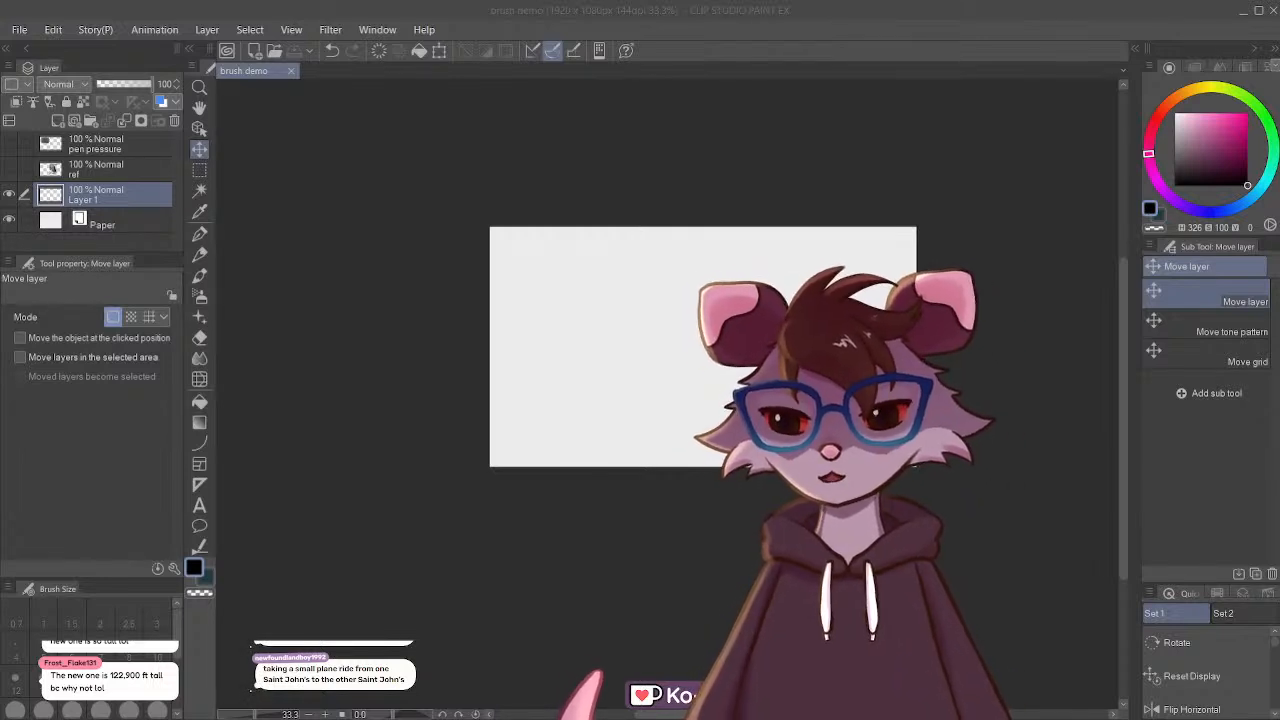
{"action": "left_click", "coordinate": [362, 31]}
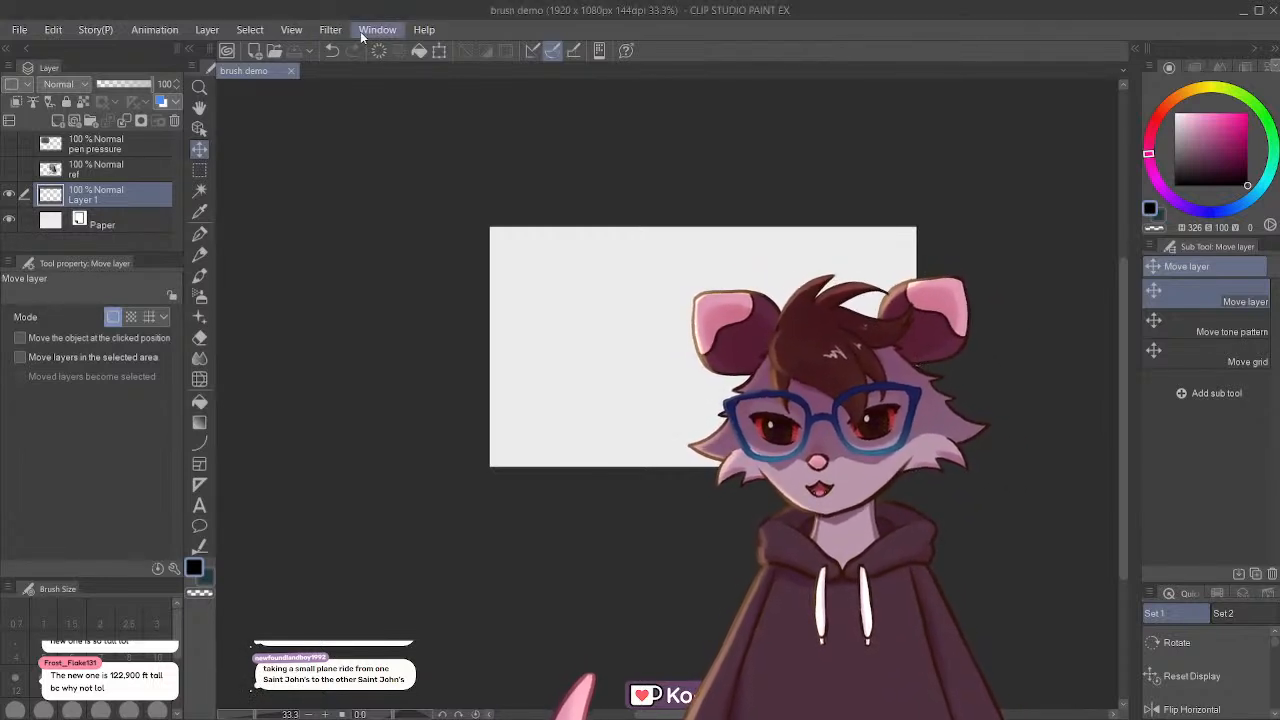
{"action": "left_click", "coordinate": [481, 220]}
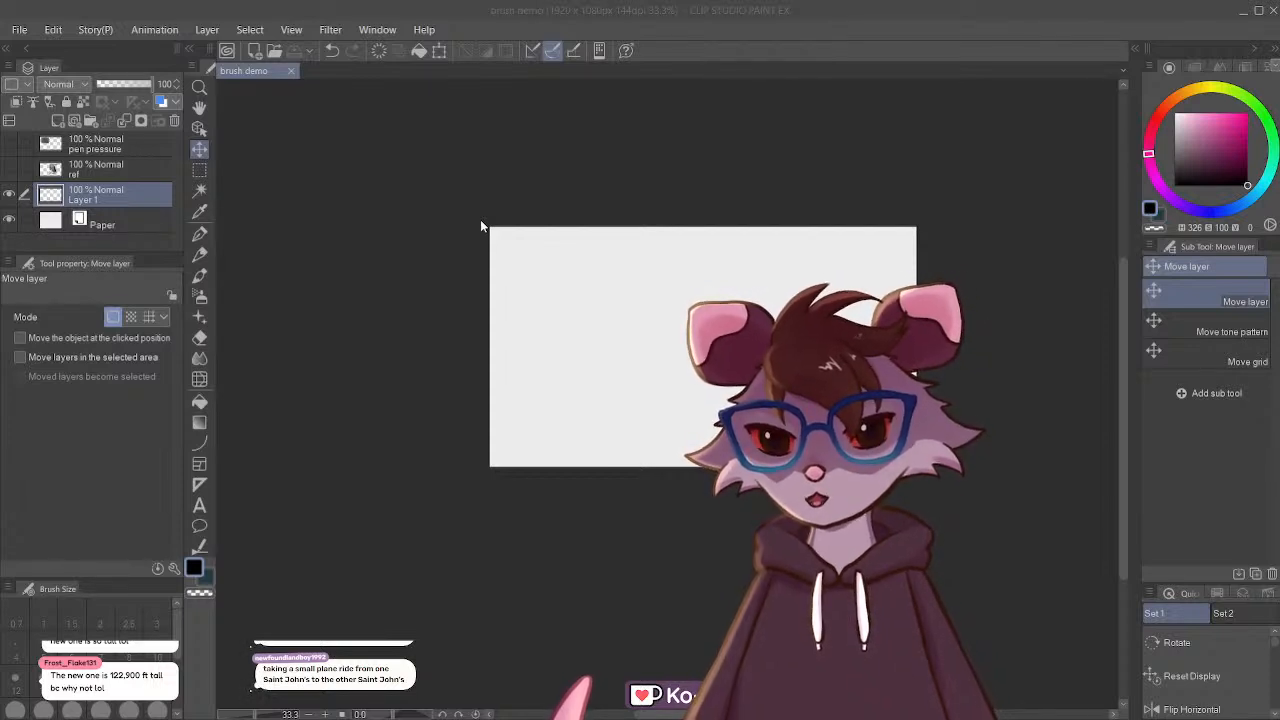
{"action": "left_click", "coordinate": [902, 132]}
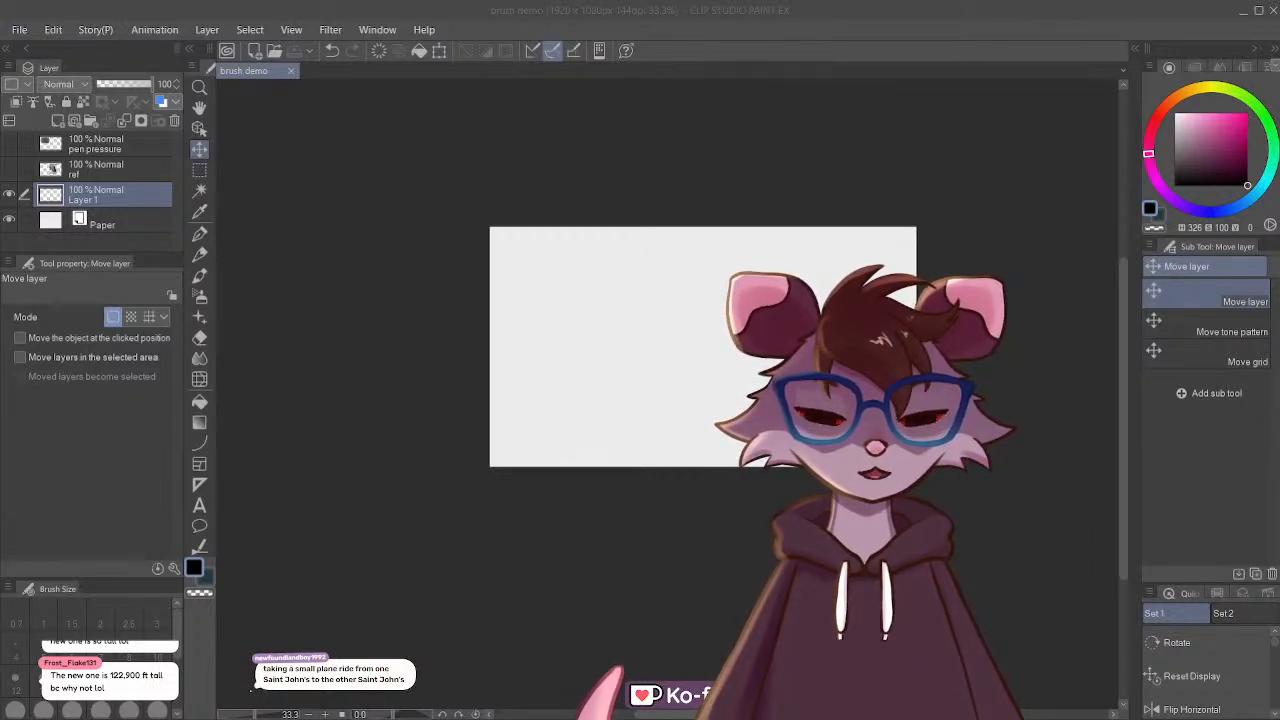
{"action": "left_click", "coordinate": [820, 20]}
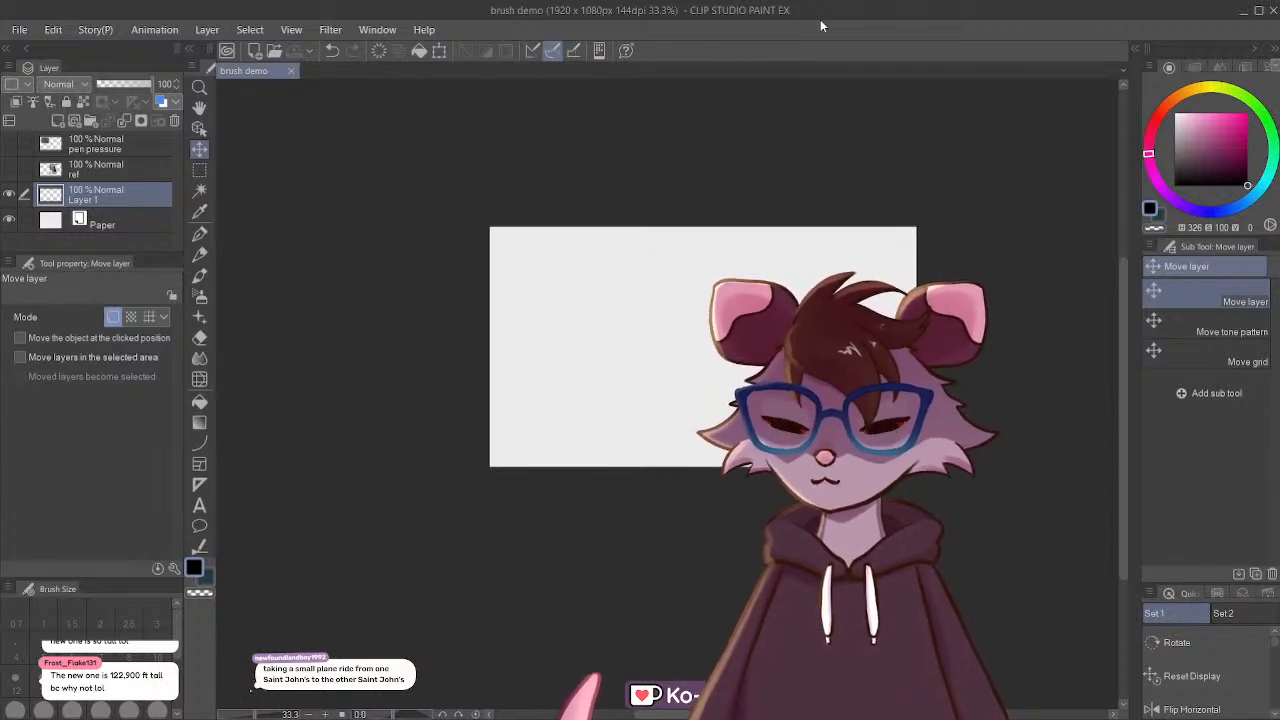
Step: Show the ref layer with the cat photo and select the Rough Pencil CSP brush
{"action": "left_click", "coordinate": [200, 233]}
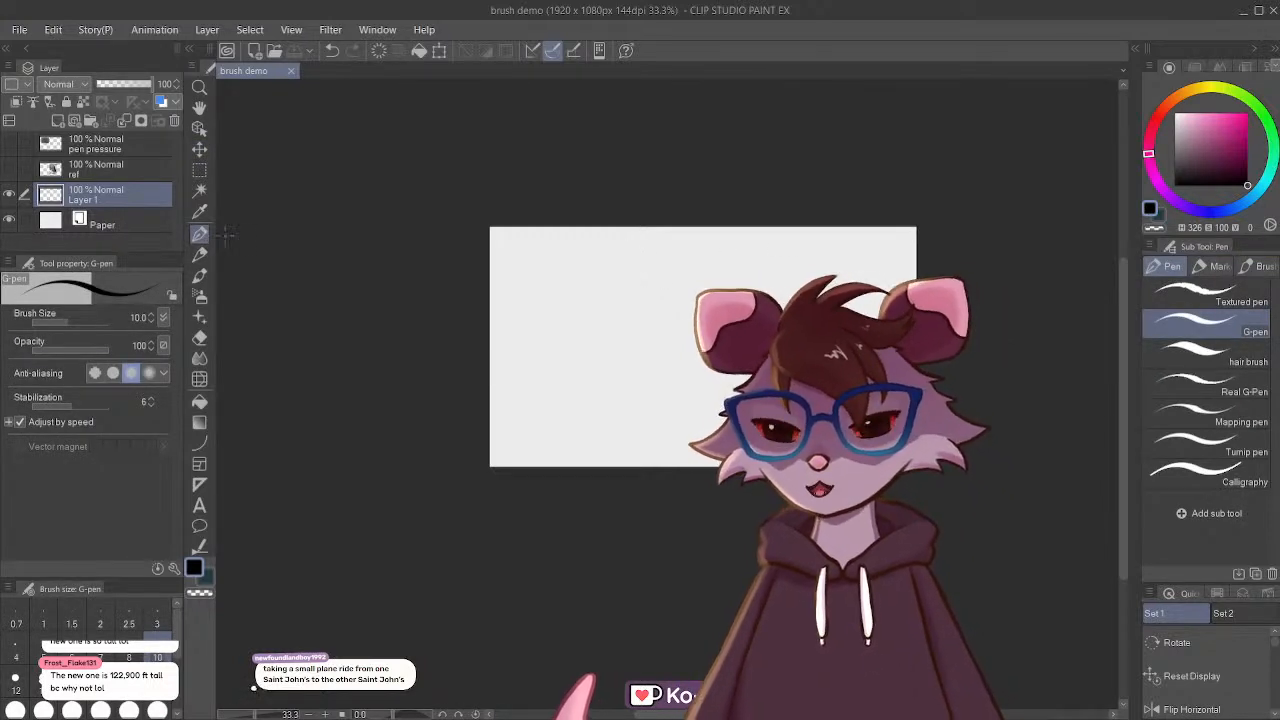
{"action": "left_click", "coordinate": [9, 170]}
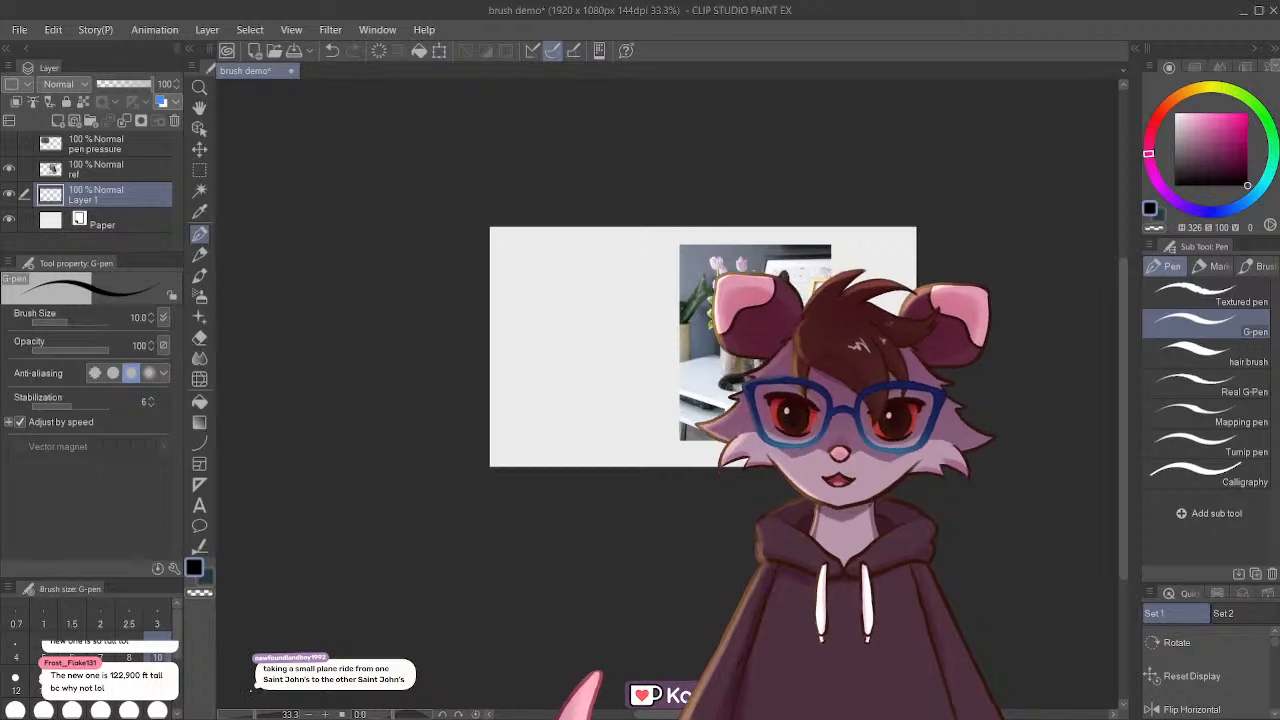
{"action": "scroll", "coordinate": [852, 357], "scroll_direction": "up", "scroll_amount": 4}
{"action": "scroll", "coordinate": [620, 345], "scroll_direction": "up", "scroll_amount": 4}
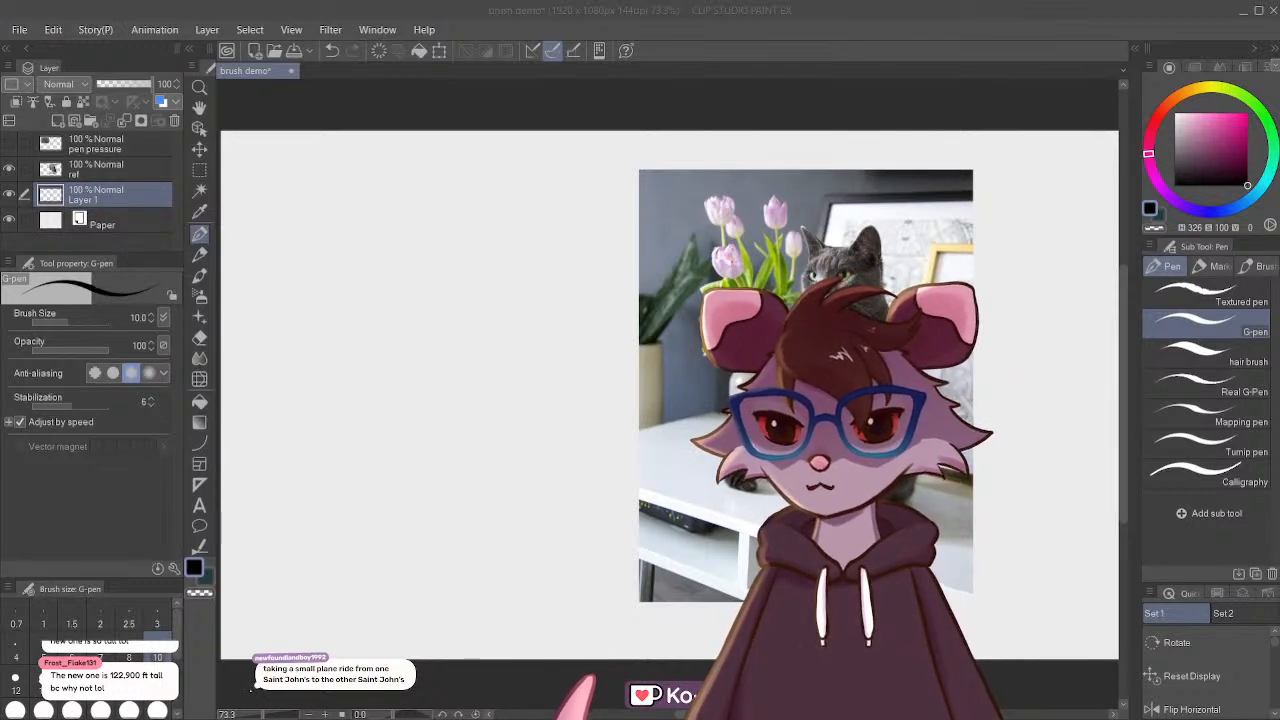
{"action": "left_click", "coordinate": [199, 254]}
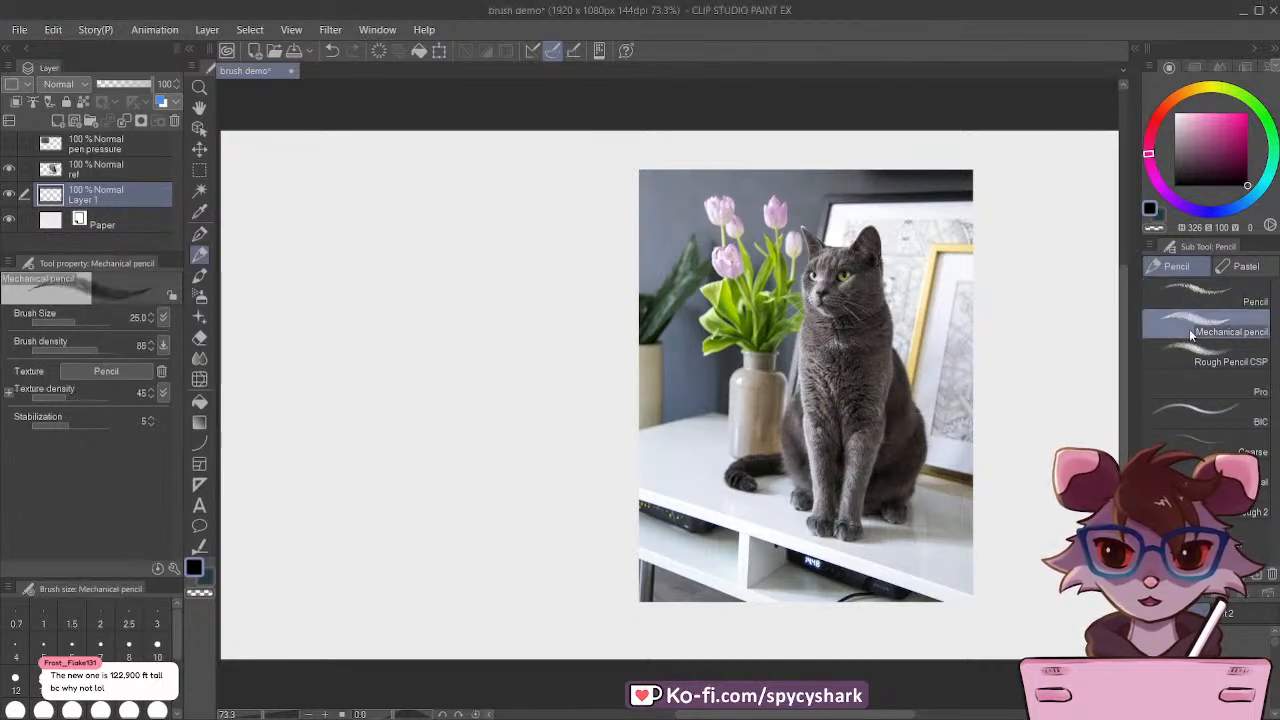
{"action": "left_click", "coordinate": [1184, 361]}
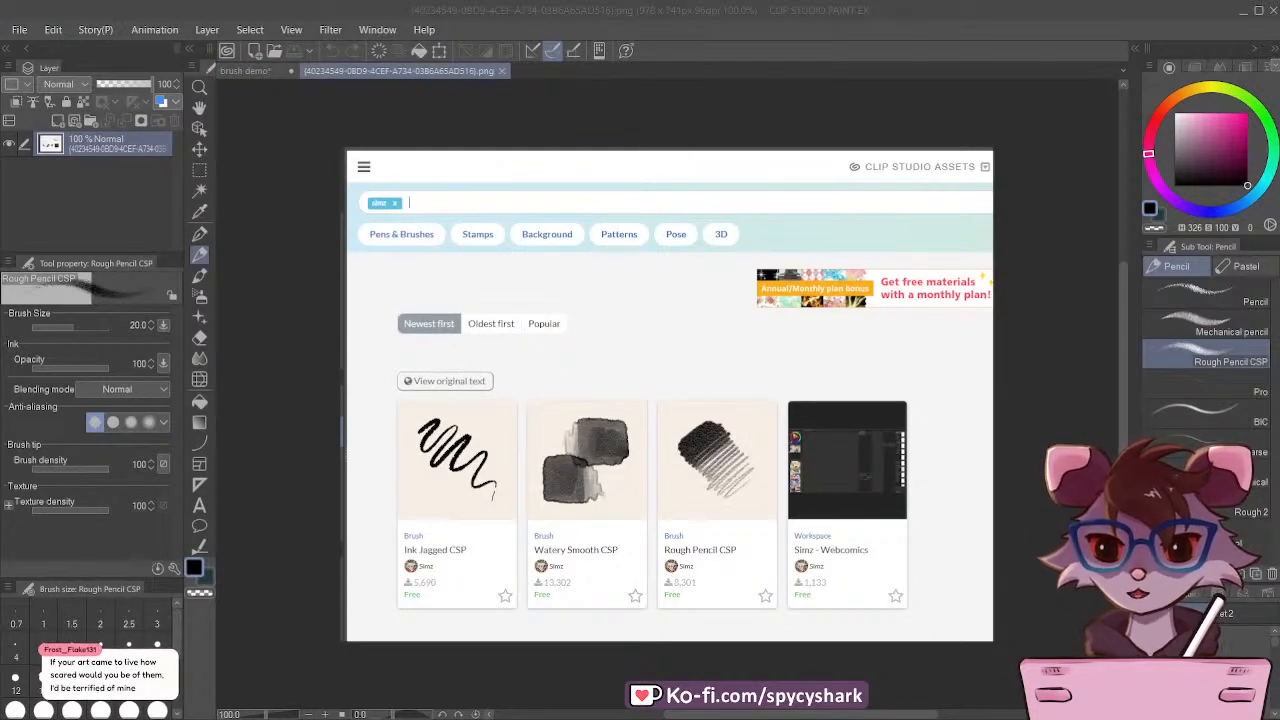
Step: Examine the Clip Studio Assets screenshots showing the brush search results and the assets home page with its service list
{"action": "scroll", "coordinate": [704, 270], "scroll_direction": "up", "scroll_amount": 1}
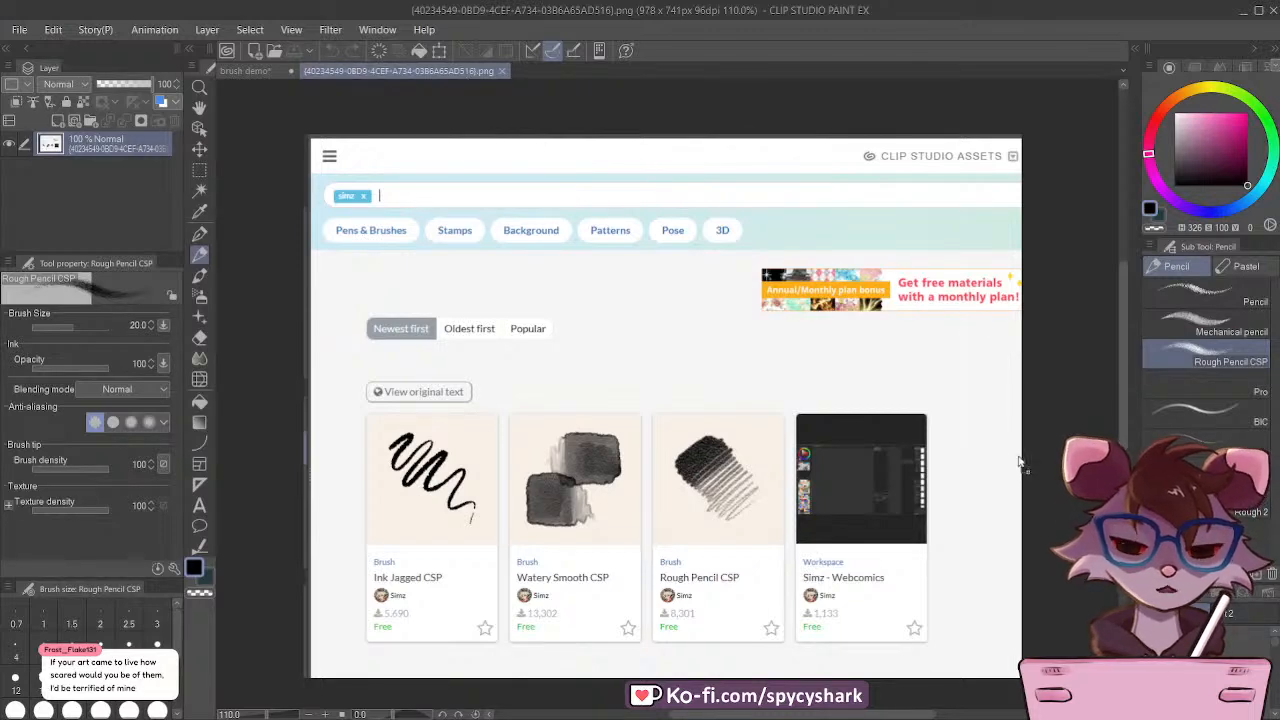
{"action": "left_click_drag", "start_coordinate": [1023, 463], "coordinate": [777, 377]}
{"action": "scroll", "coordinate": [777, 375], "scroll_direction": "down", "scroll_amount": 1}
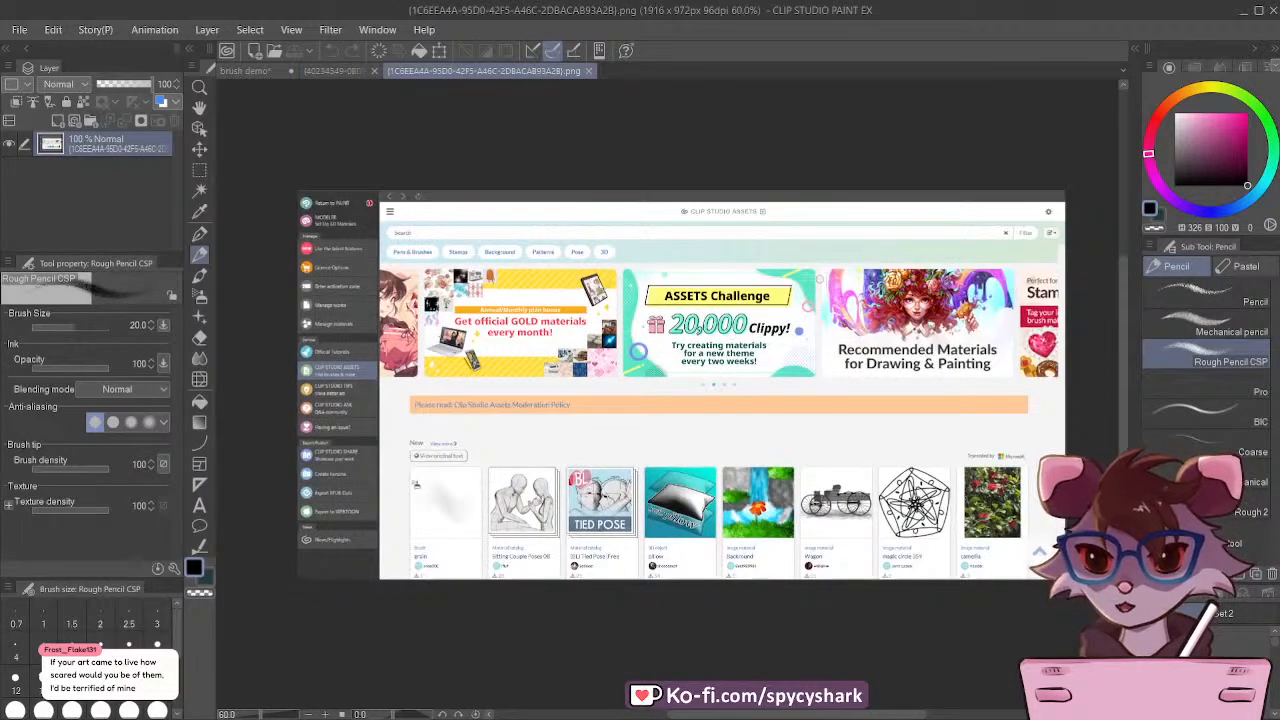
{"action": "scroll", "coordinate": [807, 290], "scroll_direction": "up", "scroll_amount": 1}
{"action": "scroll", "coordinate": [666, 327], "scroll_direction": "down", "scroll_amount": 1}
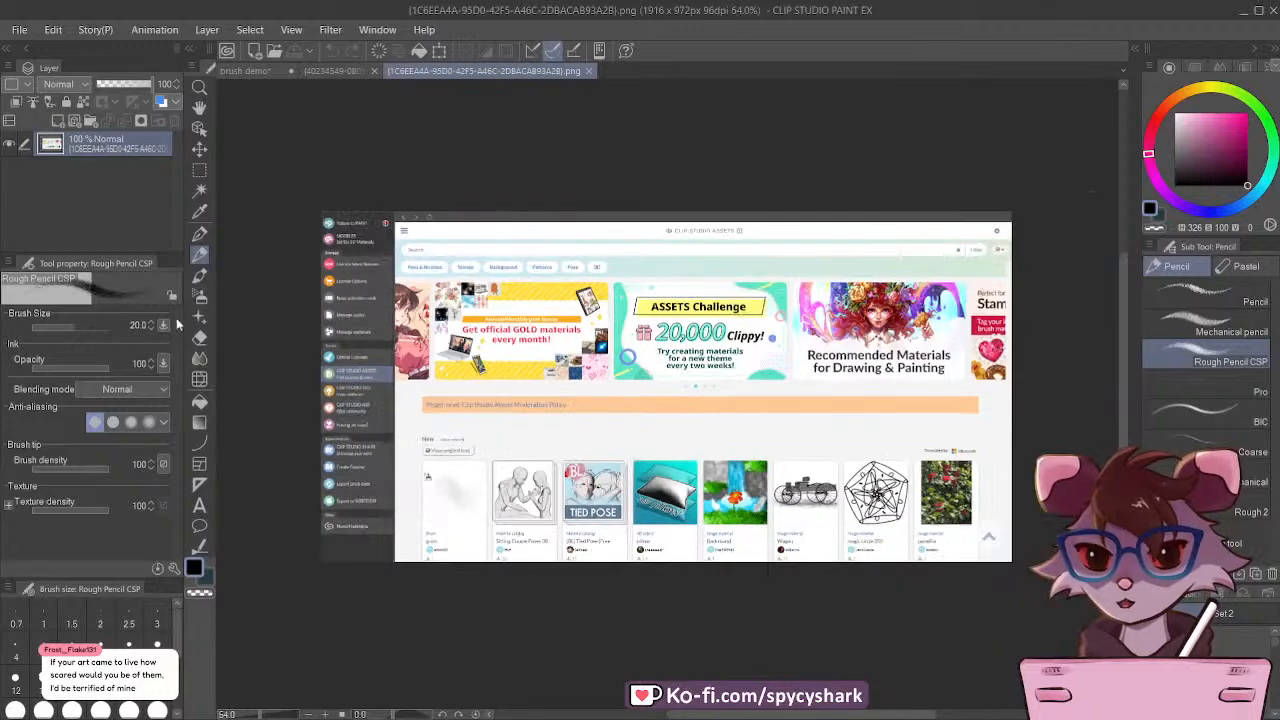
{"action": "scroll", "coordinate": [325, 236], "scroll_direction": "up", "scroll_amount": 5}
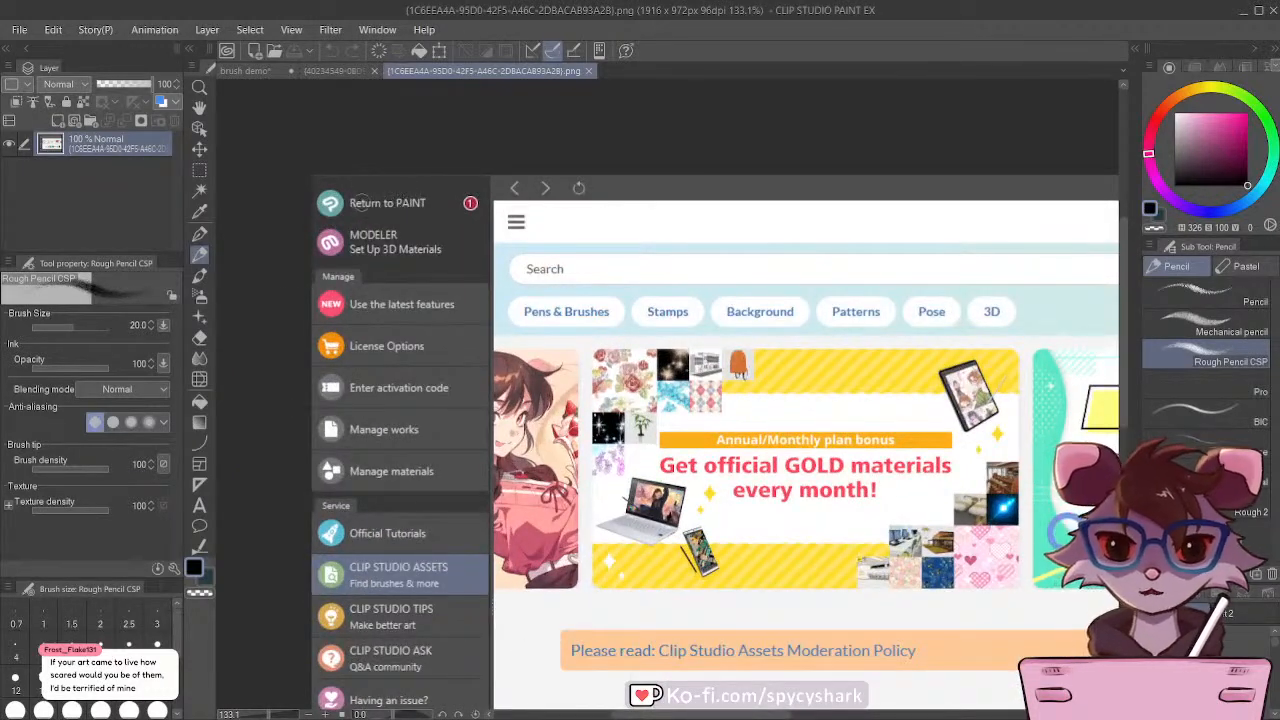
{"action": "scroll", "coordinate": [400, 336], "scroll_direction": "down", "scroll_amount": 1}
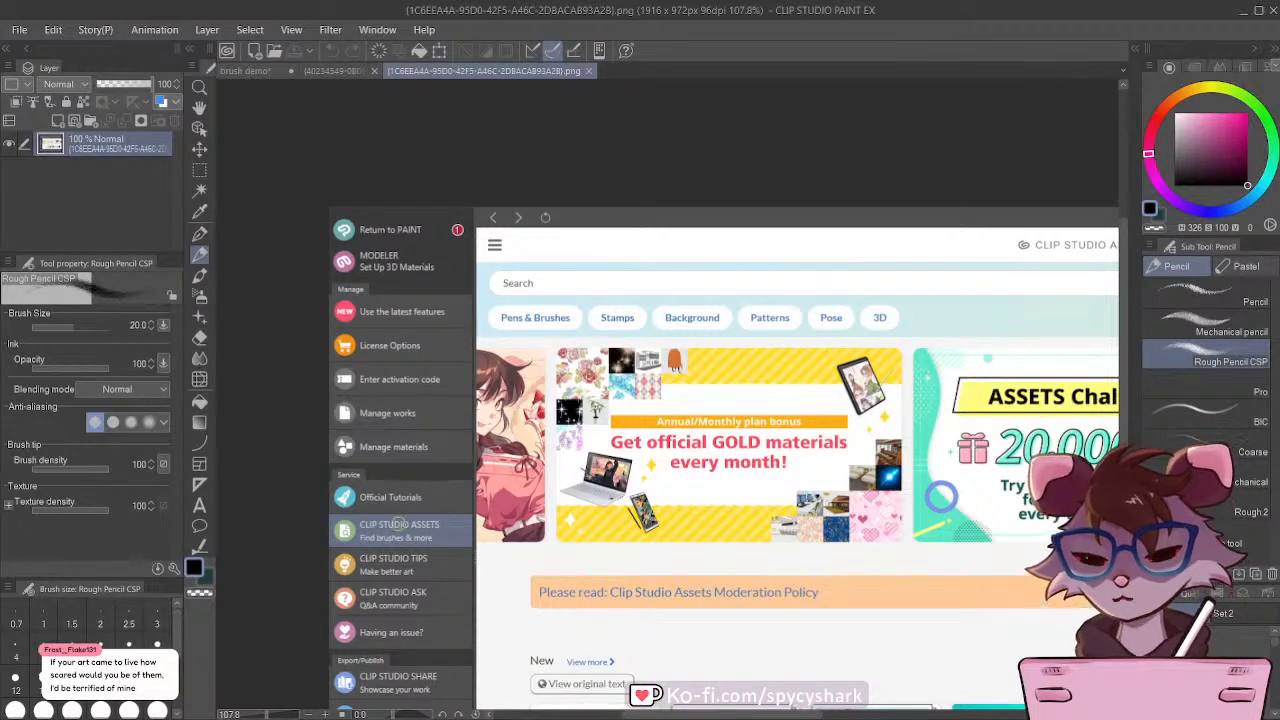
{"action": "scroll", "coordinate": [609, 289], "scroll_direction": "down", "scroll_amount": 2}
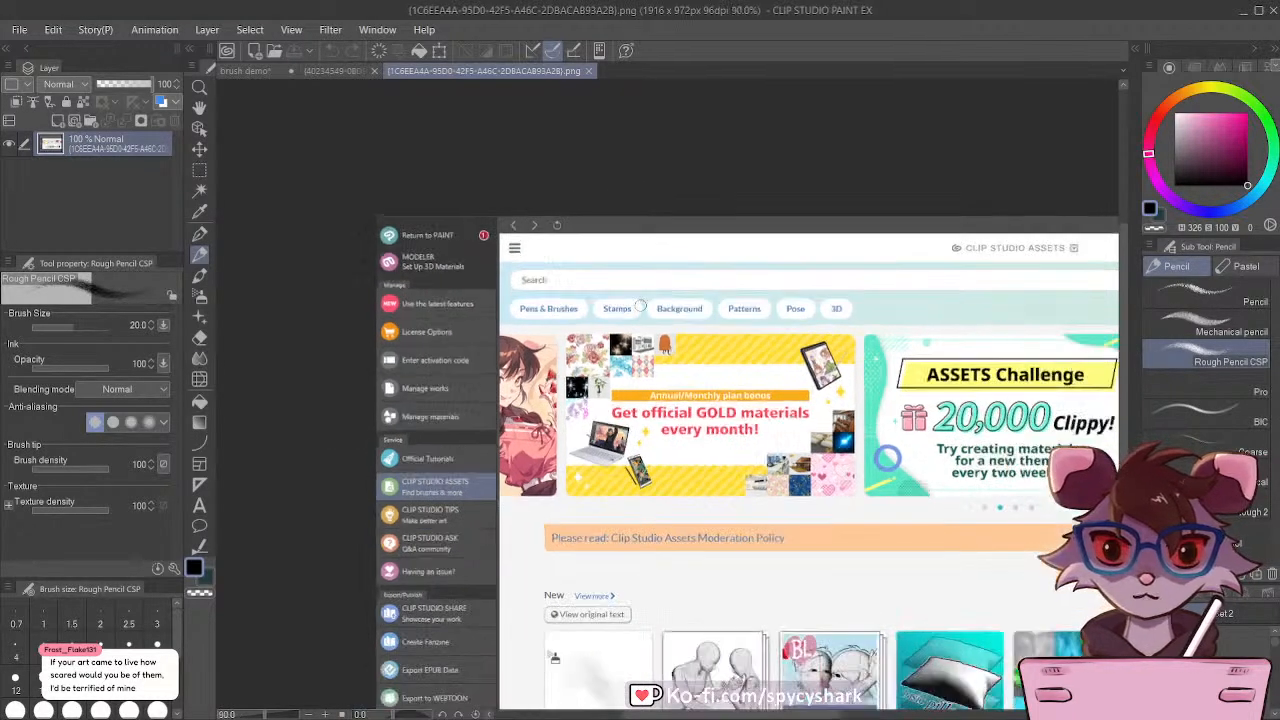
{"action": "scroll", "coordinate": [660, 323], "scroll_direction": "down", "scroll_amount": 1}
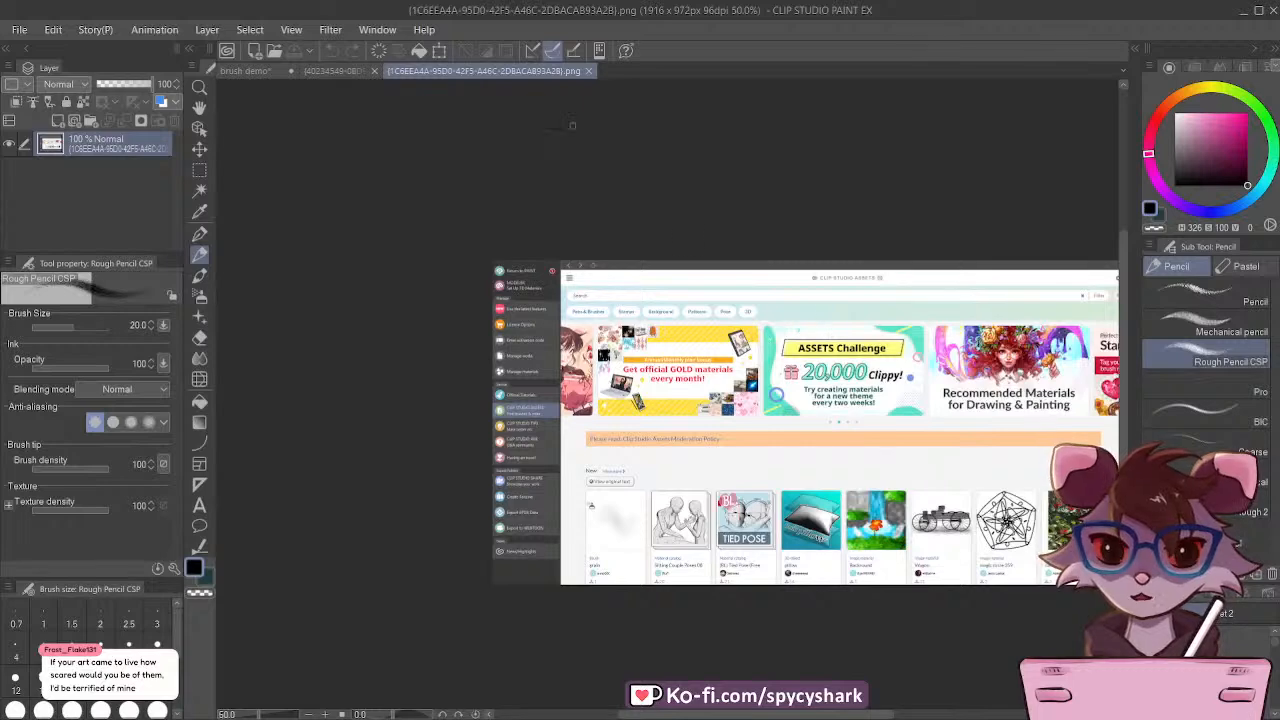
Step: Close the Clip Studio Assets home page image and review the Rough Pencil CSP entry in the search results image
{"action": "left_click", "coordinate": [587, 71]}
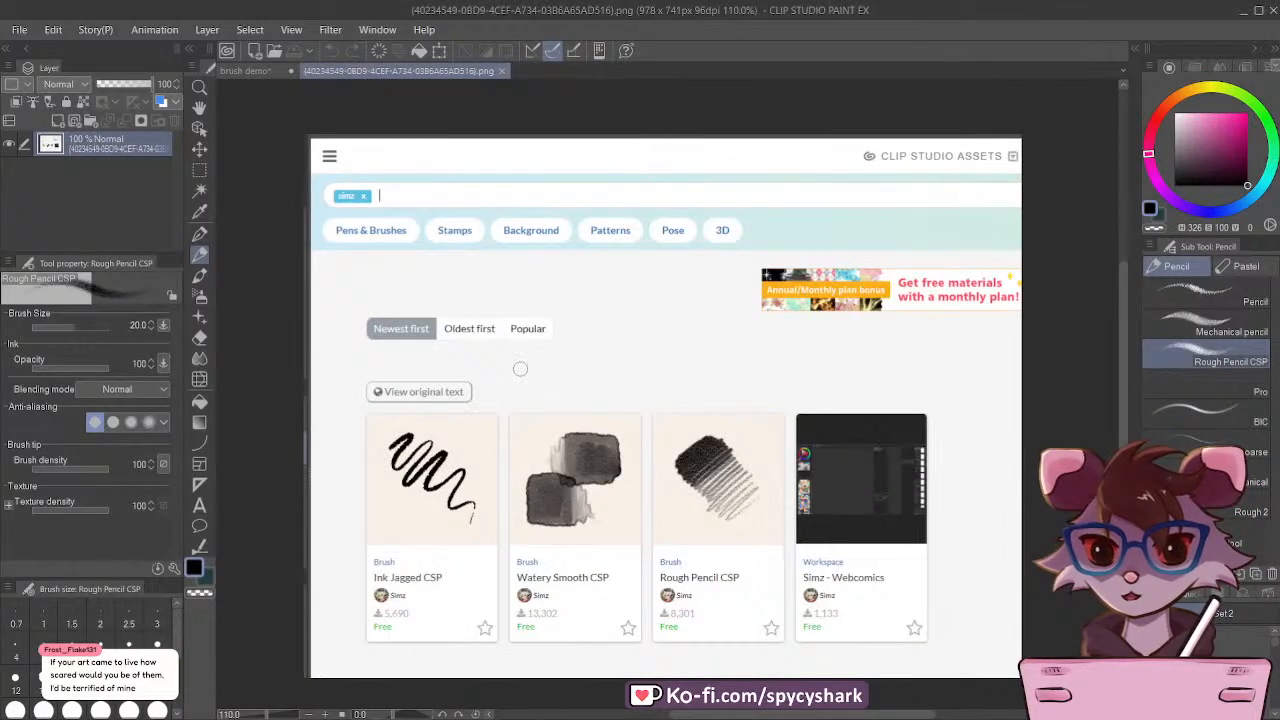
{"action": "scroll", "coordinate": [646, 307], "scroll_direction": "up", "scroll_amount": 2}
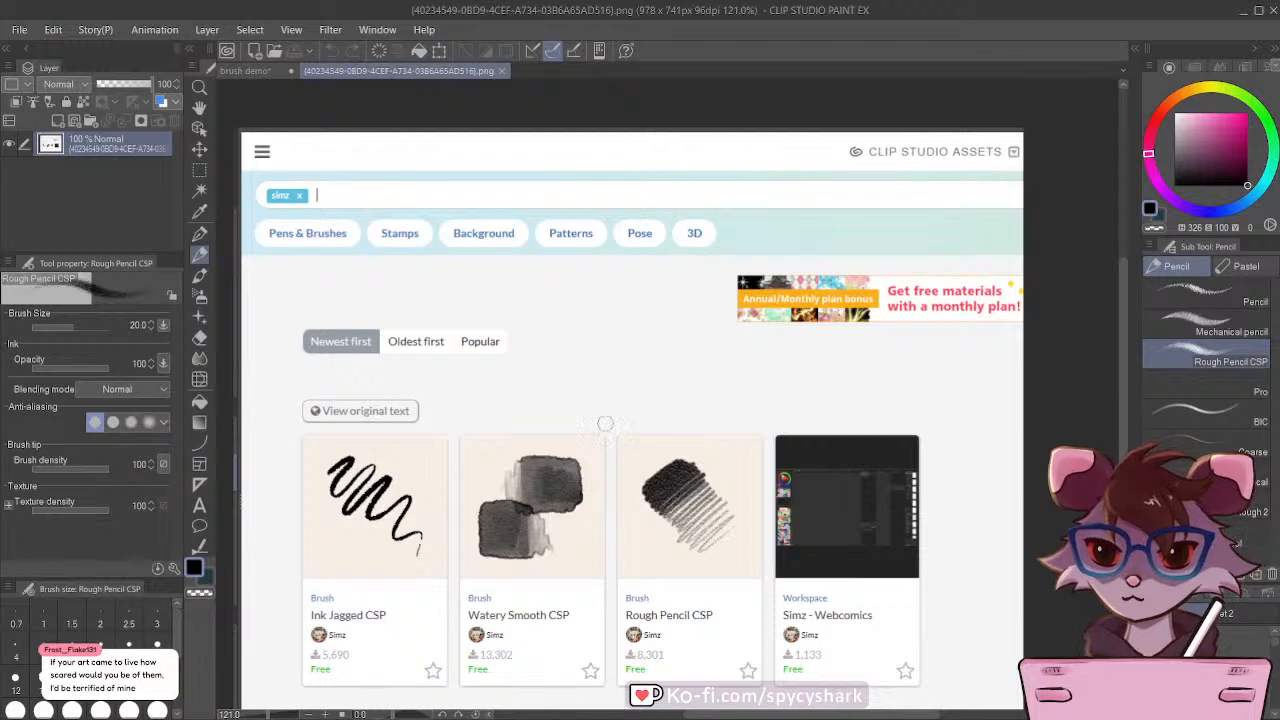
{"action": "scroll", "coordinate": [456, 250], "scroll_direction": "down", "scroll_amount": 1}
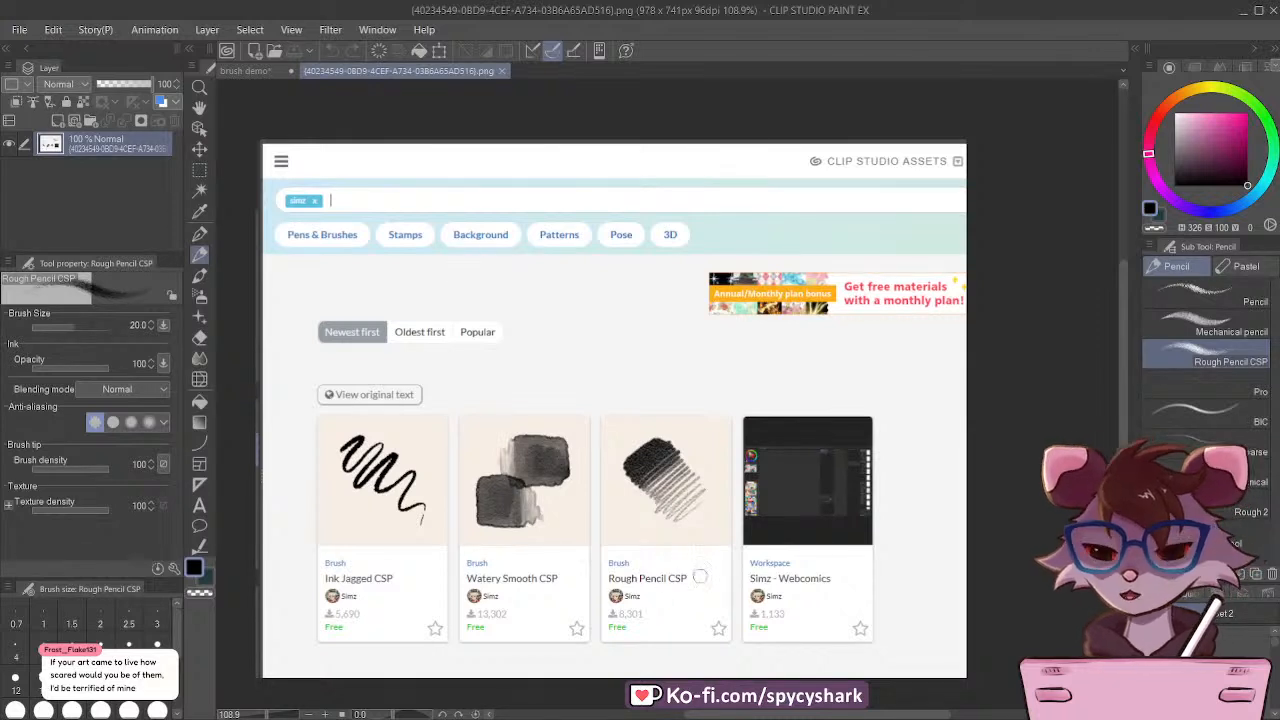
Step: Return to the brush demo document and set the drawing colour to a dark red, HSV 349, 75, 22
{"action": "left_click", "coordinate": [249, 70]}
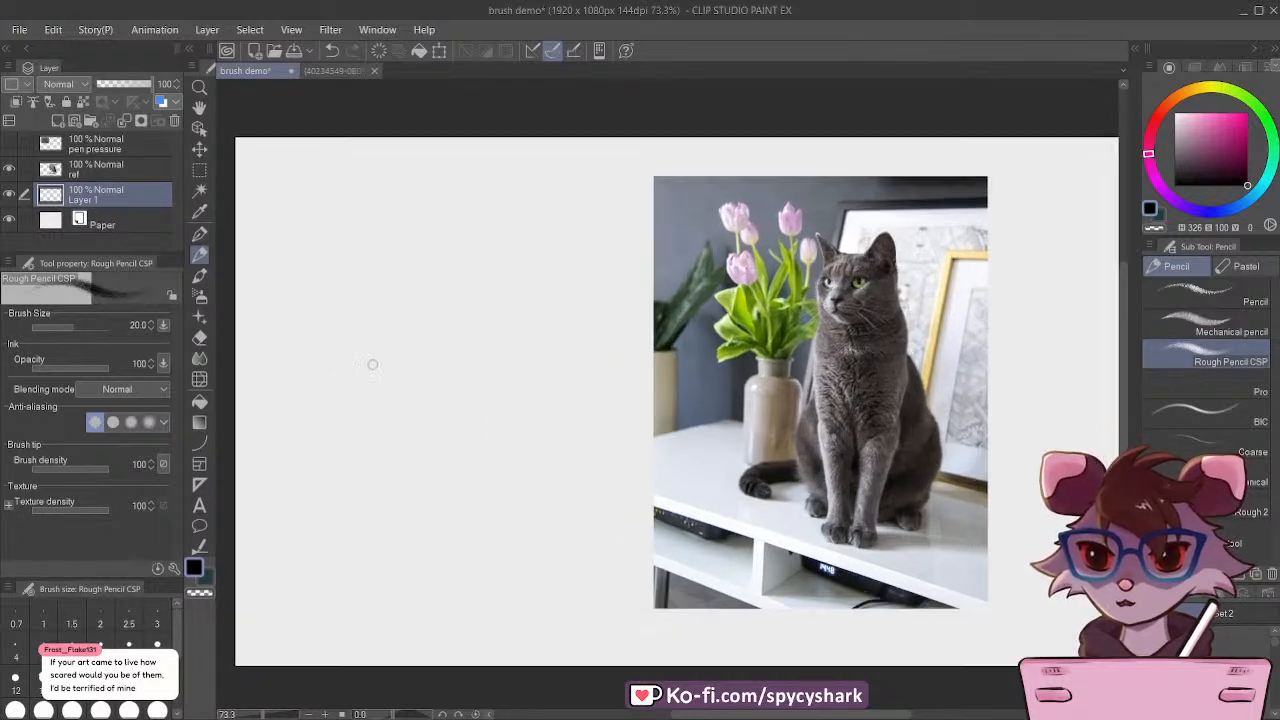
{"action": "scroll", "coordinate": [397, 358], "scroll_direction": "up", "scroll_amount": 1}
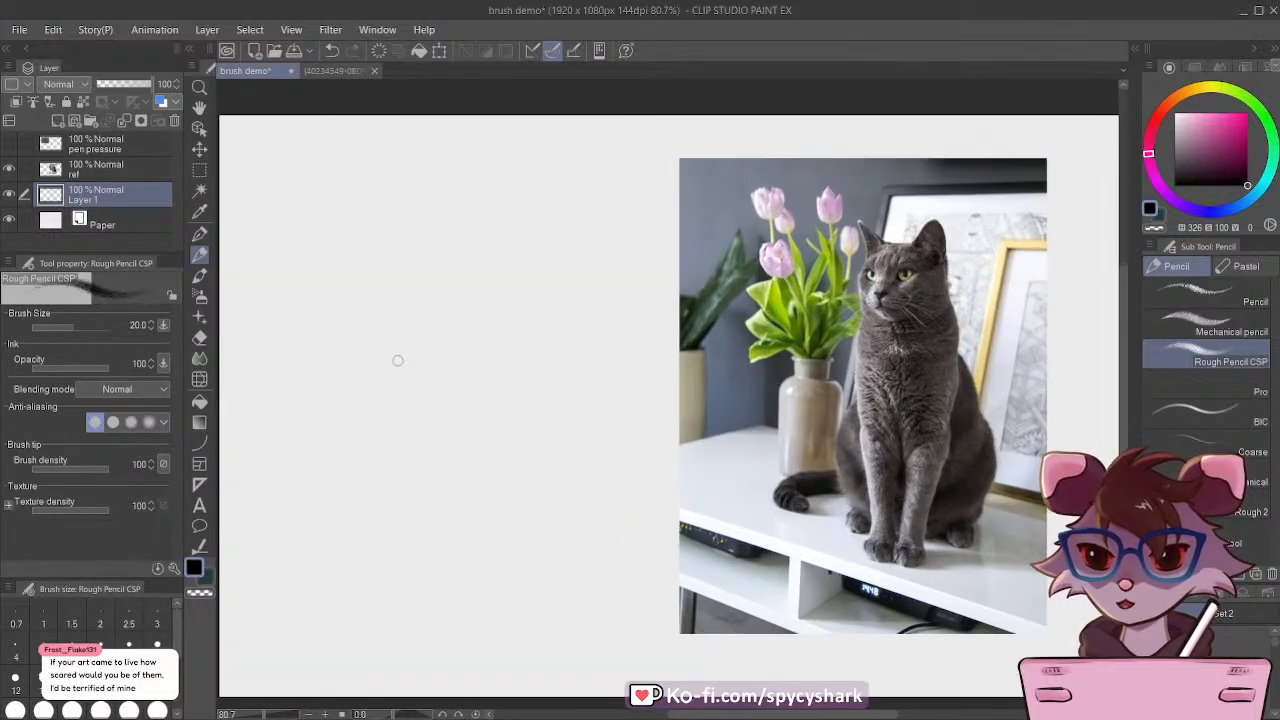
{"action": "left_click", "coordinate": [1221, 597]}
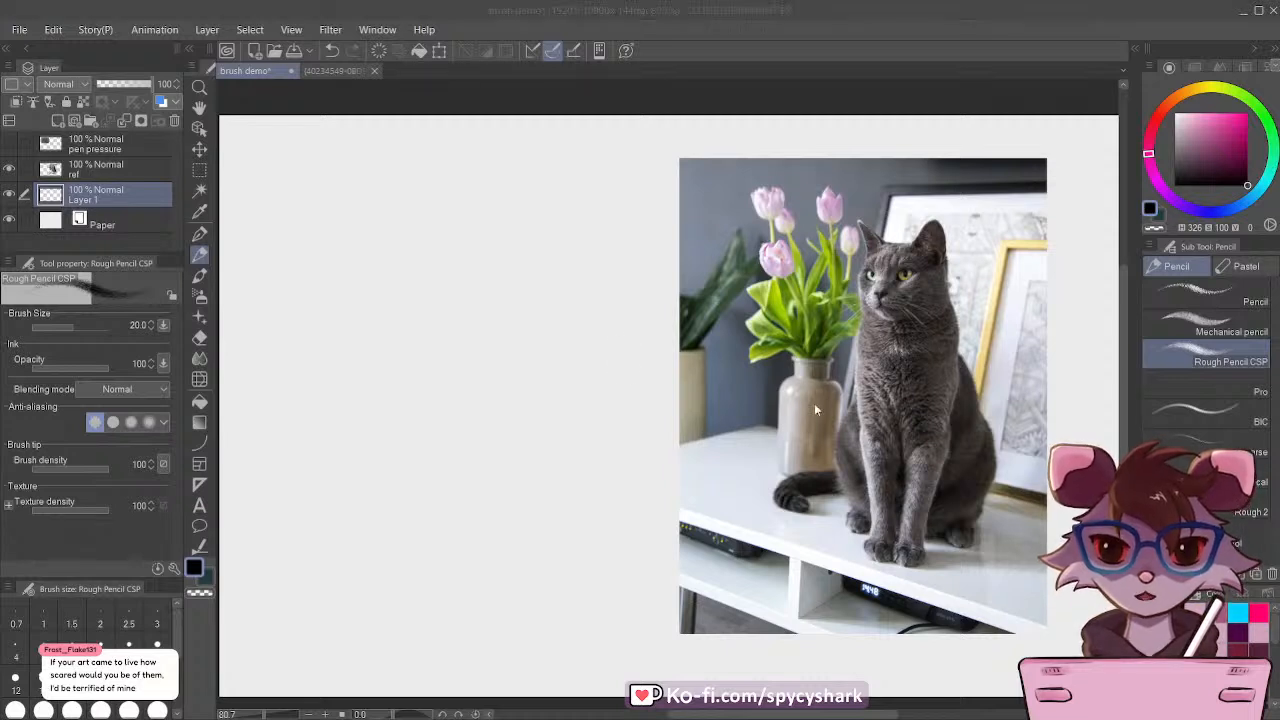
{"action": "left_click", "coordinate": [1234, 165]}
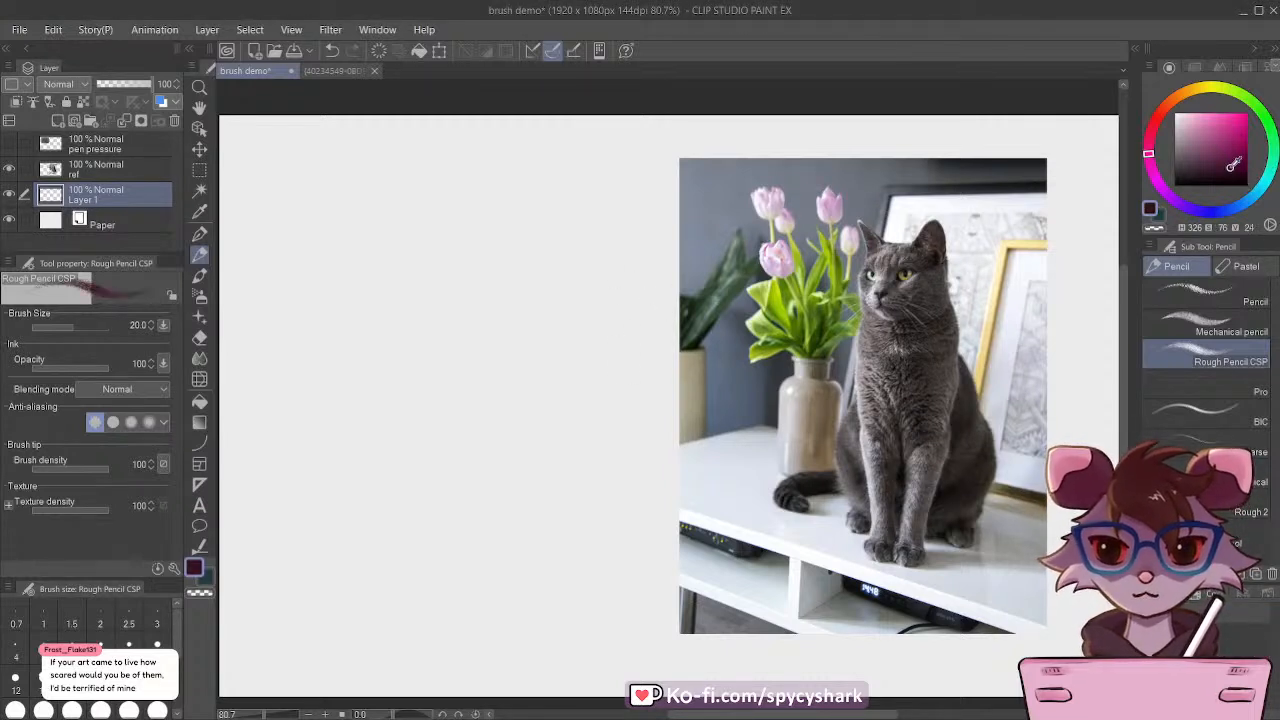
{"action": "left_click_drag", "start_coordinate": [1150, 129], "coordinate": [1151, 127]}
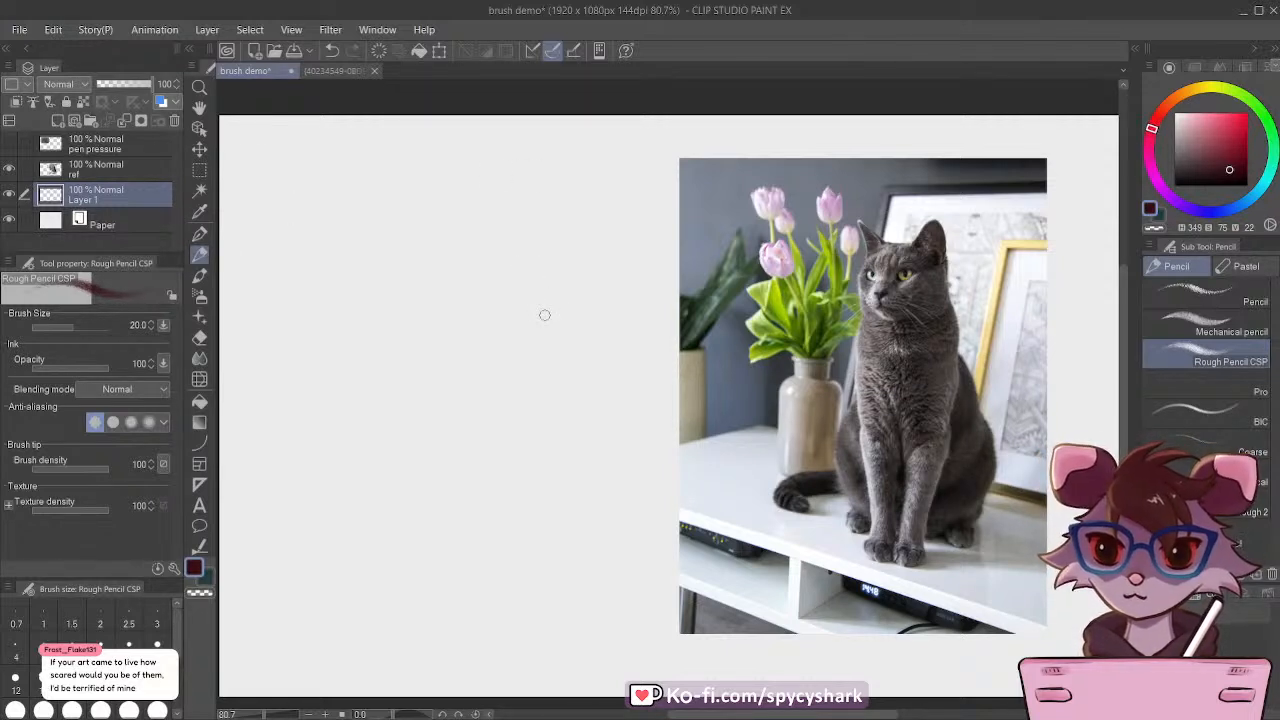
Step: Sketch the cat's round head beside the photo and add a pointed right ear with the brush size at 17
{"action": "mouse_move", "coordinate": [430, 237]}
{"action": "left_mouse_down"}
{"action": "mouse_move", "coordinate": [393, 252]}
{"action": "mouse_move", "coordinate": [461, 241]}
{"action": "mouse_move", "coordinate": [400, 243]}
{"action": "mouse_move", "coordinate": [390, 300]}
{"action": "mouse_move", "coordinate": [413, 249]}
{"action": "mouse_move", "coordinate": [468, 192]}
{"action": "mouse_move", "coordinate": [492, 255]}
{"action": "left_mouse_up"}
{"action": "key", "text": "bracketleft"}
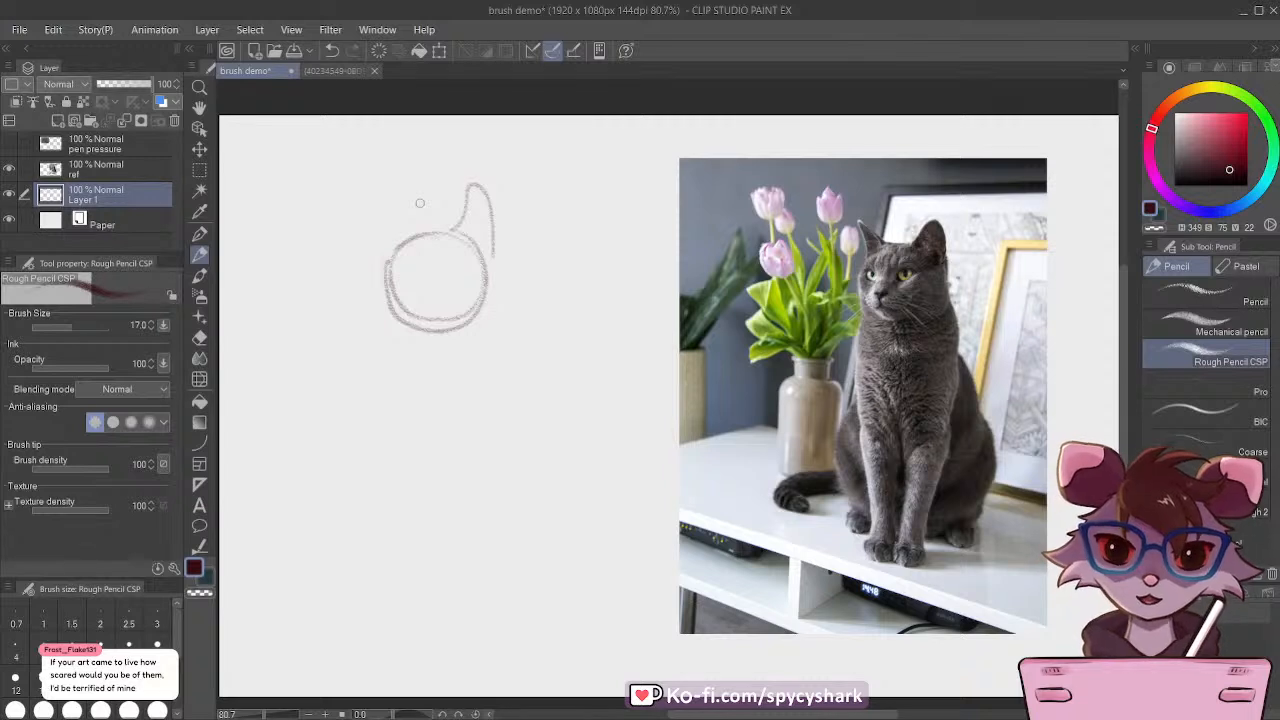
{"action": "key", "text": "ctrl+z"}
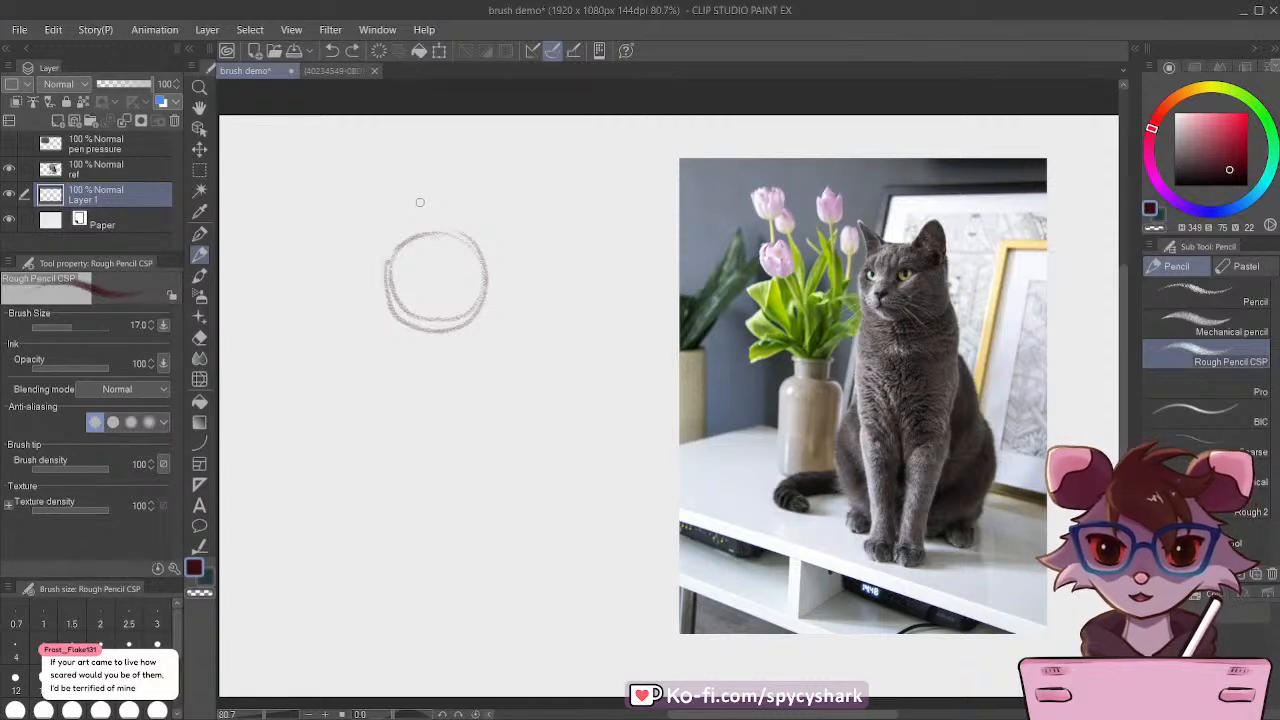
{"action": "mouse_move", "coordinate": [456, 223]}
{"action": "left_mouse_down"}
{"action": "mouse_move", "coordinate": [494, 196]}
{"action": "mouse_move", "coordinate": [450, 231]}
{"action": "mouse_move", "coordinate": [486, 187]}
{"action": "mouse_move", "coordinate": [501, 254]}
{"action": "left_mouse_up"}
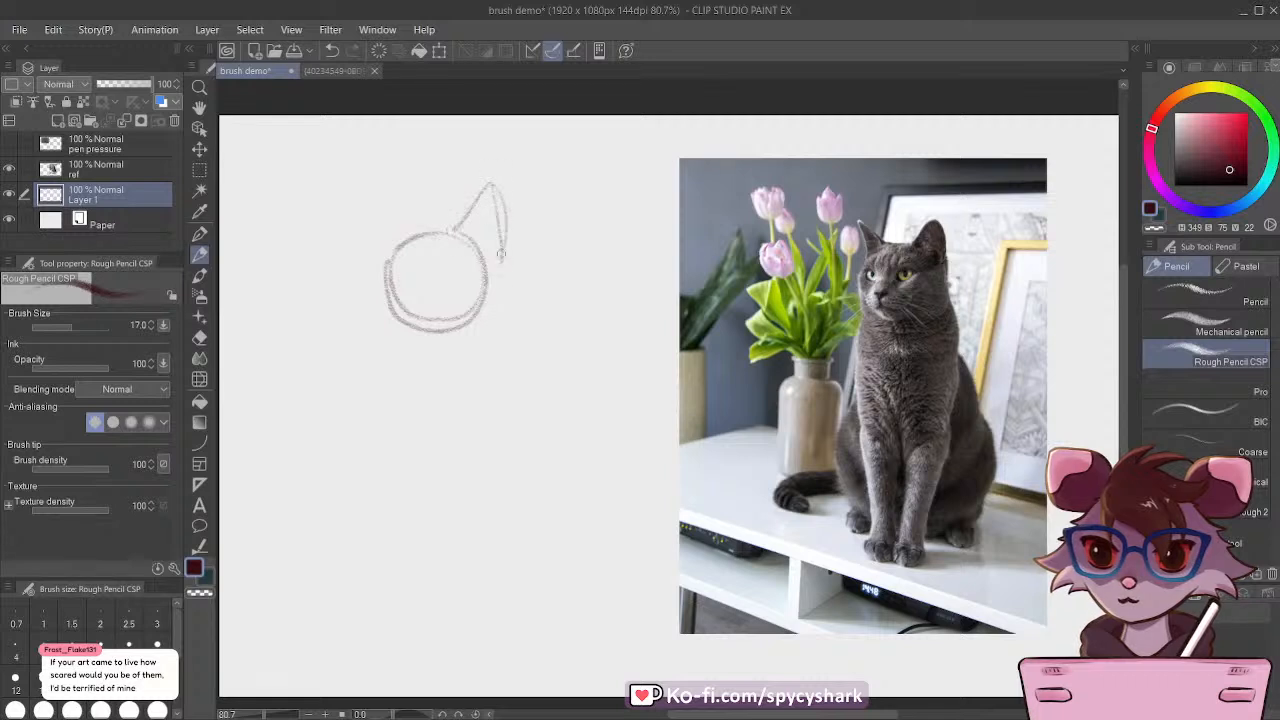
Step: Draw a curved eye guideline across the head, add the left ear, and connect both ears to the head outline
{"action": "left_click_drag", "start_coordinate": [381, 263], "coordinate": [478, 272]}
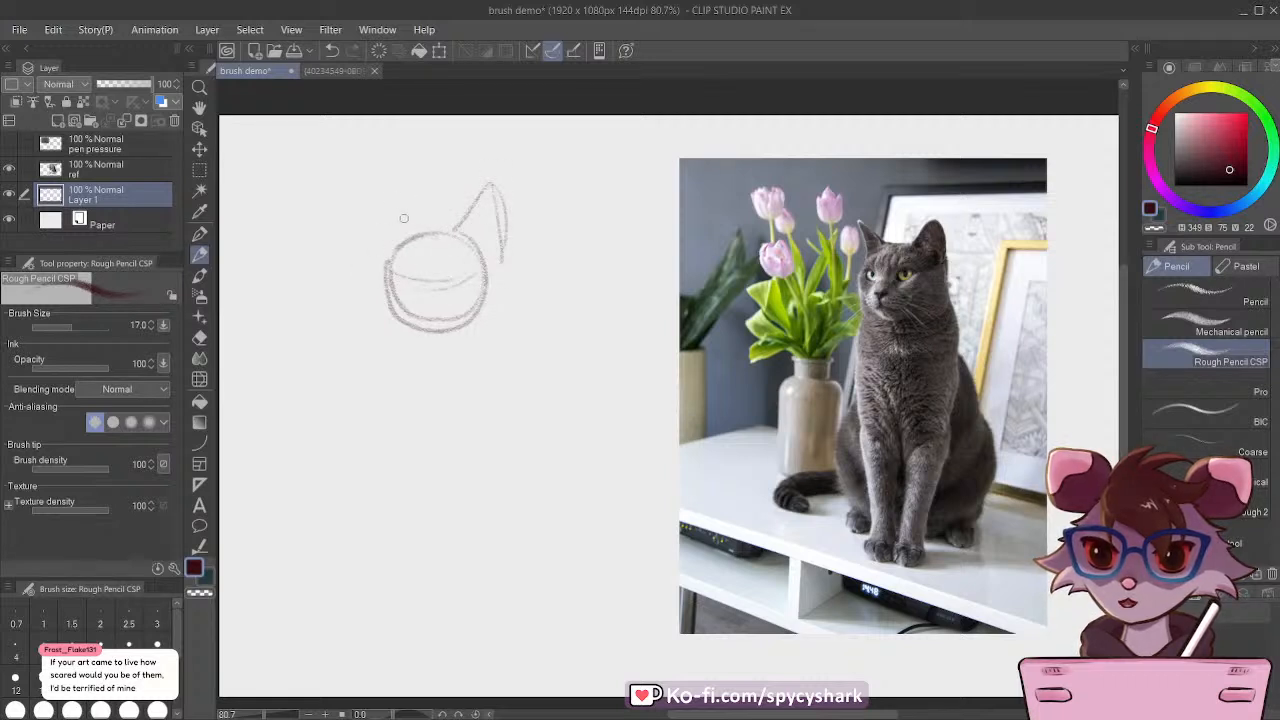
{"action": "mouse_move", "coordinate": [410, 236]}
{"action": "left_mouse_down"}
{"action": "mouse_move", "coordinate": [394, 213]}
{"action": "mouse_move", "coordinate": [378, 260]}
{"action": "mouse_move", "coordinate": [366, 193]}
{"action": "mouse_move", "coordinate": [379, 268]}
{"action": "left_mouse_up"}
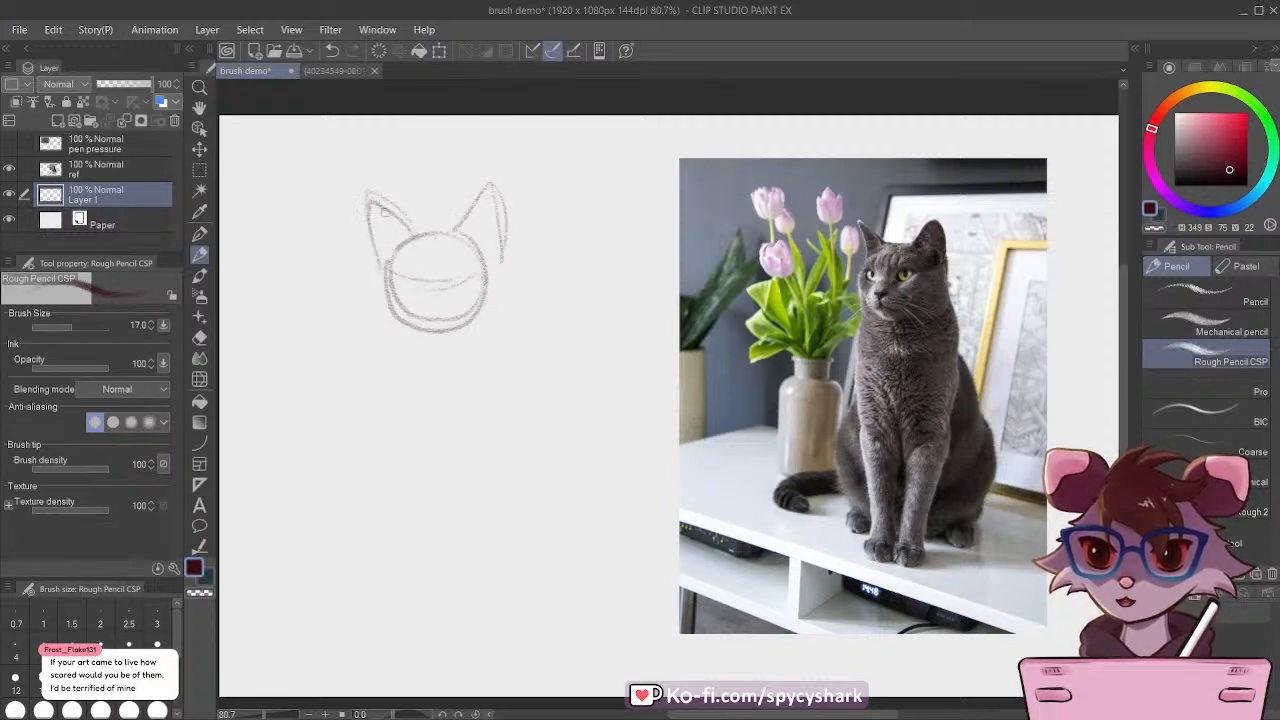
{"action": "left_click_drag", "start_coordinate": [383, 212], "coordinate": [366, 194]}
{"action": "mouse_move", "coordinate": [412, 236]}
{"action": "left_mouse_down"}
{"action": "mouse_move", "coordinate": [452, 233]}
{"action": "mouse_move", "coordinate": [486, 251]}
{"action": "mouse_move", "coordinate": [492, 323]}
{"action": "left_mouse_up"}
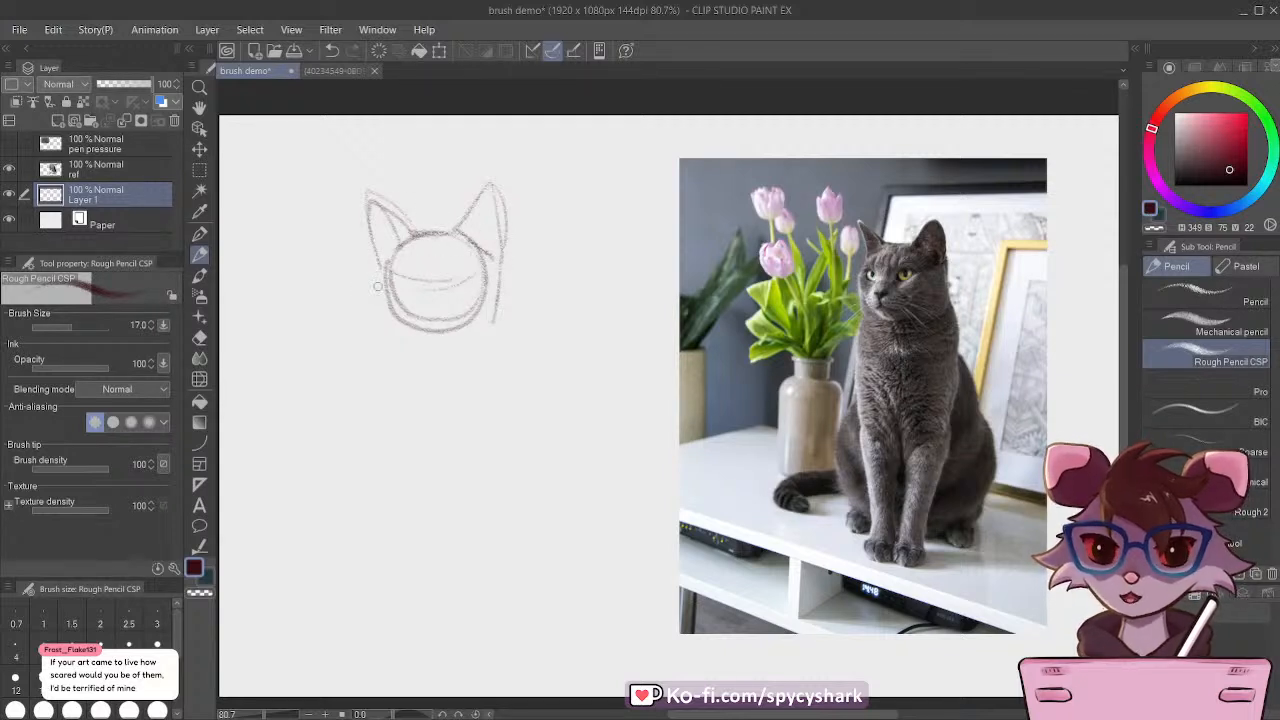
Step: Sketch the cat's eyes and nose, and reinforce the cheek and chin contours around the face
{"action": "mouse_move", "coordinate": [386, 262]}
{"action": "left_mouse_down"}
{"action": "mouse_move", "coordinate": [376, 308]}
{"action": "mouse_move", "coordinate": [396, 320]}
{"action": "left_mouse_up"}
{"action": "mouse_move", "coordinate": [386, 276]}
{"action": "left_mouse_down"}
{"action": "mouse_move", "coordinate": [407, 279]}
{"action": "mouse_move", "coordinate": [398, 292]}
{"action": "mouse_move", "coordinate": [466, 268]}
{"action": "mouse_move", "coordinate": [448, 296]}
{"action": "mouse_move", "coordinate": [455, 288]}
{"action": "mouse_move", "coordinate": [390, 285]}
{"action": "mouse_move", "coordinate": [416, 313]}
{"action": "left_mouse_up"}
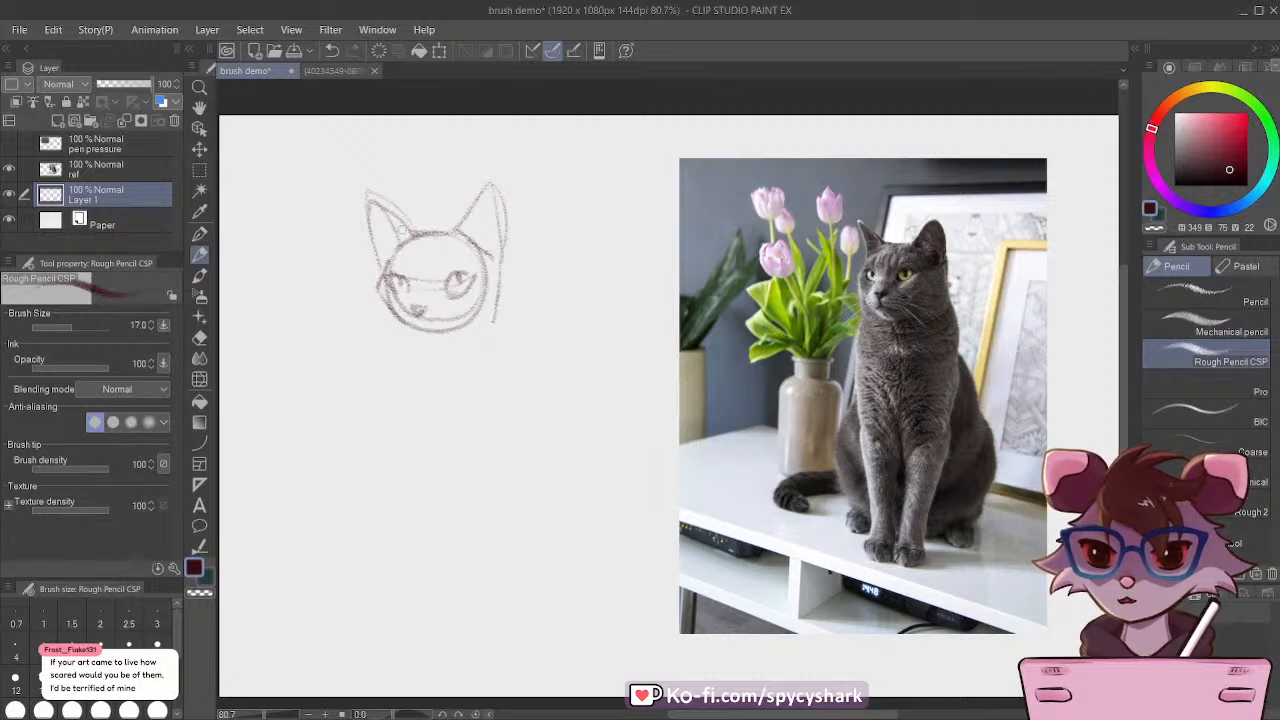
{"action": "mouse_move", "coordinate": [404, 312]}
{"action": "left_mouse_down"}
{"action": "mouse_move", "coordinate": [398, 326]}
{"action": "mouse_move", "coordinate": [426, 337]}
{"action": "left_mouse_up"}
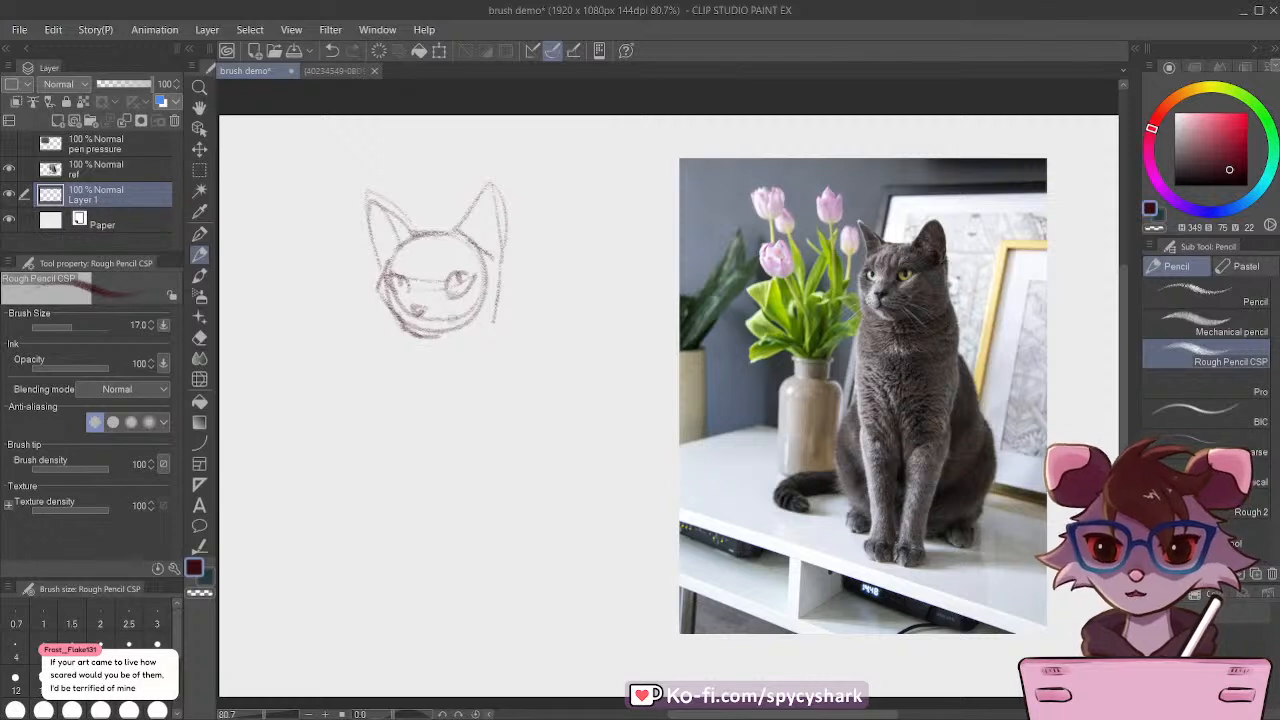
{"action": "left_click_drag", "start_coordinate": [470, 320], "coordinate": [450, 333]}
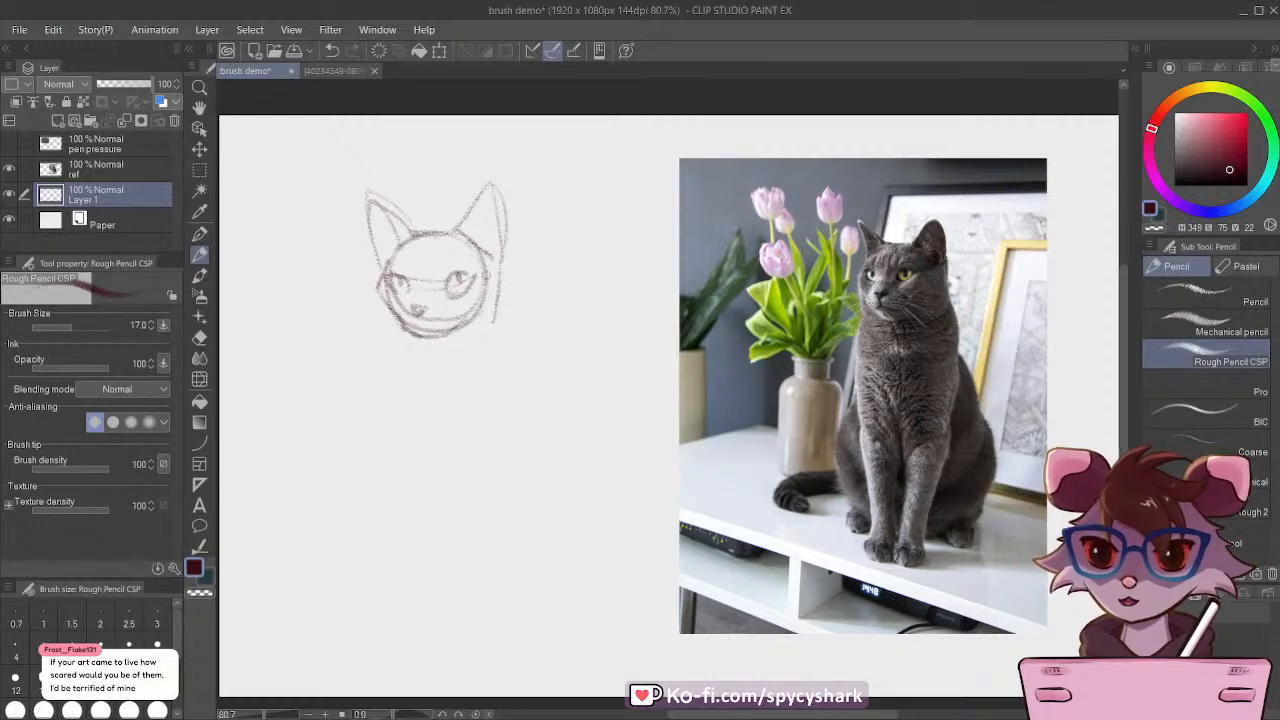
{"action": "mouse_move", "coordinate": [492, 258]}
{"action": "left_mouse_down"}
{"action": "mouse_move", "coordinate": [495, 305]}
{"action": "mouse_move", "coordinate": [447, 331]}
{"action": "left_mouse_up"}
{"action": "left_click_drag", "start_coordinate": [378, 290], "coordinate": [408, 331]}
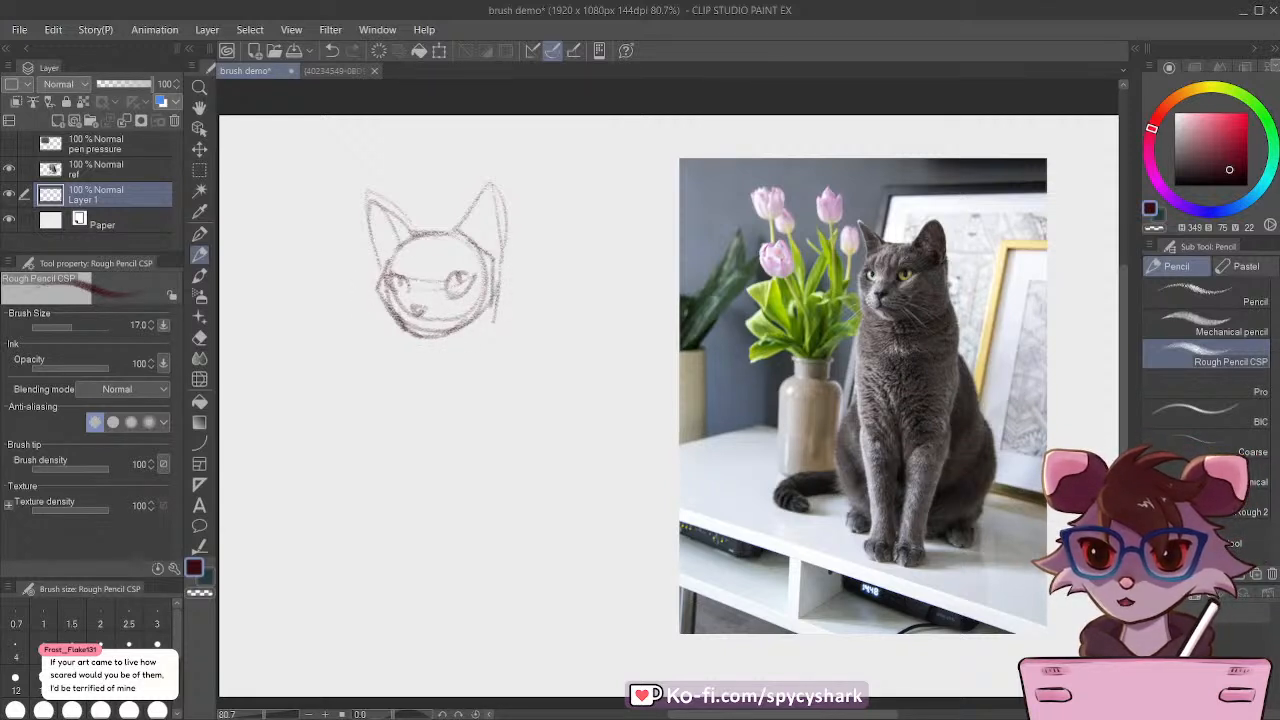
Step: Sketch the sloping neck lines down from both sides of the cat's head
{"action": "left_click_drag", "start_coordinate": [490, 322], "coordinate": [508, 366]}
{"action": "left_click_drag", "start_coordinate": [394, 322], "coordinate": [378, 390]}
{"action": "left_click_drag", "start_coordinate": [491, 337], "coordinate": [510, 384]}
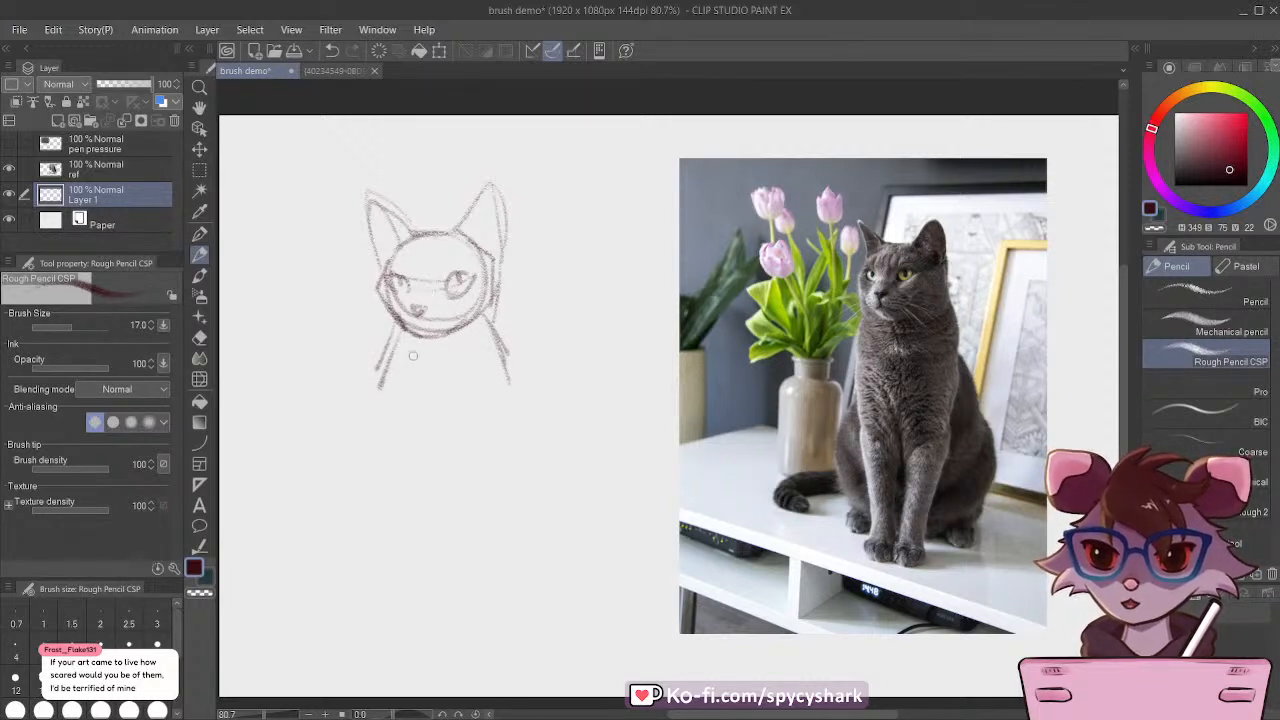
Step: Sketch the cat's chest below the neck with a centre line, a V-shaped lower contour and reinforced sides
{"action": "left_click_drag", "start_coordinate": [432, 356], "coordinate": [443, 415]}
{"action": "mouse_move", "coordinate": [388, 369]}
{"action": "left_mouse_down"}
{"action": "mouse_move", "coordinate": [406, 399]}
{"action": "mouse_move", "coordinate": [455, 442]}
{"action": "left_mouse_up"}
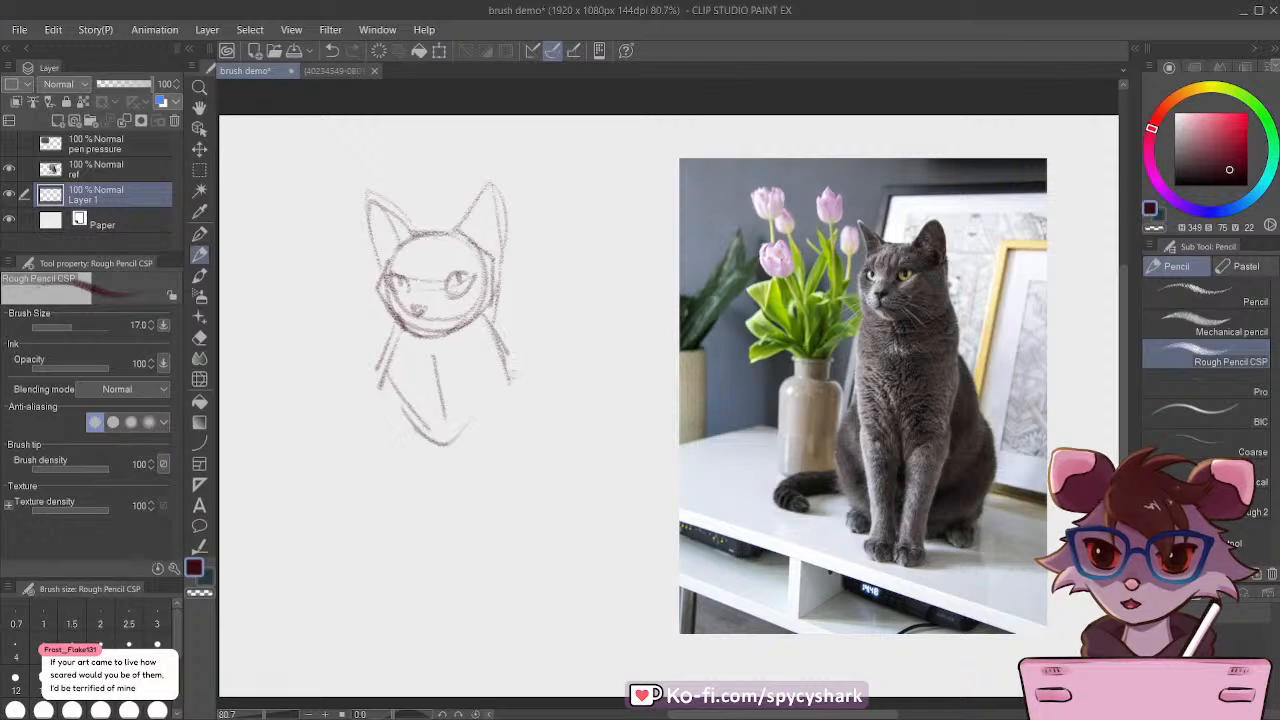
{"action": "left_click_drag", "start_coordinate": [510, 384], "coordinate": [444, 446]}
{"action": "left_click_drag", "start_coordinate": [376, 382], "coordinate": [436, 446]}
{"action": "left_click_drag", "start_coordinate": [390, 406], "coordinate": [438, 450]}
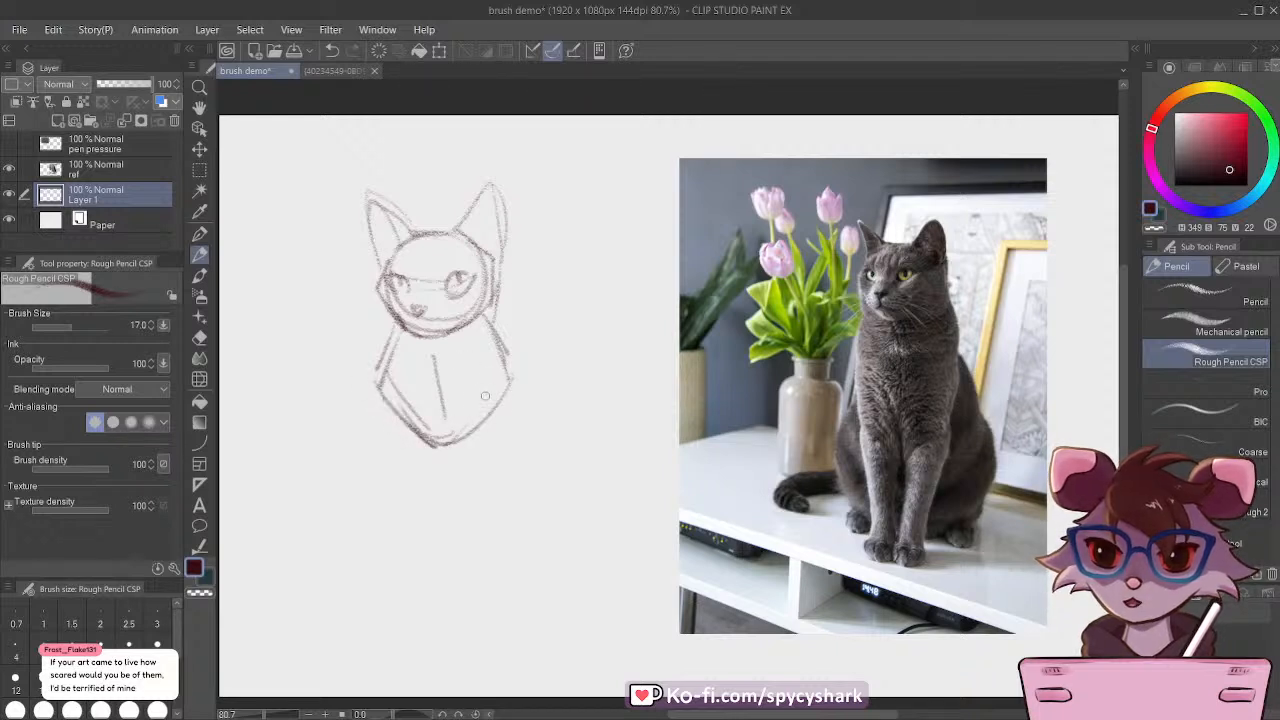
{"action": "left_click_drag", "start_coordinate": [484, 331], "coordinate": [488, 428]}
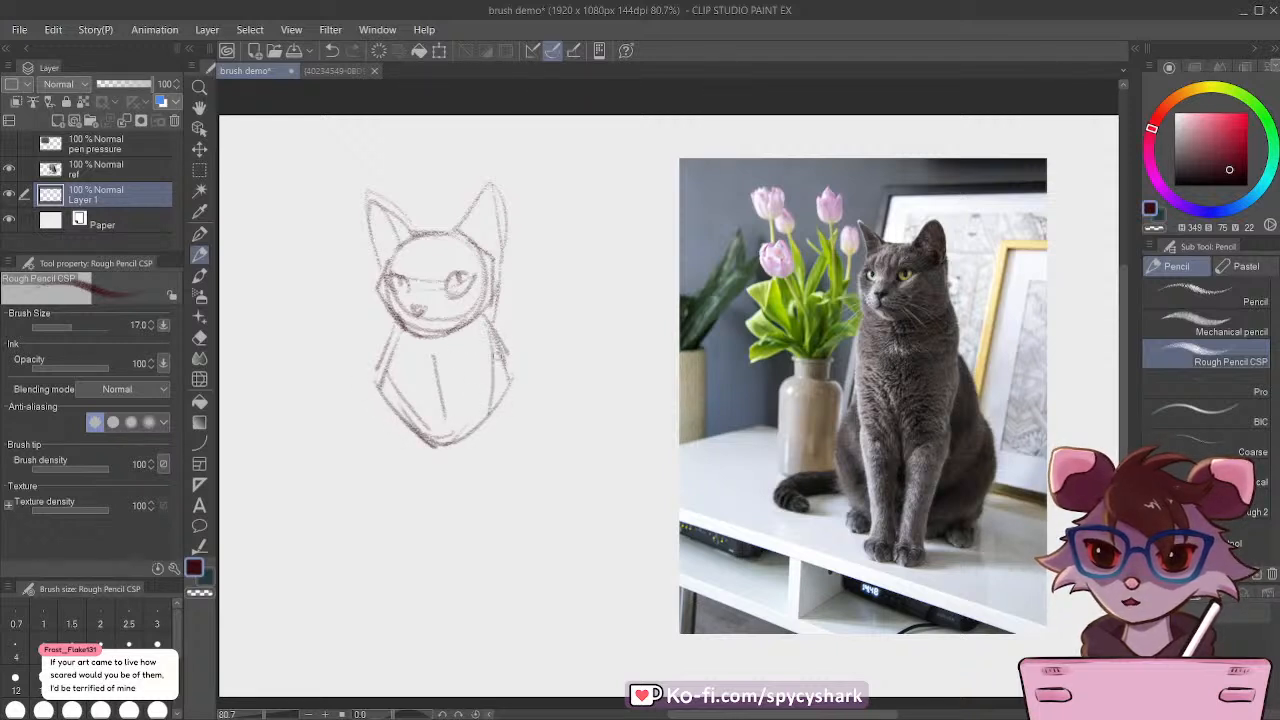
{"action": "left_click_drag", "start_coordinate": [498, 355], "coordinate": [488, 445]}
Step: Sketch the outer contours of both front legs and complete the right front leg with its inner line and paw
{"action": "left_click_drag", "start_coordinate": [382, 382], "coordinate": [407, 517]}
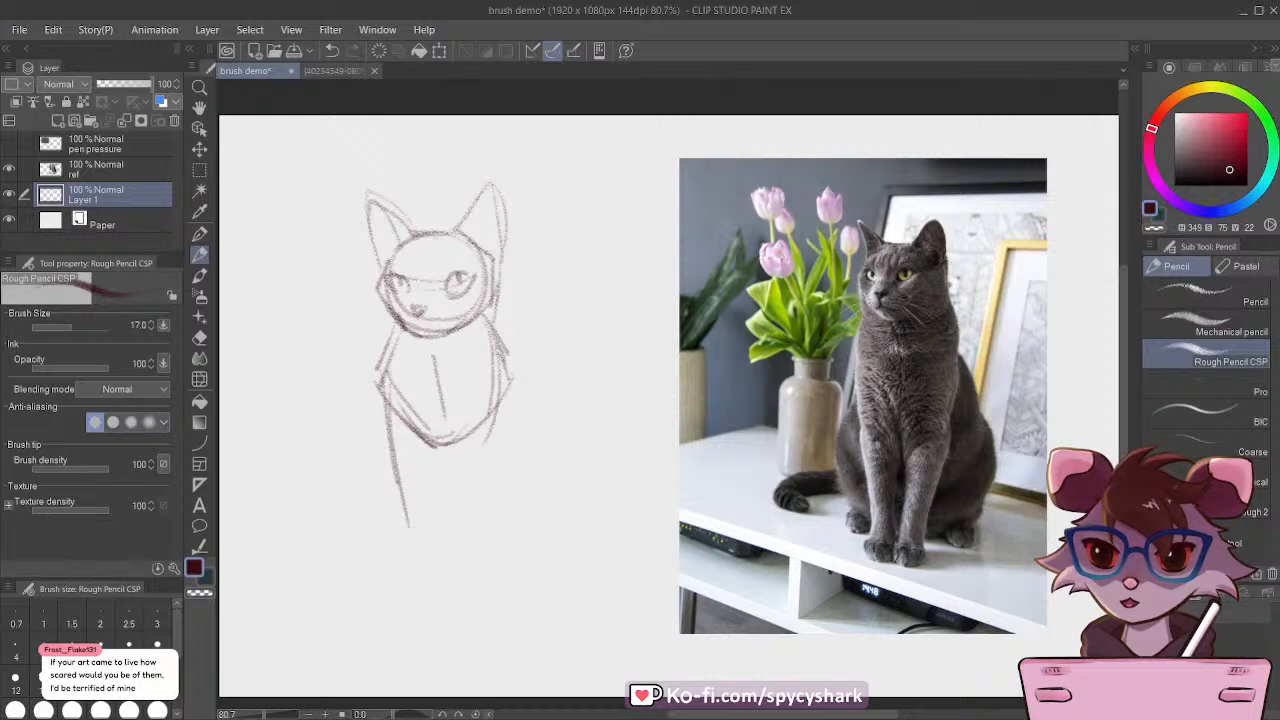
{"action": "left_click_drag", "start_coordinate": [498, 352], "coordinate": [478, 553]}
{"action": "left_click_drag", "start_coordinate": [444, 453], "coordinate": [455, 541]}
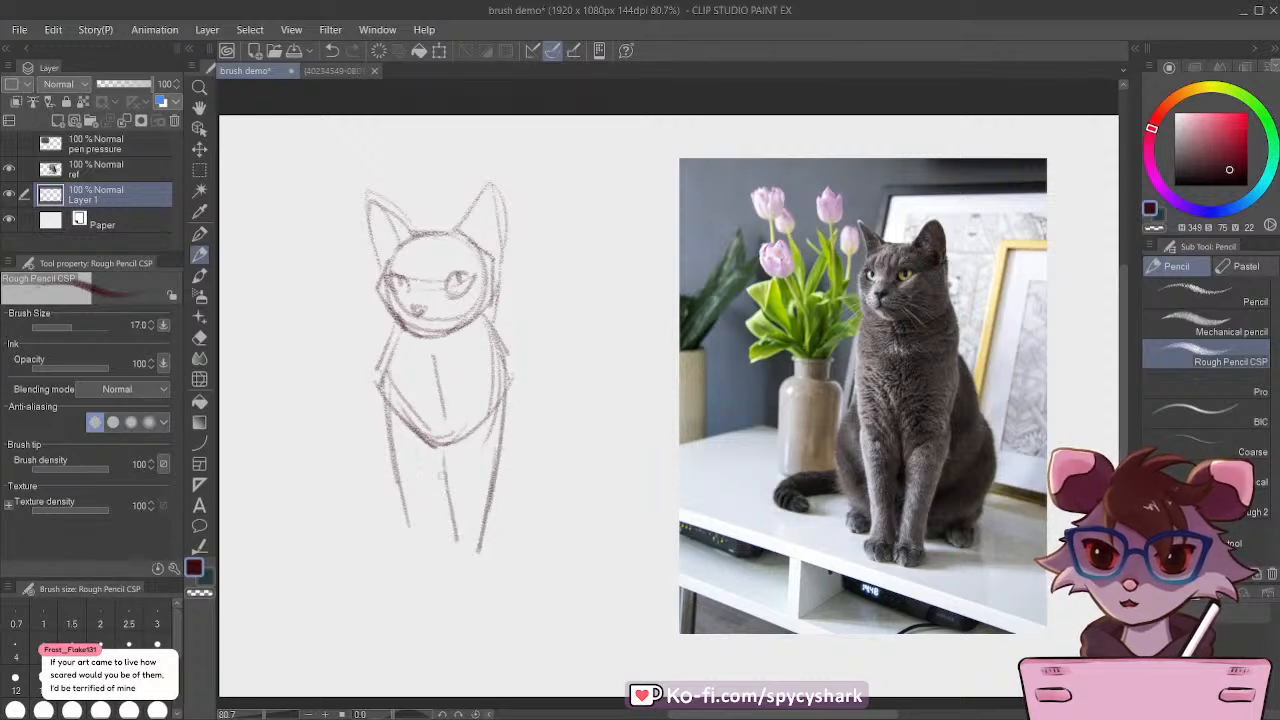
{"action": "mouse_move", "coordinate": [447, 492]}
{"action": "left_mouse_down"}
{"action": "mouse_move", "coordinate": [460, 547]}
{"action": "mouse_move", "coordinate": [451, 572]}
{"action": "mouse_move", "coordinate": [483, 571]}
{"action": "mouse_move", "coordinate": [457, 556]}
{"action": "mouse_move", "coordinate": [482, 572]}
{"action": "mouse_move", "coordinate": [452, 552]}
{"action": "left_mouse_up"}
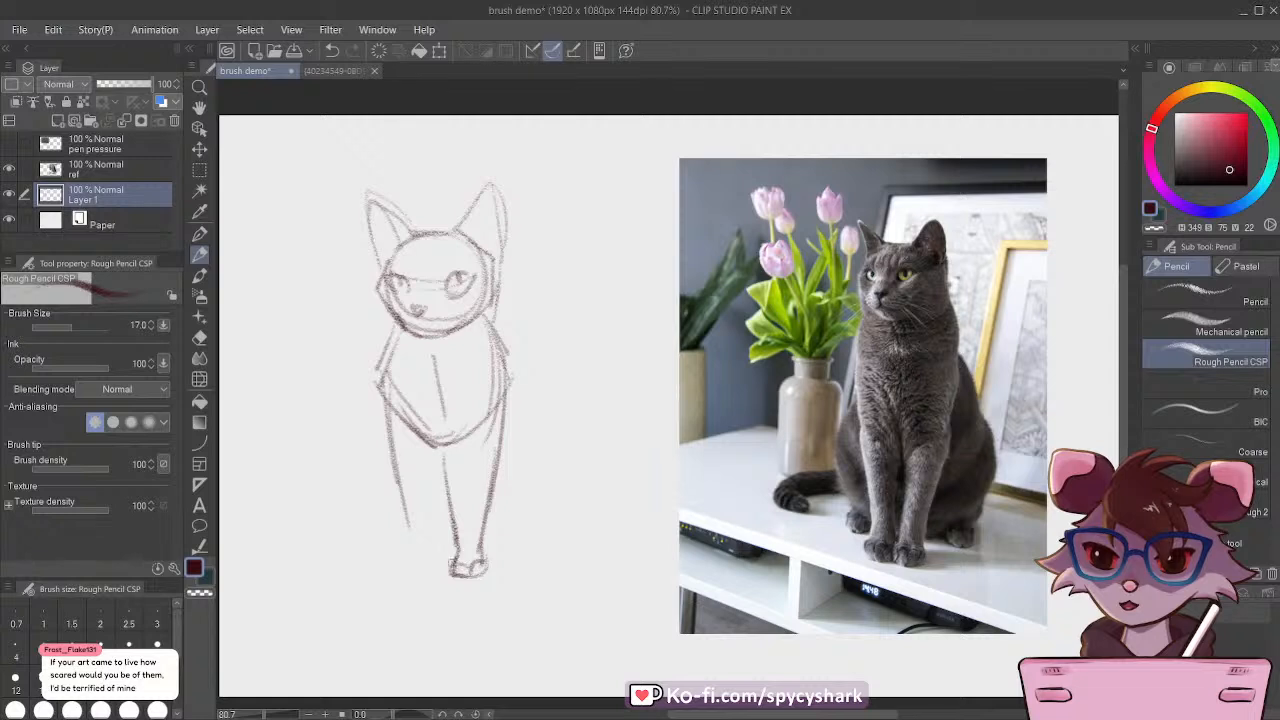
Step: Complete the left front leg with its paw, and outline the left haunch and hind paw beside it
{"action": "left_click_drag", "start_coordinate": [436, 450], "coordinate": [446, 536]}
{"action": "left_click_drag", "start_coordinate": [401, 481], "coordinate": [418, 580]}
{"action": "left_click_drag", "start_coordinate": [438, 530], "coordinate": [446, 574]}
{"action": "left_click_drag", "start_coordinate": [406, 554], "coordinate": [426, 575]}
{"action": "left_click_drag", "start_coordinate": [434, 558], "coordinate": [438, 574]}
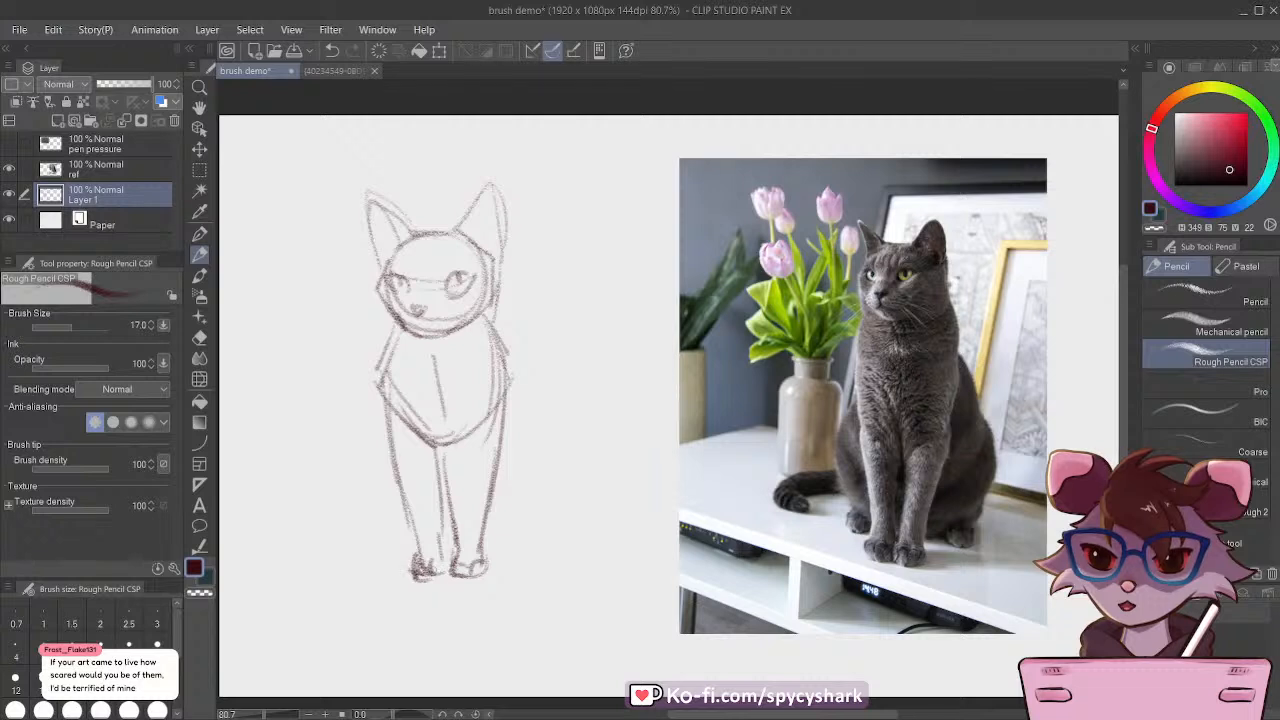
{"action": "mouse_move", "coordinate": [380, 405]}
{"action": "left_mouse_down"}
{"action": "mouse_move", "coordinate": [363, 542]}
{"action": "mouse_move", "coordinate": [381, 550]}
{"action": "mouse_move", "coordinate": [370, 568]}
{"action": "mouse_move", "coordinate": [398, 572]}
{"action": "left_mouse_up"}
{"action": "left_click_drag", "start_coordinate": [358, 514], "coordinate": [364, 522]}
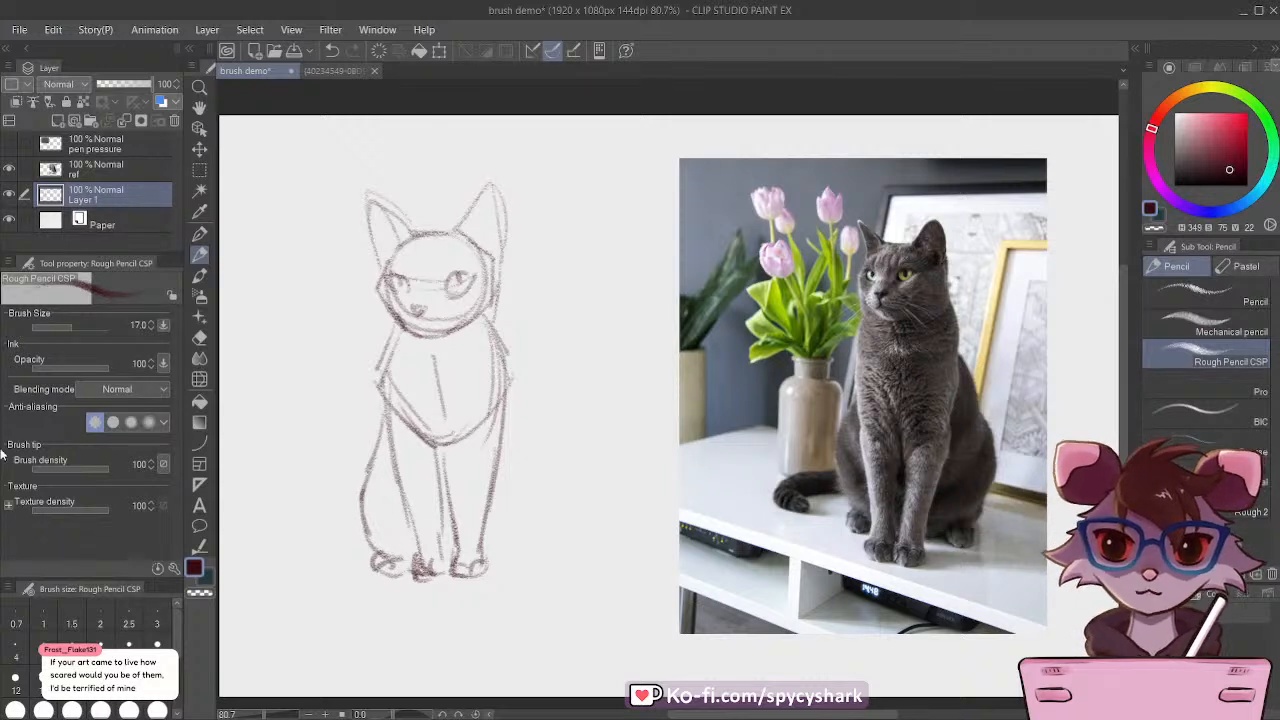
Step: Lasso the left hind paw, move it up slightly, and clear the selection
{"action": "left_click", "coordinate": [199, 169]}
{"action": "left_click", "coordinate": [1195, 386]}
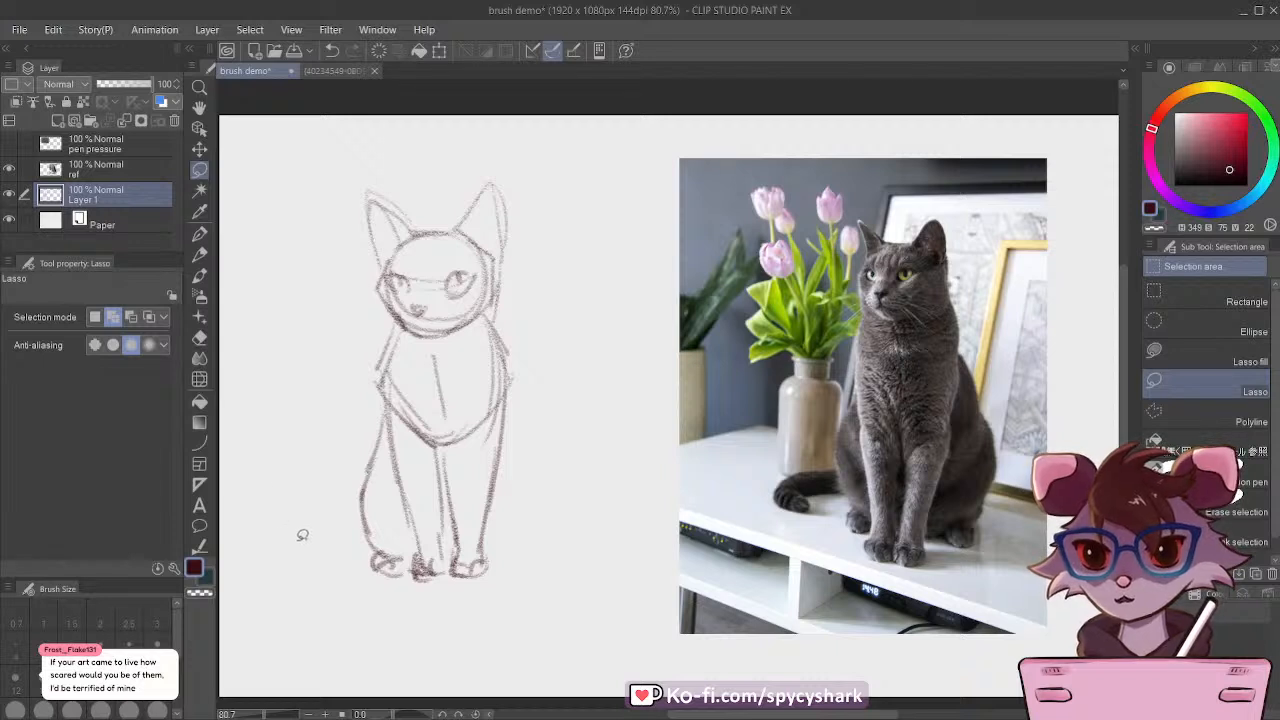
{"action": "mouse_move", "coordinate": [300, 536]}
{"action": "left_mouse_down"}
{"action": "mouse_move", "coordinate": [382, 532]}
{"action": "mouse_move", "coordinate": [406, 556]}
{"action": "mouse_move", "coordinate": [378, 587]}
{"action": "mouse_move", "coordinate": [302, 540]}
{"action": "left_mouse_up"}
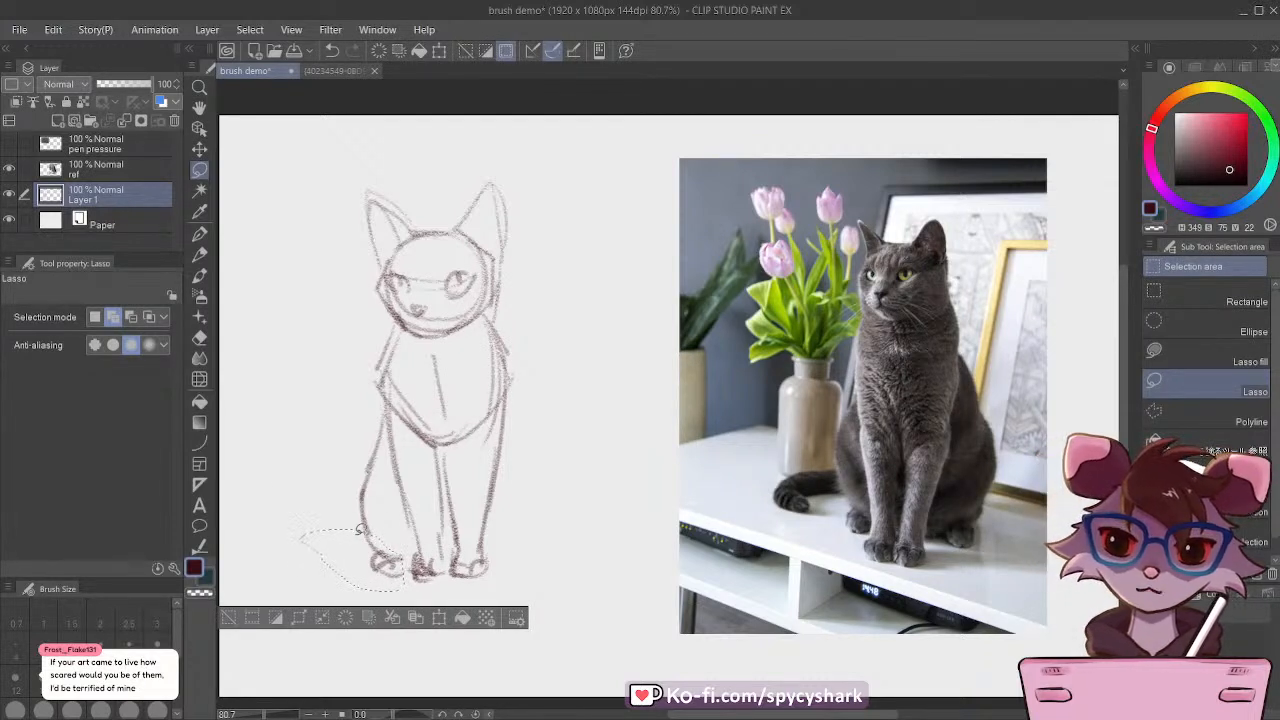
{"action": "left_click", "coordinate": [199, 148]}
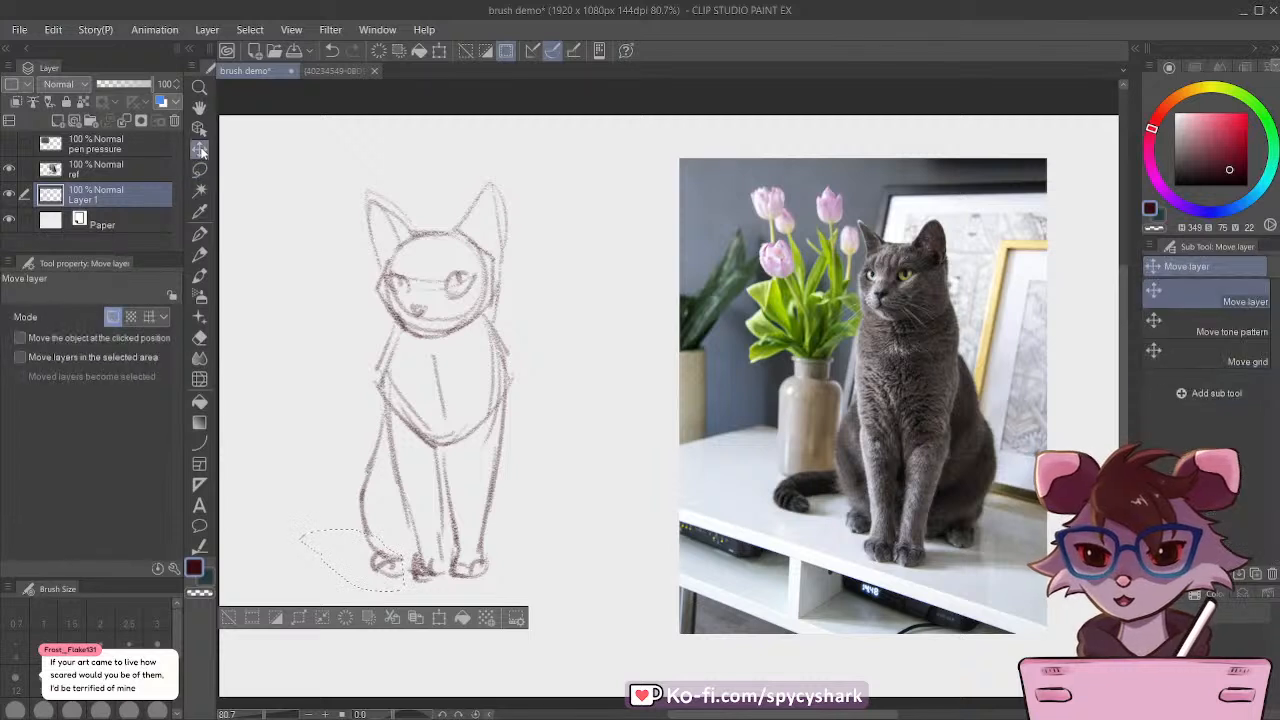
{"action": "left_click_drag", "start_coordinate": [380, 560], "coordinate": [378, 546]}
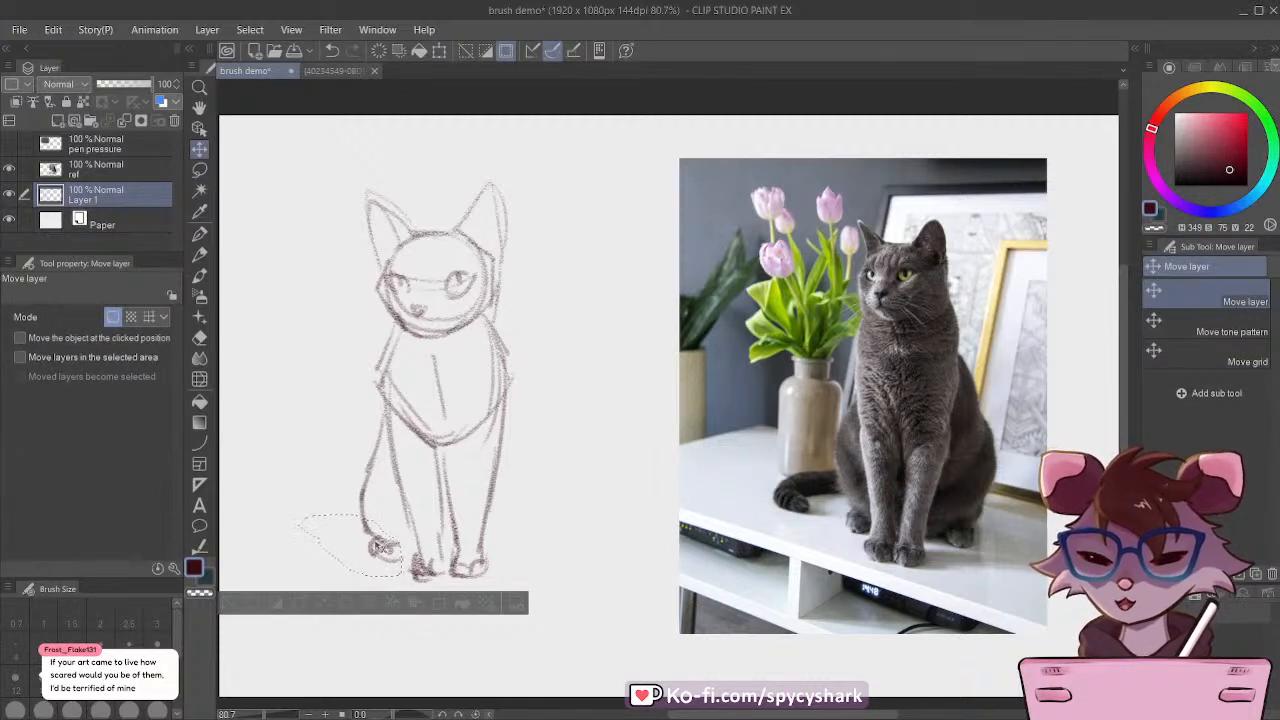
{"action": "key", "text": "ctrl+d"}
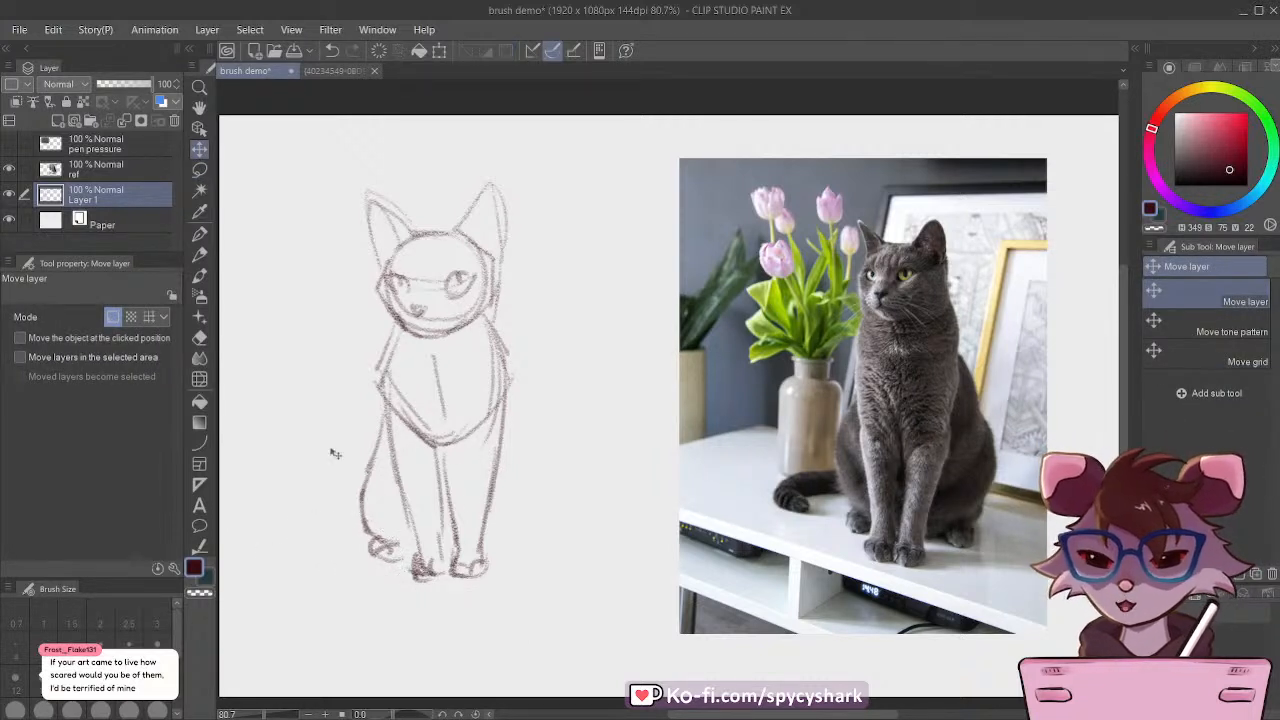
Step: Save the document and sketch the right haunch and hind paw with the Rough Pencil CSP brush
{"action": "left_click", "coordinate": [199, 256]}
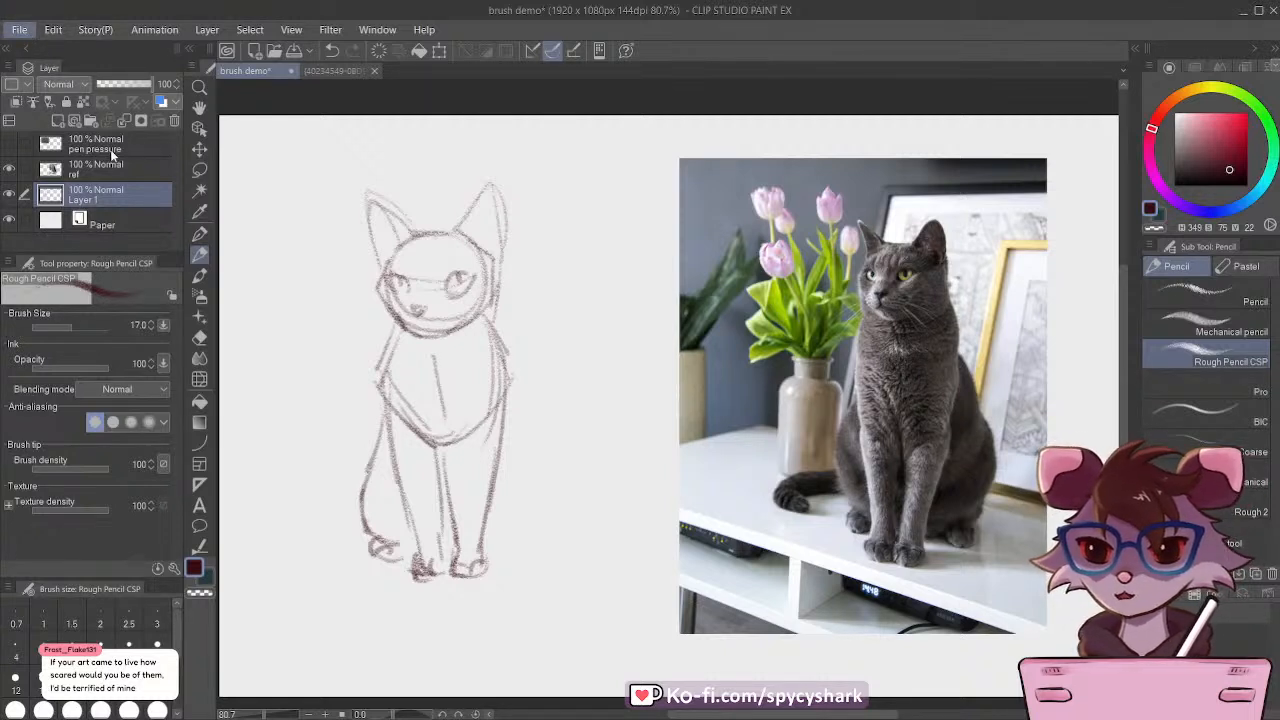
{"action": "key", "text": "ctrl+s"}
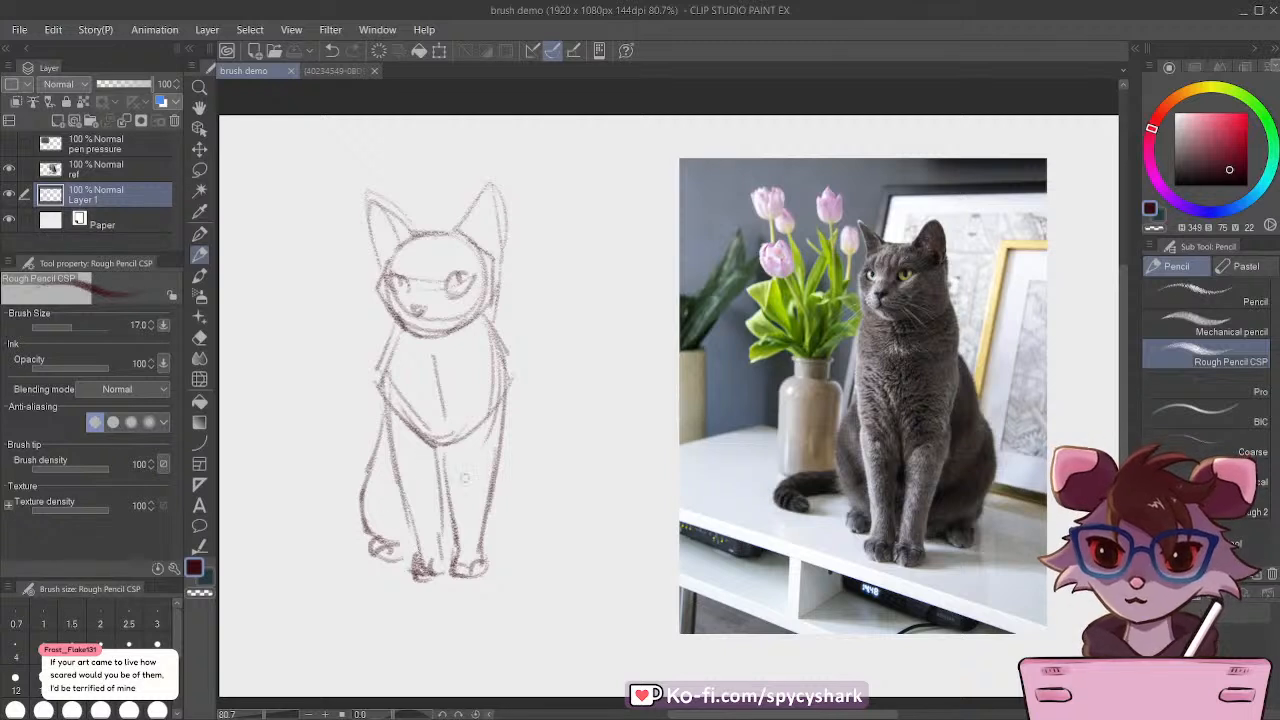
{"action": "left_click_drag", "start_coordinate": [484, 553], "coordinate": [507, 548]}
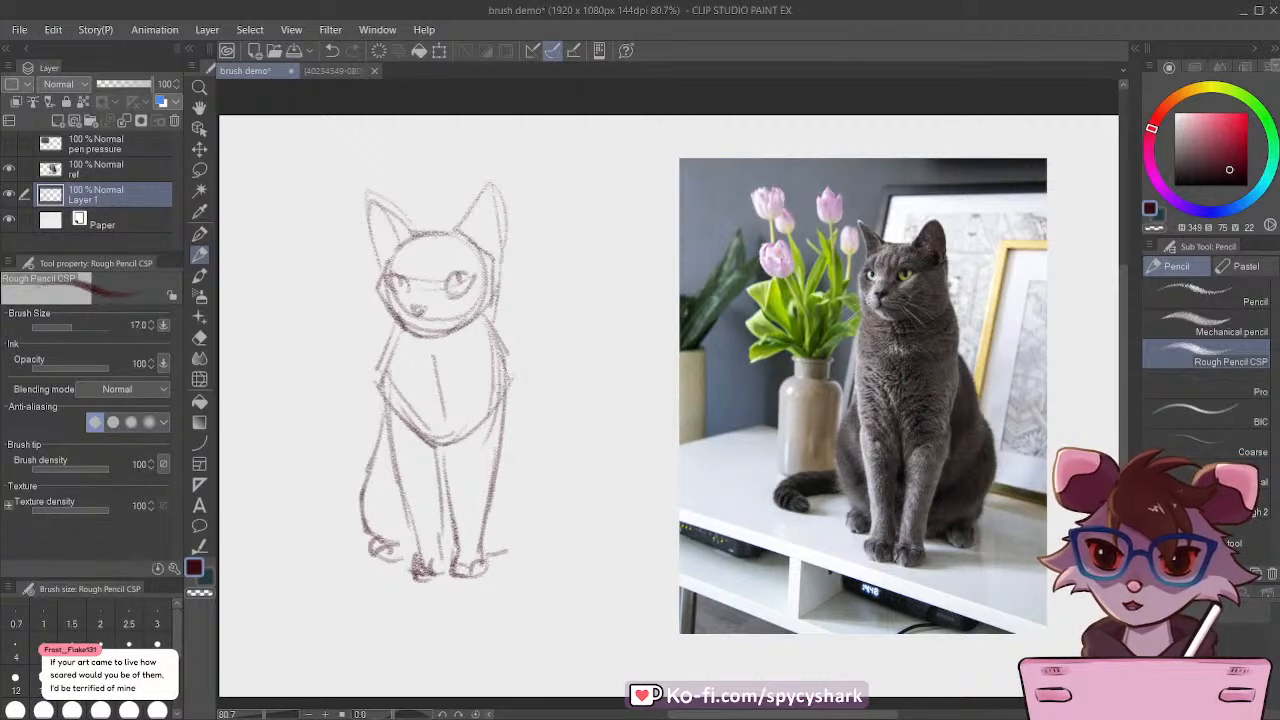
{"action": "left_click_drag", "start_coordinate": [506, 388], "coordinate": [532, 470]}
{"action": "mouse_move", "coordinate": [518, 425]}
{"action": "left_mouse_down"}
{"action": "mouse_move", "coordinate": [540, 535]}
{"action": "mouse_move", "coordinate": [526, 552]}
{"action": "mouse_move", "coordinate": [491, 548]}
{"action": "mouse_move", "coordinate": [531, 539]}
{"action": "mouse_move", "coordinate": [508, 525]}
{"action": "mouse_move", "coordinate": [536, 542]}
{"action": "left_mouse_up"}
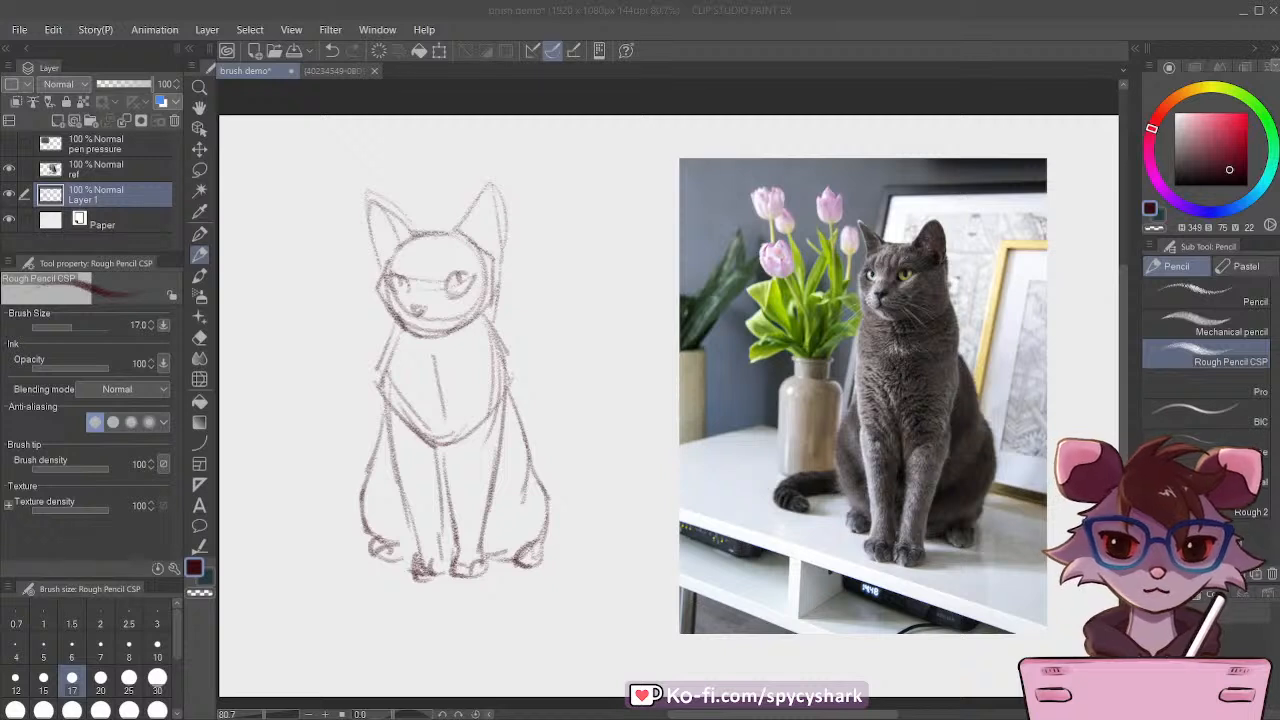
{"action": "left_click", "coordinate": [826, 16]}
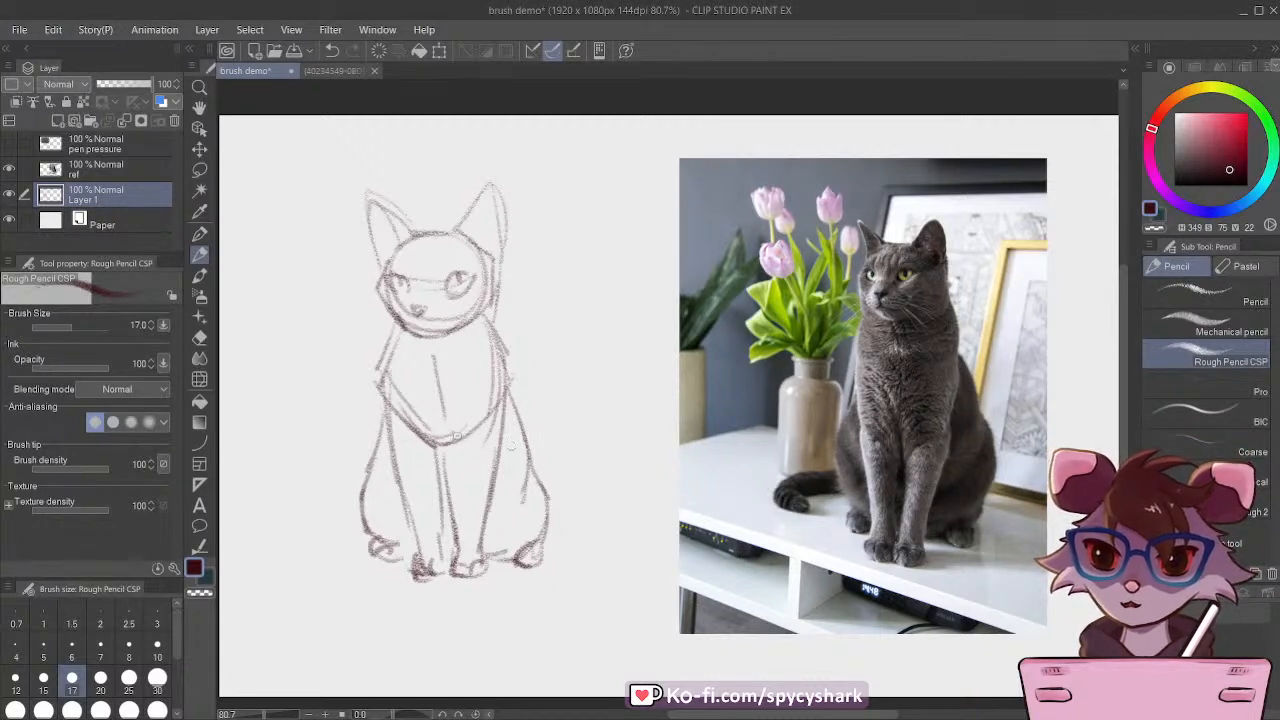
Step: Use Liquify with brush size 170 to push the right haunch and hind paw inward
{"action": "left_click", "coordinate": [199, 378]}
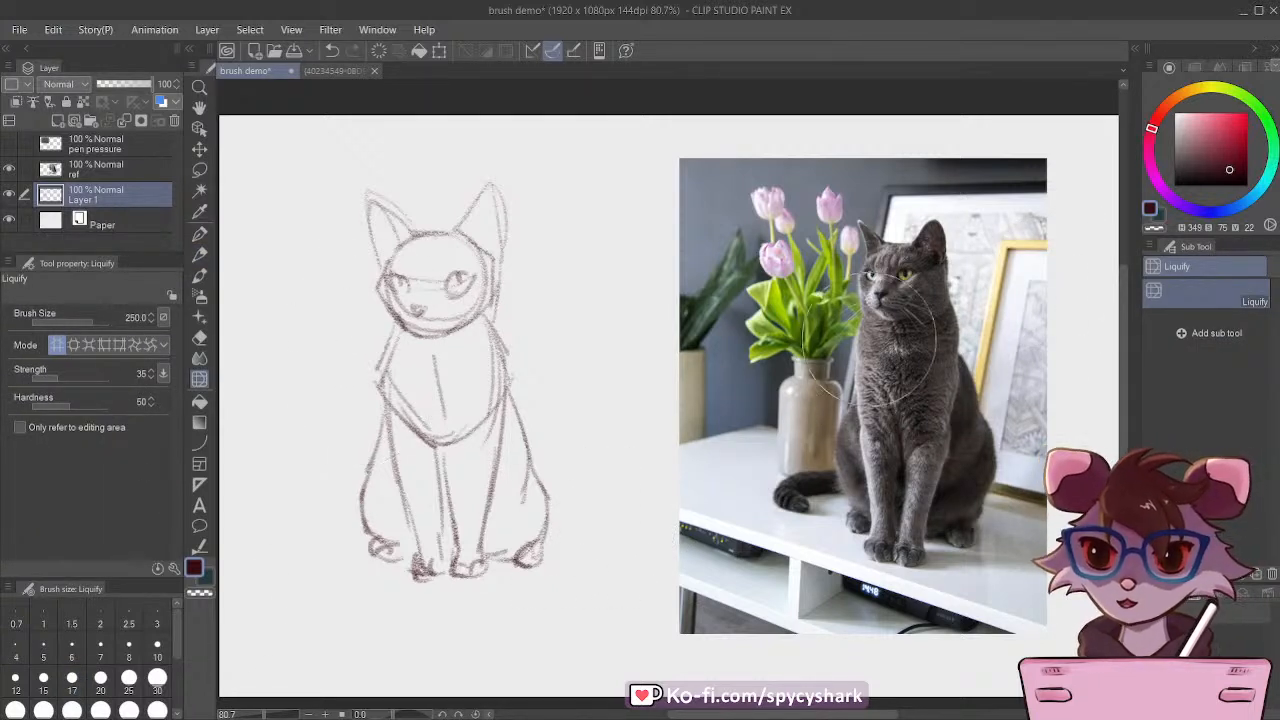
{"action": "scroll", "coordinate": [101, 683], "scroll_direction": "down", "scroll_amount": 1}
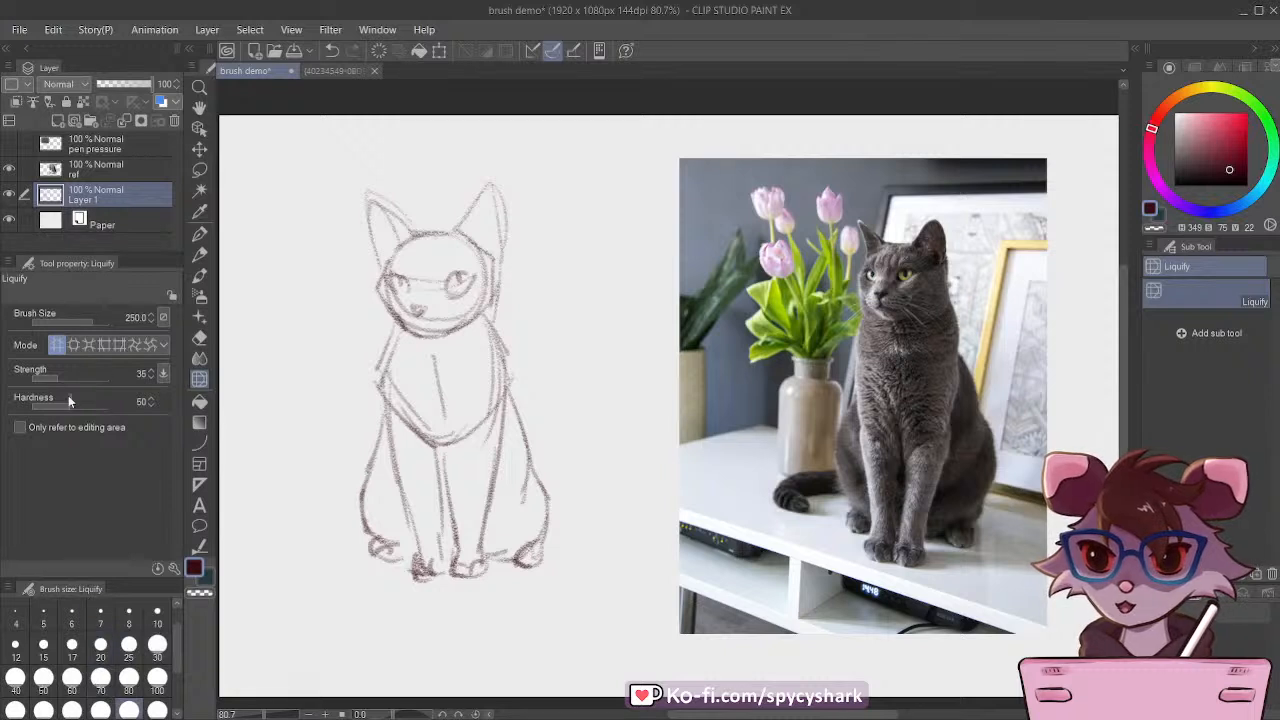
{"action": "left_click_drag", "start_coordinate": [93, 583], "coordinate": [93, 510]}
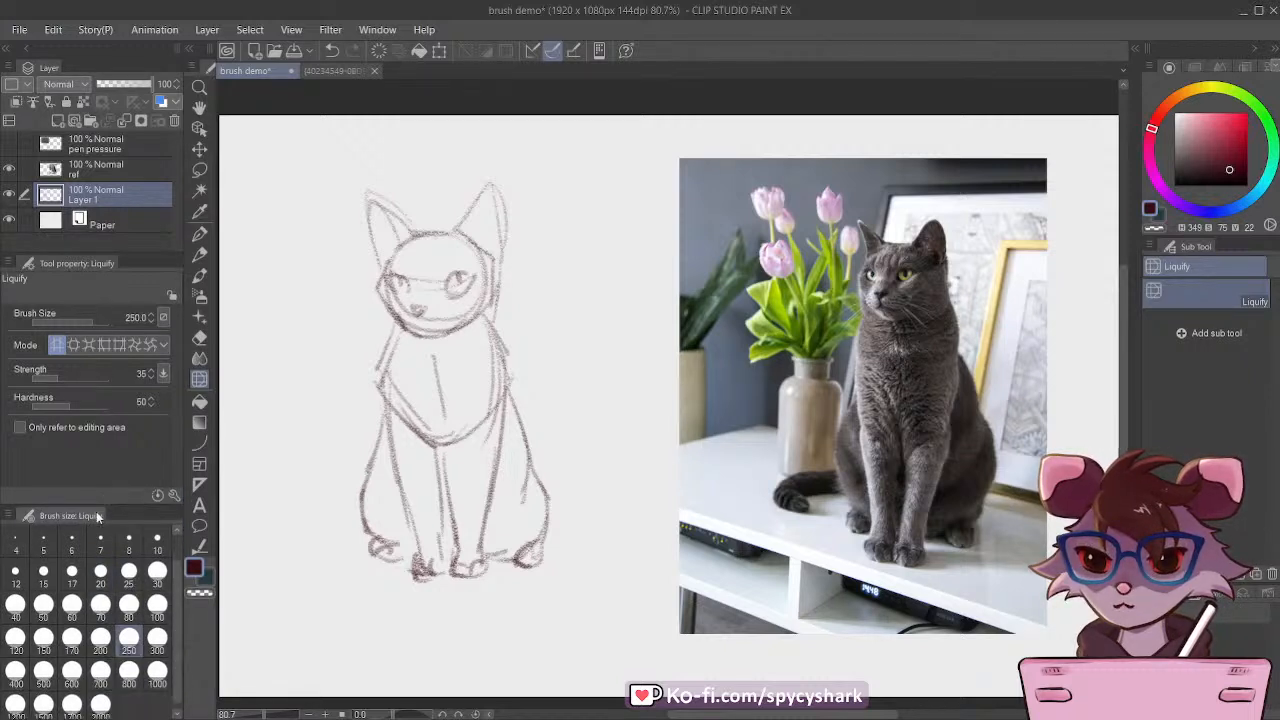
{"action": "left_click", "coordinate": [72, 638]}
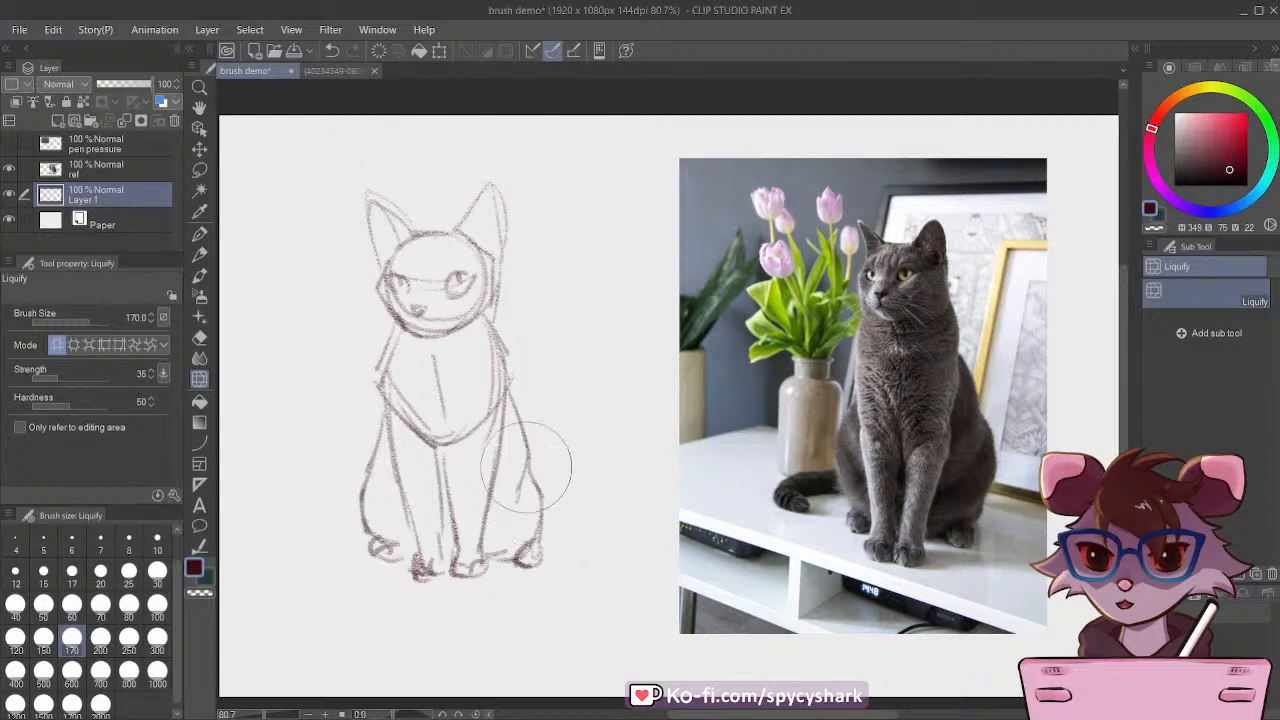
{"action": "mouse_move", "coordinate": [540, 505]}
{"action": "left_mouse_down"}
{"action": "mouse_move", "coordinate": [557, 528]}
{"action": "mouse_move", "coordinate": [566, 514]}
{"action": "left_mouse_up"}
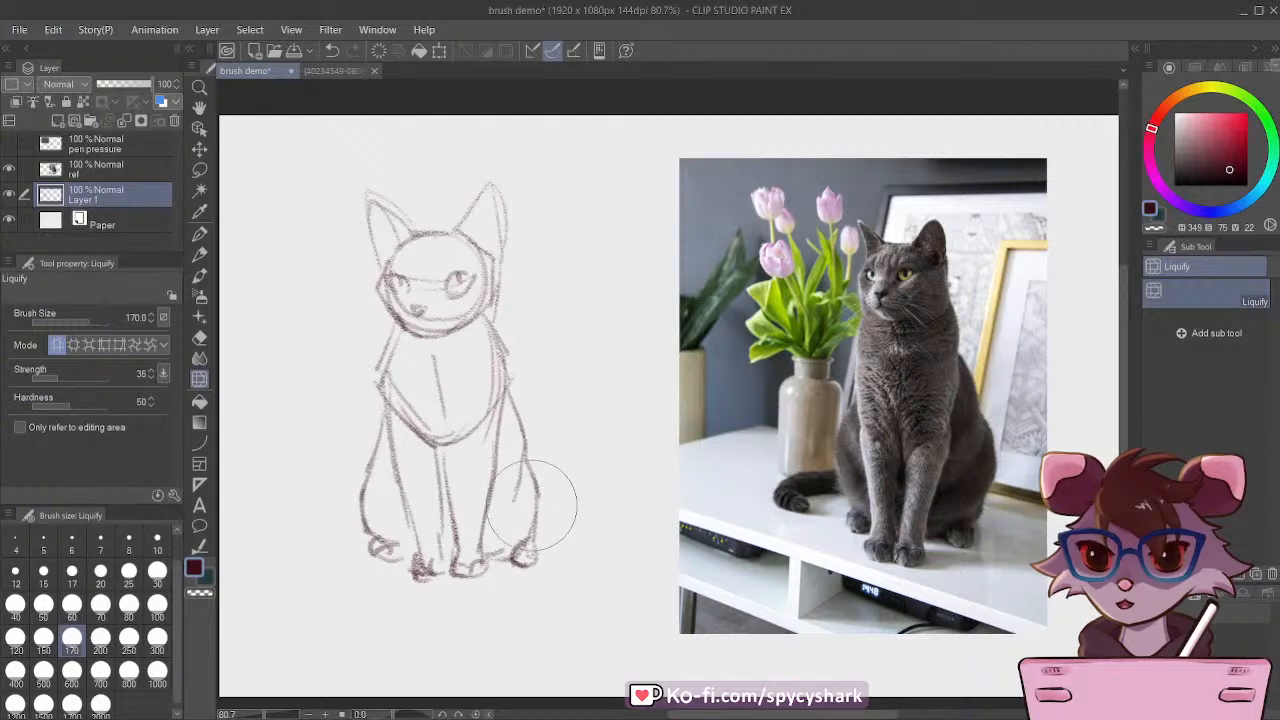
Step: Reinforce the right thigh contour with Rough Pencil CSP and sketch a curled tail extending from the left haunch
{"action": "left_click", "coordinate": [202, 255]}
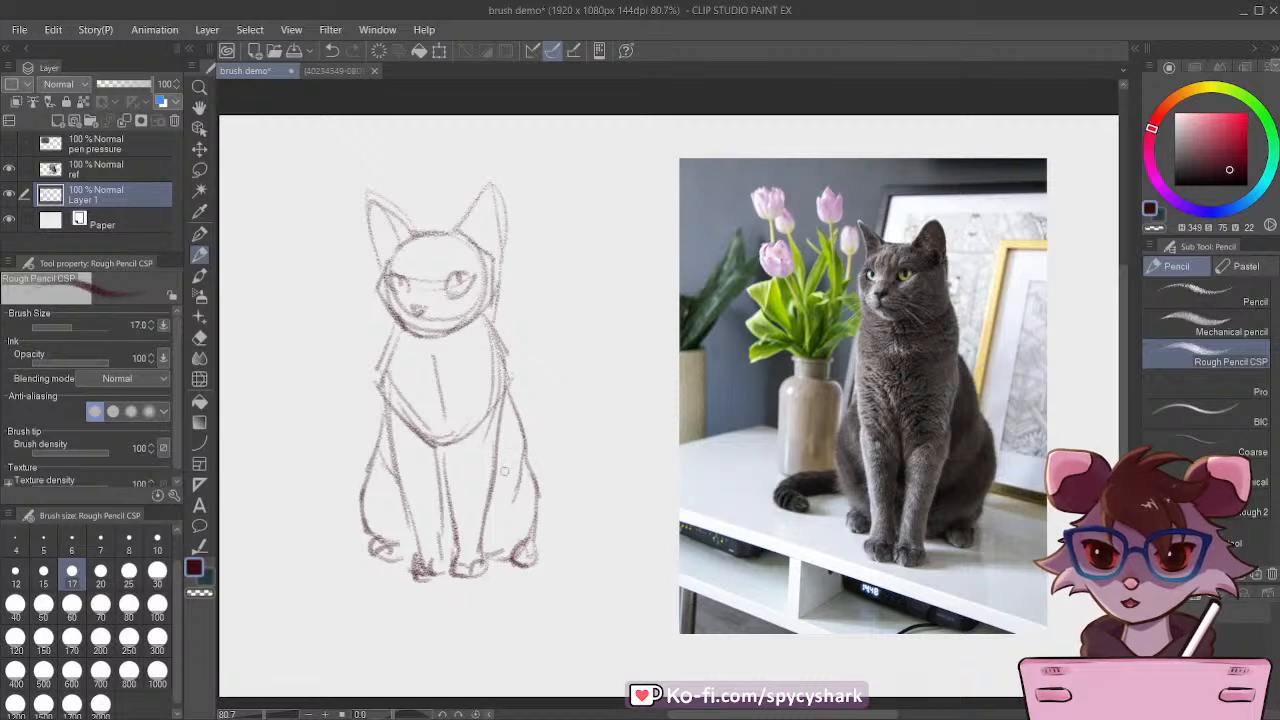
{"action": "left_click_drag", "start_coordinate": [522, 440], "coordinate": [523, 532]}
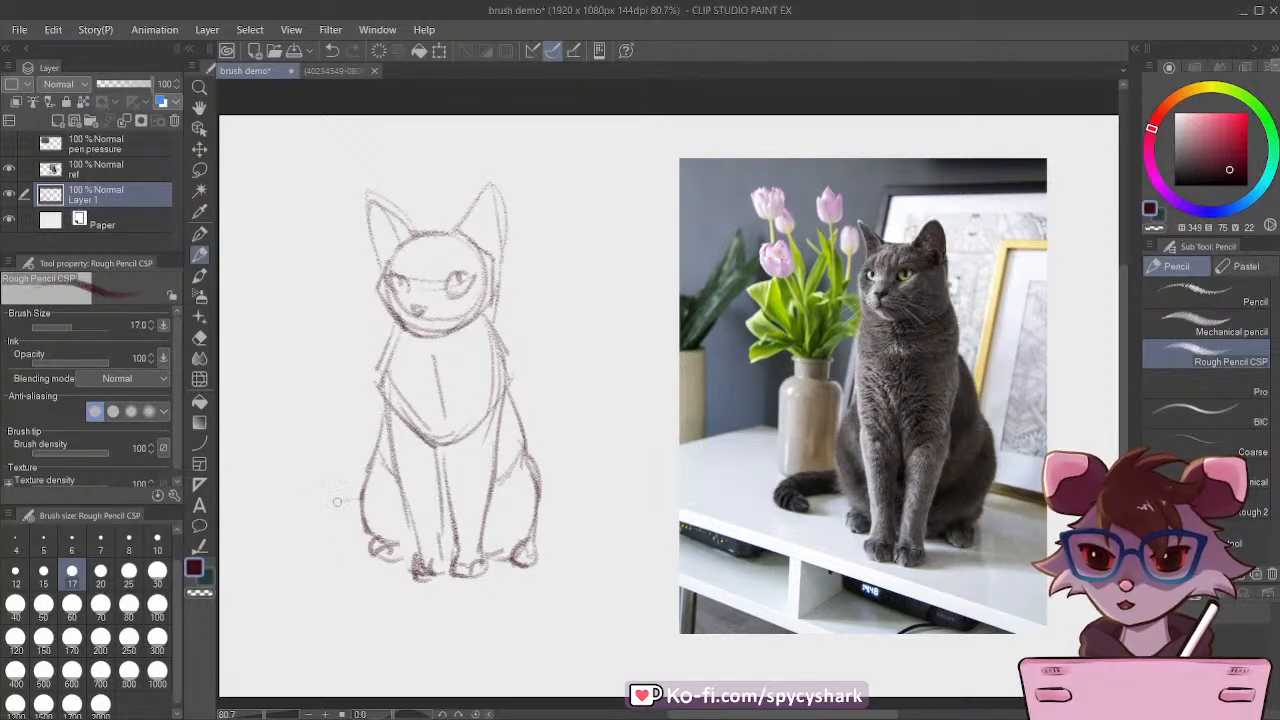
{"action": "mouse_move", "coordinate": [360, 500]}
{"action": "left_mouse_down"}
{"action": "mouse_move", "coordinate": [290, 530]}
{"action": "mouse_move", "coordinate": [306, 517]}
{"action": "mouse_move", "coordinate": [325, 568]}
{"action": "left_mouse_up"}
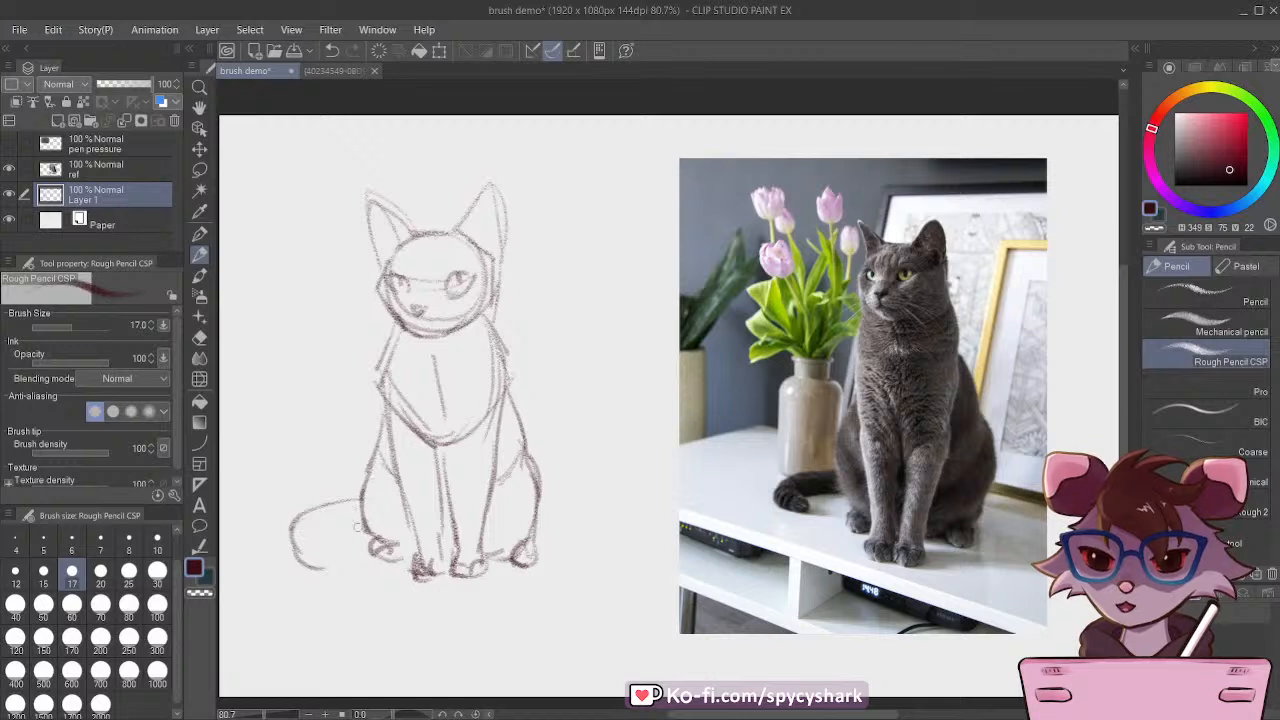
{"action": "mouse_move", "coordinate": [362, 522]}
{"action": "left_mouse_down"}
{"action": "mouse_move", "coordinate": [300, 524]}
{"action": "mouse_move", "coordinate": [329, 537]}
{"action": "mouse_move", "coordinate": [311, 566]}
{"action": "left_mouse_up"}
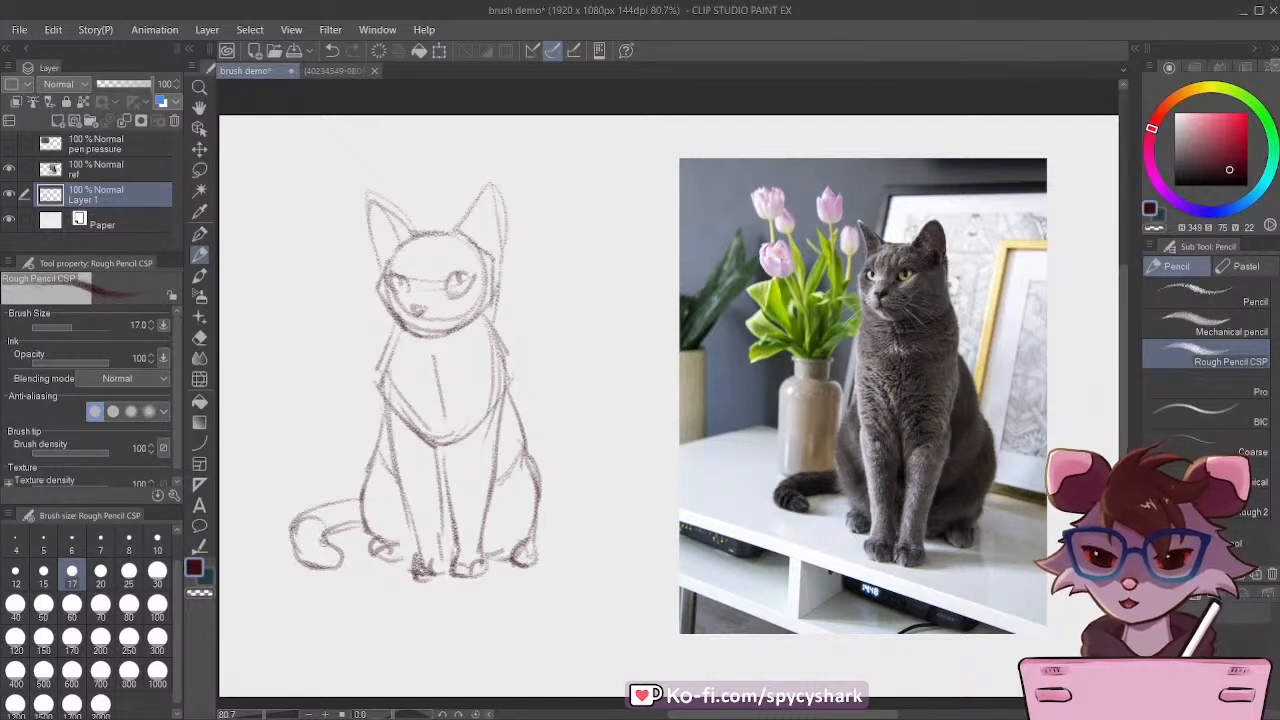
{"action": "left_click_drag", "start_coordinate": [302, 558], "coordinate": [345, 518]}
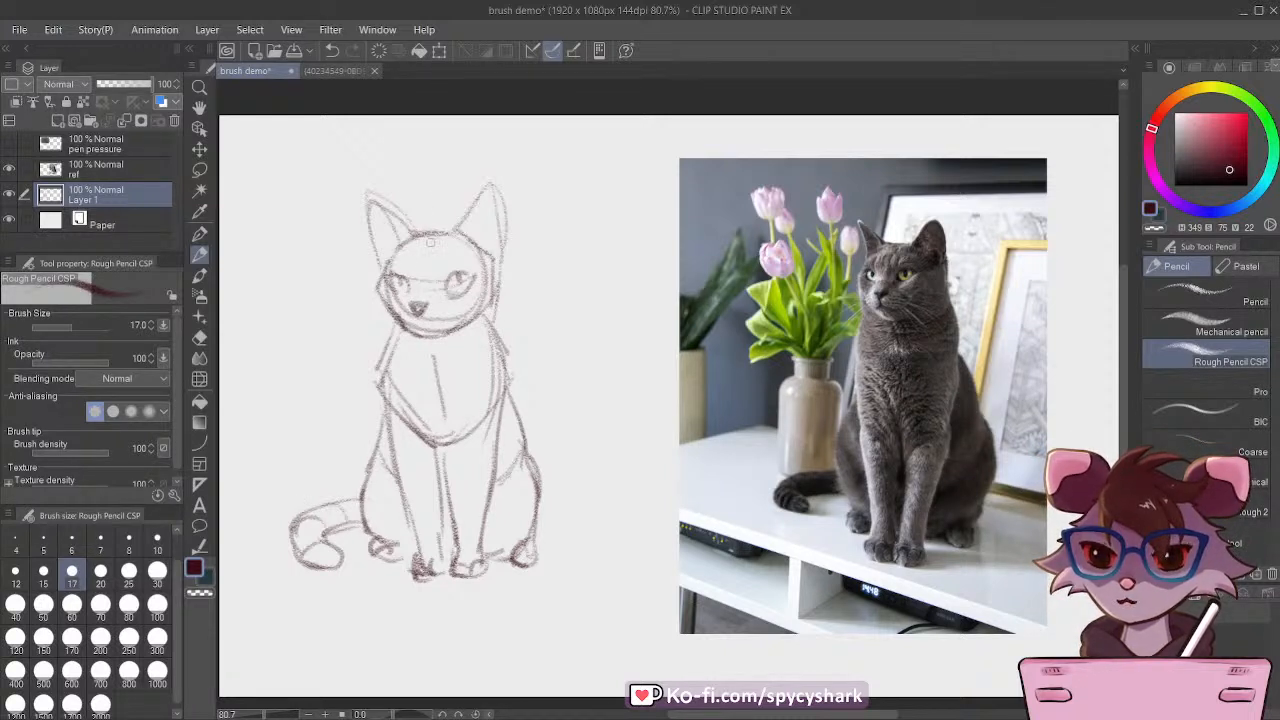
Step: Draw a curved centre guideline down the cat's forehead and move the whole sketch closer to the reference photo
{"action": "left_click_drag", "start_coordinate": [420, 258], "coordinate": [421, 294]}
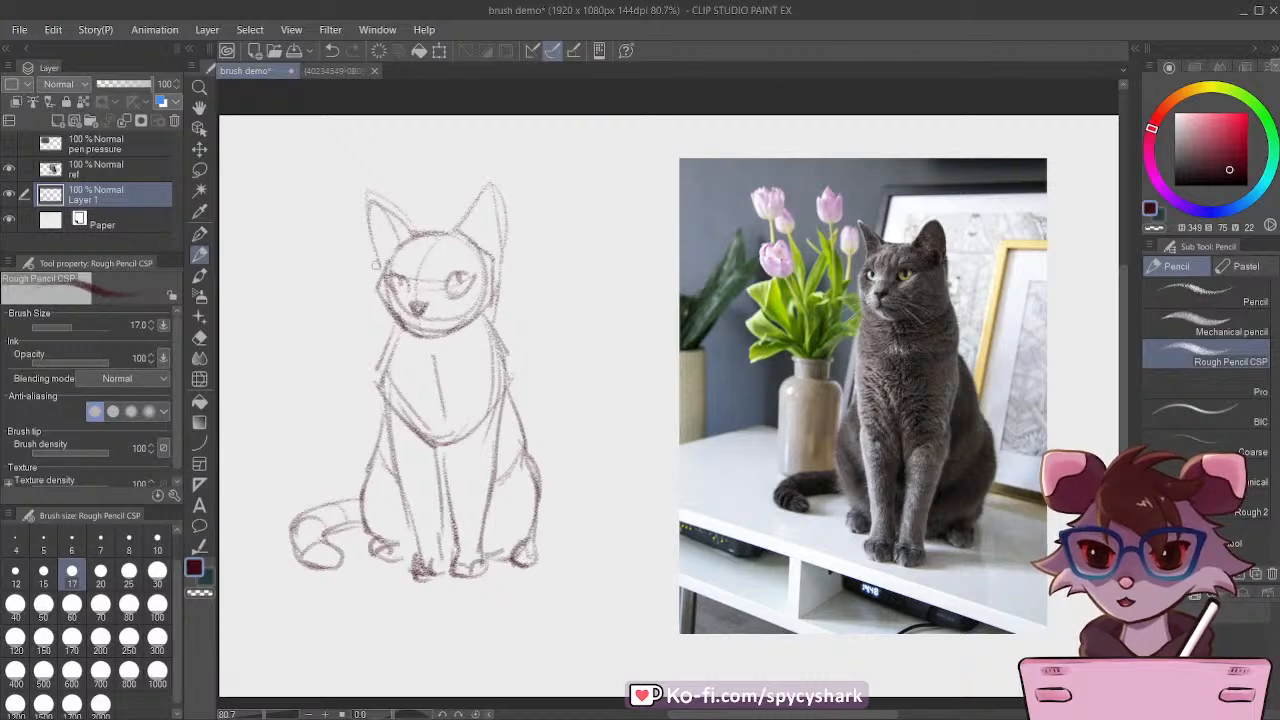
{"action": "scroll", "coordinate": [785, 481], "scroll_direction": "down", "scroll_amount": 3}
{"action": "scroll", "coordinate": [718, 451], "scroll_direction": "up", "scroll_amount": 2}
{"action": "left_click", "coordinate": [200, 149]}
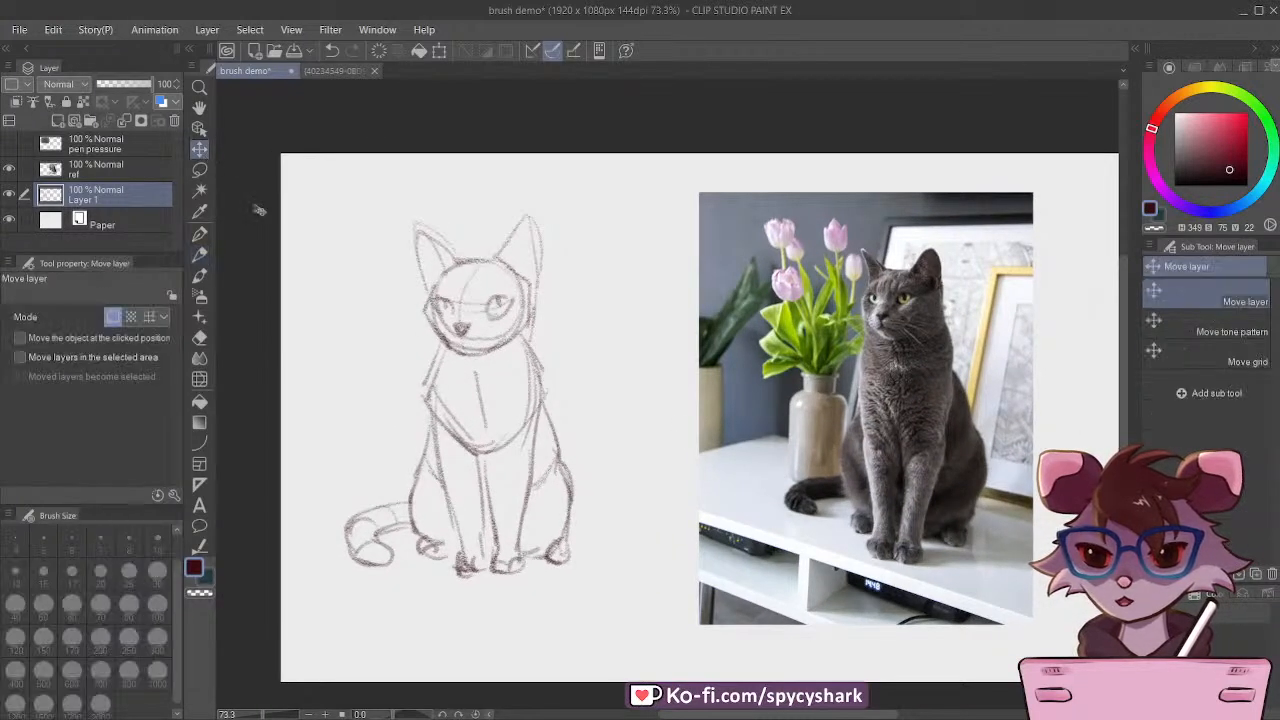
{"action": "left_click_drag", "start_coordinate": [471, 394], "coordinate": [536, 420]}
{"action": "left_click", "coordinate": [200, 254]}
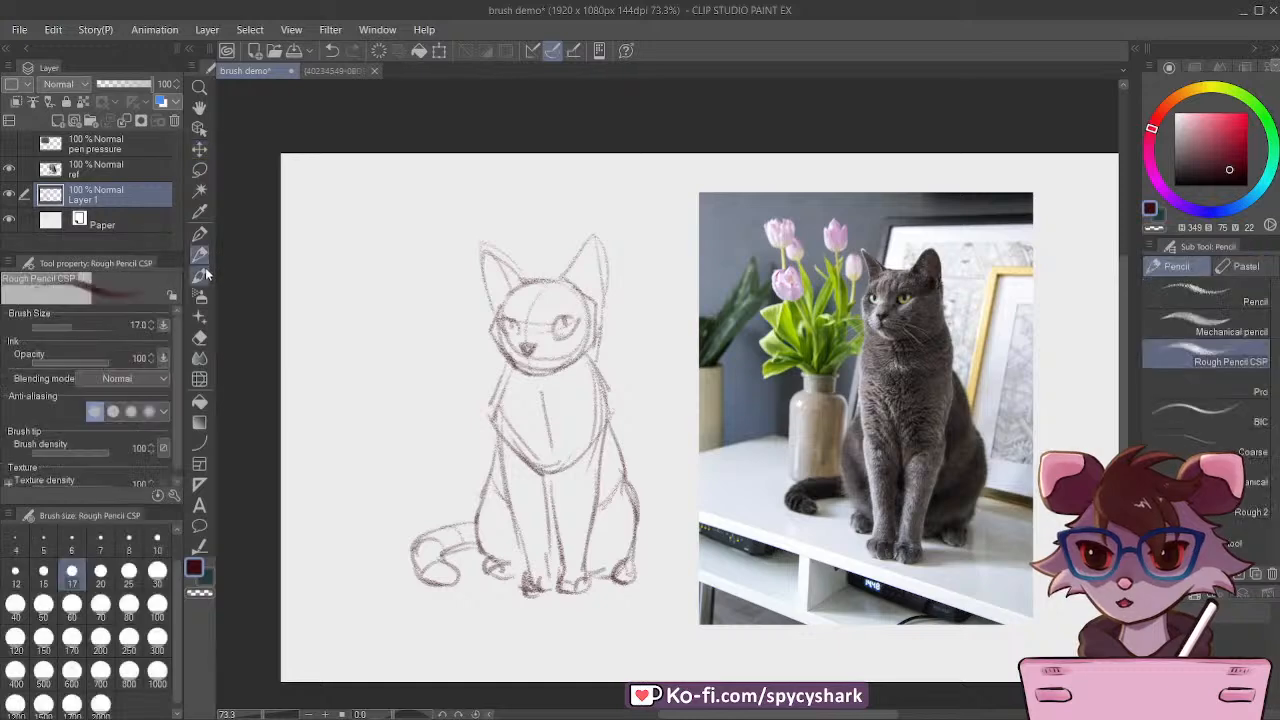
{"action": "scroll", "coordinate": [530, 375], "scroll_direction": "up", "scroll_amount": 5}
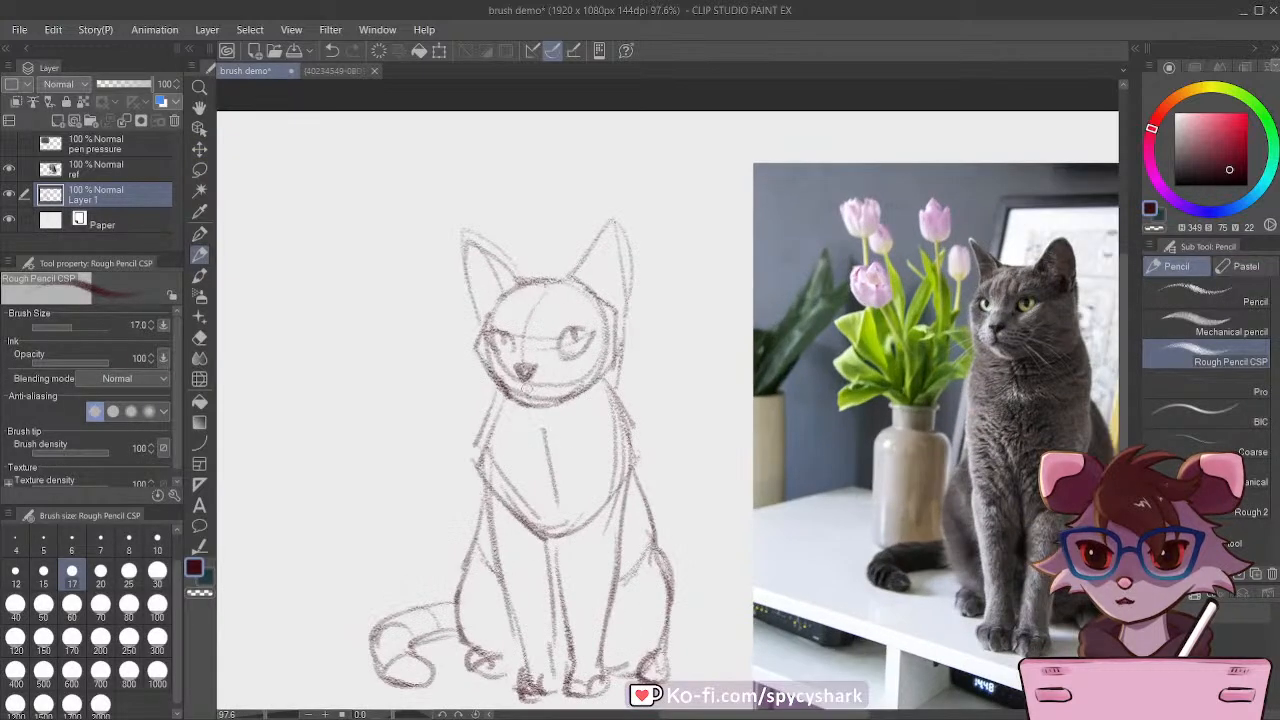
{"action": "scroll", "coordinate": [603, 218], "scroll_direction": "down", "scroll_amount": 5}
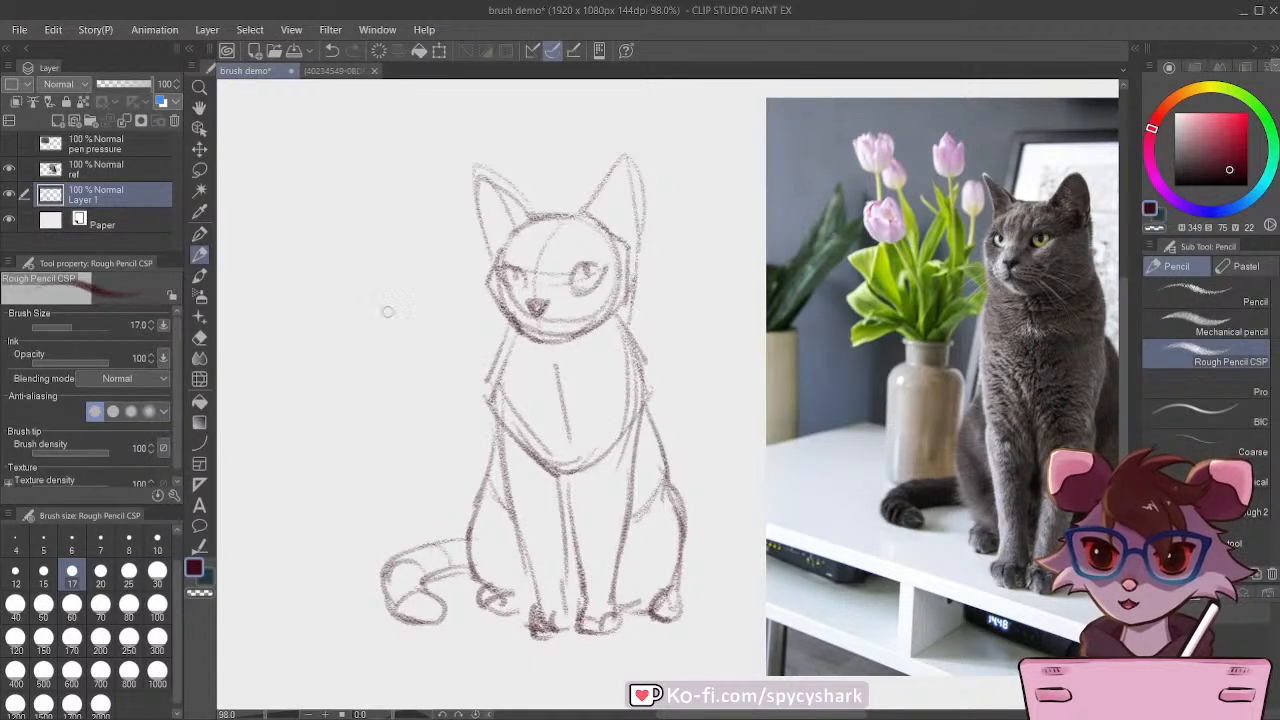
{"action": "mouse_move", "coordinate": [372, 187]}
{"action": "left_mouse_down"}
{"action": "mouse_move", "coordinate": [368, 220]}
{"action": "mouse_move", "coordinate": [359, 214]}
{"action": "mouse_move", "coordinate": [375, 224]}
{"action": "mouse_move", "coordinate": [350, 188]}
{"action": "mouse_move", "coordinate": [348, 229]}
{"action": "mouse_move", "coordinate": [362, 232]}
{"action": "mouse_move", "coordinate": [359, 178]}
{"action": "mouse_move", "coordinate": [386, 176]}
{"action": "mouse_move", "coordinate": [389, 303]}
{"action": "left_mouse_up"}
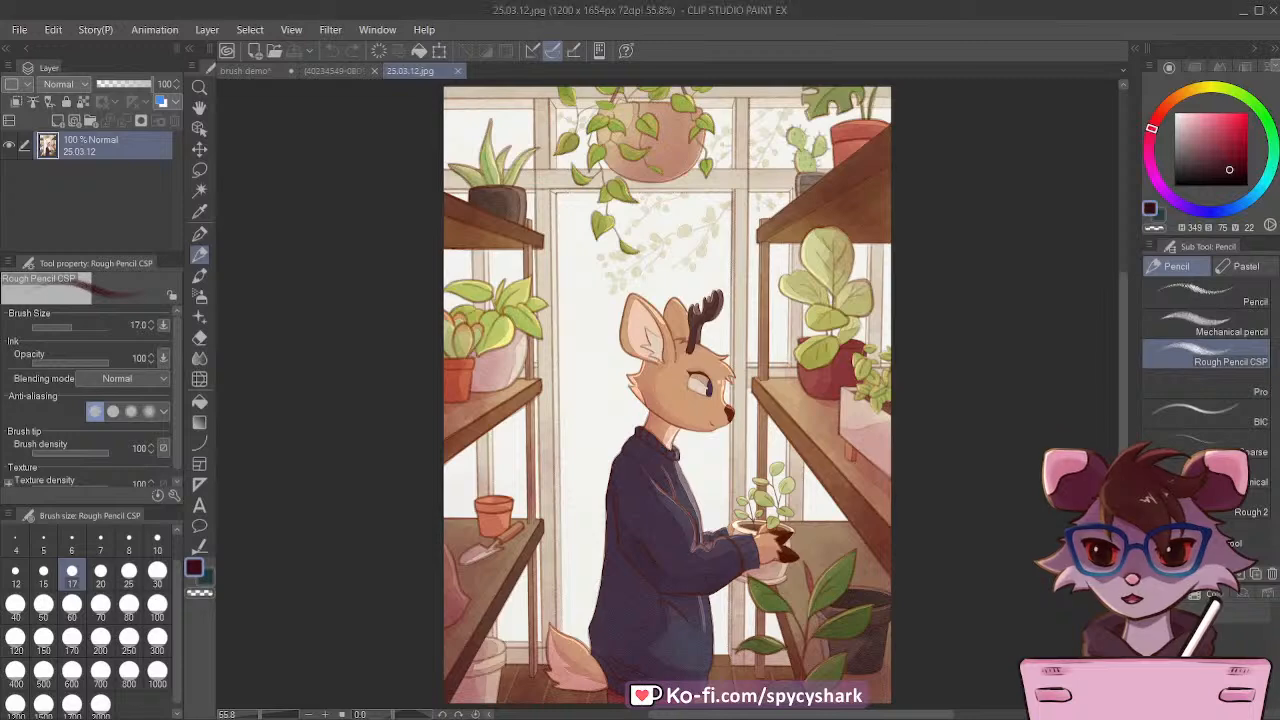
Step: Examine the textured line work around the deer character and potted plants in 25.03.12.jpg up close
{"action": "scroll", "coordinate": [885, 330], "scroll_direction": "up", "scroll_amount": 5}
{"action": "scroll", "coordinate": [890, 333], "scroll_direction": "down", "scroll_amount": 3}
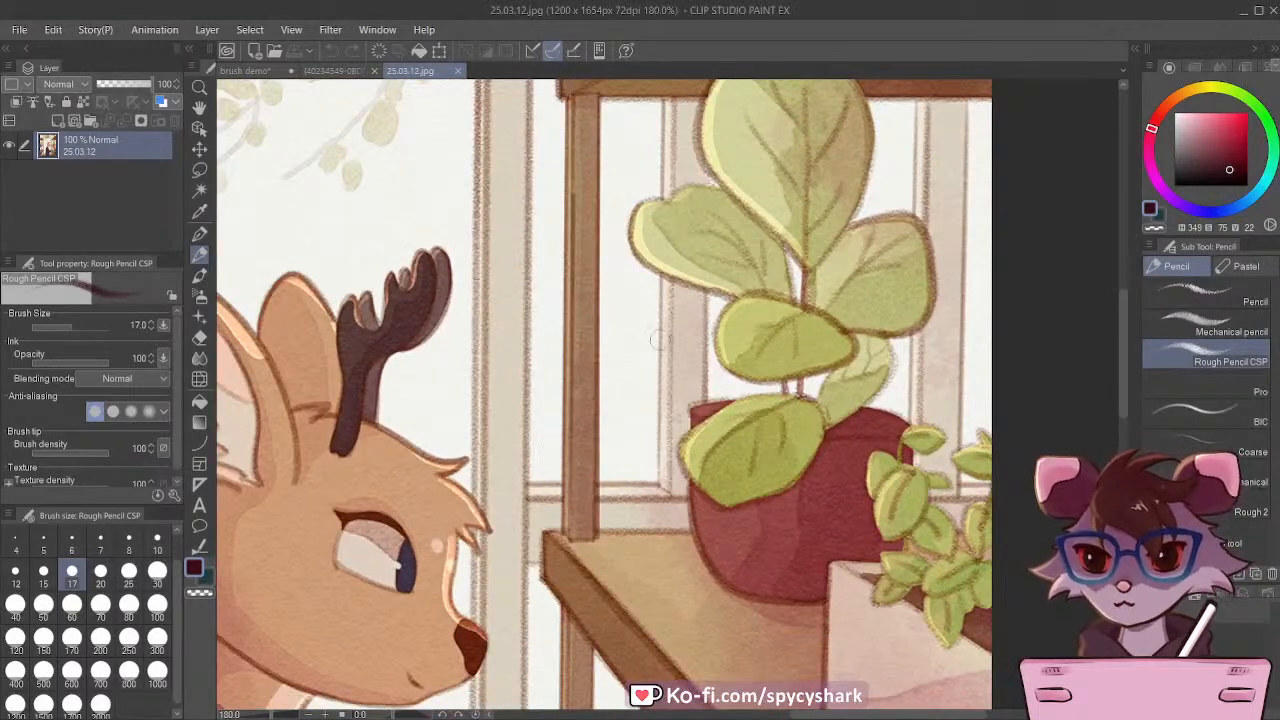
Step: Return to the brush demo canvas and sketch a narrow-necked vase with three long leaves beside the cat, below the loose tulip
{"action": "scroll", "coordinate": [659, 340], "scroll_direction": "down", "scroll_amount": 4}
{"action": "scroll", "coordinate": [693, 312], "scroll_direction": "down", "scroll_amount": 3}
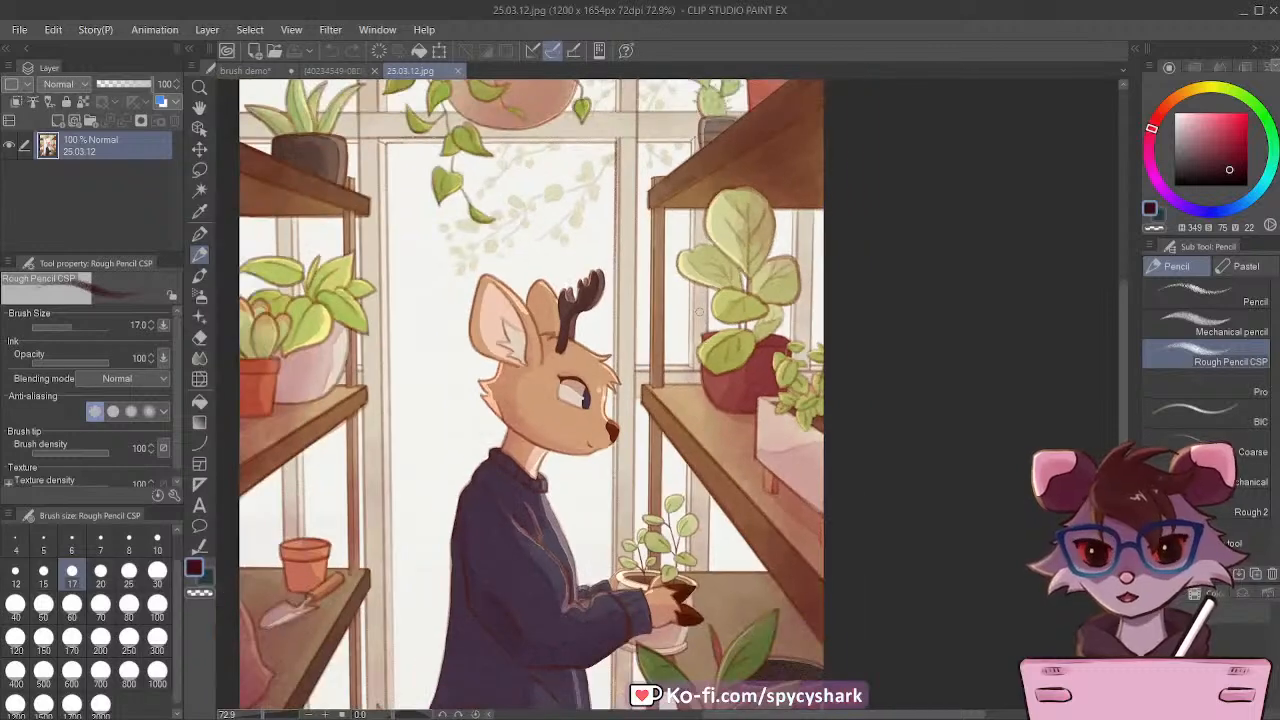
{"action": "scroll", "coordinate": [409, 230], "scroll_direction": "up", "scroll_amount": 5}
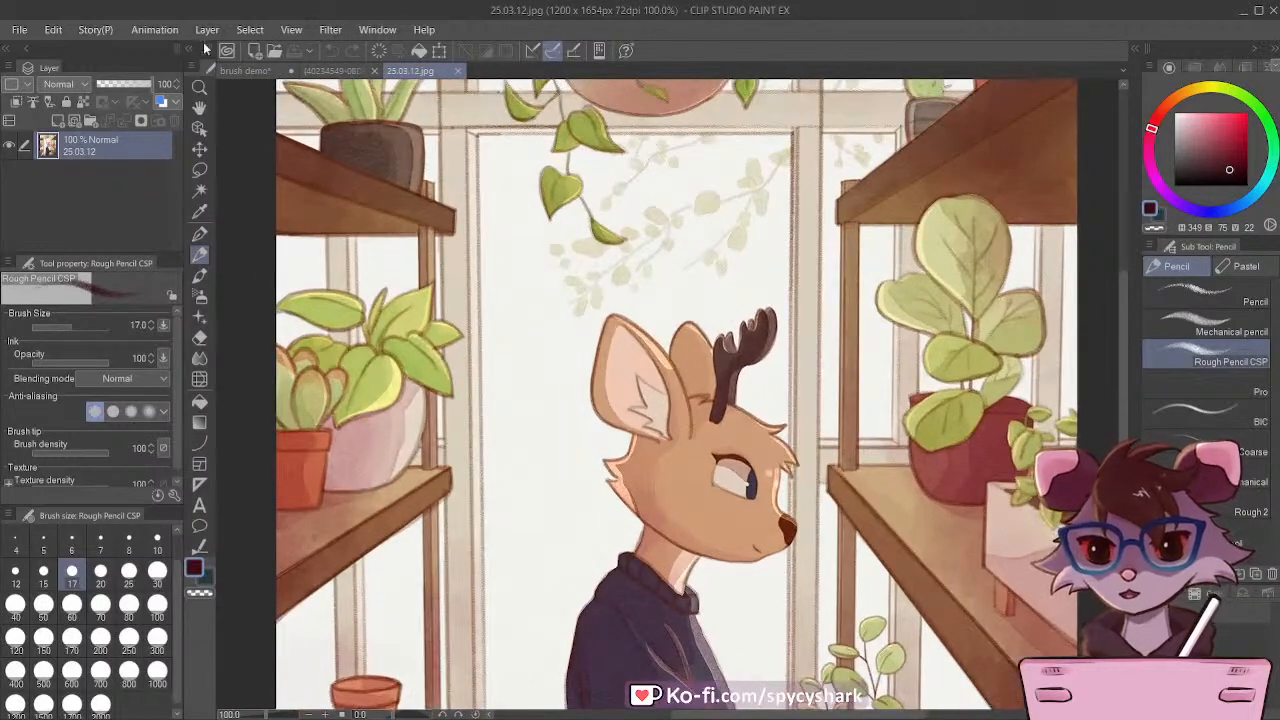
{"action": "left_click", "coordinate": [245, 71]}
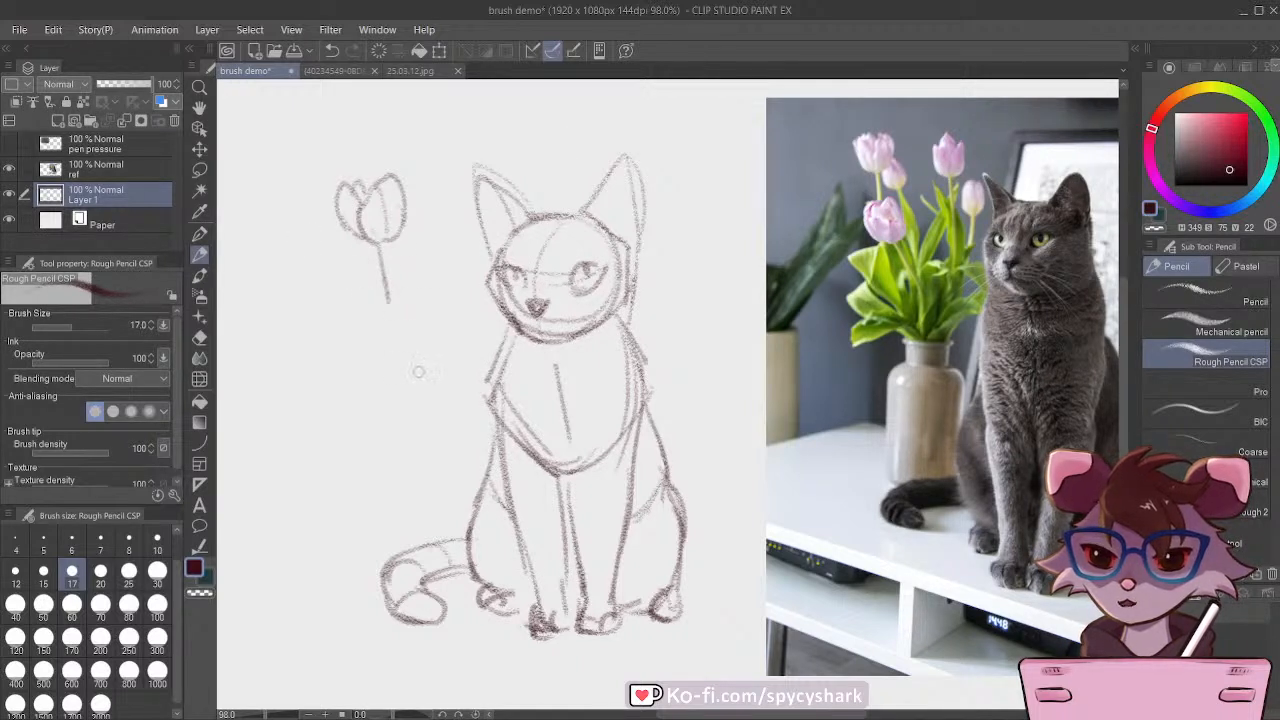
{"action": "mouse_move", "coordinate": [430, 358]}
{"action": "left_mouse_down"}
{"action": "mouse_move", "coordinate": [379, 358]}
{"action": "mouse_move", "coordinate": [436, 356]}
{"action": "mouse_move", "coordinate": [380, 368]}
{"action": "mouse_move", "coordinate": [410, 366]}
{"action": "mouse_move", "coordinate": [432, 384]}
{"action": "mouse_move", "coordinate": [376, 395]}
{"action": "mouse_move", "coordinate": [364, 412]}
{"action": "mouse_move", "coordinate": [368, 495]}
{"action": "mouse_move", "coordinate": [450, 398]}
{"action": "mouse_move", "coordinate": [456, 510]}
{"action": "left_mouse_up"}
{"action": "mouse_move", "coordinate": [366, 414]}
{"action": "left_mouse_down"}
{"action": "mouse_move", "coordinate": [370, 504]}
{"action": "mouse_move", "coordinate": [405, 524]}
{"action": "mouse_move", "coordinate": [438, 505]}
{"action": "mouse_move", "coordinate": [372, 524]}
{"action": "left_mouse_up"}
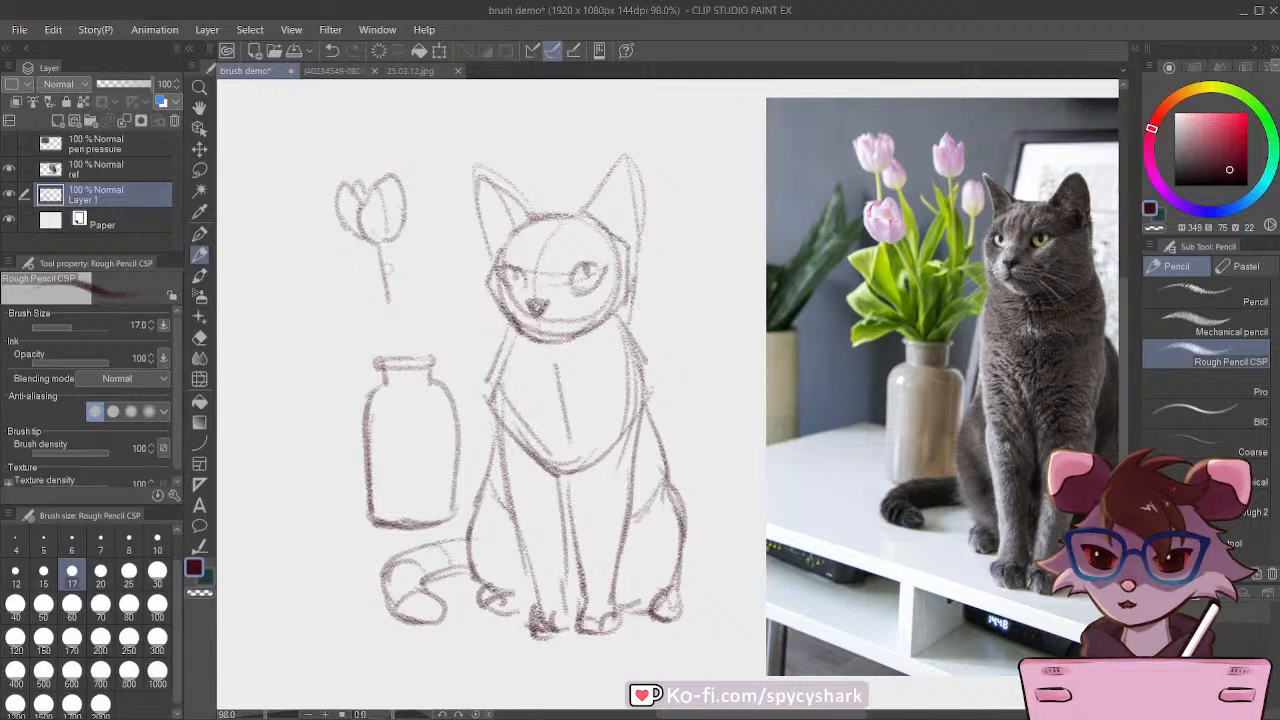
{"action": "mouse_move", "coordinate": [400, 352]}
{"action": "left_mouse_down"}
{"action": "mouse_move", "coordinate": [315, 334]}
{"action": "mouse_move", "coordinate": [311, 360]}
{"action": "mouse_move", "coordinate": [411, 328]}
{"action": "mouse_move", "coordinate": [440, 237]}
{"action": "mouse_move", "coordinate": [448, 309]}
{"action": "mouse_move", "coordinate": [488, 313]}
{"action": "mouse_move", "coordinate": [430, 356]}
{"action": "left_mouse_up"}
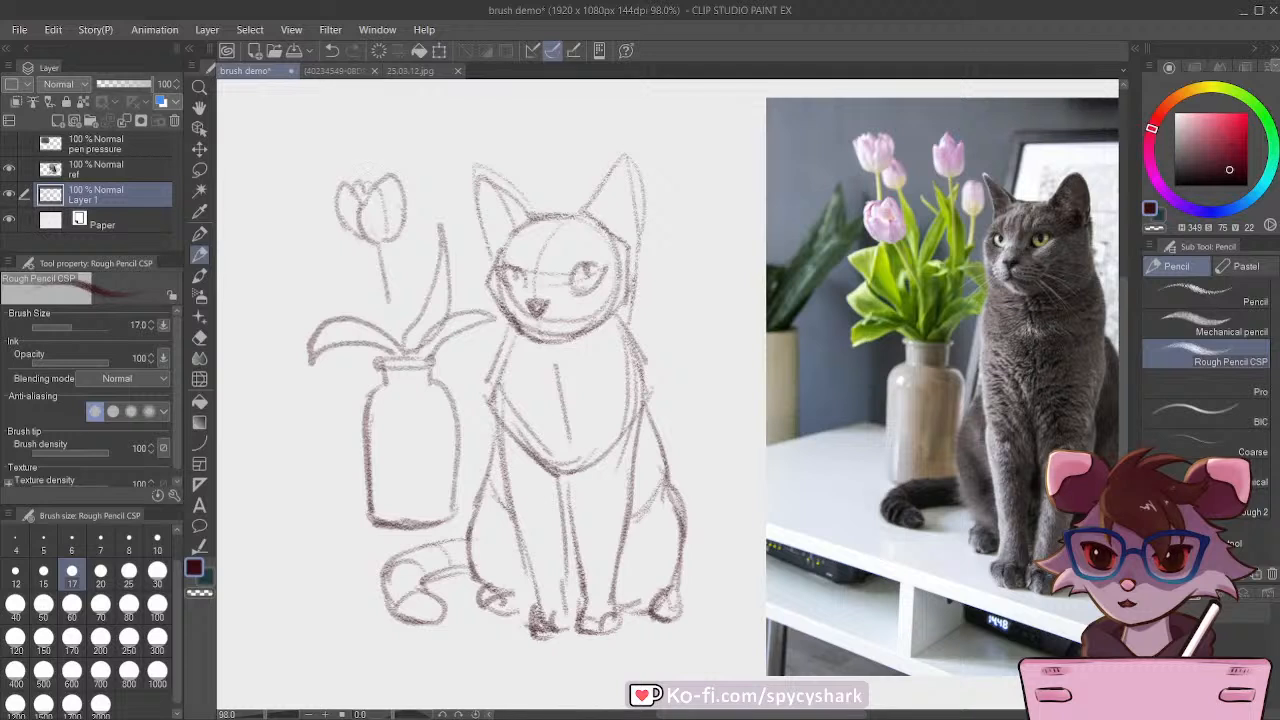
Step: Extend the first tulip's stem into the vase and sketch two more tulips with stems, one taller and one small bud
{"action": "left_click_drag", "start_coordinate": [379, 250], "coordinate": [398, 346]}
{"action": "left_click_drag", "start_coordinate": [385, 282], "coordinate": [398, 347]}
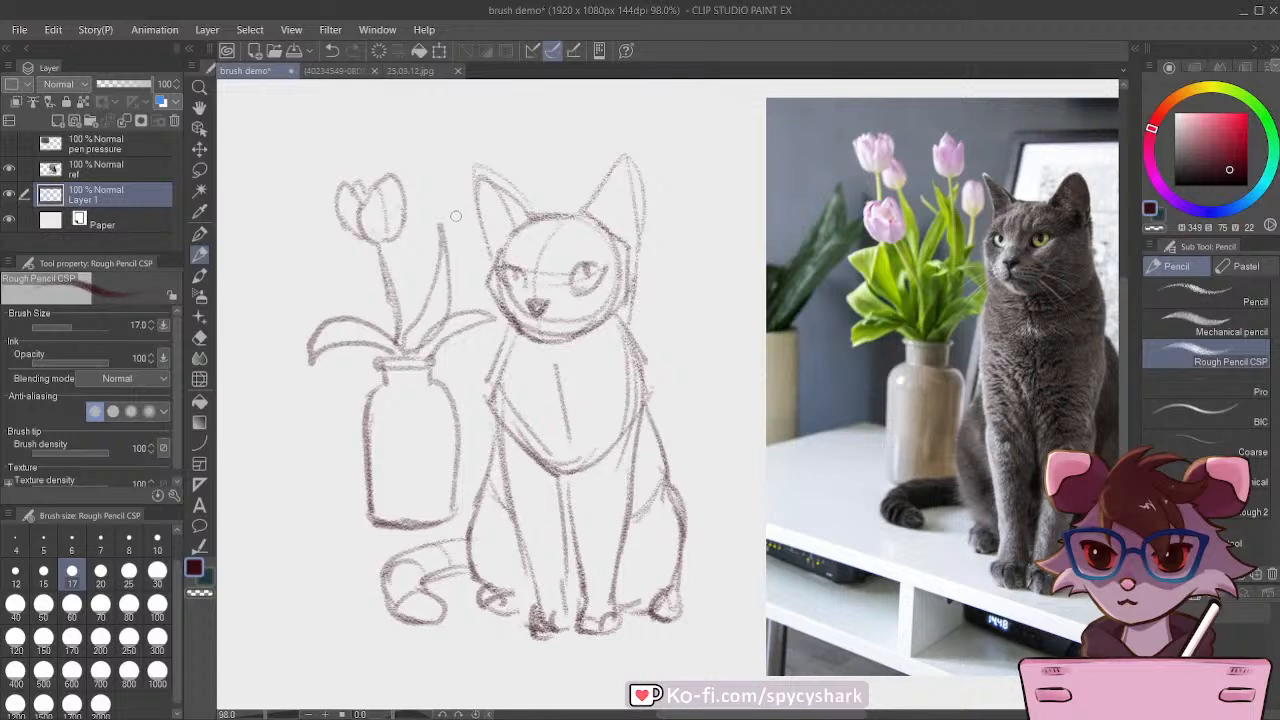
{"action": "mouse_move", "coordinate": [423, 163]}
{"action": "left_mouse_down"}
{"action": "mouse_move", "coordinate": [438, 140]}
{"action": "mouse_move", "coordinate": [455, 150]}
{"action": "mouse_move", "coordinate": [420, 160]}
{"action": "mouse_move", "coordinate": [424, 182]}
{"action": "mouse_move", "coordinate": [450, 154]}
{"action": "mouse_move", "coordinate": [418, 180]}
{"action": "mouse_move", "coordinate": [452, 252]}
{"action": "left_mouse_up"}
{"action": "left_click_drag", "start_coordinate": [447, 196], "coordinate": [452, 298]}
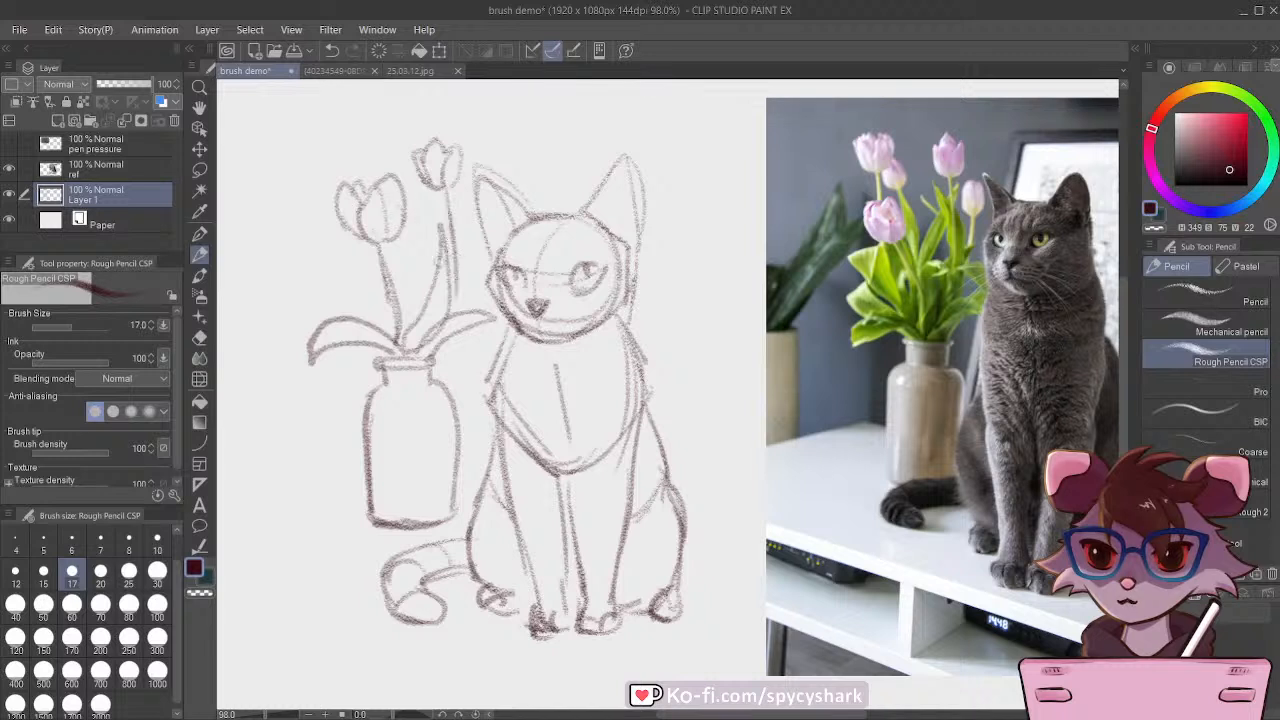
{"action": "left_click_drag", "start_coordinate": [459, 254], "coordinate": [455, 314]}
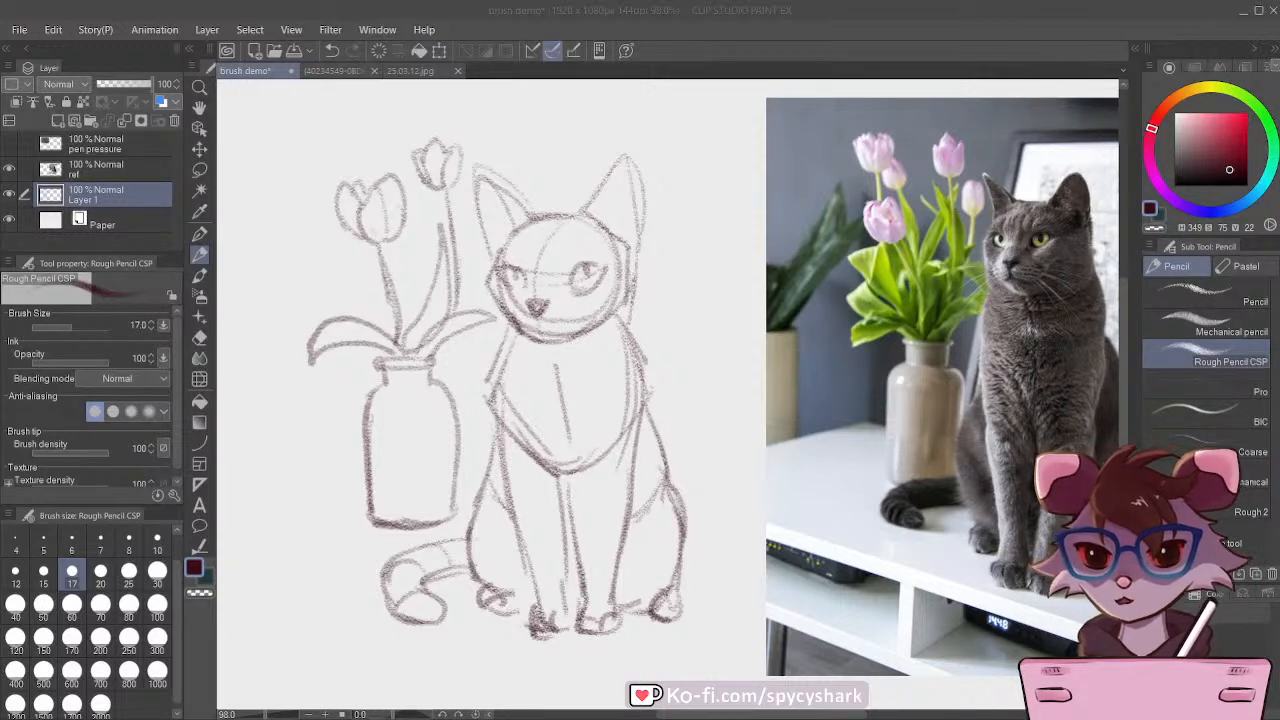
{"action": "mouse_move", "coordinate": [397, 247]}
{"action": "left_mouse_down"}
{"action": "mouse_move", "coordinate": [412, 252]}
{"action": "mouse_move", "coordinate": [422, 228]}
{"action": "mouse_move", "coordinate": [406, 257]}
{"action": "mouse_move", "coordinate": [426, 306]}
{"action": "left_mouse_up"}
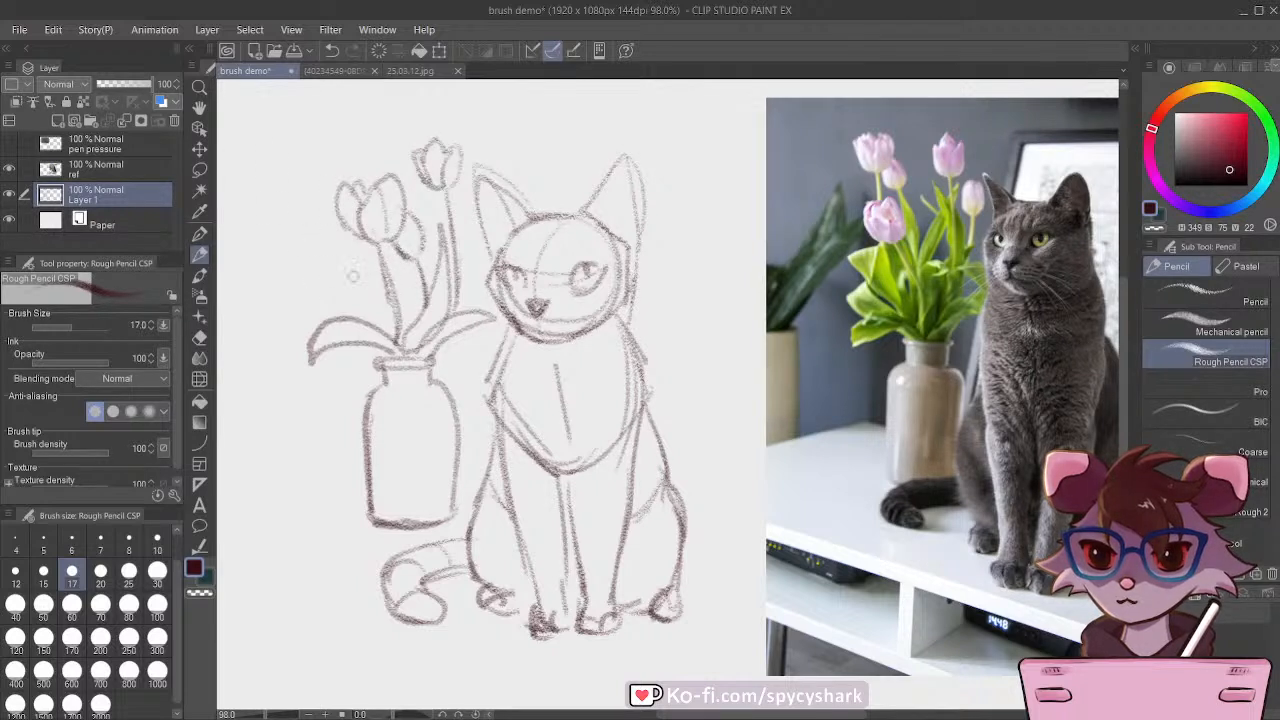
Step: Sketch a folded leaf and inner foliage on the bouquet's left side, and shade the vase with vertical hatching
{"action": "left_click_drag", "start_coordinate": [360, 265], "coordinate": [326, 303]}
{"action": "mouse_move", "coordinate": [326, 303]}
{"action": "left_mouse_down"}
{"action": "mouse_move", "coordinate": [364, 266]}
{"action": "mouse_move", "coordinate": [360, 318]}
{"action": "left_mouse_up"}
{"action": "left_click_drag", "start_coordinate": [359, 267], "coordinate": [404, 334]}
{"action": "mouse_move", "coordinate": [398, 274]}
{"action": "left_mouse_down"}
{"action": "mouse_move", "coordinate": [396, 306]}
{"action": "mouse_move", "coordinate": [419, 274]}
{"action": "left_mouse_up"}
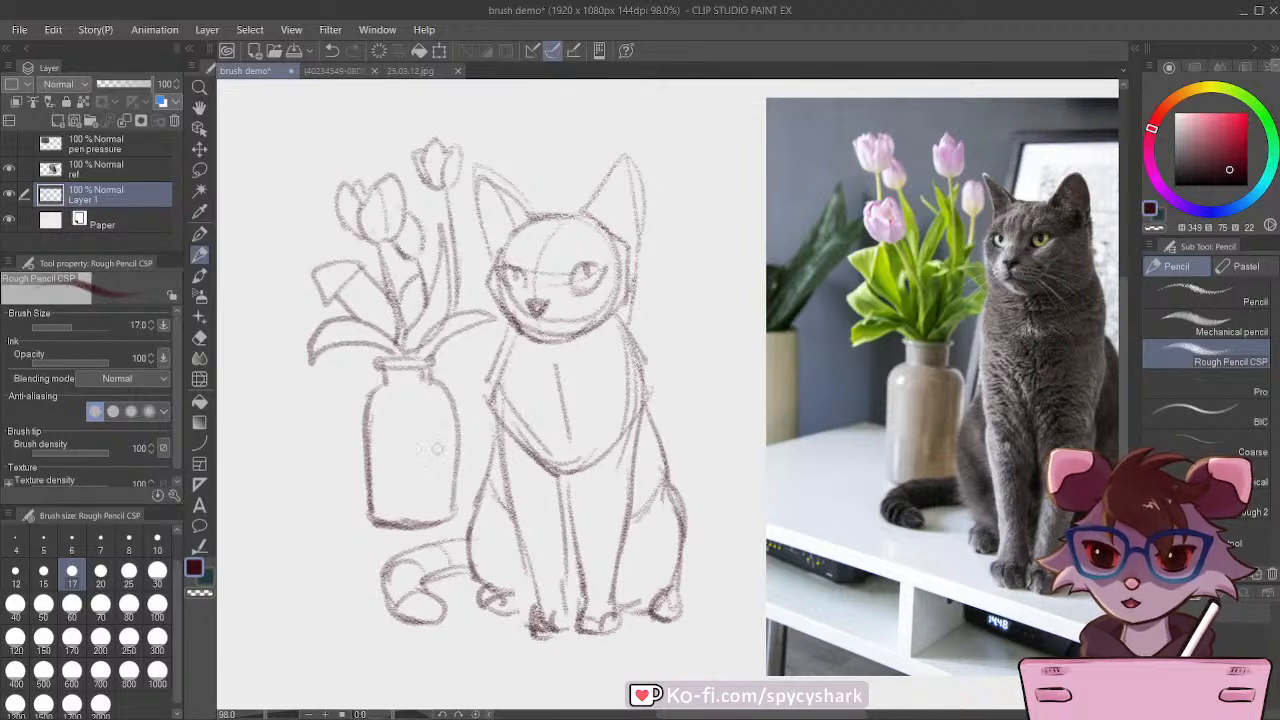
{"action": "mouse_move", "coordinate": [437, 449]}
{"action": "left_mouse_down"}
{"action": "mouse_move", "coordinate": [435, 419]}
{"action": "mouse_move", "coordinate": [436, 502]}
{"action": "mouse_move", "coordinate": [419, 471]}
{"action": "mouse_move", "coordinate": [431, 415]}
{"action": "mouse_move", "coordinate": [446, 410]}
{"action": "mouse_move", "coordinate": [450, 455]}
{"action": "left_mouse_up"}
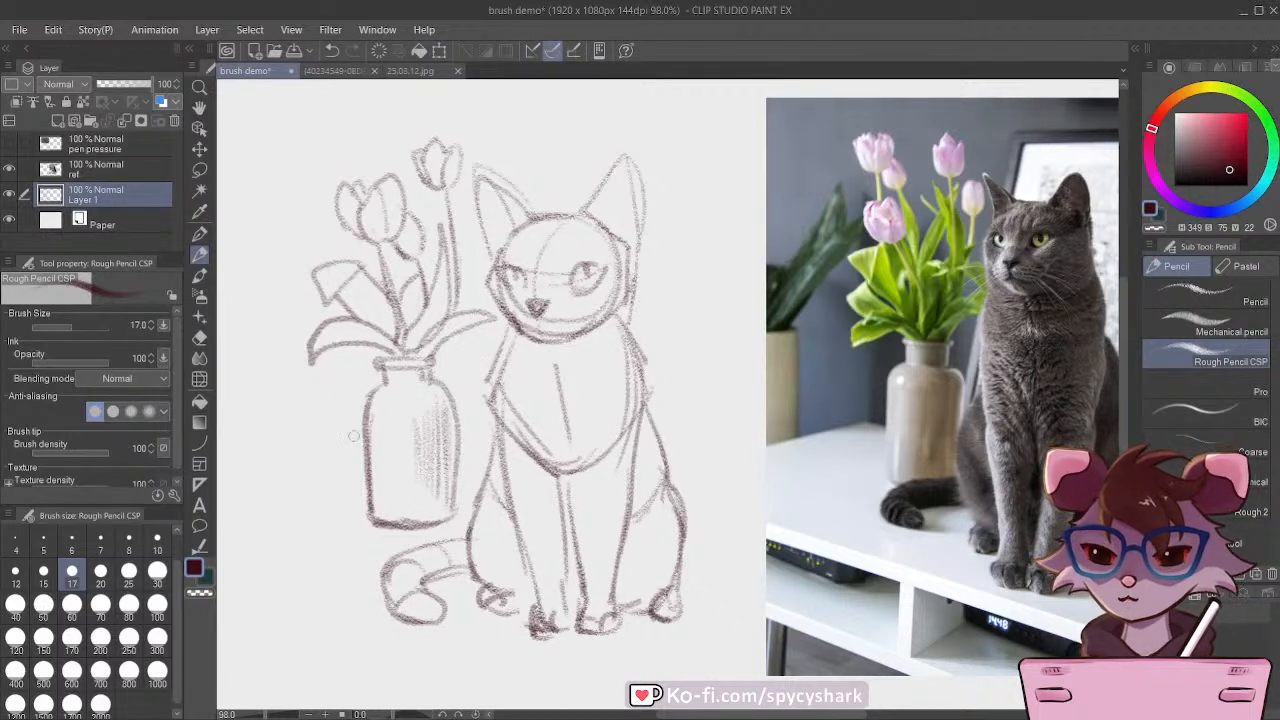
{"action": "left_click_drag", "start_coordinate": [374, 438], "coordinate": [378, 502]}
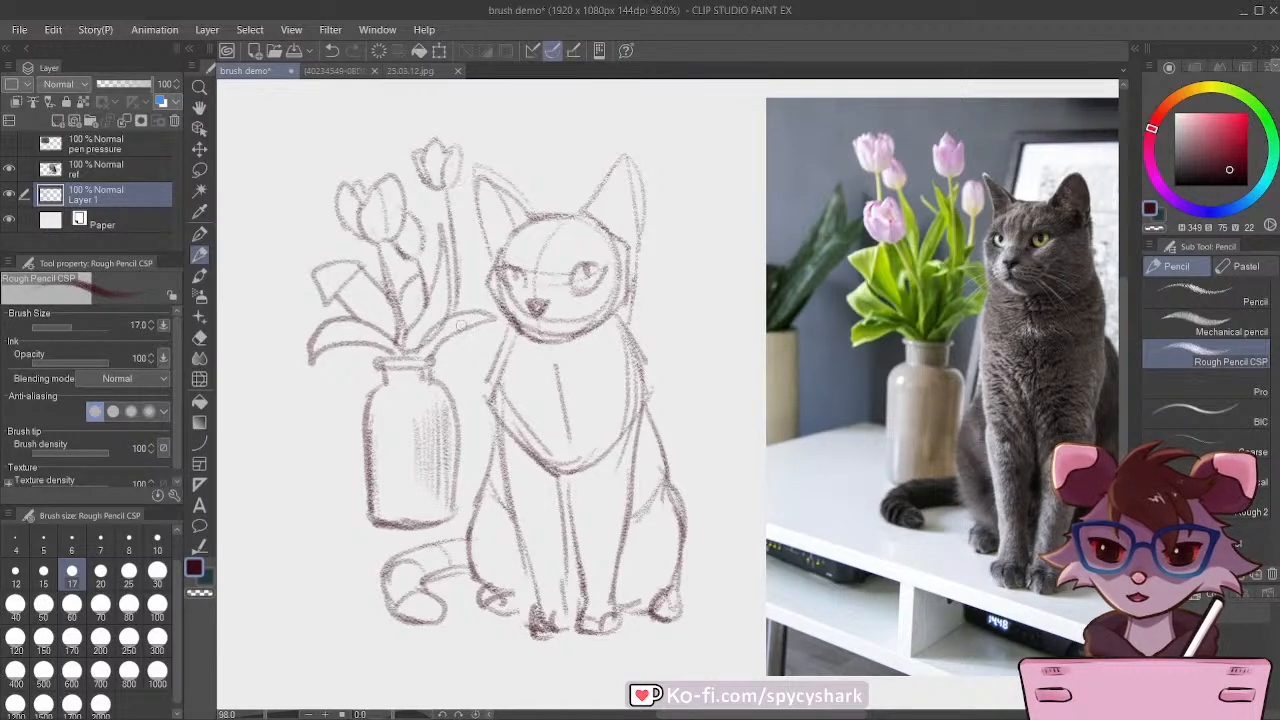
Step: Handwrite the title "Rough Pencil CSP" above the cat and vase sketch
{"action": "scroll", "coordinate": [526, 311], "scroll_direction": "down", "scroll_amount": 1}
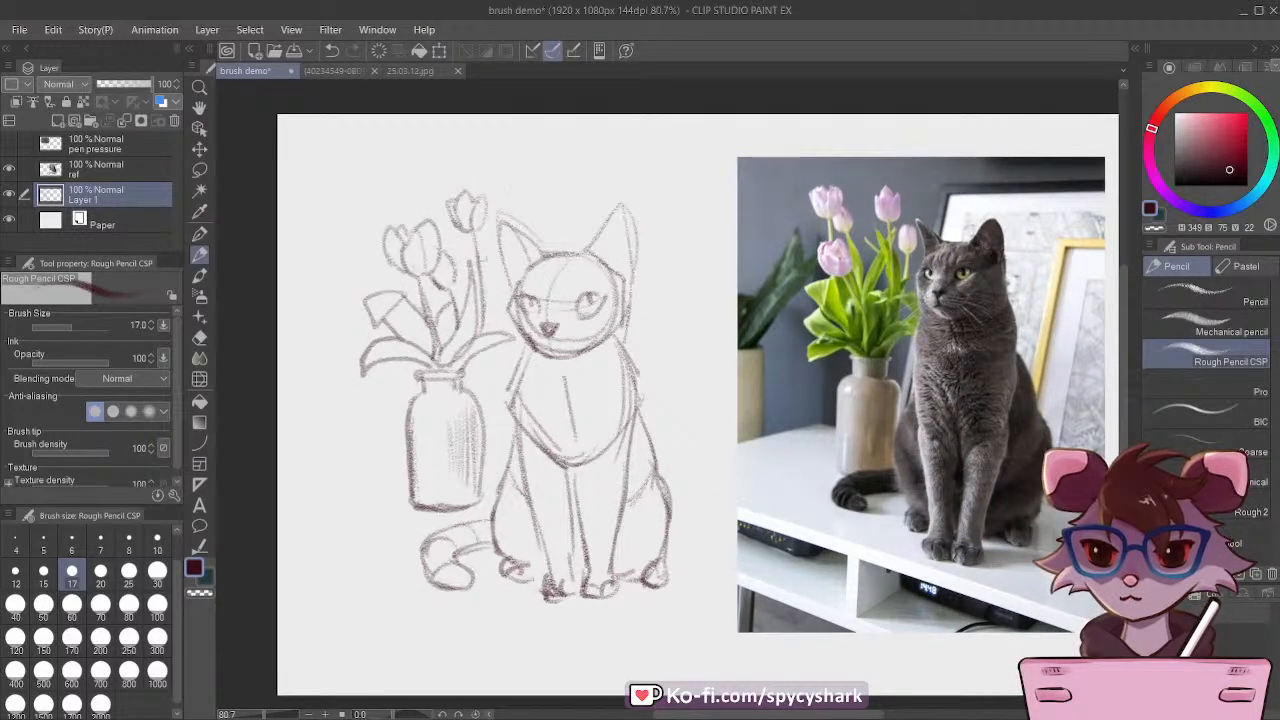
{"action": "mouse_move", "coordinate": [376, 141]}
{"action": "left_mouse_down"}
{"action": "mouse_move", "coordinate": [376, 175]}
{"action": "mouse_move", "coordinate": [380, 162]}
{"action": "mouse_move", "coordinate": [404, 177]}
{"action": "left_mouse_up"}
{"action": "mouse_move", "coordinate": [424, 162]}
{"action": "left_mouse_down"}
{"action": "mouse_move", "coordinate": [420, 176]}
{"action": "mouse_move", "coordinate": [462, 172]}
{"action": "left_mouse_up"}
{"action": "mouse_move", "coordinate": [486, 140]}
{"action": "left_mouse_down"}
{"action": "mouse_move", "coordinate": [518, 138]}
{"action": "mouse_move", "coordinate": [512, 172]}
{"action": "left_mouse_up"}
{"action": "mouse_move", "coordinate": [513, 140]}
{"action": "left_mouse_down"}
{"action": "mouse_move", "coordinate": [516, 160]}
{"action": "mouse_move", "coordinate": [544, 174]}
{"action": "left_mouse_up"}
{"action": "left_click_drag", "start_coordinate": [550, 162], "coordinate": [566, 176]}
{"action": "mouse_move", "coordinate": [578, 160]}
{"action": "left_mouse_down"}
{"action": "mouse_move", "coordinate": [618, 147]}
{"action": "mouse_move", "coordinate": [656, 144]}
{"action": "mouse_move", "coordinate": [644, 165]}
{"action": "mouse_move", "coordinate": [679, 161]}
{"action": "left_mouse_up"}
{"action": "left_click", "coordinate": [587, 147]}
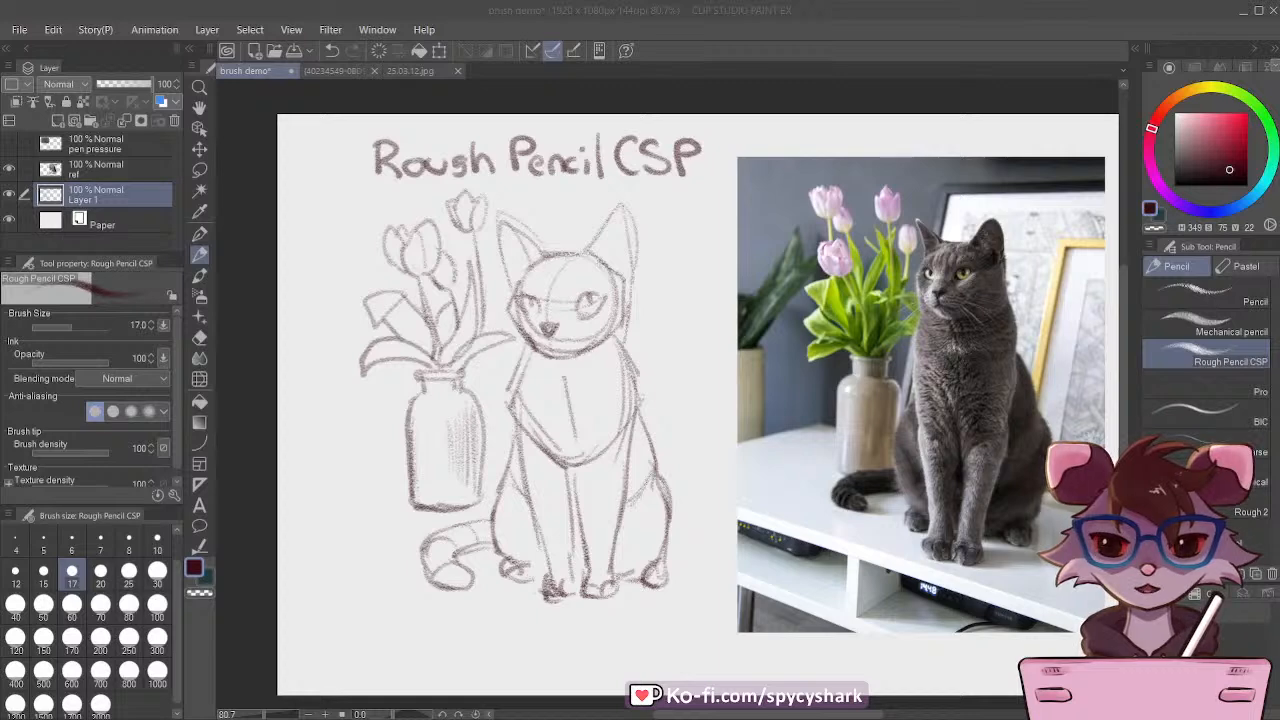
Step: Refine the cat's left hind paw and haunch contour, and rework the base of the tail where it meets the haunch
{"action": "scroll", "coordinate": [553, 180], "scroll_direction": "down", "scroll_amount": 2}
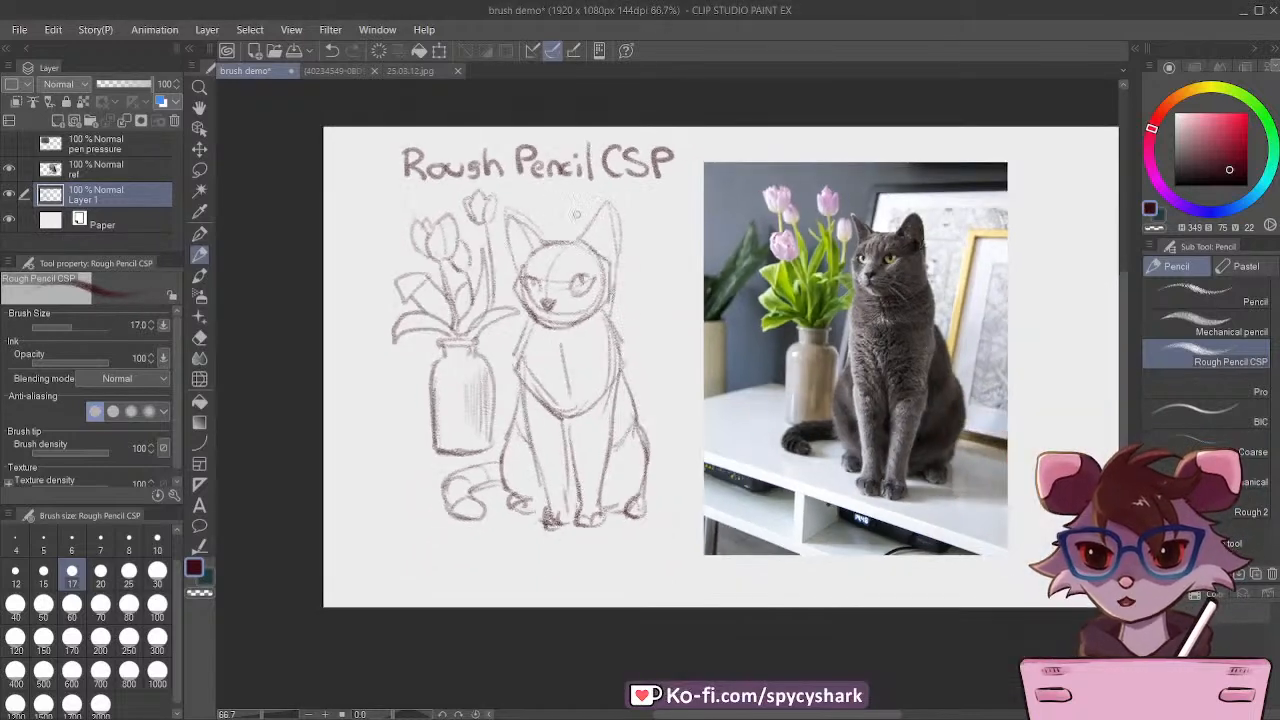
{"action": "scroll", "coordinate": [563, 184], "scroll_direction": "up", "scroll_amount": 4}
{"action": "scroll", "coordinate": [576, 197], "scroll_direction": "down", "scroll_amount": 1}
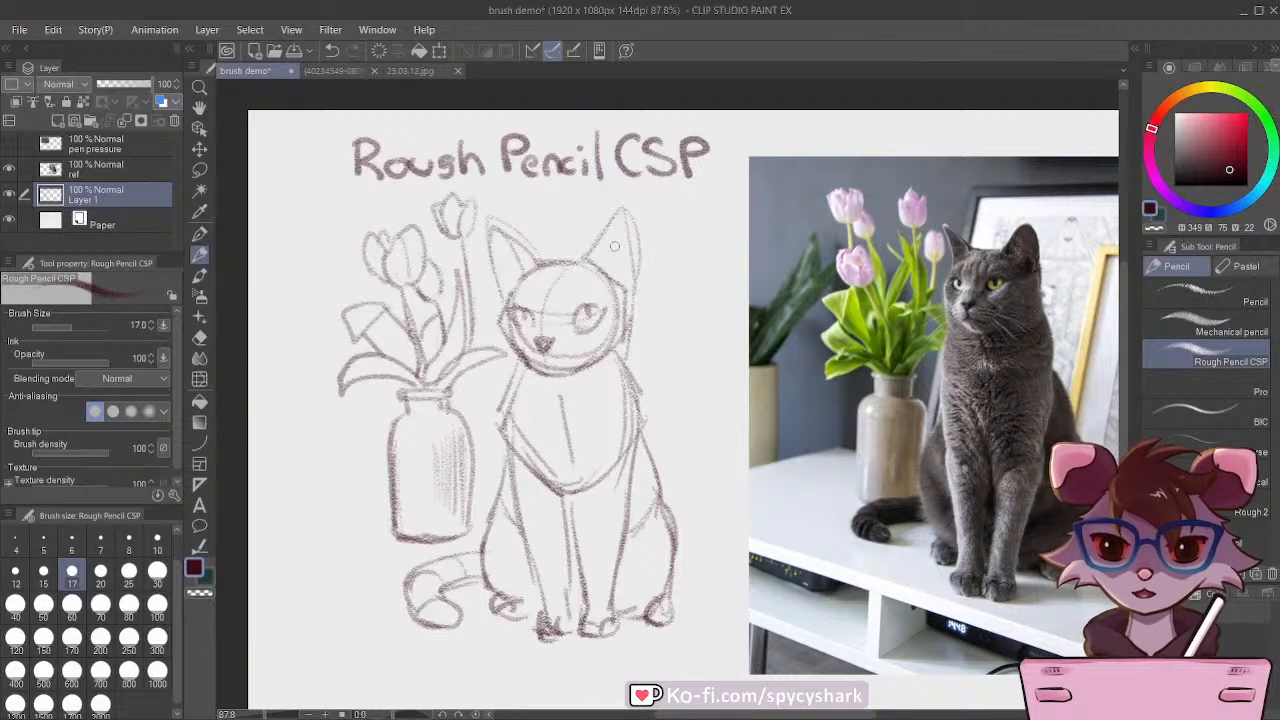
{"action": "mouse_move", "coordinate": [512, 620]}
{"action": "left_mouse_down"}
{"action": "mouse_move", "coordinate": [540, 608]}
{"action": "mouse_move", "coordinate": [530, 598]}
{"action": "left_mouse_up"}
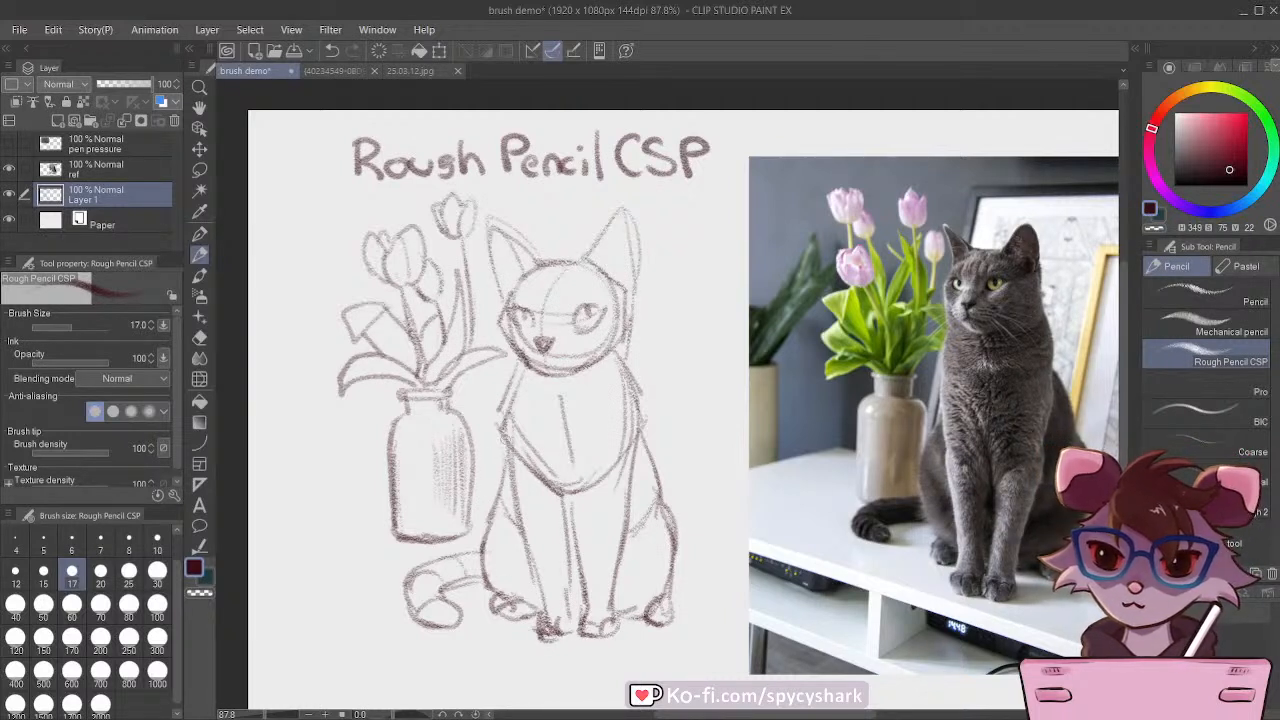
{"action": "mouse_move", "coordinate": [498, 496]}
{"action": "left_mouse_down"}
{"action": "mouse_move", "coordinate": [485, 572]}
{"action": "mouse_move", "coordinate": [496, 590]}
{"action": "left_mouse_up"}
{"action": "left_click_drag", "start_coordinate": [487, 549], "coordinate": [506, 592]}
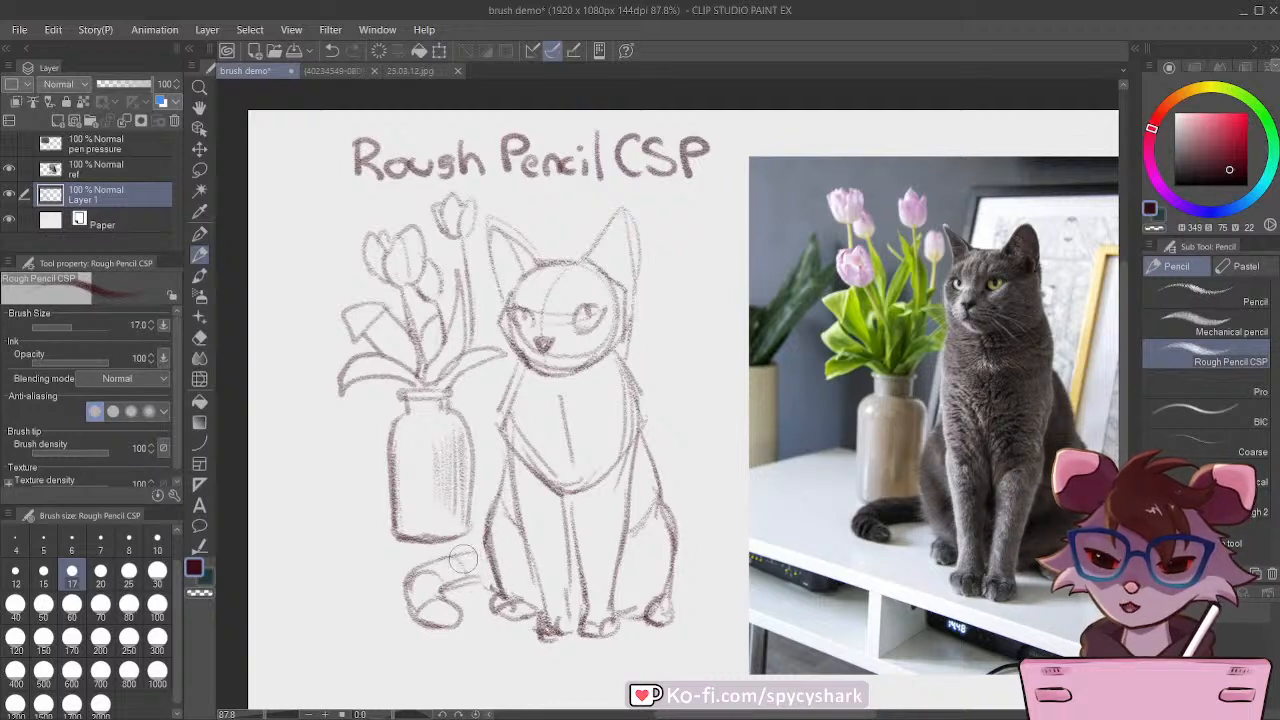
{"action": "mouse_move", "coordinate": [462, 558]}
{"action": "left_mouse_down"}
{"action": "mouse_move", "coordinate": [486, 553]}
{"action": "mouse_move", "coordinate": [474, 581]}
{"action": "left_mouse_up"}
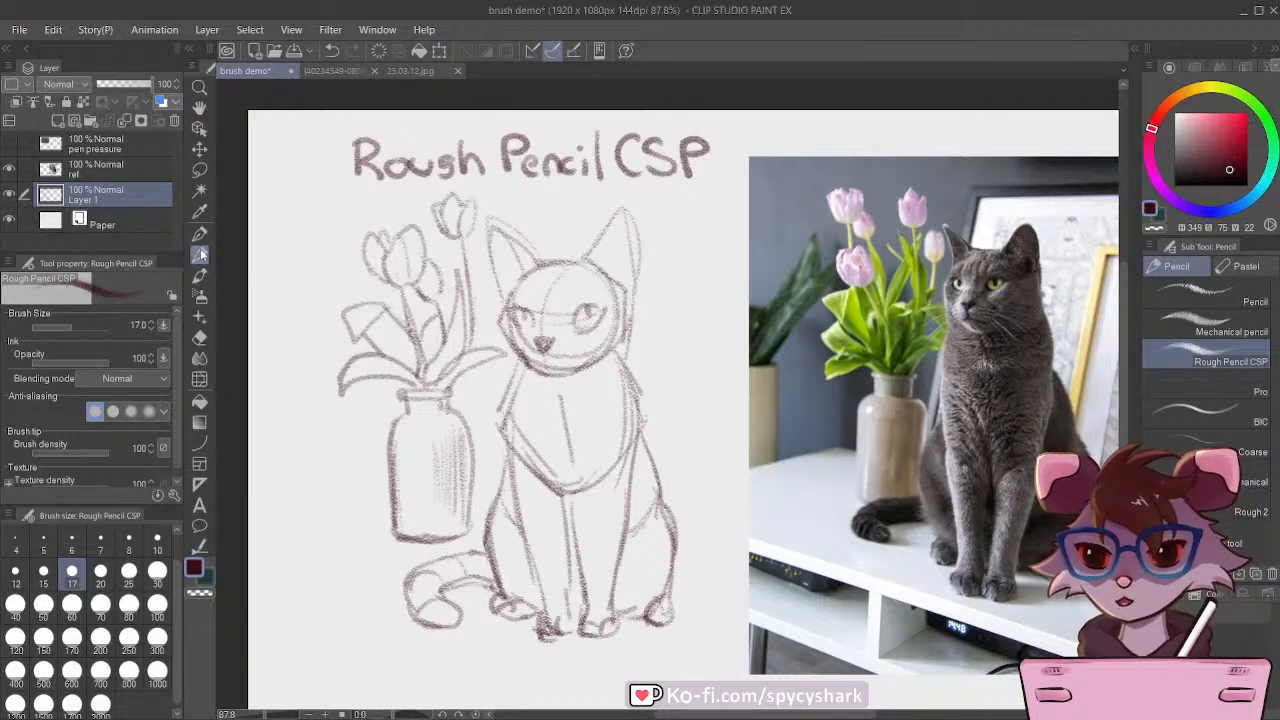
{"action": "left_click", "coordinate": [199, 340]}
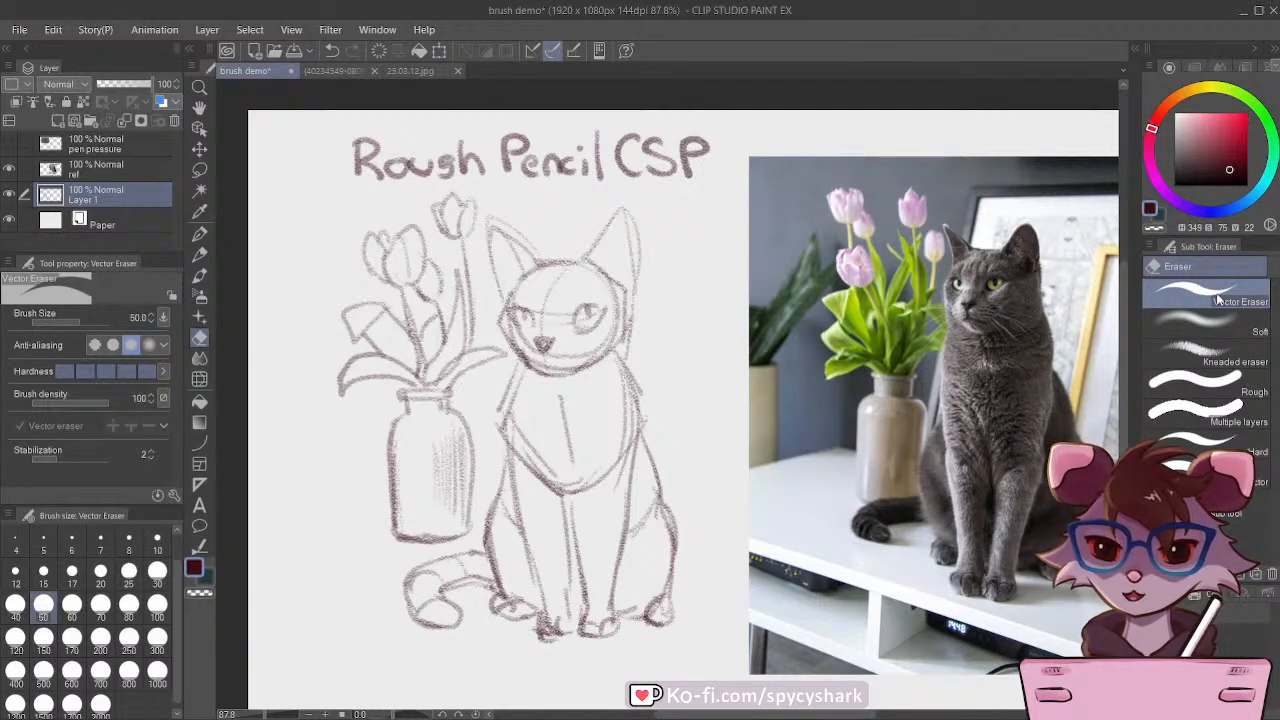
{"action": "left_click", "coordinate": [199, 254]}
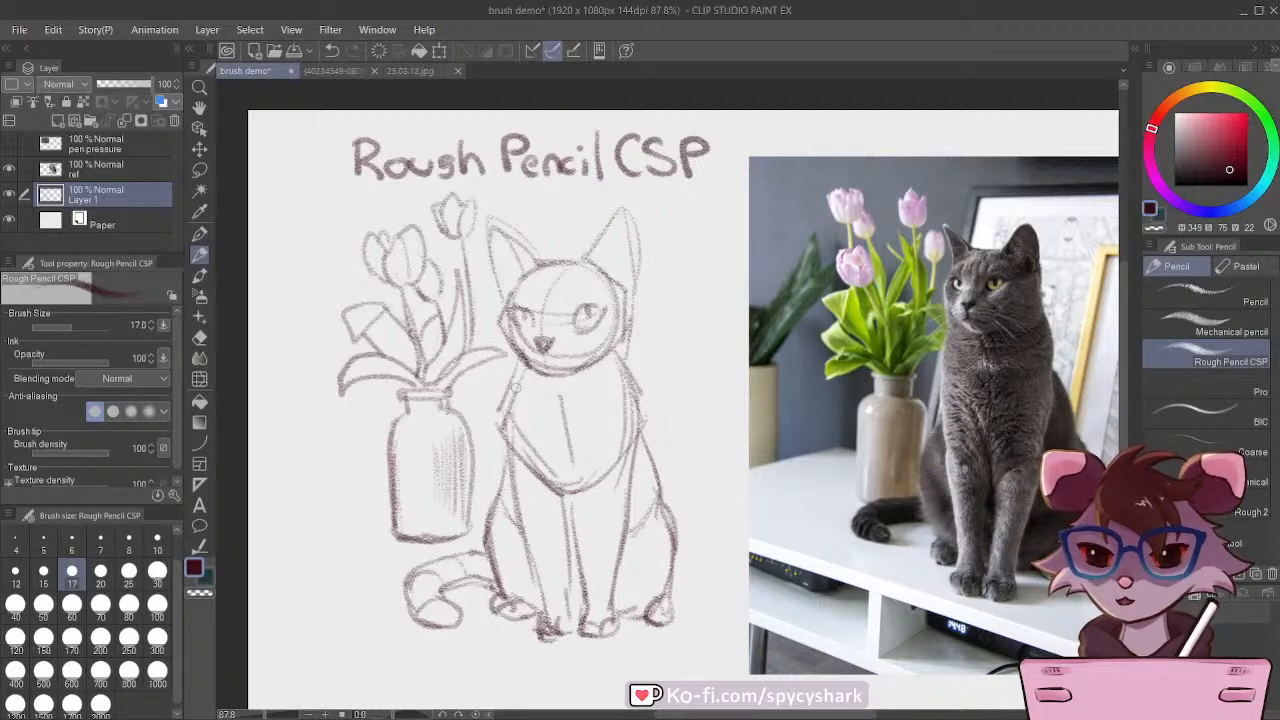
{"action": "scroll", "coordinate": [542, 384], "scroll_direction": "down", "scroll_amount": 1}
{"action": "scroll", "coordinate": [542, 384], "scroll_direction": "up", "scroll_amount": 1}
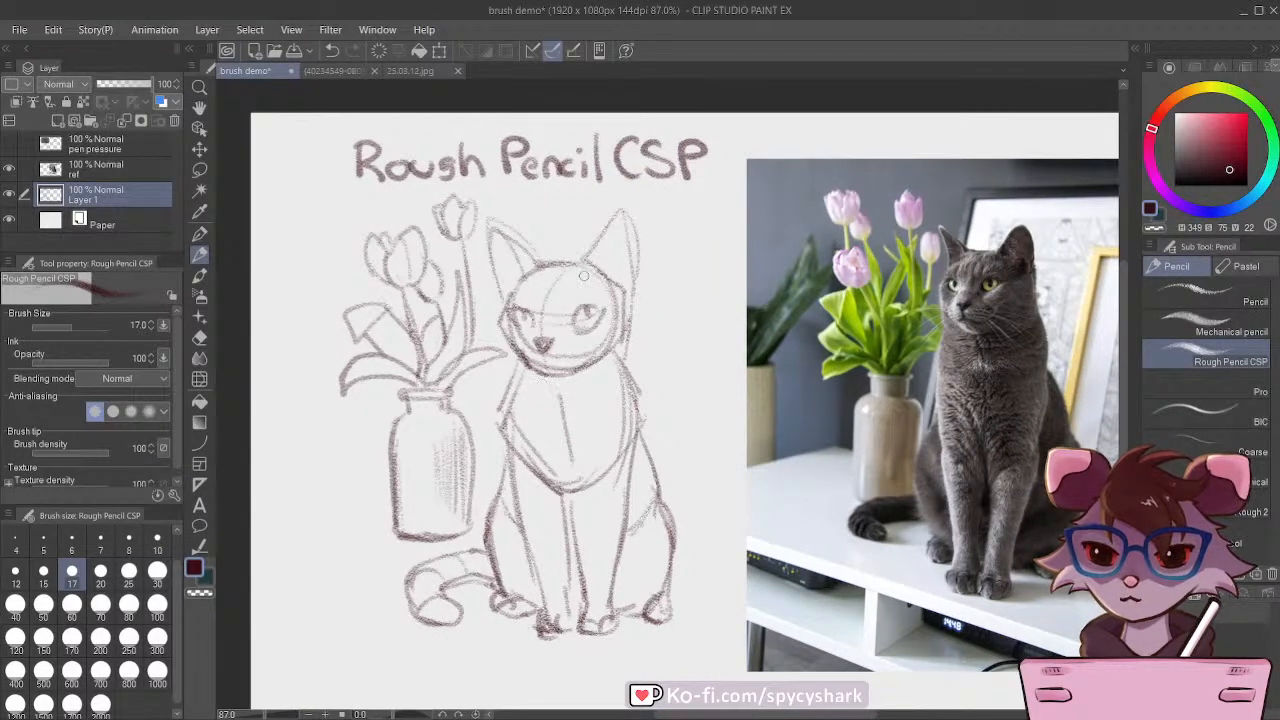
Step: Draw the cat's mouth and adjust the facial features with Liquify at brush size 170
{"action": "left_click_drag", "start_coordinate": [538, 350], "coordinate": [566, 360]}
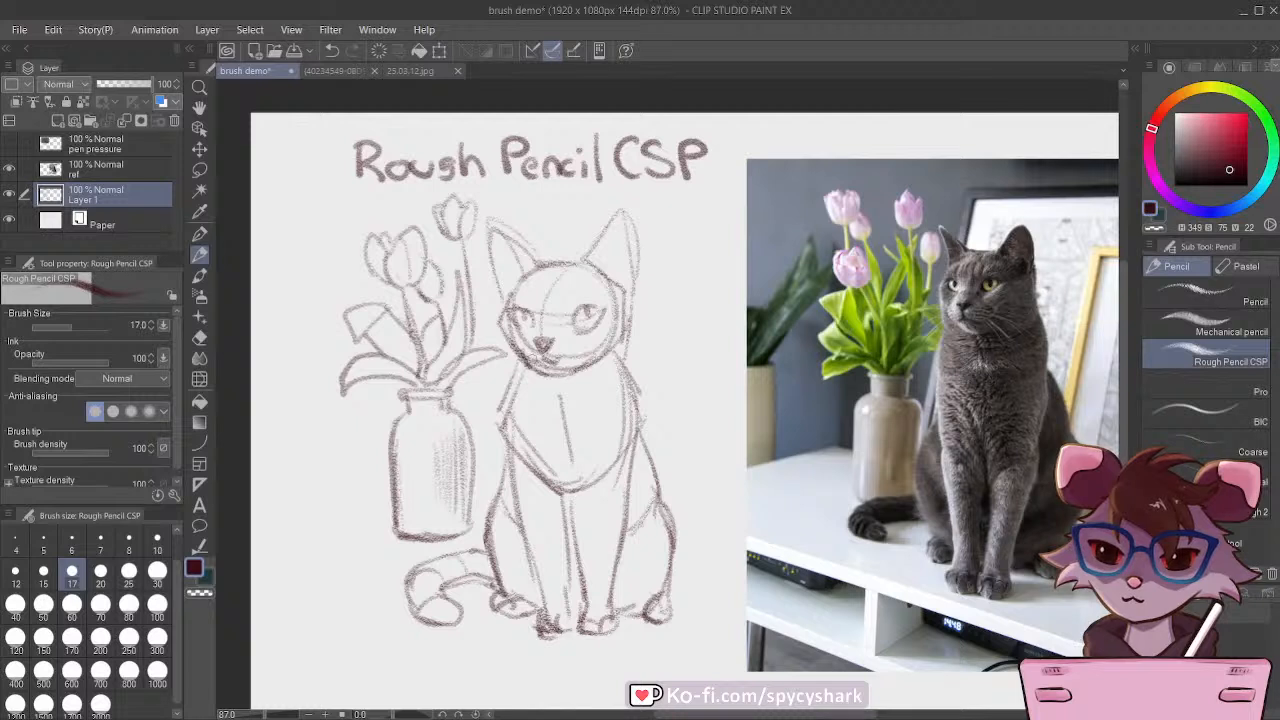
{"action": "left_click", "coordinate": [199, 378]}
{"action": "left_click_drag", "start_coordinate": [548, 325], "coordinate": [568, 345]}
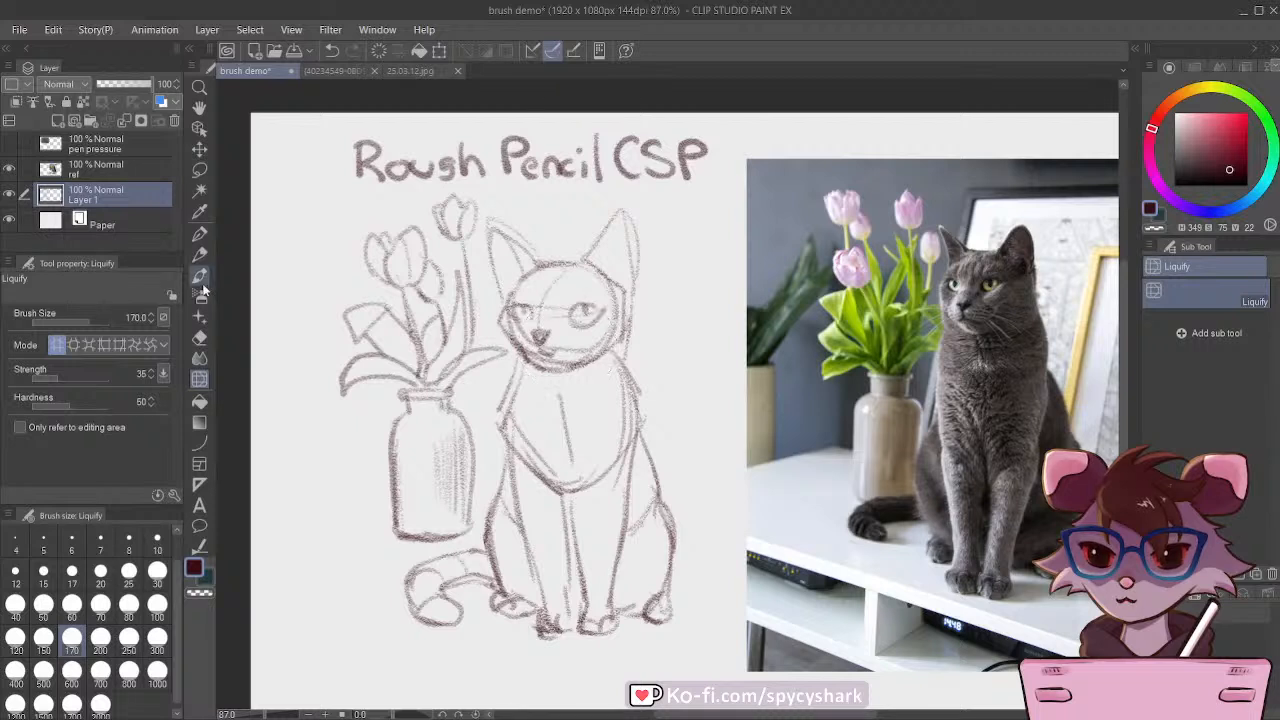
Step: Darken the cat's eyes with Rough Pencil CSP and add short fur strokes across the upper chest
{"action": "left_click", "coordinate": [199, 254]}
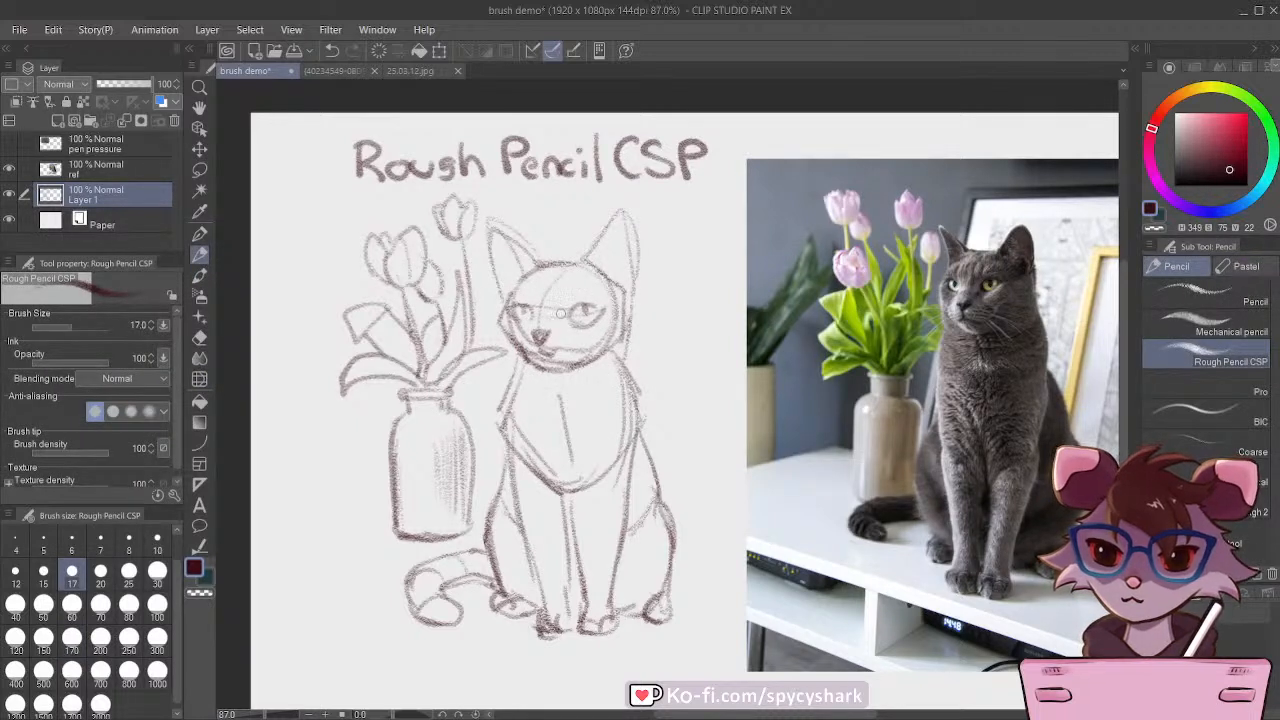
{"action": "mouse_move", "coordinate": [561, 313]}
{"action": "left_mouse_down"}
{"action": "mouse_move", "coordinate": [578, 306]}
{"action": "mouse_move", "coordinate": [568, 312]}
{"action": "mouse_move", "coordinate": [588, 326]}
{"action": "mouse_move", "coordinate": [510, 306]}
{"action": "mouse_move", "coordinate": [522, 319]}
{"action": "left_mouse_up"}
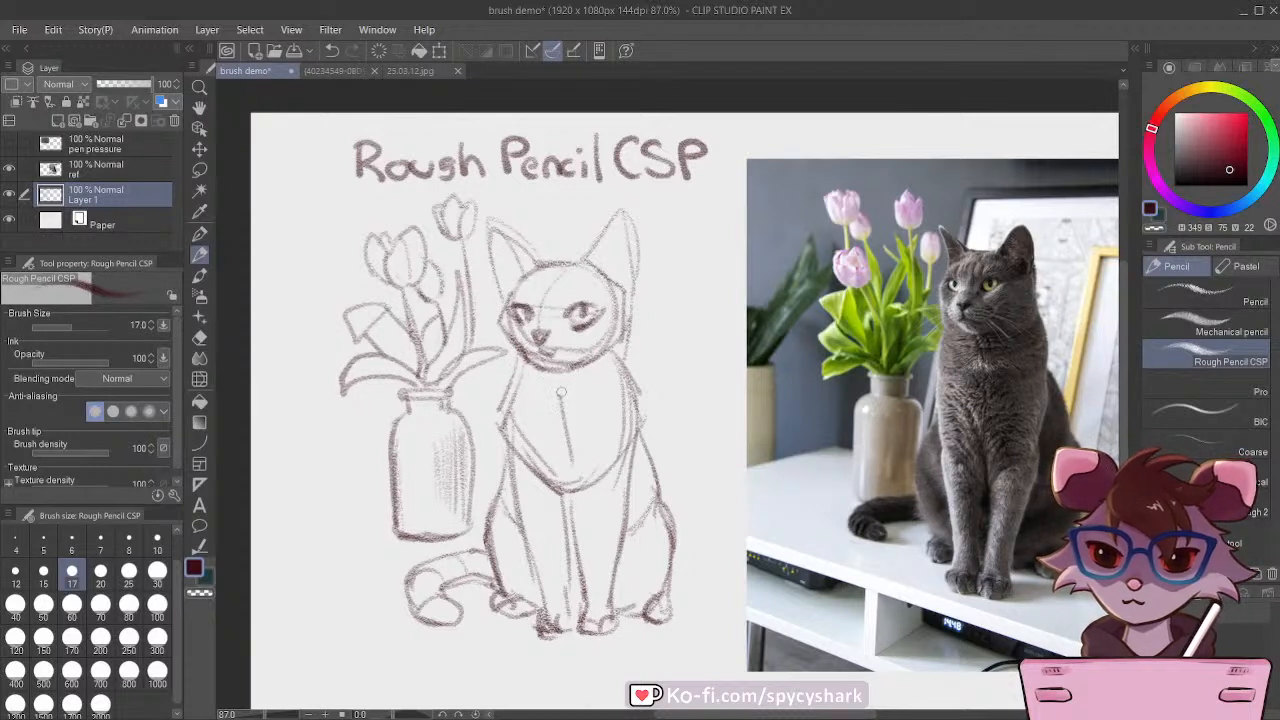
{"action": "mouse_move", "coordinate": [561, 393]}
{"action": "left_mouse_down"}
{"action": "mouse_move", "coordinate": [596, 399]}
{"action": "mouse_move", "coordinate": [509, 388]}
{"action": "left_mouse_up"}
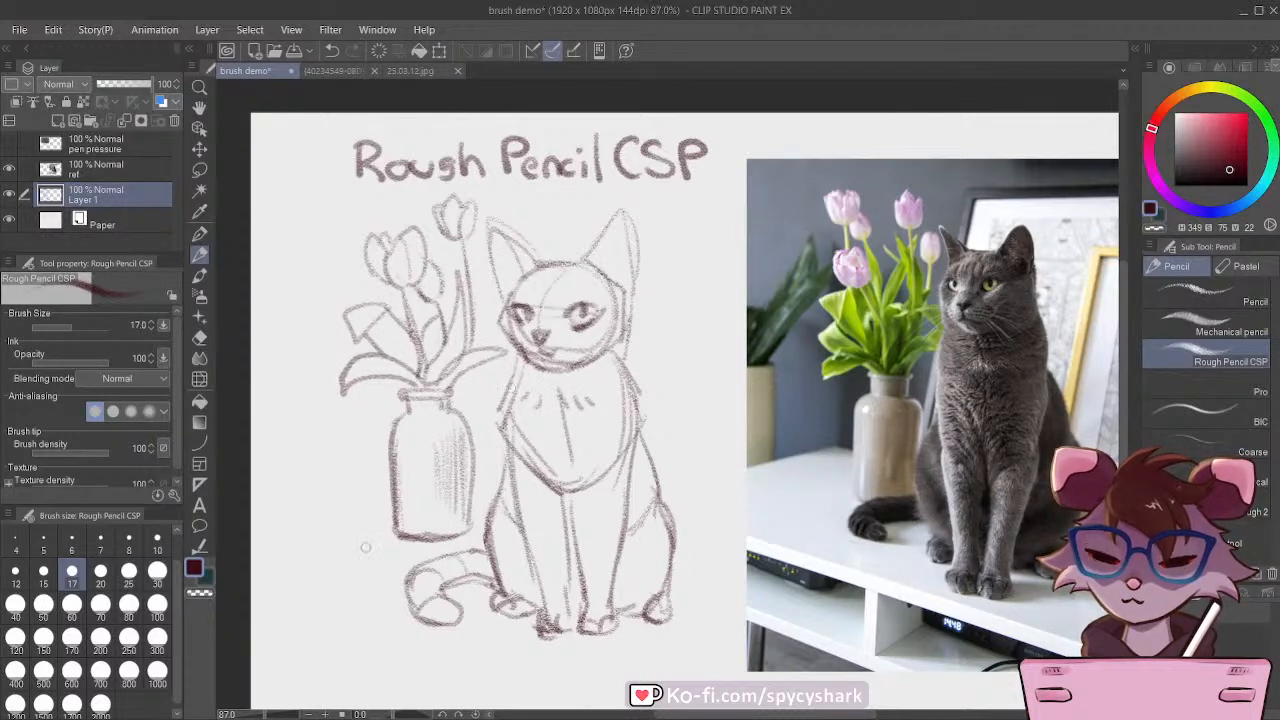
Step: Add light fur strokes to the lower chest and front legs, and short hatching on the haunches
{"action": "mouse_move", "coordinate": [590, 514]}
{"action": "left_mouse_down"}
{"action": "mouse_move", "coordinate": [578, 552]}
{"action": "mouse_move", "coordinate": [548, 530]}
{"action": "mouse_move", "coordinate": [550, 568]}
{"action": "left_mouse_up"}
{"action": "mouse_move", "coordinate": [522, 430]}
{"action": "left_mouse_down"}
{"action": "mouse_move", "coordinate": [540, 459]}
{"action": "mouse_move", "coordinate": [590, 417]}
{"action": "mouse_move", "coordinate": [573, 478]}
{"action": "left_mouse_up"}
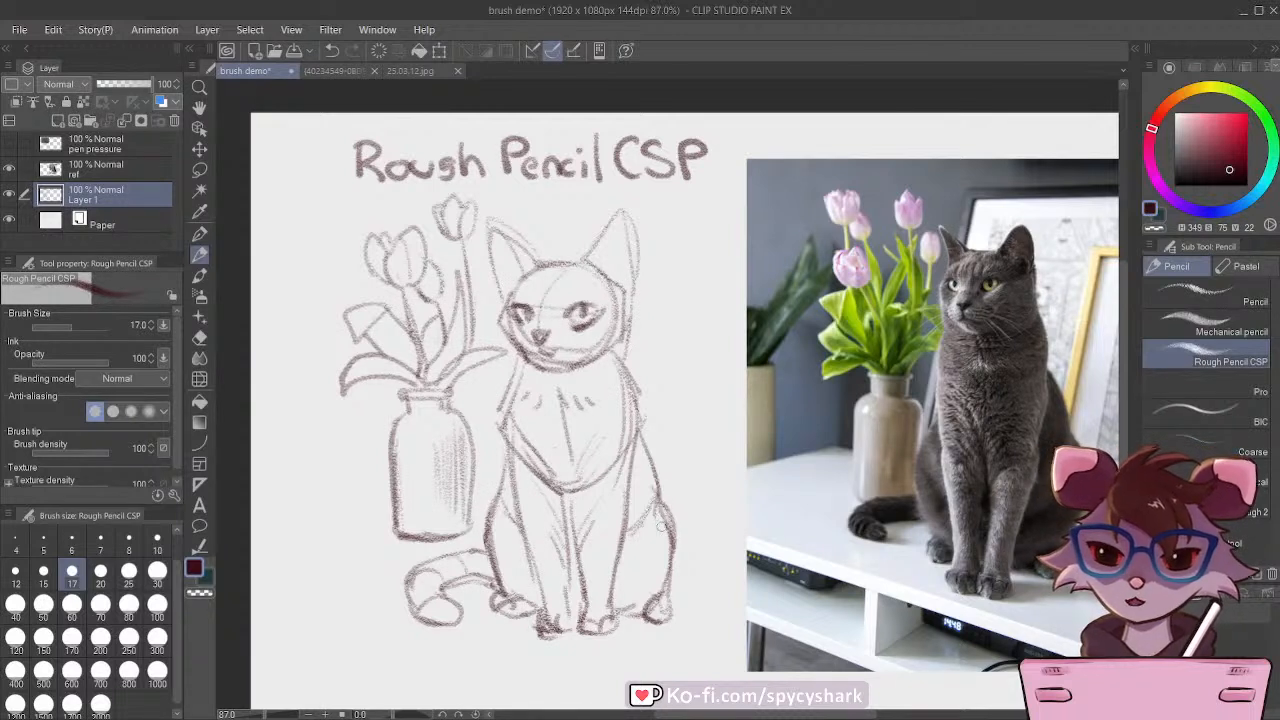
{"action": "mouse_move", "coordinate": [666, 518]}
{"action": "left_mouse_down"}
{"action": "mouse_move", "coordinate": [643, 548]}
{"action": "mouse_move", "coordinate": [614, 562]}
{"action": "left_mouse_up"}
{"action": "left_click_drag", "start_coordinate": [521, 532], "coordinate": [517, 550]}
{"action": "left_click_drag", "start_coordinate": [515, 522], "coordinate": [510, 542]}
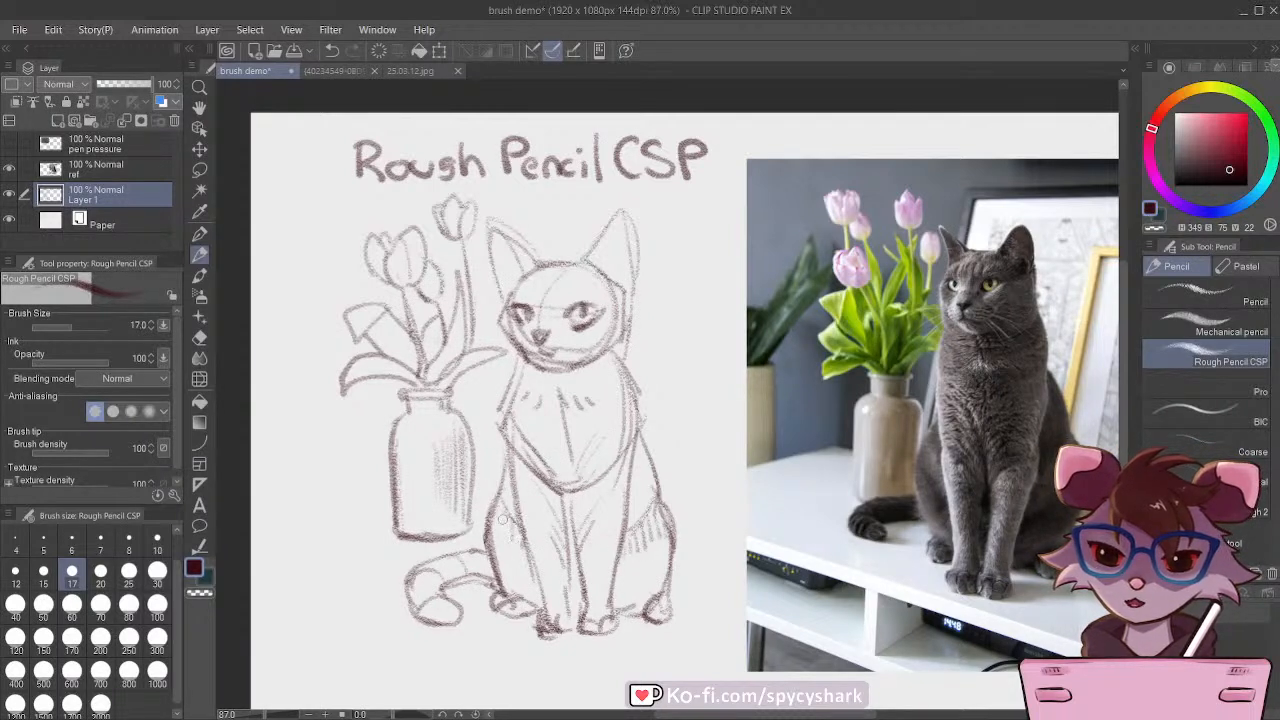
Step: Darken the vase's right edge and strengthen the outlines of both cat ears
{"action": "mouse_move", "coordinate": [464, 410]}
{"action": "left_mouse_down"}
{"action": "mouse_move", "coordinate": [472, 534]}
{"action": "mouse_move", "coordinate": [452, 528]}
{"action": "left_mouse_up"}
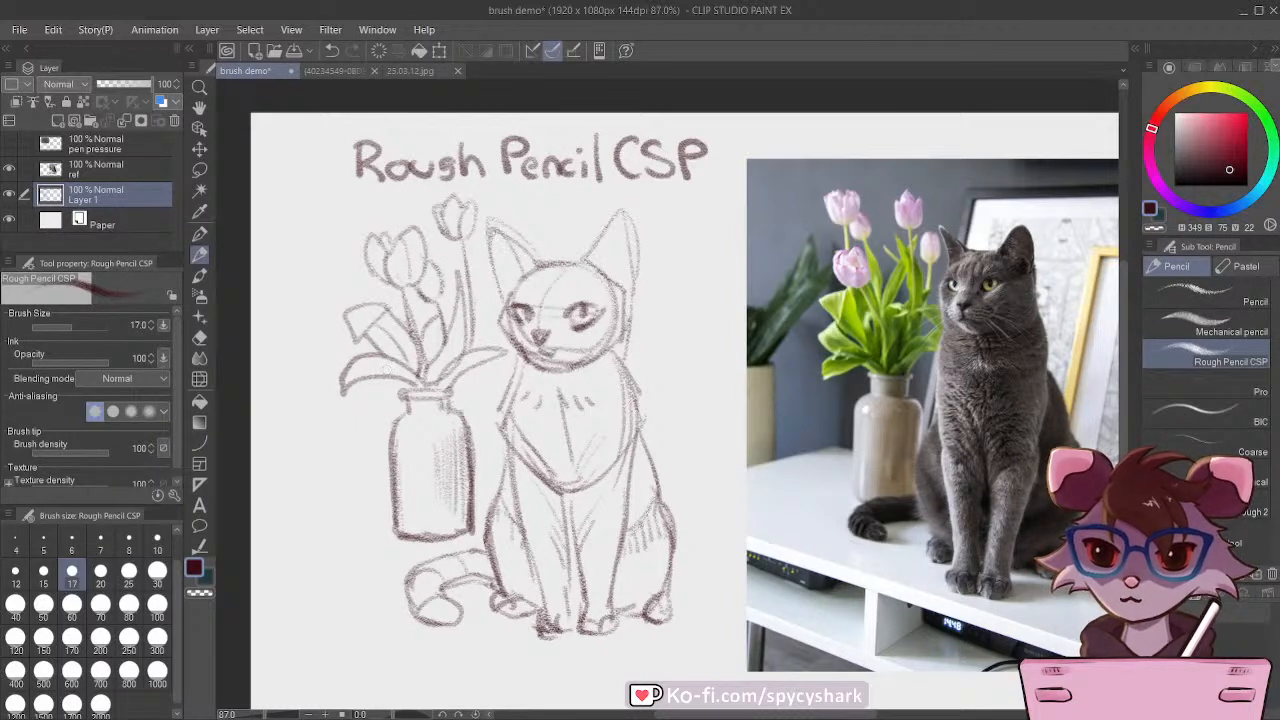
{"action": "mouse_move", "coordinate": [494, 276]}
{"action": "left_mouse_down"}
{"action": "mouse_move", "coordinate": [518, 243]}
{"action": "mouse_move", "coordinate": [472, 229]}
{"action": "mouse_move", "coordinate": [494, 260]}
{"action": "left_mouse_up"}
{"action": "left_click_drag", "start_coordinate": [580, 268], "coordinate": [618, 218]}
{"action": "mouse_move", "coordinate": [610, 228]}
{"action": "left_mouse_down"}
{"action": "mouse_move", "coordinate": [634, 272]}
{"action": "mouse_move", "coordinate": [617, 290]}
{"action": "mouse_move", "coordinate": [489, 337]}
{"action": "mouse_move", "coordinate": [546, 284]}
{"action": "mouse_move", "coordinate": [660, 366]}
{"action": "mouse_move", "coordinate": [645, 366]}
{"action": "mouse_move", "coordinate": [682, 390]}
{"action": "left_mouse_up"}
Step: Try loose contour strokes outside the cat's right shoulder, and undo them
{"action": "left_click_drag", "start_coordinate": [644, 366], "coordinate": [672, 410]}
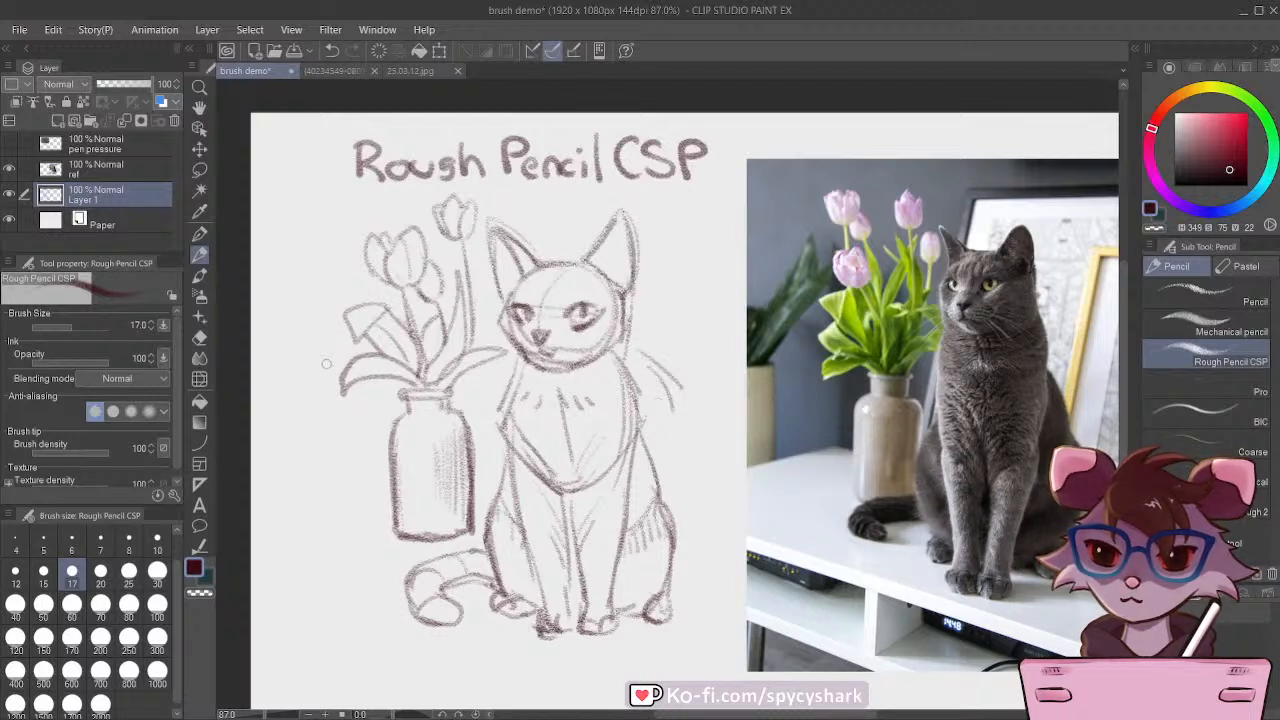
{"action": "key", "text": "ctrl+z"}
{"action": "key", "text": "ctrl+z"}
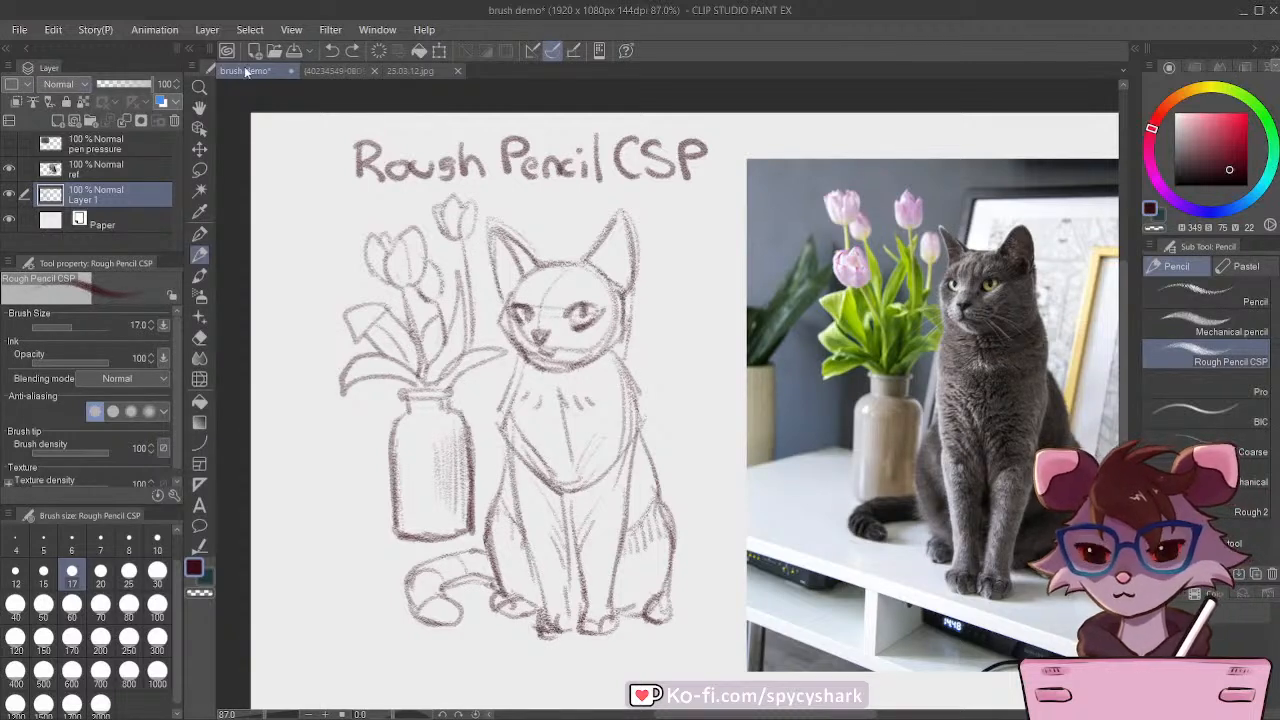
Step: Save the brush demo file
{"action": "left_click", "coordinate": [15, 31]}
{"action": "left_click", "coordinate": [127, 142]}
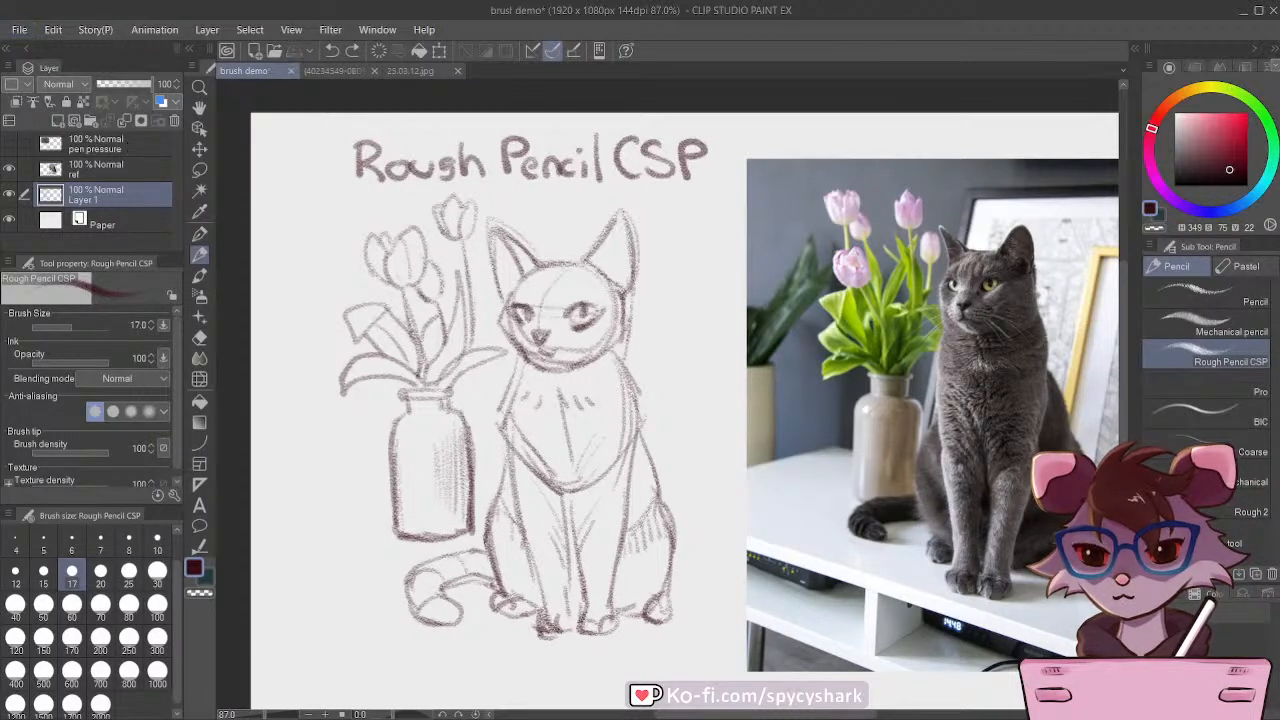
Step: Reinforce the outline of the small lower tulip bud in the bouquet
{"action": "scroll", "coordinate": [566, 358], "scroll_direction": "down", "scroll_amount": 5}
{"action": "scroll", "coordinate": [546, 340], "scroll_direction": "up", "scroll_amount": 4}
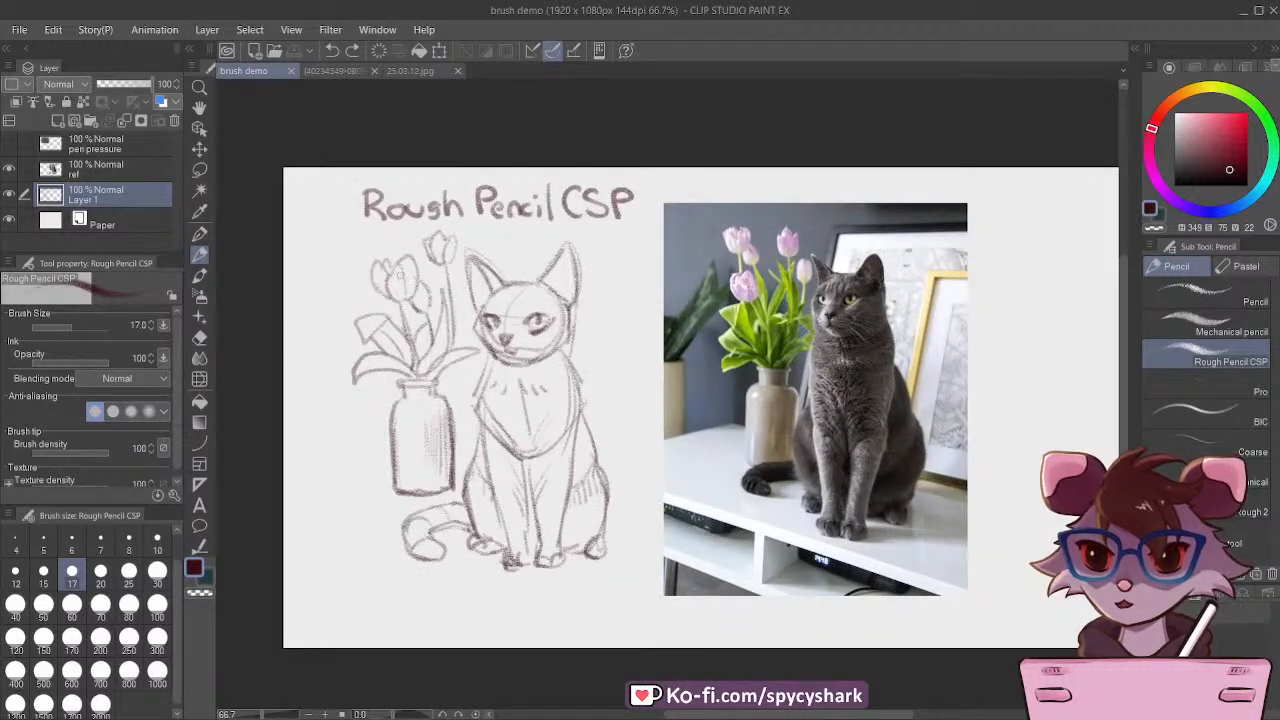
{"action": "mouse_move", "coordinate": [414, 270]}
{"action": "left_mouse_down"}
{"action": "mouse_move", "coordinate": [402, 289]}
{"action": "mouse_move", "coordinate": [421, 301]}
{"action": "left_mouse_up"}
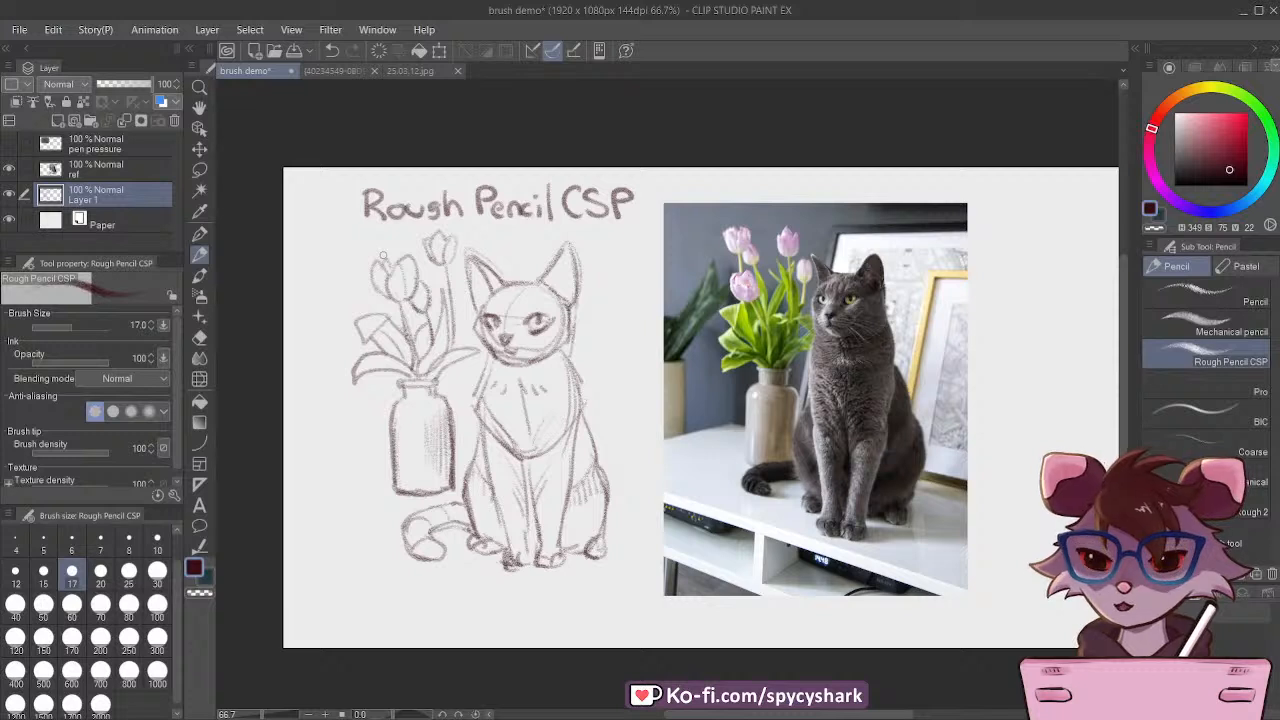
Step: Extend the canvas on the sketch's side to 2957 x 1080 px, leaving blank space beside the drawing, and save the file
{"action": "scroll", "coordinate": [380, 194], "scroll_direction": "down", "scroll_amount": 1}
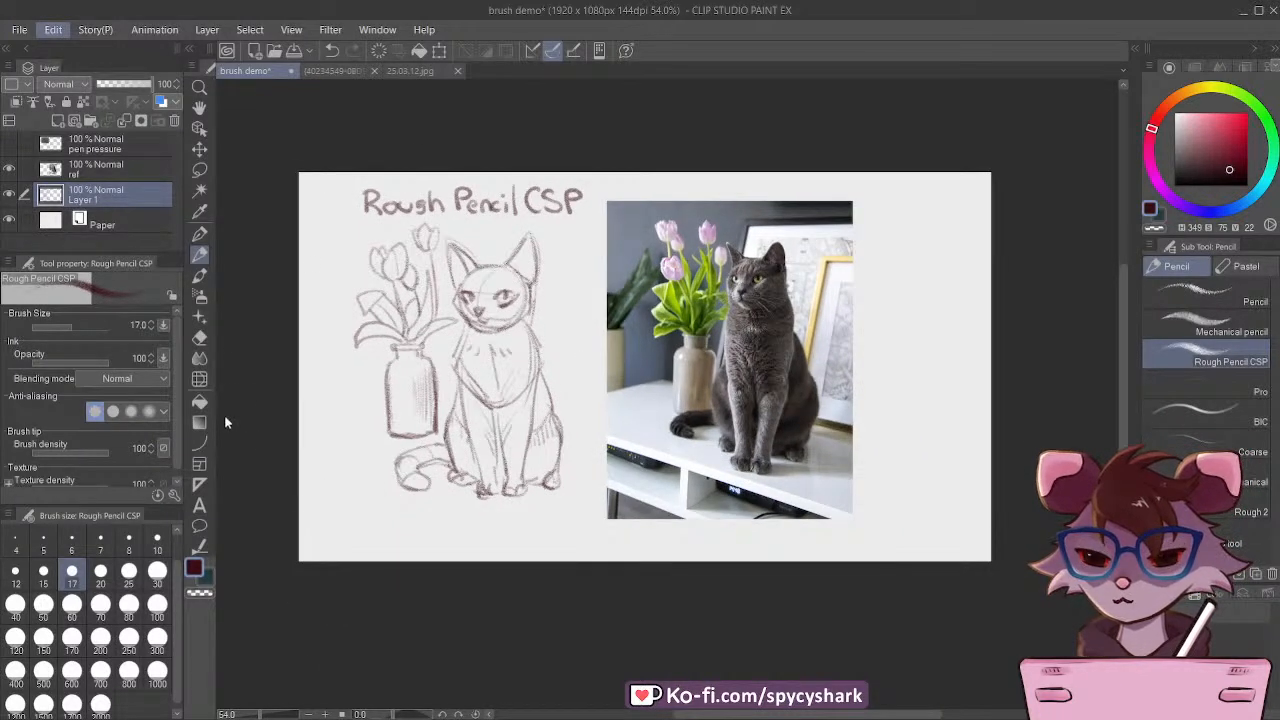
{"action": "left_click", "coordinate": [225, 458]}
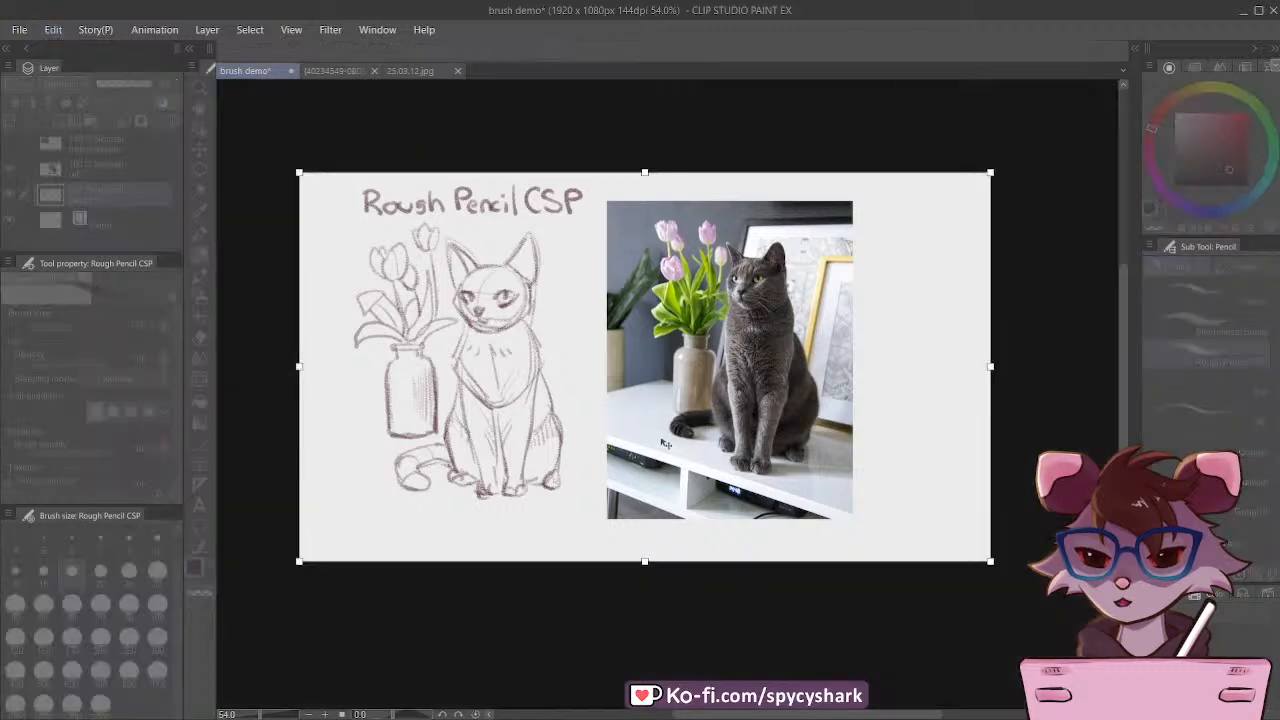
{"action": "scroll", "coordinate": [680, 433], "scroll_direction": "down", "scroll_amount": 4}
{"action": "left_click_drag", "start_coordinate": [482, 386], "coordinate": [294, 375]}
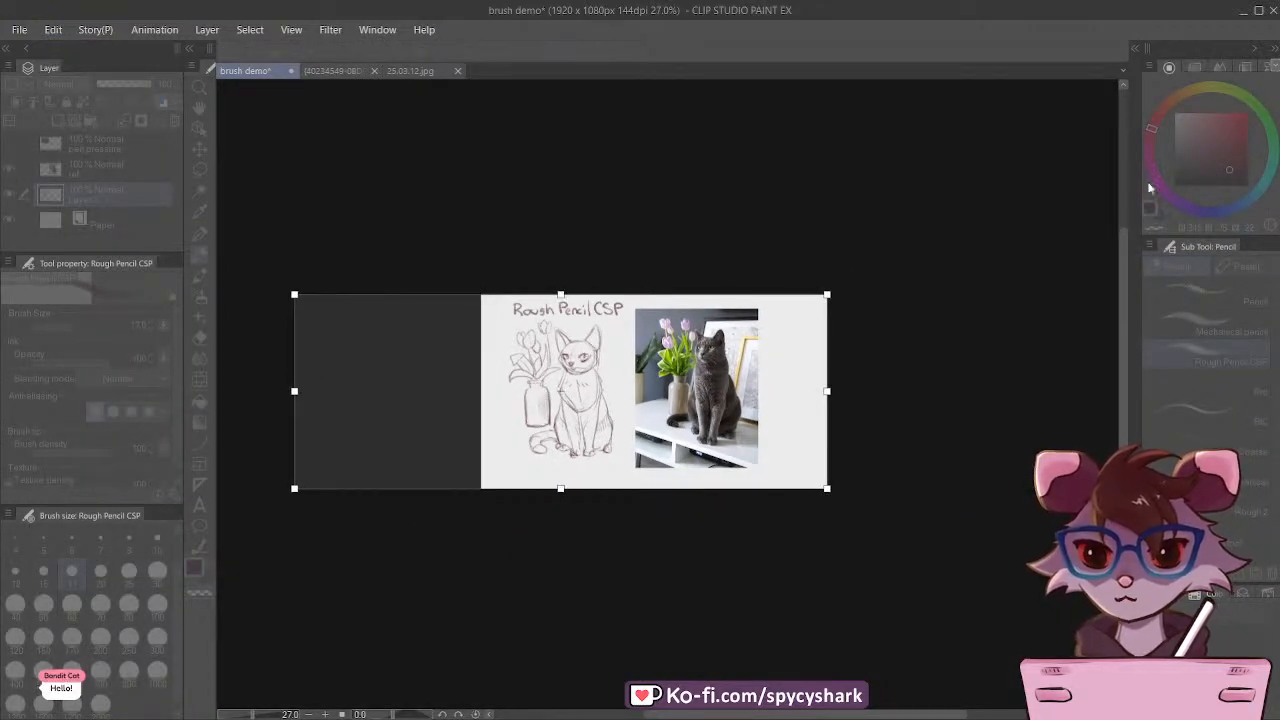
{"action": "key", "text": "Return"}
{"action": "scroll", "coordinate": [640, 336], "scroll_direction": "up", "scroll_amount": 3}
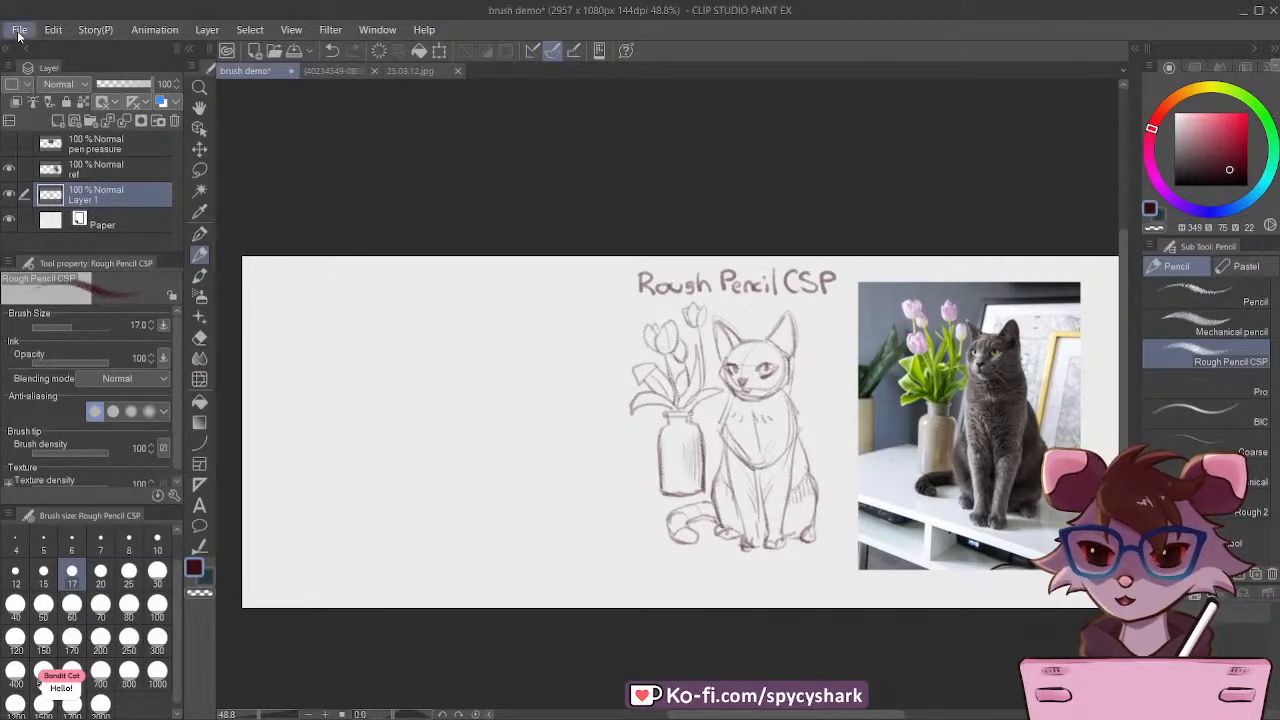
{"action": "key", "text": "ctrl+s"}
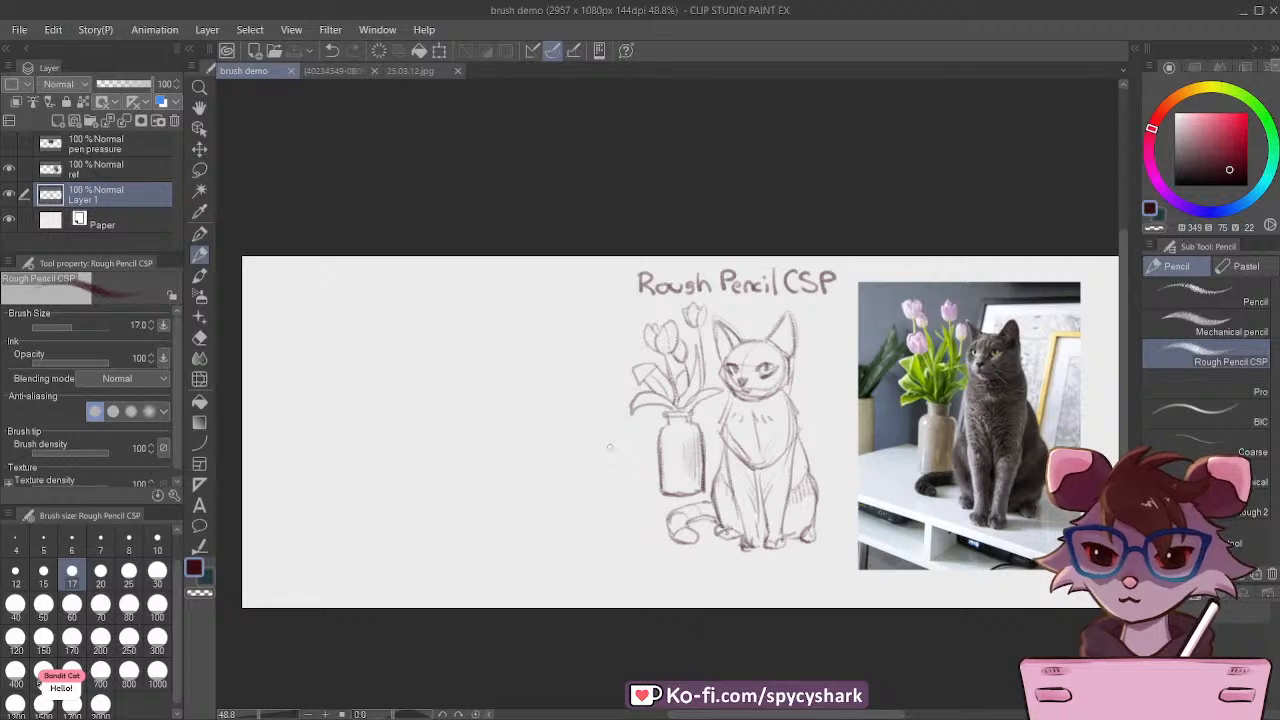
Step: Lasso the sketched cat with its tail and free-transform it so its upper body leans slightly away from the tulips
{"action": "scroll", "coordinate": [598, 438], "scroll_direction": "down", "scroll_amount": 1}
{"action": "scroll", "coordinate": [978, 384], "scroll_direction": "up", "scroll_amount": 1}
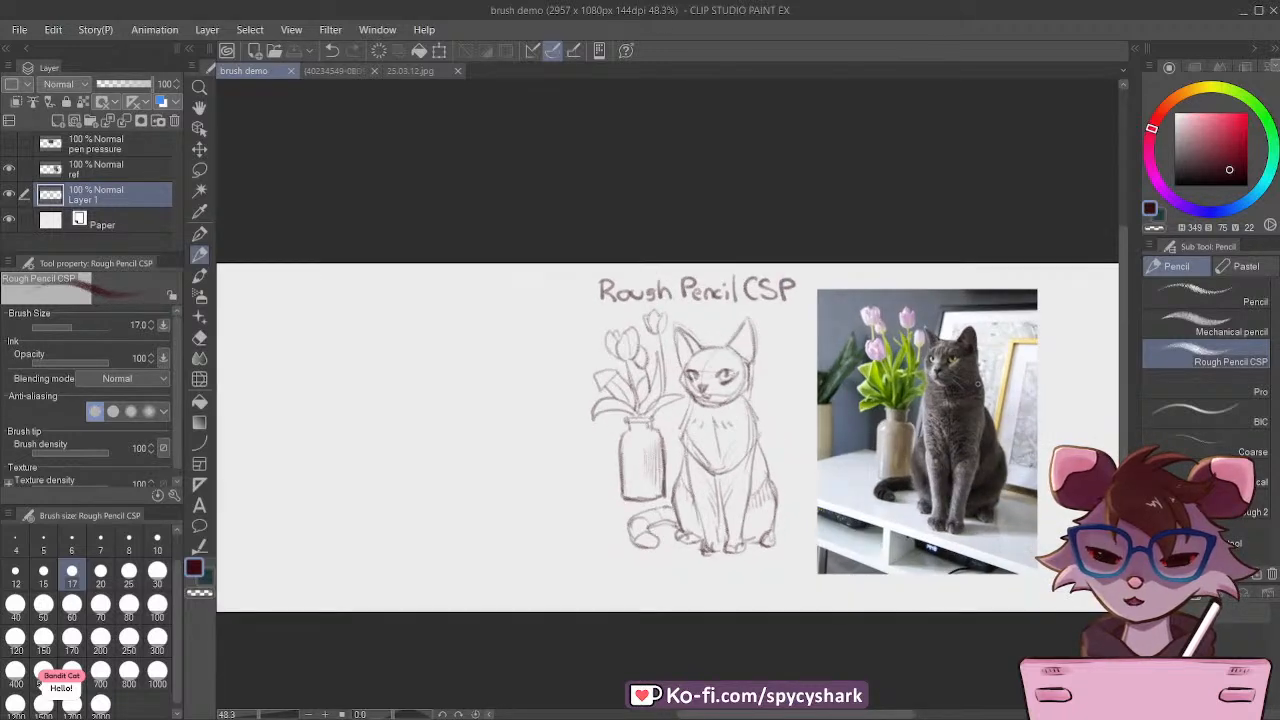
{"action": "scroll", "coordinate": [975, 420], "scroll_direction": "up", "scroll_amount": 2}
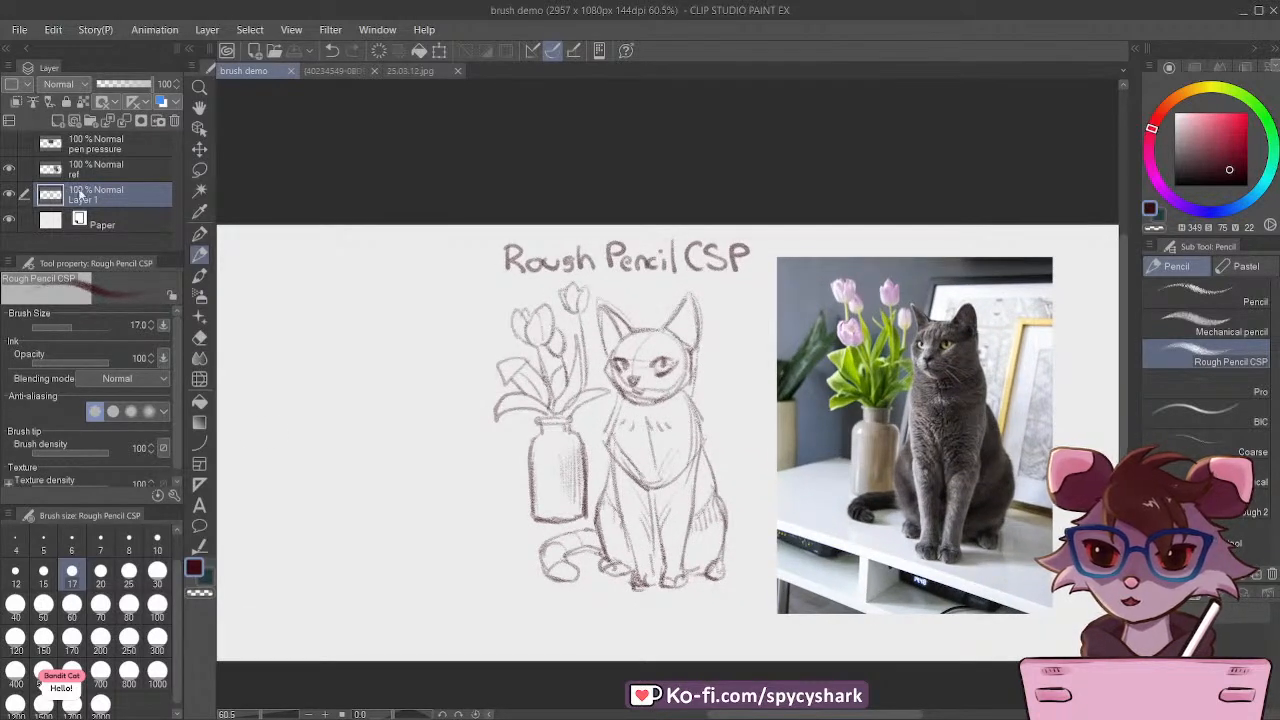
{"action": "left_click", "coordinate": [8, 203]}
{"action": "left_click", "coordinate": [8, 203]}
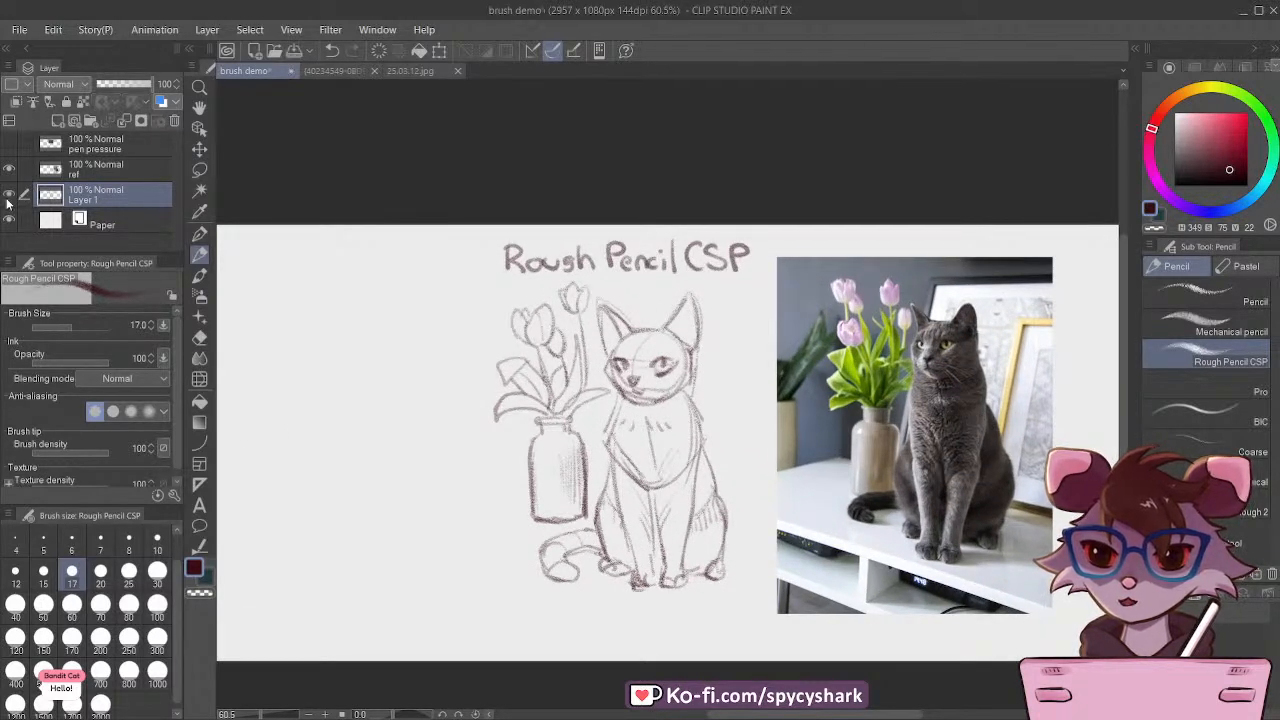
{"action": "left_click", "coordinate": [199, 169]}
{"action": "scroll", "coordinate": [700, 508], "scroll_direction": "up", "scroll_amount": 1}
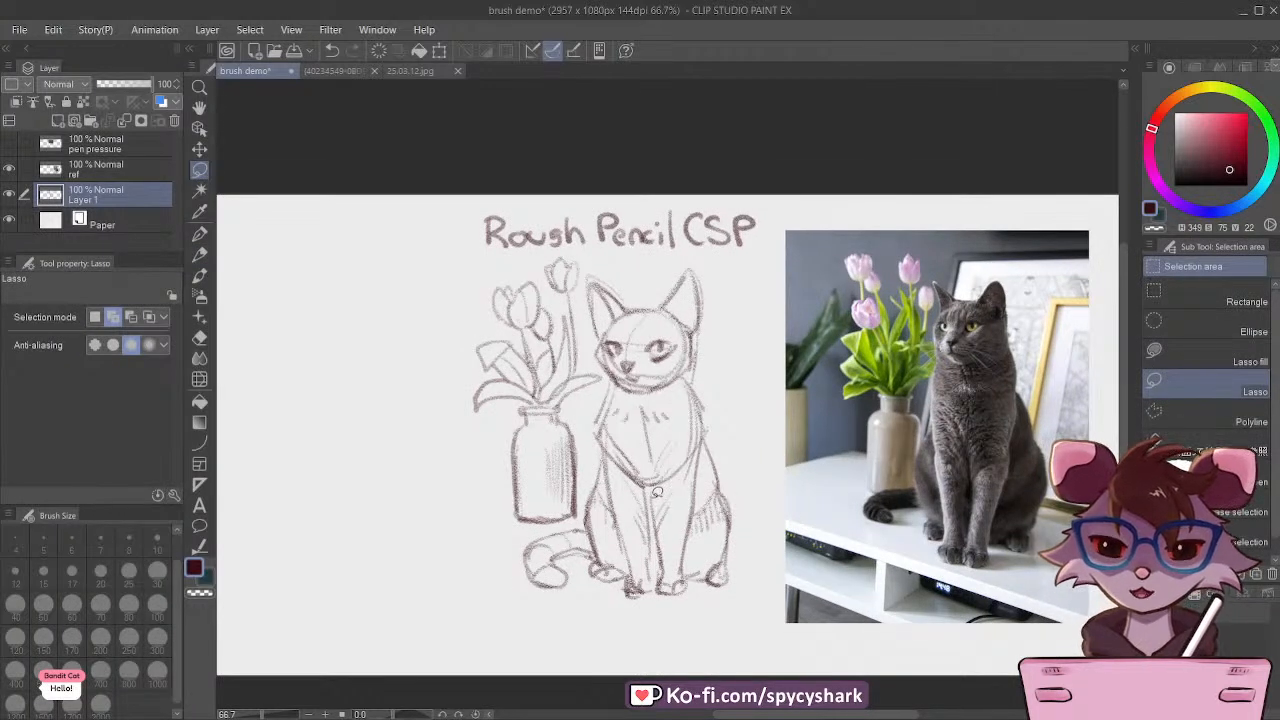
{"action": "mouse_move", "coordinate": [596, 398]}
{"action": "left_mouse_down"}
{"action": "mouse_move", "coordinate": [590, 335]}
{"action": "mouse_move", "coordinate": [595, 260]}
{"action": "mouse_move", "coordinate": [674, 254]}
{"action": "mouse_move", "coordinate": [762, 373]}
{"action": "mouse_move", "coordinate": [766, 557]}
{"action": "mouse_move", "coordinate": [516, 613]}
{"action": "mouse_move", "coordinate": [488, 542]}
{"action": "mouse_move", "coordinate": [533, 526]}
{"action": "mouse_move", "coordinate": [588, 479]}
{"action": "mouse_move", "coordinate": [595, 400]}
{"action": "left_mouse_up"}
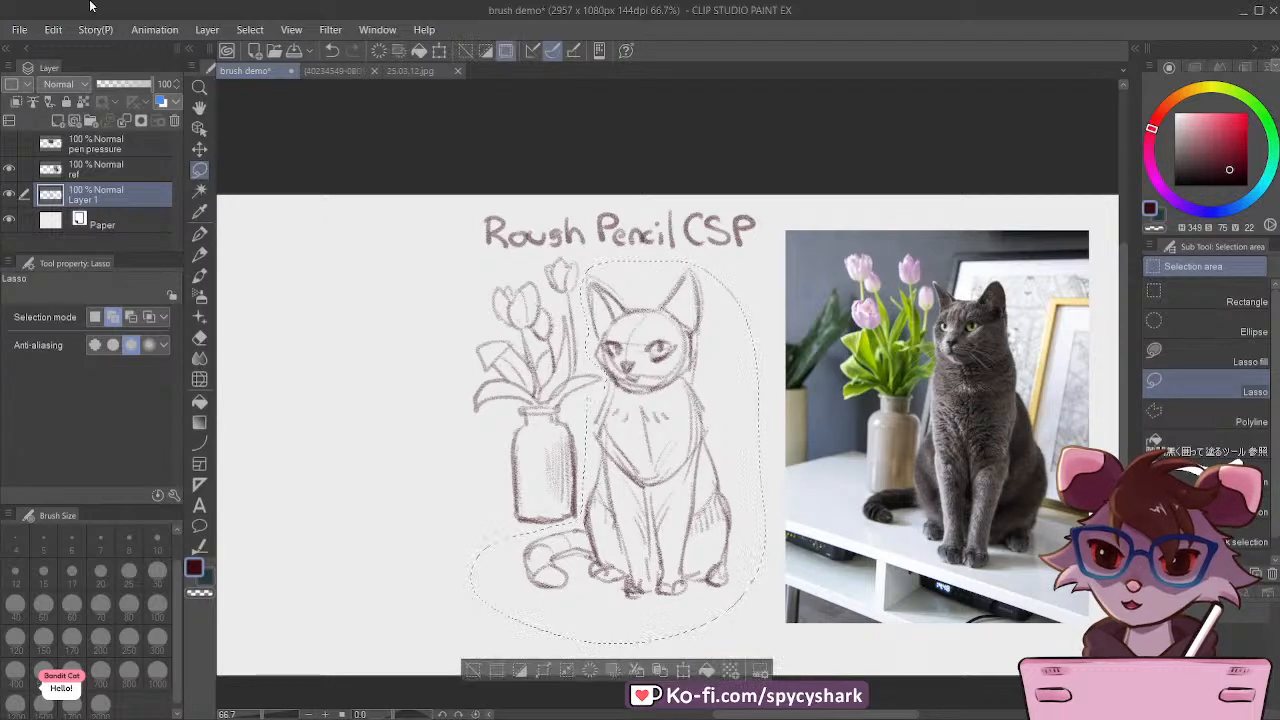
{"action": "key", "text": "ctrl+t"}
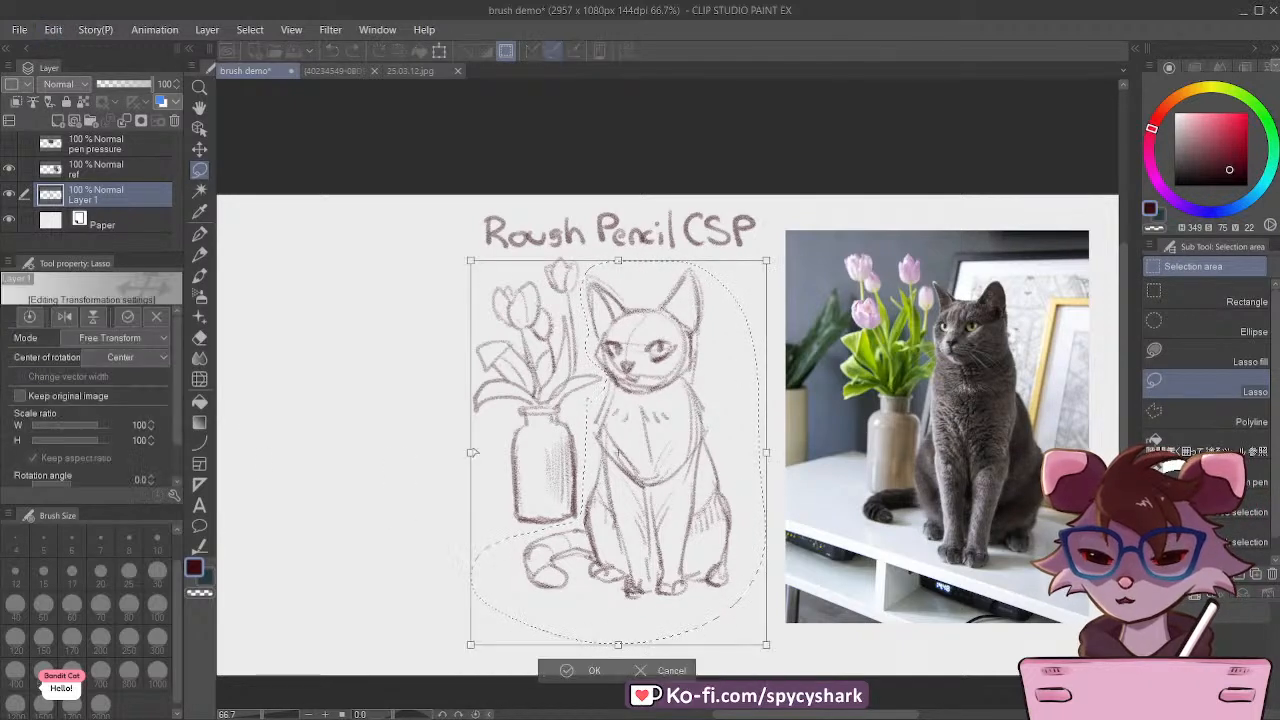
{"action": "left_click_drag", "start_coordinate": [618, 262], "coordinate": [632, 266]}
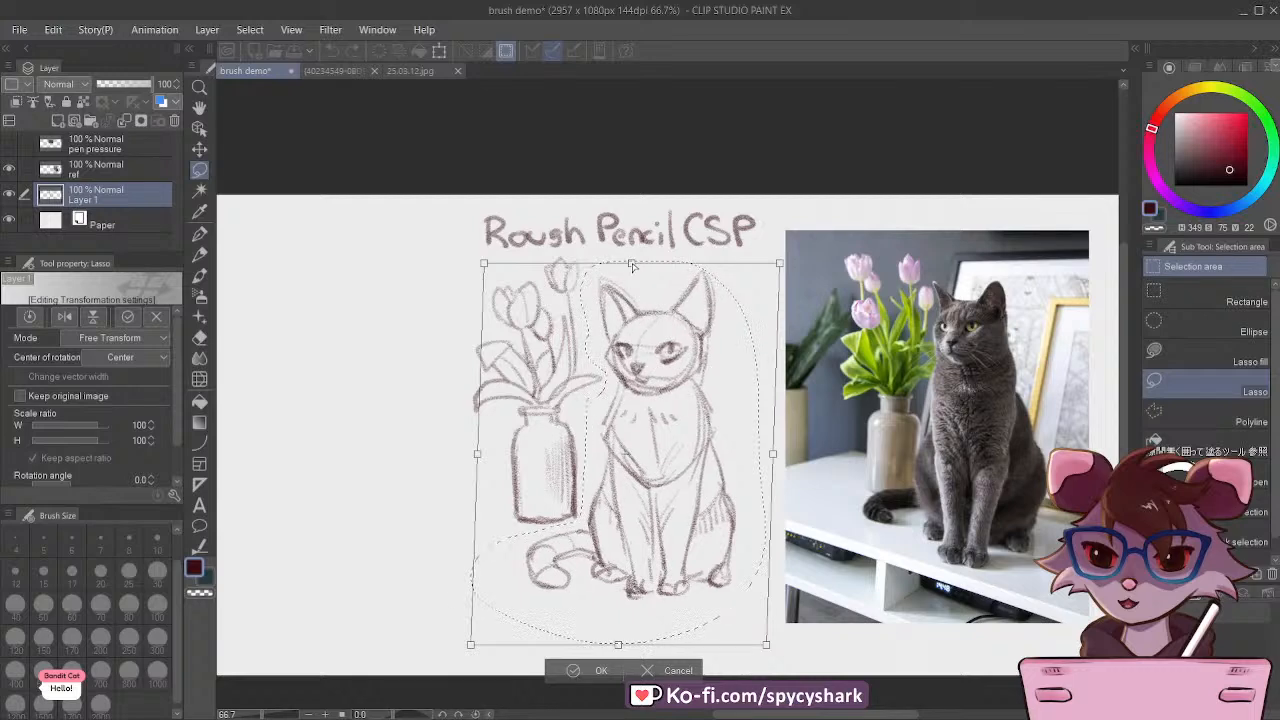
{"action": "left_click", "coordinate": [573, 670]}
{"action": "left_click", "coordinate": [474, 668]}
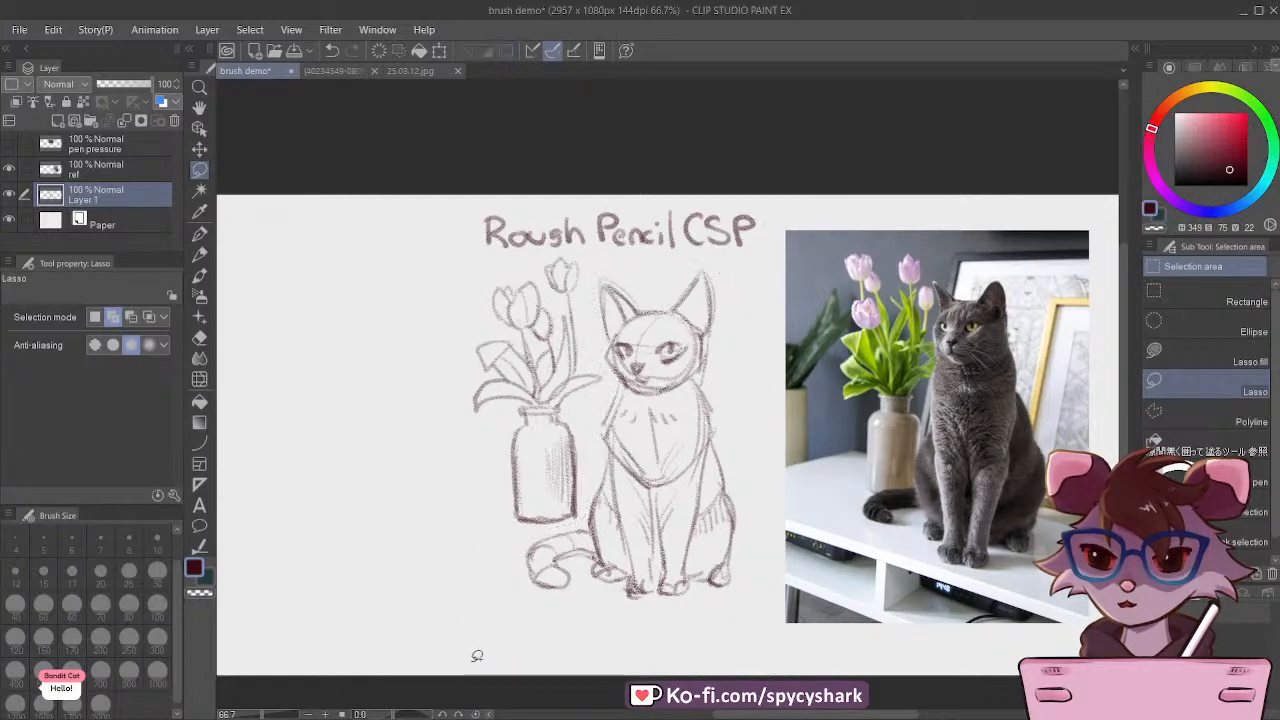
Step: Rename the sketch layer as pencil
{"action": "scroll", "coordinate": [680, 371], "scroll_direction": "down", "scroll_amount": 1}
{"action": "scroll", "coordinate": [680, 371], "scroll_direction": "up", "scroll_amount": 2}
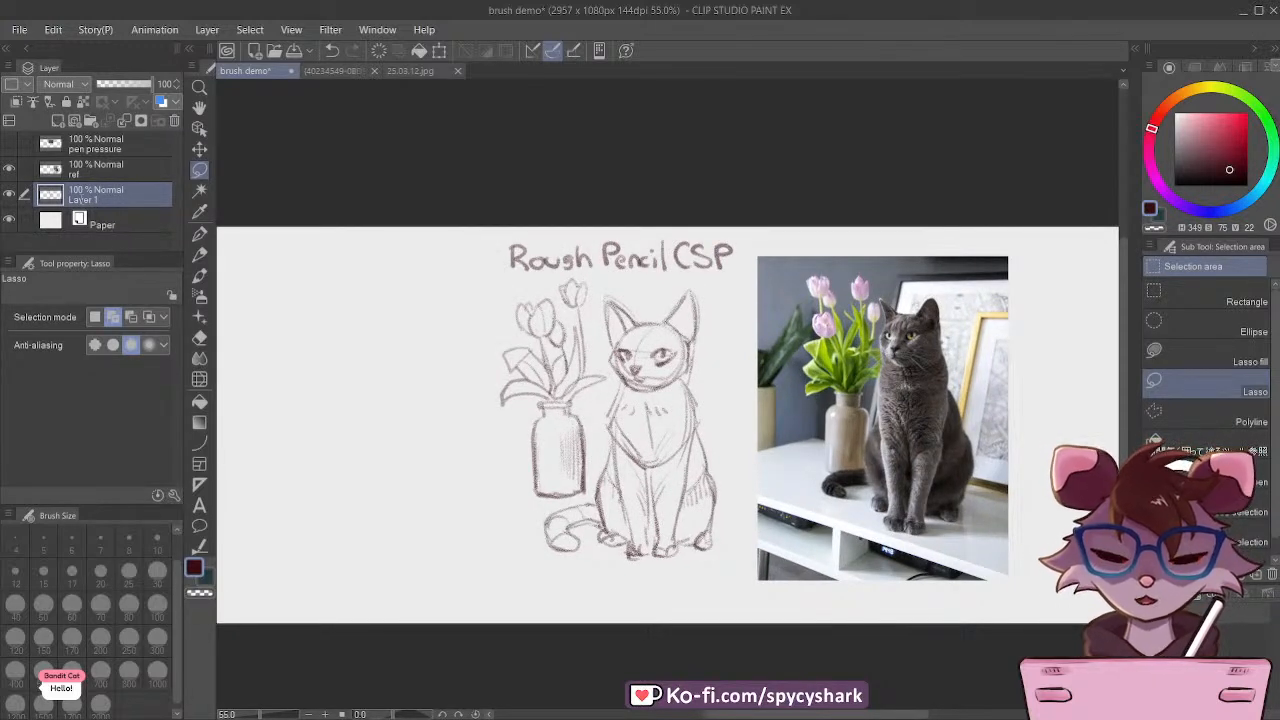
{"action": "double_click", "coordinate": [82, 200]}
{"action": "type", "text": "pencil"}
{"action": "key", "text": "Return"}
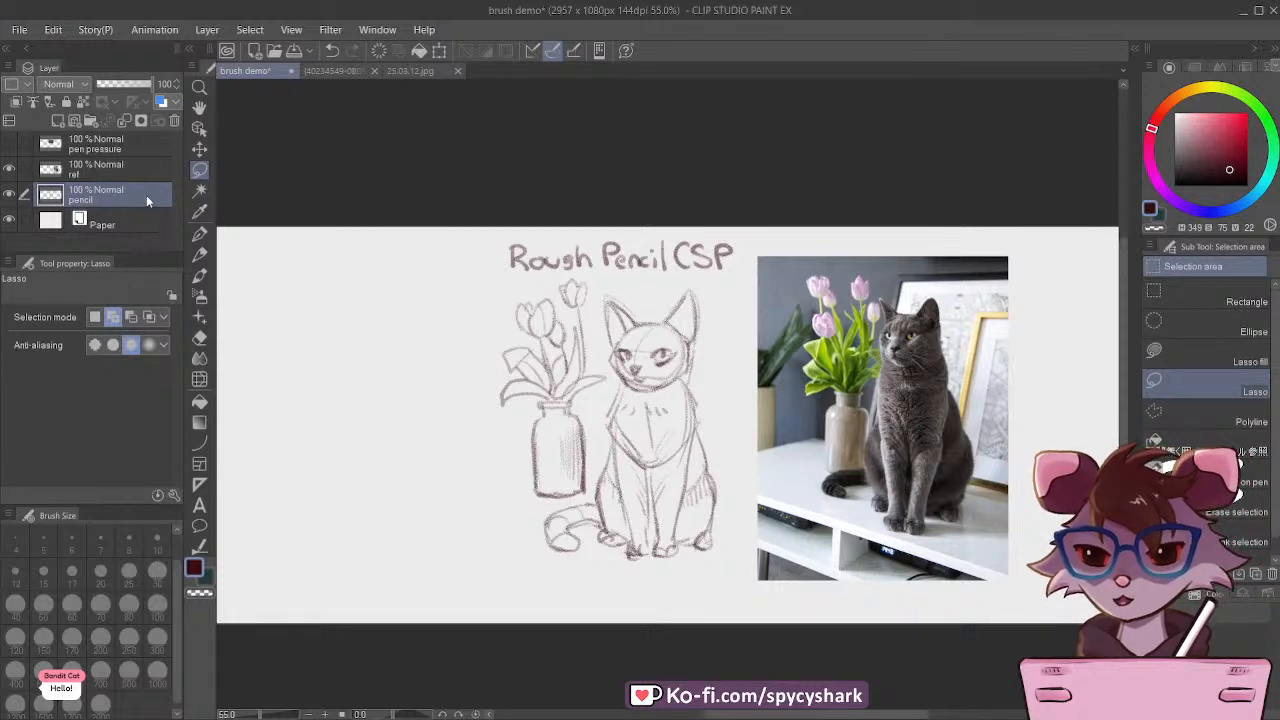
Step: Duplicate the pencil layer and move the copy into the blank canvas area beside the original sketch
{"action": "key", "text": "ctrl+c"}
{"action": "key", "text": "ctrl+v"}
{"action": "scroll", "coordinate": [630, 320], "scroll_direction": "down", "scroll_amount": 2}
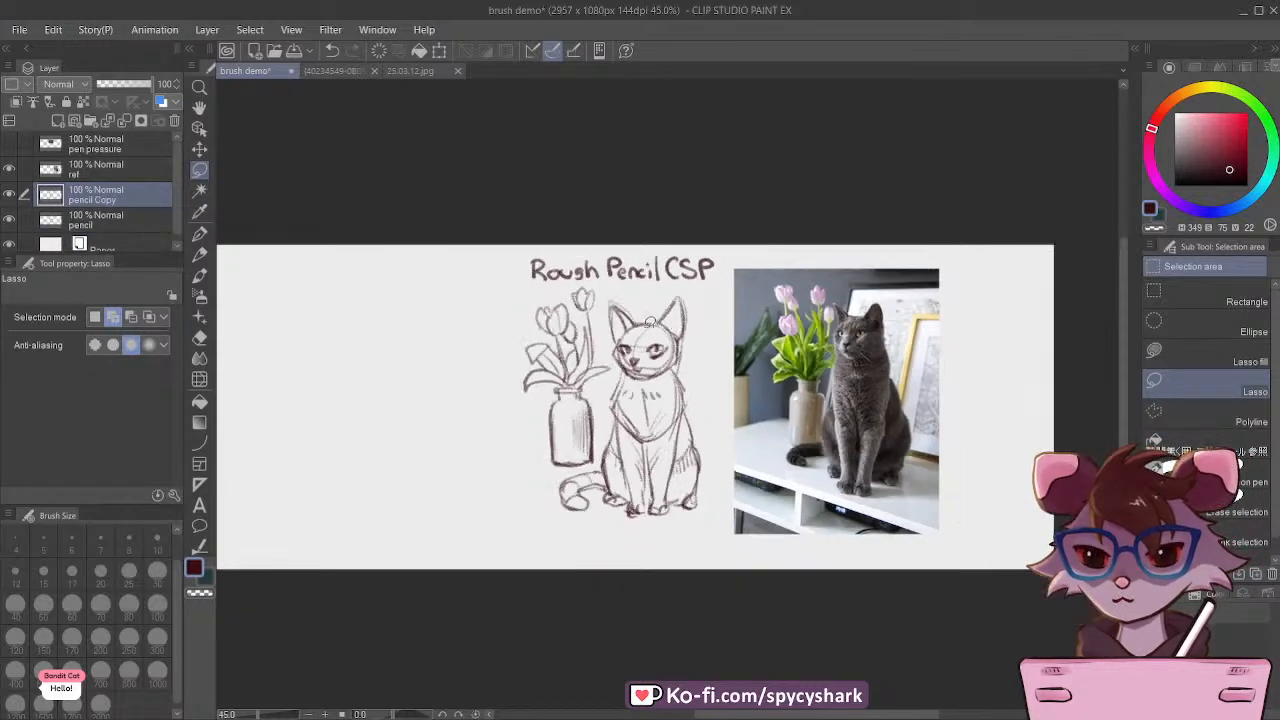
{"action": "left_click", "coordinate": [199, 149]}
{"action": "left_click_drag", "start_coordinate": [620, 410], "coordinate": [415, 406]}
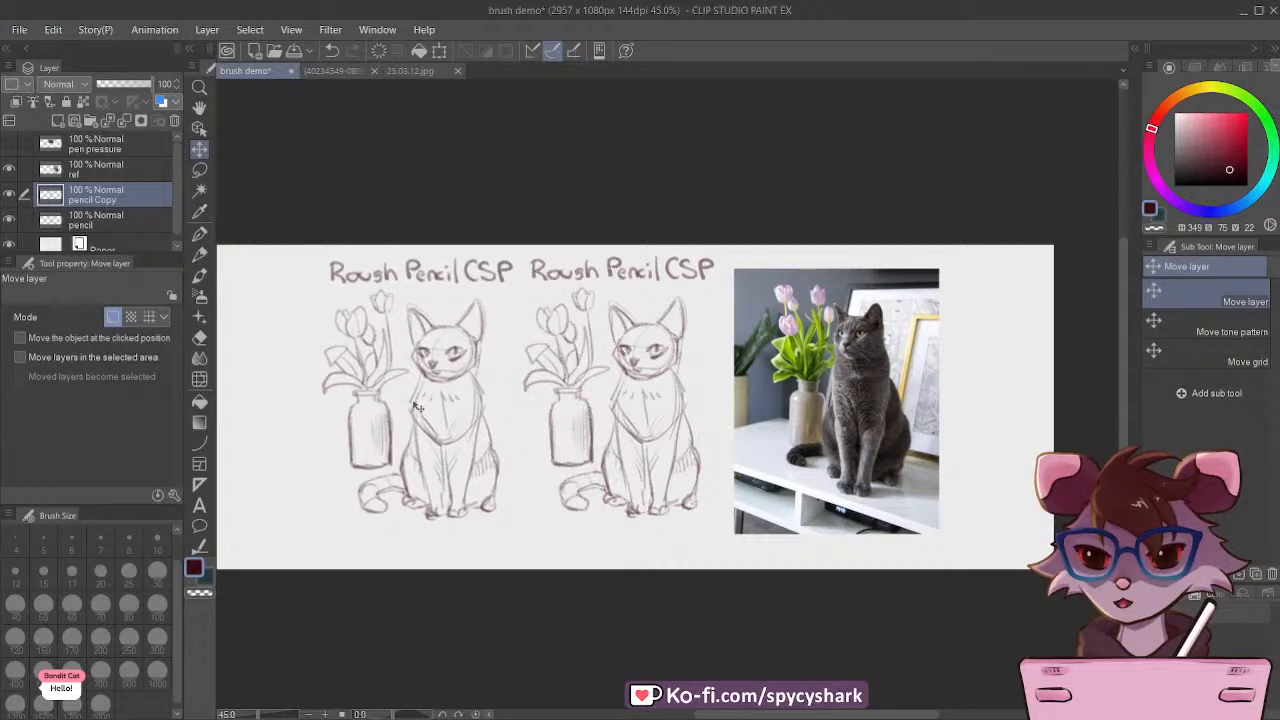
Step: Delete the Rough Pencil CSP title above the copied sketch using a rectangular selection, and save the file
{"action": "left_click", "coordinate": [199, 171]}
{"action": "left_click", "coordinate": [1210, 296]}
{"action": "left_click_drag", "start_coordinate": [284, 207], "coordinate": [566, 293]}
{"action": "key", "text": "Delete"}
{"action": "left_click", "coordinate": [279, 312]}
{"action": "scroll", "coordinate": [586, 377], "scroll_direction": "down", "scroll_amount": 2}
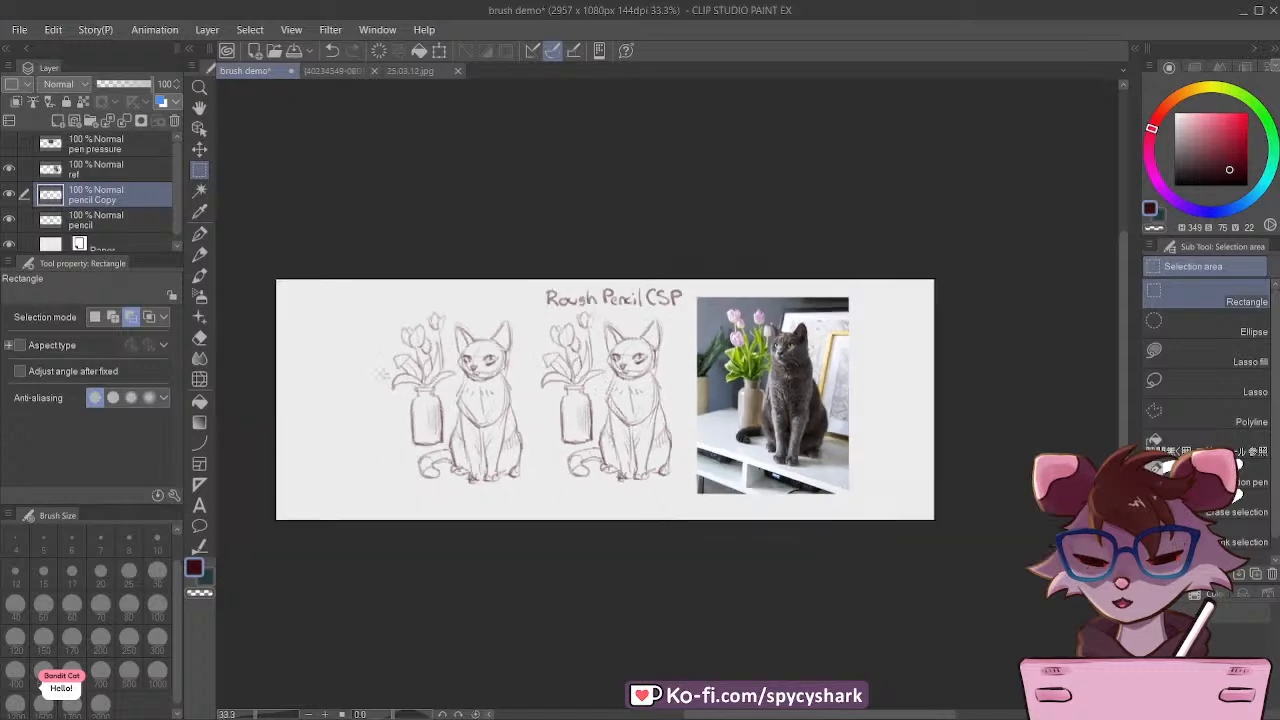
{"action": "scroll", "coordinate": [387, 370], "scroll_direction": "up", "scroll_amount": 4}
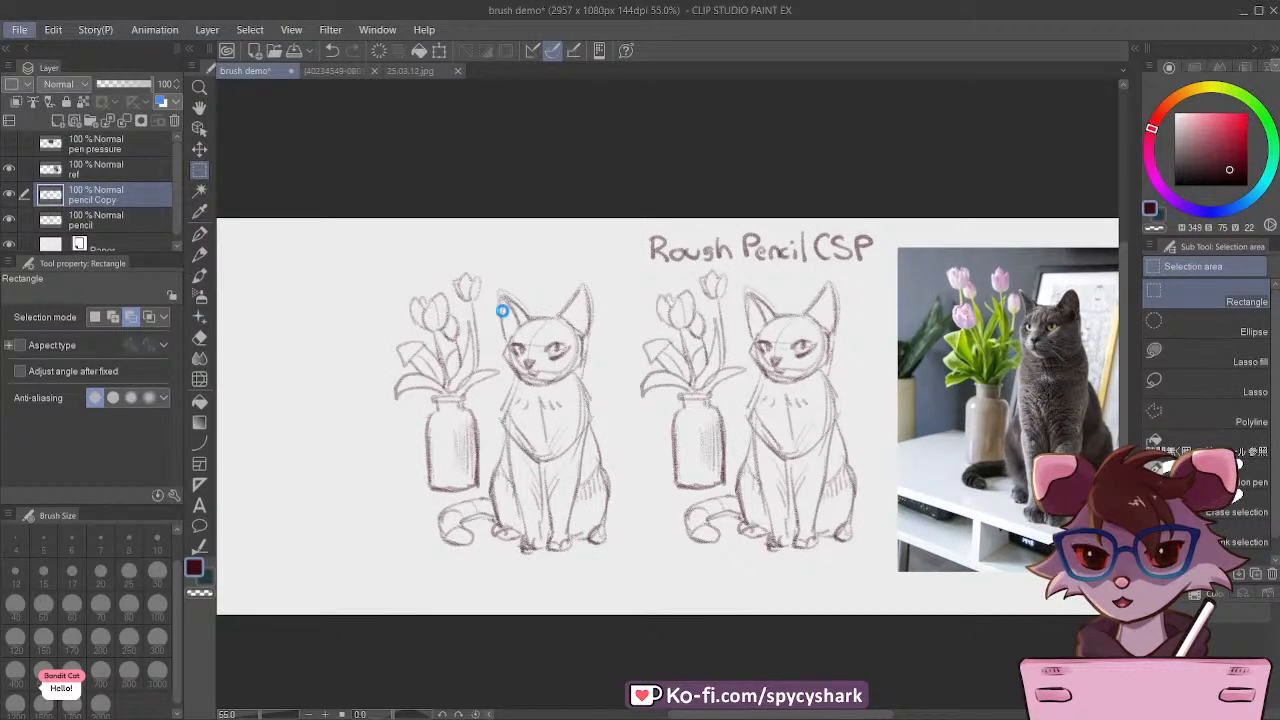
{"action": "key", "text": "ctrl+s"}
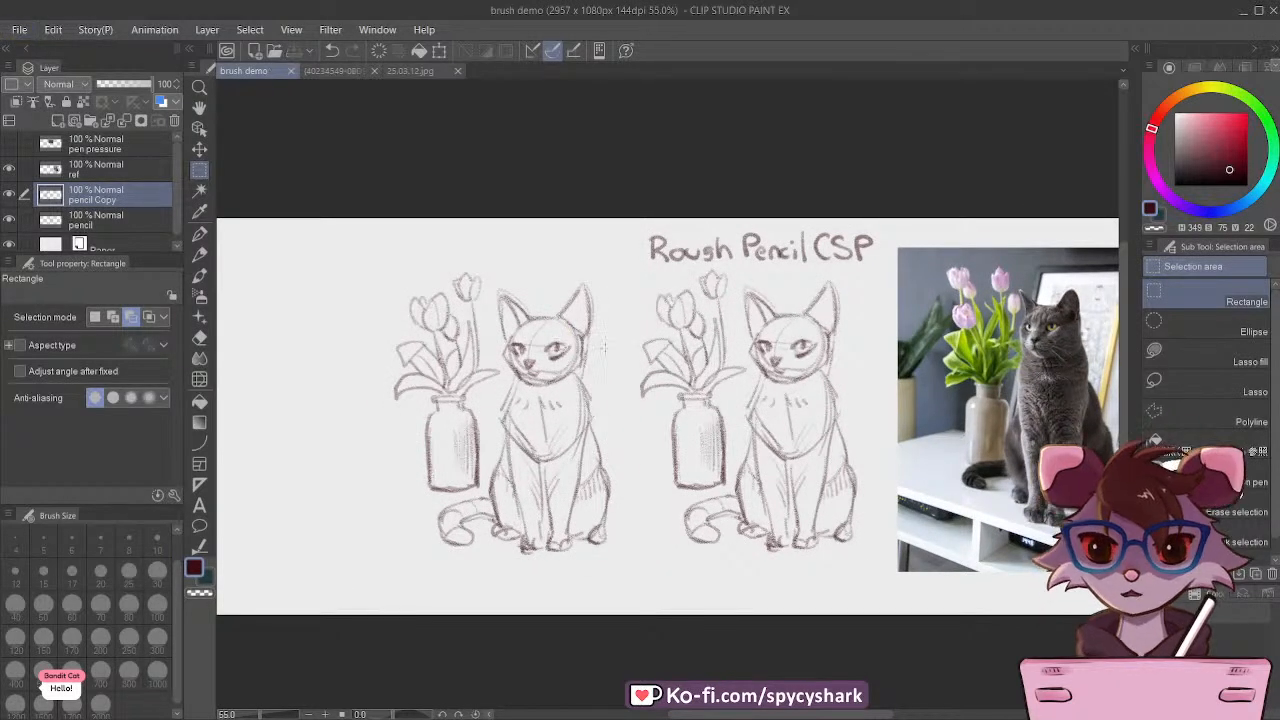
Step: Switch to the G-pen and lower the pencil Copy layer's opacity to 45%
{"action": "left_click", "coordinate": [199, 233]}
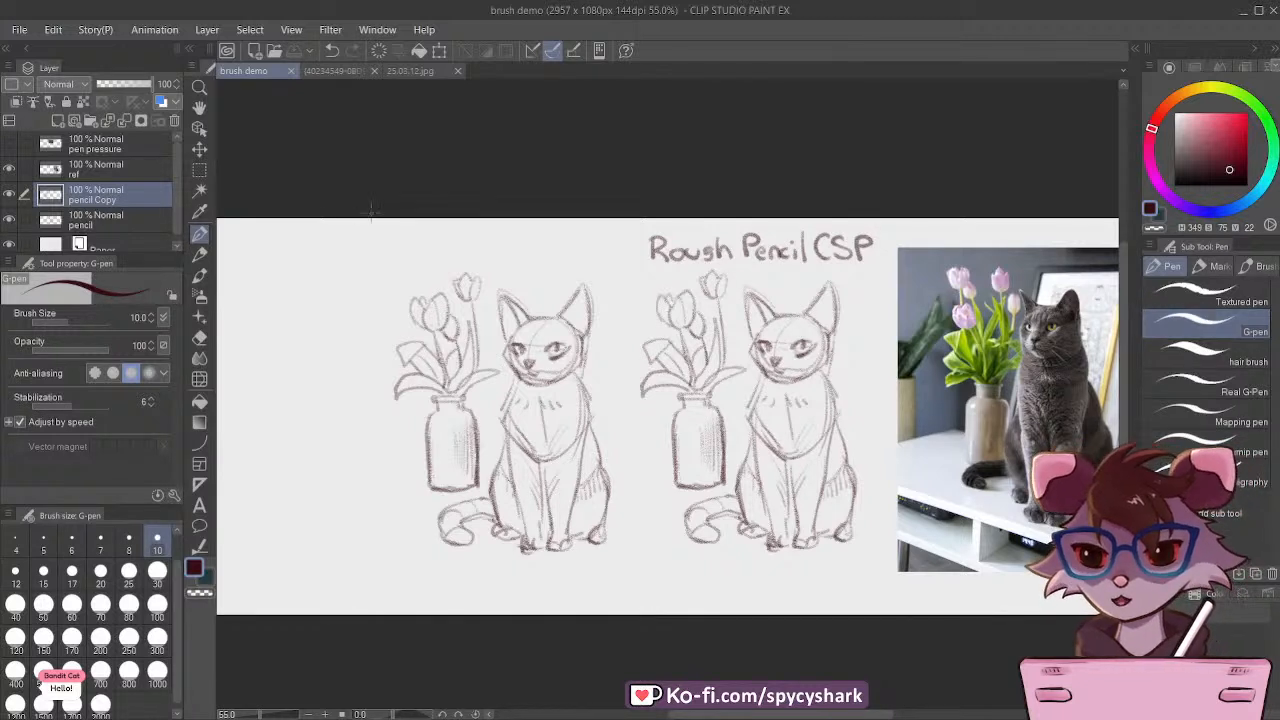
{"action": "left_click", "coordinate": [174, 121]}
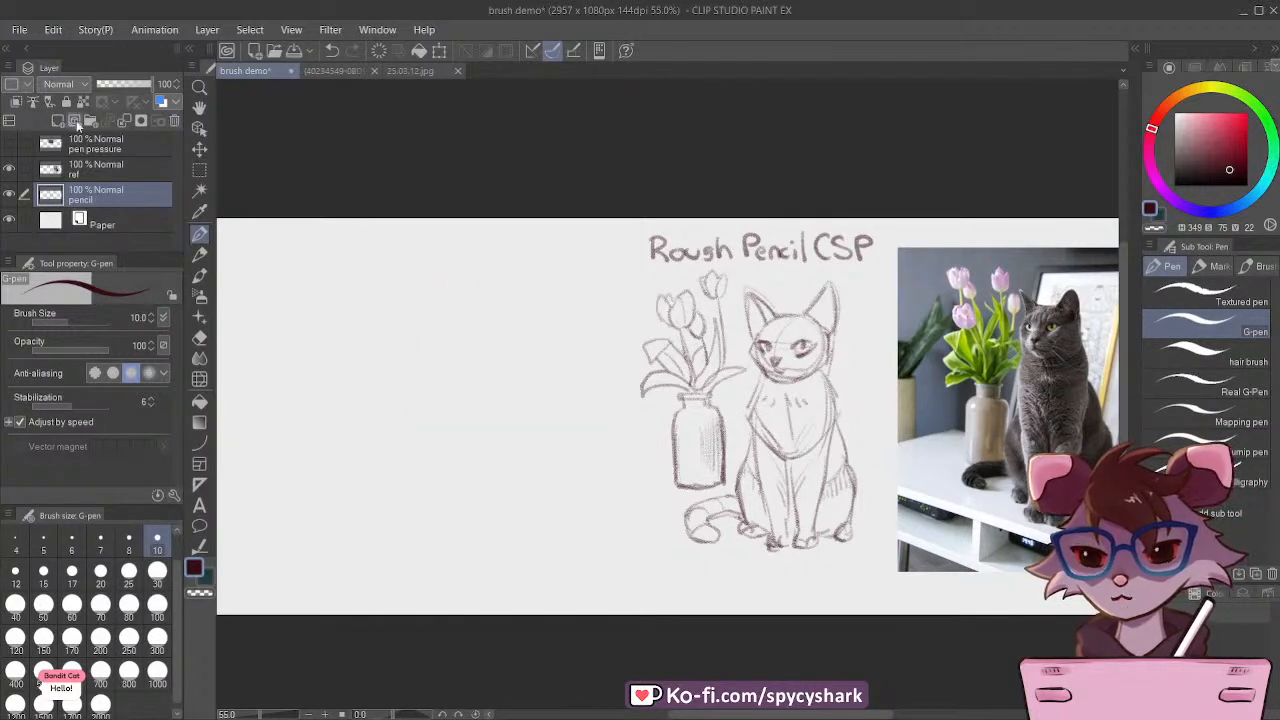
{"action": "left_click", "coordinate": [331, 50]}
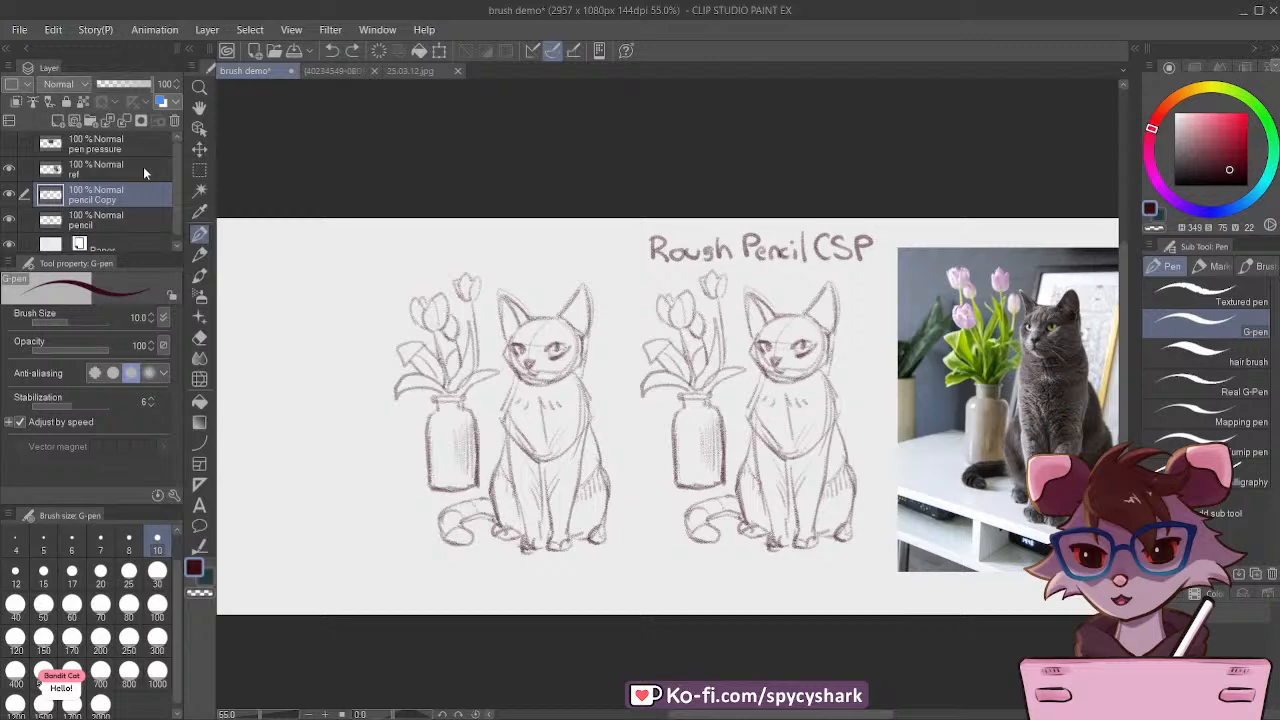
{"action": "left_click", "coordinate": [119, 84]}
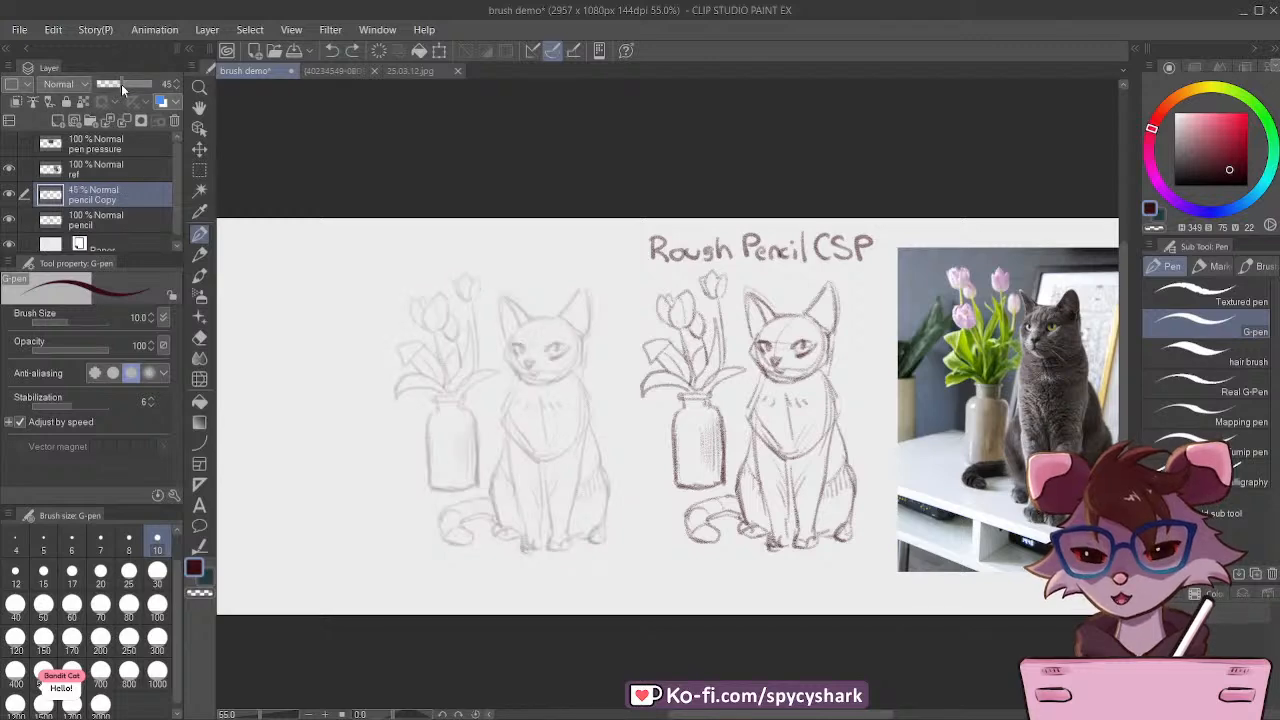
Step: Add a new vector layer above the faded pencil Copy layer and save the file
{"action": "left_click", "coordinate": [72, 121]}
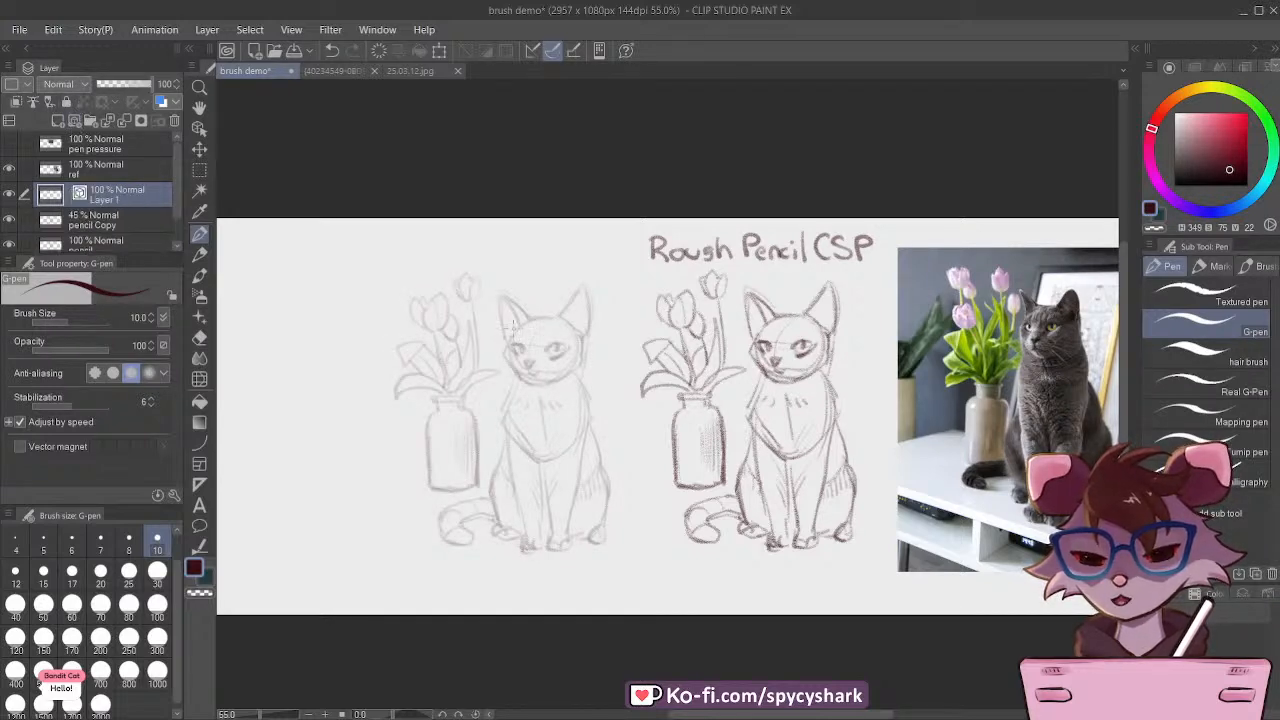
{"action": "scroll", "coordinate": [385, 312], "scroll_direction": "up", "scroll_amount": 1}
{"action": "scroll", "coordinate": [508, 330], "scroll_direction": "up", "scroll_amount": 1}
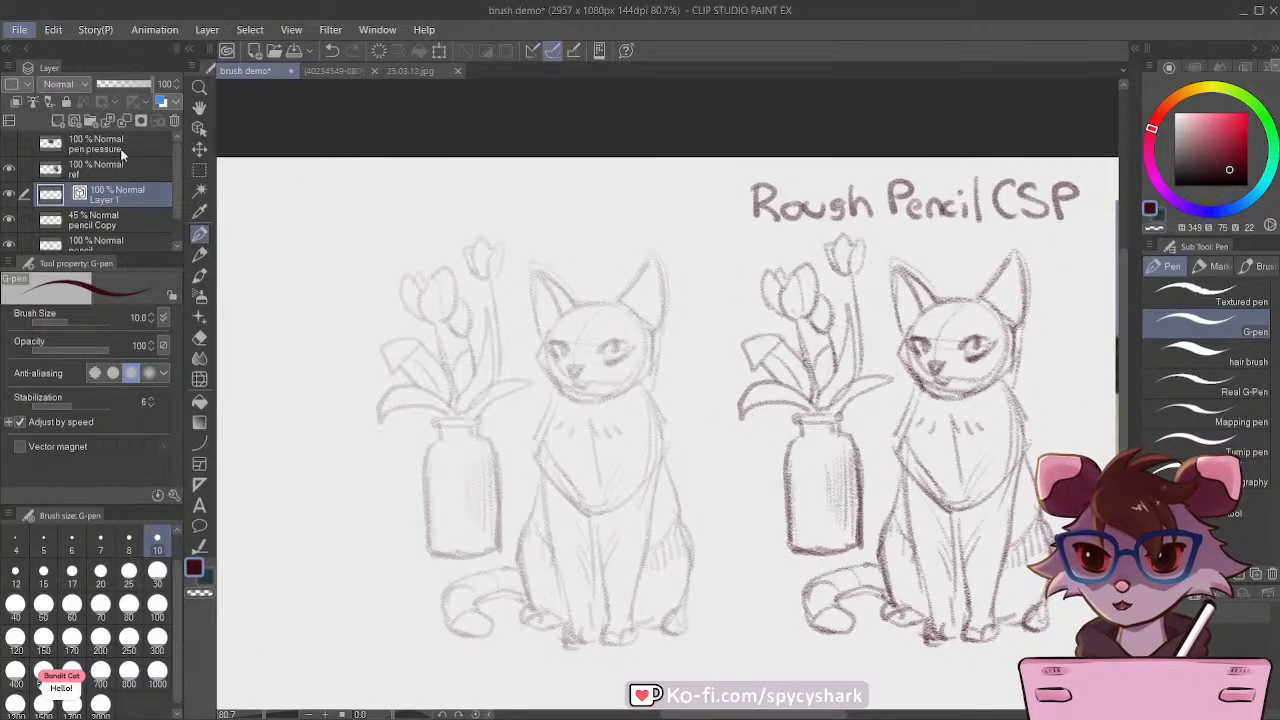
{"action": "key", "text": "ctrl+s"}
Step: Recolor the lines of the pencil Copy layer to a strong red (H 349, S 100, V 69)
{"action": "scroll", "coordinate": [508, 406], "scroll_direction": "up", "scroll_amount": 1}
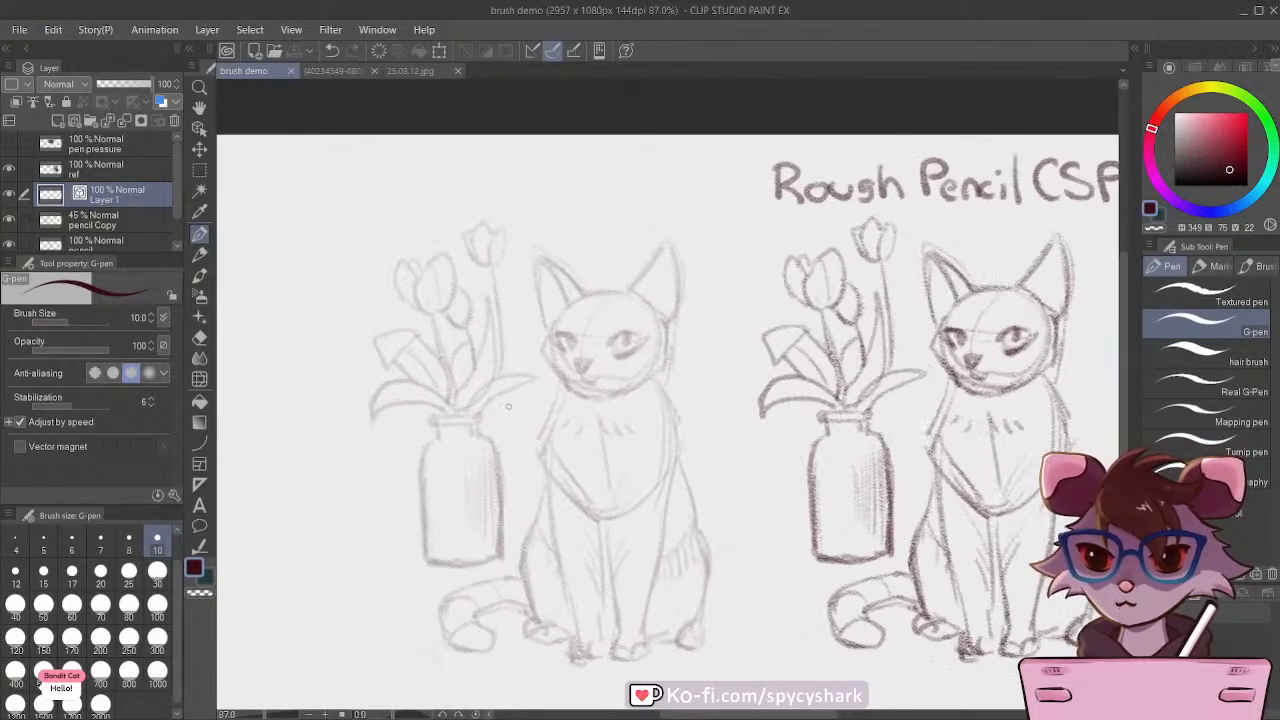
{"action": "left_click", "coordinate": [110, 225]}
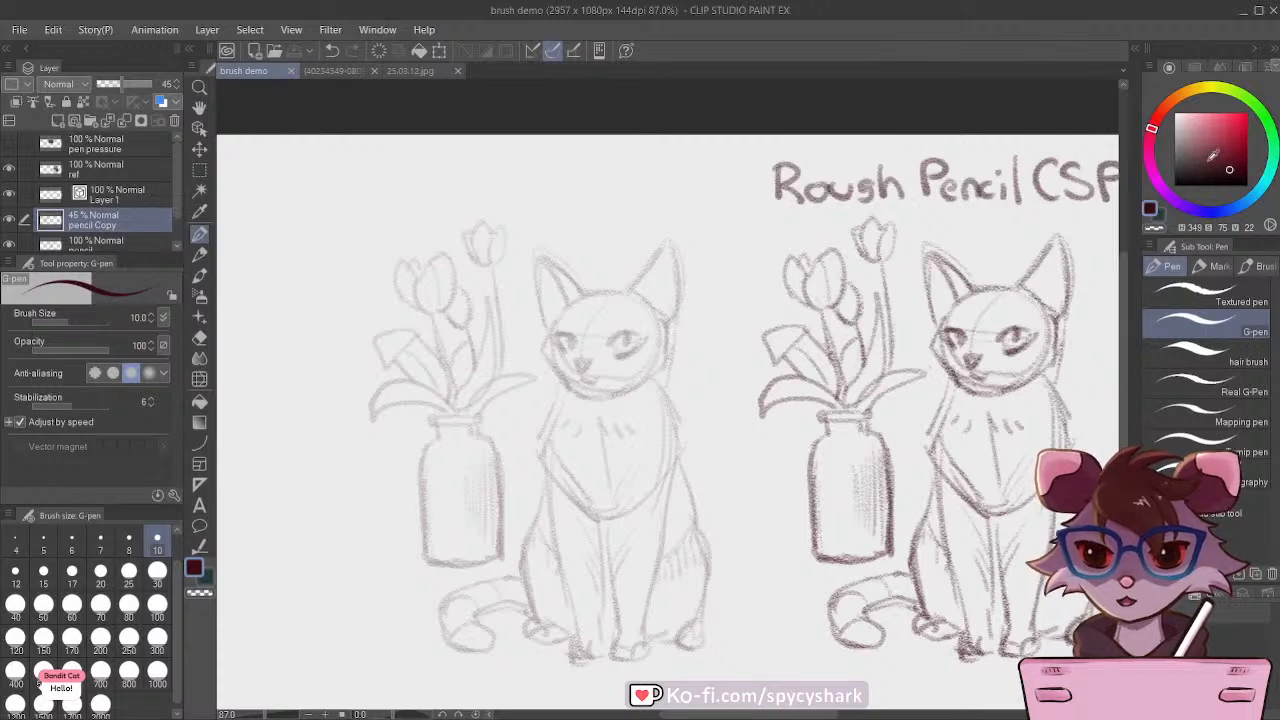
{"action": "key", "text": "x"}
{"action": "left_click", "coordinate": [57, 34]}
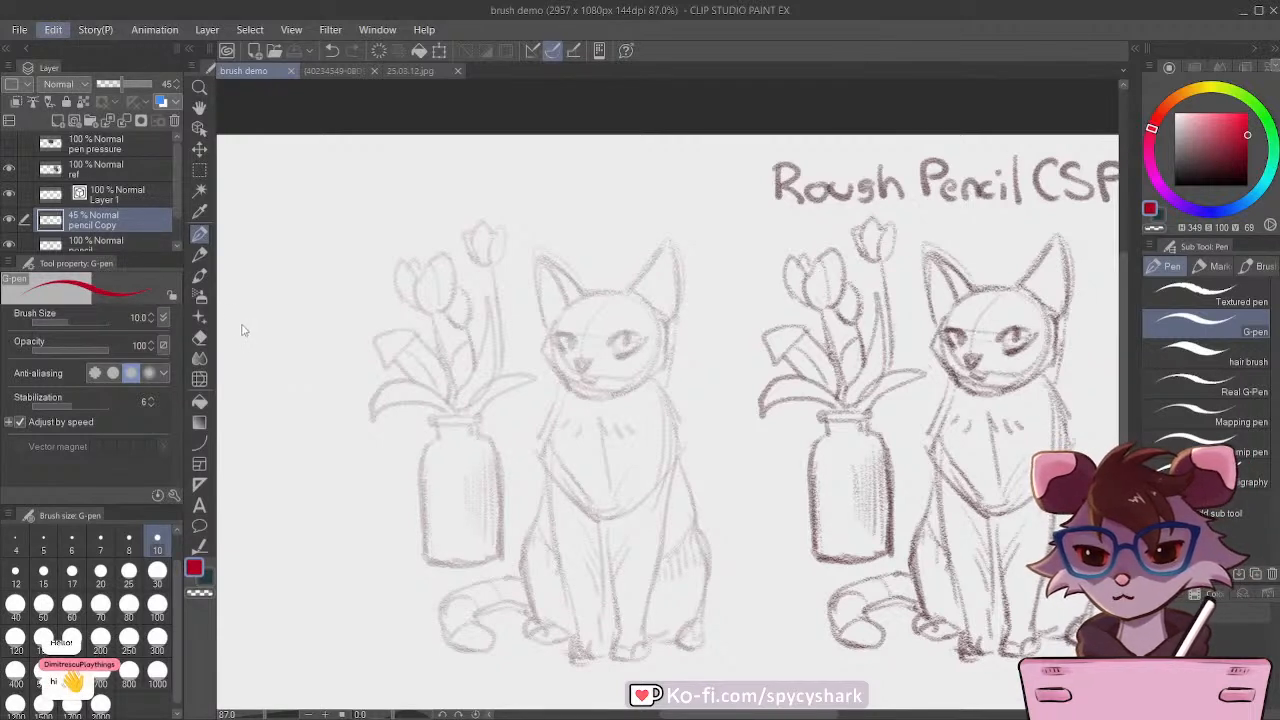
{"action": "left_click", "coordinate": [243, 329]}
Step: Select the new vector layer with the dark maroon drawing color (H 349, S 75, V 22) and save the file
{"action": "left_click", "coordinate": [136, 205]}
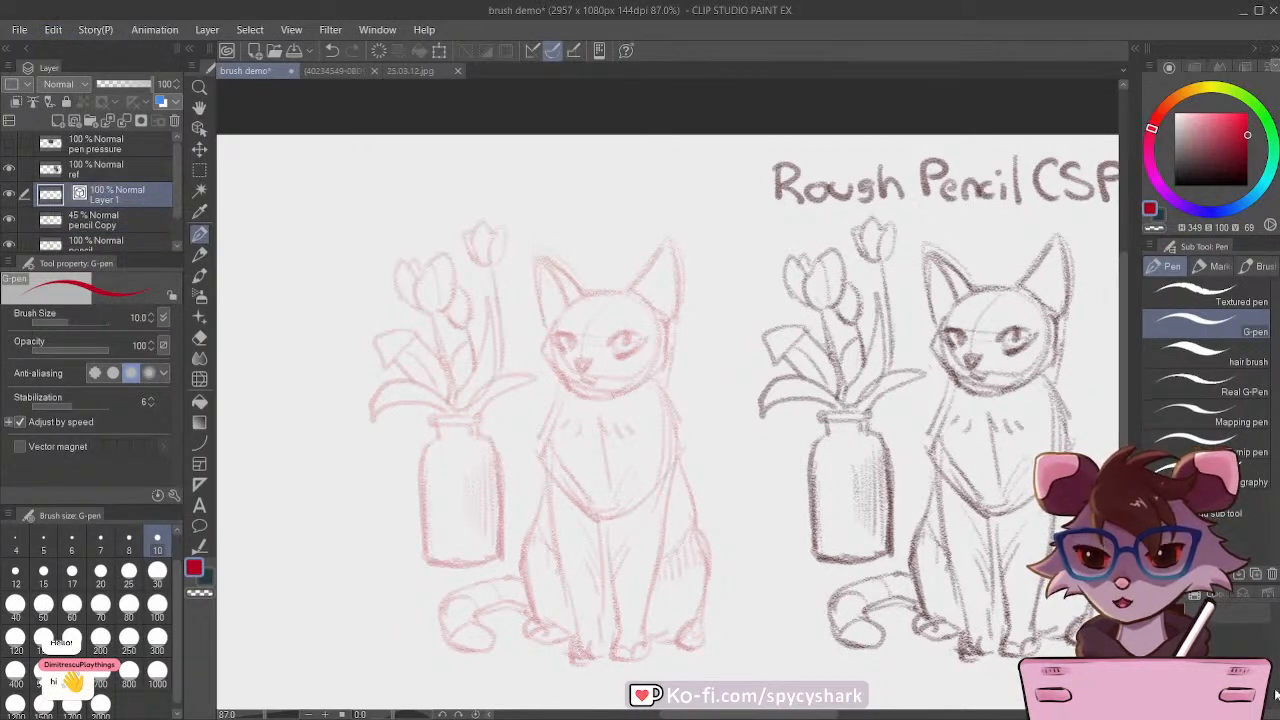
{"action": "key", "text": "x"}
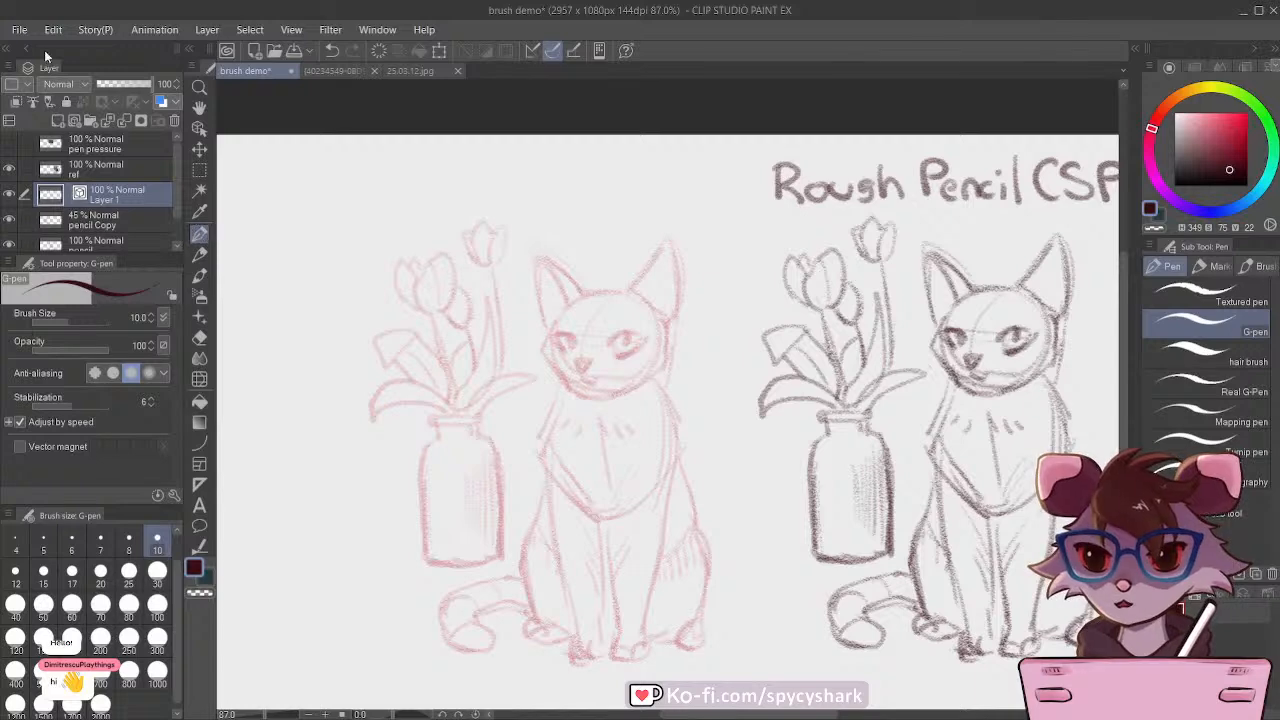
{"action": "key", "text": "alt"}
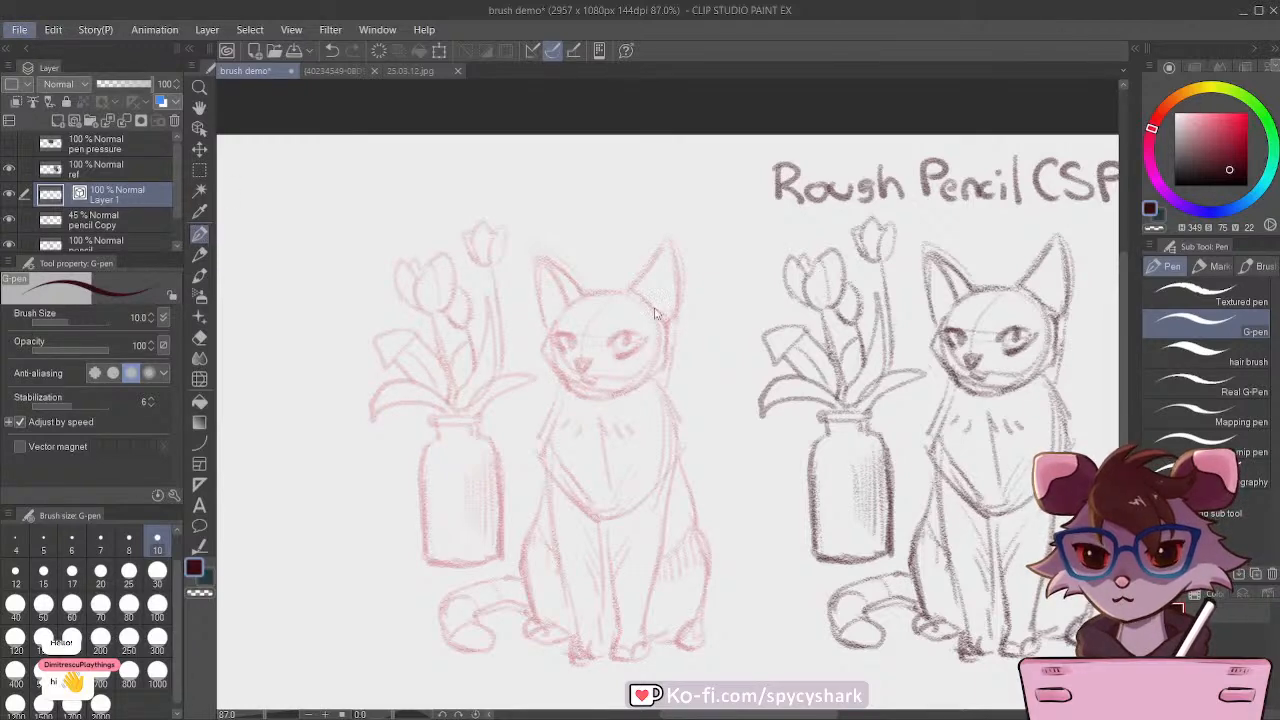
{"action": "scroll", "coordinate": [611, 279], "scroll_direction": "down", "scroll_amount": 2}
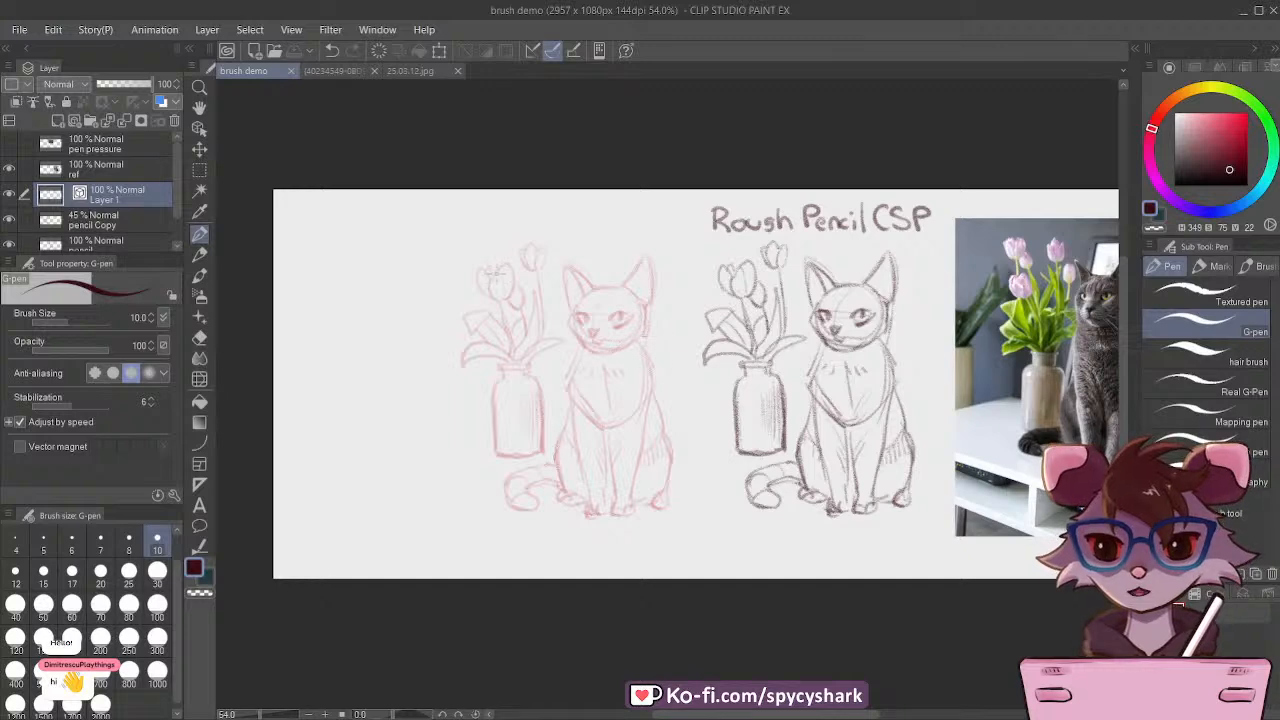
Step: Look through the 25.03.12.jpg illustration and the other open image, and return to the brush demo document
{"action": "left_click", "coordinate": [410, 71]}
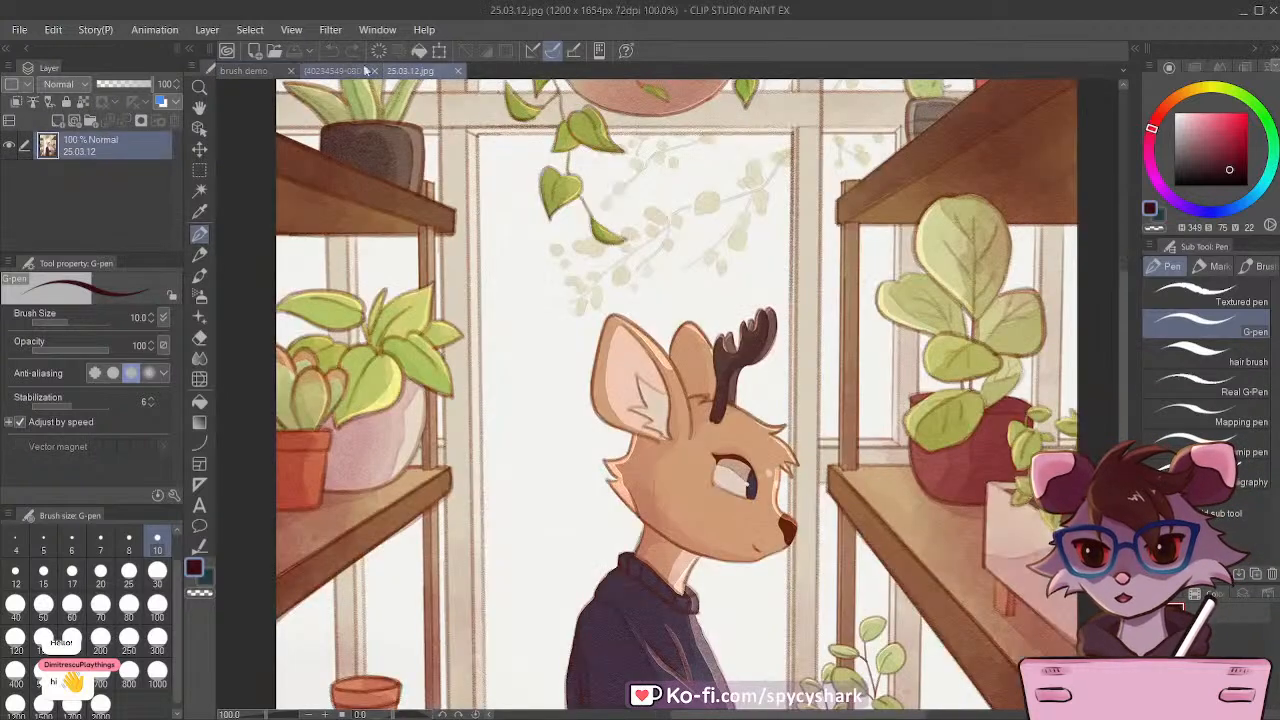
{"action": "left_click", "coordinate": [333, 71]}
{"action": "left_click", "coordinate": [252, 73]}
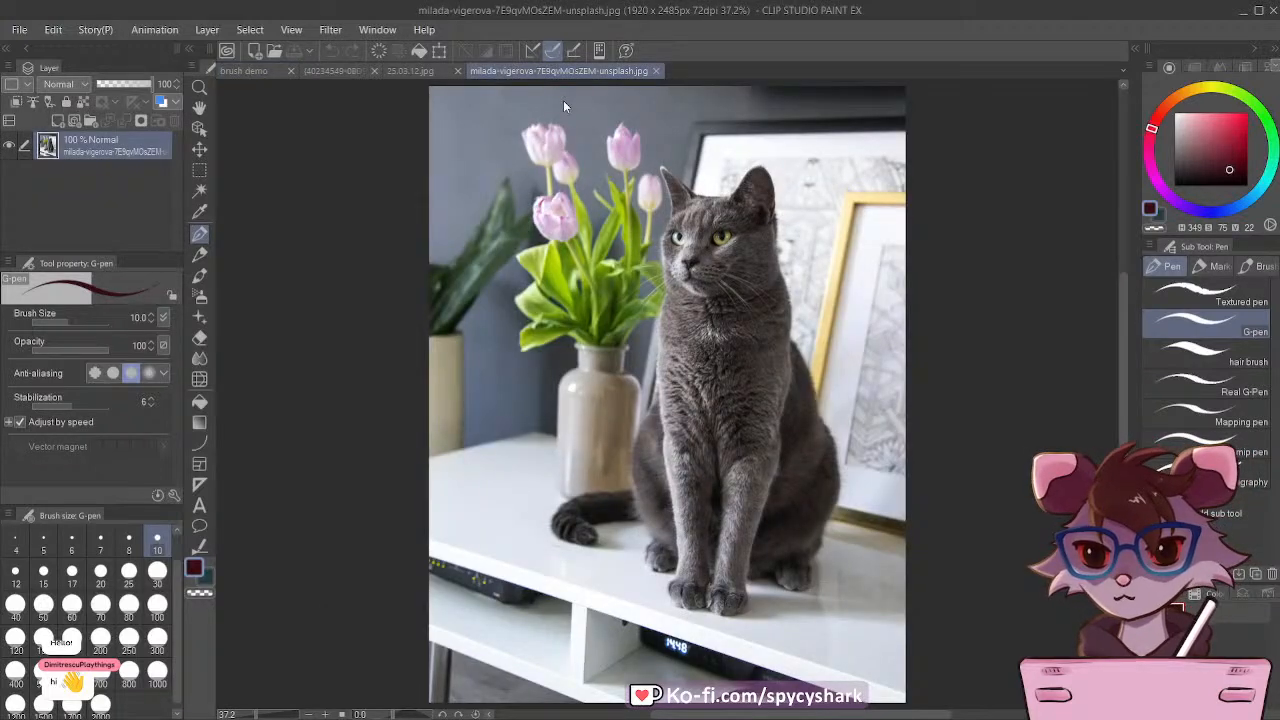
Step: Look at the 25.03.12.jpg illustration again and return to the brush demo document
{"action": "left_click_drag", "start_coordinate": [563, 101], "coordinate": [466, 90]}
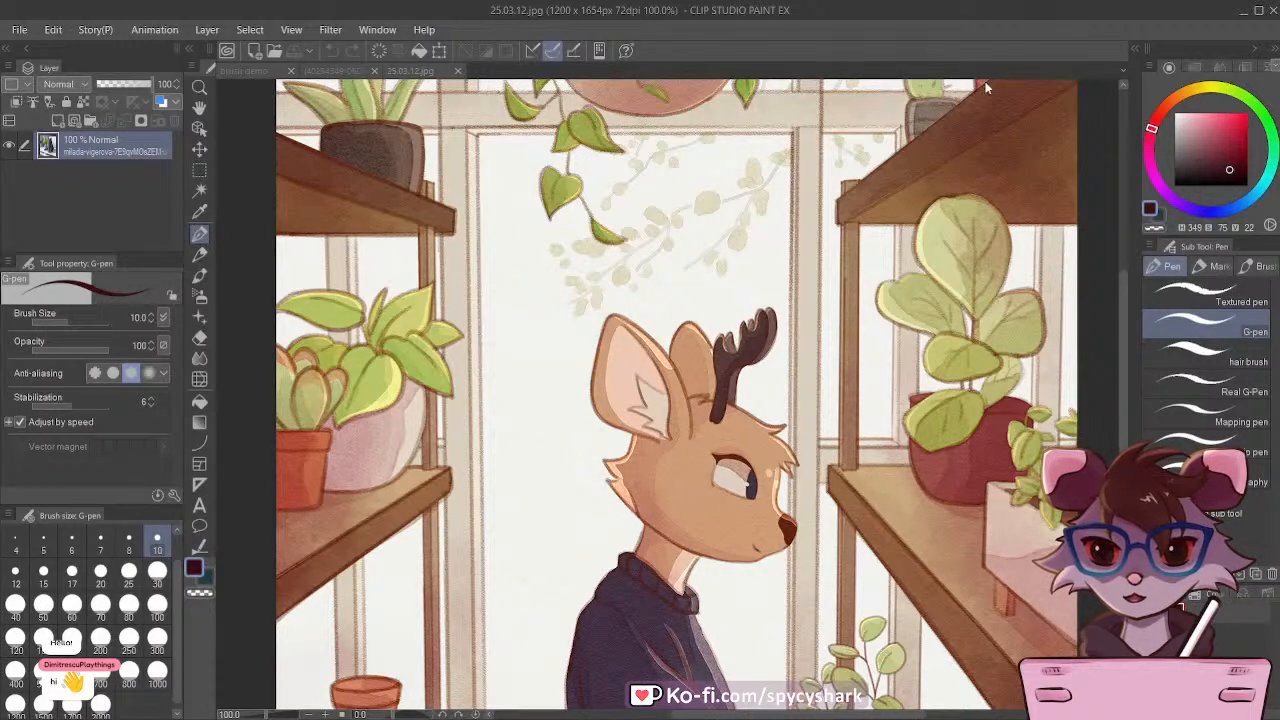
{"action": "left_click", "coordinate": [243, 70]}
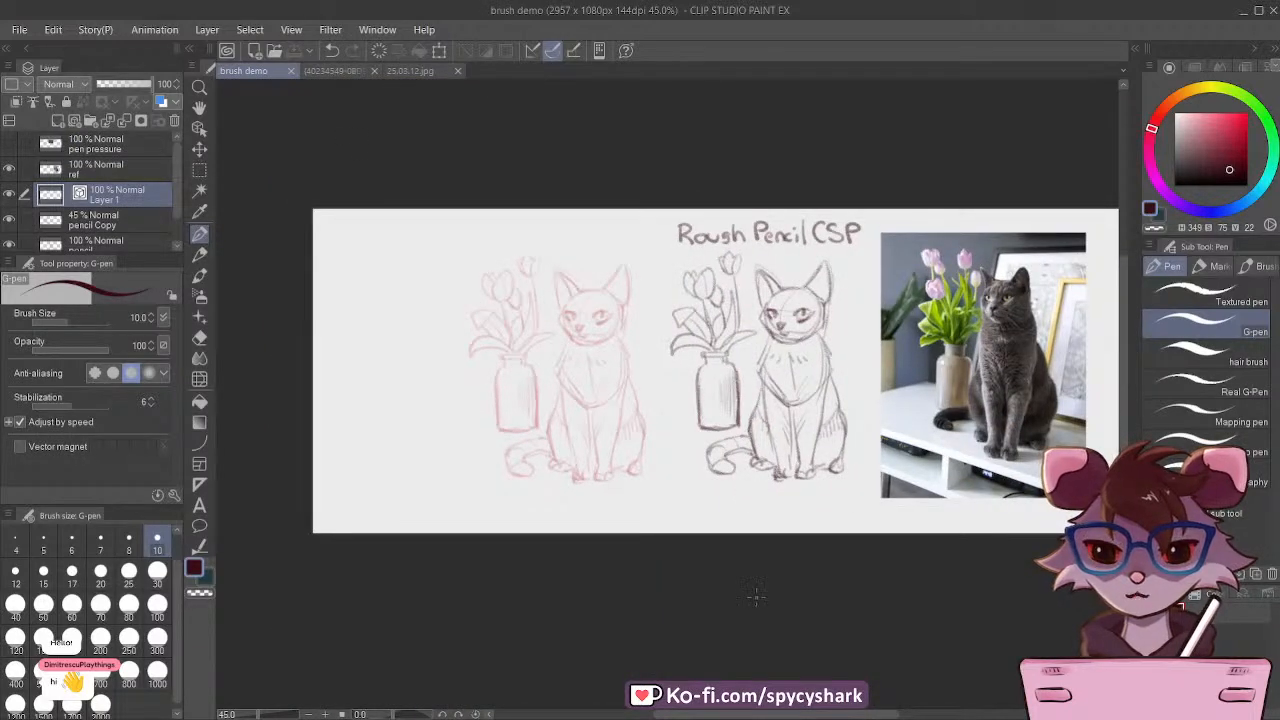
{"action": "left_click_drag", "start_coordinate": [751, 583], "coordinate": [874, 463]}
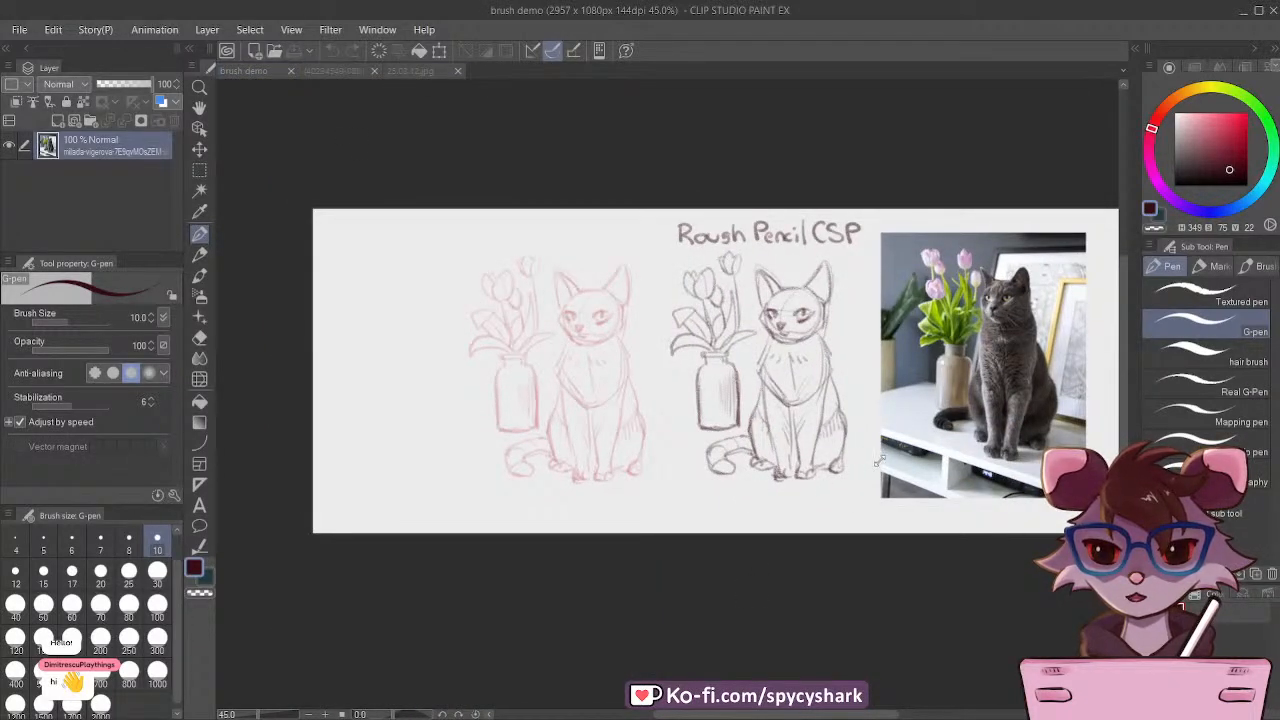
{"action": "left_click", "coordinate": [709, 597]}
Step: Try inking the cat's ear beside the tulips at size 10, and undo the strokes together with the pencil Copy layer's red recolor
{"action": "scroll", "coordinate": [600, 450], "scroll_direction": "down", "scroll_amount": 1}
{"action": "scroll", "coordinate": [712, 316], "scroll_direction": "up", "scroll_amount": 3}
{"action": "scroll", "coordinate": [720, 278], "scroll_direction": "up", "scroll_amount": 2}
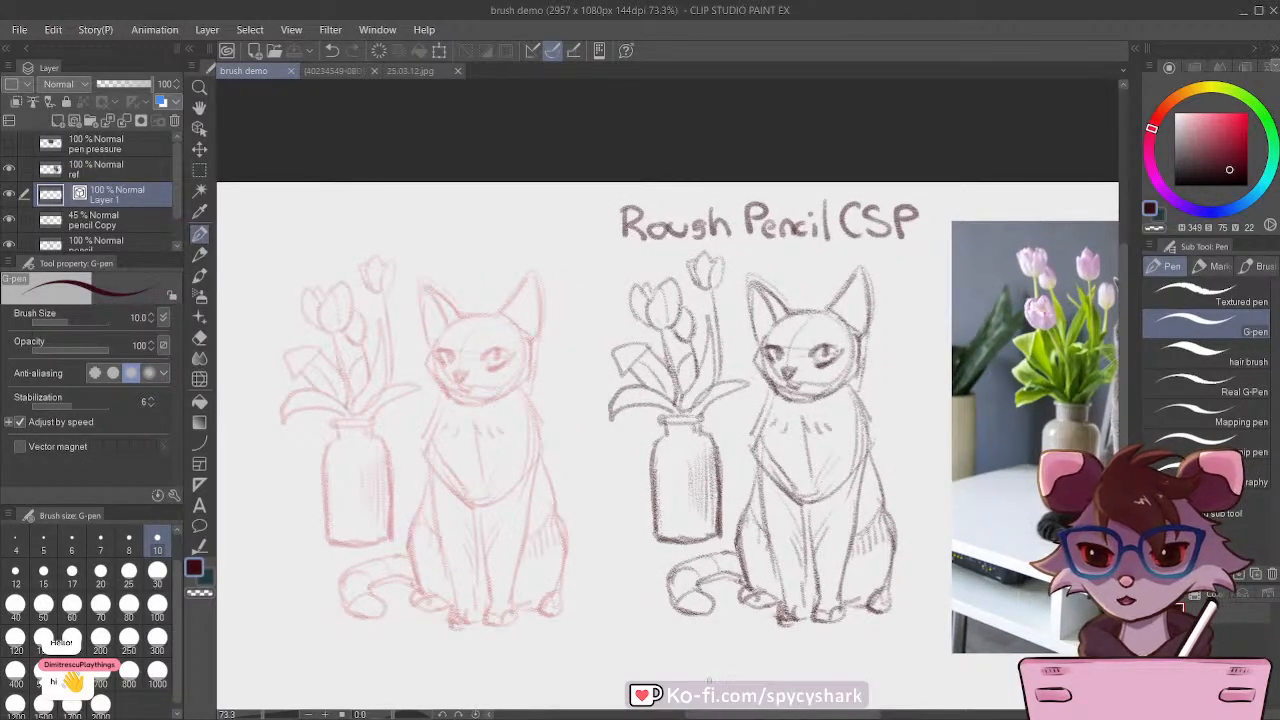
{"action": "left_click_drag", "start_coordinate": [739, 714], "coordinate": [701, 714]}
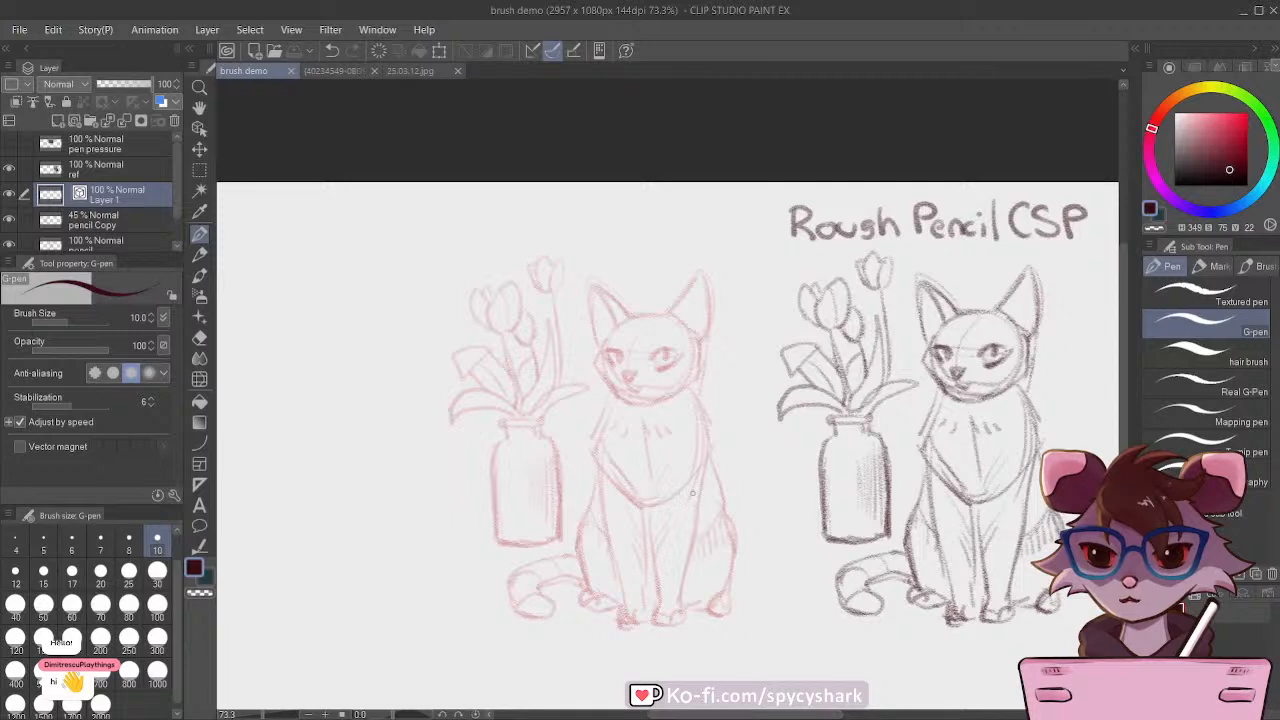
{"action": "scroll", "coordinate": [692, 492], "scroll_direction": "up", "scroll_amount": 1}
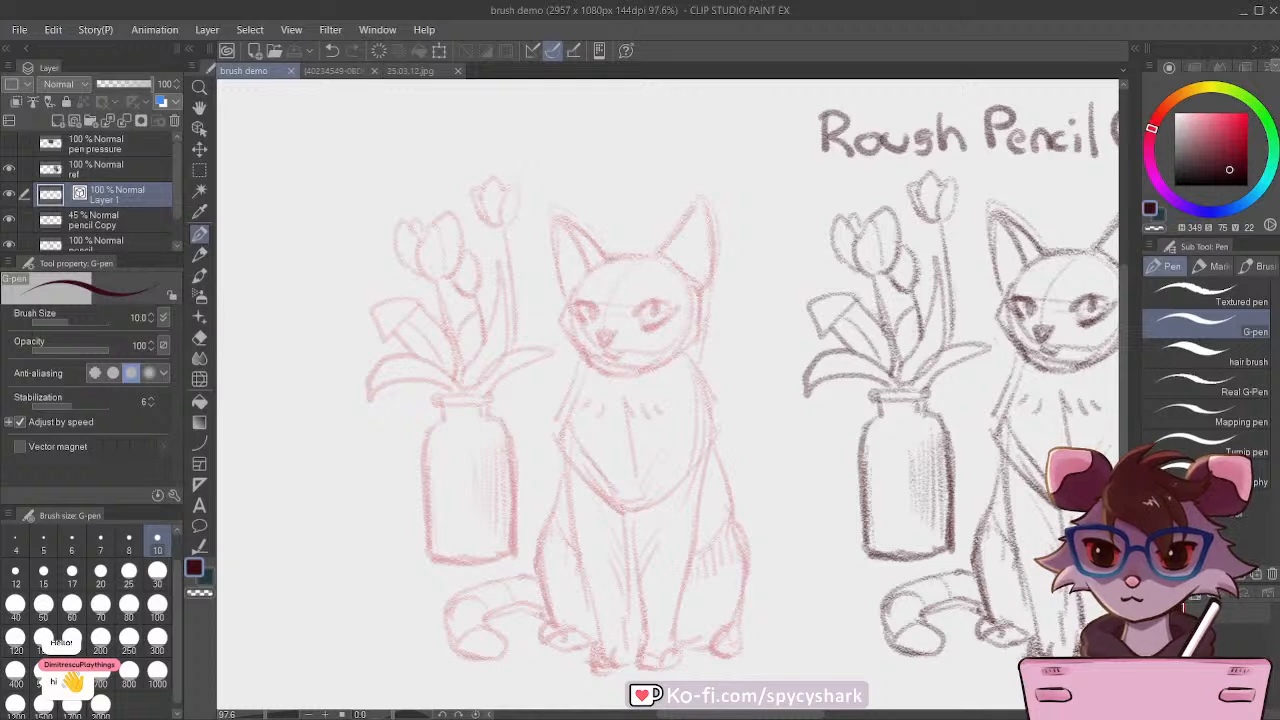
{"action": "left_click_drag", "start_coordinate": [609, 259], "coordinate": [556, 211]}
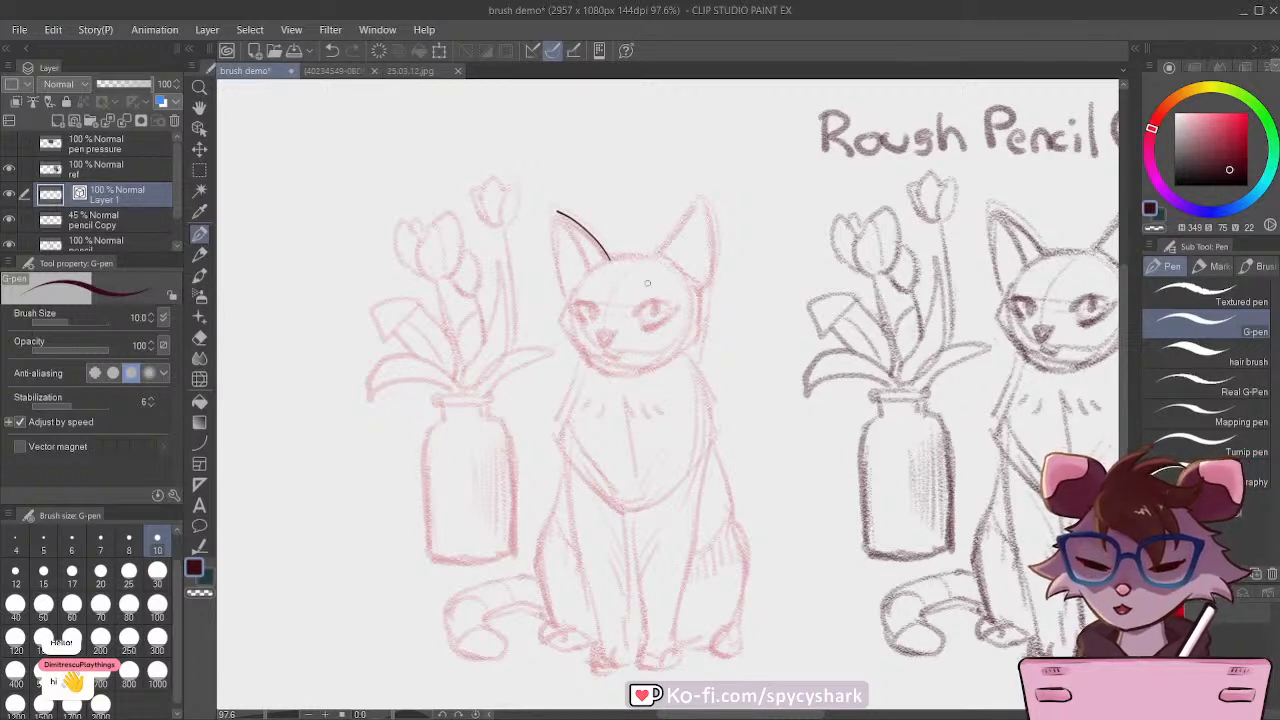
{"action": "left_click_drag", "start_coordinate": [556, 212], "coordinate": [561, 290]}
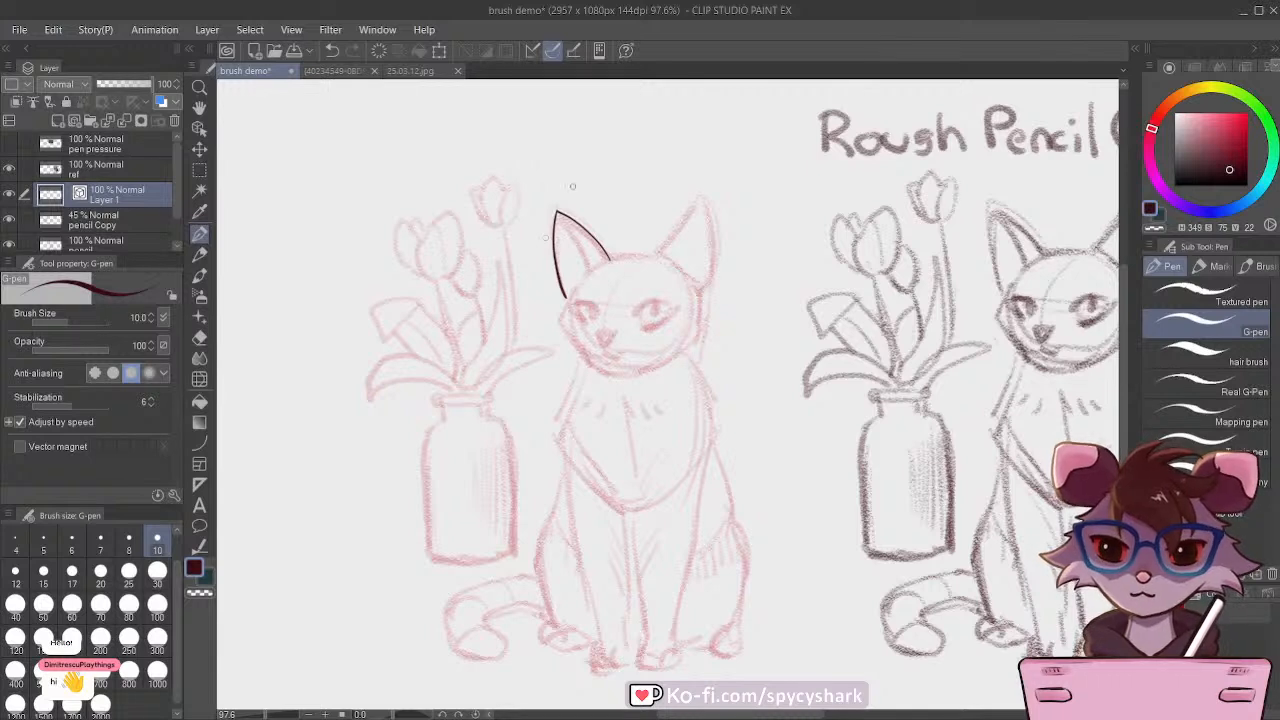
{"action": "key", "text": "ctrl+z"}
{"action": "key", "text": "ctrl+z"}
{"action": "key", "text": "ctrl+z"}
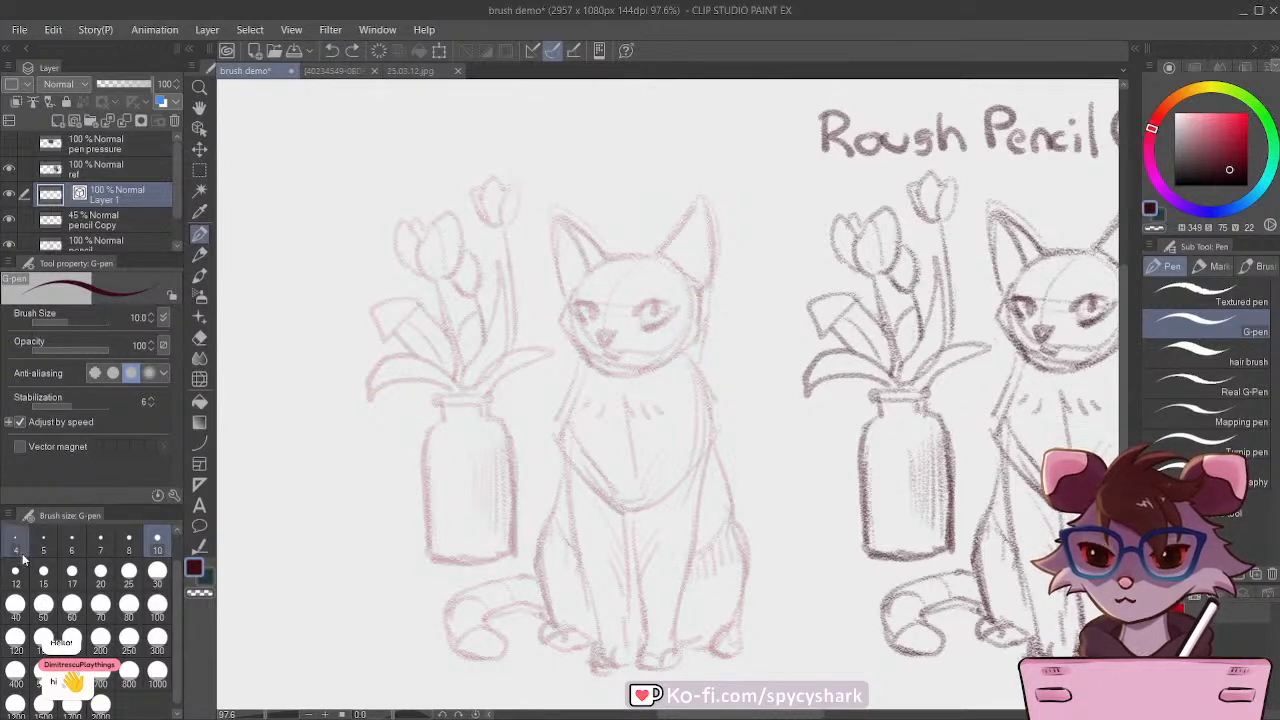
Step: Set the G-pen to size 15 and ink the outlines of both cat ears and the top of the head
{"action": "left_click", "coordinate": [43, 578]}
{"action": "mouse_move", "coordinate": [612, 260]}
{"action": "left_mouse_down"}
{"action": "mouse_move", "coordinate": [551, 216]}
{"action": "mouse_move", "coordinate": [566, 298]}
{"action": "left_mouse_up"}
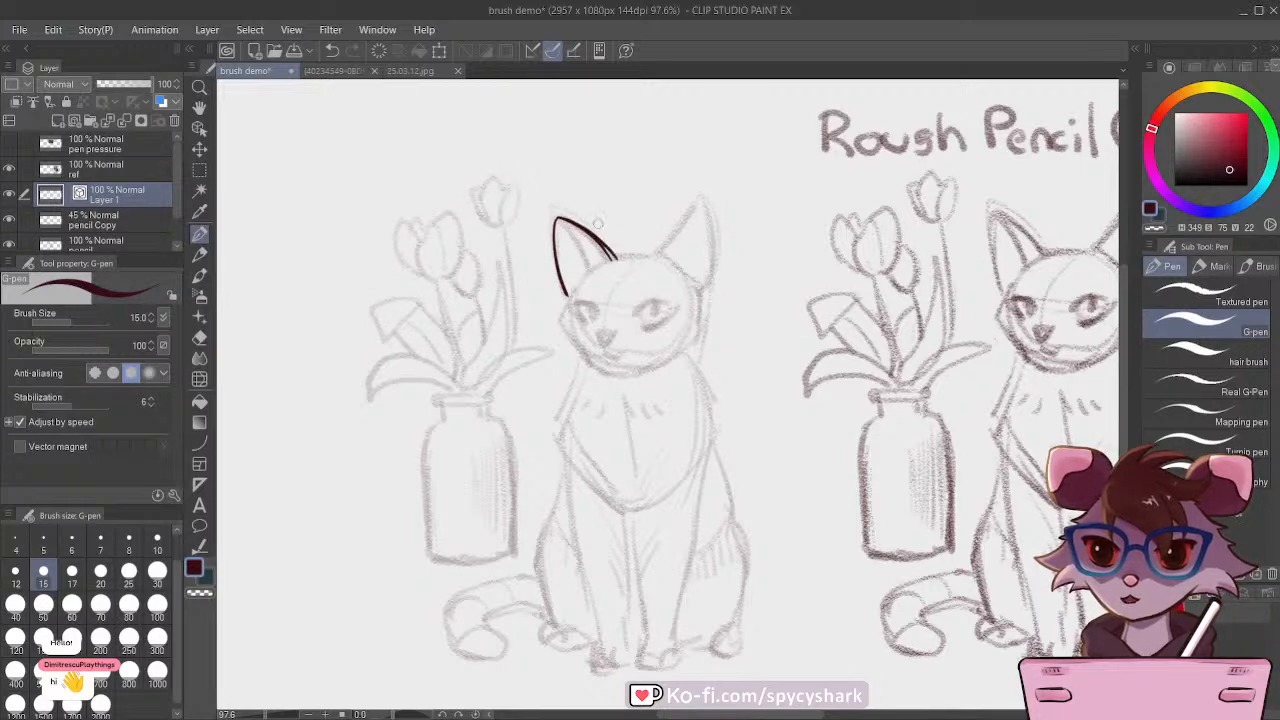
{"action": "left_click_drag", "start_coordinate": [602, 255], "coordinate": [662, 259]}
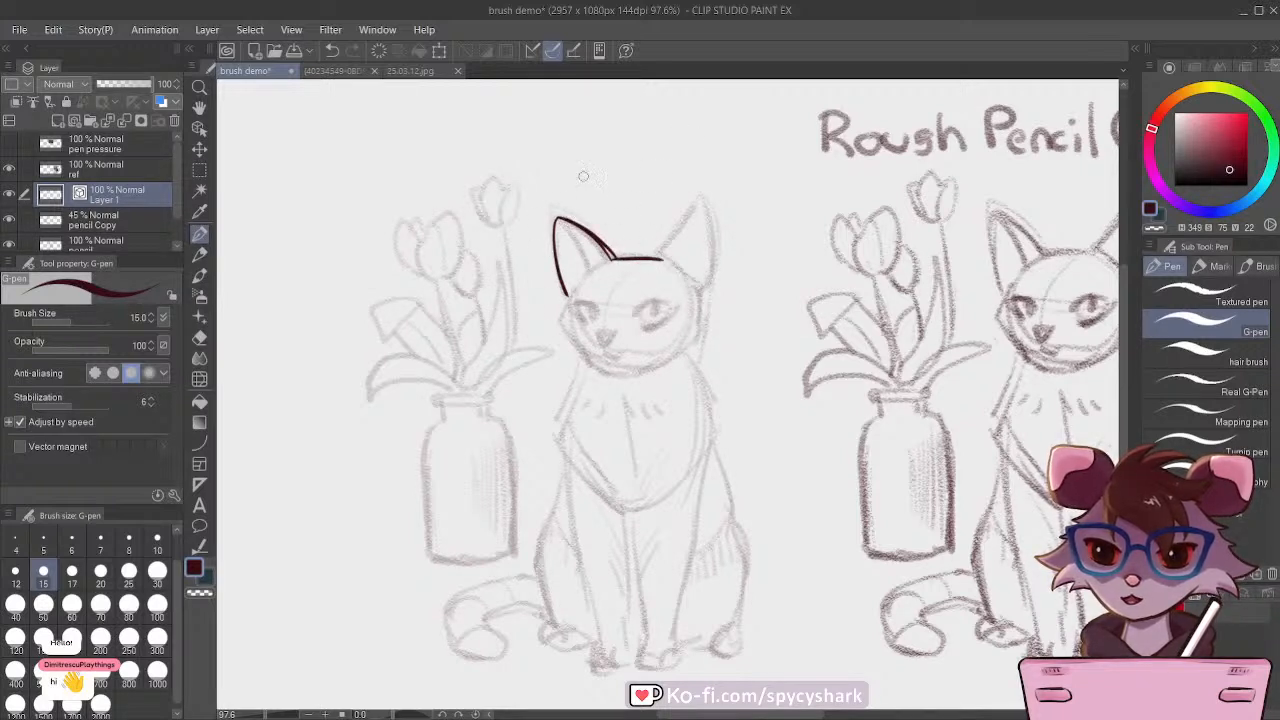
{"action": "mouse_move", "coordinate": [653, 259]}
{"action": "left_mouse_down"}
{"action": "mouse_move", "coordinate": [694, 207]}
{"action": "mouse_move", "coordinate": [709, 211]}
{"action": "mouse_move", "coordinate": [705, 298]}
{"action": "left_mouse_up"}
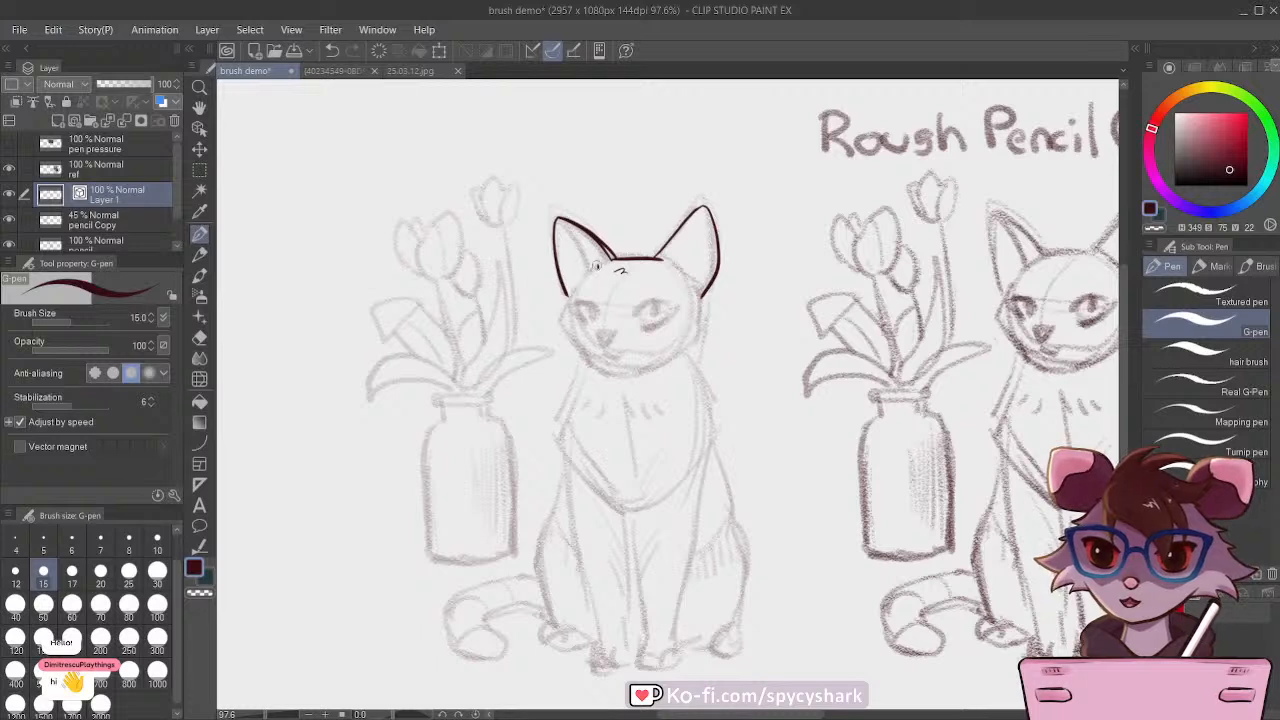
Step: Ink the sides and cheeks of the cat's face along the sketch and fill in the nose
{"action": "mouse_move", "coordinate": [595, 266]}
{"action": "left_mouse_down"}
{"action": "mouse_move", "coordinate": [563, 306]}
{"action": "mouse_move", "coordinate": [565, 330]}
{"action": "left_mouse_up"}
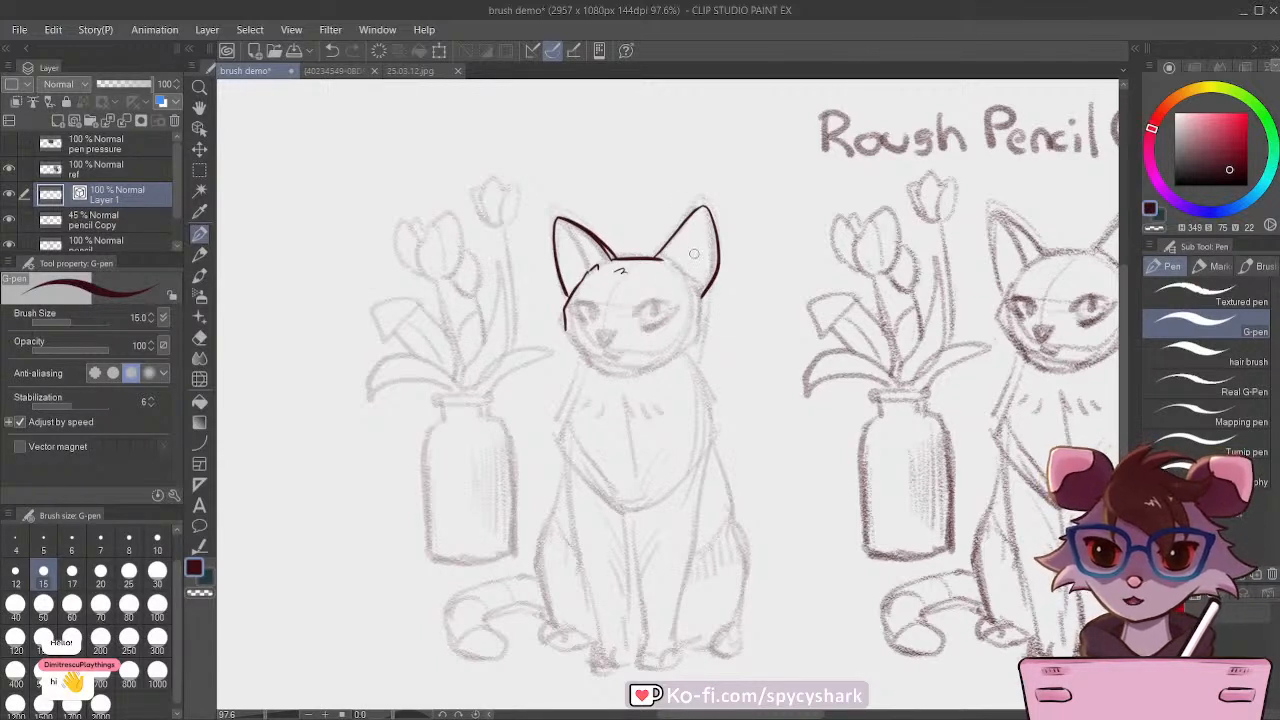
{"action": "mouse_move", "coordinate": [695, 288]}
{"action": "left_mouse_down"}
{"action": "mouse_move", "coordinate": [695, 328]}
{"action": "mouse_move", "coordinate": [685, 284]}
{"action": "mouse_move", "coordinate": [690, 343]}
{"action": "mouse_move", "coordinate": [658, 369]}
{"action": "left_mouse_up"}
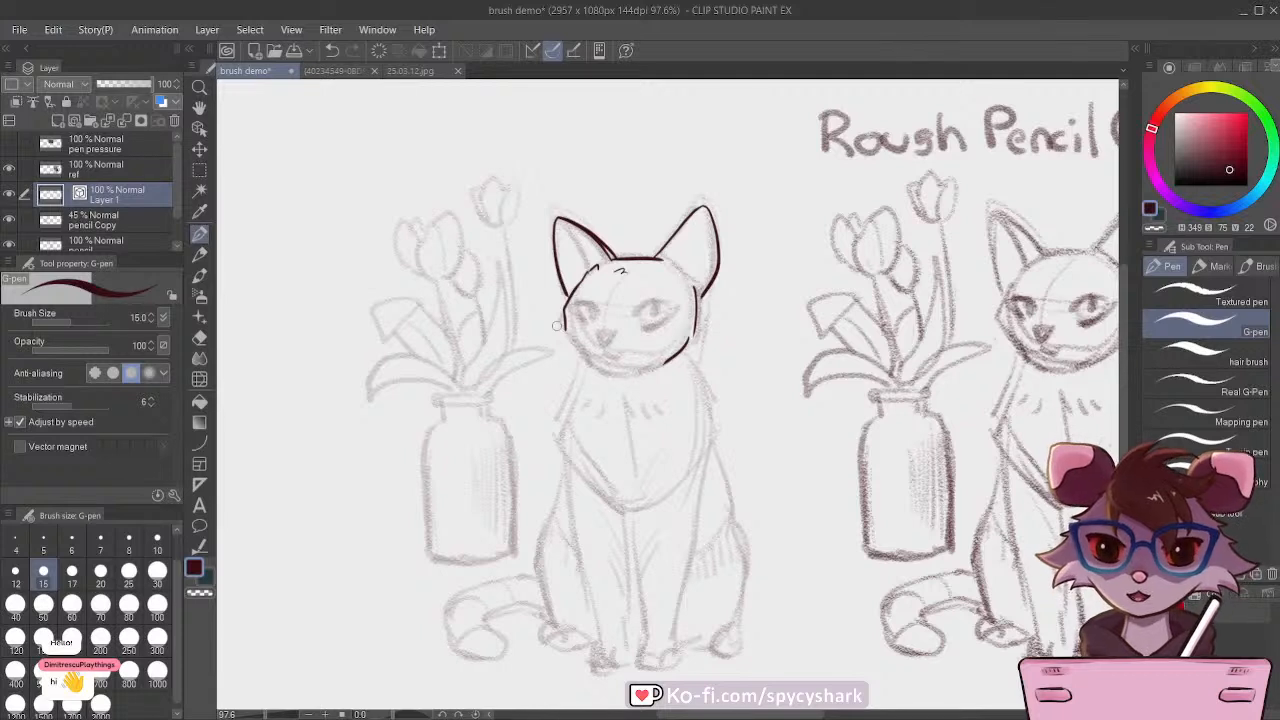
{"action": "left_click_drag", "start_coordinate": [565, 328], "coordinate": [592, 366]}
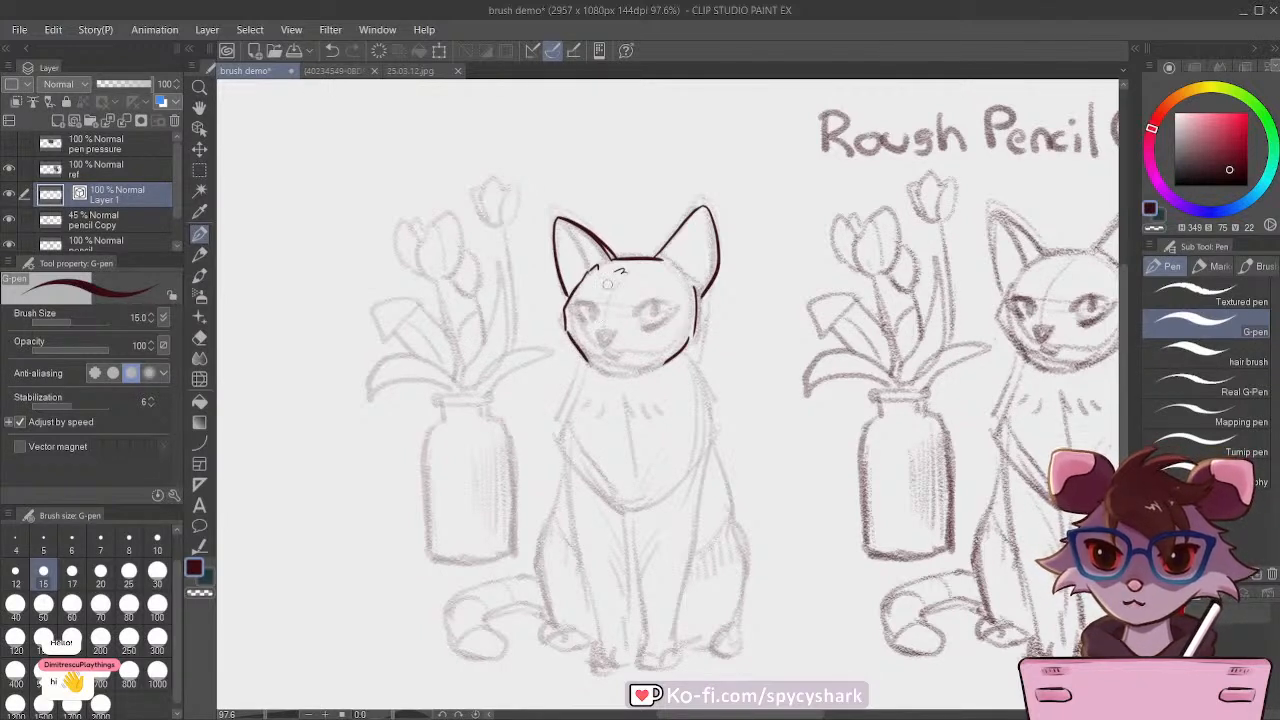
{"action": "left_click_drag", "start_coordinate": [614, 335], "coordinate": [600, 338]}
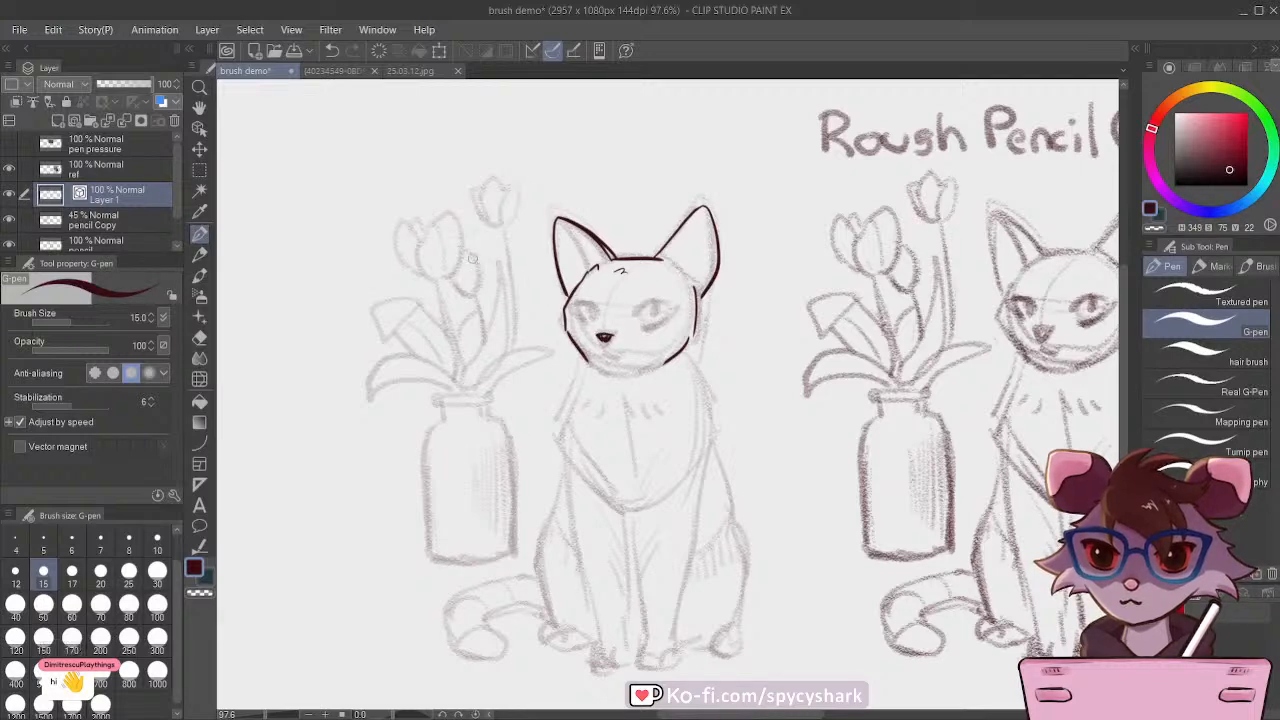
Step: Add the inner fold lines to both ears and ink the two eyes with narrow vertical pupils
{"action": "scroll", "coordinate": [656, 277], "scroll_direction": "up", "scroll_amount": 5}
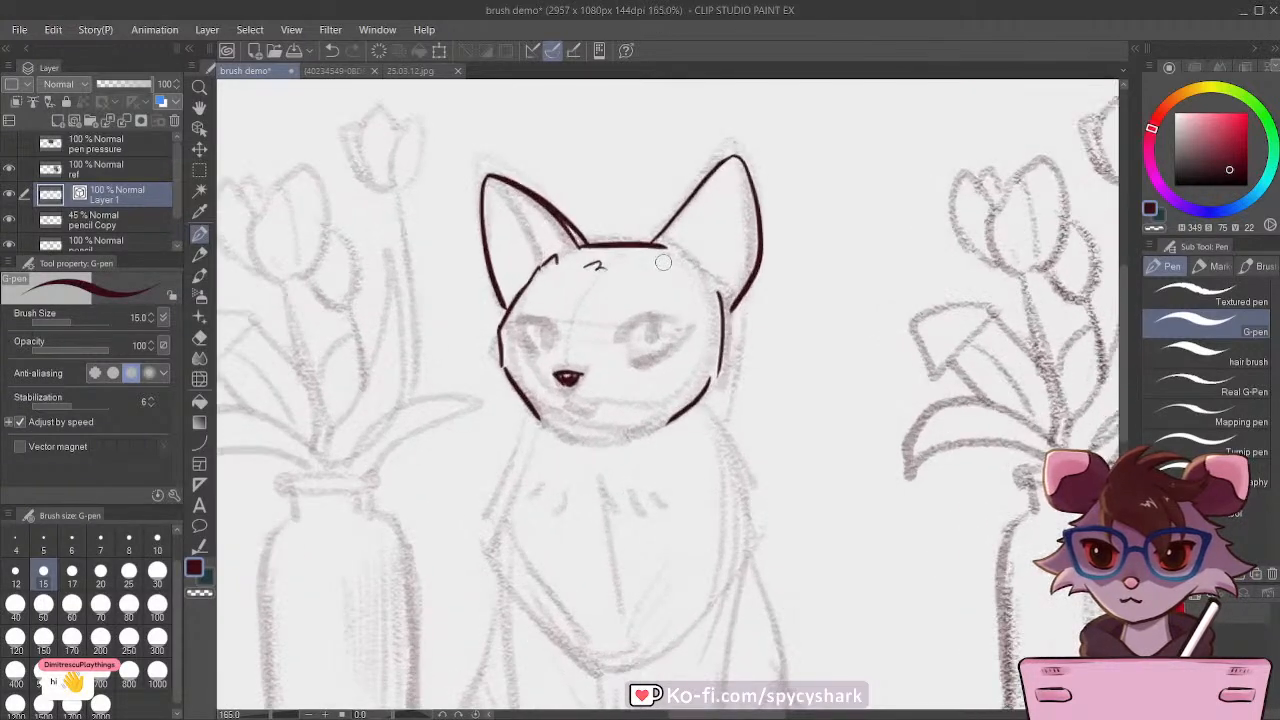
{"action": "left_click_drag", "start_coordinate": [557, 245], "coordinate": [490, 196]}
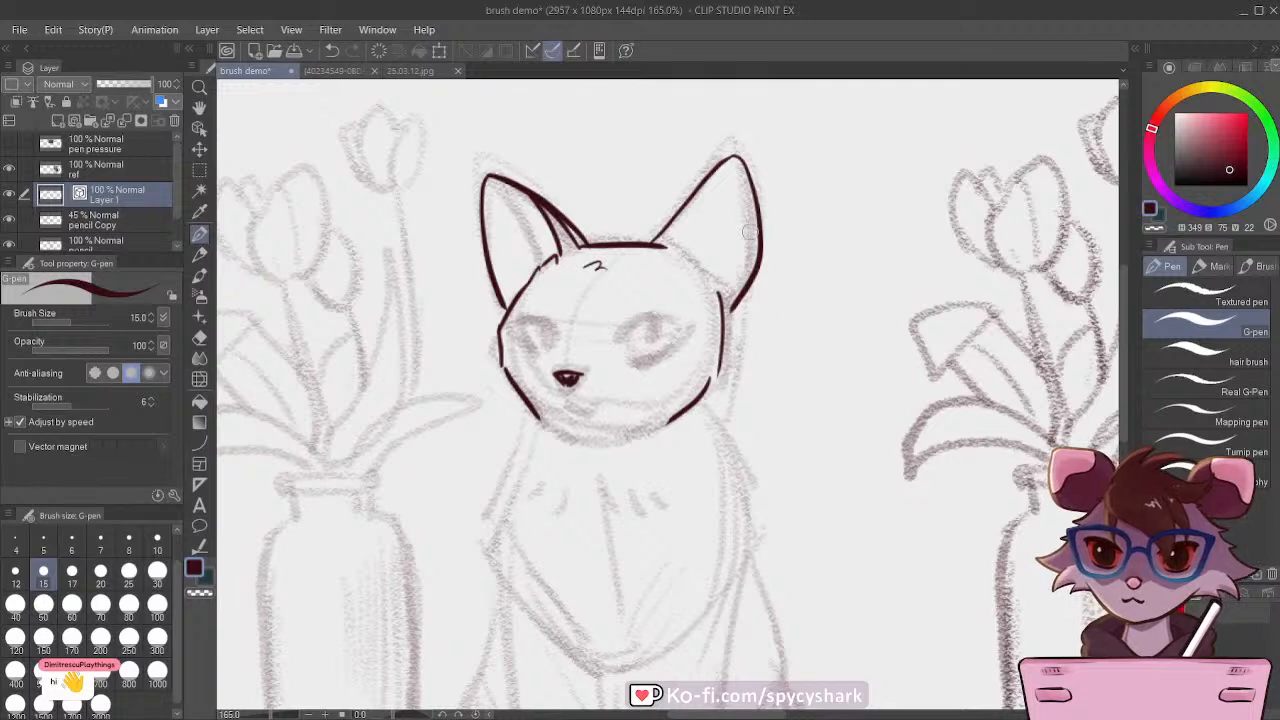
{"action": "left_click_drag", "start_coordinate": [752, 233], "coordinate": [722, 293]}
{"action": "scroll", "coordinate": [532, 400], "scroll_direction": "up", "scroll_amount": 2}
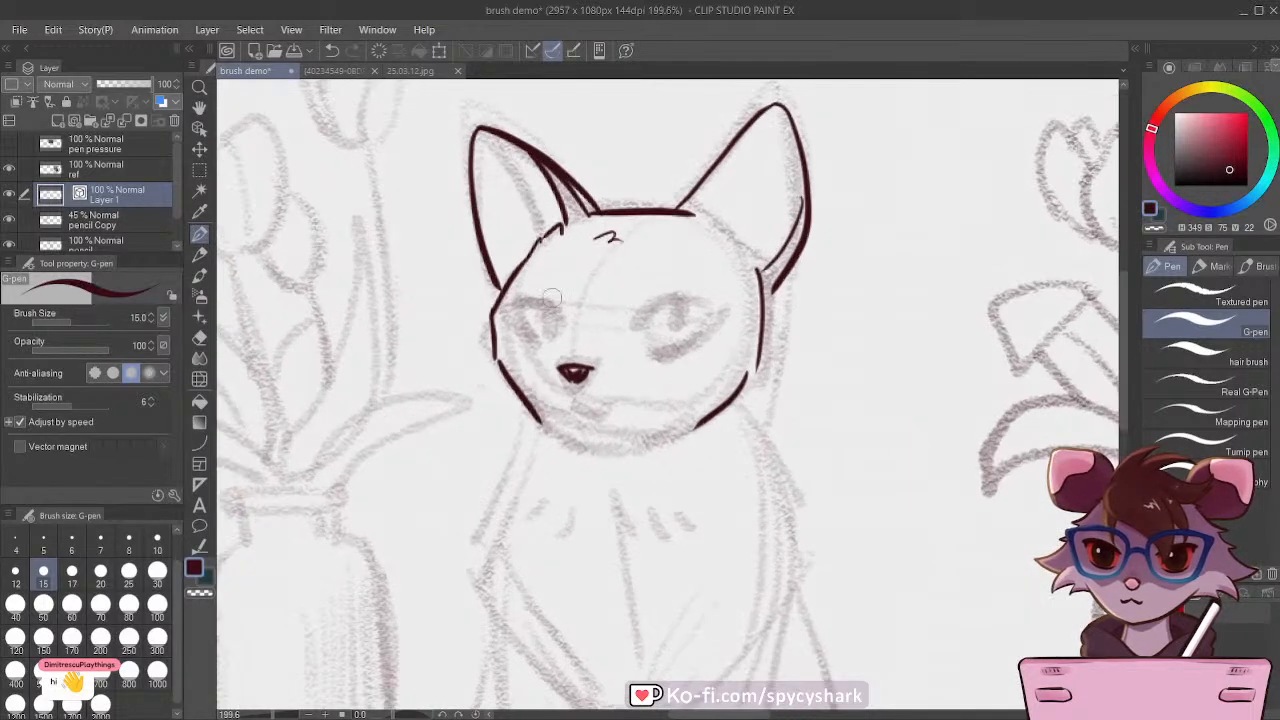
{"action": "mouse_move", "coordinate": [560, 322]}
{"action": "left_mouse_down"}
{"action": "mouse_move", "coordinate": [522, 315]}
{"action": "mouse_move", "coordinate": [546, 346]}
{"action": "mouse_move", "coordinate": [543, 314]}
{"action": "mouse_move", "coordinate": [545, 328]}
{"action": "mouse_move", "coordinate": [674, 318]}
{"action": "mouse_move", "coordinate": [626, 348]}
{"action": "mouse_move", "coordinate": [620, 330]}
{"action": "mouse_move", "coordinate": [645, 342]}
{"action": "mouse_move", "coordinate": [644, 328]}
{"action": "left_mouse_up"}
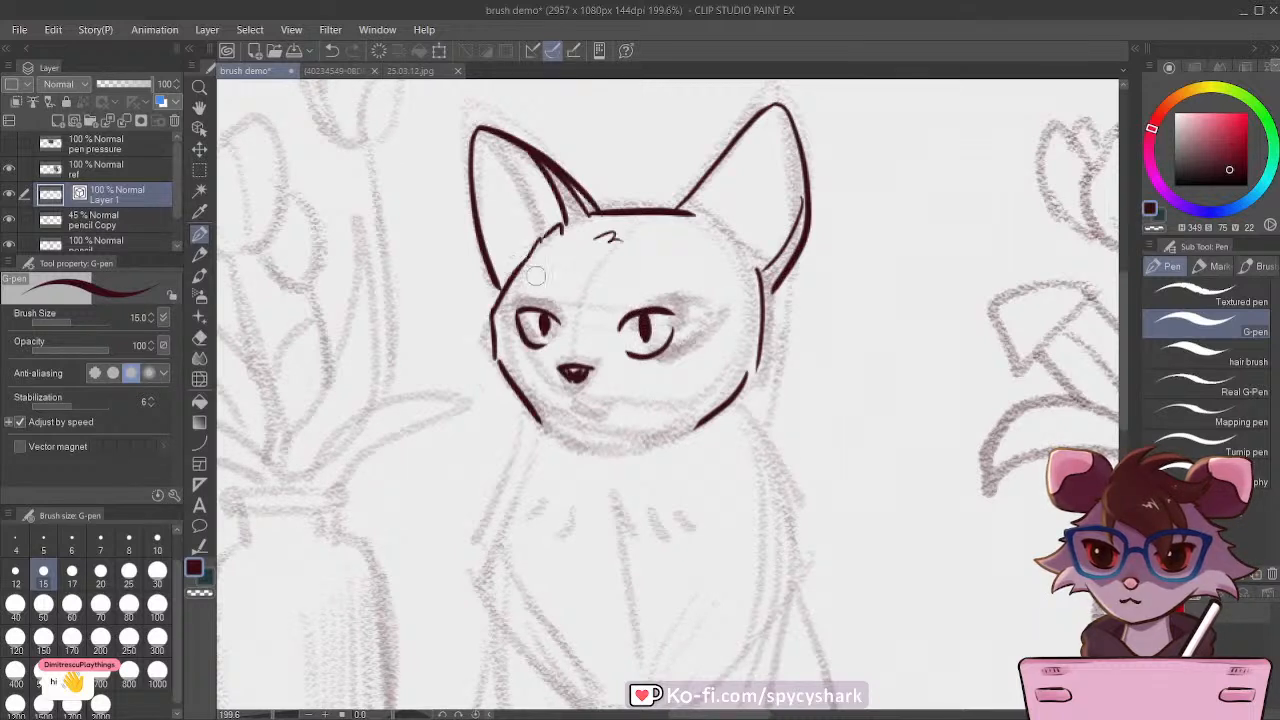
Step: Lasso the cat's left eye and stretch it with Free Transform to 123% height, keeping it aligned with the sketch
{"action": "scroll", "coordinate": [590, 360], "scroll_direction": "up", "scroll_amount": 1}
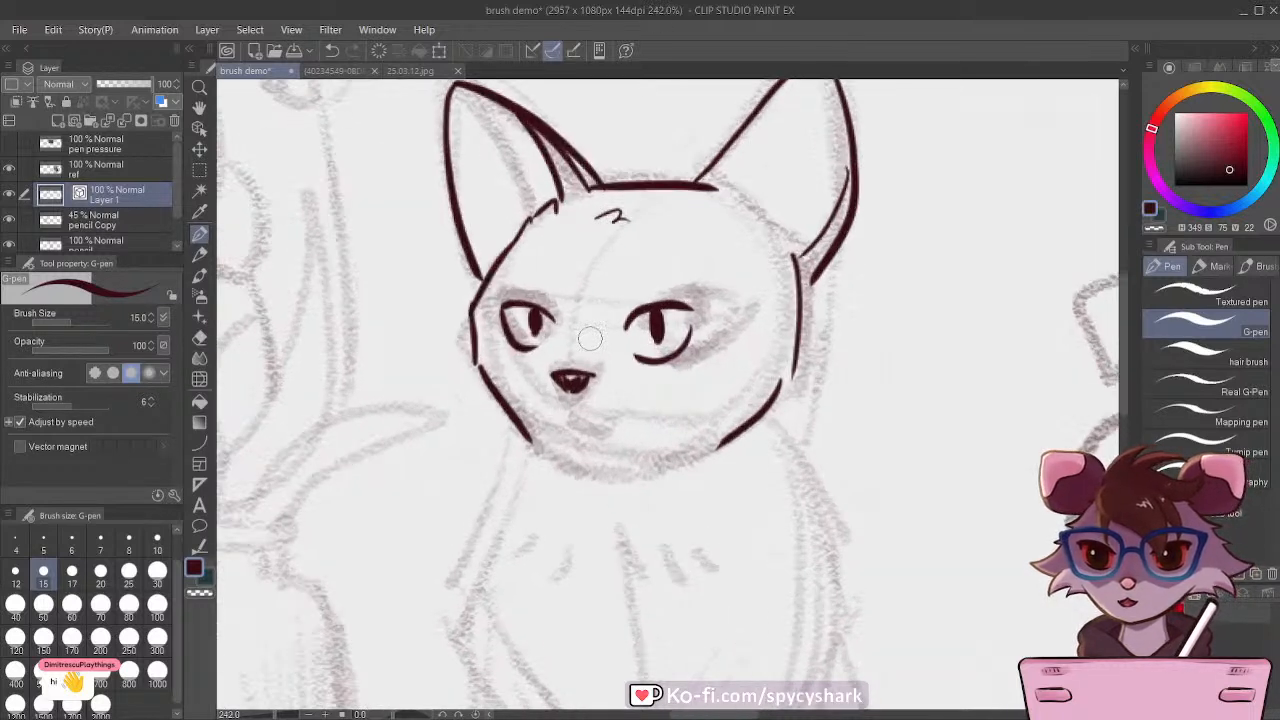
{"action": "left_click", "coordinate": [199, 170]}
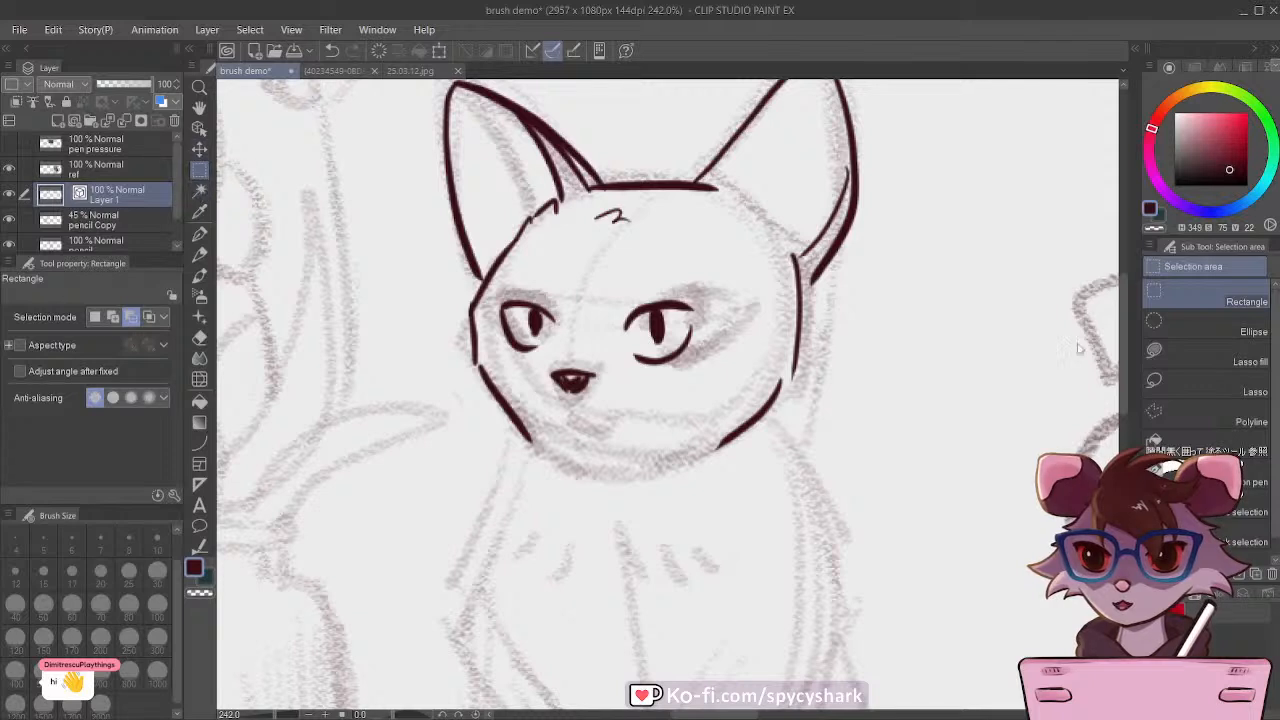
{"action": "left_click", "coordinate": [1183, 378]}
{"action": "mouse_move", "coordinate": [500, 292]}
{"action": "left_mouse_down"}
{"action": "mouse_move", "coordinate": [575, 294]}
{"action": "mouse_move", "coordinate": [573, 327]}
{"action": "mouse_move", "coordinate": [511, 363]}
{"action": "mouse_move", "coordinate": [497, 300]}
{"action": "left_mouse_up"}
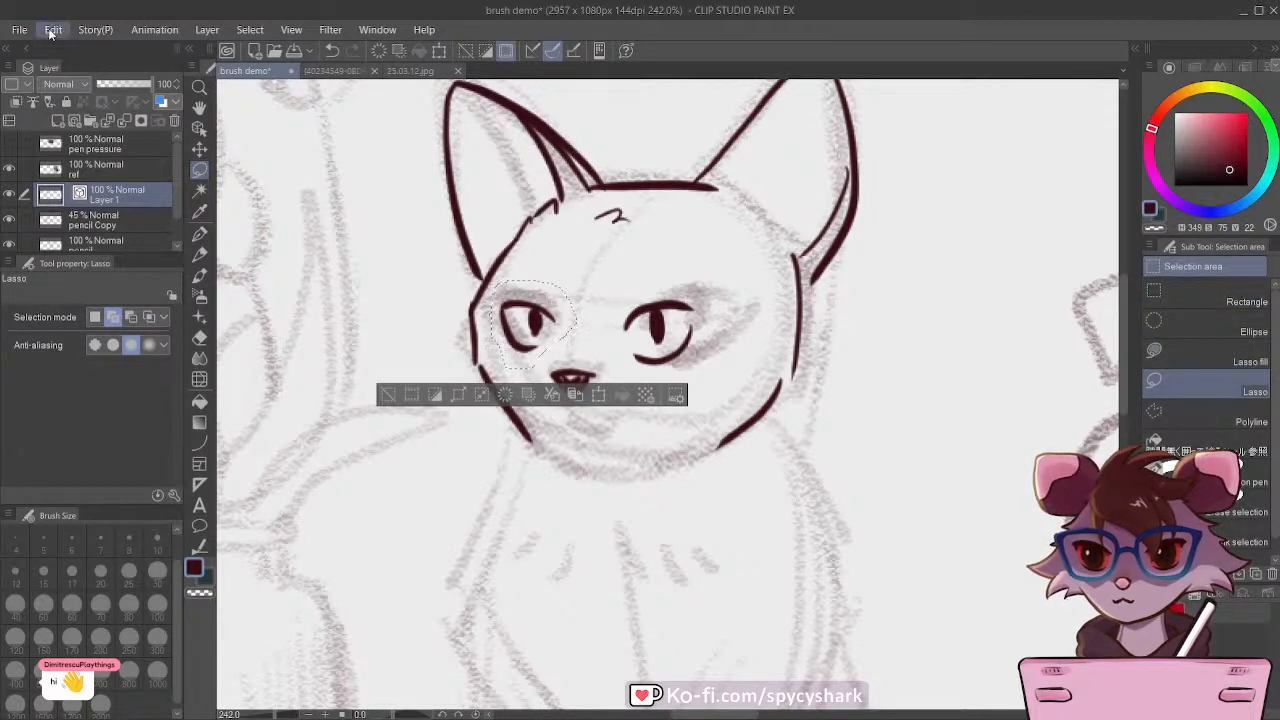
{"action": "left_click", "coordinate": [406, 483]}
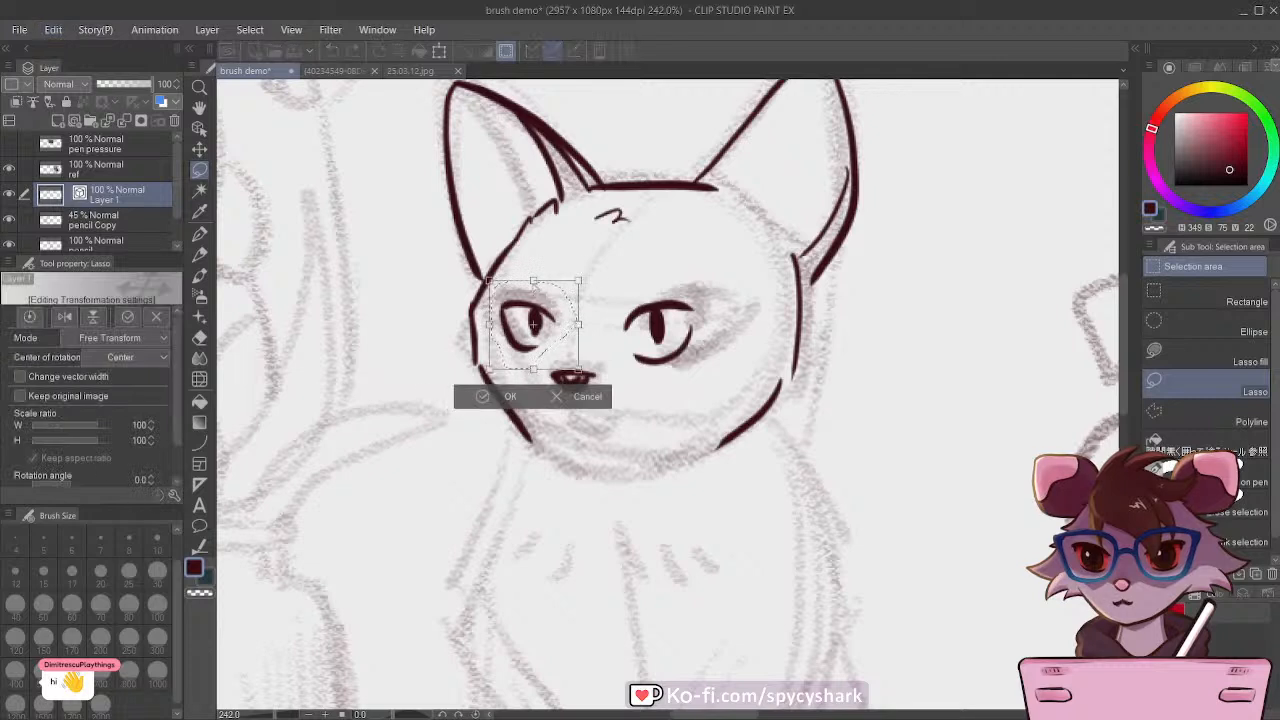
{"action": "left_click_drag", "start_coordinate": [534, 281], "coordinate": [534, 267]}
{"action": "mouse_move", "coordinate": [534, 316]}
{"action": "left_mouse_down"}
{"action": "mouse_move", "coordinate": [531, 334]}
{"action": "mouse_move", "coordinate": [530, 323]}
{"action": "left_mouse_up"}
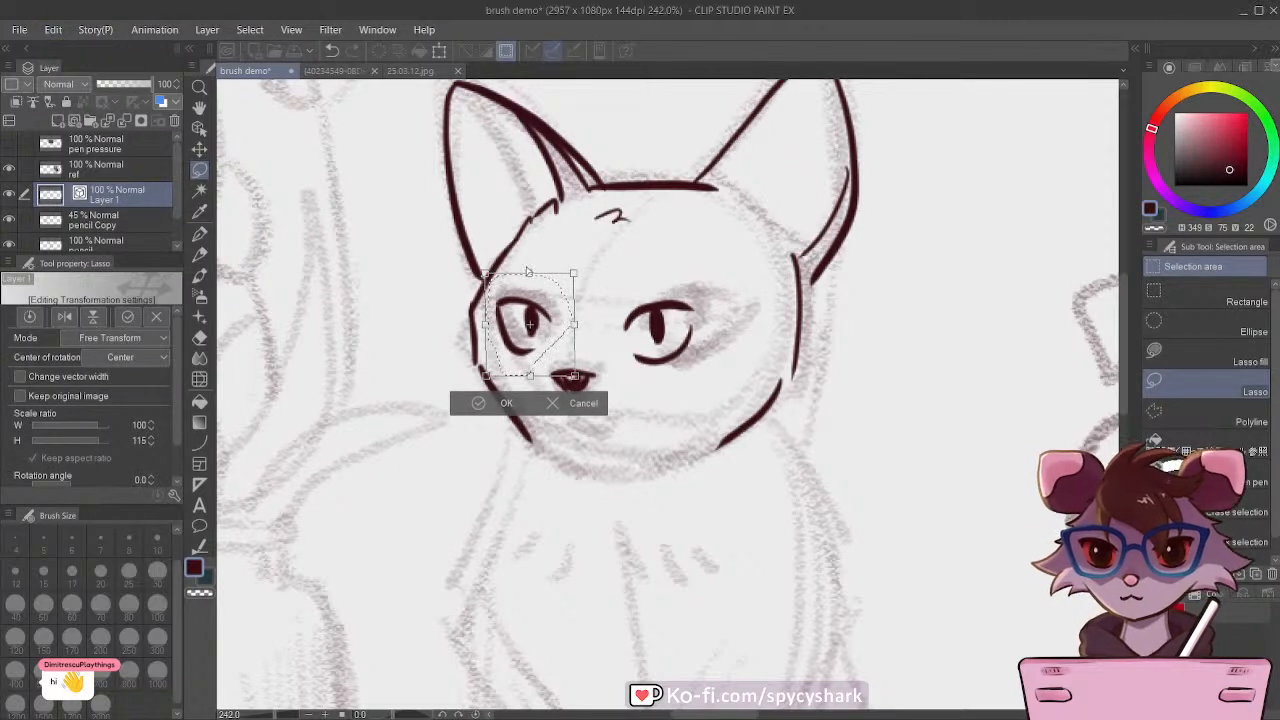
{"action": "left_click_drag", "start_coordinate": [529, 274], "coordinate": [526, 268]}
{"action": "left_click_drag", "start_coordinate": [532, 319], "coordinate": [539, 323]}
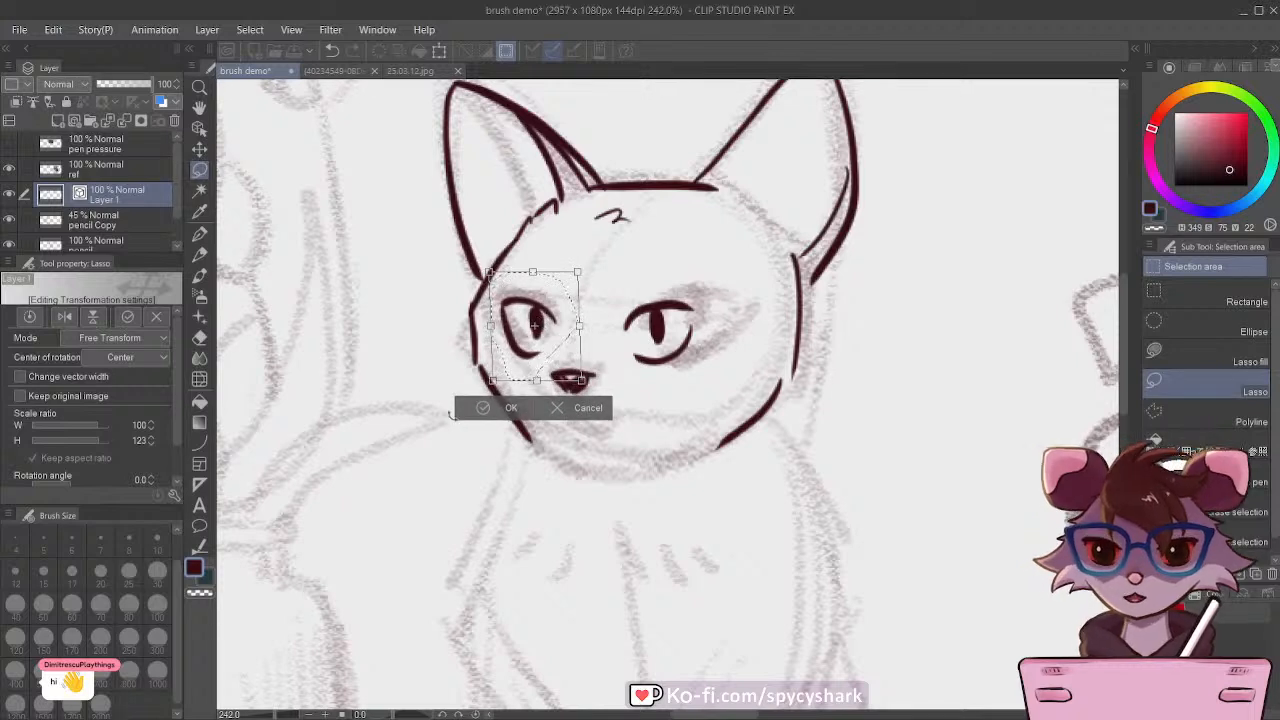
{"action": "left_click", "coordinate": [478, 407]}
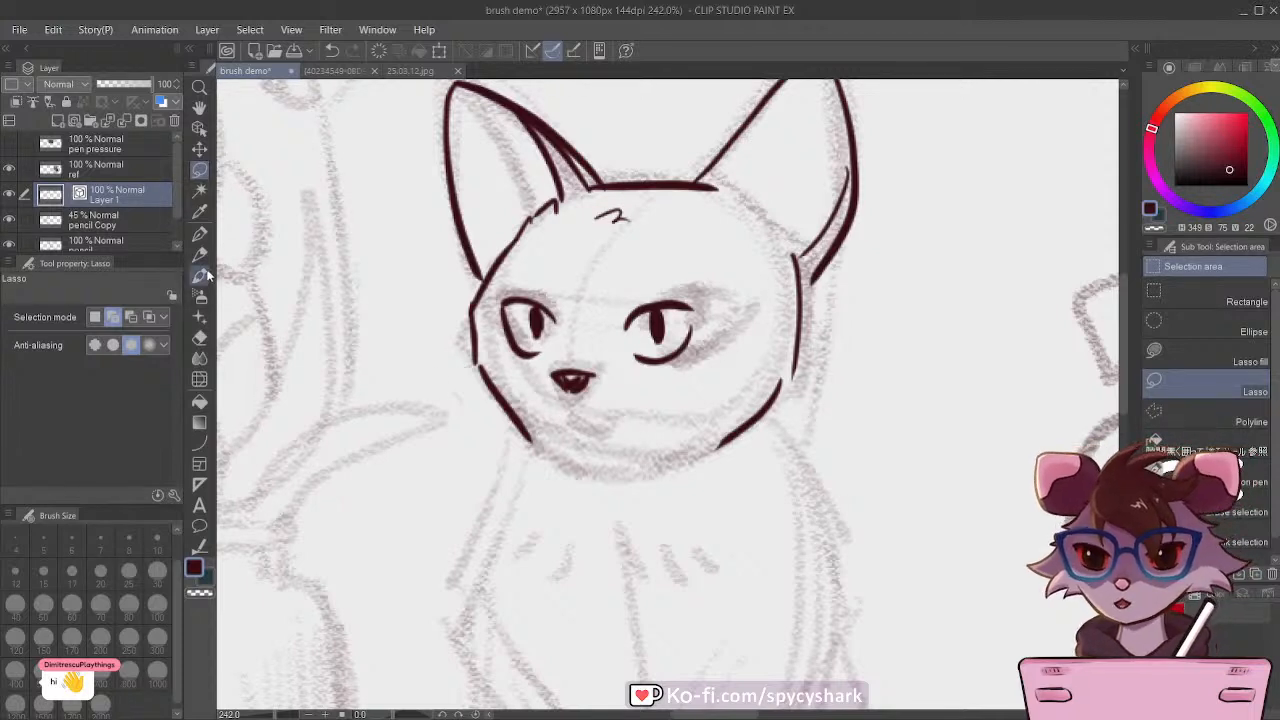
Step: Thicken both pupils with the G-pen and close the gaps in the face outline at the cheeks
{"action": "left_click", "coordinate": [199, 233]}
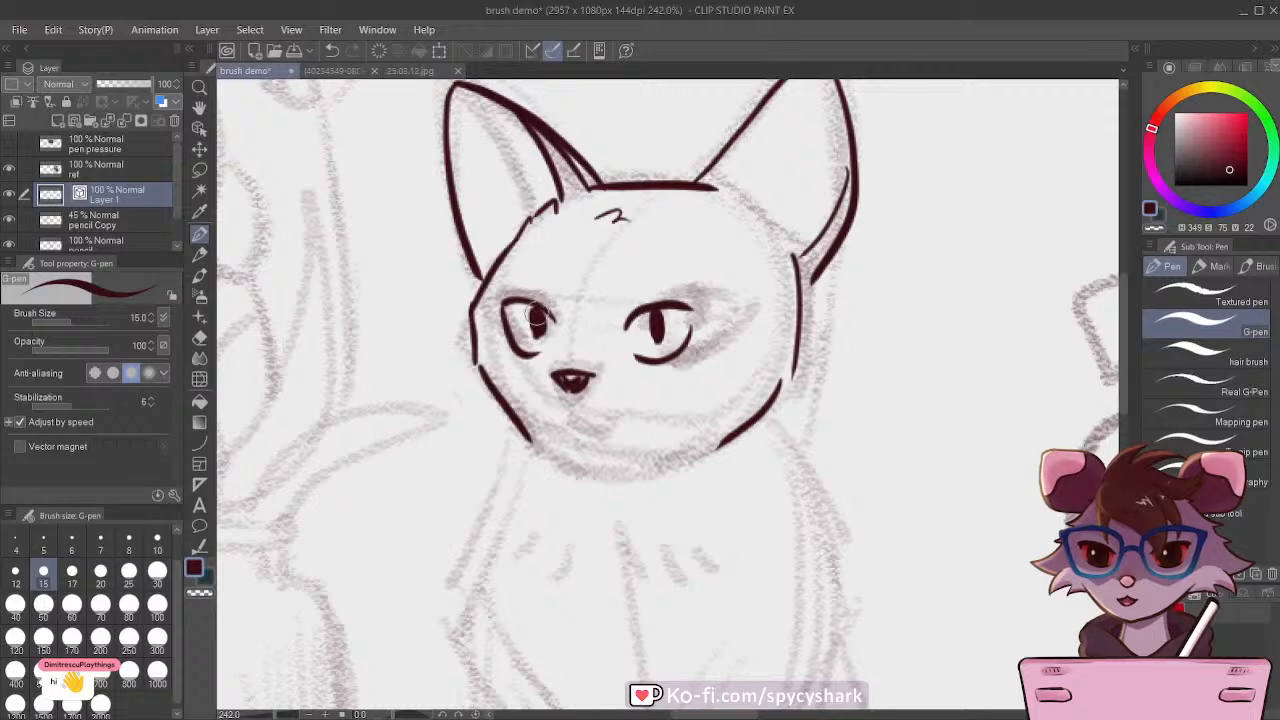
{"action": "scroll", "coordinate": [531, 292], "scroll_direction": "down", "scroll_amount": 1}
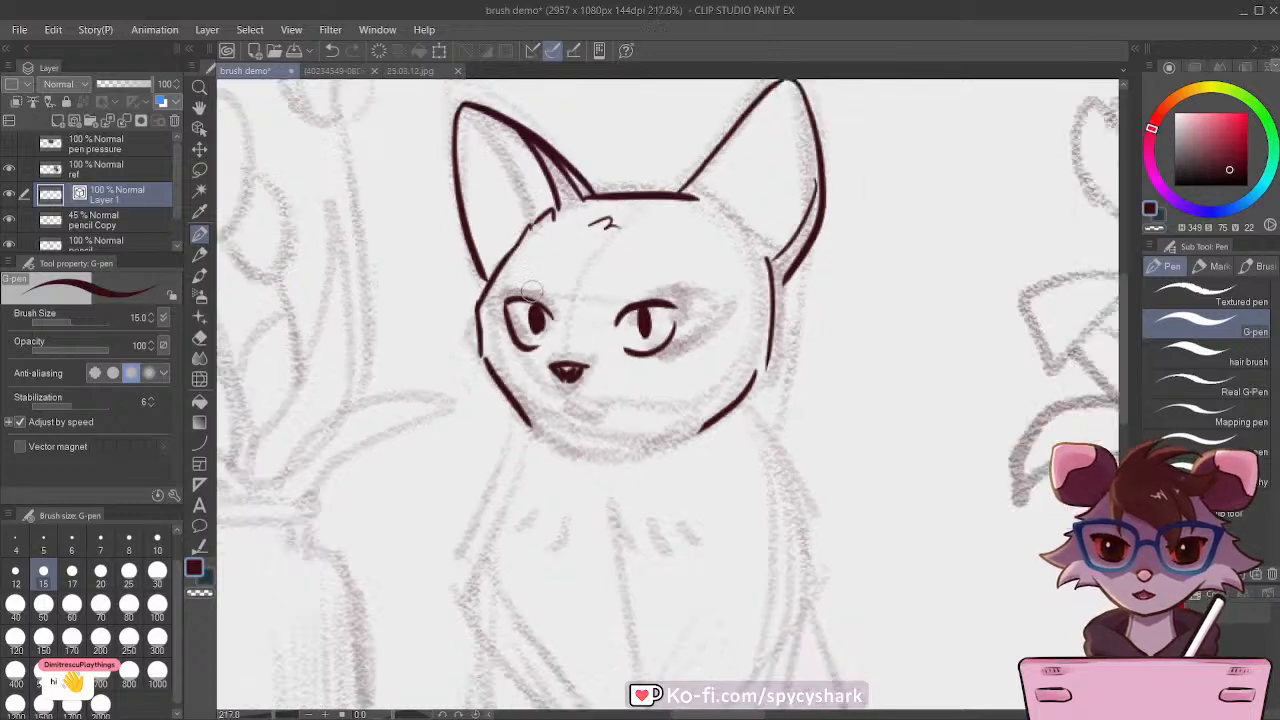
{"action": "scroll", "coordinate": [531, 292], "scroll_direction": "down", "scroll_amount": 4}
{"action": "scroll", "coordinate": [500, 305], "scroll_direction": "up", "scroll_amount": 6}
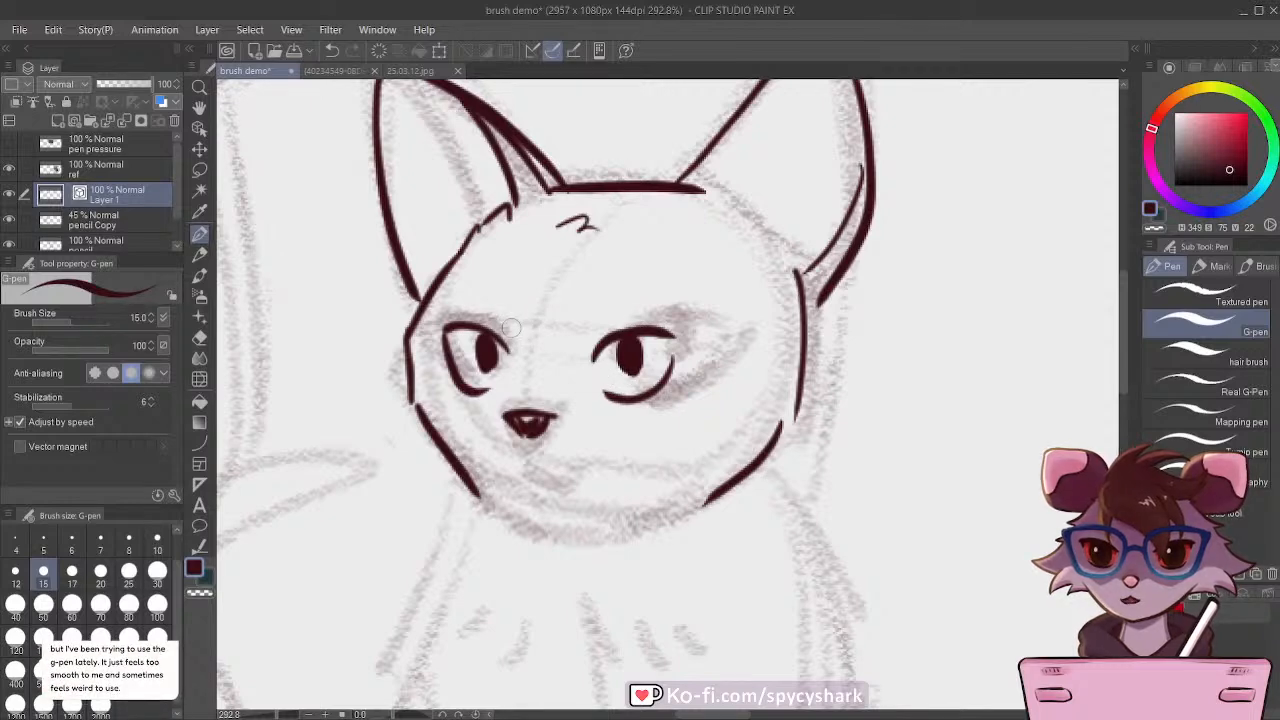
{"action": "scroll", "coordinate": [517, 290], "scroll_direction": "down", "scroll_amount": 2}
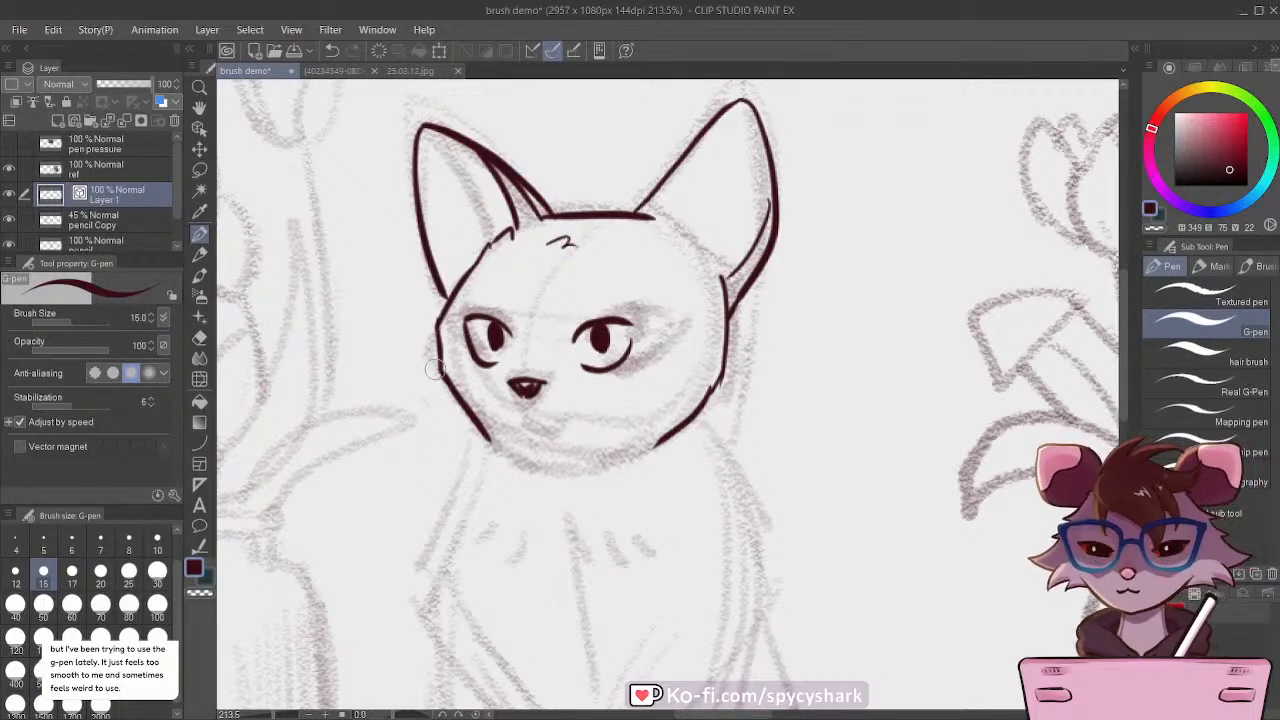
Step: Undo the inner edge stroke of the cat's right ear and redraw it to meet the ear tip
{"action": "scroll", "coordinate": [565, 308], "scroll_direction": "down", "scroll_amount": 7}
{"action": "scroll", "coordinate": [572, 282], "scroll_direction": "up", "scroll_amount": 5}
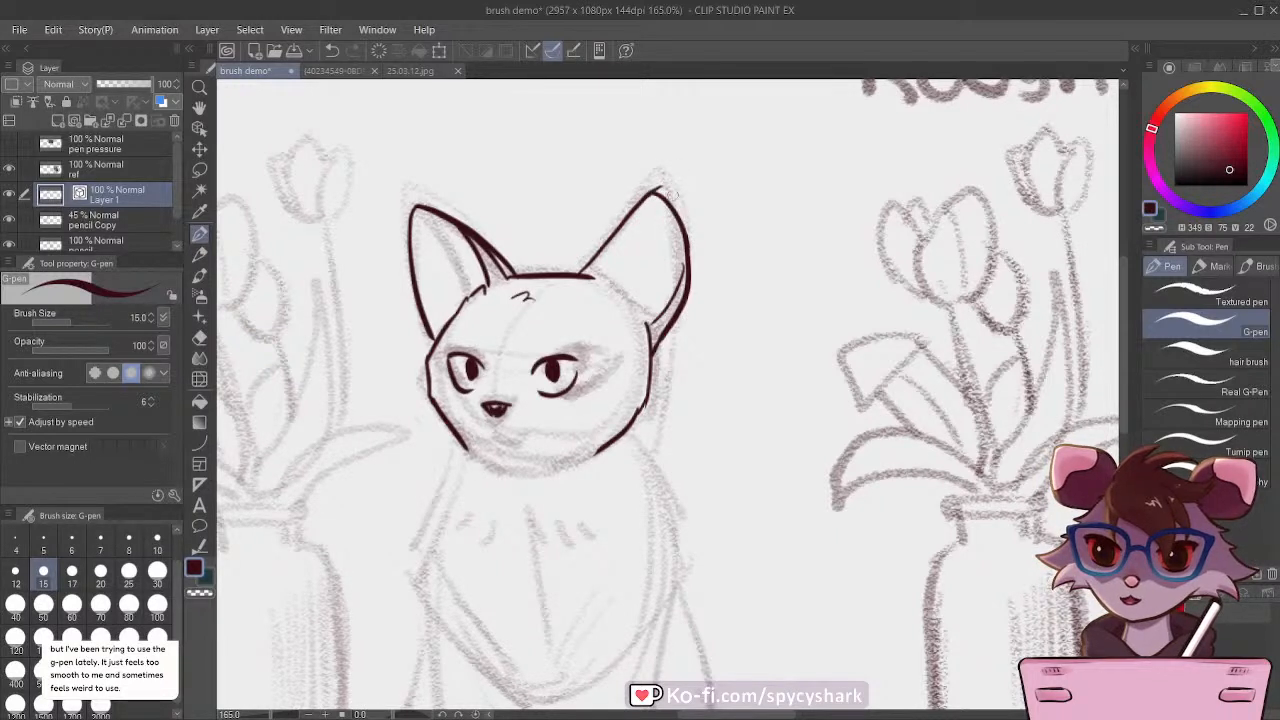
{"action": "key", "text": "ctrl+z"}
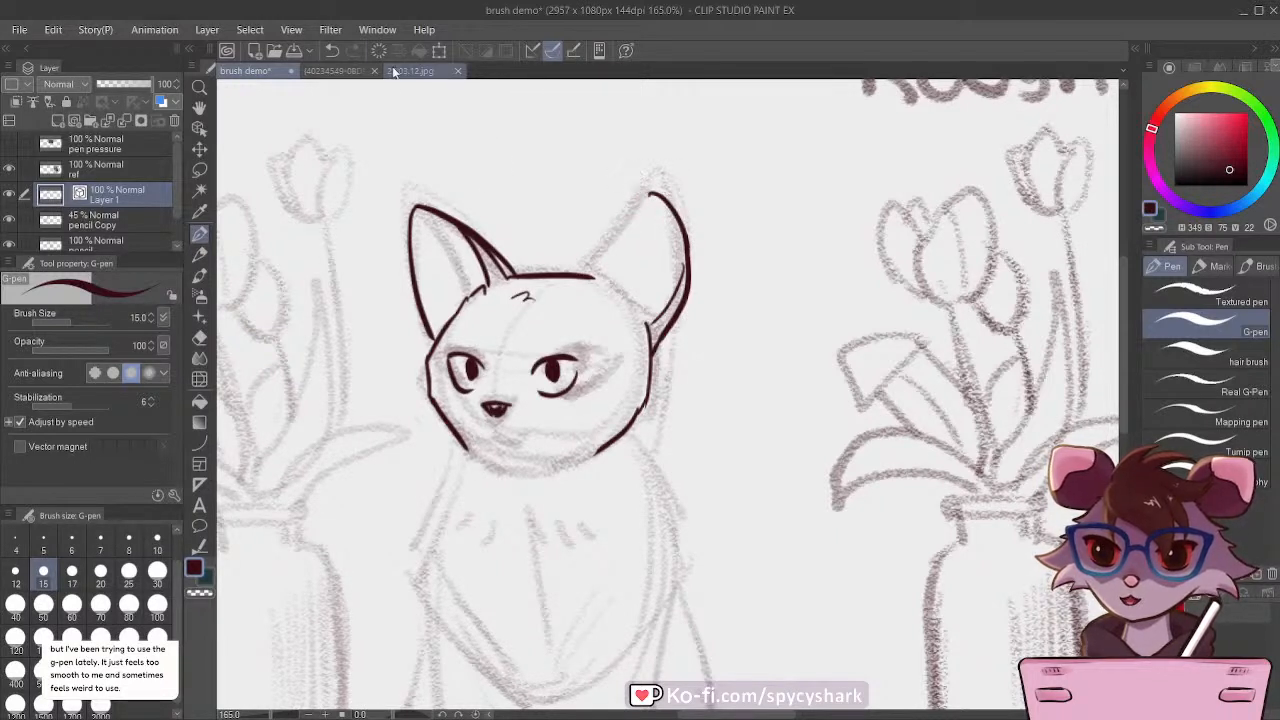
{"action": "left_click", "coordinate": [332, 50]}
{"action": "scroll", "coordinate": [657, 187], "scroll_direction": "up", "scroll_amount": 5}
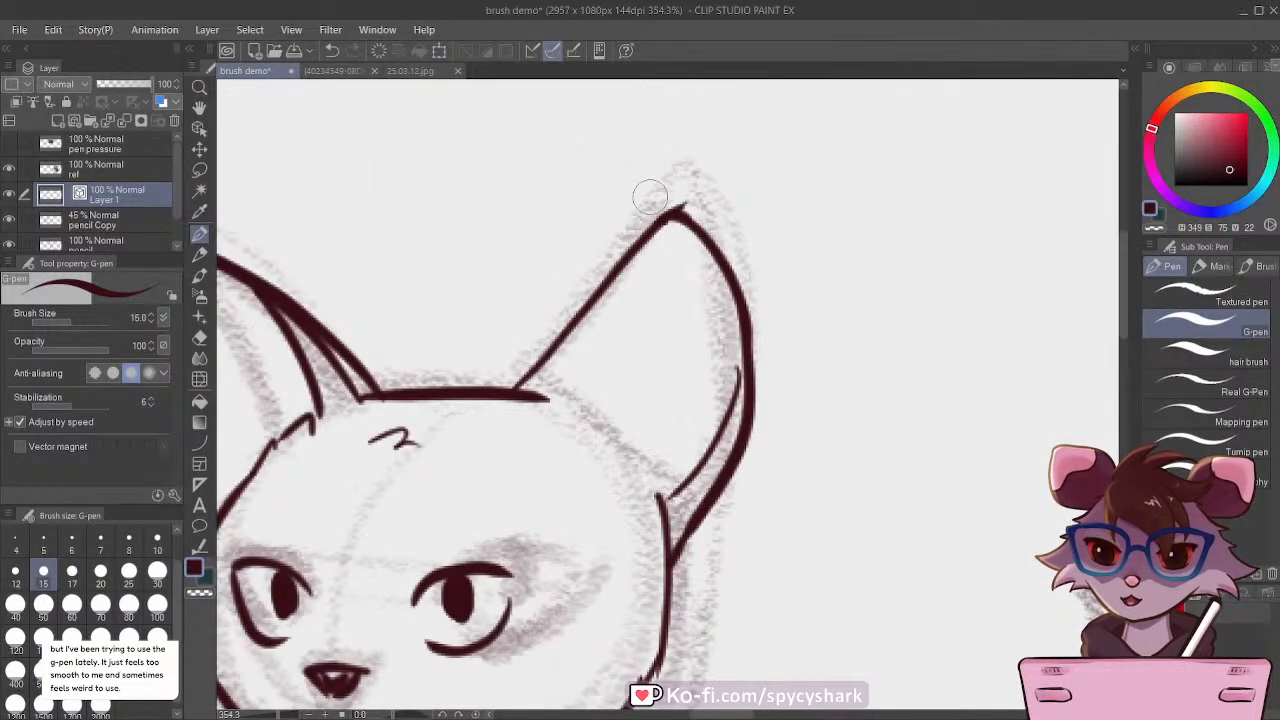
{"action": "scroll", "coordinate": [662, 245], "scroll_direction": "down", "scroll_amount": 3}
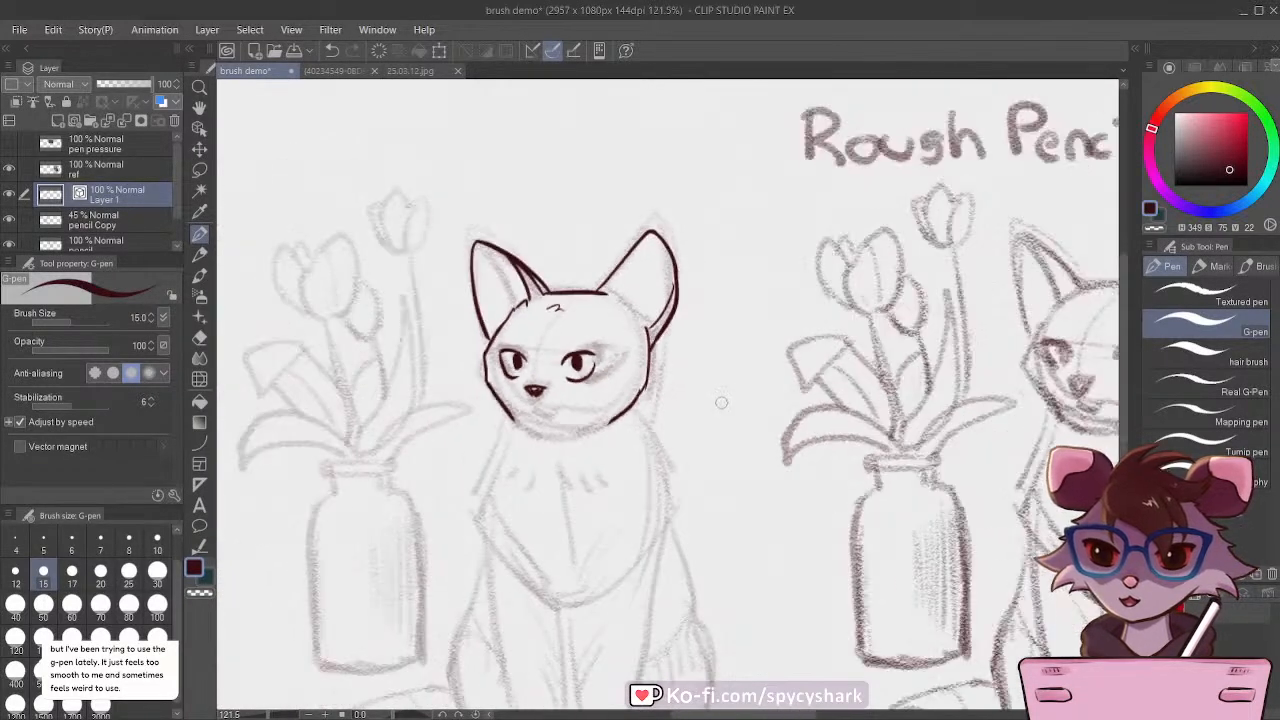
Step: Draw a vertical and a horizontal G-pen test stroke crossing beside the cat's head, and undo them
{"action": "scroll", "coordinate": [722, 398], "scroll_direction": "up", "scroll_amount": 2}
{"action": "left_click_drag", "start_coordinate": [714, 287], "coordinate": [717, 452]}
{"action": "left_click_drag", "start_coordinate": [785, 350], "coordinate": [659, 351]}
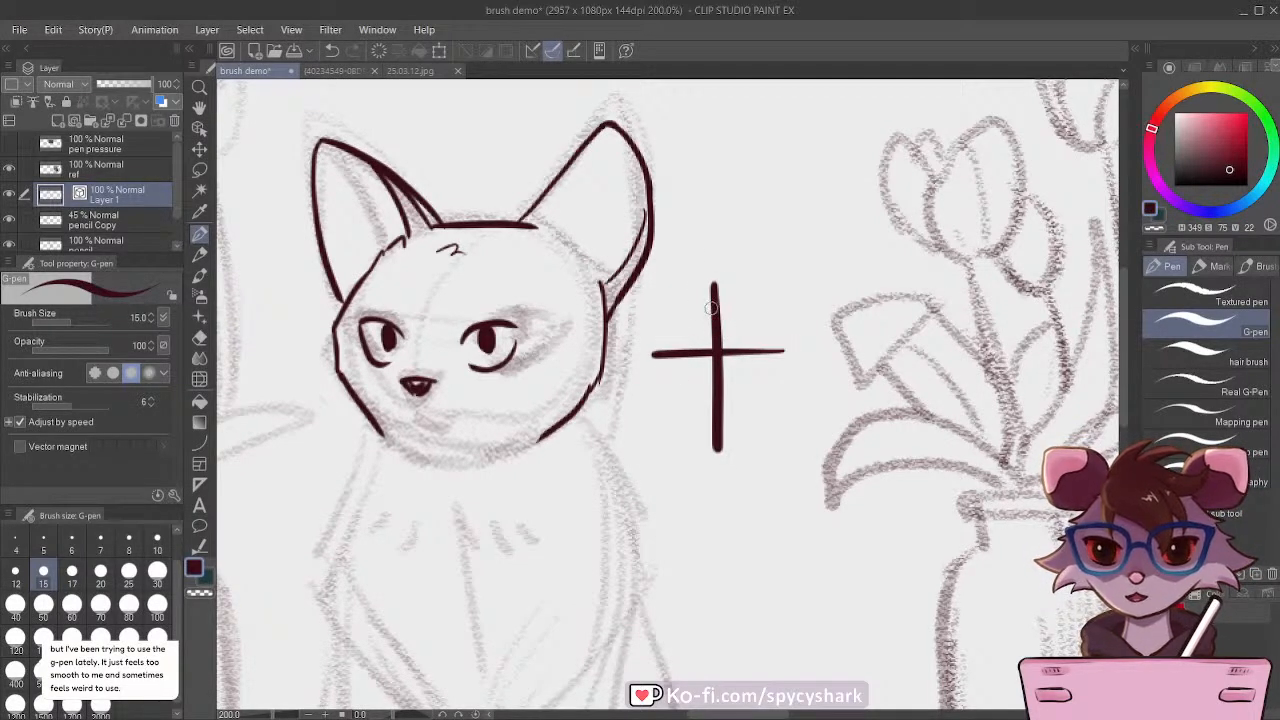
{"action": "key", "text": "ctrl+z"}
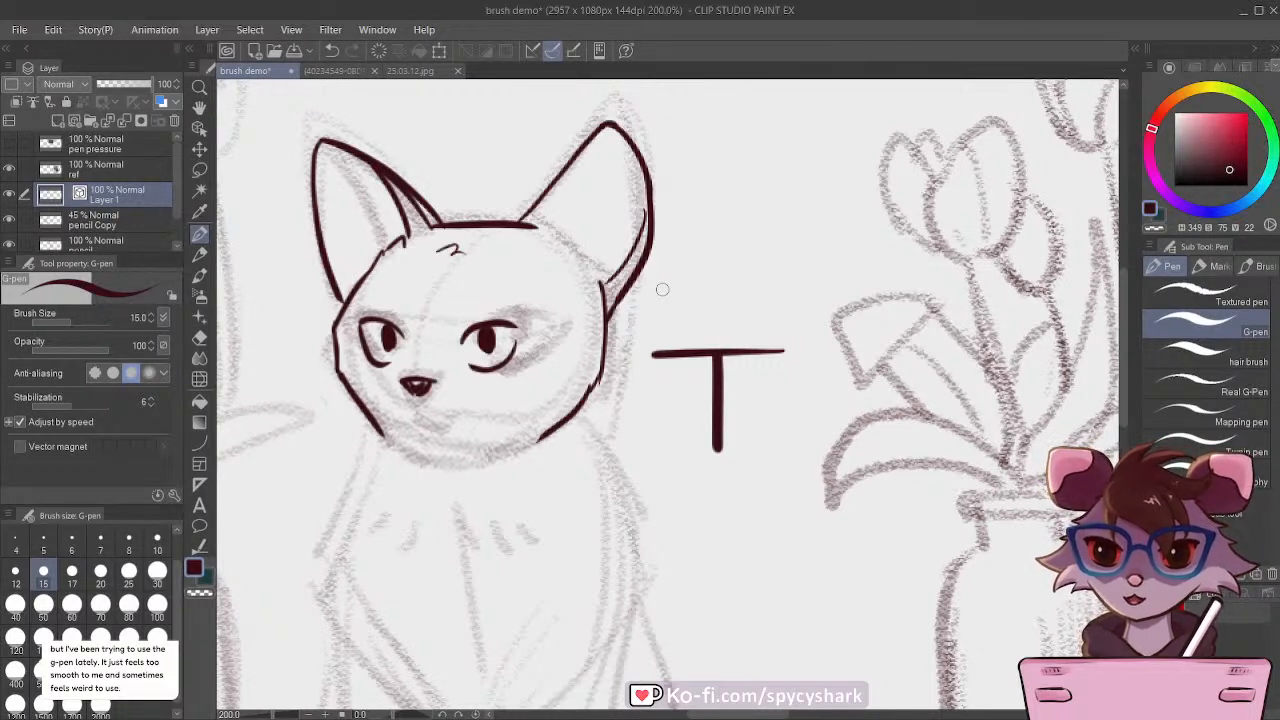
{"action": "key", "text": "ctrl+z"}
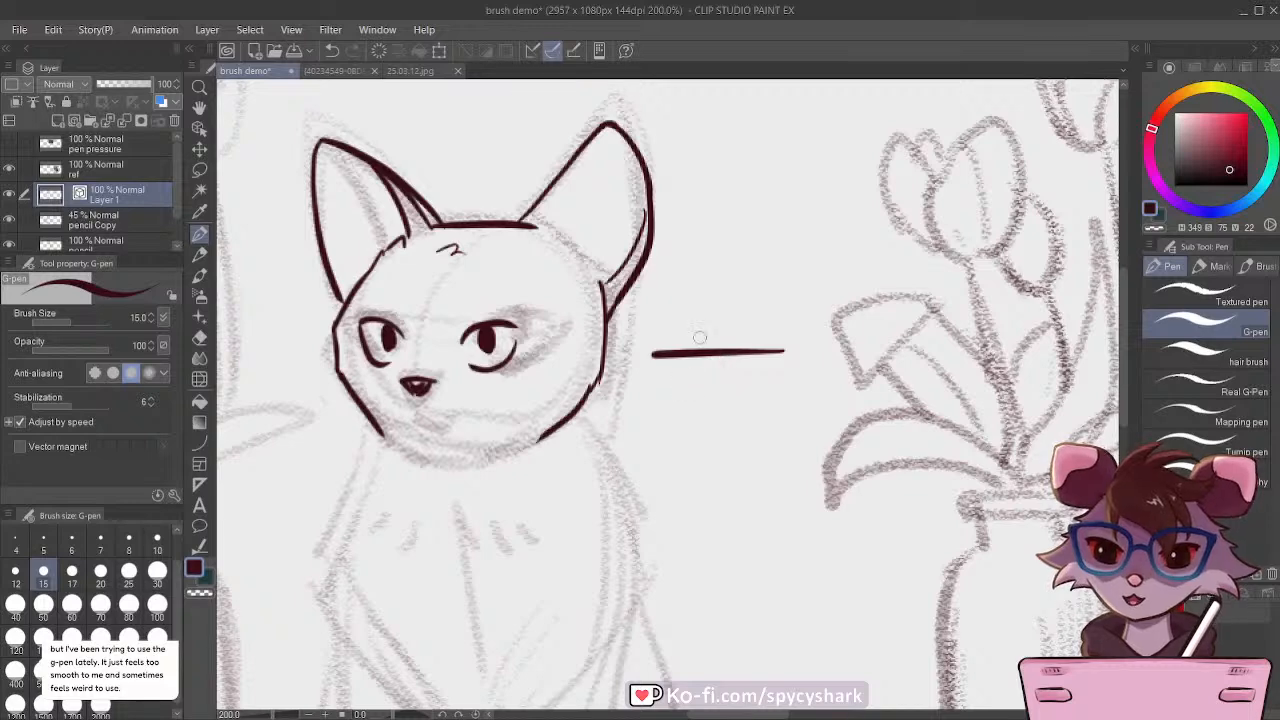
{"action": "key", "text": "ctrl+z"}
Step: Ink the cat's mouth with a short line below the nose and a curve to each side
{"action": "scroll", "coordinate": [700, 360], "scroll_direction": "down", "scroll_amount": 4}
{"action": "scroll", "coordinate": [558, 405], "scroll_direction": "up", "scroll_amount": 6}
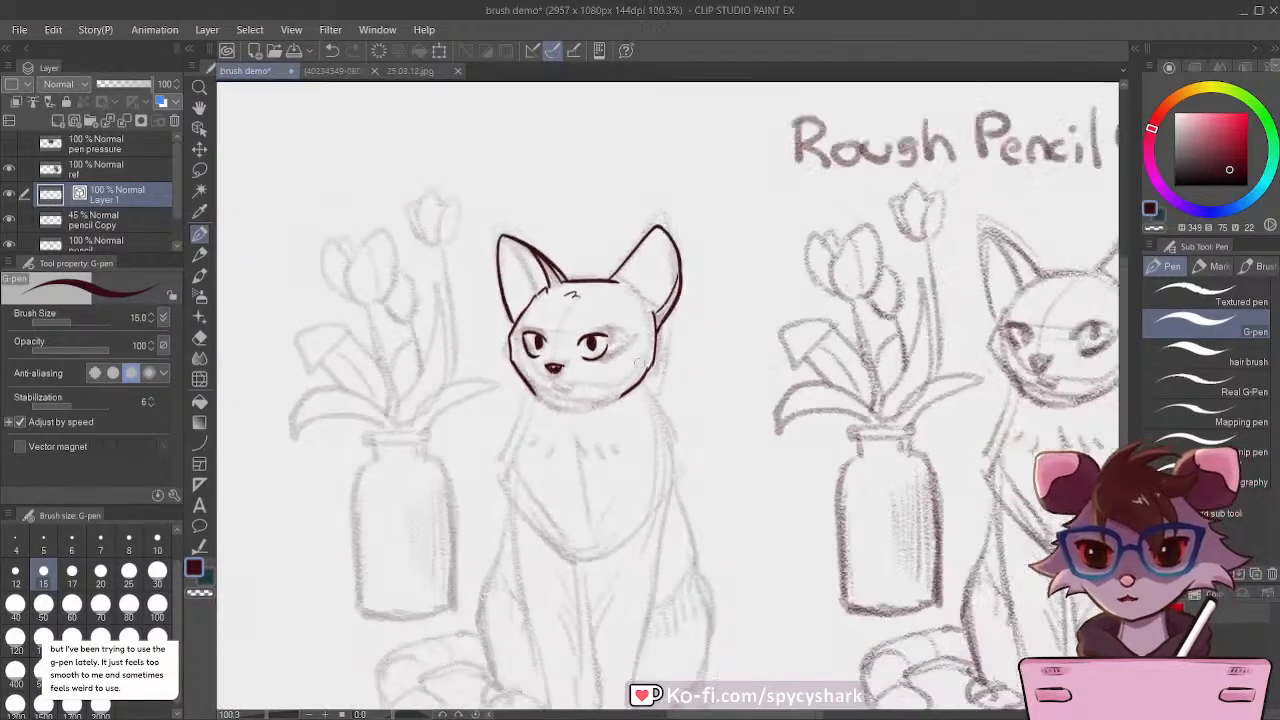
{"action": "mouse_move", "coordinate": [583, 340]}
{"action": "left_mouse_down"}
{"action": "mouse_move", "coordinate": [572, 330]}
{"action": "mouse_move", "coordinate": [576, 382]}
{"action": "mouse_move", "coordinate": [640, 393]}
{"action": "mouse_move", "coordinate": [528, 386]}
{"action": "left_mouse_up"}
{"action": "scroll", "coordinate": [511, 354], "scroll_direction": "down", "scroll_amount": 5}
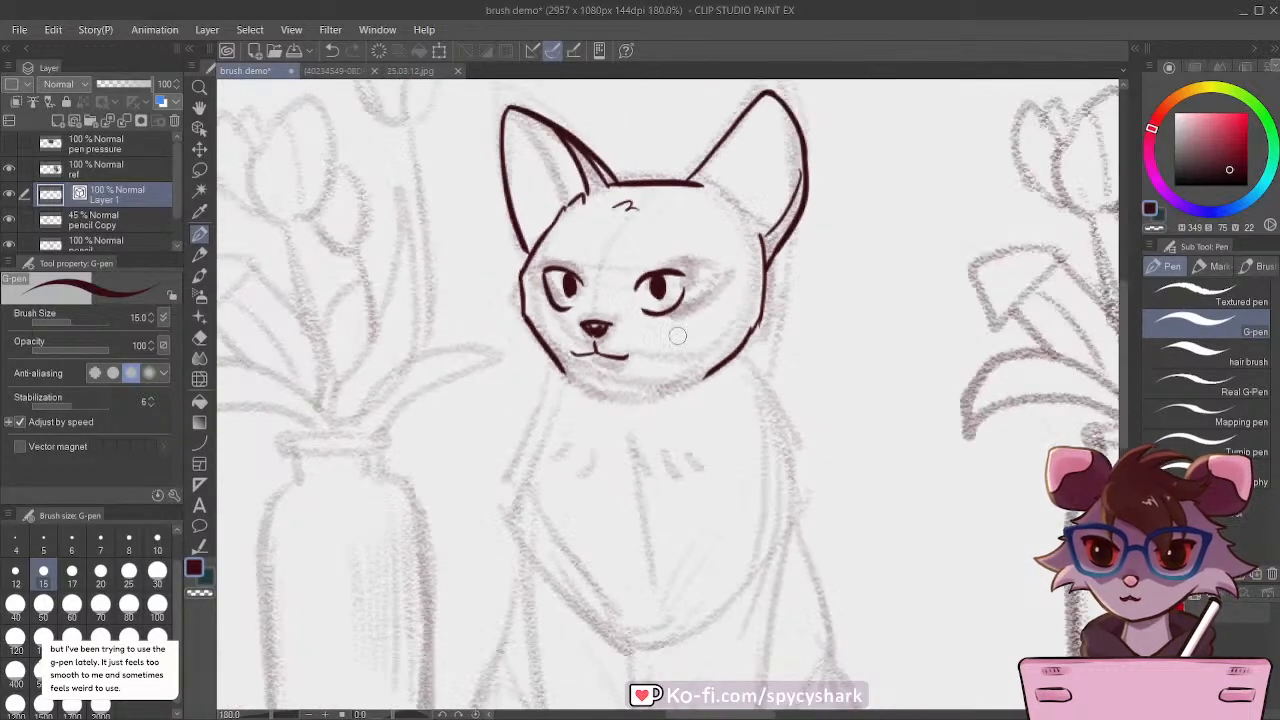
{"action": "scroll", "coordinate": [639, 452], "scroll_direction": "up", "scroll_amount": 1}
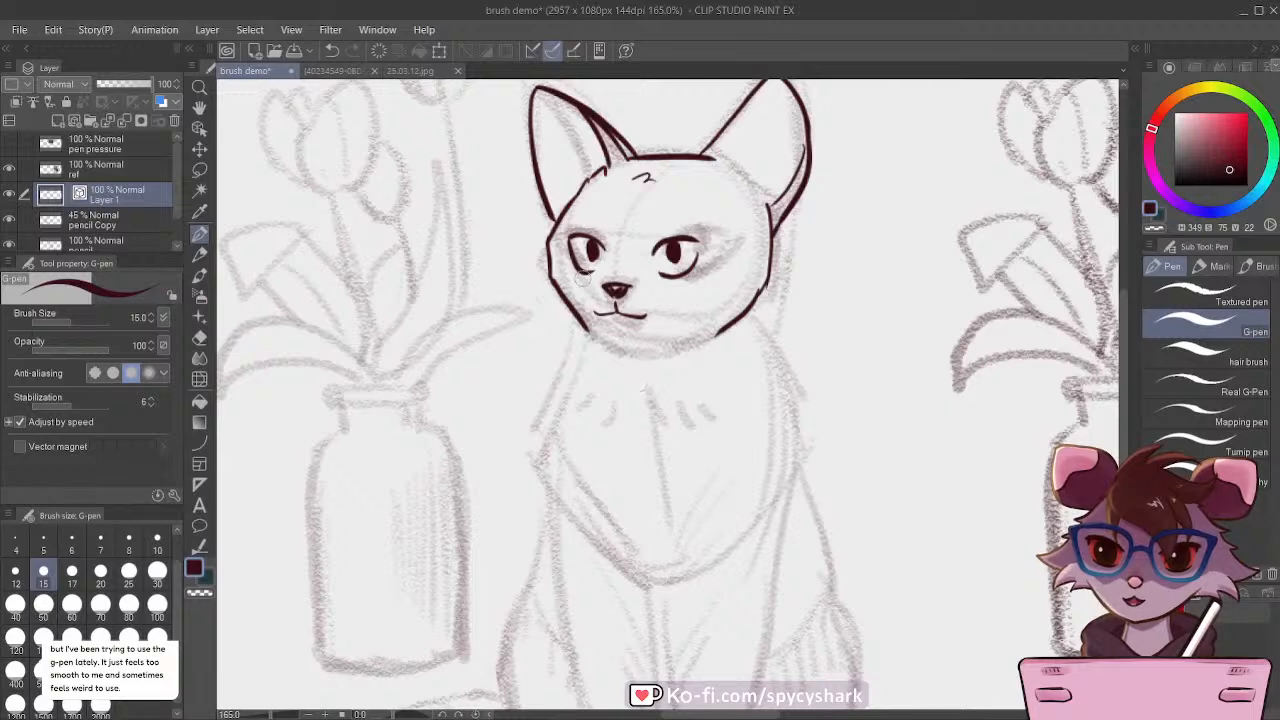
{"action": "scroll", "coordinate": [578, 335], "scroll_direction": "down", "scroll_amount": 1}
{"action": "scroll", "coordinate": [578, 335], "scroll_direction": "down", "scroll_amount": 1}
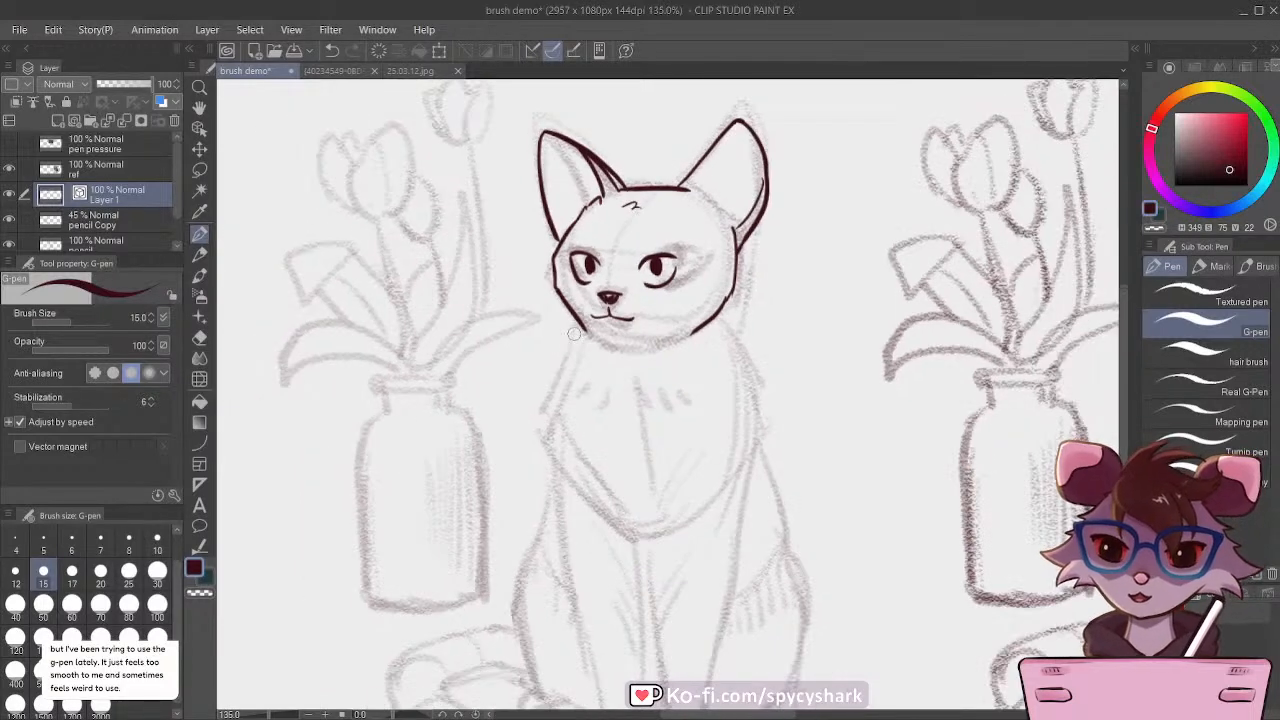
Step: Ink the jagged neck fur on both sides below the head and the curved chin line
{"action": "scroll", "coordinate": [578, 335], "scroll_direction": "up", "scroll_amount": 1}
{"action": "mouse_move", "coordinate": [729, 318]}
{"action": "left_mouse_down"}
{"action": "mouse_move", "coordinate": [753, 346]}
{"action": "mouse_move", "coordinate": [748, 364]}
{"action": "left_mouse_up"}
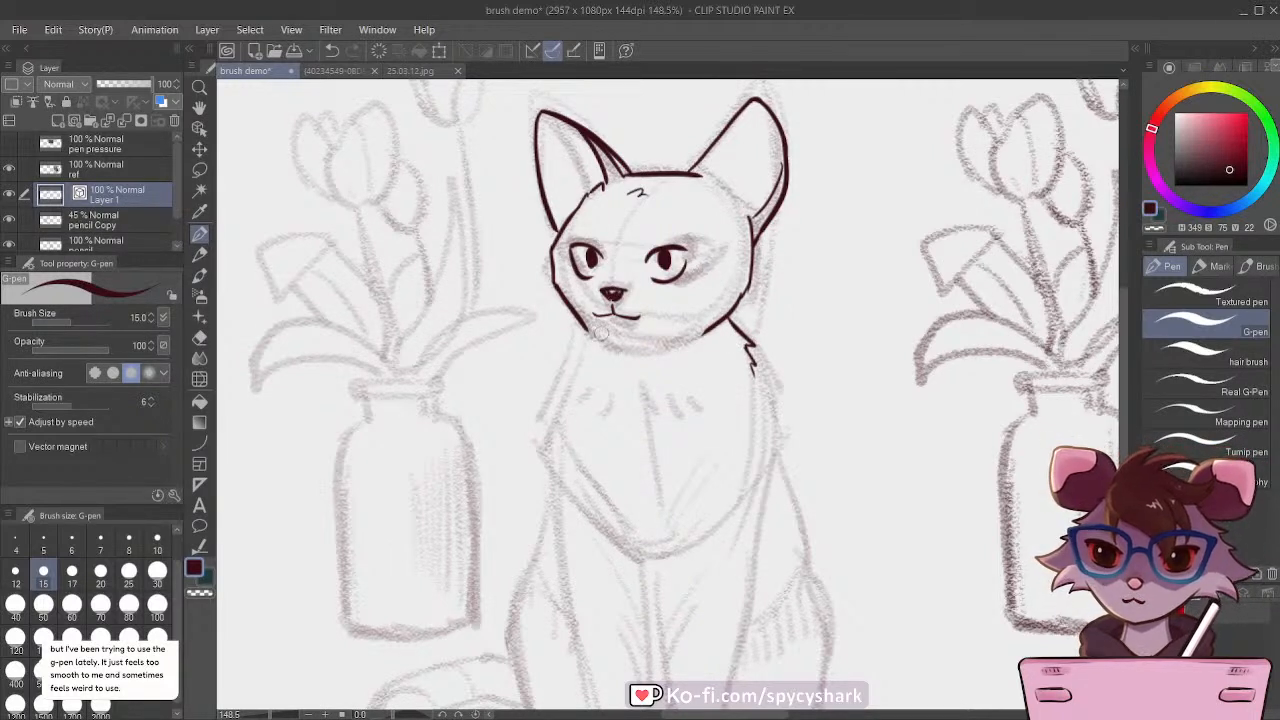
{"action": "mouse_move", "coordinate": [590, 334]}
{"action": "left_mouse_down"}
{"action": "mouse_move", "coordinate": [648, 349]}
{"action": "mouse_move", "coordinate": [575, 314]}
{"action": "mouse_move", "coordinate": [557, 398]}
{"action": "mouse_move", "coordinate": [566, 340]}
{"action": "left_mouse_up"}
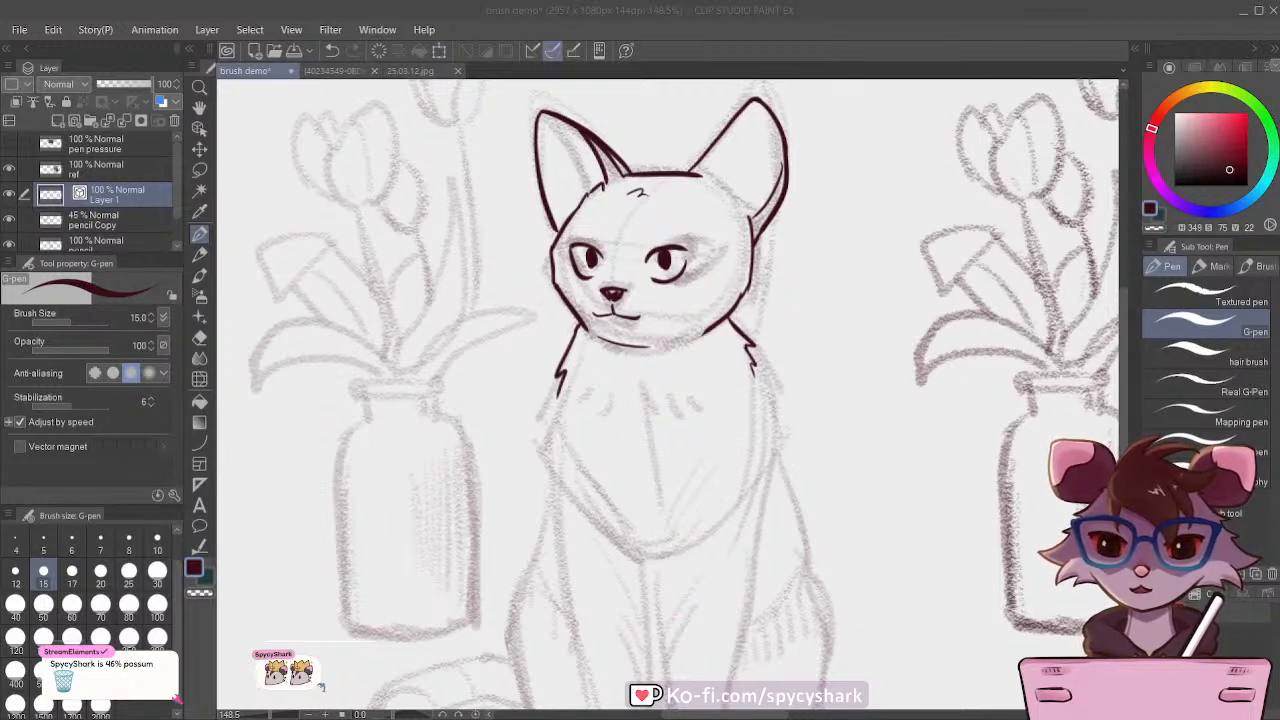
{"action": "left_click", "coordinate": [748, 40]}
Step: Ink small fur tufts at the centre of the chest and extend the neck contour down the vase-opposite side of the chest
{"action": "scroll", "coordinate": [660, 314], "scroll_direction": "down", "scroll_amount": 2}
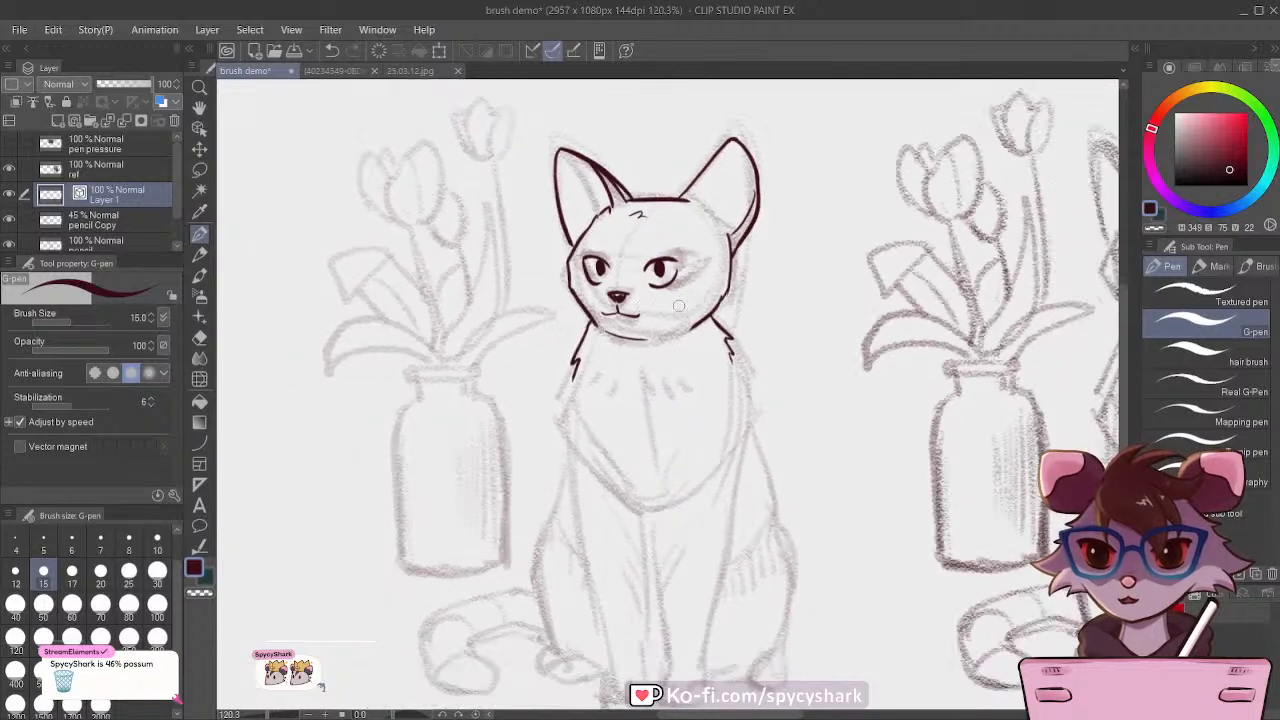
{"action": "scroll", "coordinate": [716, 297], "scroll_direction": "up", "scroll_amount": 3}
{"action": "scroll", "coordinate": [677, 293], "scroll_direction": "up", "scroll_amount": 2}
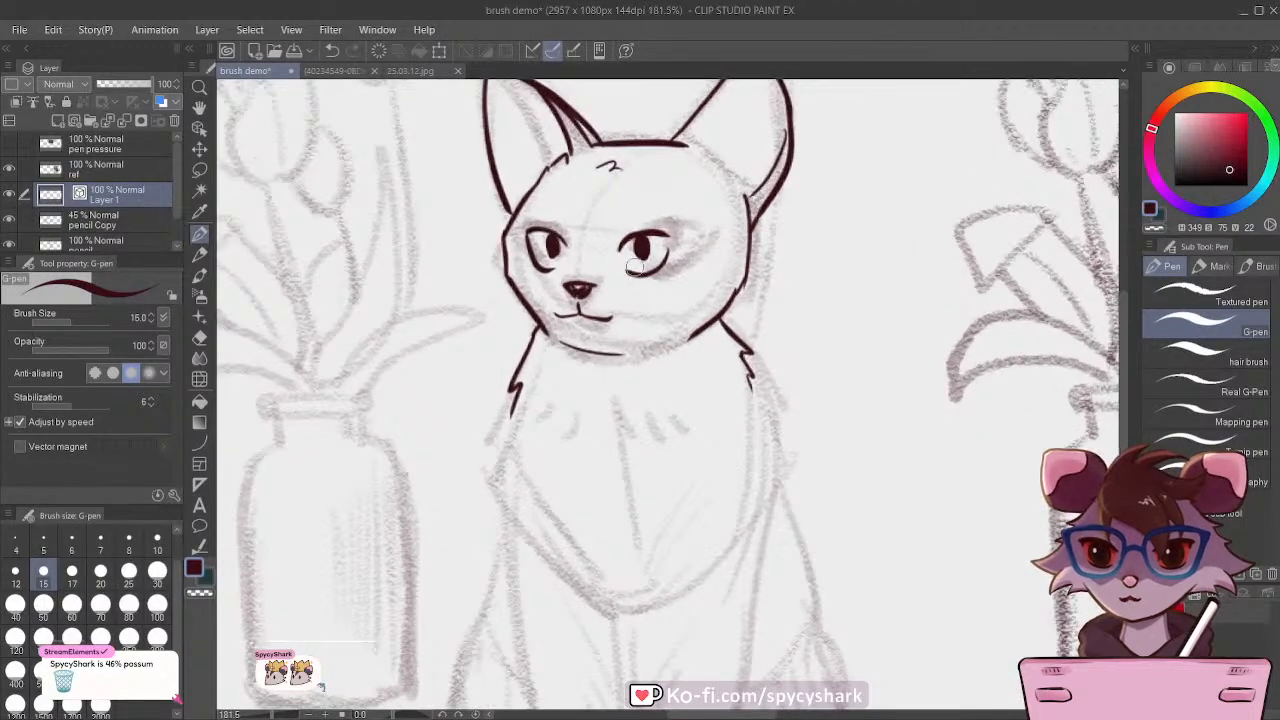
{"action": "scroll", "coordinate": [543, 212], "scroll_direction": "down", "scroll_amount": 2}
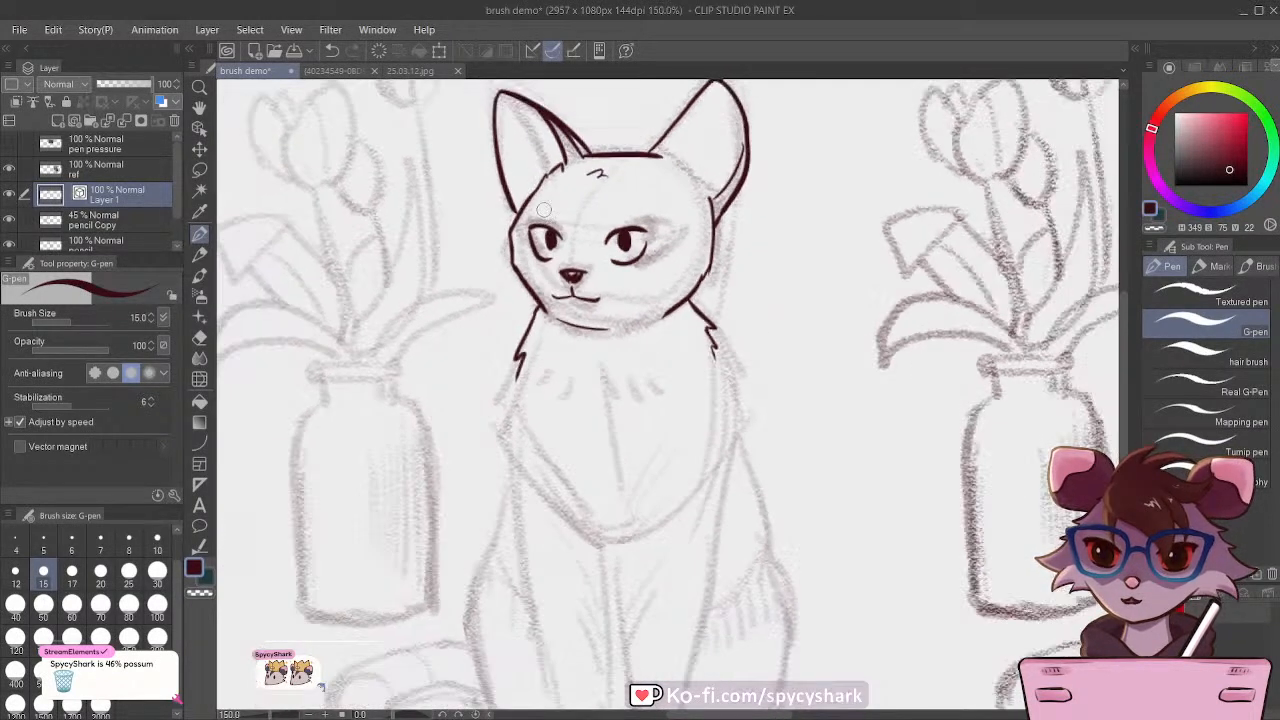
{"action": "scroll", "coordinate": [543, 210], "scroll_direction": "down", "scroll_amount": 2}
{"action": "scroll", "coordinate": [545, 208], "scroll_direction": "up", "scroll_amount": 1}
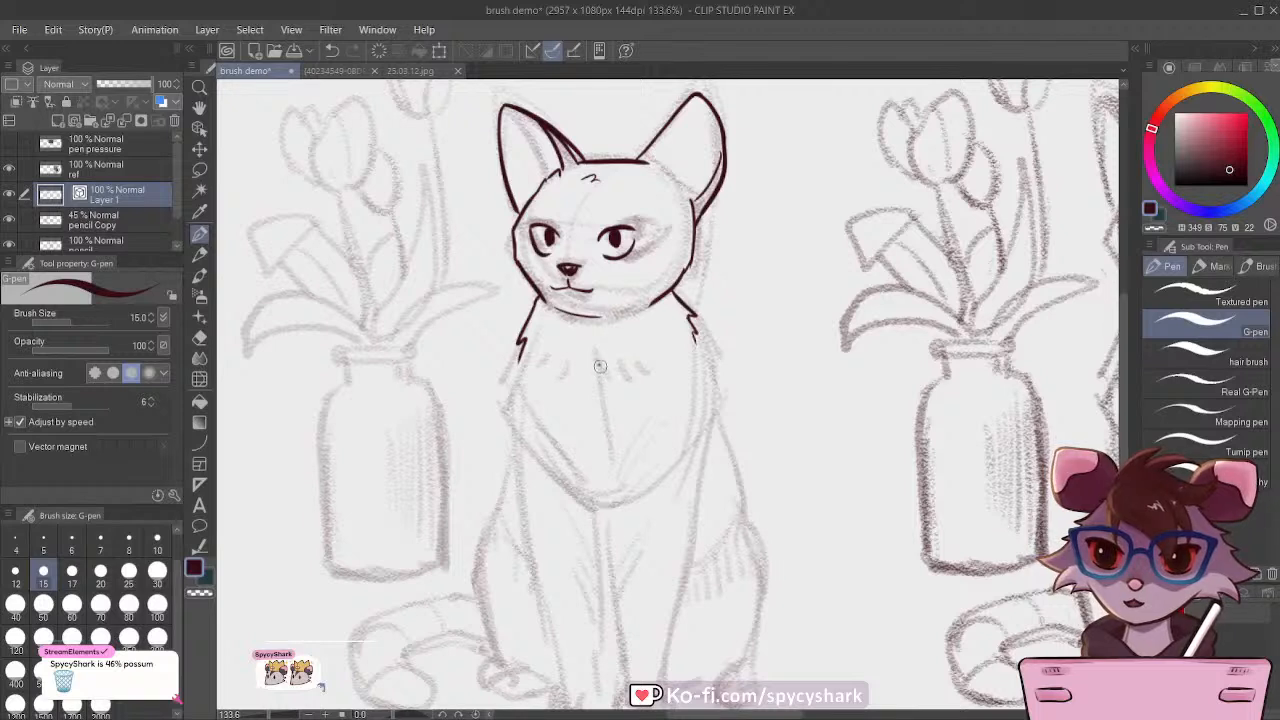
{"action": "mouse_move", "coordinate": [599, 365]}
{"action": "left_mouse_down"}
{"action": "mouse_move", "coordinate": [617, 373]}
{"action": "mouse_move", "coordinate": [589, 369]}
{"action": "left_mouse_up"}
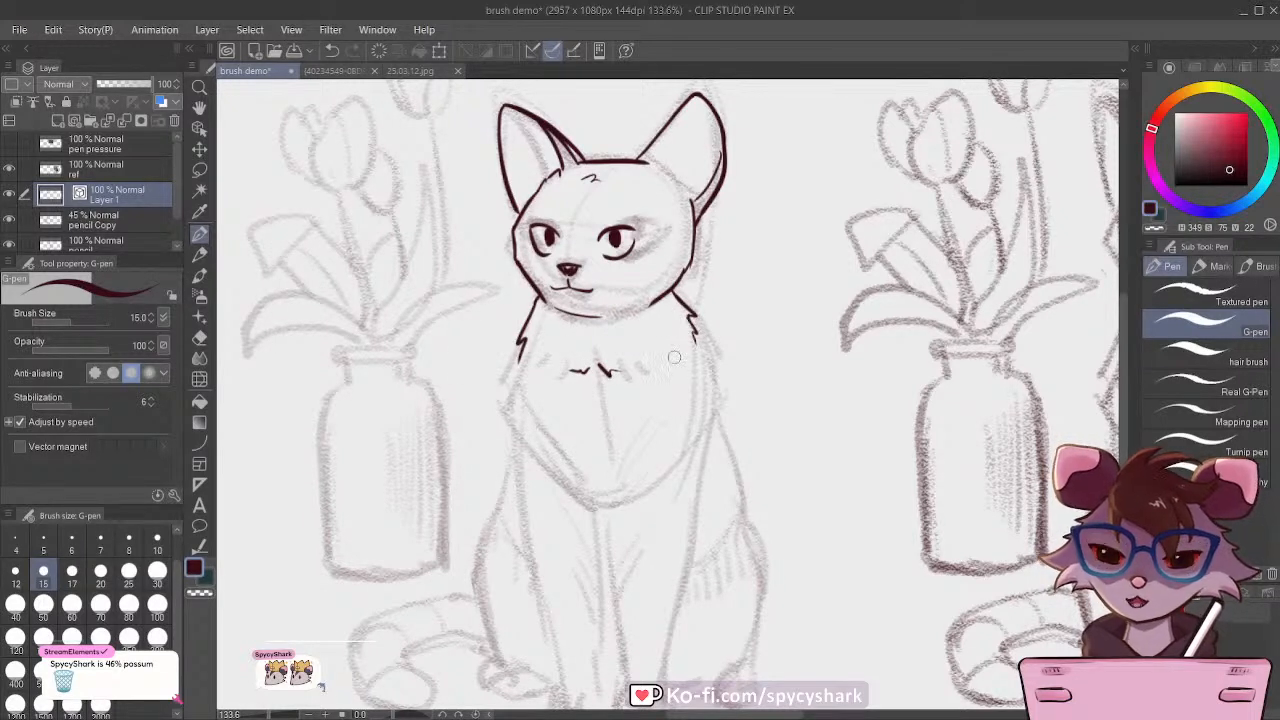
{"action": "left_click_drag", "start_coordinate": [693, 336], "coordinate": [700, 484]}
{"action": "scroll", "coordinate": [720, 305], "scroll_direction": "down", "scroll_amount": 1}
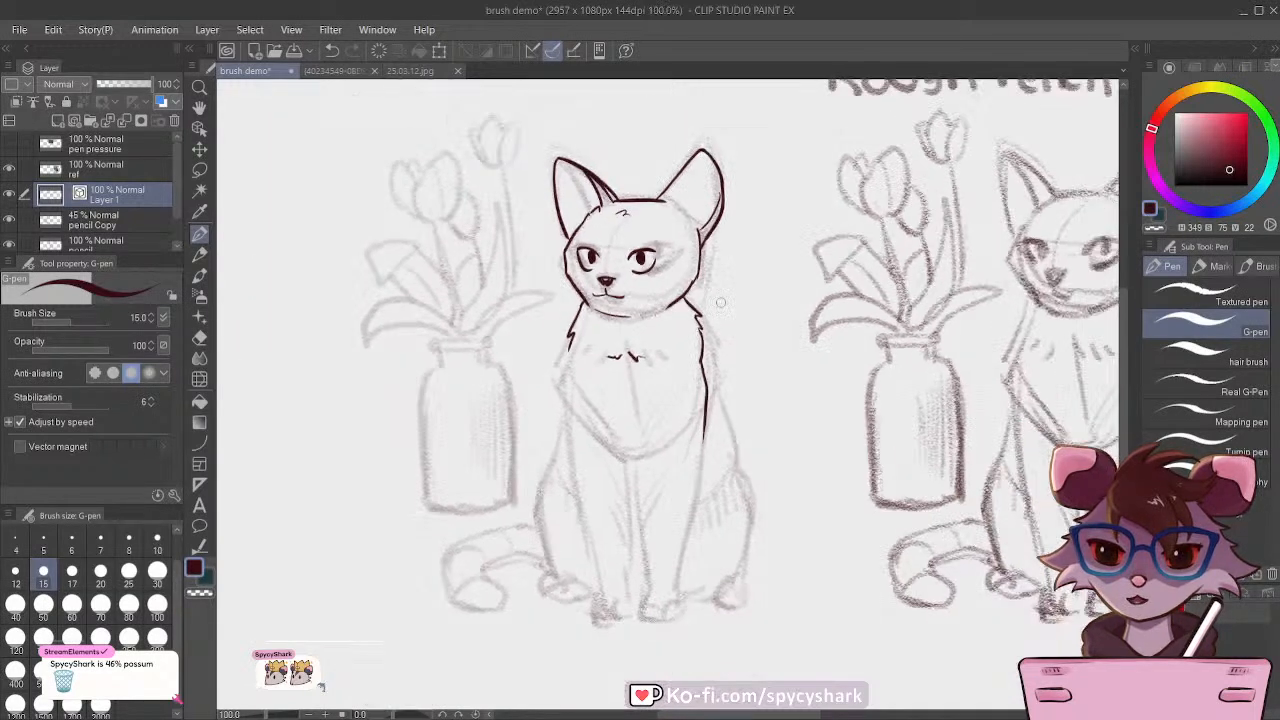
{"action": "scroll", "coordinate": [616, 476], "scroll_direction": "up", "scroll_amount": 1}
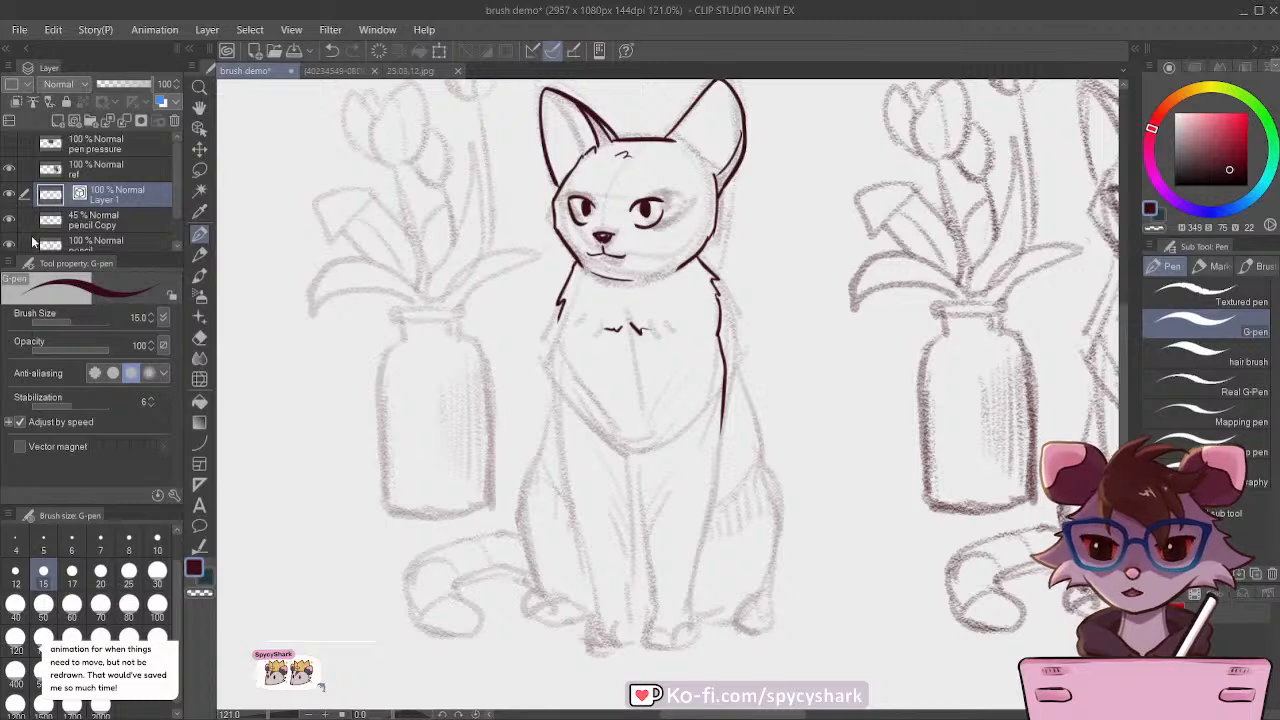
Step: Show the pen pressure layer and examine the Adjust pen pressure graph in its screenshot
{"action": "left_click", "coordinate": [84, 218]}
{"action": "left_click", "coordinate": [92, 143]}
{"action": "scroll", "coordinate": [400, 310], "scroll_direction": "down", "scroll_amount": 5}
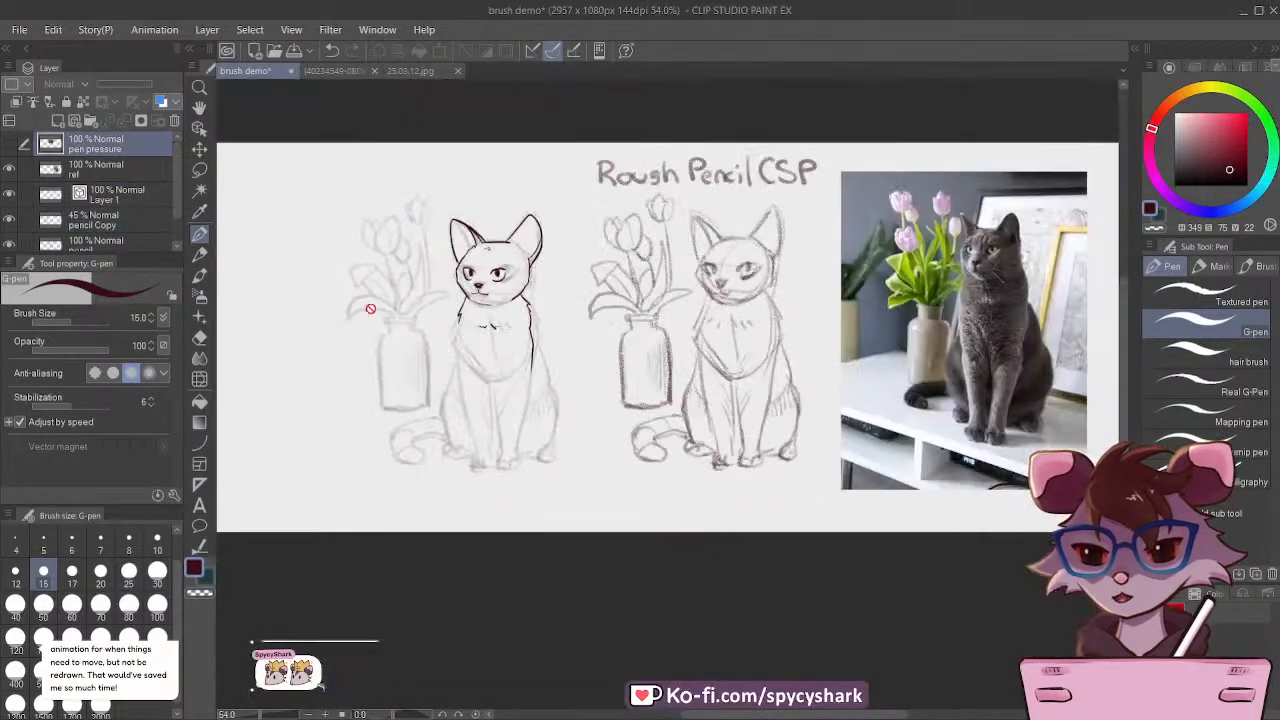
{"action": "left_click", "coordinate": [9, 146]}
{"action": "scroll", "coordinate": [685, 218], "scroll_direction": "up", "scroll_amount": 10}
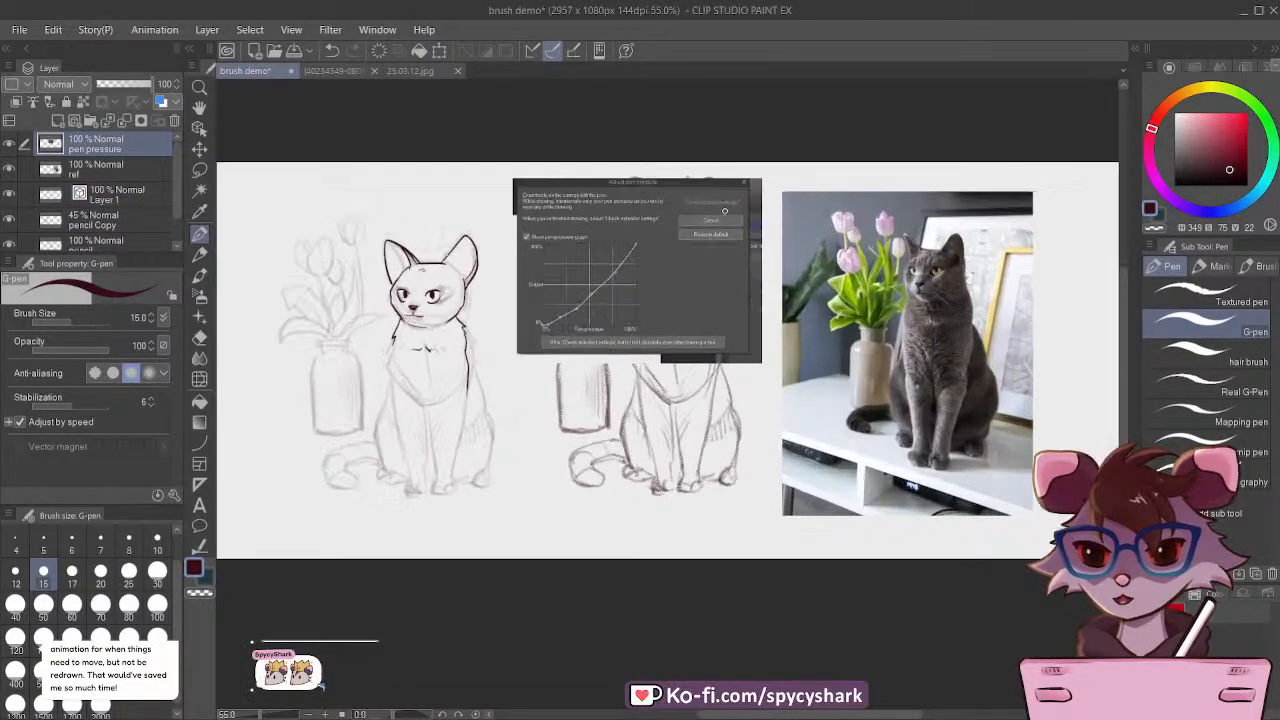
{"action": "scroll", "coordinate": [577, 201], "scroll_direction": "up", "scroll_amount": 1}
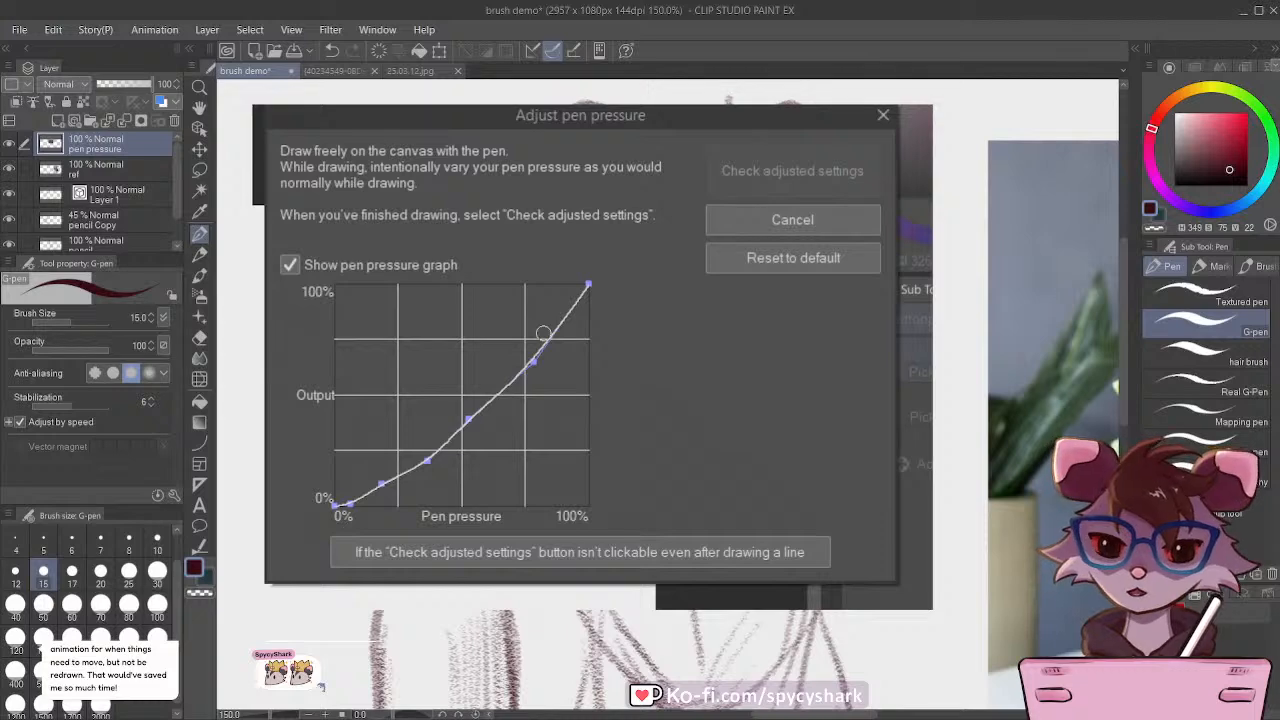
Step: Delete the pen pressure layer from the brush demo document
{"action": "scroll", "coordinate": [543, 333], "scroll_direction": "down", "scroll_amount": 4}
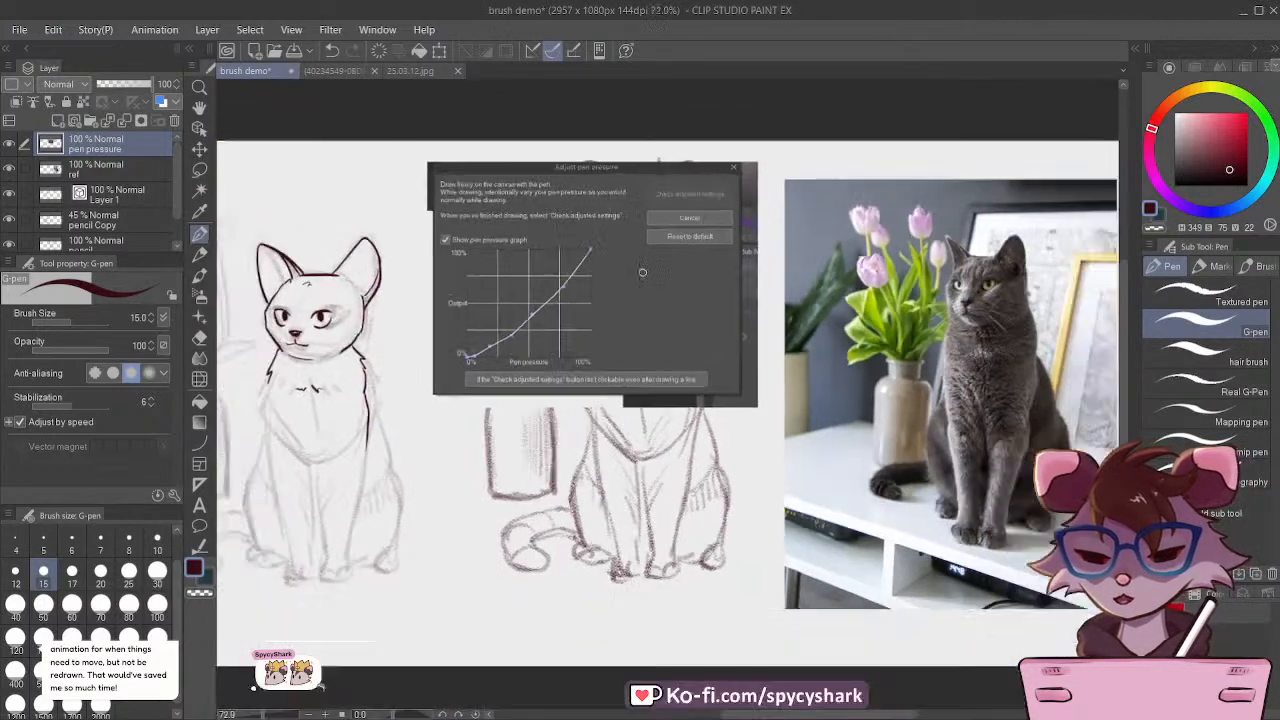
{"action": "scroll", "coordinate": [642, 272], "scroll_direction": "down", "scroll_amount": 1}
{"action": "left_click", "coordinate": [174, 120]}
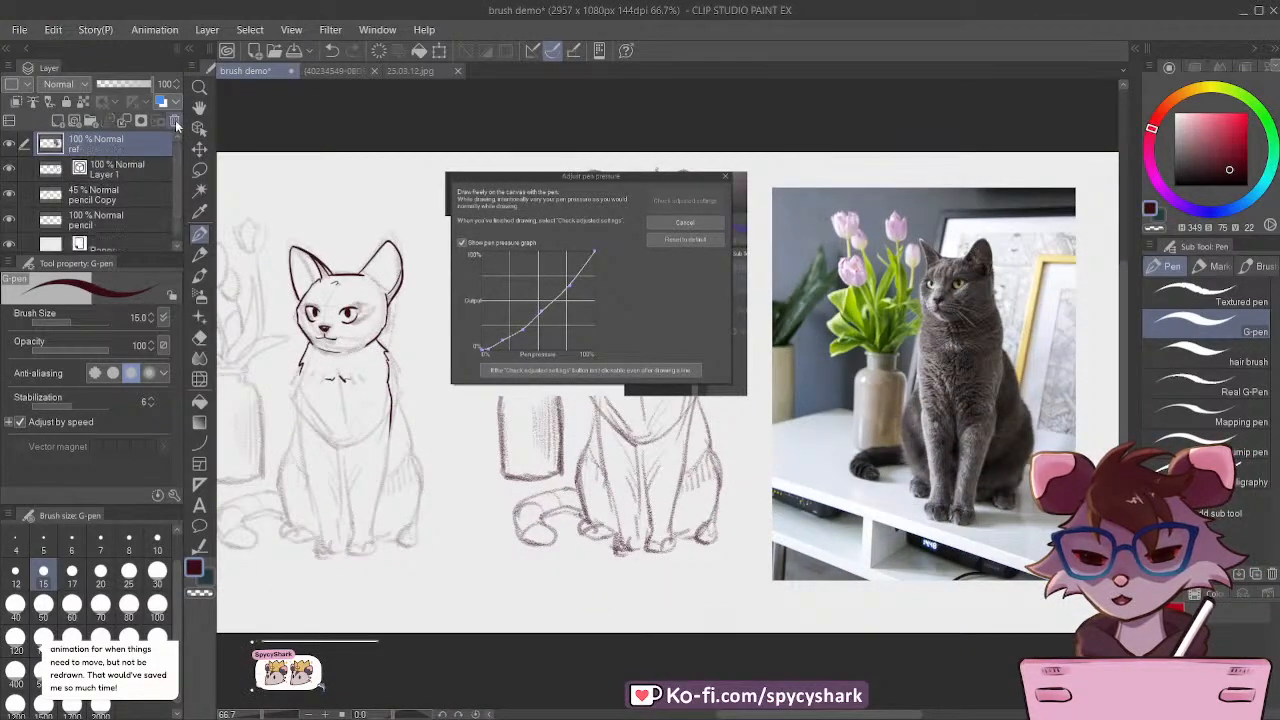
Step: Select the cat's lower cheek stroke on Layer 1 with the Object tool and shift one of its control points
{"action": "scroll", "coordinate": [374, 277], "scroll_direction": "up", "scroll_amount": 3}
{"action": "scroll", "coordinate": [374, 277], "scroll_direction": "up", "scroll_amount": 1}
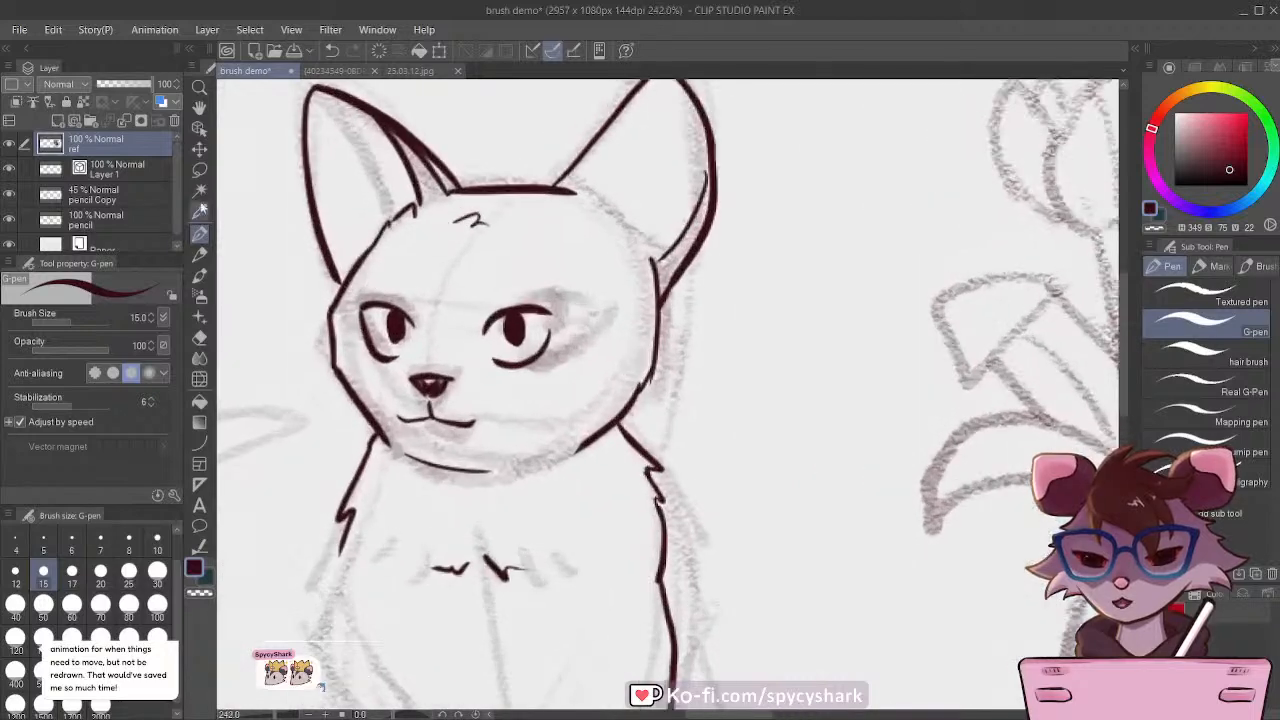
{"action": "left_click", "coordinate": [199, 130]}
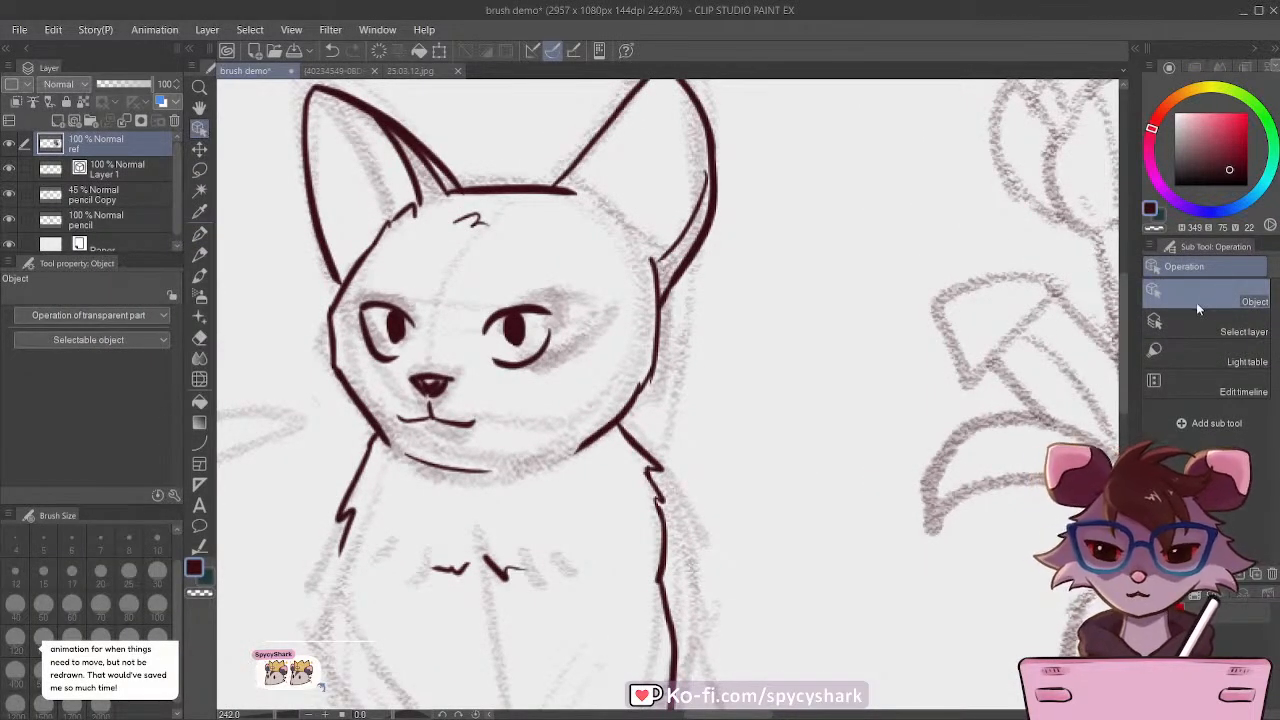
{"action": "scroll", "coordinate": [360, 308], "scroll_direction": "up", "scroll_amount": 1}
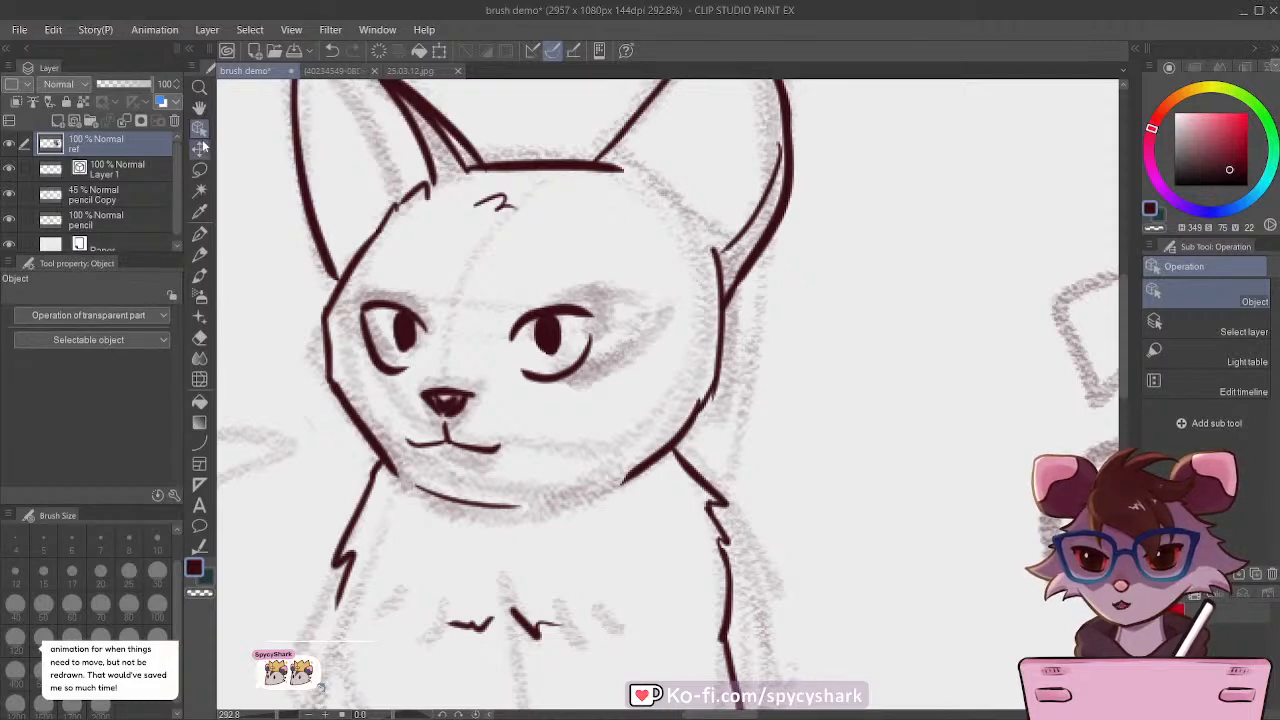
{"action": "left_click", "coordinate": [117, 169]}
{"action": "left_click", "coordinate": [692, 423]}
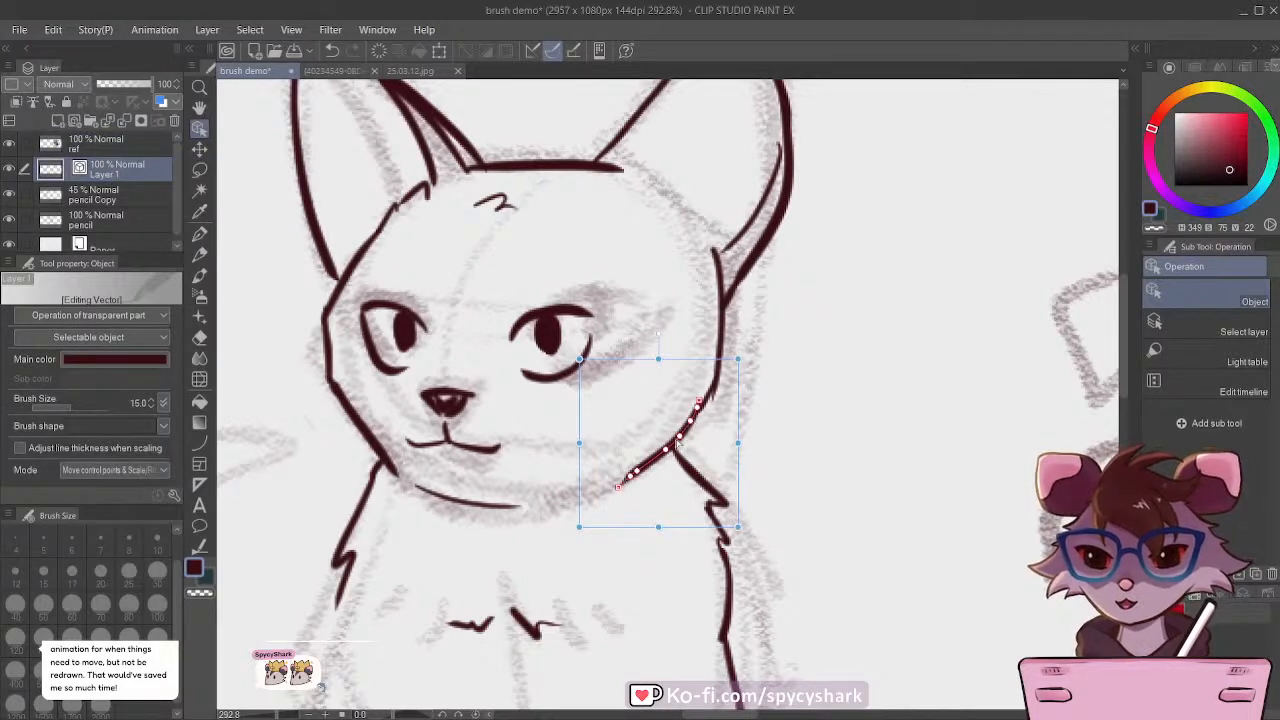
{"action": "scroll", "coordinate": [692, 423], "scroll_direction": "up", "scroll_amount": 3}
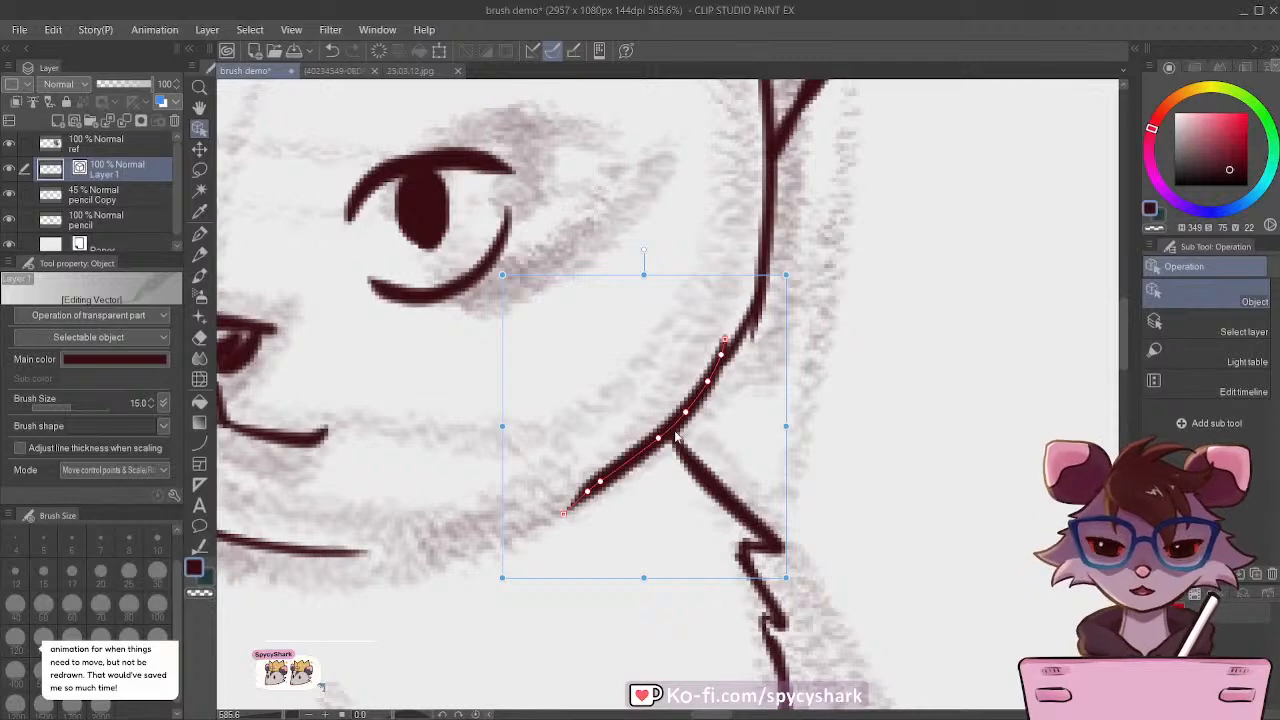
{"action": "scroll", "coordinate": [674, 436], "scroll_direction": "down", "scroll_amount": 3}
{"action": "mouse_move", "coordinate": [677, 441]}
{"action": "left_mouse_down"}
{"action": "mouse_move", "coordinate": [603, 389]}
{"action": "mouse_move", "coordinate": [672, 449]}
{"action": "left_mouse_up"}
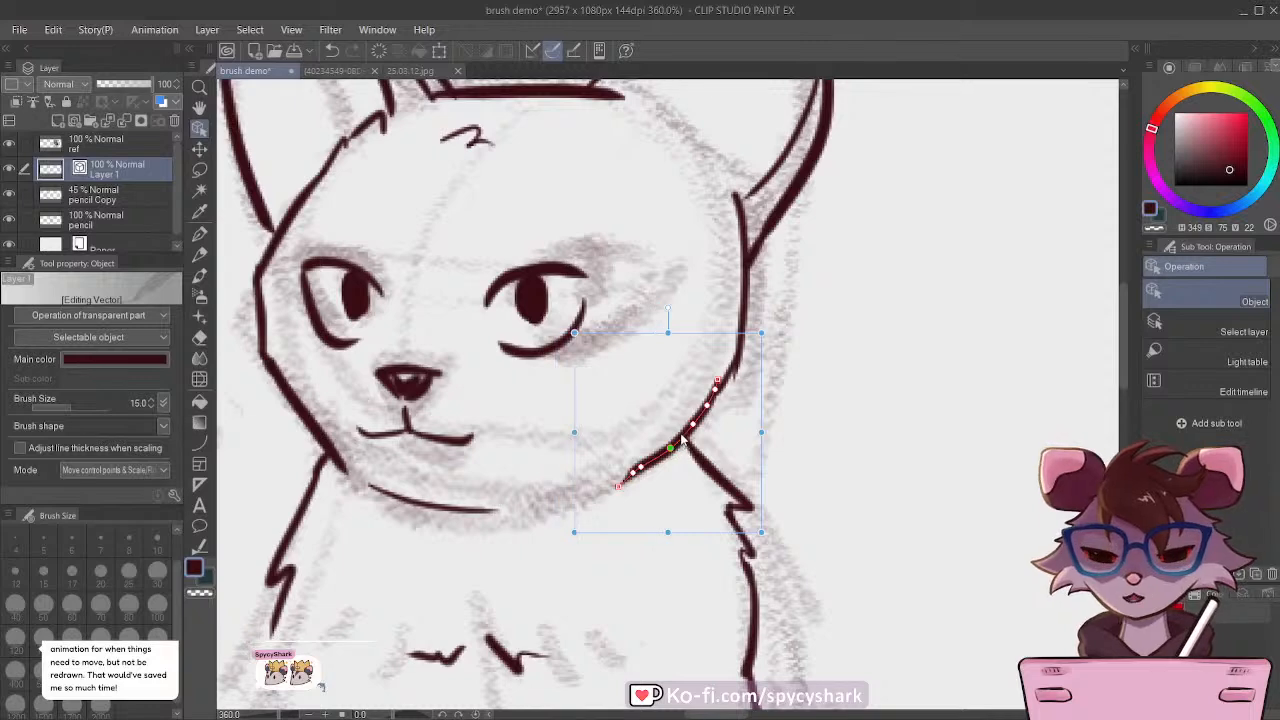
Step: Undo the control point edit on the lower cheek stroke
{"action": "left_click", "coordinate": [332, 51]}
{"action": "left_click", "coordinate": [332, 51]}
{"action": "scroll", "coordinate": [594, 315], "scroll_direction": "down", "scroll_amount": 5}
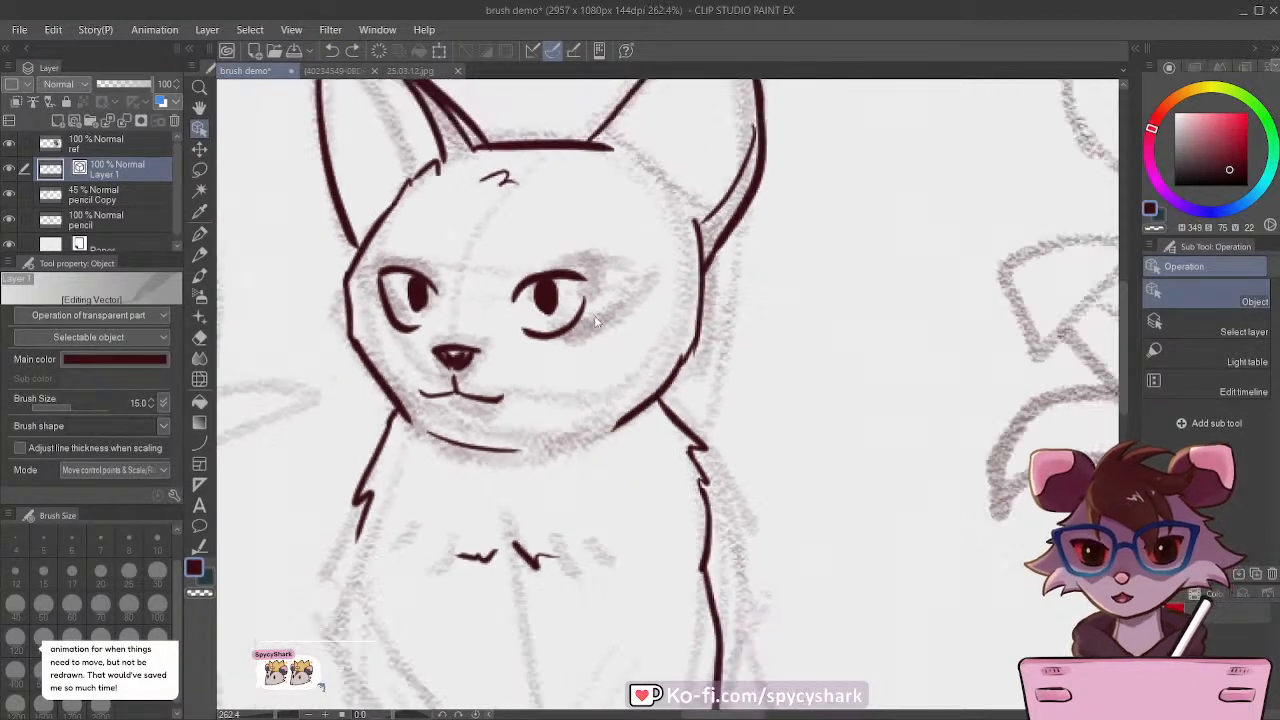
Step: Return to the G-pen on the Layer 1 vector layer and save the document
{"action": "left_click", "coordinate": [128, 190]}
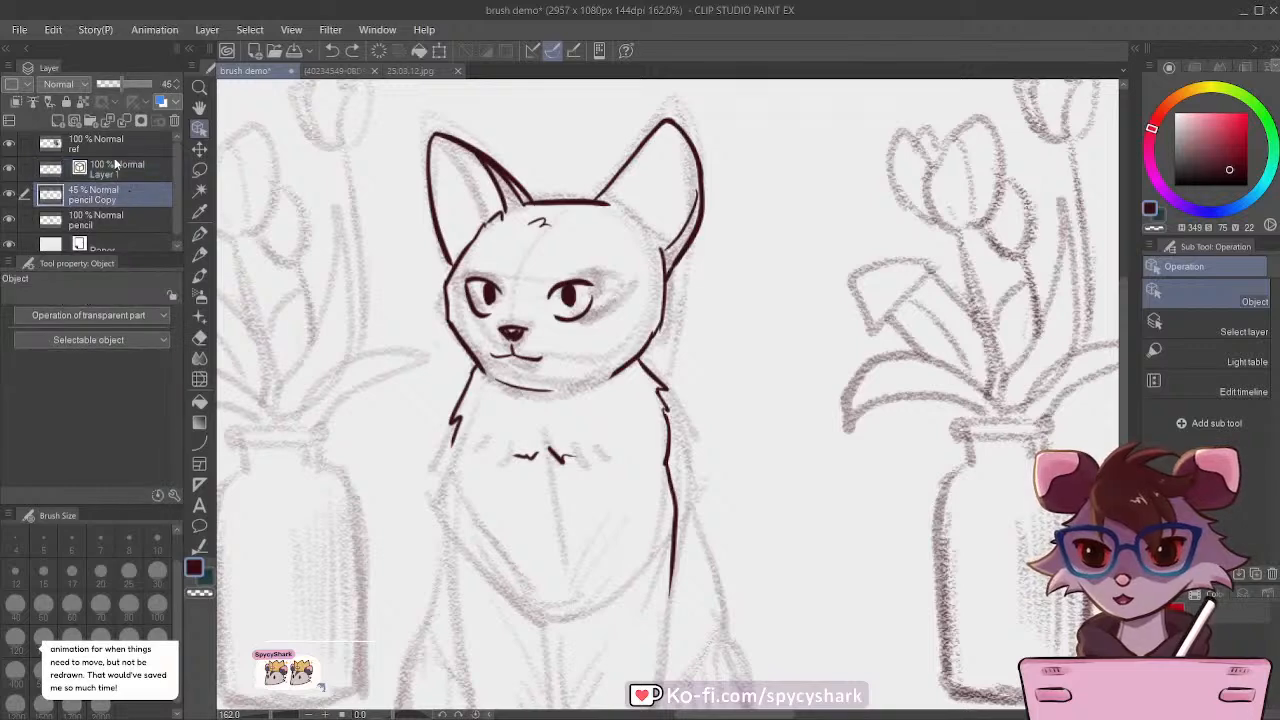
{"action": "left_click", "coordinate": [114, 165]}
{"action": "left_click", "coordinate": [200, 233]}
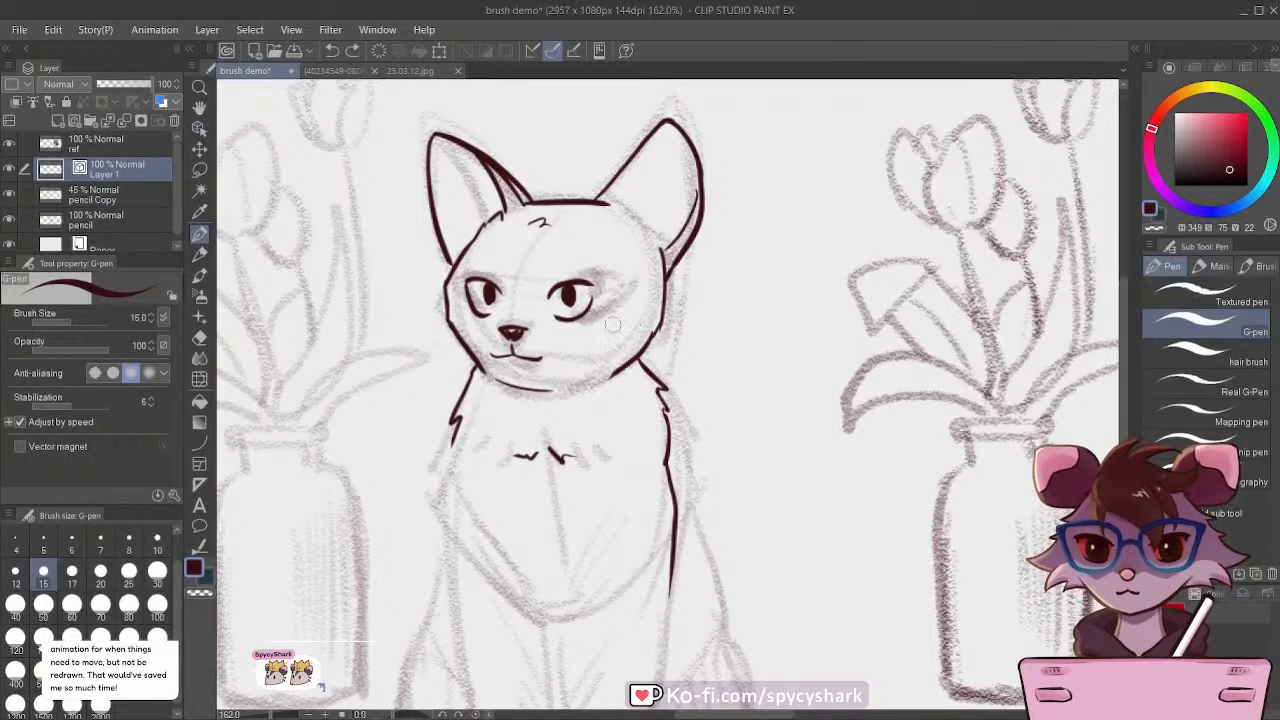
{"action": "scroll", "coordinate": [620, 312], "scroll_direction": "down", "scroll_amount": 3}
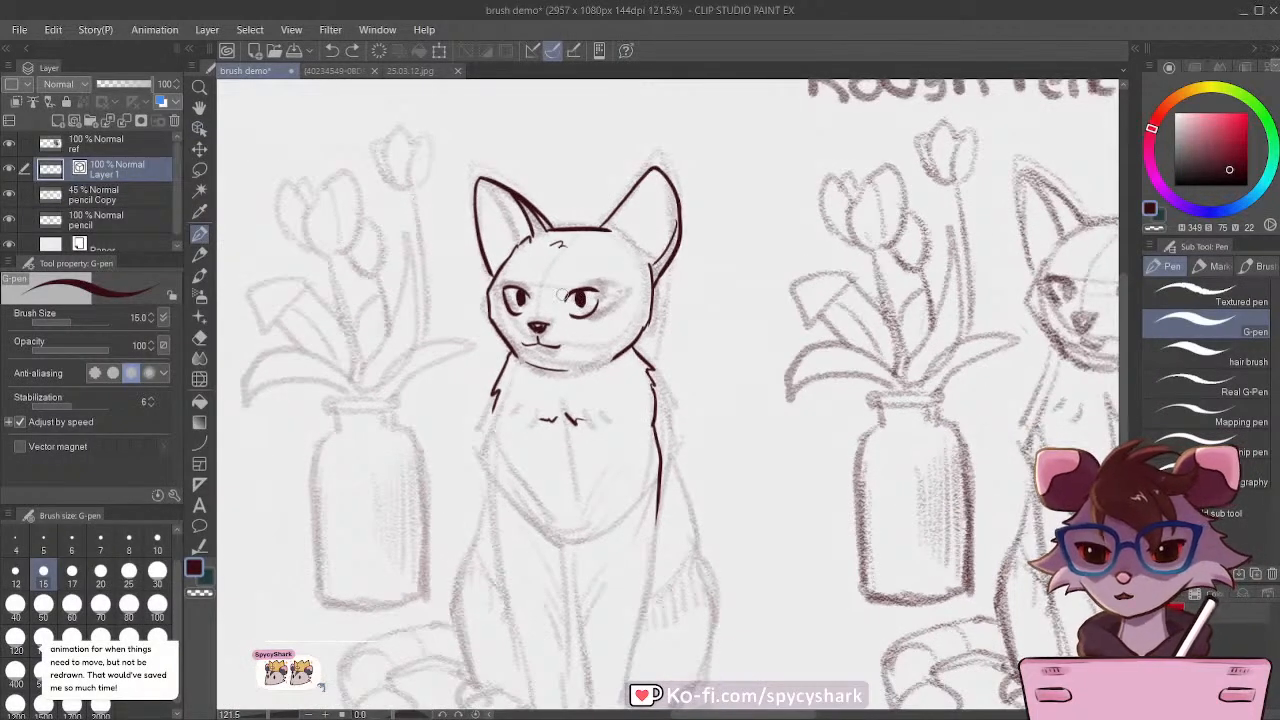
{"action": "scroll", "coordinate": [563, 295], "scroll_direction": "down", "scroll_amount": 2}
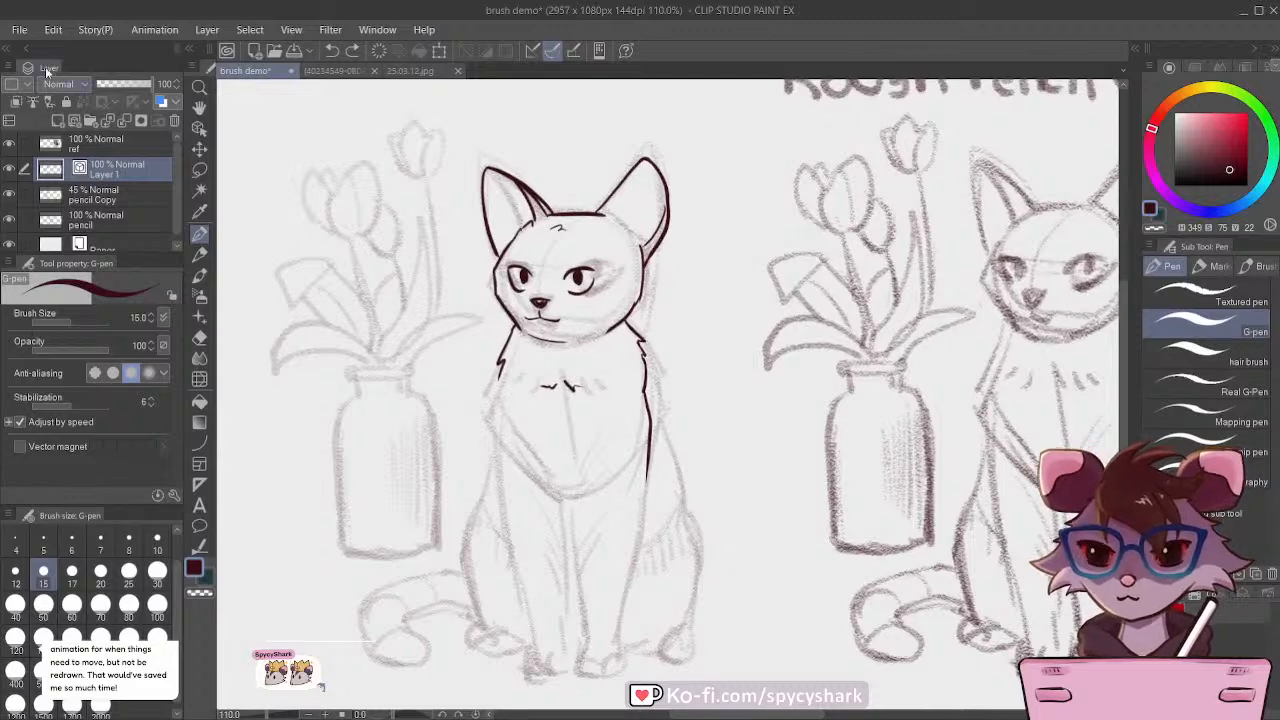
{"action": "key", "text": "ctrl+s"}
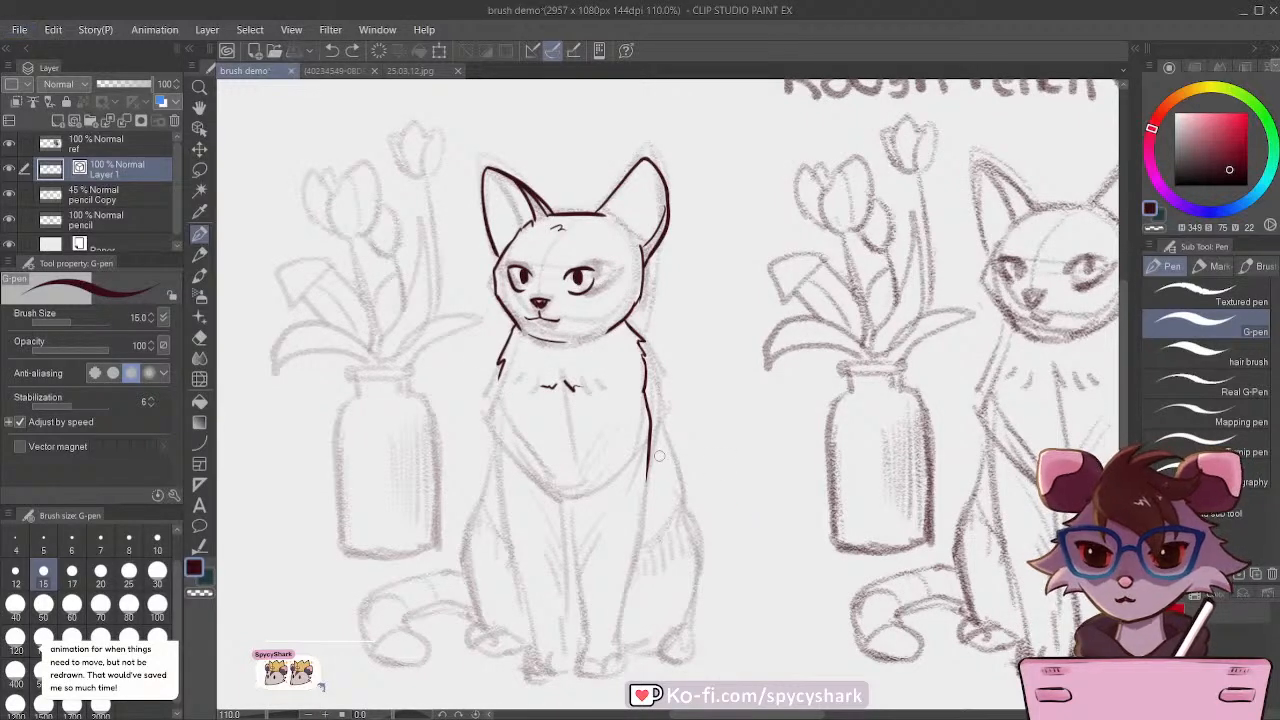
{"action": "scroll", "coordinate": [619, 379], "scroll_direction": "down", "scroll_amount": 1}
{"action": "scroll", "coordinate": [583, 505], "scroll_direction": "up", "scroll_amount": 2}
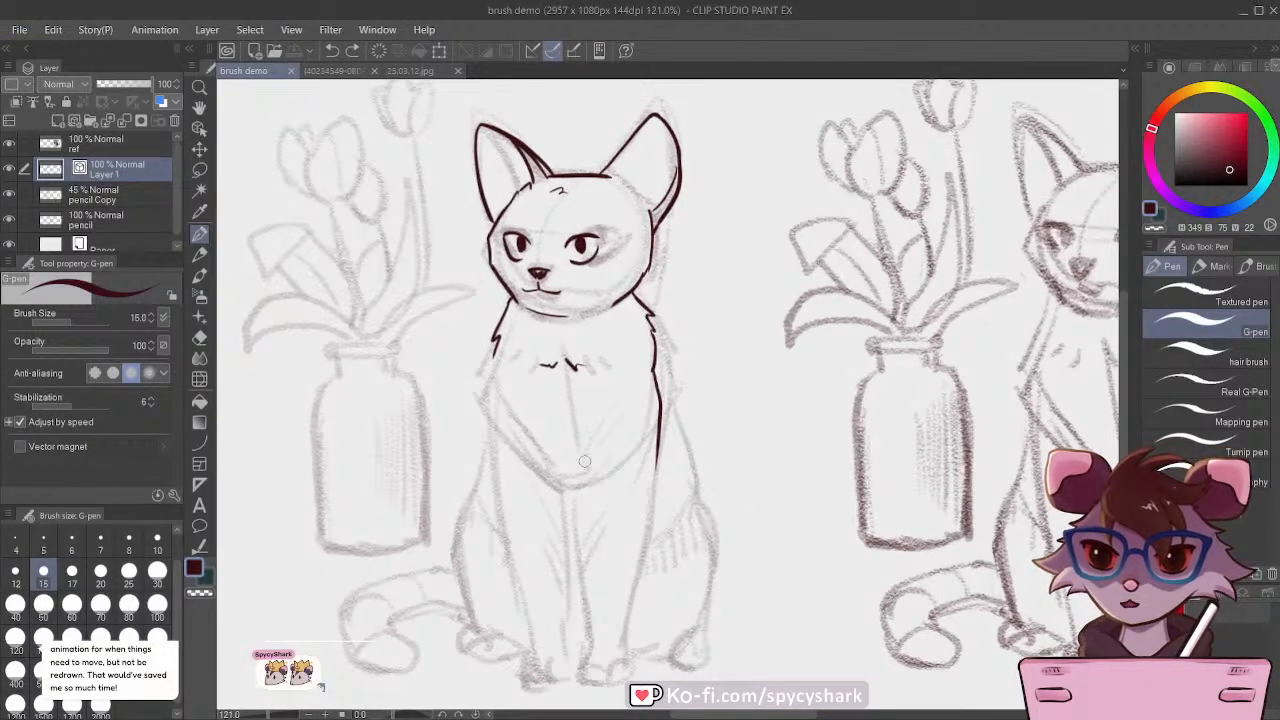
{"action": "scroll", "coordinate": [585, 461], "scroll_direction": "down", "scroll_amount": 2}
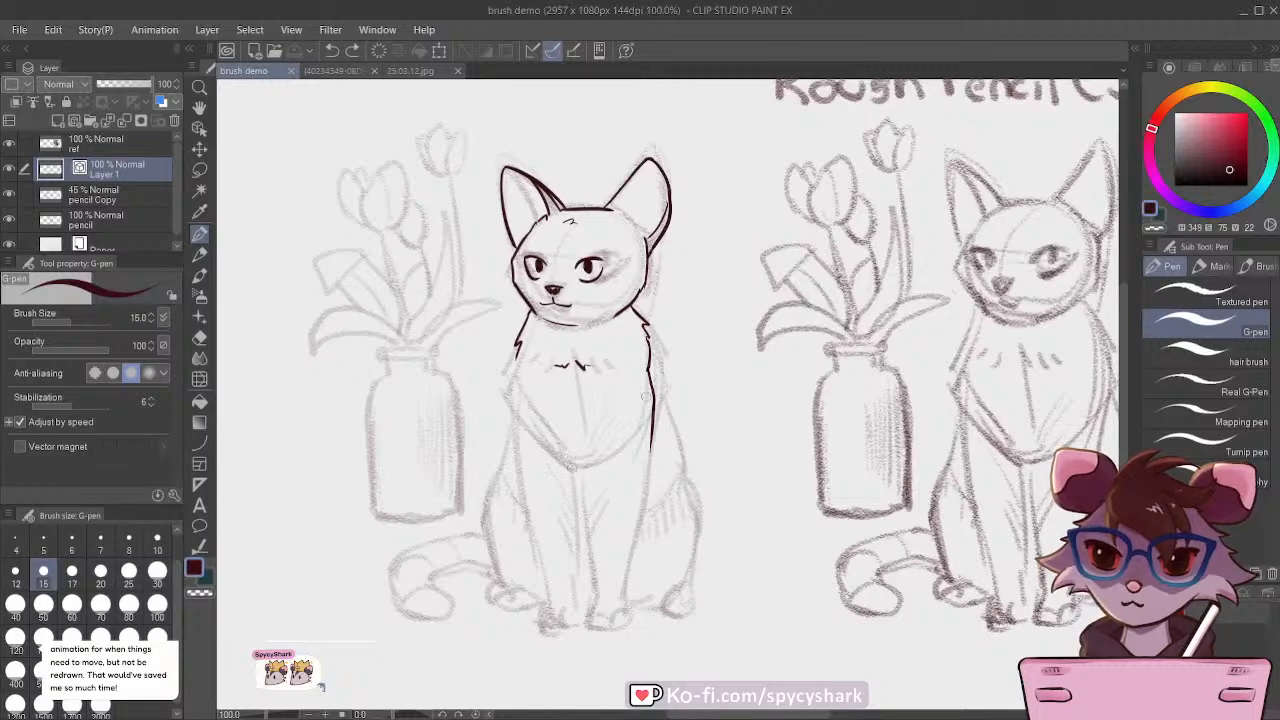
Step: Ink the cat's two front legs and toed paws on Layer 1 with the G-pen, extending the outer lines up to the shoulders
{"action": "left_click_drag", "start_coordinate": [652, 438], "coordinate": [624, 615]}
{"action": "scroll", "coordinate": [608, 576], "scroll_direction": "up", "scroll_amount": 2}
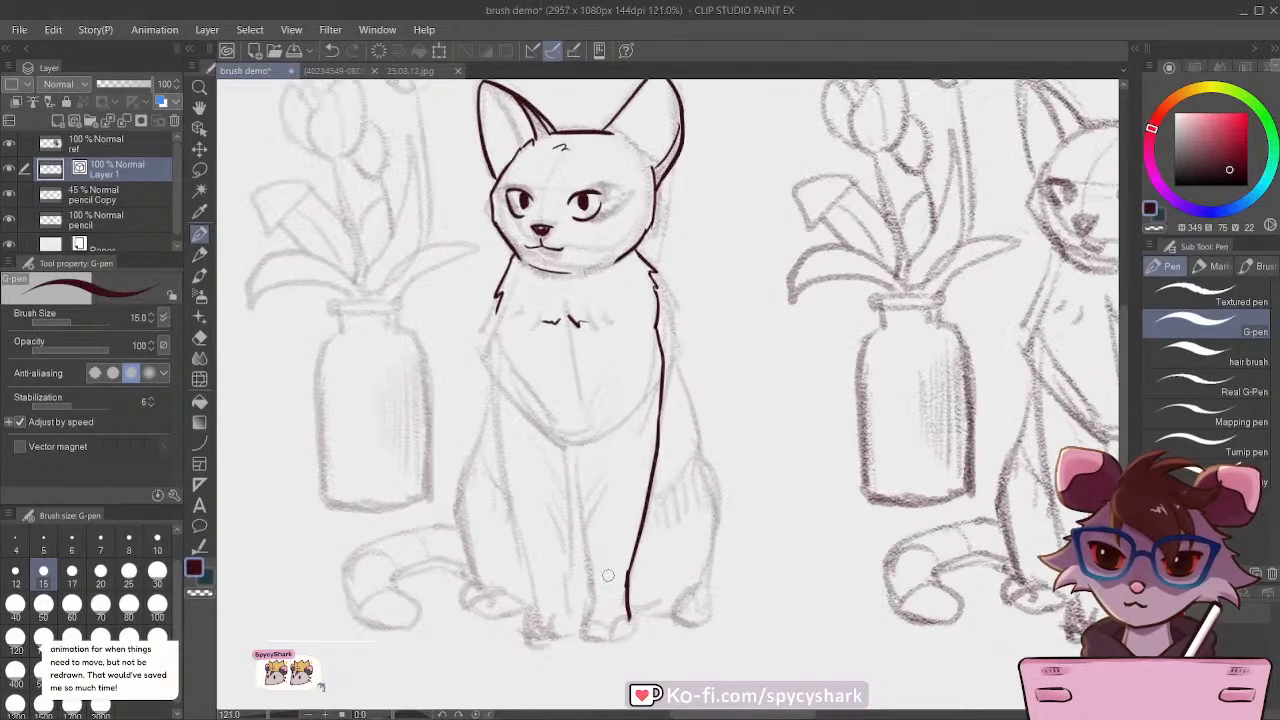
{"action": "scroll", "coordinate": [580, 607], "scroll_direction": "up", "scroll_amount": 1}
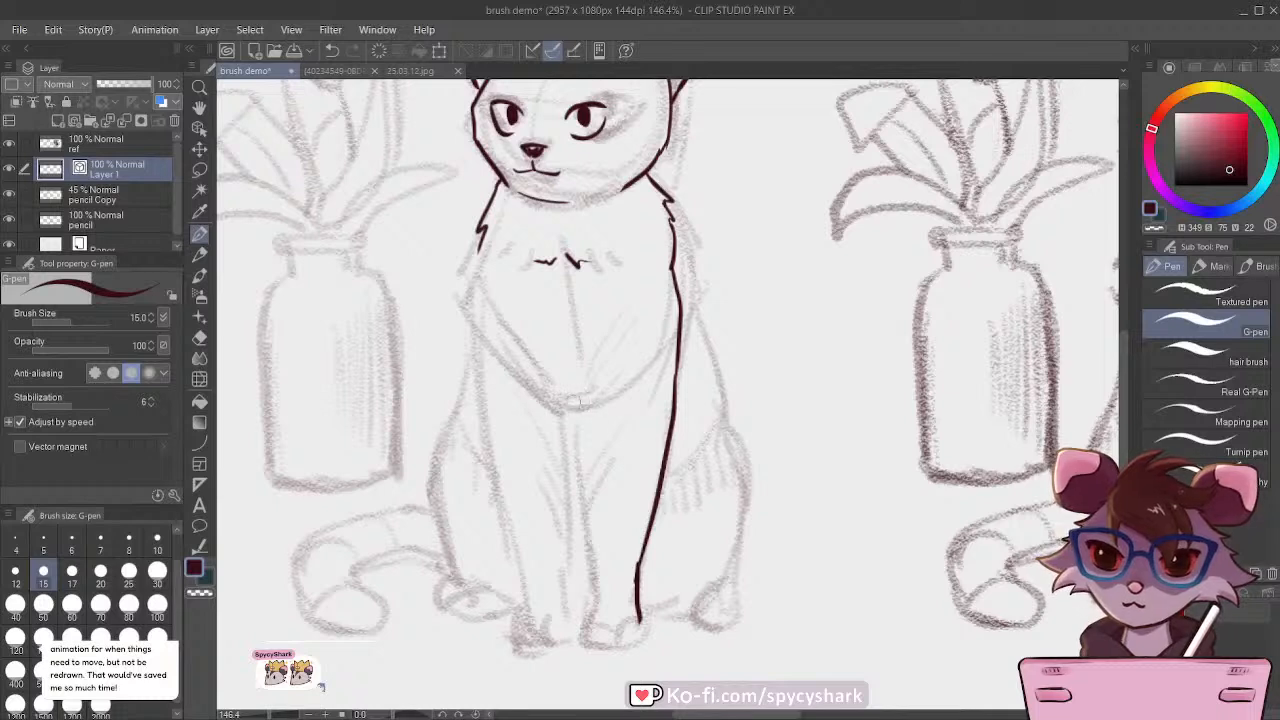
{"action": "mouse_move", "coordinate": [575, 402]}
{"action": "left_mouse_down"}
{"action": "mouse_move", "coordinate": [597, 601]}
{"action": "mouse_move", "coordinate": [636, 645]}
{"action": "mouse_move", "coordinate": [618, 644]}
{"action": "left_mouse_up"}
{"action": "mouse_move", "coordinate": [592, 587]}
{"action": "left_mouse_down"}
{"action": "mouse_move", "coordinate": [594, 645]}
{"action": "mouse_move", "coordinate": [631, 640]}
{"action": "left_mouse_up"}
{"action": "key", "text": "ctrl+z"}
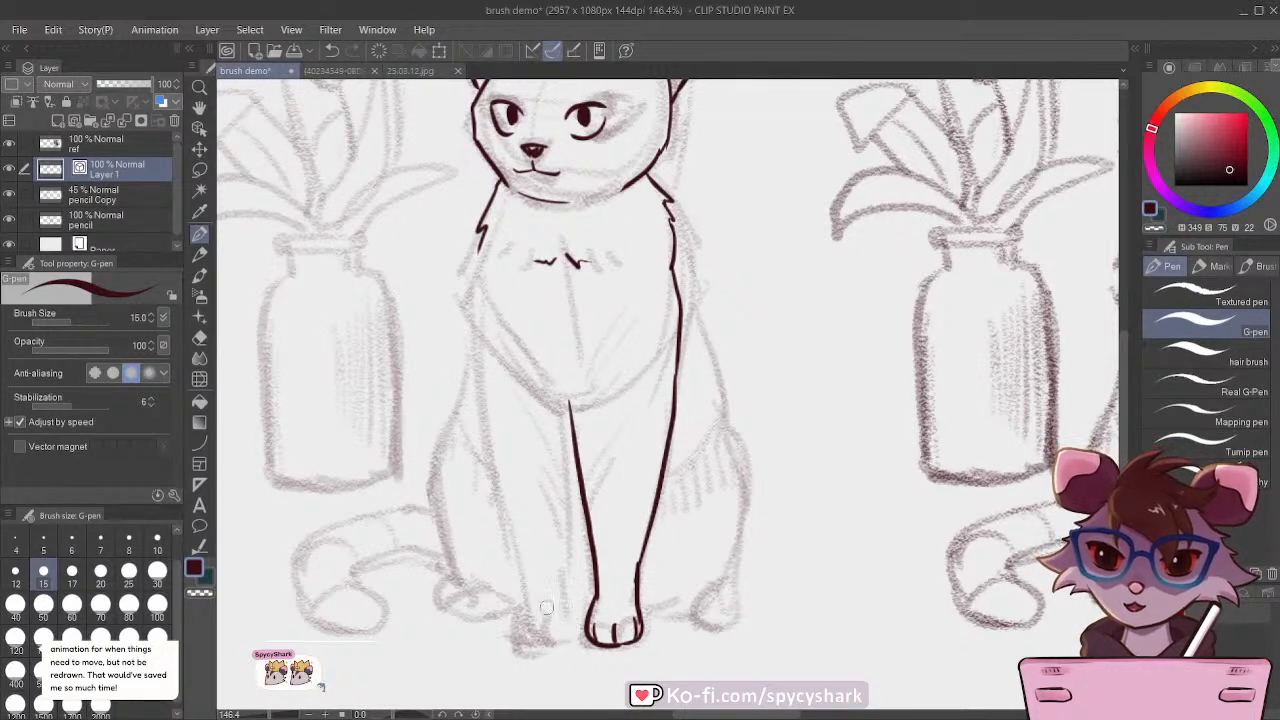
{"action": "mouse_move", "coordinate": [586, 642]}
{"action": "left_mouse_down"}
{"action": "mouse_move", "coordinate": [540, 636]}
{"action": "mouse_move", "coordinate": [548, 608]}
{"action": "mouse_move", "coordinate": [540, 617]}
{"action": "mouse_move", "coordinate": [514, 508]}
{"action": "mouse_move", "coordinate": [573, 468]}
{"action": "mouse_move", "coordinate": [588, 608]}
{"action": "mouse_move", "coordinate": [541, 636]}
{"action": "left_mouse_up"}
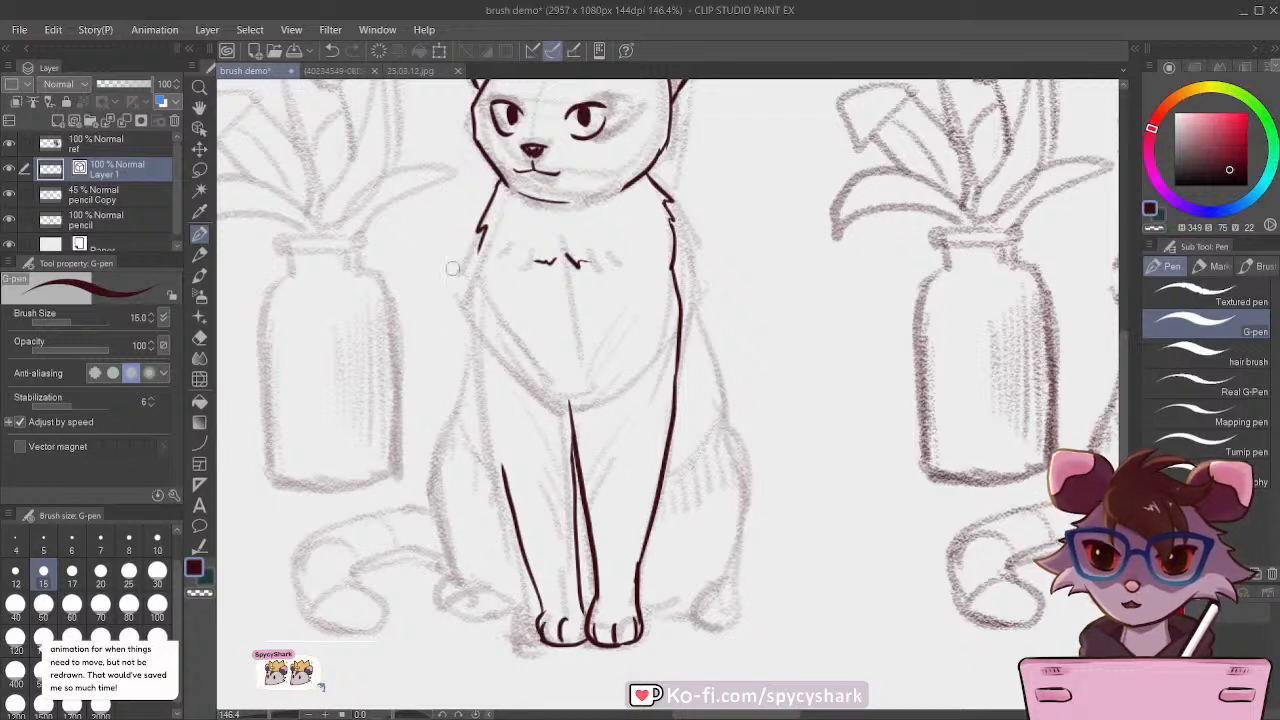
{"action": "mouse_move", "coordinate": [477, 248]}
{"action": "left_mouse_down"}
{"action": "mouse_move", "coordinate": [472, 305]}
{"action": "mouse_move", "coordinate": [505, 476]}
{"action": "left_mouse_up"}
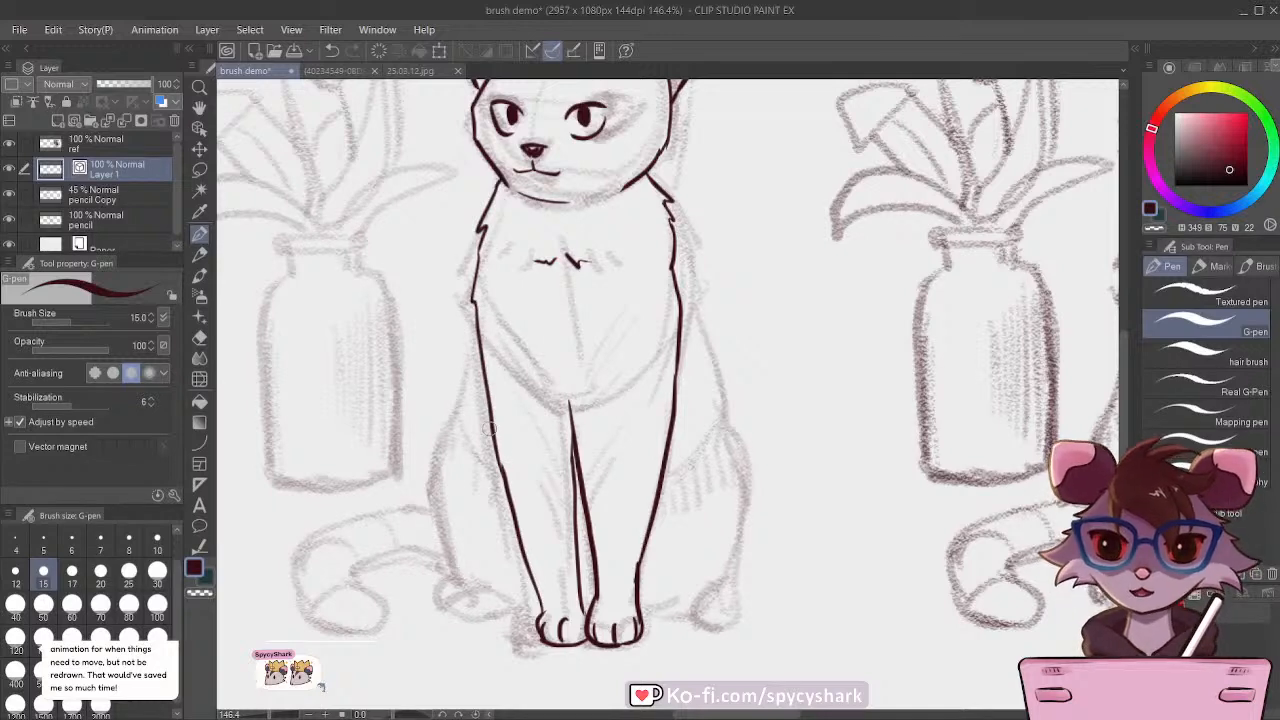
Step: Add short fur marks along the lower edge of the cat's chest above the front legs
{"action": "scroll", "coordinate": [479, 497], "scroll_direction": "down", "scroll_amount": 4}
{"action": "scroll", "coordinate": [472, 402], "scroll_direction": "down", "scroll_amount": 4}
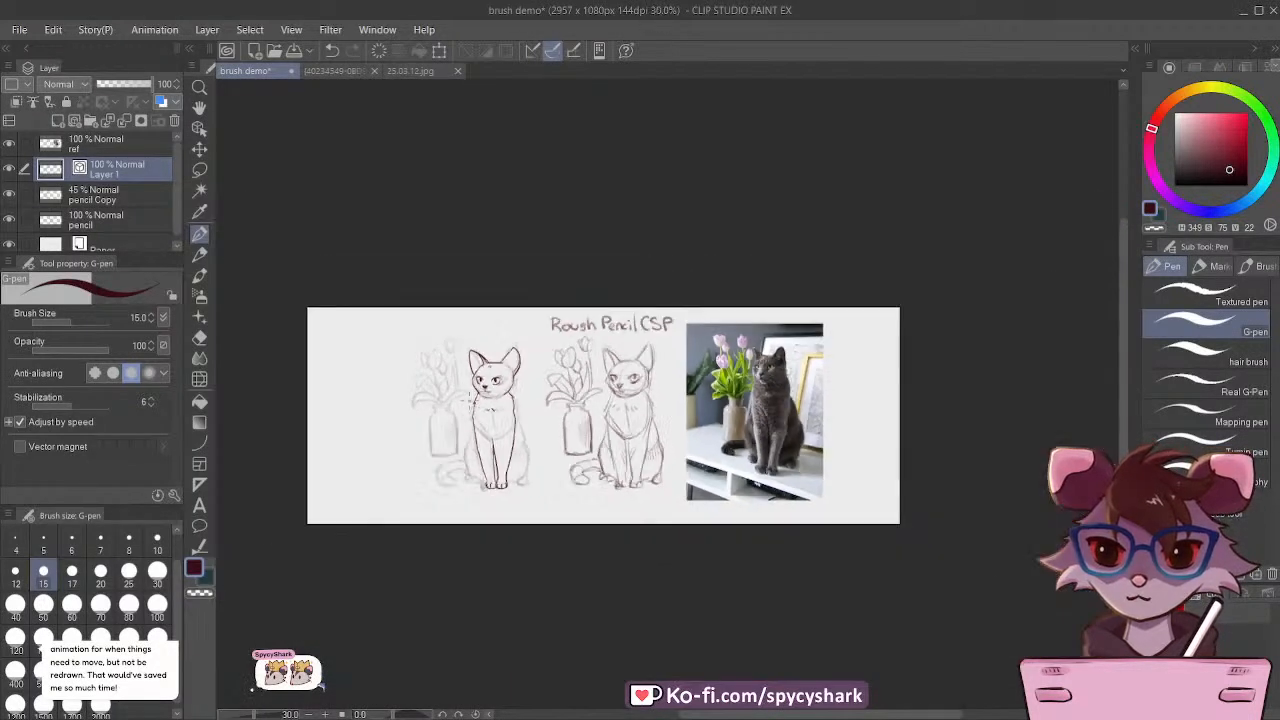
{"action": "scroll", "coordinate": [466, 400], "scroll_direction": "up", "scroll_amount": 3}
{"action": "scroll", "coordinate": [394, 404], "scroll_direction": "down", "scroll_amount": 1}
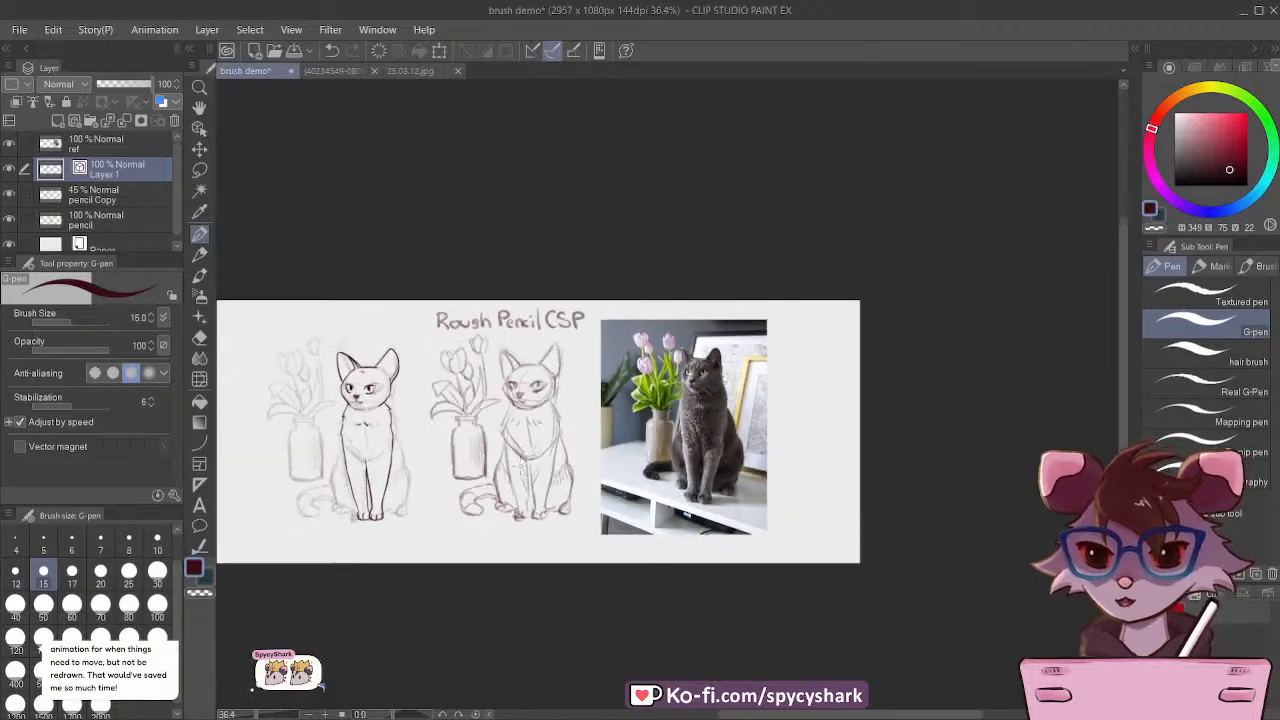
{"action": "scroll", "coordinate": [400, 420], "scroll_direction": "up", "scroll_amount": 4}
{"action": "scroll", "coordinate": [431, 531], "scroll_direction": "up", "scroll_amount": 1}
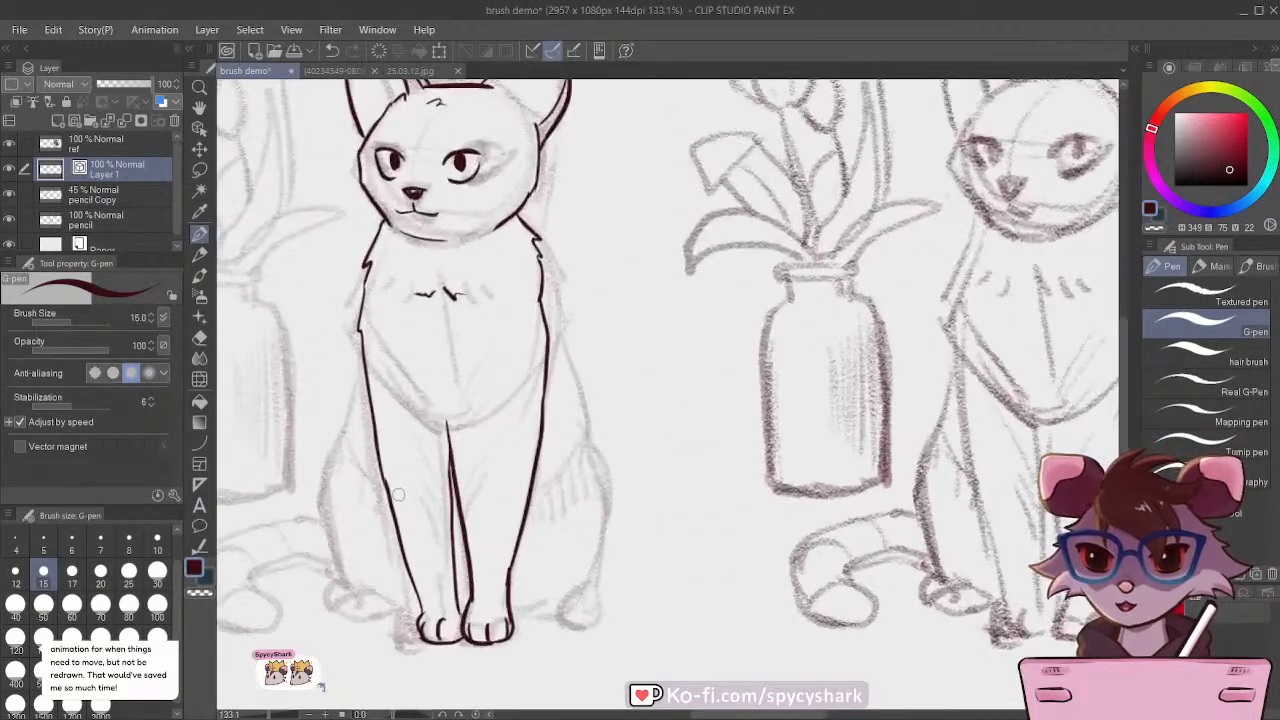
{"action": "left_click_drag", "start_coordinate": [482, 403], "coordinate": [497, 393]}
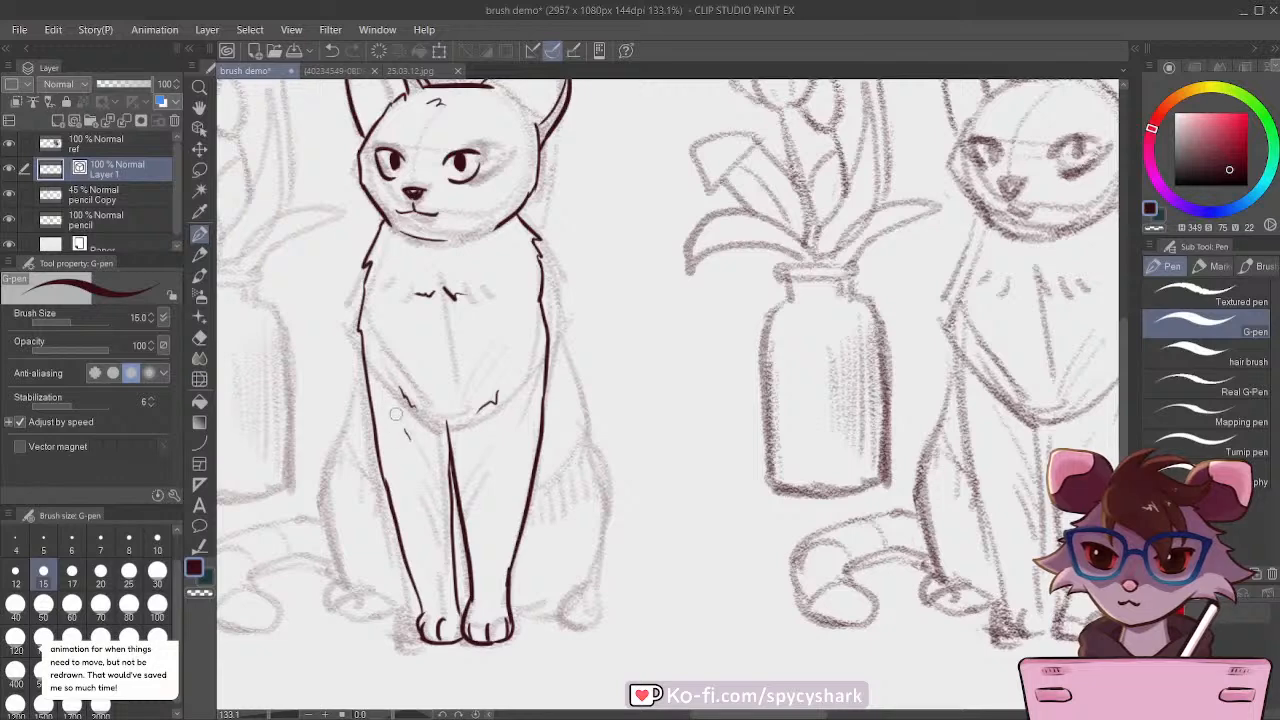
Step: Ink the cat's back and haunch outline on the side away from the inked vase sketch, including the hind paw and its toes
{"action": "scroll", "coordinate": [406, 430], "scroll_direction": "down", "scroll_amount": 1}
{"action": "scroll", "coordinate": [427, 420], "scroll_direction": "up", "scroll_amount": 1}
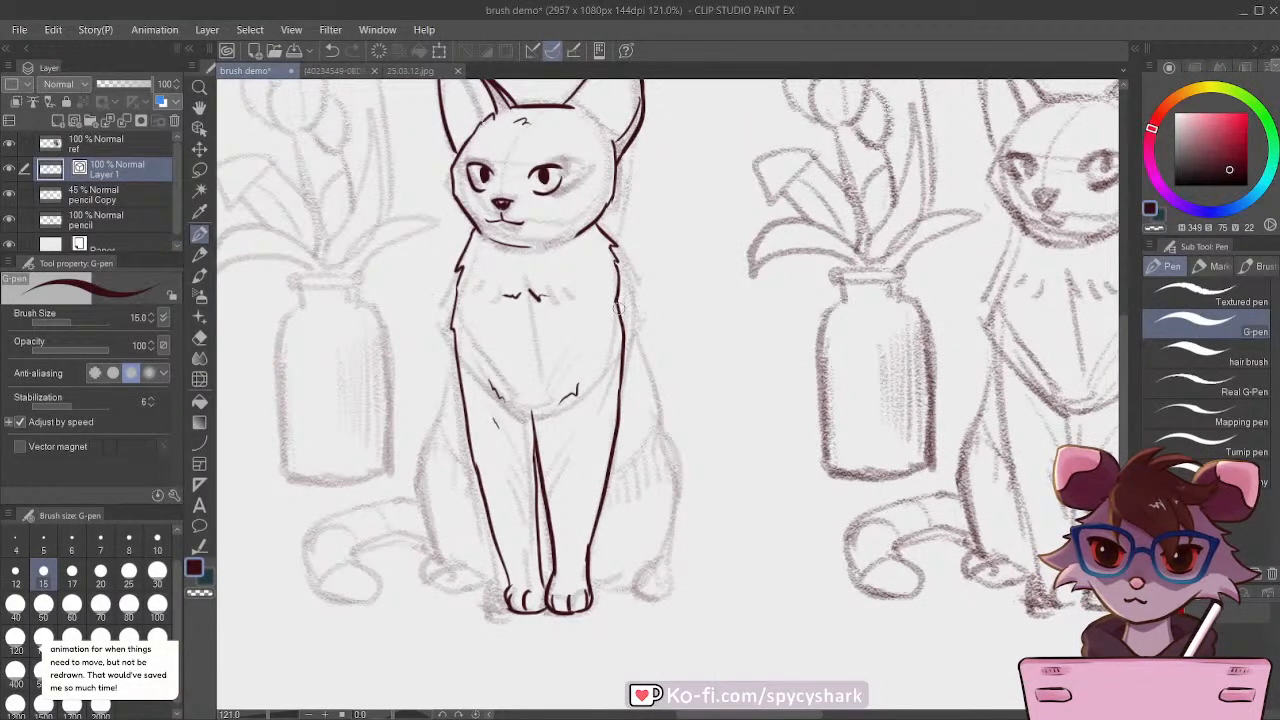
{"action": "mouse_move", "coordinate": [618, 308]}
{"action": "left_mouse_down"}
{"action": "mouse_move", "coordinate": [682, 482]}
{"action": "mouse_move", "coordinate": [662, 556]}
{"action": "mouse_move", "coordinate": [592, 588]}
{"action": "left_mouse_up"}
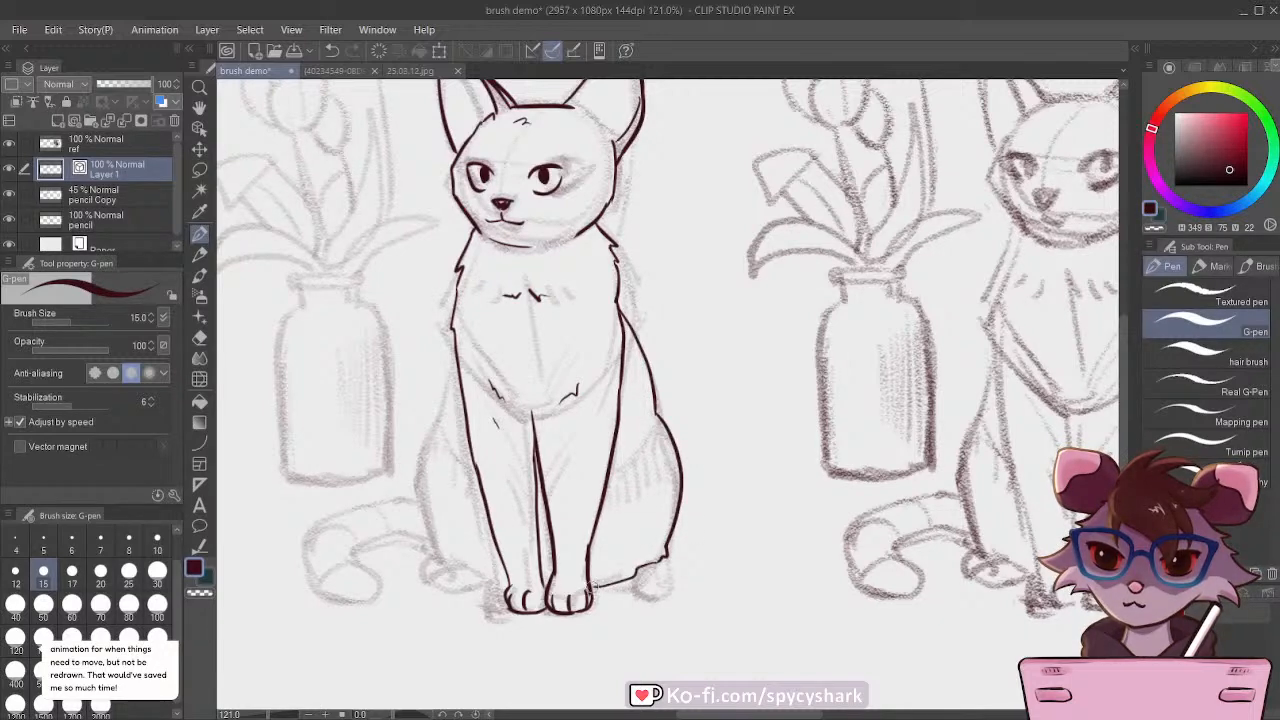
{"action": "scroll", "coordinate": [597, 572], "scroll_direction": "up", "scroll_amount": 2}
{"action": "mouse_move", "coordinate": [684, 540]}
{"action": "left_mouse_down"}
{"action": "mouse_move", "coordinate": [686, 587]}
{"action": "mouse_move", "coordinate": [667, 603]}
{"action": "mouse_move", "coordinate": [636, 593]}
{"action": "left_mouse_up"}
{"action": "key", "text": "ctrl+z"}
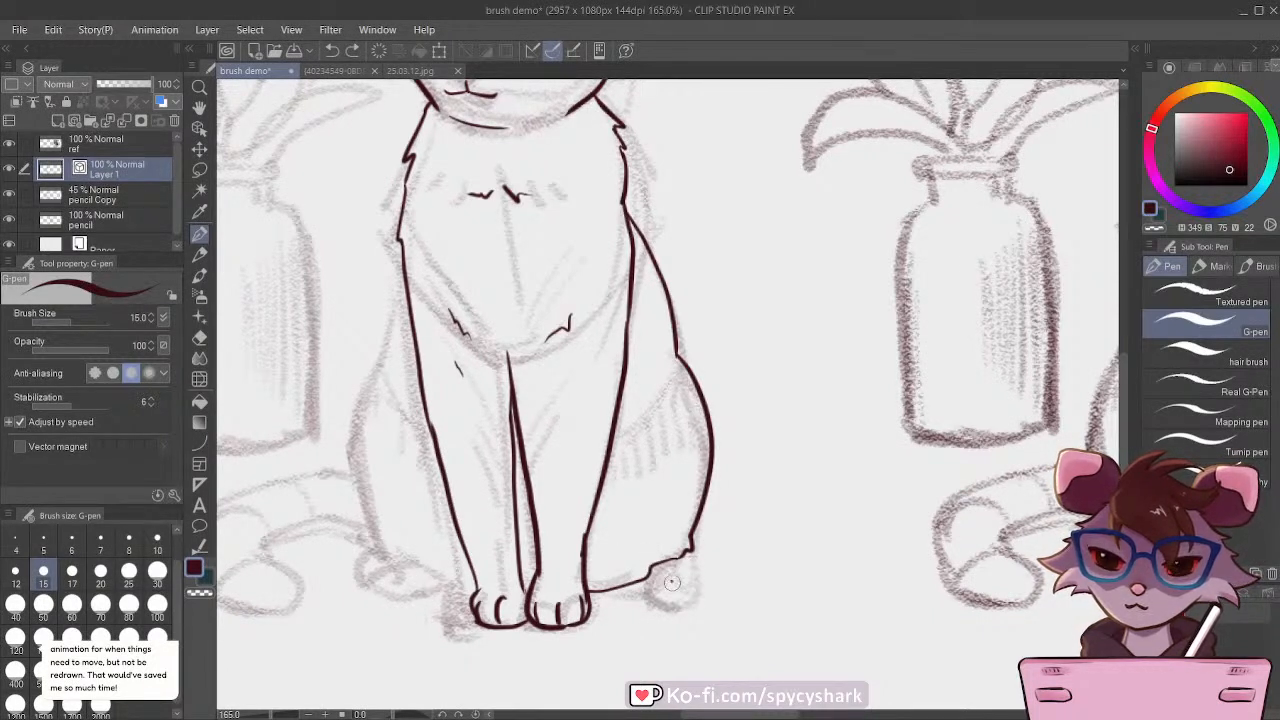
{"action": "mouse_move", "coordinate": [670, 578]}
{"action": "left_mouse_down"}
{"action": "mouse_move", "coordinate": [669, 605]}
{"action": "mouse_move", "coordinate": [682, 603]}
{"action": "mouse_move", "coordinate": [649, 573]}
{"action": "mouse_move", "coordinate": [690, 561]}
{"action": "mouse_move", "coordinate": [695, 588]}
{"action": "left_mouse_up"}
{"action": "key", "text": "ctrl+z"}
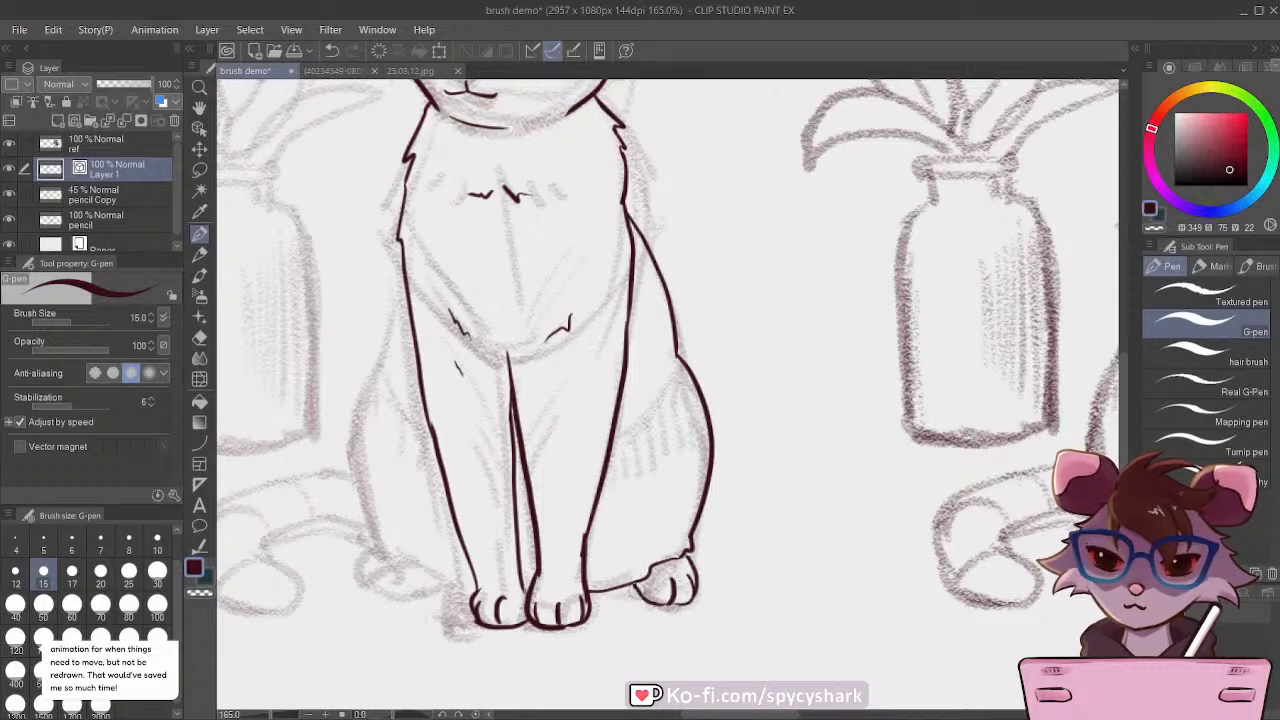
Step: Add short fur strokes to the far-side haunch and ink the outline of the haunch nearest the vase
{"action": "scroll", "coordinate": [555, 465], "scroll_direction": "down", "scroll_amount": 5}
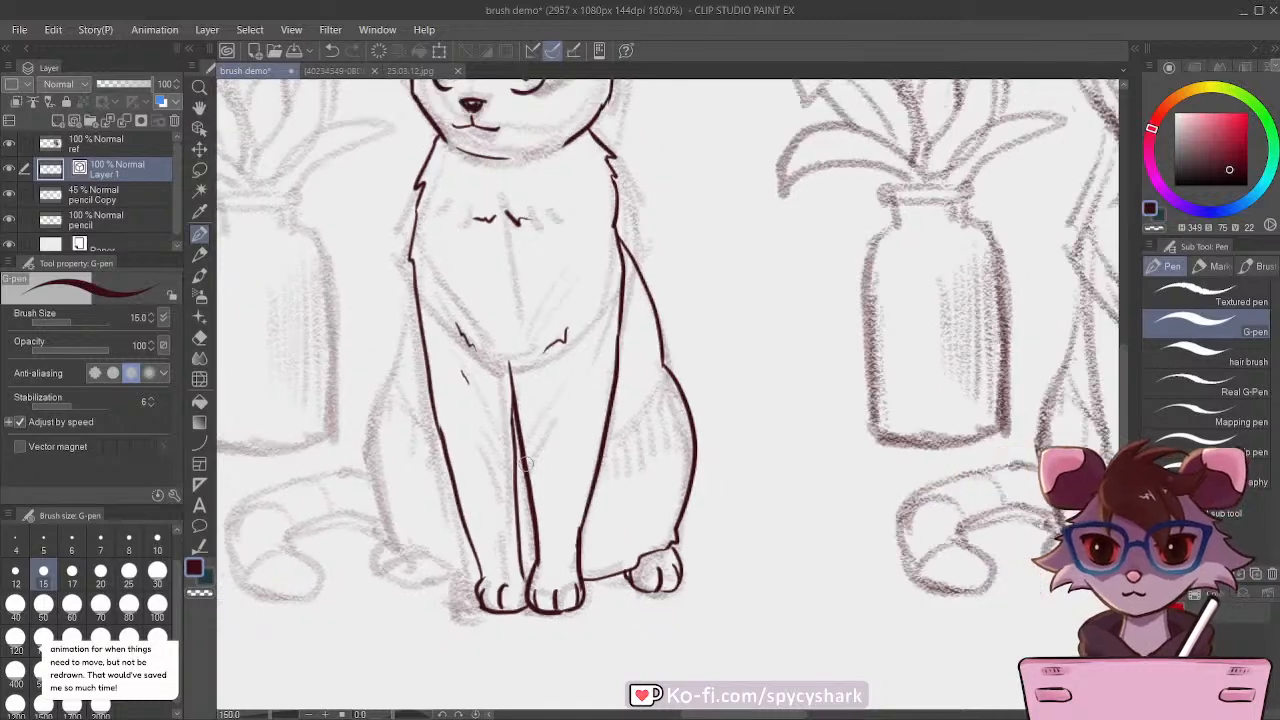
{"action": "scroll", "coordinate": [434, 446], "scroll_direction": "up", "scroll_amount": 3}
{"action": "scroll", "coordinate": [540, 498], "scroll_direction": "down", "scroll_amount": 2}
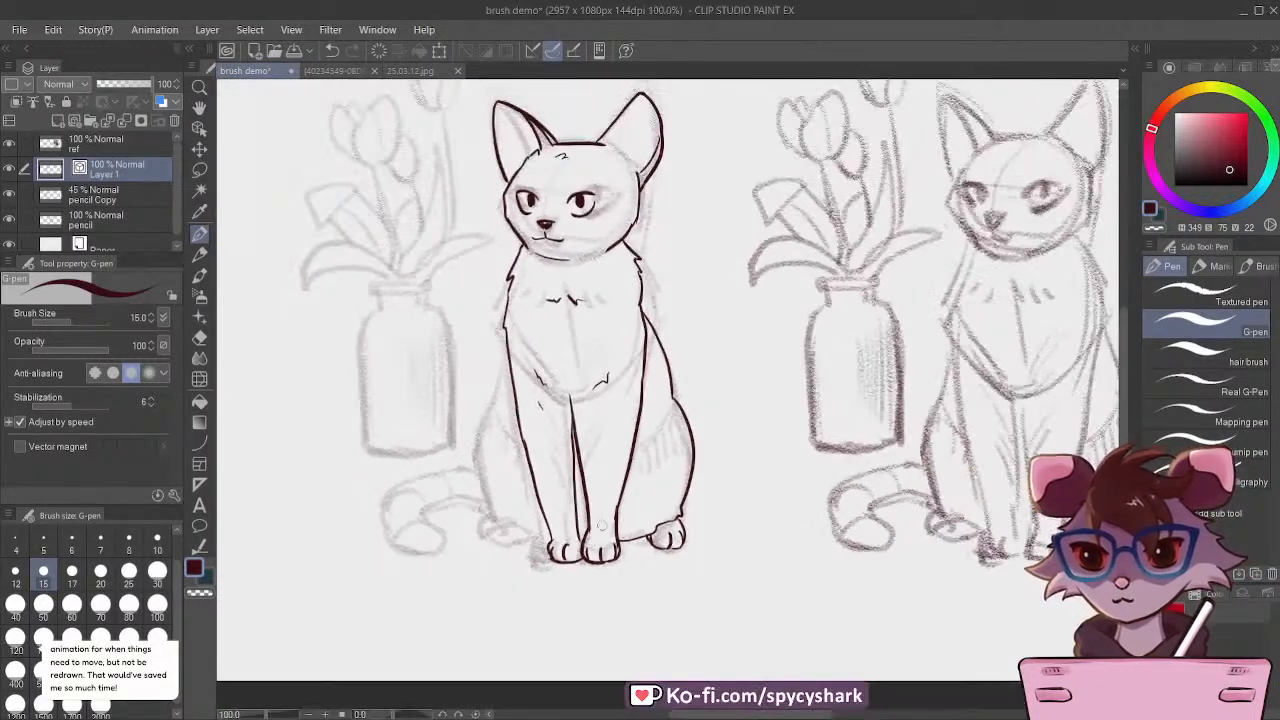
{"action": "scroll", "coordinate": [601, 368], "scroll_direction": "up", "scroll_amount": 2}
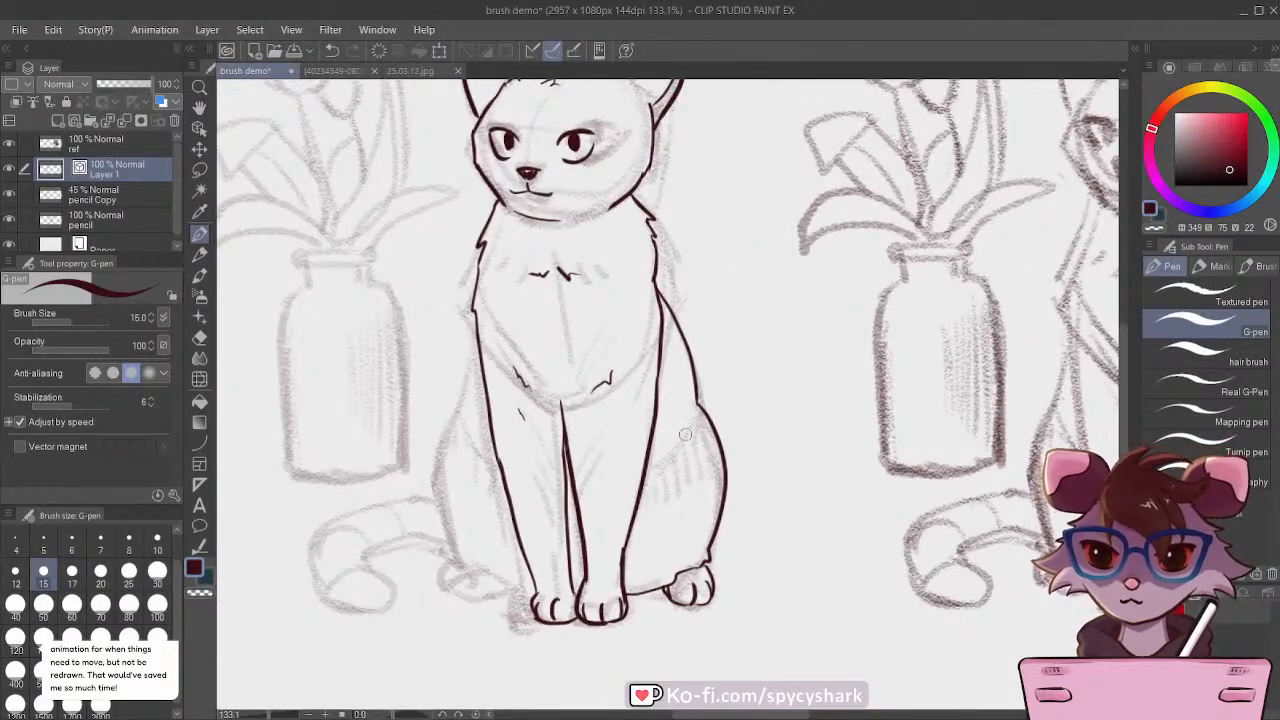
{"action": "left_click_drag", "start_coordinate": [696, 437], "coordinate": [675, 484]}
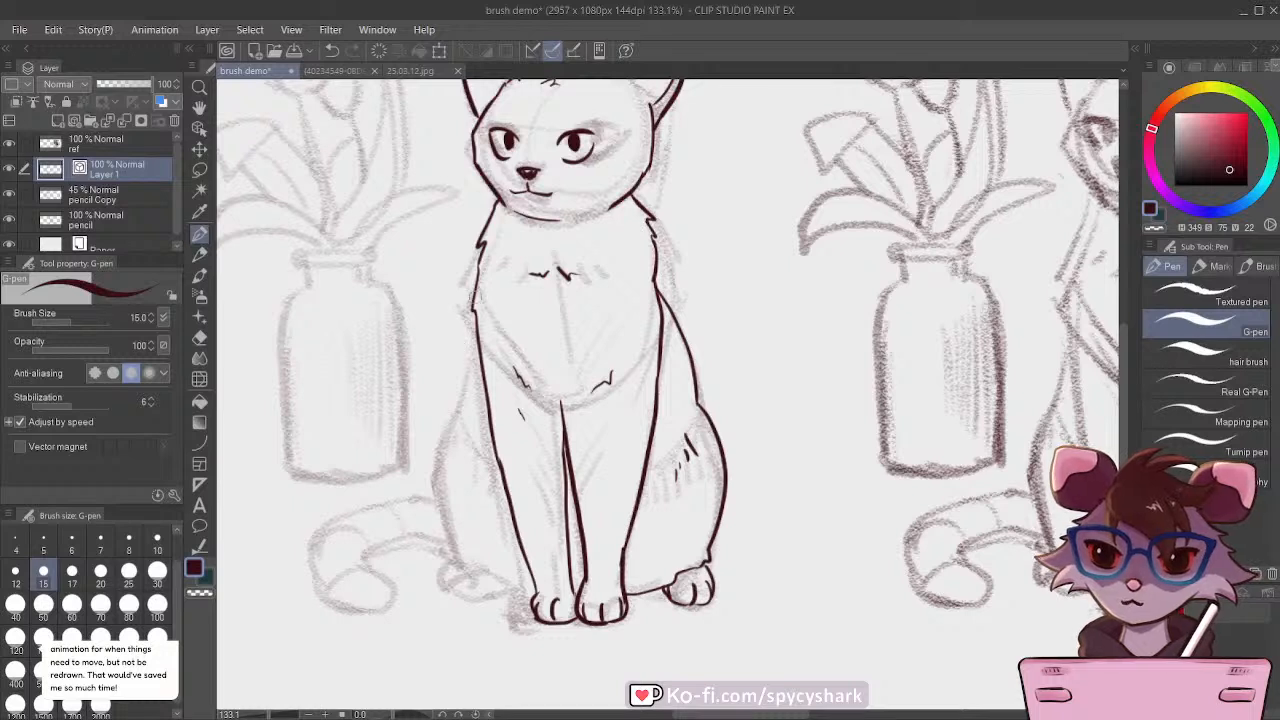
{"action": "mouse_move", "coordinate": [479, 346]}
{"action": "left_mouse_down"}
{"action": "mouse_move", "coordinate": [455, 432]}
{"action": "mouse_move", "coordinate": [462, 556]}
{"action": "mouse_move", "coordinate": [474, 578]}
{"action": "mouse_move", "coordinate": [522, 594]}
{"action": "left_mouse_up"}
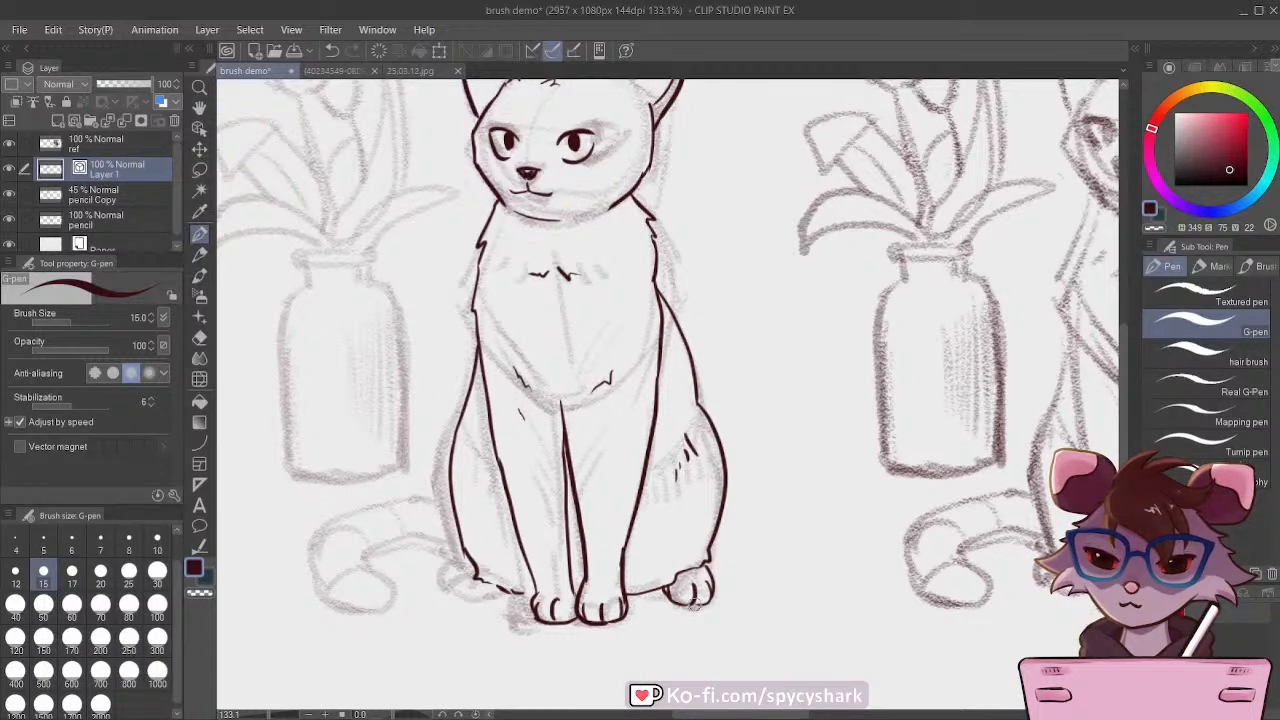
Step: Lasso the hind paw away from the vase, move it slightly up and inward with Move layer, and clear the selection
{"action": "key", "text": "ctrl+alt+0"}
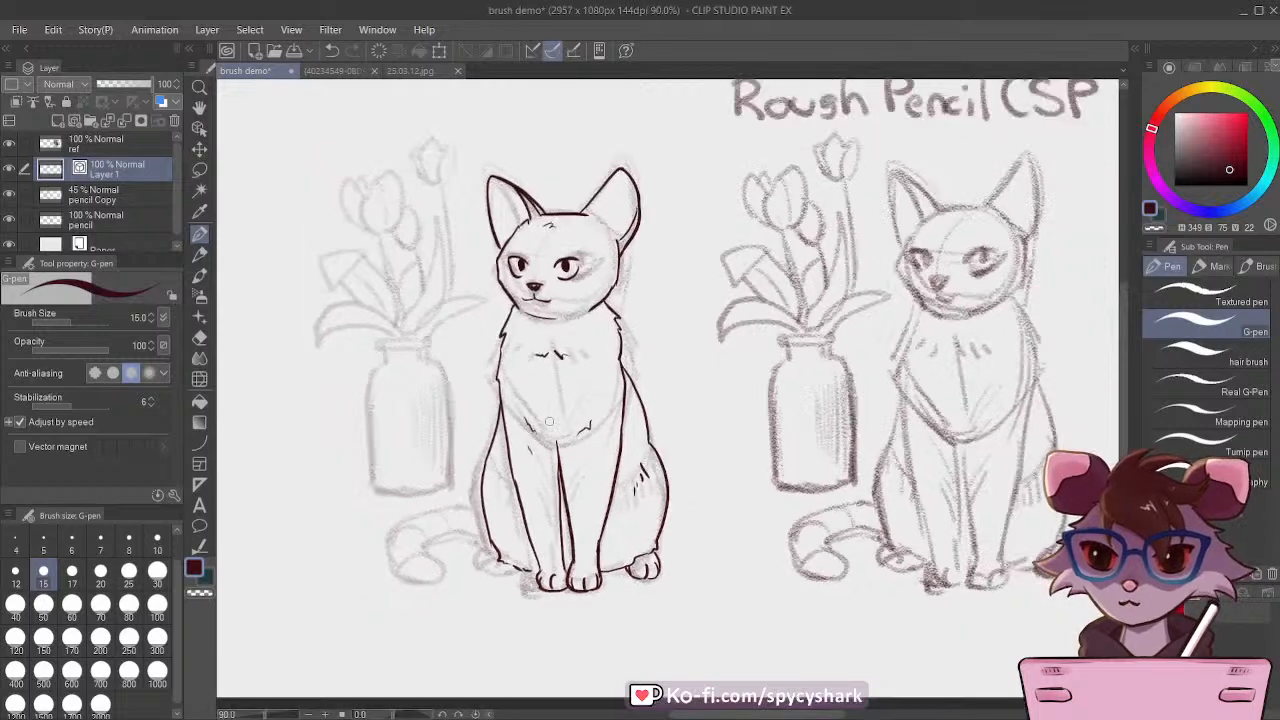
{"action": "left_click", "coordinate": [198, 170]}
{"action": "scroll", "coordinate": [700, 600], "scroll_direction": "up", "scroll_amount": 2}
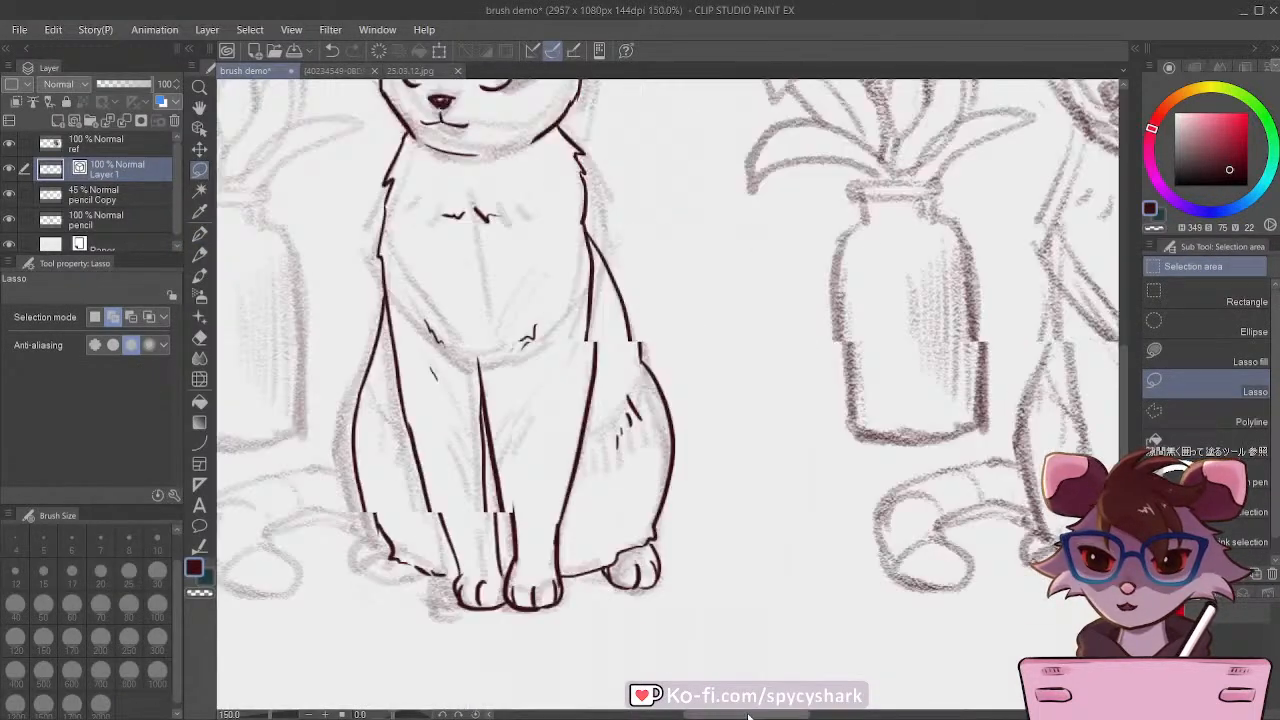
{"action": "left_click_drag", "start_coordinate": [748, 716], "coordinate": [724, 715]}
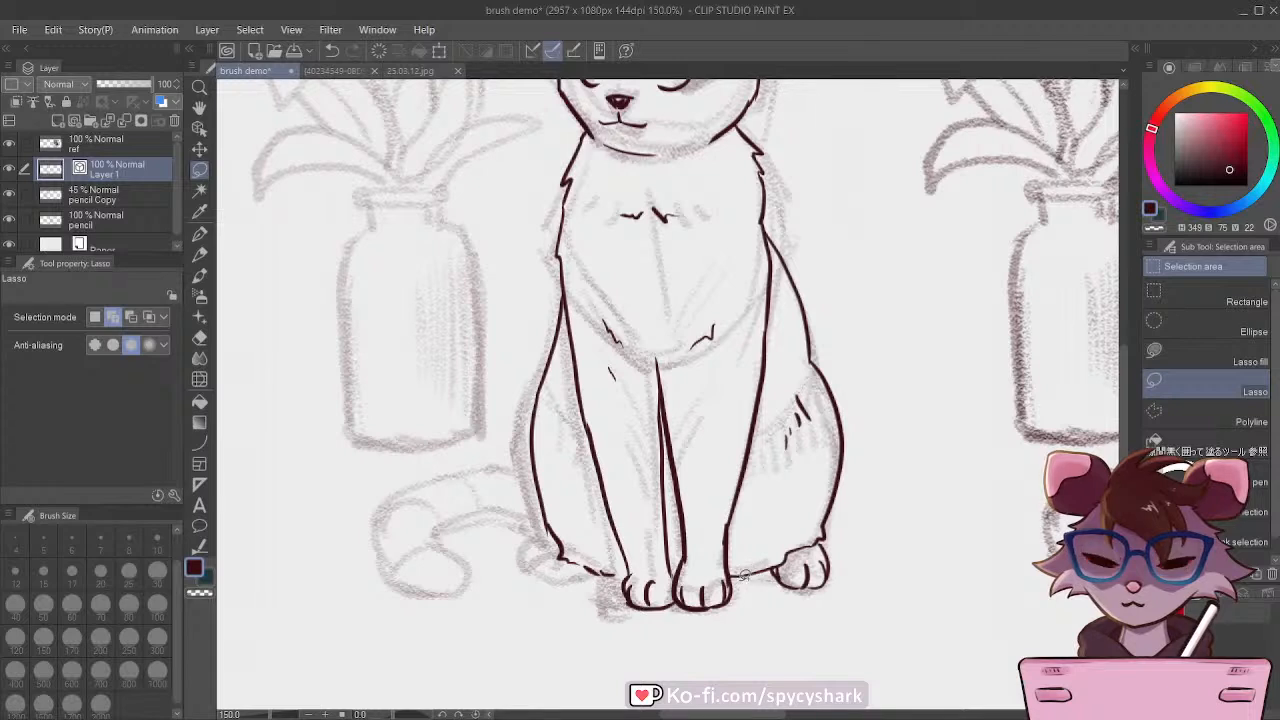
{"action": "mouse_move", "coordinate": [743, 576]}
{"action": "left_mouse_down"}
{"action": "mouse_move", "coordinate": [834, 471]}
{"action": "mouse_move", "coordinate": [901, 529]}
{"action": "mouse_move", "coordinate": [775, 610]}
{"action": "left_mouse_up"}
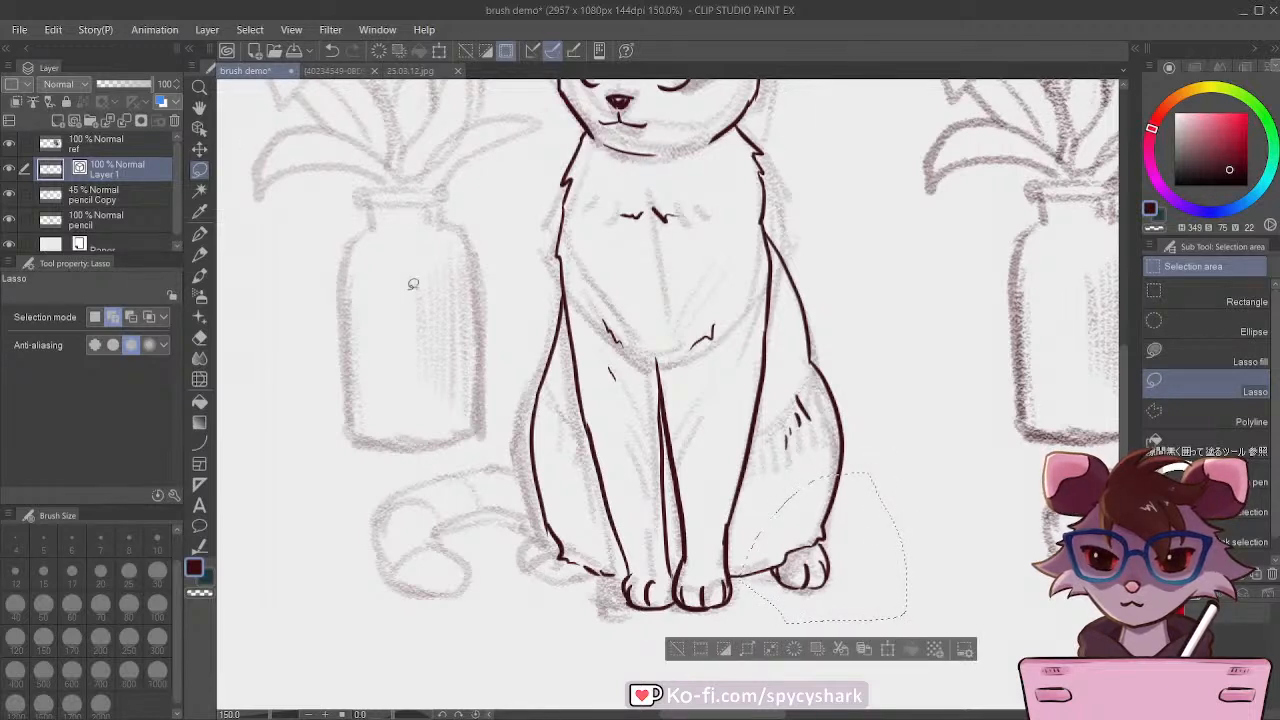
{"action": "left_click", "coordinate": [199, 128]}
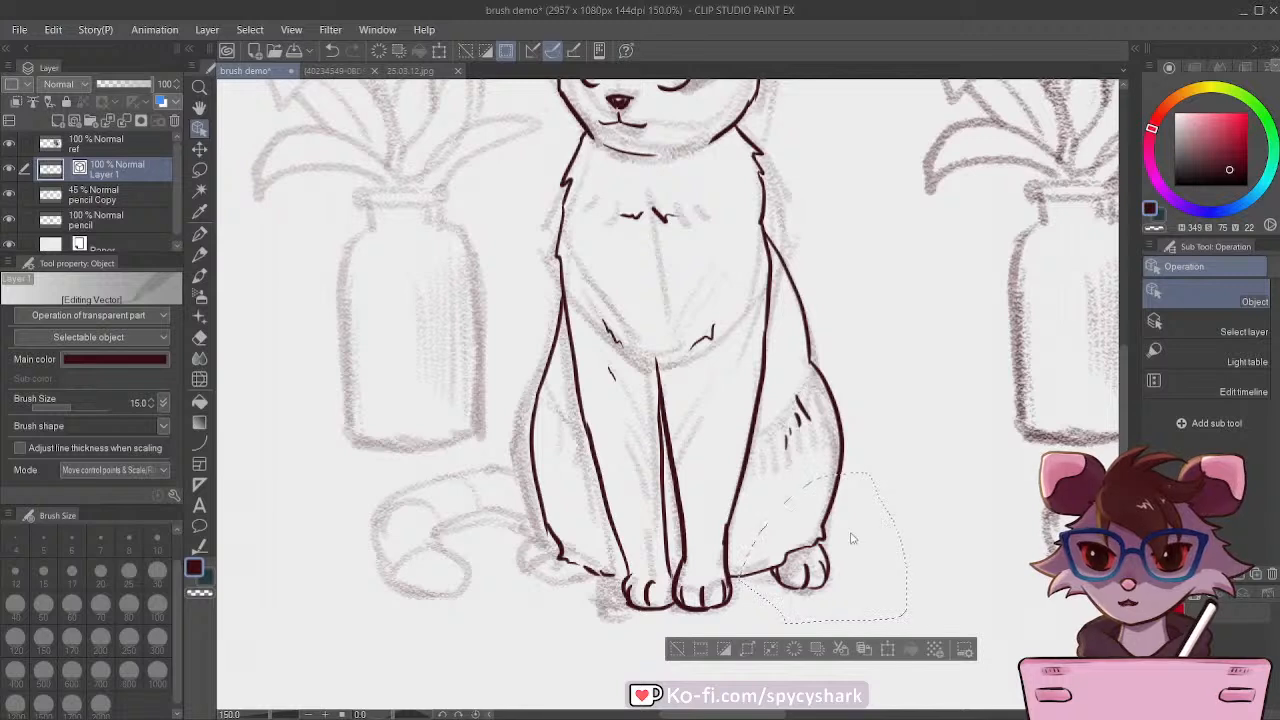
{"action": "left_click", "coordinate": [199, 148]}
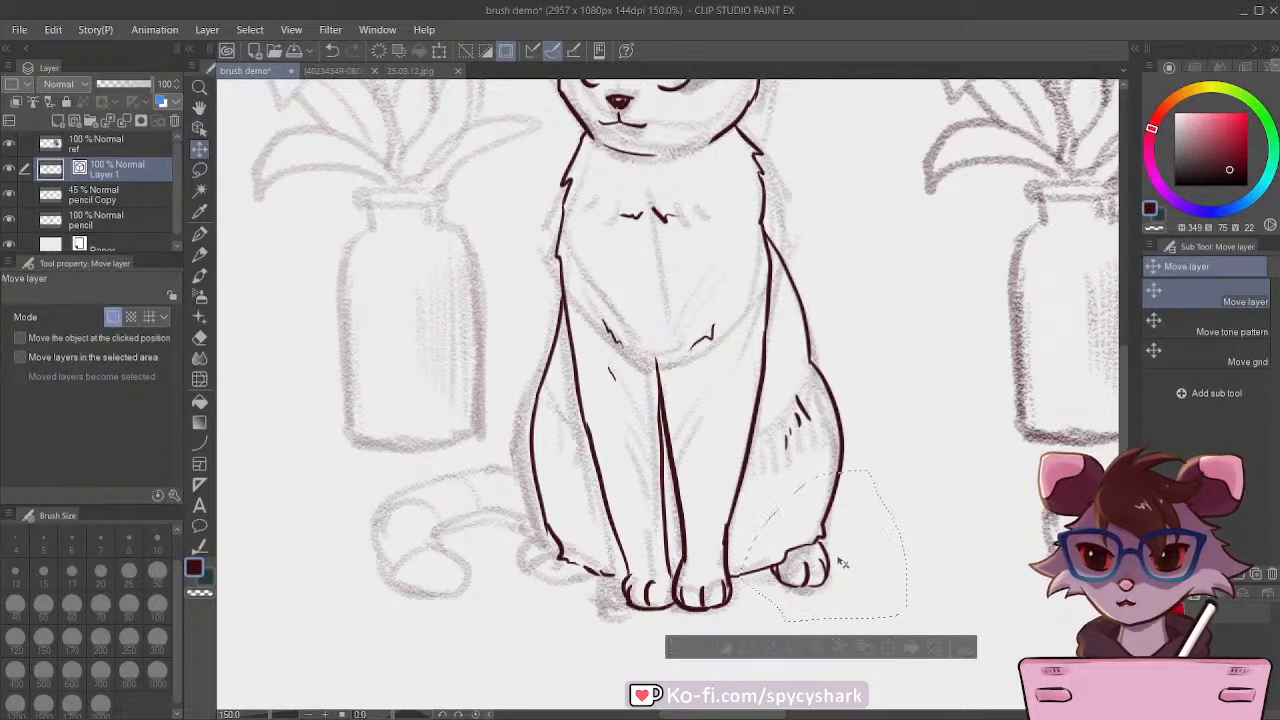
{"action": "left_click_drag", "start_coordinate": [843, 563], "coordinate": [831, 550]}
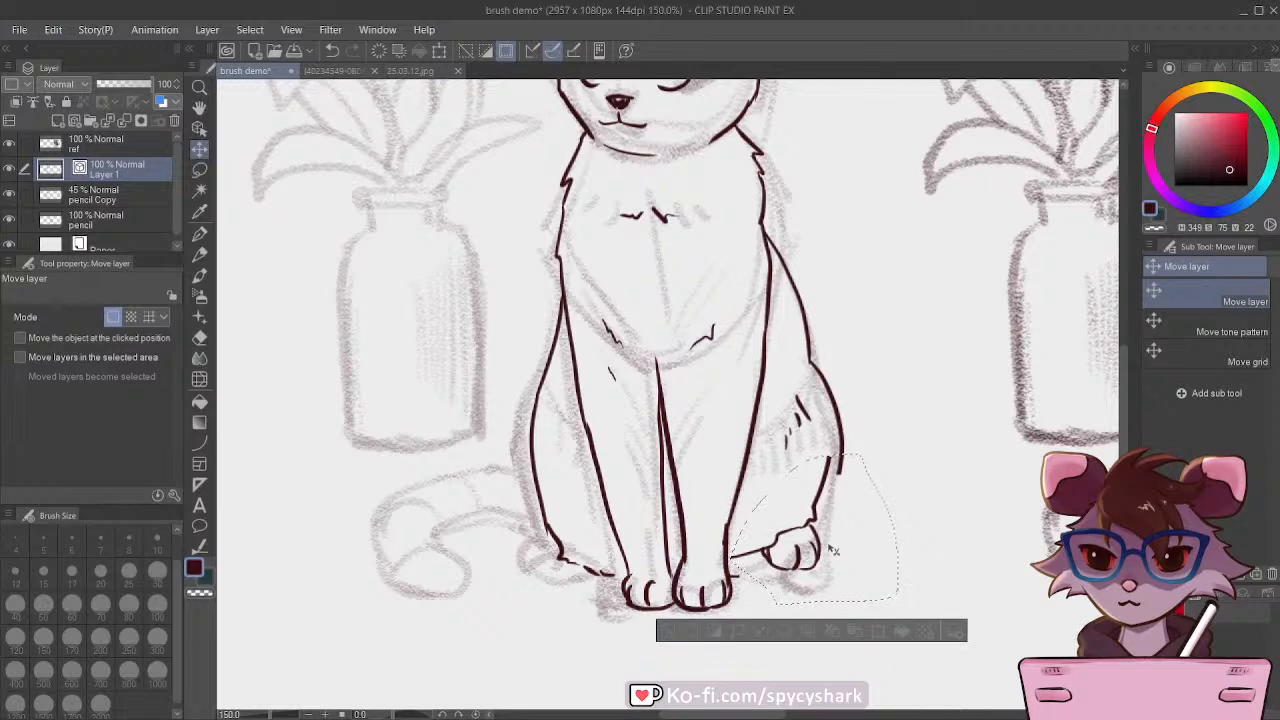
{"action": "key", "text": "ctrl+d"}
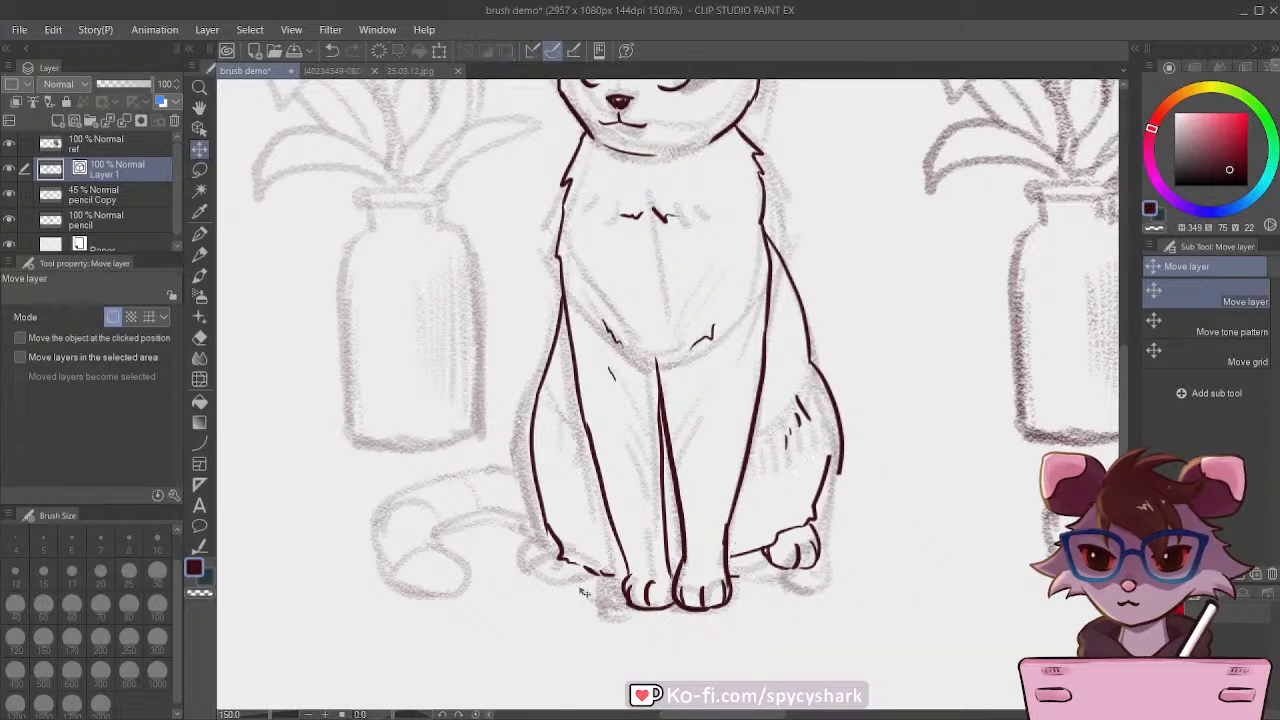
Step: Remove the mismatched haunch and belly lines with the Vector Eraser, and redraw them with the G-pen to meet the moved hind paw
{"action": "key", "text": "e"}
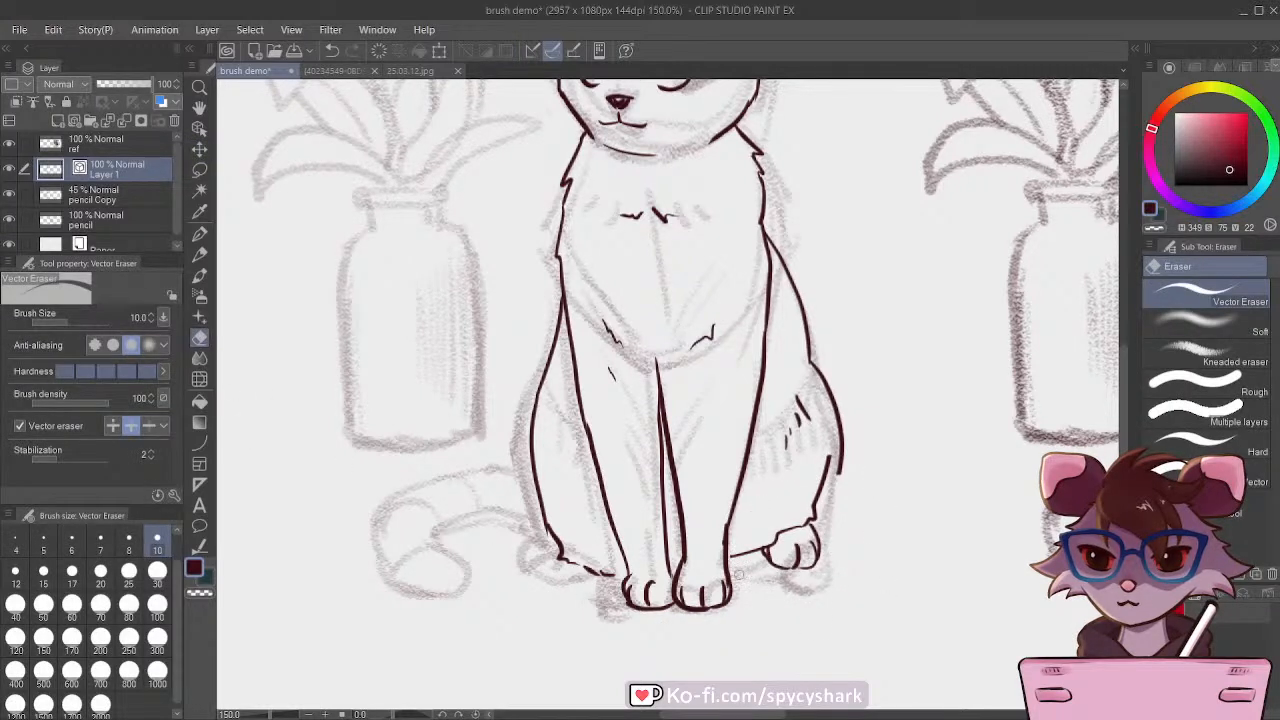
{"action": "left_click", "coordinate": [843, 462]}
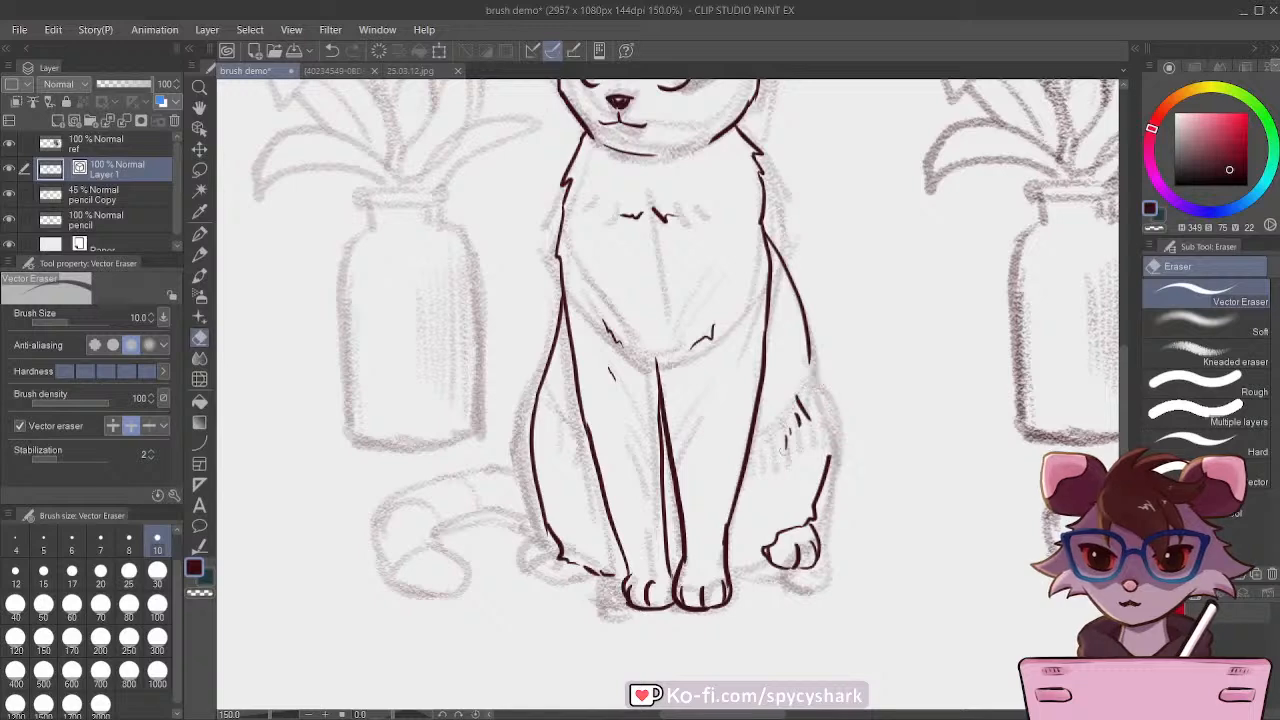
{"action": "left_click", "coordinate": [200, 233]}
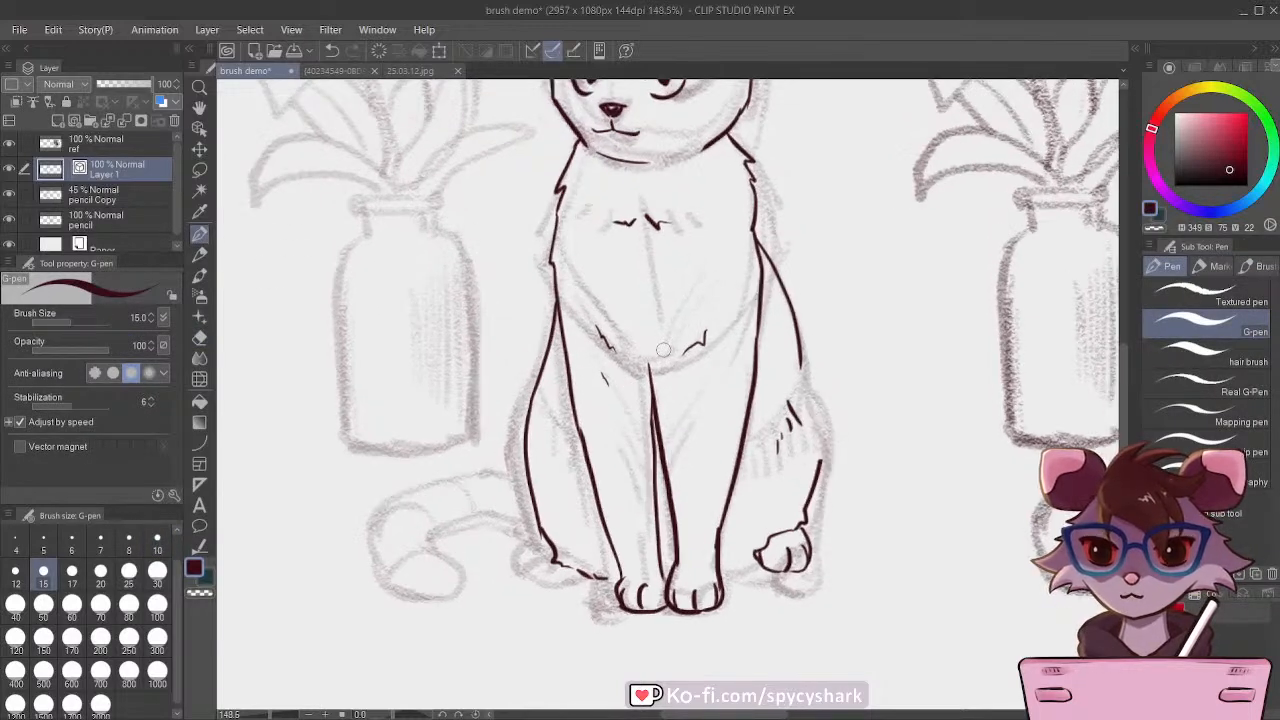
{"action": "left_click_drag", "start_coordinate": [801, 358], "coordinate": [823, 468]}
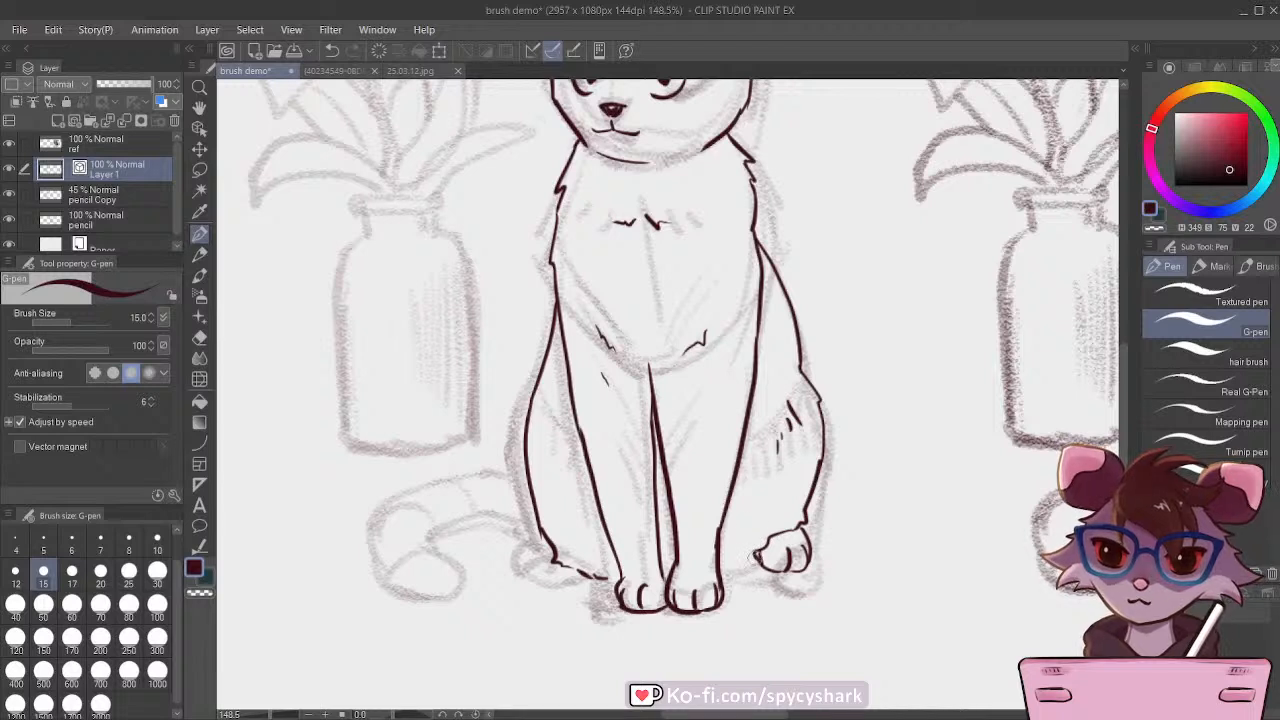
{"action": "left_click_drag", "start_coordinate": [758, 550], "coordinate": [718, 558]}
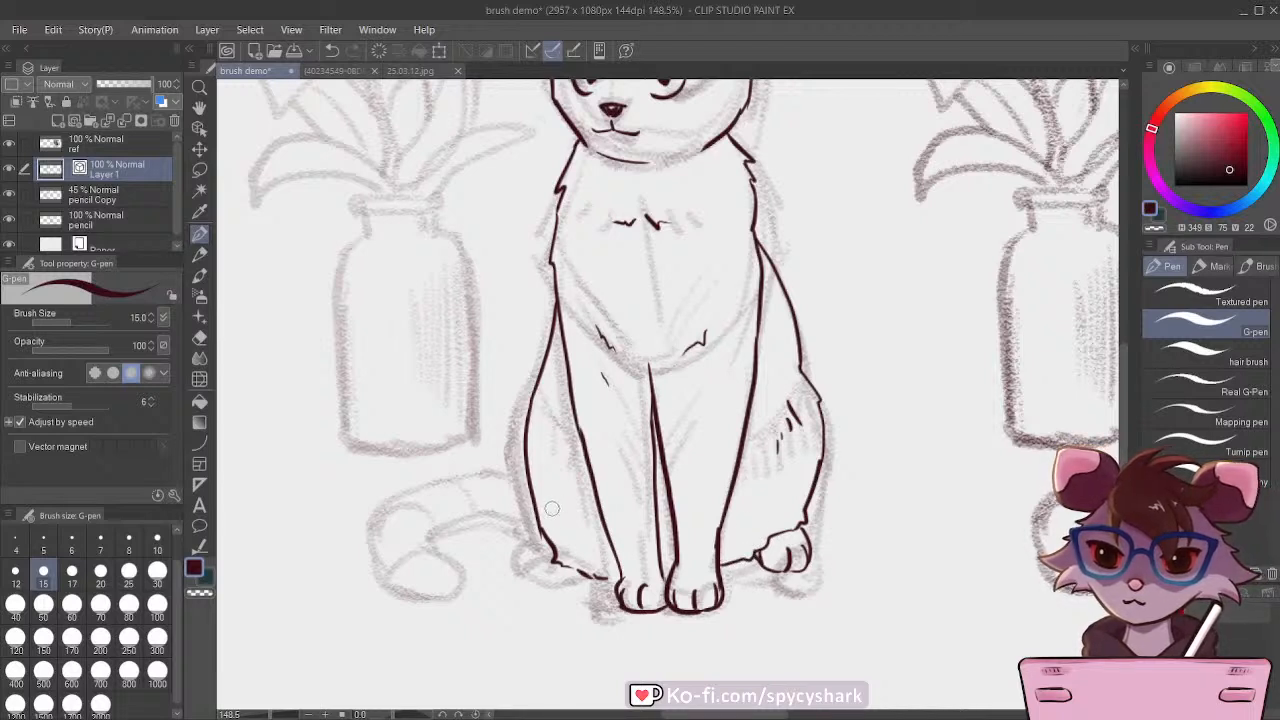
Step: Redraw the vase-side haunch outline closer to the front leg, then ink its hind paw with toes and small fur marks
{"action": "mouse_move", "coordinate": [605, 567]}
{"action": "left_mouse_down"}
{"action": "mouse_move", "coordinate": [590, 574]}
{"action": "mouse_move", "coordinate": [546, 532]}
{"action": "left_mouse_up"}
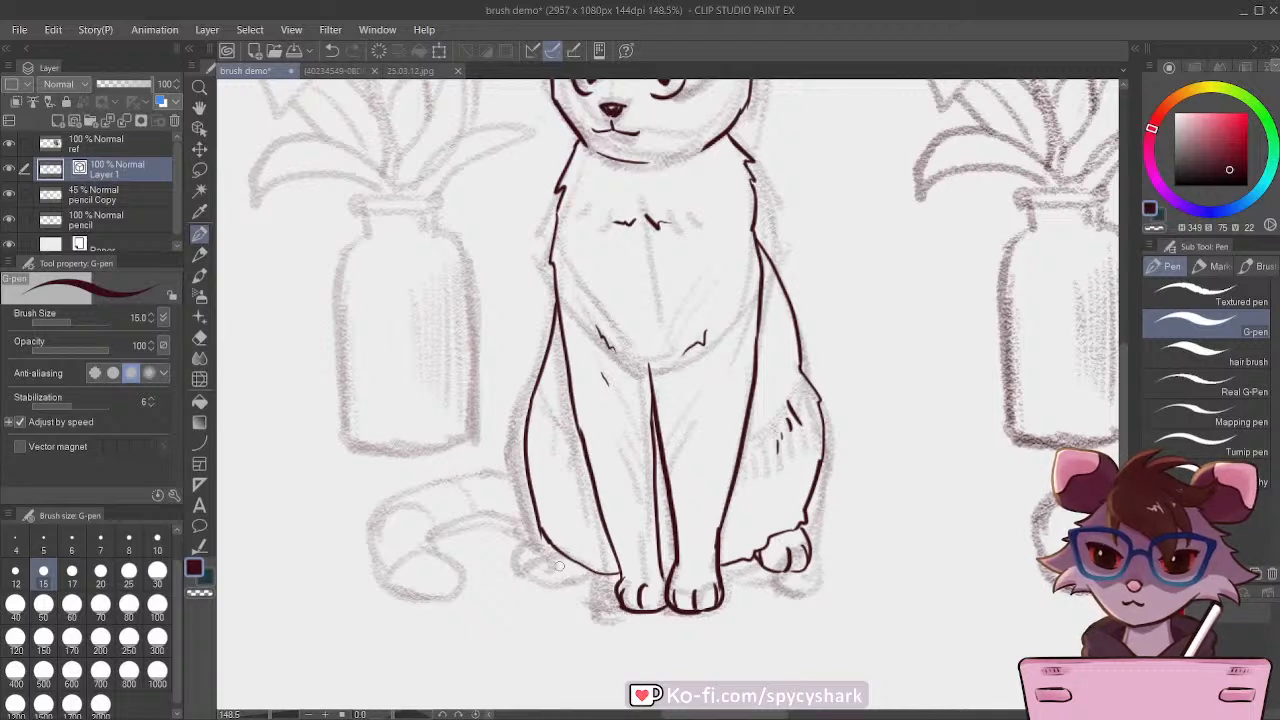
{"action": "left_click_drag", "start_coordinate": [528, 414], "coordinate": [576, 565]}
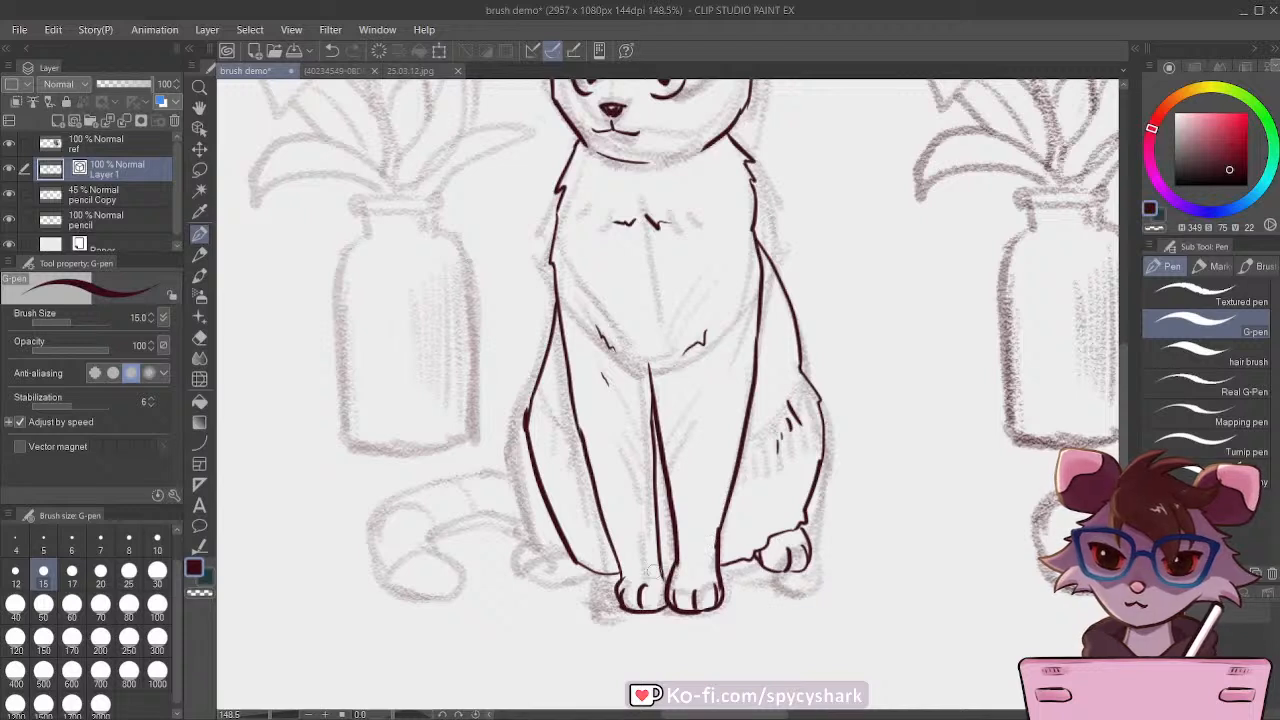
{"action": "mouse_move", "coordinate": [583, 558]}
{"action": "left_mouse_down"}
{"action": "mouse_move", "coordinate": [578, 590]}
{"action": "mouse_move", "coordinate": [620, 585]}
{"action": "mouse_move", "coordinate": [588, 588]}
{"action": "left_mouse_up"}
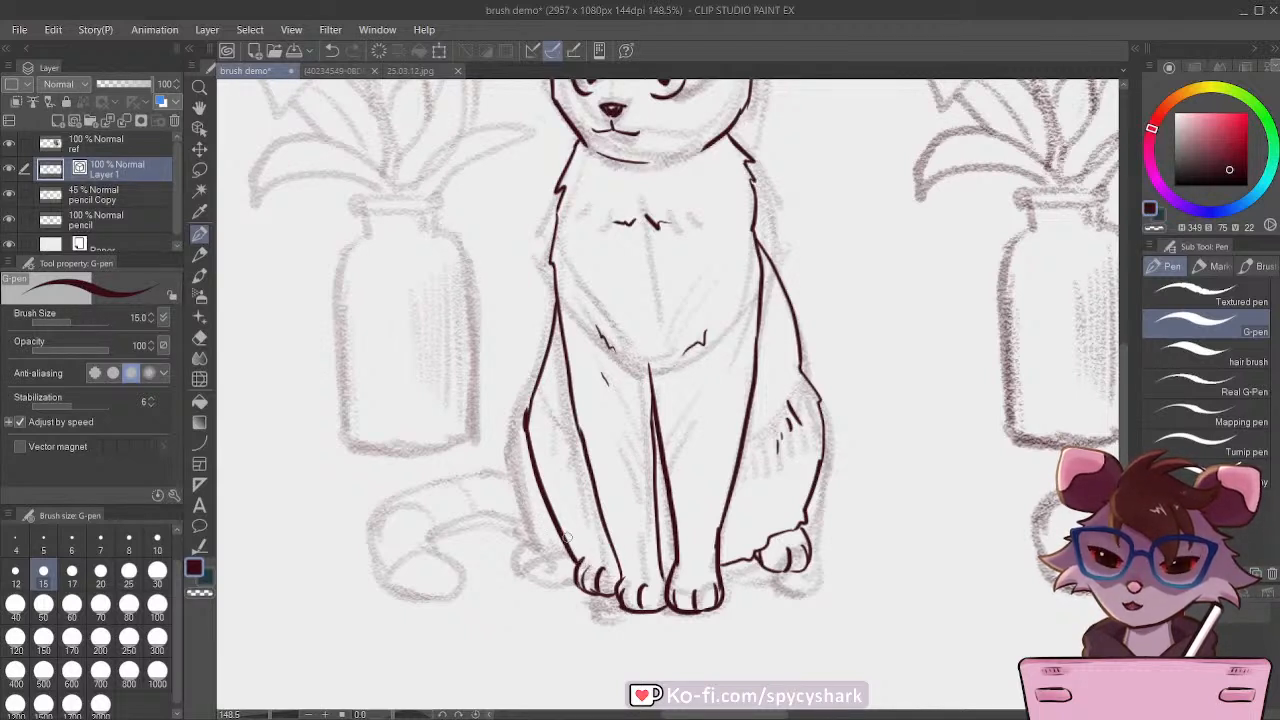
{"action": "mouse_move", "coordinate": [581, 533]}
{"action": "left_mouse_down"}
{"action": "mouse_move", "coordinate": [575, 547]}
{"action": "mouse_move", "coordinate": [586, 546]}
{"action": "left_mouse_up"}
{"action": "left_click_drag", "start_coordinate": [597, 549], "coordinate": [600, 556]}
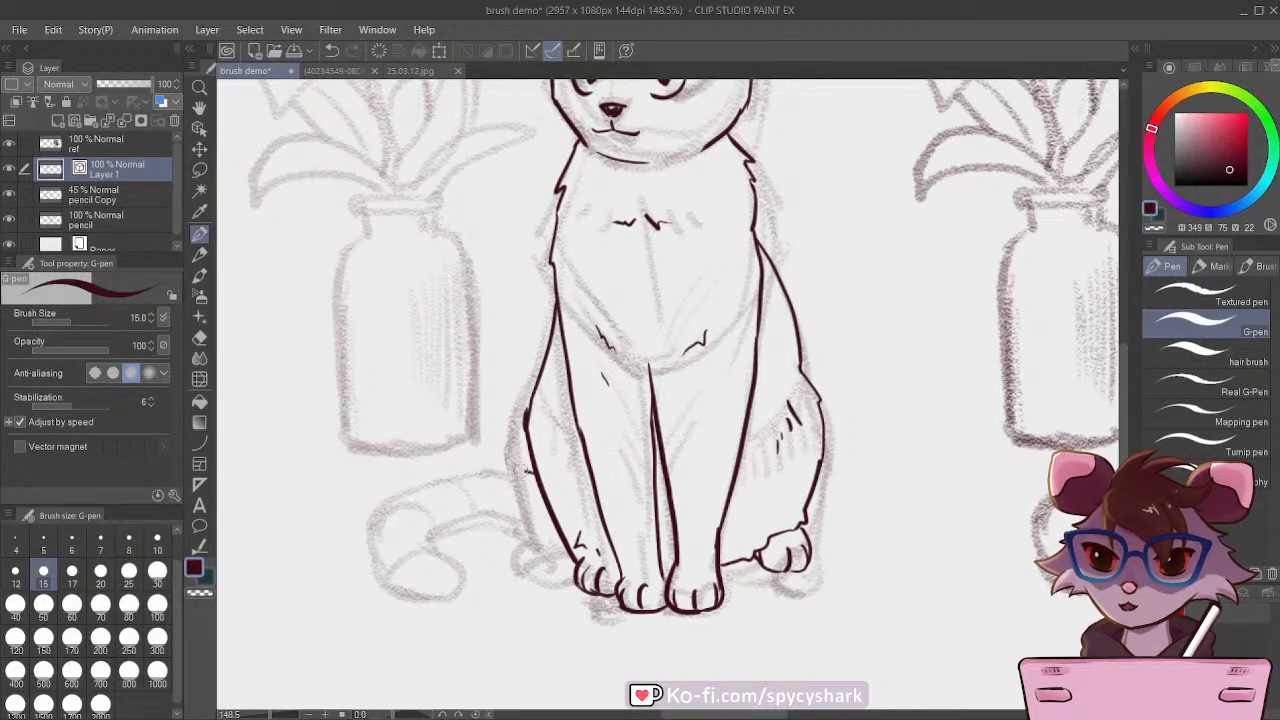
Step: Ink the cat's tail as a curled outline running from behind the vase-side haunch to its rounded tip
{"action": "mouse_move", "coordinate": [530, 468]}
{"action": "left_mouse_down"}
{"action": "mouse_move", "coordinate": [416, 477]}
{"action": "mouse_move", "coordinate": [385, 497]}
{"action": "mouse_move", "coordinate": [371, 535]}
{"action": "mouse_move", "coordinate": [378, 569]}
{"action": "mouse_move", "coordinate": [401, 591]}
{"action": "mouse_move", "coordinate": [448, 595]}
{"action": "mouse_move", "coordinate": [458, 567]}
{"action": "mouse_move", "coordinate": [434, 536]}
{"action": "mouse_move", "coordinate": [480, 522]}
{"action": "mouse_move", "coordinate": [558, 533]}
{"action": "left_mouse_up"}
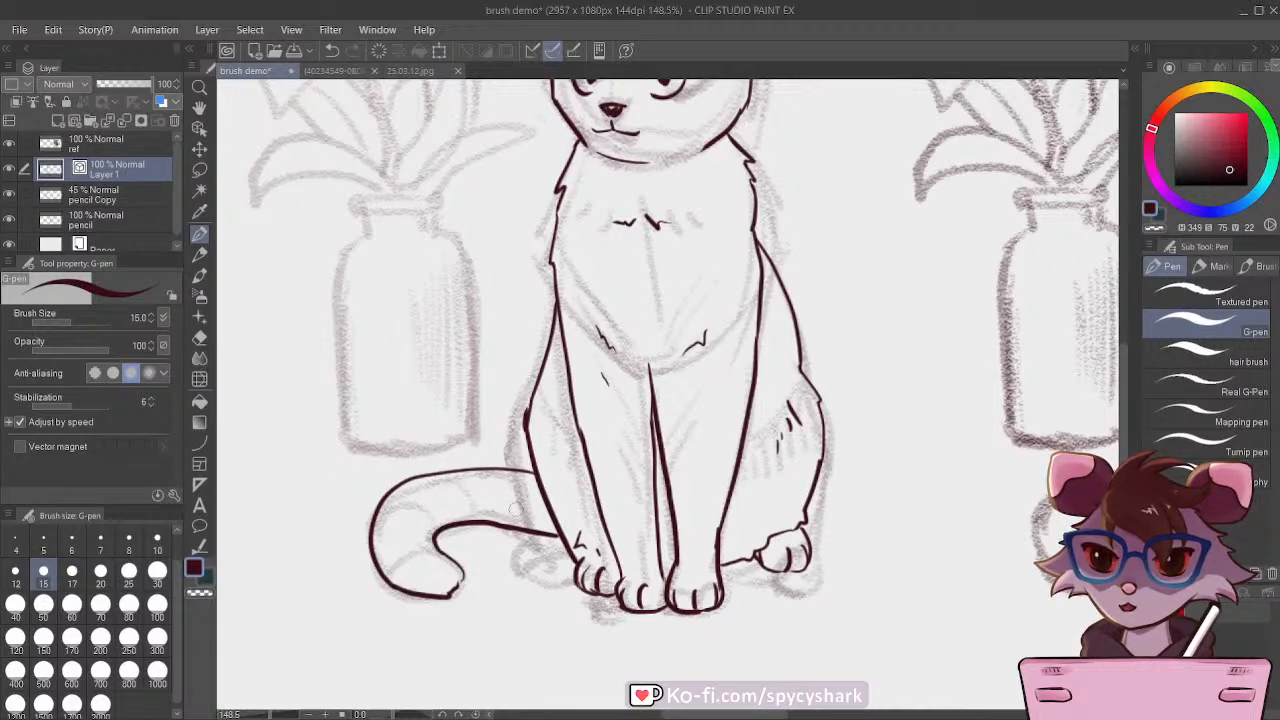
{"action": "scroll", "coordinate": [500, 505], "scroll_direction": "down", "scroll_amount": 3}
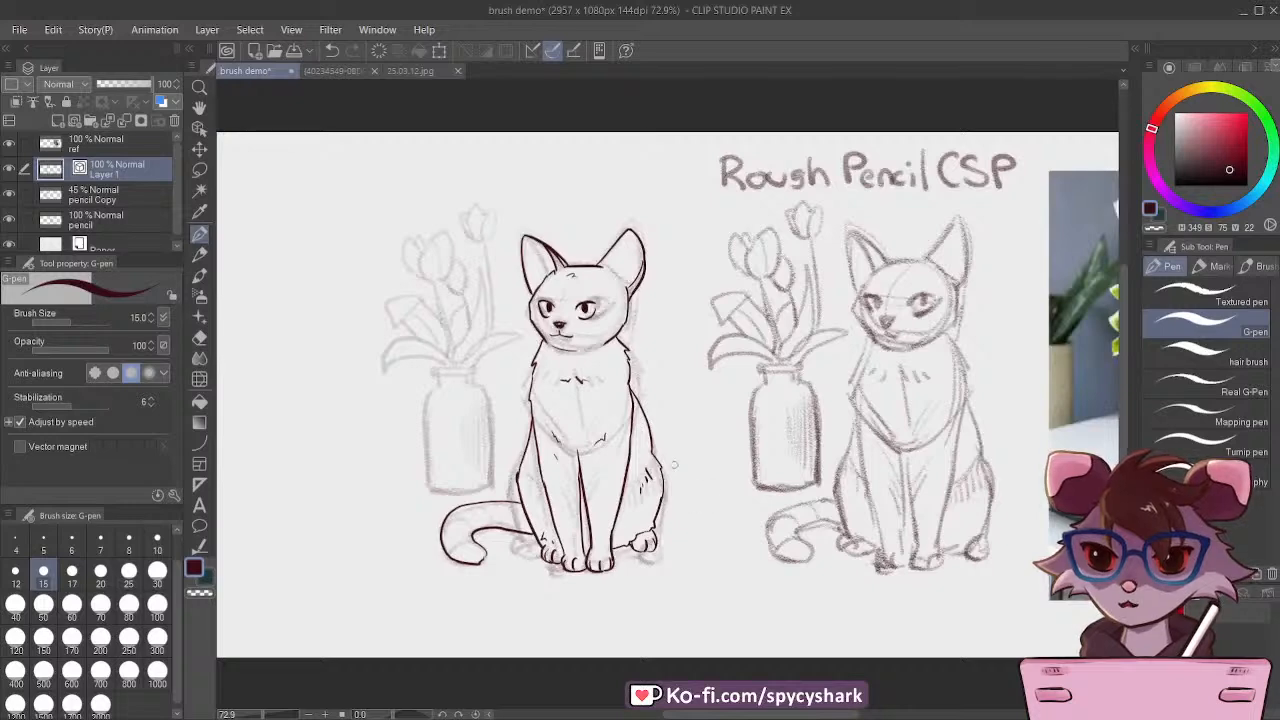
{"action": "scroll", "coordinate": [548, 452], "scroll_direction": "up", "scroll_amount": 1}
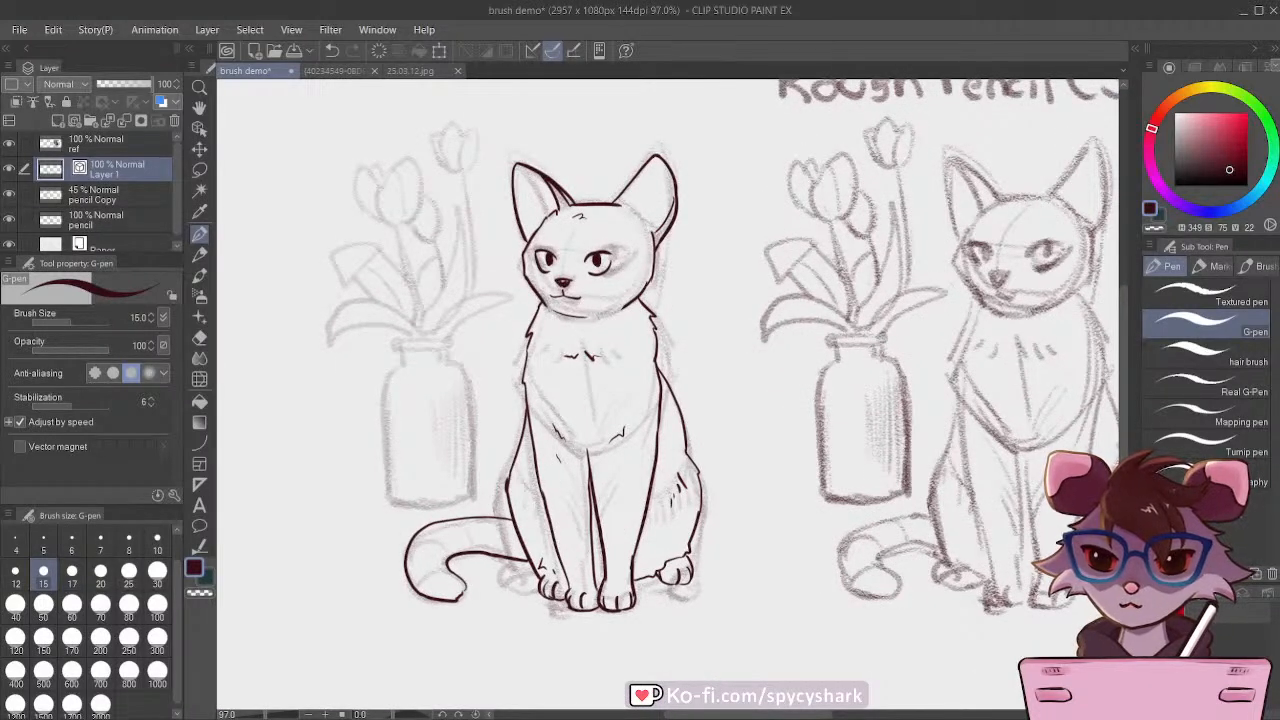
{"action": "scroll", "coordinate": [558, 605], "scroll_direction": "up", "scroll_amount": 2}
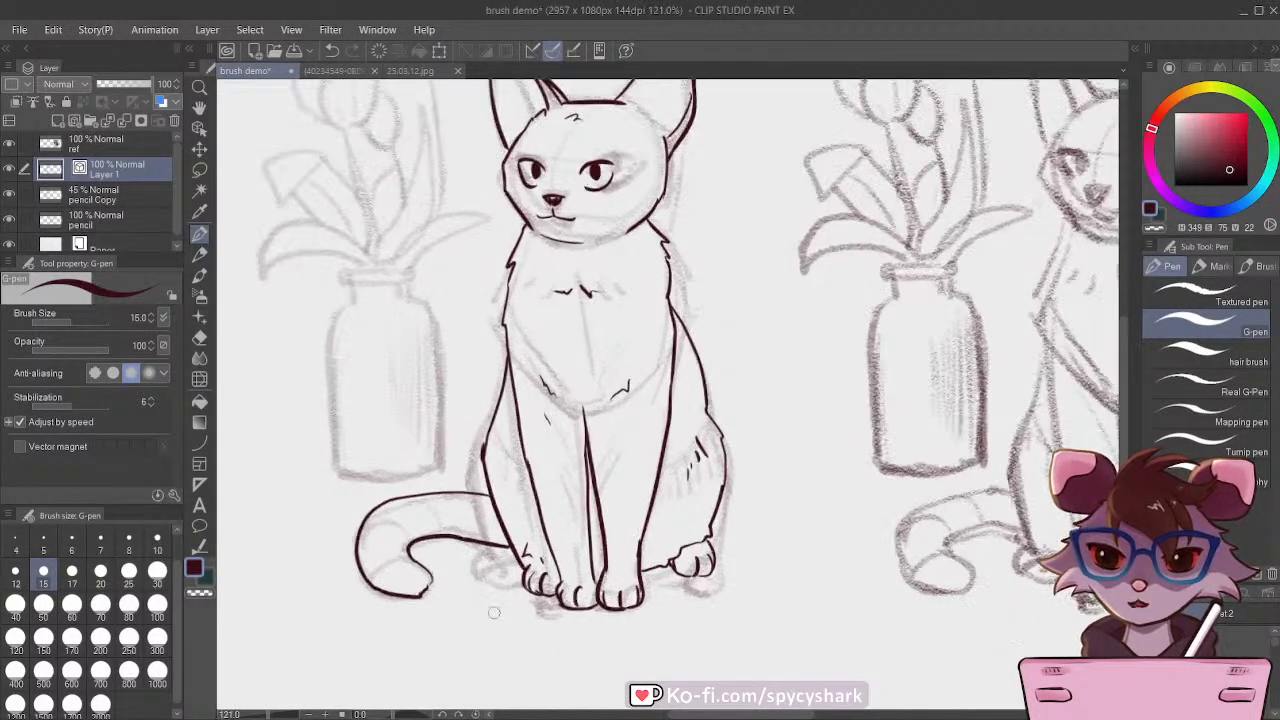
Step: Lasso the hind paw beside the tail, adjust its position with Move layer, clear the selection, and return to the G-pen
{"action": "left_click", "coordinate": [200, 170]}
{"action": "mouse_move", "coordinate": [512, 558]}
{"action": "left_mouse_down"}
{"action": "mouse_move", "coordinate": [511, 533]}
{"action": "mouse_move", "coordinate": [562, 538]}
{"action": "mouse_move", "coordinate": [576, 590]}
{"action": "mouse_move", "coordinate": [500, 582]}
{"action": "mouse_move", "coordinate": [534, 560]}
{"action": "left_mouse_up"}
{"action": "left_click", "coordinate": [204, 149]}
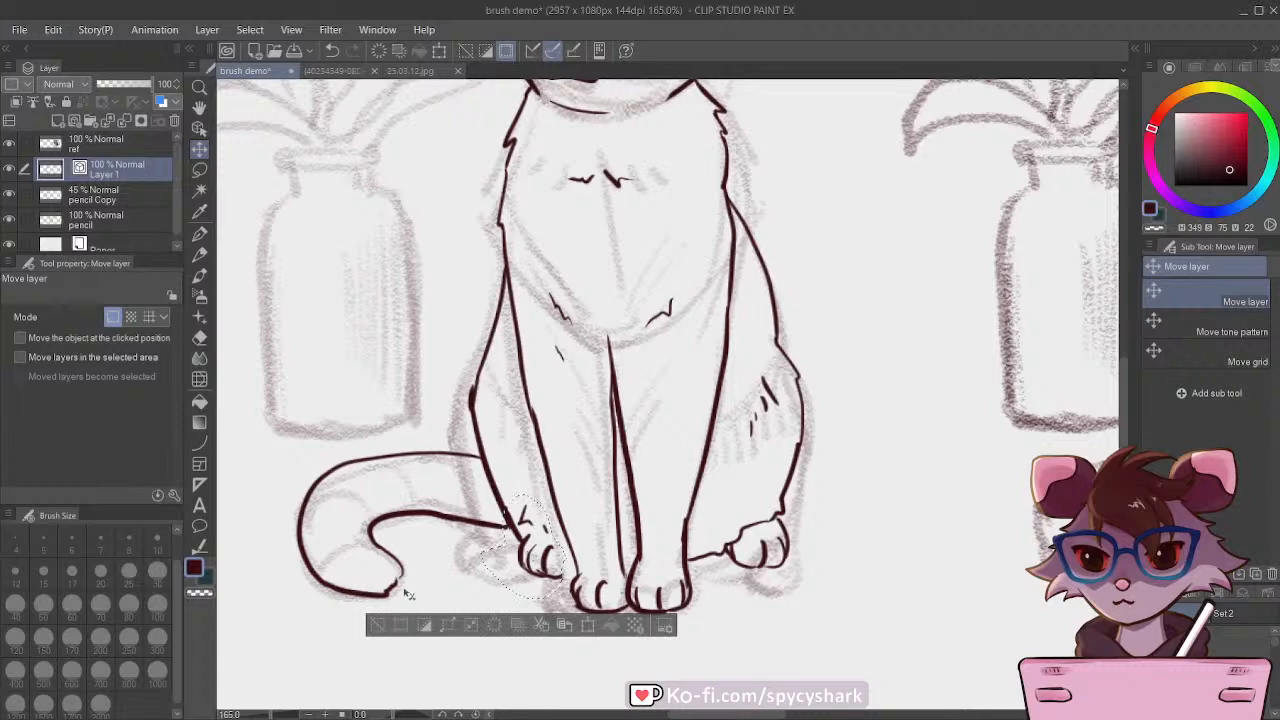
{"action": "left_click", "coordinate": [372, 625]}
{"action": "left_click", "coordinate": [199, 233]}
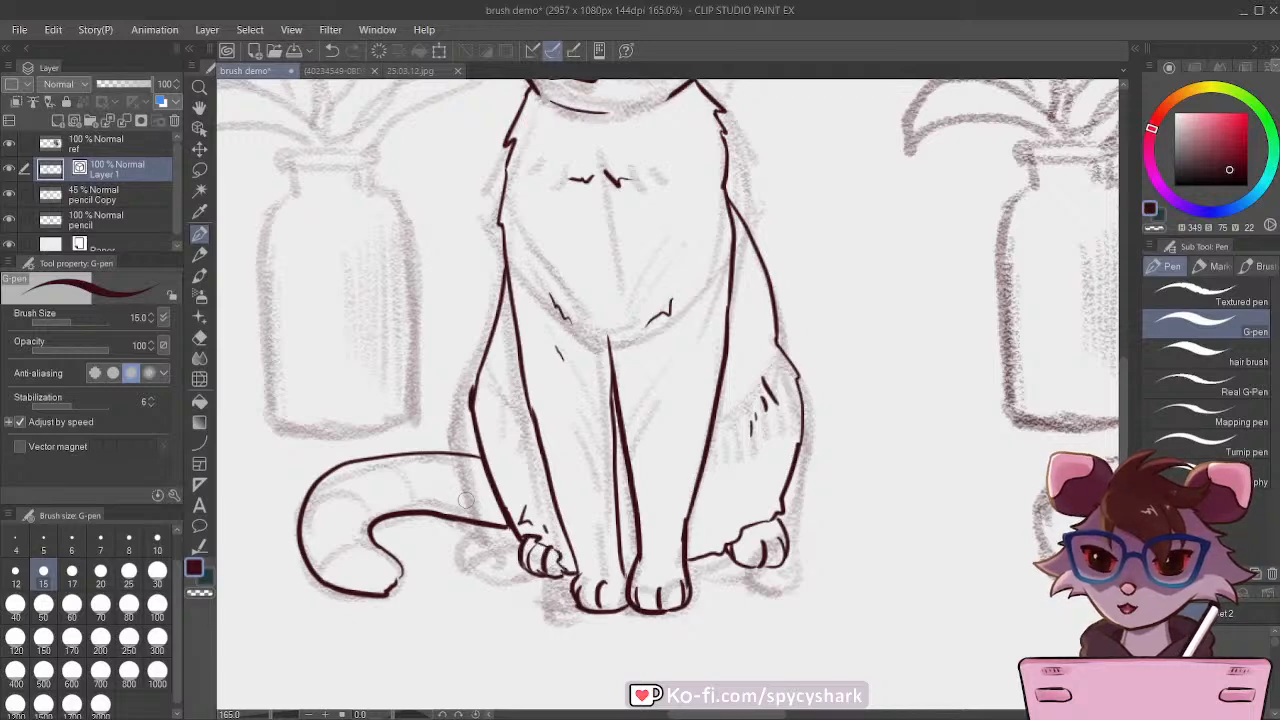
{"action": "key", "text": "ctrl+alt+0"}
{"action": "scroll", "coordinate": [497, 551], "scroll_direction": "up", "scroll_amount": 5}
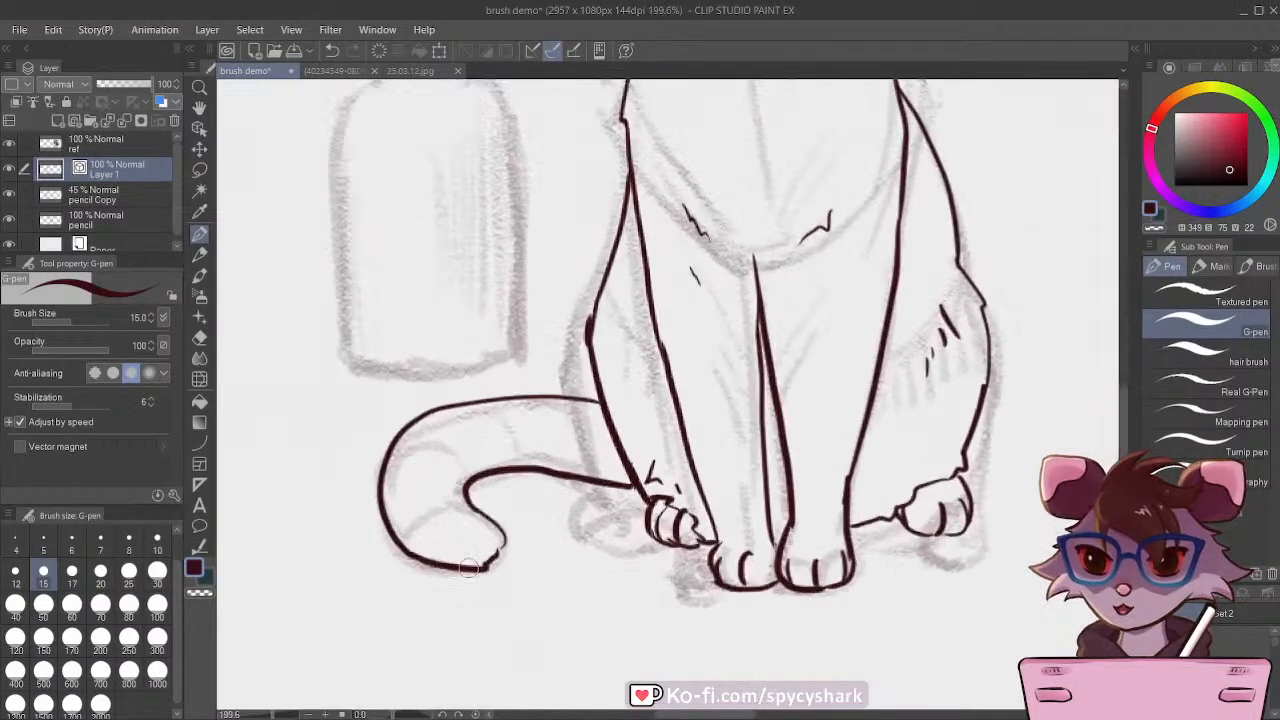
Step: Check the inked cat as a whole and around the head, and save the brush demo file
{"action": "scroll", "coordinate": [503, 538], "scroll_direction": "down", "scroll_amount": 3}
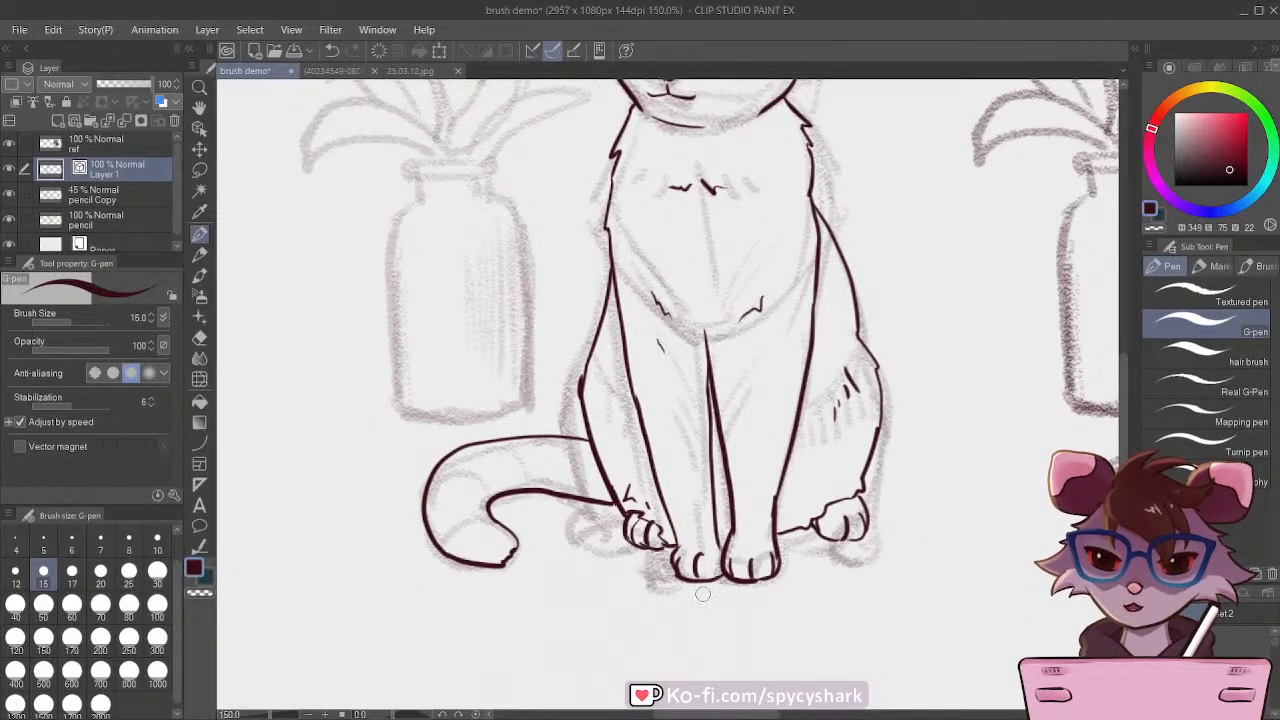
{"action": "scroll", "coordinate": [703, 594], "scroll_direction": "down", "scroll_amount": 1}
{"action": "scroll", "coordinate": [768, 541], "scroll_direction": "down", "scroll_amount": 2}
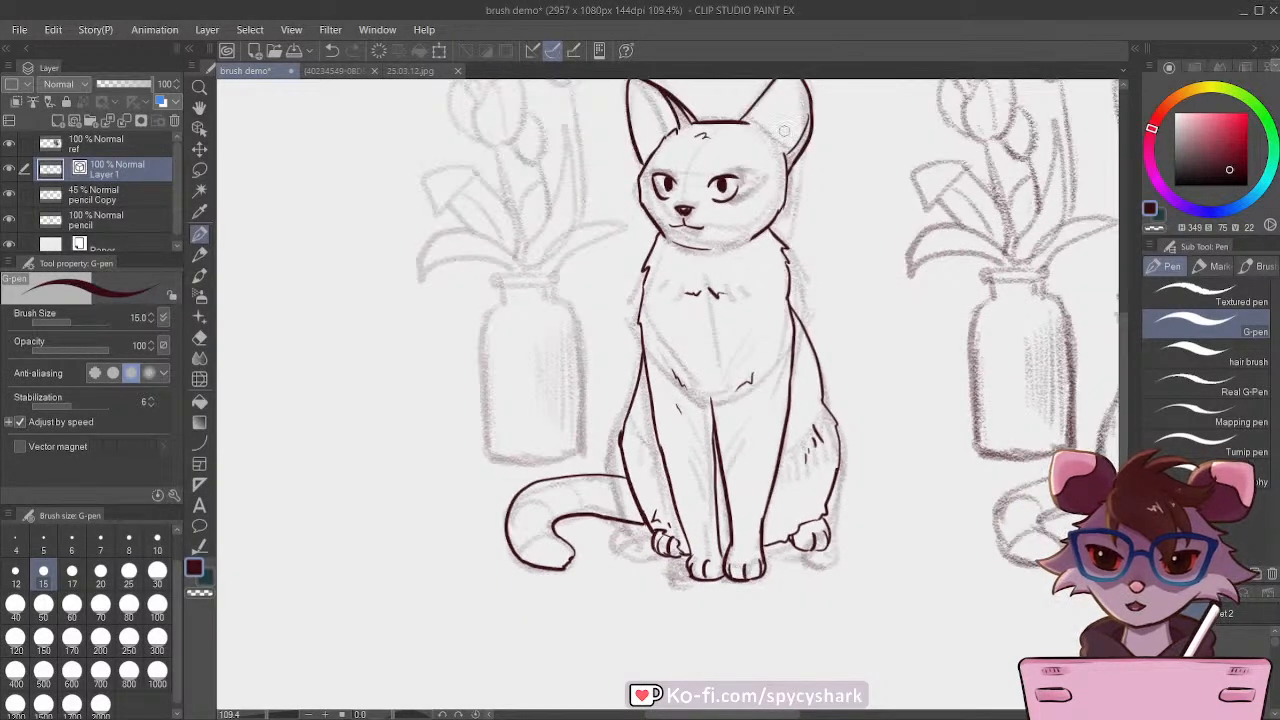
{"action": "scroll", "coordinate": [770, 130], "scroll_direction": "up", "scroll_amount": 4}
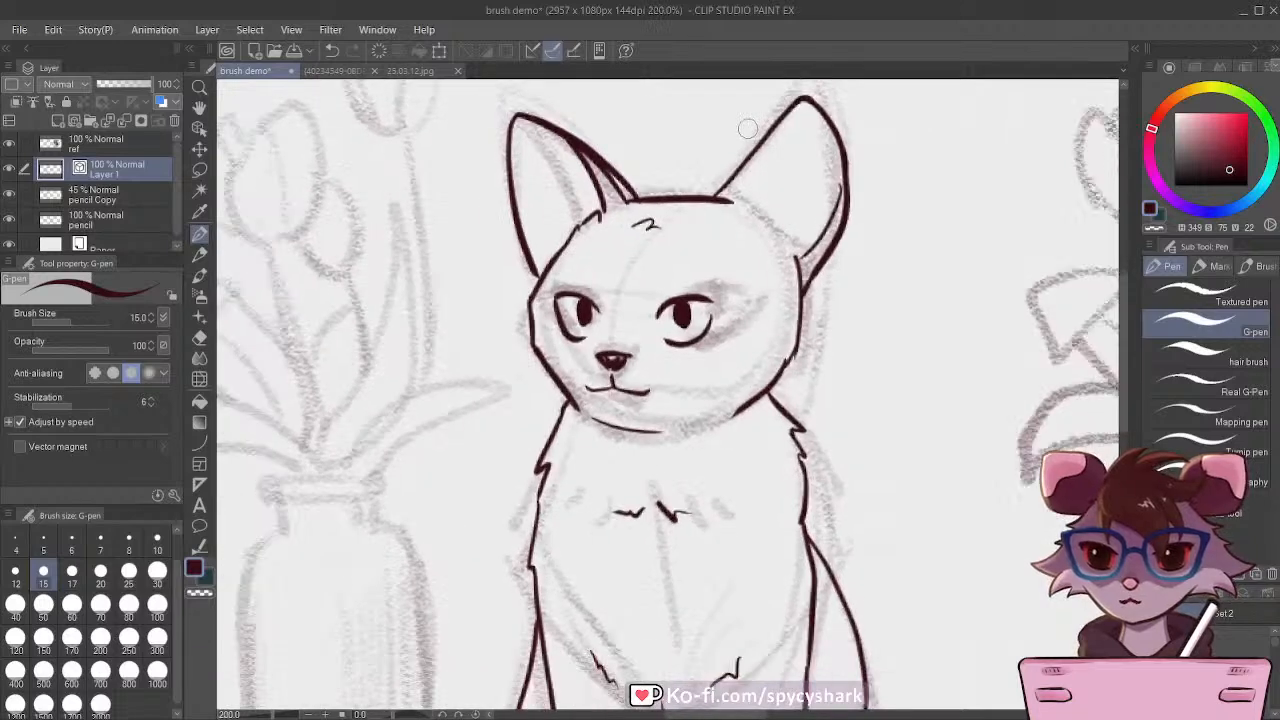
{"action": "scroll", "coordinate": [748, 128], "scroll_direction": "down", "scroll_amount": 4}
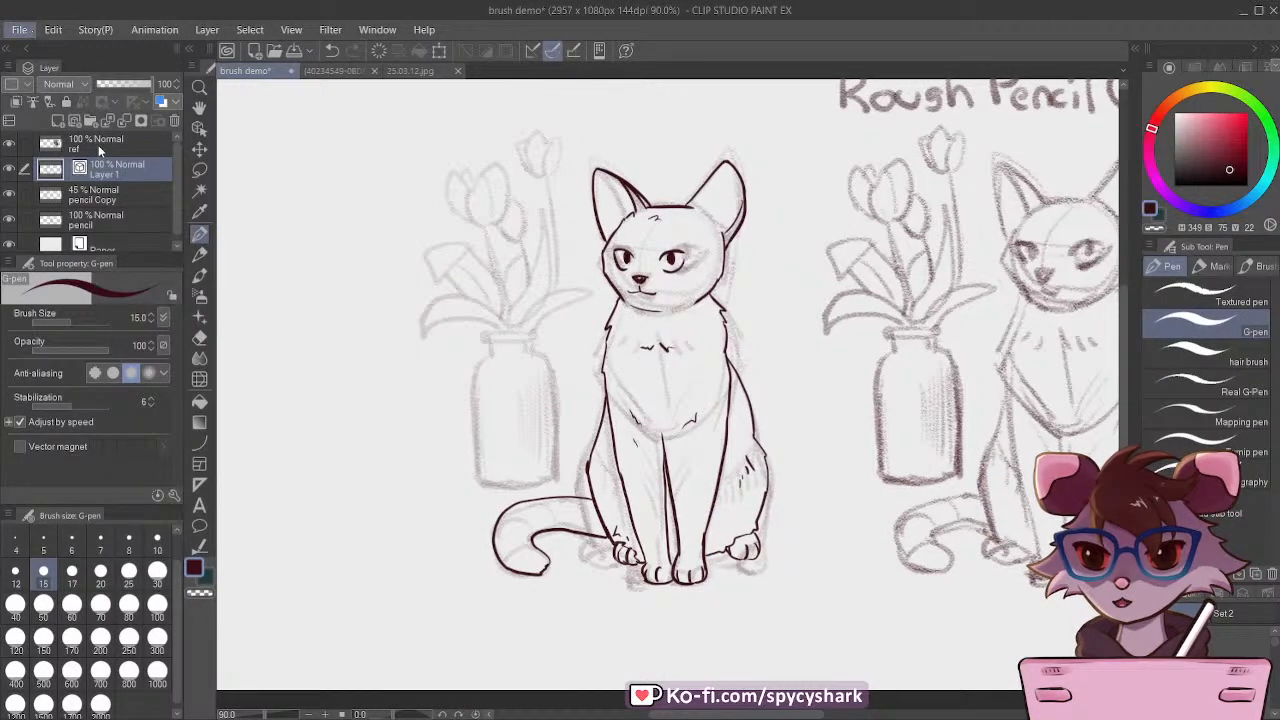
{"action": "key", "text": "ctrl+s"}
Step: Ink the vase with the G-pen: its flat rim, short neck, rounded shoulders, both sides and curved base
{"action": "scroll", "coordinate": [480, 168], "scroll_direction": "up", "scroll_amount": 2}
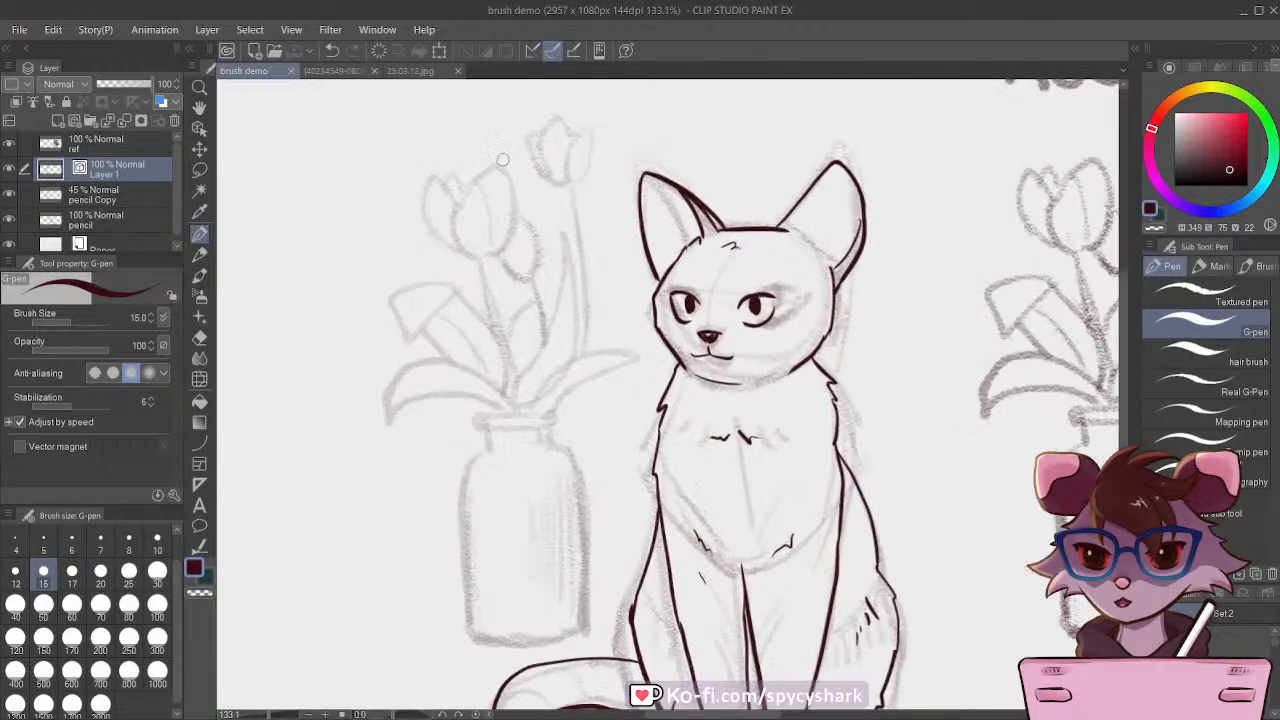
{"action": "scroll", "coordinate": [512, 514], "scroll_direction": "up", "scroll_amount": 1}
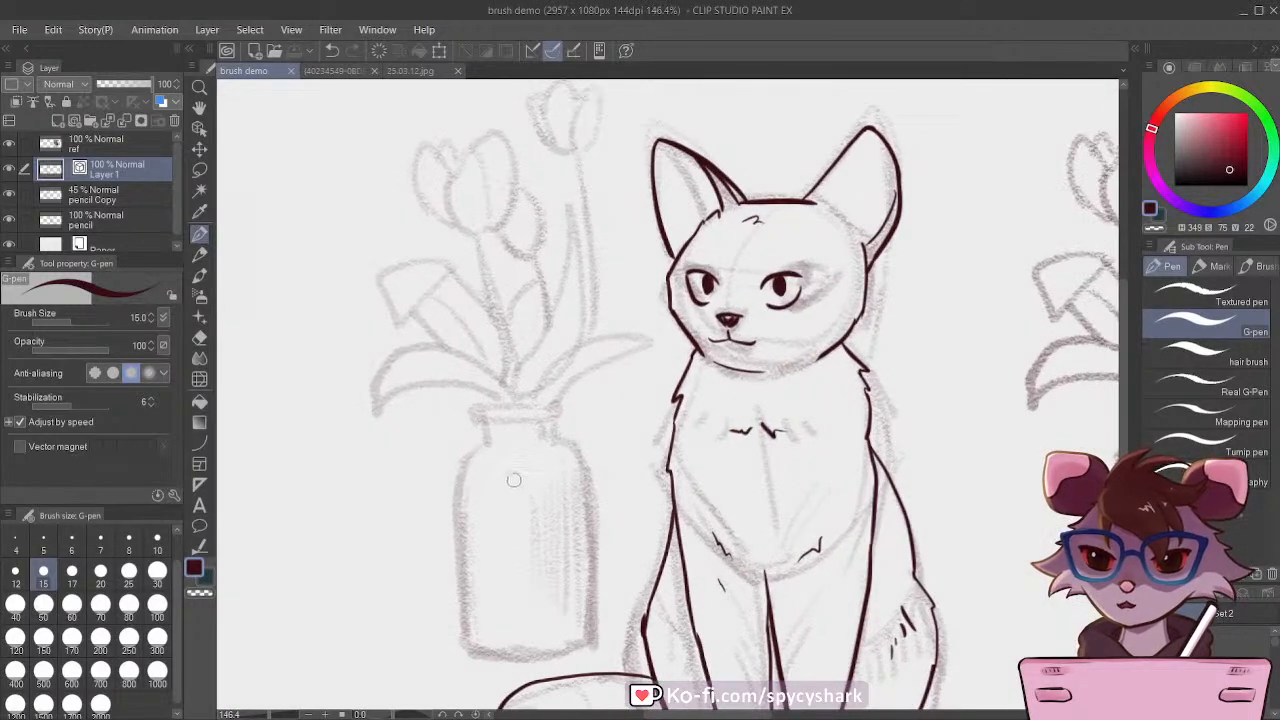
{"action": "left_click_drag", "start_coordinate": [477, 411], "coordinate": [478, 416]}
{"action": "left_click_drag", "start_coordinate": [478, 406], "coordinate": [559, 415]}
{"action": "mouse_move", "coordinate": [478, 415]}
{"action": "left_mouse_down"}
{"action": "mouse_move", "coordinate": [561, 416]}
{"action": "mouse_move", "coordinate": [553, 436]}
{"action": "mouse_move", "coordinate": [480, 436]}
{"action": "left_mouse_up"}
{"action": "mouse_move", "coordinate": [480, 427]}
{"action": "left_mouse_down"}
{"action": "mouse_move", "coordinate": [455, 452]}
{"action": "mouse_move", "coordinate": [447, 528]}
{"action": "mouse_move", "coordinate": [458, 645]}
{"action": "left_mouse_up"}
{"action": "mouse_move", "coordinate": [556, 428]}
{"action": "left_mouse_down"}
{"action": "mouse_move", "coordinate": [590, 482]}
{"action": "mouse_move", "coordinate": [591, 648]}
{"action": "left_mouse_up"}
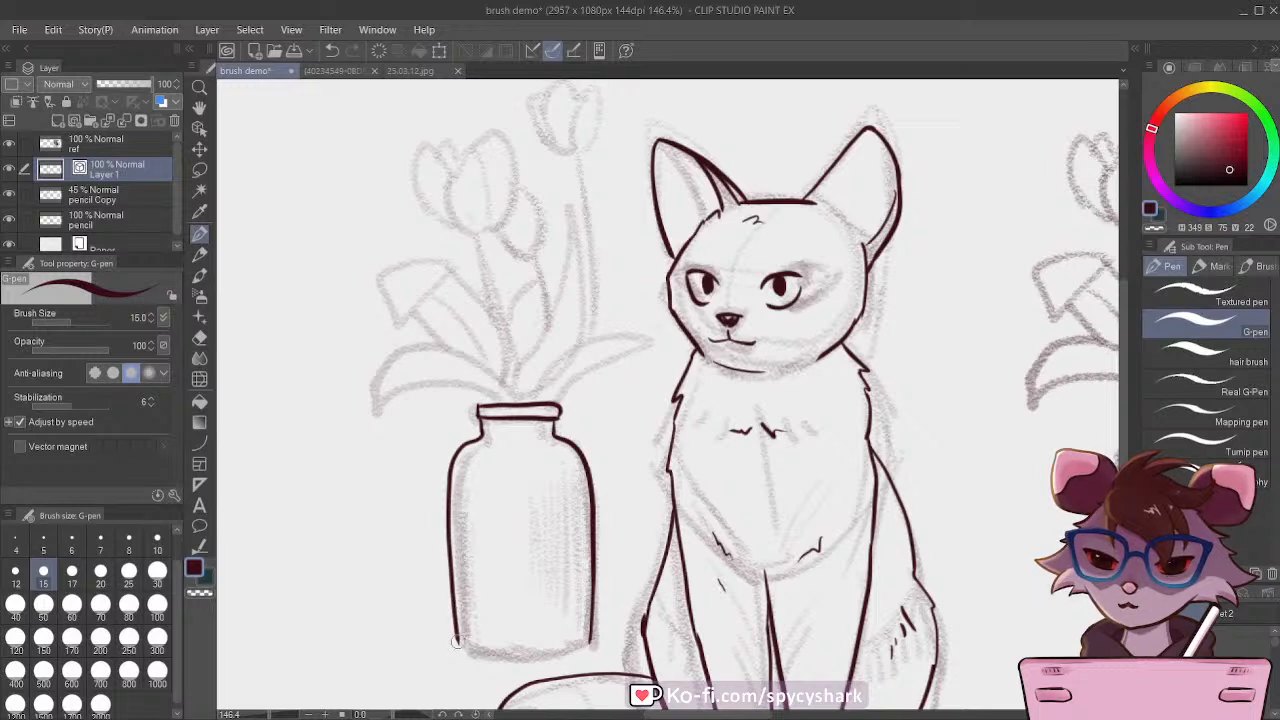
{"action": "mouse_move", "coordinate": [455, 640]}
{"action": "left_mouse_down"}
{"action": "mouse_move", "coordinate": [505, 660]}
{"action": "mouse_move", "coordinate": [586, 650]}
{"action": "mouse_move", "coordinate": [592, 637]}
{"action": "left_mouse_up"}
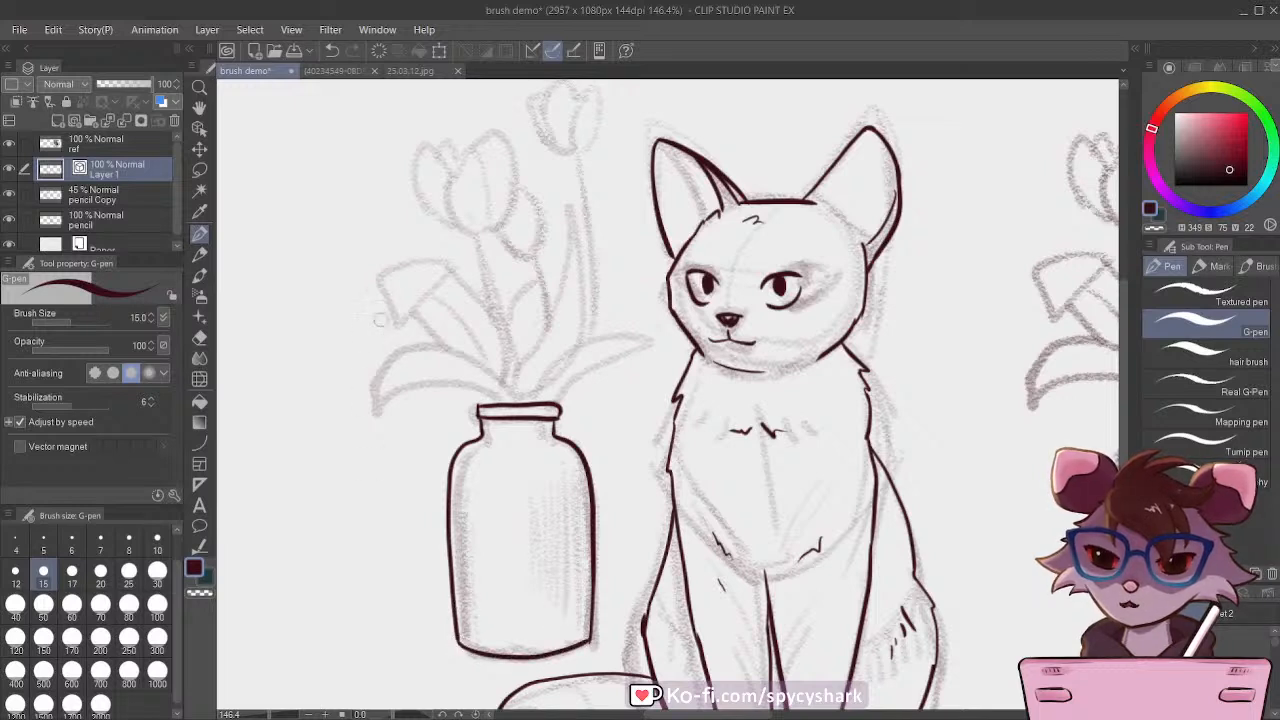
Step: Ink the two low leaves arching outward from the vase rim and the folded leaf above them on the side away from the cat
{"action": "mouse_move", "coordinate": [380, 392]}
{"action": "left_mouse_down"}
{"action": "mouse_move", "coordinate": [376, 412]}
{"action": "mouse_move", "coordinate": [440, 386]}
{"action": "mouse_move", "coordinate": [499, 402]}
{"action": "left_mouse_up"}
{"action": "mouse_move", "coordinate": [381, 380]}
{"action": "left_mouse_down"}
{"action": "mouse_move", "coordinate": [463, 351]}
{"action": "mouse_move", "coordinate": [512, 404]}
{"action": "mouse_move", "coordinate": [602, 335]}
{"action": "mouse_move", "coordinate": [649, 334]}
{"action": "mouse_move", "coordinate": [548, 404]}
{"action": "left_mouse_up"}
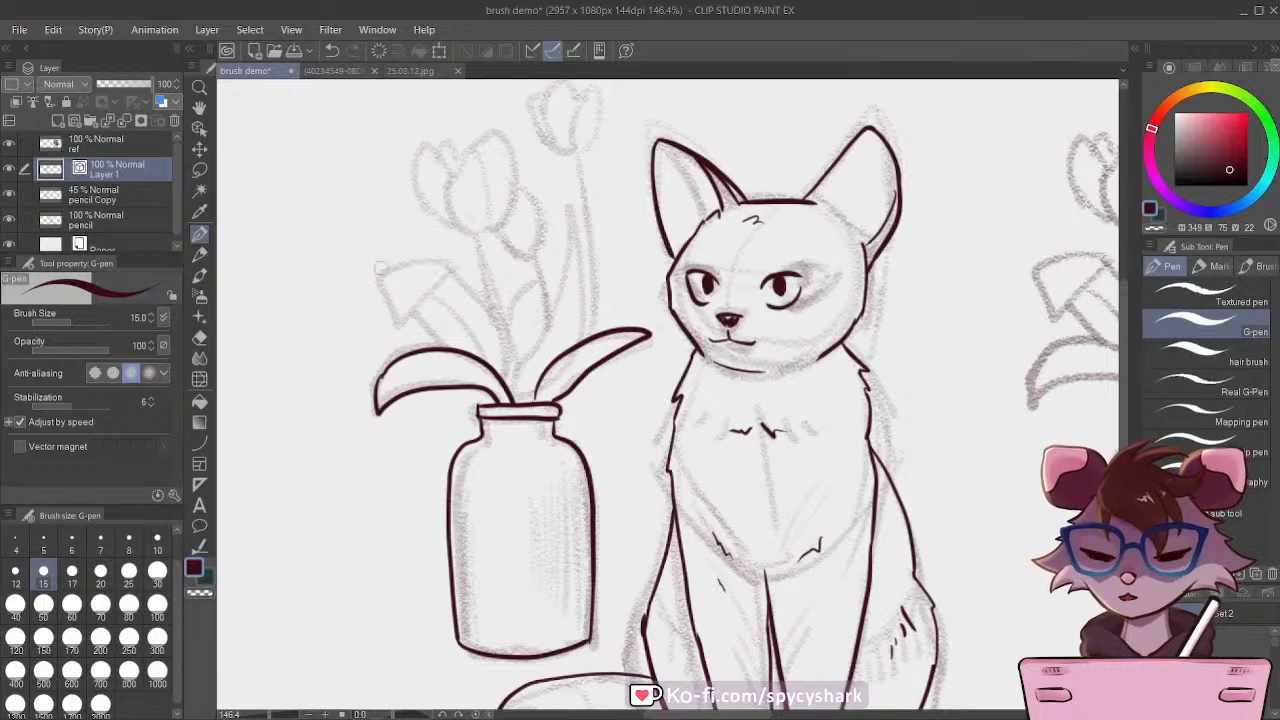
{"action": "mouse_move", "coordinate": [380, 272]}
{"action": "left_mouse_down"}
{"action": "mouse_move", "coordinate": [402, 327]}
{"action": "mouse_move", "coordinate": [448, 267]}
{"action": "mouse_move", "coordinate": [414, 264]}
{"action": "mouse_move", "coordinate": [447, 266]}
{"action": "mouse_move", "coordinate": [505, 341]}
{"action": "mouse_move", "coordinate": [512, 405]}
{"action": "left_mouse_up"}
{"action": "mouse_move", "coordinate": [410, 310]}
{"action": "left_mouse_down"}
{"action": "mouse_move", "coordinate": [441, 346]}
{"action": "mouse_move", "coordinate": [474, 353]}
{"action": "left_mouse_up"}
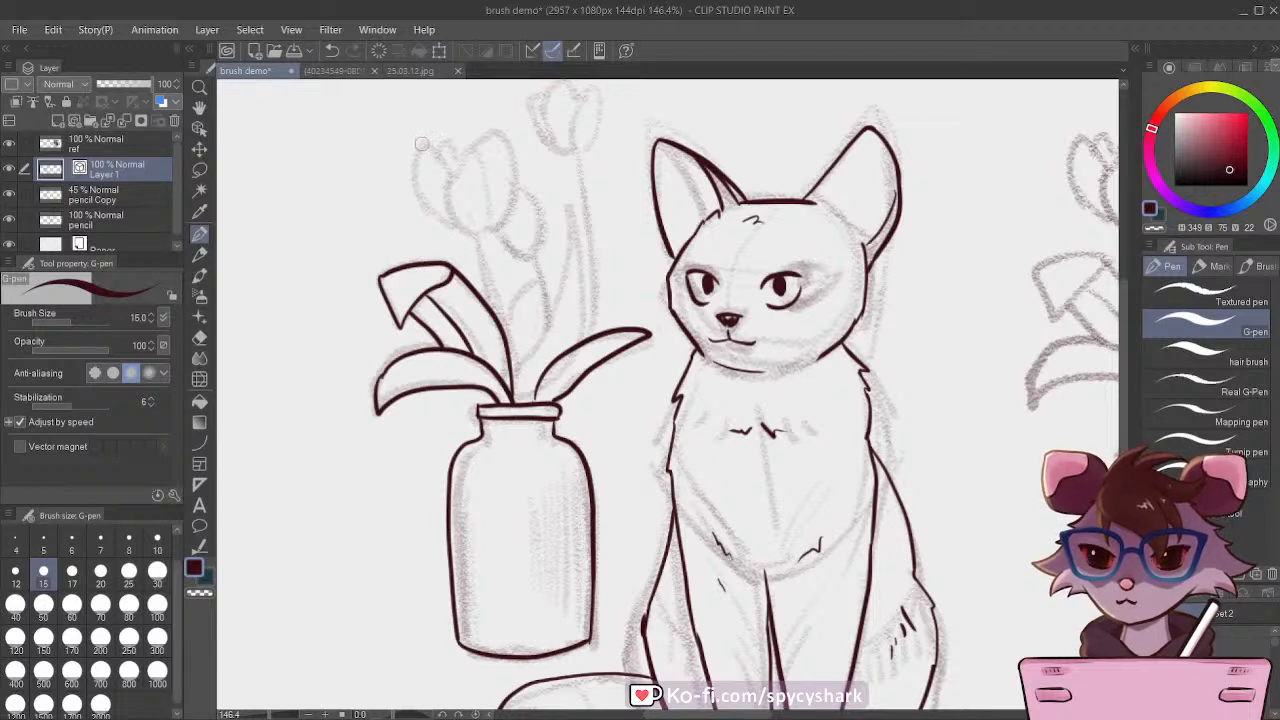
Step: Ink the large tulip's overlapping petals and center line, and redraw its stem as two lines down to the folded leaf
{"action": "mouse_move", "coordinate": [452, 186]}
{"action": "left_mouse_down"}
{"action": "mouse_move", "coordinate": [498, 138]}
{"action": "mouse_move", "coordinate": [517, 188]}
{"action": "mouse_move", "coordinate": [506, 226]}
{"action": "mouse_move", "coordinate": [470, 229]}
{"action": "mouse_move", "coordinate": [441, 151]}
{"action": "mouse_move", "coordinate": [425, 153]}
{"action": "mouse_move", "coordinate": [423, 185]}
{"action": "mouse_move", "coordinate": [445, 219]}
{"action": "mouse_move", "coordinate": [472, 236]}
{"action": "left_mouse_up"}
{"action": "mouse_move", "coordinate": [428, 138]}
{"action": "left_mouse_down"}
{"action": "mouse_move", "coordinate": [476, 150]}
{"action": "mouse_move", "coordinate": [508, 338]}
{"action": "left_mouse_up"}
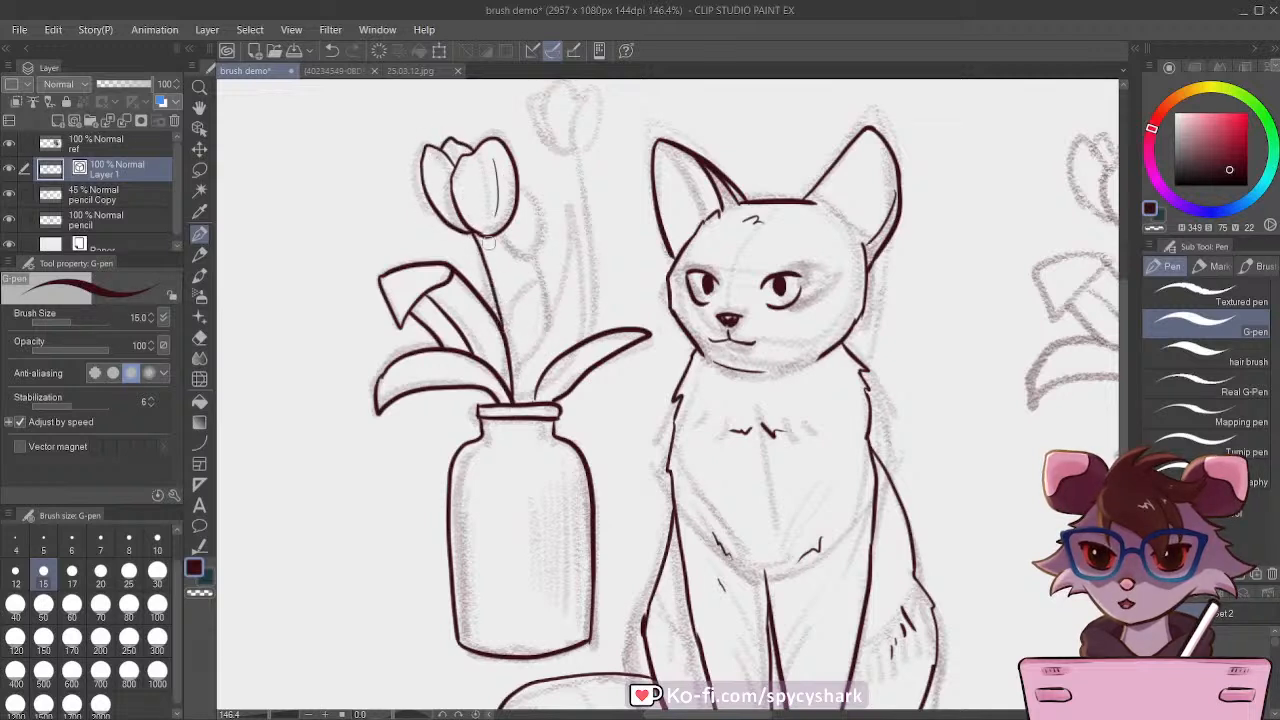
{"action": "left_click_drag", "start_coordinate": [488, 242], "coordinate": [511, 346]}
{"action": "key", "text": "ctrl+z"}
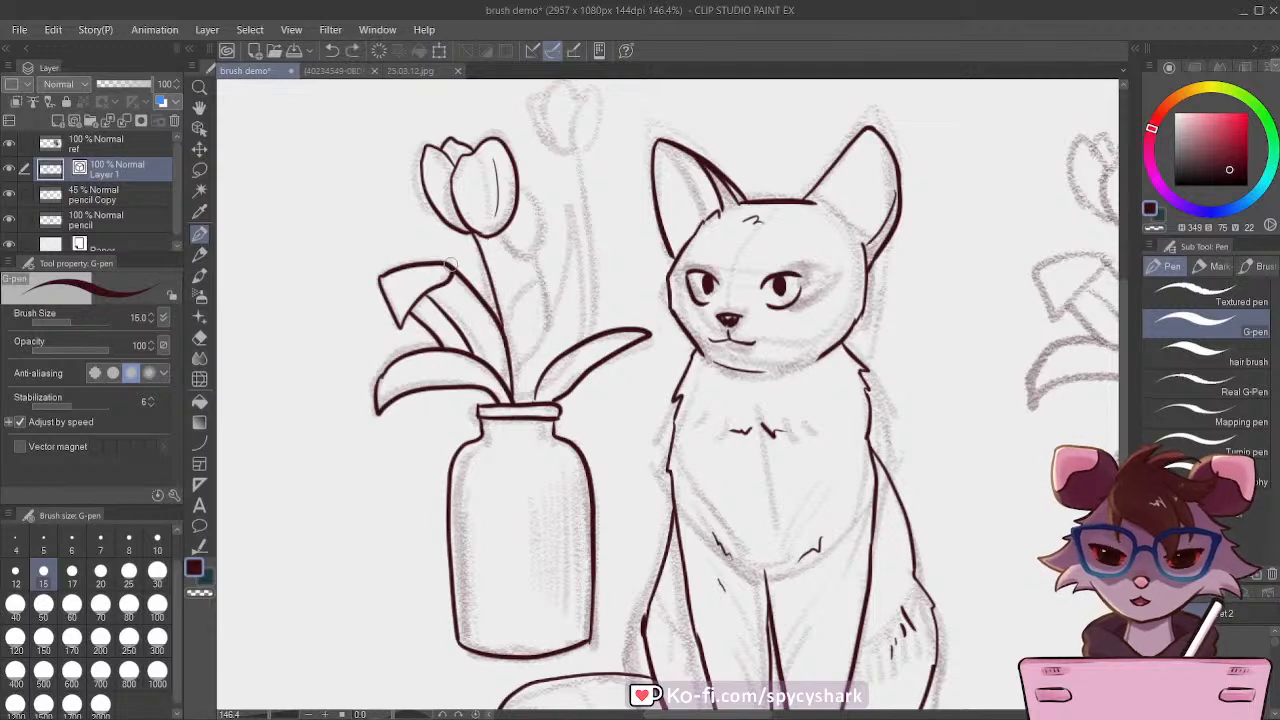
{"action": "key", "text": "ctrl+z"}
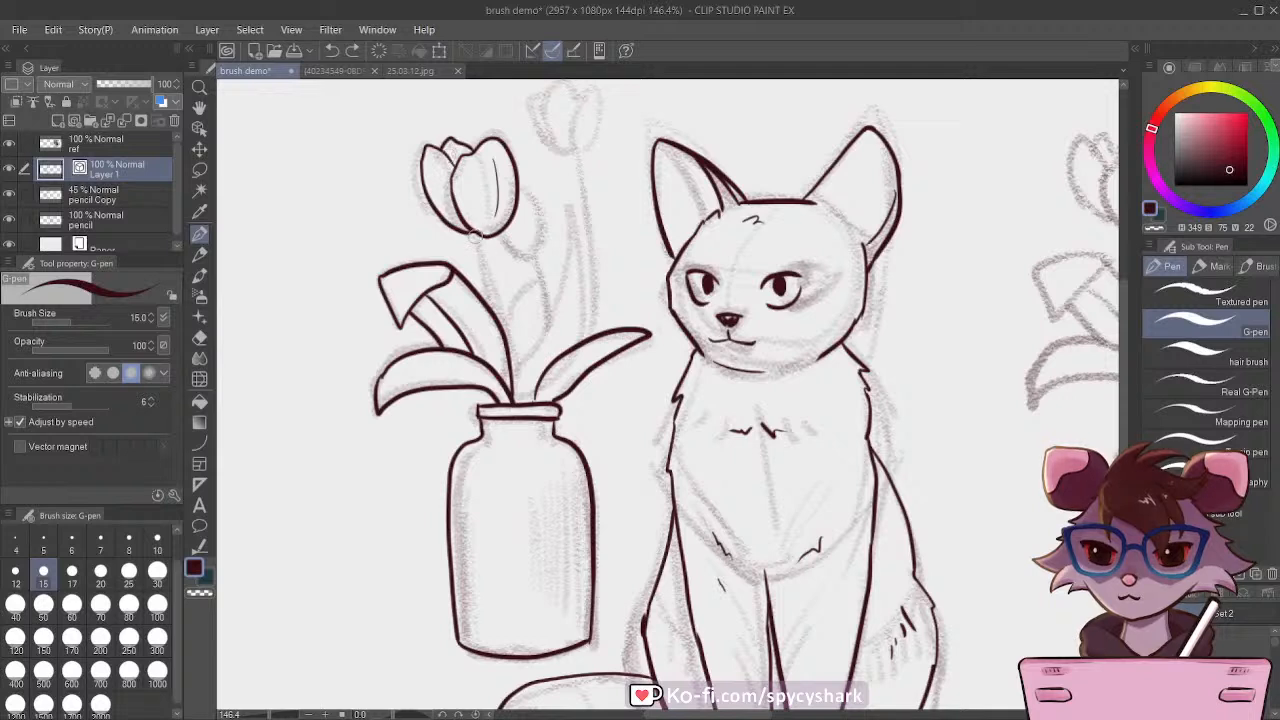
{"action": "left_click_drag", "start_coordinate": [474, 236], "coordinate": [495, 318]}
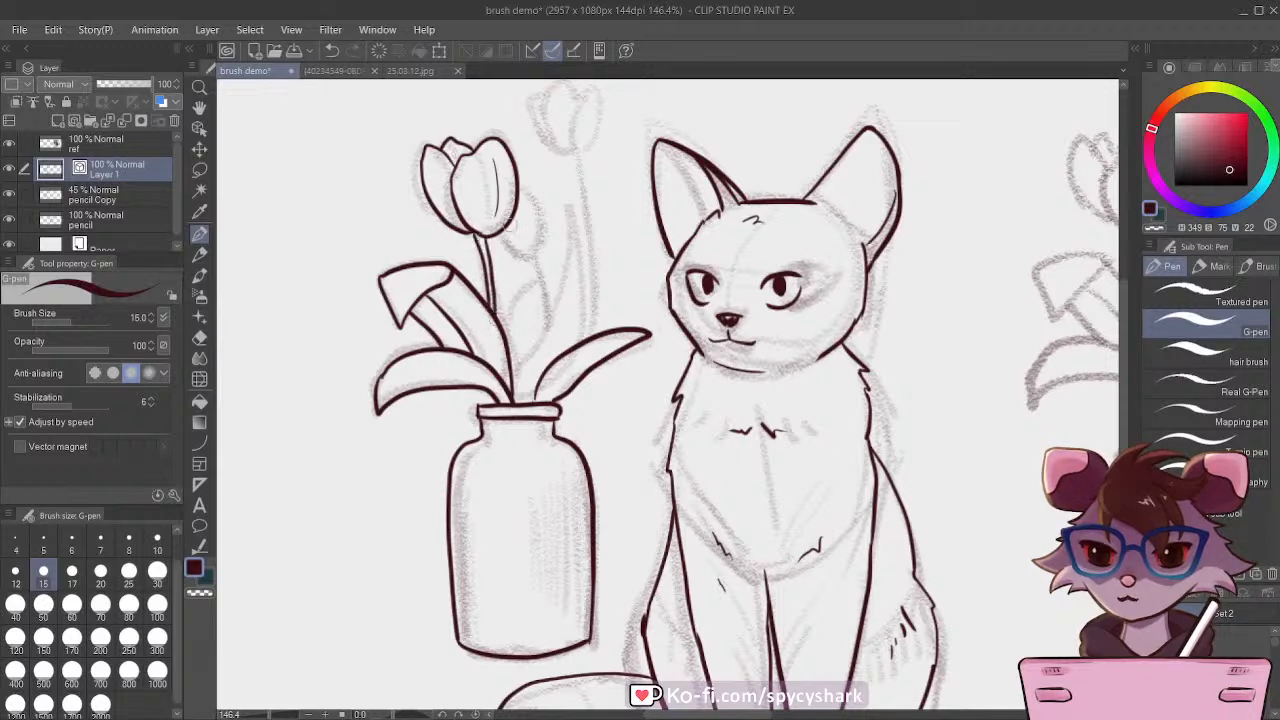
Step: Ink the tulip partly hidden behind the large bloom with its stem, and the tall pointed leaf beside it
{"action": "mouse_move", "coordinate": [500, 232]}
{"action": "left_mouse_down"}
{"action": "mouse_move", "coordinate": [539, 234]}
{"action": "mouse_move", "coordinate": [520, 197]}
{"action": "left_mouse_up"}
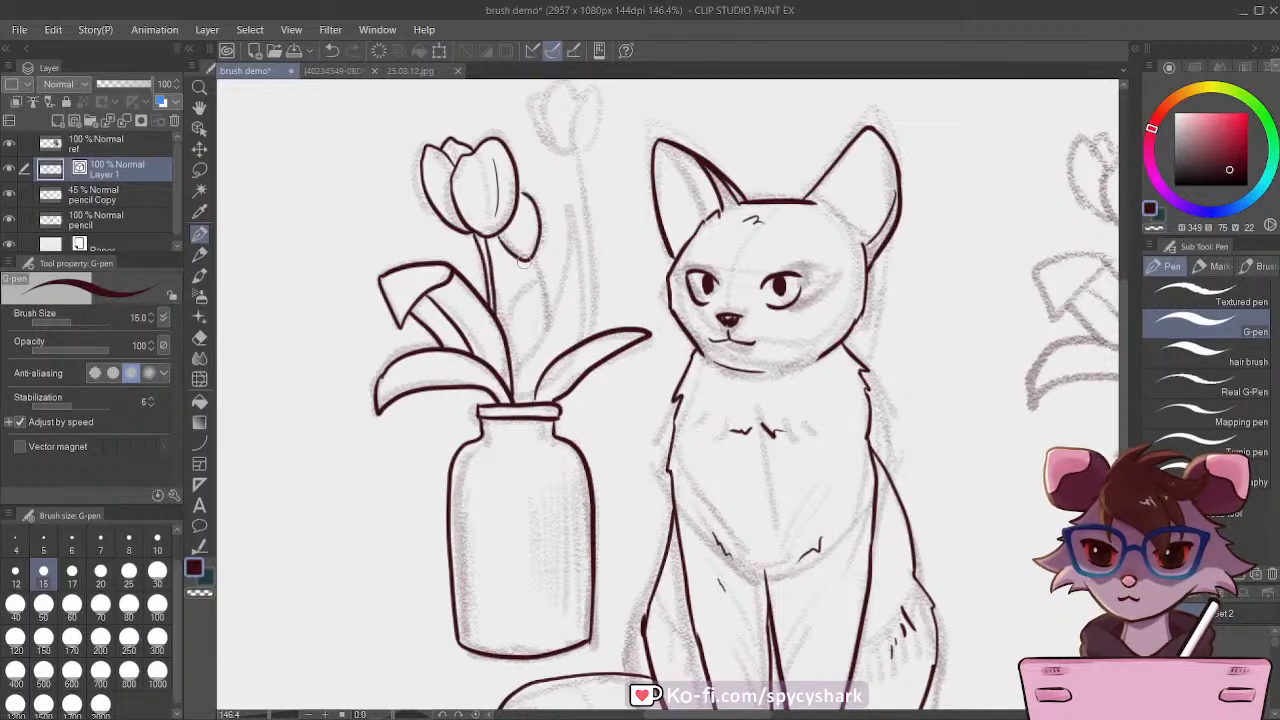
{"action": "left_click_drag", "start_coordinate": [524, 264], "coordinate": [545, 322]}
{"action": "mouse_move", "coordinate": [528, 255]}
{"action": "left_mouse_down"}
{"action": "mouse_move", "coordinate": [546, 327]}
{"action": "mouse_move", "coordinate": [564, 215]}
{"action": "mouse_move", "coordinate": [587, 340]}
{"action": "left_mouse_up"}
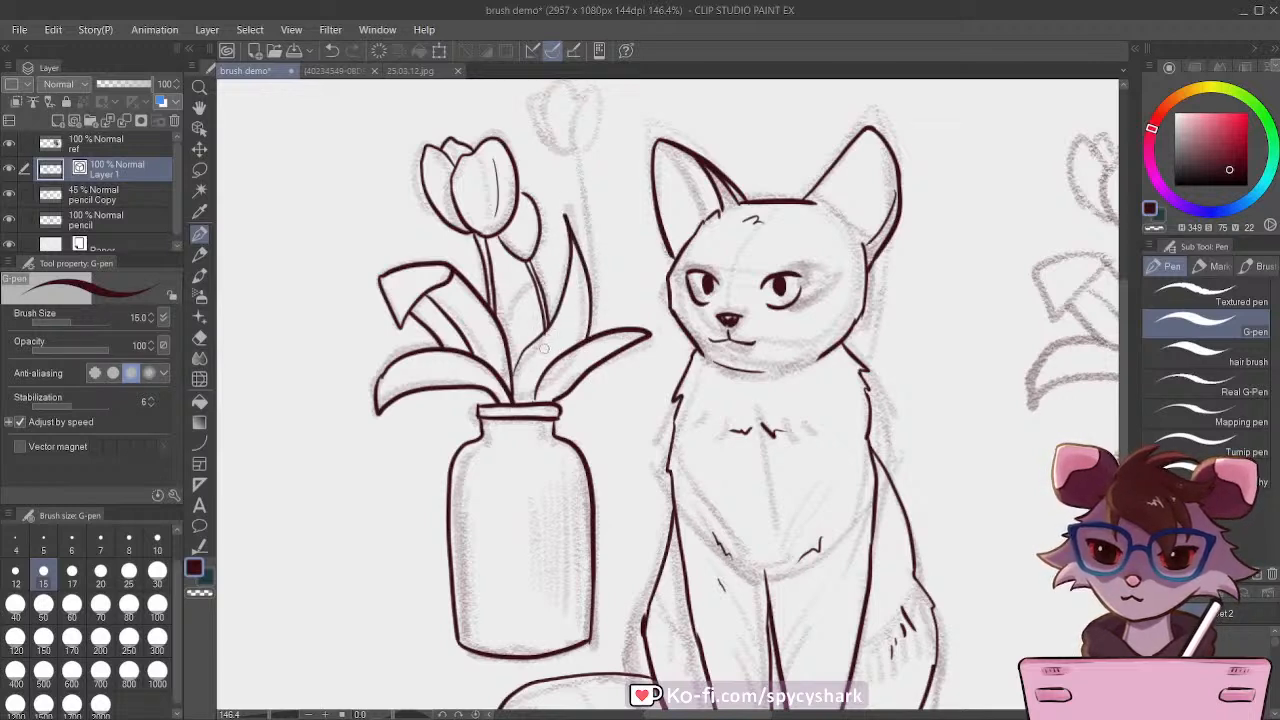
Step: Redraw the small pointed leaf behind the second tulip's stem, keeping its outline clear of the stem's interior
{"action": "mouse_move", "coordinate": [498, 336]}
{"action": "left_mouse_down"}
{"action": "mouse_move", "coordinate": [557, 255]}
{"action": "mouse_move", "coordinate": [552, 312]}
{"action": "mouse_move", "coordinate": [498, 328]}
{"action": "mouse_move", "coordinate": [551, 262]}
{"action": "mouse_move", "coordinate": [553, 342]}
{"action": "mouse_move", "coordinate": [556, 328]}
{"action": "mouse_move", "coordinate": [489, 346]}
{"action": "left_mouse_up"}
{"action": "key", "text": "ctrl+z"}
{"action": "key", "text": "ctrl+z"}
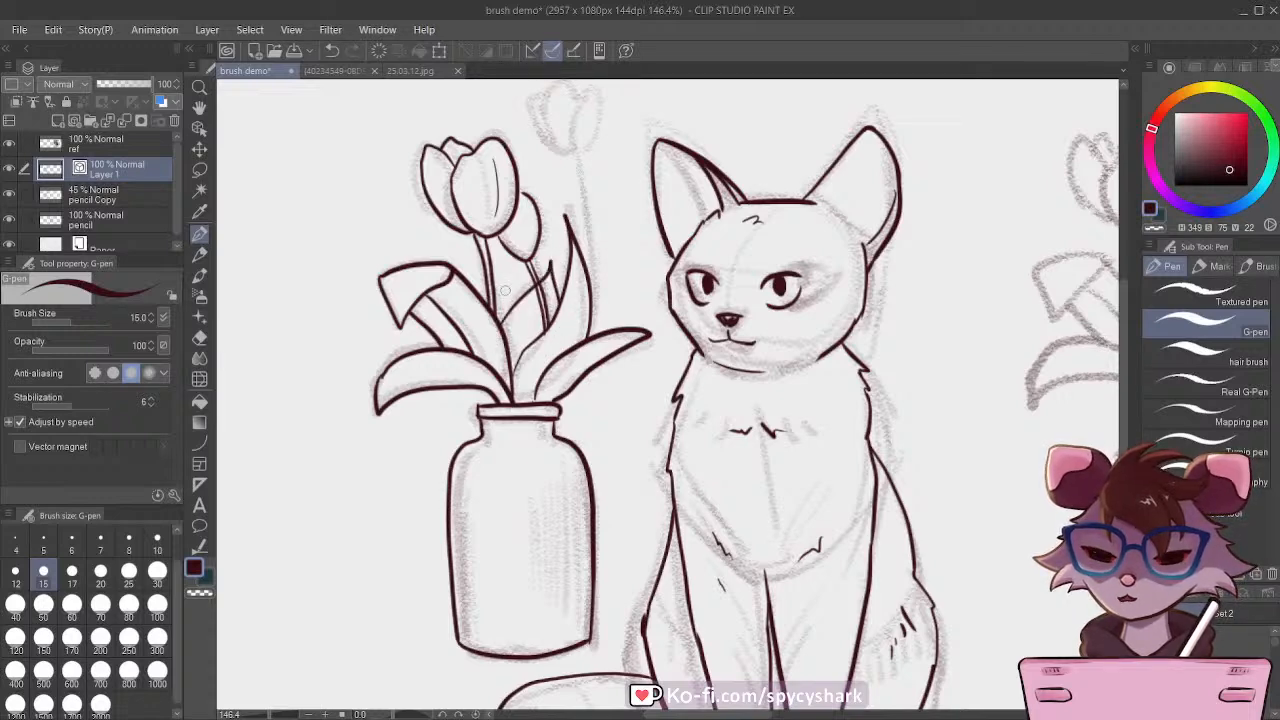
{"action": "scroll", "coordinate": [505, 290], "scroll_direction": "up", "scroll_amount": 10}
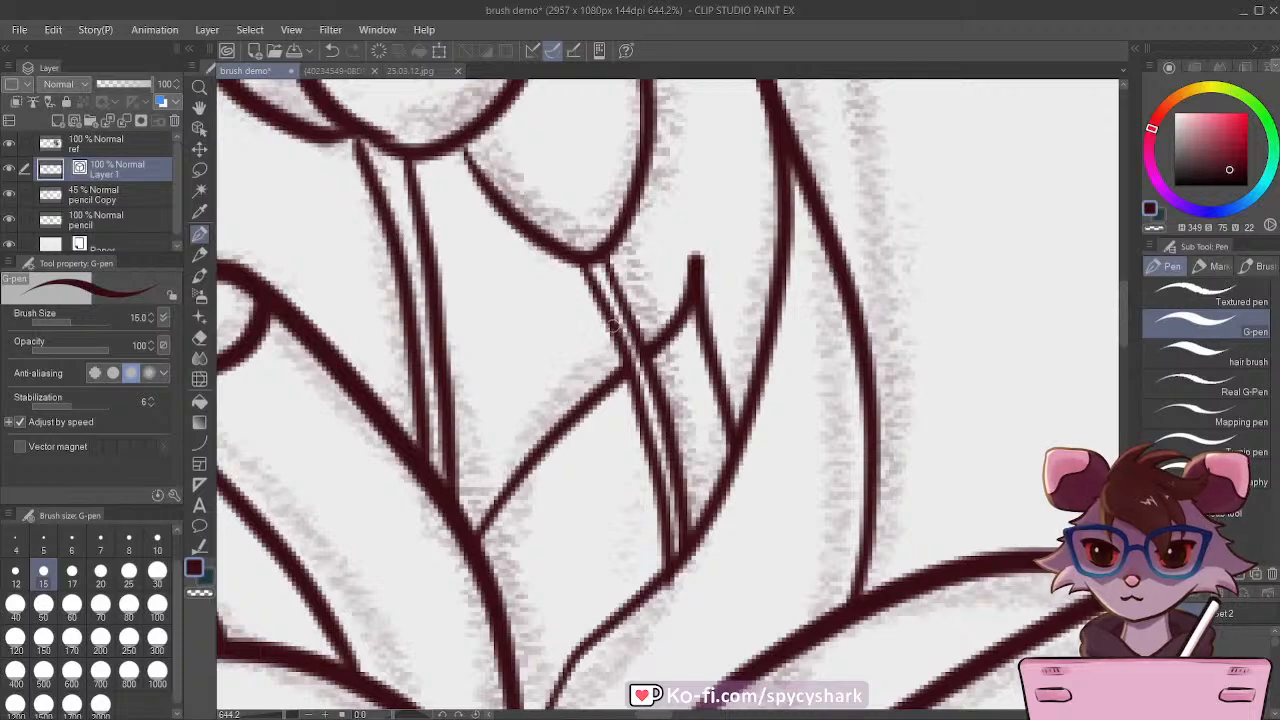
{"action": "scroll", "coordinate": [603, 396], "scroll_direction": "down", "scroll_amount": 4}
{"action": "scroll", "coordinate": [603, 396], "scroll_direction": "down", "scroll_amount": 3}
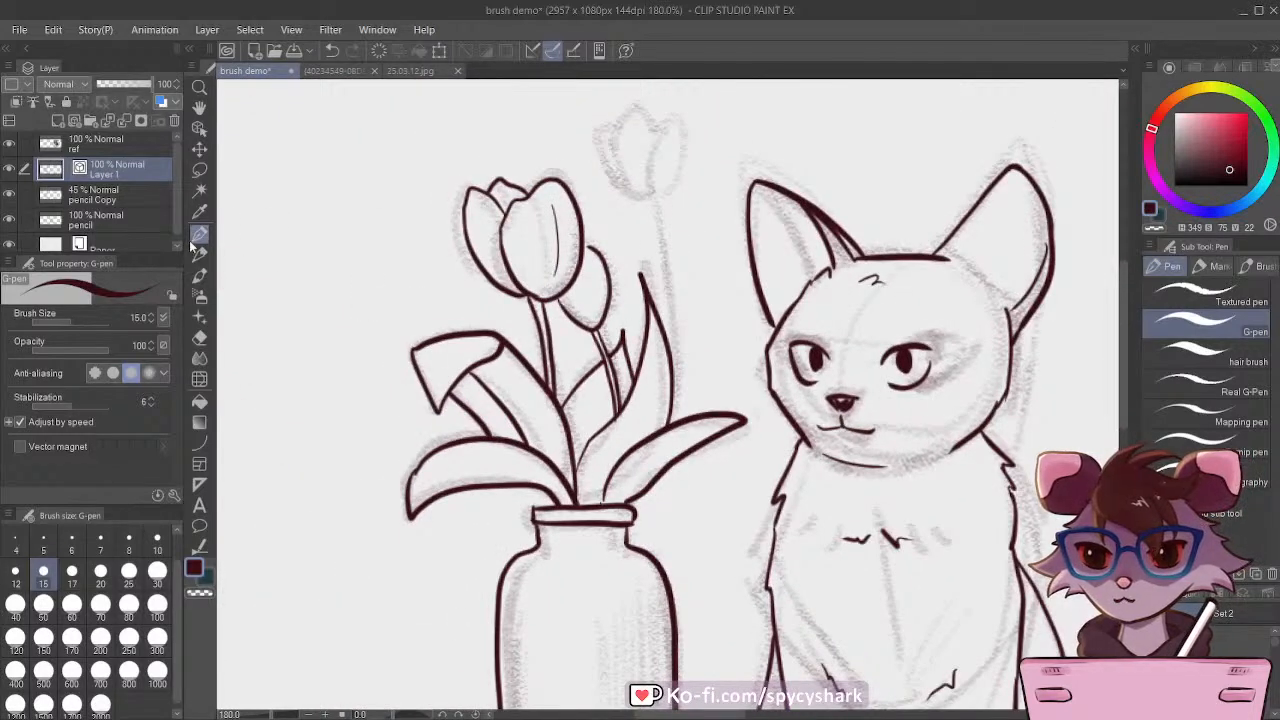
Step: Ink the tallest tulip with three overlapping petals, and draw its two stem lines down behind the tall pointed leaf
{"action": "scroll", "coordinate": [700, 275], "scroll_direction": "up", "scroll_amount": 2}
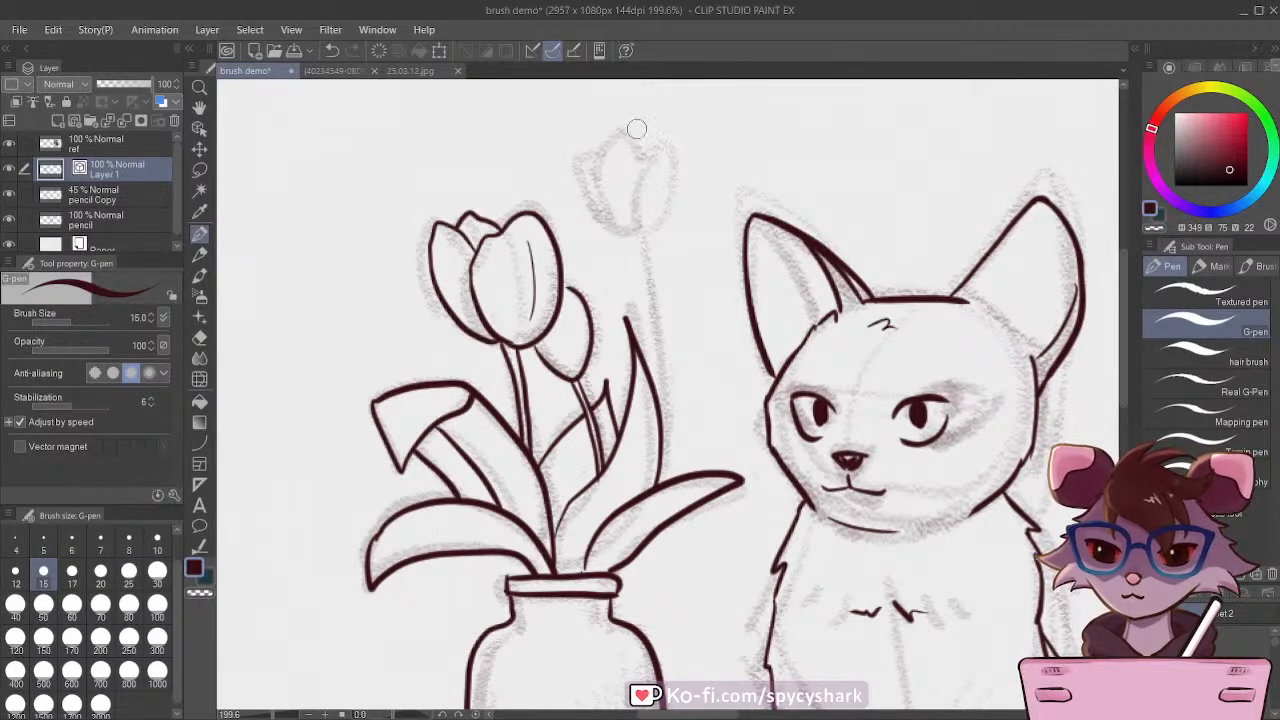
{"action": "mouse_move", "coordinate": [641, 160]}
{"action": "left_mouse_down"}
{"action": "mouse_move", "coordinate": [671, 157]}
{"action": "mouse_move", "coordinate": [645, 230]}
{"action": "left_mouse_up"}
{"action": "left_click_drag", "start_coordinate": [640, 158], "coordinate": [633, 228]}
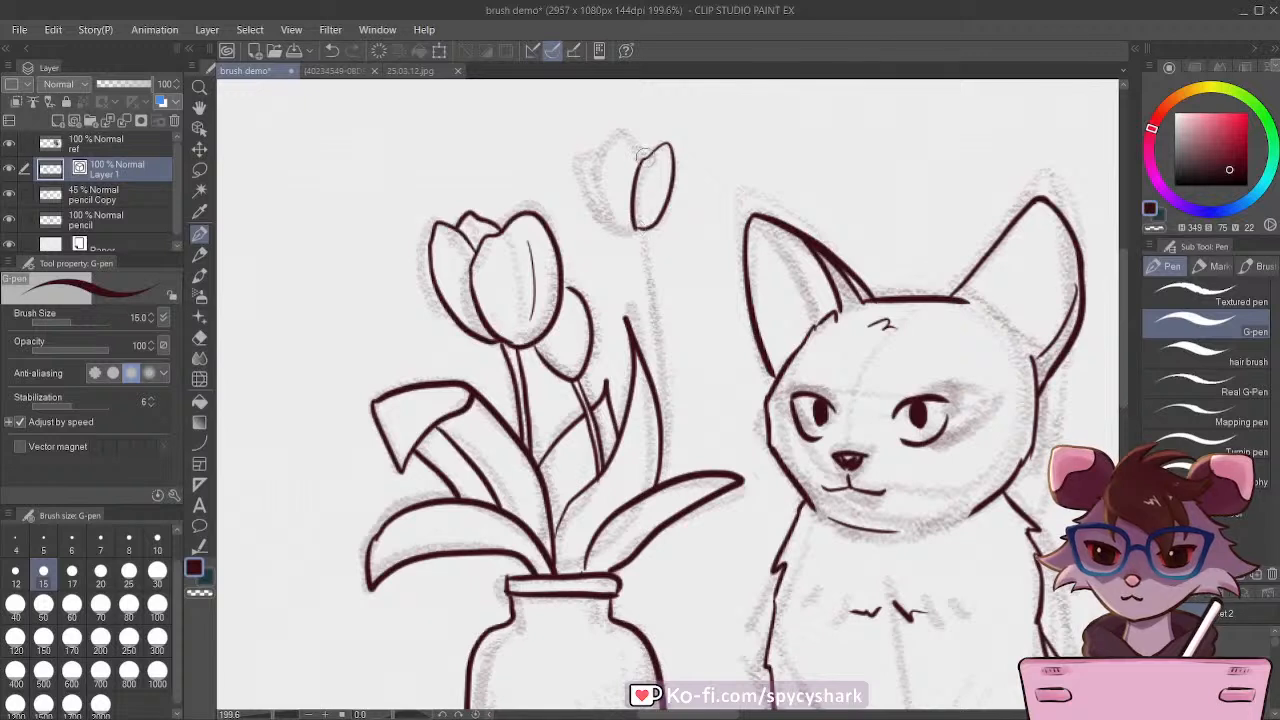
{"action": "mouse_move", "coordinate": [643, 155]}
{"action": "left_mouse_down"}
{"action": "mouse_move", "coordinate": [599, 170]}
{"action": "mouse_move", "coordinate": [625, 230]}
{"action": "left_mouse_up"}
{"action": "mouse_move", "coordinate": [599, 154]}
{"action": "left_mouse_down"}
{"action": "mouse_move", "coordinate": [590, 220]}
{"action": "mouse_move", "coordinate": [620, 228]}
{"action": "left_mouse_up"}
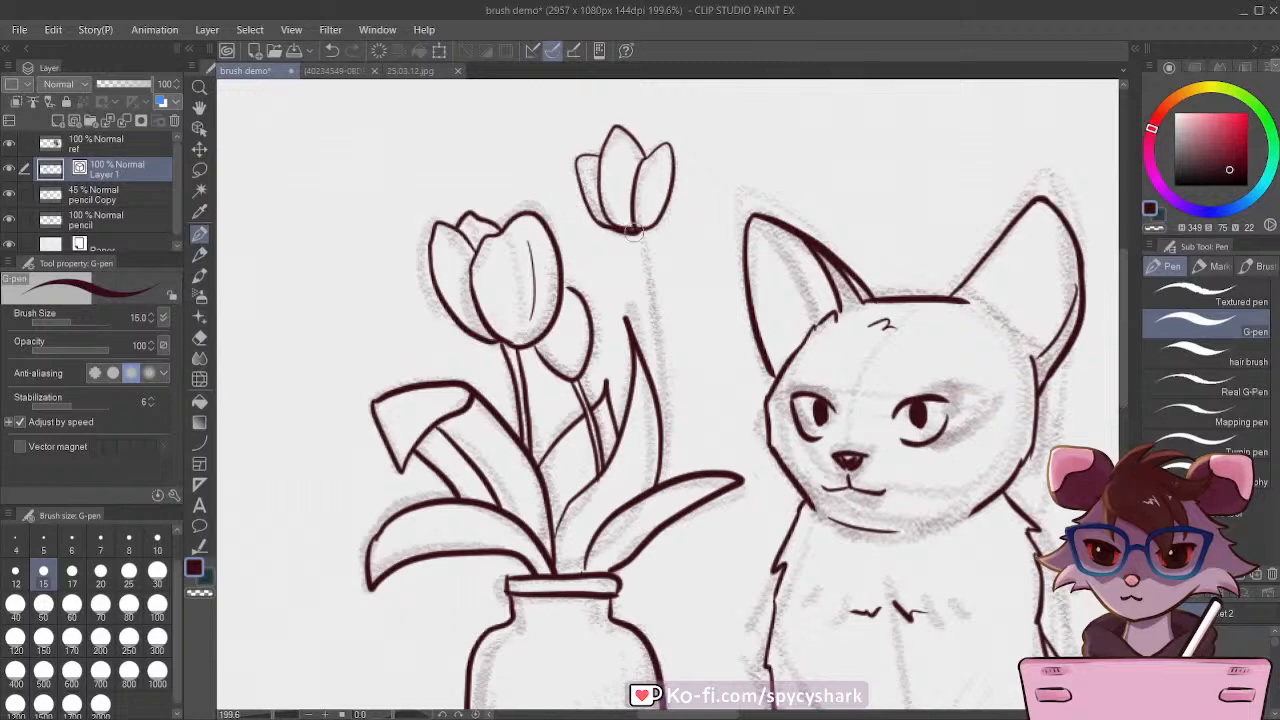
{"action": "left_click_drag", "start_coordinate": [633, 232], "coordinate": [648, 365]}
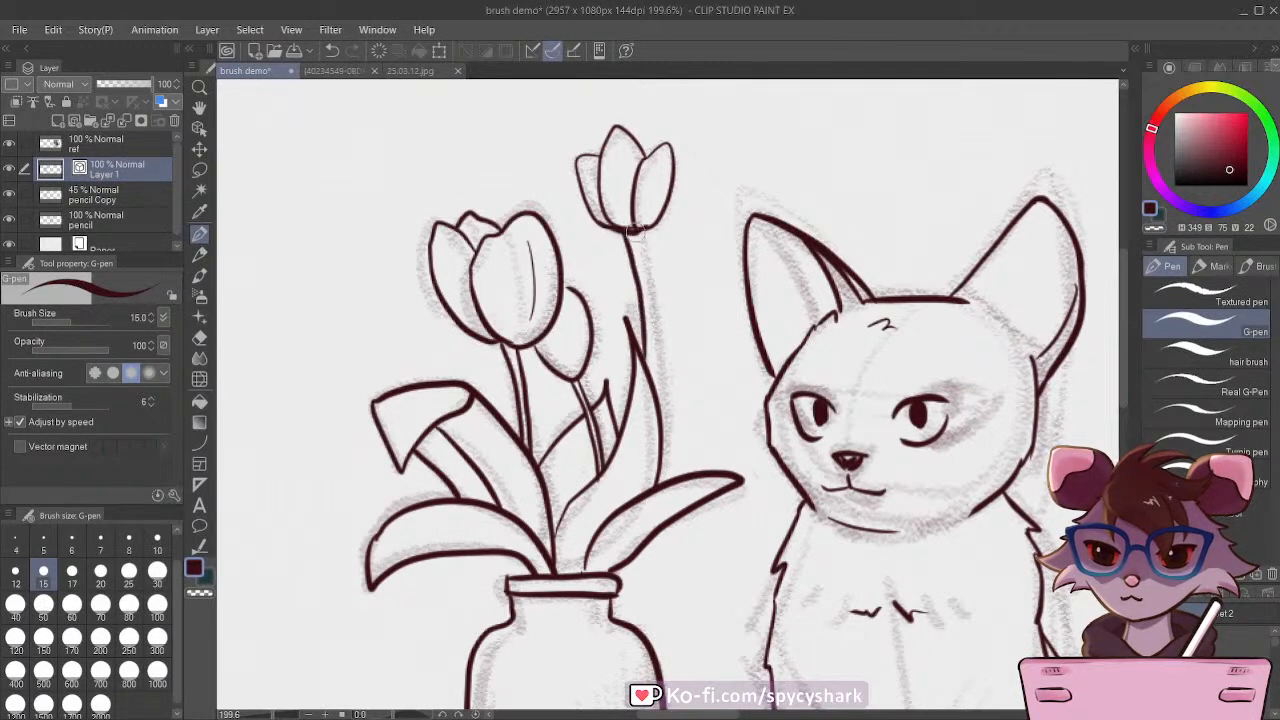
{"action": "left_click_drag", "start_coordinate": [638, 234], "coordinate": [652, 375]}
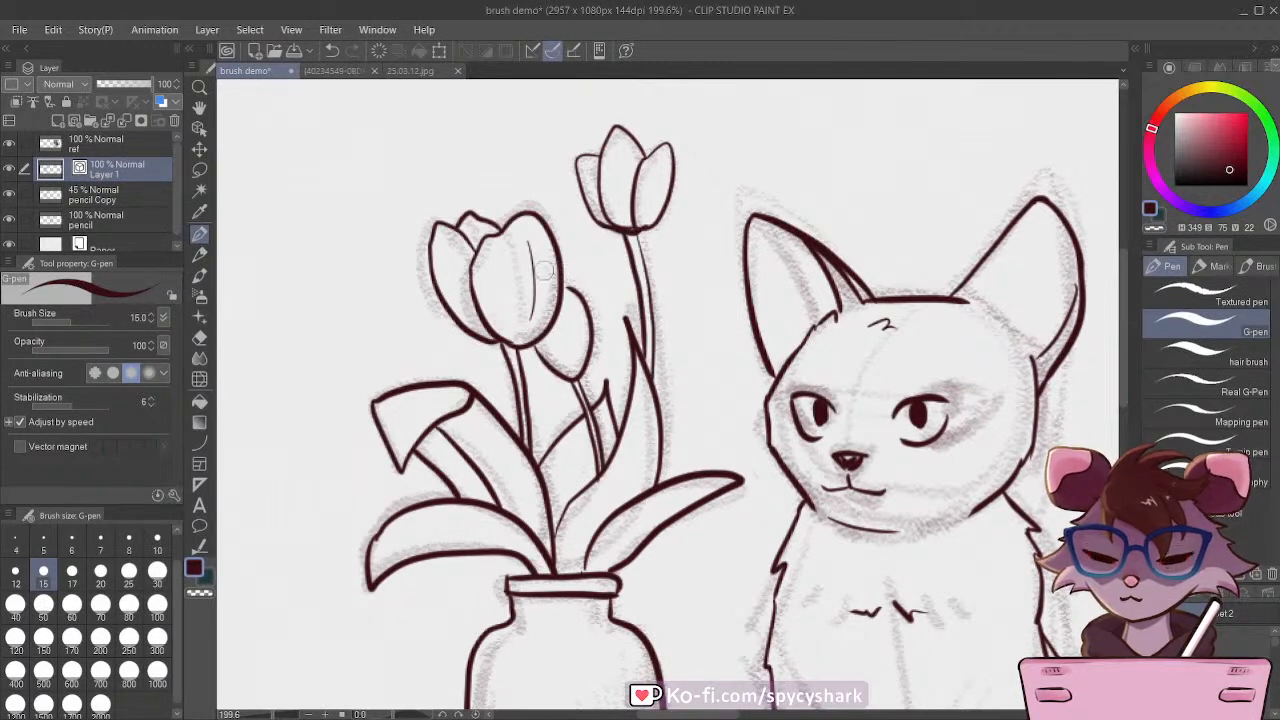
Step: Hide the faded pencil Copy layer and view the finished line art beside the Rough Pencil sketch and reference photo
{"action": "scroll", "coordinate": [535, 291], "scroll_direction": "down", "scroll_amount": 3}
{"action": "scroll", "coordinate": [437, 376], "scroll_direction": "down", "scroll_amount": 1}
{"action": "scroll", "coordinate": [637, 229], "scroll_direction": "up", "scroll_amount": 3}
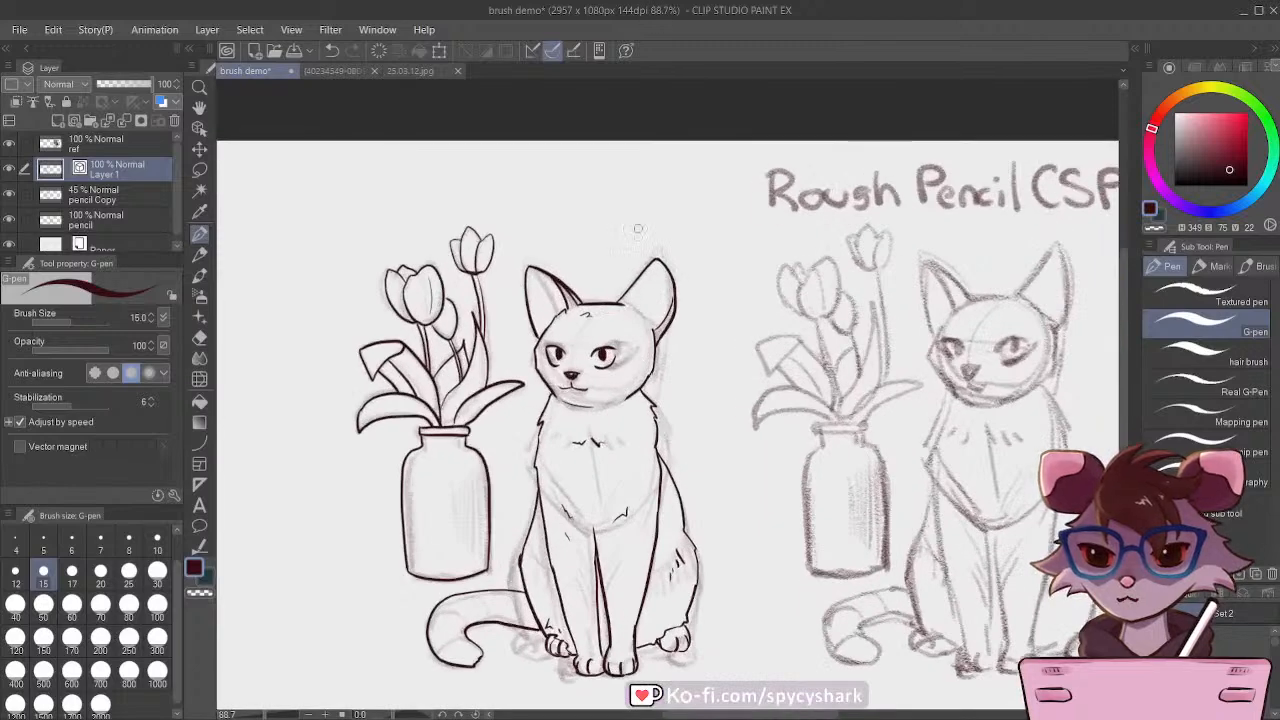
{"action": "scroll", "coordinate": [637, 229], "scroll_direction": "down", "scroll_amount": 2}
{"action": "left_click", "coordinate": [118, 198]}
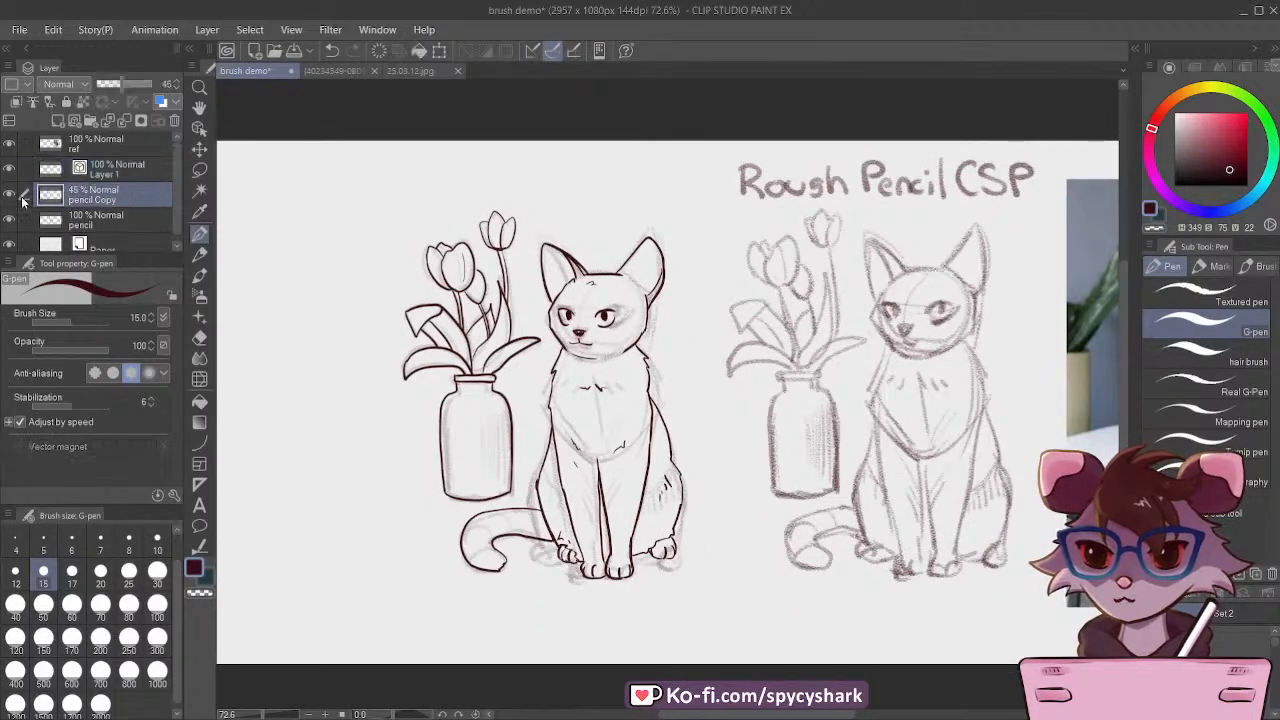
{"action": "left_click", "coordinate": [7, 195]}
{"action": "scroll", "coordinate": [493, 286], "scroll_direction": "down", "scroll_amount": 2}
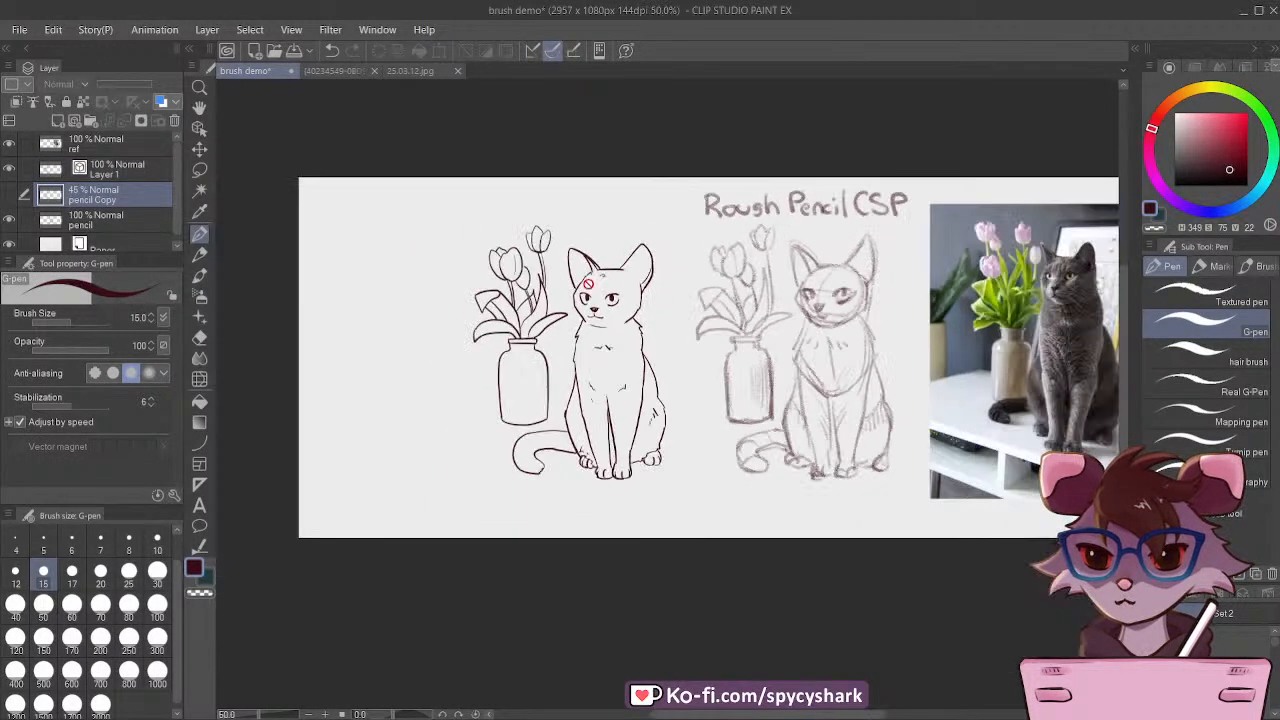
{"action": "scroll", "coordinate": [619, 251], "scroll_direction": "up", "scroll_amount": 2}
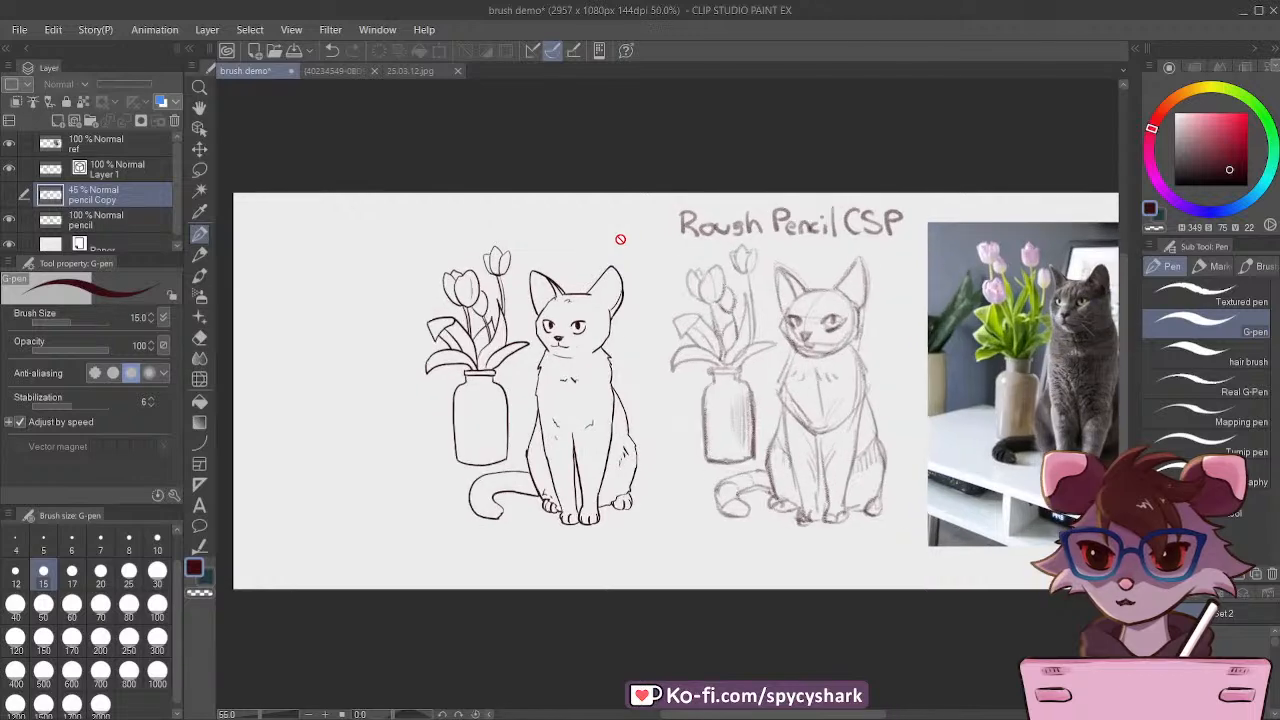
Step: Redraw the outline of the cat's ear farthest from the vase on Layer 1 with a slimmer G-pen shape
{"action": "scroll", "coordinate": [615, 350], "scroll_direction": "up", "scroll_amount": 1}
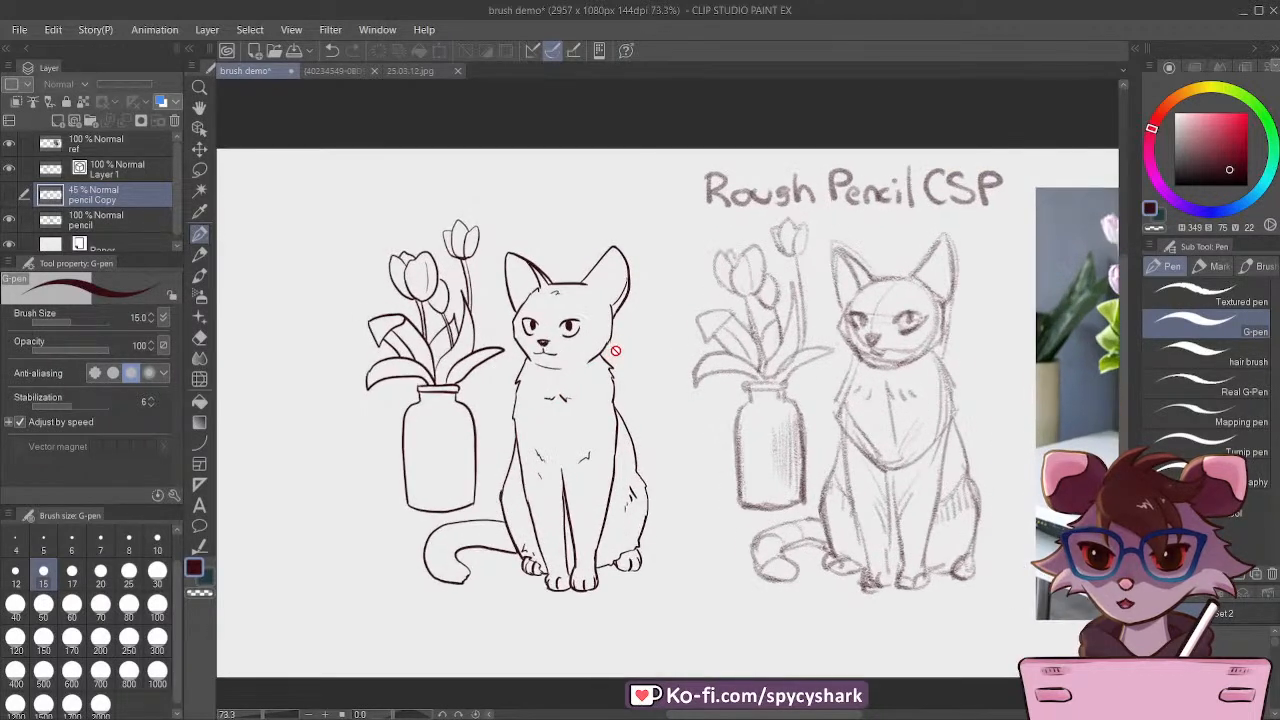
{"action": "left_click", "coordinate": [140, 170]}
{"action": "scroll", "coordinate": [523, 245], "scroll_direction": "up", "scroll_amount": 4}
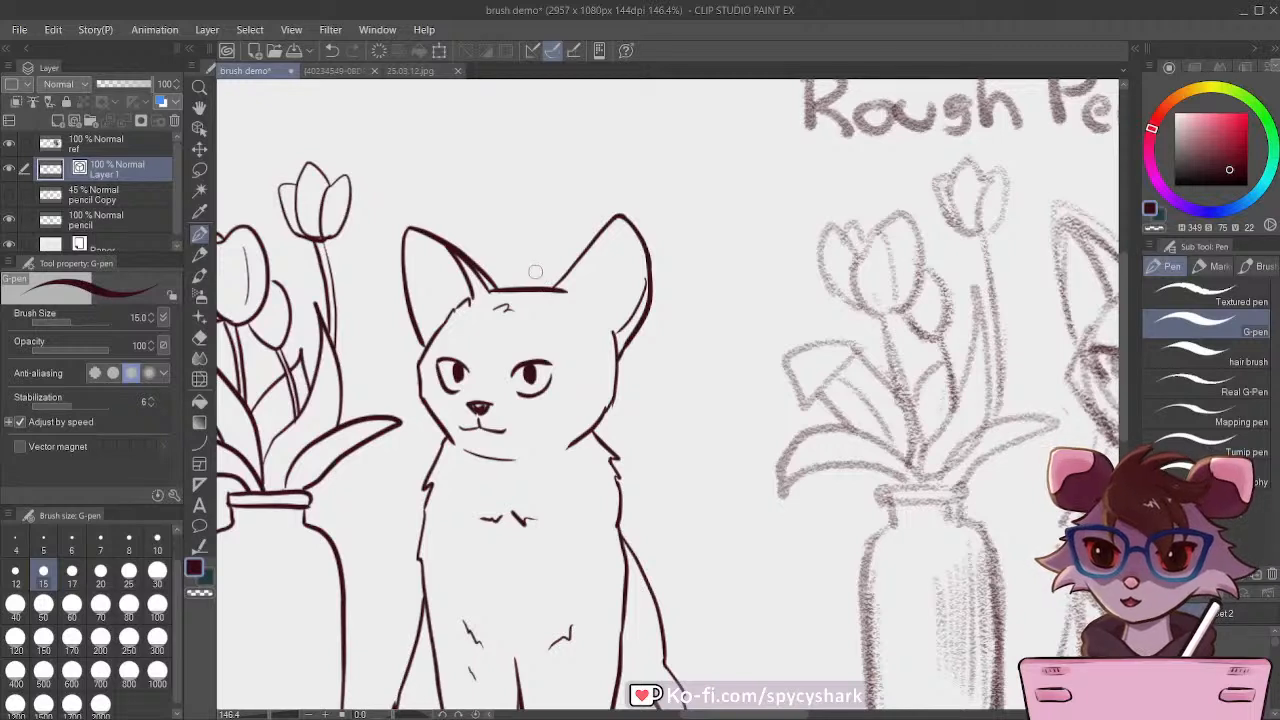
{"action": "mouse_move", "coordinate": [550, 289]}
{"action": "left_mouse_down"}
{"action": "mouse_move", "coordinate": [590, 226]}
{"action": "mouse_move", "coordinate": [632, 262]}
{"action": "mouse_move", "coordinate": [621, 345]}
{"action": "left_mouse_up"}
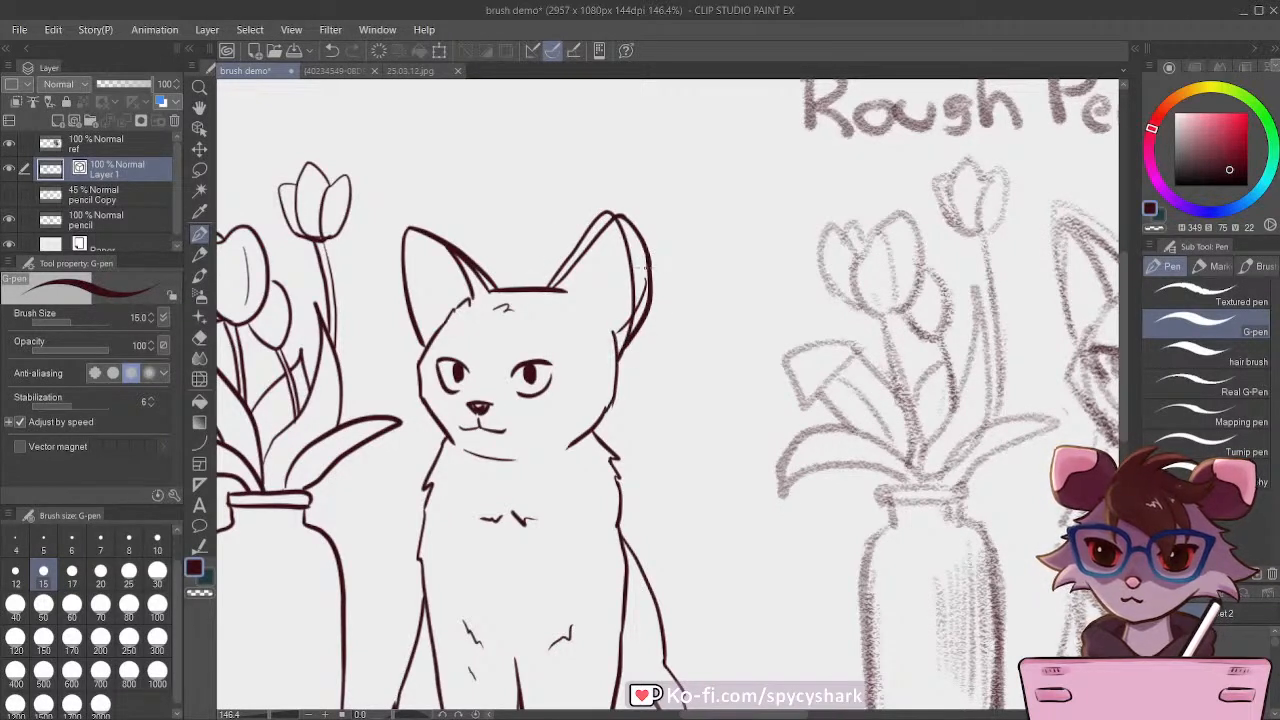
Step: Erase the ear's old outline around the redrawn one with the Vector Eraser, enlarging the eraser to size 7
{"action": "key", "text": "e"}
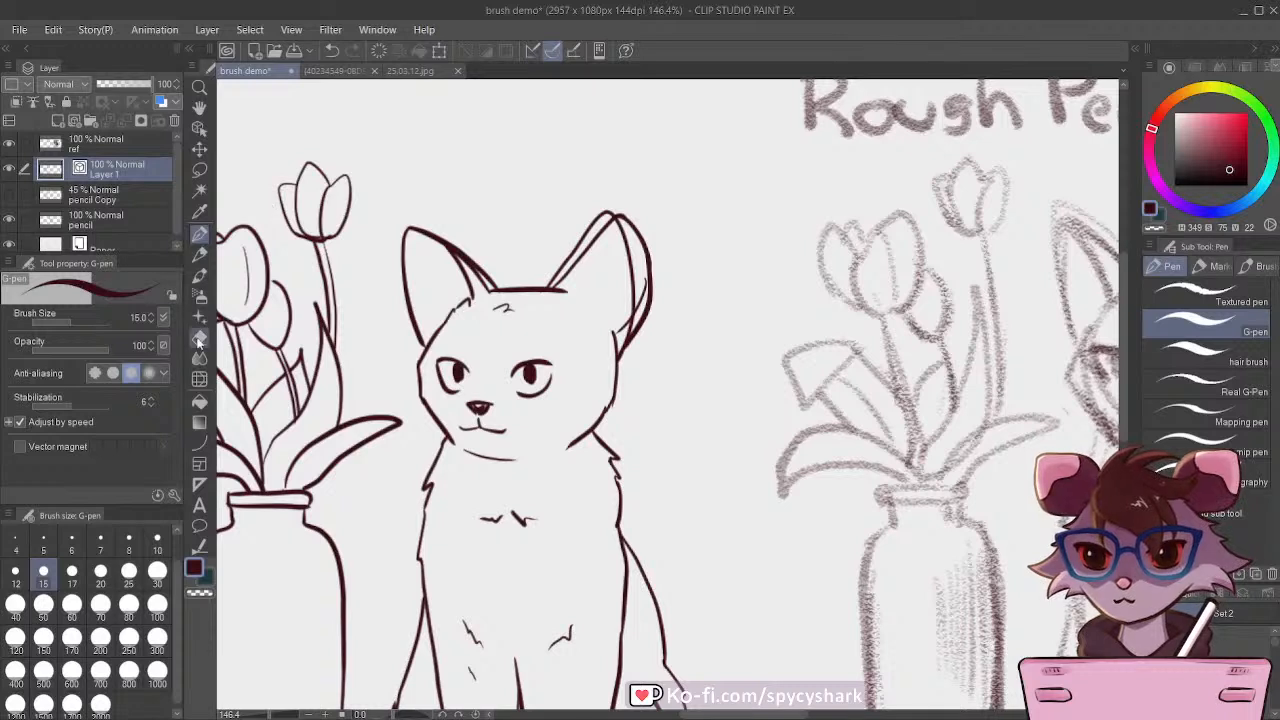
{"action": "left_click_drag", "start_coordinate": [641, 262], "coordinate": [652, 290]}
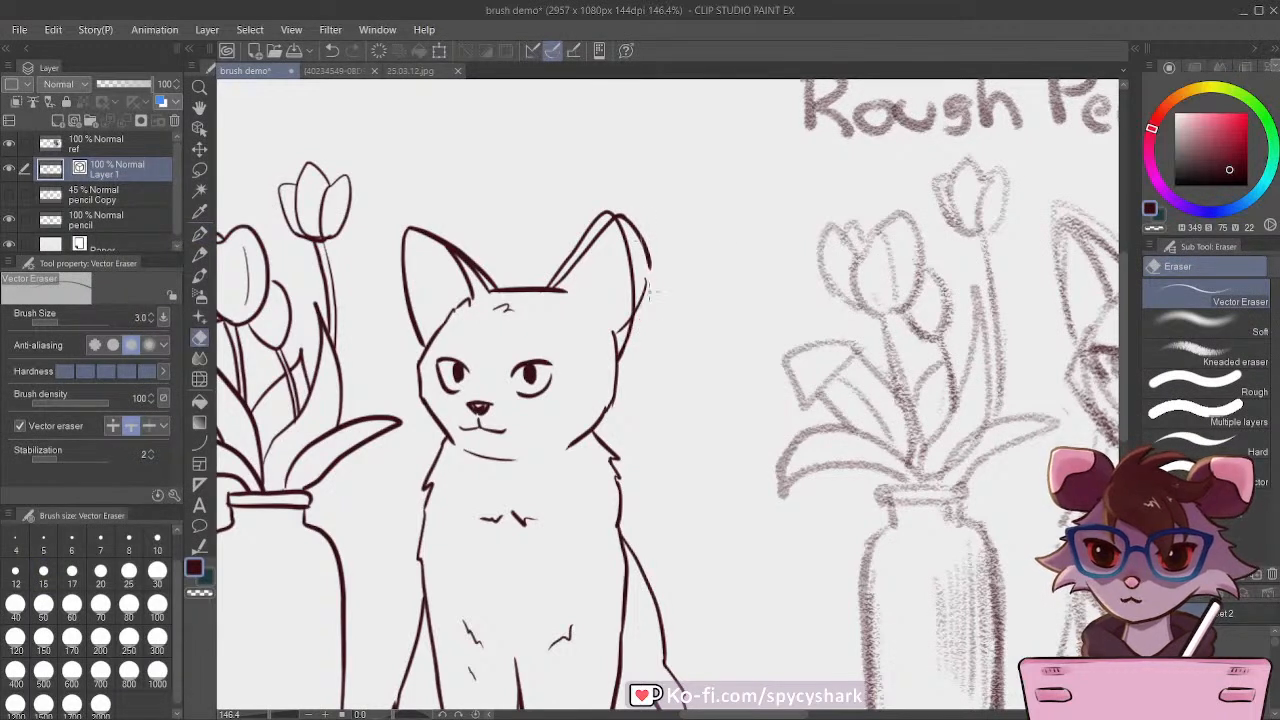
{"action": "left_click_drag", "start_coordinate": [638, 236], "coordinate": [643, 249]}
{"action": "key", "text": "bracketright"}
{"action": "key", "text": "bracketright"}
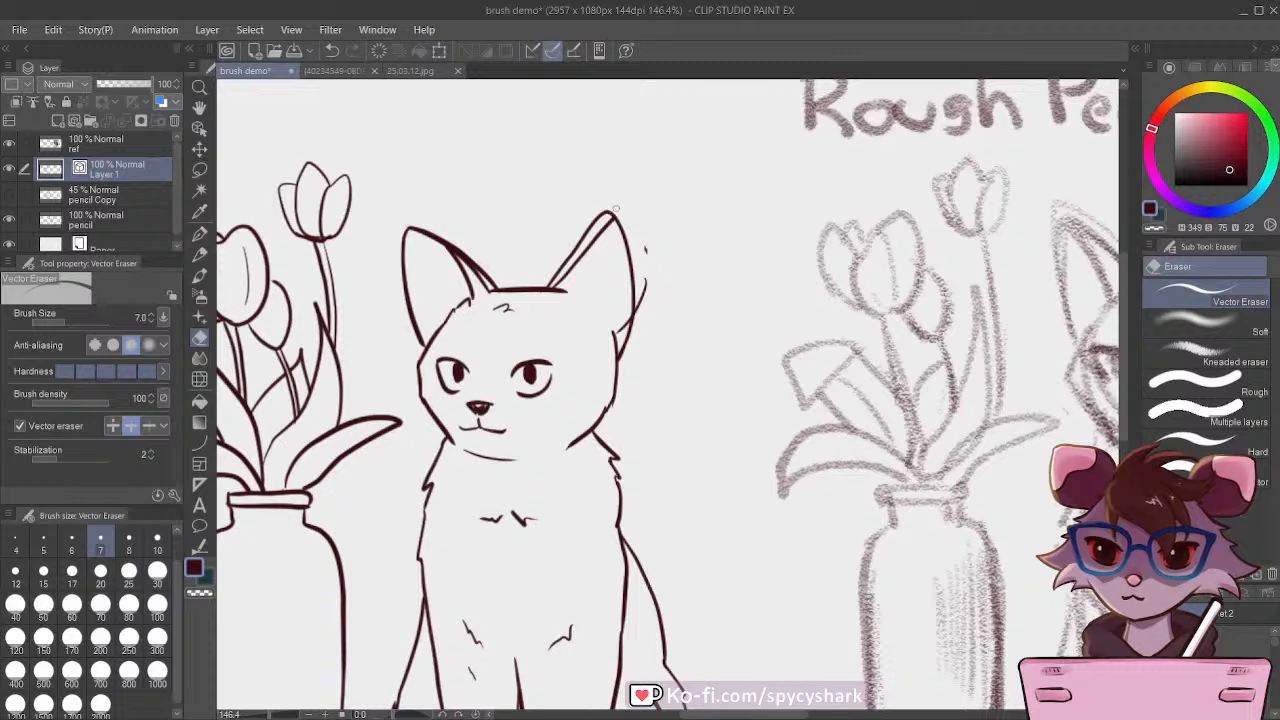
{"action": "left_click_drag", "start_coordinate": [642, 318], "coordinate": [641, 298]}
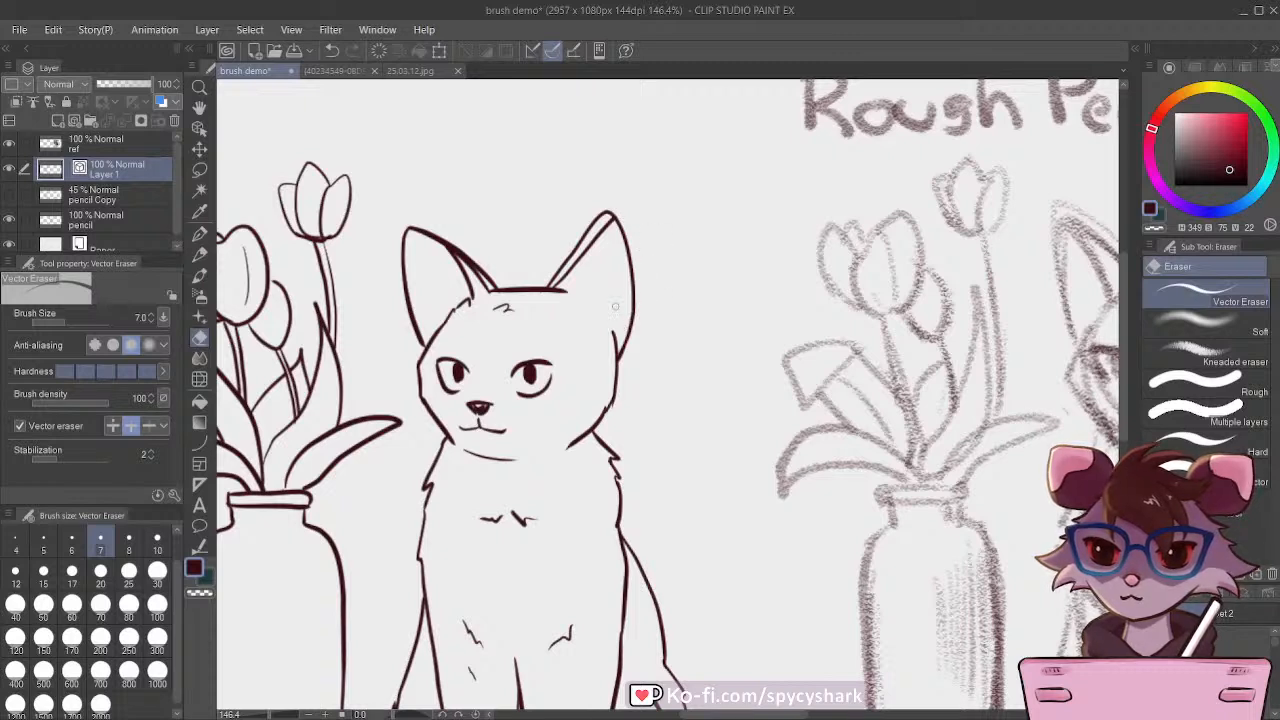
{"action": "left_click_drag", "start_coordinate": [598, 235], "coordinate": [594, 241]}
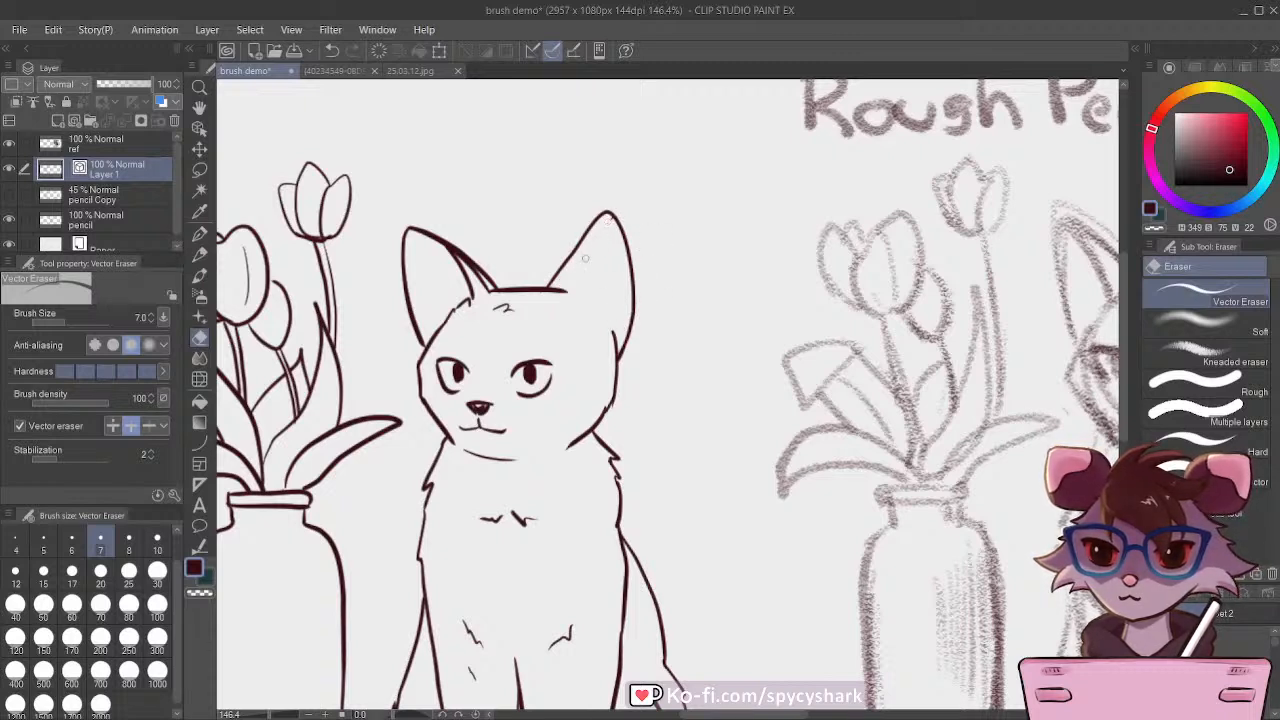
Step: Add short inner lines to the redrawn ear with the G-pen, compare the cat with the pencil sketch, and save the drawing
{"action": "key", "text": "p"}
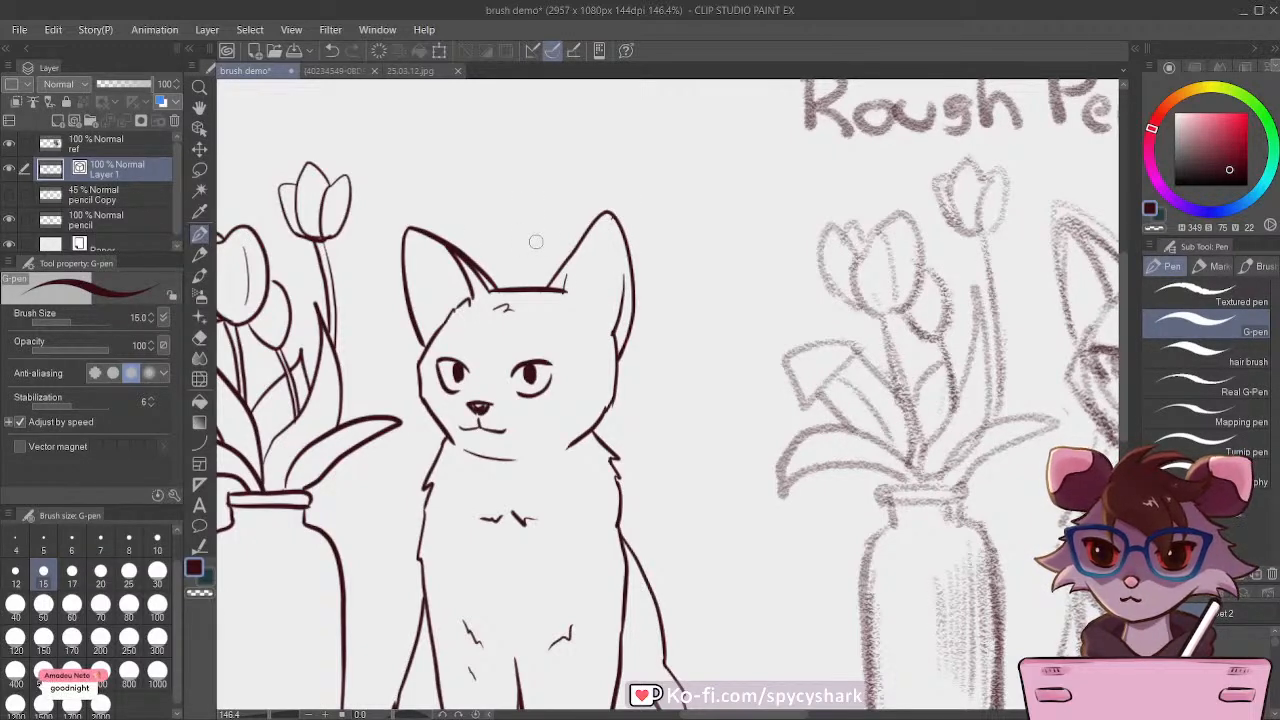
{"action": "scroll", "coordinate": [594, 198], "scroll_direction": "down", "scroll_amount": 3}
{"action": "scroll", "coordinate": [662, 226], "scroll_direction": "down", "scroll_amount": 1}
{"action": "scroll", "coordinate": [628, 289], "scroll_direction": "up", "scroll_amount": 3}
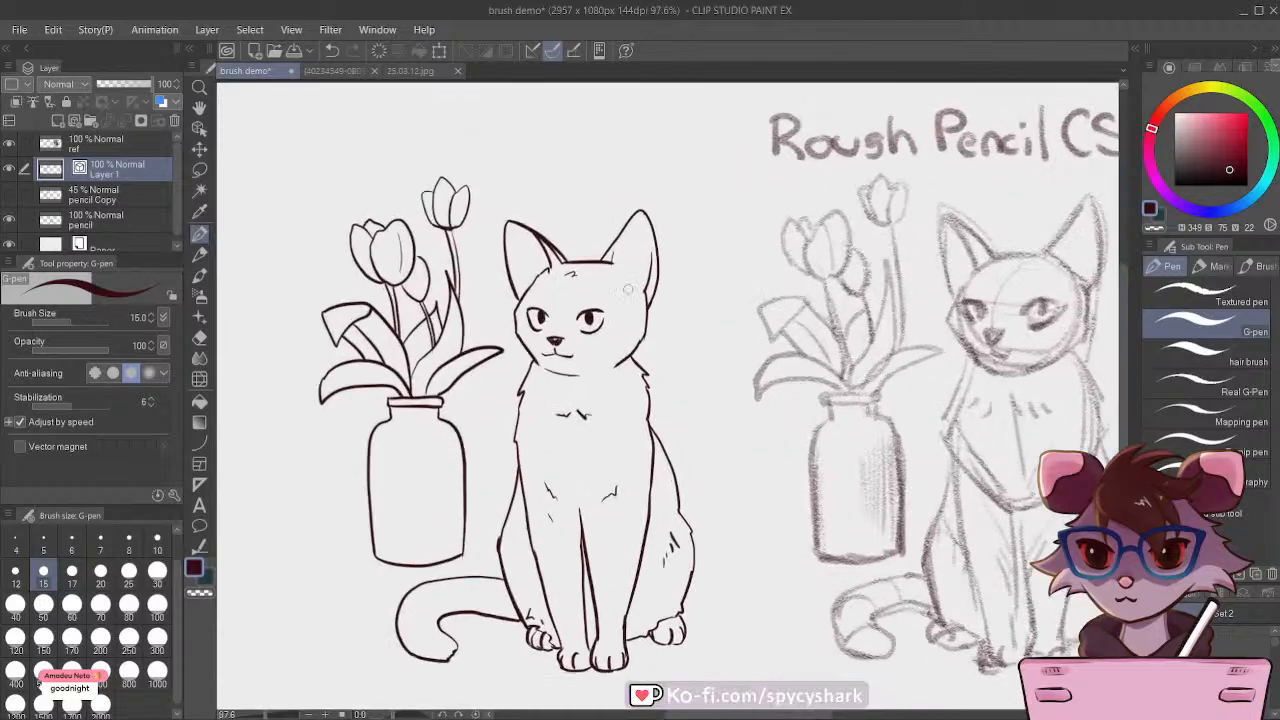
{"action": "scroll", "coordinate": [641, 228], "scroll_direction": "up", "scroll_amount": 1}
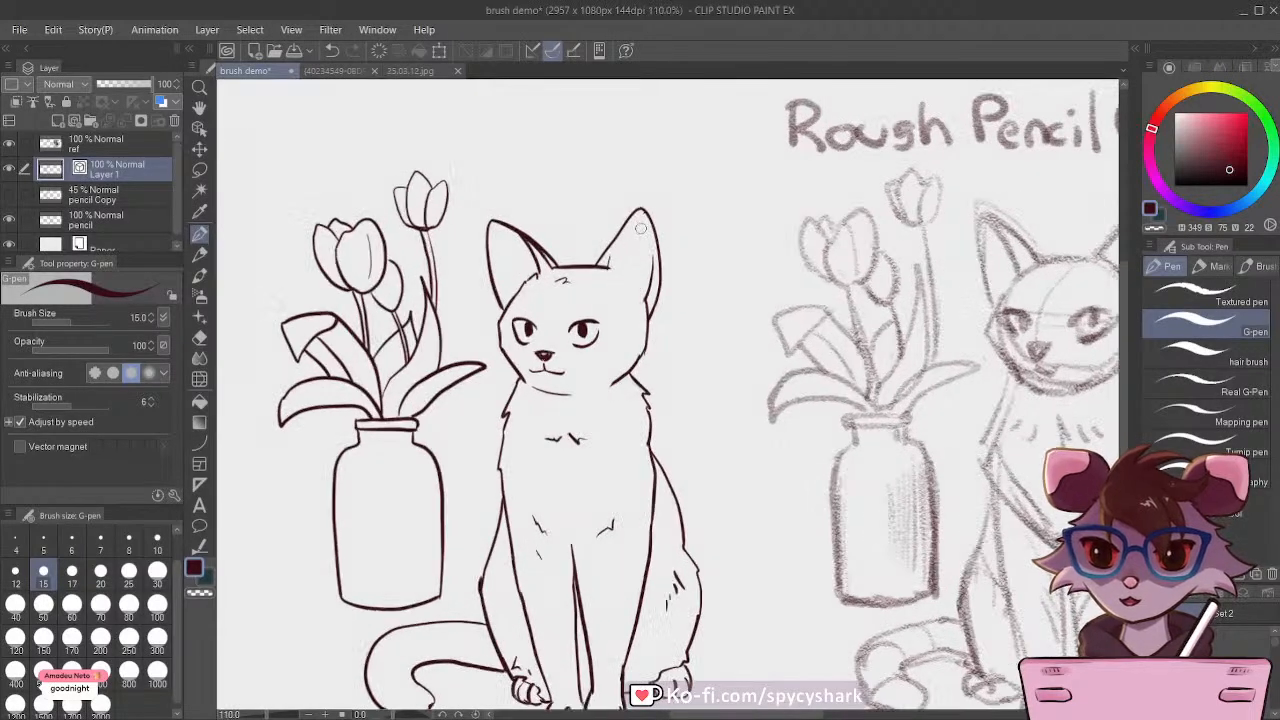
{"action": "scroll", "coordinate": [616, 271], "scroll_direction": "down", "scroll_amount": 3}
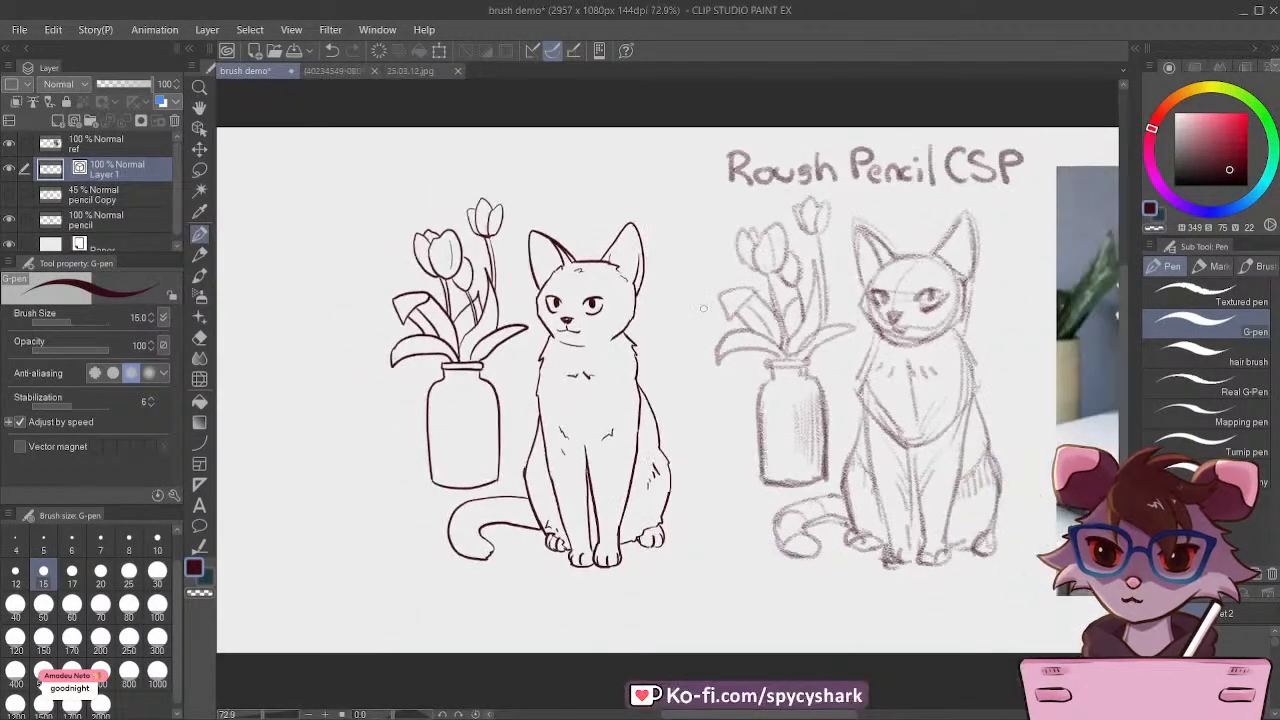
{"action": "scroll", "coordinate": [626, 279], "scroll_direction": "up", "scroll_amount": 1}
{"action": "scroll", "coordinate": [605, 330], "scroll_direction": "down", "scroll_amount": 1}
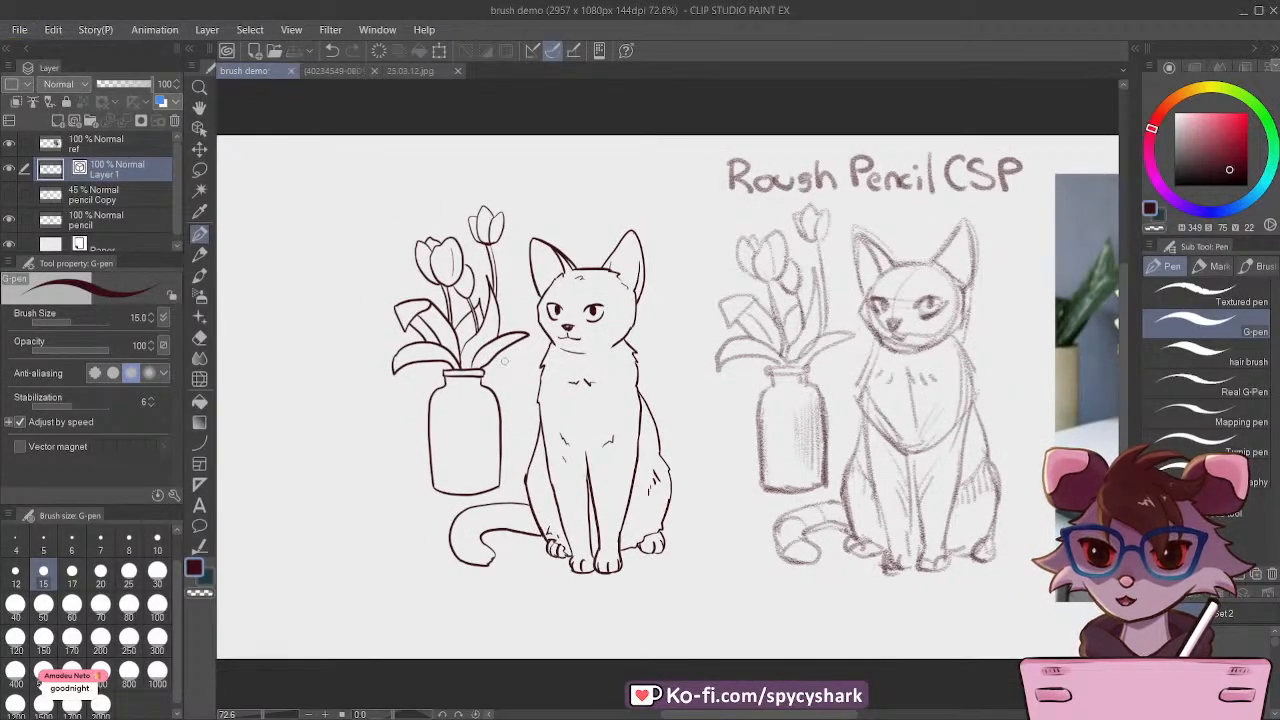
Step: Hand-letter the heading "G-PEN" above the inked cat and vase, and save the drawing
{"action": "scroll", "coordinate": [506, 358], "scroll_direction": "down", "scroll_amount": 1}
{"action": "scroll", "coordinate": [435, 204], "scroll_direction": "up", "scroll_amount": 2}
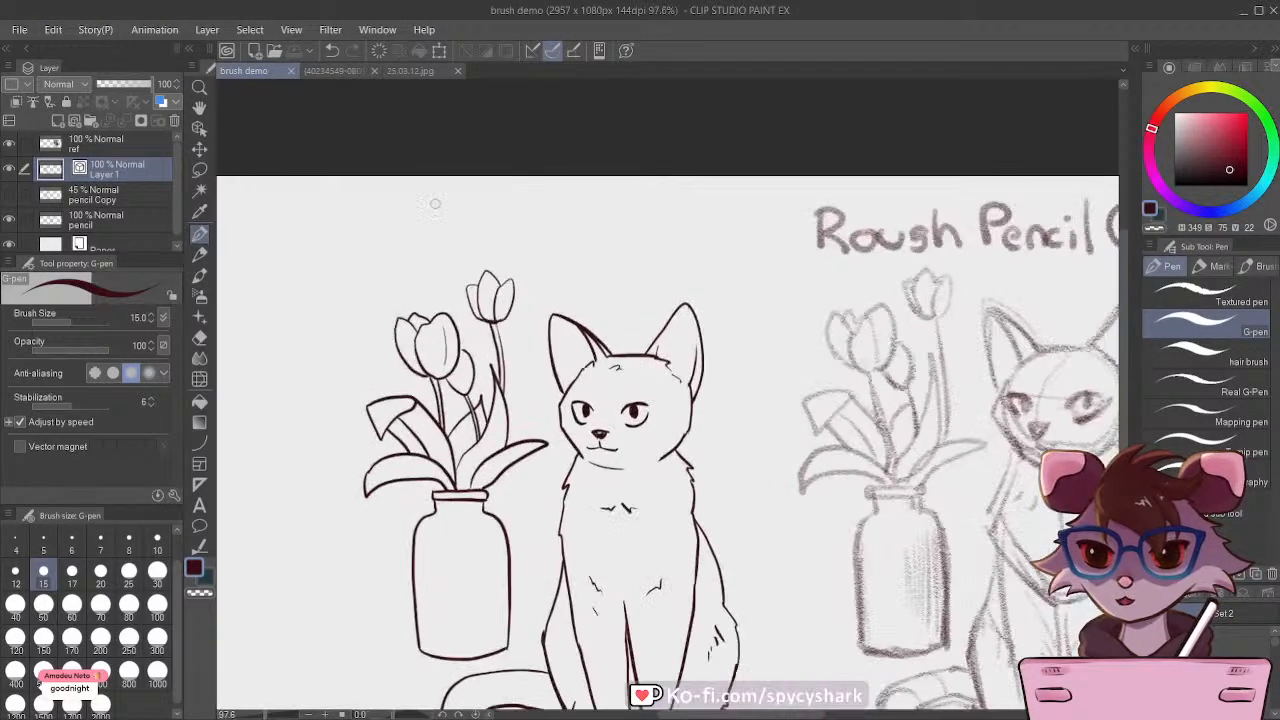
{"action": "mouse_move", "coordinate": [474, 196]}
{"action": "left_mouse_down"}
{"action": "mouse_move", "coordinate": [452, 224]}
{"action": "mouse_move", "coordinate": [516, 210]}
{"action": "left_mouse_up"}
{"action": "left_click_drag", "start_coordinate": [540, 191], "coordinate": [542, 224]}
{"action": "mouse_move", "coordinate": [540, 190]}
{"action": "left_mouse_down"}
{"action": "mouse_move", "coordinate": [599, 226]}
{"action": "mouse_move", "coordinate": [597, 208]}
{"action": "mouse_move", "coordinate": [622, 193]}
{"action": "left_mouse_up"}
{"action": "mouse_move", "coordinate": [622, 193]}
{"action": "left_mouse_down"}
{"action": "mouse_move", "coordinate": [653, 224]}
{"action": "mouse_move", "coordinate": [655, 192]}
{"action": "left_mouse_up"}
{"action": "scroll", "coordinate": [540, 207], "scroll_direction": "down", "scroll_amount": 4}
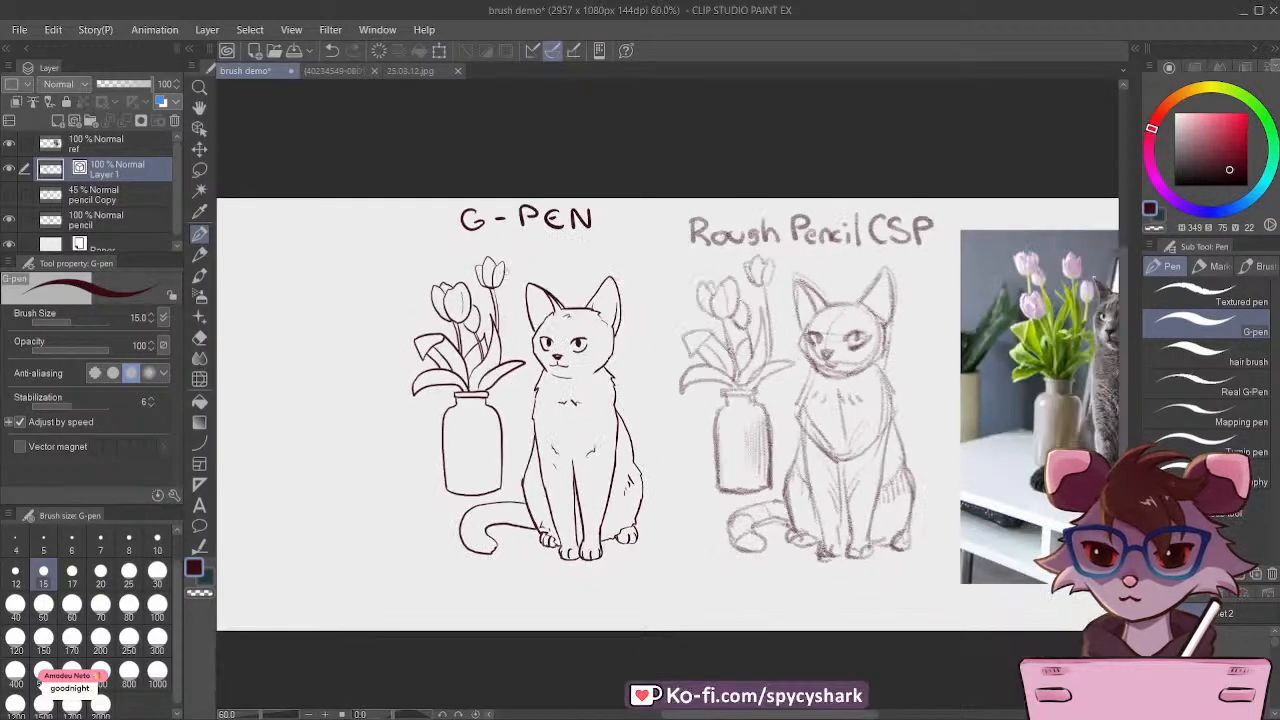
{"action": "scroll", "coordinate": [776, 260], "scroll_direction": "up", "scroll_amount": 2}
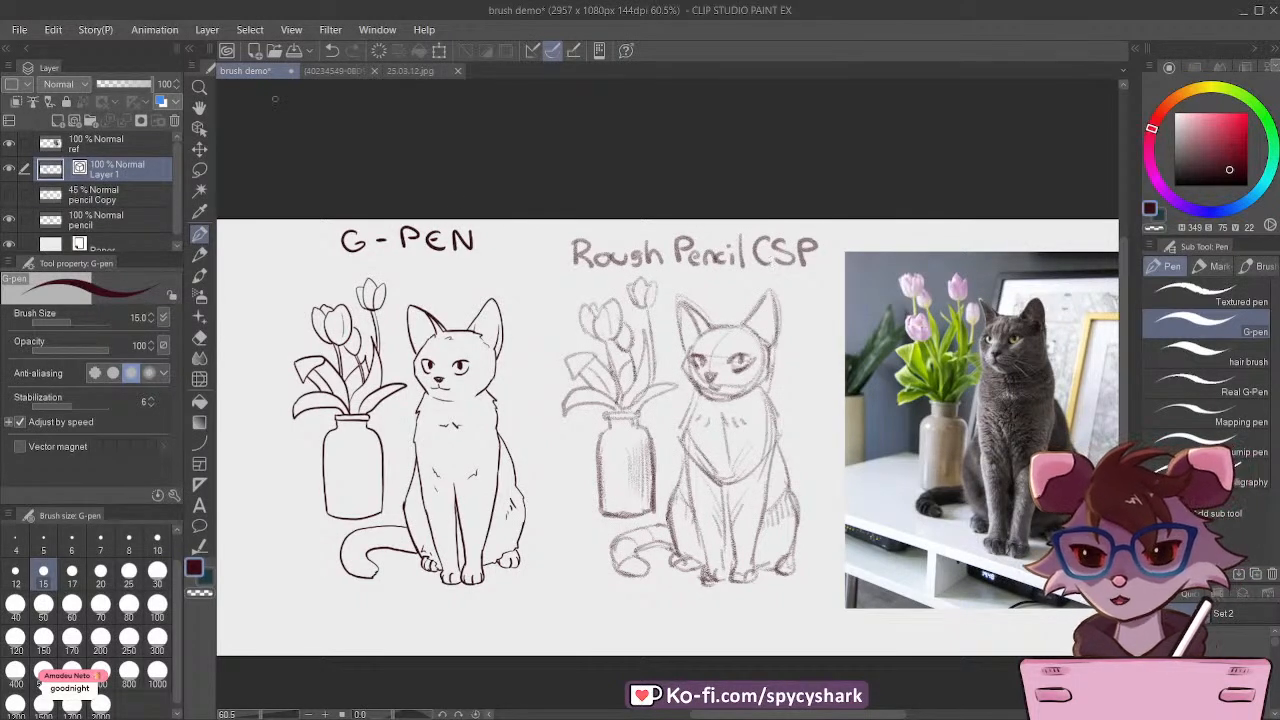
{"action": "key", "text": "ctrl+s"}
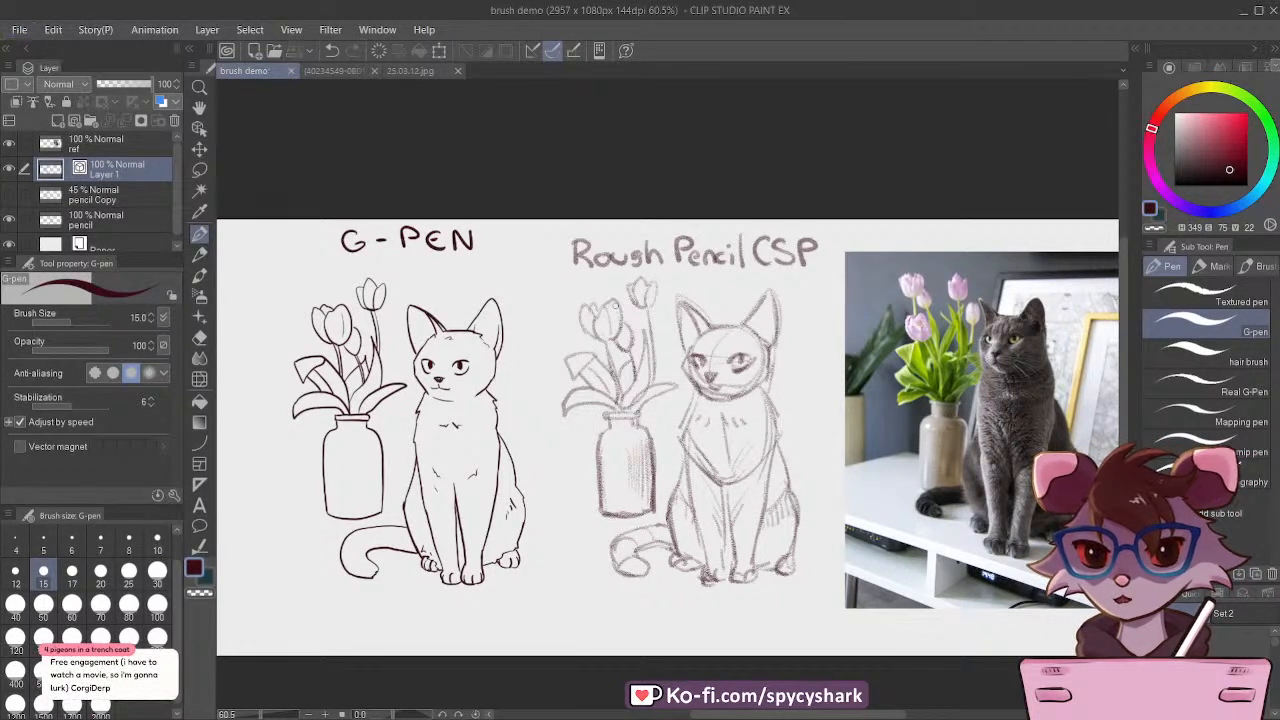
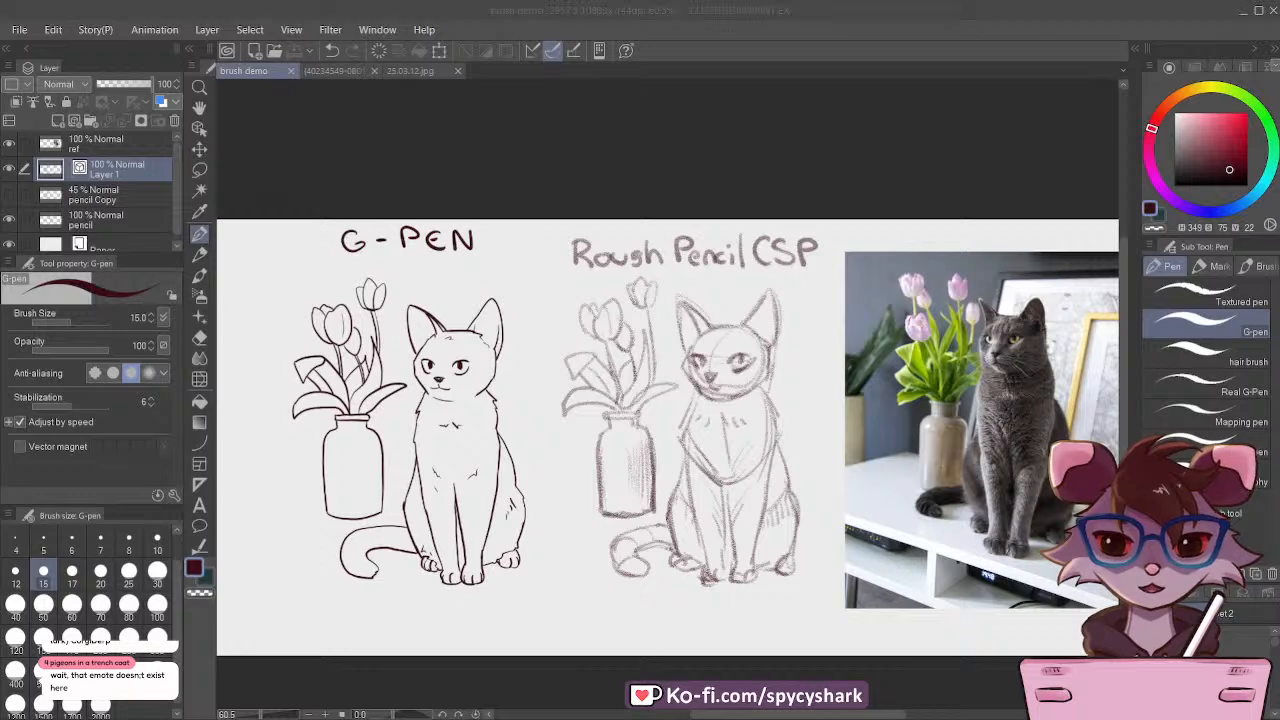
Step: Rename Layer 1, which holds the inked cat and vase, as g-pen
{"action": "scroll", "coordinate": [492, 263], "scroll_direction": "down", "scroll_amount": 2}
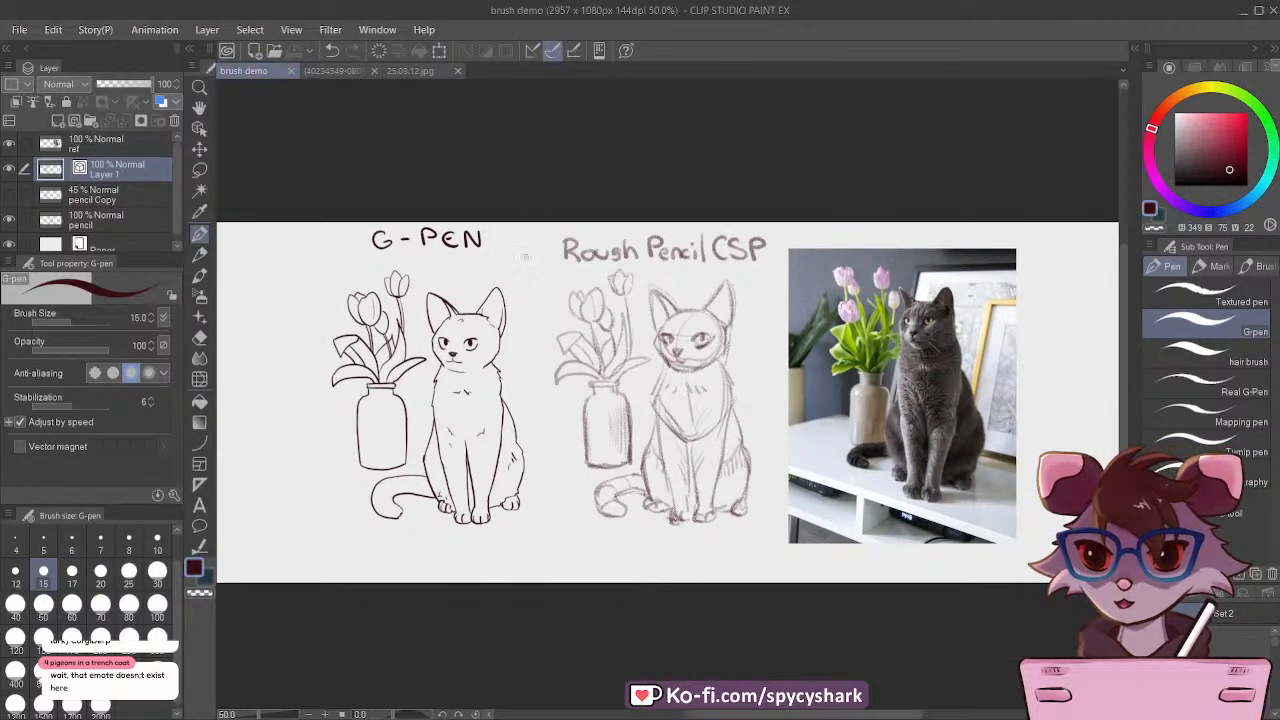
{"action": "scroll", "coordinate": [525, 258], "scroll_direction": "up", "scroll_amount": 1}
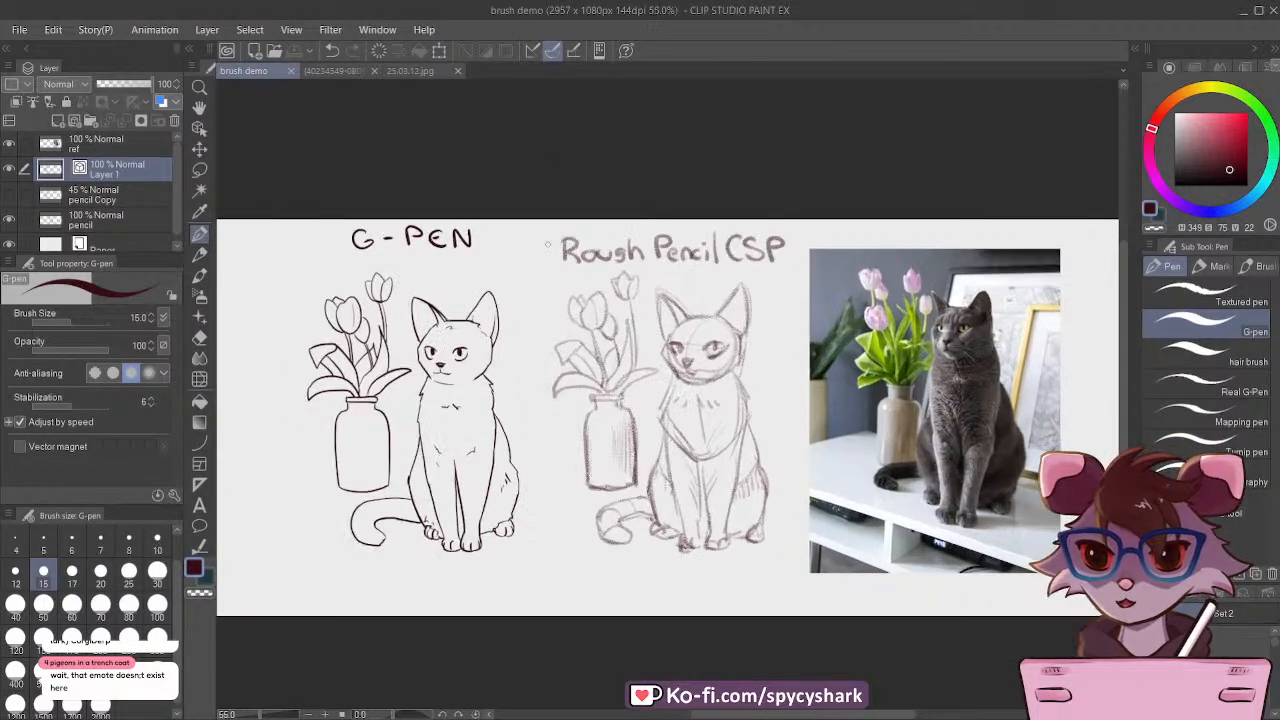
{"action": "left_click", "coordinate": [8, 168]}
{"action": "left_click", "coordinate": [8, 168]}
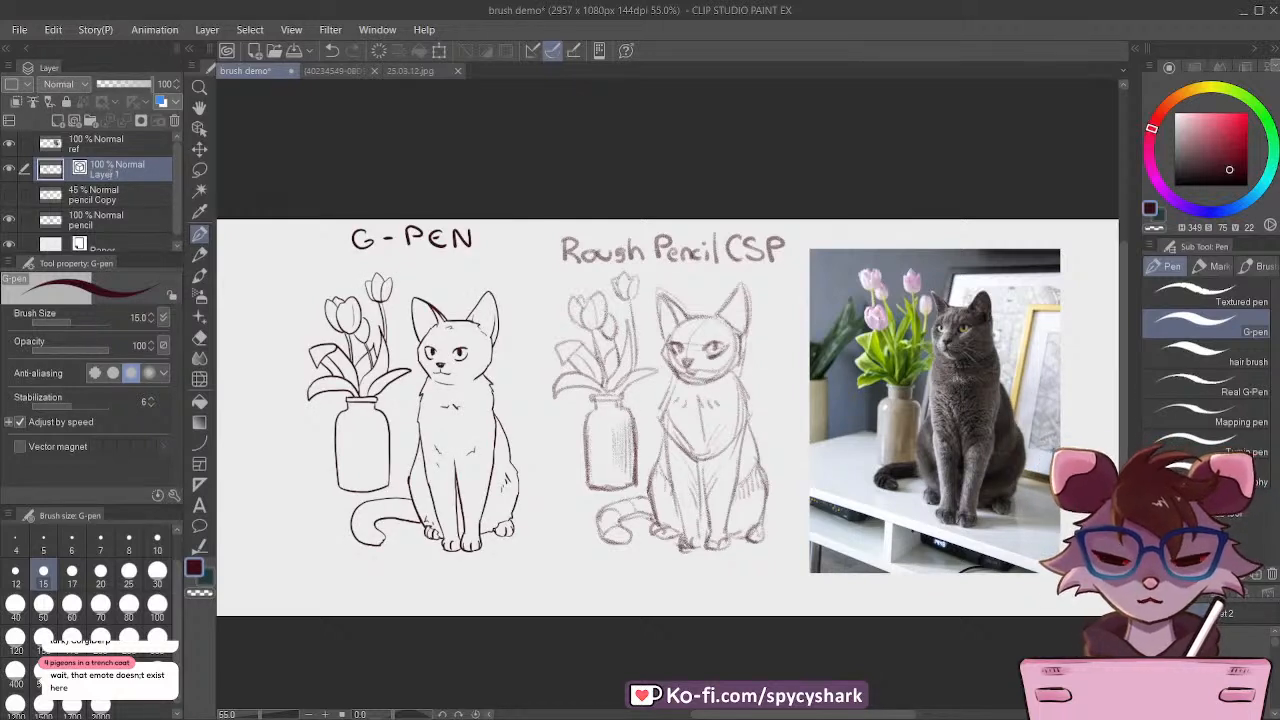
{"action": "key", "text": "Return"}
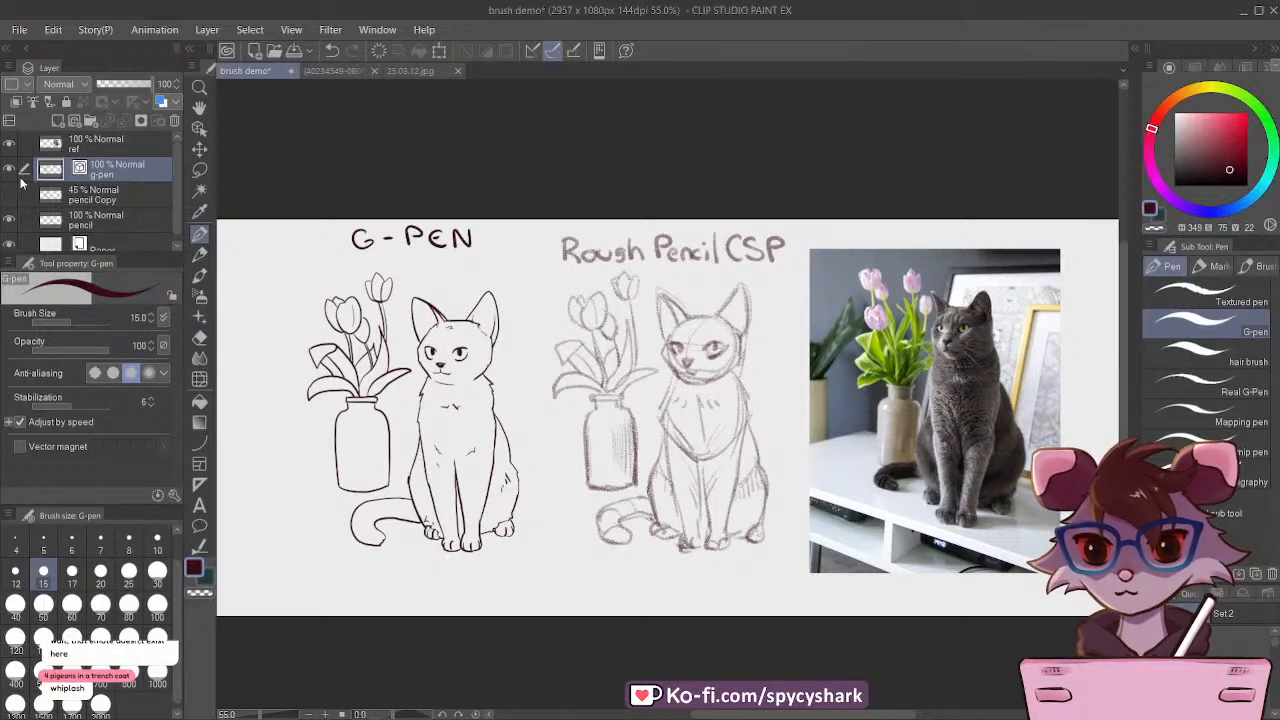
{"action": "left_click", "coordinate": [117, 200]}
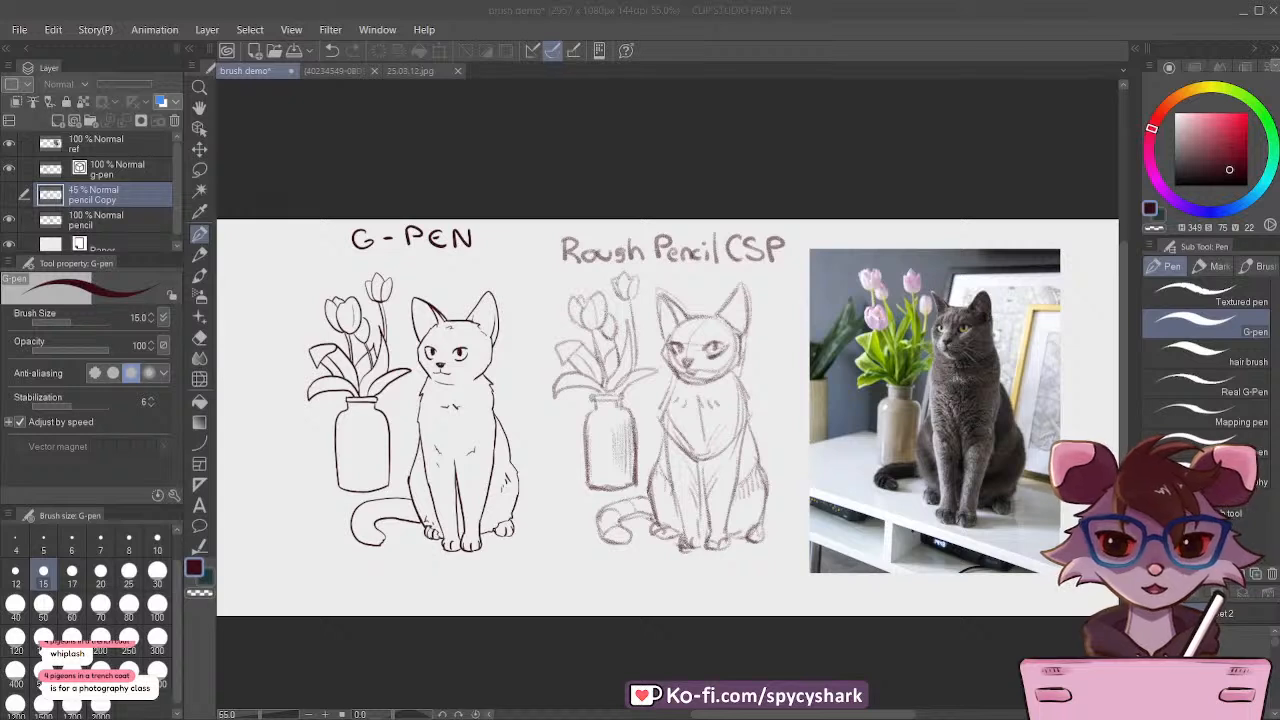
{"action": "key", "text": "alt+Tab"}
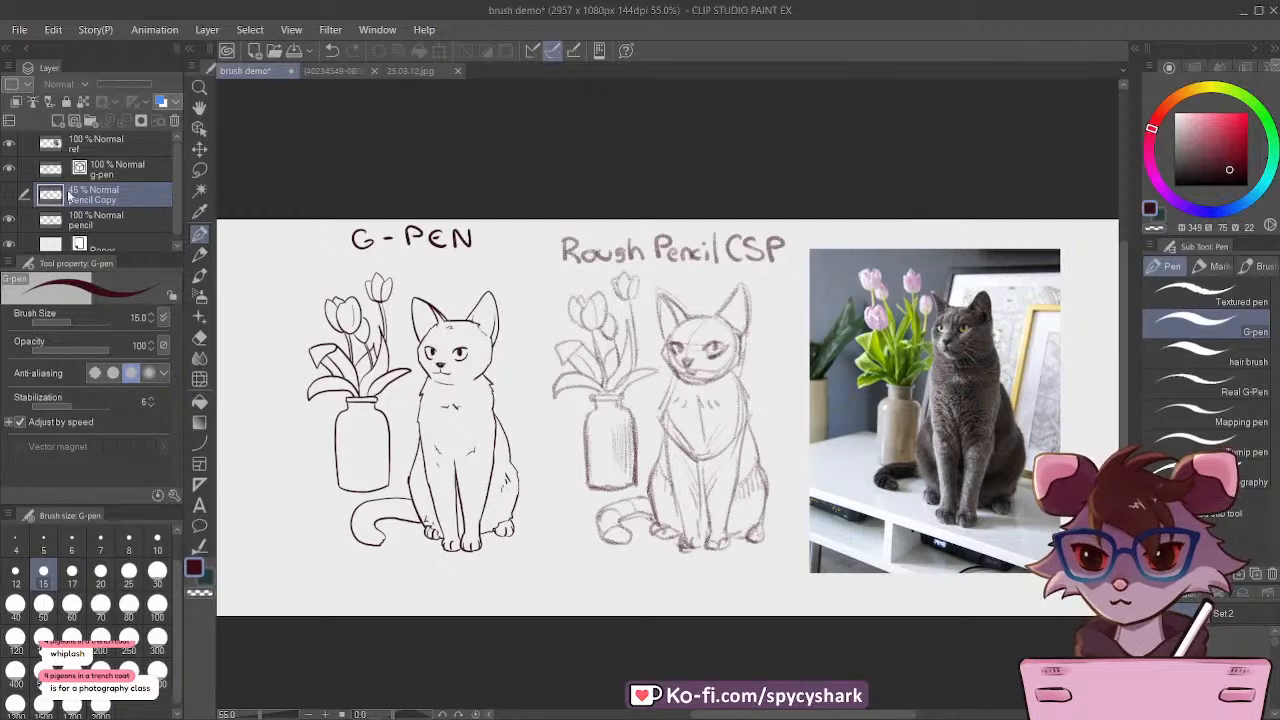
{"action": "left_click", "coordinate": [127, 178]}
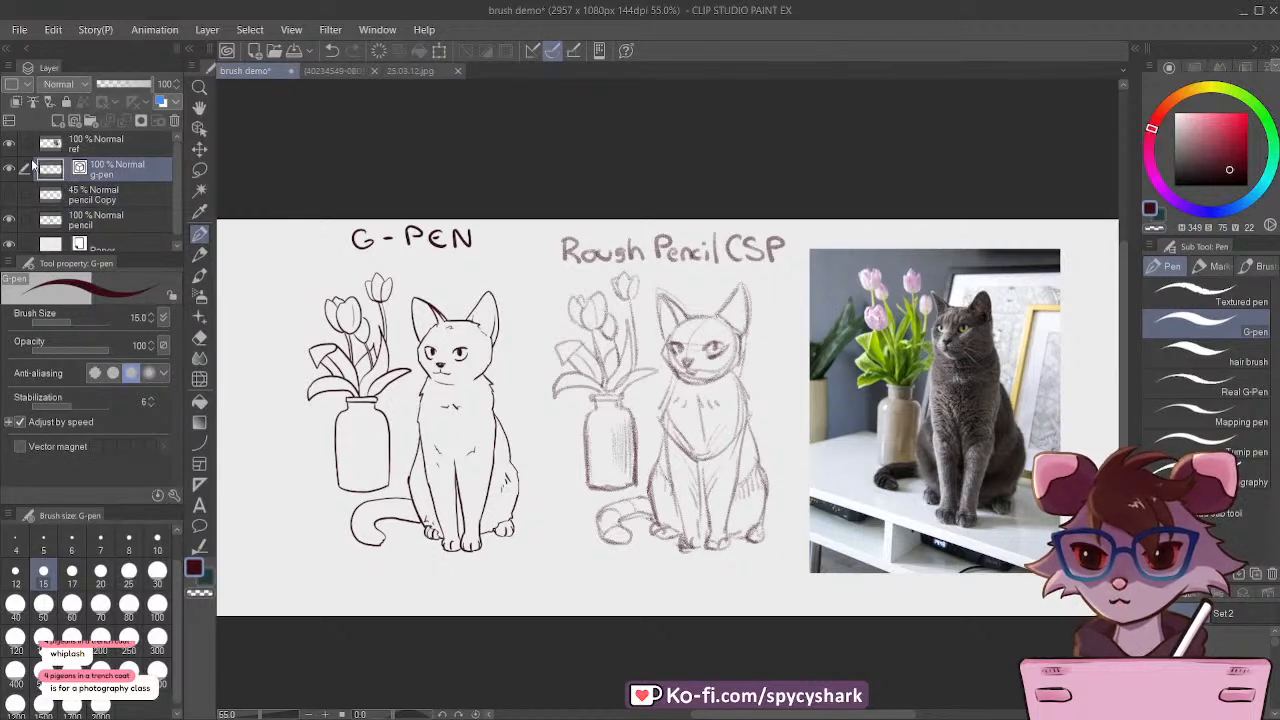
Step: Move the ref, g-pen, pencil Copy and pencil layers together toward the canvas's right edge, and save the drawing
{"action": "scroll", "coordinate": [474, 338], "scroll_direction": "down", "scroll_amount": 7}
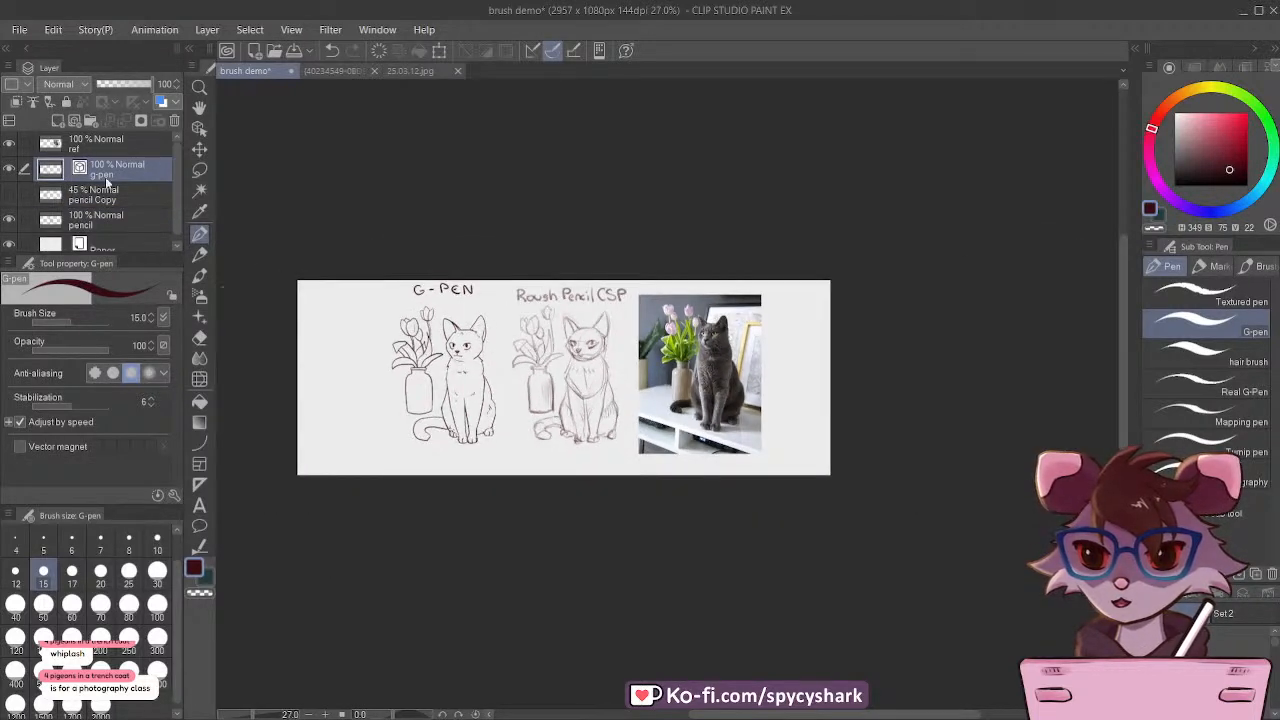
{"action": "left_click", "coordinate": [110, 147]}
{"action": "scroll", "coordinate": [115, 214], "scroll_direction": "down", "scroll_amount": 1}
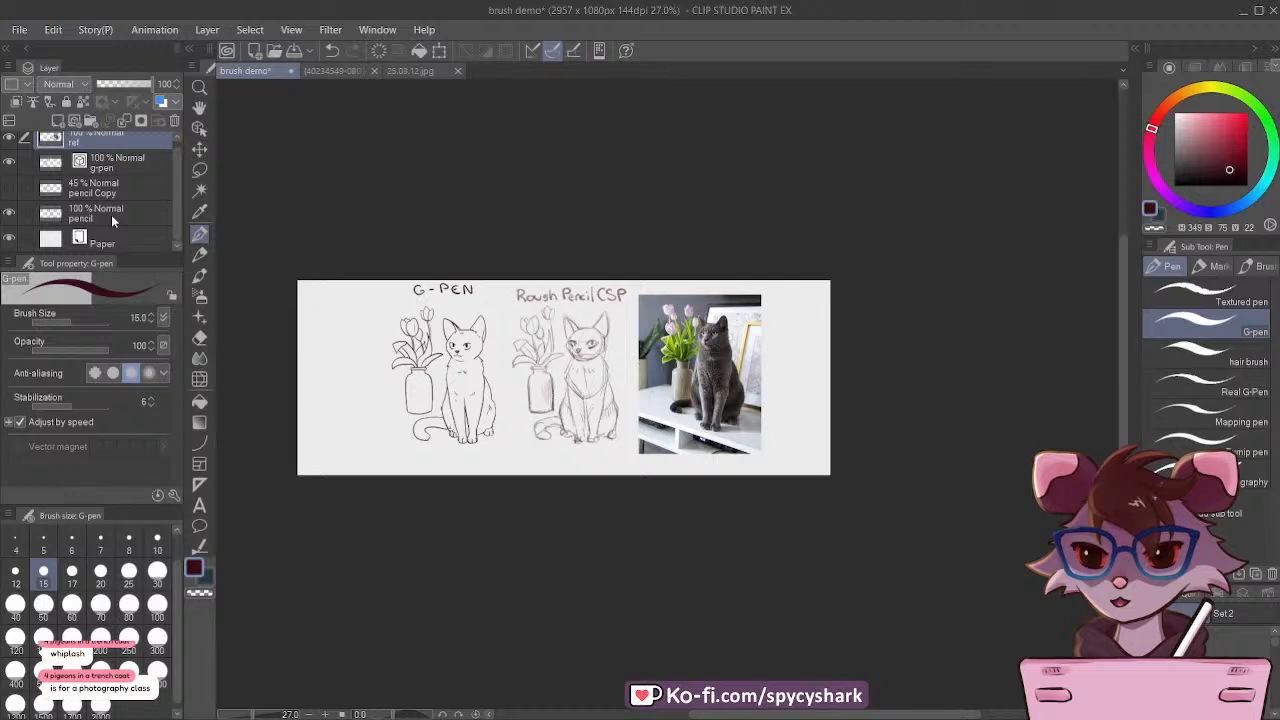
{"action": "left_click", "coordinate": [111, 214], "text": "shift"}
{"action": "key", "text": "k"}
{"action": "left_click_drag", "start_coordinate": [535, 358], "coordinate": [590, 362]}
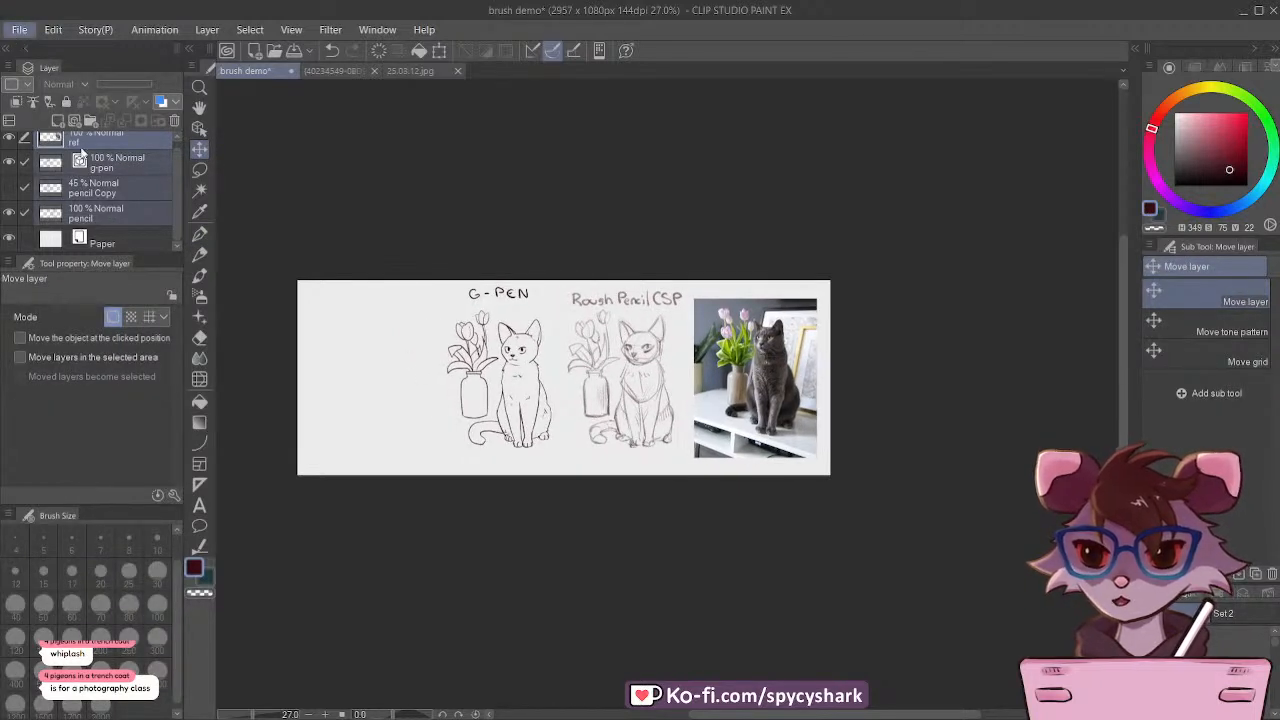
{"action": "key", "text": "ctrl+s"}
Step: Duplicate the g-pen layer and place the copy in the empty canvas area left of the original inked cat
{"action": "left_click", "coordinate": [116, 177]}
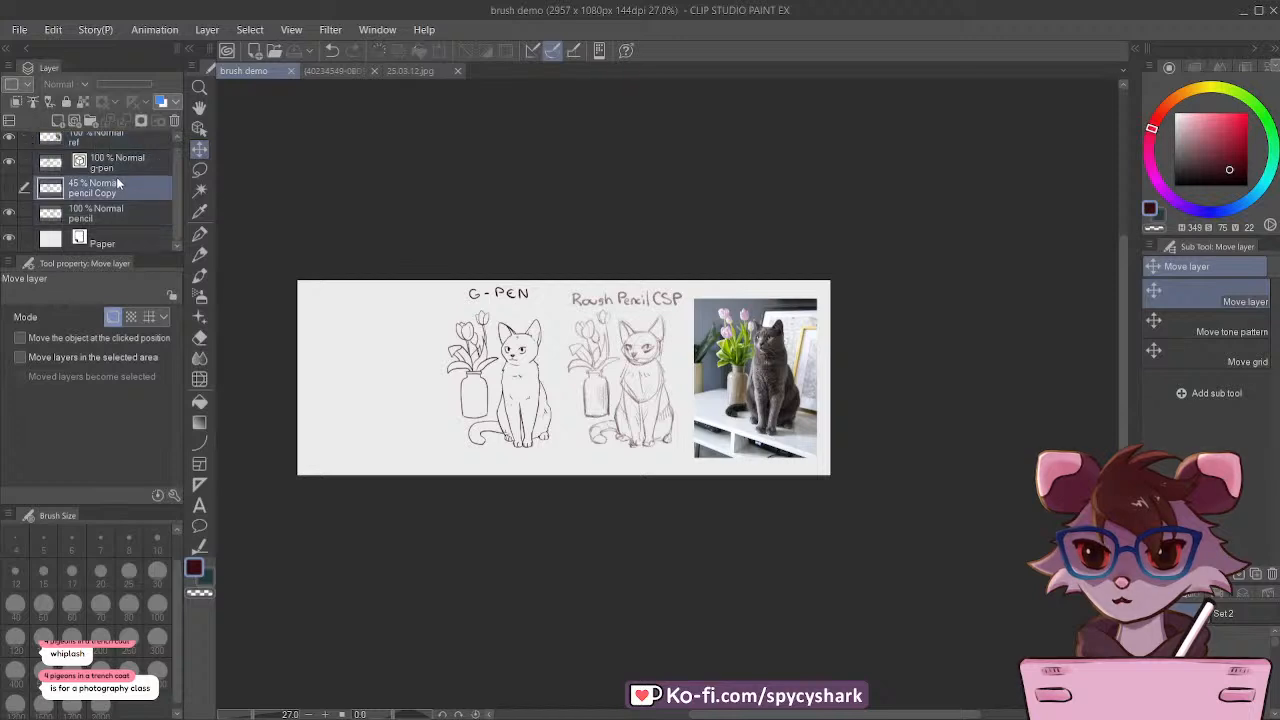
{"action": "left_click", "coordinate": [117, 168]}
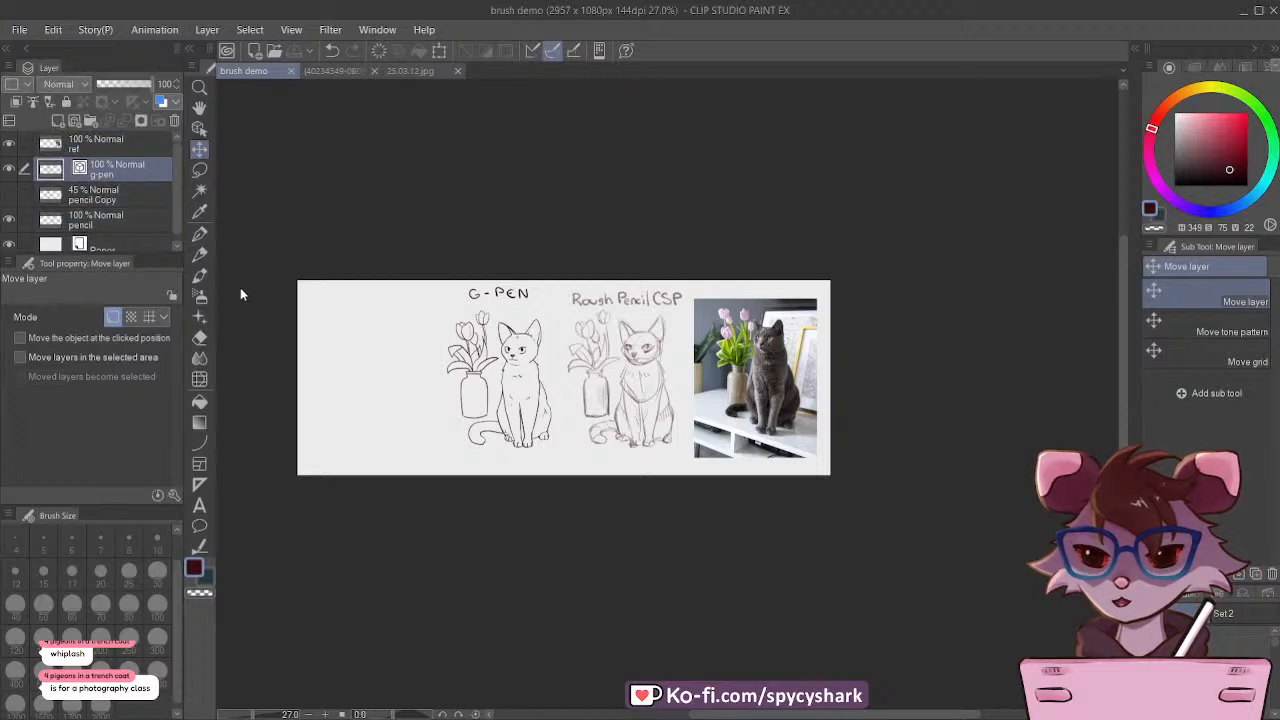
{"action": "key", "text": "ctrl+v"}
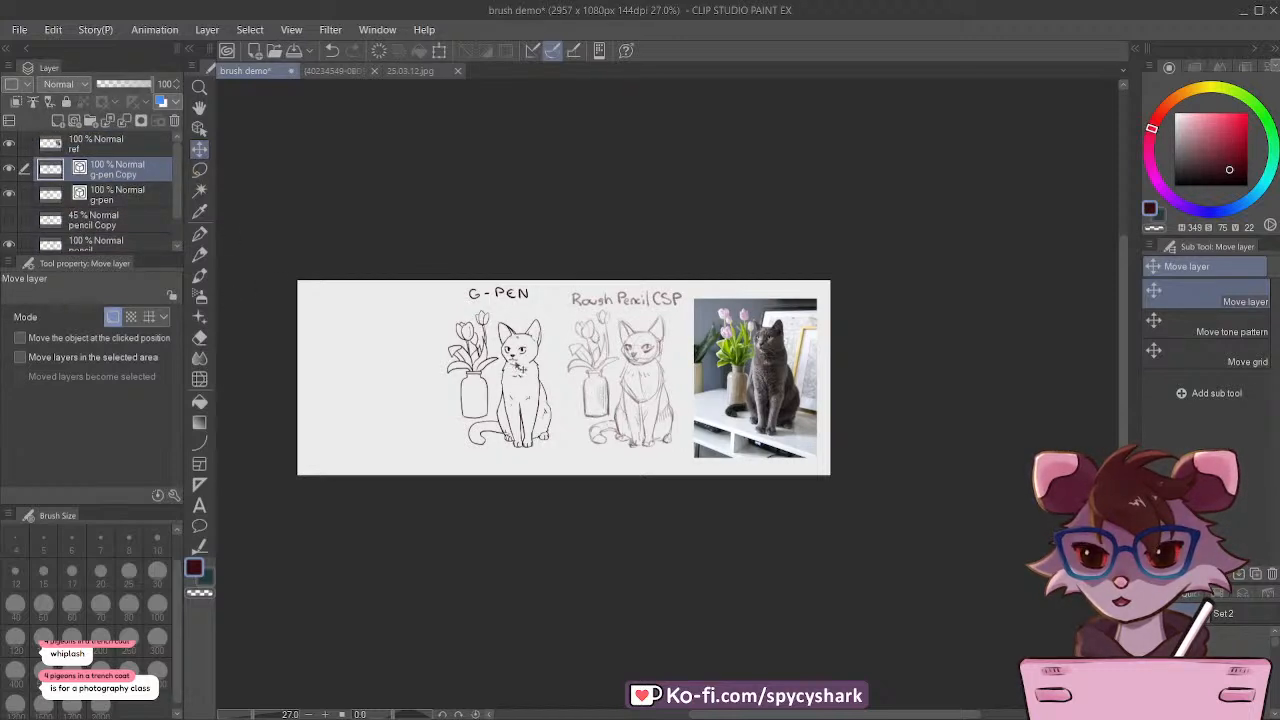
{"action": "left_click_drag", "start_coordinate": [511, 370], "coordinate": [404, 378]}
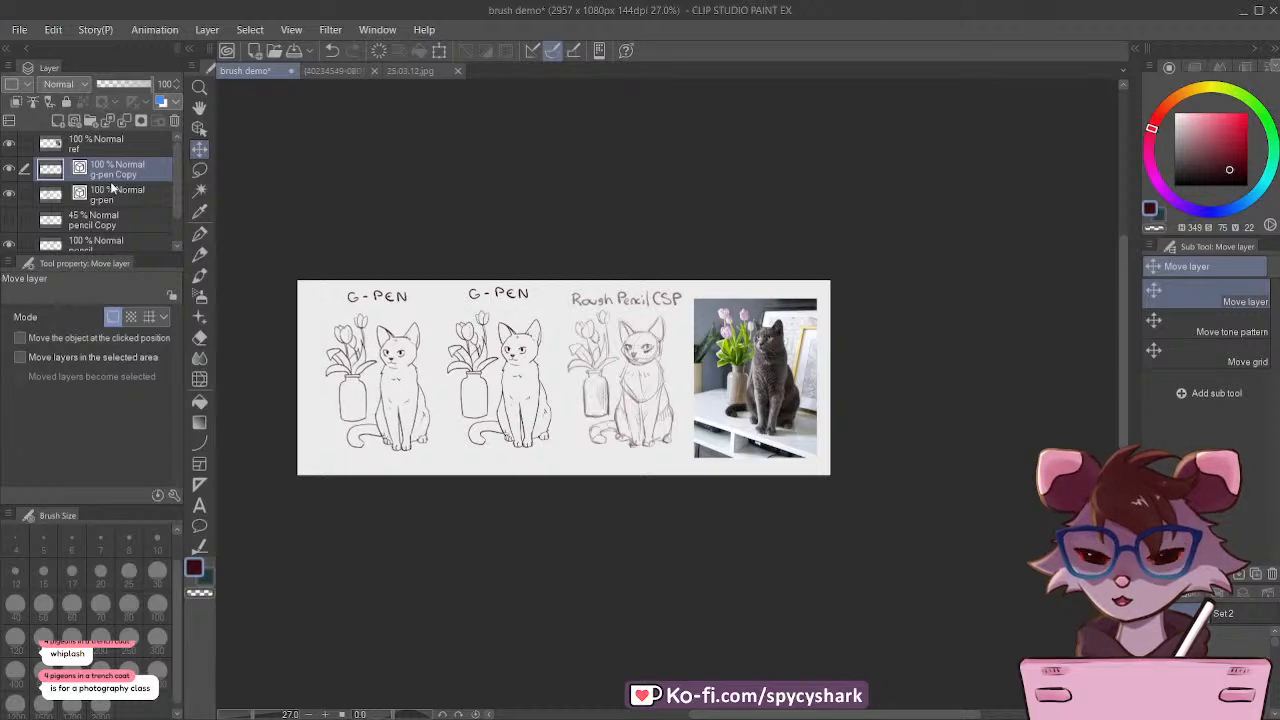
Step: Set the g-pen Copy layer as the reference layer, add a new raster layer above it, and save the drawing
{"action": "scroll", "coordinate": [352, 350], "scroll_direction": "up", "scroll_amount": 3}
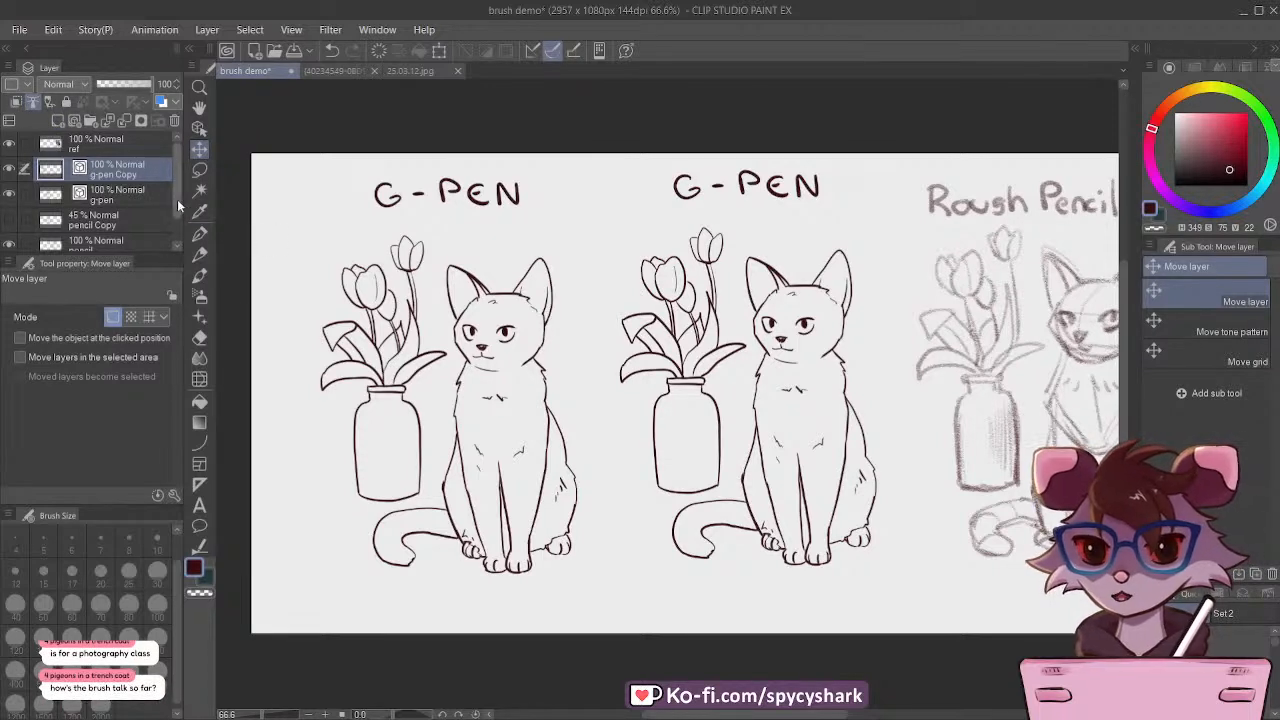
{"action": "left_click", "coordinate": [60, 121]}
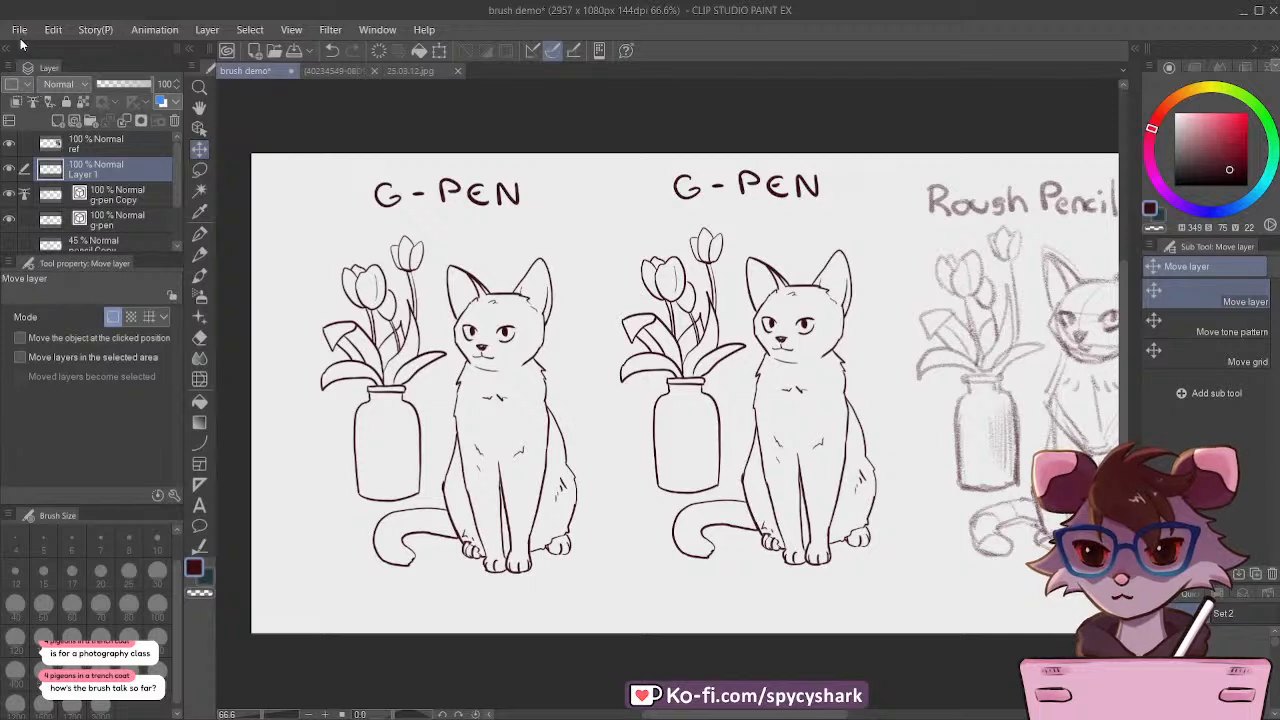
{"action": "left_click", "coordinate": [21, 32]}
{"action": "left_click", "coordinate": [101, 147]}
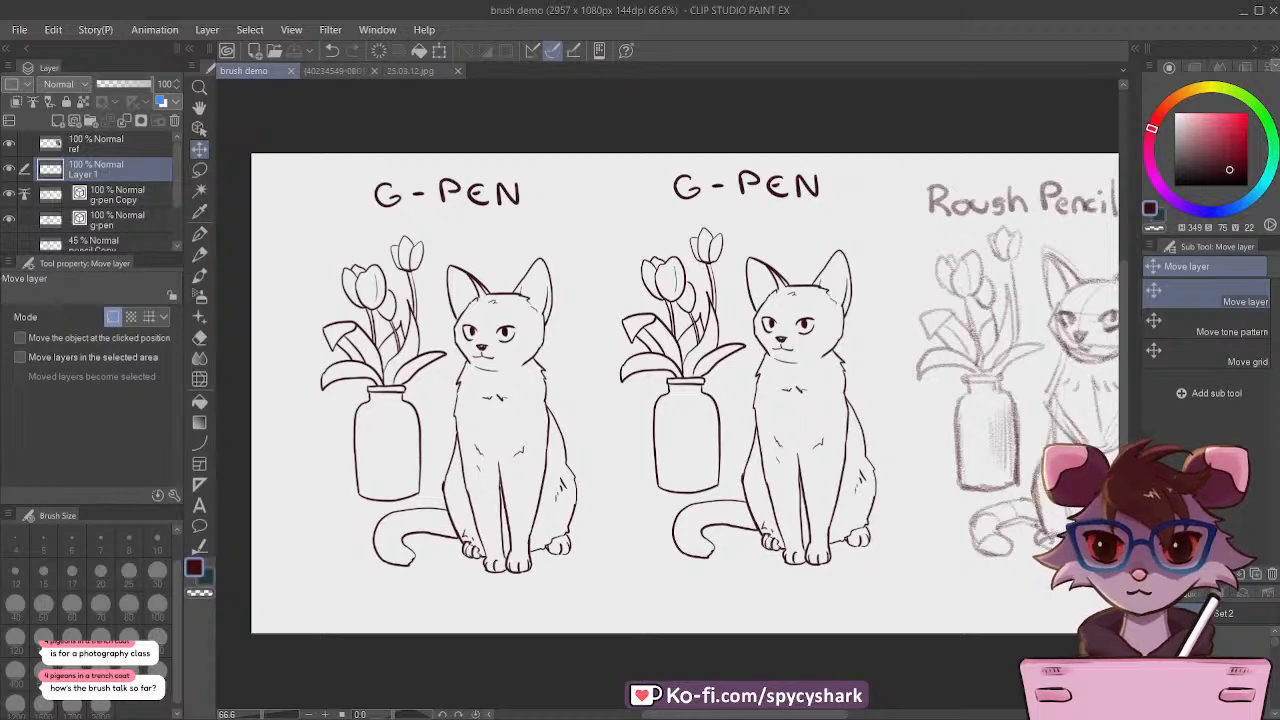
Step: Paste the copied screenshot of the CLIP STUDIO ASSETS page into the drawing as a new layer above Layer 1
{"action": "left_click", "coordinate": [13, 175]}
{"action": "left_click", "coordinate": [13, 175]}
{"action": "scroll", "coordinate": [471, 305], "scroll_direction": "down", "scroll_amount": 1}
{"action": "scroll", "coordinate": [452, 322], "scroll_direction": "down", "scroll_amount": 1}
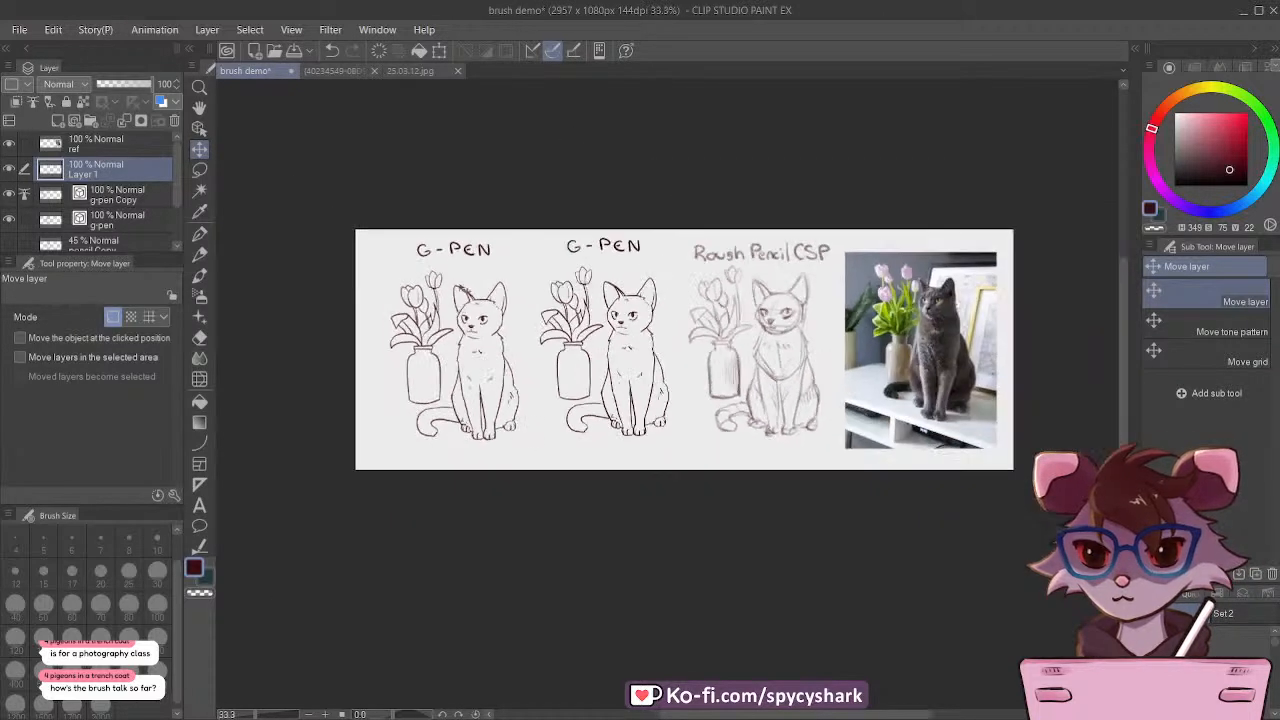
{"action": "key", "text": "ctrl+v"}
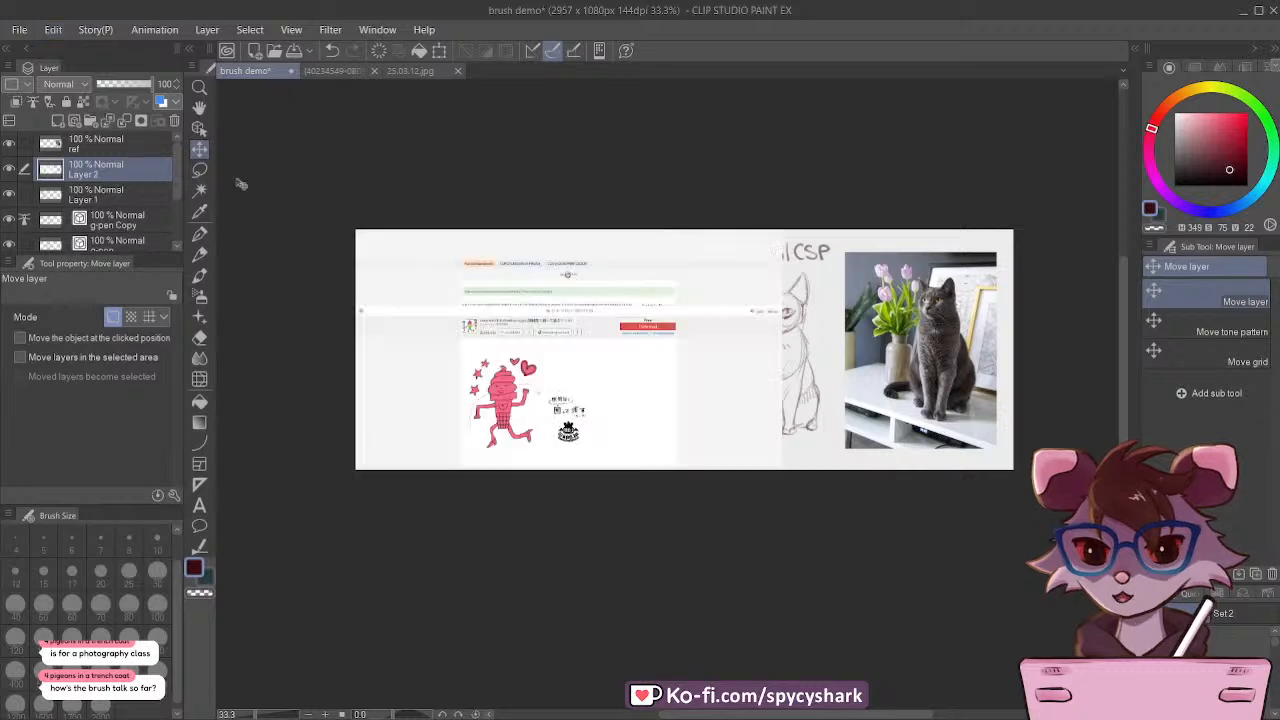
Step: Examine the title, content ID and preview illustration of the close and fill tool on the pasted assets page
{"action": "scroll", "coordinate": [540, 298], "scroll_direction": "up", "scroll_amount": 1}
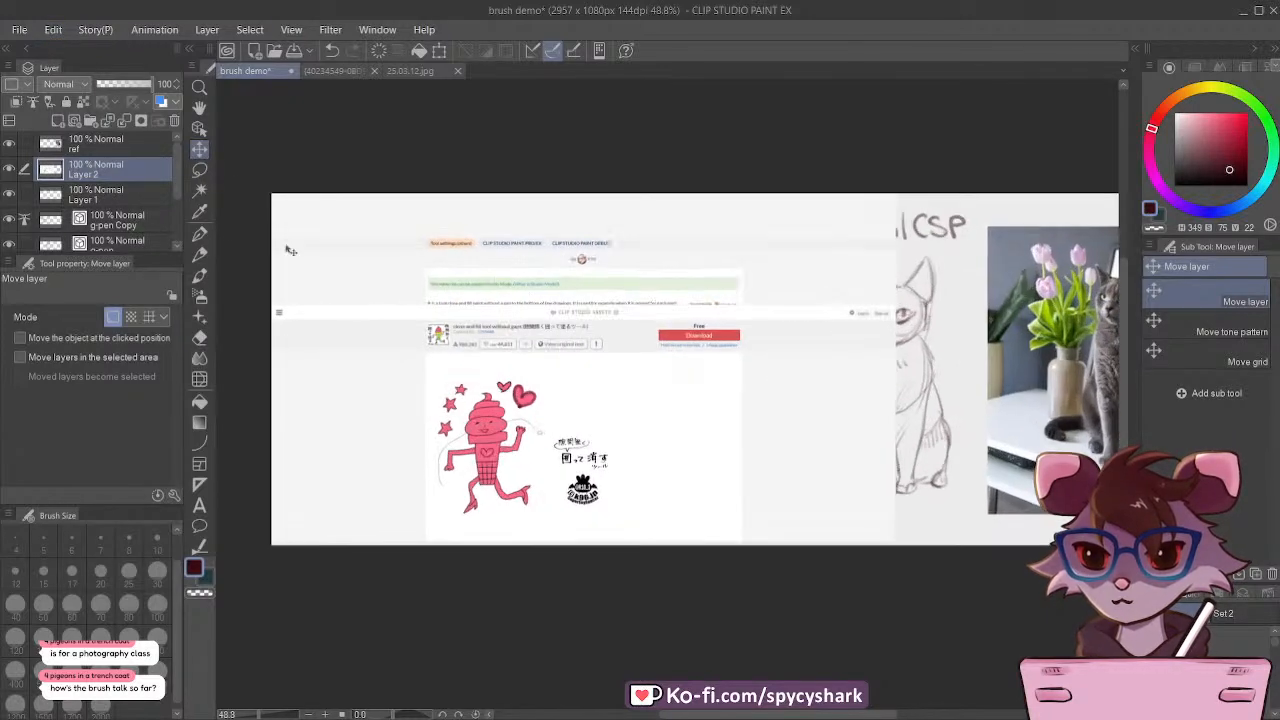
{"action": "scroll", "coordinate": [512, 296], "scroll_direction": "up", "scroll_amount": 1}
{"action": "scroll", "coordinate": [512, 296], "scroll_direction": "down", "scroll_amount": 1}
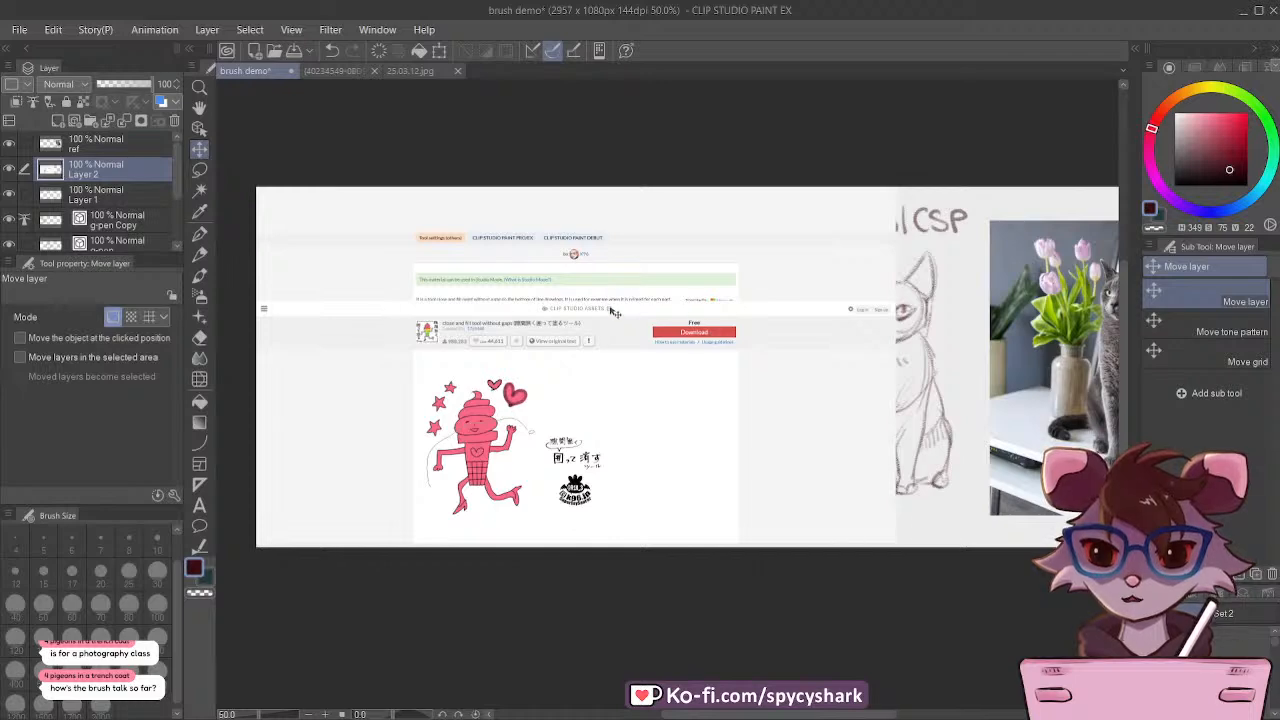
{"action": "scroll", "coordinate": [600, 313], "scroll_direction": "up", "scroll_amount": 1}
{"action": "scroll", "coordinate": [597, 302], "scroll_direction": "up", "scroll_amount": 1}
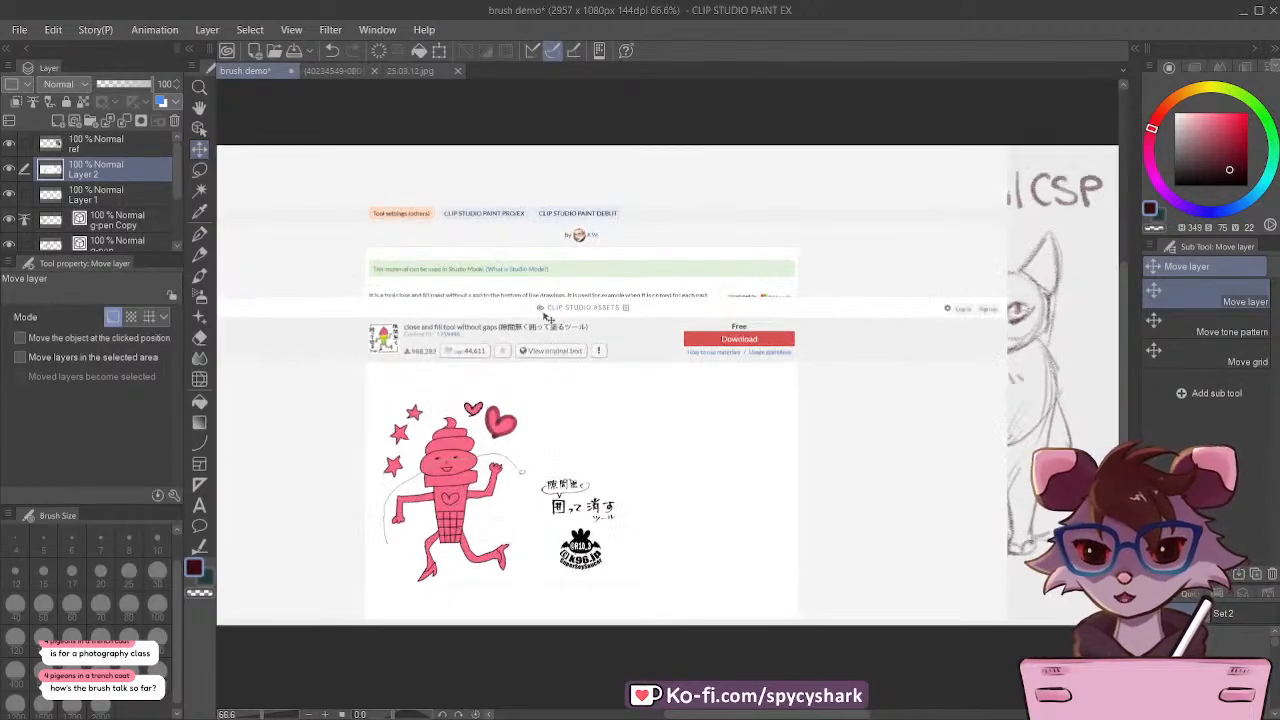
{"action": "scroll", "coordinate": [586, 328], "scroll_direction": "up", "scroll_amount": 2}
{"action": "scroll", "coordinate": [393, 336], "scroll_direction": "up", "scroll_amount": 3}
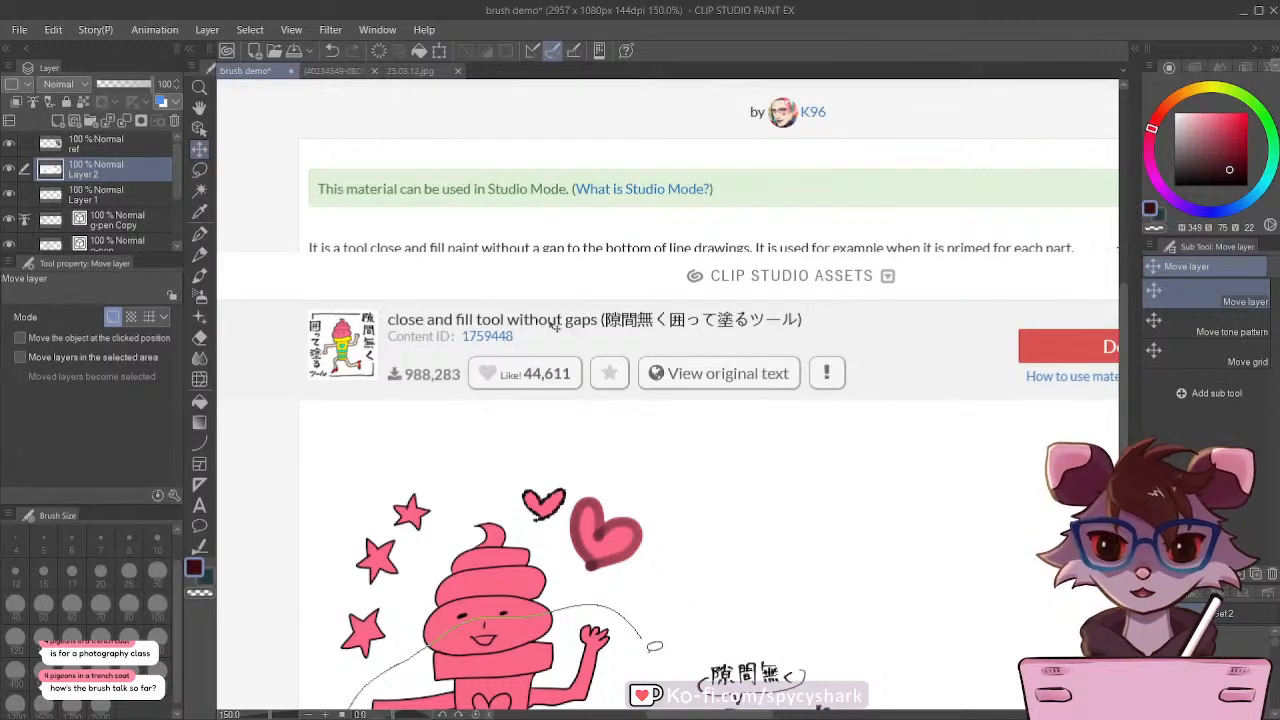
{"action": "scroll", "coordinate": [457, 254], "scroll_direction": "down", "scroll_amount": 3}
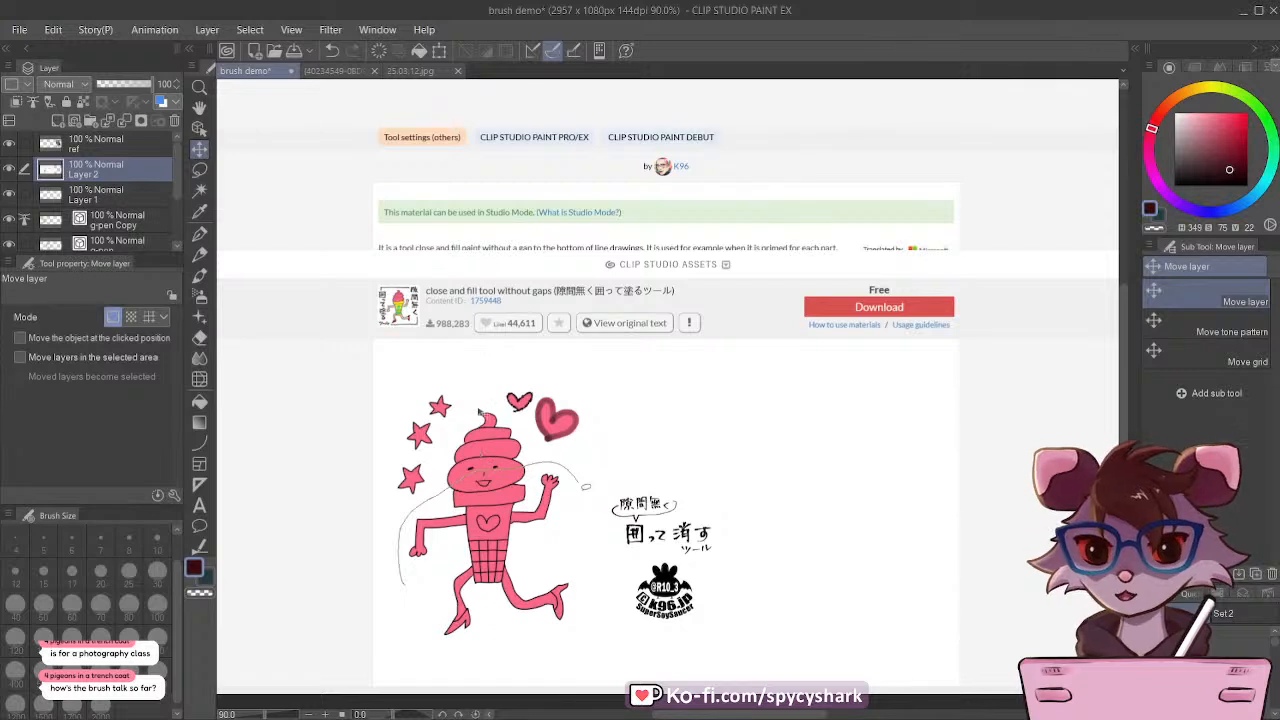
{"action": "scroll", "coordinate": [412, 398], "scroll_direction": "down", "scroll_amount": 1}
{"action": "scroll", "coordinate": [577, 415], "scroll_direction": "down", "scroll_amount": 1}
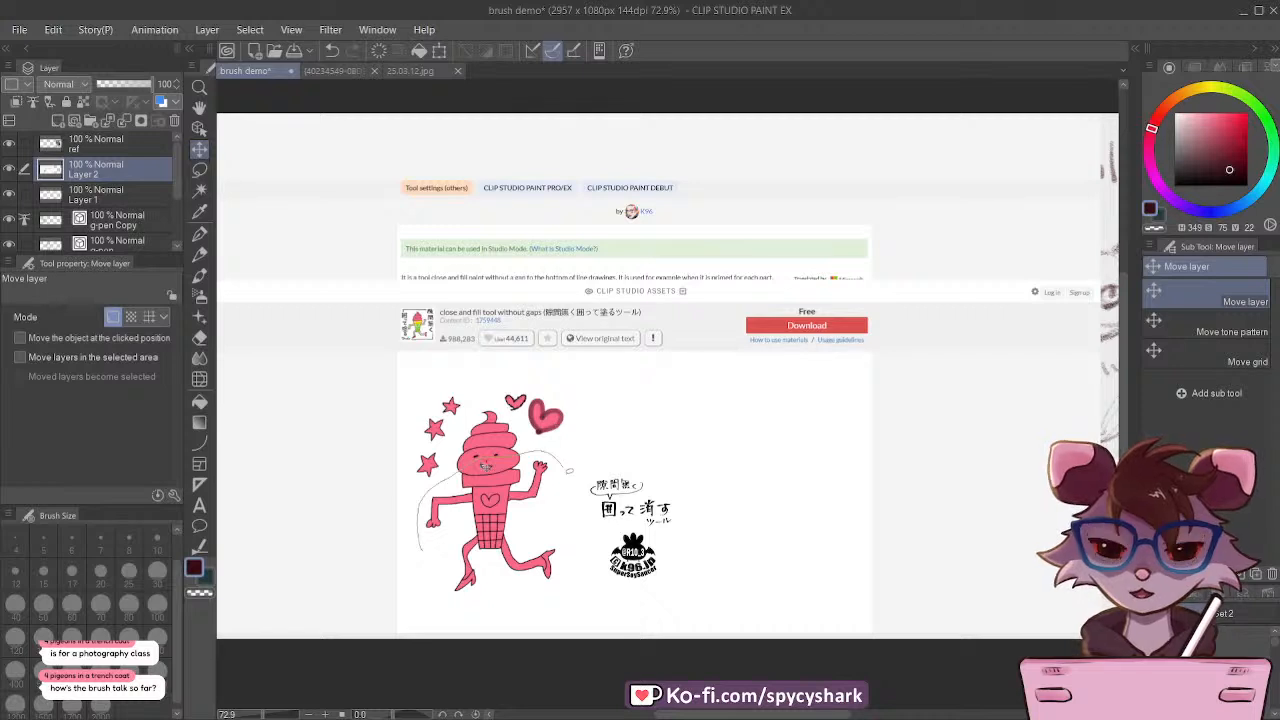
Step: Hide the pasted screenshot on Layer 2 and move Layer 1 beneath the g-pen Copy layer
{"action": "left_click", "coordinate": [10, 170]}
{"action": "left_click", "coordinate": [127, 191]}
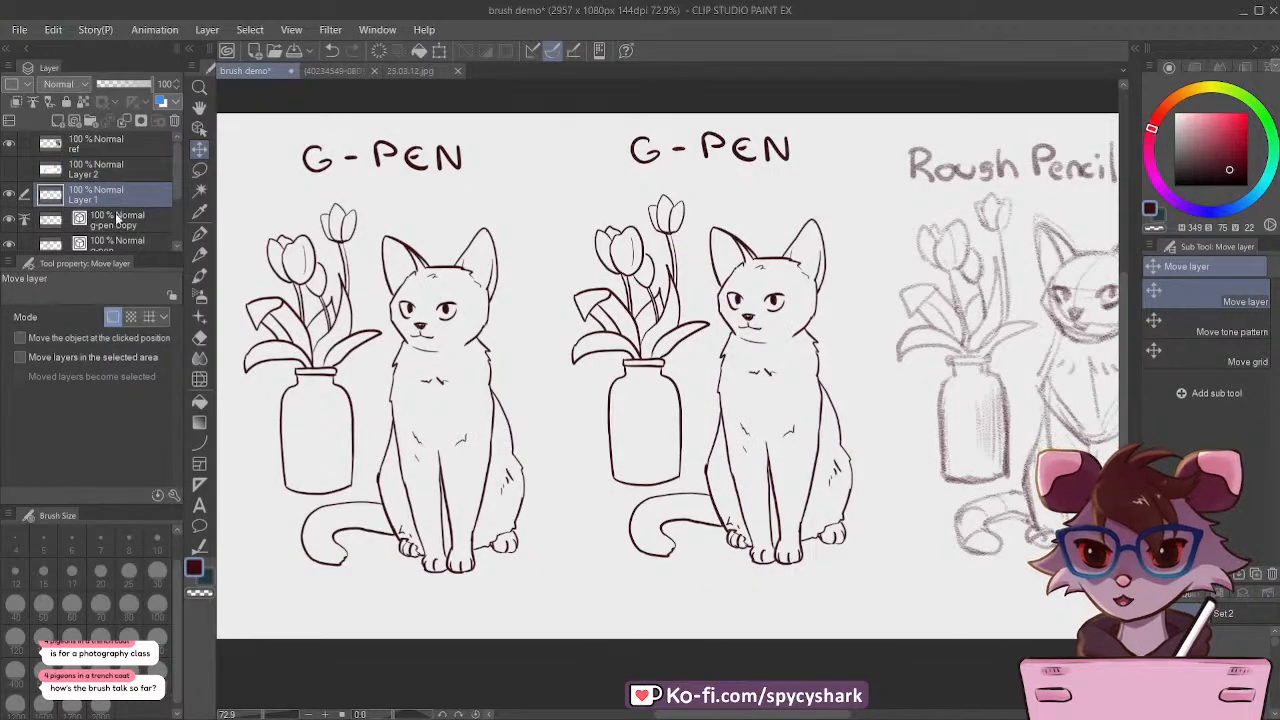
{"action": "left_click", "coordinate": [117, 218]}
{"action": "left_click", "coordinate": [119, 203]}
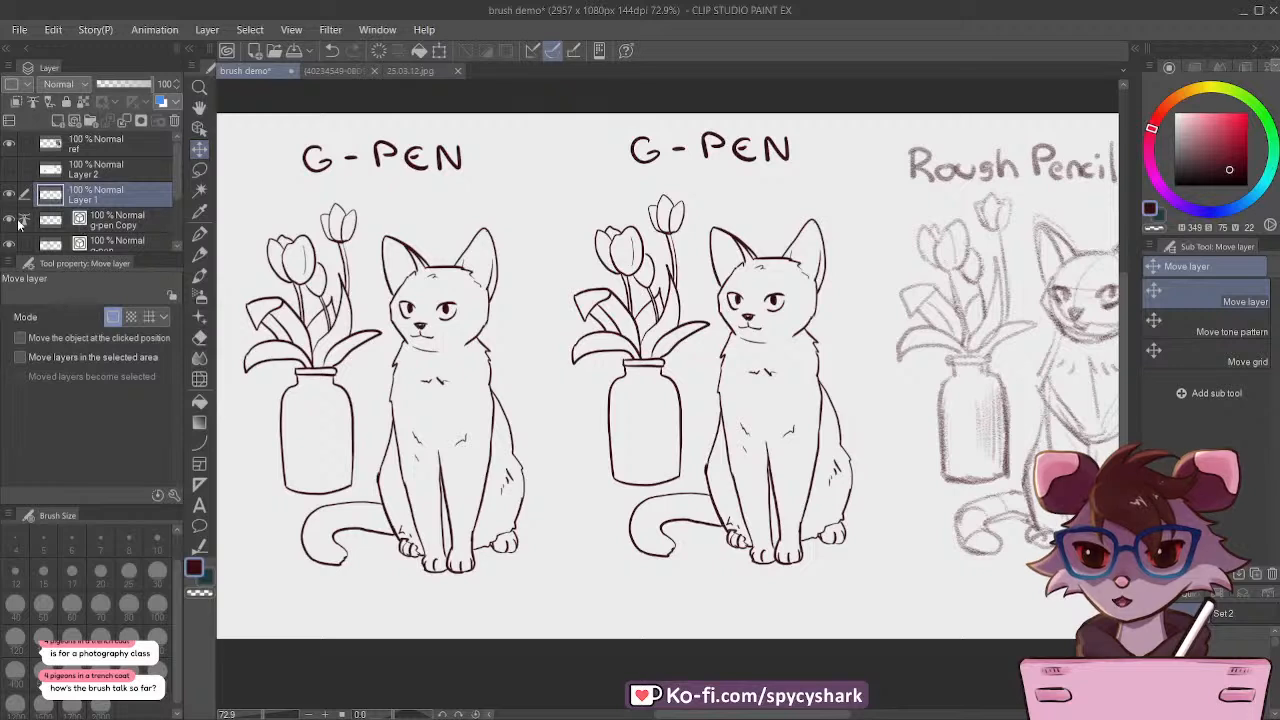
{"action": "left_click", "coordinate": [130, 227]}
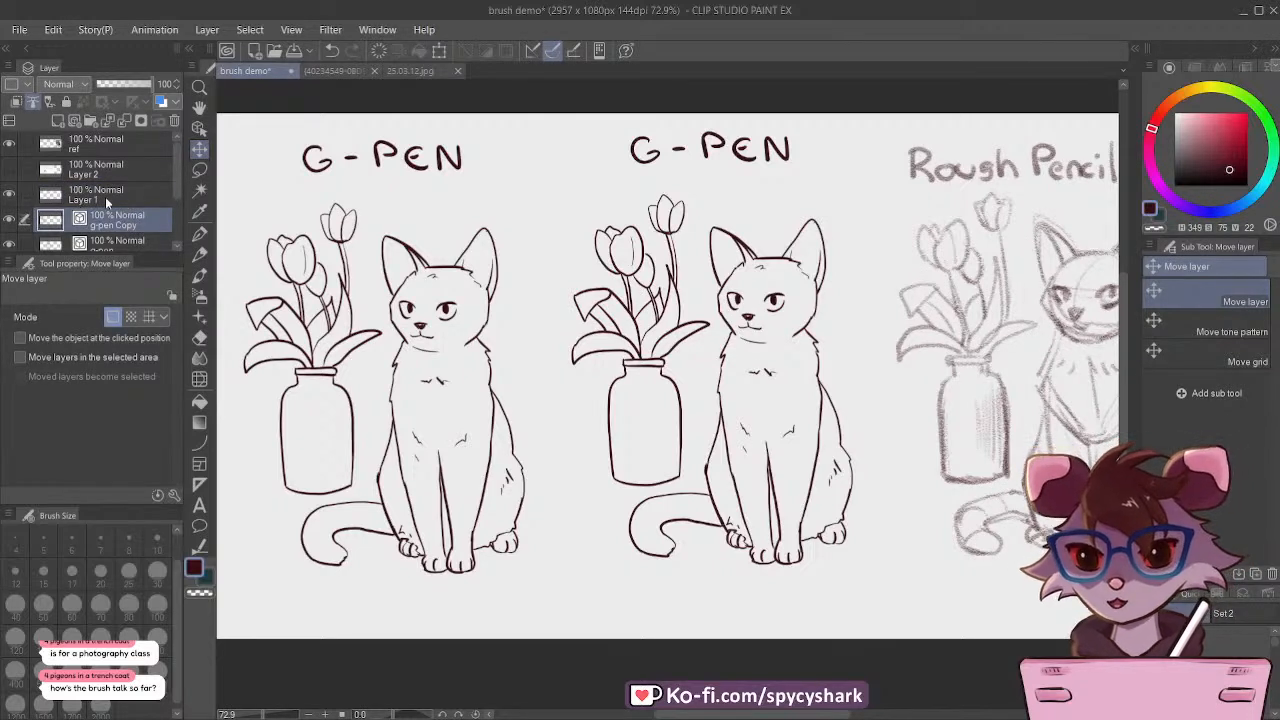
{"action": "left_click", "coordinate": [107, 202]}
{"action": "left_click_drag", "start_coordinate": [120, 202], "coordinate": [140, 221]}
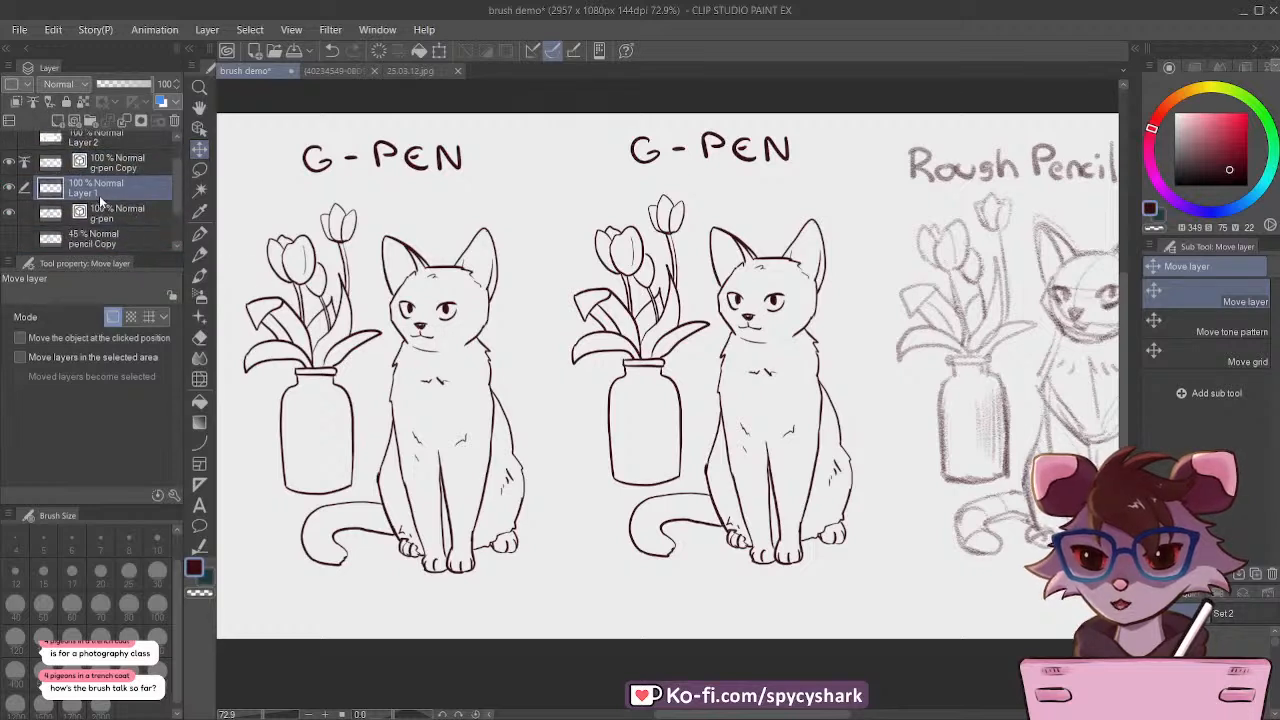
Step: Set the drawing colour to a muted purple with hue 271, saturation 26 and value 43
{"action": "key", "text": "i"}
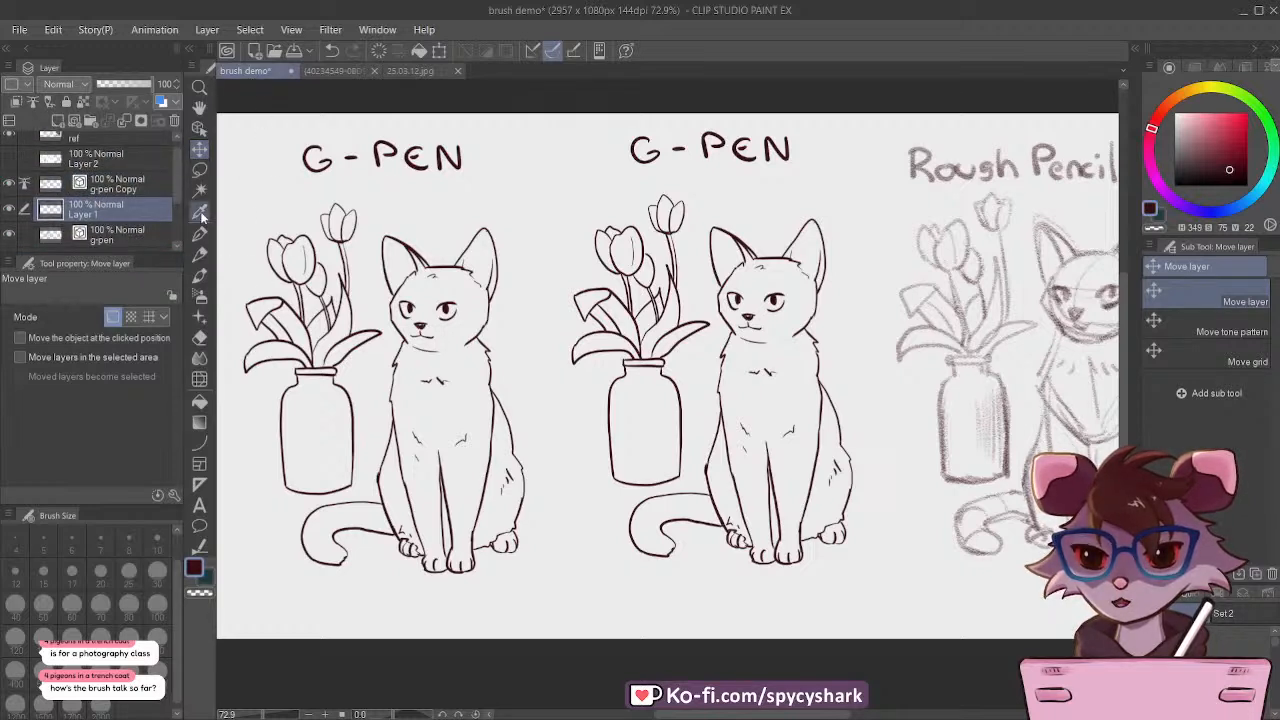
{"action": "left_click", "coordinate": [1198, 153]}
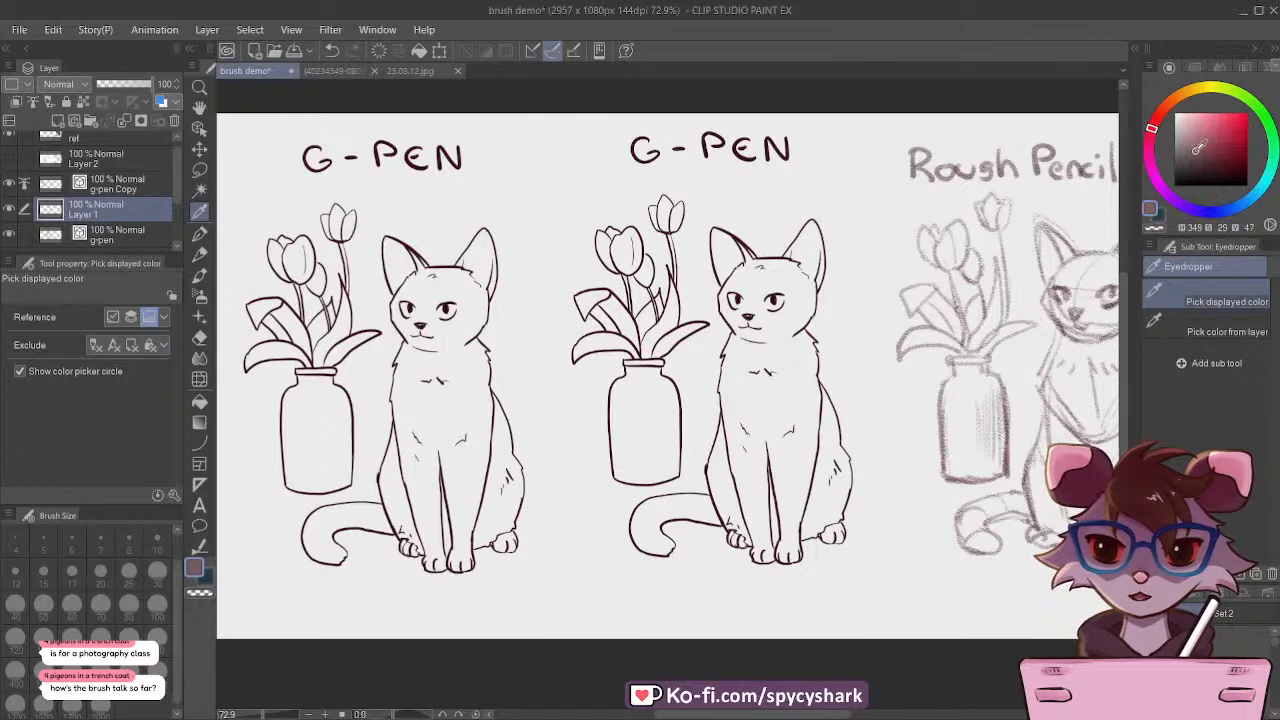
{"action": "left_click_drag", "start_coordinate": [1152, 160], "coordinate": [1179, 204]}
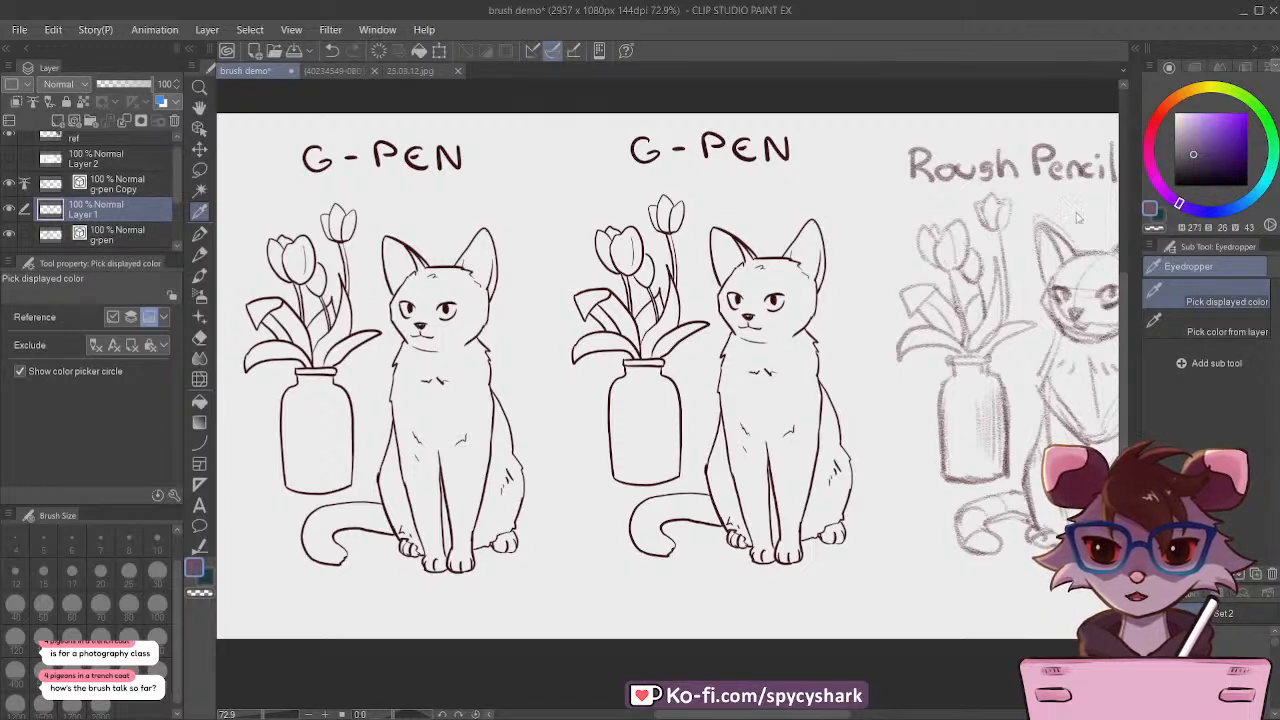
Step: Choose the close and fill tool 隙間無く囲って塗るツール 参照 from the Selection area sub tools
{"action": "left_click", "coordinate": [200, 171]}
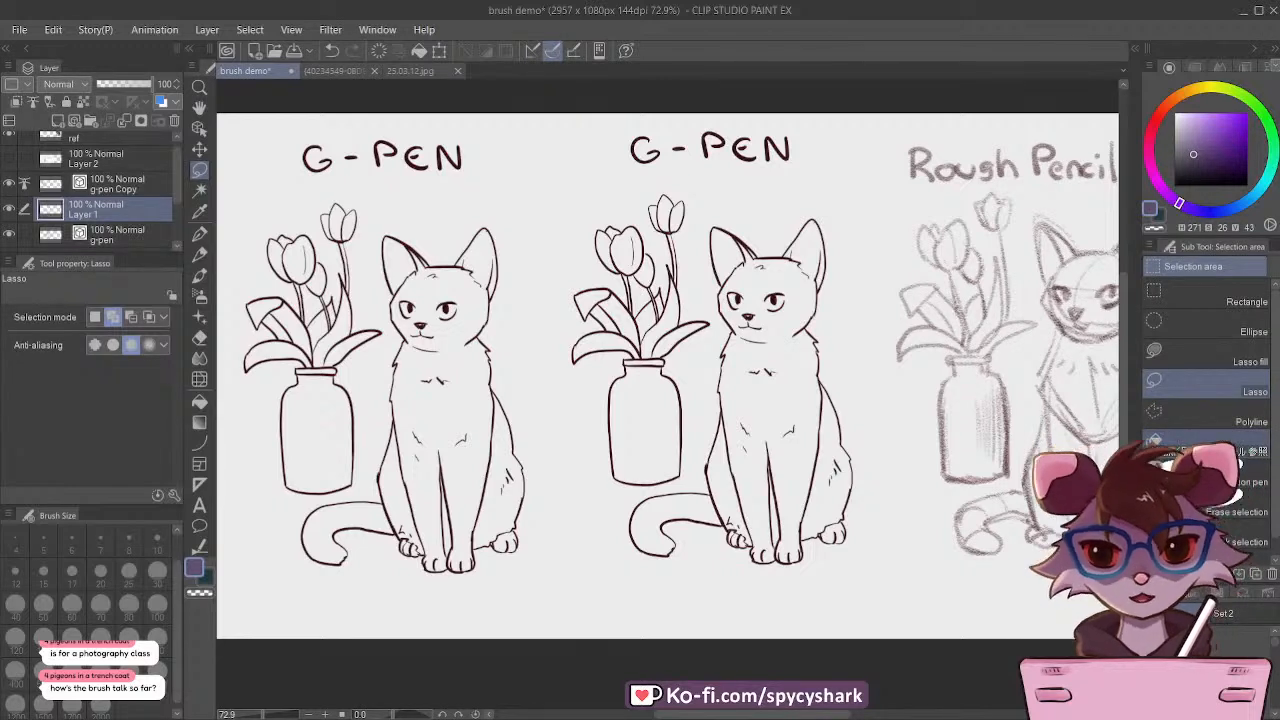
{"action": "scroll", "coordinate": [1222, 425], "scroll_direction": "down", "scroll_amount": 1}
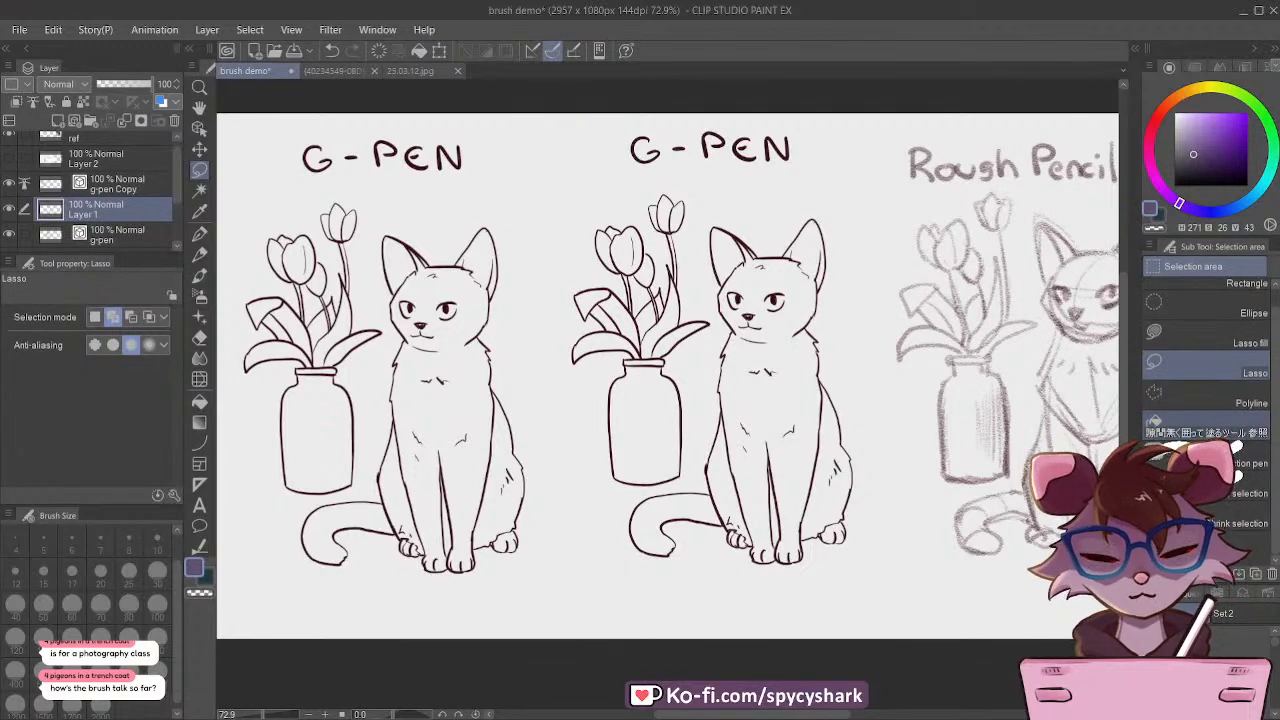
{"action": "left_click", "coordinate": [1206, 430]}
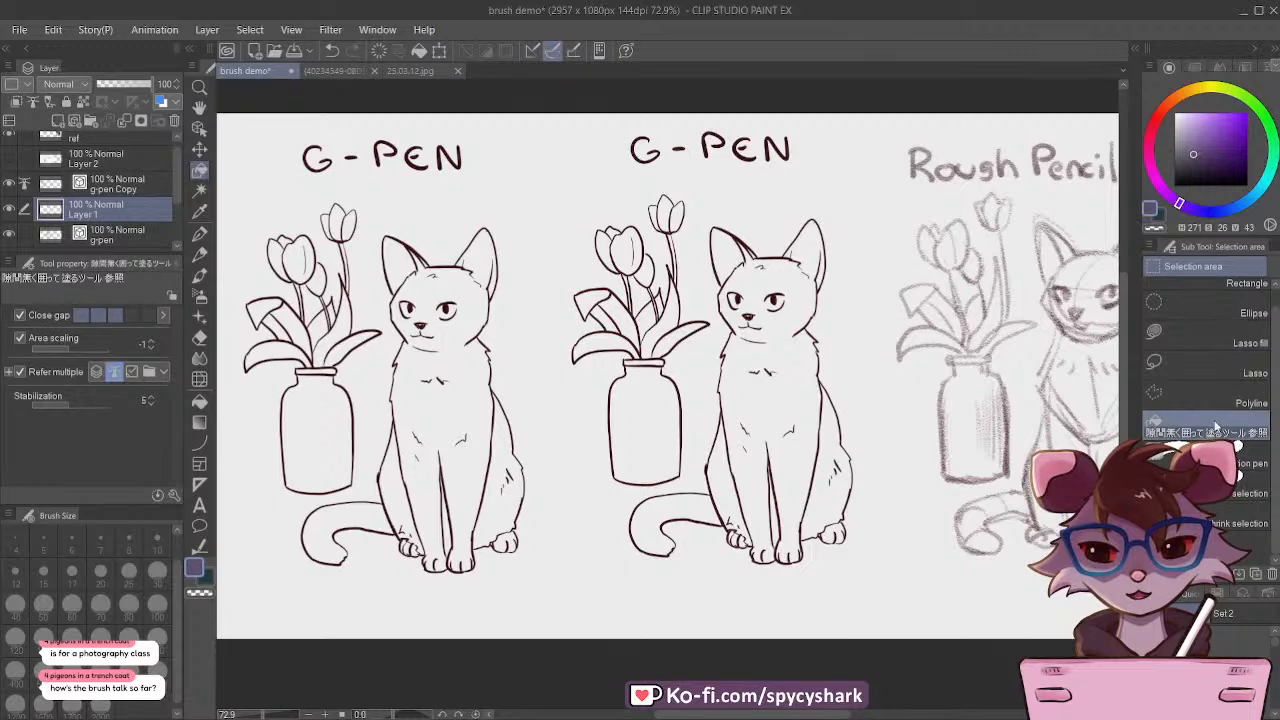
Step: Fill the copied G-pen cat with muted purple on Layer 1 by enclosing it with the close and fill tool, then toggle the layer's visibility
{"action": "scroll", "coordinate": [440, 392], "scroll_direction": "down", "scroll_amount": 2}
{"action": "scroll", "coordinate": [314, 373], "scroll_direction": "up", "scroll_amount": 3}
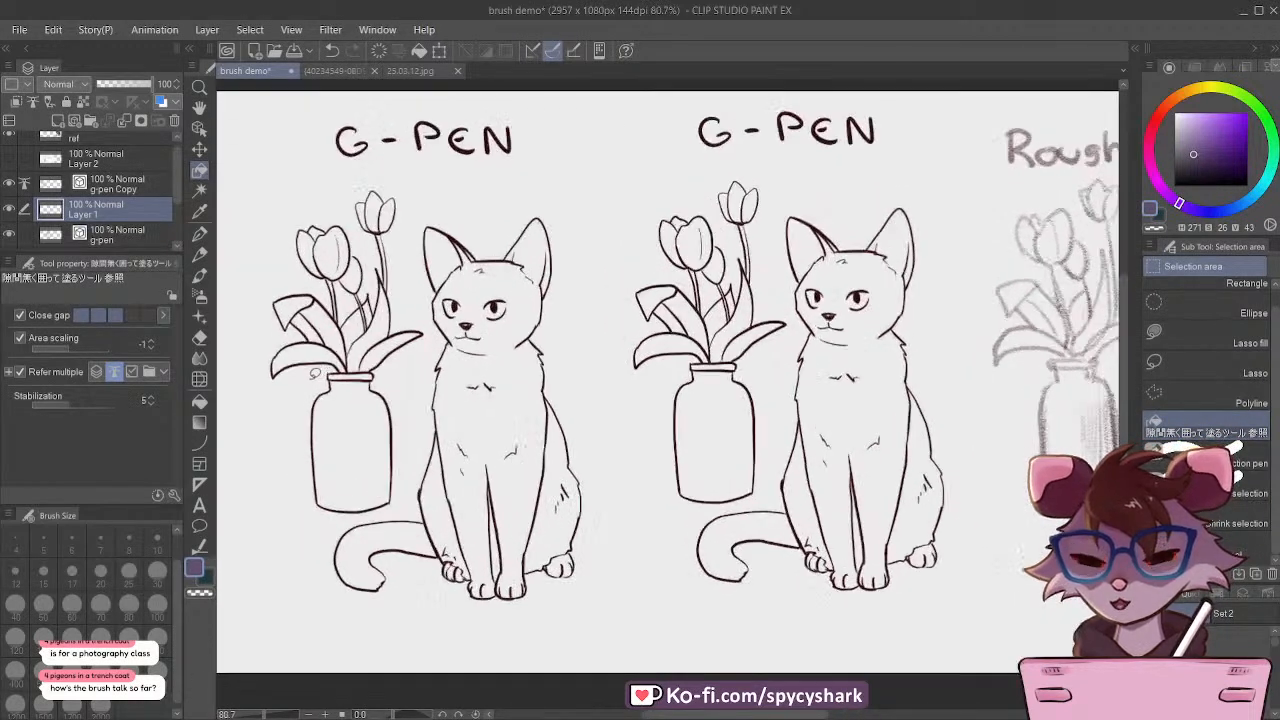
{"action": "scroll", "coordinate": [314, 373], "scroll_direction": "up", "scroll_amount": 1}
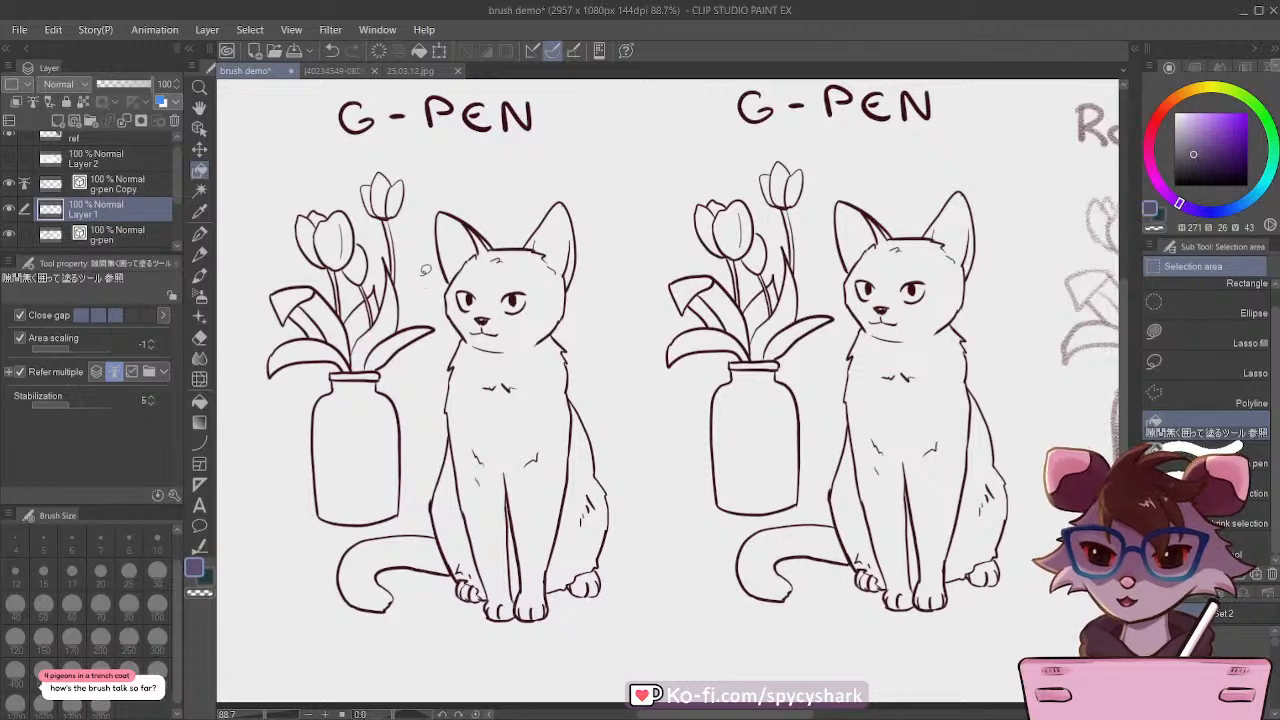
{"action": "mouse_move", "coordinate": [425, 270]}
{"action": "left_mouse_down"}
{"action": "mouse_move", "coordinate": [503, 191]}
{"action": "mouse_move", "coordinate": [608, 317]}
{"action": "mouse_move", "coordinate": [558, 673]}
{"action": "mouse_move", "coordinate": [285, 580]}
{"action": "mouse_move", "coordinate": [390, 520]}
{"action": "mouse_move", "coordinate": [447, 317]}
{"action": "mouse_move", "coordinate": [425, 282]}
{"action": "left_mouse_up"}
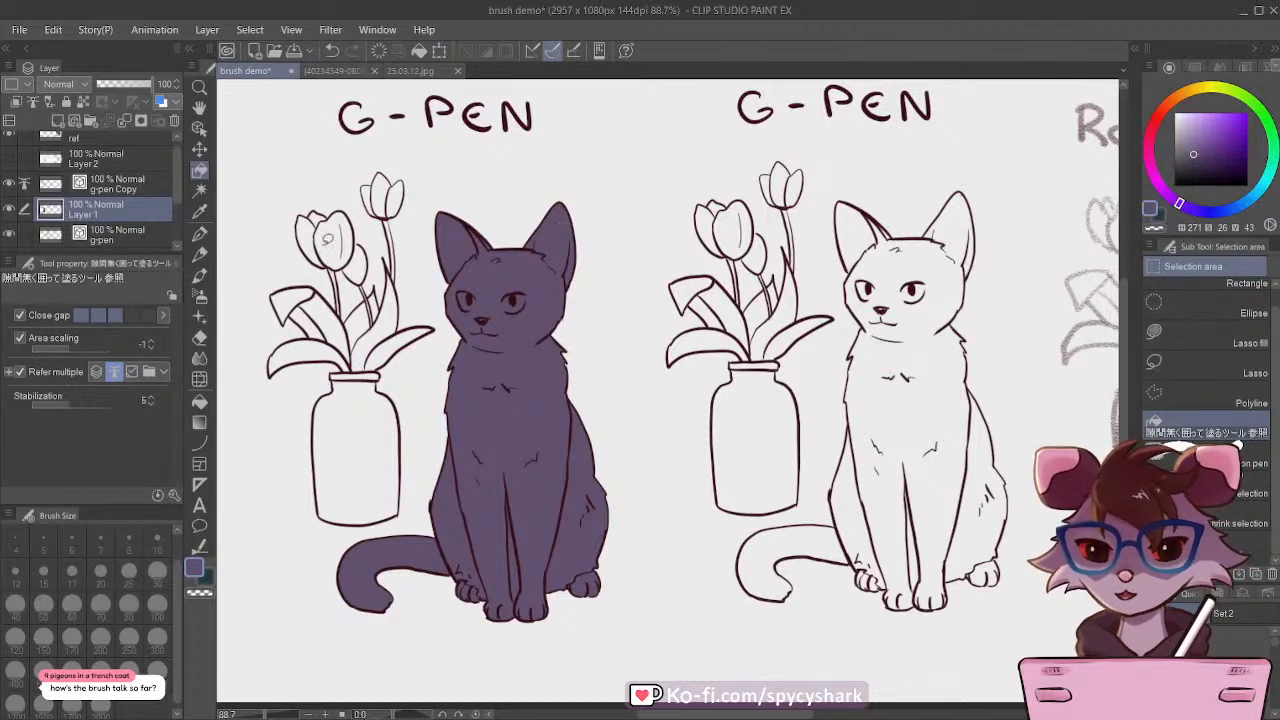
{"action": "left_click", "coordinate": [8, 209]}
{"action": "left_click", "coordinate": [8, 209]}
Step: Add a scratch layer above the pencil Copy layer and scribble a purple test patch on the uncoloured cat's chest with the size 15 G-pen
{"action": "scroll", "coordinate": [92, 185], "scroll_direction": "down", "scroll_amount": 1}
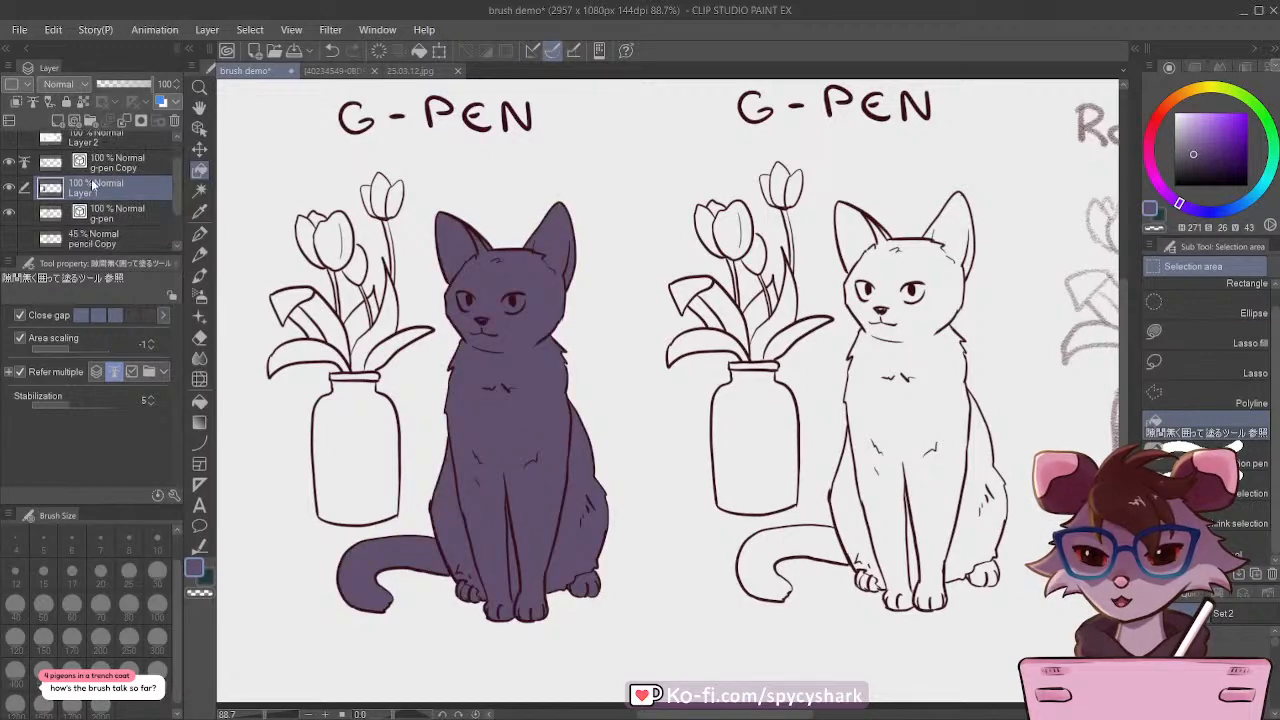
{"action": "left_click", "coordinate": [112, 238]}
{"action": "left_click", "coordinate": [57, 121]}
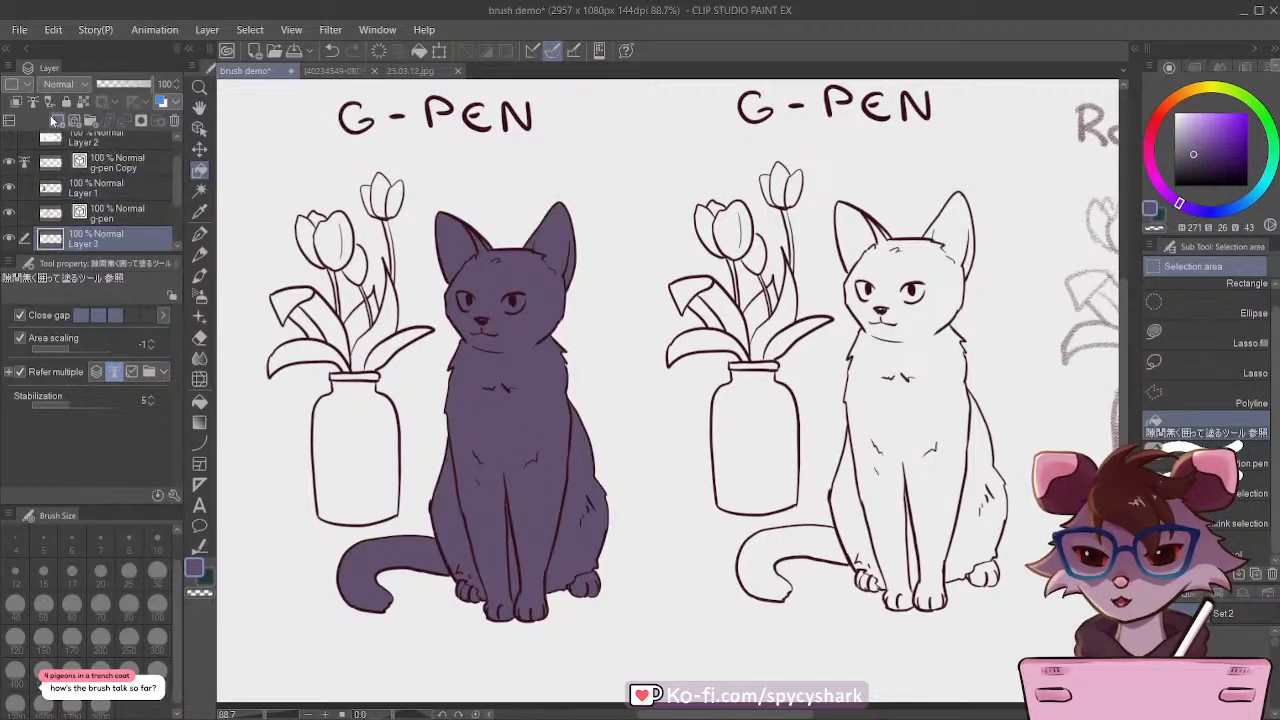
{"action": "left_click", "coordinate": [200, 234]}
{"action": "mouse_move", "coordinate": [915, 376]}
{"action": "left_mouse_down"}
{"action": "mouse_move", "coordinate": [755, 378]}
{"action": "mouse_move", "coordinate": [766, 323]}
{"action": "mouse_move", "coordinate": [735, 420]}
{"action": "mouse_move", "coordinate": [708, 420]}
{"action": "mouse_move", "coordinate": [715, 320]}
{"action": "mouse_move", "coordinate": [700, 410]}
{"action": "mouse_move", "coordinate": [697, 351]}
{"action": "mouse_move", "coordinate": [678, 400]}
{"action": "mouse_move", "coordinate": [668, 300]}
{"action": "mouse_move", "coordinate": [660, 395]}
{"action": "mouse_move", "coordinate": [652, 290]}
{"action": "mouse_move", "coordinate": [642, 400]}
{"action": "mouse_move", "coordinate": [620, 410]}
{"action": "mouse_move", "coordinate": [630, 388]}
{"action": "left_mouse_up"}
{"action": "scroll", "coordinate": [751, 369], "scroll_direction": "up", "scroll_amount": 5}
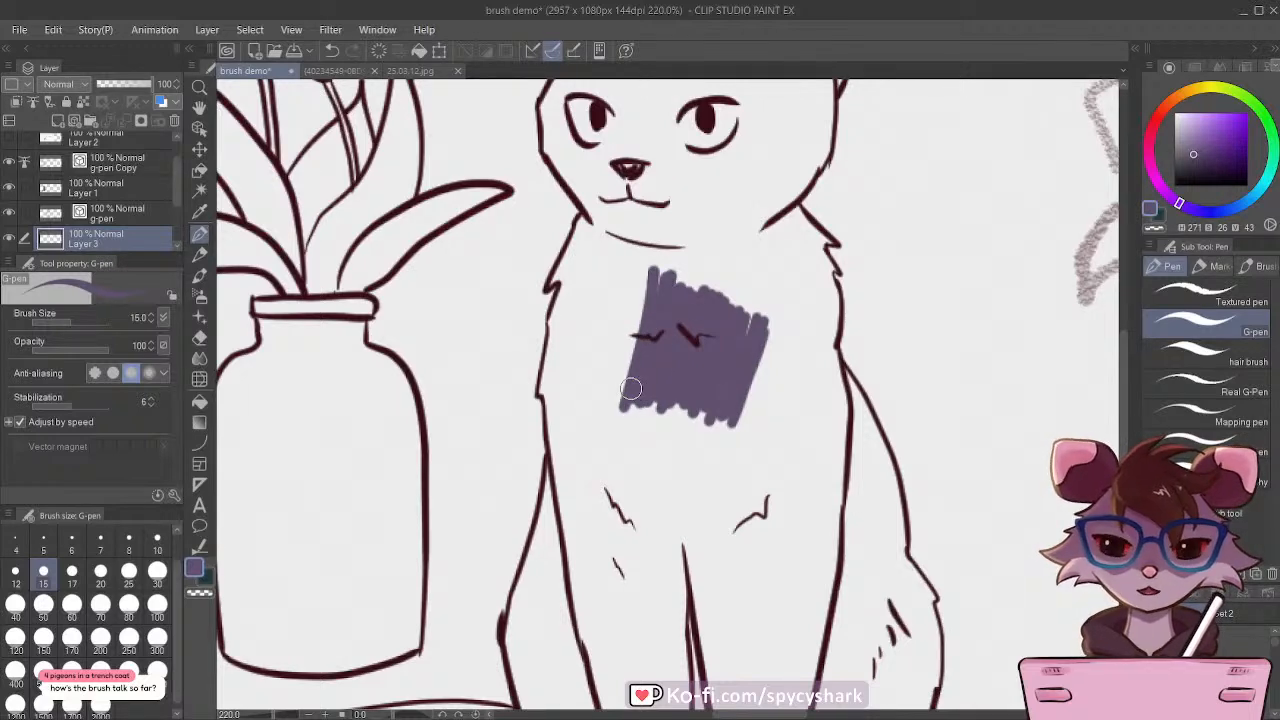
{"action": "scroll", "coordinate": [676, 376], "scroll_direction": "down", "scroll_amount": 9}
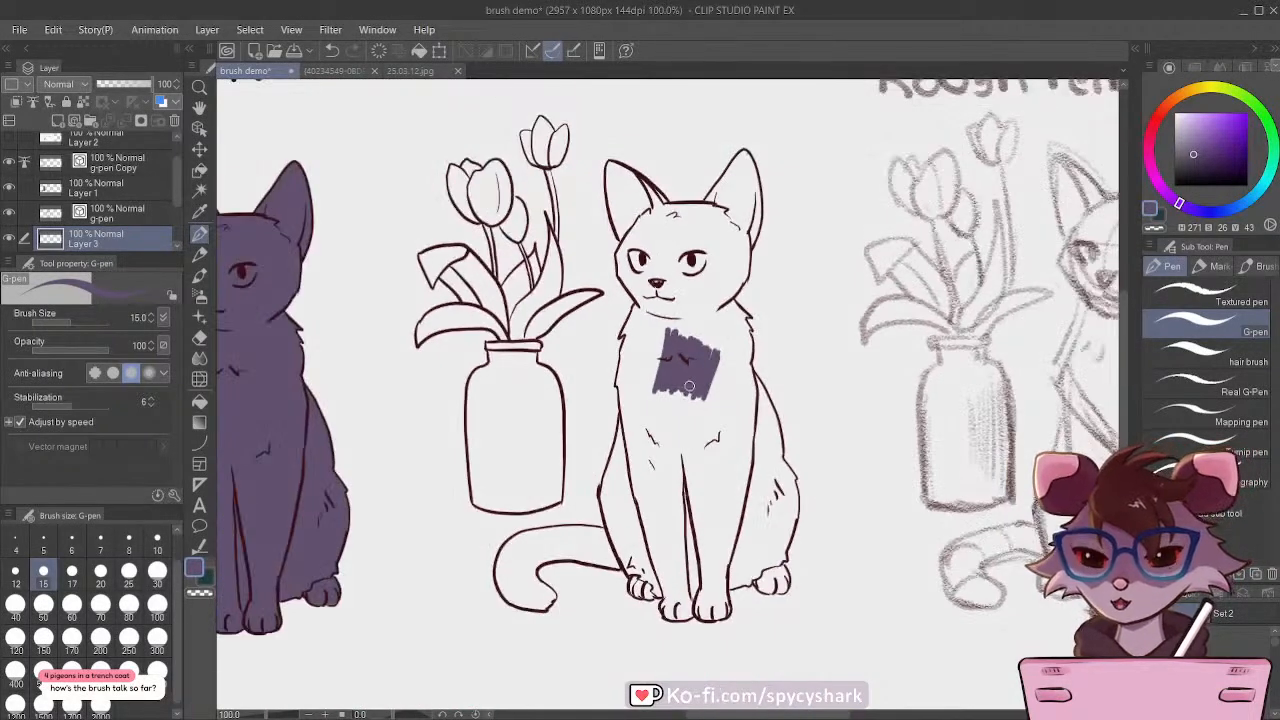
Step: Scribble a second test patch below the G-pen patch with the Rough Pencil CSP brush at size 17
{"action": "scroll", "coordinate": [693, 345], "scroll_direction": "up", "scroll_amount": 5}
{"action": "scroll", "coordinate": [694, 325], "scroll_direction": "up", "scroll_amount": 1}
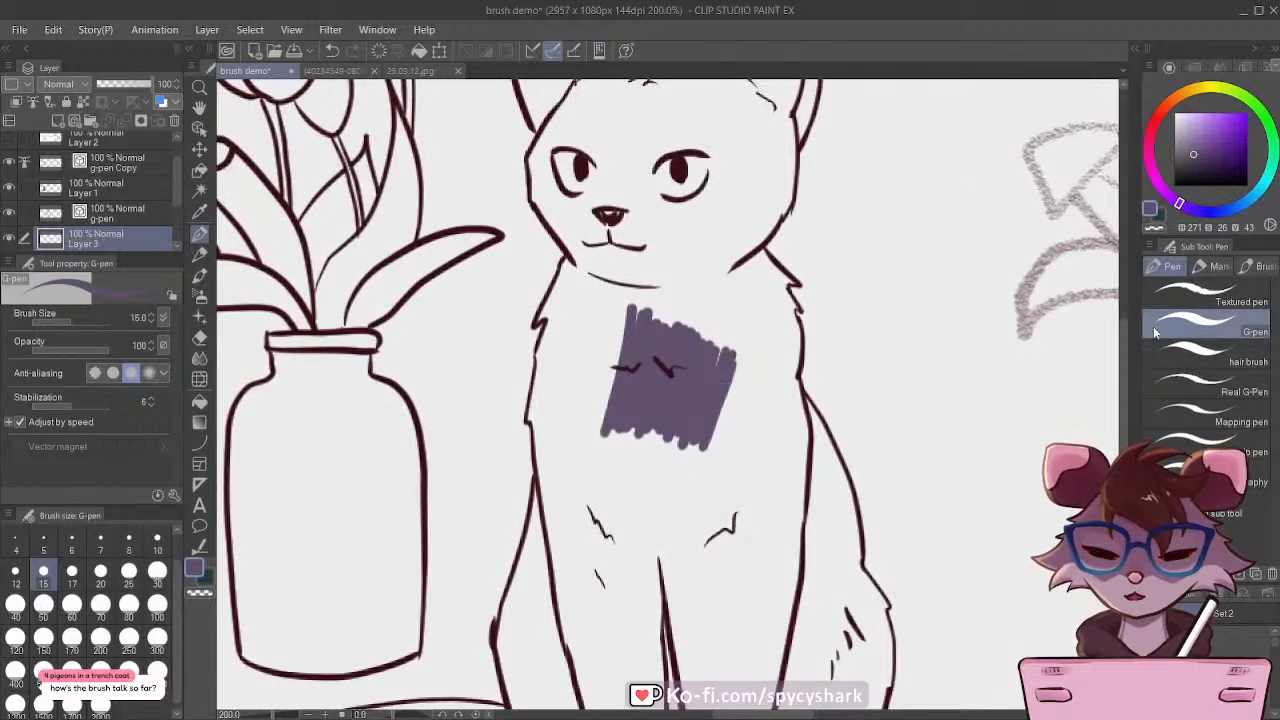
{"action": "left_click", "coordinate": [200, 256]}
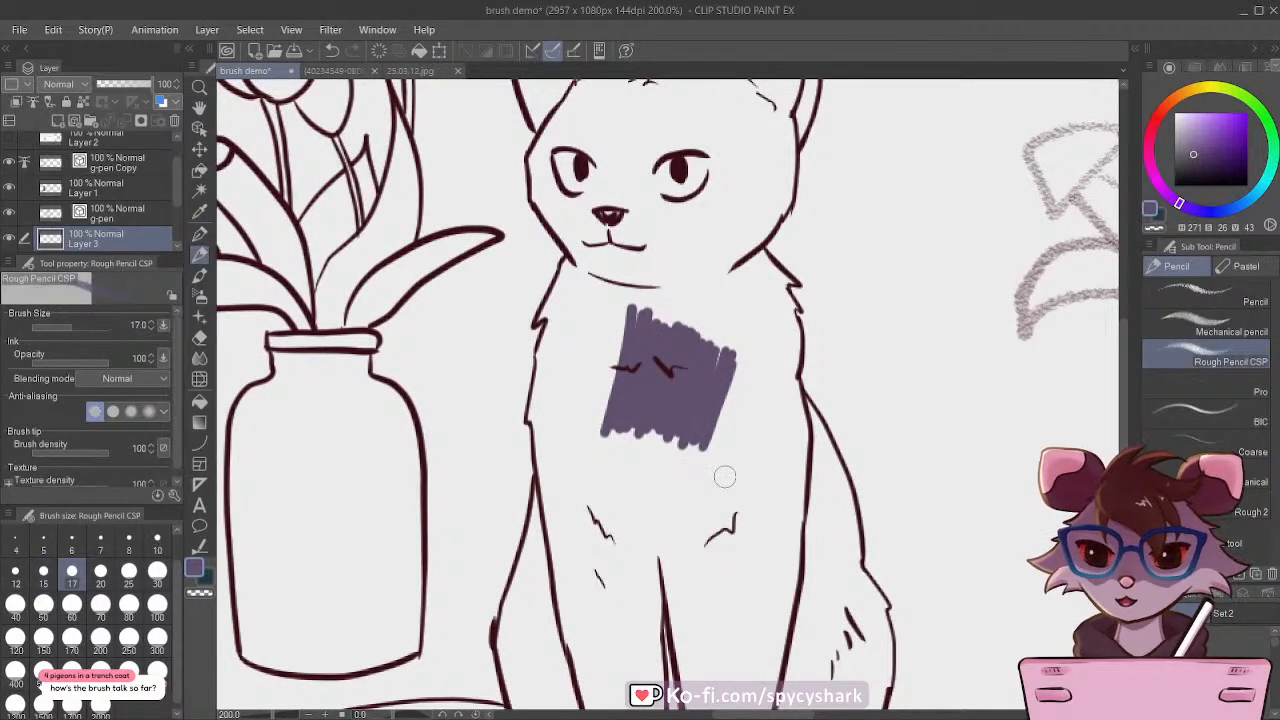
{"action": "mouse_move", "coordinate": [774, 446]}
{"action": "left_mouse_down"}
{"action": "mouse_move", "coordinate": [746, 523]}
{"action": "mouse_move", "coordinate": [774, 426]}
{"action": "mouse_move", "coordinate": [734, 523]}
{"action": "mouse_move", "coordinate": [754, 434]}
{"action": "mouse_move", "coordinate": [711, 524]}
{"action": "mouse_move", "coordinate": [708, 505]}
{"action": "mouse_move", "coordinate": [714, 461]}
{"action": "mouse_move", "coordinate": [764, 462]}
{"action": "mouse_move", "coordinate": [745, 541]}
{"action": "mouse_move", "coordinate": [762, 519]}
{"action": "mouse_move", "coordinate": [766, 556]}
{"action": "mouse_move", "coordinate": [711, 595]}
{"action": "mouse_move", "coordinate": [708, 525]}
{"action": "mouse_move", "coordinate": [678, 570]}
{"action": "mouse_move", "coordinate": [680, 528]}
{"action": "mouse_move", "coordinate": [636, 553]}
{"action": "left_mouse_up"}
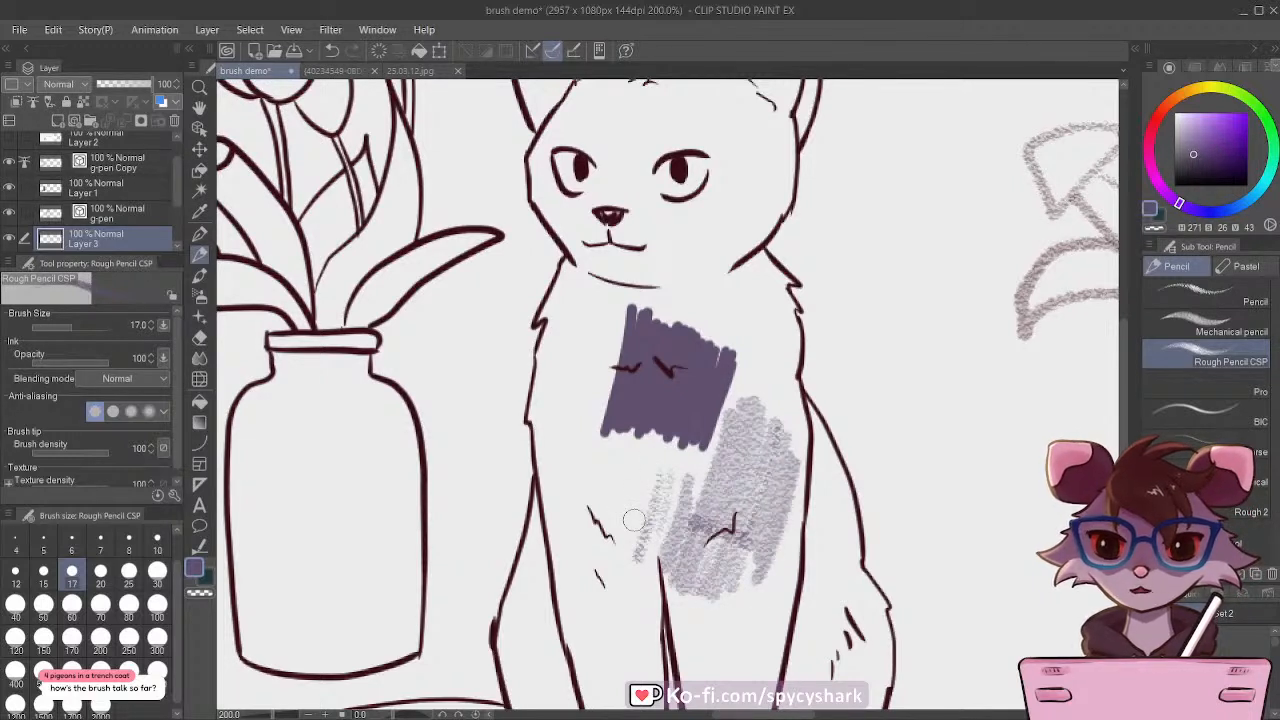
Step: Delete the scratch layer holding the G-pen and rough pencil test patches
{"action": "key", "text": "ctrl+0"}
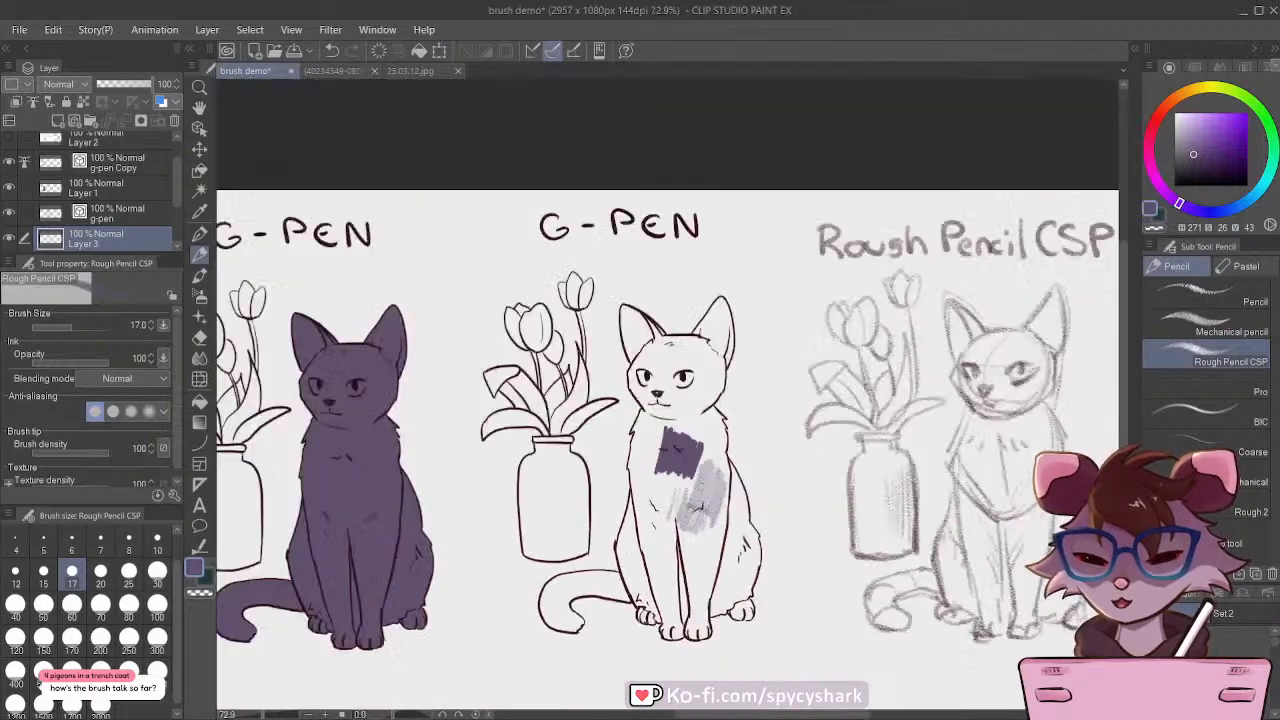
{"action": "scroll", "coordinate": [408, 563], "scroll_direction": "up", "scroll_amount": 3}
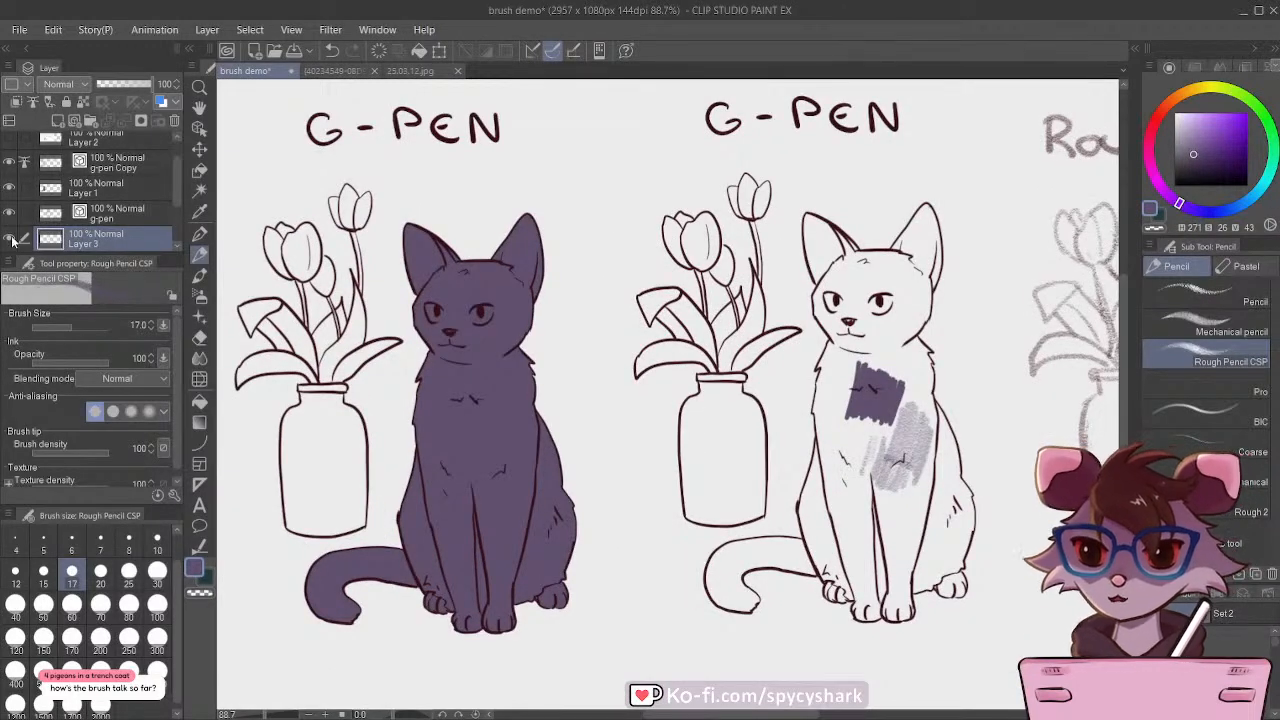
{"action": "left_click", "coordinate": [176, 121]}
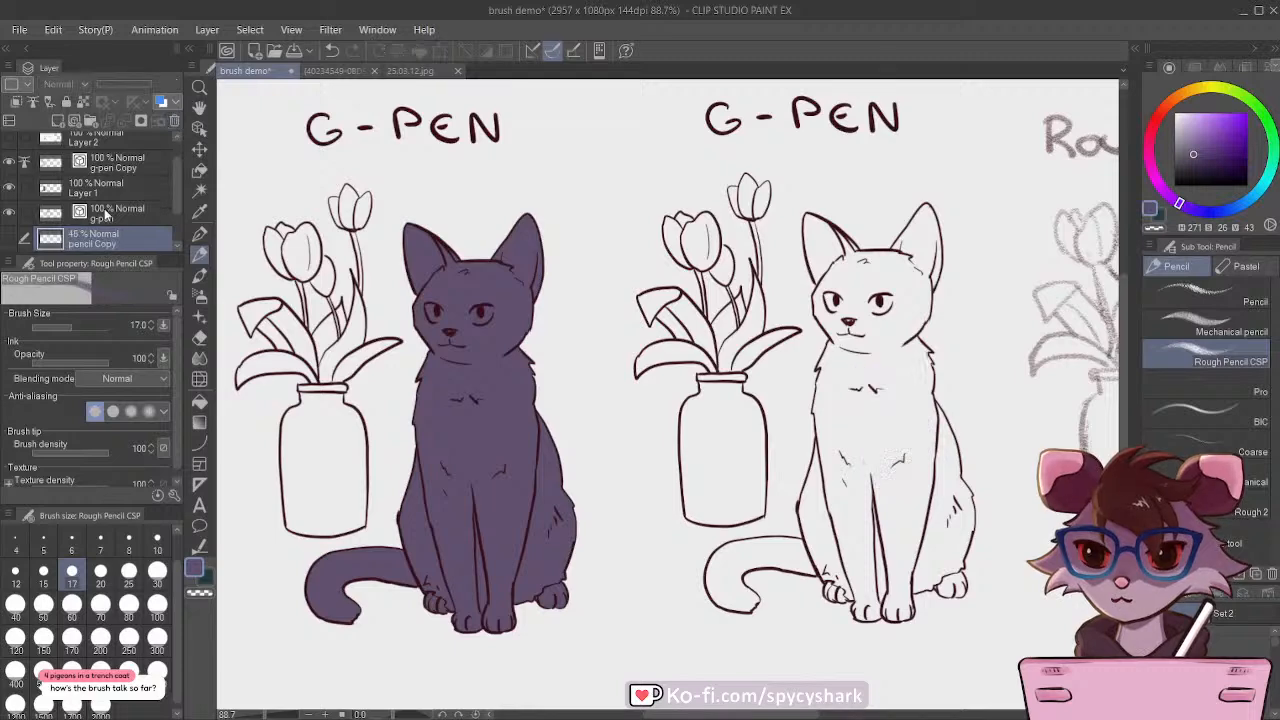
Step: Add a layer named vase above Layer 1 and close-and-fill the copied vase in beige with hue 49, saturation 10 and value 87
{"action": "left_click_drag", "start_coordinate": [452, 331], "coordinate": [507, 335]}
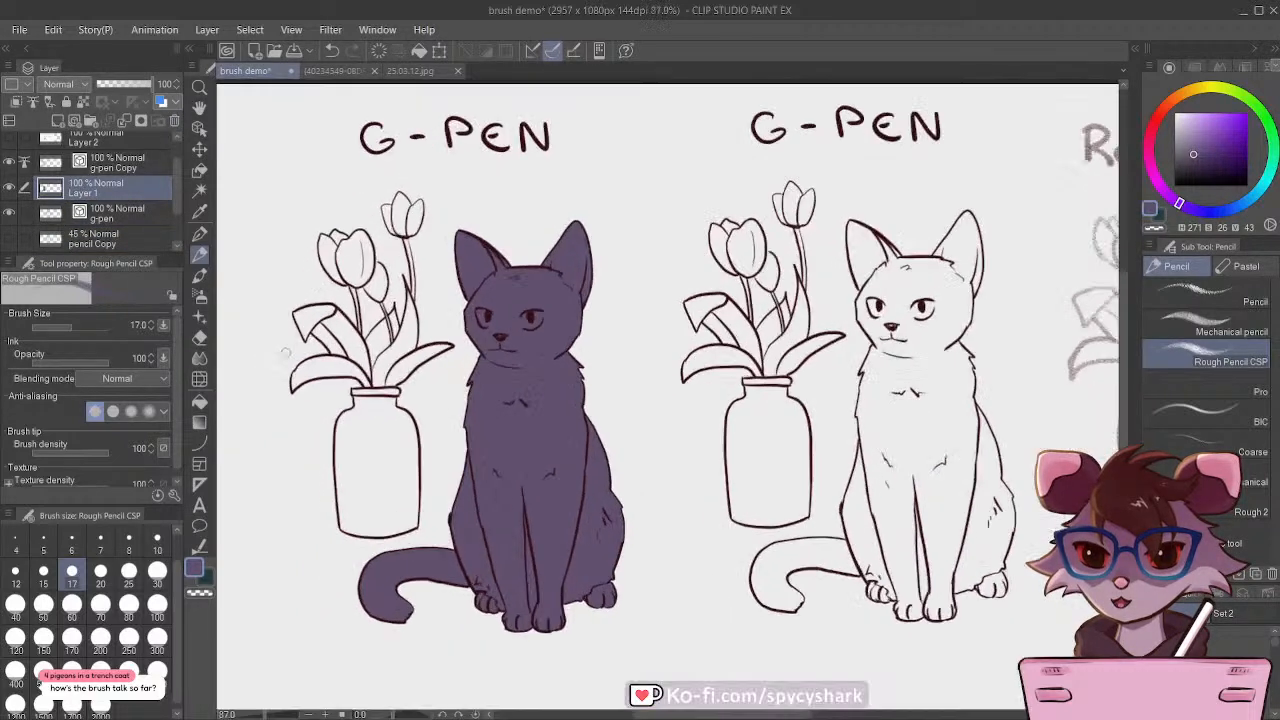
{"action": "scroll", "coordinate": [300, 338], "scroll_direction": "up", "scroll_amount": 1}
{"action": "left_click", "coordinate": [58, 121]}
{"action": "left_click", "coordinate": [200, 211]}
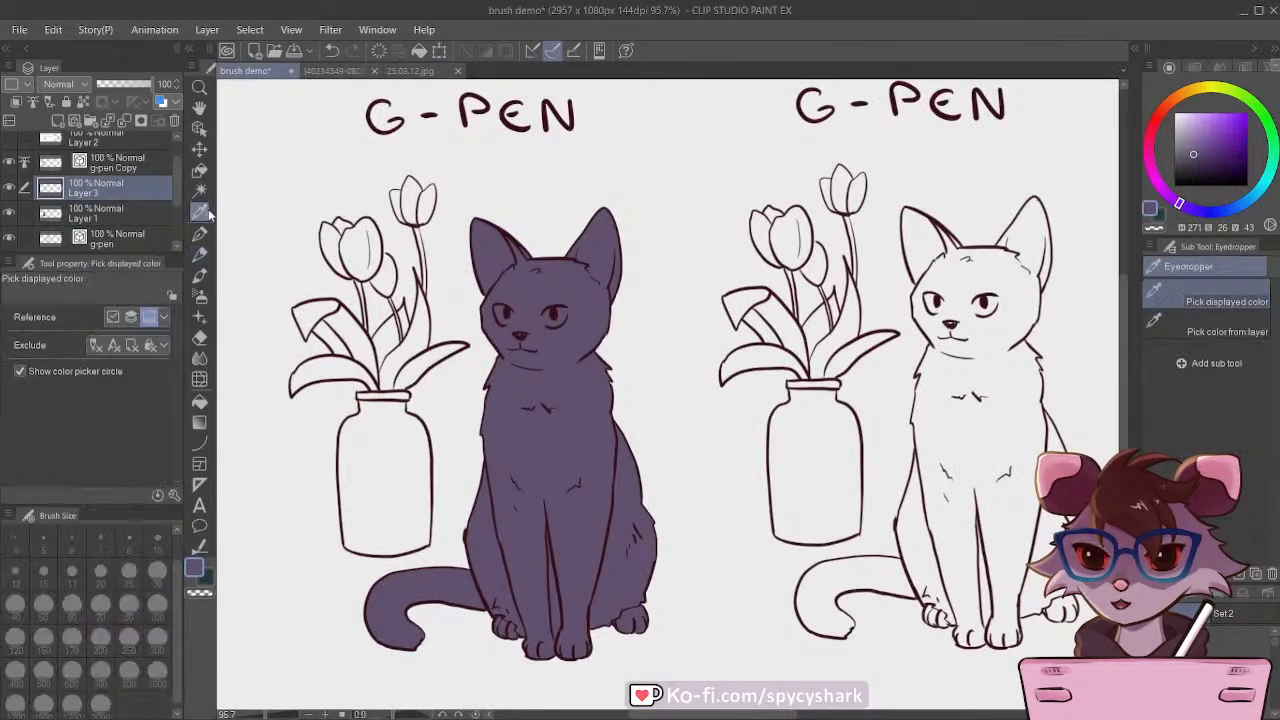
{"action": "left_click", "coordinate": [199, 233]}
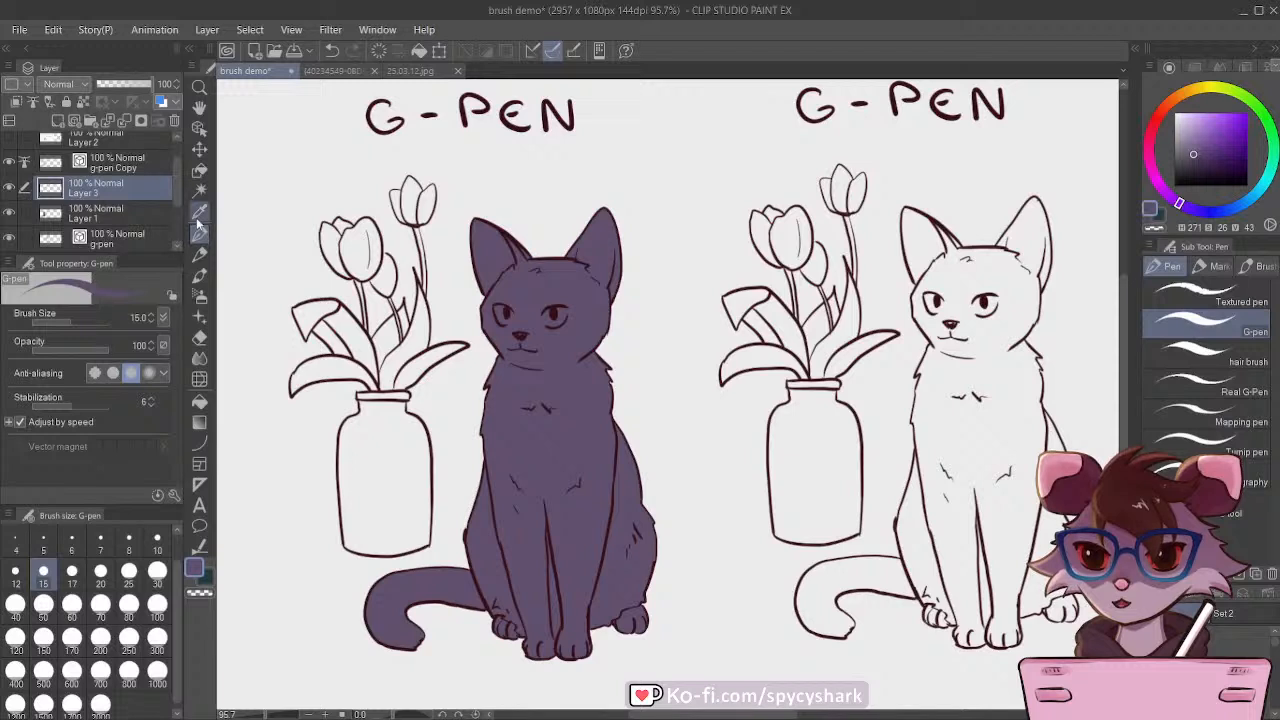
{"action": "left_click", "coordinate": [199, 170]}
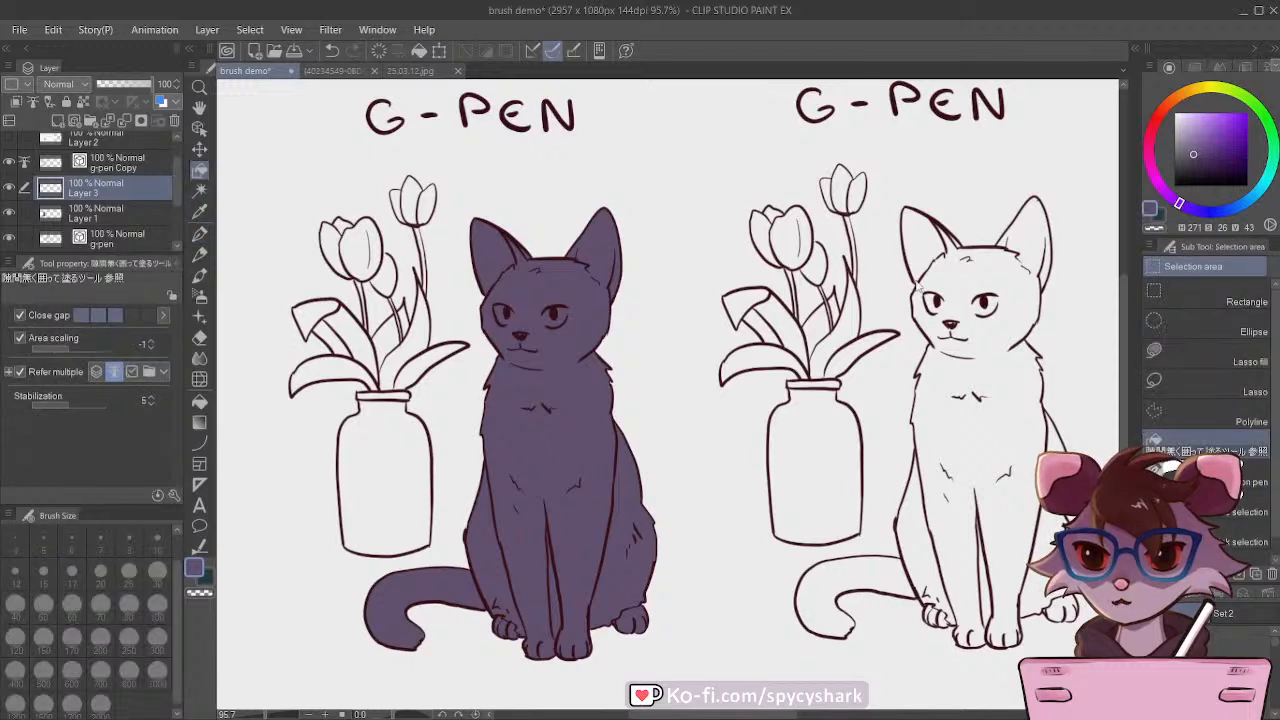
{"action": "left_click", "coordinate": [1200, 88]}
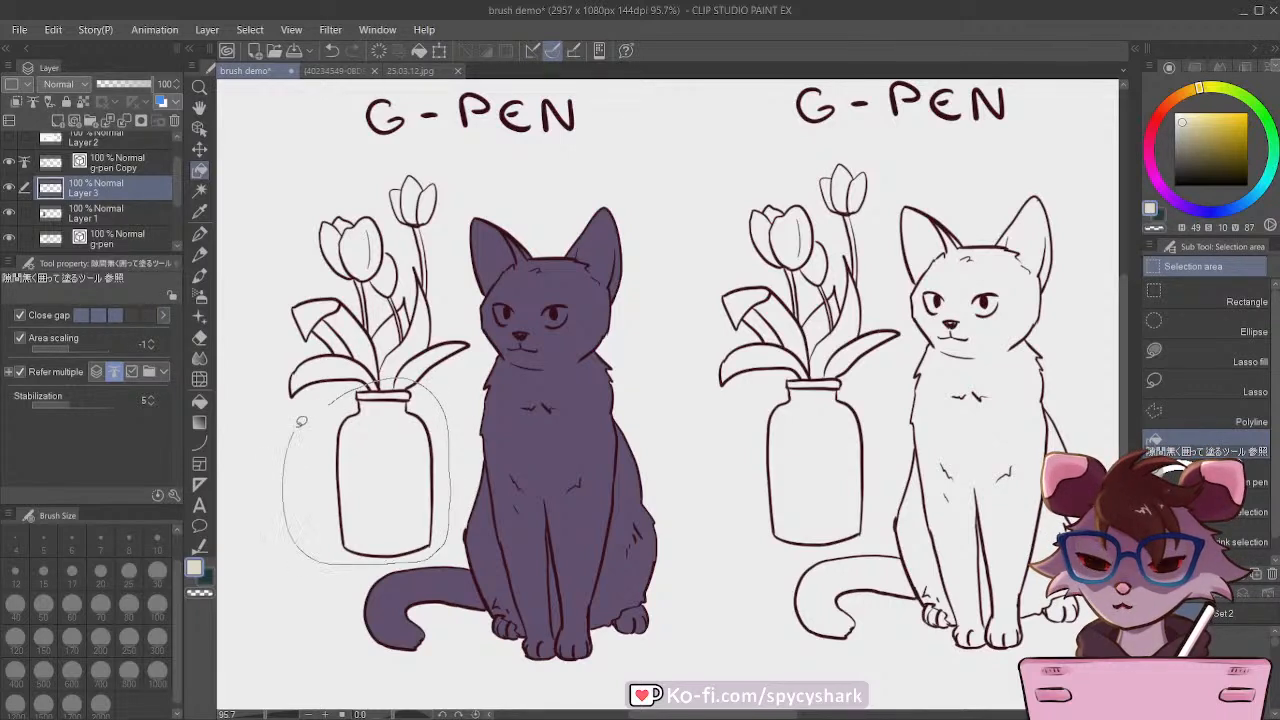
{"action": "left_click_drag", "start_coordinate": [300, 421], "coordinate": [309, 406]}
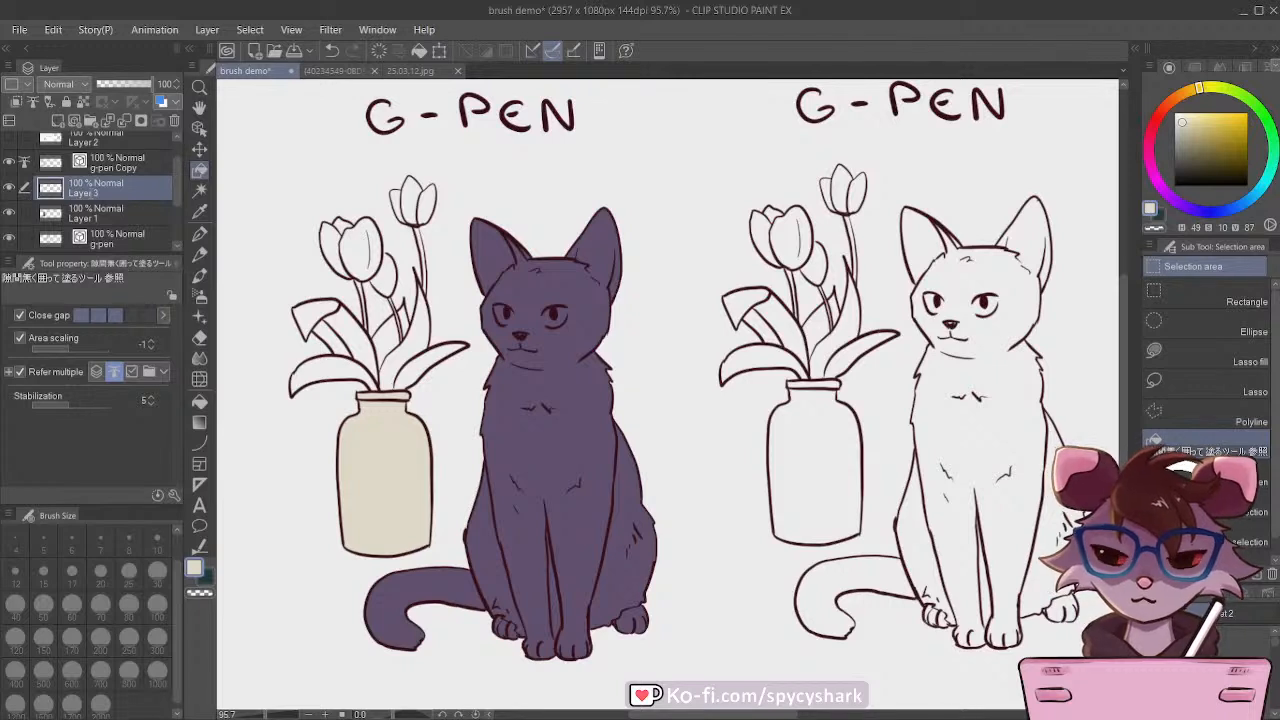
Step: Add a layer above the vase layer and close-and-fill the tulip leaves in green with hue 92, saturation 34 and value 63
{"action": "left_click", "coordinate": [57, 120]}
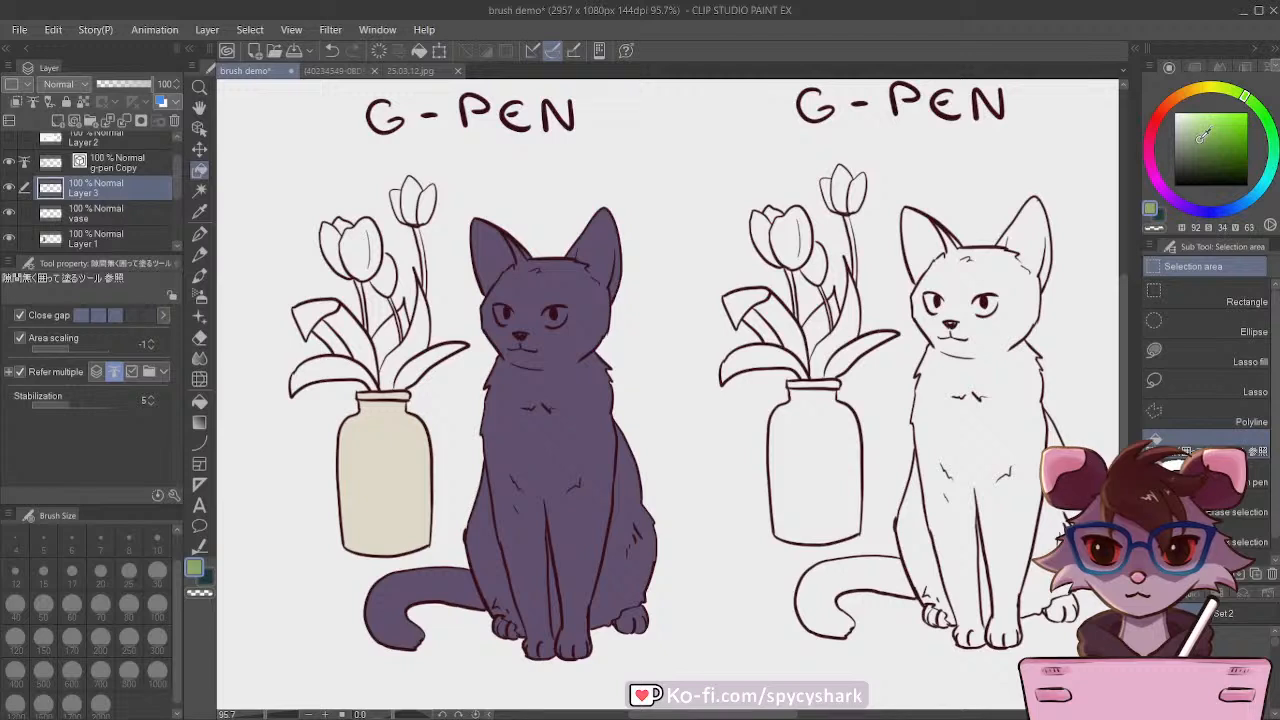
{"action": "scroll", "coordinate": [280, 285], "scroll_direction": "up", "scroll_amount": 1}
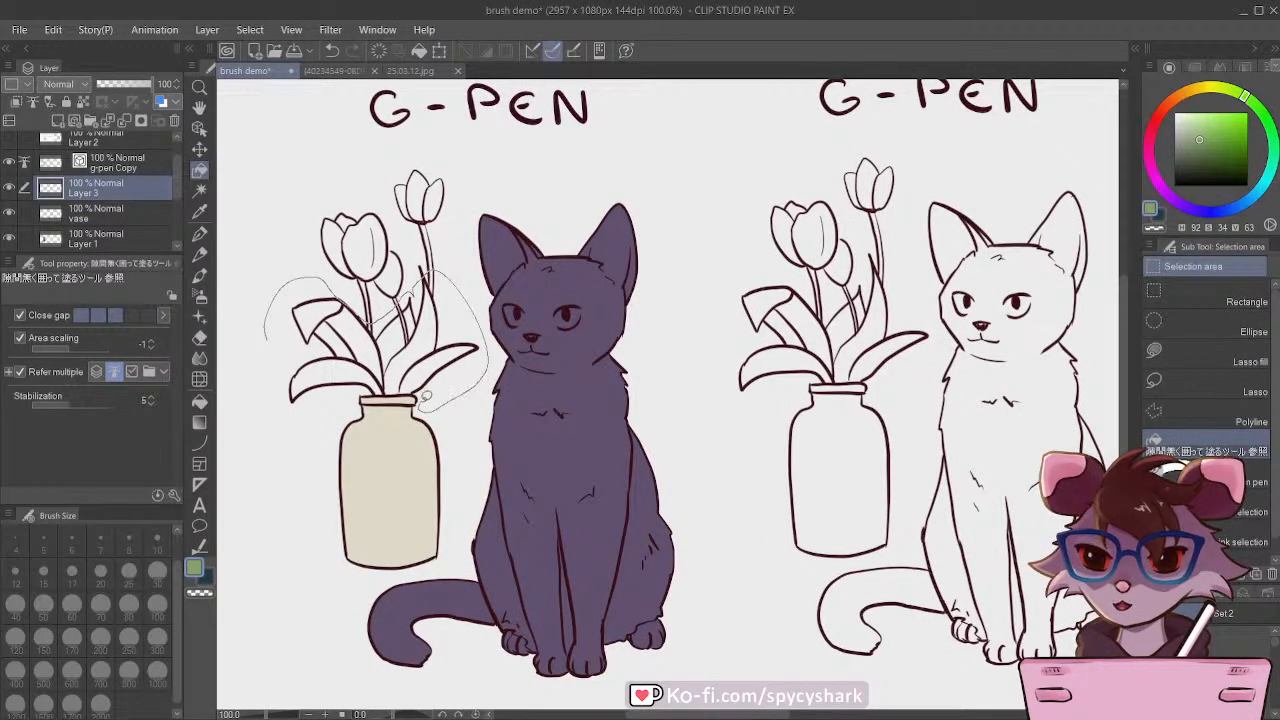
{"action": "left_click_drag", "start_coordinate": [301, 421], "coordinate": [257, 316]}
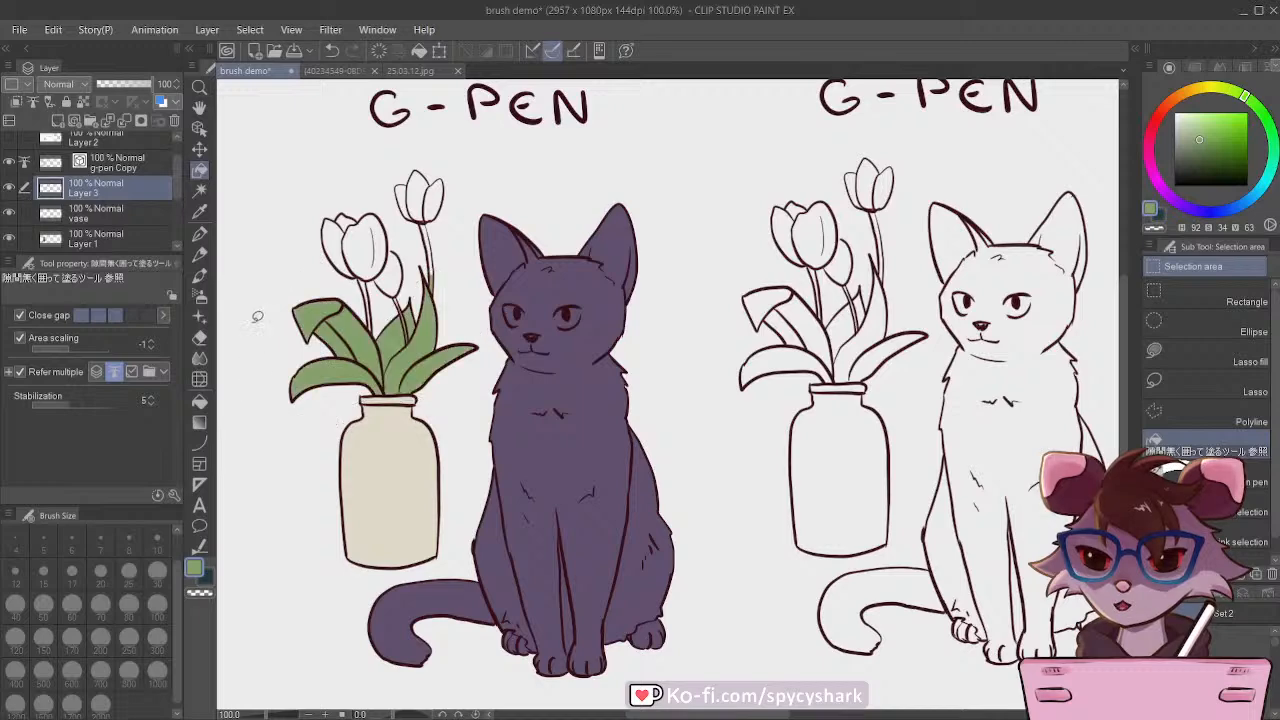
Step: Erase the green spill on the tallest tulip's stem using the Vector Eraser at size 7, and save the document
{"action": "scroll", "coordinate": [366, 376], "scroll_direction": "up", "scroll_amount": 3}
{"action": "scroll", "coordinate": [452, 410], "scroll_direction": "down", "scroll_amount": 2}
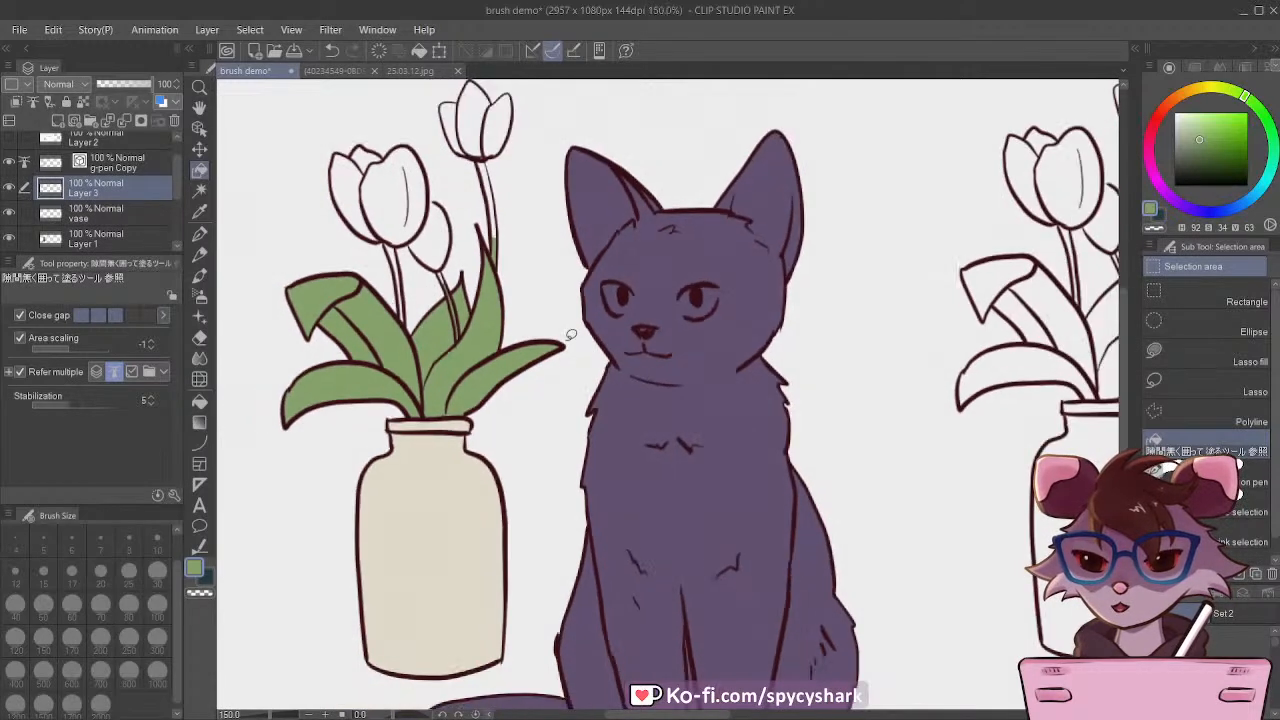
{"action": "scroll", "coordinate": [473, 240], "scroll_direction": "up", "scroll_amount": 4}
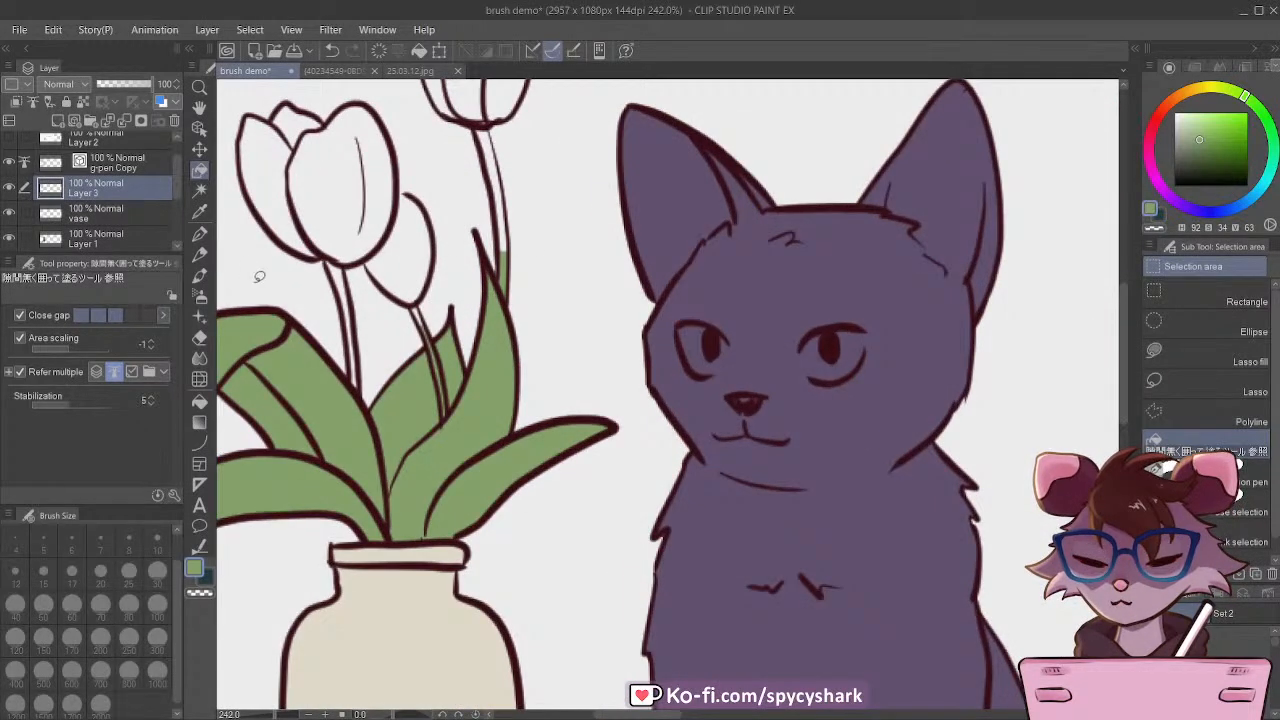
{"action": "left_click", "coordinate": [199, 337]}
{"action": "scroll", "coordinate": [530, 234], "scroll_direction": "up", "scroll_amount": 1}
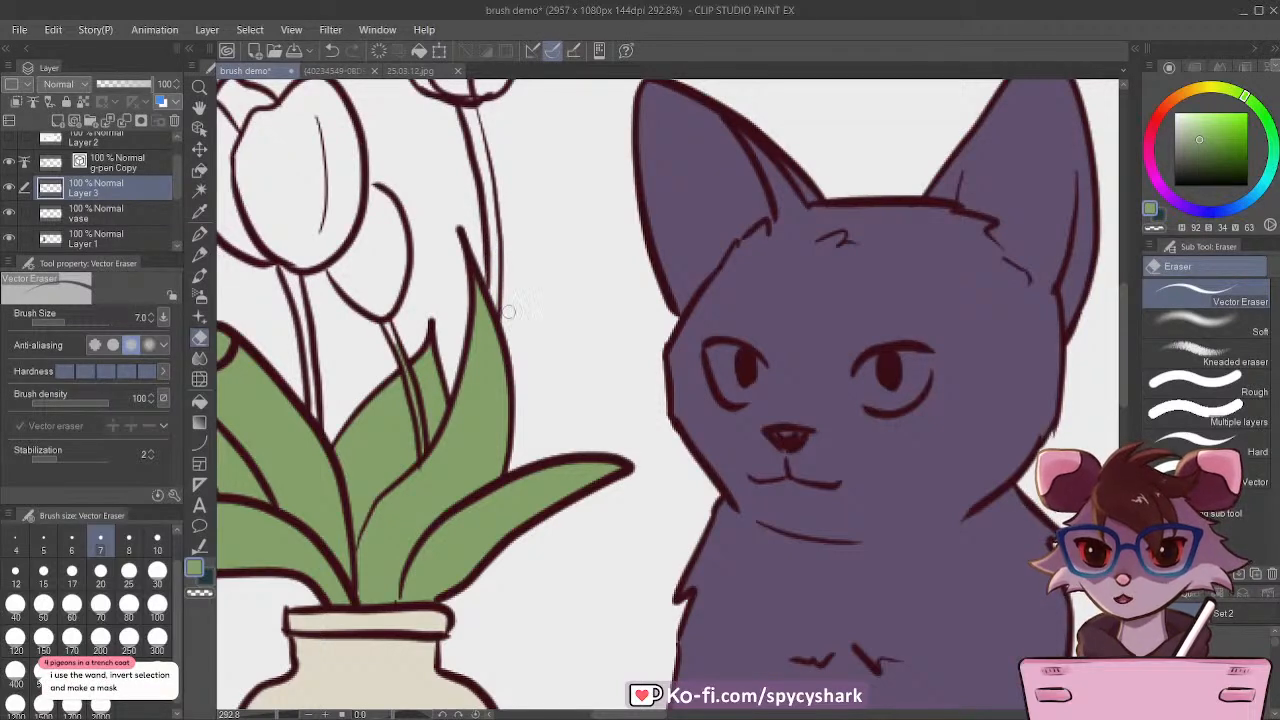
{"action": "scroll", "coordinate": [508, 312], "scroll_direction": "down", "scroll_amount": 4}
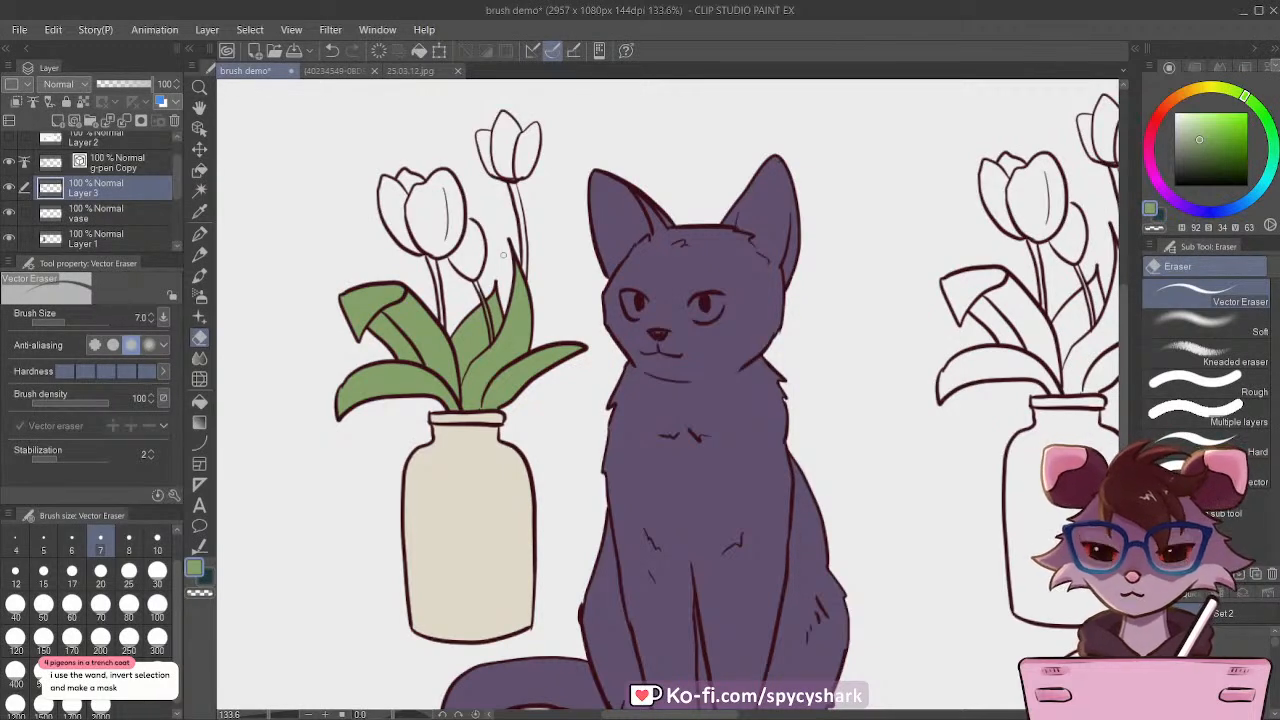
{"action": "scroll", "coordinate": [503, 255], "scroll_direction": "down", "scroll_amount": 2}
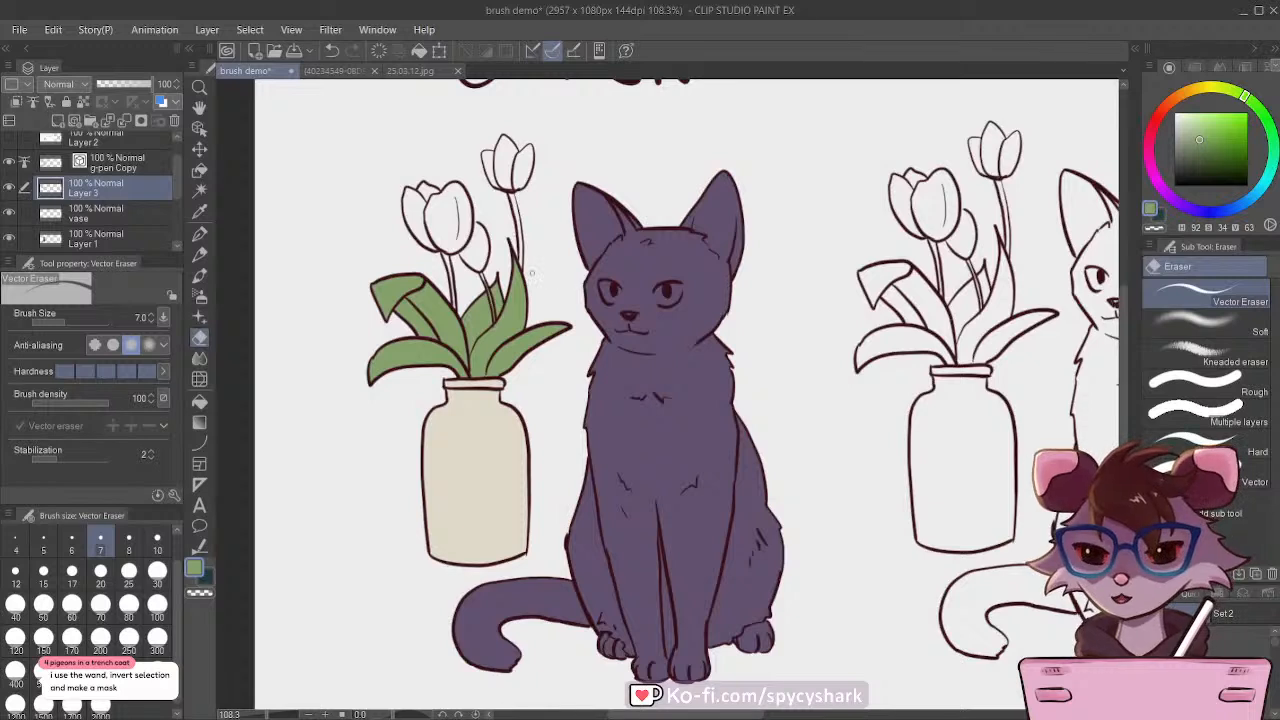
{"action": "scroll", "coordinate": [532, 273], "scroll_direction": "down", "scroll_amount": 1}
{"action": "scroll", "coordinate": [465, 180], "scroll_direction": "up", "scroll_amount": 1}
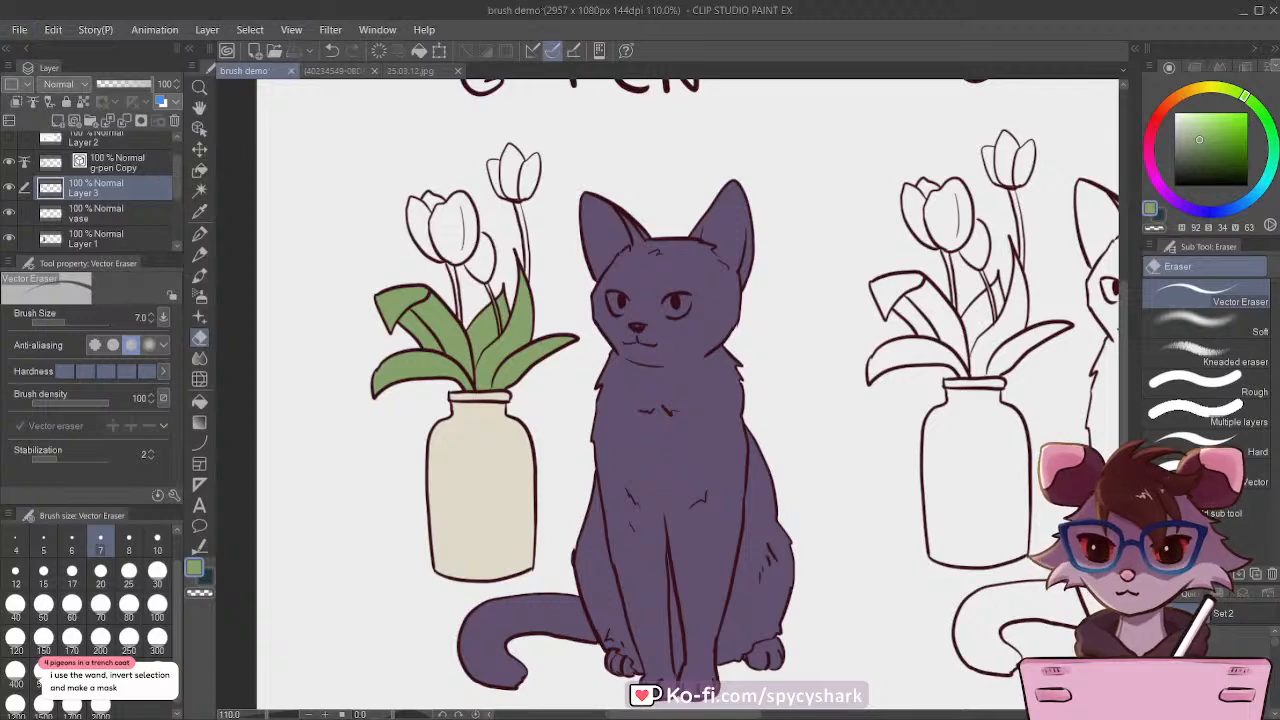
Step: Compare the coloured copy with the line art, pencil sketch and reference photo, and toggle the green leaf layer's visibility
{"action": "scroll", "coordinate": [483, 436], "scroll_direction": "down", "scroll_amount": 10}
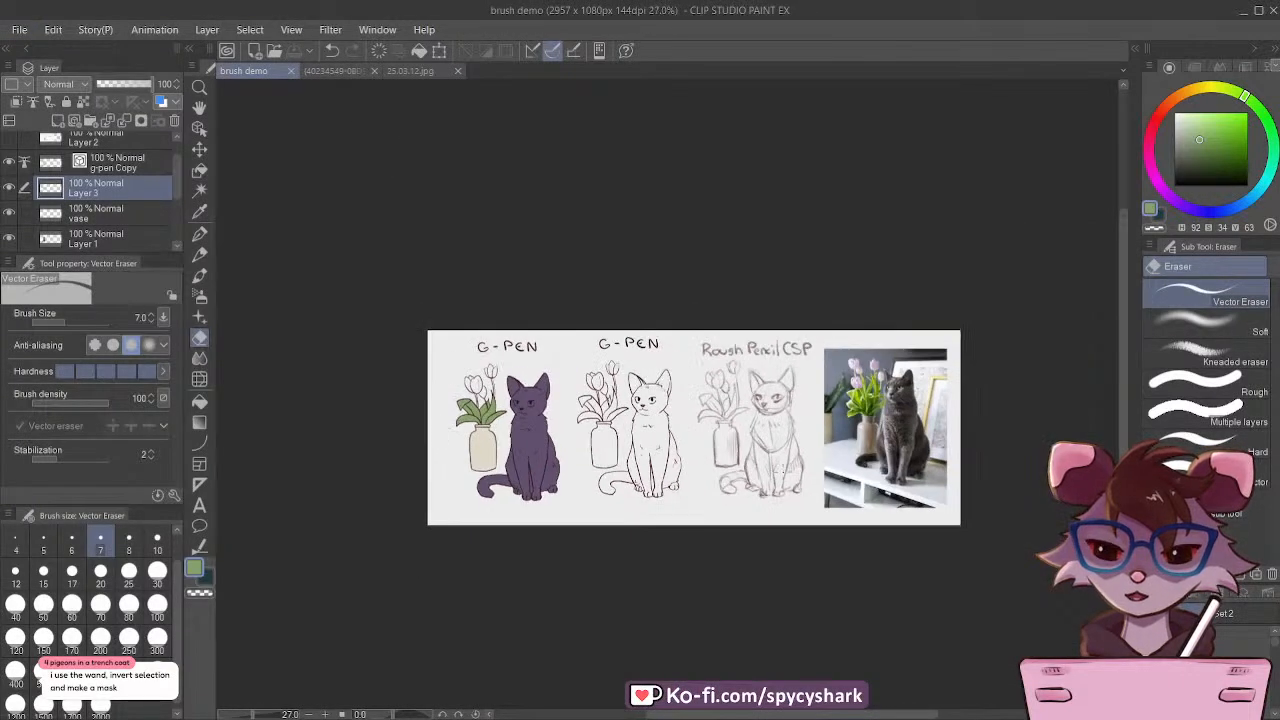
{"action": "scroll", "coordinate": [807, 431], "scroll_direction": "up", "scroll_amount": 10}
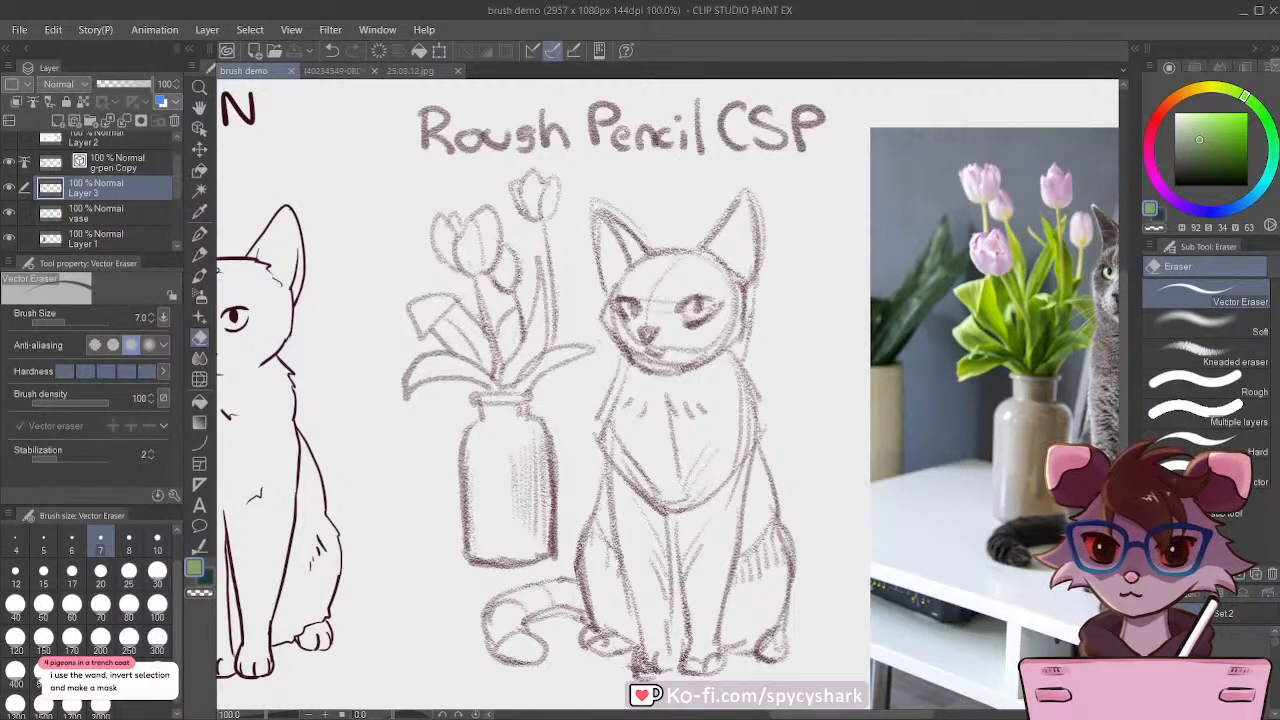
{"action": "scroll", "coordinate": [690, 441], "scroll_direction": "down", "scroll_amount": 3}
{"action": "scroll", "coordinate": [282, 440], "scroll_direction": "up", "scroll_amount": 1}
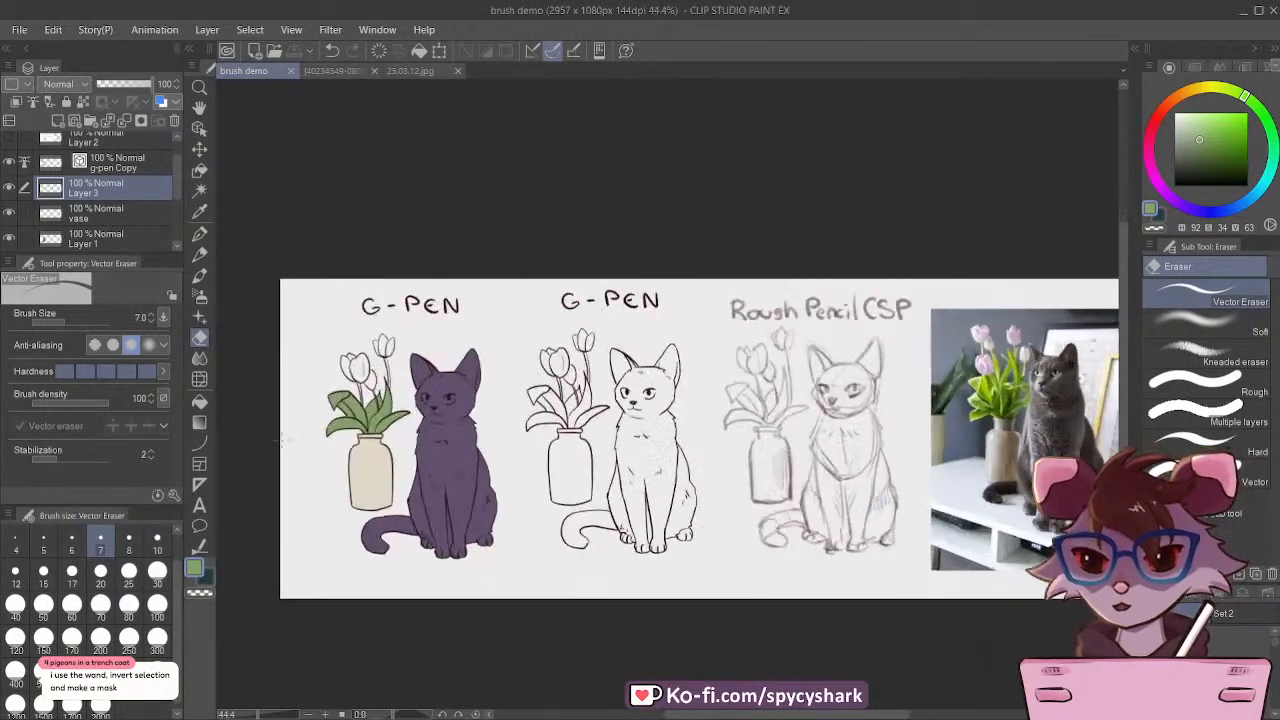
{"action": "scroll", "coordinate": [282, 440], "scroll_direction": "up", "scroll_amount": 4}
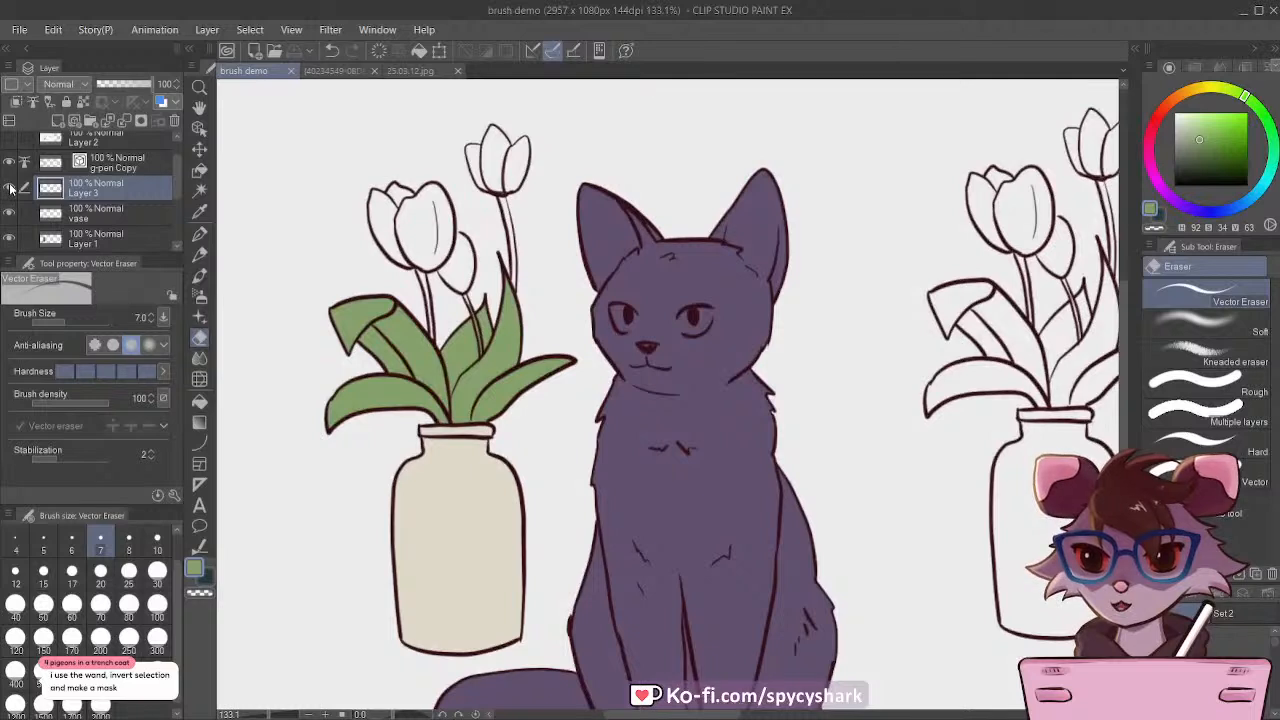
{"action": "left_click", "coordinate": [10, 188]}
{"action": "left_click", "coordinate": [10, 188]}
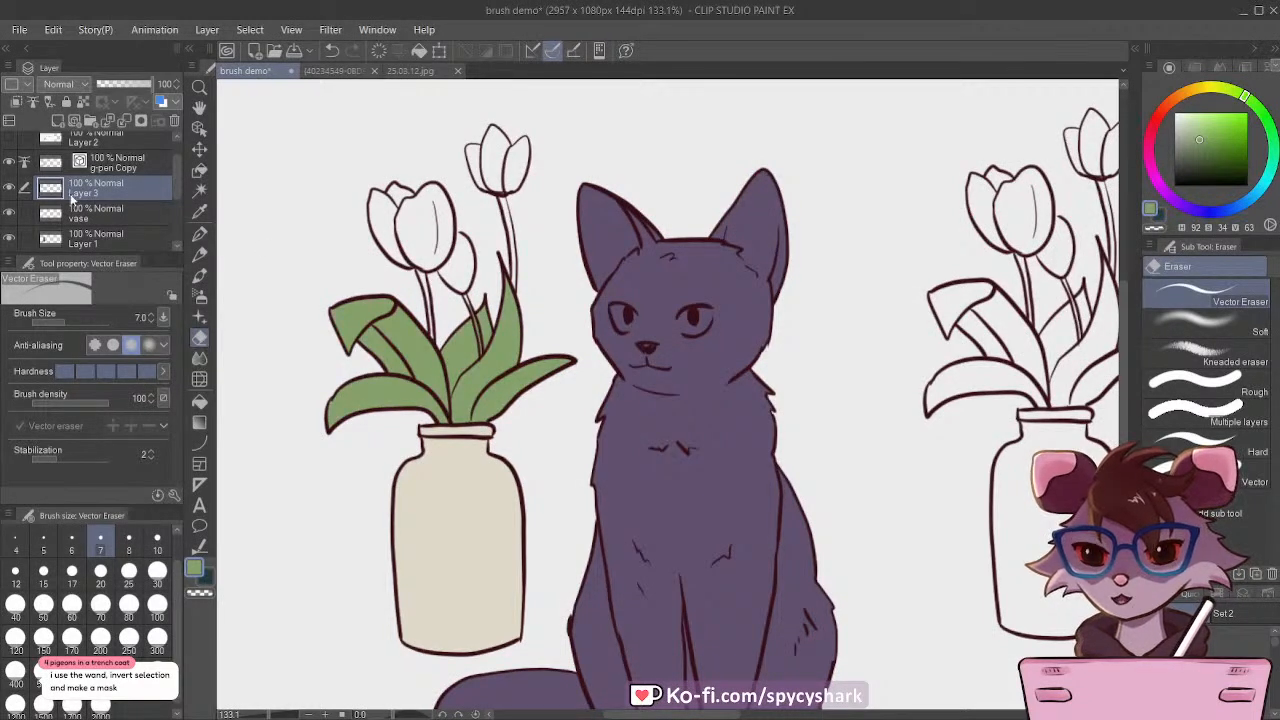
Step: Choose the Lasso fill tool from the Selection area sub tools
{"action": "left_click", "coordinate": [199, 170]}
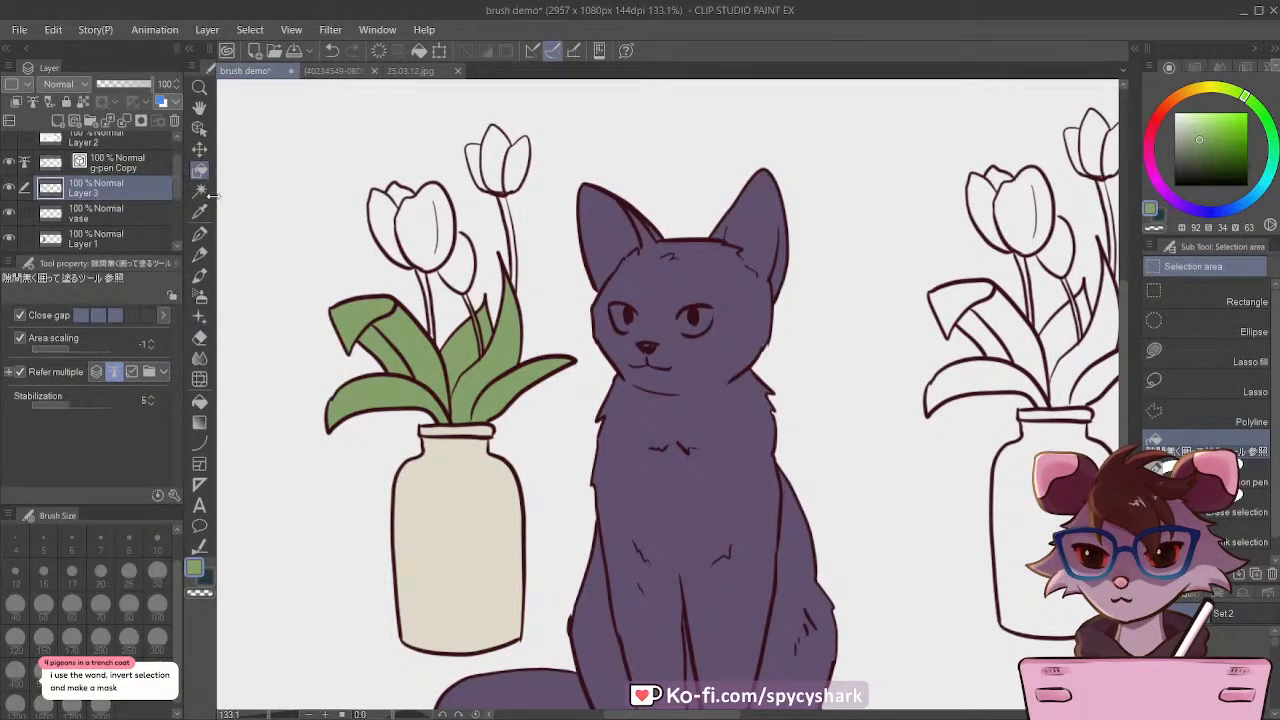
{"action": "left_click", "coordinate": [1186, 357]}
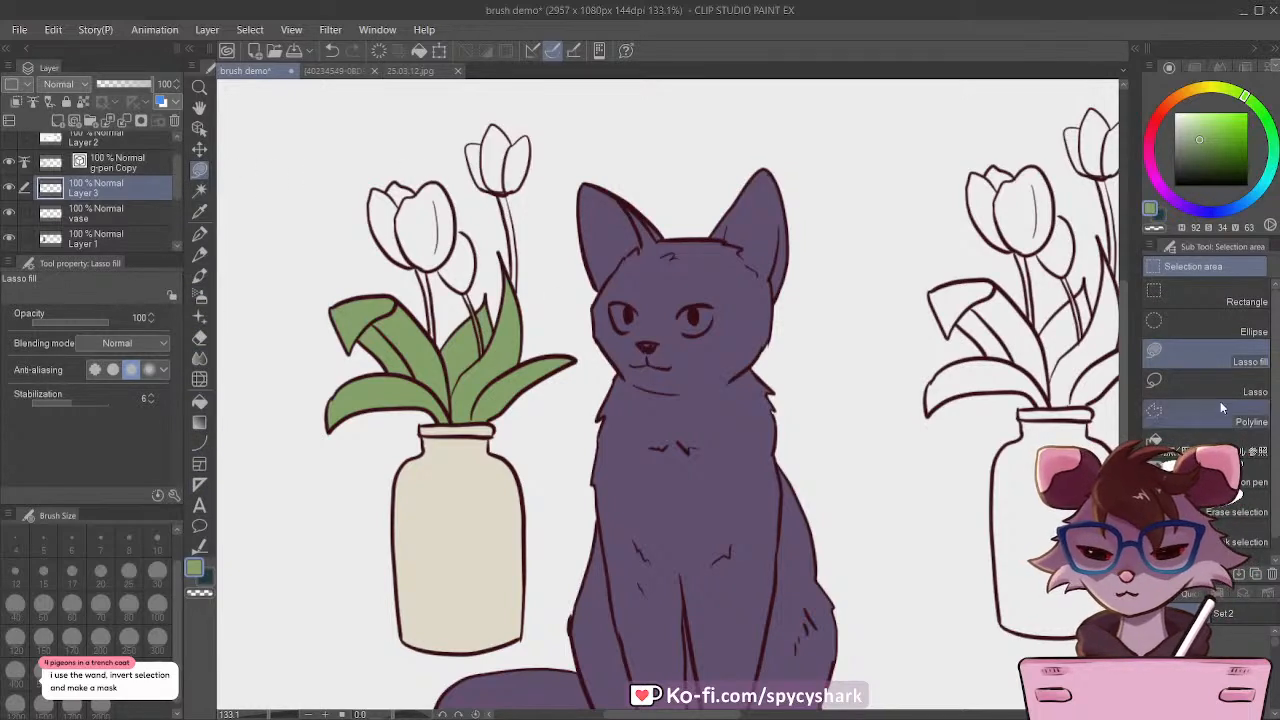
Step: Lasso-fill the tulip stems in green on the layer with the leaves
{"action": "scroll", "coordinate": [432, 200], "scroll_direction": "up", "scroll_amount": 1}
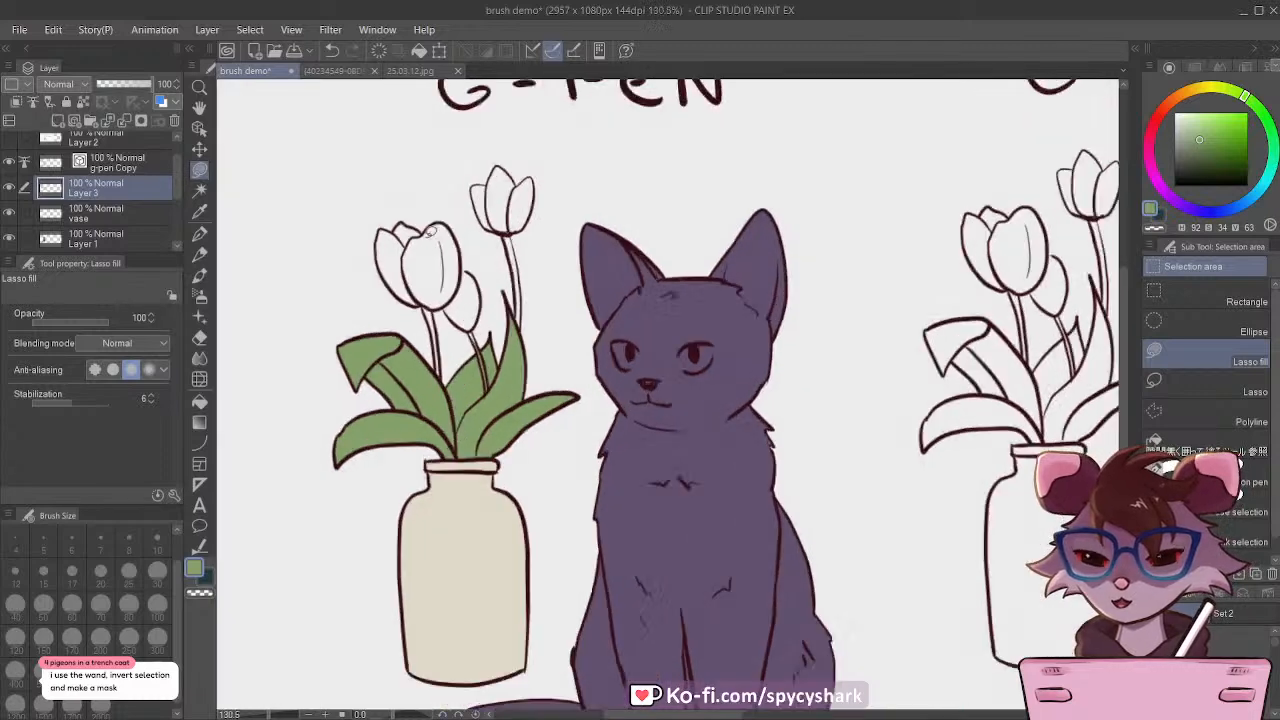
{"action": "scroll", "coordinate": [430, 232], "scroll_direction": "up", "scroll_amount": 6}
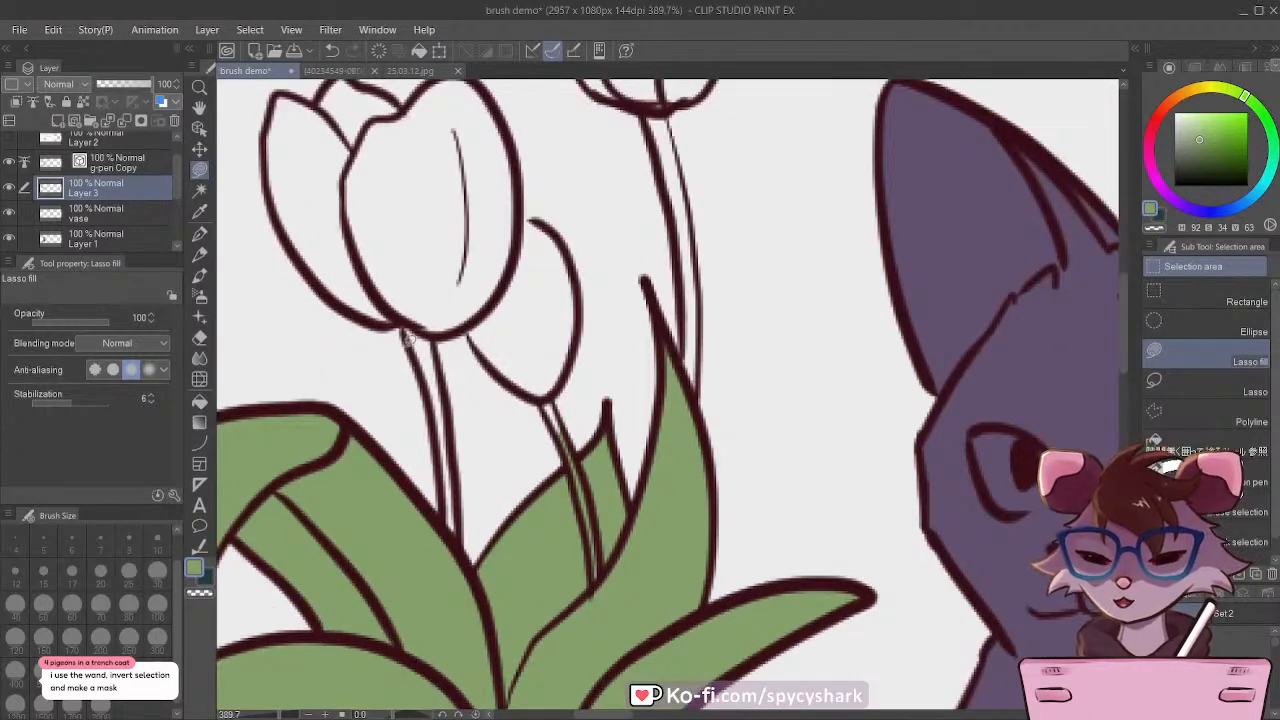
{"action": "mouse_move", "coordinate": [408, 338]}
{"action": "left_mouse_down"}
{"action": "mouse_move", "coordinate": [420, 330]}
{"action": "mouse_move", "coordinate": [444, 382]}
{"action": "mouse_move", "coordinate": [460, 490]}
{"action": "left_mouse_up"}
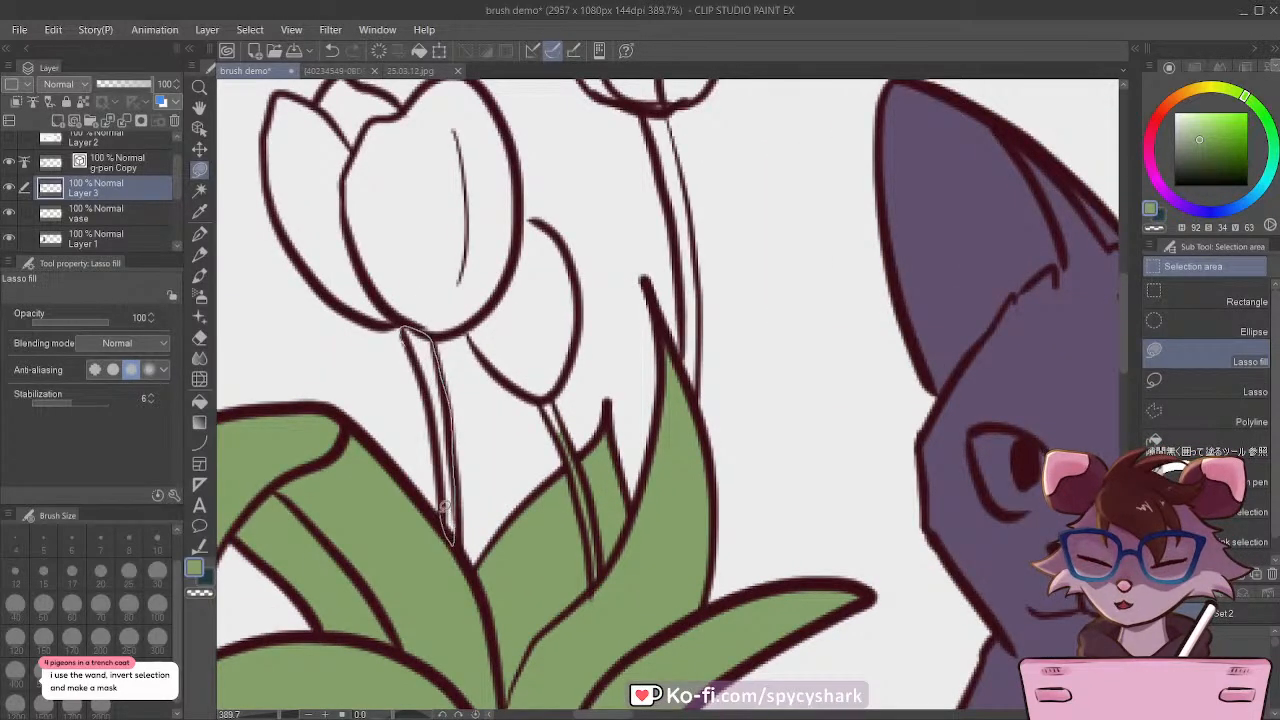
{"action": "left_click_drag", "start_coordinate": [432, 412], "coordinate": [410, 334]}
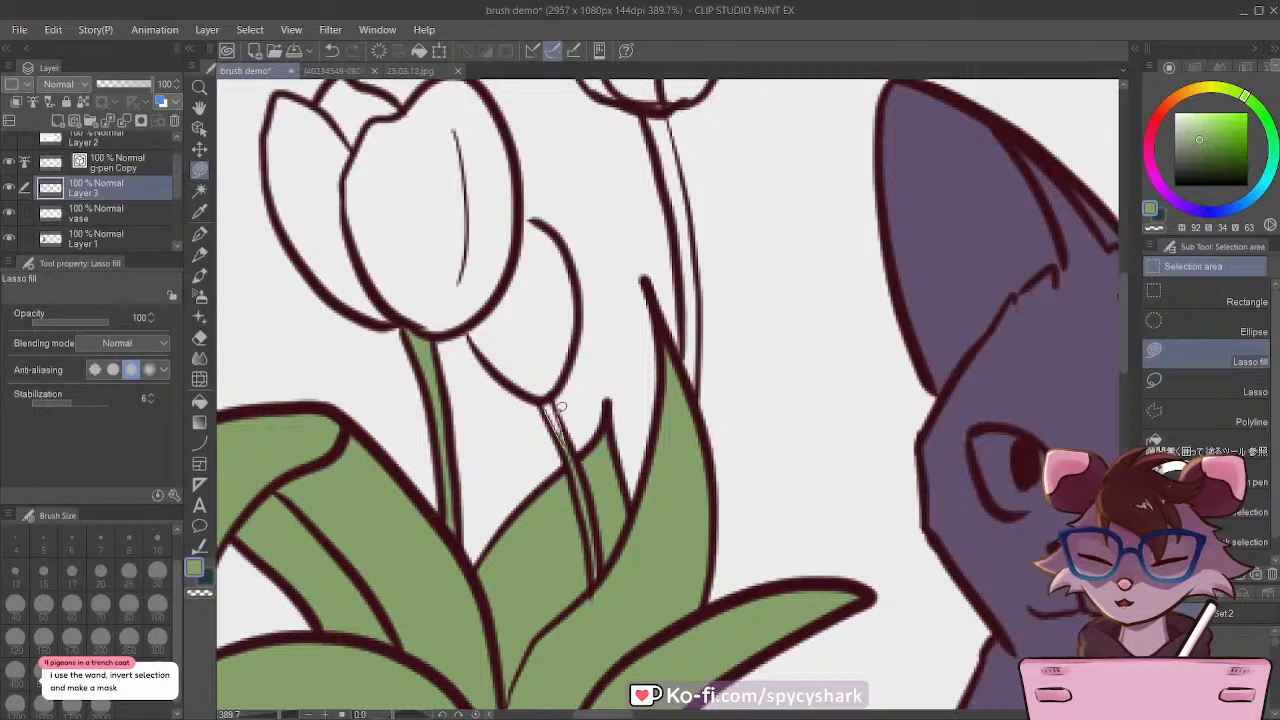
{"action": "scroll", "coordinate": [530, 381], "scroll_direction": "down", "scroll_amount": 3}
{"action": "scroll", "coordinate": [654, 240], "scroll_direction": "up", "scroll_amount": 1}
{"action": "mouse_move", "coordinate": [606, 198]}
{"action": "left_mouse_down"}
{"action": "mouse_move", "coordinate": [633, 268]}
{"action": "mouse_move", "coordinate": [645, 416]}
{"action": "mouse_move", "coordinate": [659, 402]}
{"action": "mouse_move", "coordinate": [655, 334]}
{"action": "mouse_move", "coordinate": [610, 185]}
{"action": "left_mouse_up"}
{"action": "scroll", "coordinate": [609, 190], "scroll_direction": "down", "scroll_amount": 5}
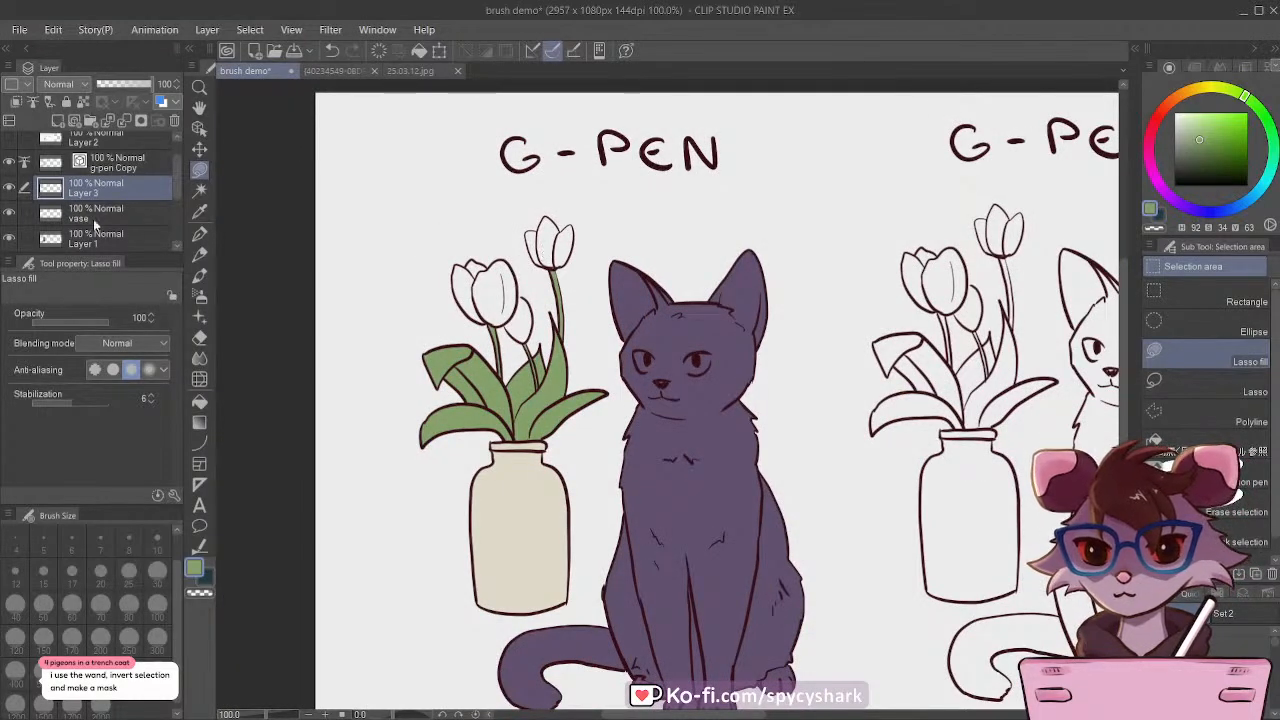
Step: Rename the green fill layer as leaves and add a new layer above it
{"action": "left_click", "coordinate": [9, 188]}
{"action": "left_click", "coordinate": [9, 188]}
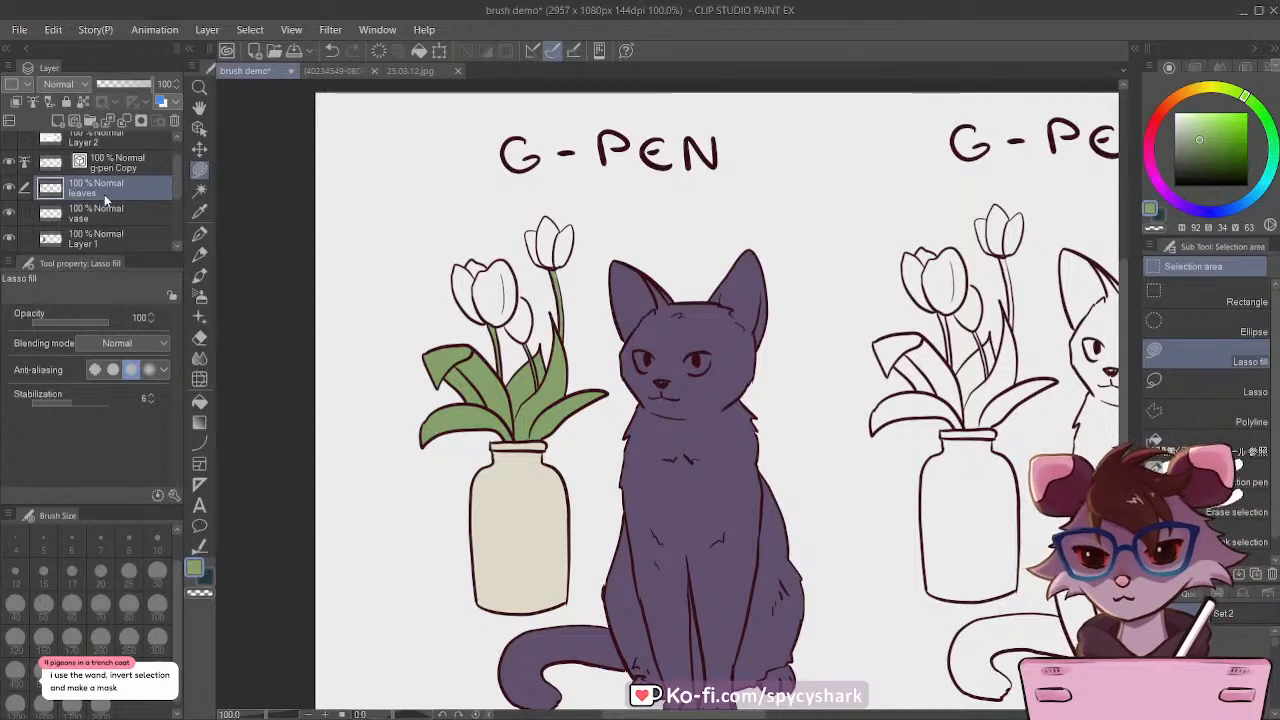
{"action": "left_click", "coordinate": [57, 121]}
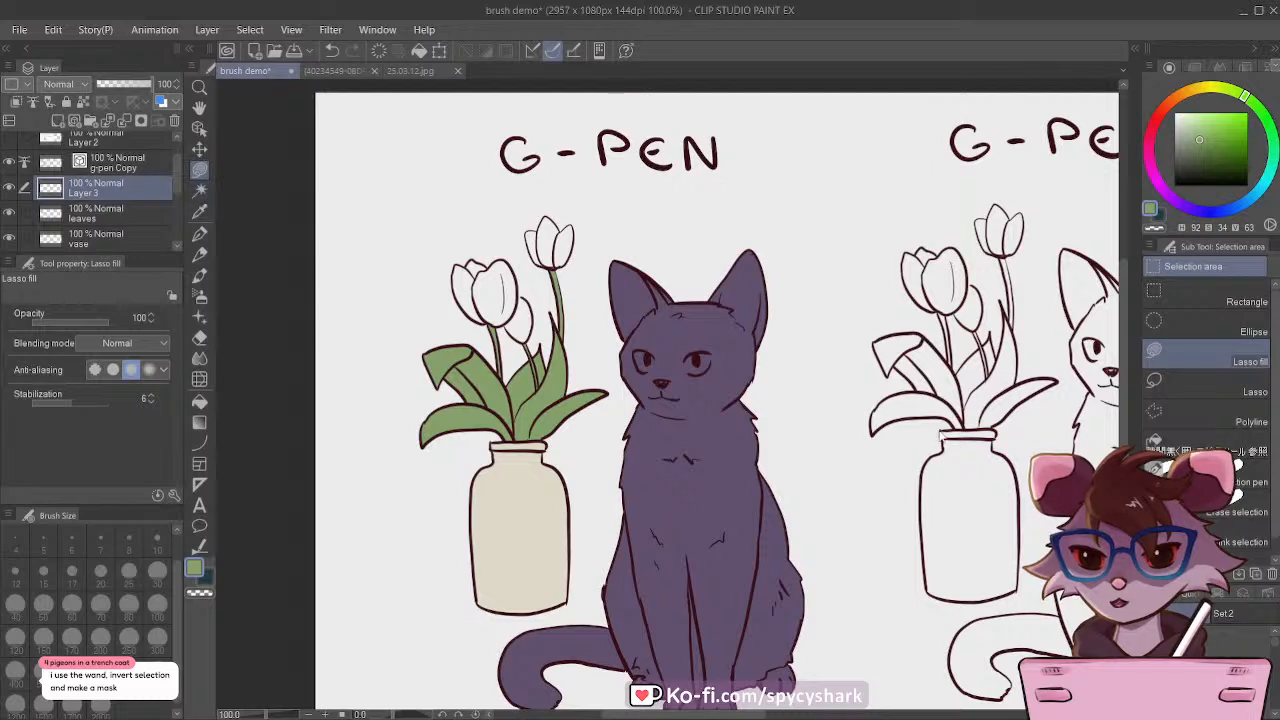
Step: Set the drawing colour to light pink with hue 301, saturation 29 and value 97, and save the document
{"action": "left_click", "coordinate": [1162, 188]}
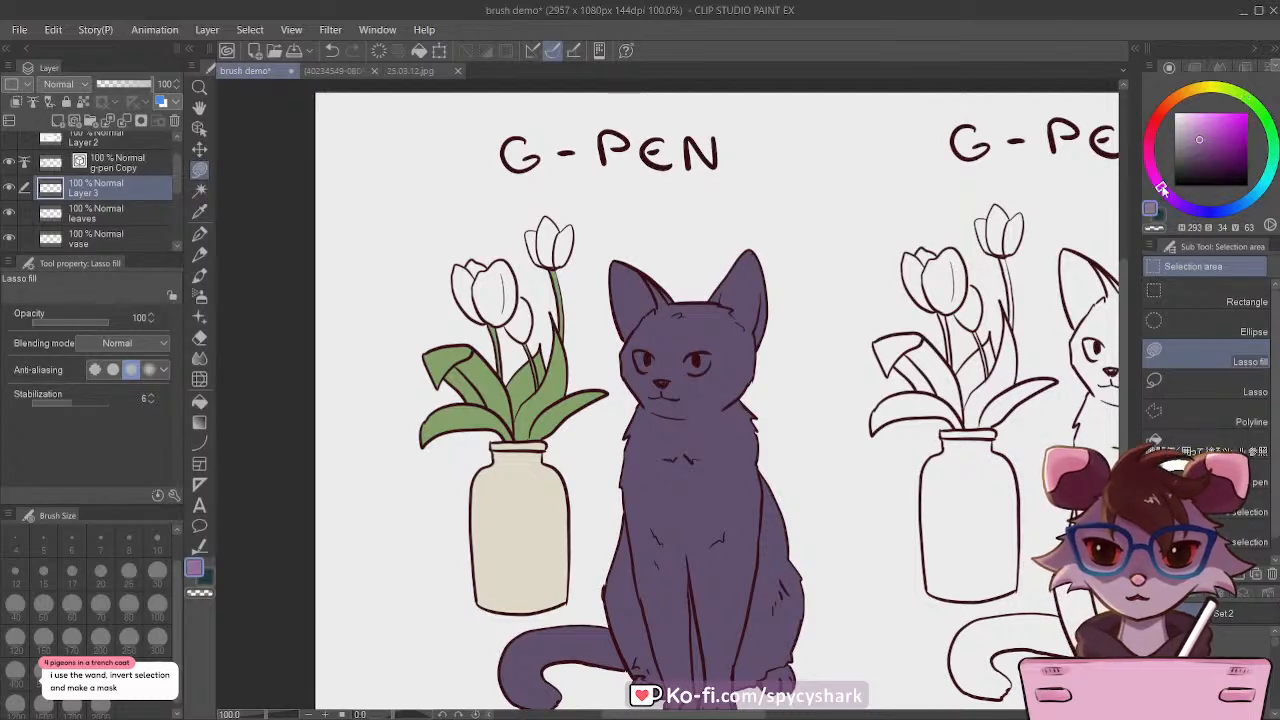
{"action": "left_click_drag", "start_coordinate": [1200, 120], "coordinate": [1198, 112]}
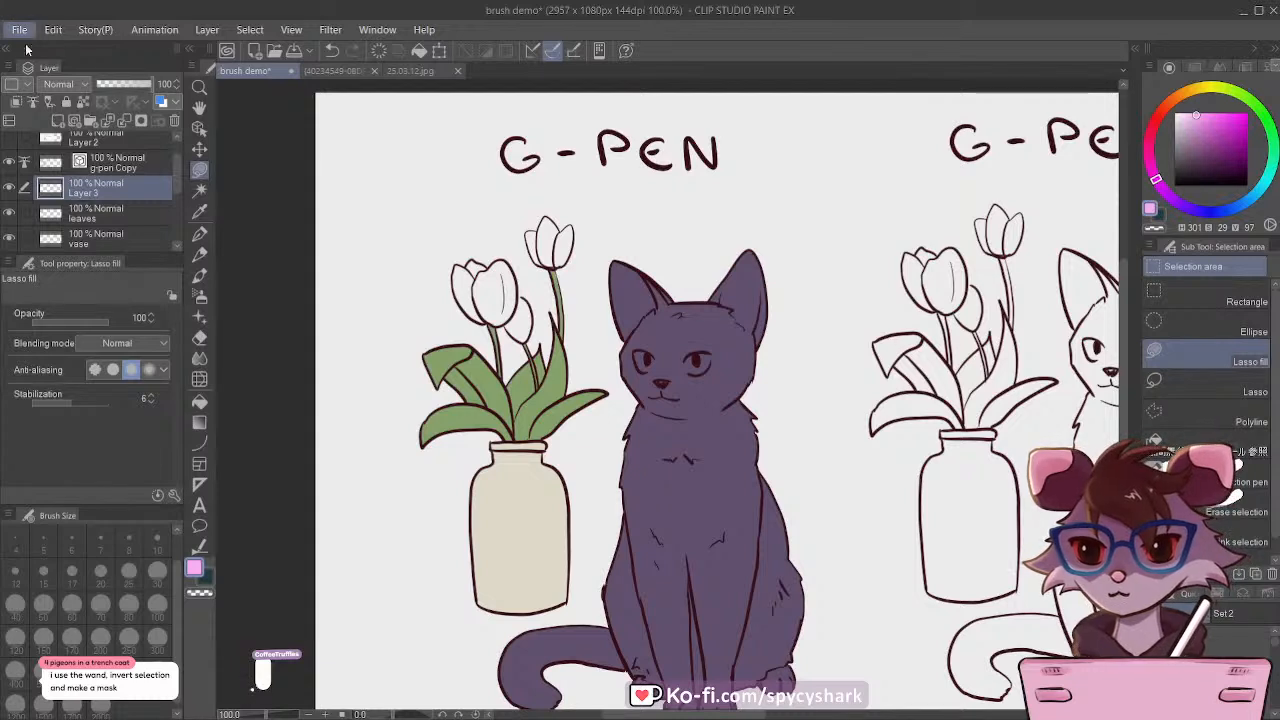
{"action": "key", "text": "ctrl+s"}
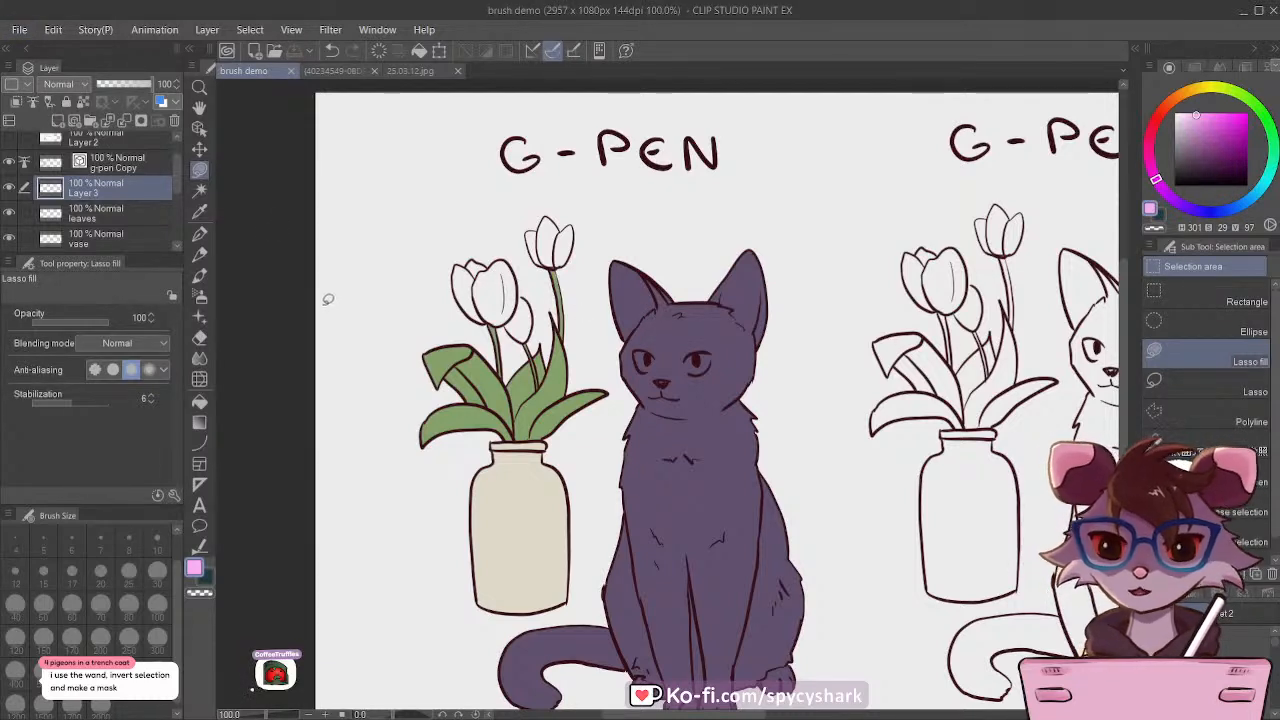
Step: Fill all the tulip flowers of the coloured copy in light pink on the new layer using the close-and-fill tool
{"action": "left_click", "coordinate": [9, 188]}
{"action": "left_click", "coordinate": [9, 188]}
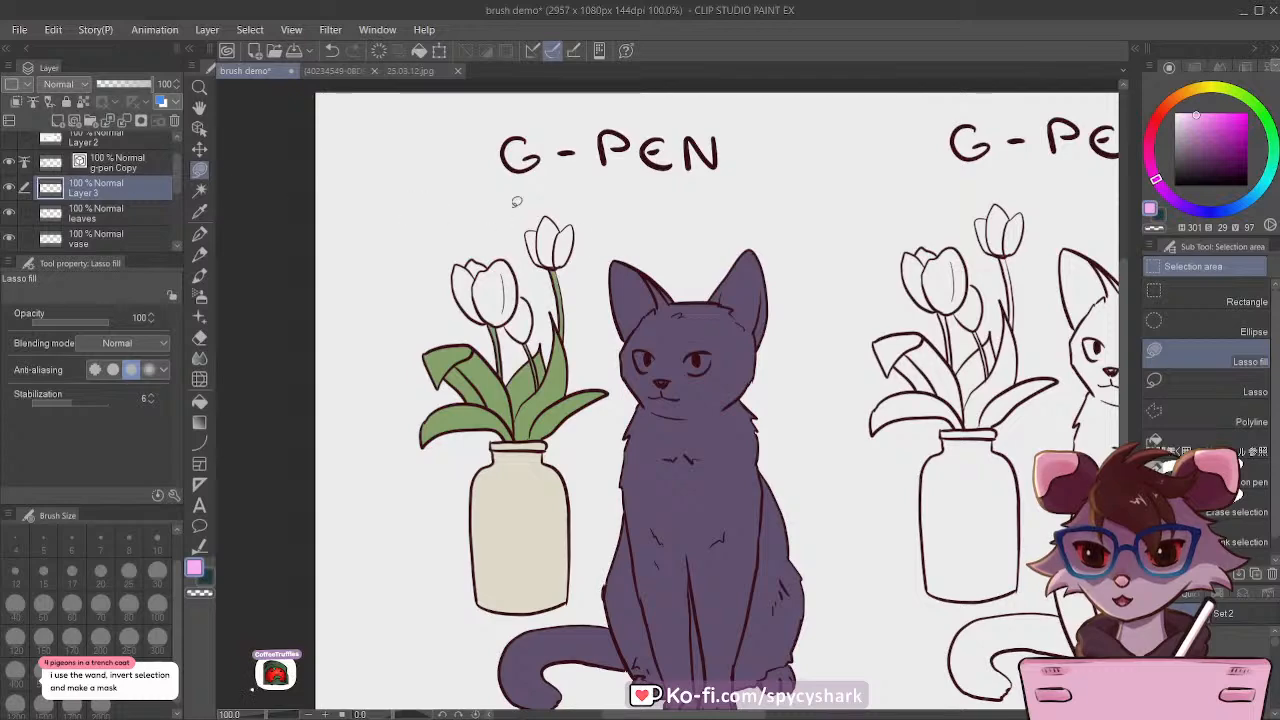
{"action": "scroll", "coordinate": [515, 200], "scroll_direction": "up", "scroll_amount": 2}
{"action": "left_click", "coordinate": [1200, 440]}
{"action": "scroll", "coordinate": [490, 309], "scroll_direction": "up", "scroll_amount": 1}
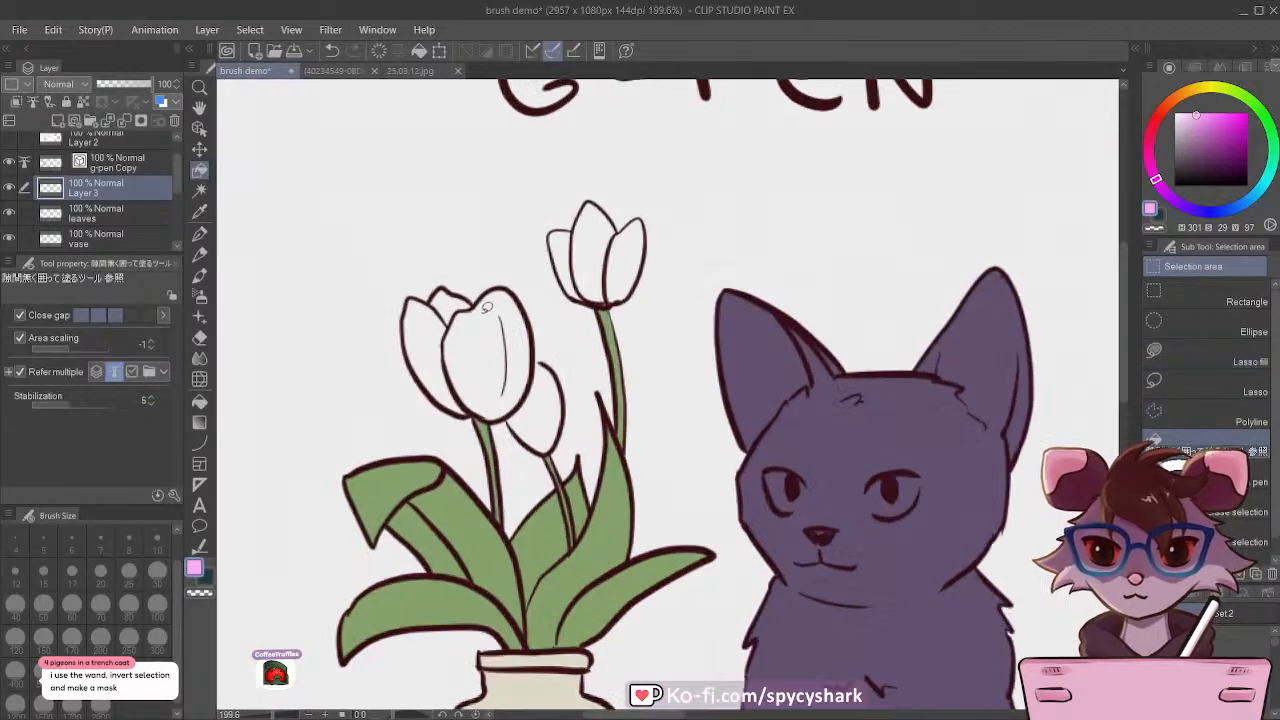
{"action": "scroll", "coordinate": [445, 328], "scroll_direction": "up", "scroll_amount": 1}
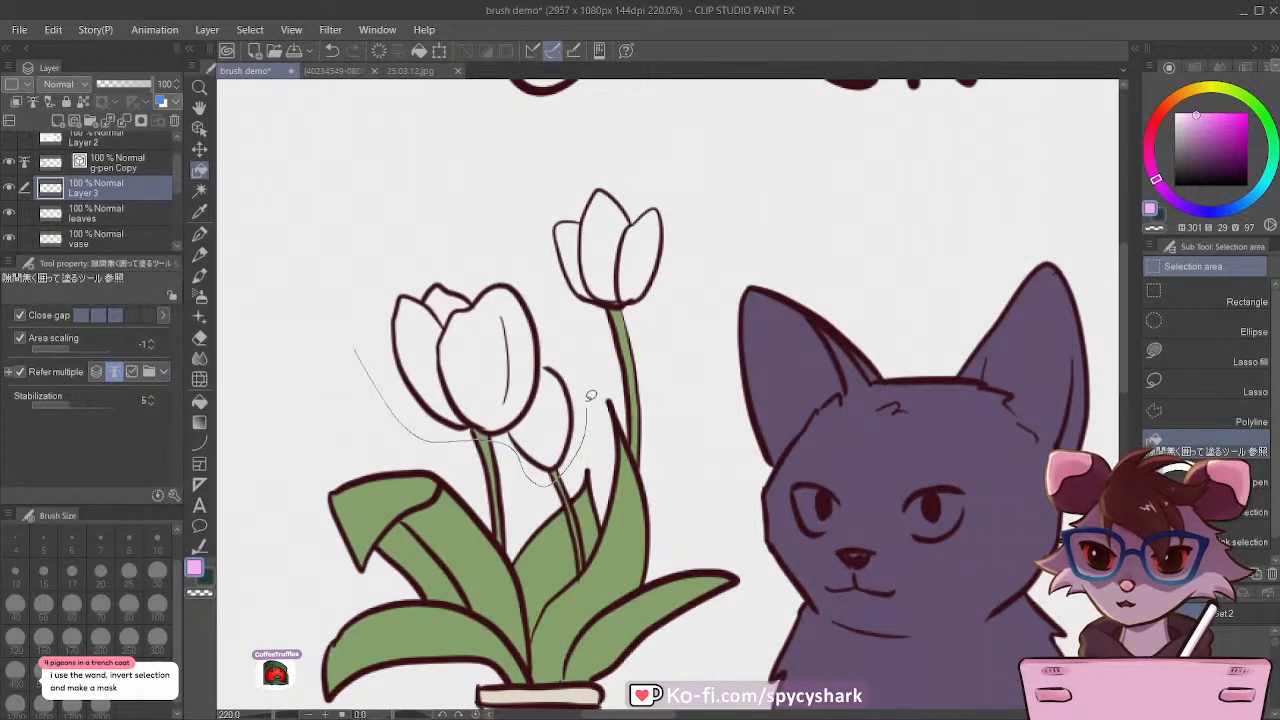
{"action": "left_click_drag", "start_coordinate": [652, 172], "coordinate": [346, 347]}
{"action": "scroll", "coordinate": [350, 330], "scroll_direction": "down", "scroll_amount": 3}
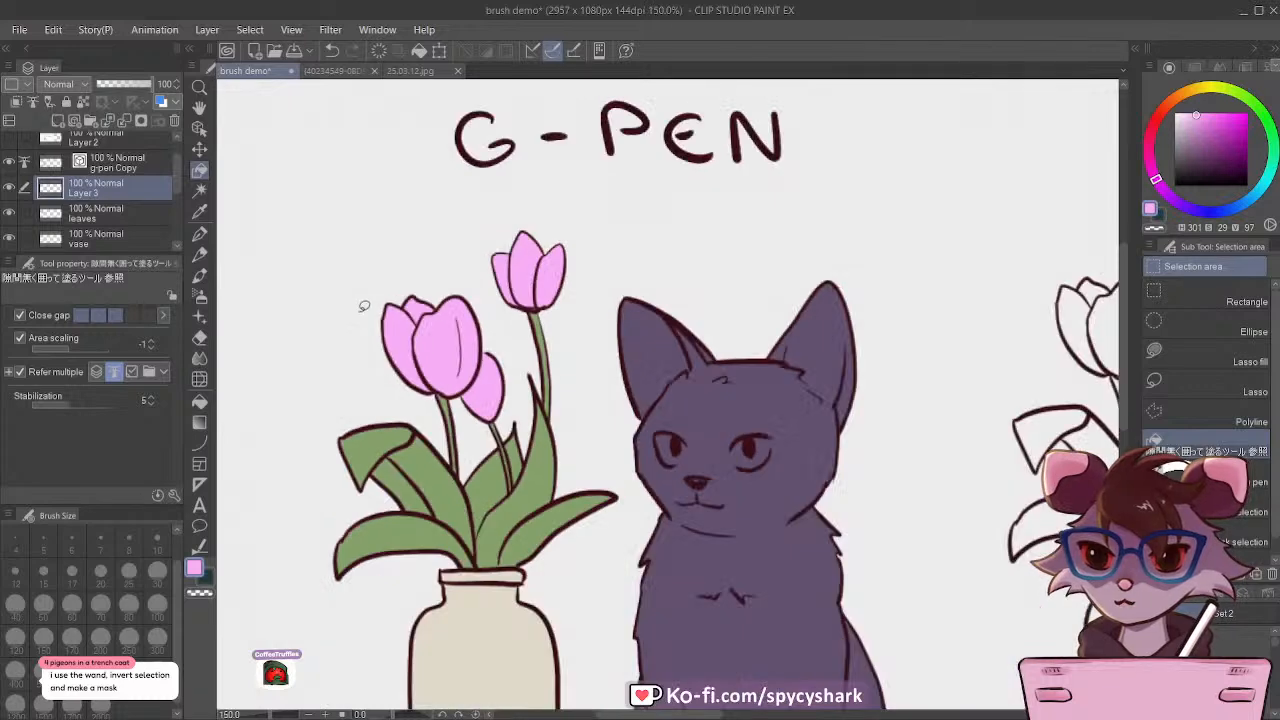
Step: Recolour the flowers in the paler pink sampled from the canvas at 51% layer opacity, and restore the layer's opacity to 100
{"action": "scroll", "coordinate": [363, 300], "scroll_direction": "up", "scroll_amount": 2}
{"action": "left_click", "coordinate": [125, 88]}
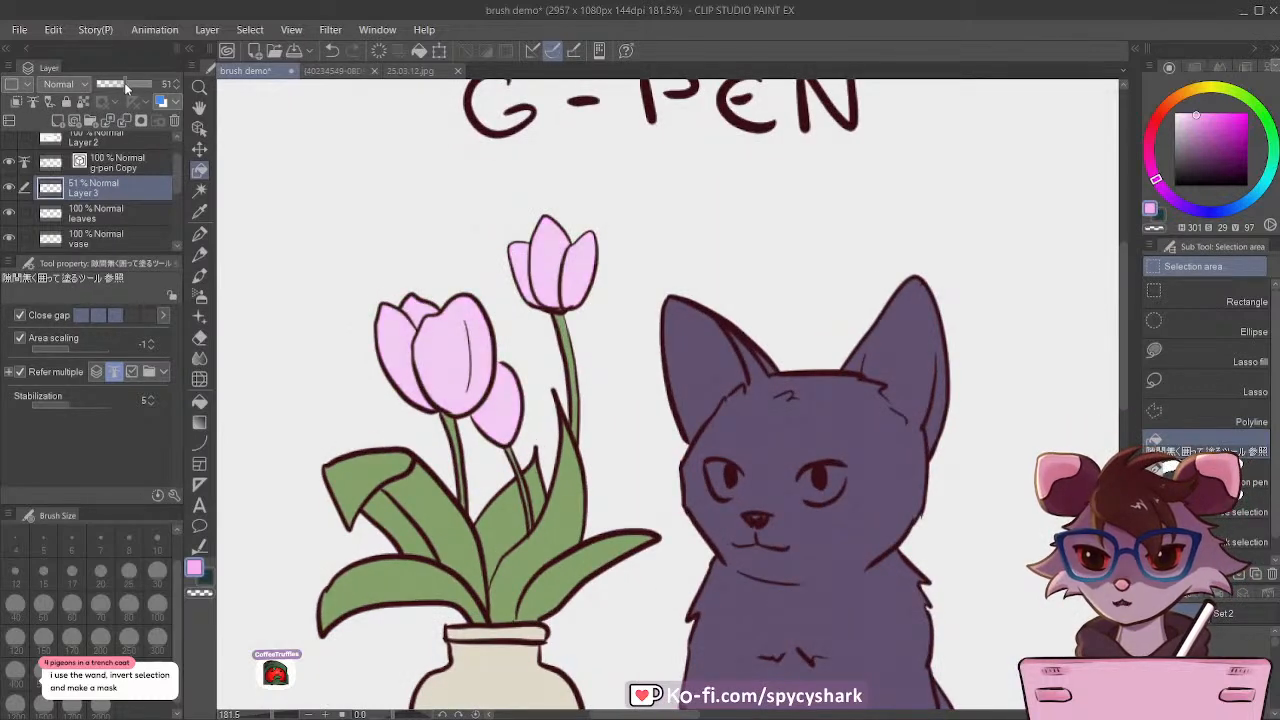
{"action": "left_click", "coordinate": [199, 211]}
{"action": "left_click", "coordinate": [553, 250]}
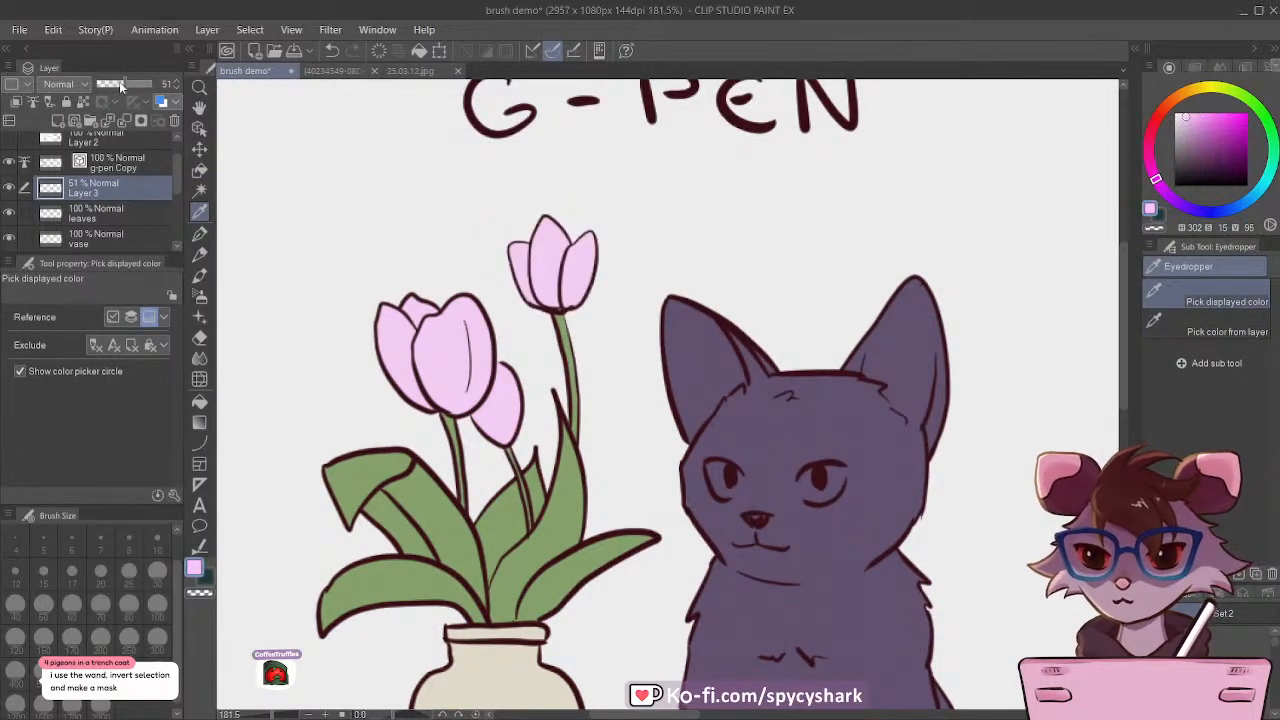
{"action": "left_click_drag", "start_coordinate": [119, 83], "coordinate": [226, 86]}
{"action": "key", "text": "alt+Delete"}
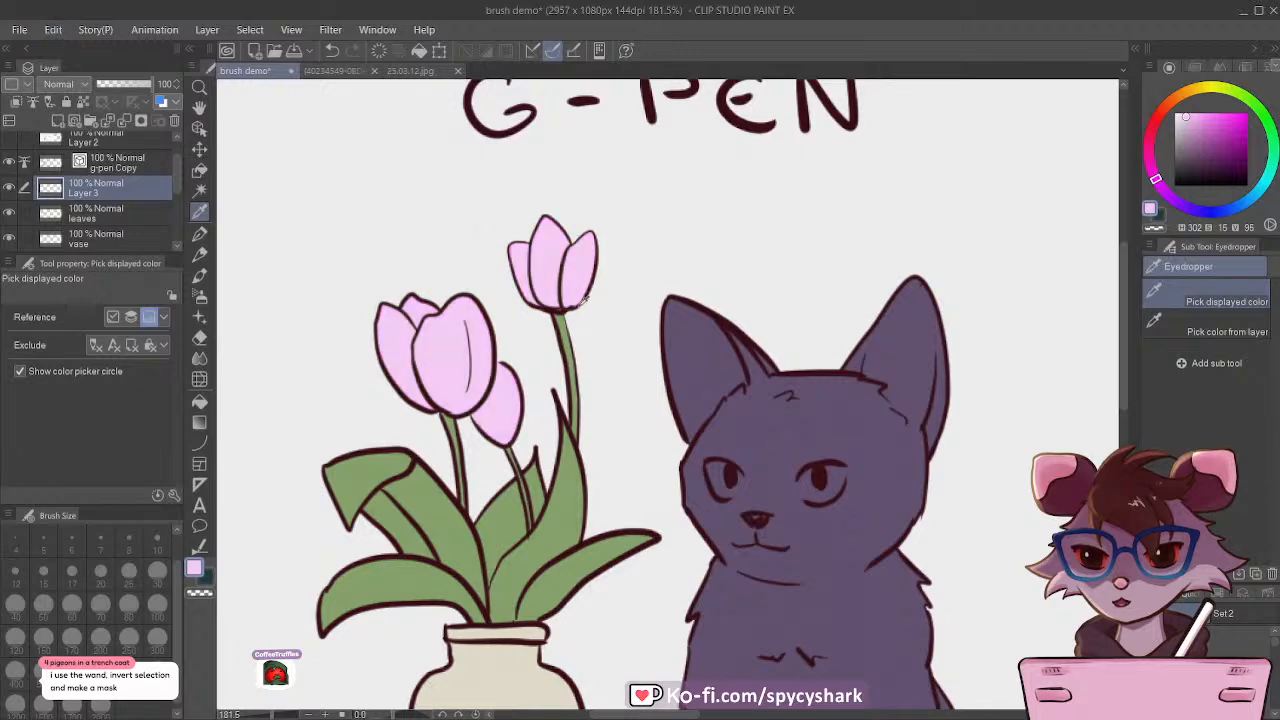
{"action": "scroll", "coordinate": [378, 254], "scroll_direction": "down", "scroll_amount": 10}
{"action": "scroll", "coordinate": [560, 322], "scroll_direction": "up", "scroll_amount": 1}
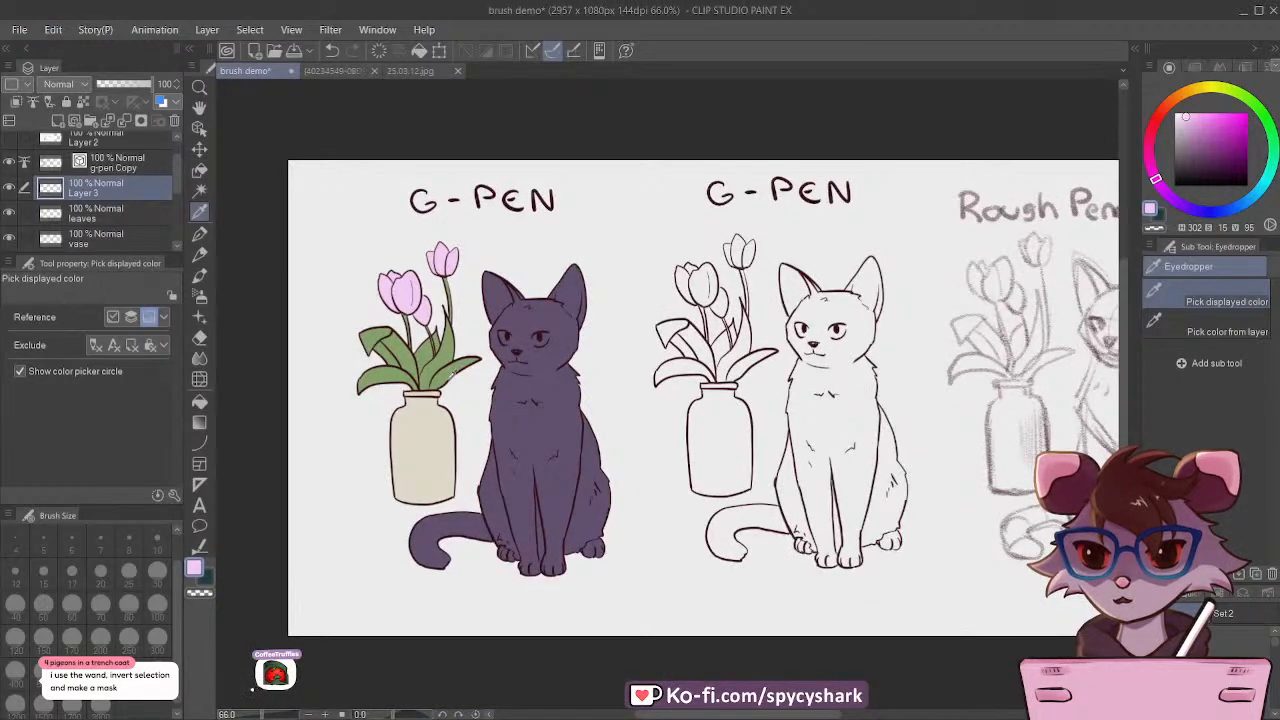
Step: Group the g-pen Copy line art and the colour layers beneath it into a folder
{"action": "left_click", "coordinate": [88, 168]}
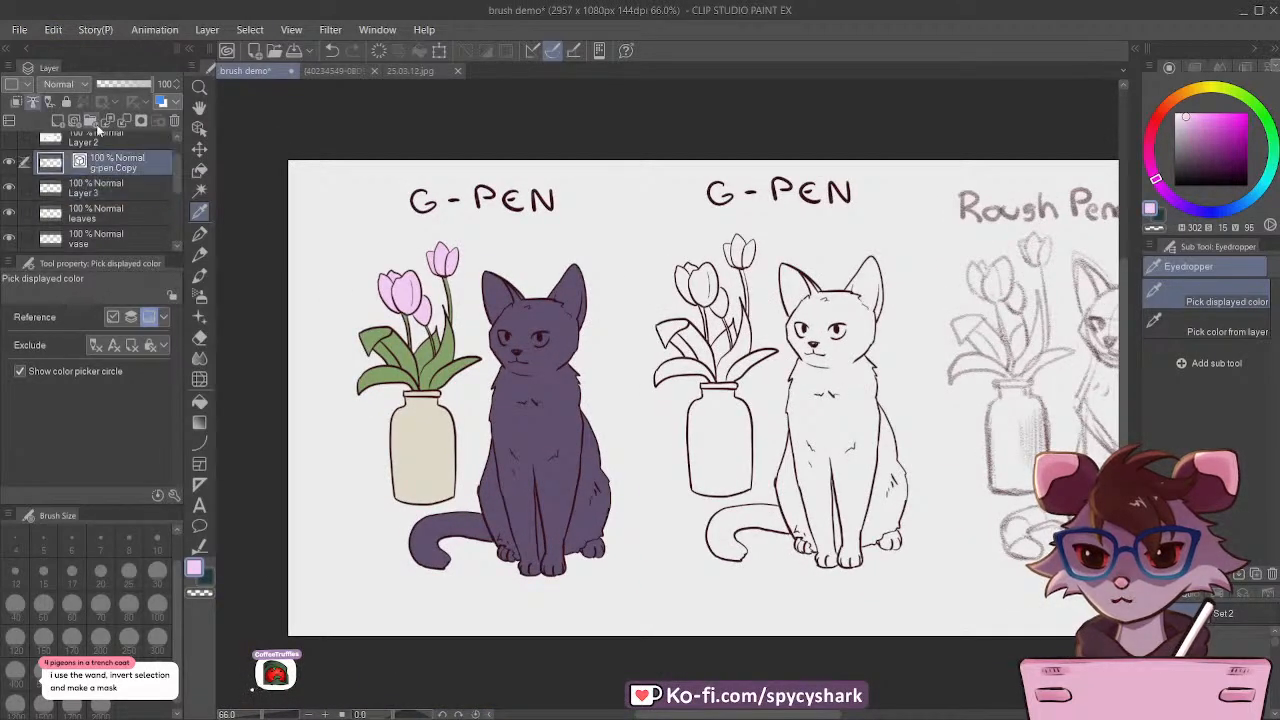
{"action": "scroll", "coordinate": [114, 208], "scroll_direction": "down", "scroll_amount": 1}
{"action": "scroll", "coordinate": [114, 208], "scroll_direction": "down", "scroll_amount": 1}
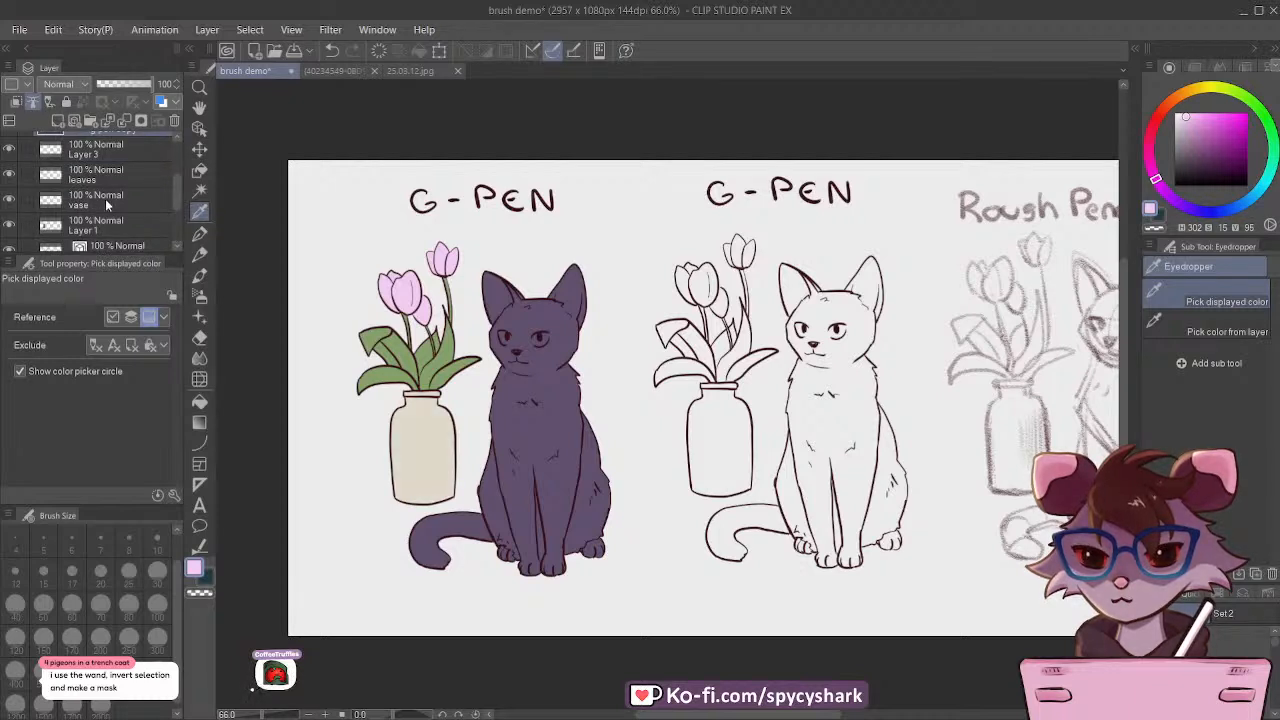
{"action": "left_click", "coordinate": [119, 198], "text": "shift"}
{"action": "key", "text": "ctrl+g"}
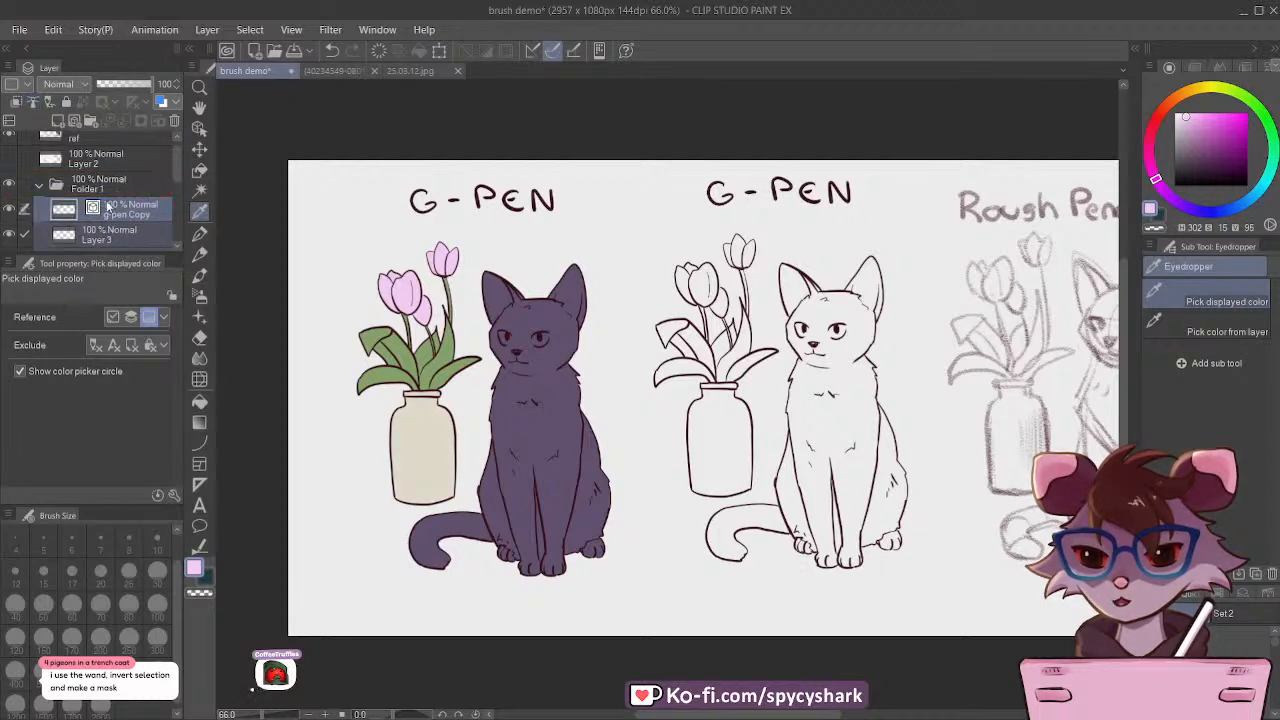
Step: Select the g-pen Copy layer with the G-pen at size 15, and check the line art by toggling its visibility
{"action": "left_click", "coordinate": [103, 212]}
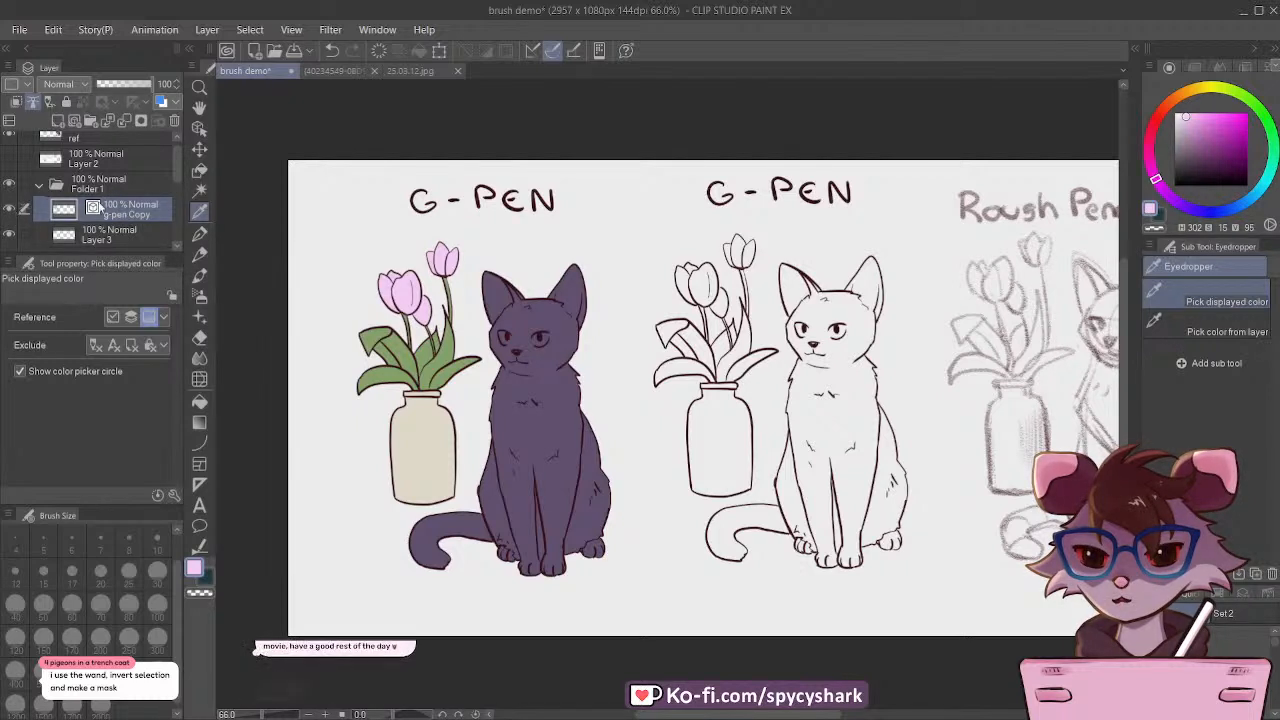
{"action": "left_click", "coordinate": [199, 232]}
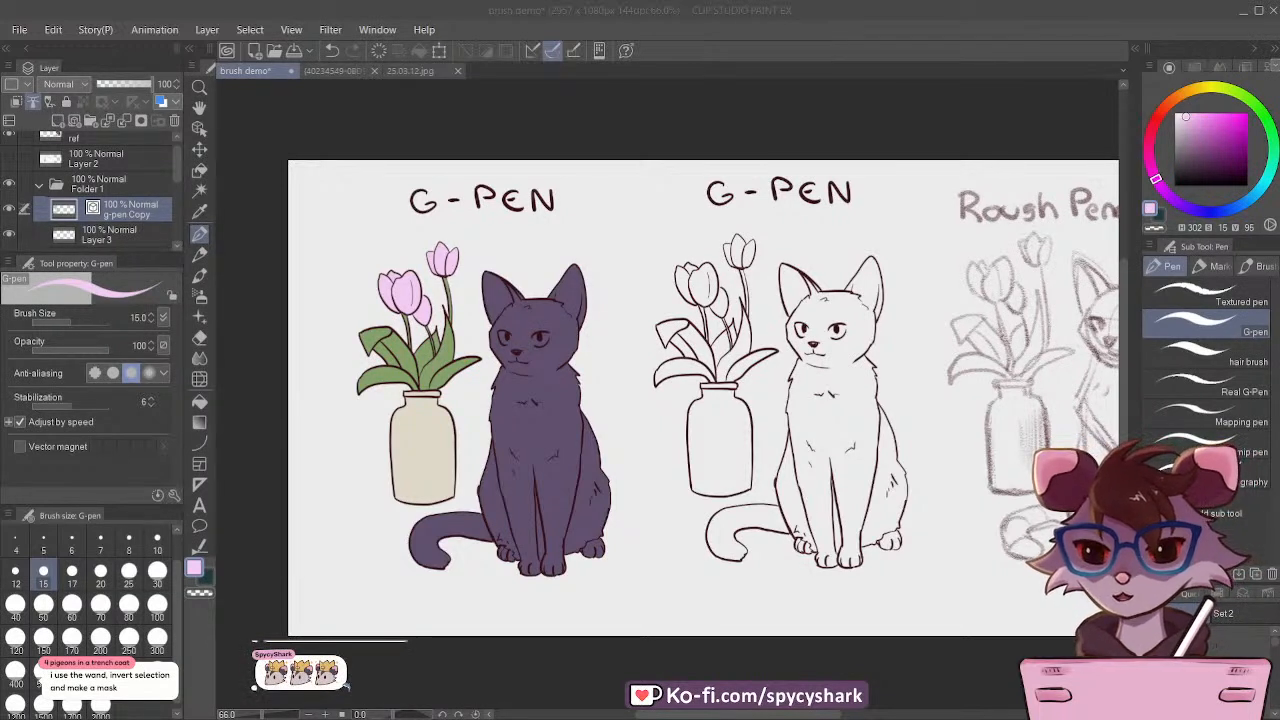
{"action": "left_click", "coordinate": [339, 246]}
{"action": "left_click", "coordinate": [8, 208]}
{"action": "left_click", "coordinate": [8, 208]}
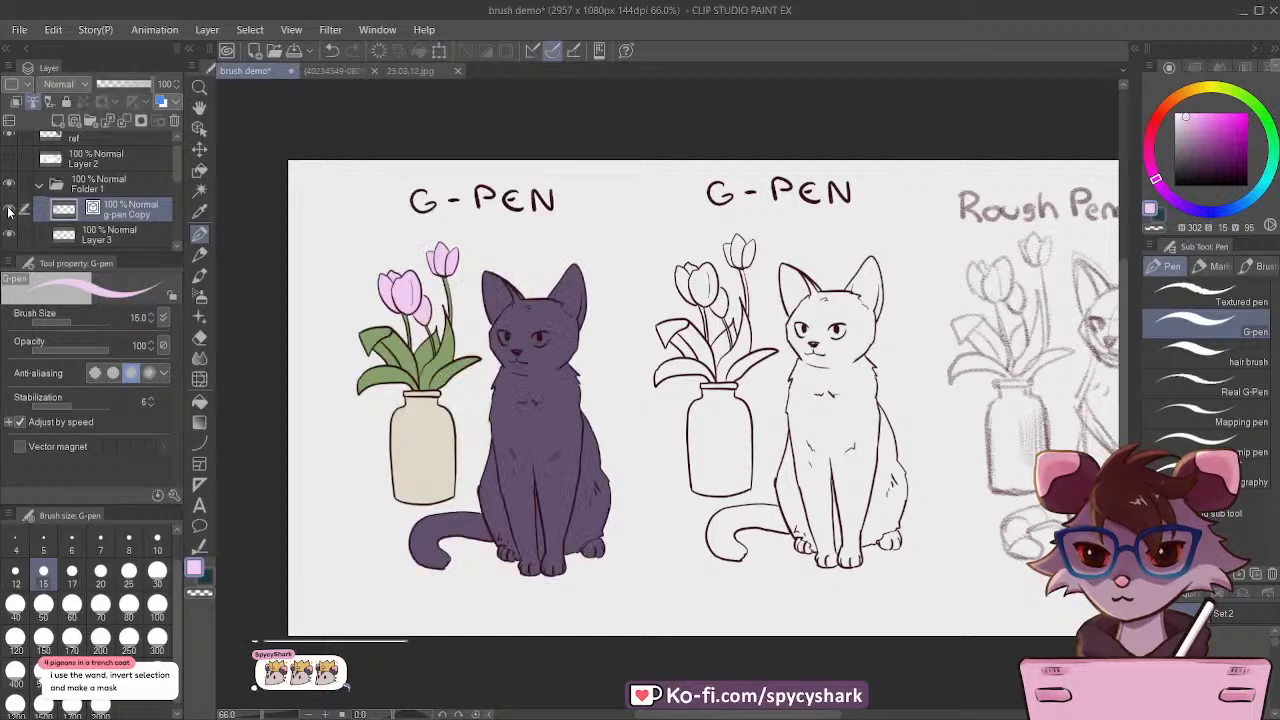
{"action": "left_click", "coordinate": [8, 208]}
{"action": "left_click", "coordinate": [8, 208]}
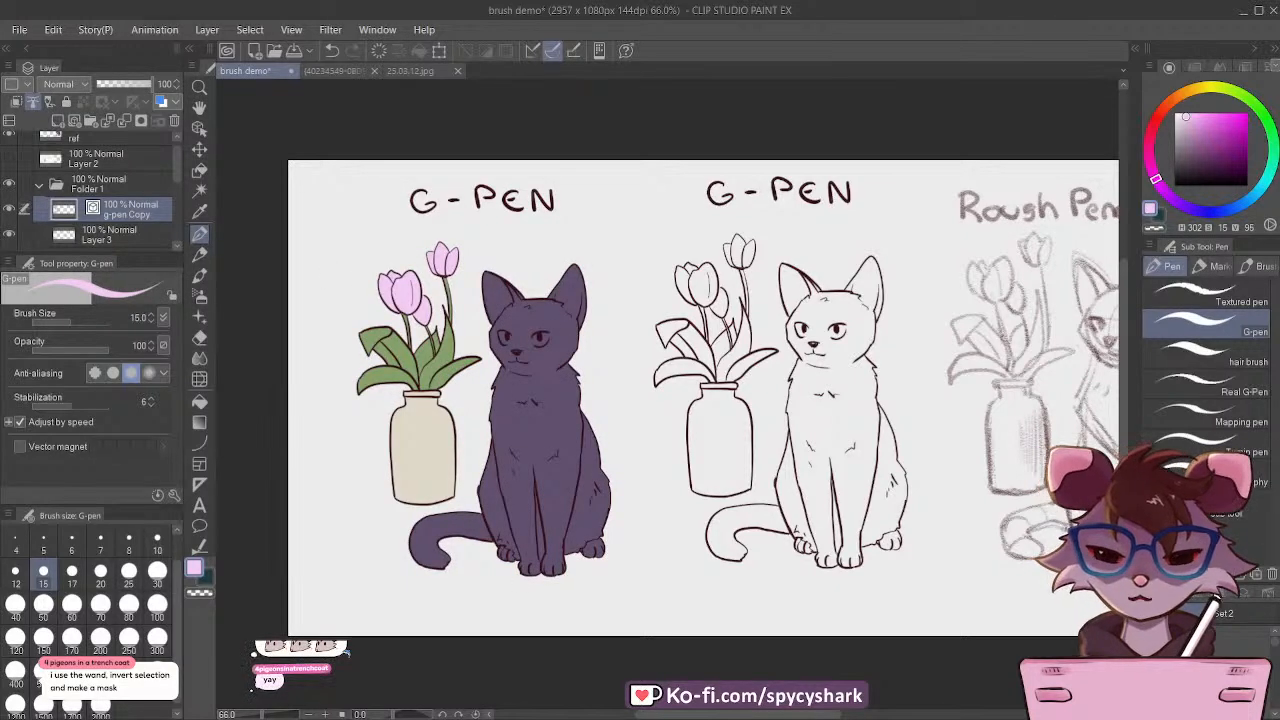
Step: Write "+ lasso tool" beneath the coloured copy's G-PEN heading with the G-pen in dark red, hue 349, saturation 75, value 22
{"action": "left_click", "coordinate": [1259, 612]}
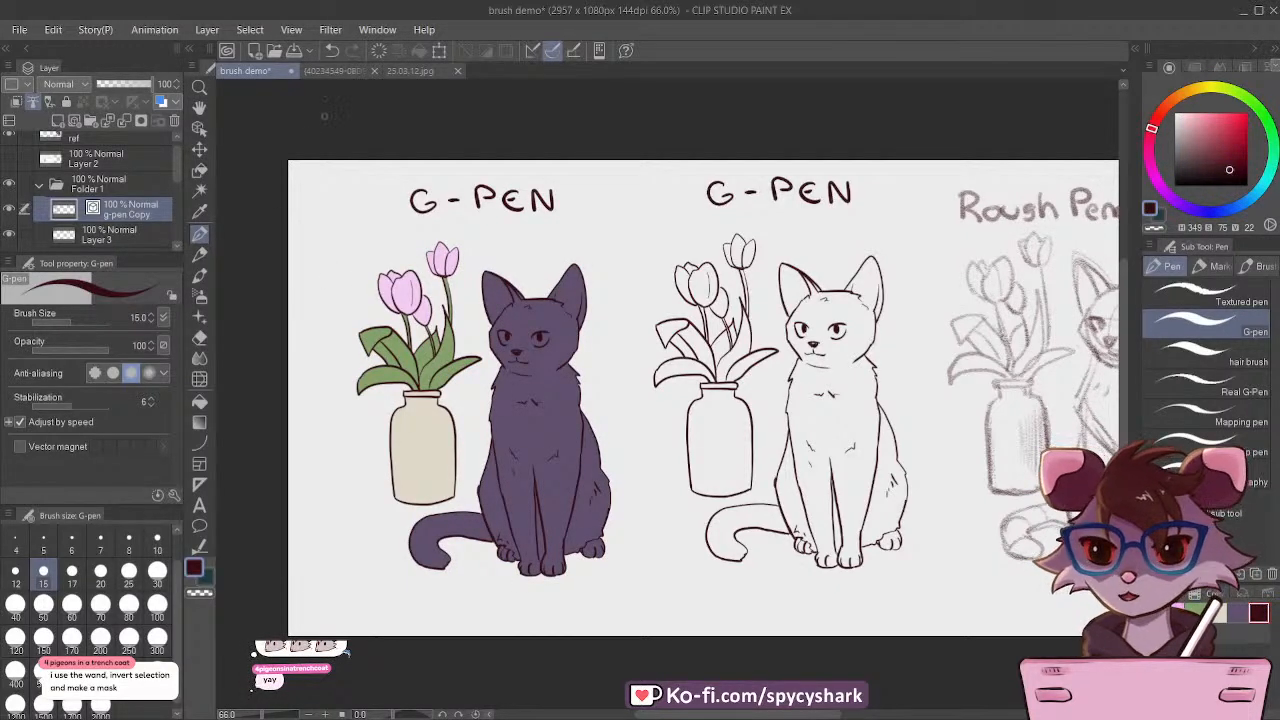
{"action": "scroll", "coordinate": [489, 237], "scroll_direction": "up", "scroll_amount": 6}
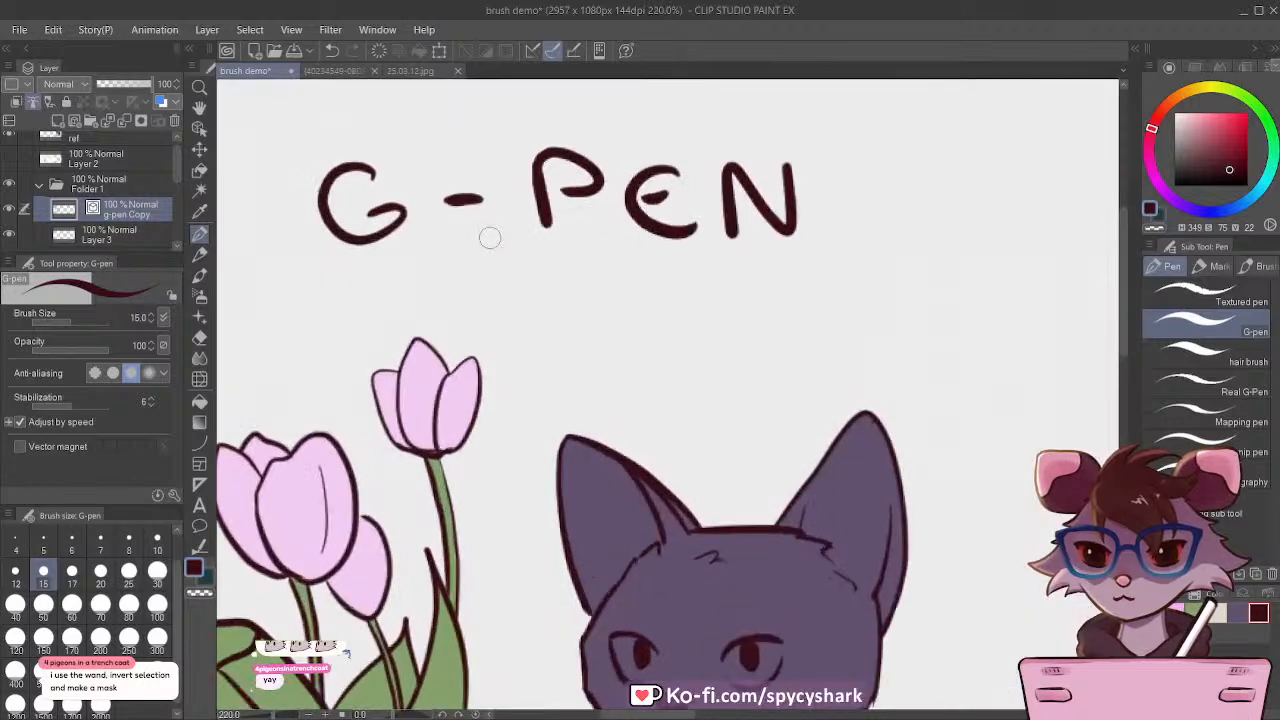
{"action": "mouse_move", "coordinate": [412, 283]}
{"action": "left_mouse_down"}
{"action": "mouse_move", "coordinate": [444, 281]}
{"action": "mouse_move", "coordinate": [429, 306]}
{"action": "left_mouse_up"}
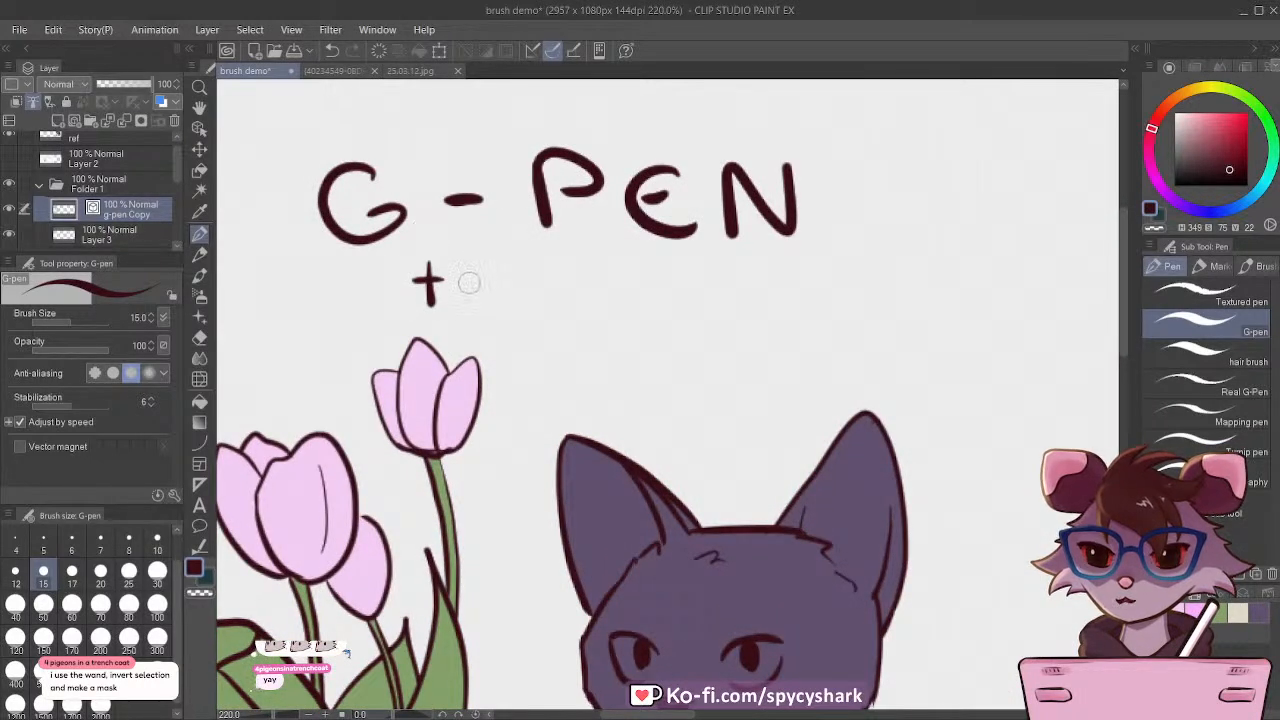
{"action": "mouse_move", "coordinate": [474, 245]}
{"action": "left_mouse_down"}
{"action": "mouse_move", "coordinate": [473, 315]}
{"action": "mouse_move", "coordinate": [518, 312]}
{"action": "left_mouse_up"}
{"action": "mouse_move", "coordinate": [586, 279]}
{"action": "left_mouse_down"}
{"action": "mouse_move", "coordinate": [557, 302]}
{"action": "mouse_move", "coordinate": [610, 284]}
{"action": "left_mouse_up"}
{"action": "scroll", "coordinate": [540, 290], "scroll_direction": "down", "scroll_amount": 4}
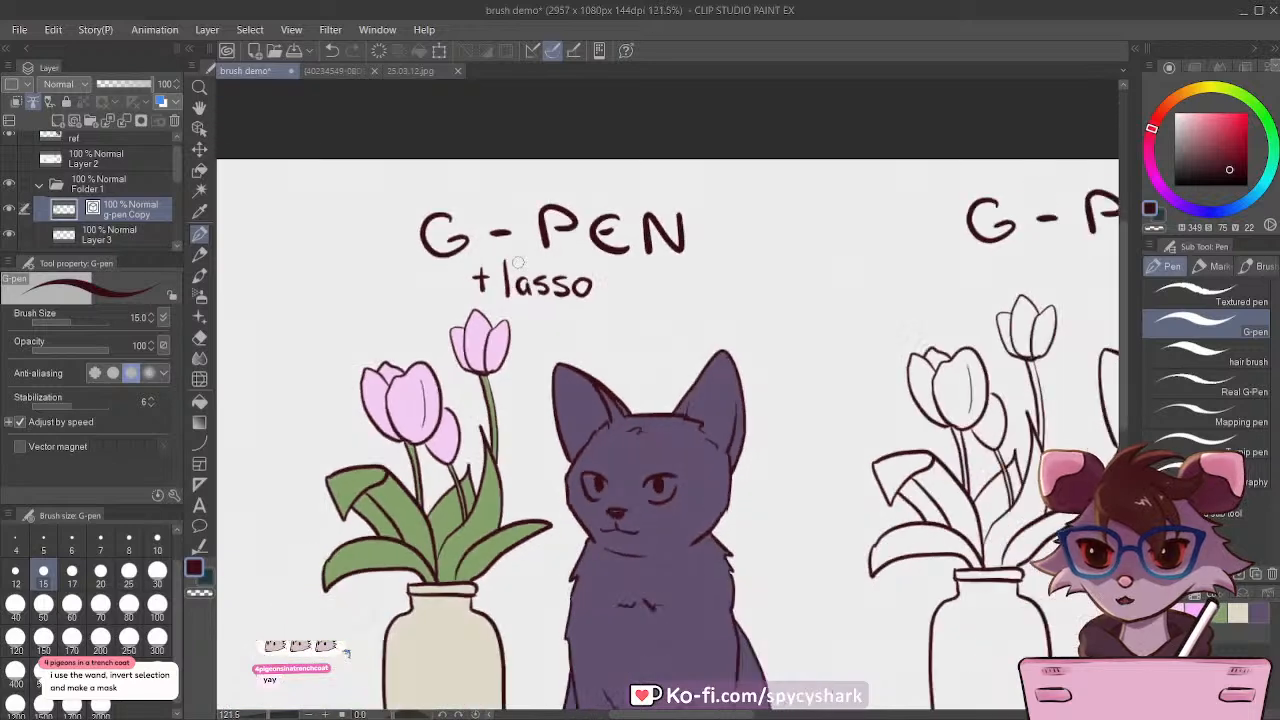
{"action": "scroll", "coordinate": [648, 281], "scroll_direction": "up", "scroll_amount": 3}
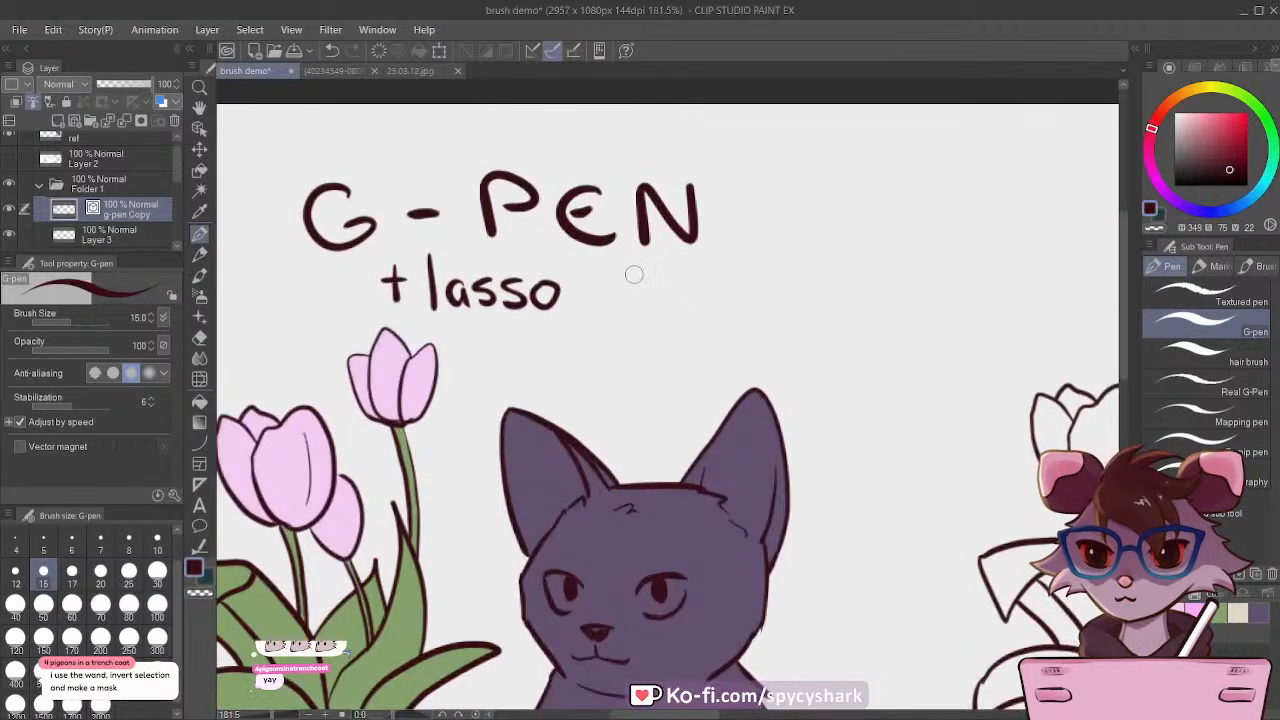
{"action": "left_click_drag", "start_coordinate": [604, 258], "coordinate": [612, 305]}
{"action": "mouse_move", "coordinate": [589, 277]}
{"action": "left_mouse_down"}
{"action": "mouse_move", "coordinate": [666, 281]}
{"action": "mouse_move", "coordinate": [690, 304]}
{"action": "left_mouse_up"}
{"action": "scroll", "coordinate": [680, 268], "scroll_direction": "down", "scroll_amount": 5}
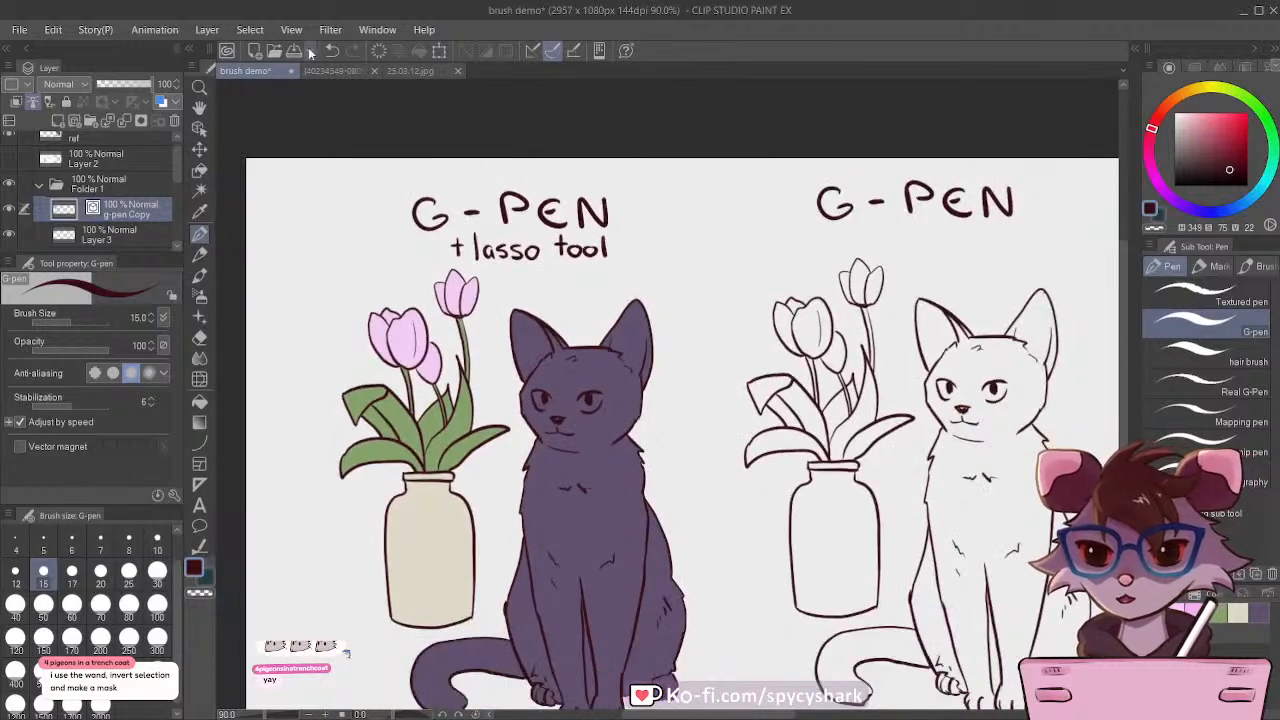
Step: View the screenshot document of the Simz brush assets and return to the brush demo document
{"action": "left_click", "coordinate": [320, 72]}
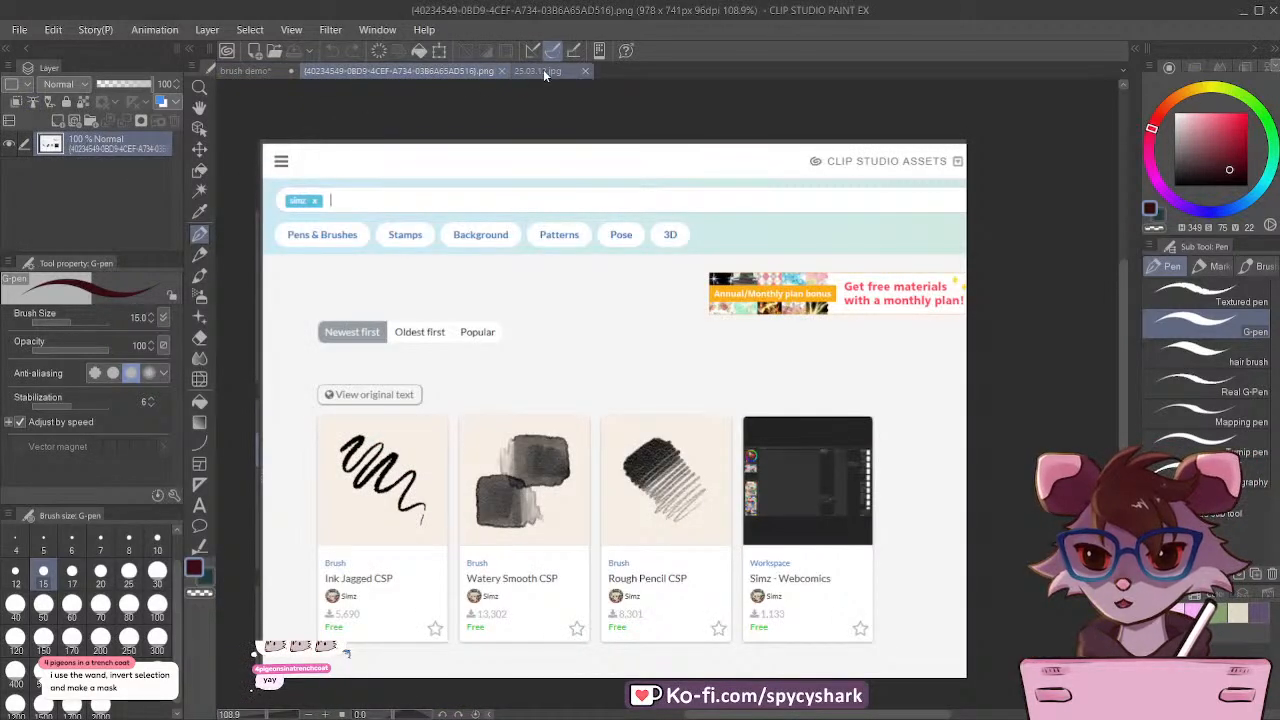
{"action": "key", "text": "ctrl+Tab"}
{"action": "left_click", "coordinate": [262, 78]}
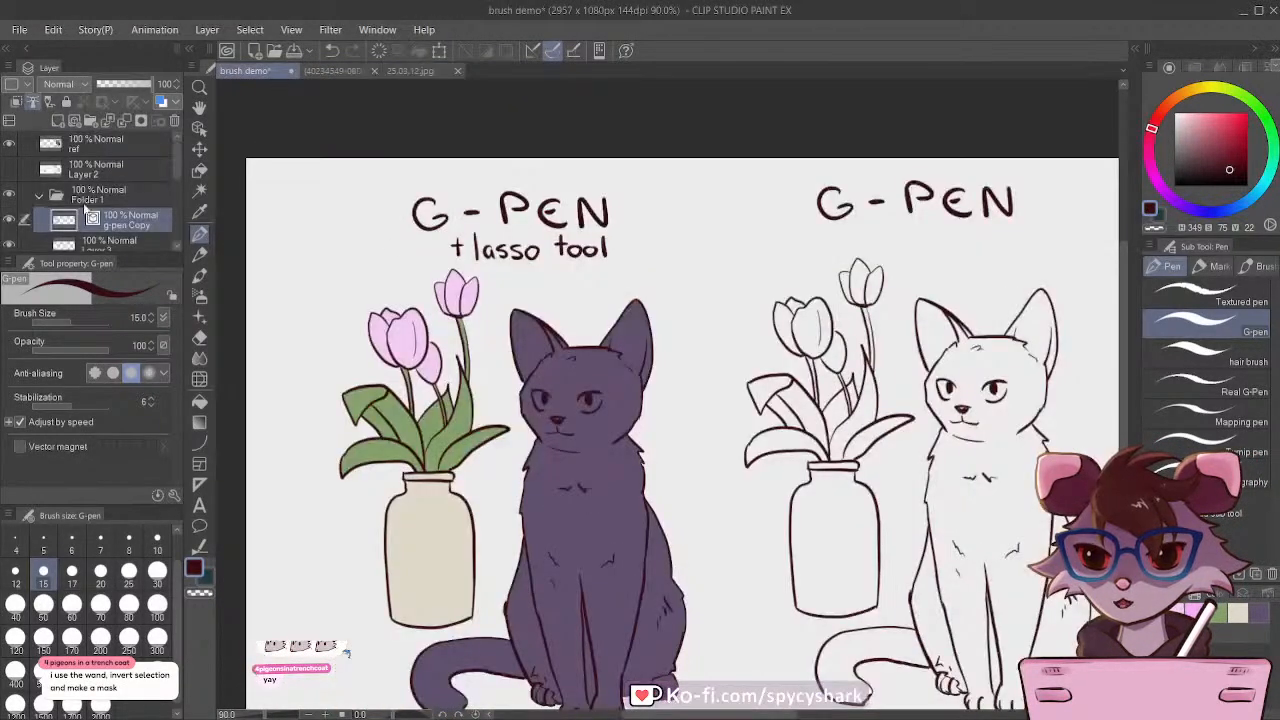
Step: Show Layer 2 and examine the title and content ID on the close and fill tool's asset page
{"action": "left_click", "coordinate": [8, 170]}
{"action": "left_click", "coordinate": [98, 170]}
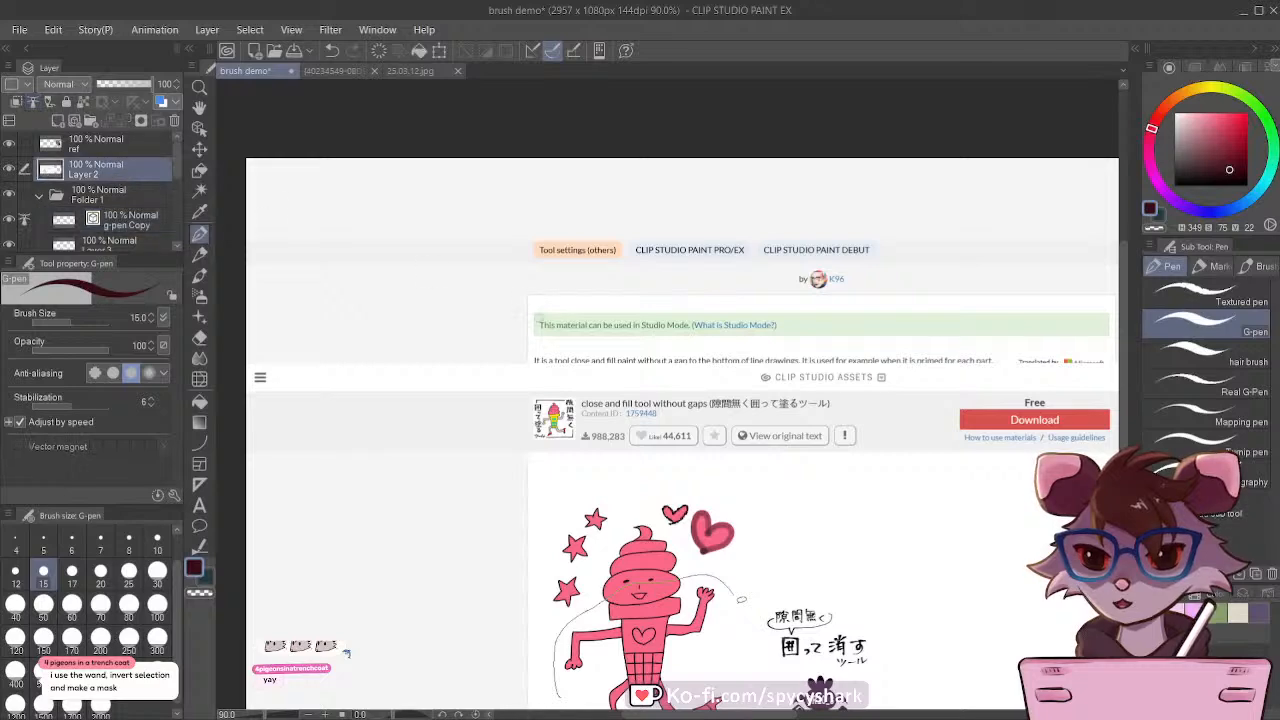
{"action": "scroll", "coordinate": [540, 320], "scroll_direction": "down", "scroll_amount": 3}
{"action": "scroll", "coordinate": [603, 392], "scroll_direction": "up", "scroll_amount": 5}
{"action": "scroll", "coordinate": [603, 392], "scroll_direction": "up", "scroll_amount": 3}
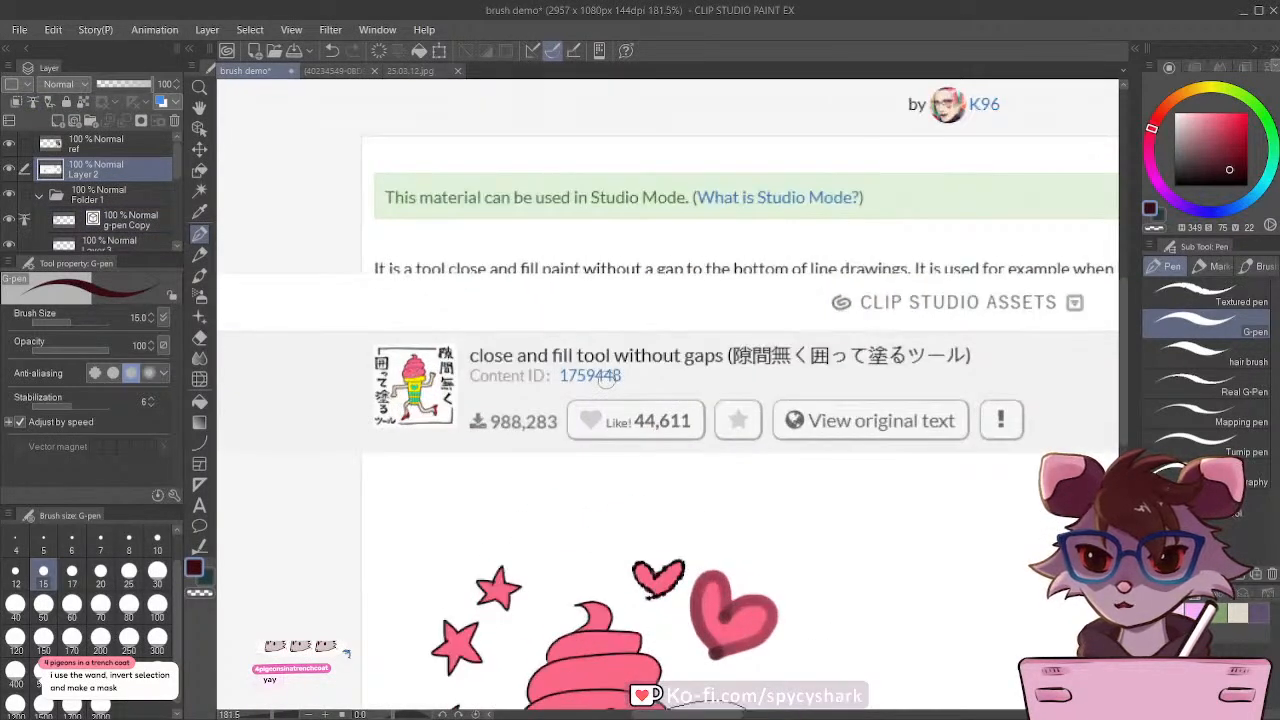
Step: Hide Layer 2 and write "+ close + fill tool" beneath the "+ lasso tool" label on the g-pen Copy layer
{"action": "left_click", "coordinate": [8, 170]}
{"action": "left_click", "coordinate": [130, 198]}
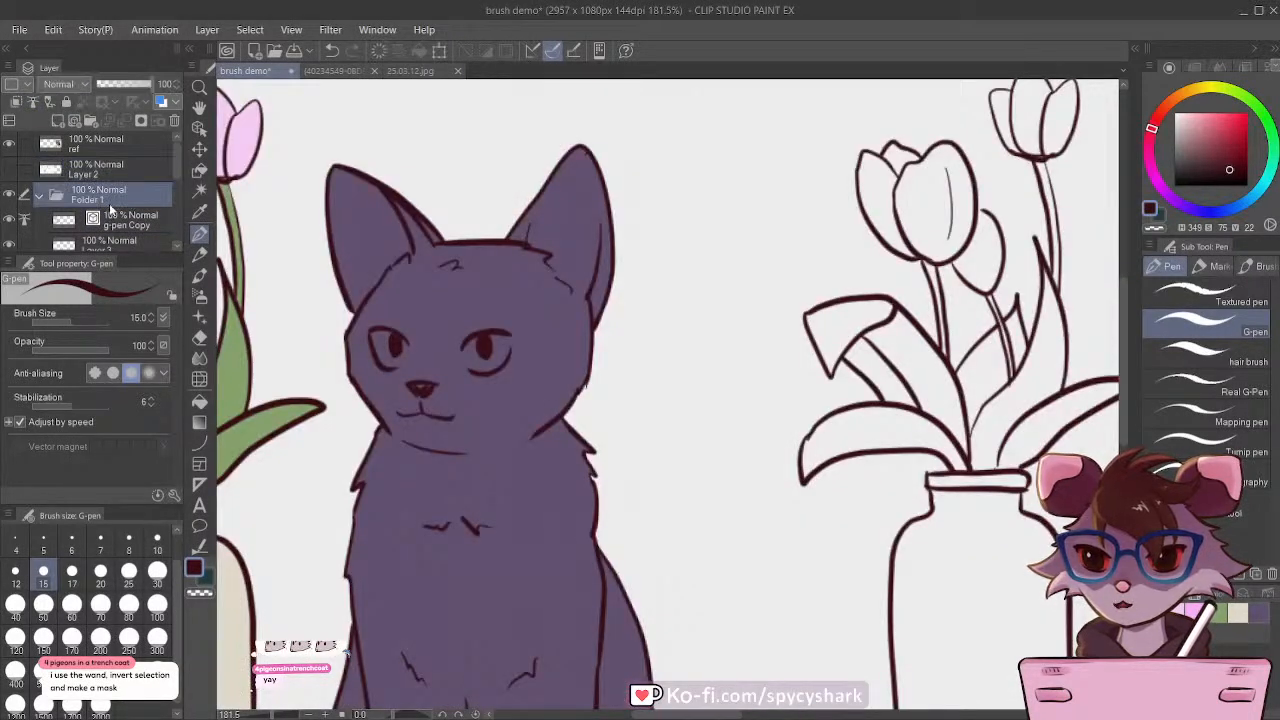
{"action": "left_click", "coordinate": [130, 220]}
{"action": "scroll", "coordinate": [714, 411], "scroll_direction": "down", "scroll_amount": 3}
{"action": "scroll", "coordinate": [560, 212], "scroll_direction": "up", "scroll_amount": 2}
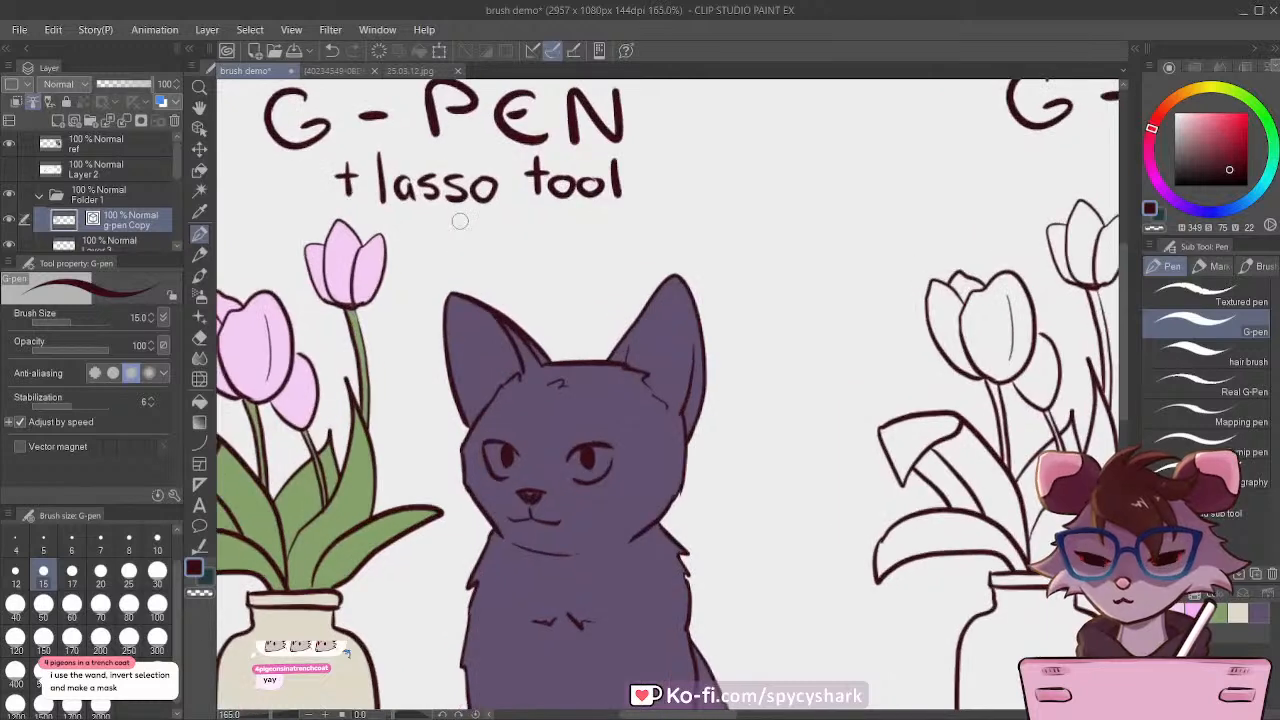
{"action": "left_click_drag", "start_coordinate": [415, 237], "coordinate": [477, 244]}
{"action": "left_click_drag", "start_coordinate": [496, 229], "coordinate": [583, 246]}
{"action": "mouse_move", "coordinate": [567, 233]}
{"action": "left_mouse_down"}
{"action": "mouse_move", "coordinate": [628, 248]}
{"action": "mouse_move", "coordinate": [641, 230]}
{"action": "mouse_move", "coordinate": [655, 244]}
{"action": "left_mouse_up"}
{"action": "mouse_move", "coordinate": [672, 206]}
{"action": "left_mouse_down"}
{"action": "mouse_move", "coordinate": [670, 245]}
{"action": "mouse_move", "coordinate": [685, 245]}
{"action": "left_mouse_up"}
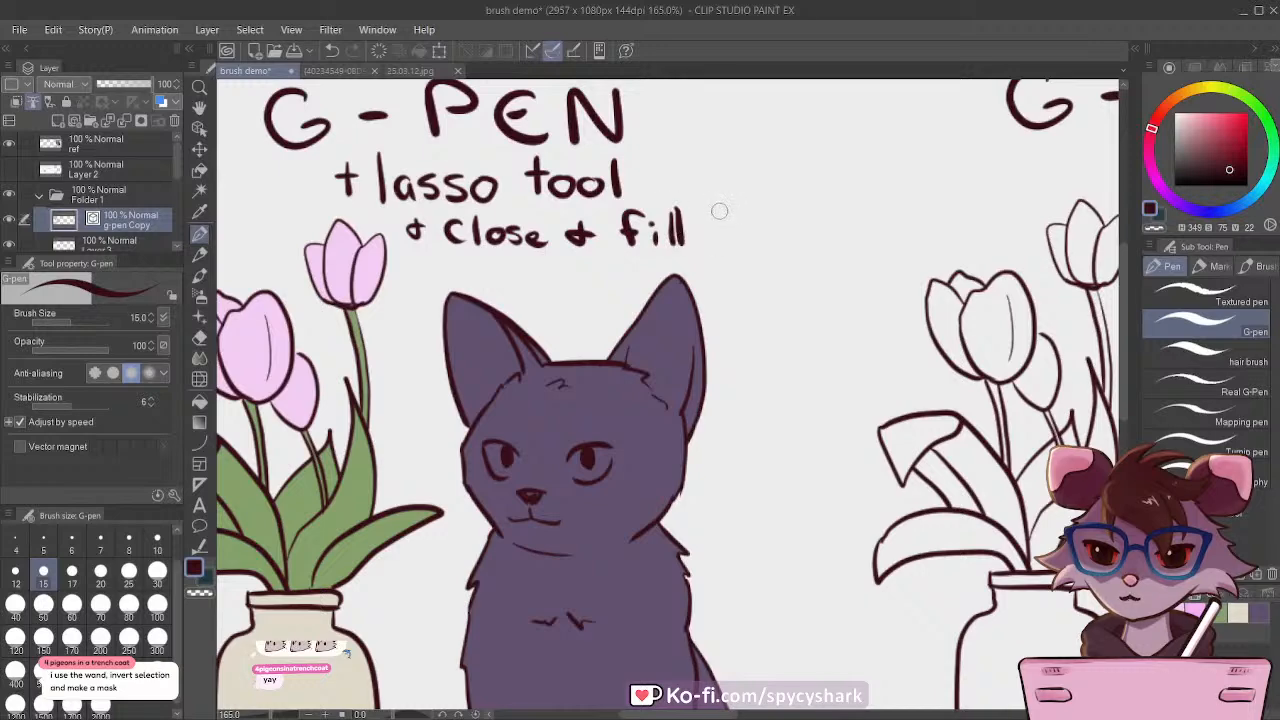
{"action": "left_click_drag", "start_coordinate": [721, 205], "coordinate": [722, 244]}
{"action": "left_click_drag", "start_coordinate": [706, 222], "coordinate": [763, 226]}
{"action": "left_click_drag", "start_coordinate": [783, 210], "coordinate": [782, 246]}
Step: Save the brush demo document with the labelled G-pen copy
{"action": "scroll", "coordinate": [650, 280], "scroll_direction": "down", "scroll_amount": 10}
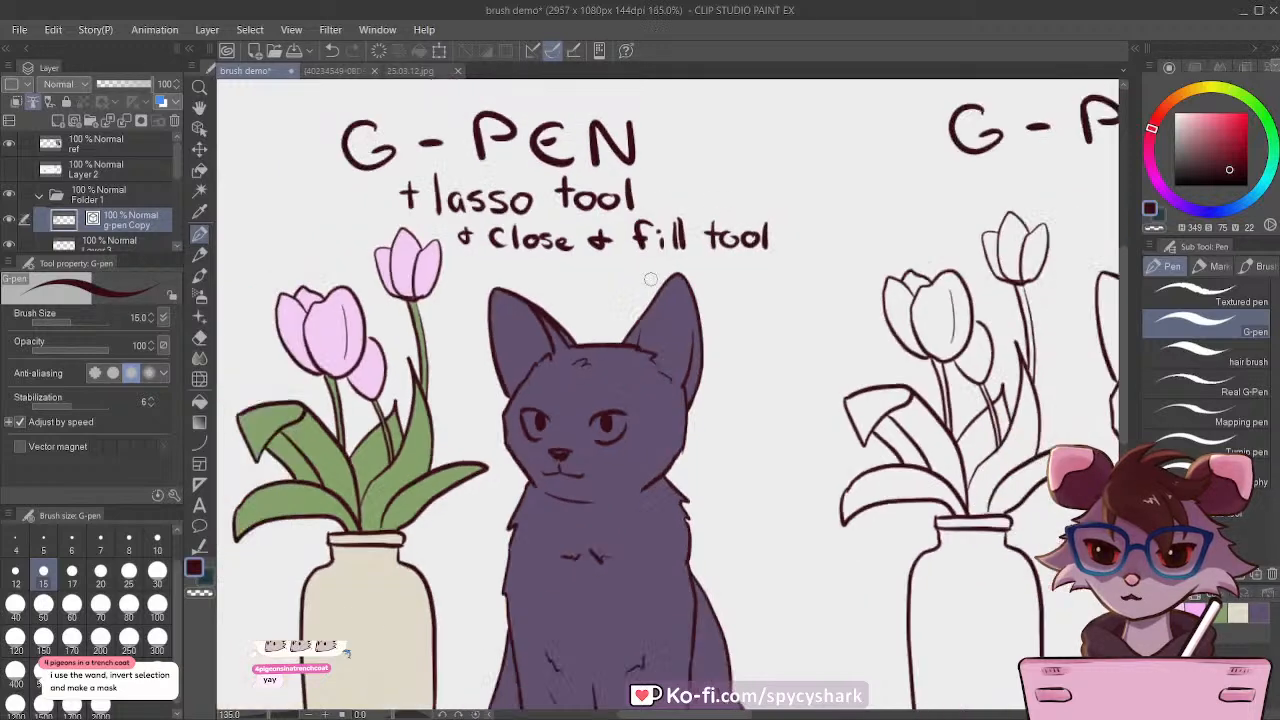
{"action": "scroll", "coordinate": [460, 305], "scroll_direction": "down", "scroll_amount": 1}
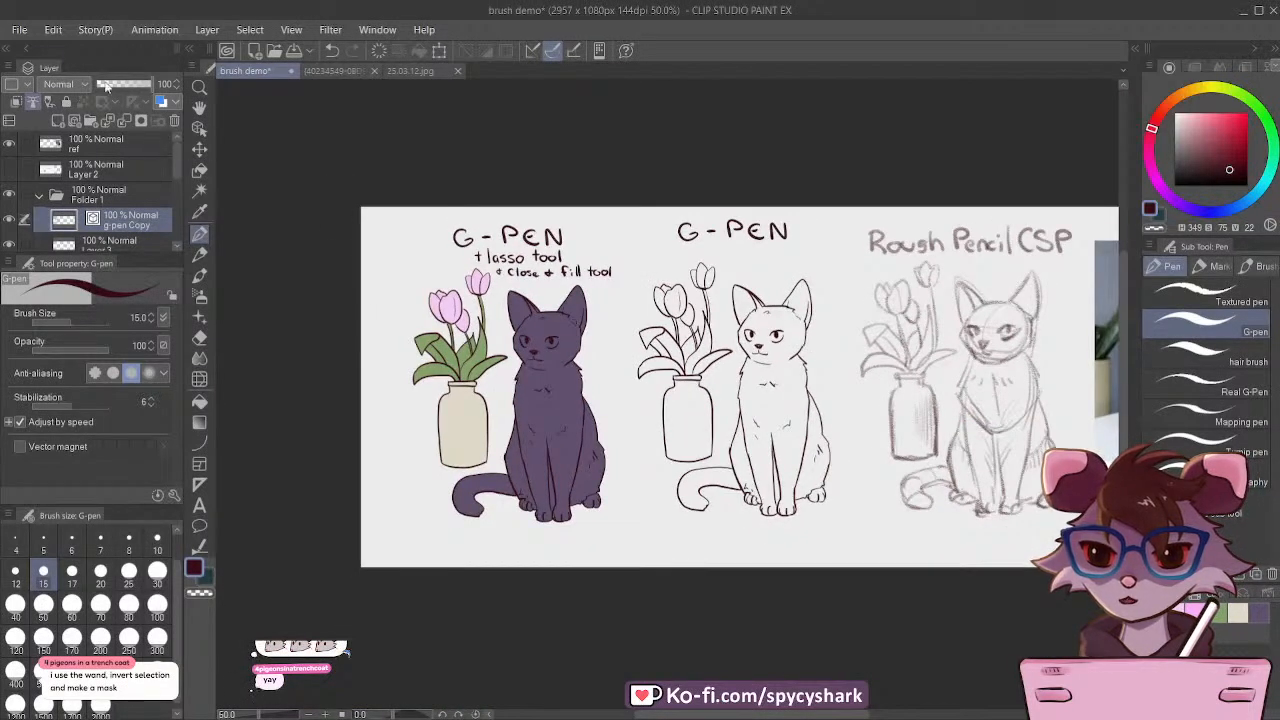
{"action": "left_click", "coordinate": [21, 34]}
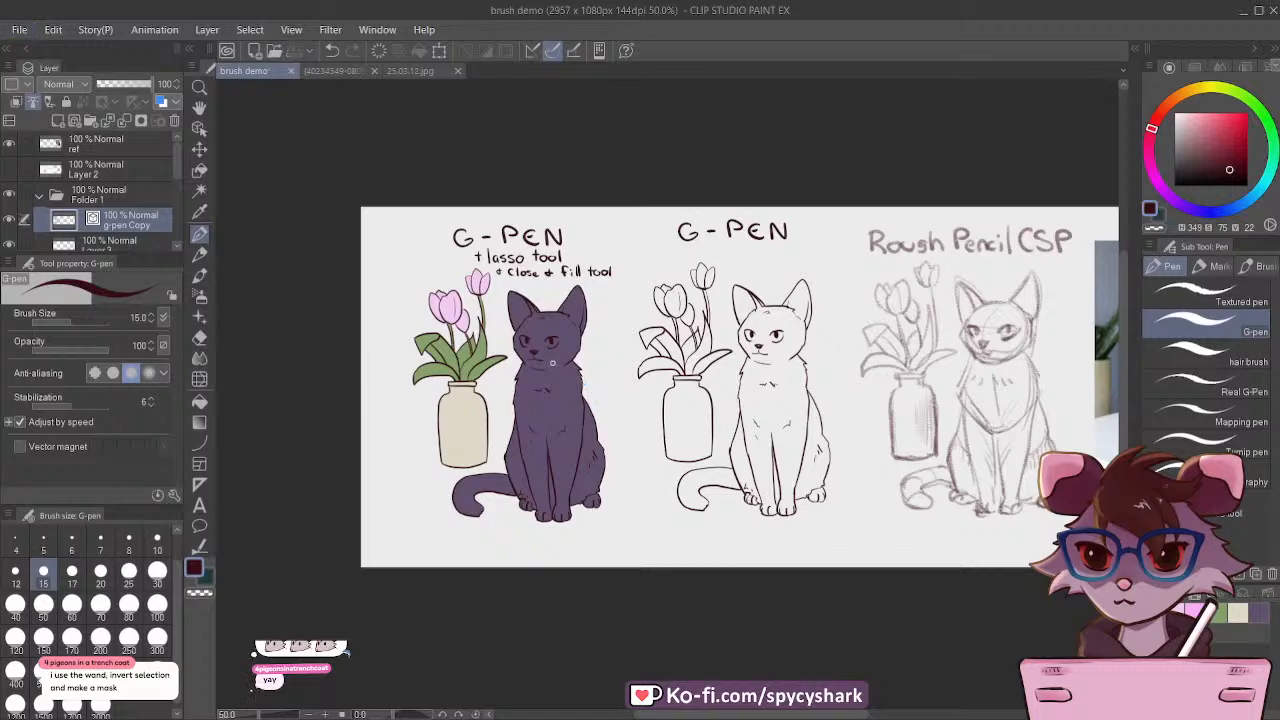
Step: Add a new layer directly above Layer 3 and mix a yellow-green of hue 79, saturation 34, value 63
{"action": "scroll", "coordinate": [515, 313], "scroll_direction": "up", "scroll_amount": 6}
{"action": "scroll", "coordinate": [515, 313], "scroll_direction": "up", "scroll_amount": 1}
{"action": "scroll", "coordinate": [116, 191], "scroll_direction": "down", "scroll_amount": 3}
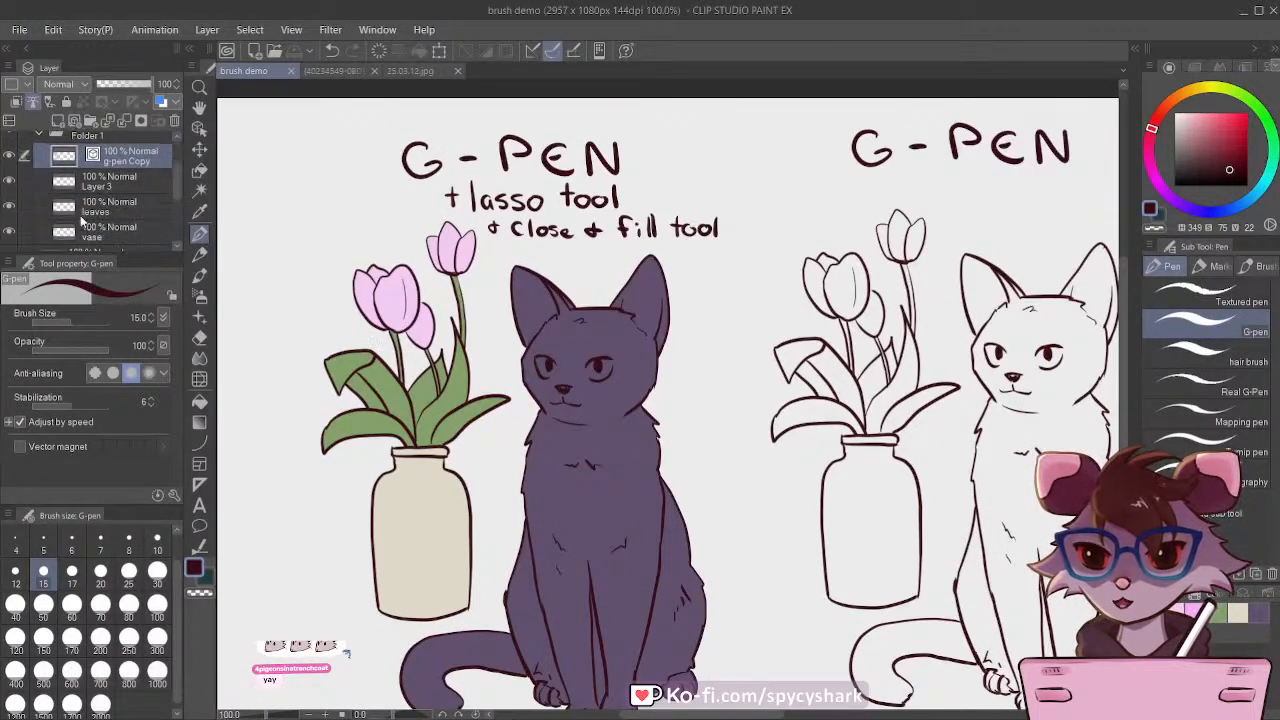
{"action": "scroll", "coordinate": [114, 185], "scroll_direction": "up", "scroll_amount": 2}
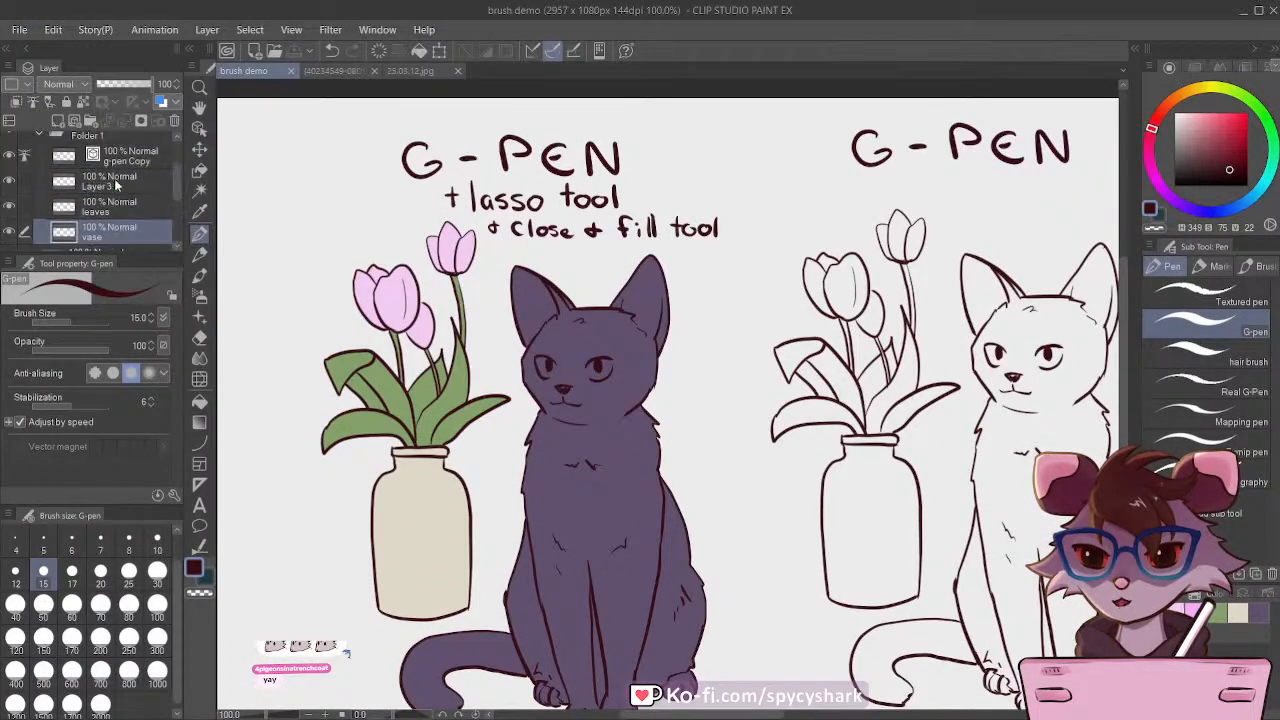
{"action": "left_click", "coordinate": [98, 183]}
{"action": "left_click", "coordinate": [58, 122]}
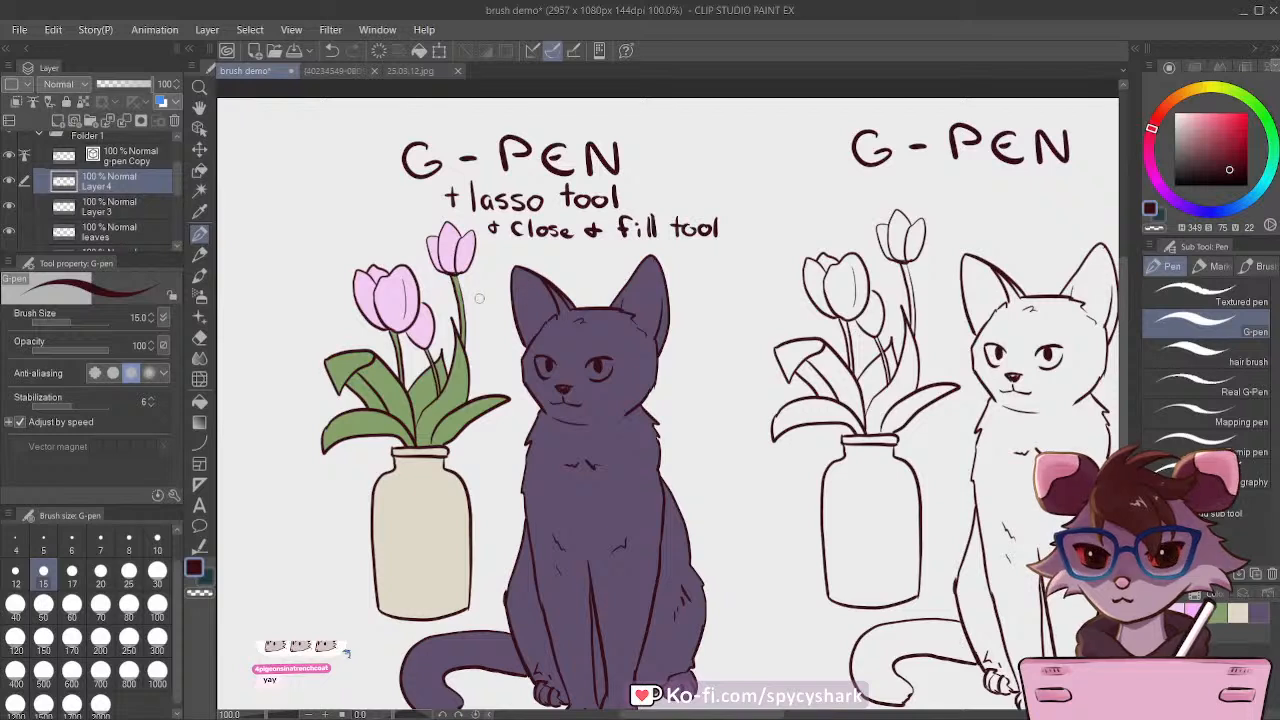
{"action": "left_click", "coordinate": [1220, 613]}
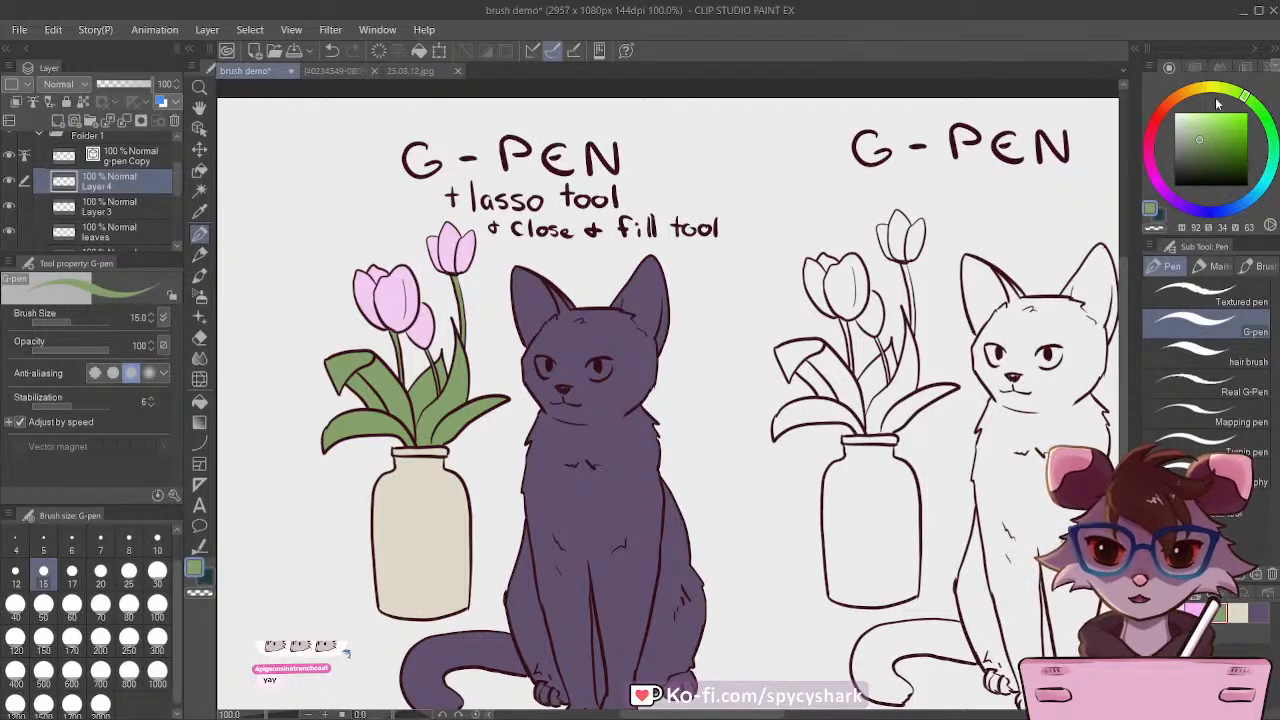
{"action": "left_click_drag", "start_coordinate": [1234, 96], "coordinate": [1232, 92]}
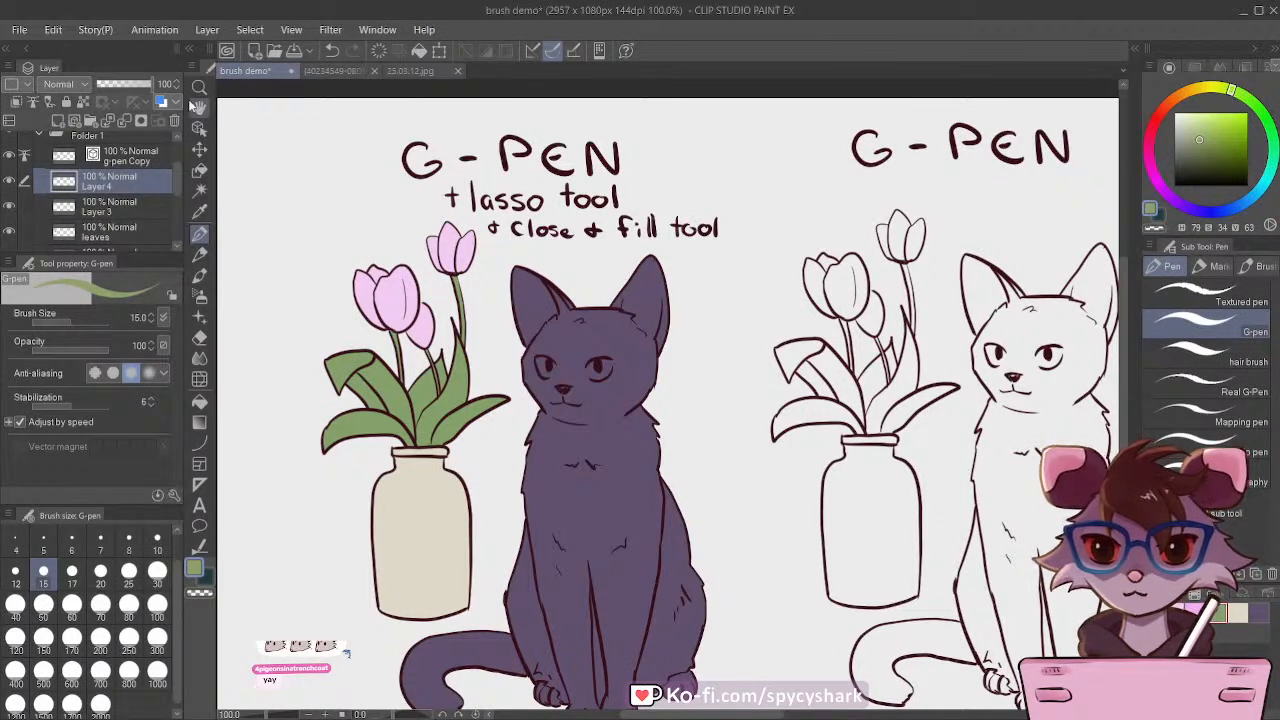
Step: Colour both eyes of the purple cat yellow-green with Lasso fill and save the document
{"action": "left_click", "coordinate": [199, 170]}
{"action": "left_click", "coordinate": [1205, 350]}
{"action": "mouse_move", "coordinate": [579, 353]}
{"action": "left_mouse_down"}
{"action": "mouse_move", "coordinate": [610, 385]}
{"action": "mouse_move", "coordinate": [617, 348]}
{"action": "left_mouse_up"}
{"action": "mouse_move", "coordinate": [451, 418]}
{"action": "left_mouse_down"}
{"action": "mouse_move", "coordinate": [461, 426]}
{"action": "mouse_move", "coordinate": [508, 400]}
{"action": "mouse_move", "coordinate": [468, 352]}
{"action": "mouse_move", "coordinate": [440, 378]}
{"action": "mouse_move", "coordinate": [436, 366]}
{"action": "left_mouse_up"}
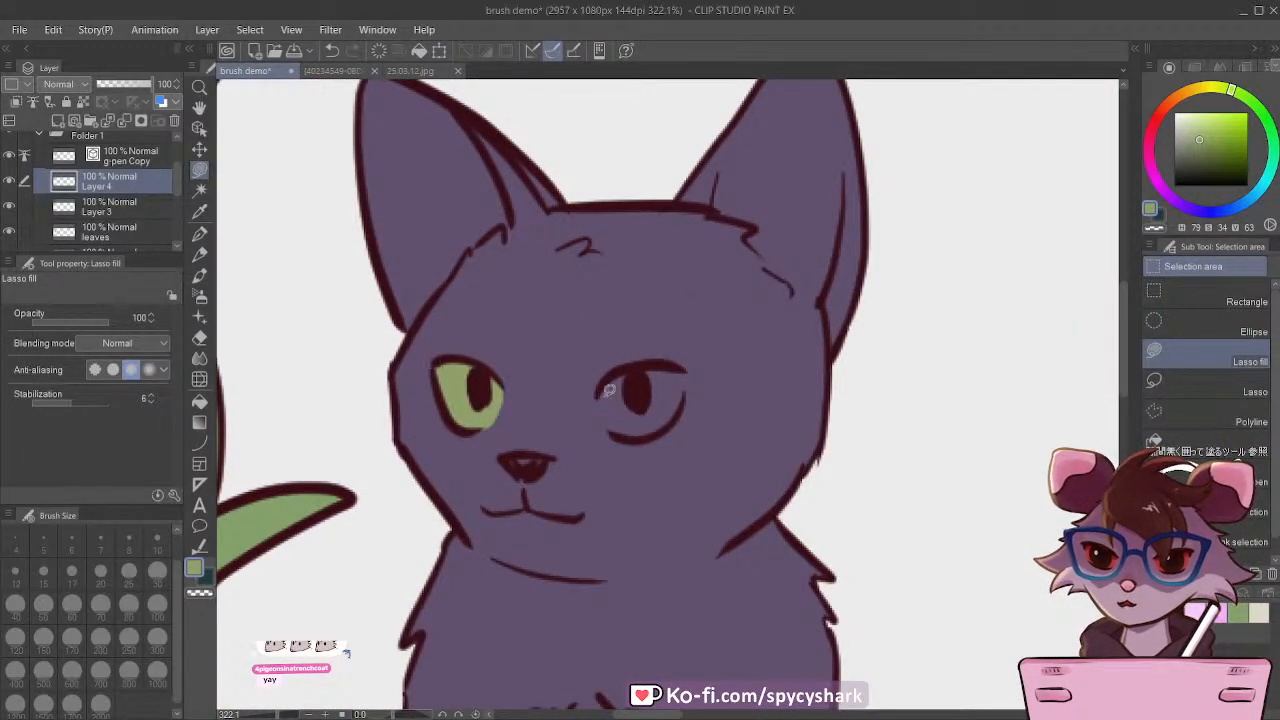
{"action": "mouse_move", "coordinate": [598, 386]}
{"action": "left_mouse_down"}
{"action": "mouse_move", "coordinate": [610, 425]}
{"action": "mouse_move", "coordinate": [639, 434]}
{"action": "mouse_move", "coordinate": [672, 419]}
{"action": "mouse_move", "coordinate": [678, 362]}
{"action": "mouse_move", "coordinate": [601, 376]}
{"action": "left_mouse_up"}
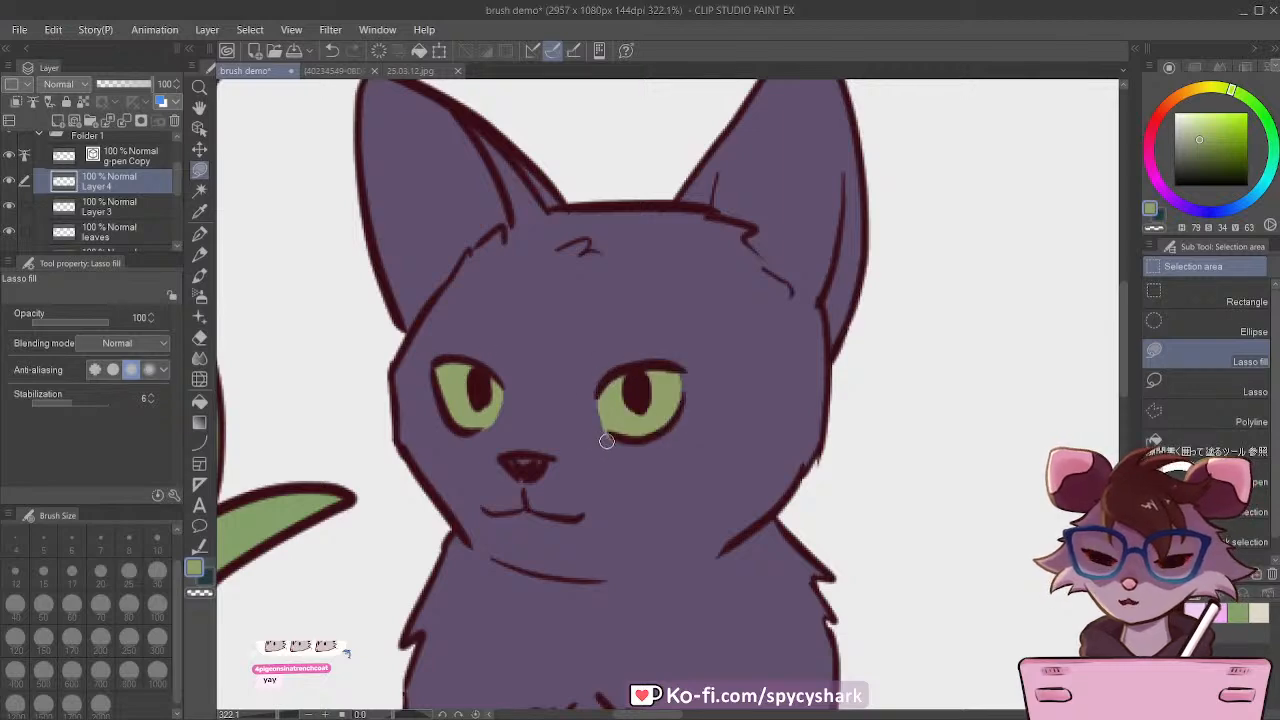
{"action": "scroll", "coordinate": [605, 400], "scroll_direction": "down", "scroll_amount": 5}
{"action": "scroll", "coordinate": [620, 350], "scroll_direction": "down", "scroll_amount": 4}
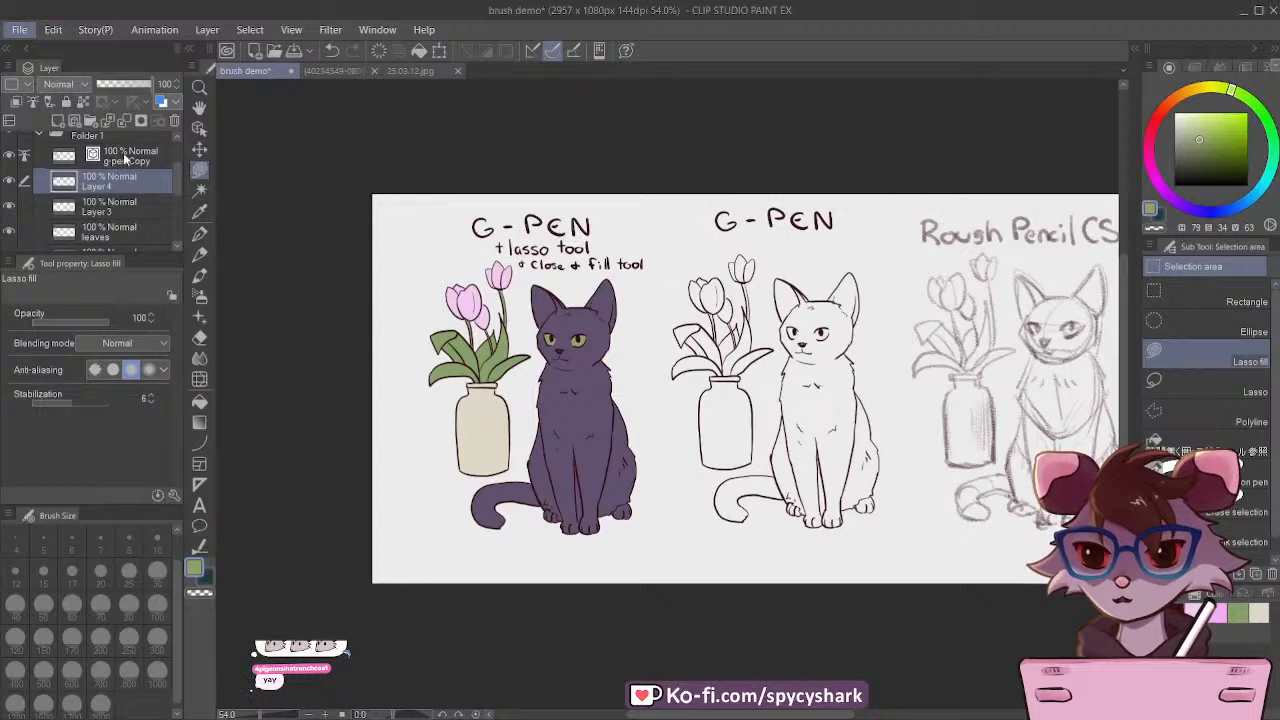
{"action": "scroll", "coordinate": [395, 375], "scroll_direction": "down", "scroll_amount": 2}
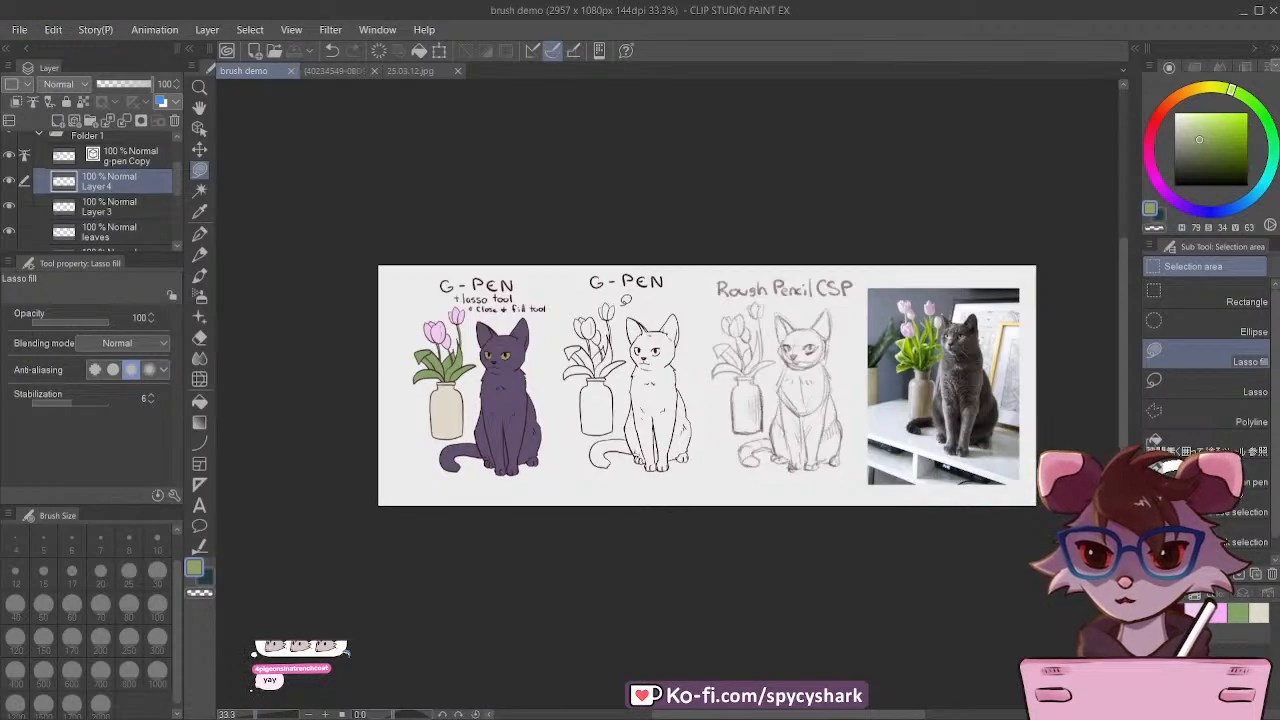
Step: Extend the canvas downward below the drawings to 2957 x 2033 px
{"action": "scroll", "coordinate": [615, 304], "scroll_direction": "up", "scroll_amount": 2}
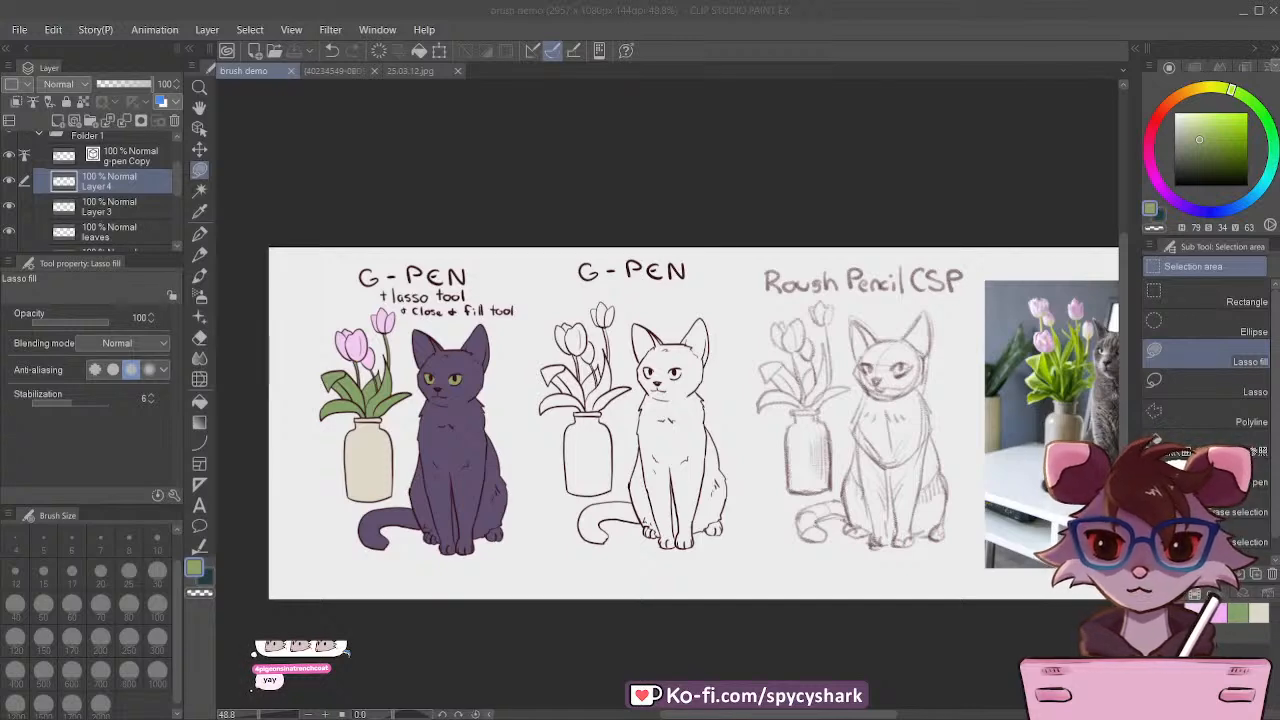
{"action": "scroll", "coordinate": [400, 358], "scroll_direction": "down", "scroll_amount": 6}
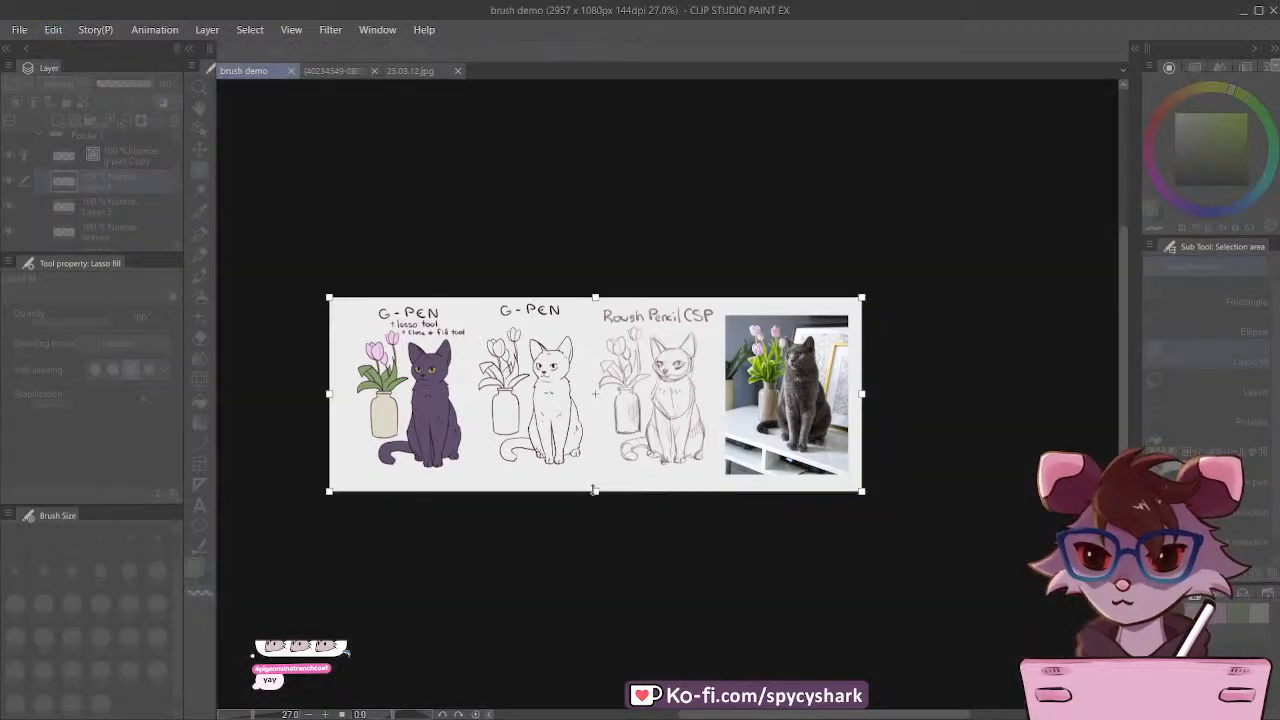
{"action": "left_click_drag", "start_coordinate": [594, 491], "coordinate": [624, 662]}
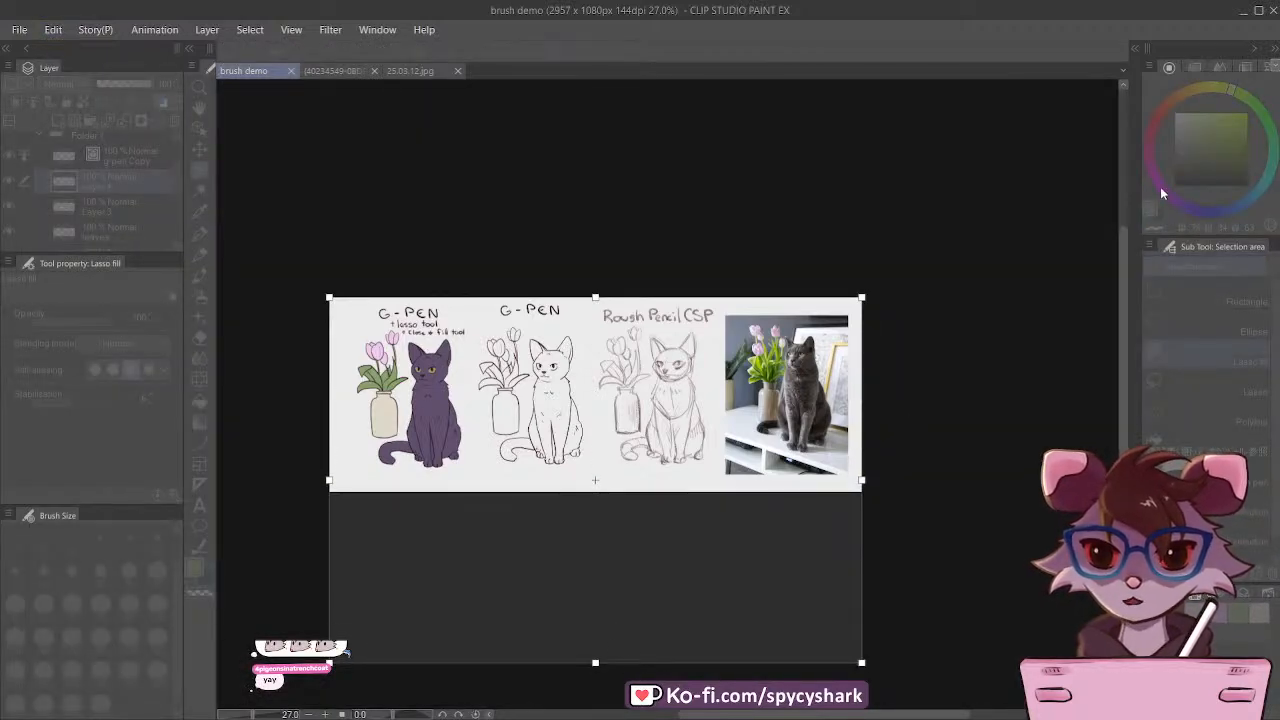
{"action": "key", "text": "Return"}
Step: Check Folder 1 and Layer 1 by toggling their visibility, and move Layer 1 into Folder 1 beneath the vase layer
{"action": "scroll", "coordinate": [82, 183], "scroll_direction": "up", "scroll_amount": 1}
{"action": "left_click", "coordinate": [88, 155]}
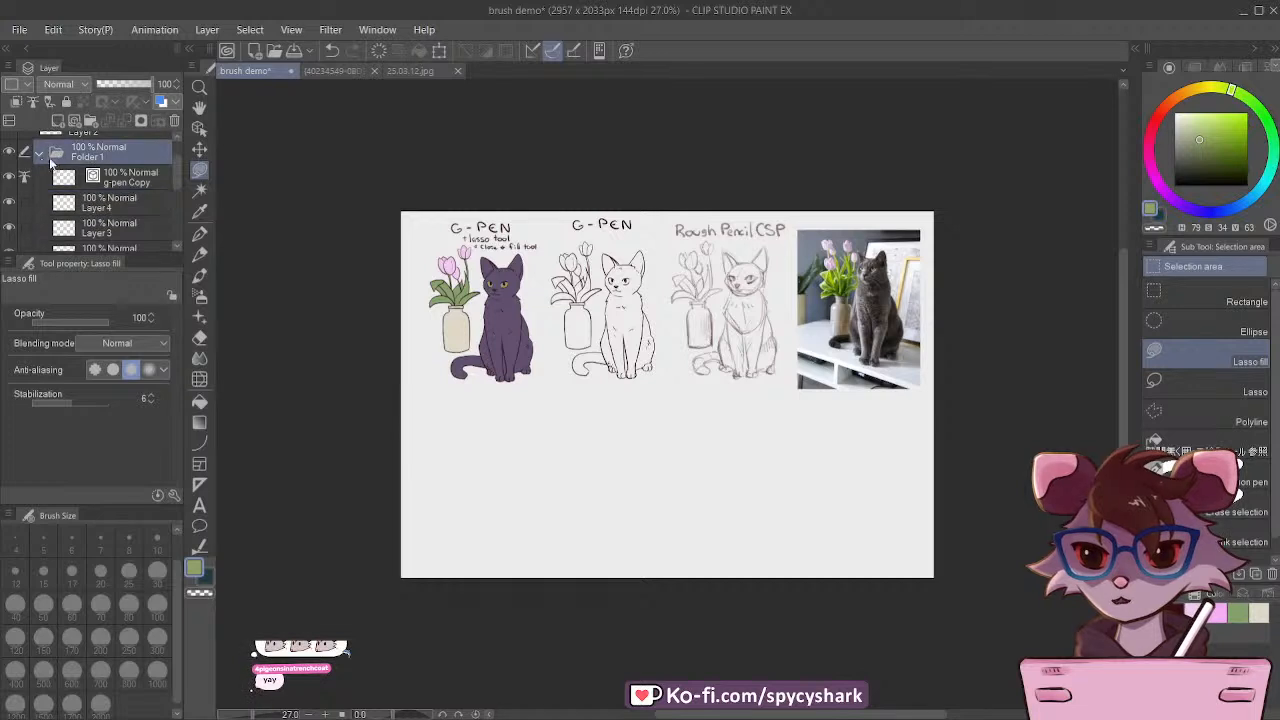
{"action": "left_click", "coordinate": [40, 152]}
{"action": "left_click", "coordinate": [6, 155]}
{"action": "left_click", "coordinate": [7, 155]}
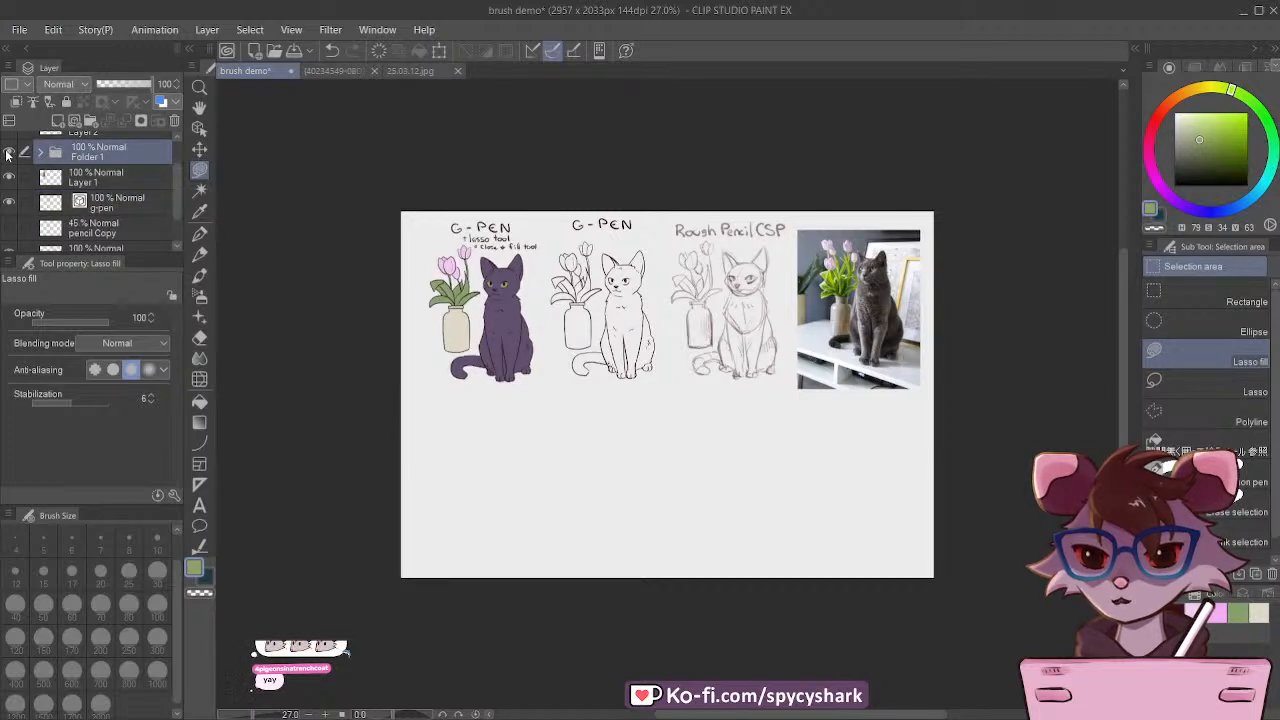
{"action": "left_click", "coordinate": [14, 178]}
{"action": "left_click", "coordinate": [14, 178]}
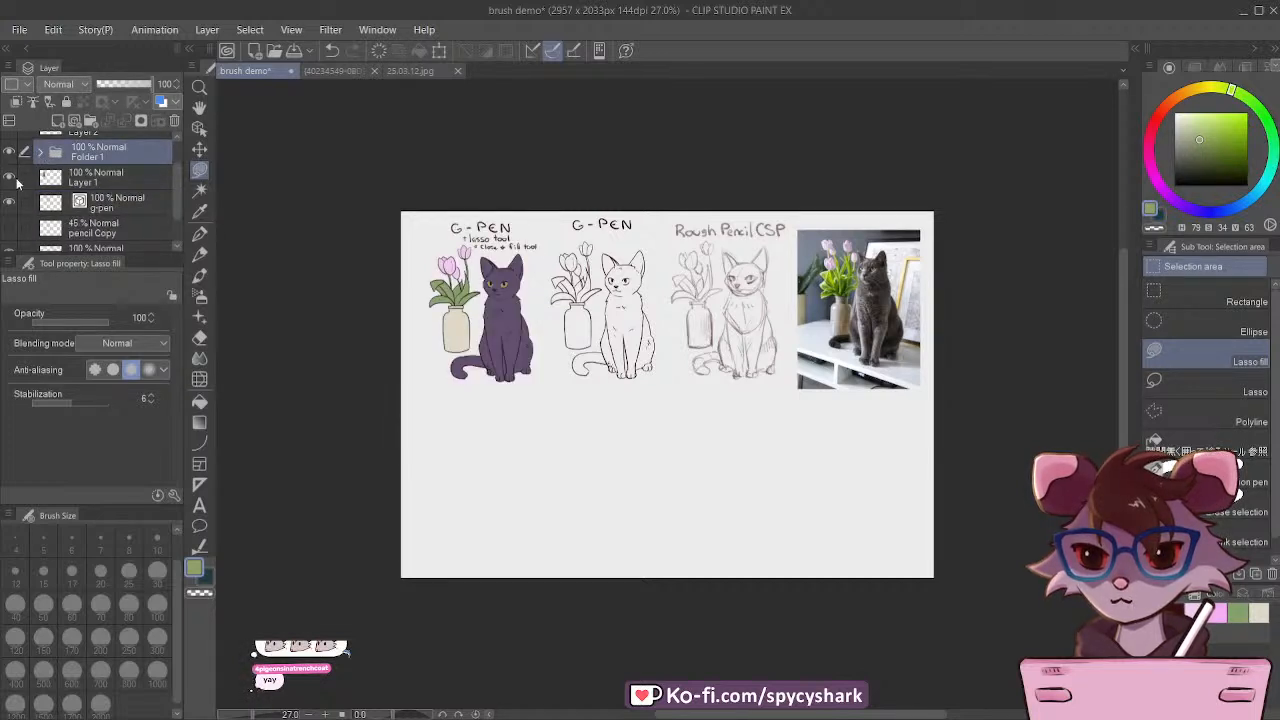
{"action": "left_click", "coordinate": [40, 152]}
{"action": "scroll", "coordinate": [97, 198], "scroll_direction": "down", "scroll_amount": 2}
{"action": "left_click", "coordinate": [93, 220]}
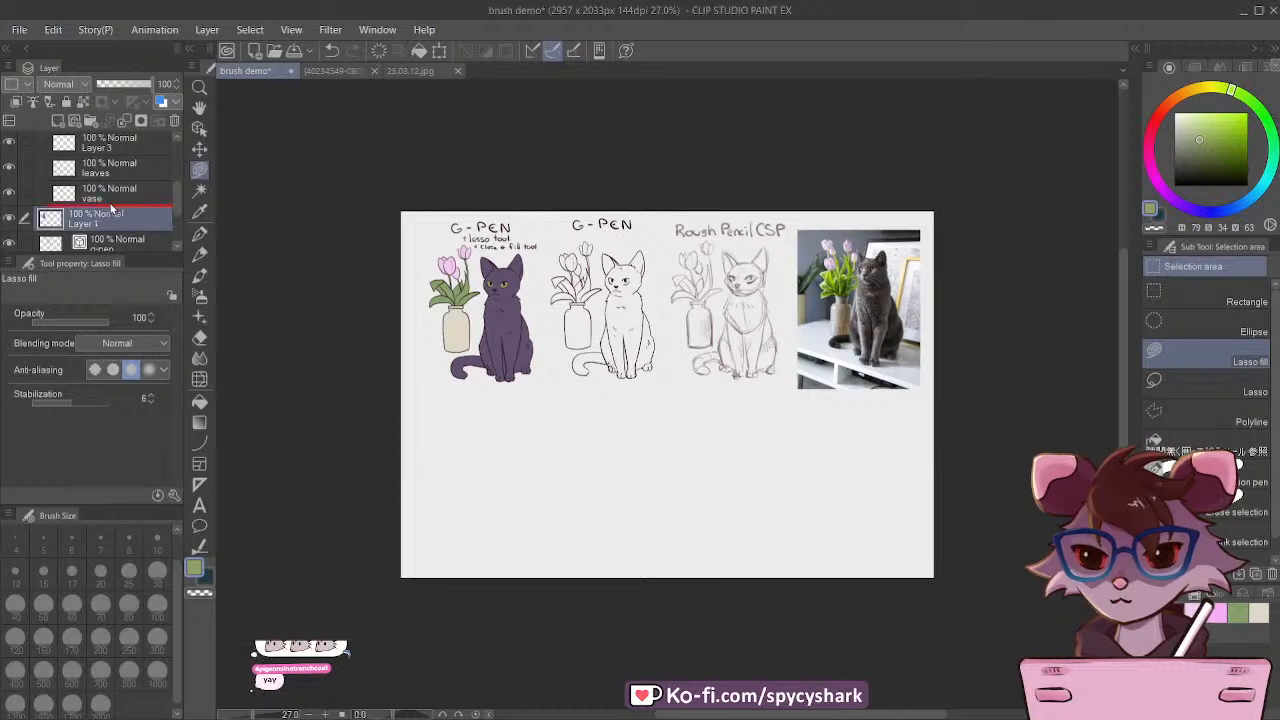
Step: Check Folder 1's contents by toggling its visibility, rename the folder as flats and collapse it
{"action": "scroll", "coordinate": [93, 215], "scroll_direction": "up", "scroll_amount": 2}
{"action": "left_click", "coordinate": [10, 195]}
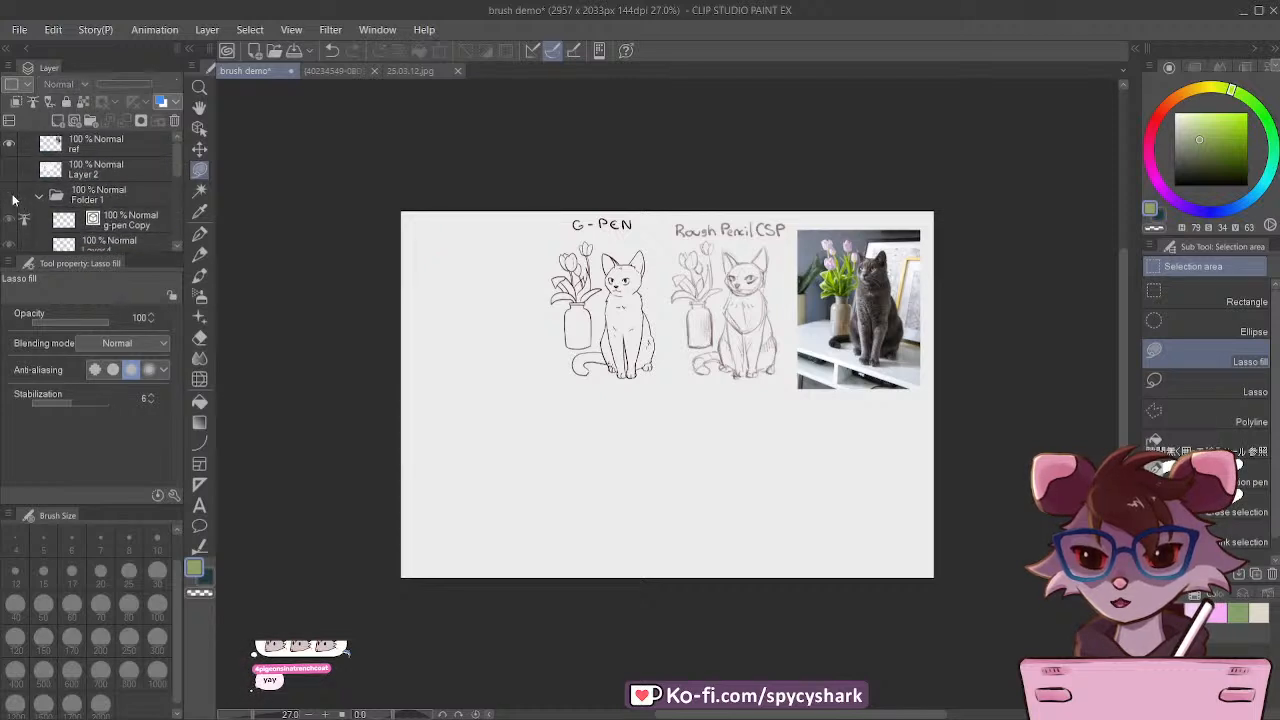
{"action": "left_click", "coordinate": [10, 195]}
{"action": "left_click", "coordinate": [96, 197]}
{"action": "left_click", "coordinate": [57, 197]}
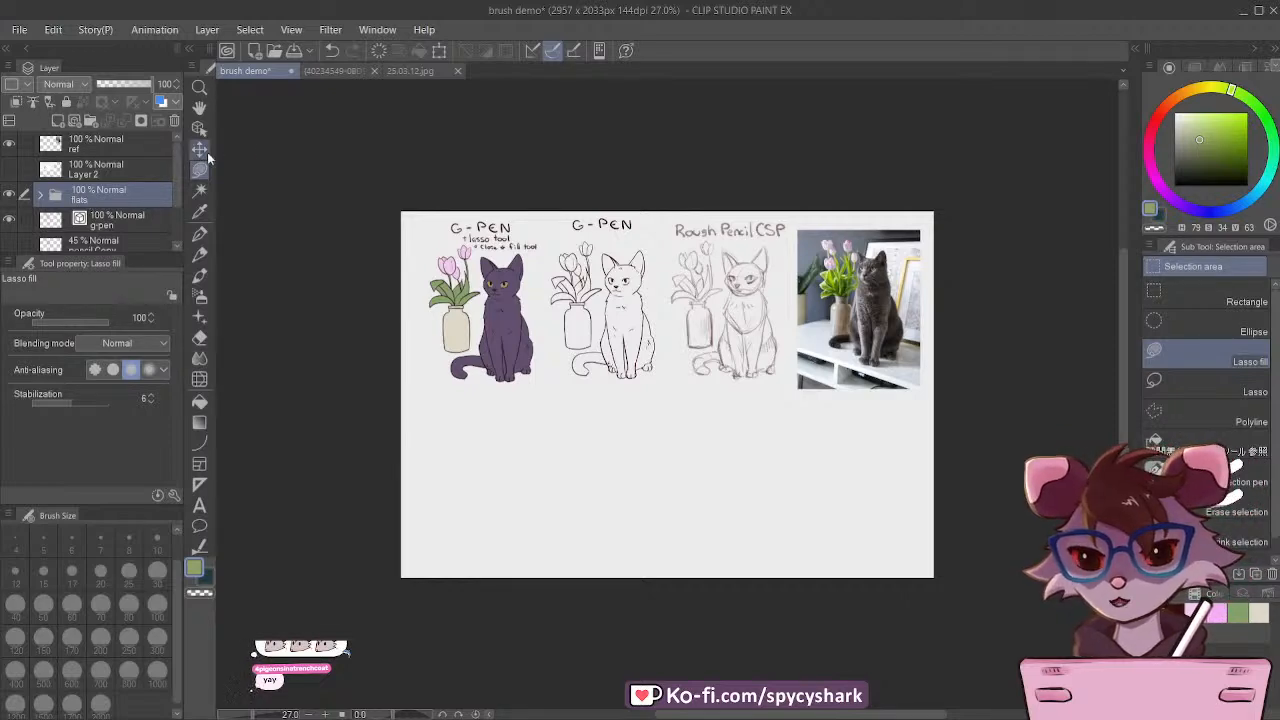
Step: Duplicate the flats folder and move the copy straight down into the empty area beneath the original coloured drawing
{"action": "scroll", "coordinate": [467, 256], "scroll_direction": "up", "scroll_amount": 5}
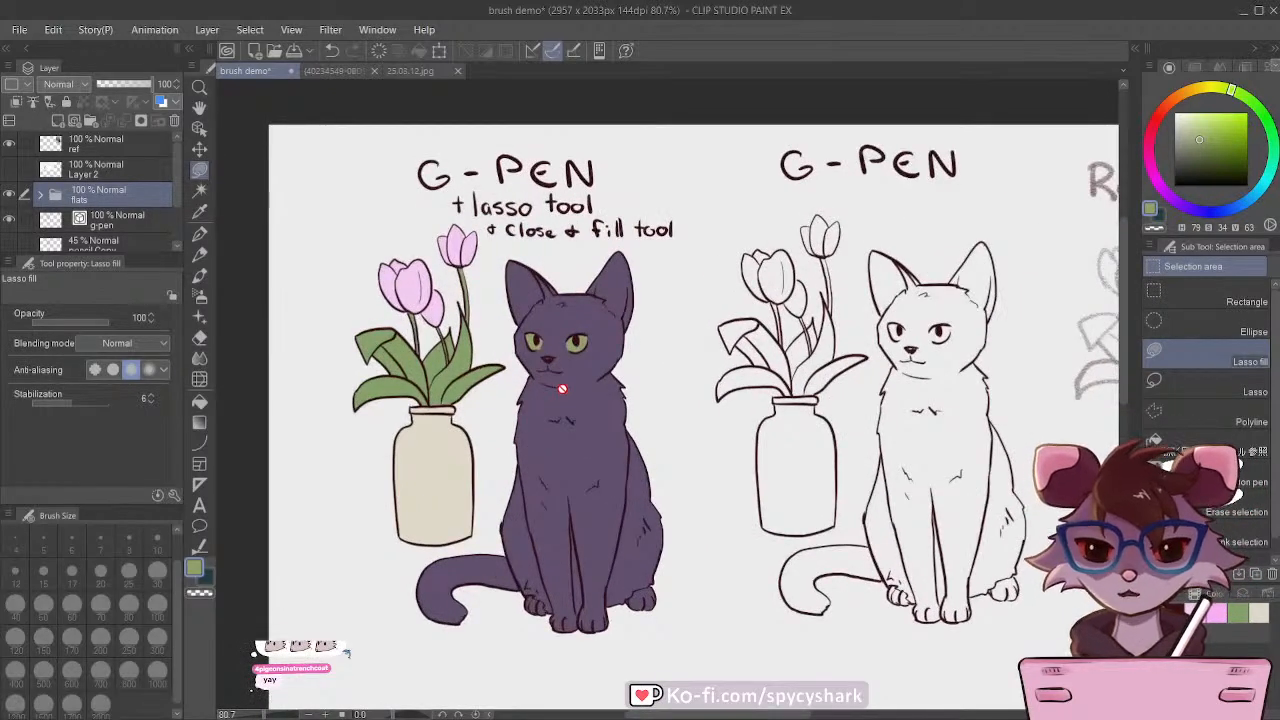
{"action": "scroll", "coordinate": [562, 388], "scroll_direction": "down", "scroll_amount": 4}
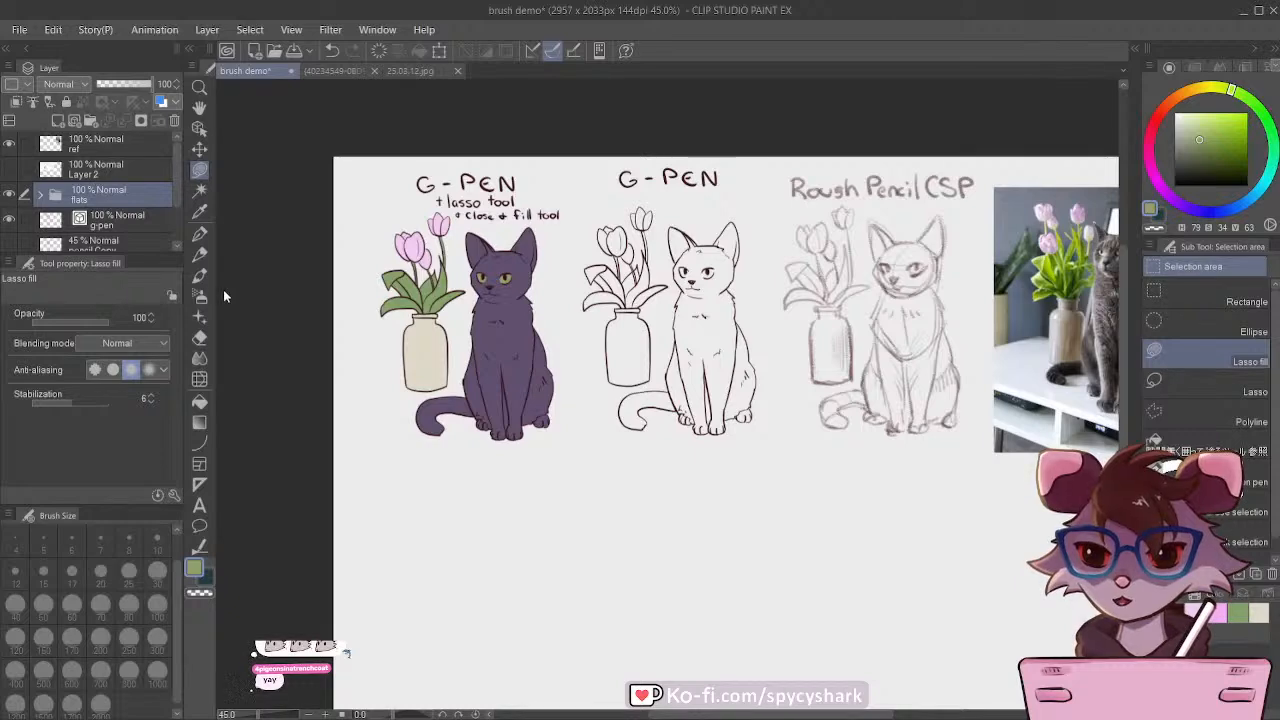
{"action": "key", "text": "ctrl+v"}
{"action": "left_click", "coordinate": [199, 149]}
{"action": "scroll", "coordinate": [280, 140], "scroll_direction": "down", "scroll_amount": 2}
{"action": "left_click_drag", "start_coordinate": [438, 294], "coordinate": [438, 483]}
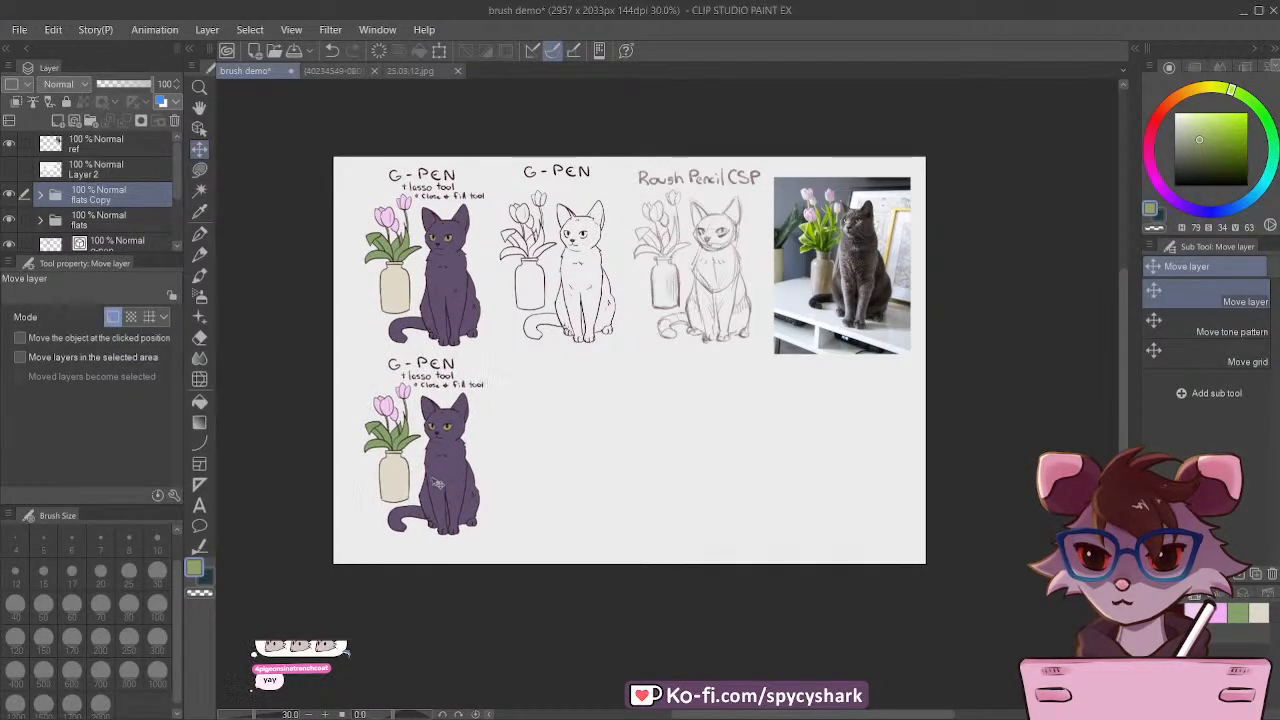
Step: Add a new layer above the flats Copy folder and clip it to the folder below
{"action": "scroll", "coordinate": [386, 466], "scroll_direction": "up", "scroll_amount": 1}
{"action": "scroll", "coordinate": [393, 462], "scroll_direction": "up", "scroll_amount": 1}
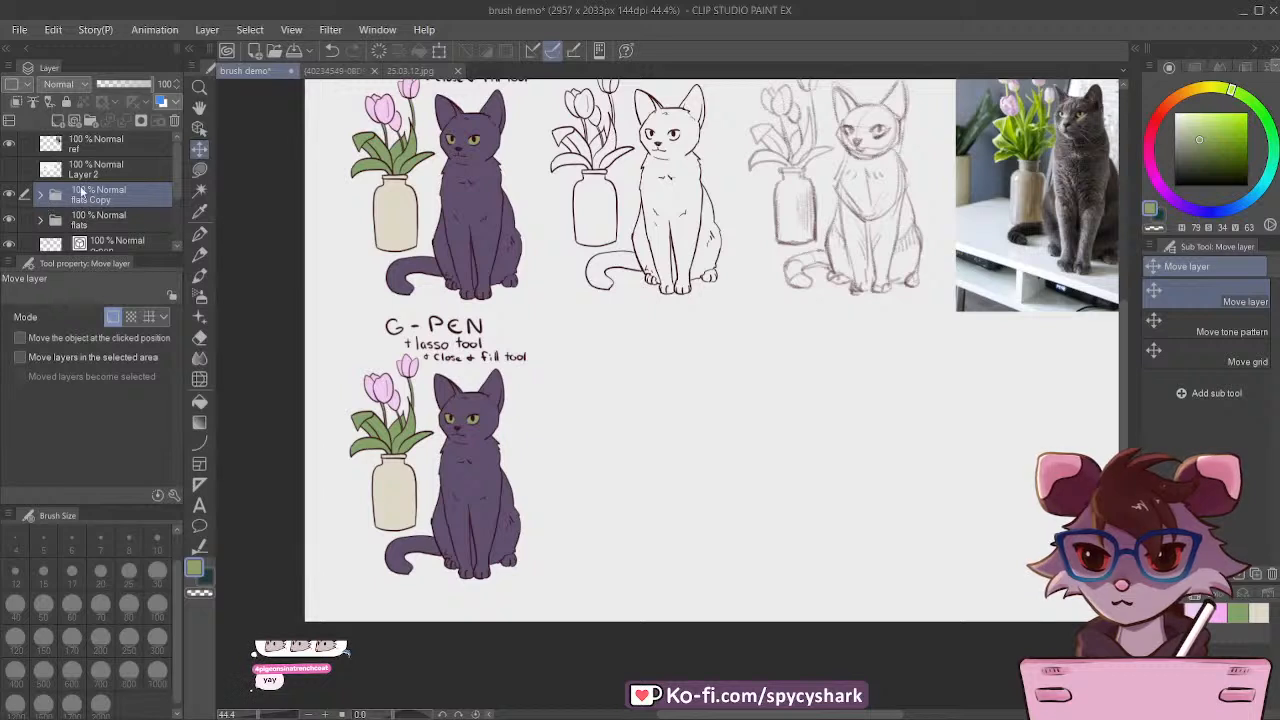
{"action": "left_click", "coordinate": [60, 126]}
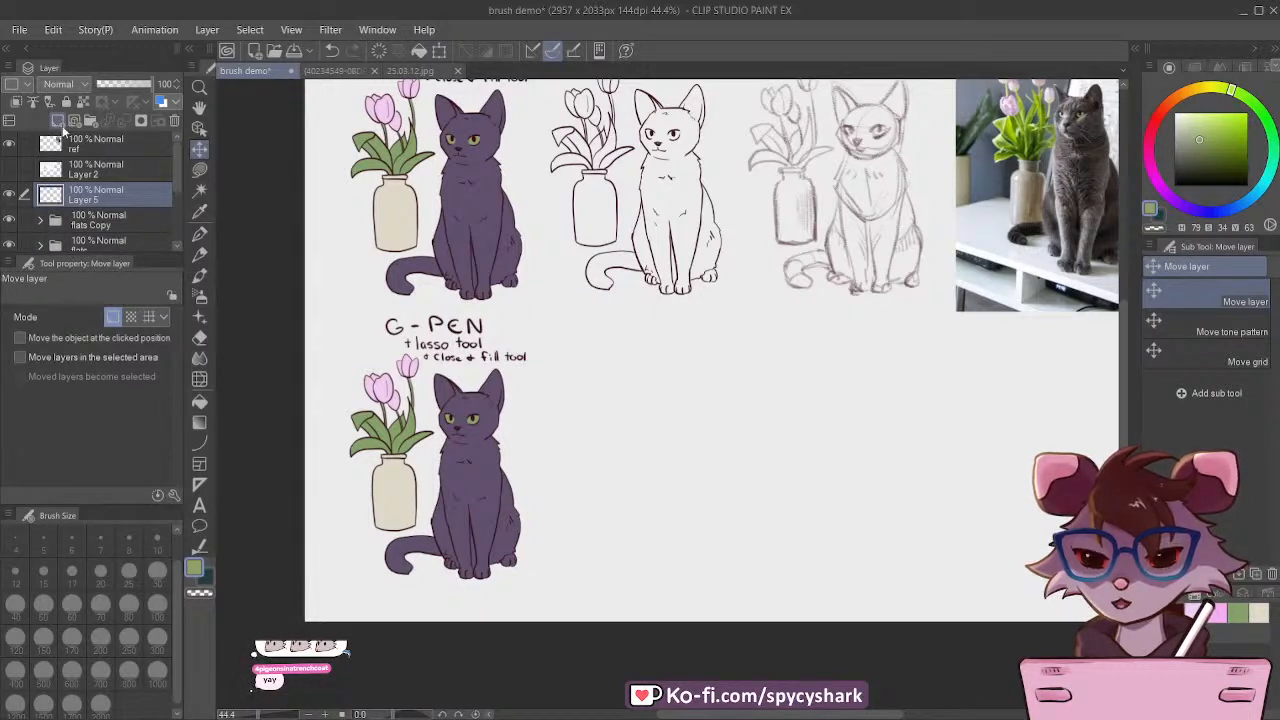
{"action": "left_click", "coordinate": [17, 103]}
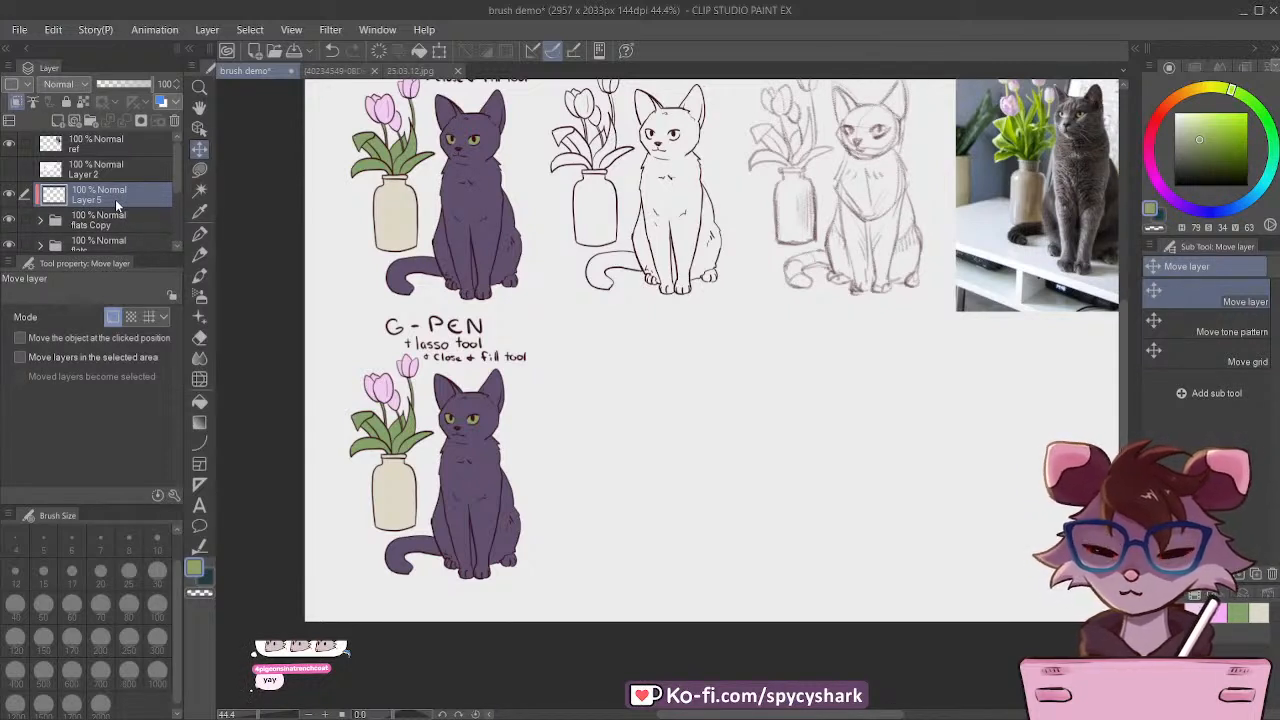
Step: Choose Lasso fill and mix a muted mauve from the tulip pink, with hue 311, saturation 31, value 66
{"action": "scroll", "coordinate": [370, 530], "scroll_direction": "up", "scroll_amount": 5}
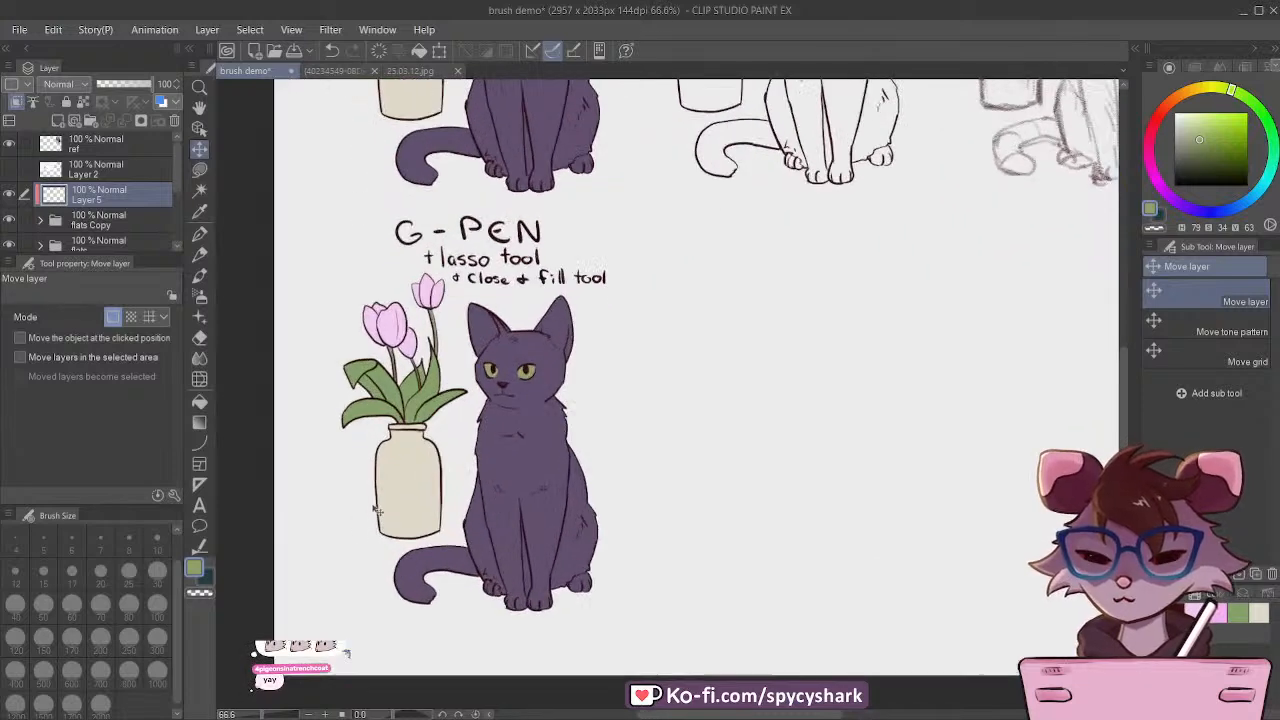
{"action": "scroll", "coordinate": [470, 470], "scroll_direction": "up", "scroll_amount": 2}
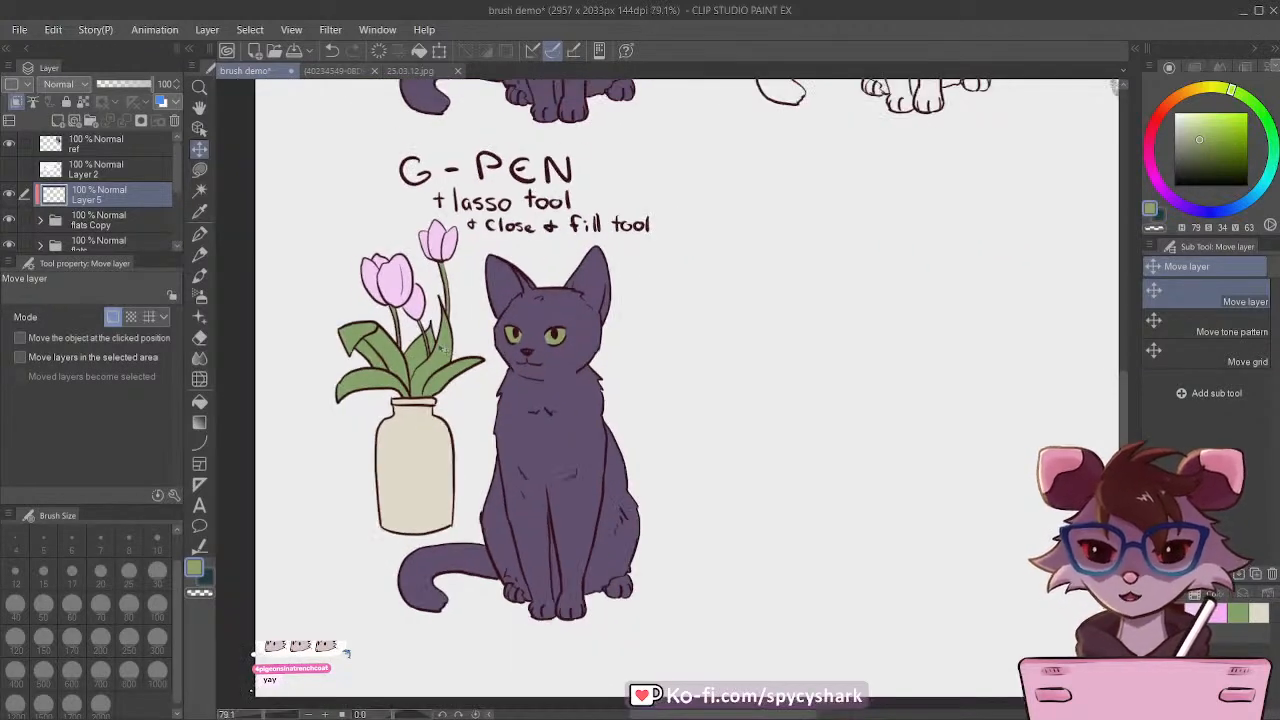
{"action": "left_click", "coordinate": [197, 172]}
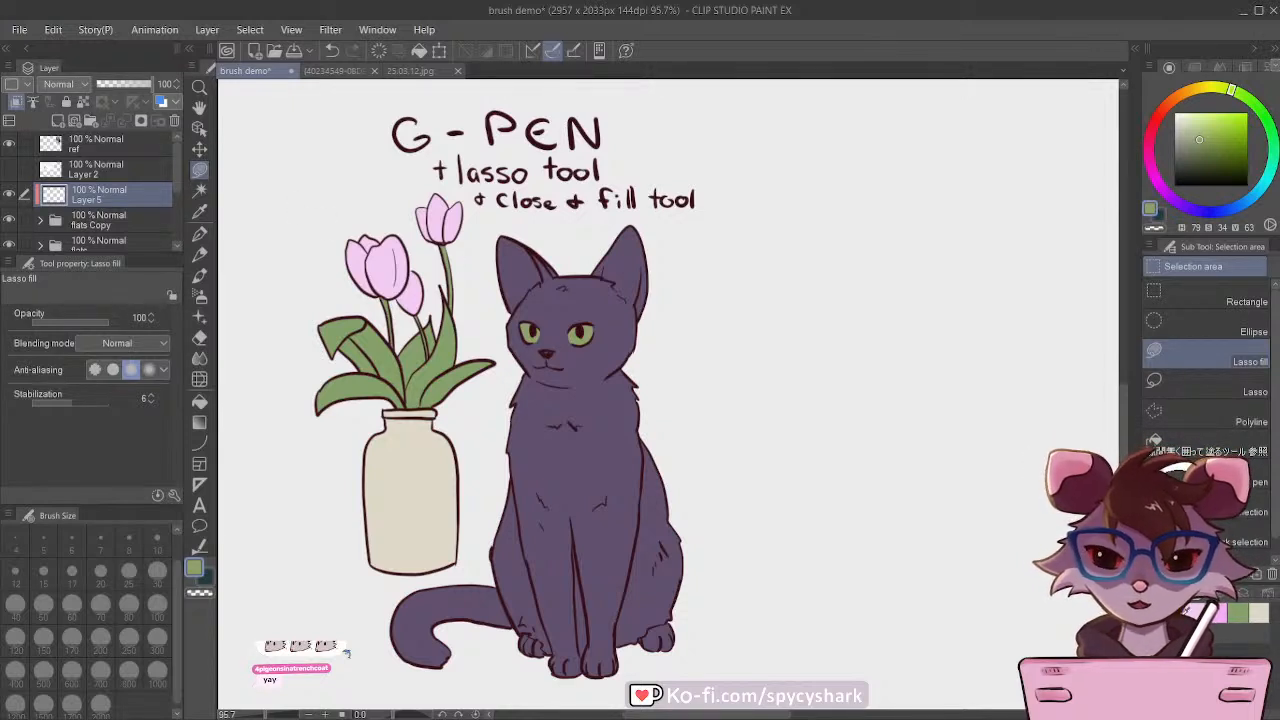
{"action": "left_click", "coordinate": [1219, 614]}
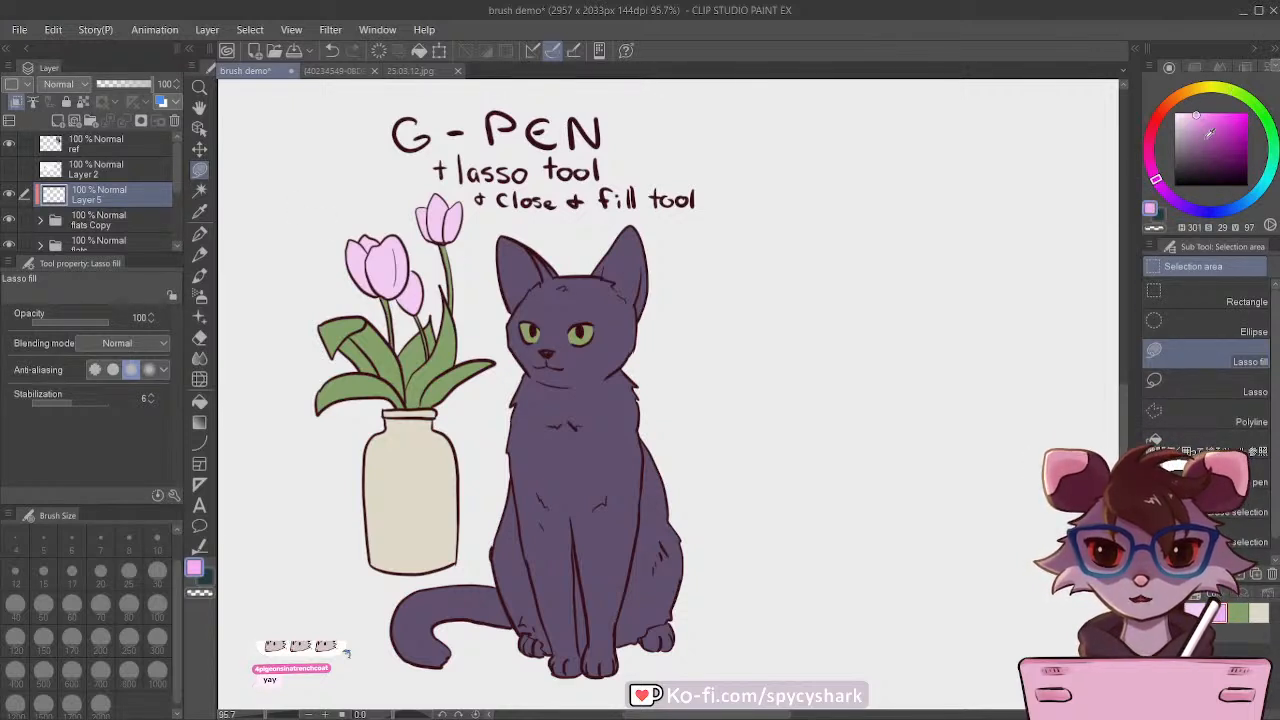
{"action": "left_click", "coordinate": [1197, 137]}
{"action": "left_click_drag", "start_coordinate": [1154, 174], "coordinate": [1152, 171]}
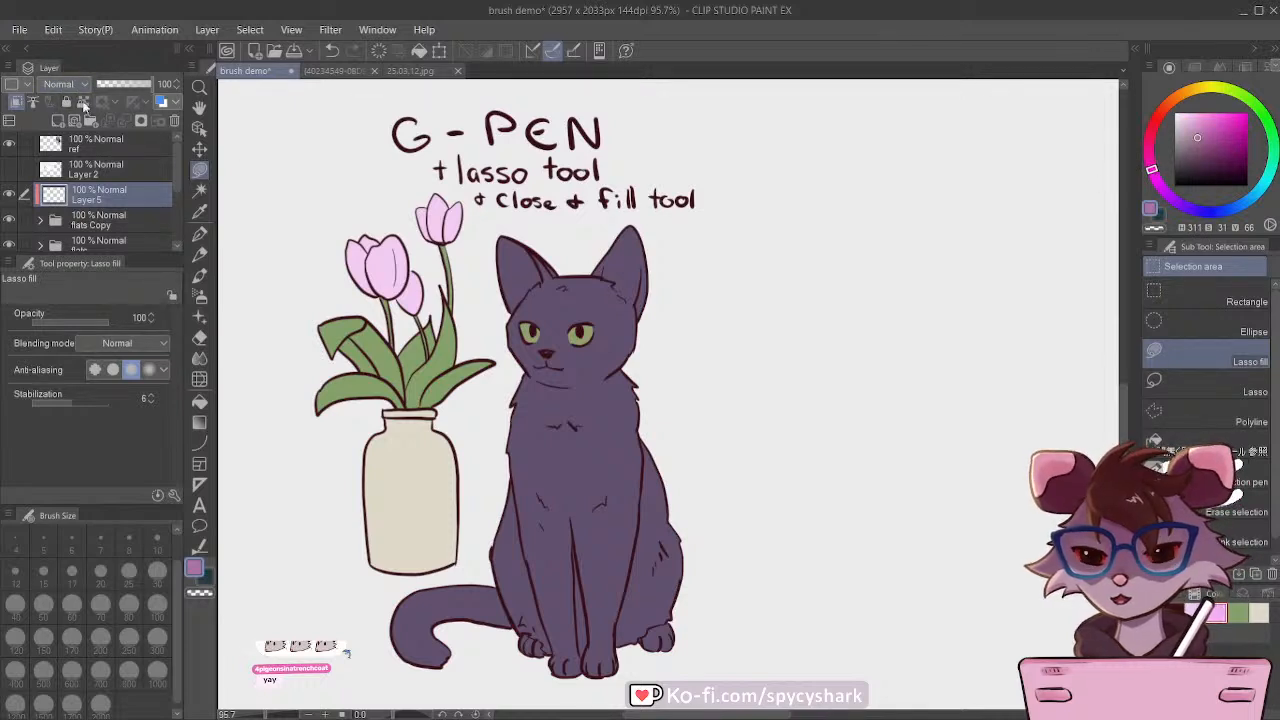
Step: Set Layer 5 to Multiply and lasso-fill shadows along the cat's tail and on the hind leg nearest the vase
{"action": "scroll", "coordinate": [568, 374], "scroll_direction": "down", "scroll_amount": 1}
{"action": "scroll", "coordinate": [568, 374], "scroll_direction": "up", "scroll_amount": 1}
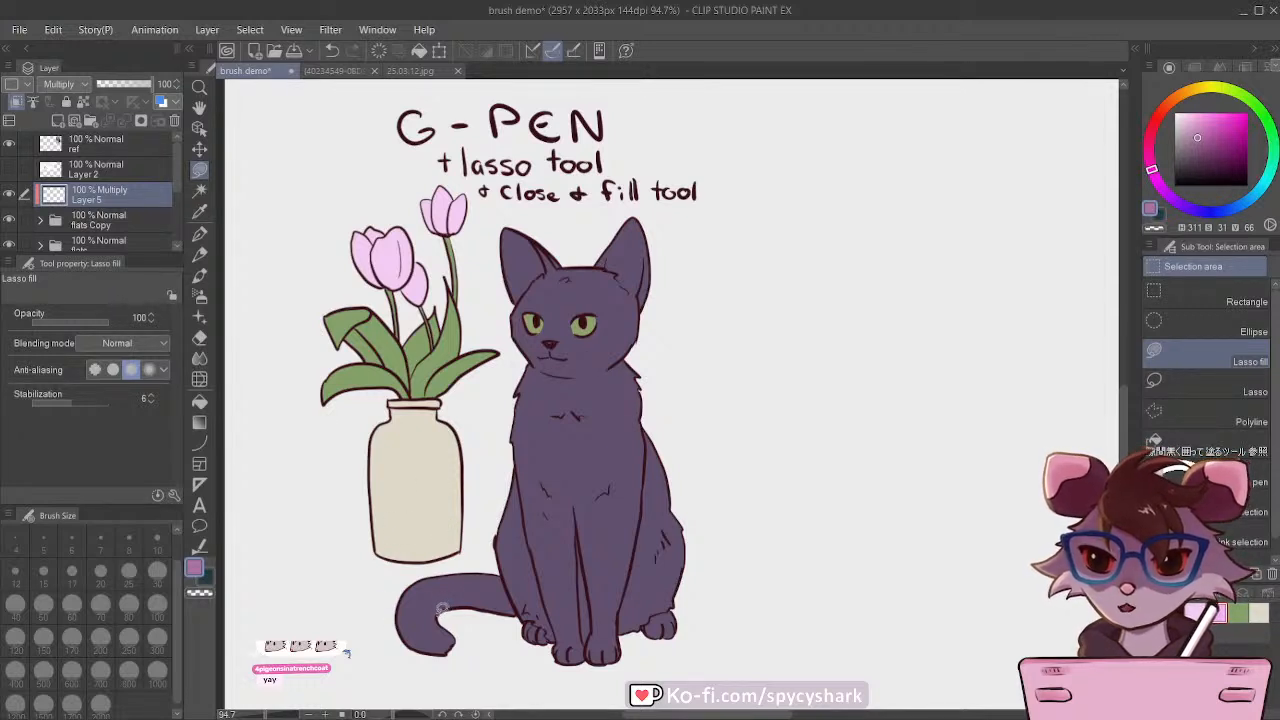
{"action": "mouse_move", "coordinate": [440, 608]}
{"action": "left_mouse_down"}
{"action": "mouse_move", "coordinate": [507, 589]}
{"action": "mouse_move", "coordinate": [523, 614]}
{"action": "mouse_move", "coordinate": [415, 614]}
{"action": "mouse_move", "coordinate": [406, 620]}
{"action": "mouse_move", "coordinate": [429, 642]}
{"action": "mouse_move", "coordinate": [400, 628]}
{"action": "left_mouse_up"}
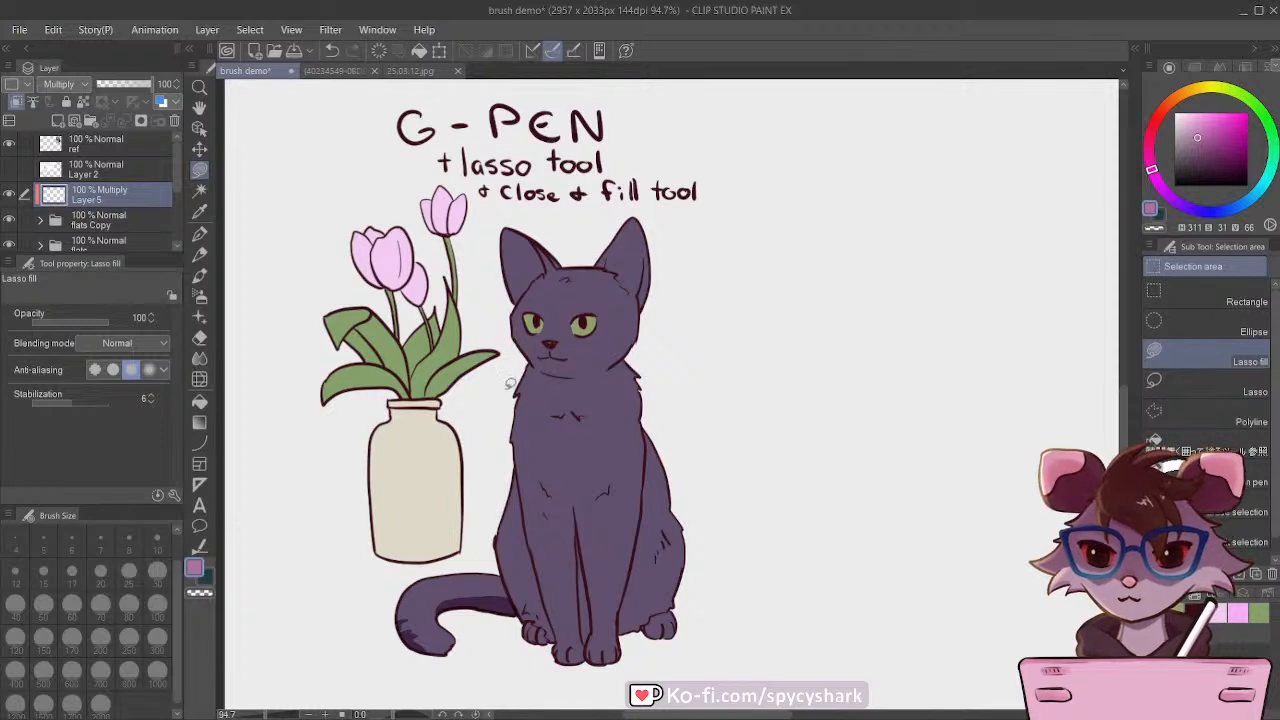
{"action": "mouse_move", "coordinate": [511, 540]}
{"action": "left_mouse_down"}
{"action": "mouse_move", "coordinate": [548, 593]}
{"action": "mouse_move", "coordinate": [529, 537]}
{"action": "left_mouse_up"}
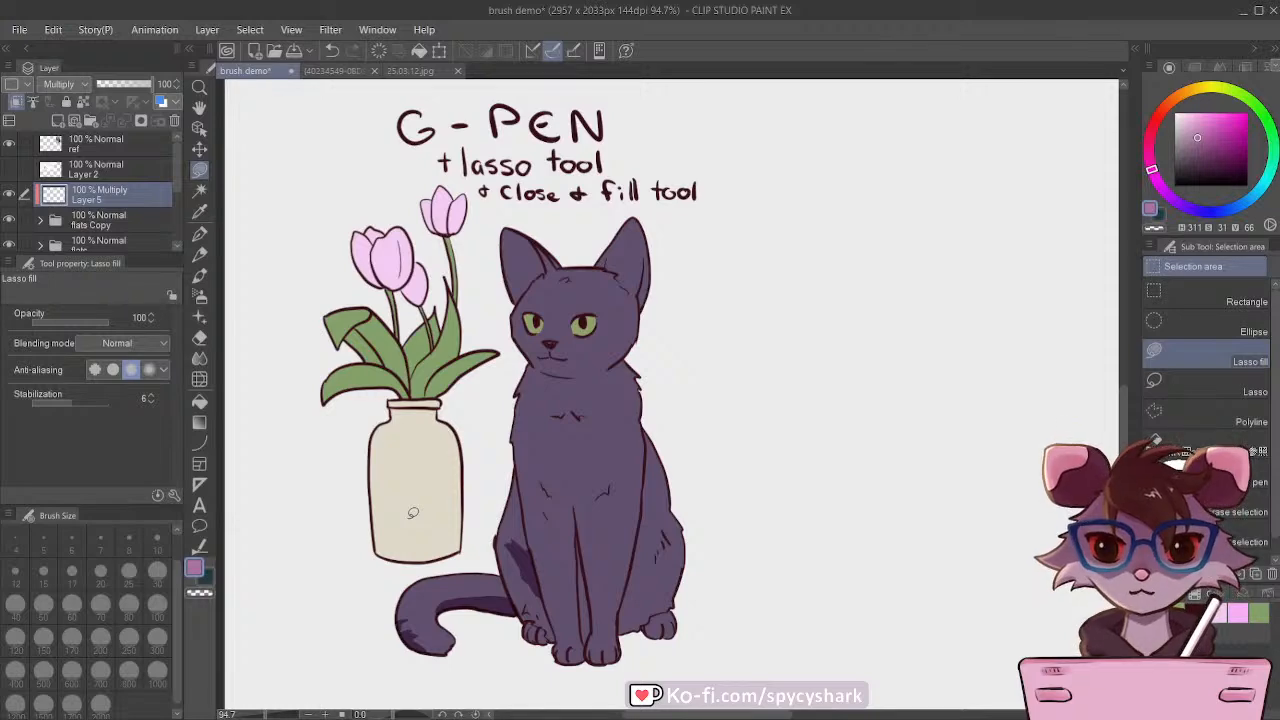
Step: Shade between the cat's front legs with the G-pen at size 15, and the vase-side leg's inner edge at size 20
{"action": "left_click", "coordinate": [199, 233]}
{"action": "scroll", "coordinate": [566, 555], "scroll_direction": "down", "scroll_amount": 2}
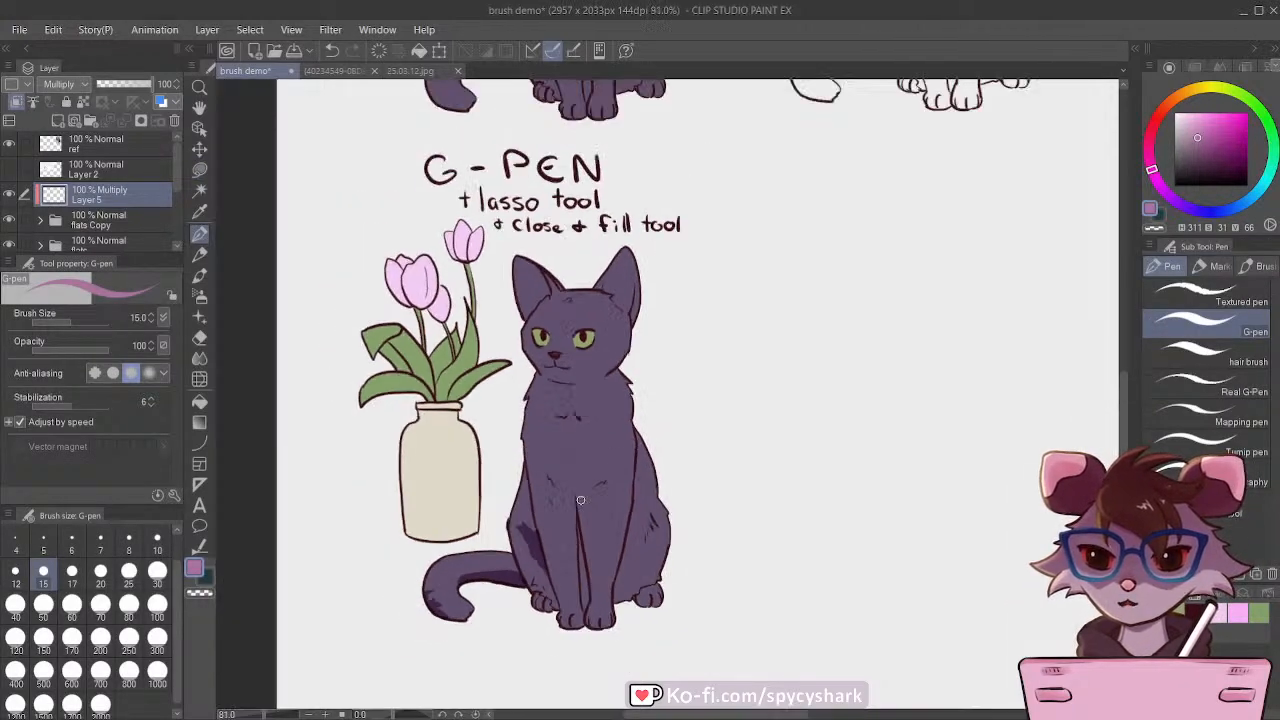
{"action": "scroll", "coordinate": [562, 570], "scroll_direction": "up", "scroll_amount": 5}
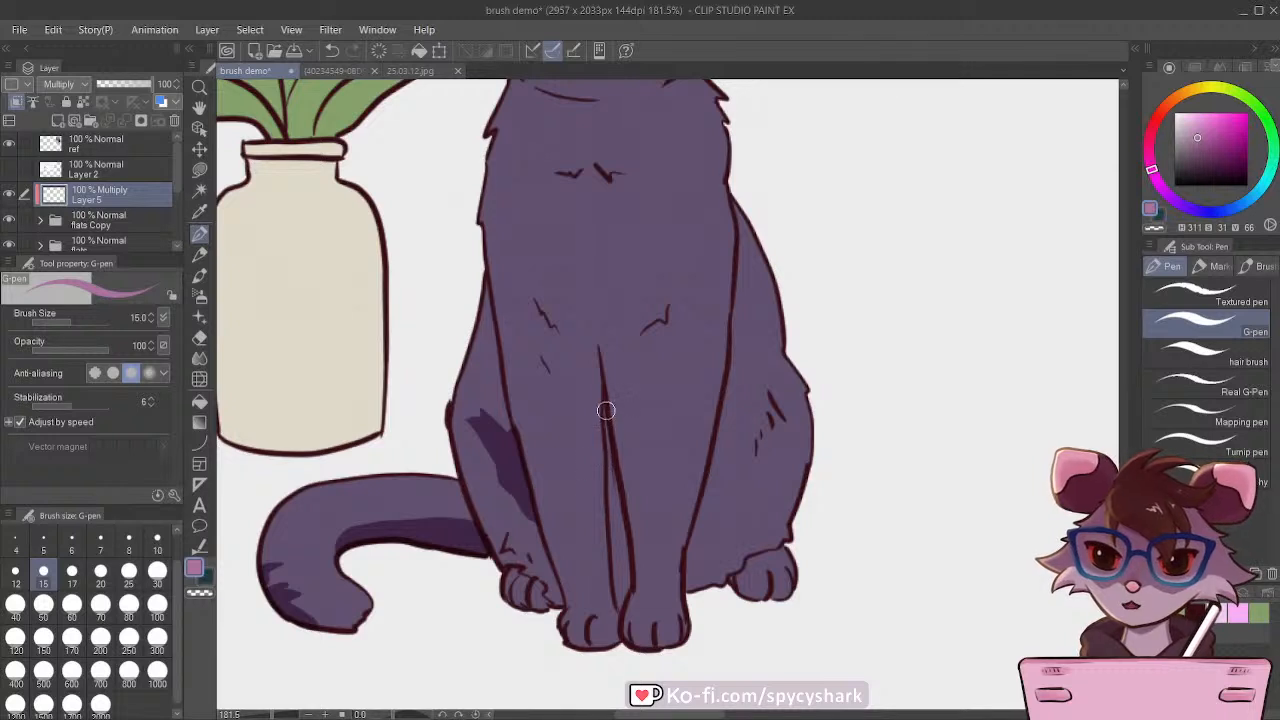
{"action": "left_click_drag", "start_coordinate": [606, 414], "coordinate": [624, 568]}
{"action": "left_click_drag", "start_coordinate": [620, 522], "coordinate": [619, 610]}
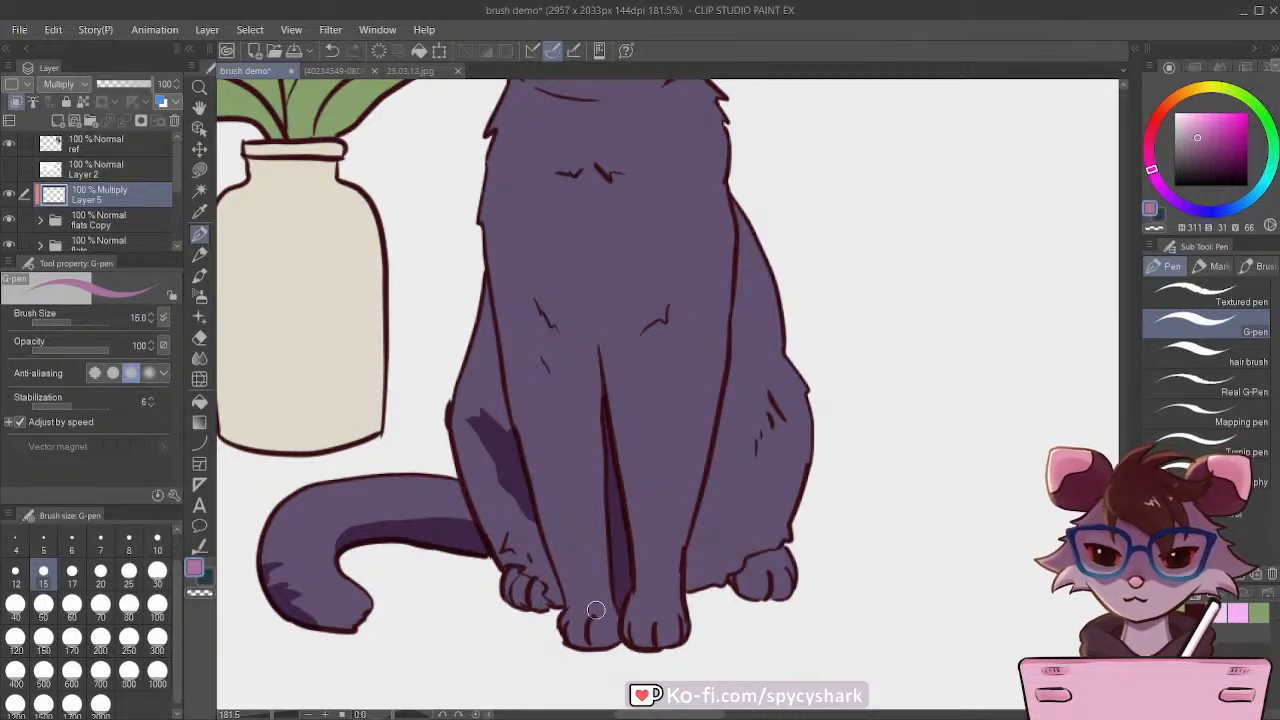
{"action": "key", "text": "bracketright"}
{"action": "key", "text": "bracketright"}
{"action": "left_click_drag", "start_coordinate": [597, 508], "coordinate": [608, 608]}
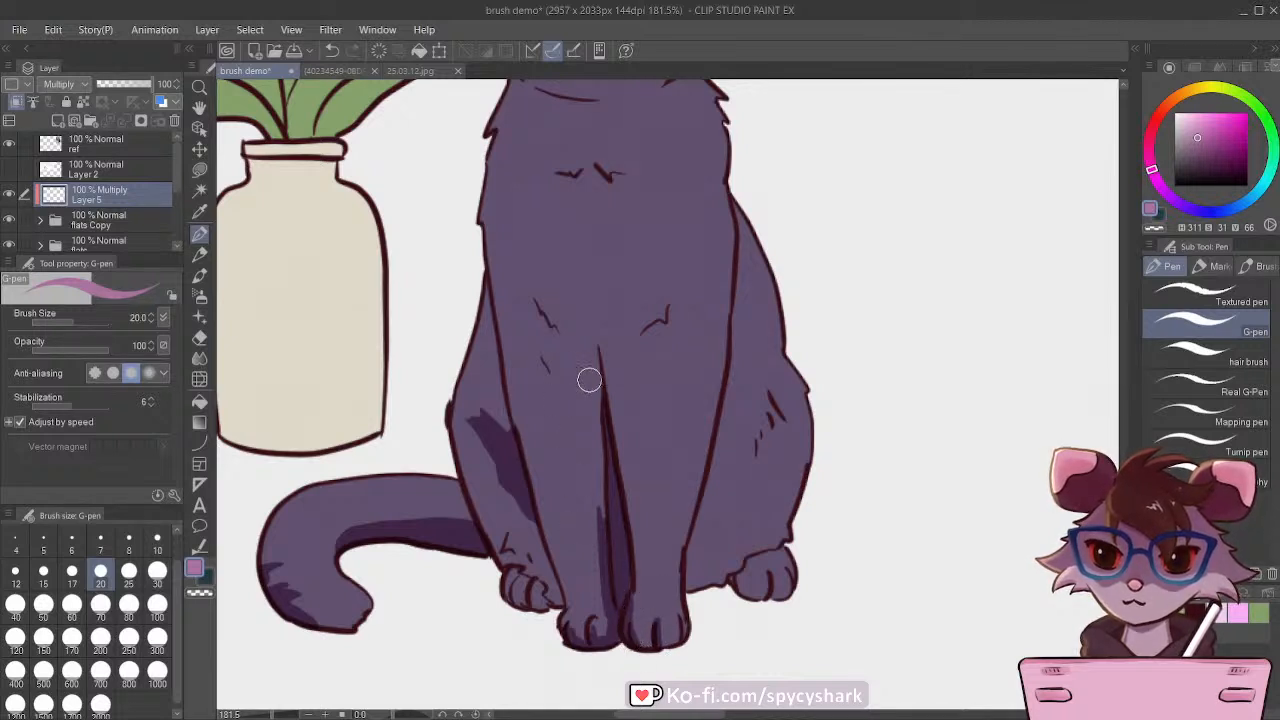
Step: Shade the hind leg farthest from the vase with the G-pen at size 40 and the back above it at size 60
{"action": "key", "text": "bracketright"}
{"action": "key", "text": "bracketright"}
{"action": "key", "text": "bracketright"}
{"action": "mouse_move", "coordinate": [766, 423]}
{"action": "left_mouse_down"}
{"action": "mouse_move", "coordinate": [759, 457]}
{"action": "mouse_move", "coordinate": [771, 410]}
{"action": "mouse_move", "coordinate": [780, 424]}
{"action": "mouse_move", "coordinate": [762, 419]}
{"action": "mouse_move", "coordinate": [721, 513]}
{"action": "mouse_move", "coordinate": [717, 499]}
{"action": "mouse_move", "coordinate": [705, 509]}
{"action": "mouse_move", "coordinate": [716, 461]}
{"action": "mouse_move", "coordinate": [701, 489]}
{"action": "mouse_move", "coordinate": [690, 595]}
{"action": "mouse_move", "coordinate": [745, 557]}
{"action": "left_mouse_up"}
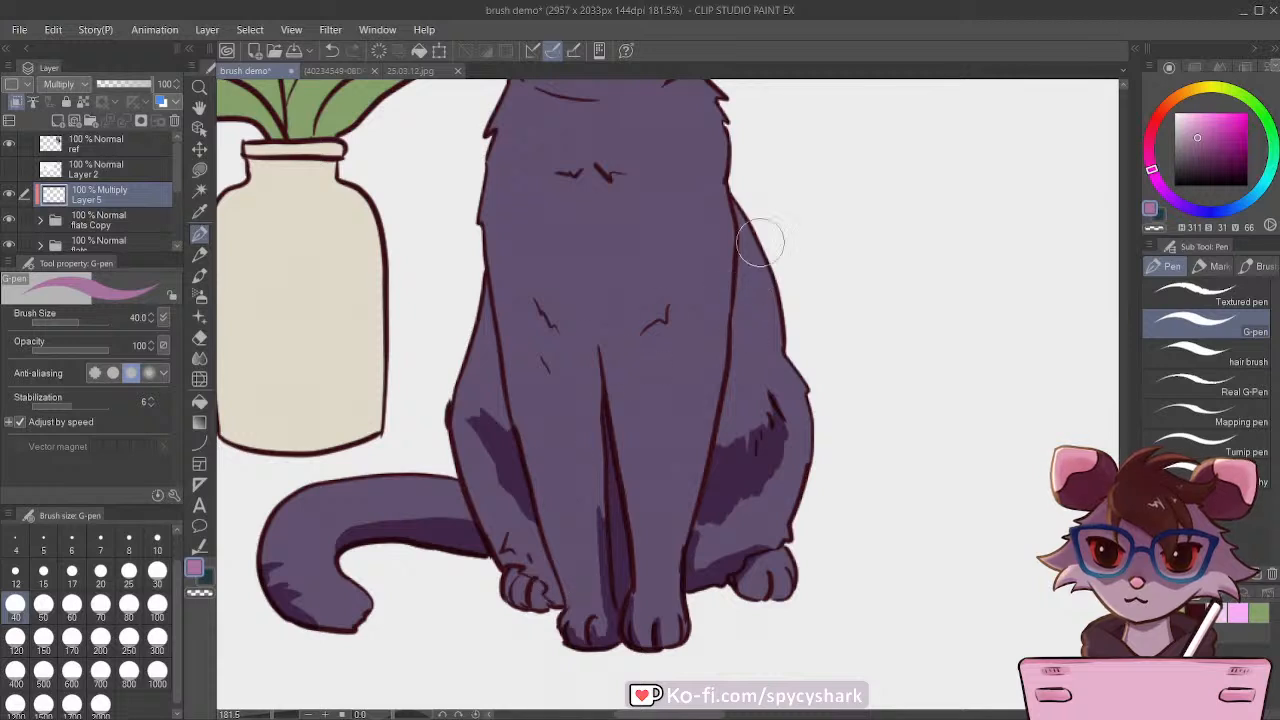
{"action": "key", "text": "bracketright"}
{"action": "key", "text": "bracketright"}
{"action": "mouse_move", "coordinate": [737, 237]}
{"action": "left_mouse_down"}
{"action": "mouse_move", "coordinate": [749, 316]}
{"action": "mouse_move", "coordinate": [735, 191]}
{"action": "mouse_move", "coordinate": [749, 306]}
{"action": "mouse_move", "coordinate": [740, 348]}
{"action": "mouse_move", "coordinate": [747, 254]}
{"action": "mouse_move", "coordinate": [763, 267]}
{"action": "mouse_move", "coordinate": [729, 384]}
{"action": "mouse_move", "coordinate": [764, 320]}
{"action": "mouse_move", "coordinate": [742, 318]}
{"action": "mouse_move", "coordinate": [731, 381]}
{"action": "mouse_move", "coordinate": [742, 267]}
{"action": "mouse_move", "coordinate": [717, 292]}
{"action": "left_mouse_up"}
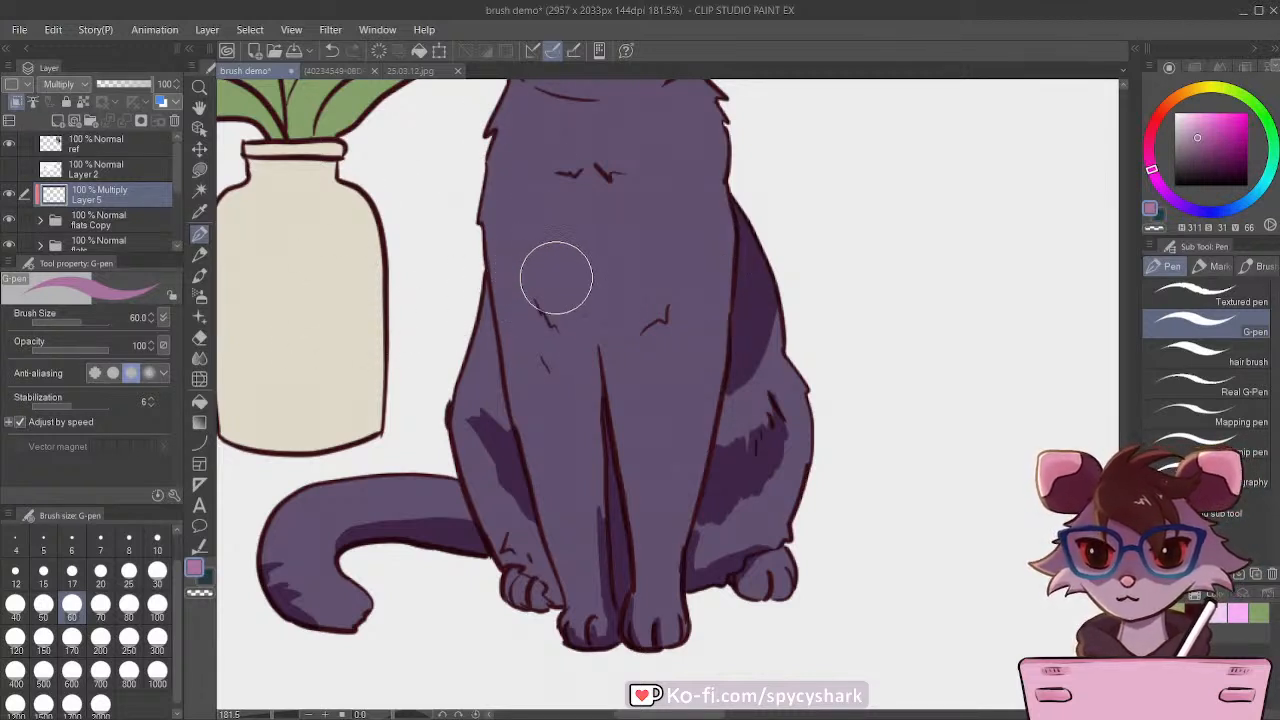
Step: Paint shadows on the cat's lower chest and the outer edge of the front leg farthest from the vase, using G-pen size 50
{"action": "key", "text": "bracketleft"}
{"action": "mouse_move", "coordinate": [623, 240]}
{"action": "left_mouse_down"}
{"action": "mouse_move", "coordinate": [613, 328]}
{"action": "mouse_move", "coordinate": [610, 302]}
{"action": "mouse_move", "coordinate": [647, 248]}
{"action": "mouse_move", "coordinate": [605, 376]}
{"action": "mouse_move", "coordinate": [646, 298]}
{"action": "mouse_move", "coordinate": [617, 352]}
{"action": "mouse_move", "coordinate": [662, 302]}
{"action": "mouse_move", "coordinate": [641, 343]}
{"action": "mouse_move", "coordinate": [626, 316]}
{"action": "mouse_move", "coordinate": [627, 238]}
{"action": "mouse_move", "coordinate": [626, 290]}
{"action": "mouse_move", "coordinate": [630, 264]}
{"action": "mouse_move", "coordinate": [664, 311]}
{"action": "mouse_move", "coordinate": [646, 341]}
{"action": "mouse_move", "coordinate": [611, 317]}
{"action": "mouse_move", "coordinate": [612, 421]}
{"action": "mouse_move", "coordinate": [657, 326]}
{"action": "mouse_move", "coordinate": [652, 360]}
{"action": "left_mouse_up"}
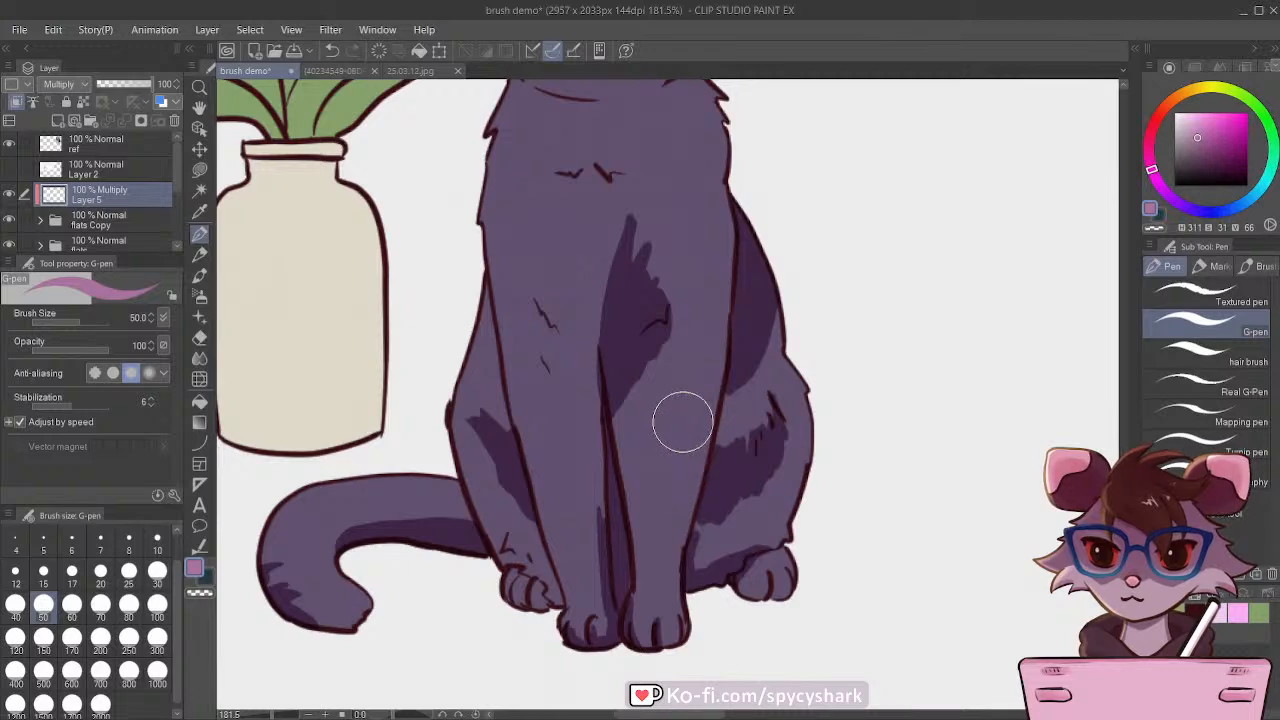
{"action": "left_click_drag", "start_coordinate": [684, 410], "coordinate": [668, 492]}
{"action": "mouse_move", "coordinate": [696, 384]}
{"action": "left_mouse_down"}
{"action": "mouse_move", "coordinate": [669, 531]}
{"action": "mouse_move", "coordinate": [651, 549]}
{"action": "mouse_move", "coordinate": [663, 576]}
{"action": "mouse_move", "coordinate": [683, 438]}
{"action": "mouse_move", "coordinate": [671, 497]}
{"action": "left_mouse_up"}
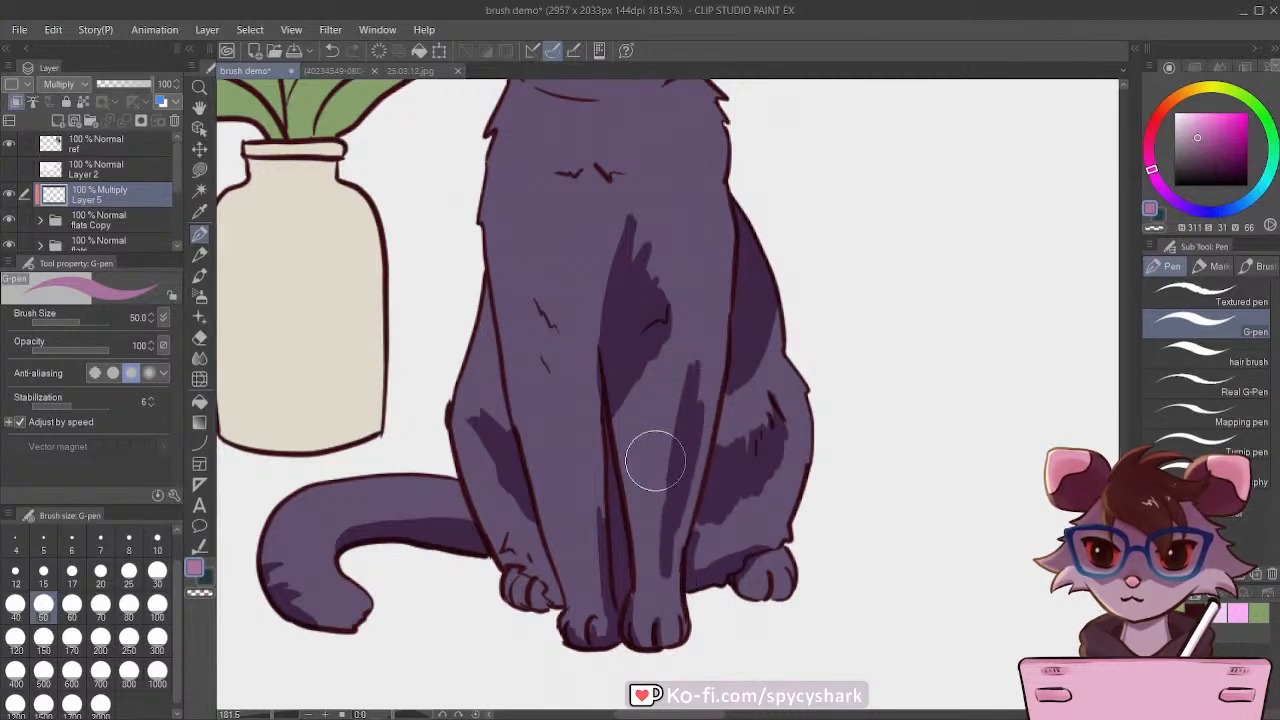
Step: Shade the neck below the chin, connect it to the chest shadow, and add small fur marks toward the vase-side shoulder
{"action": "scroll", "coordinate": [525, 450], "scroll_direction": "down", "scroll_amount": 3}
{"action": "scroll", "coordinate": [489, 490], "scroll_direction": "down", "scroll_amount": 2}
{"action": "scroll", "coordinate": [500, 300], "scroll_direction": "up", "scroll_amount": 1}
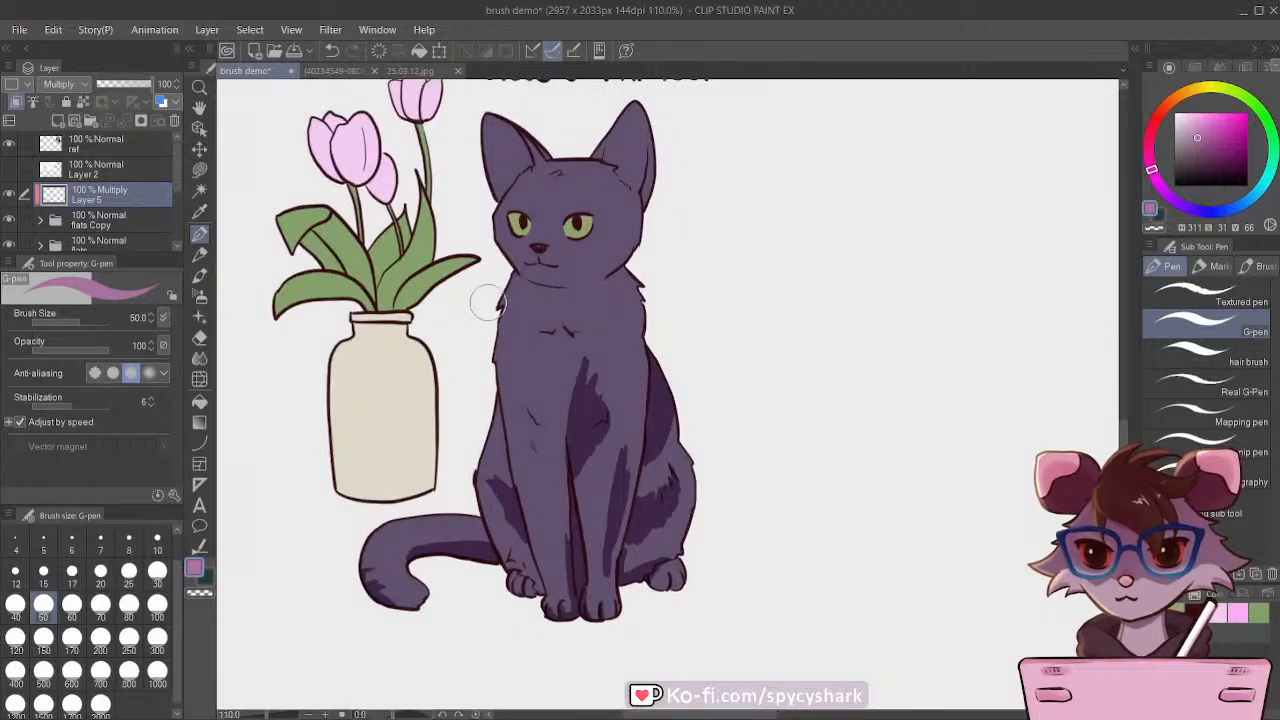
{"action": "mouse_move", "coordinate": [618, 278]}
{"action": "left_mouse_down"}
{"action": "mouse_move", "coordinate": [546, 291]}
{"action": "mouse_move", "coordinate": [622, 270]}
{"action": "mouse_move", "coordinate": [618, 287]}
{"action": "mouse_move", "coordinate": [548, 298]}
{"action": "mouse_move", "coordinate": [627, 287]}
{"action": "mouse_move", "coordinate": [608, 307]}
{"action": "mouse_move", "coordinate": [559, 294]}
{"action": "mouse_move", "coordinate": [554, 319]}
{"action": "mouse_move", "coordinate": [619, 316]}
{"action": "mouse_move", "coordinate": [624, 298]}
{"action": "mouse_move", "coordinate": [633, 311]}
{"action": "mouse_move", "coordinate": [559, 279]}
{"action": "mouse_move", "coordinate": [547, 322]}
{"action": "mouse_move", "coordinate": [533, 301]}
{"action": "mouse_move", "coordinate": [569, 289]}
{"action": "mouse_move", "coordinate": [584, 258]}
{"action": "mouse_move", "coordinate": [602, 341]}
{"action": "mouse_move", "coordinate": [588, 353]}
{"action": "mouse_move", "coordinate": [610, 350]}
{"action": "mouse_move", "coordinate": [592, 344]}
{"action": "mouse_move", "coordinate": [586, 359]}
{"action": "mouse_move", "coordinate": [551, 341]}
{"action": "mouse_move", "coordinate": [575, 352]}
{"action": "mouse_move", "coordinate": [616, 330]}
{"action": "mouse_move", "coordinate": [594, 315]}
{"action": "mouse_move", "coordinate": [611, 336]}
{"action": "mouse_move", "coordinate": [595, 331]}
{"action": "mouse_move", "coordinate": [585, 373]}
{"action": "mouse_move", "coordinate": [591, 358]}
{"action": "mouse_move", "coordinate": [610, 365]}
{"action": "mouse_move", "coordinate": [616, 345]}
{"action": "mouse_move", "coordinate": [594, 375]}
{"action": "mouse_move", "coordinate": [565, 365]}
{"action": "mouse_move", "coordinate": [586, 388]}
{"action": "mouse_move", "coordinate": [616, 370]}
{"action": "left_mouse_up"}
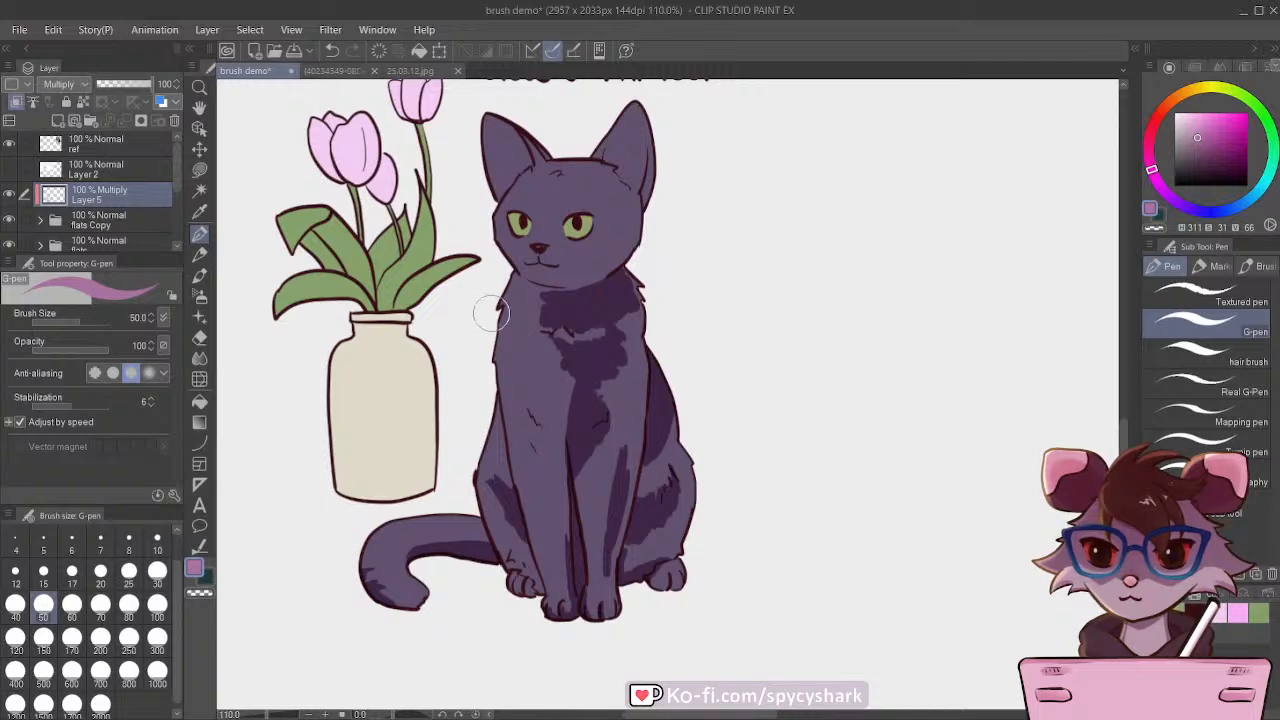
{"action": "mouse_move", "coordinate": [569, 429]}
{"action": "left_mouse_down"}
{"action": "mouse_move", "coordinate": [555, 379]}
{"action": "mouse_move", "coordinate": [573, 404]}
{"action": "mouse_move", "coordinate": [578, 371]}
{"action": "mouse_move", "coordinate": [575, 394]}
{"action": "mouse_move", "coordinate": [543, 364]}
{"action": "mouse_move", "coordinate": [572, 409]}
{"action": "mouse_move", "coordinate": [540, 362]}
{"action": "mouse_move", "coordinate": [568, 414]}
{"action": "mouse_move", "coordinate": [544, 430]}
{"action": "mouse_move", "coordinate": [564, 446]}
{"action": "mouse_move", "coordinate": [526, 412]}
{"action": "mouse_move", "coordinate": [551, 437]}
{"action": "mouse_move", "coordinate": [561, 467]}
{"action": "mouse_move", "coordinate": [537, 462]}
{"action": "mouse_move", "coordinate": [563, 496]}
{"action": "mouse_move", "coordinate": [561, 450]}
{"action": "left_mouse_up"}
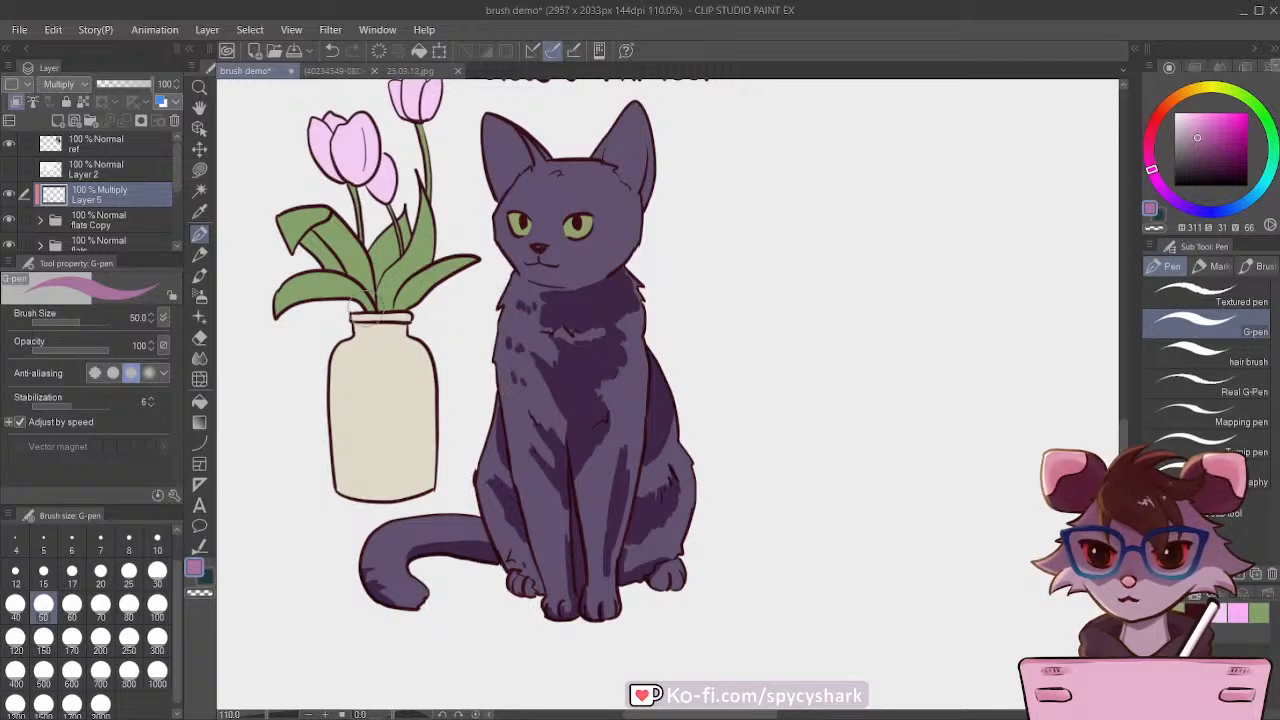
Step: Shade the ears and forehead with the G-pen at size 70, and the nose bridge and muzzle at size 40
{"action": "key", "text": "bracketright"}
{"action": "key", "text": "bracketright"}
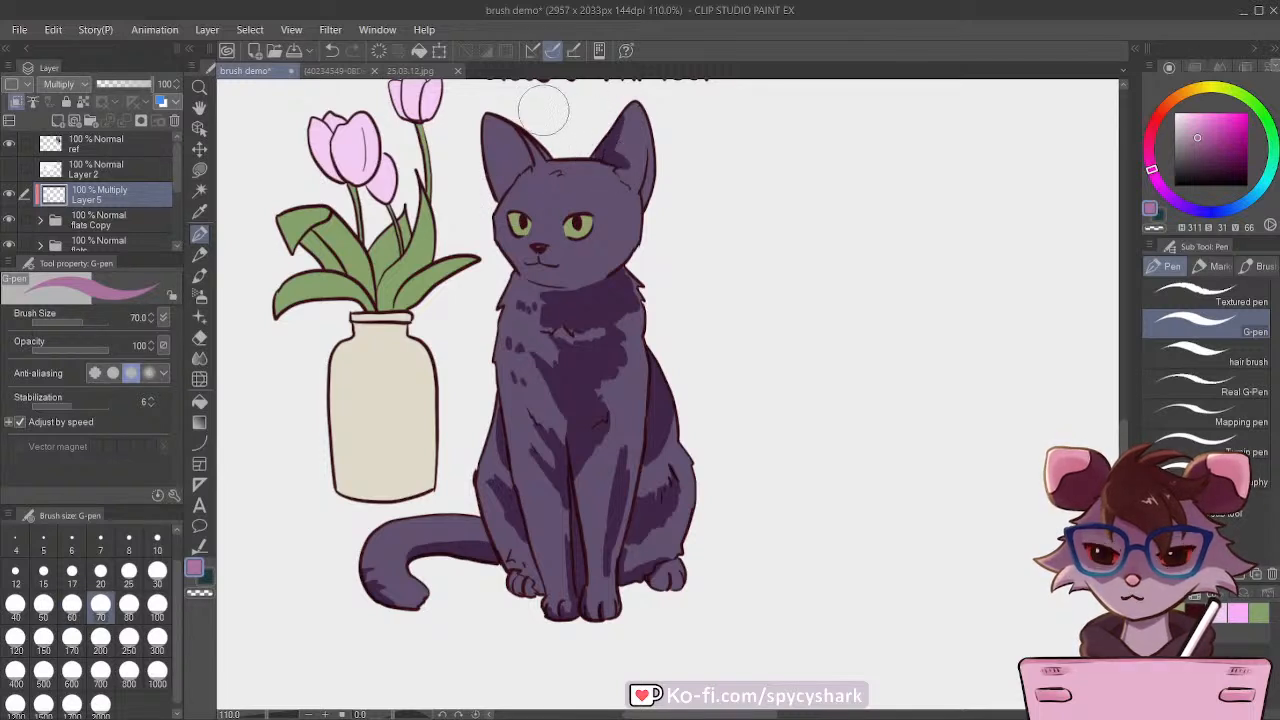
{"action": "mouse_move", "coordinate": [621, 168]}
{"action": "left_mouse_down"}
{"action": "mouse_move", "coordinate": [641, 150]}
{"action": "mouse_move", "coordinate": [635, 185]}
{"action": "left_mouse_up"}
{"action": "mouse_move", "coordinate": [613, 139]}
{"action": "left_mouse_down"}
{"action": "mouse_move", "coordinate": [562, 138]}
{"action": "mouse_move", "coordinate": [497, 289]}
{"action": "mouse_move", "coordinate": [603, 215]}
{"action": "mouse_move", "coordinate": [608, 155]}
{"action": "mouse_move", "coordinate": [587, 181]}
{"action": "mouse_move", "coordinate": [602, 164]}
{"action": "mouse_move", "coordinate": [615, 180]}
{"action": "mouse_move", "coordinate": [597, 187]}
{"action": "mouse_move", "coordinate": [586, 155]}
{"action": "mouse_move", "coordinate": [580, 197]}
{"action": "mouse_move", "coordinate": [614, 192]}
{"action": "mouse_move", "coordinate": [619, 171]}
{"action": "mouse_move", "coordinate": [586, 148]}
{"action": "left_mouse_up"}
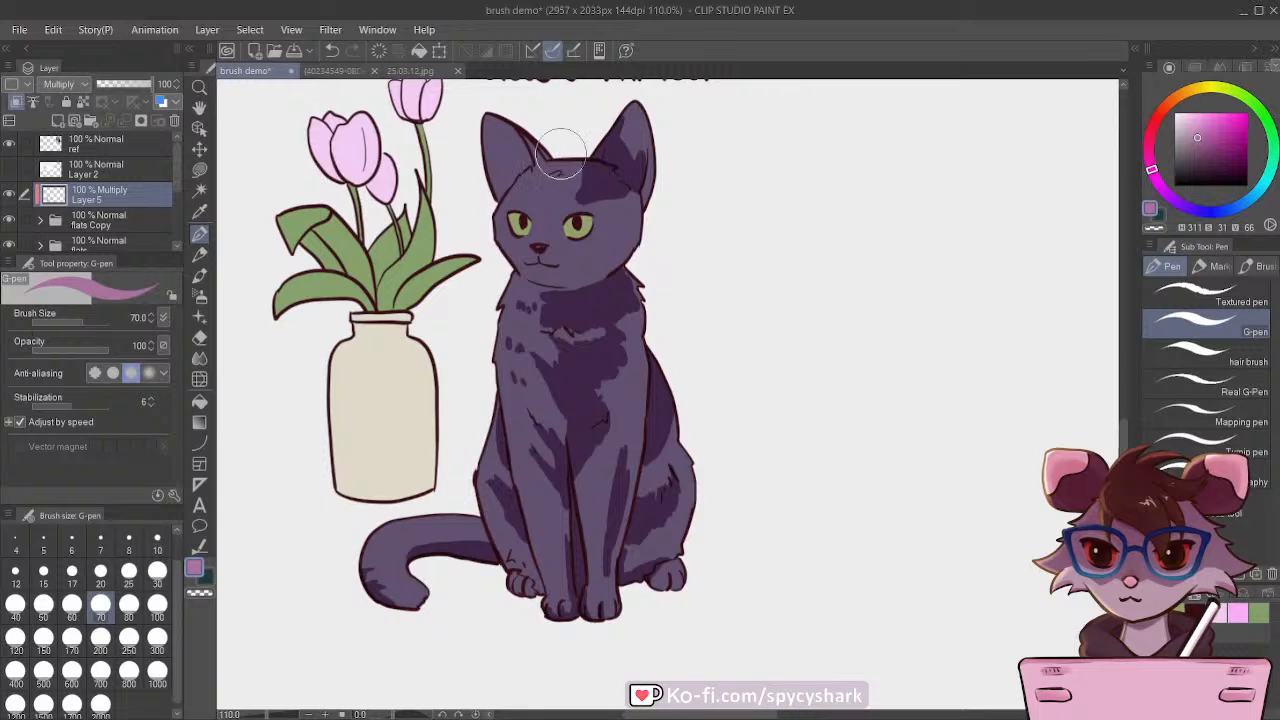
{"action": "key", "text": "bracketleft"}
{"action": "key", "text": "bracketleft"}
{"action": "key", "text": "bracketleft"}
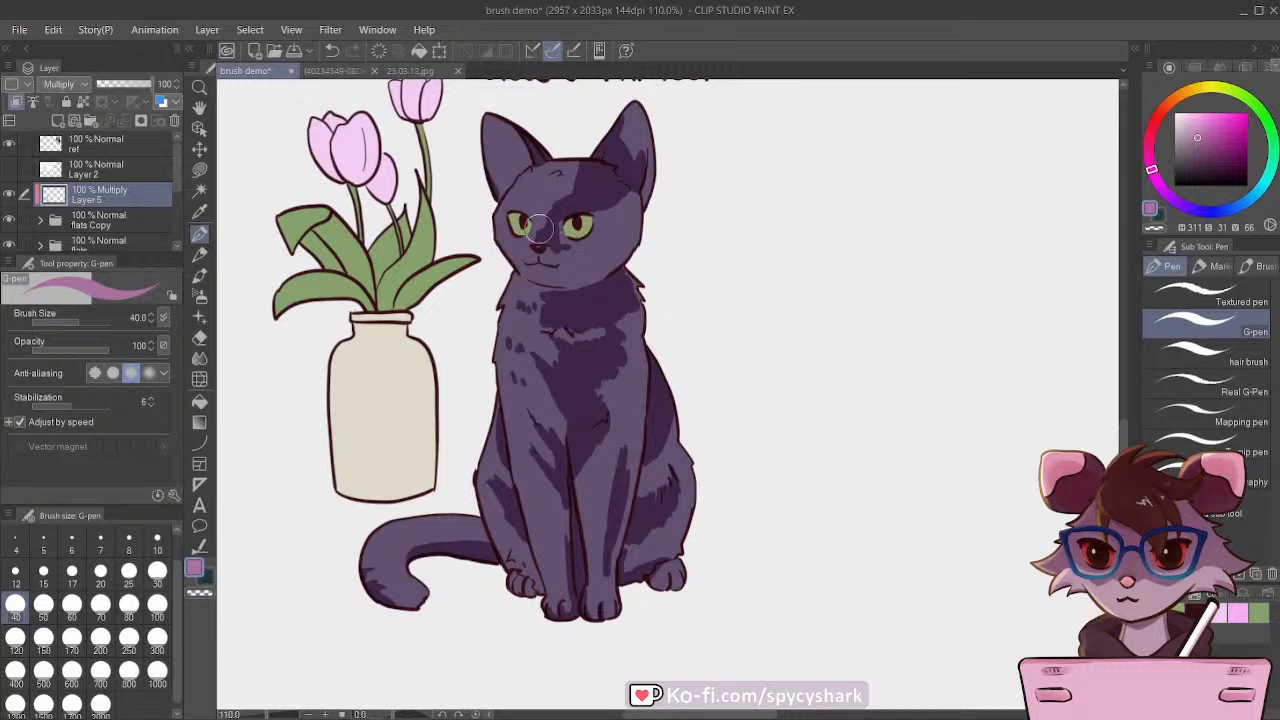
Step: Fill the shadow over the cheek and the side of the head farthest from the vase with the G-pen at size 100
{"action": "key", "text": "bracketright"}
{"action": "key", "text": "bracketright"}
{"action": "key", "text": "bracketright"}
{"action": "key", "text": "bracketright"}
{"action": "key", "text": "bracketright"}
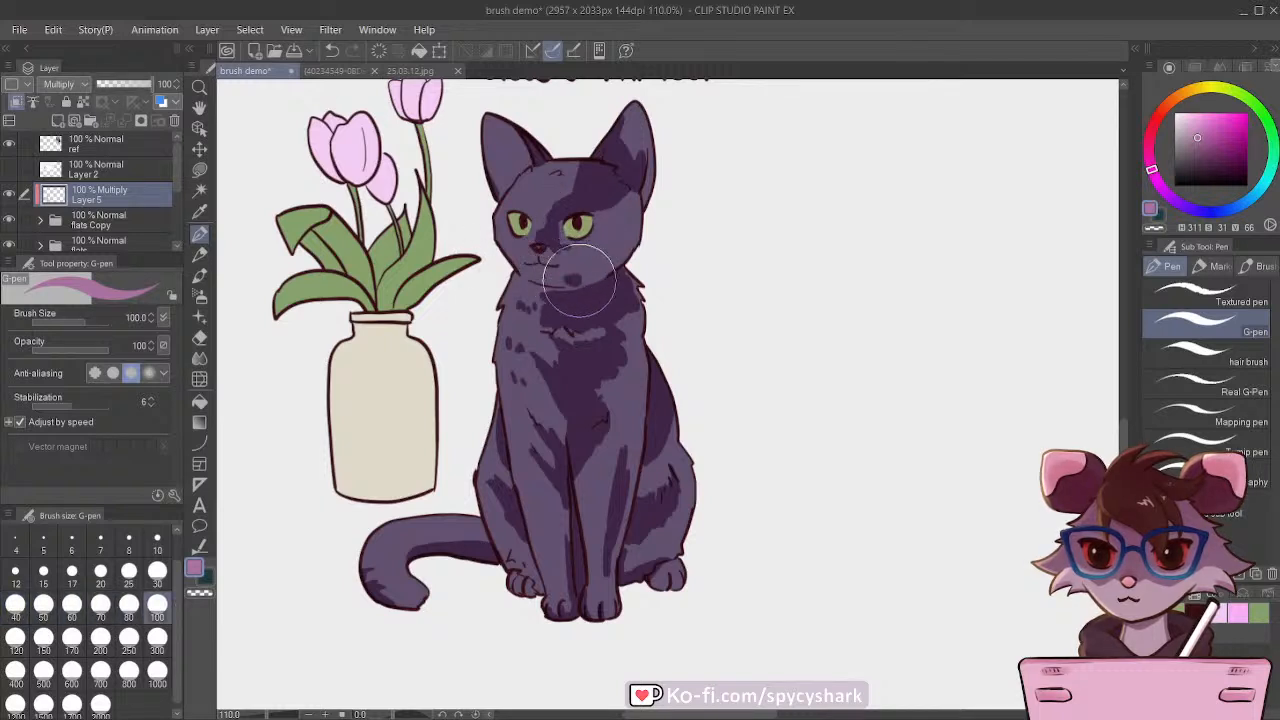
{"action": "mouse_move", "coordinate": [579, 280]}
{"action": "left_mouse_down"}
{"action": "mouse_move", "coordinate": [623, 254]}
{"action": "mouse_move", "coordinate": [612, 236]}
{"action": "mouse_move", "coordinate": [562, 273]}
{"action": "left_mouse_up"}
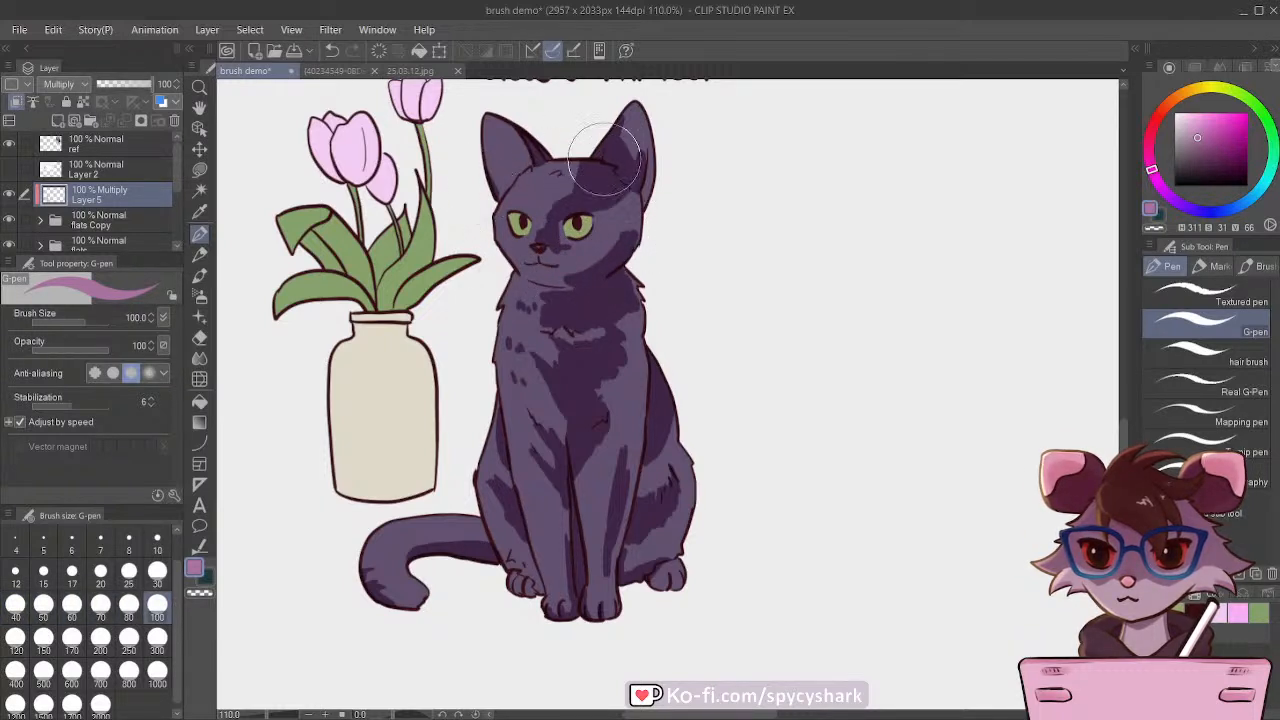
{"action": "mouse_move", "coordinate": [604, 160]}
{"action": "left_mouse_down"}
{"action": "mouse_move", "coordinate": [601, 253]}
{"action": "mouse_move", "coordinate": [619, 210]}
{"action": "left_mouse_up"}
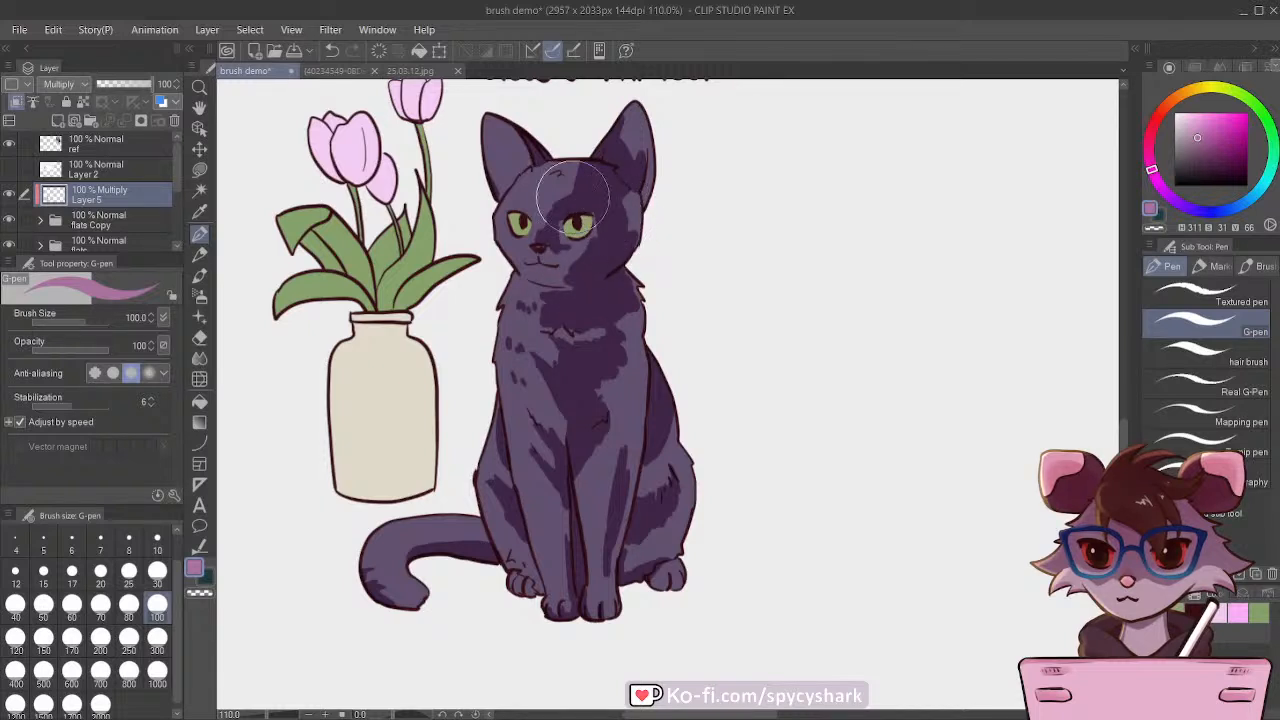
Step: Refine the shadow on the side of the head at size 60 and add fur marks on the brow at size 40
{"action": "key", "text": "bracketleft"}
{"action": "key", "text": "bracketleft"}
{"action": "key", "text": "bracketleft"}
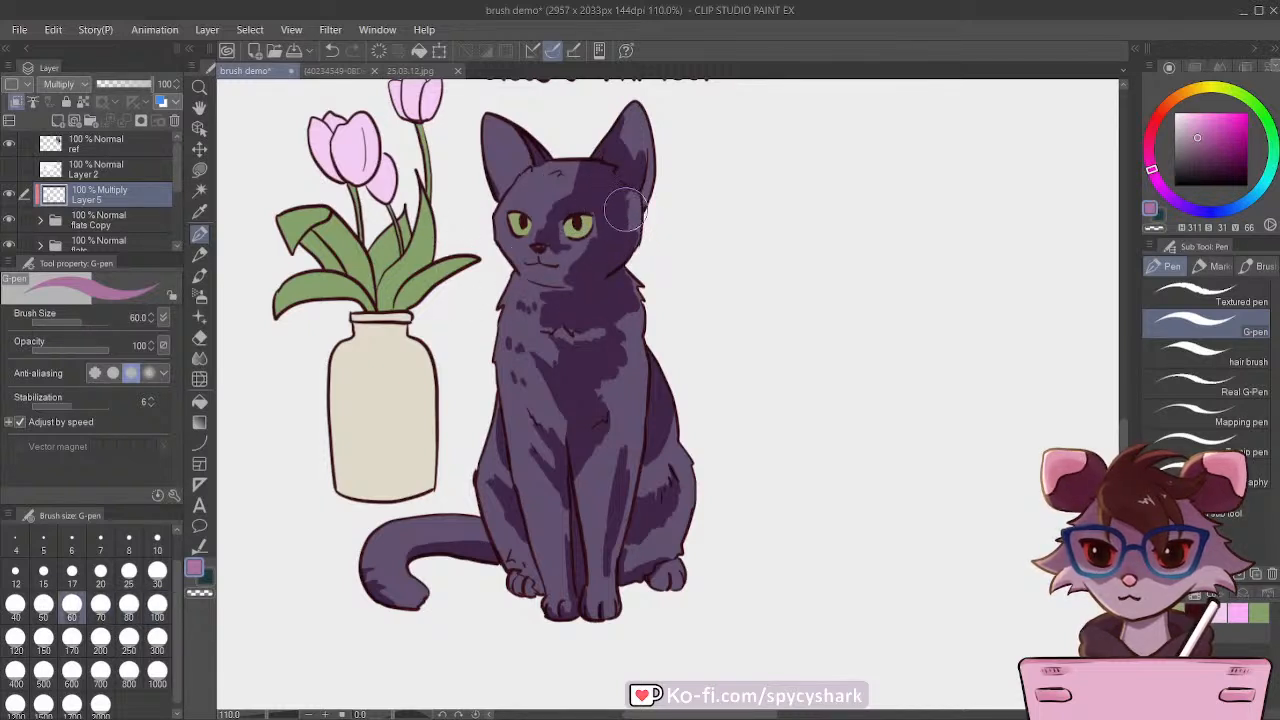
{"action": "mouse_move", "coordinate": [625, 210]}
{"action": "left_mouse_down"}
{"action": "mouse_move", "coordinate": [615, 238]}
{"action": "mouse_move", "coordinate": [628, 228]}
{"action": "left_mouse_up"}
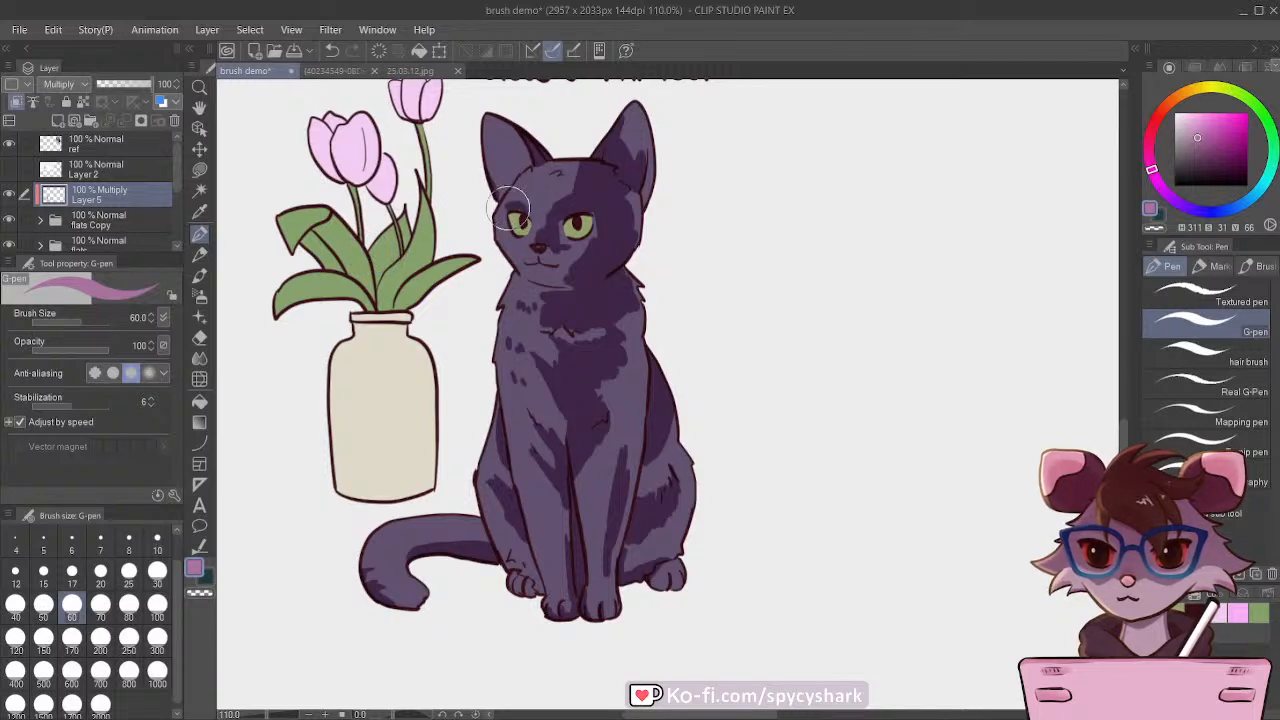
{"action": "mouse_move", "coordinate": [527, 205]}
{"action": "left_mouse_down"}
{"action": "mouse_move", "coordinate": [515, 178]}
{"action": "mouse_move", "coordinate": [526, 205]}
{"action": "left_mouse_up"}
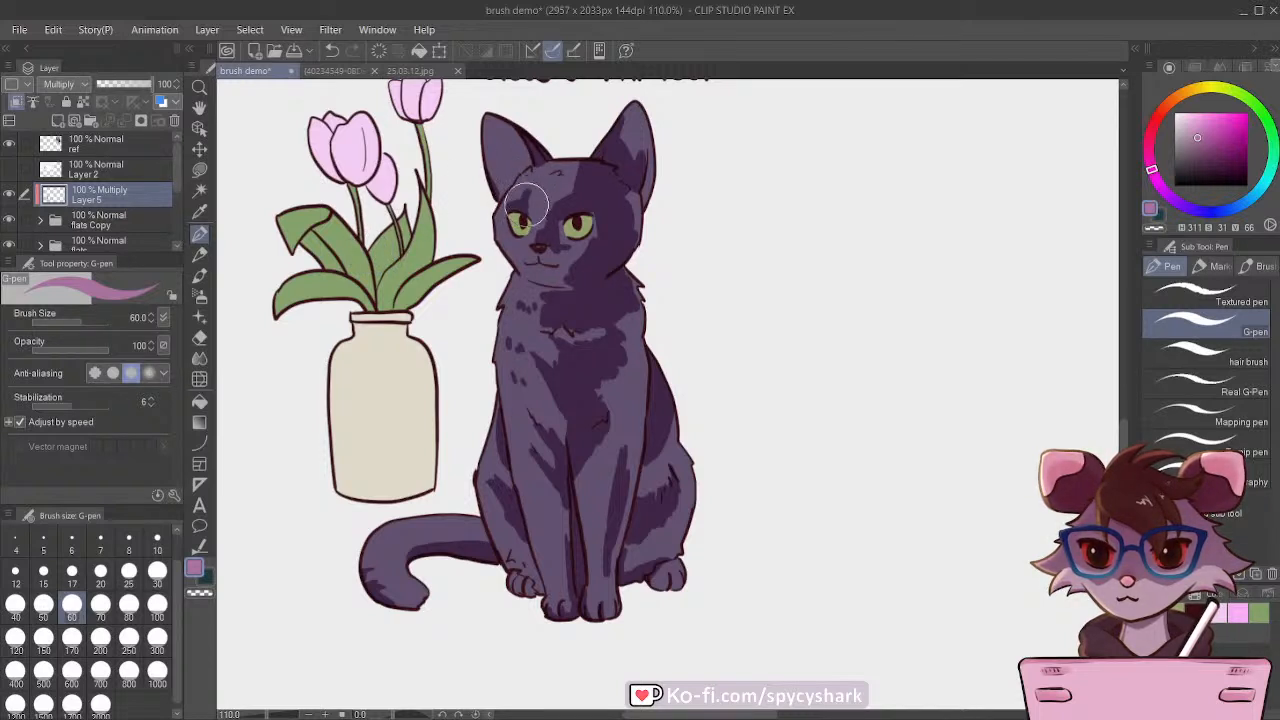
{"action": "key", "text": "bracketleft"}
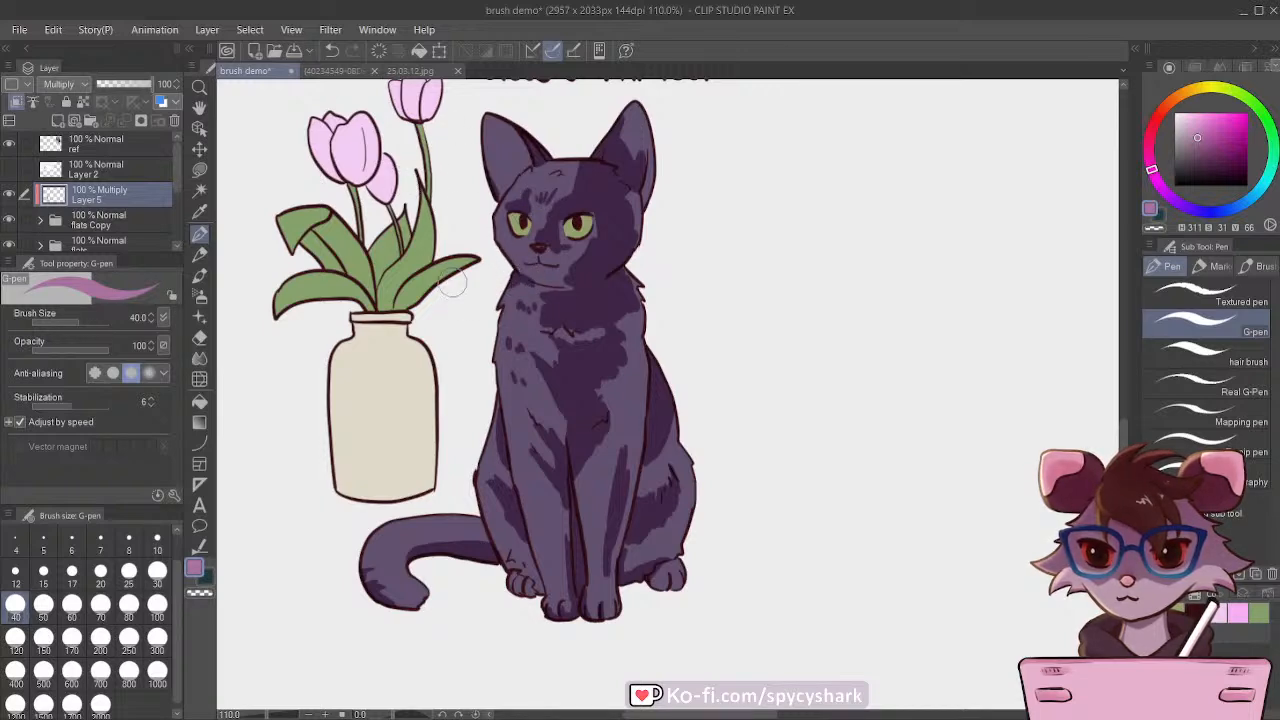
Step: Compare the shaded cat with the other versions and check the shading by toggling Layer 5's visibility
{"action": "scroll", "coordinate": [578, 400], "scroll_direction": "down", "scroll_amount": 4}
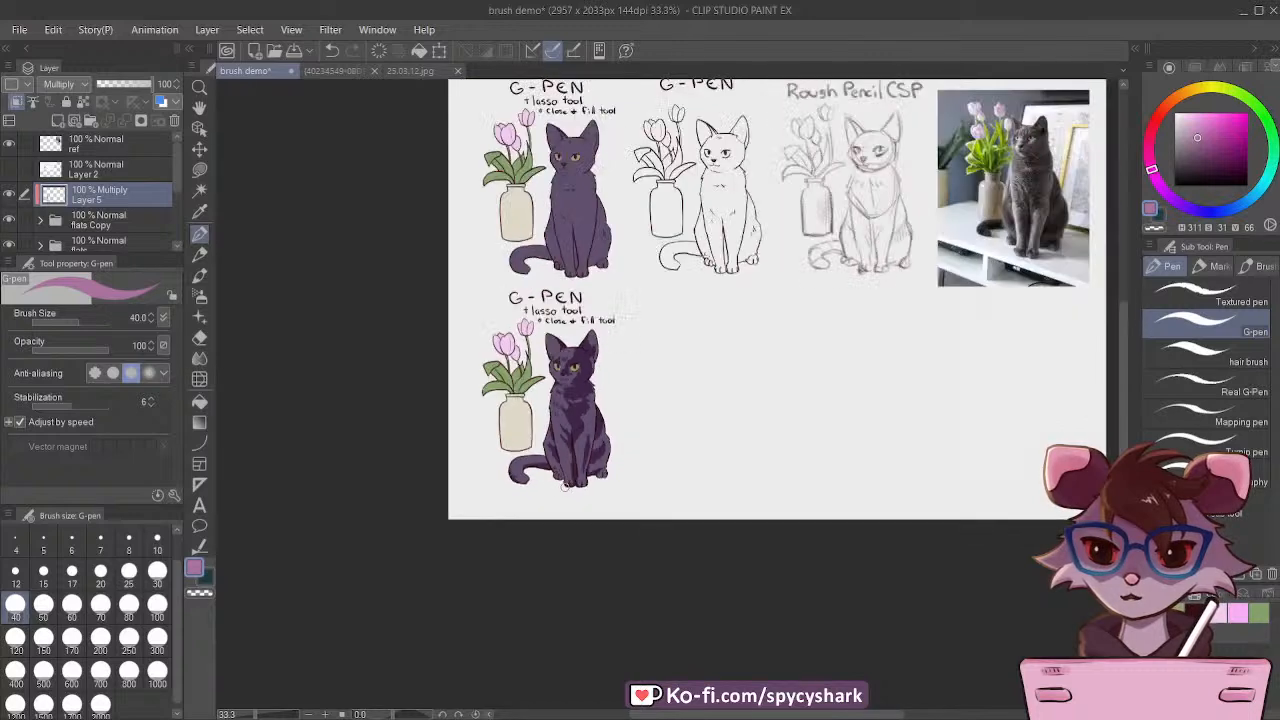
{"action": "scroll", "coordinate": [610, 276], "scroll_direction": "up", "scroll_amount": 1}
{"action": "scroll", "coordinate": [605, 291], "scroll_direction": "up", "scroll_amount": 1}
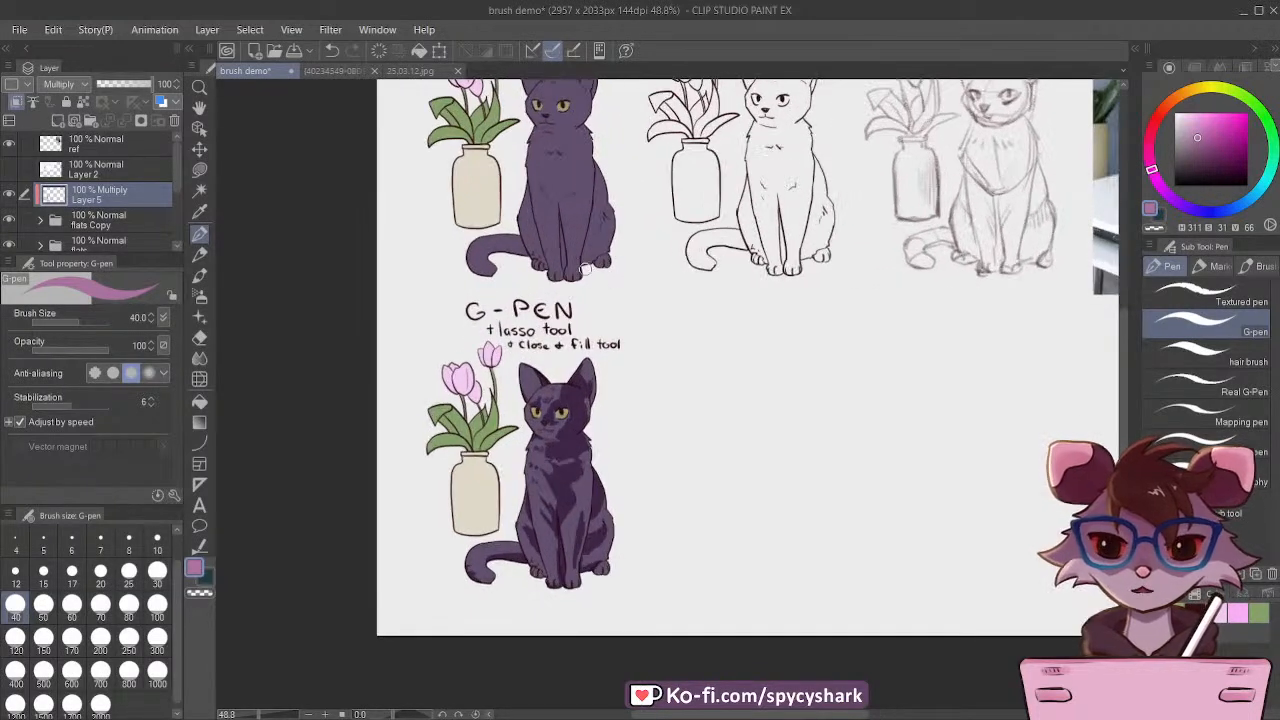
{"action": "scroll", "coordinate": [543, 484], "scroll_direction": "up", "scroll_amount": 1}
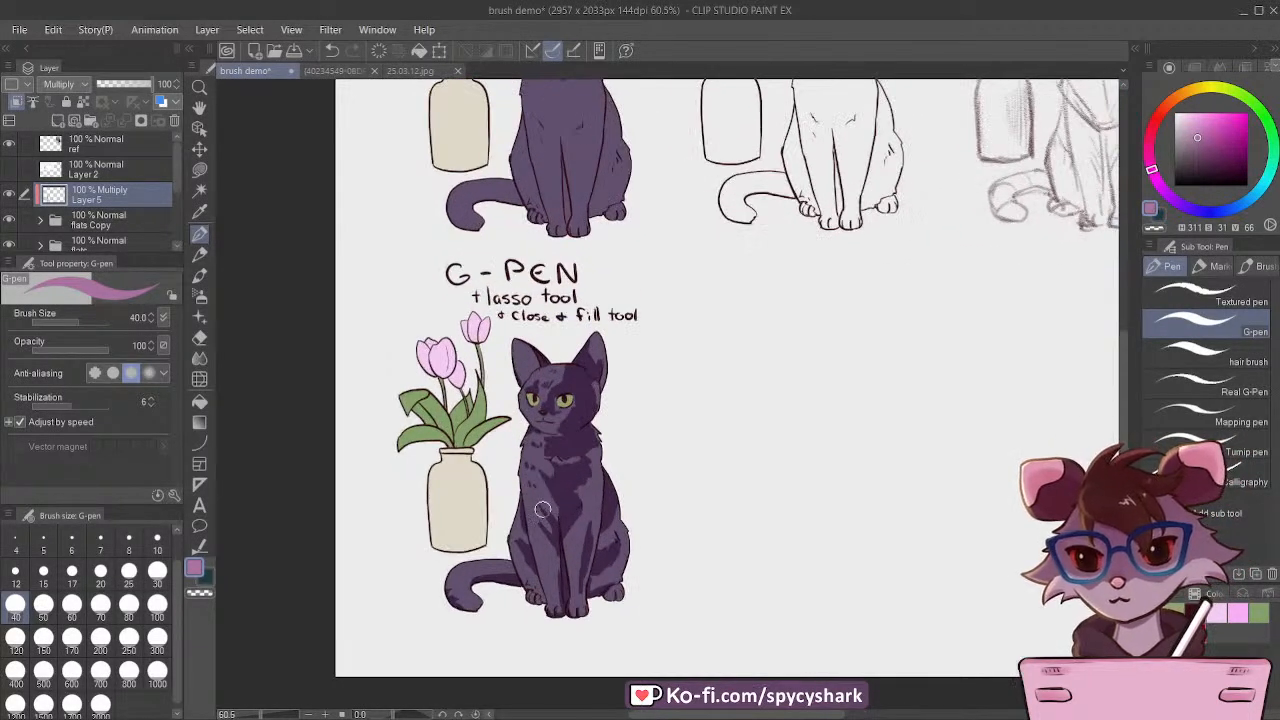
{"action": "left_click", "coordinate": [8, 196]}
{"action": "left_click", "coordinate": [8, 196]}
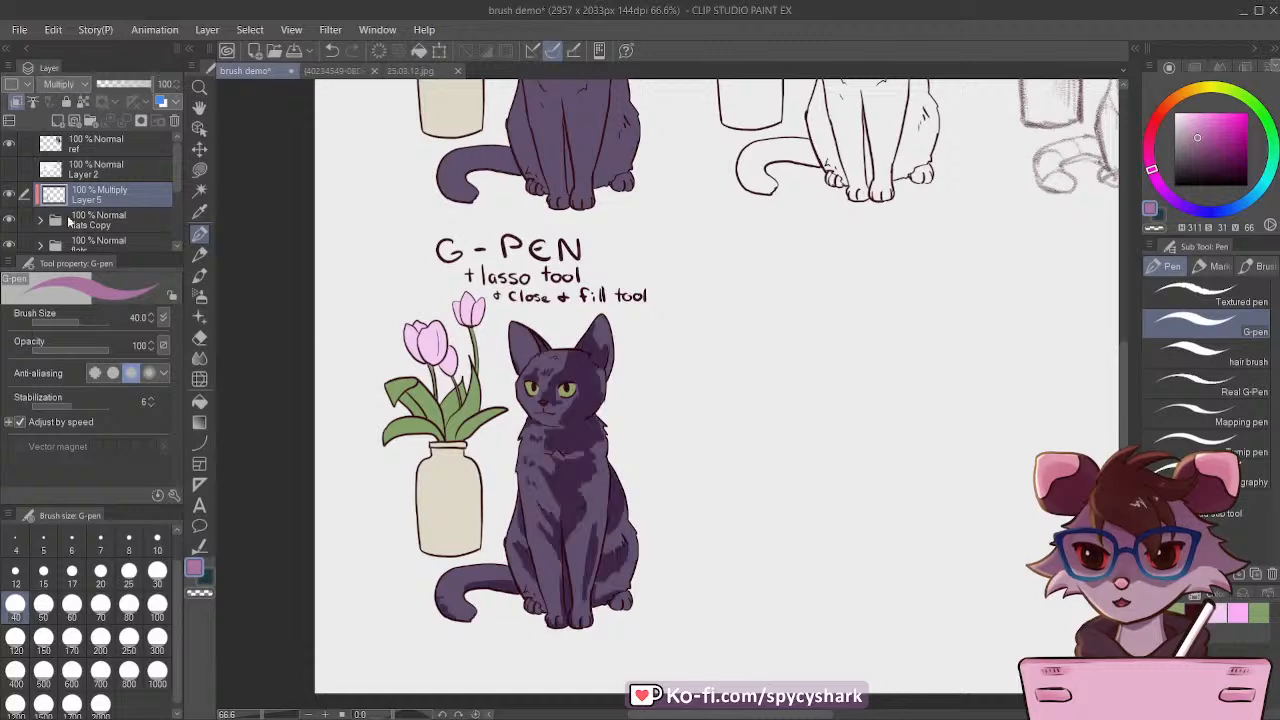
Step: Paint two vertical shadow bands on the vase body with the G-pen, working at sizes 50 and 80
{"action": "scroll", "coordinate": [455, 556], "scroll_direction": "up", "scroll_amount": 1}
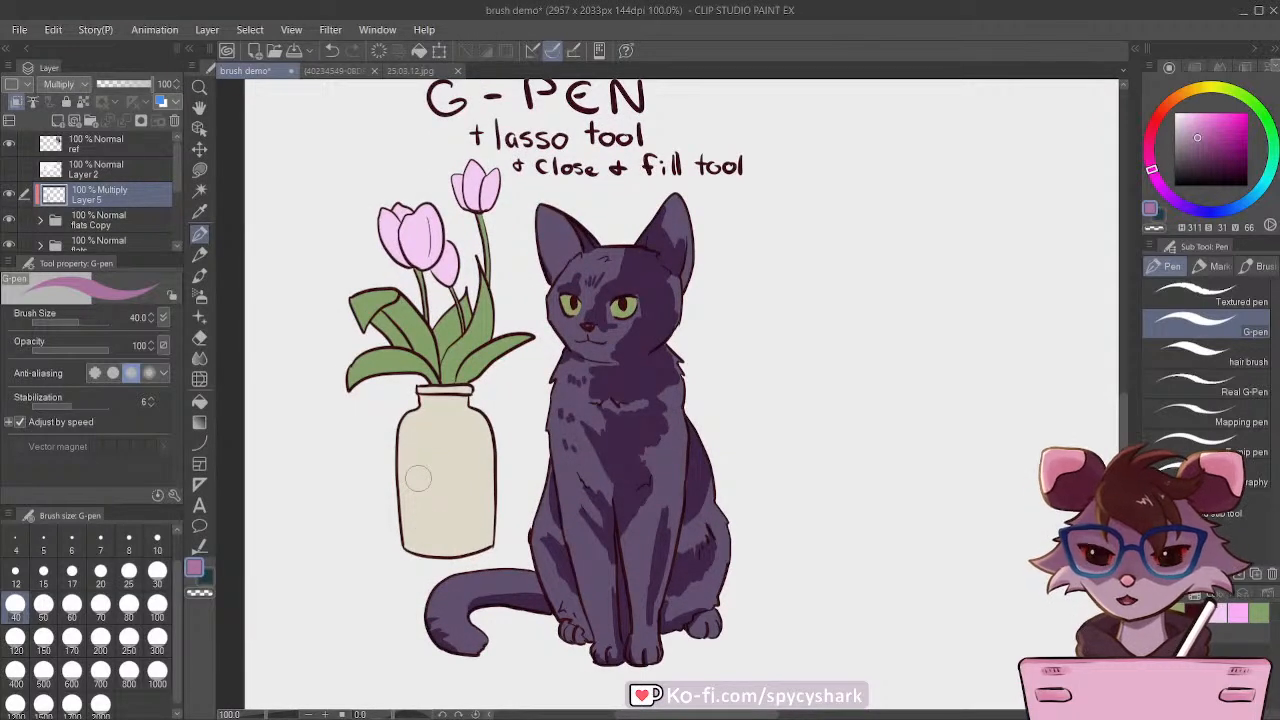
{"action": "key", "text": "]"}
{"action": "left_click_drag", "start_coordinate": [470, 430], "coordinate": [475, 517]}
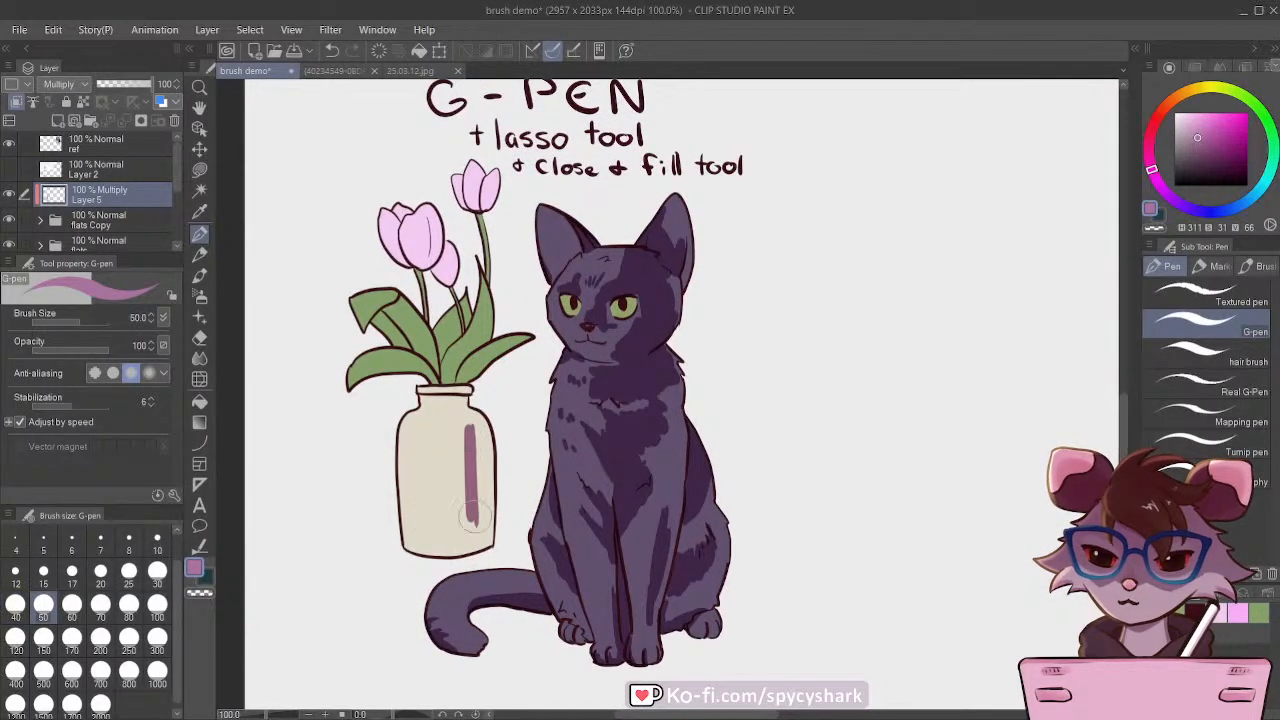
{"action": "key", "text": "]"}
{"action": "key", "text": "]"}
{"action": "key", "text": "]"}
{"action": "left_click_drag", "start_coordinate": [476, 425], "coordinate": [470, 532]}
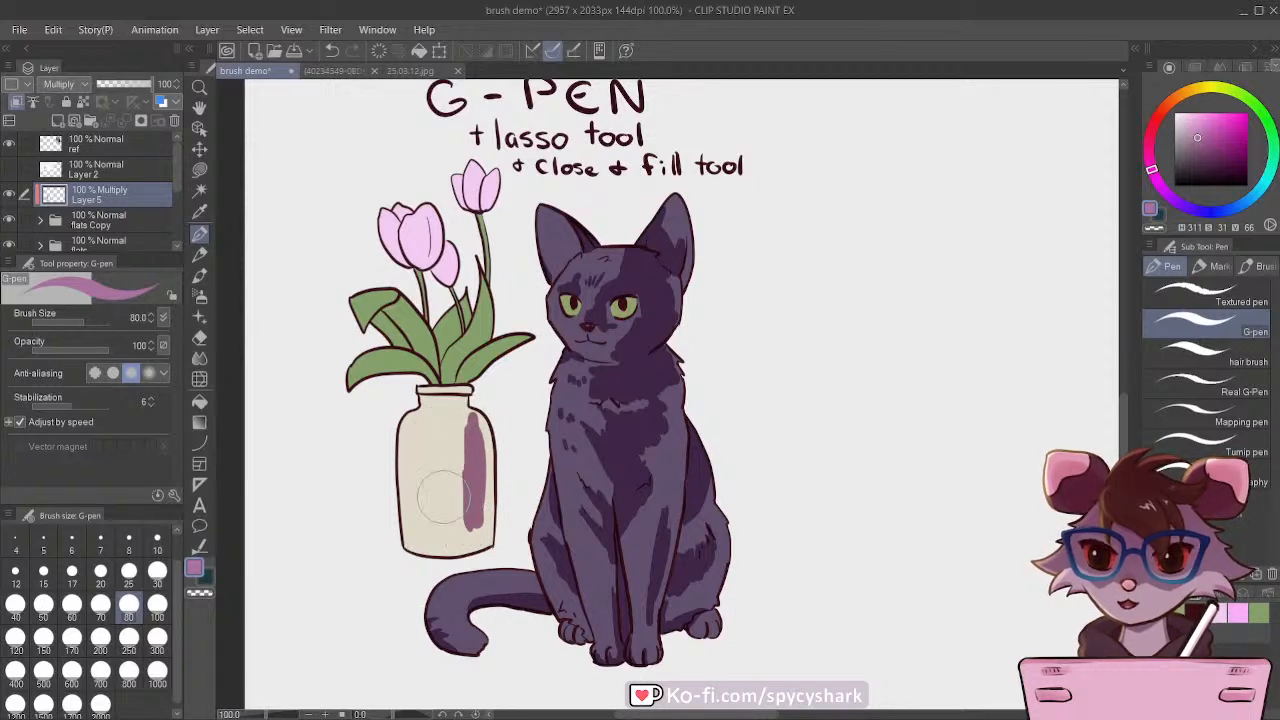
{"action": "left_click_drag", "start_coordinate": [448, 440], "coordinate": [448, 525]}
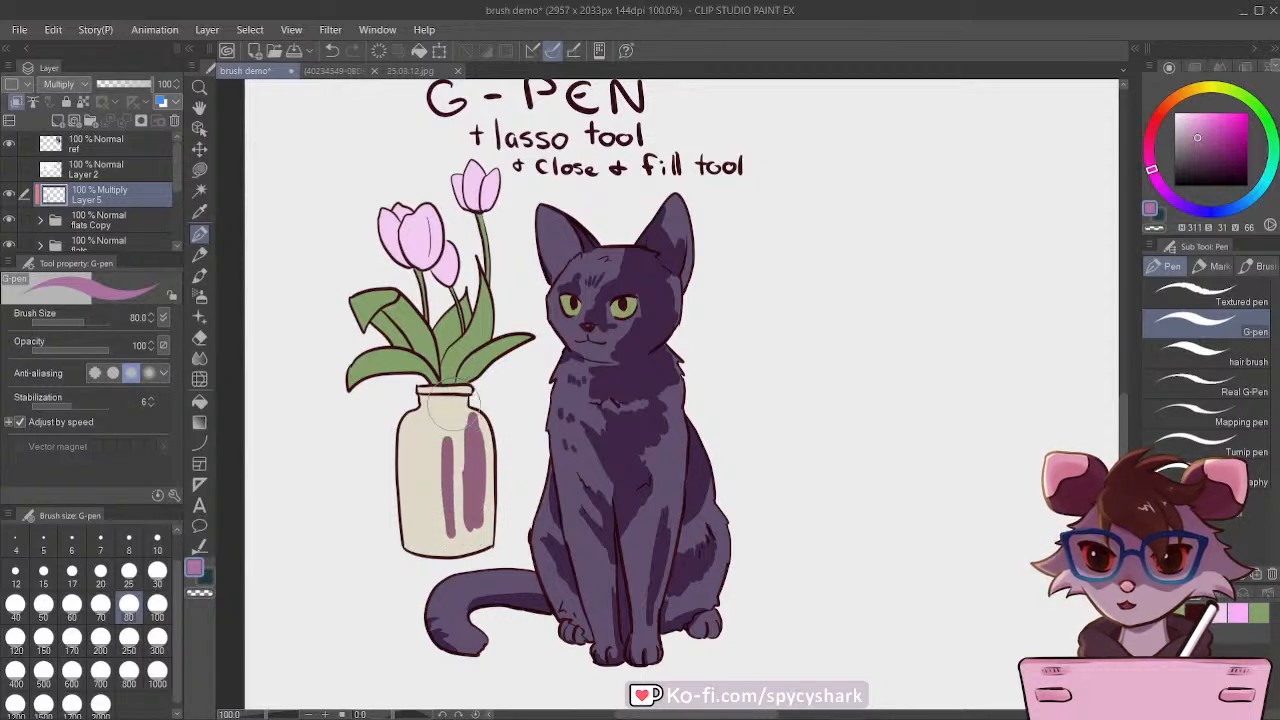
Step: Shade the vase's neck and rim, refining at size 30, and widen the main body shadow at size 60
{"action": "left_click_drag", "start_coordinate": [452, 410], "coordinate": [465, 403]}
{"action": "key", "text": "bracketleft"}
{"action": "key", "text": "bracketleft"}
{"action": "key", "text": "bracketleft"}
{"action": "key", "text": "bracketleft"}
{"action": "key", "text": "bracketleft"}
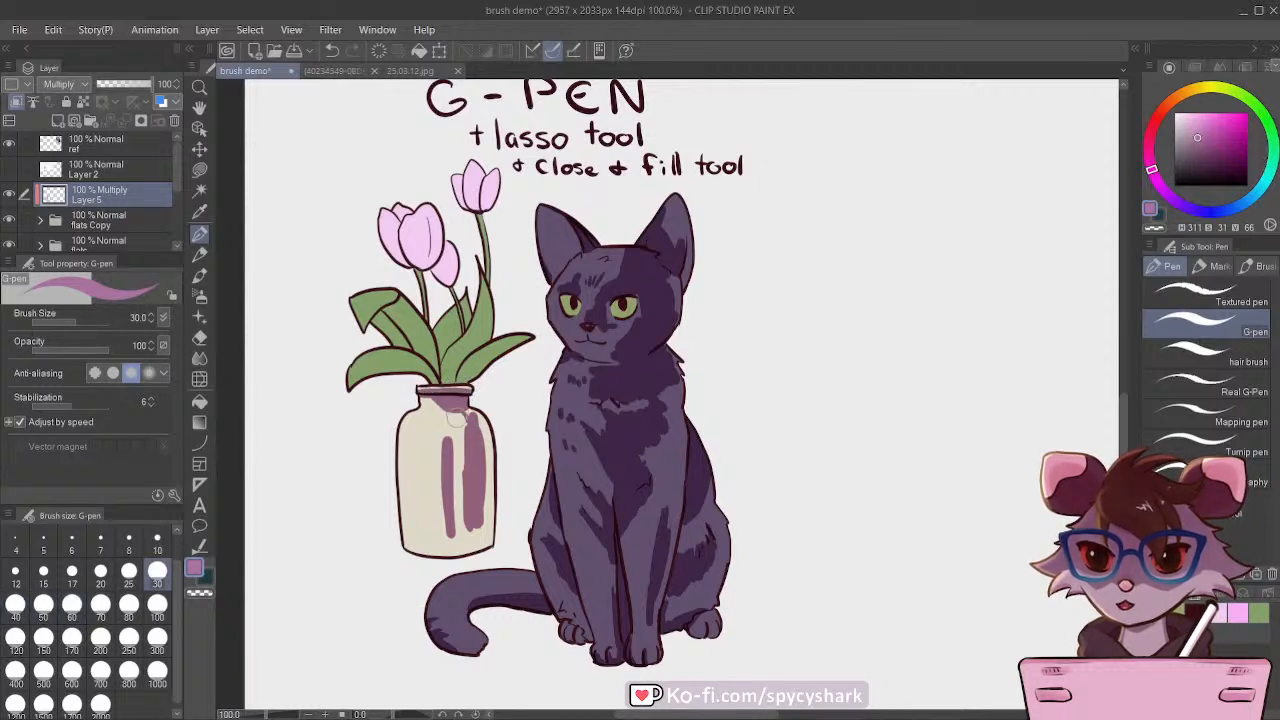
{"action": "key", "text": "bracketright"}
{"action": "key", "text": "bracketright"}
{"action": "key", "text": "bracketright"}
{"action": "mouse_move", "coordinate": [468, 410]}
{"action": "left_mouse_down"}
{"action": "mouse_move", "coordinate": [471, 469]}
{"action": "mouse_move", "coordinate": [466, 414]}
{"action": "mouse_move", "coordinate": [478, 502]}
{"action": "mouse_move", "coordinate": [476, 414]}
{"action": "mouse_move", "coordinate": [478, 516]}
{"action": "mouse_move", "coordinate": [464, 424]}
{"action": "mouse_move", "coordinate": [478, 532]}
{"action": "mouse_move", "coordinate": [466, 527]}
{"action": "mouse_move", "coordinate": [465, 483]}
{"action": "left_mouse_up"}
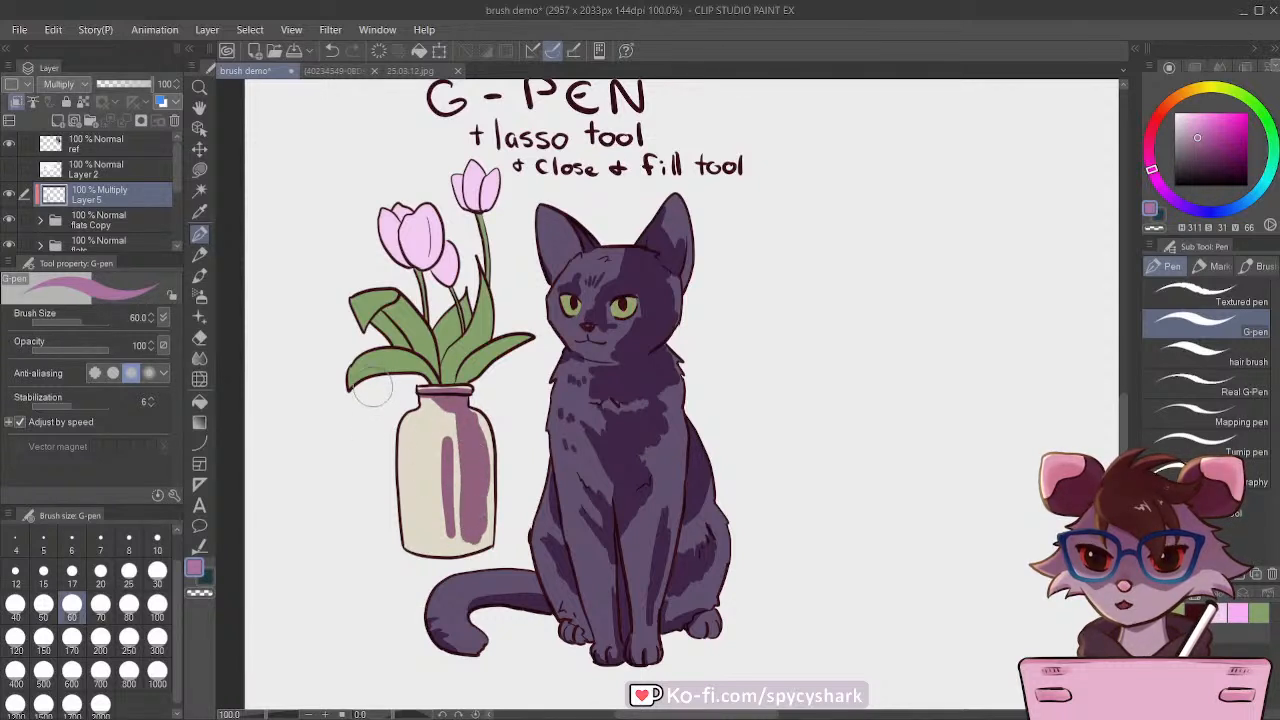
Step: Shade the tulip leaves with the G-pen at size 50, refining the lowest outer leaf at size 30
{"action": "key", "text": "bracketleft"}
{"action": "key", "text": "bracketleft"}
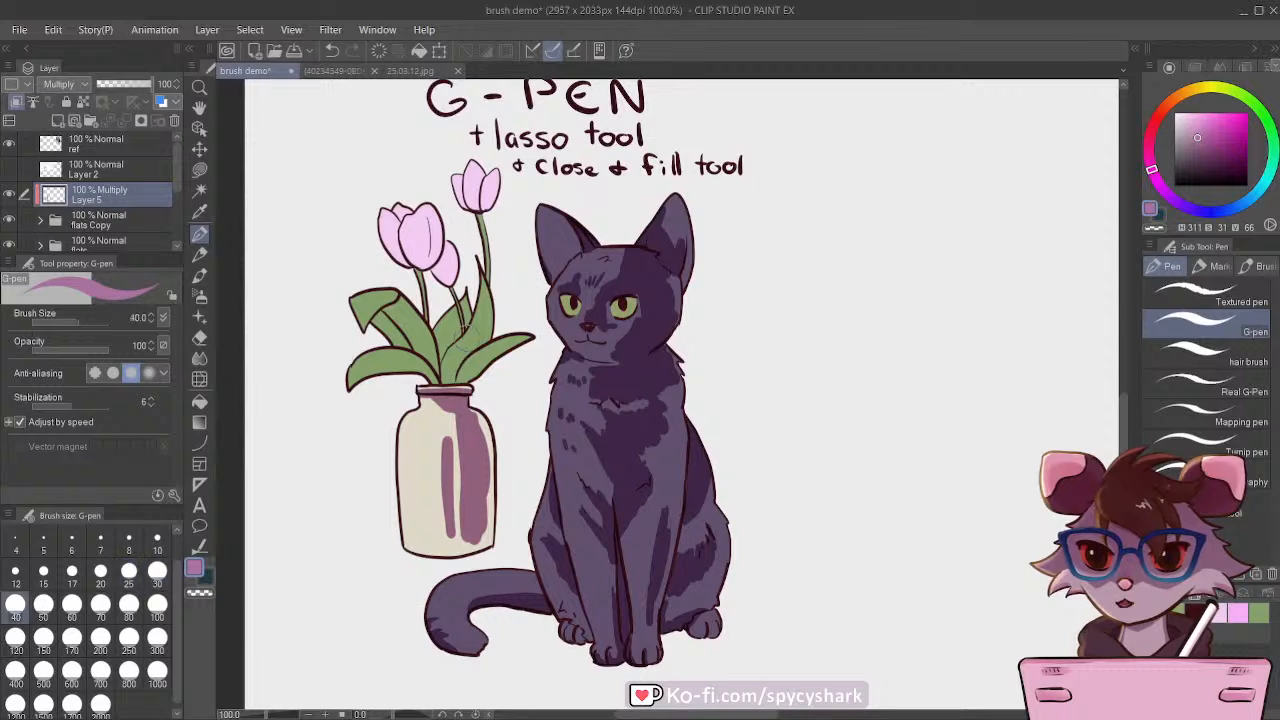
{"action": "key", "text": "bracketright"}
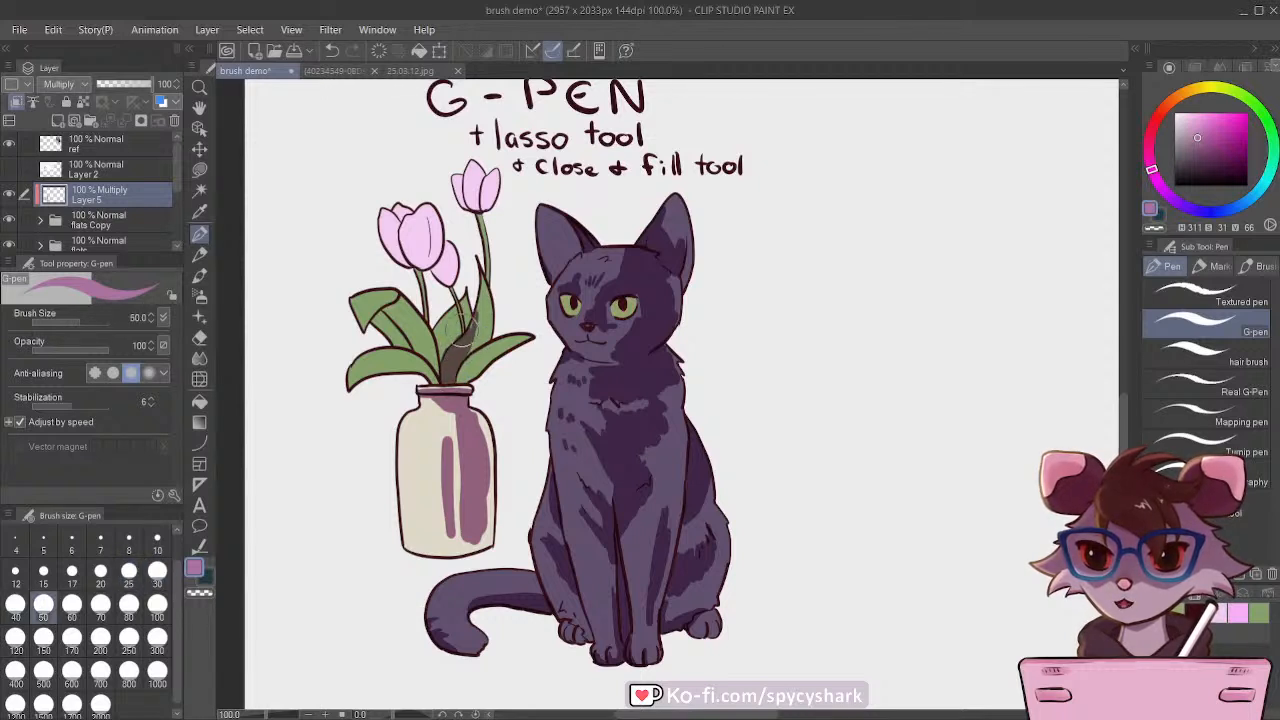
{"action": "left_click_drag", "start_coordinate": [461, 386], "coordinate": [481, 363]}
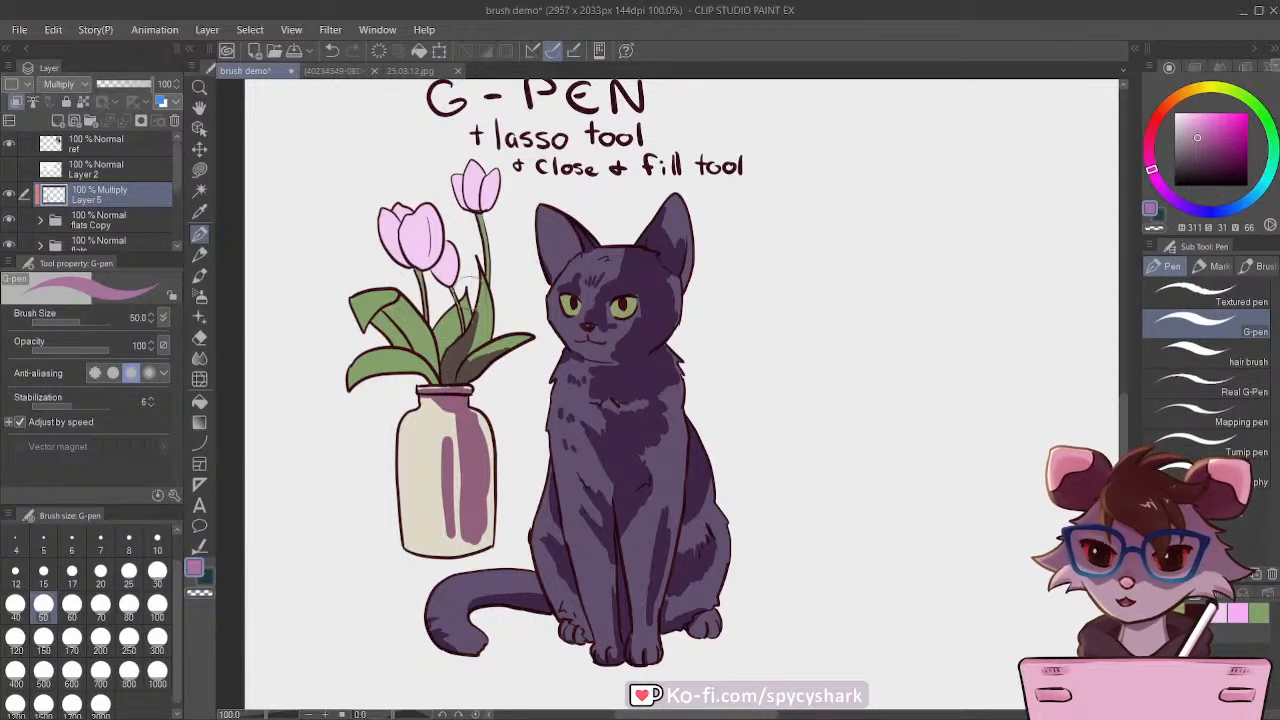
{"action": "left_click_drag", "start_coordinate": [436, 318], "coordinate": [445, 360]}
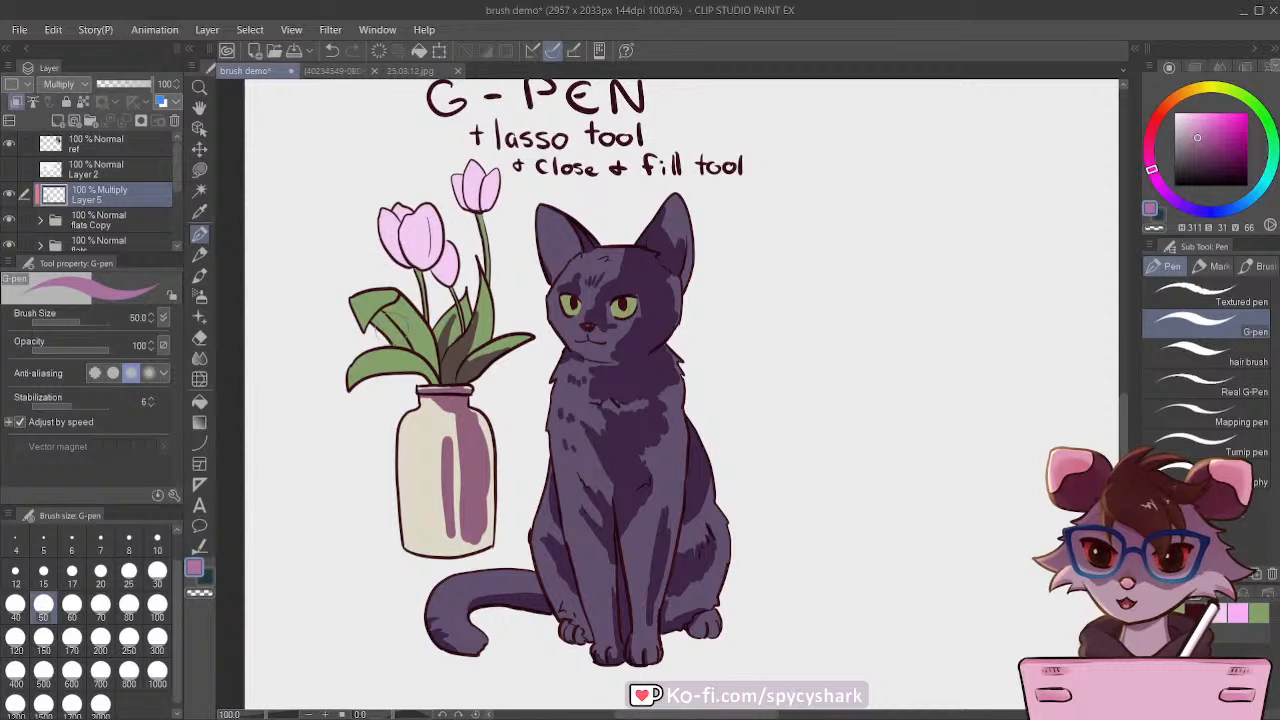
{"action": "mouse_move", "coordinate": [372, 322]}
{"action": "left_mouse_down"}
{"action": "mouse_move", "coordinate": [425, 356]}
{"action": "mouse_move", "coordinate": [396, 326]}
{"action": "mouse_move", "coordinate": [410, 341]}
{"action": "mouse_move", "coordinate": [376, 326]}
{"action": "mouse_move", "coordinate": [393, 313]}
{"action": "mouse_move", "coordinate": [425, 349]}
{"action": "mouse_move", "coordinate": [410, 324]}
{"action": "mouse_move", "coordinate": [373, 315]}
{"action": "left_mouse_up"}
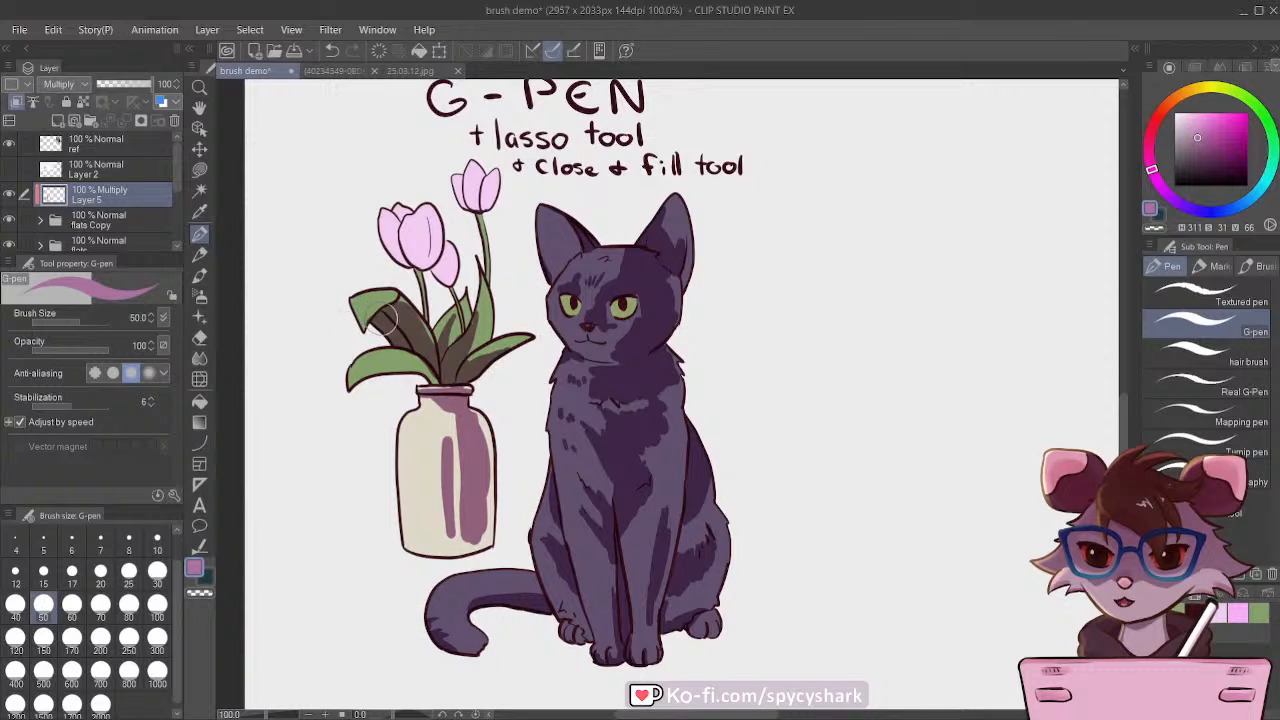
{"action": "left_click", "coordinate": [157, 575]}
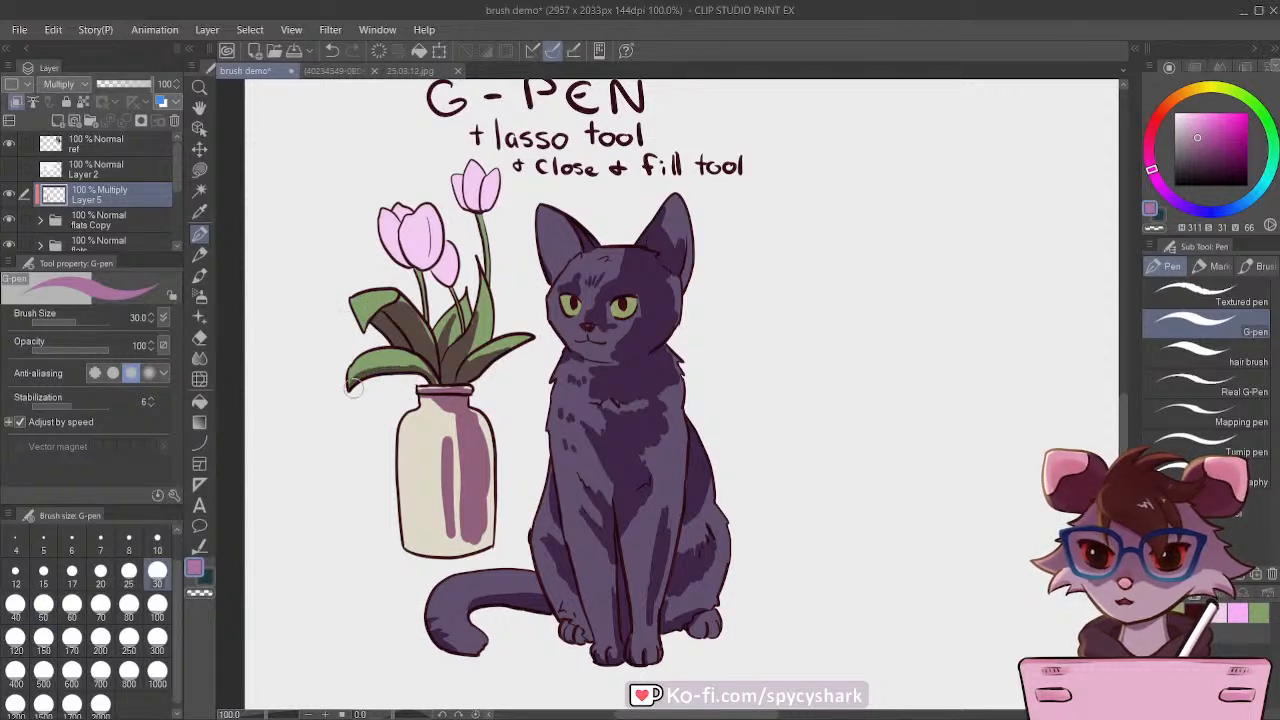
{"action": "left_click_drag", "start_coordinate": [353, 386], "coordinate": [416, 373]}
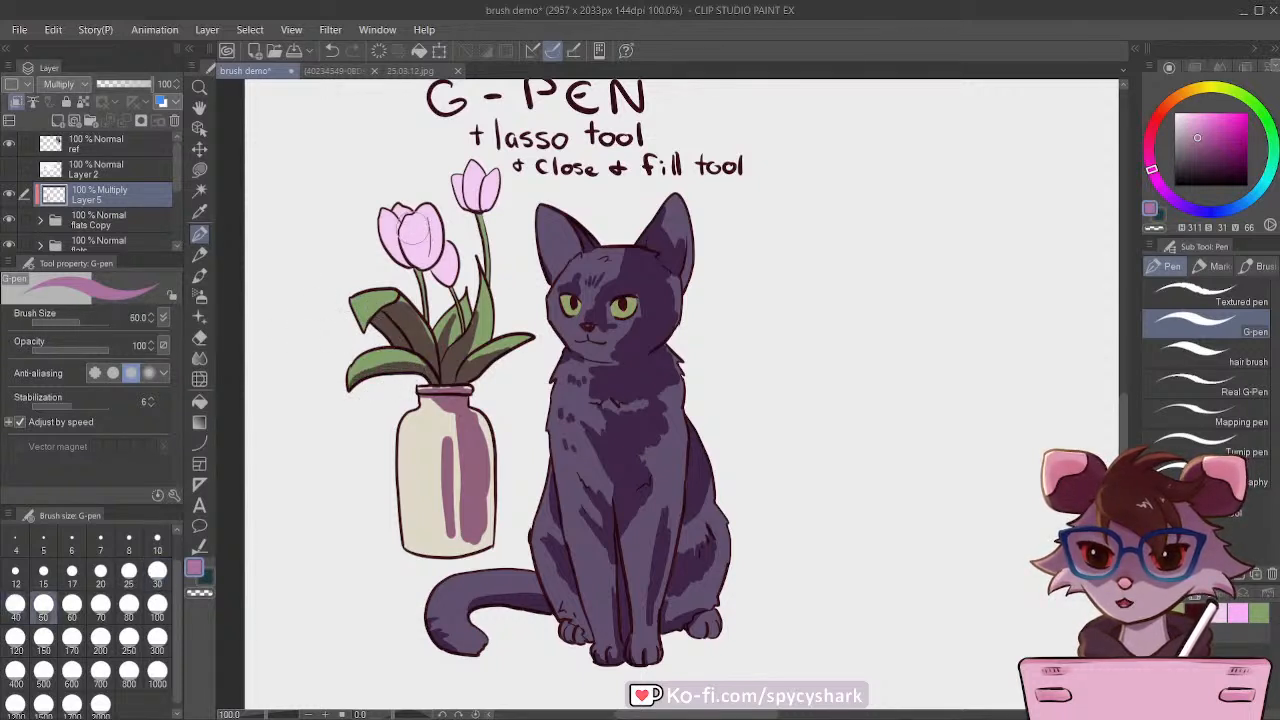
Step: Paint shadows on the tulip petals with the G-pen at size 60, and reduce the brush size to 40
{"action": "left_click", "coordinate": [71, 604]}
{"action": "left_click_drag", "start_coordinate": [402, 222], "coordinate": [418, 258]}
{"action": "mouse_move", "coordinate": [432, 262]}
{"action": "left_mouse_down"}
{"action": "mouse_move", "coordinate": [388, 244]}
{"action": "mouse_move", "coordinate": [392, 262]}
{"action": "mouse_move", "coordinate": [450, 278]}
{"action": "mouse_move", "coordinate": [440, 282]}
{"action": "mouse_move", "coordinate": [446, 266]}
{"action": "left_mouse_up"}
{"action": "mouse_move", "coordinate": [462, 178]}
{"action": "left_mouse_down"}
{"action": "mouse_move", "coordinate": [484, 209]}
{"action": "mouse_move", "coordinate": [494, 188]}
{"action": "left_mouse_up"}
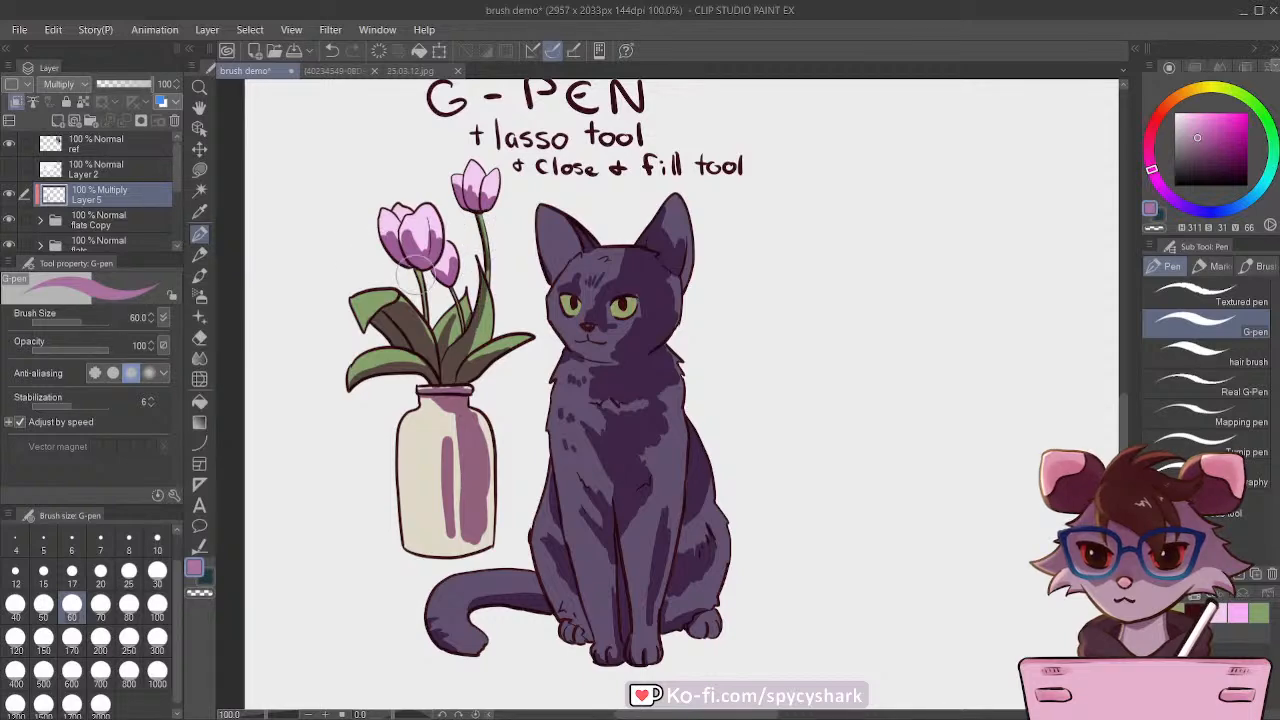
{"action": "key", "text": "bracketleft"}
{"action": "key", "text": "bracketleft"}
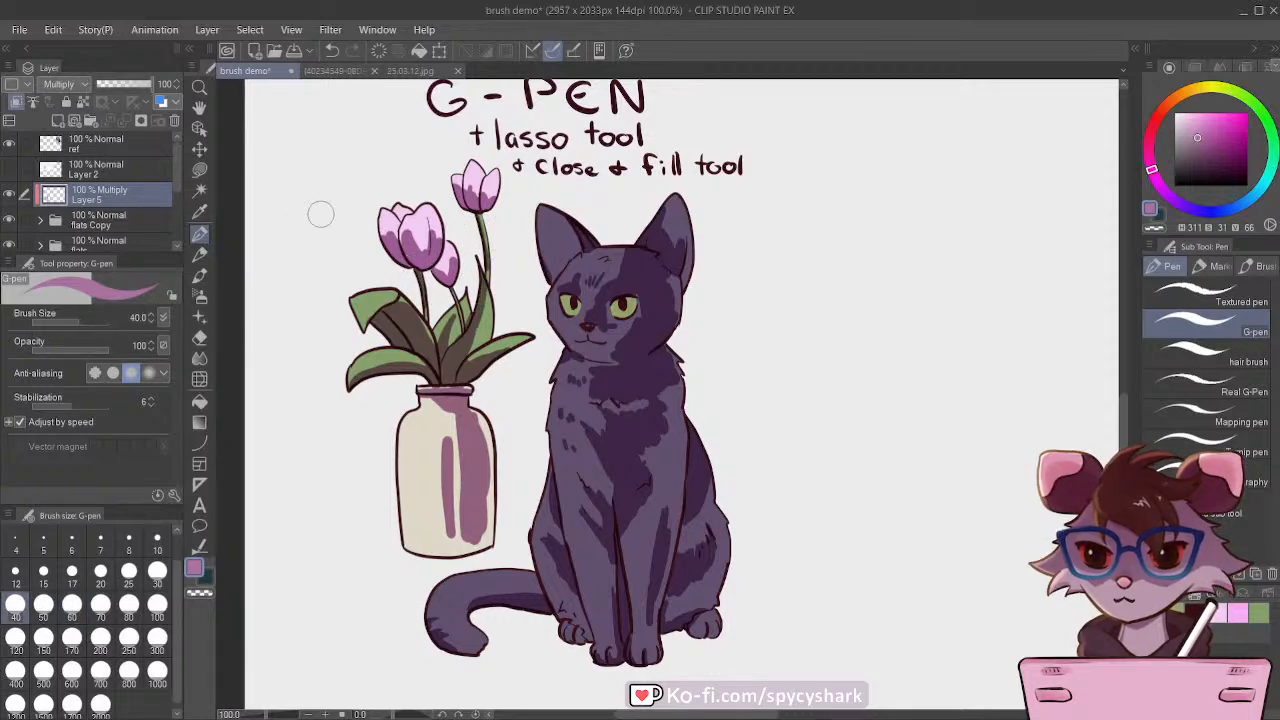
Step: Lower the opacity of the Multiply shadow layer, Layer 5, to 64% and save the drawing
{"action": "scroll", "coordinate": [350, 300], "scroll_direction": "down", "scroll_amount": 6}
{"action": "scroll", "coordinate": [553, 299], "scroll_direction": "up", "scroll_amount": 1}
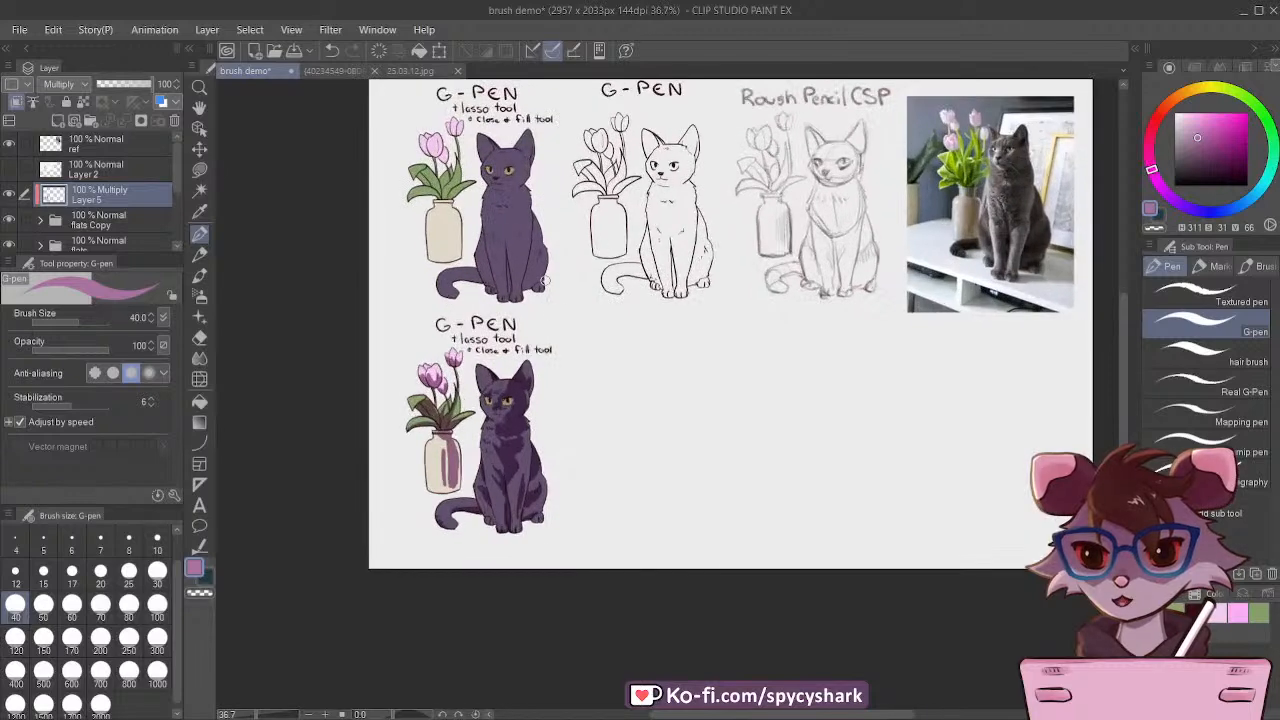
{"action": "scroll", "coordinate": [550, 283], "scroll_direction": "up", "scroll_amount": 1}
{"action": "left_click_drag", "start_coordinate": [142, 84], "coordinate": [122, 81]}
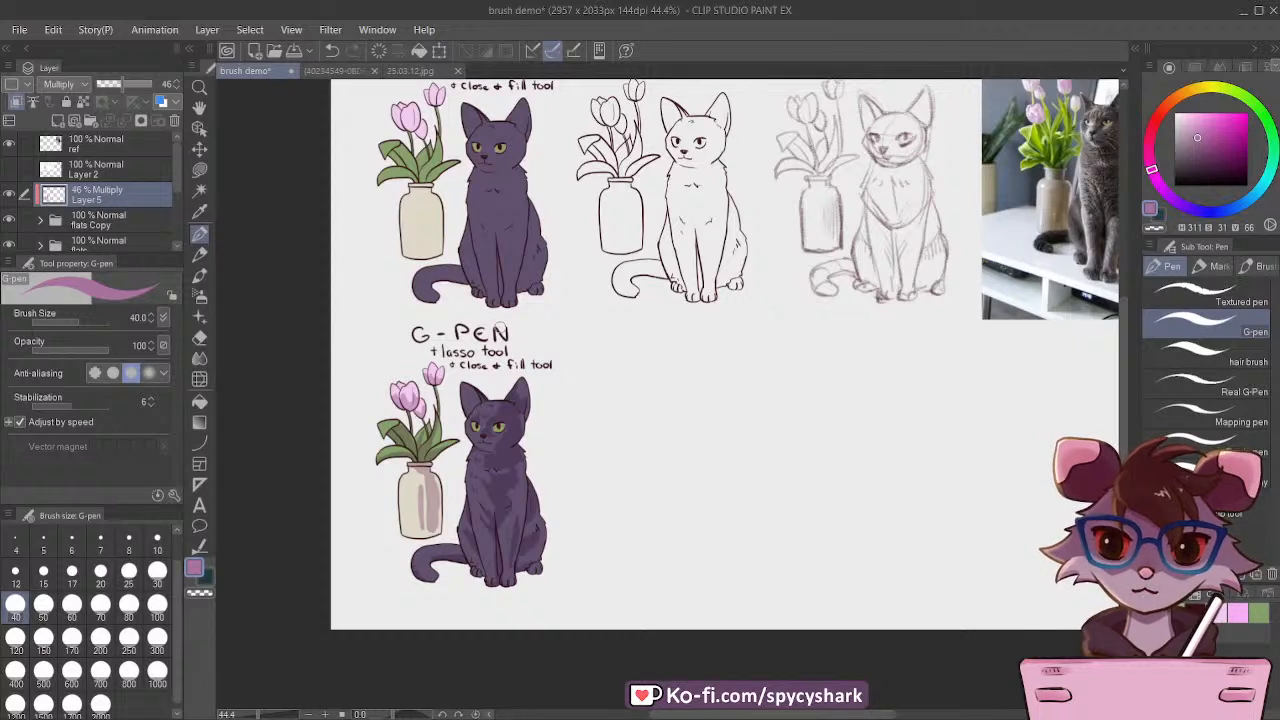
{"action": "left_click", "coordinate": [135, 85]}
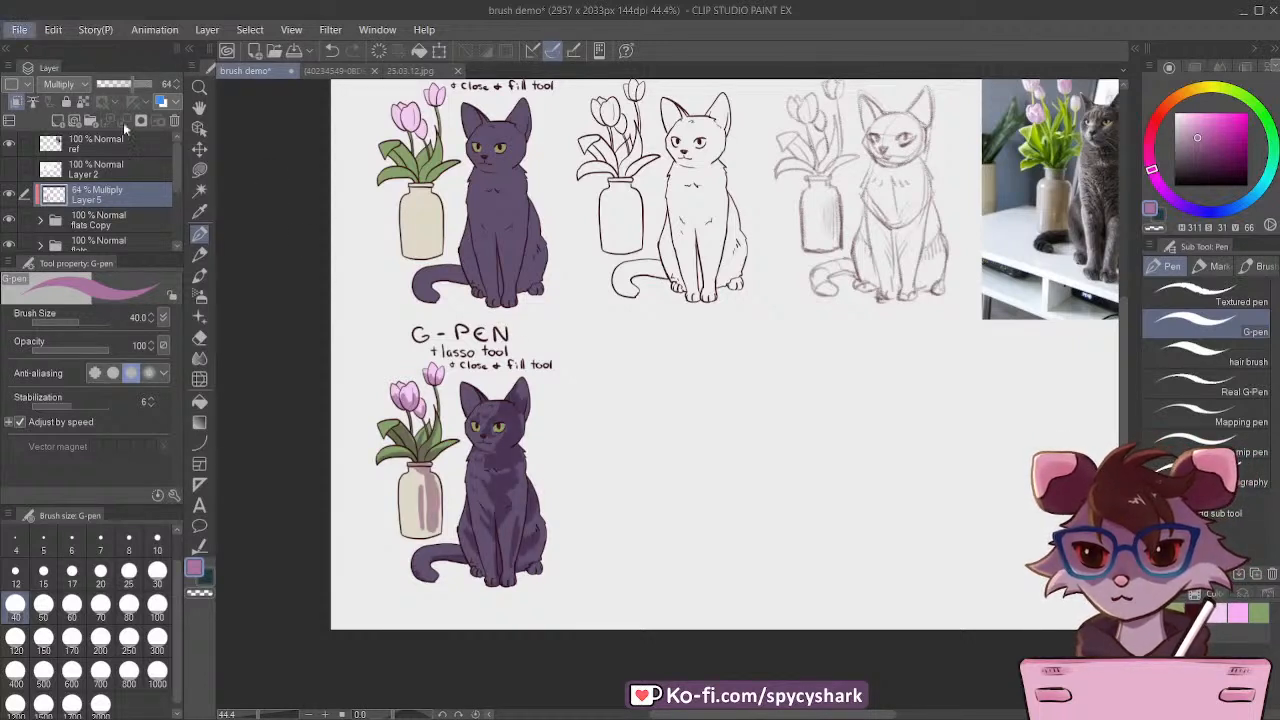
{"action": "scroll", "coordinate": [411, 504], "scroll_direction": "down", "scroll_amount": 3}
{"action": "scroll", "coordinate": [500, 271], "scroll_direction": "up", "scroll_amount": 3}
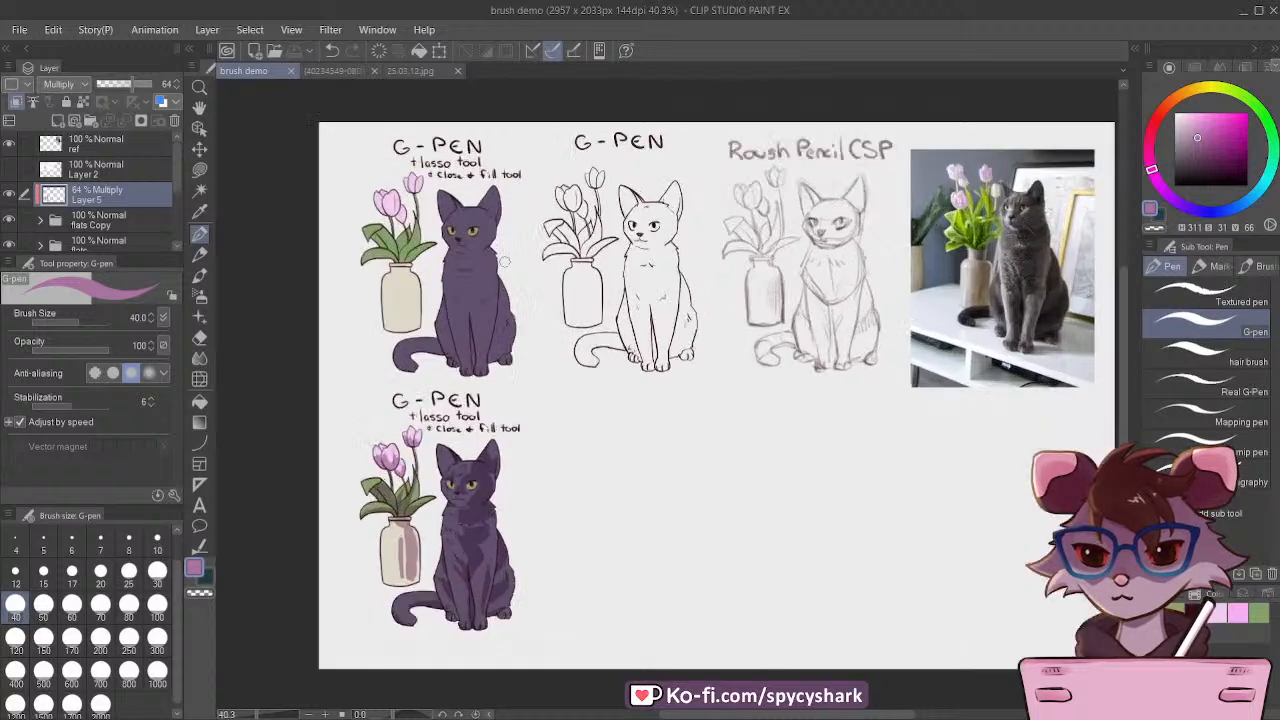
{"action": "scroll", "coordinate": [500, 271], "scroll_direction": "down", "scroll_amount": 1}
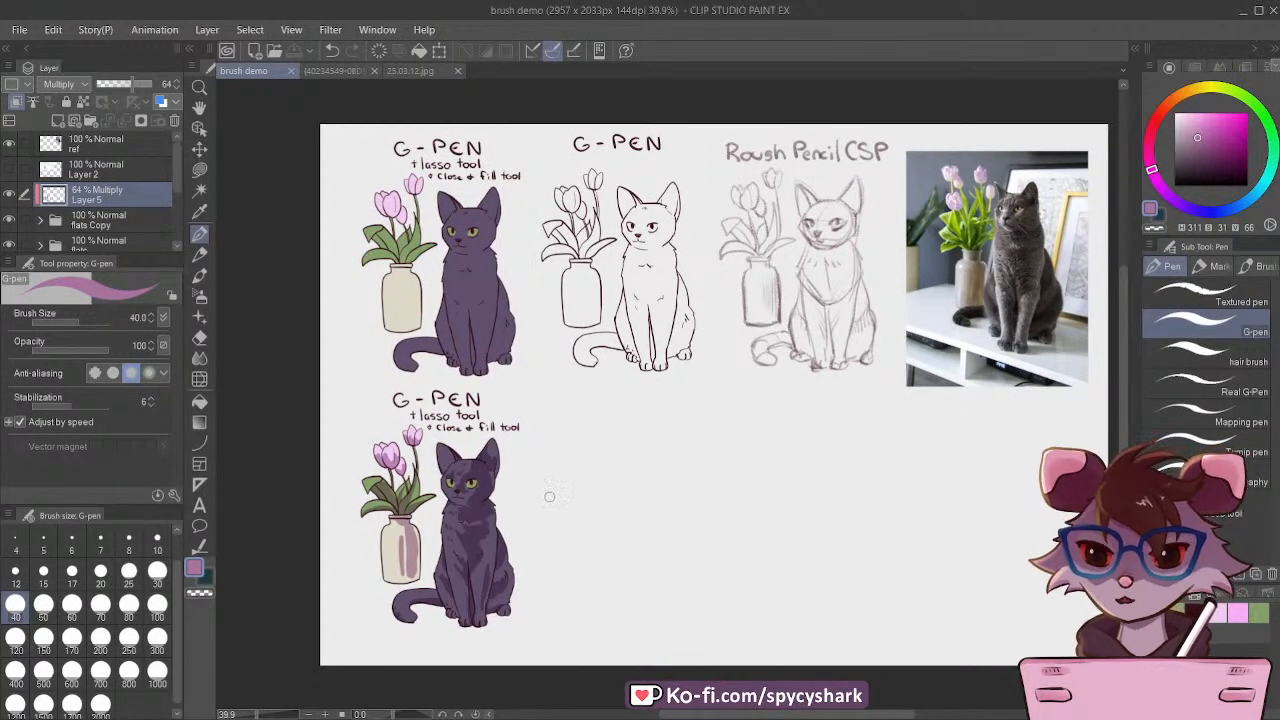
Step: Expand the flats Copy folder, select its g-pen Copy 2 layer and choose the dark maroon line colour
{"action": "scroll", "coordinate": [90, 205], "scroll_direction": "down", "scroll_amount": 1}
{"action": "left_click", "coordinate": [101, 204]}
{"action": "left_click", "coordinate": [40, 199]}
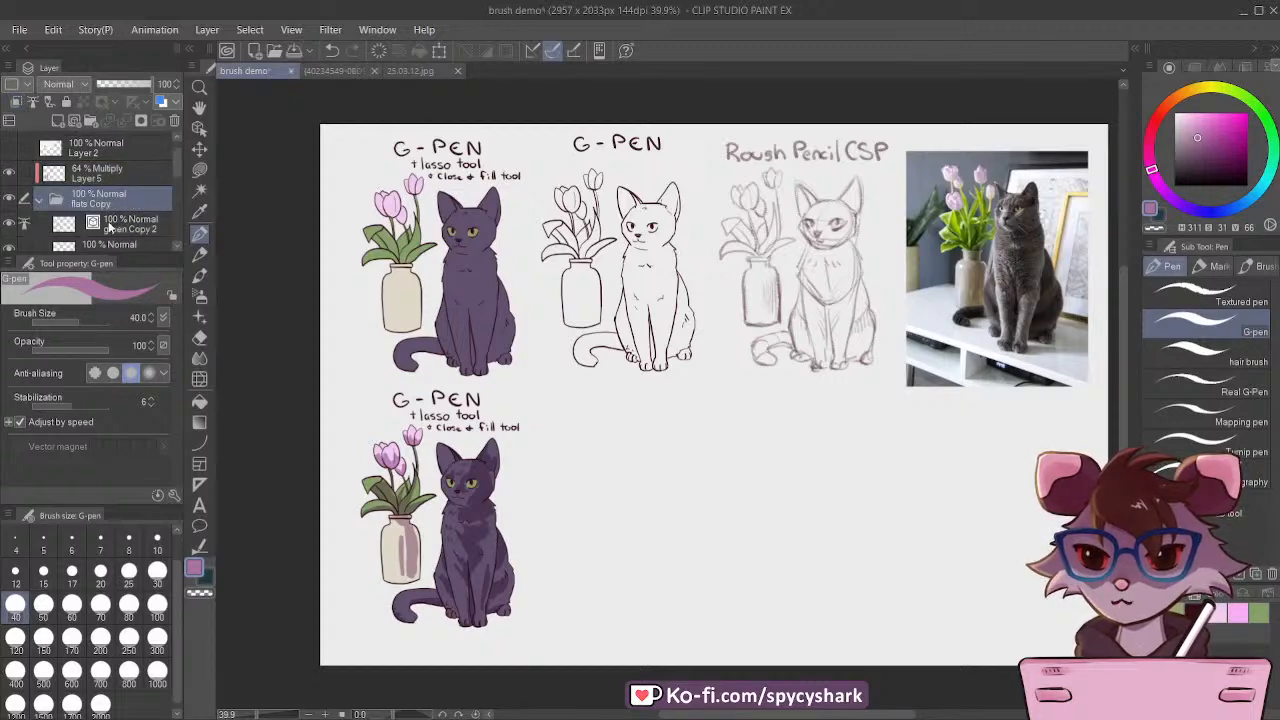
{"action": "left_click", "coordinate": [122, 226]}
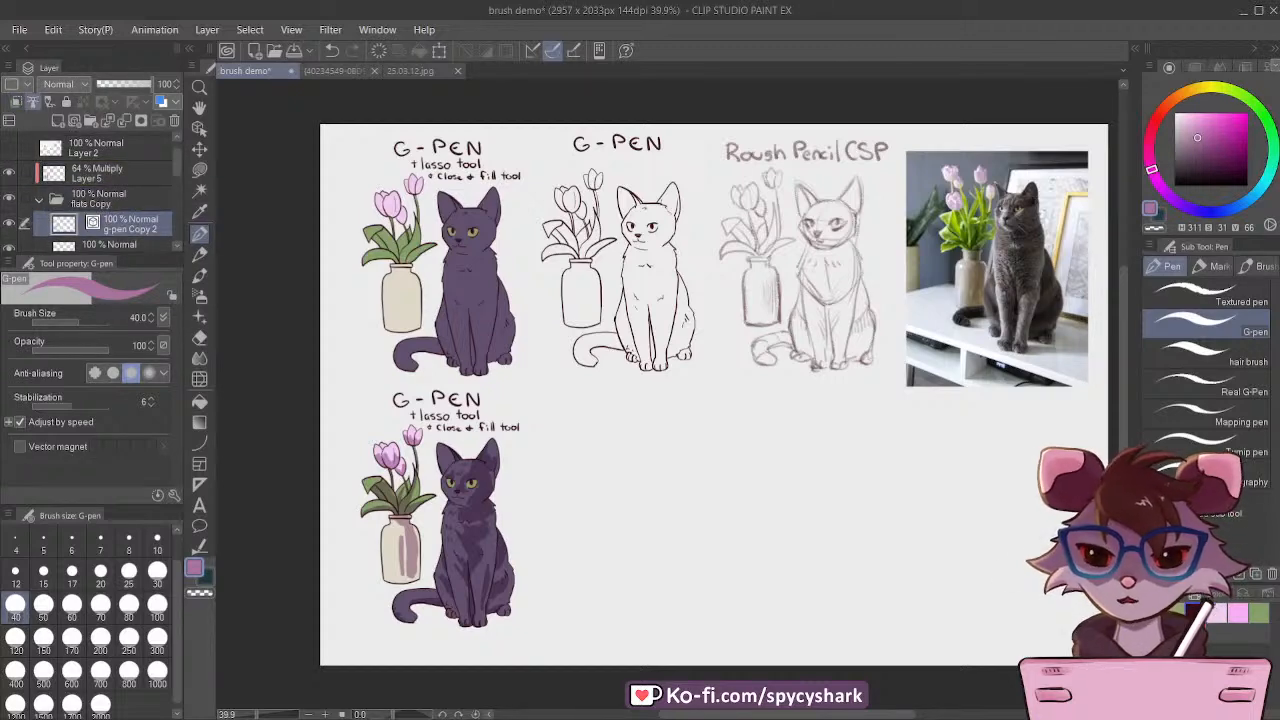
{"action": "left_click", "coordinate": [1194, 609]}
{"action": "scroll", "coordinate": [506, 446], "scroll_direction": "up", "scroll_amount": 7}
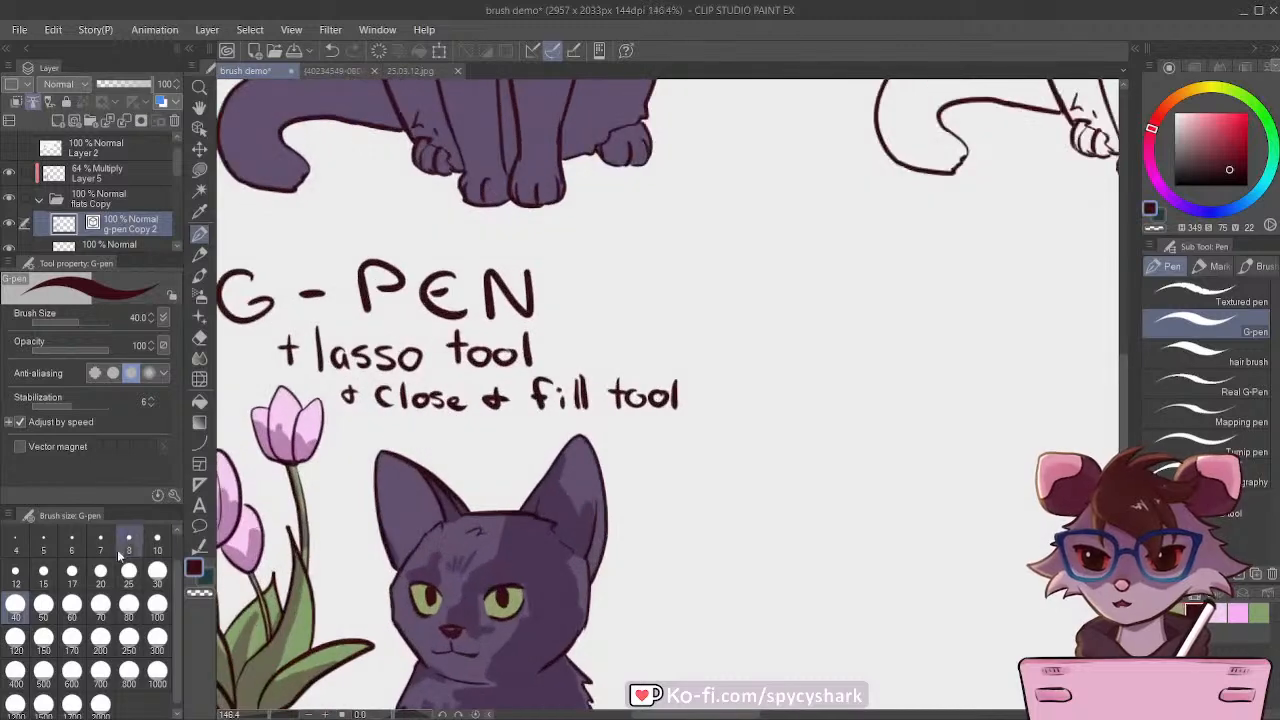
{"action": "scroll", "coordinate": [461, 280], "scroll_direction": "down", "scroll_amount": 3}
{"action": "scroll", "coordinate": [467, 322], "scroll_direction": "down", "scroll_amount": 1}
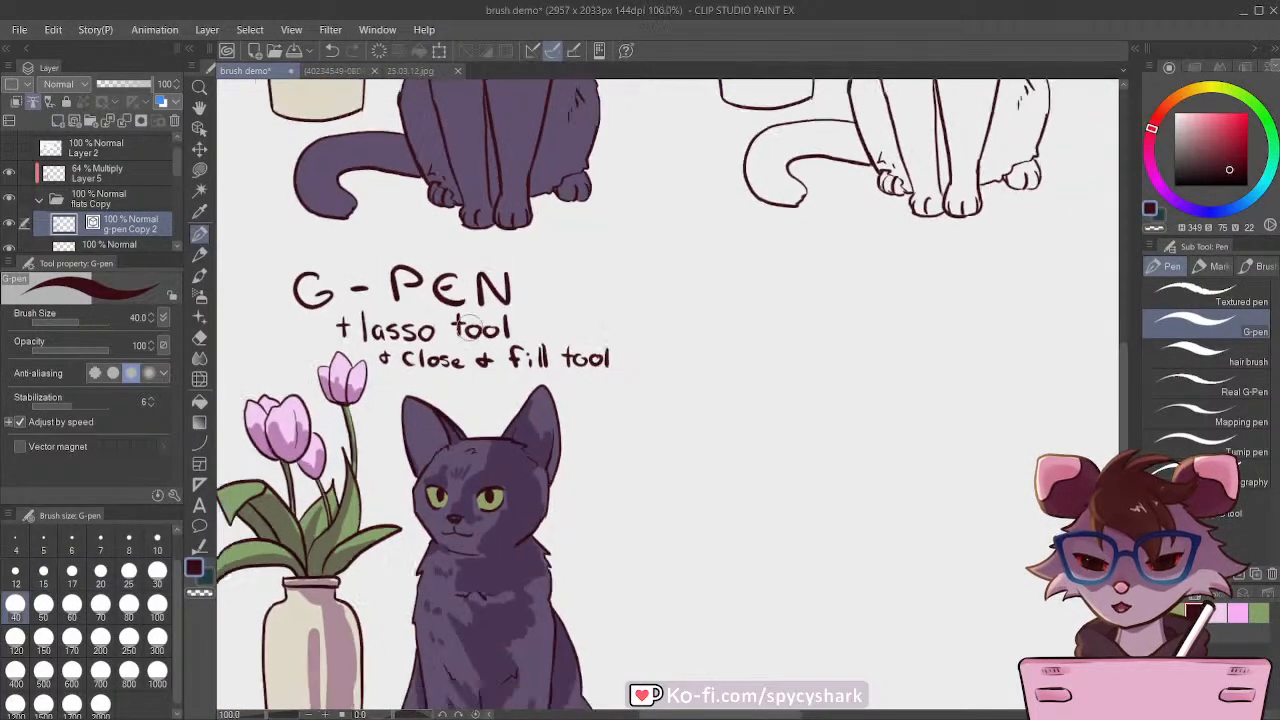
{"action": "scroll", "coordinate": [466, 330], "scroll_direction": "down", "scroll_amount": 4}
{"action": "scroll", "coordinate": [388, 203], "scroll_direction": "up", "scroll_amount": 1}
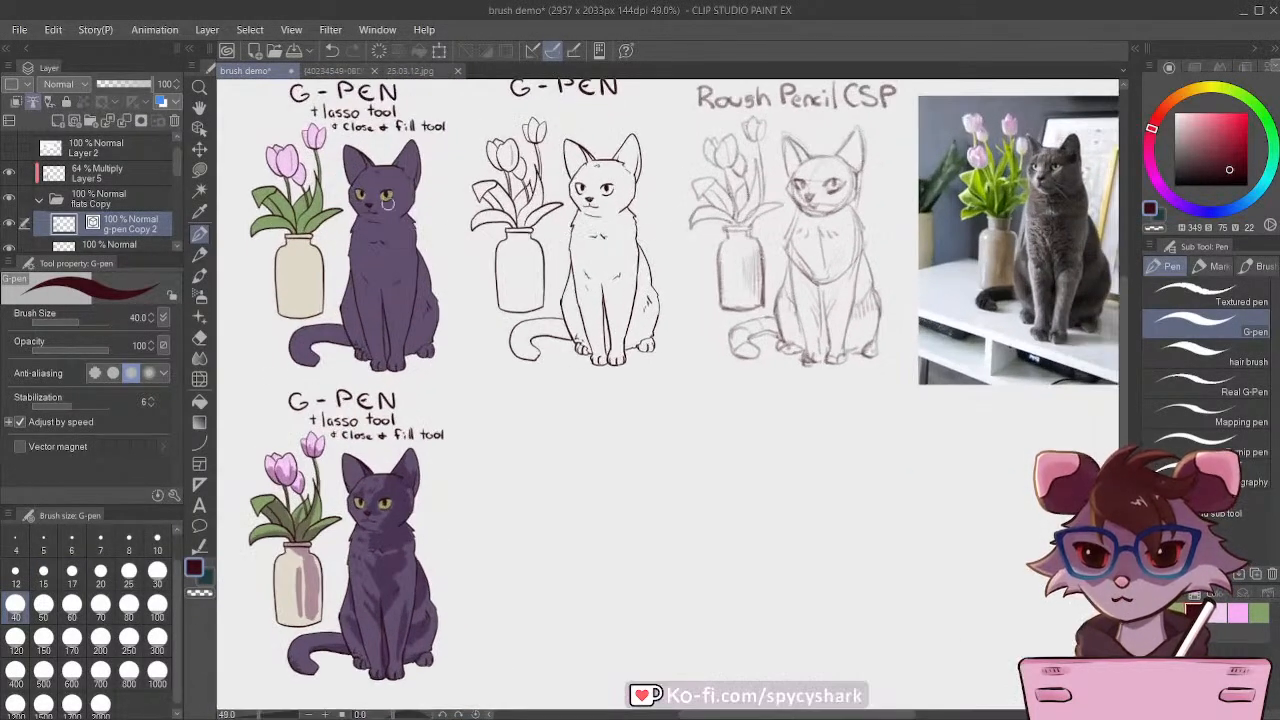
Step: Collapse the flats Copy folder, duplicate the original flats folder and place the duplicate above Layer 5
{"action": "left_click", "coordinate": [40, 199]}
{"action": "scroll", "coordinate": [133, 188], "scroll_direction": "down", "scroll_amount": 1}
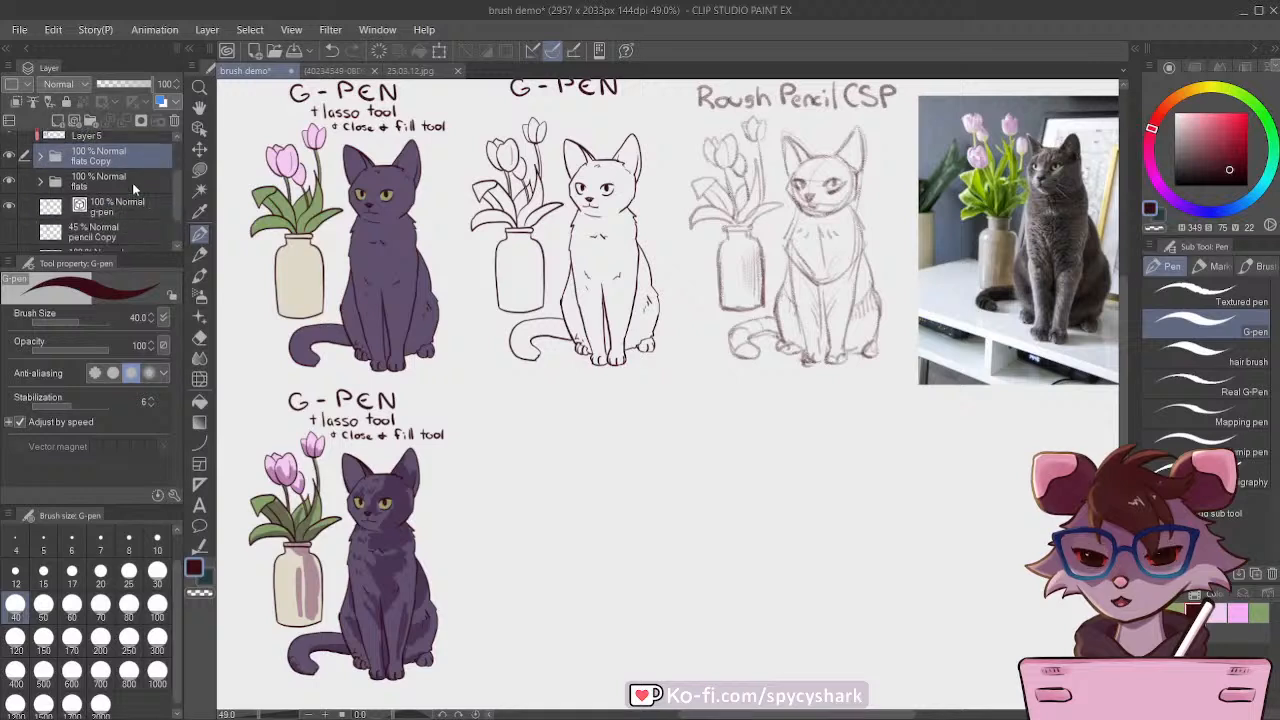
{"action": "scroll", "coordinate": [110, 178], "scroll_direction": "up", "scroll_amount": 2}
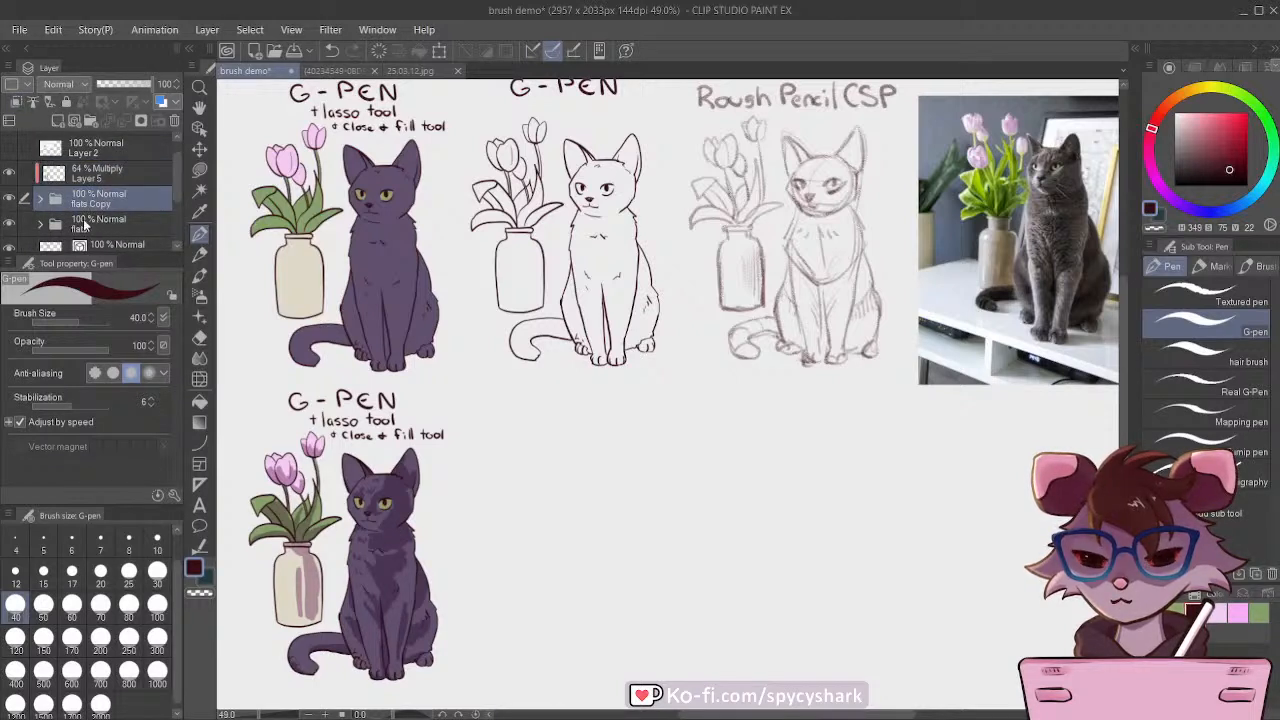
{"action": "left_click", "coordinate": [24, 225]}
{"action": "left_click", "coordinate": [97, 198]}
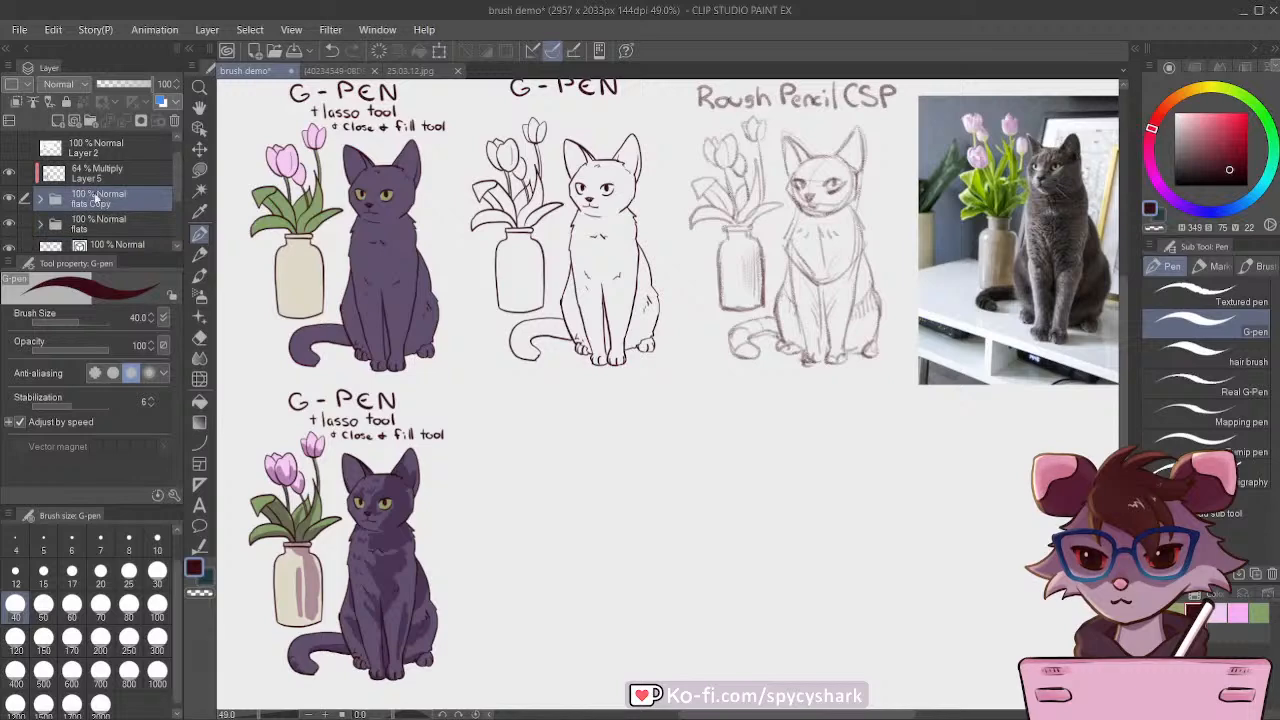
{"action": "left_click", "coordinate": [96, 223]}
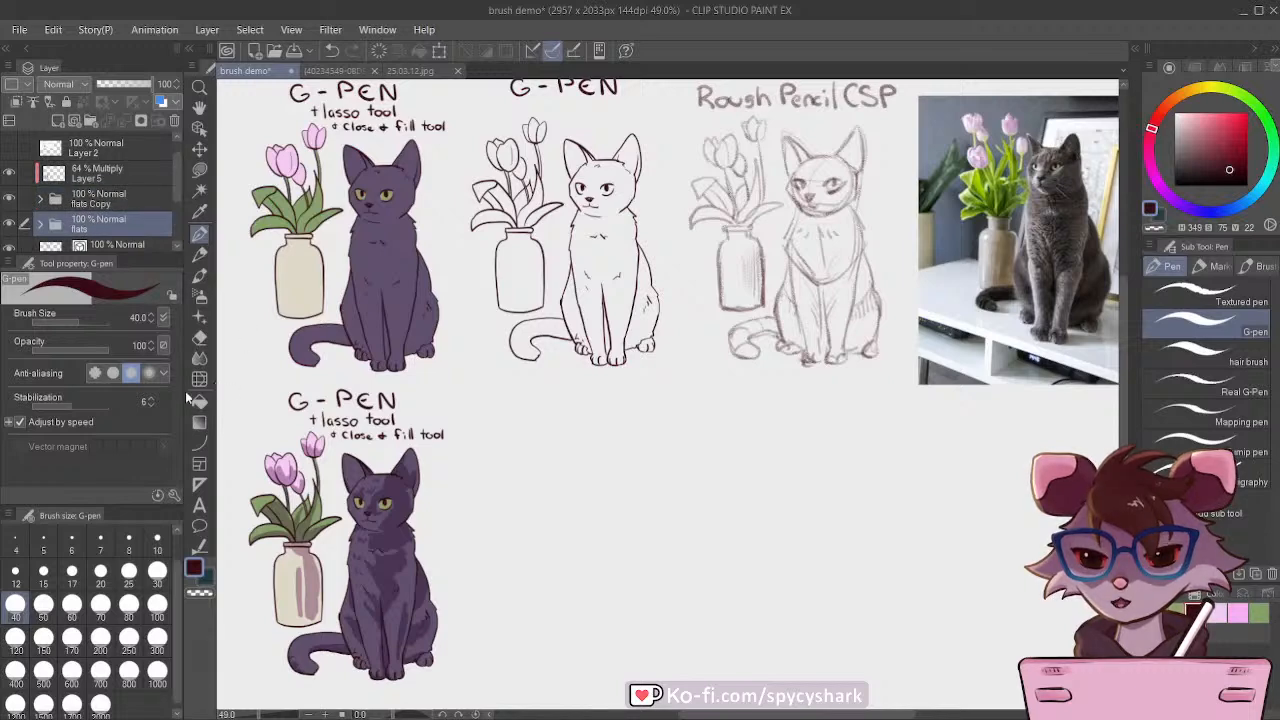
{"action": "key", "text": "ctrl+c"}
{"action": "key", "text": "ctrl+v"}
{"action": "left_click_drag", "start_coordinate": [88, 224], "coordinate": [140, 172]}
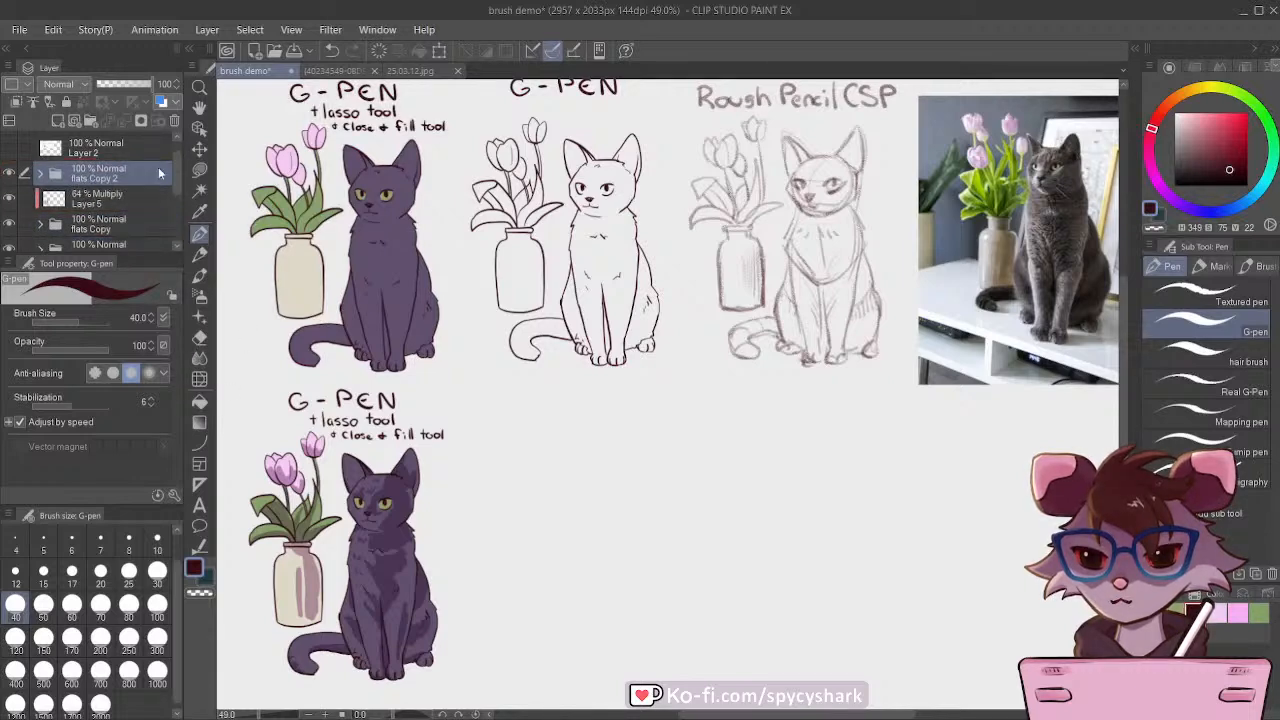
Step: Move the duplicated flat-coloured cat and vase beside the shaded version, below the G-pen line art, and save the drawing
{"action": "left_click", "coordinate": [199, 148]}
{"action": "mouse_move", "coordinate": [338, 259]}
{"action": "left_mouse_down"}
{"action": "mouse_move", "coordinate": [545, 472]}
{"action": "mouse_move", "coordinate": [578, 568]}
{"action": "mouse_move", "coordinate": [548, 556]}
{"action": "mouse_move", "coordinate": [560, 530]}
{"action": "mouse_move", "coordinate": [574, 542]}
{"action": "left_mouse_up"}
{"action": "scroll", "coordinate": [551, 511], "scroll_direction": "down", "scroll_amount": 2}
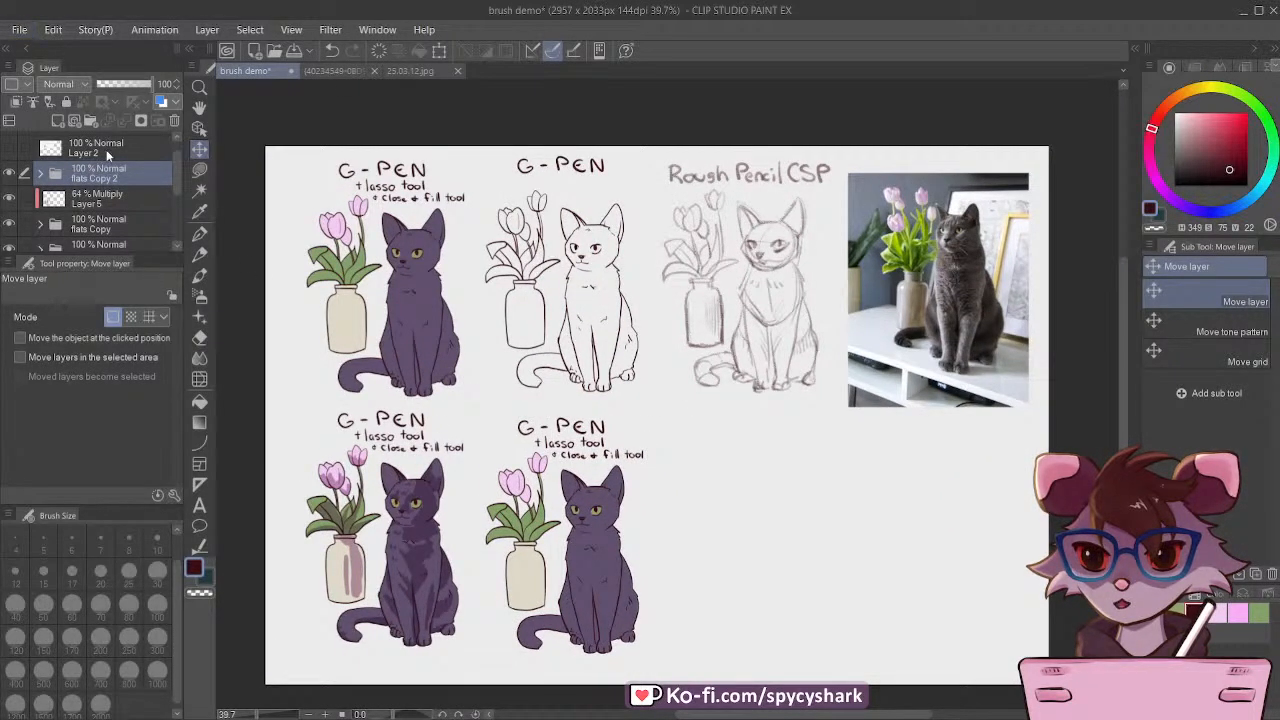
{"action": "key", "text": "ctrl+s"}
{"action": "scroll", "coordinate": [524, 340], "scroll_direction": "down", "scroll_amount": 2}
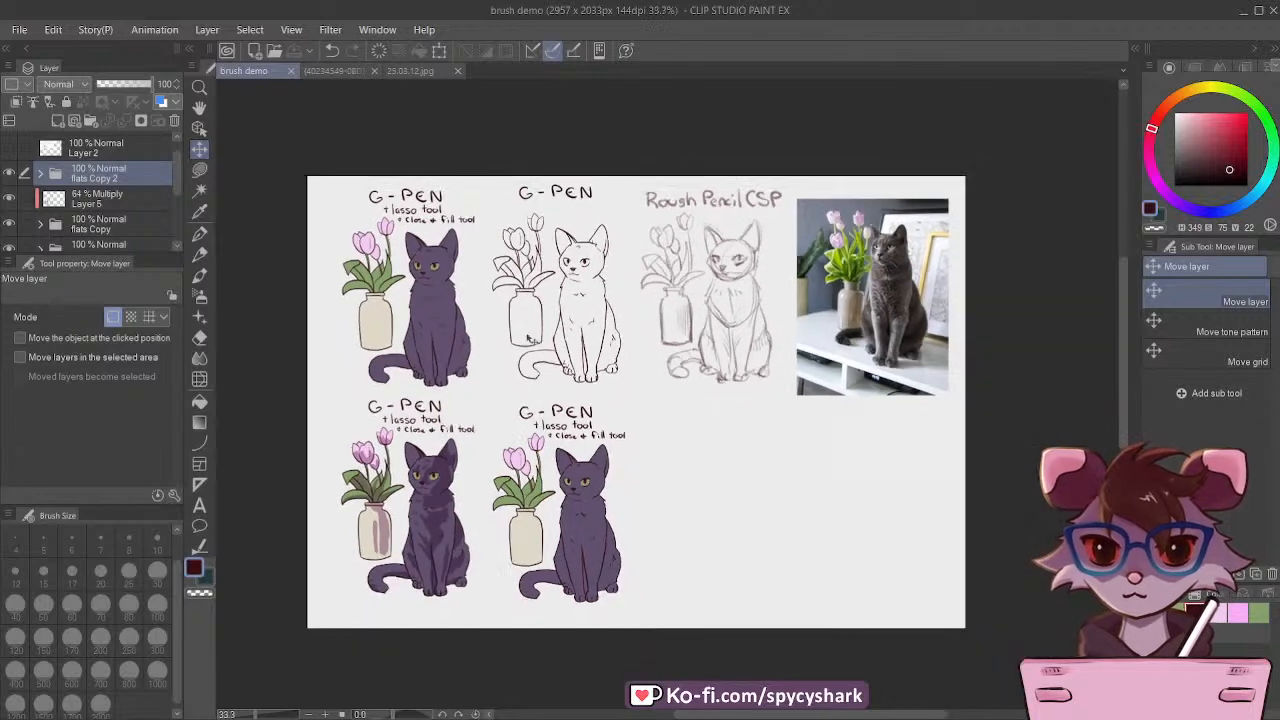
{"action": "scroll", "coordinate": [524, 340], "scroll_direction": "up", "scroll_amount": 1}
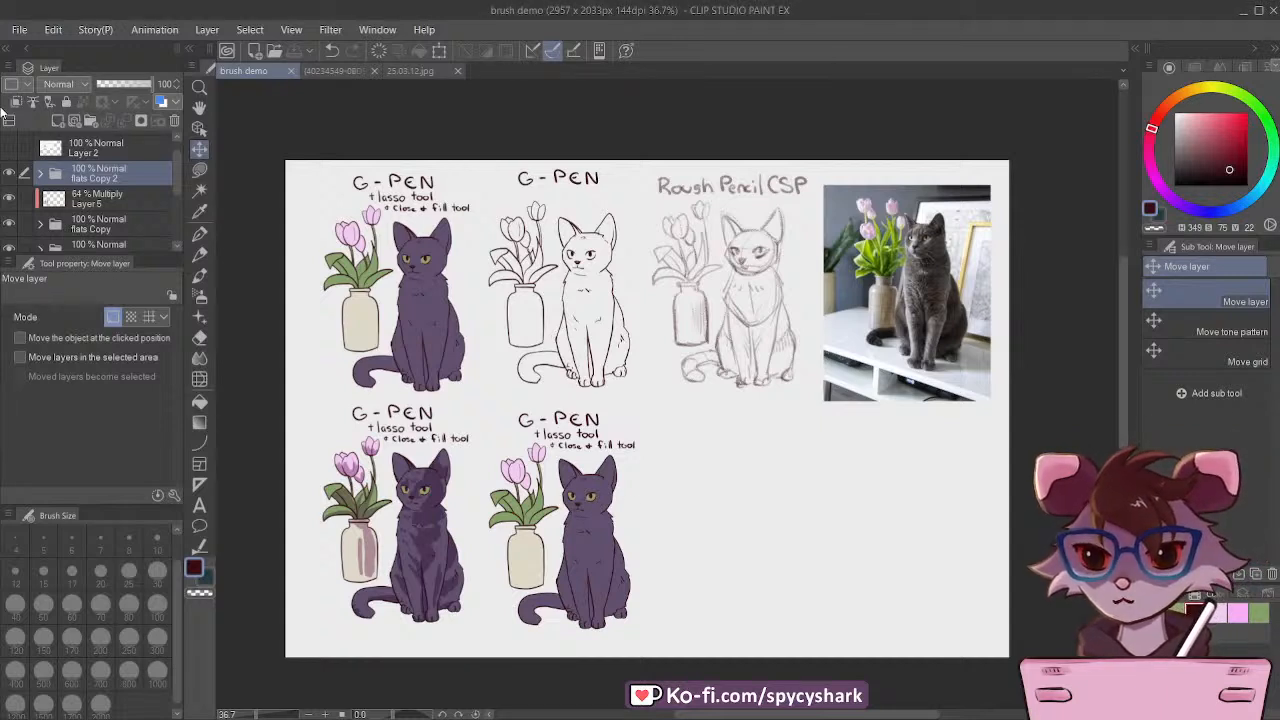
Step: Examine the Water Brush asset page screenshot, including its stroke samples, brush name and content ID
{"action": "scroll", "coordinate": [370, 430], "scroll_direction": "down", "scroll_amount": 2}
{"action": "scroll", "coordinate": [692, 414], "scroll_direction": "up", "scroll_amount": 1}
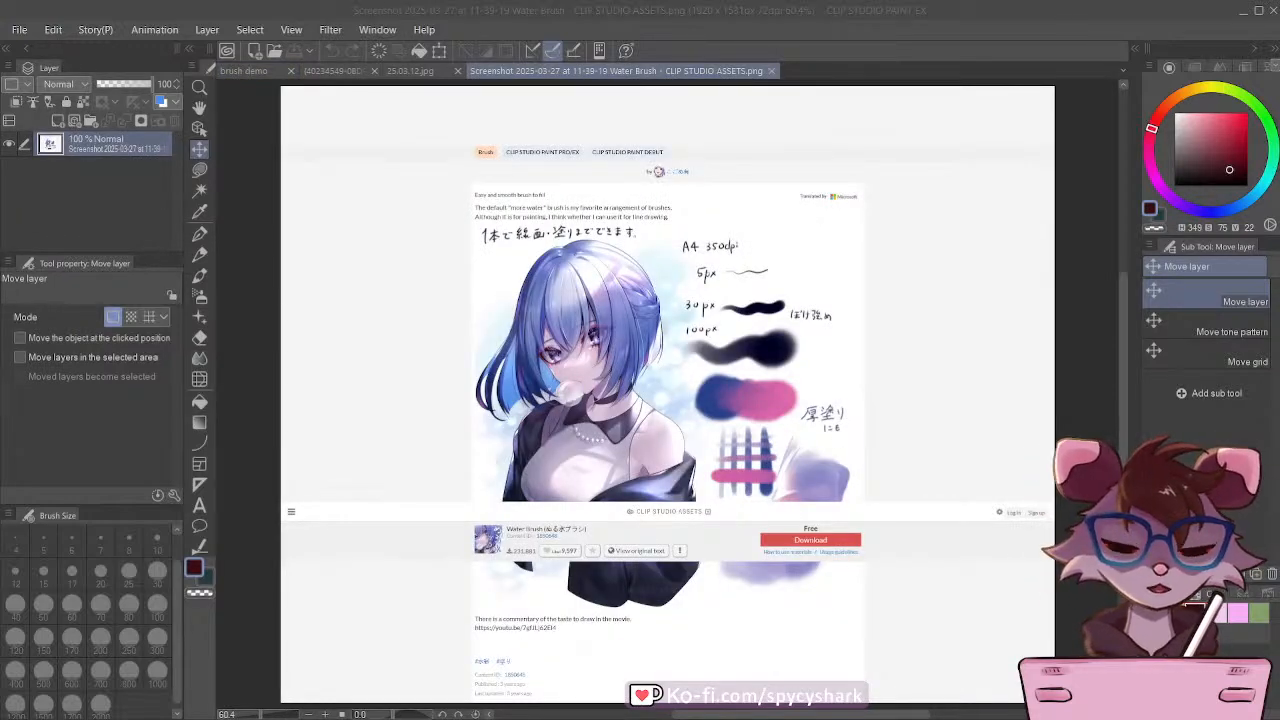
{"action": "scroll", "coordinate": [311, 272], "scroll_direction": "down", "scroll_amount": 1}
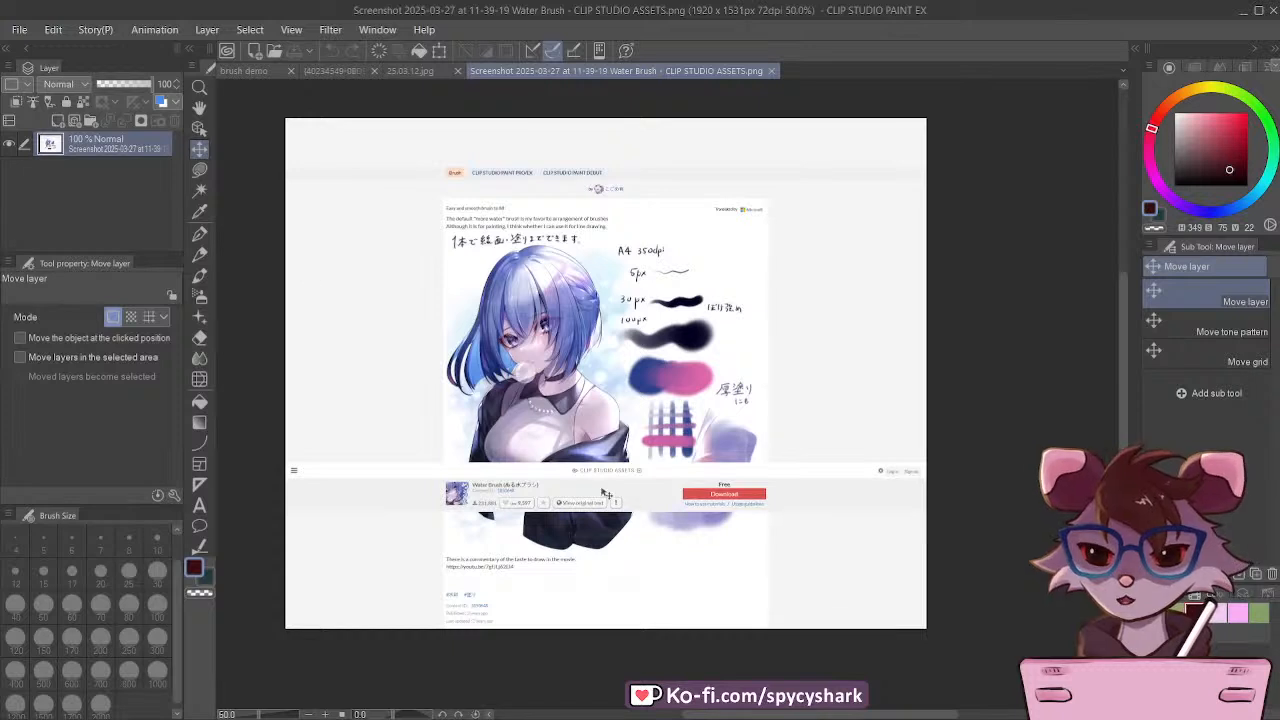
{"action": "scroll", "coordinate": [606, 493], "scroll_direction": "down", "scroll_amount": 1}
{"action": "scroll", "coordinate": [709, 385], "scroll_direction": "up", "scroll_amount": 1}
{"action": "scroll", "coordinate": [714, 418], "scroll_direction": "up", "scroll_amount": 1}
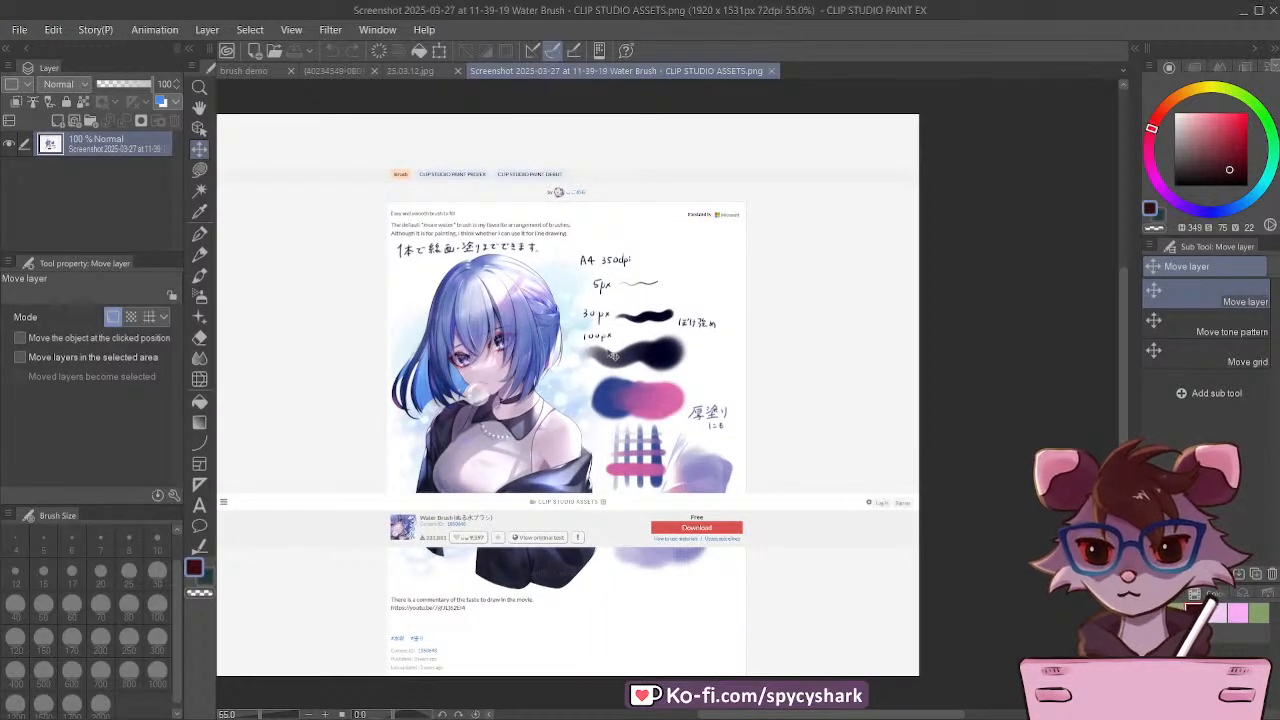
{"action": "scroll", "coordinate": [732, 510], "scroll_direction": "up", "scroll_amount": 3}
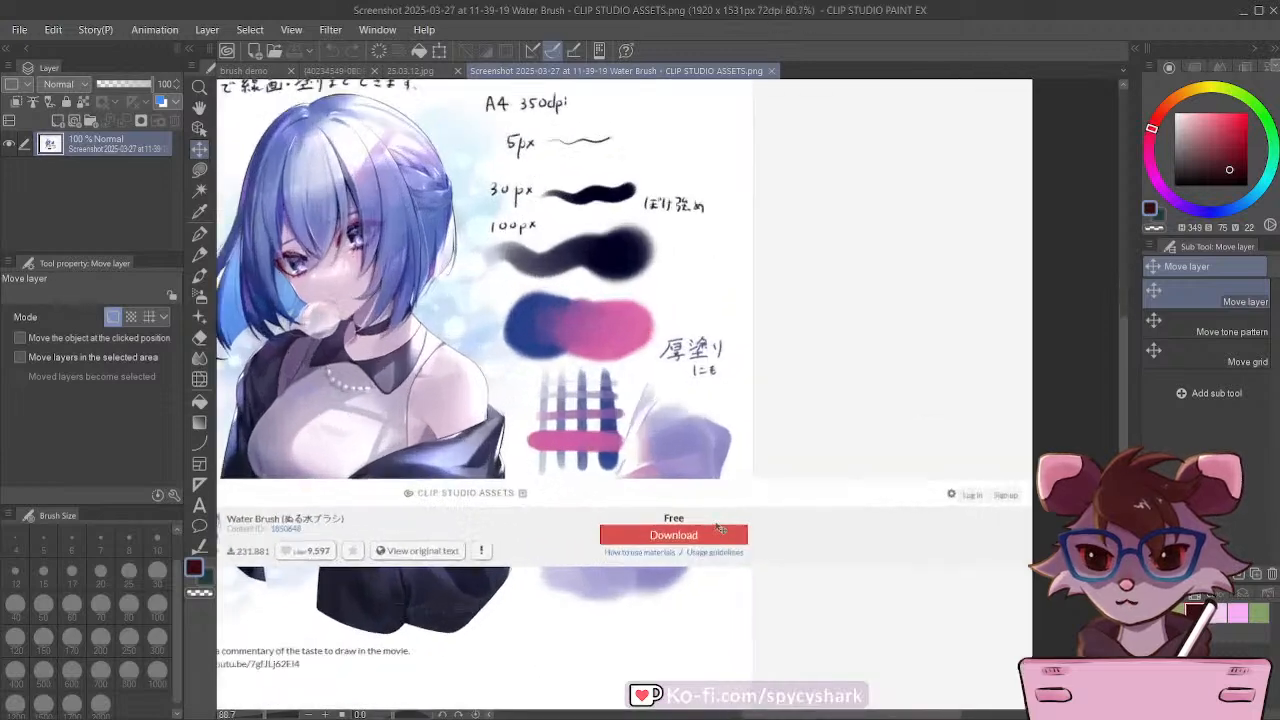
{"action": "scroll", "coordinate": [750, 532], "scroll_direction": "down", "scroll_amount": 3}
{"action": "scroll", "coordinate": [500, 545], "scroll_direction": "up", "scroll_amount": 5}
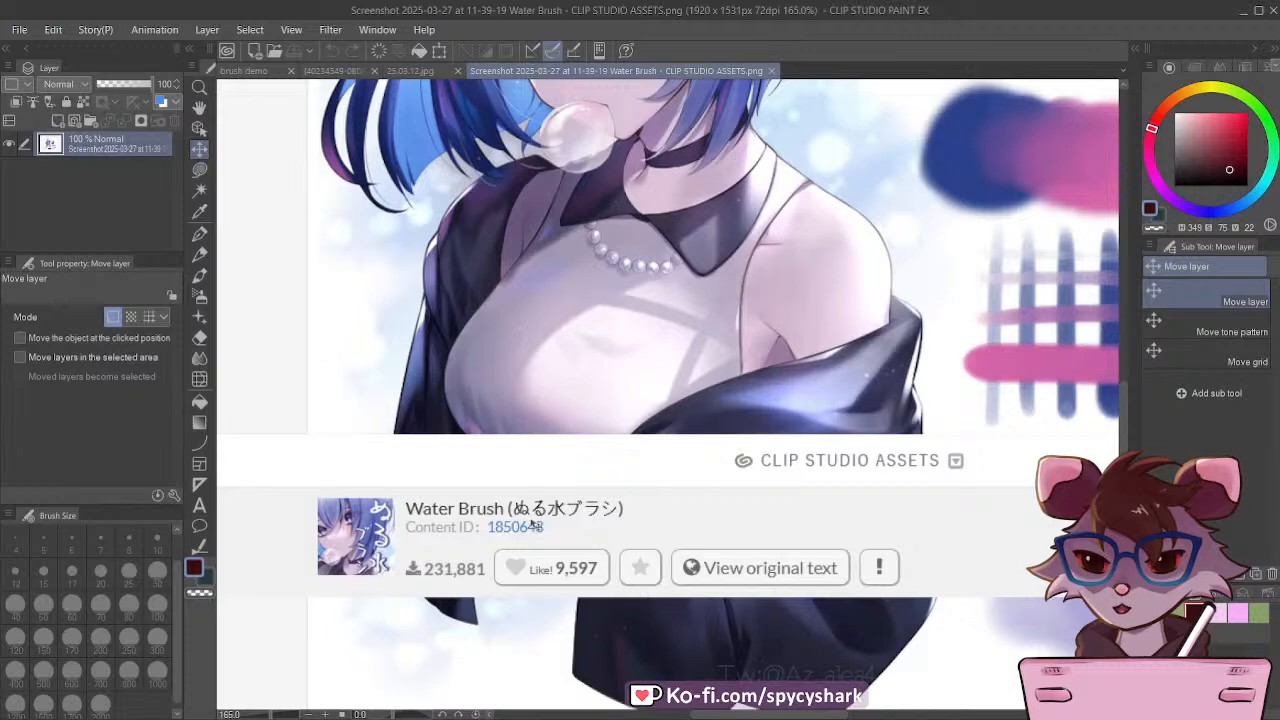
{"action": "scroll", "coordinate": [555, 516], "scroll_direction": "up", "scroll_amount": 4}
{"action": "scroll", "coordinate": [555, 515], "scroll_direction": "down", "scroll_amount": 3}
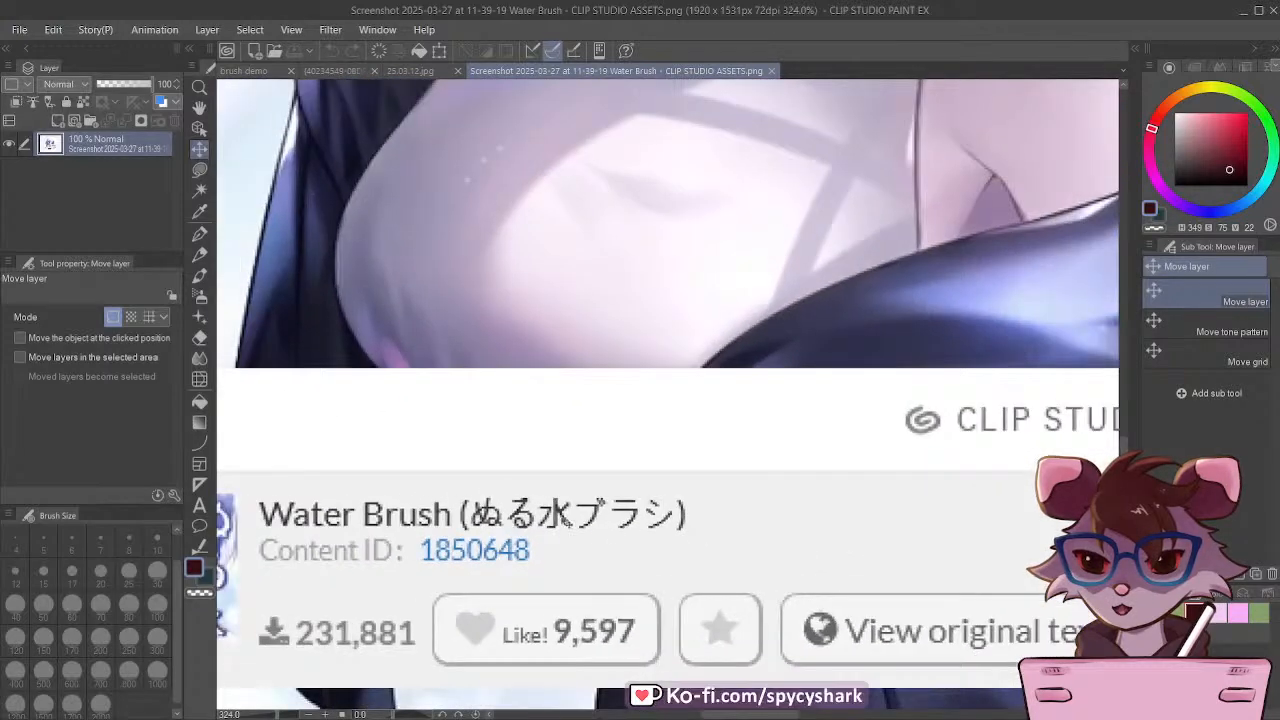
{"action": "scroll", "coordinate": [537, 521], "scroll_direction": "down", "scroll_amount": 4}
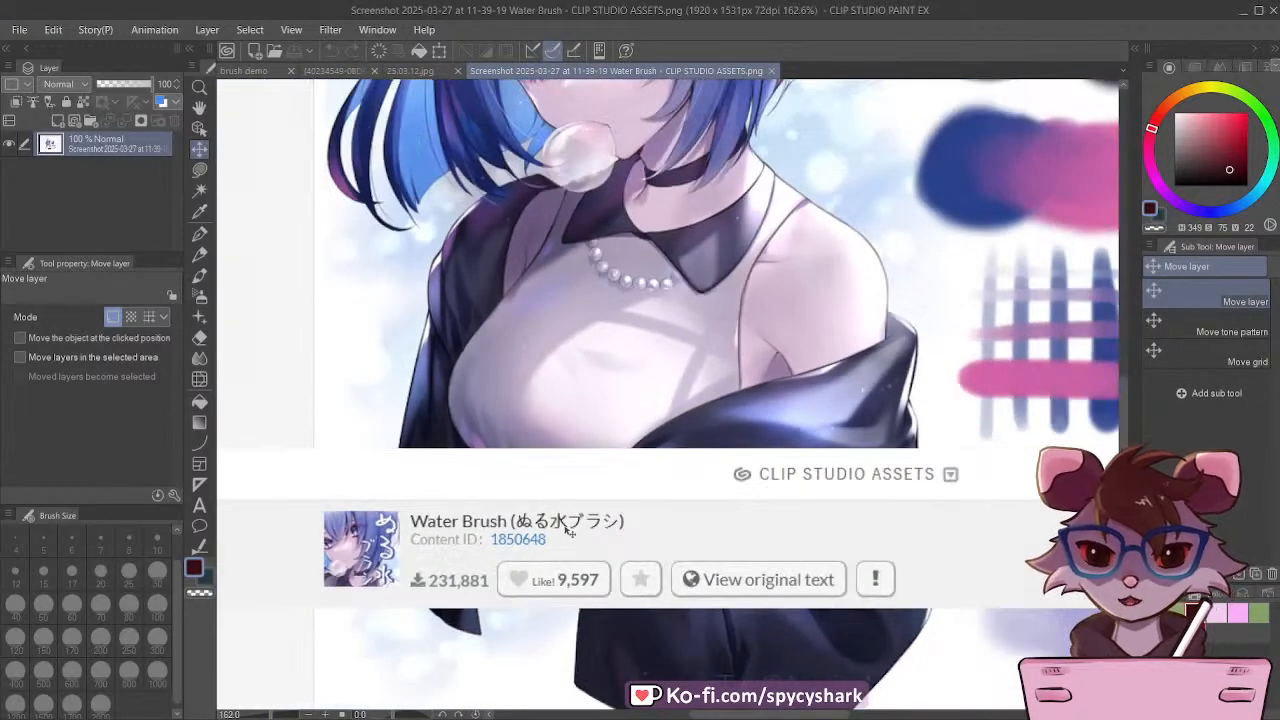
{"action": "scroll", "coordinate": [517, 516], "scroll_direction": "down", "scroll_amount": 2}
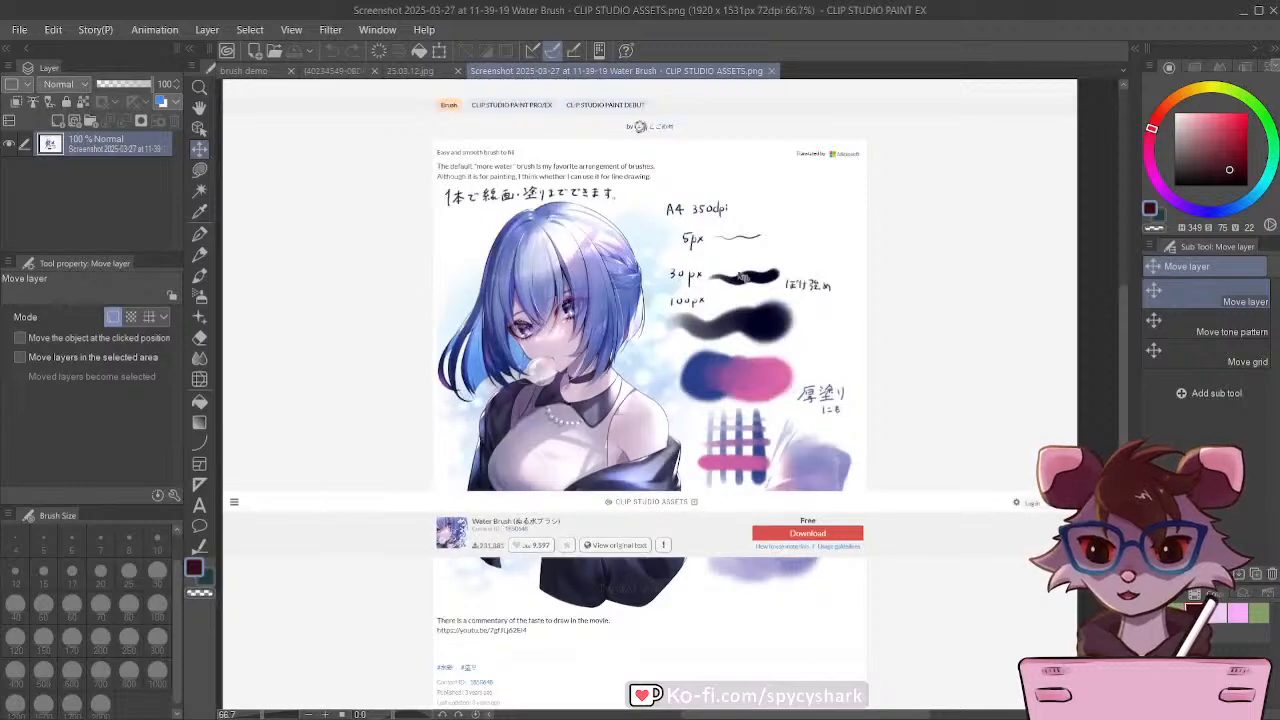
Step: Compare the 5, 30 and 100 px stroke samples on the Water Brush page with its painted illustration
{"action": "scroll", "coordinate": [750, 218], "scroll_direction": "down", "scroll_amount": 1}
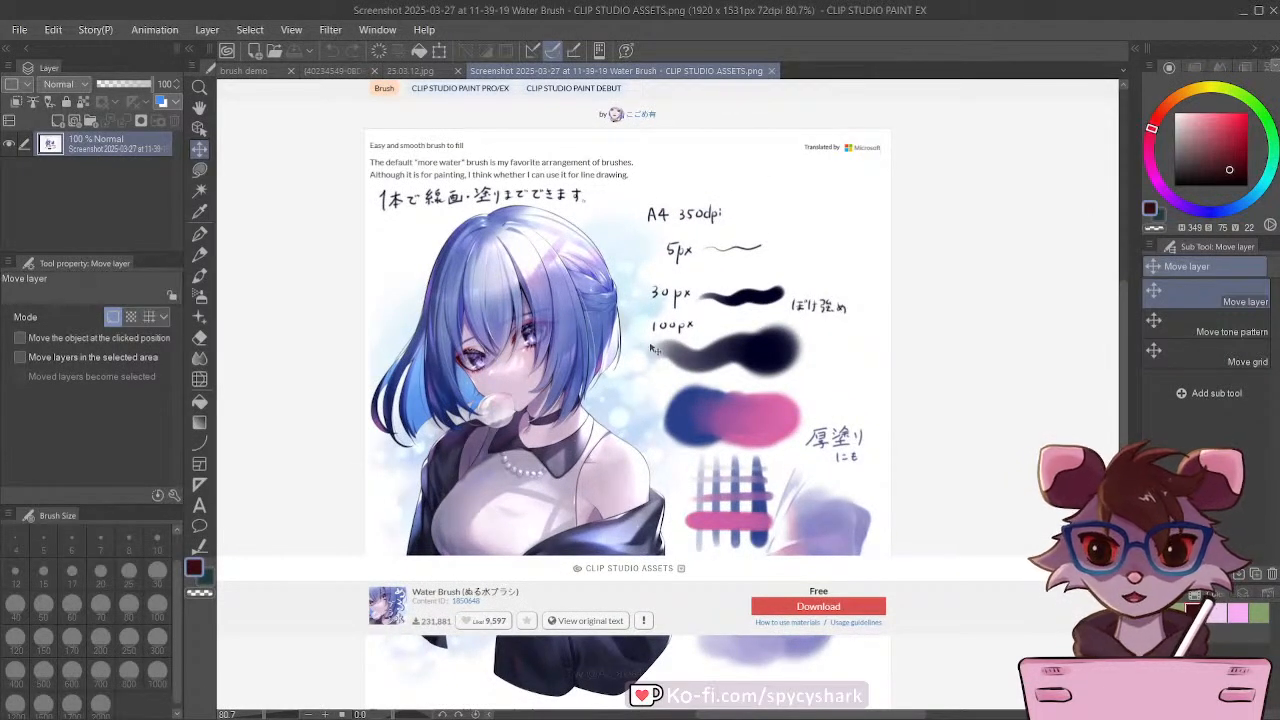
{"action": "scroll", "coordinate": [570, 258], "scroll_direction": "down", "scroll_amount": 1}
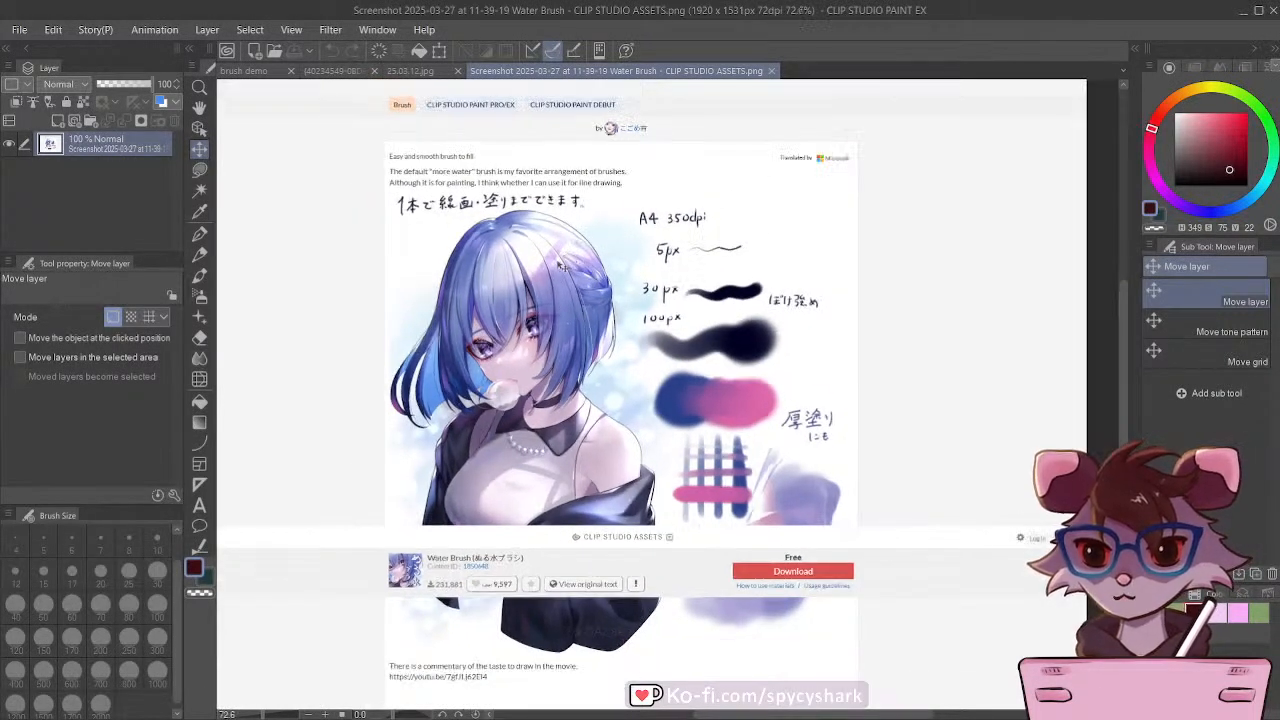
{"action": "scroll", "coordinate": [510, 245], "scroll_direction": "down", "scroll_amount": 1}
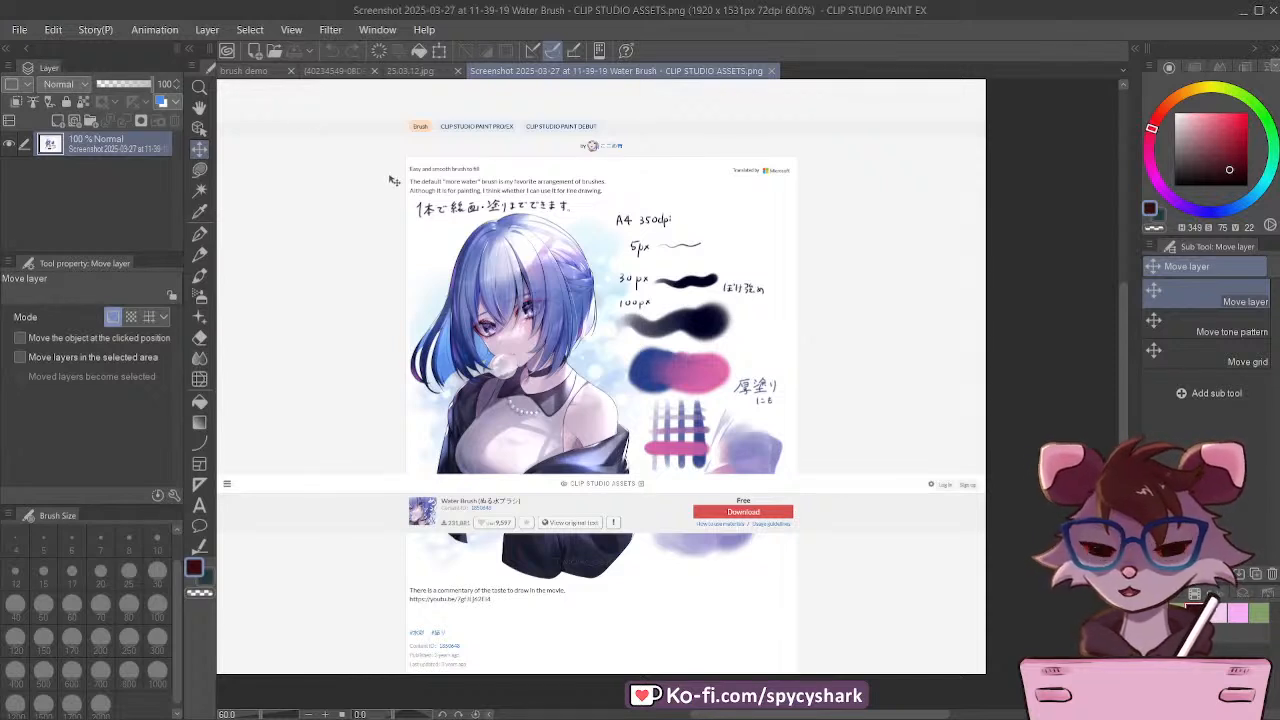
Step: Return to the brush demo drawing and add a new layer clipped to the flats Copy 2 folder
{"action": "left_click", "coordinate": [257, 72]}
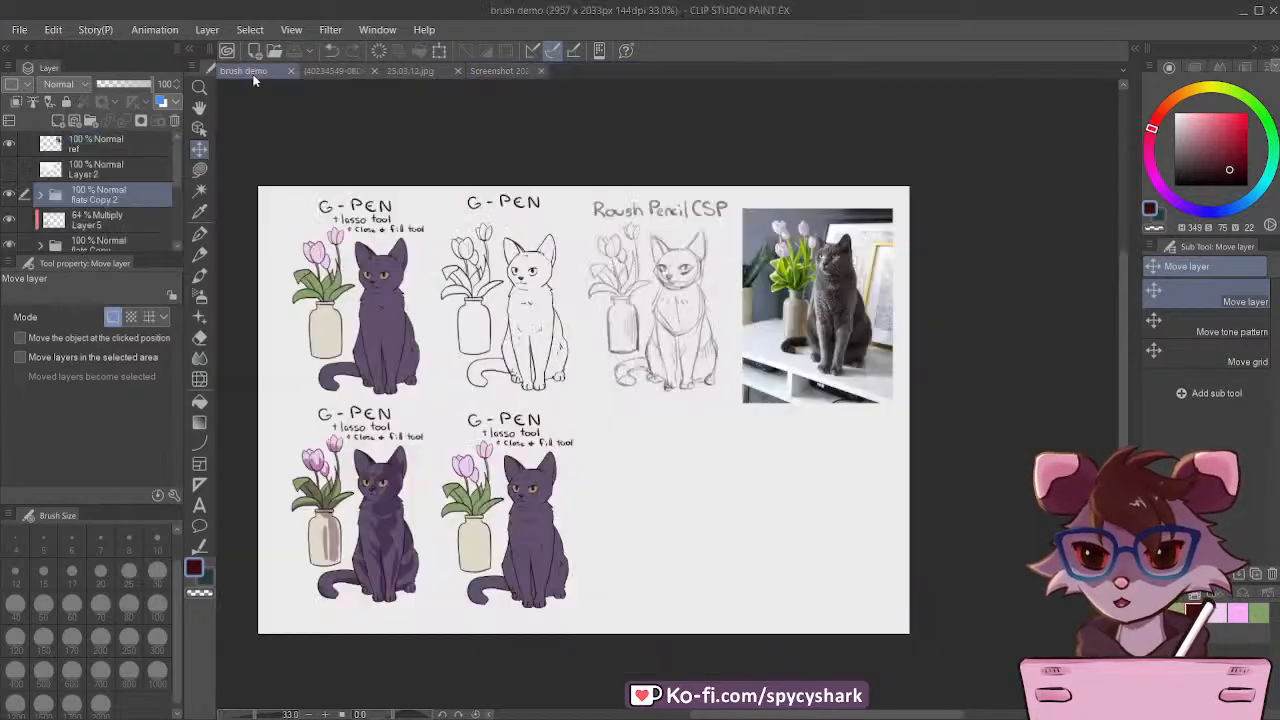
{"action": "left_click", "coordinate": [9, 195]}
{"action": "left_click", "coordinate": [9, 195]}
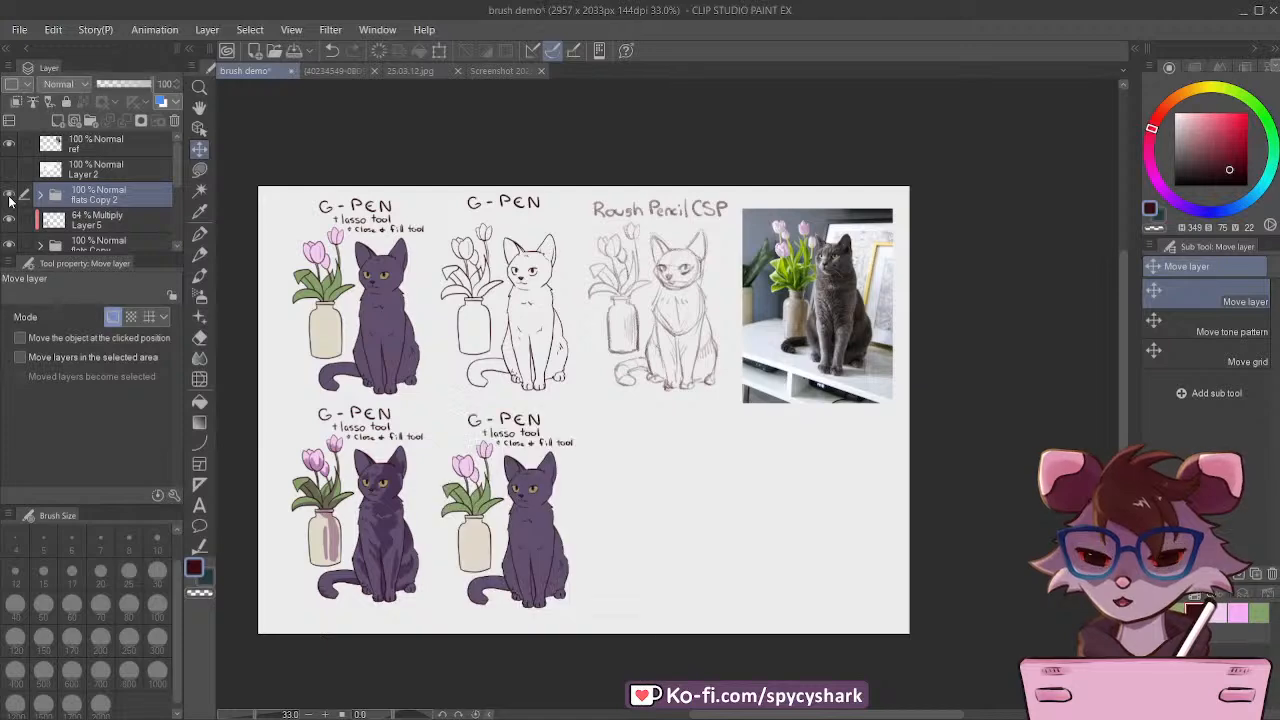
{"action": "scroll", "coordinate": [585, 622], "scroll_direction": "up", "scroll_amount": 1}
{"action": "scroll", "coordinate": [463, 572], "scroll_direction": "up", "scroll_amount": 5}
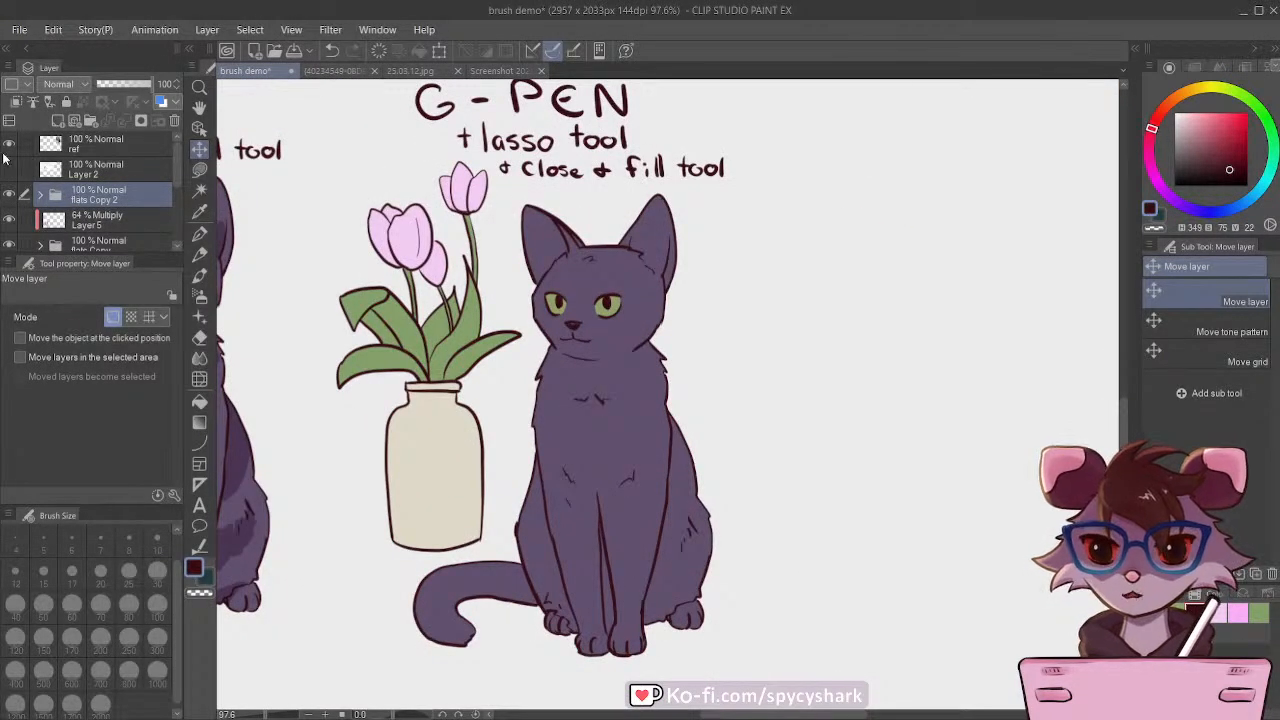
{"action": "left_click", "coordinate": [59, 121]}
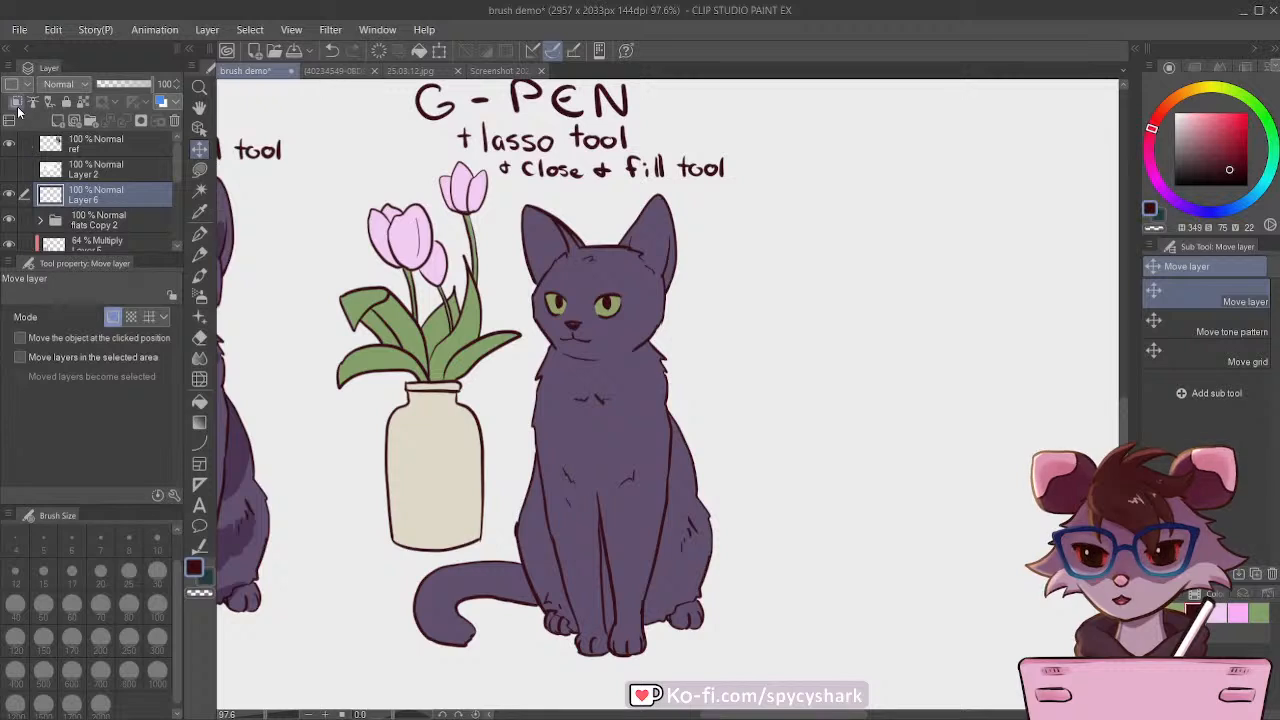
{"action": "left_click", "coordinate": [16, 102]}
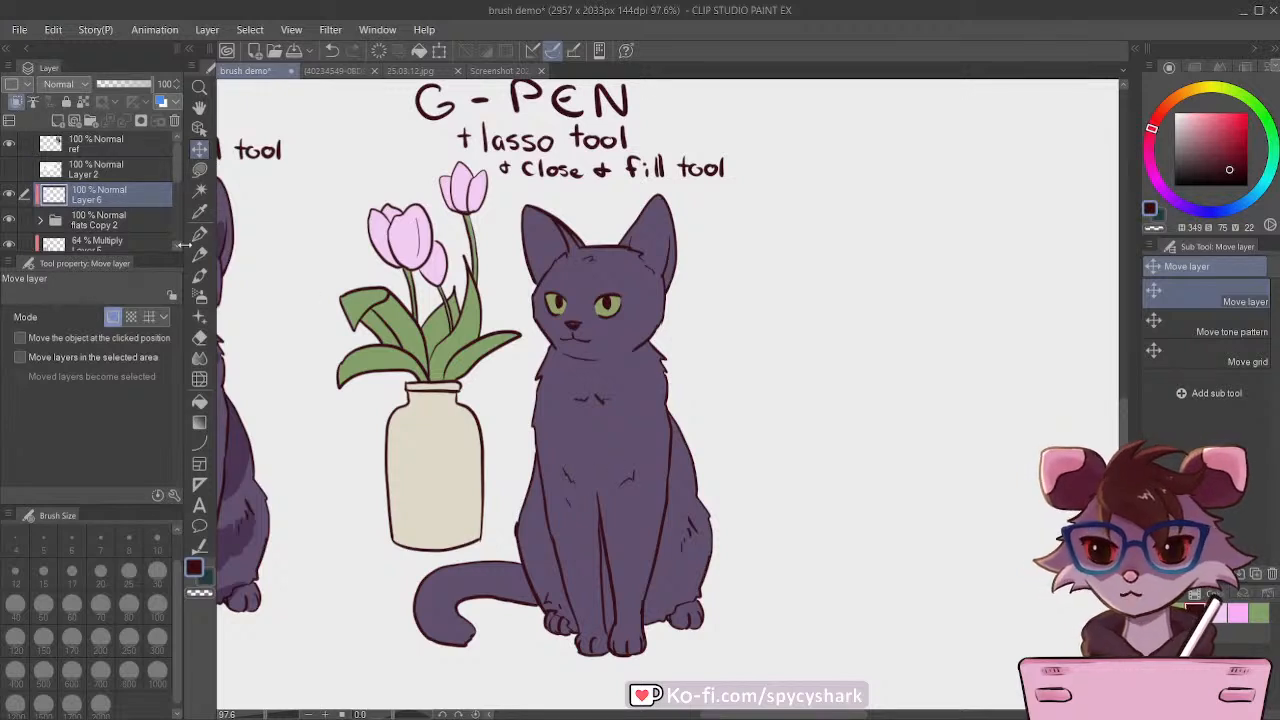
Step: Choose the ぬる水ブラシ water brush and load it with the pale pink from the colour history
{"action": "key", "text": "p"}
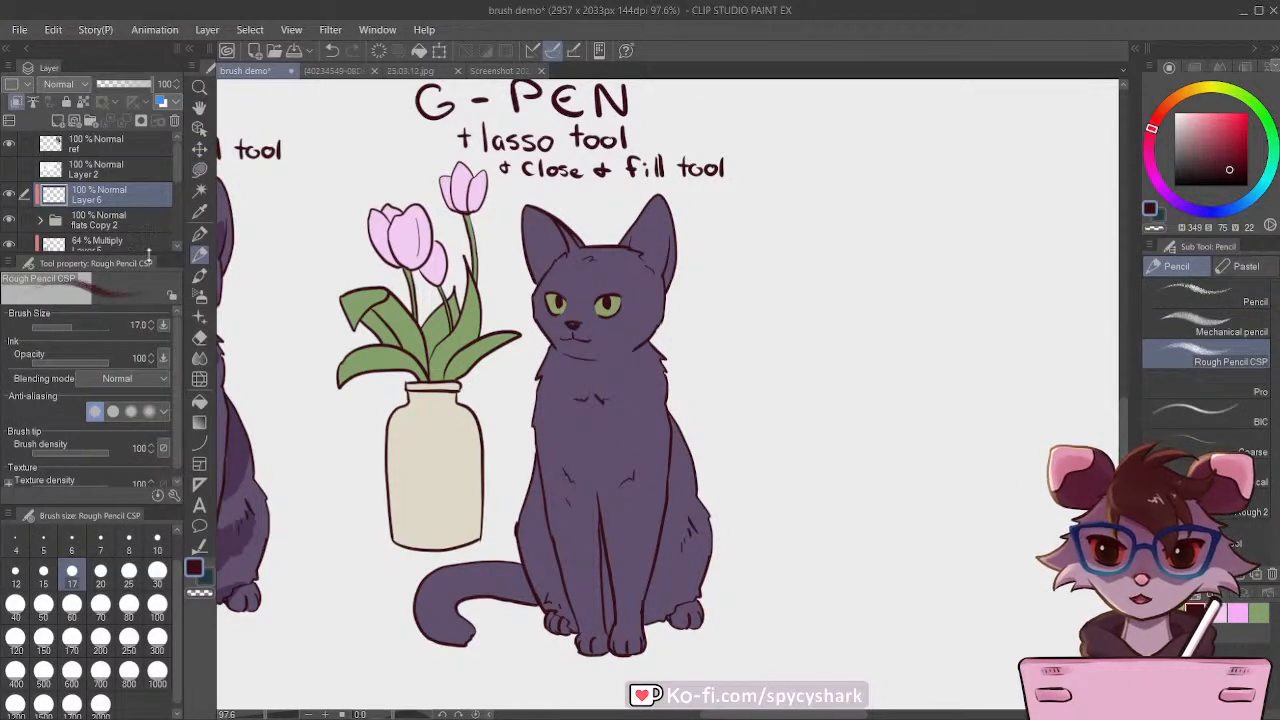
{"action": "key", "text": "b"}
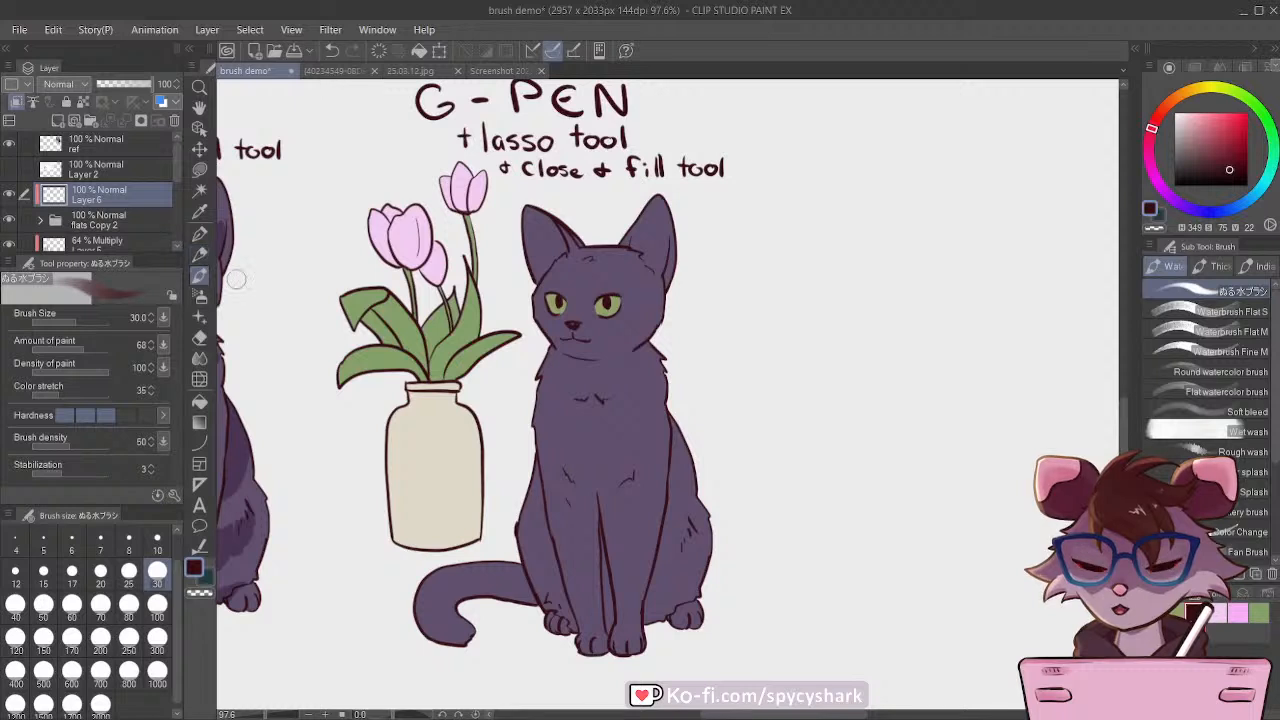
{"action": "left_click", "coordinate": [1175, 612]}
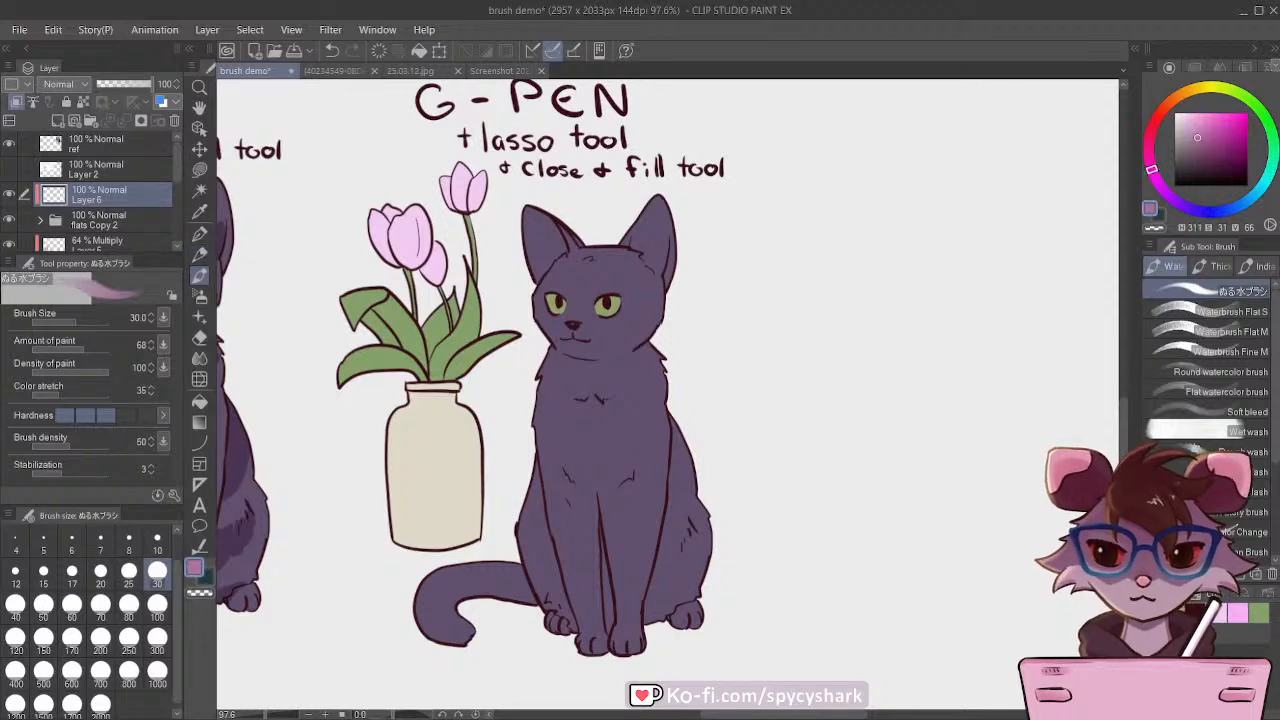
{"action": "left_click", "coordinate": [1226, 613]}
Step: Set the new clipped layer's blending mode to Multiply and the water brush size to 40
{"action": "scroll", "coordinate": [697, 436], "scroll_direction": "down", "scroll_amount": 2}
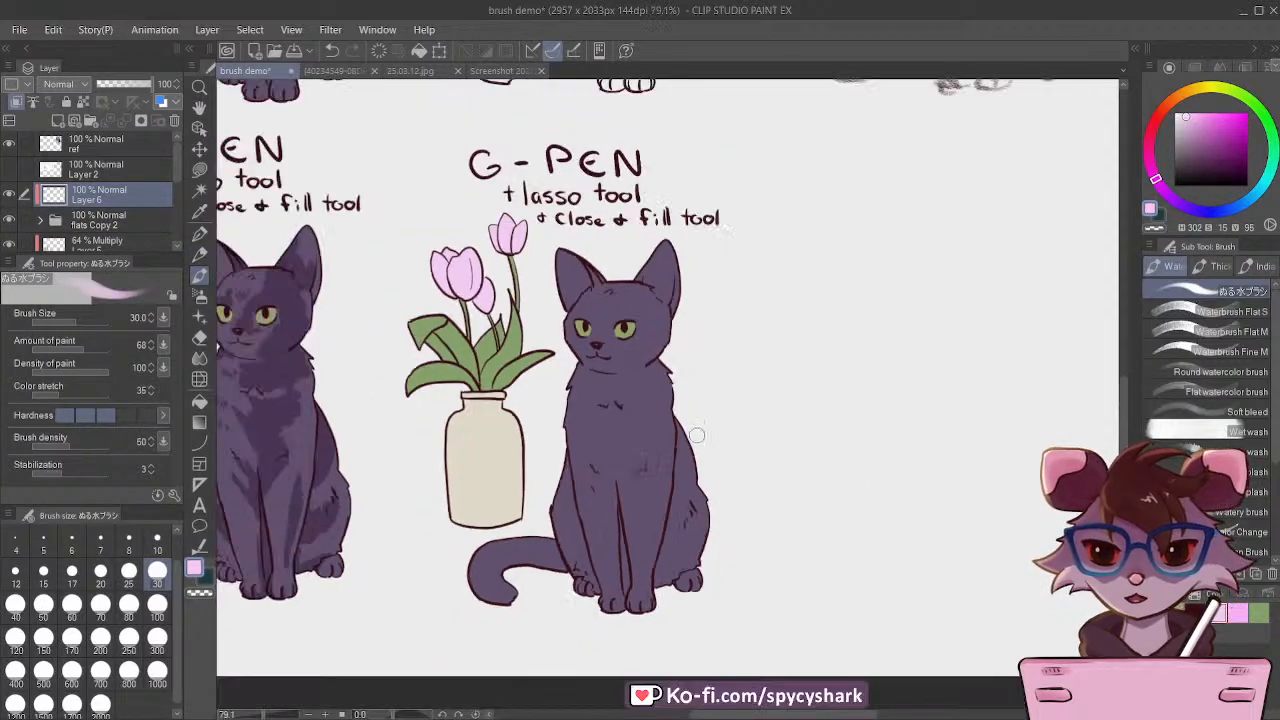
{"action": "scroll", "coordinate": [530, 372], "scroll_direction": "up", "scroll_amount": 1}
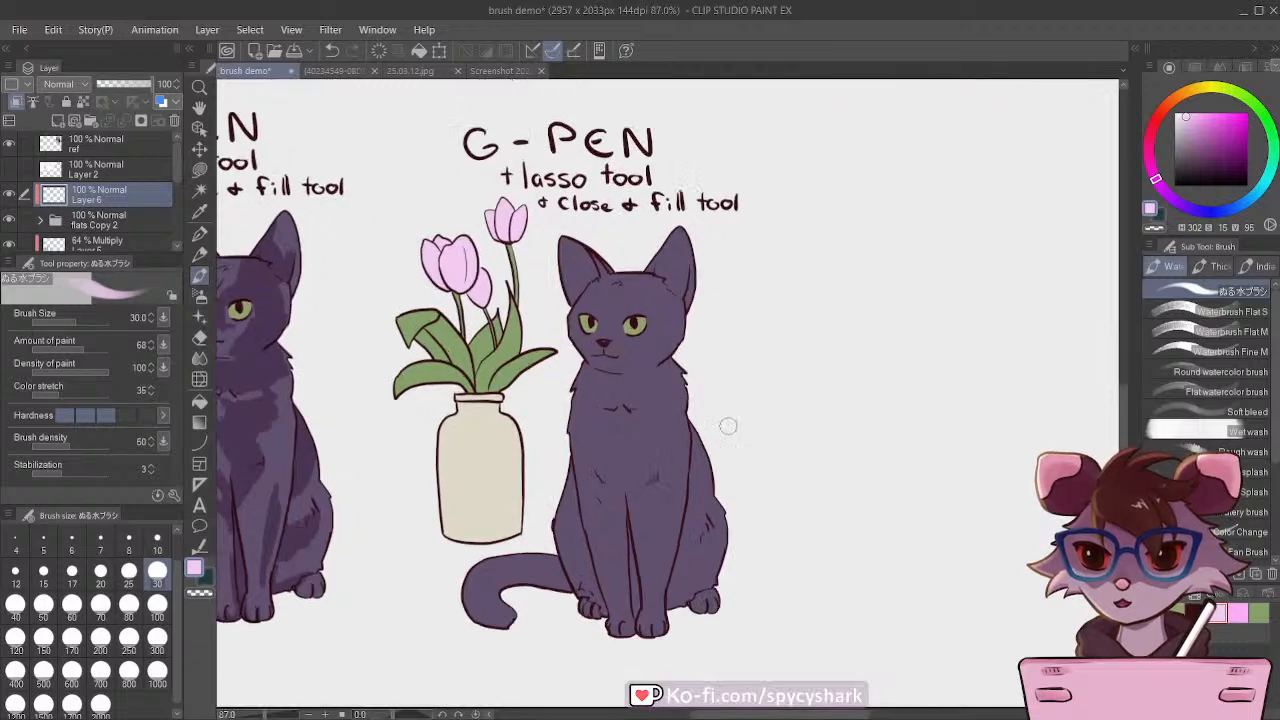
{"action": "scroll", "coordinate": [728, 427], "scroll_direction": "down", "scroll_amount": 1}
{"action": "scroll", "coordinate": [583, 426], "scroll_direction": "up", "scroll_amount": 2}
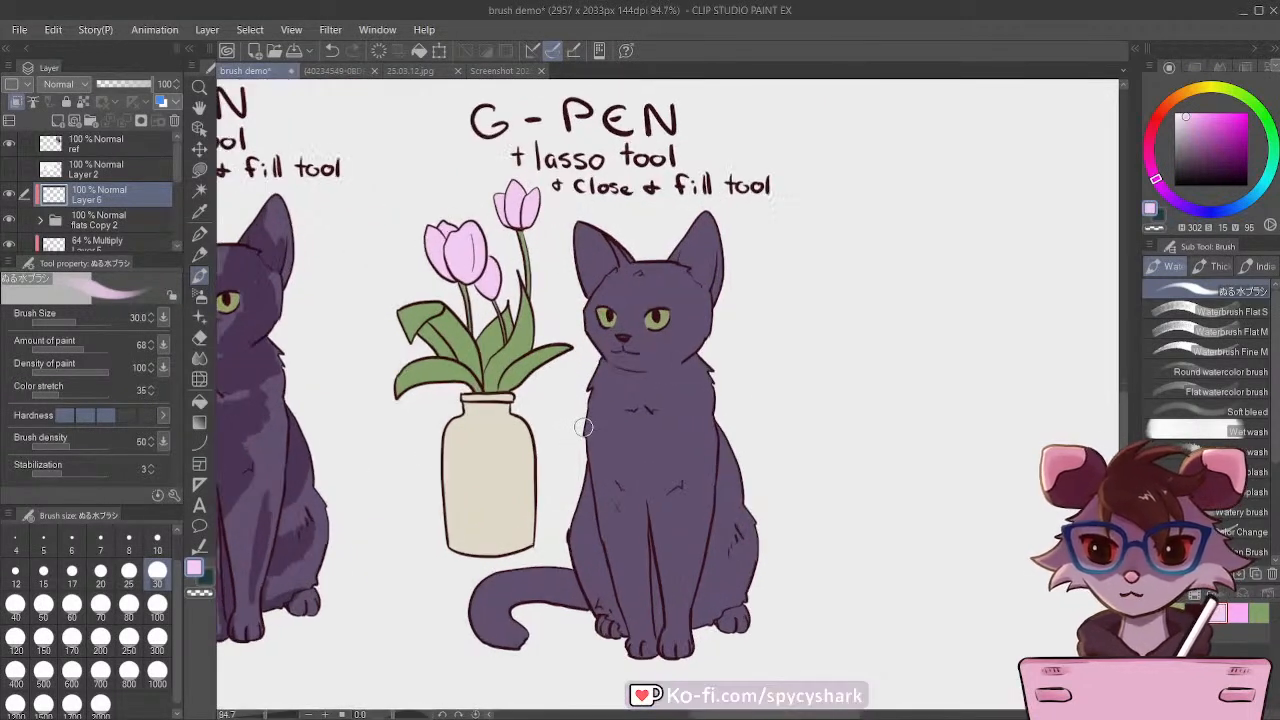
{"action": "scroll", "coordinate": [579, 407], "scroll_direction": "down", "scroll_amount": 3}
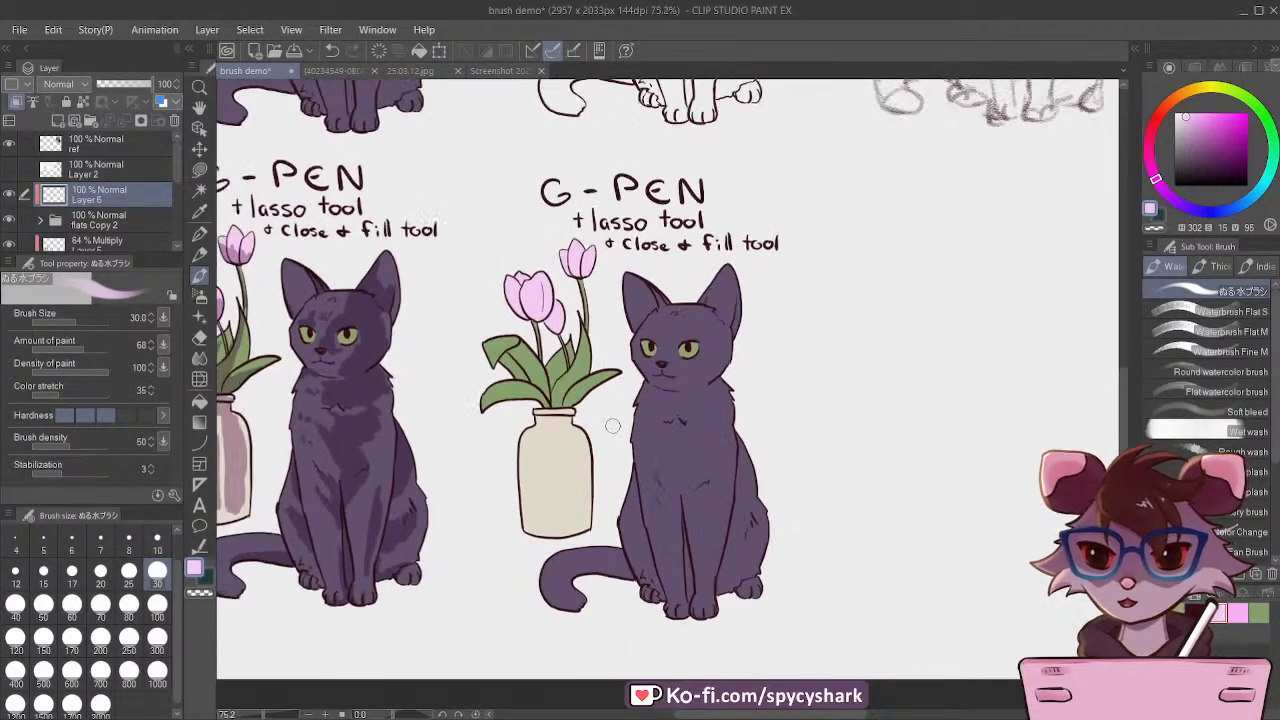
{"action": "scroll", "coordinate": [352, 434], "scroll_direction": "up", "scroll_amount": 2}
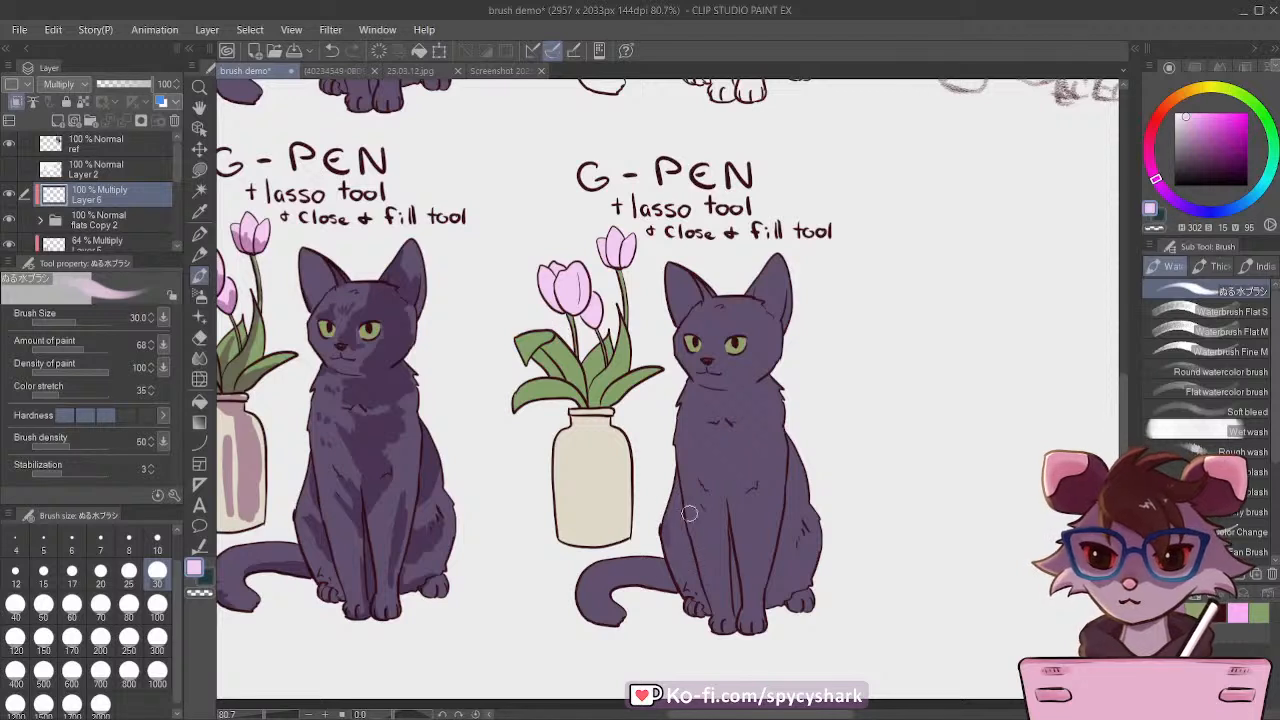
{"action": "key", "text": "bracketright"}
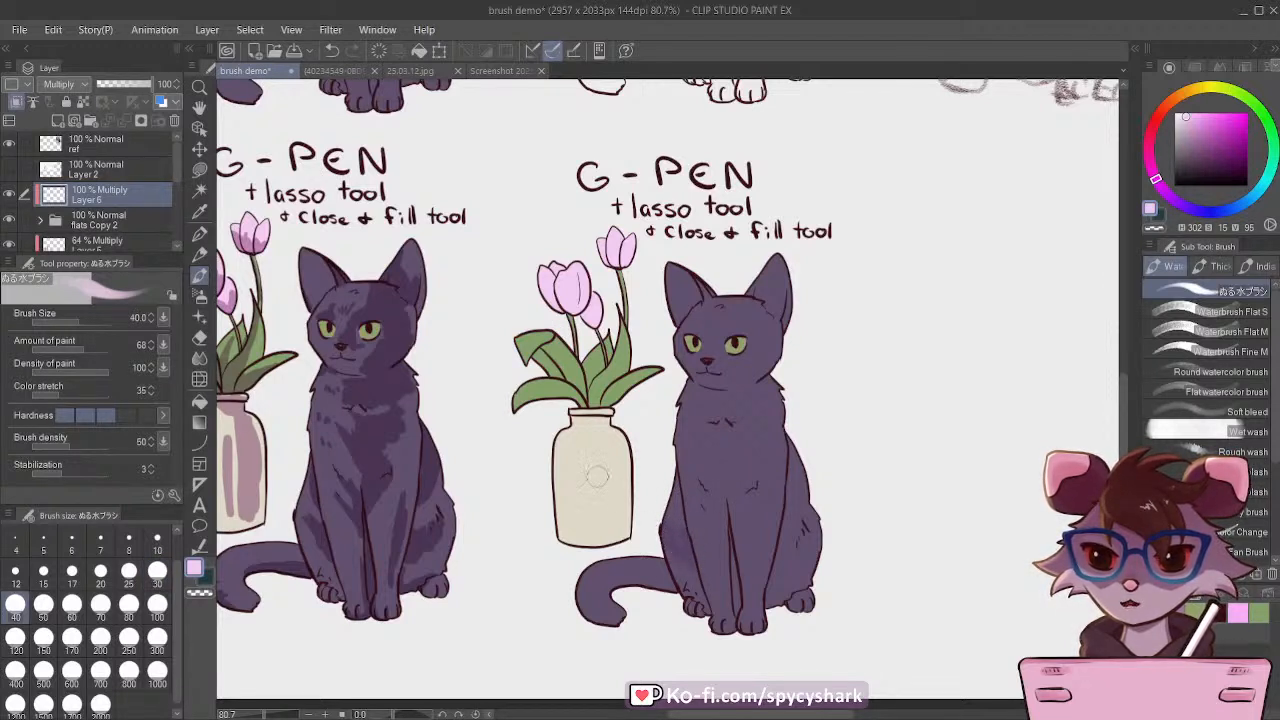
Step: Look over the Water Brush page's stroke and colour-blending samples, and return to the brush demo drawing
{"action": "left_click", "coordinate": [500, 70]}
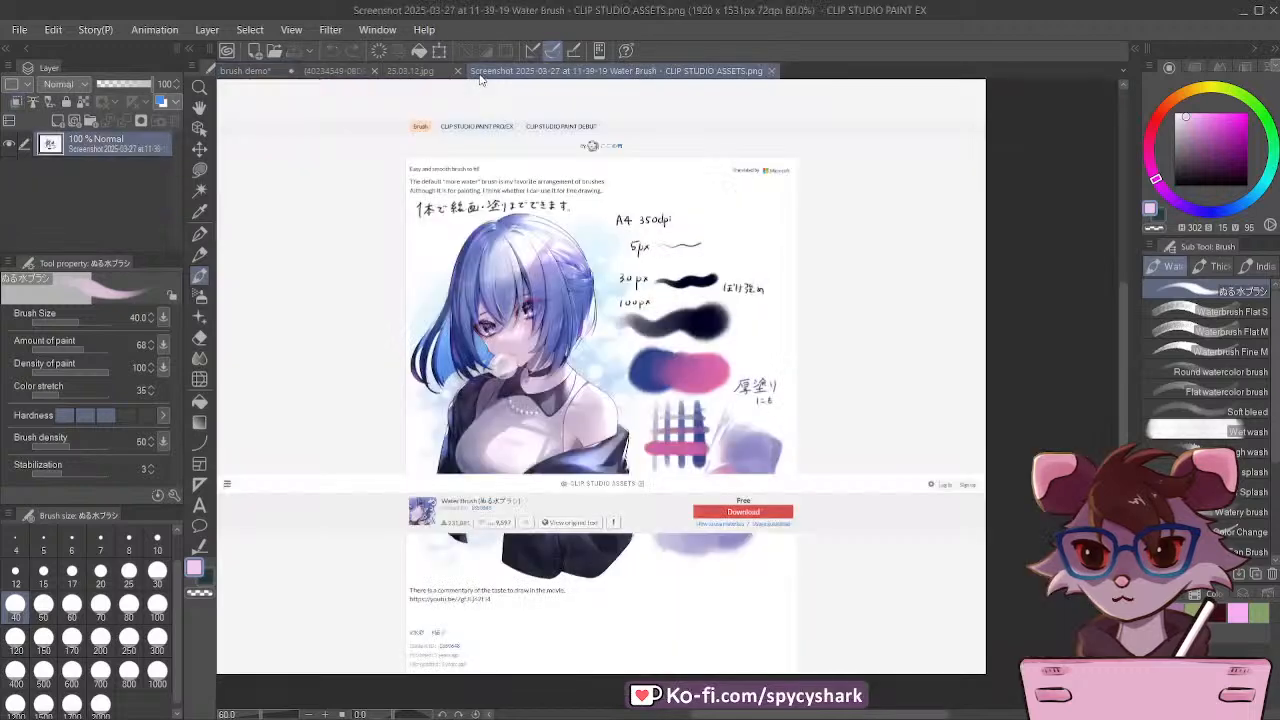
{"action": "scroll", "coordinate": [602, 430], "scroll_direction": "up", "scroll_amount": 5}
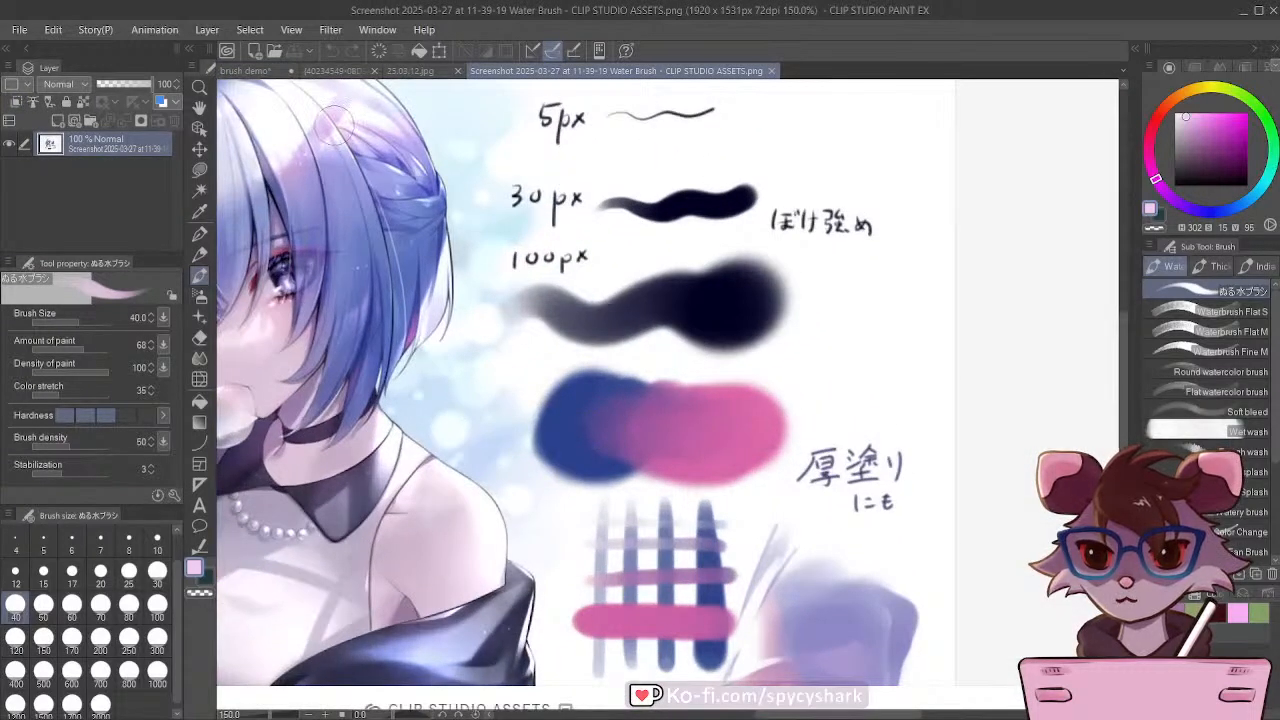
{"action": "left_click", "coordinate": [245, 71]}
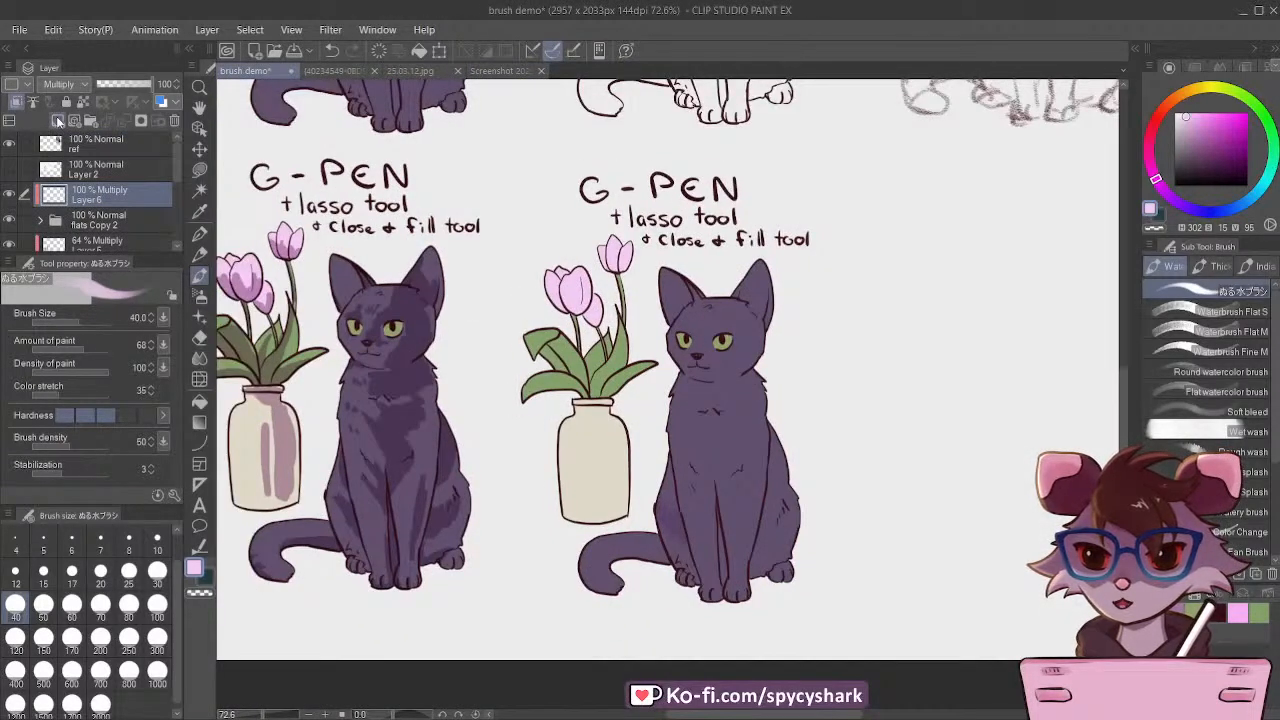
Step: Expand the flats Copy 2 folder and add a new layer above its g-pen Copy 3 line art
{"action": "left_click", "coordinate": [79, 226]}
{"action": "left_click", "coordinate": [40, 222]}
{"action": "left_click", "coordinate": [100, 240]}
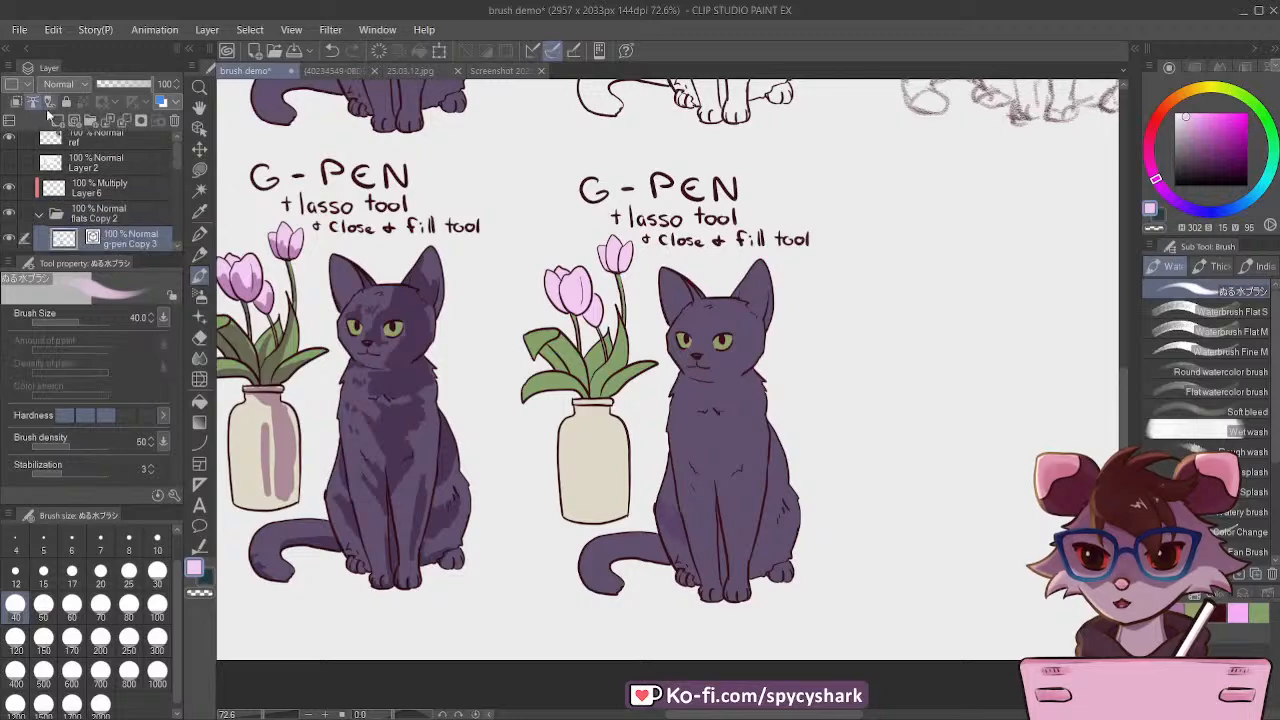
{"action": "left_click", "coordinate": [57, 120]}
Step: Paint a water-brush swatch beneath the new cat copy, blending pale pink into crimson
{"action": "scroll", "coordinate": [563, 490], "scroll_direction": "up", "scroll_amount": 5}
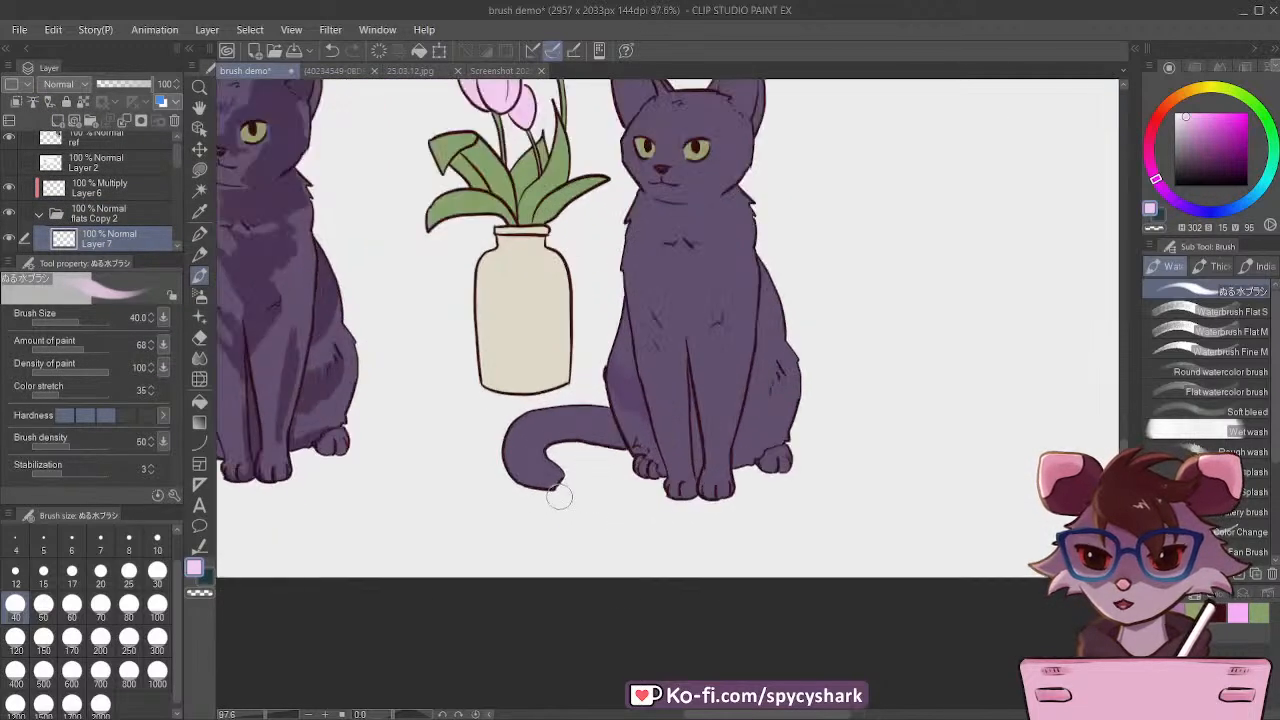
{"action": "mouse_move", "coordinate": [574, 543]}
{"action": "left_mouse_down"}
{"action": "mouse_move", "coordinate": [594, 531]}
{"action": "mouse_move", "coordinate": [589, 555]}
{"action": "mouse_move", "coordinate": [620, 556]}
{"action": "left_mouse_up"}
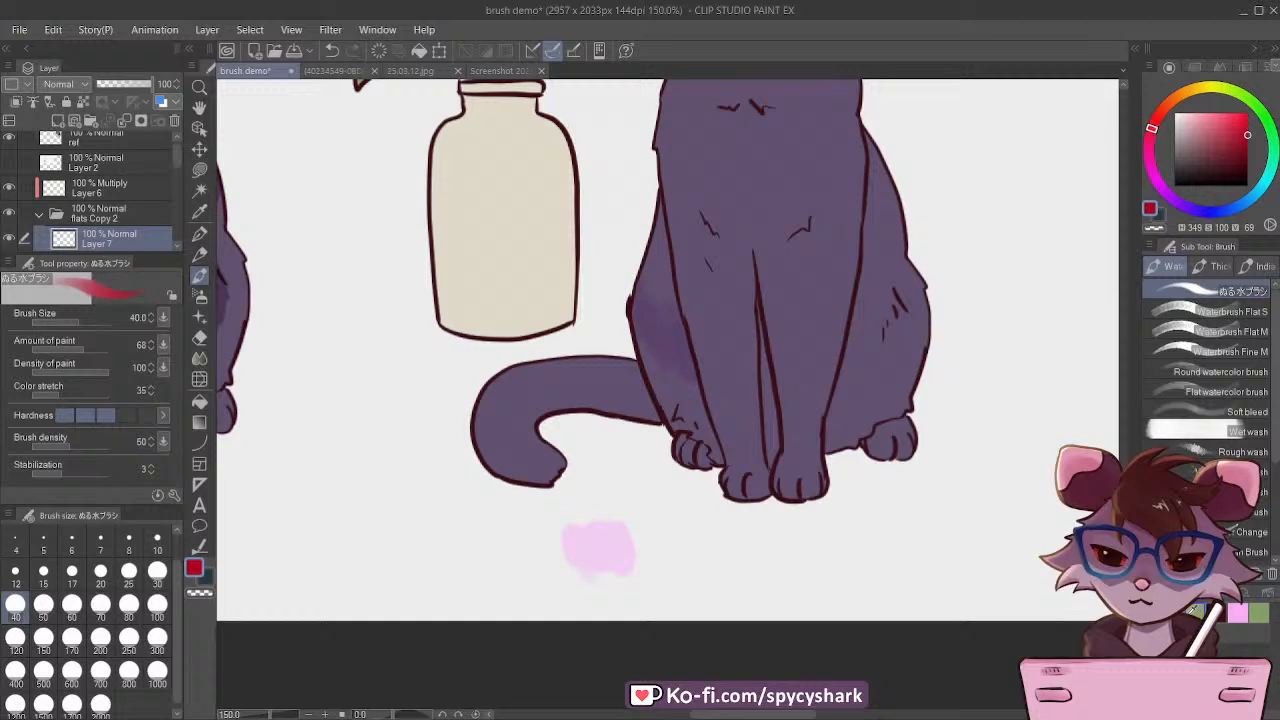
{"action": "mouse_move", "coordinate": [690, 527]}
{"action": "left_mouse_down"}
{"action": "mouse_move", "coordinate": [708, 560]}
{"action": "mouse_move", "coordinate": [687, 530]}
{"action": "mouse_move", "coordinate": [685, 566]}
{"action": "mouse_move", "coordinate": [670, 529]}
{"action": "mouse_move", "coordinate": [669, 560]}
{"action": "mouse_move", "coordinate": [658, 543]}
{"action": "mouse_move", "coordinate": [675, 566]}
{"action": "mouse_move", "coordinate": [669, 530]}
{"action": "mouse_move", "coordinate": [666, 566]}
{"action": "mouse_move", "coordinate": [653, 548]}
{"action": "mouse_move", "coordinate": [679, 560]}
{"action": "mouse_move", "coordinate": [671, 528]}
{"action": "mouse_move", "coordinate": [657, 566]}
{"action": "mouse_move", "coordinate": [604, 519]}
{"action": "mouse_move", "coordinate": [640, 544]}
{"action": "mouse_move", "coordinate": [639, 560]}
{"action": "mouse_move", "coordinate": [615, 547]}
{"action": "mouse_move", "coordinate": [637, 567]}
{"action": "mouse_move", "coordinate": [636, 536]}
{"action": "mouse_move", "coordinate": [669, 563]}
{"action": "mouse_move", "coordinate": [636, 537]}
{"action": "mouse_move", "coordinate": [616, 557]}
{"action": "mouse_move", "coordinate": [634, 542]}
{"action": "mouse_move", "coordinate": [658, 561]}
{"action": "mouse_move", "coordinate": [615, 542]}
{"action": "left_mouse_up"}
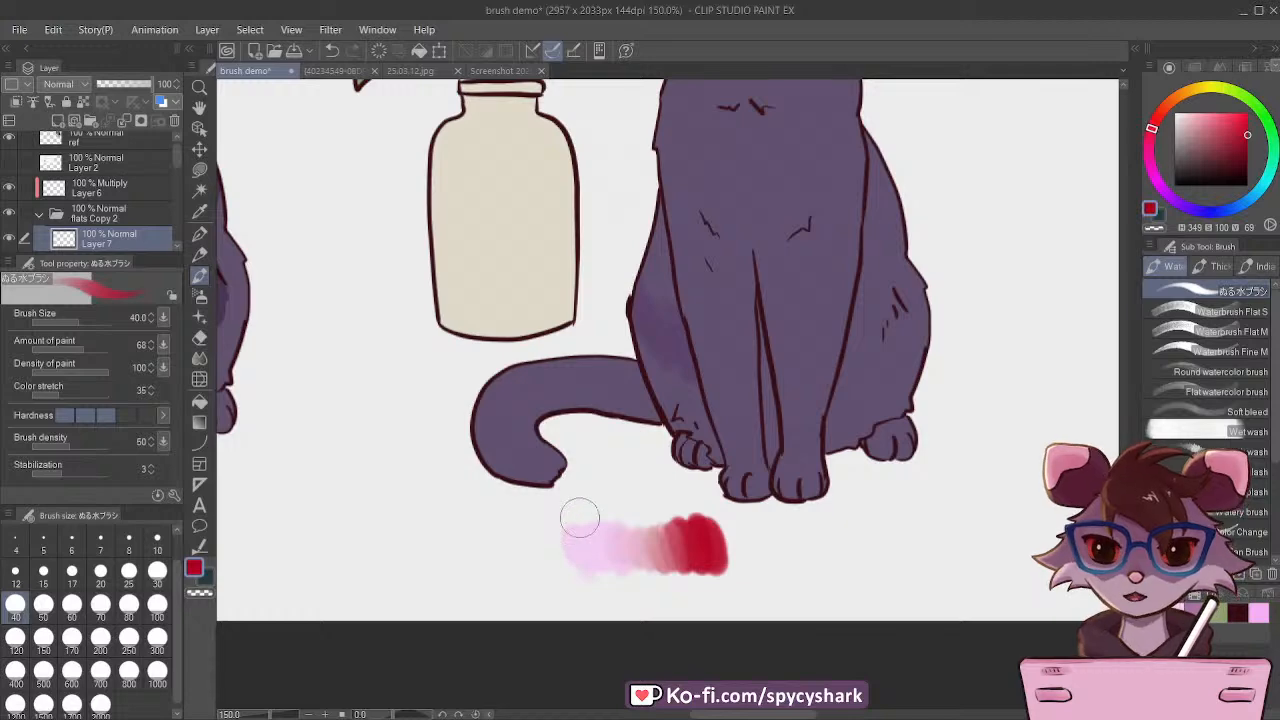
{"action": "scroll", "coordinate": [580, 560], "scroll_direction": "down", "scroll_amount": 6}
{"action": "scroll", "coordinate": [700, 345], "scroll_direction": "down", "scroll_amount": 2}
{"action": "scroll", "coordinate": [700, 310], "scroll_direction": "up", "scroll_amount": 2}
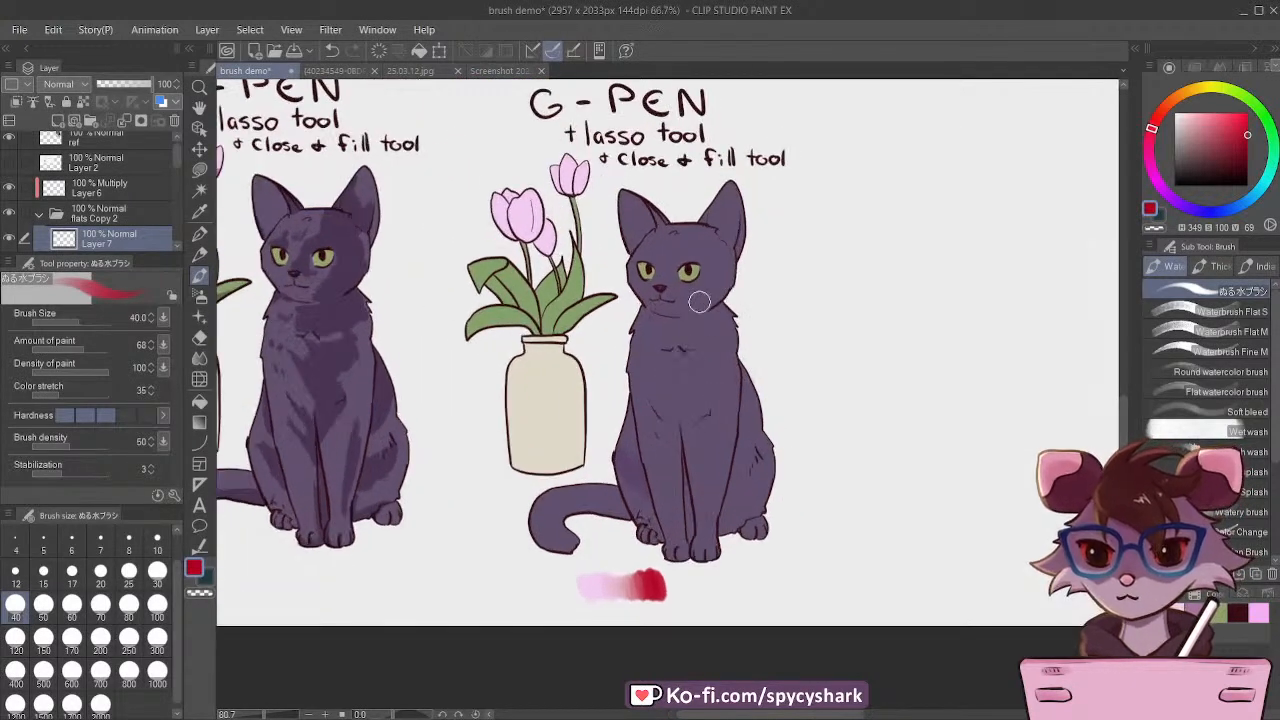
Step: Reselect the clipped Multiply layer with pale pink as the brush colour, and save the drawing
{"action": "left_click", "coordinate": [112, 186]}
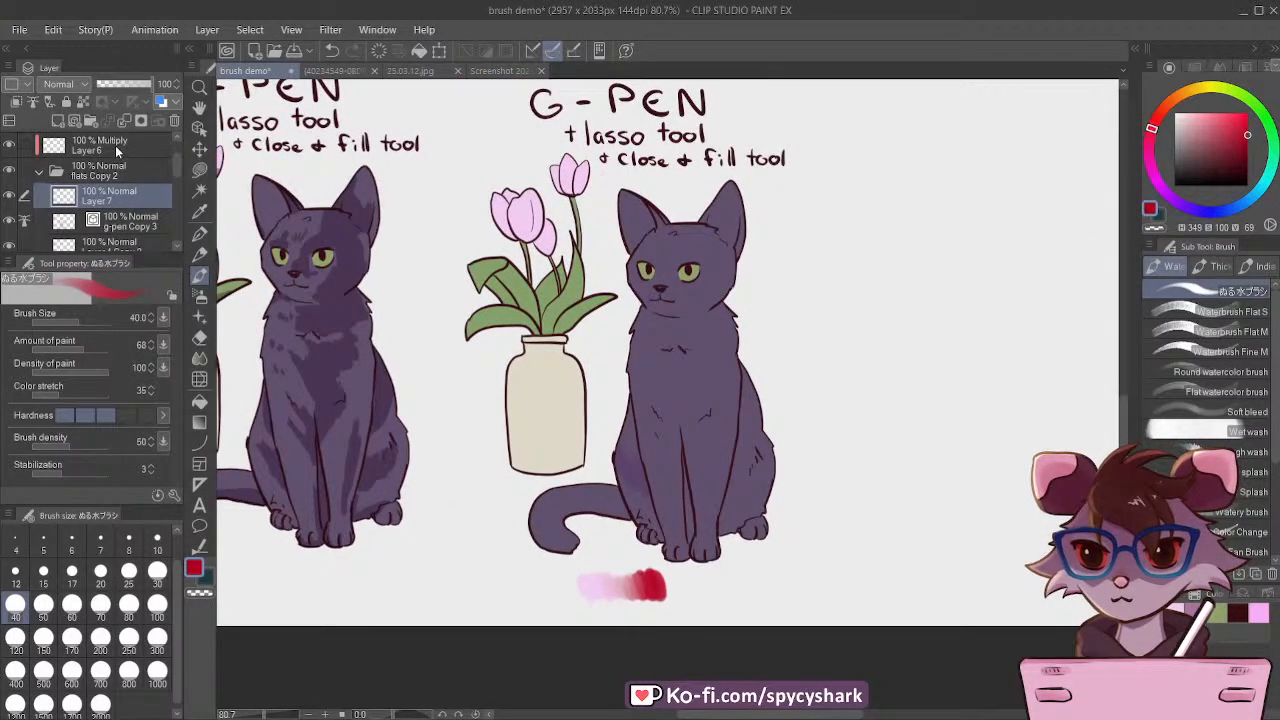
{"action": "scroll", "coordinate": [115, 145], "scroll_direction": "down", "scroll_amount": 1}
{"action": "left_click", "coordinate": [1179, 610]}
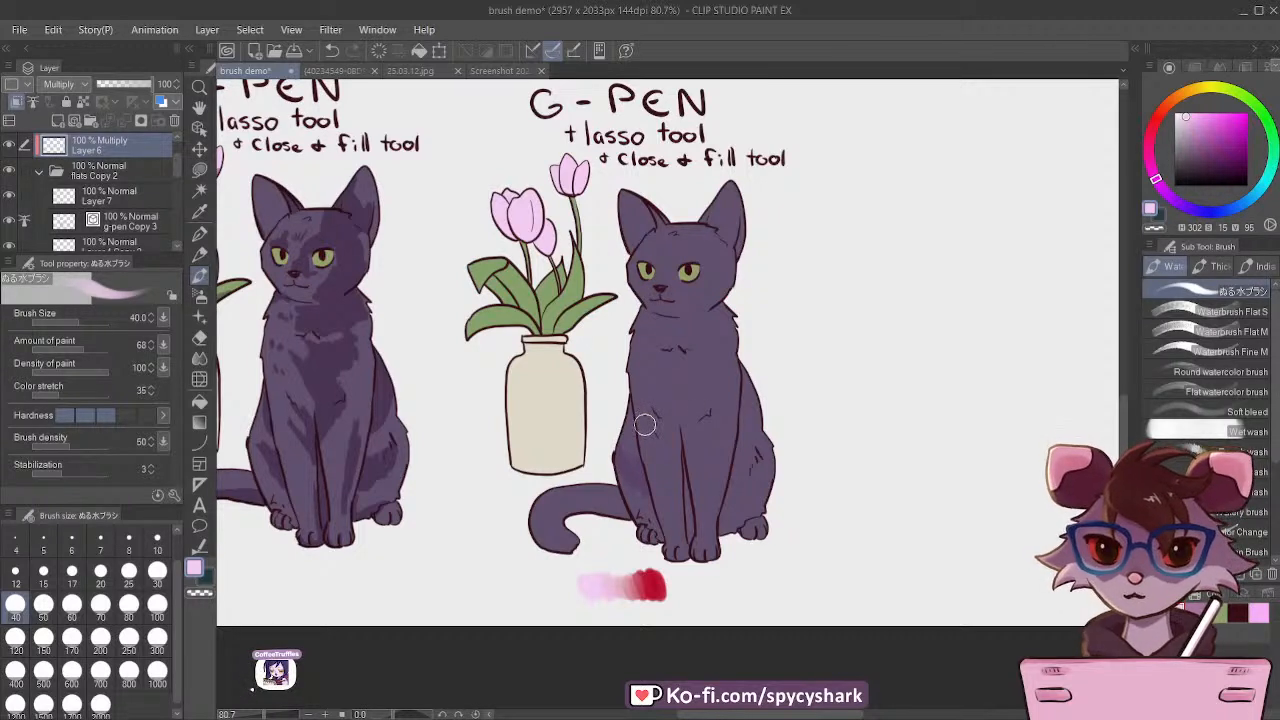
{"action": "scroll", "coordinate": [645, 425], "scroll_direction": "up", "scroll_amount": 1}
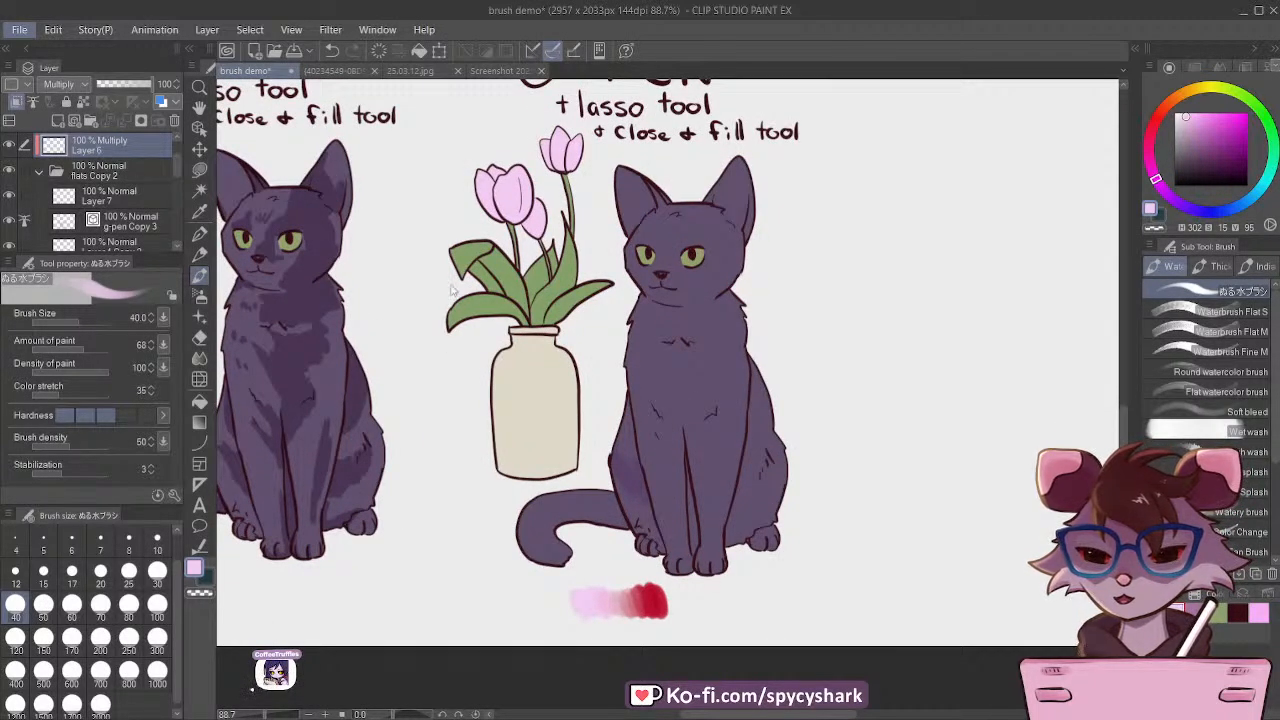
{"action": "key", "text": "ctrl+s"}
{"action": "scroll", "coordinate": [649, 429], "scroll_direction": "up", "scroll_amount": 1}
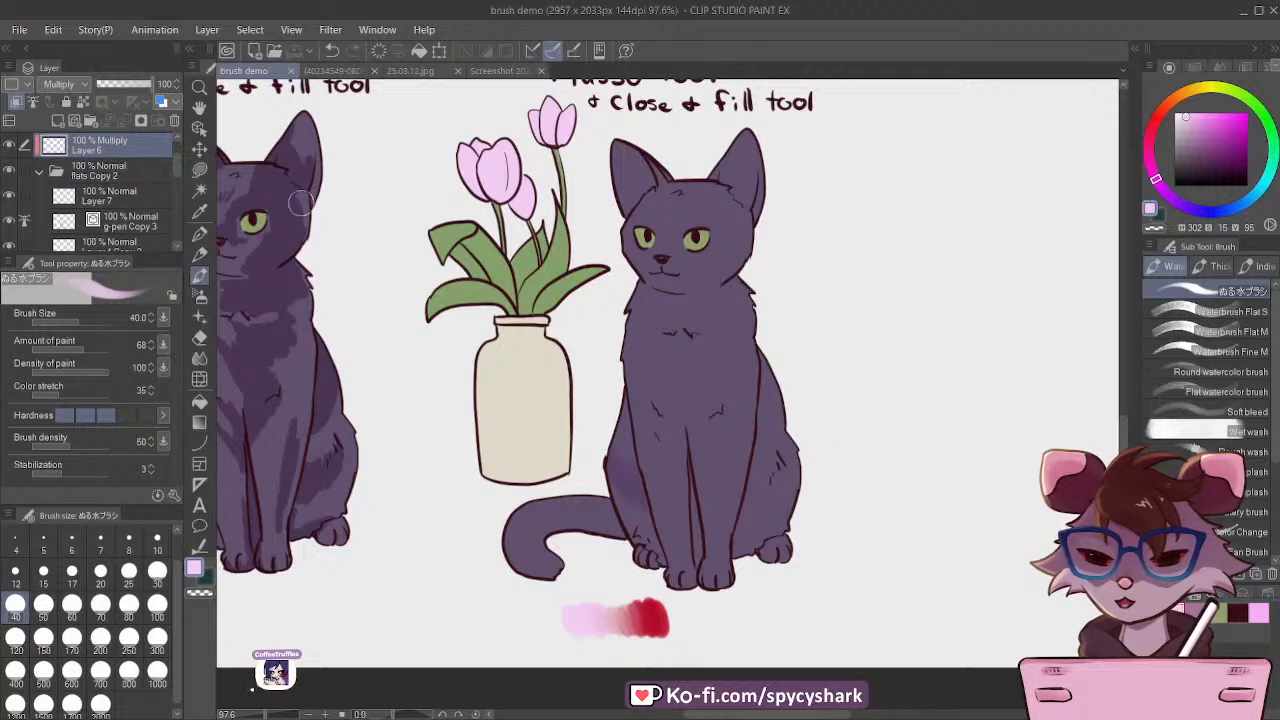
Step: Try shading the cat's haunch beside the tail with a dark purple, hue 302, saturation 38, value 44
{"action": "left_click", "coordinate": [647, 432], "text": "alt"}
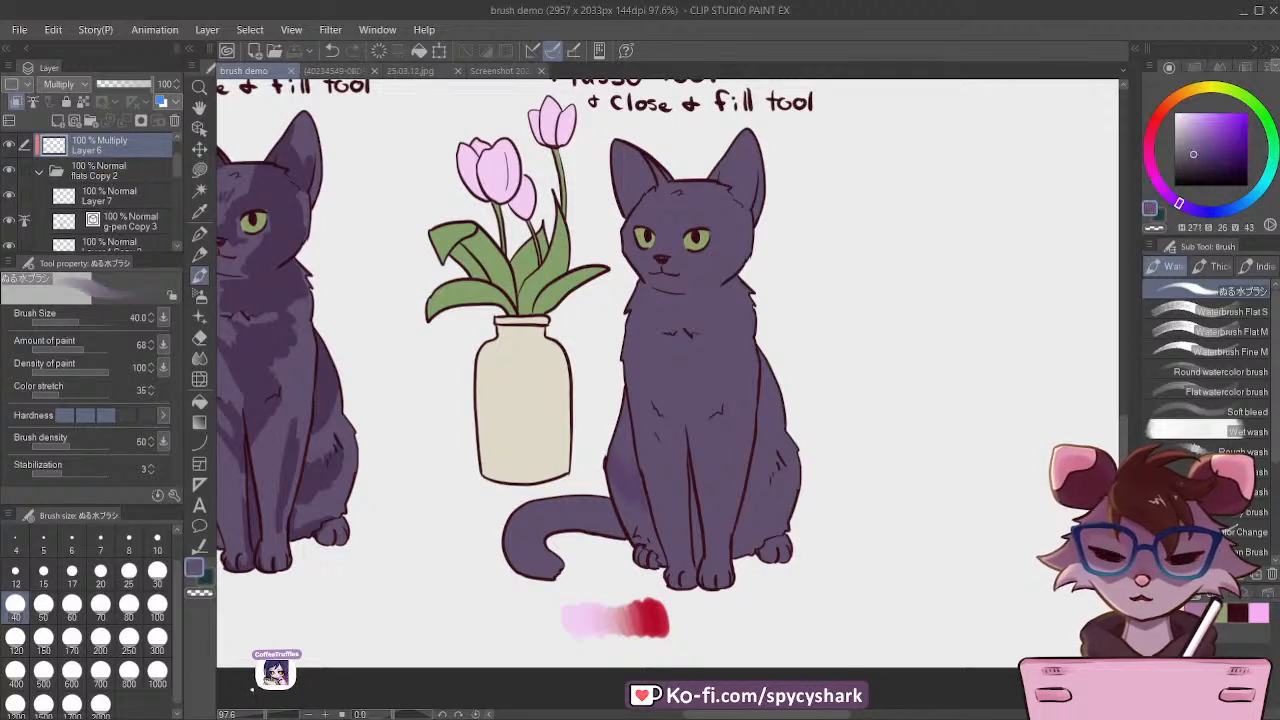
{"action": "left_click", "coordinate": [498, 172], "text": "alt"}
{"action": "left_click", "coordinate": [1202, 152]}
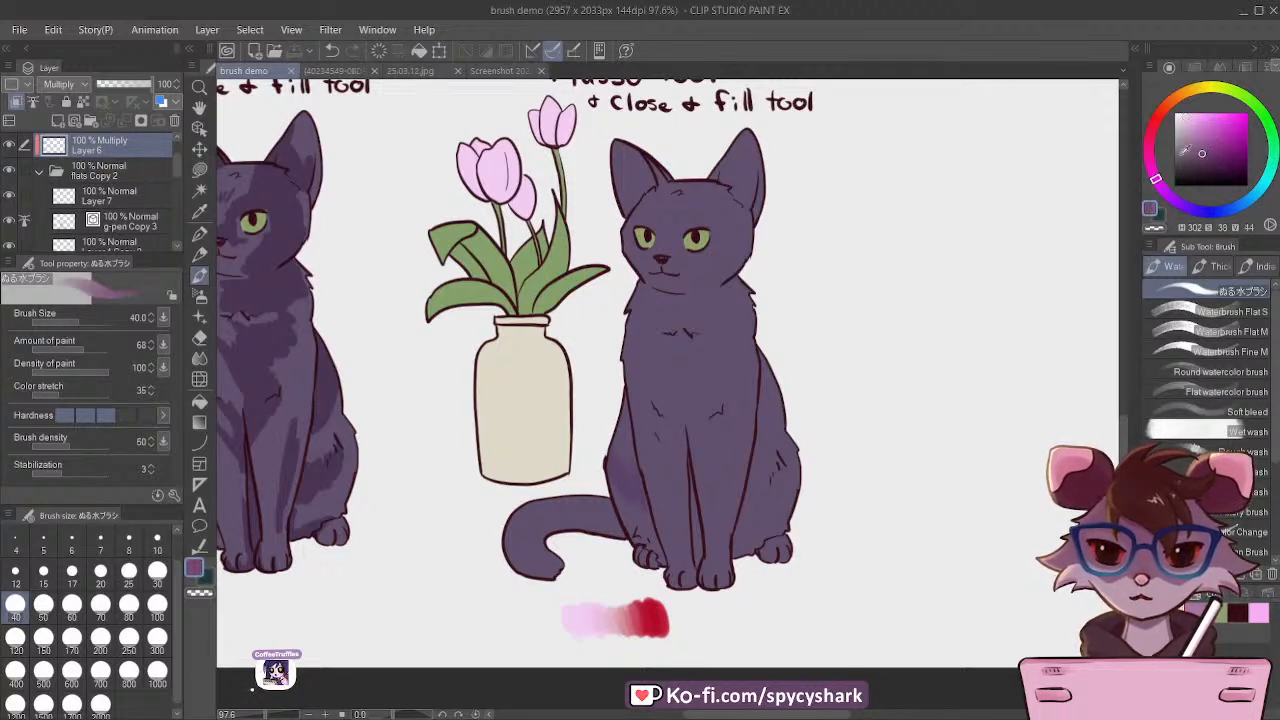
{"action": "left_click_drag", "start_coordinate": [614, 456], "coordinate": [630, 505]}
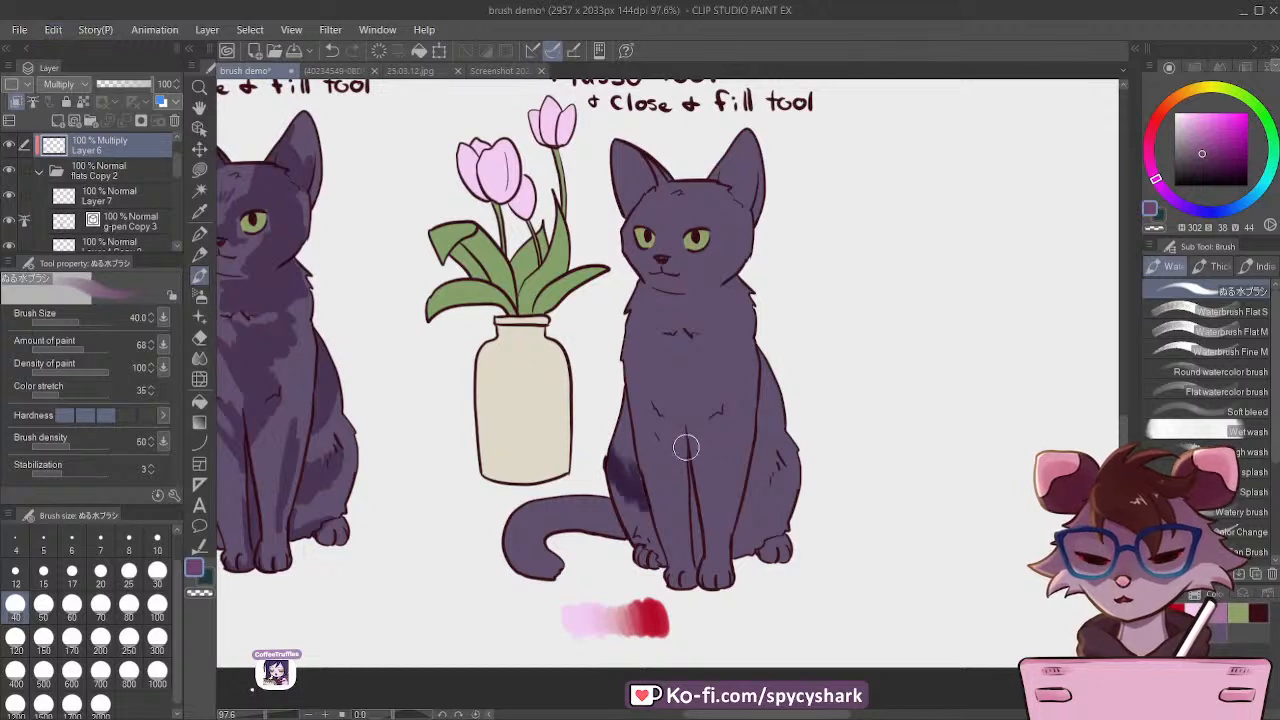
Step: Undo the dark haunch shading and shade both of the cat's haunches in lighter purple, hue 302, saturation 25, value 70, at brush sizes 30 and 40
{"action": "left_click", "coordinate": [1196, 131]}
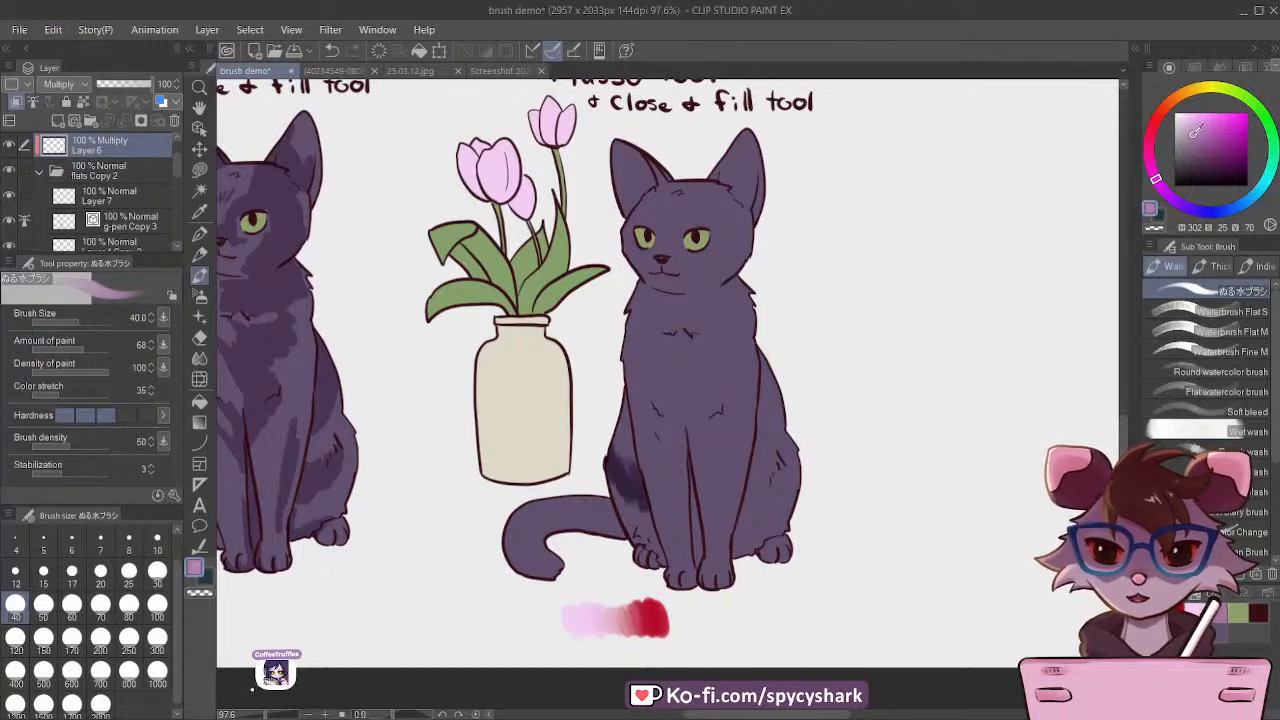
{"action": "key", "text": "ctrl+z"}
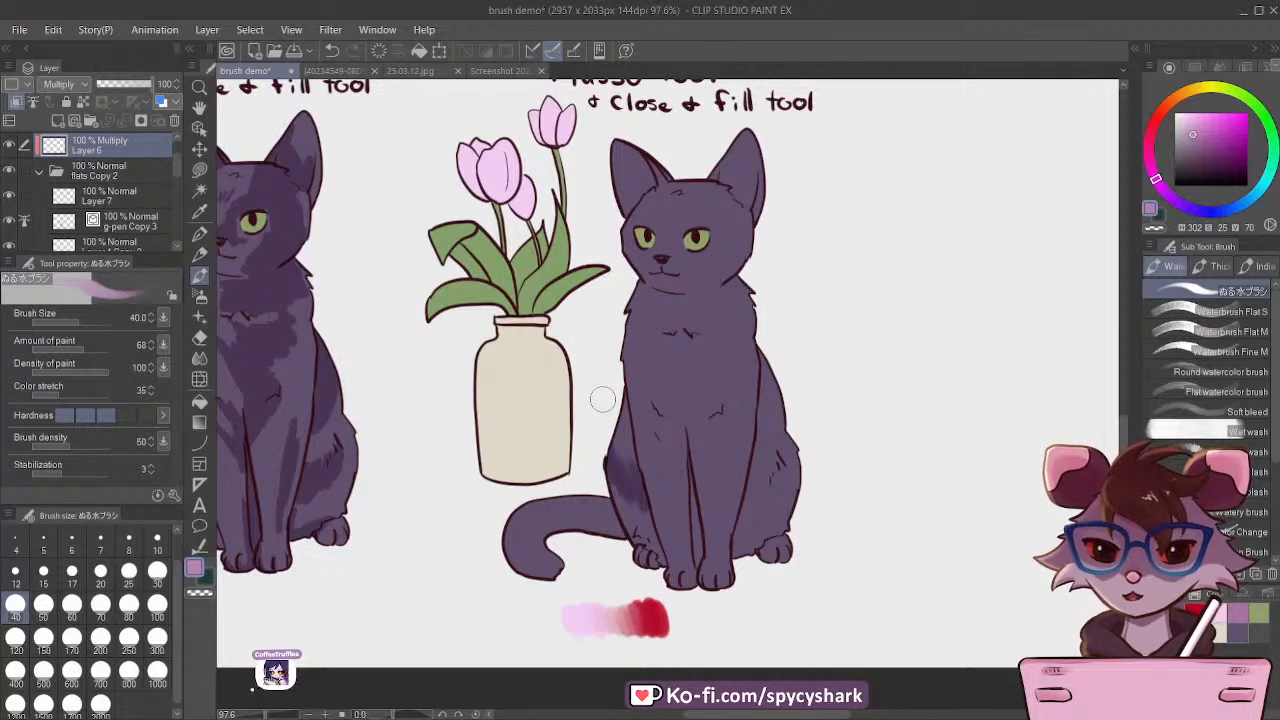
{"action": "key", "text": "bracketleft"}
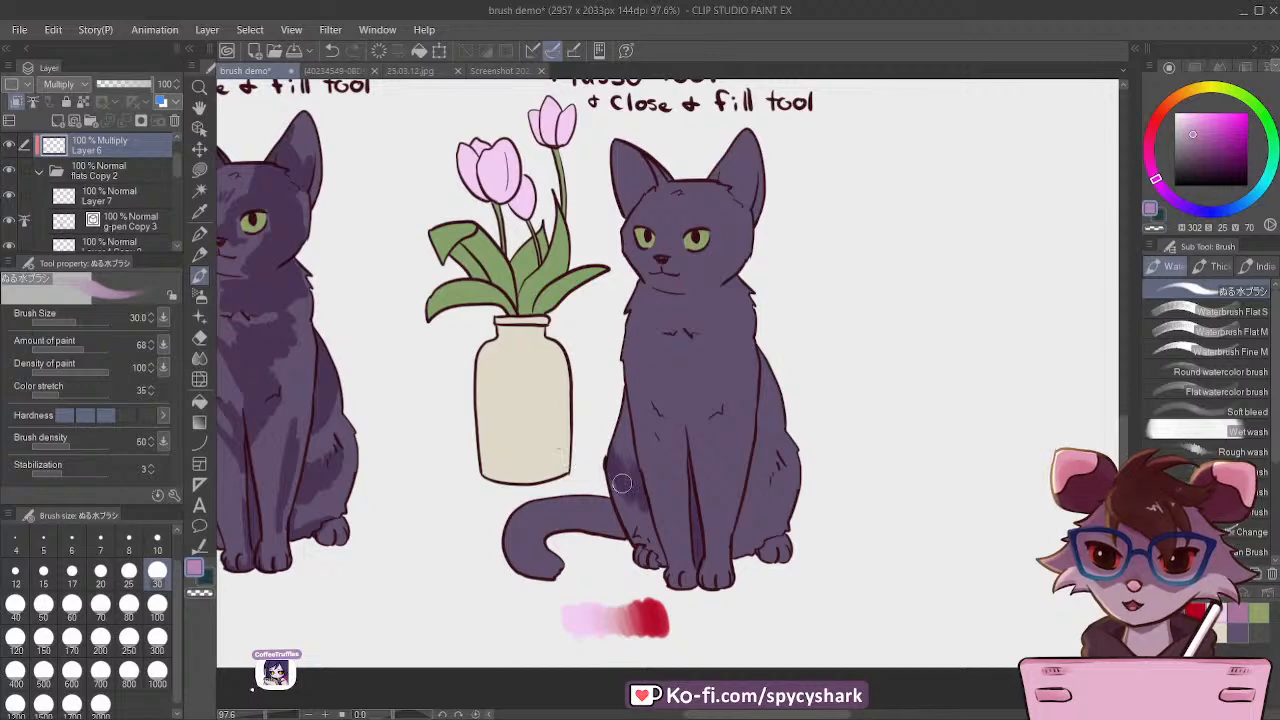
{"action": "scroll", "coordinate": [621, 484], "scroll_direction": "up", "scroll_amount": 5}
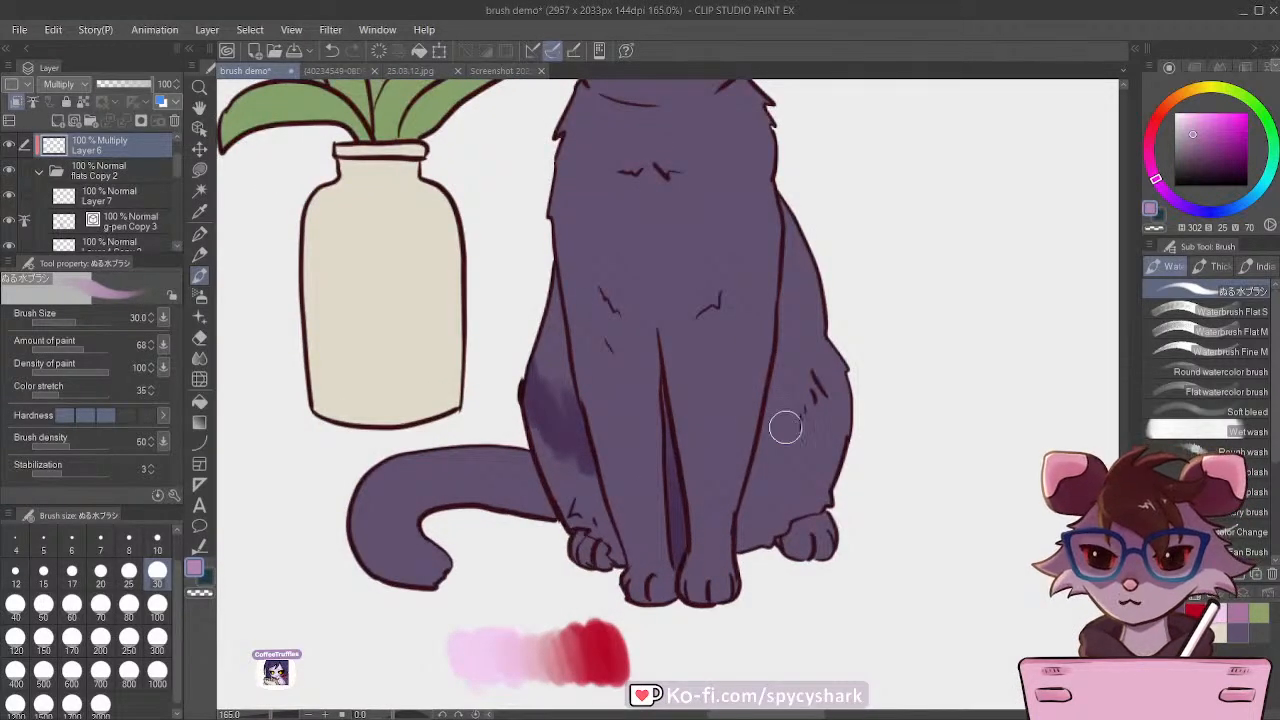
{"action": "key", "text": "bracketright"}
{"action": "mouse_move", "coordinate": [795, 383]}
{"action": "left_mouse_down"}
{"action": "mouse_move", "coordinate": [794, 417]}
{"action": "mouse_move", "coordinate": [779, 343]}
{"action": "mouse_move", "coordinate": [766, 429]}
{"action": "mouse_move", "coordinate": [777, 377]}
{"action": "mouse_move", "coordinate": [786, 369]}
{"action": "mouse_move", "coordinate": [793, 395]}
{"action": "mouse_move", "coordinate": [816, 367]}
{"action": "mouse_move", "coordinate": [834, 463]}
{"action": "mouse_move", "coordinate": [828, 480]}
{"action": "mouse_move", "coordinate": [812, 470]}
{"action": "mouse_move", "coordinate": [768, 547]}
{"action": "mouse_move", "coordinate": [758, 530]}
{"action": "mouse_move", "coordinate": [750, 541]}
{"action": "mouse_move", "coordinate": [755, 467]}
{"action": "mouse_move", "coordinate": [743, 549]}
{"action": "mouse_move", "coordinate": [733, 525]}
{"action": "mouse_move", "coordinate": [796, 525]}
{"action": "mouse_move", "coordinate": [787, 534]}
{"action": "mouse_move", "coordinate": [794, 521]}
{"action": "mouse_move", "coordinate": [780, 552]}
{"action": "mouse_move", "coordinate": [816, 549]}
{"action": "mouse_move", "coordinate": [776, 537]}
{"action": "mouse_move", "coordinate": [786, 541]}
{"action": "mouse_move", "coordinate": [774, 475]}
{"action": "mouse_move", "coordinate": [753, 497]}
{"action": "mouse_move", "coordinate": [758, 471]}
{"action": "mouse_move", "coordinate": [752, 537]}
{"action": "mouse_move", "coordinate": [789, 493]}
{"action": "mouse_move", "coordinate": [752, 535]}
{"action": "left_mouse_up"}
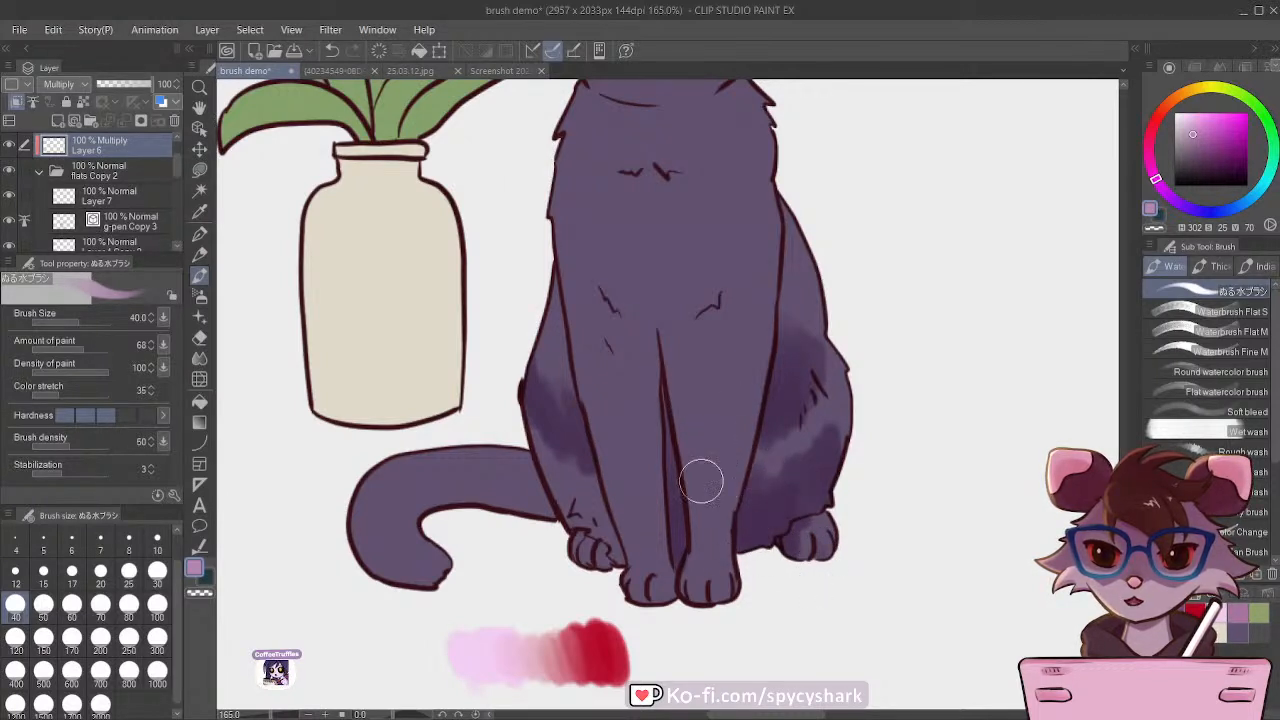
Step: Shade the cat's foreleg farther from the vase at brush size 40 and extend the shadow up the chest at size 70
{"action": "mouse_move", "coordinate": [737, 371]}
{"action": "left_mouse_down"}
{"action": "mouse_move", "coordinate": [727, 466]}
{"action": "mouse_move", "coordinate": [751, 299]}
{"action": "mouse_move", "coordinate": [728, 412]}
{"action": "mouse_move", "coordinate": [730, 284]}
{"action": "mouse_move", "coordinate": [738, 399]}
{"action": "mouse_move", "coordinate": [753, 281]}
{"action": "mouse_move", "coordinate": [715, 494]}
{"action": "mouse_move", "coordinate": [723, 593]}
{"action": "mouse_move", "coordinate": [700, 583]}
{"action": "mouse_move", "coordinate": [703, 552]}
{"action": "mouse_move", "coordinate": [698, 590]}
{"action": "mouse_move", "coordinate": [715, 582]}
{"action": "mouse_move", "coordinate": [715, 593]}
{"action": "mouse_move", "coordinate": [708, 498]}
{"action": "mouse_move", "coordinate": [740, 405]}
{"action": "mouse_move", "coordinate": [719, 516]}
{"action": "left_mouse_up"}
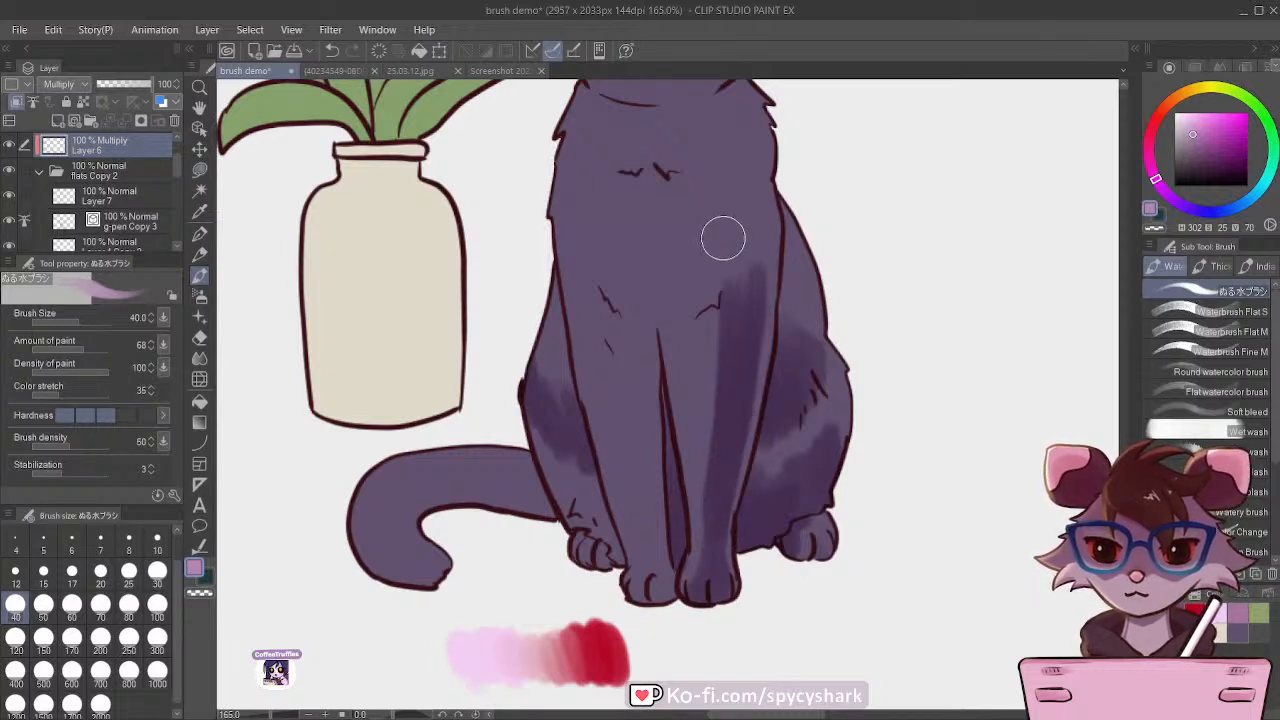
{"action": "key", "text": "bracketright"}
{"action": "key", "text": "bracketright"}
{"action": "key", "text": "bracketright"}
{"action": "mouse_move", "coordinate": [740, 253]}
{"action": "left_mouse_down"}
{"action": "mouse_move", "coordinate": [685, 325]}
{"action": "mouse_move", "coordinate": [699, 230]}
{"action": "mouse_move", "coordinate": [687, 270]}
{"action": "mouse_move", "coordinate": [716, 328]}
{"action": "mouse_move", "coordinate": [715, 307]}
{"action": "mouse_move", "coordinate": [730, 303]}
{"action": "mouse_move", "coordinate": [717, 166]}
{"action": "mouse_move", "coordinate": [704, 183]}
{"action": "mouse_move", "coordinate": [694, 171]}
{"action": "mouse_move", "coordinate": [718, 288]}
{"action": "left_mouse_up"}
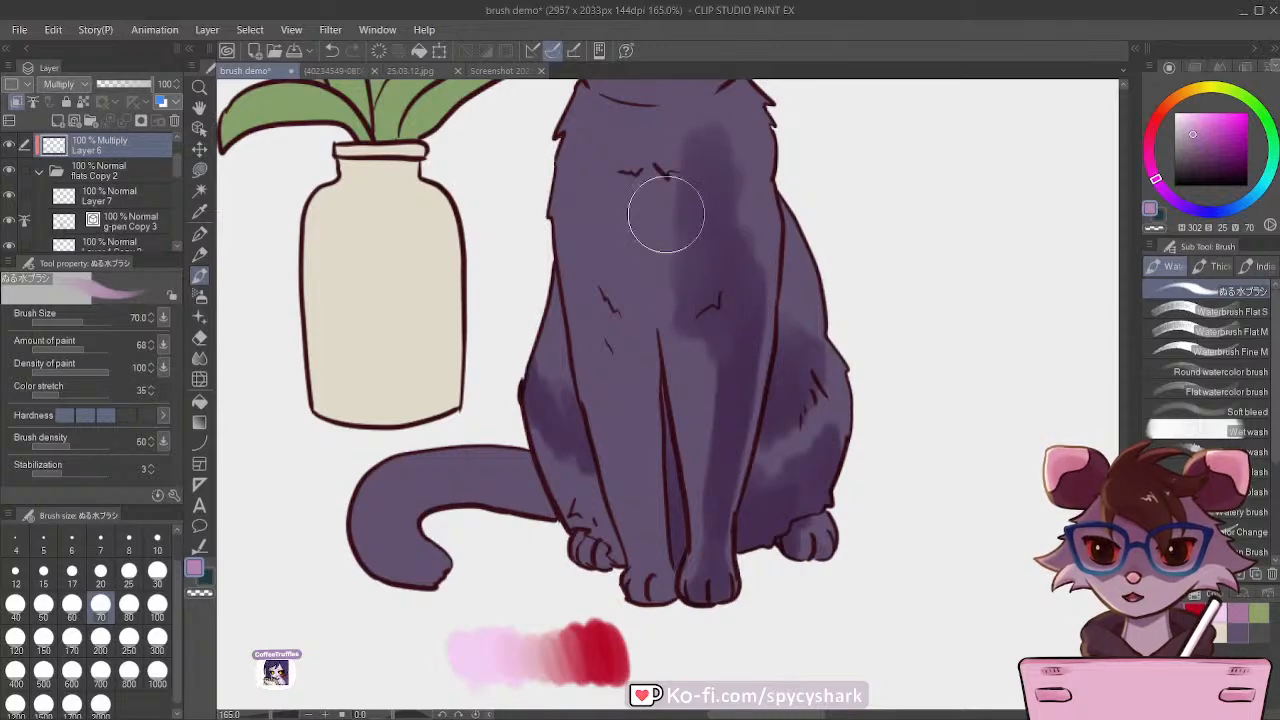
Step: Shade the foreleg nearer the vase at brush size 50 and blend the shadow across the middle of the cat's chest
{"action": "scroll", "coordinate": [668, 430], "scroll_direction": "down", "scroll_amount": 5}
{"action": "scroll", "coordinate": [640, 326], "scroll_direction": "up", "scroll_amount": 3}
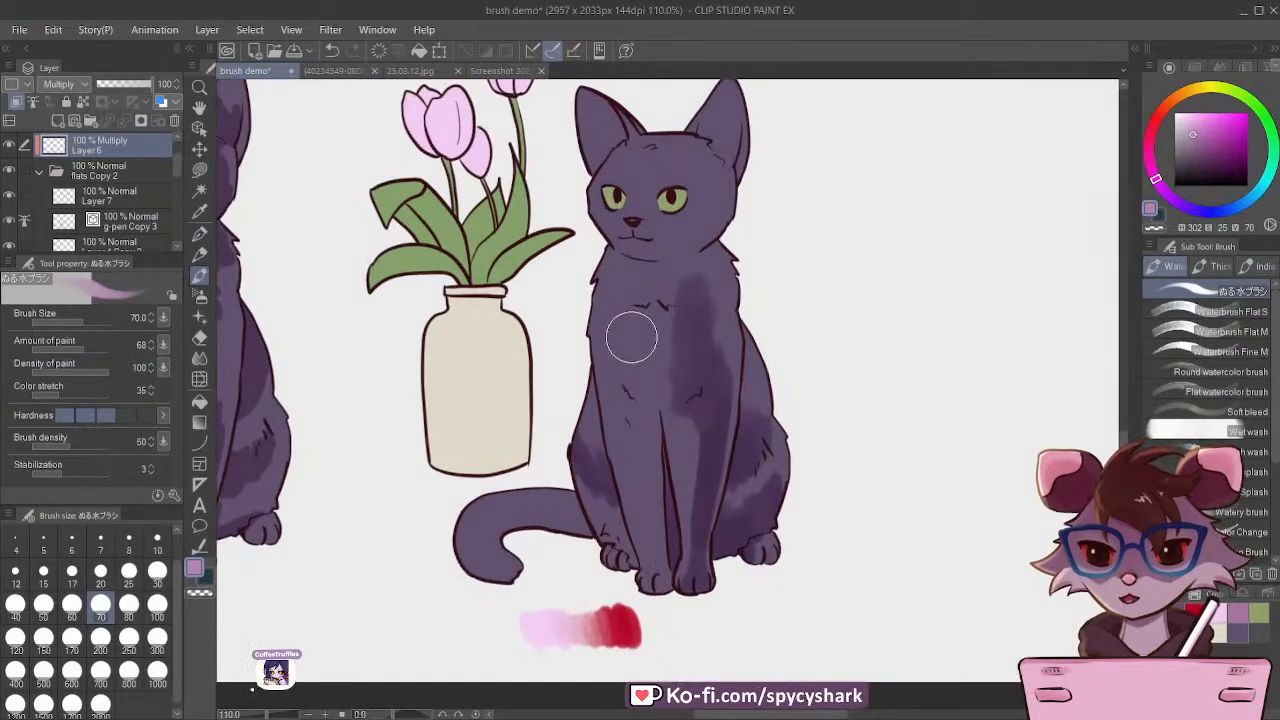
{"action": "key", "text": "bracketleft"}
{"action": "key", "text": "bracketleft"}
{"action": "mouse_move", "coordinate": [646, 409]}
{"action": "left_mouse_down"}
{"action": "mouse_move", "coordinate": [639, 466]}
{"action": "mouse_move", "coordinate": [654, 482]}
{"action": "mouse_move", "coordinate": [661, 594]}
{"action": "left_mouse_up"}
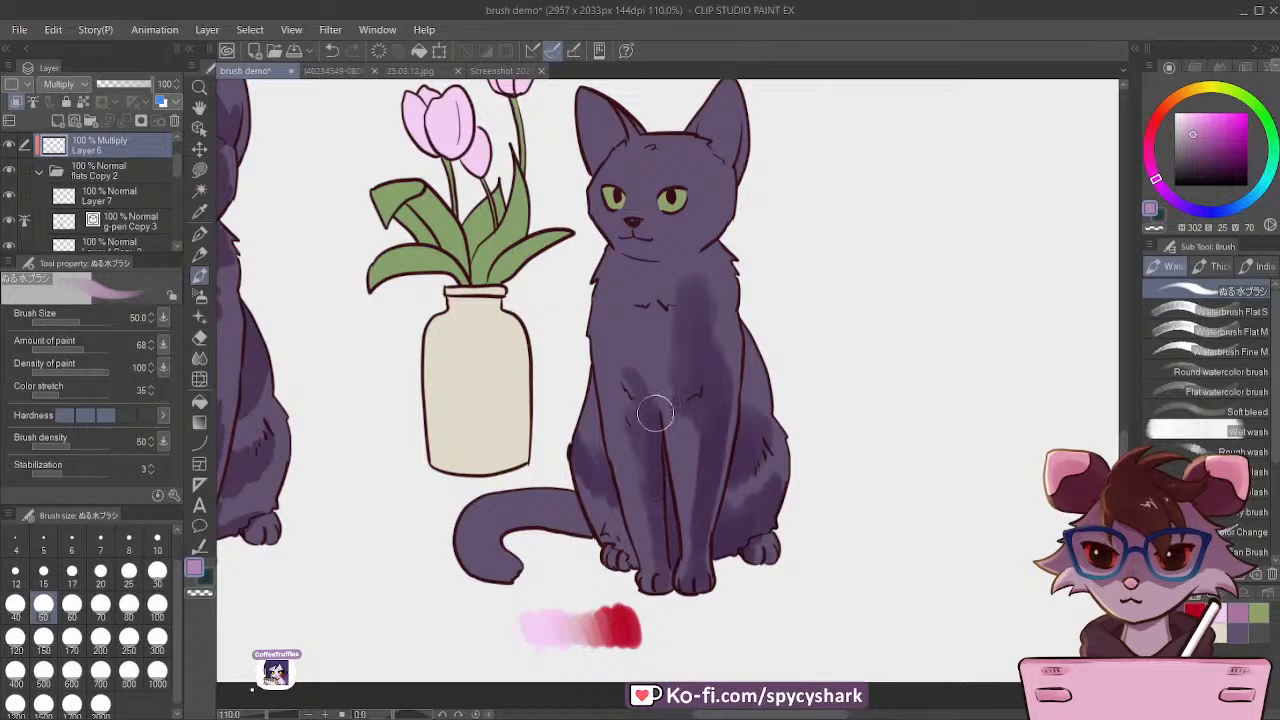
{"action": "key", "text": "]"}
{"action": "mouse_move", "coordinate": [643, 322]}
{"action": "left_mouse_down"}
{"action": "mouse_move", "coordinate": [656, 373]}
{"action": "mouse_move", "coordinate": [675, 359]}
{"action": "mouse_move", "coordinate": [646, 389]}
{"action": "mouse_move", "coordinate": [648, 407]}
{"action": "mouse_move", "coordinate": [660, 363]}
{"action": "mouse_move", "coordinate": [663, 389]}
{"action": "mouse_move", "coordinate": [630, 367]}
{"action": "mouse_move", "coordinate": [638, 394]}
{"action": "mouse_move", "coordinate": [608, 357]}
{"action": "mouse_move", "coordinate": [651, 367]}
{"action": "mouse_move", "coordinate": [625, 370]}
{"action": "mouse_move", "coordinate": [591, 288]}
{"action": "mouse_move", "coordinate": [624, 319]}
{"action": "mouse_move", "coordinate": [651, 312]}
{"action": "mouse_move", "coordinate": [647, 347]}
{"action": "mouse_move", "coordinate": [626, 311]}
{"action": "mouse_move", "coordinate": [670, 325]}
{"action": "mouse_move", "coordinate": [586, 360]}
{"action": "mouse_move", "coordinate": [636, 314]}
{"action": "left_mouse_up"}
{"action": "key", "text": "["}
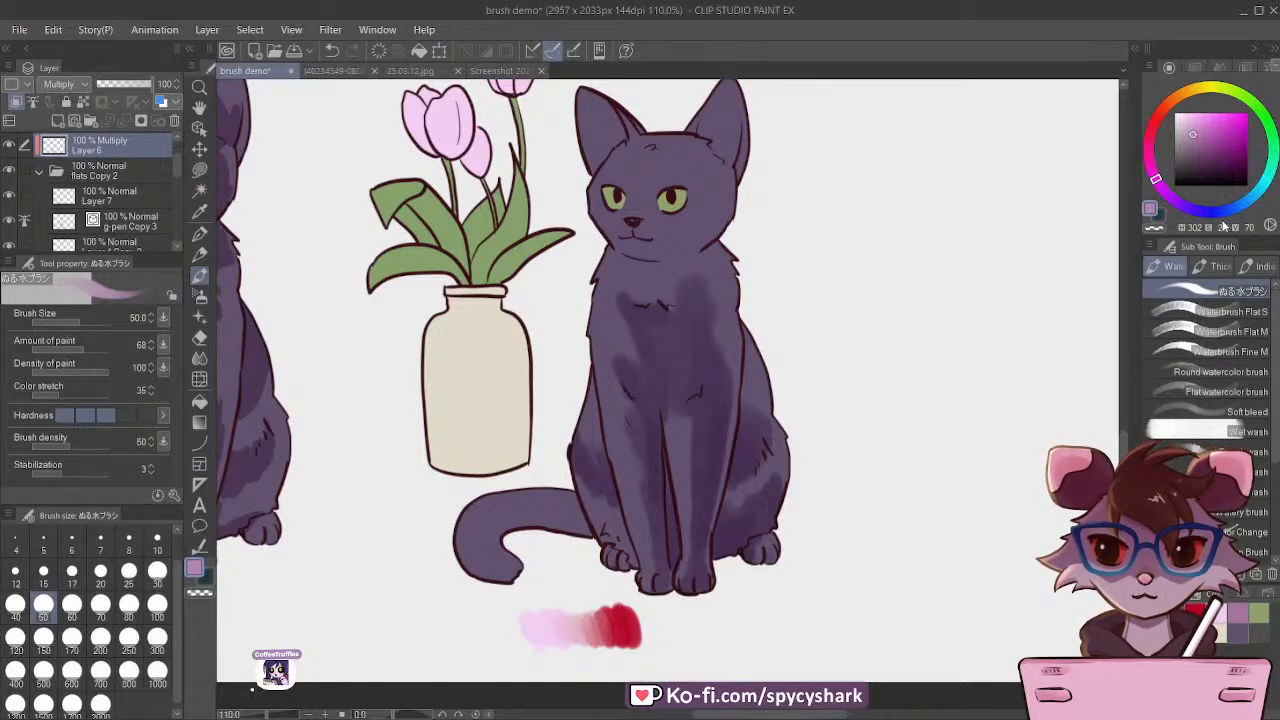
Step: Tint the foreleg farther from the vase with hue 357, and shade the neck under the chin with hue 302
{"action": "left_click", "coordinate": [1155, 124]}
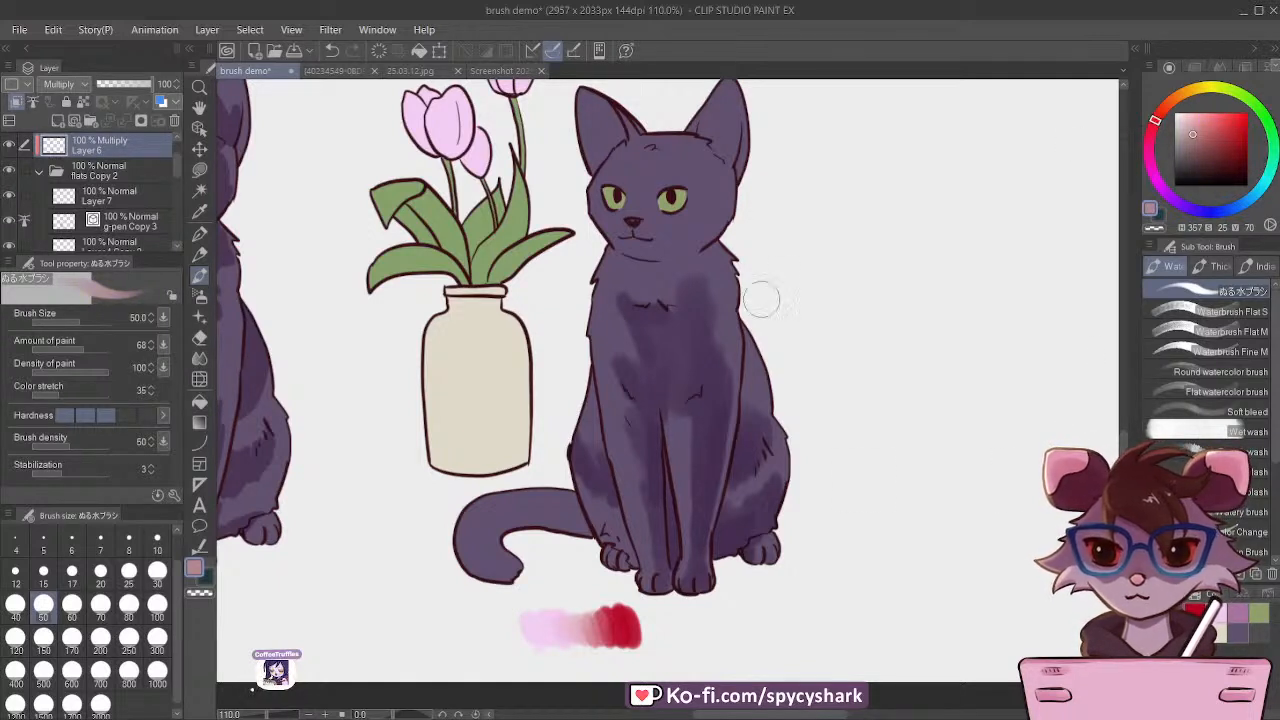
{"action": "mouse_move", "coordinate": [699, 472]}
{"action": "left_mouse_down"}
{"action": "mouse_move", "coordinate": [693, 424]}
{"action": "mouse_move", "coordinate": [702, 441]}
{"action": "mouse_move", "coordinate": [697, 484]}
{"action": "mouse_move", "coordinate": [671, 393]}
{"action": "mouse_move", "coordinate": [690, 502]}
{"action": "mouse_move", "coordinate": [696, 377]}
{"action": "mouse_move", "coordinate": [688, 413]}
{"action": "mouse_move", "coordinate": [667, 358]}
{"action": "mouse_move", "coordinate": [709, 446]}
{"action": "left_mouse_up"}
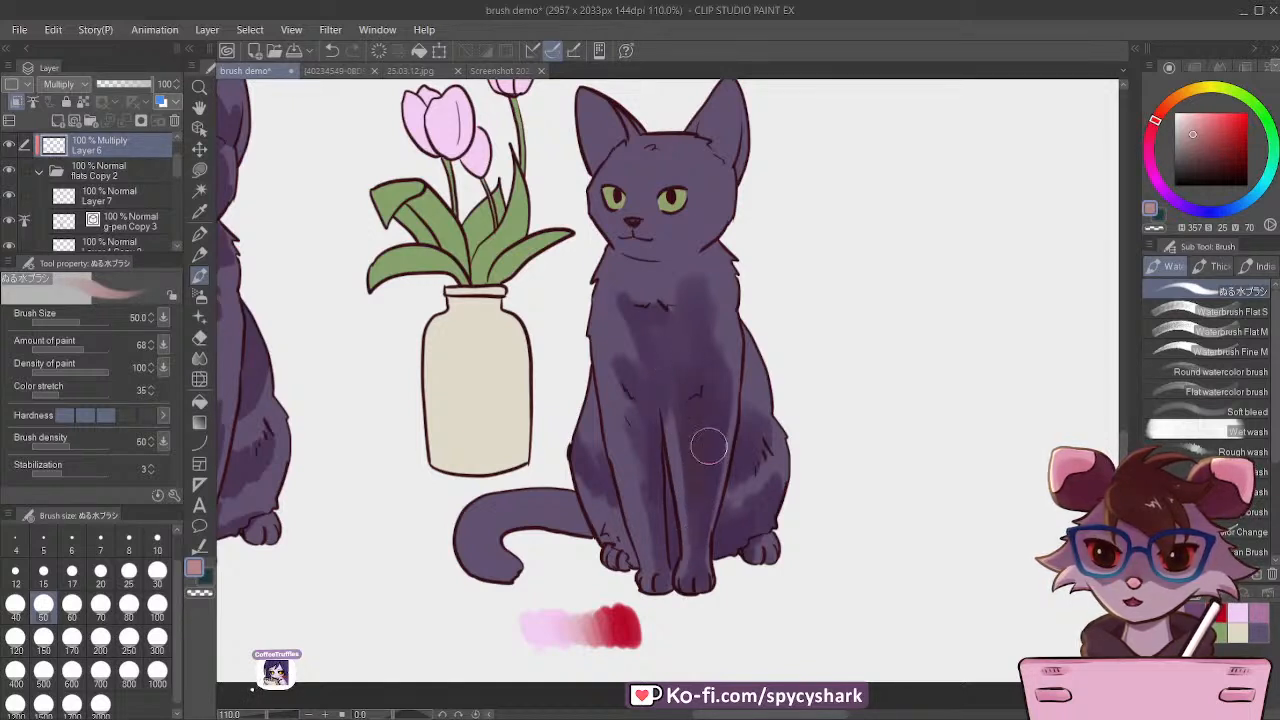
{"action": "left_click", "coordinate": [1155, 179]}
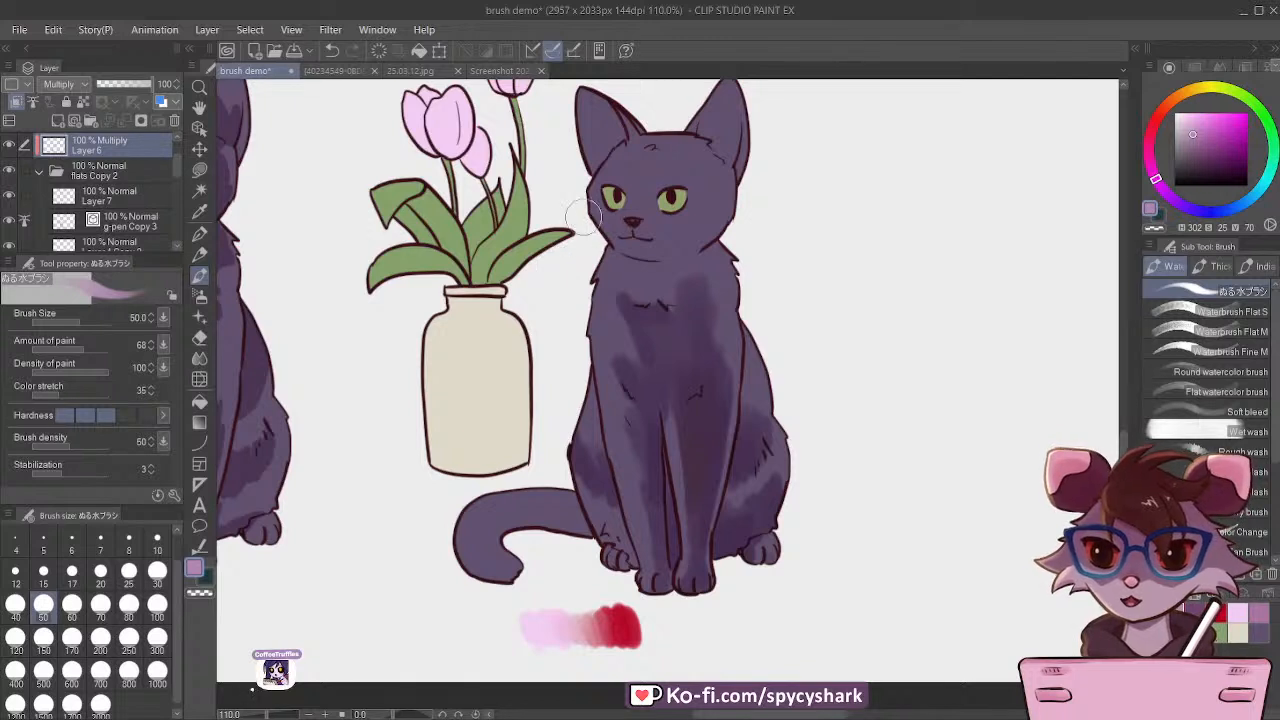
{"action": "mouse_move", "coordinate": [709, 251]}
{"action": "left_mouse_down"}
{"action": "mouse_move", "coordinate": [670, 274]}
{"action": "mouse_move", "coordinate": [642, 269]}
{"action": "mouse_move", "coordinate": [705, 268]}
{"action": "mouse_move", "coordinate": [662, 286]}
{"action": "mouse_move", "coordinate": [668, 275]}
{"action": "mouse_move", "coordinate": [626, 264]}
{"action": "mouse_move", "coordinate": [713, 246]}
{"action": "mouse_move", "coordinate": [686, 296]}
{"action": "mouse_move", "coordinate": [668, 289]}
{"action": "mouse_move", "coordinate": [706, 269]}
{"action": "mouse_move", "coordinate": [677, 299]}
{"action": "mouse_move", "coordinate": [640, 269]}
{"action": "left_mouse_up"}
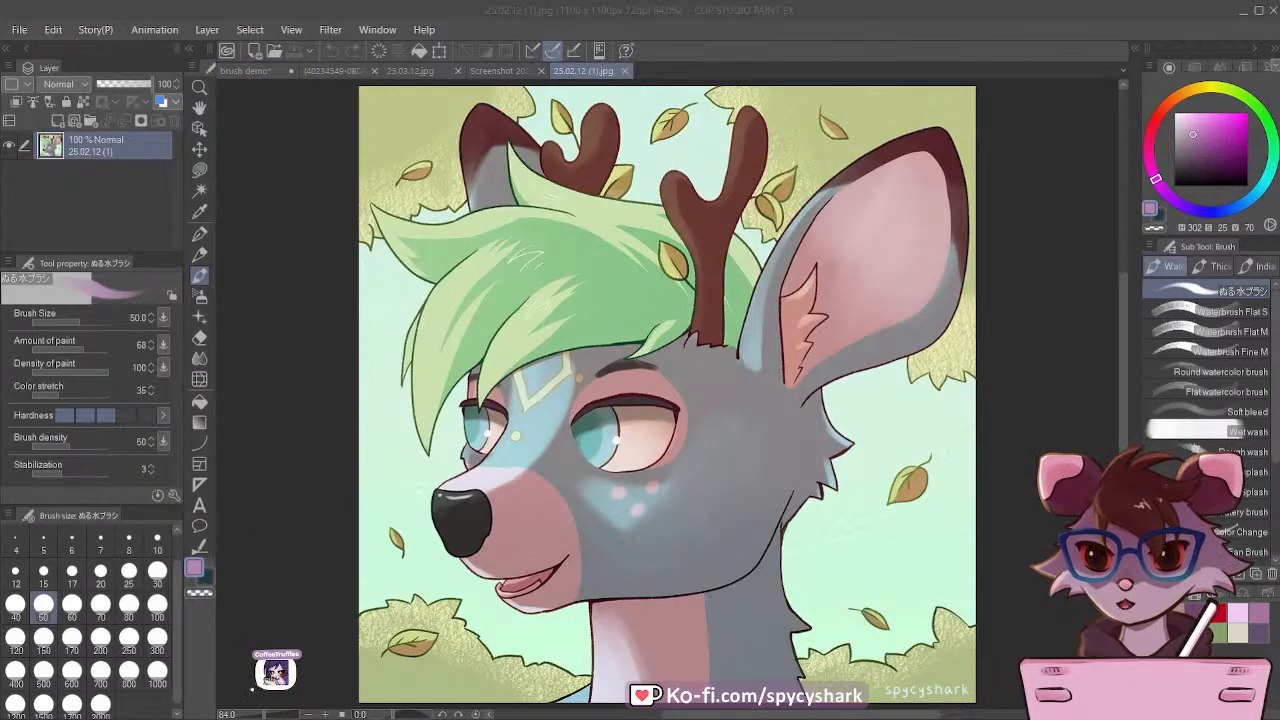
Step: Examine the soft water-brush blending on the deer's muzzle, cheek and neck in 25.02.12 (1).jpg
{"action": "scroll", "coordinate": [508, 338], "scroll_direction": "down", "scroll_amount": 3}
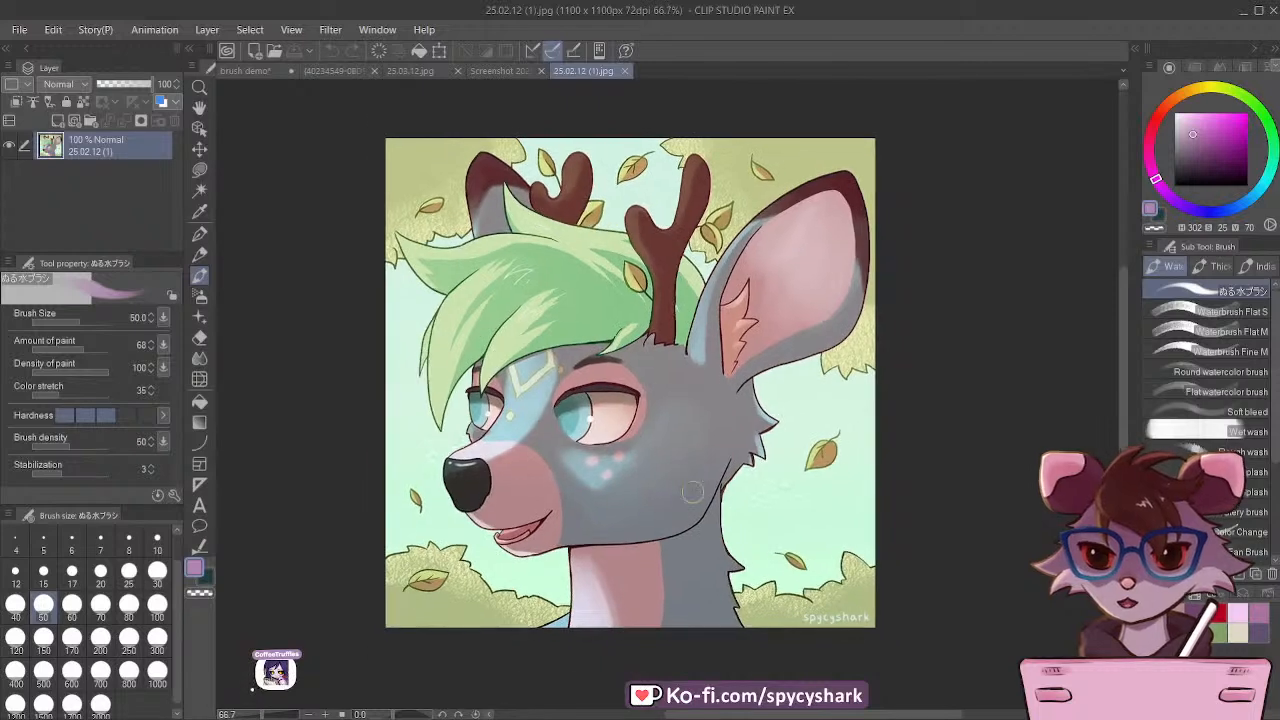
{"action": "scroll", "coordinate": [647, 531], "scroll_direction": "up", "scroll_amount": 1}
{"action": "scroll", "coordinate": [603, 638], "scroll_direction": "up", "scroll_amount": 5}
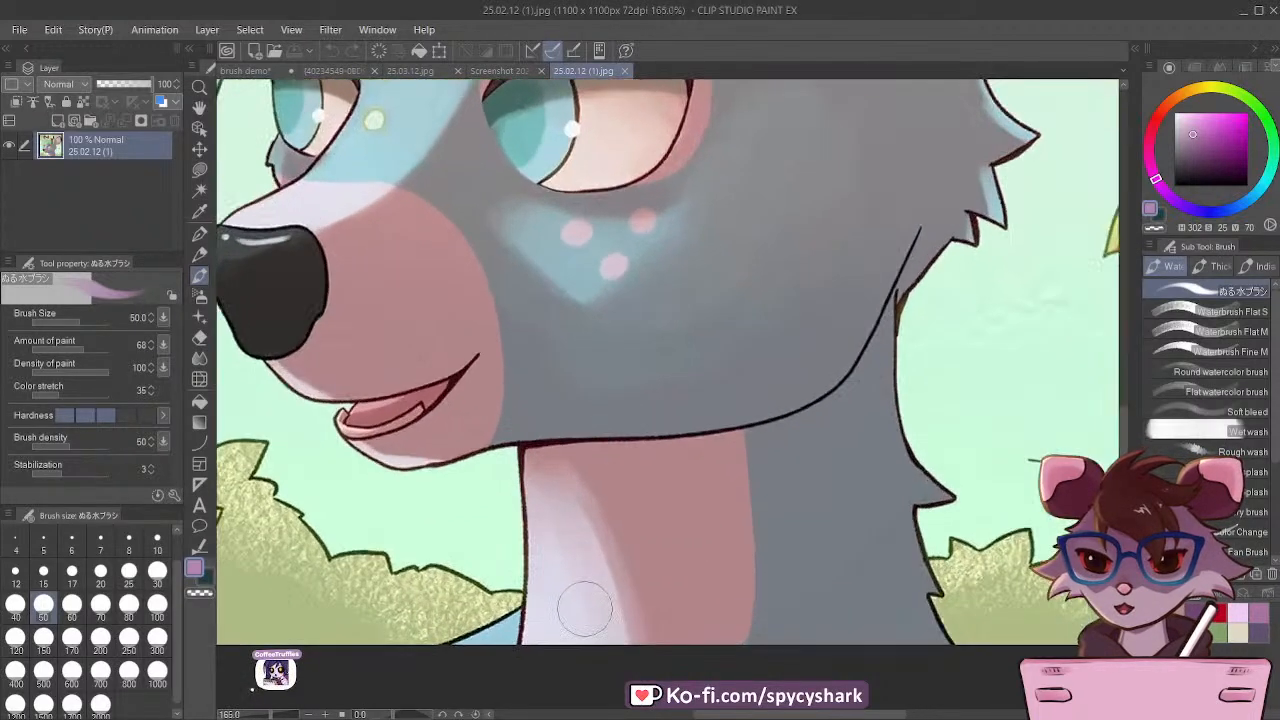
{"action": "scroll", "coordinate": [630, 588], "scroll_direction": "down", "scroll_amount": 1}
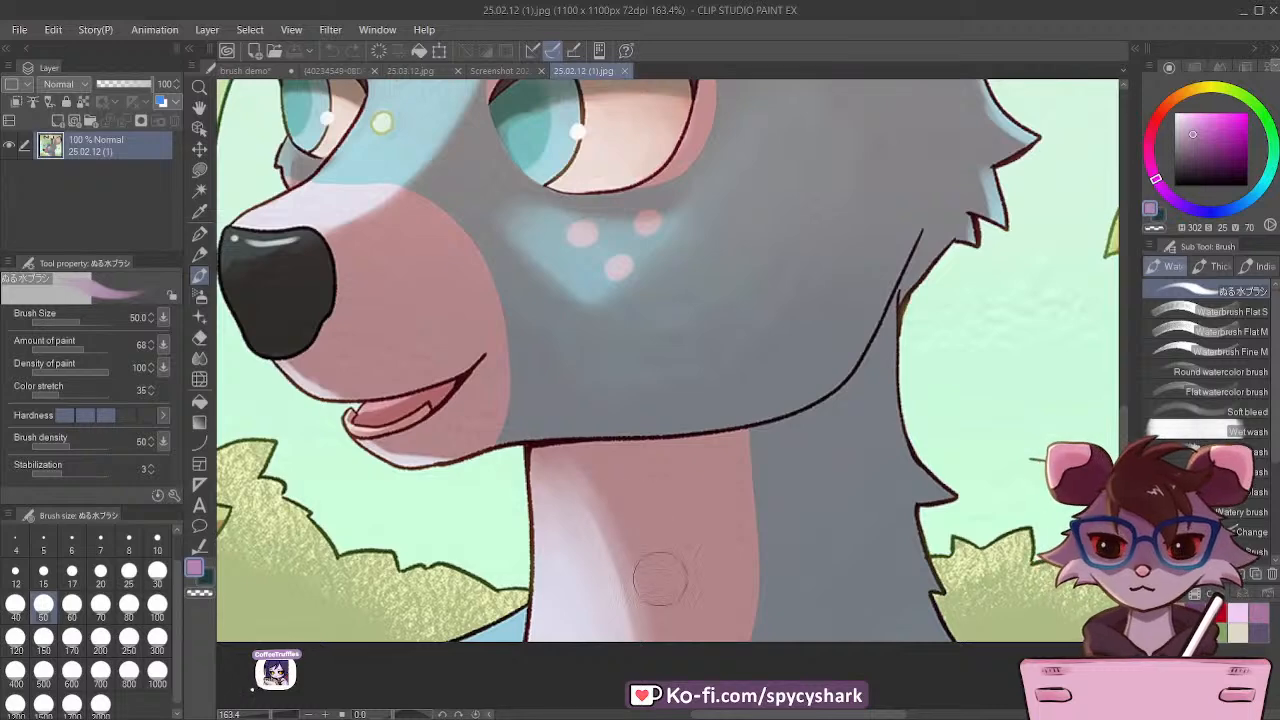
{"action": "scroll", "coordinate": [655, 598], "scroll_direction": "down", "scroll_amount": 1}
{"action": "scroll", "coordinate": [666, 590], "scroll_direction": "down", "scroll_amount": 1}
{"action": "scroll", "coordinate": [765, 510], "scroll_direction": "up", "scroll_amount": 1}
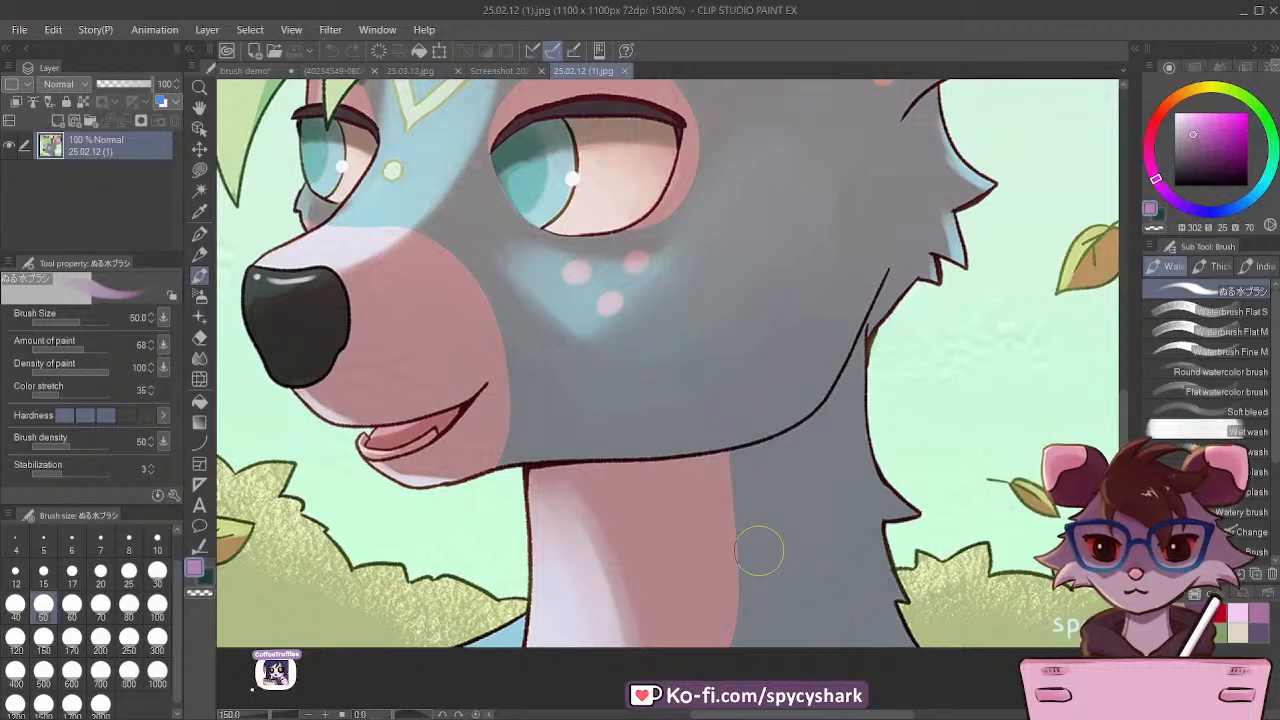
{"action": "scroll", "coordinate": [765, 540], "scroll_direction": "down", "scroll_amount": 2}
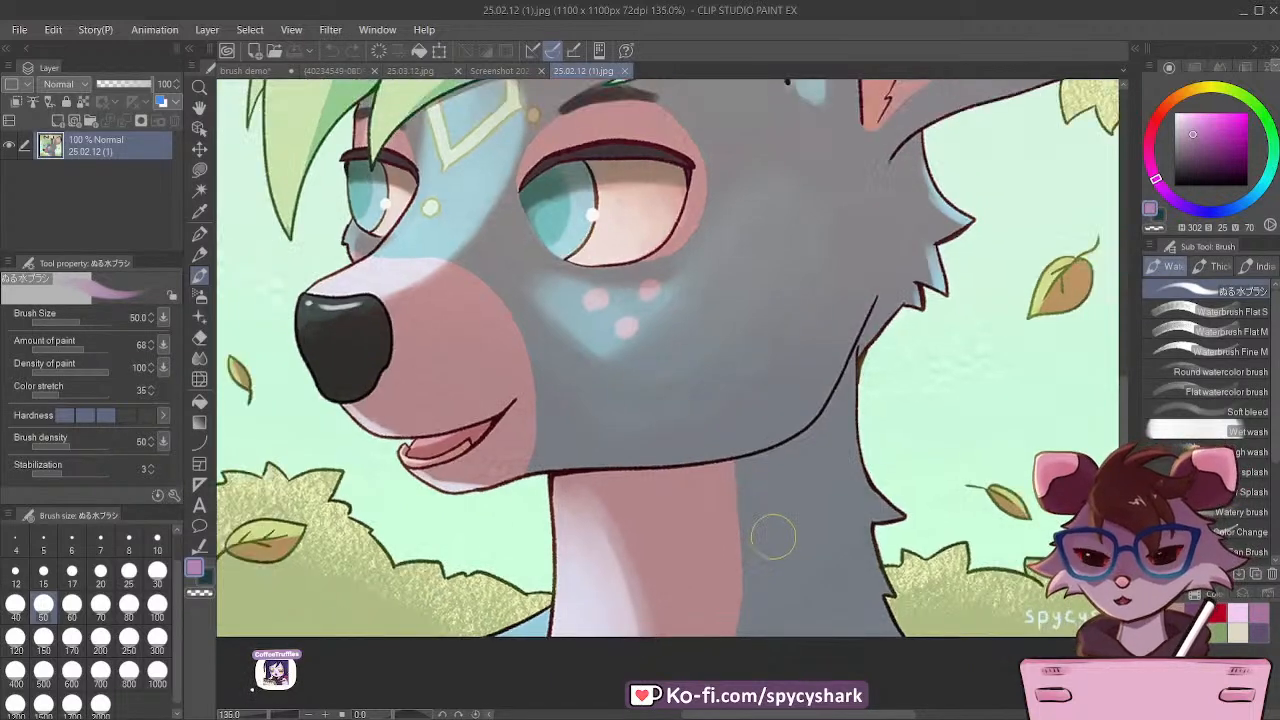
{"action": "scroll", "coordinate": [598, 571], "scroll_direction": "up", "scroll_amount": 1}
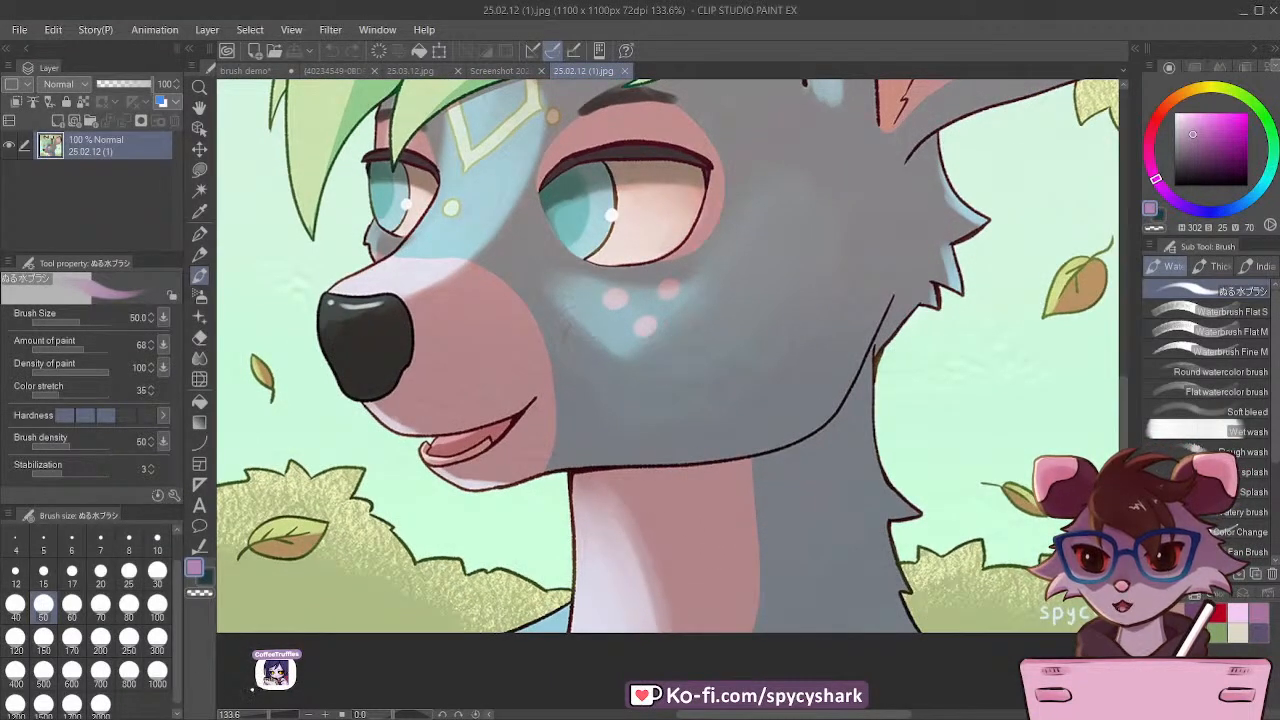
{"action": "scroll", "coordinate": [612, 256], "scroll_direction": "down", "scroll_amount": 2}
{"action": "scroll", "coordinate": [612, 256], "scroll_direction": "up", "scroll_amount": 1}
{"action": "scroll", "coordinate": [612, 258], "scroll_direction": "down", "scroll_amount": 2}
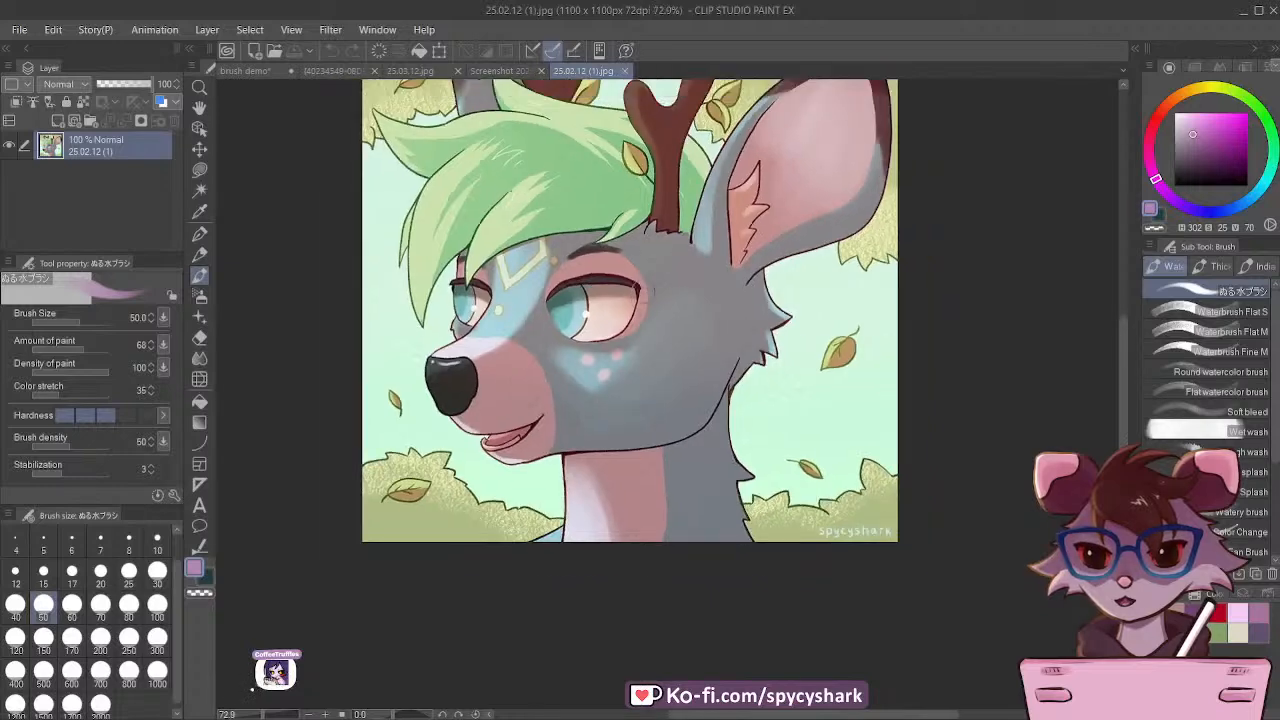
Step: Examine the blended shading and line art around the deer's ear, ear tuft and antlers
{"action": "scroll", "coordinate": [682, 182], "scroll_direction": "up", "scroll_amount": 4}
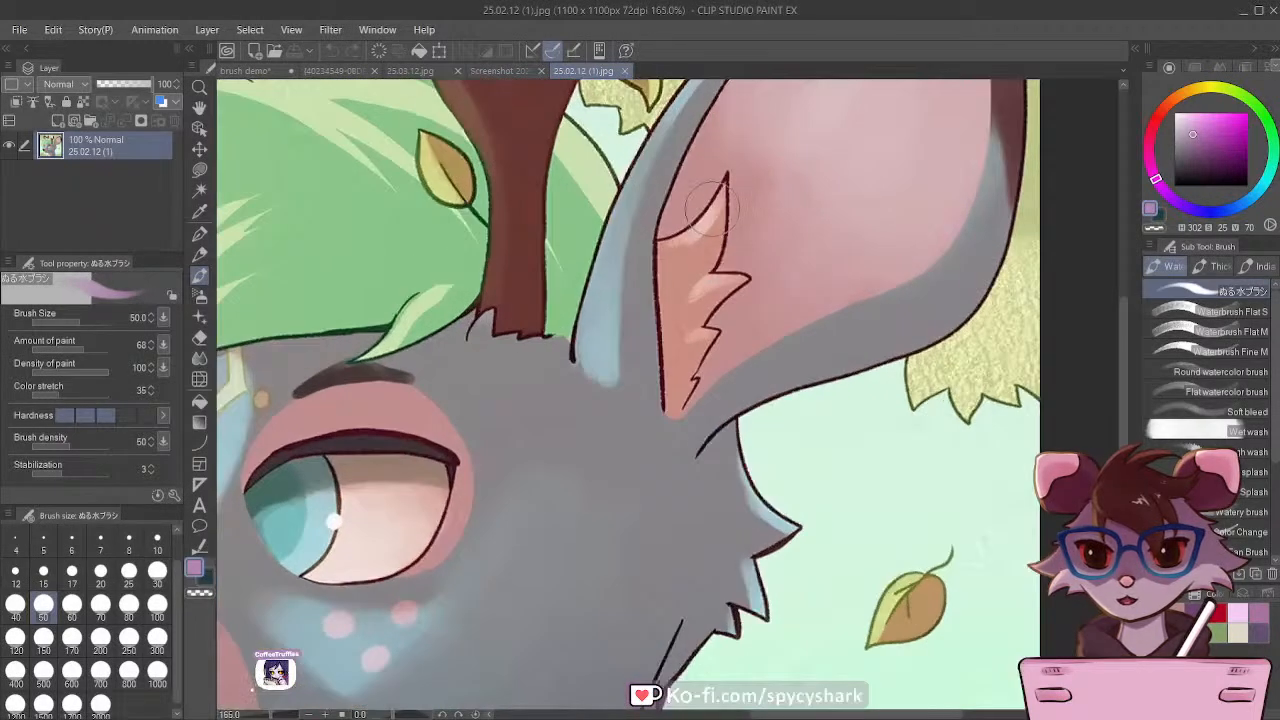
{"action": "scroll", "coordinate": [687, 408], "scroll_direction": "down", "scroll_amount": 4}
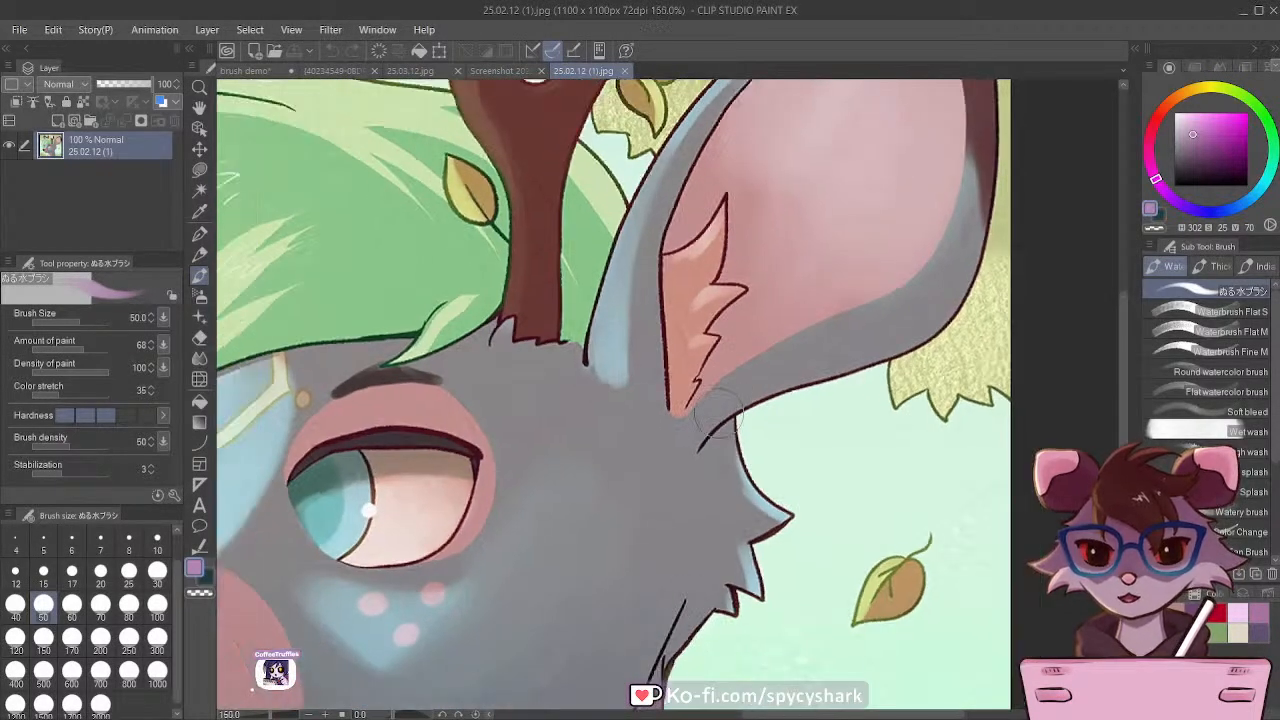
{"action": "scroll", "coordinate": [605, 165], "scroll_direction": "up", "scroll_amount": 1}
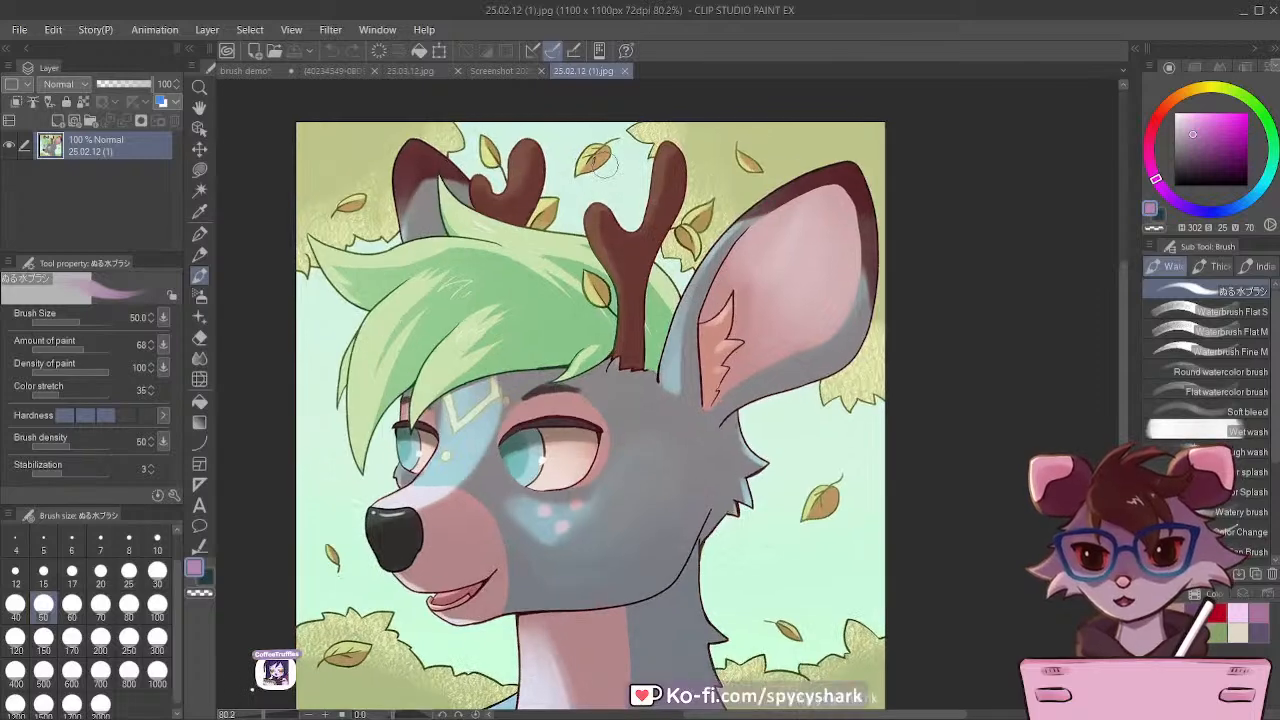
{"action": "scroll", "coordinate": [555, 205], "scroll_direction": "down", "scroll_amount": 1}
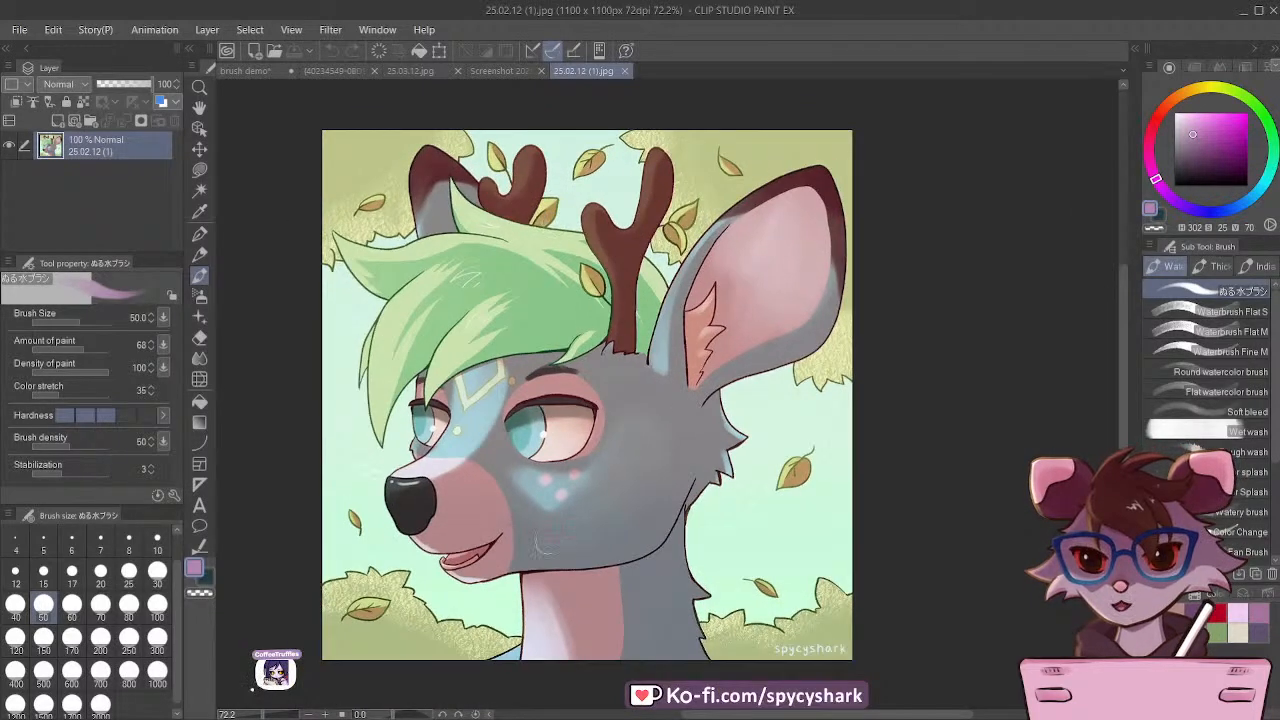
{"action": "scroll", "coordinate": [540, 543], "scroll_direction": "up", "scroll_amount": 1}
{"action": "scroll", "coordinate": [755, 250], "scroll_direction": "up", "scroll_amount": 4}
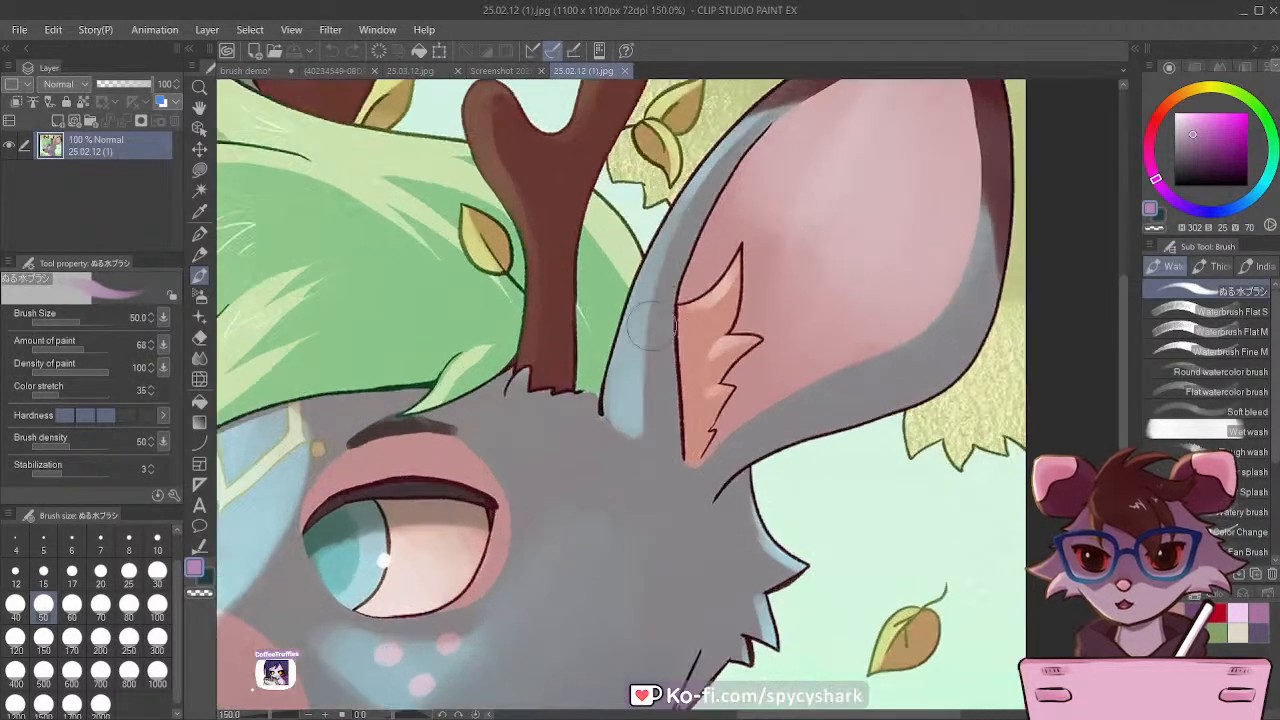
{"action": "scroll", "coordinate": [630, 354], "scroll_direction": "down", "scroll_amount": 2}
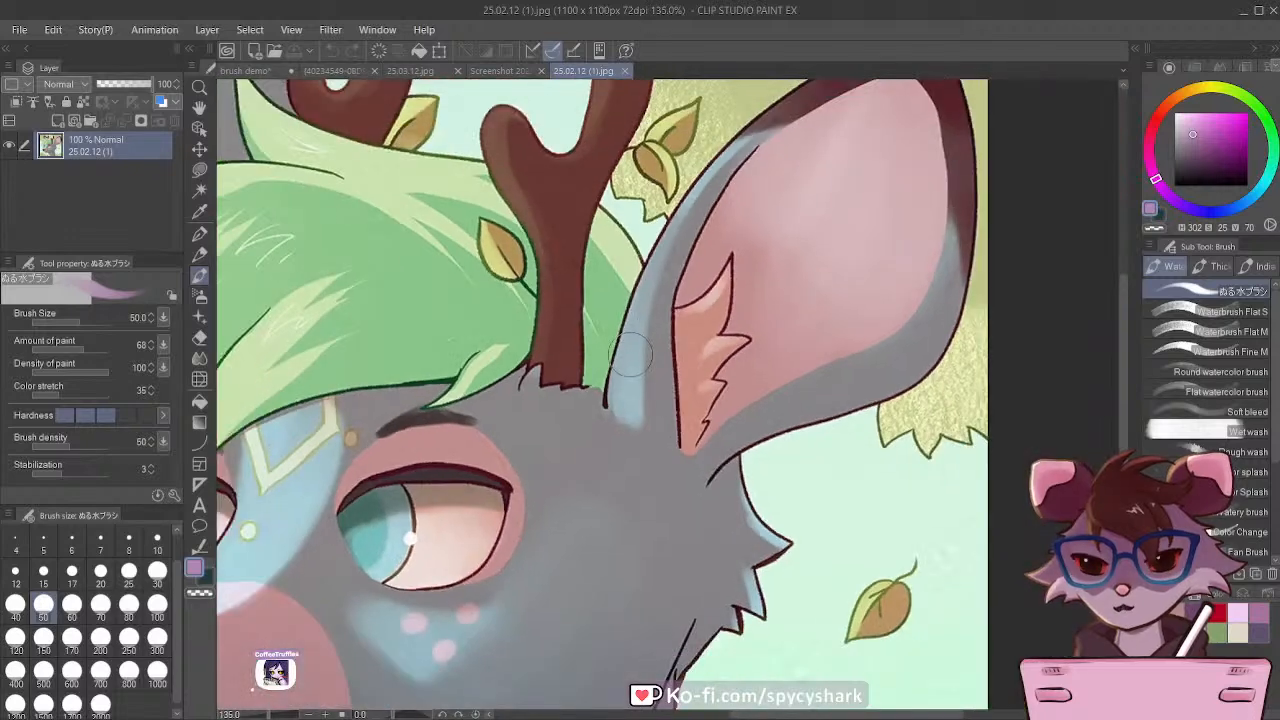
{"action": "scroll", "coordinate": [660, 265], "scroll_direction": "down", "scroll_amount": 3}
{"action": "scroll", "coordinate": [580, 318], "scroll_direction": "up", "scroll_amount": 2}
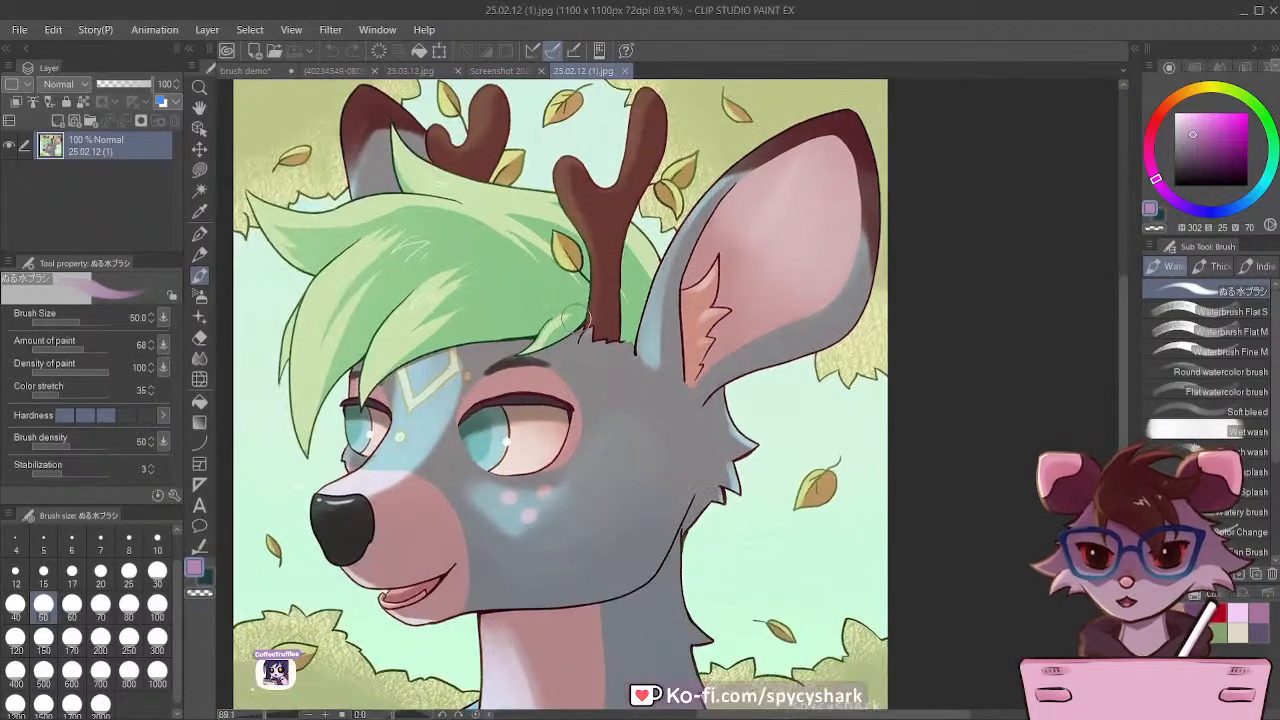
Step: Select the Textured pen at brush size 12 while viewing the deer illustration
{"action": "left_click", "coordinate": [199, 233]}
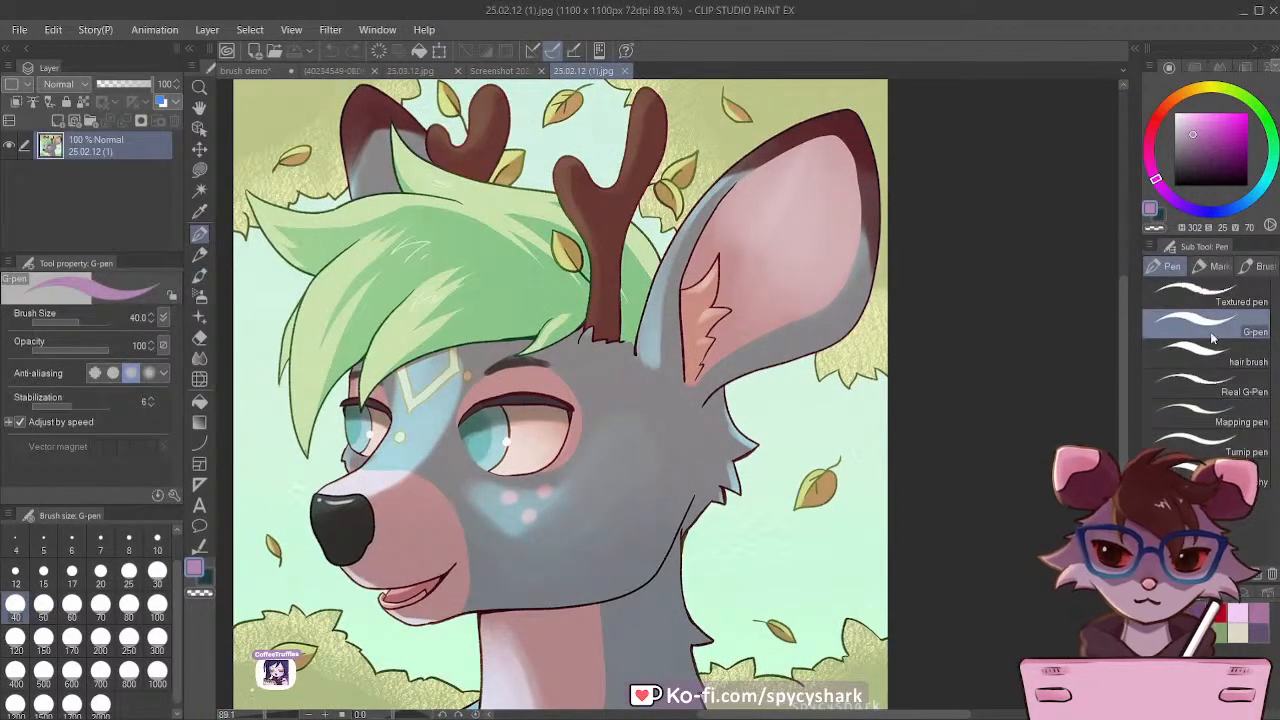
{"action": "left_click", "coordinate": [1200, 294]}
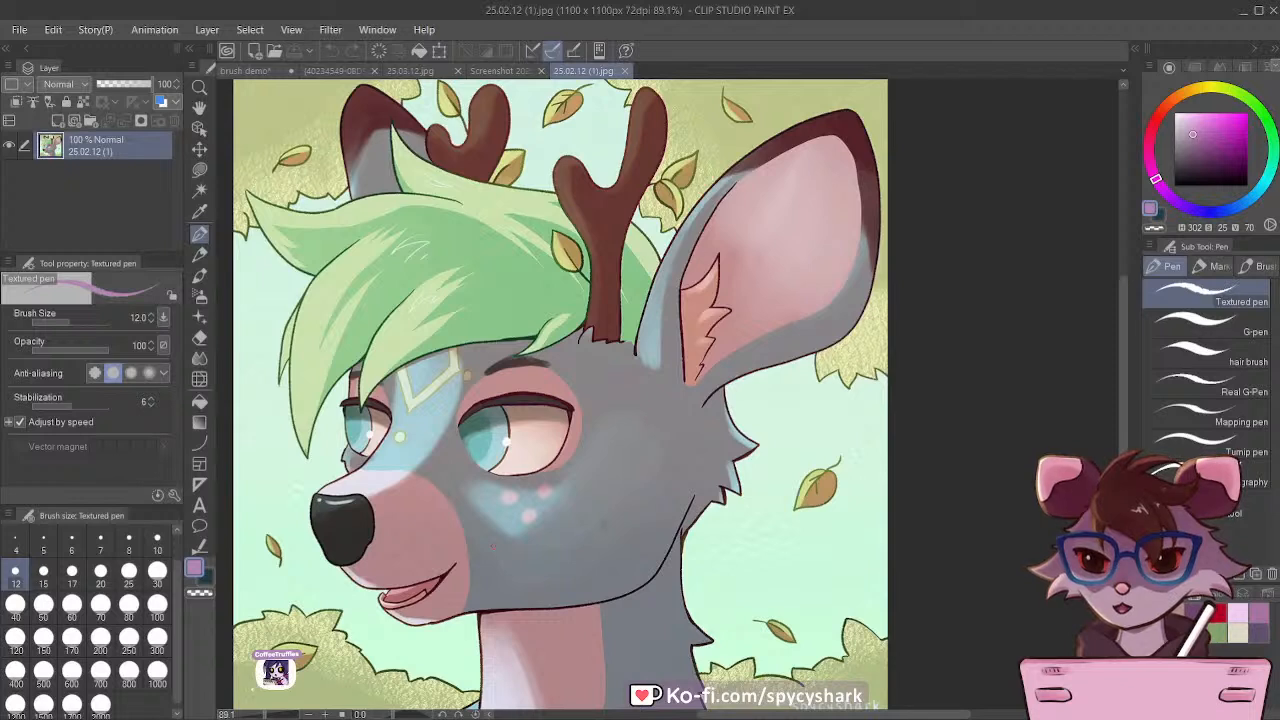
{"action": "scroll", "coordinate": [606, 440], "scroll_direction": "down", "scroll_amount": 1}
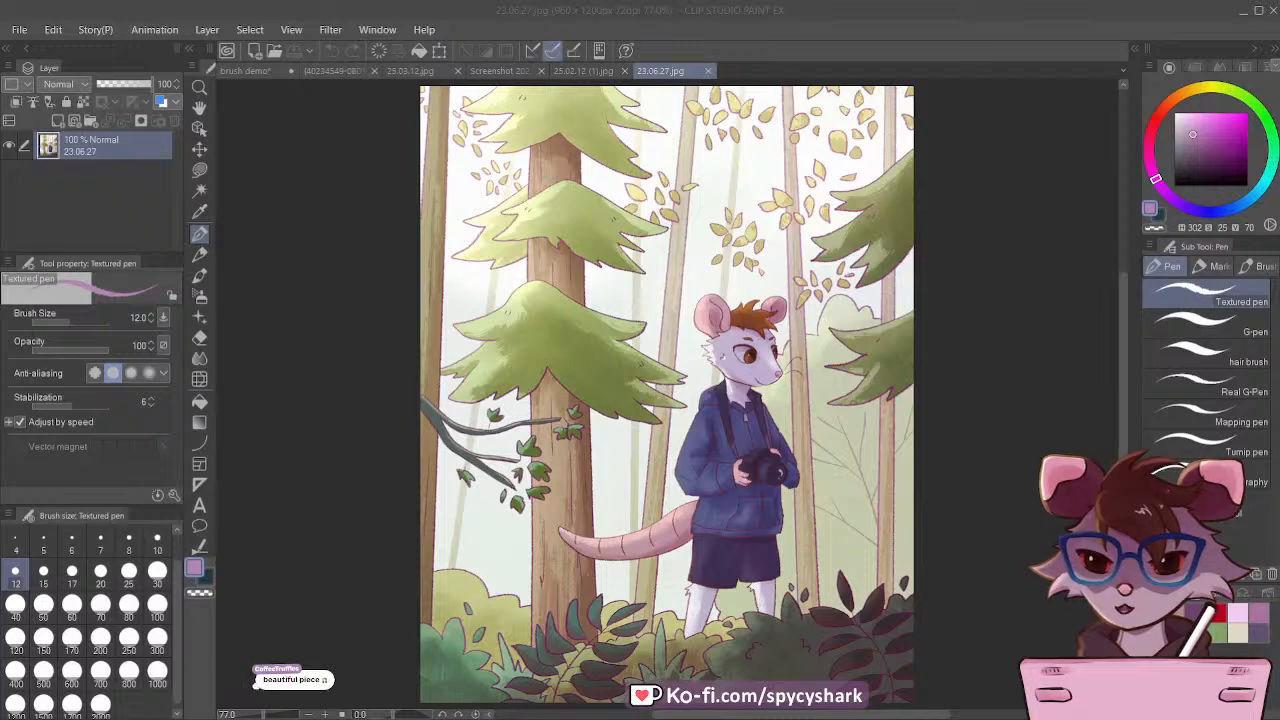
Step: Examine the textured line art of the forest illustration 23.06.27.jpg and return to the brush demo drawing
{"action": "scroll", "coordinate": [326, 348], "scroll_direction": "down", "scroll_amount": 1}
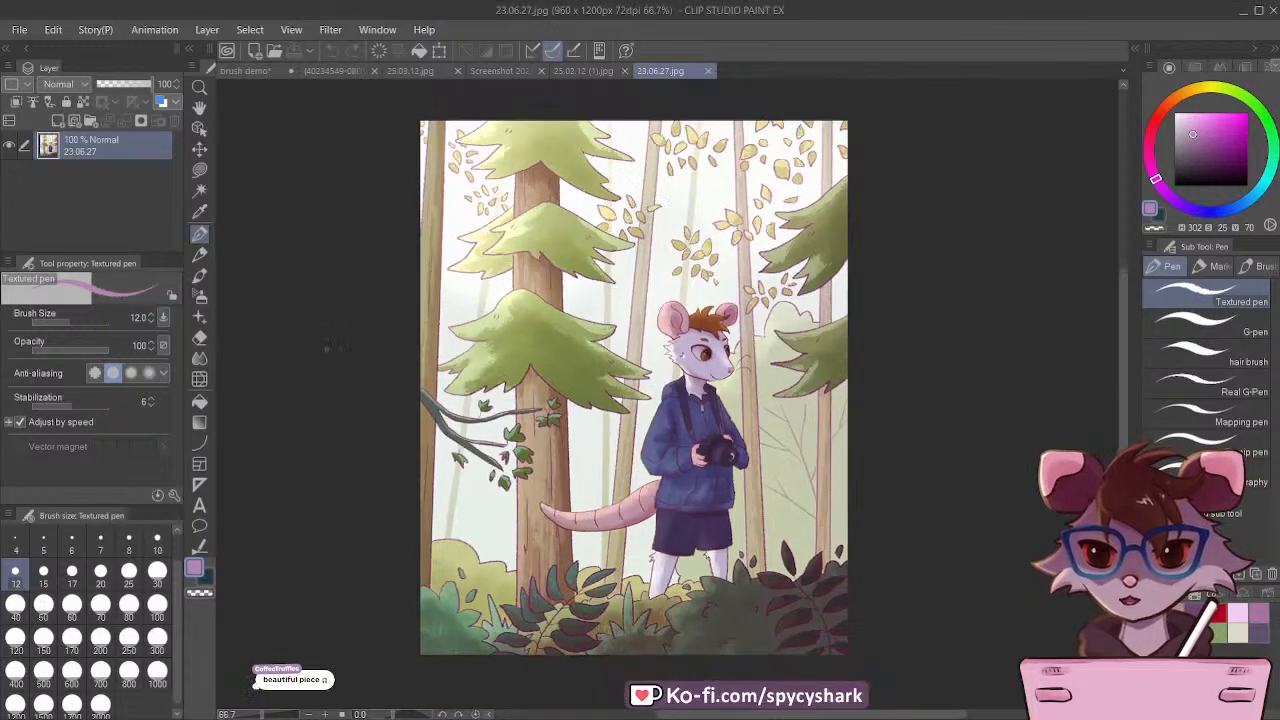
{"action": "scroll", "coordinate": [585, 314], "scroll_direction": "up", "scroll_amount": 1}
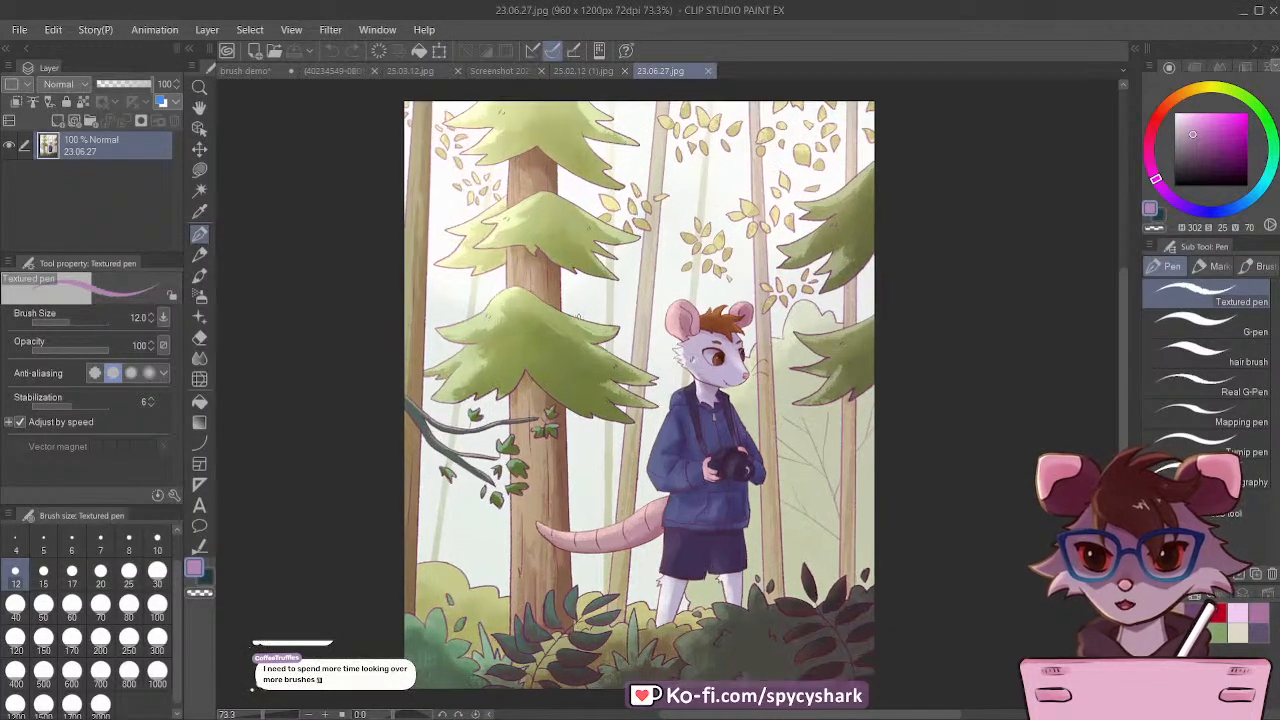
{"action": "scroll", "coordinate": [715, 475], "scroll_direction": "up", "scroll_amount": 1}
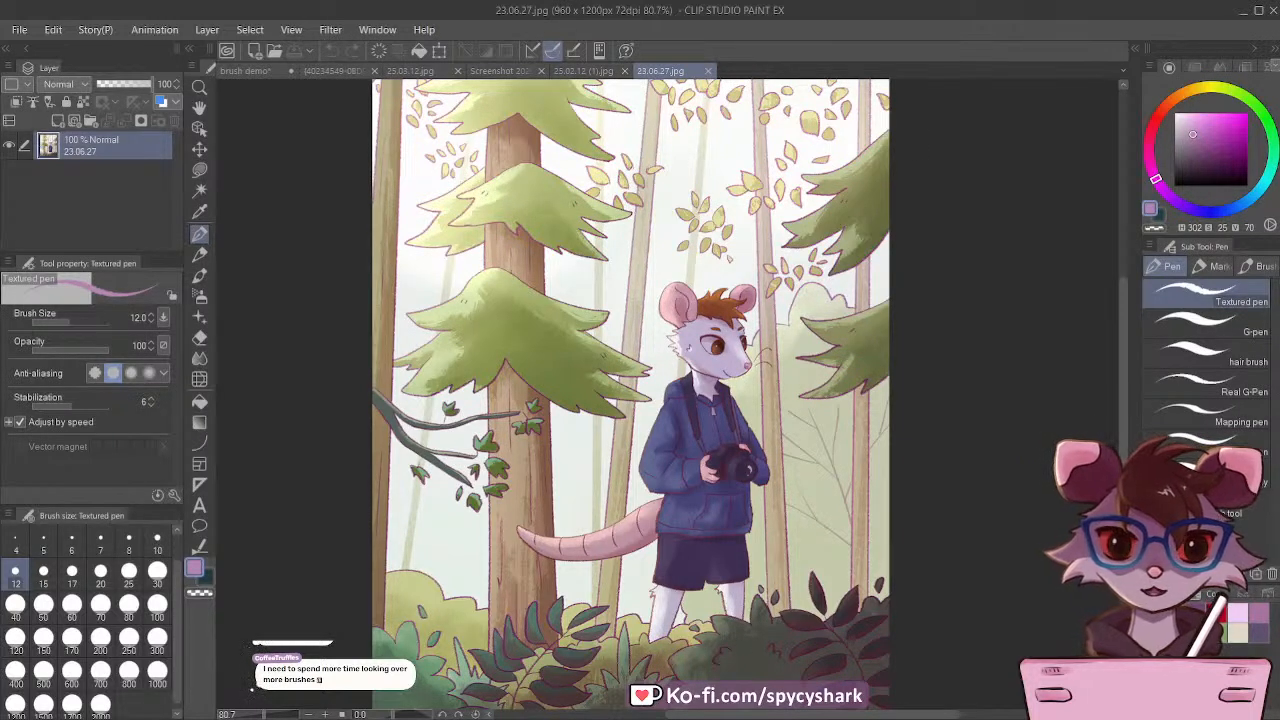
{"action": "left_click", "coordinate": [244, 71]}
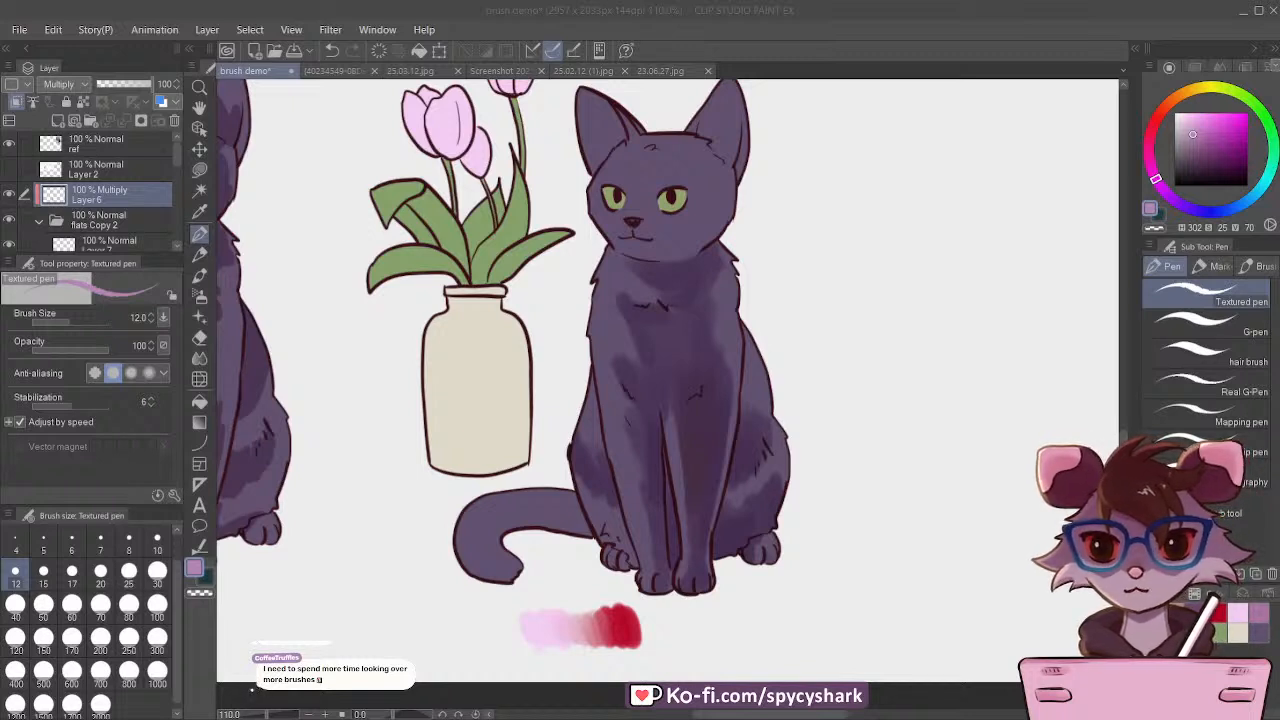
Step: Select the ぬる水ブラシ water brush and shade the unfinished cat's right ear on the Multiply layer at brush size 40
{"action": "scroll", "coordinate": [600, 470], "scroll_direction": "down", "scroll_amount": 2}
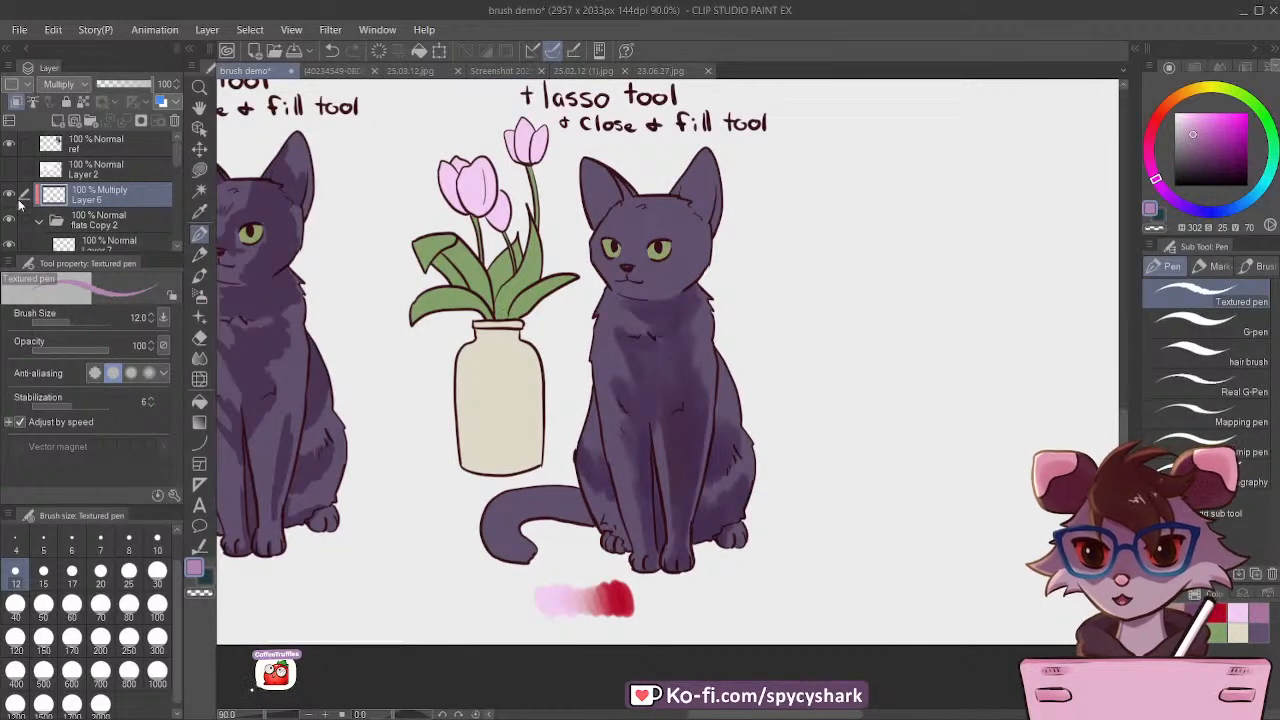
{"action": "scroll", "coordinate": [647, 231], "scroll_direction": "up", "scroll_amount": 4}
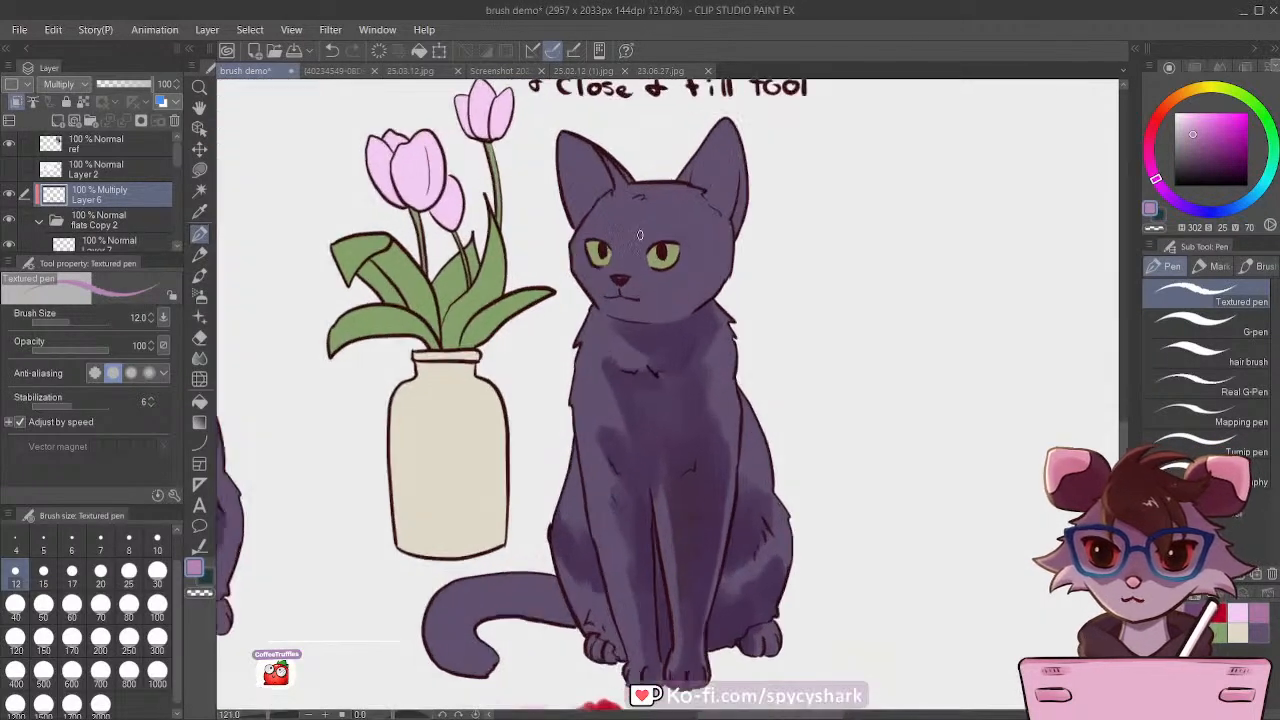
{"action": "left_click", "coordinate": [199, 275]}
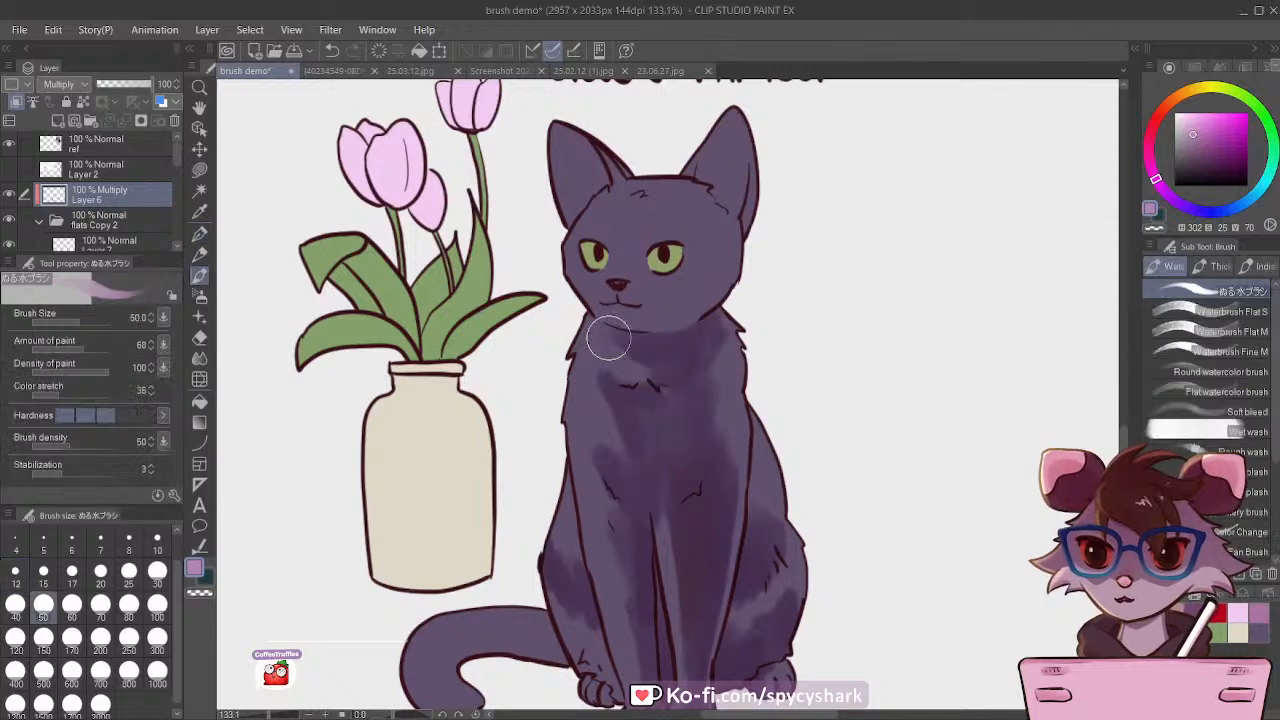
{"action": "scroll", "coordinate": [605, 340], "scroll_direction": "down", "scroll_amount": 1}
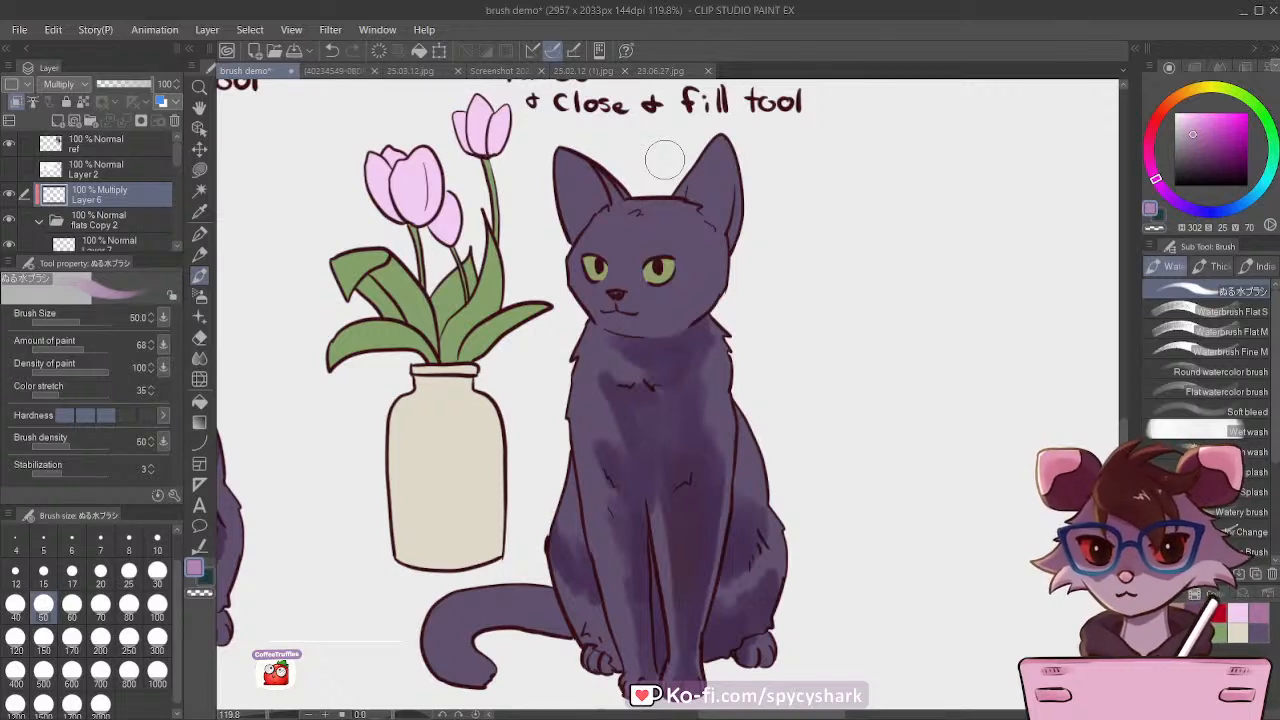
{"action": "key", "text": "bracketleft"}
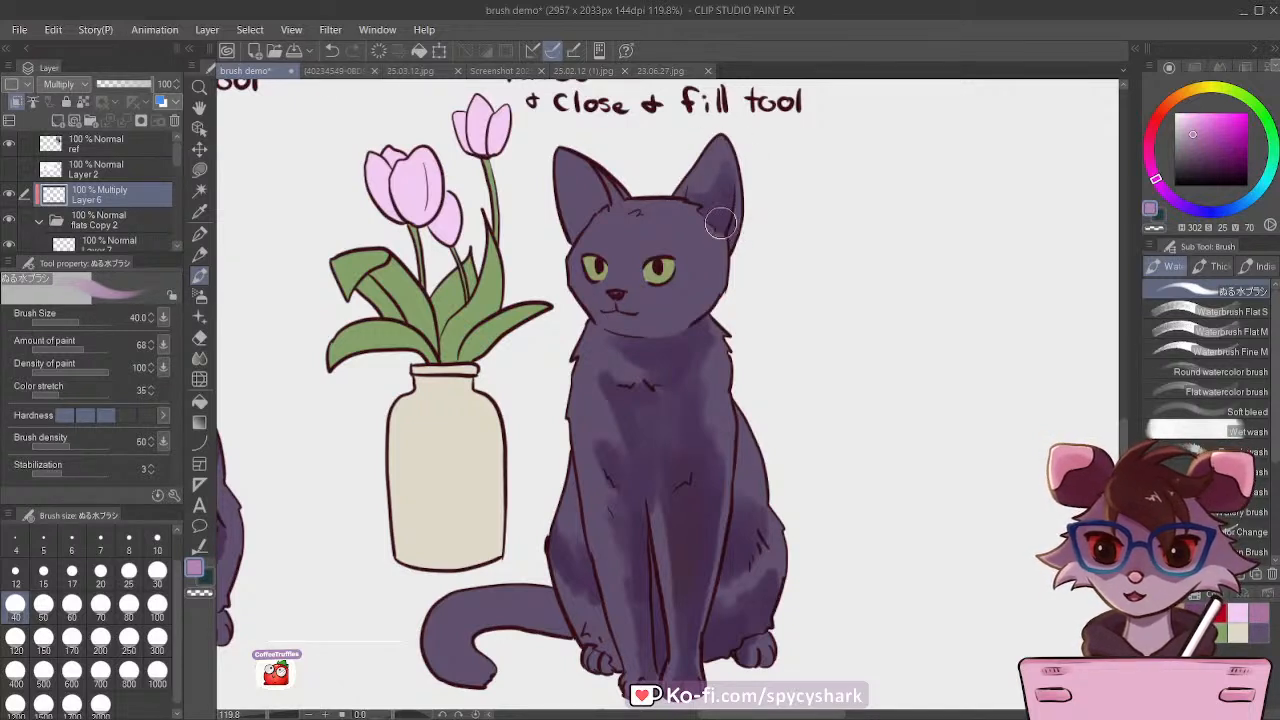
Step: Shade the right side of the cat's face and cheek at brush size 70, and its forehead at size 50
{"action": "key", "text": "bracketright"}
{"action": "key", "text": "bracketright"}
{"action": "key", "text": "bracketright"}
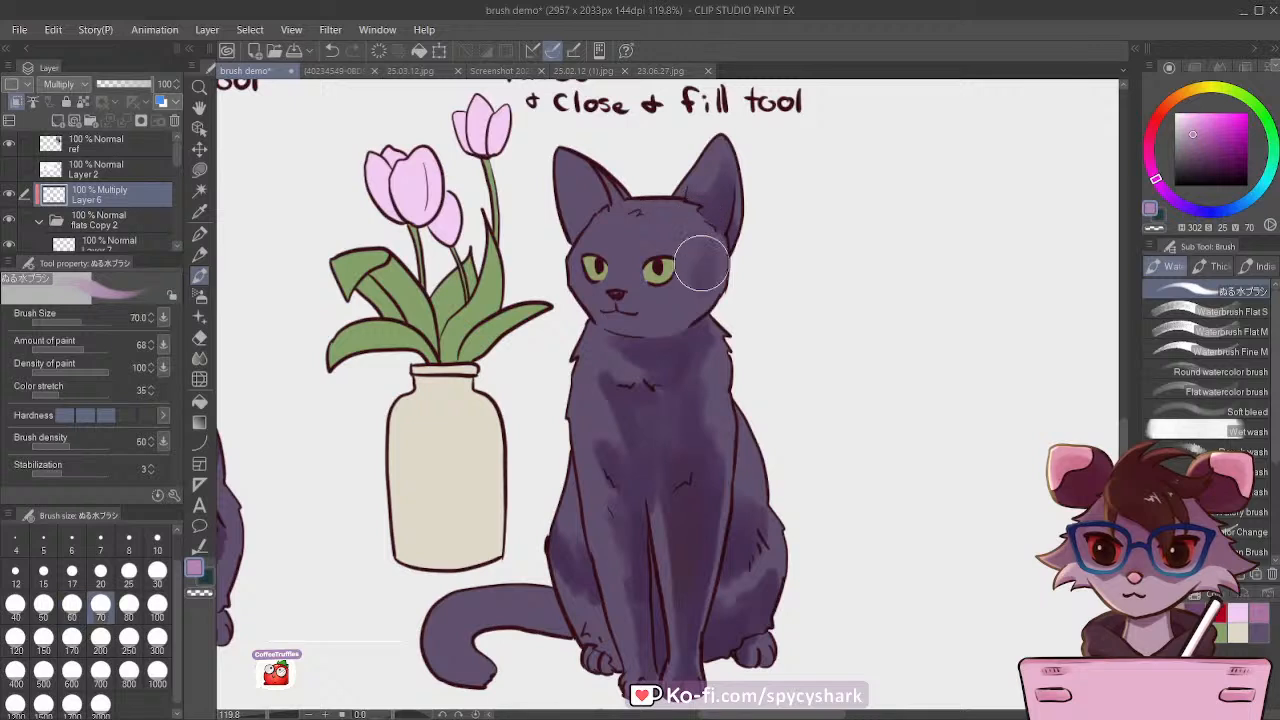
{"action": "mouse_move", "coordinate": [700, 245]}
{"action": "left_mouse_down"}
{"action": "mouse_move", "coordinate": [717, 278]}
{"action": "mouse_move", "coordinate": [685, 305]}
{"action": "left_mouse_up"}
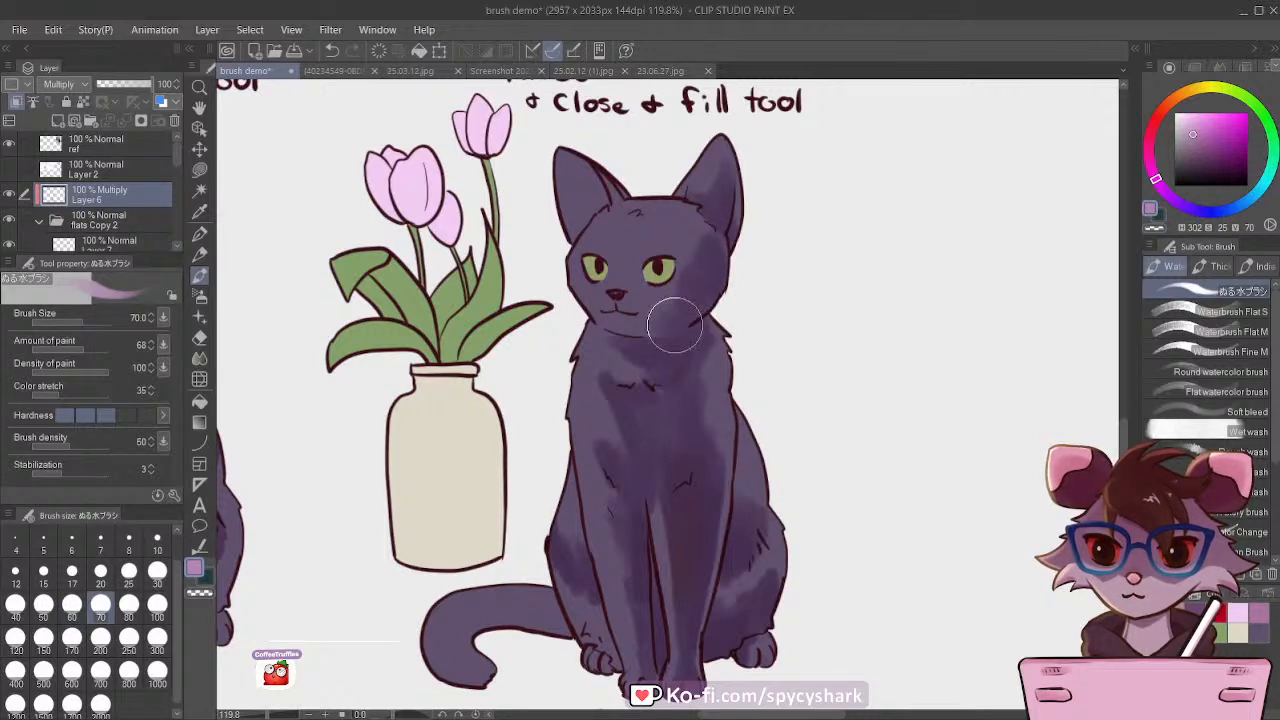
{"action": "key", "text": "bracketleft"}
{"action": "key", "text": "bracketleft"}
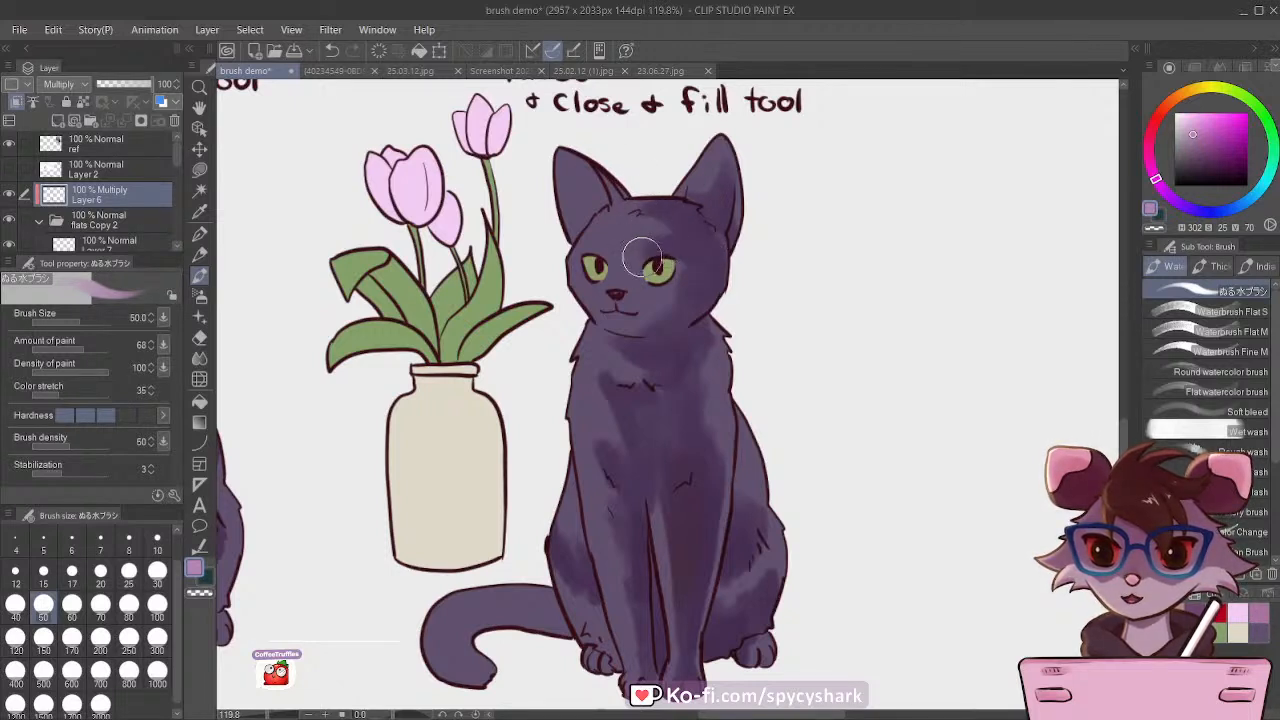
Step: Shade the cat's left brow at brush size 40 and the inner edge of its left ear at size 30
{"action": "key", "text": "bracketleft"}
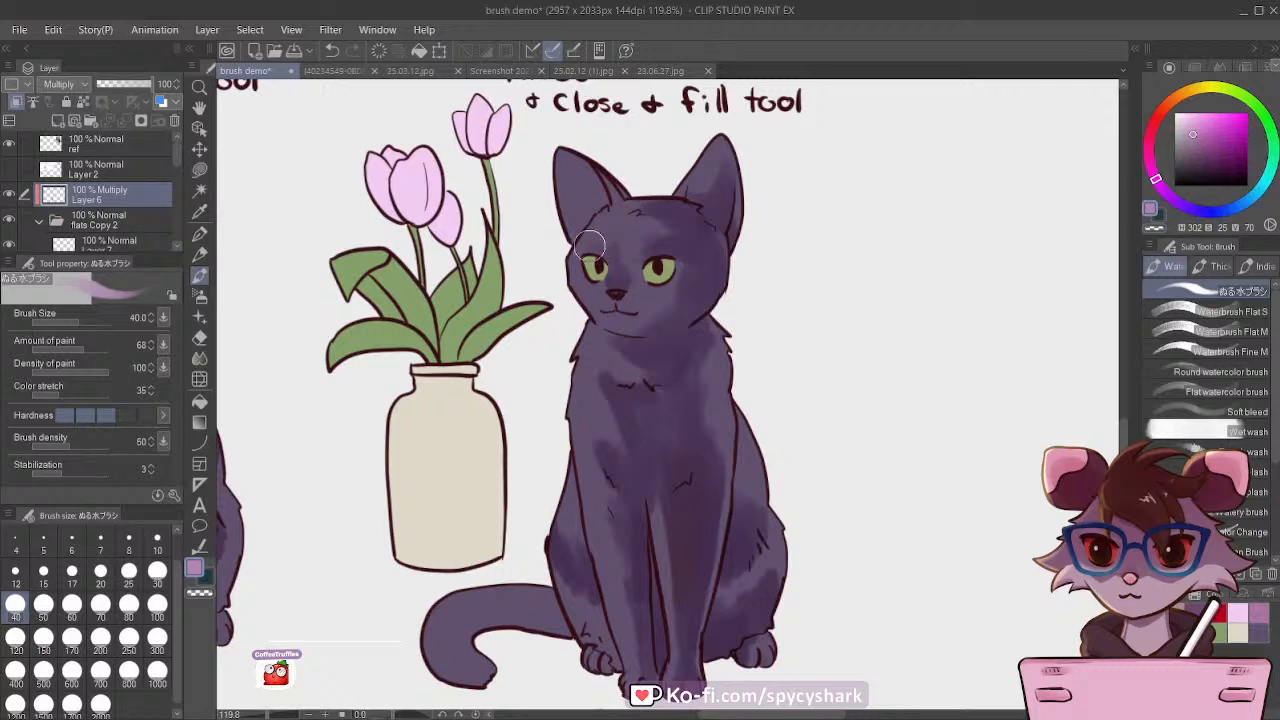
{"action": "key", "text": "bracketright"}
{"action": "key", "text": "bracketright"}
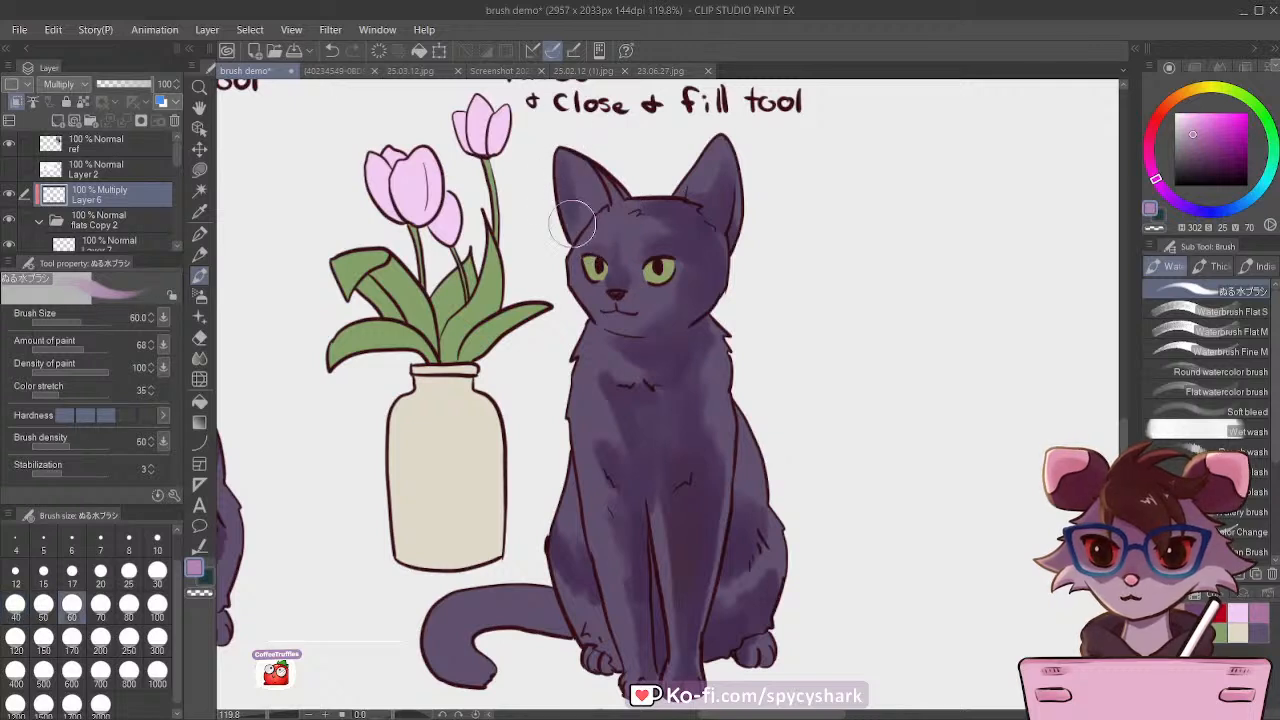
{"action": "key", "text": "bracketleft"}
{"action": "key", "text": "bracketleft"}
{"action": "key", "text": "bracketleft"}
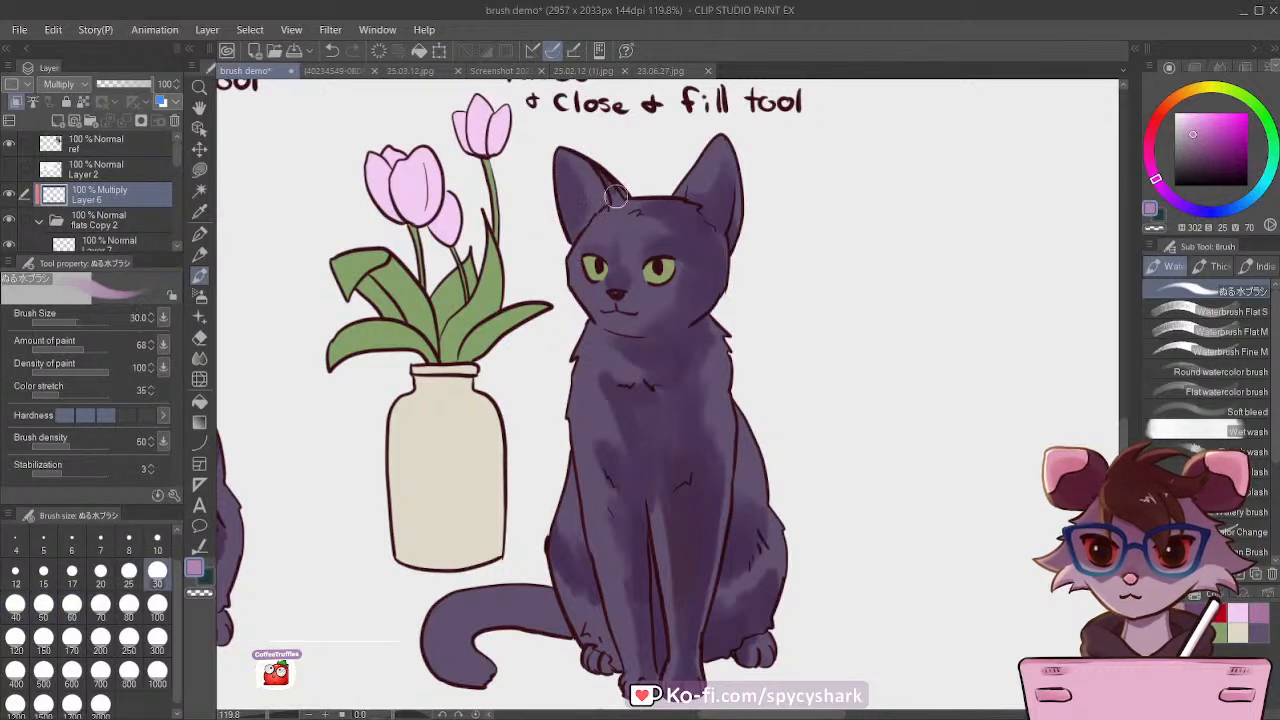
{"action": "left_click_drag", "start_coordinate": [604, 169], "coordinate": [626, 190]}
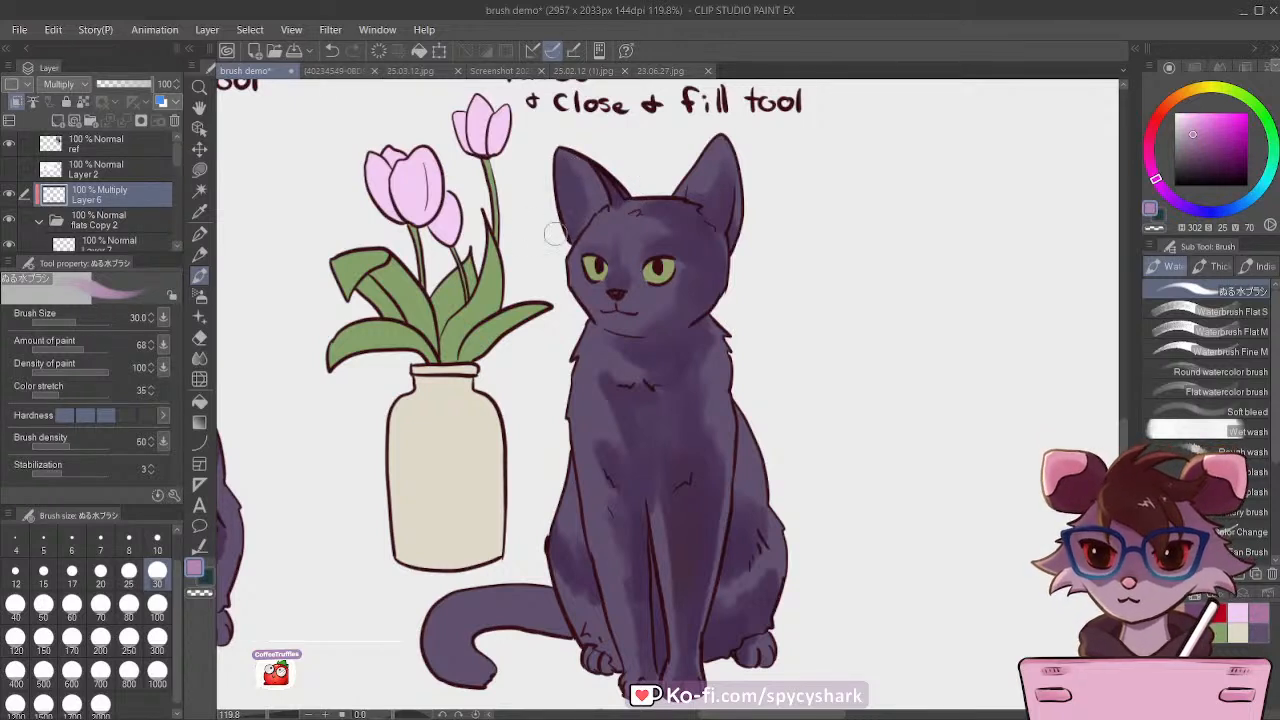
Step: Add small shadows around the cat's left eye at brush size 20 and shade the muzzle at sizes 40 and 30
{"action": "key", "text": "bracketright"}
{"action": "key", "text": "bracketleft"}
{"action": "key", "text": "bracketleft"}
{"action": "key", "text": "bracketleft"}
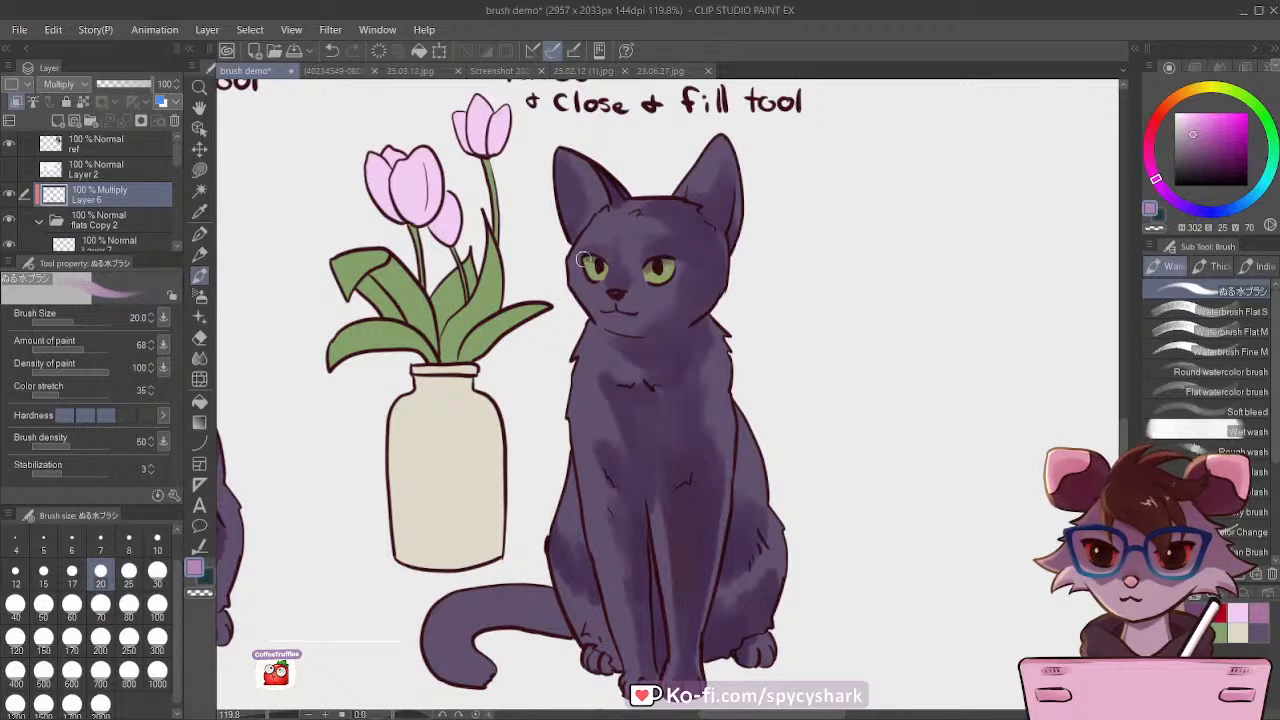
{"action": "key", "text": "bracketright"}
{"action": "key", "text": "bracketright"}
{"action": "key", "text": "bracketright"}
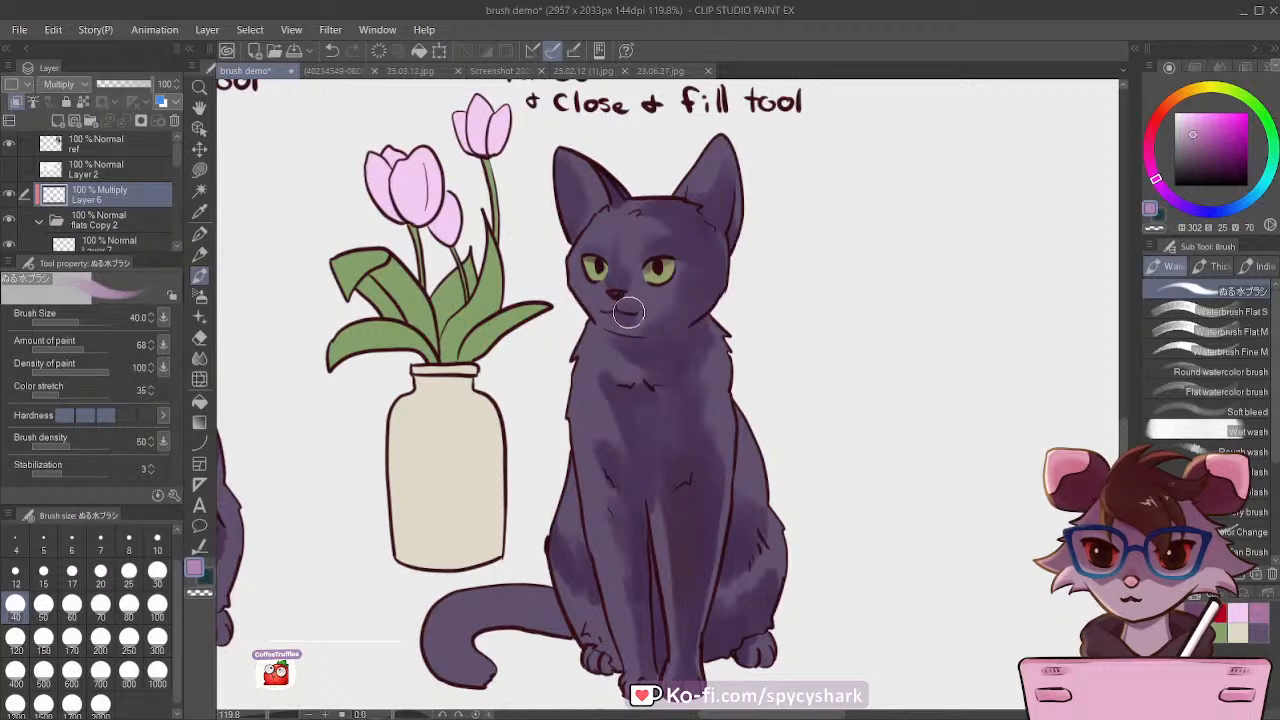
{"action": "key", "text": "bracketleft"}
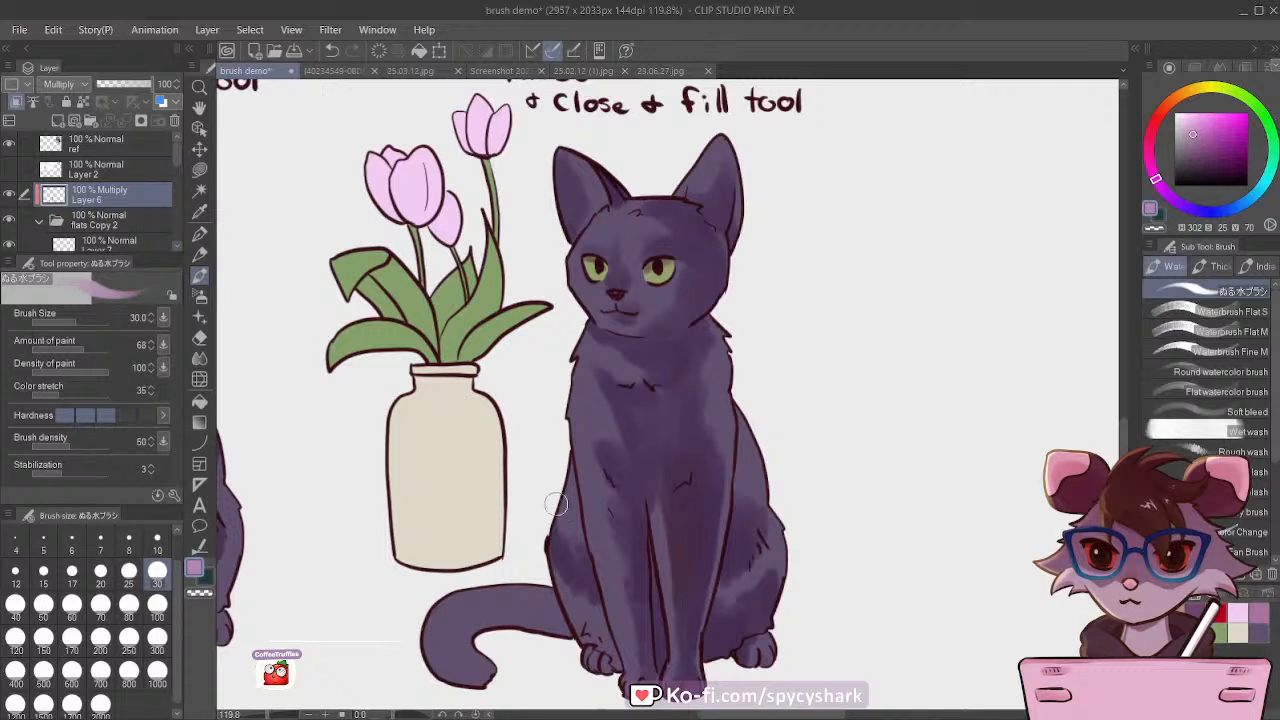
Step: Shade the curled tail of the cat with the water brush at sizes 60 and 70
{"action": "key", "text": "bracketright"}
{"action": "key", "text": "bracketright"}
{"action": "key", "text": "bracketright"}
{"action": "key", "text": "bracketright"}
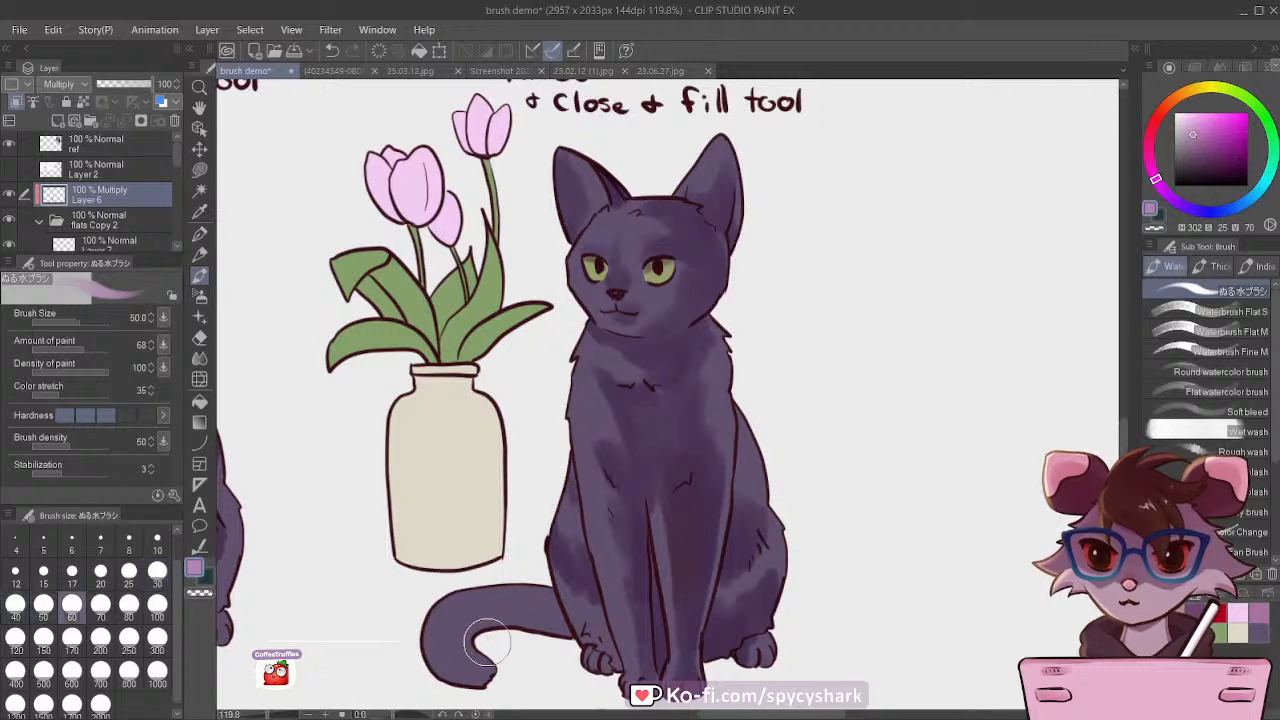
{"action": "mouse_move", "coordinate": [480, 614]}
{"action": "left_mouse_down"}
{"action": "mouse_move", "coordinate": [560, 649]}
{"action": "mouse_move", "coordinate": [487, 624]}
{"action": "mouse_move", "coordinate": [528, 634]}
{"action": "mouse_move", "coordinate": [493, 603]}
{"action": "left_mouse_up"}
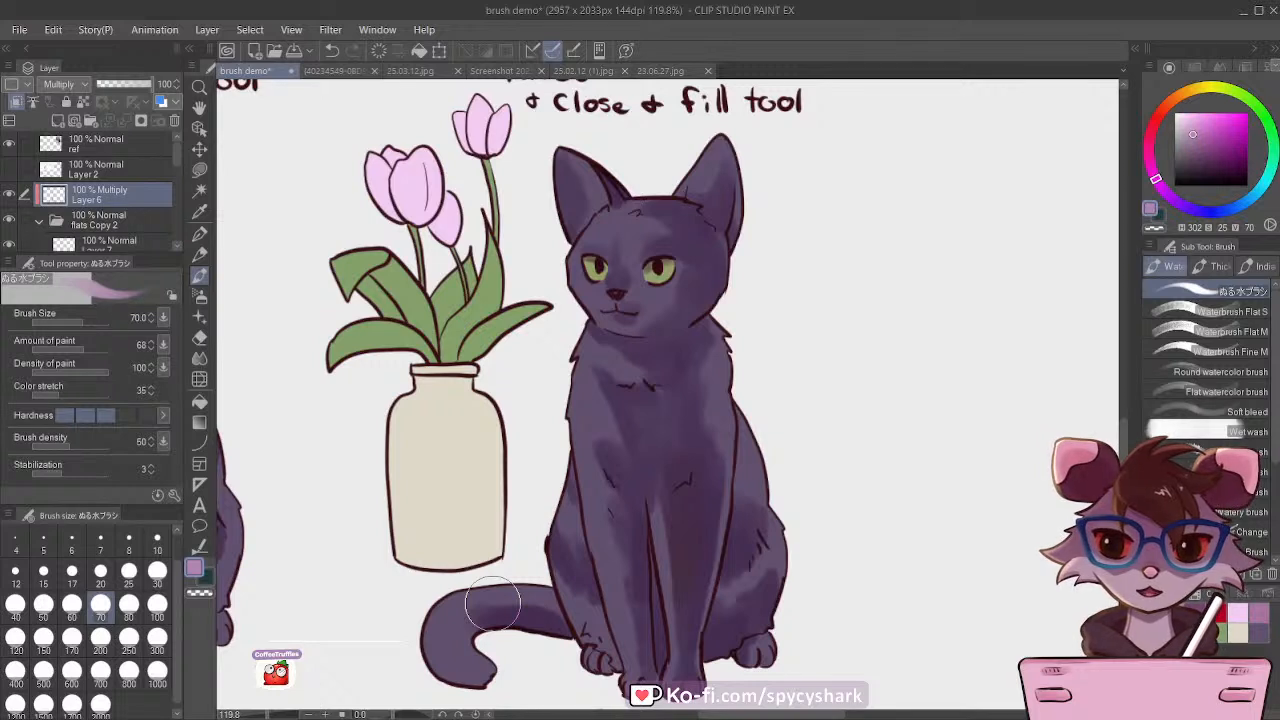
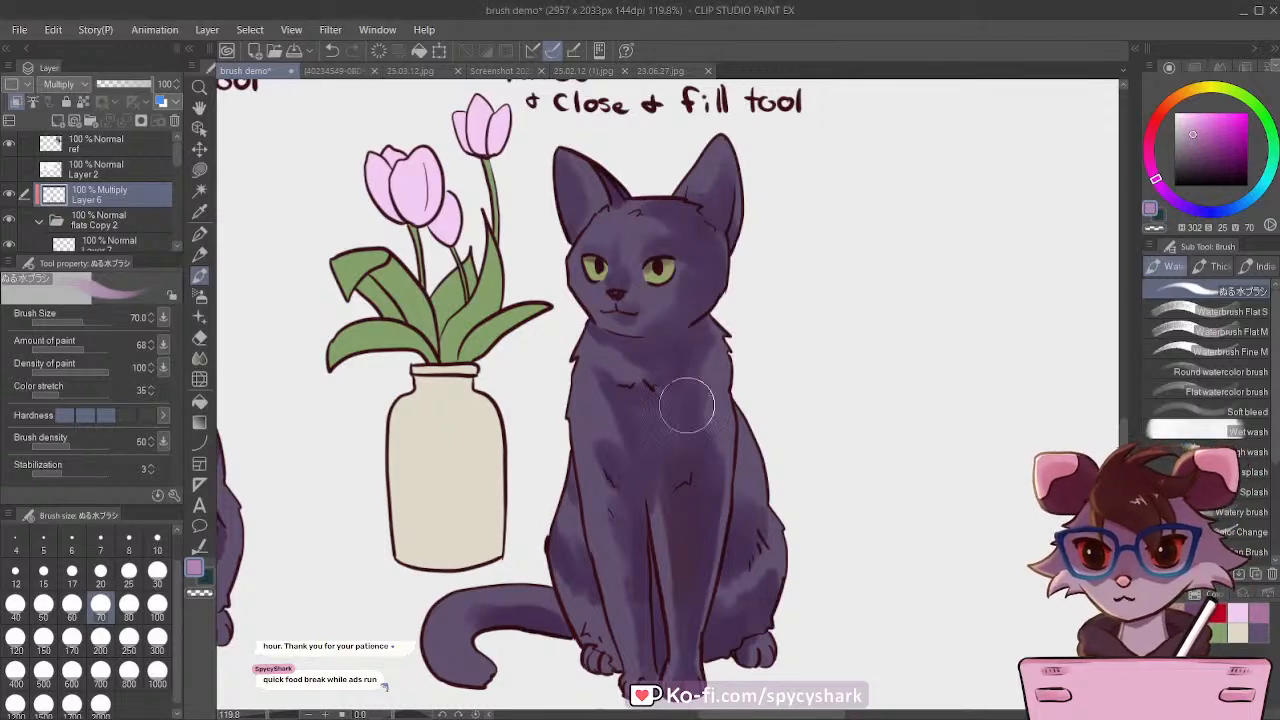
Step: Shade the right side of the vase with a muted orange (H 34, S 25, V 70) at brush size 70
{"action": "scroll", "coordinate": [710, 397], "scroll_direction": "down", "scroll_amount": 1}
{"action": "scroll", "coordinate": [710, 397], "scroll_direction": "down", "scroll_amount": 1}
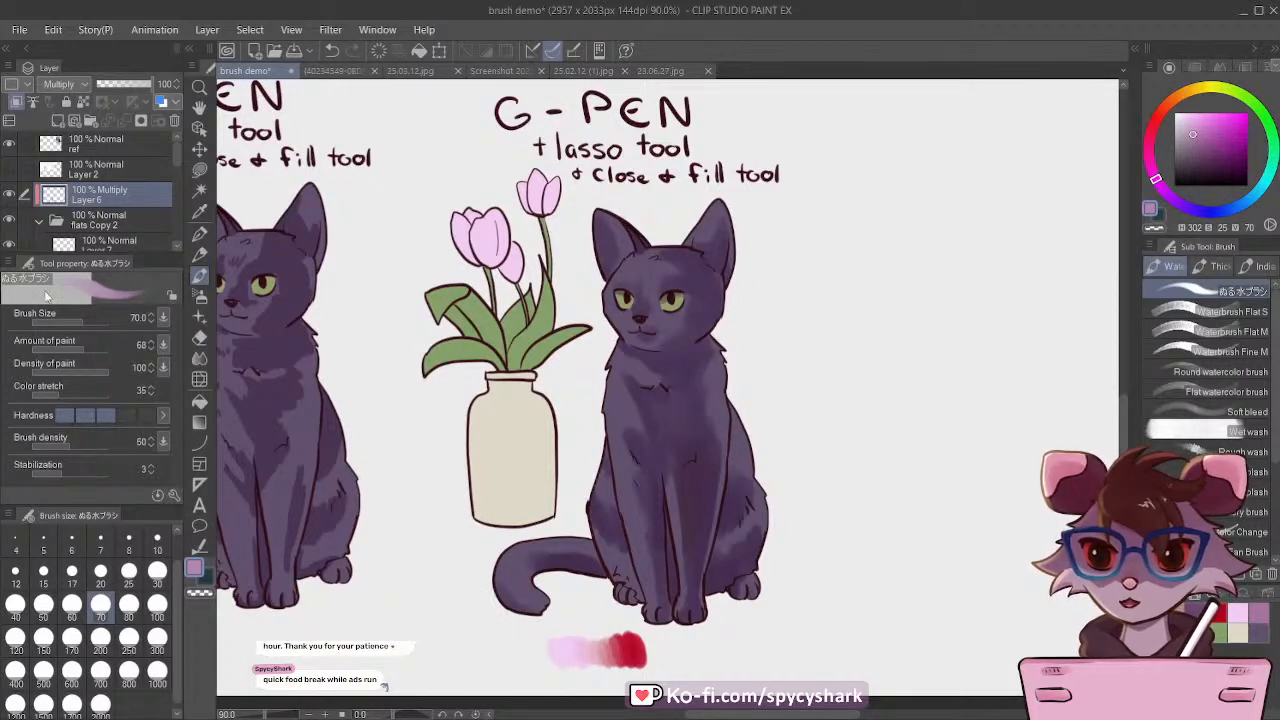
{"action": "scroll", "coordinate": [439, 387], "scroll_direction": "up", "scroll_amount": 1}
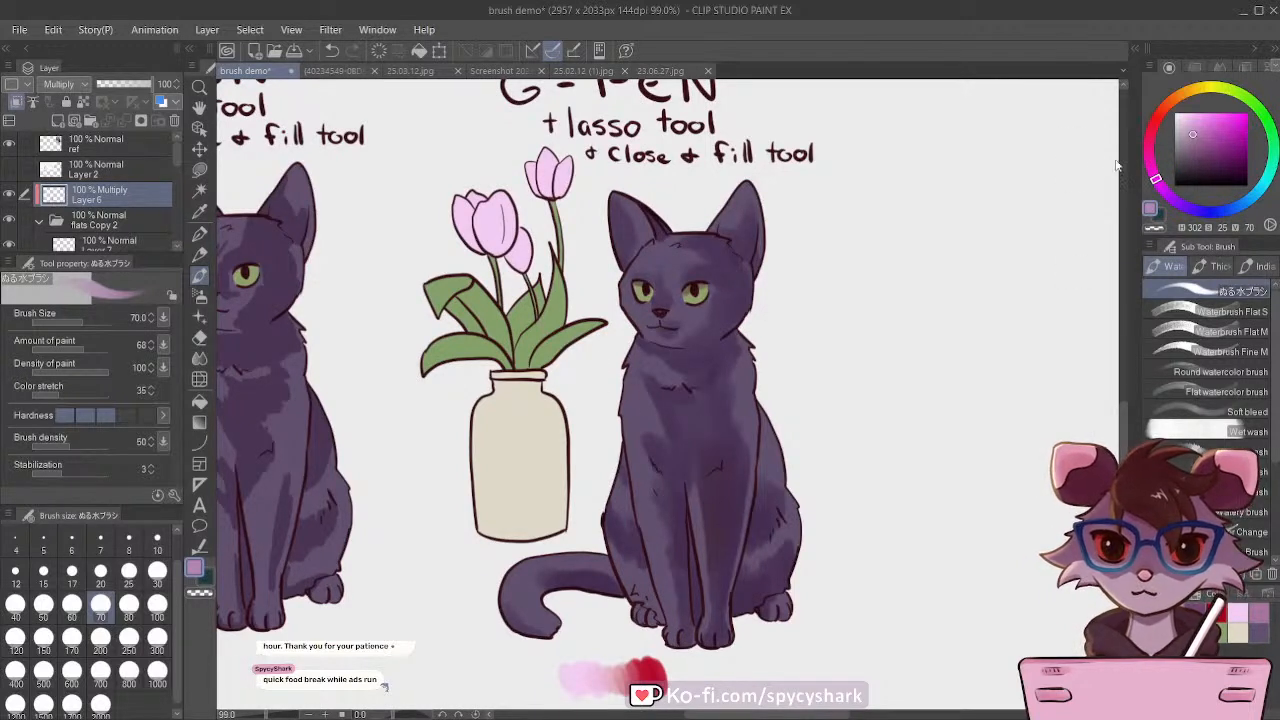
{"action": "left_click", "coordinate": [1183, 94]}
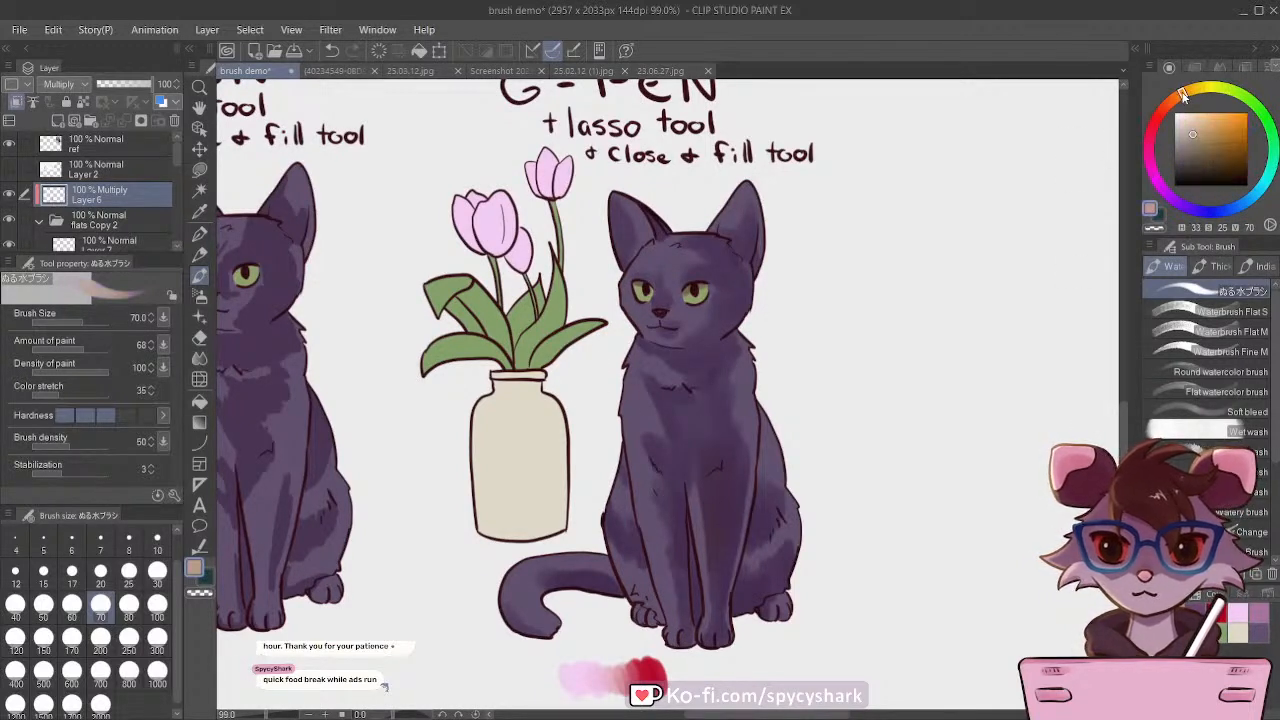
{"action": "left_click_drag", "start_coordinate": [1183, 96], "coordinate": [1185, 96]}
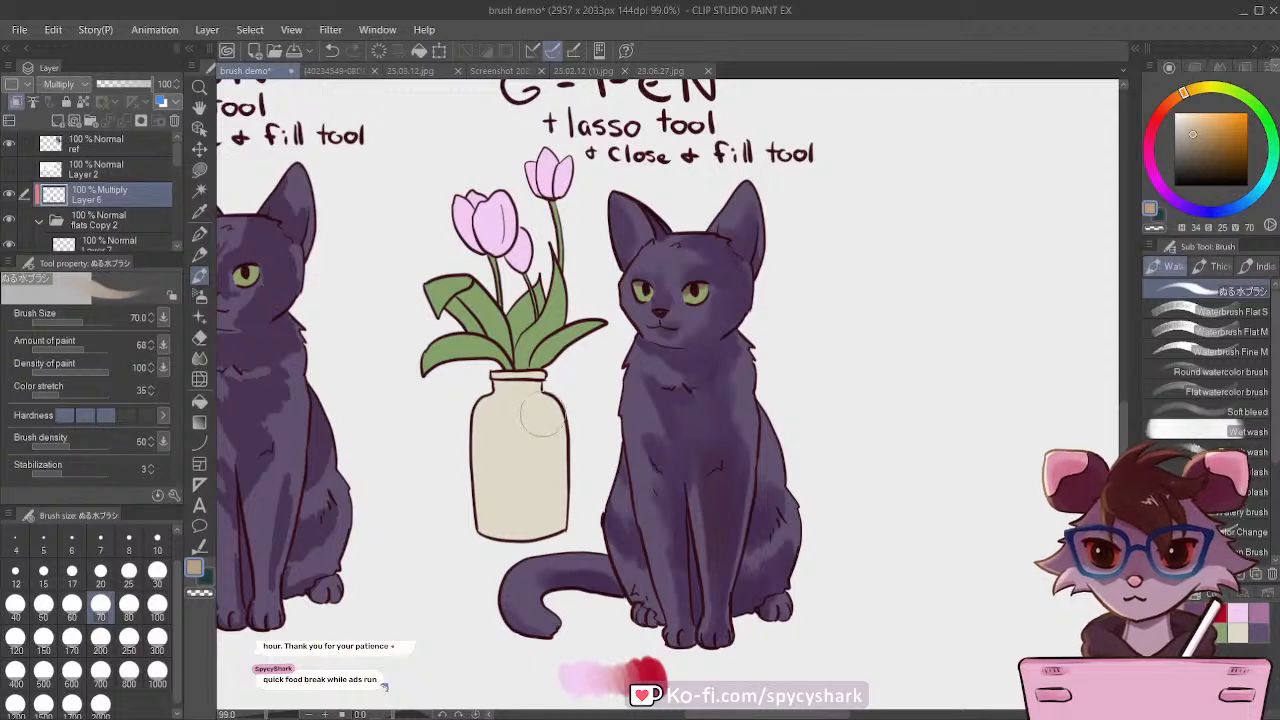
{"action": "mouse_move", "coordinate": [541, 414]}
{"action": "left_mouse_down"}
{"action": "mouse_move", "coordinate": [550, 504]}
{"action": "mouse_move", "coordinate": [537, 419]}
{"action": "mouse_move", "coordinate": [534, 482]}
{"action": "left_mouse_up"}
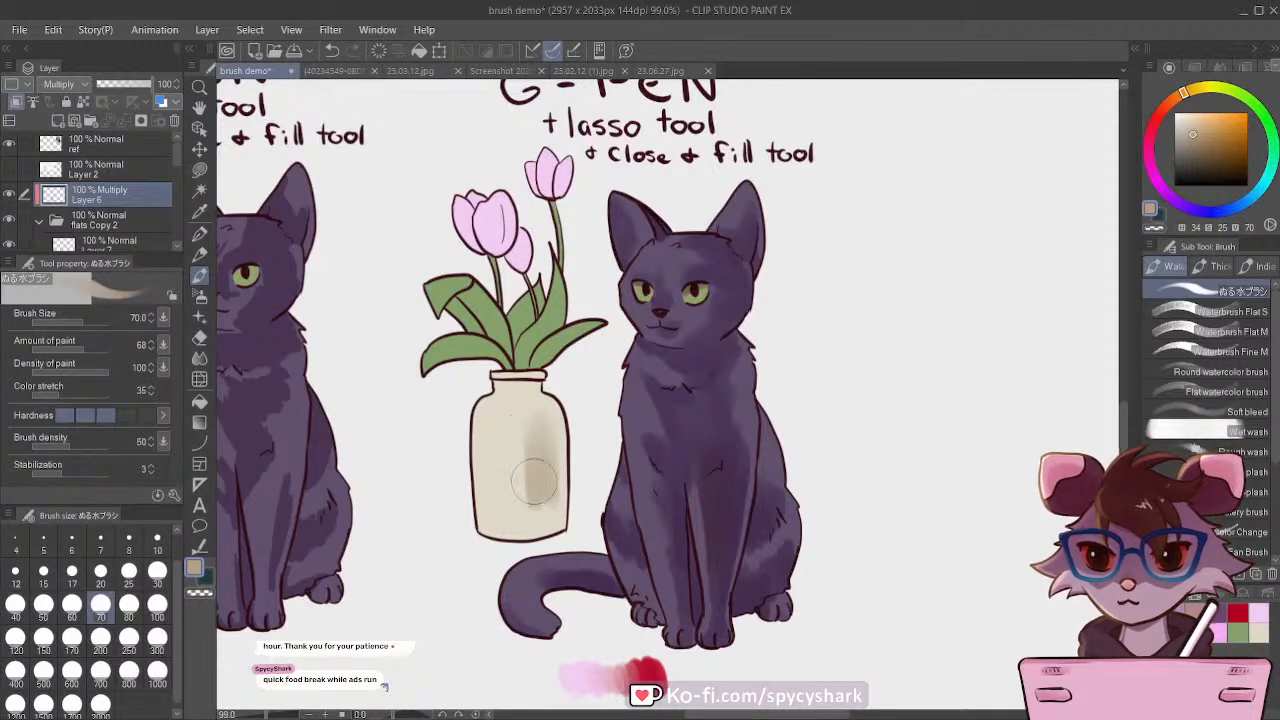
{"action": "mouse_move", "coordinate": [540, 420]}
{"action": "left_mouse_down"}
{"action": "mouse_move", "coordinate": [545, 500]}
{"action": "mouse_move", "coordinate": [540, 440]}
{"action": "mouse_move", "coordinate": [533, 507]}
{"action": "left_mouse_up"}
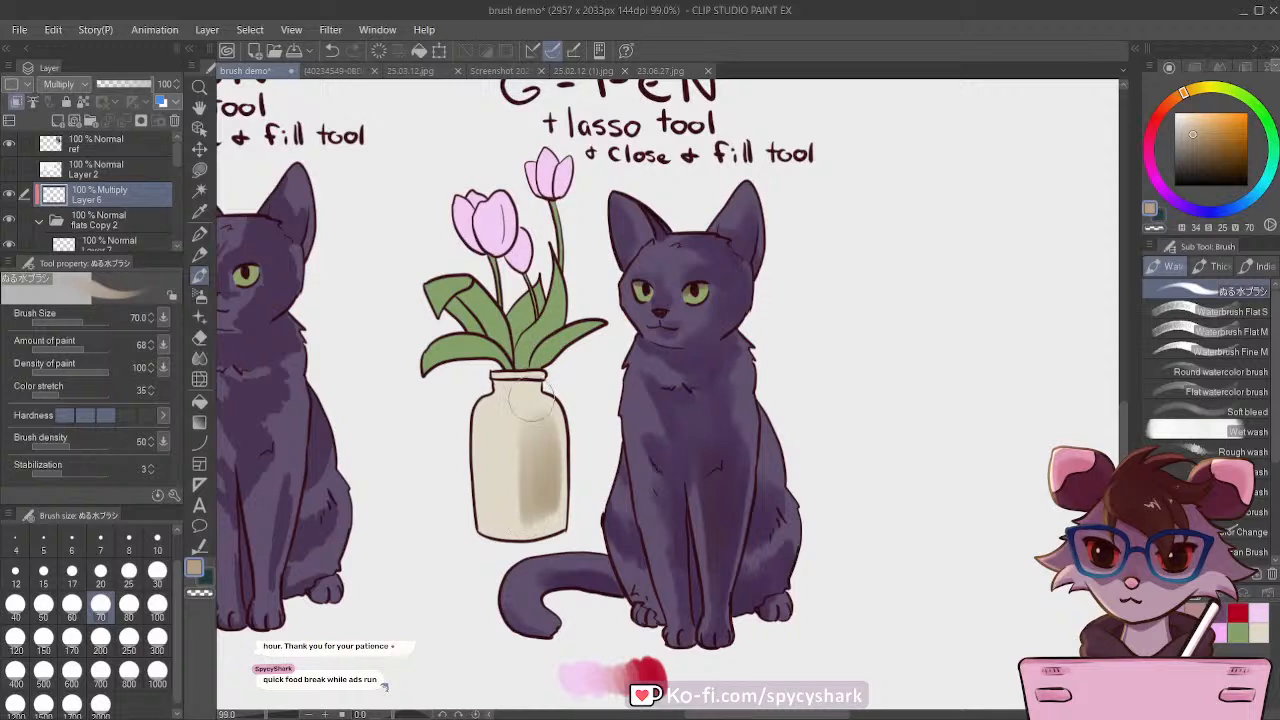
Step: Shade the vase's neck below the rim at brush size 40 and the finer area at size 25
{"action": "key", "text": "bracketleft"}
{"action": "key", "text": "bracketleft"}
{"action": "key", "text": "bracketleft"}
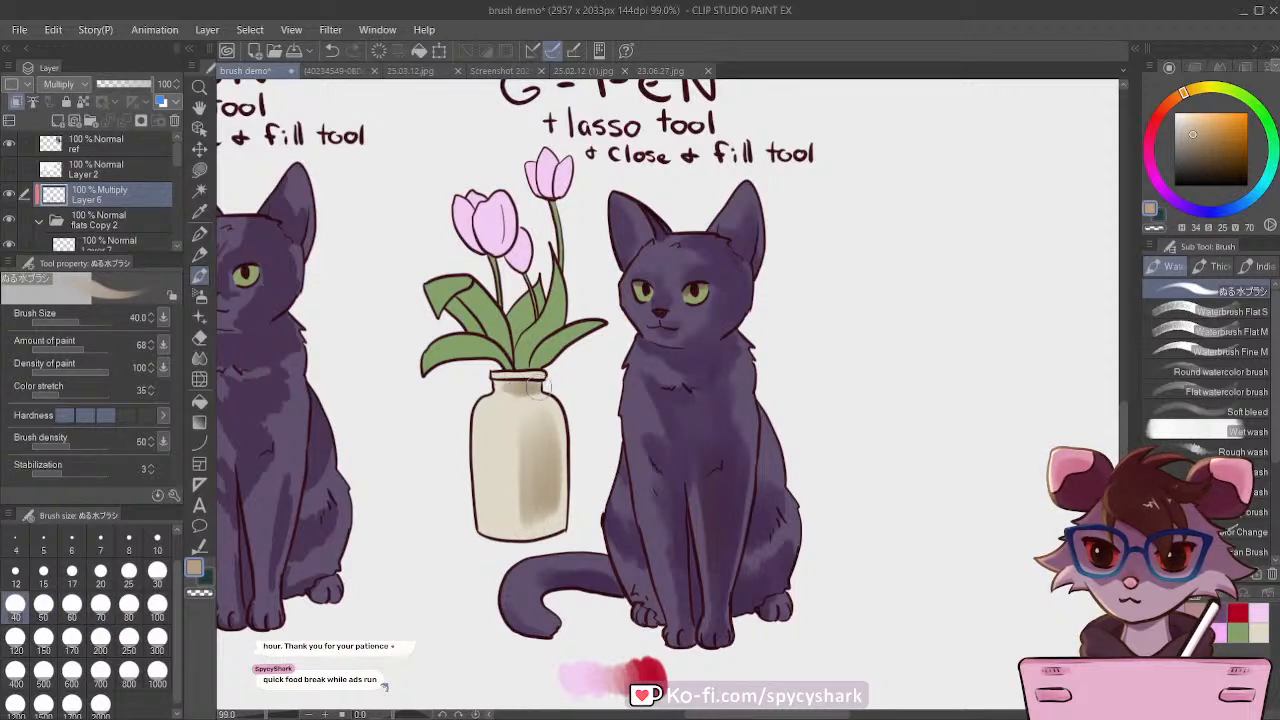
{"action": "key", "text": "bracketleft"}
{"action": "key", "text": "bracketleft"}
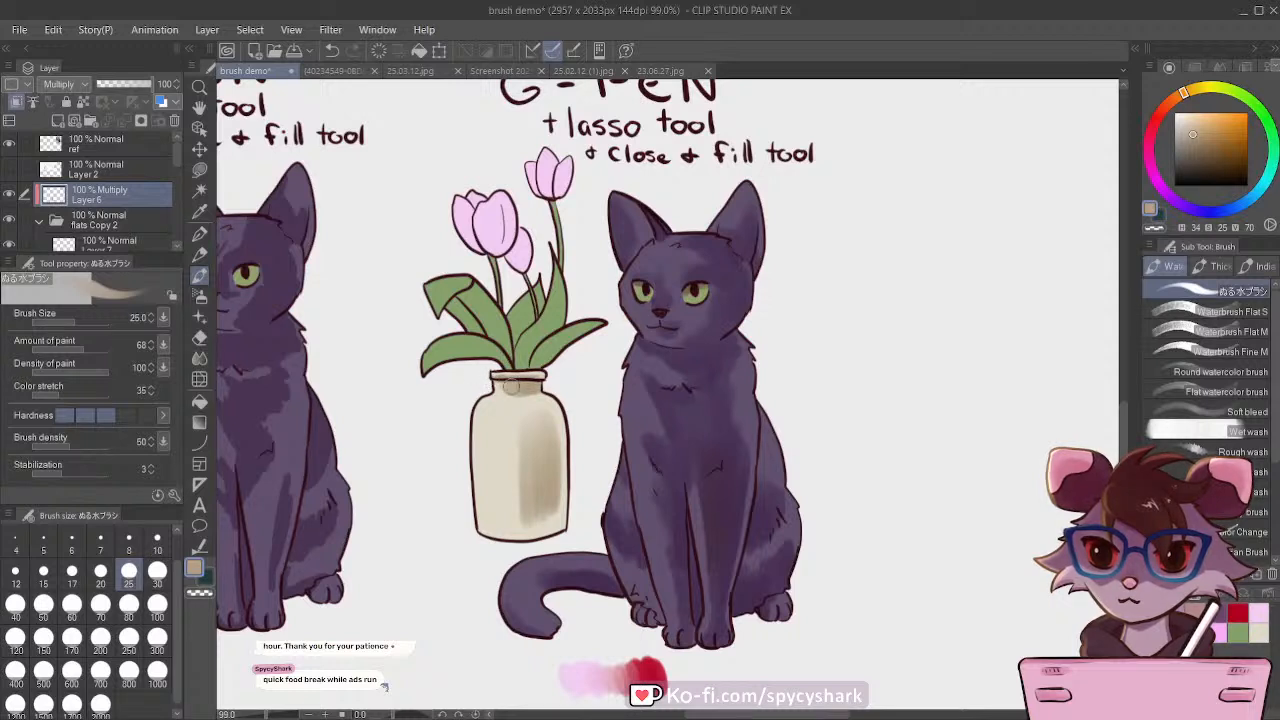
Step: Deepen the shadow down the right side of the vase body at brush size 60
{"action": "key", "text": "bracketright"}
{"action": "key", "text": "bracketright"}
{"action": "key", "text": "bracketright"}
{"action": "key", "text": "bracketright"}
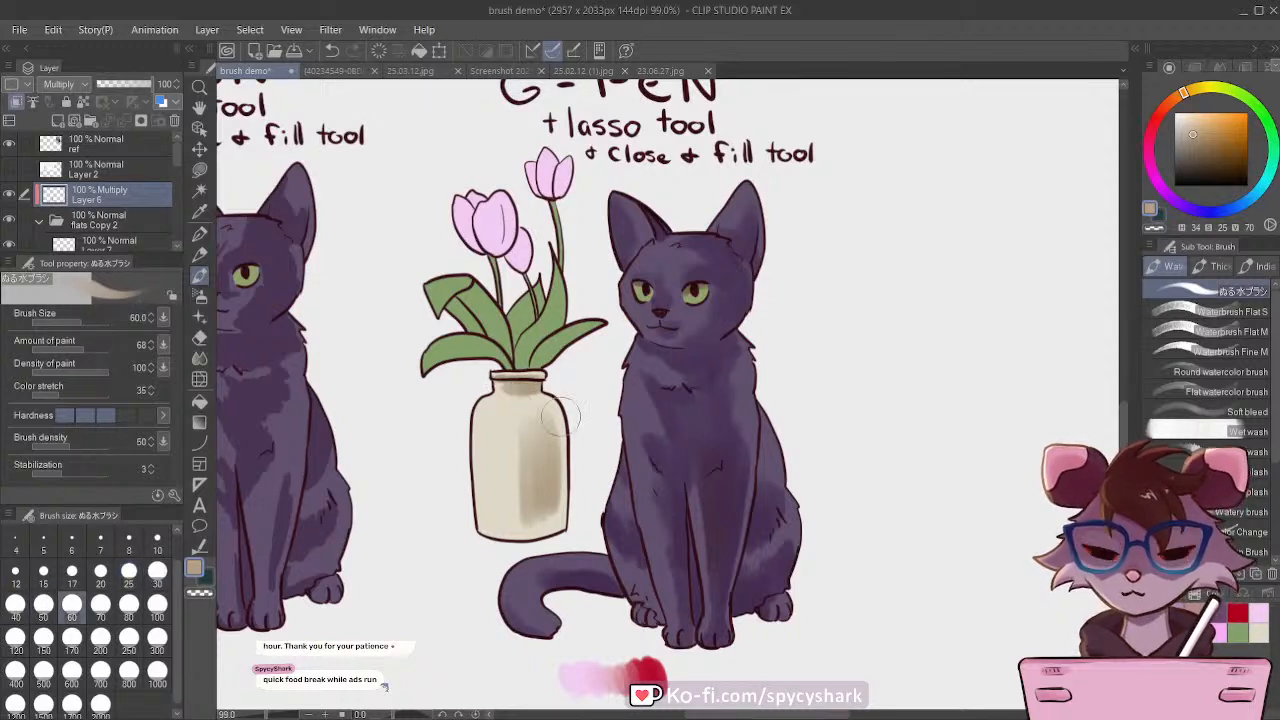
{"action": "mouse_move", "coordinate": [544, 479]}
{"action": "left_mouse_down"}
{"action": "mouse_move", "coordinate": [547, 506]}
{"action": "mouse_move", "coordinate": [531, 510]}
{"action": "left_mouse_up"}
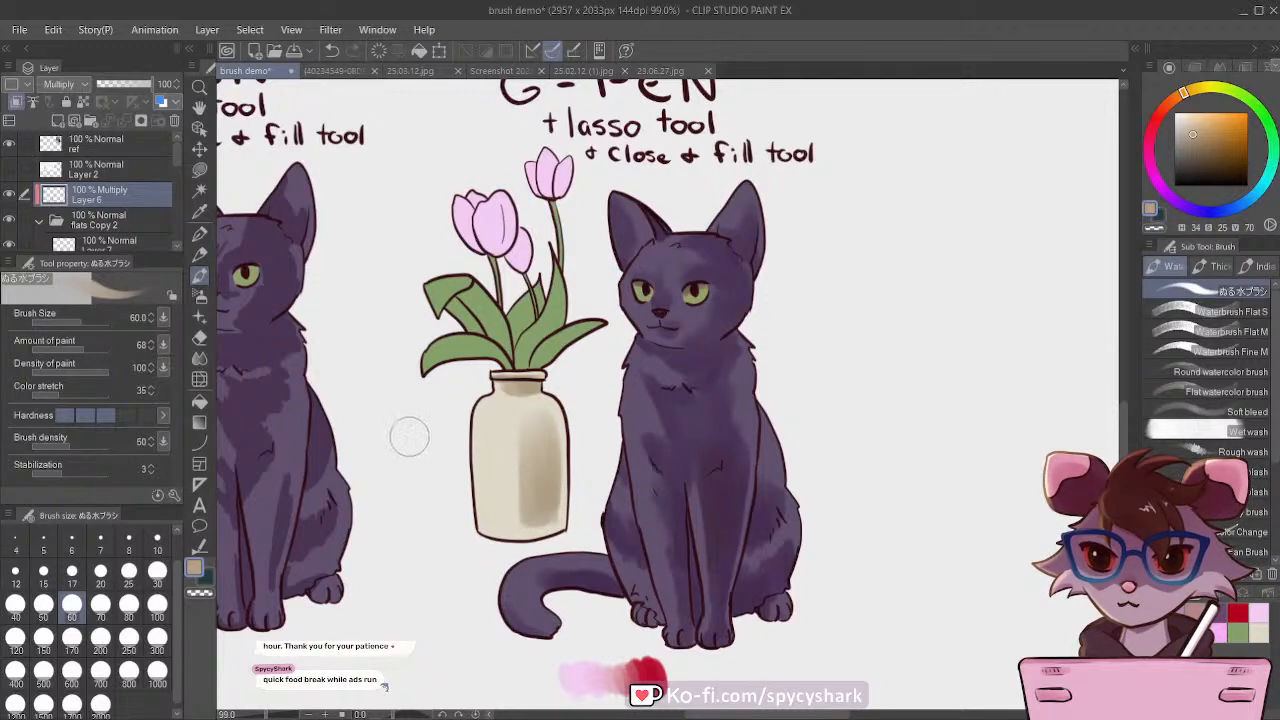
Step: Refine the small shadows around the vase's neck and shoulder at brush sizes 20 and 30
{"action": "key", "text": "bracketleft"}
{"action": "key", "text": "bracketleft"}
{"action": "key", "text": "bracketleft"}
{"action": "key", "text": "bracketleft"}
{"action": "key", "text": "bracketleft"}
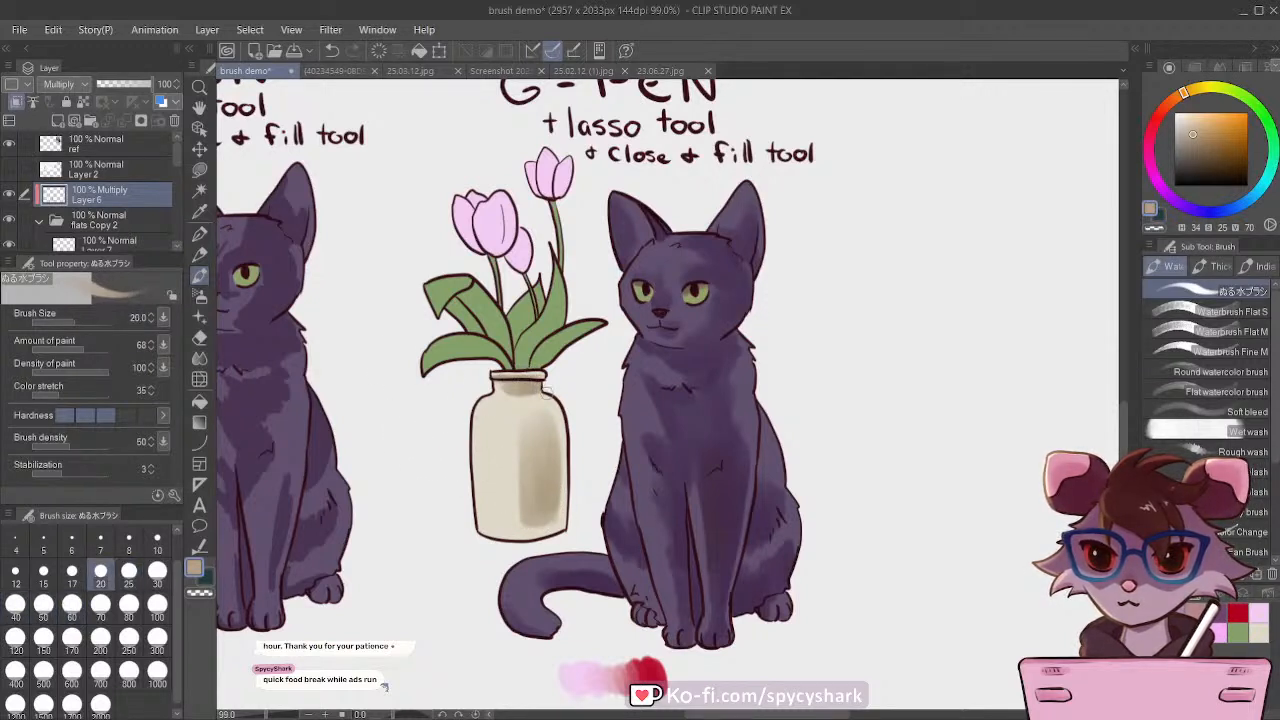
{"action": "key", "text": "bracketright"}
{"action": "key", "text": "bracketright"}
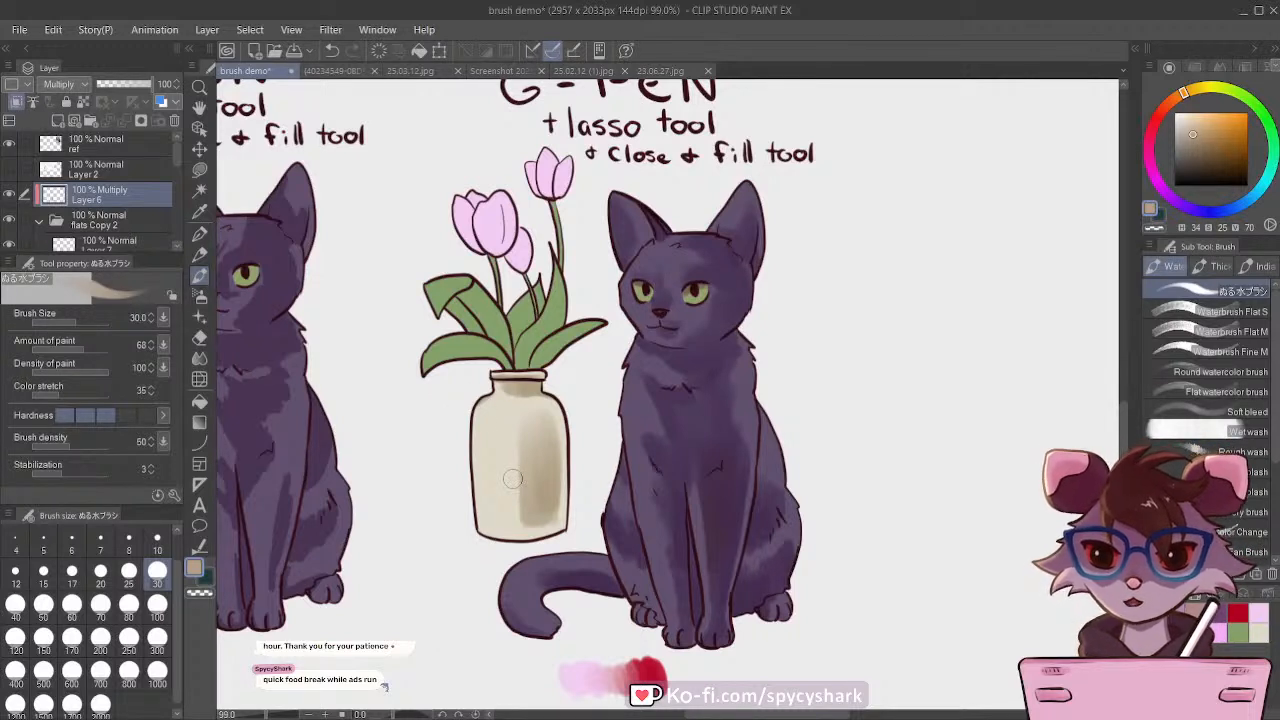
Step: Pick a green (H 124, S 51, V 81) and shade the lowest left tulip leaf at brush size 30
{"action": "left_click", "coordinate": [1156, 179]}
{"action": "left_click_drag", "start_coordinate": [1182, 94], "coordinate": [1231, 90]}
{"action": "left_click", "coordinate": [1199, 139]}
{"action": "left_click", "coordinate": [1212, 126]}
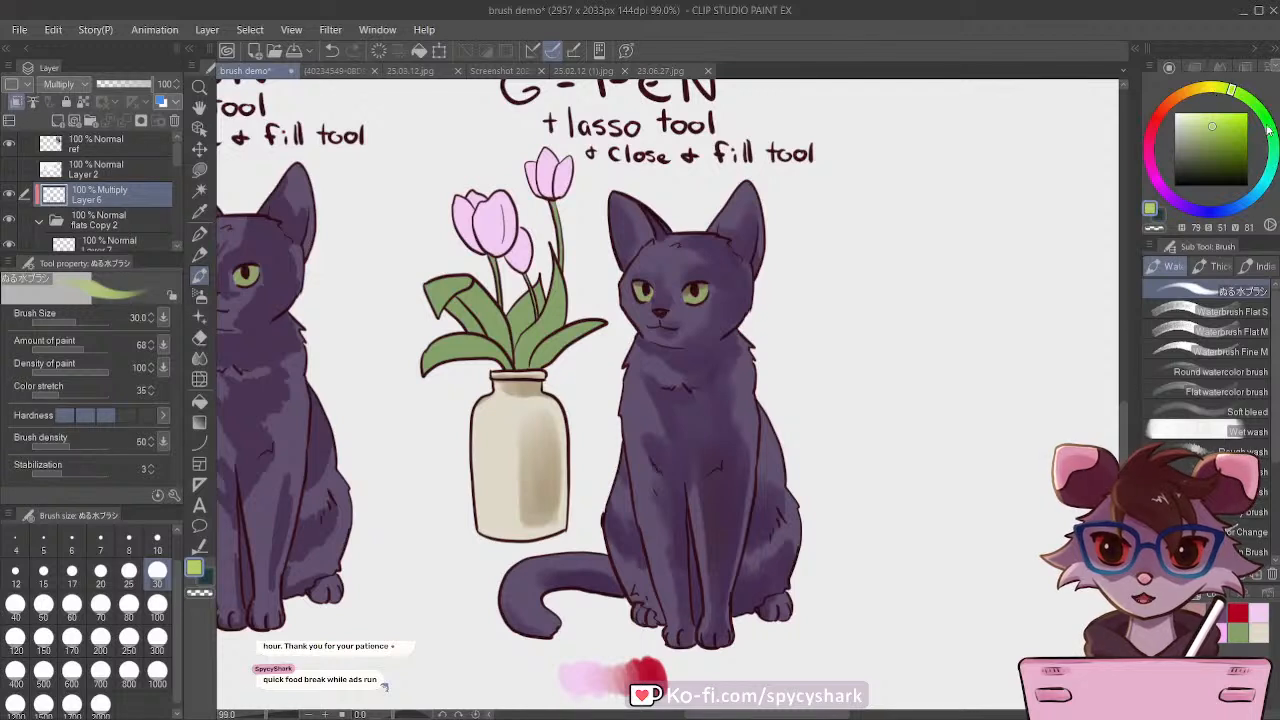
{"action": "left_click", "coordinate": [1268, 121]}
{"action": "mouse_move", "coordinate": [486, 360]}
{"action": "left_mouse_down"}
{"action": "mouse_move", "coordinate": [417, 370]}
{"action": "mouse_move", "coordinate": [484, 360]}
{"action": "mouse_move", "coordinate": [464, 355]}
{"action": "mouse_move", "coordinate": [499, 365]}
{"action": "mouse_move", "coordinate": [453, 345]}
{"action": "left_mouse_up"}
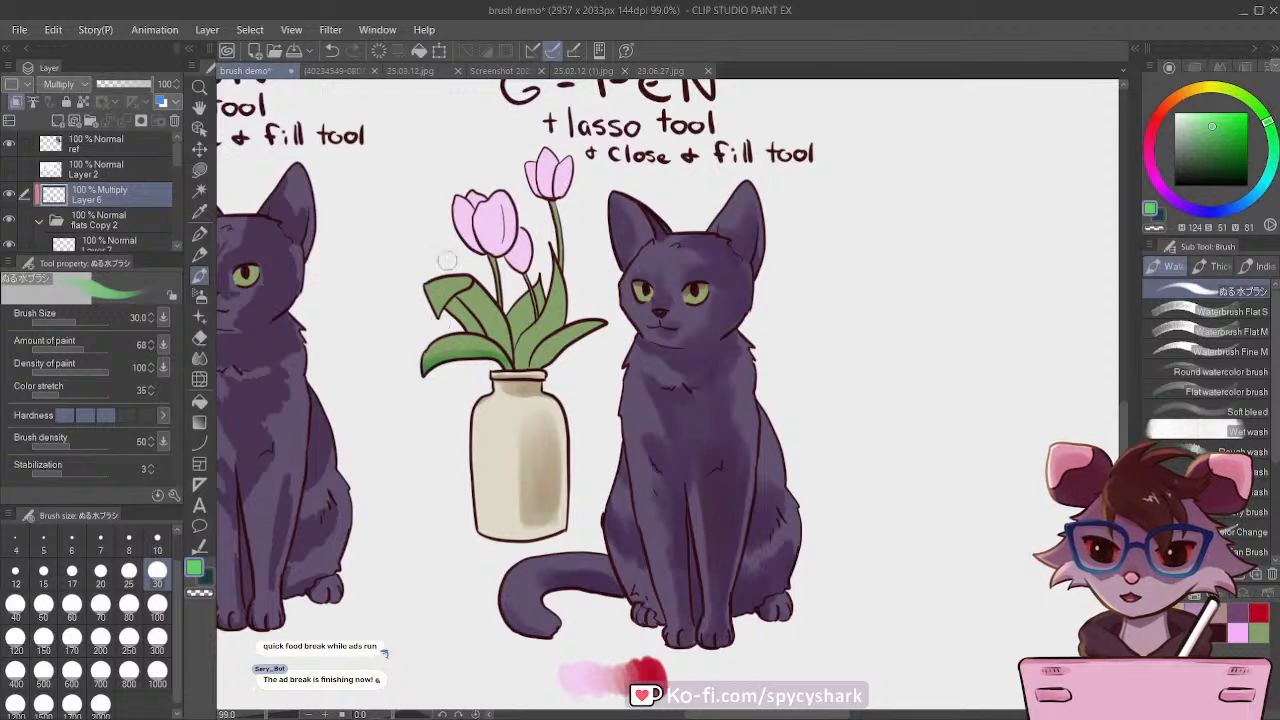
Step: Shade the remaining tulip leaves in green at brush size 50 and the thin stems at size 20
{"action": "key", "text": "bracketright"}
{"action": "key", "text": "bracketright"}
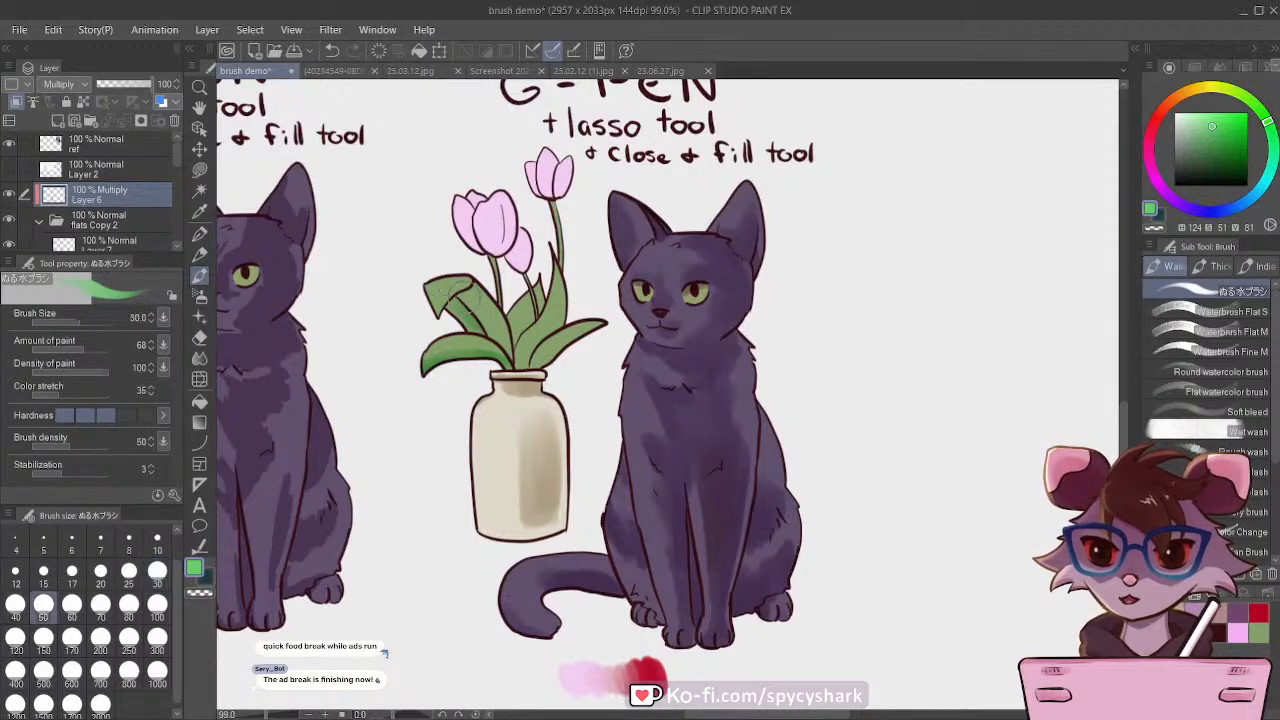
{"action": "mouse_move", "coordinate": [452, 297]}
{"action": "left_mouse_down"}
{"action": "mouse_move", "coordinate": [466, 331]}
{"action": "mouse_move", "coordinate": [504, 350]}
{"action": "mouse_move", "coordinate": [523, 318]}
{"action": "mouse_move", "coordinate": [523, 350]}
{"action": "mouse_move", "coordinate": [544, 359]}
{"action": "mouse_move", "coordinate": [549, 329]}
{"action": "mouse_move", "coordinate": [520, 363]}
{"action": "mouse_move", "coordinate": [509, 313]}
{"action": "mouse_move", "coordinate": [518, 344]}
{"action": "left_mouse_up"}
{"action": "left_click", "coordinate": [100, 571]}
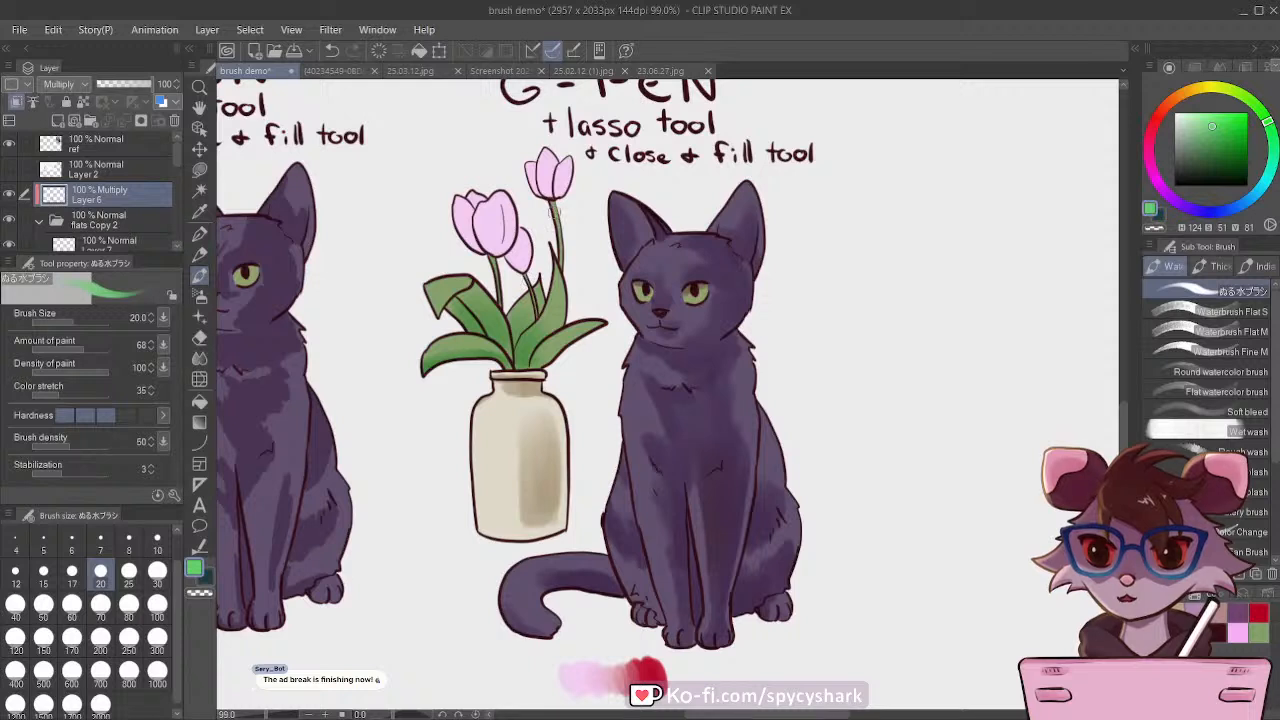
Step: Shade the pink tulip petals with a saturated magenta (H 302, S 58, V 78) at brush size 40
{"action": "left_click", "coordinate": [1194, 608]}
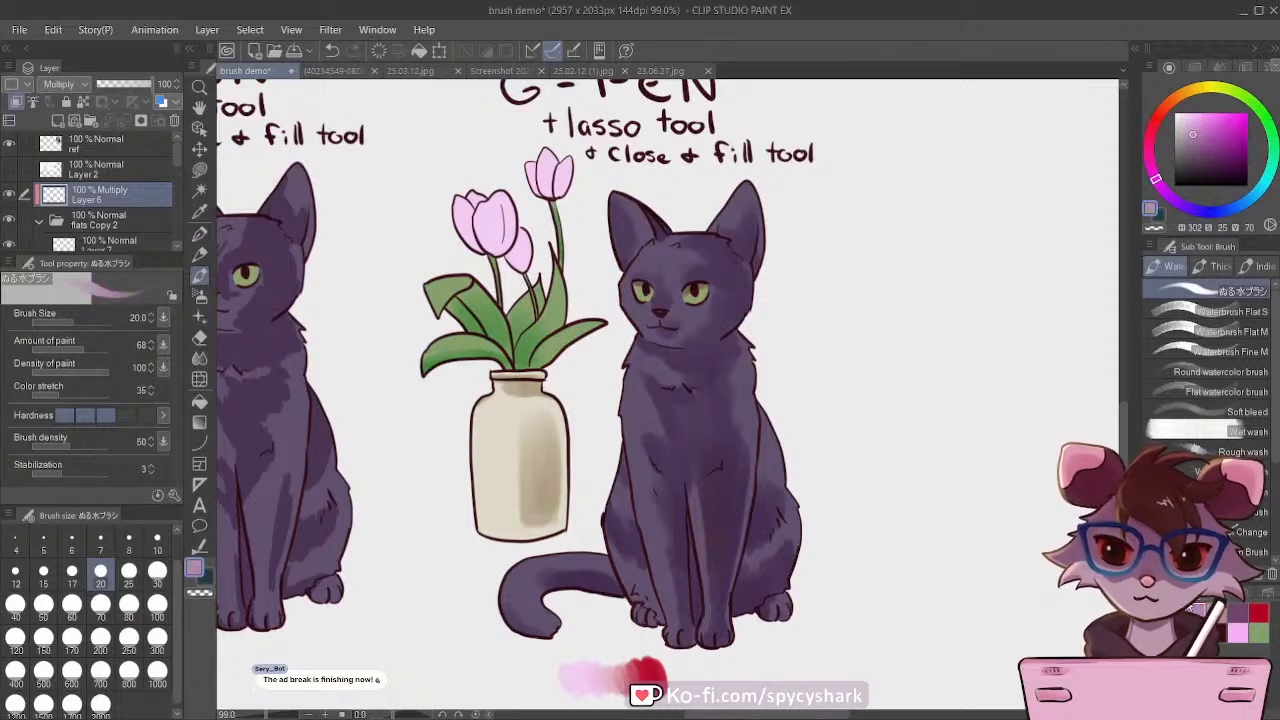
{"action": "key", "text": "bracketright"}
{"action": "key", "text": "bracketright"}
{"action": "key", "text": "bracketright"}
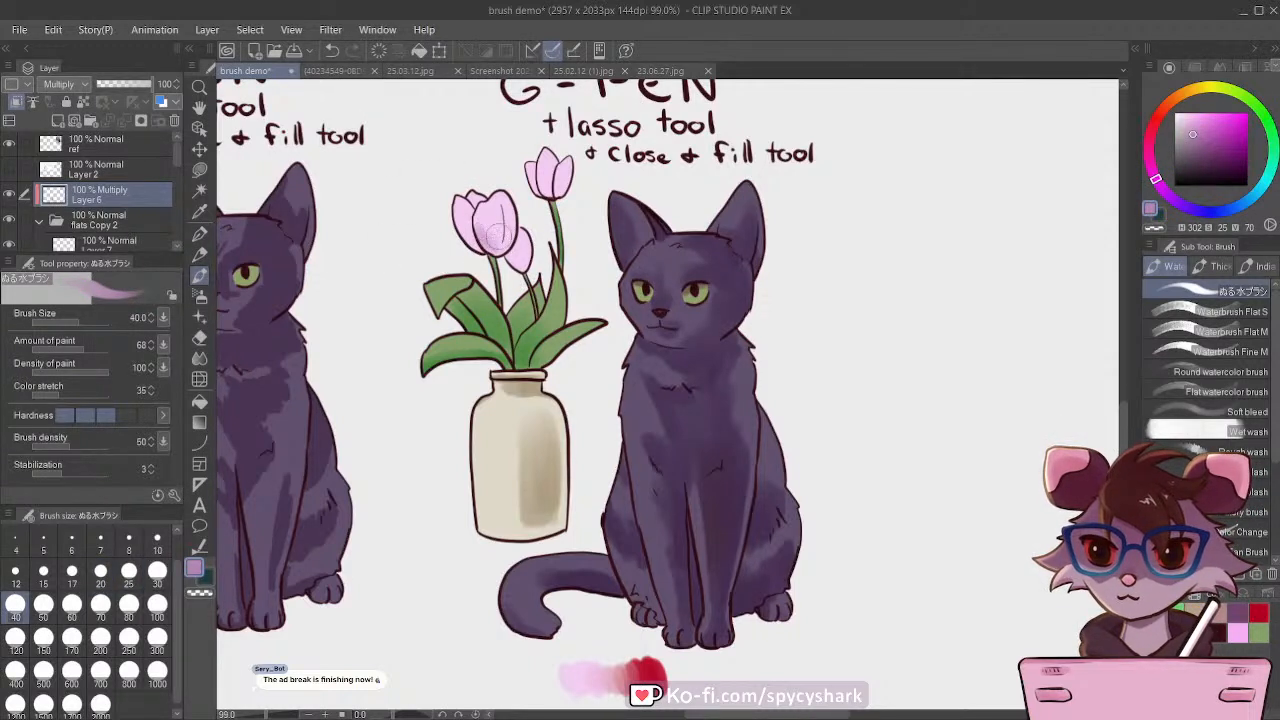
{"action": "left_click", "coordinate": [1216, 128]}
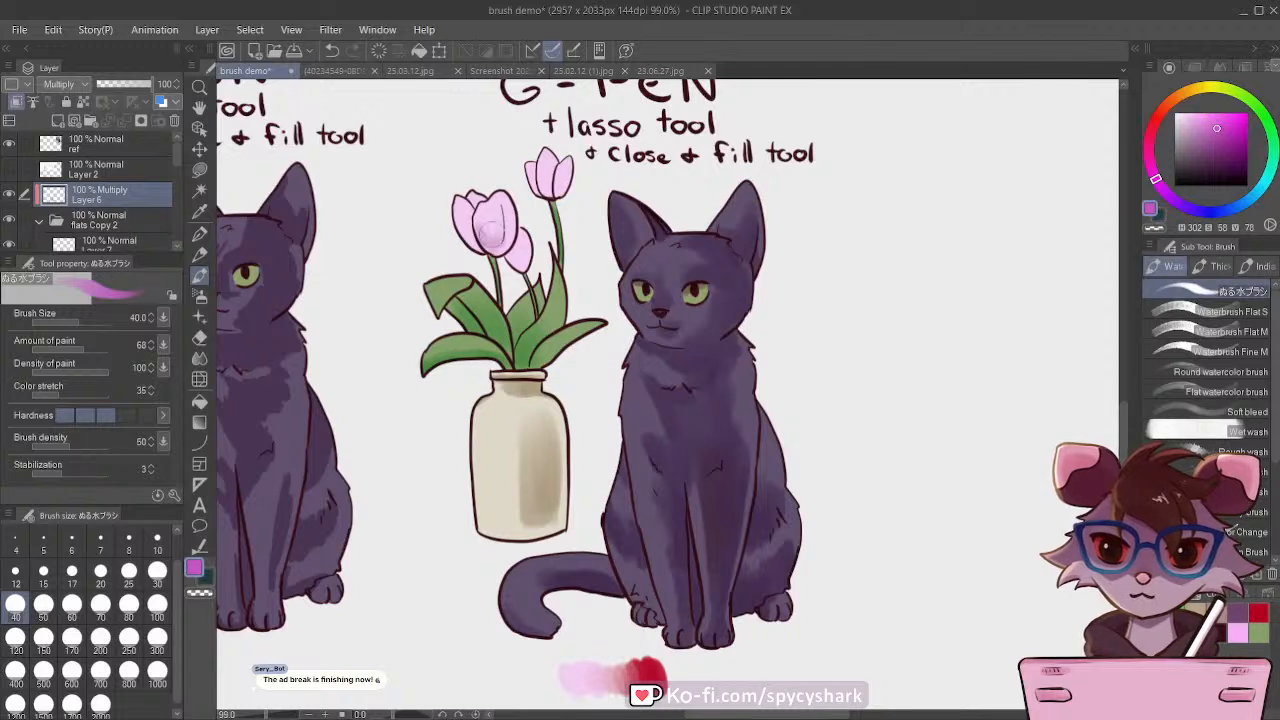
{"action": "mouse_move", "coordinate": [489, 238]}
{"action": "left_mouse_down"}
{"action": "mouse_move", "coordinate": [511, 216]}
{"action": "mouse_move", "coordinate": [500, 242]}
{"action": "mouse_move", "coordinate": [474, 241]}
{"action": "left_mouse_up"}
{"action": "left_click_drag", "start_coordinate": [473, 190], "coordinate": [469, 191]}
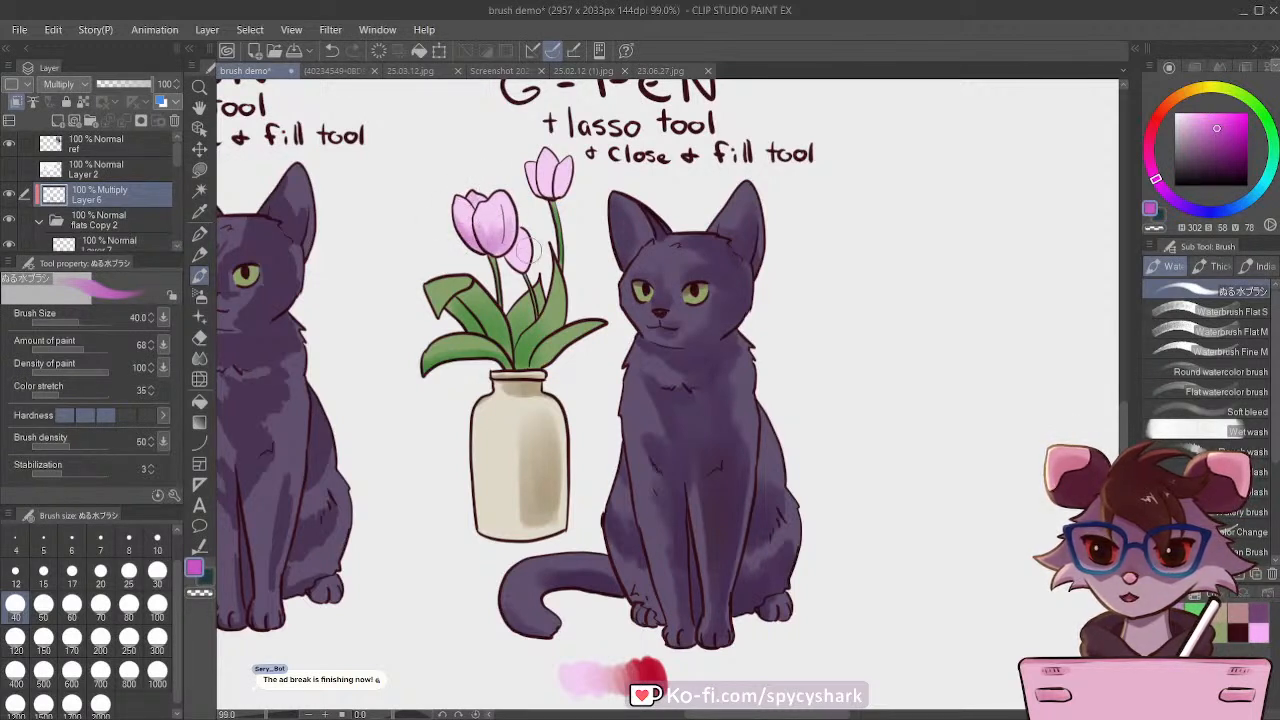
{"action": "mouse_move", "coordinate": [529, 250]}
{"action": "left_mouse_down"}
{"action": "mouse_move", "coordinate": [514, 262]}
{"action": "mouse_move", "coordinate": [526, 260]}
{"action": "left_mouse_up"}
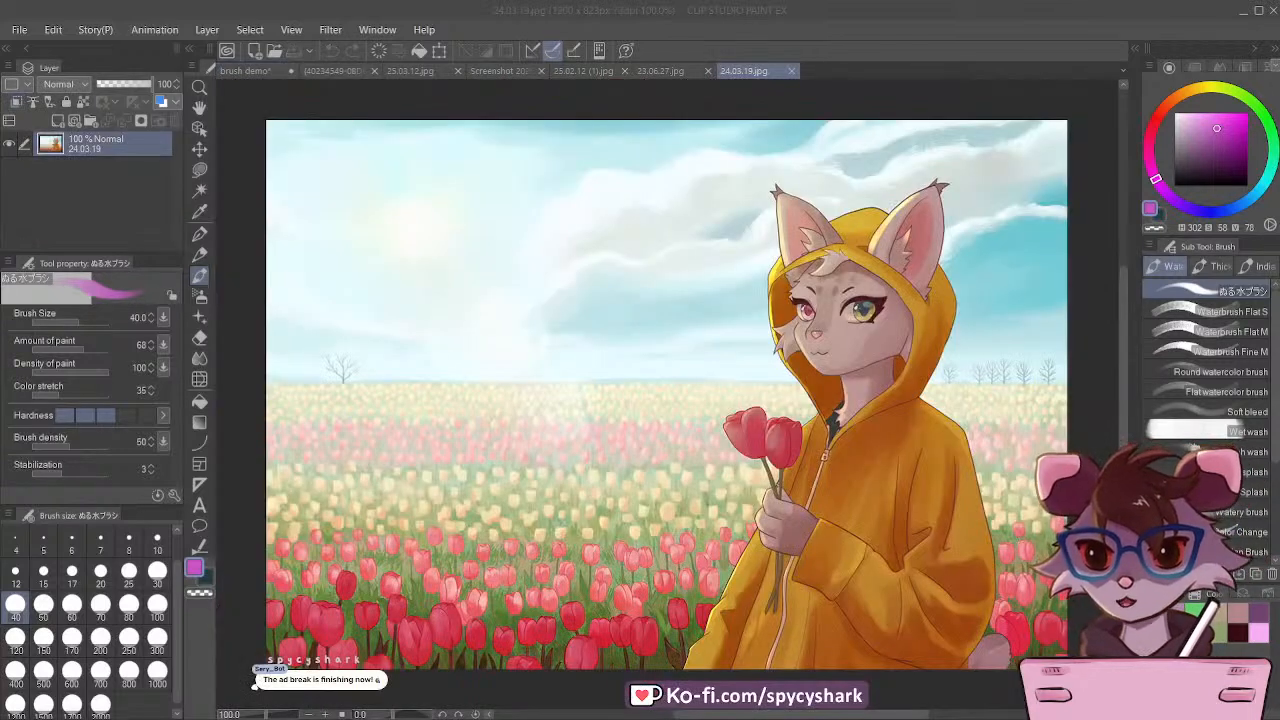
Step: Bring up the 24.03.19.jpg illustration and examine the shading of the face, yellow coat and background tulips
{"action": "left_click", "coordinate": [746, 71]}
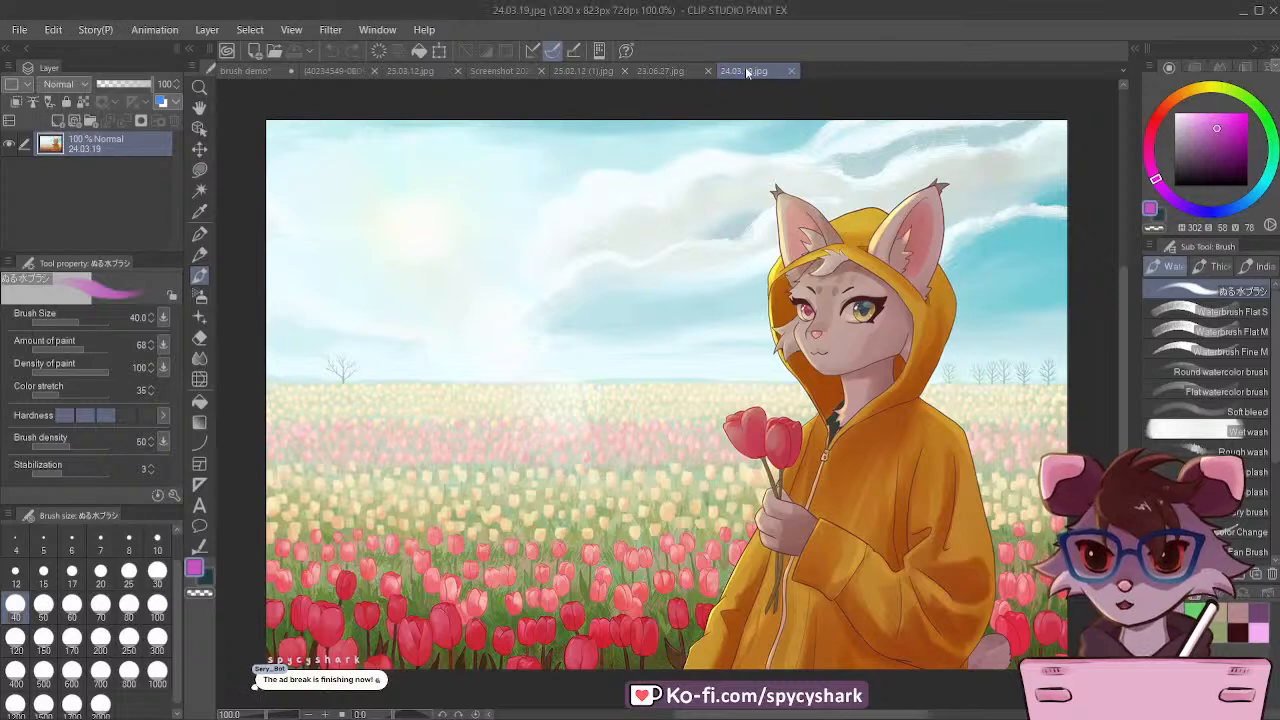
{"action": "scroll", "coordinate": [518, 419], "scroll_direction": "down", "scroll_amount": 4}
{"action": "scroll", "coordinate": [747, 420], "scroll_direction": "up", "scroll_amount": 6}
{"action": "scroll", "coordinate": [747, 420], "scroll_direction": "up", "scroll_amount": 1}
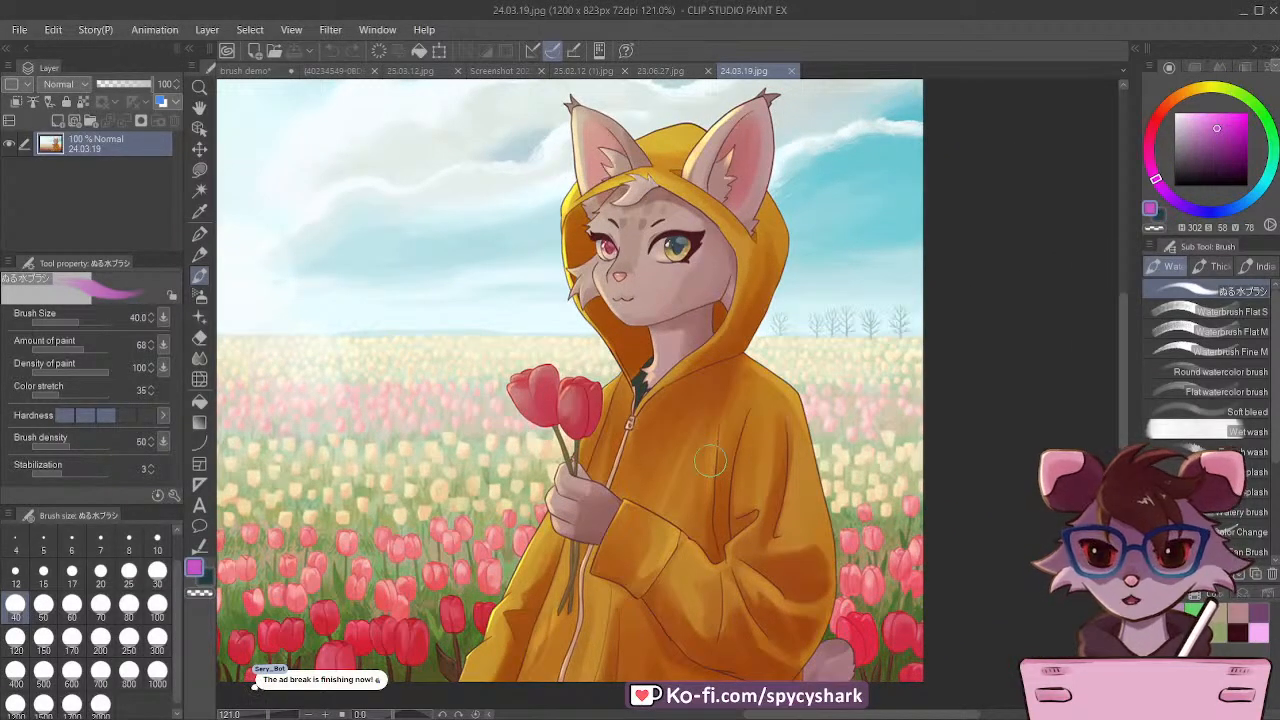
{"action": "scroll", "coordinate": [710, 460], "scroll_direction": "up", "scroll_amount": 2}
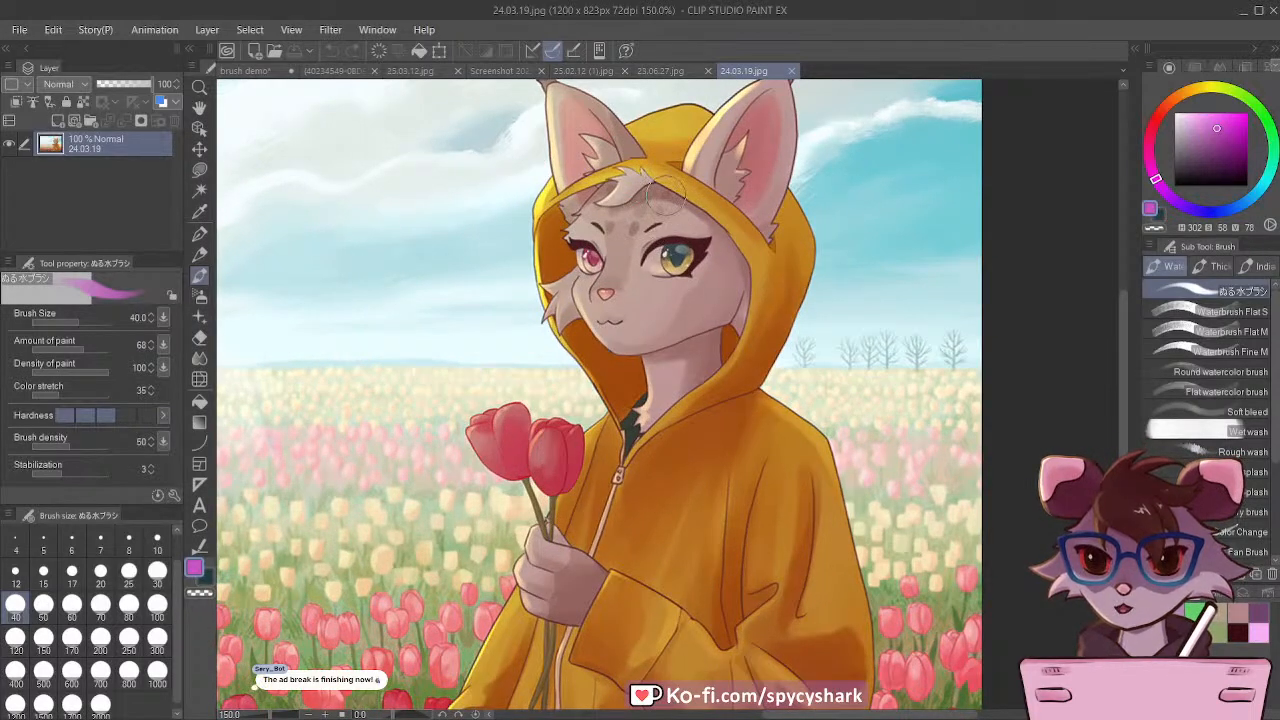
{"action": "scroll", "coordinate": [672, 208], "scroll_direction": "down", "scroll_amount": 1}
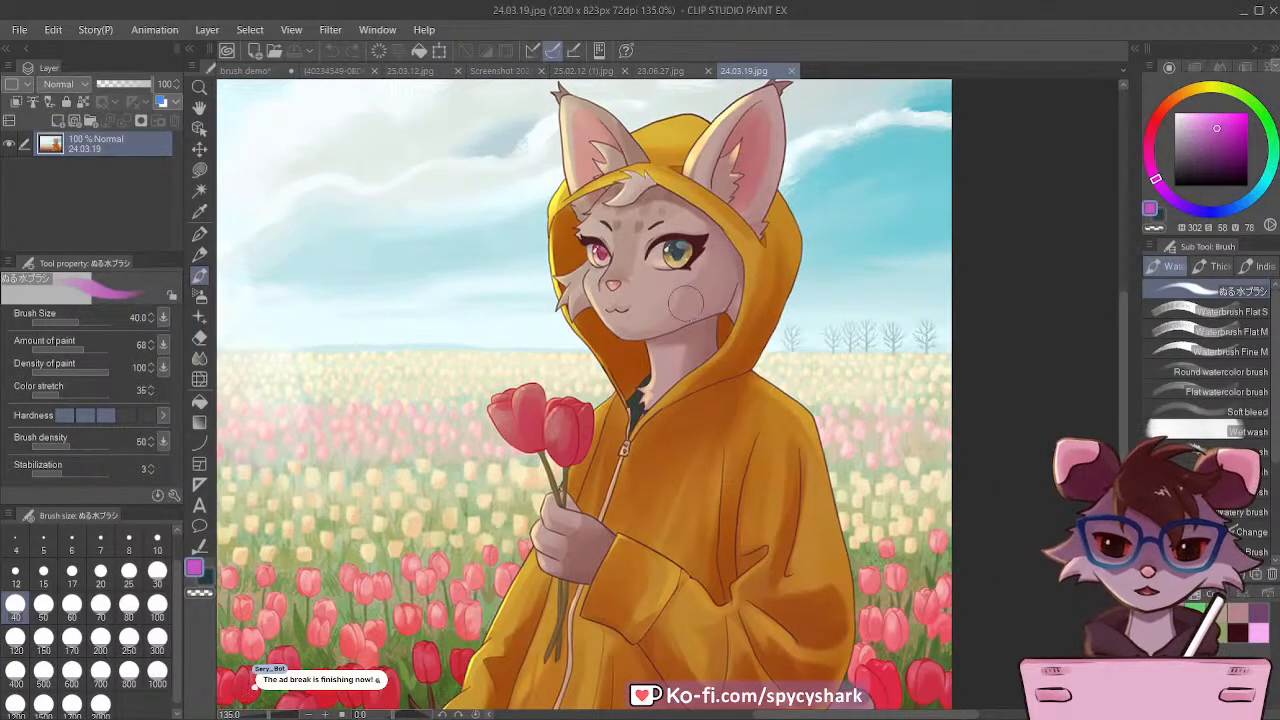
{"action": "scroll", "coordinate": [692, 305], "scroll_direction": "down", "scroll_amount": 2}
{"action": "scroll", "coordinate": [933, 652], "scroll_direction": "up", "scroll_amount": 8}
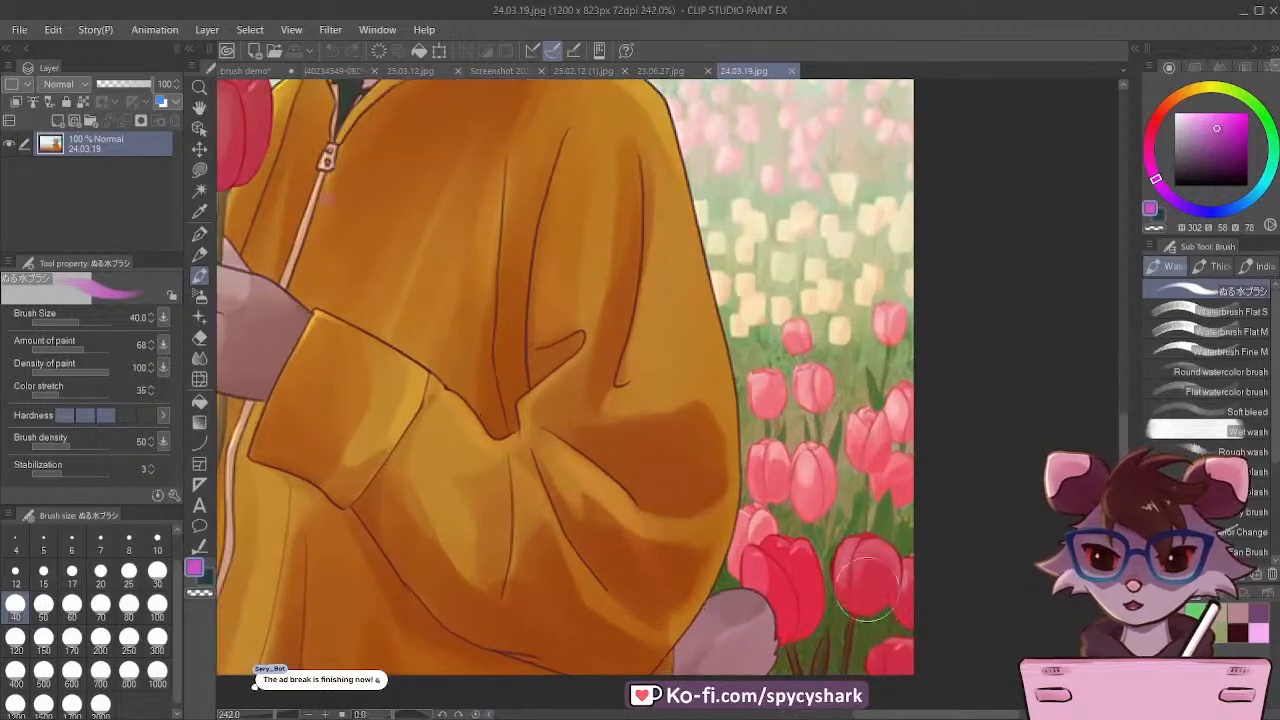
{"action": "scroll", "coordinate": [868, 590], "scroll_direction": "down", "scroll_amount": 4}
{"action": "scroll", "coordinate": [810, 258], "scroll_direction": "up", "scroll_amount": 5}
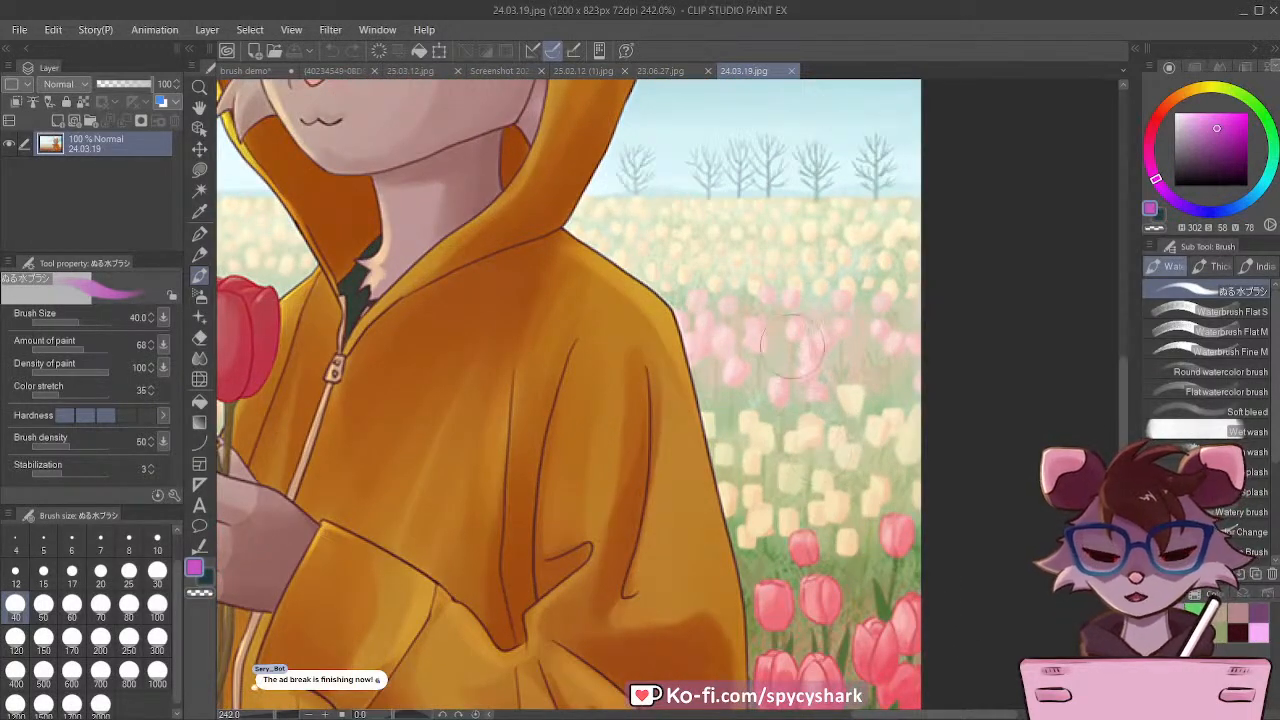
{"action": "scroll", "coordinate": [792, 342], "scroll_direction": "down", "scroll_amount": 4}
{"action": "scroll", "coordinate": [825, 510], "scroll_direction": "up", "scroll_amount": 4}
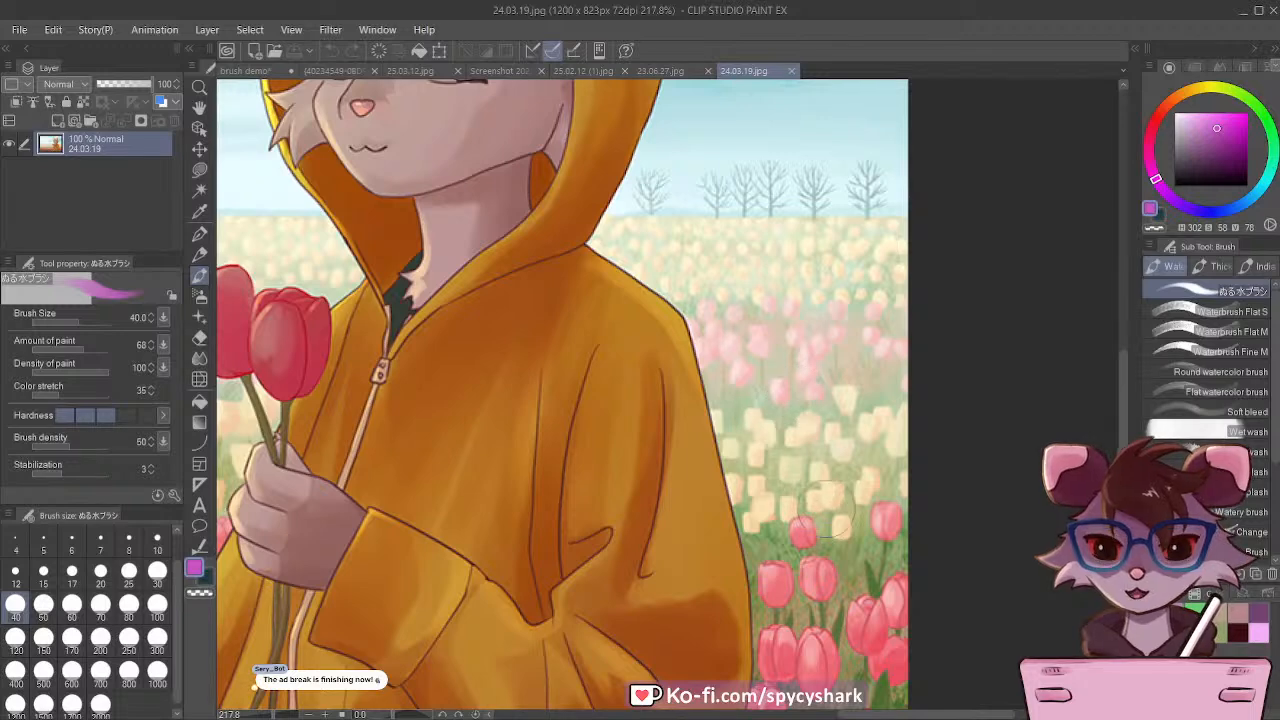
Step: Examine the whole illustration and the blended shading on the held tulips, hand and coat sleeve up close
{"action": "scroll", "coordinate": [825, 510], "scroll_direction": "down", "scroll_amount": 5}
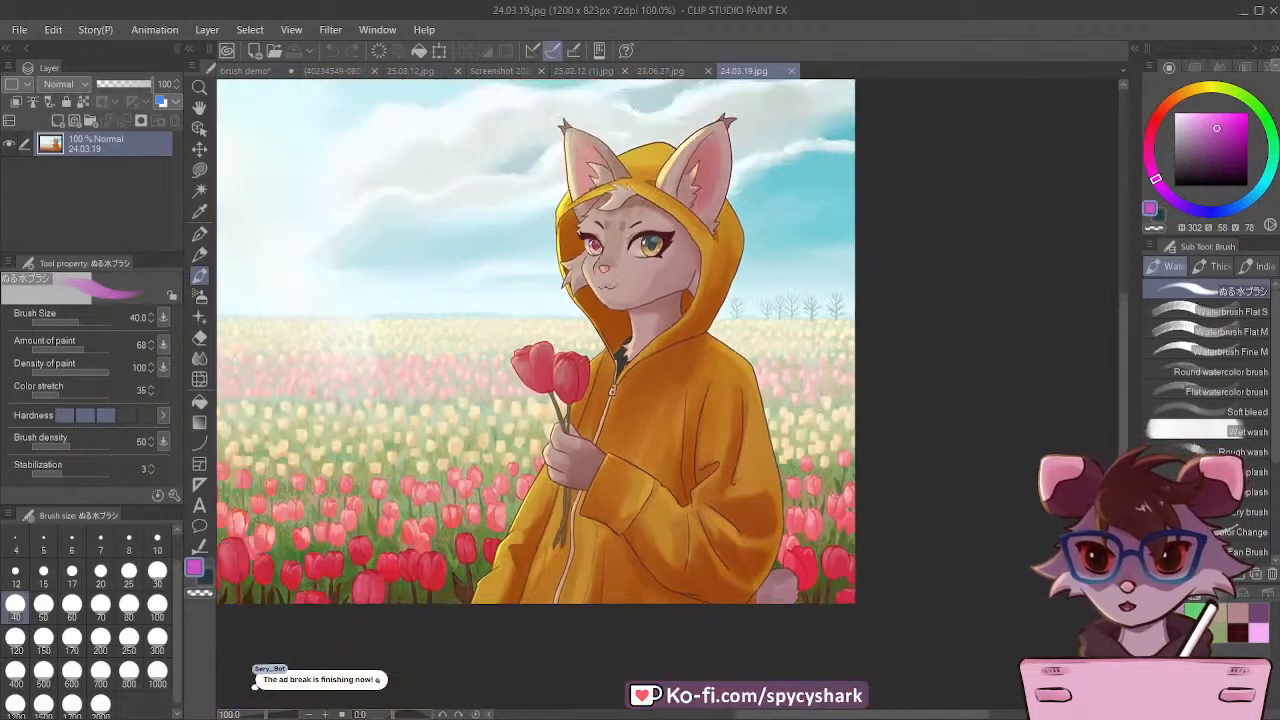
{"action": "scroll", "coordinate": [650, 335], "scroll_direction": "up", "scroll_amount": 1}
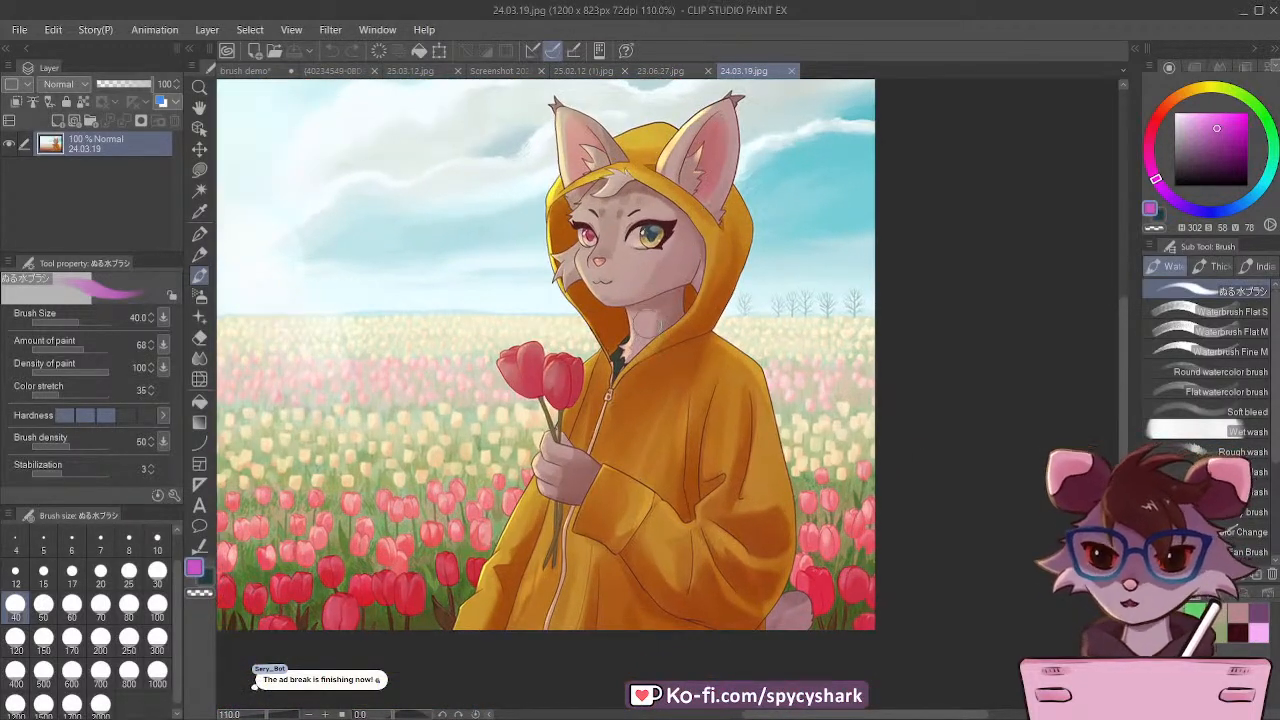
{"action": "scroll", "coordinate": [676, 383], "scroll_direction": "up", "scroll_amount": 2}
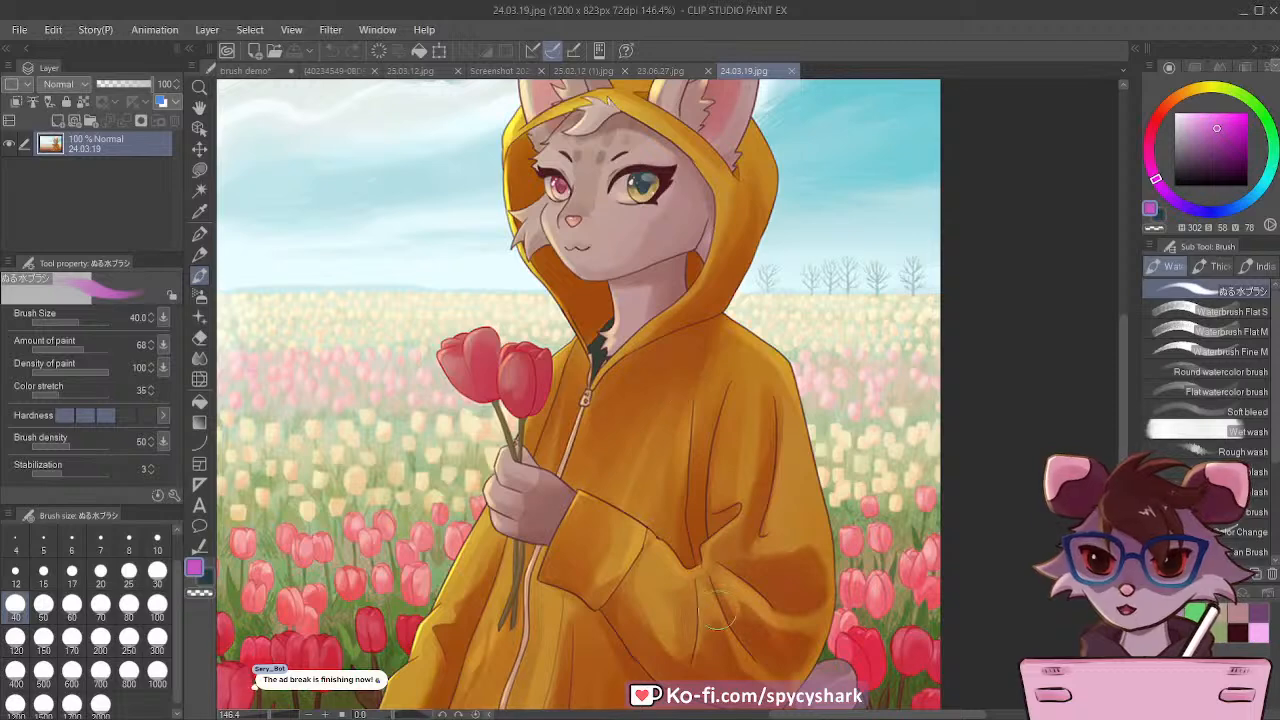
{"action": "scroll", "coordinate": [748, 605], "scroll_direction": "up", "scroll_amount": 3}
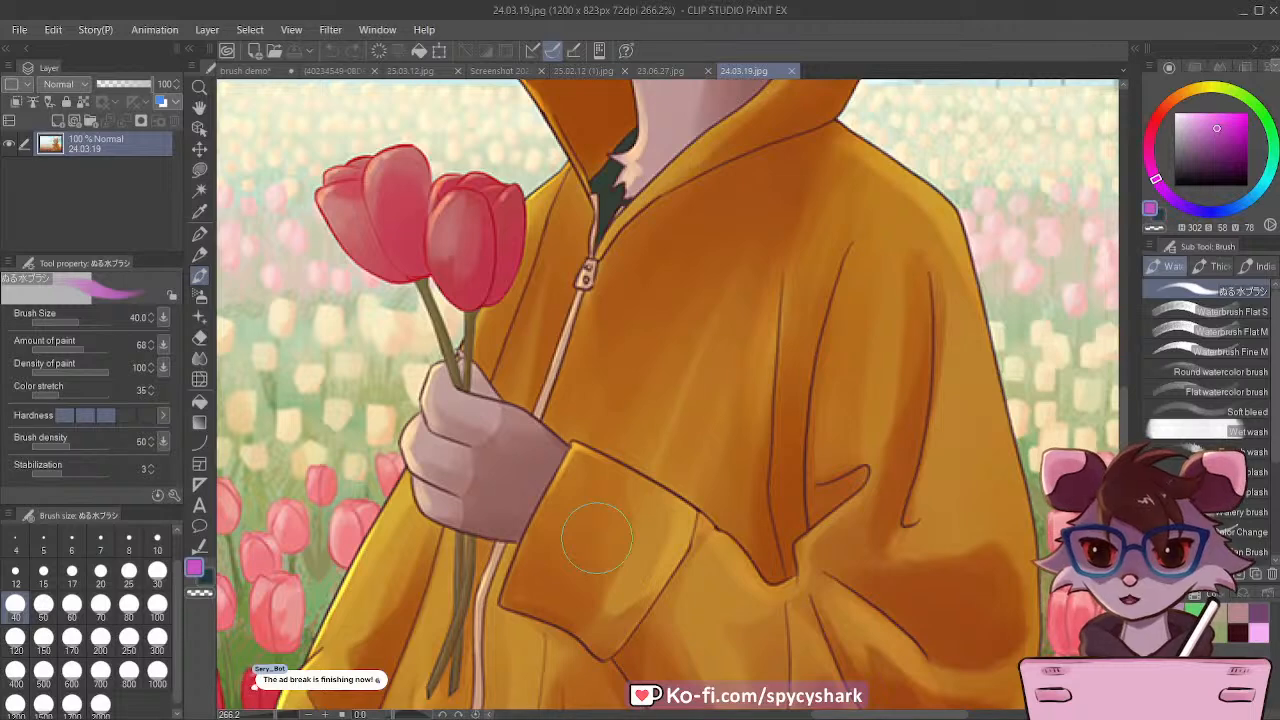
{"action": "scroll", "coordinate": [597, 540], "scroll_direction": "down", "scroll_amount": 3}
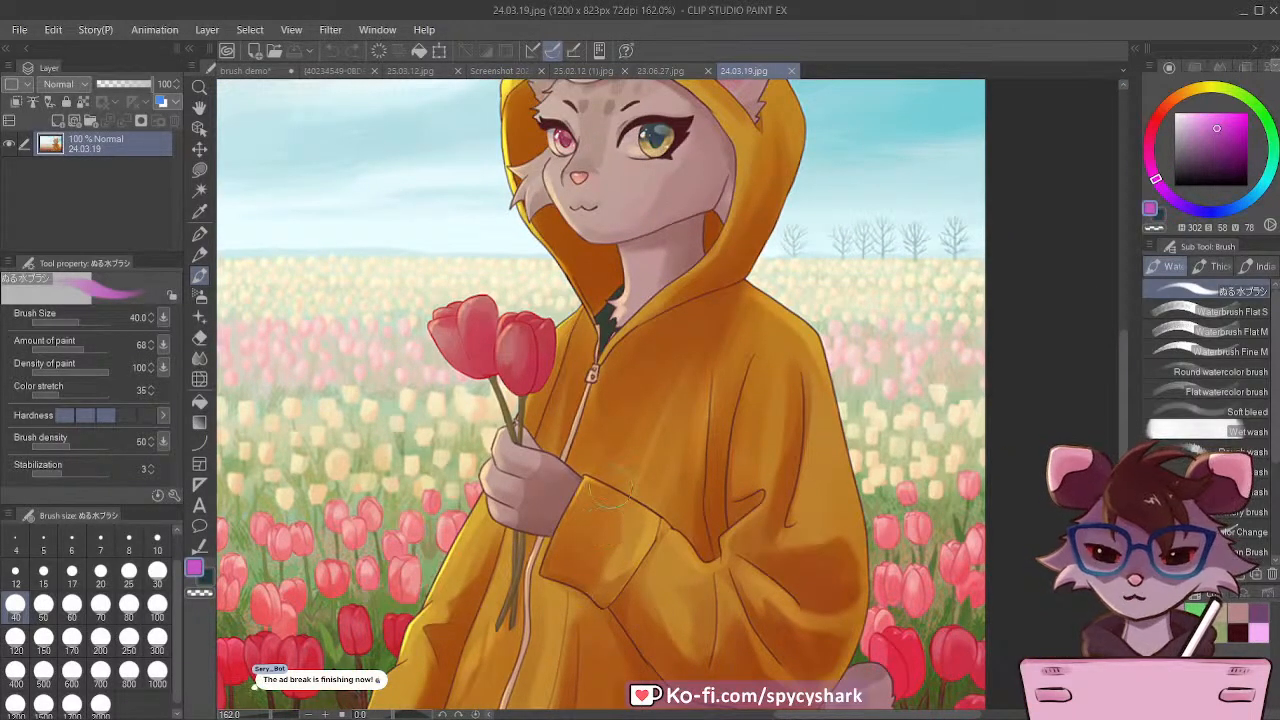
{"action": "scroll", "coordinate": [625, 435], "scroll_direction": "down", "scroll_amount": 2}
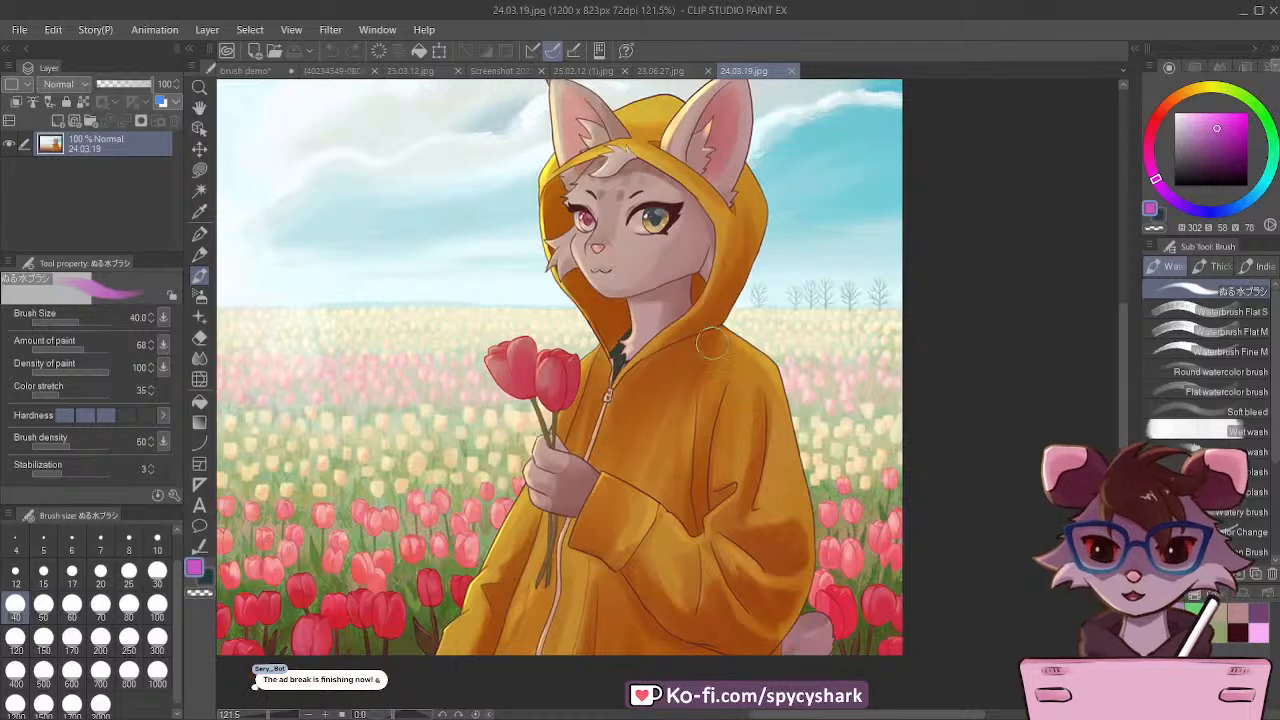
{"action": "scroll", "coordinate": [722, 368], "scroll_direction": "down", "scroll_amount": 1}
{"action": "scroll", "coordinate": [595, 208], "scroll_direction": "up", "scroll_amount": 1}
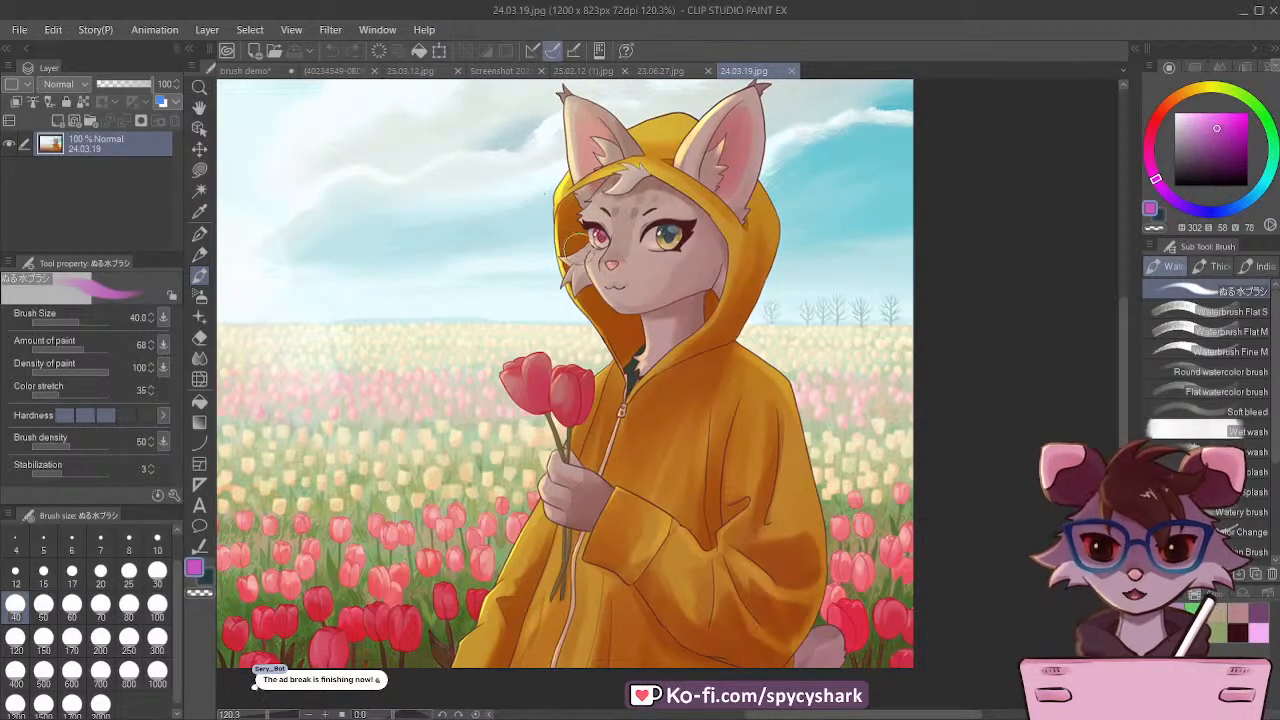
Step: Return to the brush demo canvas and shade the upright tulip leaf in green (H 124, S 51, V 81) at brush size 40
{"action": "scroll", "coordinate": [530, 190], "scroll_direction": "down", "scroll_amount": 2}
{"action": "scroll", "coordinate": [533, 197], "scroll_direction": "up", "scroll_amount": 2}
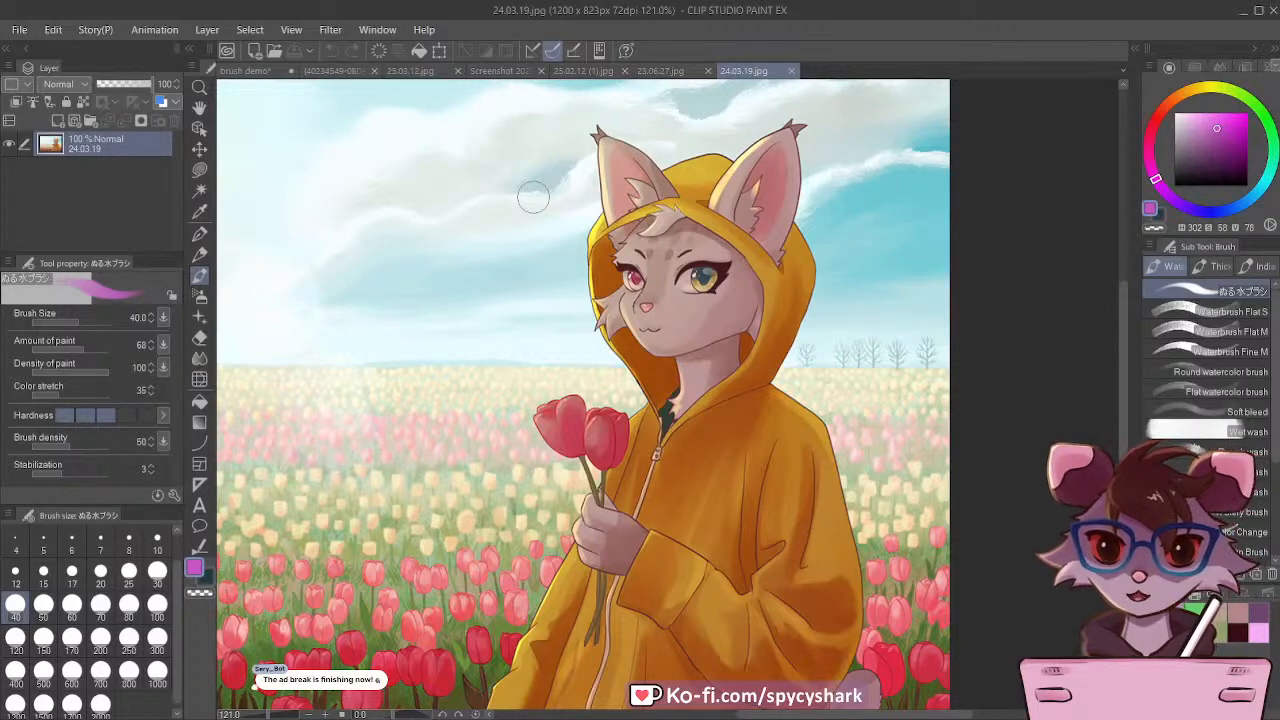
{"action": "left_click", "coordinate": [240, 71]}
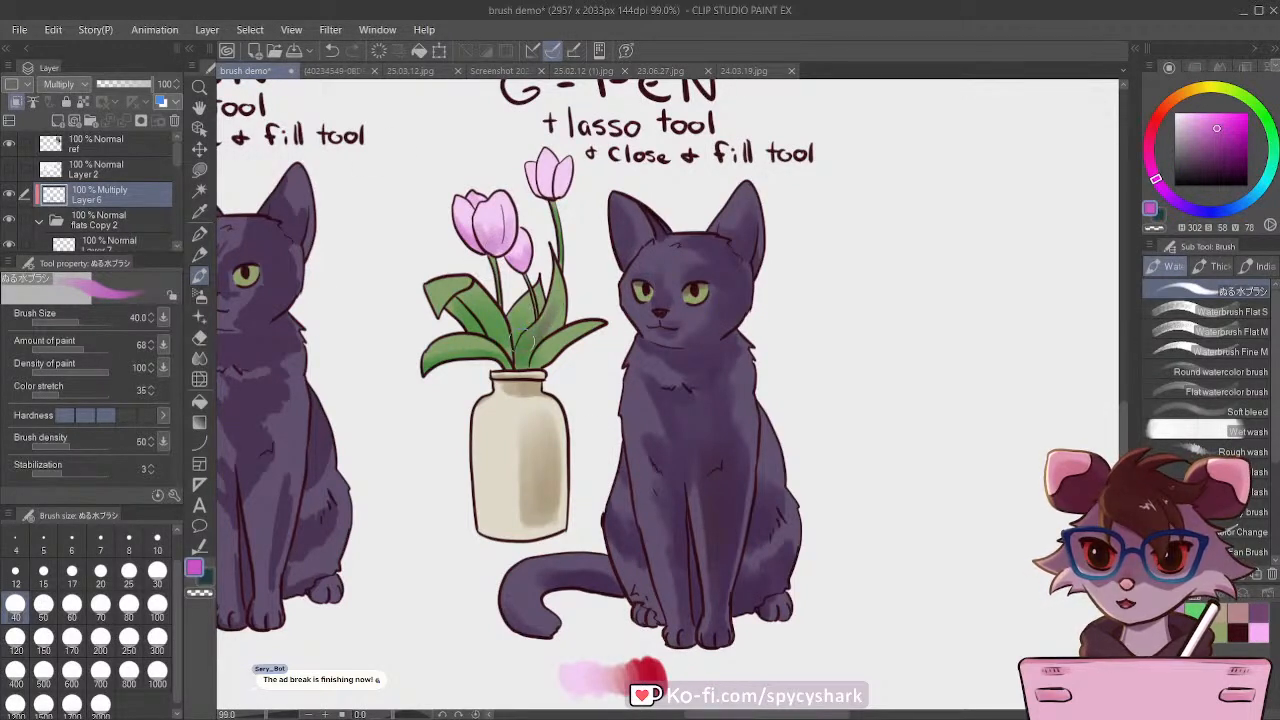
{"action": "left_click", "coordinate": [1194, 611]}
{"action": "mouse_move", "coordinate": [552, 260]}
{"action": "left_mouse_down"}
{"action": "mouse_move", "coordinate": [546, 318]}
{"action": "mouse_move", "coordinate": [521, 363]}
{"action": "left_mouse_up"}
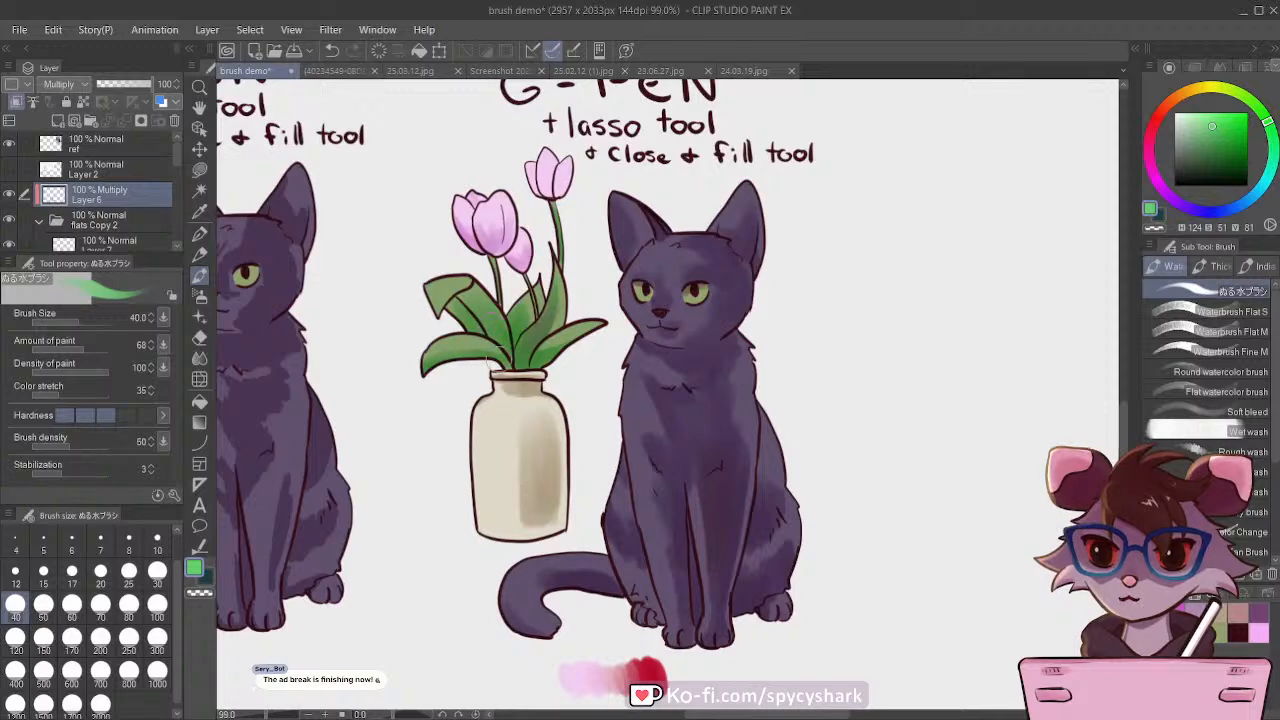
Step: Make the g-pen Copy 3 layer active and ready the Textured pen at size 12 in dark maroon (H 349, S 75, V 22)
{"action": "scroll", "coordinate": [405, 327], "scroll_direction": "down", "scroll_amount": 9}
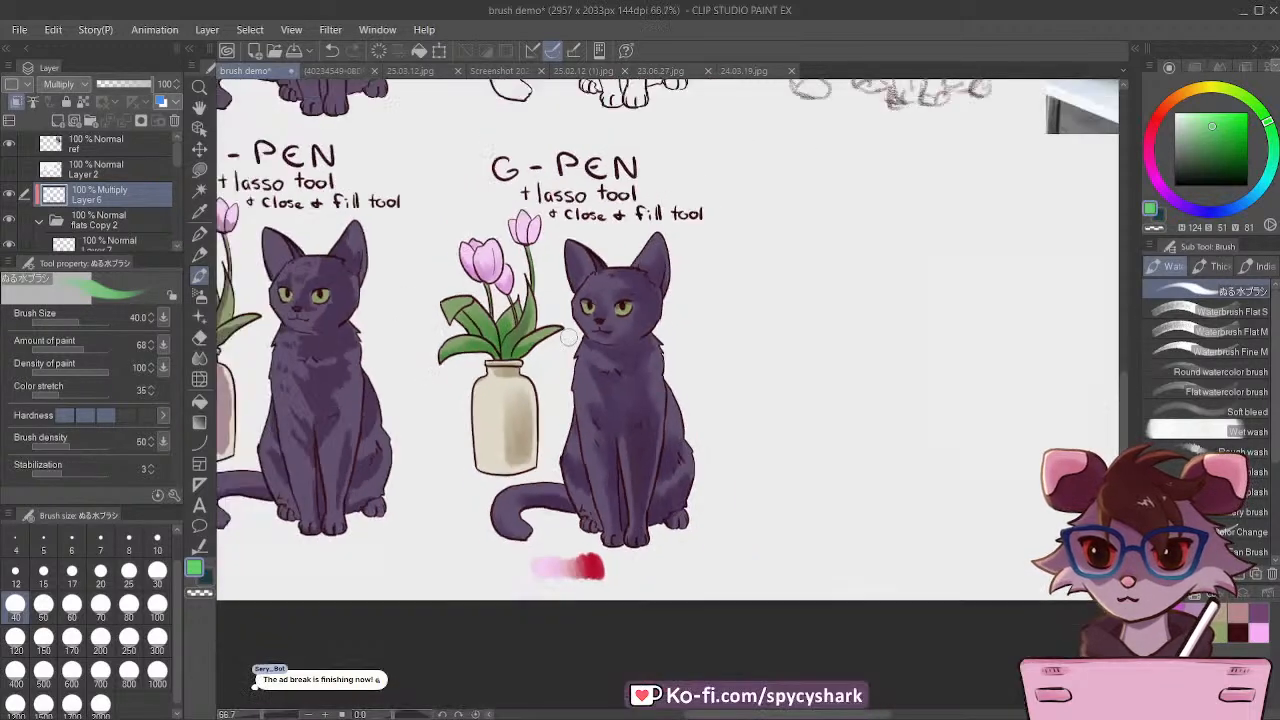
{"action": "scroll", "coordinate": [614, 194], "scroll_direction": "up", "scroll_amount": 2}
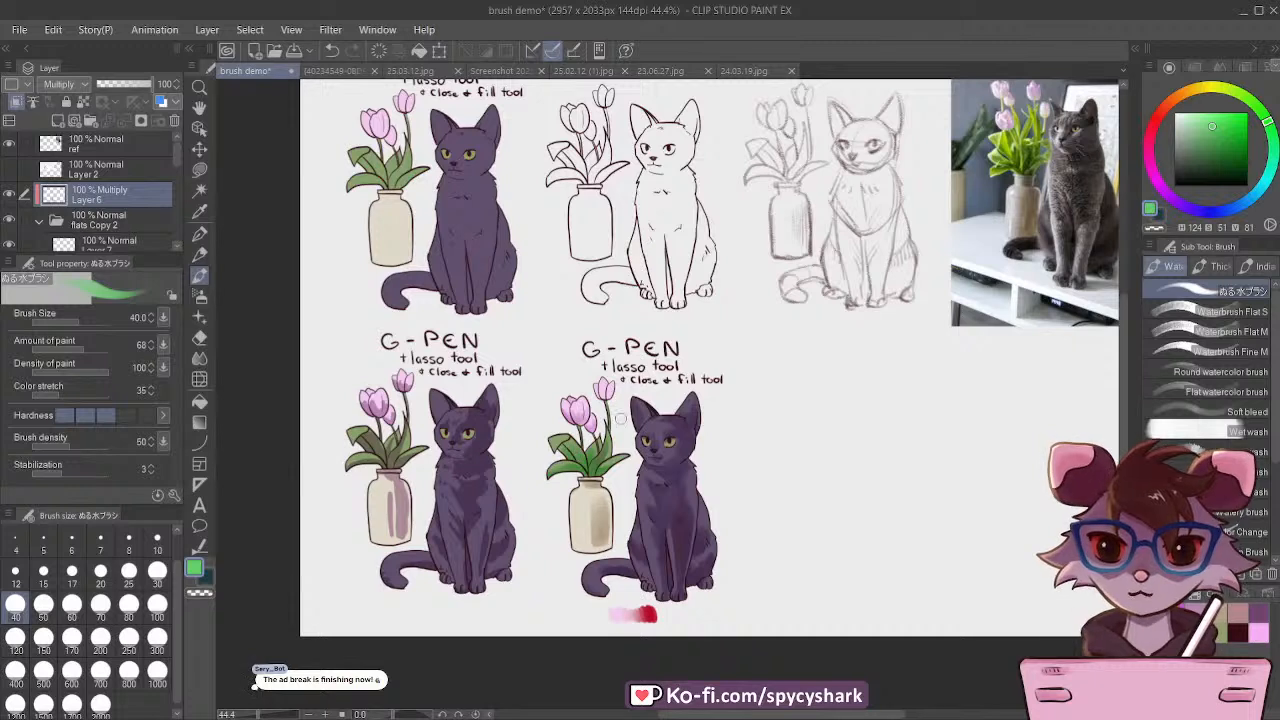
{"action": "scroll", "coordinate": [552, 495], "scroll_direction": "down", "scroll_amount": 1}
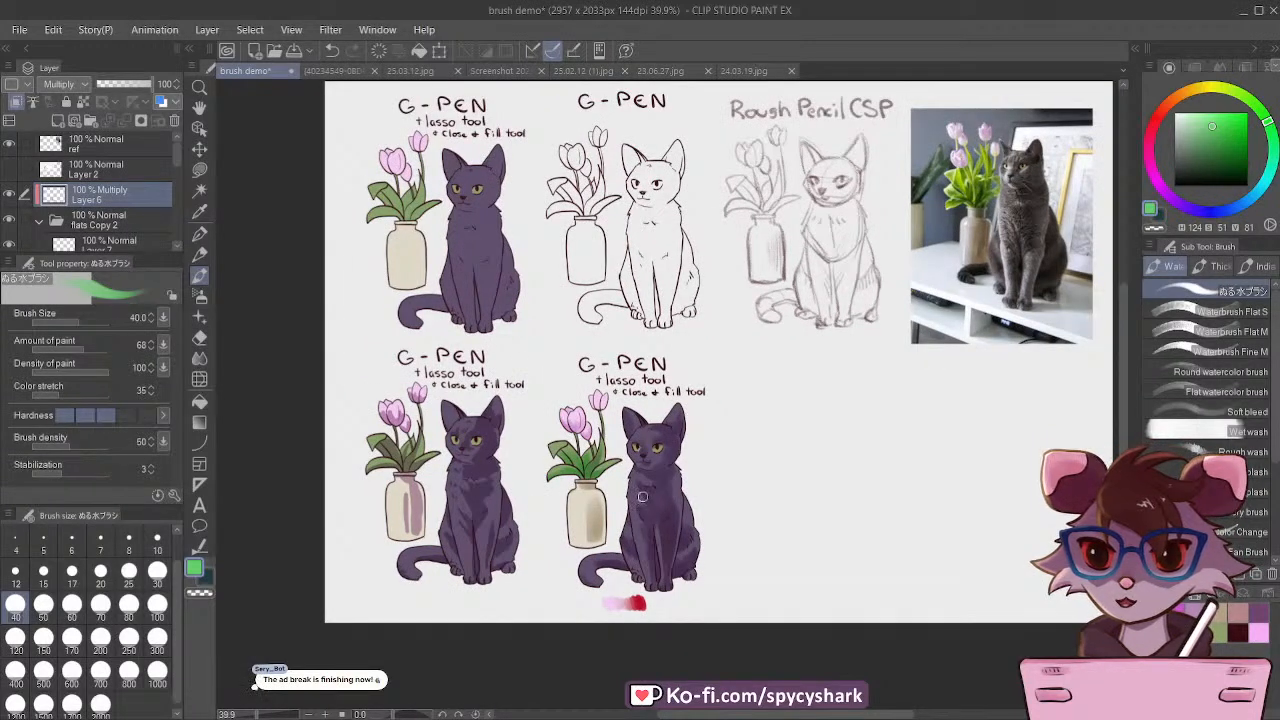
{"action": "scroll", "coordinate": [110, 210], "scroll_direction": "down", "scroll_amount": 1}
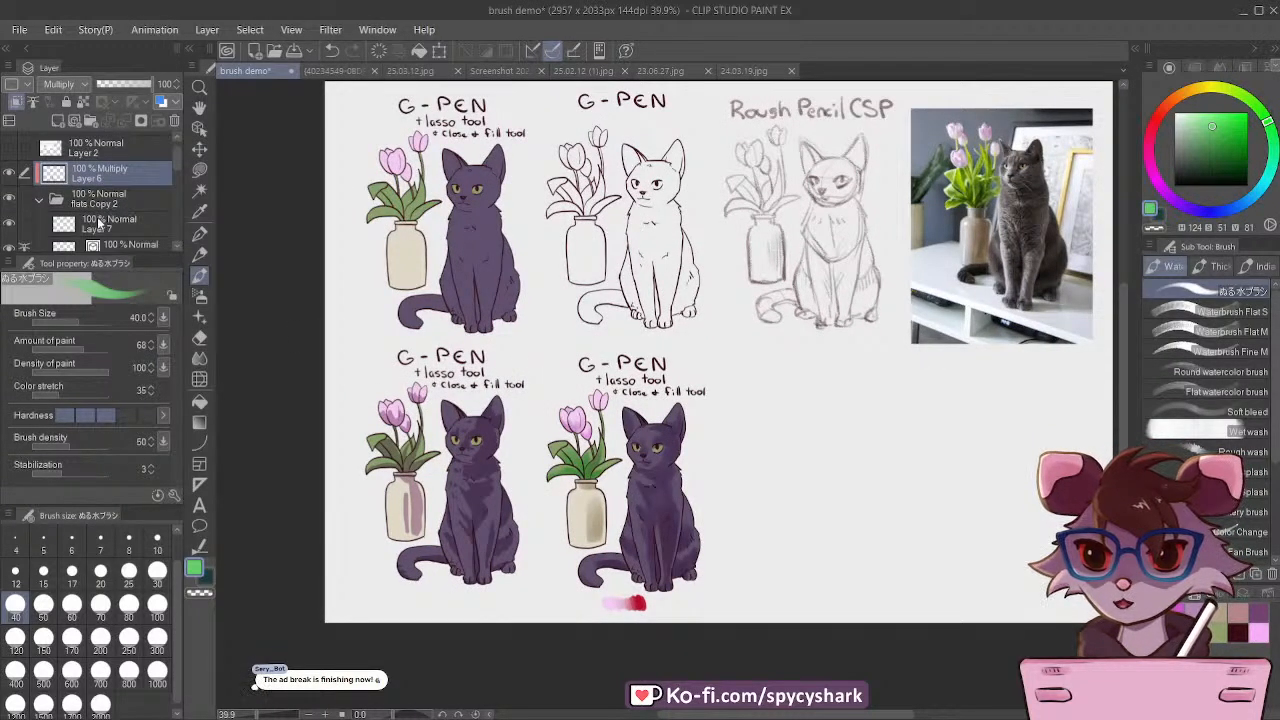
{"action": "left_click", "coordinate": [98, 224]}
{"action": "scroll", "coordinate": [91, 200], "scroll_direction": "down", "scroll_amount": 1}
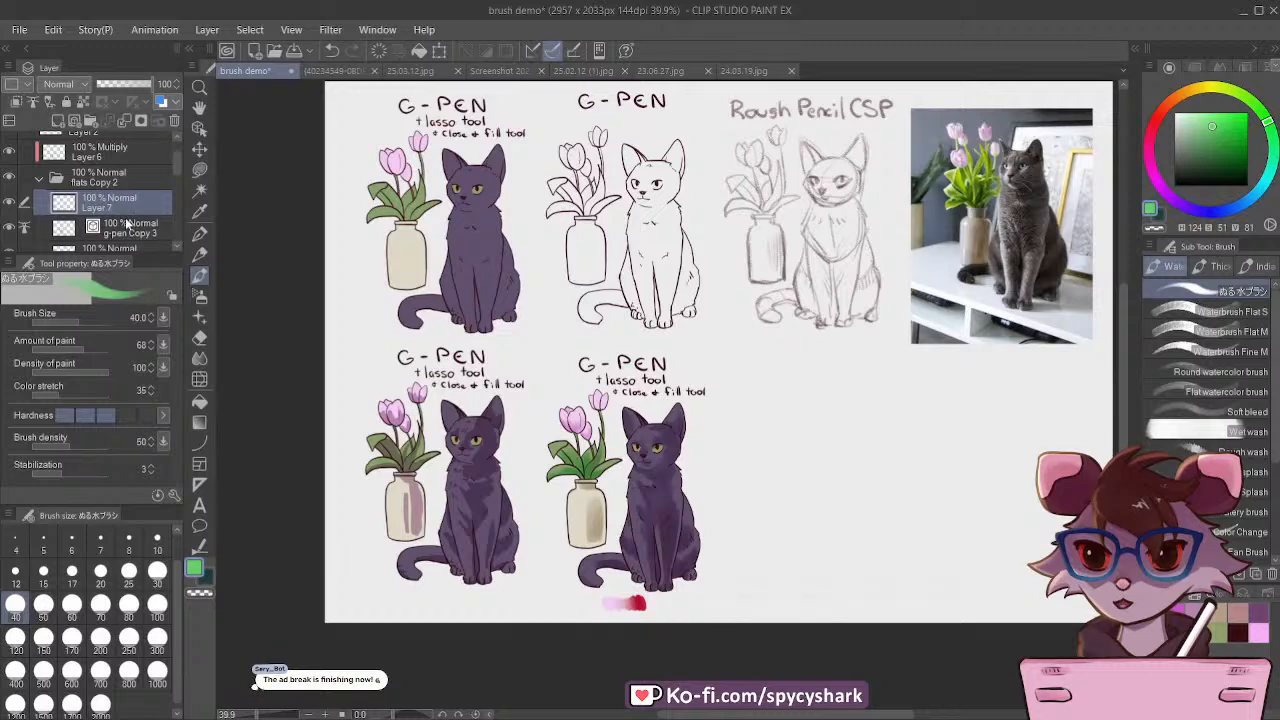
{"action": "left_click", "coordinate": [126, 226]}
{"action": "left_click", "coordinate": [199, 232]}
{"action": "left_click", "coordinate": [1238, 632]}
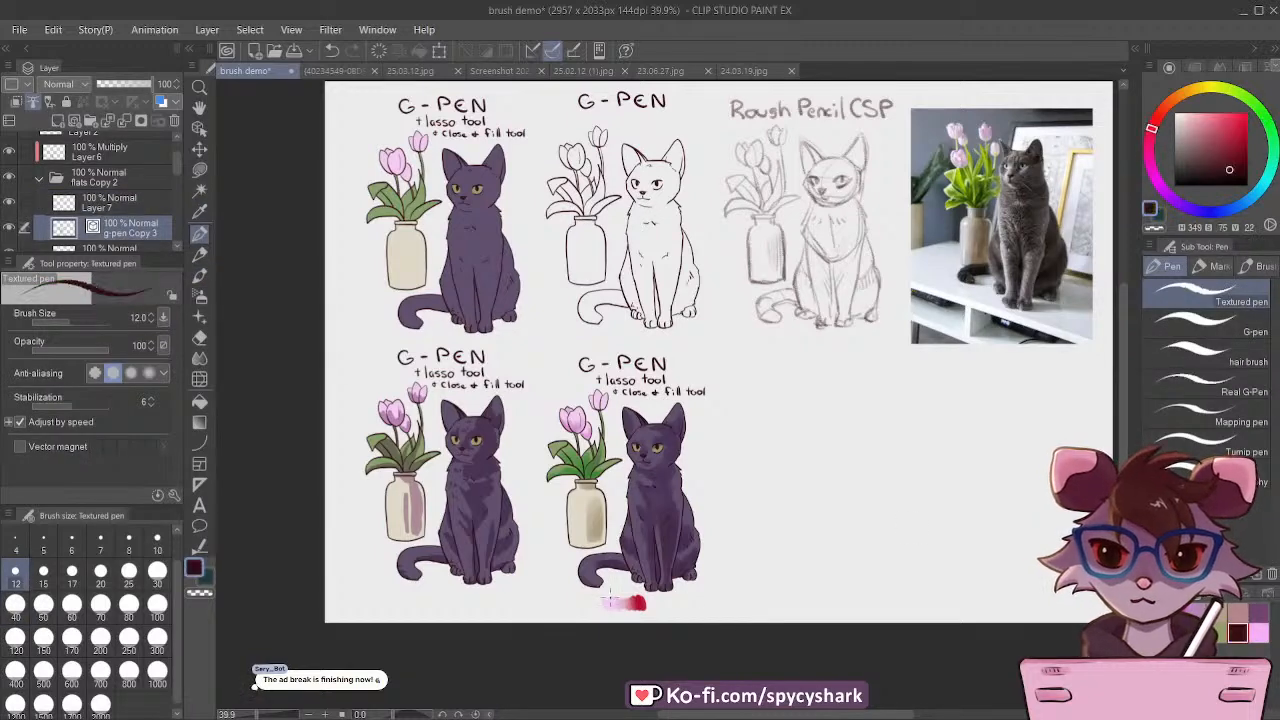
Step: Letter "& water brush" beneath the caption of the softly shaded cat using the G-pen at size 17
{"action": "scroll", "coordinate": [712, 408], "scroll_direction": "up", "scroll_amount": 5}
{"action": "scroll", "coordinate": [667, 368], "scroll_direction": "up", "scroll_amount": 5}
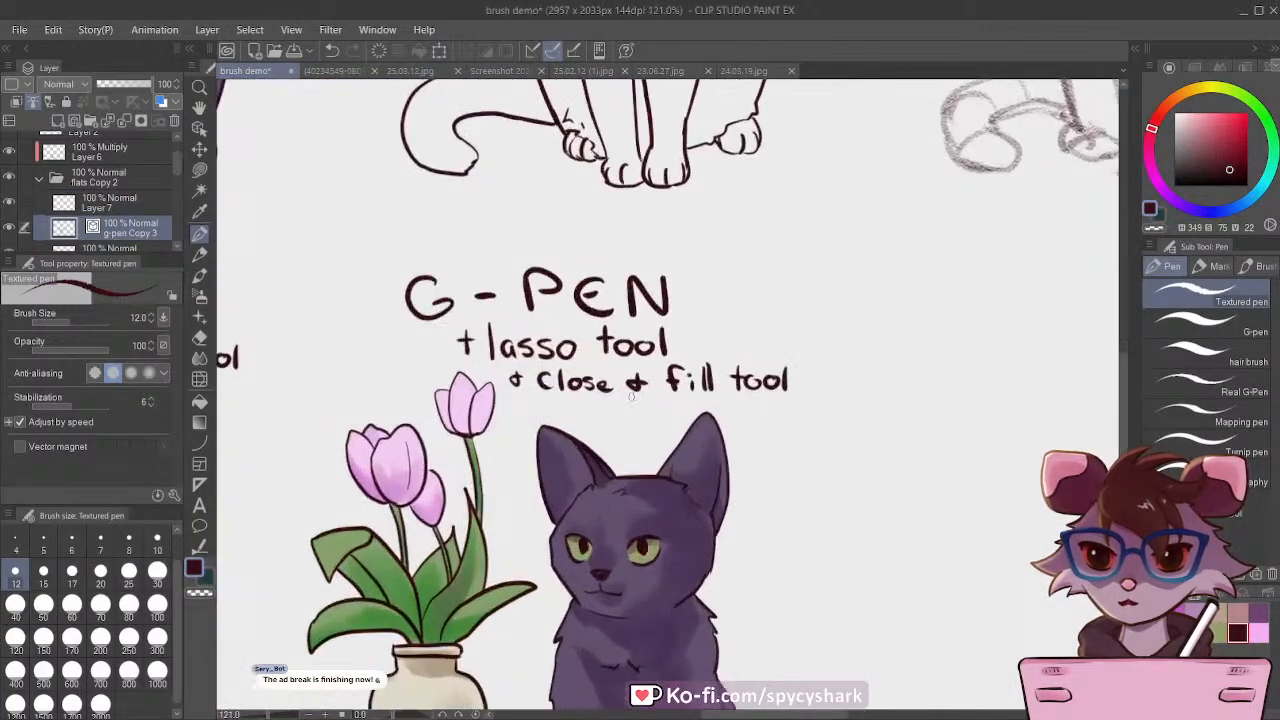
{"action": "left_click_drag", "start_coordinate": [540, 378], "coordinate": [536, 408]}
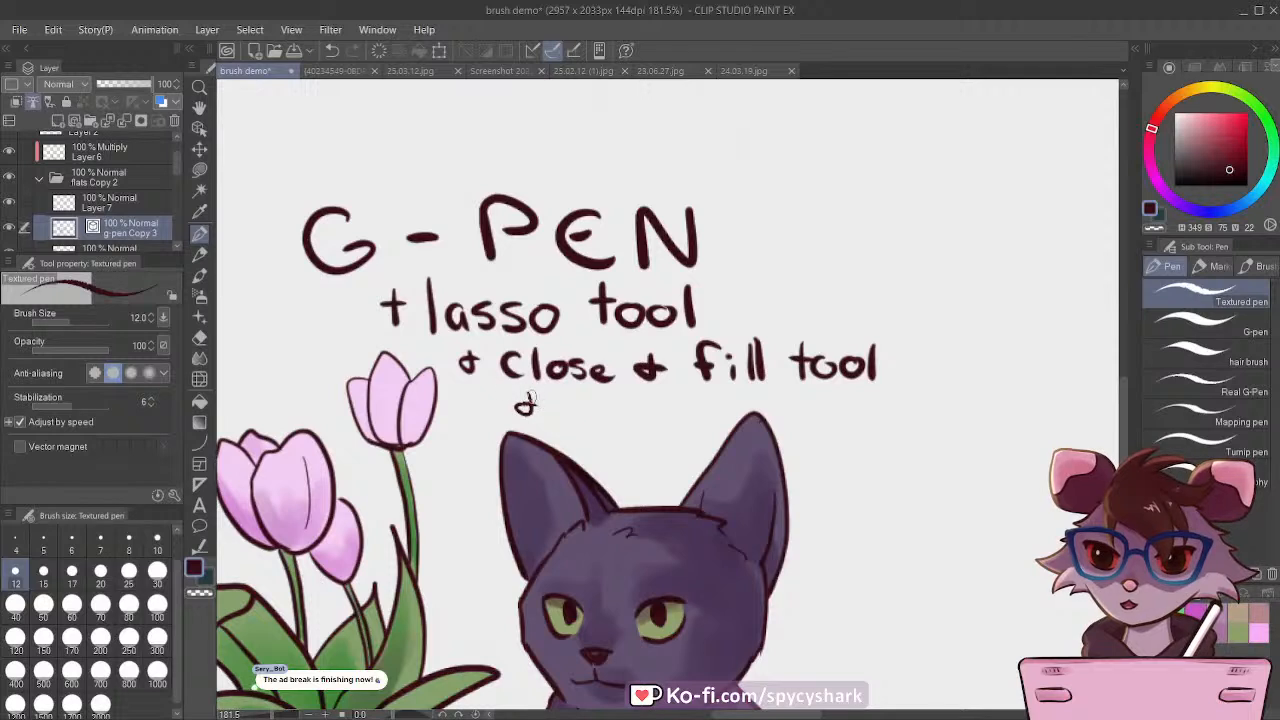
{"action": "left_click", "coordinate": [1205, 325]}
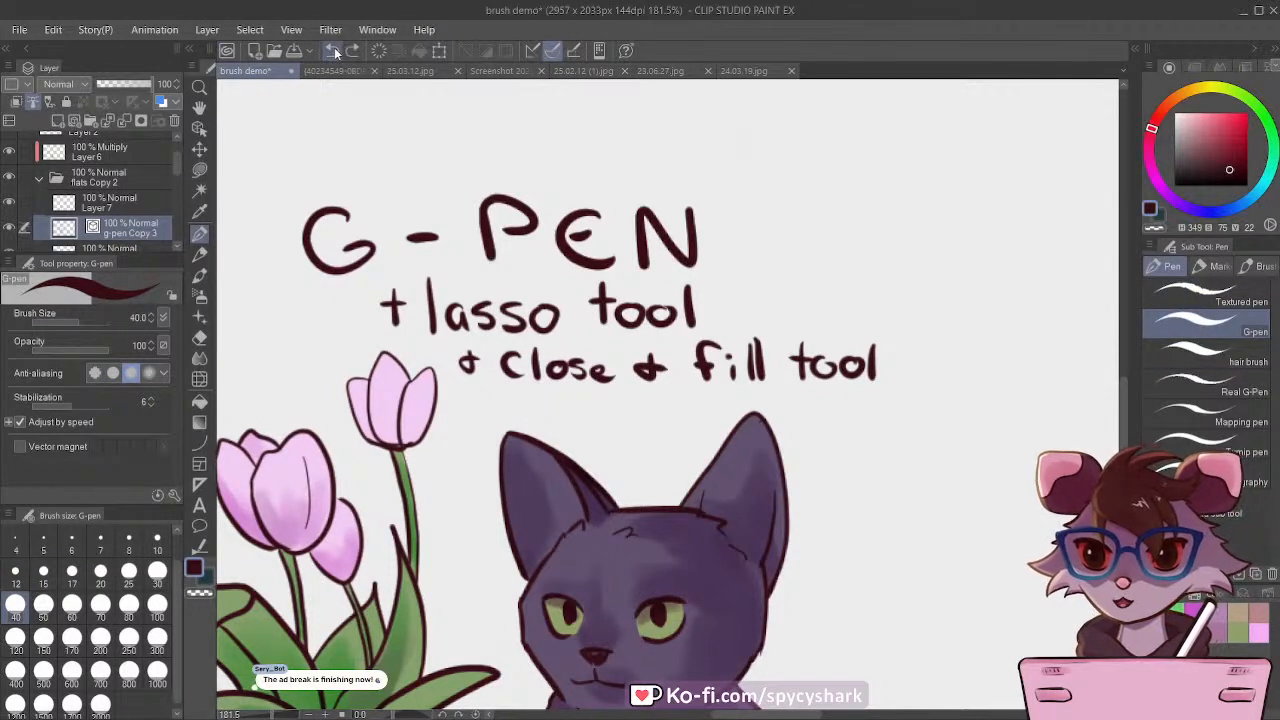
{"action": "mouse_move", "coordinate": [512, 392]}
{"action": "left_mouse_down"}
{"action": "mouse_move", "coordinate": [508, 422]}
{"action": "mouse_move", "coordinate": [530, 404]}
{"action": "mouse_move", "coordinate": [744, 402]}
{"action": "mouse_move", "coordinate": [800, 420]}
{"action": "mouse_move", "coordinate": [800, 403]}
{"action": "left_mouse_up"}
{"action": "left_click", "coordinate": [71, 570]}
{"action": "left_click", "coordinate": [332, 52]}
{"action": "scroll", "coordinate": [726, 423], "scroll_direction": "down", "scroll_amount": 5}
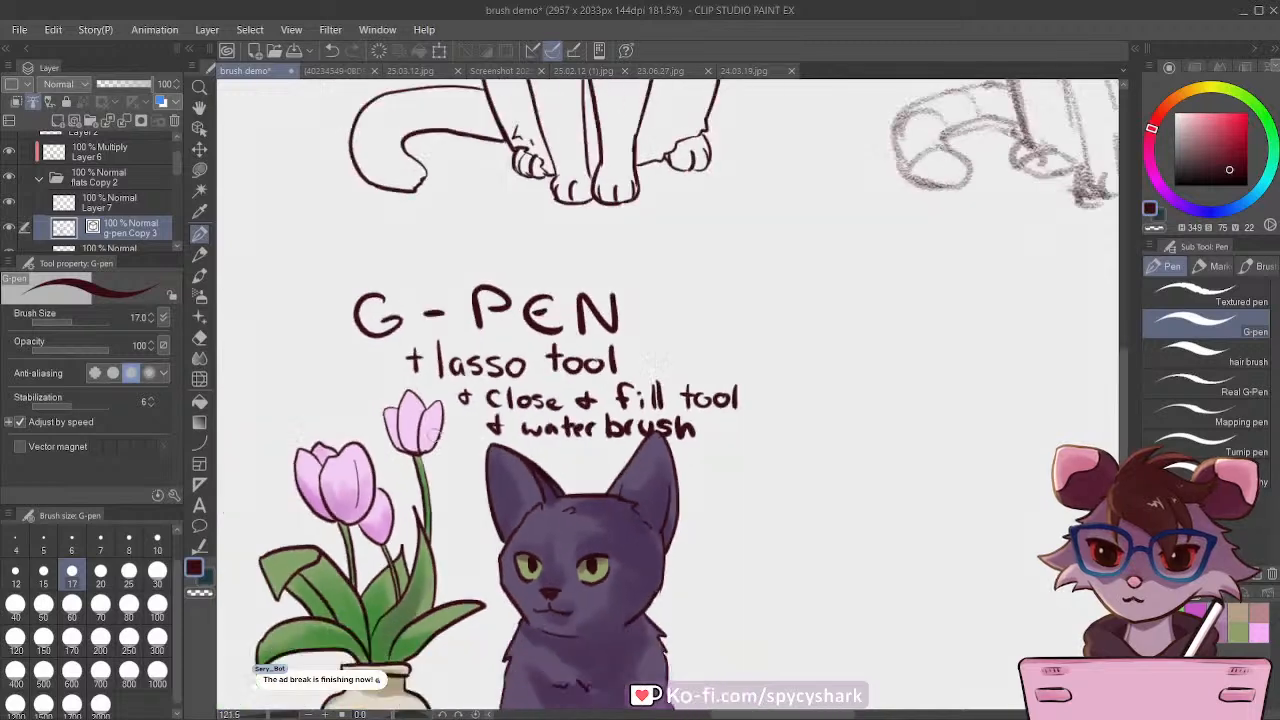
{"action": "scroll", "coordinate": [673, 490], "scroll_direction": "up", "scroll_amount": 1}
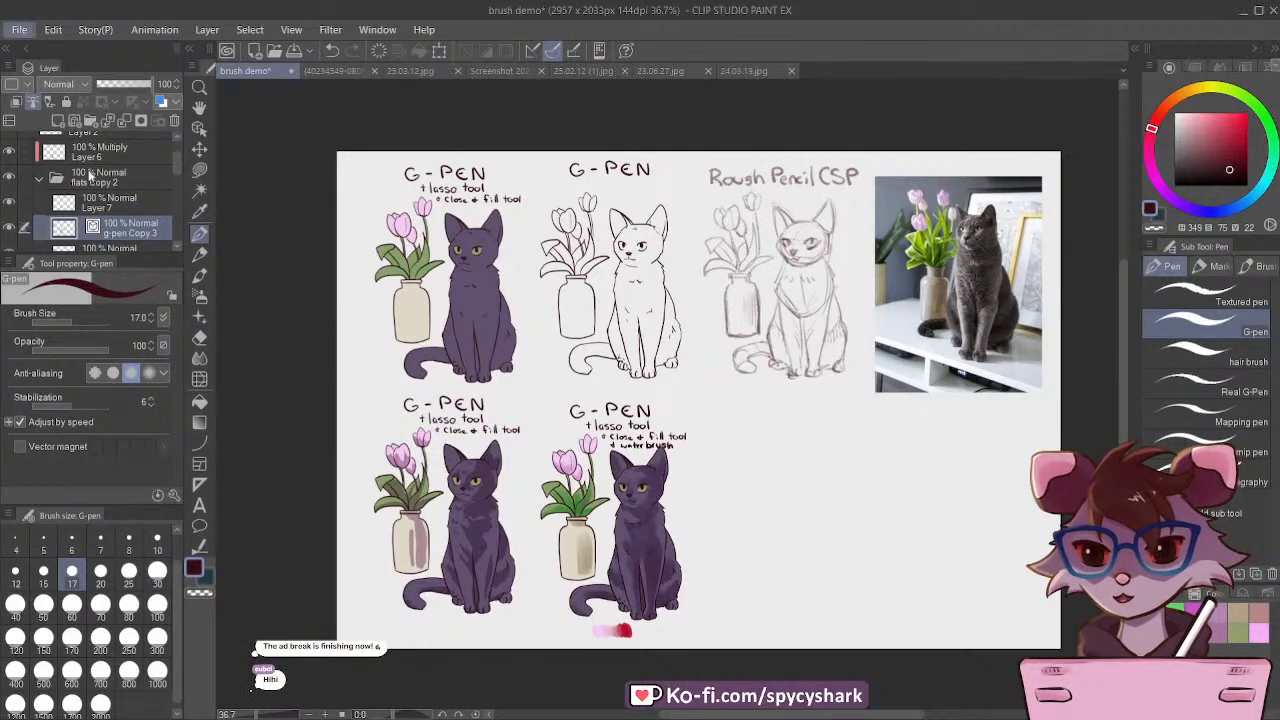
Step: Add a new Normal layer above the Multiply shading layer, clip it to the layer below, and set the drawing colour to white
{"action": "scroll", "coordinate": [631, 424], "scroll_direction": "up", "scroll_amount": 2}
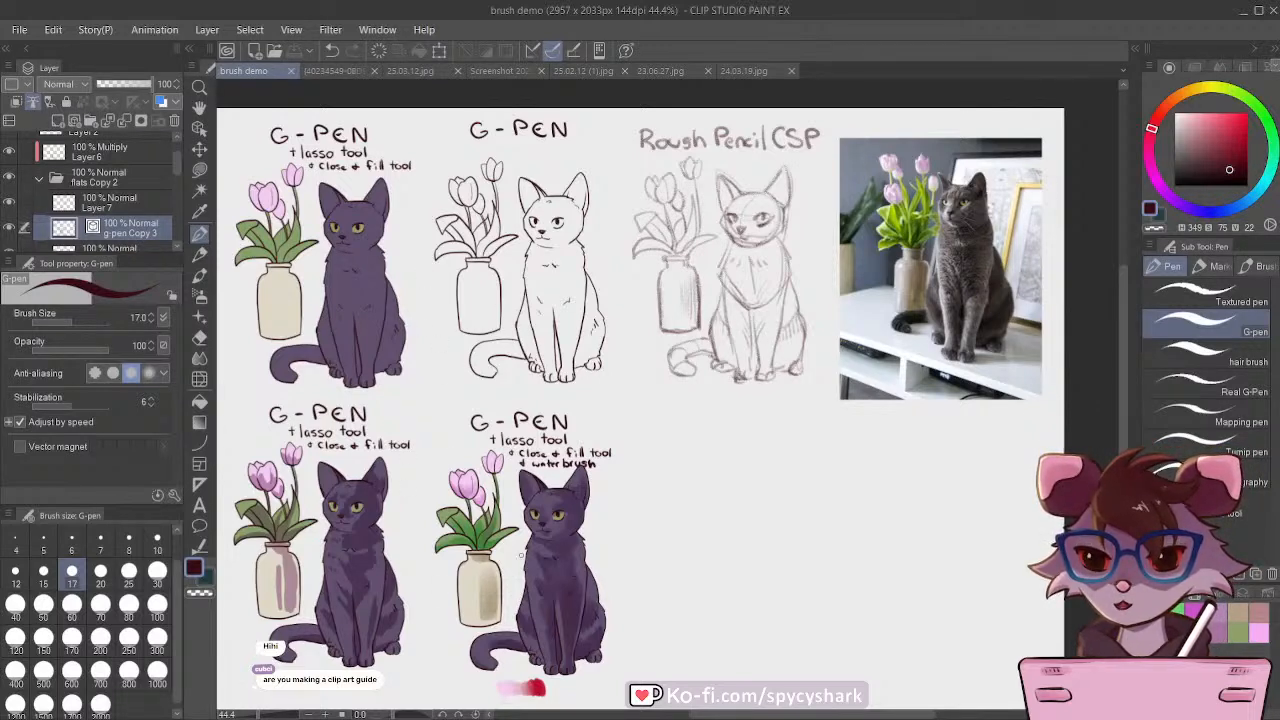
{"action": "scroll", "coordinate": [520, 554], "scroll_direction": "up", "scroll_amount": 5}
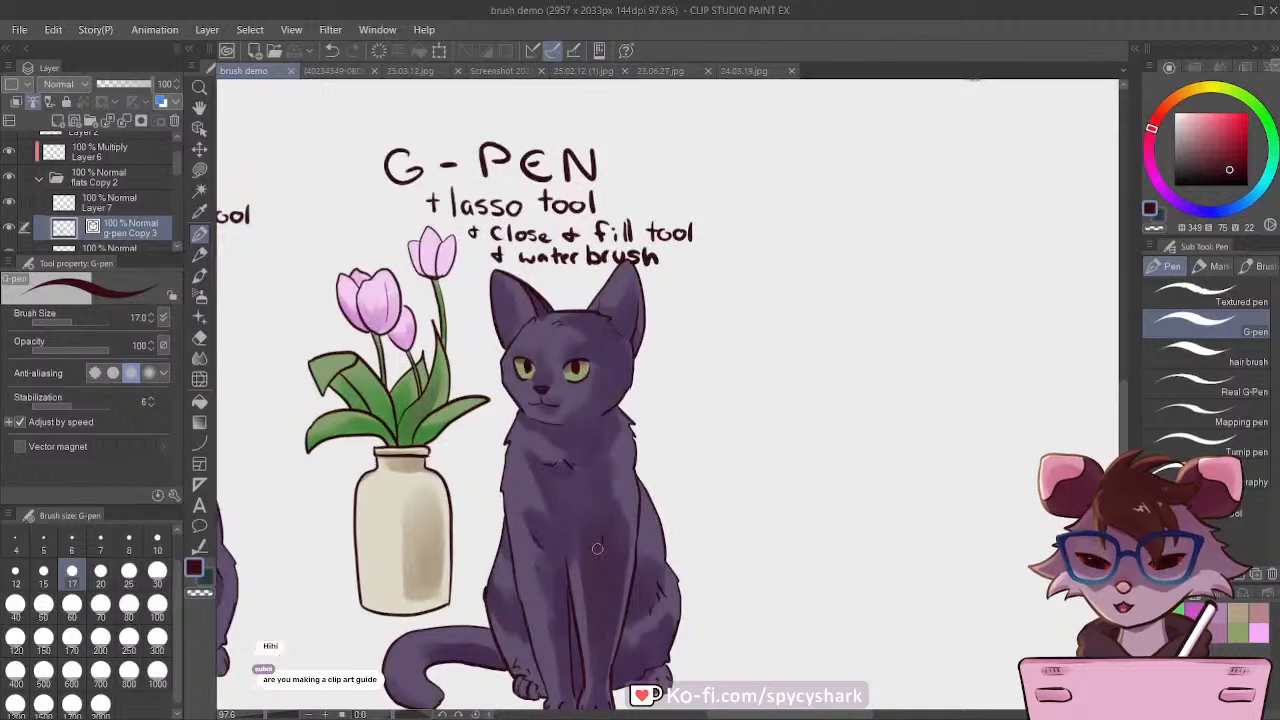
{"action": "scroll", "coordinate": [575, 487], "scroll_direction": "down", "scroll_amount": 2}
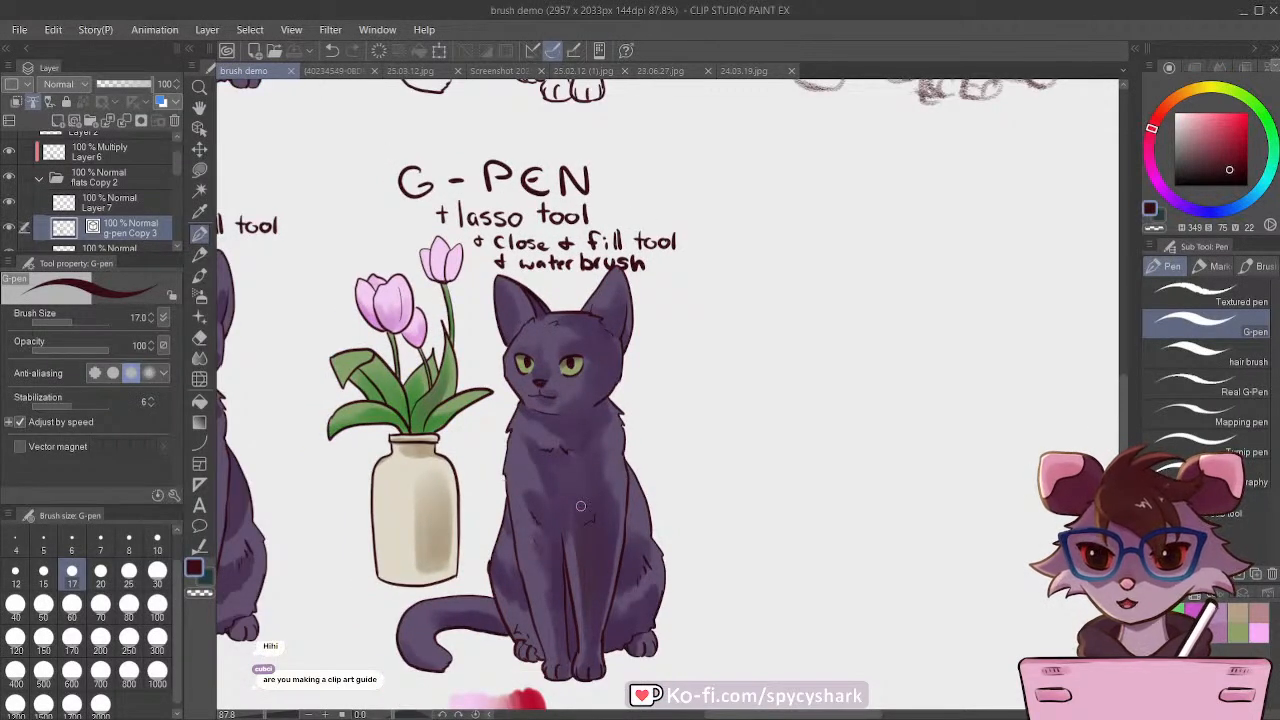
{"action": "left_click", "coordinate": [118, 200]}
{"action": "scroll", "coordinate": [93, 197], "scroll_direction": "up", "scroll_amount": 1}
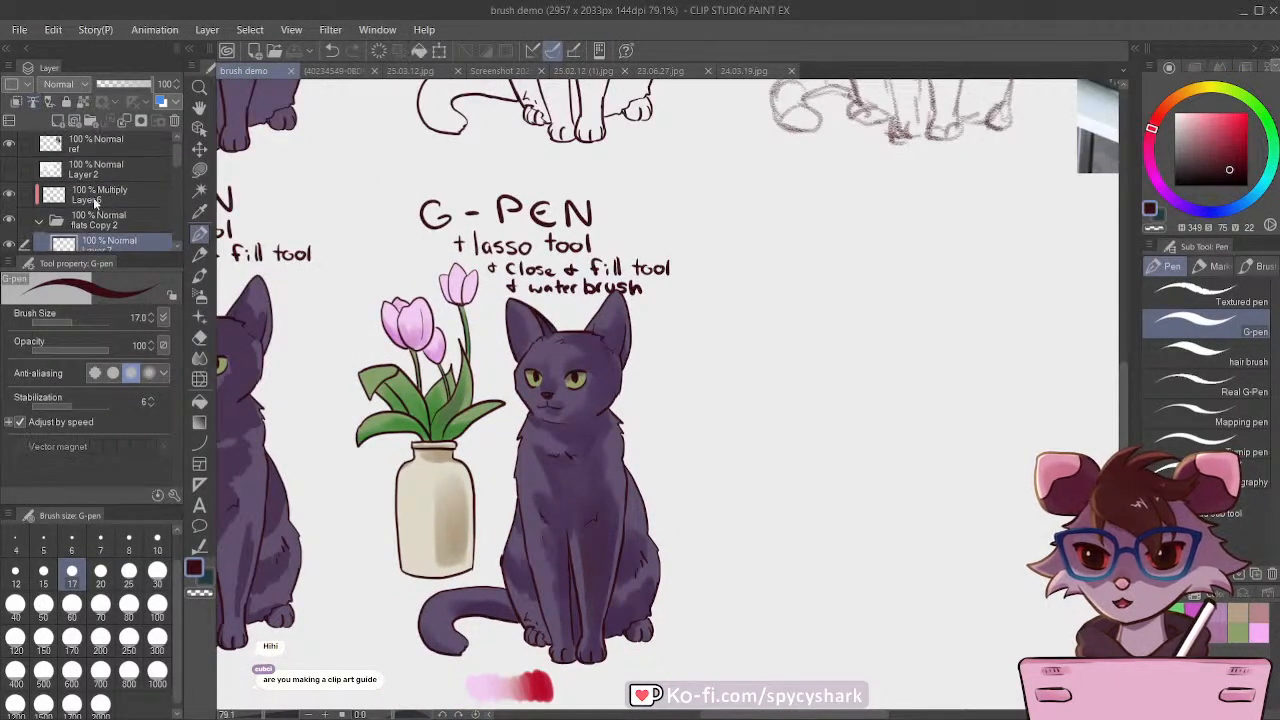
{"action": "left_click", "coordinate": [90, 197]}
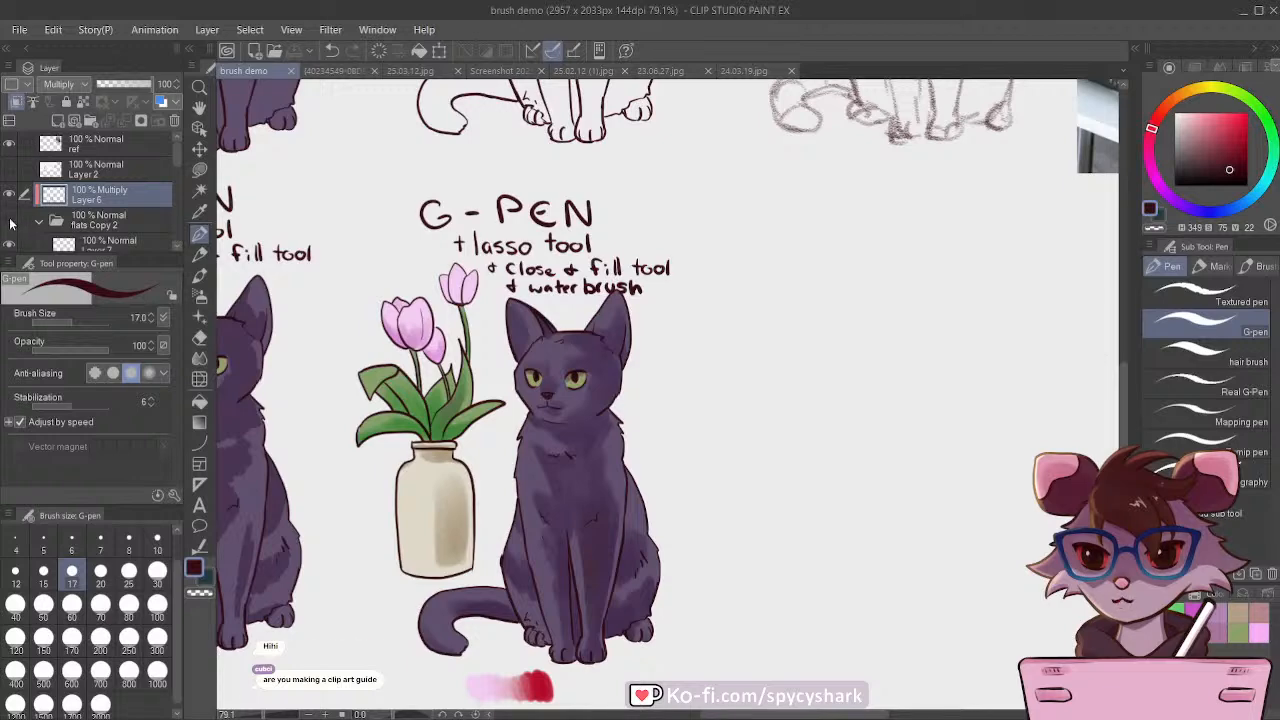
{"action": "left_click", "coordinate": [57, 120]}
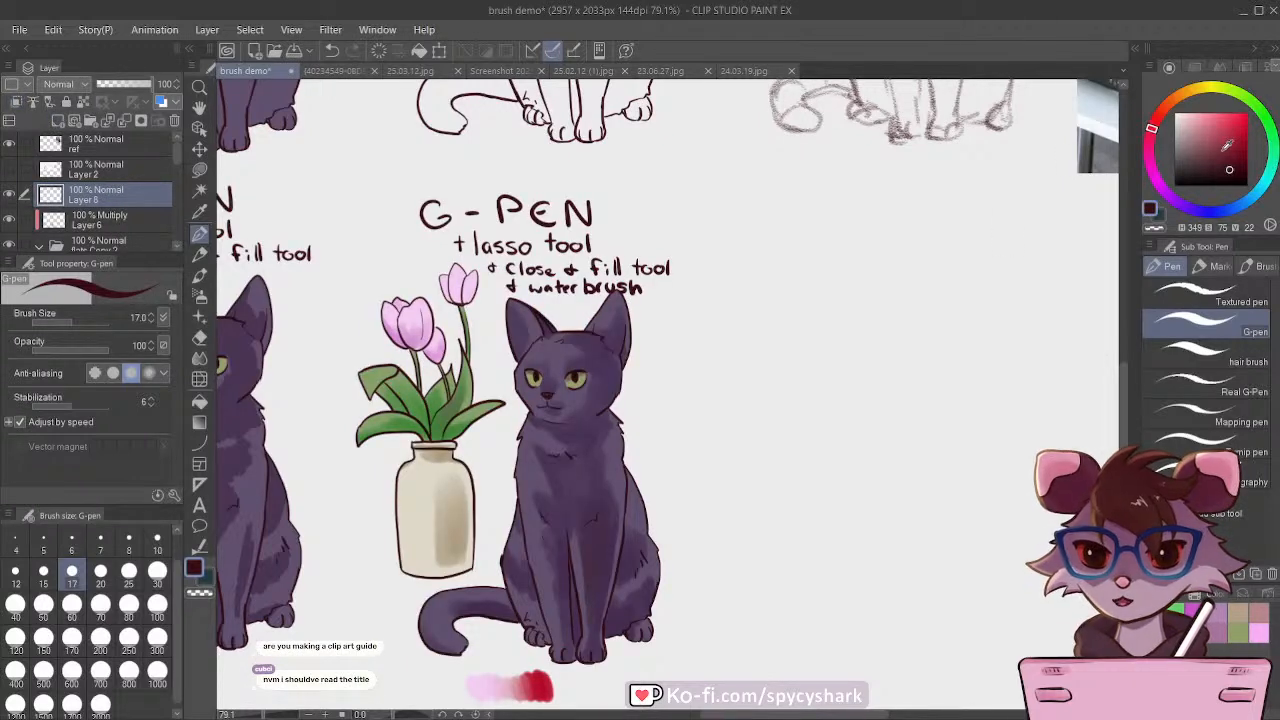
{"action": "key", "text": "x"}
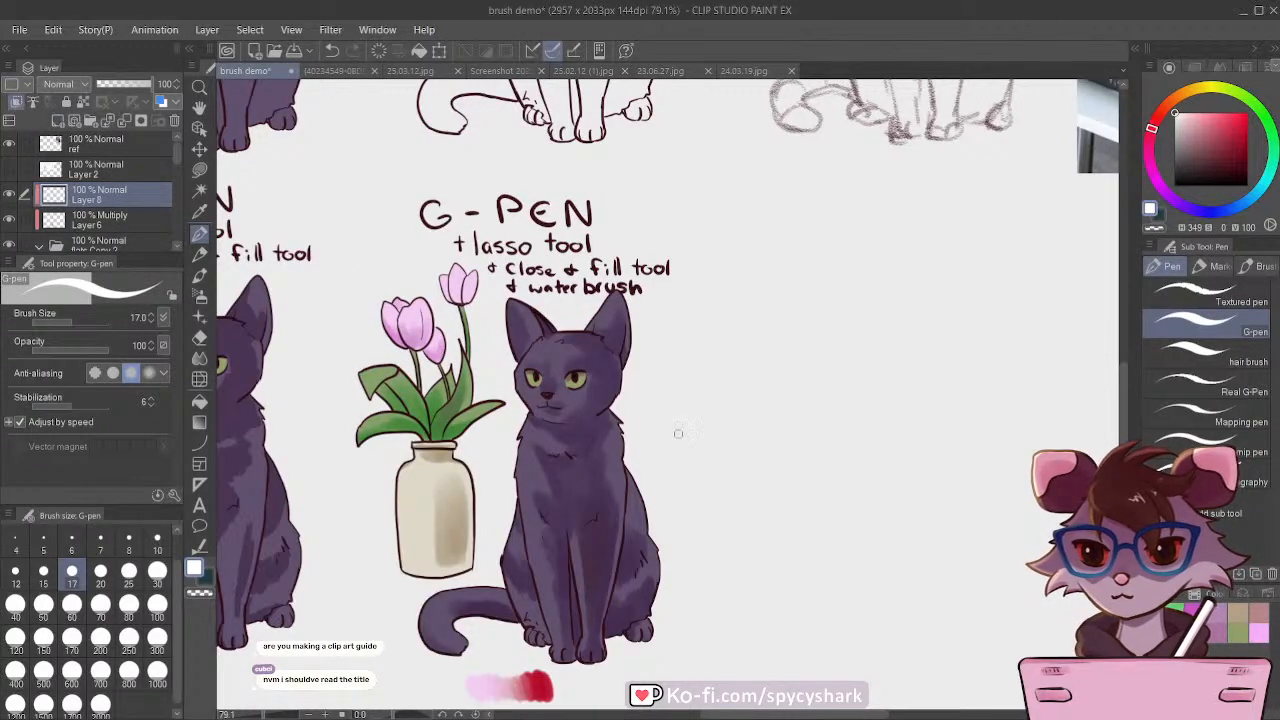
Step: Dot small white highlights in the cat's eyes with the G-pen at size 8, and save the document
{"action": "scroll", "coordinate": [575, 373], "scroll_direction": "up", "scroll_amount": 1}
{"action": "scroll", "coordinate": [575, 373], "scroll_direction": "up", "scroll_amount": 6}
{"action": "key", "text": "bracketleft"}
{"action": "key", "text": "bracketleft"}
{"action": "key", "text": "bracketleft"}
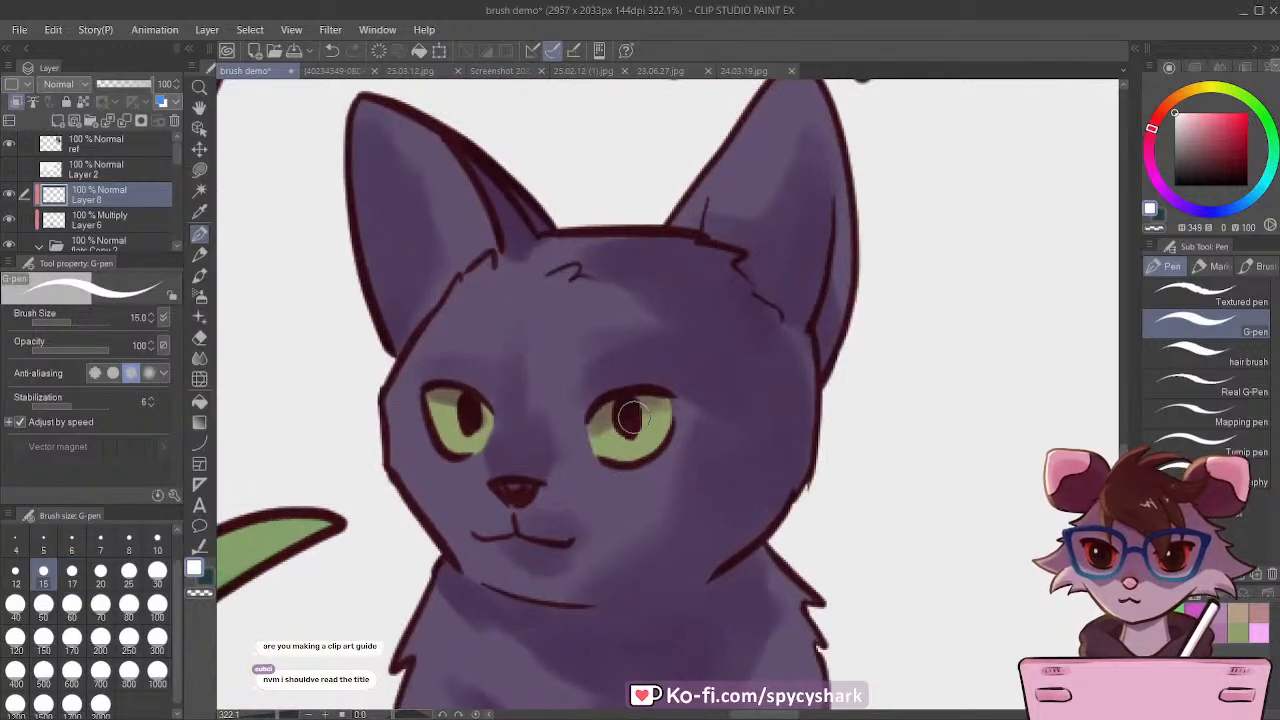
{"action": "key", "text": "bracketleft"}
{"action": "left_click", "coordinate": [641, 421]}
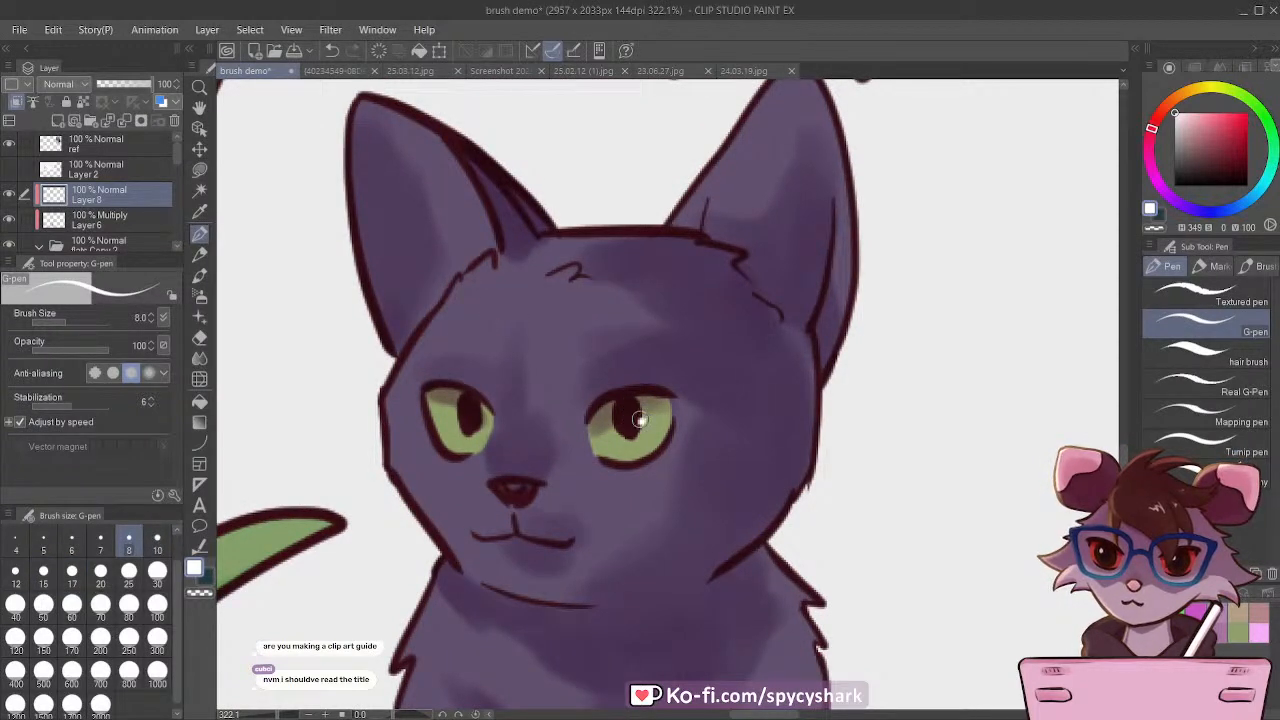
{"action": "key", "text": "ctrl+alt+0"}
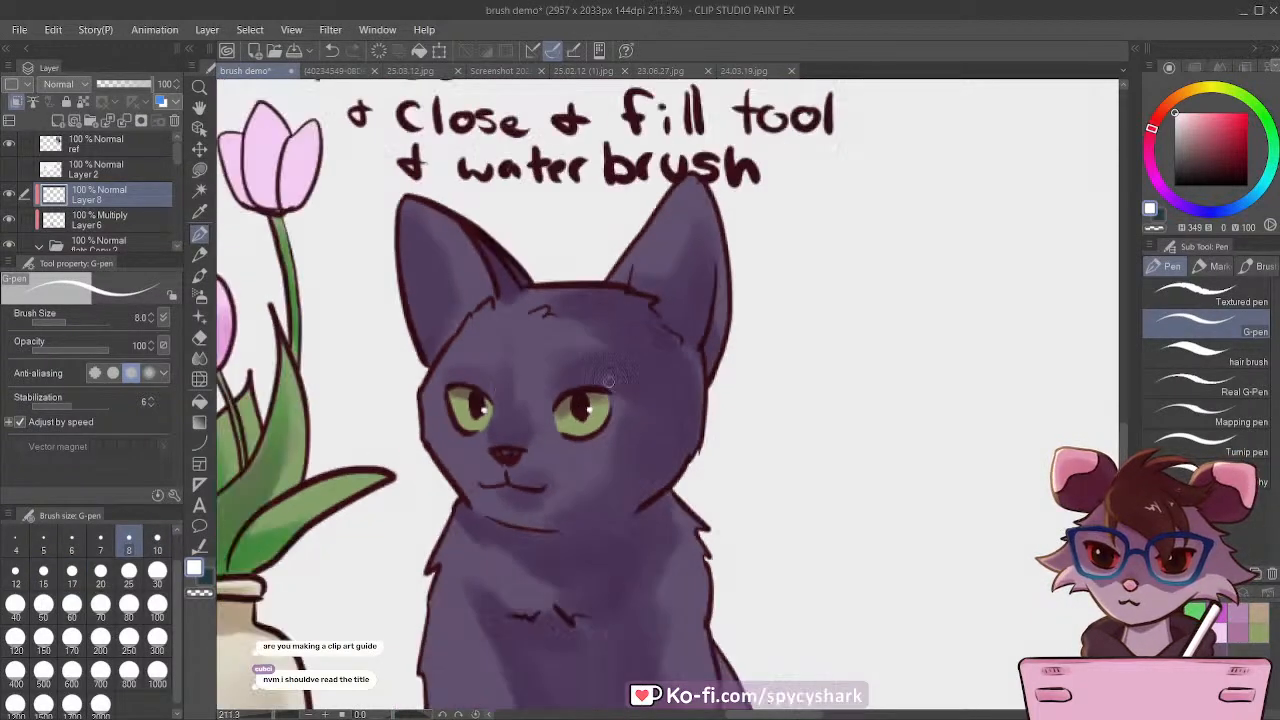
{"action": "scroll", "coordinate": [685, 505], "scroll_direction": "down", "scroll_amount": 5}
{"action": "scroll", "coordinate": [685, 505], "scroll_direction": "up", "scroll_amount": 1}
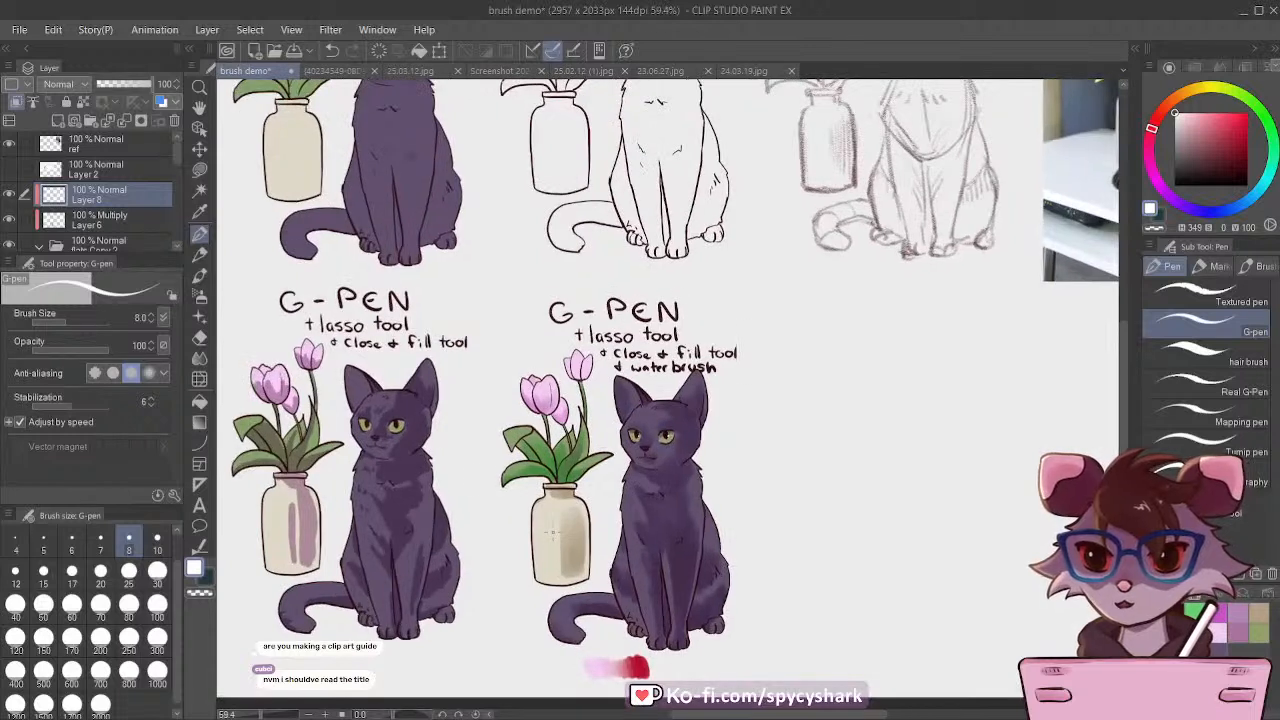
{"action": "key", "text": "ctrl+s"}
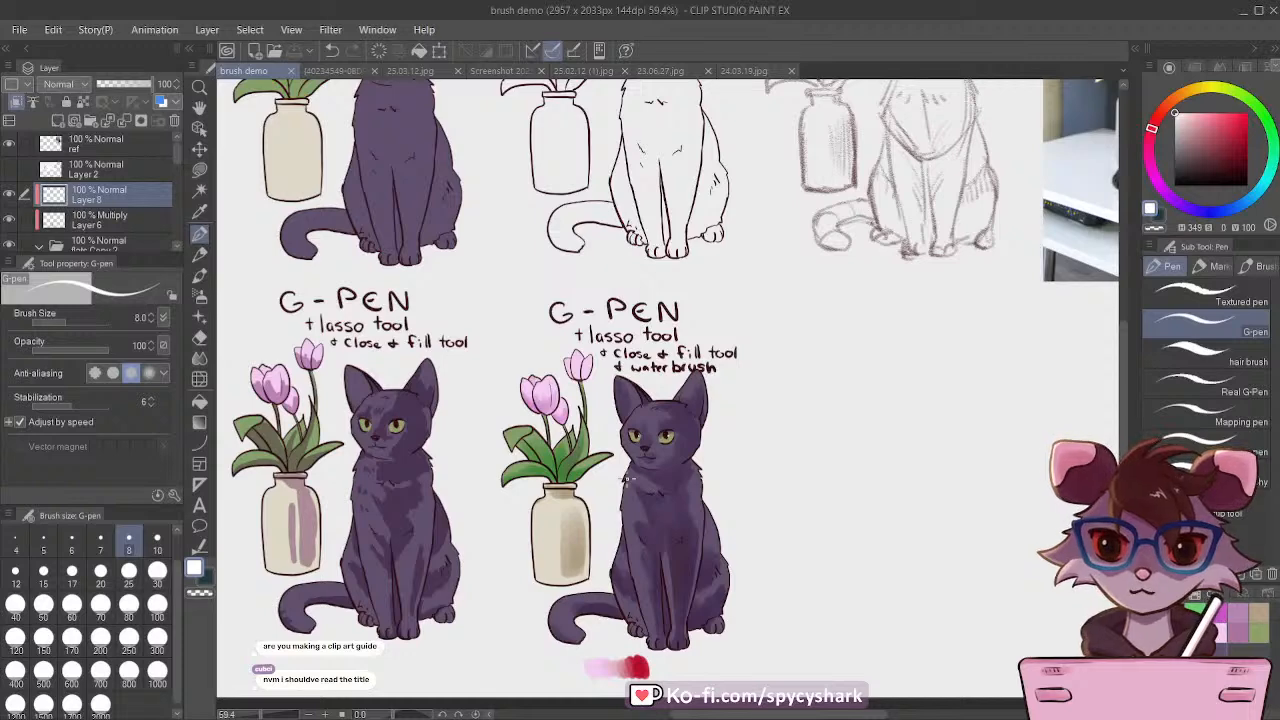
Step: Rename the "flats Copy 2" folder as "water brush"
{"action": "scroll", "coordinate": [628, 480], "scroll_direction": "down", "scroll_amount": 3}
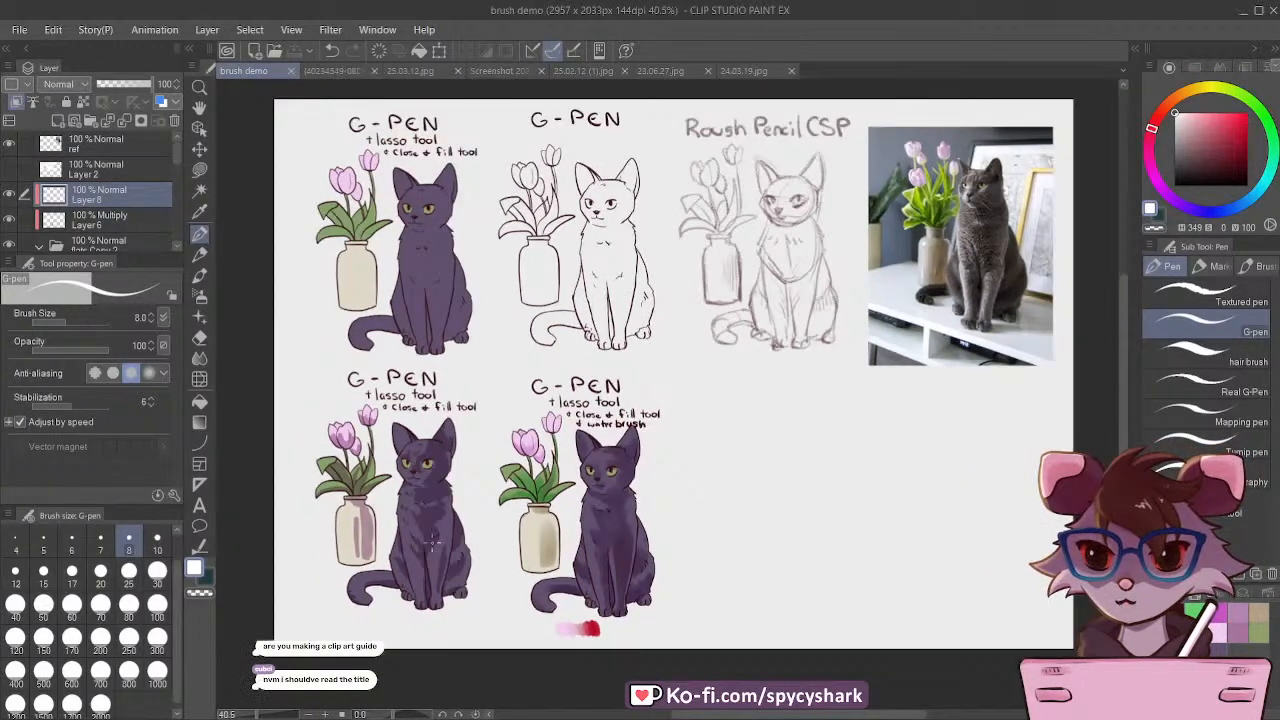
{"action": "scroll", "coordinate": [697, 420], "scroll_direction": "down", "scroll_amount": 1}
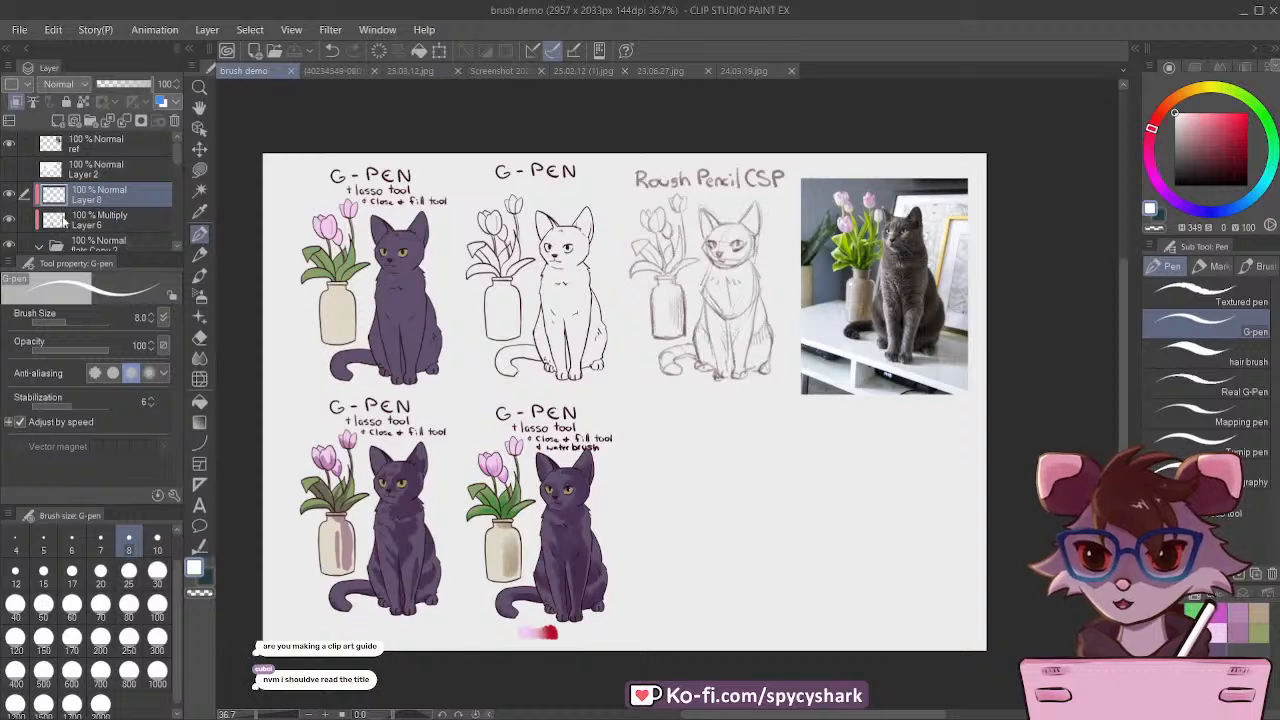
{"action": "left_click", "coordinate": [86, 222]}
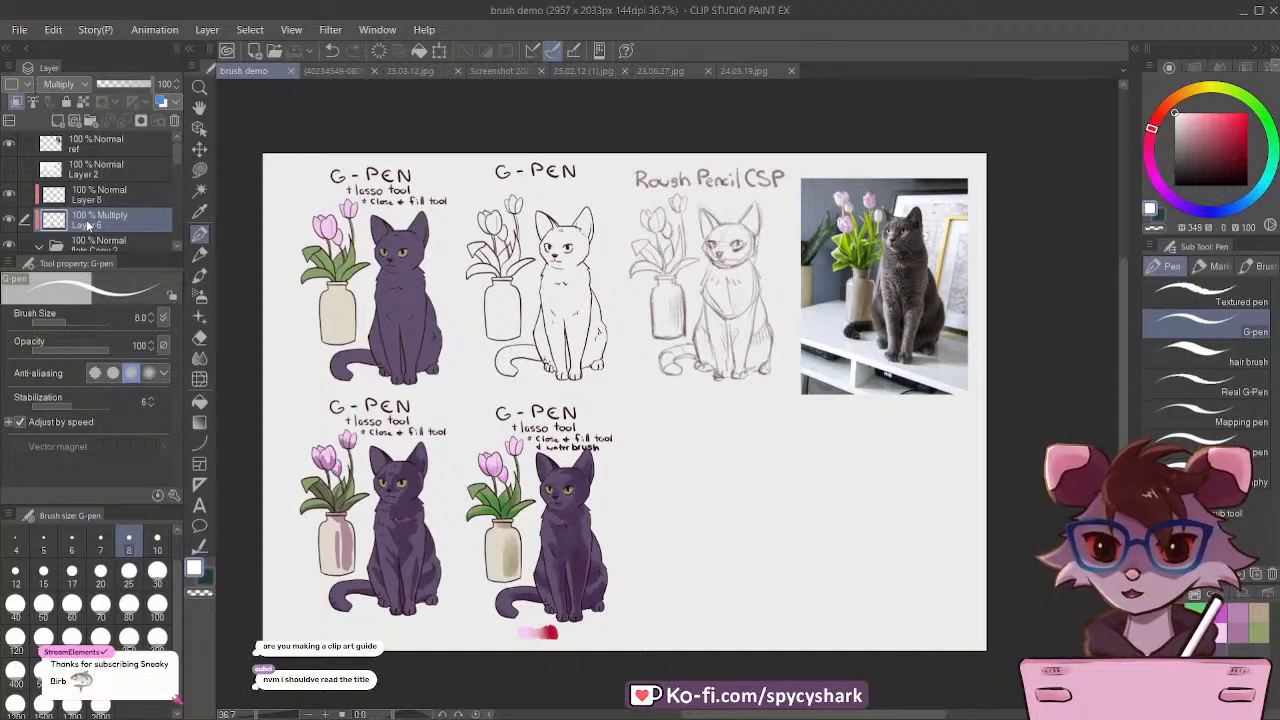
{"action": "scroll", "coordinate": [85, 201], "scroll_direction": "down", "scroll_amount": 1}
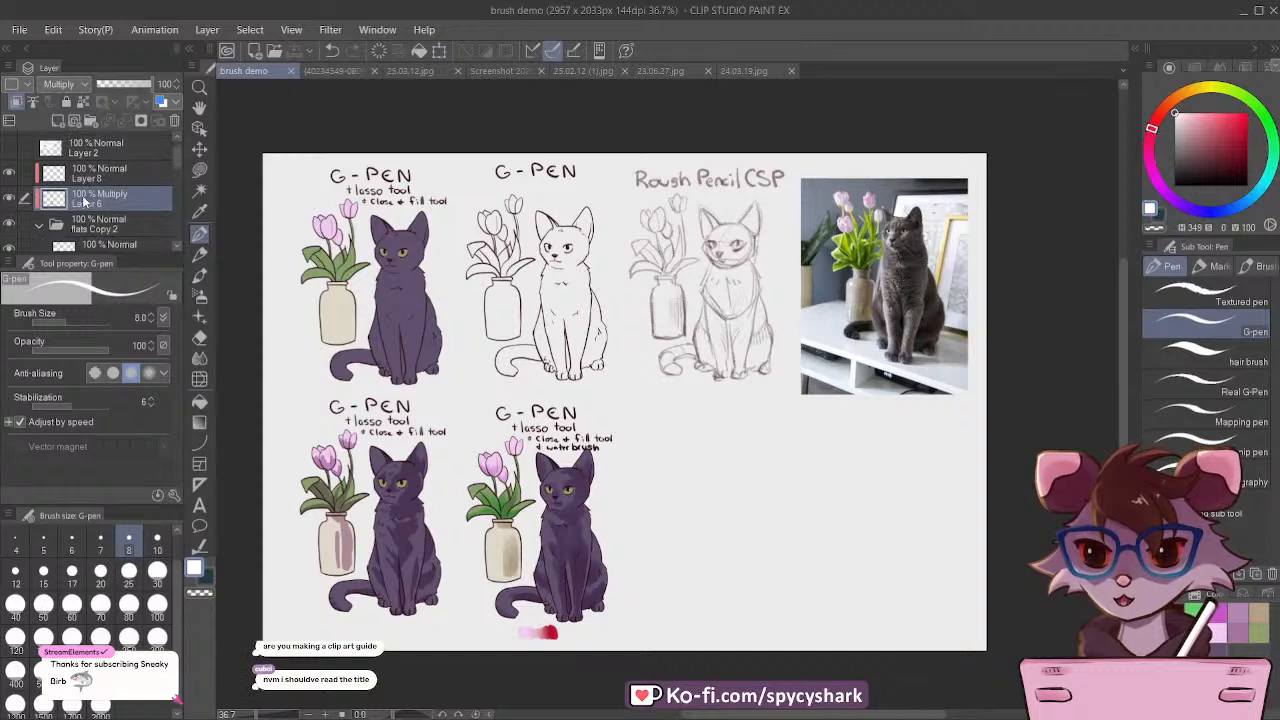
{"action": "left_click", "coordinate": [112, 228]}
{"action": "left_click", "coordinate": [9, 223]}
{"action": "left_click", "coordinate": [9, 223]}
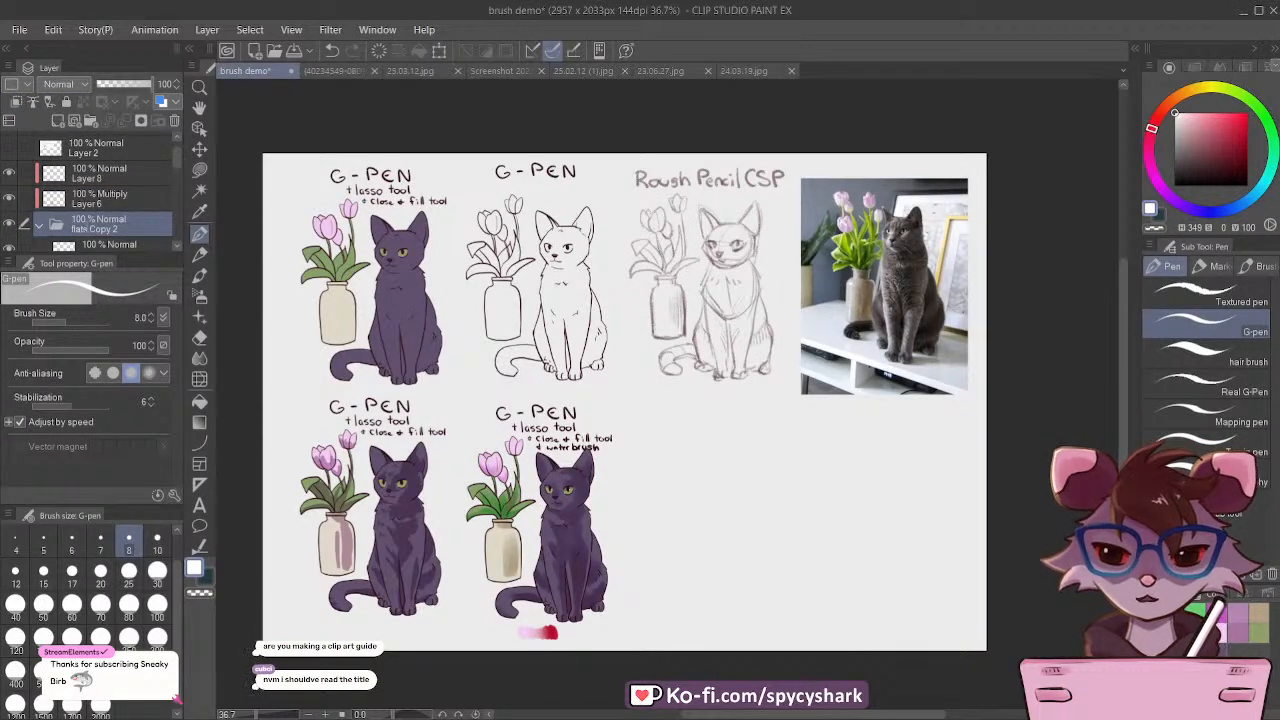
{"action": "type", "text": "water brush"}
{"action": "key", "text": "Return"}
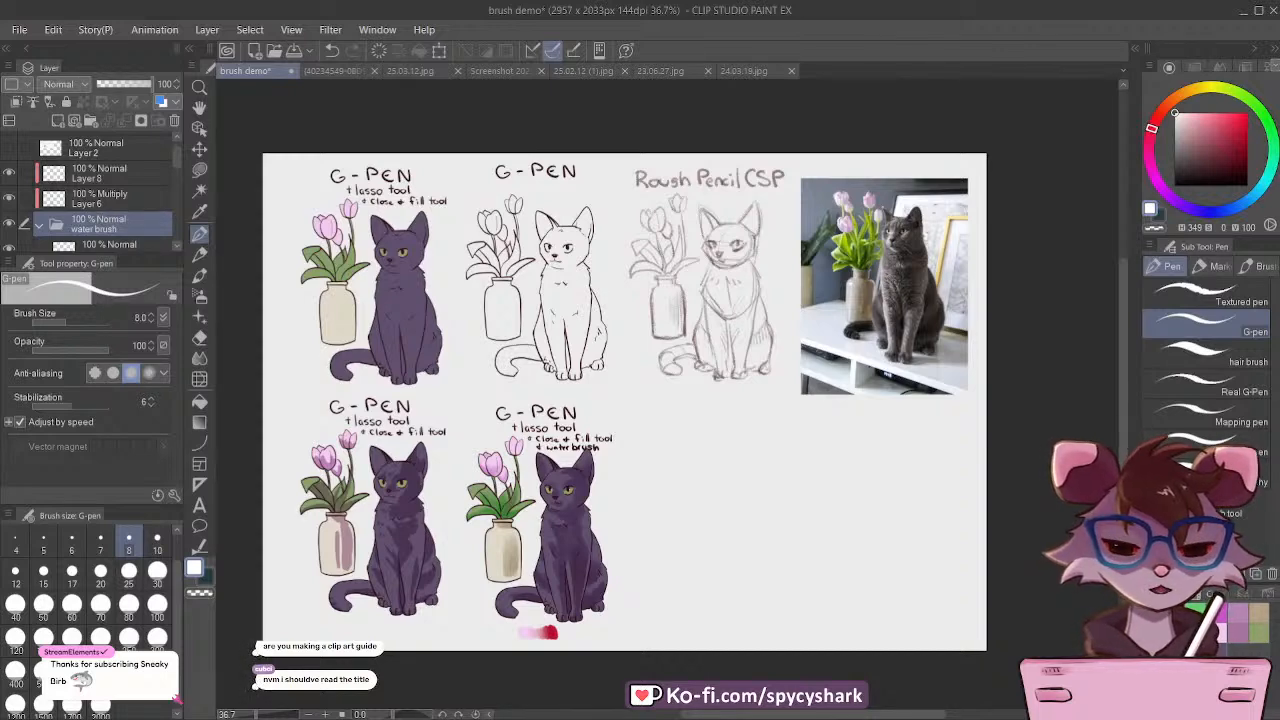
Step: Bring up the Water Brush asset screenshot with its stroke samples
{"action": "left_click", "coordinate": [576, 70]}
{"action": "left_click", "coordinate": [660, 71]}
{"action": "left_click", "coordinate": [500, 71]}
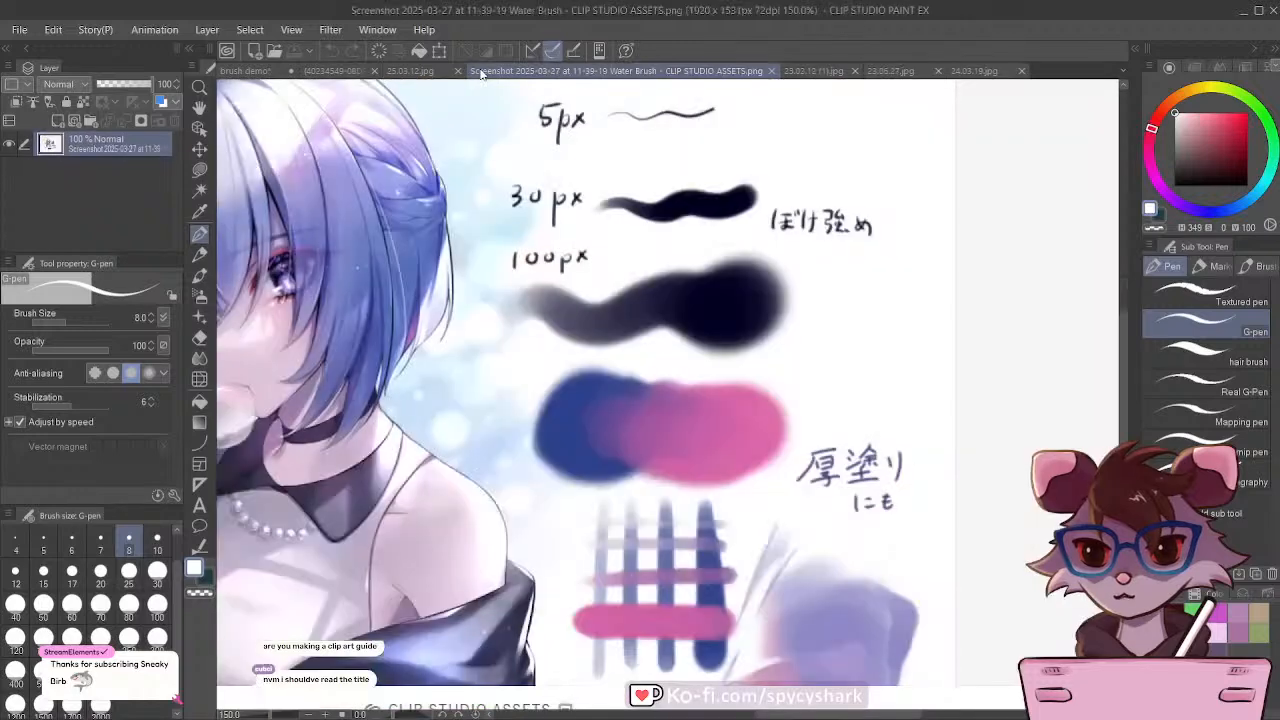
Step: Bring up the Gouache Brush Set screenshot and the flower_crown_possum.jpg painting, and examine them
{"action": "scroll", "coordinate": [545, 262], "scroll_direction": "up", "scroll_amount": 1}
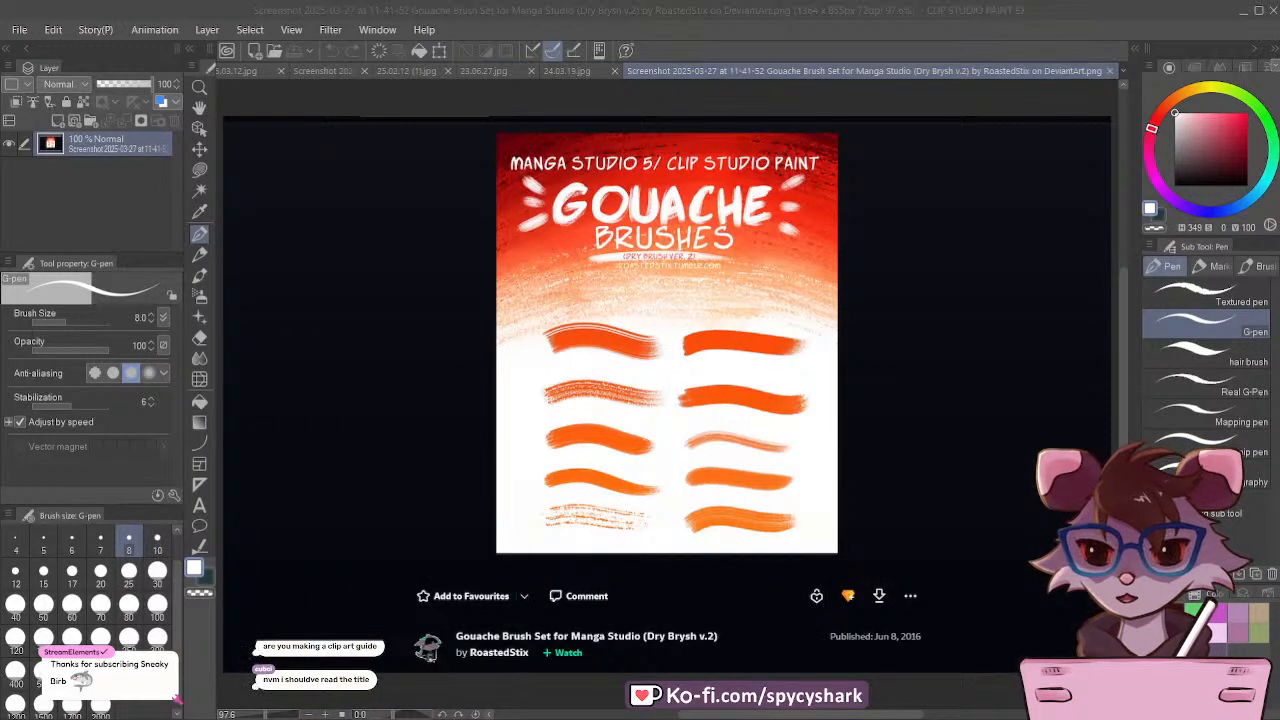
{"action": "scroll", "coordinate": [613, 360], "scroll_direction": "down", "scroll_amount": 1}
{"action": "scroll", "coordinate": [672, 316], "scroll_direction": "up", "scroll_amount": 1}
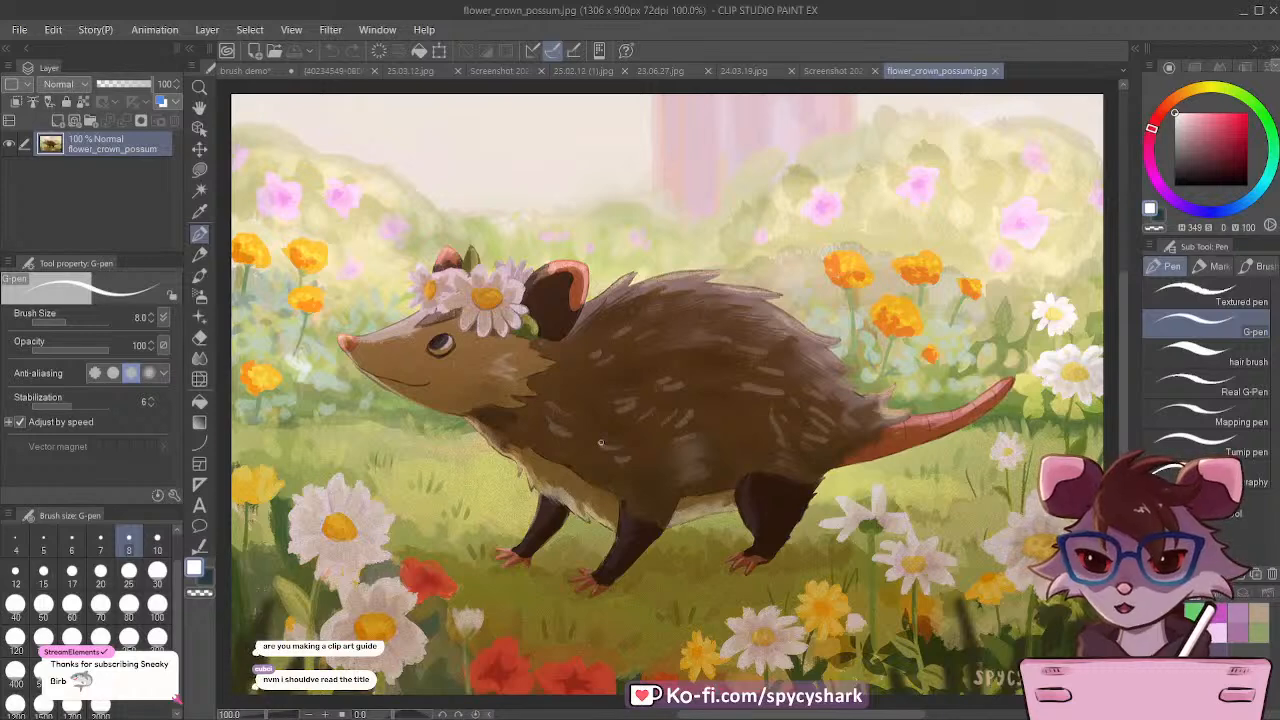
Step: Examine the whole flower_crown_possum.jpg painting and close it
{"action": "scroll", "coordinate": [601, 442], "scroll_direction": "down", "scroll_amount": 2}
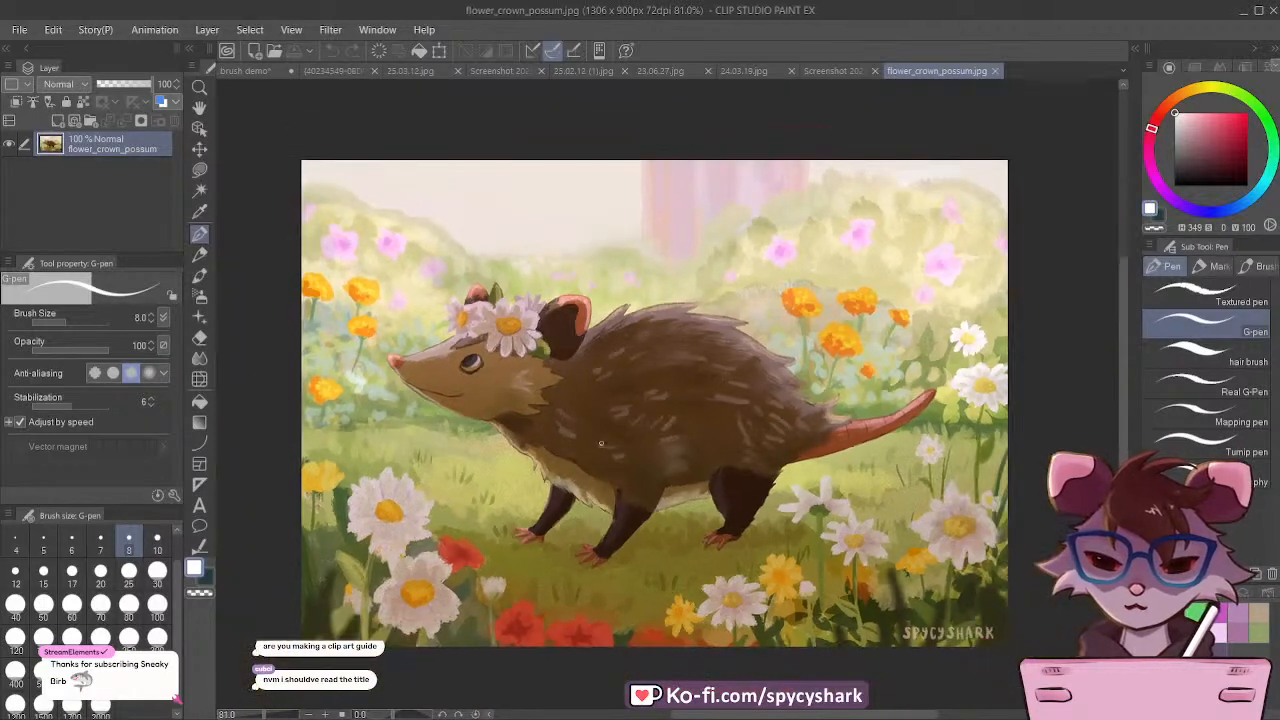
{"action": "scroll", "coordinate": [623, 376], "scroll_direction": "up", "scroll_amount": 2}
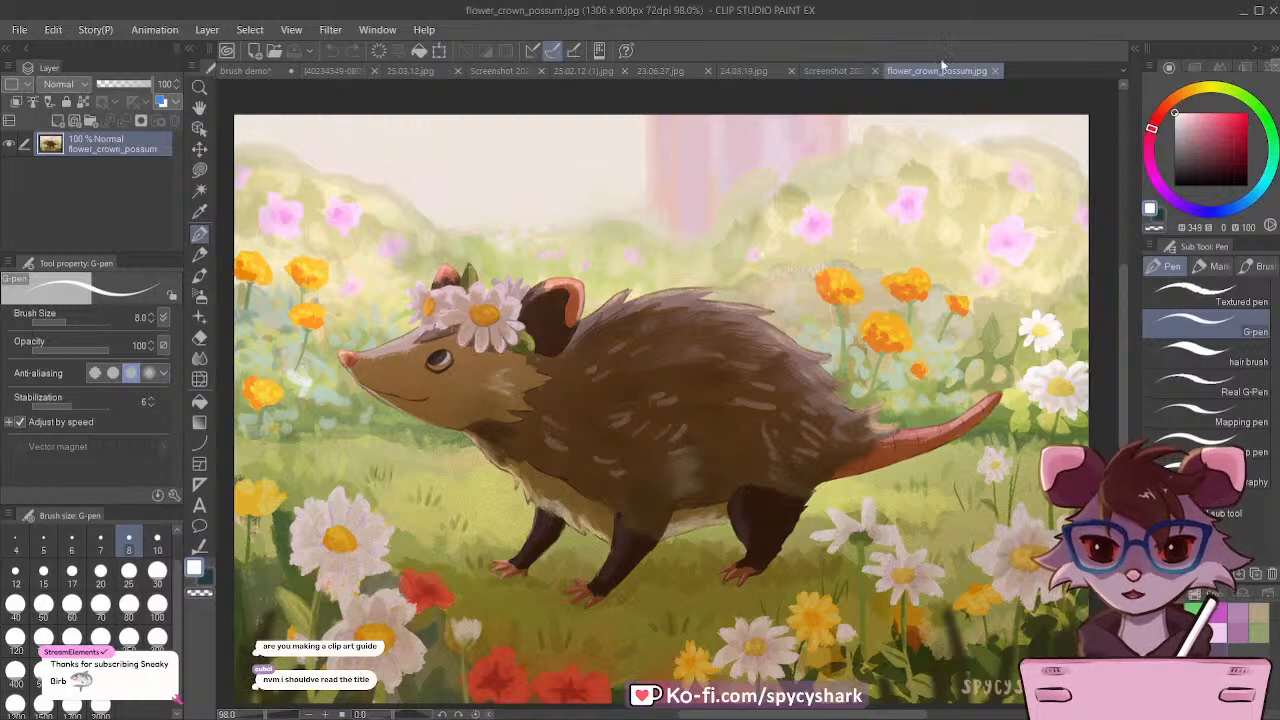
{"action": "left_click", "coordinate": [997, 70]}
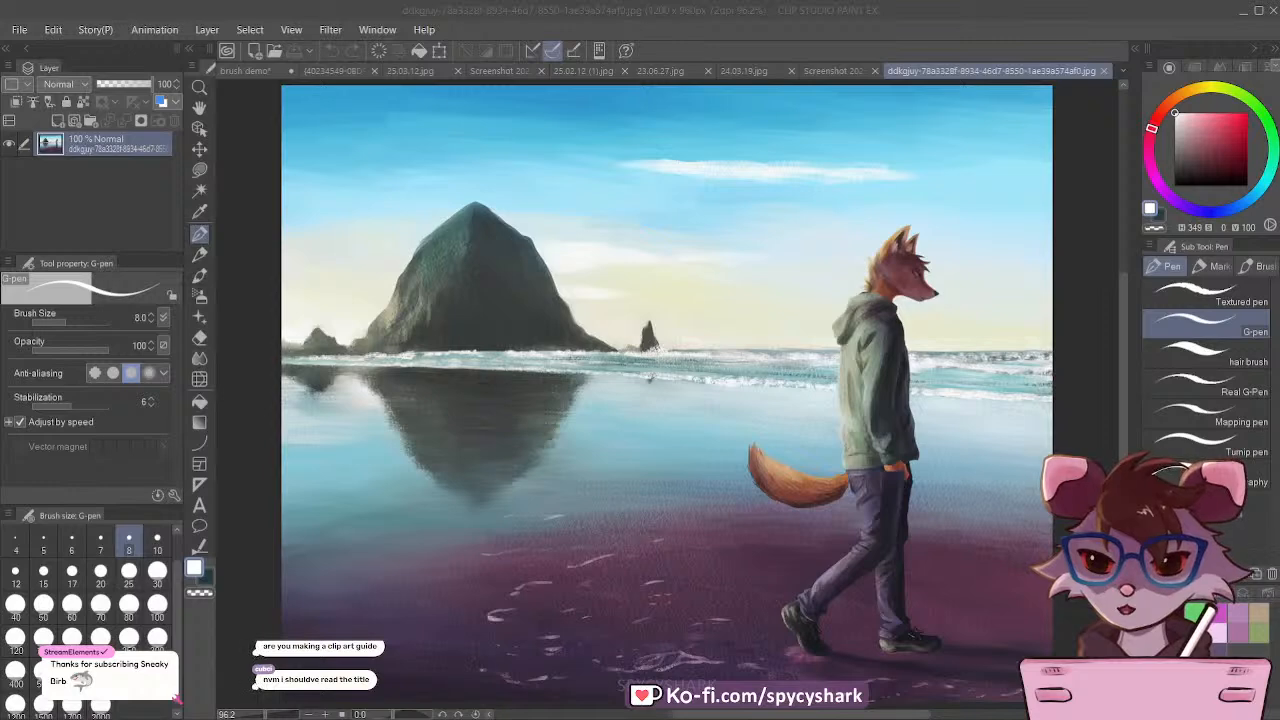
Step: Examine the beach painting of the walking fox figure, including the brush texture in the sand, water and clothing
{"action": "scroll", "coordinate": [562, 564], "scroll_direction": "down", "scroll_amount": 1}
{"action": "scroll", "coordinate": [470, 490], "scroll_direction": "up", "scroll_amount": 8}
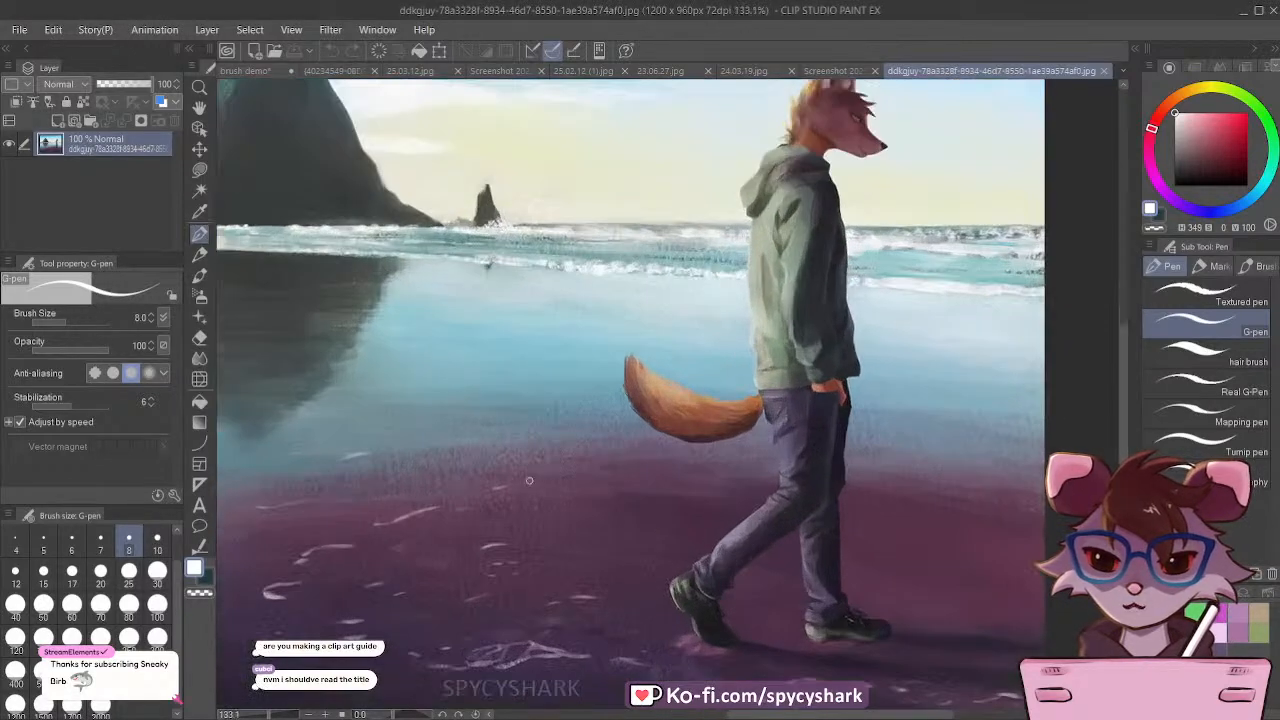
{"action": "scroll", "coordinate": [580, 488], "scroll_direction": "down", "scroll_amount": 5}
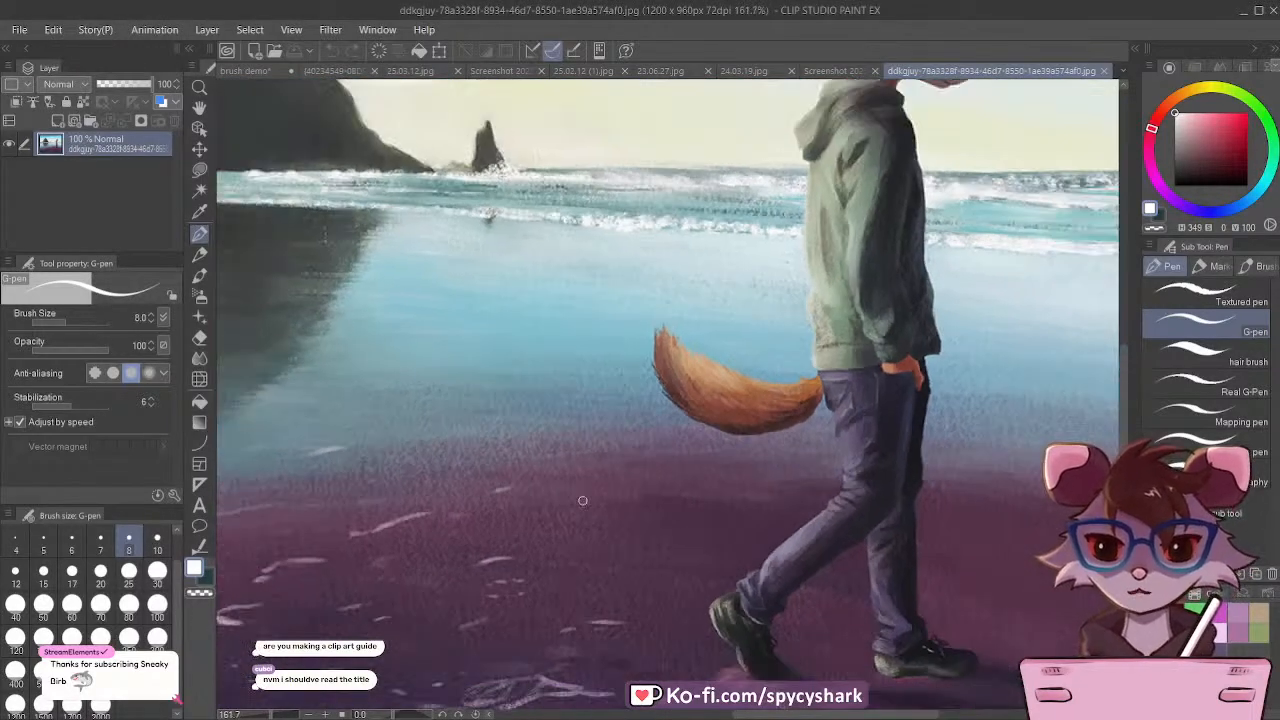
{"action": "scroll", "coordinate": [535, 268], "scroll_direction": "down", "scroll_amount": 1}
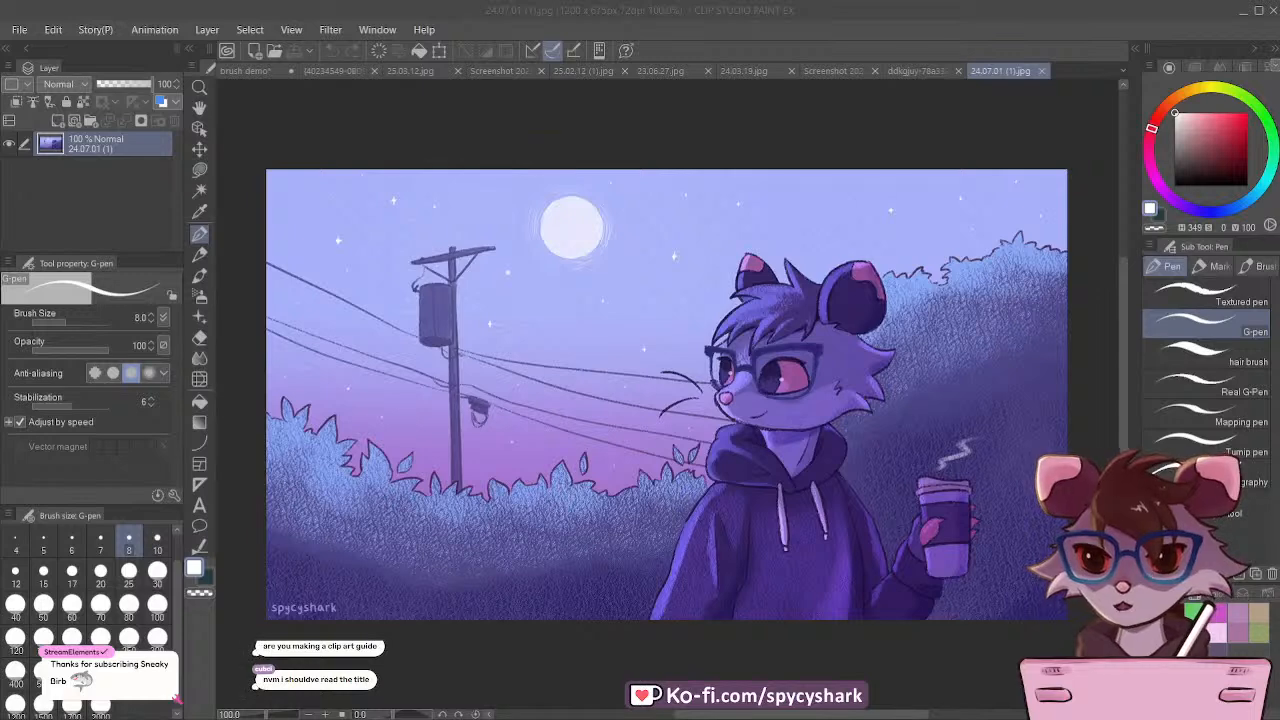
Step: Examine the 24.07.01 (1).jpg night scene, including the textured shading on the character and the bushes
{"action": "scroll", "coordinate": [799, 469], "scroll_direction": "up", "scroll_amount": 3}
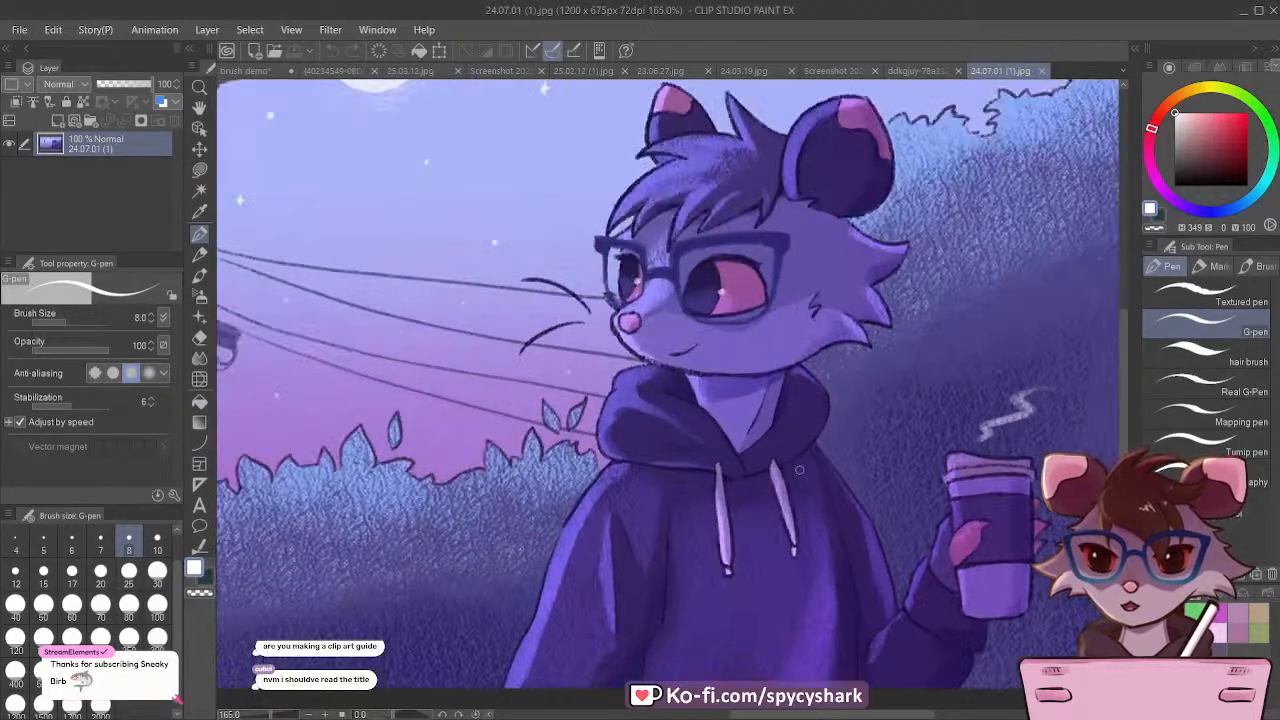
{"action": "scroll", "coordinate": [623, 397], "scroll_direction": "up", "scroll_amount": 2}
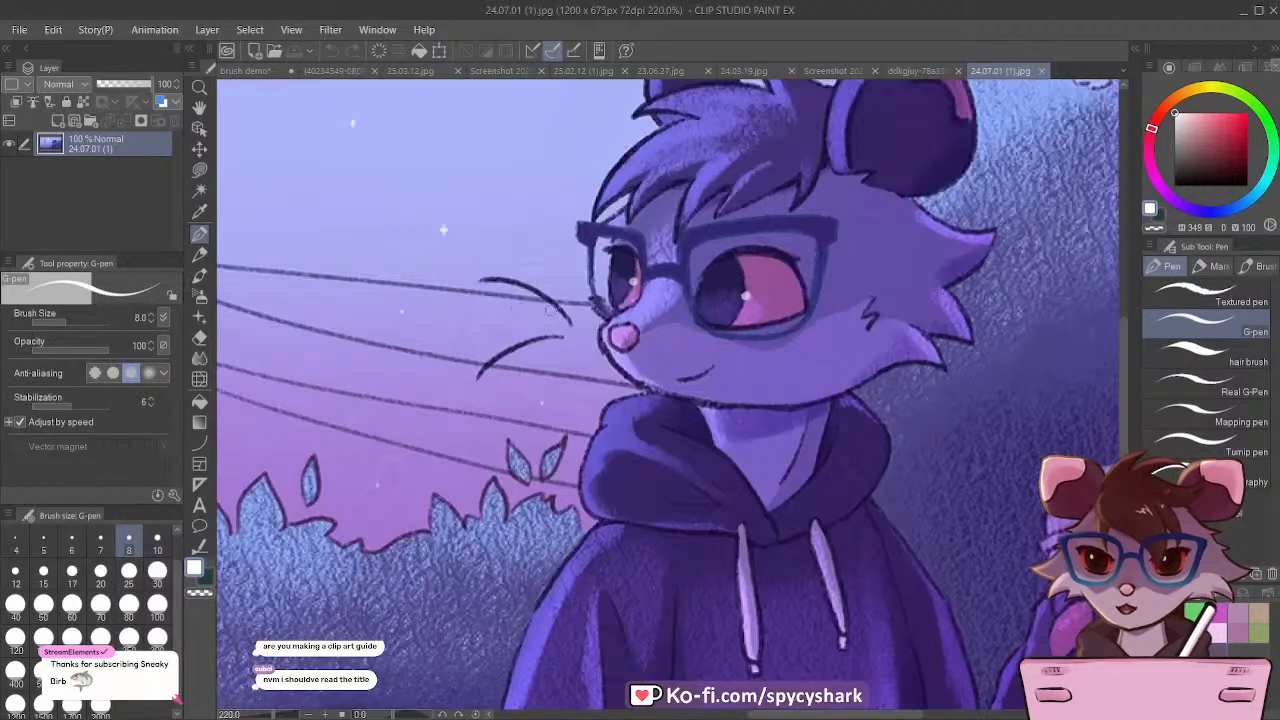
{"action": "scroll", "coordinate": [633, 367], "scroll_direction": "down", "scroll_amount": 5}
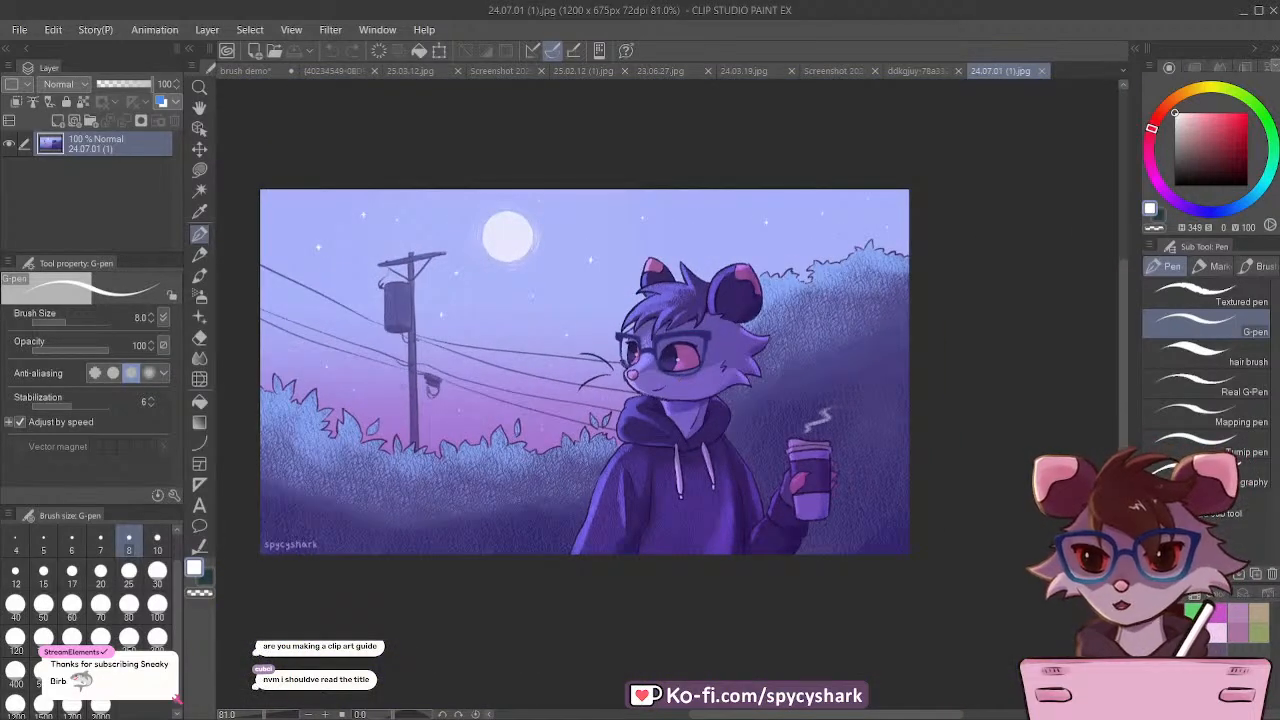
{"action": "scroll", "coordinate": [753, 427], "scroll_direction": "down", "scroll_amount": 1}
{"action": "scroll", "coordinate": [753, 427], "scroll_direction": "up", "scroll_amount": 2}
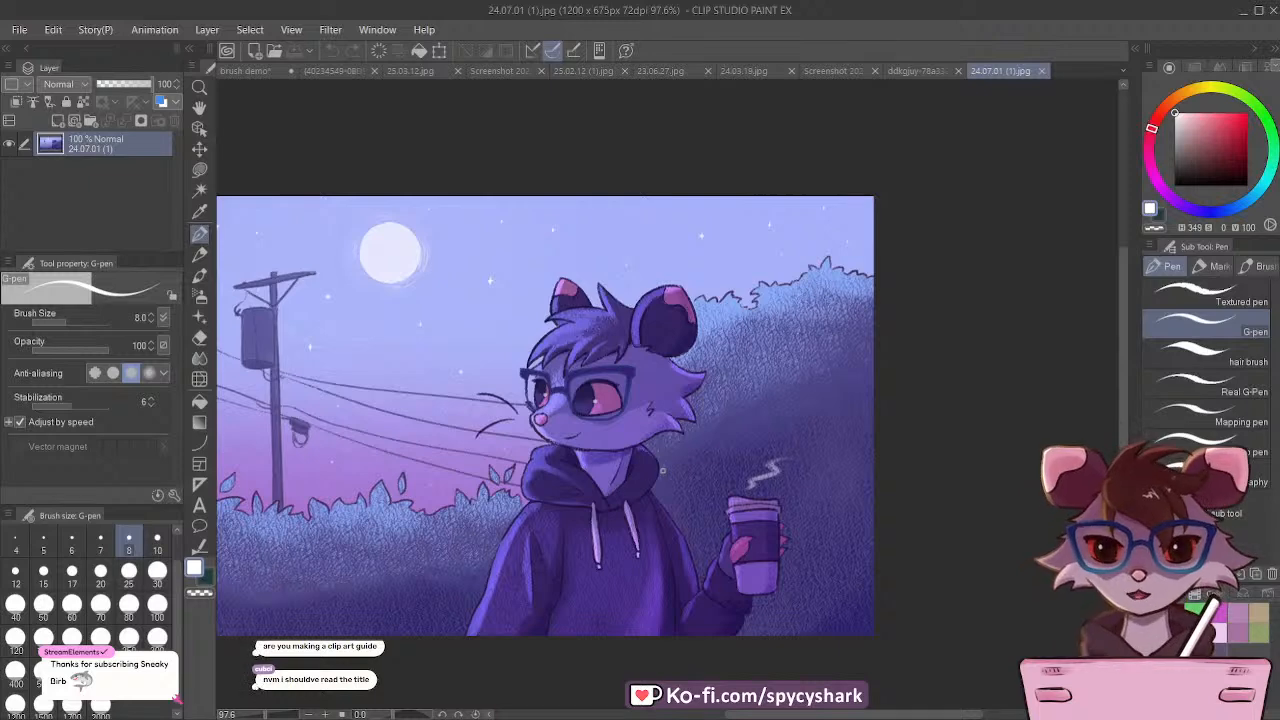
{"action": "scroll", "coordinate": [548, 415], "scroll_direction": "down", "scroll_amount": 1}
{"action": "scroll", "coordinate": [548, 415], "scroll_direction": "up", "scroll_amount": 2}
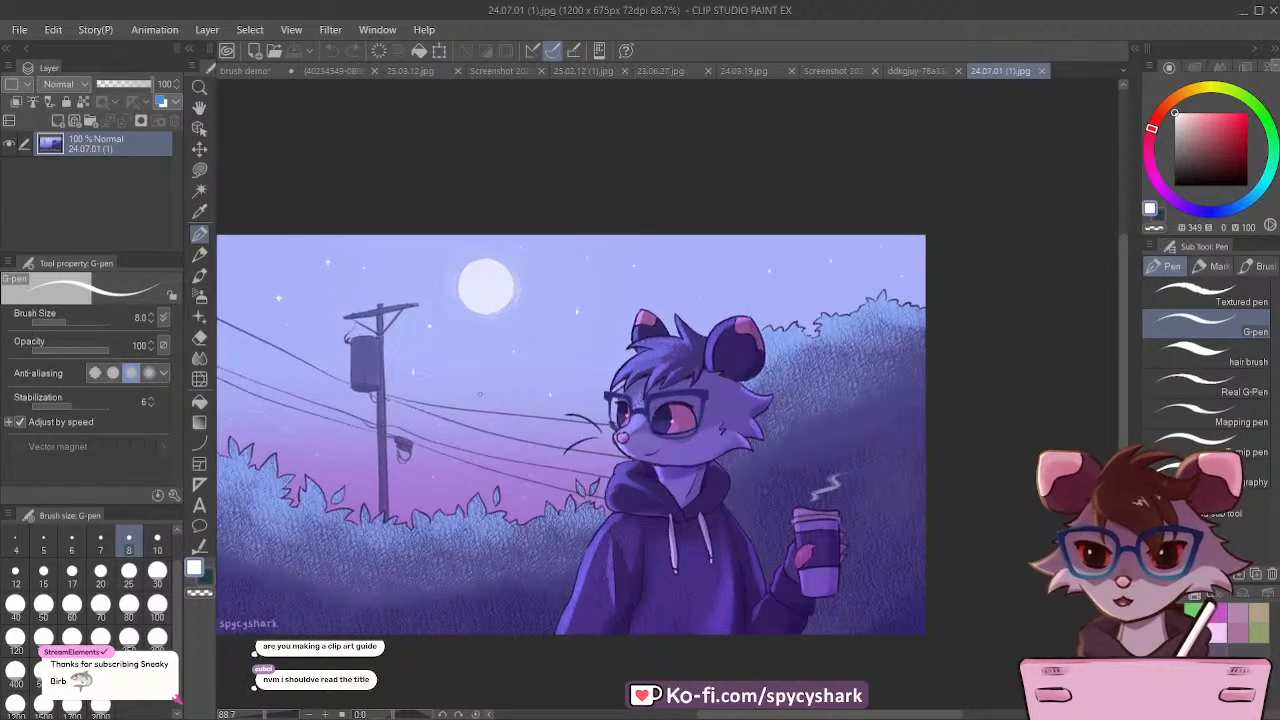
Step: In the brush demo document, duplicate the "flats" folder, place the copy beside the water brush version, and save
{"action": "left_click", "coordinate": [249, 74]}
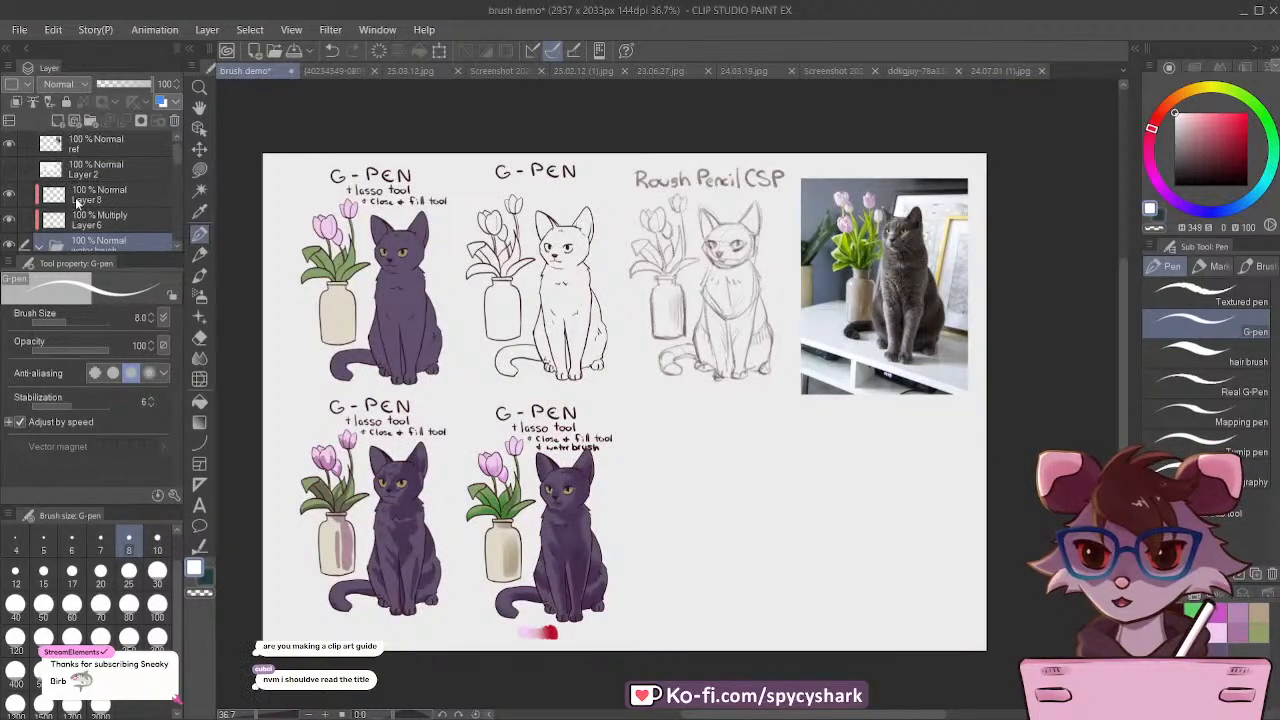
{"action": "scroll", "coordinate": [64, 208], "scroll_direction": "down", "scroll_amount": 1}
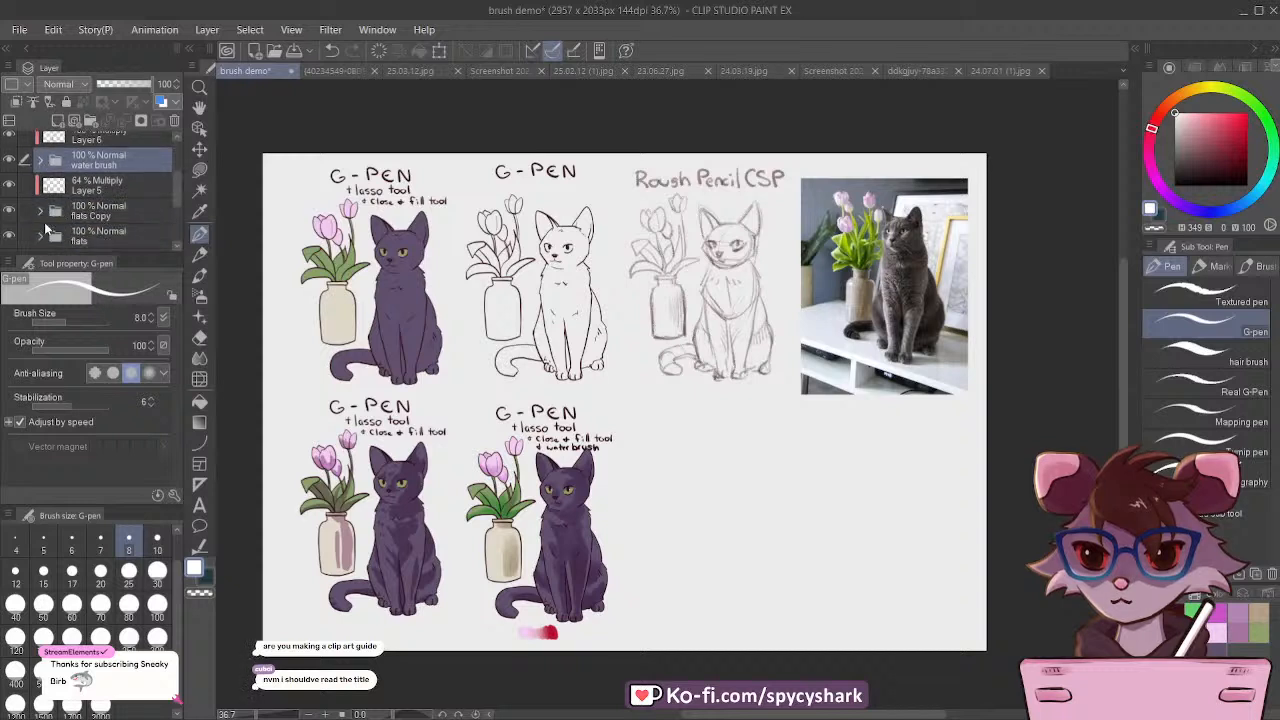
{"action": "scroll", "coordinate": [50, 210], "scroll_direction": "down", "scroll_amount": 4}
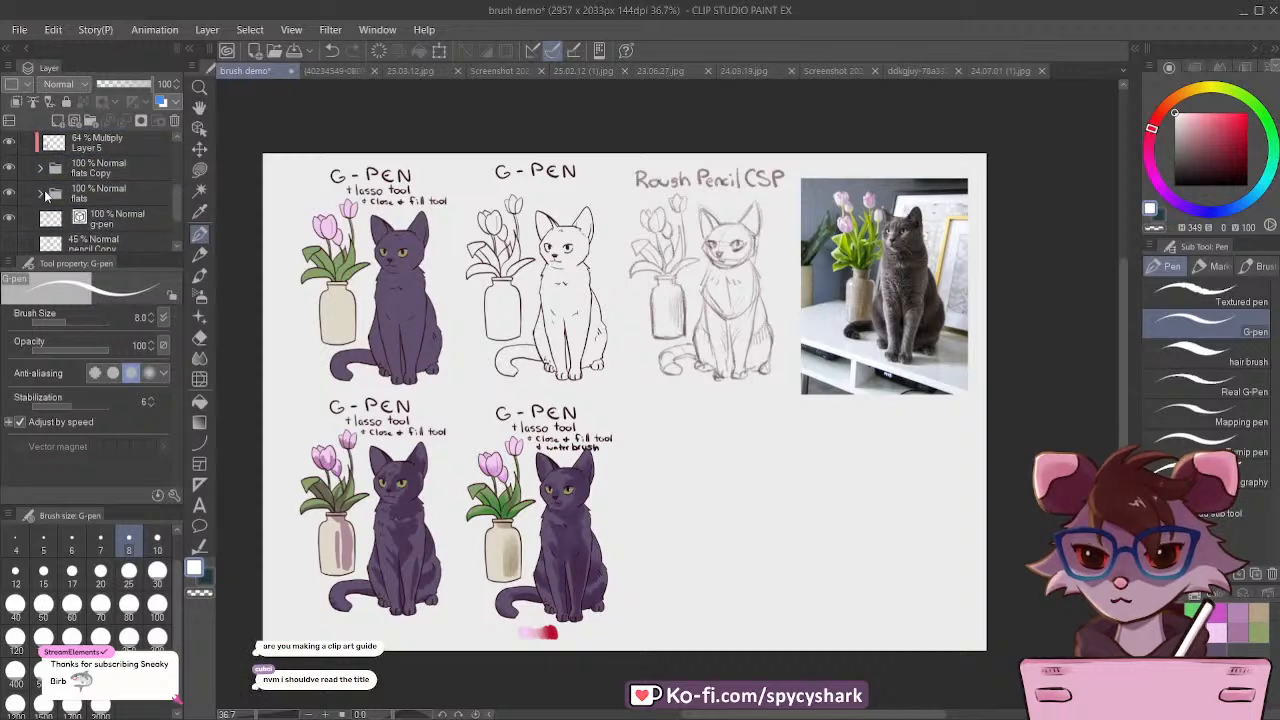
{"action": "scroll", "coordinate": [45, 195], "scroll_direction": "down", "scroll_amount": 1}
{"action": "left_click", "coordinate": [60, 172]}
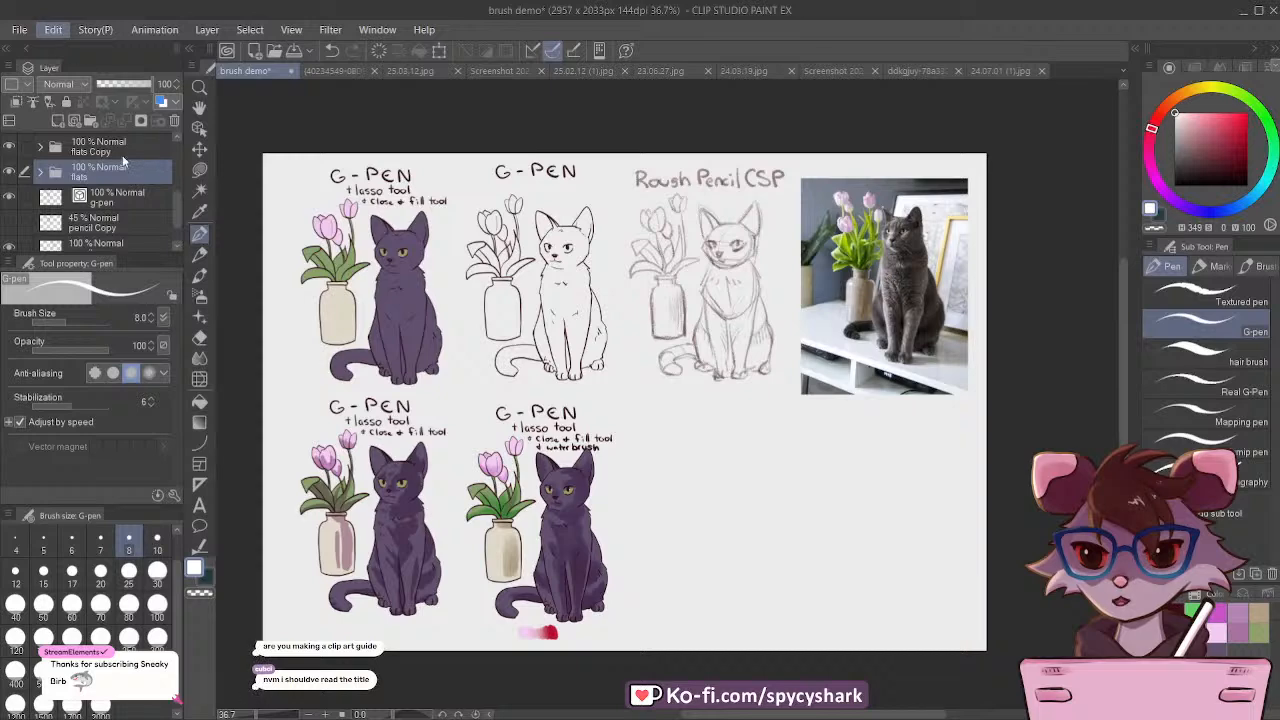
{"action": "key", "text": "ctrl+c"}
{"action": "key", "text": "ctrl+v"}
{"action": "left_click", "coordinate": [199, 148]}
{"action": "left_click_drag", "start_coordinate": [361, 295], "coordinate": [696, 531]}
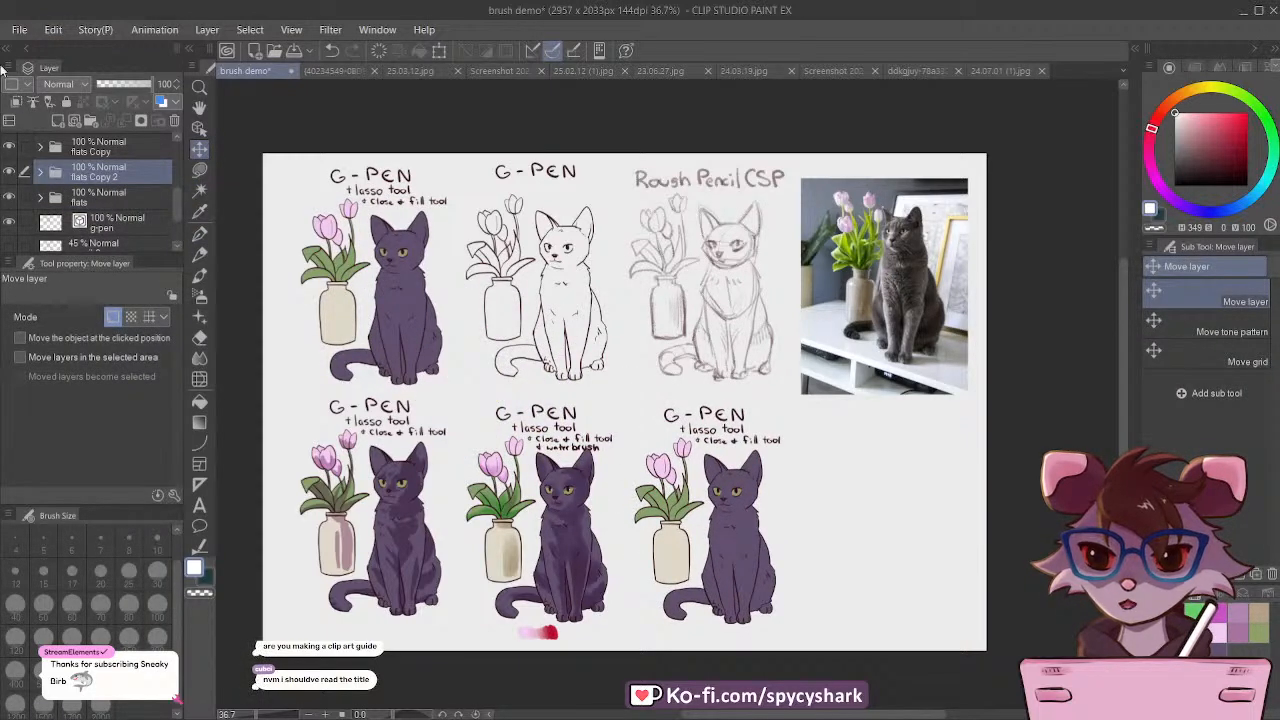
{"action": "key", "text": "ctrl+s"}
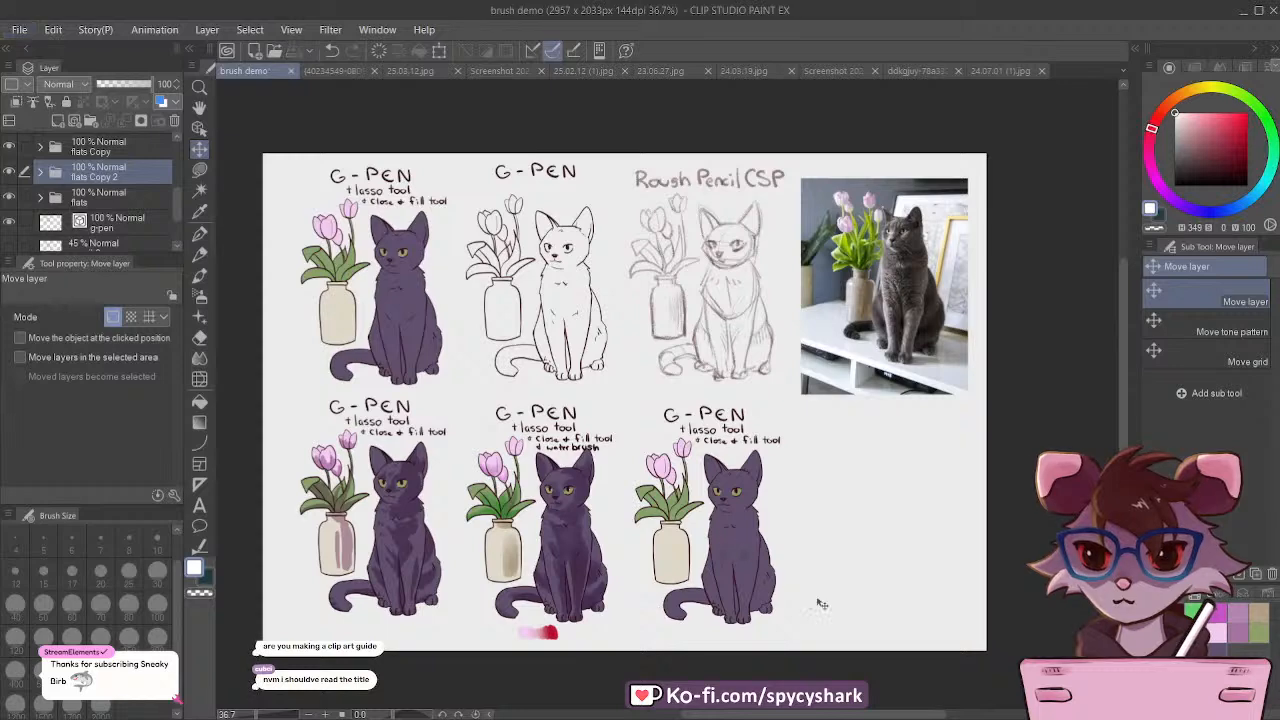
Step: Add a new layer above the "flats Copy 2" folder and clip it to that folder
{"action": "scroll", "coordinate": [820, 604], "scroll_direction": "up", "scroll_amount": 6}
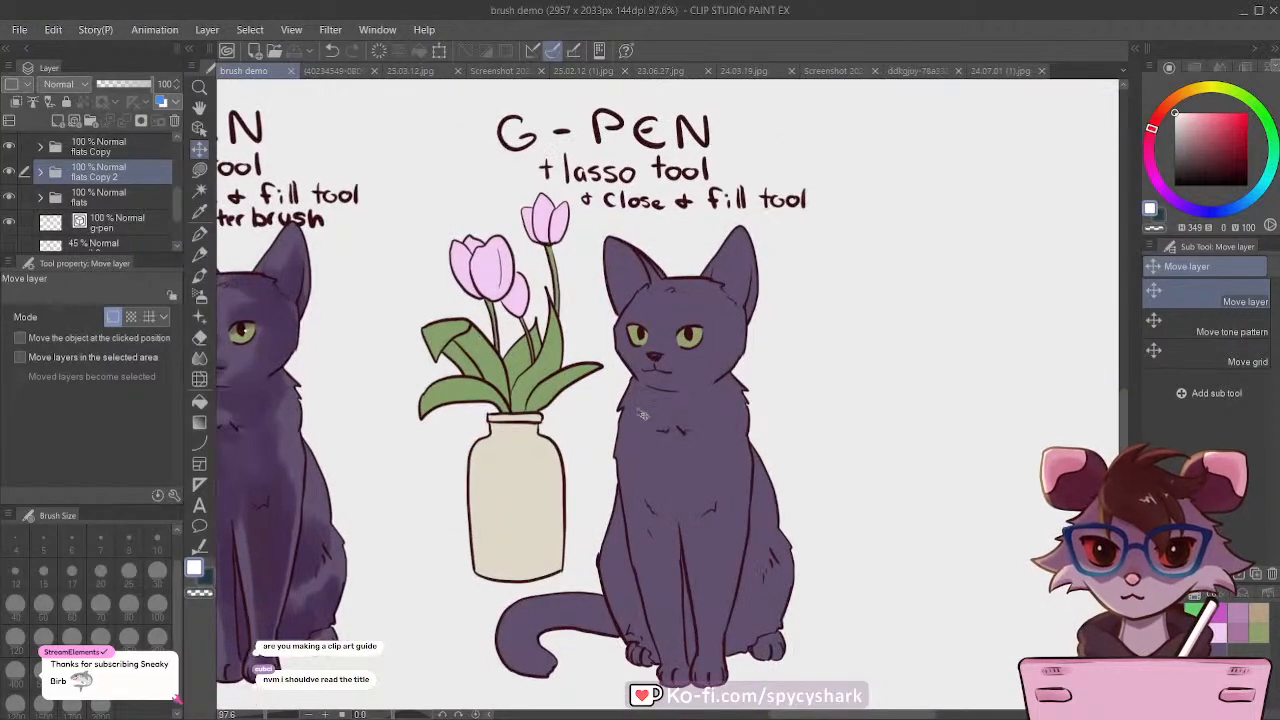
{"action": "left_click", "coordinate": [40, 173]}
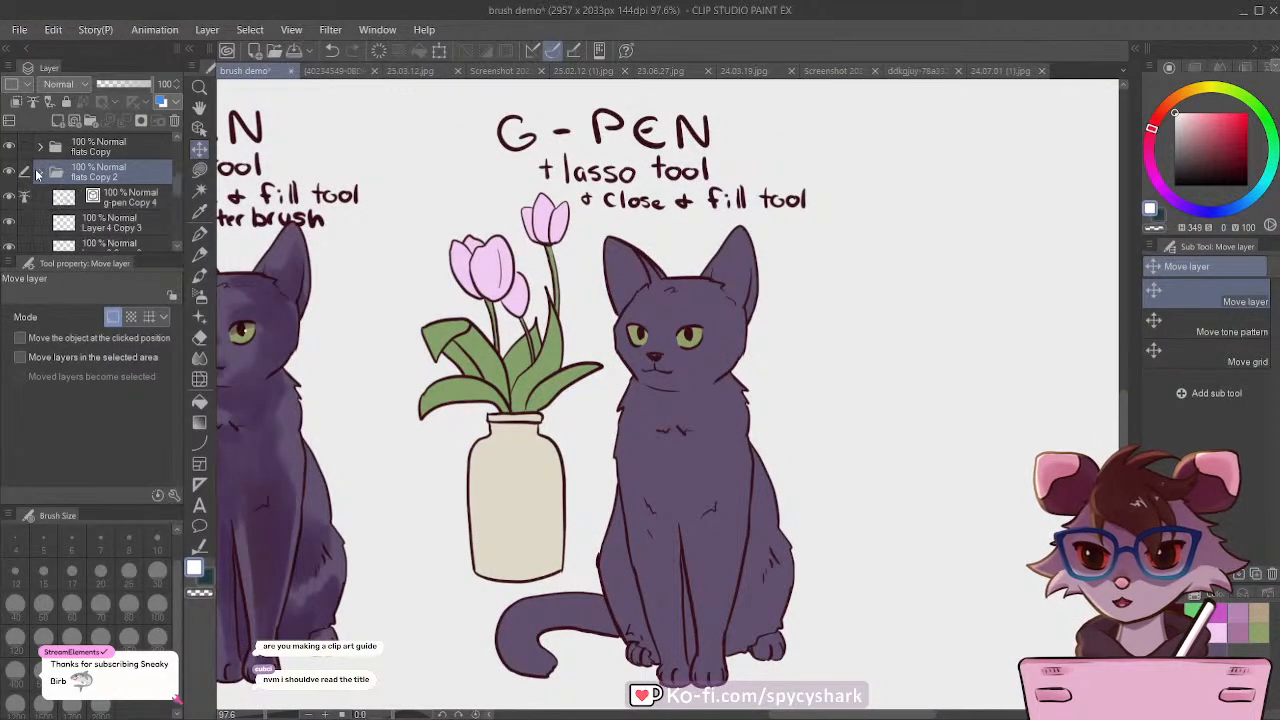
{"action": "left_click", "coordinate": [40, 173]}
{"action": "left_click", "coordinate": [58, 121]}
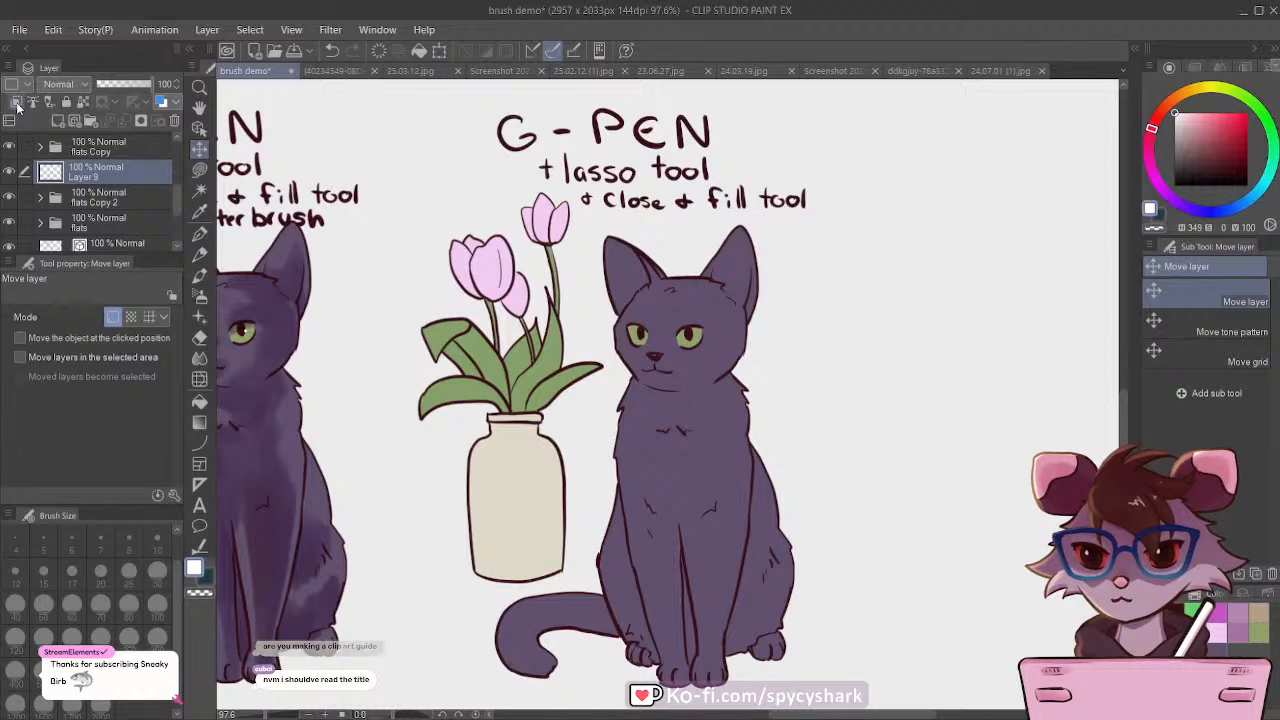
Step: Choose the Opaque 2 gouache brush and set its size to 60
{"action": "left_click", "coordinate": [199, 252]}
{"action": "left_click", "coordinate": [200, 277]}
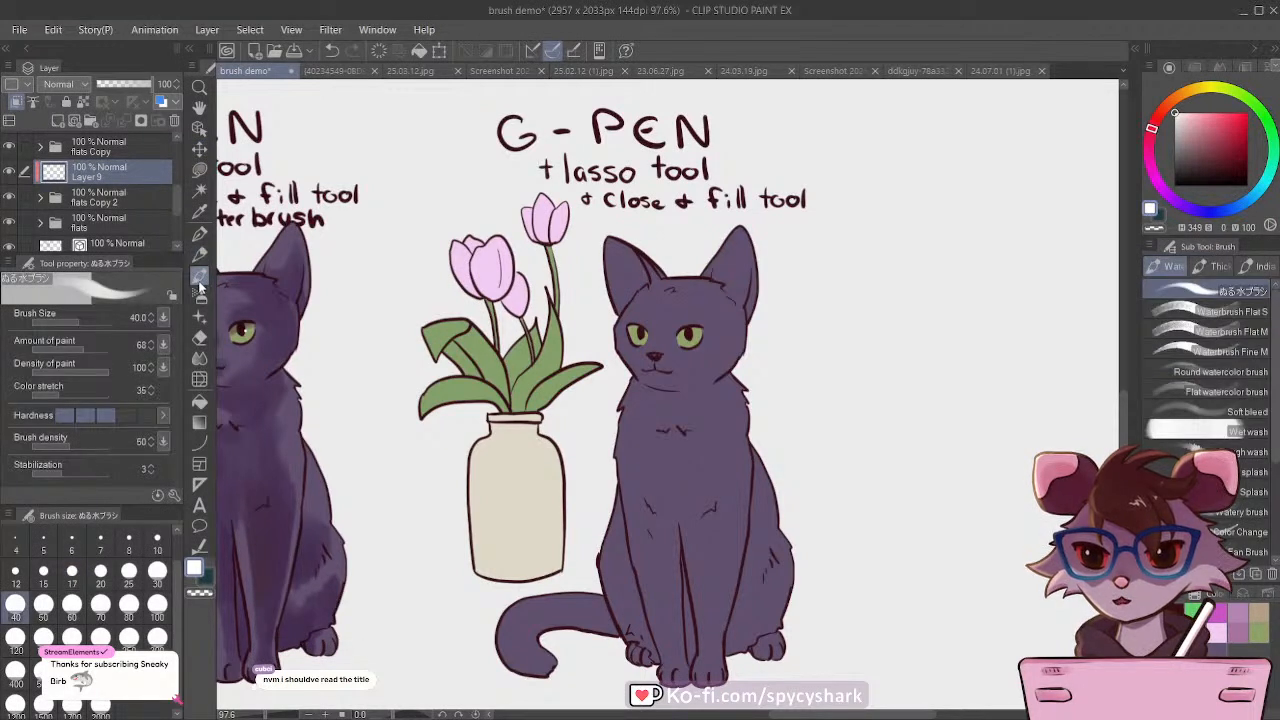
{"action": "left_click", "coordinate": [1212, 268]}
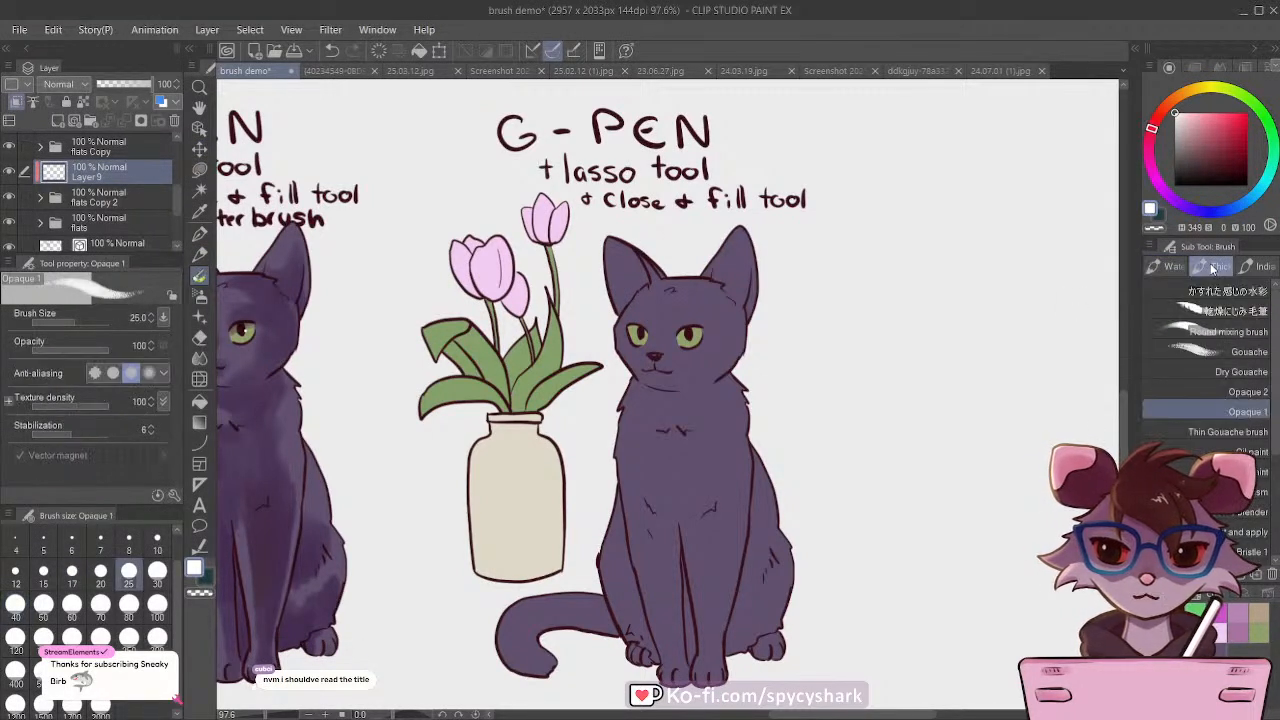
{"action": "left_click", "coordinate": [1202, 394]}
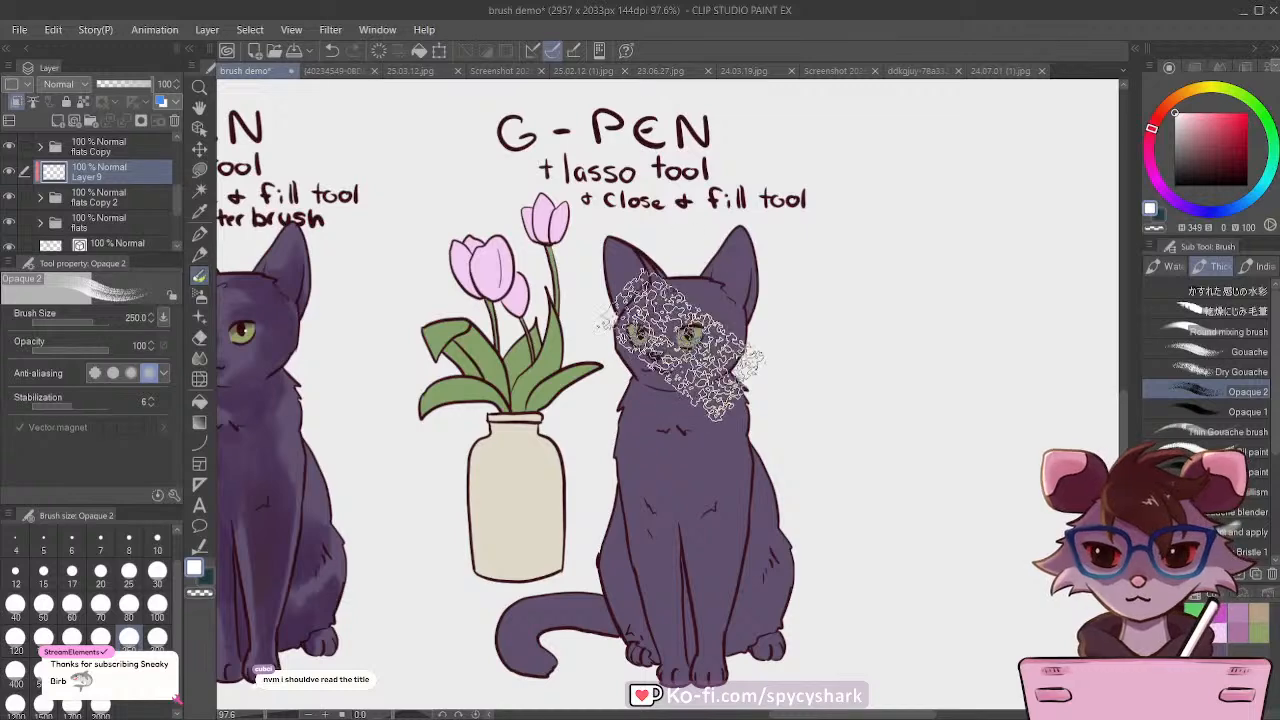
{"action": "left_click", "coordinate": [71, 603]}
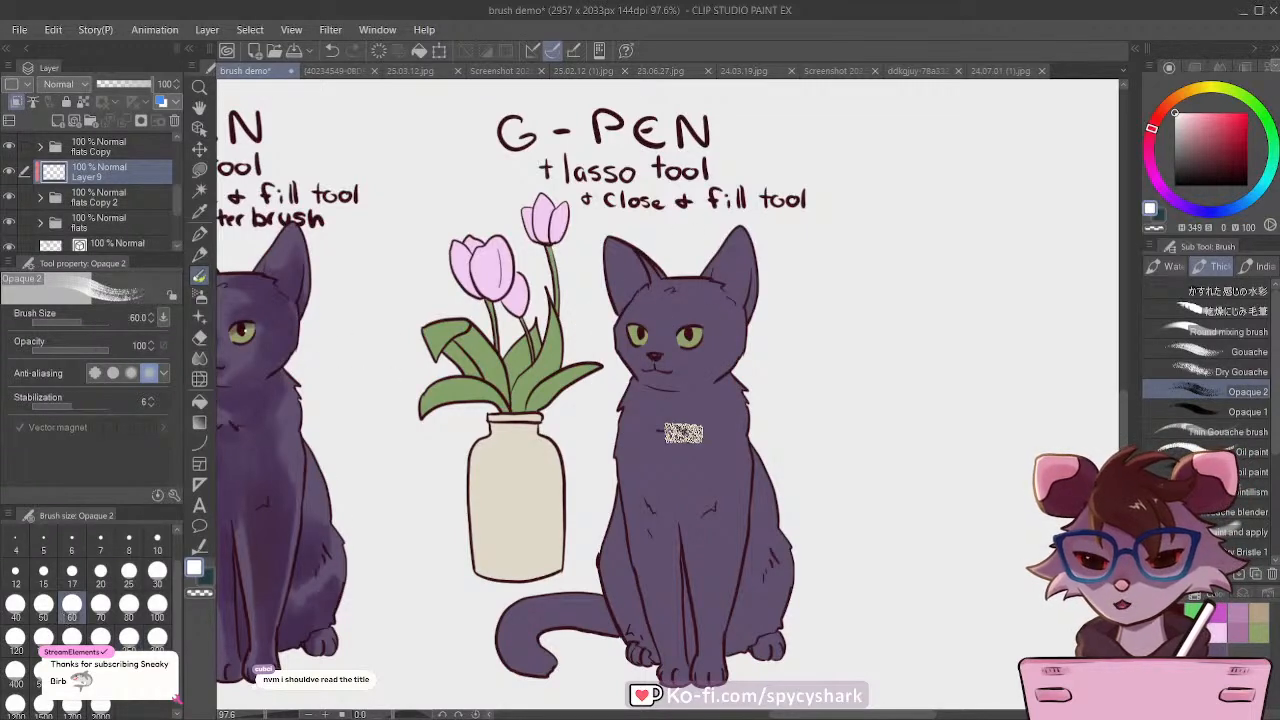
Step: Sample the mauve shadow colour from the water brush cat's Multiply layer, and return to Layer 9 with the Opaque 2 brush
{"action": "left_click", "coordinate": [1238, 613]}
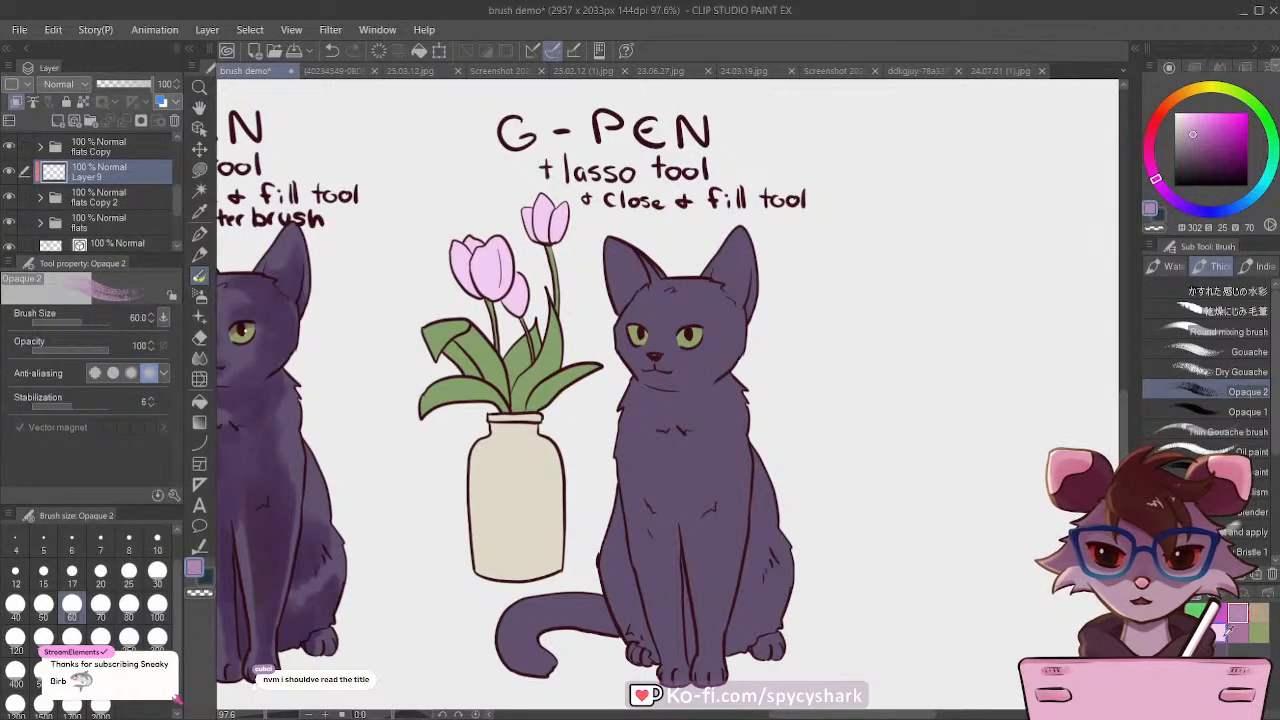
{"action": "scroll", "coordinate": [861, 554], "scroll_direction": "down", "scroll_amount": 2}
{"action": "left_click", "coordinate": [371, 479], "text": "ctrl+shift"}
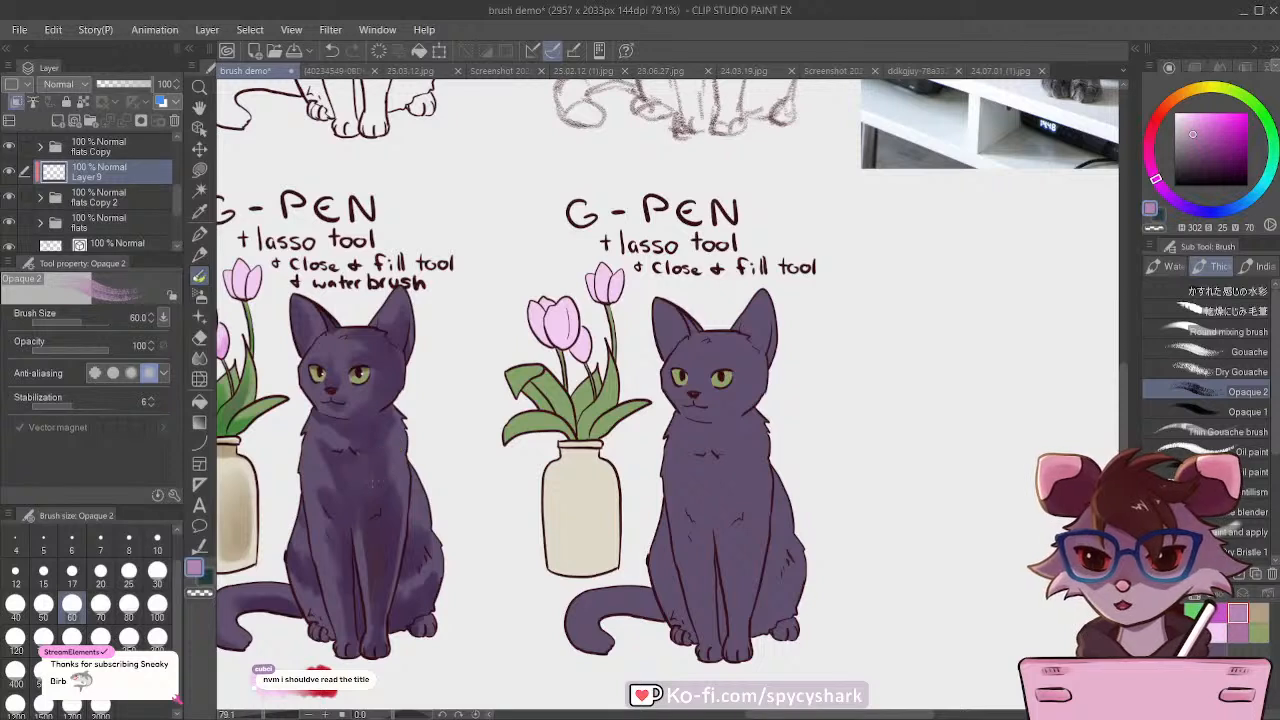
{"action": "left_click", "coordinate": [199, 211]}
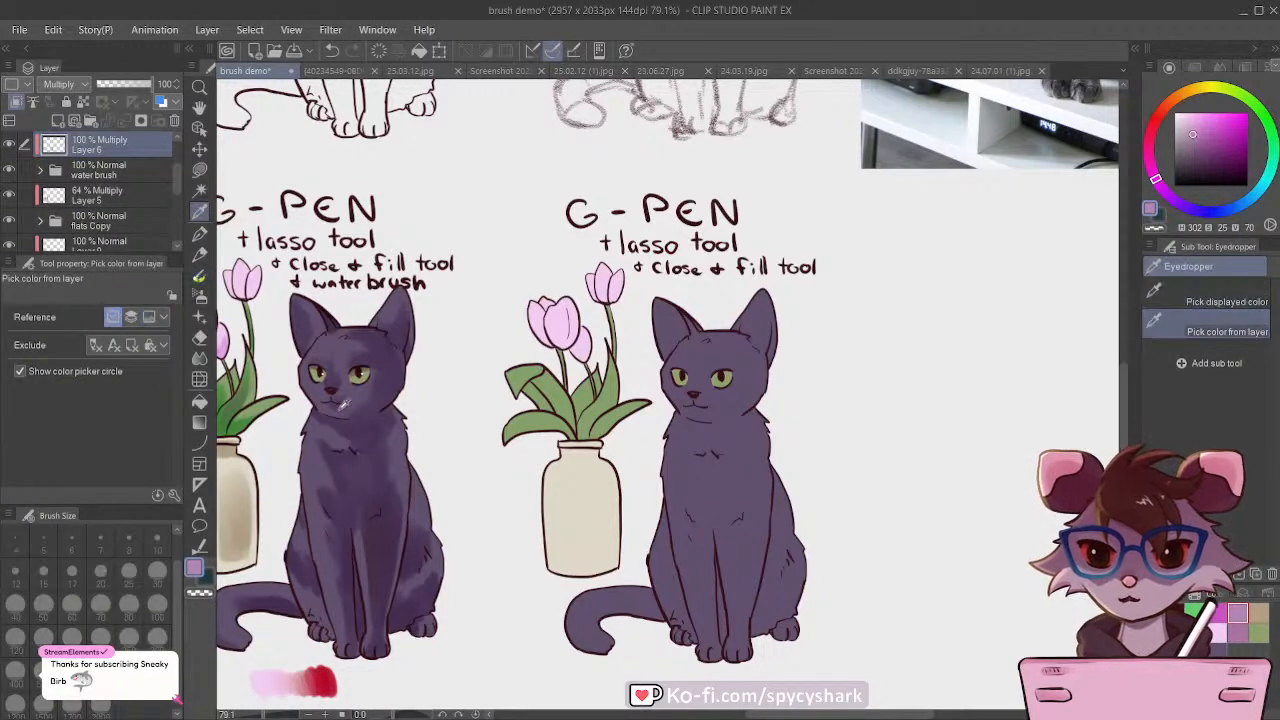
{"action": "left_click", "coordinate": [375, 453]}
{"action": "left_click", "coordinate": [728, 495], "text": "ctrl+shift"}
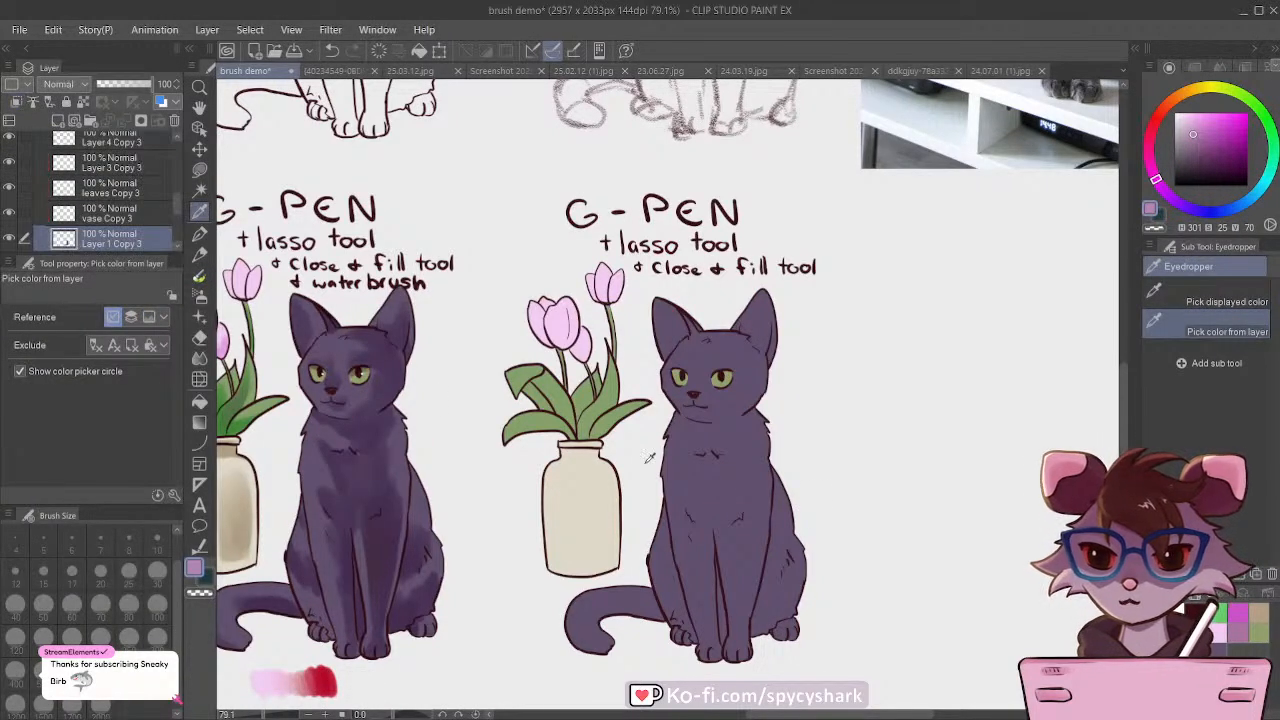
{"action": "scroll", "coordinate": [91, 211], "scroll_direction": "up", "scroll_amount": 3}
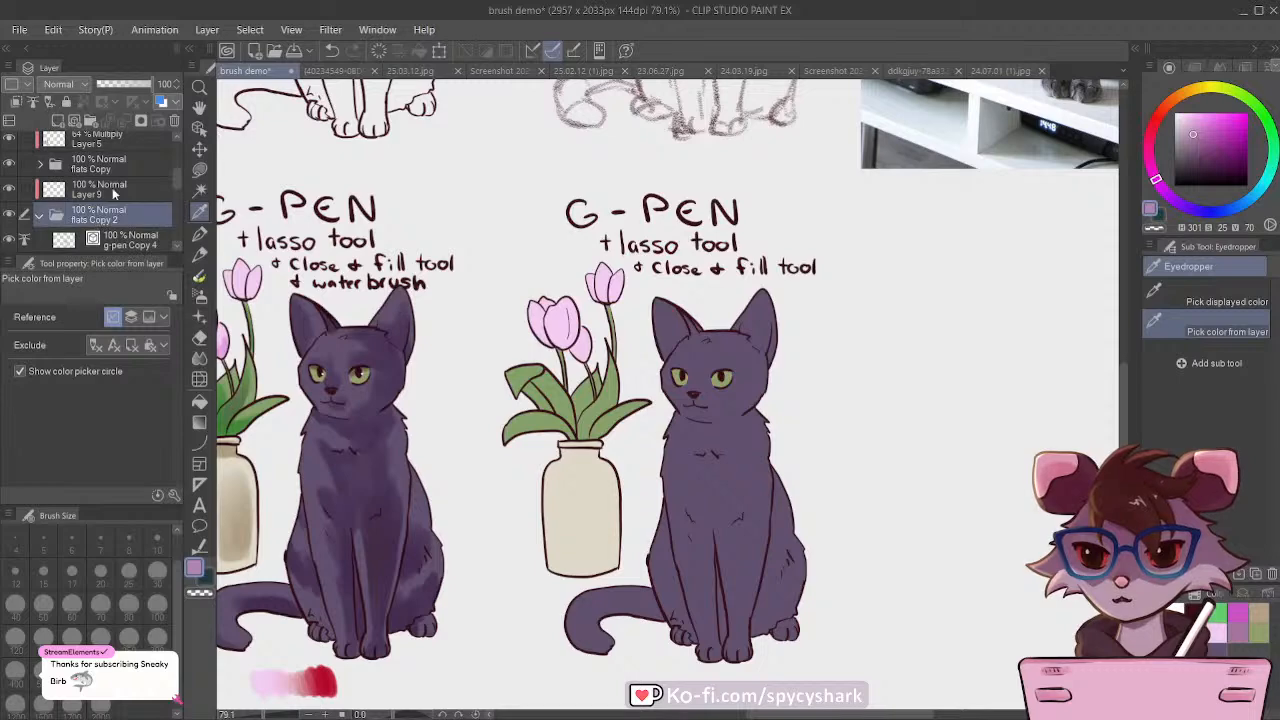
{"action": "left_click", "coordinate": [100, 189]}
{"action": "left_click", "coordinate": [199, 277]}
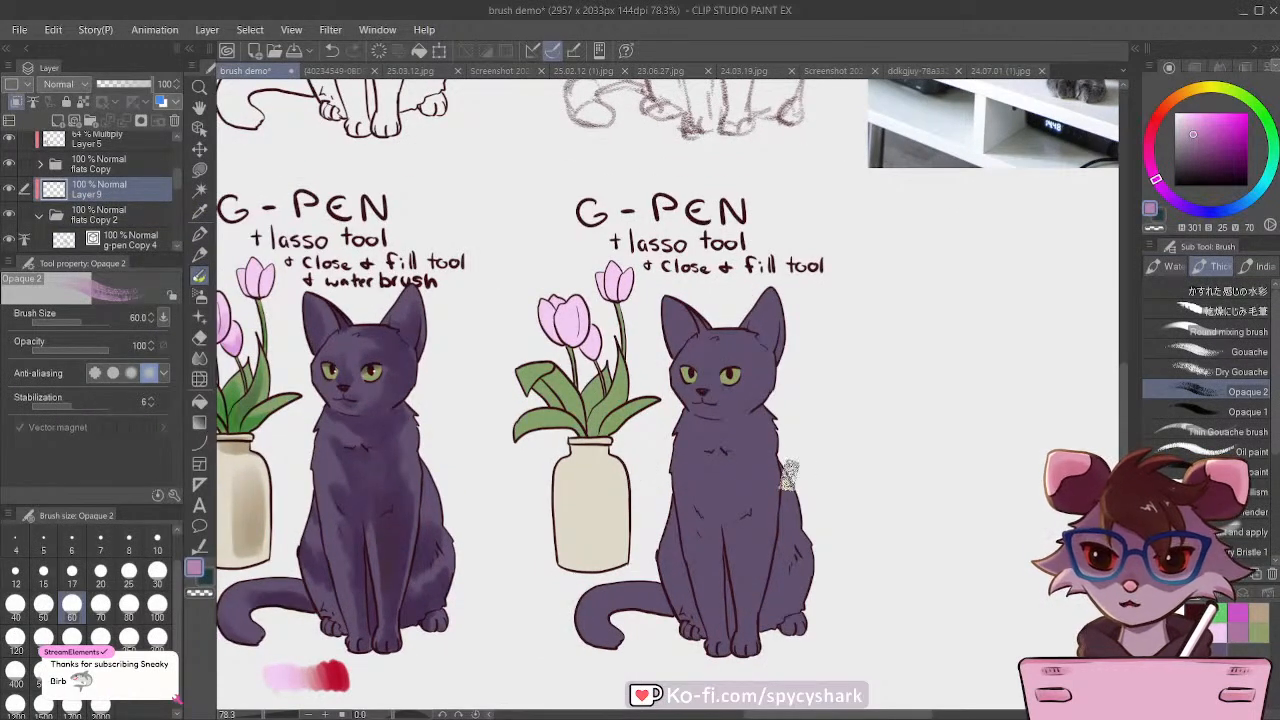
Step: Paint a first shadow patch on the new cat's haunch at brush size 40, and set Layer 9 to Multiply
{"action": "key", "text": "bracketleft"}
{"action": "key", "text": "bracketleft"}
{"action": "mouse_move", "coordinate": [790, 594]}
{"action": "left_mouse_down"}
{"action": "mouse_move", "coordinate": [788, 560]}
{"action": "mouse_move", "coordinate": [775, 602]}
{"action": "mouse_move", "coordinate": [770, 570]}
{"action": "left_mouse_up"}
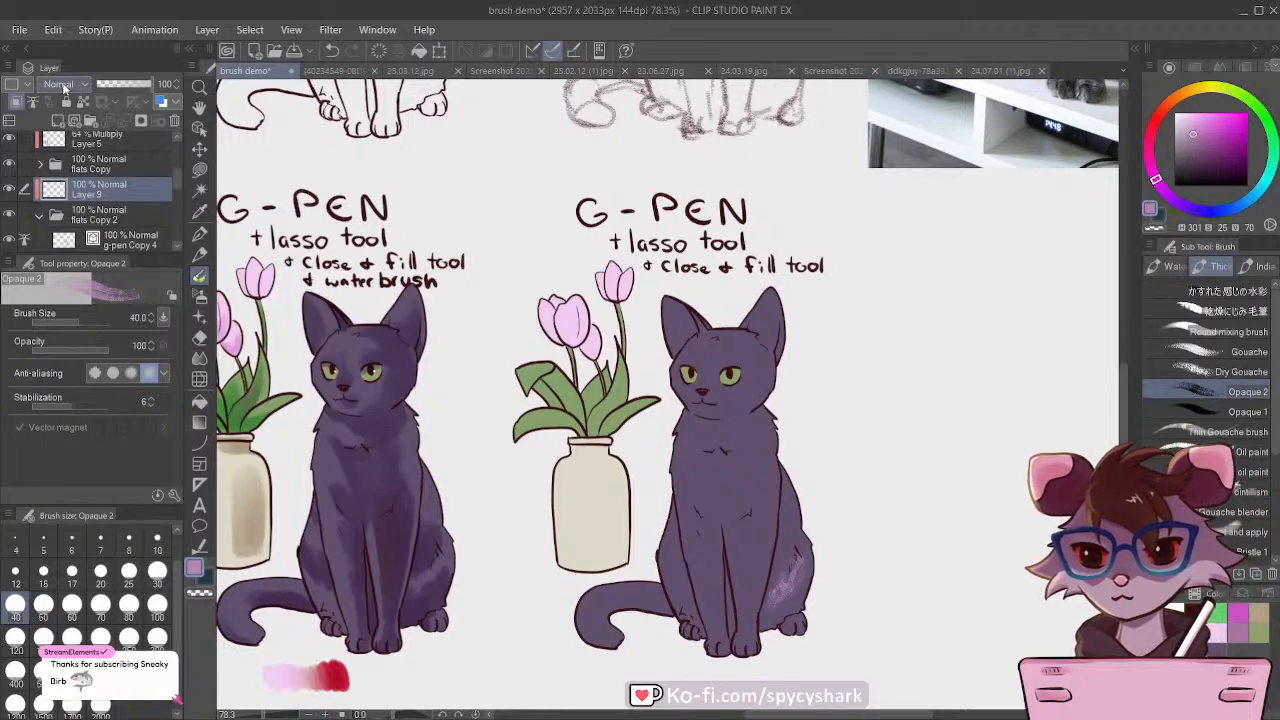
{"action": "scroll", "coordinate": [63, 88], "scroll_direction": "down", "scroll_amount": 2}
{"action": "scroll", "coordinate": [805, 625], "scroll_direction": "up", "scroll_amount": 3}
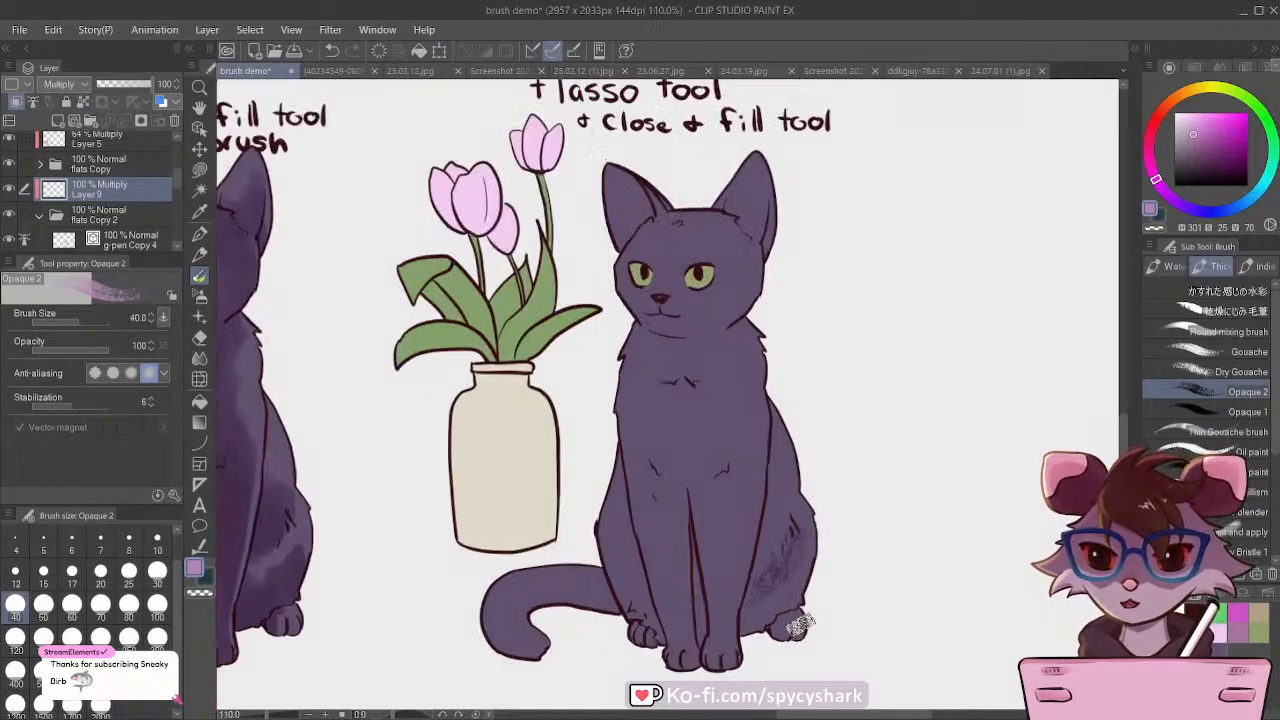
Step: Shade the cat's haunch and back on Layer 9 with the Opaque 2 brush at size 30
{"action": "scroll", "coordinate": [805, 625], "scroll_direction": "up", "scroll_amount": 2}
{"action": "key", "text": "bracketleft"}
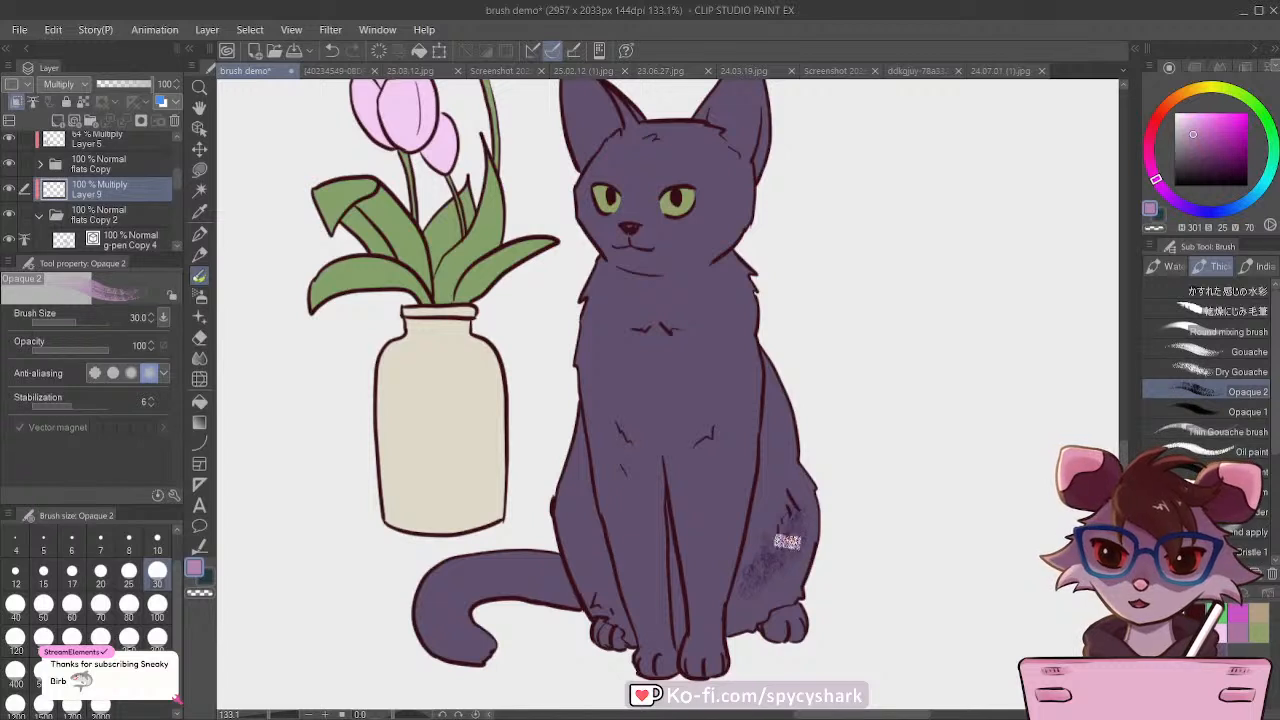
{"action": "mouse_move", "coordinate": [788, 541]}
{"action": "left_mouse_down"}
{"action": "mouse_move", "coordinate": [769, 588]}
{"action": "mouse_move", "coordinate": [751, 567]}
{"action": "mouse_move", "coordinate": [734, 608]}
{"action": "mouse_move", "coordinate": [792, 534]}
{"action": "mouse_move", "coordinate": [737, 611]}
{"action": "left_mouse_up"}
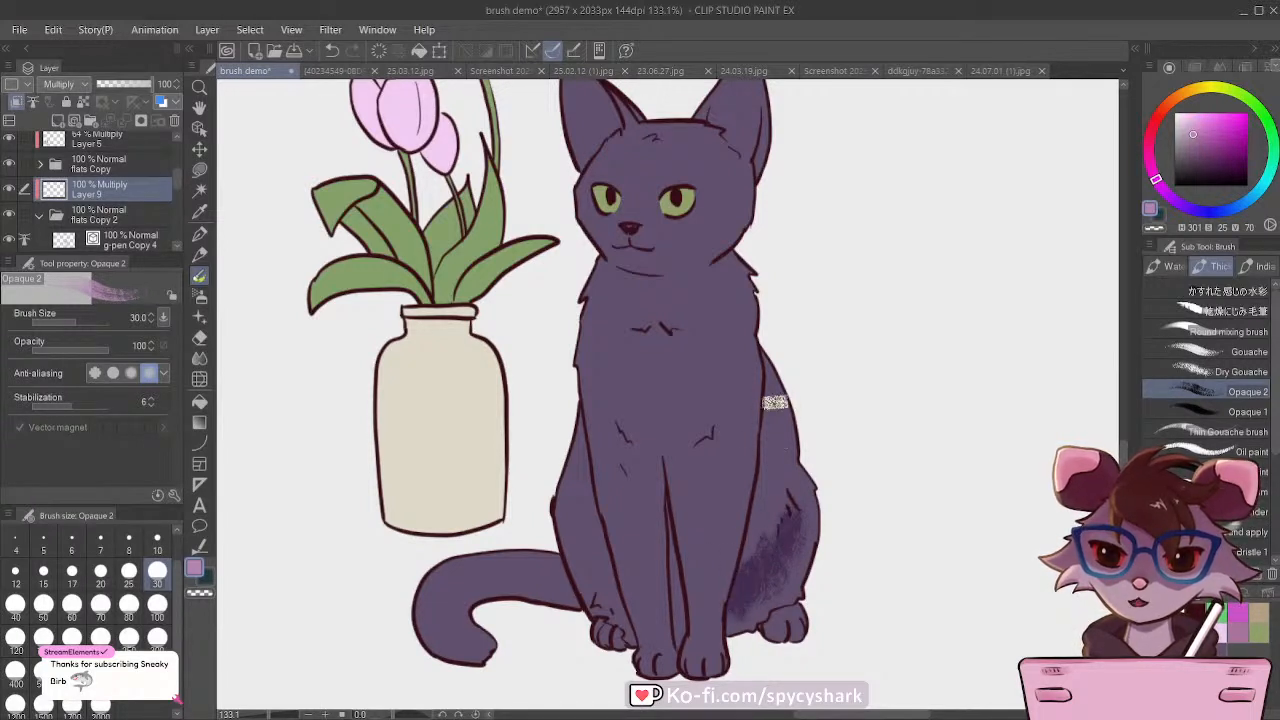
{"action": "mouse_move", "coordinate": [775, 402]}
{"action": "left_mouse_down"}
{"action": "mouse_move", "coordinate": [771, 420]}
{"action": "mouse_move", "coordinate": [774, 366]}
{"action": "mouse_move", "coordinate": [758, 514]}
{"action": "mouse_move", "coordinate": [784, 426]}
{"action": "mouse_move", "coordinate": [746, 567]}
{"action": "mouse_move", "coordinate": [782, 612]}
{"action": "mouse_move", "coordinate": [766, 626]}
{"action": "mouse_move", "coordinate": [759, 617]}
{"action": "left_mouse_up"}
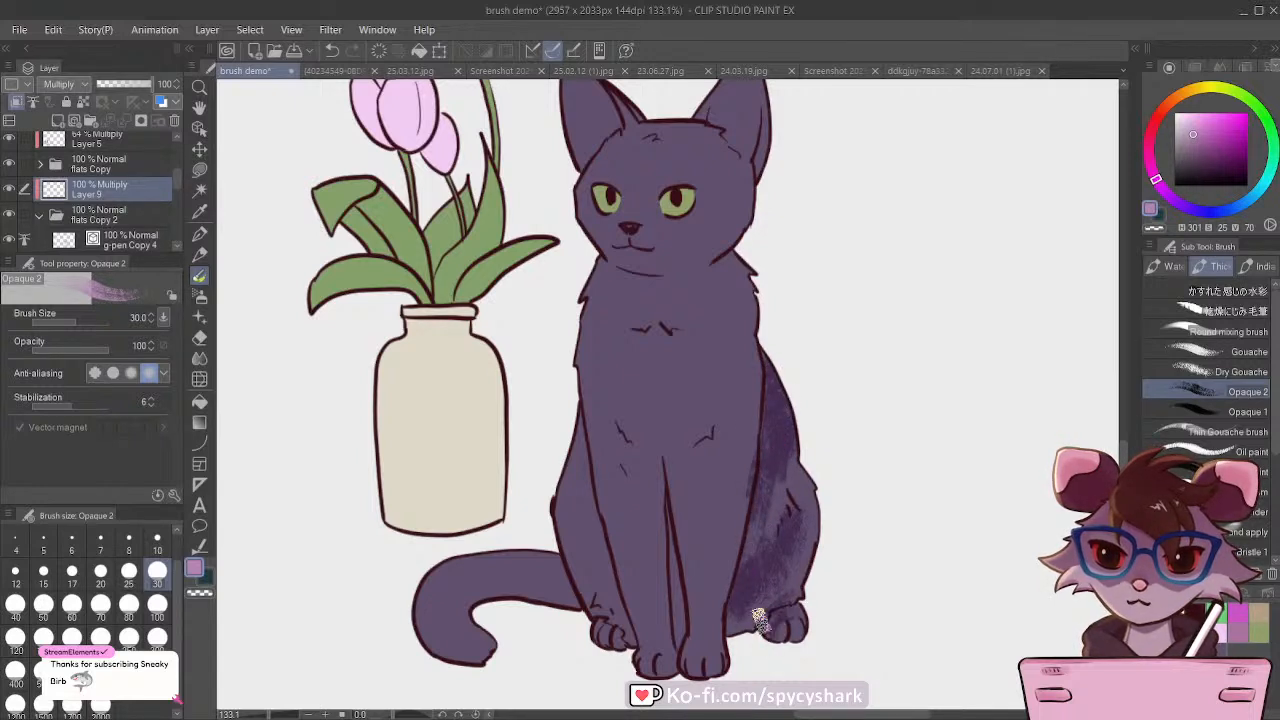
Step: Switch to the Opaque 1 brush and shade the cat's chest, neck and inner front legs at sizes 40 and 60
{"action": "left_click", "coordinate": [1151, 412]}
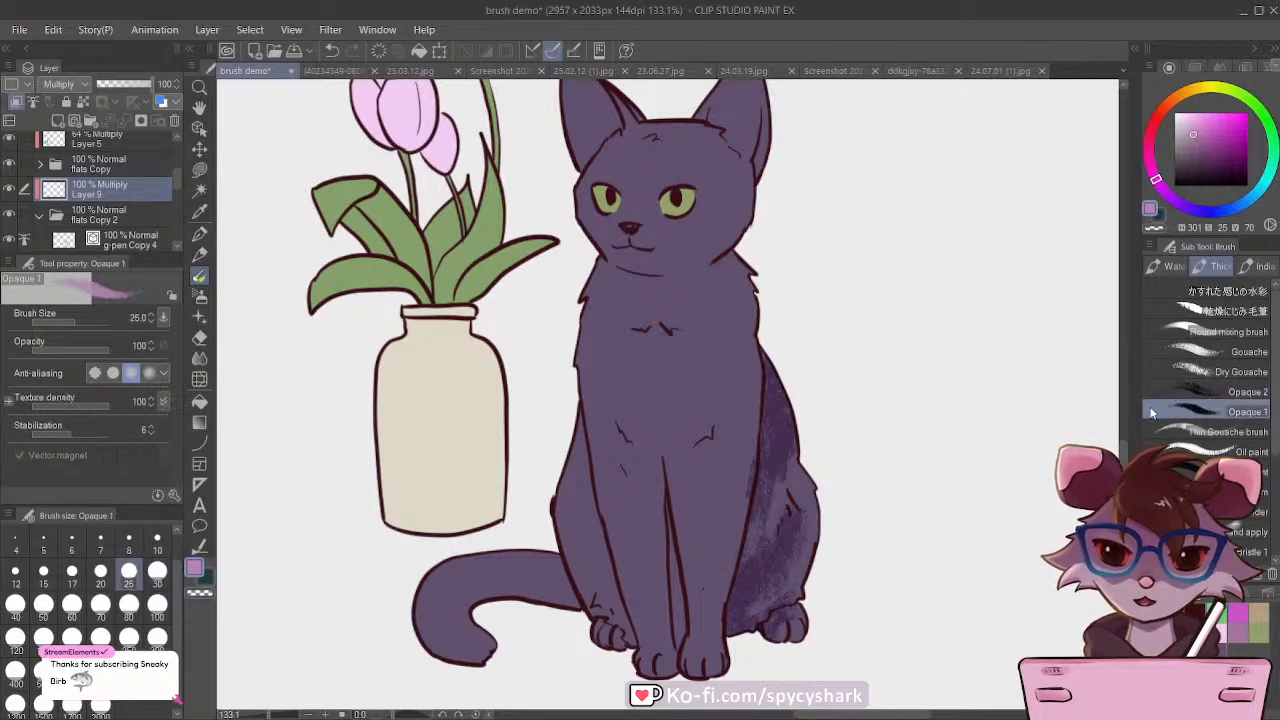
{"action": "key", "text": "bracketright"}
{"action": "key", "text": "bracketright"}
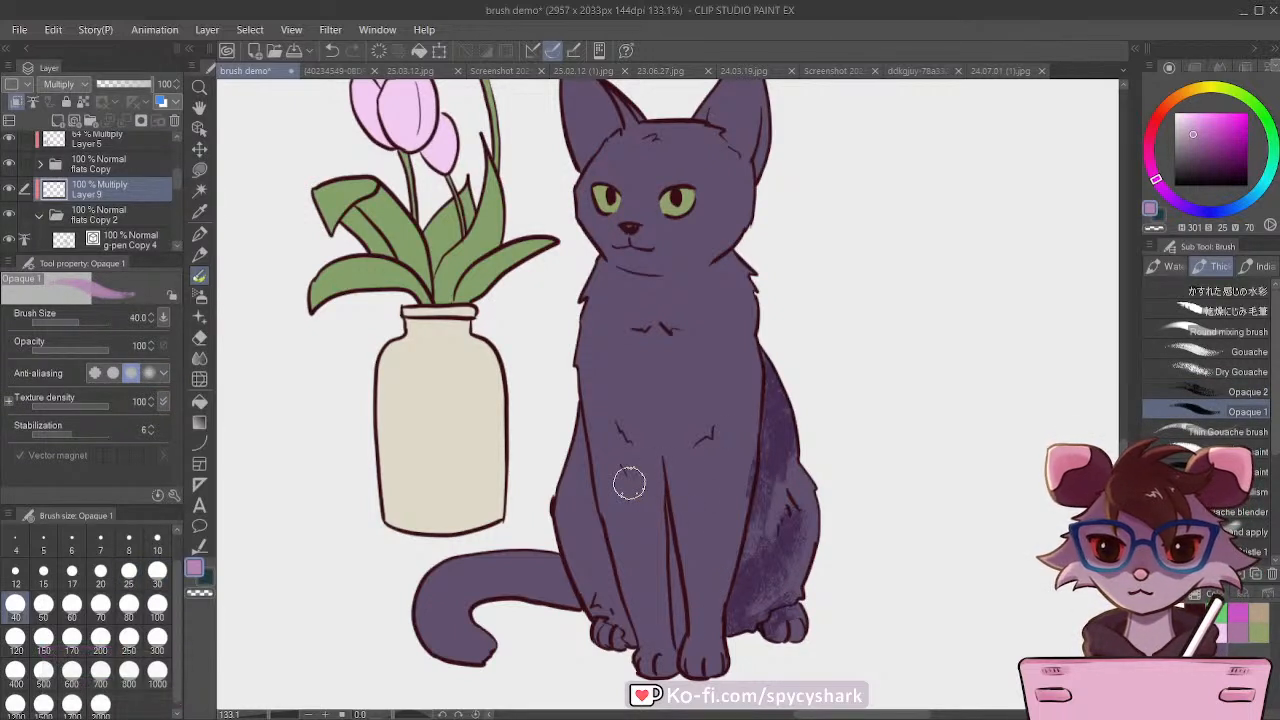
{"action": "mouse_move", "coordinate": [691, 374]}
{"action": "left_mouse_down"}
{"action": "mouse_move", "coordinate": [671, 460]}
{"action": "mouse_move", "coordinate": [675, 484]}
{"action": "mouse_move", "coordinate": [693, 417]}
{"action": "mouse_move", "coordinate": [683, 504]}
{"action": "mouse_move", "coordinate": [671, 389]}
{"action": "mouse_move", "coordinate": [668, 457]}
{"action": "mouse_move", "coordinate": [655, 454]}
{"action": "mouse_move", "coordinate": [665, 497]}
{"action": "mouse_move", "coordinate": [684, 347]}
{"action": "mouse_move", "coordinate": [655, 373]}
{"action": "mouse_move", "coordinate": [658, 449]}
{"action": "mouse_move", "coordinate": [677, 332]}
{"action": "mouse_move", "coordinate": [730, 270]}
{"action": "mouse_move", "coordinate": [672, 324]}
{"action": "mouse_move", "coordinate": [642, 307]}
{"action": "mouse_move", "coordinate": [688, 292]}
{"action": "mouse_move", "coordinate": [655, 317]}
{"action": "mouse_move", "coordinate": [711, 276]}
{"action": "mouse_move", "coordinate": [630, 292]}
{"action": "mouse_move", "coordinate": [735, 262]}
{"action": "left_mouse_up"}
{"action": "key", "text": "bracketright"}
{"action": "key", "text": "bracketright"}
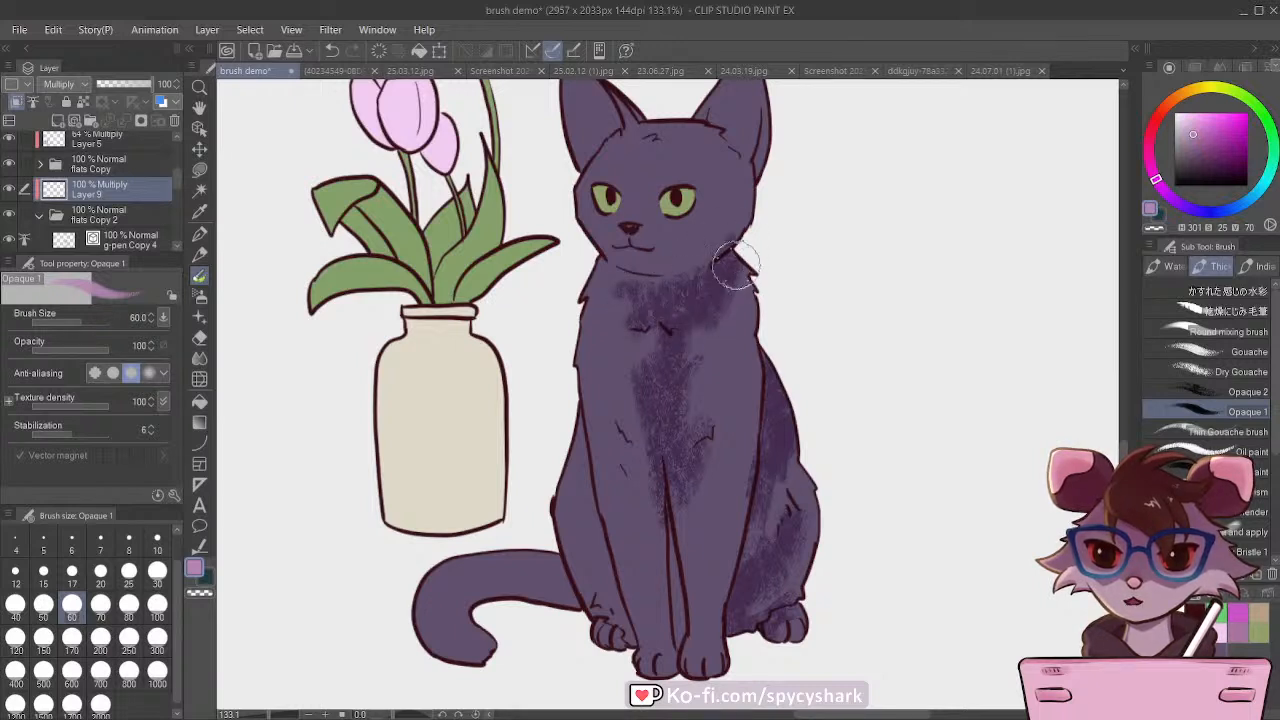
{"action": "left_click_drag", "start_coordinate": [689, 474], "coordinate": [685, 630]}
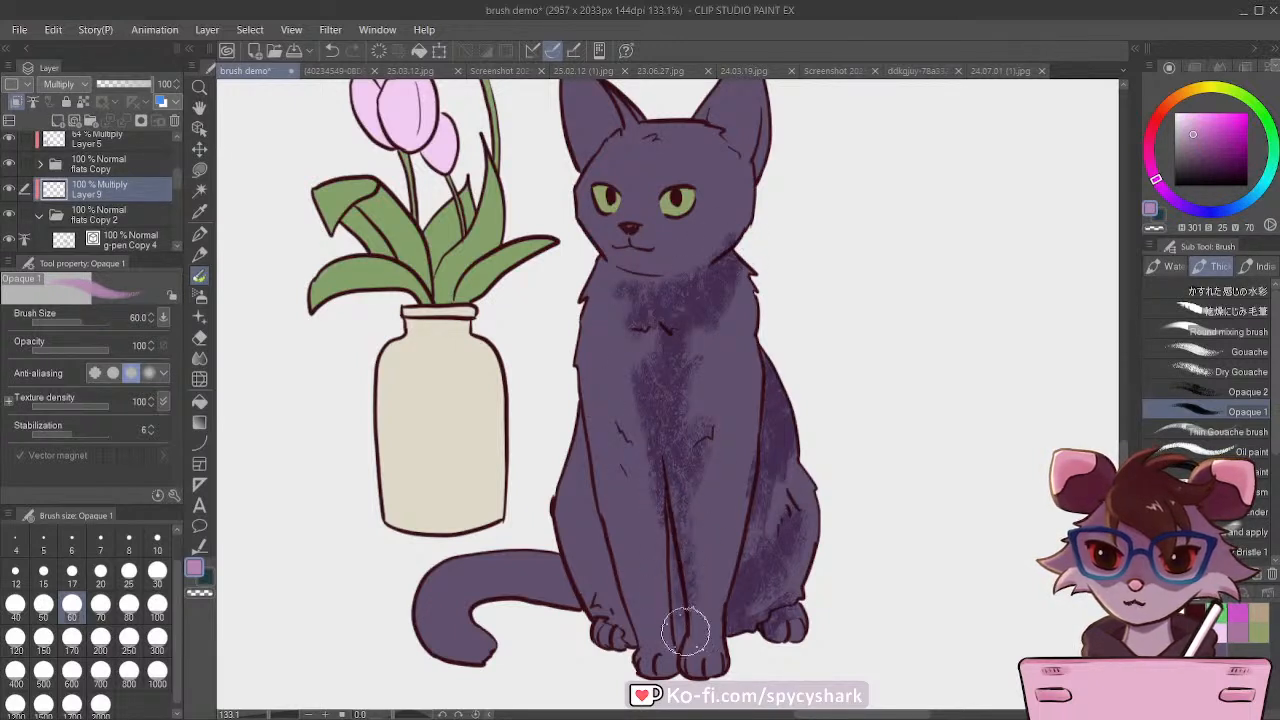
Step: Broaden the textured shading across the chest and both front legs, enlarging the Opaque 1 brush to 70 and 80
{"action": "key", "text": "]"}
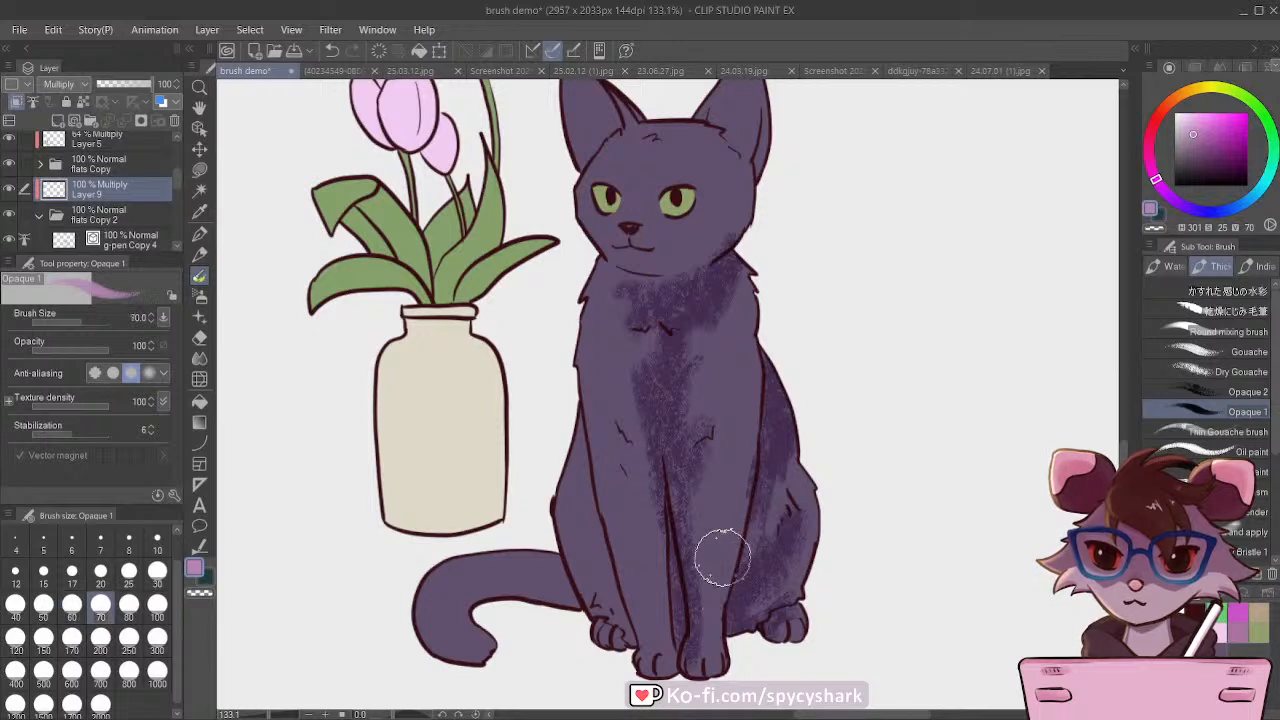
{"action": "key", "text": "]"}
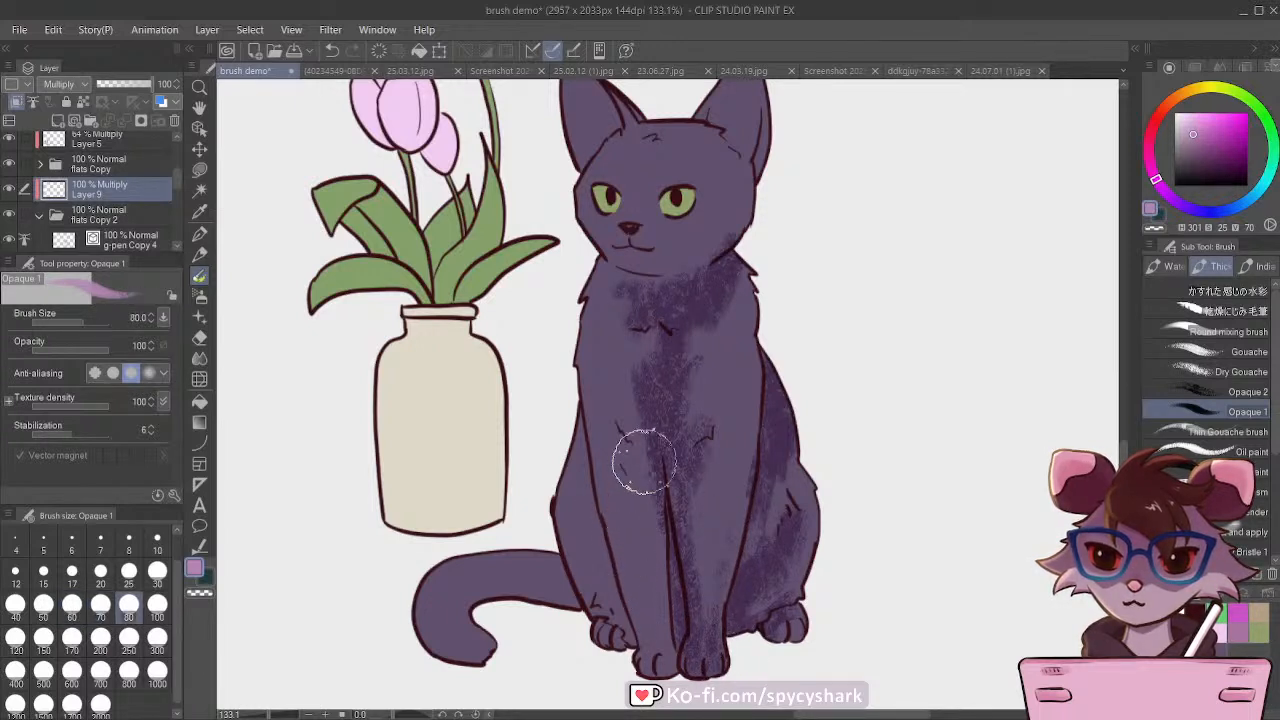
{"action": "mouse_move", "coordinate": [644, 460]}
{"action": "left_mouse_down"}
{"action": "mouse_move", "coordinate": [660, 623]}
{"action": "mouse_move", "coordinate": [665, 601]}
{"action": "mouse_move", "coordinate": [656, 653]}
{"action": "mouse_move", "coordinate": [667, 575]}
{"action": "mouse_move", "coordinate": [647, 433]}
{"action": "mouse_move", "coordinate": [650, 459]}
{"action": "mouse_move", "coordinate": [636, 450]}
{"action": "mouse_move", "coordinate": [645, 486]}
{"action": "mouse_move", "coordinate": [628, 443]}
{"action": "mouse_move", "coordinate": [651, 347]}
{"action": "mouse_move", "coordinate": [669, 381]}
{"action": "mouse_move", "coordinate": [657, 441]}
{"action": "mouse_move", "coordinate": [680, 367]}
{"action": "mouse_move", "coordinate": [693, 463]}
{"action": "mouse_move", "coordinate": [699, 431]}
{"action": "mouse_move", "coordinate": [684, 480]}
{"action": "left_mouse_up"}
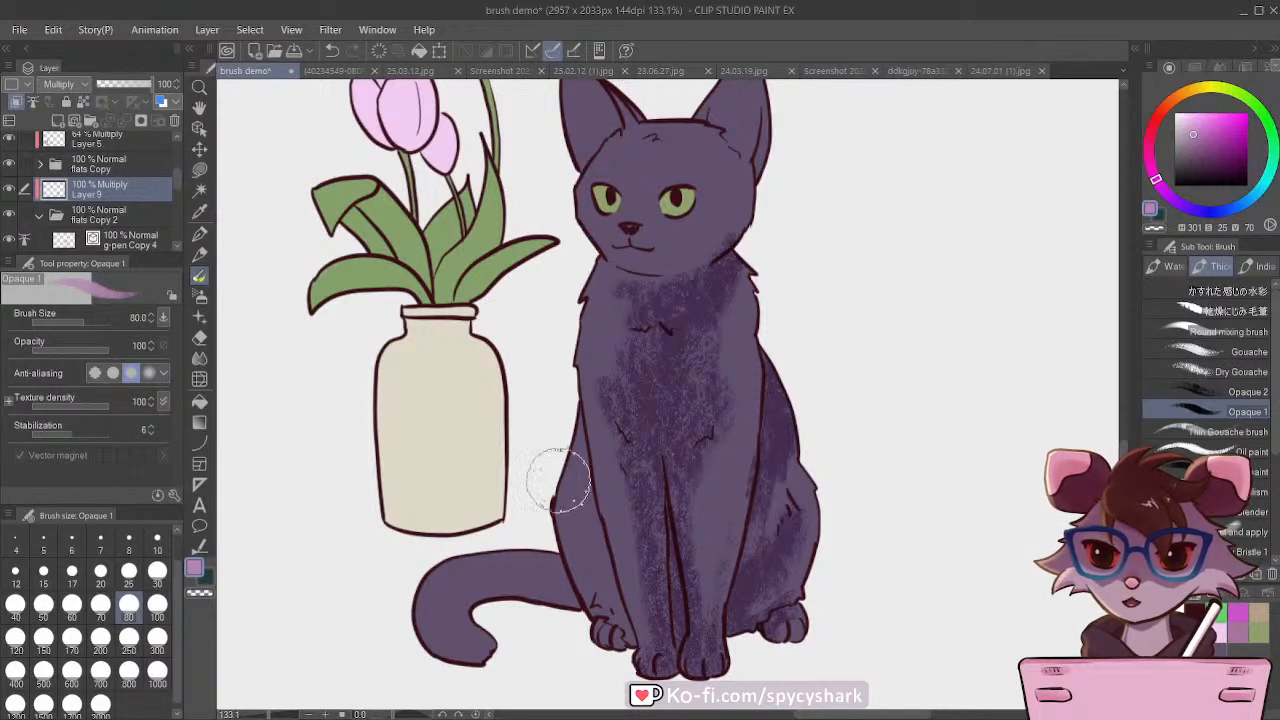
Step: Shade the cat's far haunch and hind paw beside the tail at brush size 50
{"action": "key", "text": "bracketleft"}
{"action": "key", "text": "bracketleft"}
{"action": "key", "text": "bracketleft"}
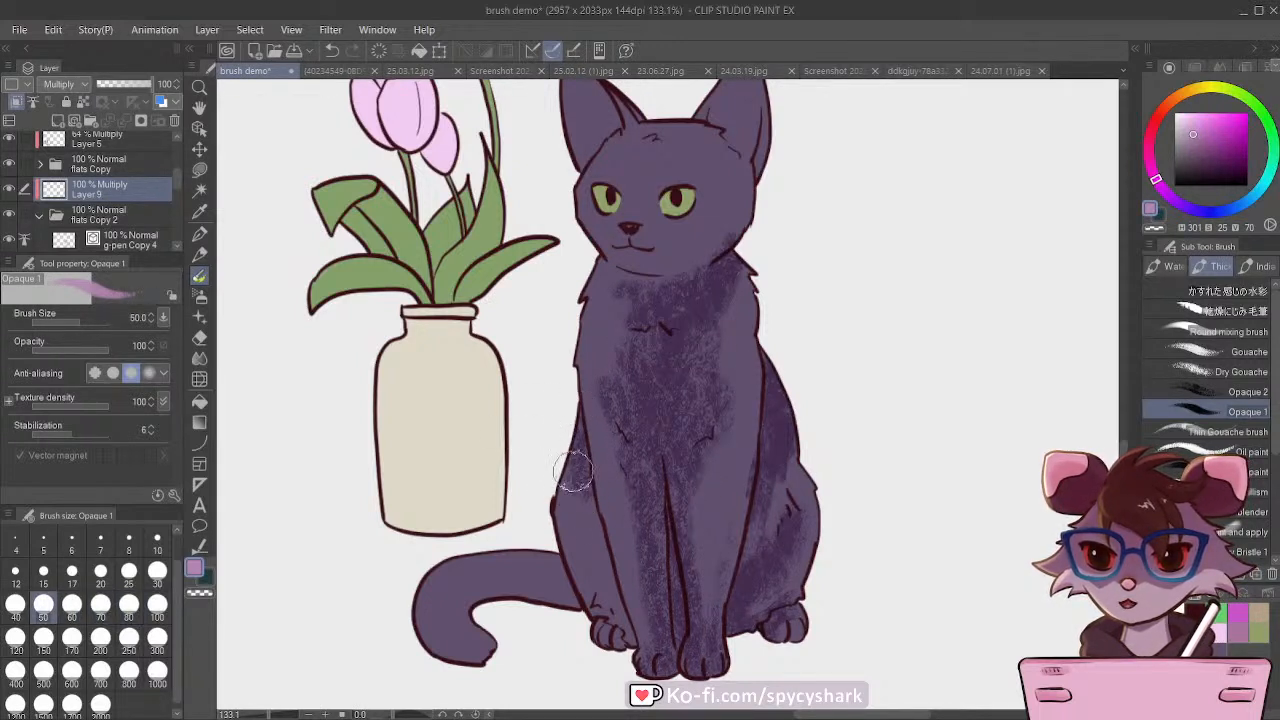
{"action": "mouse_move", "coordinate": [573, 471]}
{"action": "left_mouse_down"}
{"action": "mouse_move", "coordinate": [573, 506]}
{"action": "mouse_move", "coordinate": [566, 489]}
{"action": "mouse_move", "coordinate": [590, 532]}
{"action": "left_mouse_up"}
{"action": "left_click_drag", "start_coordinate": [613, 621], "coordinate": [632, 640]}
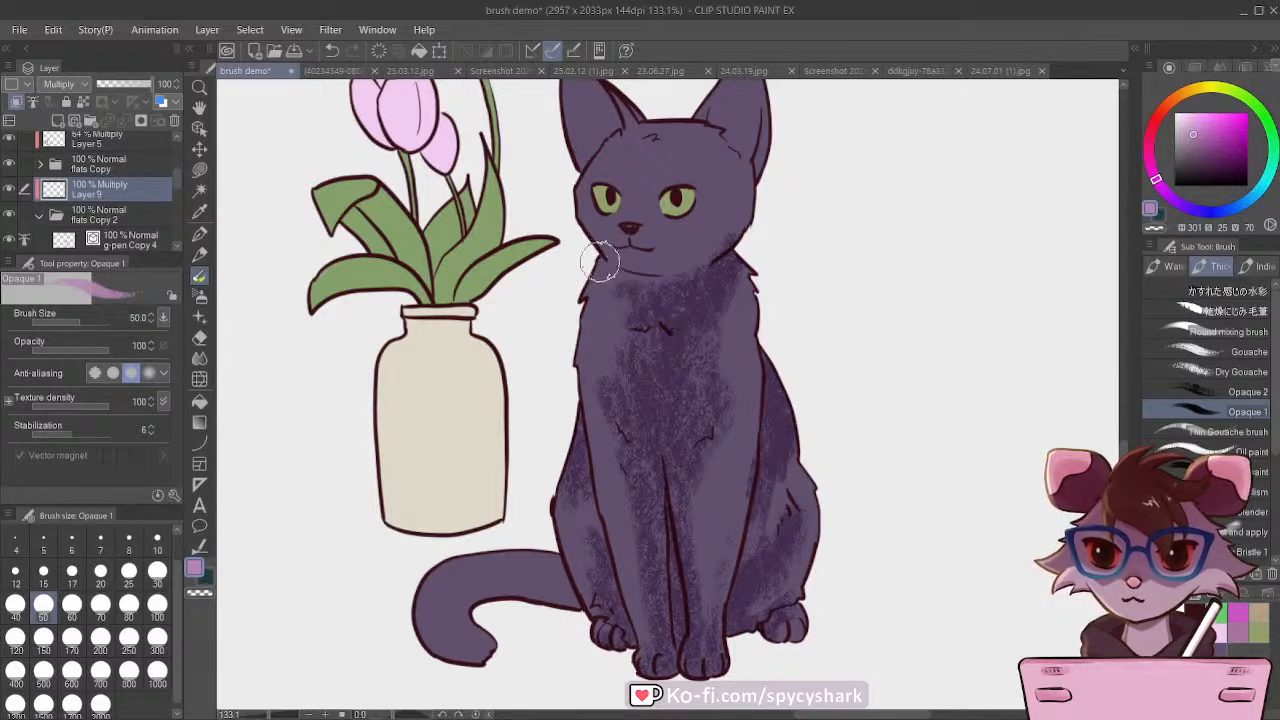
Step: Shade the cat's cheek, forehead and the base of its ear at brush size 70
{"action": "key", "text": "bracketright"}
{"action": "key", "text": "bracketright"}
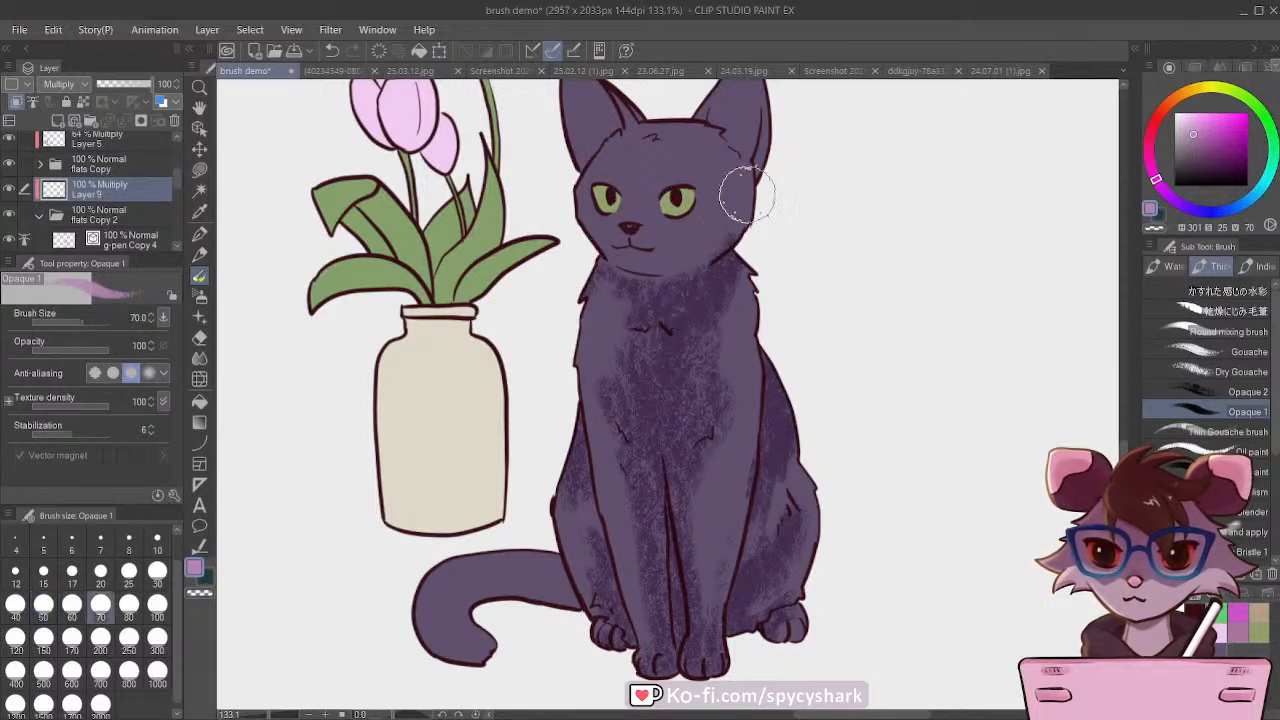
{"action": "mouse_move", "coordinate": [747, 194]}
{"action": "left_mouse_down"}
{"action": "mouse_move", "coordinate": [679, 260]}
{"action": "mouse_move", "coordinate": [718, 245]}
{"action": "left_mouse_up"}
{"action": "mouse_move", "coordinate": [724, 152]}
{"action": "left_mouse_down"}
{"action": "mouse_move", "coordinate": [719, 103]}
{"action": "mouse_move", "coordinate": [627, 120]}
{"action": "mouse_move", "coordinate": [614, 169]}
{"action": "mouse_move", "coordinate": [709, 151]}
{"action": "mouse_move", "coordinate": [696, 150]}
{"action": "mouse_move", "coordinate": [701, 138]}
{"action": "mouse_move", "coordinate": [664, 177]}
{"action": "left_mouse_up"}
{"action": "mouse_move", "coordinate": [673, 130]}
{"action": "left_mouse_down"}
{"action": "mouse_move", "coordinate": [610, 177]}
{"action": "mouse_move", "coordinate": [612, 139]}
{"action": "mouse_move", "coordinate": [664, 147]}
{"action": "mouse_move", "coordinate": [728, 181]}
{"action": "mouse_move", "coordinate": [738, 215]}
{"action": "left_mouse_up"}
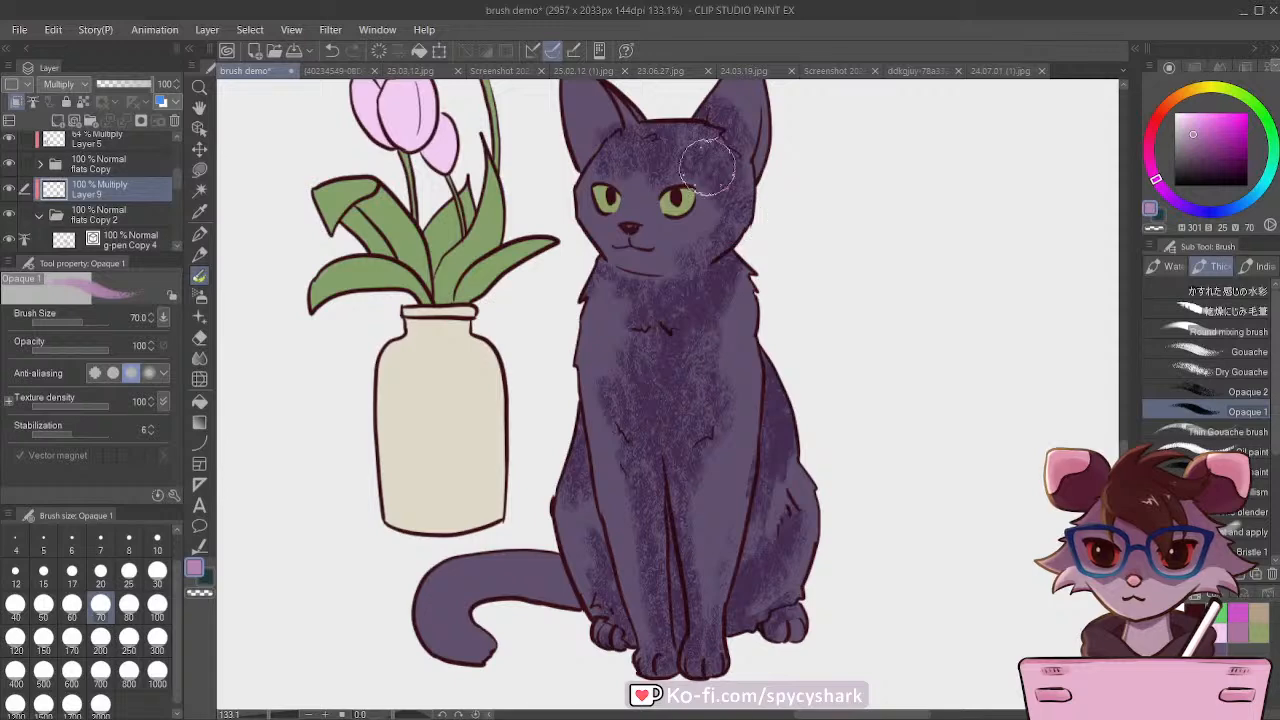
Step: Touch up the shading on the cat's face with brush sizes between 30 and 50, comparing it with the water brush cat
{"action": "key", "text": "bracketleft"}
{"action": "key", "text": "bracketleft"}
{"action": "key", "text": "bracketleft"}
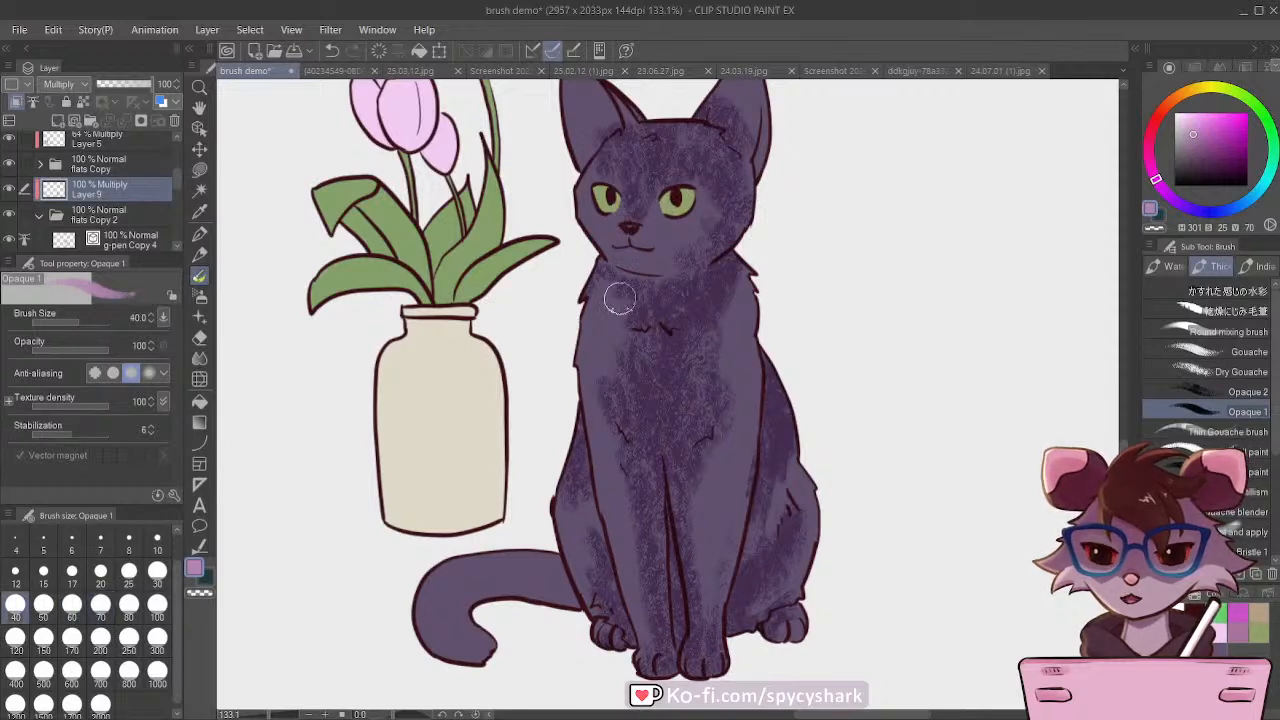
{"action": "scroll", "coordinate": [612, 503], "scroll_direction": "down", "scroll_amount": 5}
{"action": "scroll", "coordinate": [640, 330], "scroll_direction": "up", "scroll_amount": 2}
{"action": "scroll", "coordinate": [659, 351], "scroll_direction": "down", "scroll_amount": 2}
{"action": "scroll", "coordinate": [320, 368], "scroll_direction": "up", "scroll_amount": 1}
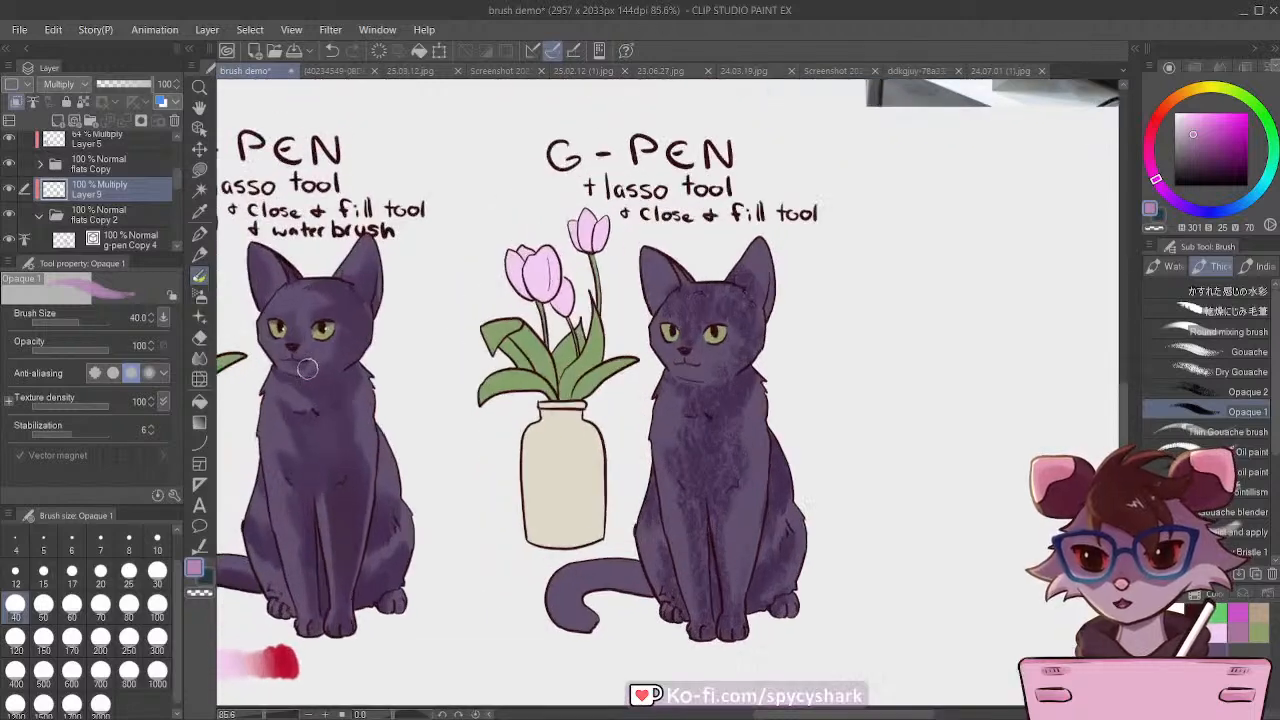
{"action": "scroll", "coordinate": [307, 369], "scroll_direction": "up", "scroll_amount": 1}
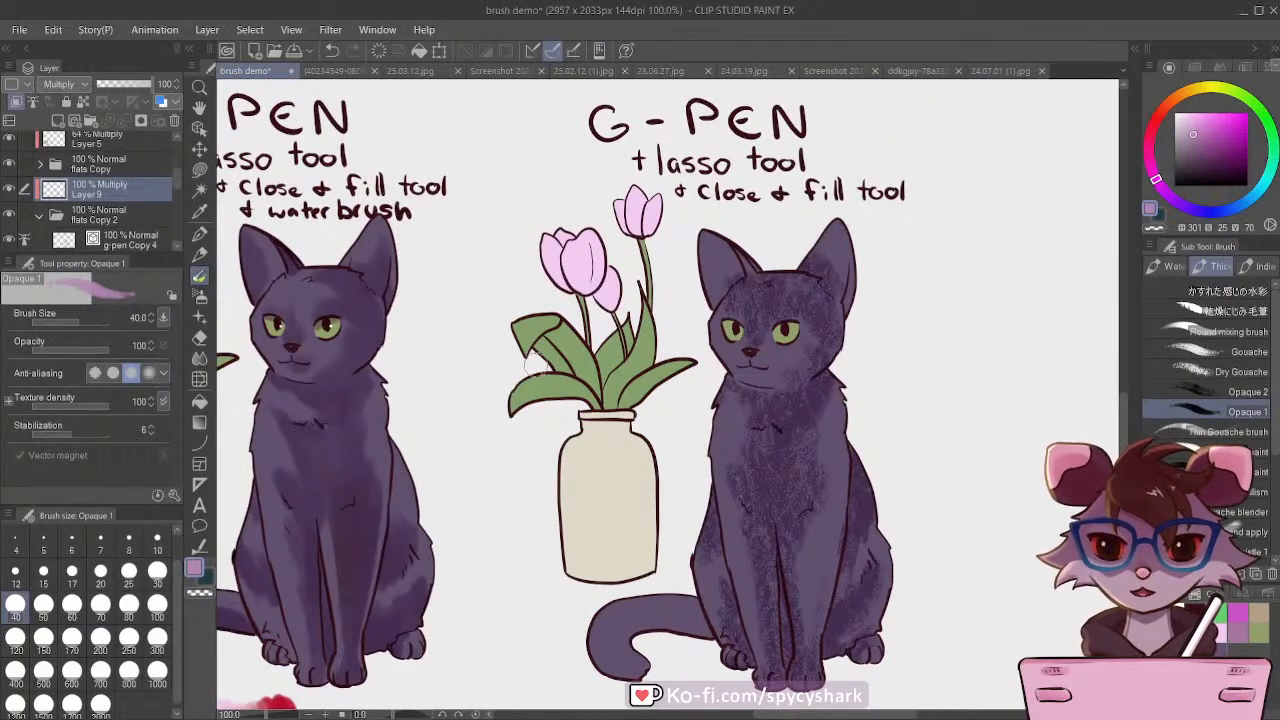
{"action": "scroll", "coordinate": [450, 364], "scroll_direction": "down", "scroll_amount": 1}
{"action": "scroll", "coordinate": [852, 368], "scroll_direction": "up", "scroll_amount": 2}
{"action": "key", "text": "bracketleft"}
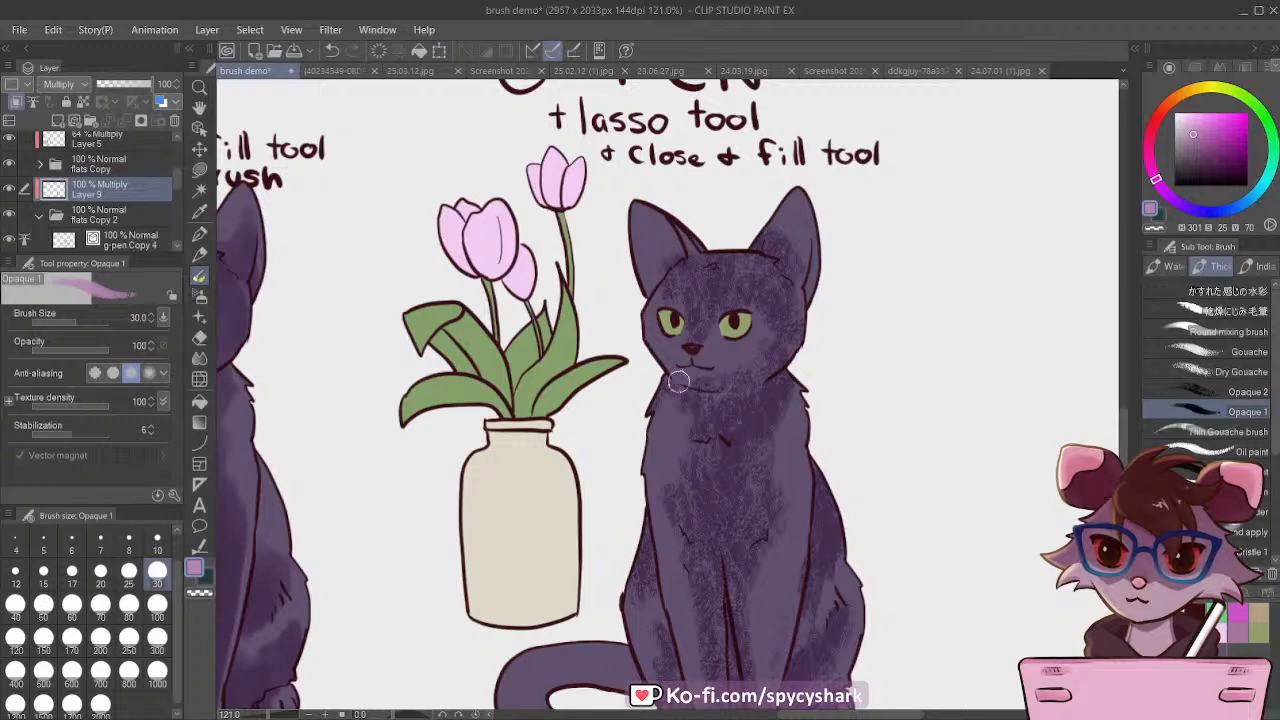
{"action": "key", "text": "bracketright"}
{"action": "key", "text": "bracketright"}
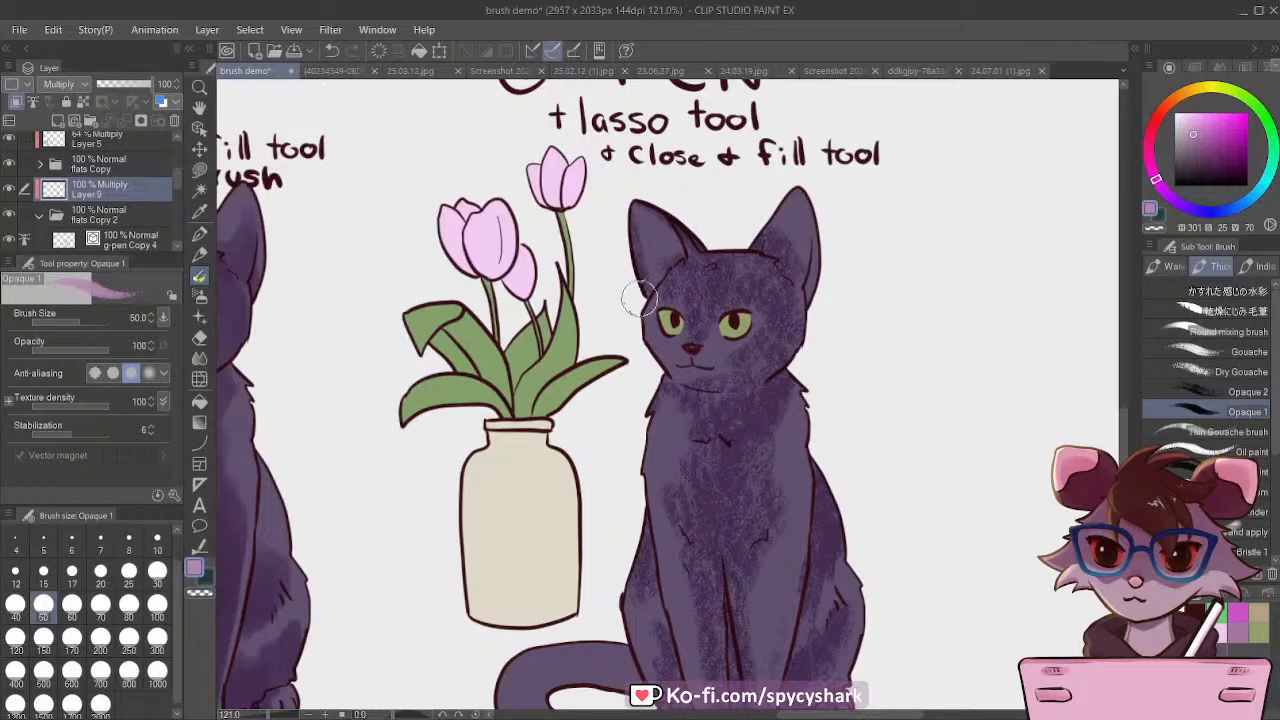
Step: Shade the cat's tail at brush size 50, and enlarge the brush to 70
{"action": "scroll", "coordinate": [617, 284], "scroll_direction": "down", "scroll_amount": 3}
{"action": "scroll", "coordinate": [585, 425], "scroll_direction": "up", "scroll_amount": 1}
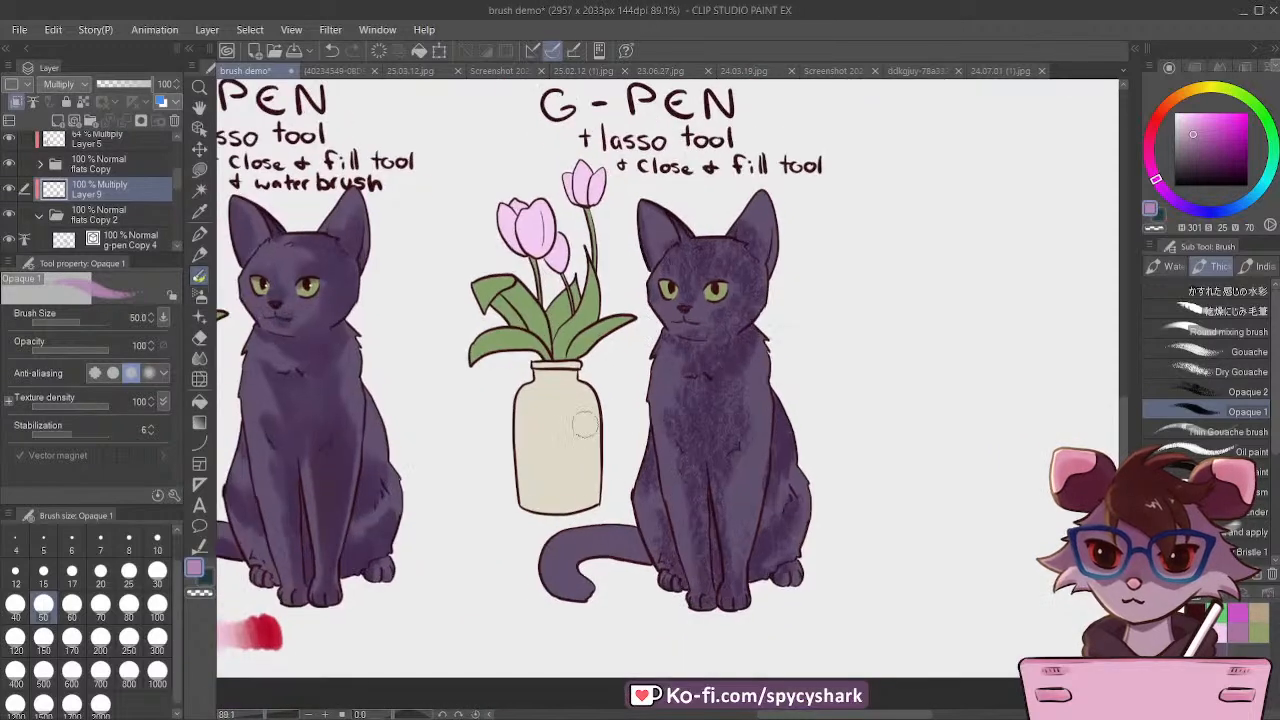
{"action": "mouse_move", "coordinate": [644, 556]}
{"action": "left_mouse_down"}
{"action": "mouse_move", "coordinate": [579, 565]}
{"action": "mouse_move", "coordinate": [559, 547]}
{"action": "mouse_move", "coordinate": [561, 600]}
{"action": "mouse_move", "coordinate": [552, 561]}
{"action": "mouse_move", "coordinate": [550, 586]}
{"action": "mouse_move", "coordinate": [577, 608]}
{"action": "left_mouse_up"}
{"action": "key", "text": "]"}
{"action": "key", "text": "]"}
{"action": "scroll", "coordinate": [820, 497], "scroll_direction": "down", "scroll_amount": 2}
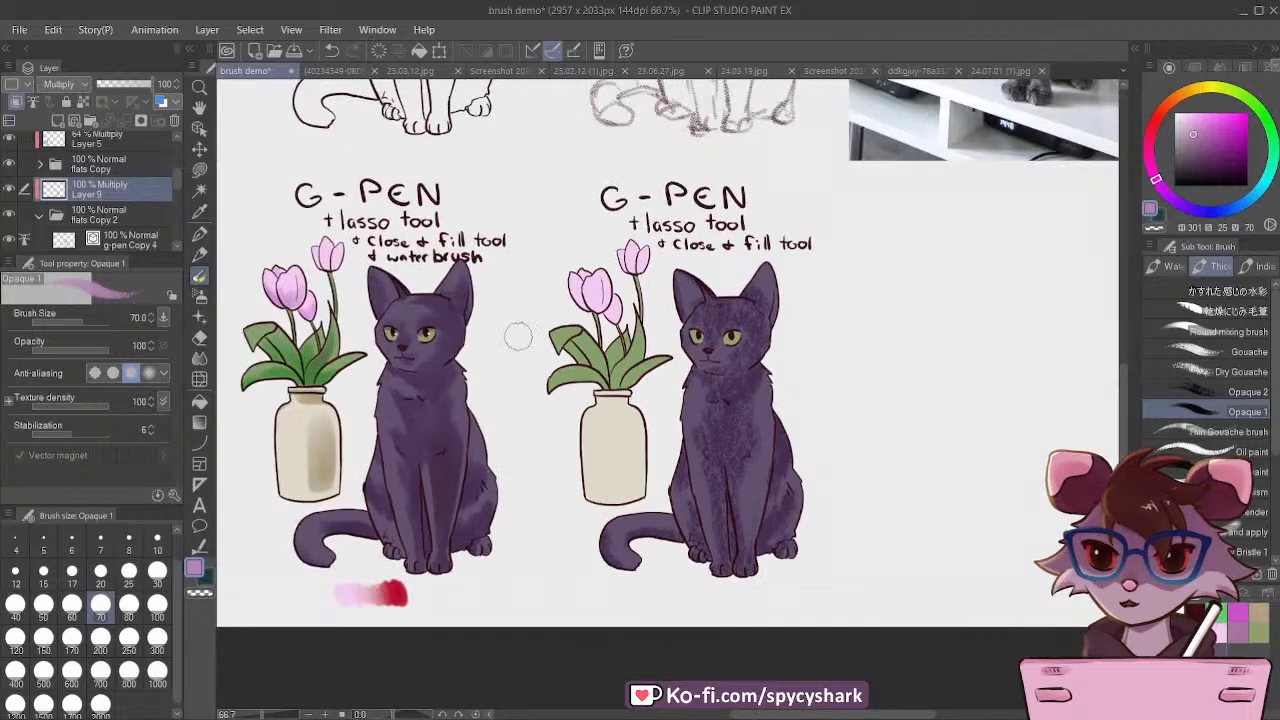
{"action": "scroll", "coordinate": [515, 338], "scroll_direction": "up", "scroll_amount": 1}
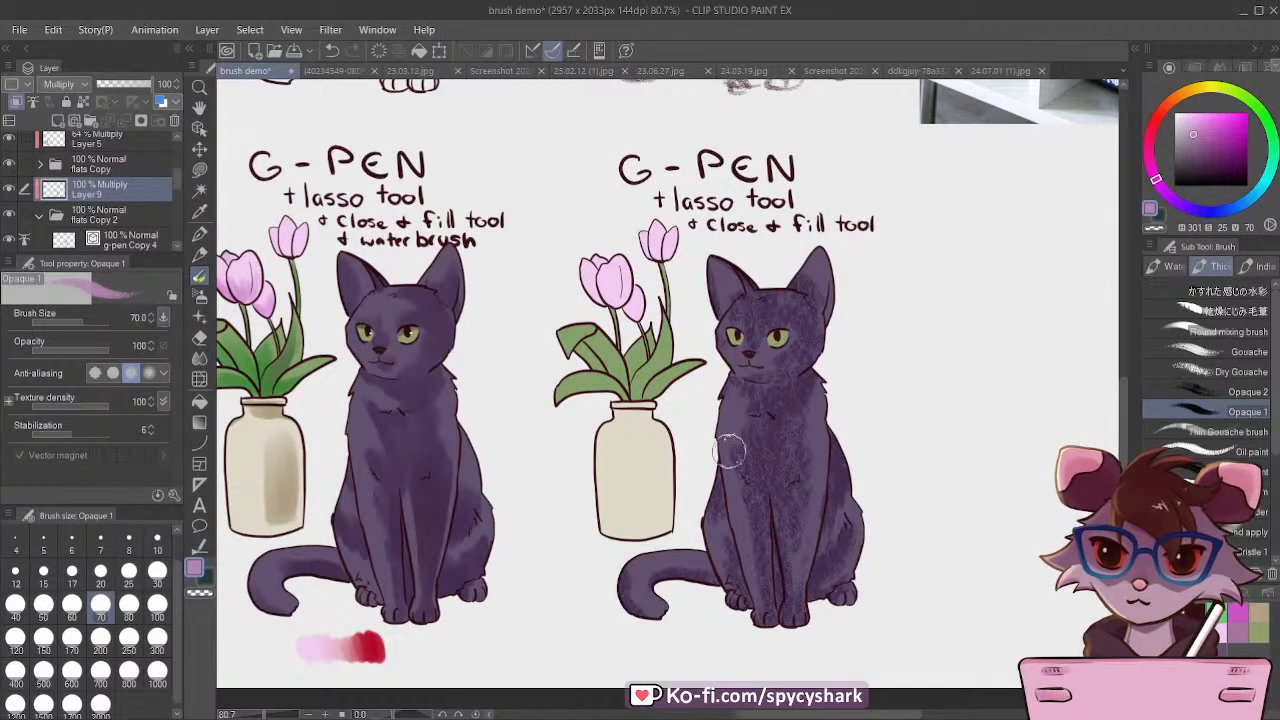
{"action": "scroll", "coordinate": [577, 355], "scroll_direction": "down", "scroll_amount": 1}
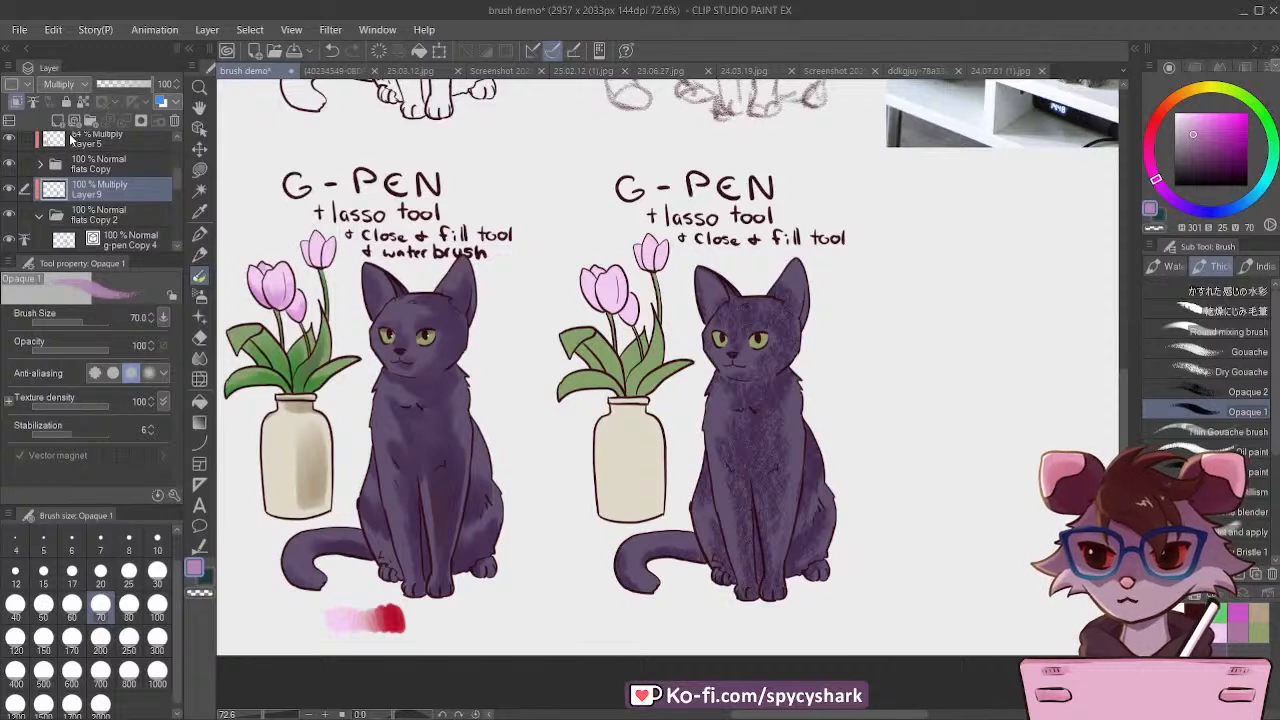
Step: Add a Multiply layer above Layer 9 and brush saturated magenta texture over the cat's lower body and tail at size 300
{"action": "left_click", "coordinate": [58, 121]}
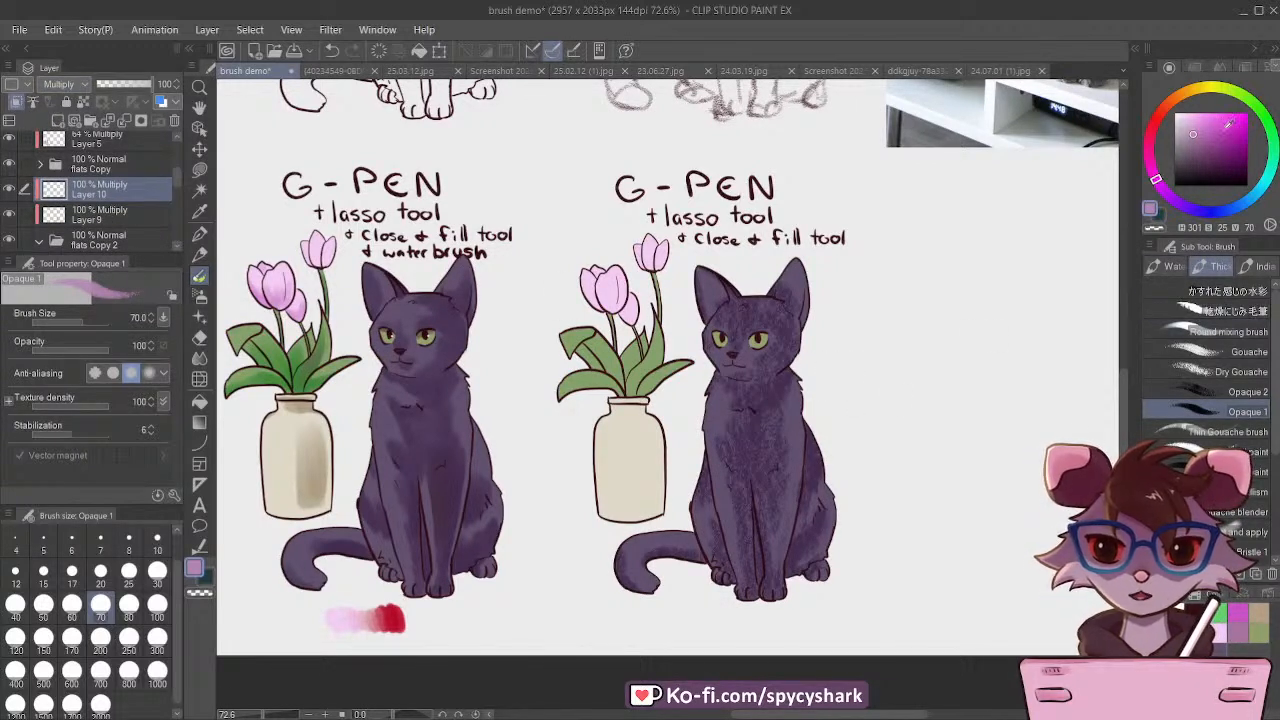
{"action": "left_click", "coordinate": [1224, 132]}
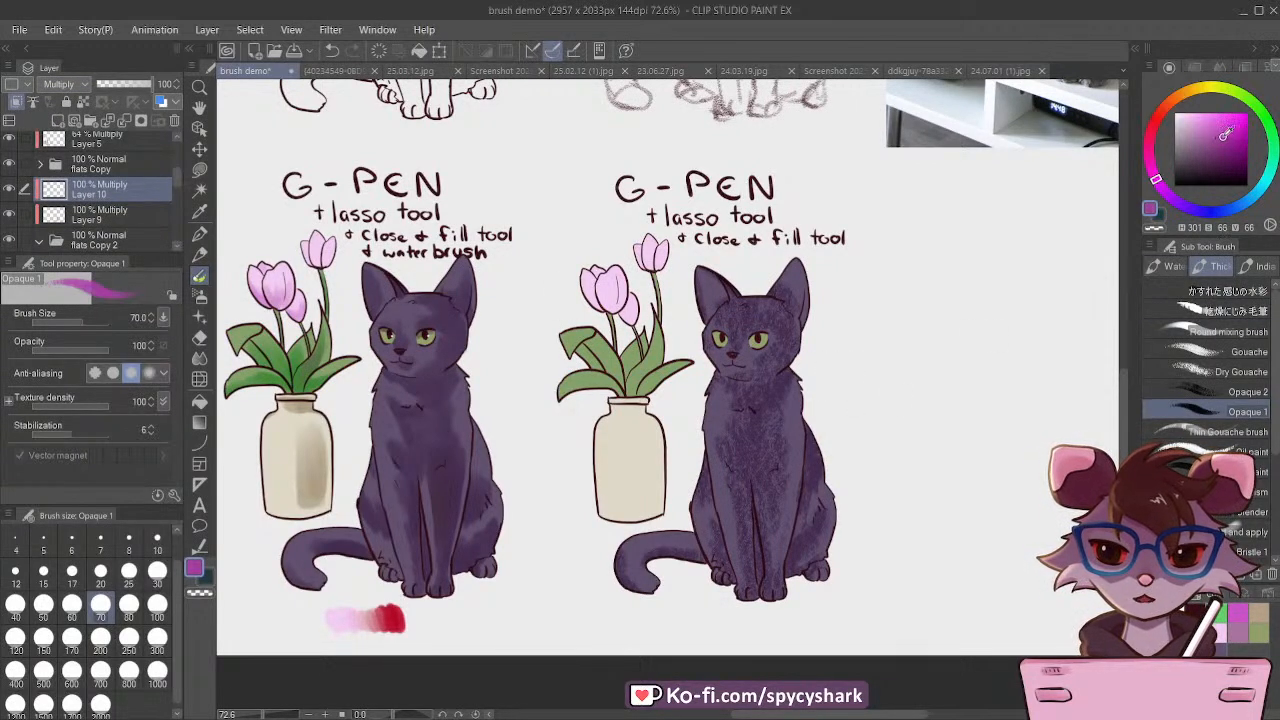
{"action": "left_click", "coordinate": [100, 637]}
{"action": "key", "text": "bracketright"}
{"action": "key", "text": "bracketright"}
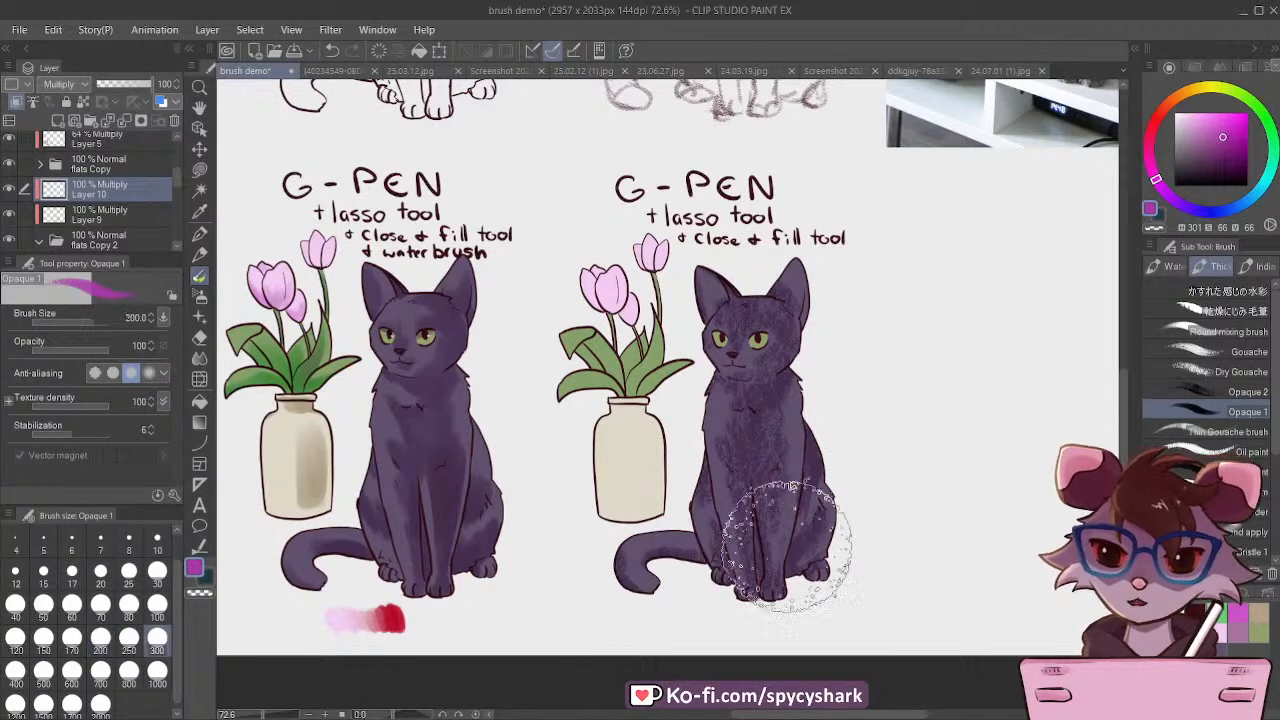
{"action": "mouse_move", "coordinate": [786, 549]}
{"action": "left_mouse_down"}
{"action": "mouse_move", "coordinate": [777, 592]}
{"action": "mouse_move", "coordinate": [816, 493]}
{"action": "mouse_move", "coordinate": [767, 541]}
{"action": "mouse_move", "coordinate": [694, 580]}
{"action": "mouse_move", "coordinate": [621, 558]}
{"action": "mouse_move", "coordinate": [725, 529]}
{"action": "mouse_move", "coordinate": [811, 459]}
{"action": "mouse_move", "coordinate": [650, 559]}
{"action": "mouse_move", "coordinate": [778, 481]}
{"action": "mouse_move", "coordinate": [600, 563]}
{"action": "mouse_move", "coordinate": [769, 488]}
{"action": "mouse_move", "coordinate": [740, 455]}
{"action": "mouse_move", "coordinate": [672, 489]}
{"action": "mouse_move", "coordinate": [686, 512]}
{"action": "mouse_move", "coordinate": [610, 522]}
{"action": "left_mouse_up"}
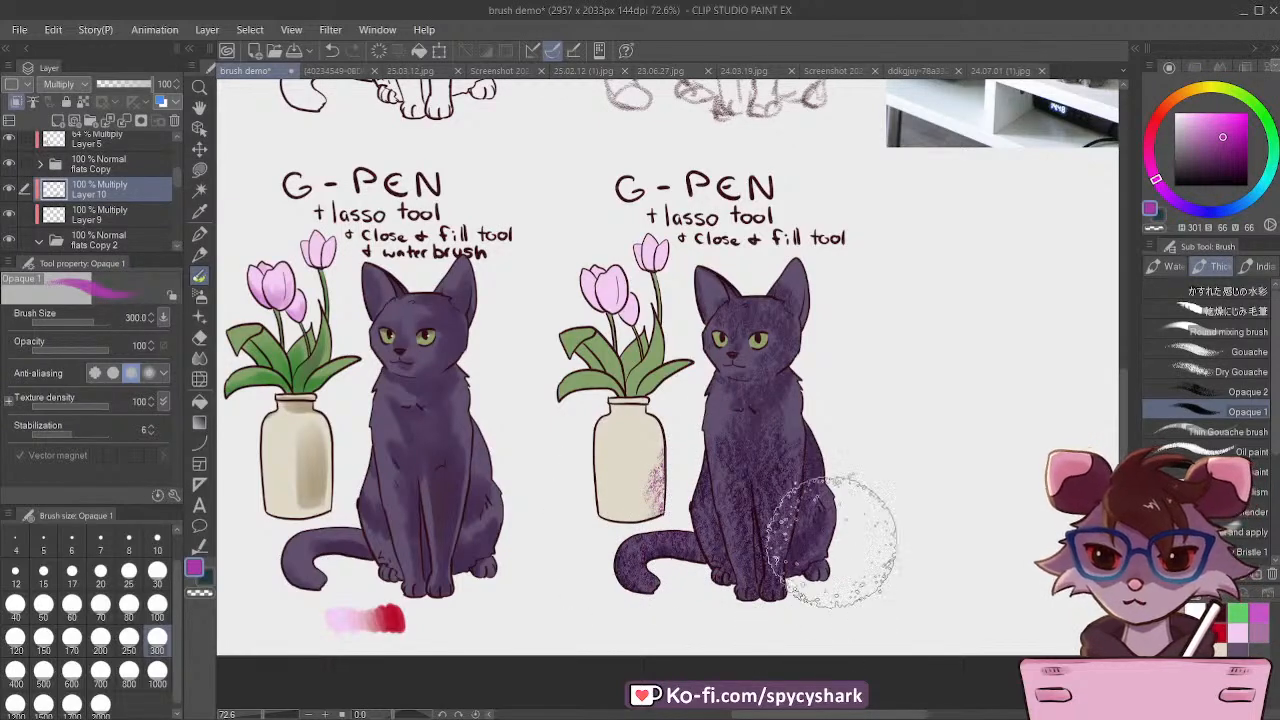
Step: Toggle the magenta texture layer off and on to compare the effect, and delete that layer
{"action": "scroll", "coordinate": [914, 557], "scroll_direction": "up", "scroll_amount": 4}
{"action": "scroll", "coordinate": [895, 610], "scroll_direction": "down", "scroll_amount": 2}
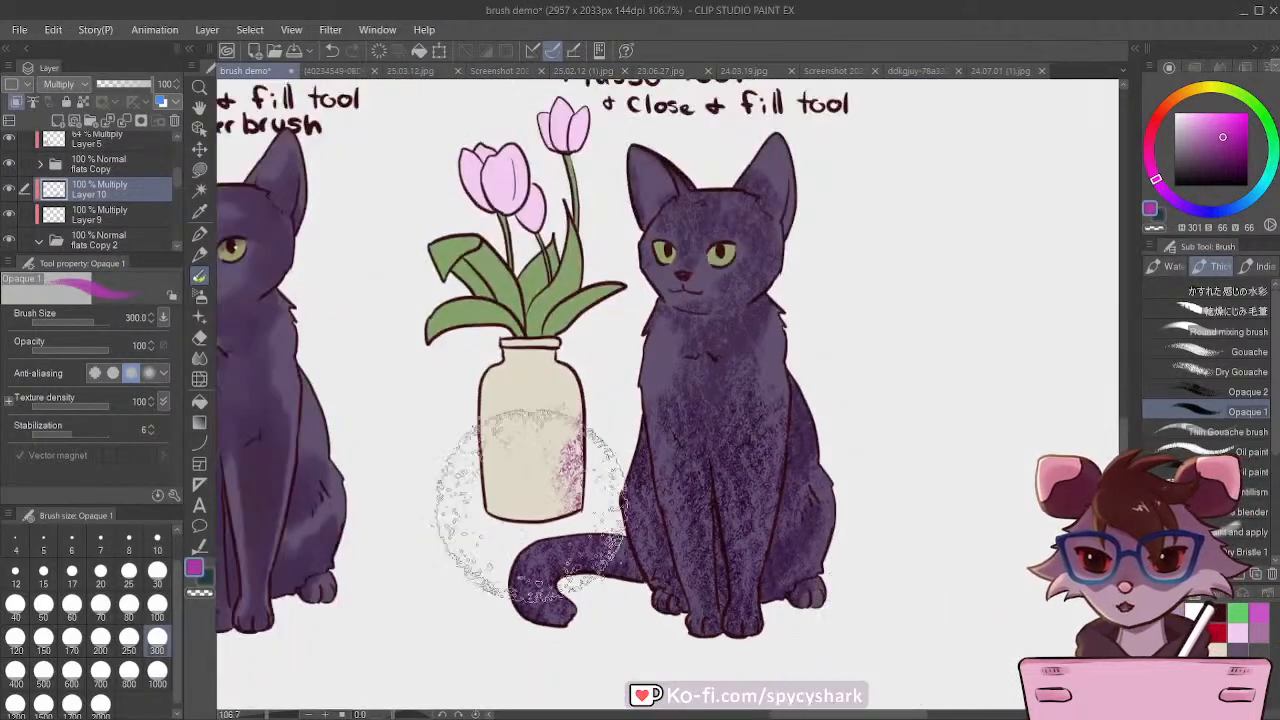
{"action": "left_click", "coordinate": [8, 191]}
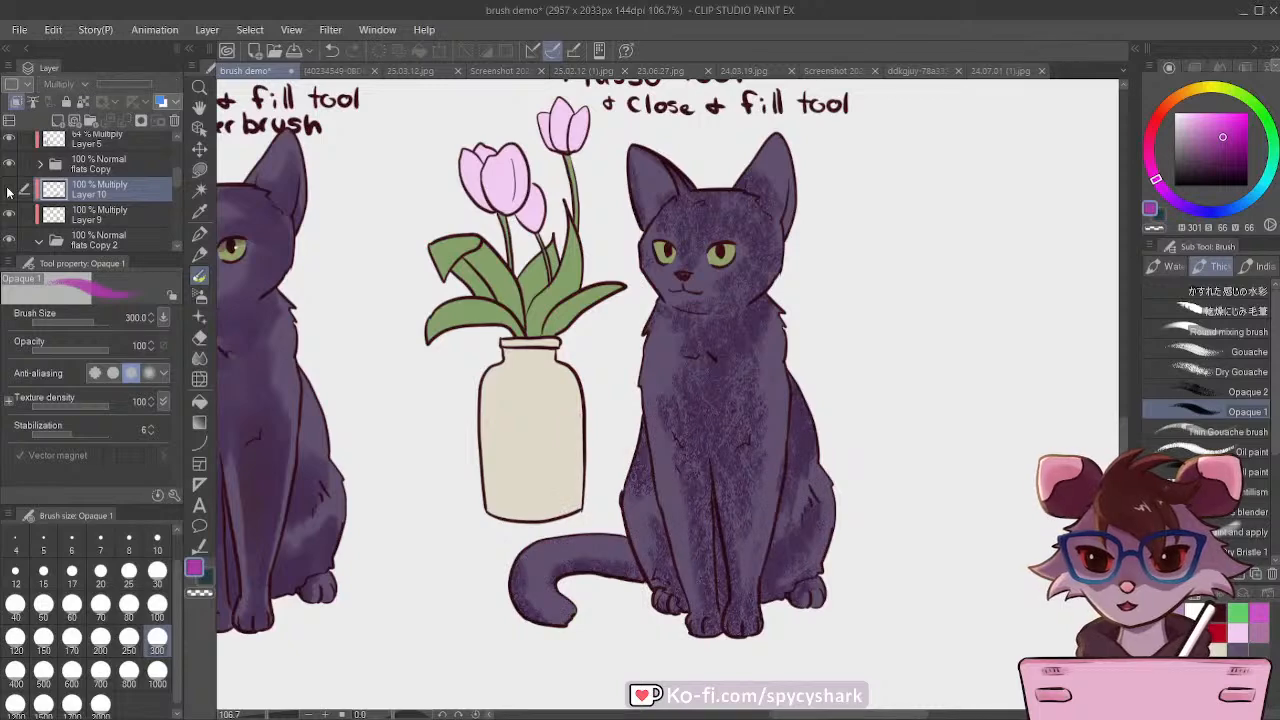
{"action": "left_click", "coordinate": [8, 191]}
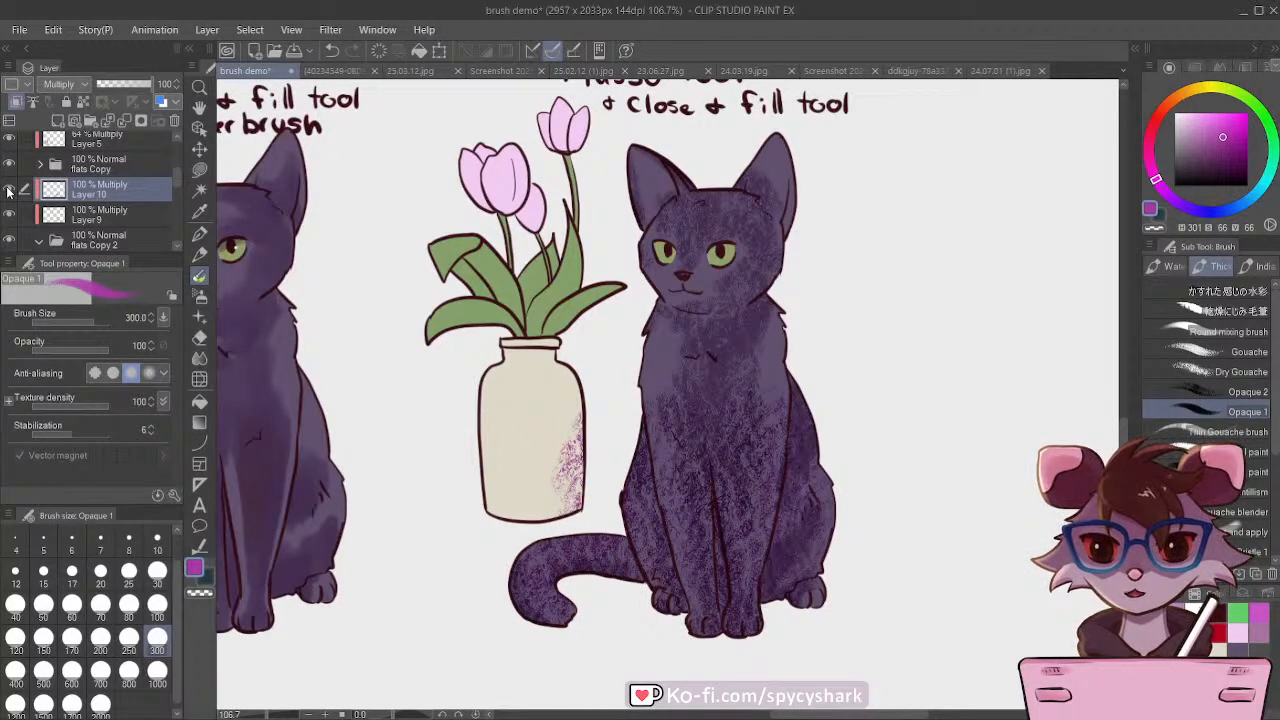
{"action": "left_click", "coordinate": [172, 121]}
Step: Set the brush size to 60 and sample the brown shading colour from the water brush vase's Layer 6
{"action": "left_click", "coordinate": [74, 608]}
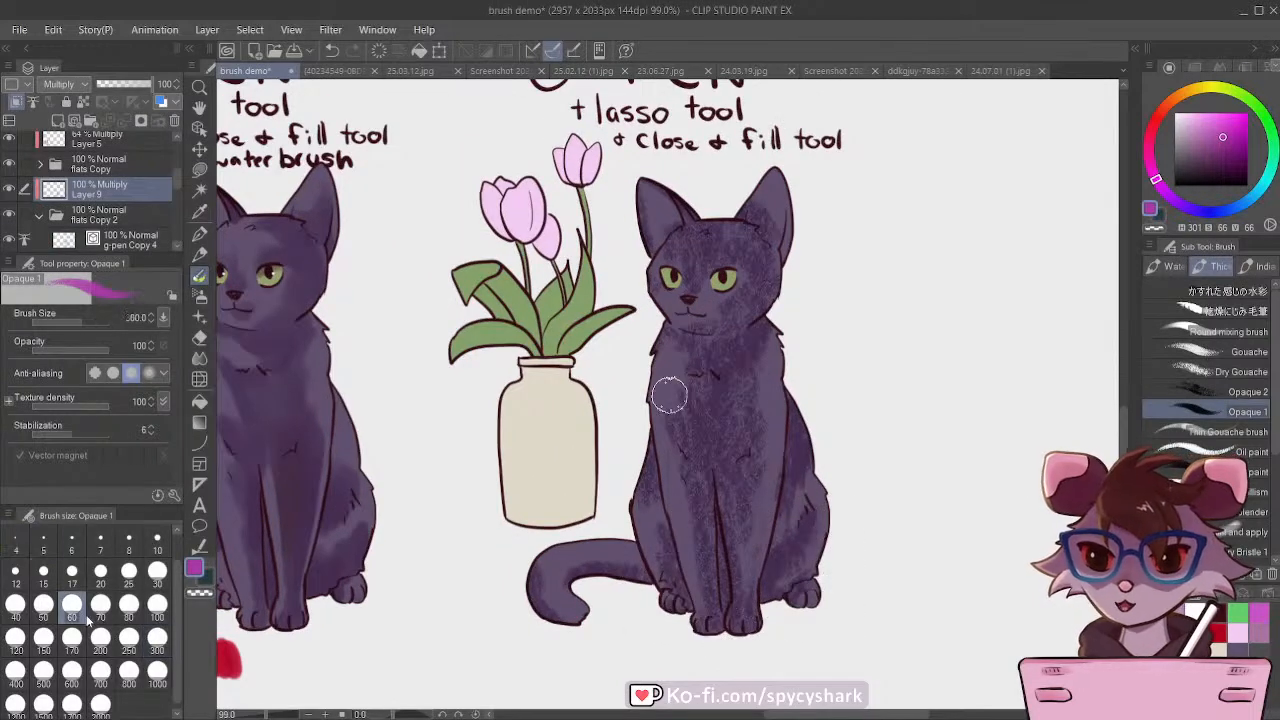
{"action": "scroll", "coordinate": [597, 539], "scroll_direction": "down", "scroll_amount": 1}
{"action": "scroll", "coordinate": [372, 458], "scroll_direction": "down", "scroll_amount": 3}
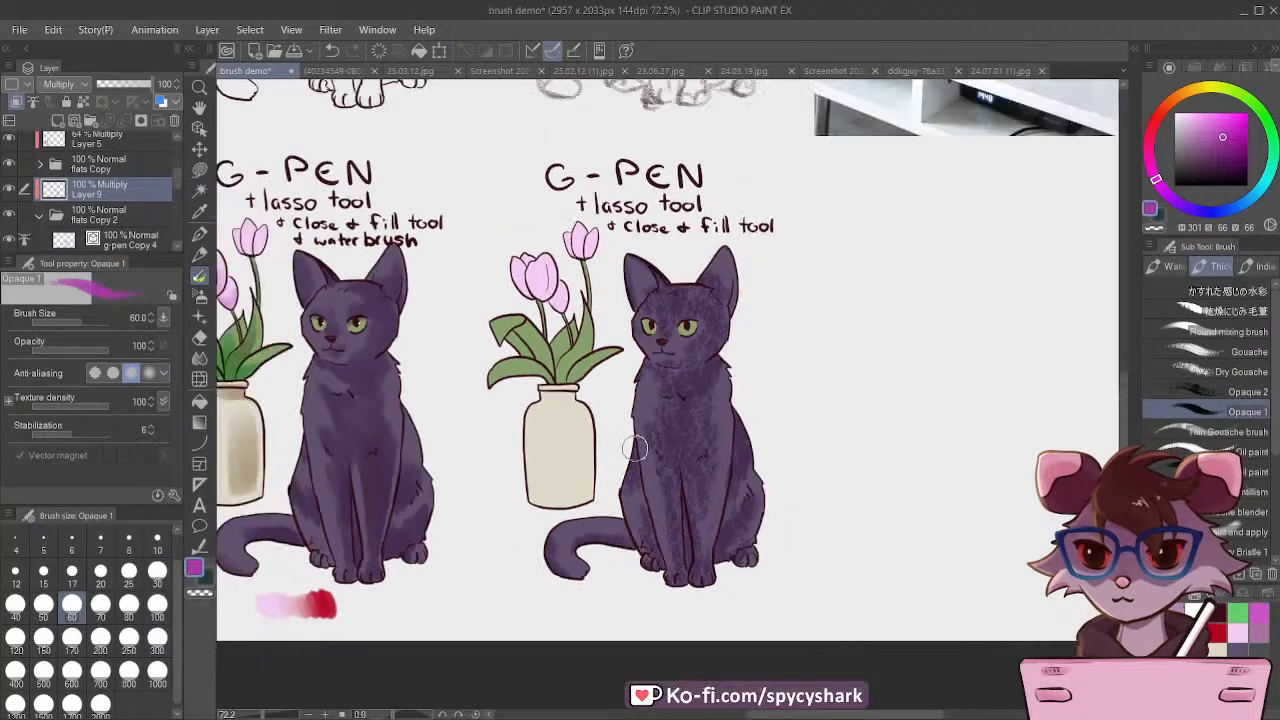
{"action": "left_click", "coordinate": [320, 455], "text": "ctrl+shift"}
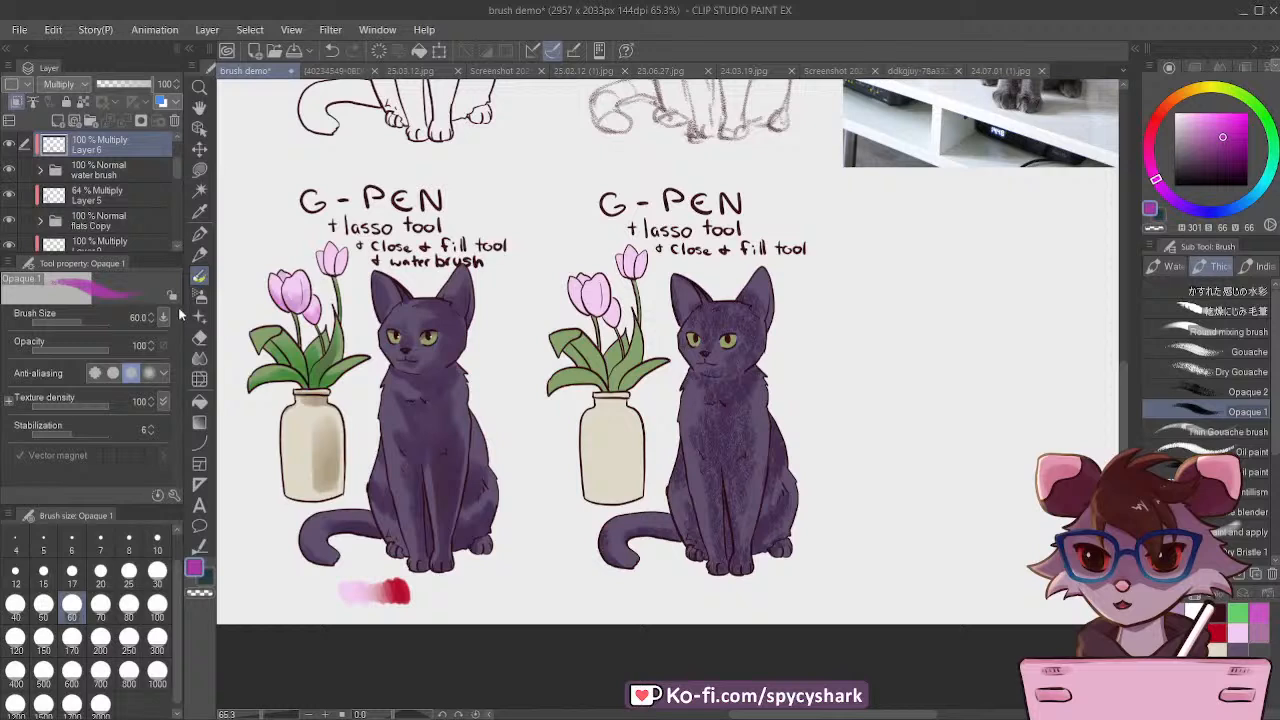
{"action": "left_click", "coordinate": [207, 213]}
{"action": "left_click", "coordinate": [327, 464]}
{"action": "scroll", "coordinate": [80, 222], "scroll_direction": "up", "scroll_amount": 1}
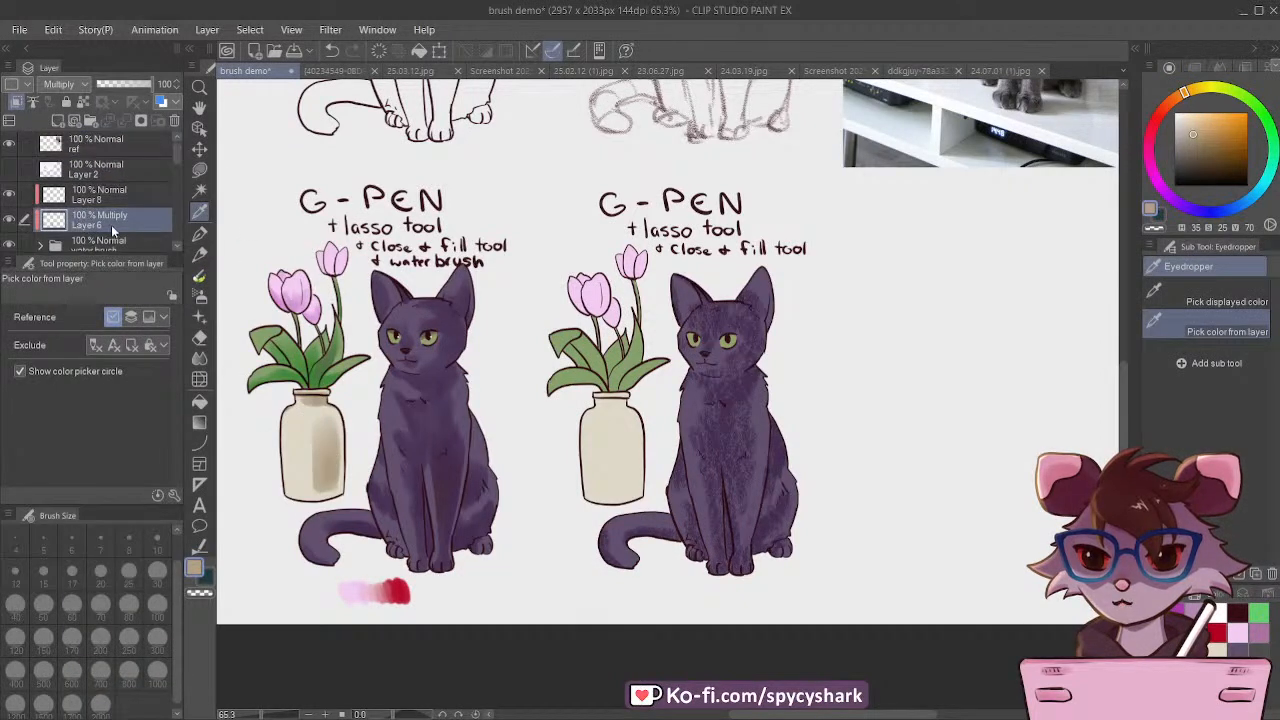
Step: Rename the layer folder "flats Copy 2" as "gouache"
{"action": "scroll", "coordinate": [112, 225], "scroll_direction": "down", "scroll_amount": 1}
{"action": "scroll", "coordinate": [88, 214], "scroll_direction": "down", "scroll_amount": 3}
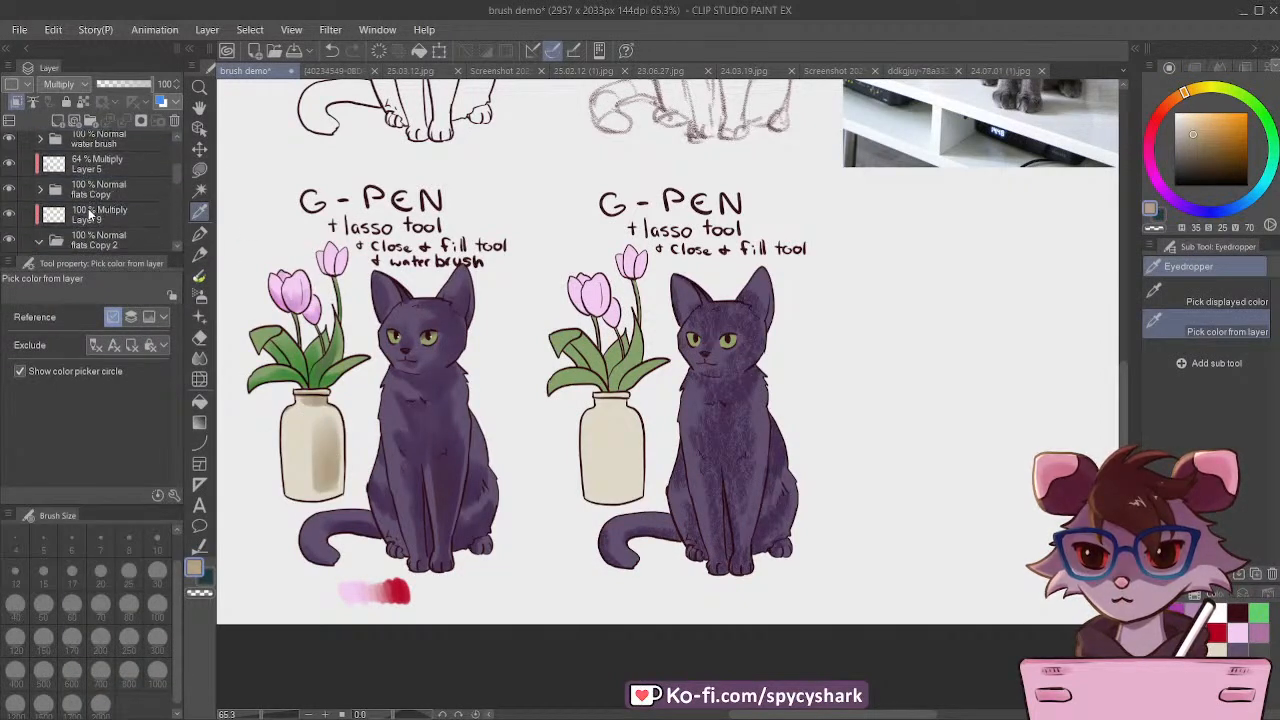
{"action": "left_click", "coordinate": [90, 195]}
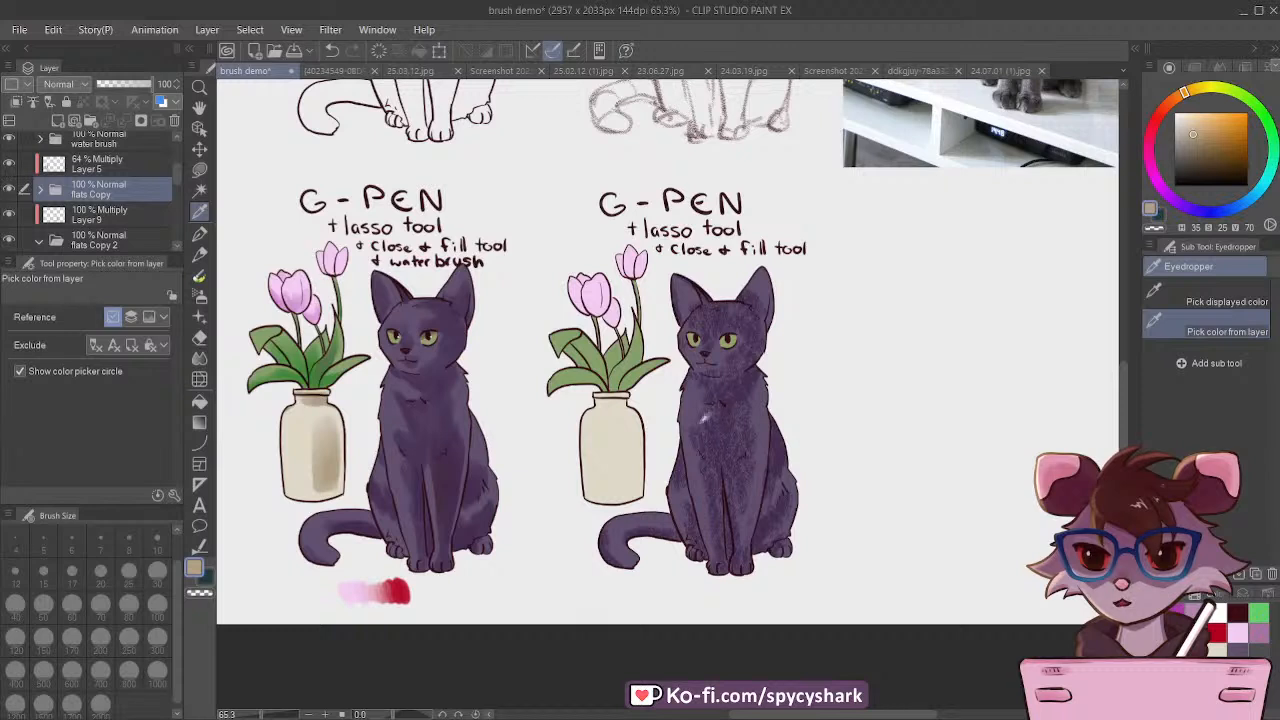
{"action": "scroll", "coordinate": [143, 243], "scroll_direction": "down", "scroll_amount": 5}
{"action": "left_click", "coordinate": [143, 245]}
{"action": "scroll", "coordinate": [40, 215], "scroll_direction": "up", "scroll_amount": 3}
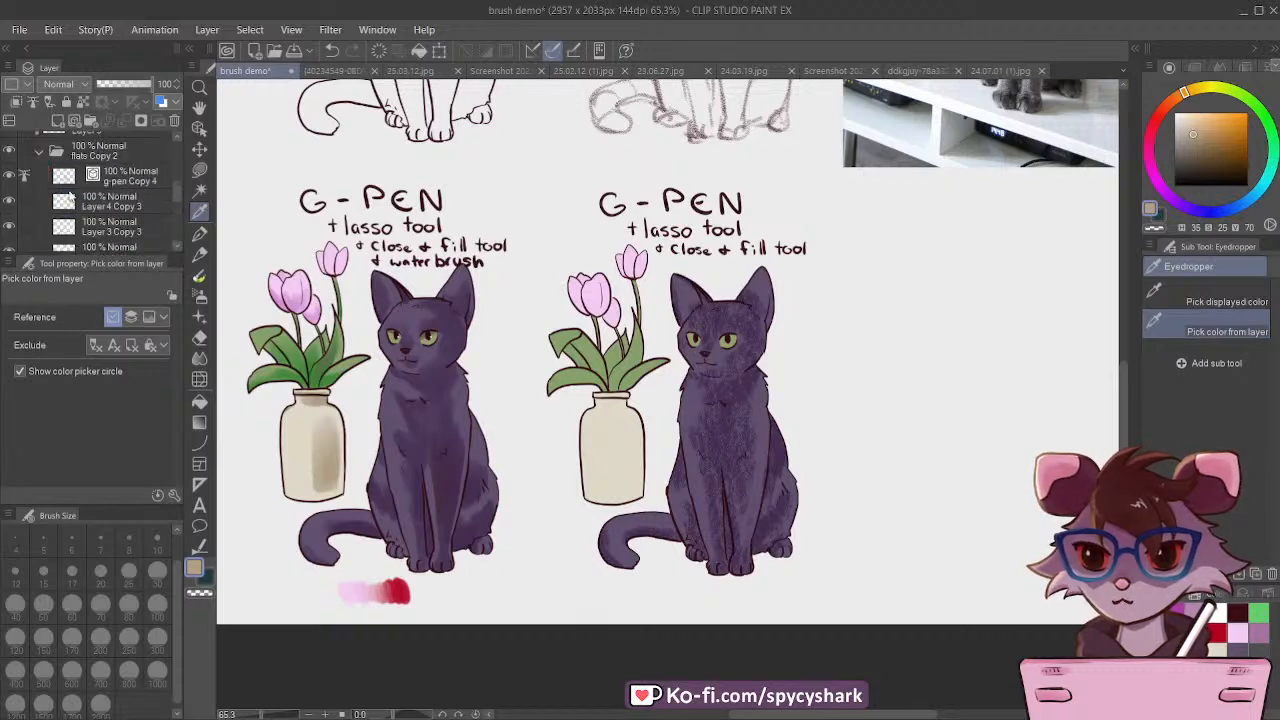
{"action": "left_click", "coordinate": [91, 156]}
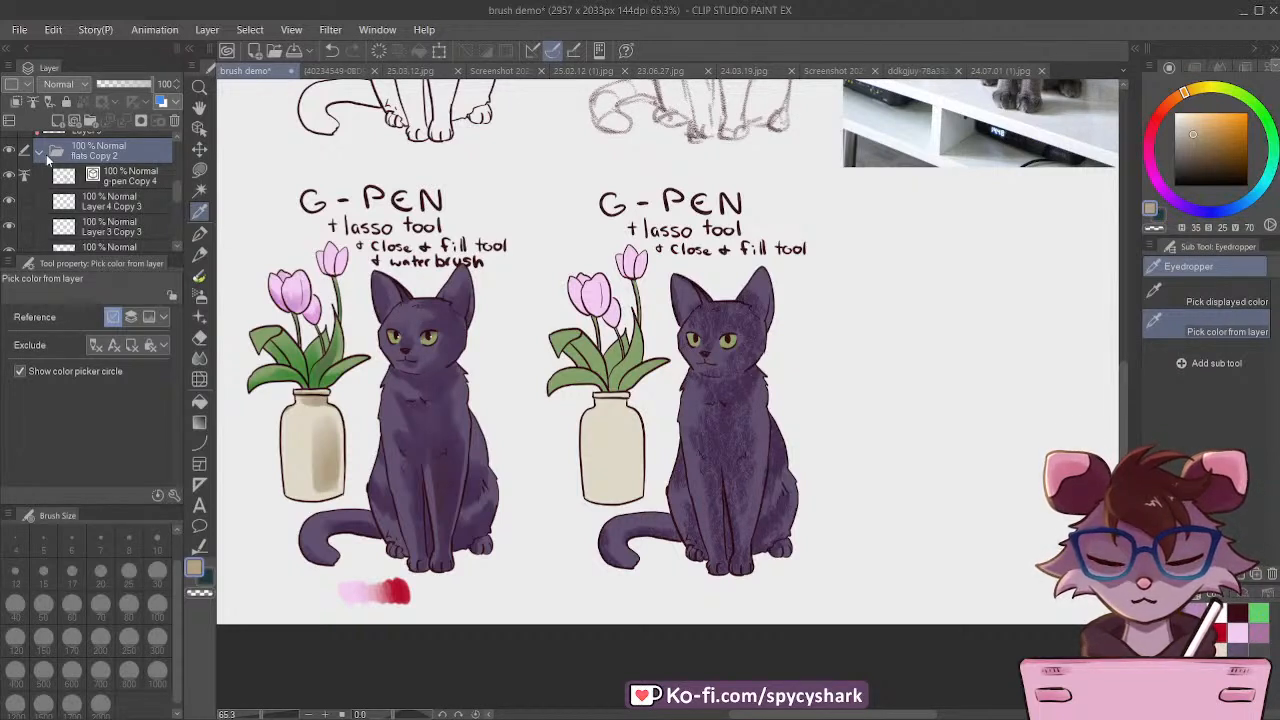
{"action": "type", "text": "gouache"}
{"action": "key", "text": "Return"}
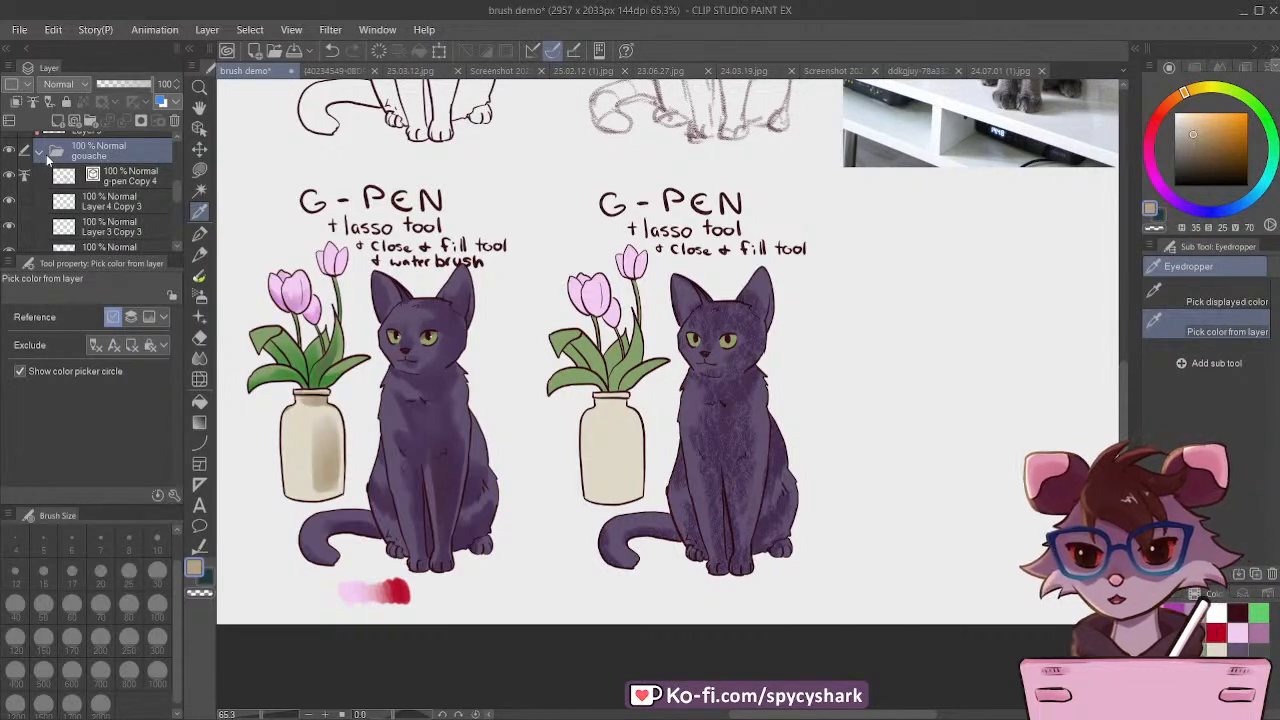
Step: Shade one side of the new copy's vase on Layer 9 with the brown Opaque 1 brush at sizes 60 and 80
{"action": "scroll", "coordinate": [84, 166], "scroll_direction": "up", "scroll_amount": 1}
{"action": "left_click", "coordinate": [88, 149]}
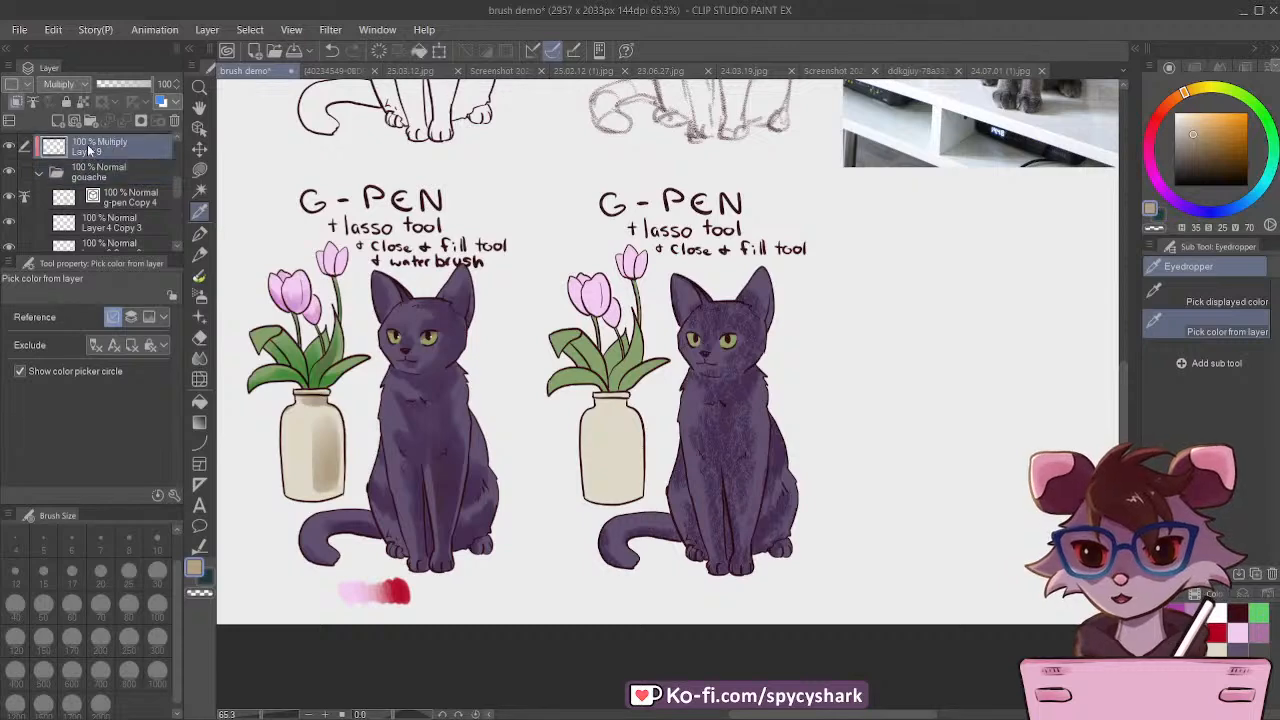
{"action": "left_click", "coordinate": [199, 276]}
{"action": "scroll", "coordinate": [604, 438], "scroll_direction": "up", "scroll_amount": 2}
{"action": "scroll", "coordinate": [682, 473], "scroll_direction": "up", "scroll_amount": 1}
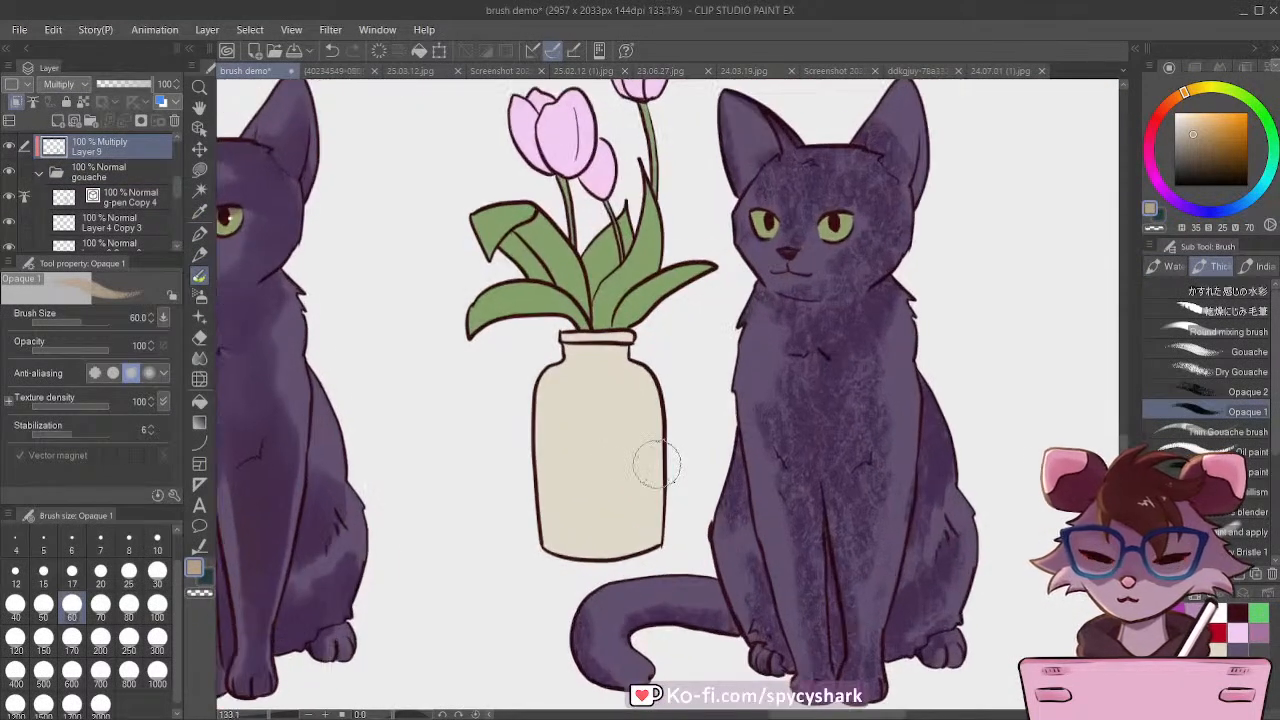
{"action": "left_click_drag", "start_coordinate": [632, 393], "coordinate": [633, 512]}
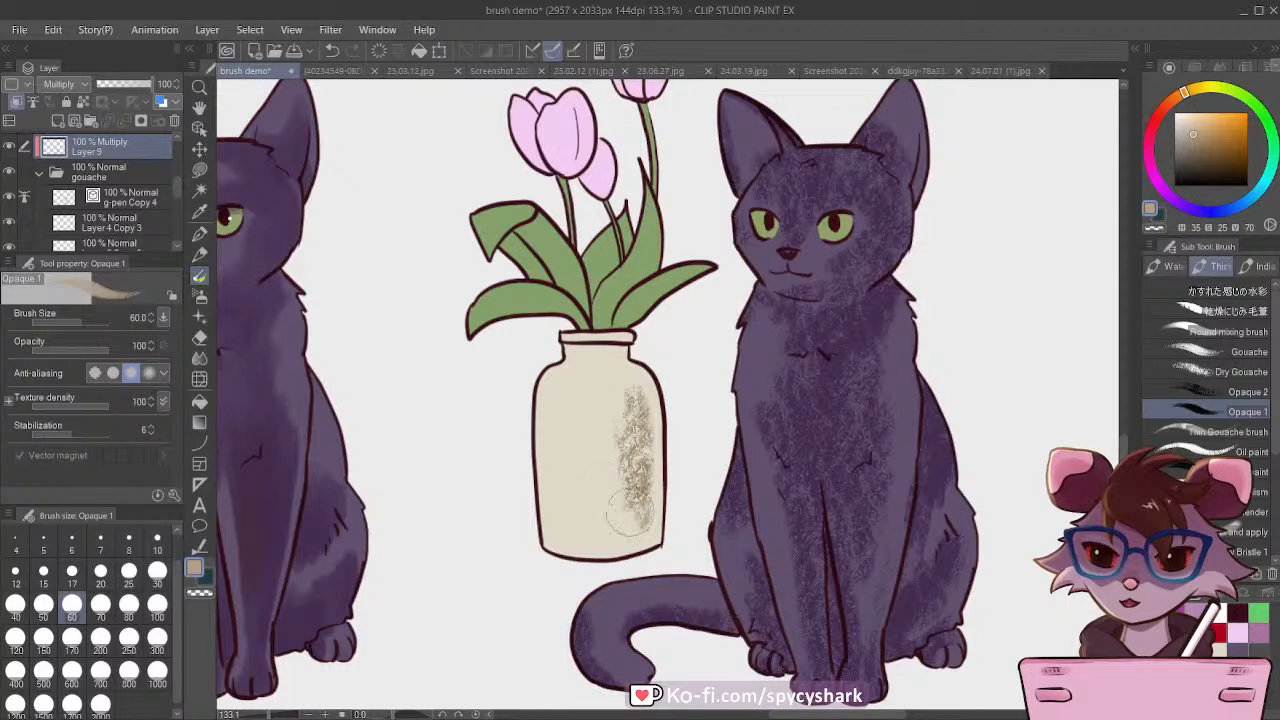
{"action": "key", "text": "]"}
{"action": "key", "text": "]"}
{"action": "mouse_move", "coordinate": [622, 428]}
{"action": "left_mouse_down"}
{"action": "mouse_move", "coordinate": [622, 522]}
{"action": "mouse_move", "coordinate": [617, 507]}
{"action": "mouse_move", "coordinate": [611, 522]}
{"action": "mouse_move", "coordinate": [632, 507]}
{"action": "mouse_move", "coordinate": [602, 358]}
{"action": "mouse_move", "coordinate": [605, 380]}
{"action": "mouse_move", "coordinate": [632, 370]}
{"action": "mouse_move", "coordinate": [642, 432]}
{"action": "mouse_move", "coordinate": [647, 497]}
{"action": "mouse_move", "coordinate": [617, 524]}
{"action": "mouse_move", "coordinate": [617, 482]}
{"action": "mouse_move", "coordinate": [599, 478]}
{"action": "mouse_move", "coordinate": [641, 523]}
{"action": "mouse_move", "coordinate": [613, 544]}
{"action": "left_mouse_up"}
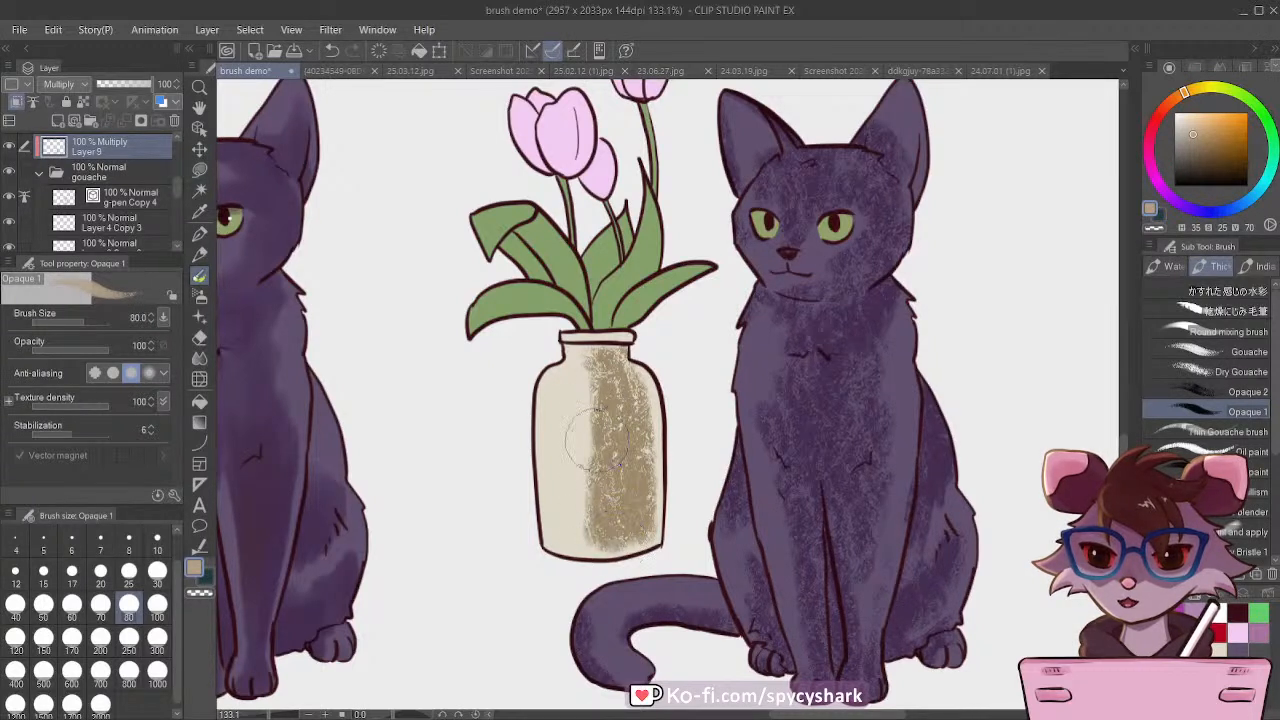
Step: Add brown shading to the vase's neck and rim, reducing the brush size to 30
{"action": "key", "text": "["}
{"action": "key", "text": "["}
{"action": "mouse_move", "coordinate": [566, 390]}
{"action": "left_mouse_down"}
{"action": "mouse_move", "coordinate": [598, 365]}
{"action": "mouse_move", "coordinate": [570, 369]}
{"action": "mouse_move", "coordinate": [595, 339]}
{"action": "mouse_move", "coordinate": [640, 339]}
{"action": "mouse_move", "coordinate": [567, 346]}
{"action": "left_mouse_up"}
{"action": "key", "text": "["}
{"action": "key", "text": "["}
{"action": "key", "text": "["}
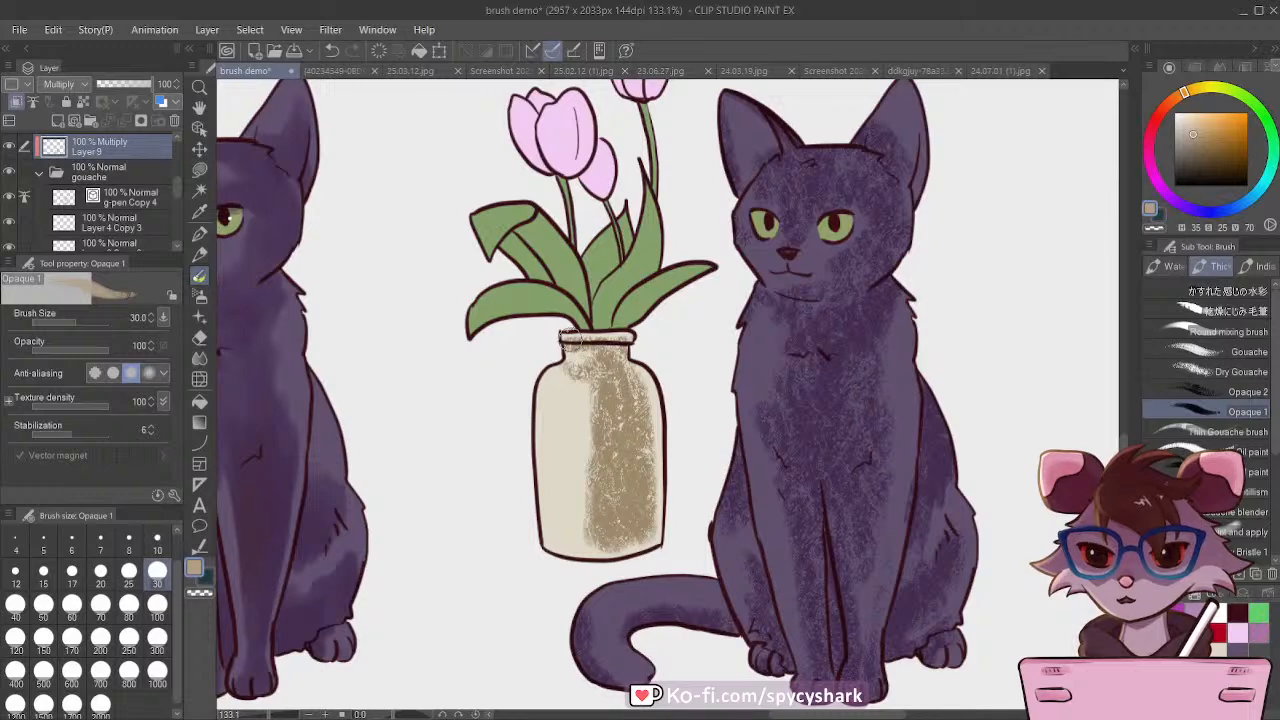
Step: Shade the tulip leaves with bright green from the colour set at brush size 60
{"action": "scroll", "coordinate": [670, 466], "scroll_direction": "down", "scroll_amount": 3}
{"action": "scroll", "coordinate": [650, 440], "scroll_direction": "up", "scroll_amount": 3}
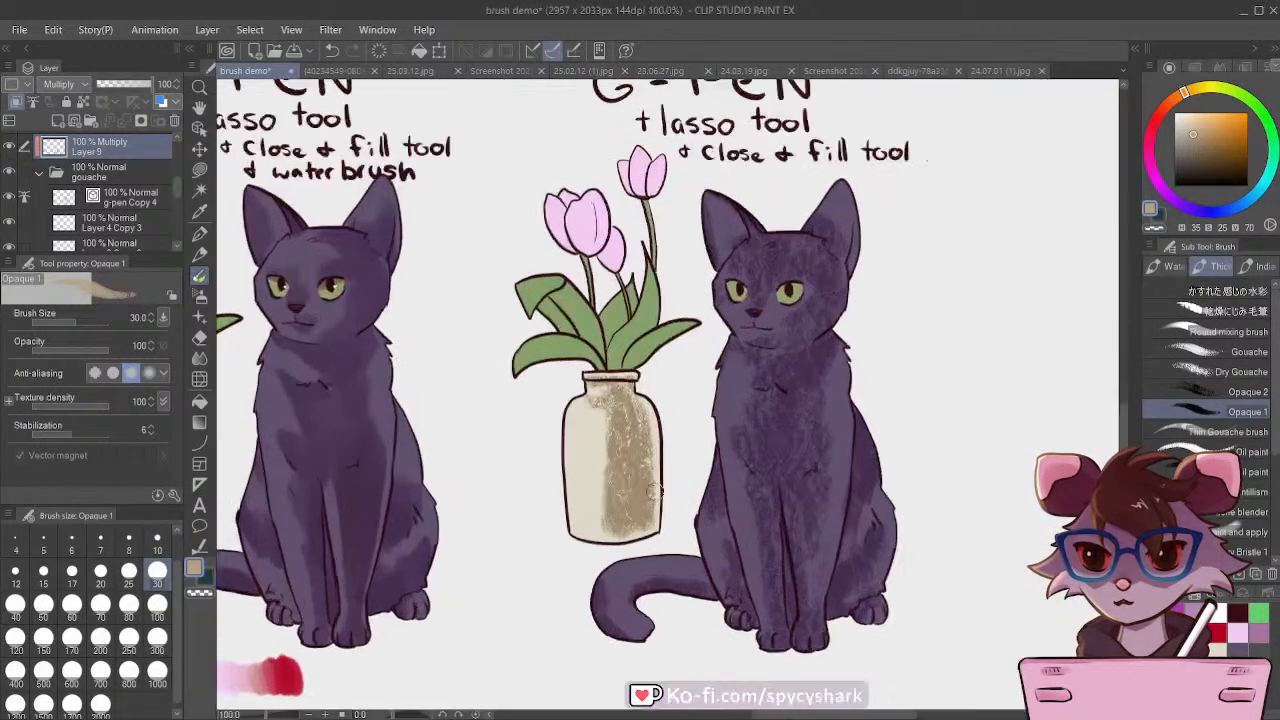
{"action": "left_click", "coordinate": [1261, 611]}
{"action": "scroll", "coordinate": [672, 354], "scroll_direction": "up", "scroll_amount": 3}
{"action": "key", "text": "bracketright"}
{"action": "key", "text": "bracketright"}
{"action": "key", "text": "bracketright"}
{"action": "mouse_move", "coordinate": [616, 318]}
{"action": "left_mouse_down"}
{"action": "mouse_move", "coordinate": [609, 352]}
{"action": "mouse_move", "coordinate": [614, 302]}
{"action": "mouse_move", "coordinate": [601, 332]}
{"action": "mouse_move", "coordinate": [640, 305]}
{"action": "left_mouse_up"}
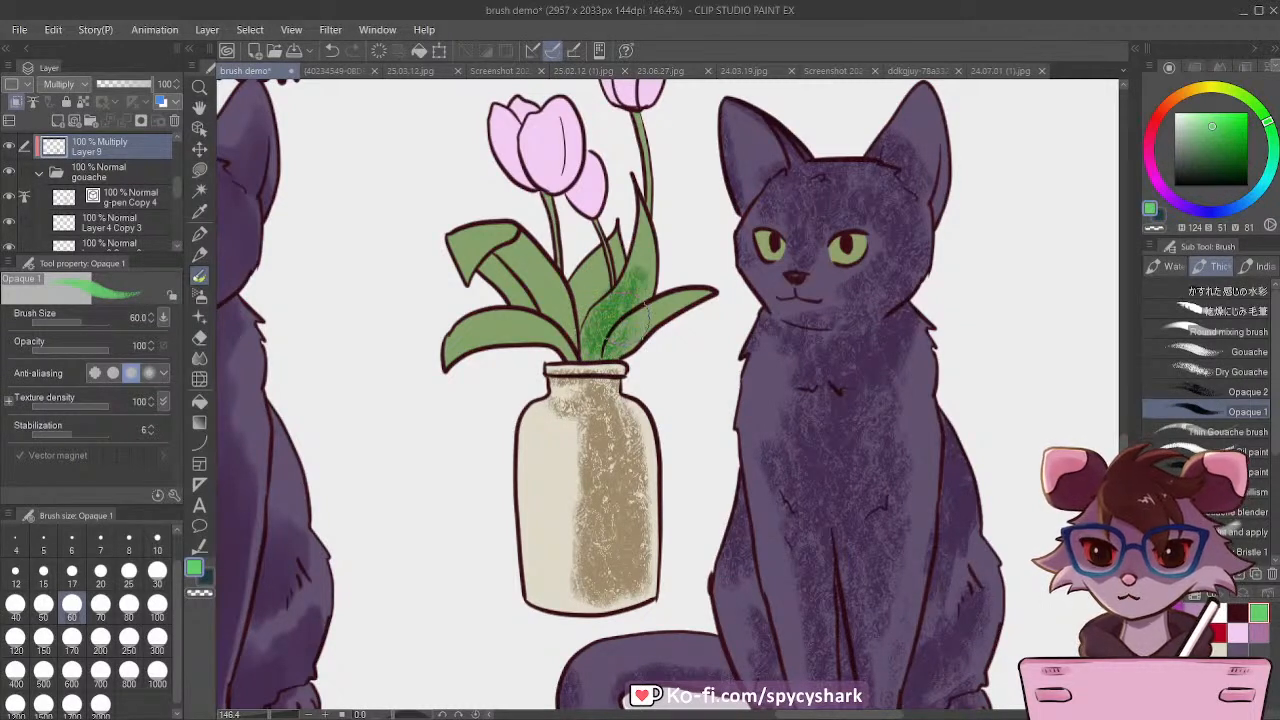
{"action": "mouse_move", "coordinate": [640, 258]}
{"action": "left_mouse_down"}
{"action": "mouse_move", "coordinate": [619, 318]}
{"action": "mouse_move", "coordinate": [586, 318]}
{"action": "mouse_move", "coordinate": [571, 286]}
{"action": "mouse_move", "coordinate": [552, 297]}
{"action": "mouse_move", "coordinate": [536, 268]}
{"action": "mouse_move", "coordinate": [531, 312]}
{"action": "mouse_move", "coordinate": [486, 285]}
{"action": "mouse_move", "coordinate": [517, 292]}
{"action": "mouse_move", "coordinate": [532, 322]}
{"action": "mouse_move", "coordinate": [484, 332]}
{"action": "mouse_move", "coordinate": [526, 333]}
{"action": "mouse_move", "coordinate": [489, 350]}
{"action": "mouse_move", "coordinate": [474, 262]}
{"action": "mouse_move", "coordinate": [482, 278]}
{"action": "mouse_move", "coordinate": [530, 278]}
{"action": "left_mouse_up"}
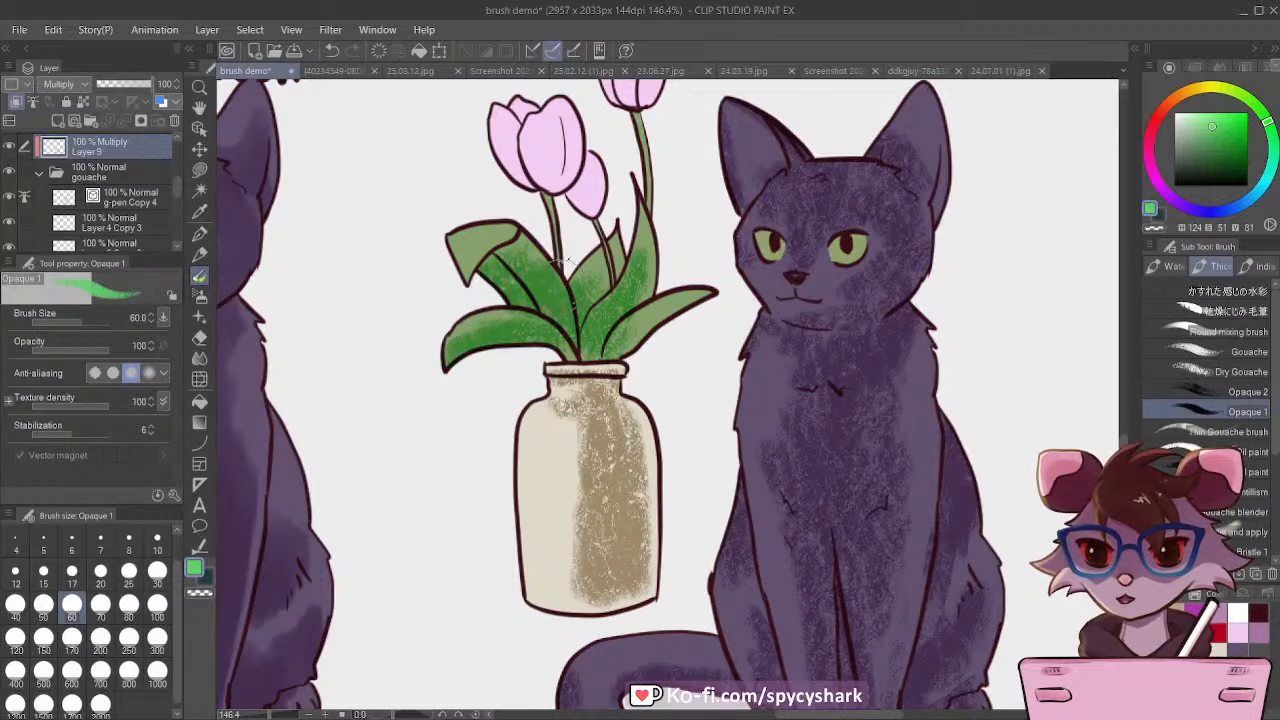
{"action": "left_click", "coordinate": [1191, 608]}
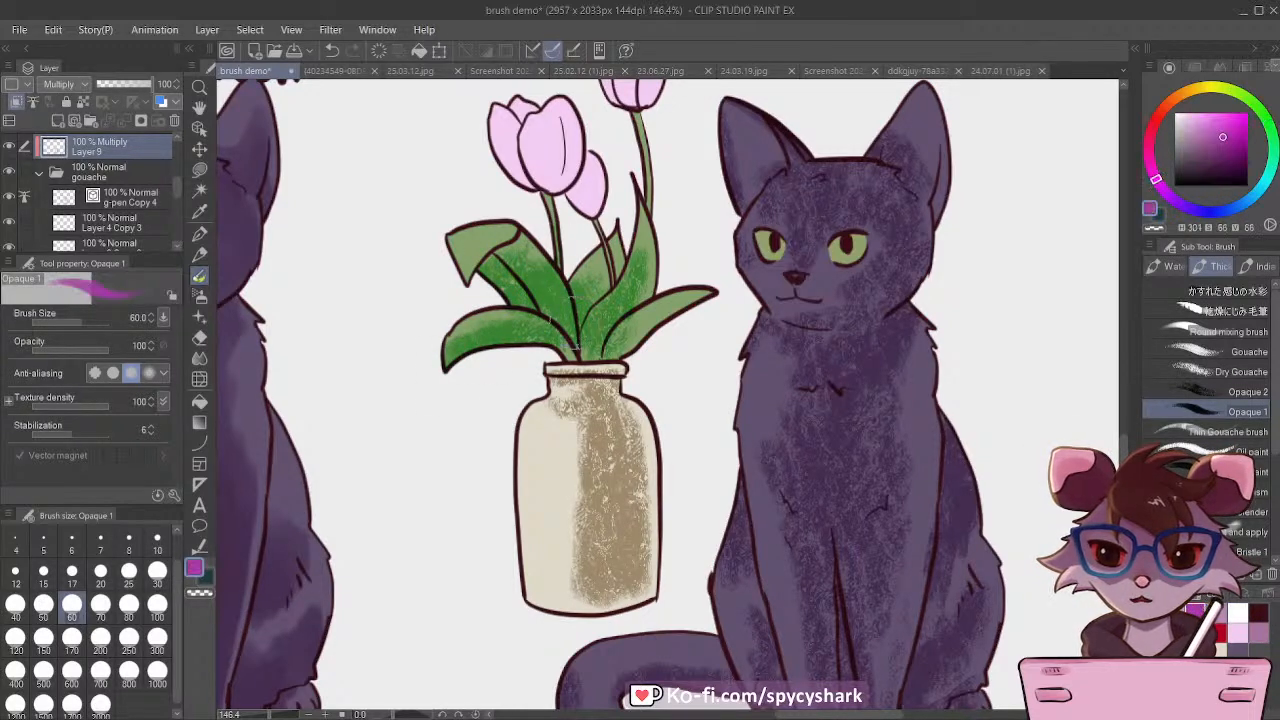
{"action": "left_click_drag", "start_coordinate": [540, 150], "coordinate": [557, 233]}
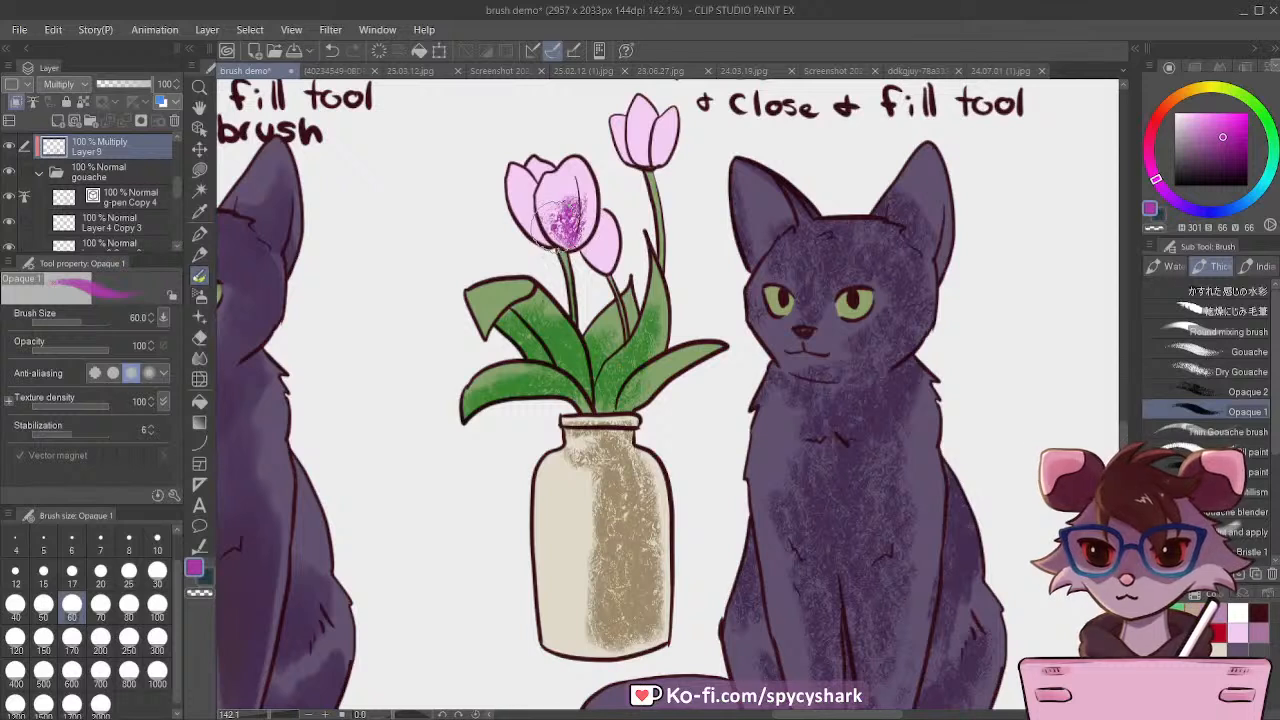
{"action": "key", "text": "ctrl+z"}
Step: Shade the tulip petals with a lighter, less saturated magenta at brush size 60, and save the document
{"action": "left_click", "coordinate": [1221, 612]}
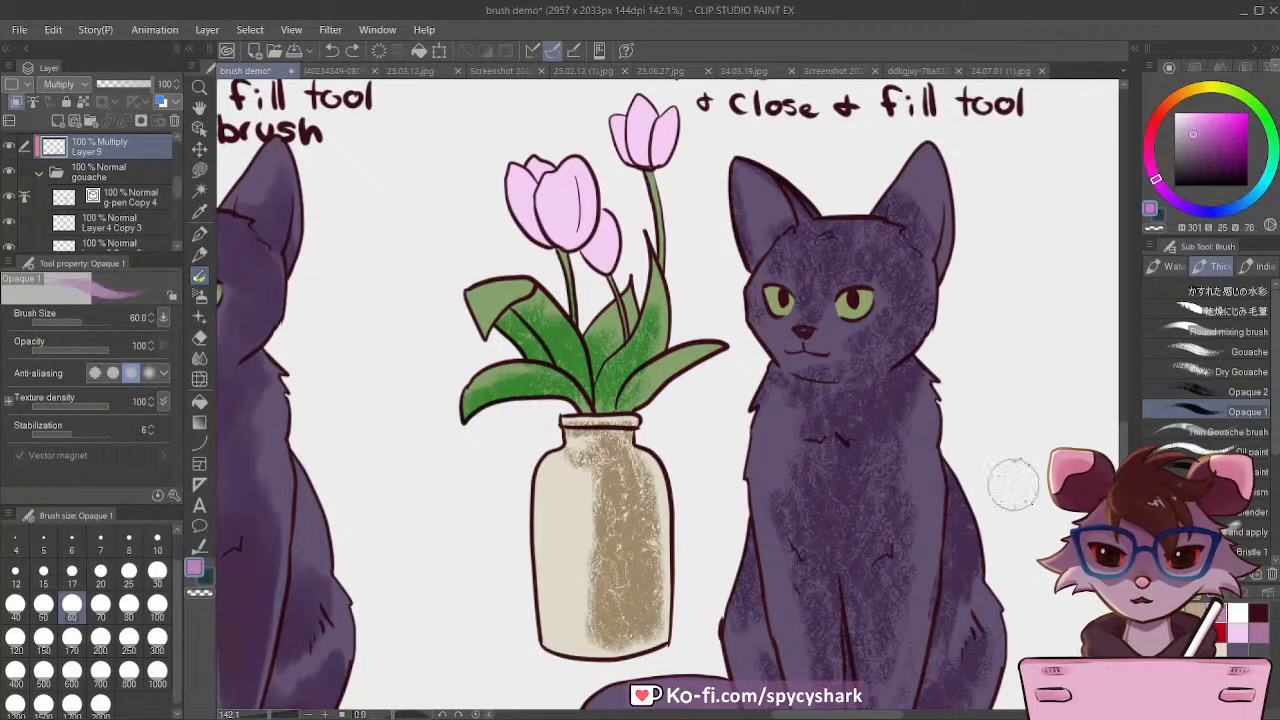
{"action": "mouse_move", "coordinate": [589, 186]}
{"action": "left_mouse_down"}
{"action": "mouse_move", "coordinate": [566, 248]}
{"action": "mouse_move", "coordinate": [541, 212]}
{"action": "mouse_move", "coordinate": [544, 242]}
{"action": "mouse_move", "coordinate": [517, 215]}
{"action": "mouse_move", "coordinate": [561, 250]}
{"action": "mouse_move", "coordinate": [604, 265]}
{"action": "mouse_move", "coordinate": [611, 250]}
{"action": "mouse_move", "coordinate": [596, 270]}
{"action": "mouse_move", "coordinate": [579, 250]}
{"action": "mouse_move", "coordinate": [645, 160]}
{"action": "mouse_move", "coordinate": [674, 150]}
{"action": "mouse_move", "coordinate": [630, 155]}
{"action": "left_mouse_up"}
{"action": "scroll", "coordinate": [748, 455], "scroll_direction": "down", "scroll_amount": 8}
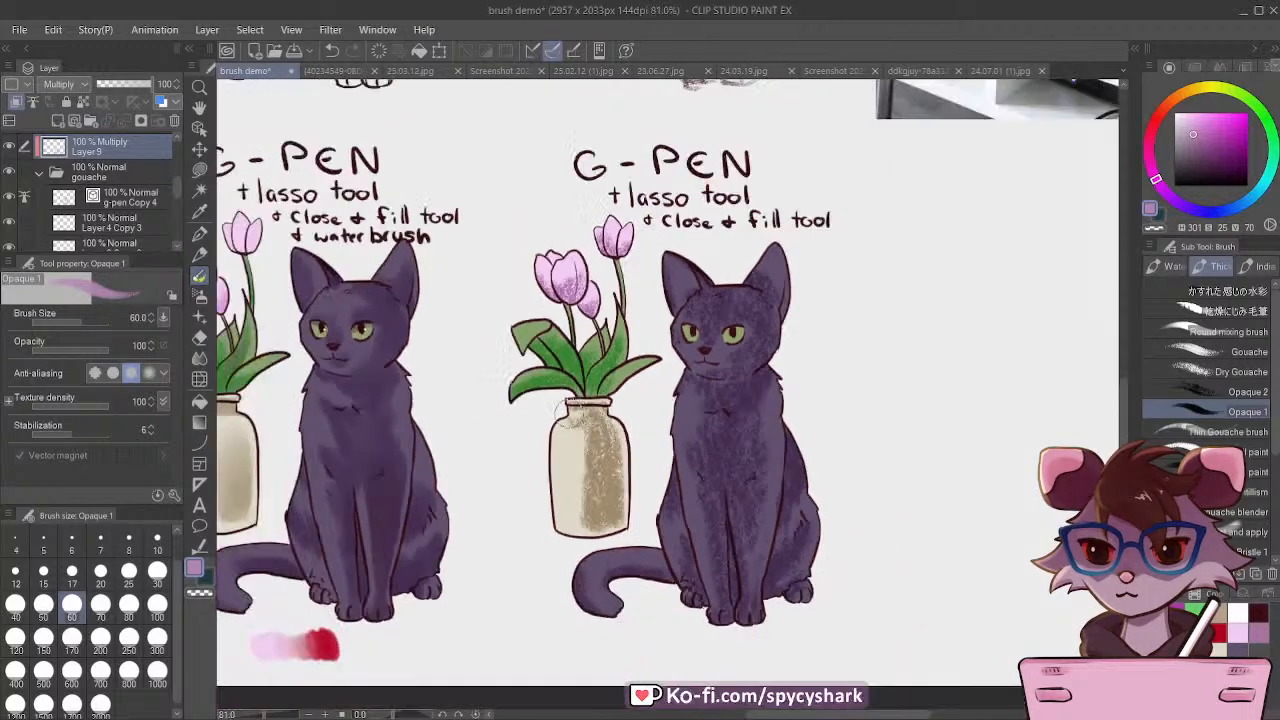
{"action": "scroll", "coordinate": [650, 202], "scroll_direction": "up", "scroll_amount": 1}
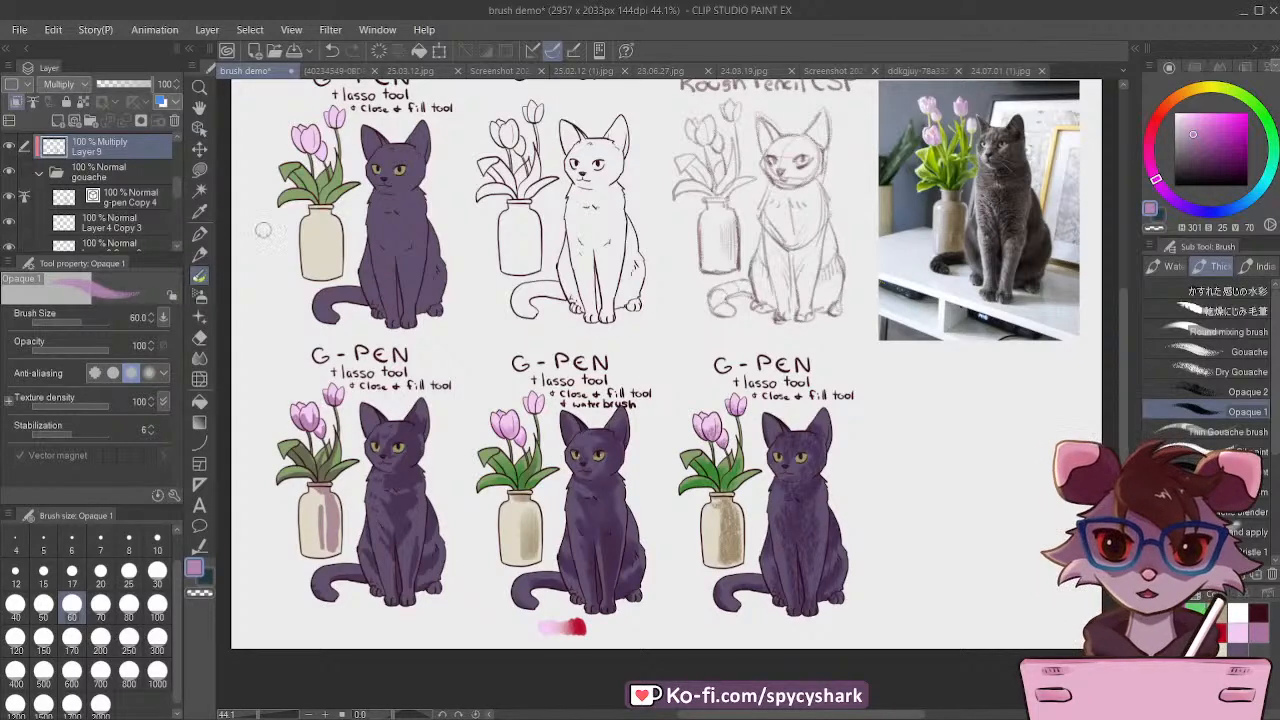
{"action": "key", "text": "ctrl+s"}
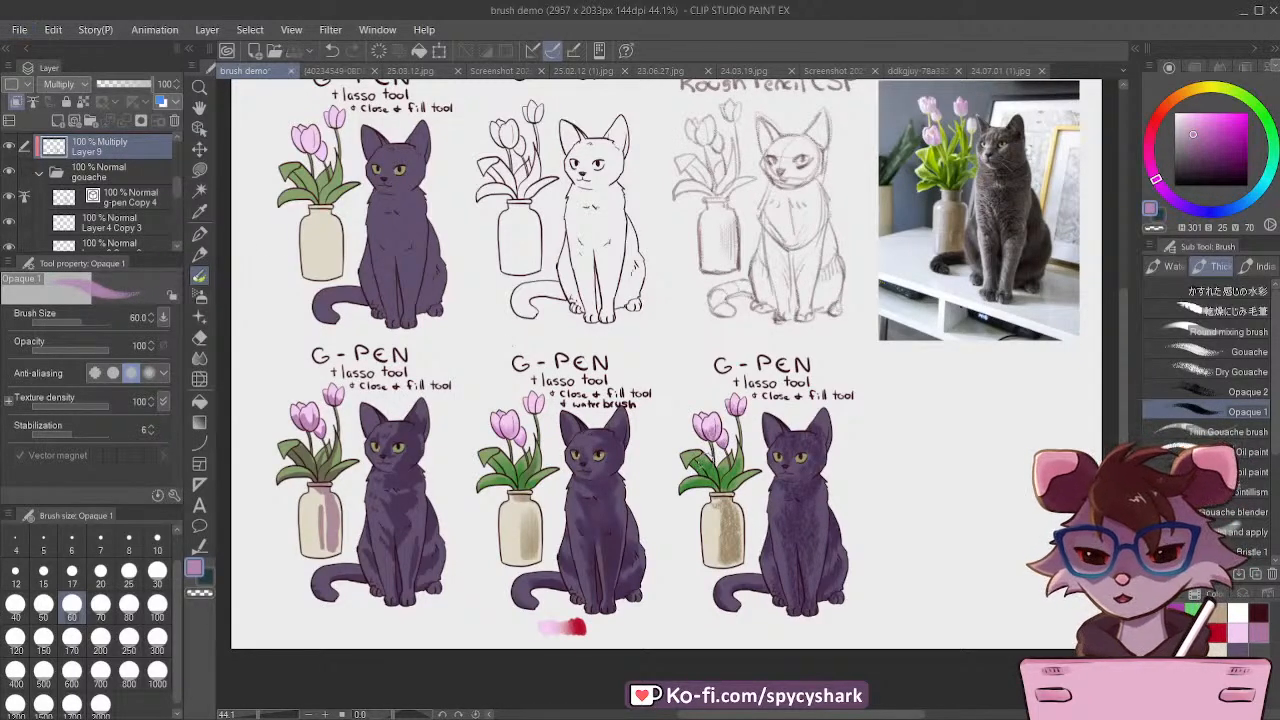
Step: Write "& gouache" below "& close & fill tool" on layer g-pen Copy 4 with the dark maroon G-pen at size 8
{"action": "scroll", "coordinate": [546, 510], "scroll_direction": "down", "scroll_amount": 2}
{"action": "scroll", "coordinate": [672, 494], "scroll_direction": "up", "scroll_amount": 1}
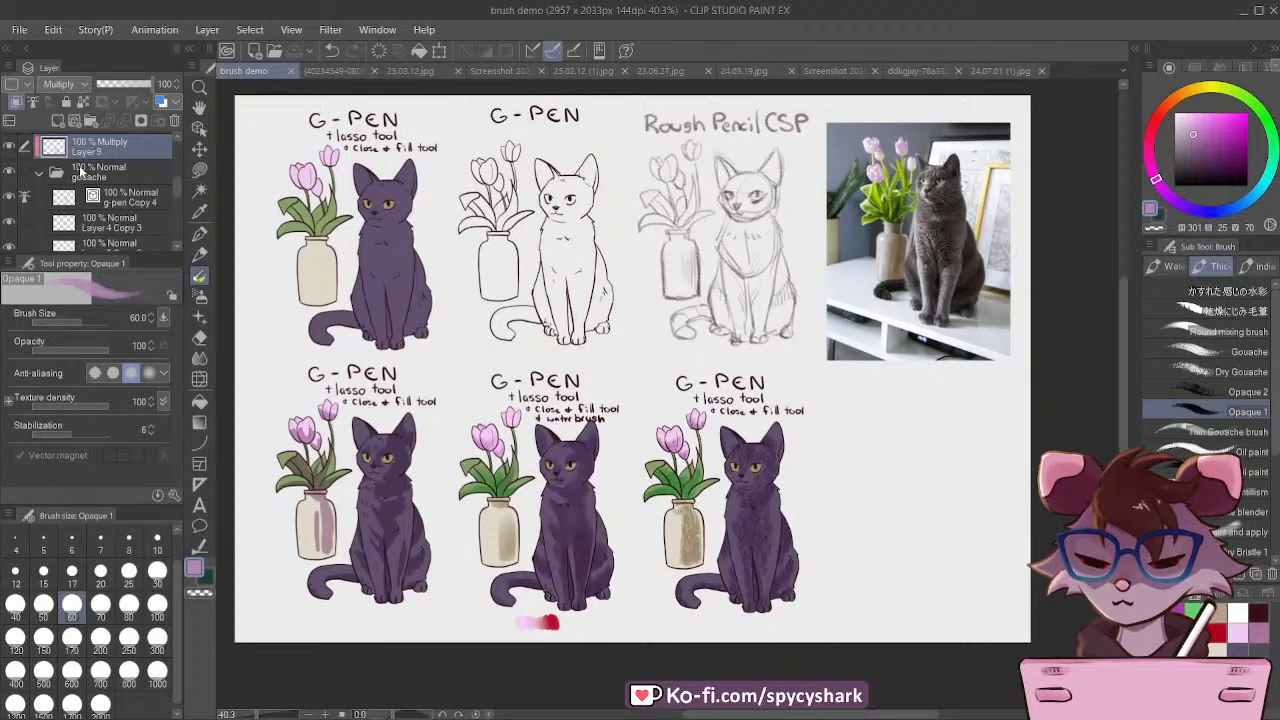
{"action": "left_click", "coordinate": [80, 172]}
{"action": "left_click", "coordinate": [117, 199]}
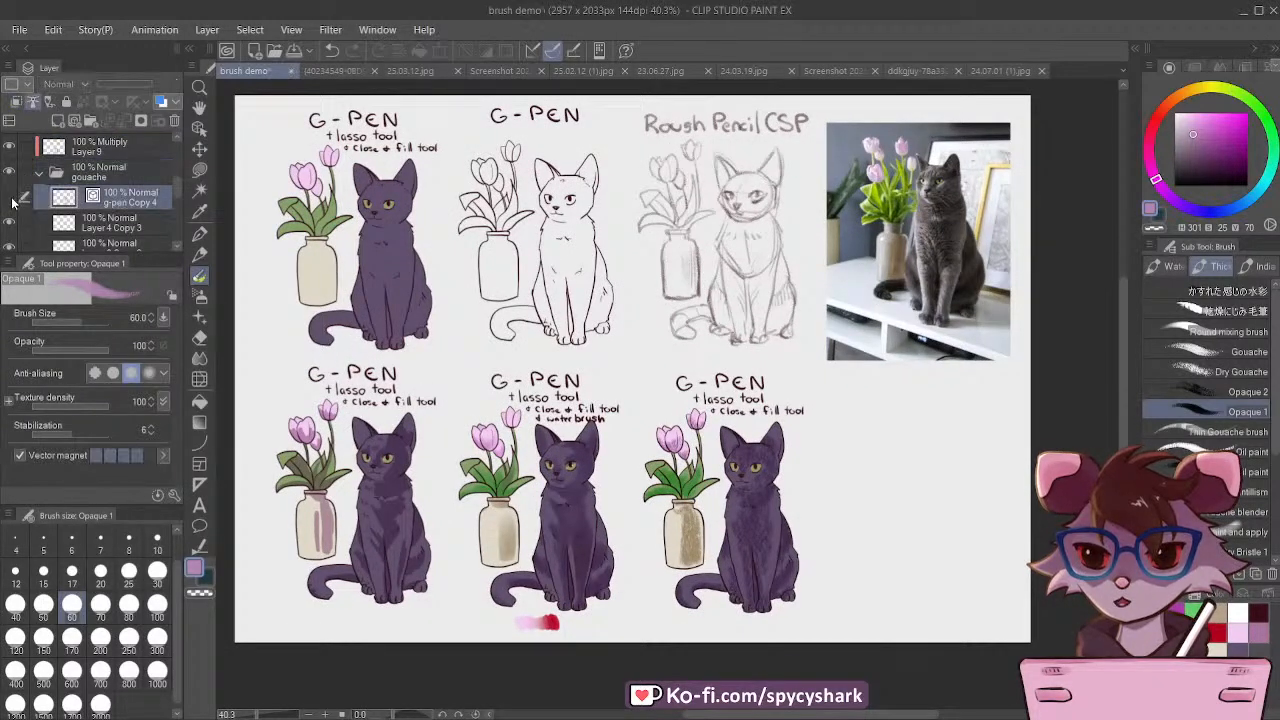
{"action": "left_click", "coordinate": [12, 200]}
{"action": "left_click", "coordinate": [12, 200]}
{"action": "left_click", "coordinate": [198, 237]}
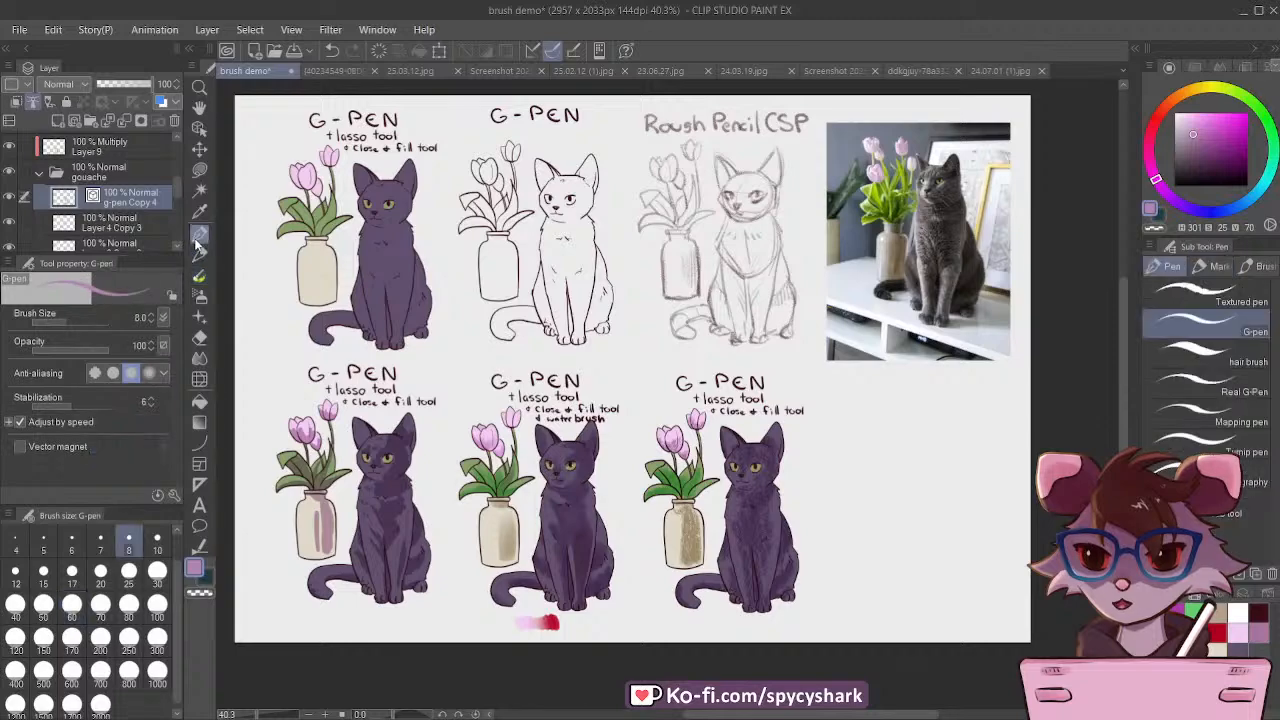
{"action": "left_click", "coordinate": [1262, 609]}
{"action": "scroll", "coordinate": [746, 413], "scroll_direction": "up", "scroll_amount": 18}
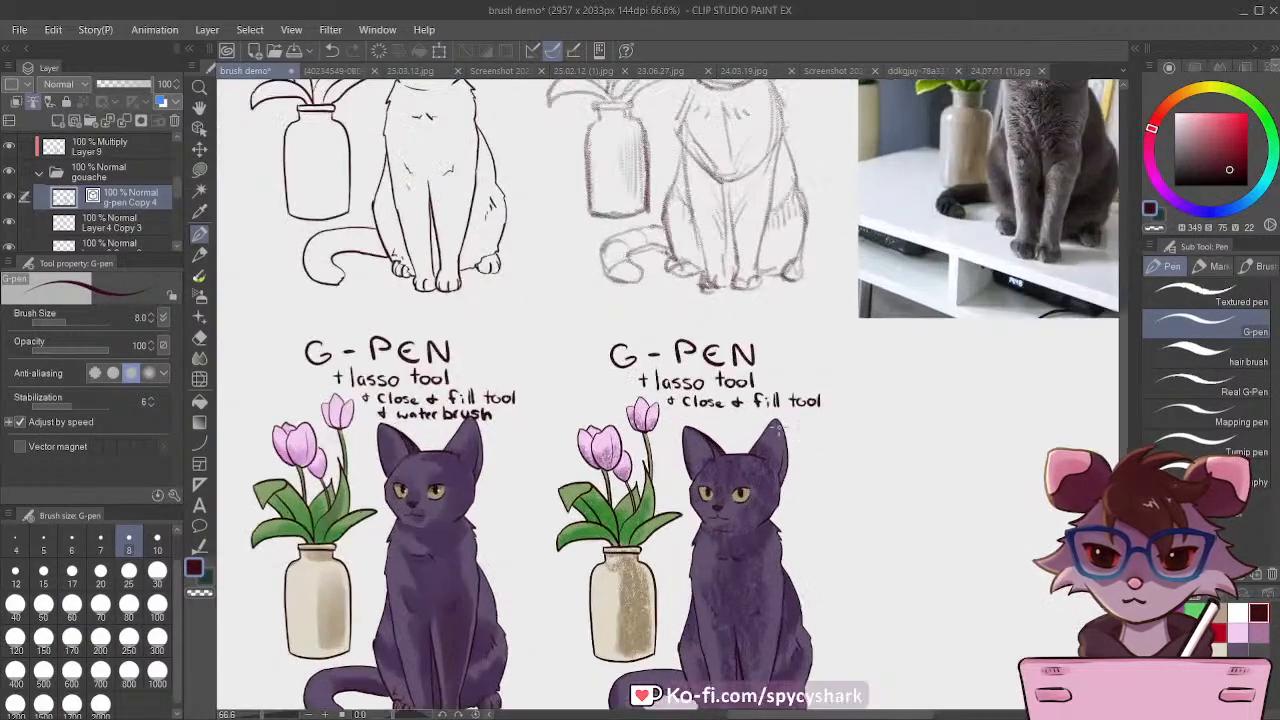
{"action": "scroll", "coordinate": [686, 410], "scroll_direction": "up", "scroll_amount": 2}
{"action": "left_click_drag", "start_coordinate": [512, 382], "coordinate": [502, 434]}
{"action": "left_click_drag", "start_coordinate": [484, 412], "coordinate": [524, 410]}
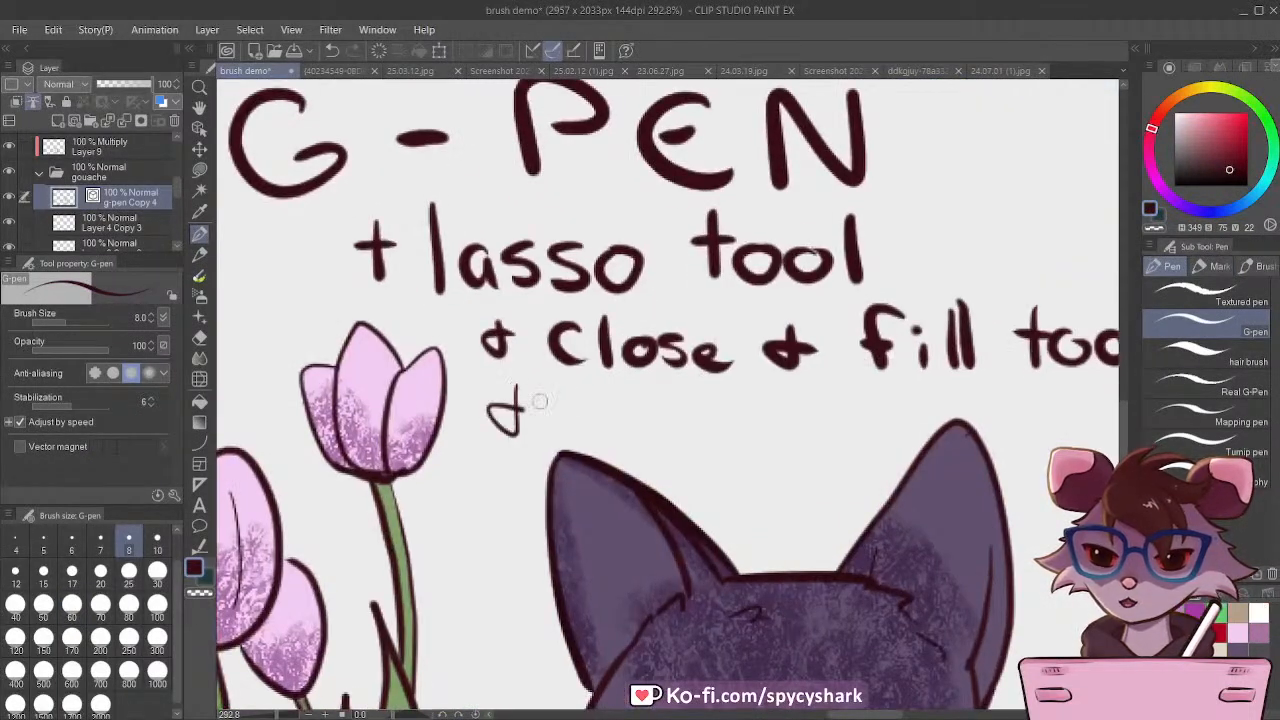
{"action": "left_click_drag", "start_coordinate": [638, 392], "coordinate": [628, 444]}
{"action": "mouse_move", "coordinate": [652, 428]}
{"action": "left_mouse_down"}
{"action": "mouse_move", "coordinate": [675, 406]}
{"action": "mouse_move", "coordinate": [714, 422]}
{"action": "mouse_move", "coordinate": [806, 397]}
{"action": "mouse_move", "coordinate": [862, 424]}
{"action": "left_mouse_up"}
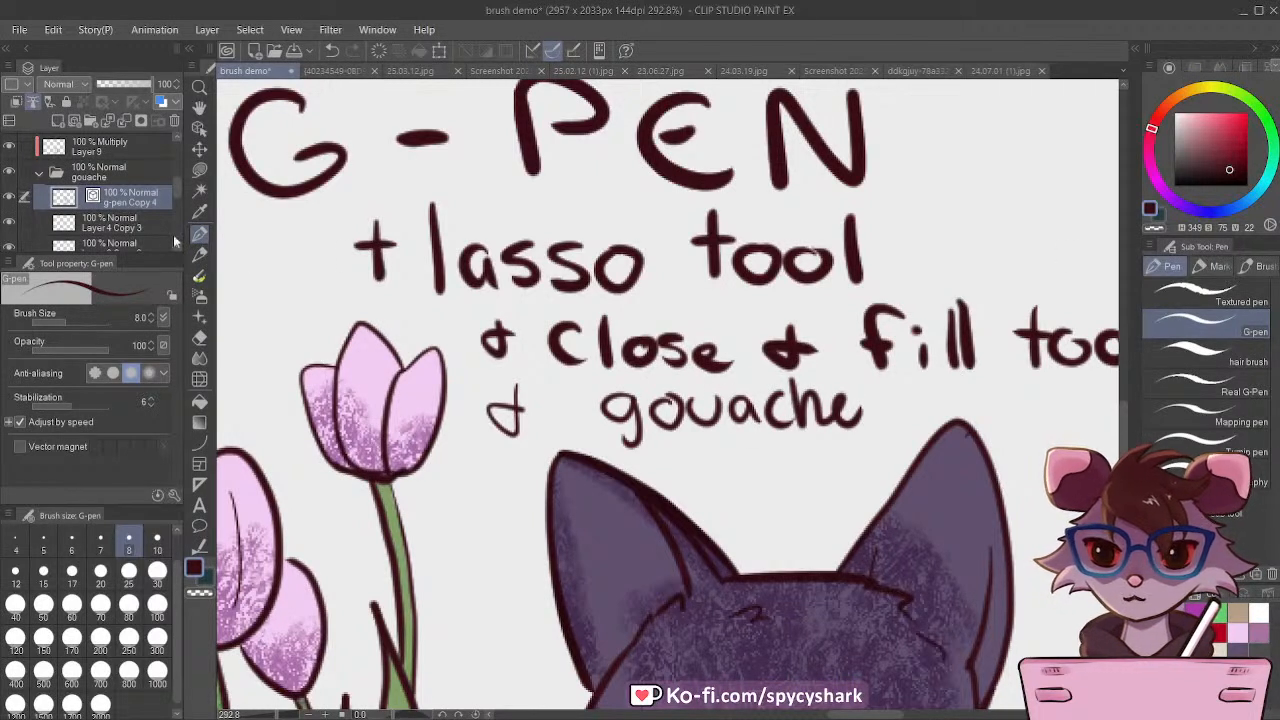
Step: Check the brush name, write "opaque 1" with the G-pen below the gouache label, and save the document
{"action": "left_click", "coordinate": [198, 257]}
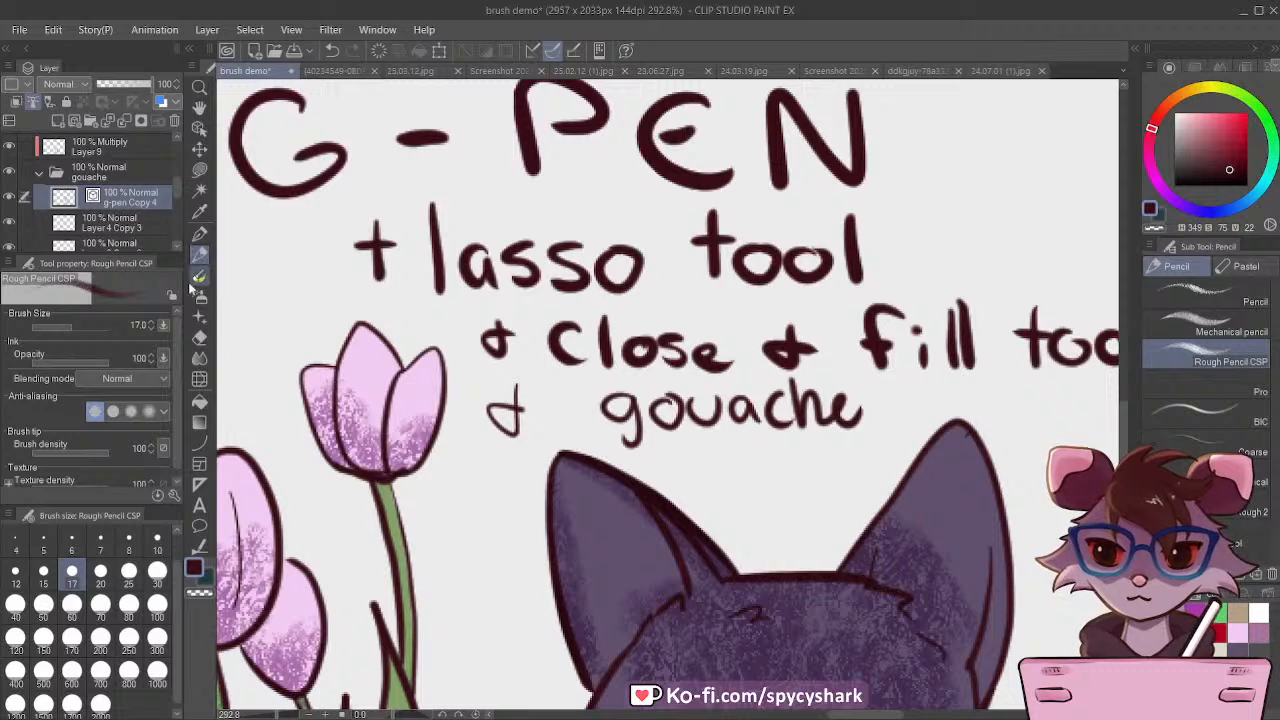
{"action": "left_click", "coordinate": [198, 279]}
{"action": "left_click", "coordinate": [199, 233]}
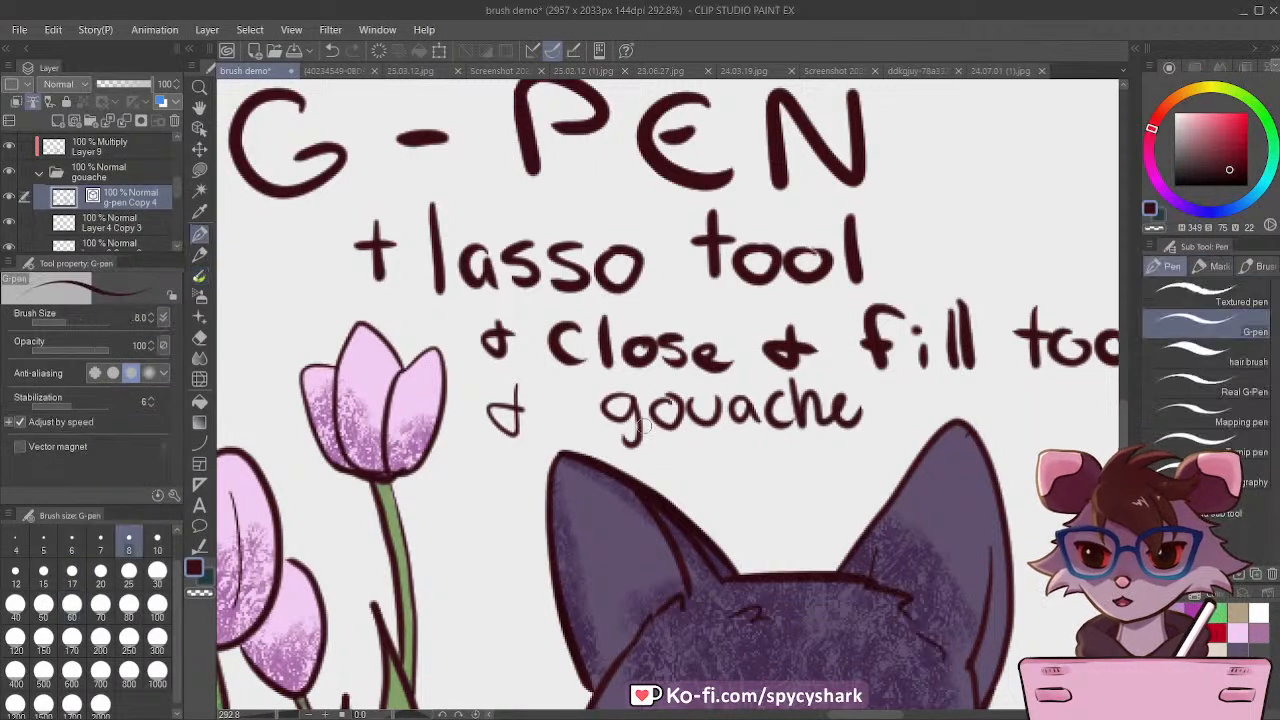
{"action": "left_click_drag", "start_coordinate": [668, 473], "coordinate": [688, 460]}
{"action": "mouse_move", "coordinate": [706, 452]}
{"action": "left_mouse_down"}
{"action": "mouse_move", "coordinate": [710, 495]}
{"action": "mouse_move", "coordinate": [742, 468]}
{"action": "mouse_move", "coordinate": [797, 496]}
{"action": "left_mouse_up"}
{"action": "left_click_drag", "start_coordinate": [809, 448], "coordinate": [857, 471]}
{"action": "scroll", "coordinate": [788, 437], "scroll_direction": "down", "scroll_amount": 3}
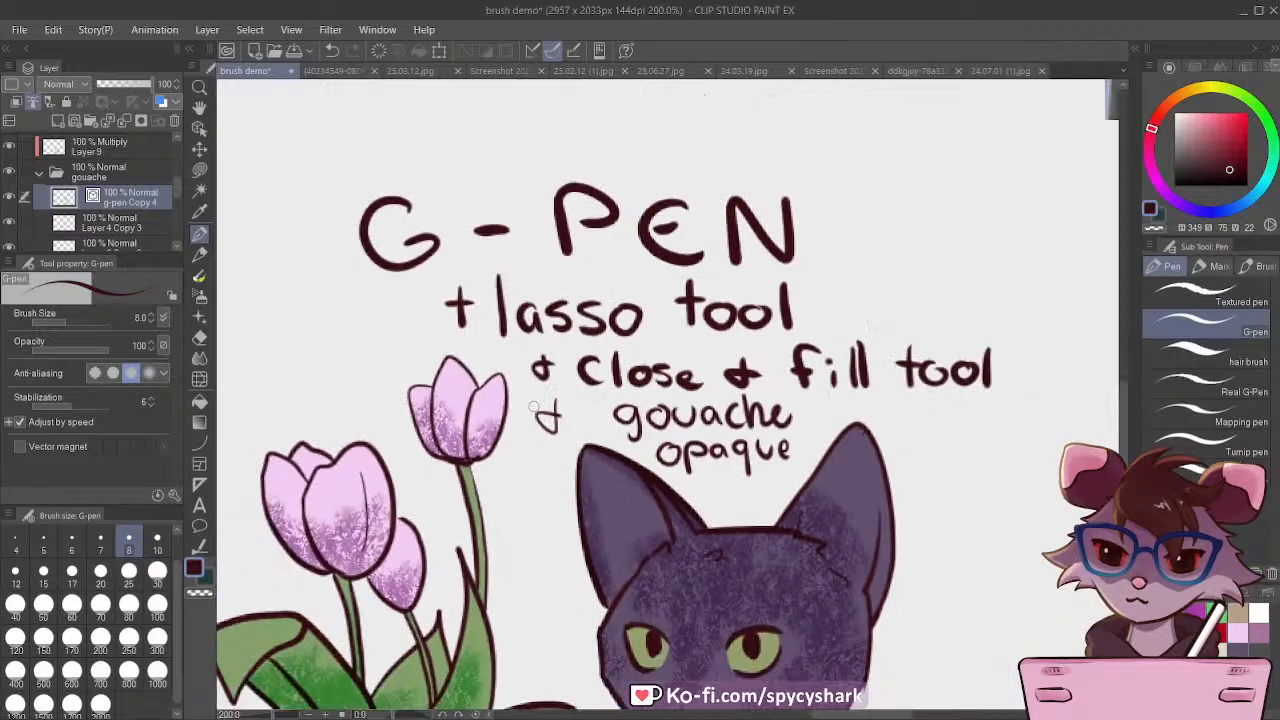
{"action": "scroll", "coordinate": [779, 421], "scroll_direction": "down", "scroll_amount": 10}
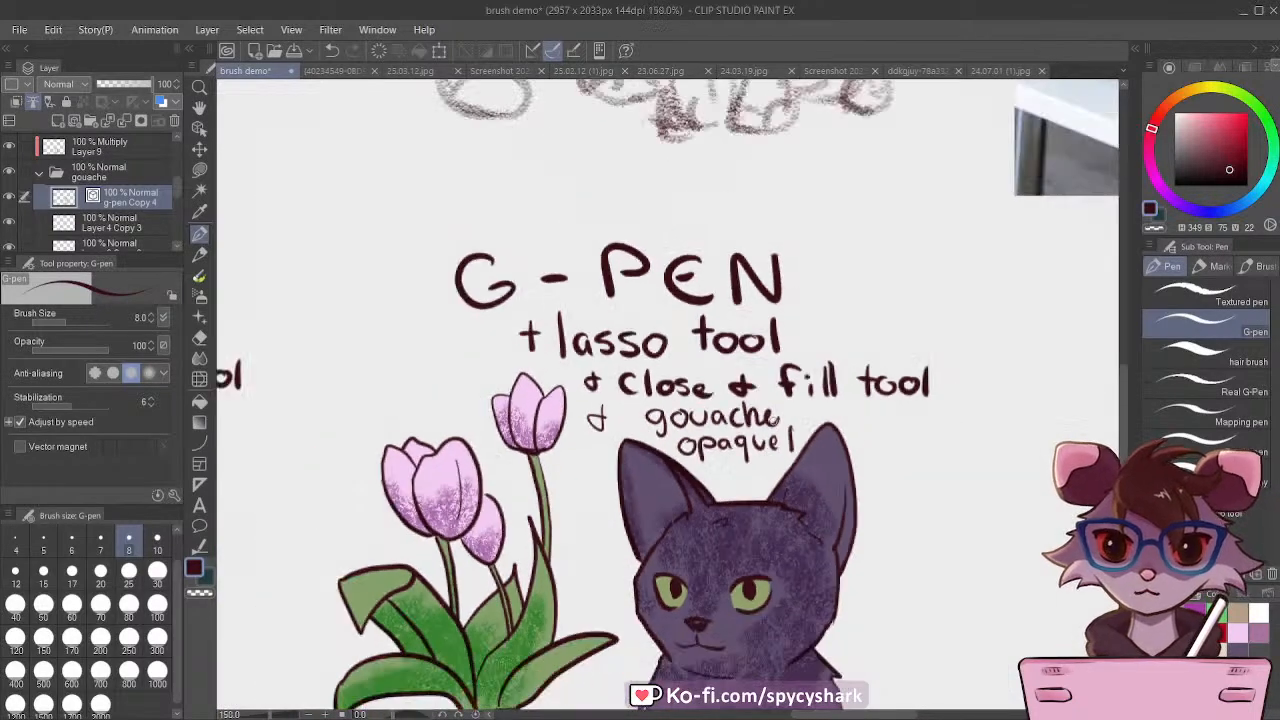
{"action": "scroll", "coordinate": [606, 428], "scroll_direction": "down", "scroll_amount": 2}
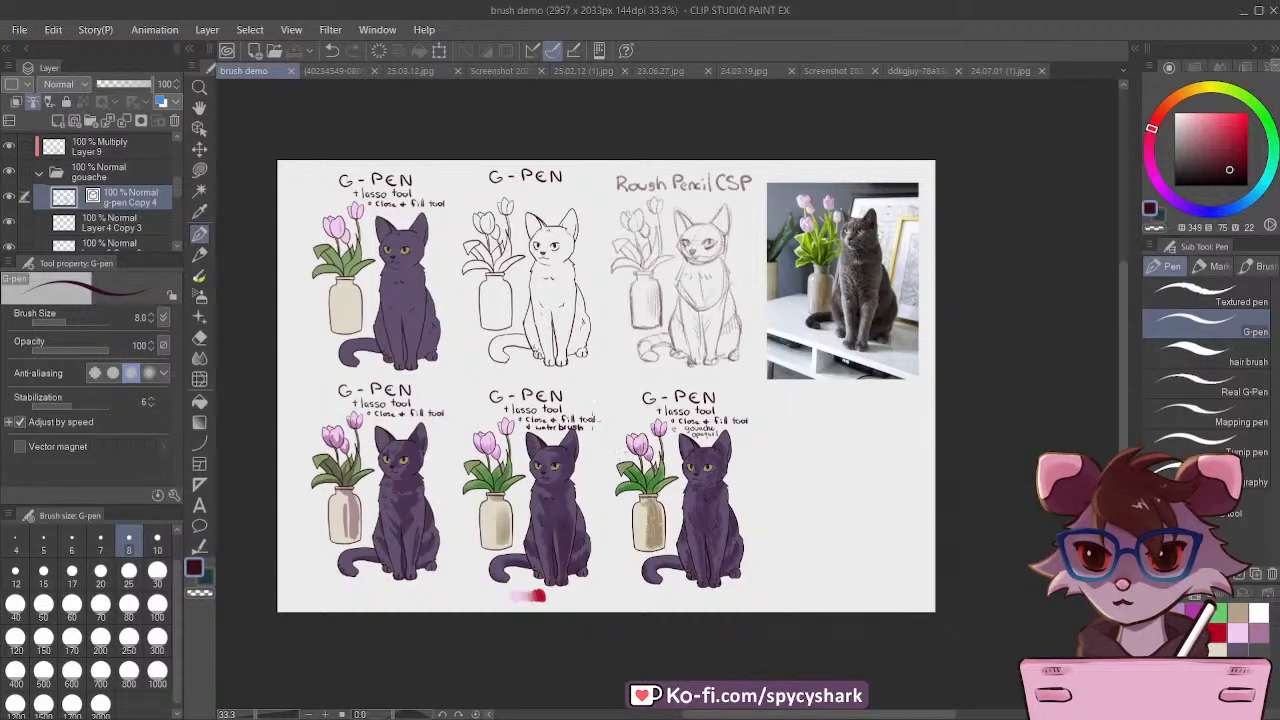
{"action": "scroll", "coordinate": [716, 450], "scroll_direction": "down", "scroll_amount": 1}
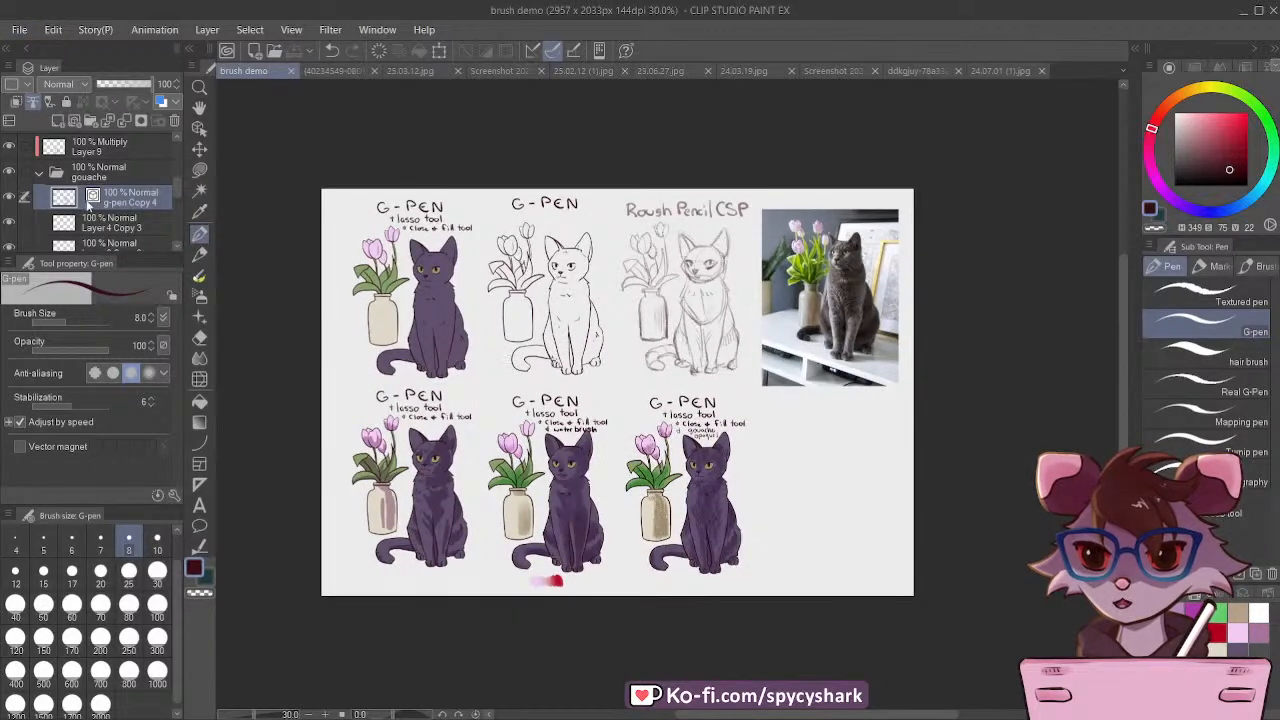
Step: Collapse the flats folder and move its flat-coloured cat and vase to the empty spot beside the gouache copy in the lower row
{"action": "scroll", "coordinate": [131, 236], "scroll_direction": "down", "scroll_amount": 2}
{"action": "left_click", "coordinate": [131, 237]}
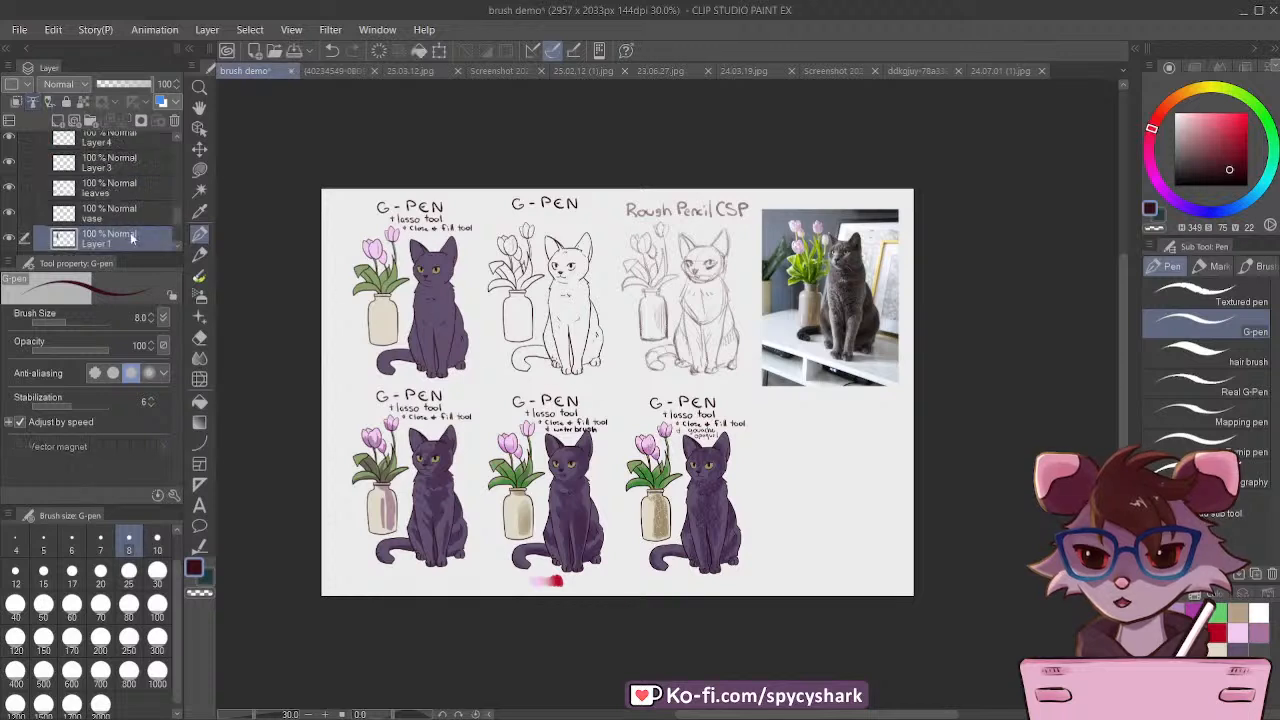
{"action": "scroll", "coordinate": [92, 226], "scroll_direction": "down", "scroll_amount": 4}
{"action": "left_click", "coordinate": [57, 174]}
{"action": "left_click", "coordinate": [40, 176]}
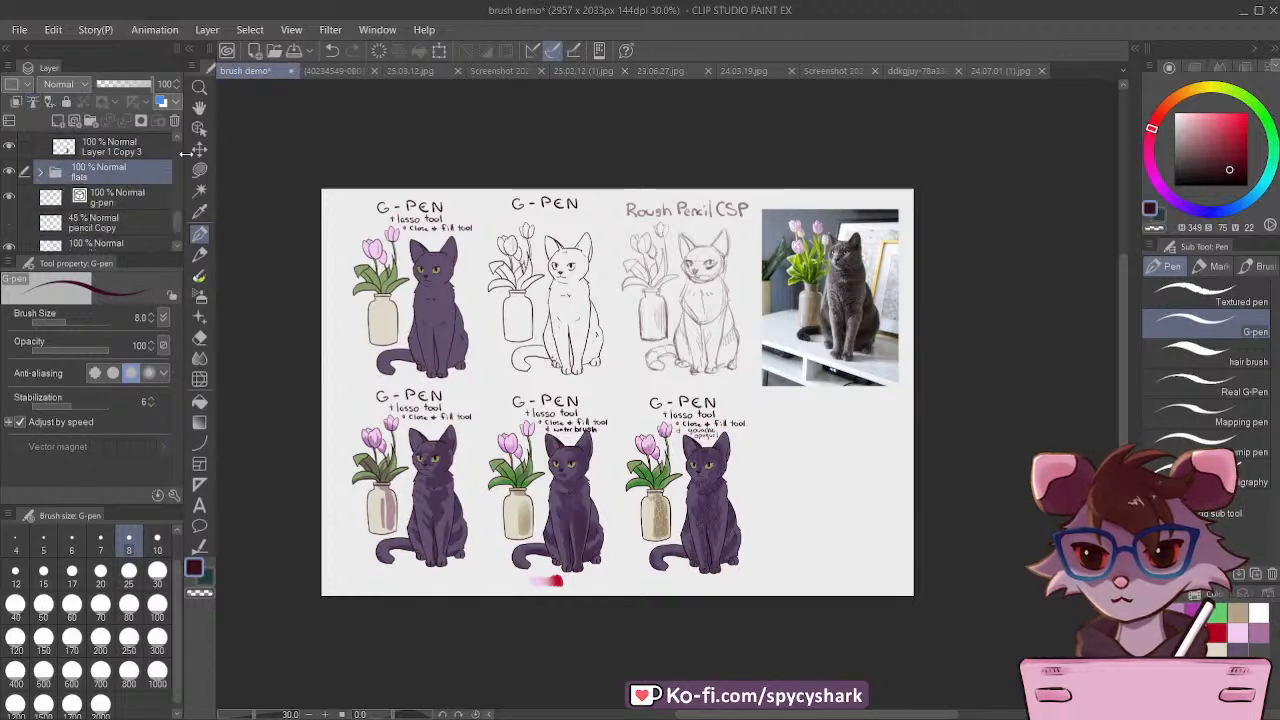
{"action": "left_click", "coordinate": [199, 148]}
{"action": "left_click_drag", "start_coordinate": [420, 300], "coordinate": [808, 491]}
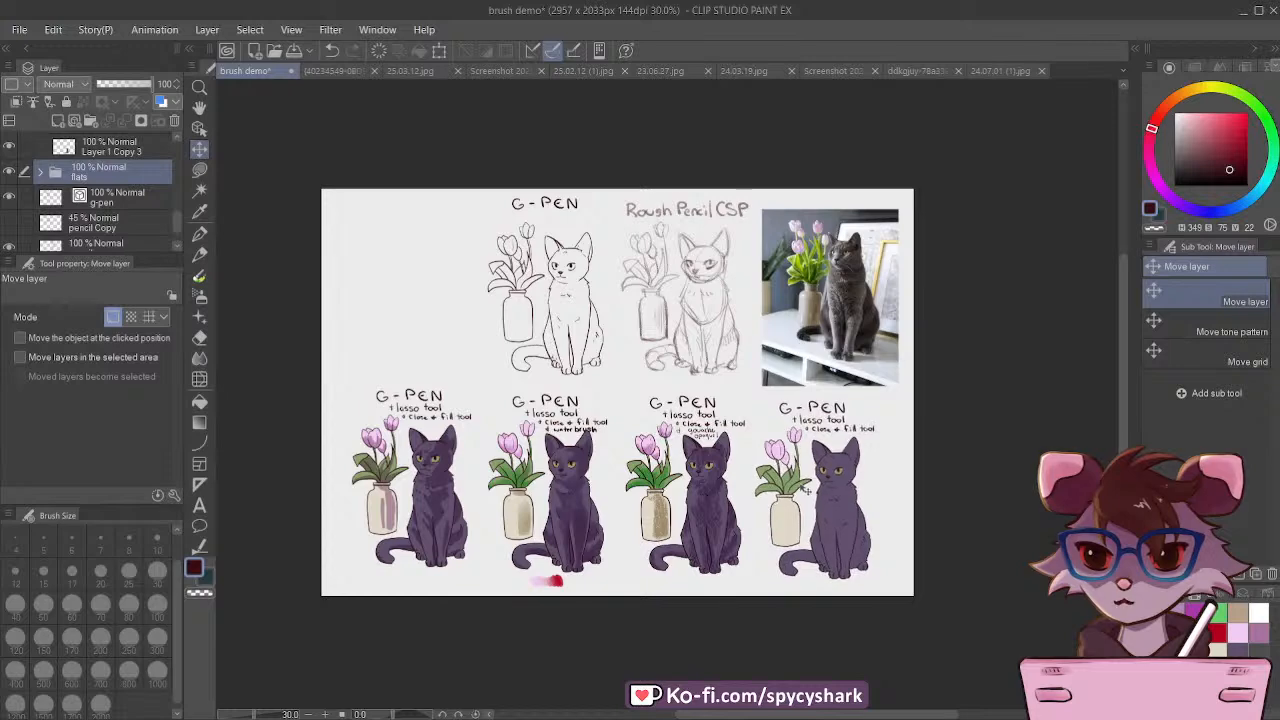
Step: Duplicate the g-pen line art layer and place the copy in the empty space beside the original line art in the upper row
{"action": "scroll", "coordinate": [476, 272], "scroll_direction": "up", "scroll_amount": 5}
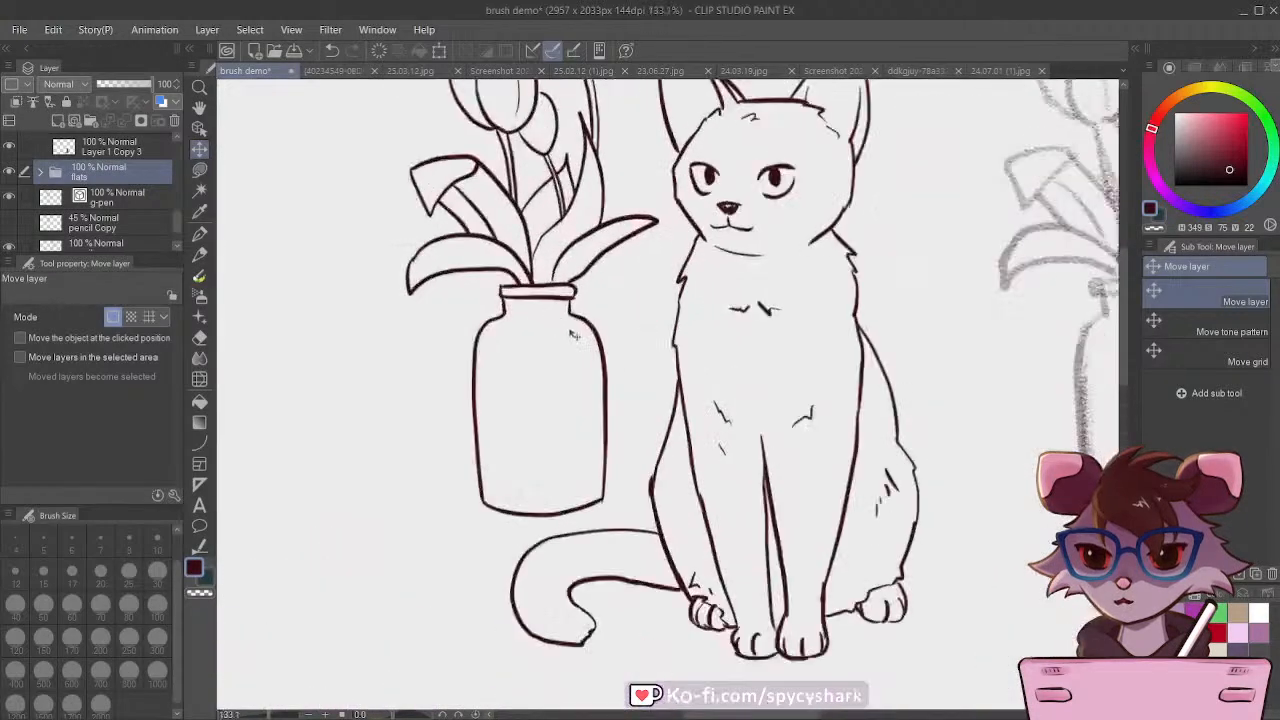
{"action": "left_click", "coordinate": [587, 318], "text": "ctrl+shift"}
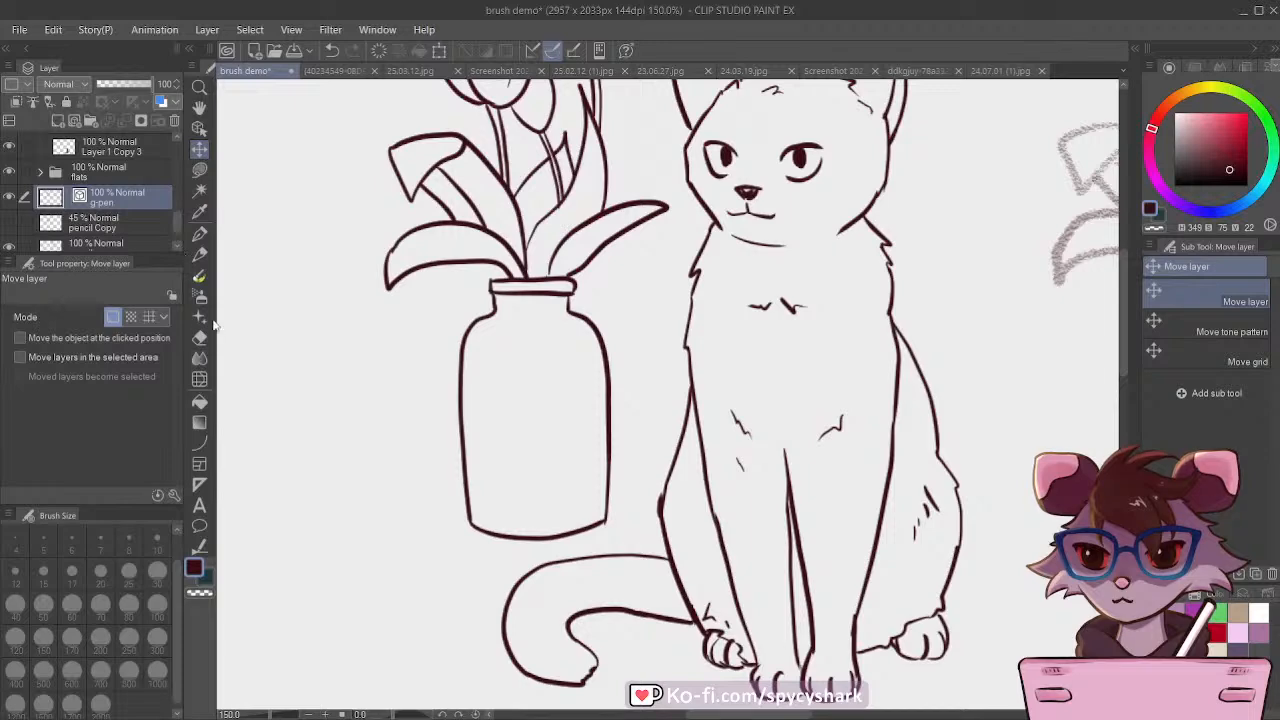
{"action": "key", "text": "ctrl+c"}
{"action": "key", "text": "ctrl+v"}
{"action": "scroll", "coordinate": [625, 400], "scroll_direction": "down", "scroll_amount": 3}
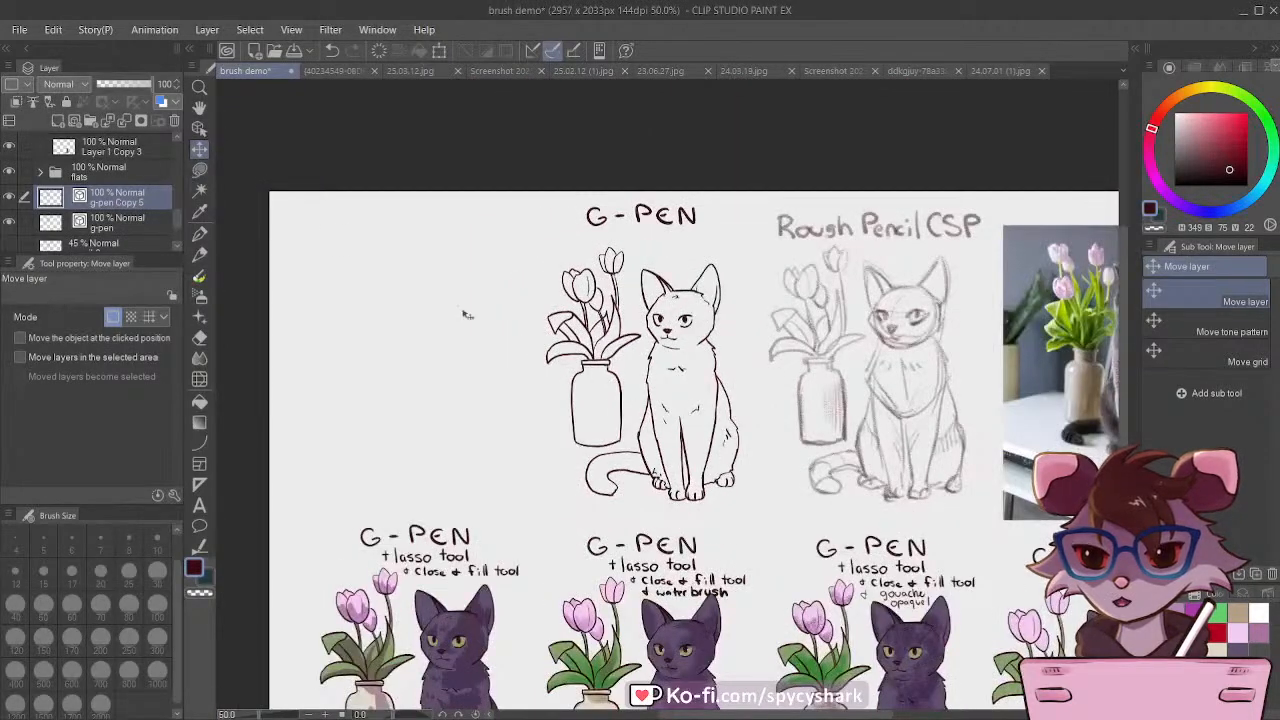
{"action": "left_click_drag", "start_coordinate": [585, 388], "coordinate": [352, 395]}
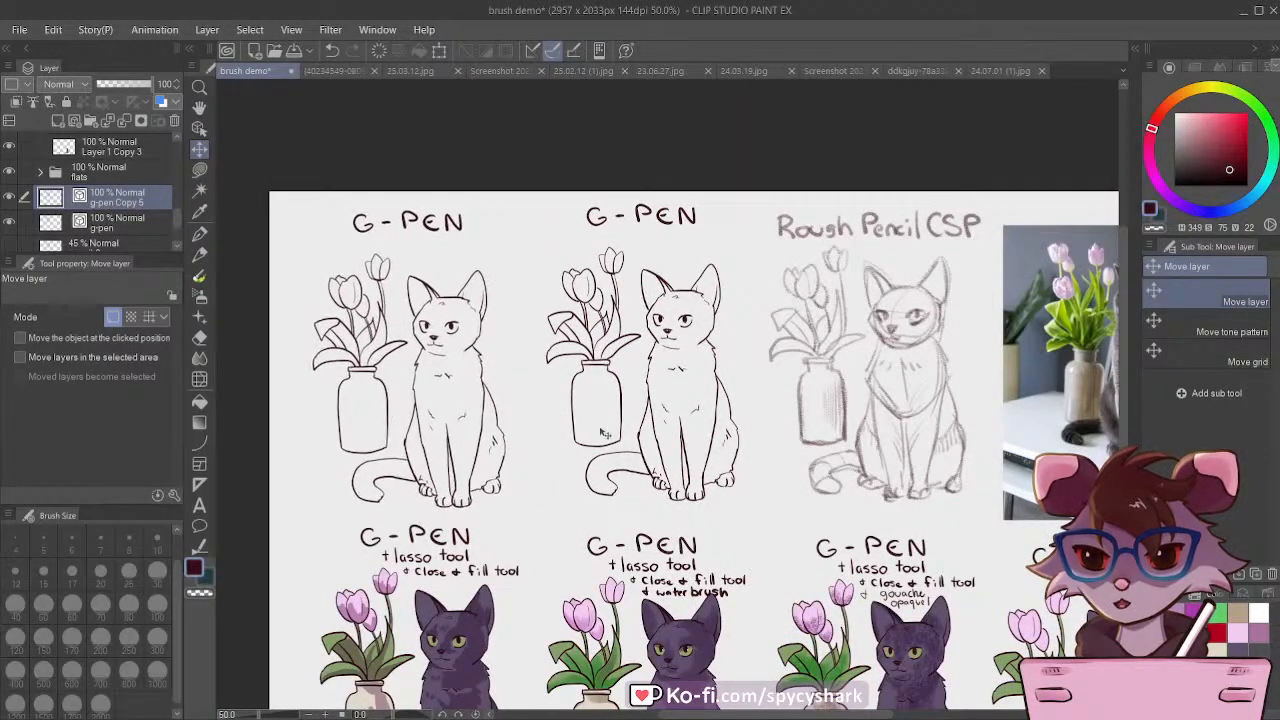
Step: Activate the Object tool on layer g-pen Copy 5 and enlarge the area showing its vector line properties
{"action": "scroll", "coordinate": [247, 368], "scroll_direction": "up", "scroll_amount": 1}
{"action": "left_click", "coordinate": [199, 338]}
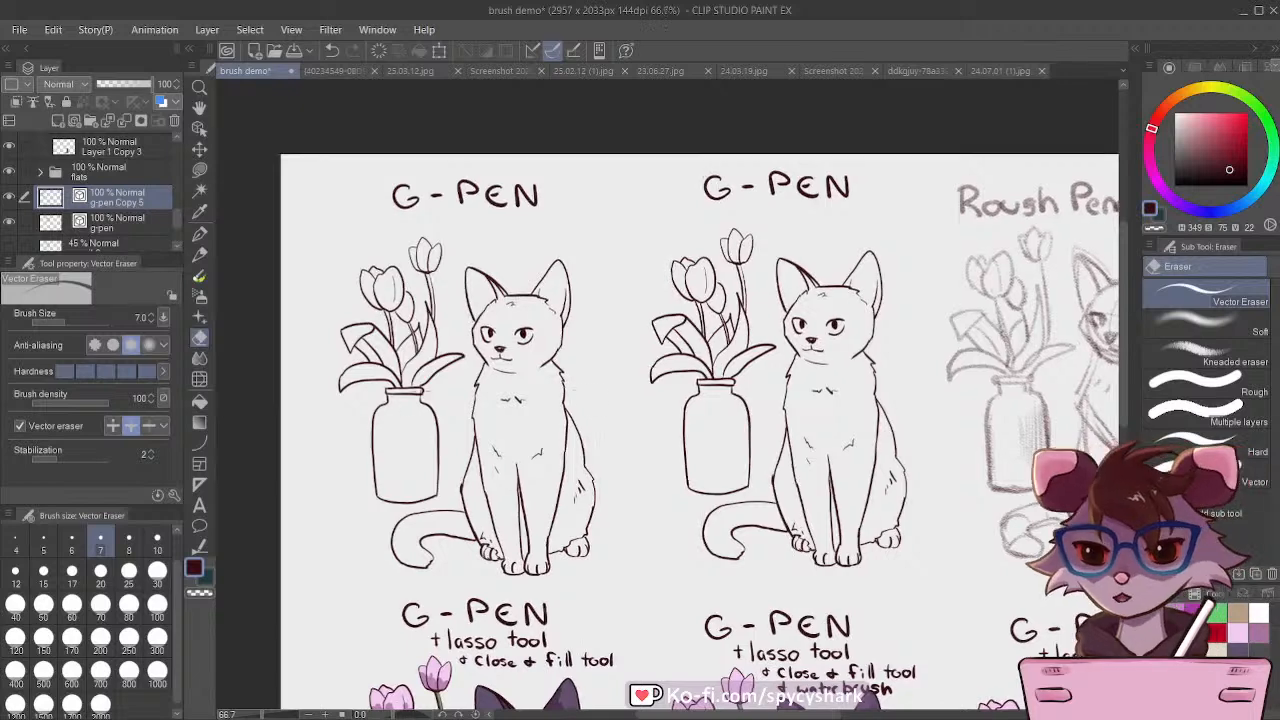
{"action": "left_click", "coordinate": [120, 232]}
{"action": "left_click", "coordinate": [116, 204]}
{"action": "scroll", "coordinate": [360, 362], "scroll_direction": "up", "scroll_amount": 1}
{"action": "scroll", "coordinate": [409, 458], "scroll_direction": "up", "scroll_amount": 2}
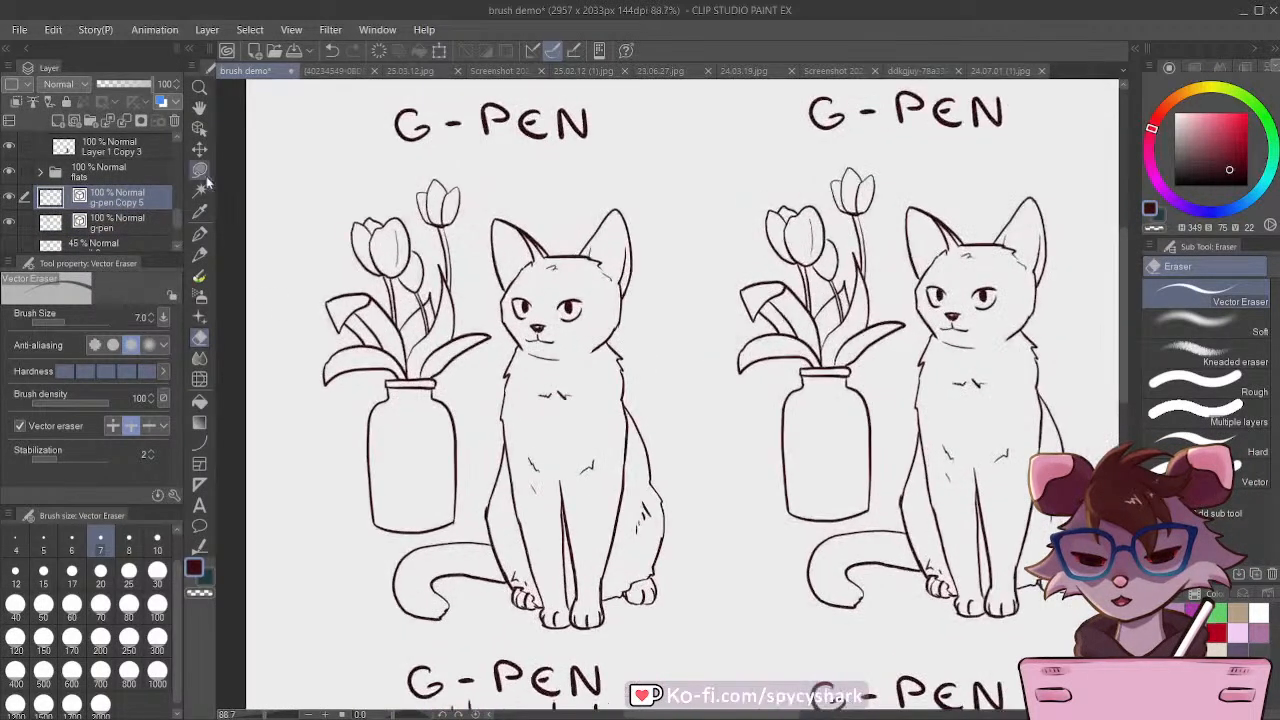
{"action": "key", "text": "o"}
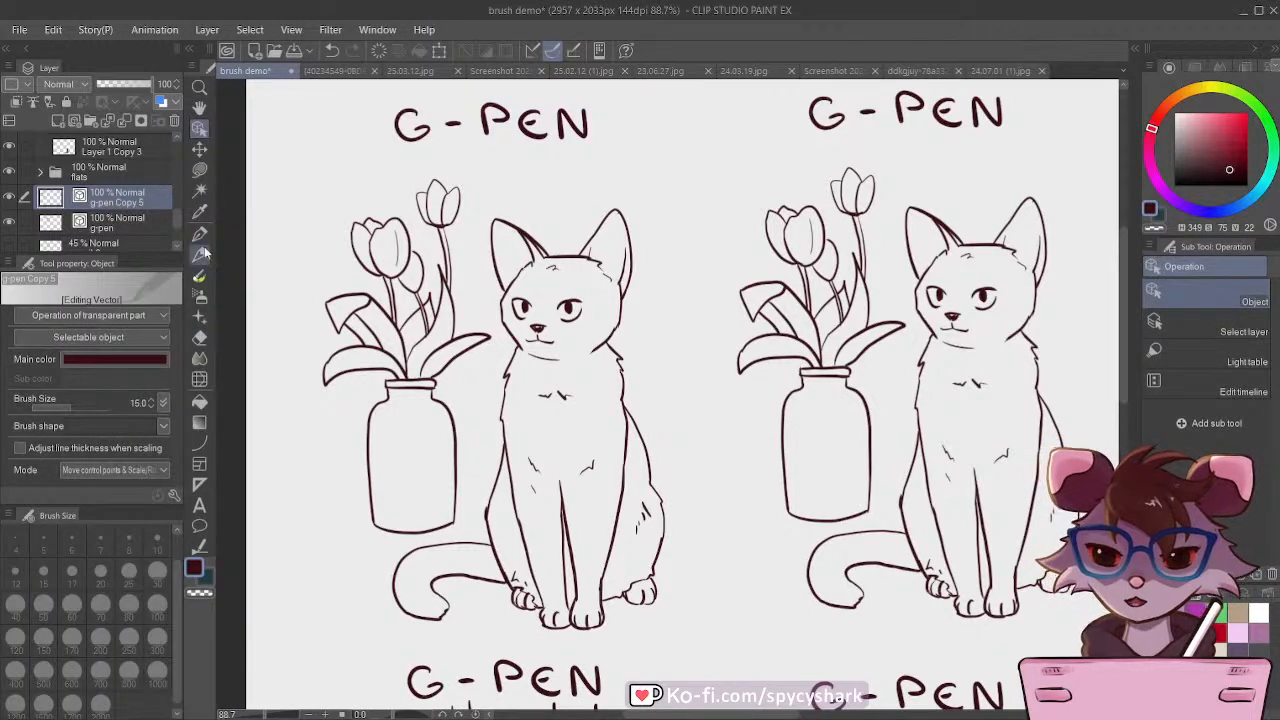
{"action": "left_click", "coordinate": [199, 212]}
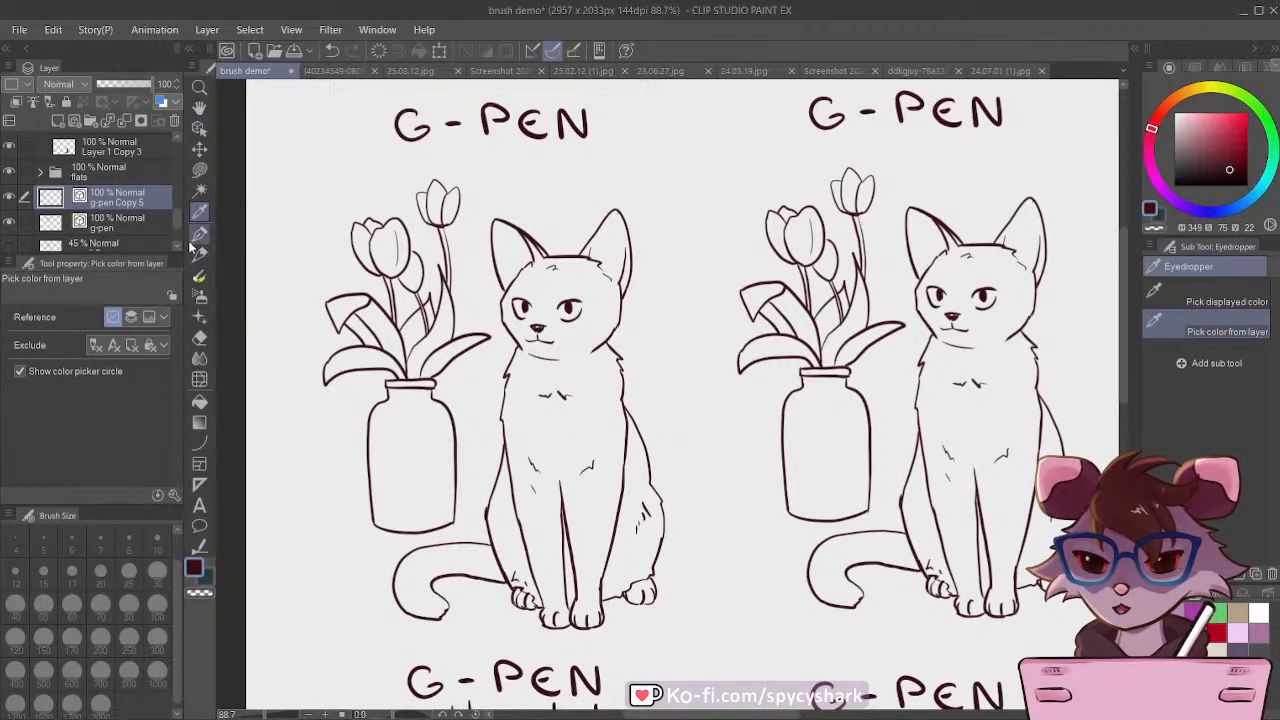
{"action": "left_click", "coordinate": [199, 128]}
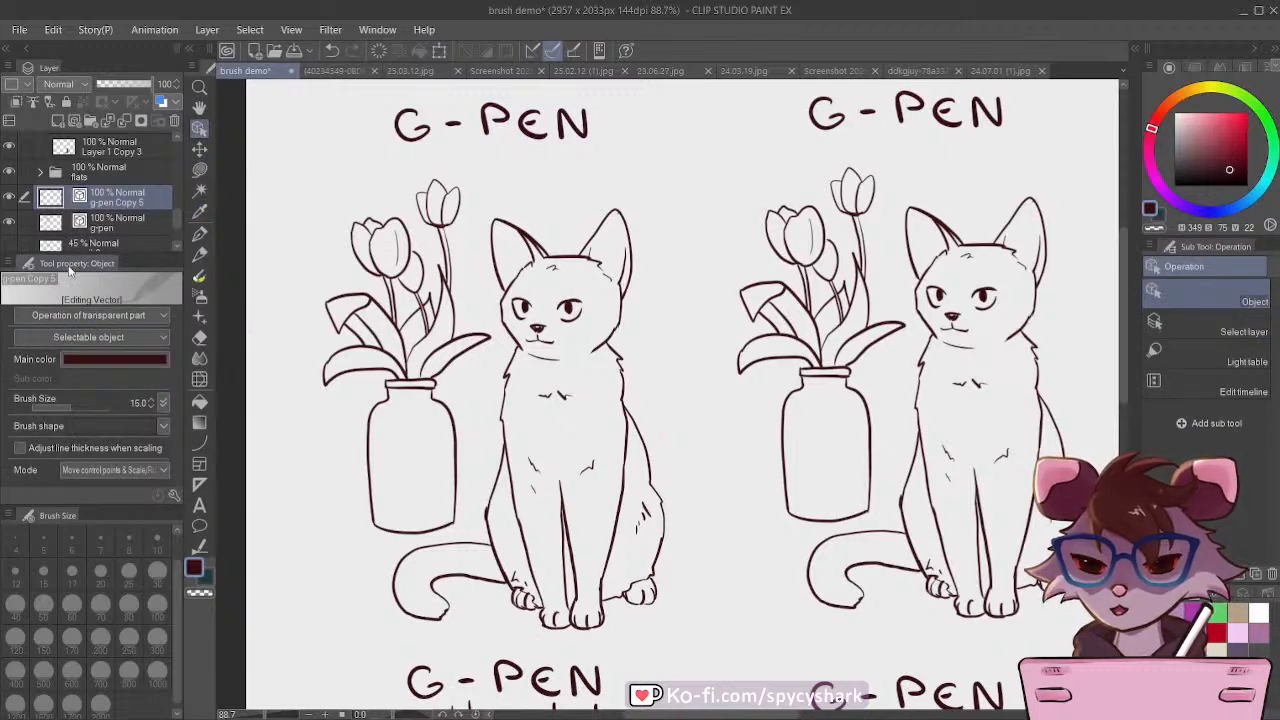
{"action": "left_click_drag", "start_coordinate": [114, 508], "coordinate": [110, 537]}
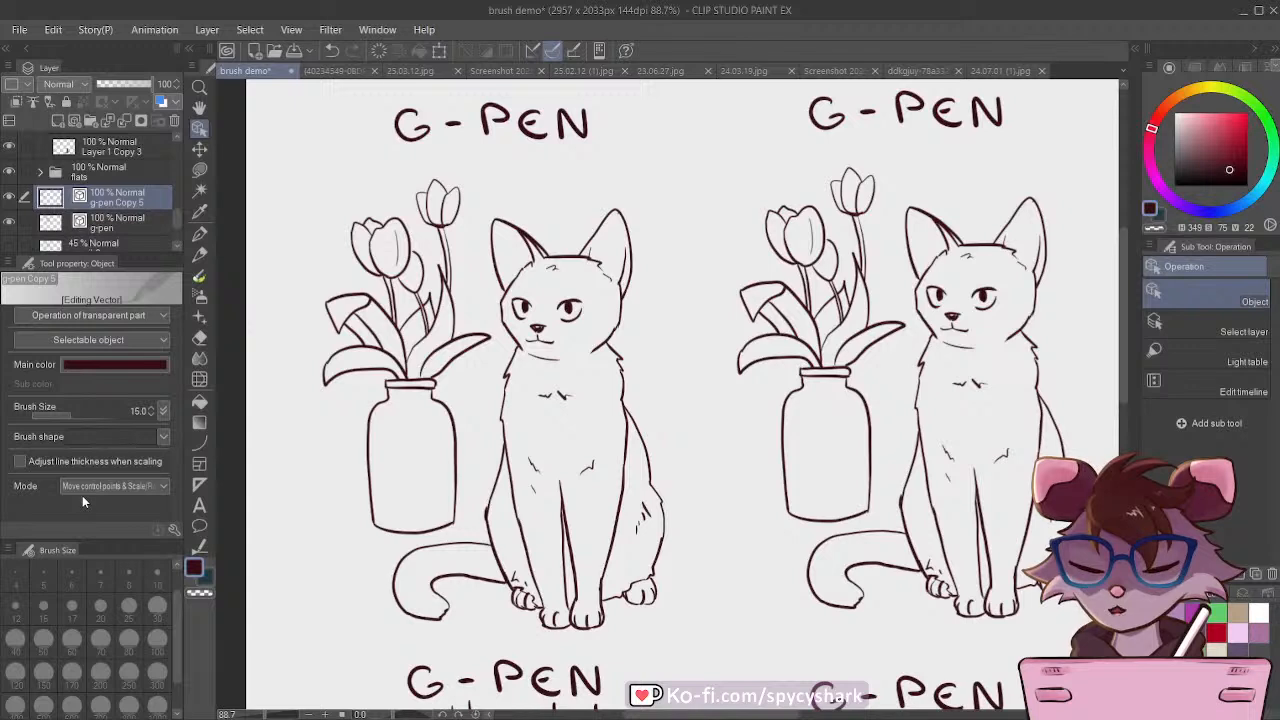
Step: Try two rough, grainy brush shapes on the copied vector line art, undoing each one
{"action": "left_click", "coordinate": [116, 539]}
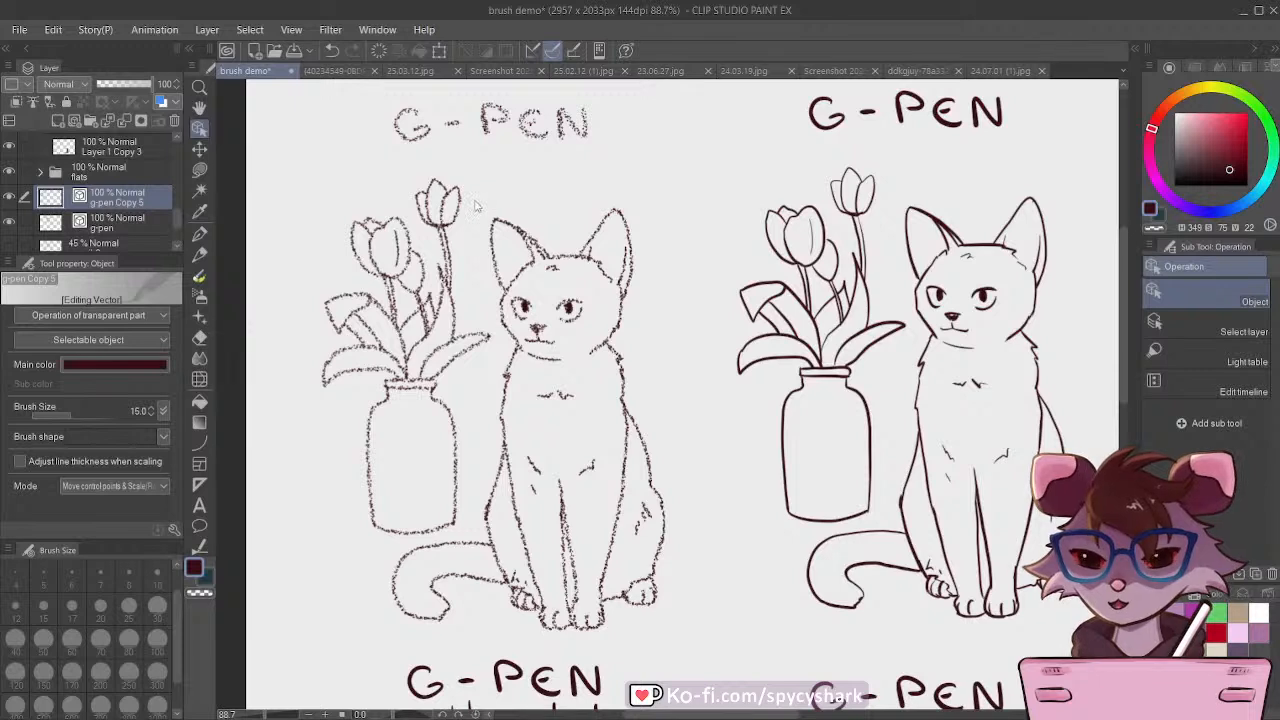
{"action": "left_click", "coordinate": [331, 50]}
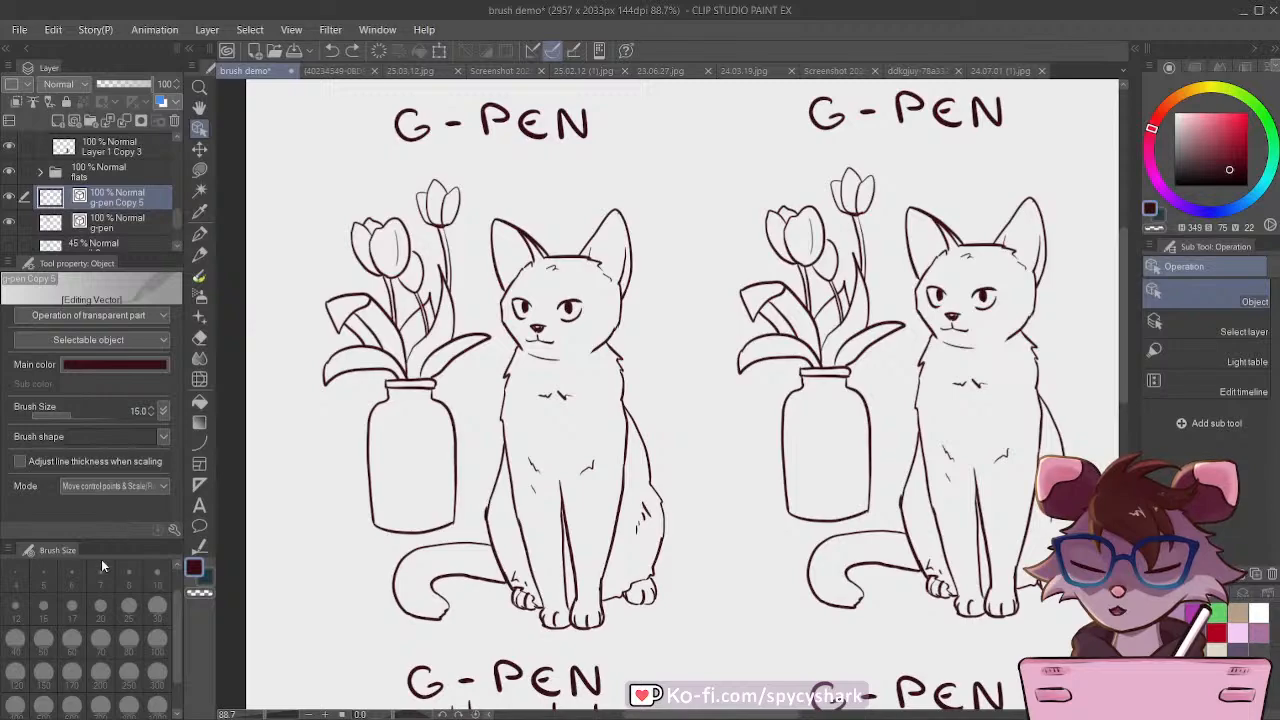
{"action": "left_click", "coordinate": [160, 651]}
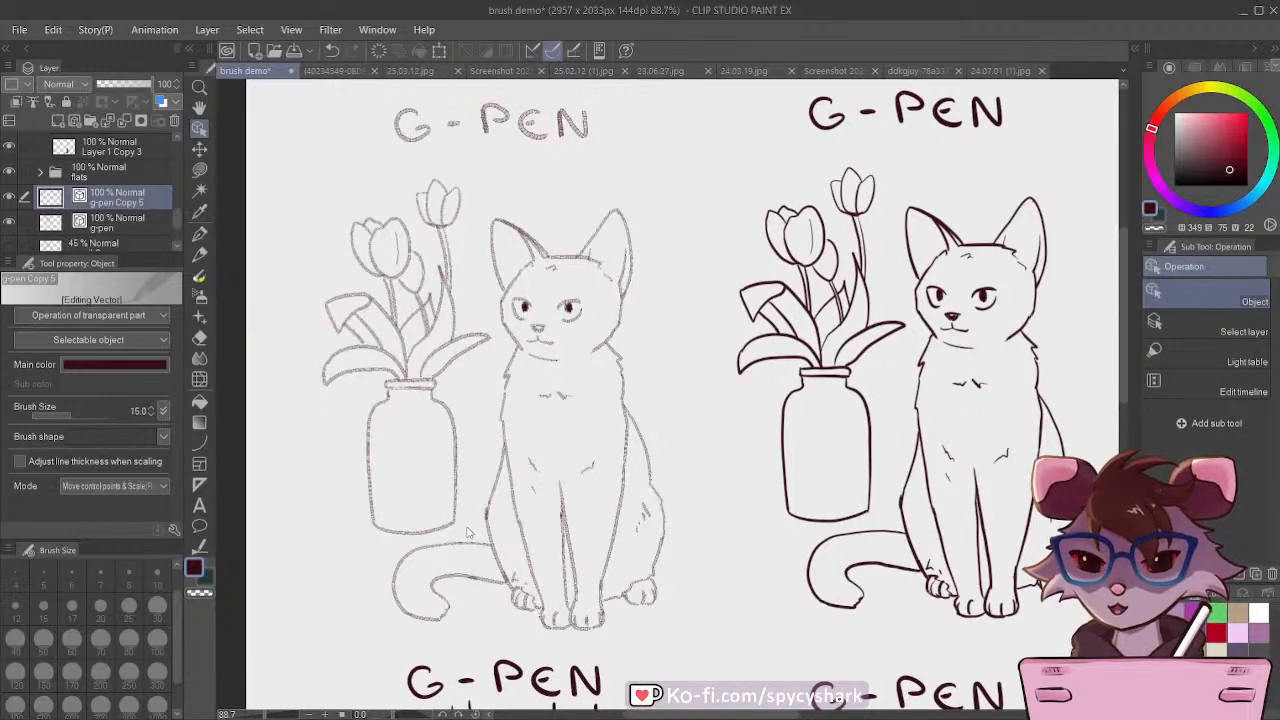
{"action": "scroll", "coordinate": [467, 532], "scroll_direction": "up", "scroll_amount": 10}
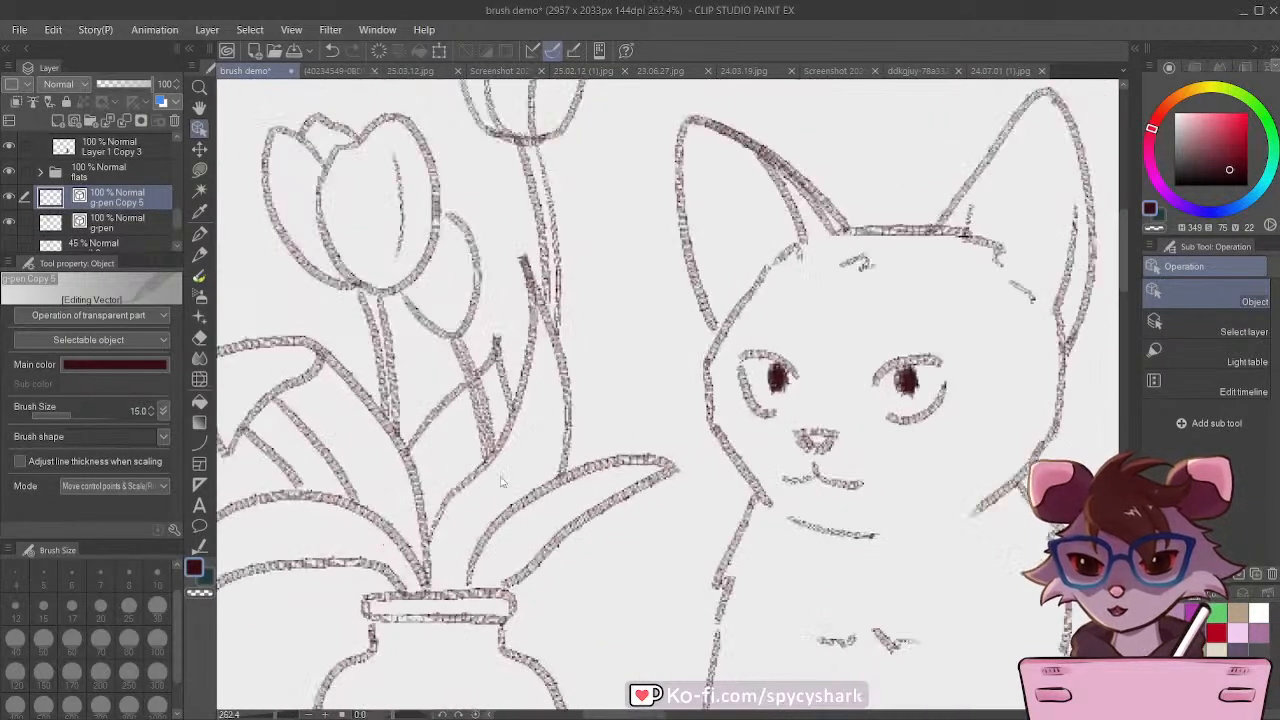
{"action": "scroll", "coordinate": [502, 482], "scroll_direction": "down", "scroll_amount": 10}
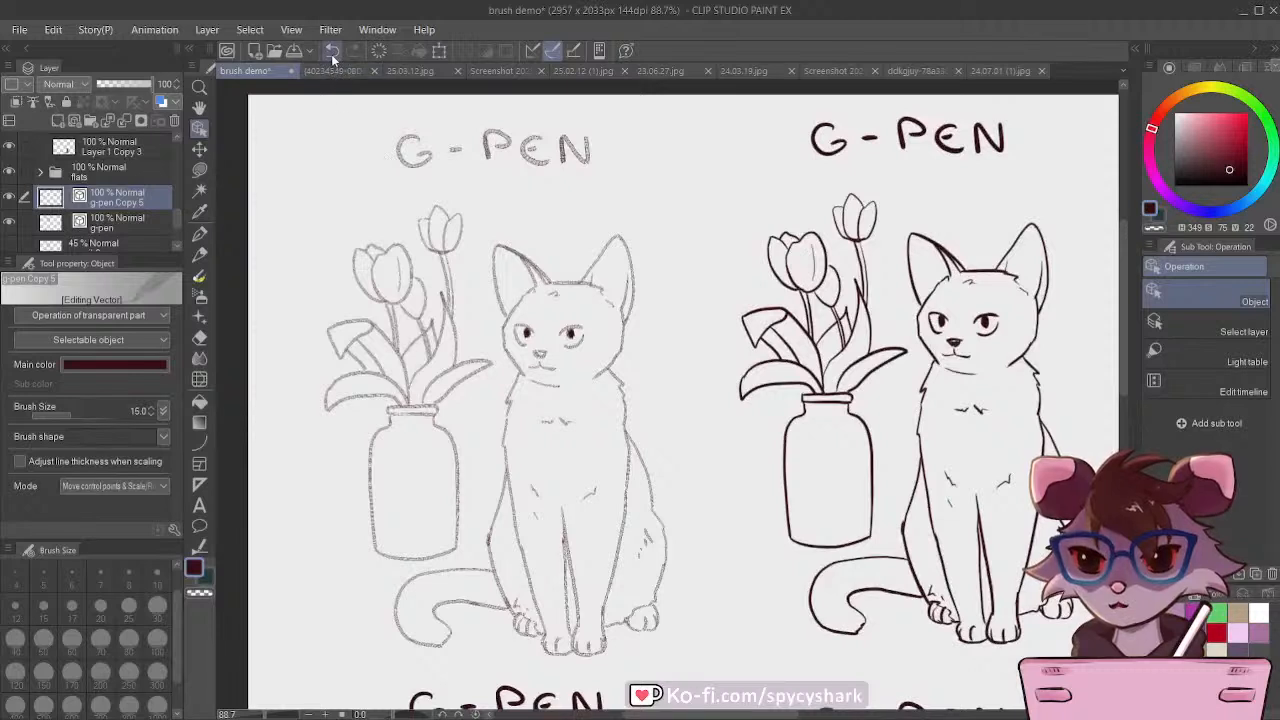
{"action": "left_click", "coordinate": [332, 52]}
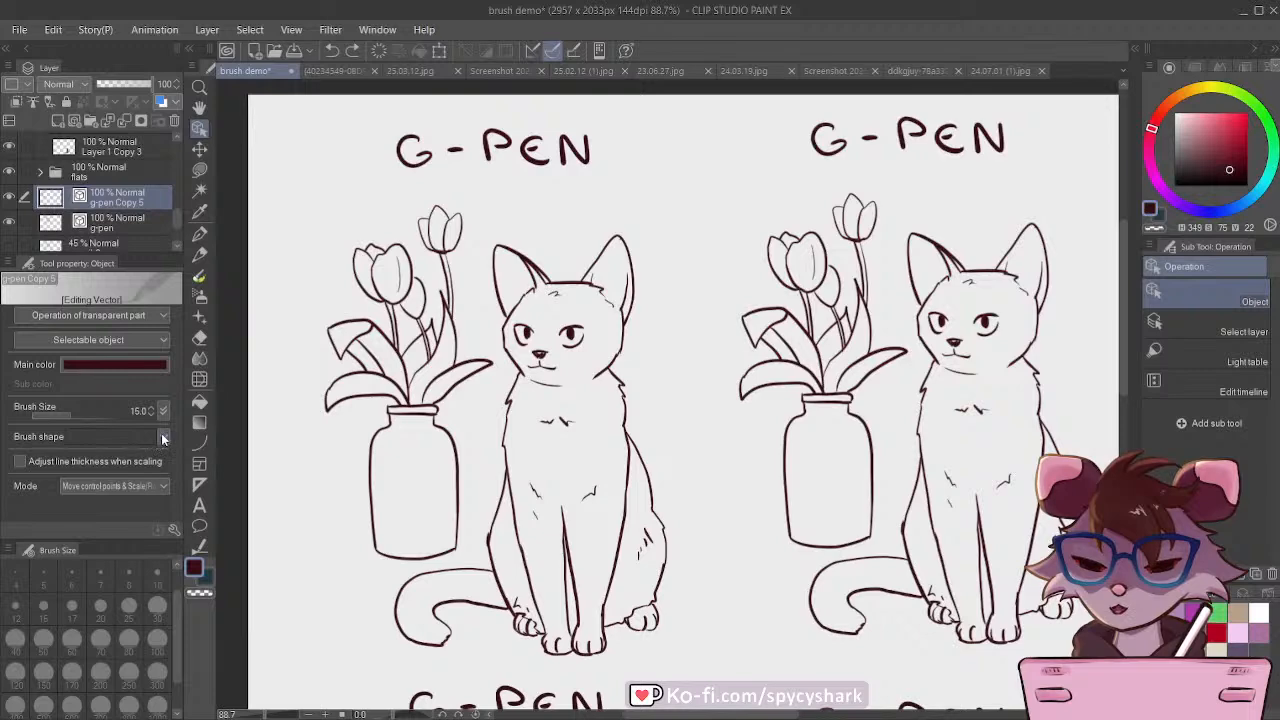
Step: Apply a softer, fainter brush shape to the copied line art and compare it with the original G-pen lines
{"action": "key", "text": "ctrl+y"}
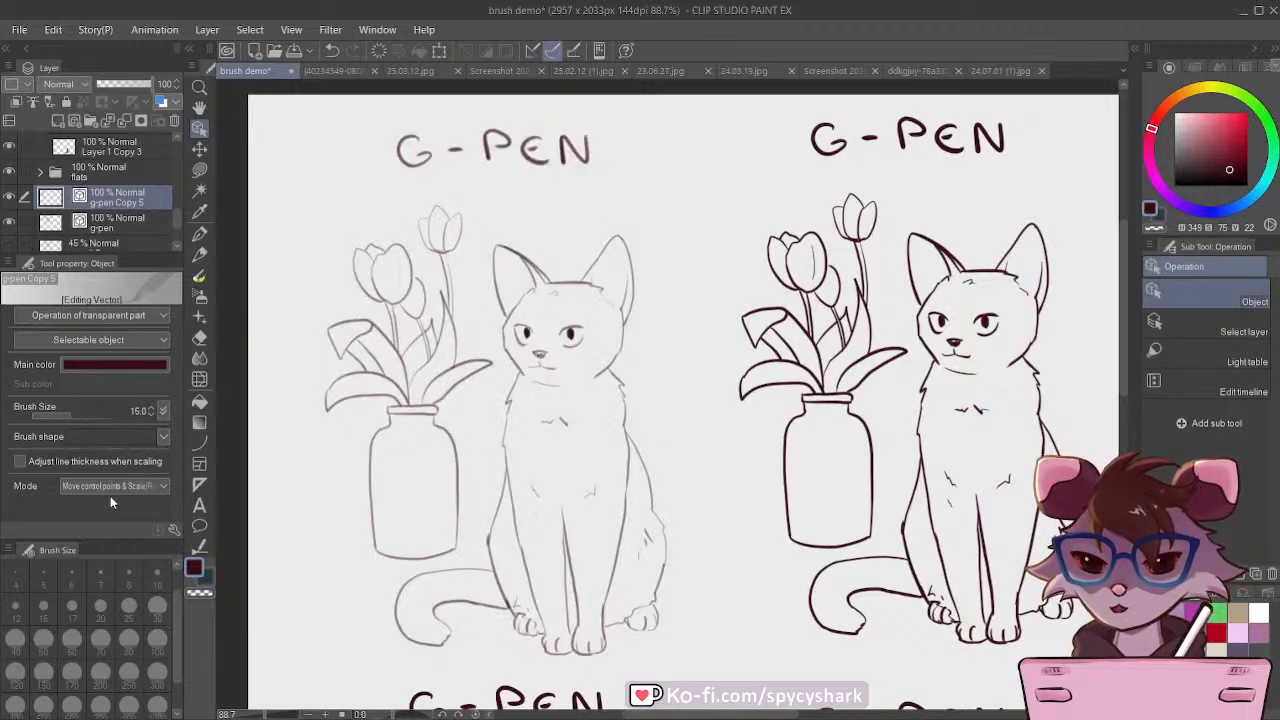
{"action": "scroll", "coordinate": [486, 496], "scroll_direction": "up", "scroll_amount": 4}
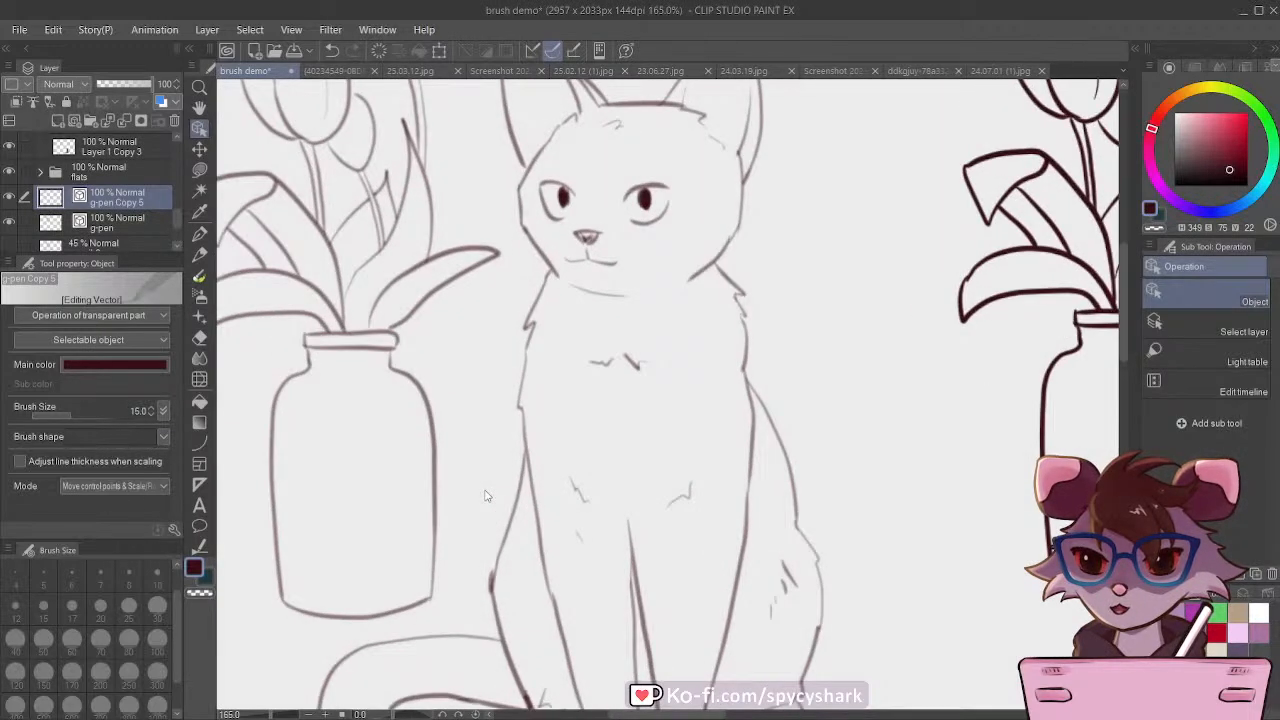
{"action": "scroll", "coordinate": [486, 496], "scroll_direction": "down", "scroll_amount": 2}
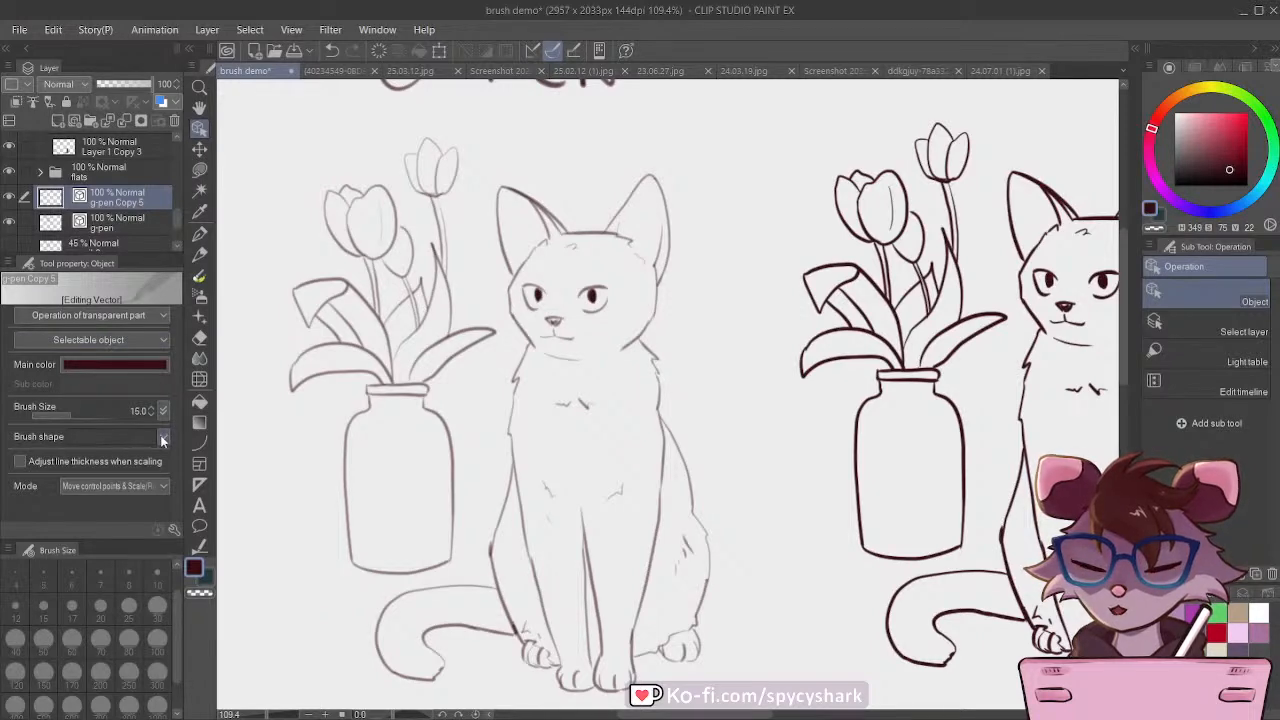
{"action": "scroll", "coordinate": [425, 452], "scroll_direction": "down", "scroll_amount": 2}
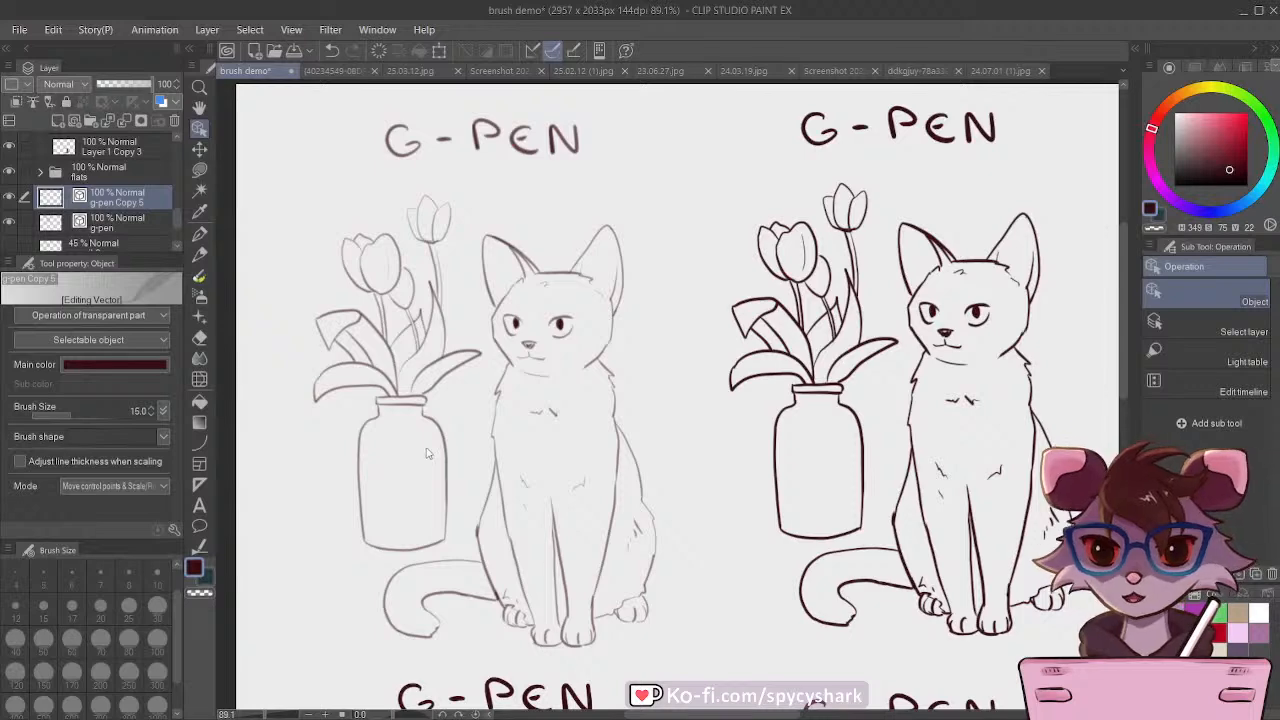
{"action": "scroll", "coordinate": [425, 452], "scroll_direction": "down", "scroll_amount": 4}
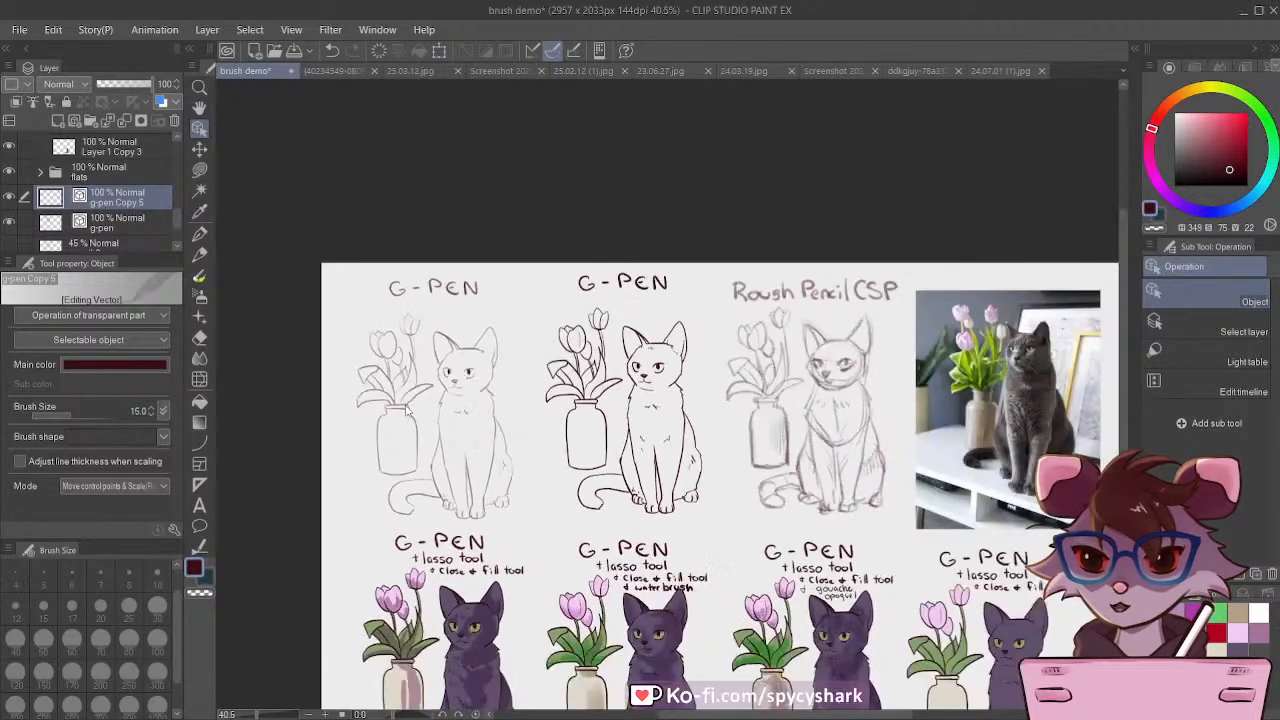
{"action": "scroll", "coordinate": [407, 420], "scroll_direction": "up", "scroll_amount": 3}
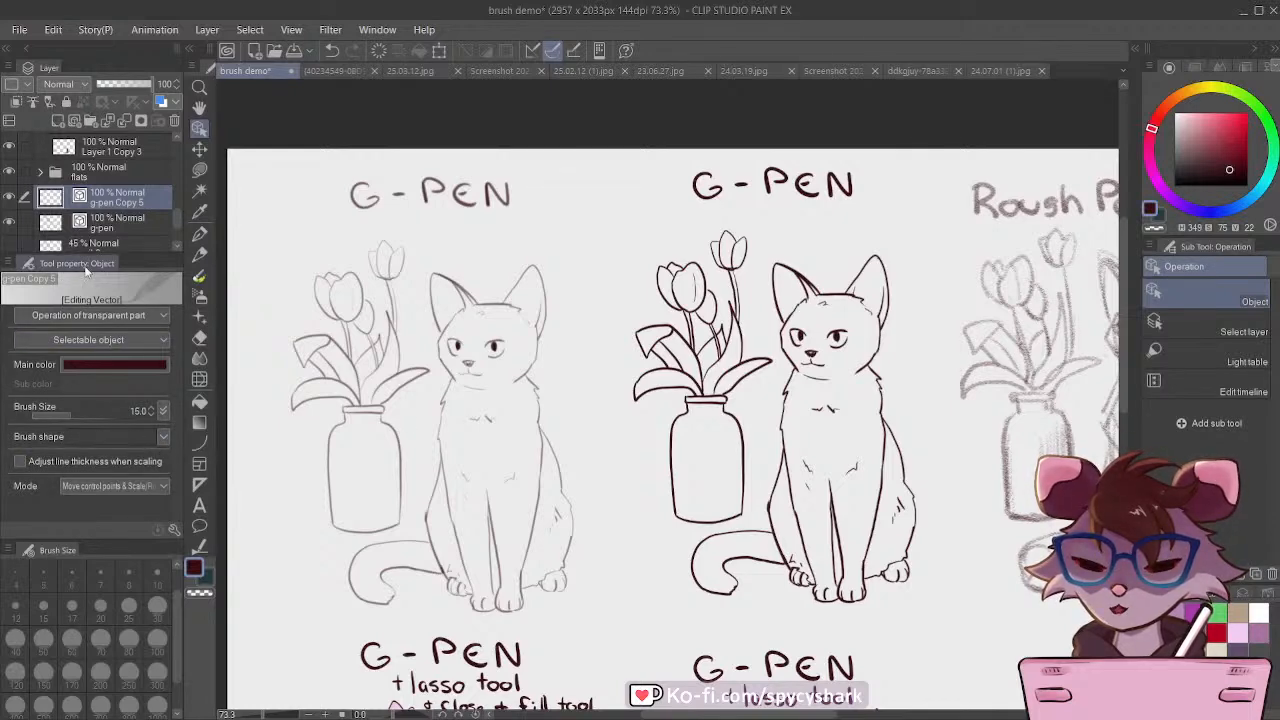
{"action": "scroll", "coordinate": [404, 312], "scroll_direction": "down", "scroll_amount": 5}
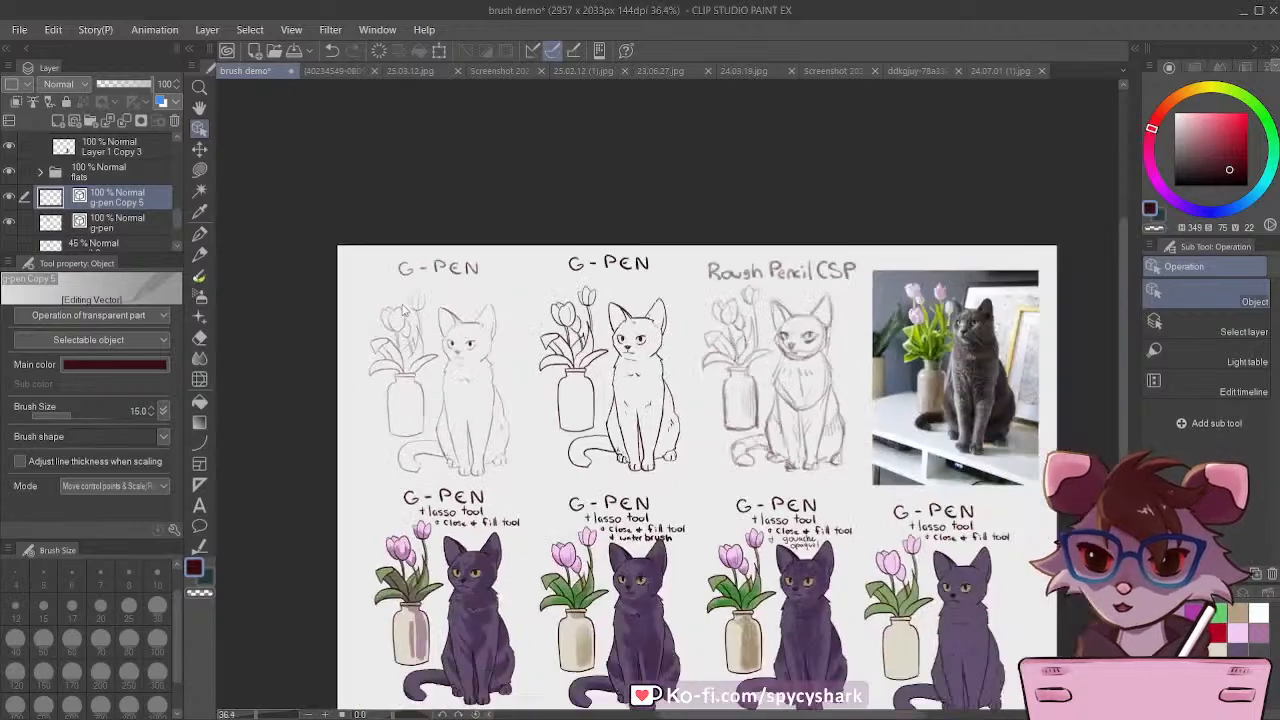
{"action": "scroll", "coordinate": [484, 388], "scroll_direction": "up", "scroll_amount": 1}
{"action": "scroll", "coordinate": [410, 314], "scroll_direction": "up", "scroll_amount": 5}
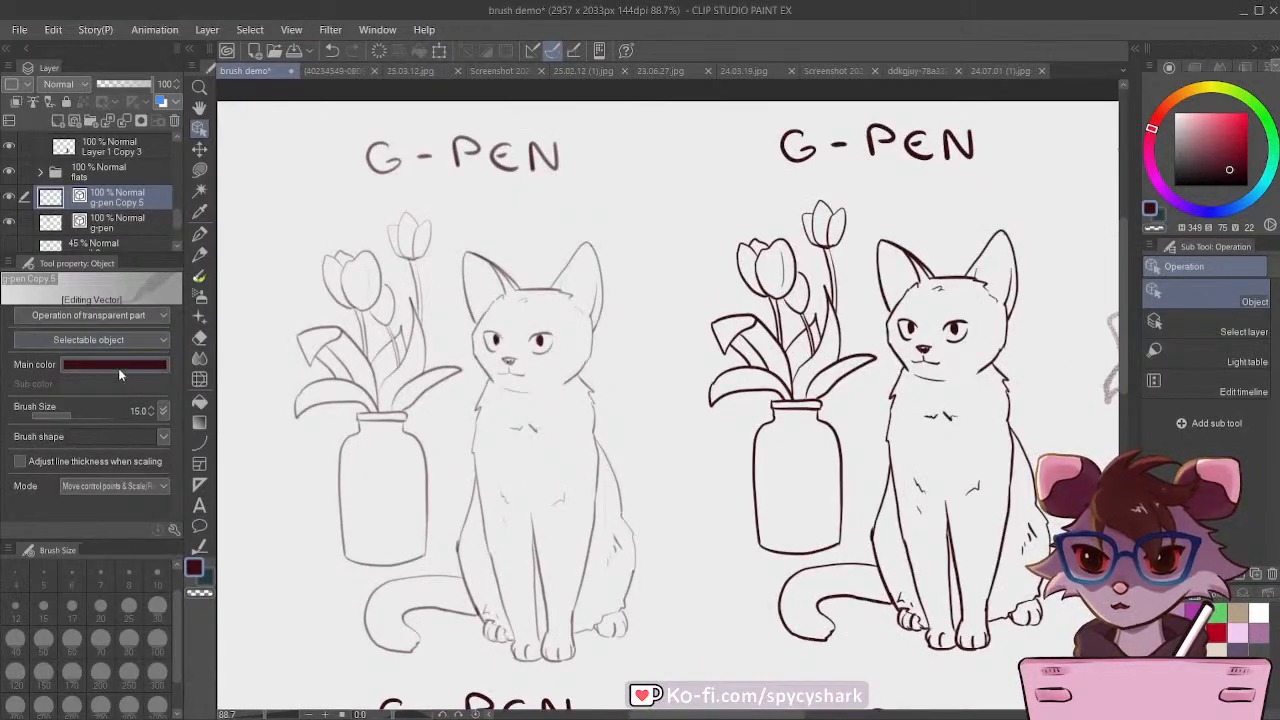
Step: Lower the opacity of g-pen Copy 5 to 41% and add a new vector layer above it
{"action": "left_click", "coordinate": [8, 197]}
{"action": "left_click", "coordinate": [8, 197]}
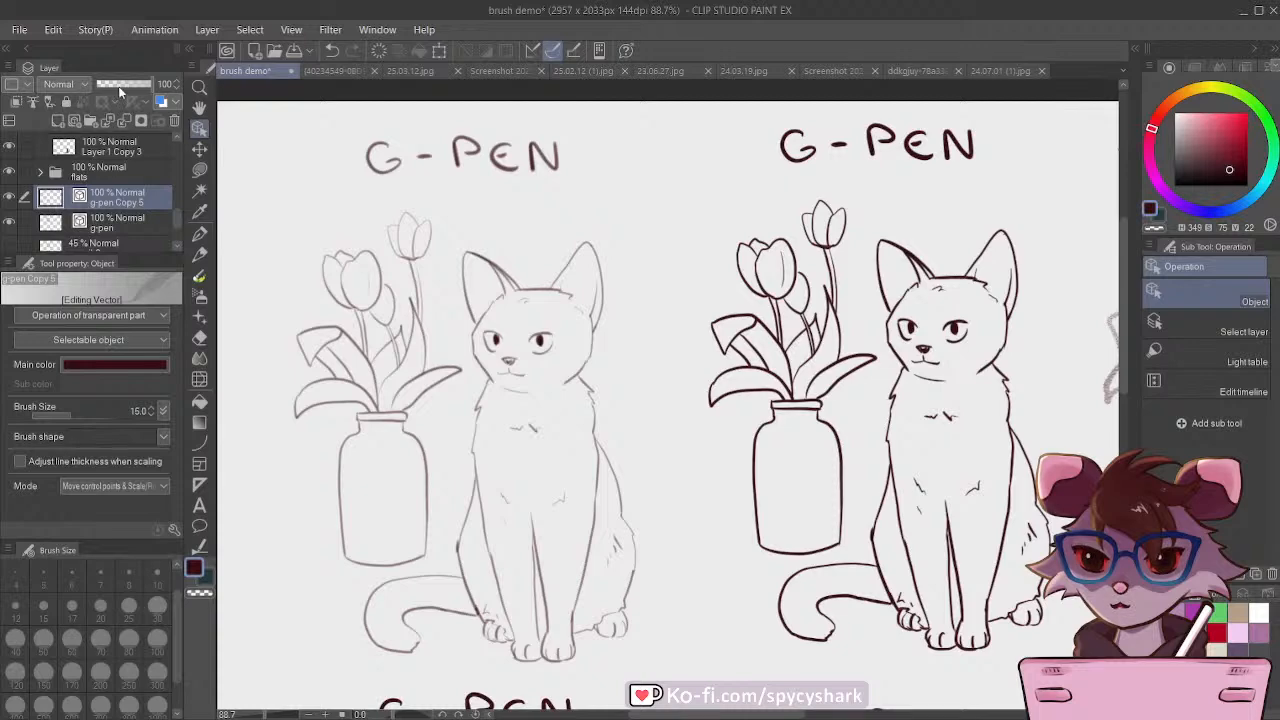
{"action": "left_click", "coordinate": [119, 84]}
{"action": "left_click", "coordinate": [72, 120]}
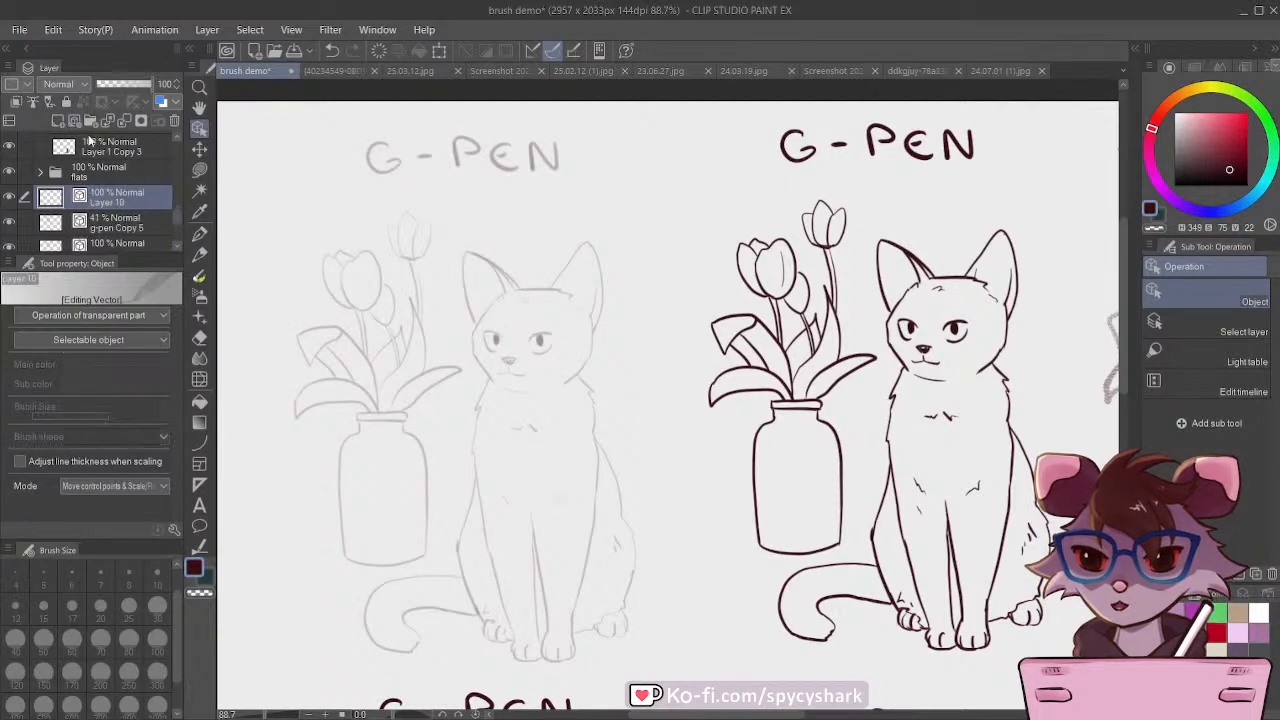
Step: Try inking the cat's ears and head outline with the Textured pen at size 12 on Layer 10, and clear the strokes
{"action": "left_click", "coordinate": [199, 232]}
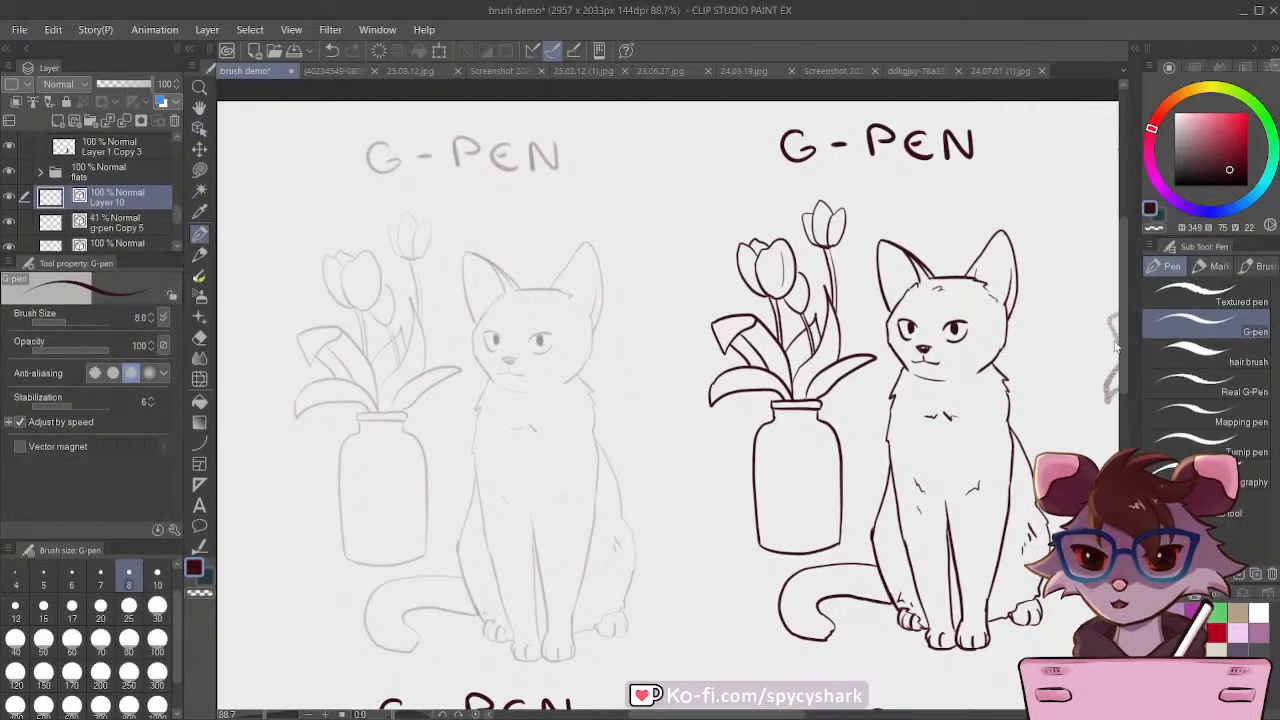
{"action": "left_click", "coordinate": [1199, 299]}
{"action": "scroll", "coordinate": [493, 312], "scroll_direction": "up", "scroll_amount": 4}
{"action": "mouse_move", "coordinate": [421, 177]}
{"action": "left_mouse_down"}
{"action": "mouse_move", "coordinate": [447, 342]}
{"action": "mouse_move", "coordinate": [512, 222]}
{"action": "mouse_move", "coordinate": [553, 267]}
{"action": "left_mouse_up"}
{"action": "mouse_move", "coordinate": [468, 204]}
{"action": "left_mouse_down"}
{"action": "mouse_move", "coordinate": [521, 272]}
{"action": "mouse_move", "coordinate": [626, 256]}
{"action": "left_mouse_up"}
{"action": "mouse_move", "coordinate": [628, 244]}
{"action": "left_mouse_down"}
{"action": "mouse_move", "coordinate": [616, 267]}
{"action": "mouse_move", "coordinate": [656, 274]}
{"action": "mouse_move", "coordinate": [688, 170]}
{"action": "mouse_move", "coordinate": [727, 305]}
{"action": "mouse_move", "coordinate": [716, 352]}
{"action": "left_mouse_up"}
{"action": "mouse_move", "coordinate": [472, 312]}
{"action": "left_mouse_down"}
{"action": "mouse_move", "coordinate": [440, 370]}
{"action": "mouse_move", "coordinate": [449, 410]}
{"action": "mouse_move", "coordinate": [487, 457]}
{"action": "left_mouse_up"}
{"action": "scroll", "coordinate": [590, 340], "scroll_direction": "down", "scroll_amount": 3}
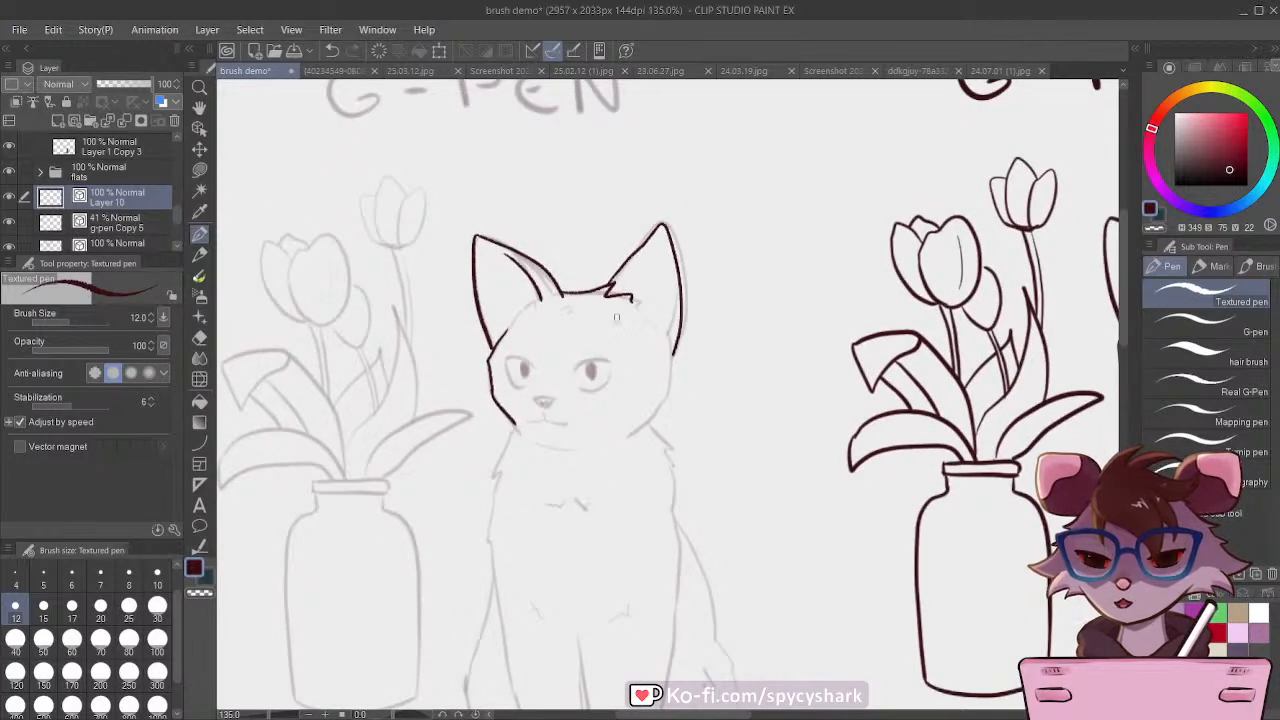
{"action": "scroll", "coordinate": [626, 250], "scroll_direction": "down", "scroll_amount": 1}
{"action": "left_click_drag", "start_coordinate": [626, 250], "coordinate": [646, 227]}
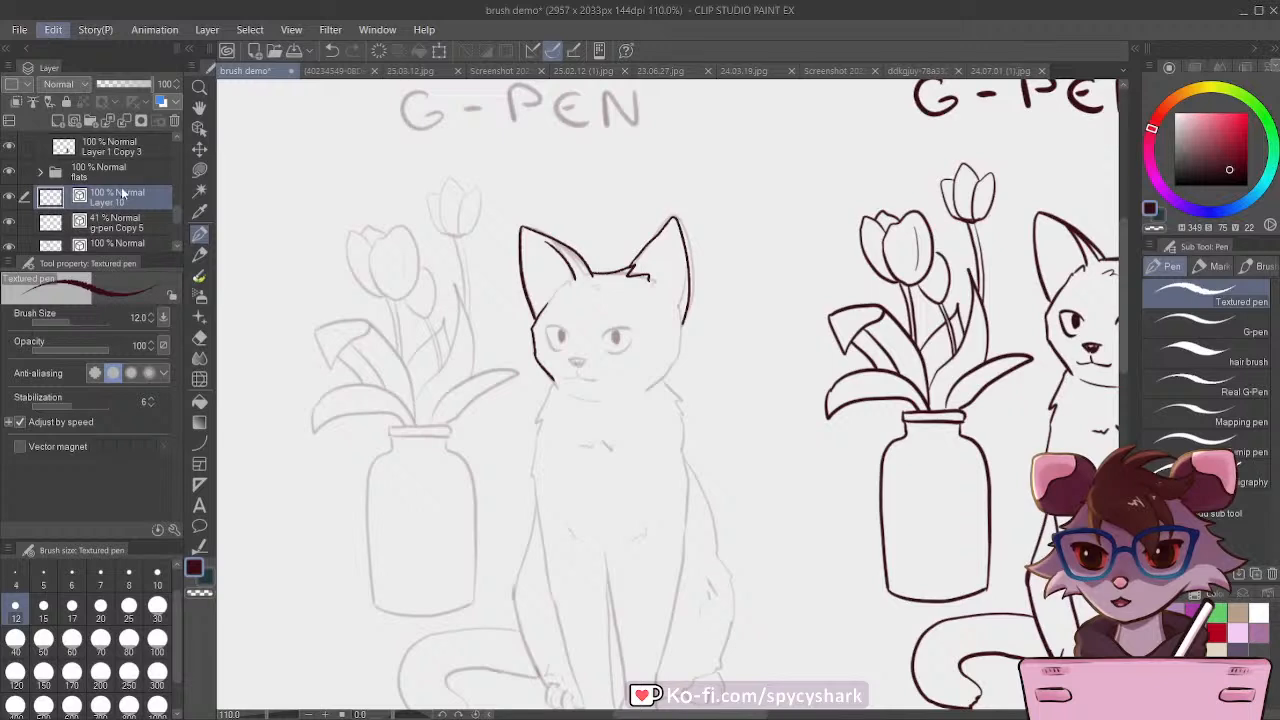
{"action": "key", "text": "Delete"}
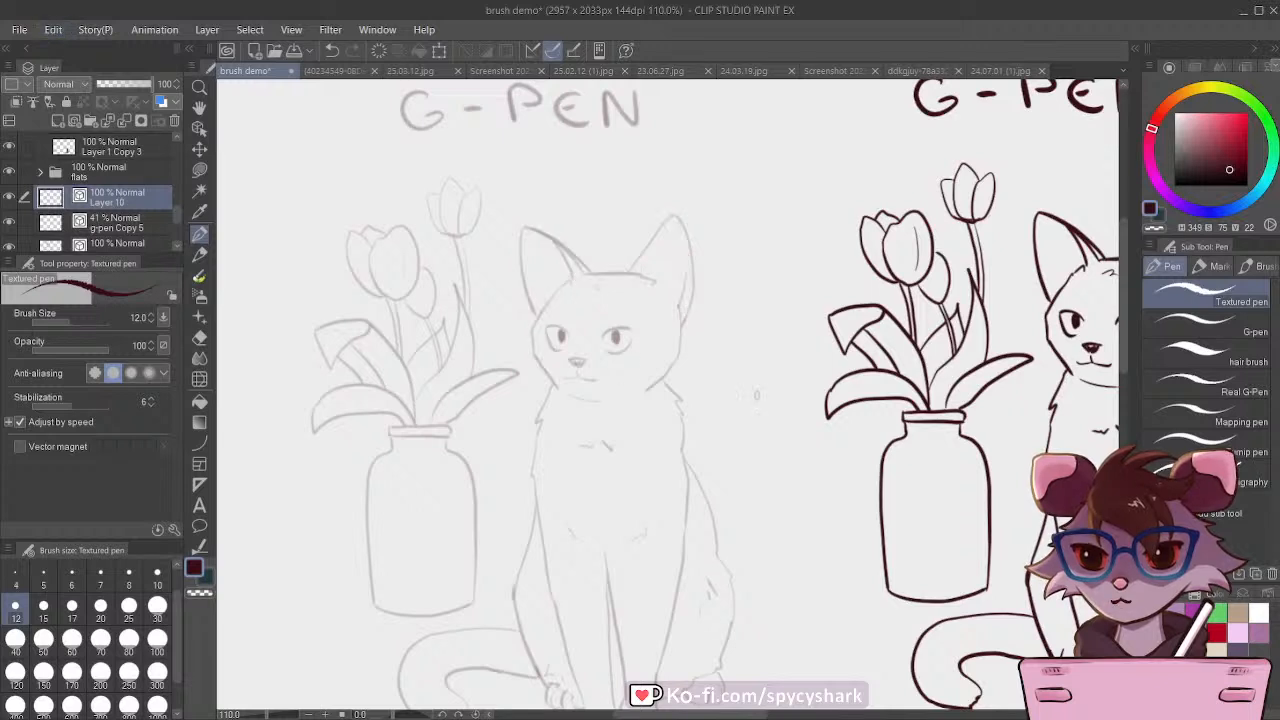
Step: Ink the cat's ears and the top of its head on Layer 10 with the Opaque 1 brush at size 12
{"action": "left_click", "coordinate": [199, 253]}
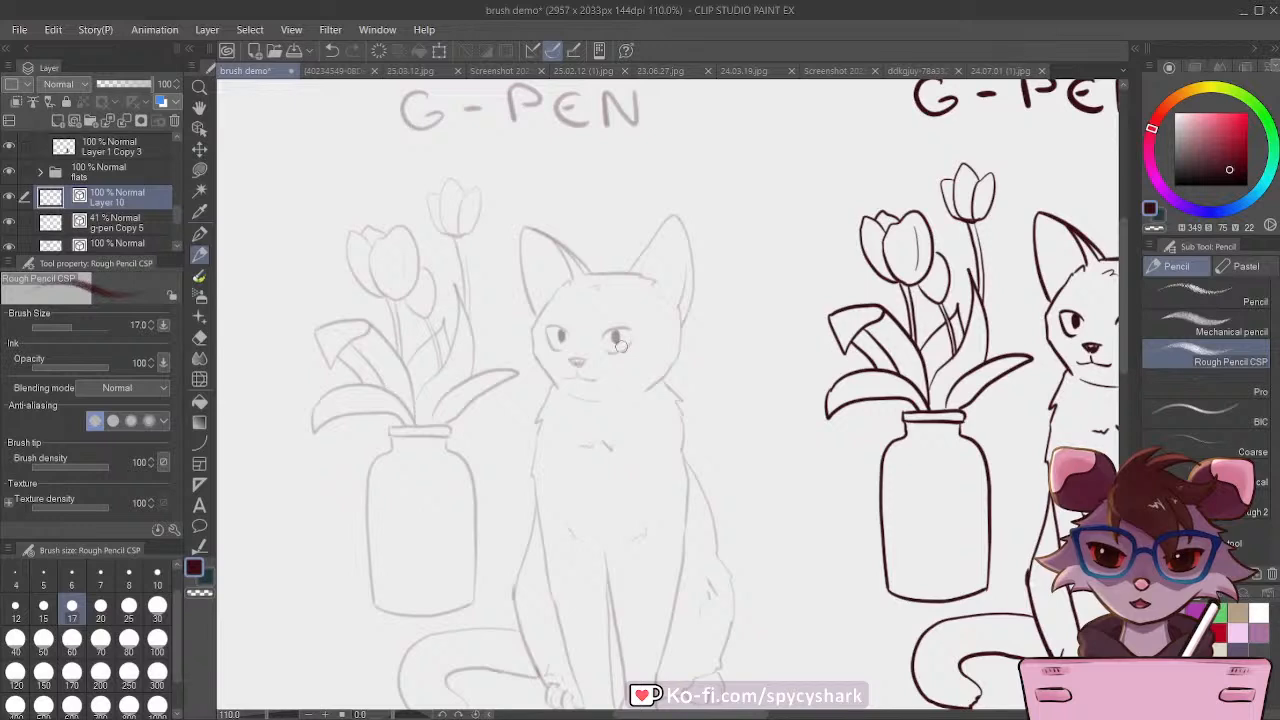
{"action": "key", "text": "b"}
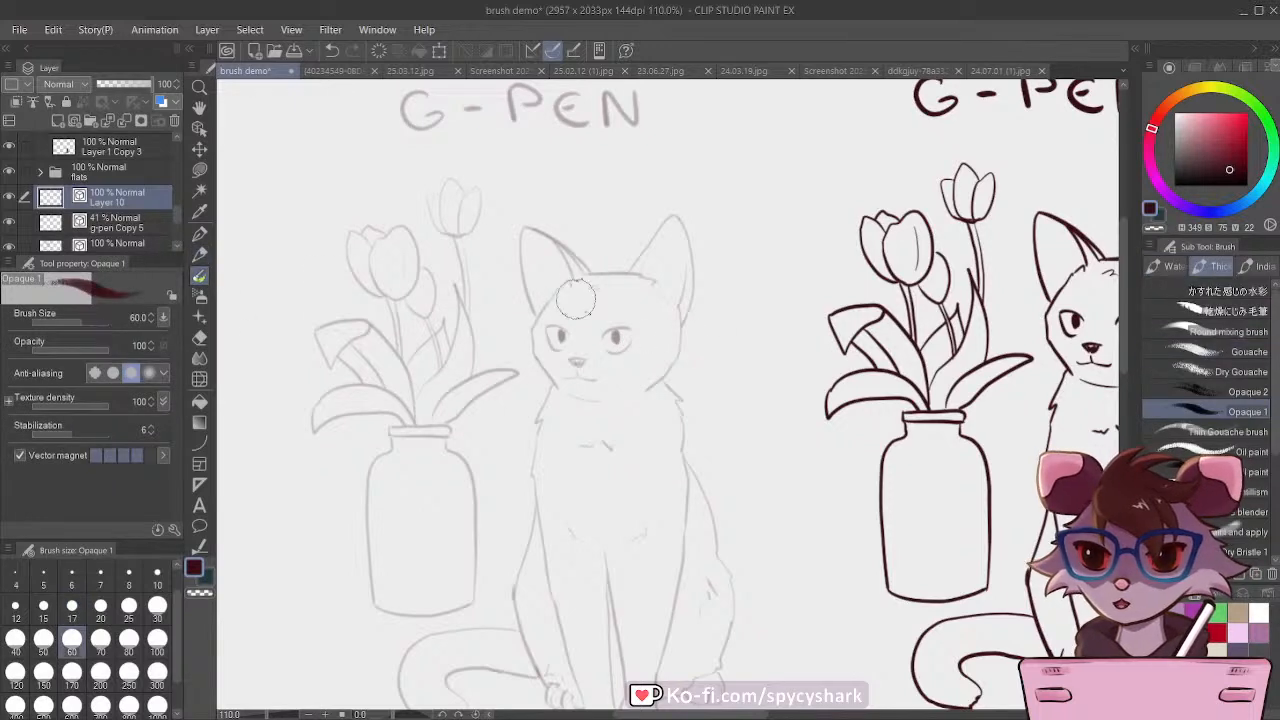
{"action": "left_click", "coordinate": [1198, 409]}
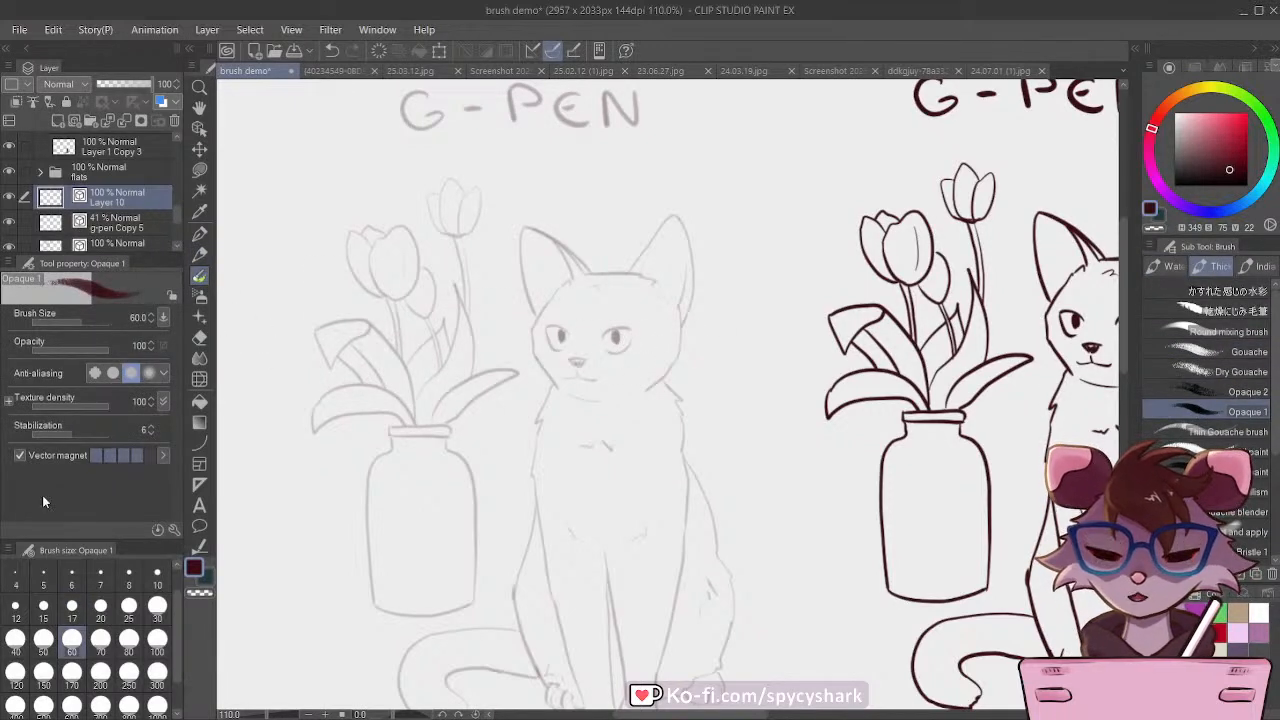
{"action": "left_click", "coordinate": [15, 605]}
{"action": "scroll", "coordinate": [530, 182], "scroll_direction": "up", "scroll_amount": 3}
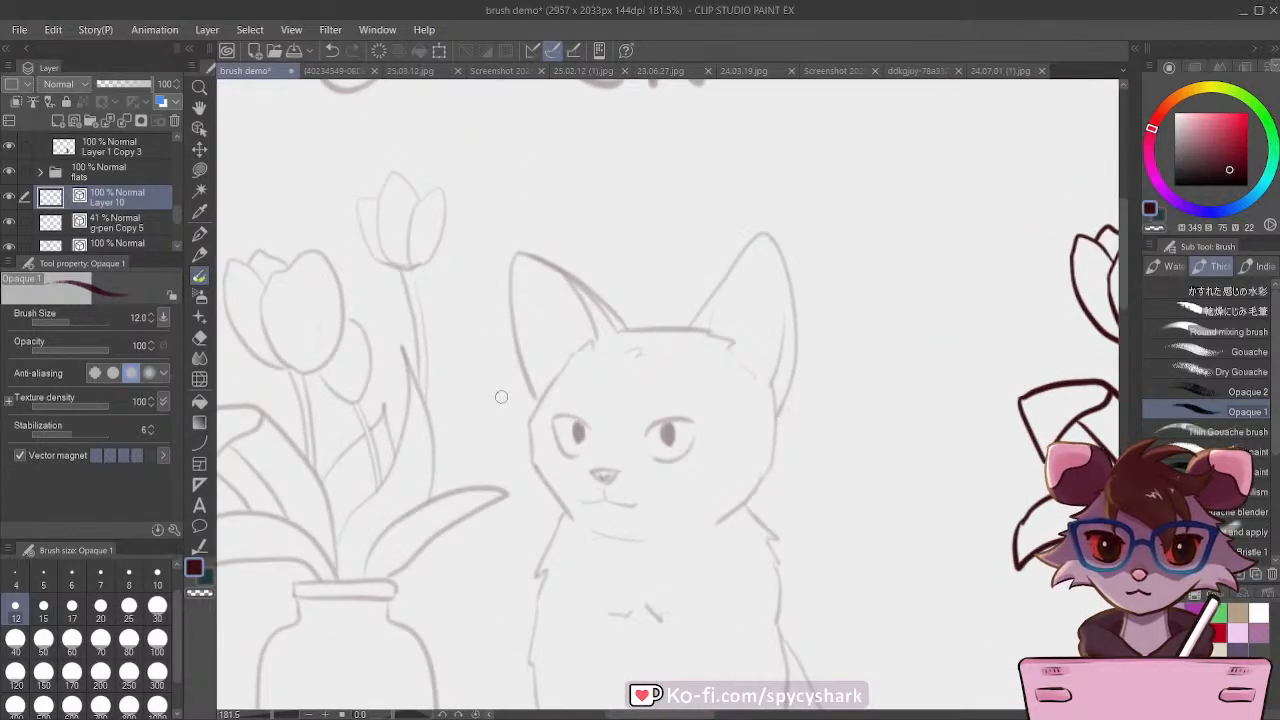
{"action": "scroll", "coordinate": [500, 398], "scroll_direction": "up", "scroll_amount": 1}
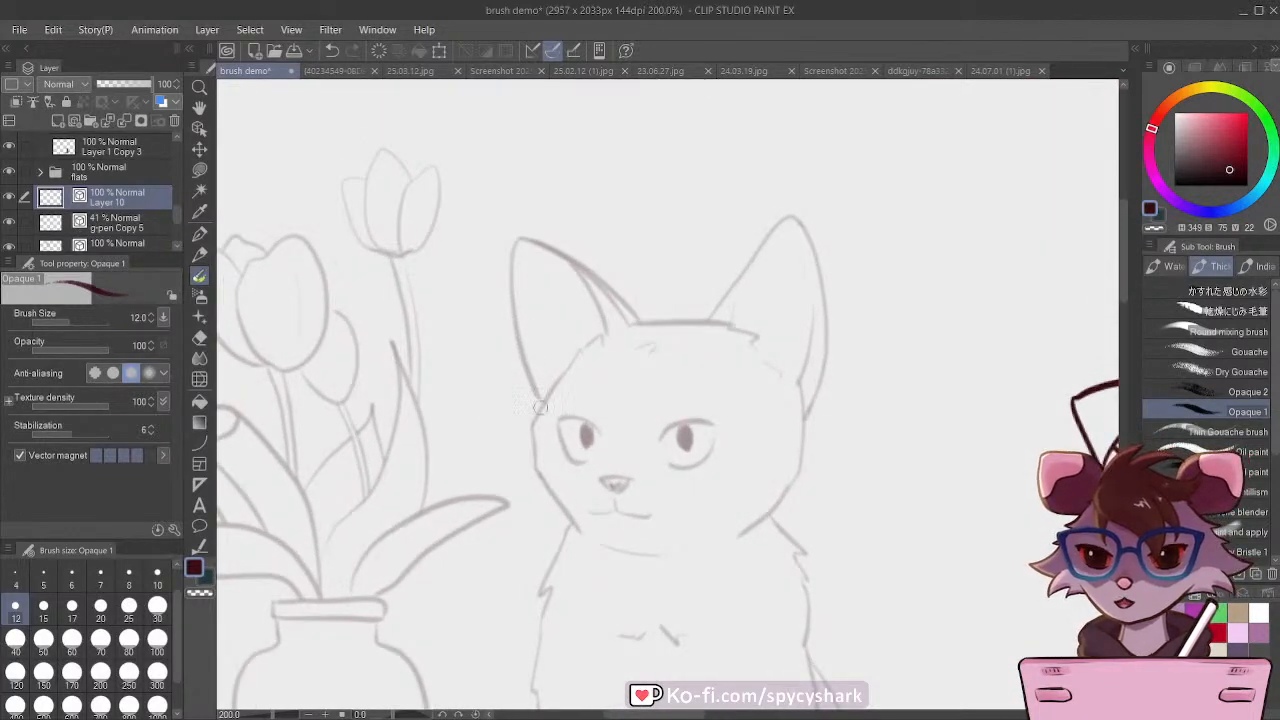
{"action": "mouse_move", "coordinate": [538, 406]}
{"action": "left_mouse_down"}
{"action": "mouse_move", "coordinate": [512, 241]}
{"action": "mouse_move", "coordinate": [589, 264]}
{"action": "mouse_move", "coordinate": [637, 324]}
{"action": "left_mouse_up"}
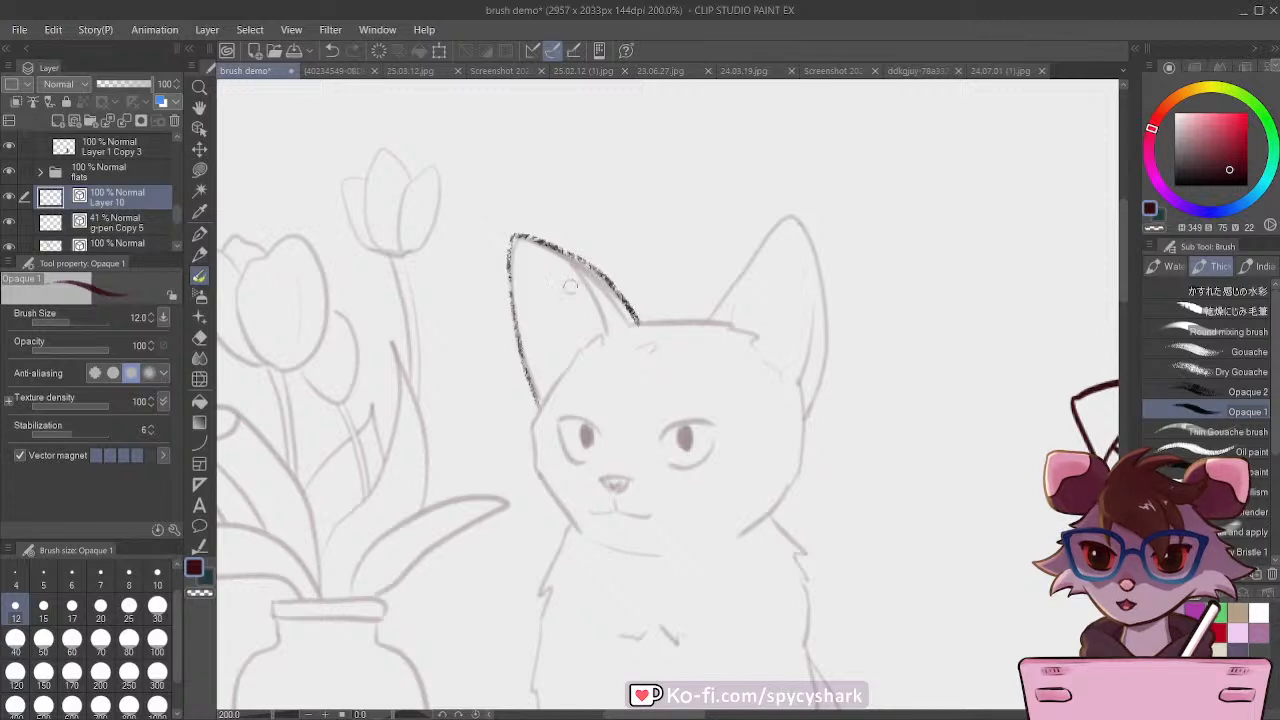
{"action": "mouse_move", "coordinate": [552, 254]}
{"action": "left_mouse_down"}
{"action": "mouse_move", "coordinate": [596, 312]}
{"action": "mouse_move", "coordinate": [672, 320]}
{"action": "mouse_move", "coordinate": [790, 220]}
{"action": "mouse_move", "coordinate": [809, 233]}
{"action": "mouse_move", "coordinate": [830, 322]}
{"action": "mouse_move", "coordinate": [810, 410]}
{"action": "left_mouse_up"}
{"action": "left_click_drag", "start_coordinate": [806, 332], "coordinate": [794, 398]}
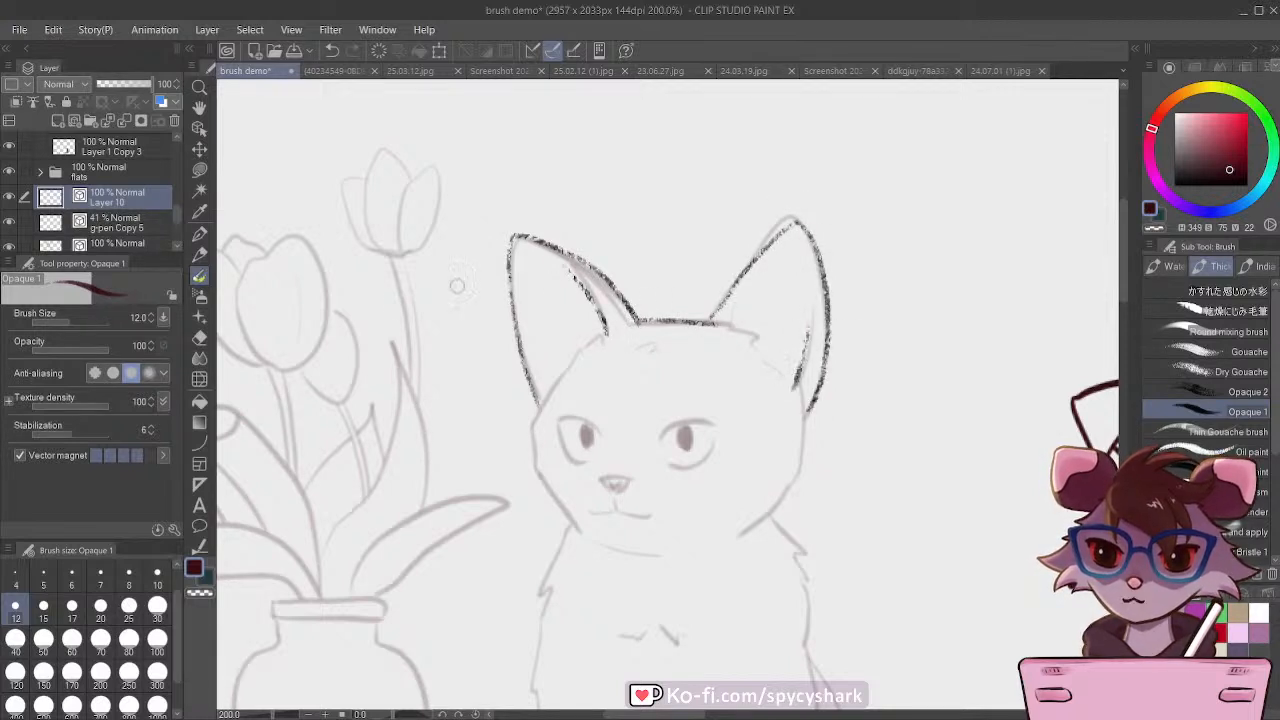
Step: Ink the left side of the cat's face, both eyes, the nose and the mouth with the Opaque 1 brush
{"action": "mouse_move", "coordinate": [572, 362]}
{"action": "left_mouse_down"}
{"action": "mouse_move", "coordinate": [533, 418]}
{"action": "mouse_move", "coordinate": [533, 461]}
{"action": "mouse_move", "coordinate": [577, 527]}
{"action": "left_mouse_up"}
{"action": "mouse_move", "coordinate": [559, 419]}
{"action": "left_mouse_down"}
{"action": "mouse_move", "coordinate": [597, 430]}
{"action": "mouse_move", "coordinate": [568, 457]}
{"action": "mouse_move", "coordinate": [578, 464]}
{"action": "mouse_move", "coordinate": [586, 442]}
{"action": "left_mouse_up"}
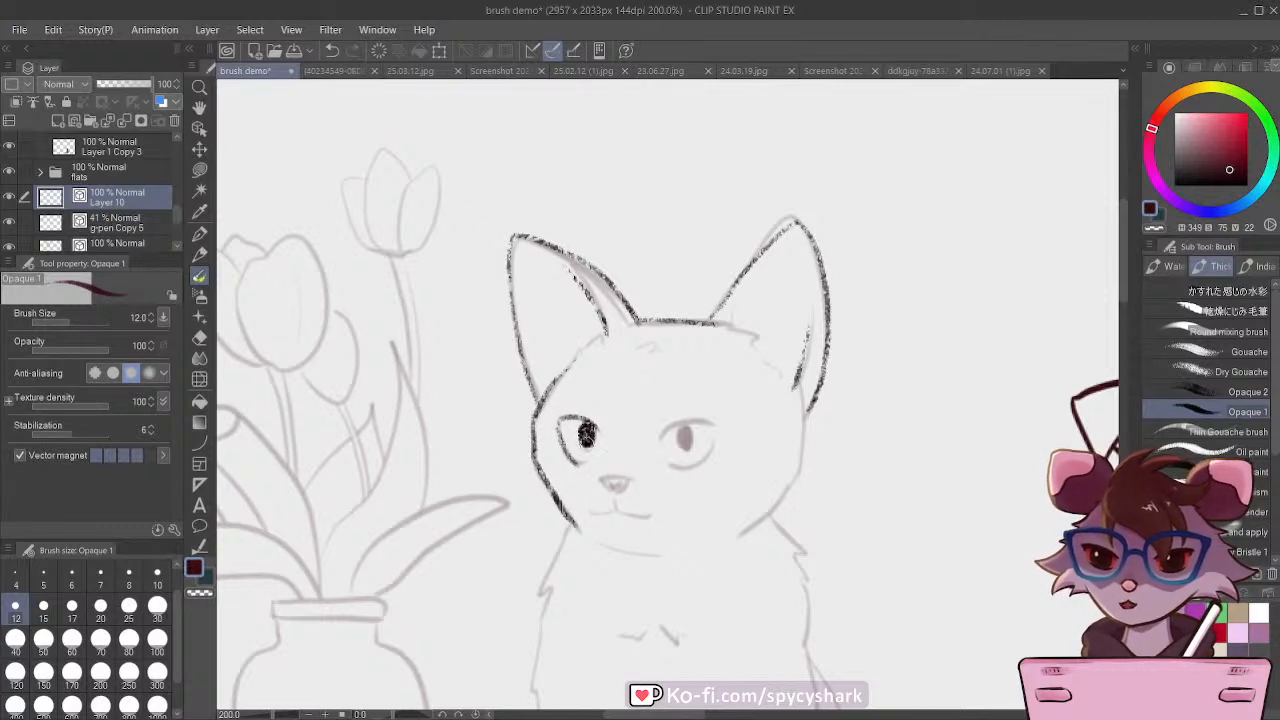
{"action": "left_click_drag", "start_coordinate": [680, 426], "coordinate": [682, 444]}
{"action": "mouse_move", "coordinate": [660, 440]}
{"action": "left_mouse_down"}
{"action": "mouse_move", "coordinate": [679, 409]}
{"action": "mouse_move", "coordinate": [703, 464]}
{"action": "mouse_move", "coordinate": [664, 454]}
{"action": "left_mouse_up"}
{"action": "mouse_move", "coordinate": [612, 476]}
{"action": "left_mouse_down"}
{"action": "mouse_move", "coordinate": [630, 490]}
{"action": "mouse_move", "coordinate": [617, 488]}
{"action": "mouse_move", "coordinate": [615, 508]}
{"action": "mouse_move", "coordinate": [645, 516]}
{"action": "mouse_move", "coordinate": [589, 514]}
{"action": "left_mouse_up"}
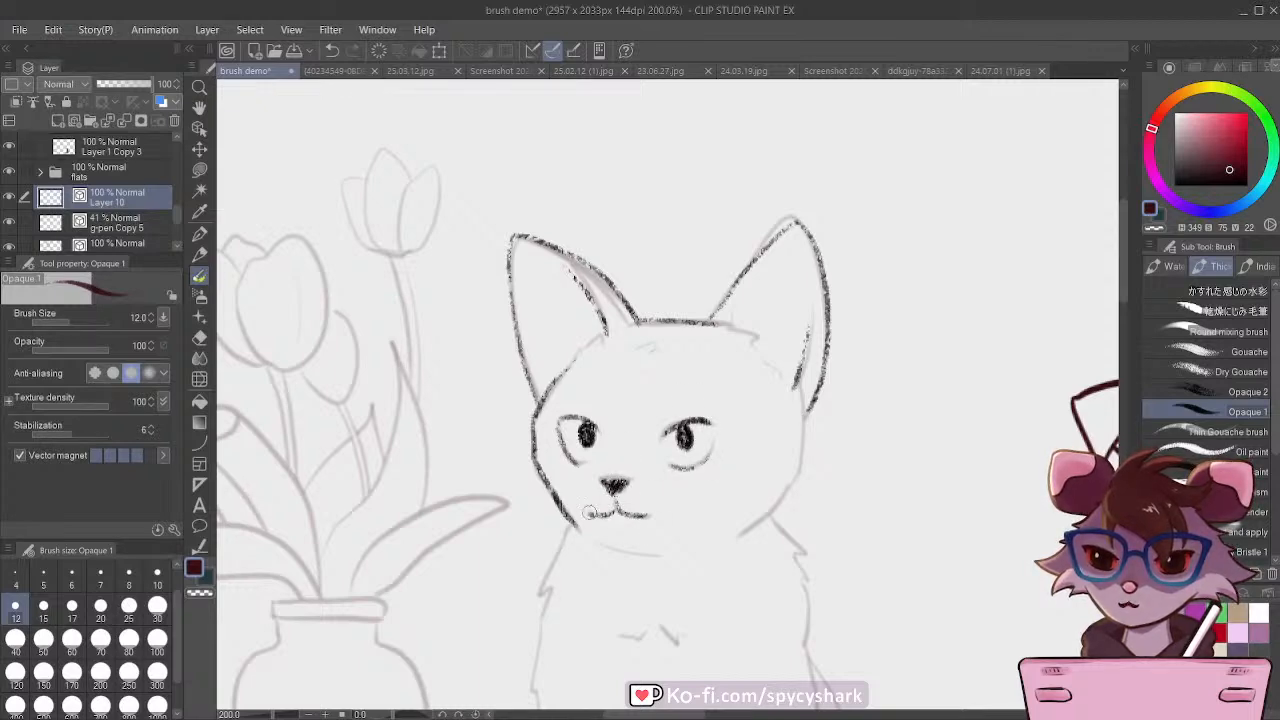
Step: Check the lines with the g-pen Copy 5 sketch toggled, and ink the right cheek, forehead tufts, chin and neck and chest fur
{"action": "scroll", "coordinate": [632, 420], "scroll_direction": "down", "scroll_amount": 2}
{"action": "scroll", "coordinate": [632, 420], "scroll_direction": "down", "scroll_amount": 3}
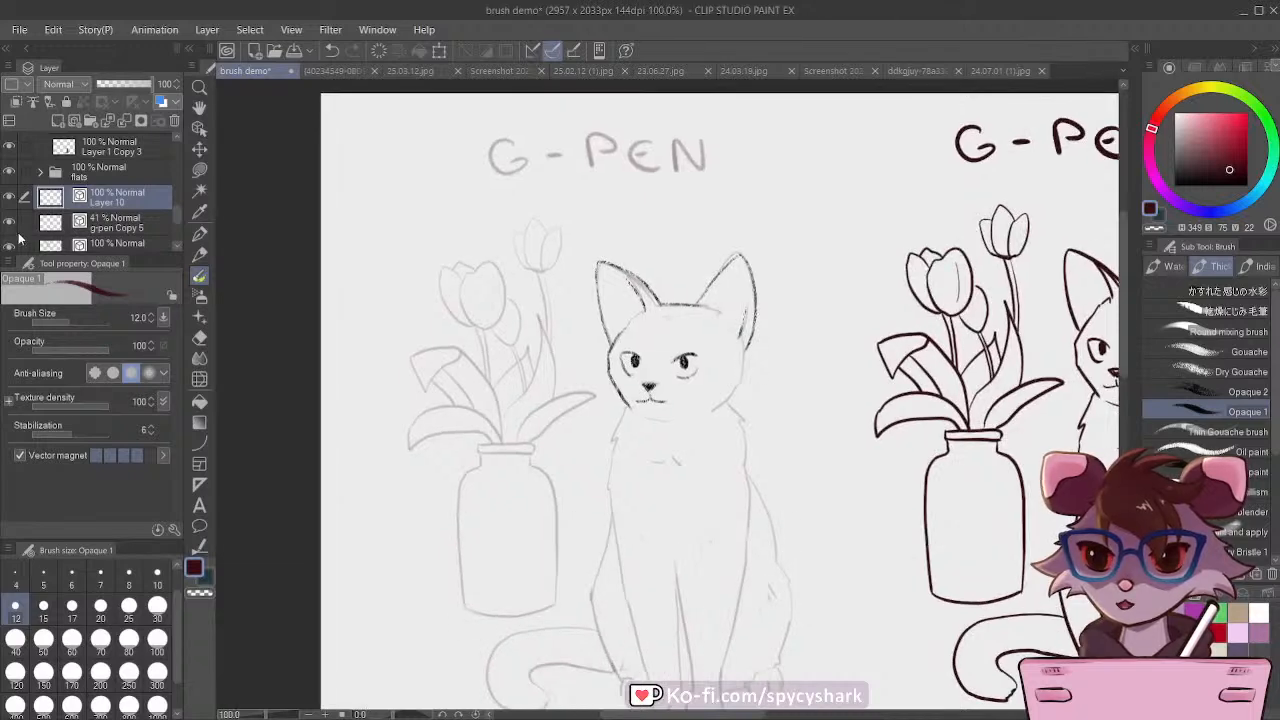
{"action": "left_click", "coordinate": [9, 222]}
{"action": "left_click", "coordinate": [9, 222]}
{"action": "scroll", "coordinate": [680, 365], "scroll_direction": "up", "scroll_amount": 4}
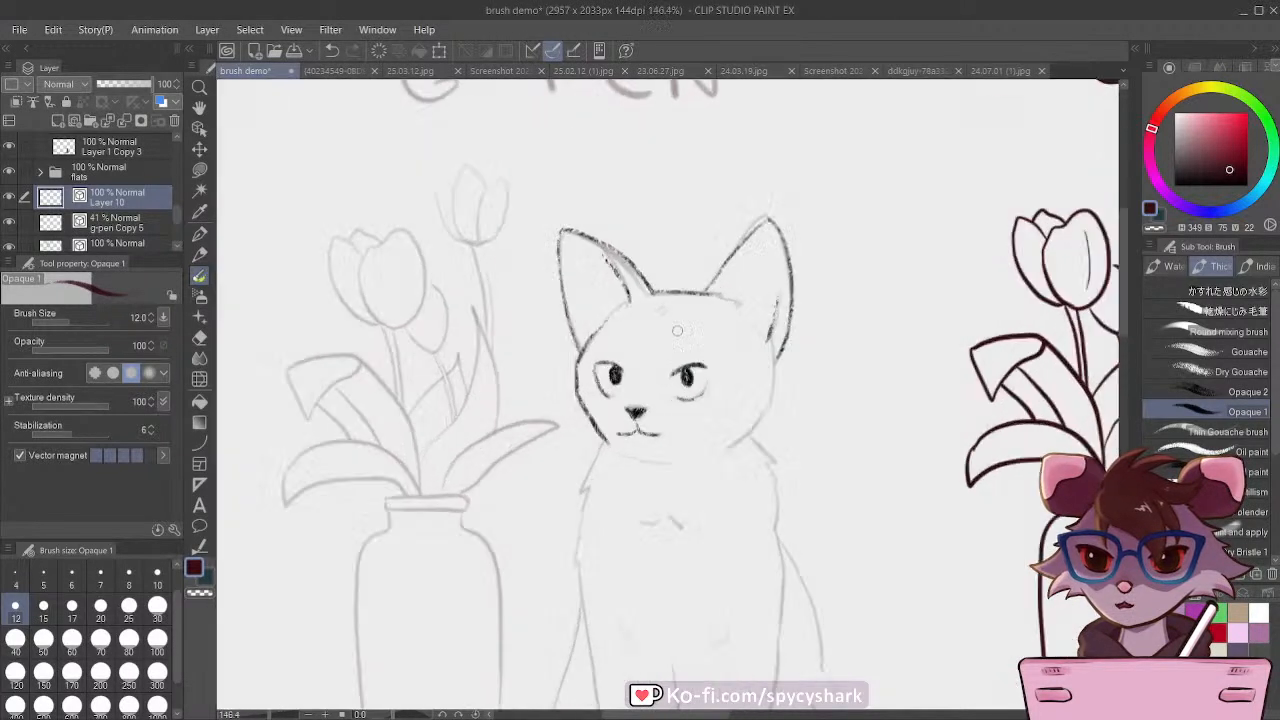
{"action": "mouse_move", "coordinate": [800, 305]}
{"action": "left_mouse_down"}
{"action": "mouse_move", "coordinate": [804, 383]}
{"action": "mouse_move", "coordinate": [745, 452]}
{"action": "left_mouse_up"}
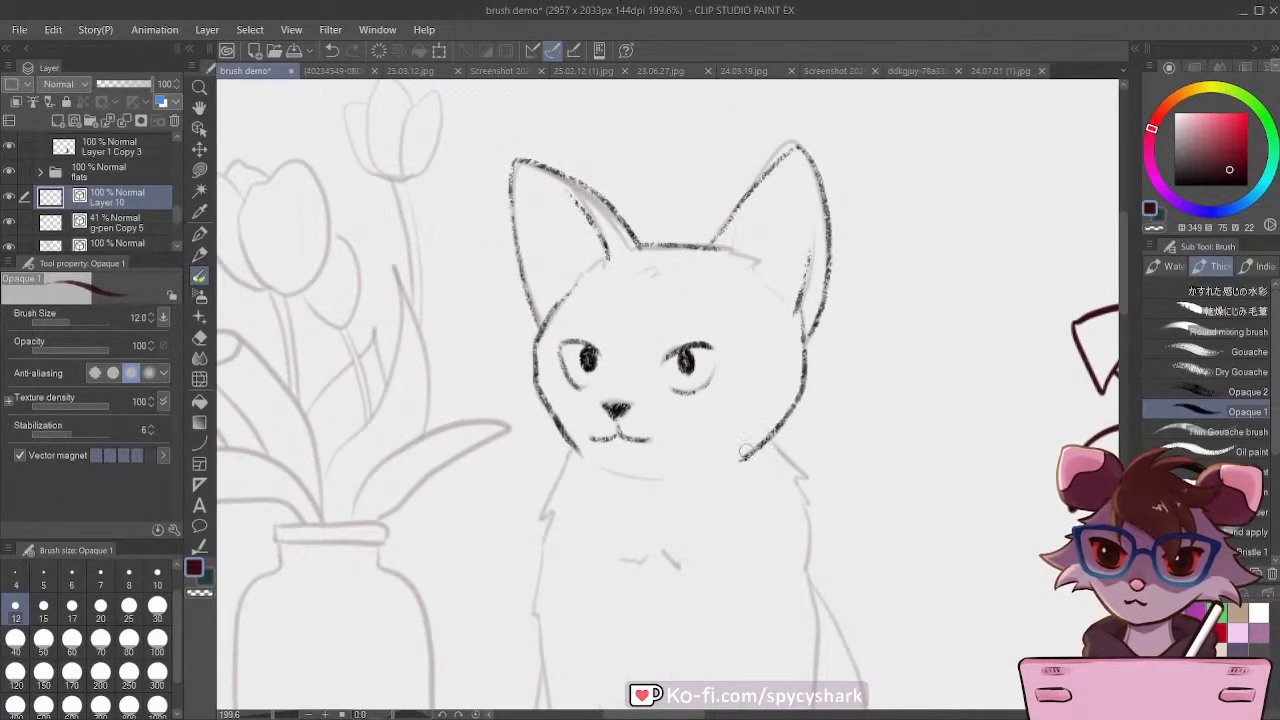
{"action": "mouse_move", "coordinate": [716, 244]}
{"action": "left_mouse_down"}
{"action": "mouse_move", "coordinate": [752, 258]}
{"action": "mouse_move", "coordinate": [766, 288]}
{"action": "left_mouse_up"}
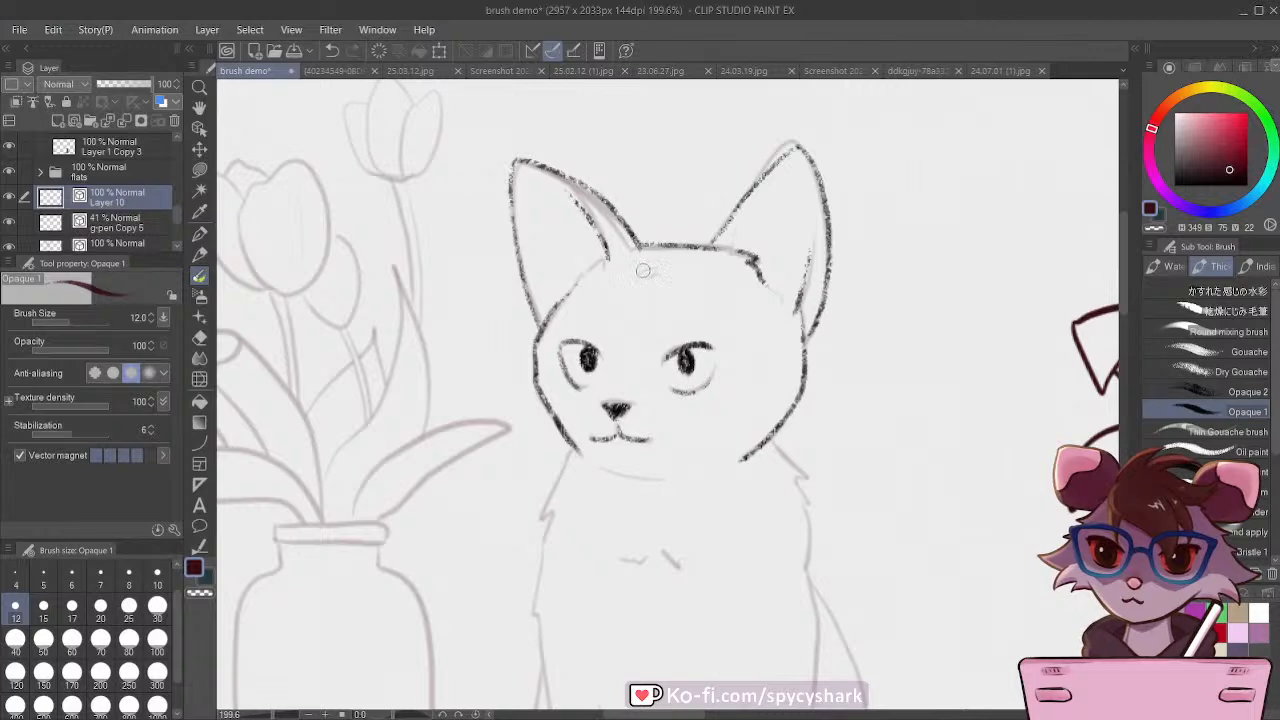
{"action": "scroll", "coordinate": [630, 280], "scroll_direction": "down", "scroll_amount": 5}
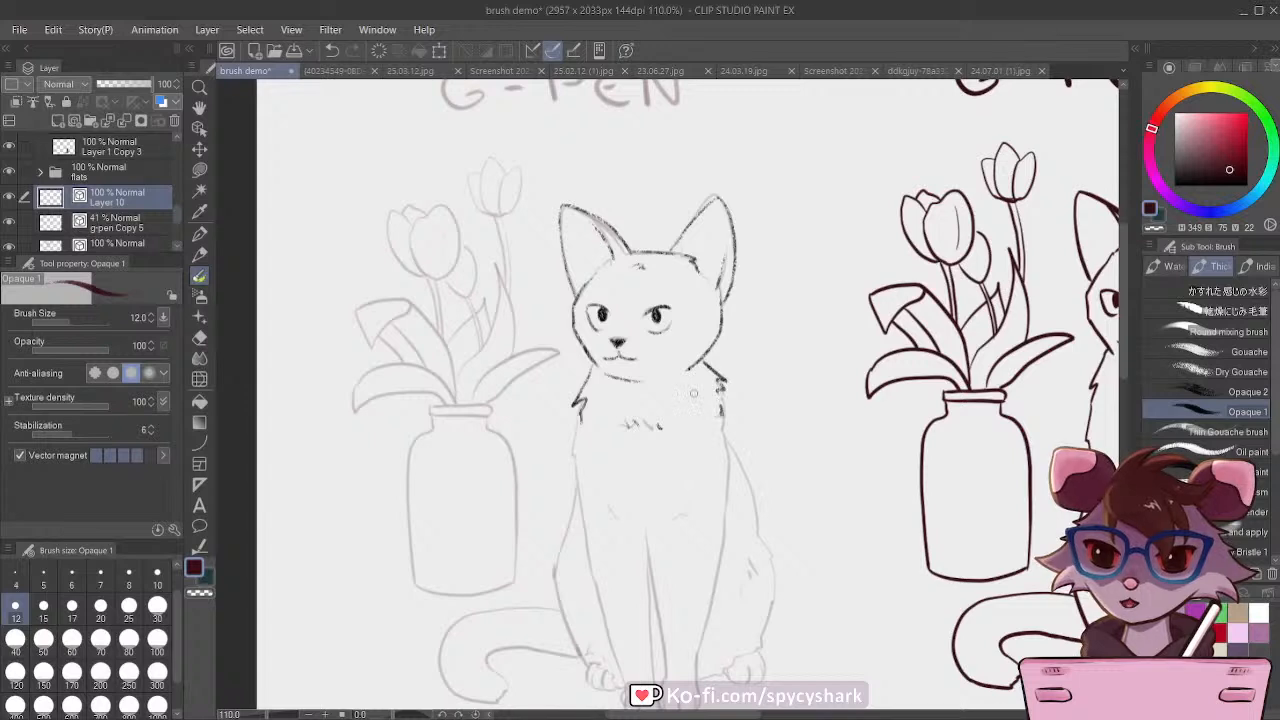
{"action": "scroll", "coordinate": [693, 393], "scroll_direction": "down", "scroll_amount": 2}
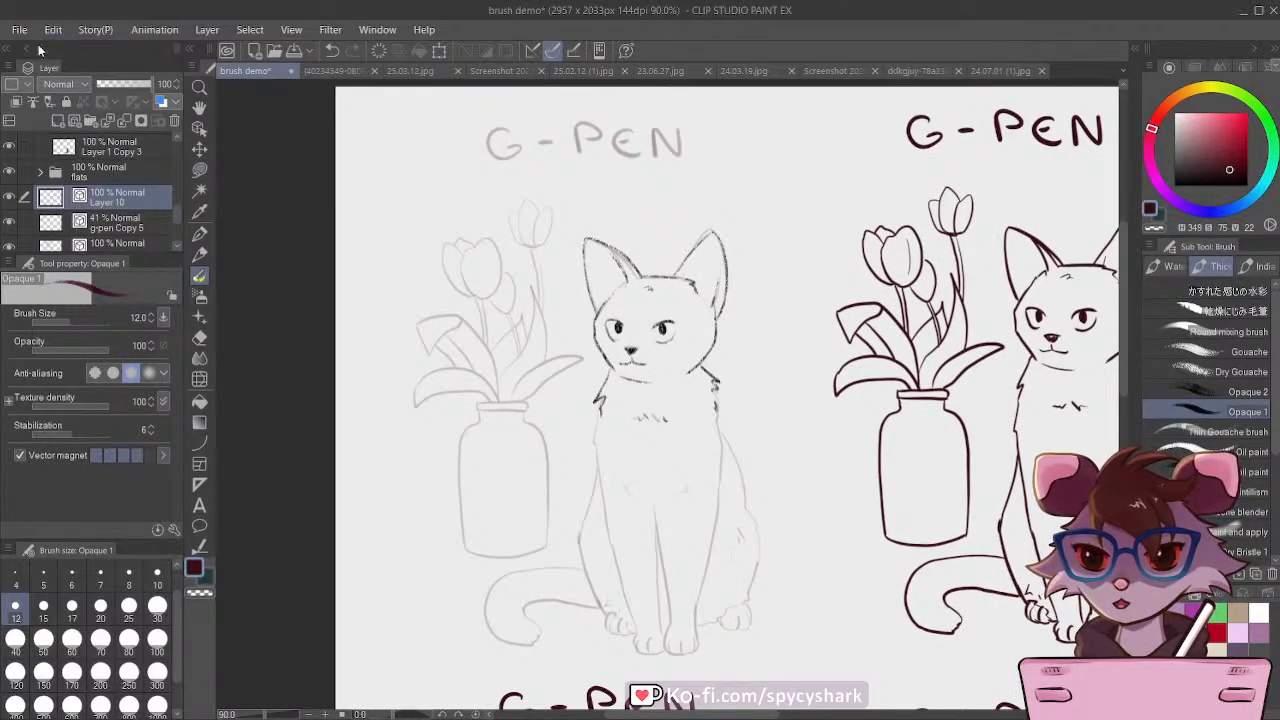
Step: Duplicate Layer 10 and move the copied cat head to the left, over the tulip sketch
{"action": "key", "text": "ctrl+v"}
{"action": "left_click_drag", "start_coordinate": [667, 390], "coordinate": [496, 386]}
{"action": "key", "text": "ctrl+z"}
{"action": "left_click", "coordinate": [200, 149]}
{"action": "left_click_drag", "start_coordinate": [580, 340], "coordinate": [398, 344]}
Step: Delete the faint g-pen Copy 5 sketch layer beneath the two inked cat heads
{"action": "left_click", "coordinate": [73, 228]}
{"action": "left_click", "coordinate": [9, 222]}
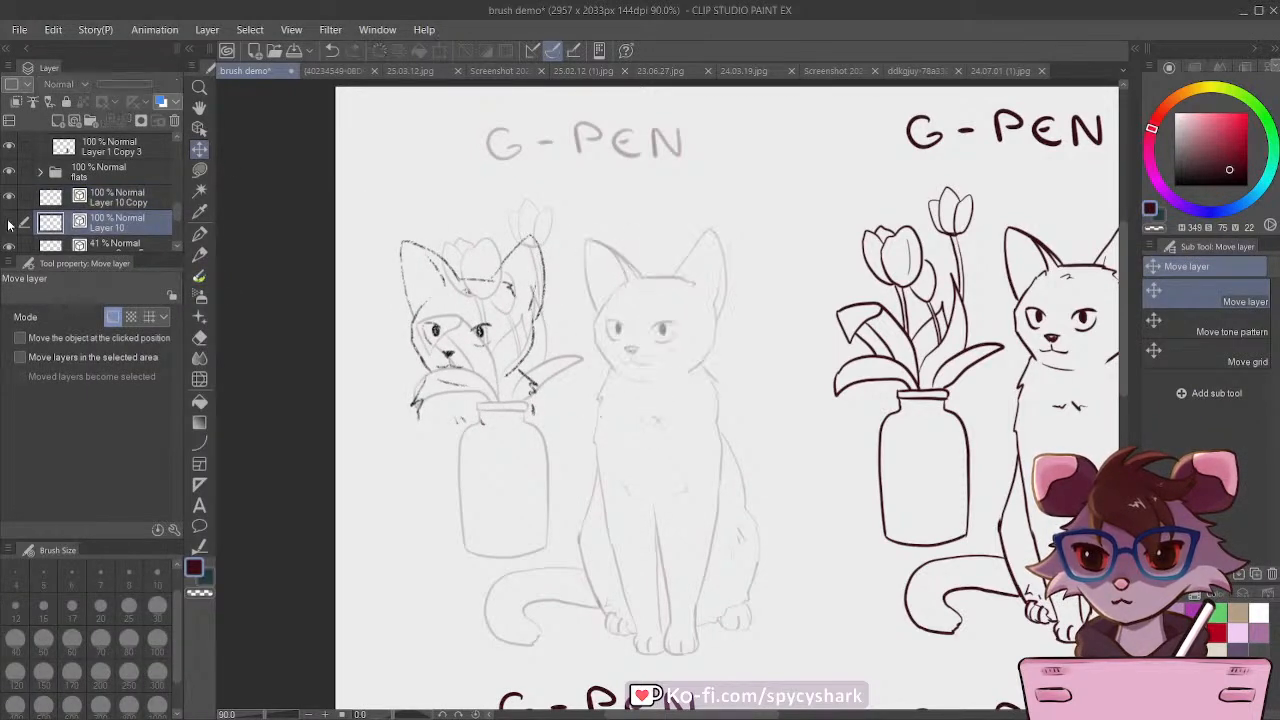
{"action": "left_click", "coordinate": [9, 222]}
{"action": "scroll", "coordinate": [108, 232], "scroll_direction": "down", "scroll_amount": 1}
{"action": "left_click", "coordinate": [108, 232]}
{"action": "left_click", "coordinate": [174, 120]}
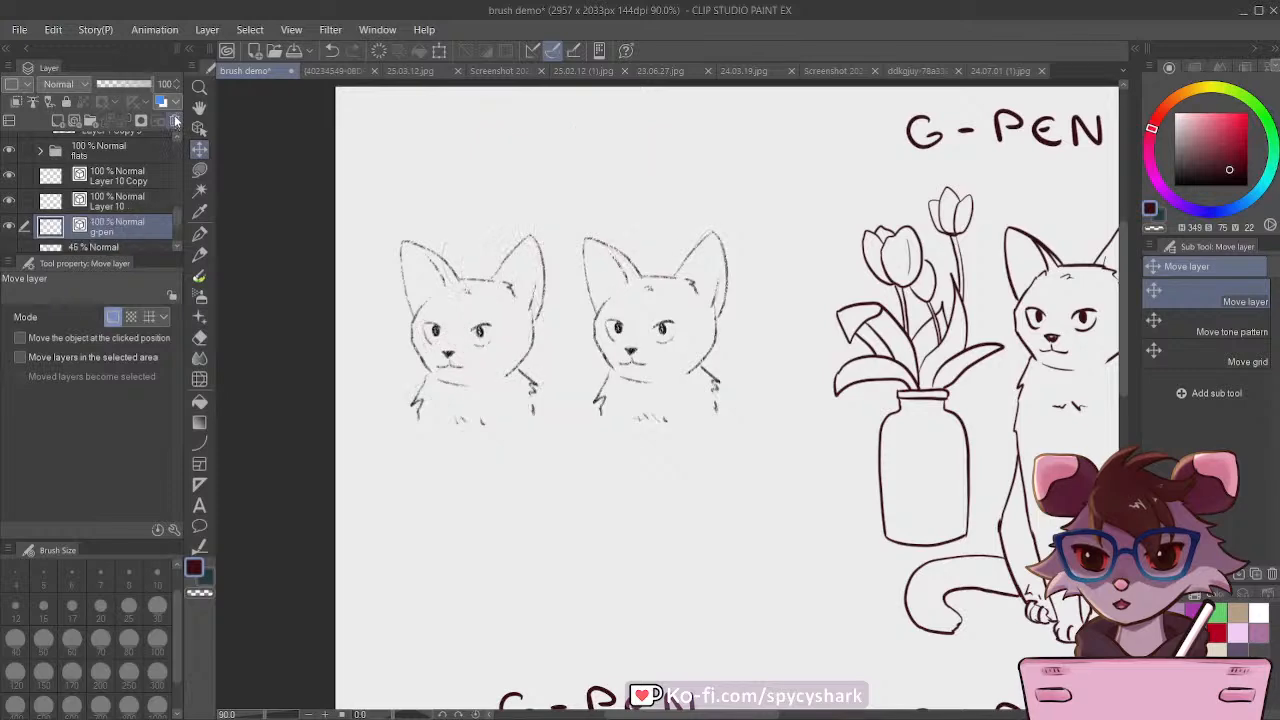
{"action": "scroll", "coordinate": [412, 287], "scroll_direction": "down", "scroll_amount": 4}
Step: Lower the opacity of Layer 10 Copy to 48% and add a new raster layer above it
{"action": "left_click", "coordinate": [100, 185]}
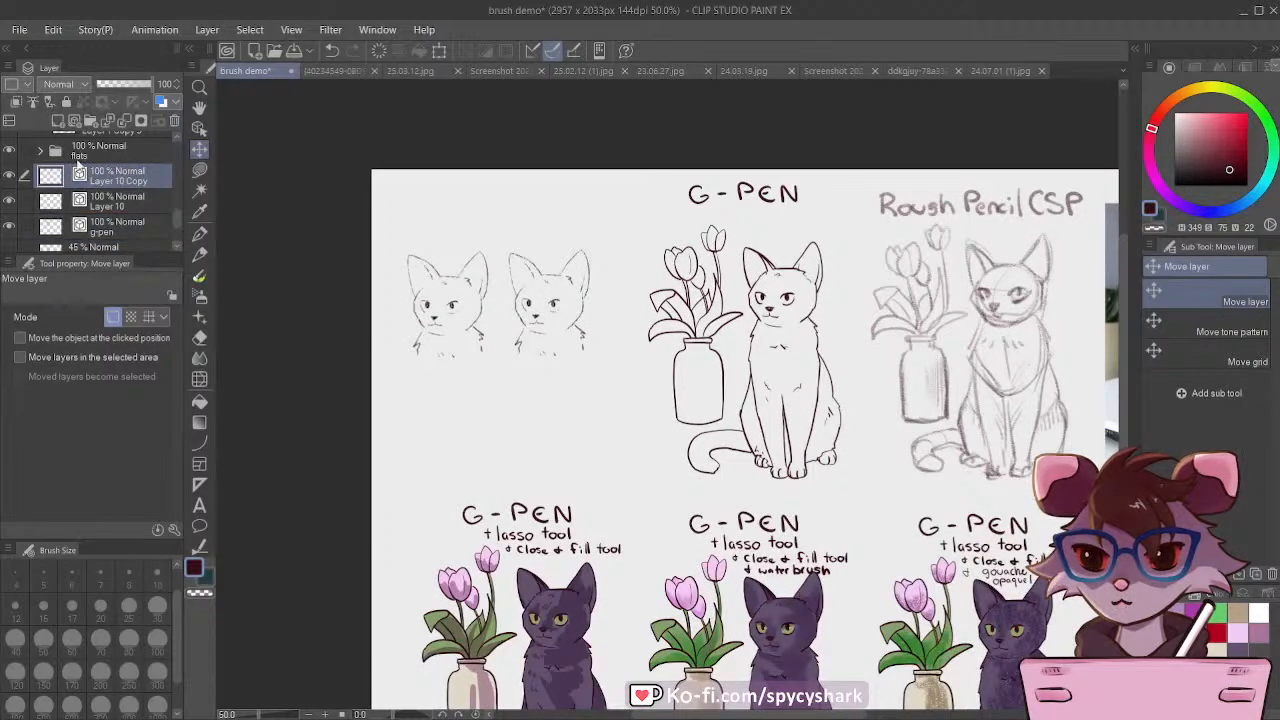
{"action": "left_click", "coordinate": [124, 85]}
{"action": "left_click", "coordinate": [57, 121]}
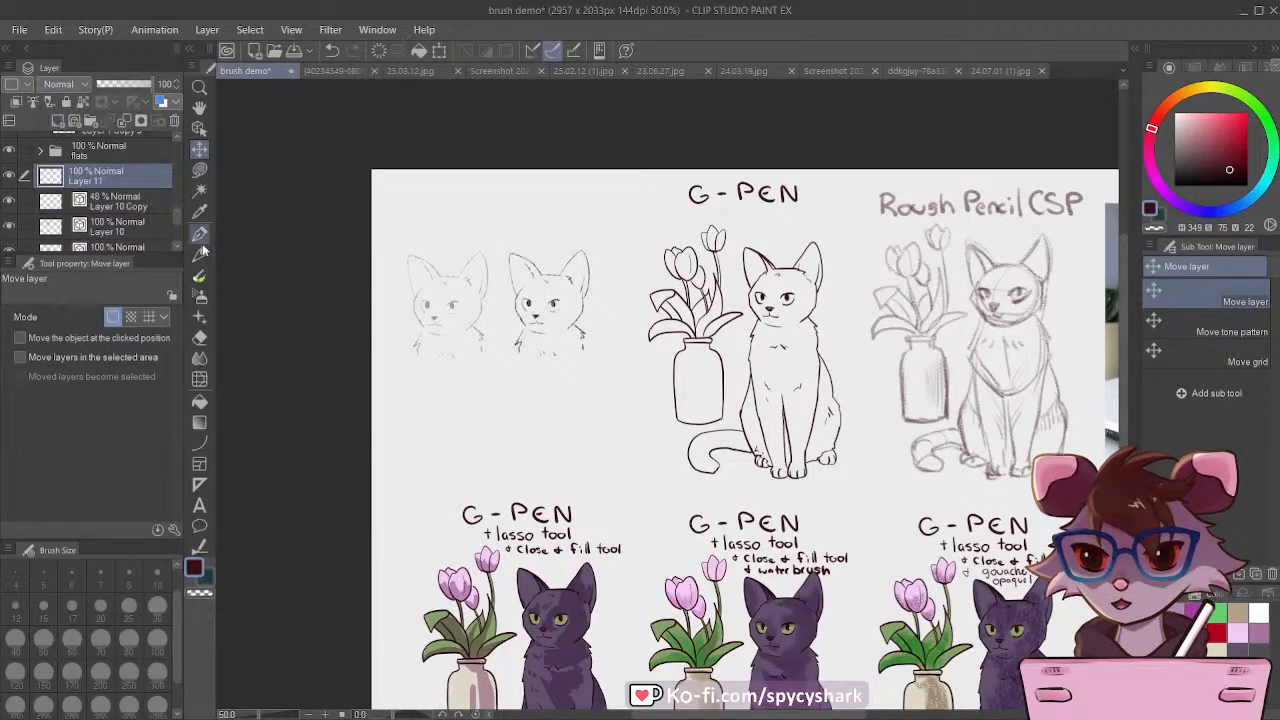
Step: Choose the ぬる水ブラシ watercolor brush at size 12, try a stroke on the faded cat's left ear, and undo it
{"action": "left_click", "coordinate": [199, 238]}
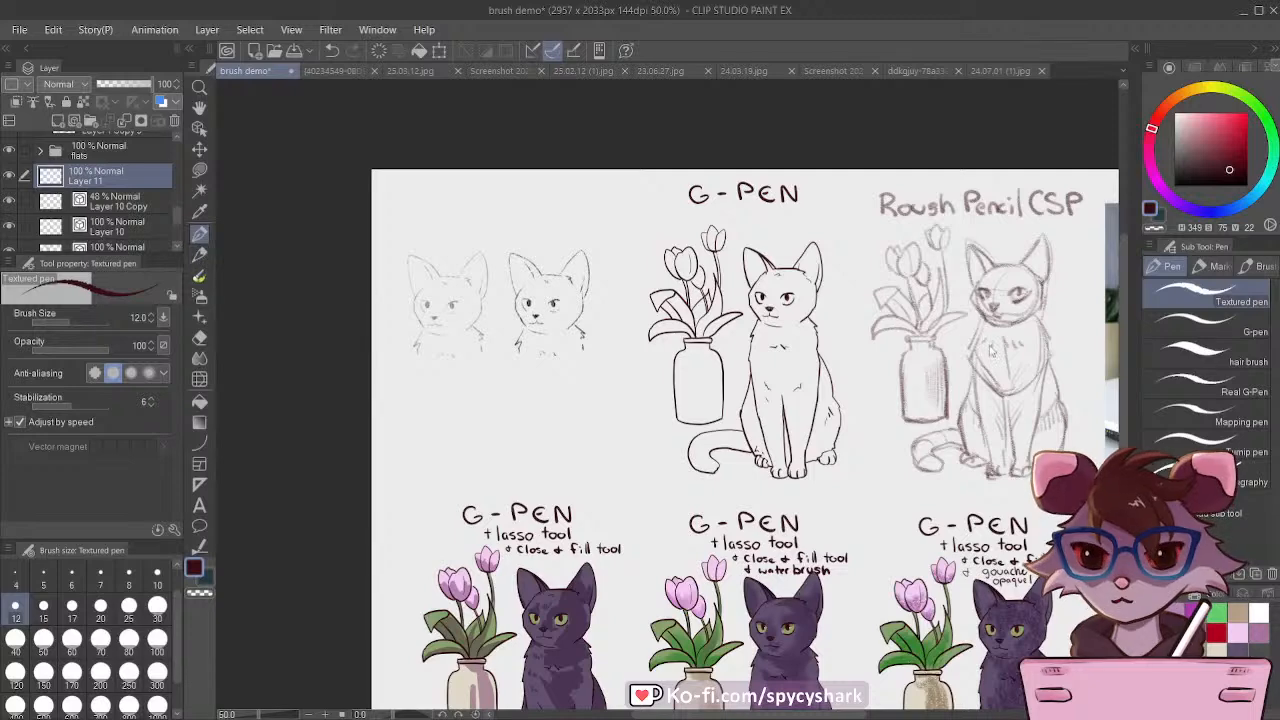
{"action": "left_click", "coordinate": [199, 276]}
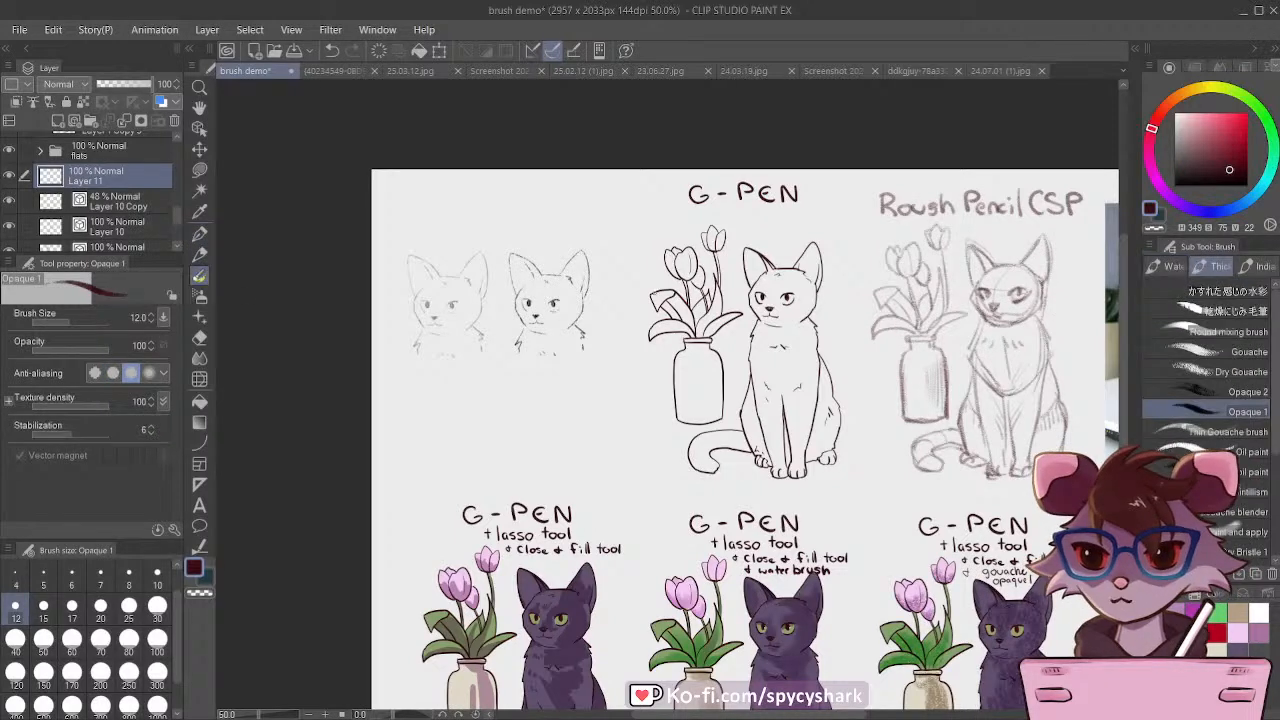
{"action": "left_click", "coordinate": [1158, 267]}
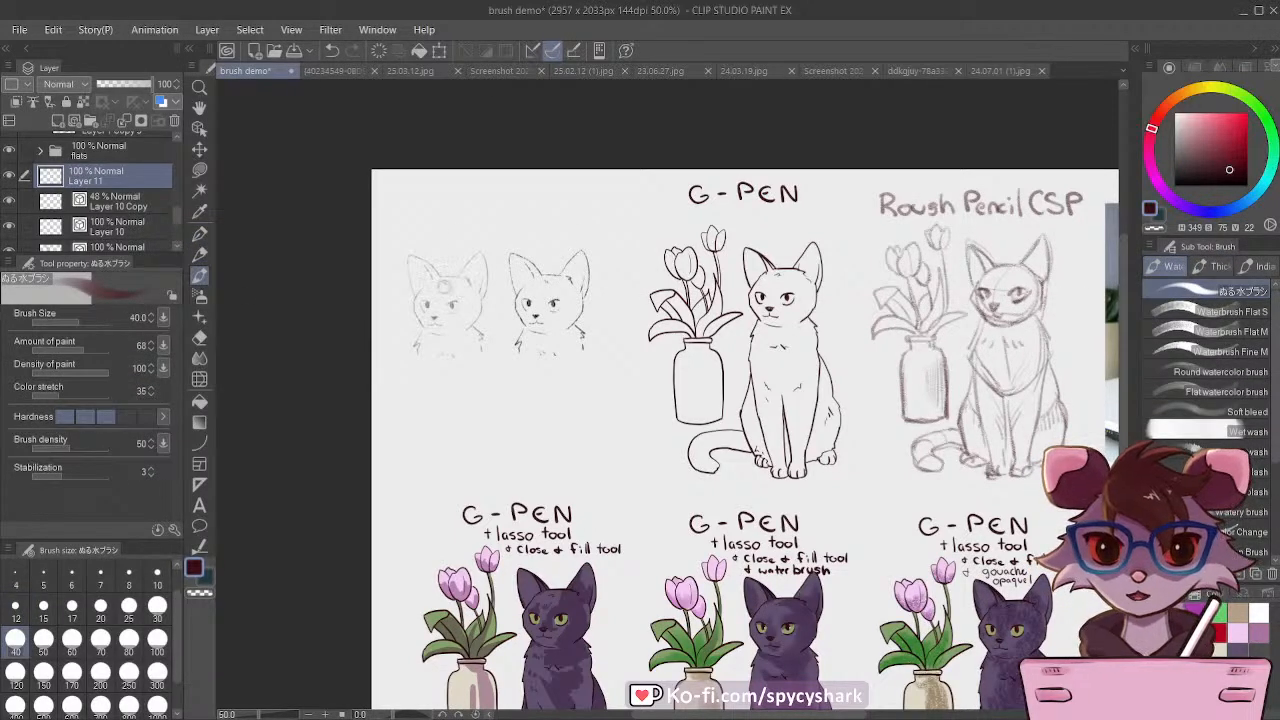
{"action": "scroll", "coordinate": [396, 227], "scroll_direction": "up", "scroll_amount": 4}
{"action": "left_click", "coordinate": [43, 608]}
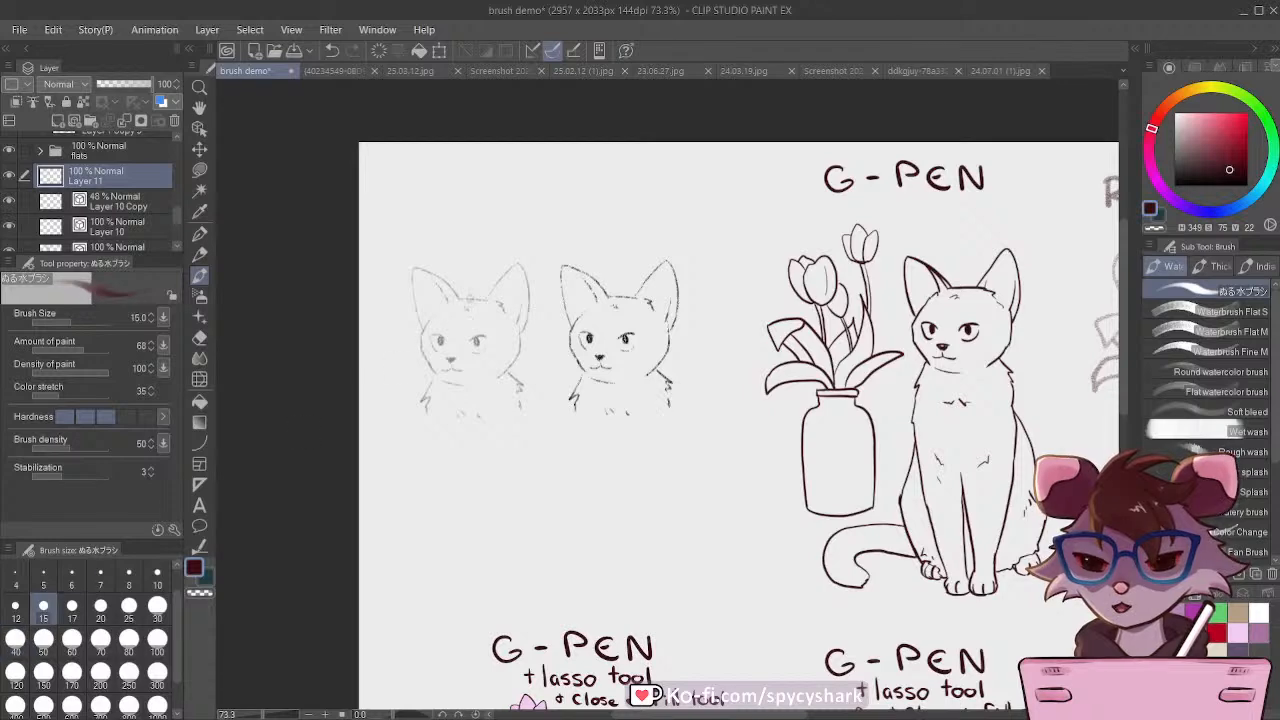
{"action": "scroll", "coordinate": [464, 300], "scroll_direction": "up", "scroll_amount": 4}
{"action": "left_click", "coordinate": [15, 608]}
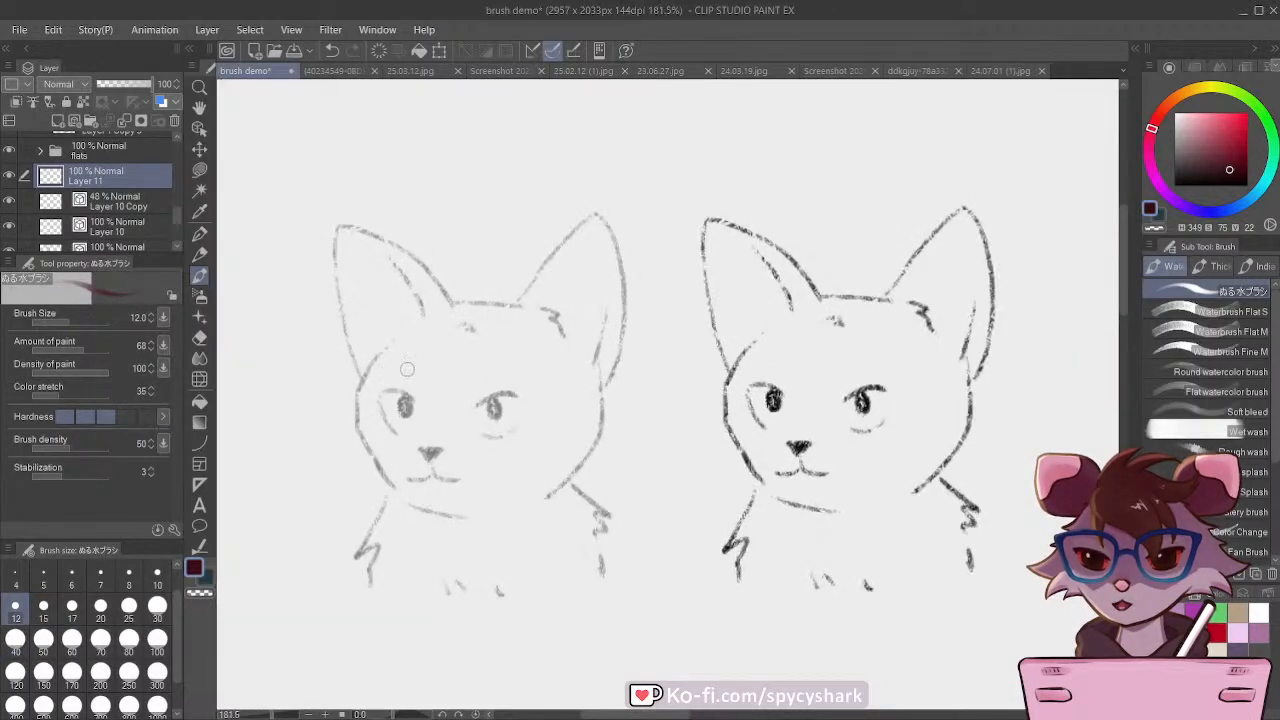
{"action": "mouse_move", "coordinate": [338, 224]}
{"action": "left_mouse_down"}
{"action": "mouse_move", "coordinate": [413, 258]}
{"action": "mouse_move", "coordinate": [447, 298]}
{"action": "mouse_move", "coordinate": [408, 264]}
{"action": "left_mouse_up"}
{"action": "key", "text": "ctrl+z"}
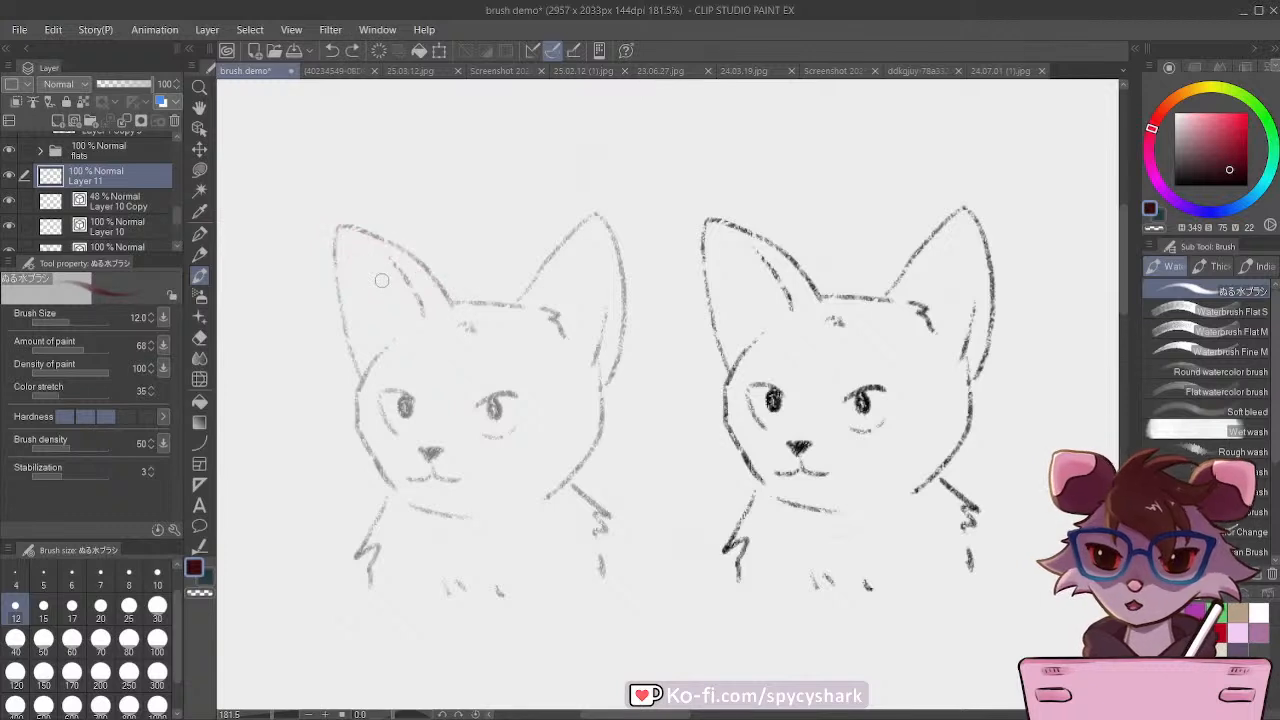
Step: Ink the faded cat's ears, head outline and neck fur on Layer 11 with the ぬる水ブラシ brush
{"action": "mouse_move", "coordinate": [524, 302]}
{"action": "left_mouse_down"}
{"action": "mouse_move", "coordinate": [551, 251]}
{"action": "mouse_move", "coordinate": [595, 211]}
{"action": "mouse_move", "coordinate": [624, 315]}
{"action": "mouse_move", "coordinate": [612, 372]}
{"action": "left_mouse_up"}
{"action": "left_click_drag", "start_coordinate": [604, 292], "coordinate": [590, 362]}
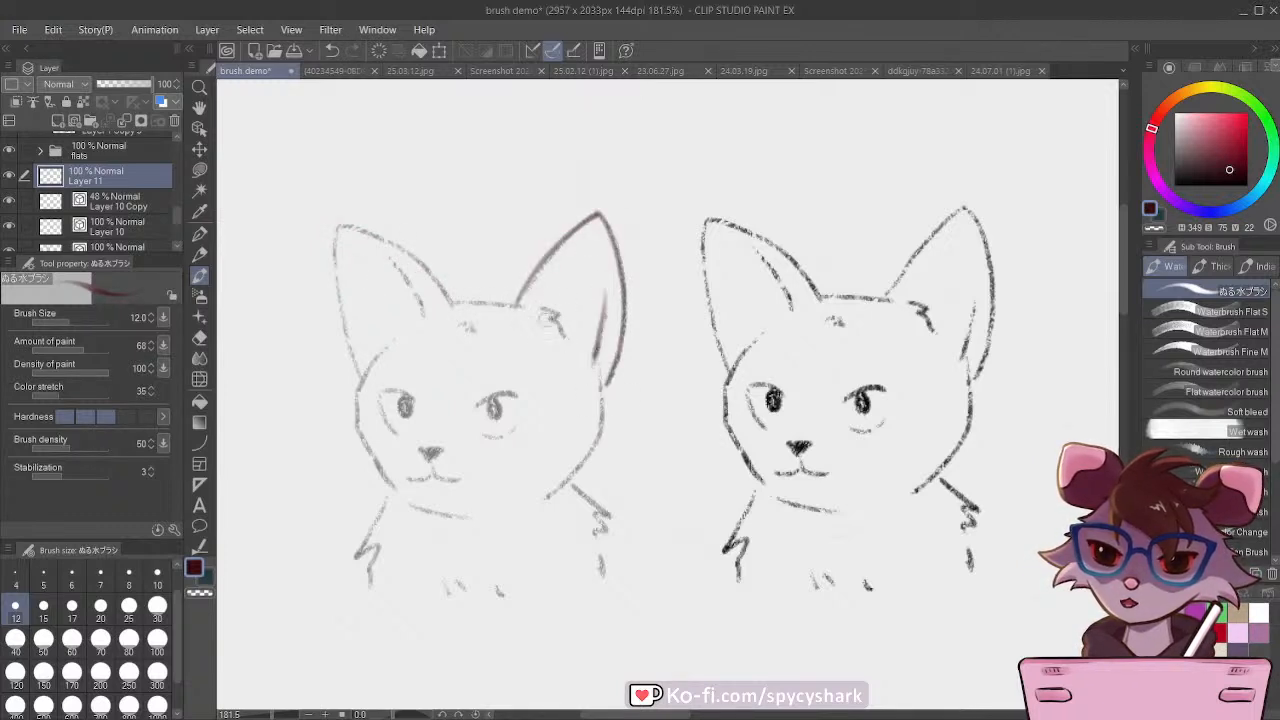
{"action": "mouse_move", "coordinate": [540, 310]}
{"action": "left_mouse_down"}
{"action": "mouse_move", "coordinate": [439, 305]}
{"action": "mouse_move", "coordinate": [396, 272]}
{"action": "mouse_move", "coordinate": [461, 298]}
{"action": "mouse_move", "coordinate": [390, 240]}
{"action": "mouse_move", "coordinate": [337, 234]}
{"action": "mouse_move", "coordinate": [363, 437]}
{"action": "mouse_move", "coordinate": [401, 503]}
{"action": "mouse_move", "coordinate": [452, 515]}
{"action": "mouse_move", "coordinate": [383, 508]}
{"action": "mouse_move", "coordinate": [372, 585]}
{"action": "left_mouse_up"}
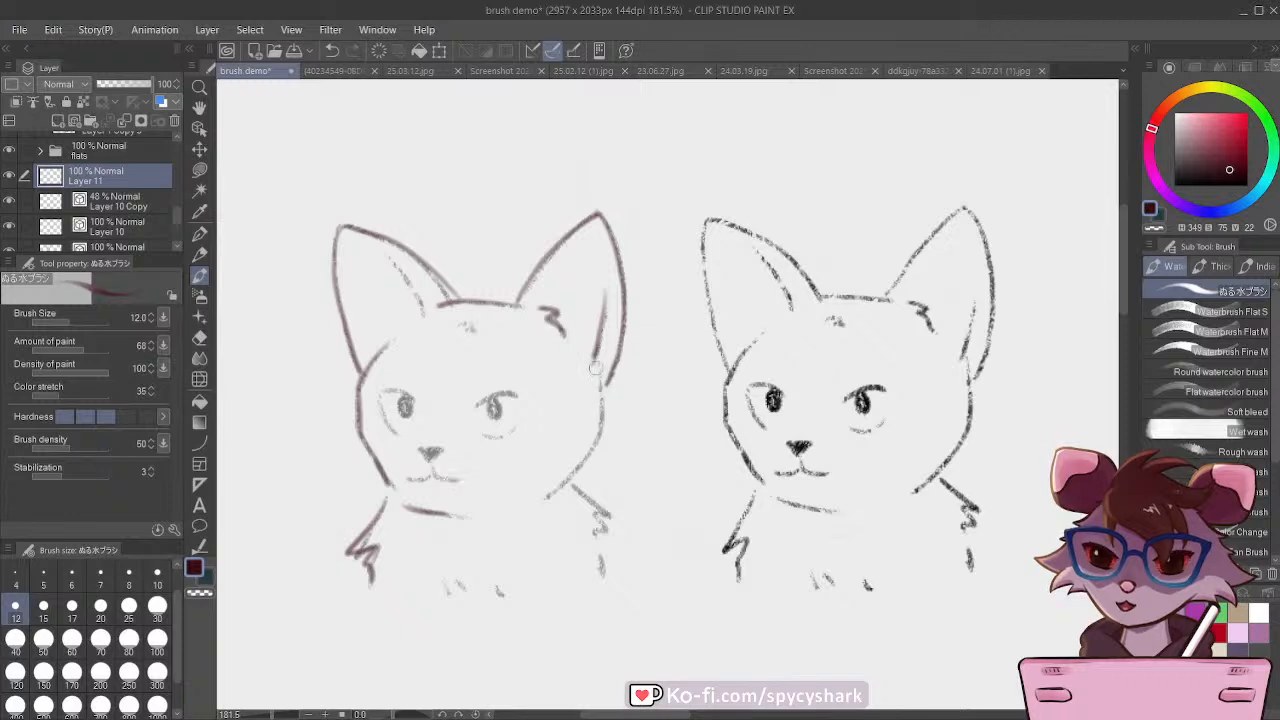
{"action": "left_click_drag", "start_coordinate": [595, 368], "coordinate": [600, 440]}
{"action": "mouse_move", "coordinate": [598, 444]}
{"action": "left_mouse_down"}
{"action": "mouse_move", "coordinate": [557, 484]}
{"action": "mouse_move", "coordinate": [559, 470]}
{"action": "mouse_move", "coordinate": [596, 540]}
{"action": "left_mouse_up"}
{"action": "left_click_drag", "start_coordinate": [598, 548], "coordinate": [600, 572]}
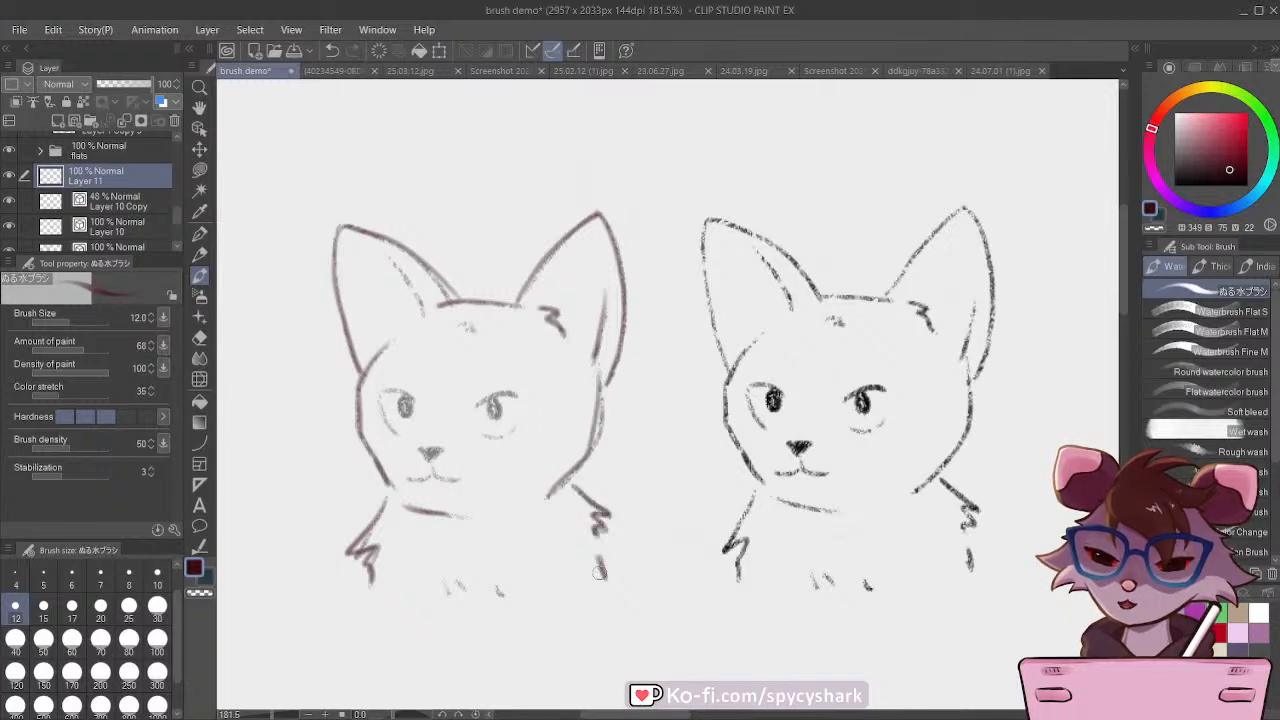
Step: Ink the eyes, nose, mouth, chest fur and forehead mark of the faded cat on Layer 11
{"action": "mouse_move", "coordinate": [502, 392]}
{"action": "left_mouse_down"}
{"action": "mouse_move", "coordinate": [519, 424]}
{"action": "mouse_move", "coordinate": [385, 387]}
{"action": "mouse_move", "coordinate": [429, 405]}
{"action": "mouse_move", "coordinate": [497, 414]}
{"action": "left_mouse_up"}
{"action": "mouse_move", "coordinate": [409, 392]}
{"action": "left_mouse_down"}
{"action": "mouse_move", "coordinate": [380, 400]}
{"action": "mouse_move", "coordinate": [400, 432]}
{"action": "mouse_move", "coordinate": [404, 414]}
{"action": "left_mouse_up"}
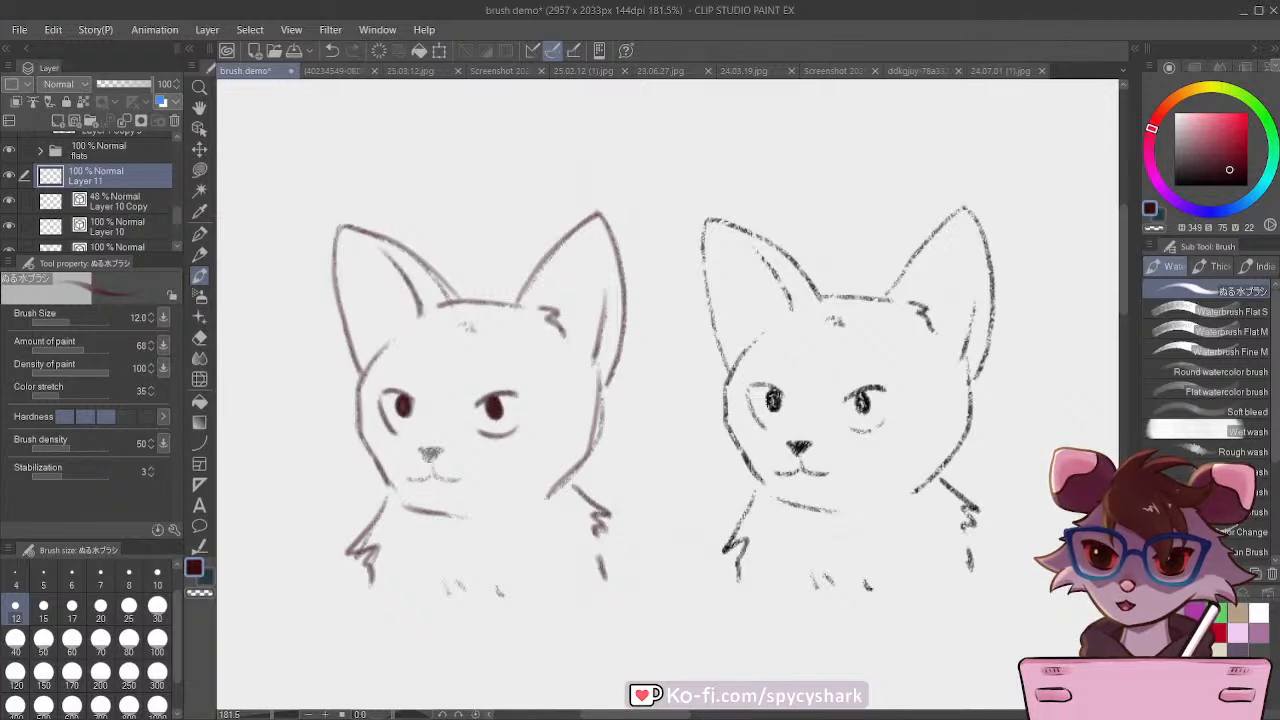
{"action": "mouse_move", "coordinate": [424, 450]}
{"action": "left_mouse_down"}
{"action": "mouse_move", "coordinate": [436, 451]}
{"action": "mouse_move", "coordinate": [436, 475]}
{"action": "mouse_move", "coordinate": [457, 480]}
{"action": "mouse_move", "coordinate": [409, 480]}
{"action": "left_mouse_up"}
{"action": "left_click_drag", "start_coordinate": [441, 579], "coordinate": [505, 590]}
{"action": "left_click_drag", "start_coordinate": [463, 327], "coordinate": [478, 326]}
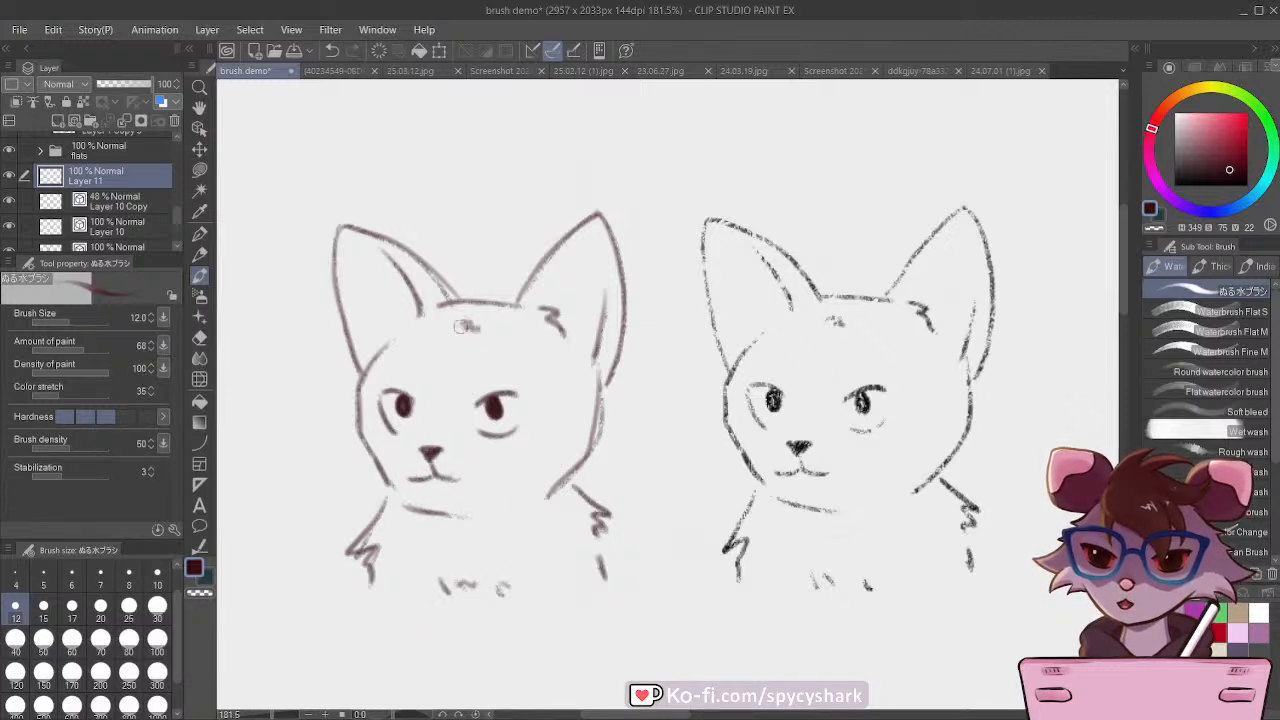
Step: Hide and delete the Layer 10 Copy sketch, and make Layer 11 the active layer
{"action": "left_click", "coordinate": [23, 202]}
{"action": "left_click", "coordinate": [10, 203]}
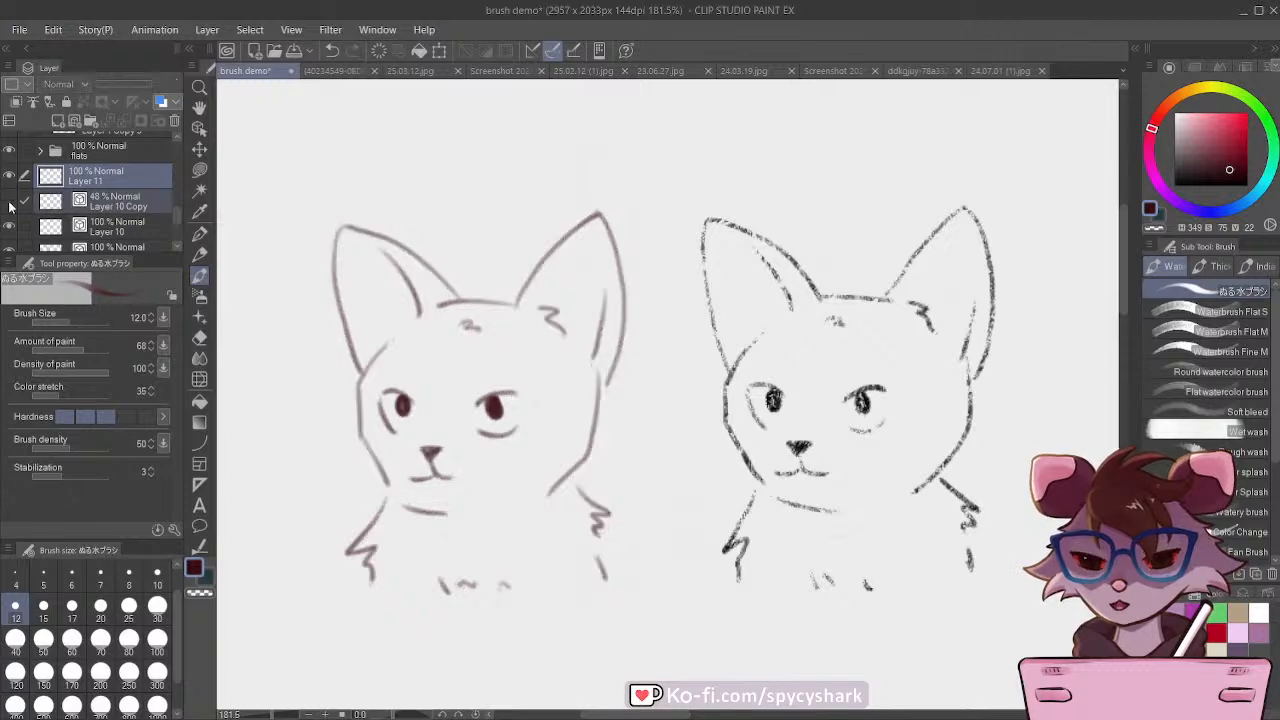
{"action": "left_click", "coordinate": [101, 209]}
{"action": "left_click", "coordinate": [173, 122]}
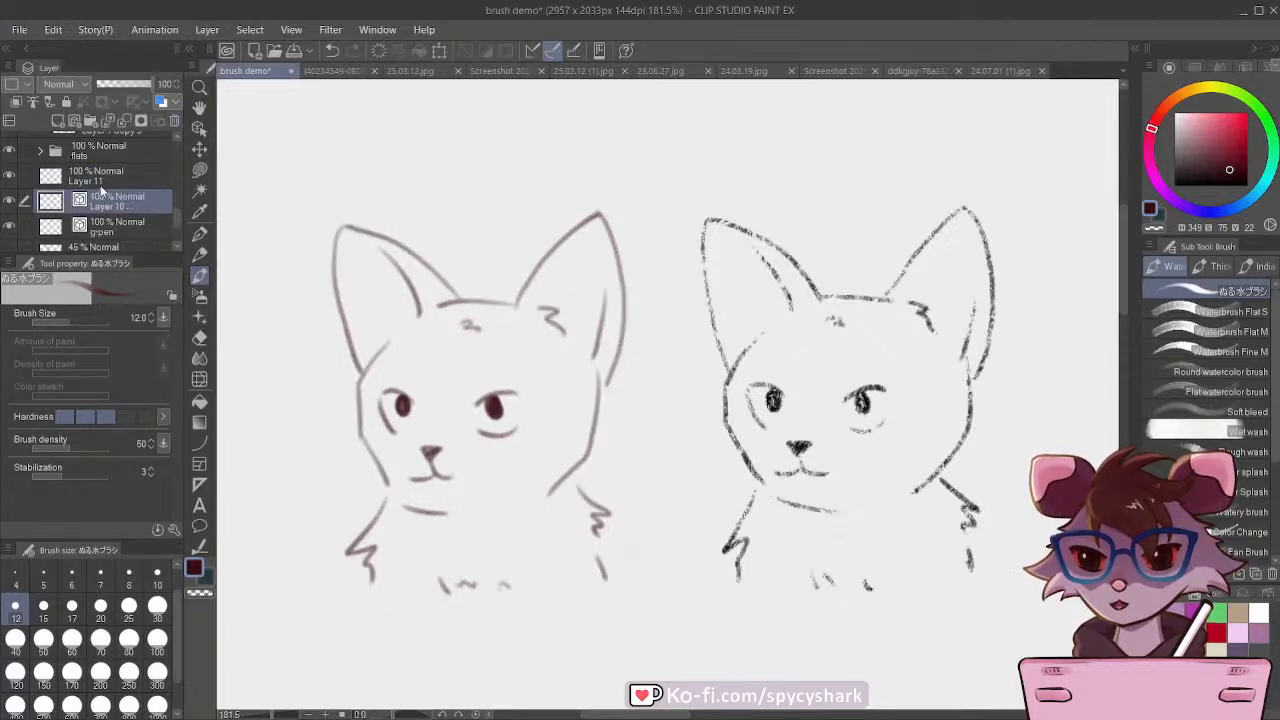
{"action": "left_click", "coordinate": [98, 180]}
Step: Try darkening the watercolor-brush lines by duplicating Layer 11 and lowering the copy's opacity to about 60%, and undo both
{"action": "scroll", "coordinate": [376, 358], "scroll_direction": "down", "scroll_amount": 3}
{"action": "scroll", "coordinate": [376, 357], "scroll_direction": "down", "scroll_amount": 8}
{"action": "scroll", "coordinate": [420, 330], "scroll_direction": "up", "scroll_amount": 7}
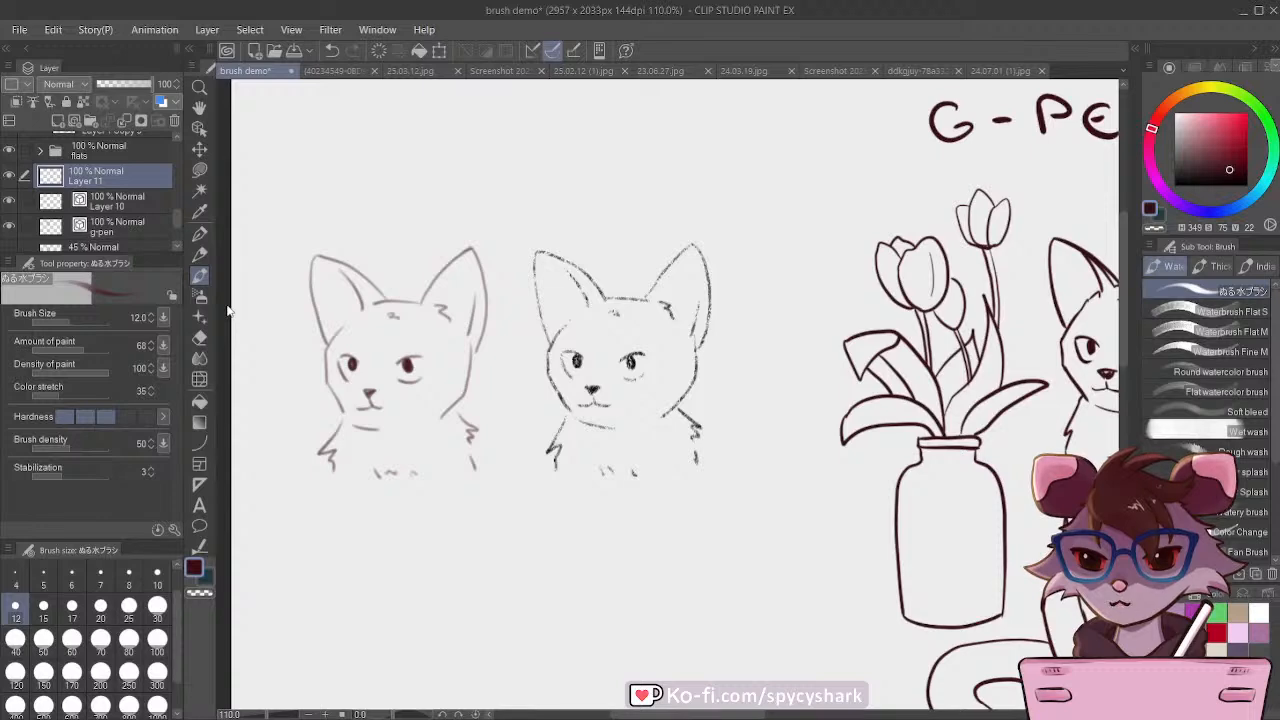
{"action": "key", "text": "ctrl+v"}
{"action": "scroll", "coordinate": [520, 378], "scroll_direction": "down", "scroll_amount": 3}
{"action": "left_click", "coordinate": [135, 86]}
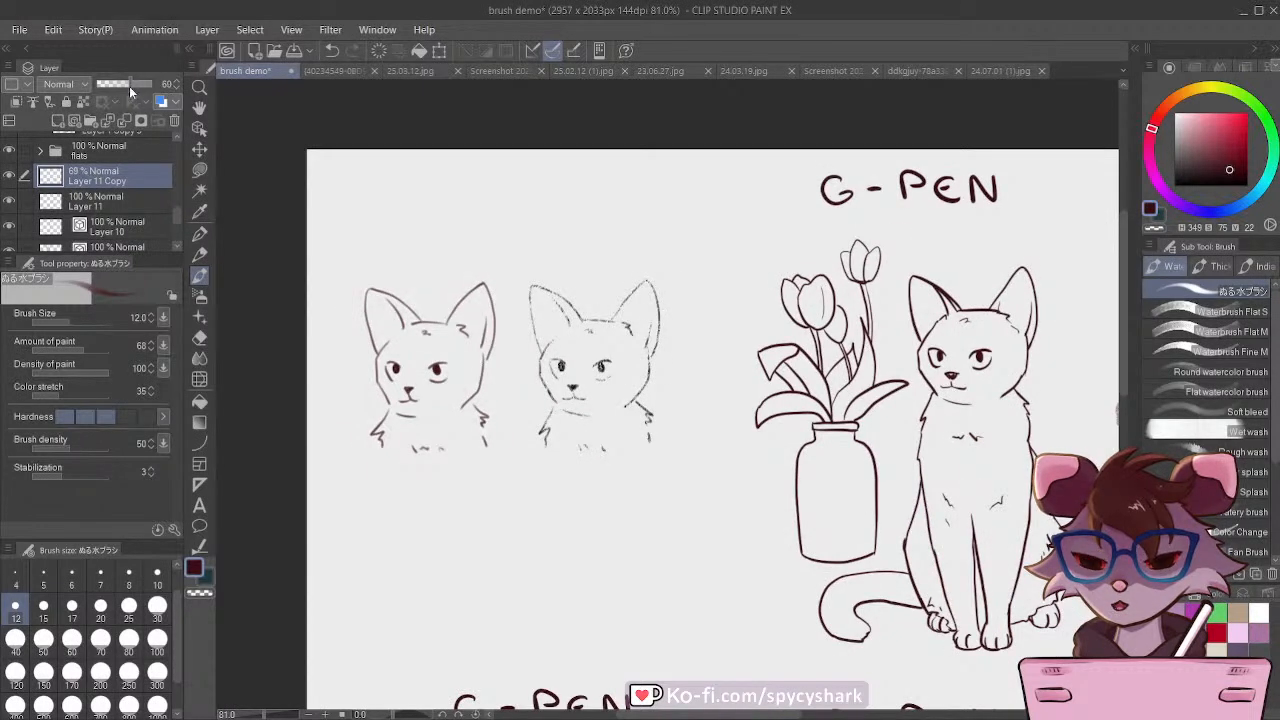
{"action": "key", "text": "ctrl+z"}
{"action": "key", "text": "ctrl+z"}
{"action": "scroll", "coordinate": [410, 322], "scroll_direction": "down", "scroll_amount": 2}
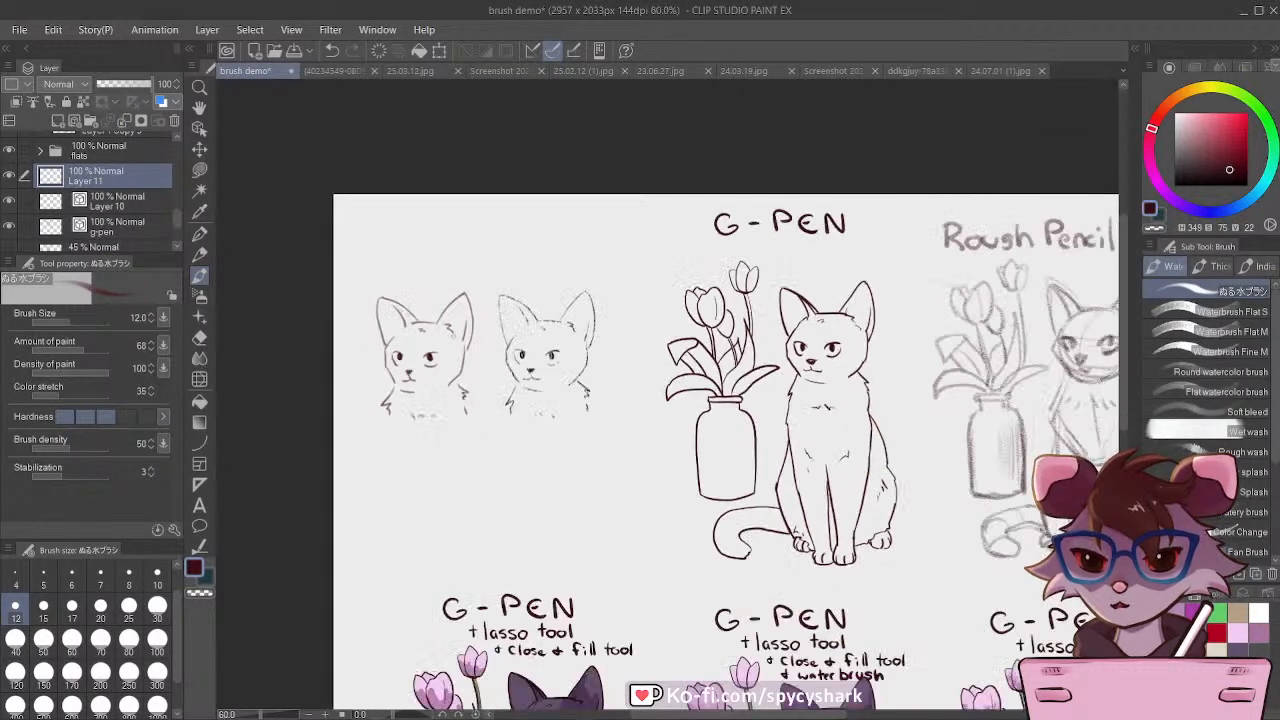
Step: Save the brush demo document with the two inked cat heads
{"action": "scroll", "coordinate": [448, 328], "scroll_direction": "up", "scroll_amount": 5}
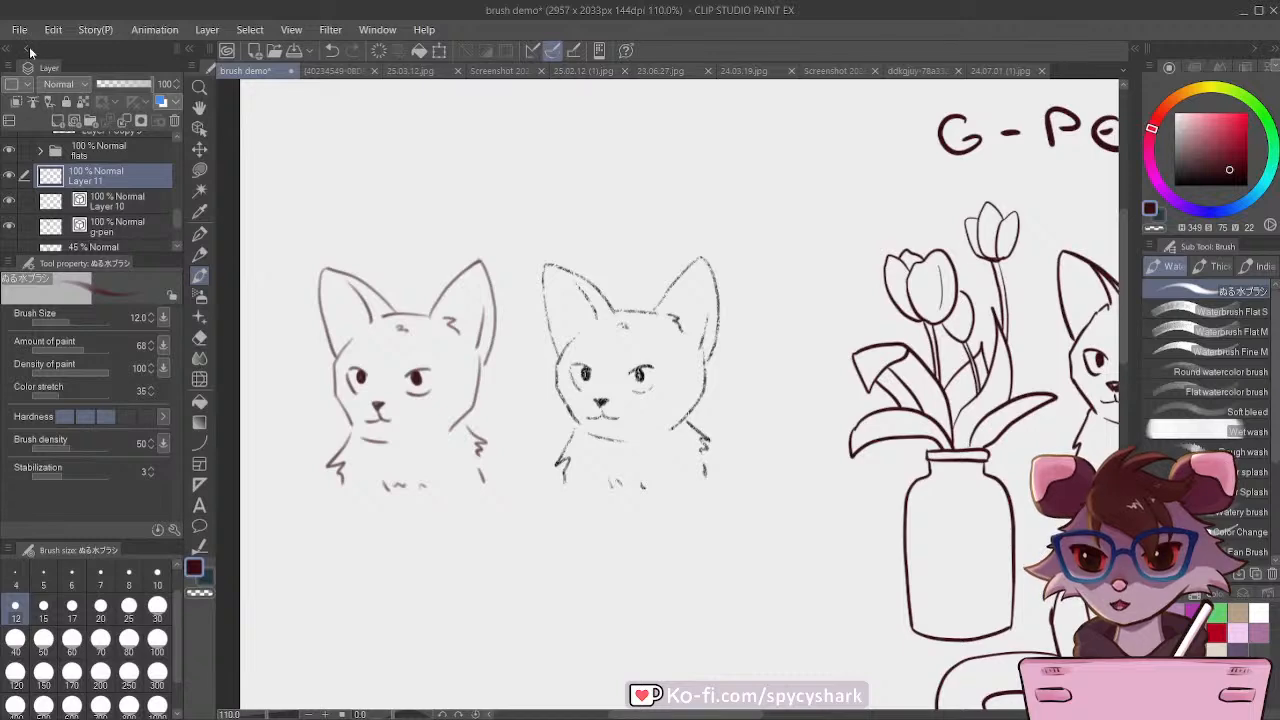
{"action": "key", "text": "ctrl+s"}
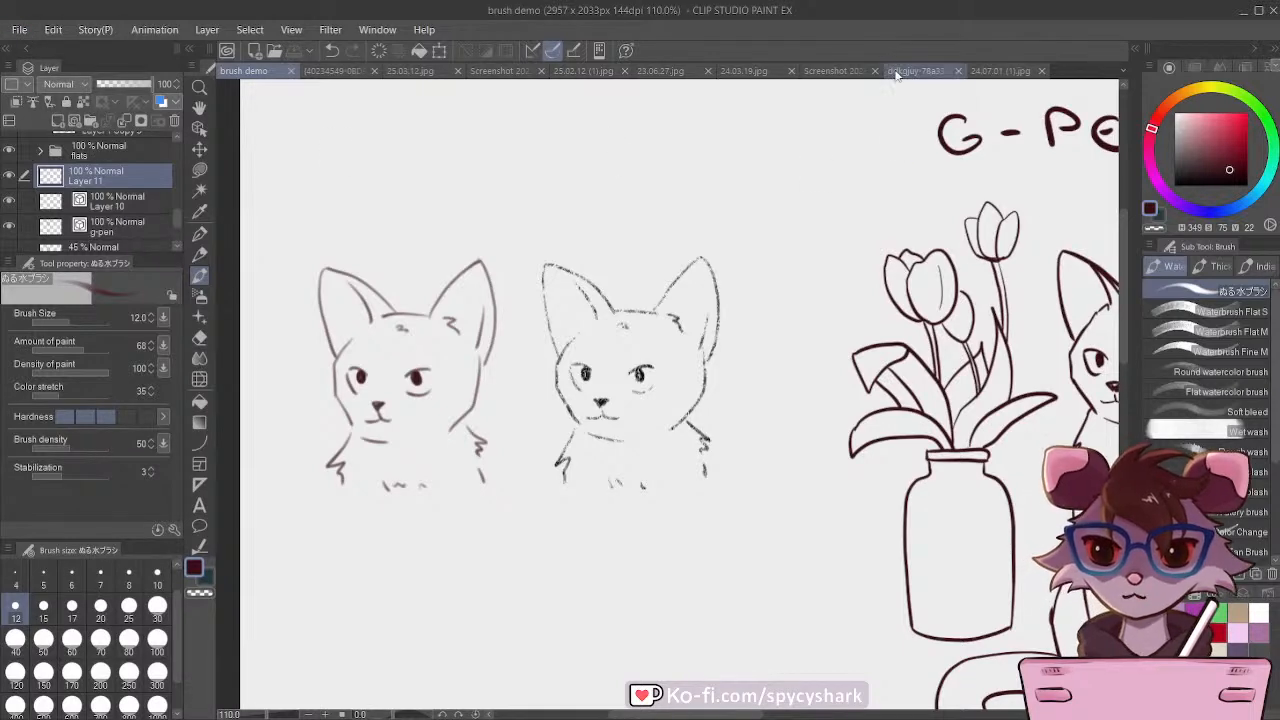
Step: Examine the line work of the hooded cat painting in 24.03.19.jpg up close, and return to the brush demo document
{"action": "left_click", "coordinate": [742, 78]}
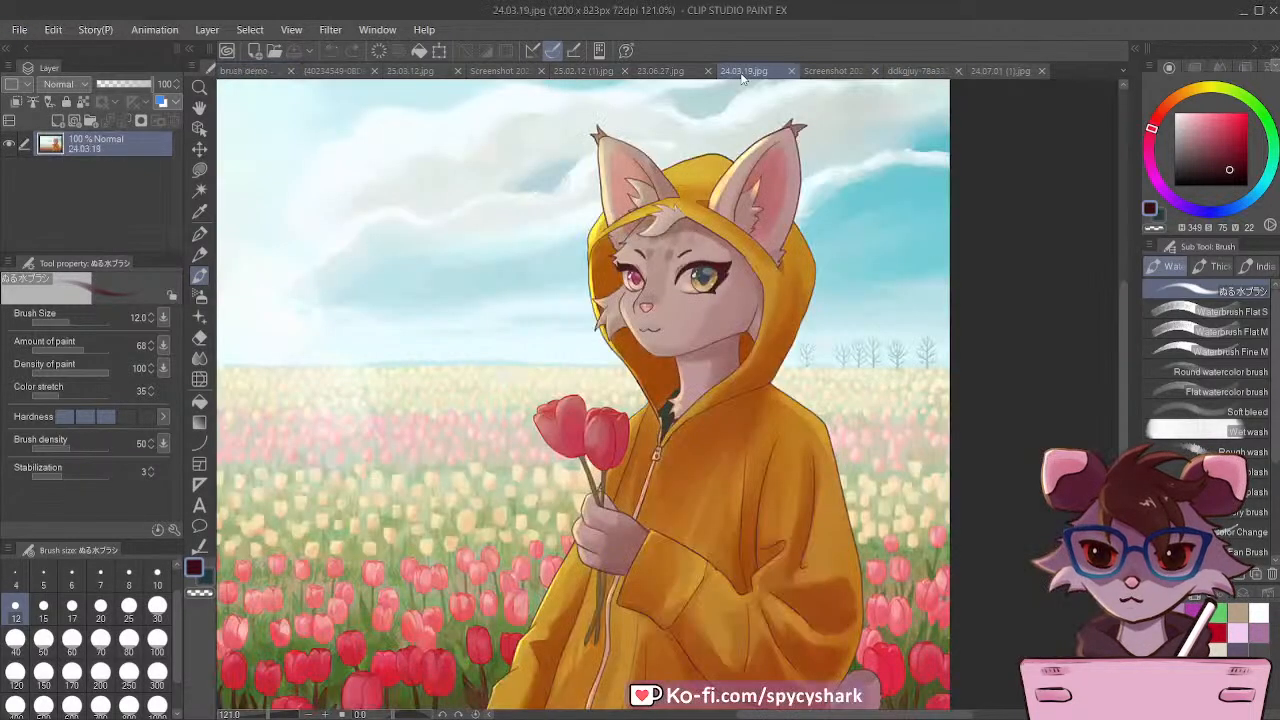
{"action": "scroll", "coordinate": [860, 578], "scroll_direction": "up", "scroll_amount": 4}
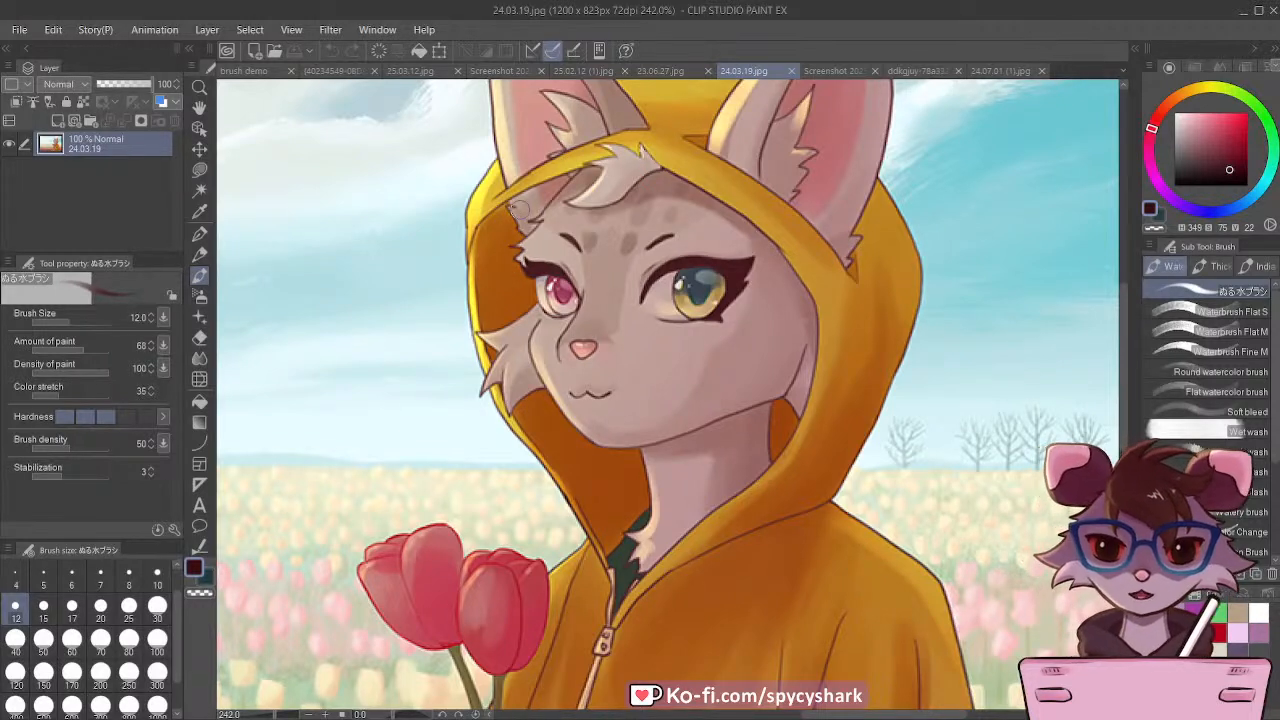
{"action": "left_click", "coordinate": [246, 71]}
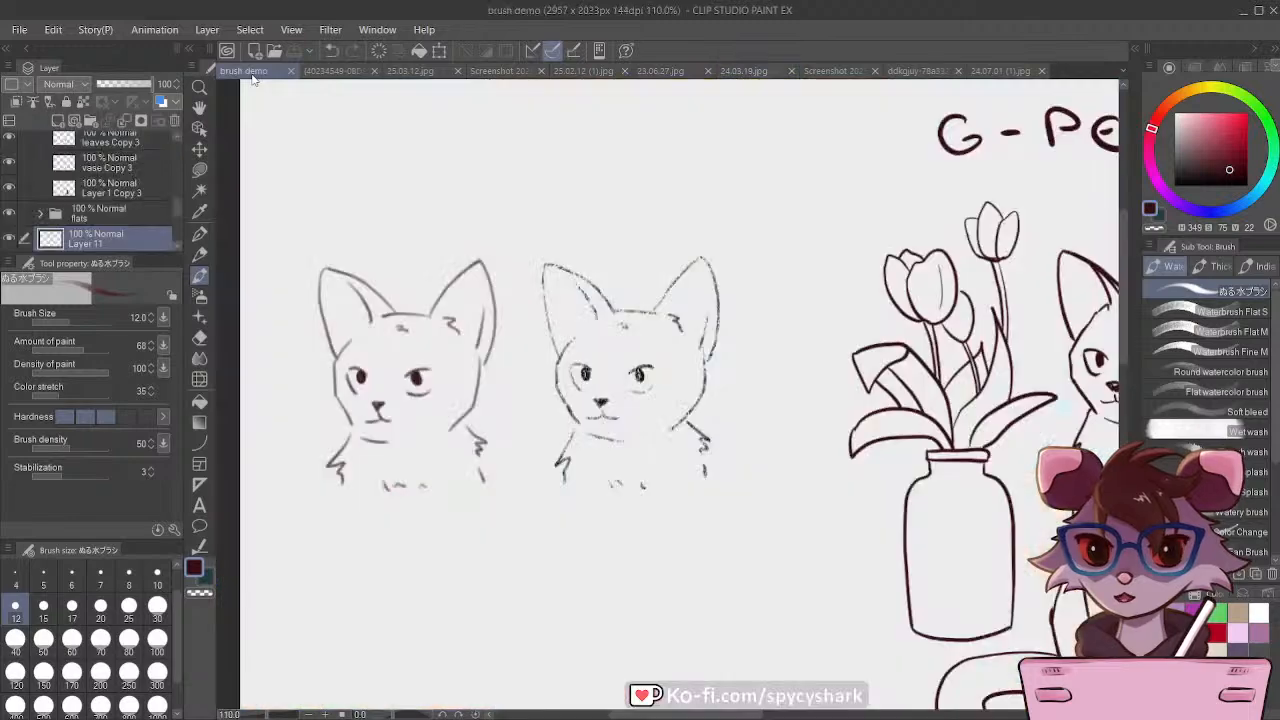
Step: Handwrite the label "waterbrush lines" above the first cat head on Layer 11 with the ぬる水ブラシ brush
{"action": "scroll", "coordinate": [448, 298], "scroll_direction": "down", "scroll_amount": 4}
{"action": "scroll", "coordinate": [405, 242], "scroll_direction": "up", "scroll_amount": 5}
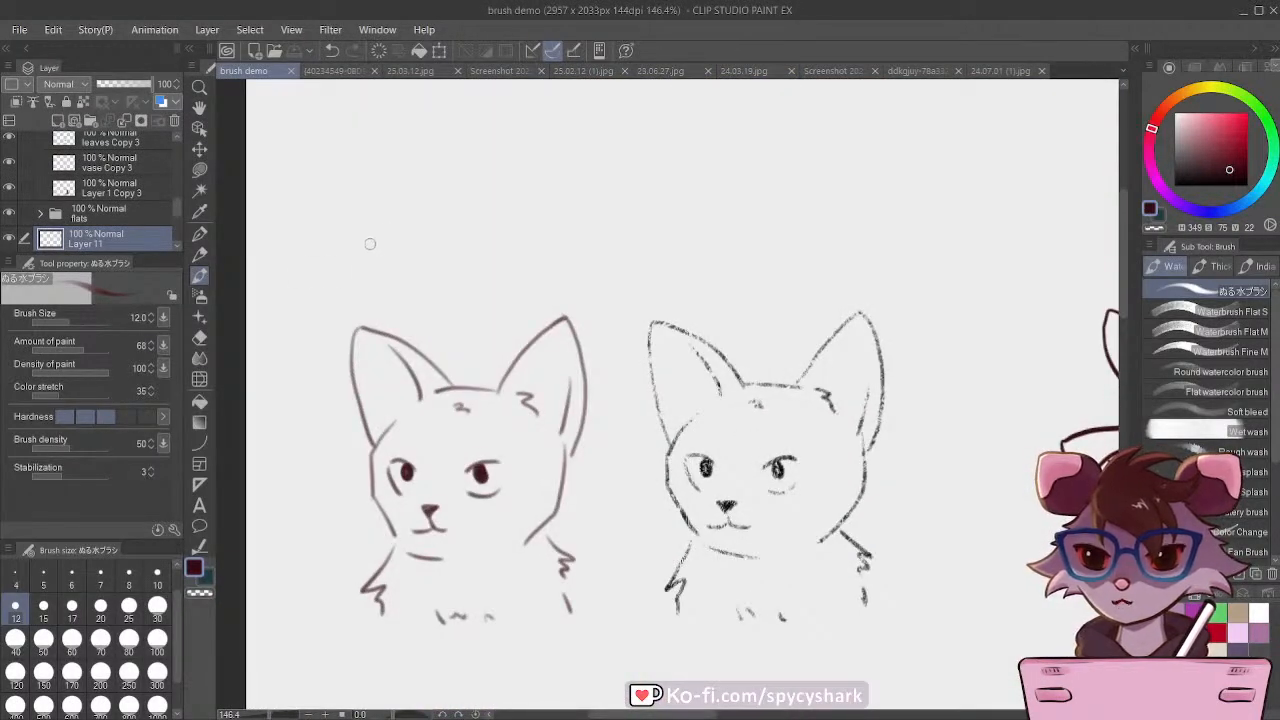
{"action": "mouse_move", "coordinate": [352, 207]}
{"action": "left_mouse_down"}
{"action": "mouse_move", "coordinate": [417, 227]}
{"action": "mouse_move", "coordinate": [409, 206]}
{"action": "mouse_move", "coordinate": [448, 220]}
{"action": "mouse_move", "coordinate": [511, 207]}
{"action": "mouse_move", "coordinate": [536, 218]}
{"action": "mouse_move", "coordinate": [548, 204]}
{"action": "mouse_move", "coordinate": [543, 215]}
{"action": "mouse_move", "coordinate": [588, 224]}
{"action": "left_mouse_up"}
{"action": "mouse_move", "coordinate": [396, 252]}
{"action": "left_mouse_down"}
{"action": "mouse_move", "coordinate": [400, 286]}
{"action": "mouse_move", "coordinate": [462, 282]}
{"action": "left_mouse_up"}
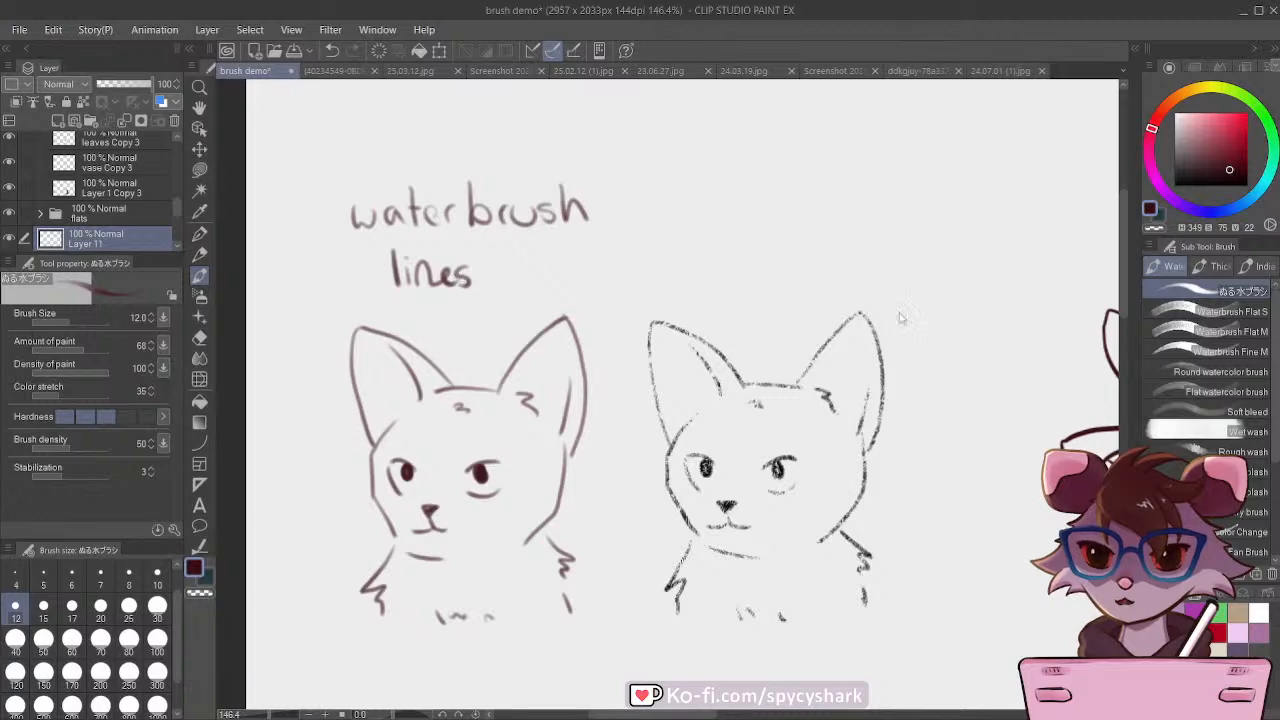
Step: Handwrite the label "gouache opaque 1" above the second cat head on Layer 11 with the Opaque 1 brush
{"action": "left_click", "coordinate": [1219, 268]}
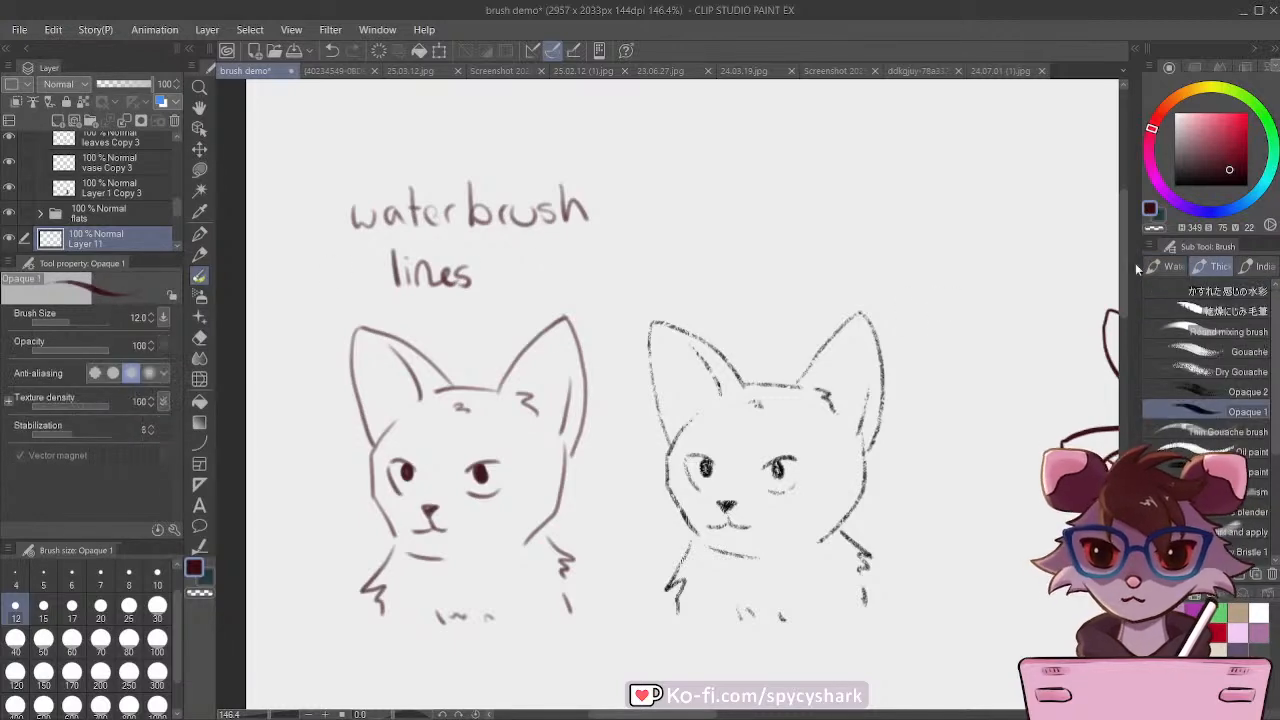
{"action": "mouse_move", "coordinate": [549, 238]}
{"action": "left_mouse_down"}
{"action": "mouse_move", "coordinate": [540, 246]}
{"action": "mouse_move", "coordinate": [580, 232]}
{"action": "mouse_move", "coordinate": [645, 242]}
{"action": "left_mouse_up"}
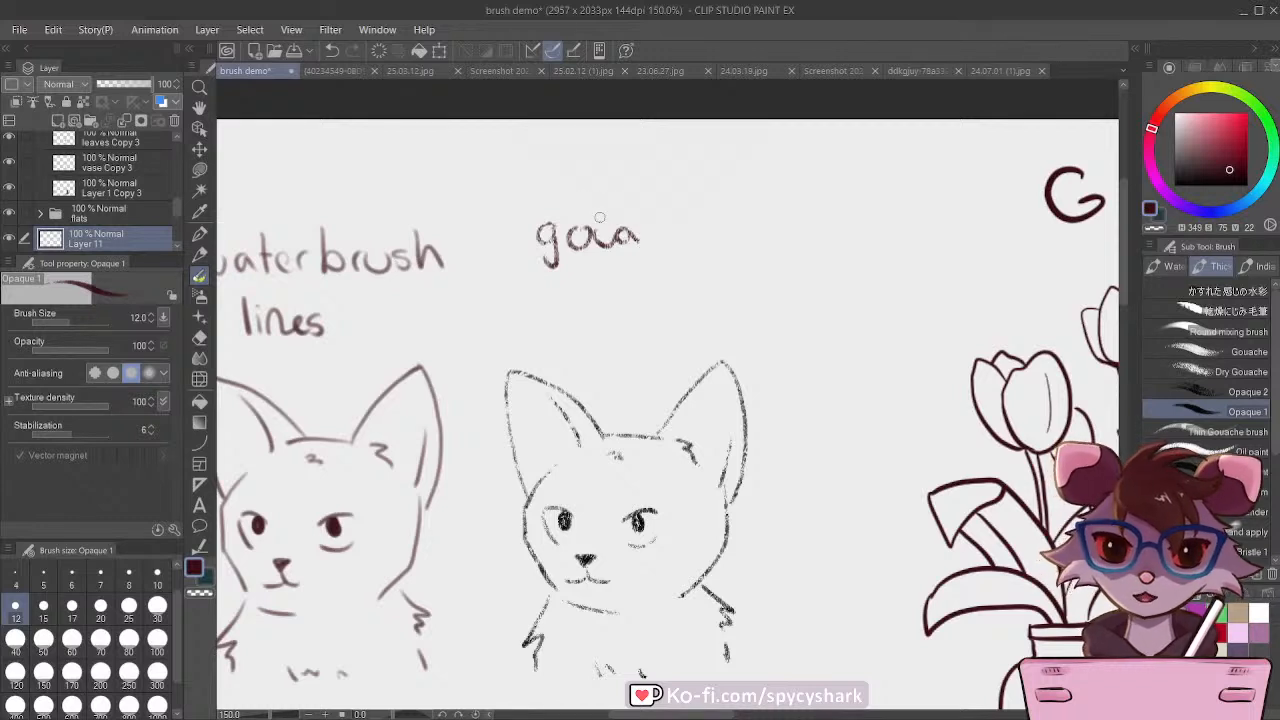
{"action": "left_click_drag", "start_coordinate": [662, 230], "coordinate": [658, 262]}
{"action": "mouse_move", "coordinate": [664, 205]}
{"action": "left_mouse_down"}
{"action": "mouse_move", "coordinate": [690, 260]}
{"action": "mouse_move", "coordinate": [706, 250]}
{"action": "left_mouse_up"}
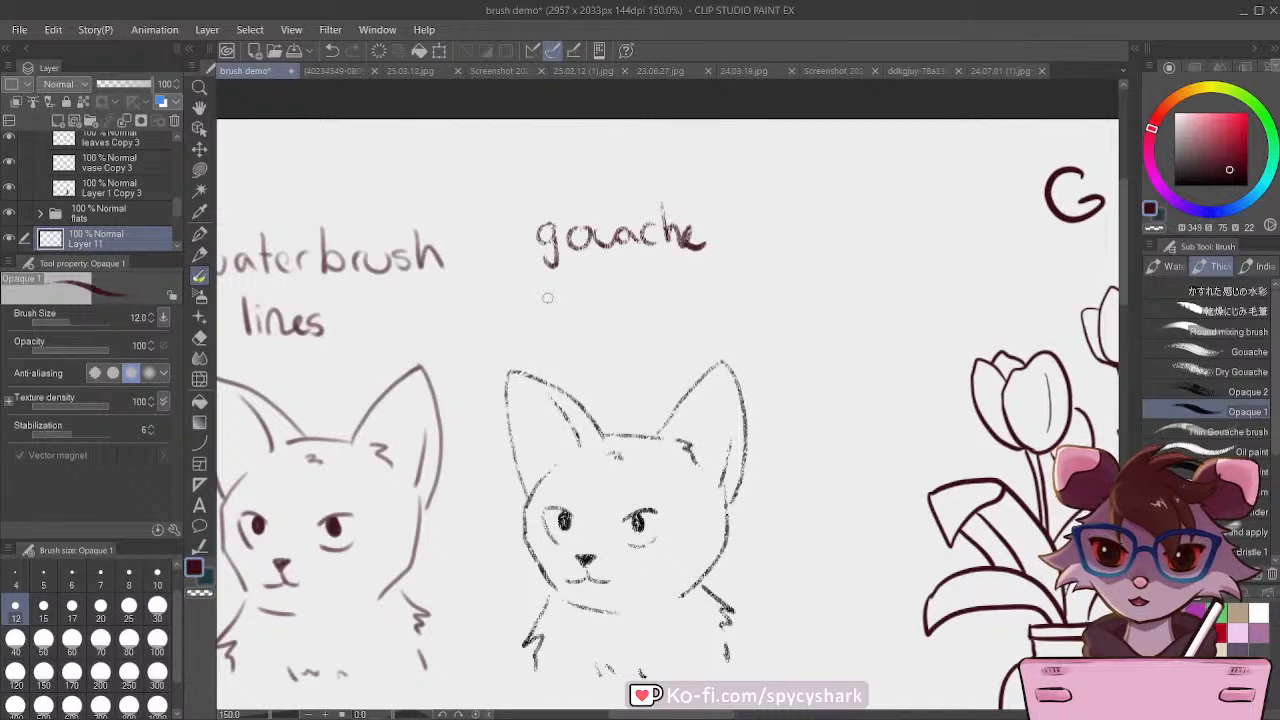
{"action": "mouse_move", "coordinate": [557, 291]}
{"action": "left_mouse_down"}
{"action": "mouse_move", "coordinate": [607, 296]}
{"action": "mouse_move", "coordinate": [628, 318]}
{"action": "mouse_move", "coordinate": [682, 306]}
{"action": "left_mouse_up"}
{"action": "mouse_move", "coordinate": [707, 262]}
{"action": "left_mouse_down"}
{"action": "mouse_move", "coordinate": [708, 305]}
{"action": "mouse_move", "coordinate": [697, 275]}
{"action": "mouse_move", "coordinate": [696, 303]}
{"action": "left_mouse_up"}
Step: Look over the whole brush comparison sheet and save the labelled document
{"action": "scroll", "coordinate": [671, 287], "scroll_direction": "down", "scroll_amount": 4}
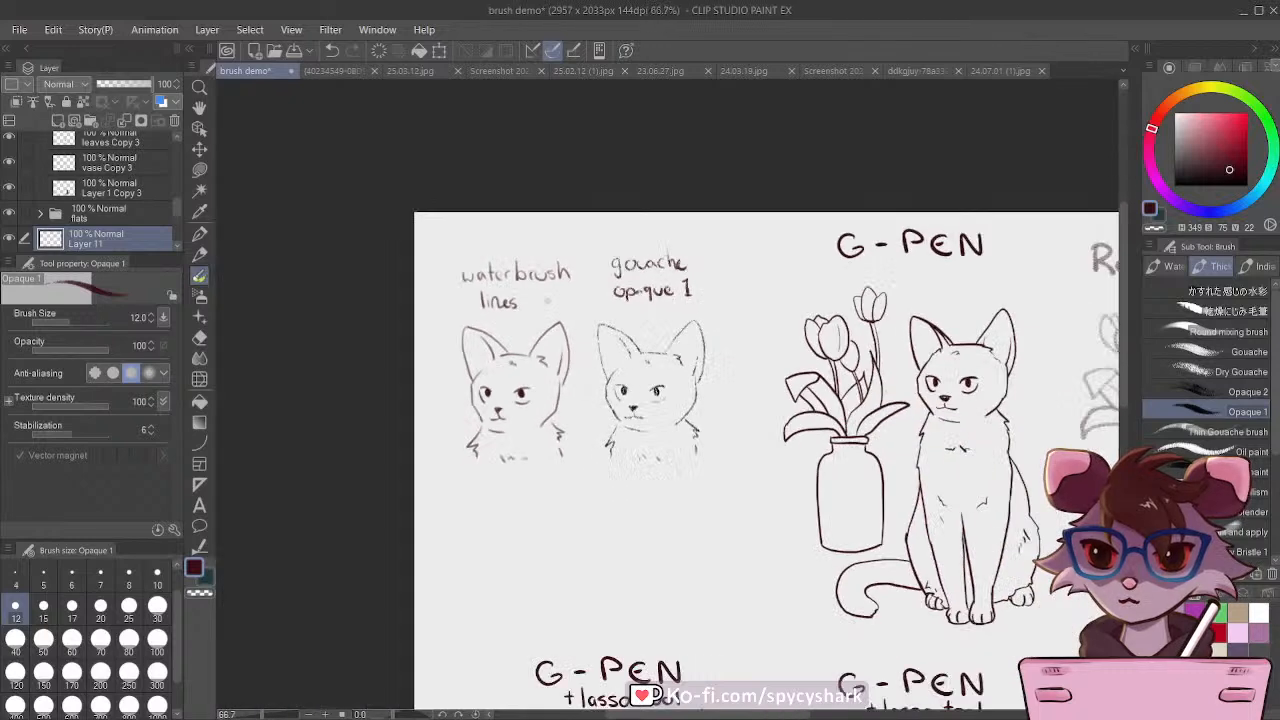
{"action": "scroll", "coordinate": [511, 308], "scroll_direction": "down", "scroll_amount": 4}
{"action": "scroll", "coordinate": [537, 368], "scroll_direction": "down", "scroll_amount": 1}
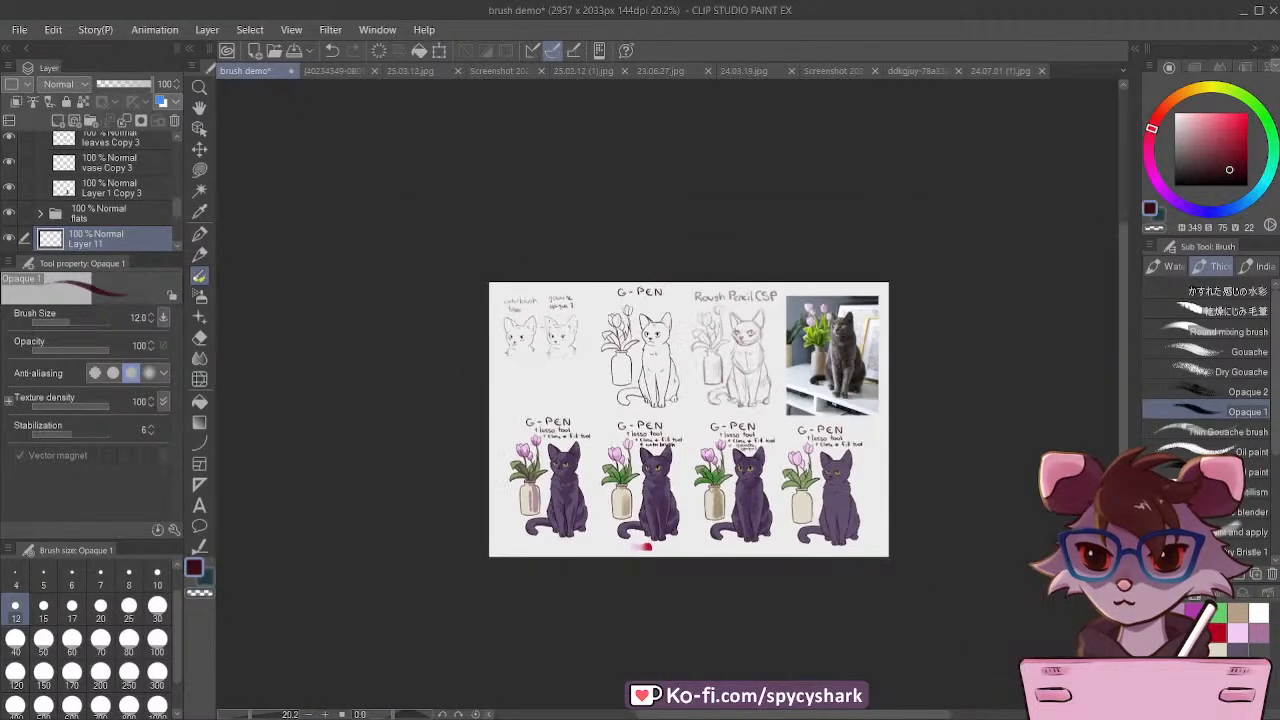
{"action": "scroll", "coordinate": [537, 368], "scroll_direction": "up", "scroll_amount": 3}
{"action": "scroll", "coordinate": [537, 368], "scroll_direction": "down", "scroll_amount": 1}
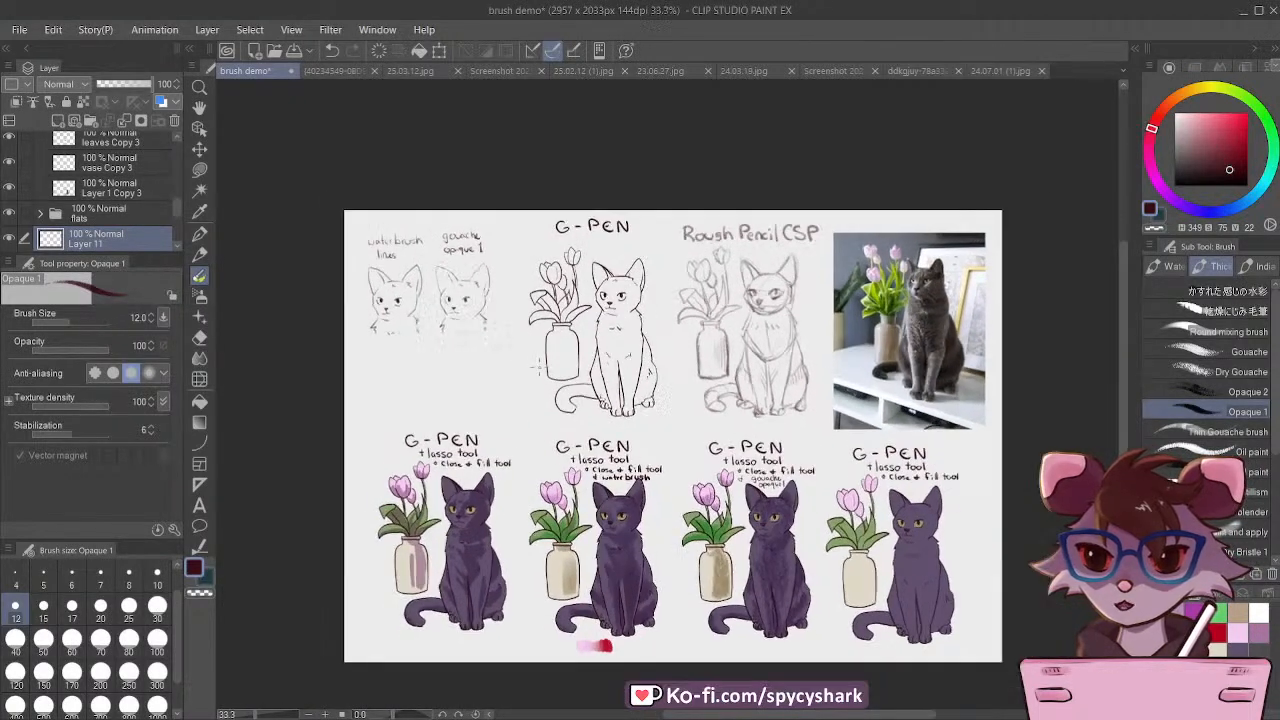
{"action": "scroll", "coordinate": [707, 450], "scroll_direction": "up", "scroll_amount": 1}
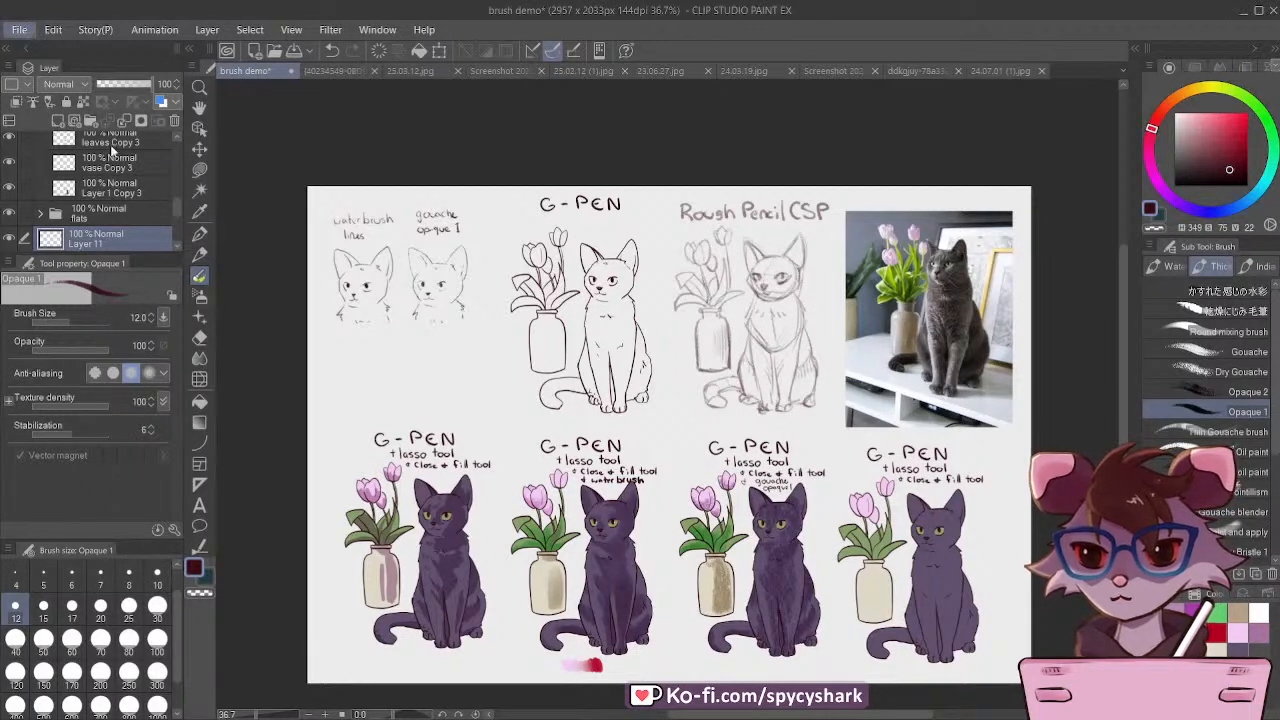
{"action": "key", "text": "ctrl+s"}
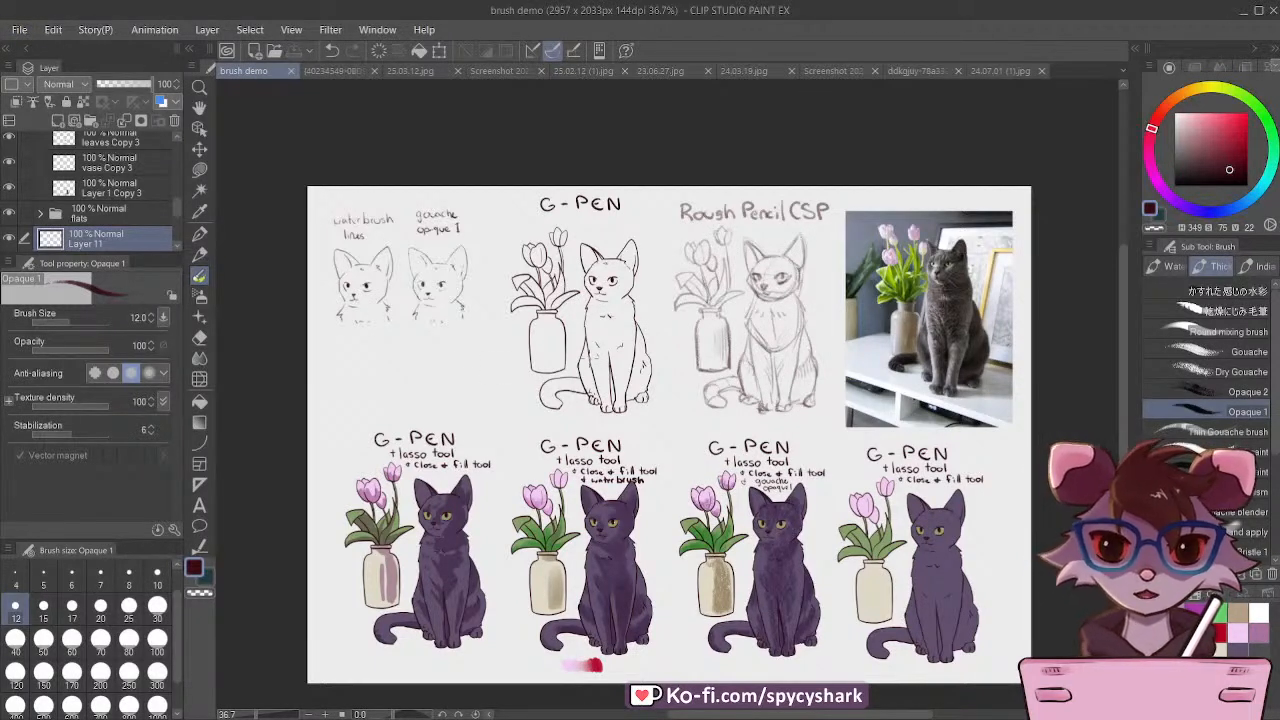
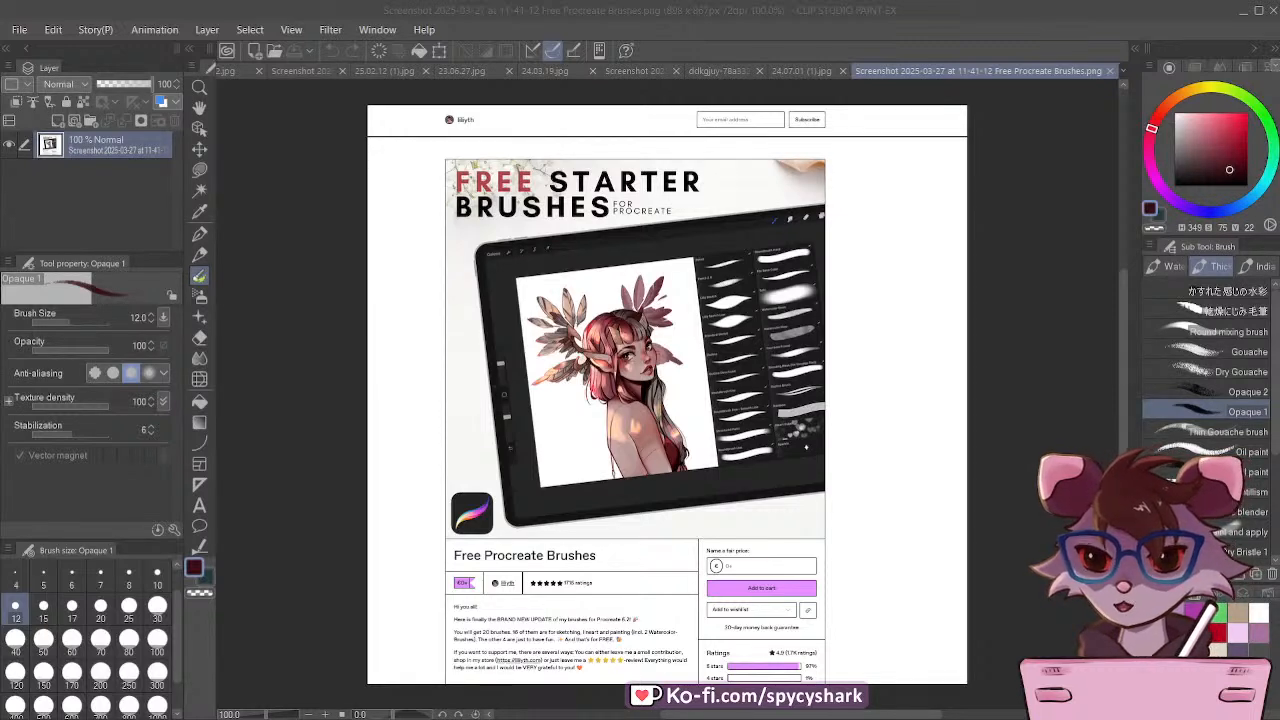
Step: Examine the Free Procreate Brushes screenshot, including its description, price area and the brush list shown on the tablet
{"action": "scroll", "coordinate": [426, 149], "scroll_direction": "up", "scroll_amount": 5}
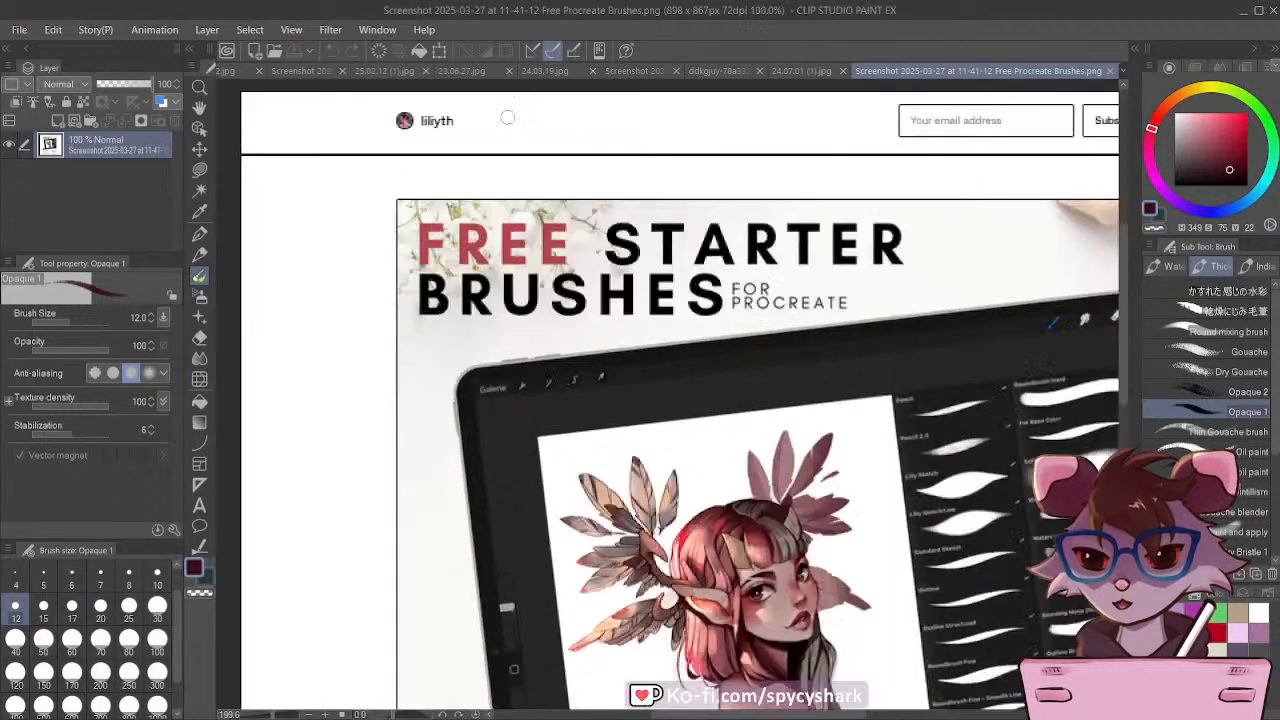
{"action": "scroll", "coordinate": [426, 149], "scroll_direction": "down", "scroll_amount": 6}
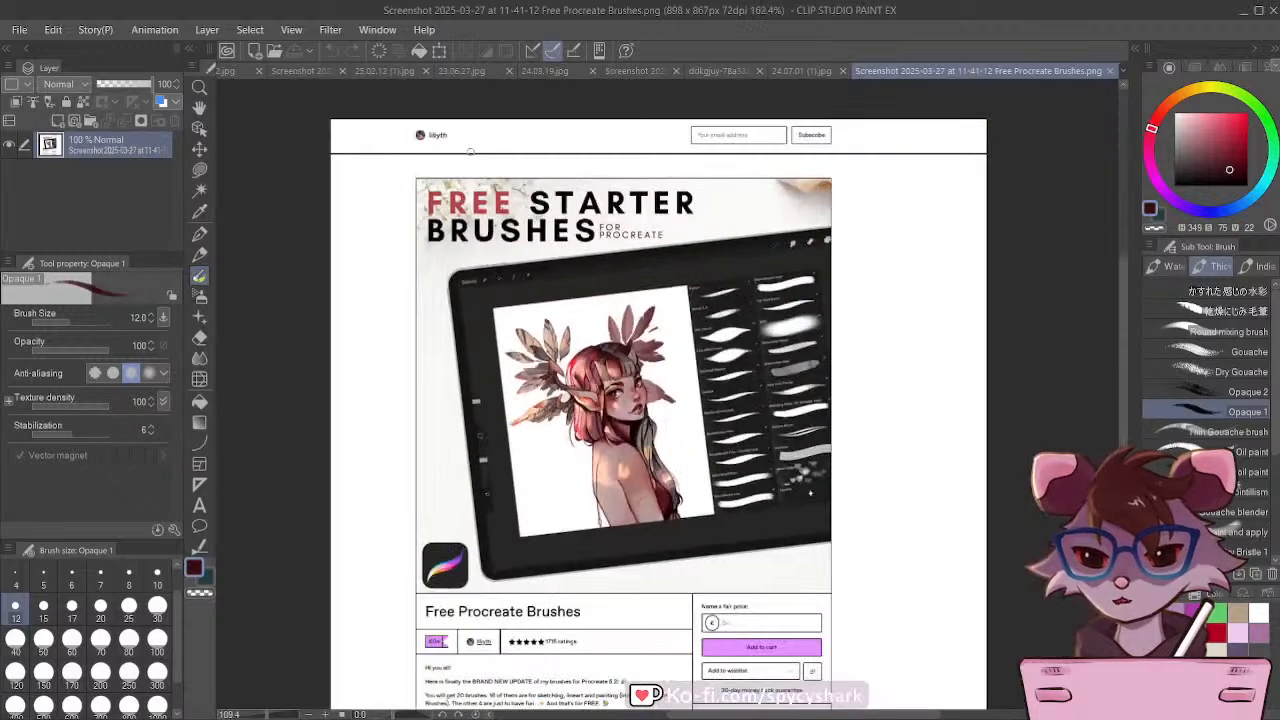
{"action": "scroll", "coordinate": [650, 536], "scroll_direction": "up", "scroll_amount": 4}
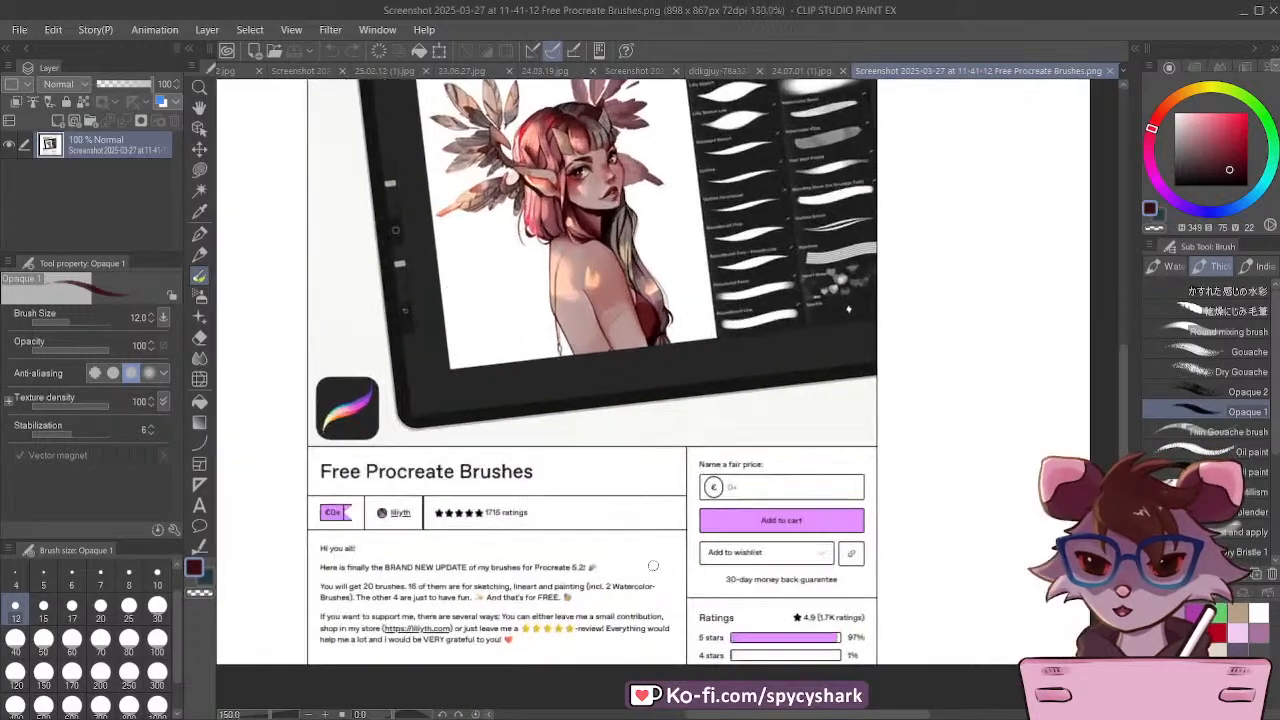
{"action": "scroll", "coordinate": [652, 566], "scroll_direction": "down", "scroll_amount": 3}
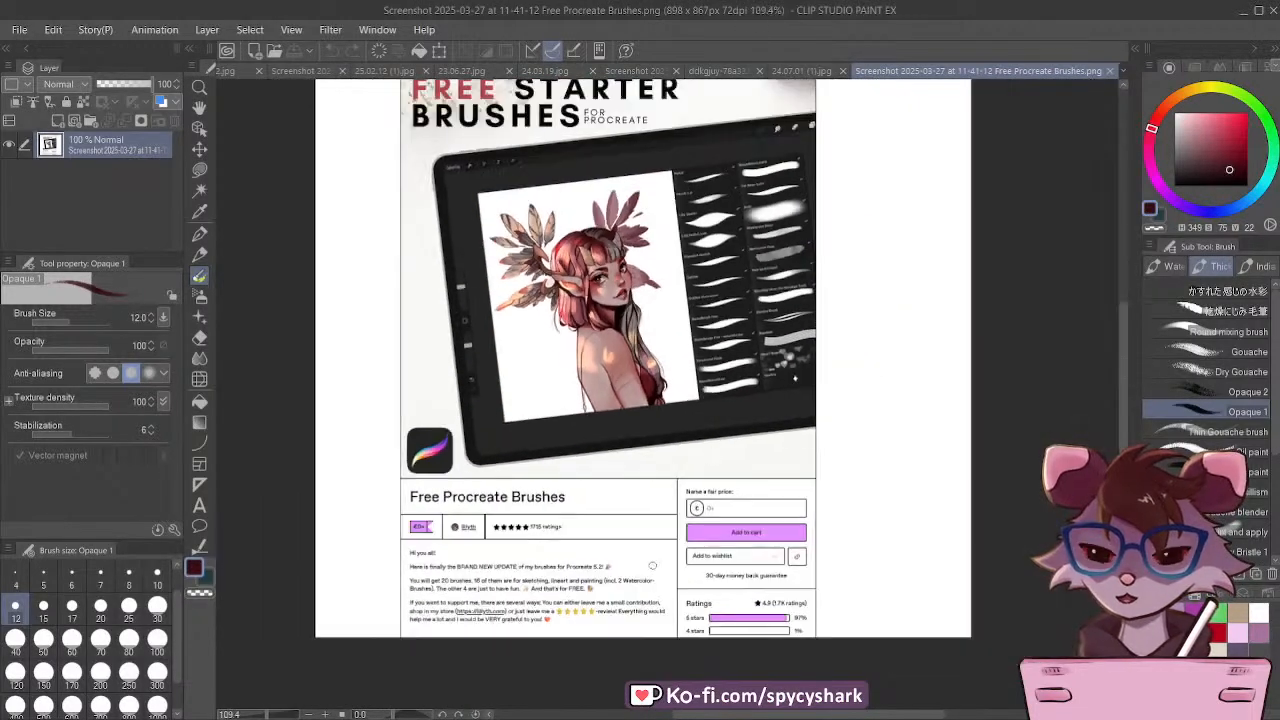
{"action": "scroll", "coordinate": [796, 230], "scroll_direction": "up", "scroll_amount": 4}
{"action": "scroll", "coordinate": [797, 229], "scroll_direction": "down", "scroll_amount": 1}
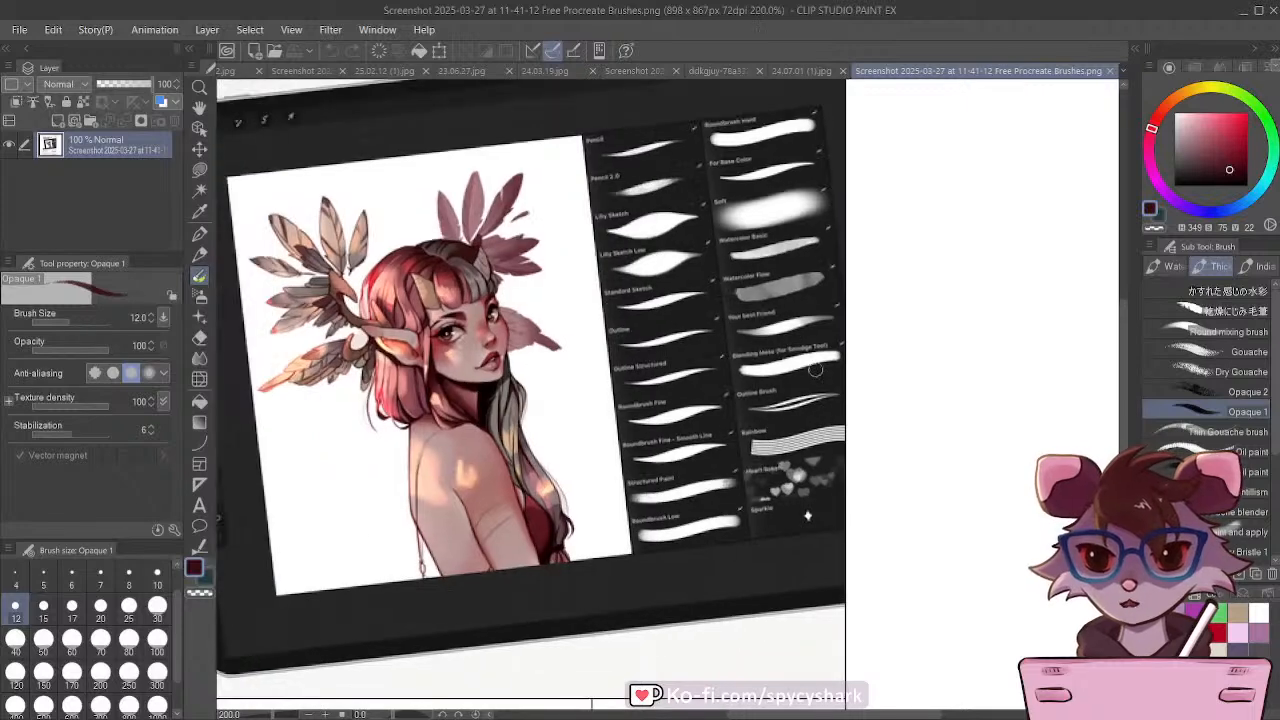
{"action": "scroll", "coordinate": [822, 415], "scroll_direction": "up", "scroll_amount": 1}
{"action": "scroll", "coordinate": [692, 300], "scroll_direction": "down", "scroll_amount": 4}
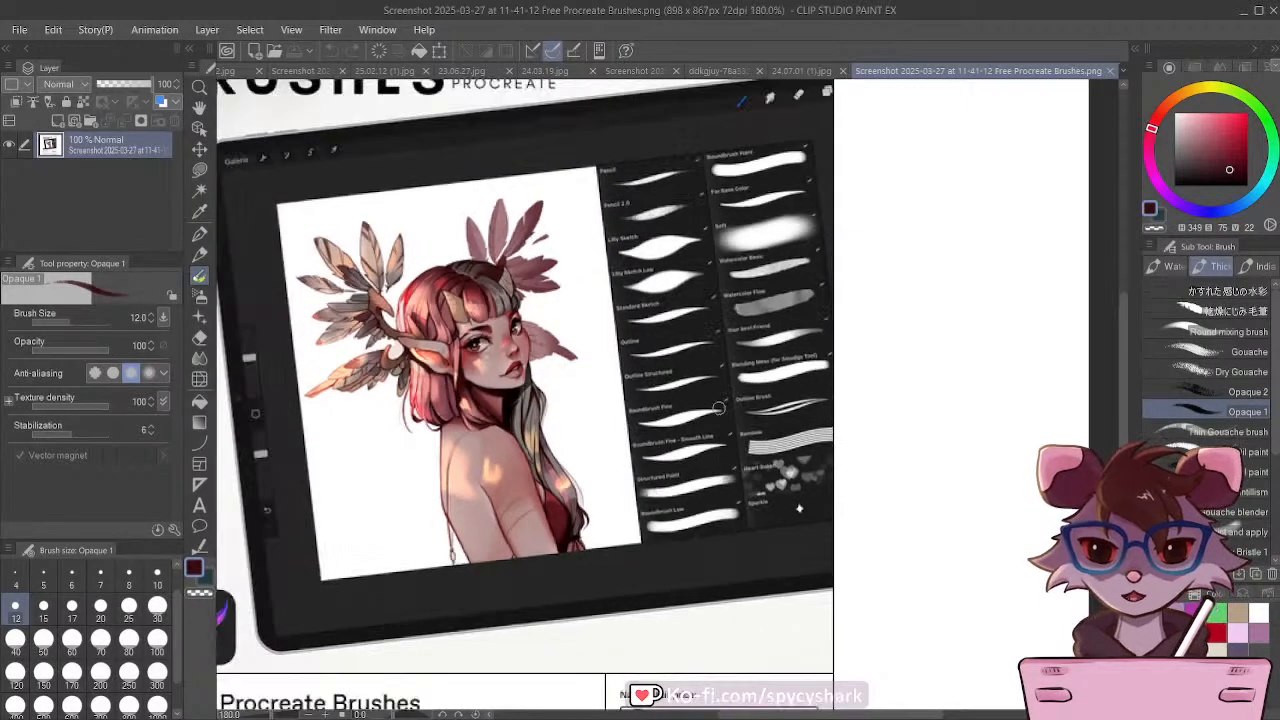
{"action": "scroll", "coordinate": [654, 297], "scroll_direction": "down", "scroll_amount": 1}
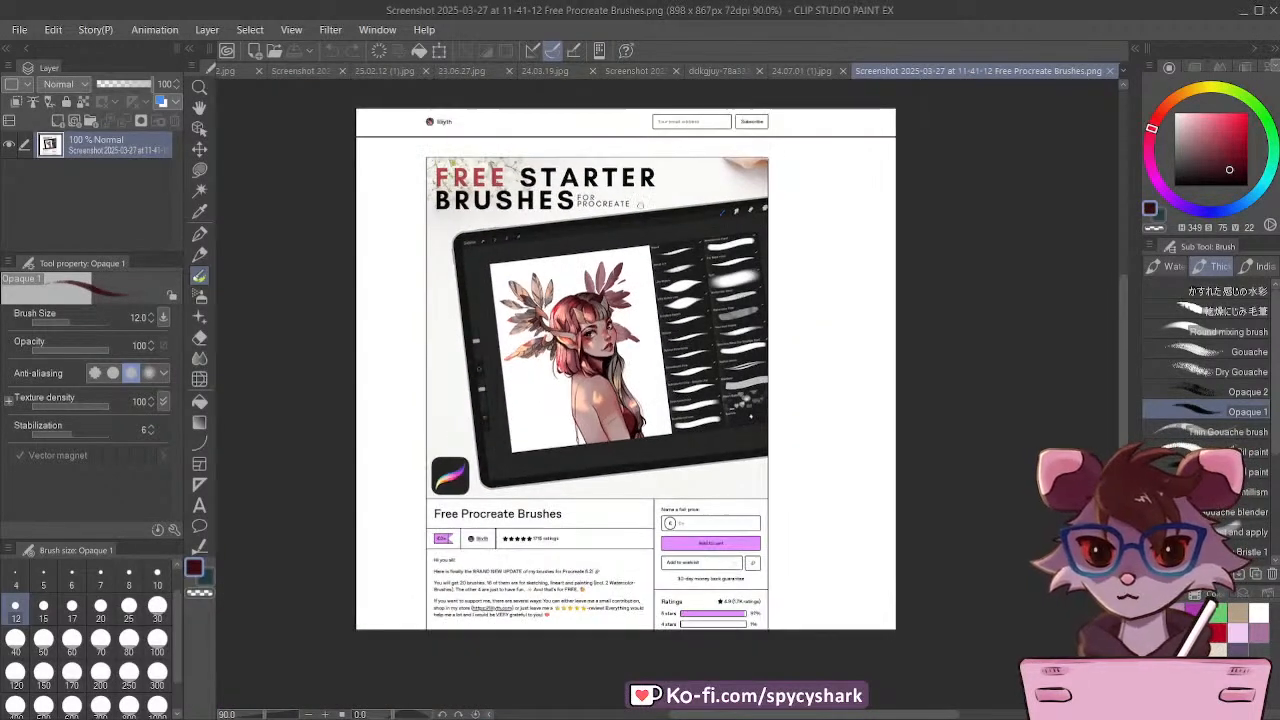
{"action": "scroll", "coordinate": [628, 176], "scroll_direction": "up", "scroll_amount": 2}
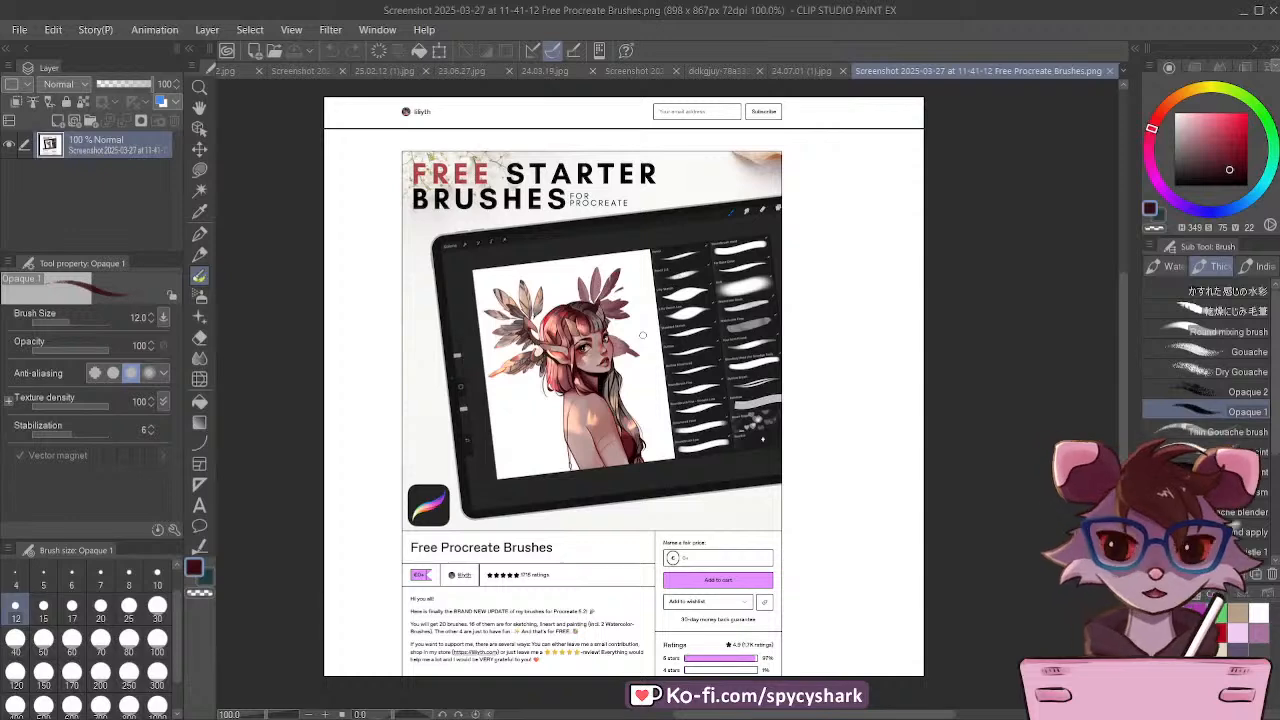
Step: Close the Free Procreate Brushes screenshot and bring up the whole brush demo canvas
{"action": "left_click", "coordinate": [1108, 70]}
{"action": "left_click", "coordinate": [244, 70]}
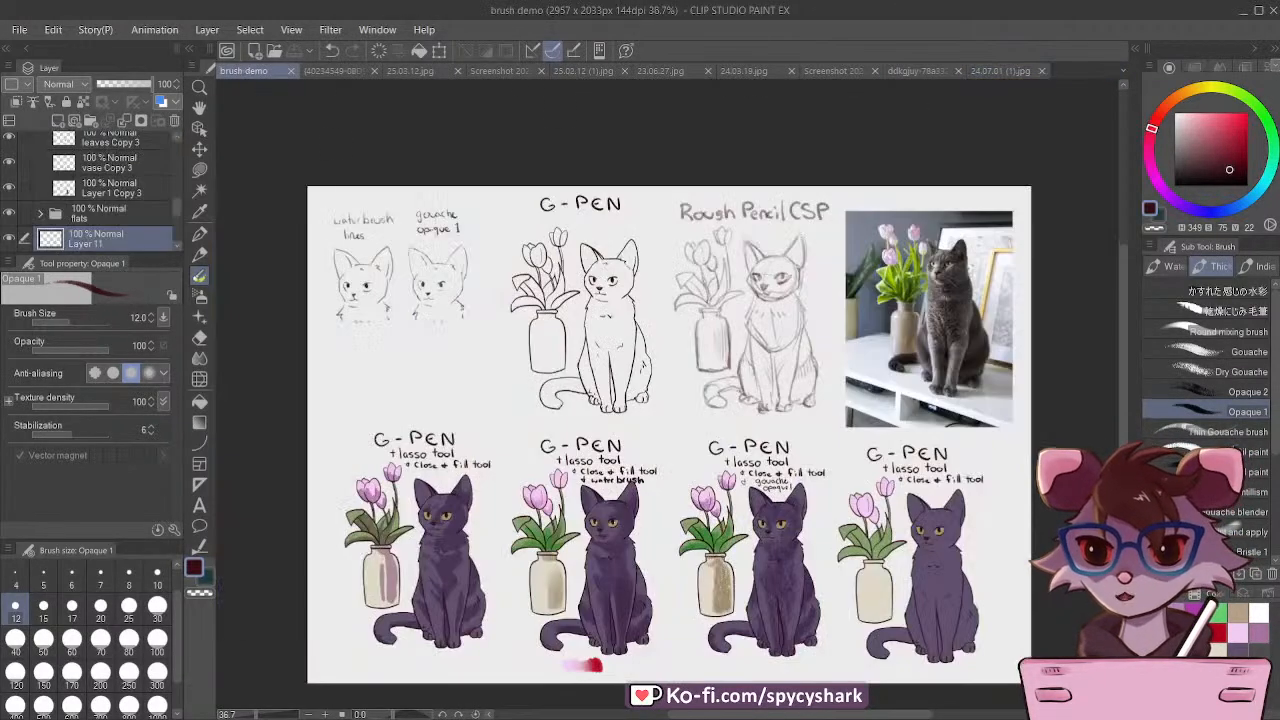
{"action": "scroll", "coordinate": [474, 347], "scroll_direction": "down", "scroll_amount": 4}
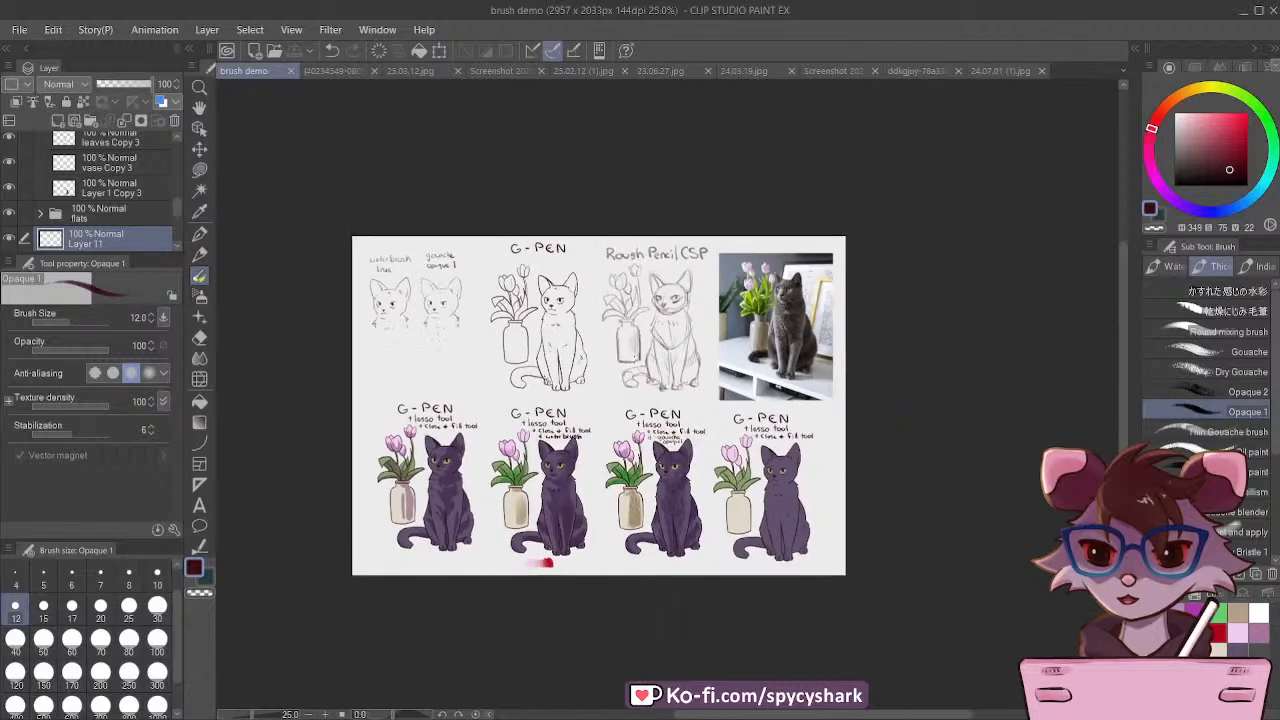
{"action": "scroll", "coordinate": [700, 382], "scroll_direction": "up", "scroll_amount": 2}
{"action": "scroll", "coordinate": [492, 321], "scroll_direction": "down", "scroll_amount": 1}
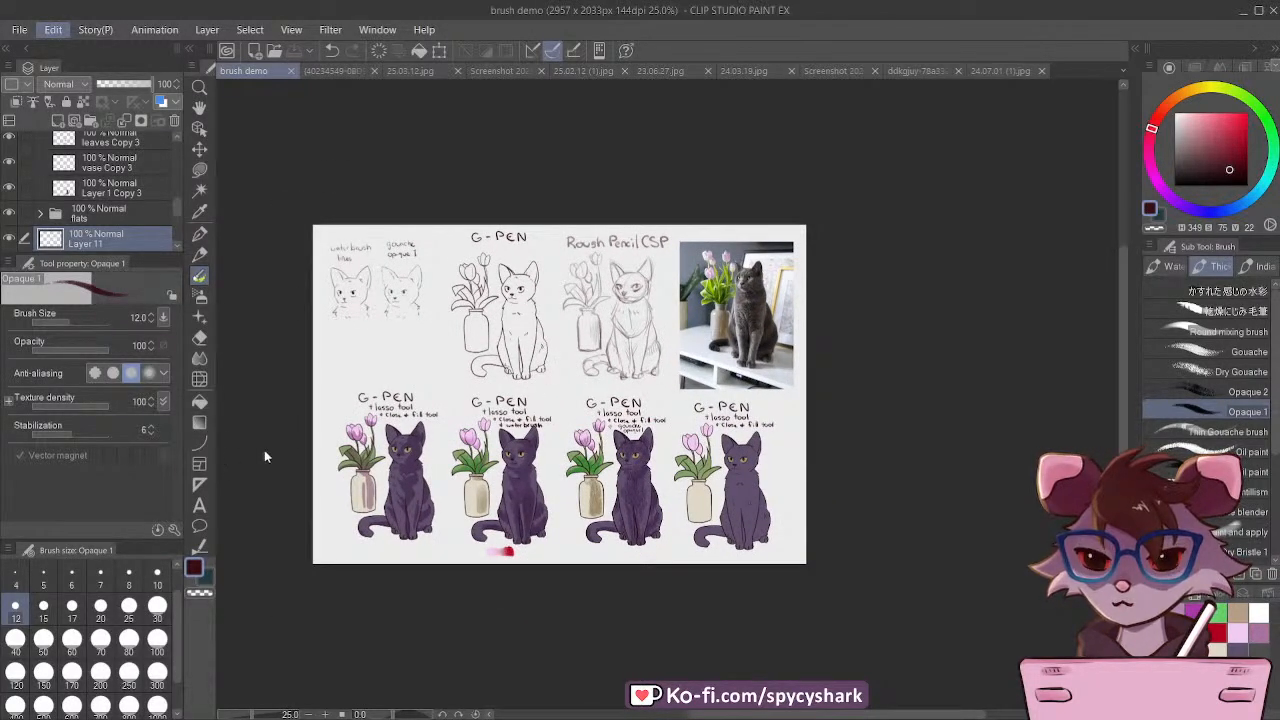
{"action": "key", "text": "ctrl+alt+c"}
{"action": "left_click_drag", "start_coordinate": [766, 401], "coordinate": [892, 414]}
{"action": "key", "text": "Return"}
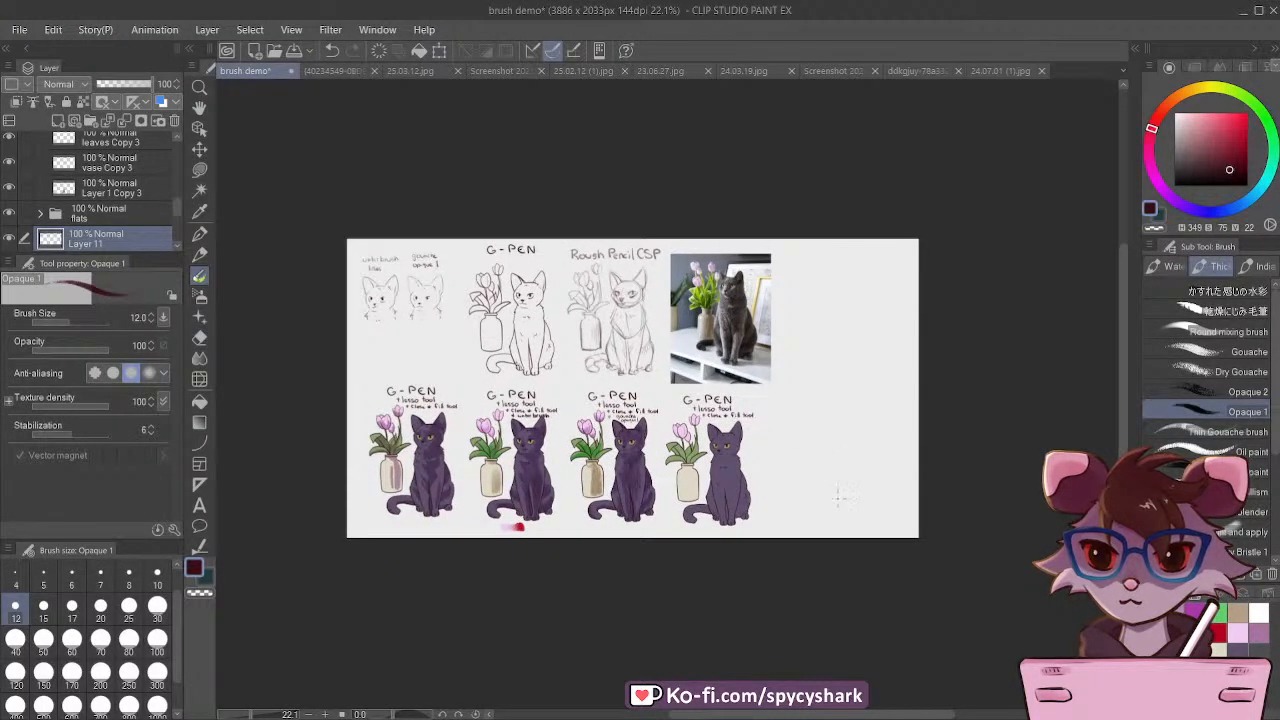
{"action": "scroll", "coordinate": [825, 495], "scroll_direction": "up", "scroll_amount": 1}
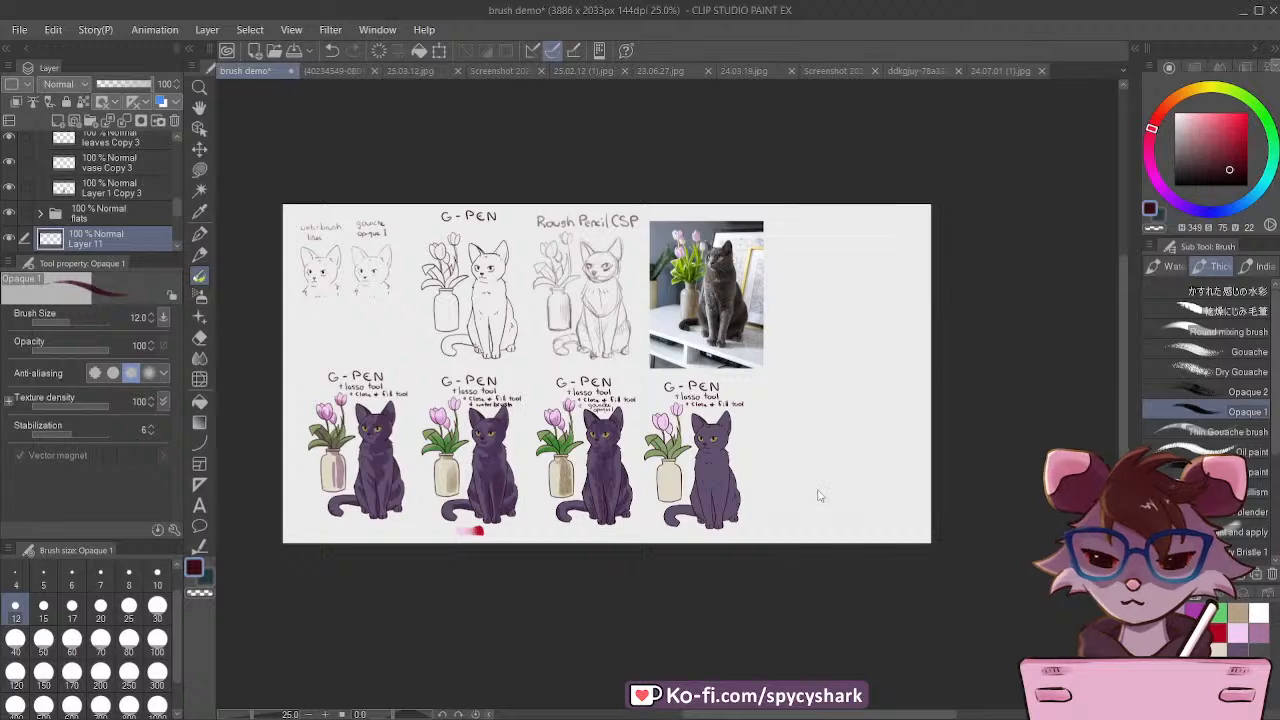
{"action": "key", "text": "ctrl+z"}
Step: Check that the flats folder holds the unshaded cat and vase by toggling its visibility, and select that folder
{"action": "scroll", "coordinate": [810, 488], "scroll_direction": "down", "scroll_amount": 1}
{"action": "scroll", "coordinate": [790, 470], "scroll_direction": "up", "scroll_amount": 4}
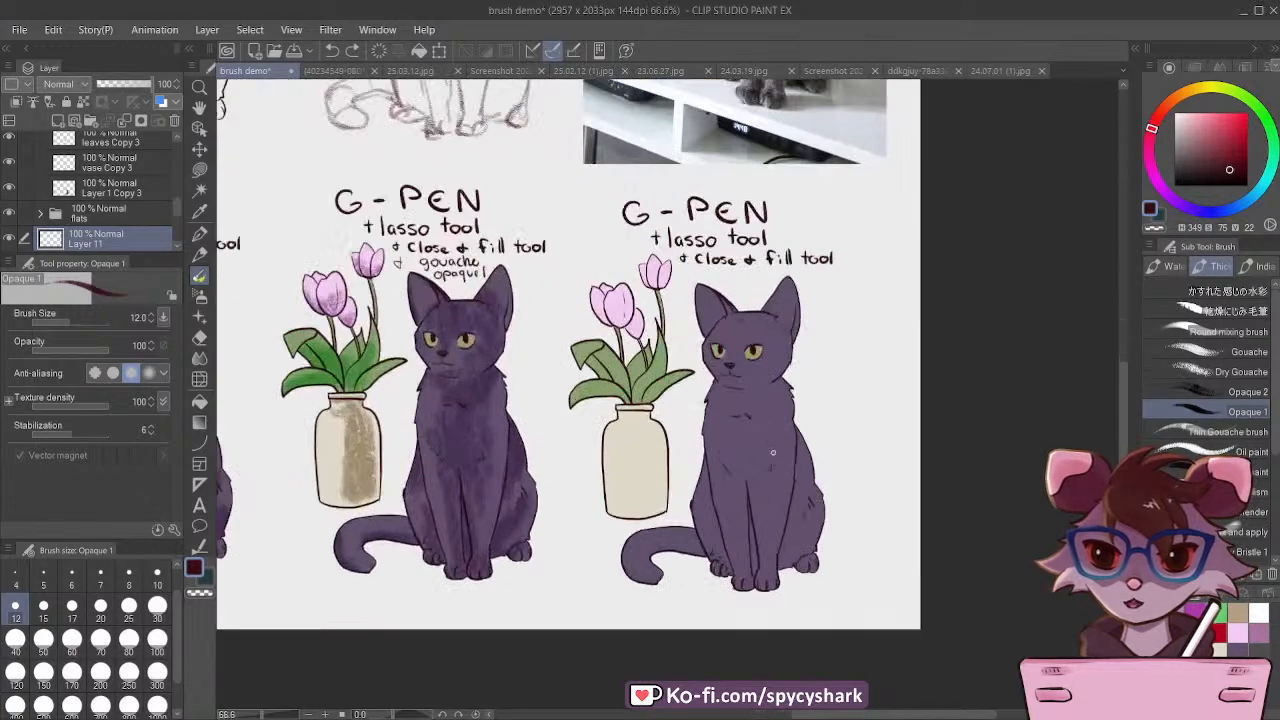
{"action": "scroll", "coordinate": [773, 448], "scroll_direction": "up", "scroll_amount": 1}
{"action": "scroll", "coordinate": [110, 216], "scroll_direction": "up", "scroll_amount": 3}
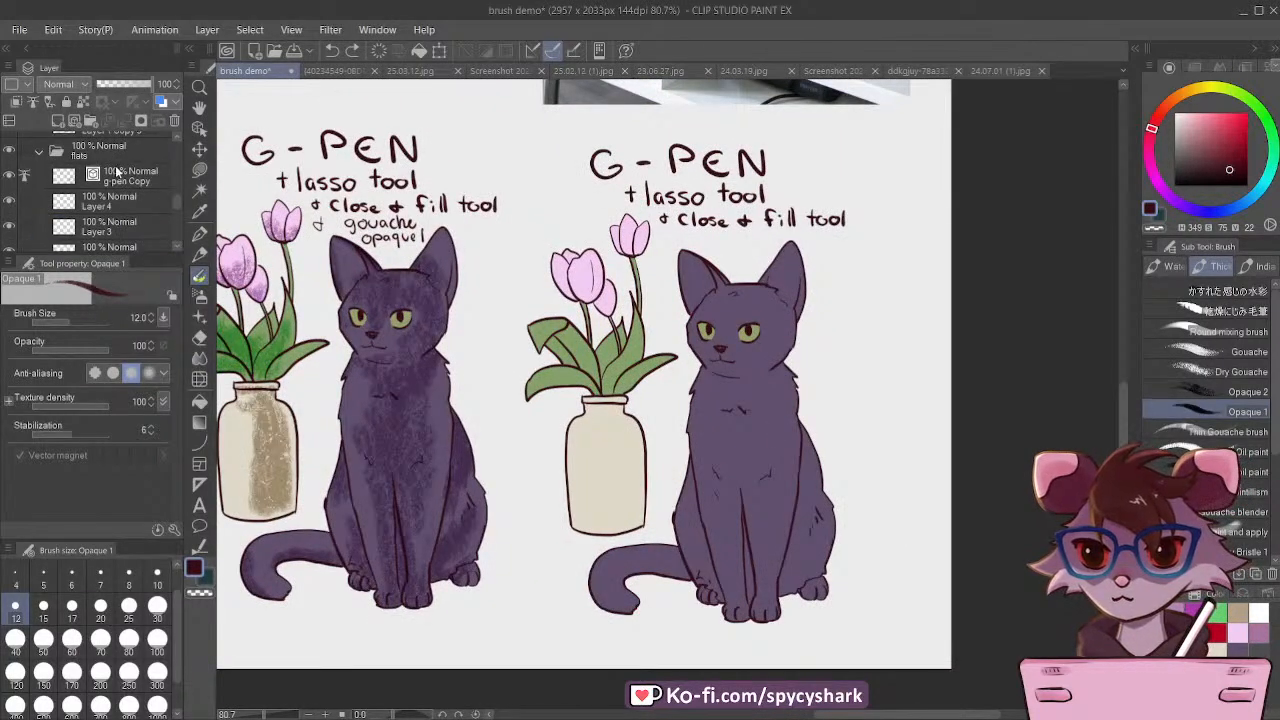
{"action": "left_click", "coordinate": [9, 150]}
{"action": "left_click", "coordinate": [9, 150]}
{"action": "left_click", "coordinate": [85, 152]}
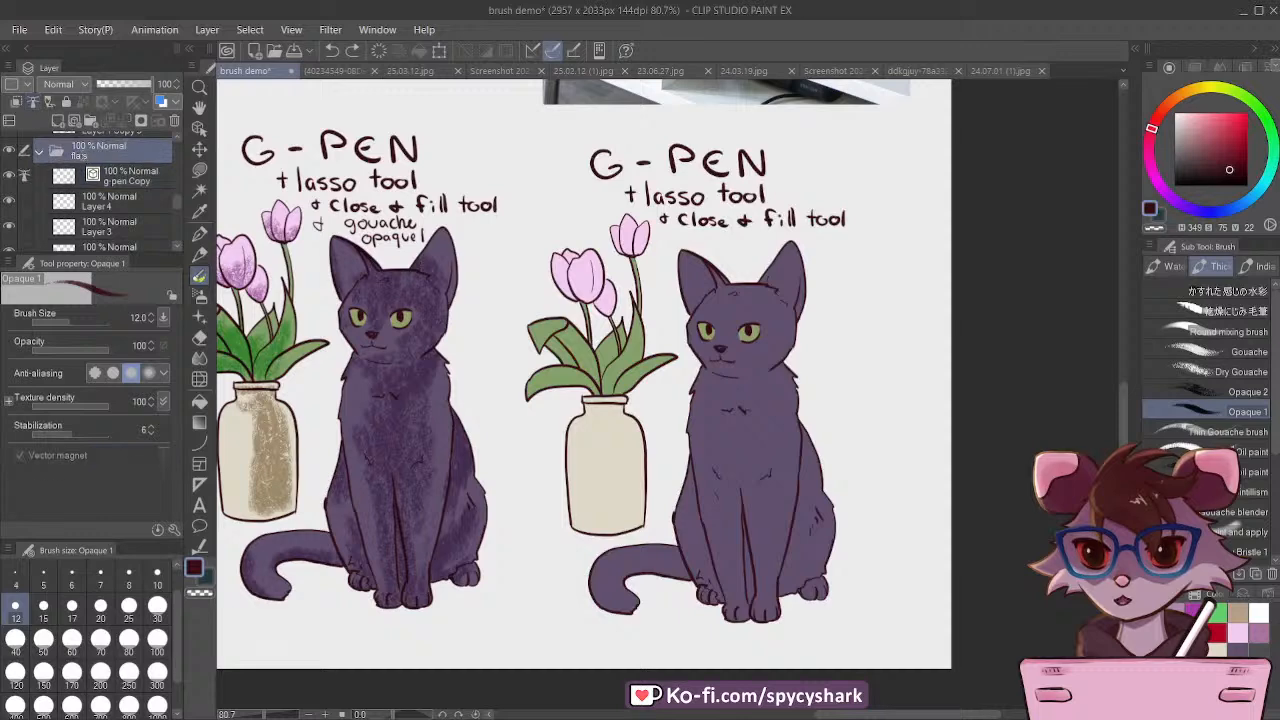
Step: Extend the brush demo canvas on its right side to a width of 4388 px
{"action": "scroll", "coordinate": [531, 431], "scroll_direction": "down", "scroll_amount": 6}
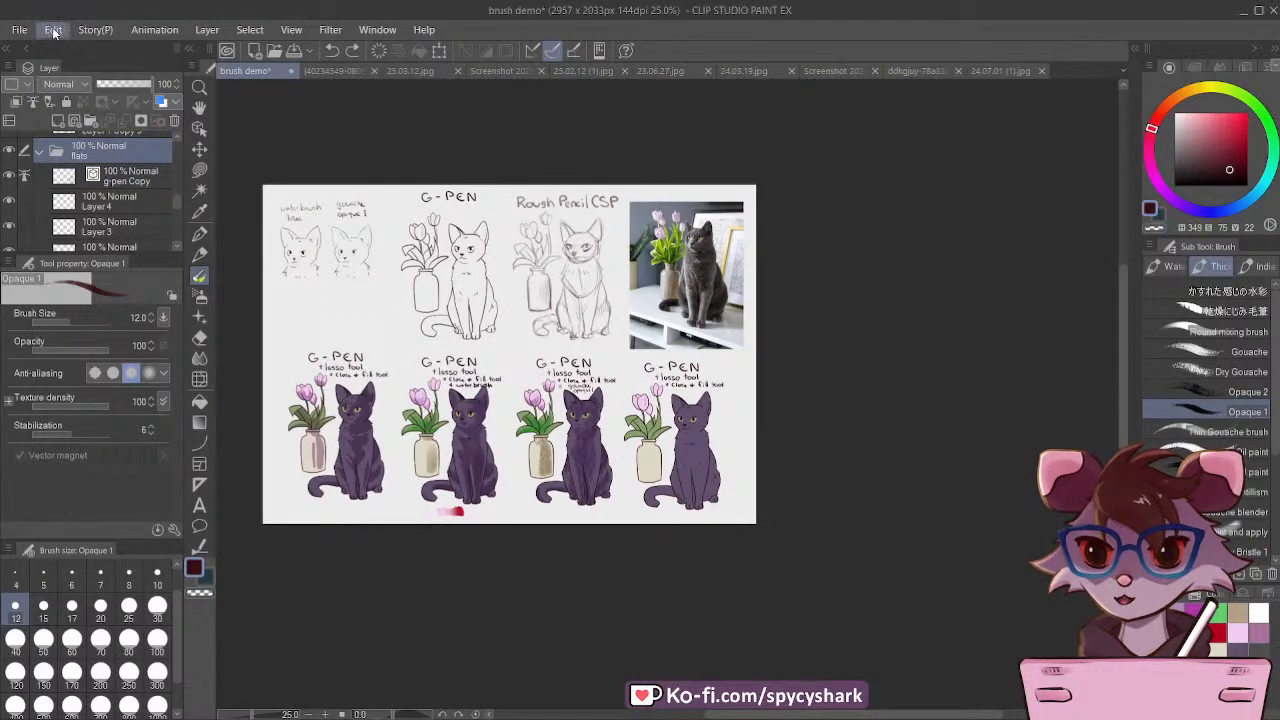
{"action": "key", "text": "ctrl+alt+c"}
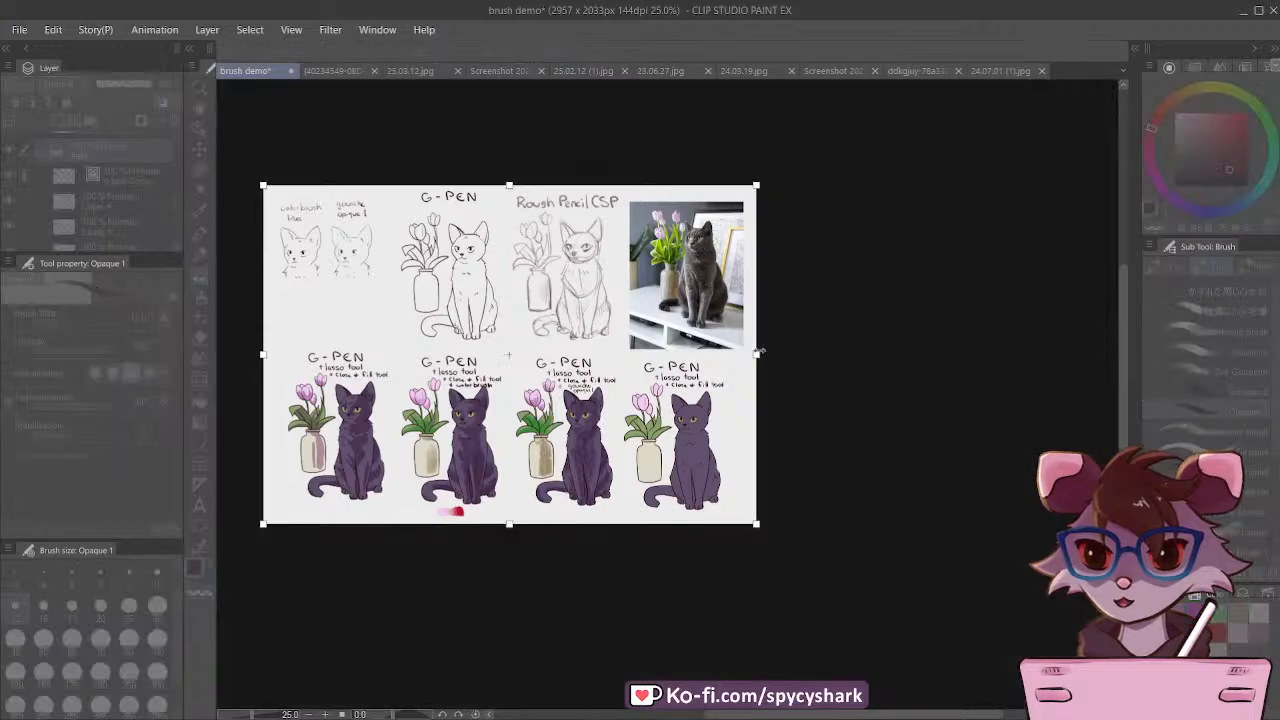
{"action": "left_click_drag", "start_coordinate": [756, 388], "coordinate": [995, 388]}
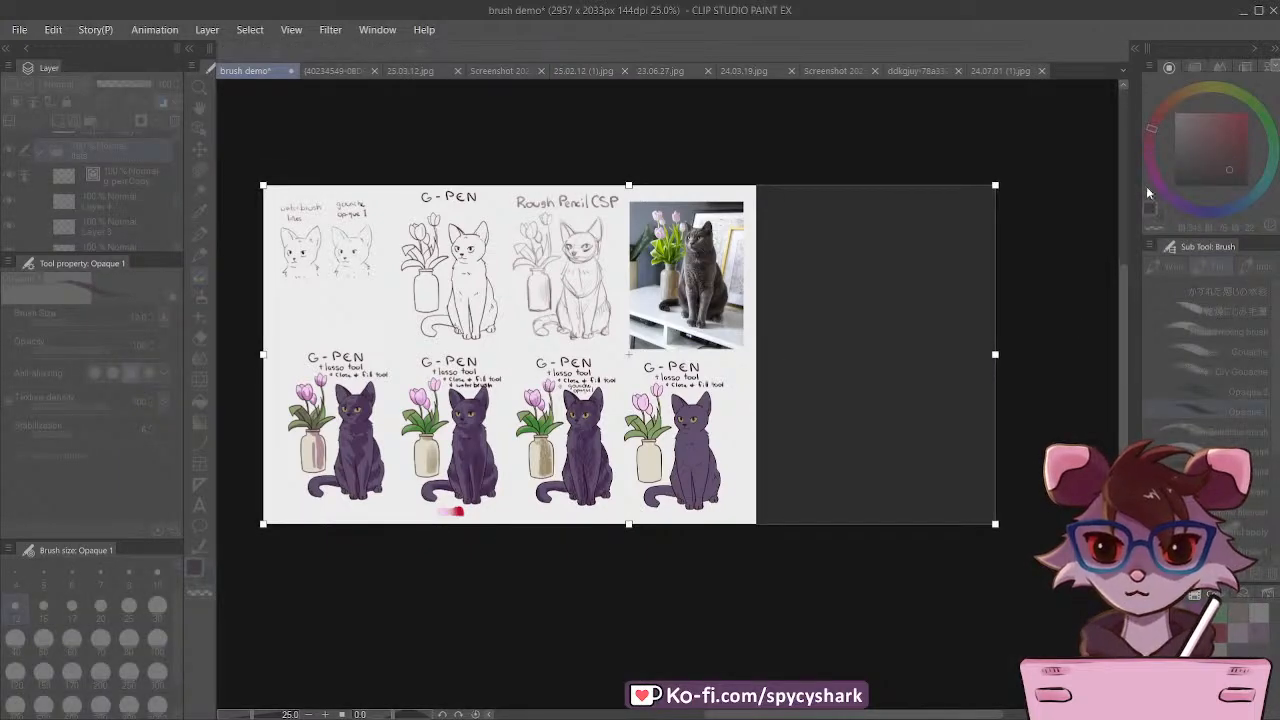
{"action": "key", "text": "Return"}
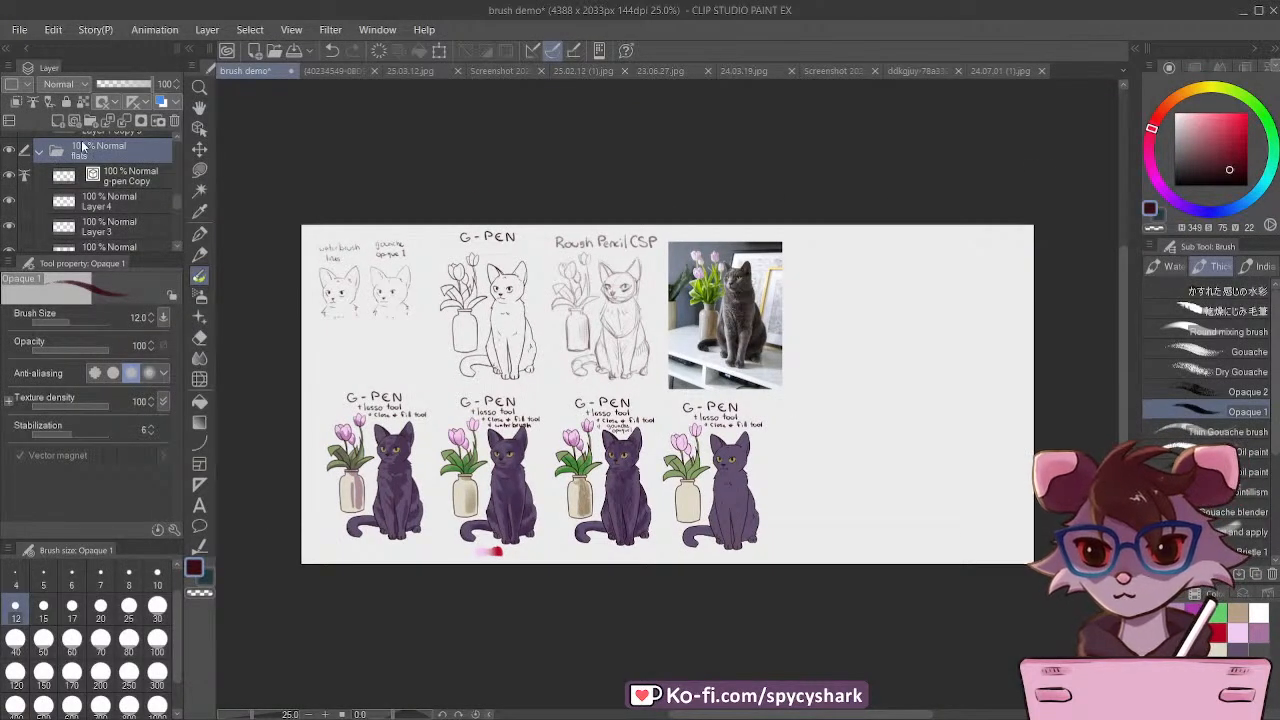
Step: Duplicate the flats folder and rename the copy "watercolor paid"
{"action": "key", "text": "ctrl+c"}
{"action": "key", "text": "ctrl+v"}
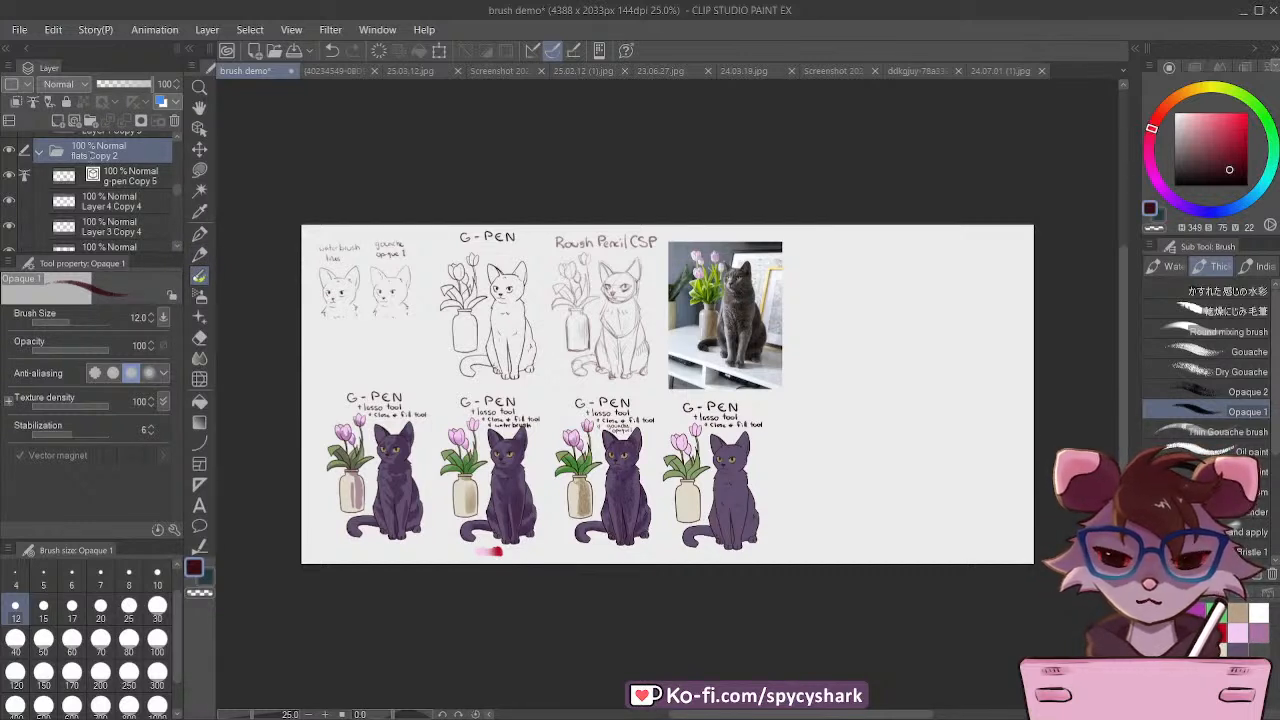
{"action": "double_click", "coordinate": [100, 155]}
{"action": "type", "text": "watercolor paint"}
{"action": "key", "text": "Return"}
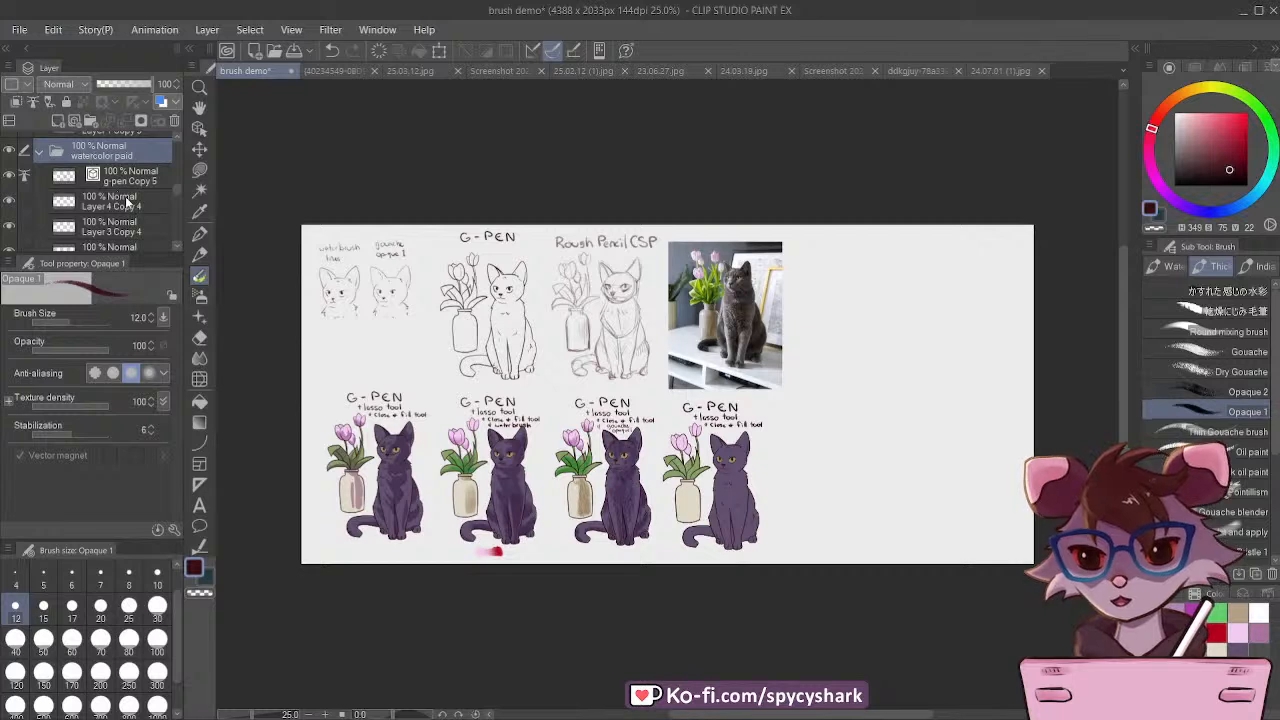
Step: Move the watercolor paid folder's cat and vase into the empty space right of the original flats, and save the document
{"action": "scroll", "coordinate": [92, 172], "scroll_direction": "up", "scroll_amount": 1}
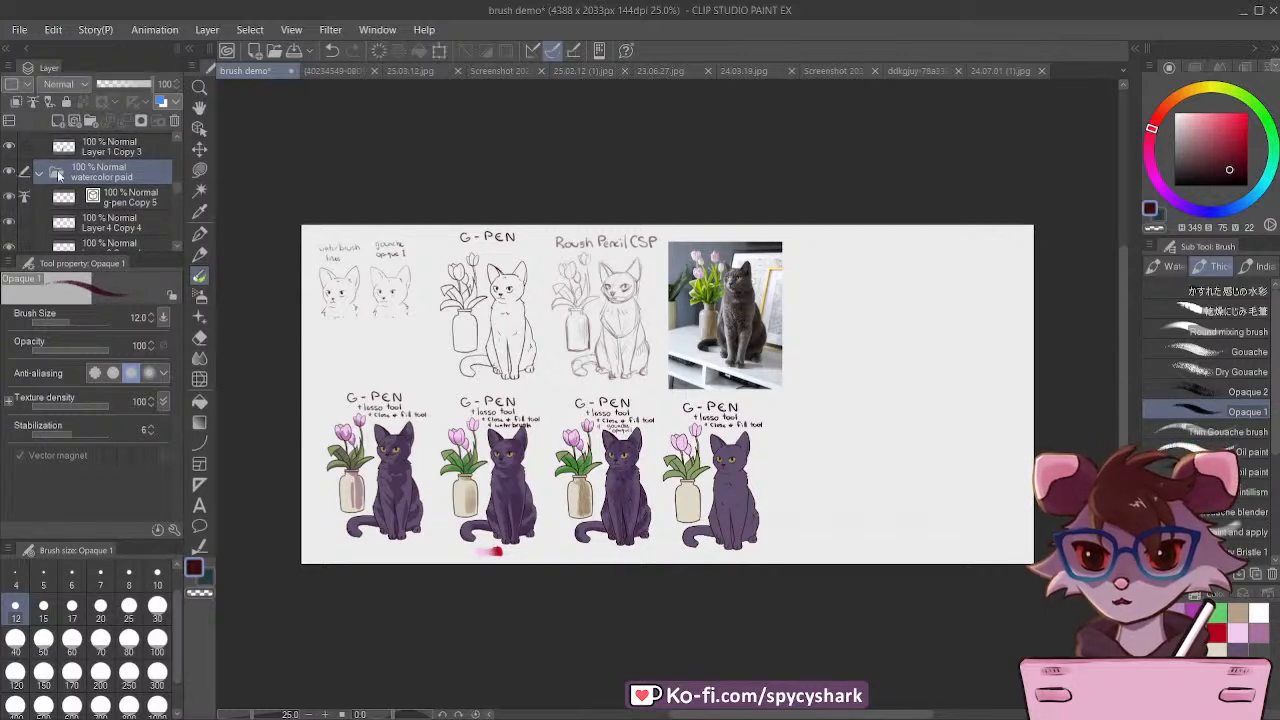
{"action": "left_click", "coordinate": [199, 148]}
{"action": "left_click_drag", "start_coordinate": [754, 457], "coordinate": [858, 457]}
{"action": "key", "text": "ctrl+s"}
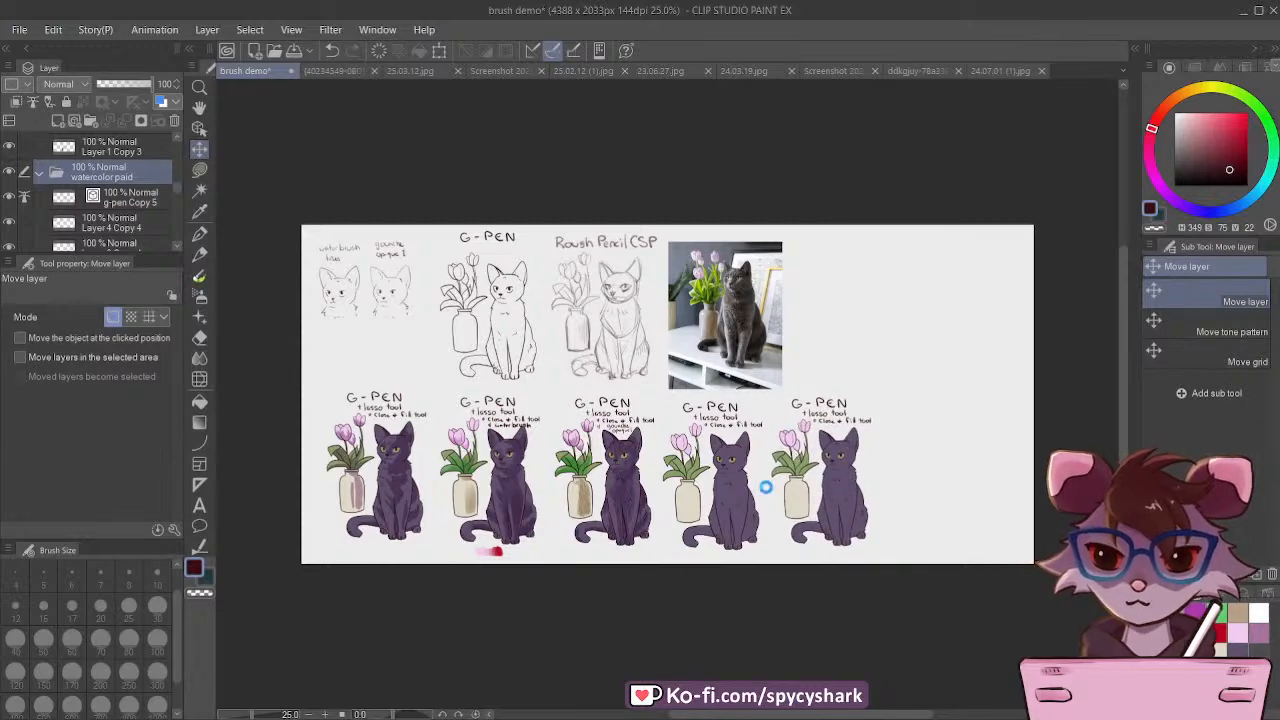
{"action": "scroll", "coordinate": [786, 476], "scroll_direction": "down", "scroll_amount": 3}
{"action": "scroll", "coordinate": [812, 484], "scroll_direction": "up", "scroll_amount": 5}
{"action": "scroll", "coordinate": [808, 482], "scroll_direction": "up", "scroll_amount": 5}
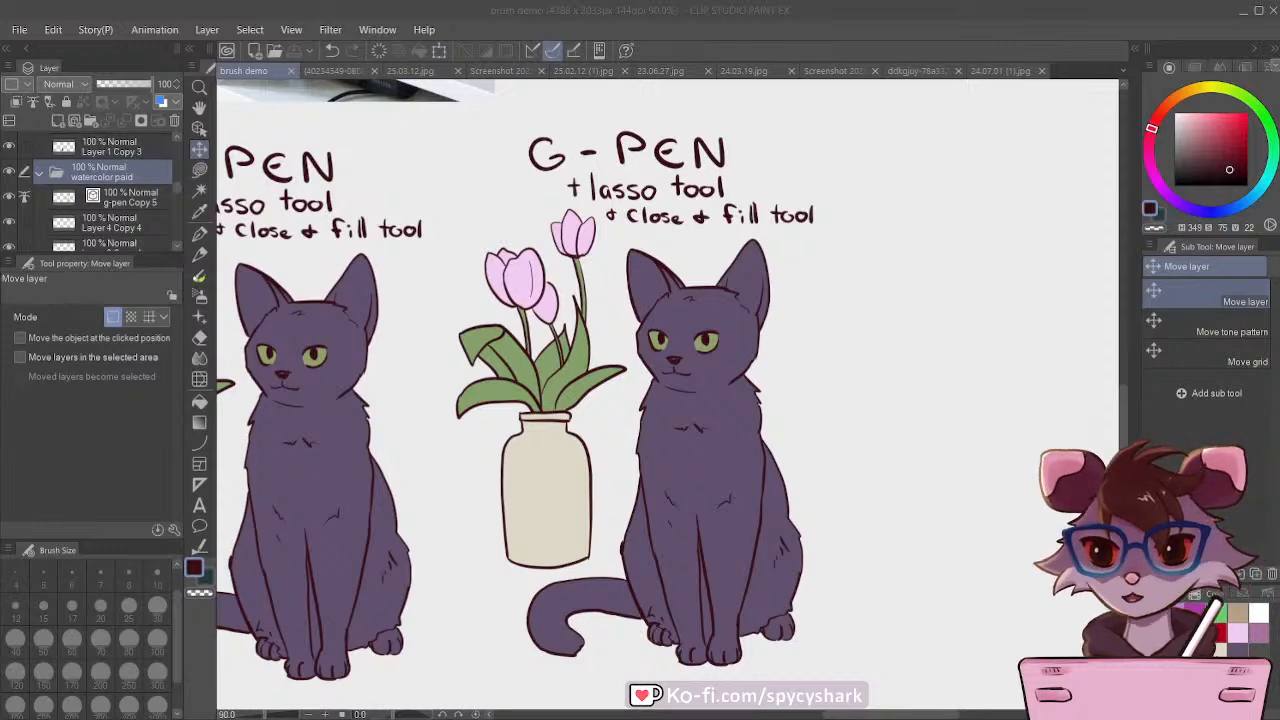
Step: Examine the cottage illustration 24.06.12.jpg as a whole and up close around the character, wall and flowers
{"action": "key", "text": "ctrl+shift+Tab"}
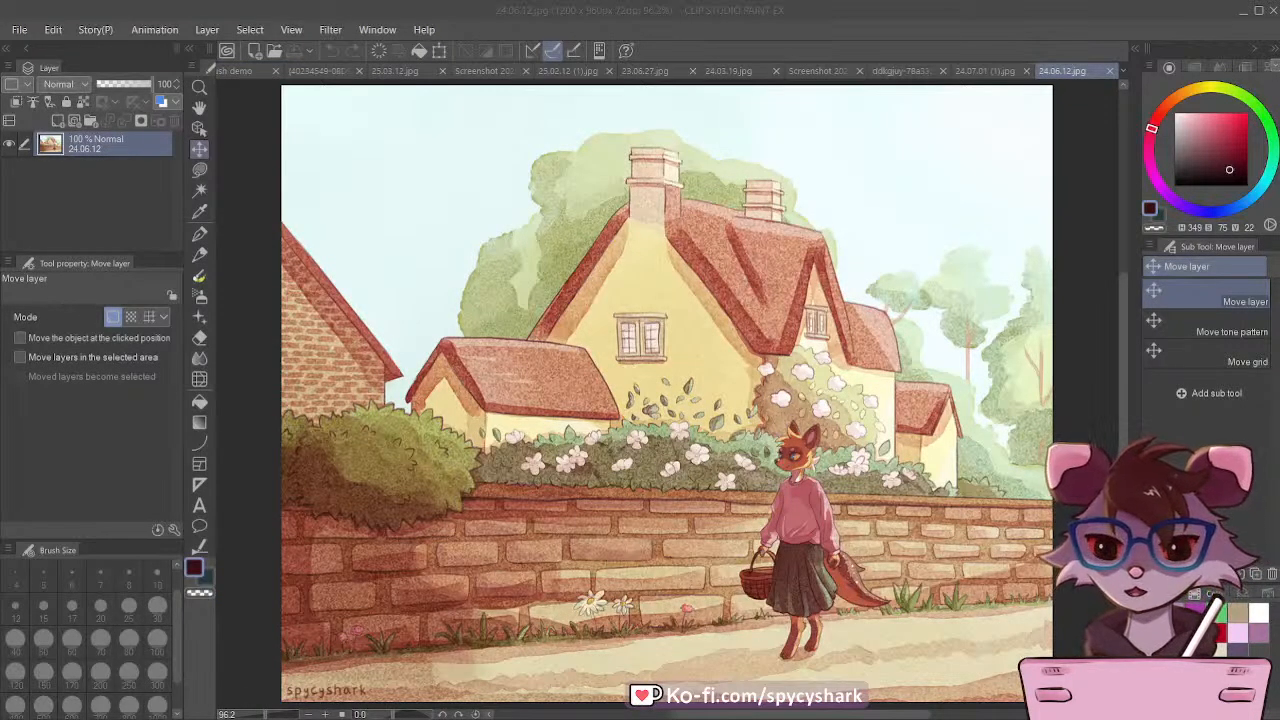
{"action": "left_click", "coordinate": [550, 378]}
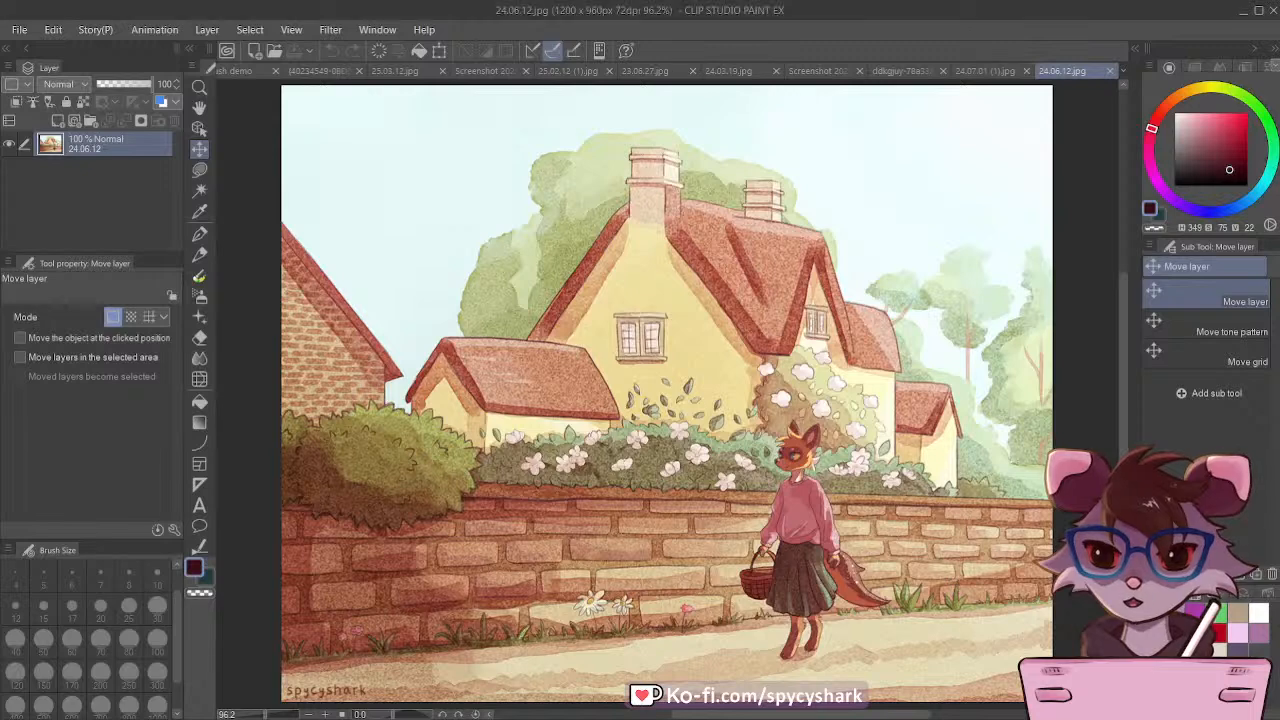
{"action": "scroll", "coordinate": [520, 368], "scroll_direction": "down", "scroll_amount": 3}
{"action": "scroll", "coordinate": [766, 310], "scroll_direction": "up", "scroll_amount": 2}
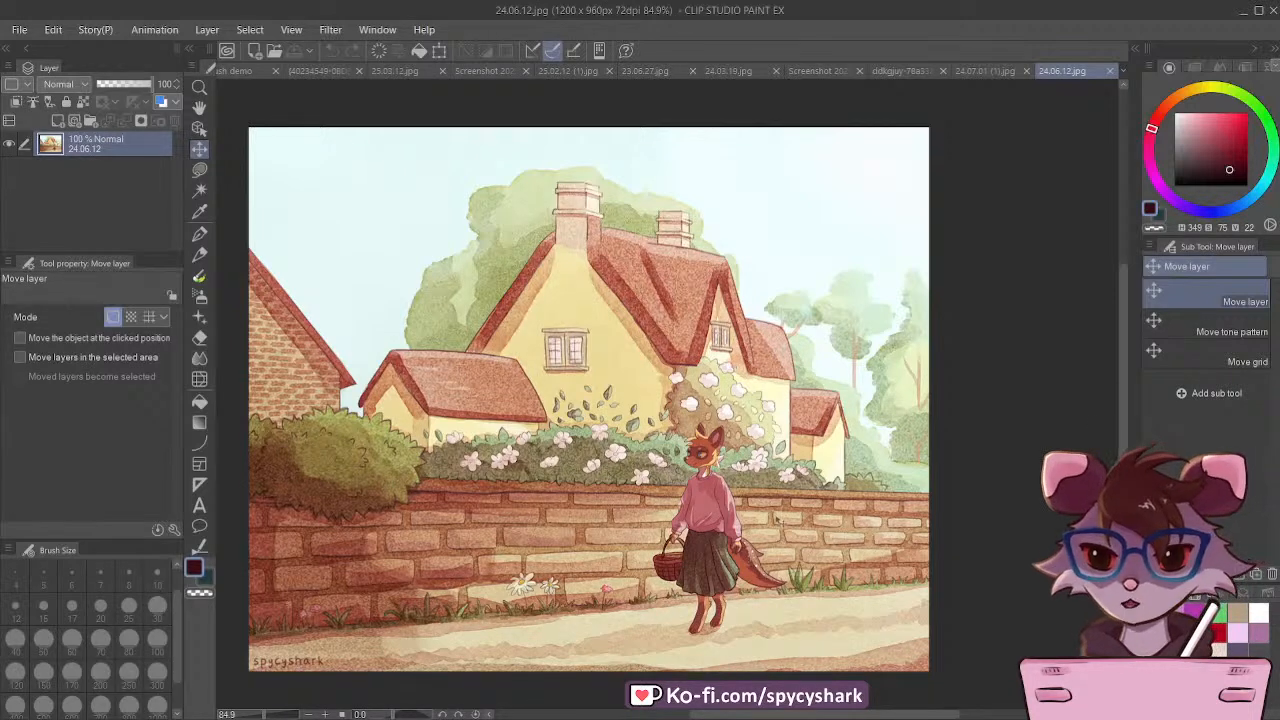
{"action": "scroll", "coordinate": [745, 485], "scroll_direction": "up", "scroll_amount": 5}
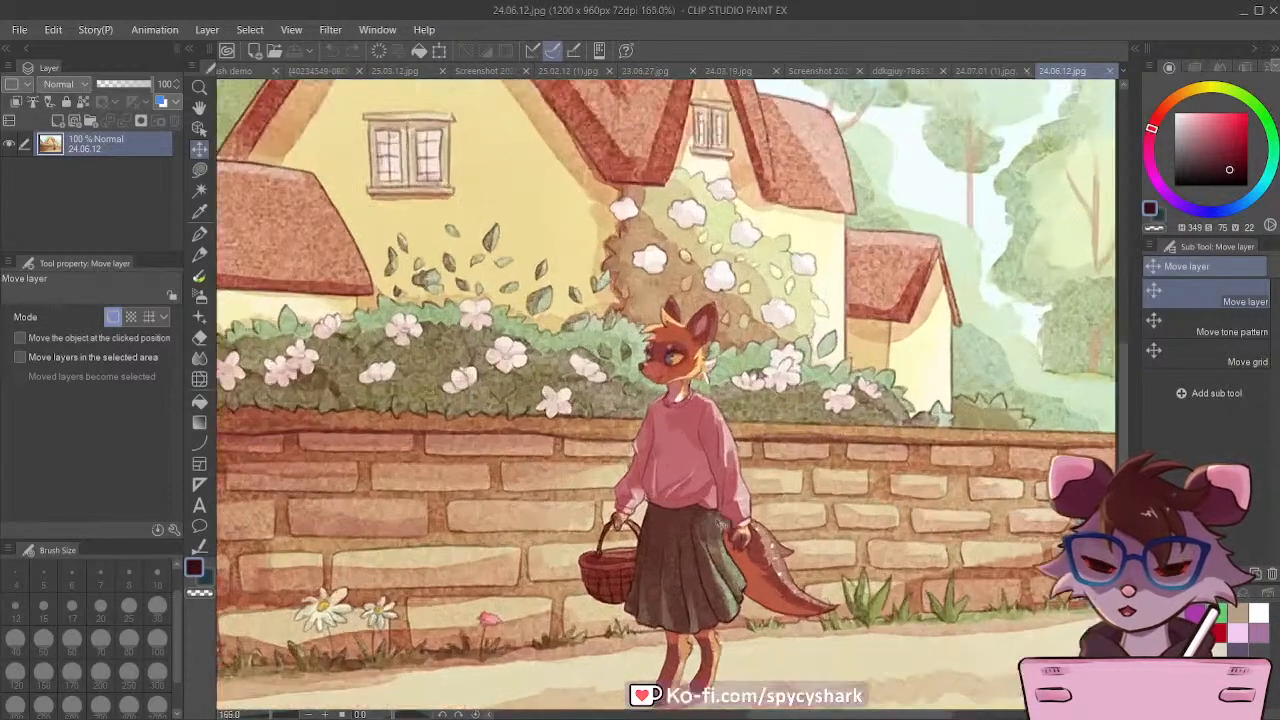
{"action": "scroll", "coordinate": [733, 482], "scroll_direction": "down", "scroll_amount": 1}
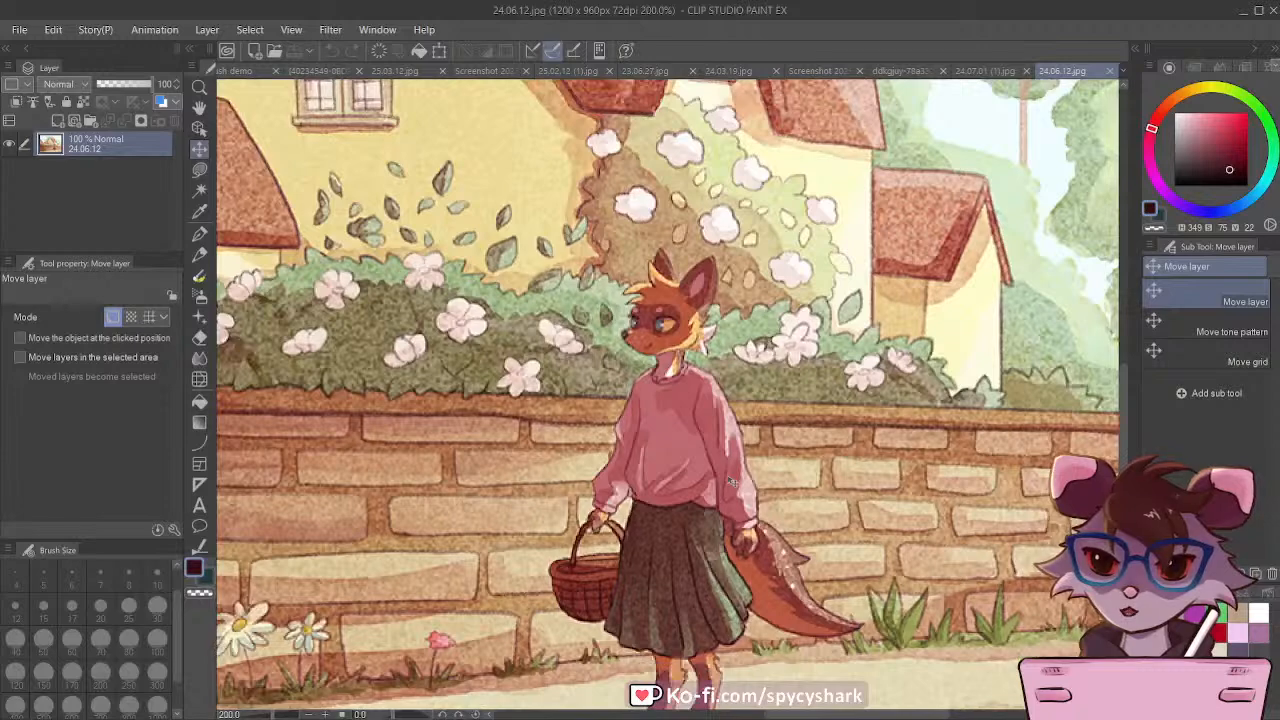
{"action": "scroll", "coordinate": [733, 482], "scroll_direction": "down", "scroll_amount": 2}
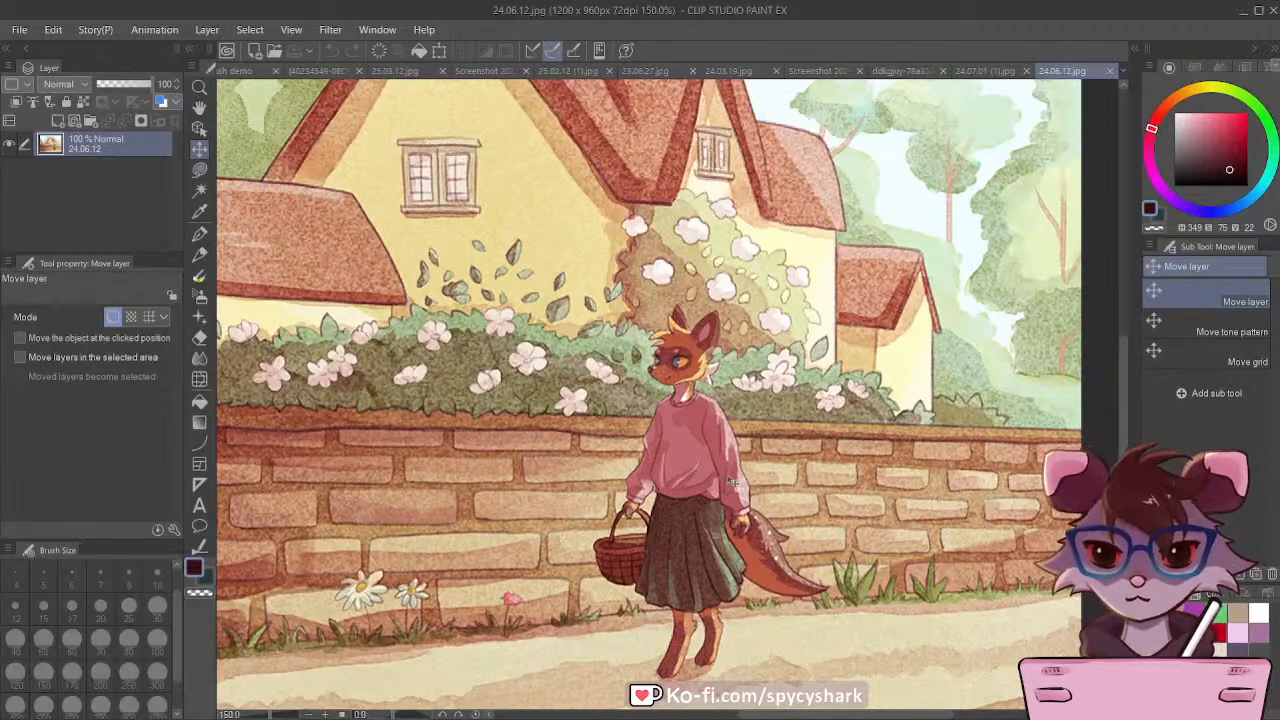
{"action": "scroll", "coordinate": [733, 482], "scroll_direction": "down", "scroll_amount": 4}
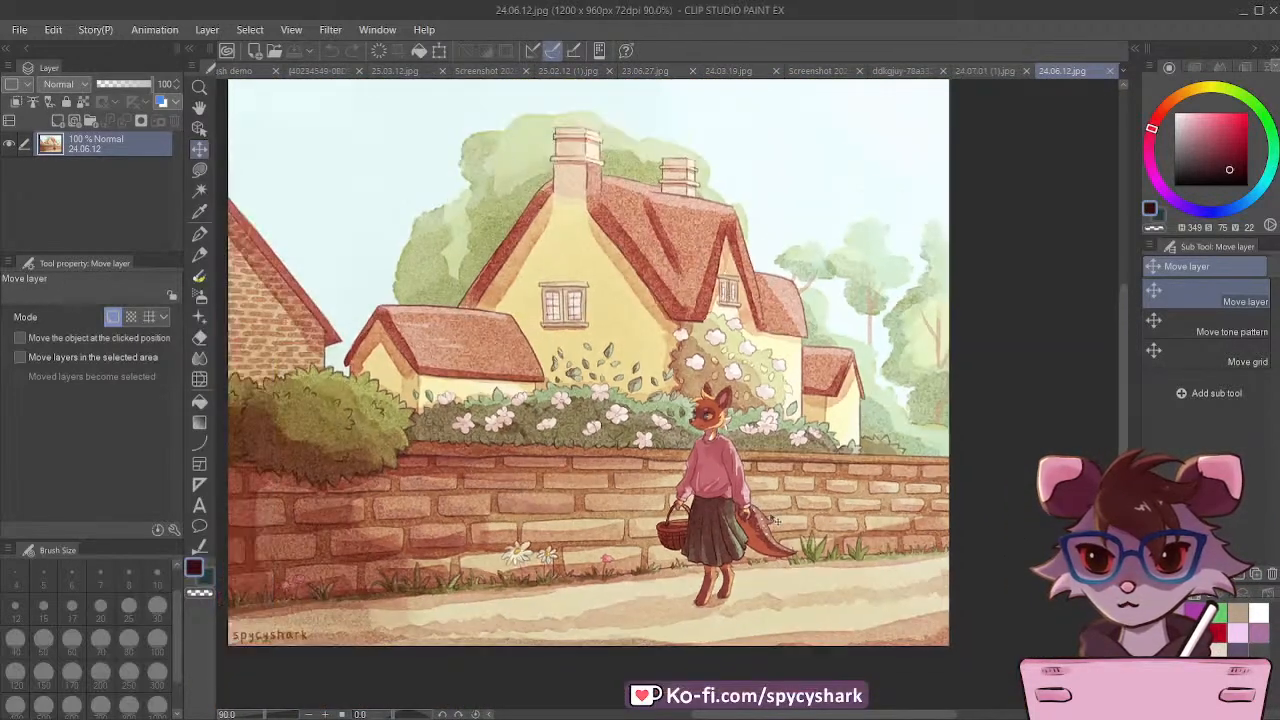
{"action": "scroll", "coordinate": [666, 402], "scroll_direction": "down", "scroll_amount": 2}
{"action": "scroll", "coordinate": [606, 346], "scroll_direction": "up", "scroll_amount": 3}
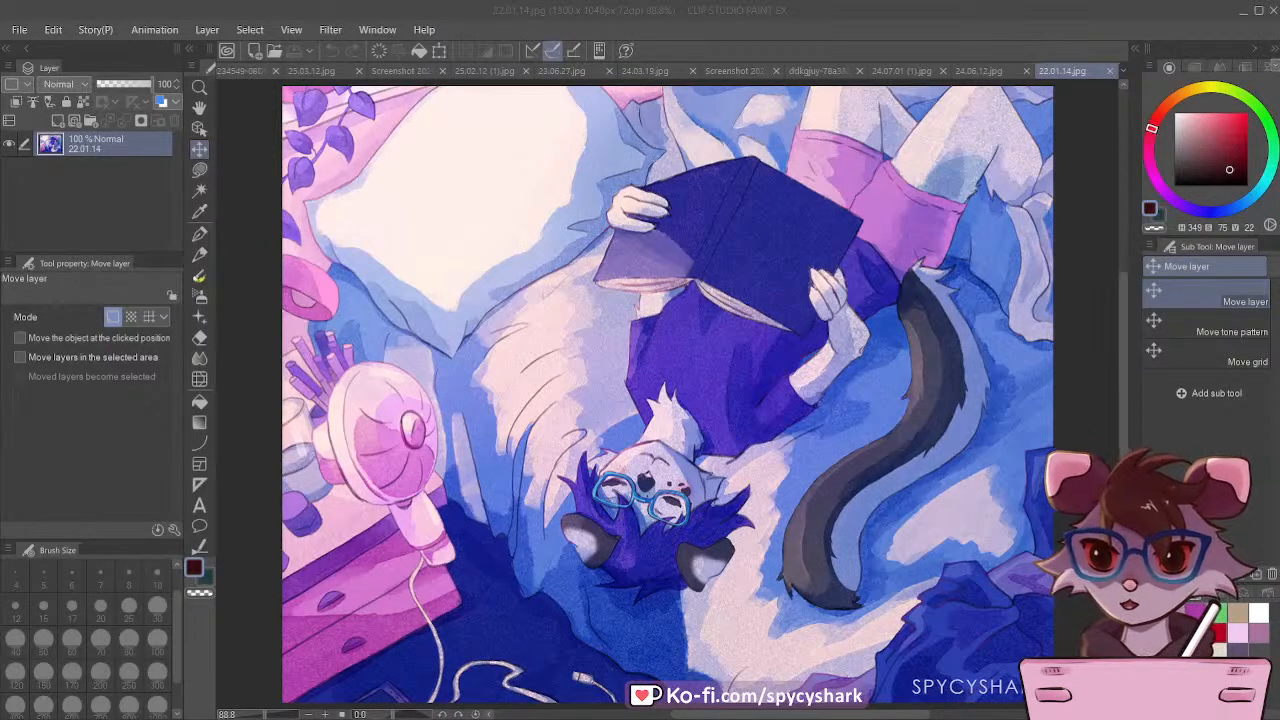
Step: Examine the blue and purple reading illustration 22.01.14.jpg for its brush texture
{"action": "left_click", "coordinate": [248, 268]}
{"action": "scroll", "coordinate": [384, 329], "scroll_direction": "down", "scroll_amount": 2}
{"action": "scroll", "coordinate": [786, 341], "scroll_direction": "up", "scroll_amount": 2}
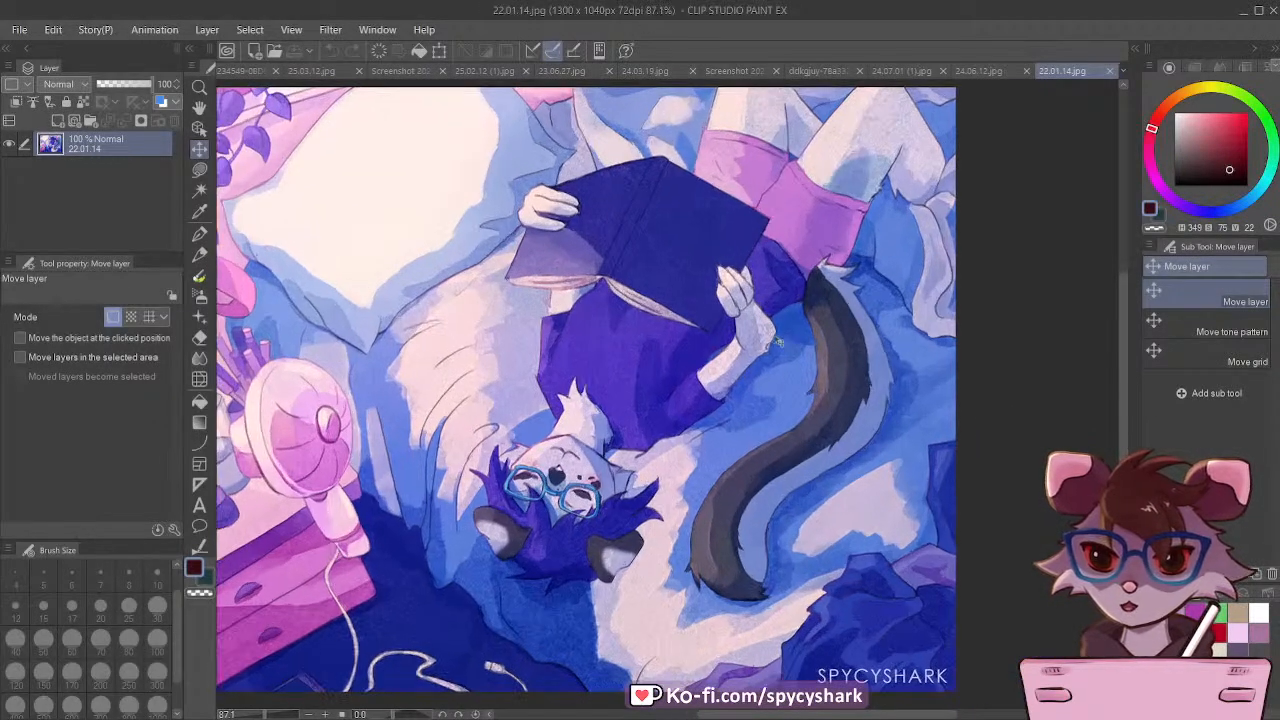
{"action": "scroll", "coordinate": [783, 548], "scroll_direction": "down", "scroll_amount": 1}
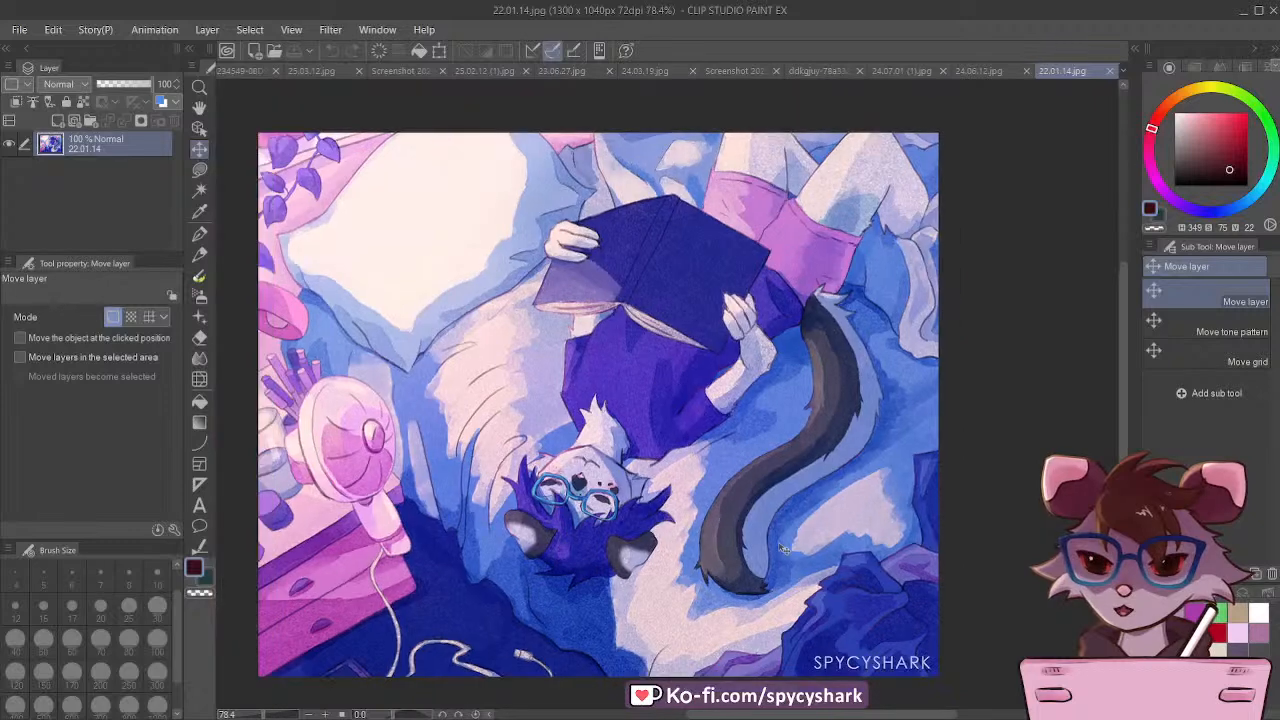
Step: Examine the brush texture around the pillow, blankets and fan in 22.01.14.jpg up close
{"action": "scroll", "coordinate": [786, 548], "scroll_direction": "up", "scroll_amount": 1}
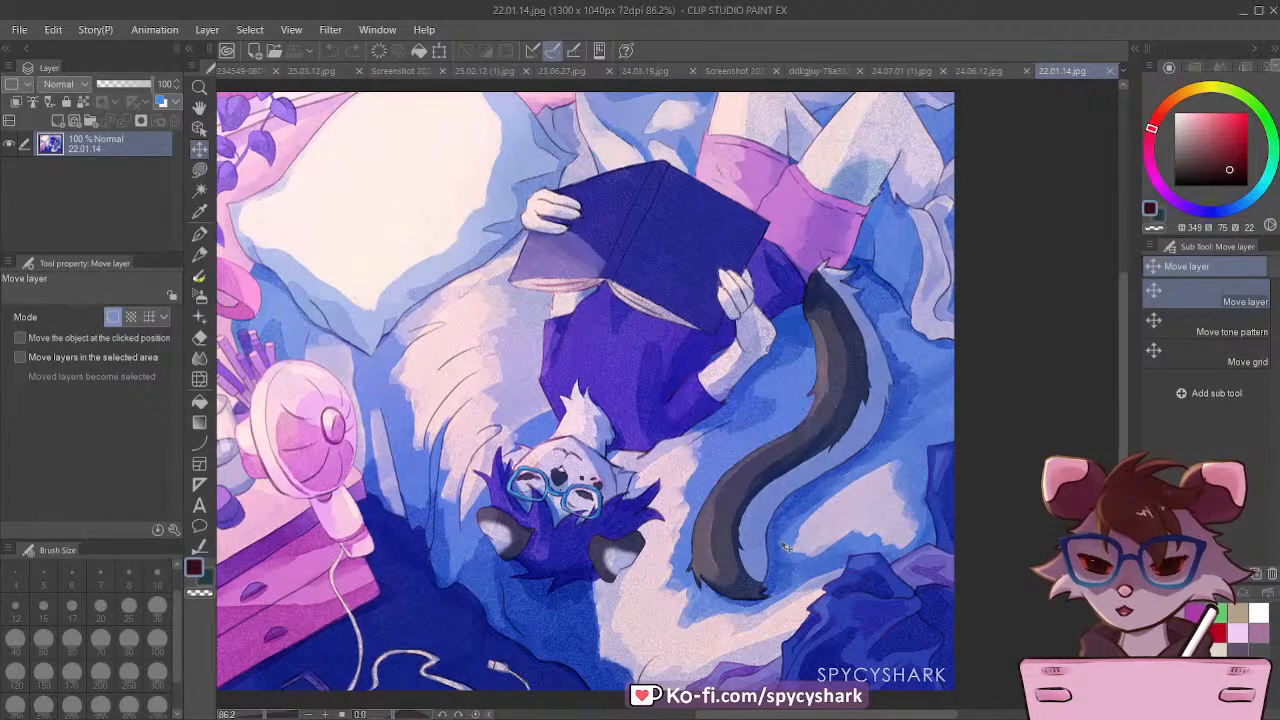
{"action": "scroll", "coordinate": [352, 315], "scroll_direction": "up", "scroll_amount": 6}
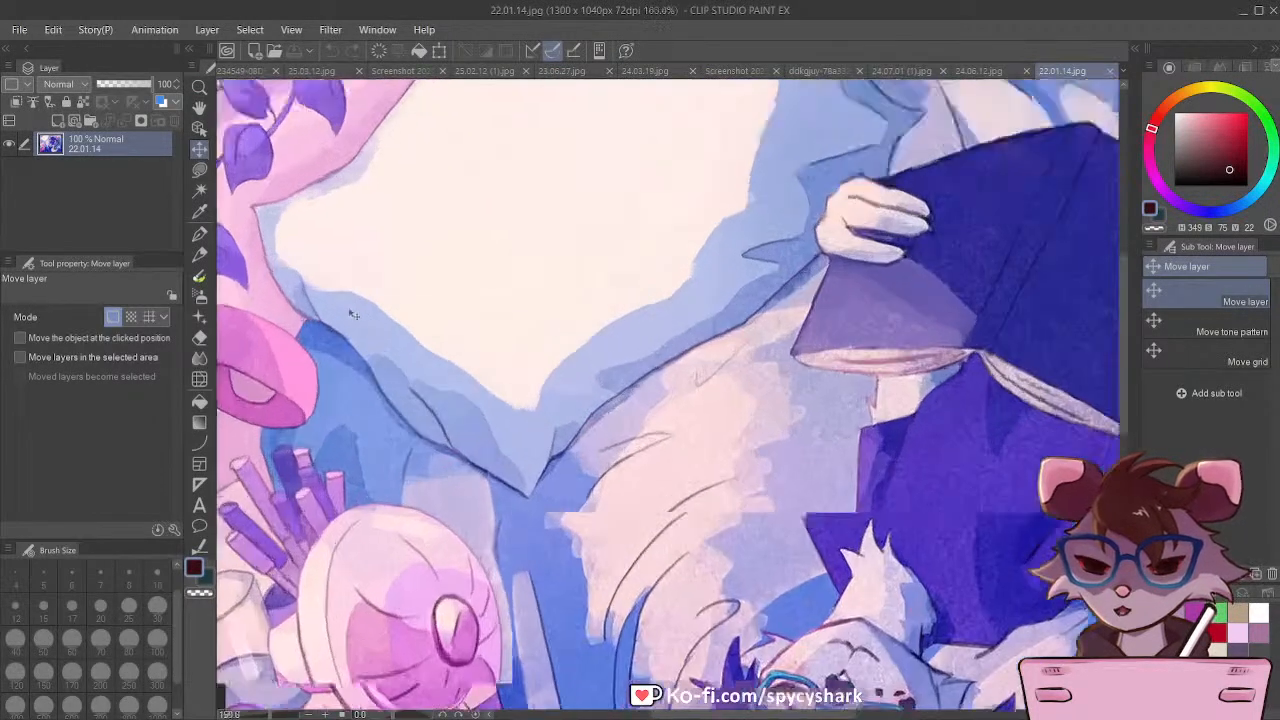
{"action": "scroll", "coordinate": [418, 396], "scroll_direction": "up", "scroll_amount": 4}
{"action": "scroll", "coordinate": [670, 449], "scroll_direction": "down", "scroll_amount": 2}
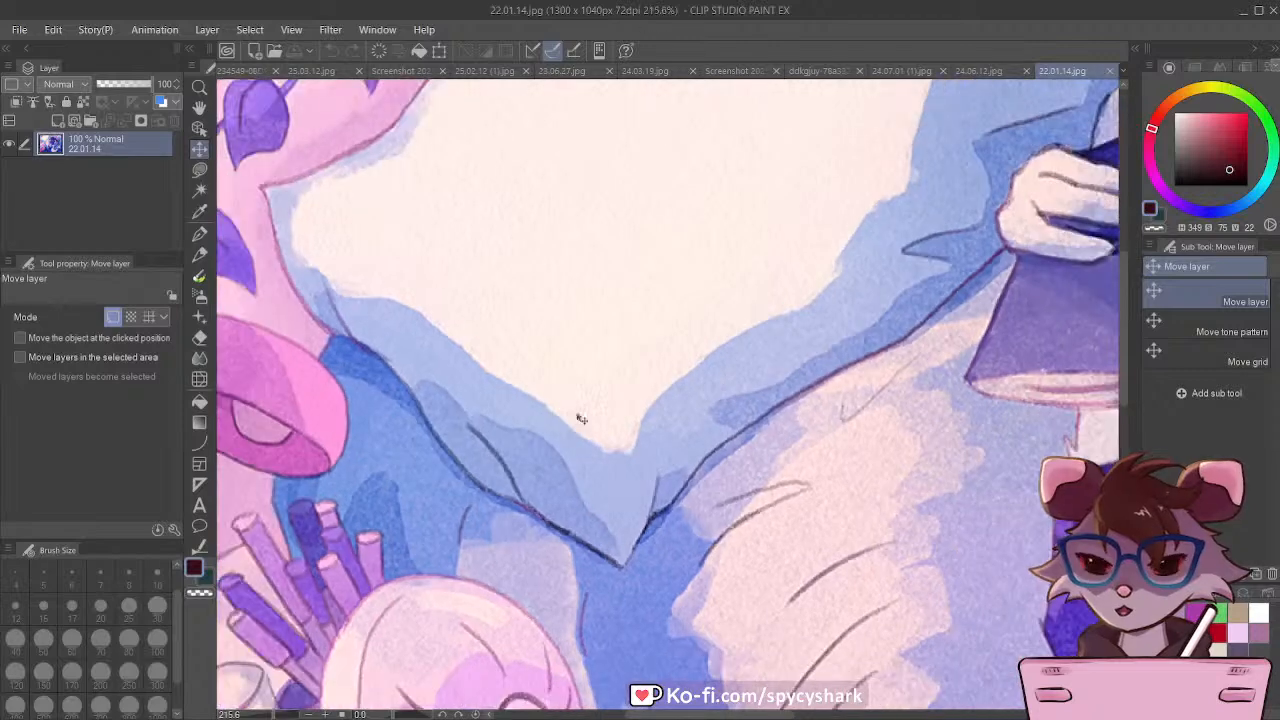
{"action": "scroll", "coordinate": [390, 310], "scroll_direction": "down", "scroll_amount": 2}
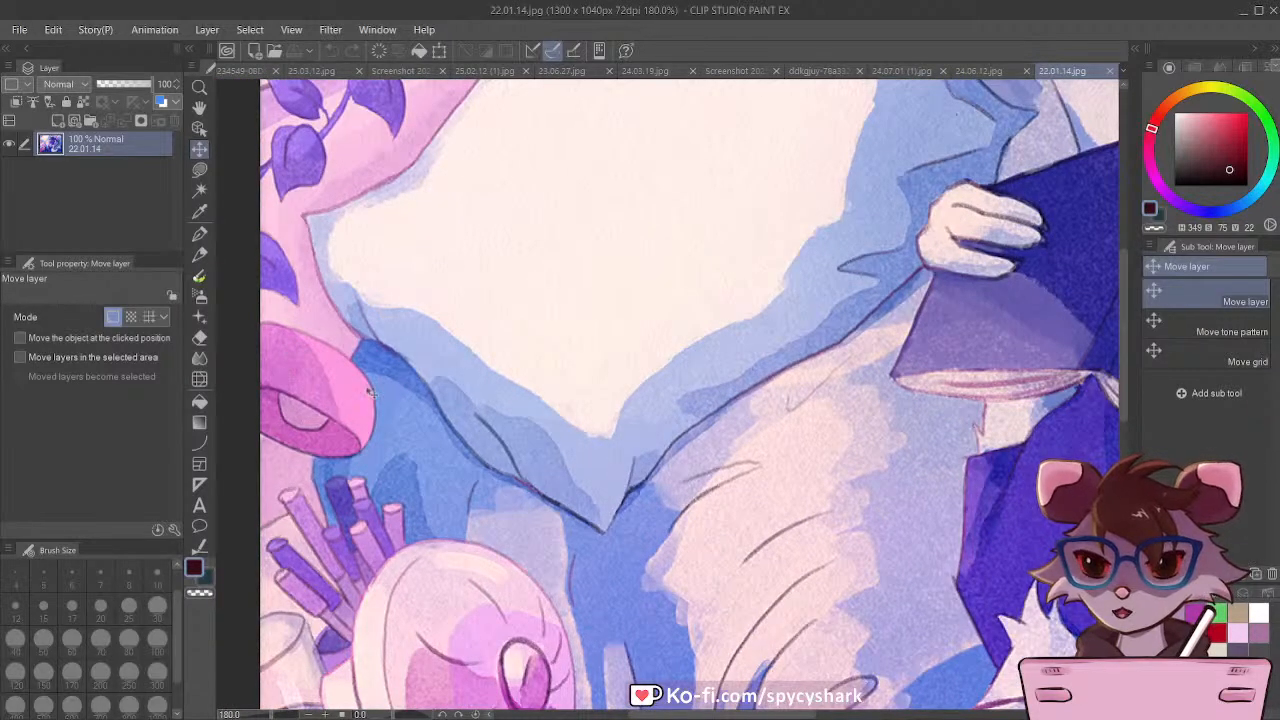
{"action": "scroll", "coordinate": [370, 393], "scroll_direction": "down", "scroll_amount": 4}
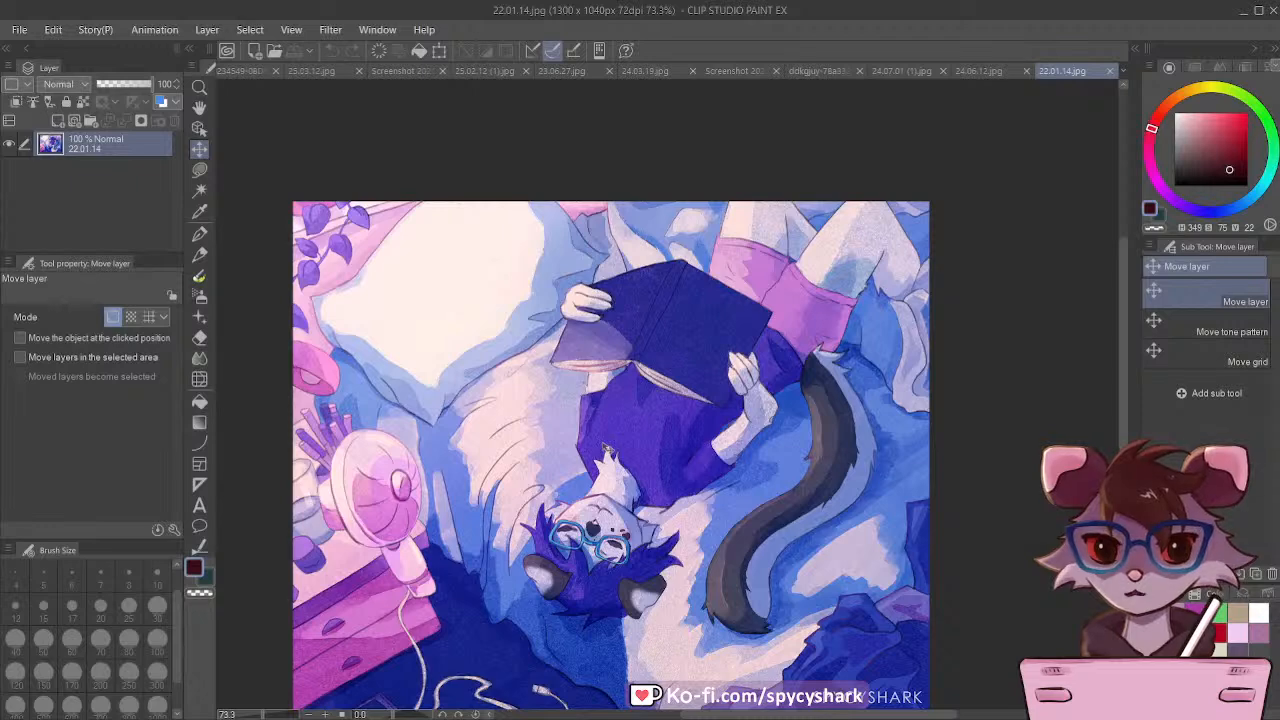
Step: Compare the cottage illustration 24.06.12.jpg with the reading illustration 22.01.14.jpg
{"action": "left_click", "coordinate": [990, 71]}
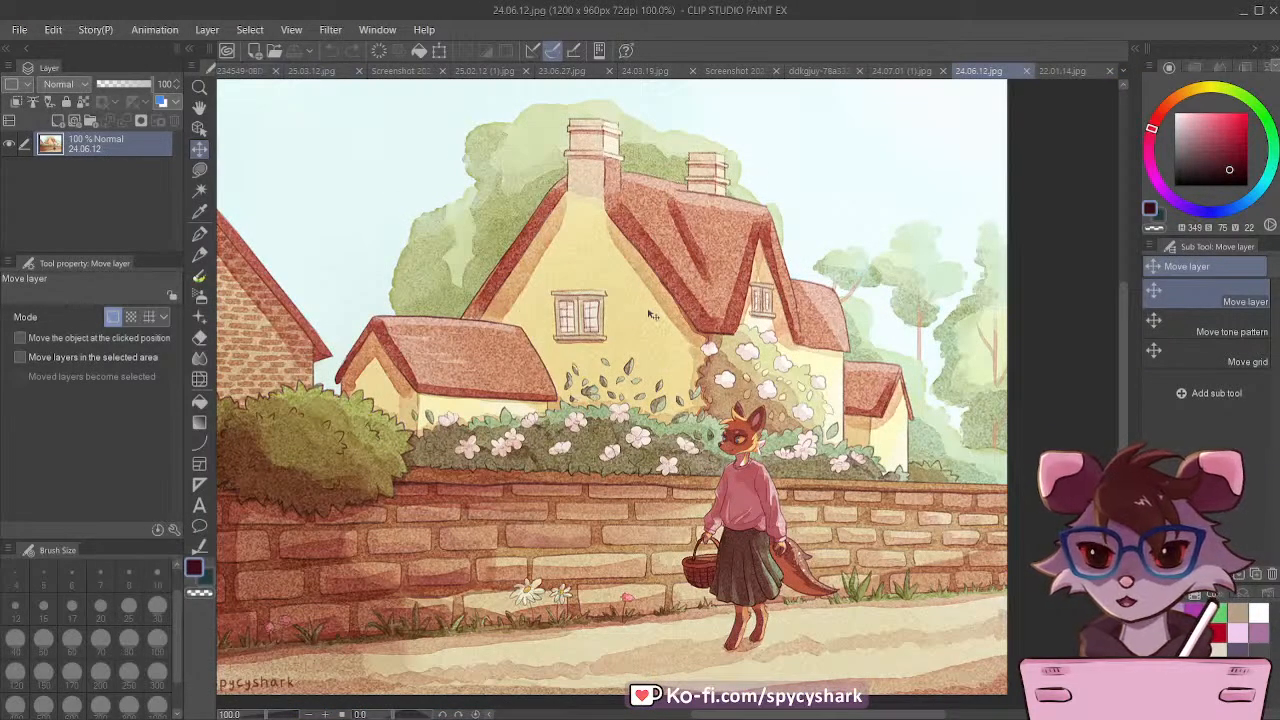
{"action": "left_click", "coordinate": [1055, 66]}
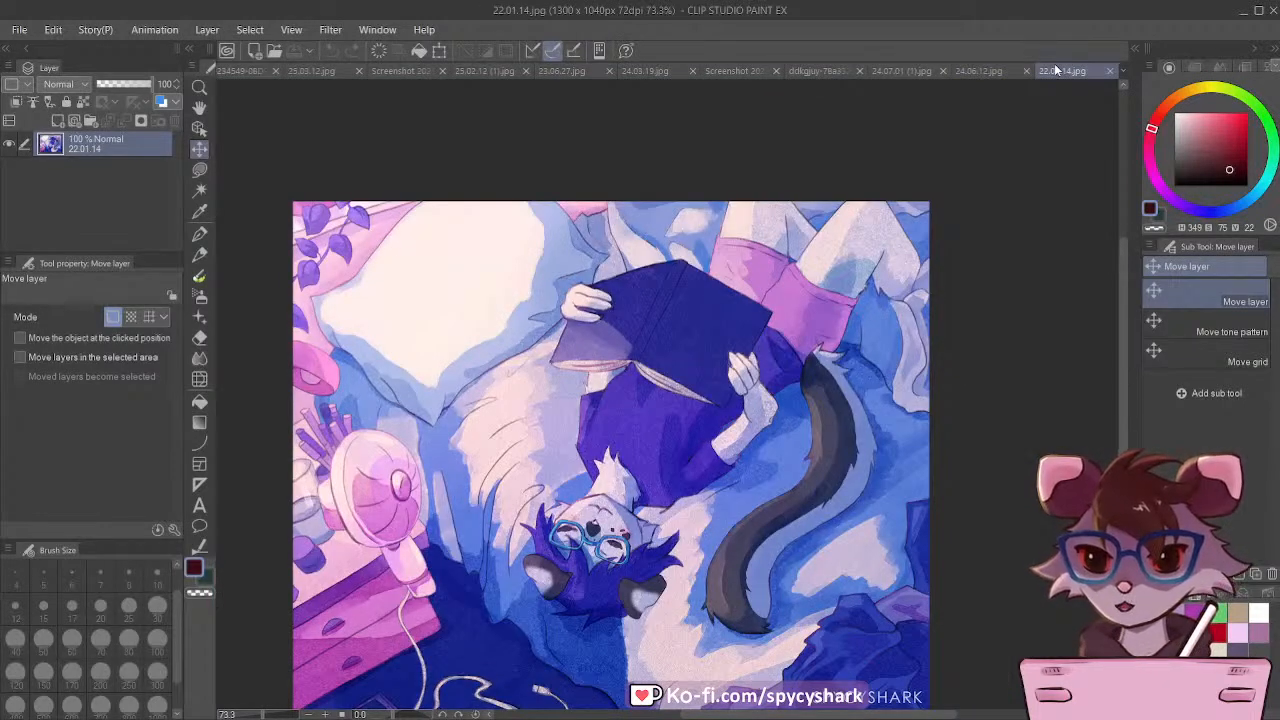
{"action": "left_click", "coordinate": [980, 71]}
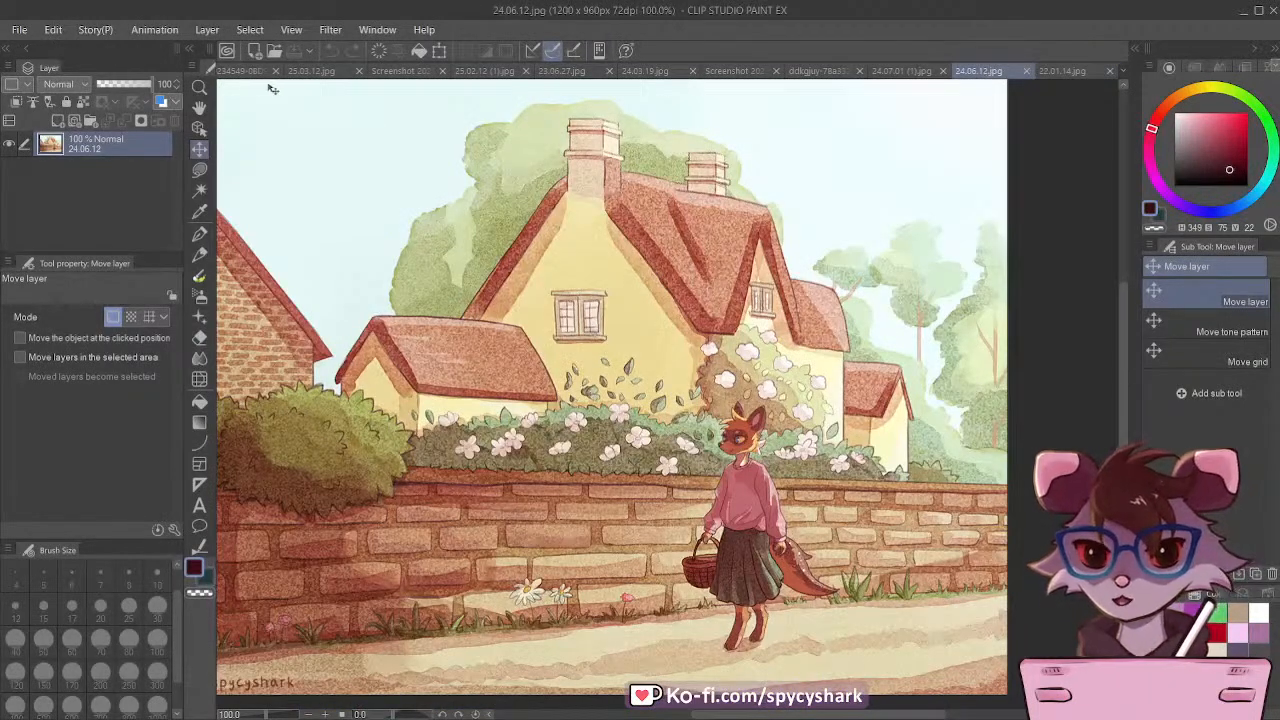
Step: Review the screenshot of Simz's brushes on Clip Studio Assets and the Simz Brush Pack Patreon screenshot
{"action": "left_click", "coordinate": [237, 72]}
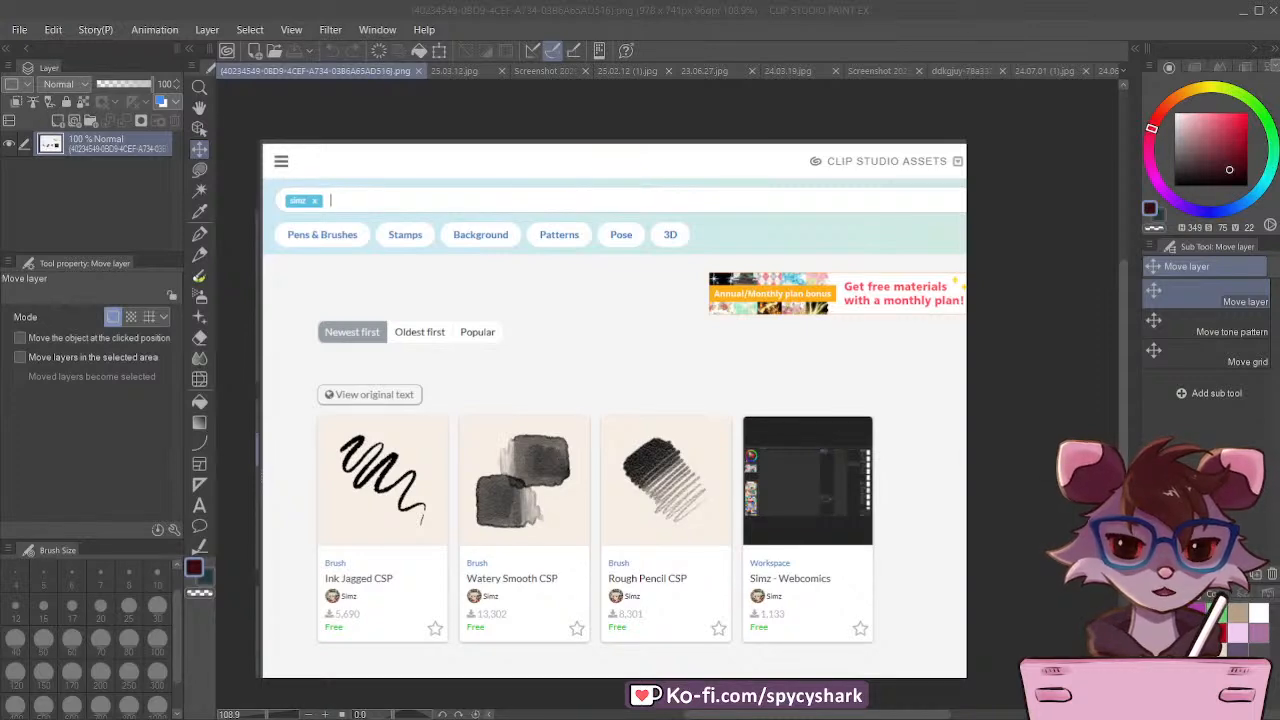
{"action": "key", "text": "ctrl+shift+Tab"}
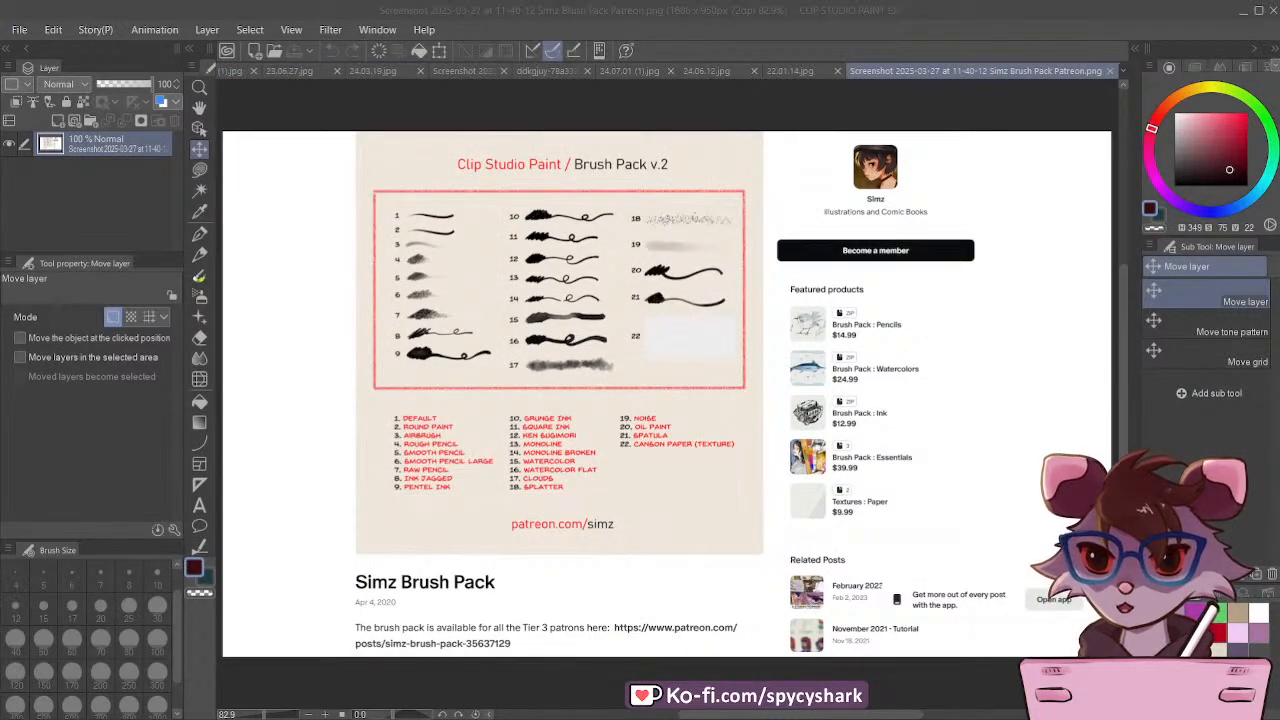
{"action": "scroll", "coordinate": [334, 123], "scroll_direction": "down", "scroll_amount": 1}
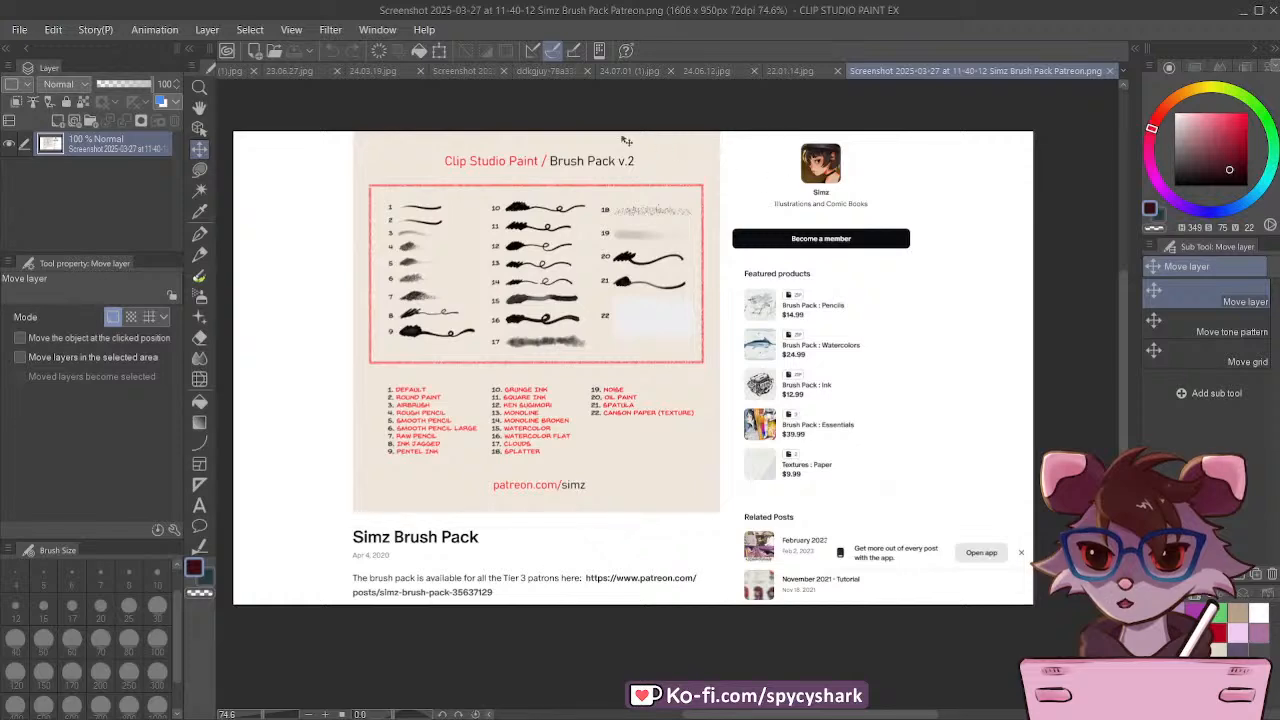
{"action": "scroll", "coordinate": [626, 141], "scroll_direction": "up", "scroll_amount": 2}
{"action": "scroll", "coordinate": [553, 216], "scroll_direction": "down", "scroll_amount": 1}
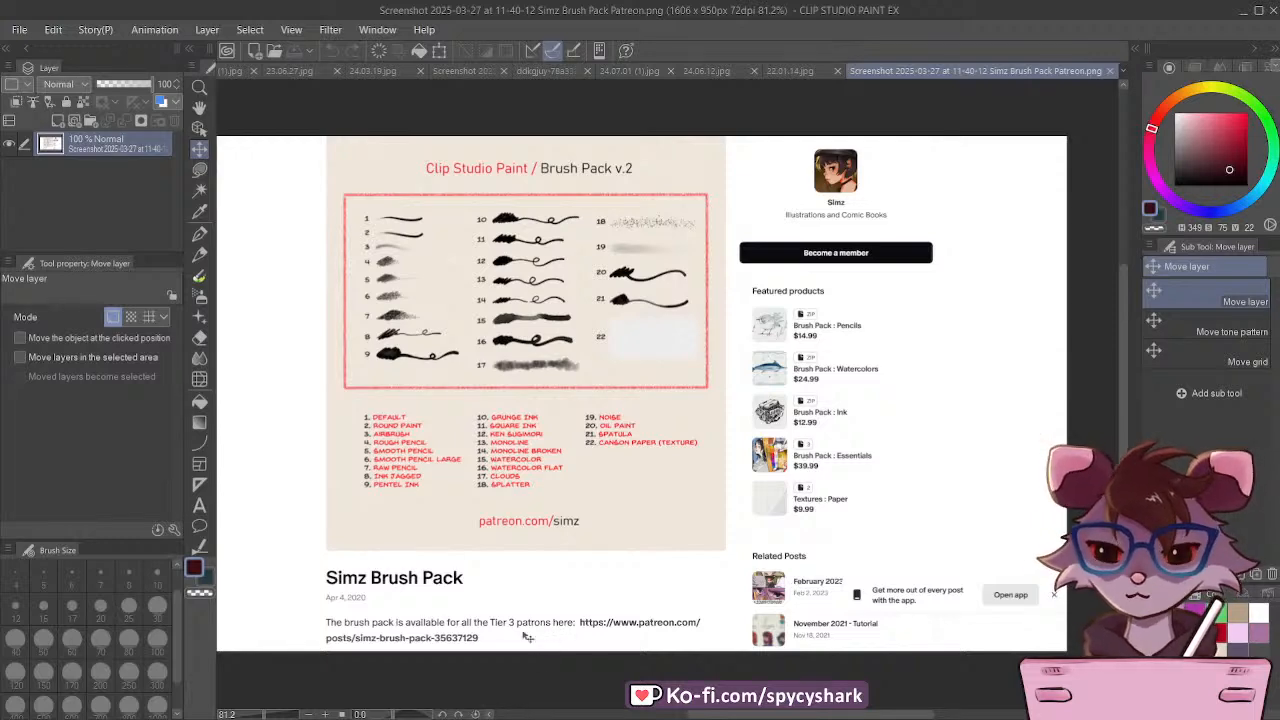
{"action": "scroll", "coordinate": [461, 454], "scroll_direction": "down", "scroll_amount": 1}
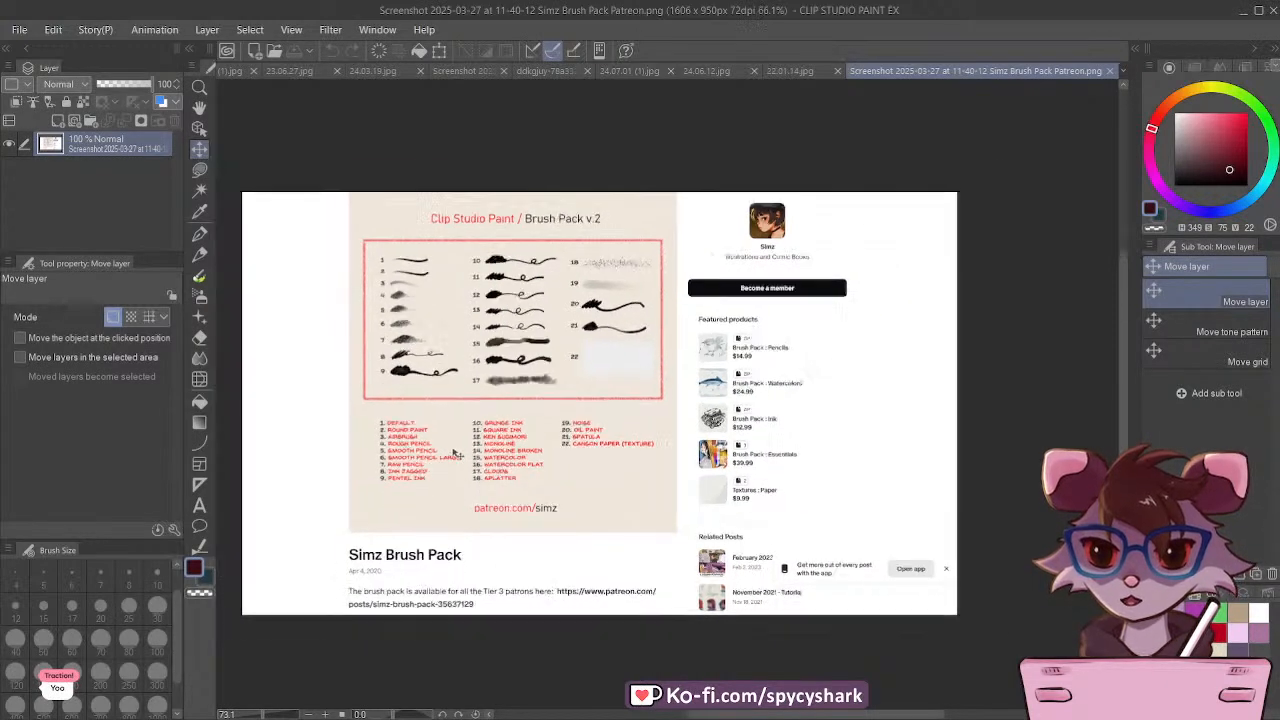
{"action": "scroll", "coordinate": [812, 380], "scroll_direction": "up", "scroll_amount": 5}
{"action": "scroll", "coordinate": [792, 430], "scroll_direction": "up", "scroll_amount": 1}
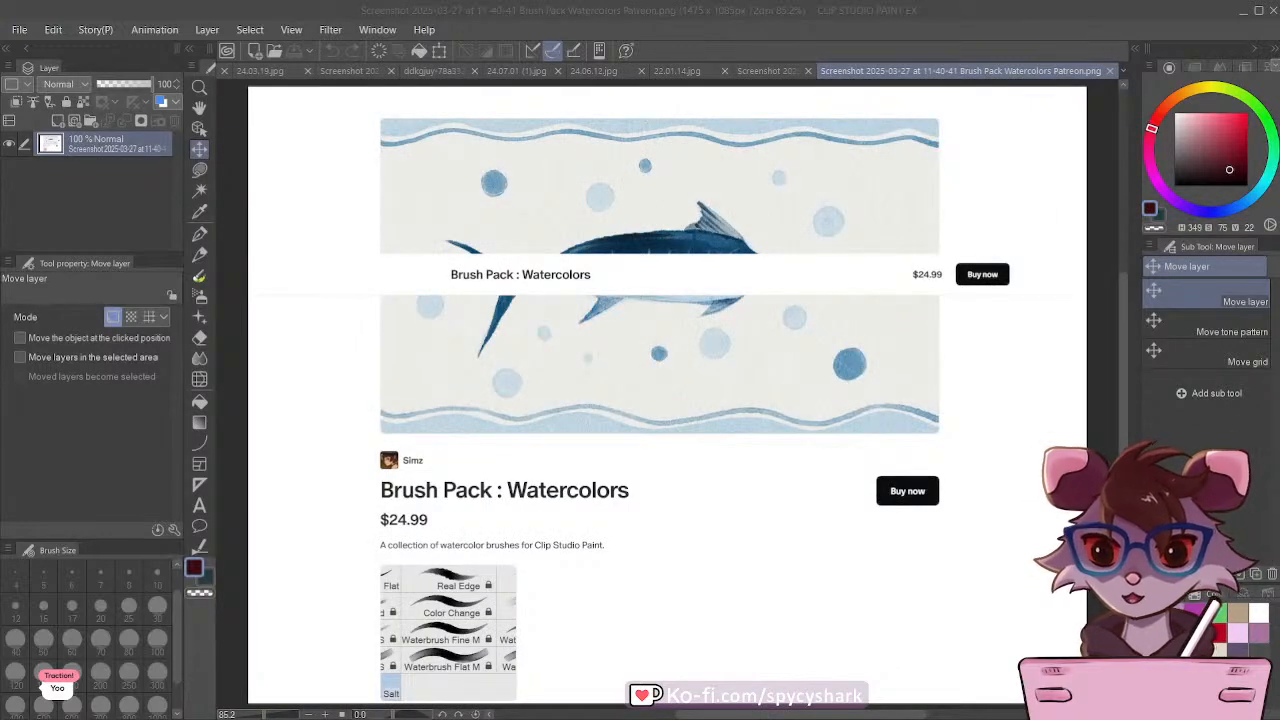
Step: Examine the Brush Pack Watercolors Patreon screenshot, including its price and the preview of included brushes
{"action": "scroll", "coordinate": [343, 289], "scroll_direction": "down", "scroll_amount": 2}
{"action": "scroll", "coordinate": [732, 287], "scroll_direction": "up", "scroll_amount": 1}
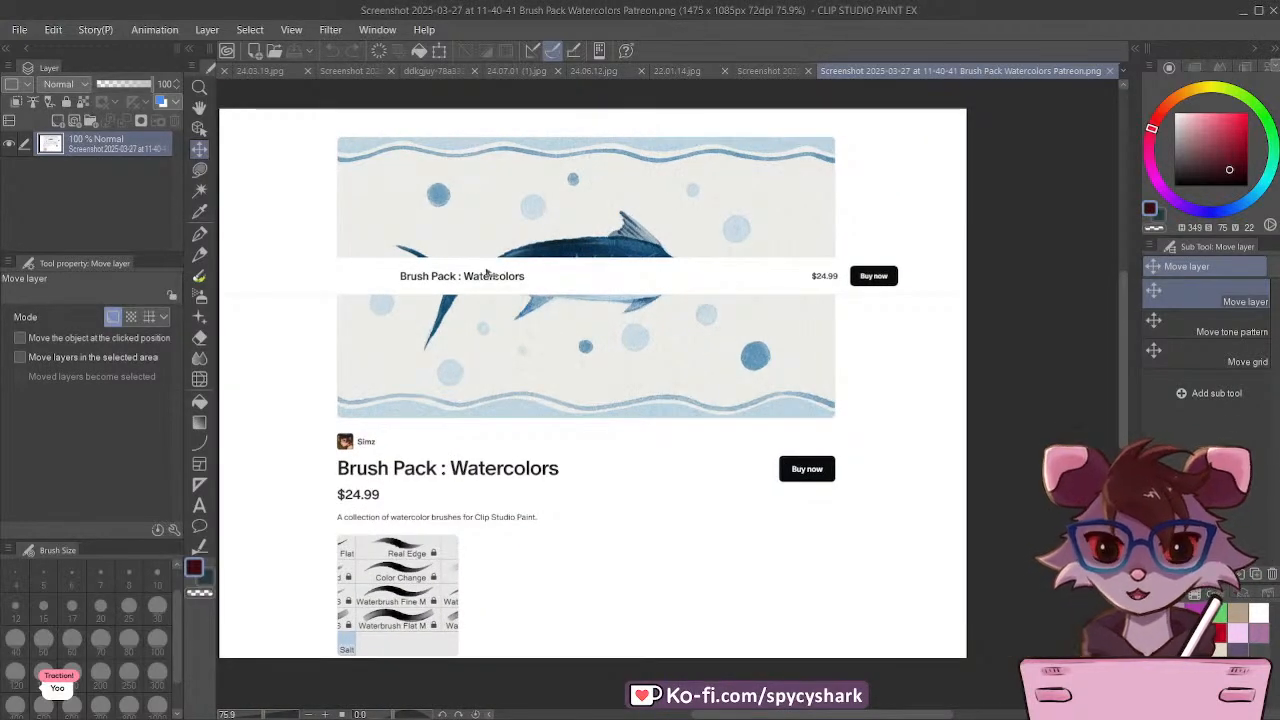
{"action": "scroll", "coordinate": [505, 297], "scroll_direction": "down", "scroll_amount": 1}
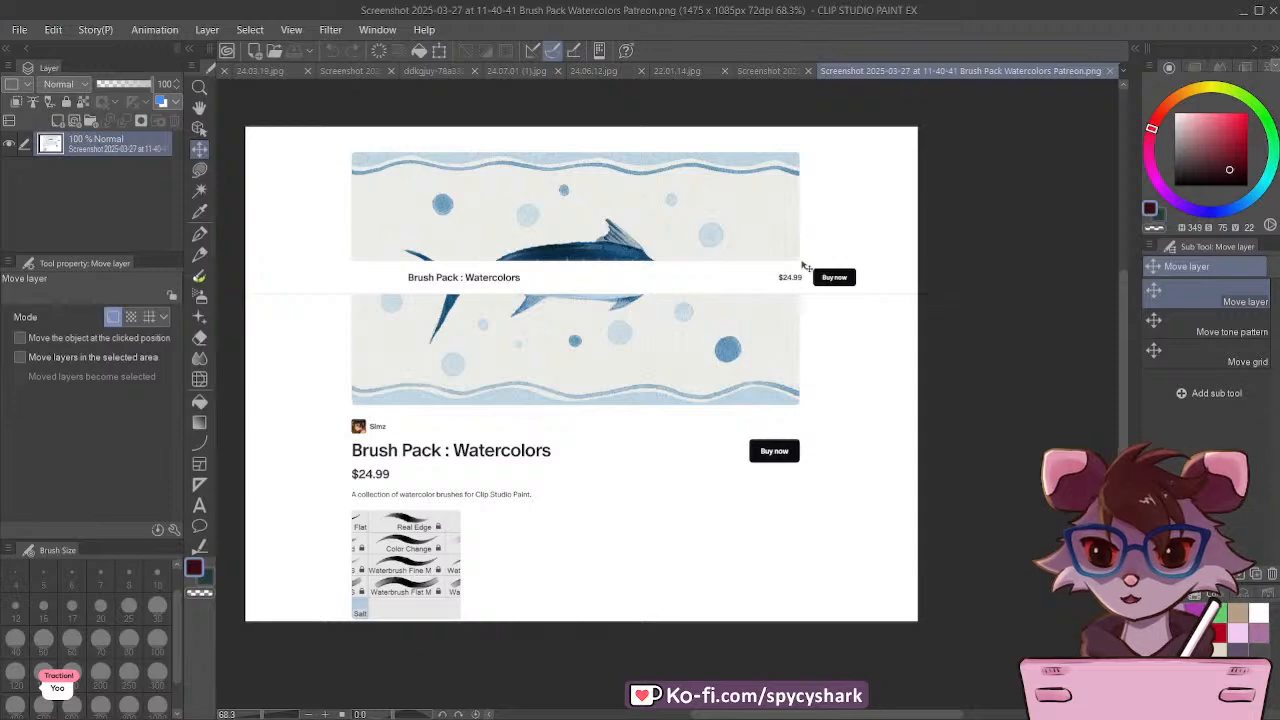
{"action": "scroll", "coordinate": [788, 284], "scroll_direction": "up", "scroll_amount": 1}
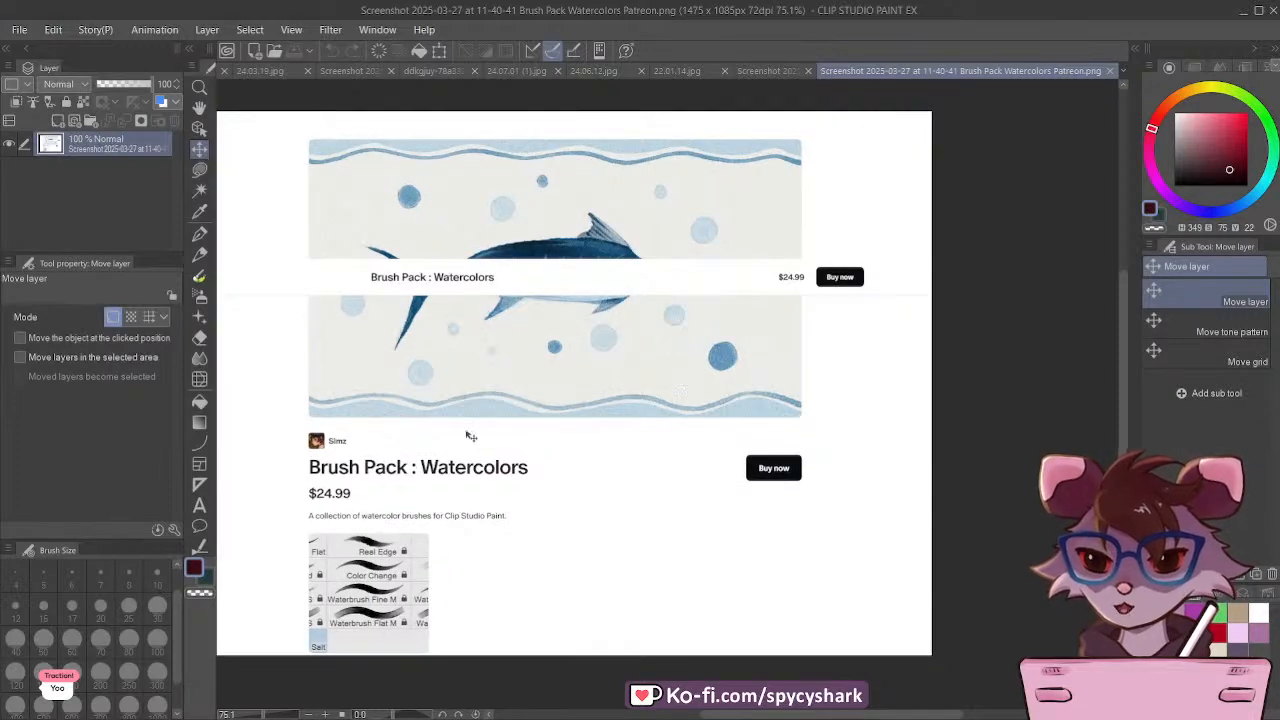
{"action": "scroll", "coordinate": [350, 610], "scroll_direction": "up", "scroll_amount": 7}
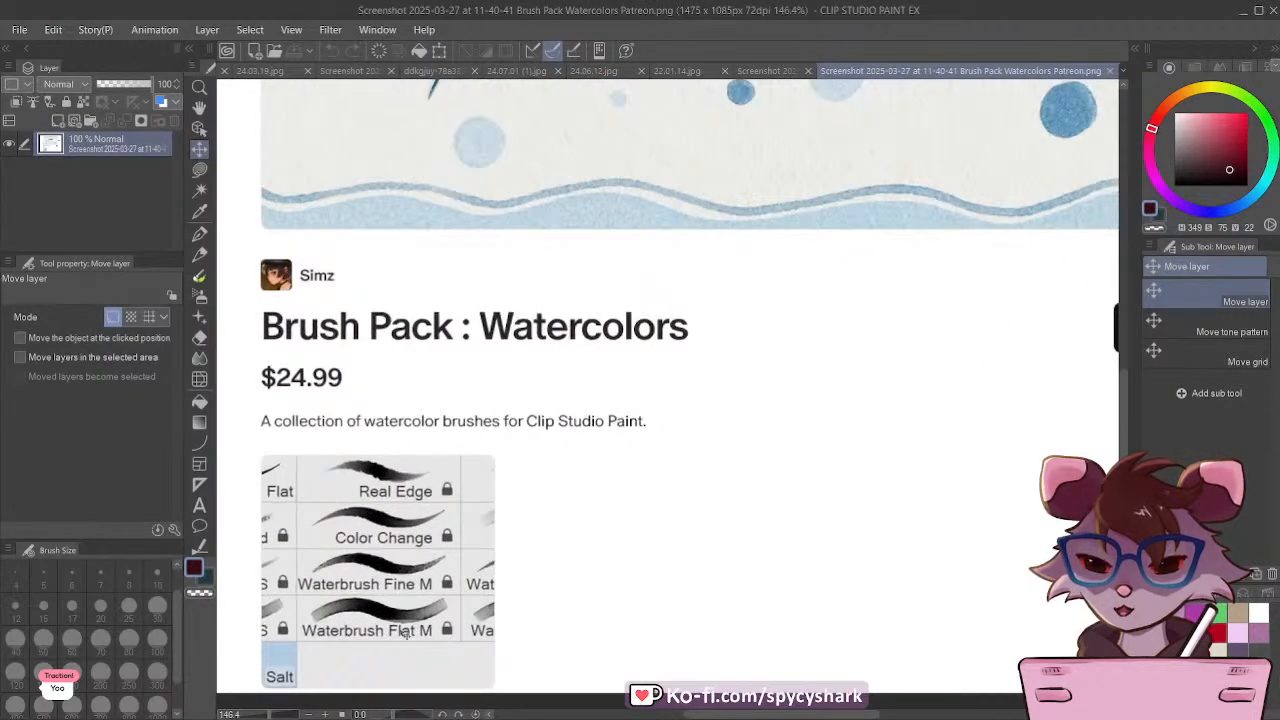
Step: Read the numbered brush samples and names in the Simz Brush Pack Patreon screenshot up close
{"action": "left_click", "coordinate": [767, 71]}
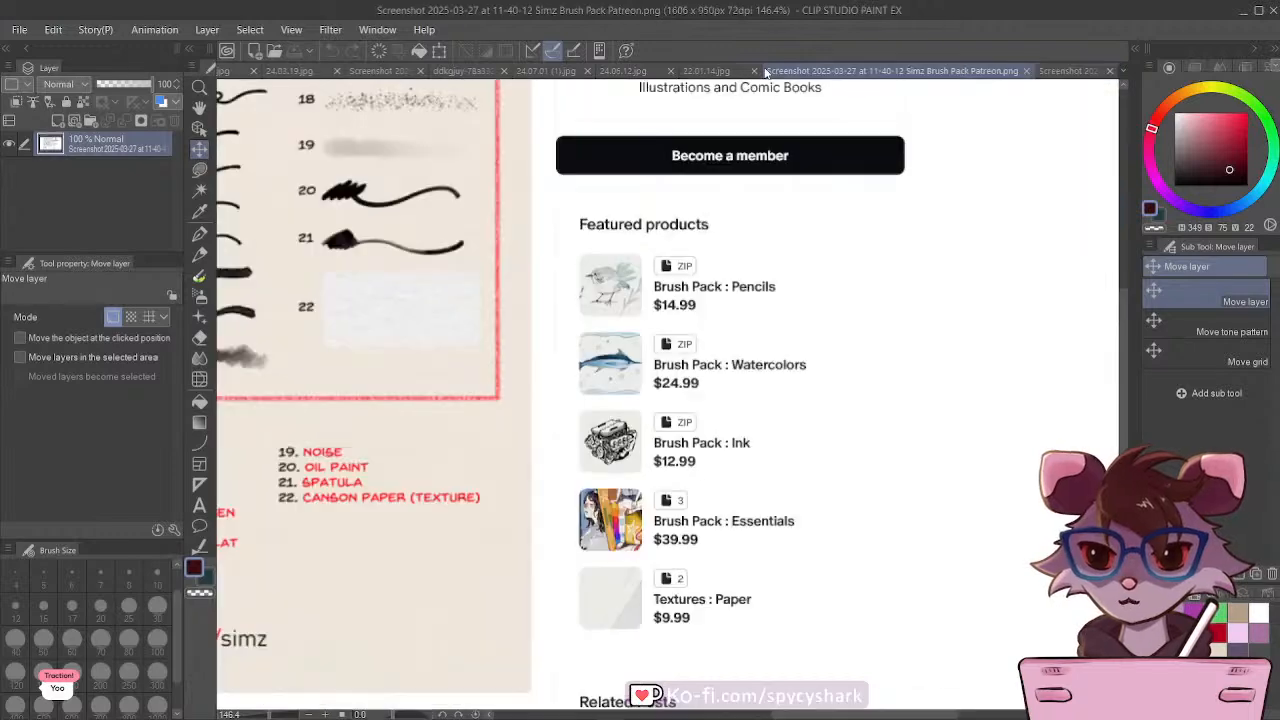
{"action": "scroll", "coordinate": [423, 392], "scroll_direction": "down", "scroll_amount": 8}
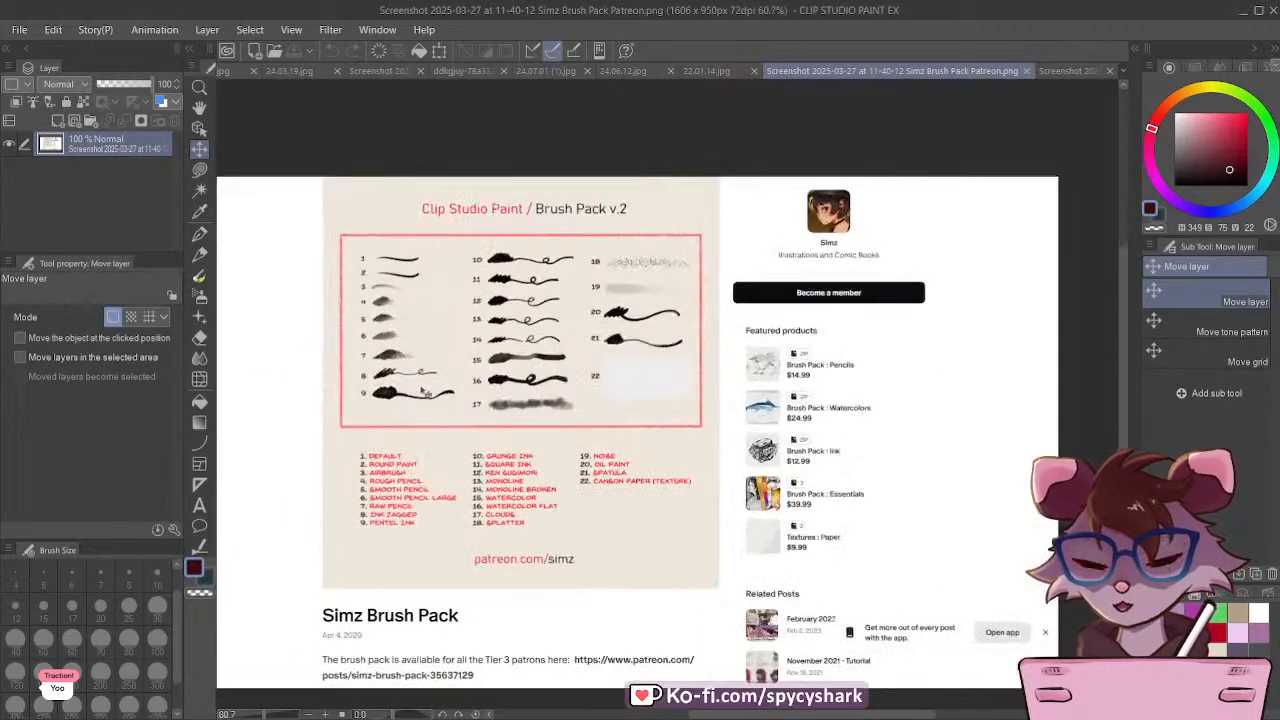
{"action": "scroll", "coordinate": [441, 448], "scroll_direction": "up", "scroll_amount": 3}
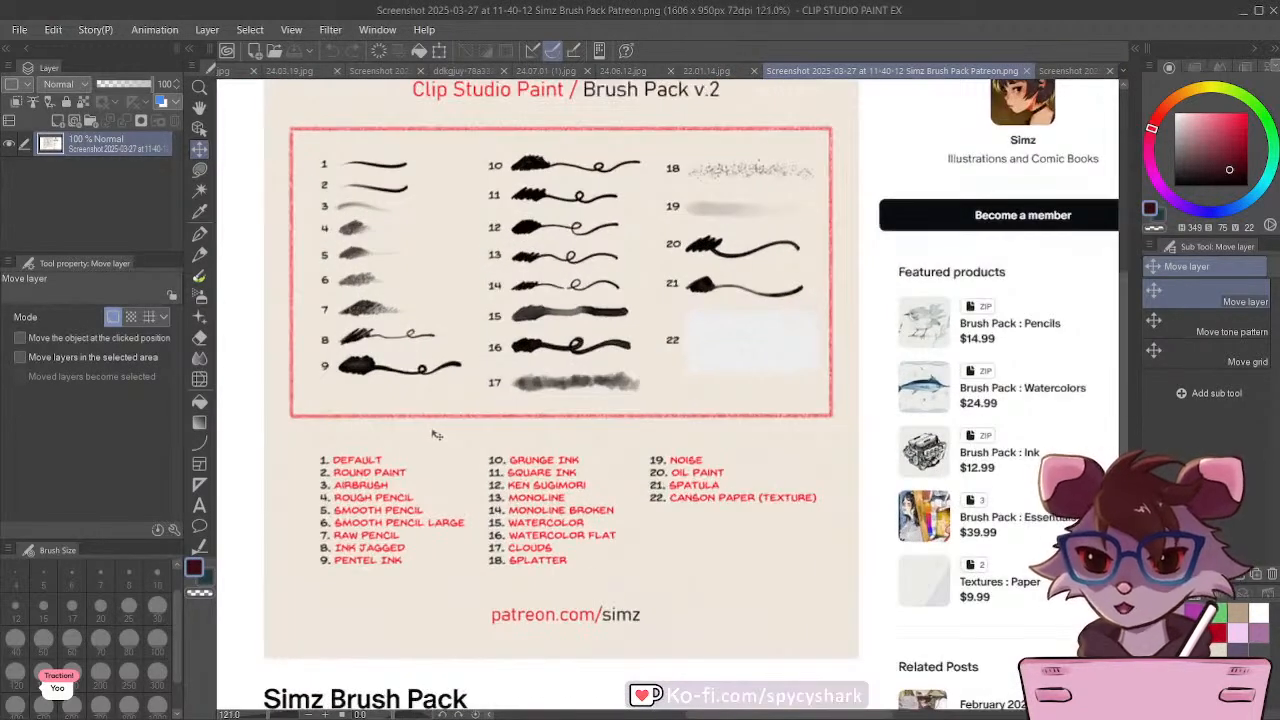
{"action": "scroll", "coordinate": [402, 451], "scroll_direction": "up", "scroll_amount": 1}
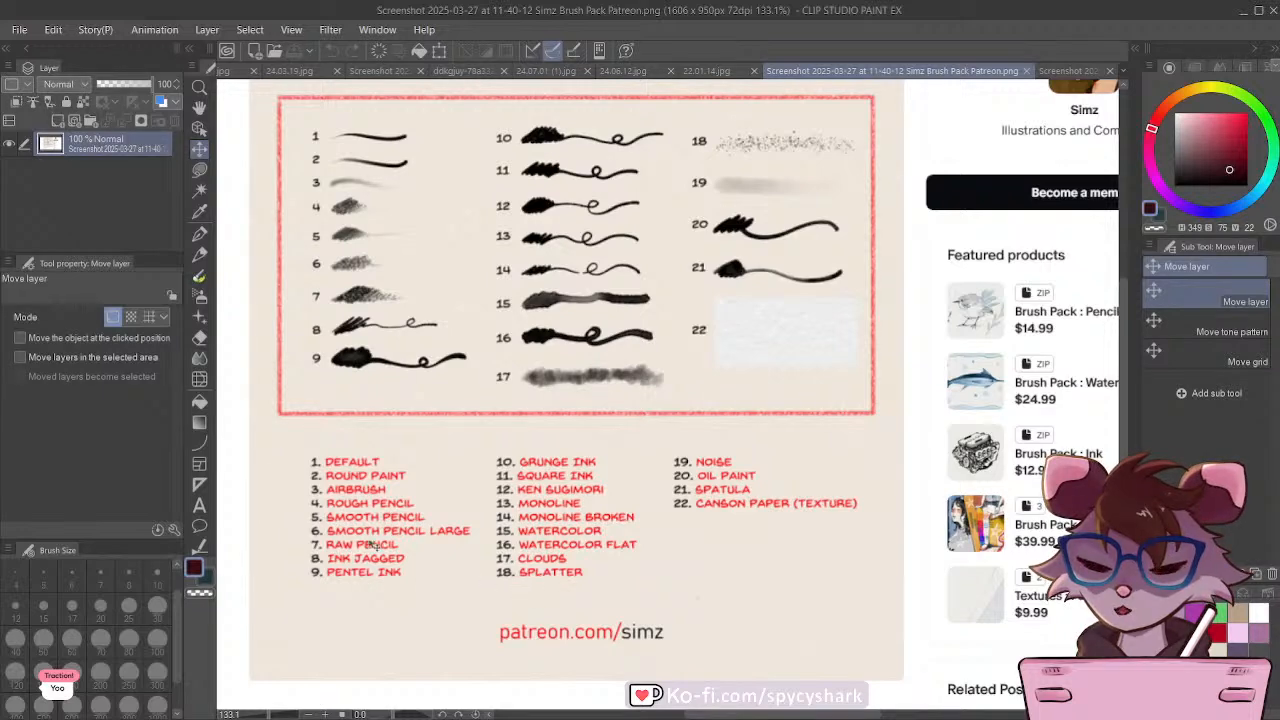
{"action": "scroll", "coordinate": [524, 504], "scroll_direction": "down", "scroll_amount": 1}
{"action": "scroll", "coordinate": [524, 504], "scroll_direction": "down", "scroll_amount": 4}
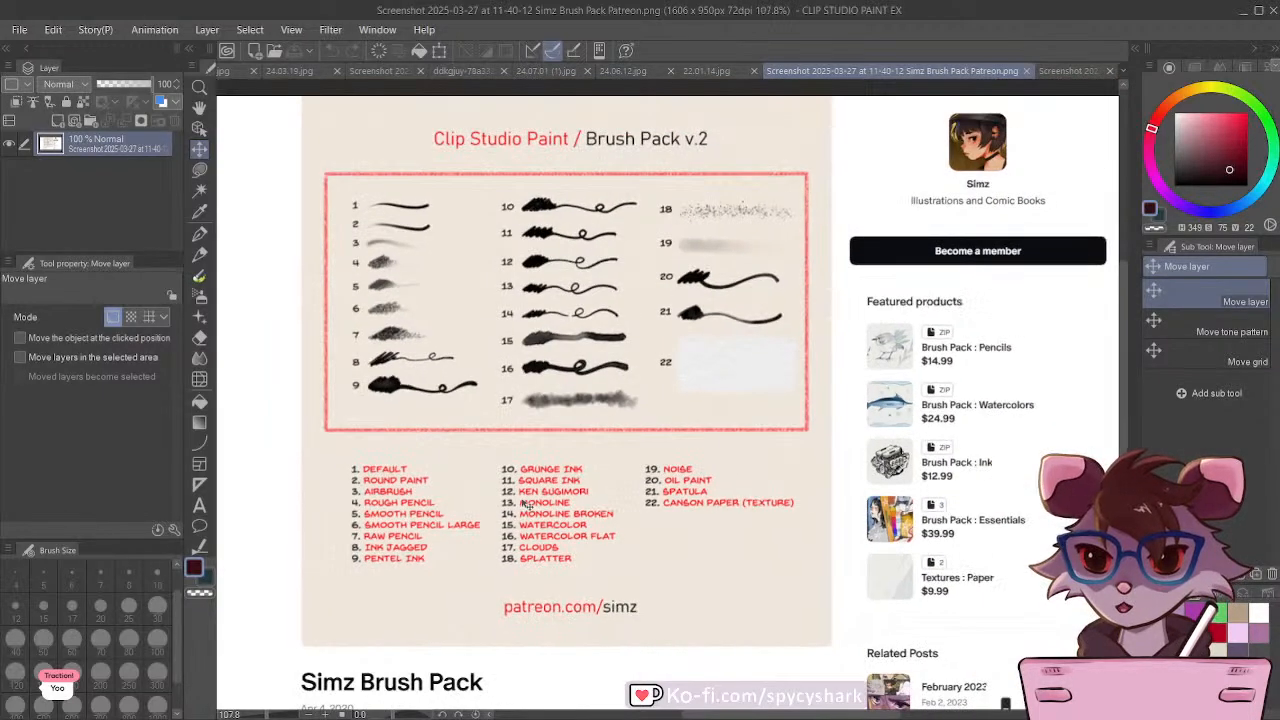
{"action": "scroll", "coordinate": [524, 504], "scroll_direction": "up", "scroll_amount": 1}
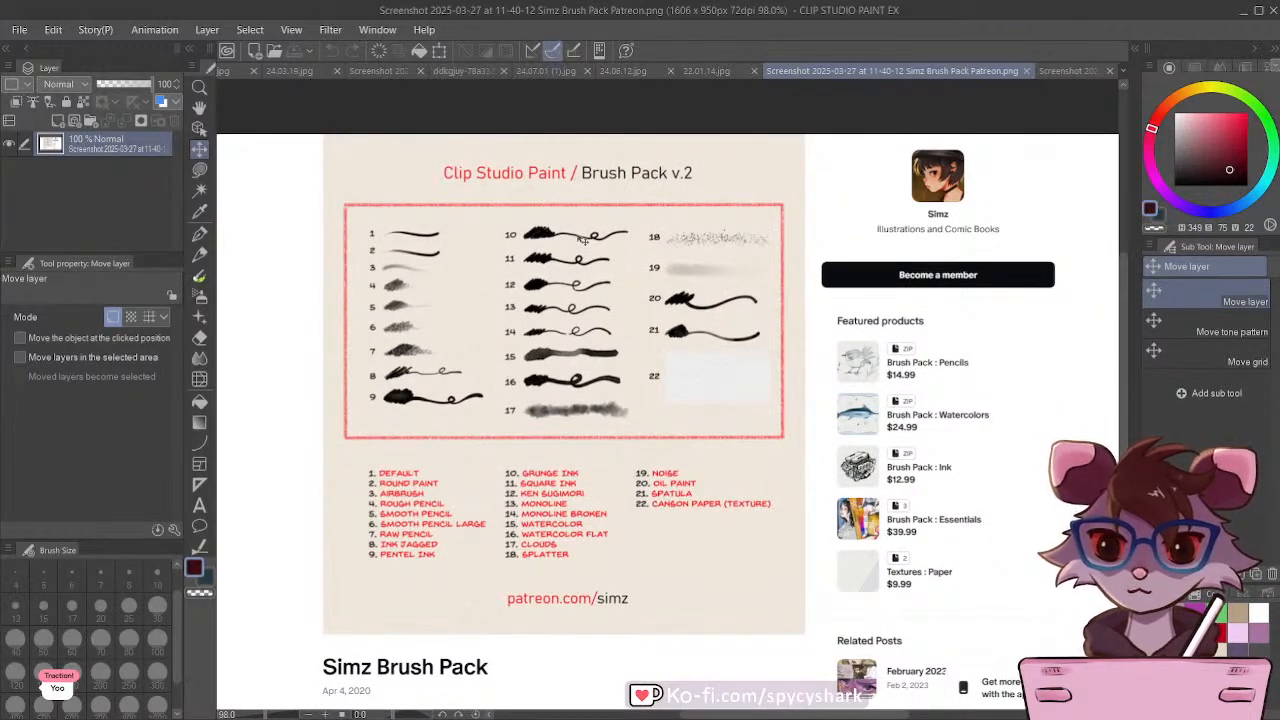
Step: Close the gouache brush set screenshot, the fox beach painting and the night illustration 24.07.01 (1).jpg
{"action": "left_click", "coordinate": [383, 72]}
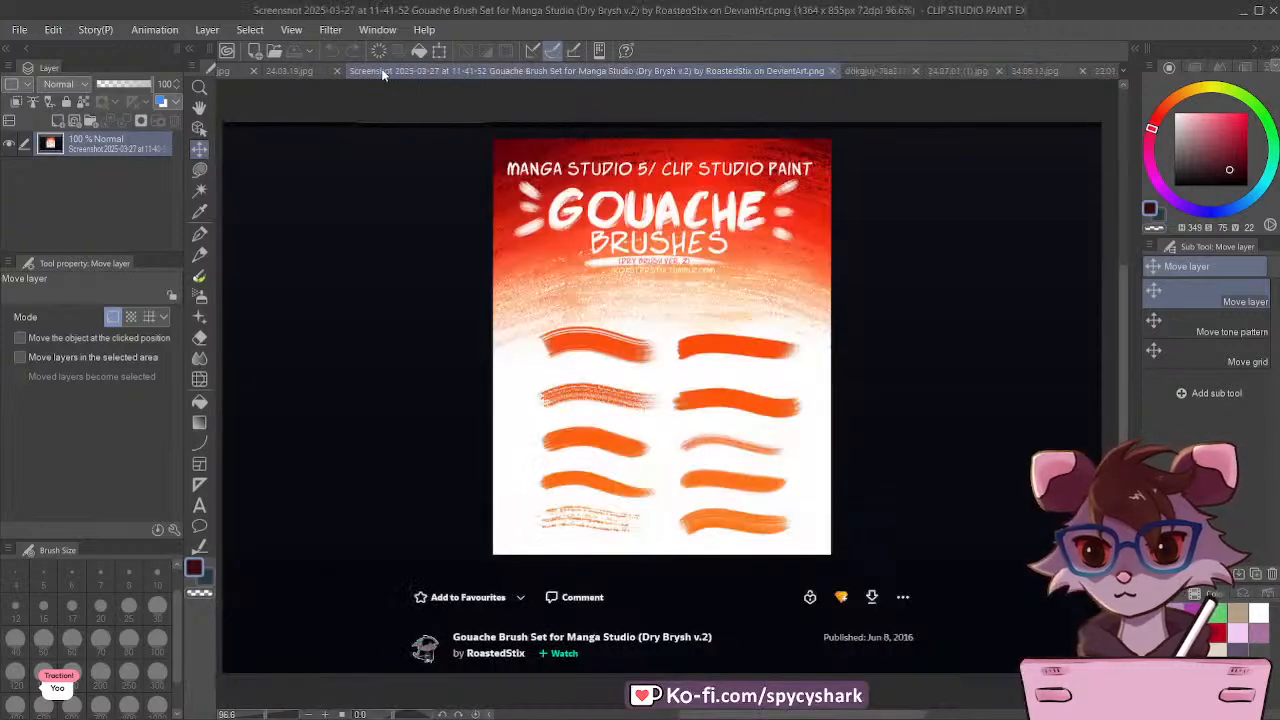
{"action": "left_click", "coordinate": [832, 71]}
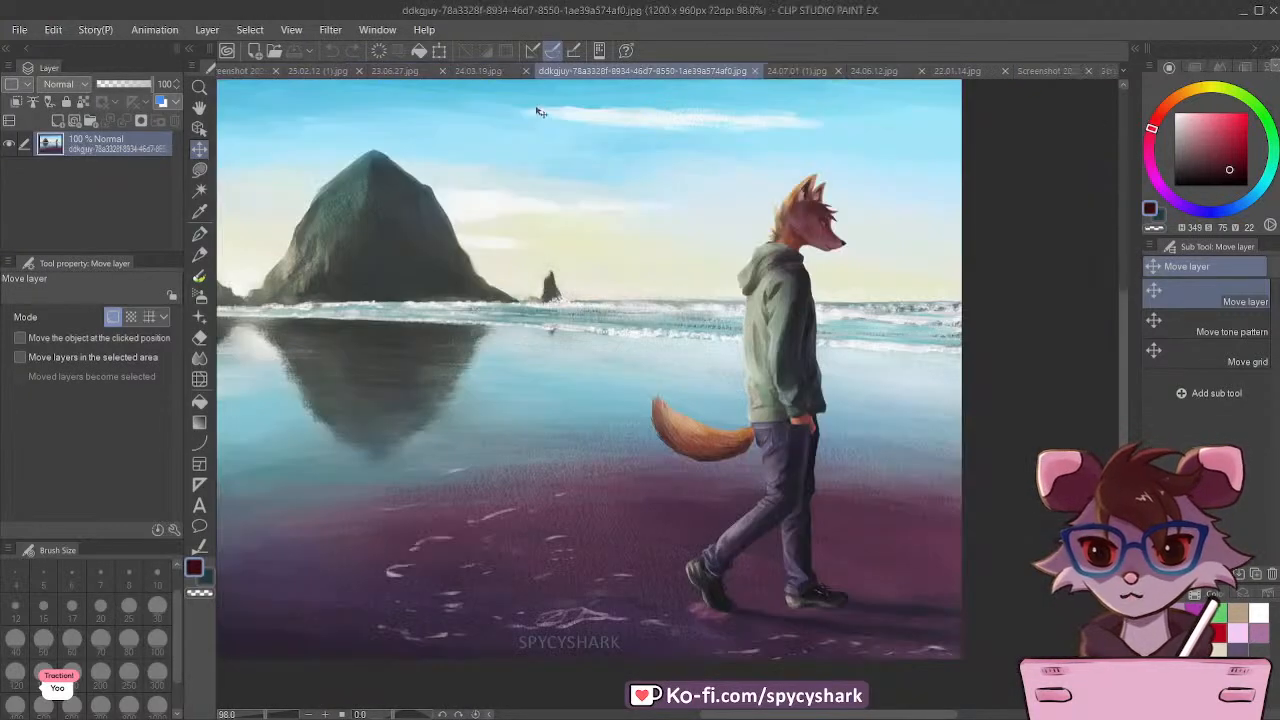
{"action": "left_click", "coordinate": [755, 72]}
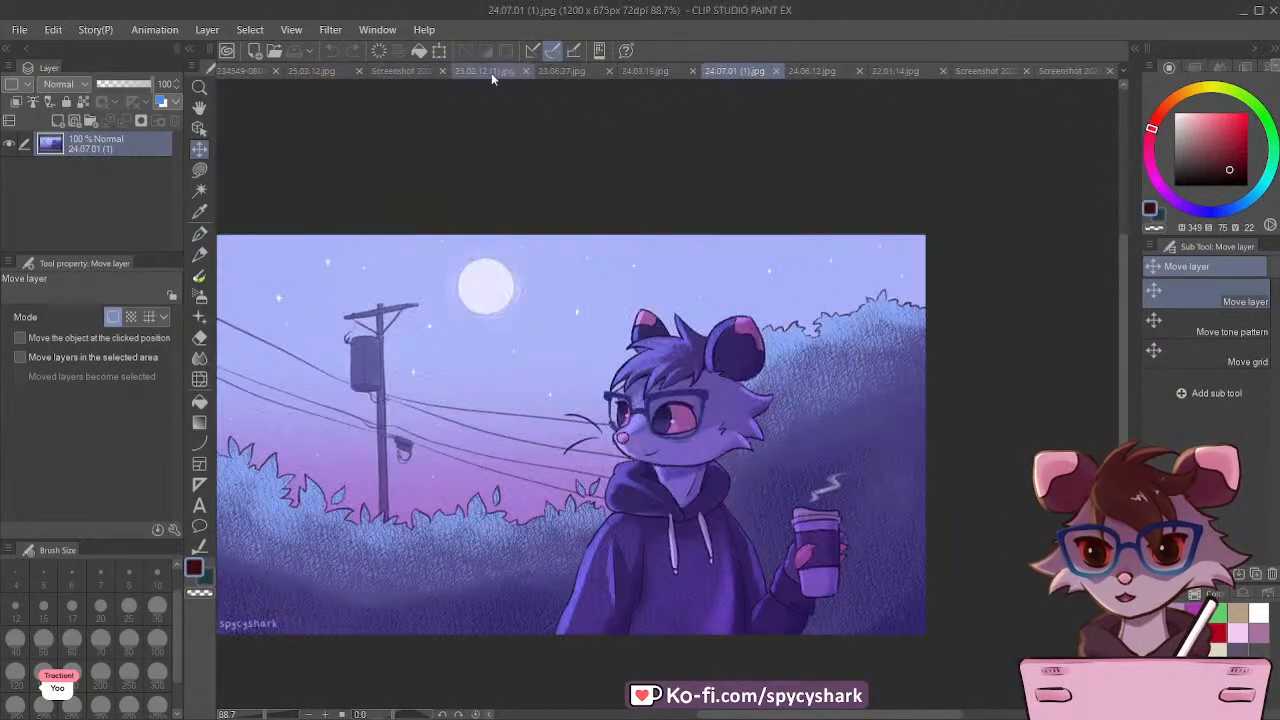
{"action": "left_click", "coordinate": [776, 72]}
Step: Close the example illustrations 24.03.19.jpg, 23.06.27.jpg and 25.02.12 (1).jpg
{"action": "left_click", "coordinate": [730, 72]}
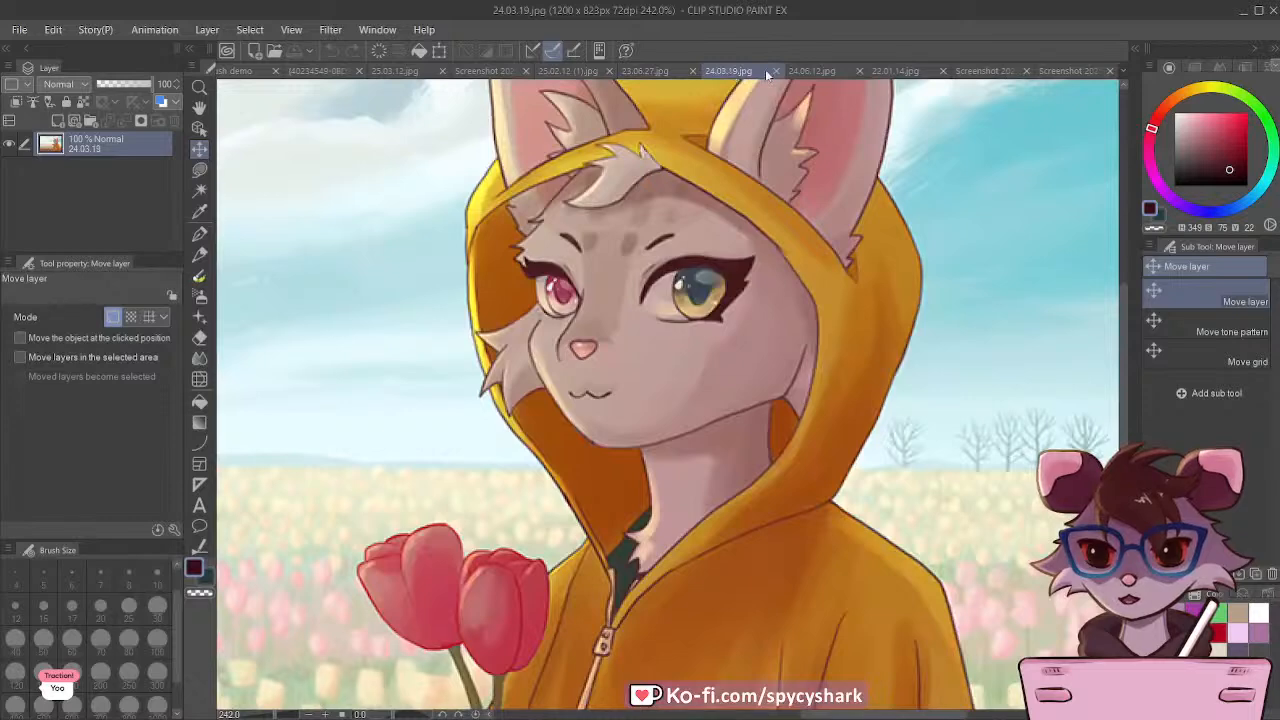
{"action": "left_click", "coordinate": [775, 71]}
{"action": "left_click", "coordinate": [695, 72]}
{"action": "left_click", "coordinate": [708, 71]}
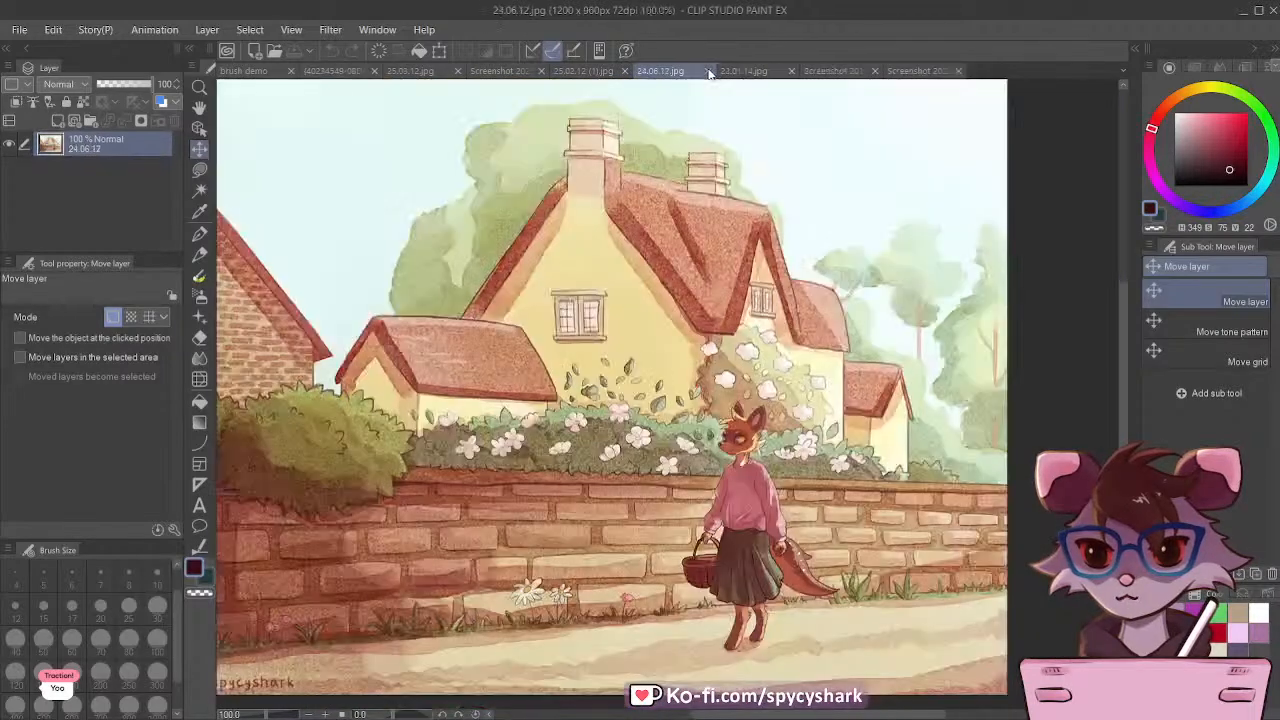
{"action": "left_click", "coordinate": [585, 71]}
{"action": "left_click", "coordinate": [623, 70]}
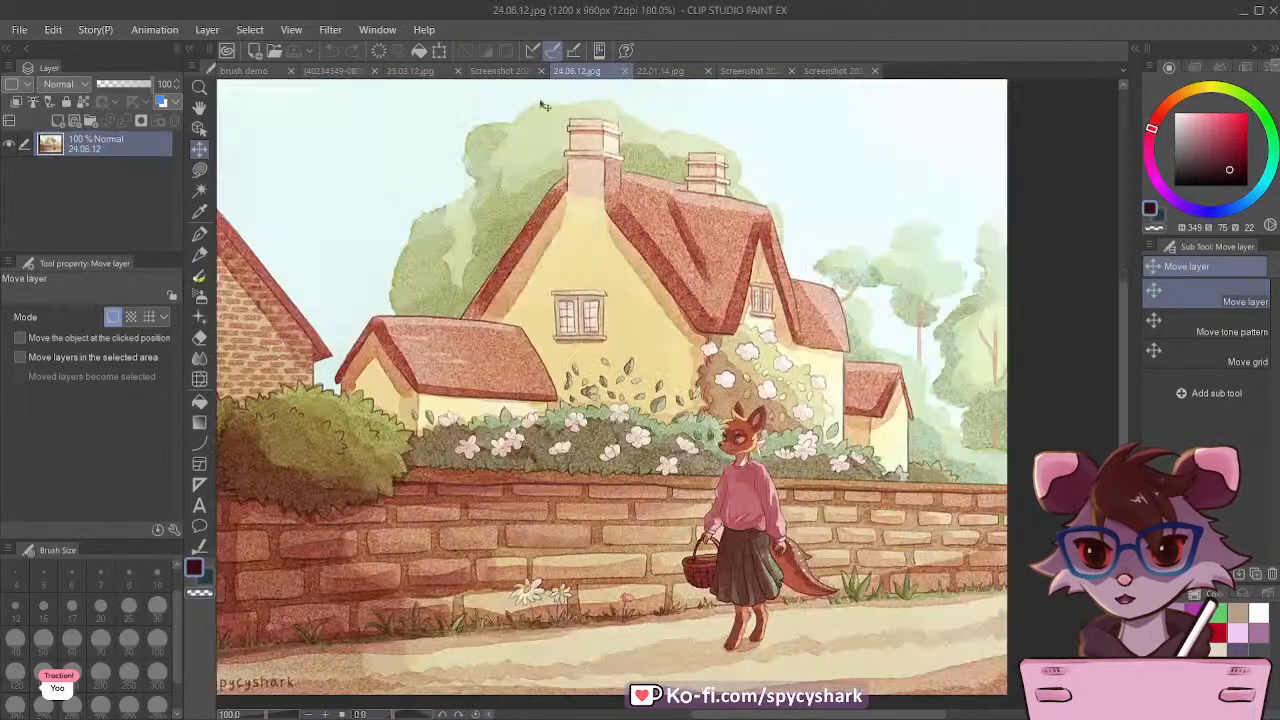
Step: Review the Water Brush screenshot and the deer illustration 25.03.12.jpg, and return to the brush demo document
{"action": "left_click", "coordinate": [505, 72]}
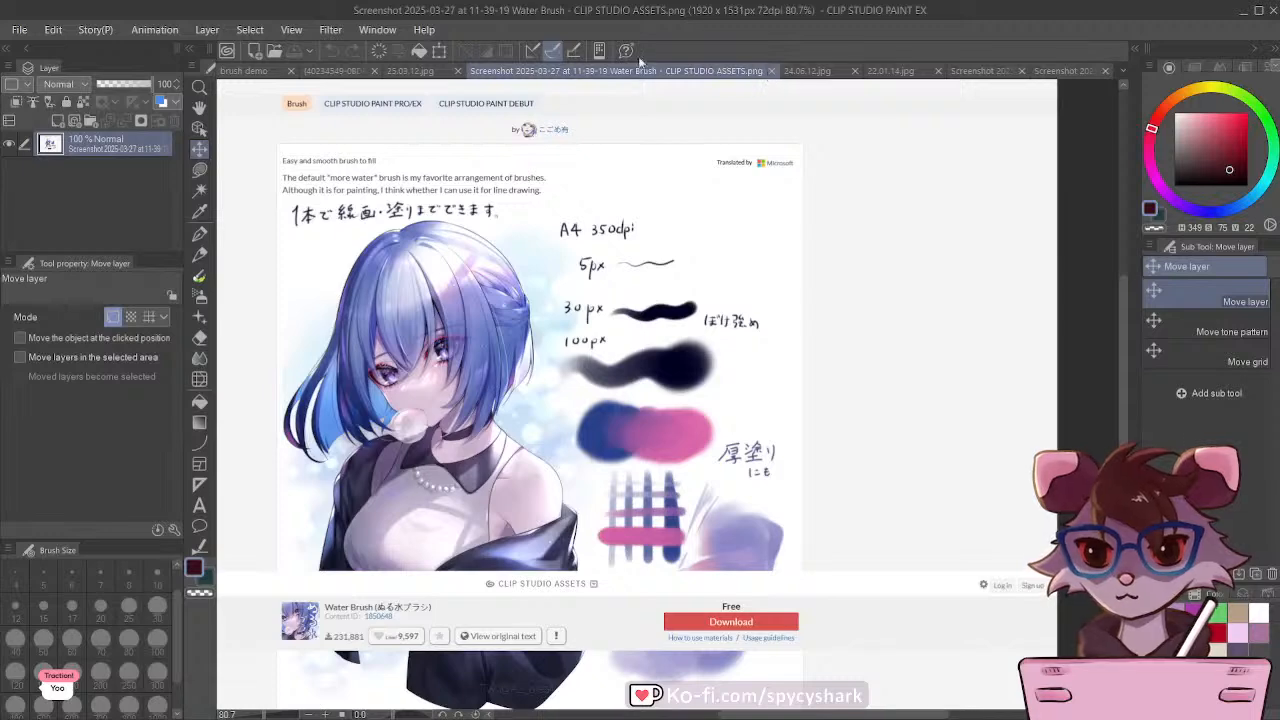
{"action": "left_click", "coordinate": [409, 72]}
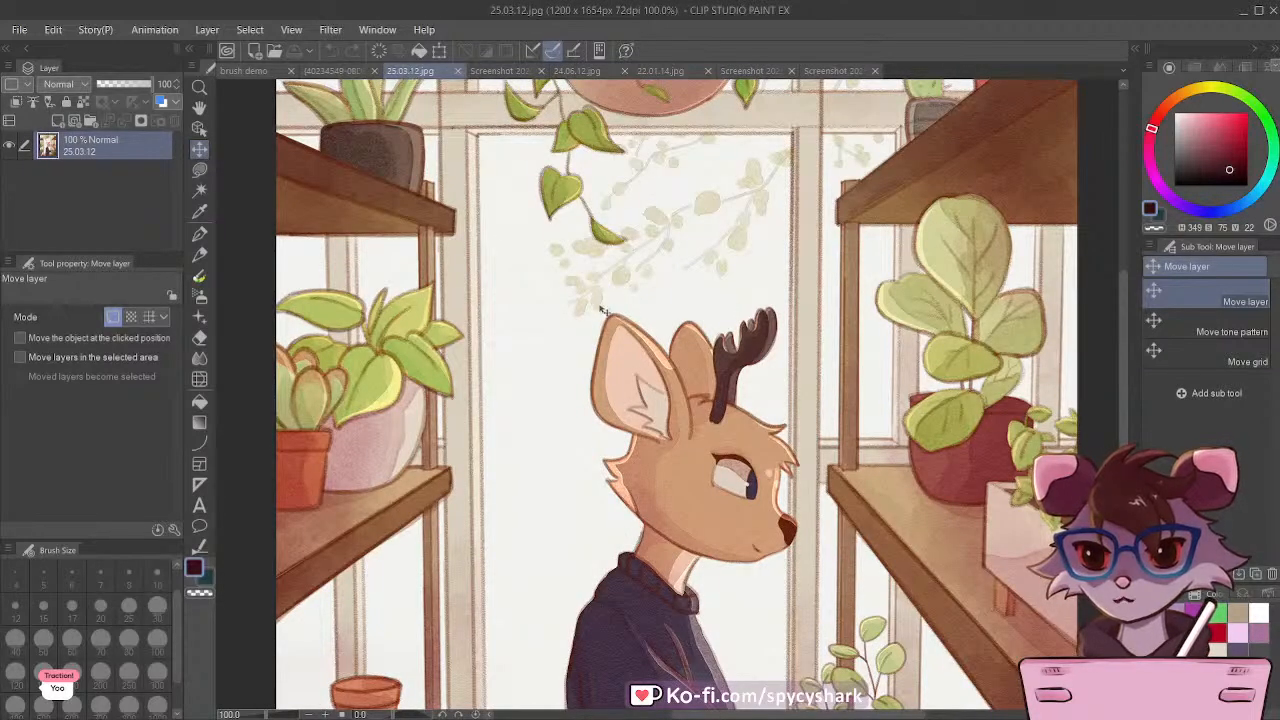
{"action": "scroll", "coordinate": [605, 312], "scroll_direction": "down", "scroll_amount": 3}
{"action": "scroll", "coordinate": [936, 559], "scroll_direction": "up", "scroll_amount": 3}
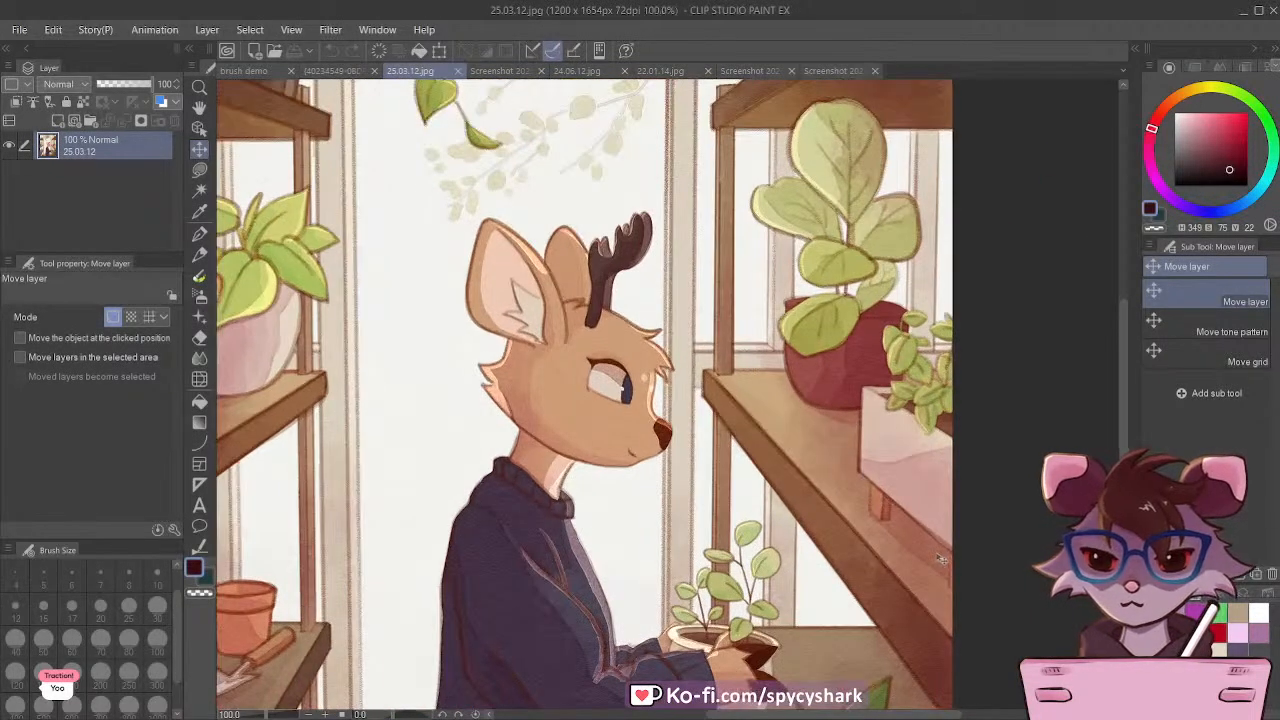
{"action": "scroll", "coordinate": [800, 467], "scroll_direction": "down", "scroll_amount": 1}
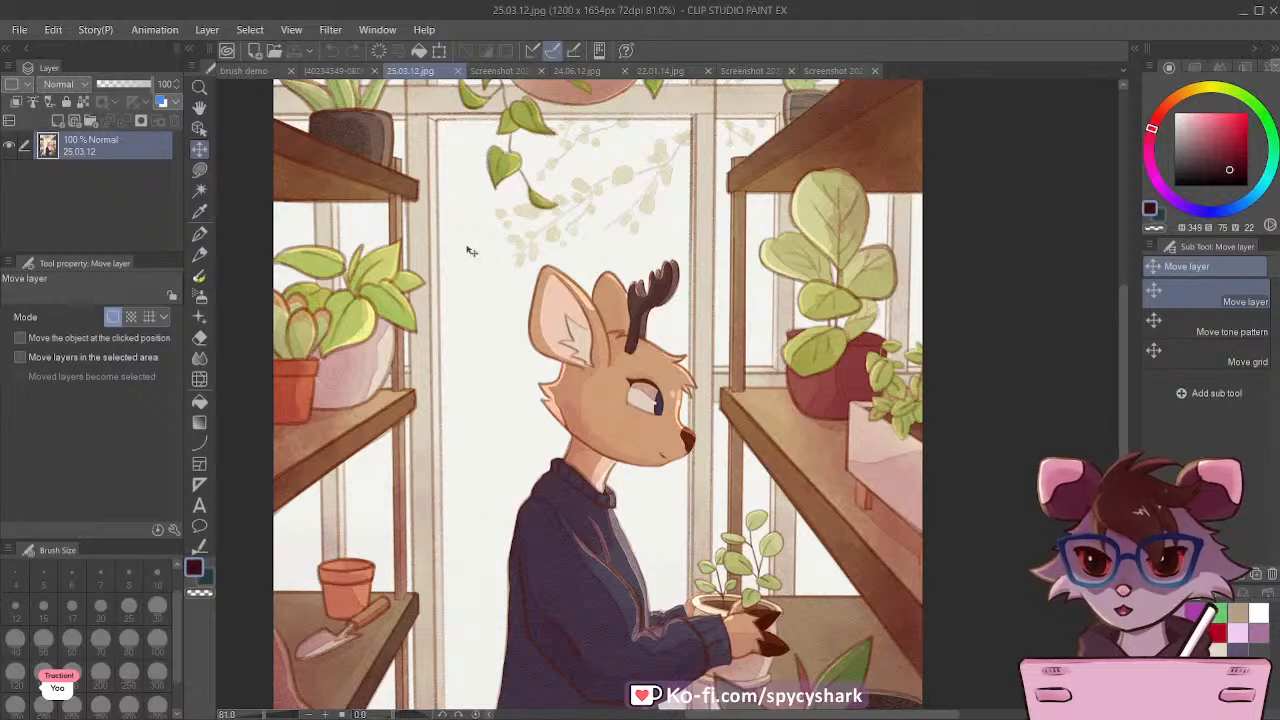
{"action": "left_click", "coordinate": [232, 70]}
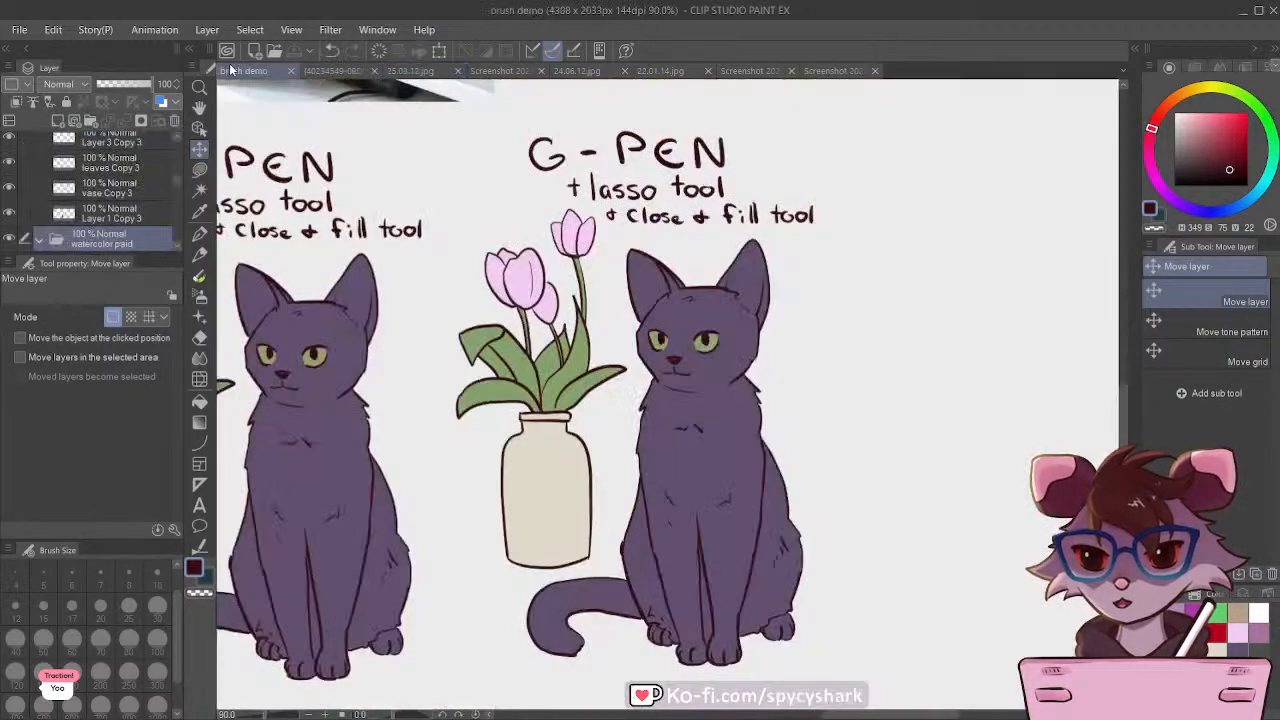
Step: Find and select the cat's body color layer, Layer 1 Copy 4, in the watercolor paid group, checking it by toggling its visibility
{"action": "scroll", "coordinate": [12, 188], "scroll_direction": "down", "scroll_amount": 2}
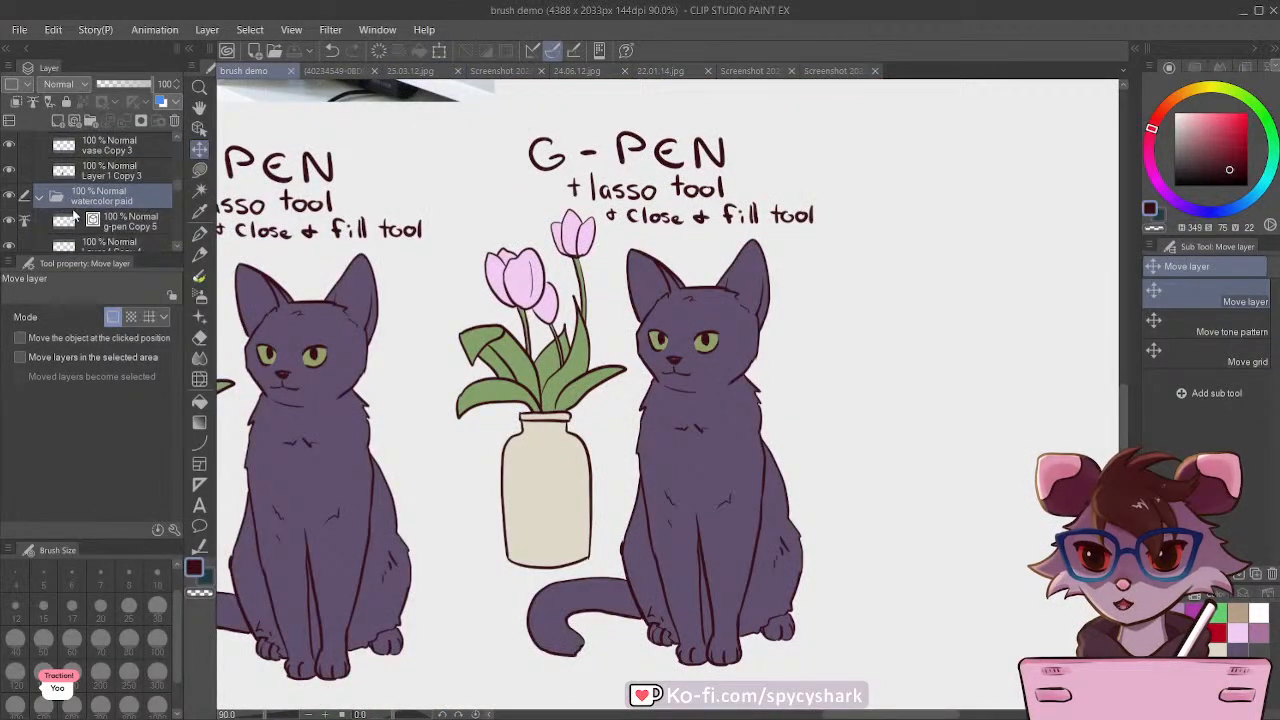
{"action": "left_click", "coordinate": [9, 195]}
{"action": "left_click", "coordinate": [9, 195]}
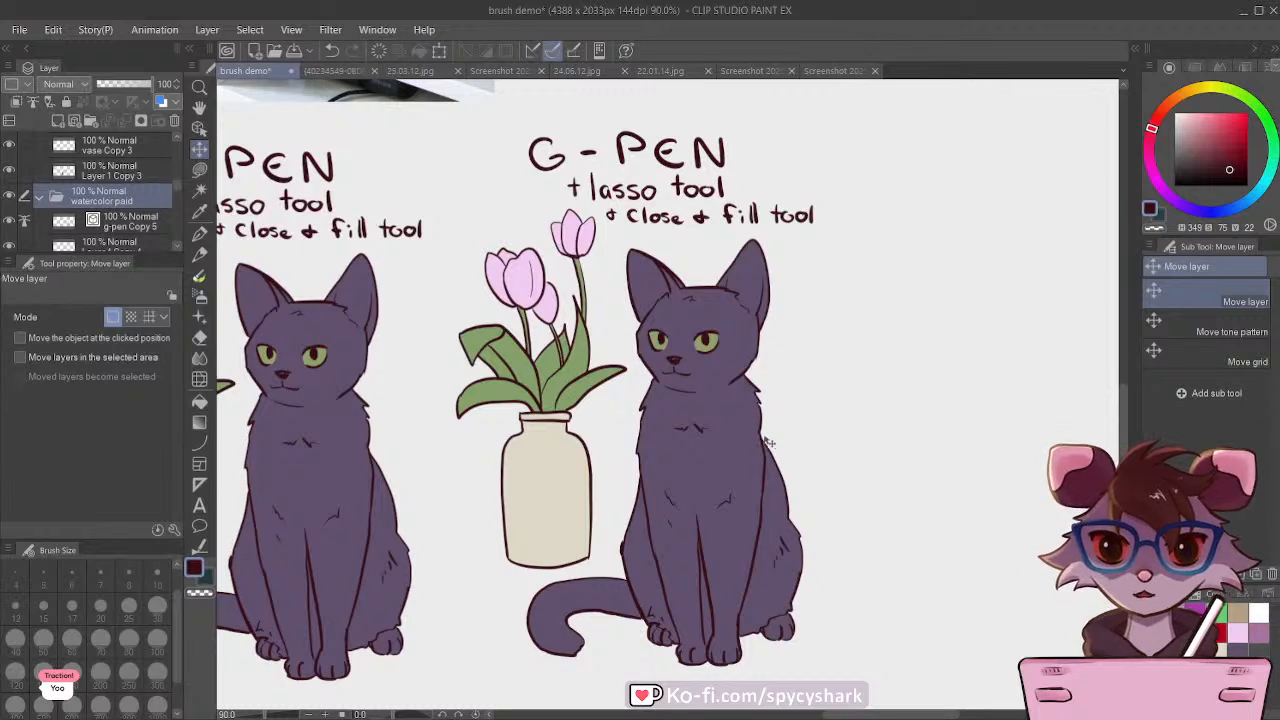
{"action": "scroll", "coordinate": [88, 190], "scroll_direction": "down", "scroll_amount": 3}
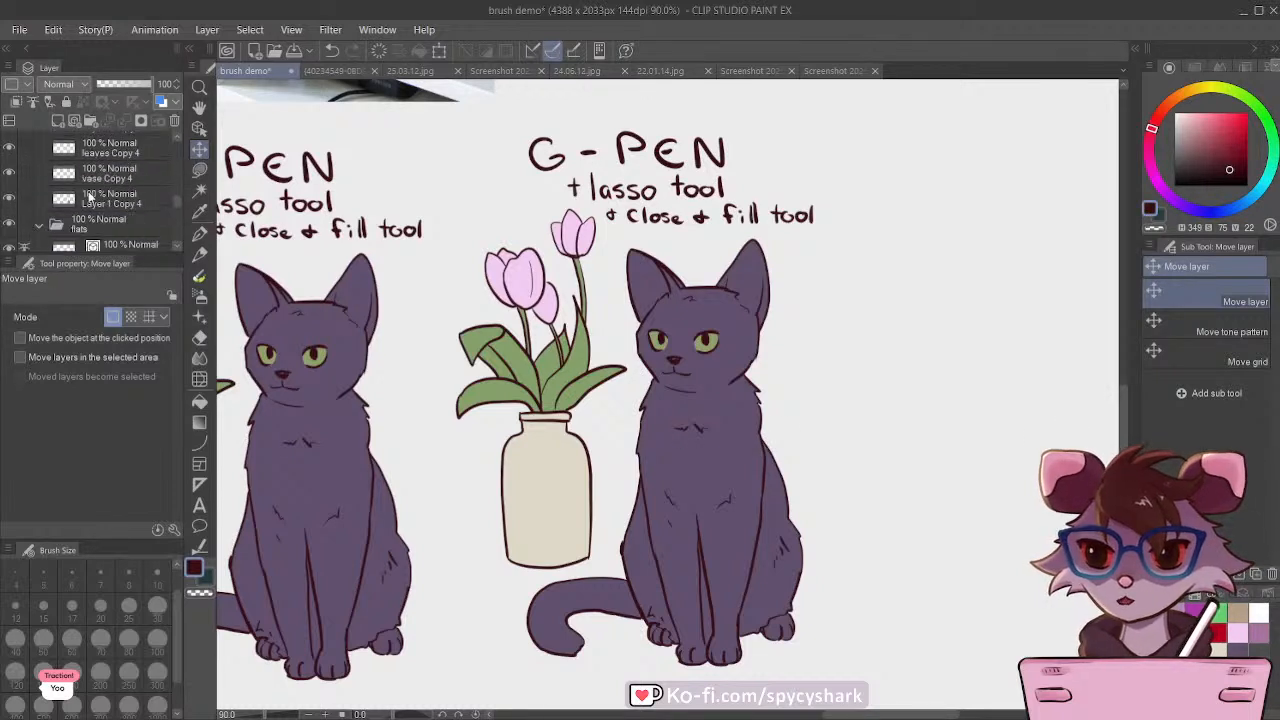
{"action": "left_click", "coordinate": [97, 195]}
{"action": "left_click", "coordinate": [10, 198]}
{"action": "left_click", "coordinate": [10, 198]}
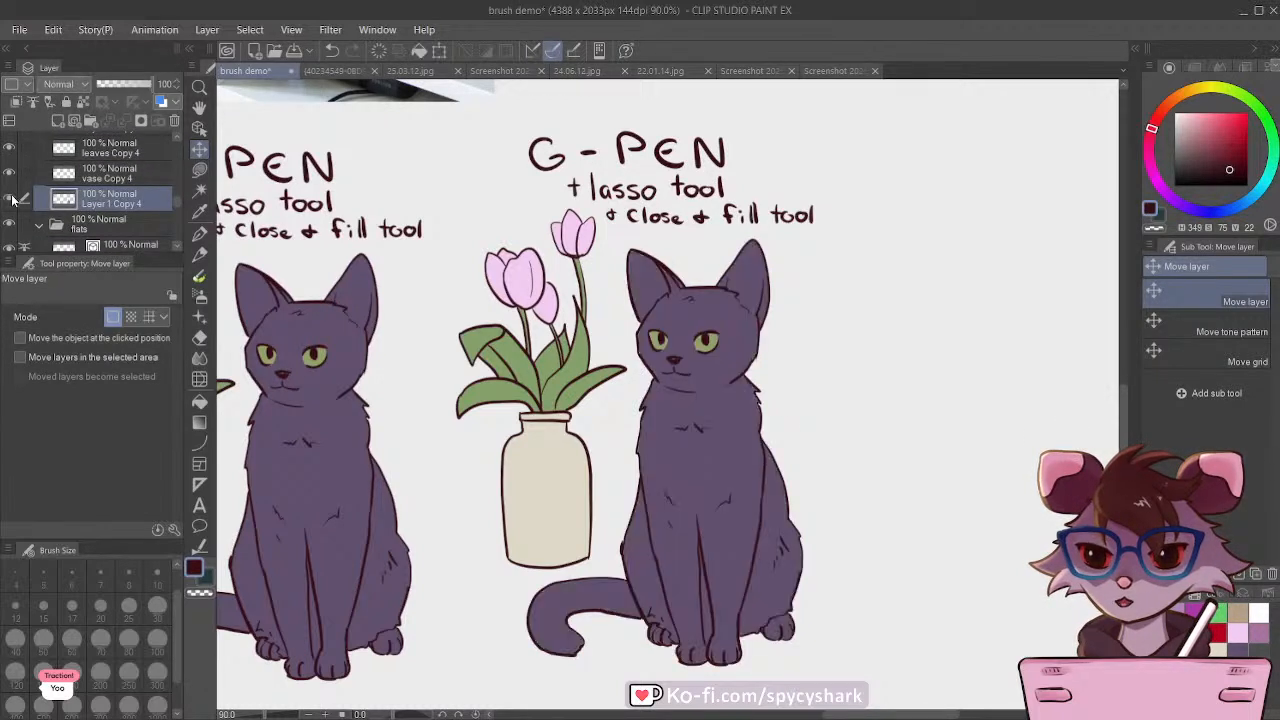
{"action": "left_click", "coordinate": [10, 198]}
{"action": "left_click", "coordinate": [10, 198]}
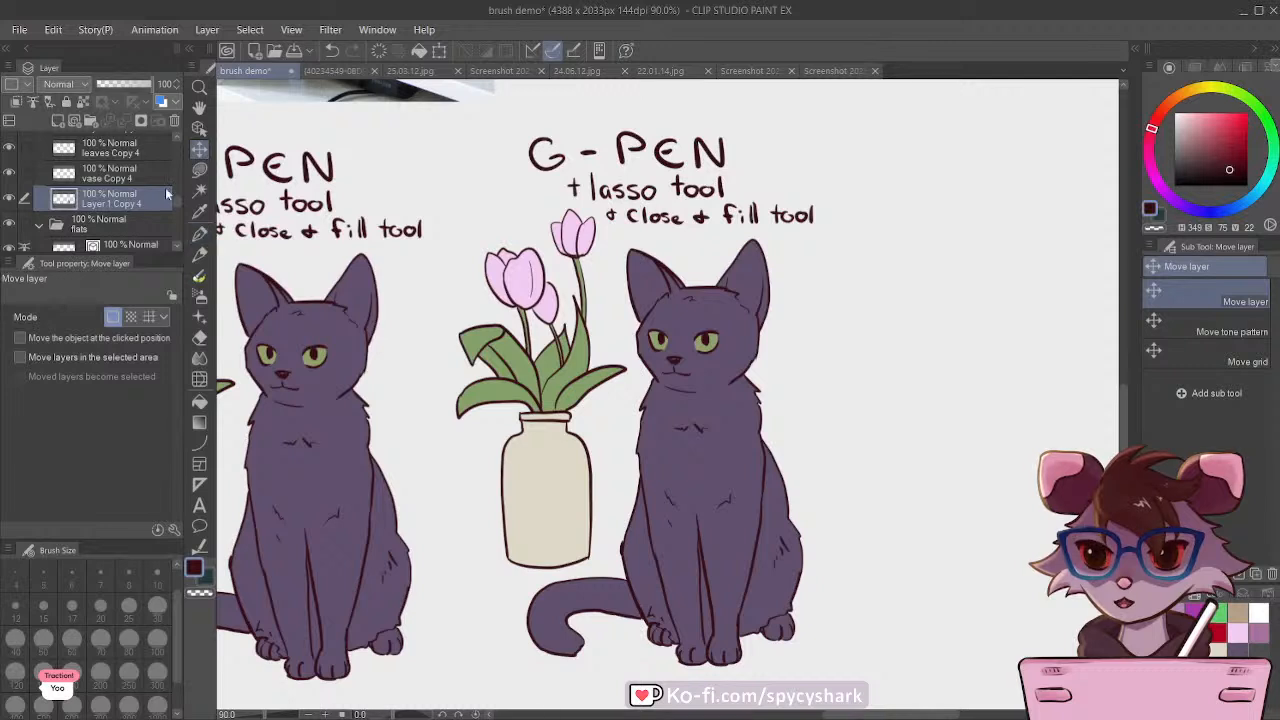
Step: Turn off Refer multiple for the Auto select tool and select the flat body color of the last cat
{"action": "left_click", "coordinate": [199, 190]}
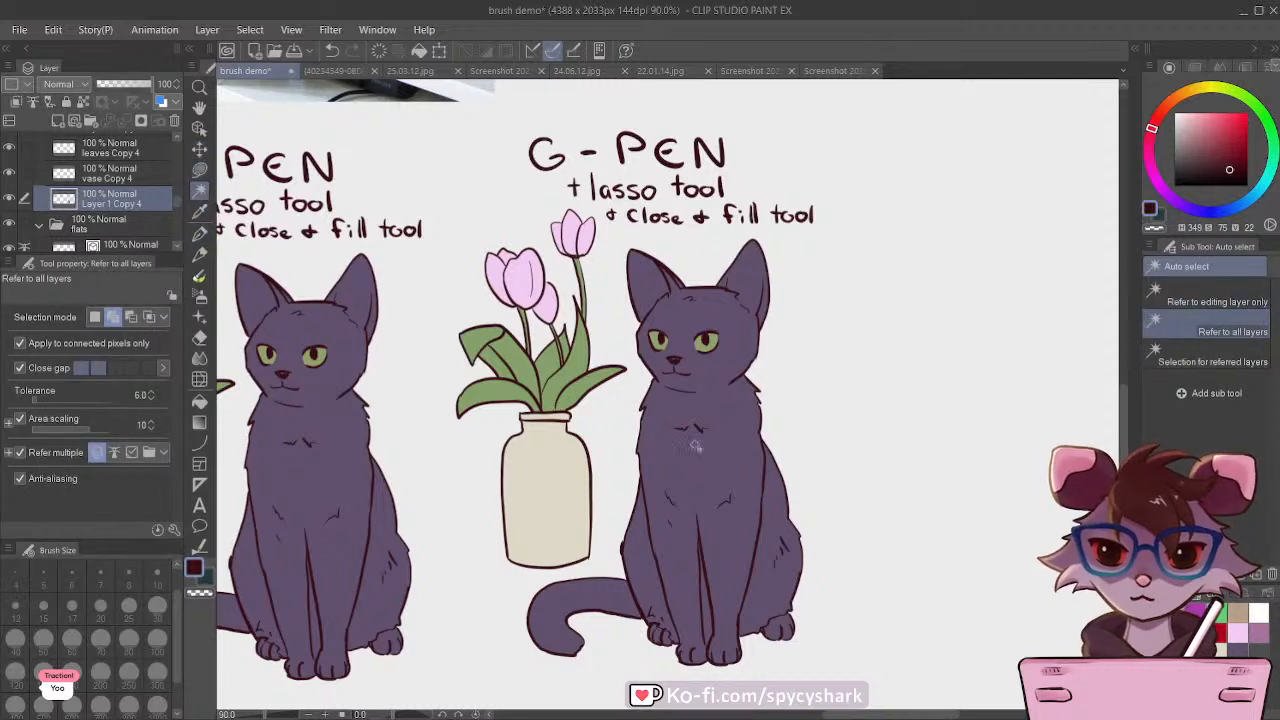
{"action": "left_click", "coordinate": [718, 459]}
{"action": "left_click", "coordinate": [558, 694]}
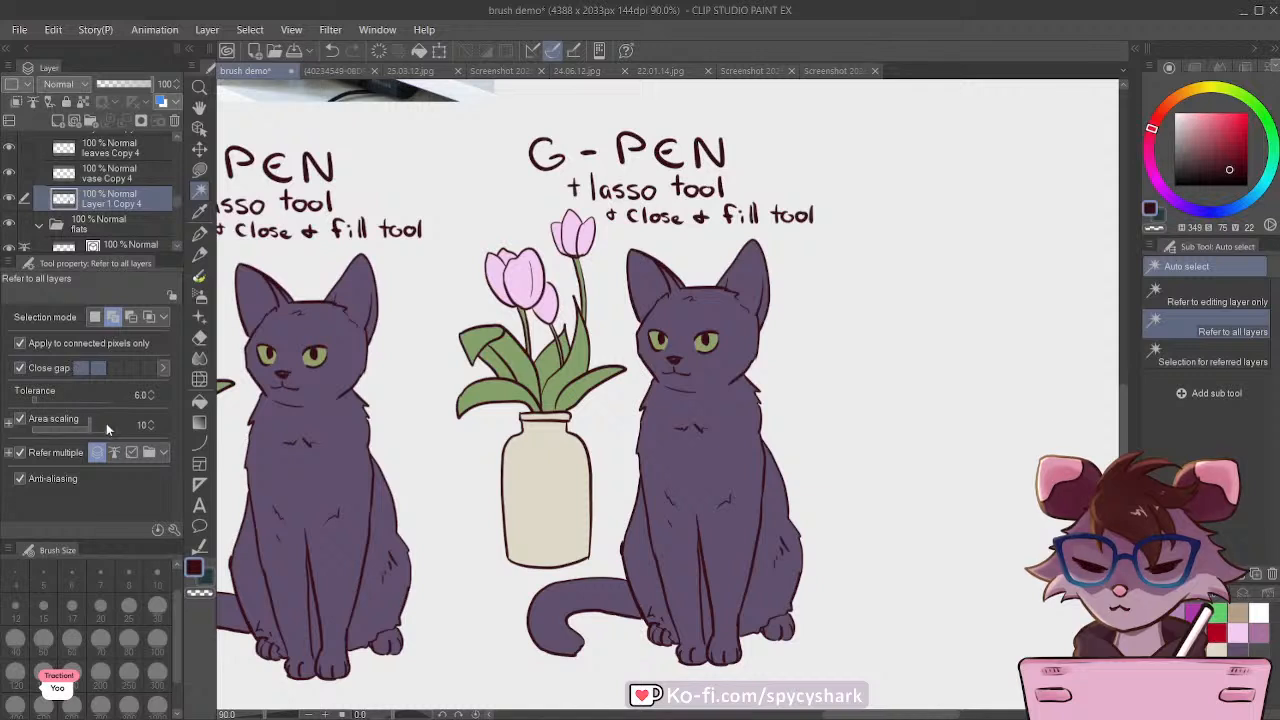
{"action": "left_click", "coordinate": [20, 453]}
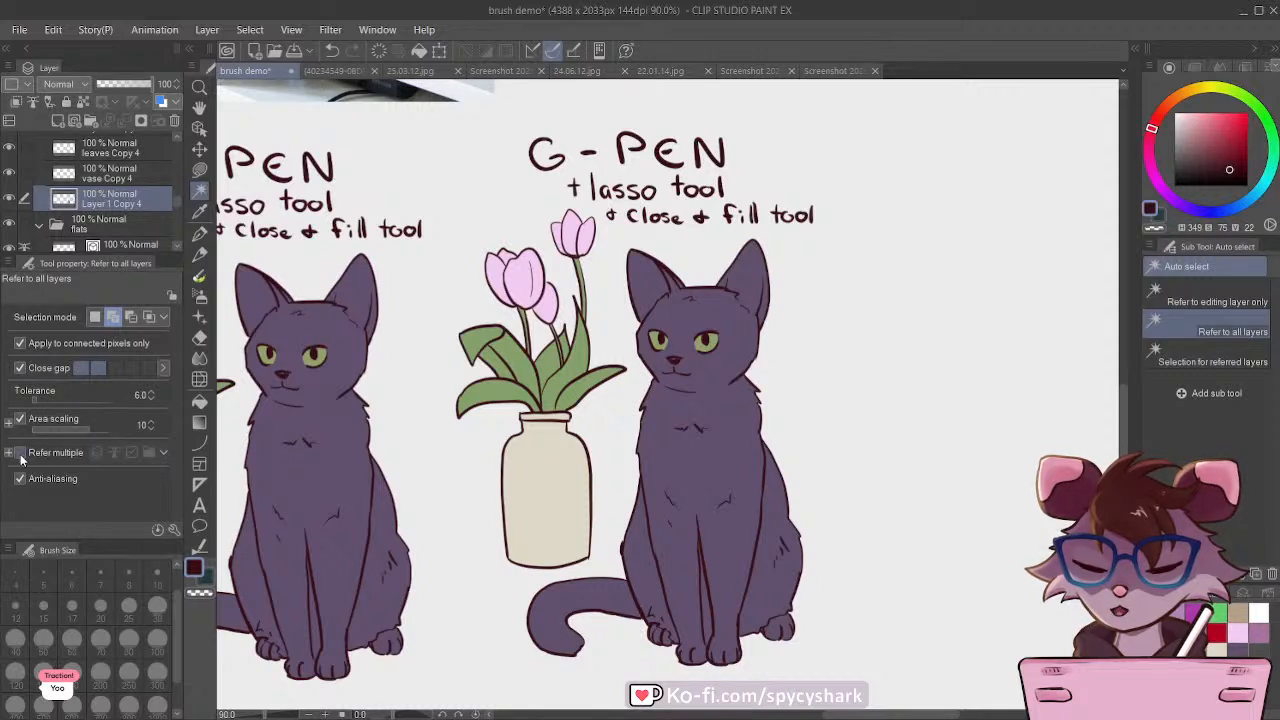
{"action": "left_click", "coordinate": [731, 484]}
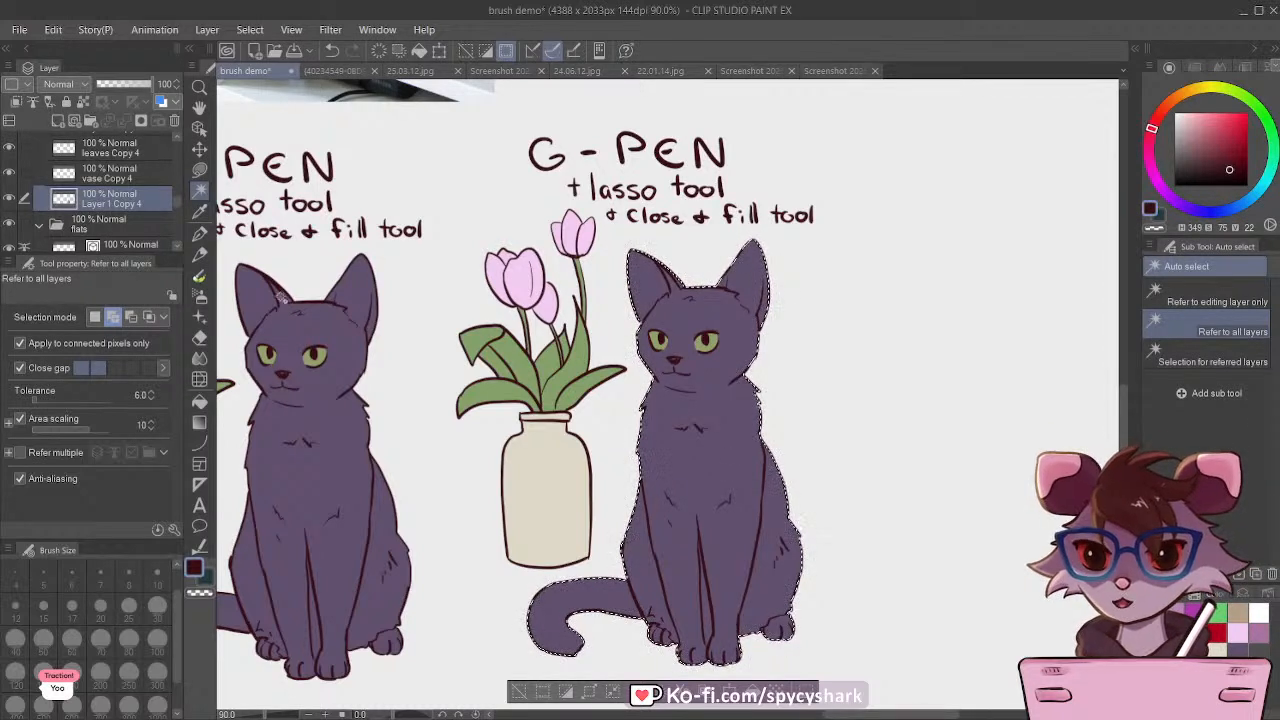
Step: Sample the cat's purple body color and clear the flat fill inside the selection
{"action": "left_click", "coordinate": [199, 210]}
{"action": "left_click", "coordinate": [699, 435]}
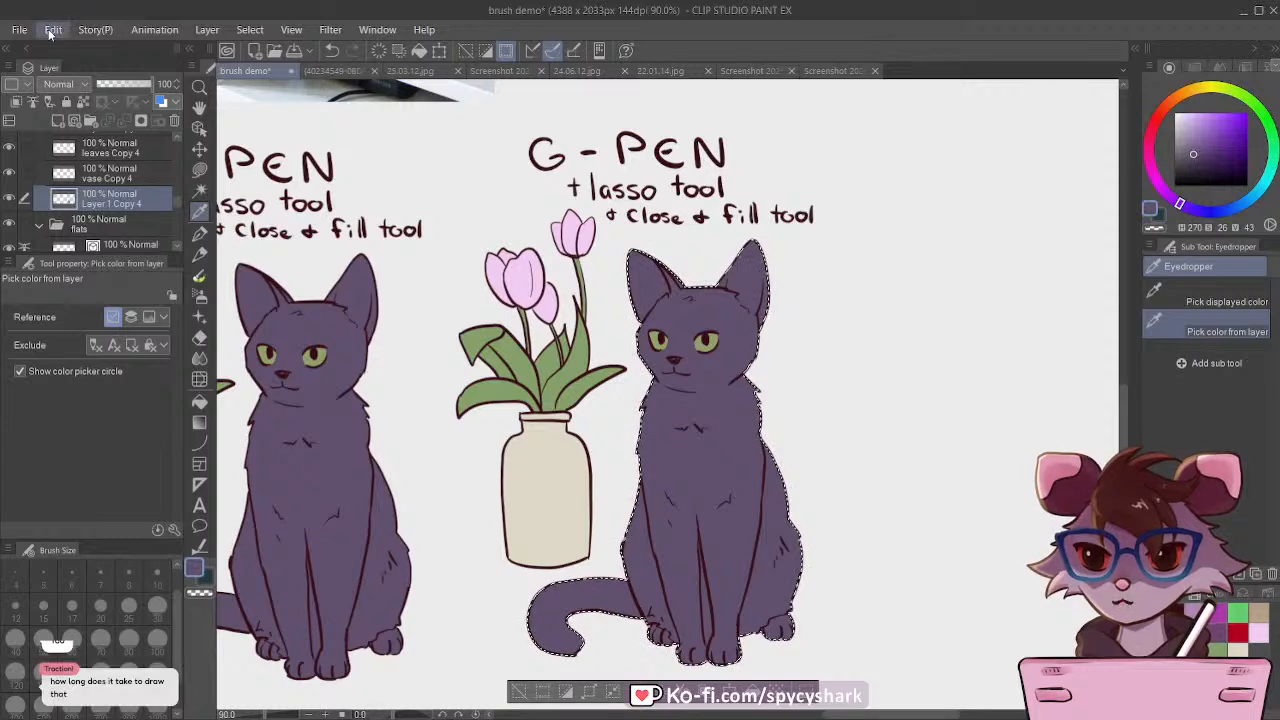
{"action": "key", "text": "Delete"}
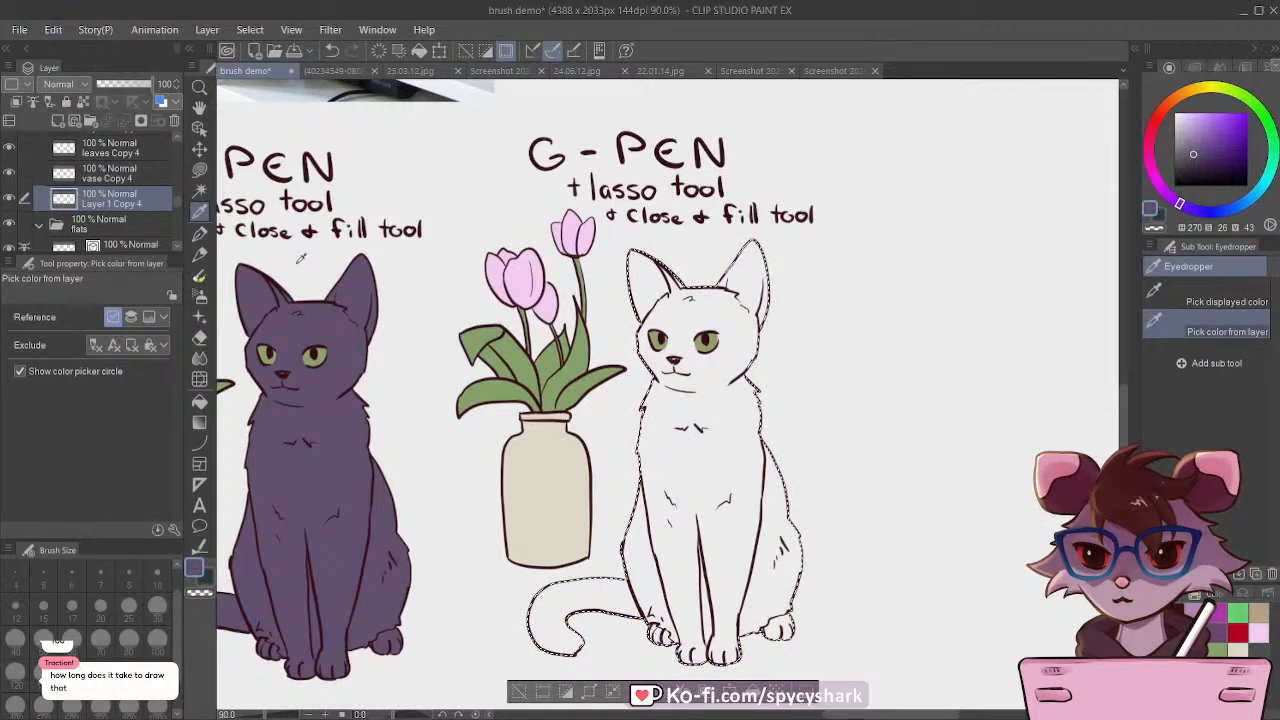
Step: Choose the Waterbrush Flat M brush from the watercolor brush group
{"action": "left_click", "coordinate": [200, 256]}
{"action": "left_click", "coordinate": [200, 275]}
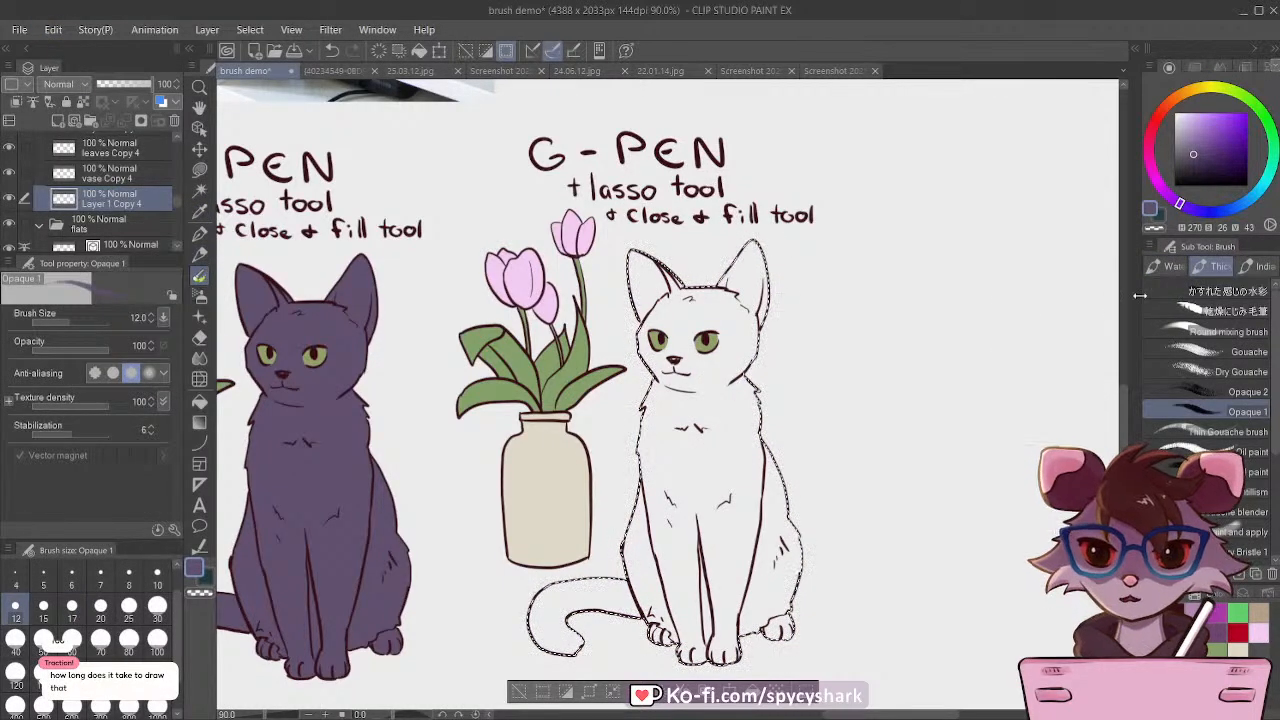
{"action": "left_click", "coordinate": [1162, 270]}
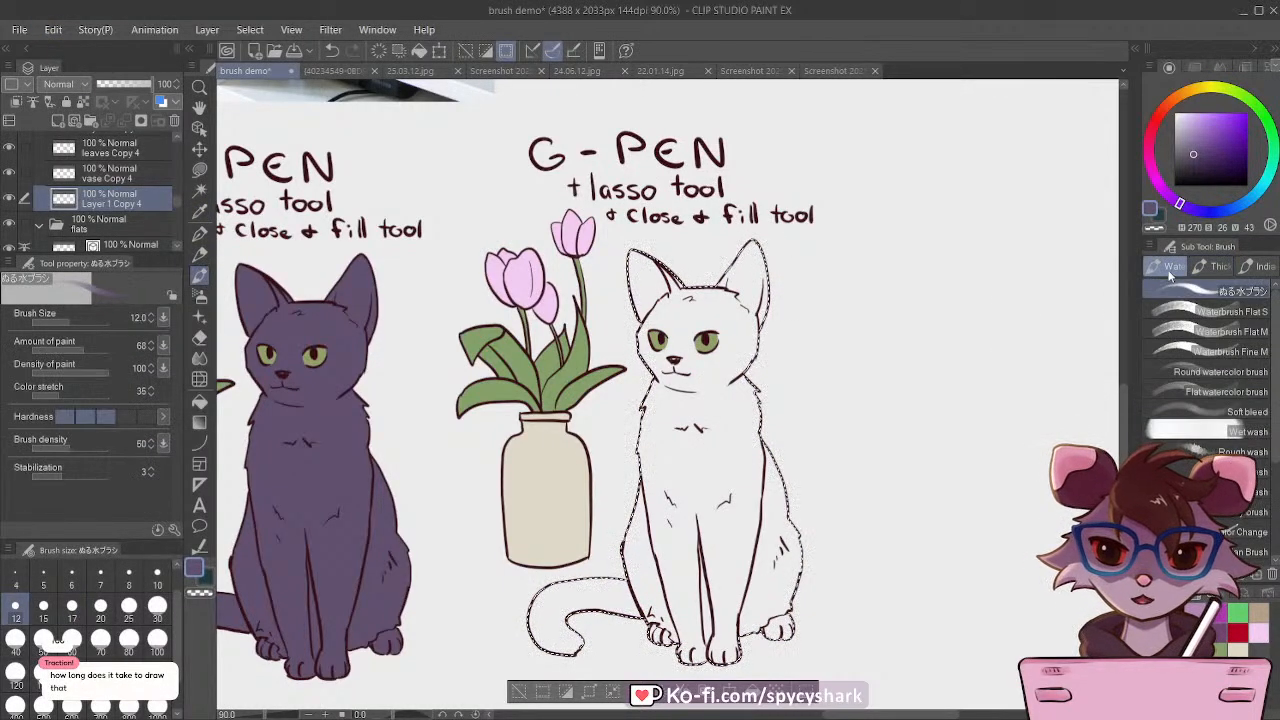
{"action": "left_click", "coordinate": [1185, 331]}
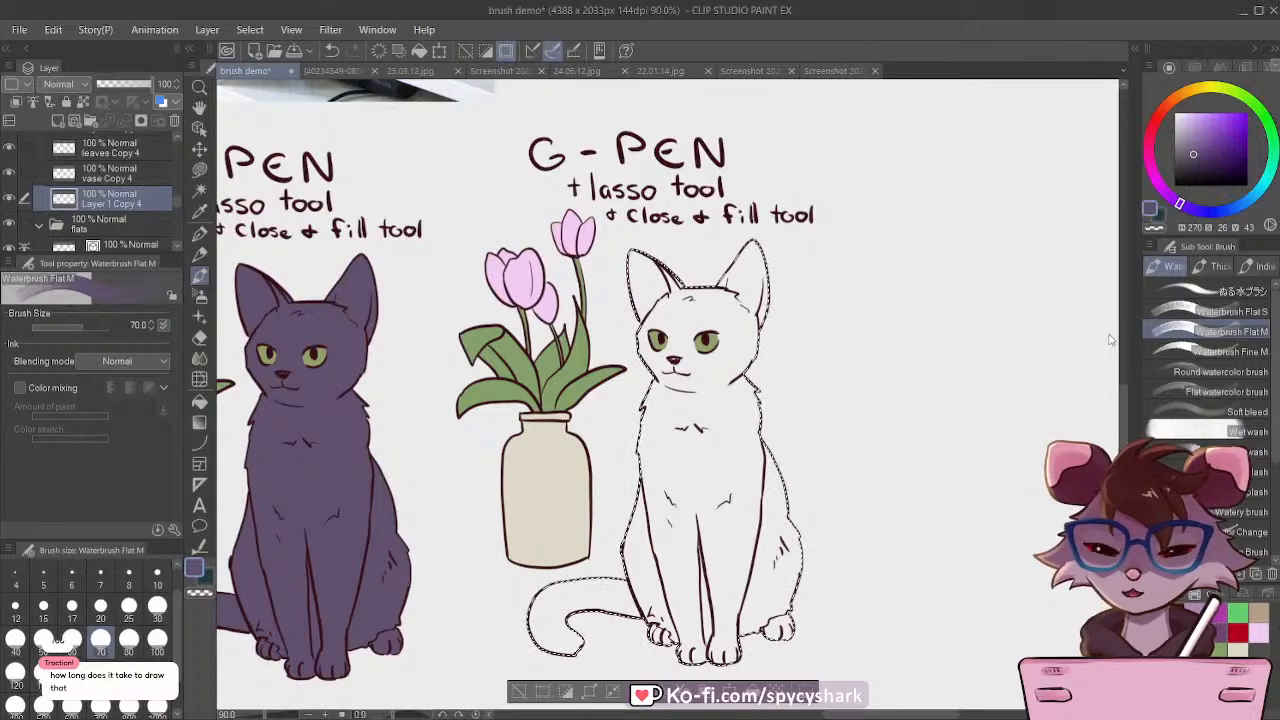
Step: Look over the whole demo canvas, comparing the earlier cat versions with the reference photo
{"action": "scroll", "coordinate": [707, 484], "scroll_direction": "down", "scroll_amount": 8}
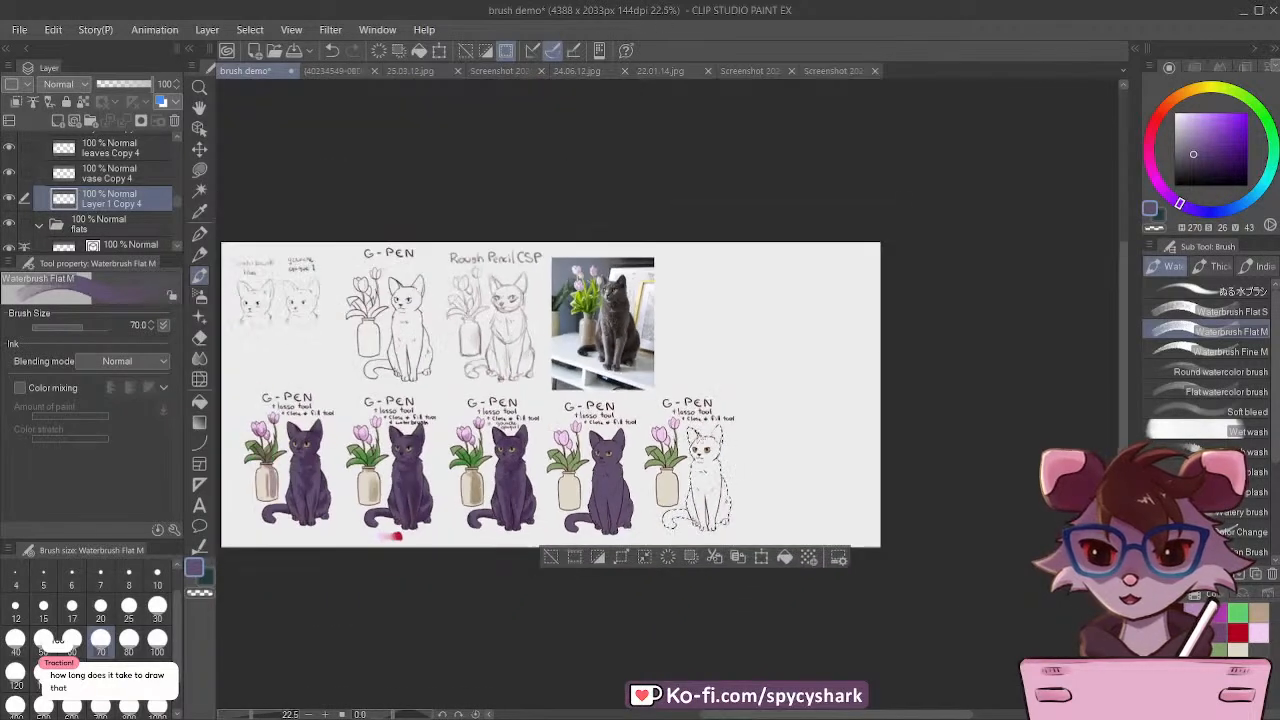
{"action": "scroll", "coordinate": [655, 362], "scroll_direction": "up", "scroll_amount": 3}
{"action": "scroll", "coordinate": [660, 372], "scroll_direction": "down", "scroll_amount": 3}
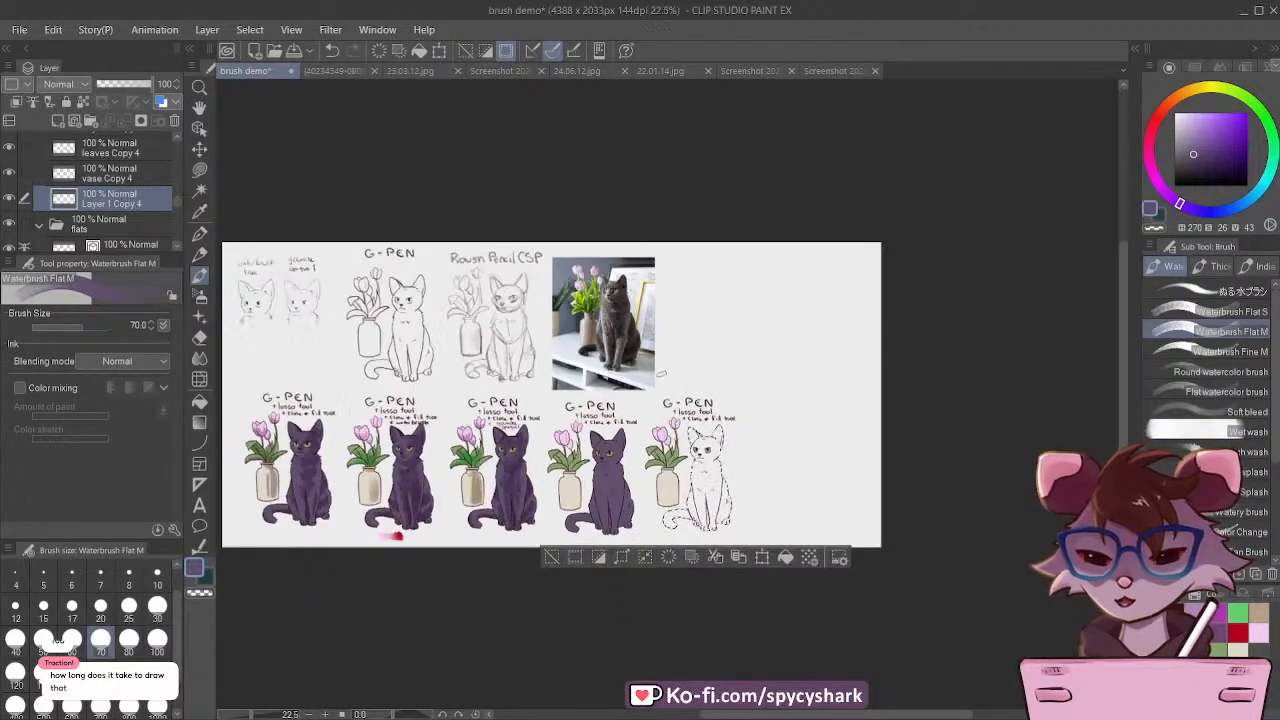
{"action": "scroll", "coordinate": [470, 308], "scroll_direction": "up", "scroll_amount": 1}
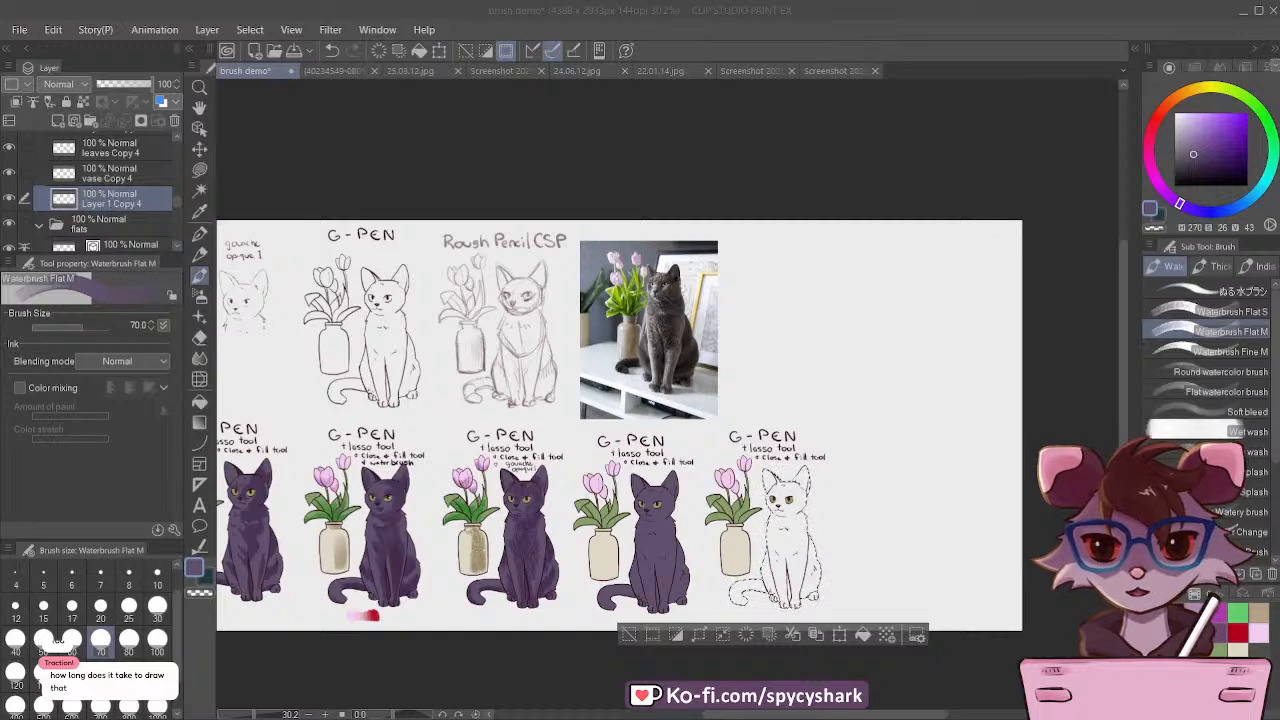
{"action": "scroll", "coordinate": [555, 328], "scroll_direction": "down", "scroll_amount": 2}
{"action": "scroll", "coordinate": [352, 332], "scroll_direction": "up", "scroll_amount": 2}
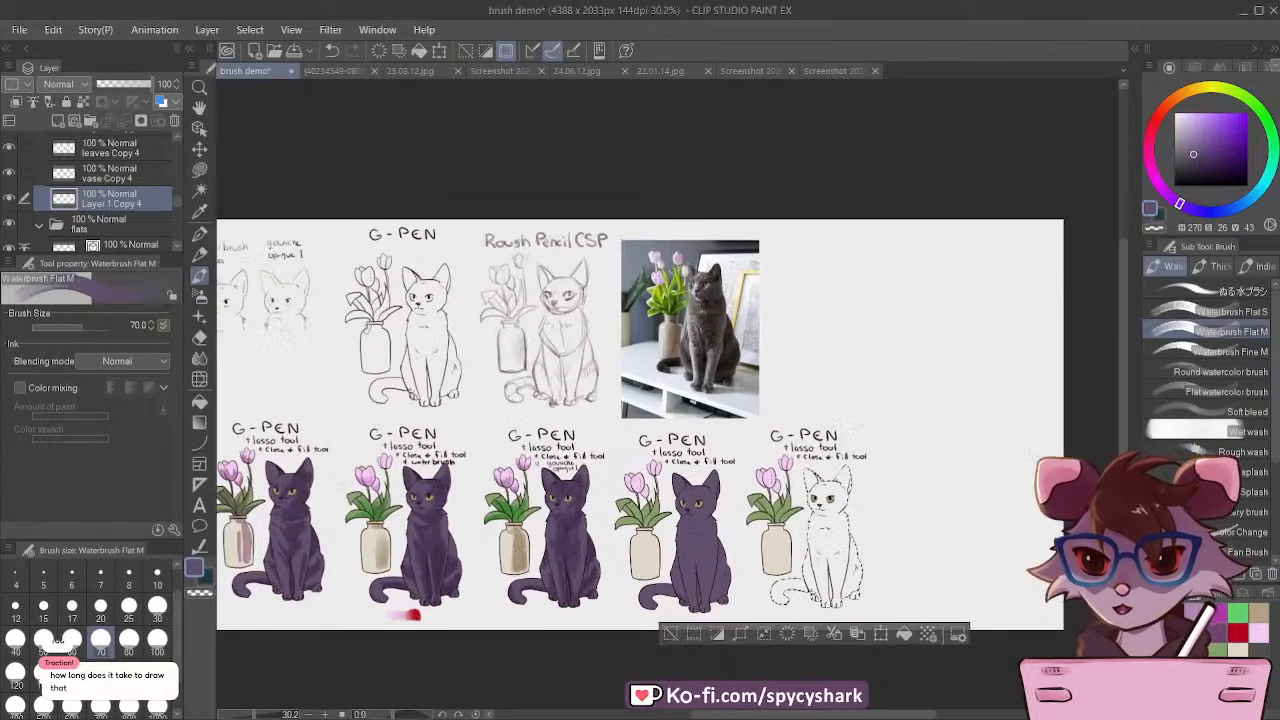
{"action": "scroll", "coordinate": [368, 327], "scroll_direction": "down", "scroll_amount": 1}
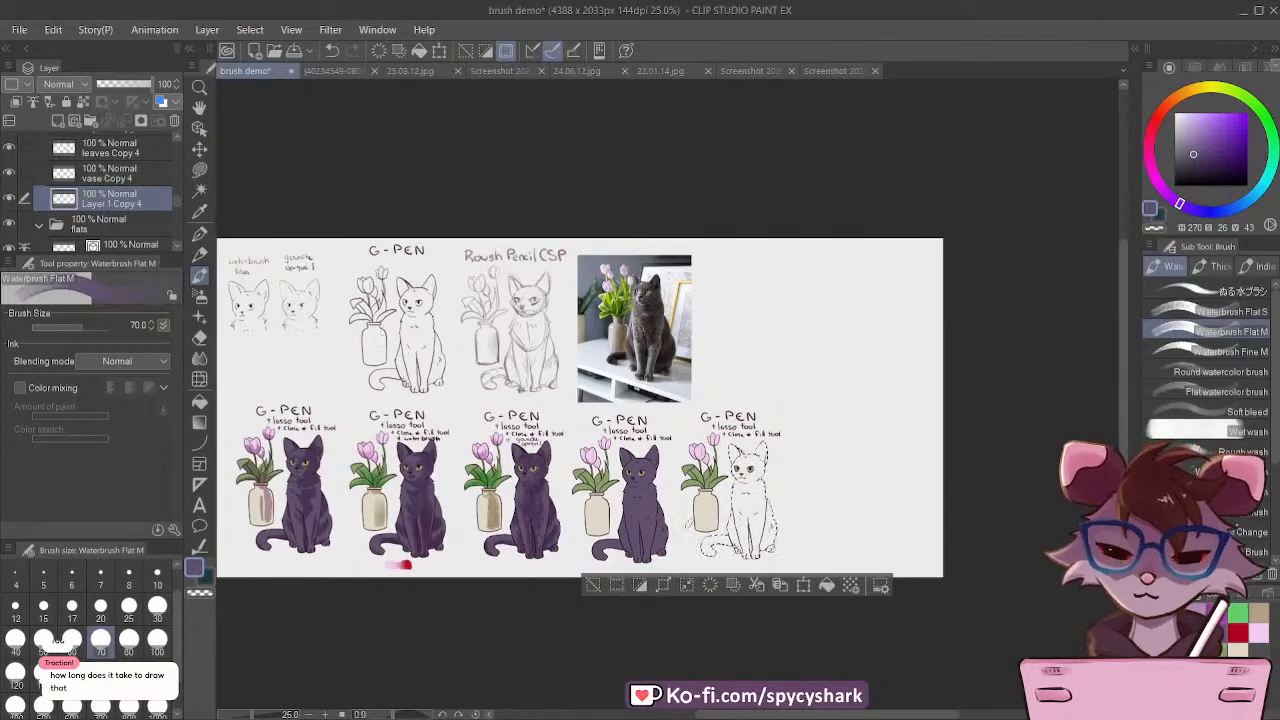
Step: Paint a textured purple wash over the last cat's body with Waterbrush Flat M at size 70, layering darker areas on top
{"action": "scroll", "coordinate": [800, 503], "scroll_direction": "up", "scroll_amount": 3}
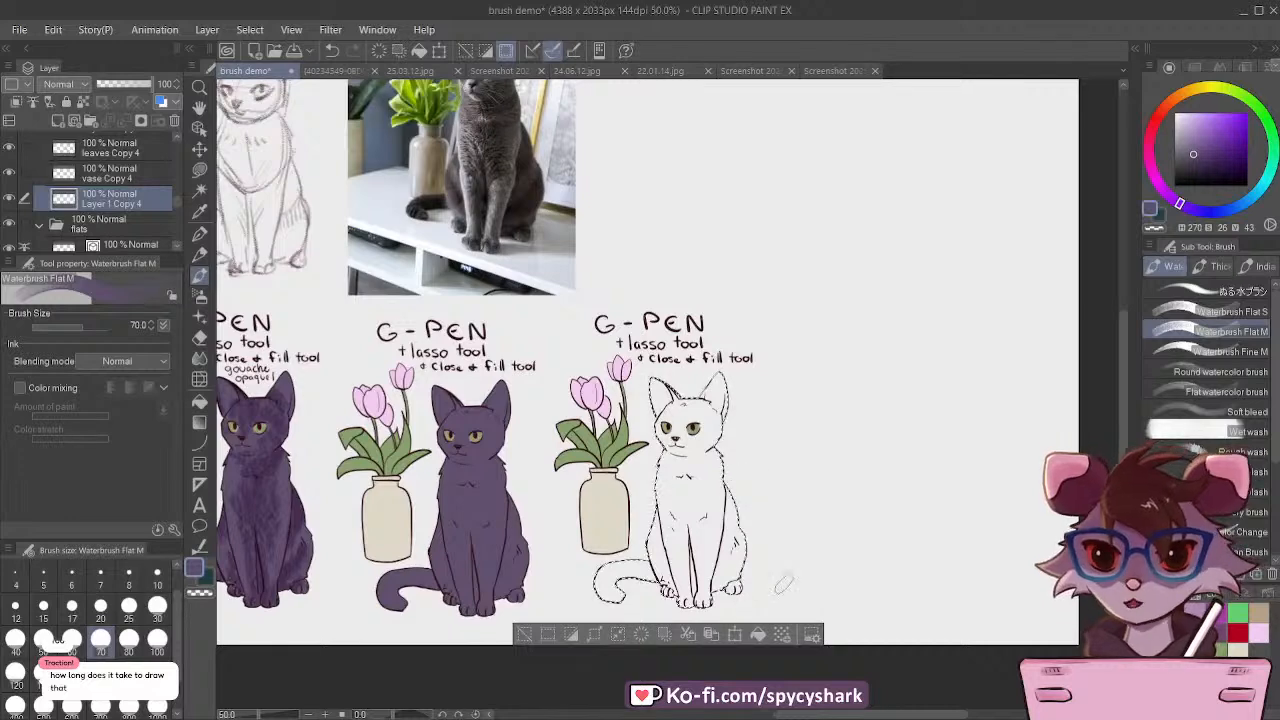
{"action": "scroll", "coordinate": [783, 585], "scroll_direction": "up", "scroll_amount": 3}
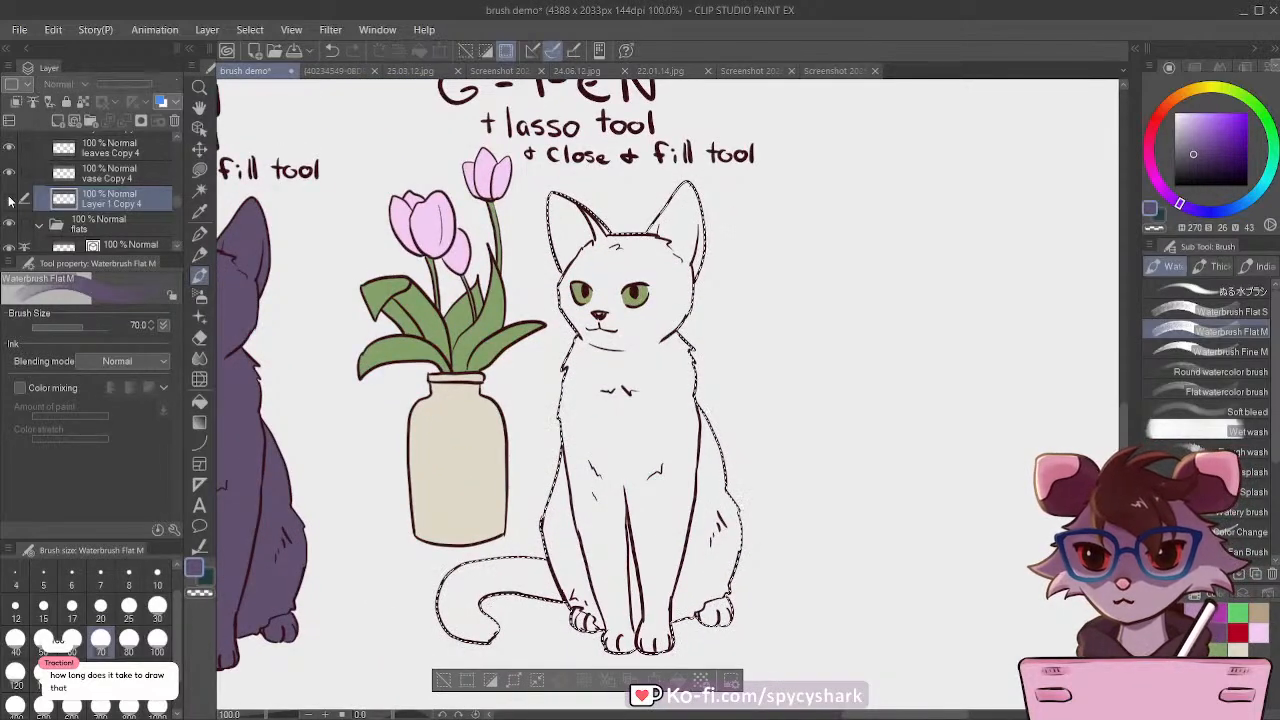
{"action": "left_click", "coordinate": [10, 200]}
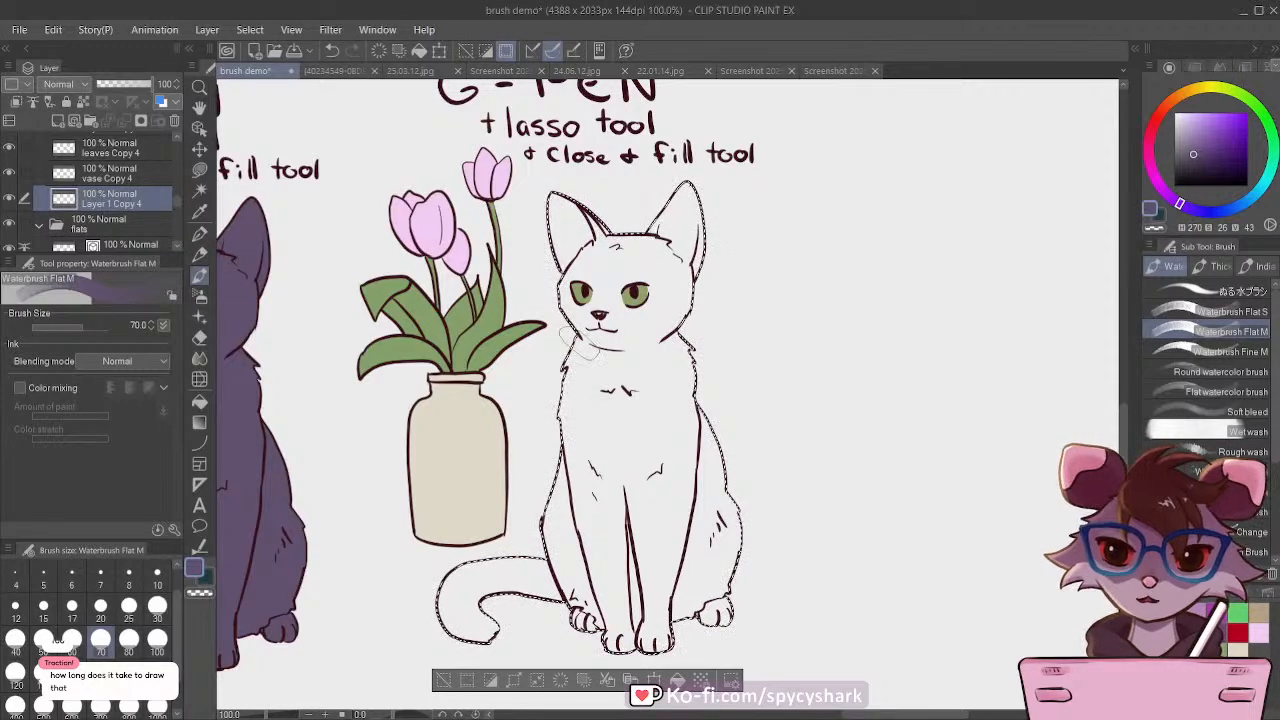
{"action": "mouse_move", "coordinate": [557, 262]}
{"action": "left_mouse_down"}
{"action": "mouse_move", "coordinate": [613, 205]}
{"action": "mouse_move", "coordinate": [576, 365]}
{"action": "mouse_move", "coordinate": [653, 240]}
{"action": "mouse_move", "coordinate": [638, 355]}
{"action": "mouse_move", "coordinate": [678, 300]}
{"action": "mouse_move", "coordinate": [708, 335]}
{"action": "mouse_move", "coordinate": [633, 445]}
{"action": "mouse_move", "coordinate": [616, 458]}
{"action": "mouse_move", "coordinate": [578, 445]}
{"action": "mouse_move", "coordinate": [568, 400]}
{"action": "mouse_move", "coordinate": [688, 305]}
{"action": "mouse_move", "coordinate": [713, 365]}
{"action": "mouse_move", "coordinate": [668, 520]}
{"action": "mouse_move", "coordinate": [688, 400]}
{"action": "mouse_move", "coordinate": [710, 435]}
{"action": "mouse_move", "coordinate": [688, 560]}
{"action": "mouse_move", "coordinate": [743, 572]}
{"action": "mouse_move", "coordinate": [693, 655]}
{"action": "mouse_move", "coordinate": [643, 665]}
{"action": "mouse_move", "coordinate": [598, 585]}
{"action": "mouse_move", "coordinate": [598, 512]}
{"action": "mouse_move", "coordinate": [553, 460]}
{"action": "mouse_move", "coordinate": [536, 510]}
{"action": "mouse_move", "coordinate": [553, 565]}
{"action": "mouse_move", "coordinate": [516, 575]}
{"action": "mouse_move", "coordinate": [488, 625]}
{"action": "mouse_move", "coordinate": [463, 625]}
{"action": "mouse_move", "coordinate": [438, 568]}
{"action": "left_mouse_up"}
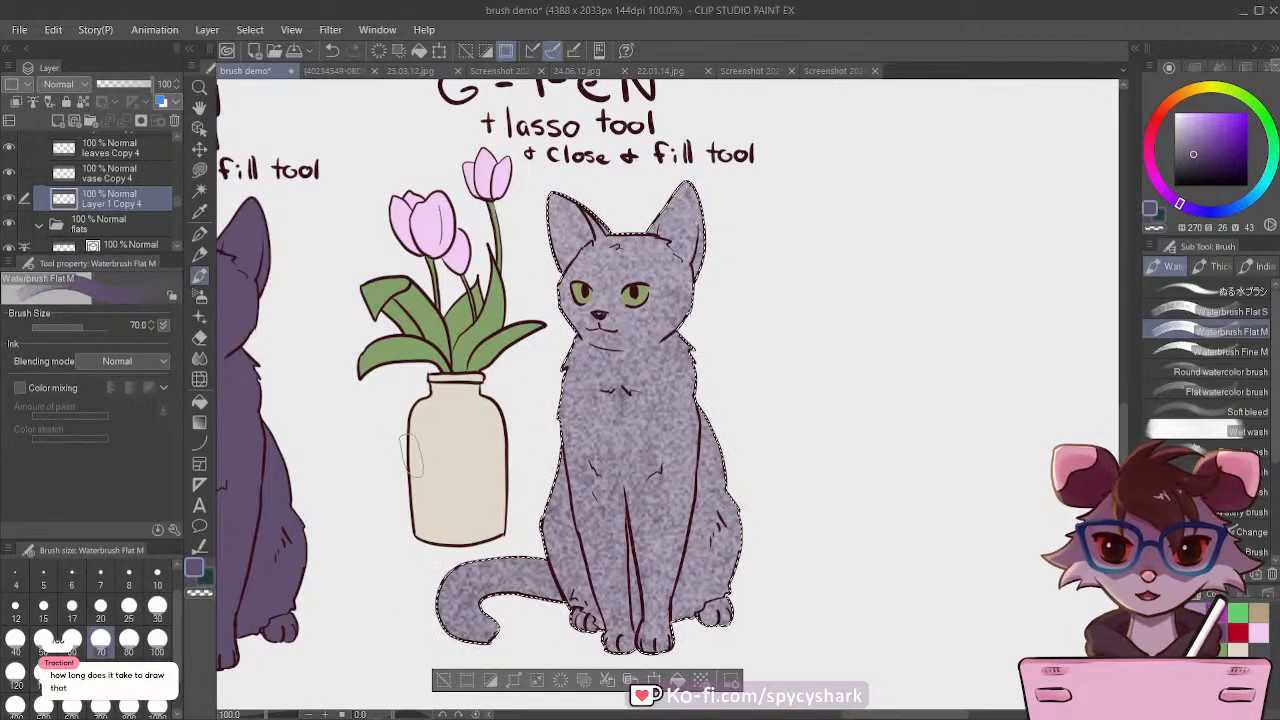
{"action": "mouse_move", "coordinate": [490, 650]}
{"action": "left_mouse_down"}
{"action": "mouse_move", "coordinate": [455, 610]}
{"action": "mouse_move", "coordinate": [470, 595]}
{"action": "mouse_move", "coordinate": [520, 590]}
{"action": "mouse_move", "coordinate": [570, 628]}
{"action": "mouse_move", "coordinate": [540, 515]}
{"action": "mouse_move", "coordinate": [555, 470]}
{"action": "mouse_move", "coordinate": [520, 572]}
{"action": "mouse_move", "coordinate": [630, 630]}
{"action": "mouse_move", "coordinate": [610, 560]}
{"action": "mouse_move", "coordinate": [628, 608]}
{"action": "mouse_move", "coordinate": [660, 600]}
{"action": "mouse_move", "coordinate": [675, 410]}
{"action": "mouse_move", "coordinate": [670, 548]}
{"action": "mouse_move", "coordinate": [690, 600]}
{"action": "mouse_move", "coordinate": [700, 480]}
{"action": "mouse_move", "coordinate": [677, 383]}
{"action": "mouse_move", "coordinate": [660, 520]}
{"action": "mouse_move", "coordinate": [590, 360]}
{"action": "mouse_move", "coordinate": [639, 362]}
{"action": "mouse_move", "coordinate": [686, 340]}
{"action": "mouse_move", "coordinate": [563, 357]}
{"action": "left_mouse_up"}
{"action": "mouse_move", "coordinate": [645, 350]}
{"action": "left_mouse_down"}
{"action": "mouse_move", "coordinate": [598, 335]}
{"action": "mouse_move", "coordinate": [696, 300]}
{"action": "mouse_move", "coordinate": [666, 238]}
{"action": "mouse_move", "coordinate": [630, 222]}
{"action": "mouse_move", "coordinate": [646, 220]}
{"action": "mouse_move", "coordinate": [642, 205]}
{"action": "mouse_move", "coordinate": [583, 222]}
{"action": "mouse_move", "coordinate": [564, 196]}
{"action": "mouse_move", "coordinate": [658, 265]}
{"action": "mouse_move", "coordinate": [653, 325]}
{"action": "mouse_move", "coordinate": [673, 300]}
{"action": "mouse_move", "coordinate": [613, 225]}
{"action": "mouse_move", "coordinate": [563, 190]}
{"action": "mouse_move", "coordinate": [618, 225]}
{"action": "mouse_move", "coordinate": [663, 190]}
{"action": "mouse_move", "coordinate": [673, 205]}
{"action": "mouse_move", "coordinate": [673, 255]}
{"action": "mouse_move", "coordinate": [648, 208]}
{"action": "mouse_move", "coordinate": [653, 235]}
{"action": "mouse_move", "coordinate": [598, 205]}
{"action": "mouse_move", "coordinate": [648, 225]}
{"action": "mouse_move", "coordinate": [653, 210]}
{"action": "mouse_move", "coordinate": [608, 297]}
{"action": "mouse_move", "coordinate": [668, 372]}
{"action": "mouse_move", "coordinate": [588, 368]}
{"action": "mouse_move", "coordinate": [648, 370]}
{"action": "mouse_move", "coordinate": [670, 388]}
{"action": "mouse_move", "coordinate": [676, 420]}
{"action": "mouse_move", "coordinate": [638, 418]}
{"action": "mouse_move", "coordinate": [603, 393]}
{"action": "mouse_move", "coordinate": [550, 492]}
{"action": "left_mouse_up"}
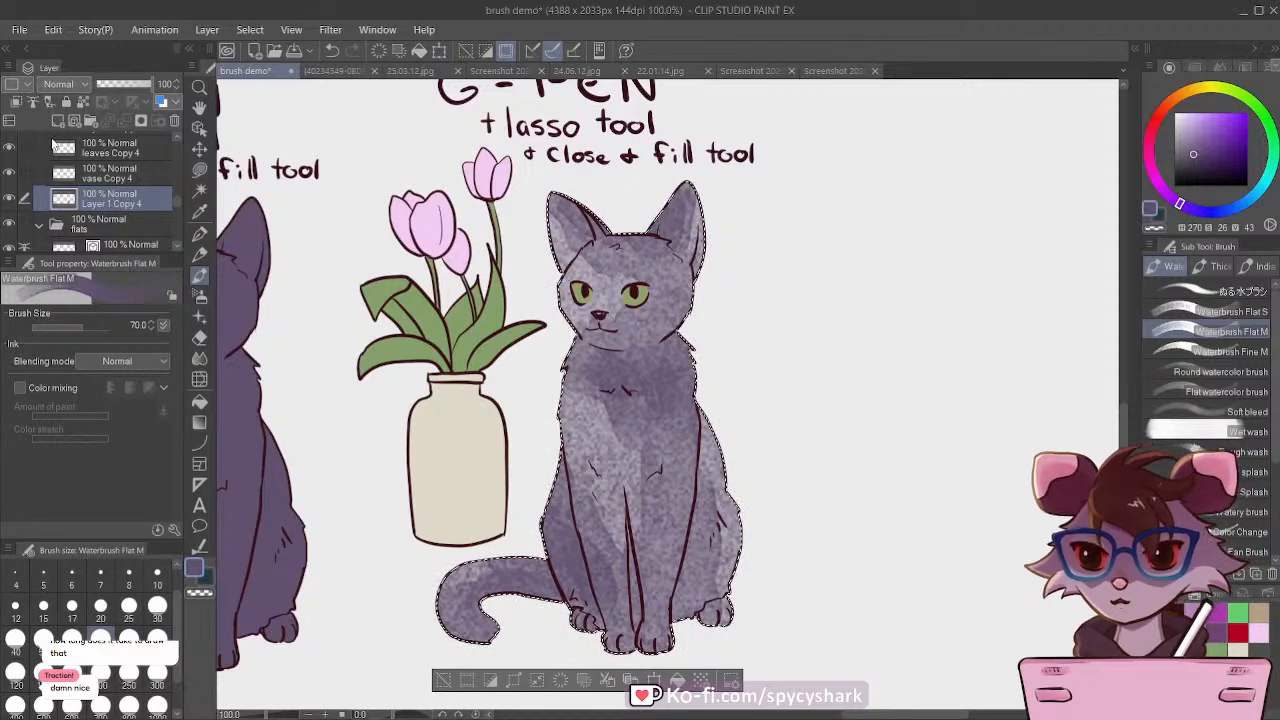
Step: Add a Multiply layer above the cat's body color layer at 54% opacity and reduce the brush size to 60
{"action": "left_click", "coordinate": [58, 120]}
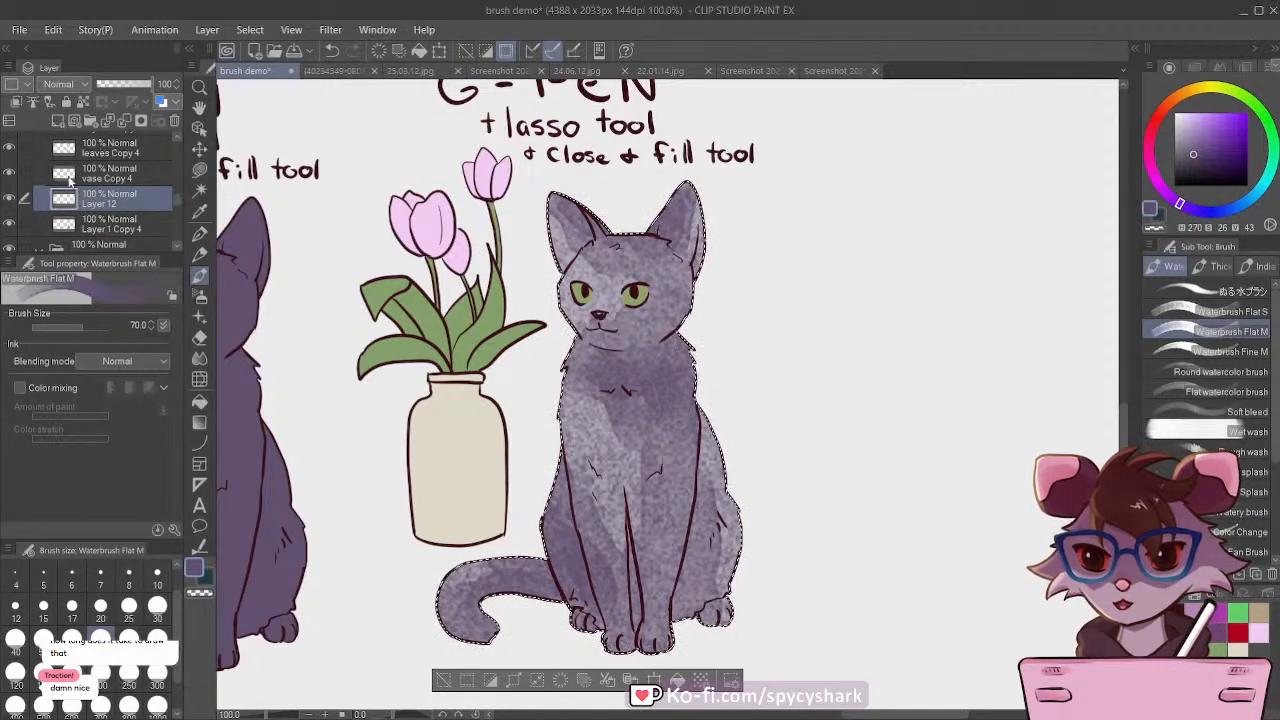
{"action": "left_click", "coordinate": [95, 153]}
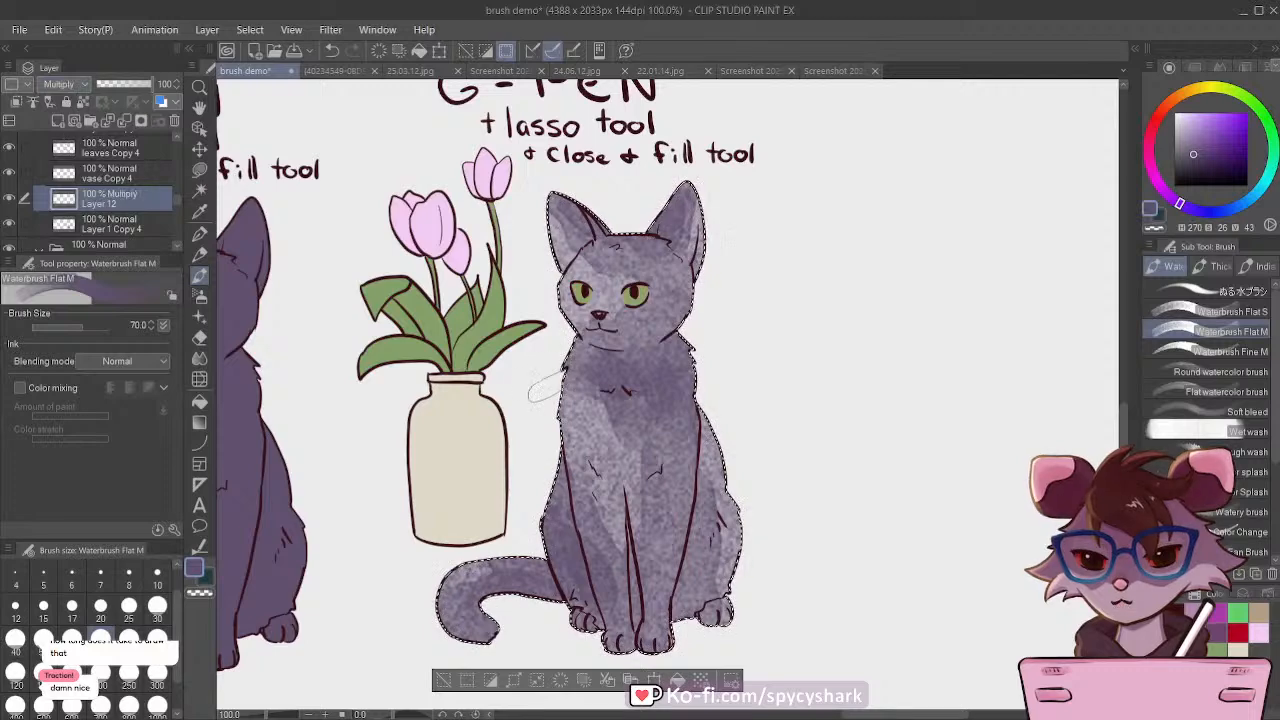
{"action": "key", "text": "bracketleft"}
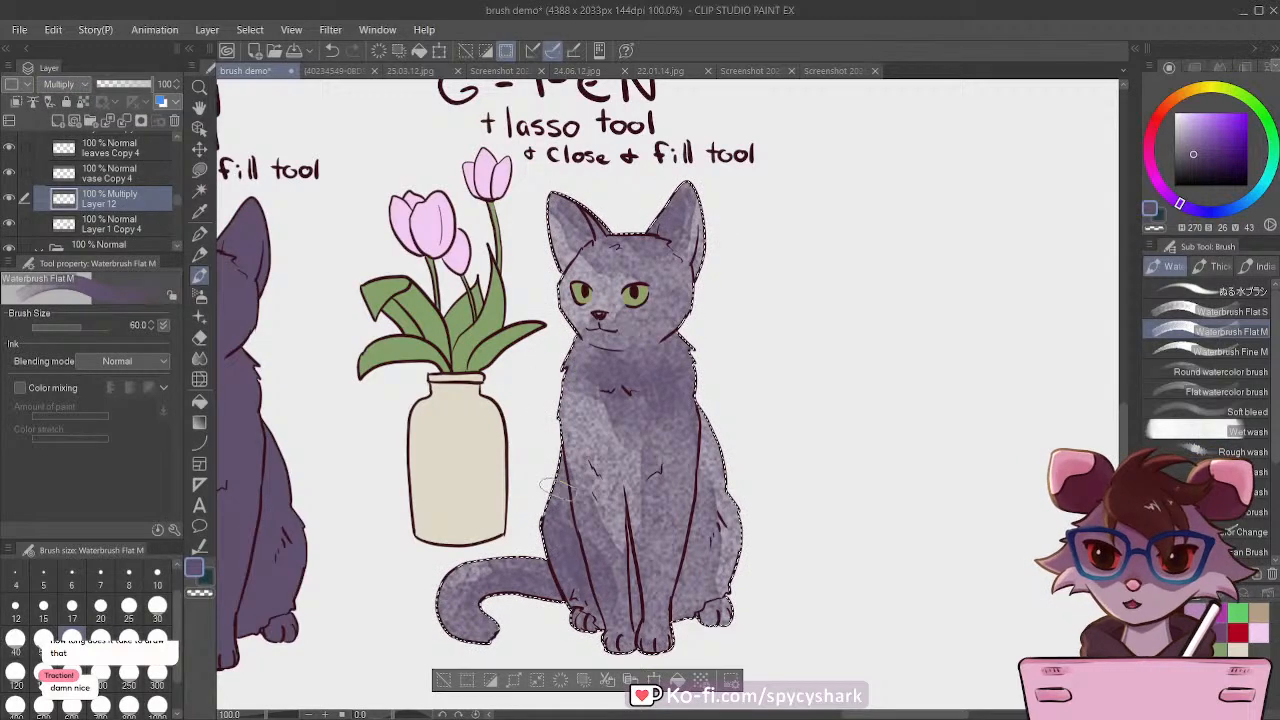
{"action": "left_click", "coordinate": [129, 85]}
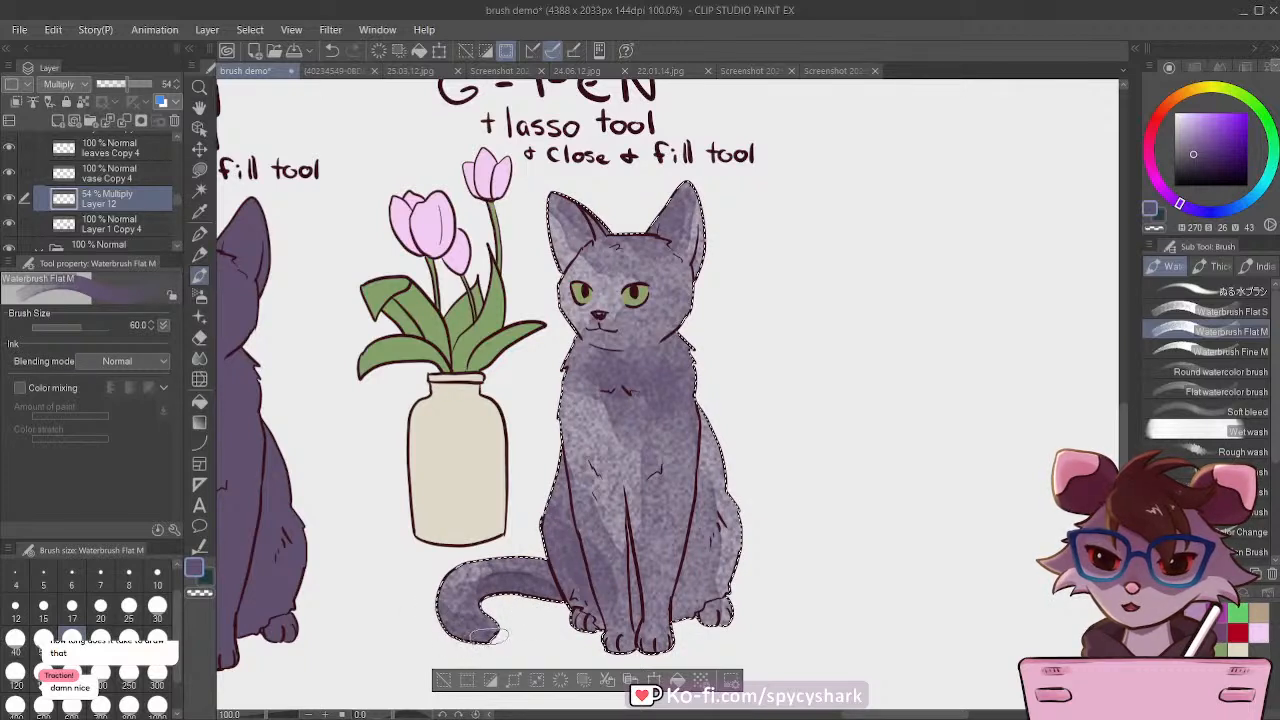
Step: Shade the cat's tail, thigh and front legs on the Multiply layer, varying the brush size between 15 and 30
{"action": "key", "text": "bracketleft"}
{"action": "key", "text": "bracketleft"}
{"action": "key", "text": "bracketleft"}
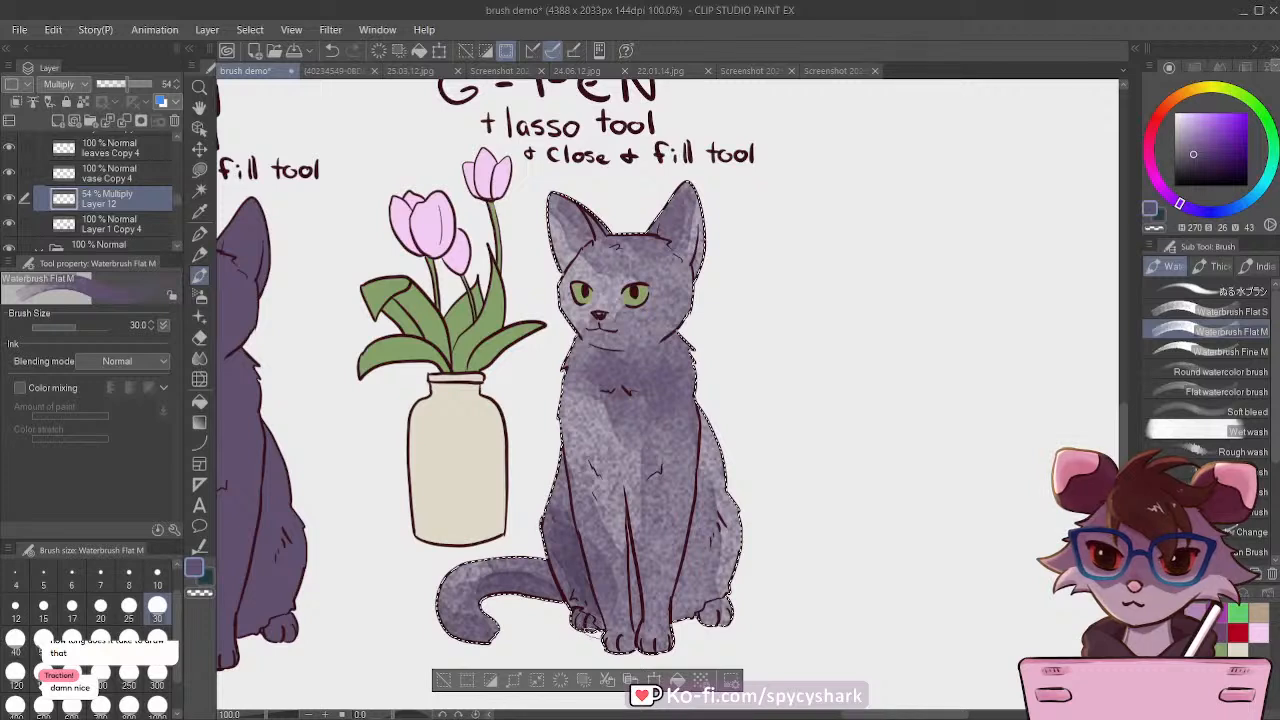
{"action": "key", "text": "bracketleft"}
{"action": "key", "text": "bracketleft"}
{"action": "key", "text": "bracketleft"}
{"action": "key", "text": "bracketleft"}
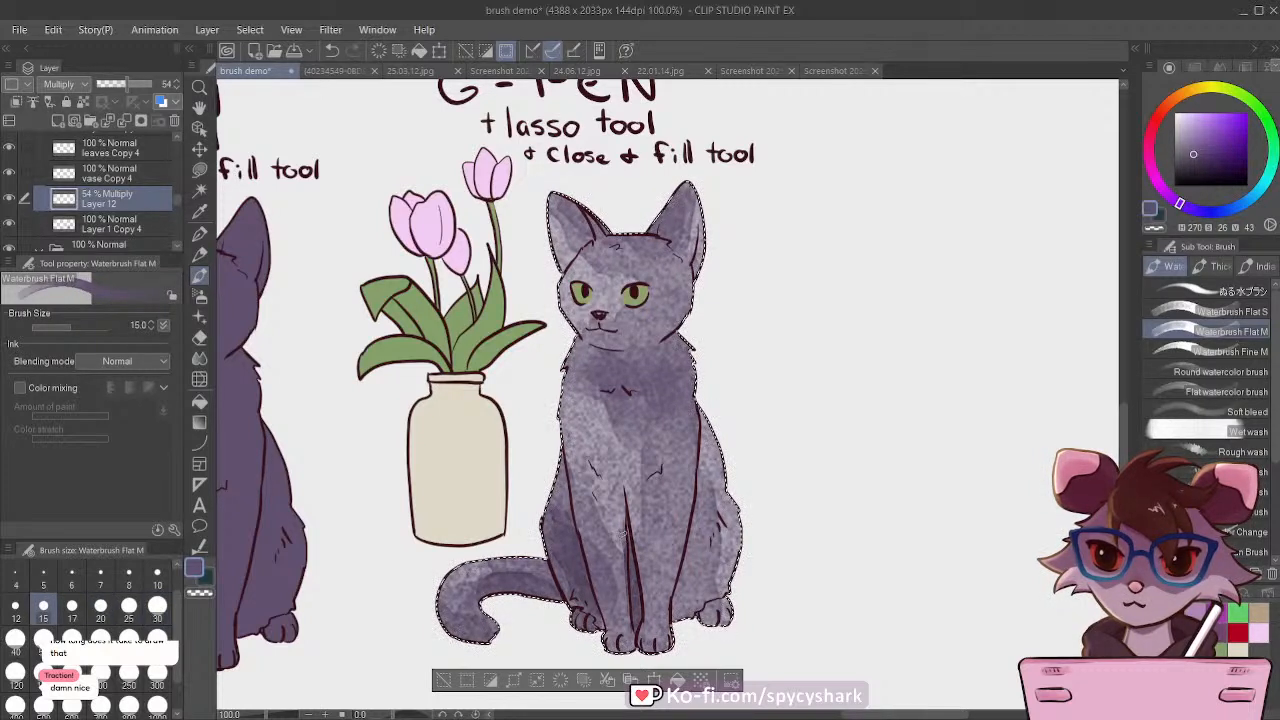
{"action": "key", "text": "bracketright"}
{"action": "key", "text": "bracketright"}
{"action": "key", "text": "bracketright"}
{"action": "left_click_drag", "start_coordinate": [675, 538], "coordinate": [662, 526]}
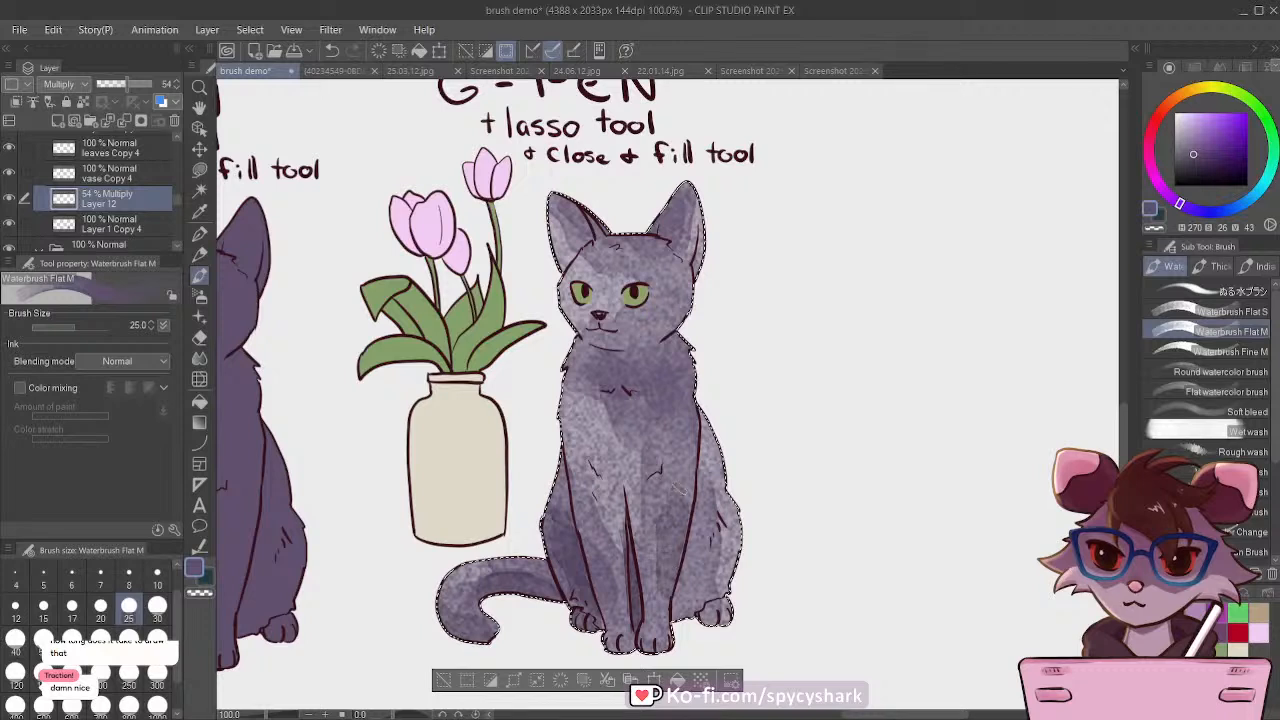
Step: Raise the Multiply layer's opacity to 87% and deepen the shadows on the front paw and haunch, using brush size 30 for the haunch
{"action": "left_click_drag", "start_coordinate": [128, 84], "coordinate": [148, 88]}
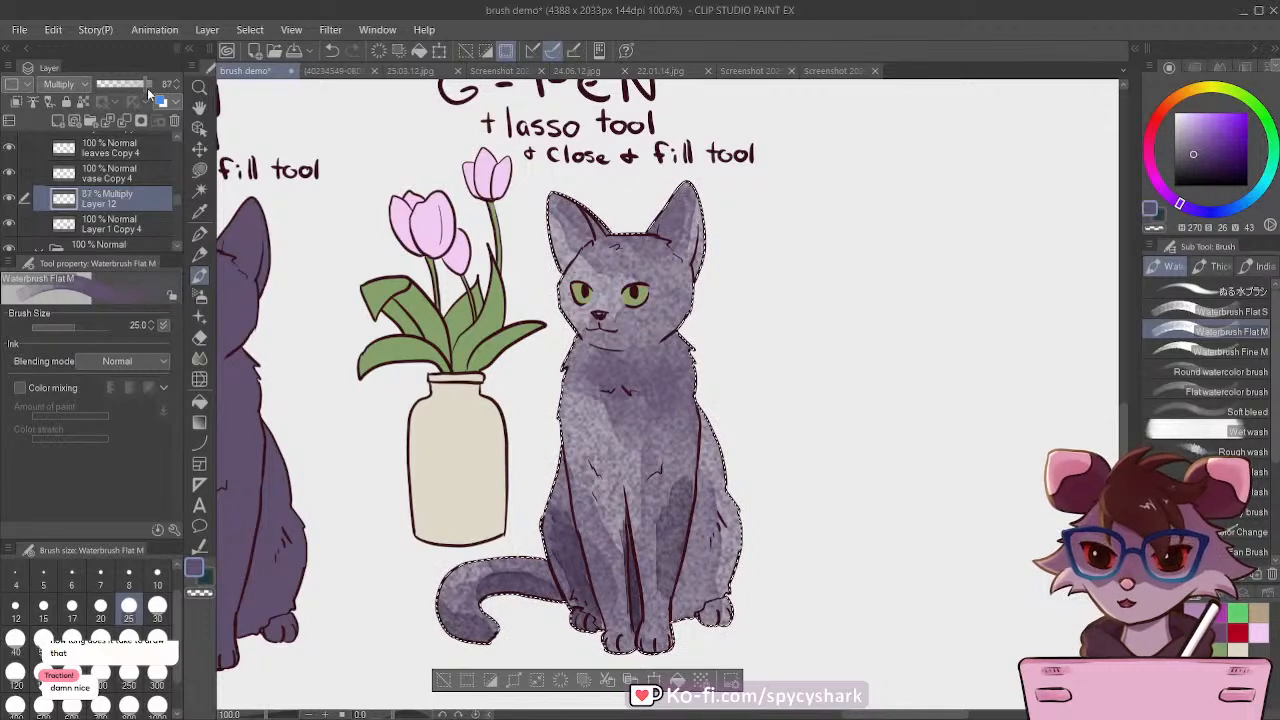
{"action": "mouse_move", "coordinate": [663, 590]}
{"action": "left_mouse_down"}
{"action": "mouse_move", "coordinate": [656, 647]}
{"action": "mouse_move", "coordinate": [657, 604]}
{"action": "left_mouse_up"}
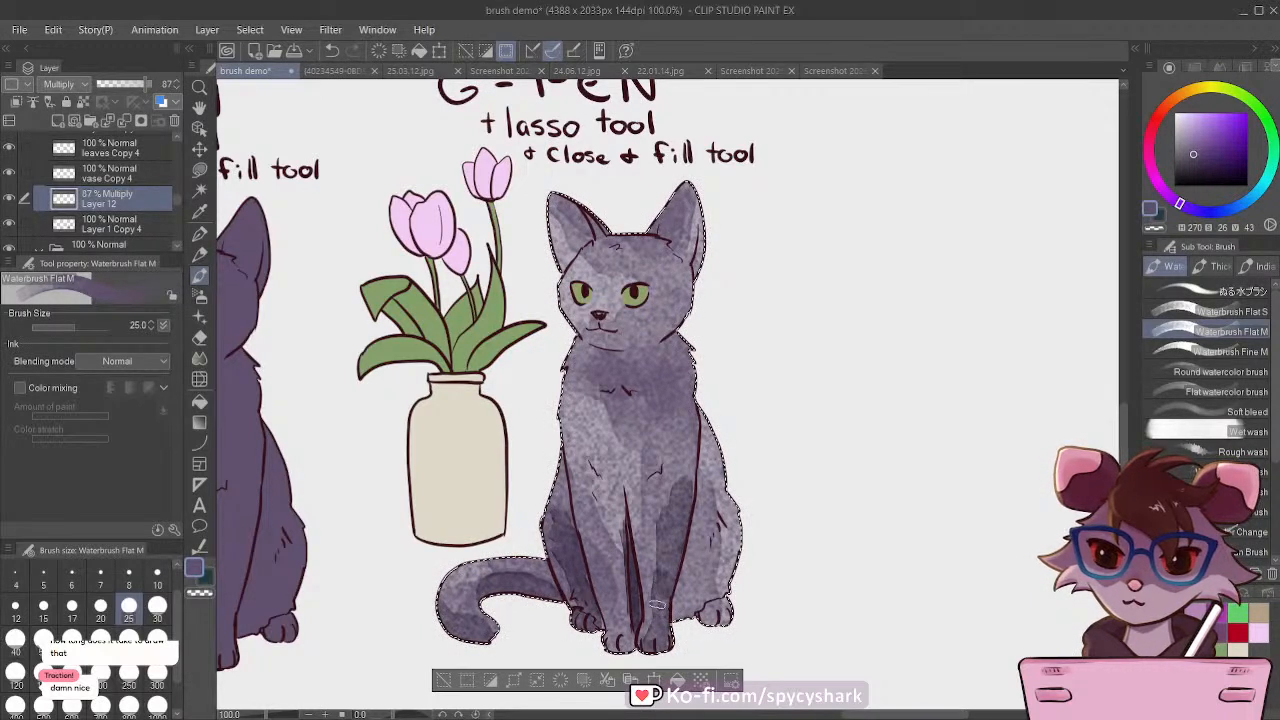
{"action": "left_click", "coordinate": [157, 605]}
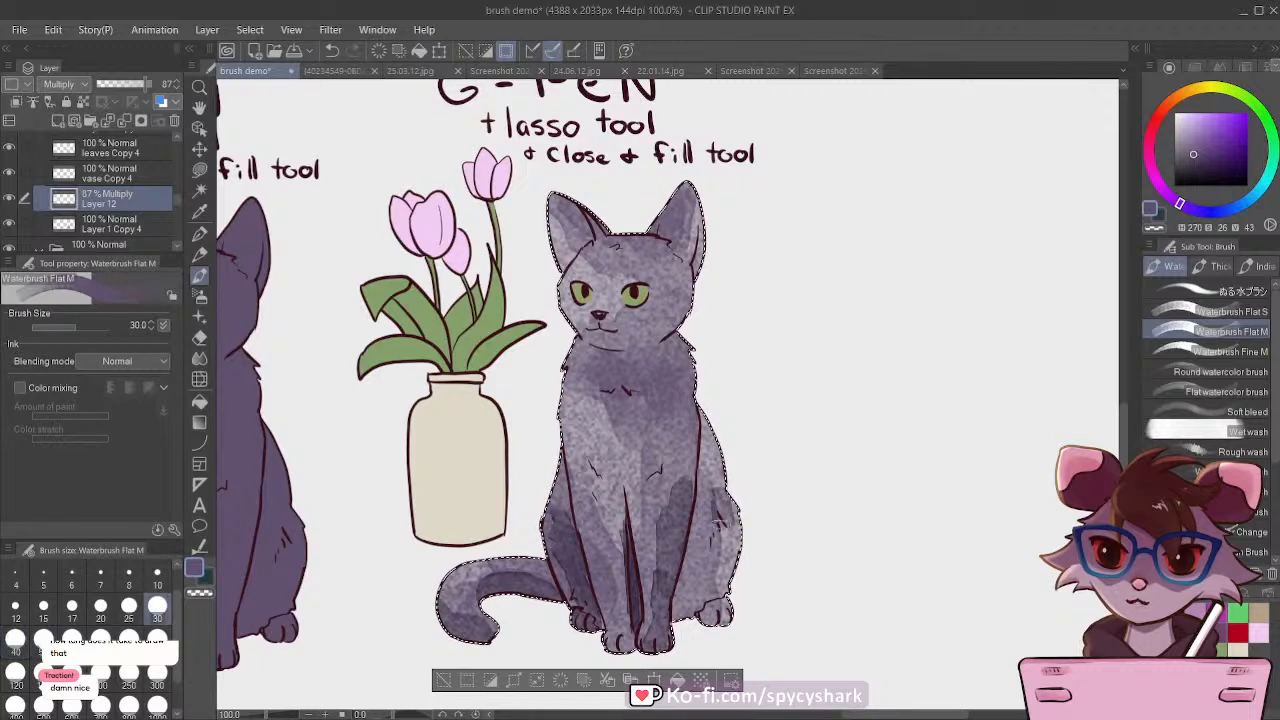
{"action": "mouse_move", "coordinate": [718, 520]}
{"action": "left_mouse_down"}
{"action": "mouse_move", "coordinate": [678, 598]}
{"action": "mouse_move", "coordinate": [685, 625]}
{"action": "mouse_move", "coordinate": [703, 445]}
{"action": "mouse_move", "coordinate": [703, 482]}
{"action": "left_mouse_up"}
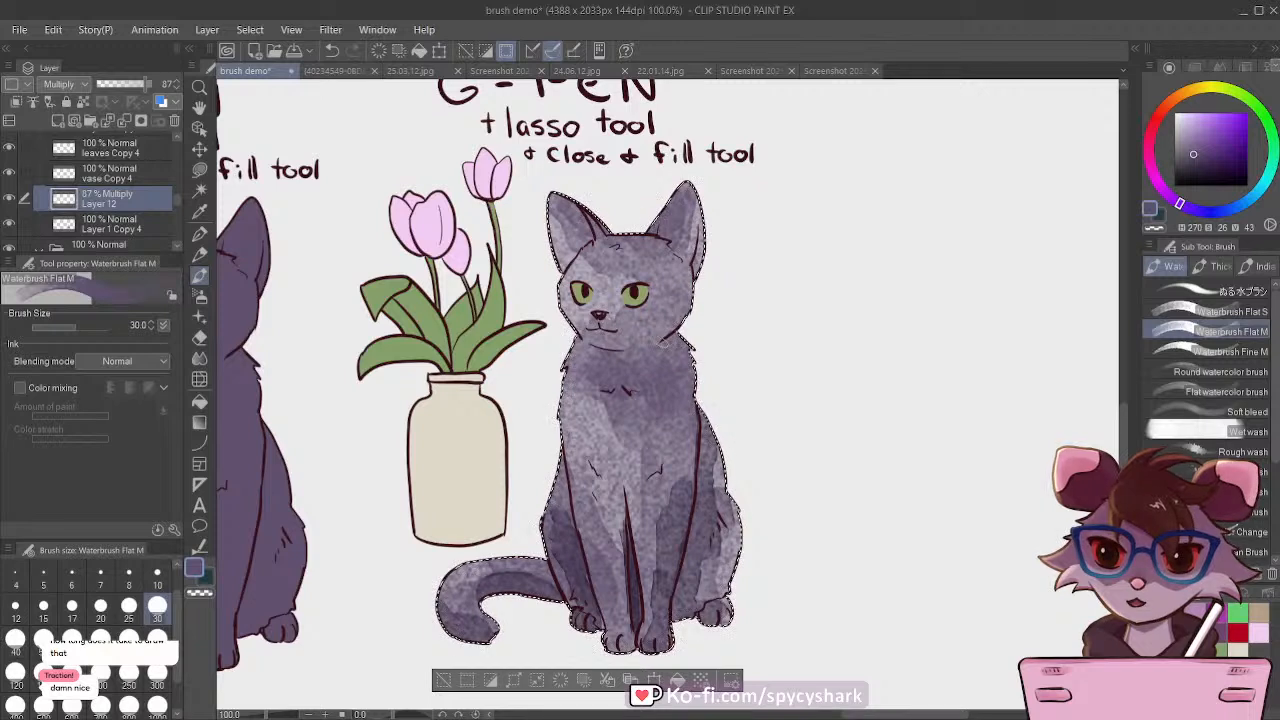
Step: Deepen the shadows on the cat's chest and face on the Multiply layer, using brush size 40 for the face
{"action": "key", "text": "bracketright"}
{"action": "key", "text": "bracketright"}
{"action": "mouse_move", "coordinate": [680, 347]}
{"action": "left_mouse_down"}
{"action": "mouse_move", "coordinate": [644, 378]}
{"action": "mouse_move", "coordinate": [594, 365]}
{"action": "mouse_move", "coordinate": [622, 397]}
{"action": "mouse_move", "coordinate": [645, 379]}
{"action": "mouse_move", "coordinate": [668, 399]}
{"action": "mouse_move", "coordinate": [640, 417]}
{"action": "mouse_move", "coordinate": [664, 426]}
{"action": "mouse_move", "coordinate": [649, 408]}
{"action": "mouse_move", "coordinate": [645, 479]}
{"action": "mouse_move", "coordinate": [627, 443]}
{"action": "mouse_move", "coordinate": [635, 485]}
{"action": "mouse_move", "coordinate": [646, 477]}
{"action": "mouse_move", "coordinate": [614, 397]}
{"action": "mouse_move", "coordinate": [615, 526]}
{"action": "mouse_move", "coordinate": [638, 400]}
{"action": "left_mouse_up"}
{"action": "key", "text": "["}
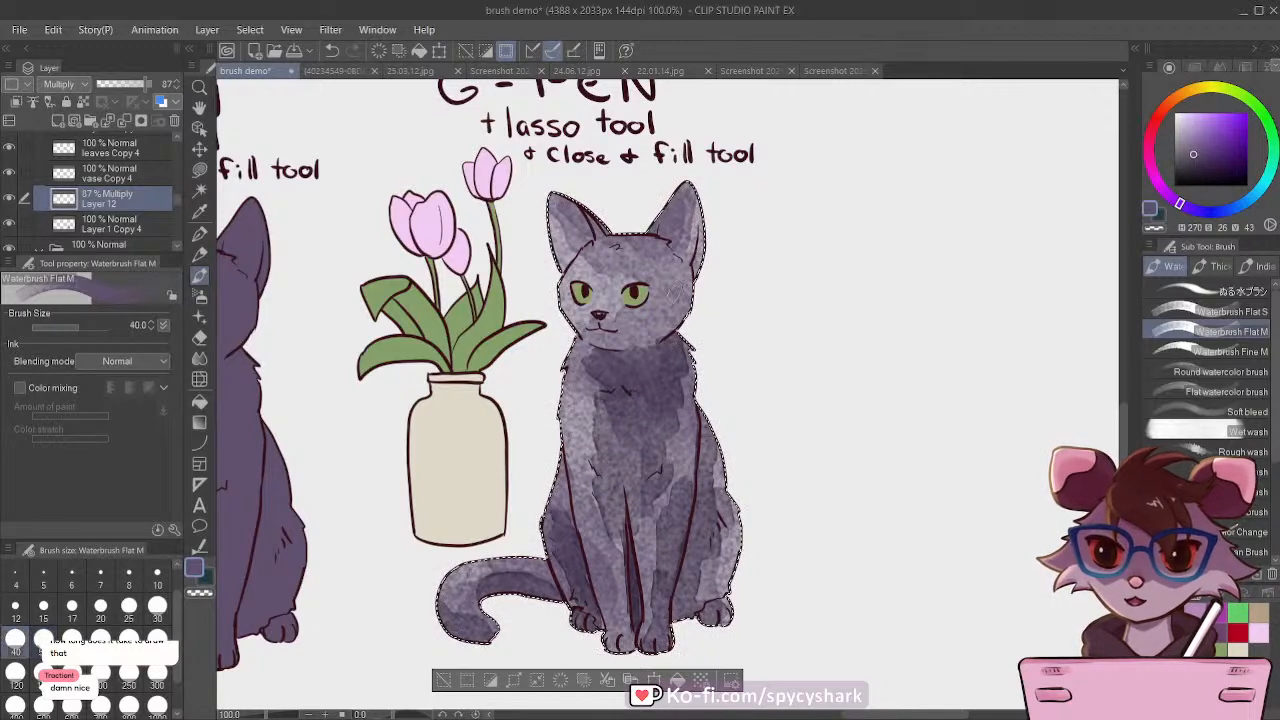
{"action": "mouse_move", "coordinate": [686, 282]}
{"action": "left_mouse_down"}
{"action": "mouse_move", "coordinate": [656, 322]}
{"action": "mouse_move", "coordinate": [625, 331]}
{"action": "mouse_move", "coordinate": [650, 328]}
{"action": "mouse_move", "coordinate": [669, 293]}
{"action": "mouse_move", "coordinate": [642, 315]}
{"action": "mouse_move", "coordinate": [662, 294]}
{"action": "mouse_move", "coordinate": [657, 262]}
{"action": "mouse_move", "coordinate": [654, 292]}
{"action": "mouse_move", "coordinate": [651, 272]}
{"action": "mouse_move", "coordinate": [624, 262]}
{"action": "mouse_move", "coordinate": [660, 240]}
{"action": "mouse_move", "coordinate": [662, 222]}
{"action": "mouse_move", "coordinate": [664, 240]}
{"action": "mouse_move", "coordinate": [622, 222]}
{"action": "mouse_move", "coordinate": [599, 230]}
{"action": "mouse_move", "coordinate": [567, 195]}
{"action": "mouse_move", "coordinate": [590, 224]}
{"action": "left_mouse_up"}
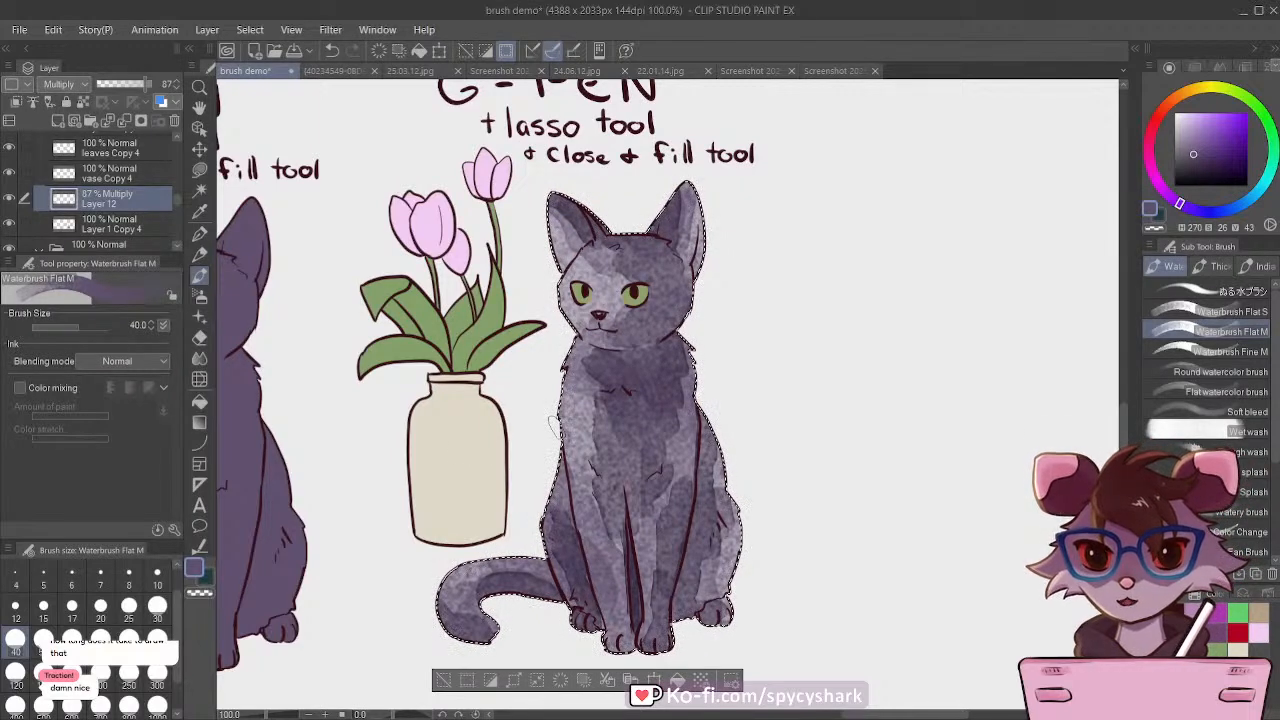
Step: Review the shaded cat up close and from afar, clear its selection and save the drawing
{"action": "scroll", "coordinate": [553, 425], "scroll_direction": "down", "scroll_amount": 4}
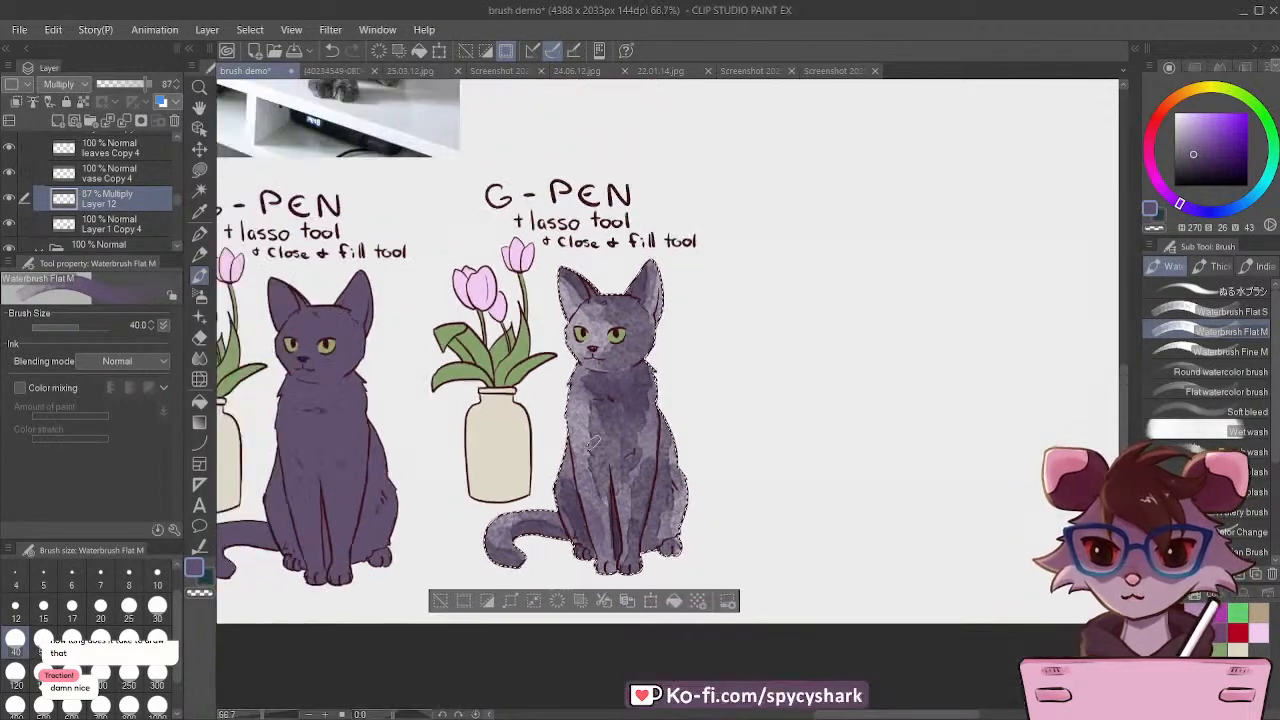
{"action": "scroll", "coordinate": [568, 444], "scroll_direction": "up", "scroll_amount": 1}
{"action": "scroll", "coordinate": [568, 444], "scroll_direction": "up", "scroll_amount": 2}
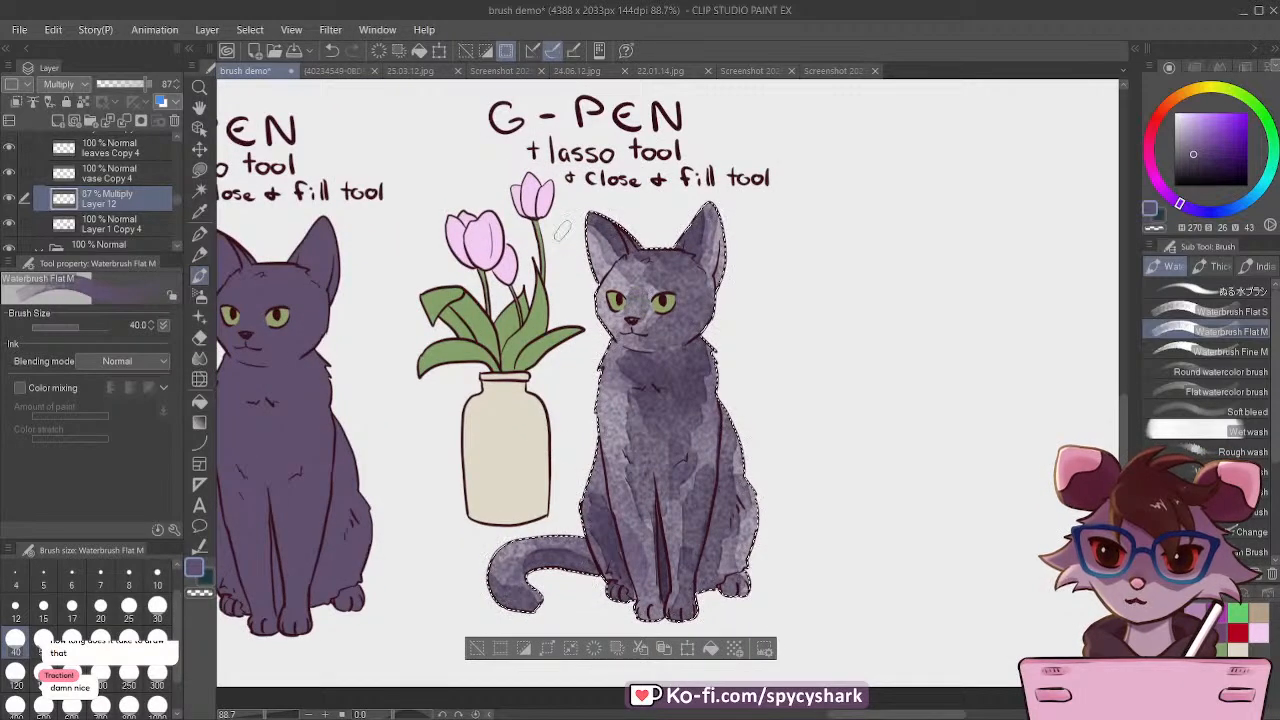
{"action": "scroll", "coordinate": [559, 260], "scroll_direction": "down", "scroll_amount": 3}
{"action": "scroll", "coordinate": [677, 433], "scroll_direction": "up", "scroll_amount": 4}
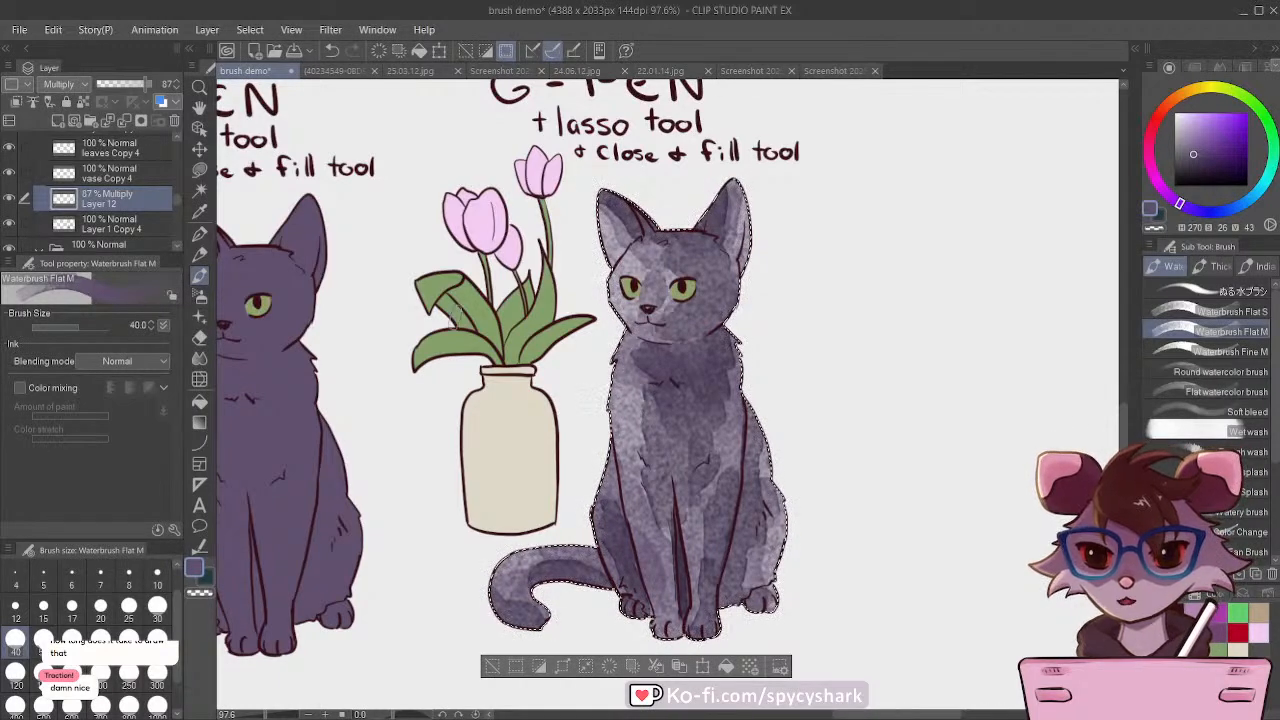
{"action": "scroll", "coordinate": [688, 407], "scroll_direction": "down", "scroll_amount": 3}
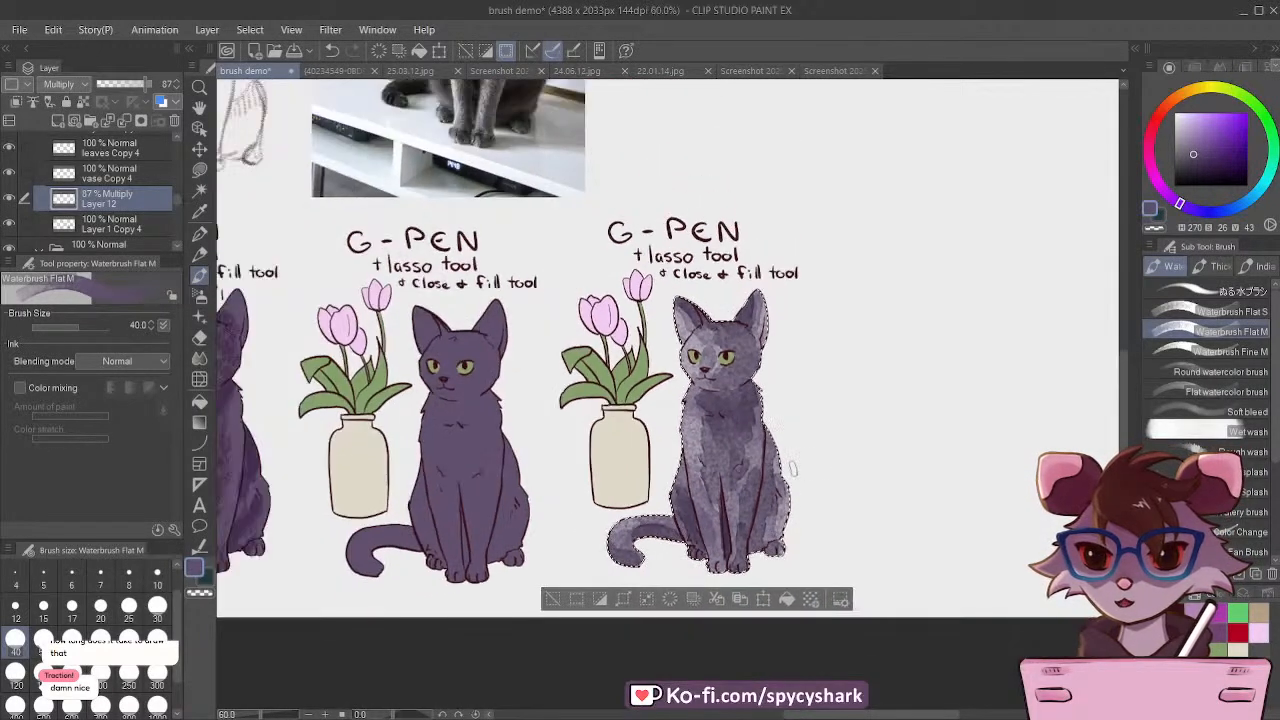
{"action": "scroll", "coordinate": [741, 432], "scroll_direction": "up", "scroll_amount": 2}
{"action": "scroll", "coordinate": [741, 432], "scroll_direction": "up", "scroll_amount": 1}
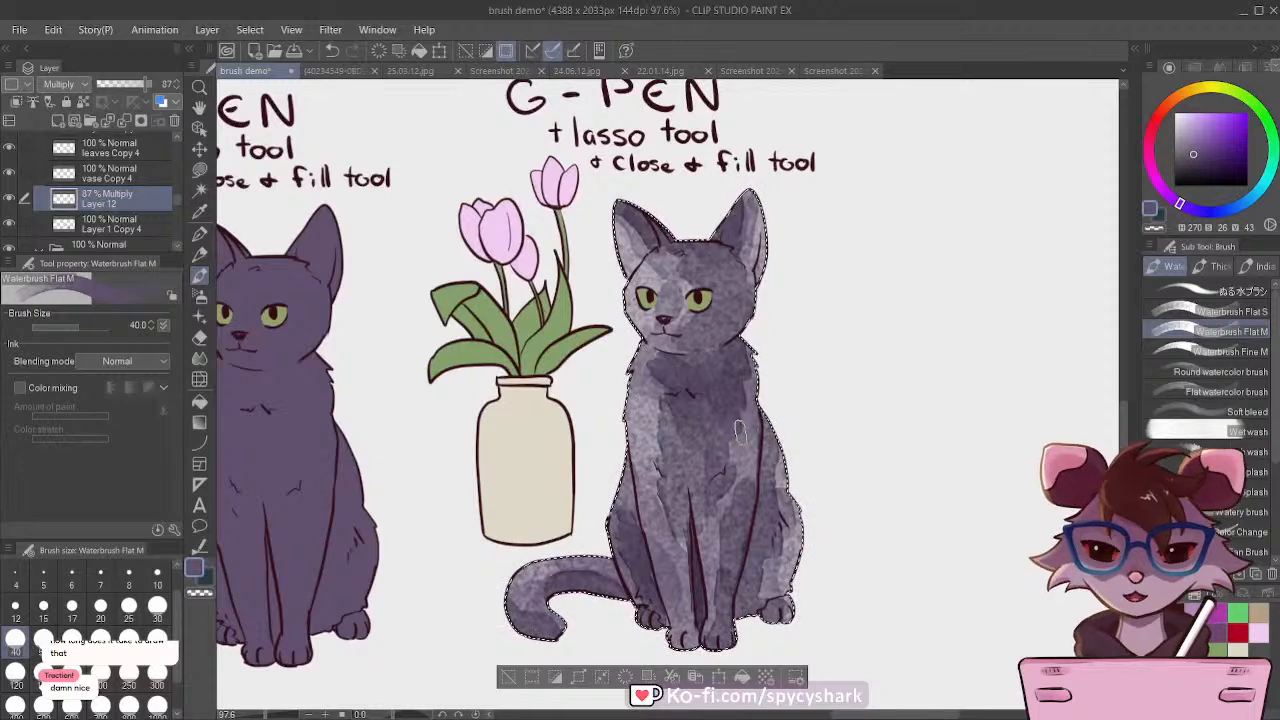
{"action": "left_click", "coordinate": [516, 679]}
{"action": "scroll", "coordinate": [788, 476], "scroll_direction": "down", "scroll_amount": 5}
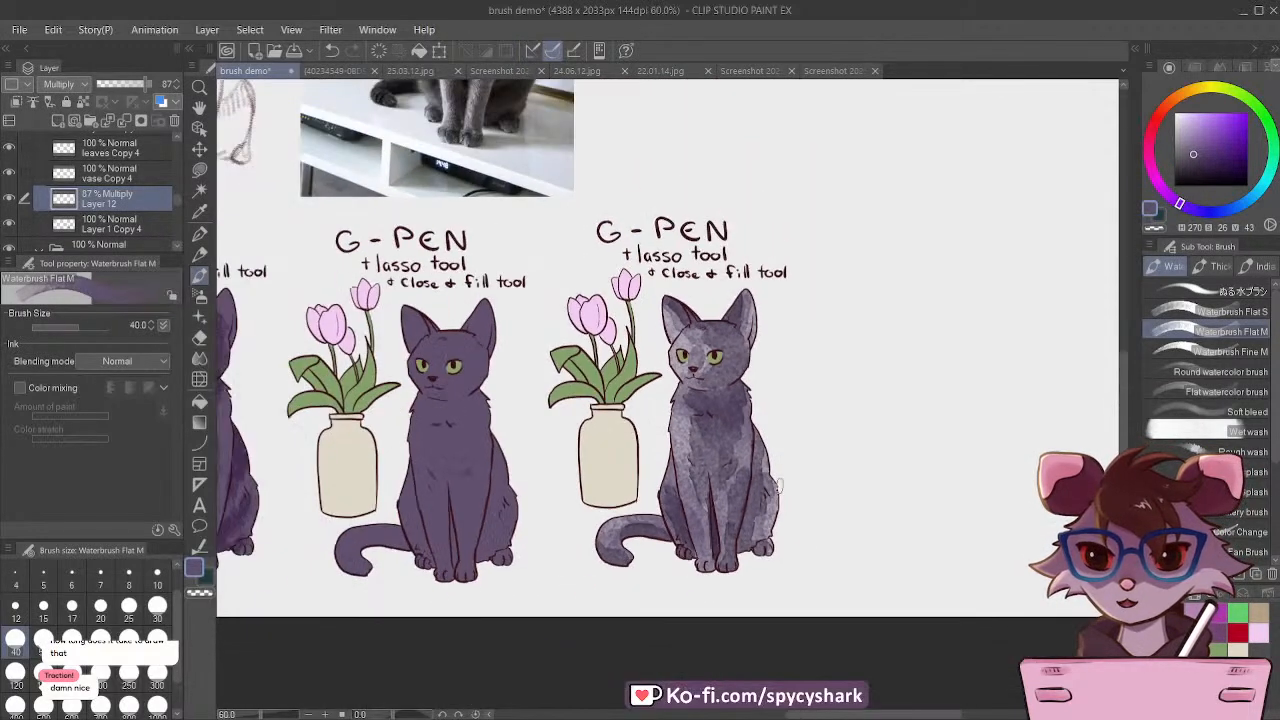
{"action": "scroll", "coordinate": [788, 476], "scroll_direction": "up", "scroll_amount": 4}
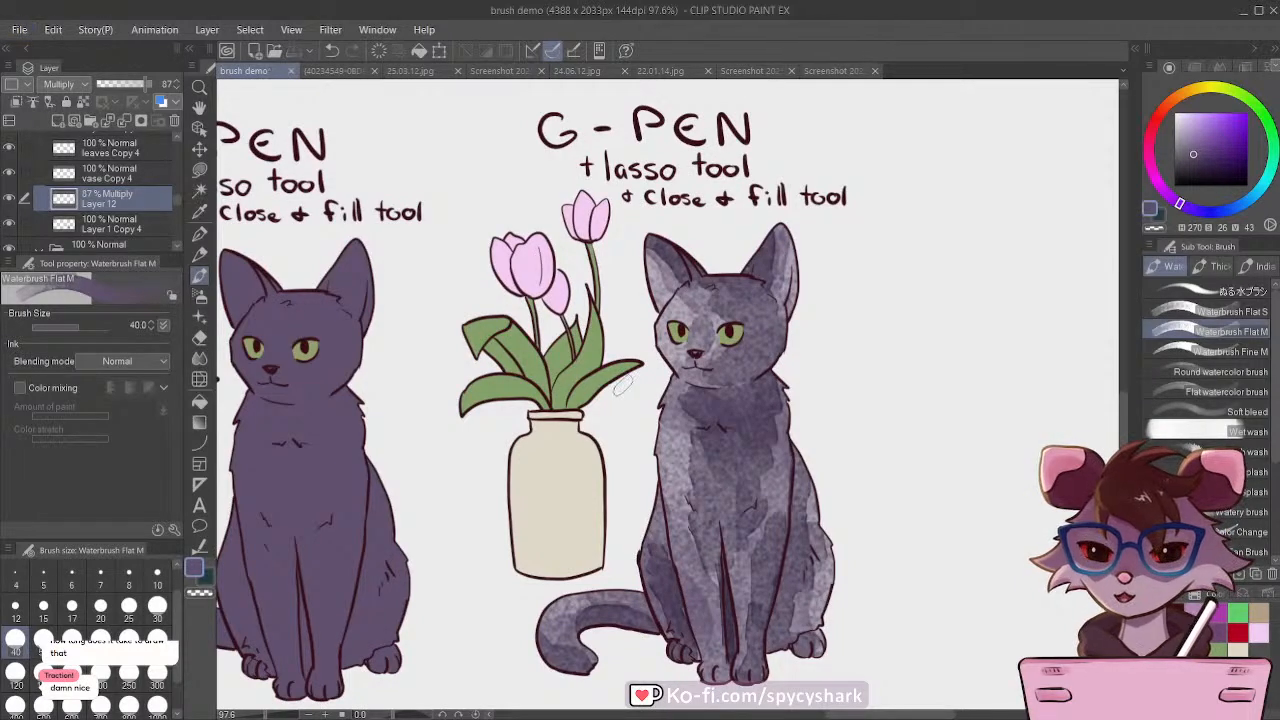
Step: Examine the watercolor textures on the cottage roof and walls in the 24.06.12.jpg illustration, and return to the brush demo drawing
{"action": "left_click", "coordinate": [750, 70]}
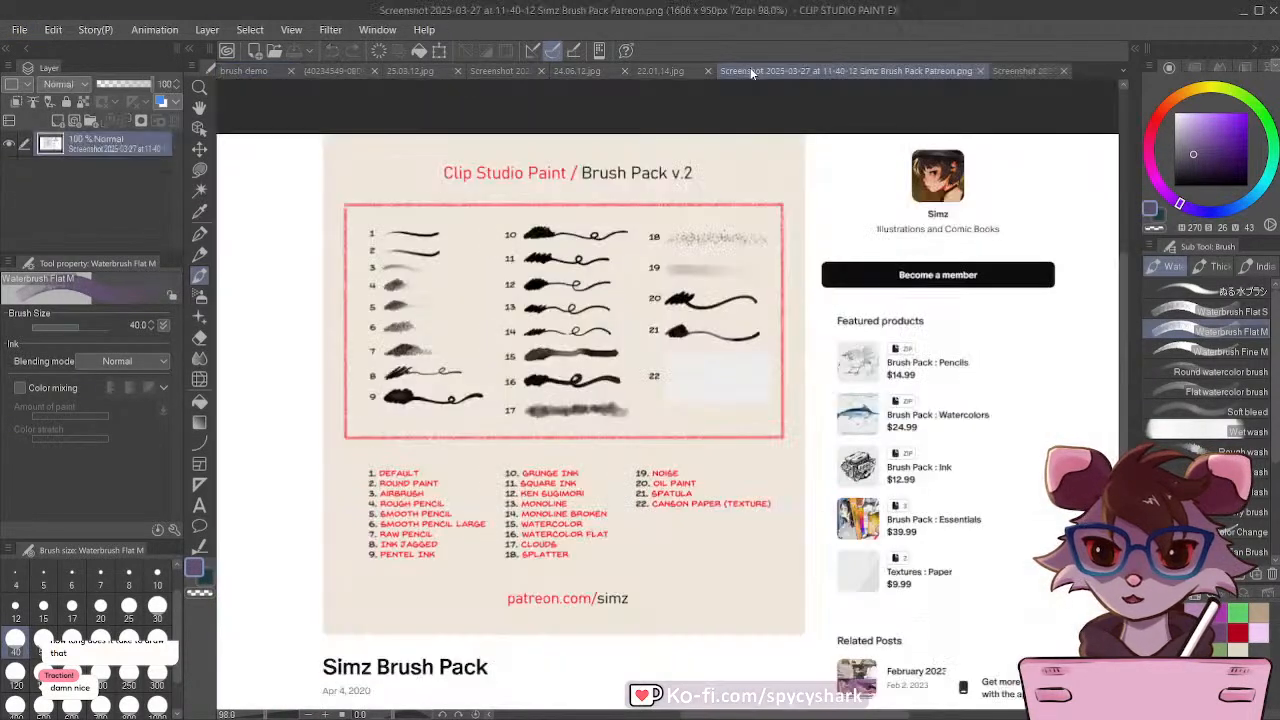
{"action": "left_click", "coordinate": [646, 70]}
{"action": "left_click", "coordinate": [565, 71]}
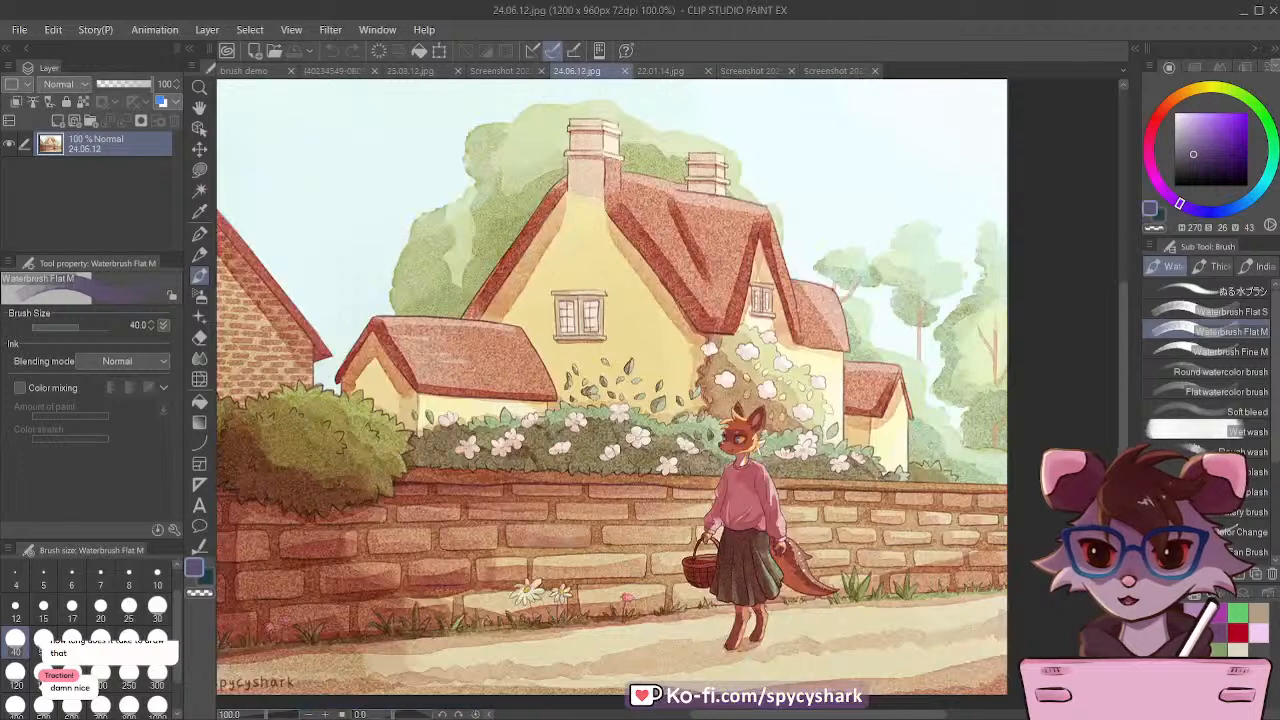
{"action": "scroll", "coordinate": [648, 210], "scroll_direction": "up", "scroll_amount": 4}
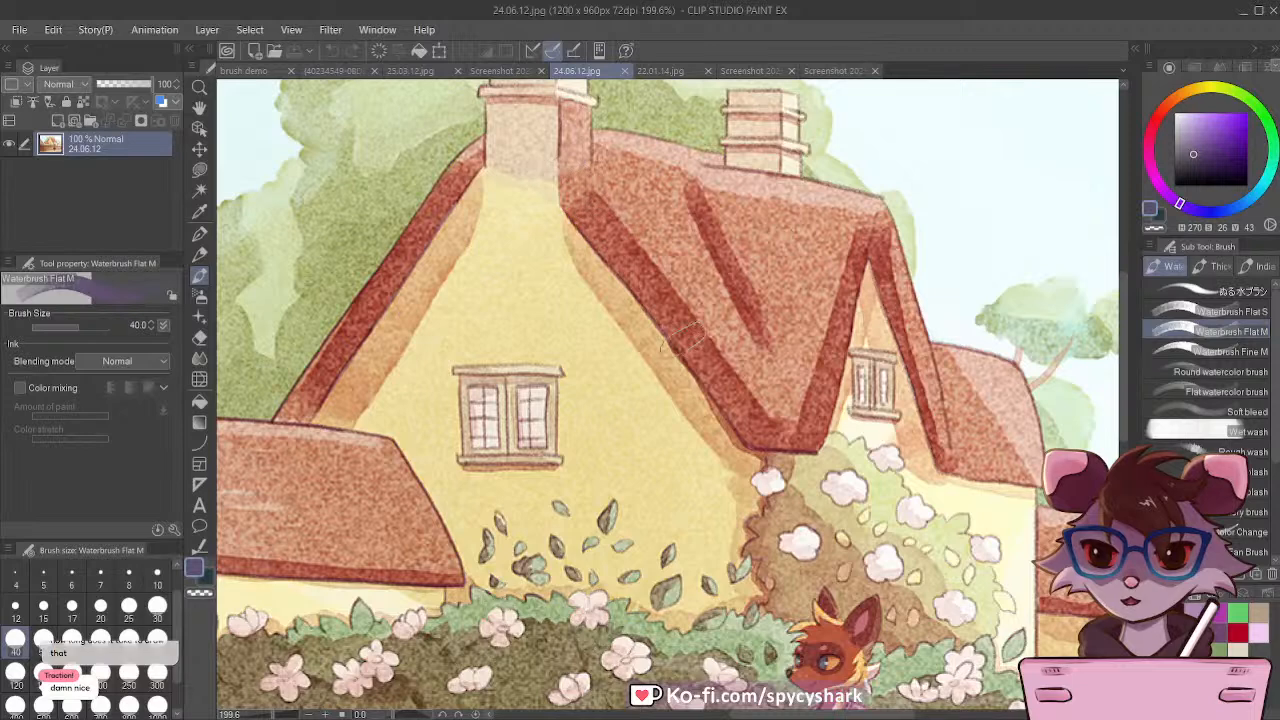
{"action": "left_click", "coordinate": [244, 71]}
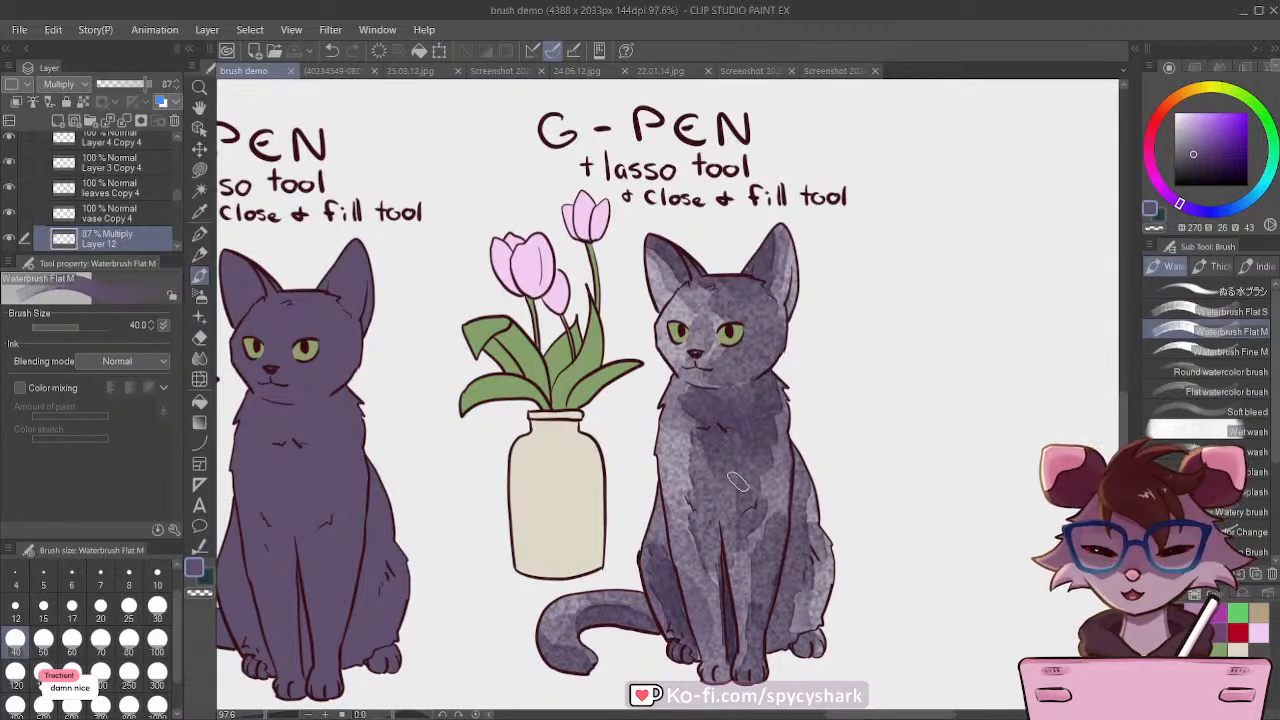
Step: Toggle the visibility of the Multiply layer to compare the cat with and without its shading
{"action": "scroll", "coordinate": [66, 212], "scroll_direction": "down", "scroll_amount": 2}
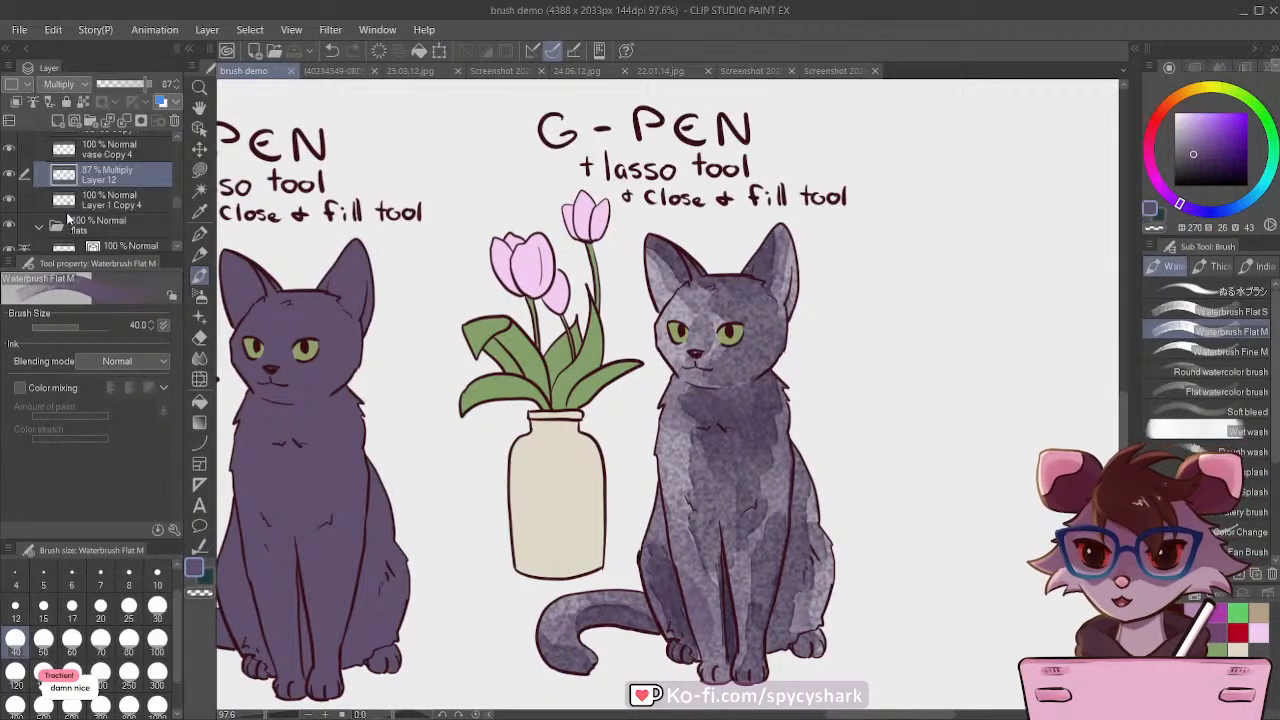
{"action": "left_click", "coordinate": [8, 176]}
{"action": "left_click", "coordinate": [8, 176]}
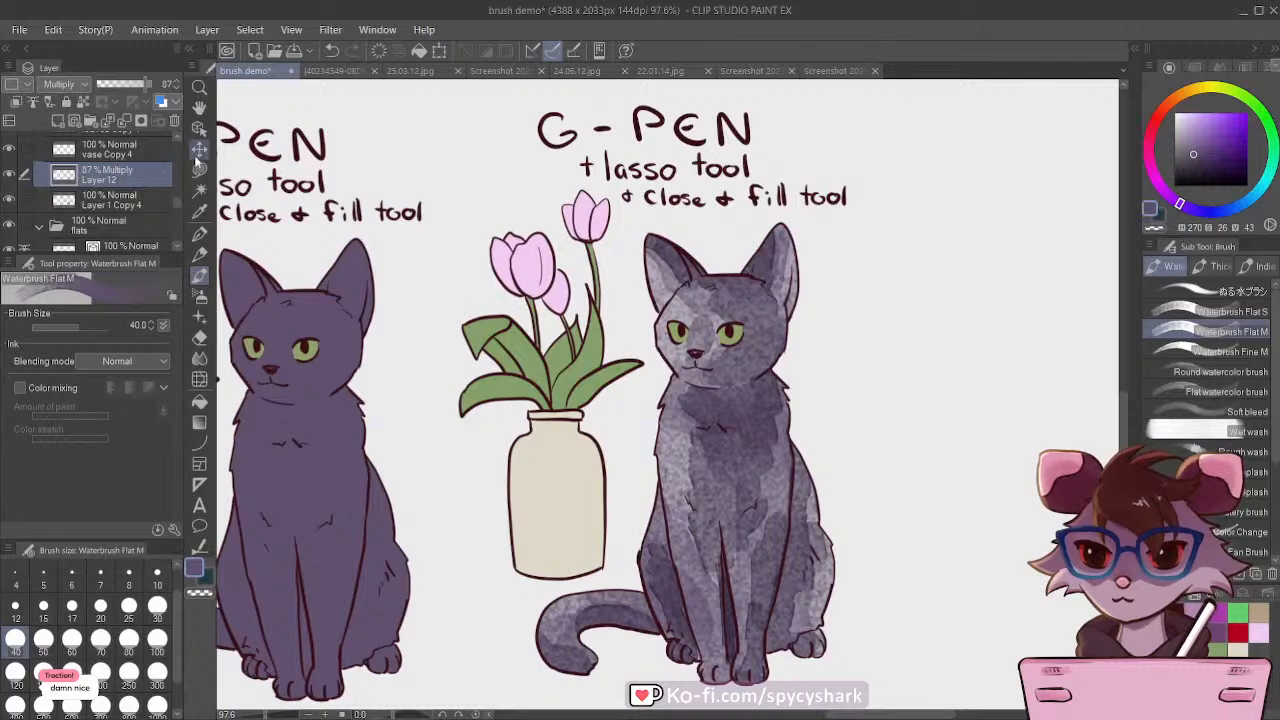
Step: Make the vase Copy 4 layer active and select the last vase's area with Auto select referring to all layers
{"action": "left_click", "coordinate": [570, 481], "text": "ctrl+shift"}
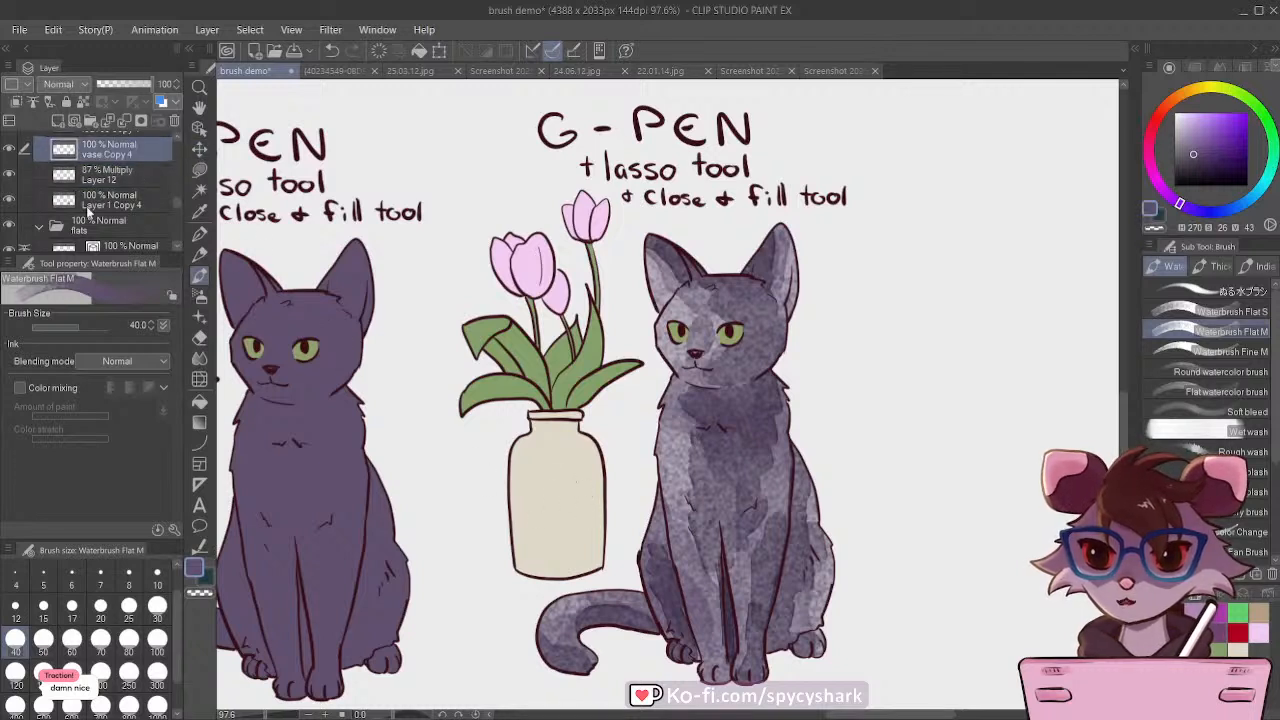
{"action": "left_click", "coordinate": [8, 147]}
{"action": "left_click", "coordinate": [8, 147]}
{"action": "left_click", "coordinate": [199, 189]}
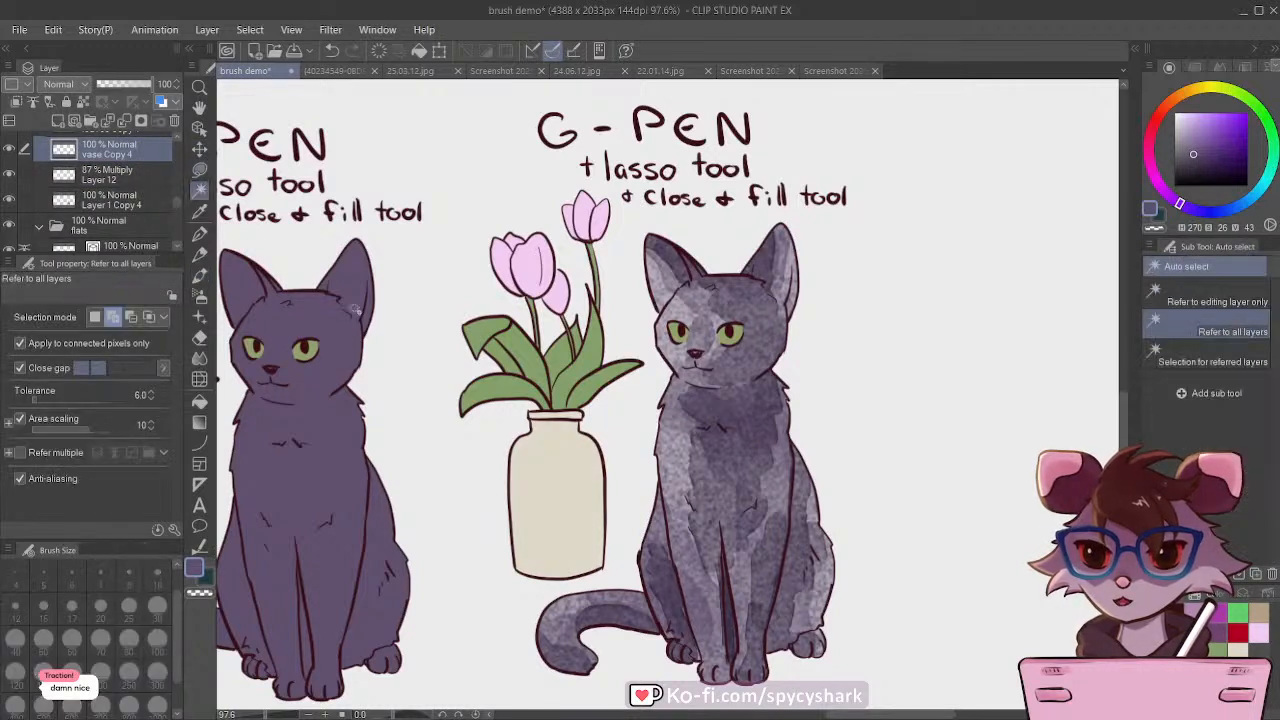
{"action": "left_click", "coordinate": [552, 463]}
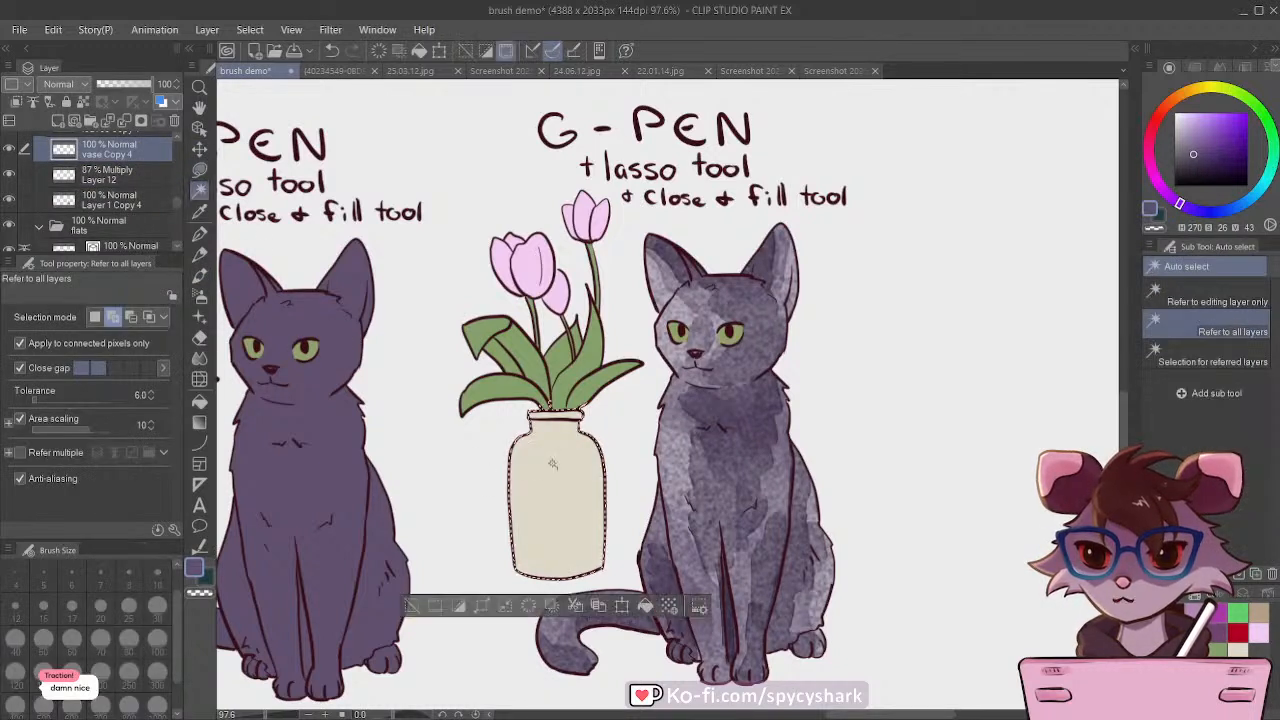
Step: Sample the vase's beige color and clear the flat fill inside the vase selection
{"action": "left_click", "coordinate": [199, 232]}
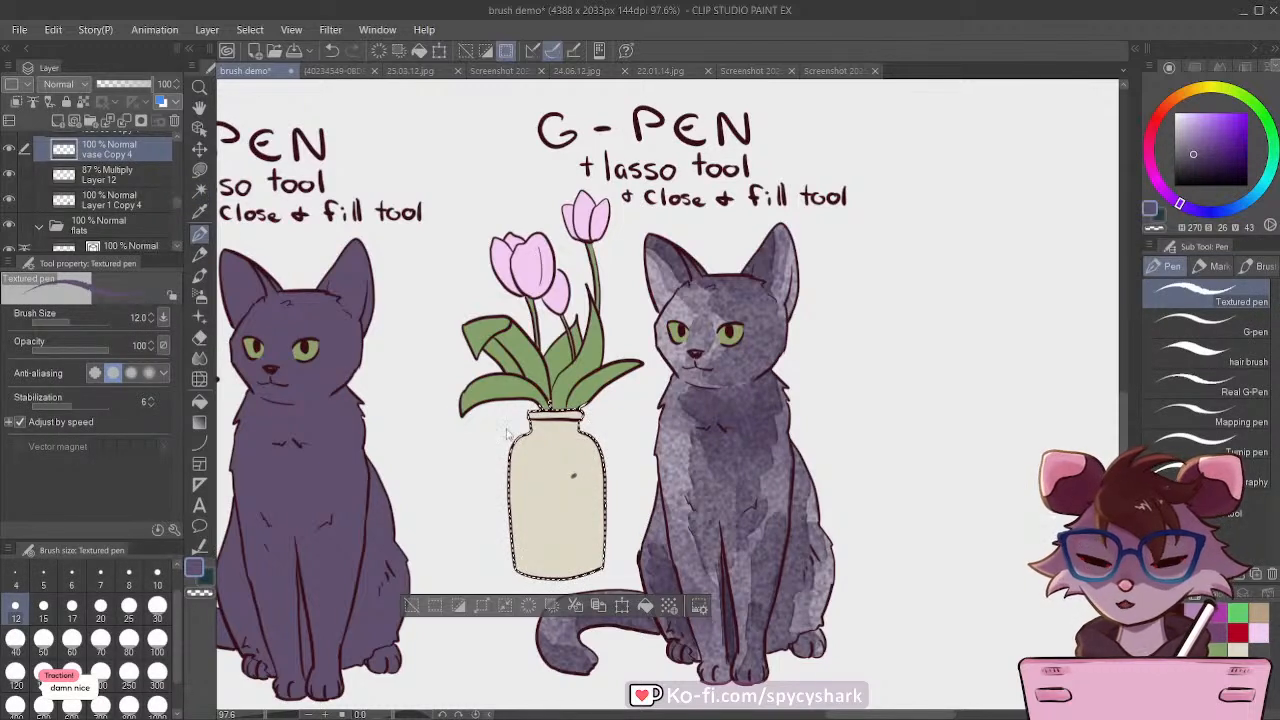
{"action": "left_click", "coordinate": [199, 210]}
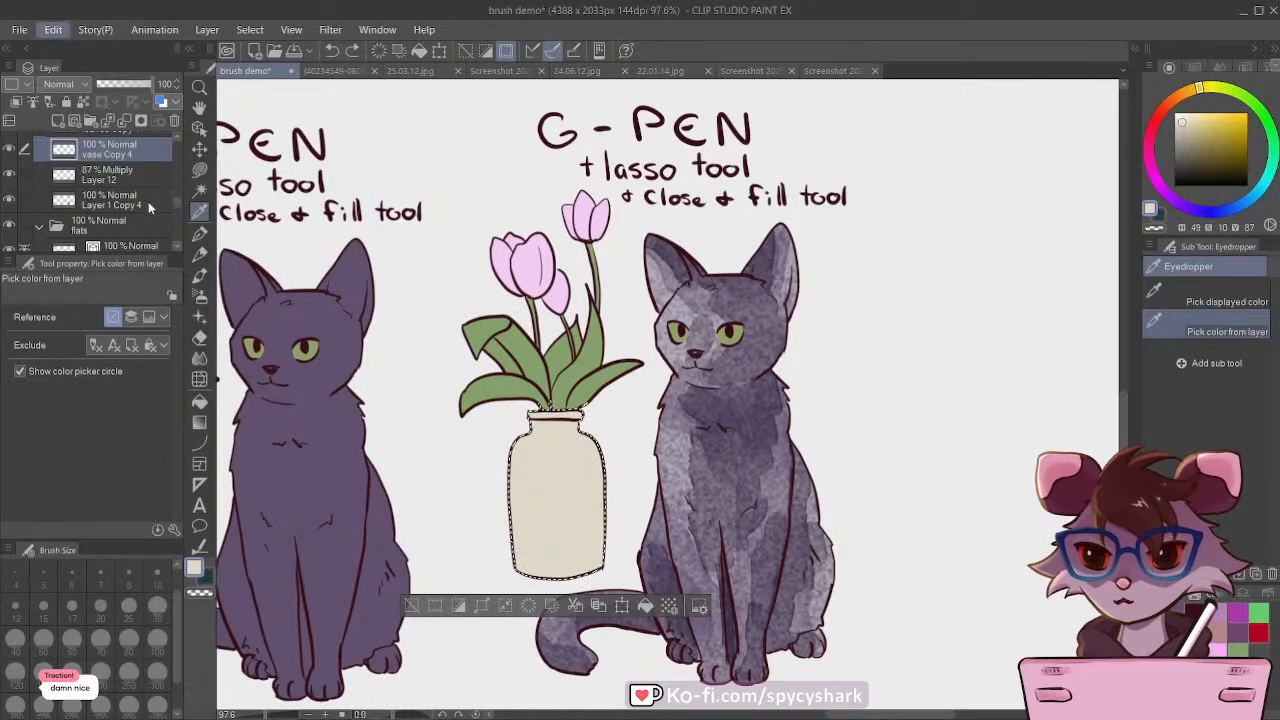
{"action": "key", "text": "ctrl+z"}
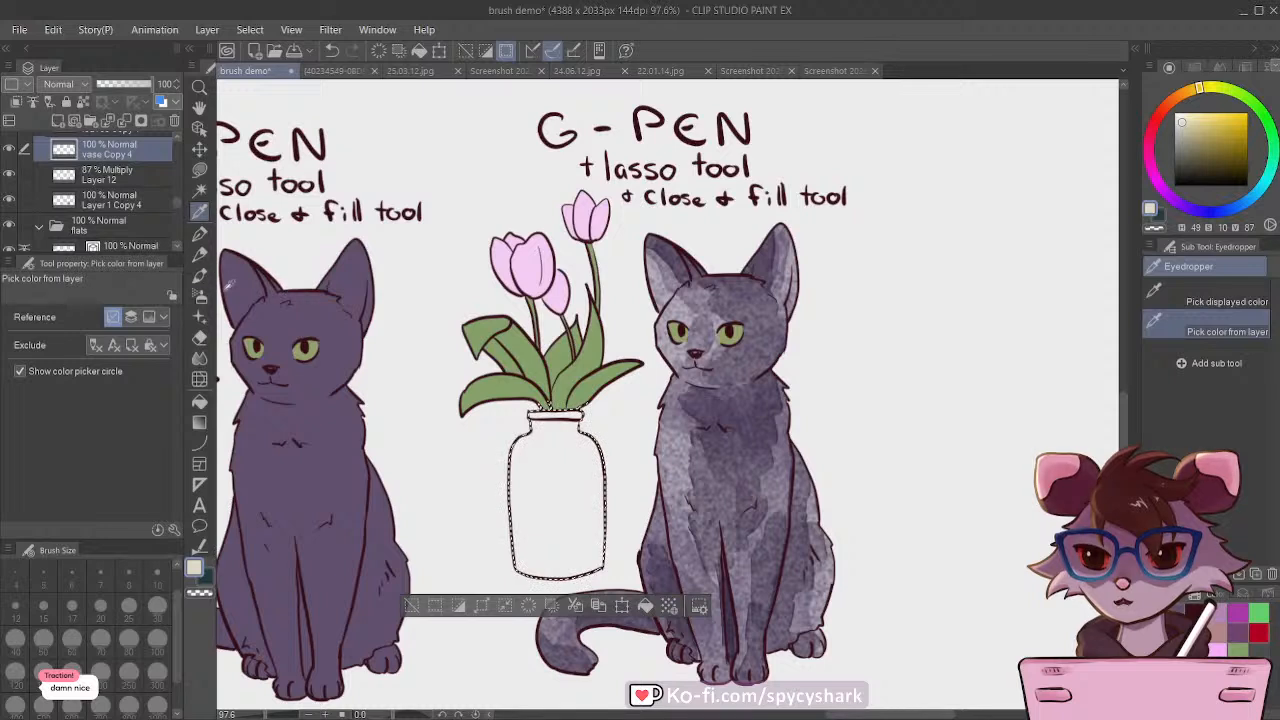
Step: Paint a light beige watercolor wash over the selected vase with Waterbrush Flat M at size 60
{"action": "key", "text": "b"}
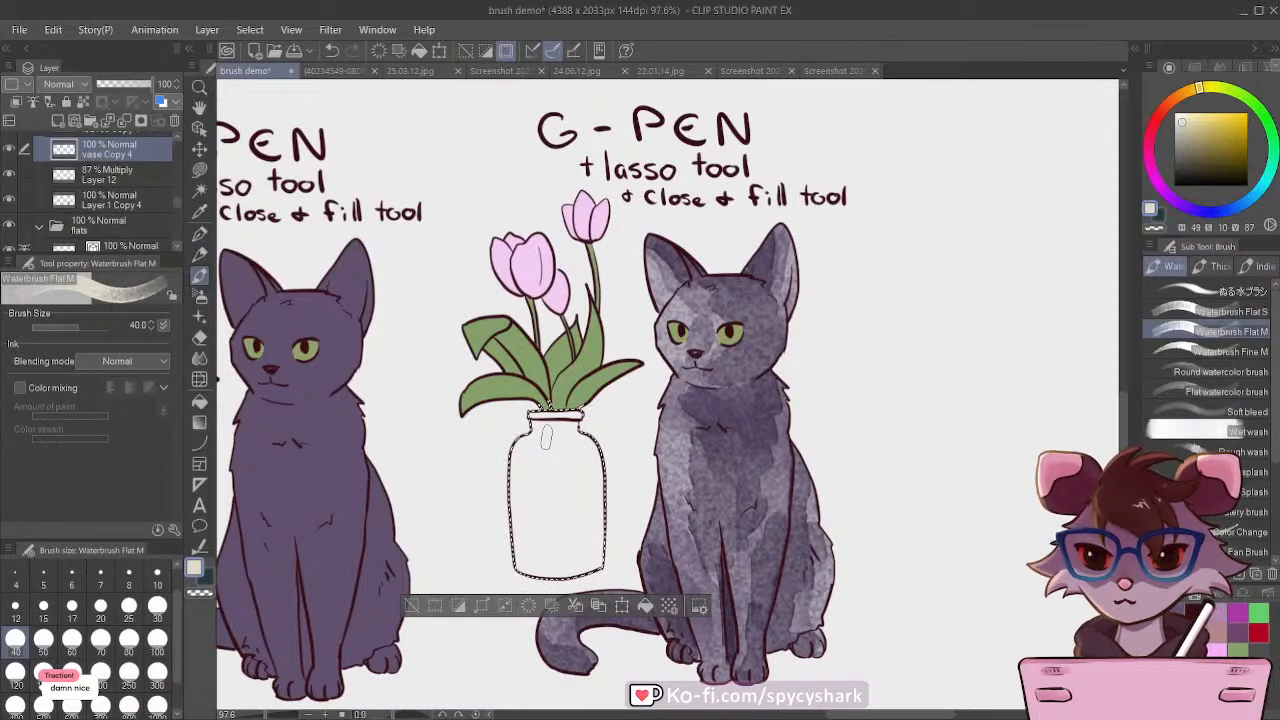
{"action": "key", "text": "bracketright"}
{"action": "key", "text": "bracketright"}
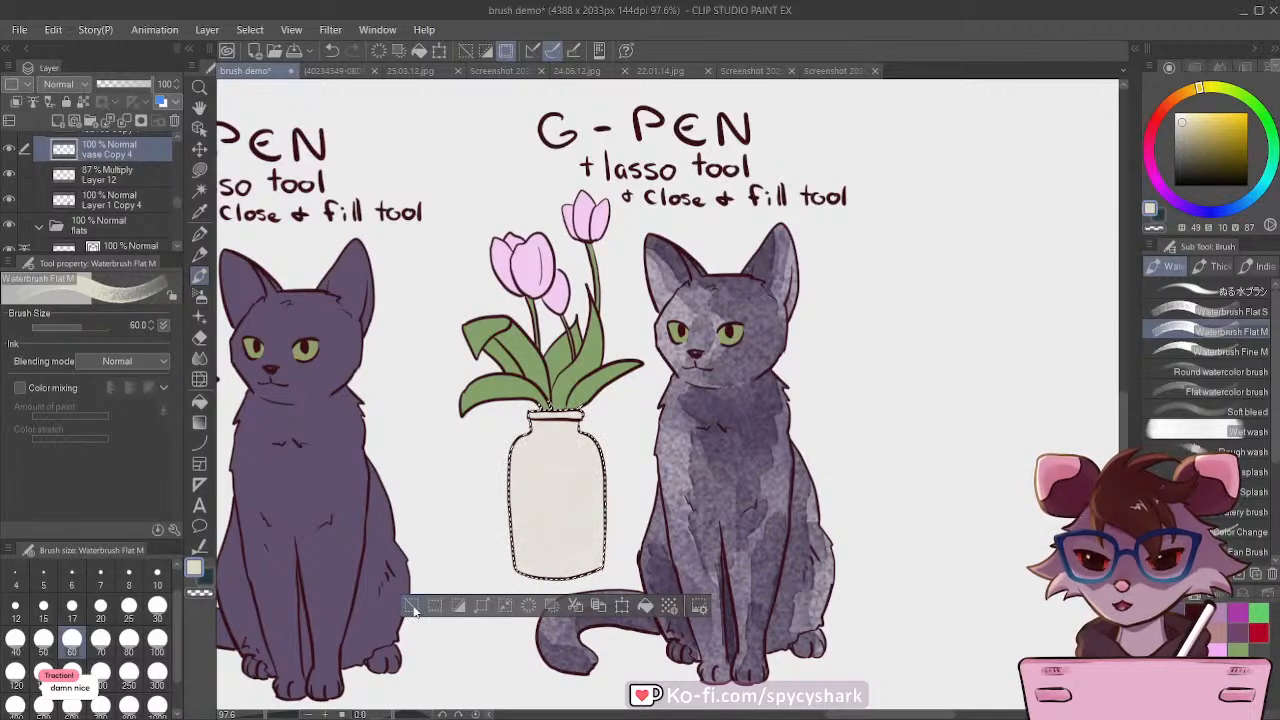
Step: Try a dark red Paper layer color to examine the transparency of the watercolor strokes, and undo the color change
{"action": "scroll", "coordinate": [426, 427], "scroll_direction": "down", "scroll_amount": 4}
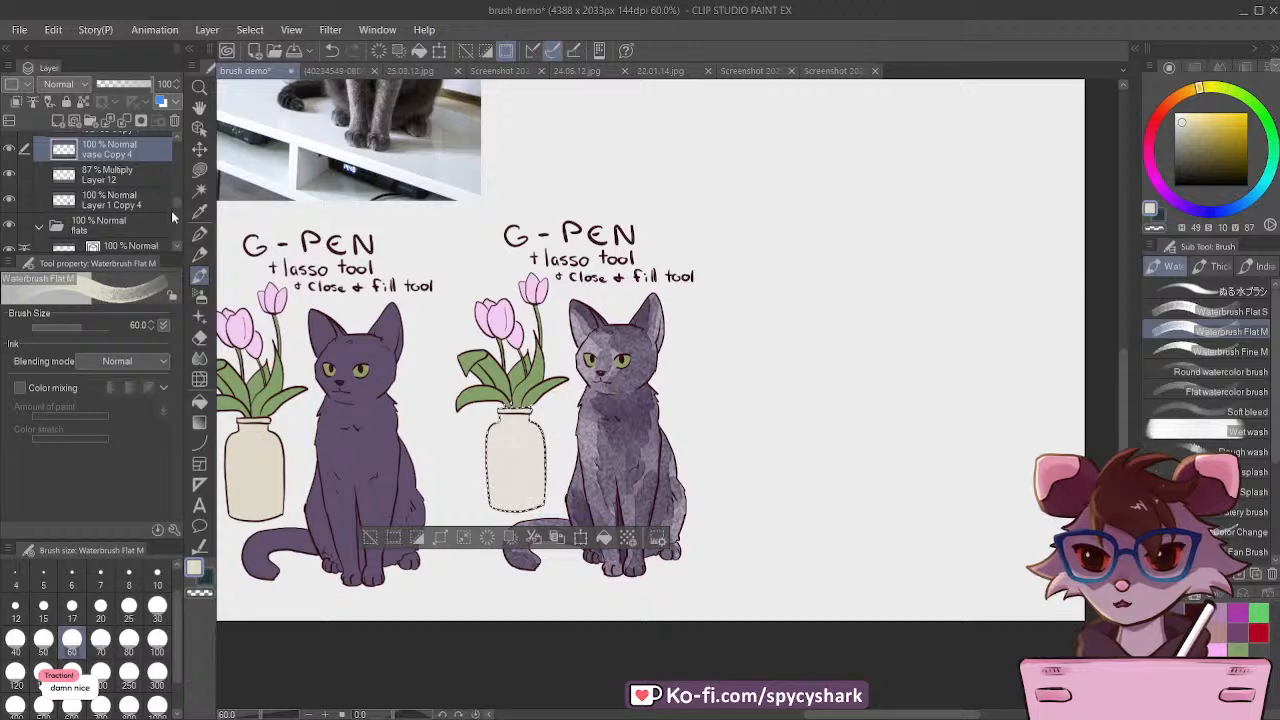
{"action": "scroll", "coordinate": [173, 206], "scroll_direction": "down", "scroll_amount": 5}
{"action": "left_click", "coordinate": [55, 243]}
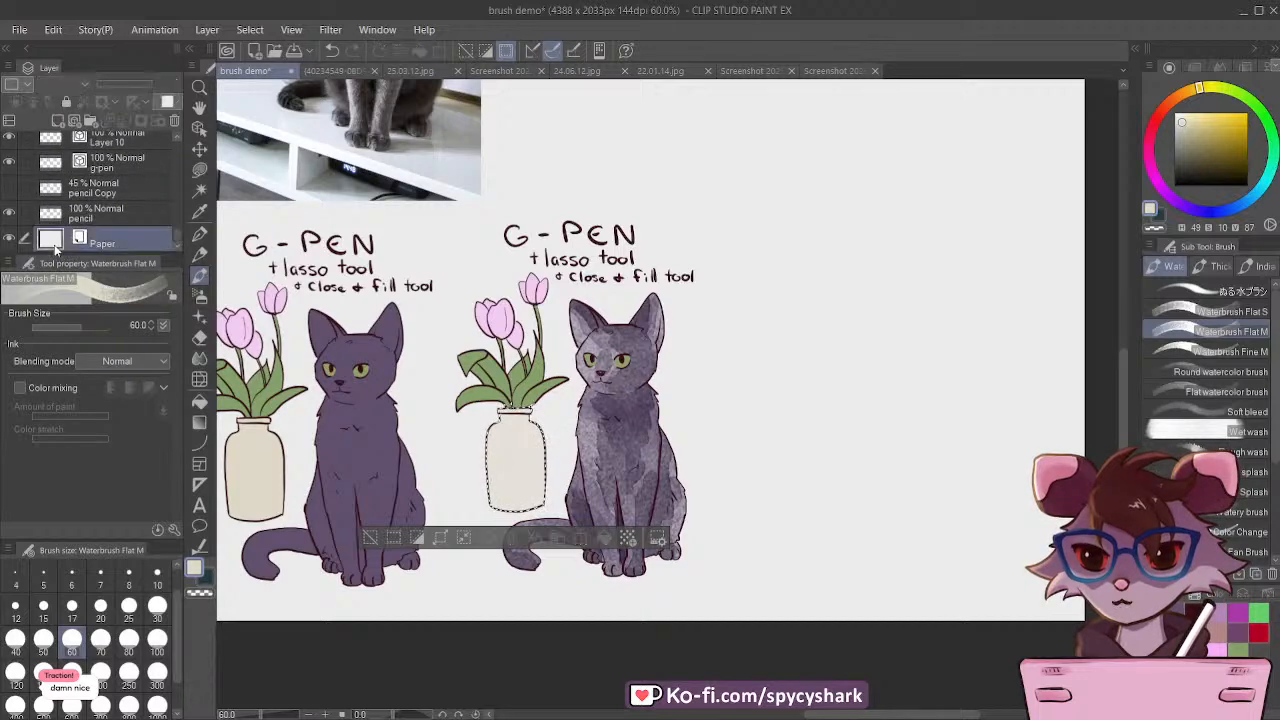
{"action": "left_click", "coordinate": [1173, 260]}
{"action": "scroll", "coordinate": [498, 465], "scroll_direction": "up", "scroll_amount": 8}
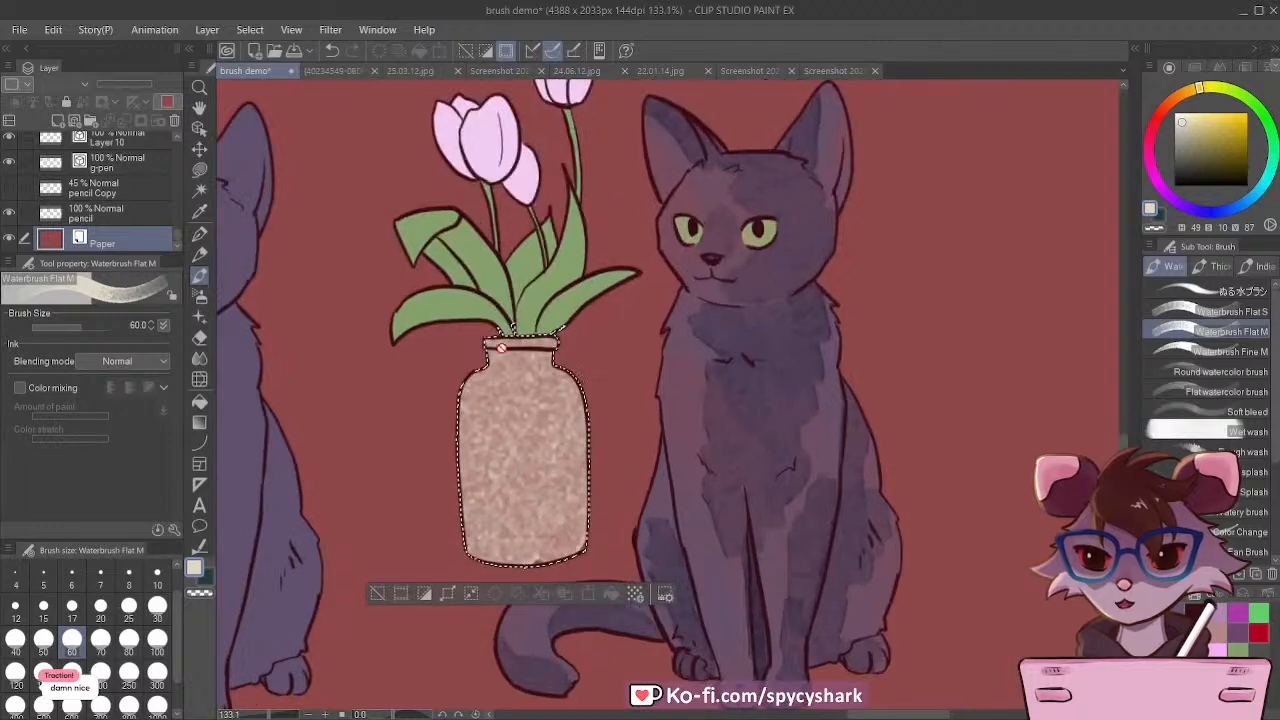
{"action": "scroll", "coordinate": [606, 420], "scroll_direction": "down", "scroll_amount": 5}
{"action": "scroll", "coordinate": [618, 398], "scroll_direction": "up", "scroll_amount": 3}
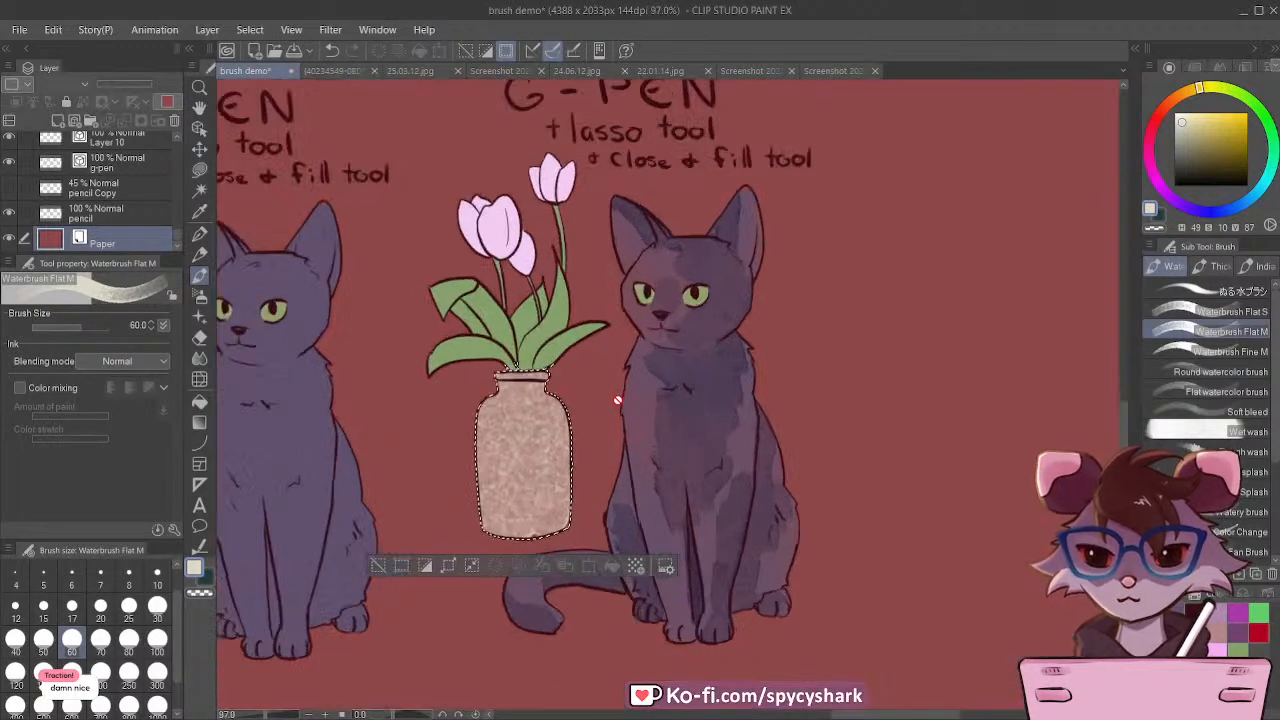
{"action": "scroll", "coordinate": [601, 454], "scroll_direction": "down", "scroll_amount": 2}
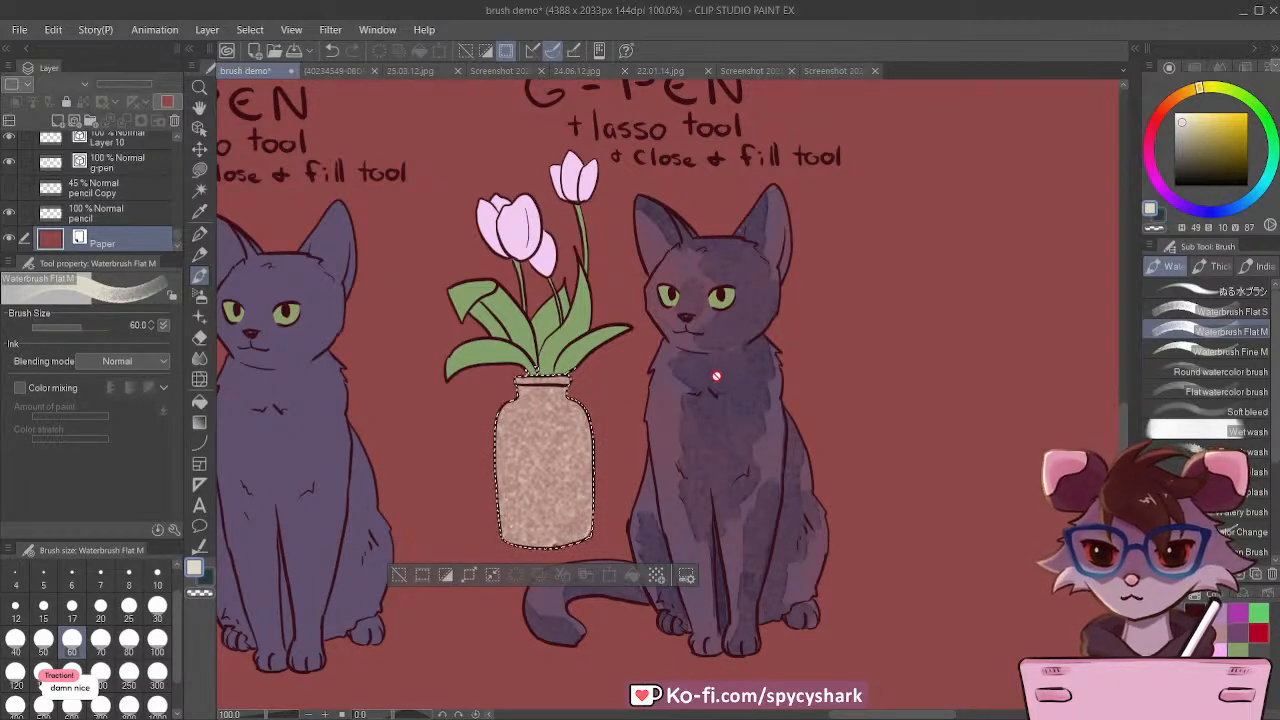
{"action": "left_click", "coordinate": [333, 51]}
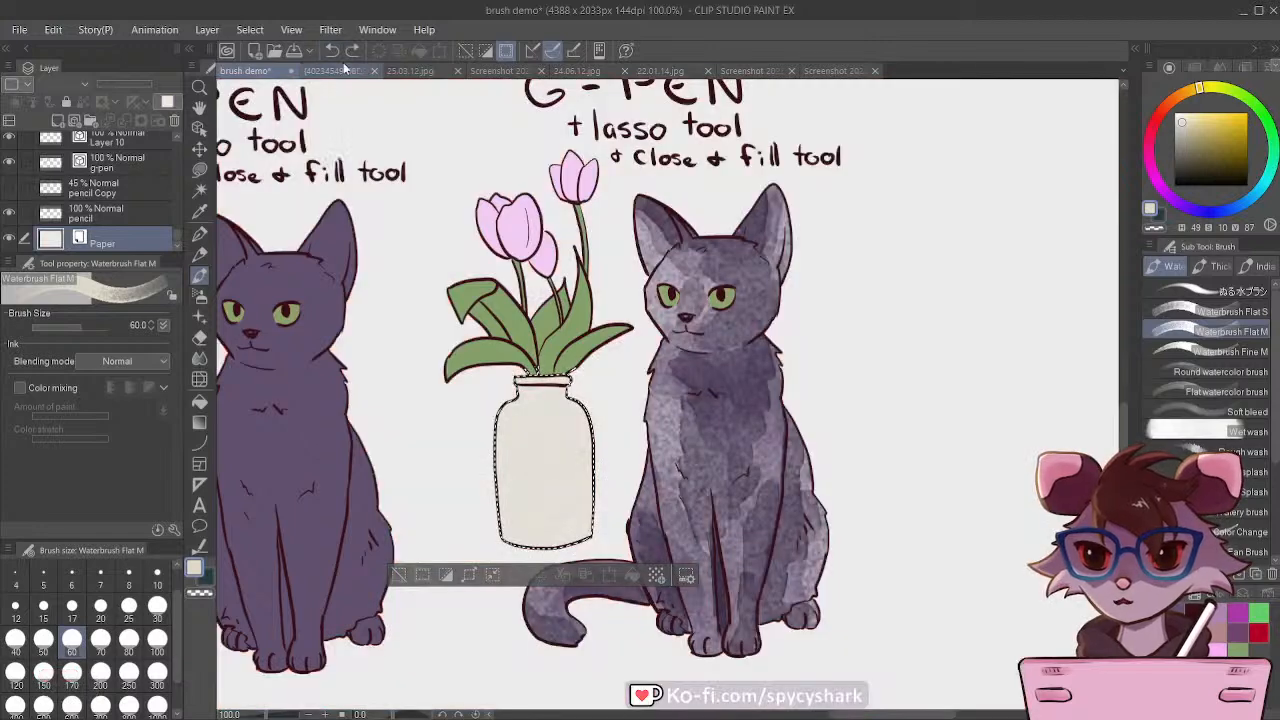
Step: Clear the vase selection and make the vase Copy 4 layer active again
{"action": "left_click", "coordinate": [400, 576]}
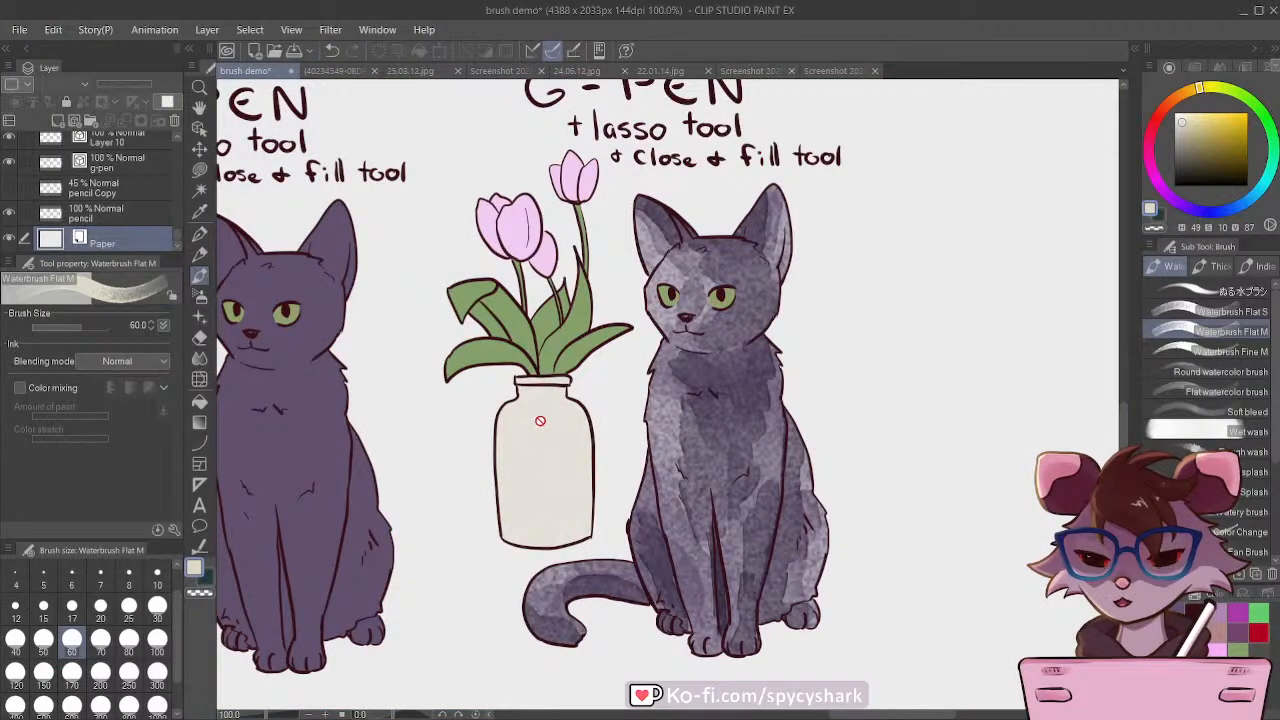
{"action": "left_click", "coordinate": [540, 421], "text": "ctrl"}
{"action": "left_click", "coordinate": [9, 145]}
{"action": "left_click", "coordinate": [9, 145]}
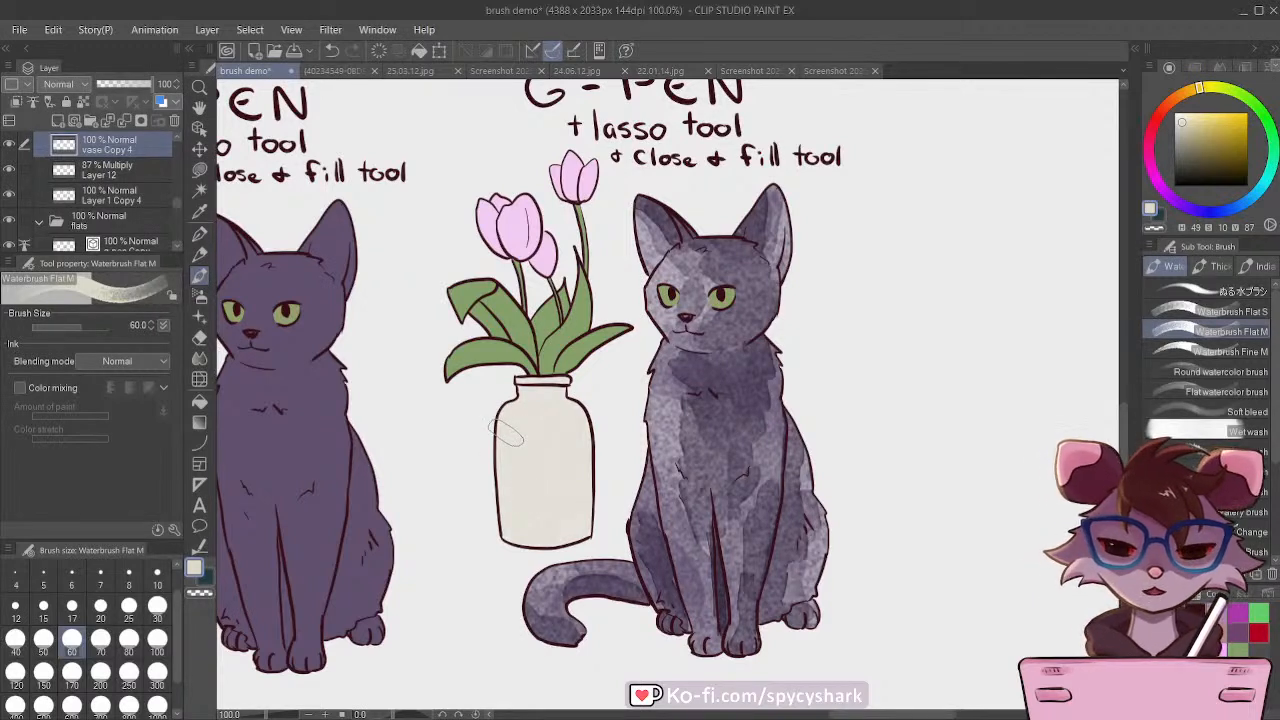
Step: Shade the right half of the last vase in tan (hue 35, saturation 25, value 70) with Waterbrush Flat M at size 30
{"action": "scroll", "coordinate": [505, 432], "scroll_direction": "up", "scroll_amount": 1}
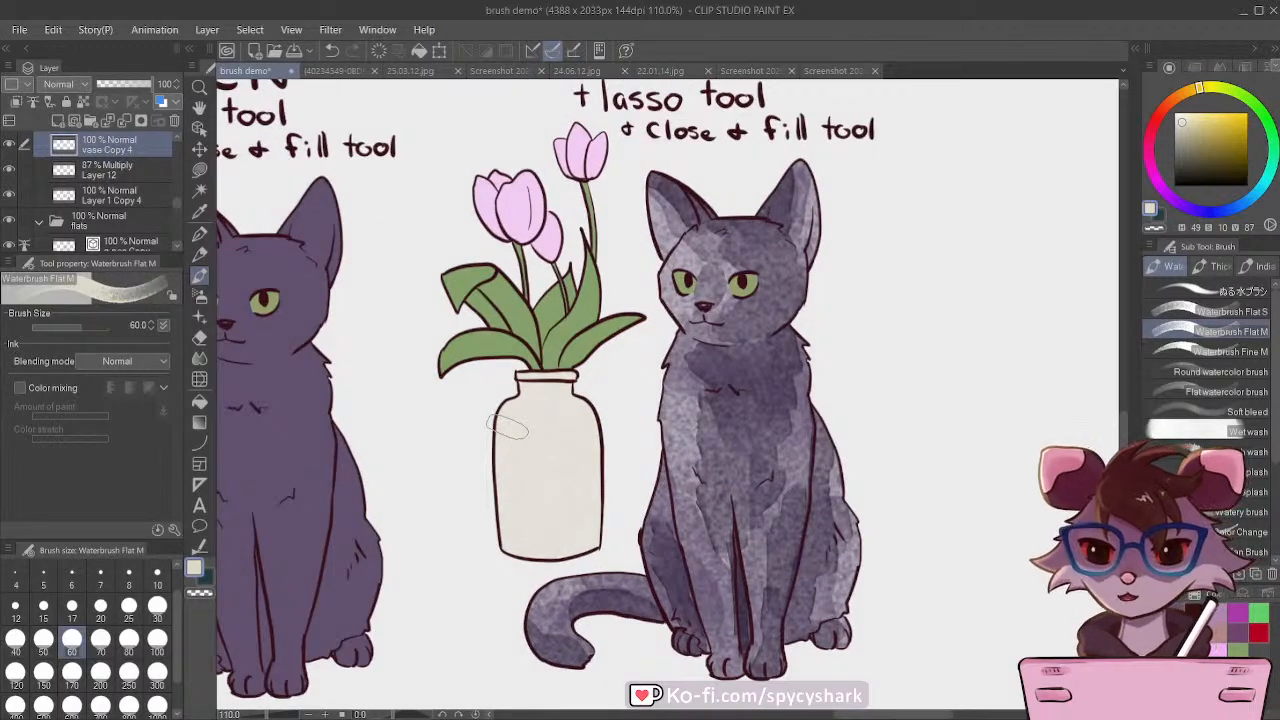
{"action": "key", "text": "["}
{"action": "left_click", "coordinate": [1217, 633]}
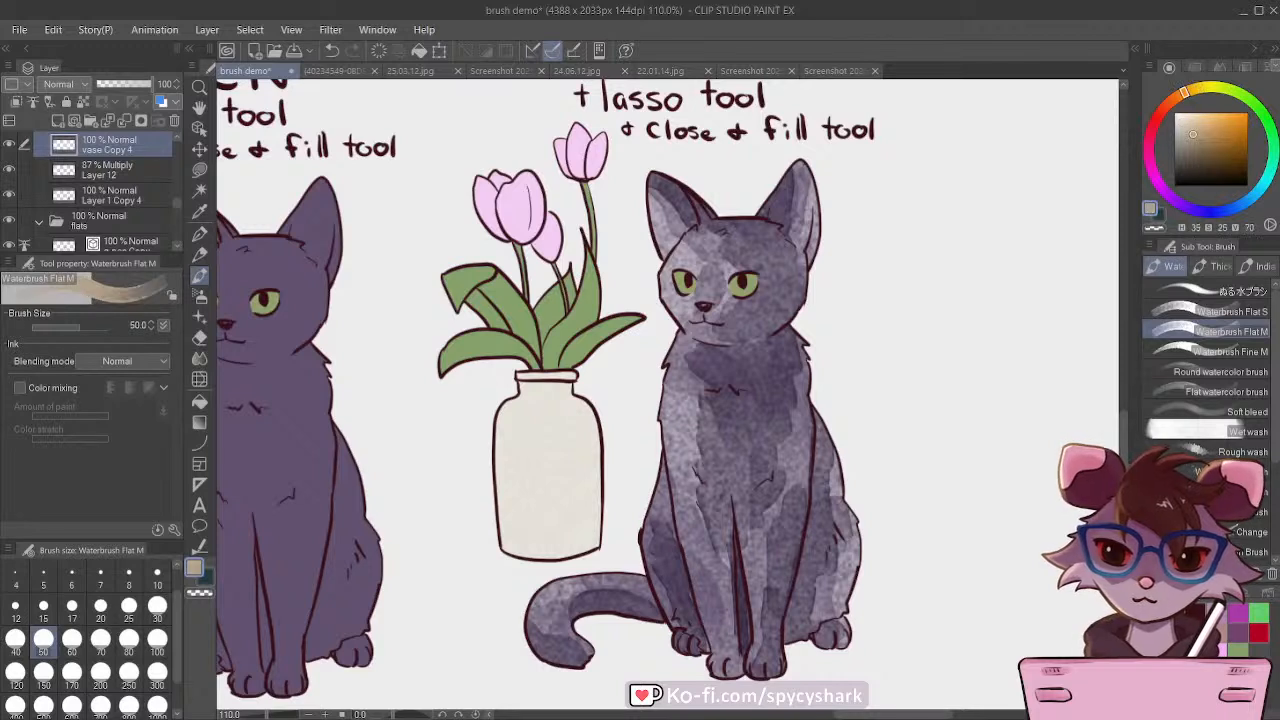
{"action": "key", "text": "["}
{"action": "key", "text": "["}
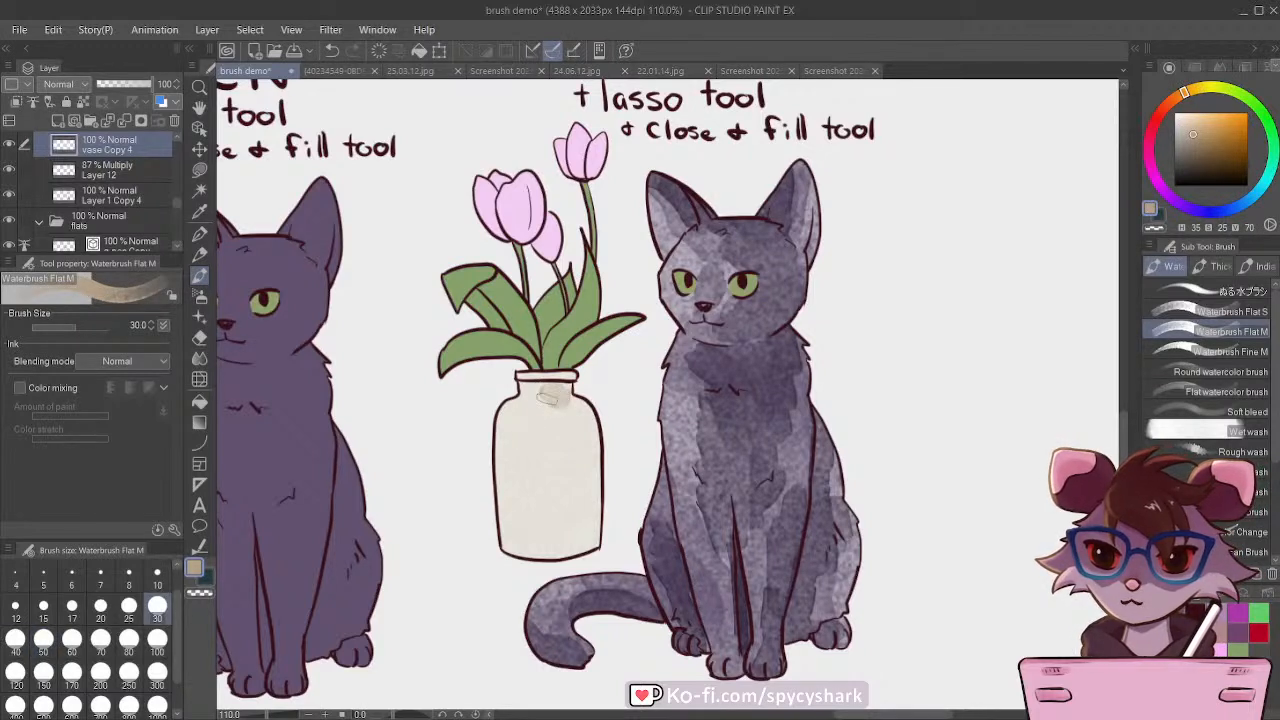
{"action": "mouse_move", "coordinate": [550, 397]}
{"action": "left_mouse_down"}
{"action": "mouse_move", "coordinate": [574, 471]}
{"action": "mouse_move", "coordinate": [555, 446]}
{"action": "mouse_move", "coordinate": [548, 475]}
{"action": "mouse_move", "coordinate": [564, 437]}
{"action": "mouse_move", "coordinate": [576, 477]}
{"action": "mouse_move", "coordinate": [551, 533]}
{"action": "mouse_move", "coordinate": [583, 507]}
{"action": "mouse_move", "coordinate": [549, 544]}
{"action": "left_mouse_up"}
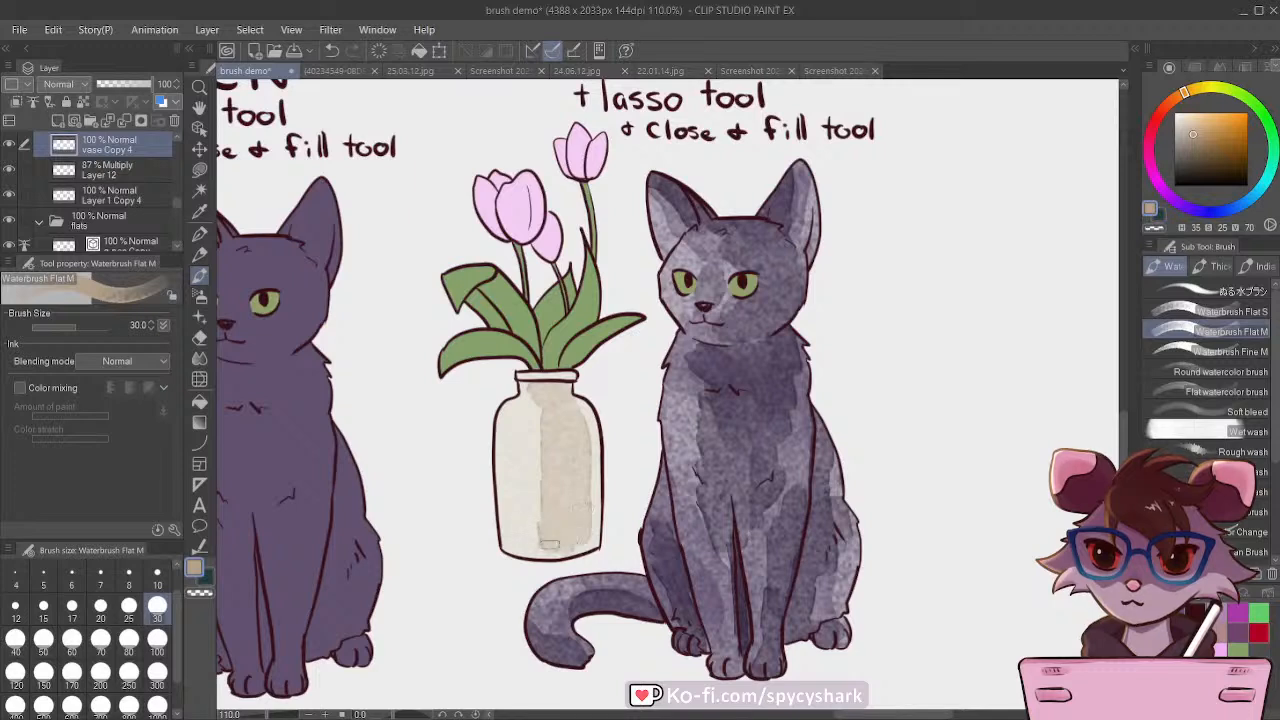
Step: Deepen the tan shading down the right half of the vase with Waterbrush Flat M, raising the brush size to 50
{"action": "mouse_move", "coordinate": [560, 380]}
{"action": "left_mouse_down"}
{"action": "mouse_move", "coordinate": [524, 376]}
{"action": "mouse_move", "coordinate": [559, 386]}
{"action": "mouse_move", "coordinate": [559, 438]}
{"action": "mouse_move", "coordinate": [572, 441]}
{"action": "mouse_move", "coordinate": [572, 420]}
{"action": "mouse_move", "coordinate": [577, 517]}
{"action": "left_mouse_up"}
{"action": "key", "text": "]"}
{"action": "key", "text": "]"}
{"action": "left_click_drag", "start_coordinate": [573, 434], "coordinate": [572, 514]}
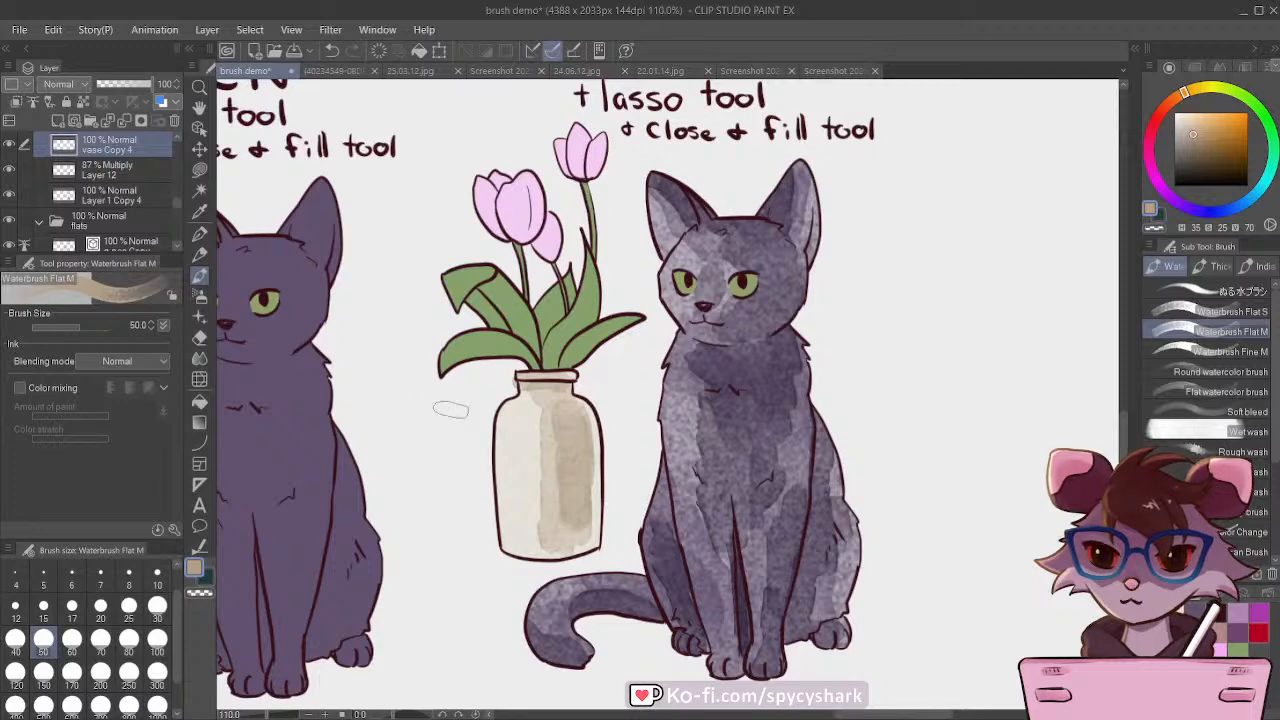
Step: Lasso the stray paint outside the left side of the vase neck, delete it and clear the selection
{"action": "left_click", "coordinate": [200, 191]}
{"action": "left_click", "coordinate": [200, 170]}
{"action": "left_click", "coordinate": [1206, 390]}
{"action": "scroll", "coordinate": [517, 381], "scroll_direction": "up", "scroll_amount": 5}
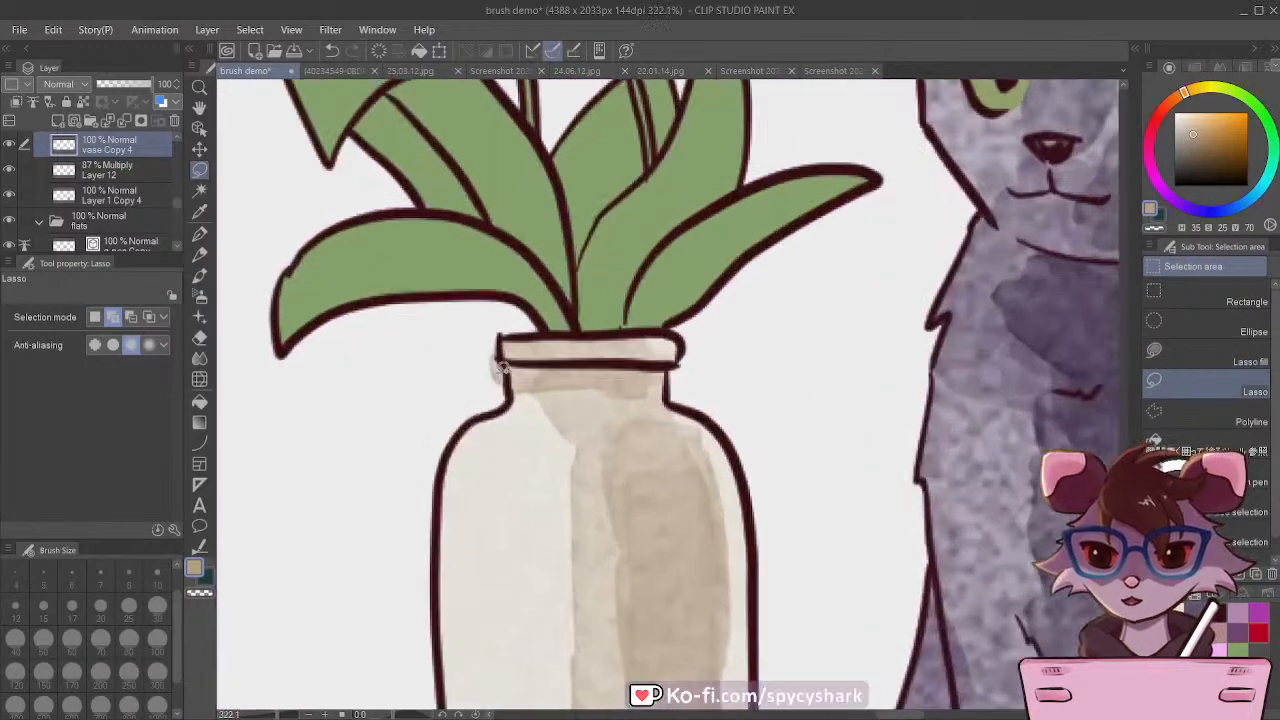
{"action": "left_click_drag", "start_coordinate": [514, 376], "coordinate": [472, 350]}
{"action": "key", "text": "Delete"}
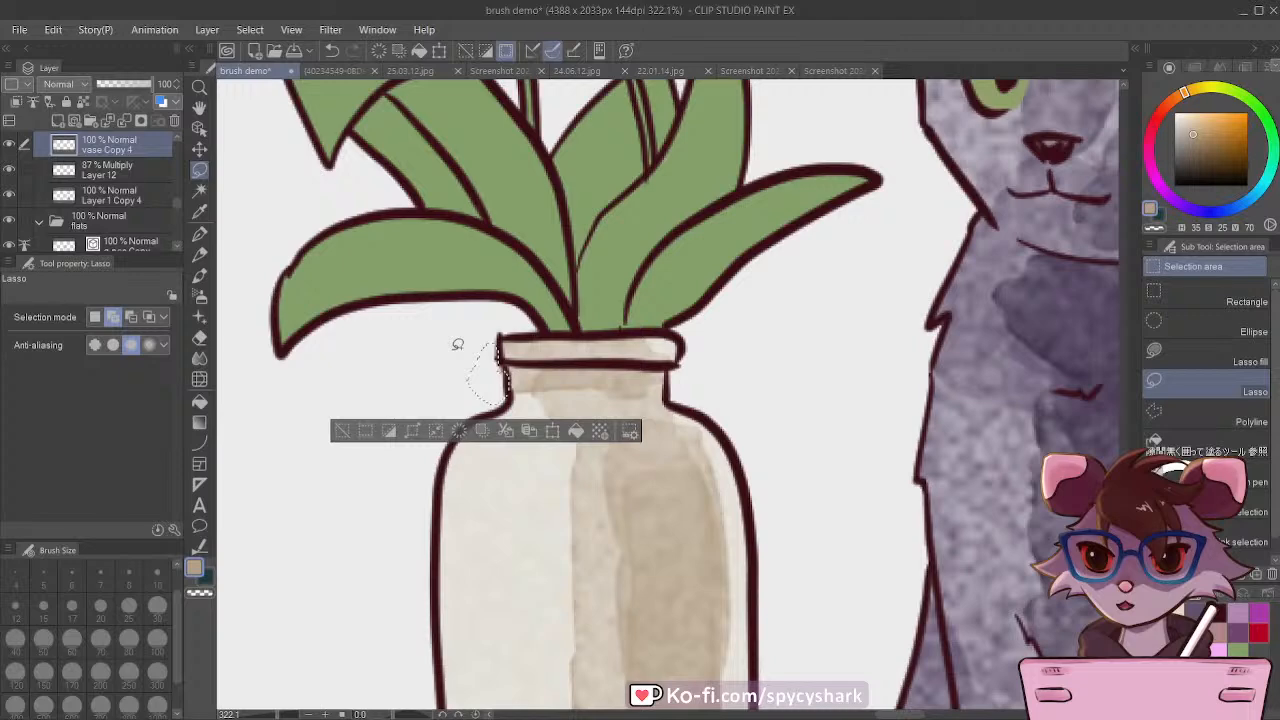
{"action": "left_click", "coordinate": [350, 429]}
{"action": "scroll", "coordinate": [348, 427], "scroll_direction": "down", "scroll_amount": 3}
{"action": "scroll", "coordinate": [376, 415], "scroll_direction": "down", "scroll_amount": 4}
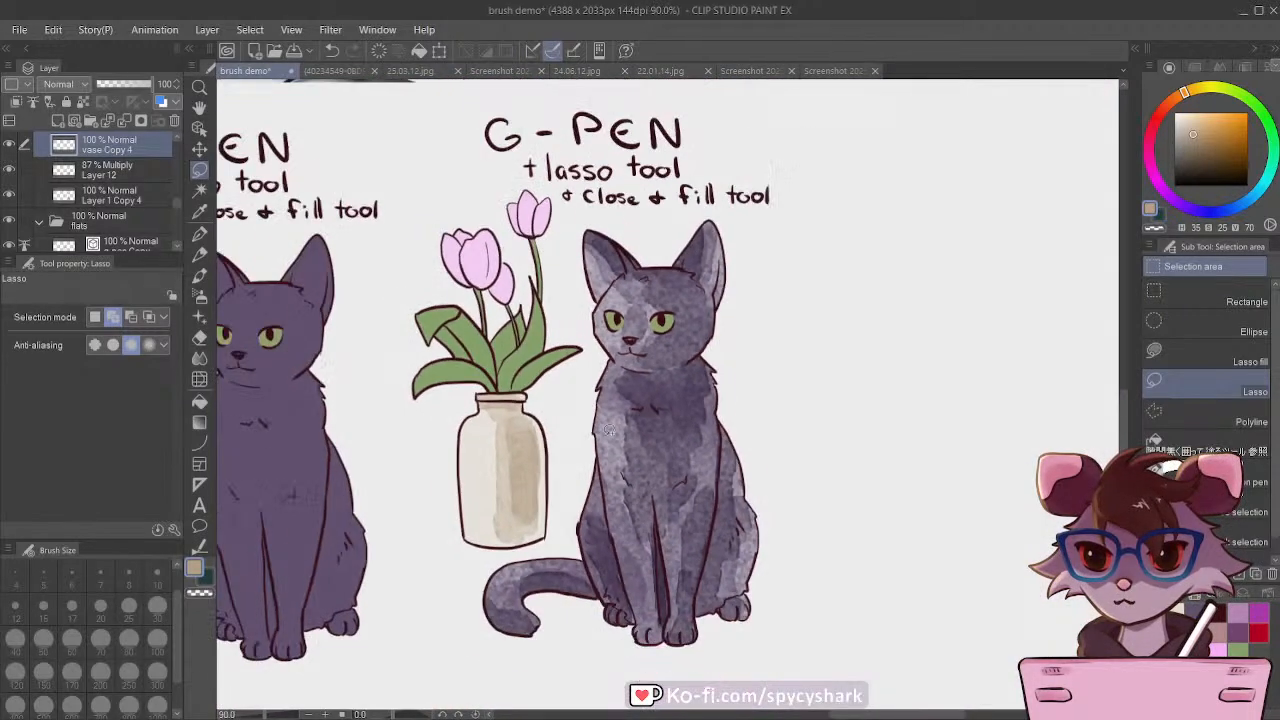
Step: On the leaves Copy 4 layer, sample the leaf green, auto-select the leaves and stems and delete their flat fill
{"action": "scroll", "coordinate": [100, 200], "scroll_direction": "up", "scroll_amount": 2}
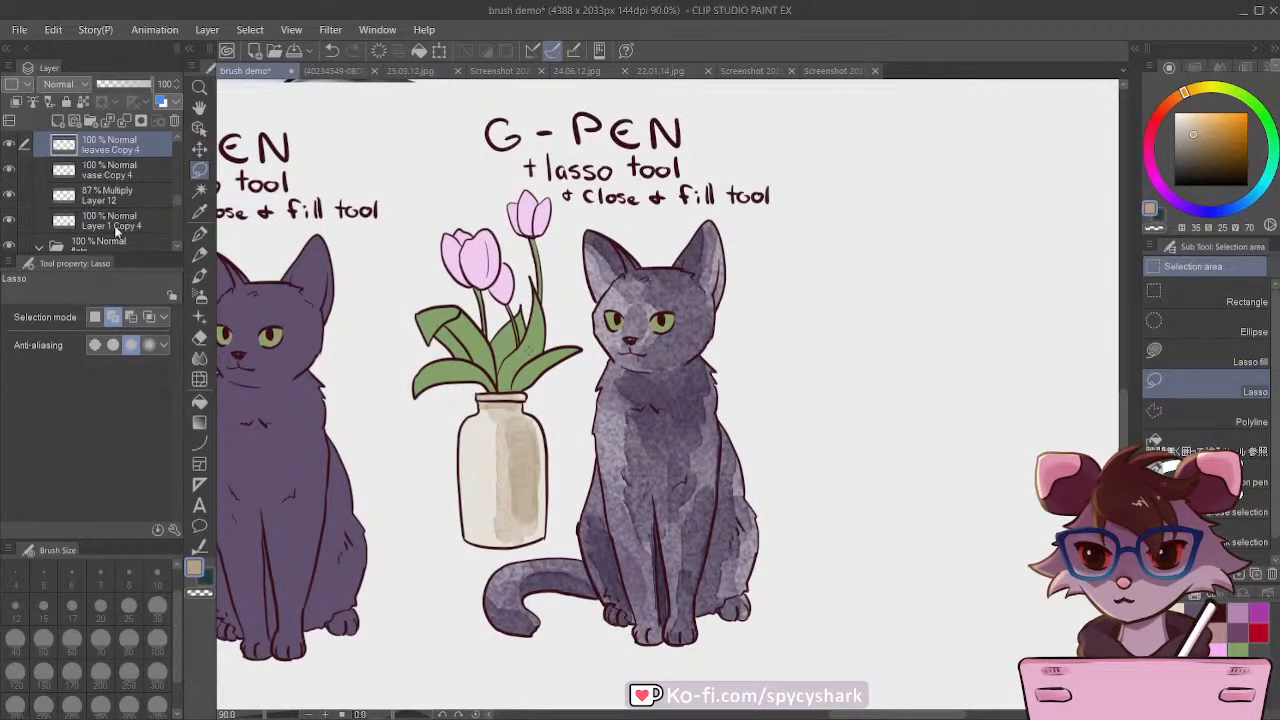
{"action": "left_click", "coordinate": [90, 172]}
{"action": "key", "text": "i"}
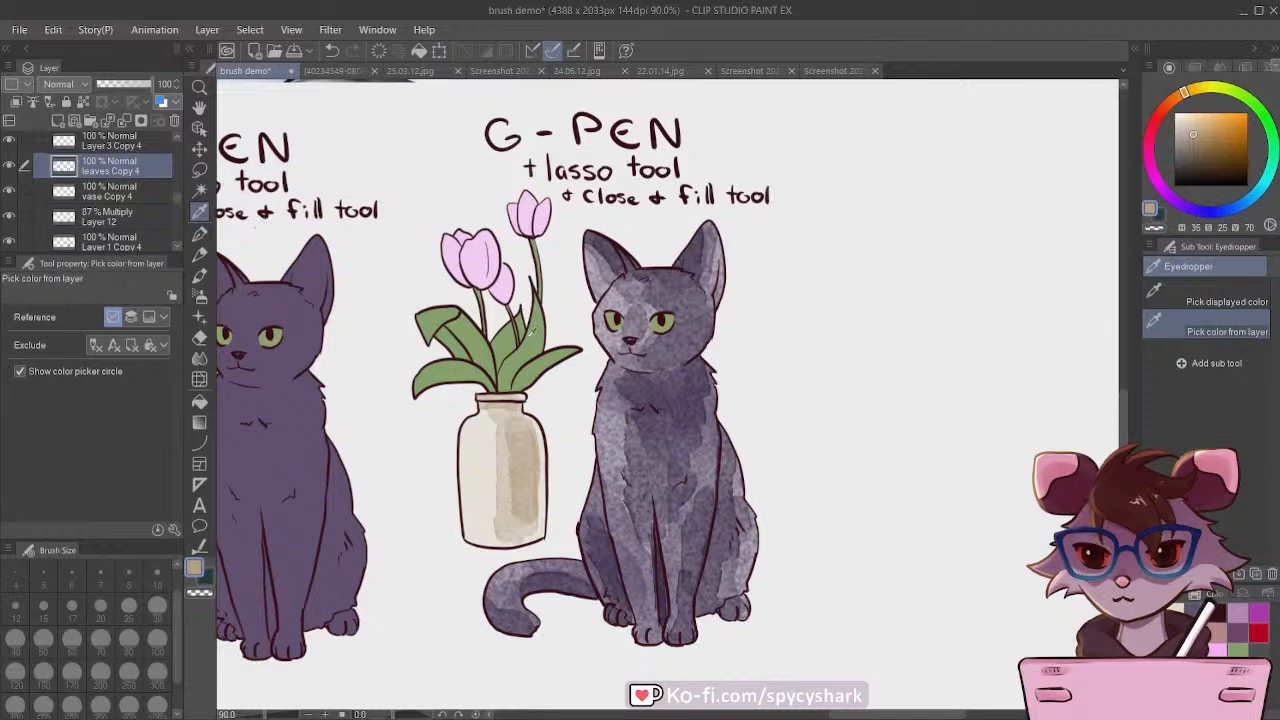
{"action": "left_click", "coordinate": [530, 335]}
{"action": "key", "text": "w"}
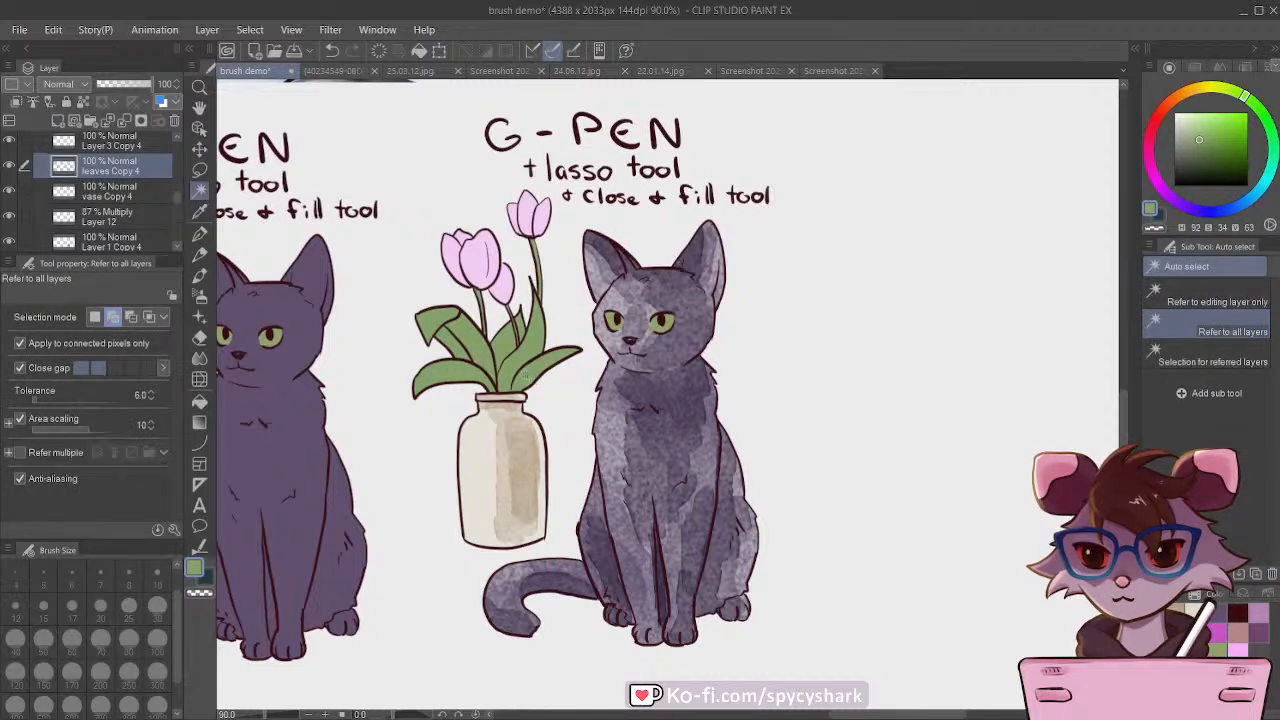
{"action": "left_click", "coordinate": [524, 372]}
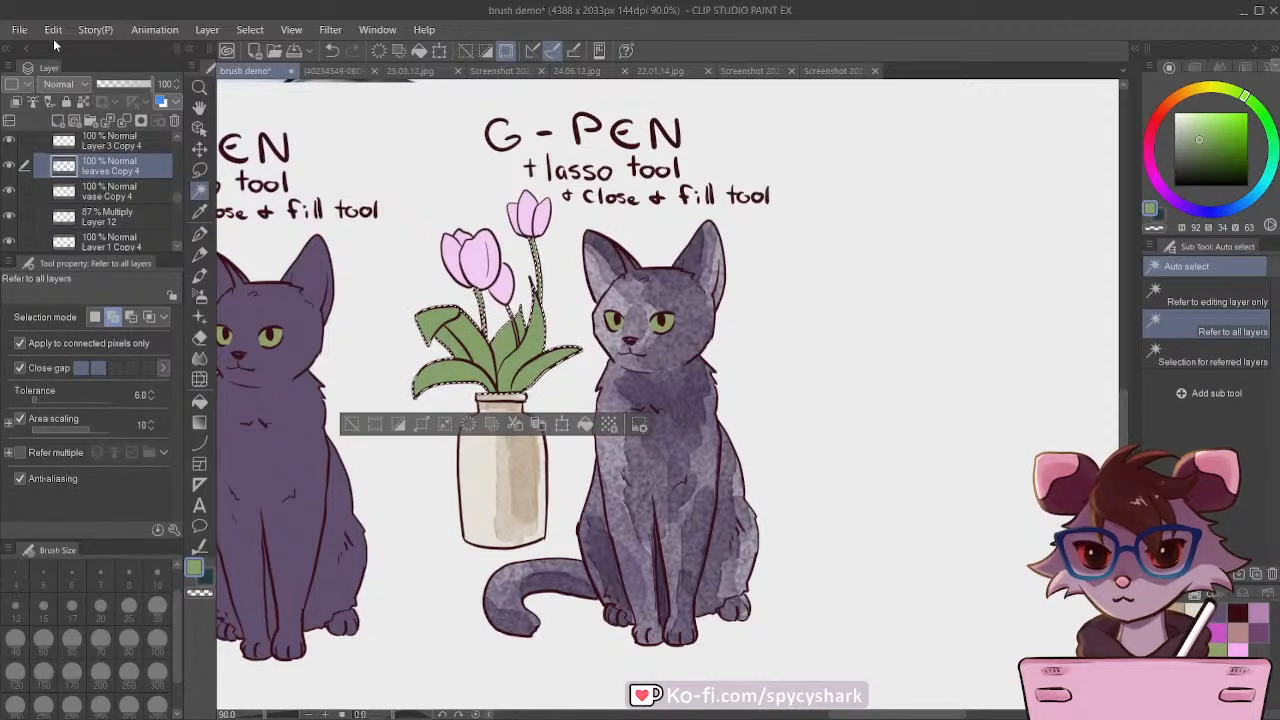
{"action": "key", "text": "Delete"}
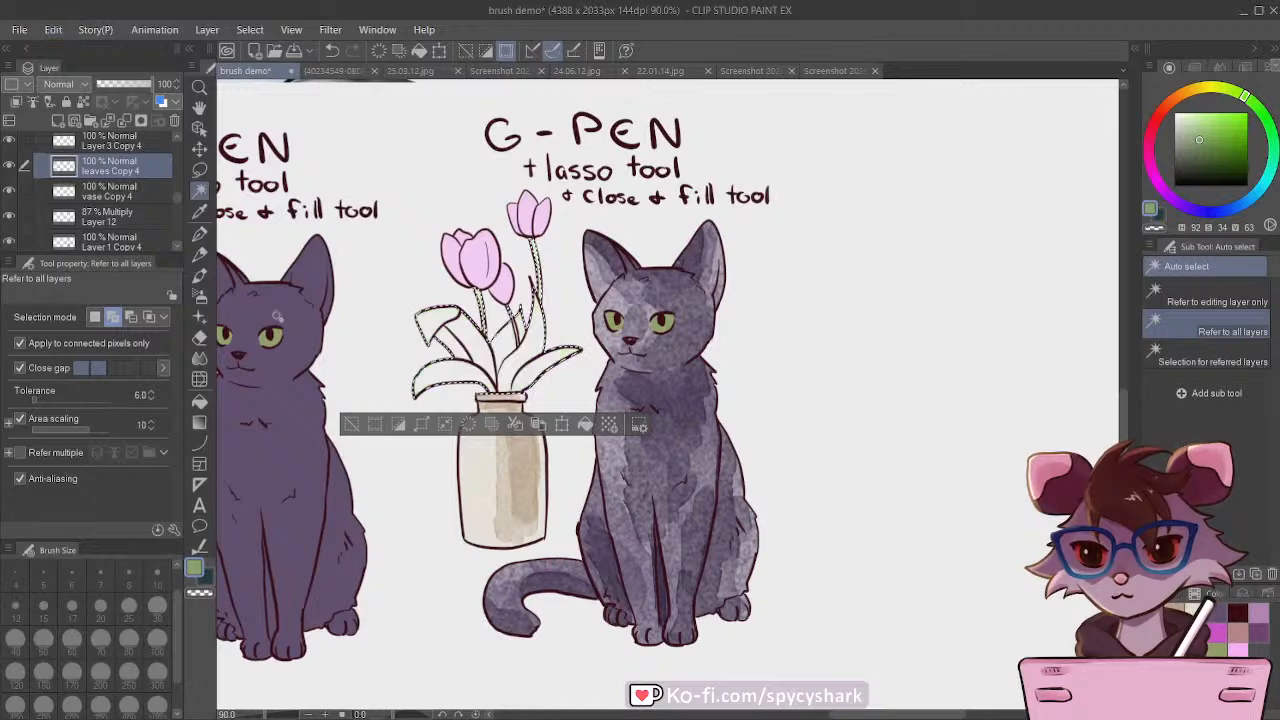
Step: Paint a light green watercolor wash over the selected leaves and stems with Waterbrush Flat M at size 50
{"action": "key", "text": "p"}
{"action": "scroll", "coordinate": [445, 292], "scroll_direction": "up", "scroll_amount": 3}
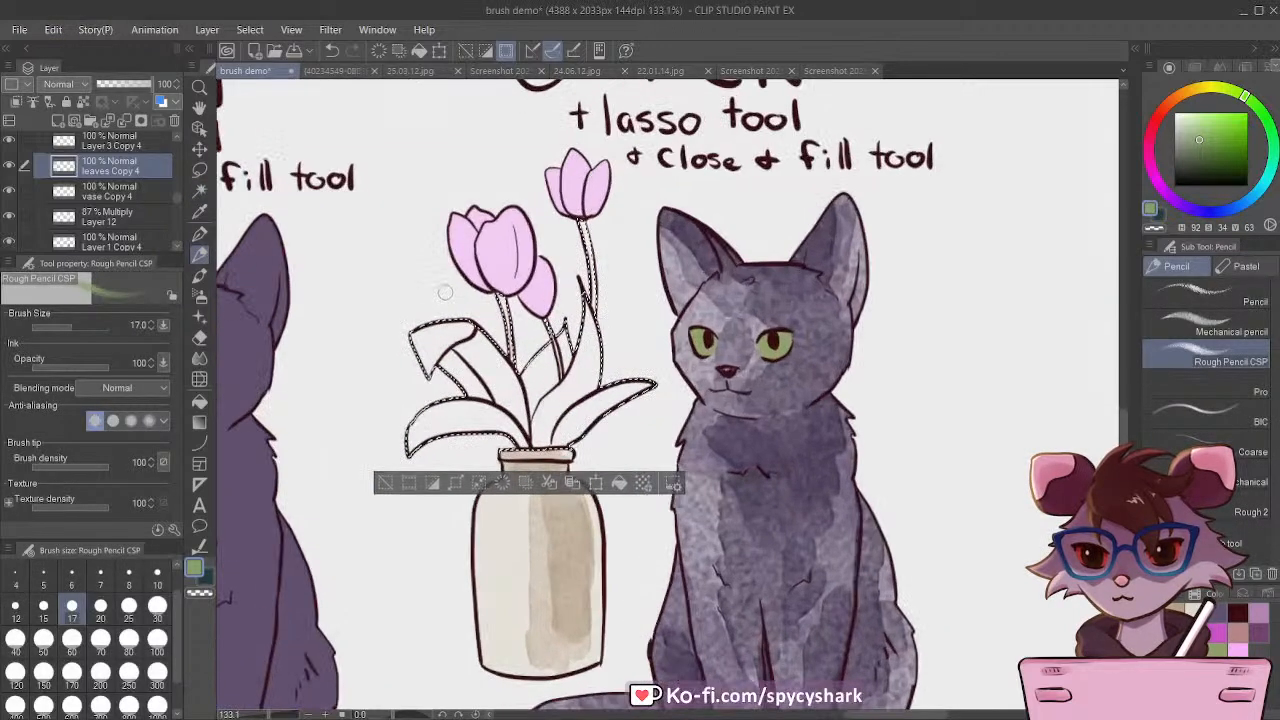
{"action": "key", "text": "b"}
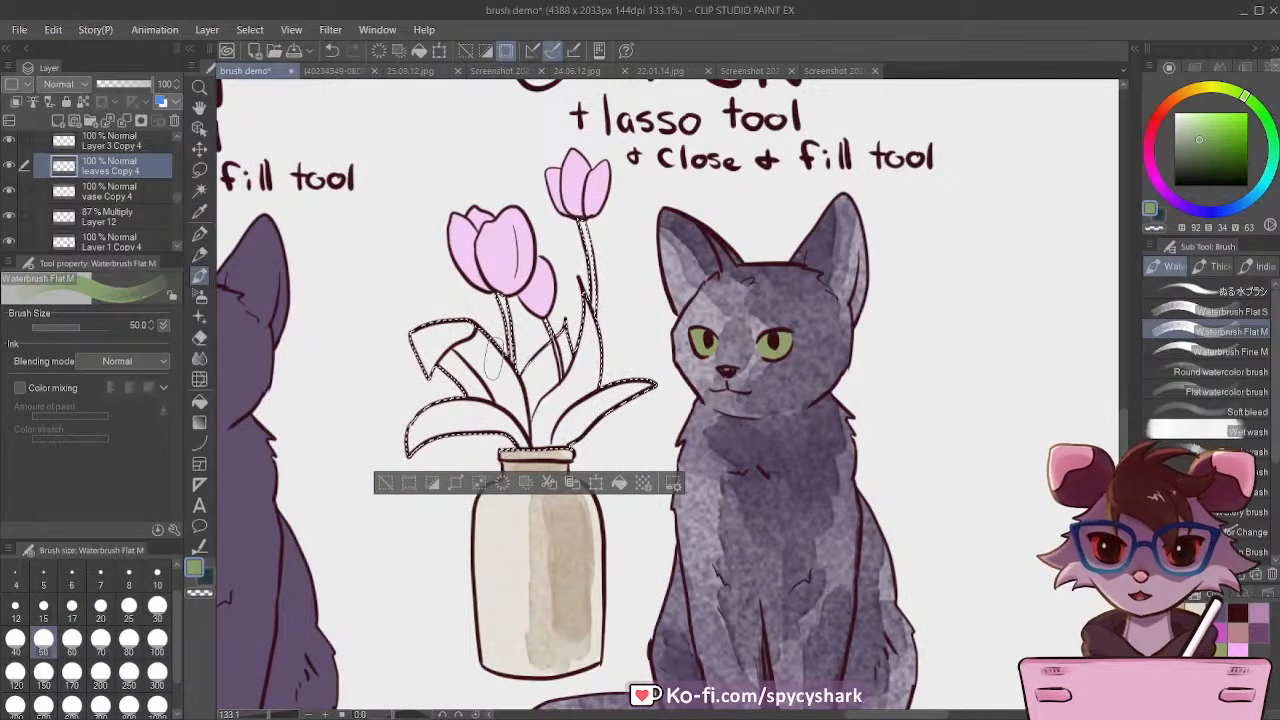
{"action": "mouse_move", "coordinate": [425, 330]}
{"action": "left_mouse_down"}
{"action": "mouse_move", "coordinate": [473, 372]}
{"action": "mouse_move", "coordinate": [485, 345]}
{"action": "mouse_move", "coordinate": [518, 402]}
{"action": "mouse_move", "coordinate": [457, 435]}
{"action": "mouse_move", "coordinate": [413, 423]}
{"action": "mouse_move", "coordinate": [545, 435]}
{"action": "mouse_move", "coordinate": [560, 408]}
{"action": "mouse_move", "coordinate": [567, 293]}
{"action": "mouse_move", "coordinate": [600, 363]}
{"action": "mouse_move", "coordinate": [622, 370]}
{"action": "mouse_move", "coordinate": [563, 433]}
{"action": "mouse_move", "coordinate": [600, 355]}
{"action": "left_mouse_up"}
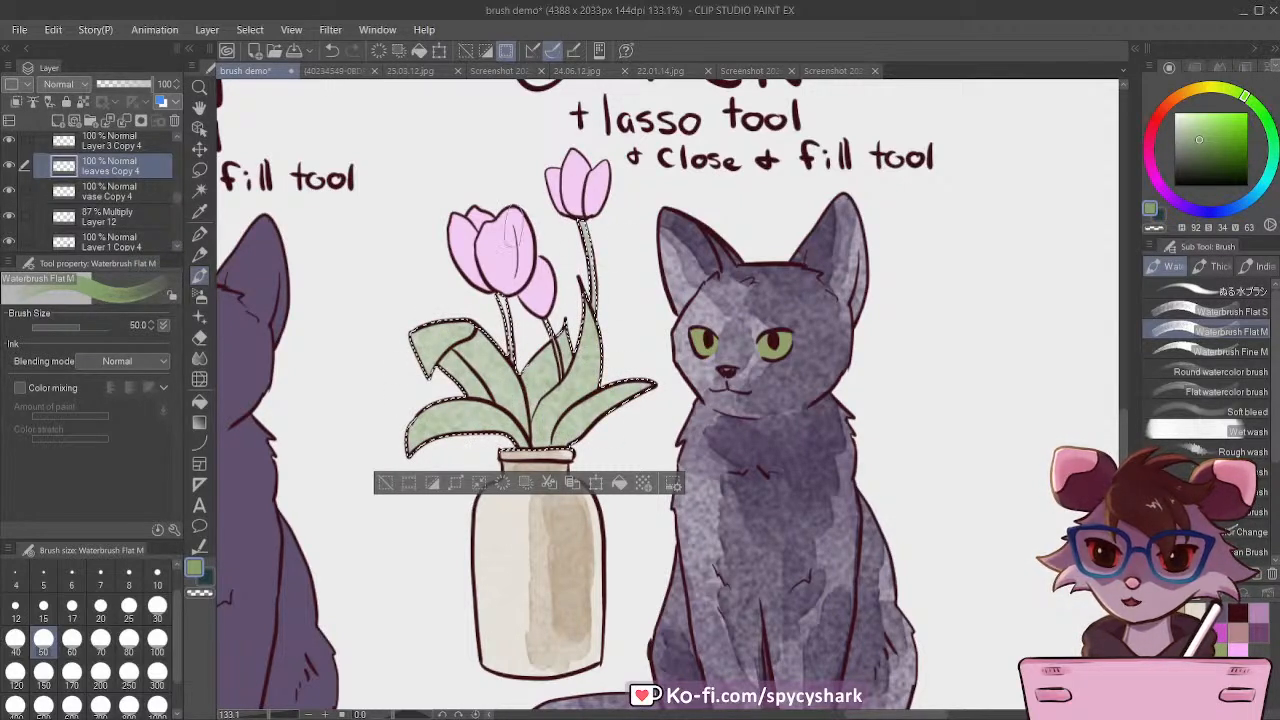
{"action": "mouse_move", "coordinate": [512, 232]}
{"action": "left_mouse_down"}
{"action": "mouse_move", "coordinate": [529, 384]}
{"action": "mouse_move", "coordinate": [515, 447]}
{"action": "left_mouse_up"}
{"action": "mouse_move", "coordinate": [437, 456]}
{"action": "left_mouse_down"}
{"action": "mouse_move", "coordinate": [422, 434]}
{"action": "mouse_move", "coordinate": [470, 415]}
{"action": "left_mouse_up"}
Step: Layer more of the same green on the shaded parts of the leaves with the brush size reduced to 30
{"action": "key", "text": "bracketleft"}
{"action": "key", "text": "bracketleft"}
{"action": "mouse_move", "coordinate": [450, 360]}
{"action": "left_mouse_down"}
{"action": "mouse_move", "coordinate": [476, 385]}
{"action": "mouse_move", "coordinate": [471, 357]}
{"action": "mouse_move", "coordinate": [511, 400]}
{"action": "mouse_move", "coordinate": [468, 353]}
{"action": "mouse_move", "coordinate": [456, 375]}
{"action": "mouse_move", "coordinate": [526, 435]}
{"action": "mouse_move", "coordinate": [416, 450]}
{"action": "left_mouse_up"}
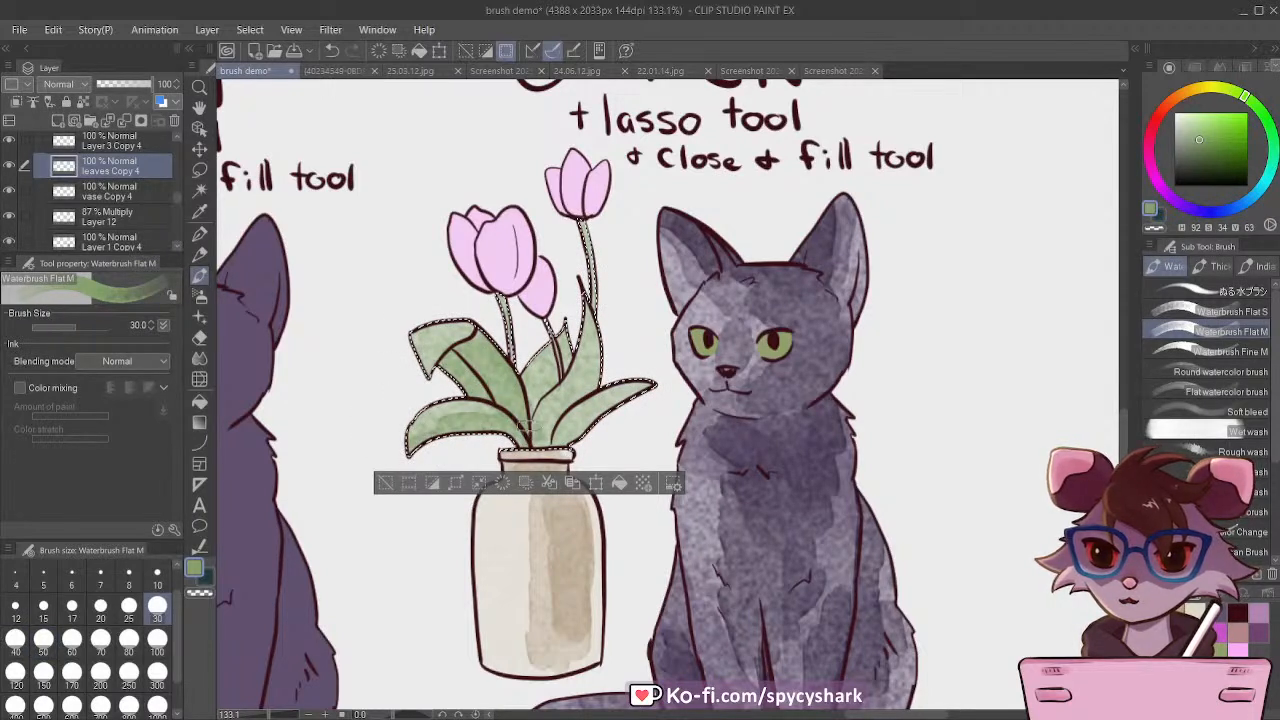
{"action": "mouse_move", "coordinate": [546, 374]}
{"action": "left_mouse_down"}
{"action": "mouse_move", "coordinate": [580, 385]}
{"action": "mouse_move", "coordinate": [545, 413]}
{"action": "mouse_move", "coordinate": [565, 425]}
{"action": "mouse_move", "coordinate": [562, 445]}
{"action": "mouse_move", "coordinate": [625, 410]}
{"action": "mouse_move", "coordinate": [610, 423]}
{"action": "mouse_move", "coordinate": [578, 390]}
{"action": "mouse_move", "coordinate": [600, 322]}
{"action": "left_mouse_up"}
{"action": "mouse_move", "coordinate": [530, 436]}
{"action": "left_mouse_down"}
{"action": "mouse_move", "coordinate": [498, 376]}
{"action": "mouse_move", "coordinate": [560, 402]}
{"action": "mouse_move", "coordinate": [598, 355]}
{"action": "left_mouse_up"}
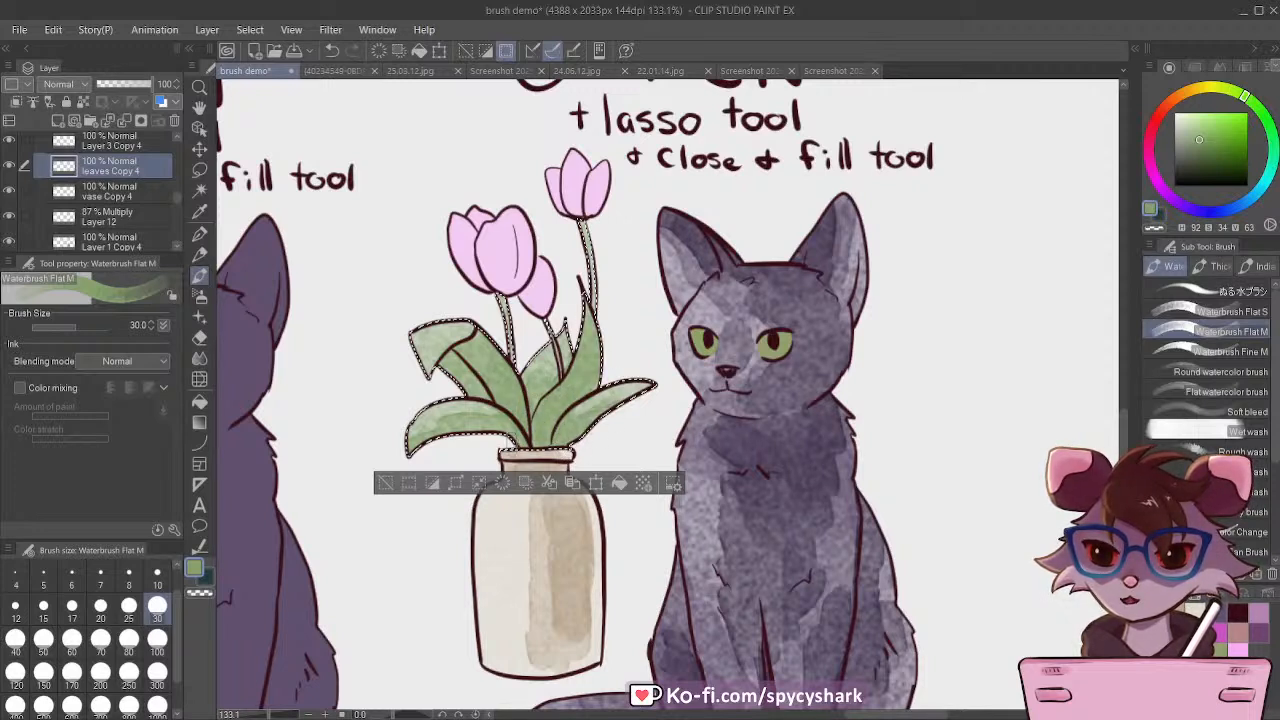
{"action": "left_click_drag", "start_coordinate": [490, 418], "coordinate": [427, 428]}
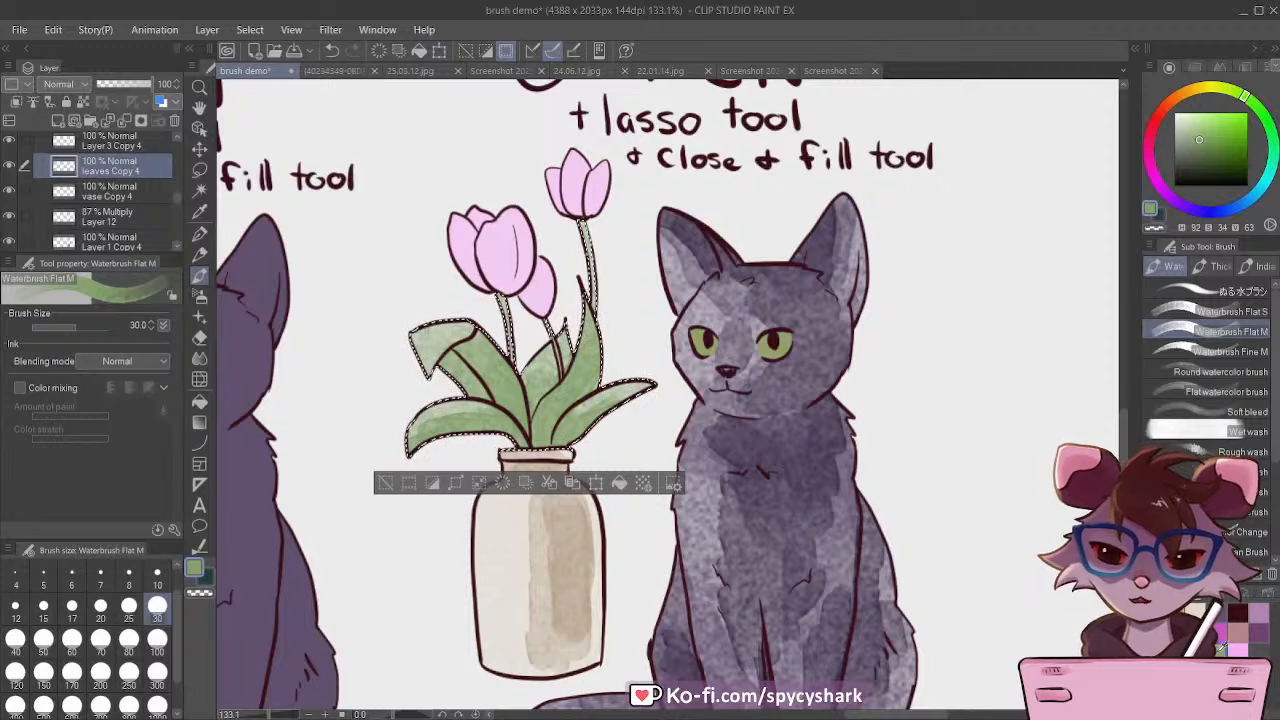
Step: Add dark green shadows (hue 92, saturation 57, value 39) to the leaves at size 30, and clear the selection
{"action": "left_click", "coordinate": [1231, 90]}
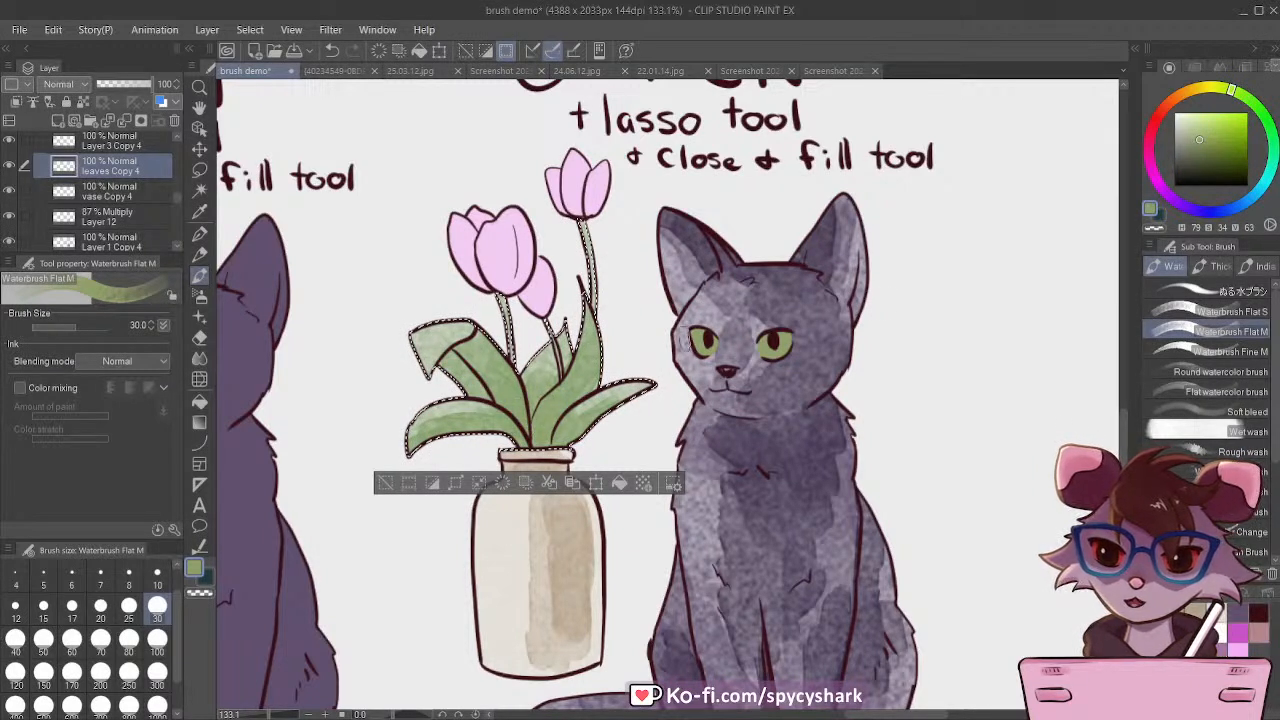
{"action": "left_click", "coordinate": [1245, 96]}
{"action": "left_click_drag", "start_coordinate": [1206, 146], "coordinate": [1216, 157]}
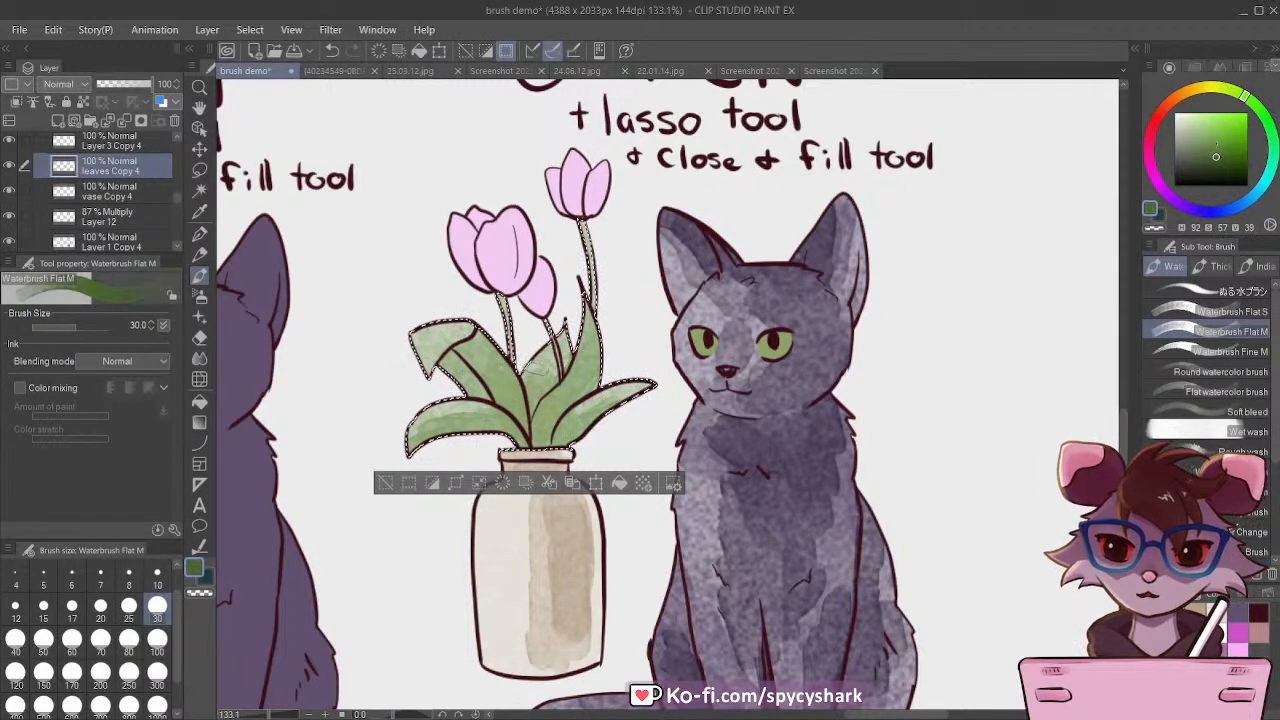
{"action": "mouse_move", "coordinate": [562, 398]}
{"action": "left_mouse_down"}
{"action": "mouse_move", "coordinate": [507, 388]}
{"action": "mouse_move", "coordinate": [477, 358]}
{"action": "mouse_move", "coordinate": [462, 386]}
{"action": "left_mouse_up"}
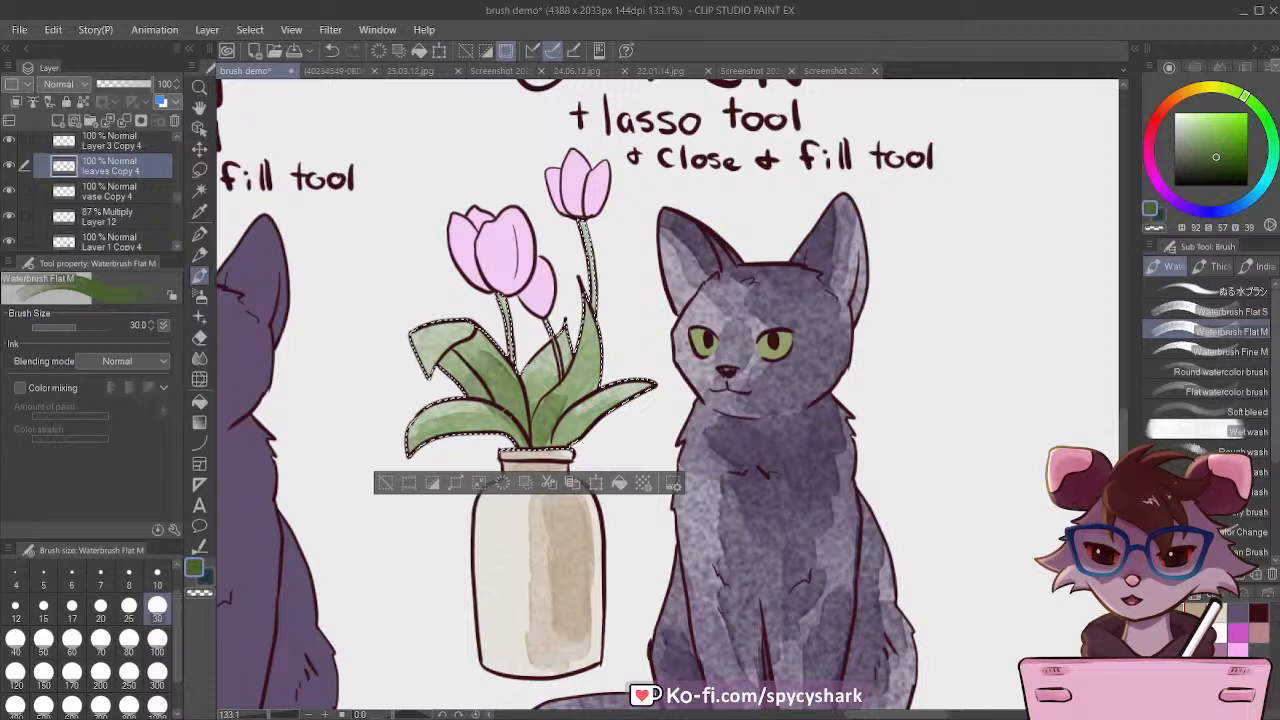
{"action": "mouse_move", "coordinate": [531, 412]}
{"action": "left_mouse_down"}
{"action": "mouse_move", "coordinate": [571, 442]}
{"action": "mouse_move", "coordinate": [424, 421]}
{"action": "left_mouse_up"}
{"action": "left_click_drag", "start_coordinate": [440, 334], "coordinate": [427, 369]}
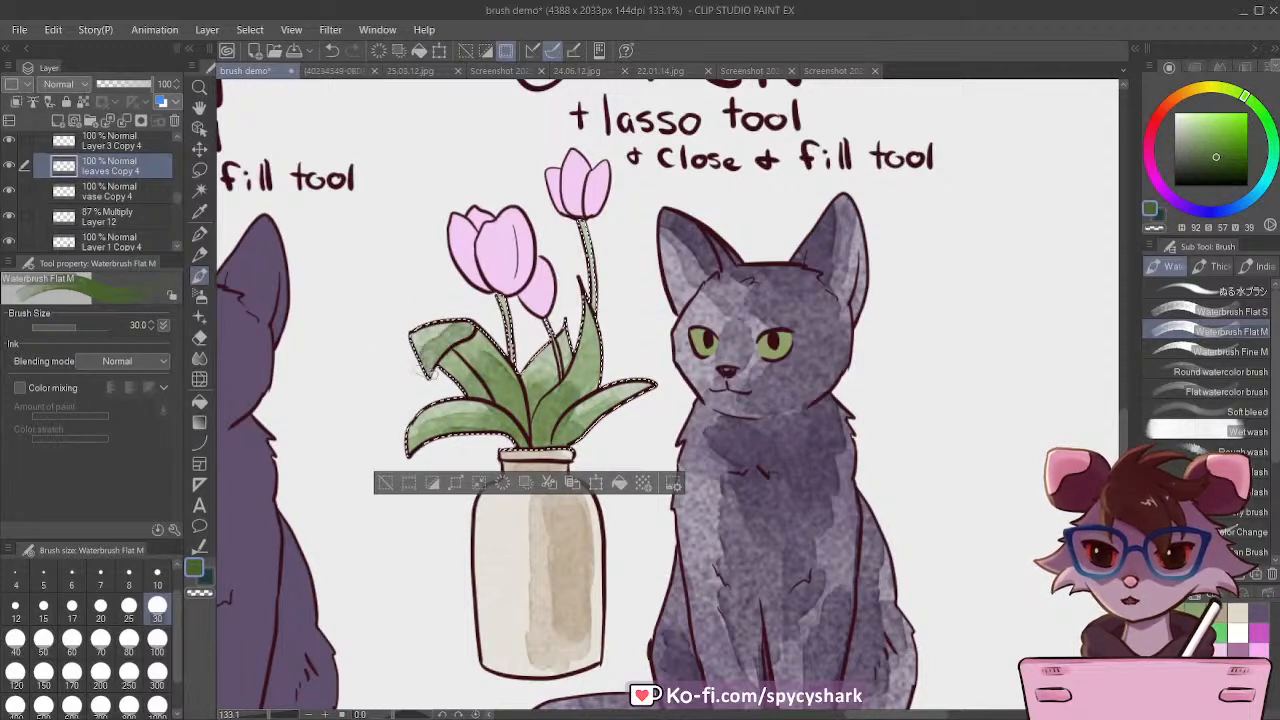
{"action": "left_click", "coordinate": [385, 483]}
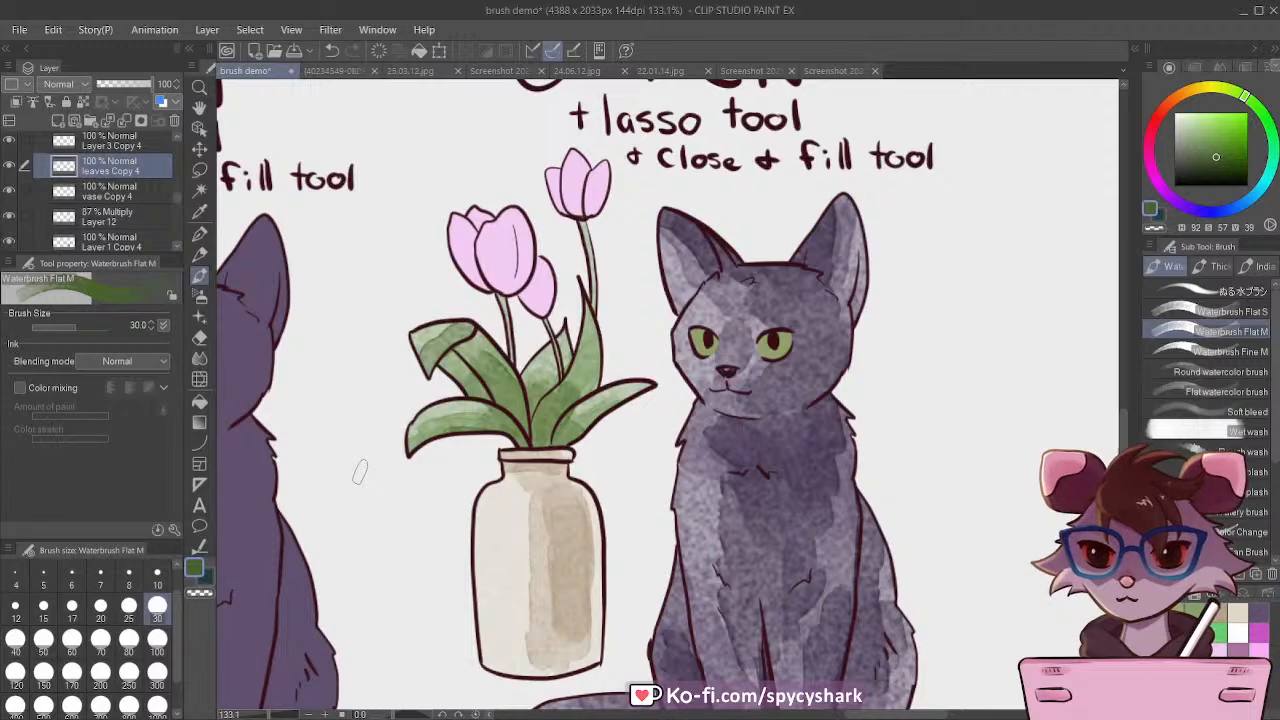
Step: On the Layer 3 Copy 4 layer, auto-select all the tulip blossoms, sample their pink and delete the flat fill
{"action": "scroll", "coordinate": [400, 560], "scroll_direction": "down", "scroll_amount": 12}
{"action": "scroll", "coordinate": [550, 472], "scroll_direction": "up", "scroll_amount": 13}
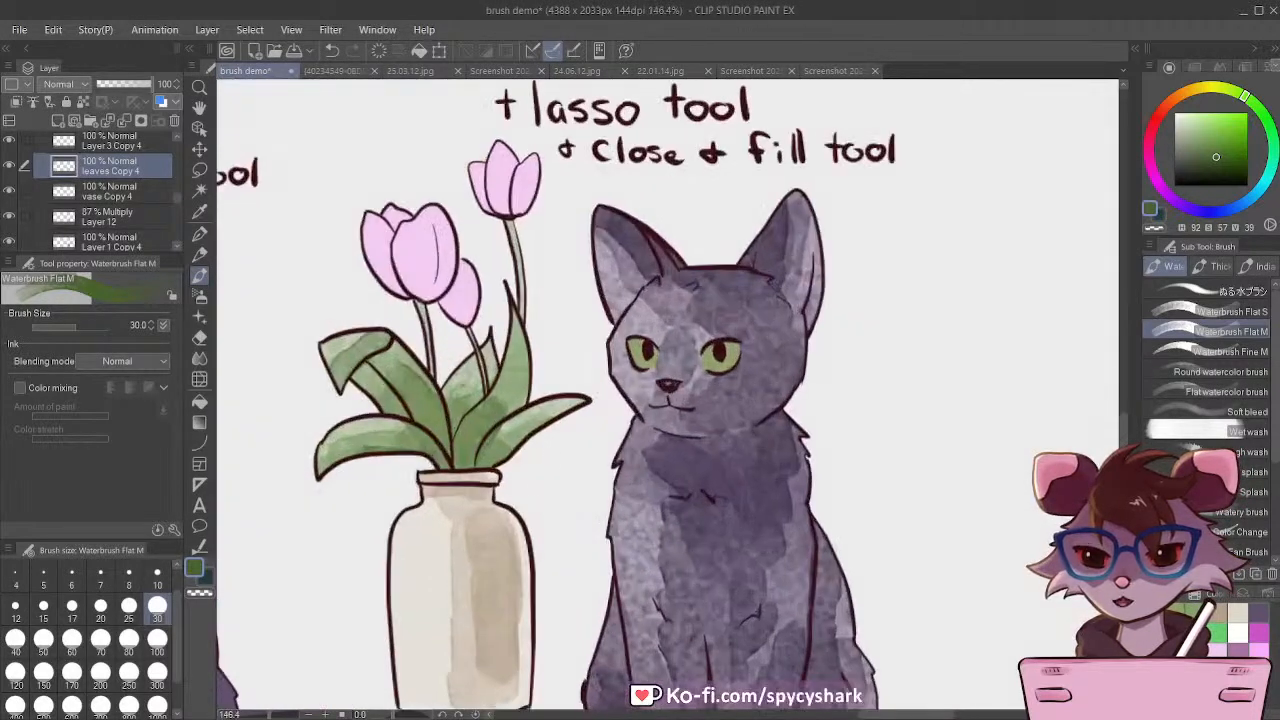
{"action": "left_click", "coordinate": [410, 263], "text": "ctrl+shift"}
{"action": "key", "text": "w"}
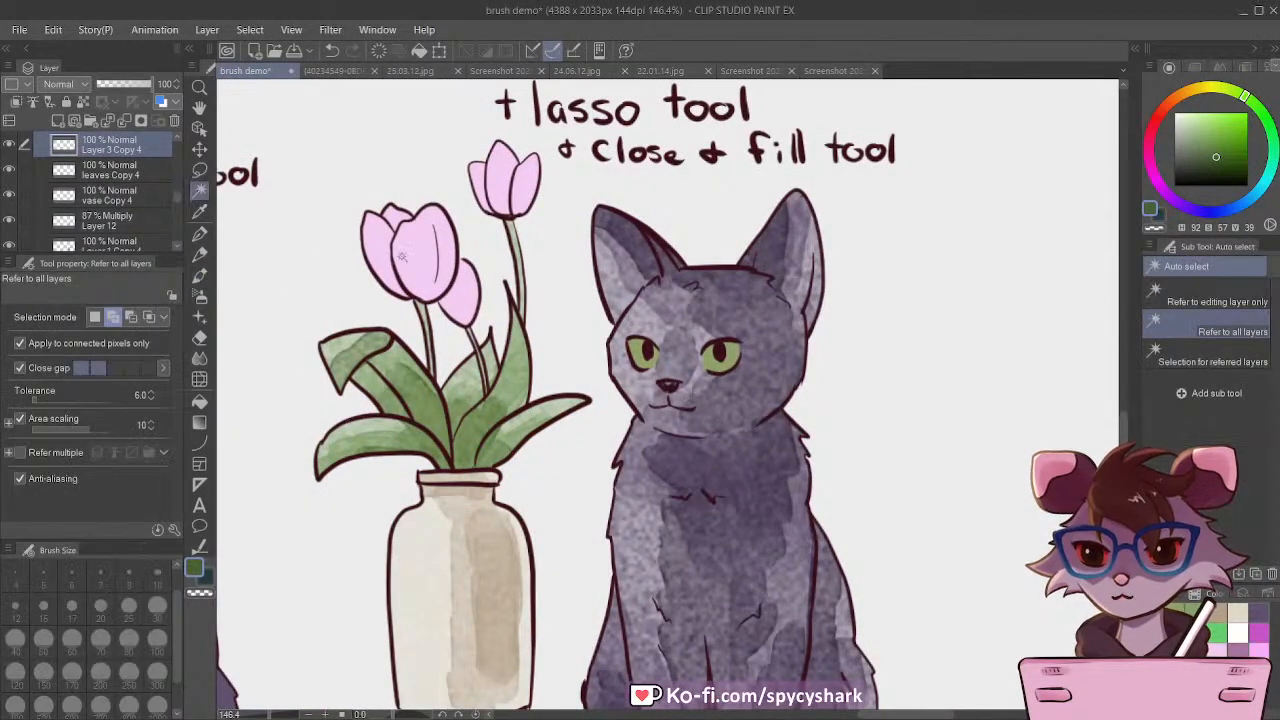
{"action": "left_click", "coordinate": [418, 258]}
{"action": "left_click", "coordinate": [505, 178], "text": "shift"}
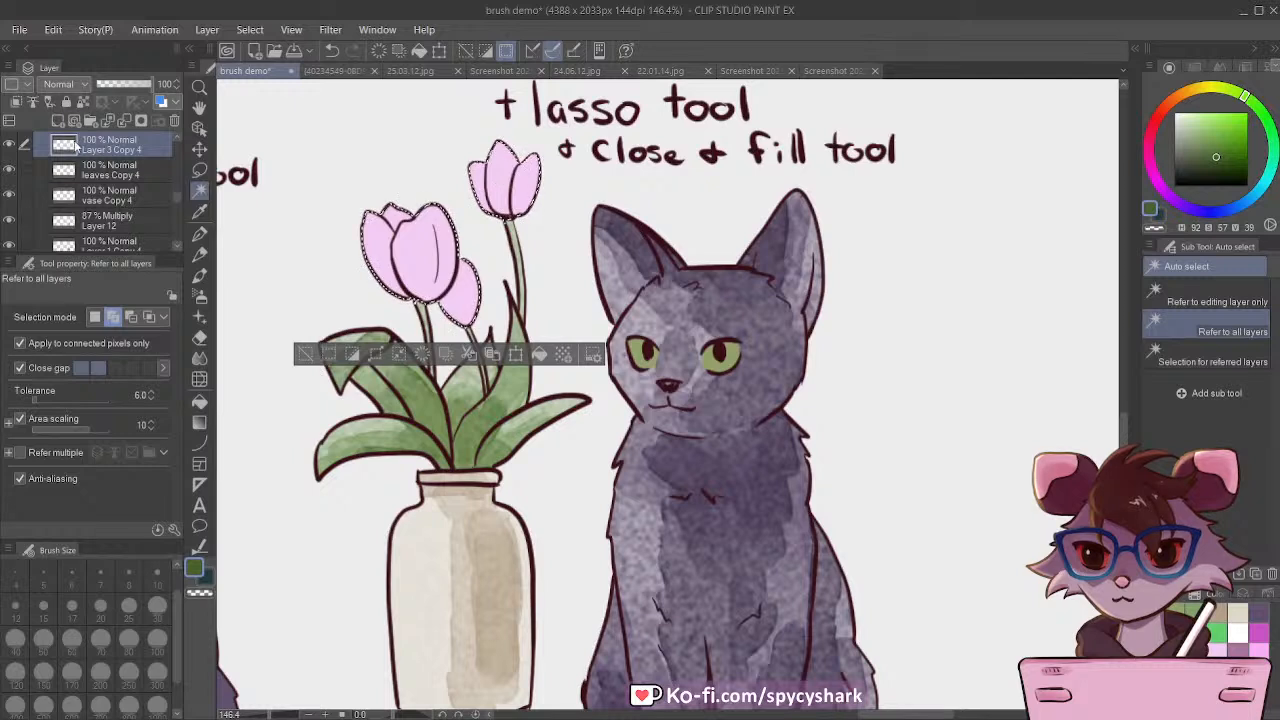
{"action": "left_click", "coordinate": [200, 212]}
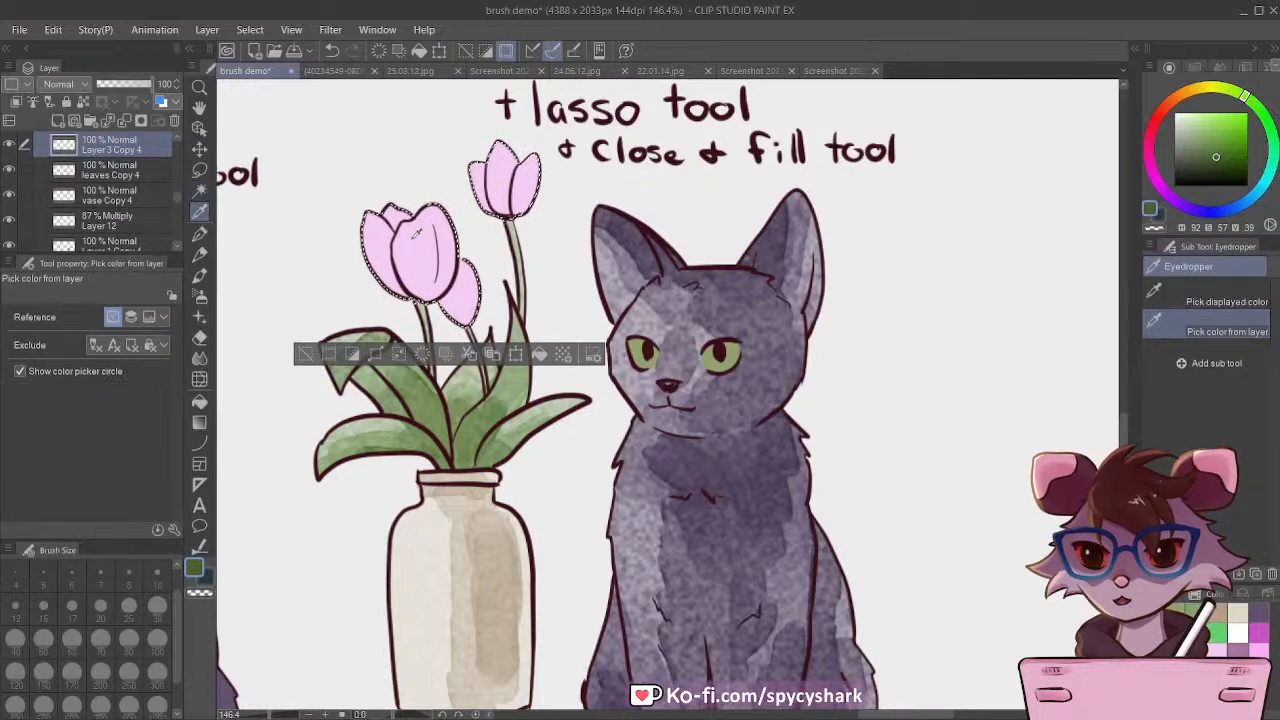
{"action": "left_click", "coordinate": [410, 240]}
{"action": "left_click", "coordinate": [53, 30]}
{"action": "key", "text": "Delete"}
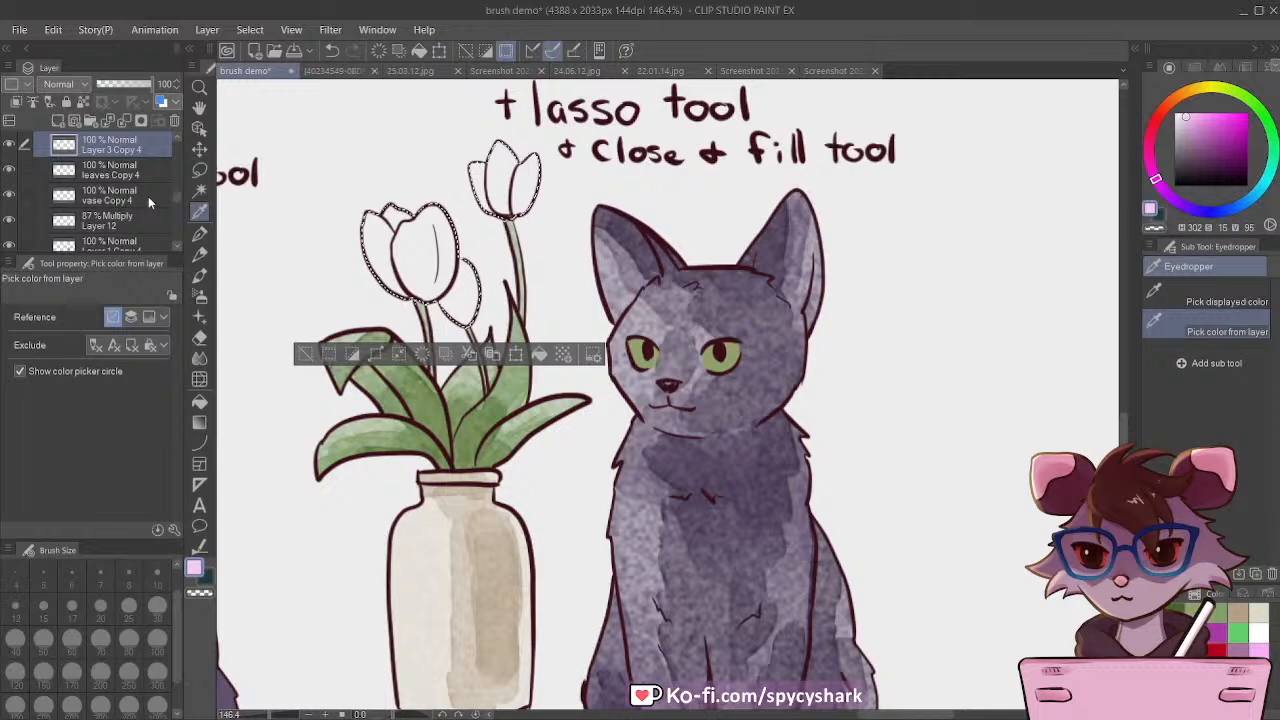
Step: Paint a pale pink Waterbrush Flat M wash over the blossoms at size 40, and shade their bases in muted purple (hue 301, saturation 25, value 70) at size 25
{"action": "left_click", "coordinate": [200, 275]}
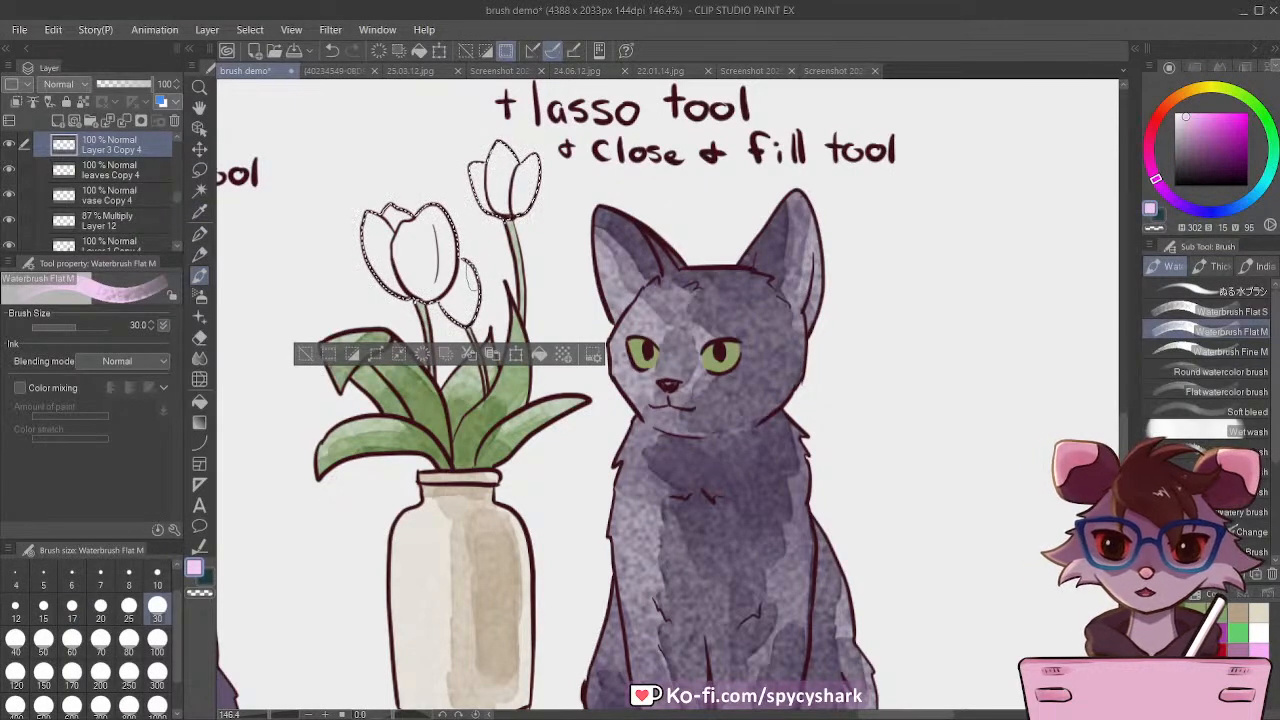
{"action": "key", "text": "]"}
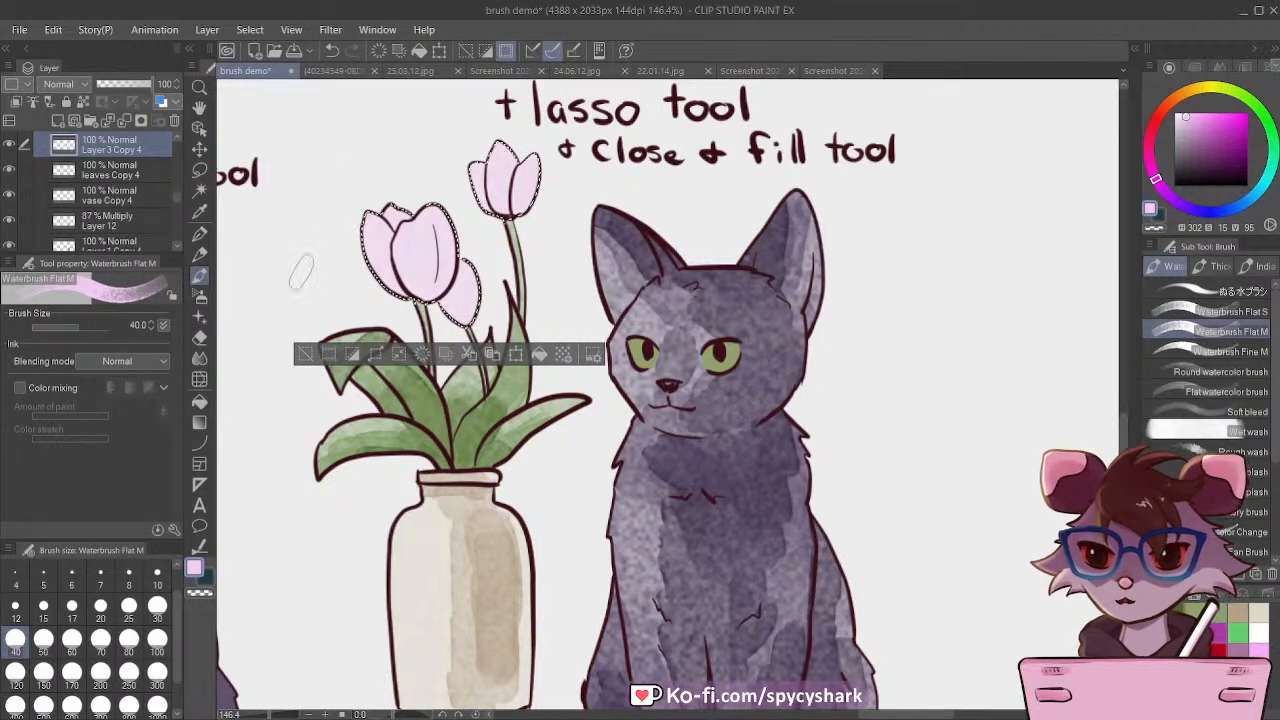
{"action": "left_click", "coordinate": [1253, 643]}
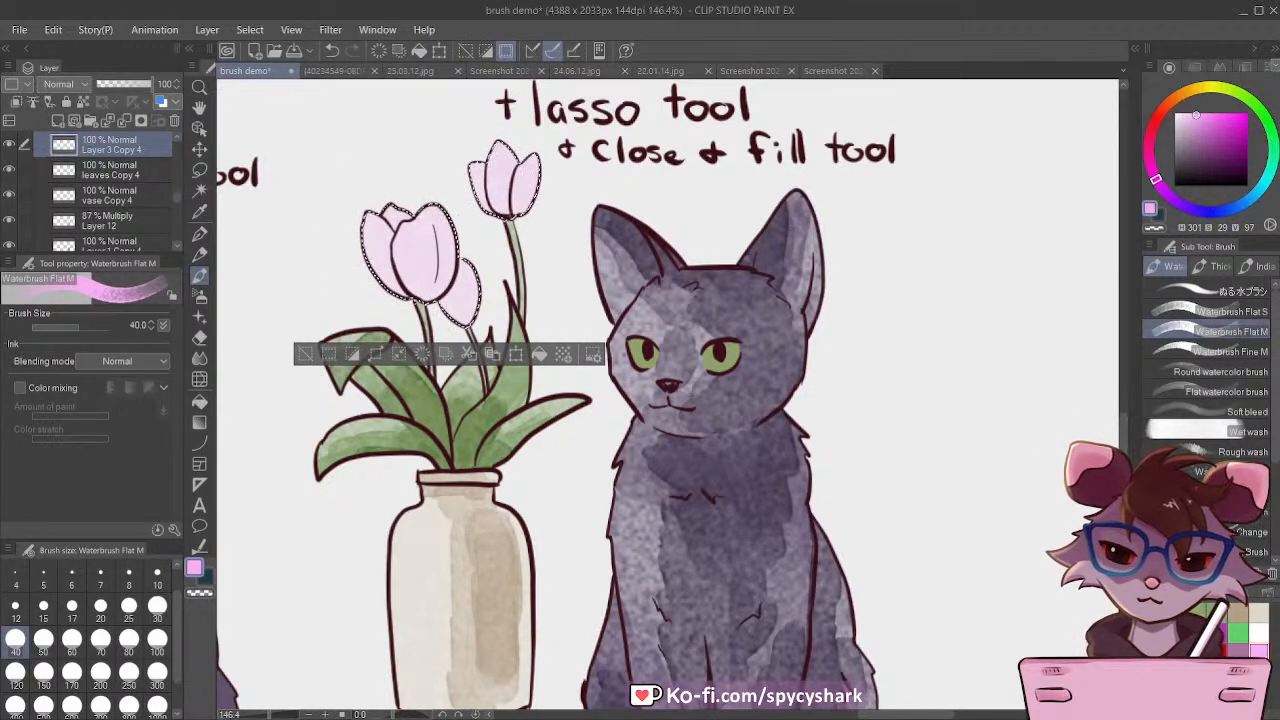
{"action": "left_click", "coordinate": [1193, 134]}
{"action": "key", "text": "bracketleft"}
{"action": "key", "text": "bracketleft"}
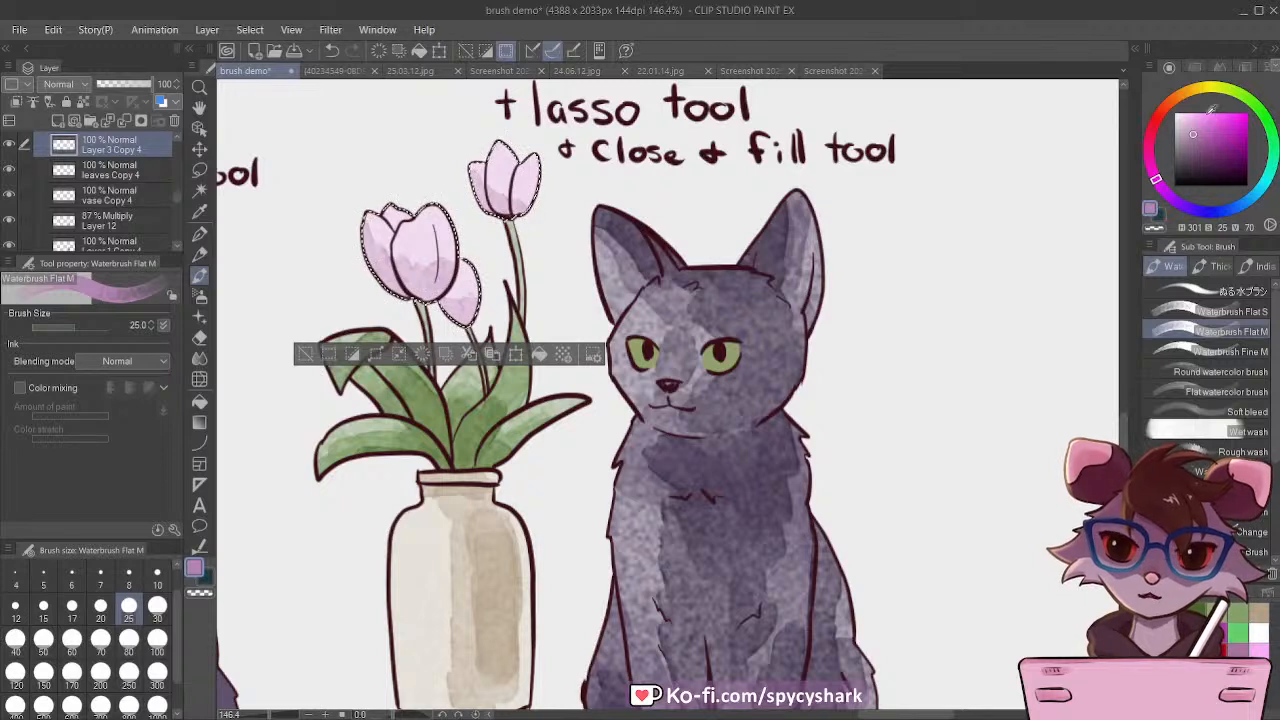
Step: Glaze the tulip blossoms with warm pink (hue 337, saturation 44, value 78) using Waterbrush Flat M at size 50
{"action": "left_click", "coordinate": [1150, 143]}
{"action": "left_click_drag", "start_coordinate": [1215, 131], "coordinate": [1206, 129]}
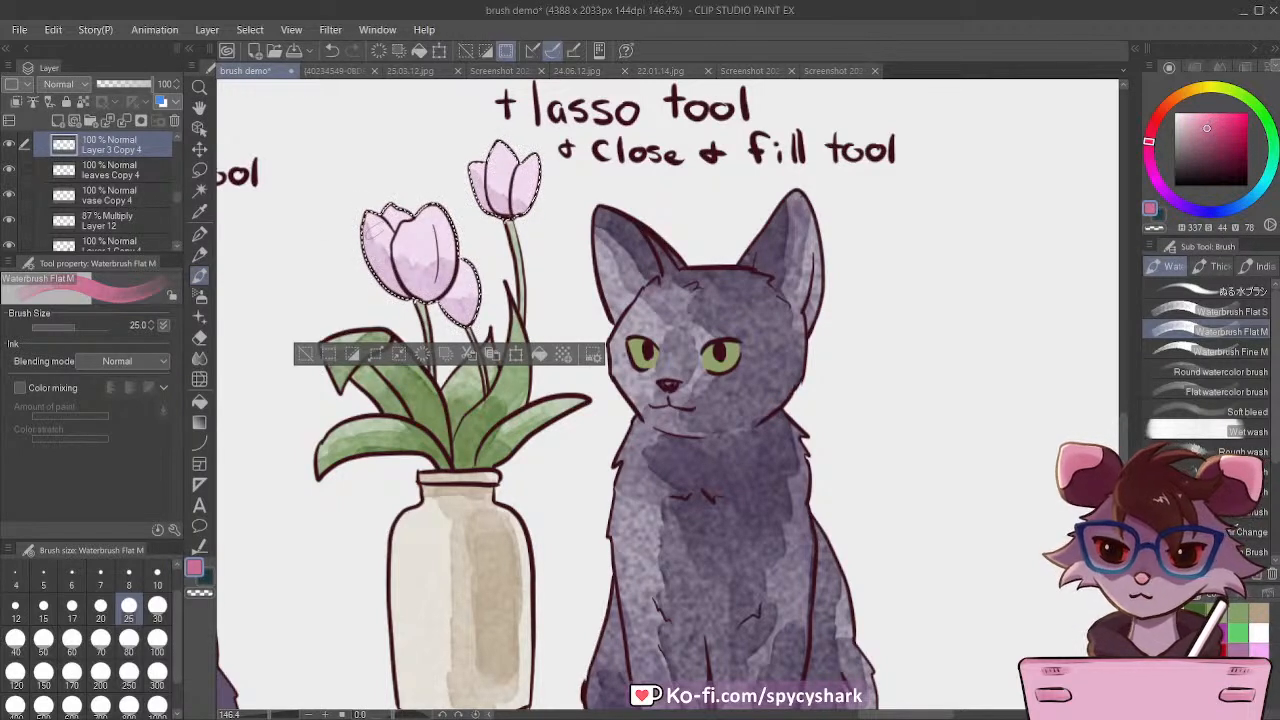
{"action": "key", "text": "bracketright"}
{"action": "key", "text": "bracketright"}
{"action": "key", "text": "bracketright"}
{"action": "left_click_drag", "start_coordinate": [386, 212], "coordinate": [401, 306]}
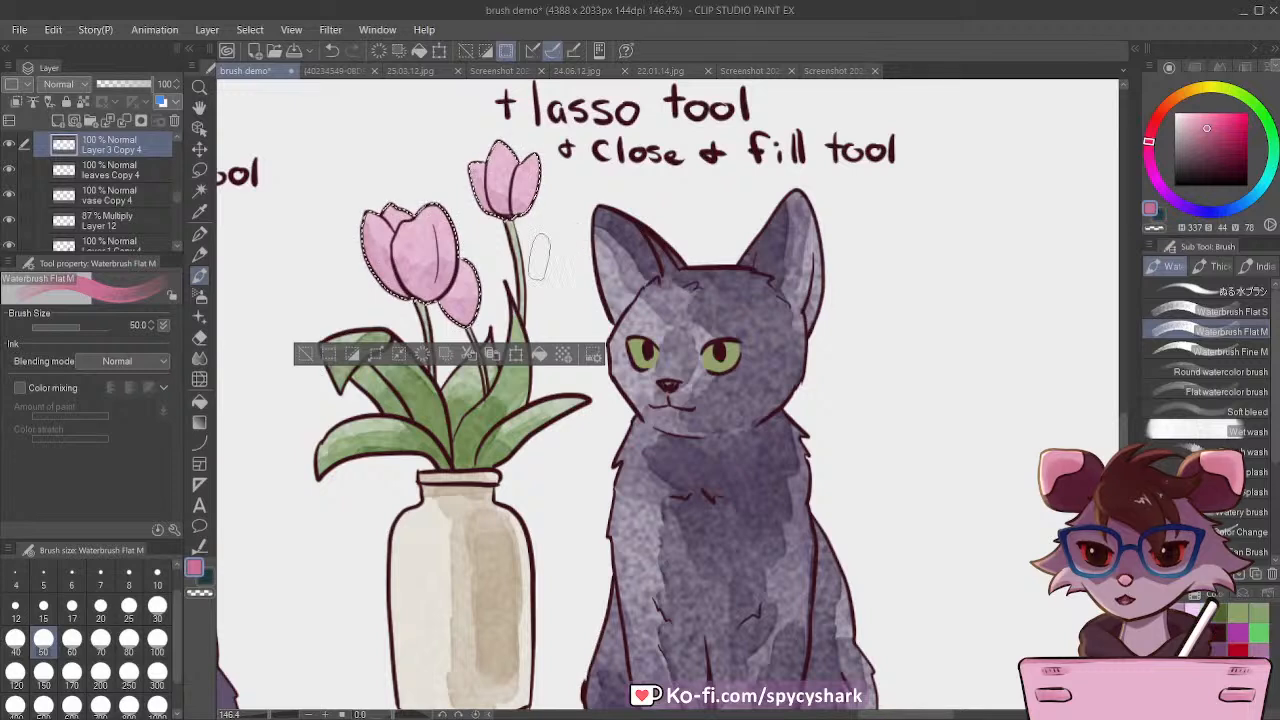
Step: Deepen the pink shading on the tulip blossoms at brush size 30, and clear the selection
{"action": "key", "text": "bracketleft"}
{"action": "key", "text": "bracketleft"}
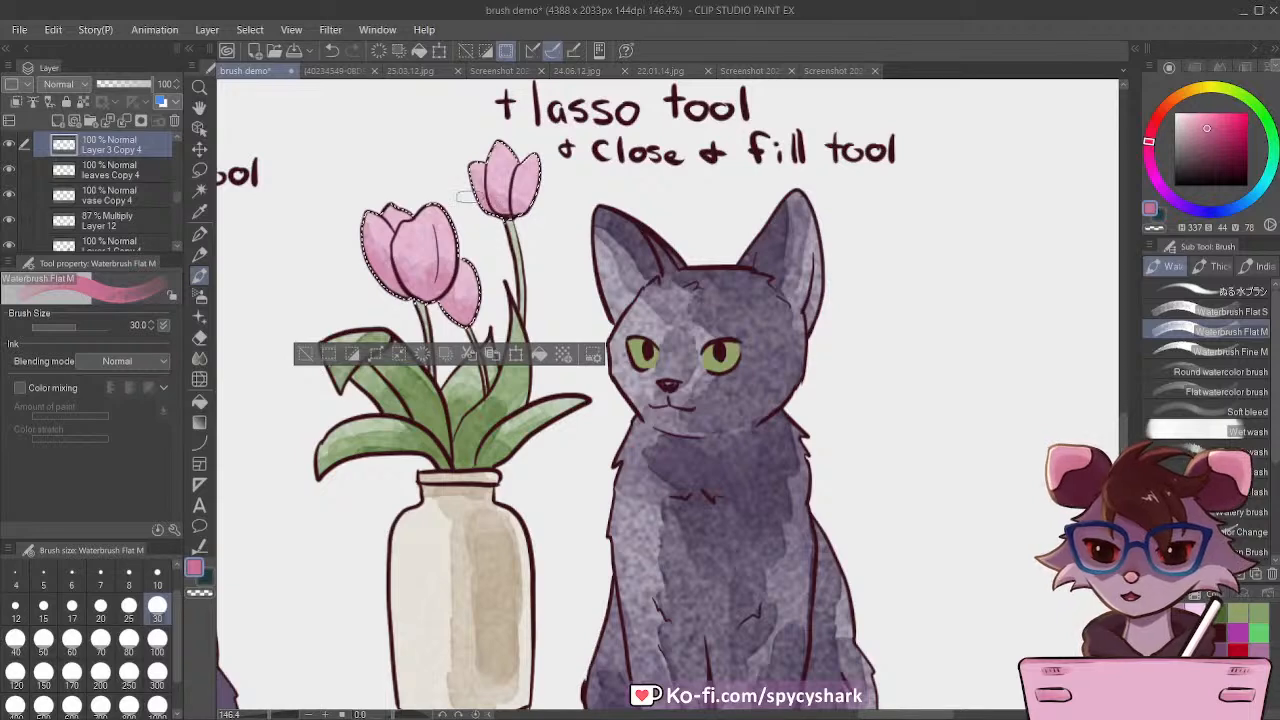
{"action": "scroll", "coordinate": [497, 365], "scroll_direction": "down", "scroll_amount": 2}
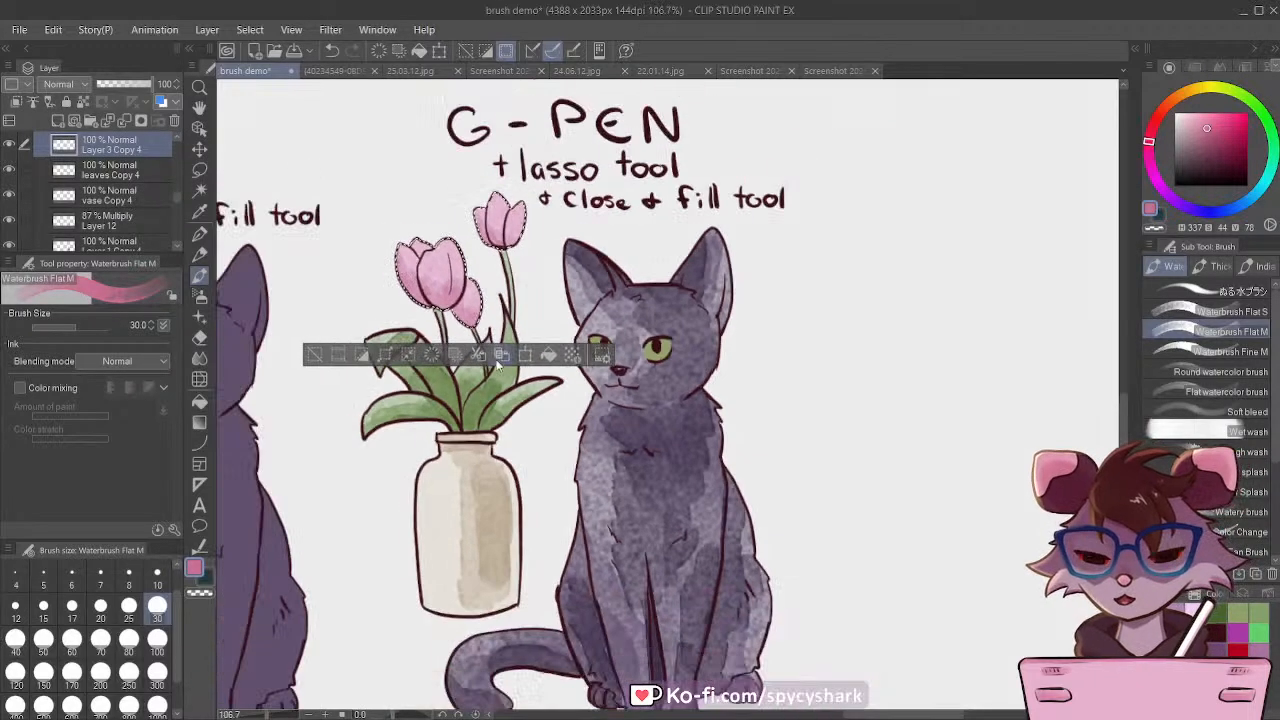
{"action": "scroll", "coordinate": [530, 295], "scroll_direction": "down", "scroll_amount": 2}
{"action": "scroll", "coordinate": [425, 215], "scroll_direction": "up", "scroll_amount": 1}
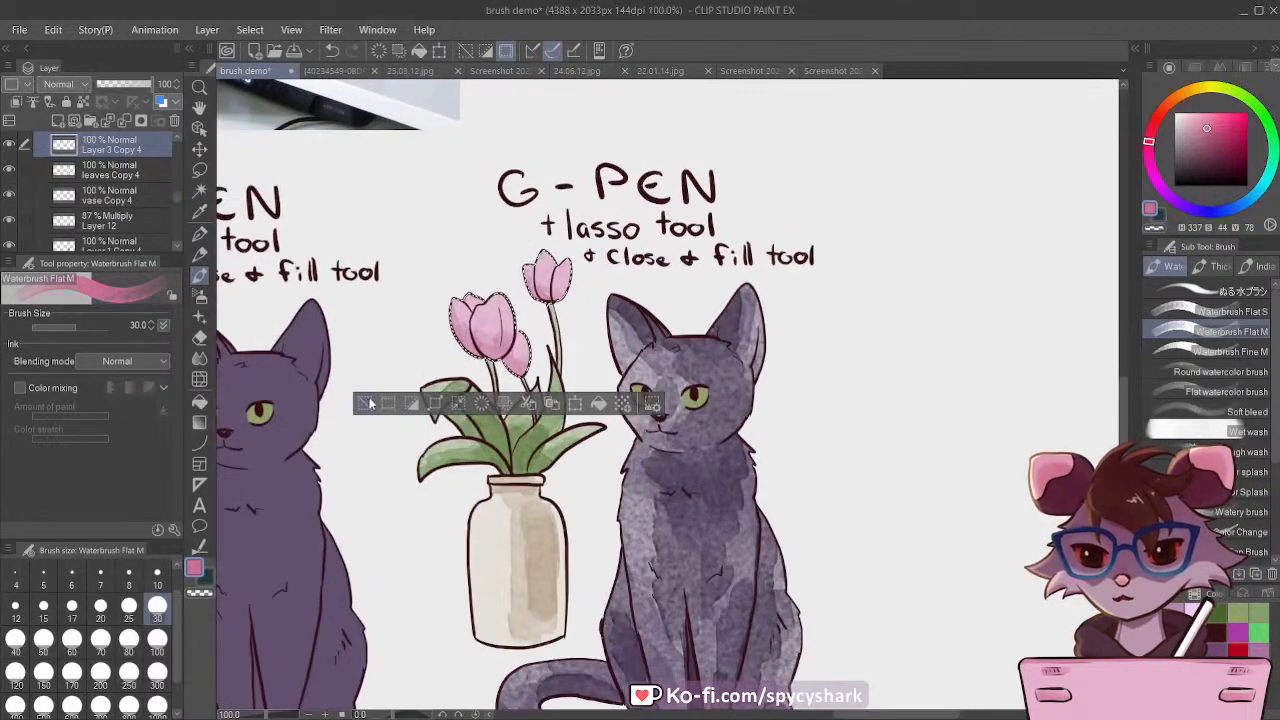
{"action": "key", "text": "ctrl+d"}
{"action": "scroll", "coordinate": [678, 393], "scroll_direction": "down", "scroll_amount": 5}
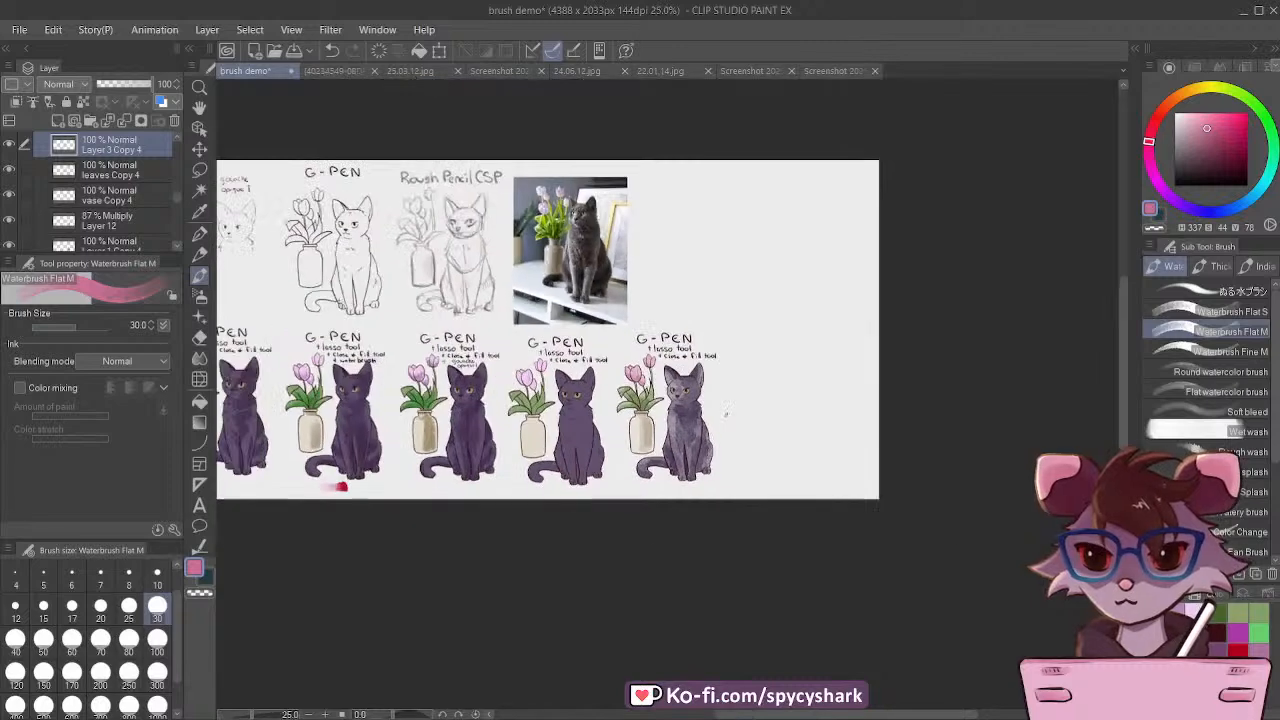
Step: On the Layer 4 Copy 4 layer, sample the cat's eye green, fill the eyes with white, and restore the green as paint color
{"action": "scroll", "coordinate": [683, 400], "scroll_direction": "up", "scroll_amount": 4}
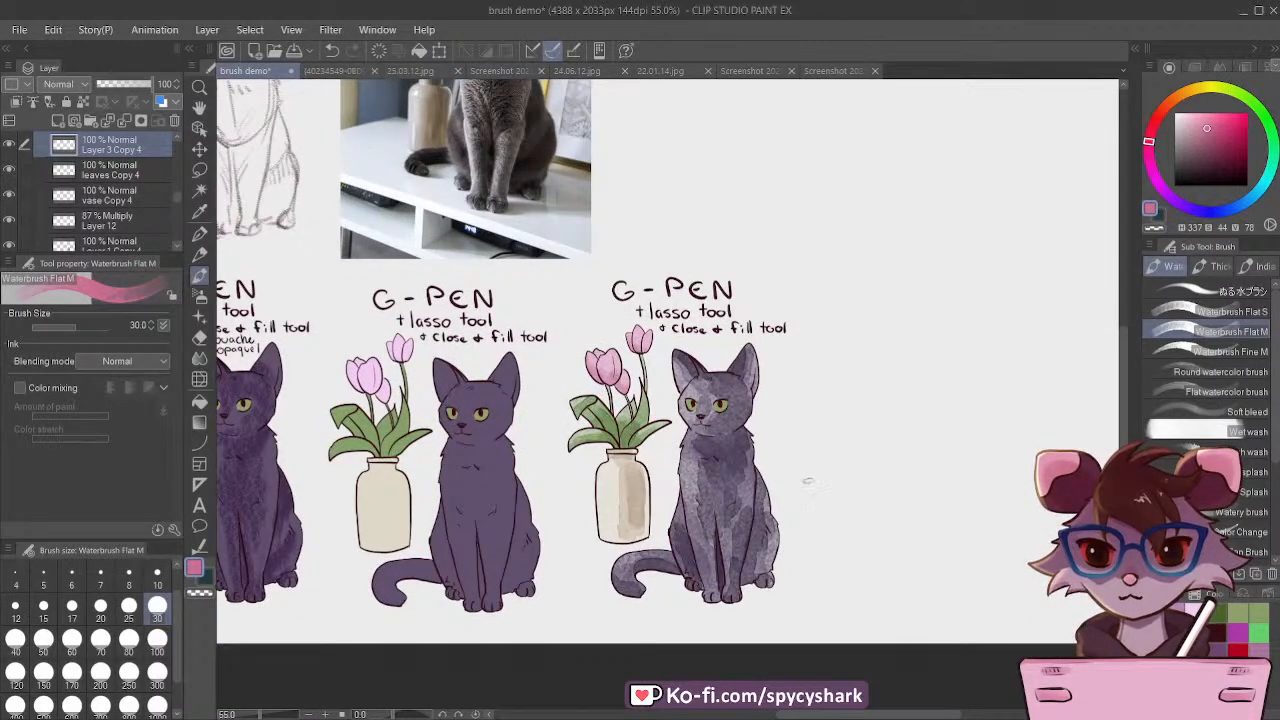
{"action": "scroll", "coordinate": [740, 423], "scroll_direction": "up", "scroll_amount": 4}
{"action": "key", "text": "ctrl+shift+n"}
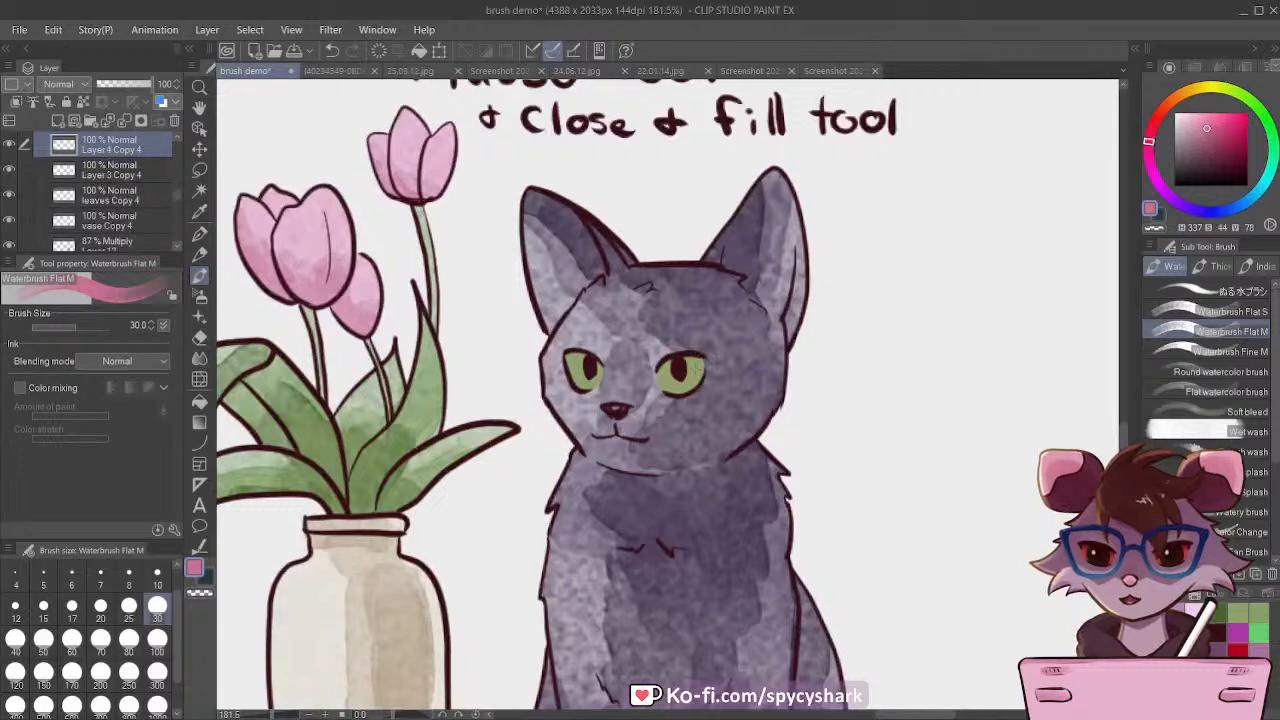
{"action": "left_click", "coordinate": [199, 210]}
{"action": "left_click", "coordinate": [688, 385]}
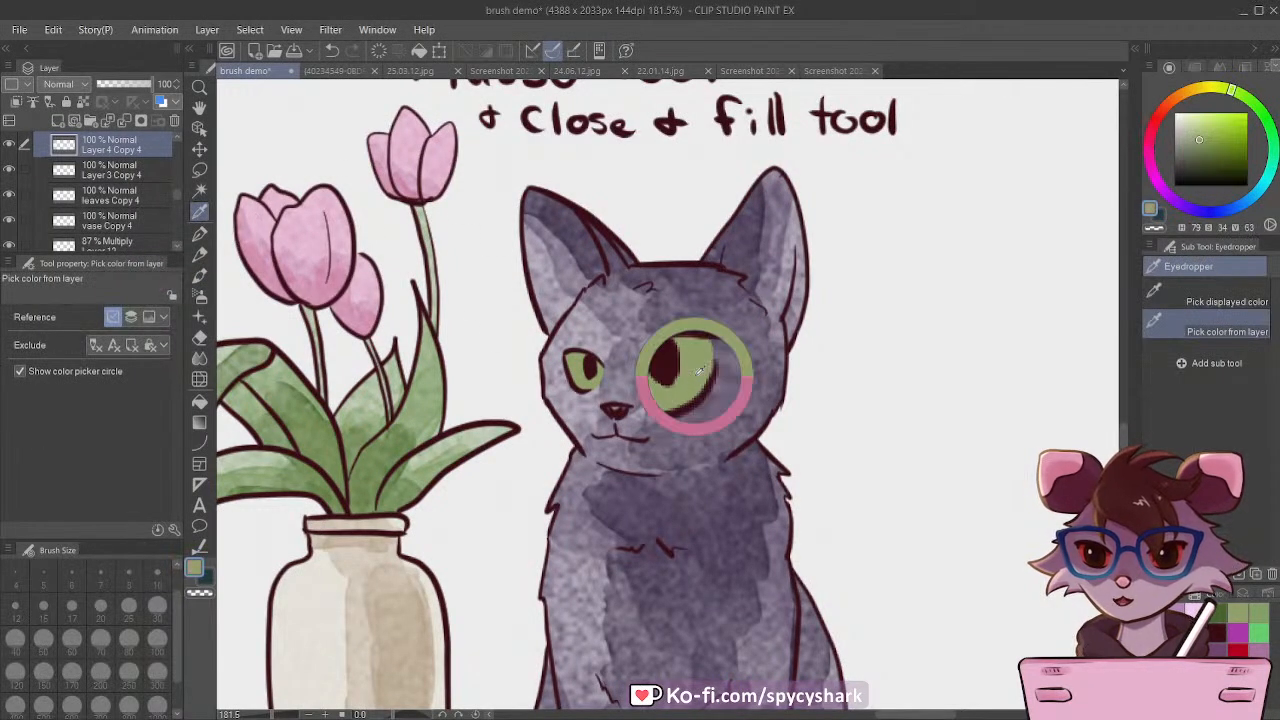
{"action": "left_click", "coordinate": [1177, 611]}
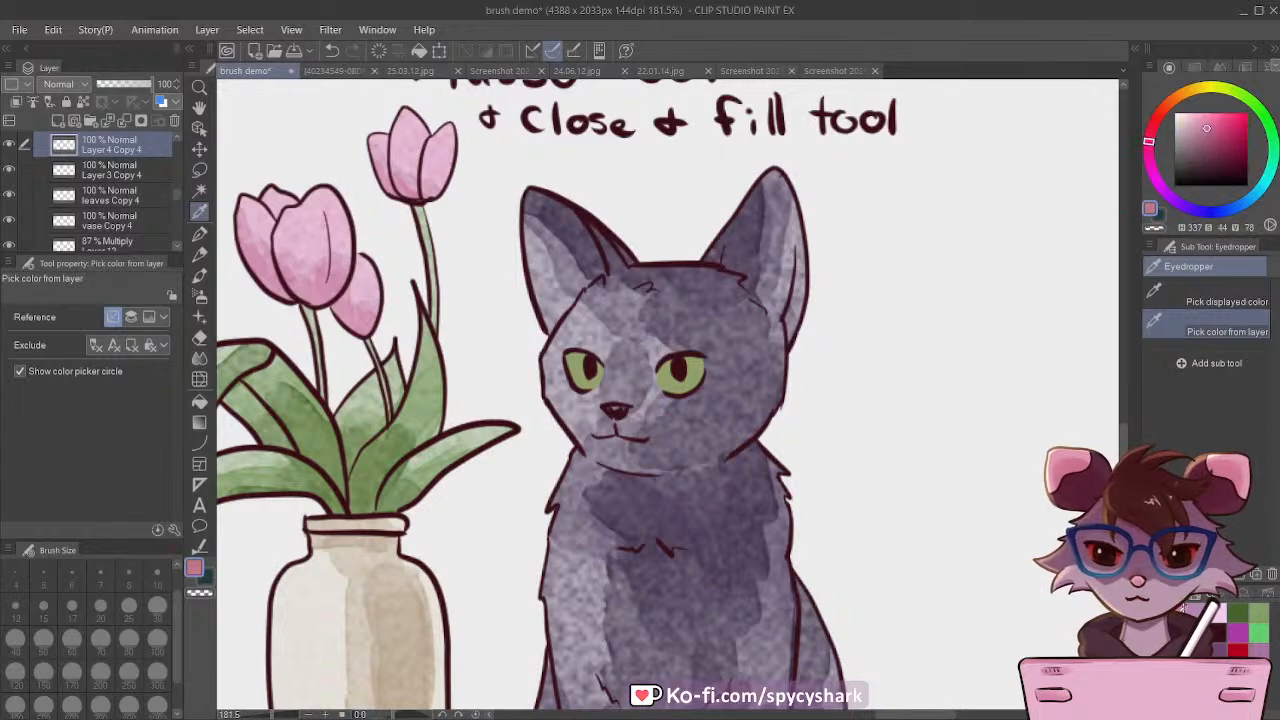
{"action": "left_click", "coordinate": [688, 385]}
{"action": "left_click", "coordinate": [1175, 113]}
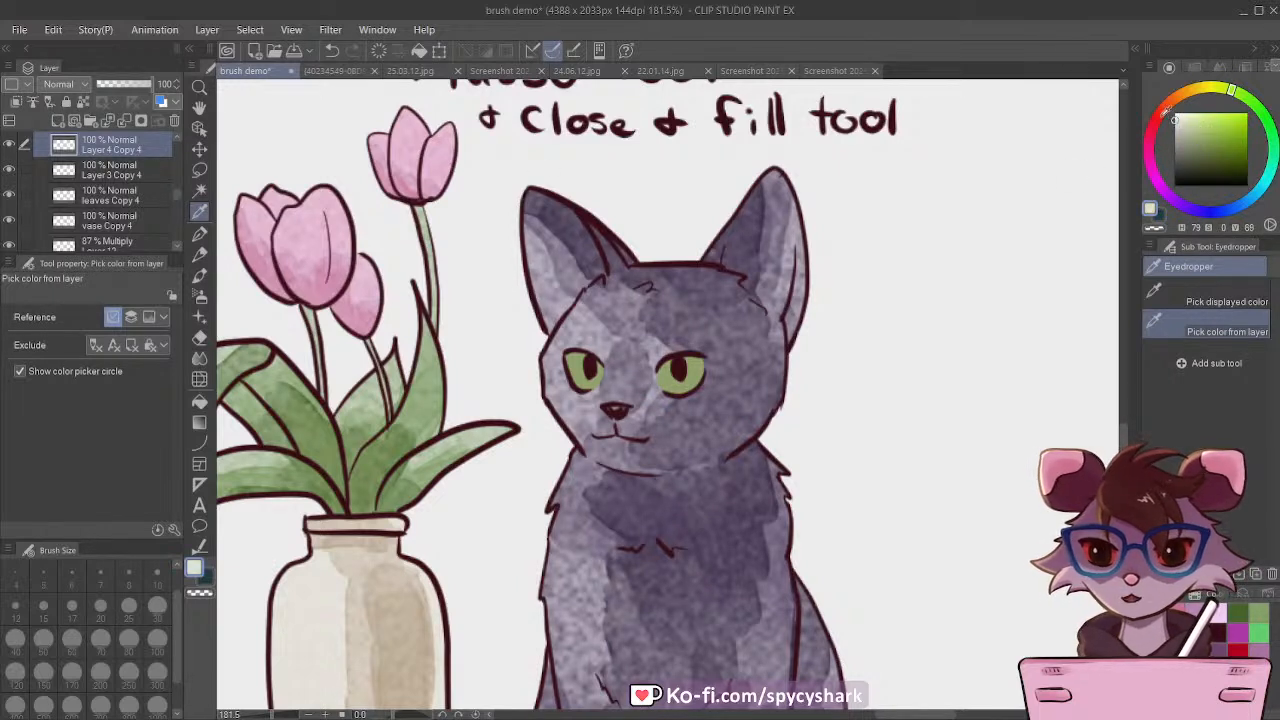
{"action": "left_click", "coordinate": [215, 321]}
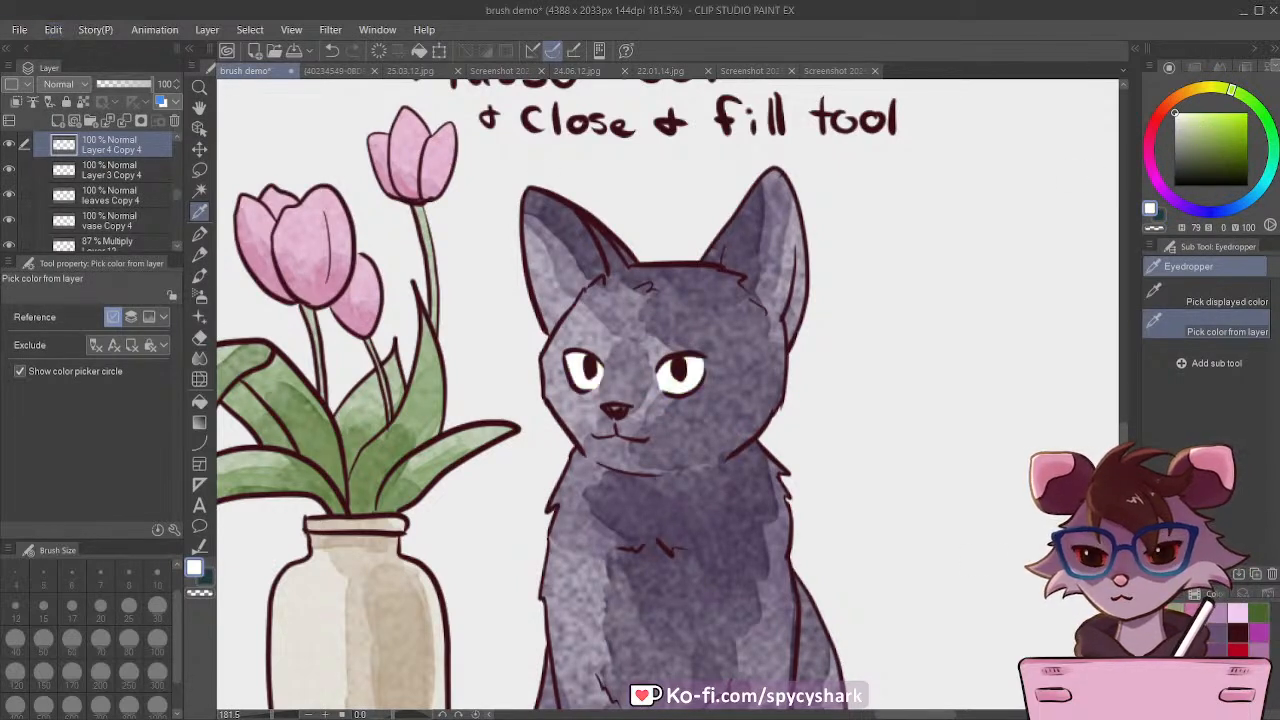
{"action": "left_click", "coordinate": [1177, 611]}
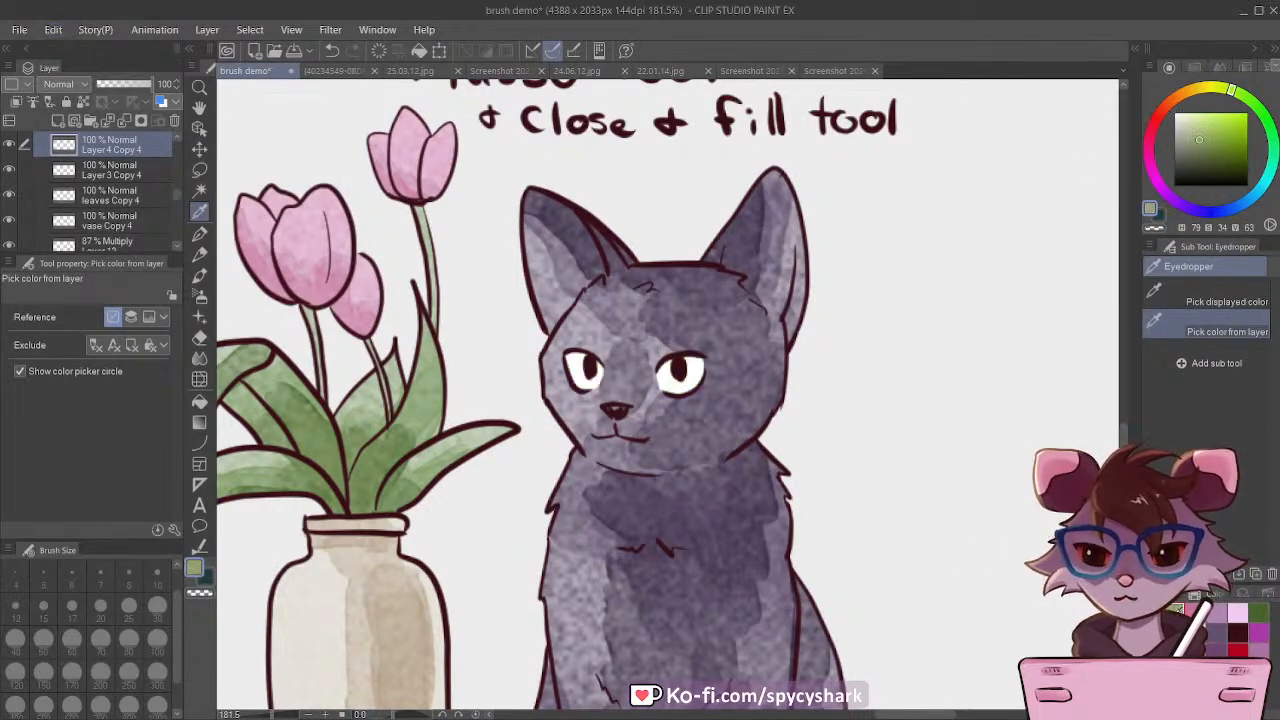
Step: Lock the layer's transparent pixels and wash green (hue 79, saturation 34, value 63) over both eyes using Waterbrush Flat M at size 30
{"action": "left_click", "coordinate": [199, 274]}
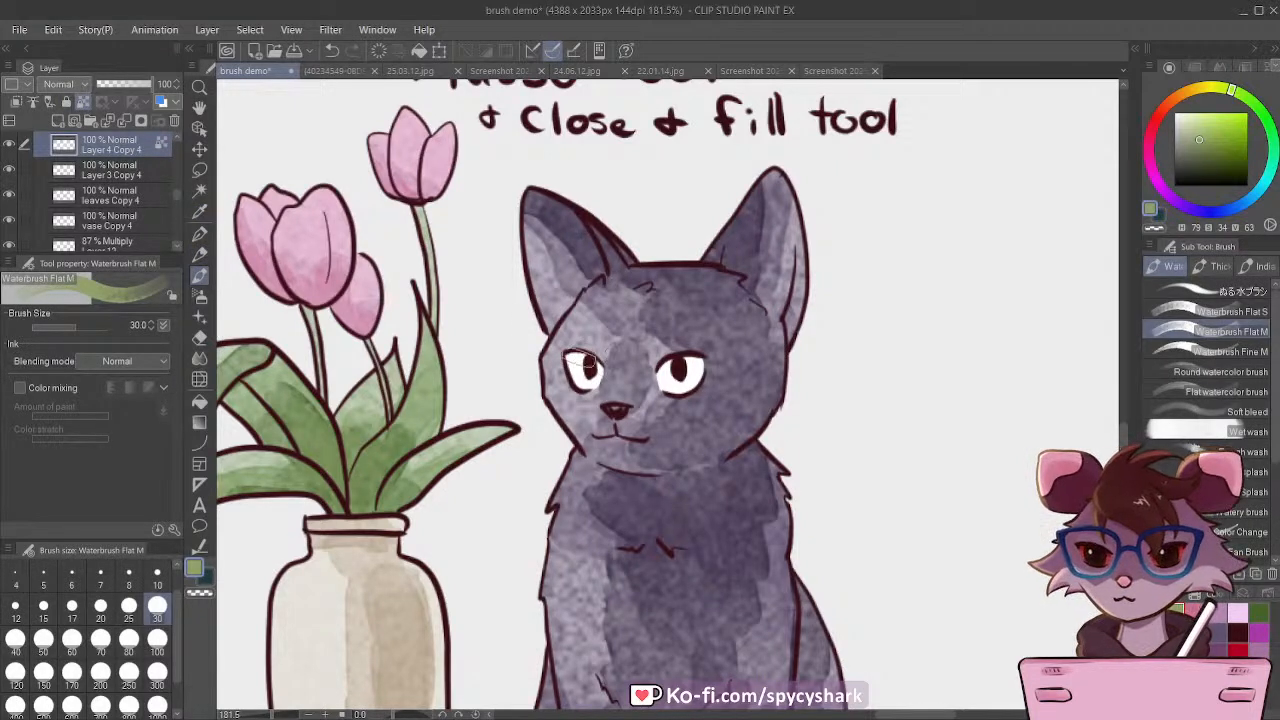
{"action": "left_click_drag", "start_coordinate": [570, 355], "coordinate": [602, 396]}
{"action": "mouse_move", "coordinate": [662, 362]}
{"action": "left_mouse_down"}
{"action": "mouse_move", "coordinate": [693, 362]}
{"action": "mouse_move", "coordinate": [685, 394]}
{"action": "mouse_move", "coordinate": [704, 356]}
{"action": "left_mouse_up"}
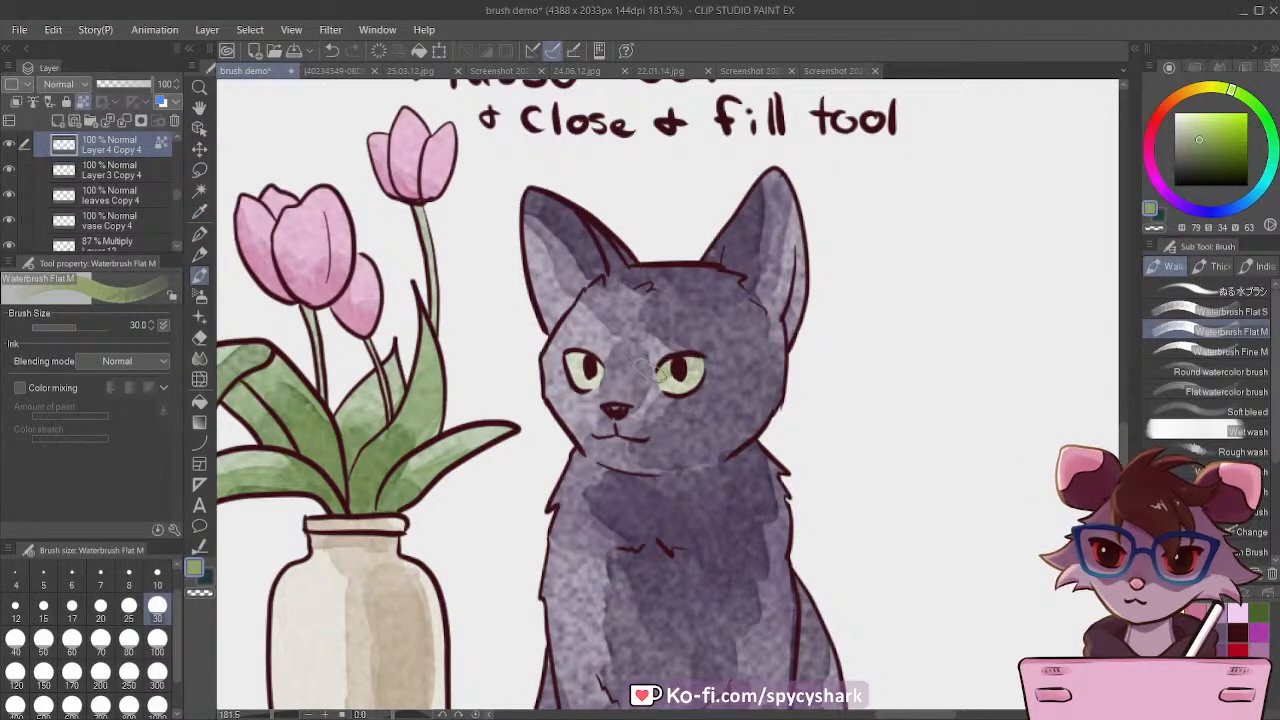
{"action": "mouse_move", "coordinate": [567, 361]}
{"action": "left_mouse_down"}
{"action": "mouse_move", "coordinate": [602, 367]}
{"action": "mouse_move", "coordinate": [666, 365]}
{"action": "mouse_move", "coordinate": [667, 381]}
{"action": "mouse_move", "coordinate": [698, 376]}
{"action": "left_mouse_up"}
Step: Review the painted cat among the other versions and save the document
{"action": "scroll", "coordinate": [657, 322], "scroll_direction": "down", "scroll_amount": 5}
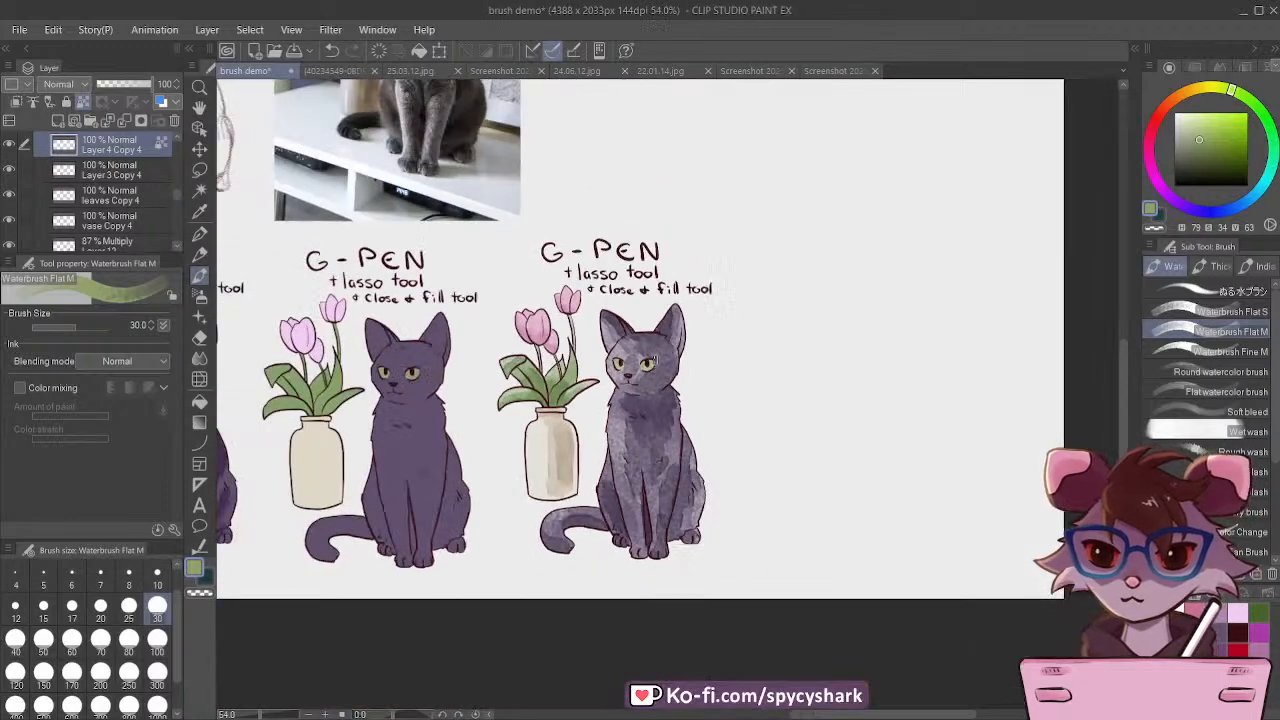
{"action": "scroll", "coordinate": [670, 460], "scroll_direction": "down", "scroll_amount": 4}
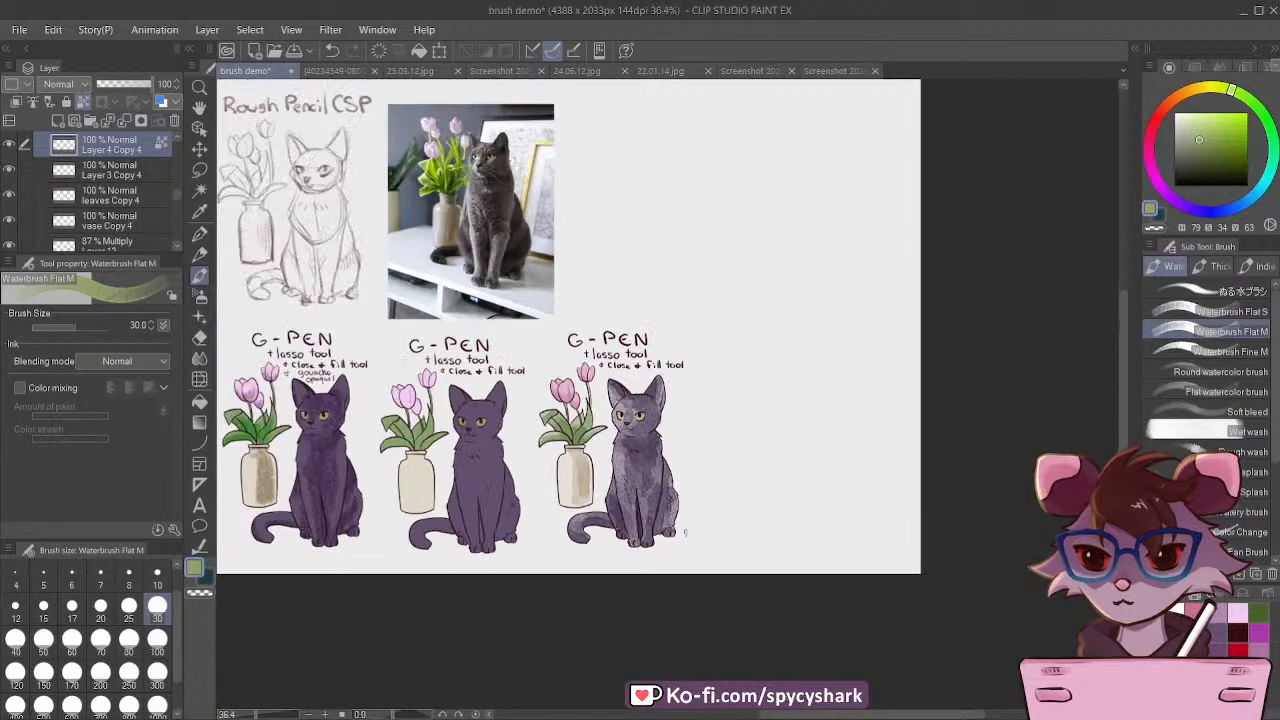
{"action": "scroll", "coordinate": [391, 397], "scroll_direction": "up", "scroll_amount": 1}
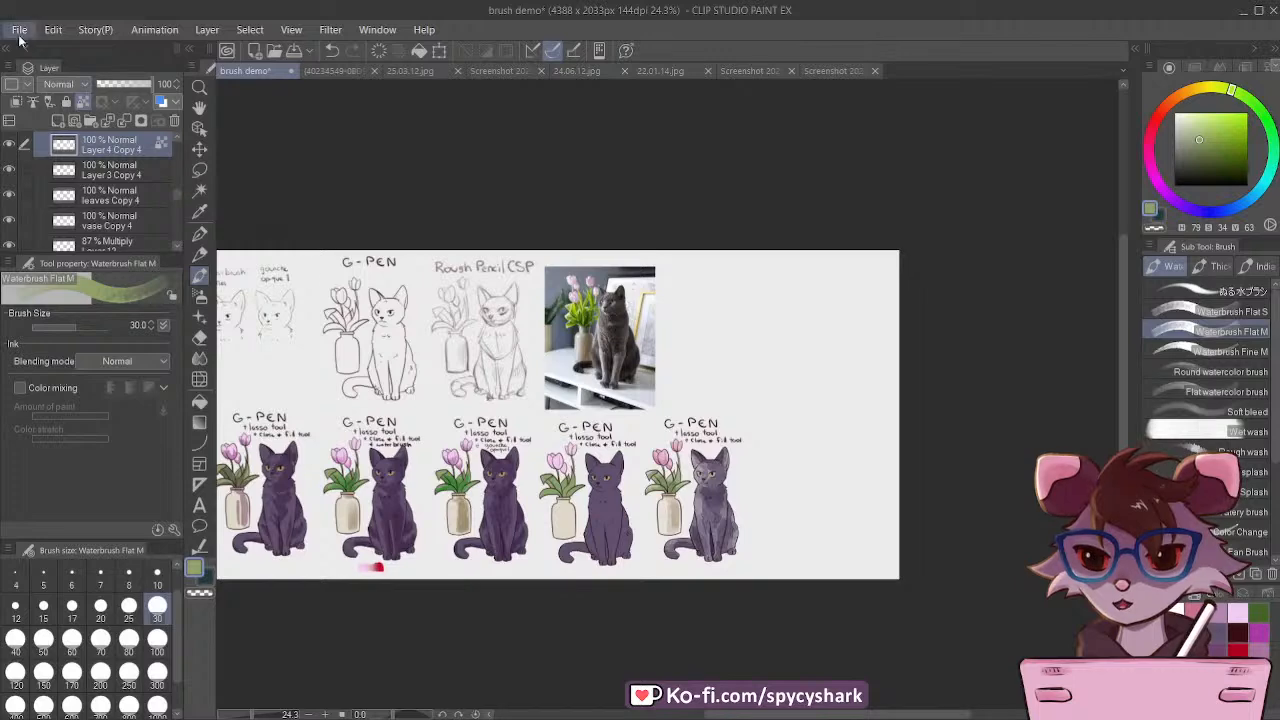
{"action": "key", "text": "ctrl+s"}
Step: Collapse the watercolor paid folder and duplicate it
{"action": "scroll", "coordinate": [287, 330], "scroll_direction": "down", "scroll_amount": 1}
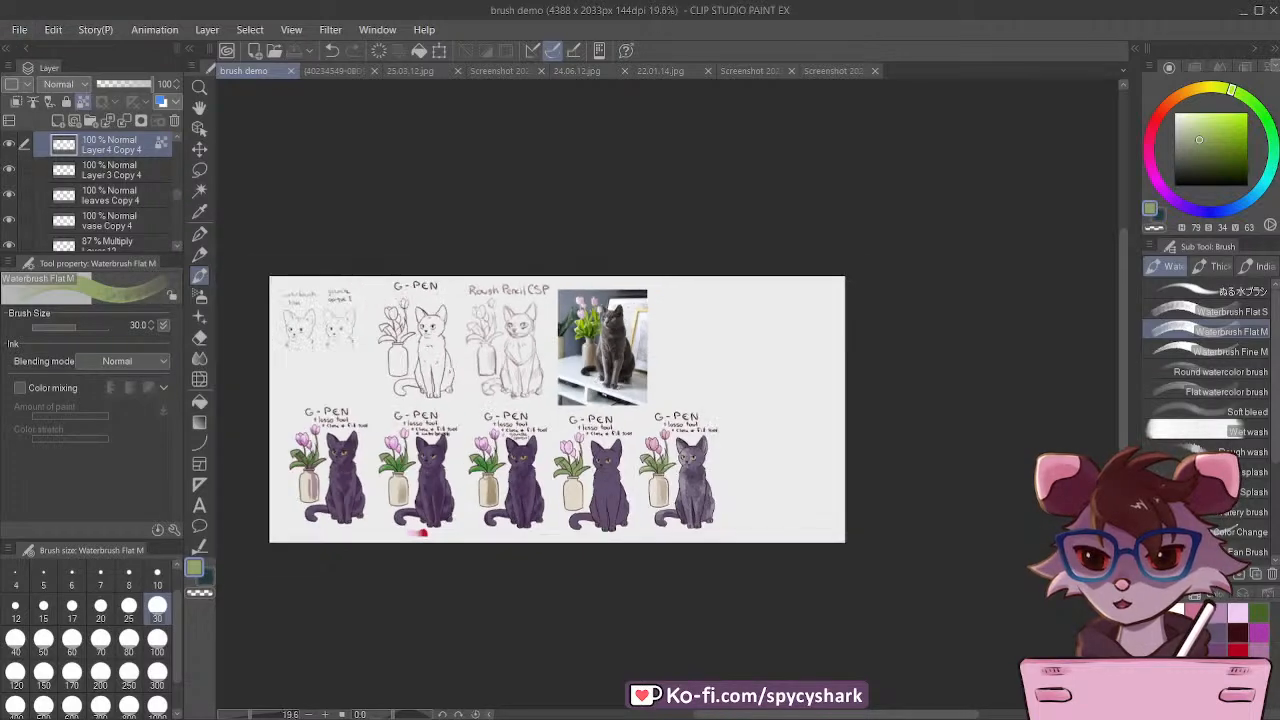
{"action": "scroll", "coordinate": [327, 410], "scroll_direction": "up", "scroll_amount": 2}
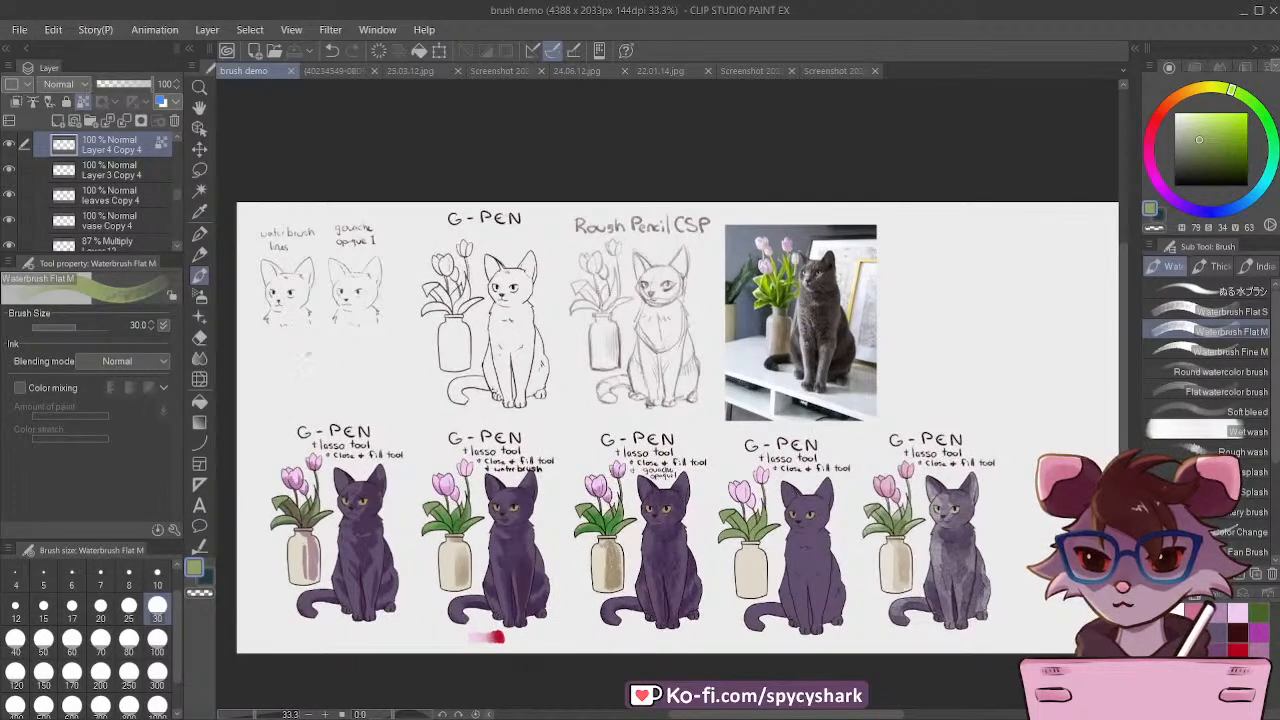
{"action": "scroll", "coordinate": [327, 410], "scroll_direction": "down", "scroll_amount": 1}
{"action": "scroll", "coordinate": [766, 452], "scroll_direction": "up", "scroll_amount": 3}
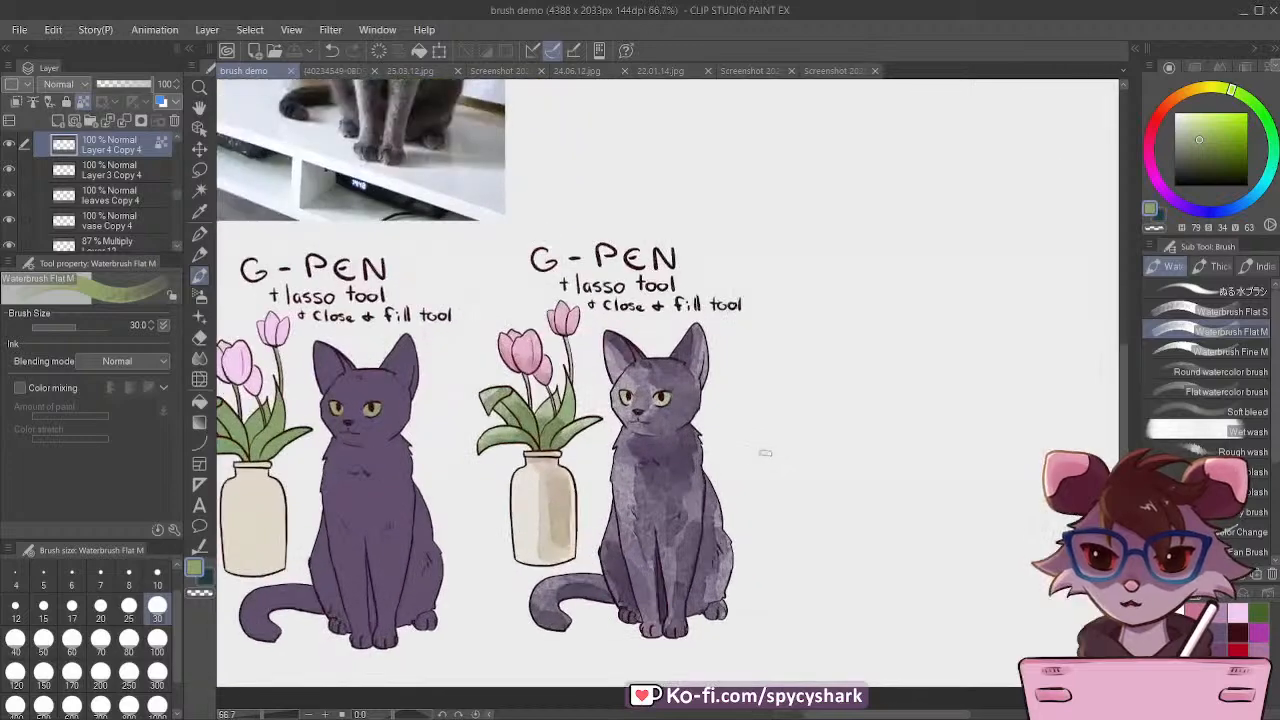
{"action": "scroll", "coordinate": [665, 490], "scroll_direction": "up", "scroll_amount": 1}
{"action": "scroll", "coordinate": [665, 490], "scroll_direction": "up", "scroll_amount": 1}
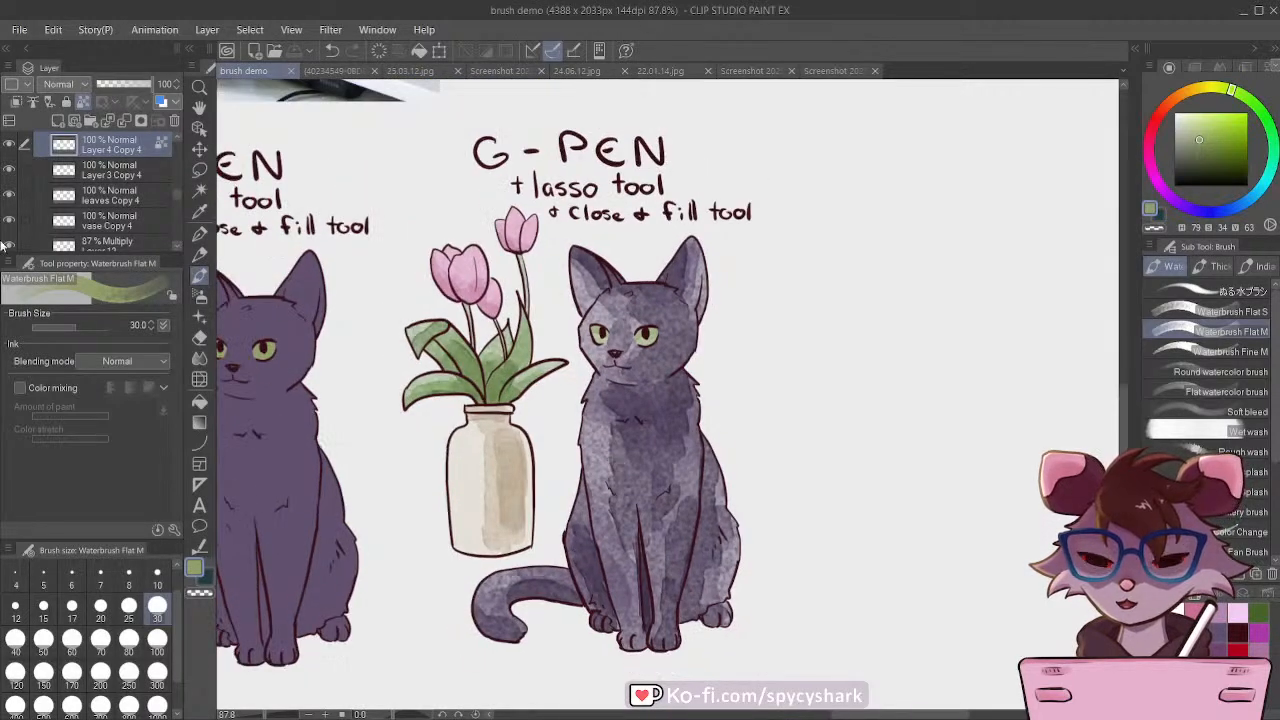
{"action": "scroll", "coordinate": [90, 195], "scroll_direction": "up", "scroll_amount": 1}
{"action": "scroll", "coordinate": [92, 196], "scroll_direction": "up", "scroll_amount": 2}
{"action": "scroll", "coordinate": [91, 200], "scroll_direction": "down", "scroll_amount": 1}
{"action": "left_click", "coordinate": [85, 201]}
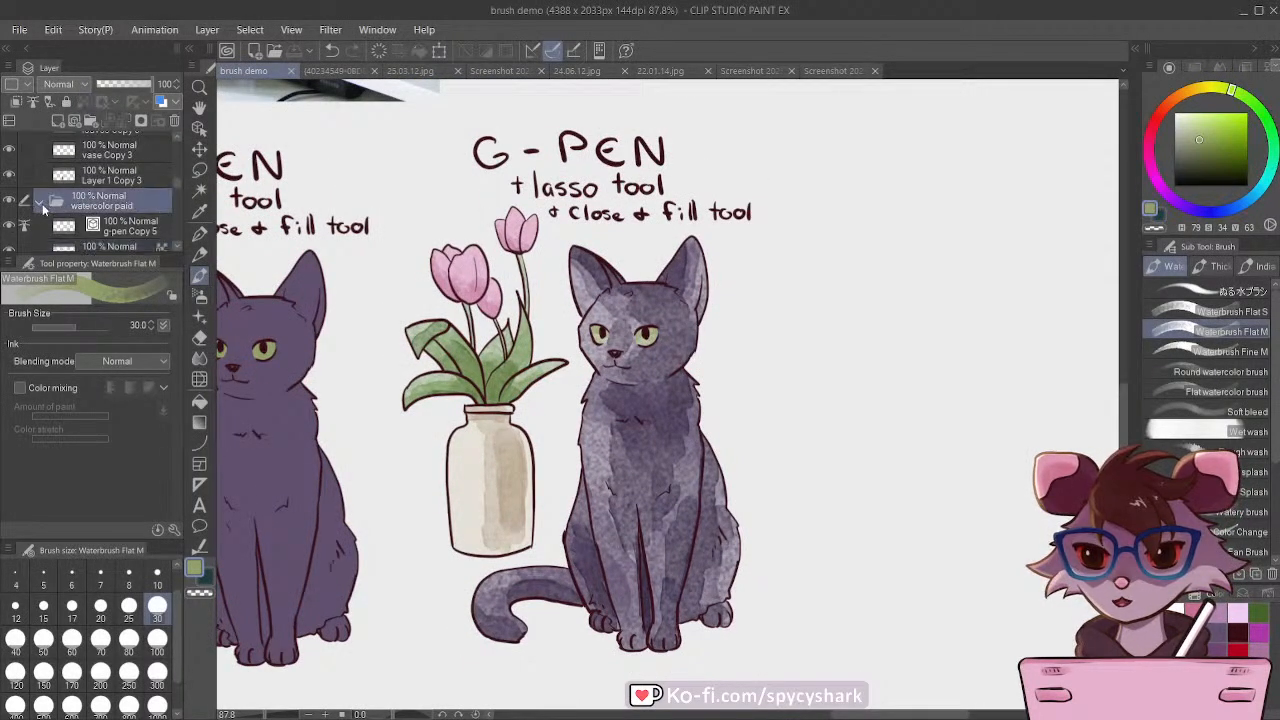
{"action": "left_click", "coordinate": [41, 202]}
{"action": "key", "text": "ctrl+v"}
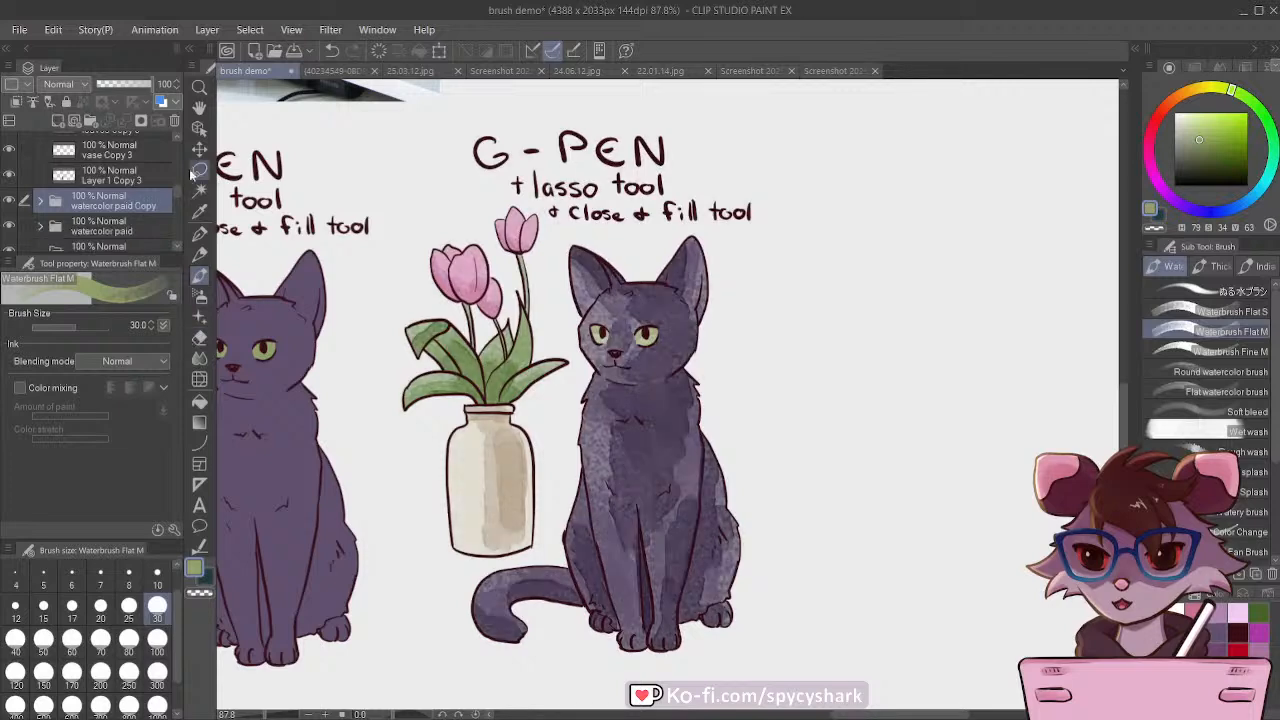
Step: Move the watercolor paid Copy folder into the empty space beside the original watercolor cat
{"action": "left_click", "coordinate": [199, 149]}
{"action": "scroll", "coordinate": [362, 361], "scroll_direction": "down", "scroll_amount": 5}
{"action": "left_click_drag", "start_coordinate": [504, 428], "coordinate": [718, 426]}
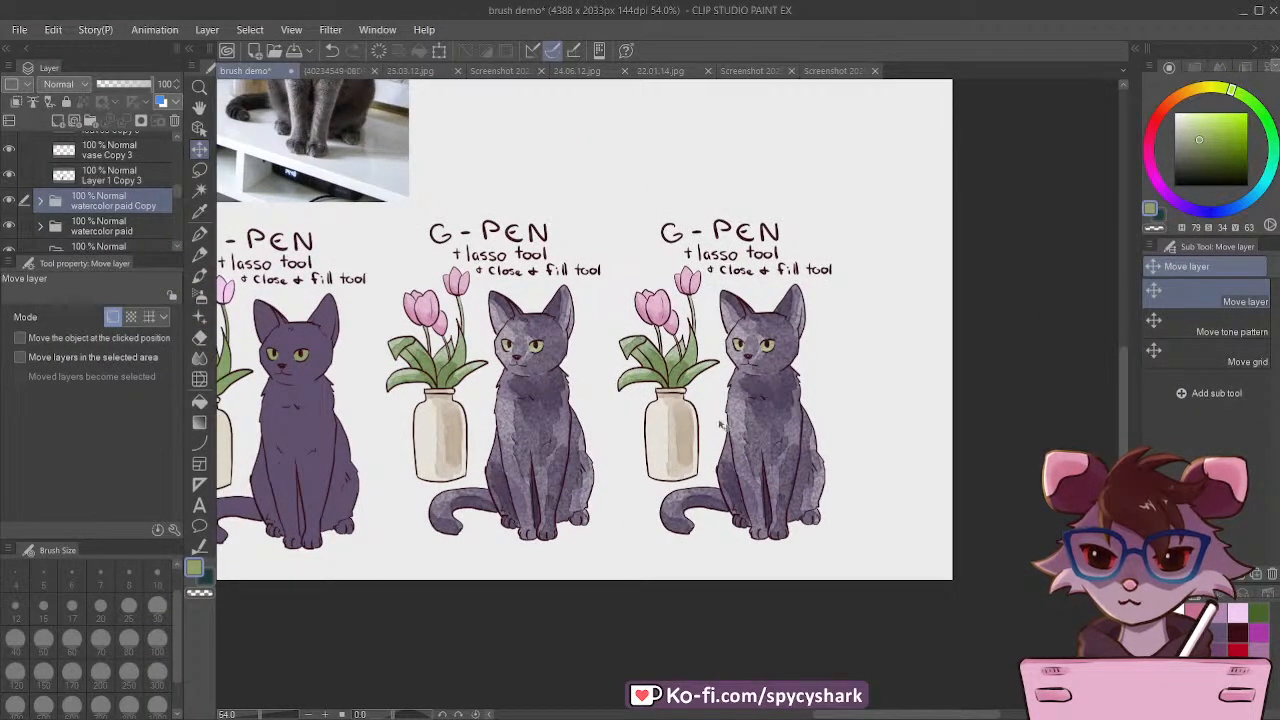
{"action": "scroll", "coordinate": [718, 426], "scroll_direction": "up", "scroll_amount": 1}
Step: Expand the watercolor paid Copy folder, select its g-pen Copy 6 layer, and compare the drawing with and without its lineart
{"action": "left_click", "coordinate": [40, 201]}
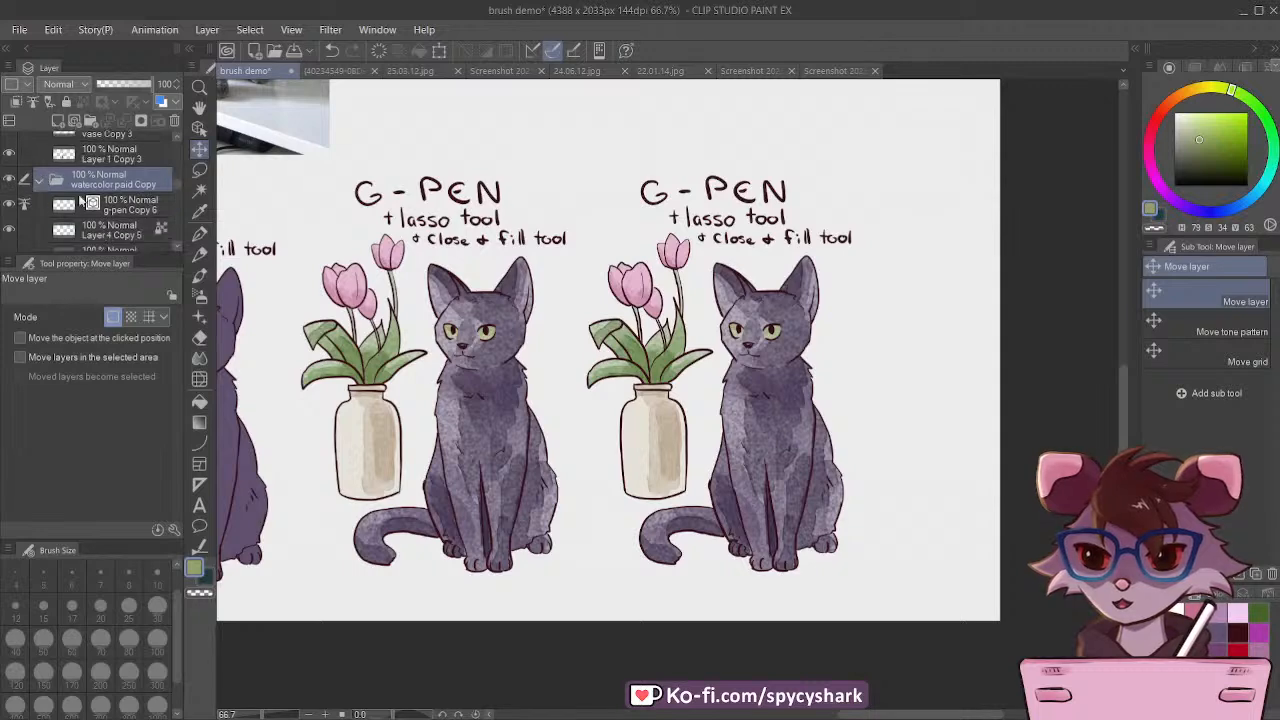
{"action": "left_click", "coordinate": [63, 205]}
{"action": "left_click", "coordinate": [9, 206]}
{"action": "left_click", "coordinate": [9, 206]}
{"action": "left_click", "coordinate": [9, 206]}
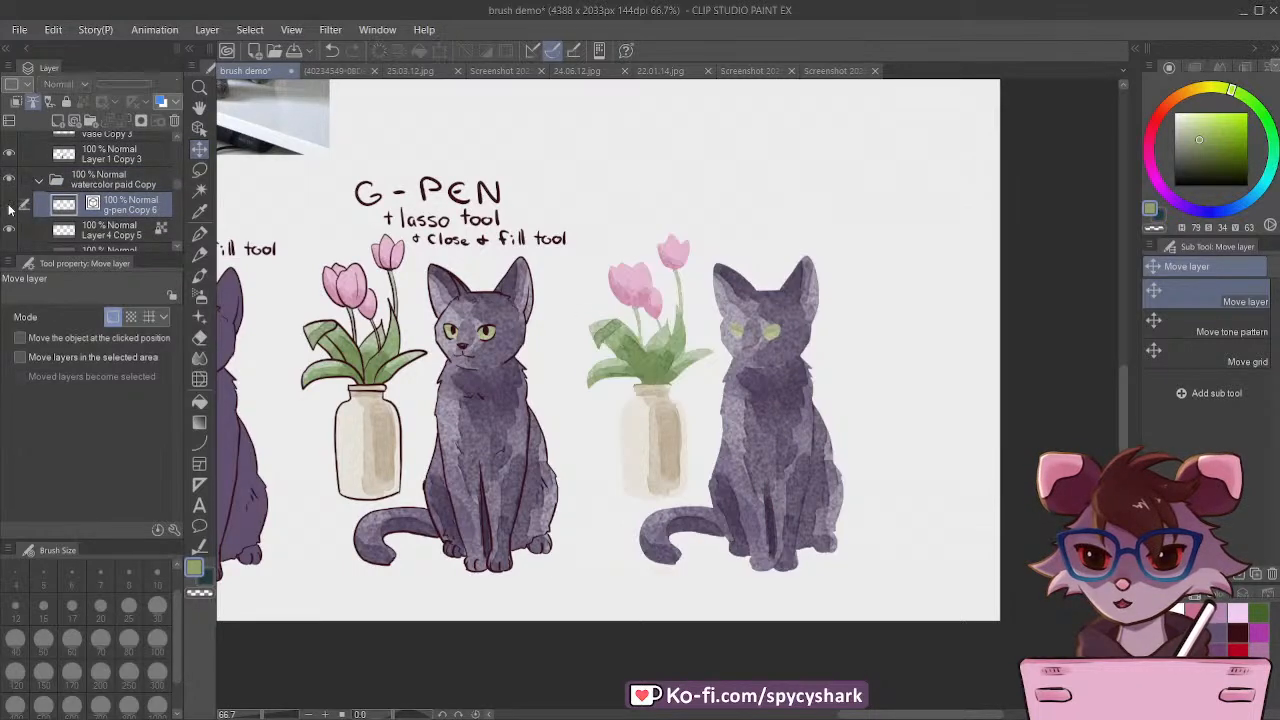
{"action": "left_click", "coordinate": [9, 206]}
{"action": "left_click", "coordinate": [6, 206]}
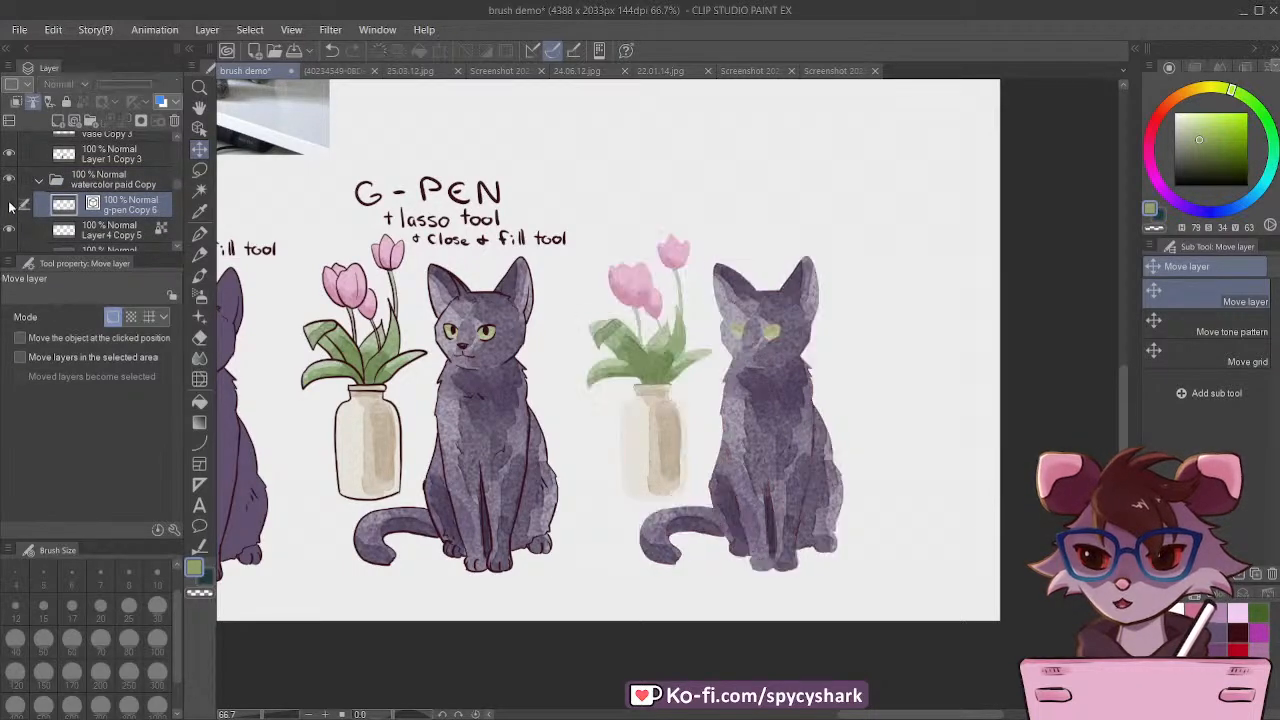
{"action": "left_click", "coordinate": [6, 206]}
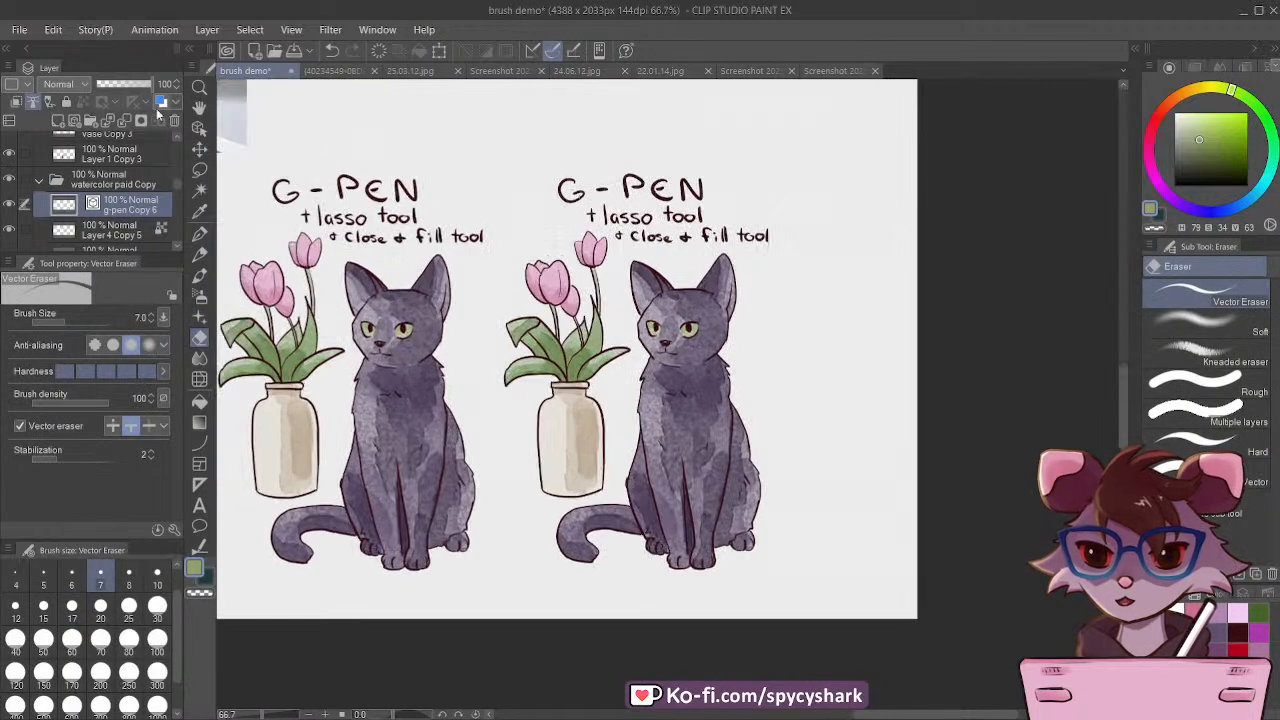
Step: Try lassoing and deleting the lettering above the copied drawing, and undo the deletion and selection
{"action": "left_click", "coordinate": [200, 170]}
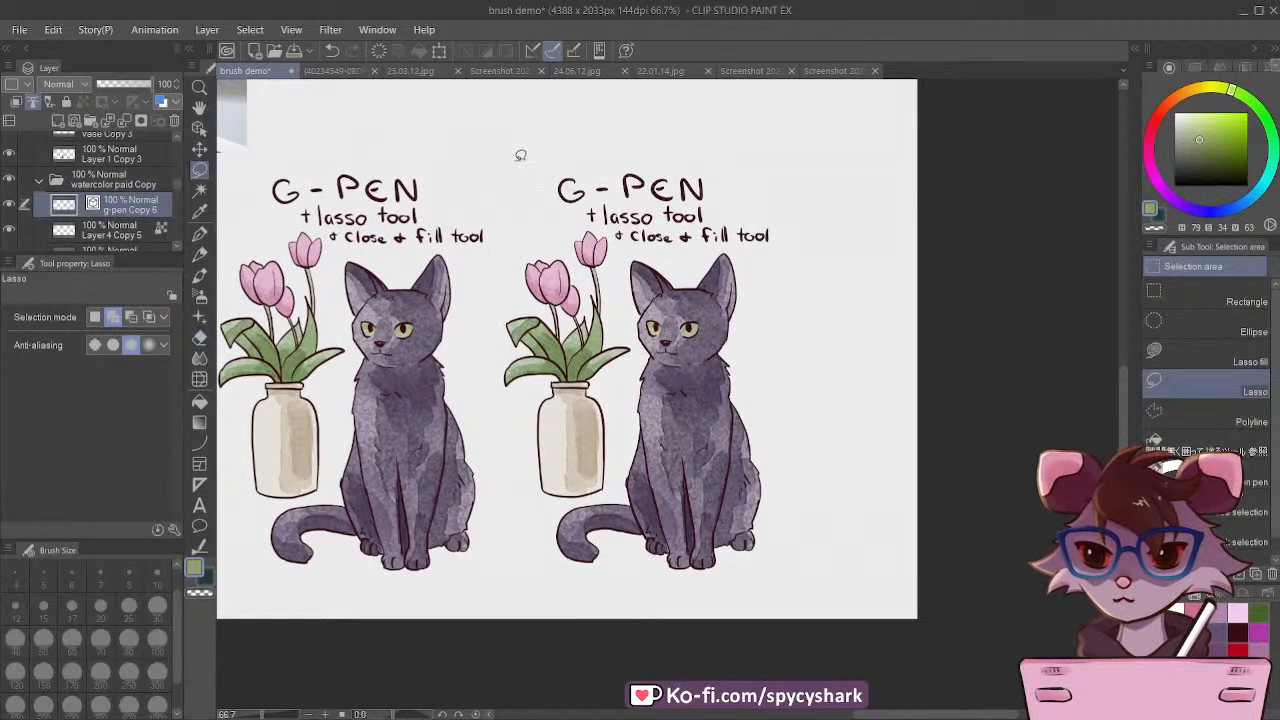
{"action": "left_click_drag", "start_coordinate": [513, 160], "coordinate": [577, 243]}
{"action": "left_click_drag", "start_coordinate": [808, 225], "coordinate": [603, 106]}
{"action": "key", "text": "Delete"}
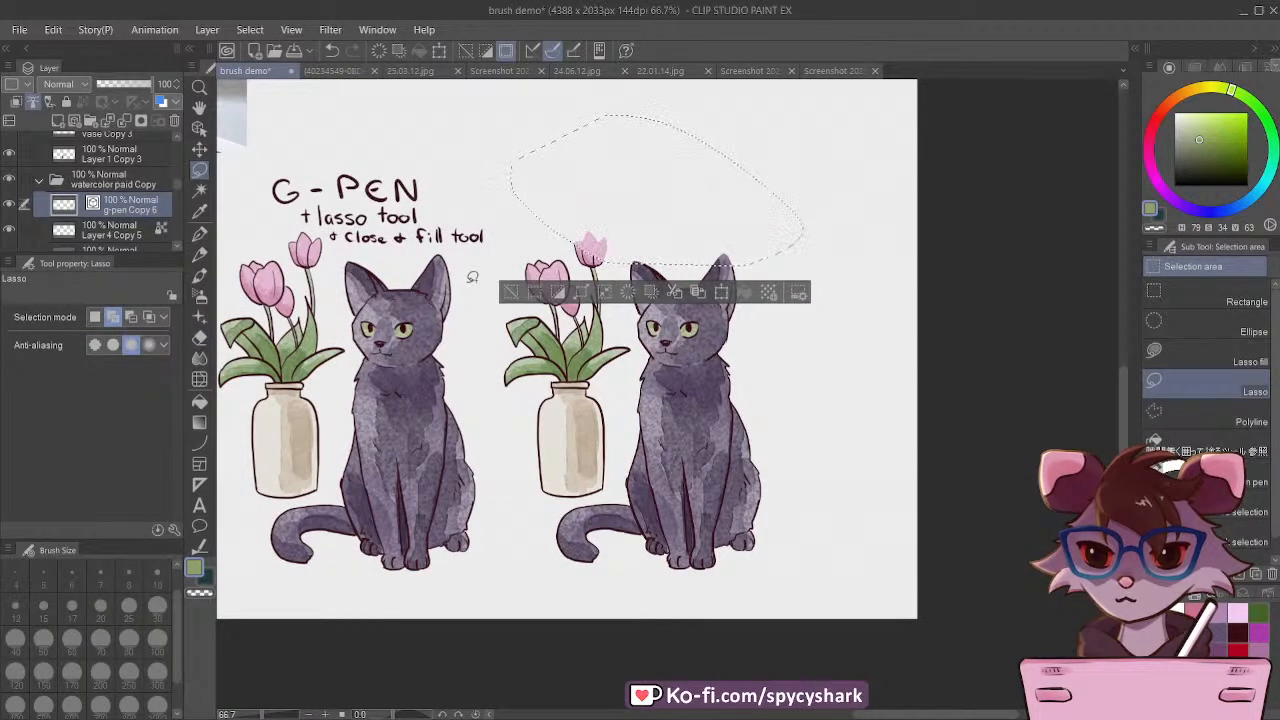
{"action": "key", "text": "ctrl+d"}
{"action": "key", "text": "ctrl+z"}
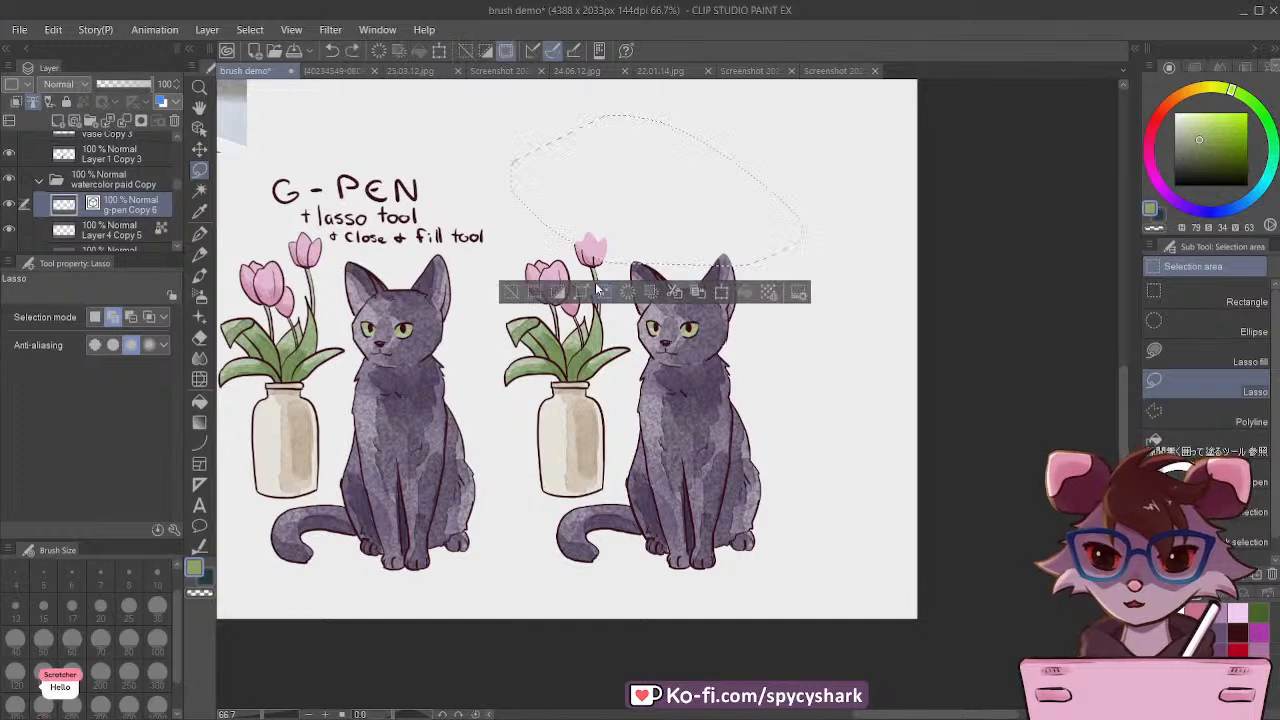
{"action": "key", "text": "ctrl+z"}
{"action": "key", "text": "ctrl+z"}
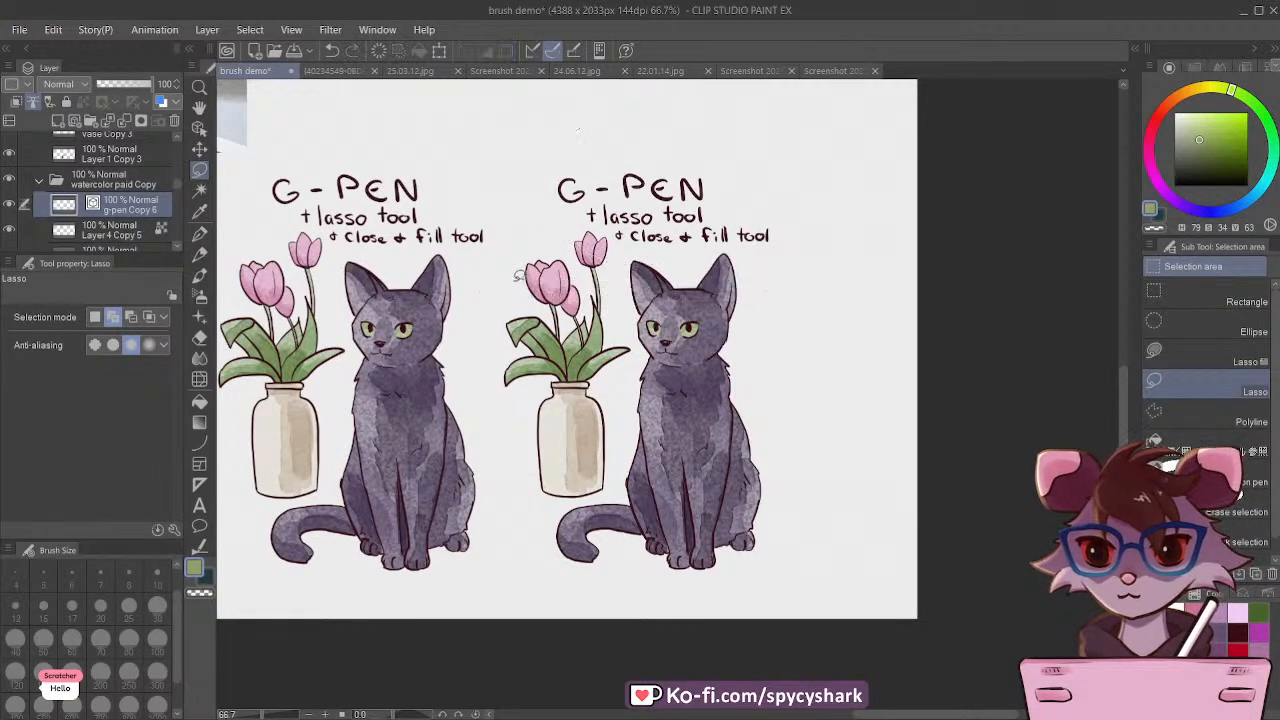
Step: Lasso the copy's G-PEN lettering, subtract the cat's ear tip from the selection, delete the lettering and deselect
{"action": "mouse_move", "coordinate": [546, 149]}
{"action": "left_mouse_down"}
{"action": "mouse_move", "coordinate": [582, 214]}
{"action": "mouse_move", "coordinate": [620, 245]}
{"action": "mouse_move", "coordinate": [785, 255]}
{"action": "mouse_move", "coordinate": [543, 144]}
{"action": "left_mouse_up"}
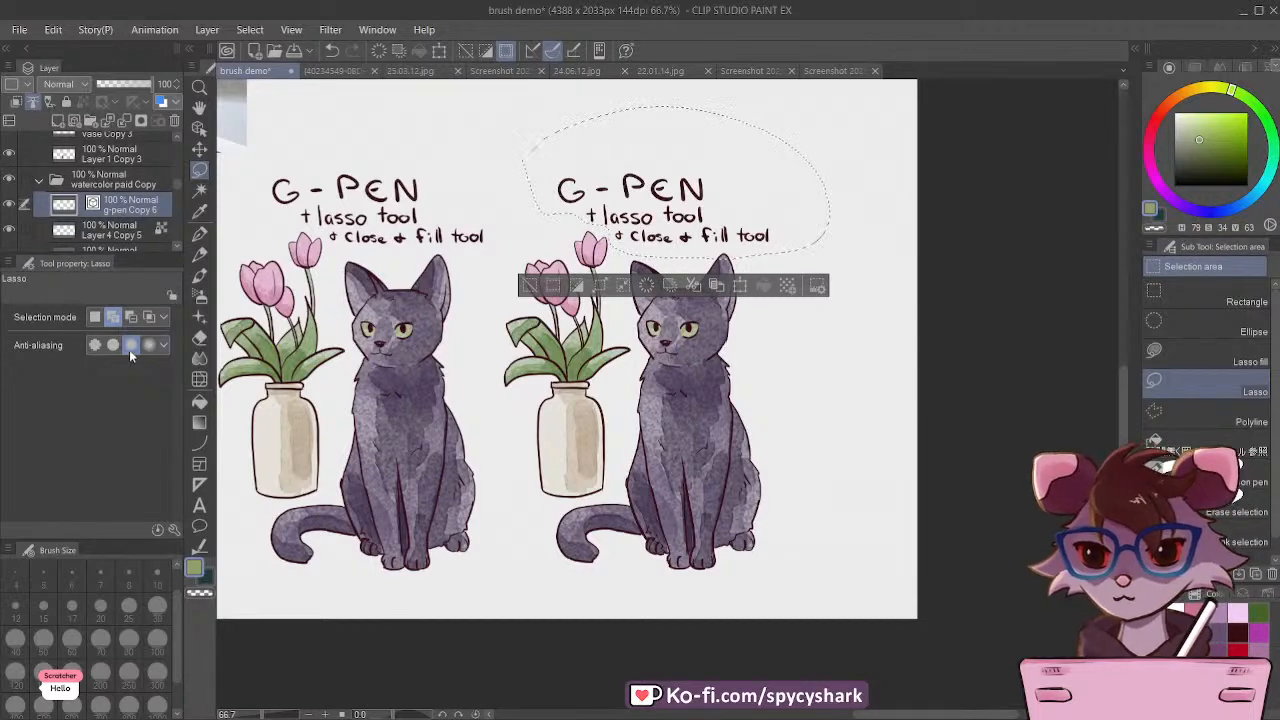
{"action": "scroll", "coordinate": [782, 156], "scroll_direction": "up", "scroll_amount": 2}
{"action": "scroll", "coordinate": [782, 156], "scroll_direction": "up", "scroll_amount": 2}
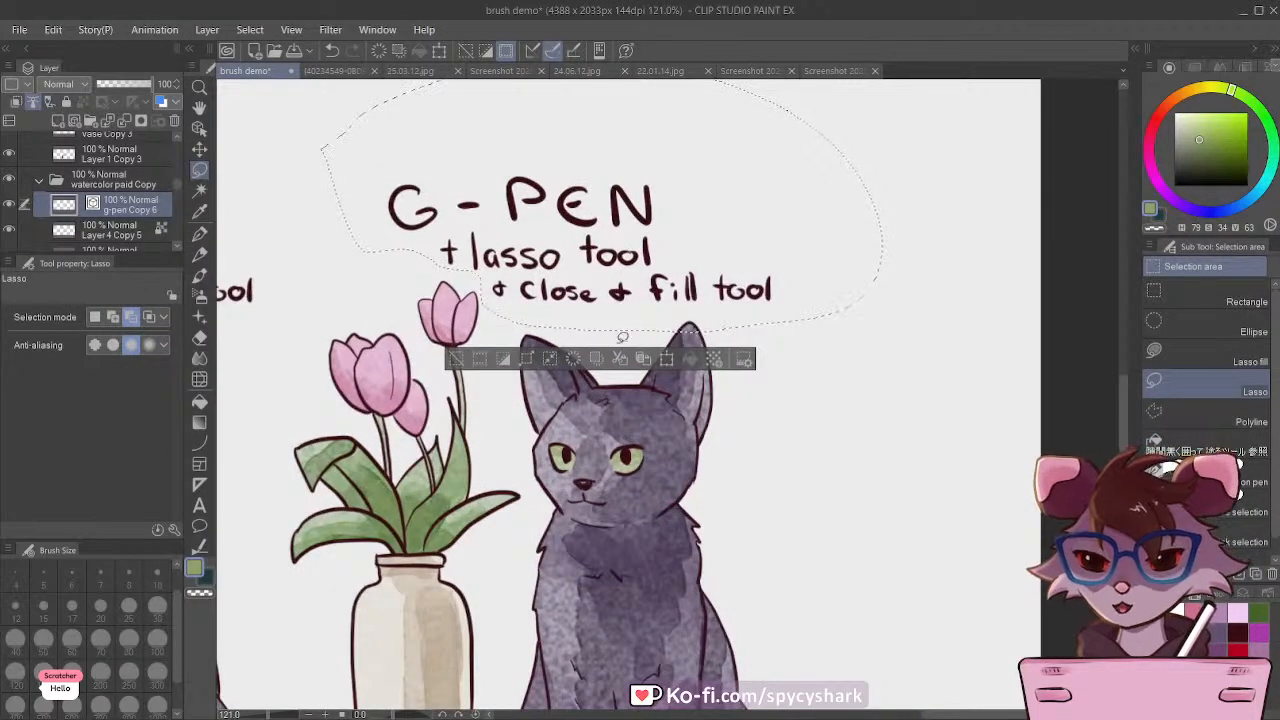
{"action": "mouse_move", "coordinate": [652, 326]}
{"action": "left_mouse_down"}
{"action": "mouse_move", "coordinate": [724, 318]}
{"action": "mouse_move", "coordinate": [652, 328]}
{"action": "left_mouse_up"}
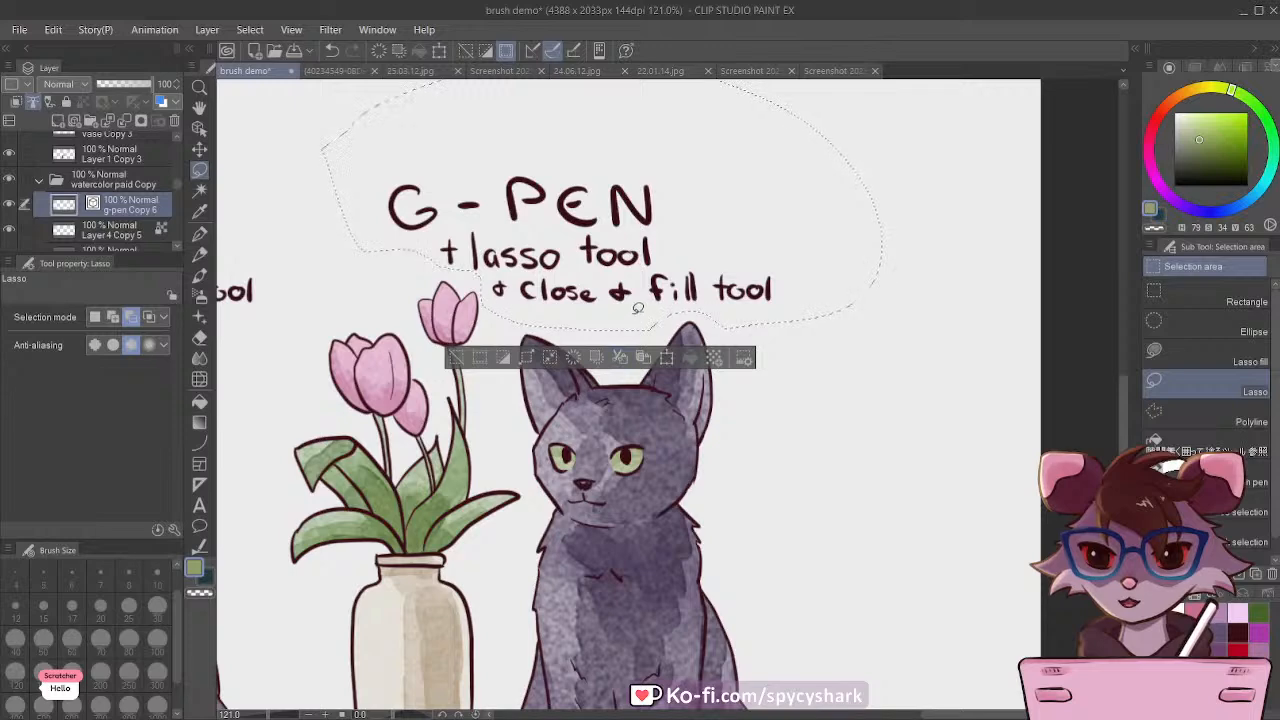
{"action": "key", "text": "Delete"}
{"action": "left_click", "coordinate": [454, 358]}
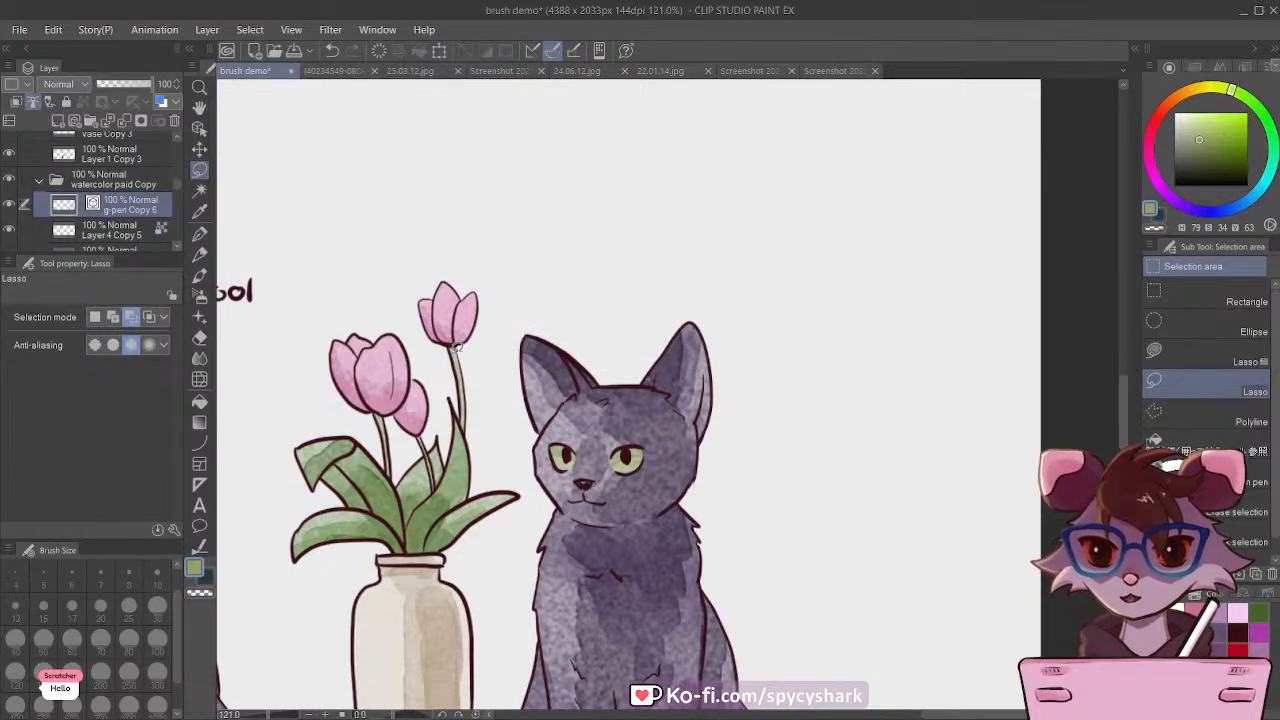
Step: Choose the Rough Pencil CSP brush and set its size to 15 for lettering above the copied drawing
{"action": "scroll", "coordinate": [463, 333], "scroll_direction": "down", "scroll_amount": 3}
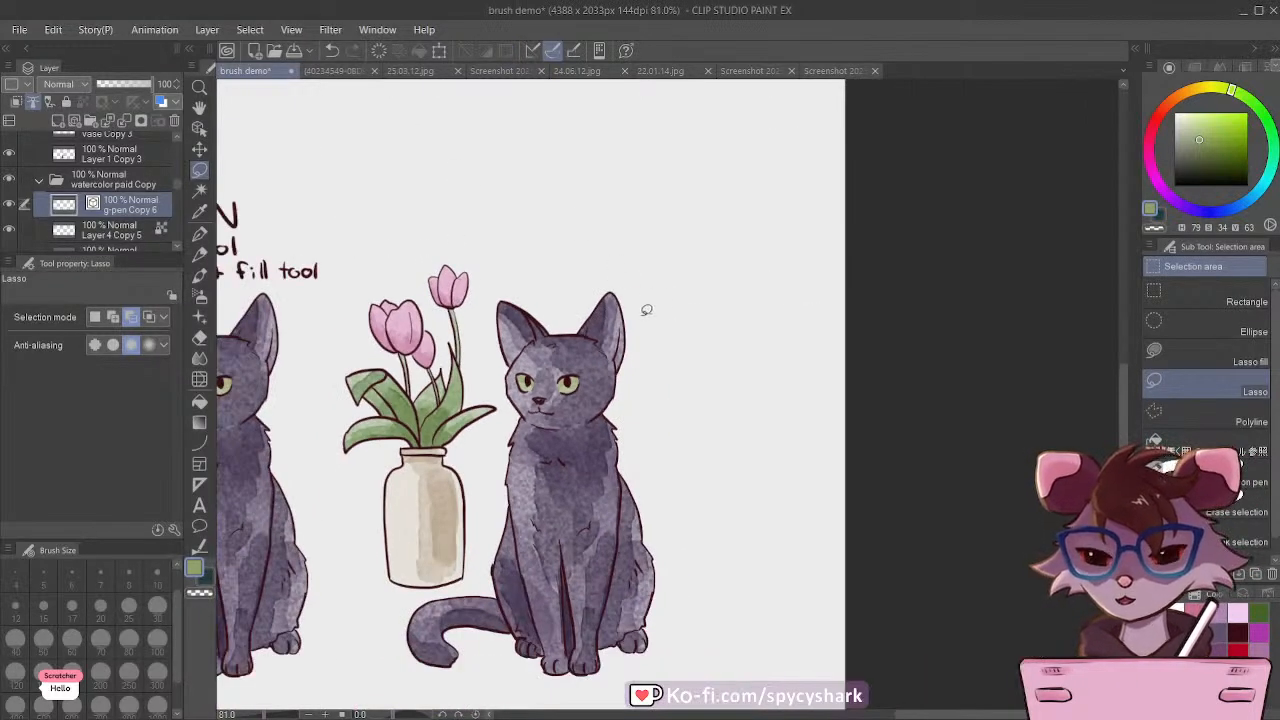
{"action": "scroll", "coordinate": [102, 200], "scroll_direction": "down", "scroll_amount": 1}
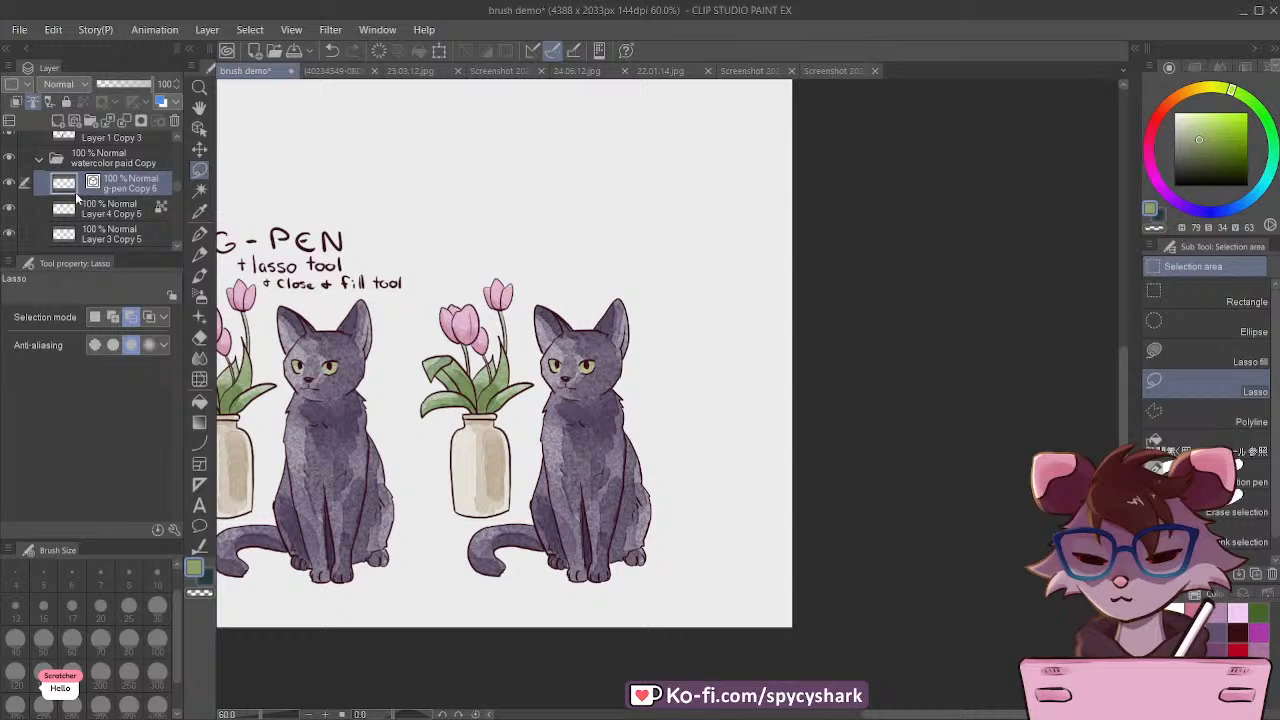
{"action": "left_click", "coordinate": [199, 233]}
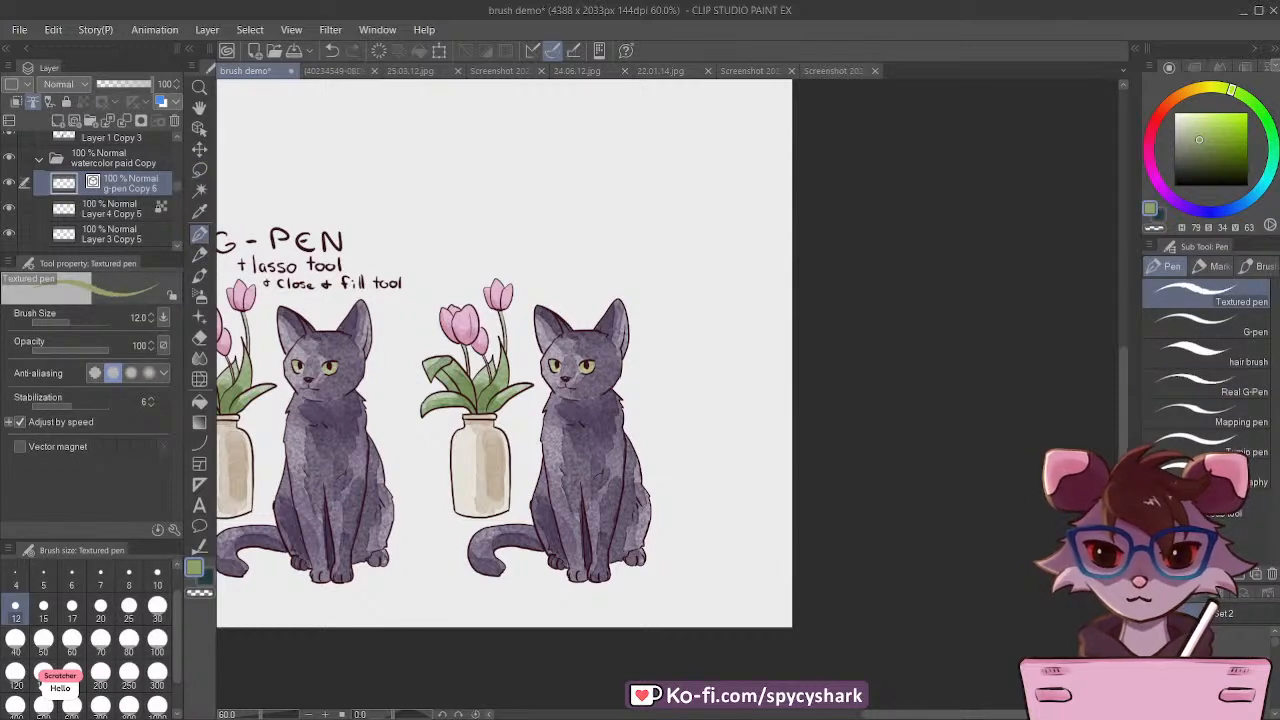
{"action": "left_click", "coordinate": [1219, 595]}
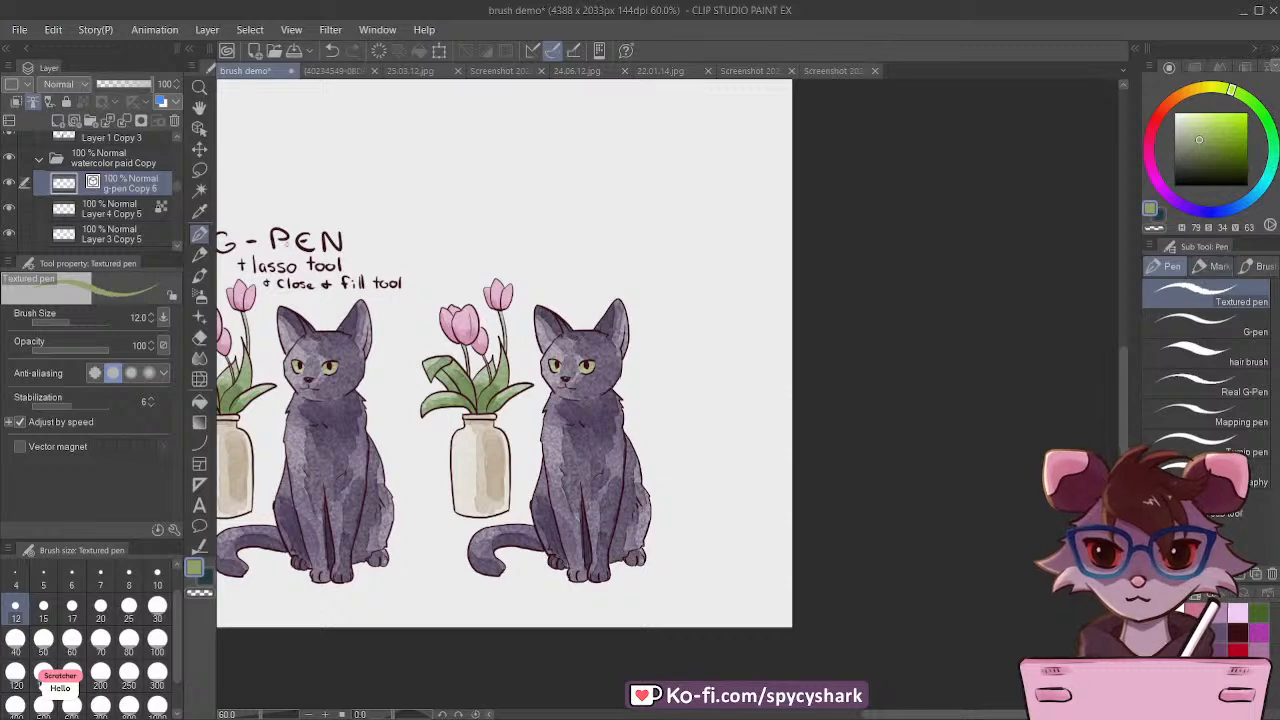
{"action": "left_click", "coordinate": [199, 254]}
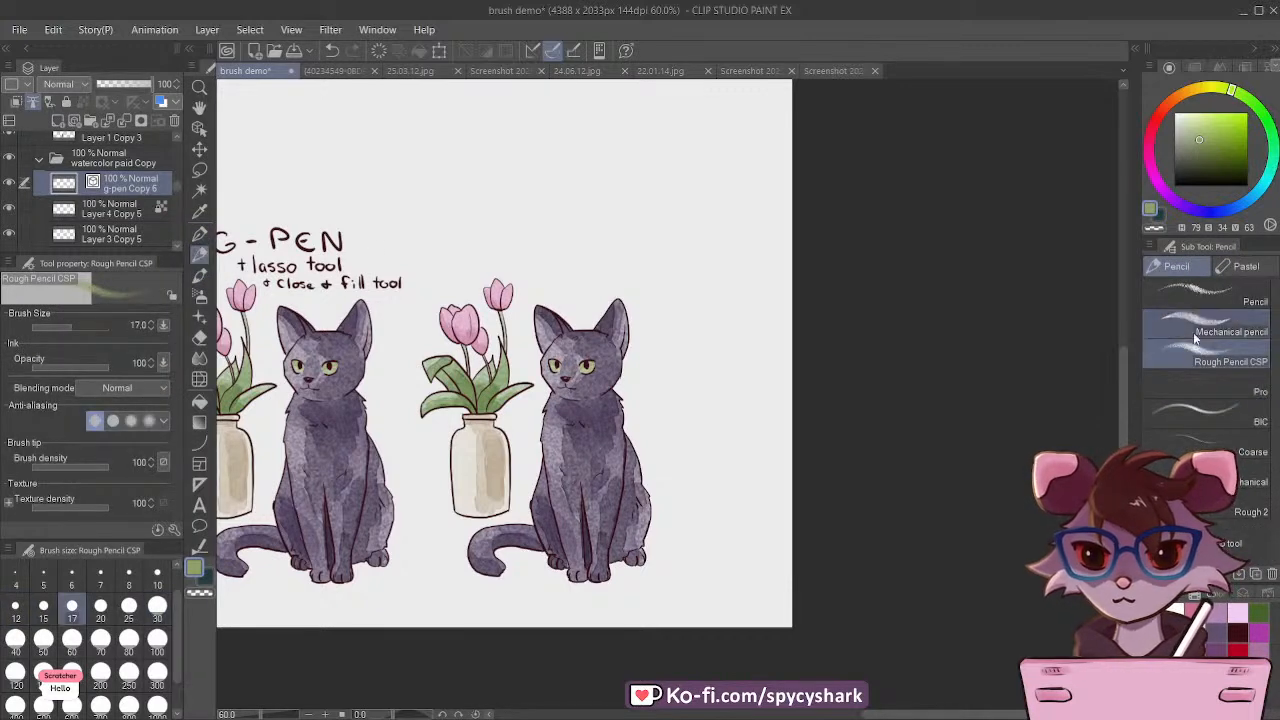
{"action": "scroll", "coordinate": [477, 245], "scroll_direction": "up", "scroll_amount": 4}
{"action": "key", "text": "bracketleft"}
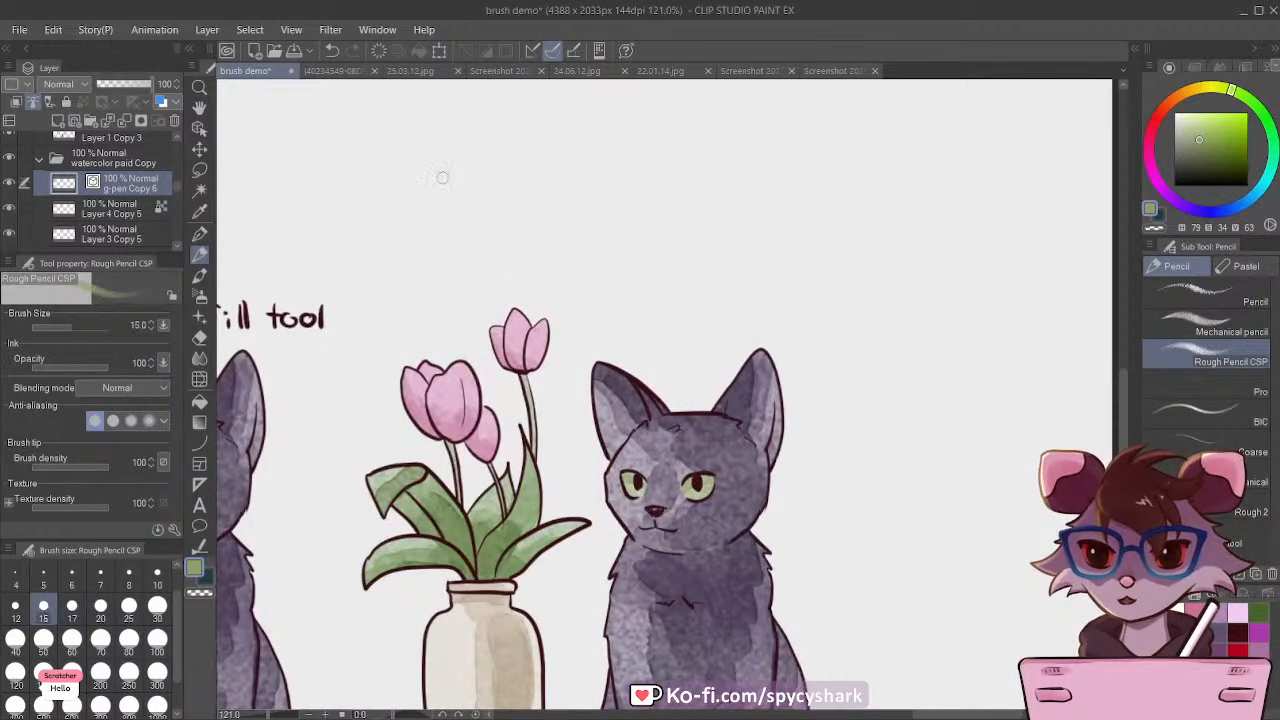
{"action": "mouse_move", "coordinate": [425, 194]}
{"action": "left_mouse_down"}
{"action": "mouse_move", "coordinate": [428, 238]}
{"action": "mouse_move", "coordinate": [455, 233]}
{"action": "left_mouse_up"}
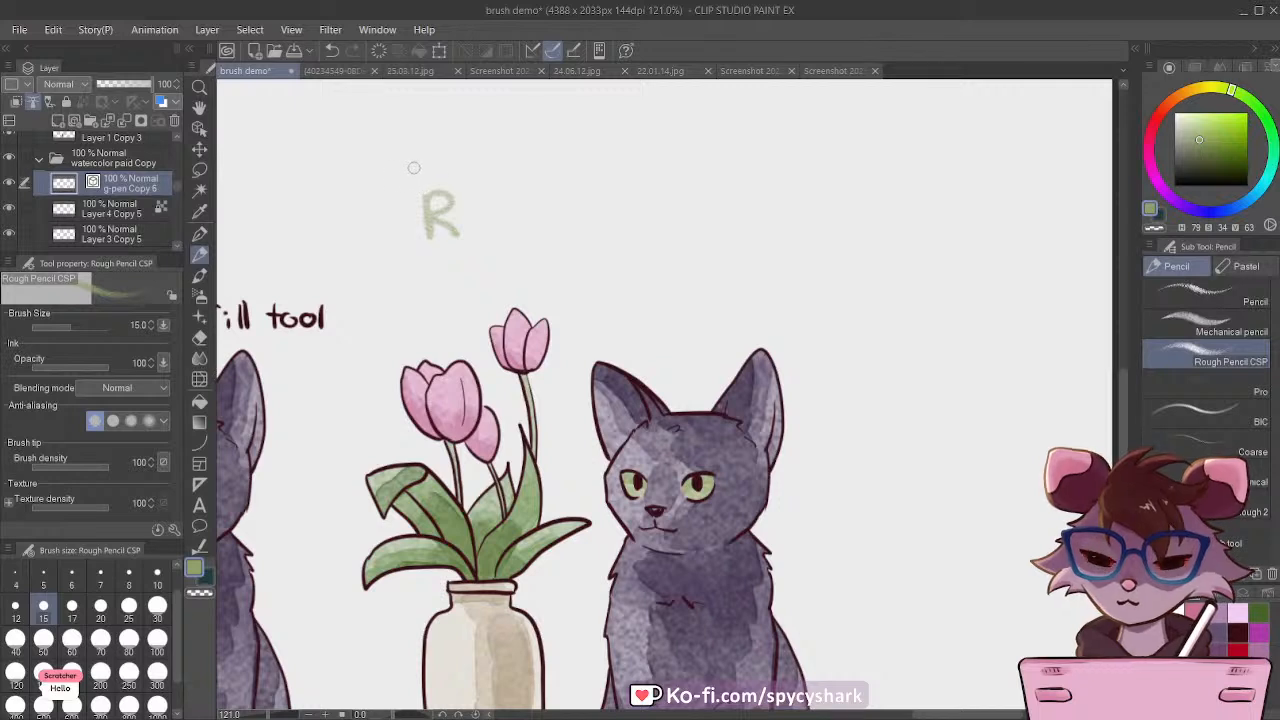
{"action": "key", "text": "ctrl+z"}
{"action": "key", "text": "ctrl+z"}
Step: Handwrite the title "Pencil & watercolor" above the copied tulips and cat on the g-pen Copy 6 layer
{"action": "mouse_move", "coordinate": [428, 190]}
{"action": "left_mouse_down"}
{"action": "mouse_move", "coordinate": [430, 238]}
{"action": "mouse_move", "coordinate": [432, 214]}
{"action": "mouse_move", "coordinate": [472, 236]}
{"action": "mouse_move", "coordinate": [536, 234]}
{"action": "left_mouse_up"}
{"action": "left_click_drag", "start_coordinate": [546, 206], "coordinate": [547, 232]}
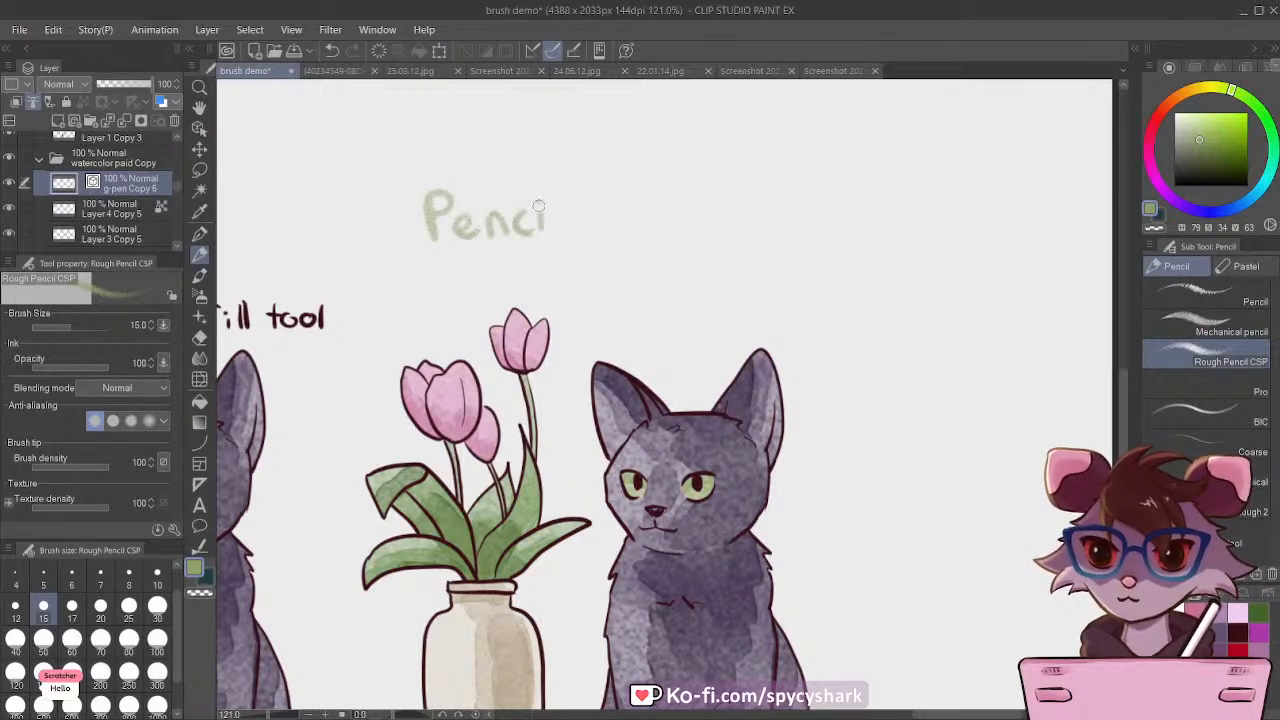
{"action": "left_click_drag", "start_coordinate": [562, 186], "coordinate": [567, 234]}
{"action": "left_click_drag", "start_coordinate": [640, 198], "coordinate": [726, 210]}
{"action": "left_click_drag", "start_coordinate": [712, 210], "coordinate": [754, 228]}
{"action": "mouse_move", "coordinate": [766, 204]}
{"action": "left_mouse_down"}
{"action": "mouse_move", "coordinate": [742, 205]}
{"action": "mouse_move", "coordinate": [788, 225]}
{"action": "mouse_move", "coordinate": [809, 207]}
{"action": "left_mouse_up"}
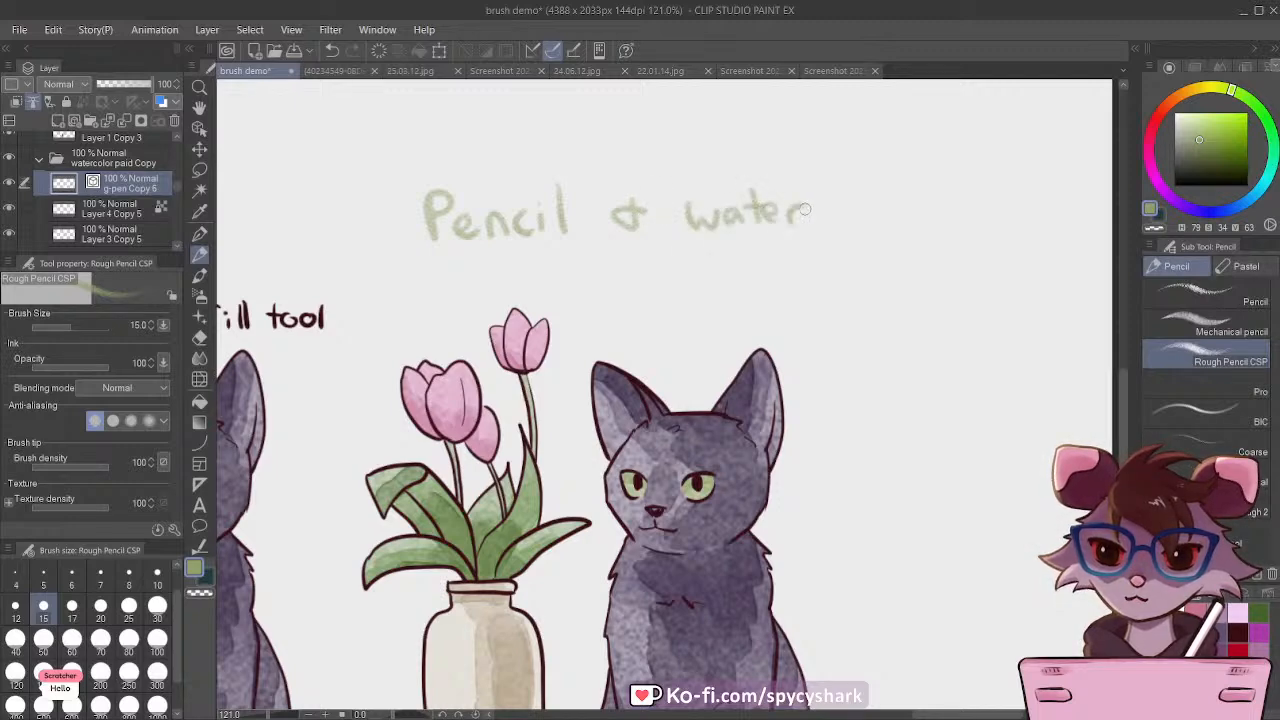
{"action": "scroll", "coordinate": [591, 271], "scroll_direction": "down", "scroll_amount": 2}
{"action": "left_click_drag", "start_coordinate": [591, 271], "coordinate": [511, 288]}
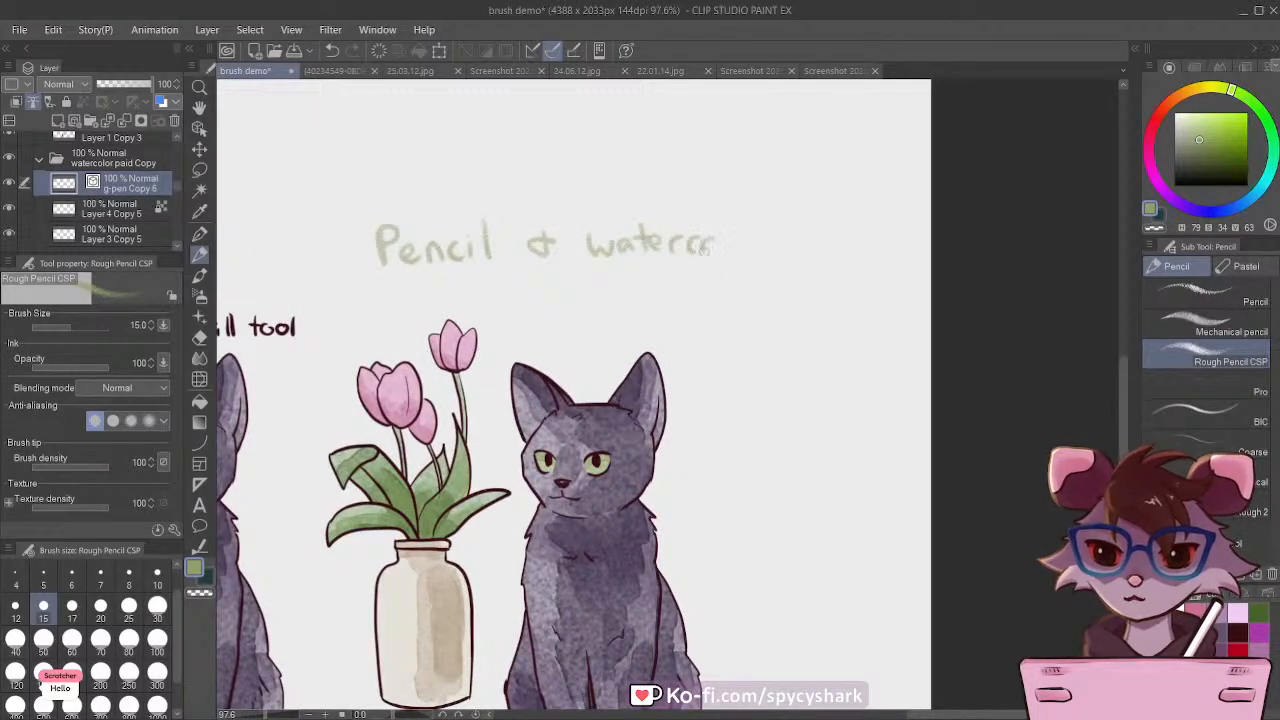
{"action": "left_click_drag", "start_coordinate": [706, 248], "coordinate": [722, 238]}
{"action": "mouse_move", "coordinate": [742, 226]}
{"action": "left_mouse_down"}
{"action": "mouse_move", "coordinate": [740, 254]}
{"action": "mouse_move", "coordinate": [764, 249]}
{"action": "left_mouse_up"}
{"action": "scroll", "coordinate": [776, 239], "scroll_direction": "down", "scroll_amount": 5}
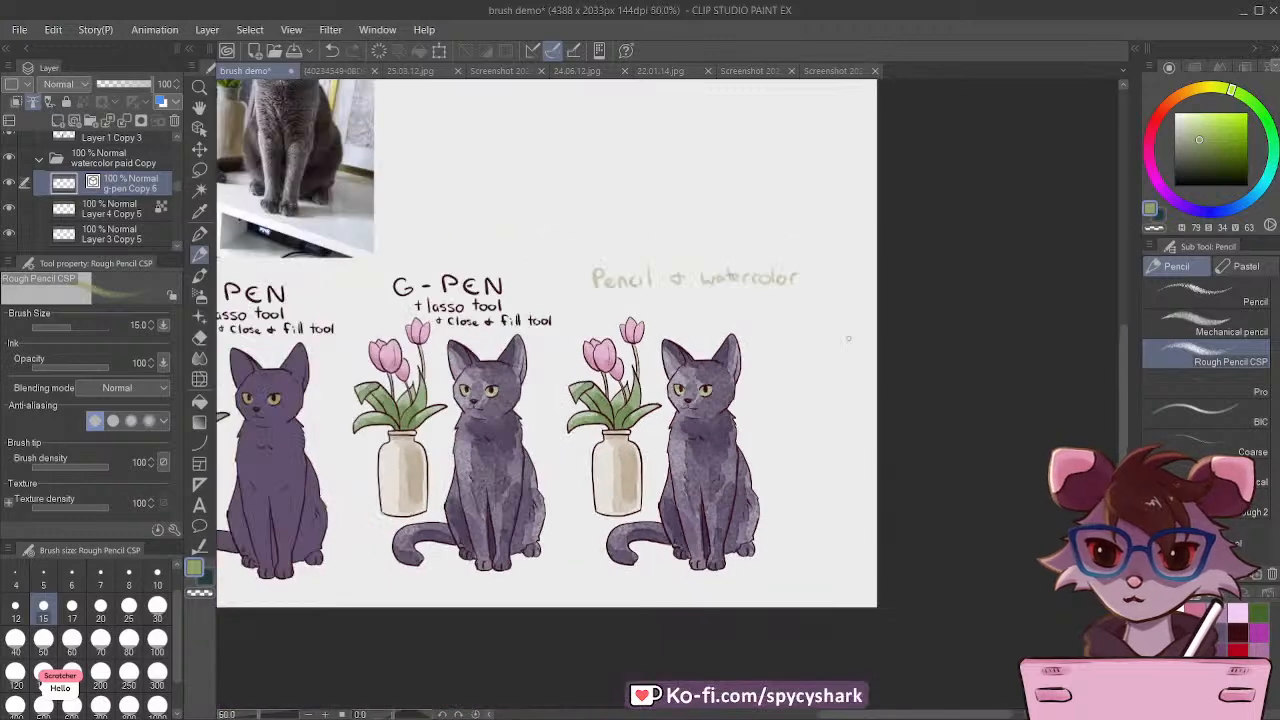
Step: Pick the dark maroon swatch and recolor the lines of the g-pen Copy 6 layer, including the title, with it
{"action": "scroll", "coordinate": [737, 356], "scroll_direction": "up", "scroll_amount": 3}
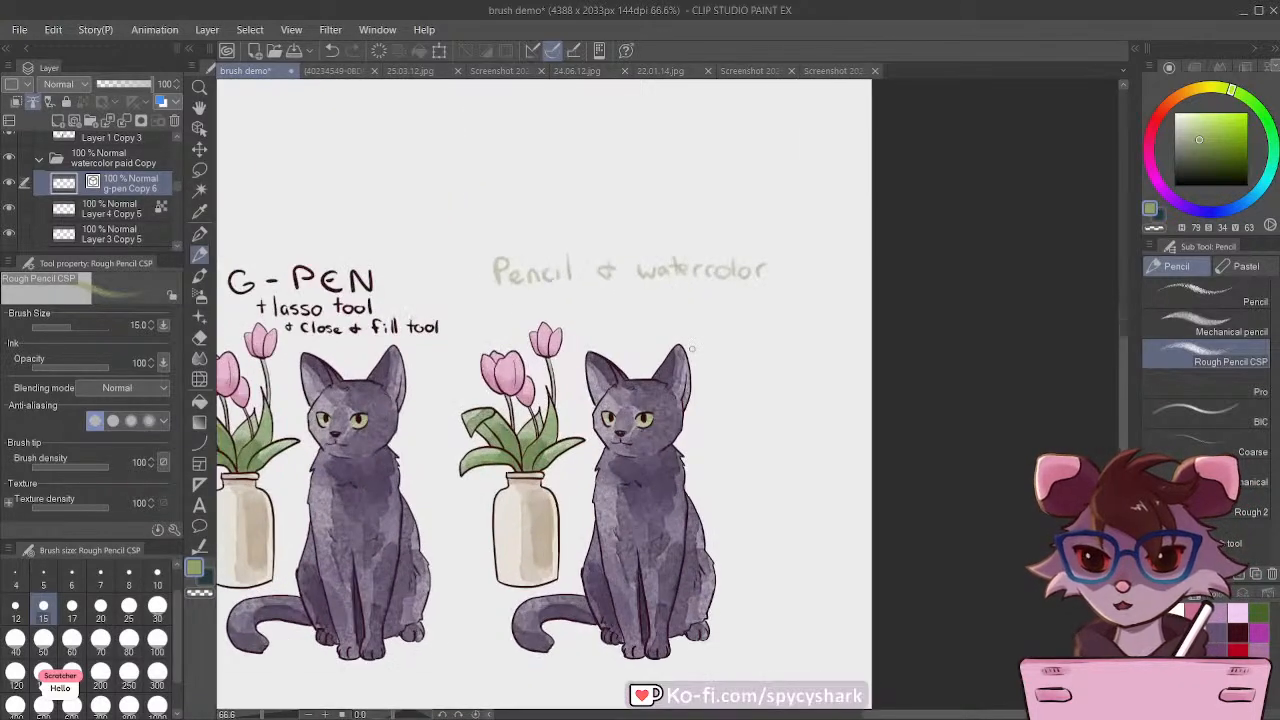
{"action": "left_click", "coordinate": [1235, 632]}
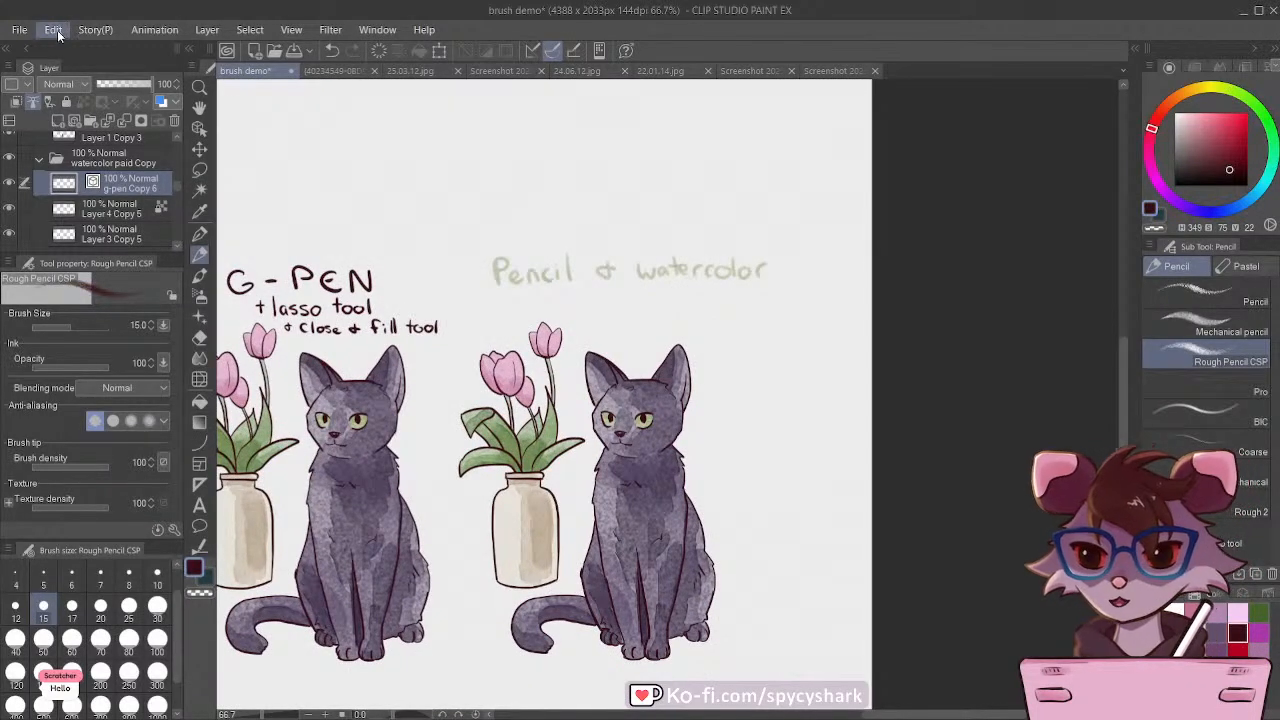
{"action": "left_click", "coordinate": [222, 330]}
{"action": "left_click", "coordinate": [200, 149]}
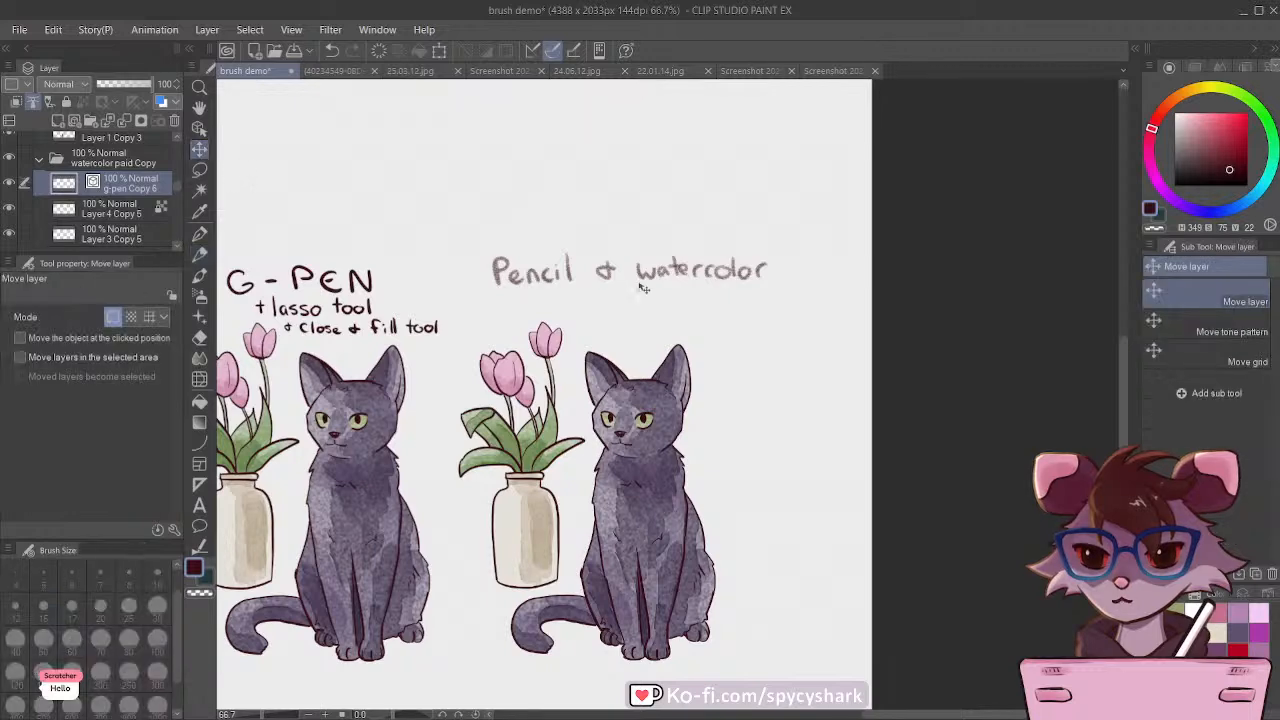
{"action": "left_click_drag", "start_coordinate": [639, 286], "coordinate": [631, 311]}
{"action": "key", "text": "ctrl+z"}
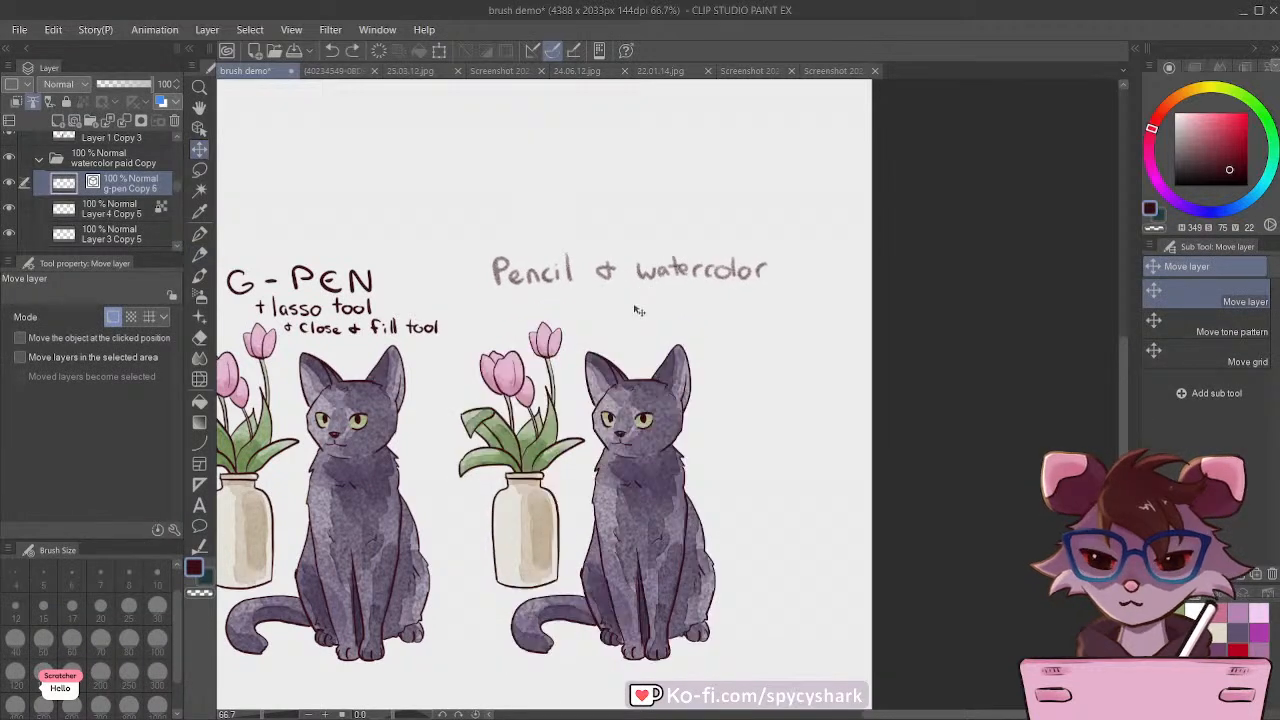
Step: Lasso the "Pencil & watercolor" title, move it slightly down towards the copied drawing and deselect
{"action": "left_click", "coordinate": [200, 170]}
{"action": "mouse_move", "coordinate": [447, 242]}
{"action": "left_mouse_down"}
{"action": "mouse_move", "coordinate": [460, 275]}
{"action": "mouse_move", "coordinate": [590, 301]}
{"action": "mouse_move", "coordinate": [826, 262]}
{"action": "mouse_move", "coordinate": [450, 246]}
{"action": "left_mouse_up"}
{"action": "left_click", "coordinate": [200, 149]}
{"action": "left_click_drag", "start_coordinate": [600, 272], "coordinate": [598, 294]}
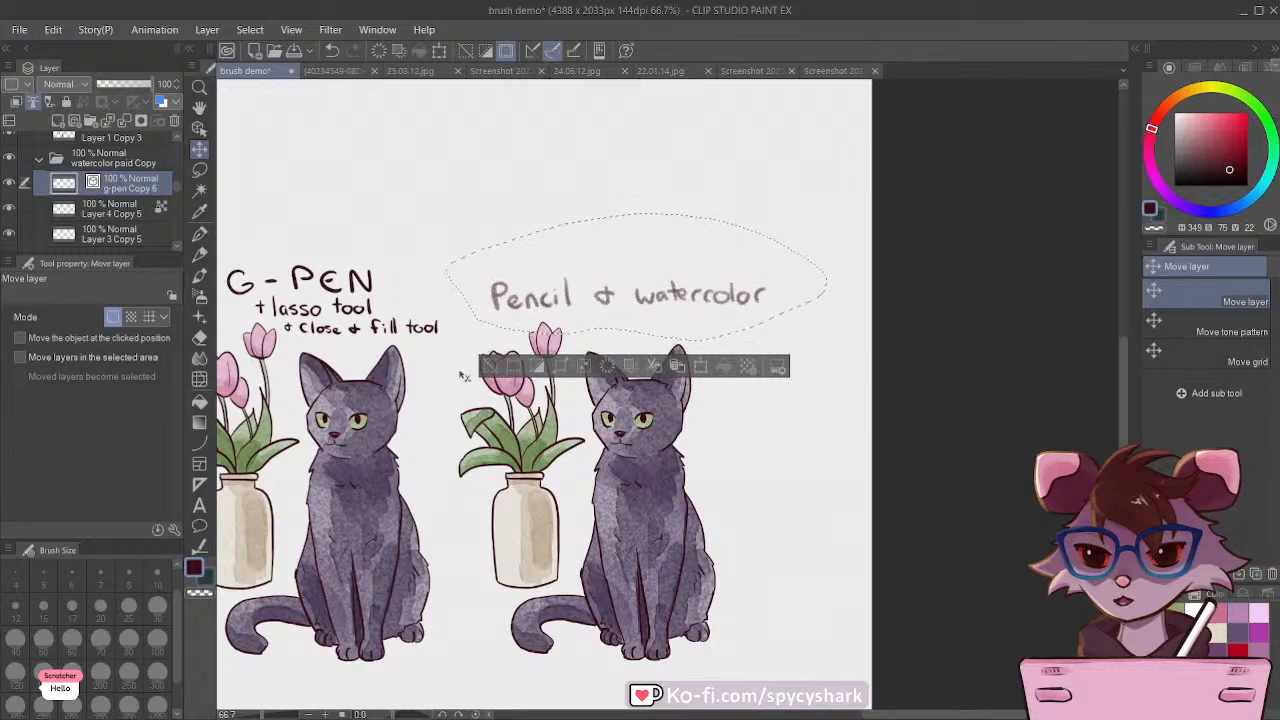
{"action": "key", "text": "ctrl+d"}
Step: View the CLIP STUDIO ASSETS screenshot listing the Rough Pencil CSP brush and return to the brush demo canvas
{"action": "left_click", "coordinate": [320, 72]}
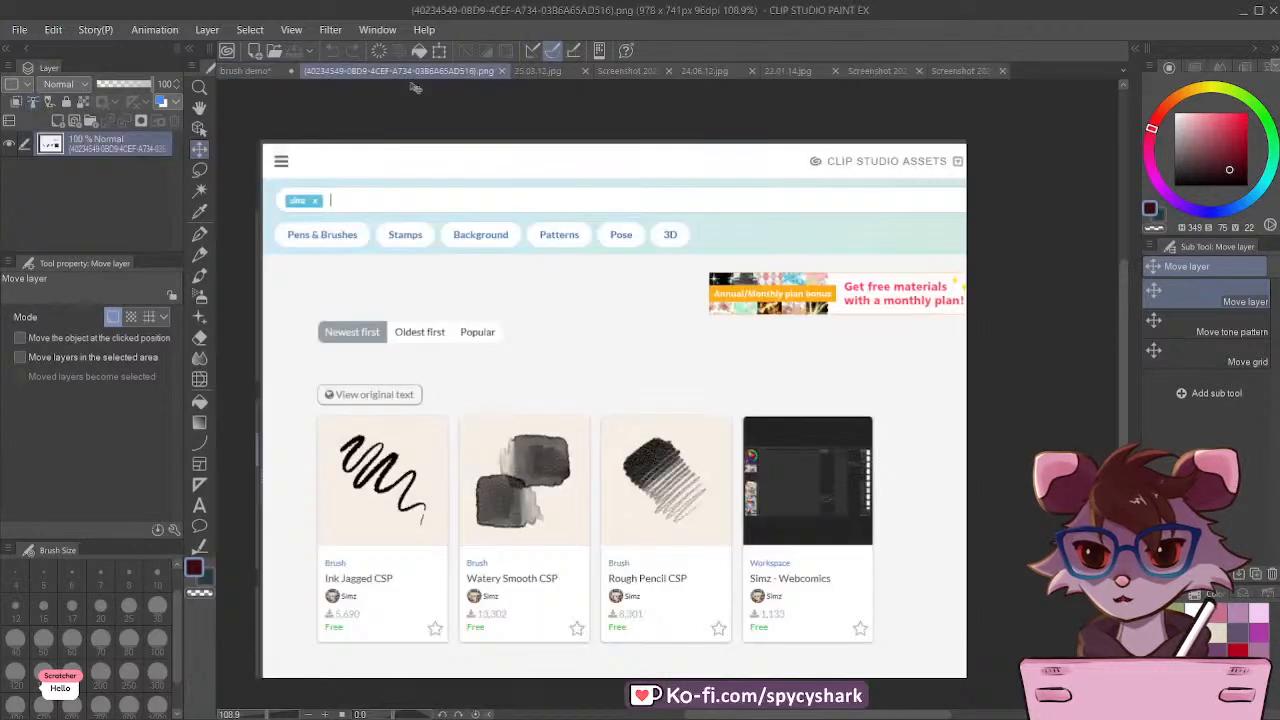
{"action": "scroll", "coordinate": [508, 573], "scroll_direction": "up", "scroll_amount": 5}
{"action": "left_click", "coordinate": [245, 71]}
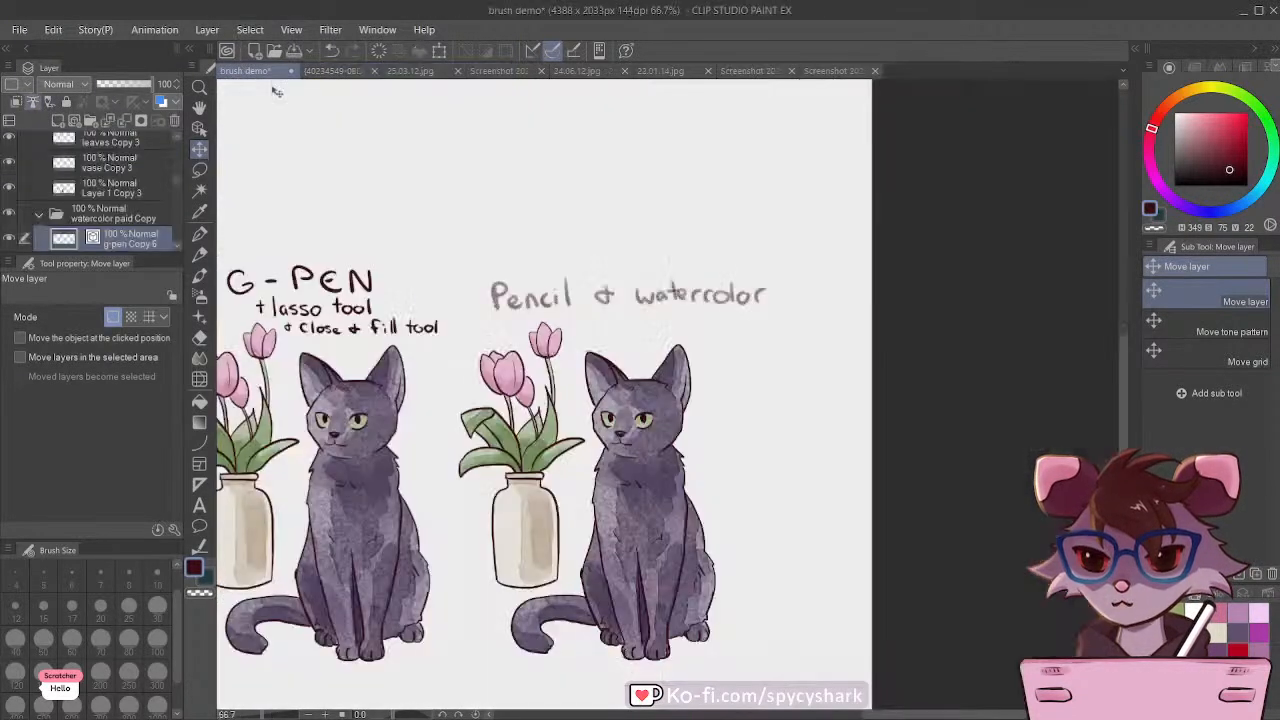
{"action": "scroll", "coordinate": [65, 233], "scroll_direction": "down", "scroll_amount": 2}
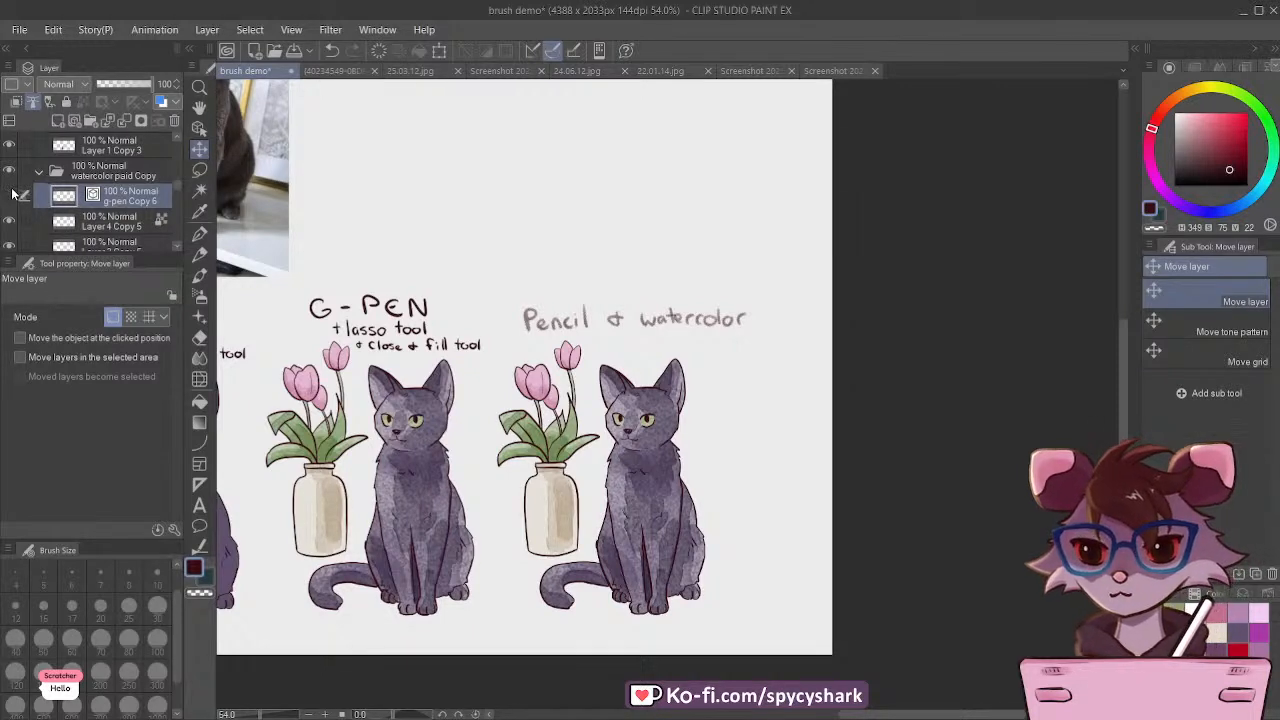
Step: Lasso the copied drawing below the title, cut and paste its lineart onto a separate layer, and deselect
{"action": "scroll", "coordinate": [78, 230], "scroll_direction": "down", "scroll_amount": 1}
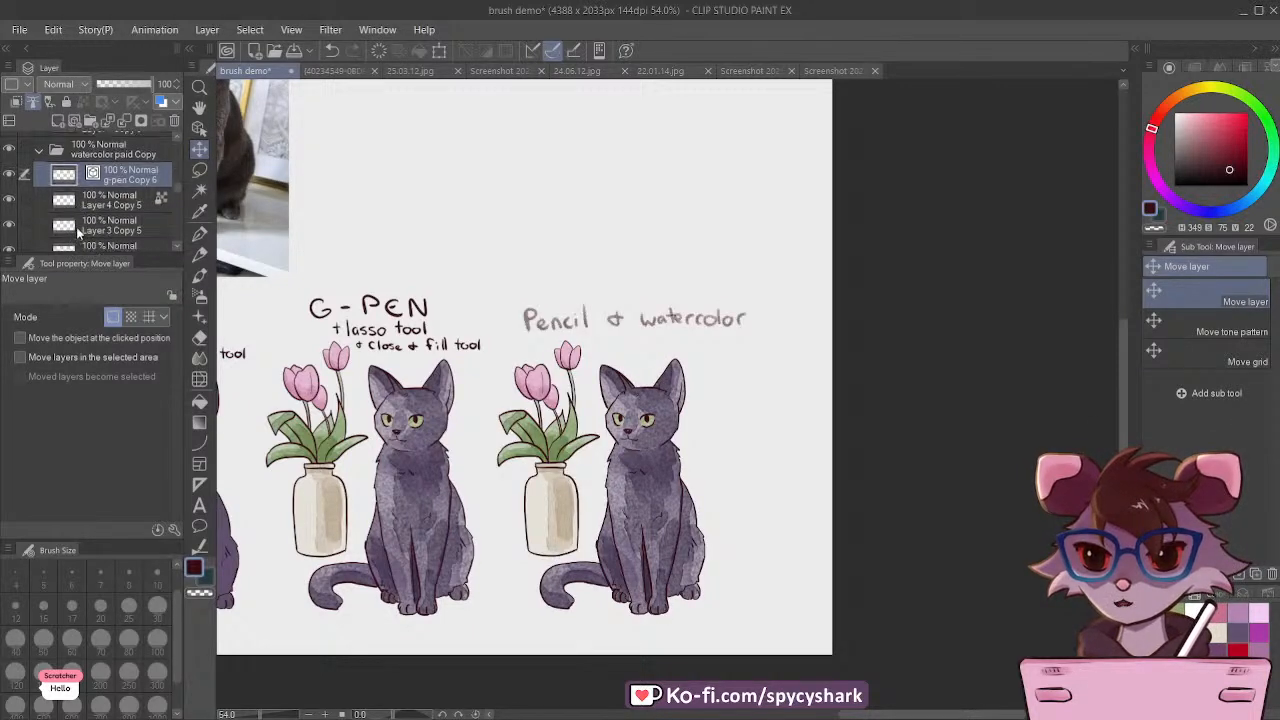
{"action": "left_click", "coordinate": [9, 175]}
{"action": "left_click", "coordinate": [9, 175]}
{"action": "left_click", "coordinate": [200, 170]}
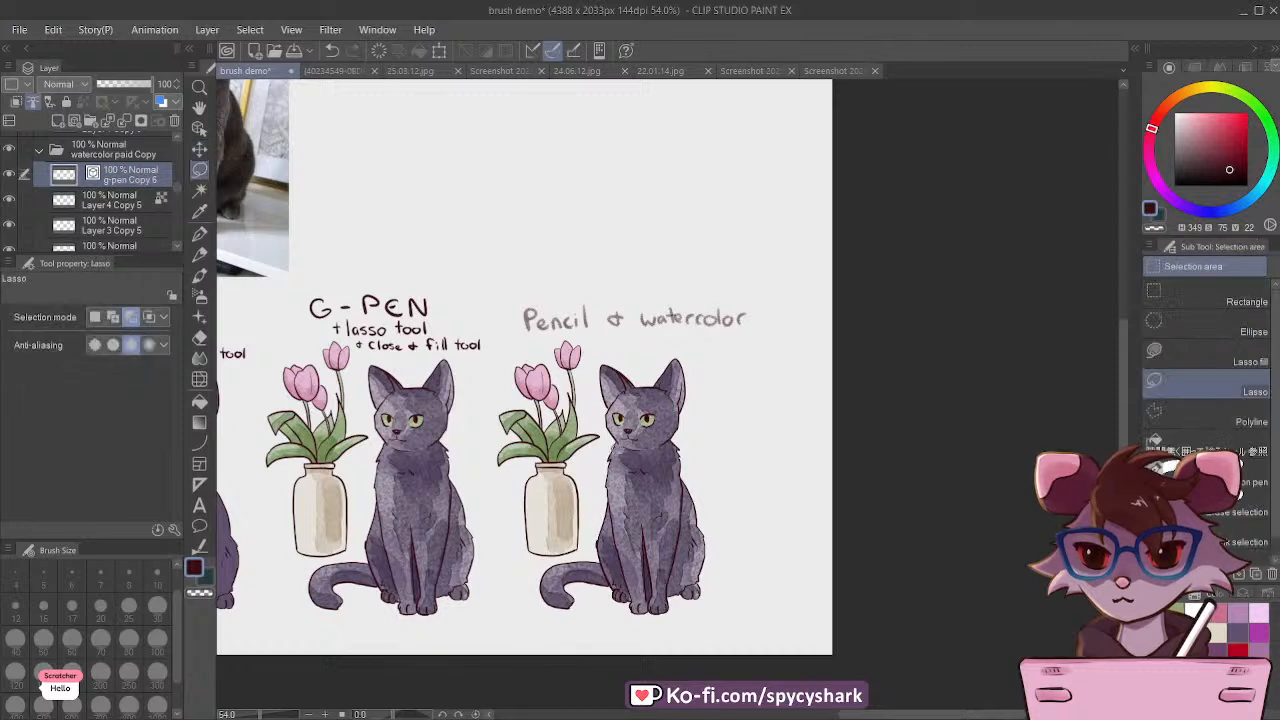
{"action": "mouse_move", "coordinate": [615, 338]}
{"action": "left_mouse_down"}
{"action": "mouse_move", "coordinate": [790, 570]}
{"action": "mouse_move", "coordinate": [370, 360]}
{"action": "mouse_move", "coordinate": [470, 295]}
{"action": "mouse_move", "coordinate": [520, 298]}
{"action": "left_mouse_up"}
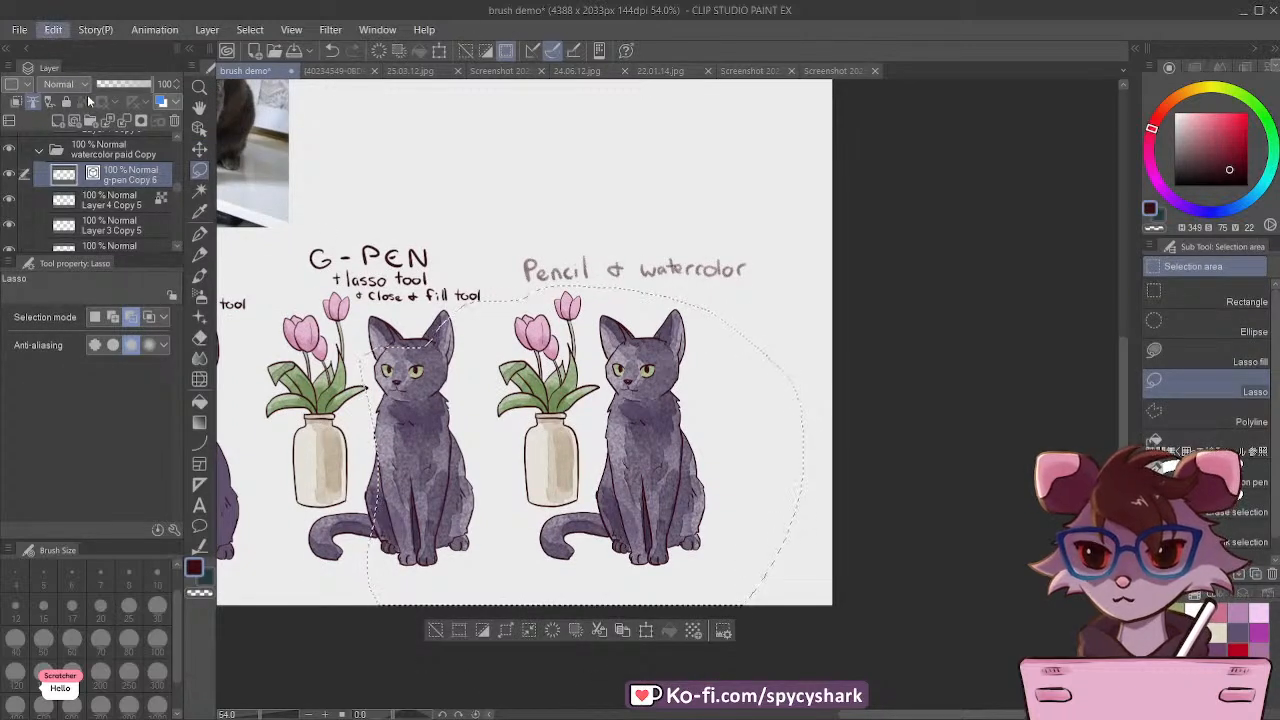
{"action": "key", "text": "Delete"}
{"action": "key", "text": "ctrl+v"}
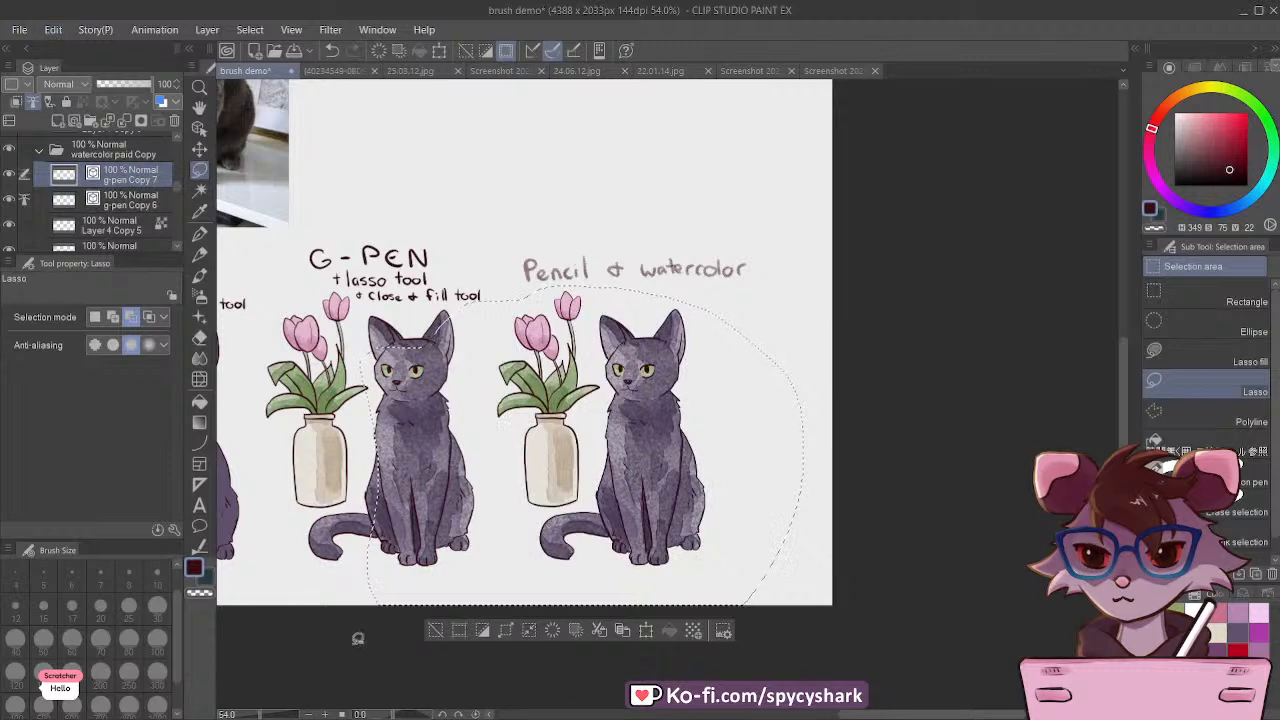
{"action": "left_click", "coordinate": [436, 630]}
Step: Recolor the separated lineart bright red and lower its layer opacity to 34% as a tracing guide
{"action": "left_click", "coordinate": [1242, 648]}
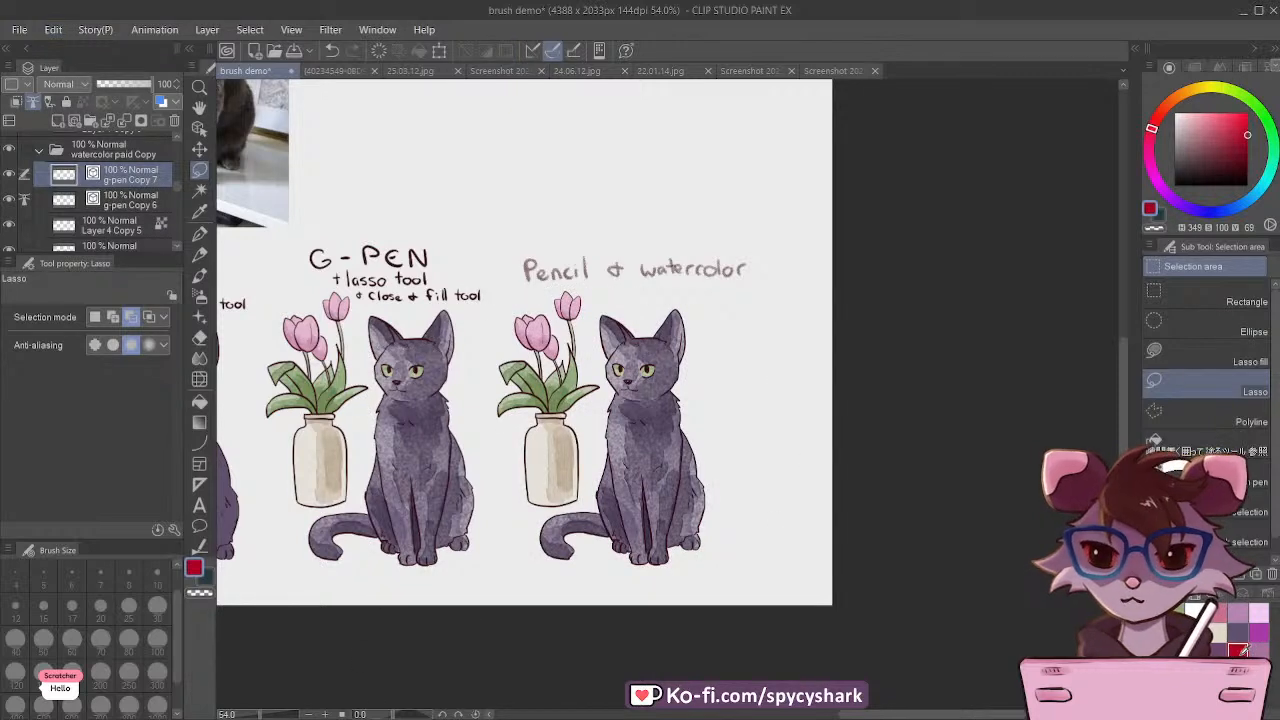
{"action": "left_click", "coordinate": [52, 28]}
{"action": "left_click", "coordinate": [116, 83]}
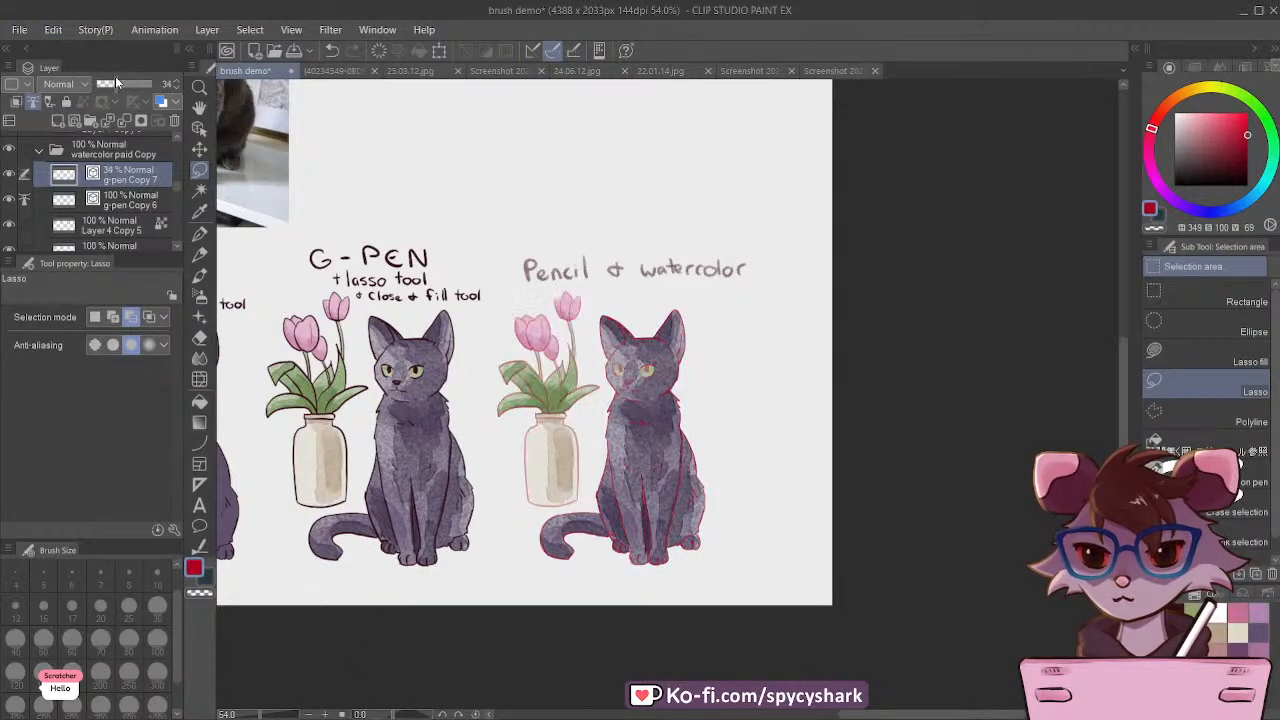
Step: Add a vector layer above the faded lineart and set the Rough Pencil CSP to dark red at size 10
{"action": "scroll", "coordinate": [650, 475], "scroll_direction": "up", "scroll_amount": 2}
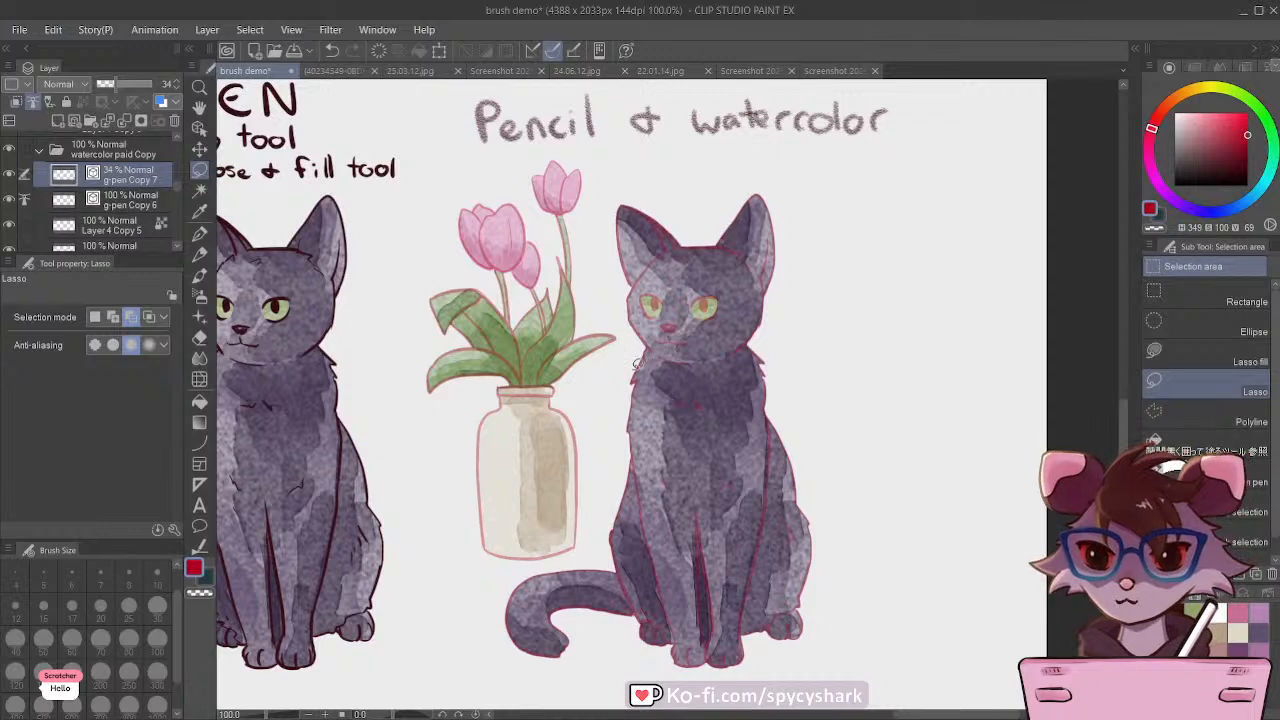
{"action": "left_click", "coordinate": [72, 122]}
{"action": "left_click", "coordinate": [201, 256]}
{"action": "left_click", "coordinate": [1230, 170]}
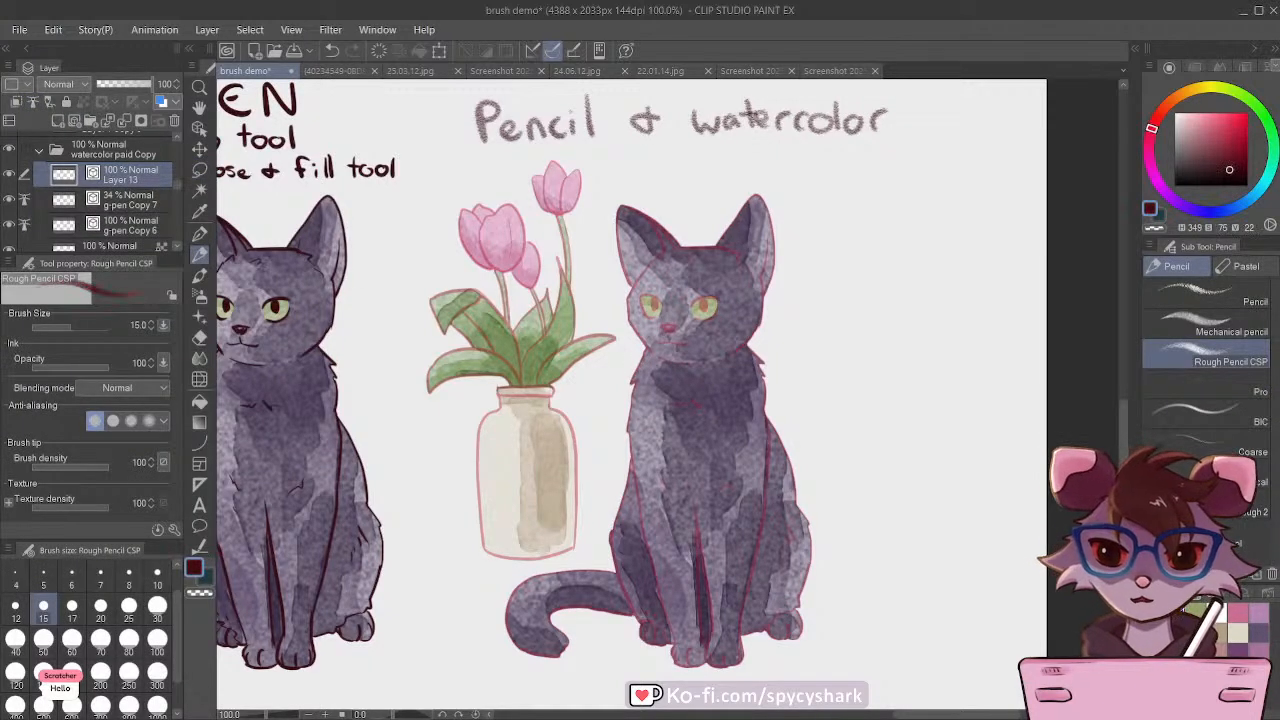
{"action": "left_click", "coordinate": [1247, 152]}
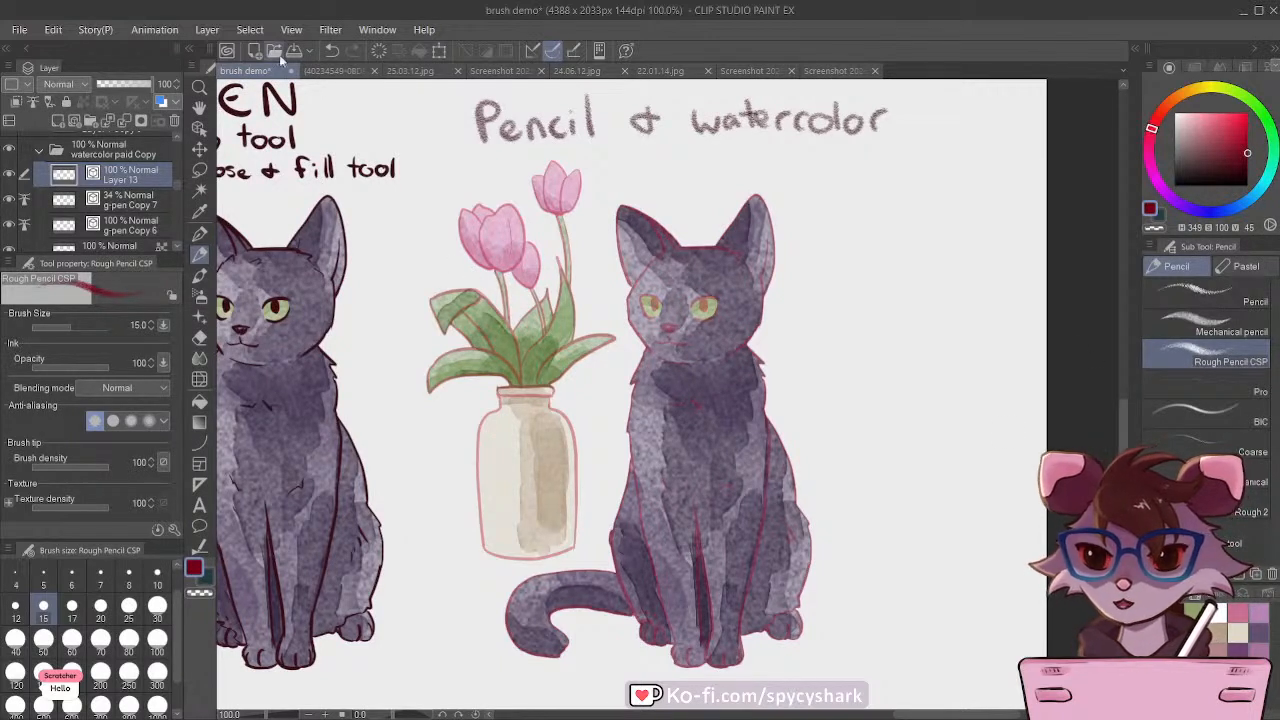
{"action": "left_click", "coordinate": [157, 578]}
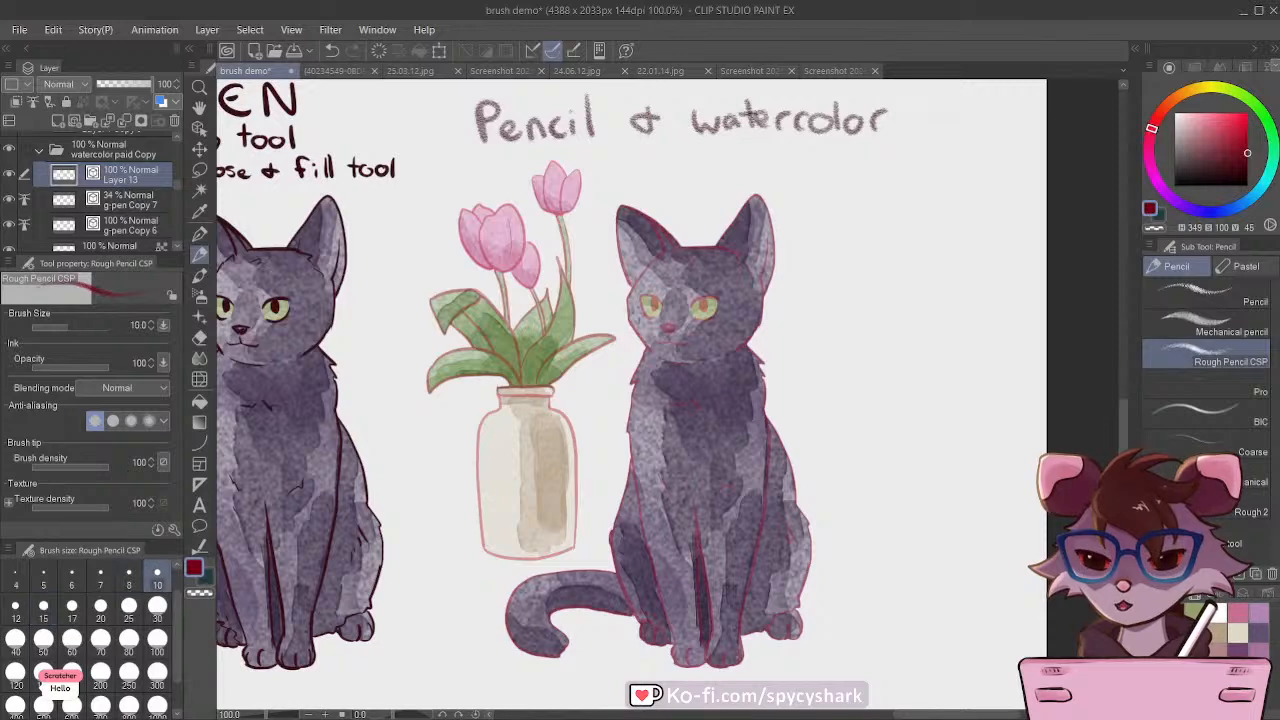
Step: Test the pencil with a zigzag scribble beside the vase, undo it and reduce the brush size to 8
{"action": "scroll", "coordinate": [318, 272], "scroll_direction": "up", "scroll_amount": 2}
{"action": "mouse_move", "coordinate": [318, 272]}
{"action": "left_mouse_down"}
{"action": "mouse_move", "coordinate": [331, 420]}
{"action": "mouse_move", "coordinate": [299, 337]}
{"action": "mouse_move", "coordinate": [296, 408]}
{"action": "mouse_move", "coordinate": [317, 483]}
{"action": "left_mouse_up"}
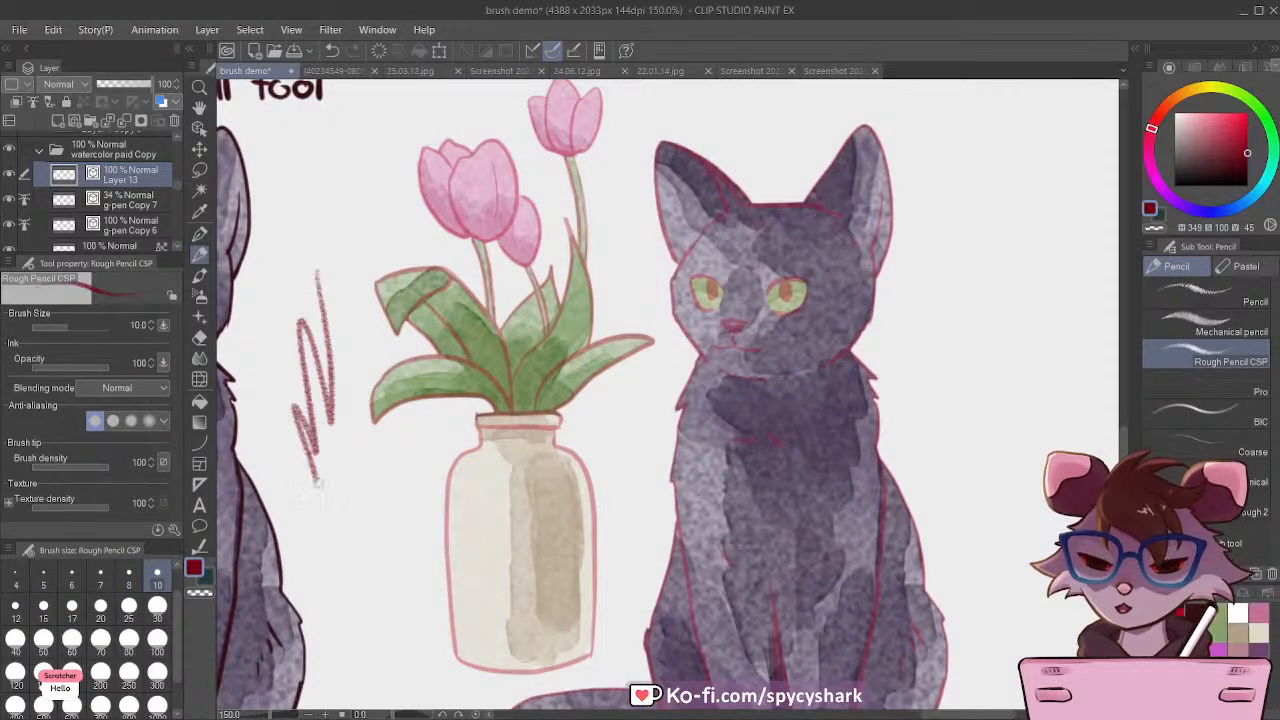
{"action": "key", "text": "ctrl+z"}
{"action": "key", "text": "["}
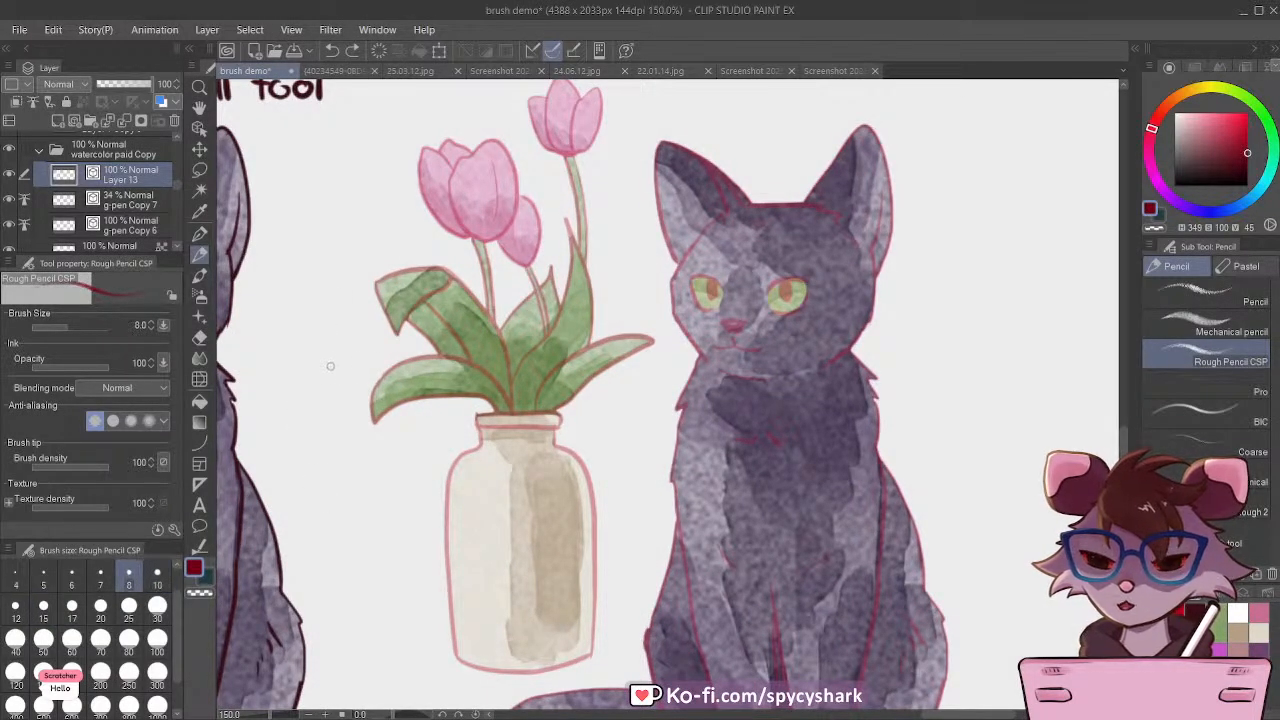
Step: Trace the largest tulip's petal outlines, its central crease and both edges of its stem with the dark red pencil
{"action": "scroll", "coordinate": [341, 363], "scroll_direction": "down", "scroll_amount": 1}
{"action": "scroll", "coordinate": [436, 173], "scroll_direction": "up", "scroll_amount": 1}
{"action": "scroll", "coordinate": [436, 173], "scroll_direction": "up", "scroll_amount": 2}
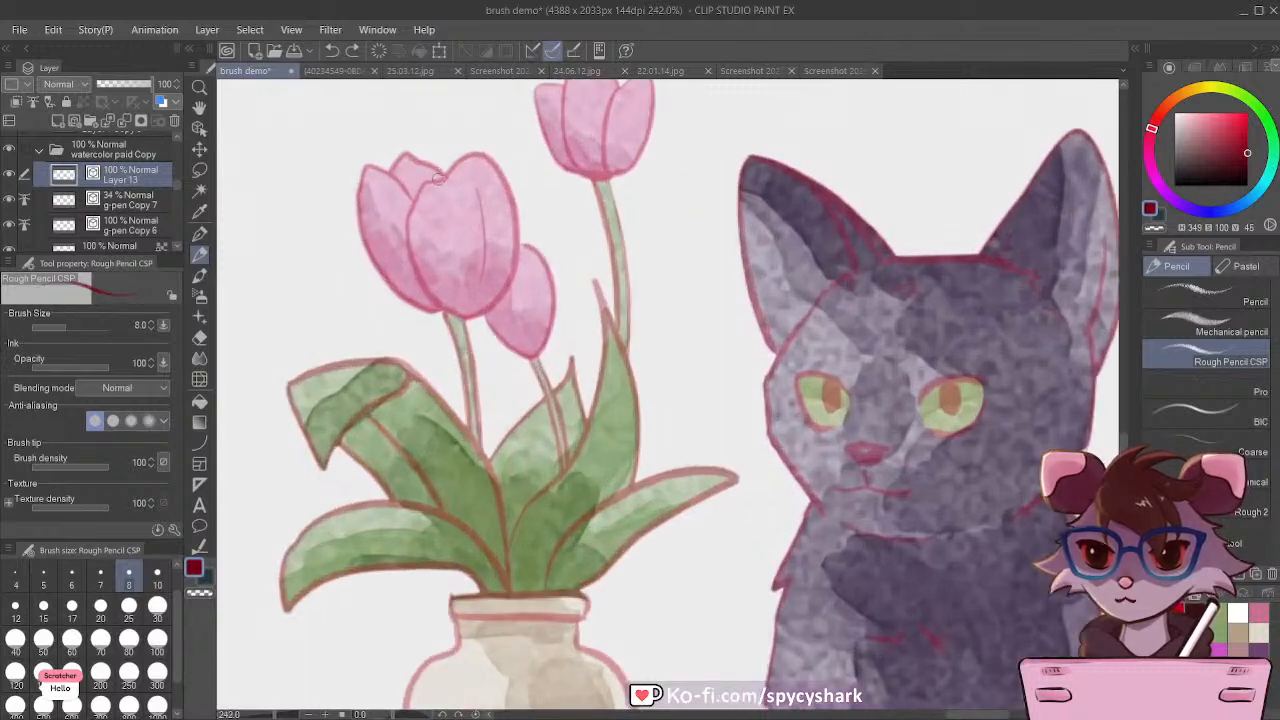
{"action": "mouse_move", "coordinate": [440, 177]}
{"action": "left_mouse_down"}
{"action": "mouse_move", "coordinate": [499, 160]}
{"action": "mouse_move", "coordinate": [516, 199]}
{"action": "mouse_move", "coordinate": [505, 289]}
{"action": "mouse_move", "coordinate": [470, 312]}
{"action": "left_mouse_up"}
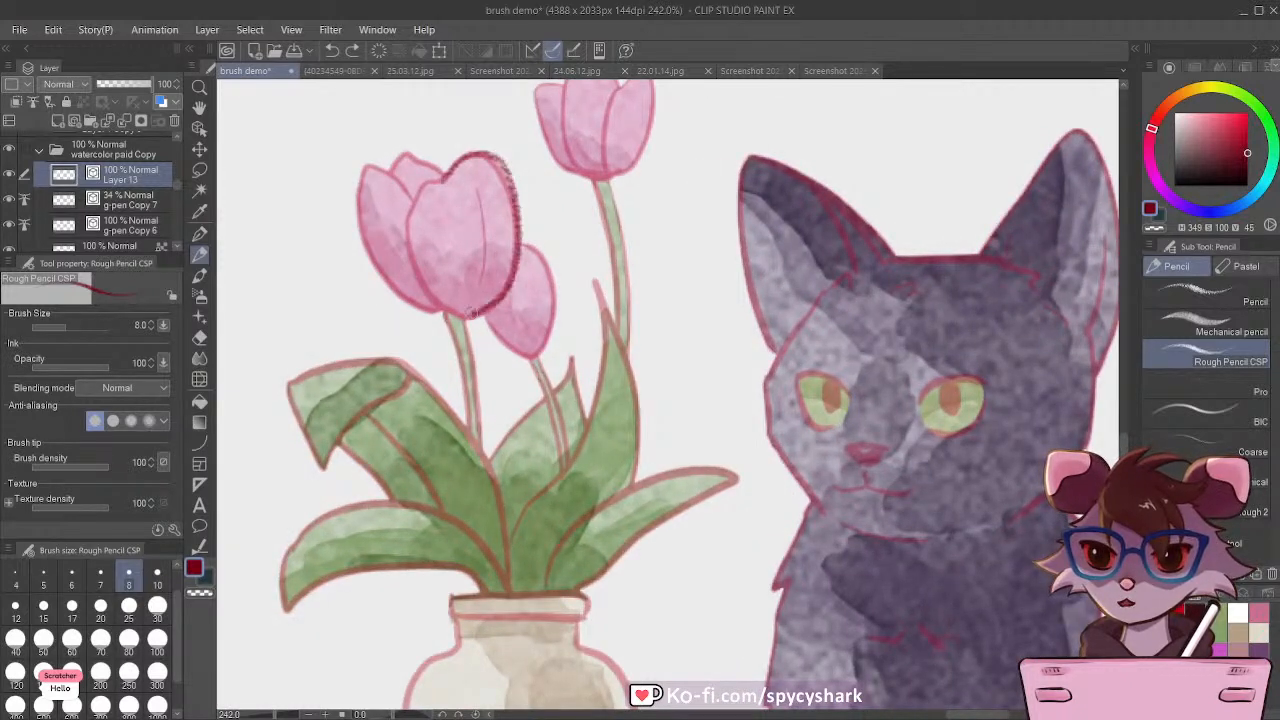
{"action": "mouse_move", "coordinate": [438, 180]}
{"action": "left_mouse_down"}
{"action": "mouse_move", "coordinate": [414, 205]}
{"action": "mouse_move", "coordinate": [410, 250]}
{"action": "mouse_move", "coordinate": [425, 288]}
{"action": "mouse_move", "coordinate": [482, 312]}
{"action": "left_mouse_up"}
{"action": "left_click_drag", "start_coordinate": [479, 190], "coordinate": [477, 280]}
{"action": "mouse_move", "coordinate": [400, 158]}
{"action": "left_mouse_down"}
{"action": "mouse_move", "coordinate": [365, 168]}
{"action": "mouse_move", "coordinate": [363, 249]}
{"action": "mouse_move", "coordinate": [440, 318]}
{"action": "left_mouse_up"}
{"action": "mouse_move", "coordinate": [388, 172]}
{"action": "left_mouse_down"}
{"action": "mouse_move", "coordinate": [420, 150]}
{"action": "mouse_move", "coordinate": [455, 172]}
{"action": "left_mouse_up"}
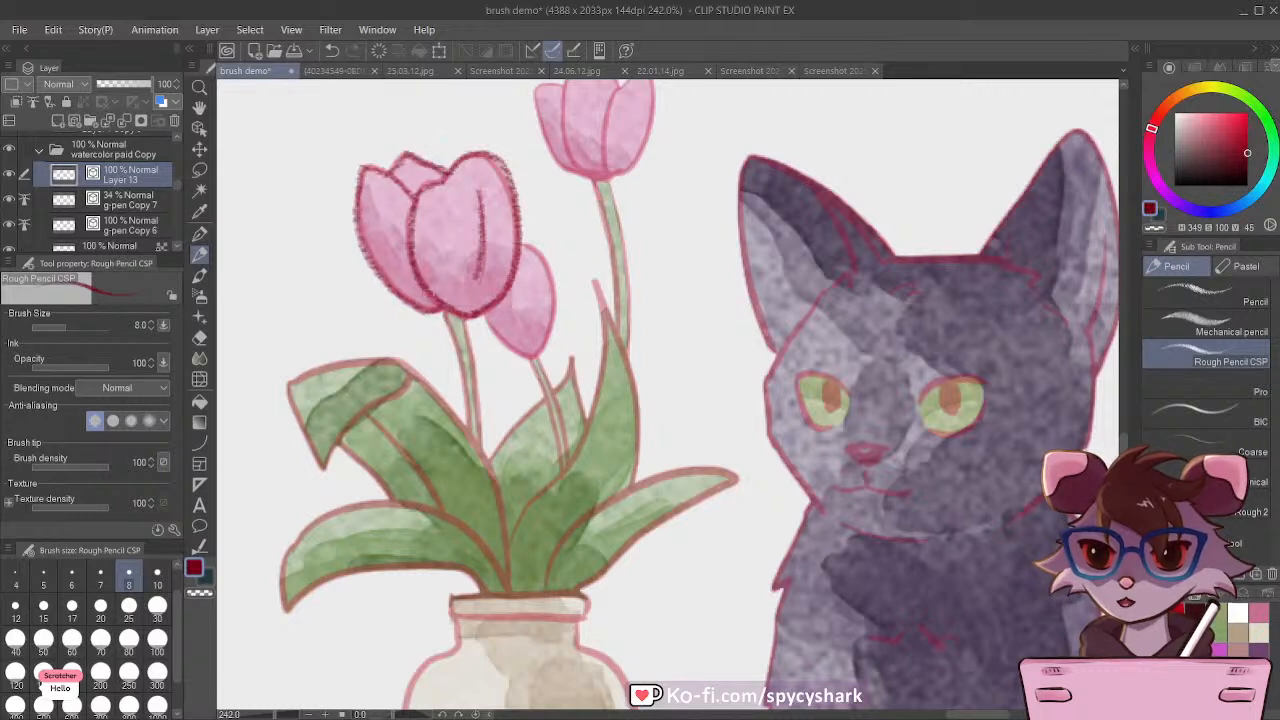
{"action": "left_click_drag", "start_coordinate": [440, 306], "coordinate": [470, 436]}
{"action": "left_click_drag", "start_coordinate": [458, 318], "coordinate": [484, 456]}
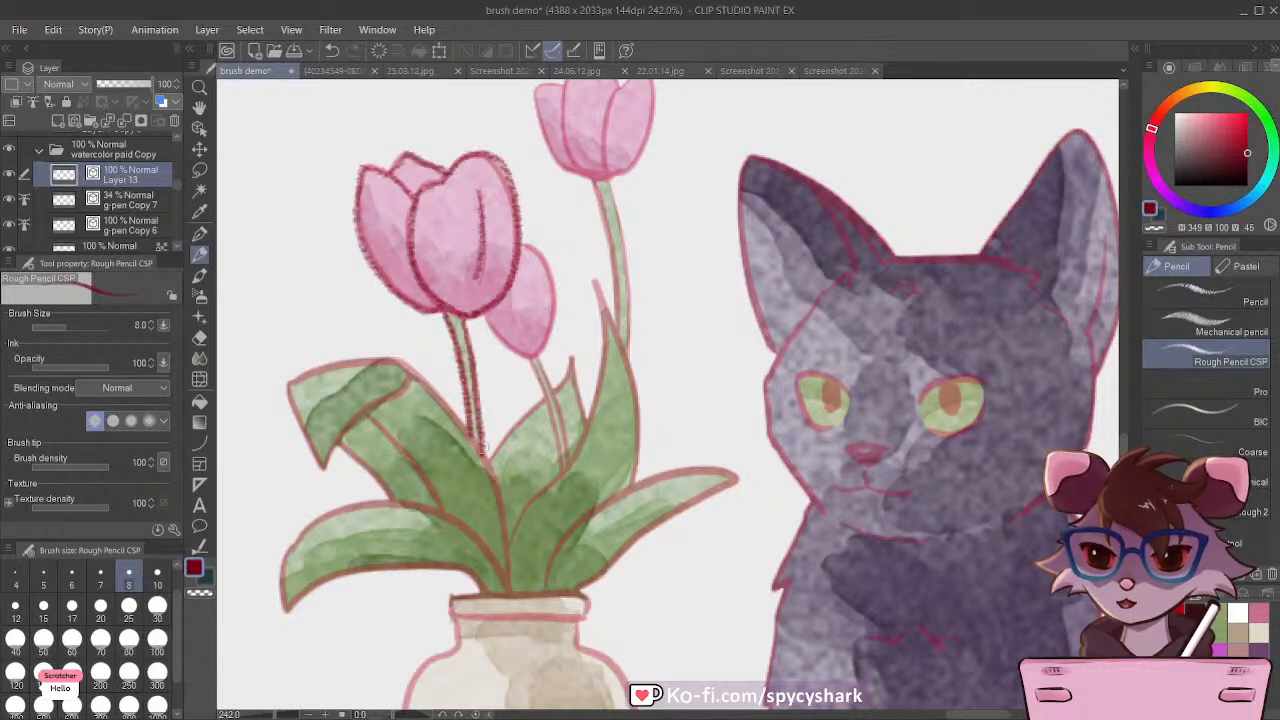
Step: Trace the outlines and folds of all the tulip leaves above the vase with the dark red pencil
{"action": "mouse_move", "coordinate": [296, 392]}
{"action": "left_mouse_down"}
{"action": "mouse_move", "coordinate": [297, 426]}
{"action": "mouse_move", "coordinate": [323, 470]}
{"action": "mouse_move", "coordinate": [414, 368]}
{"action": "left_mouse_up"}
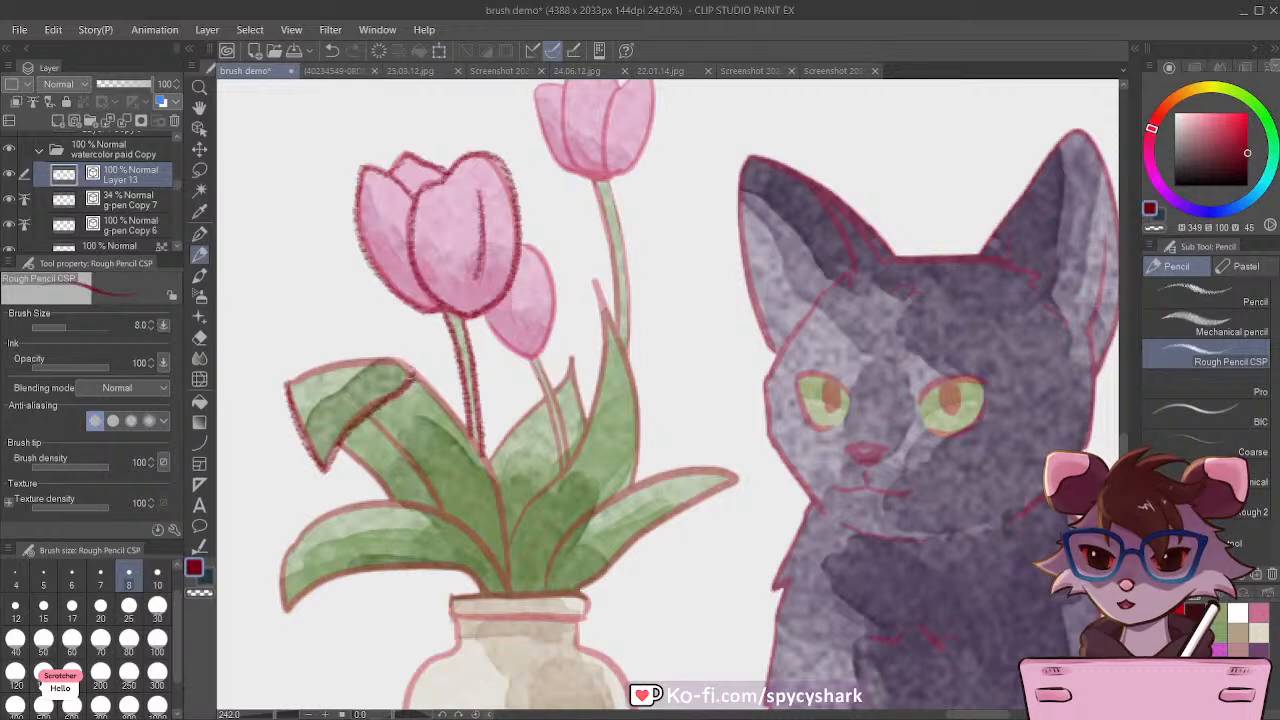
{"action": "mouse_move", "coordinate": [287, 381]}
{"action": "left_mouse_down"}
{"action": "mouse_move", "coordinate": [390, 364]}
{"action": "mouse_move", "coordinate": [425, 384]}
{"action": "mouse_move", "coordinate": [411, 378]}
{"action": "mouse_move", "coordinate": [494, 479]}
{"action": "mouse_move", "coordinate": [509, 587]}
{"action": "left_mouse_up"}
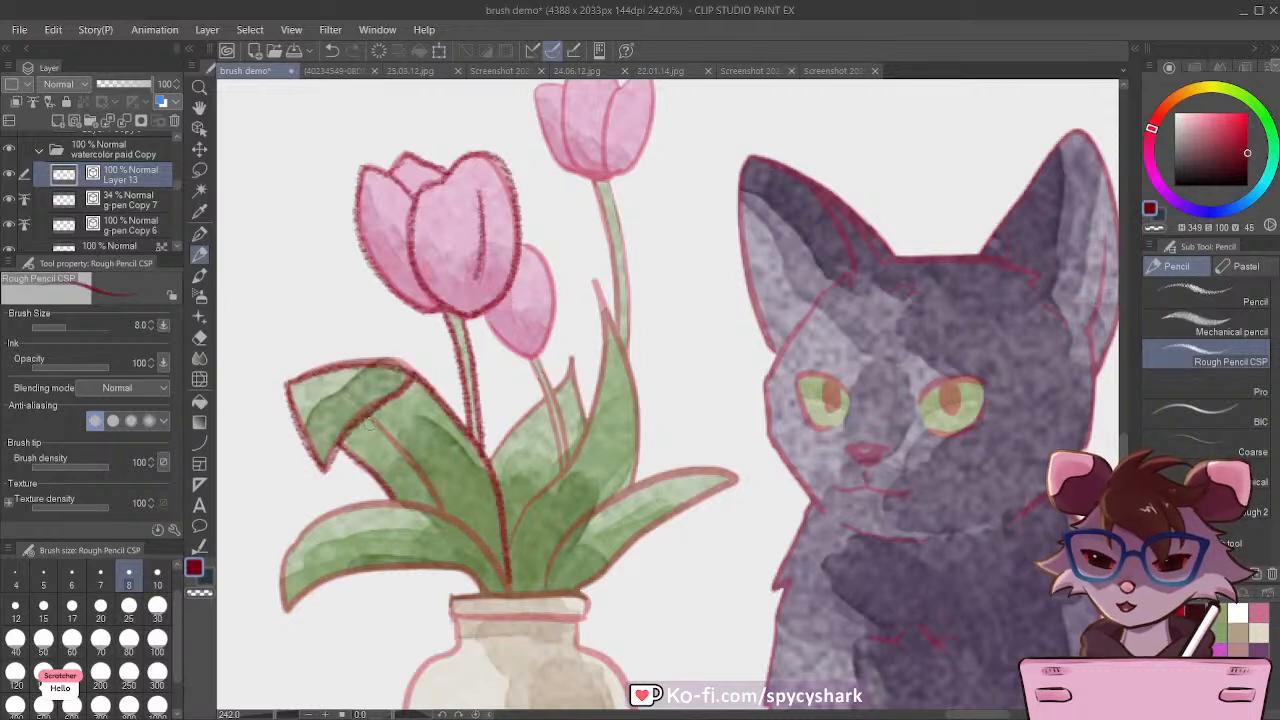
{"action": "left_click_drag", "start_coordinate": [365, 418], "coordinate": [437, 508]}
{"action": "mouse_move", "coordinate": [282, 596]}
{"action": "left_mouse_down"}
{"action": "mouse_move", "coordinate": [292, 545]}
{"action": "mouse_move", "coordinate": [348, 508]}
{"action": "mouse_move", "coordinate": [419, 507]}
{"action": "mouse_move", "coordinate": [476, 539]}
{"action": "mouse_move", "coordinate": [506, 578]}
{"action": "left_mouse_up"}
{"action": "mouse_move", "coordinate": [291, 604]}
{"action": "left_mouse_down"}
{"action": "mouse_move", "coordinate": [316, 584]}
{"action": "mouse_move", "coordinate": [400, 563]}
{"action": "mouse_move", "coordinate": [502, 594]}
{"action": "left_mouse_up"}
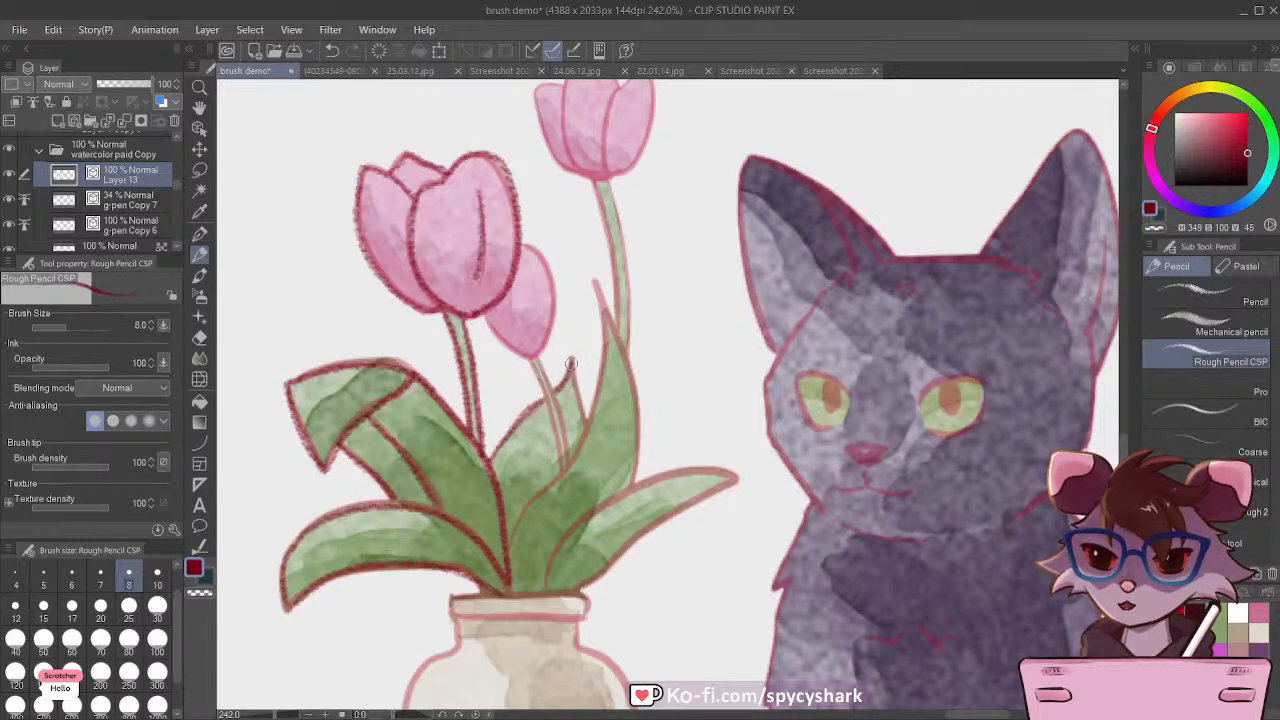
{"action": "mouse_move", "coordinate": [506, 558]}
{"action": "left_mouse_down"}
{"action": "mouse_move", "coordinate": [562, 466]}
{"action": "mouse_move", "coordinate": [597, 284]}
{"action": "mouse_move", "coordinate": [643, 412]}
{"action": "mouse_move", "coordinate": [630, 491]}
{"action": "left_mouse_up"}
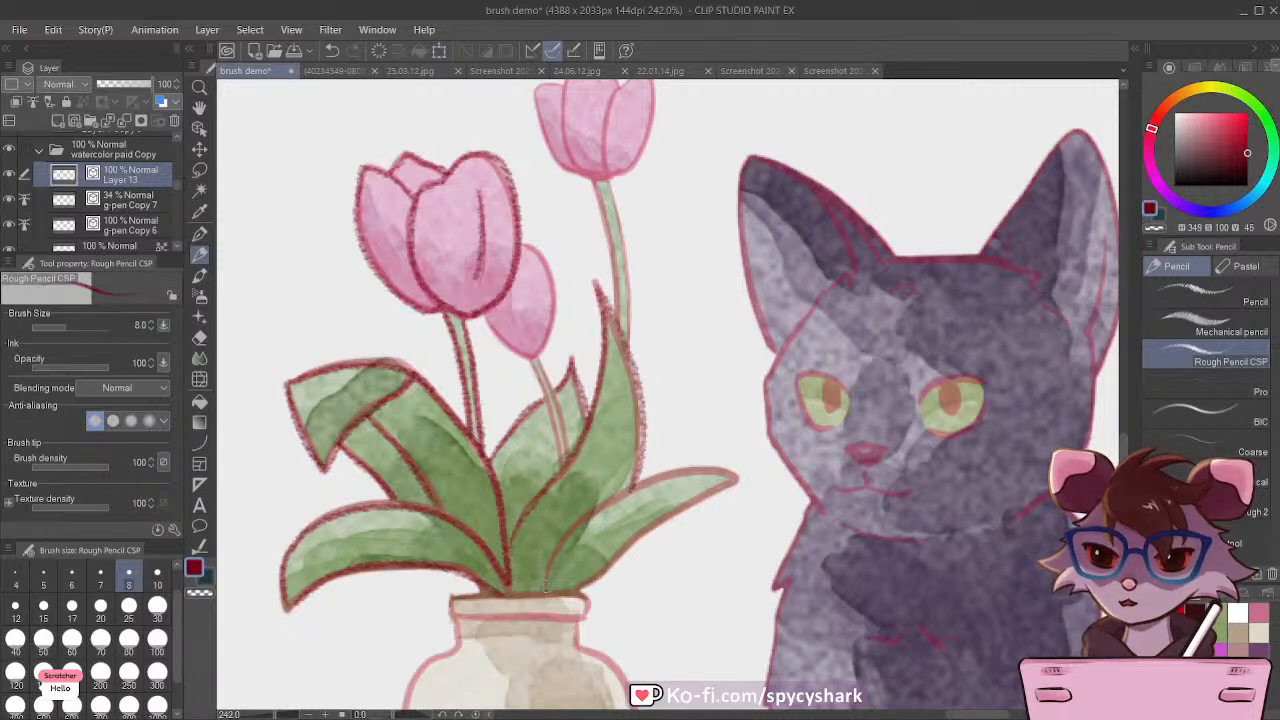
{"action": "mouse_move", "coordinate": [546, 588]}
{"action": "left_mouse_down"}
{"action": "mouse_move", "coordinate": [558, 542]}
{"action": "mouse_move", "coordinate": [618, 485]}
{"action": "mouse_move", "coordinate": [688, 463]}
{"action": "mouse_move", "coordinate": [734, 470]}
{"action": "mouse_move", "coordinate": [568, 593]}
{"action": "left_mouse_up"}
Step: Trace the small tulip behind the largest one with its stem, and the petals of the tallest tulip
{"action": "mouse_move", "coordinate": [483, 318]}
{"action": "left_mouse_down"}
{"action": "mouse_move", "coordinate": [512, 351]}
{"action": "mouse_move", "coordinate": [537, 350]}
{"action": "mouse_move", "coordinate": [551, 316]}
{"action": "mouse_move", "coordinate": [527, 238]}
{"action": "left_mouse_up"}
{"action": "mouse_move", "coordinate": [528, 356]}
{"action": "left_mouse_down"}
{"action": "mouse_move", "coordinate": [564, 472]}
{"action": "mouse_move", "coordinate": [570, 444]}
{"action": "left_mouse_up"}
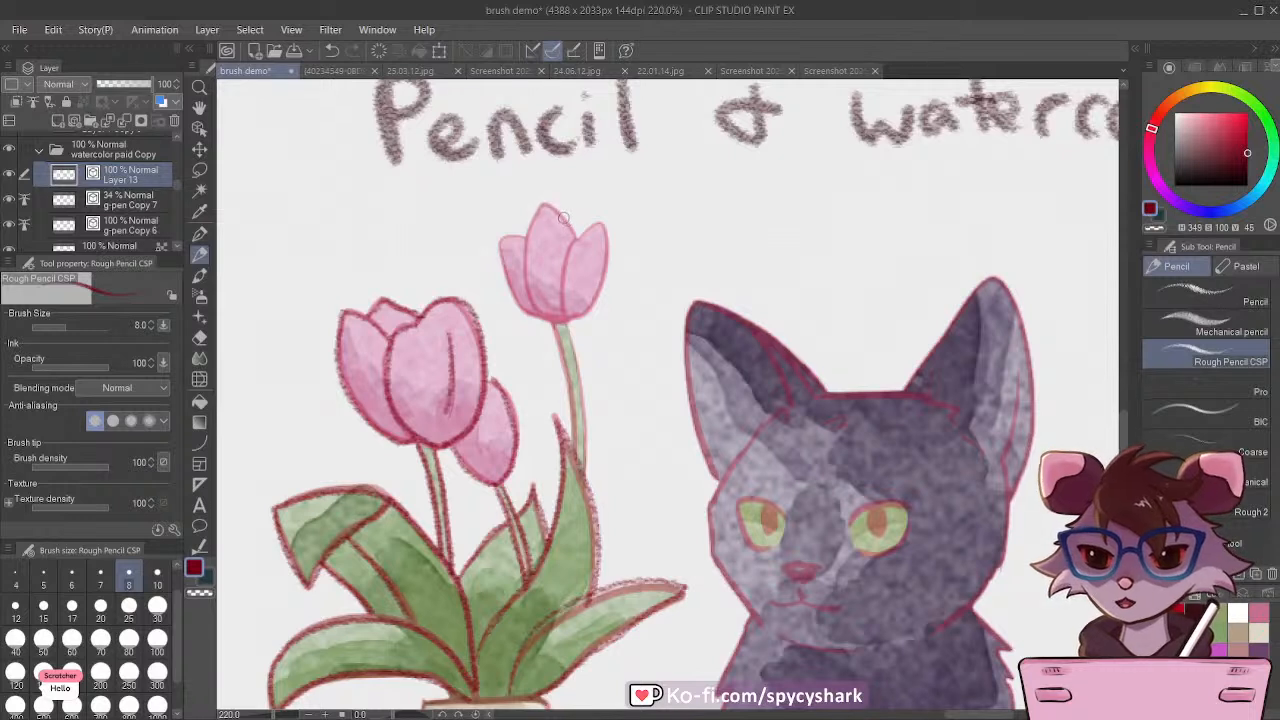
{"action": "mouse_move", "coordinate": [563, 217]}
{"action": "left_mouse_down"}
{"action": "mouse_move", "coordinate": [525, 240]}
{"action": "mouse_move", "coordinate": [558, 212]}
{"action": "mouse_move", "coordinate": [536, 212]}
{"action": "mouse_move", "coordinate": [525, 247]}
{"action": "mouse_move", "coordinate": [529, 294]}
{"action": "mouse_move", "coordinate": [549, 316]}
{"action": "mouse_move", "coordinate": [575, 243]}
{"action": "mouse_move", "coordinate": [594, 229]}
{"action": "mouse_move", "coordinate": [604, 248]}
{"action": "mouse_move", "coordinate": [593, 303]}
{"action": "mouse_move", "coordinate": [556, 319]}
{"action": "left_mouse_up"}
{"action": "left_click", "coordinate": [331, 50]}
{"action": "mouse_move", "coordinate": [520, 236]}
{"action": "left_mouse_down"}
{"action": "mouse_move", "coordinate": [497, 245]}
{"action": "mouse_move", "coordinate": [512, 300]}
{"action": "mouse_move", "coordinate": [553, 318]}
{"action": "mouse_move", "coordinate": [575, 458]}
{"action": "left_mouse_up"}
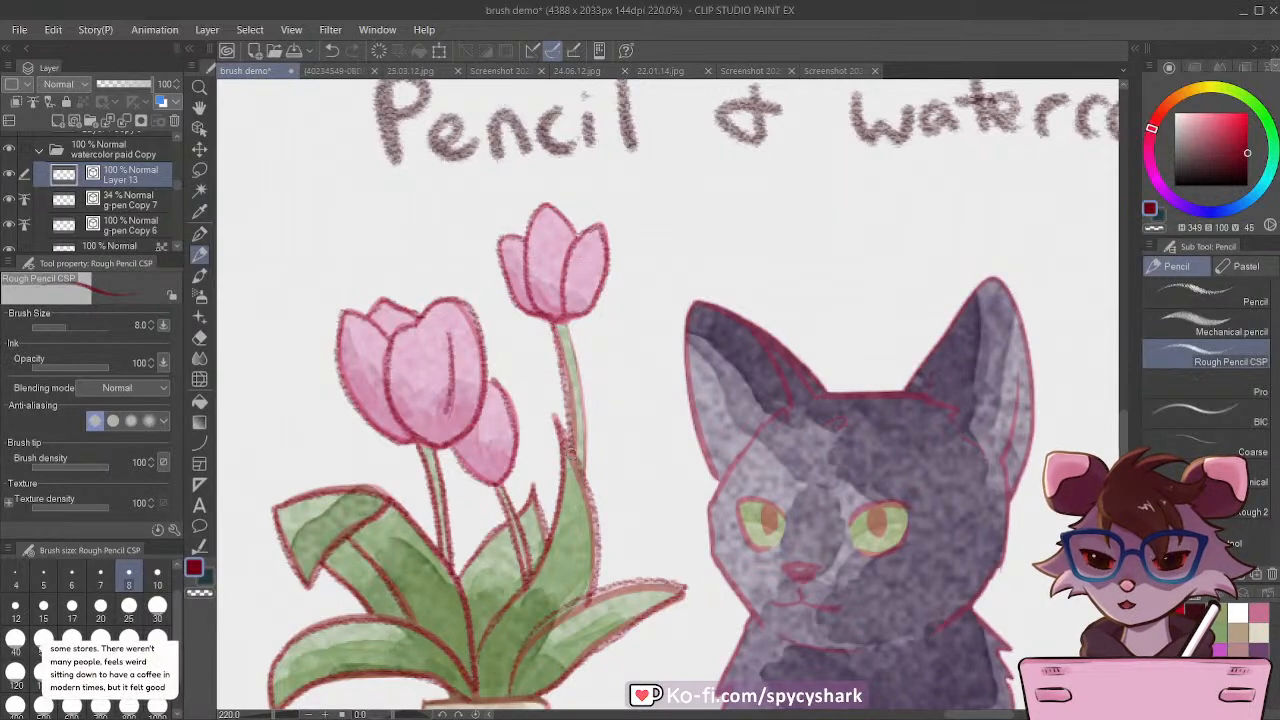
Step: Undo the last stem stroke, reduce the brush size to 7 and retrace the tallest tulip's stem
{"action": "left_click", "coordinate": [332, 52]}
{"action": "left_click", "coordinate": [100, 574]}
{"action": "left_click_drag", "start_coordinate": [551, 314], "coordinate": [580, 448]}
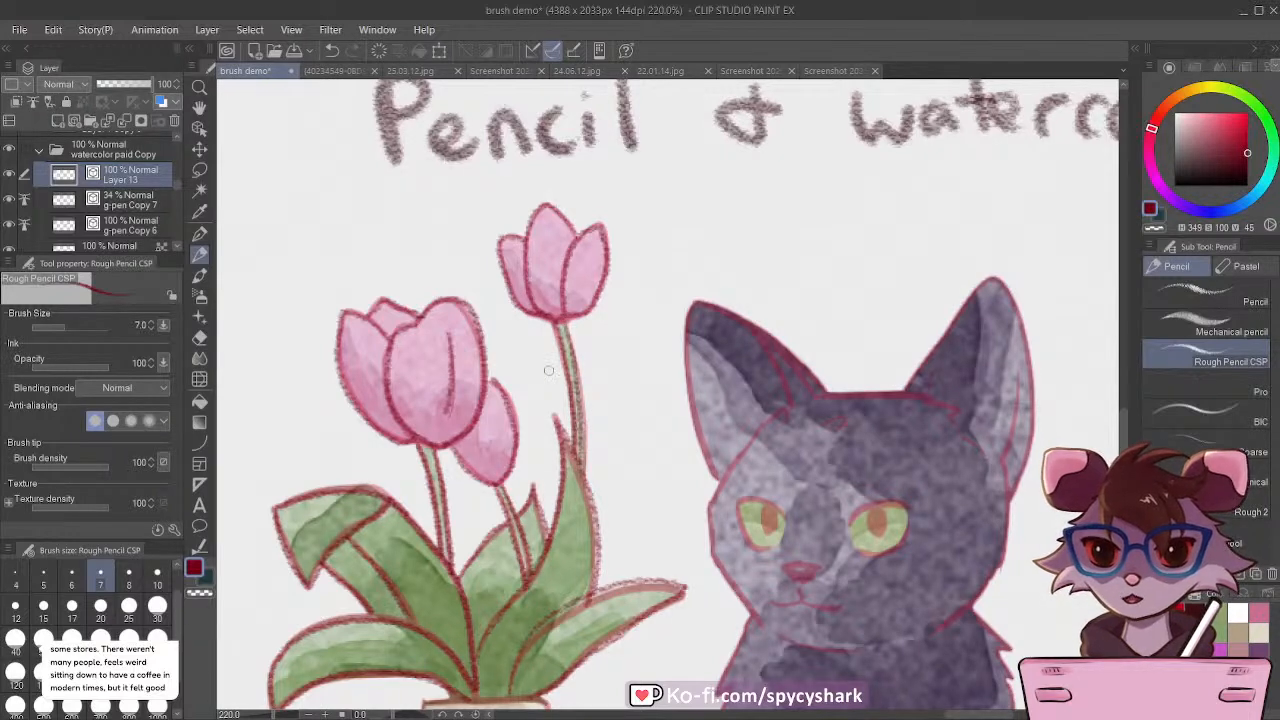
{"action": "scroll", "coordinate": [551, 330], "scroll_direction": "down", "scroll_amount": 3}
{"action": "scroll", "coordinate": [543, 544], "scroll_direction": "down", "scroll_amount": 2}
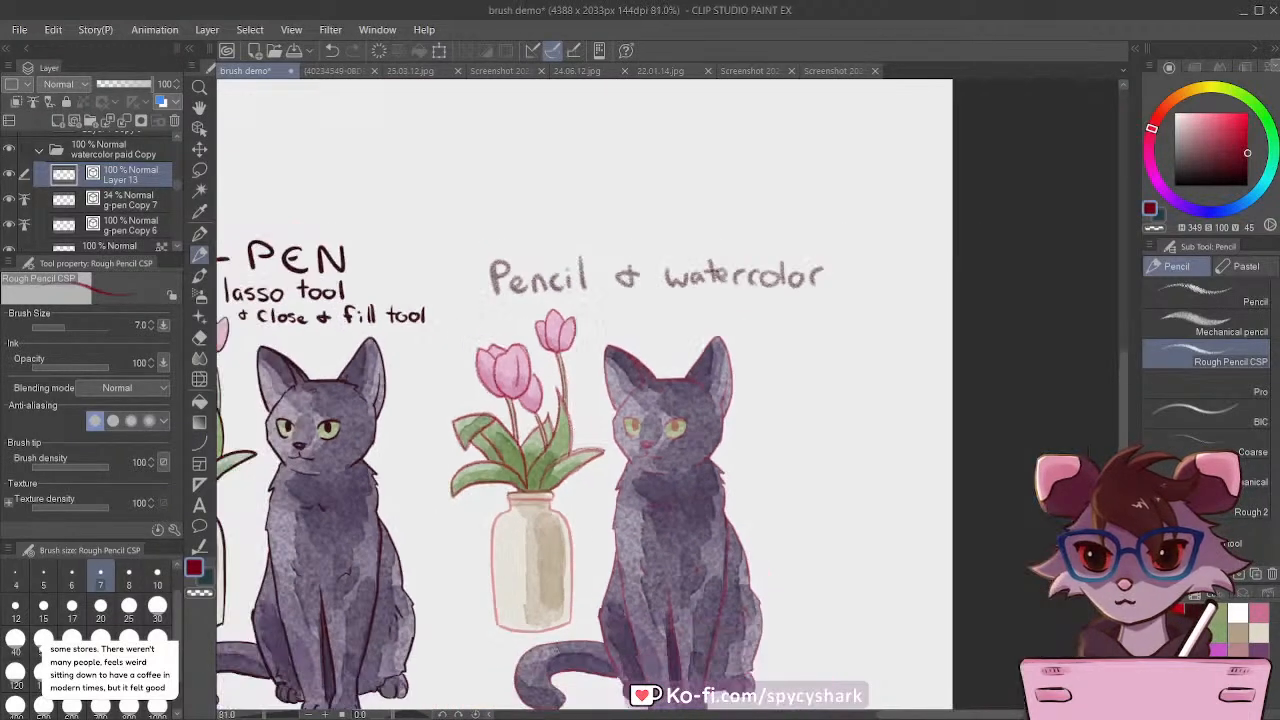
{"action": "scroll", "coordinate": [557, 621], "scroll_direction": "up", "scroll_amount": 4}
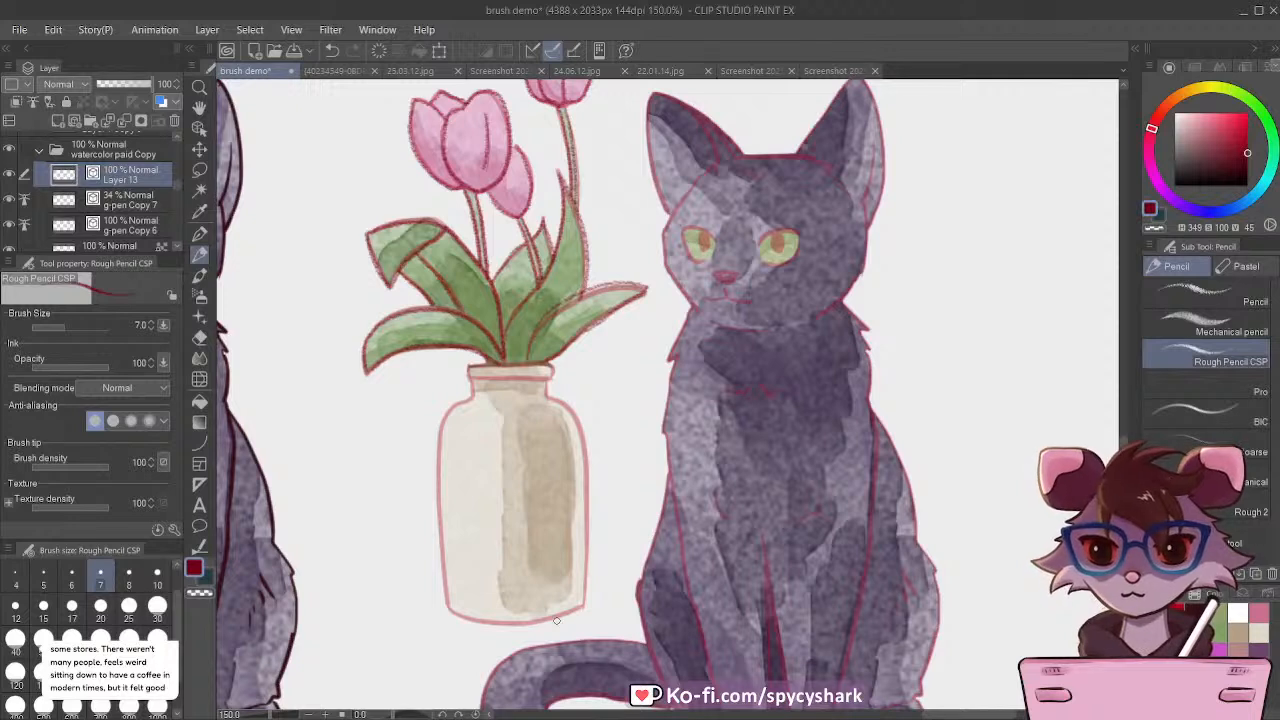
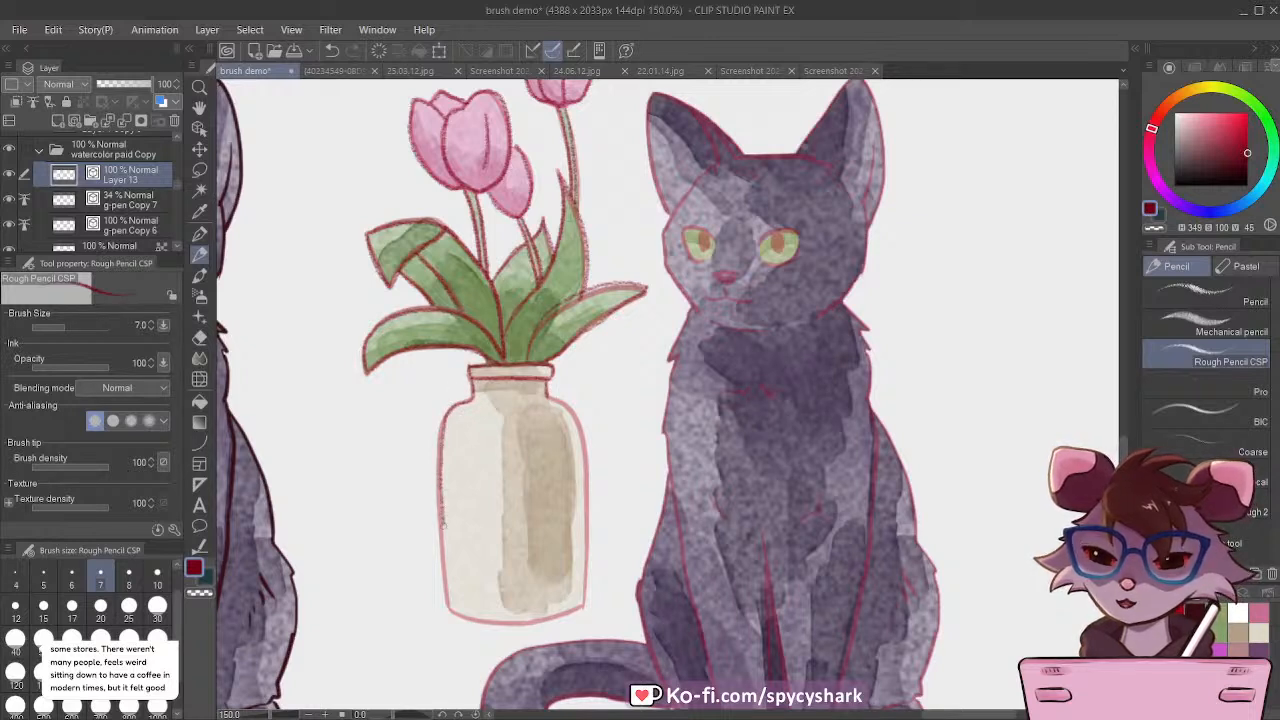
Step: Trace the vase's sides and base, and the outer edges of the cat's ear nearest the vase, with the dark red pencil
{"action": "left_click_drag", "start_coordinate": [443, 520], "coordinate": [450, 614]}
{"action": "mouse_move", "coordinate": [562, 404]}
{"action": "left_mouse_down"}
{"action": "mouse_move", "coordinate": [589, 490]}
{"action": "mouse_move", "coordinate": [586, 574]}
{"action": "left_mouse_up"}
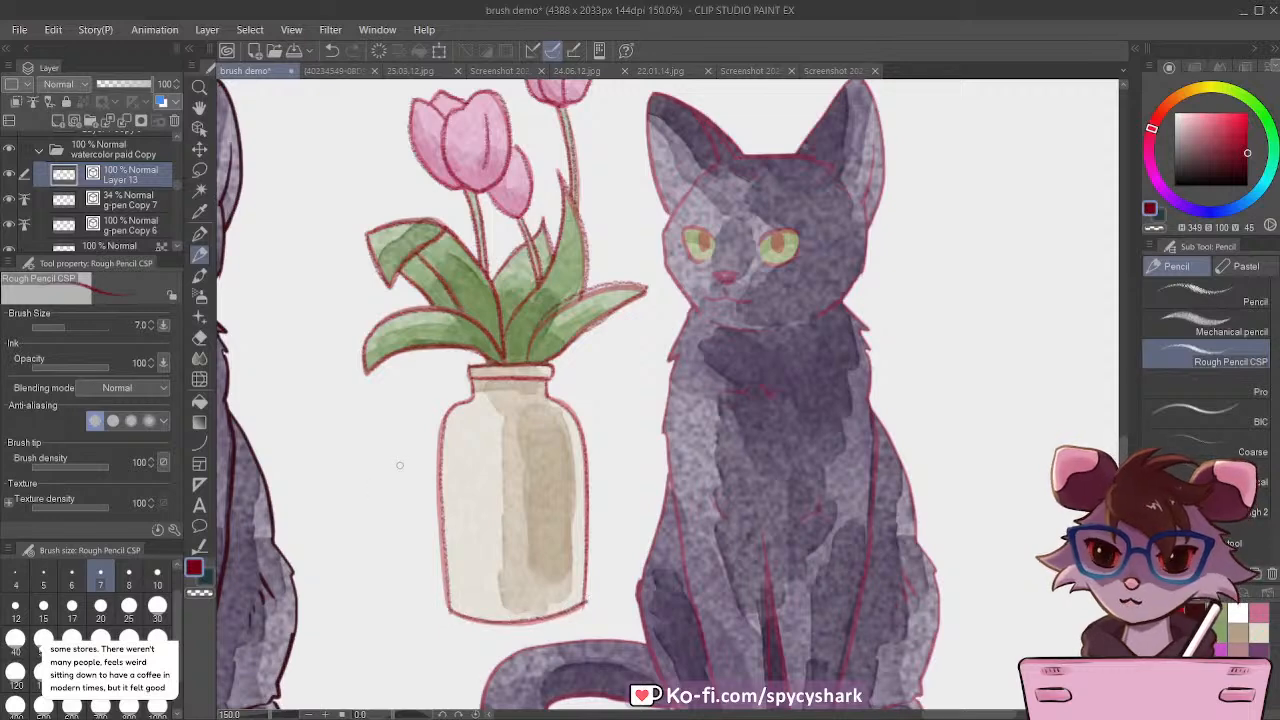
{"action": "scroll", "coordinate": [400, 465], "scroll_direction": "down", "scroll_amount": 3}
{"action": "scroll", "coordinate": [615, 255], "scroll_direction": "up", "scroll_amount": 4}
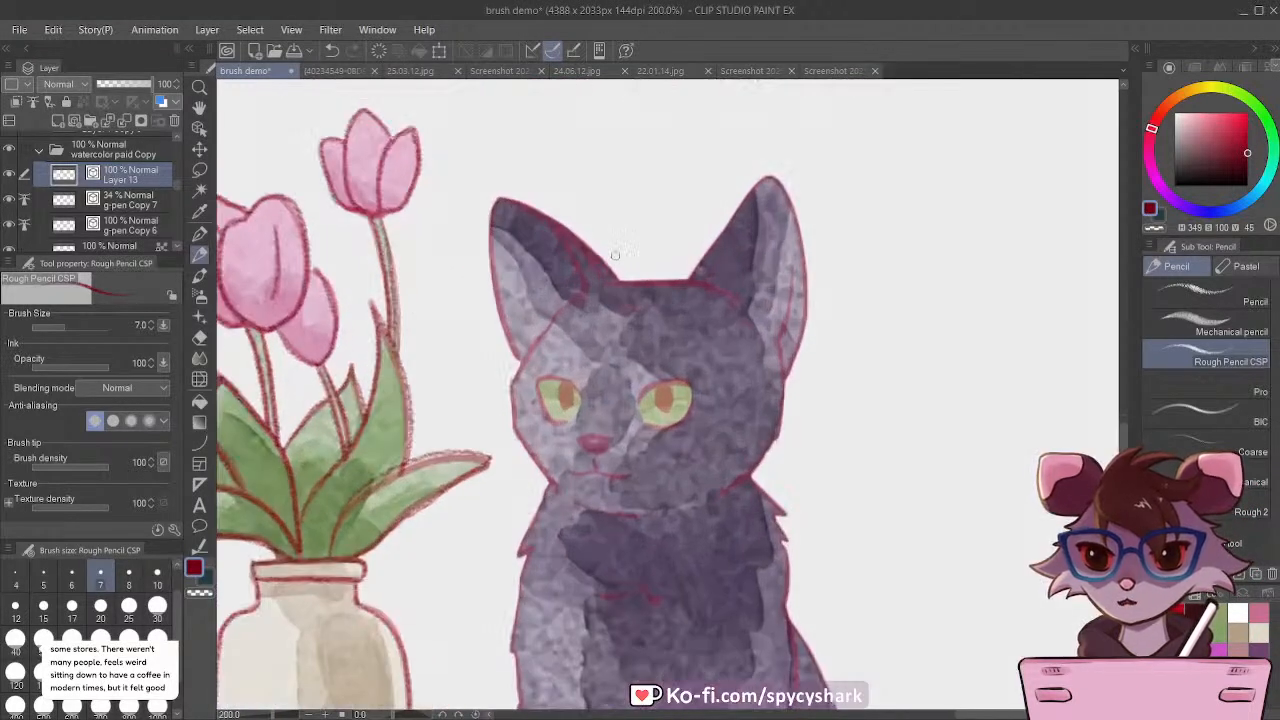
{"action": "left_click_drag", "start_coordinate": [616, 284], "coordinate": [562, 228]}
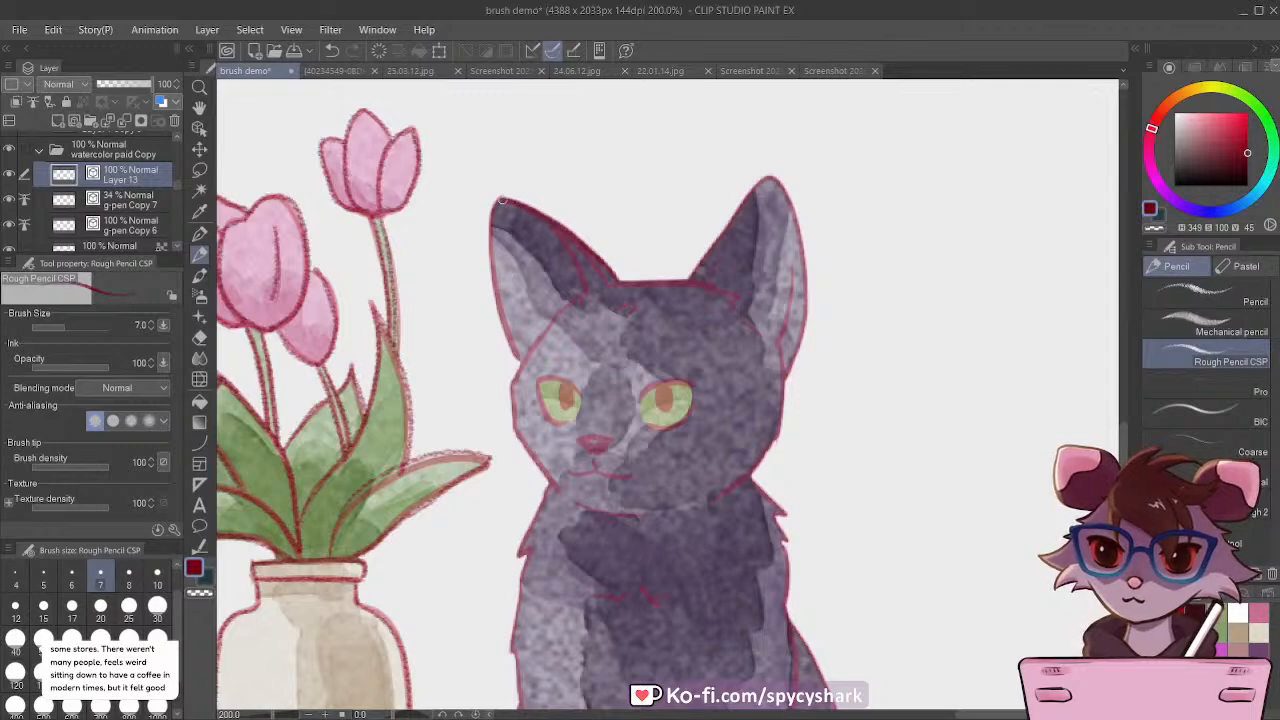
{"action": "mouse_move", "coordinate": [502, 200]}
{"action": "left_mouse_down"}
{"action": "mouse_move", "coordinate": [494, 276]}
{"action": "mouse_move", "coordinate": [521, 359]}
{"action": "left_mouse_up"}
Step: Lower the opacity of the g-pen Copy 7 guide lineart layer to 19%
{"action": "scroll", "coordinate": [573, 237], "scroll_direction": "down", "scroll_amount": 3}
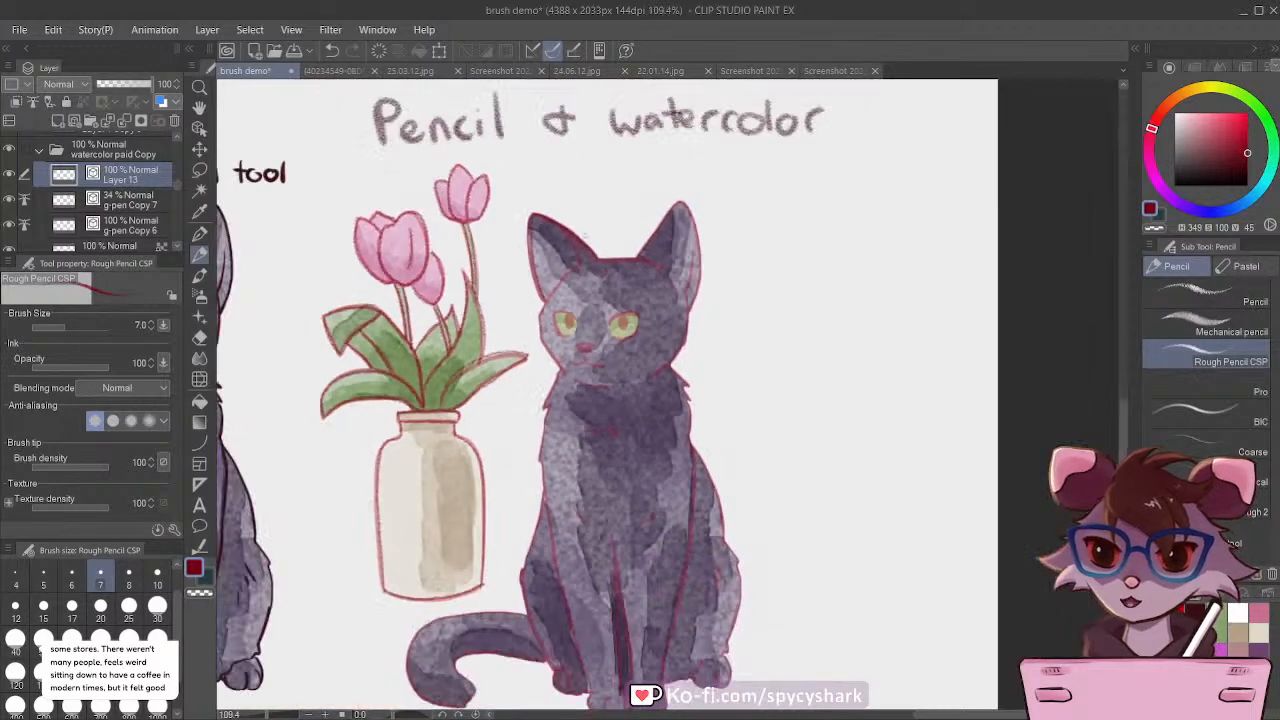
{"action": "left_click", "coordinate": [112, 200]}
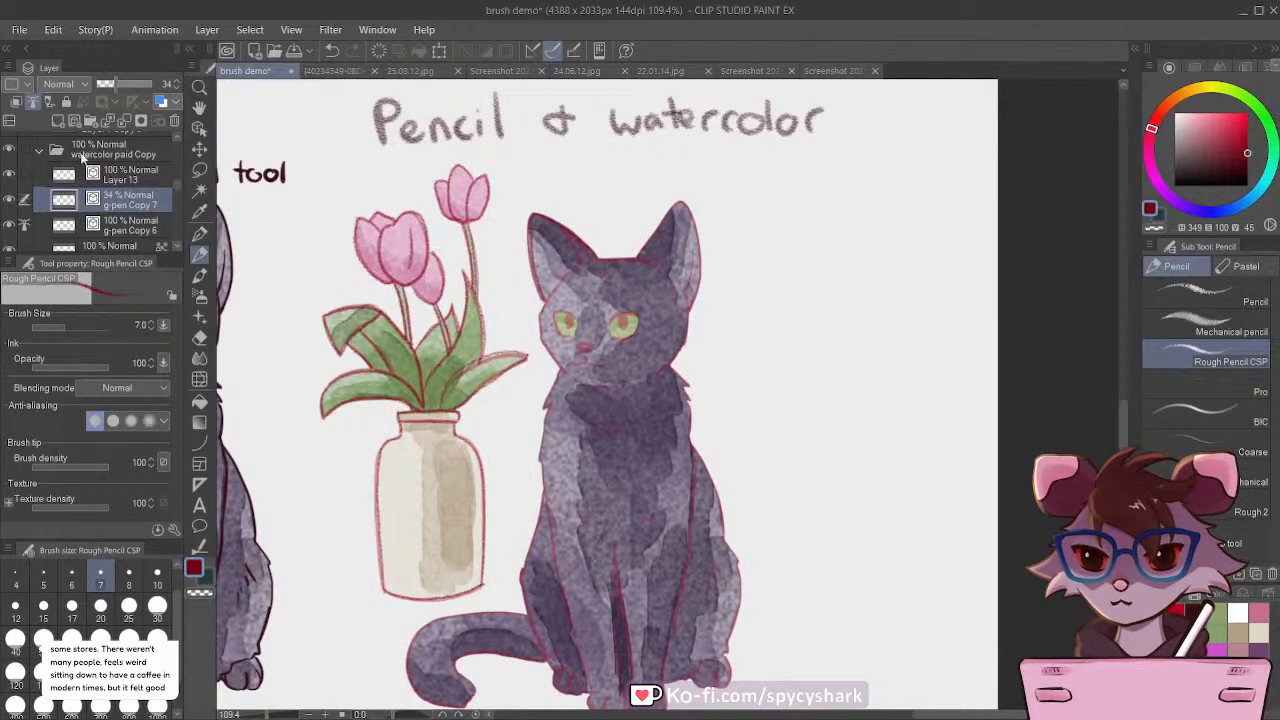
{"action": "left_click_drag", "start_coordinate": [120, 92], "coordinate": [100, 82]}
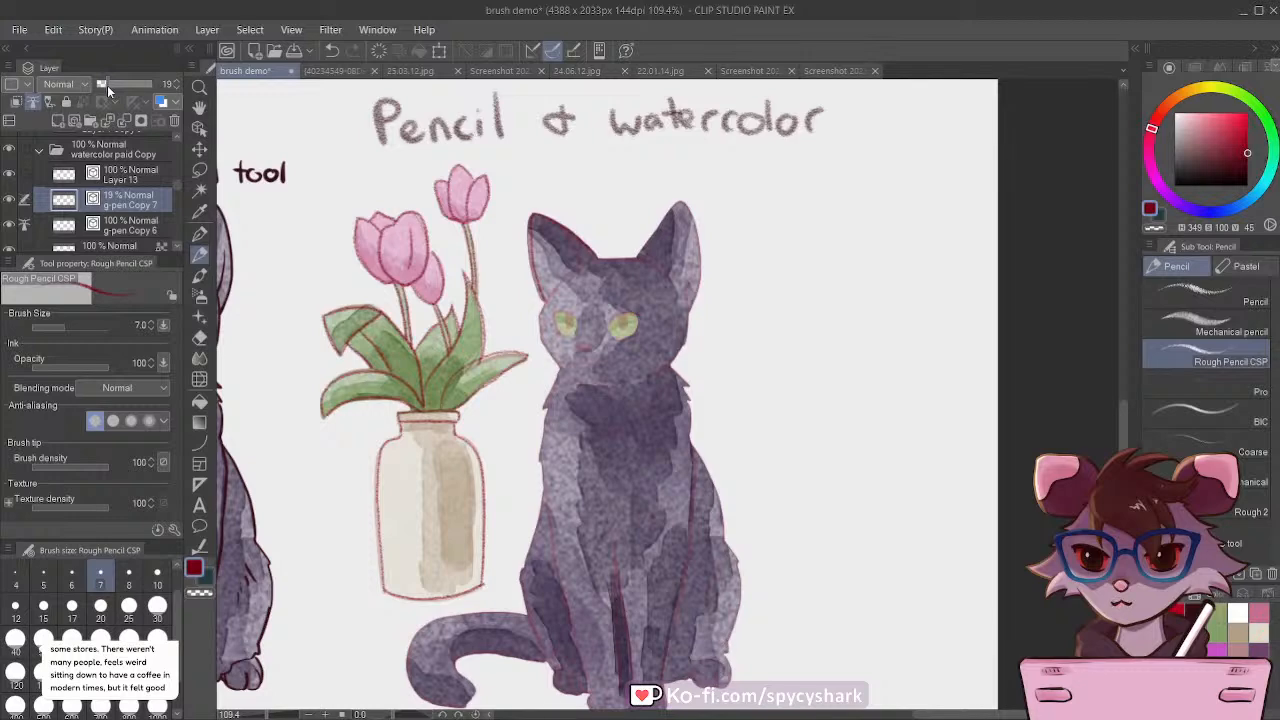
Step: On Layer 13, trace the top of the cat's head, the far ear, the inner ear lines and the face outline down to the chin
{"action": "scroll", "coordinate": [698, 211], "scroll_direction": "up", "scroll_amount": 5}
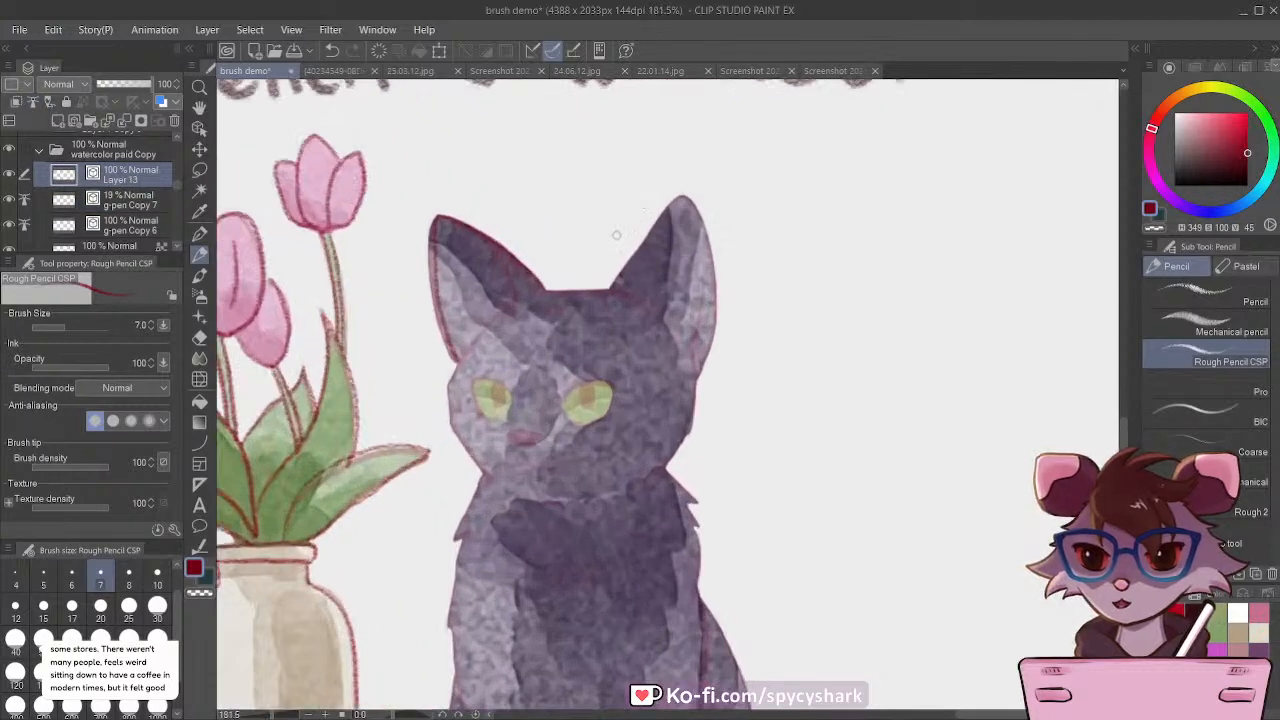
{"action": "mouse_move", "coordinate": [526, 302]}
{"action": "left_mouse_down"}
{"action": "mouse_move", "coordinate": [599, 302]}
{"action": "mouse_move", "coordinate": [689, 185]}
{"action": "mouse_move", "coordinate": [722, 218]}
{"action": "mouse_move", "coordinate": [738, 280]}
{"action": "mouse_move", "coordinate": [722, 412]}
{"action": "left_mouse_up"}
{"action": "left_click_drag", "start_coordinate": [720, 258], "coordinate": [707, 376]}
{"action": "mouse_move", "coordinate": [612, 302]}
{"action": "left_mouse_down"}
{"action": "mouse_move", "coordinate": [657, 310]}
{"action": "mouse_move", "coordinate": [672, 345]}
{"action": "left_mouse_up"}
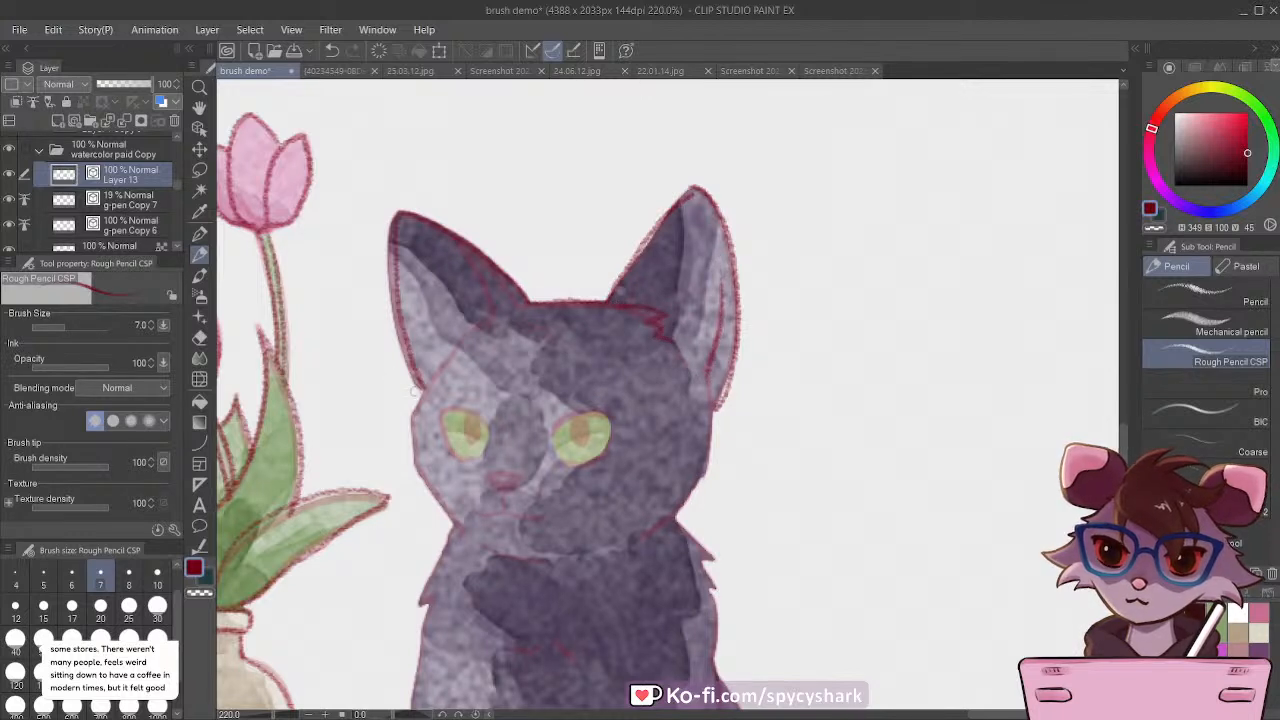
{"action": "left_click_drag", "start_coordinate": [492, 316], "coordinate": [414, 411]}
{"action": "left_click_drag", "start_coordinate": [483, 288], "coordinate": [491, 313]}
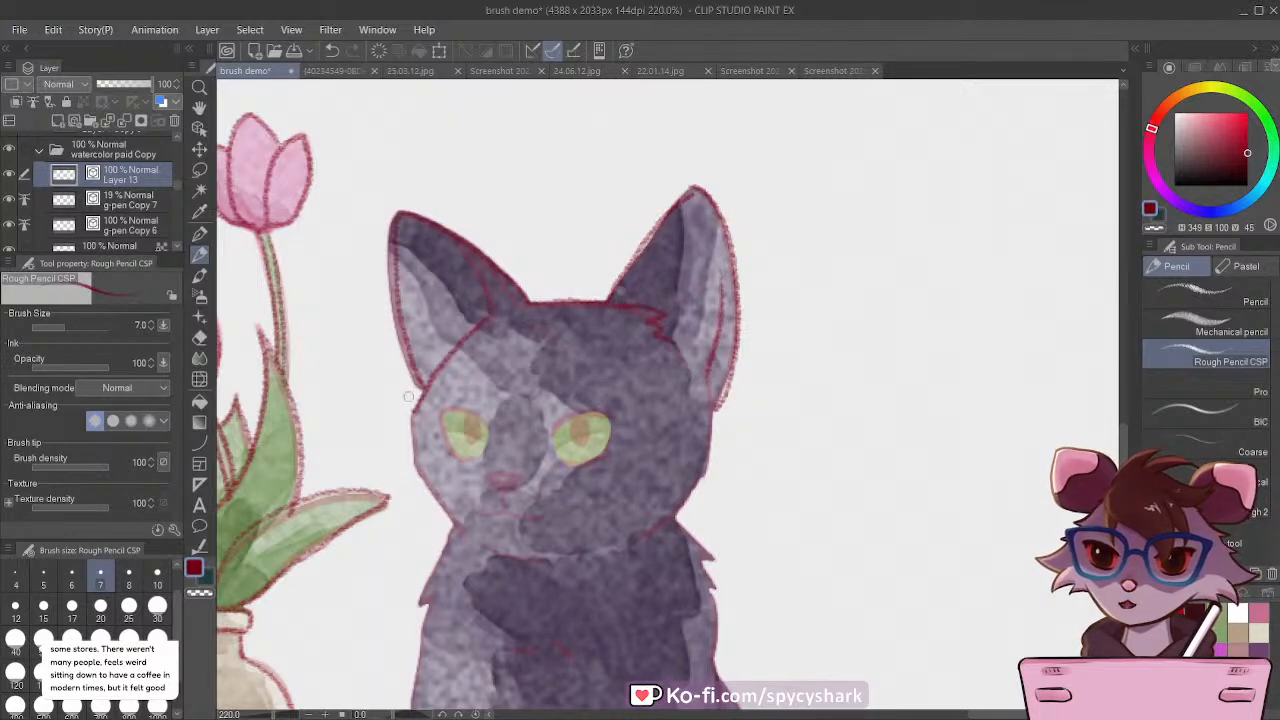
{"action": "mouse_move", "coordinate": [413, 408]}
{"action": "left_mouse_down"}
{"action": "mouse_move", "coordinate": [417, 461]}
{"action": "mouse_move", "coordinate": [446, 520]}
{"action": "mouse_move", "coordinate": [574, 560]}
{"action": "mouse_move", "coordinate": [638, 540]}
{"action": "mouse_move", "coordinate": [700, 478]}
{"action": "mouse_move", "coordinate": [716, 388]}
{"action": "left_mouse_up"}
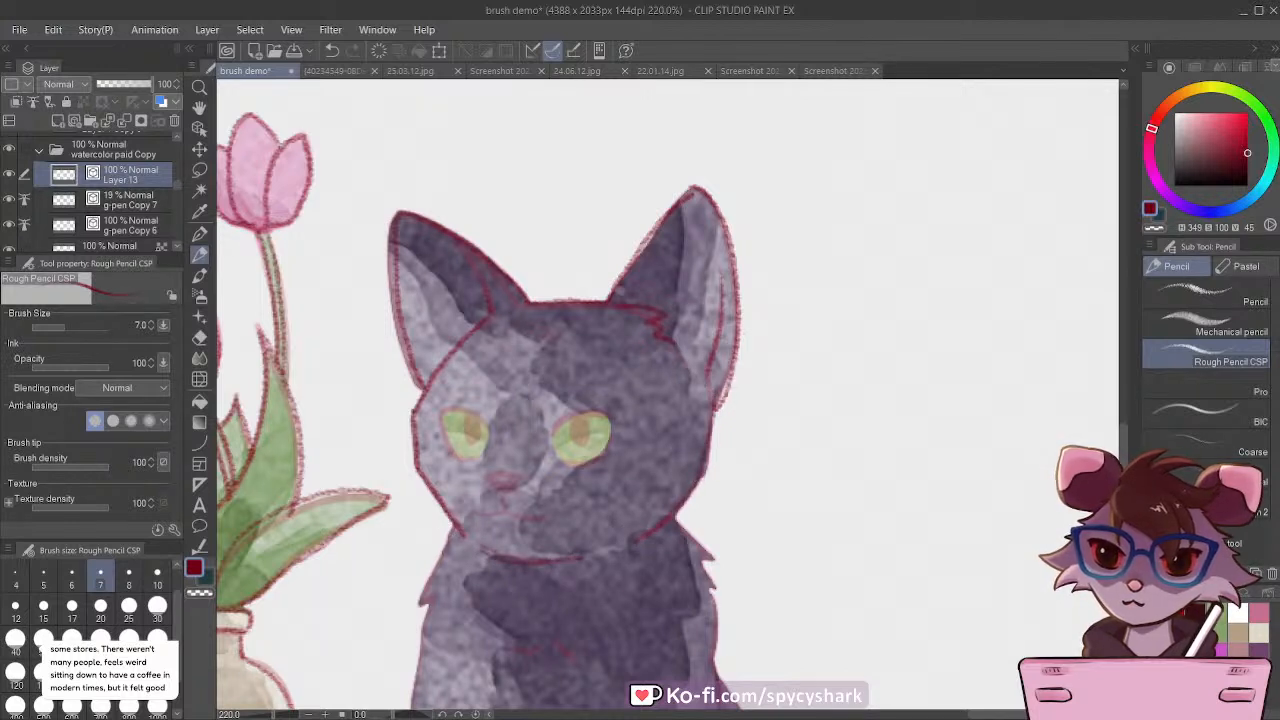
Step: Trace the cat's nose and mouth, and outline both eyes with their pupils
{"action": "mouse_move", "coordinate": [512, 478]}
{"action": "left_mouse_down"}
{"action": "mouse_move", "coordinate": [484, 476]}
{"action": "mouse_move", "coordinate": [532, 518]}
{"action": "mouse_move", "coordinate": [468, 516]}
{"action": "left_mouse_up"}
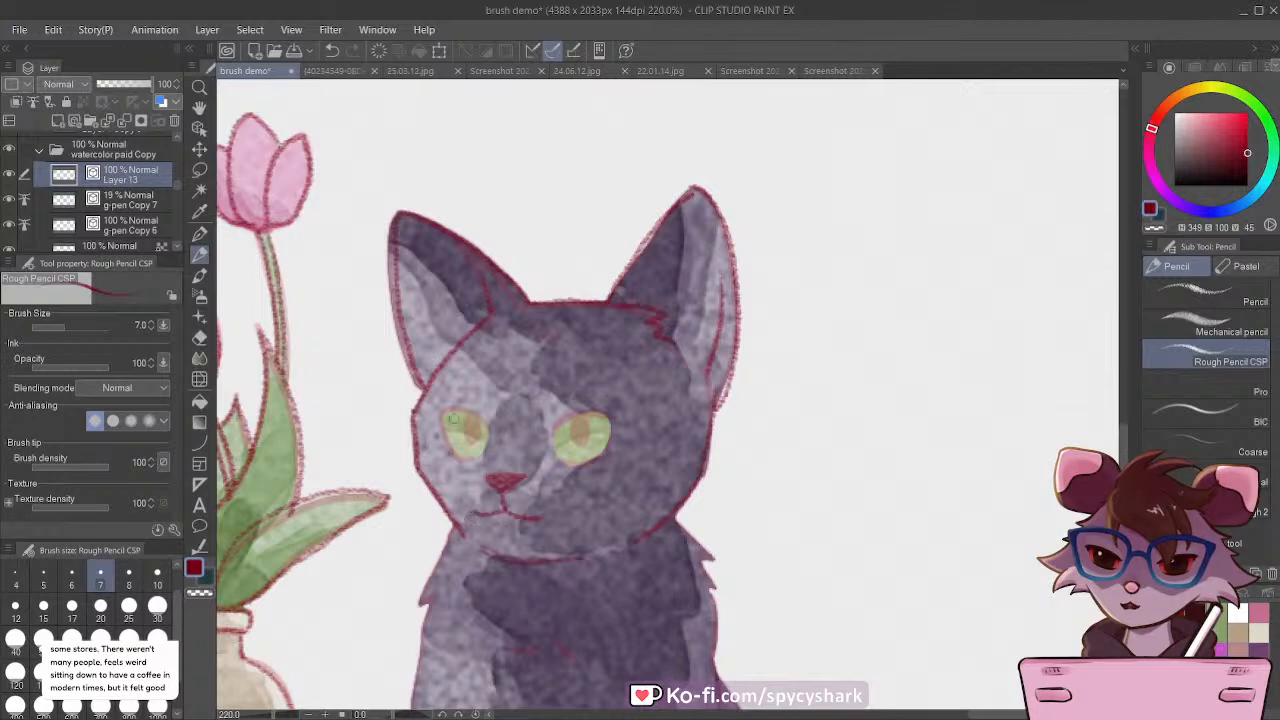
{"action": "mouse_move", "coordinate": [490, 432]}
{"action": "left_mouse_down"}
{"action": "mouse_move", "coordinate": [474, 404]}
{"action": "mouse_move", "coordinate": [442, 410]}
{"action": "mouse_move", "coordinate": [467, 457]}
{"action": "mouse_move", "coordinate": [474, 426]}
{"action": "mouse_move", "coordinate": [471, 436]}
{"action": "left_mouse_up"}
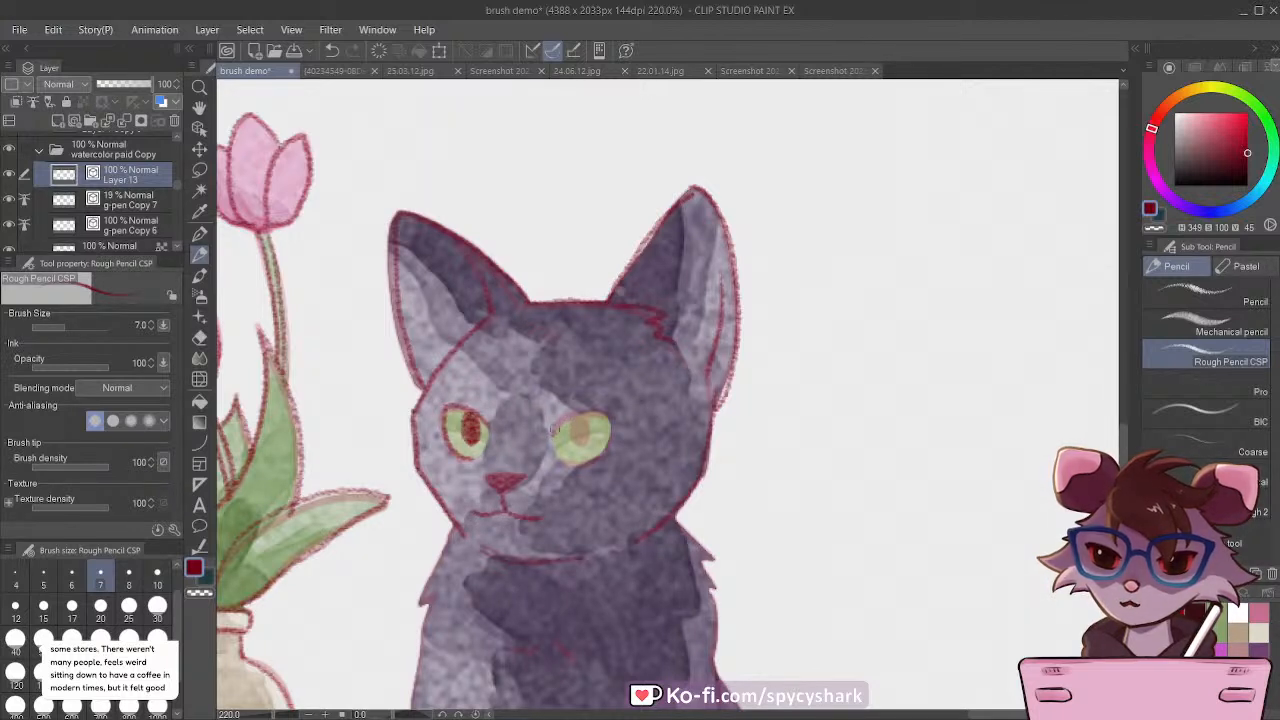
{"action": "mouse_move", "coordinate": [552, 430]}
{"action": "left_mouse_down"}
{"action": "mouse_move", "coordinate": [604, 418]}
{"action": "mouse_move", "coordinate": [569, 461]}
{"action": "mouse_move", "coordinate": [602, 451]}
{"action": "left_mouse_up"}
Step: Trace the neck lines and fur tufts on both of the cat's shoulders
{"action": "scroll", "coordinate": [565, 275], "scroll_direction": "down", "scroll_amount": 5}
{"action": "scroll", "coordinate": [505, 460], "scroll_direction": "up", "scroll_amount": 2}
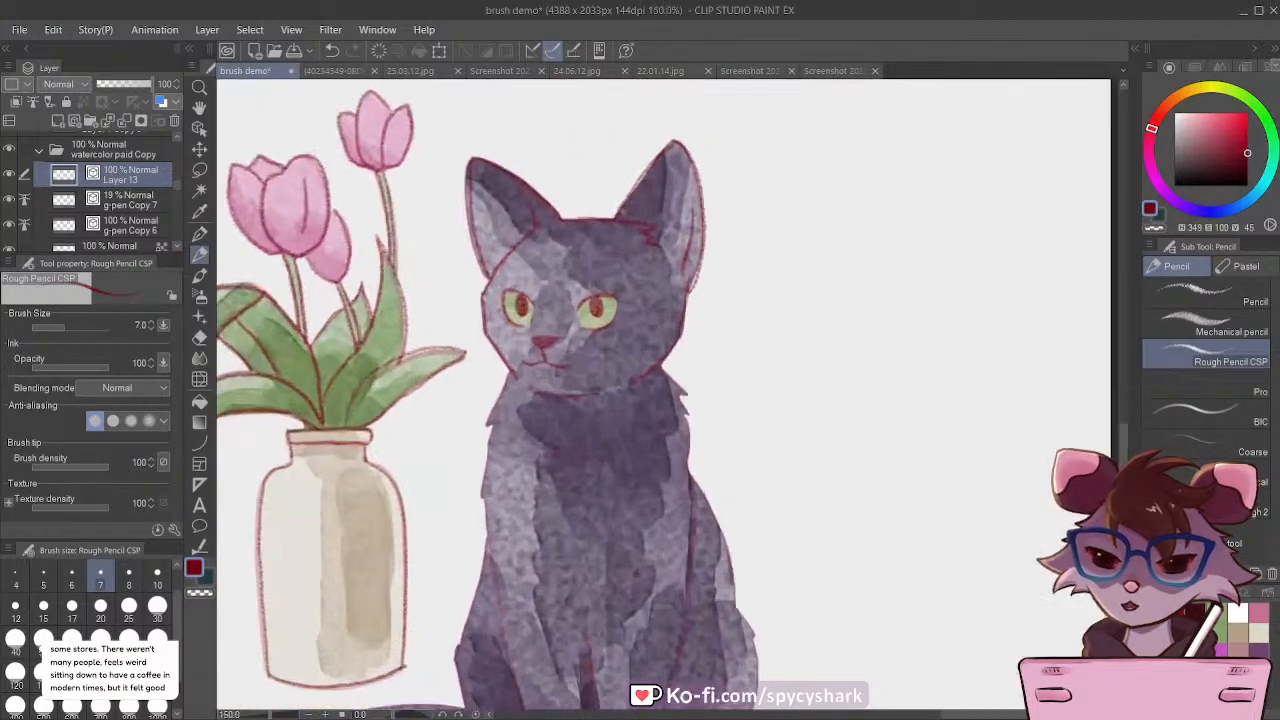
{"action": "scroll", "coordinate": [561, 428], "scroll_direction": "up", "scroll_amount": 1}
{"action": "mouse_move", "coordinate": [680, 345]}
{"action": "left_mouse_down"}
{"action": "mouse_move", "coordinate": [721, 378]}
{"action": "mouse_move", "coordinate": [707, 382]}
{"action": "mouse_move", "coordinate": [718, 415]}
{"action": "left_mouse_up"}
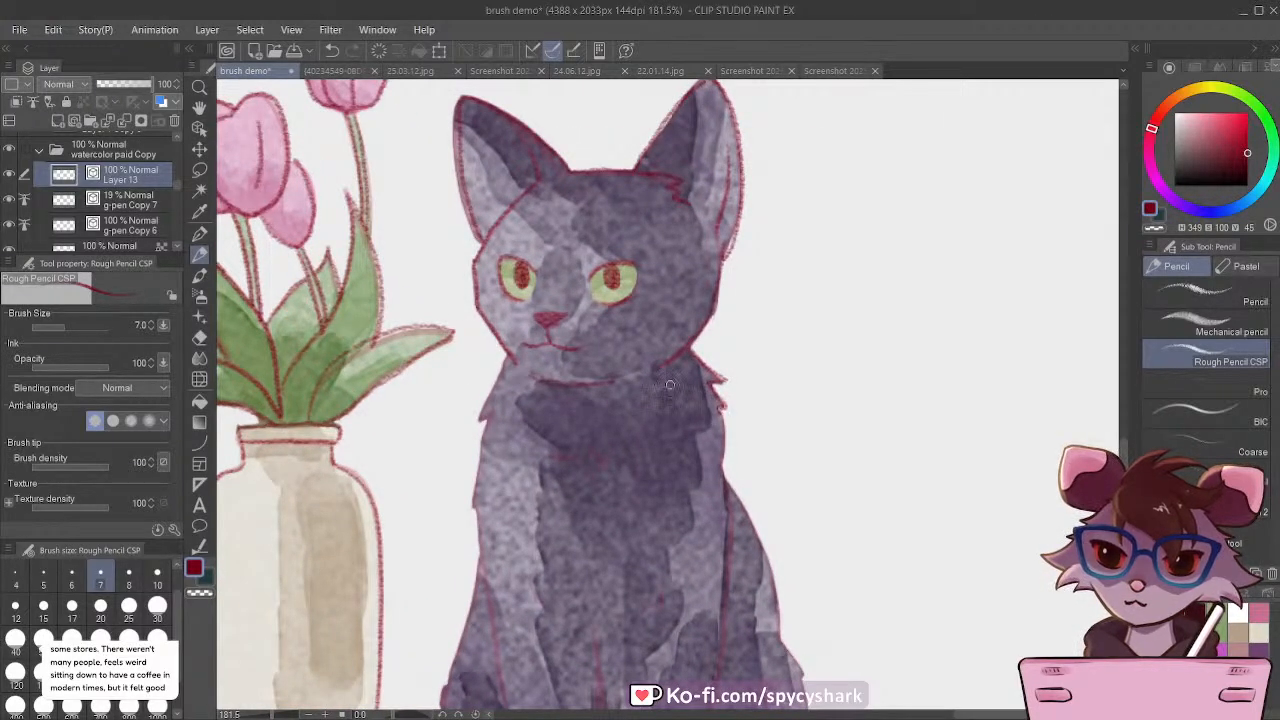
{"action": "mouse_move", "coordinate": [507, 355]}
{"action": "left_mouse_down"}
{"action": "mouse_move", "coordinate": [478, 412]}
{"action": "mouse_move", "coordinate": [482, 434]}
{"action": "left_mouse_up"}
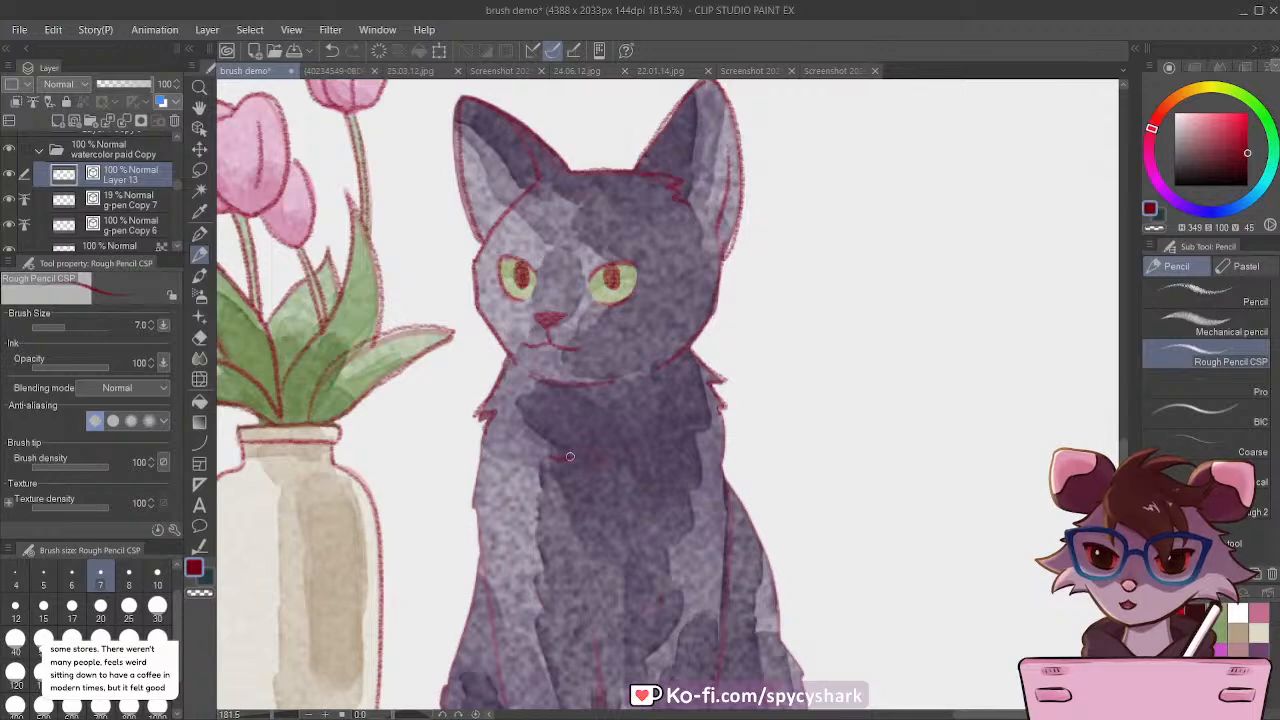
Step: Trace the cat's chest edge, the outer and inner lines of both front legs, and the front paw near the vase
{"action": "scroll", "coordinate": [598, 455], "scroll_direction": "down", "scroll_amount": 3}
{"action": "scroll", "coordinate": [495, 340], "scroll_direction": "up", "scroll_amount": 2}
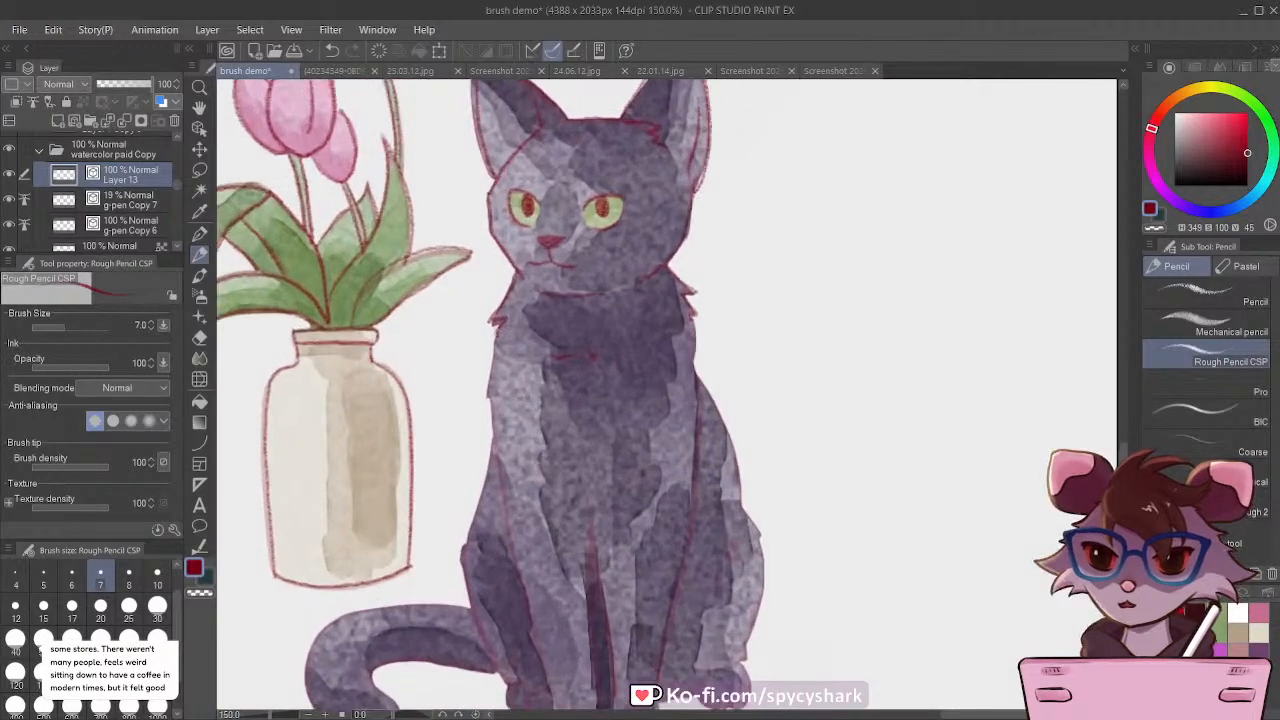
{"action": "mouse_move", "coordinate": [497, 330]}
{"action": "left_mouse_down"}
{"action": "mouse_move", "coordinate": [485, 395]}
{"action": "mouse_move", "coordinate": [497, 468]}
{"action": "left_mouse_up"}
{"action": "scroll", "coordinate": [485, 300], "scroll_direction": "down", "scroll_amount": 4}
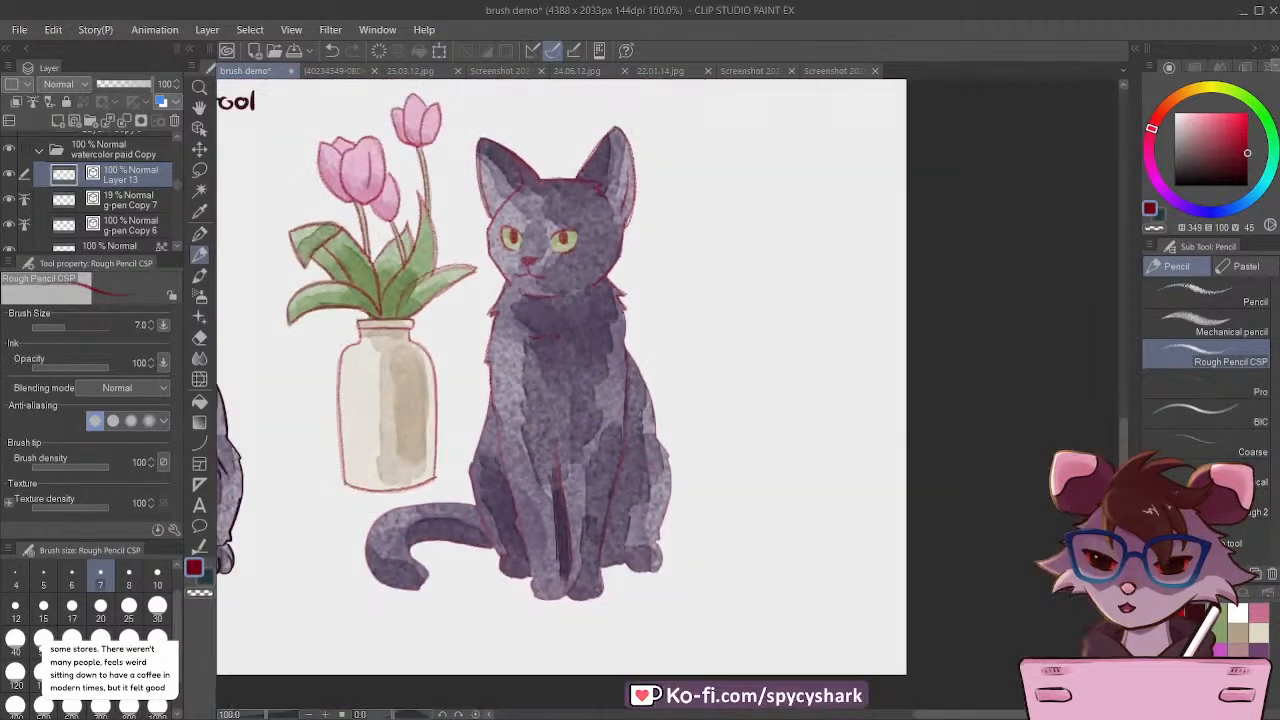
{"action": "scroll", "coordinate": [545, 490], "scroll_direction": "up", "scroll_amount": 4}
{"action": "left_click_drag", "start_coordinate": [468, 350], "coordinate": [494, 464]}
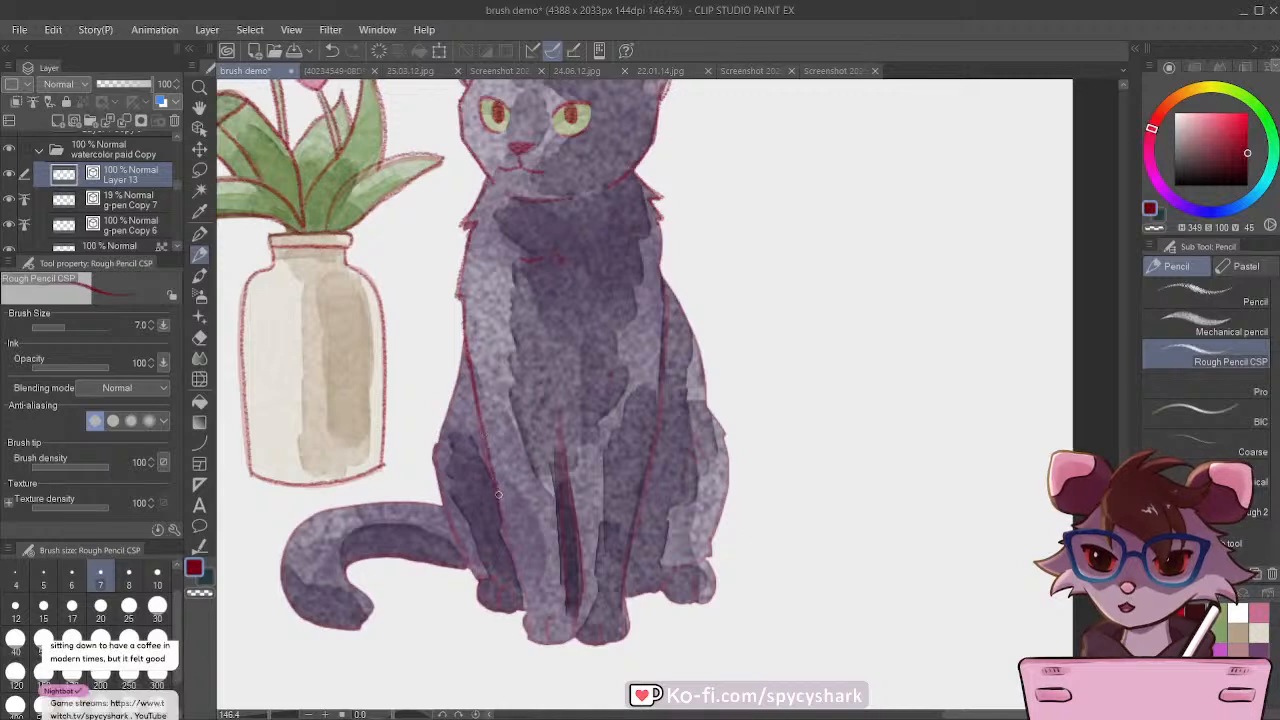
{"action": "mouse_move", "coordinate": [493, 516]}
{"action": "left_mouse_down"}
{"action": "mouse_move", "coordinate": [524, 625]}
{"action": "mouse_move", "coordinate": [525, 612]}
{"action": "mouse_move", "coordinate": [544, 644]}
{"action": "left_mouse_up"}
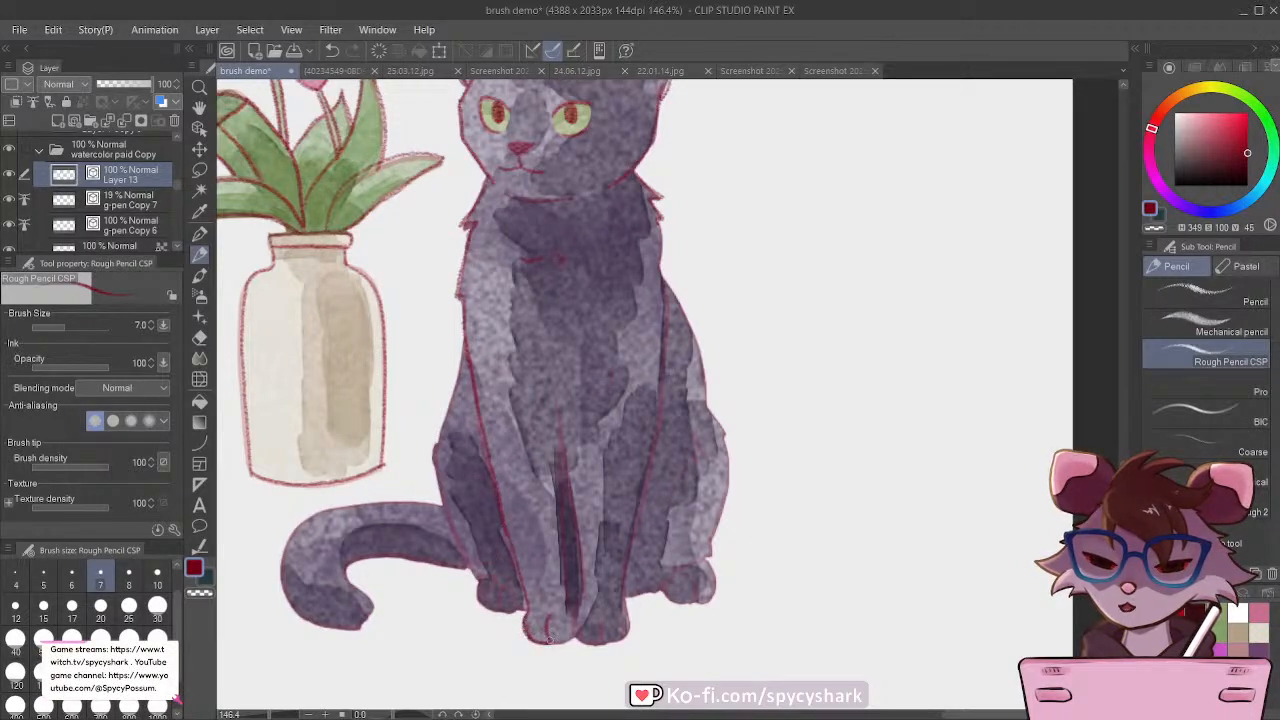
{"action": "left_click_drag", "start_coordinate": [560, 442], "coordinate": [557, 409]}
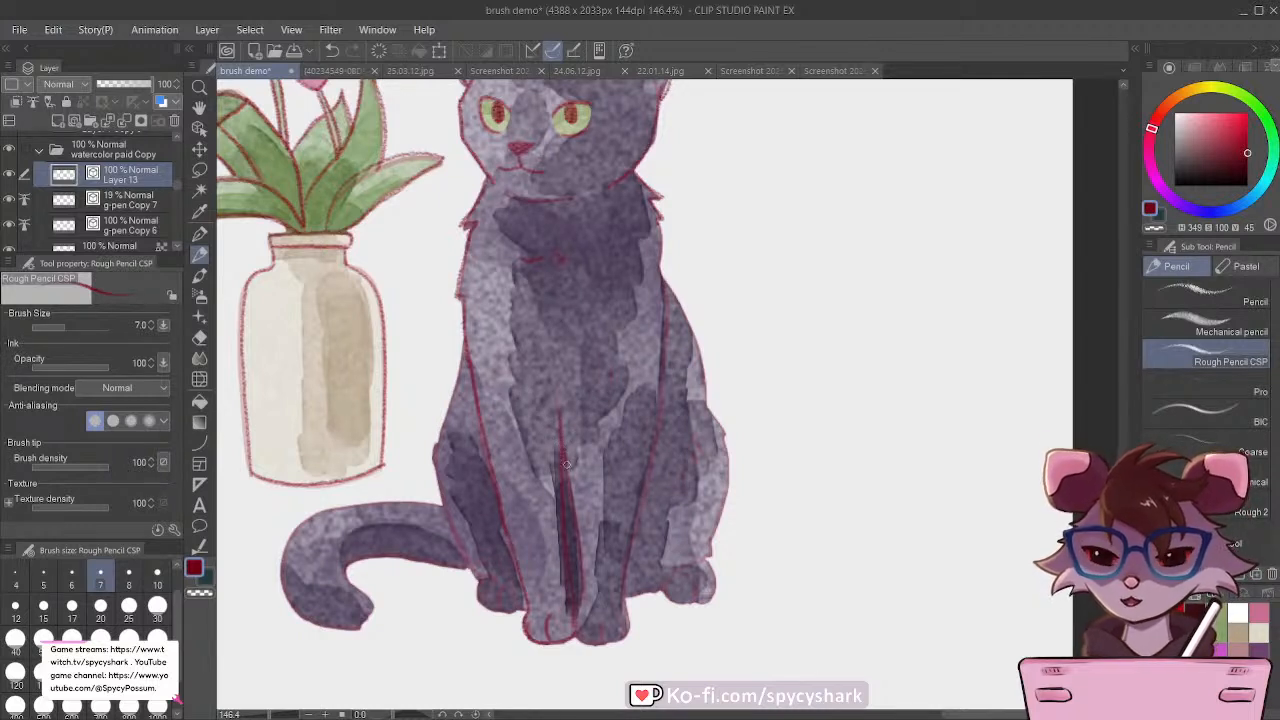
{"action": "left_click_drag", "start_coordinate": [566, 464], "coordinate": [583, 606]}
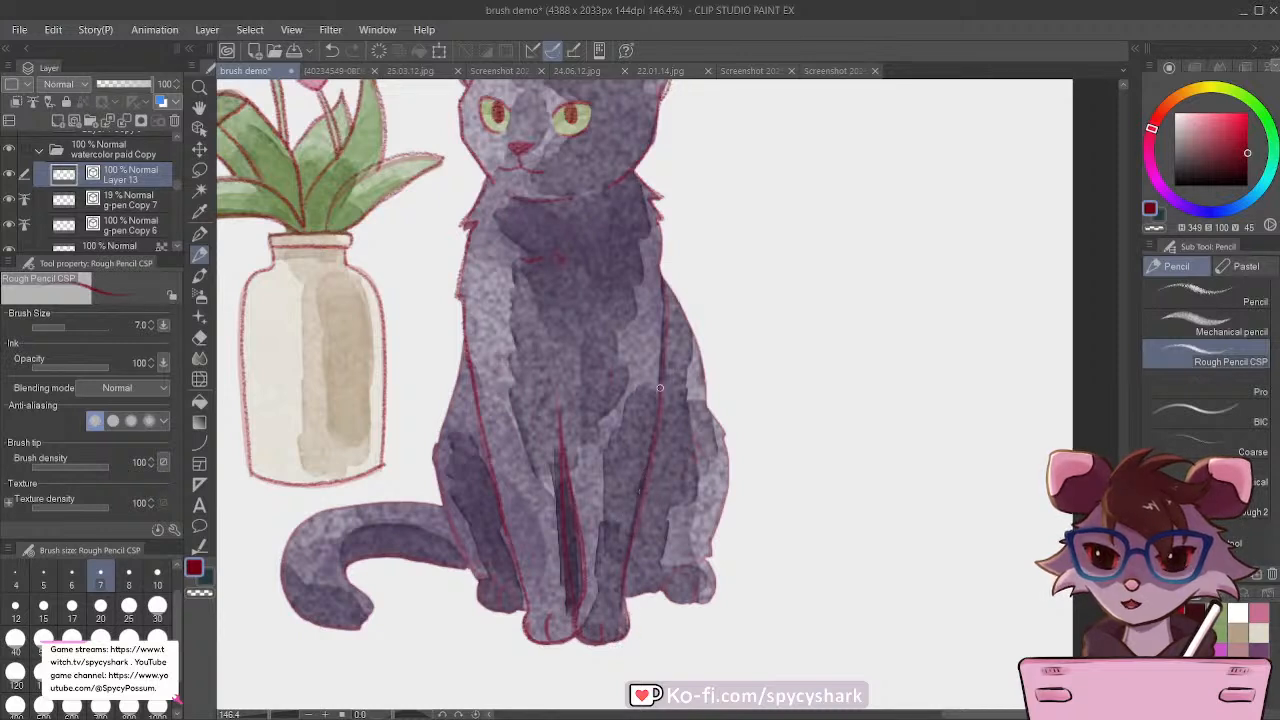
Step: Trace the cat's back, both haunches, the remaining paws and both edges of the tail
{"action": "mouse_move", "coordinate": [664, 315]}
{"action": "left_mouse_down"}
{"action": "mouse_move", "coordinate": [614, 165]}
{"action": "mouse_move", "coordinate": [647, 200]}
{"action": "mouse_move", "coordinate": [661, 256]}
{"action": "mouse_move", "coordinate": [651, 268]}
{"action": "mouse_move", "coordinate": [727, 438]}
{"action": "mouse_move", "coordinate": [709, 537]}
{"action": "mouse_move", "coordinate": [659, 588]}
{"action": "mouse_move", "coordinate": [626, 594]}
{"action": "mouse_move", "coordinate": [677, 575]}
{"action": "mouse_move", "coordinate": [665, 587]}
{"action": "mouse_move", "coordinate": [695, 602]}
{"action": "left_mouse_up"}
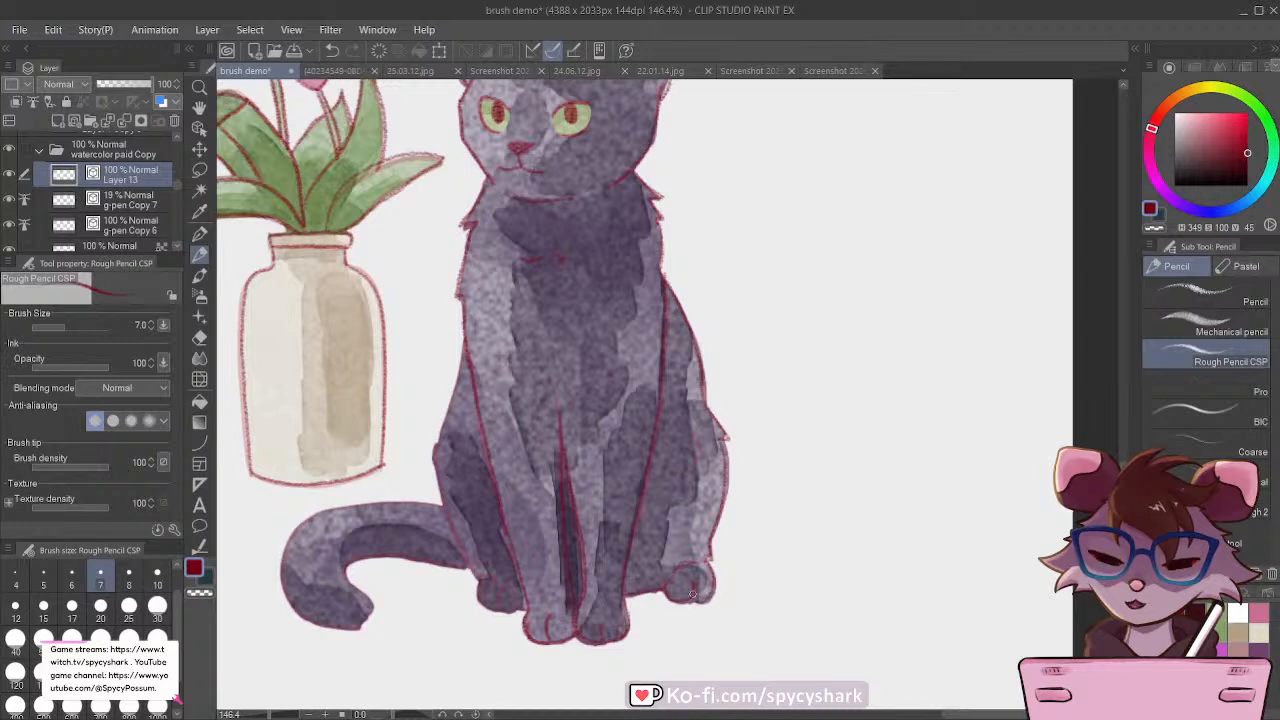
{"action": "left_click_drag", "start_coordinate": [693, 437], "coordinate": [690, 470]}
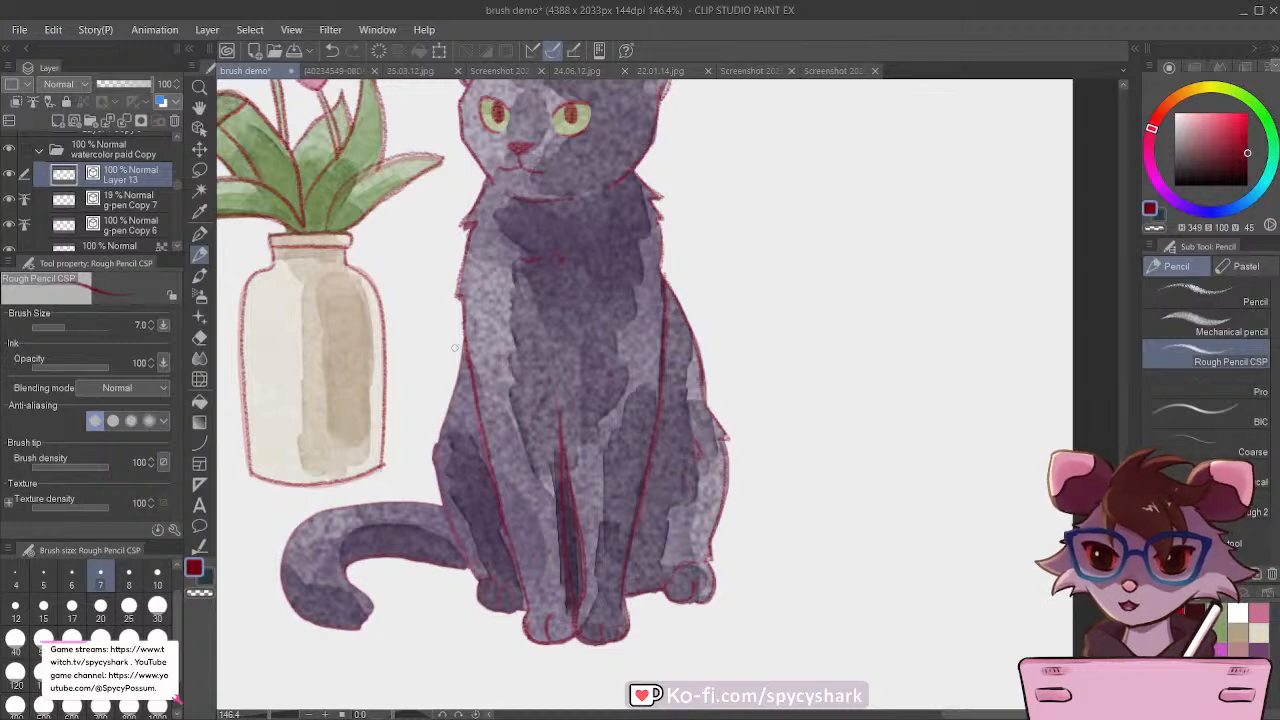
{"action": "mouse_move", "coordinate": [463, 333]}
{"action": "left_mouse_down"}
{"action": "mouse_move", "coordinate": [431, 463]}
{"action": "mouse_move", "coordinate": [489, 581]}
{"action": "mouse_move", "coordinate": [477, 597]}
{"action": "mouse_move", "coordinate": [485, 585]}
{"action": "mouse_move", "coordinate": [483, 606]}
{"action": "mouse_move", "coordinate": [499, 594]}
{"action": "mouse_move", "coordinate": [483, 603]}
{"action": "mouse_move", "coordinate": [520, 610]}
{"action": "left_mouse_up"}
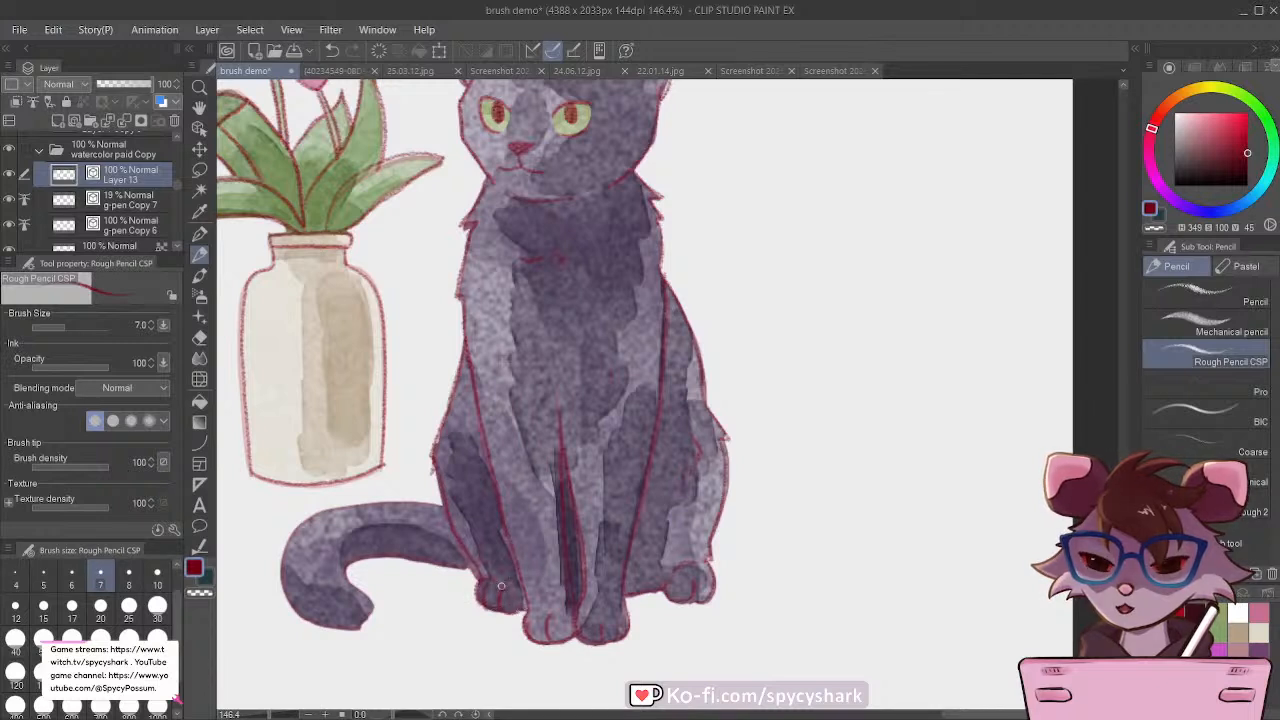
{"action": "mouse_move", "coordinate": [343, 572]}
{"action": "left_mouse_down"}
{"action": "mouse_move", "coordinate": [370, 613]}
{"action": "mouse_move", "coordinate": [333, 630]}
{"action": "mouse_move", "coordinate": [284, 594]}
{"action": "mouse_move", "coordinate": [284, 565]}
{"action": "mouse_move", "coordinate": [364, 508]}
{"action": "mouse_move", "coordinate": [450, 506]}
{"action": "left_mouse_up"}
{"action": "left_click_drag", "start_coordinate": [355, 560], "coordinate": [476, 570]}
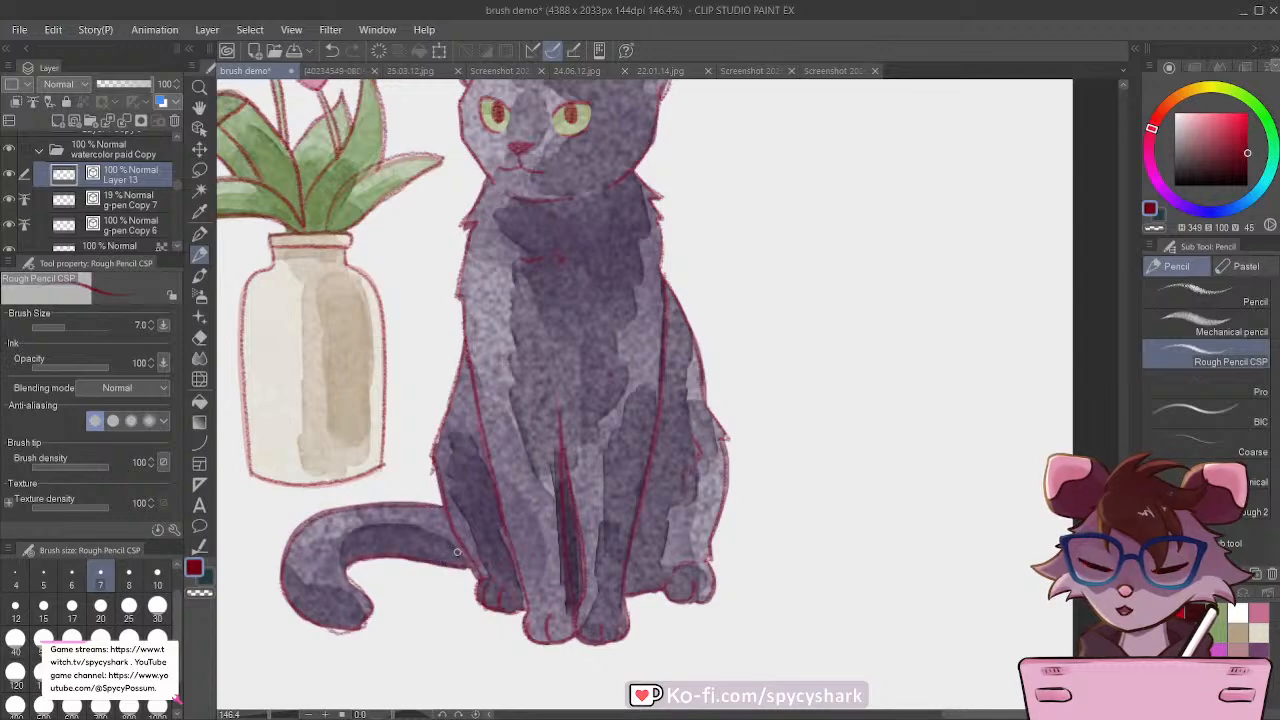
Step: Hide the g-pen Copy 7 guide layer, toggling neighbouring layers to compare the lineart
{"action": "scroll", "coordinate": [457, 551], "scroll_direction": "down", "scroll_amount": 4}
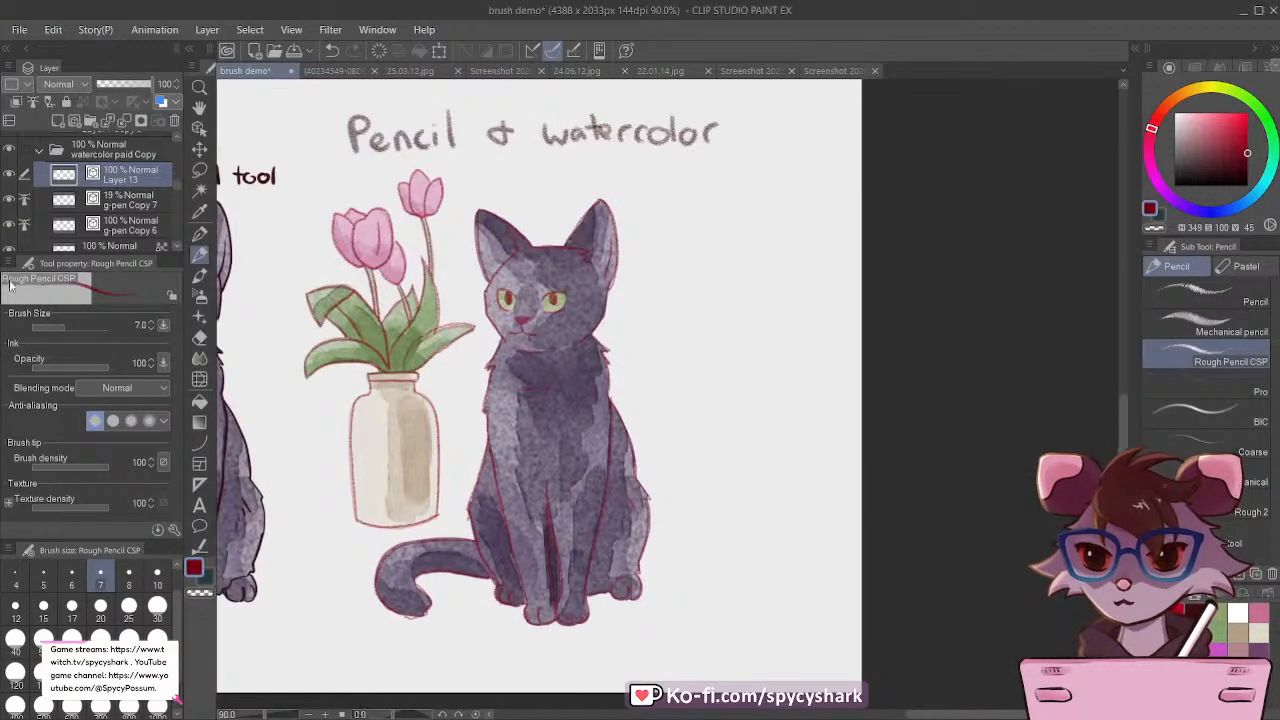
{"action": "left_click", "coordinate": [8, 200]}
{"action": "left_click", "coordinate": [8, 200]}
{"action": "left_click", "coordinate": [6, 226]}
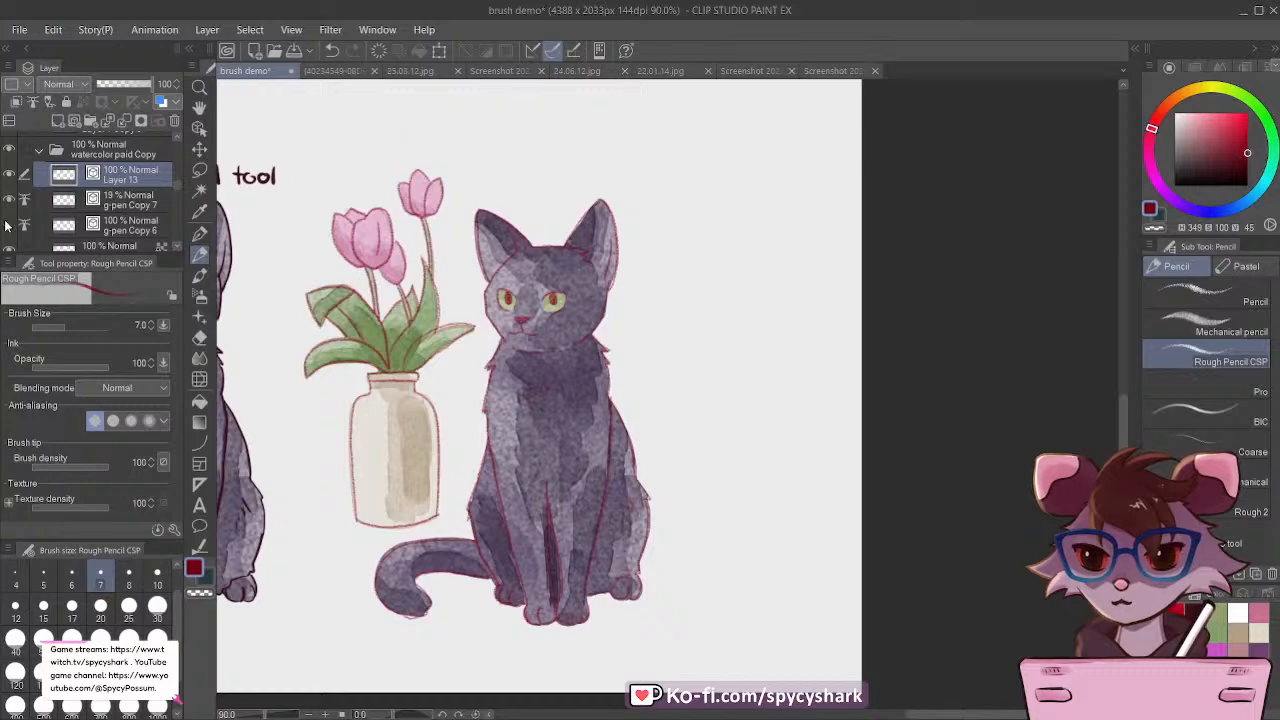
{"action": "left_click", "coordinate": [6, 226]}
{"action": "scroll", "coordinate": [480, 430], "scroll_direction": "down", "scroll_amount": 1}
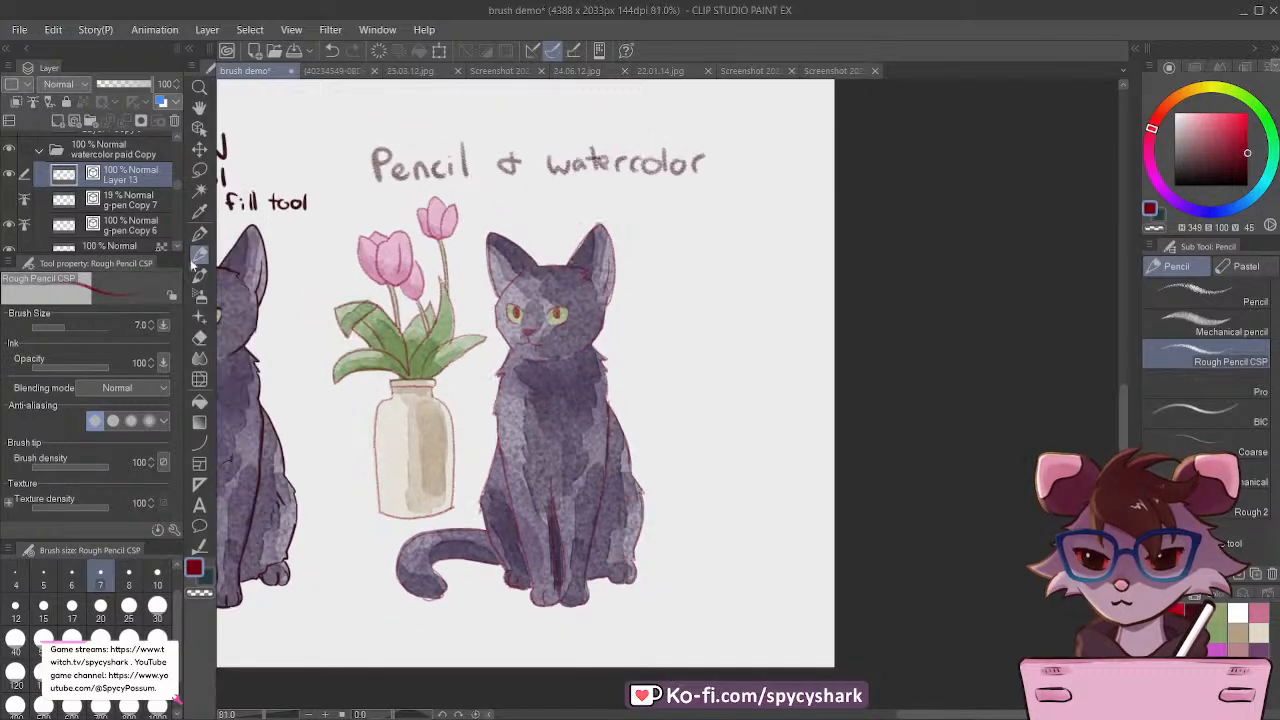
{"action": "left_click", "coordinate": [6, 174]}
{"action": "left_click", "coordinate": [6, 174]}
Step: Duplicate the Layer 13 pencil lineart to strengthen its lines
{"action": "scroll", "coordinate": [500, 480], "scroll_direction": "up", "scroll_amount": 2}
{"action": "scroll", "coordinate": [780, 450], "scroll_direction": "down", "scroll_amount": 1}
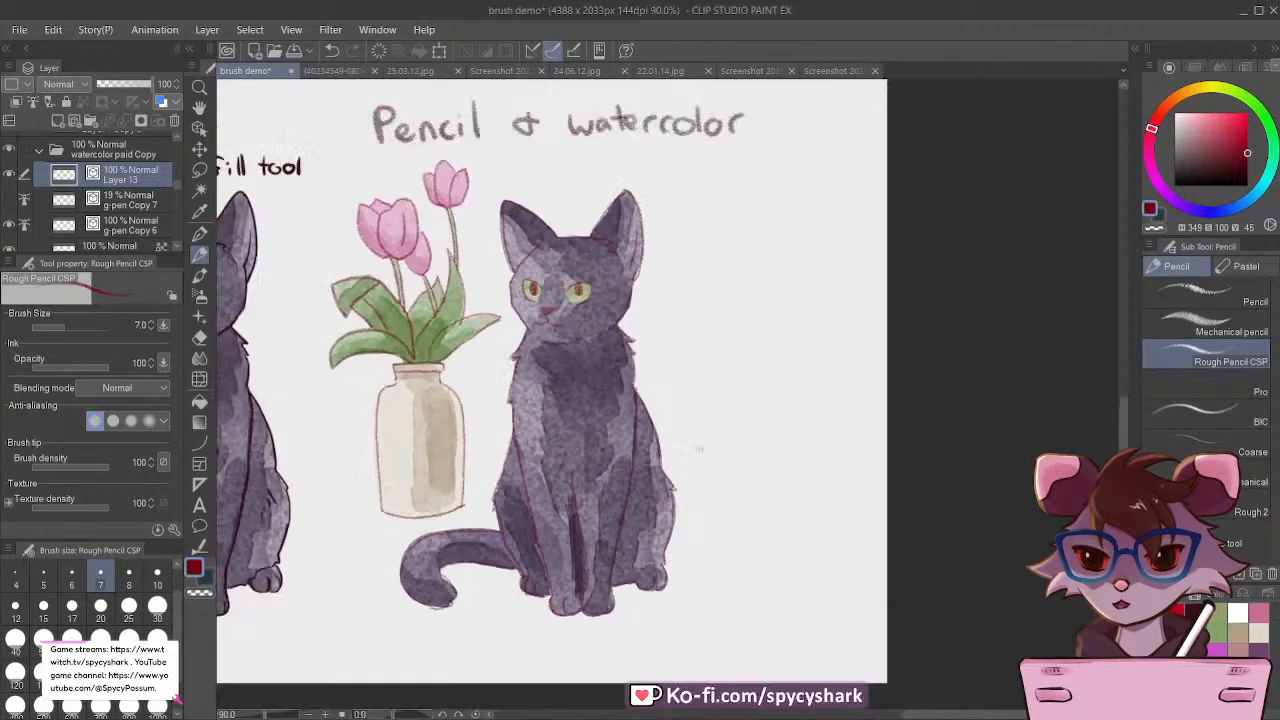
{"action": "key", "text": "ctrl+v"}
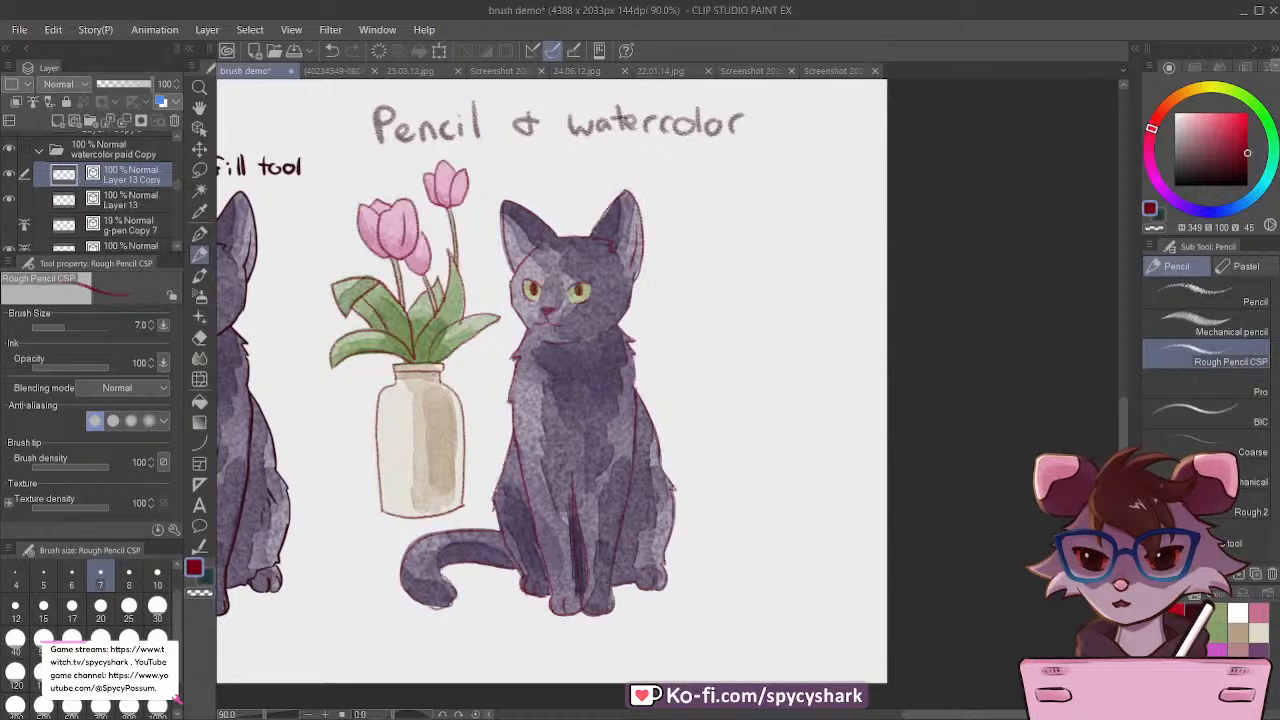
{"action": "scroll", "coordinate": [690, 510], "scroll_direction": "down", "scroll_amount": 2}
{"action": "scroll", "coordinate": [500, 465], "scroll_direction": "up", "scroll_amount": 3}
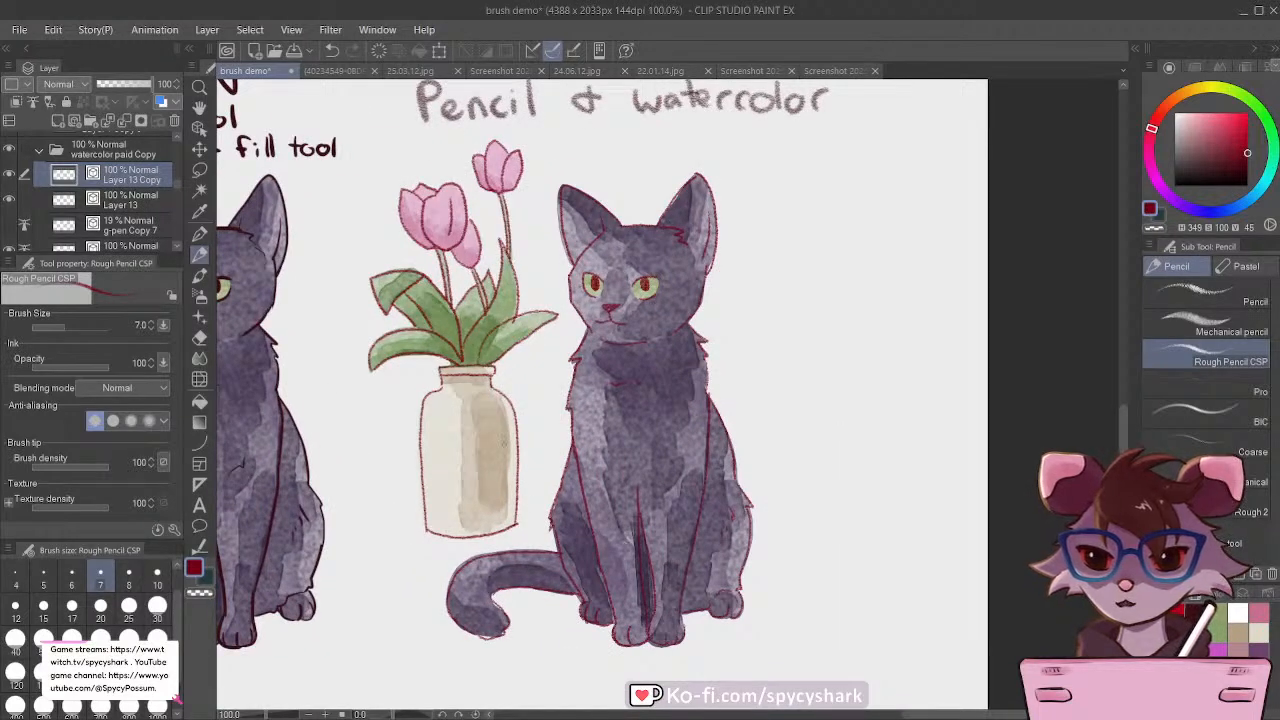
{"action": "scroll", "coordinate": [504, 442], "scroll_direction": "up", "scroll_amount": 1}
{"action": "scroll", "coordinate": [504, 442], "scroll_direction": "down", "scroll_amount": 4}
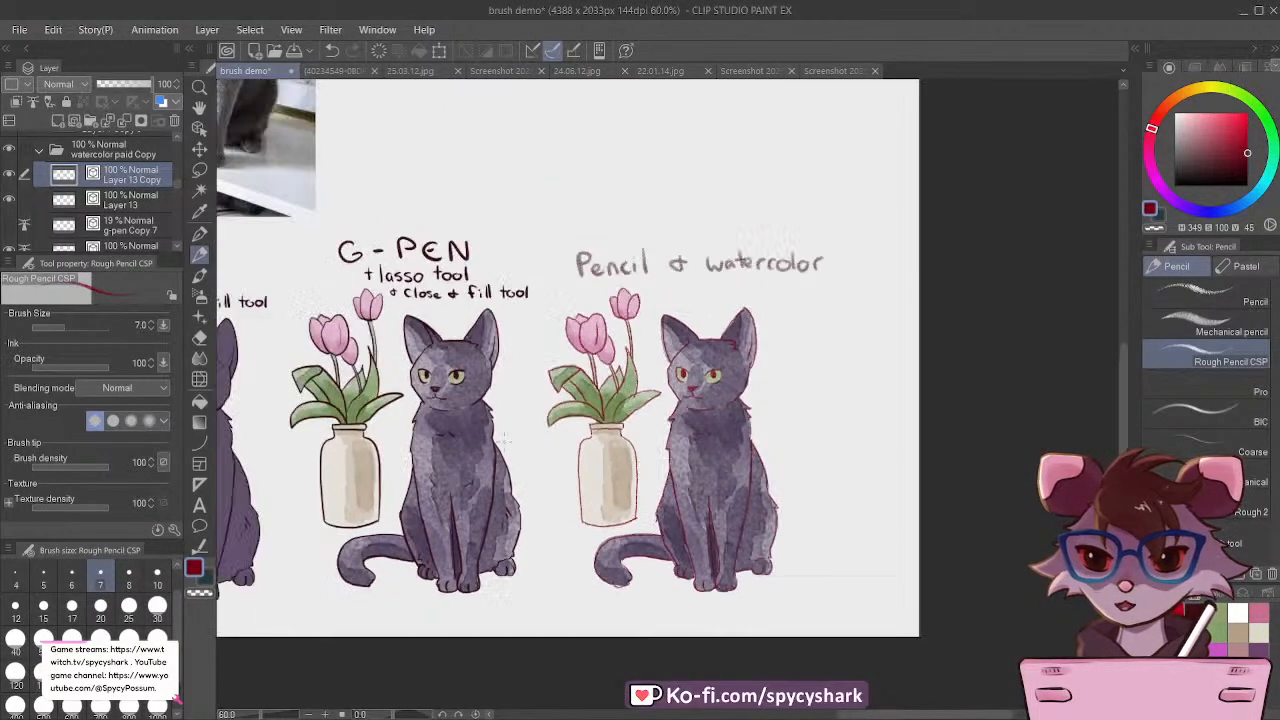
Step: Select the g-pen Copy 5 lineart of the watercolor G-PEN version and recolour it dark red, comparing it with the pencil version
{"action": "scroll", "coordinate": [444, 416], "scroll_direction": "up", "scroll_amount": 2}
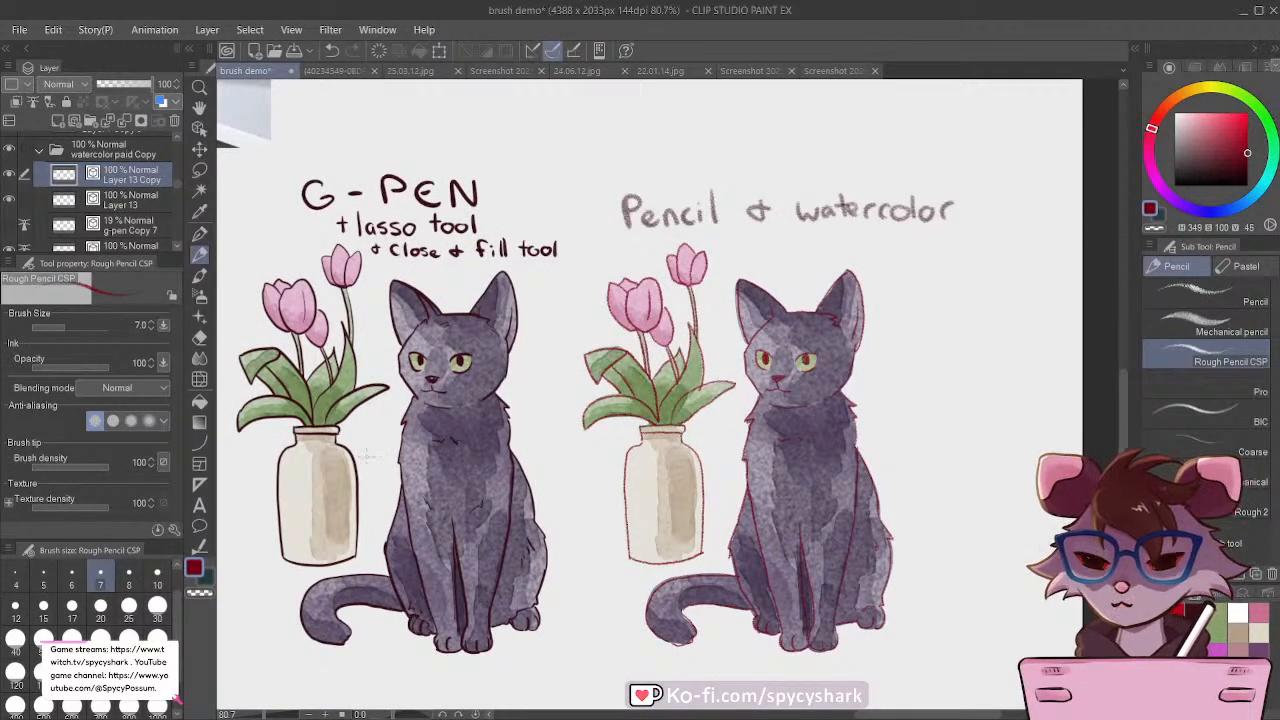
{"action": "scroll", "coordinate": [322, 412], "scroll_direction": "up", "scroll_amount": 4}
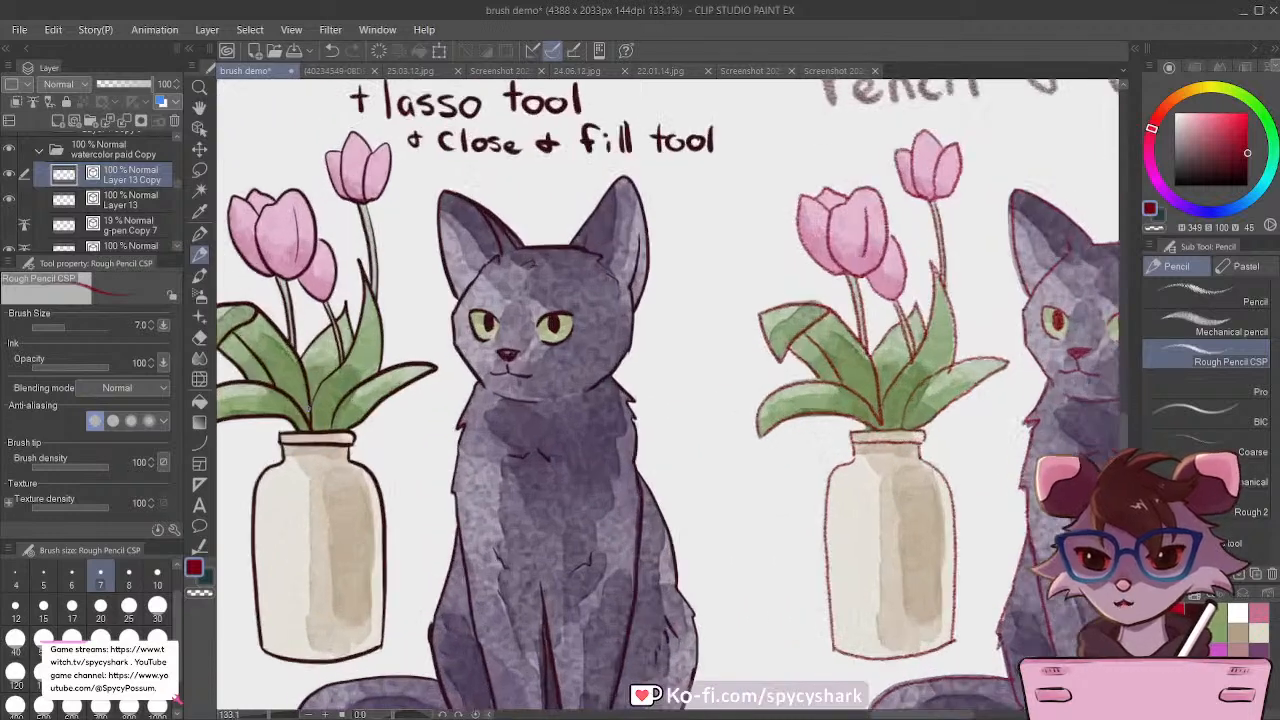
{"action": "left_click", "coordinate": [374, 377], "text": "ctrl+shift"}
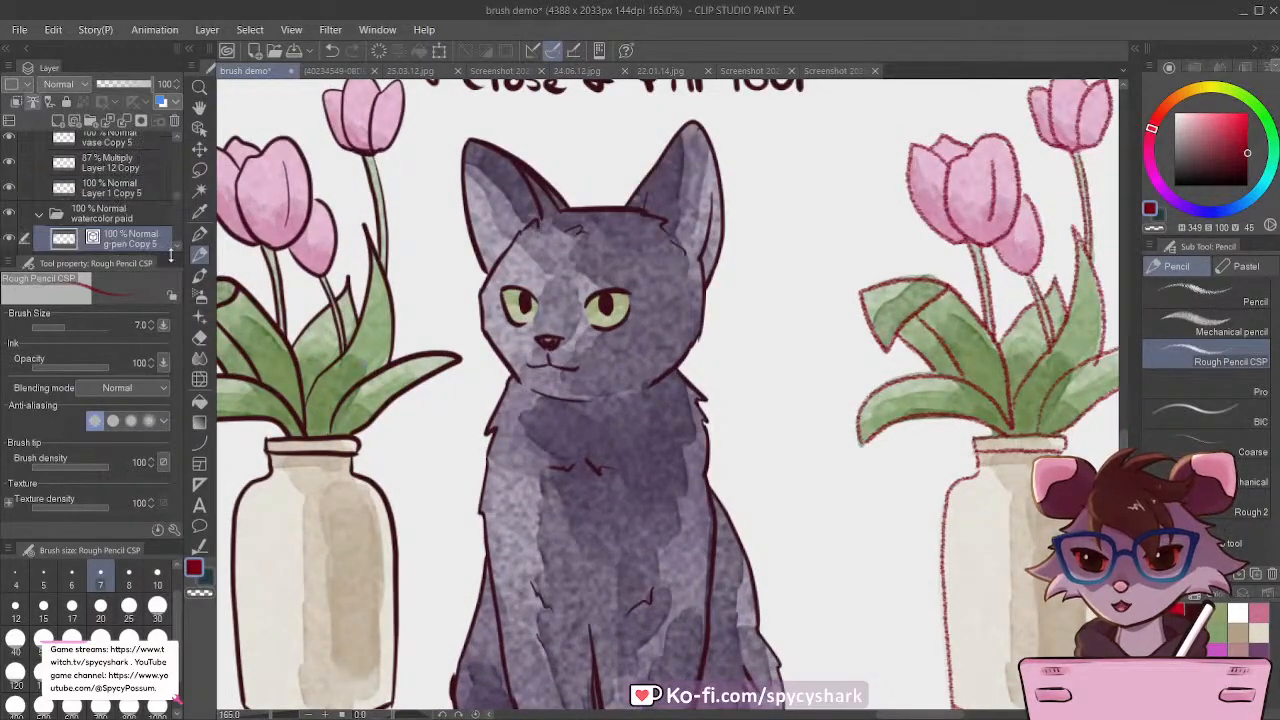
{"action": "scroll", "coordinate": [479, 293], "scroll_direction": "down", "scroll_amount": 4}
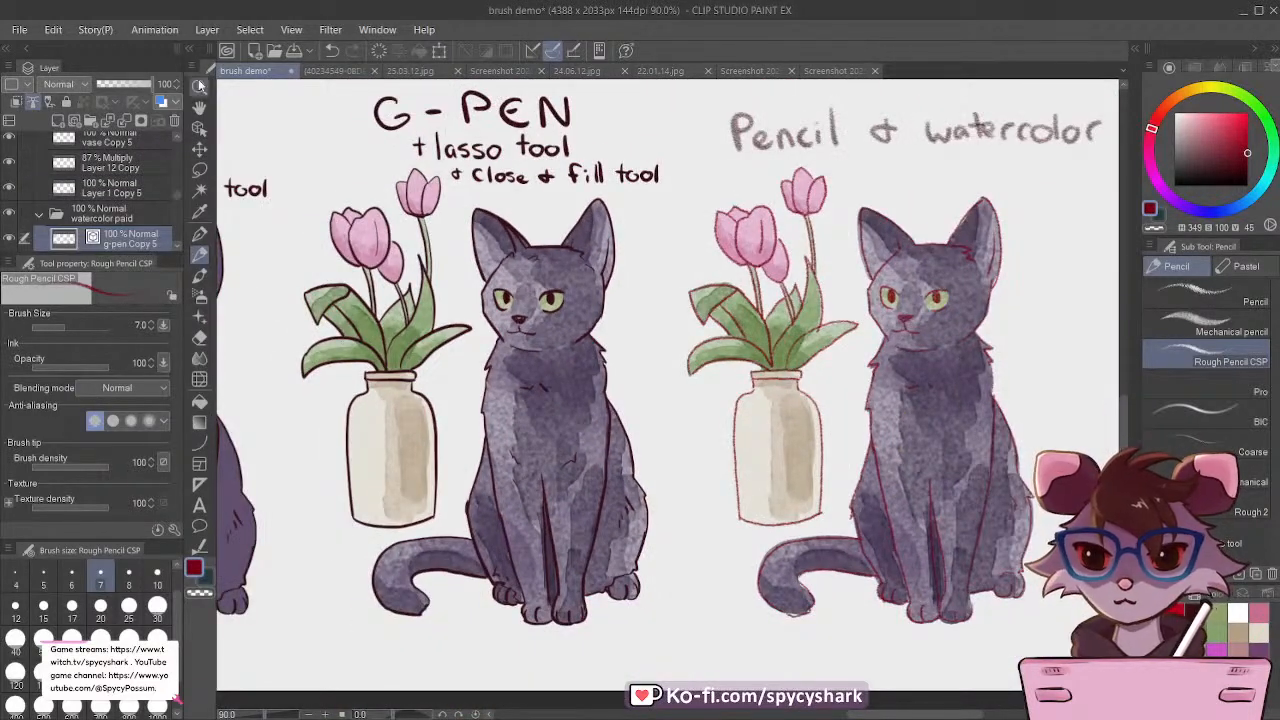
{"action": "left_click", "coordinate": [207, 316]}
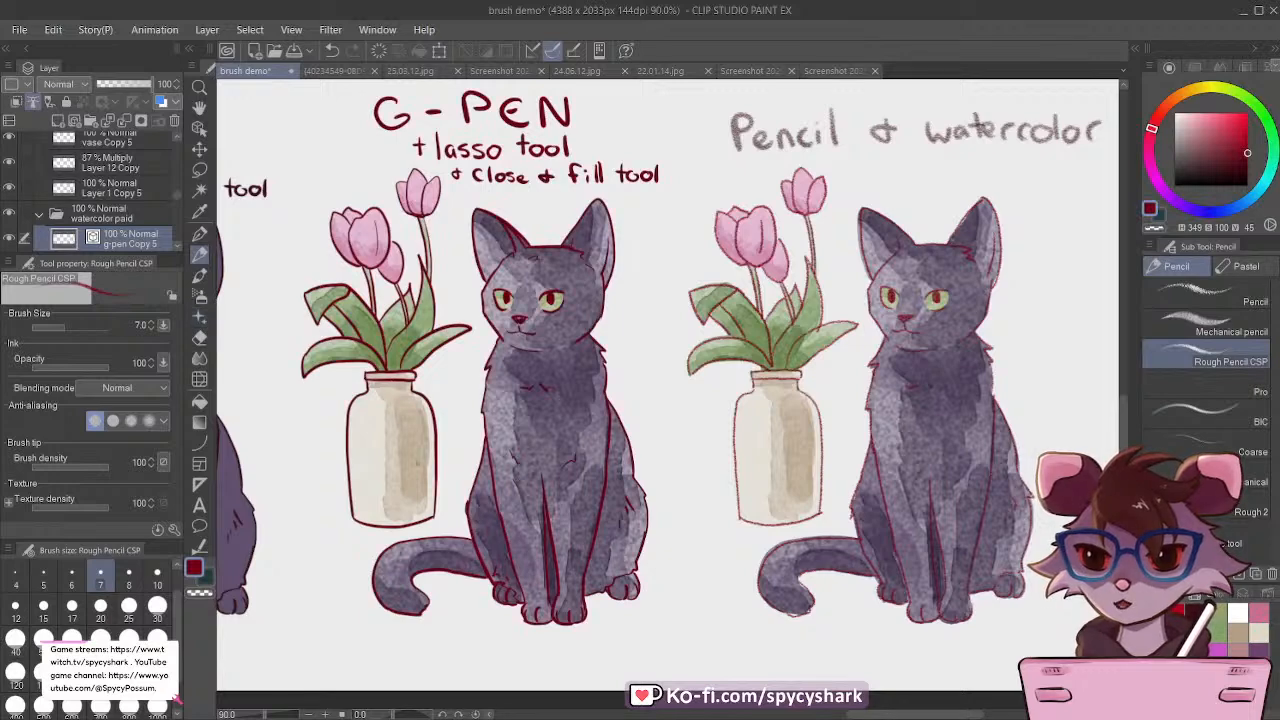
{"action": "scroll", "coordinate": [418, 529], "scroll_direction": "down", "scroll_amount": 2}
{"action": "scroll", "coordinate": [870, 431], "scroll_direction": "up", "scroll_amount": 1}
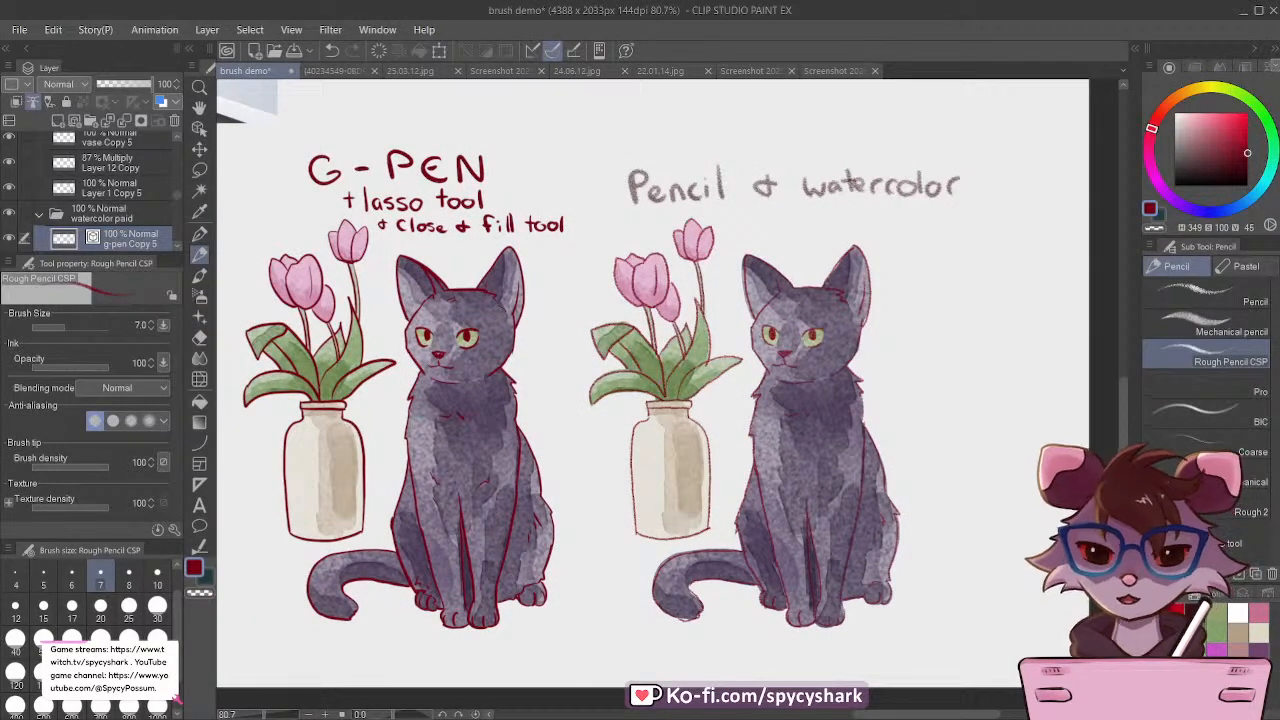
{"action": "scroll", "coordinate": [740, 488], "scroll_direction": "down", "scroll_amount": 5}
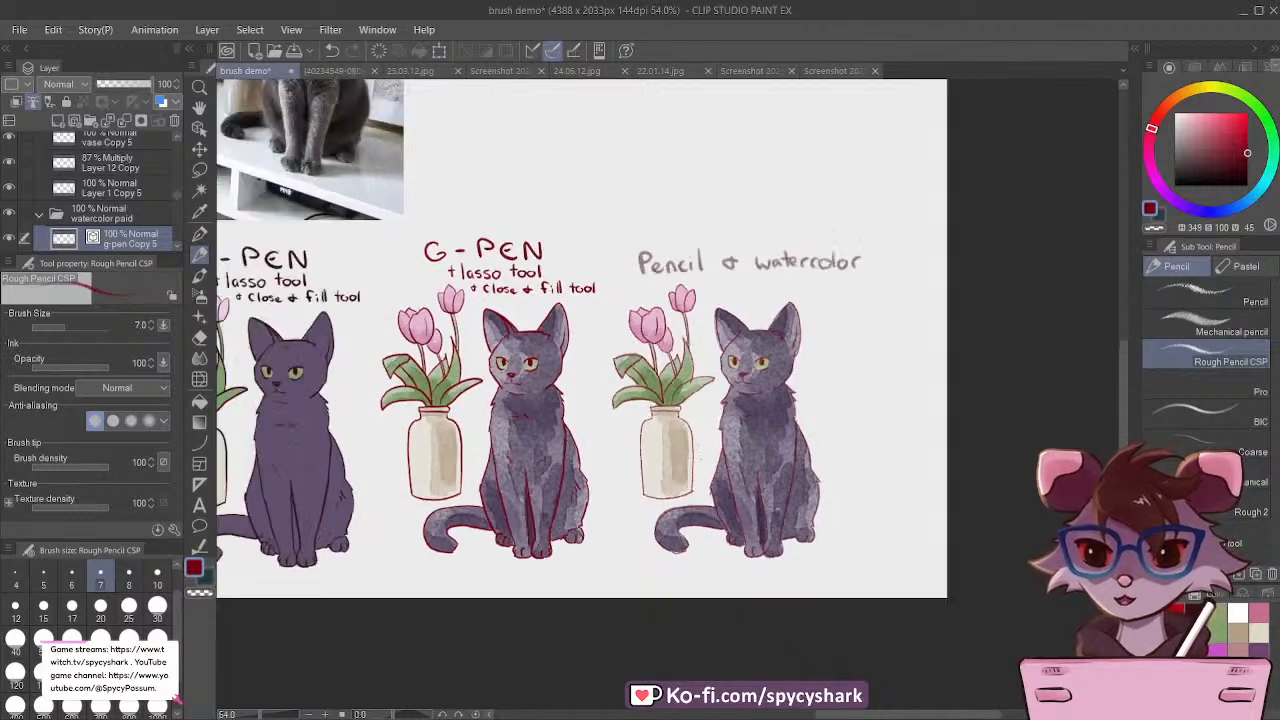
{"action": "scroll", "coordinate": [720, 410], "scroll_direction": "up", "scroll_amount": 4}
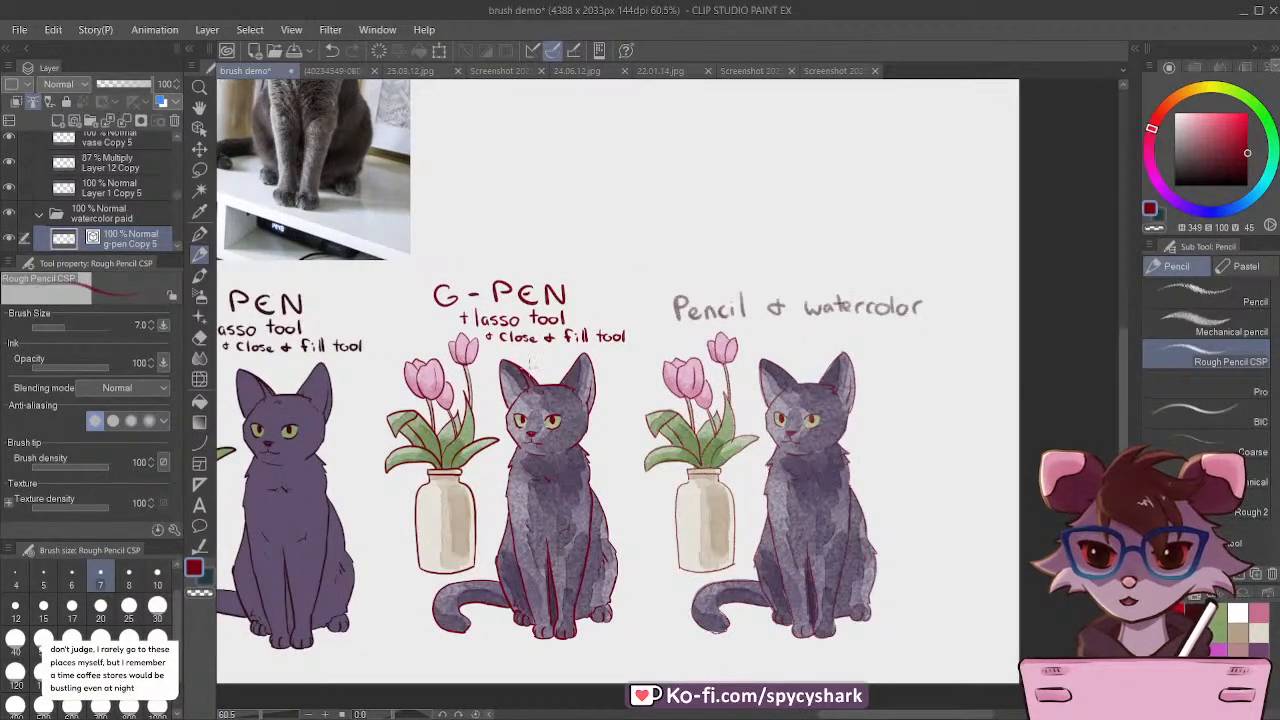
Step: Sample the dark red from the recoloured G-PEN lettering and choose the G-pen at size 8
{"action": "scroll", "coordinate": [475, 300], "scroll_direction": "up", "scroll_amount": 2}
{"action": "scroll", "coordinate": [580, 357], "scroll_direction": "up", "scroll_amount": 3}
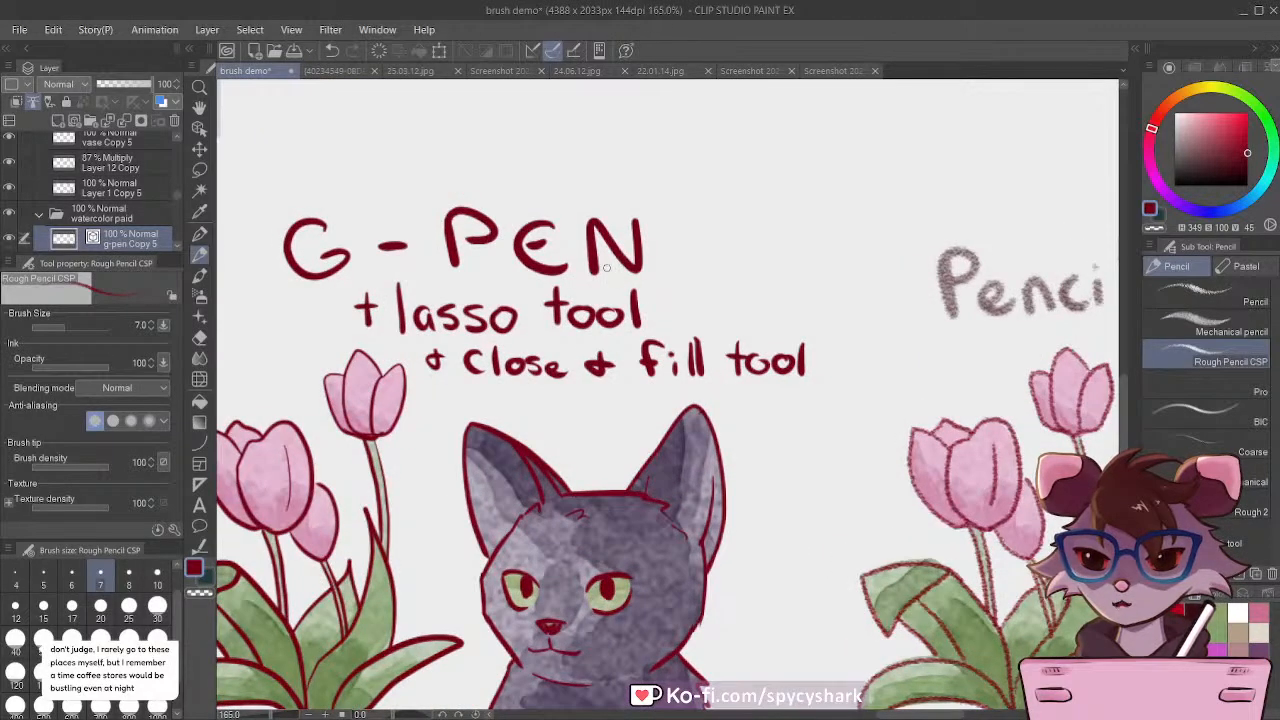
{"action": "scroll", "coordinate": [605, 268], "scroll_direction": "up", "scroll_amount": 1}
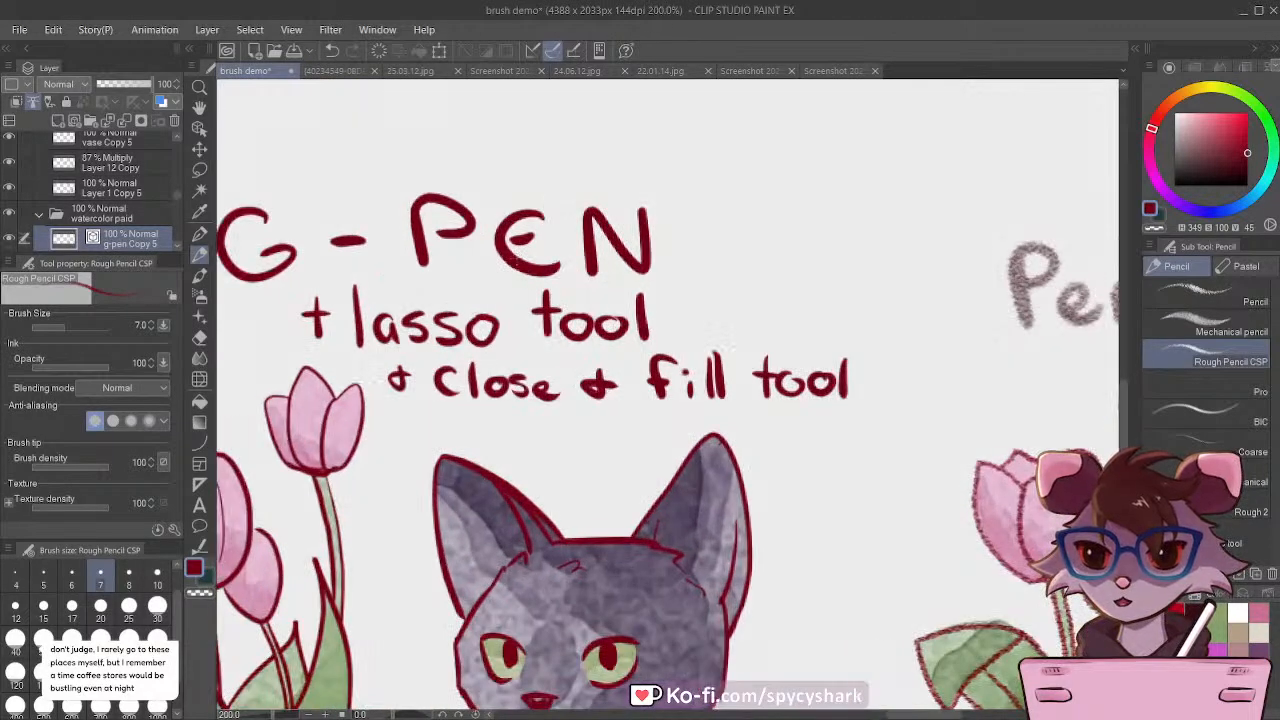
{"action": "left_click", "coordinate": [199, 211]}
{"action": "left_click", "coordinate": [538, 265]}
{"action": "key", "text": "p"}
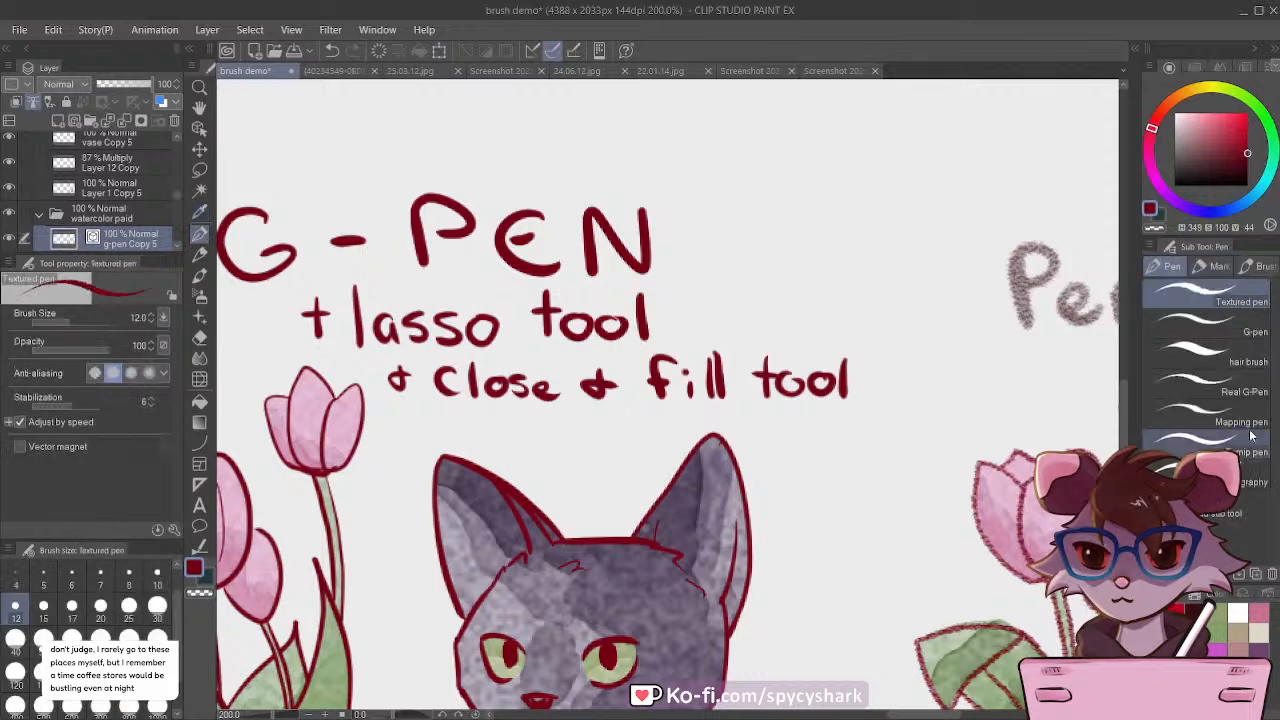
{"action": "scroll", "coordinate": [598, 403], "scroll_direction": "up", "scroll_amount": 1}
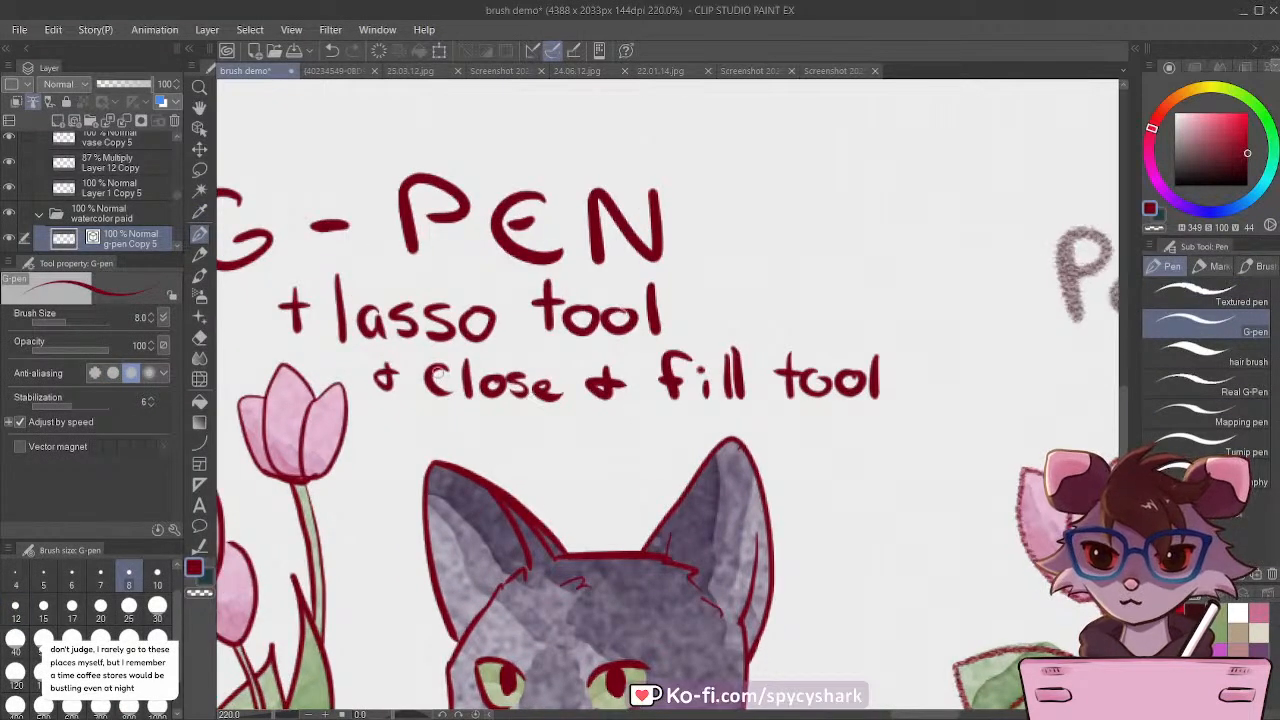
Step: Lasso the "+ close & fill tool" line under the dark red G-PEN title, delete it and deselect
{"action": "scroll", "coordinate": [360, 403], "scroll_direction": "down", "scroll_amount": 2}
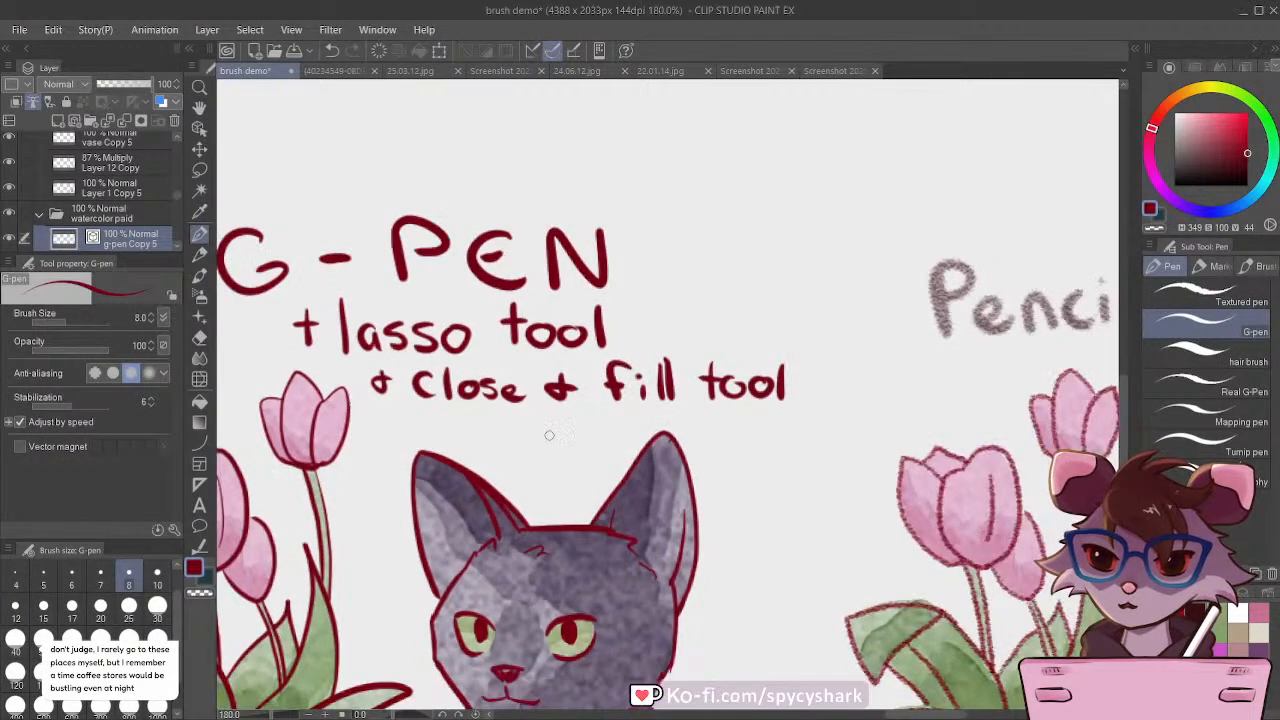
{"action": "scroll", "coordinate": [520, 428], "scroll_direction": "up", "scroll_amount": 1}
{"action": "key", "text": "m"}
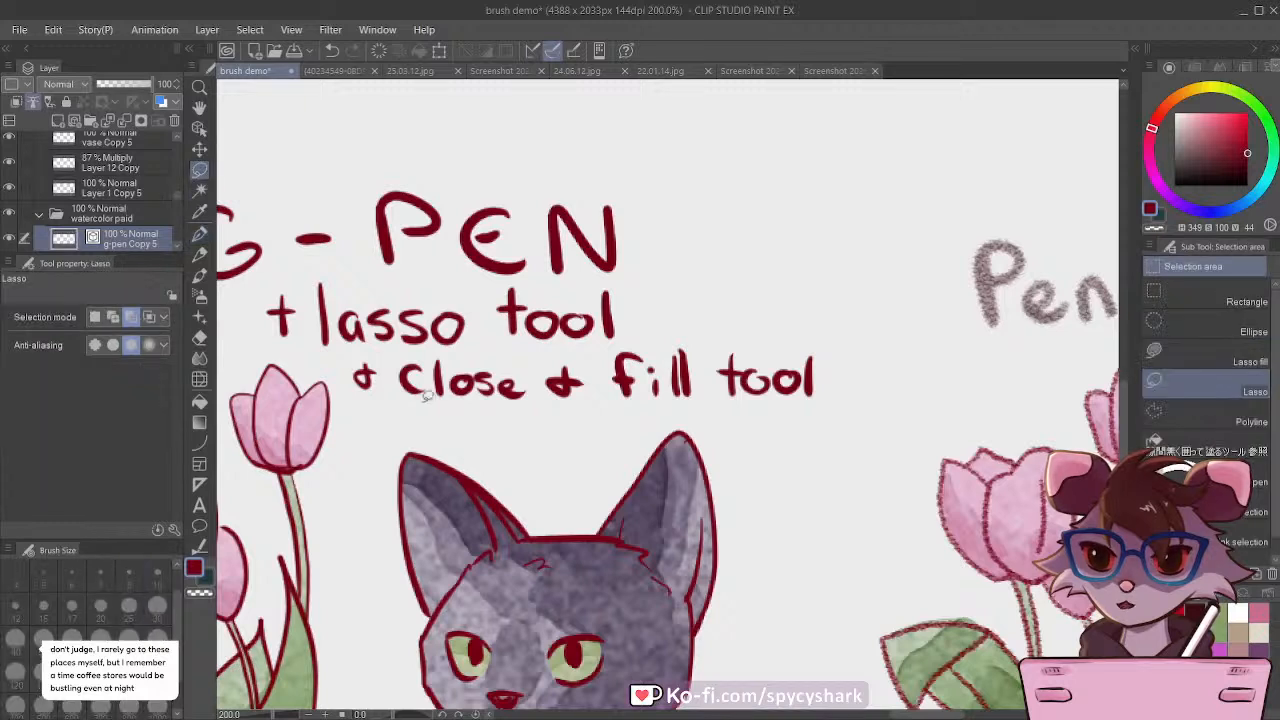
{"action": "mouse_move", "coordinate": [356, 407]}
{"action": "left_mouse_down"}
{"action": "mouse_move", "coordinate": [345, 358]}
{"action": "mouse_move", "coordinate": [768, 323]}
{"action": "mouse_move", "coordinate": [705, 411]}
{"action": "mouse_move", "coordinate": [405, 413]}
{"action": "mouse_move", "coordinate": [352, 392]}
{"action": "left_mouse_up"}
{"action": "key", "text": "Delete"}
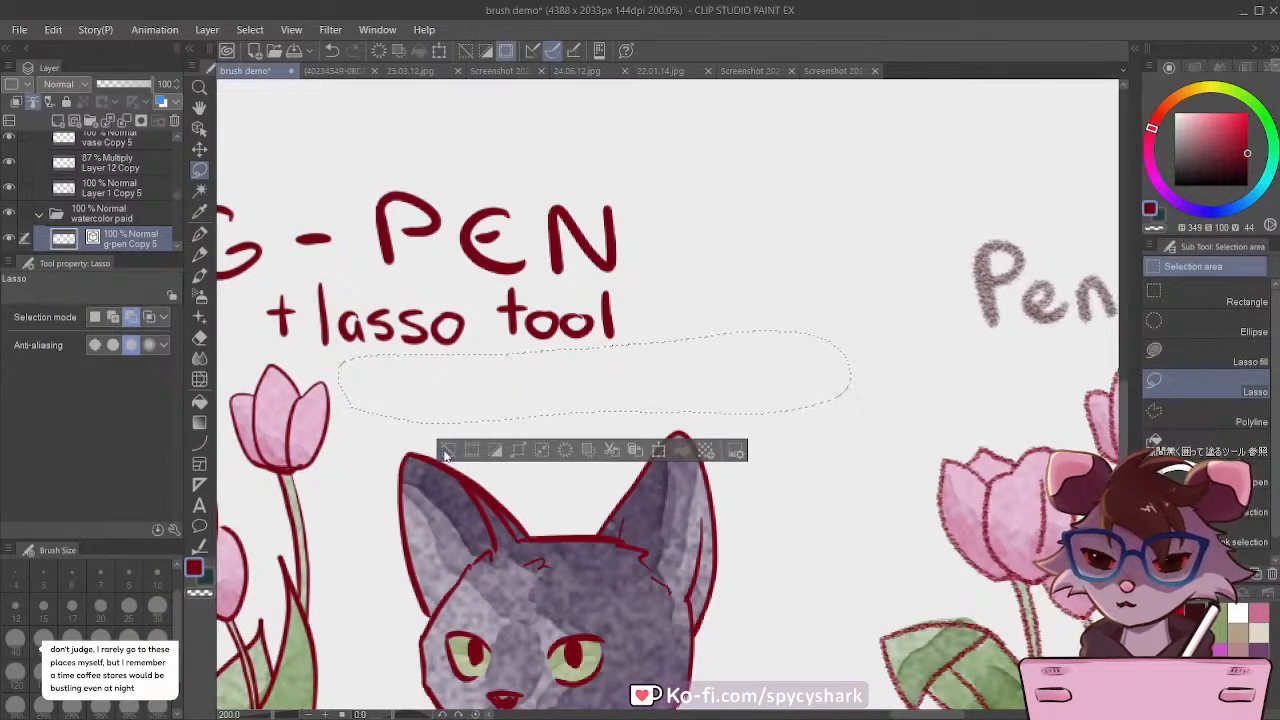
{"action": "key", "text": "ctrl+d"}
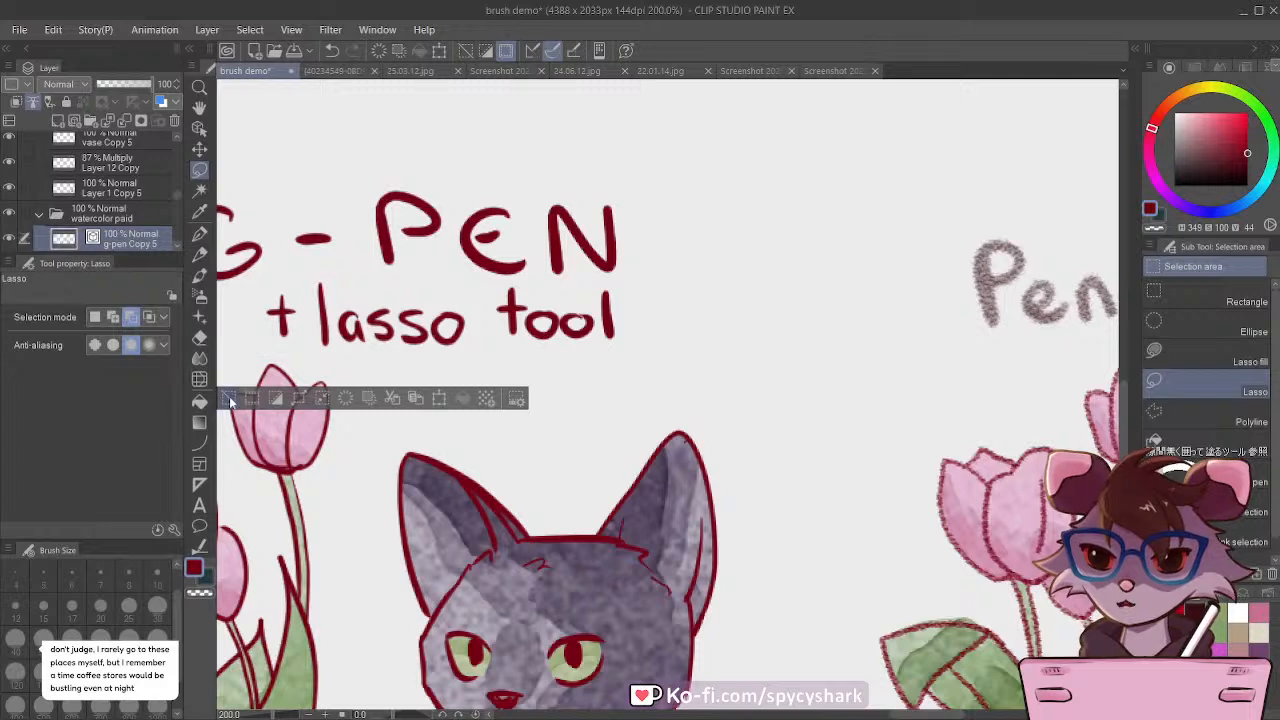
Step: Handwrite "+ watercolor" with the G-pen beneath the "+ lasso tool" line of the dark red version
{"action": "key", "text": "p"}
{"action": "left_click_drag", "start_coordinate": [358, 370], "coordinate": [357, 404]}
{"action": "left_click_drag", "start_coordinate": [346, 388], "coordinate": [448, 380]}
{"action": "left_click_drag", "start_coordinate": [464, 386], "coordinate": [477, 400]}
{"action": "mouse_move", "coordinate": [487, 362]}
{"action": "left_mouse_down"}
{"action": "mouse_move", "coordinate": [489, 398]}
{"action": "mouse_move", "coordinate": [504, 379]}
{"action": "mouse_move", "coordinate": [524, 398]}
{"action": "left_mouse_up"}
{"action": "mouse_move", "coordinate": [534, 406]}
{"action": "left_mouse_down"}
{"action": "mouse_move", "coordinate": [550, 388]}
{"action": "mouse_move", "coordinate": [588, 402]}
{"action": "mouse_move", "coordinate": [610, 388]}
{"action": "mouse_move", "coordinate": [620, 404]}
{"action": "left_mouse_up"}
{"action": "mouse_move", "coordinate": [646, 382]}
{"action": "left_mouse_down"}
{"action": "mouse_move", "coordinate": [671, 400]}
{"action": "mouse_move", "coordinate": [690, 372]}
{"action": "left_mouse_up"}
{"action": "scroll", "coordinate": [681, 355], "scroll_direction": "down", "scroll_amount": 4}
{"action": "scroll", "coordinate": [681, 355], "scroll_direction": "down", "scroll_amount": 1}
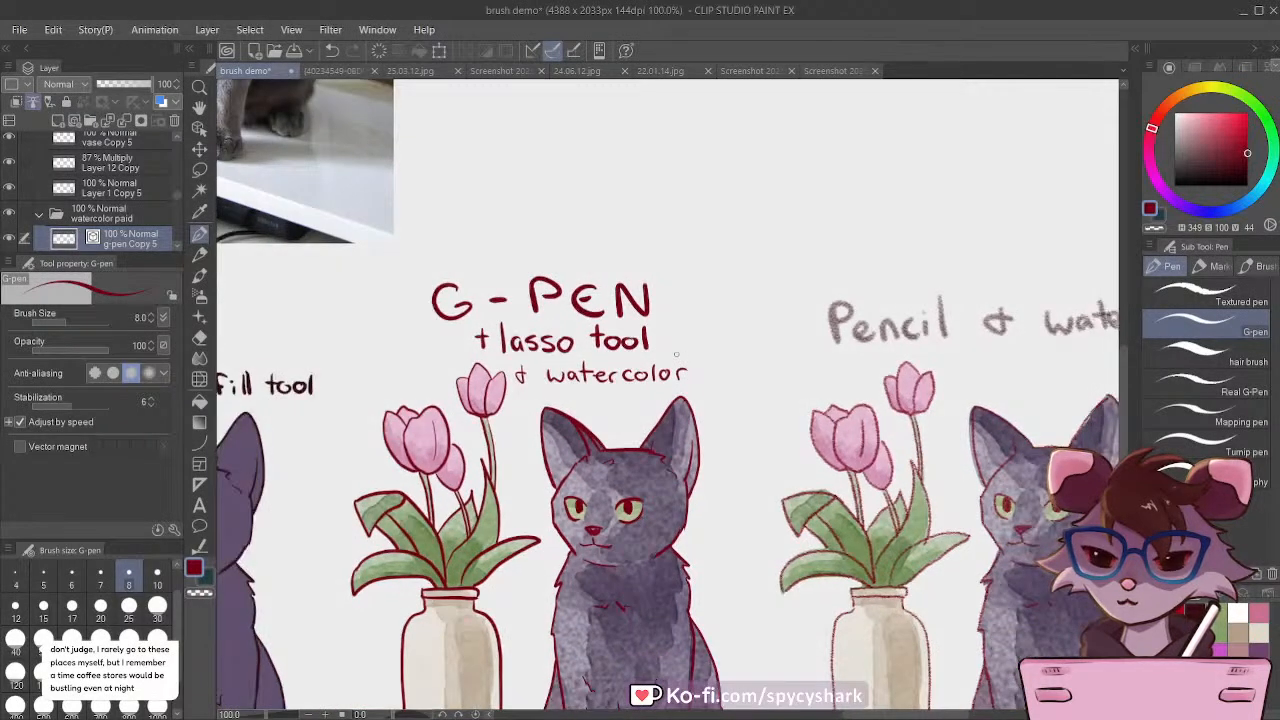
Step: Check the watercolor brush's name and handwrite "water brush flat M" in small G-pen letters beneath "+ watercolor"
{"action": "left_click", "coordinate": [200, 277]}
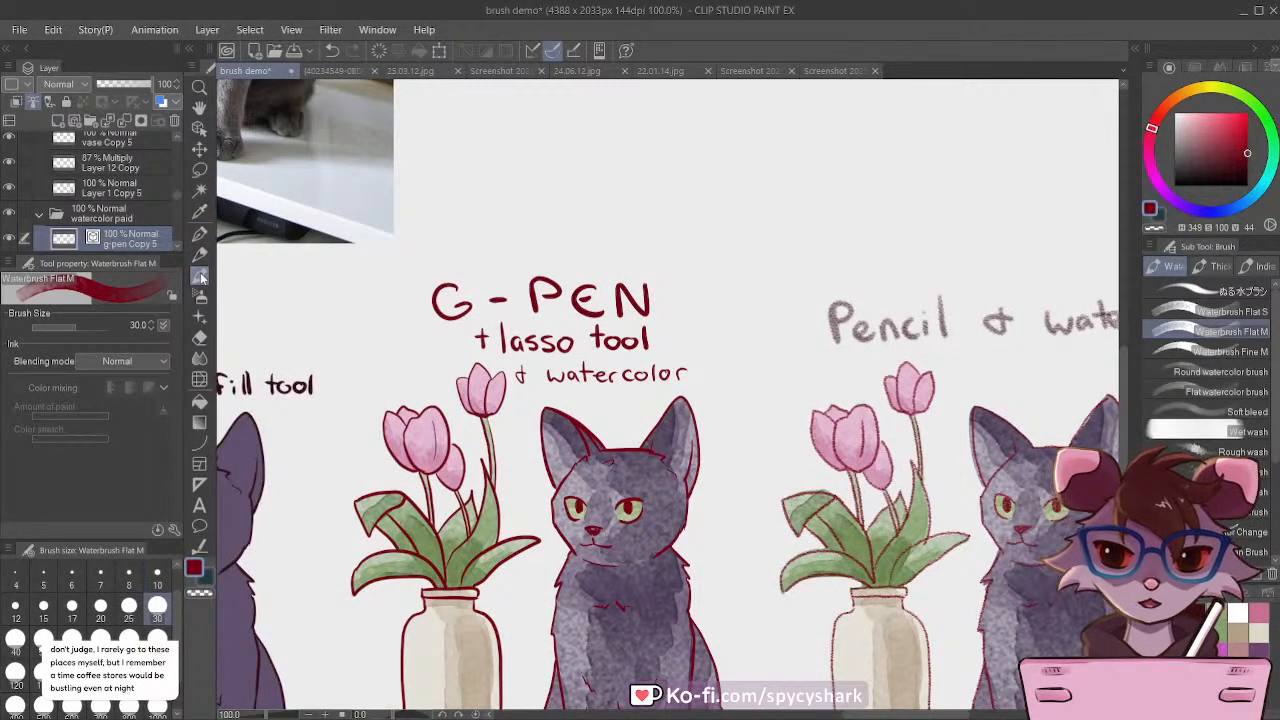
{"action": "left_click", "coordinate": [200, 233]}
{"action": "scroll", "coordinate": [520, 318], "scroll_direction": "up", "scroll_amount": 5}
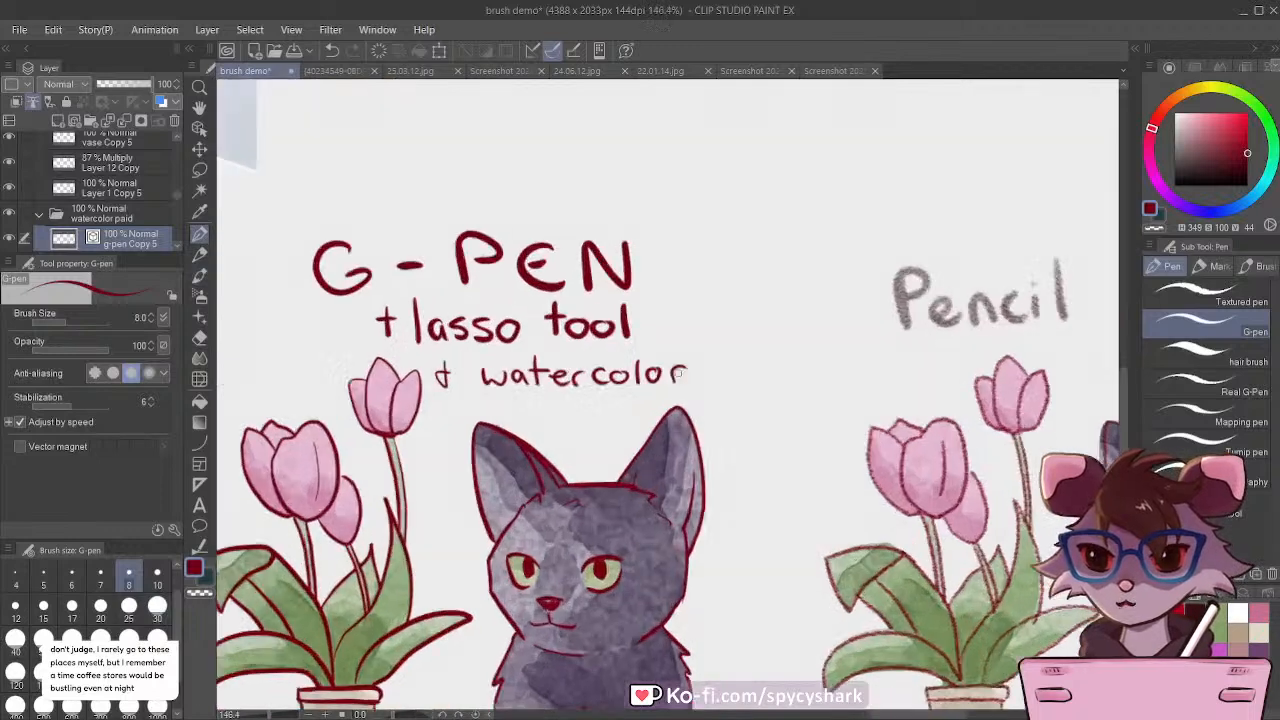
{"action": "mouse_move", "coordinate": [372, 410]}
{"action": "left_mouse_down"}
{"action": "mouse_move", "coordinate": [380, 434]}
{"action": "mouse_move", "coordinate": [404, 410]}
{"action": "mouse_move", "coordinate": [425, 436]}
{"action": "left_mouse_up"}
{"action": "mouse_move", "coordinate": [432, 402]}
{"action": "left_mouse_down"}
{"action": "mouse_move", "coordinate": [436, 436]}
{"action": "mouse_move", "coordinate": [446, 414]}
{"action": "left_mouse_up"}
{"action": "left_click_drag", "start_coordinate": [456, 418], "coordinate": [462, 432]}
{"action": "mouse_move", "coordinate": [466, 434]}
{"action": "left_mouse_down"}
{"action": "mouse_move", "coordinate": [484, 414]}
{"action": "mouse_move", "coordinate": [528, 436]}
{"action": "mouse_move", "coordinate": [578, 420]}
{"action": "left_mouse_up"}
{"action": "left_click_drag", "start_coordinate": [584, 416], "coordinate": [584, 436]}
{"action": "mouse_move", "coordinate": [612, 400]}
{"action": "left_mouse_down"}
{"action": "mouse_move", "coordinate": [608, 436]}
{"action": "mouse_move", "coordinate": [622, 436]}
{"action": "left_mouse_up"}
{"action": "mouse_move", "coordinate": [668, 398]}
{"action": "left_mouse_down"}
{"action": "mouse_move", "coordinate": [646, 432]}
{"action": "mouse_move", "coordinate": [656, 414]}
{"action": "left_mouse_up"}
{"action": "mouse_move", "coordinate": [680, 396]}
{"action": "left_mouse_down"}
{"action": "mouse_move", "coordinate": [674, 428]}
{"action": "mouse_move", "coordinate": [711, 422]}
{"action": "left_mouse_up"}
{"action": "left_click_drag", "start_coordinate": [702, 409], "coordinate": [750, 422]}
{"action": "mouse_move", "coordinate": [754, 389]}
{"action": "left_mouse_down"}
{"action": "mouse_move", "coordinate": [779, 389]}
{"action": "mouse_move", "coordinate": [790, 424]}
{"action": "left_mouse_up"}
{"action": "left_click_drag", "start_coordinate": [692, 409], "coordinate": [606, 363]}
Step: Save the brush demo file
{"action": "scroll", "coordinate": [607, 363], "scroll_direction": "down", "scroll_amount": 5}
{"action": "scroll", "coordinate": [750, 490], "scroll_direction": "down", "scroll_amount": 3}
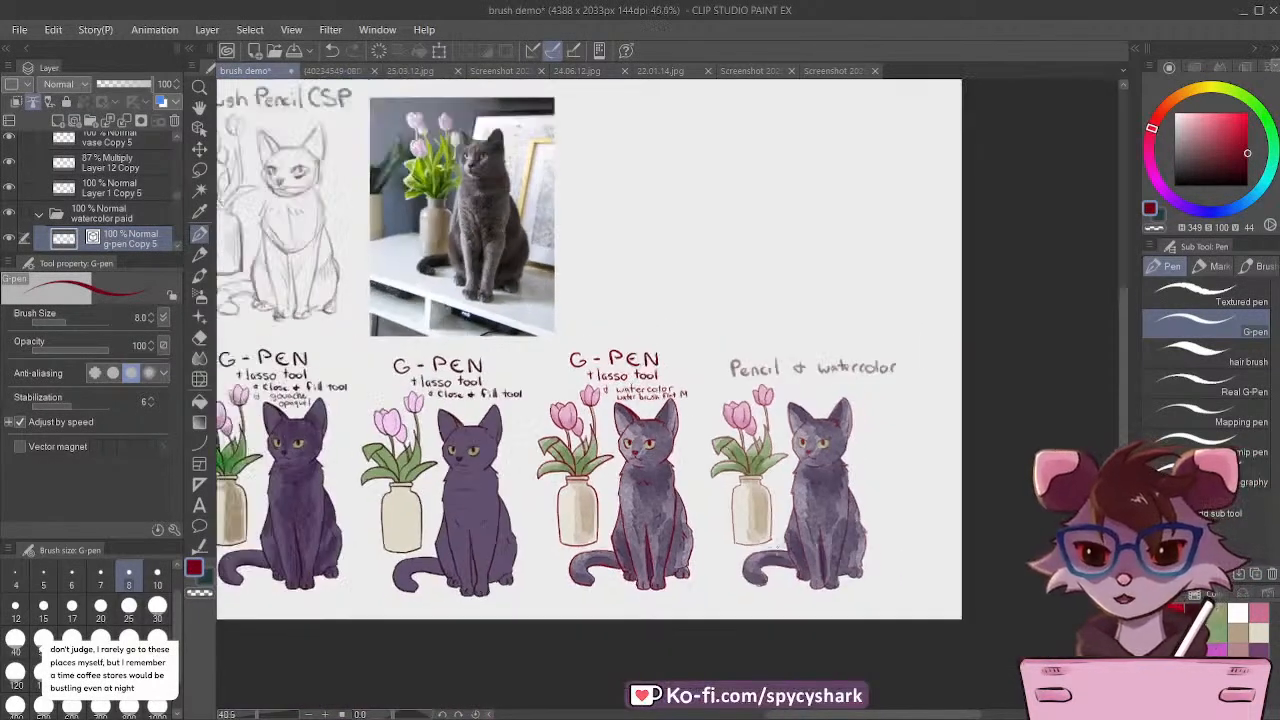
{"action": "scroll", "coordinate": [540, 416], "scroll_direction": "down", "scroll_amount": 2}
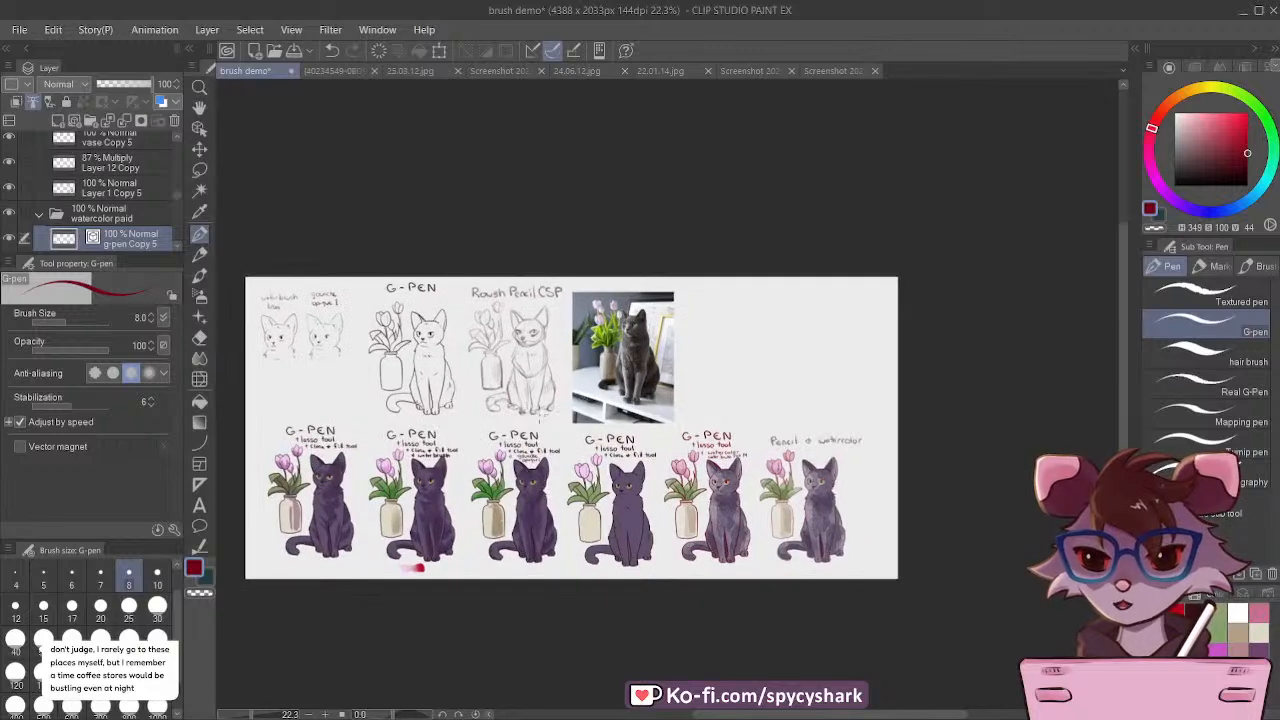
{"action": "left_click", "coordinate": [14, 33]}
{"action": "left_click", "coordinate": [61, 148]}
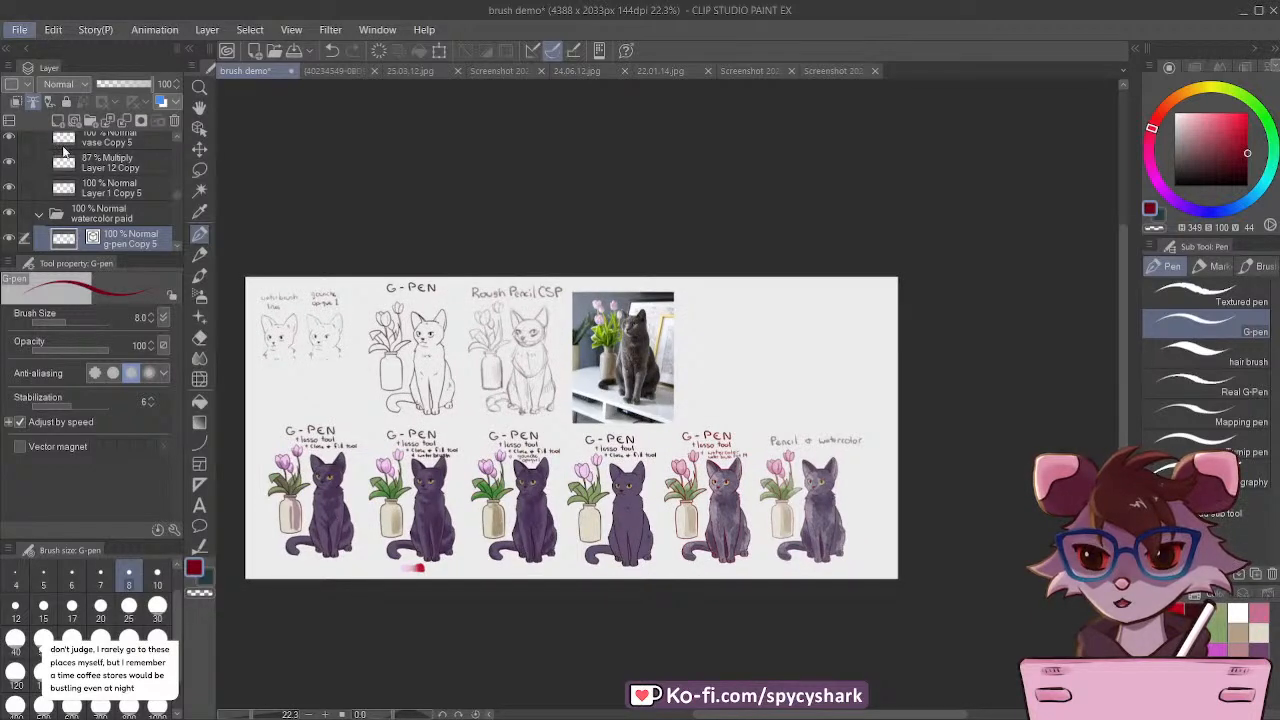
Step: Add a new raster layer directly below g-pen Copy 2 in the flats Copy folder
{"action": "scroll", "coordinate": [560, 475], "scroll_direction": "up", "scroll_amount": 4}
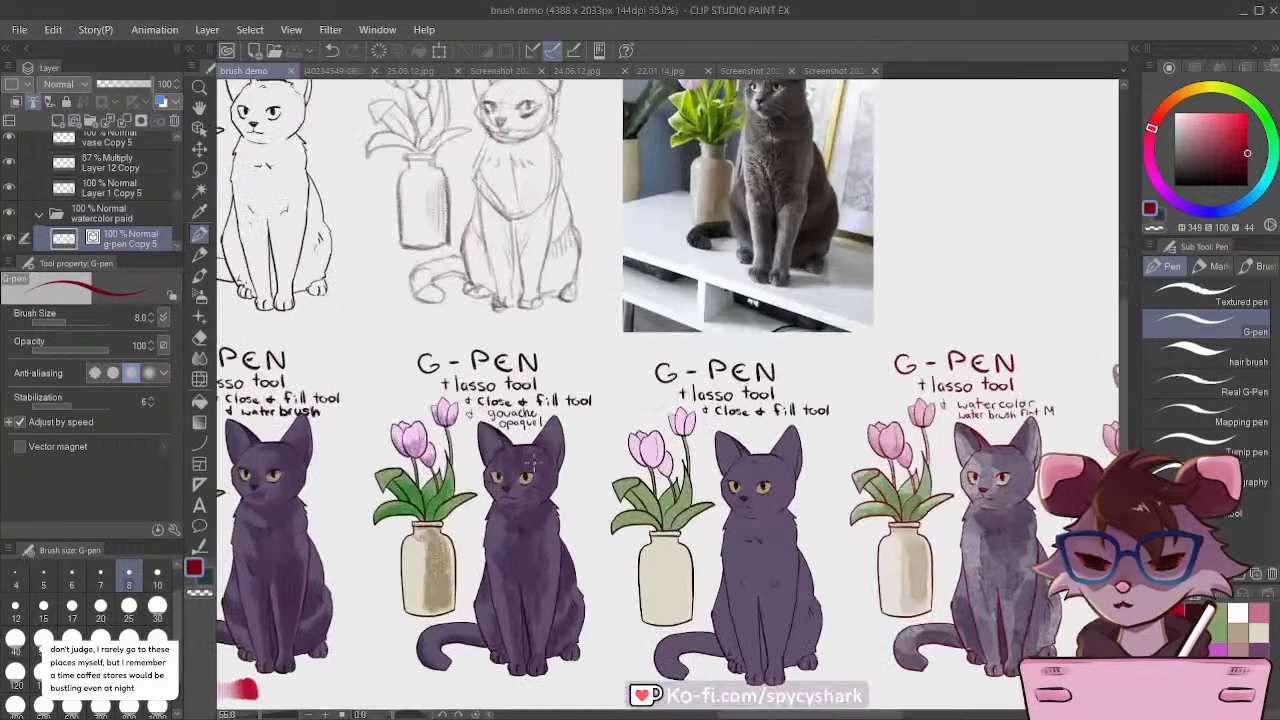
{"action": "scroll", "coordinate": [500, 630], "scroll_direction": "up", "scroll_amount": 5}
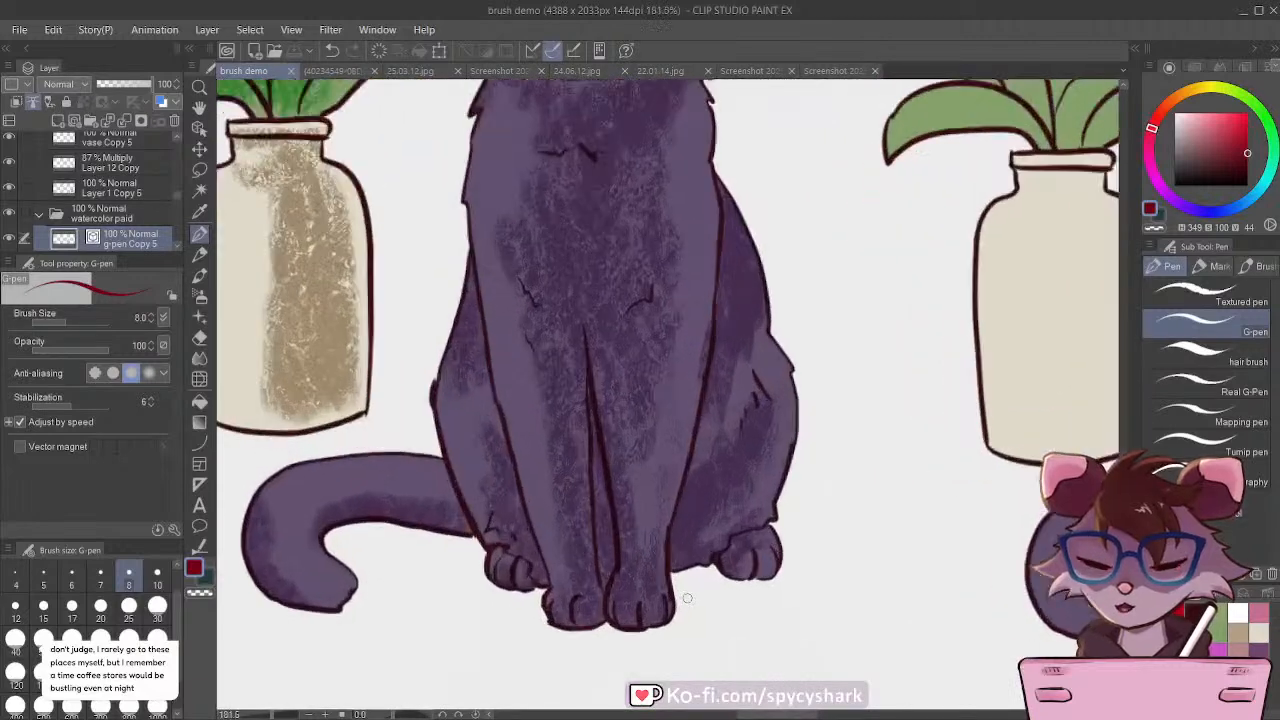
{"action": "scroll", "coordinate": [687, 598], "scroll_direction": "up", "scroll_amount": 1}
{"action": "left_click", "coordinate": [698, 541], "text": "ctrl+shift"}
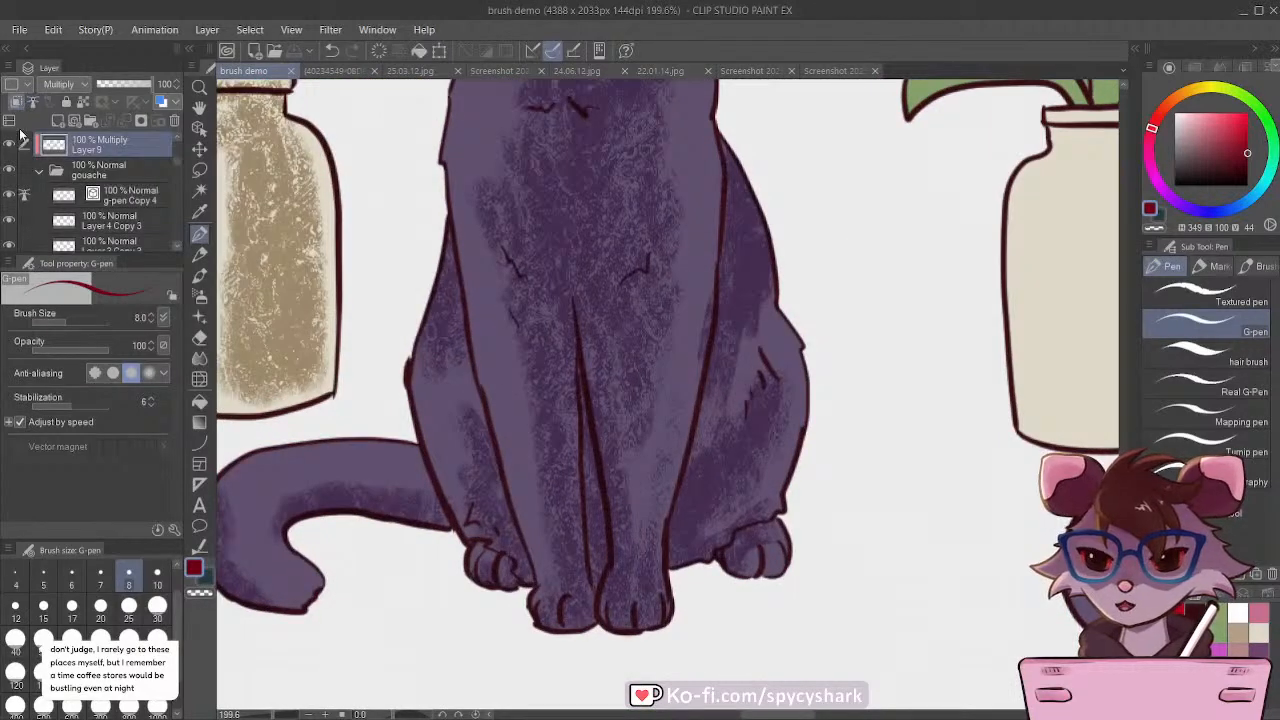
{"action": "scroll", "coordinate": [119, 218], "scroll_direction": "up", "scroll_amount": 1}
{"action": "left_click", "coordinate": [41, 187]}
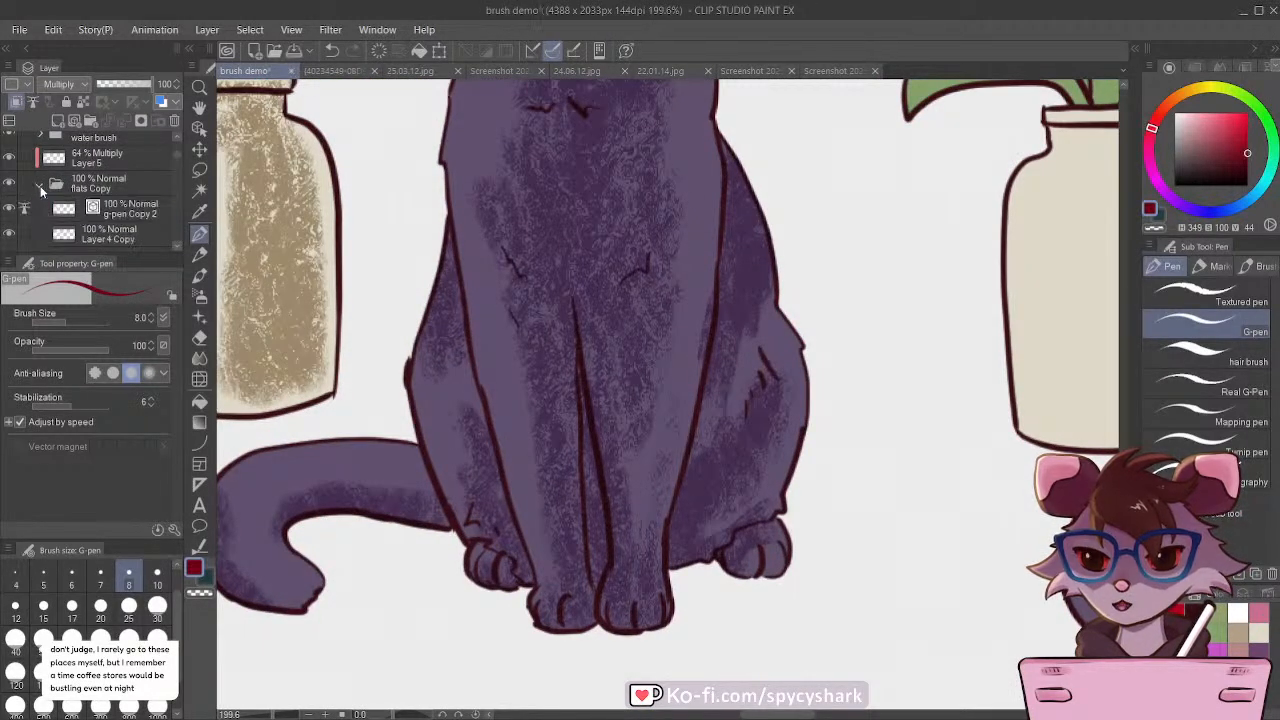
{"action": "left_click", "coordinate": [102, 175]}
{"action": "left_click", "coordinate": [57, 121]}
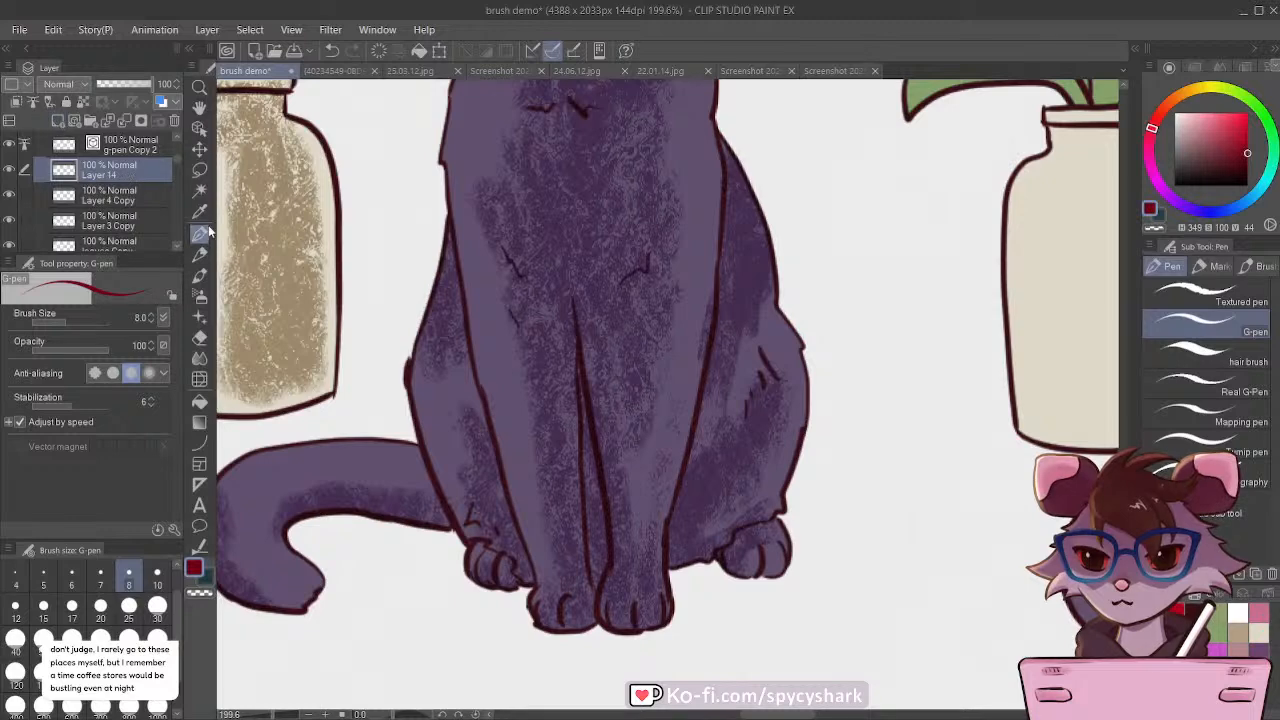
Step: Paint a bright red swatch below the gouache cat's front paws with the Opaque 1 brush at size 60
{"action": "scroll", "coordinate": [706, 415], "scroll_direction": "down", "scroll_amount": 3}
{"action": "scroll", "coordinate": [558, 555], "scroll_direction": "up", "scroll_amount": 2}
{"action": "scroll", "coordinate": [560, 398], "scroll_direction": "down", "scroll_amount": 3}
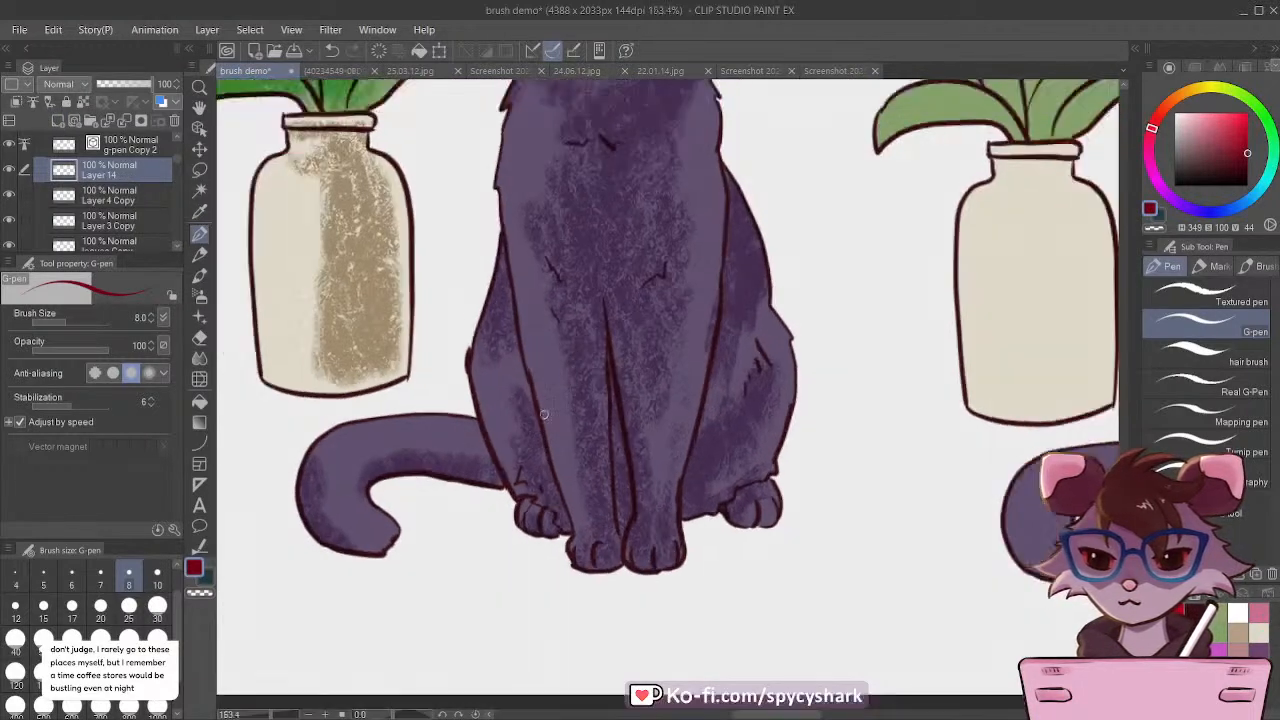
{"action": "scroll", "coordinate": [565, 545], "scroll_direction": "up", "scroll_amount": 3}
{"action": "scroll", "coordinate": [565, 545], "scroll_direction": "up", "scroll_amount": 1}
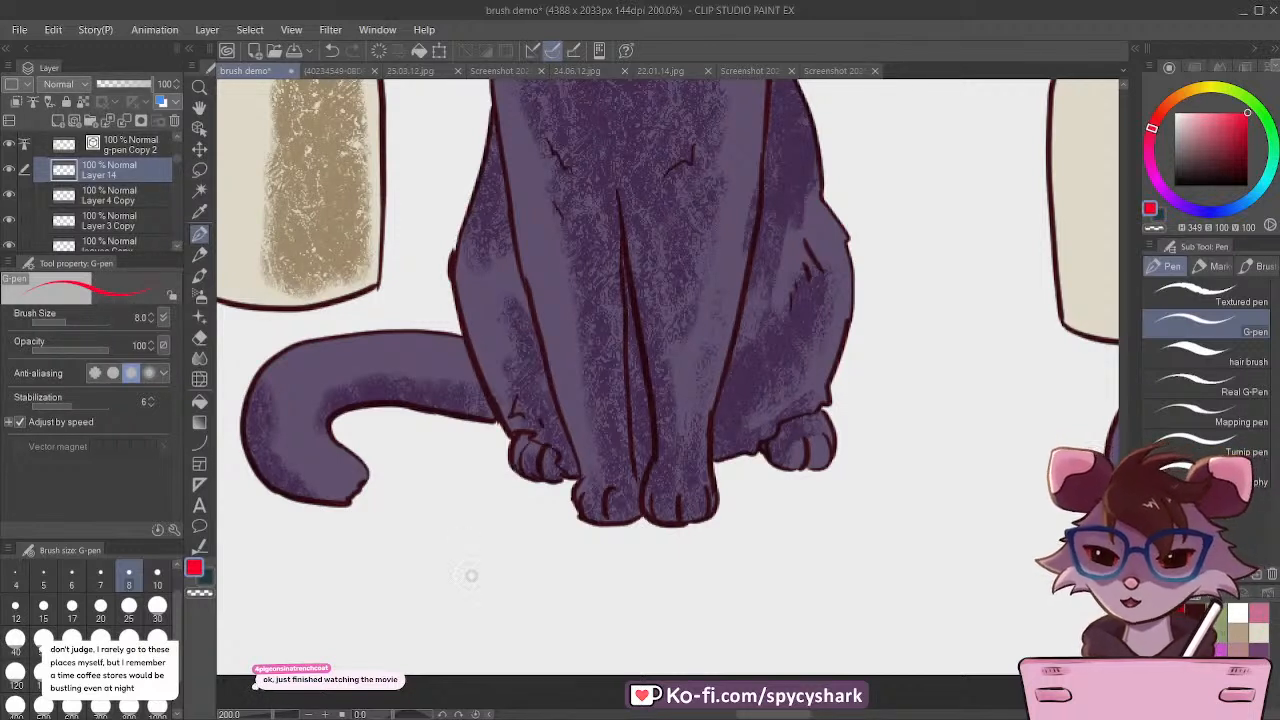
{"action": "left_click", "coordinate": [200, 256]}
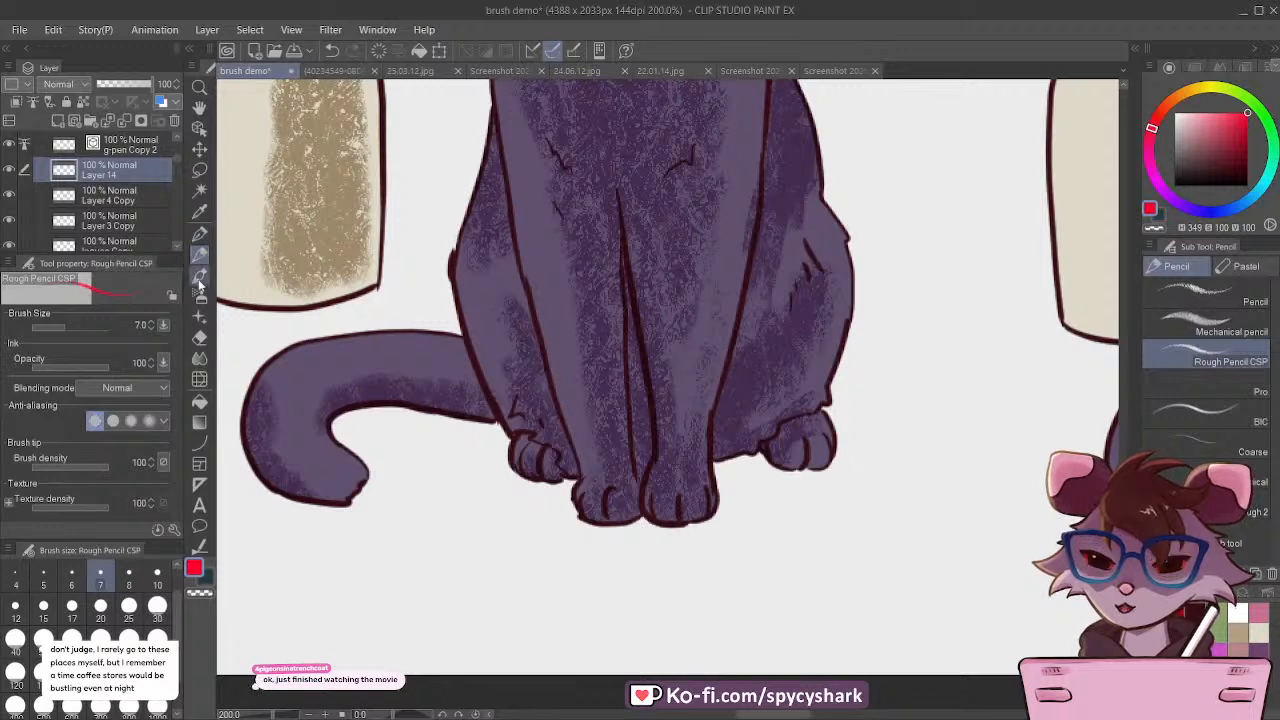
{"action": "left_click", "coordinate": [201, 280]}
{"action": "left_click", "coordinate": [100, 636]}
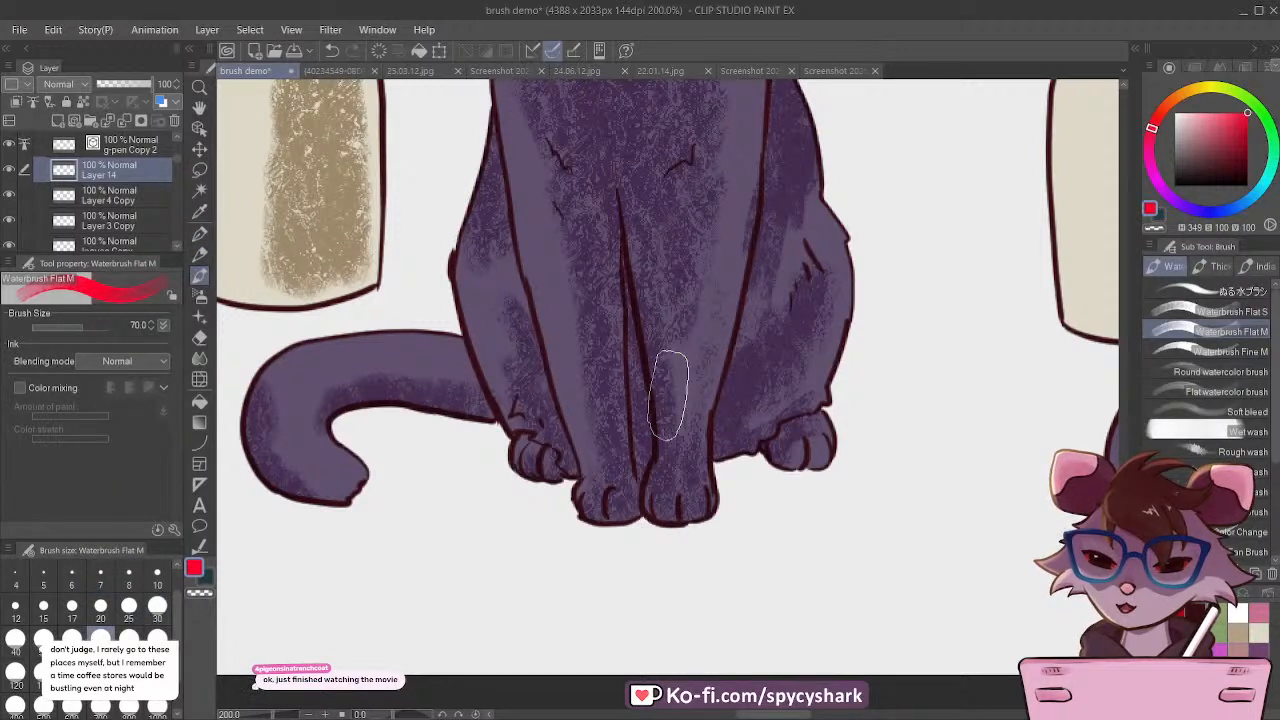
{"action": "key", "text": "["}
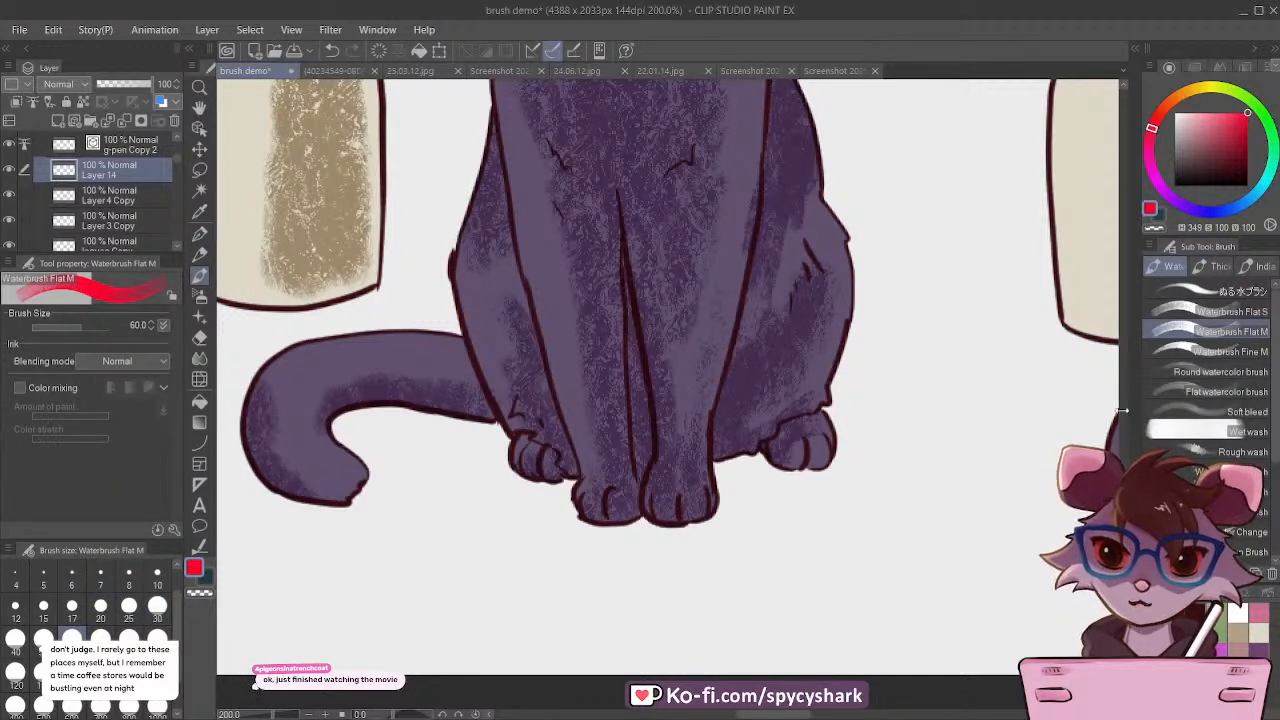
{"action": "left_click", "coordinate": [1218, 266]}
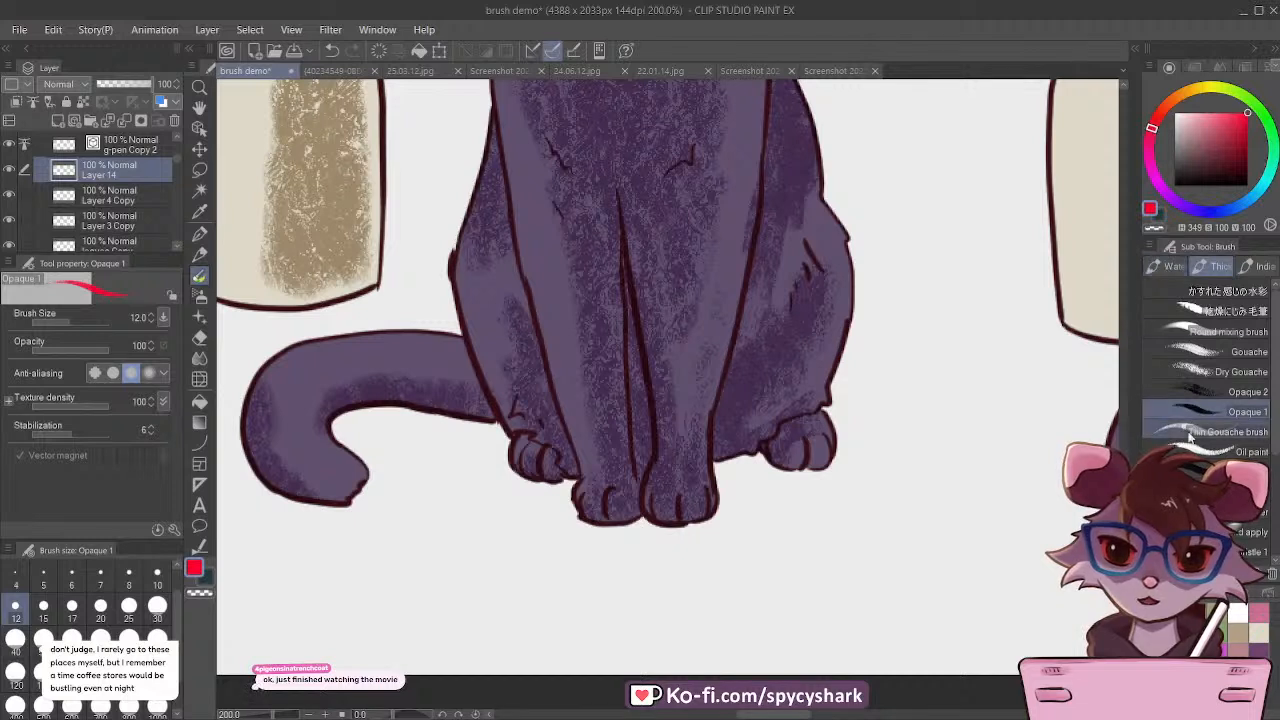
{"action": "key", "text": "bracketright"}
{"action": "key", "text": "bracketright"}
{"action": "key", "text": "bracketright"}
{"action": "key", "text": "bracketright"}
{"action": "key", "text": "bracketright"}
{"action": "key", "text": "bracketright"}
{"action": "key", "text": "bracketright"}
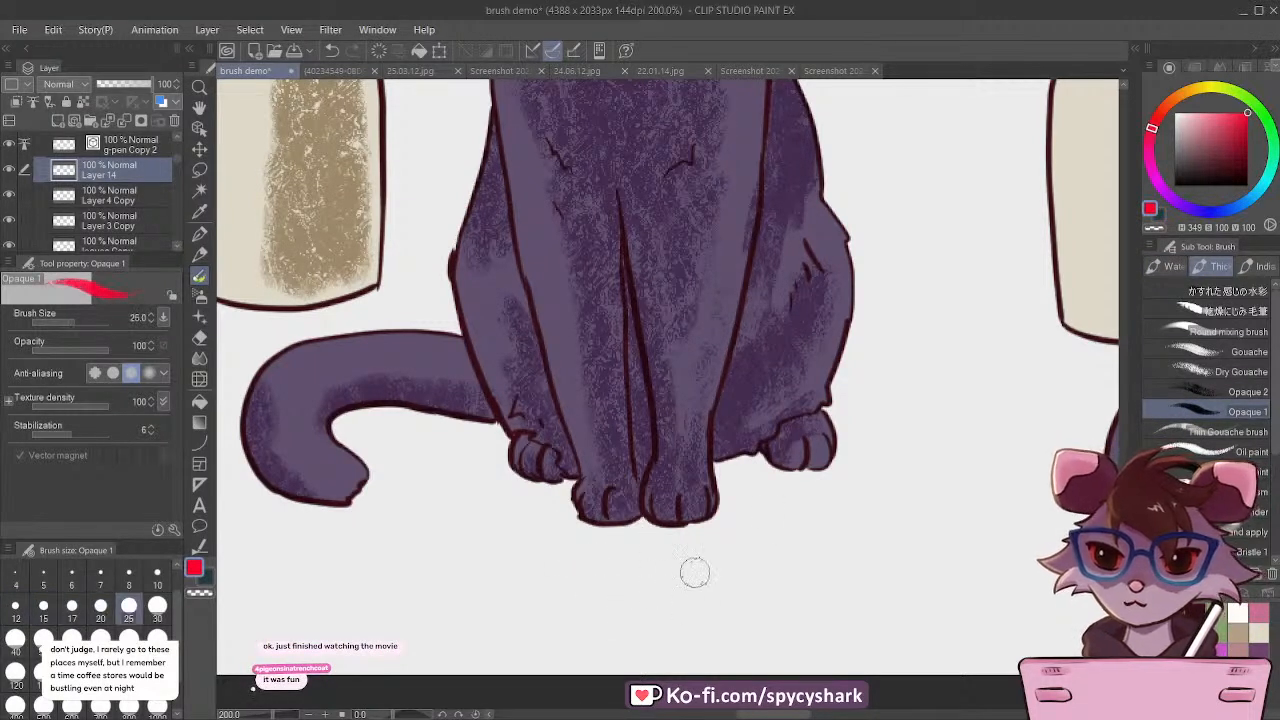
{"action": "key", "text": "bracketright"}
{"action": "mouse_move", "coordinate": [737, 594]}
{"action": "left_mouse_down"}
{"action": "mouse_move", "coordinate": [699, 572]}
{"action": "mouse_move", "coordinate": [743, 582]}
{"action": "mouse_move", "coordinate": [731, 621]}
{"action": "mouse_move", "coordinate": [688, 583]}
{"action": "mouse_move", "coordinate": [685, 624]}
{"action": "mouse_move", "coordinate": [663, 593]}
{"action": "mouse_move", "coordinate": [662, 609]}
{"action": "mouse_move", "coordinate": [762, 603]}
{"action": "mouse_move", "coordinate": [670, 591]}
{"action": "mouse_move", "coordinate": [654, 621]}
{"action": "mouse_move", "coordinate": [610, 586]}
{"action": "mouse_move", "coordinate": [618, 626]}
{"action": "mouse_move", "coordinate": [590, 615]}
{"action": "left_mouse_up"}
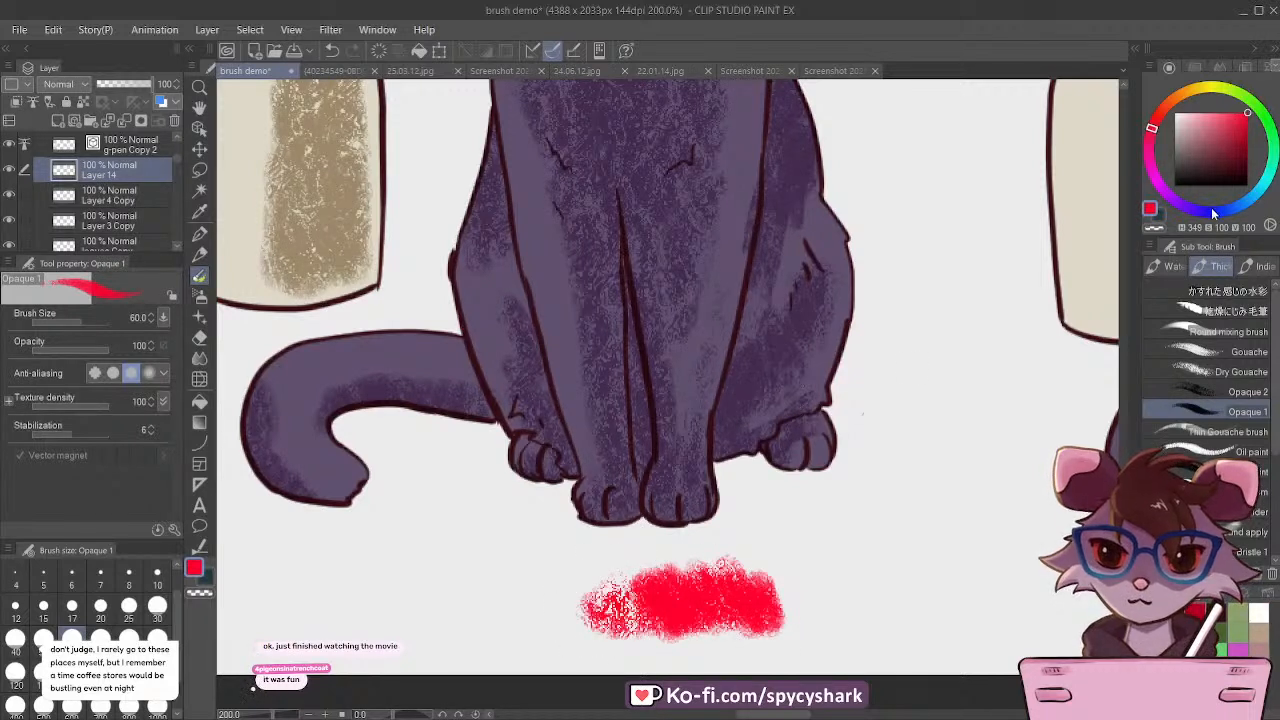
Step: Paint a pure blue stroke beside the red swatch under the gouache cat and overlap both colours where they meet
{"action": "left_click", "coordinate": [1203, 211]}
{"action": "mouse_move", "coordinate": [400, 594]}
{"action": "left_mouse_down"}
{"action": "mouse_move", "coordinate": [437, 628]}
{"action": "mouse_move", "coordinate": [453, 594]}
{"action": "mouse_move", "coordinate": [492, 628]}
{"action": "mouse_move", "coordinate": [488, 595]}
{"action": "mouse_move", "coordinate": [519, 622]}
{"action": "mouse_move", "coordinate": [539, 610]}
{"action": "mouse_move", "coordinate": [576, 630]}
{"action": "mouse_move", "coordinate": [583, 615]}
{"action": "mouse_move", "coordinate": [605, 632]}
{"action": "mouse_move", "coordinate": [615, 615]}
{"action": "mouse_move", "coordinate": [667, 615]}
{"action": "mouse_move", "coordinate": [478, 598]}
{"action": "left_mouse_up"}
{"action": "left_click", "coordinate": [715, 600], "text": "alt"}
{"action": "mouse_move", "coordinate": [672, 602]}
{"action": "left_mouse_down"}
{"action": "mouse_move", "coordinate": [574, 615]}
{"action": "mouse_move", "coordinate": [540, 592]}
{"action": "mouse_move", "coordinate": [534, 605]}
{"action": "mouse_move", "coordinate": [479, 590]}
{"action": "mouse_move", "coordinate": [551, 570]}
{"action": "mouse_move", "coordinate": [567, 625]}
{"action": "mouse_move", "coordinate": [507, 600]}
{"action": "mouse_move", "coordinate": [597, 635]}
{"action": "mouse_move", "coordinate": [662, 625]}
{"action": "mouse_move", "coordinate": [532, 610]}
{"action": "mouse_move", "coordinate": [500, 648]}
{"action": "left_mouse_up"}
{"action": "left_click", "coordinate": [425, 608], "text": "alt"}
{"action": "left_click", "coordinate": [645, 622], "text": "alt"}
{"action": "mouse_move", "coordinate": [640, 625]}
{"action": "left_mouse_down"}
{"action": "mouse_move", "coordinate": [590, 580]}
{"action": "mouse_move", "coordinate": [505, 572]}
{"action": "mouse_move", "coordinate": [447, 592]}
{"action": "left_mouse_up"}
{"action": "scroll", "coordinate": [450, 590], "scroll_direction": "down", "scroll_amount": 10}
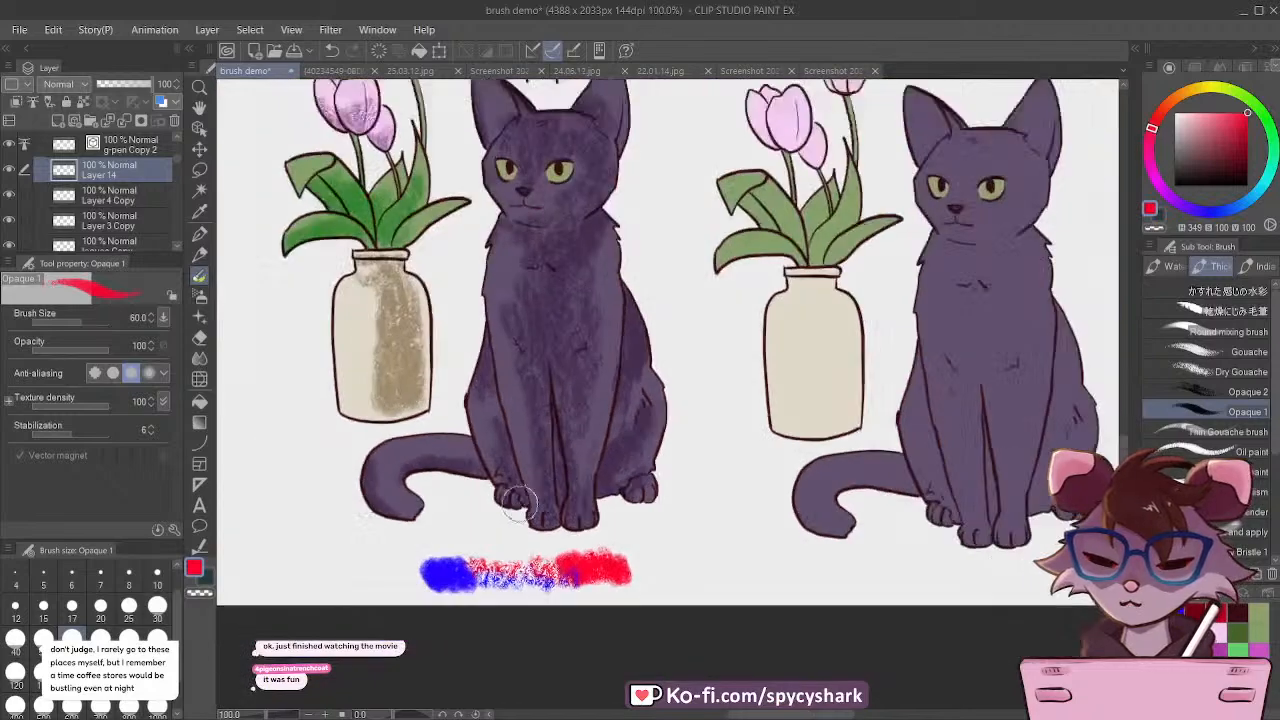
Step: Compare the water brush and gouache test swatches with the other labelled cat drawings in the bottom row
{"action": "scroll", "coordinate": [372, 562], "scroll_direction": "up", "scroll_amount": 4}
{"action": "scroll", "coordinate": [372, 562], "scroll_direction": "up", "scroll_amount": 4}
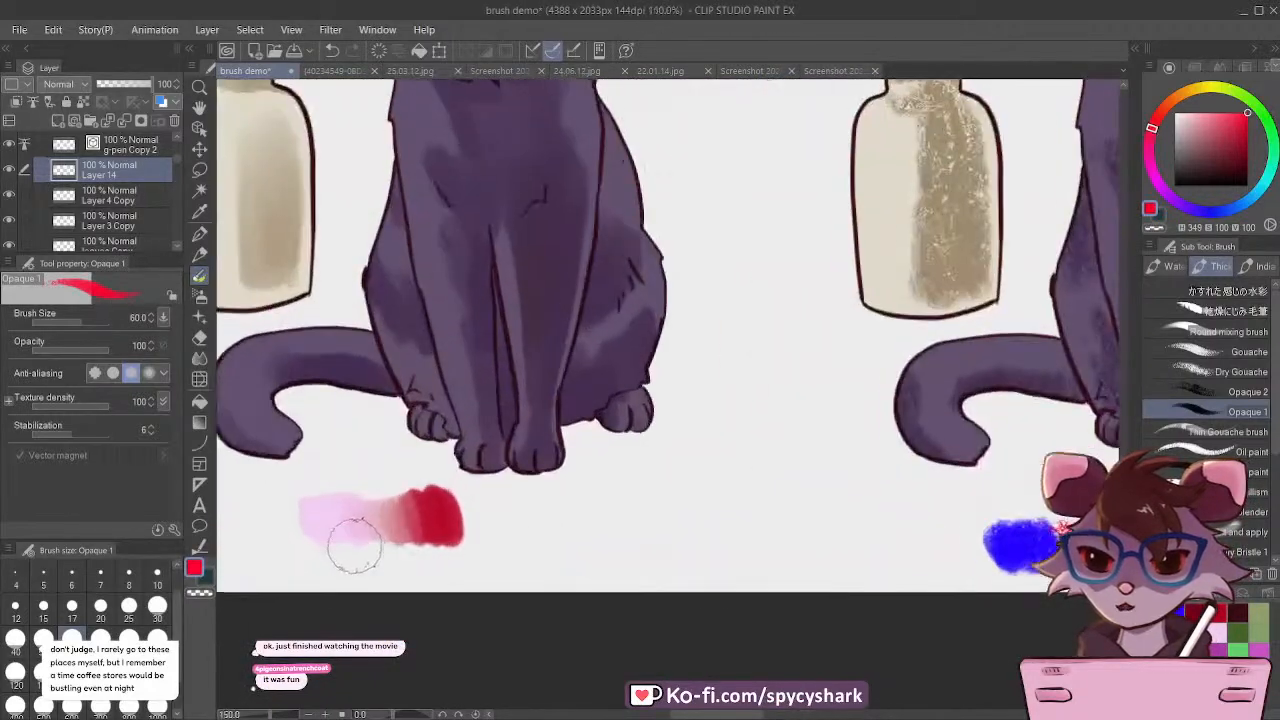
{"action": "scroll", "coordinate": [357, 537], "scroll_direction": "down", "scroll_amount": 3}
{"action": "scroll", "coordinate": [793, 588], "scroll_direction": "down", "scroll_amount": 3}
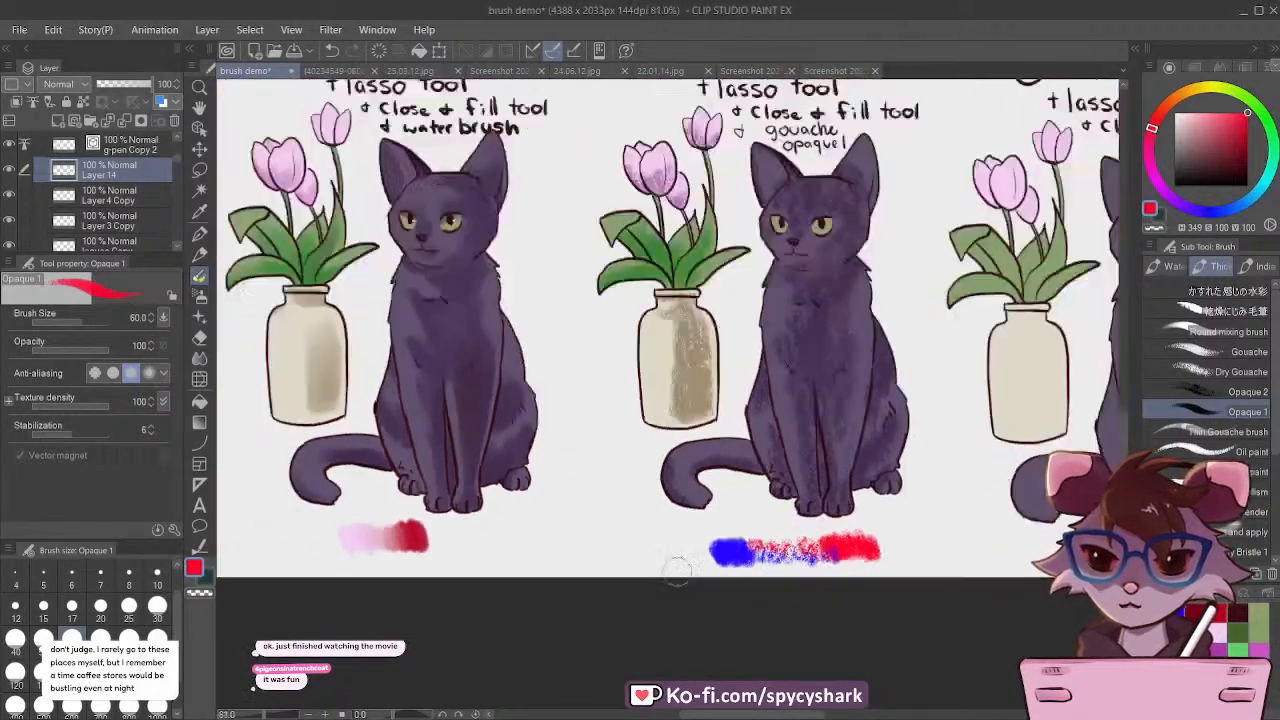
{"action": "scroll", "coordinate": [785, 523], "scroll_direction": "up", "scroll_amount": 2}
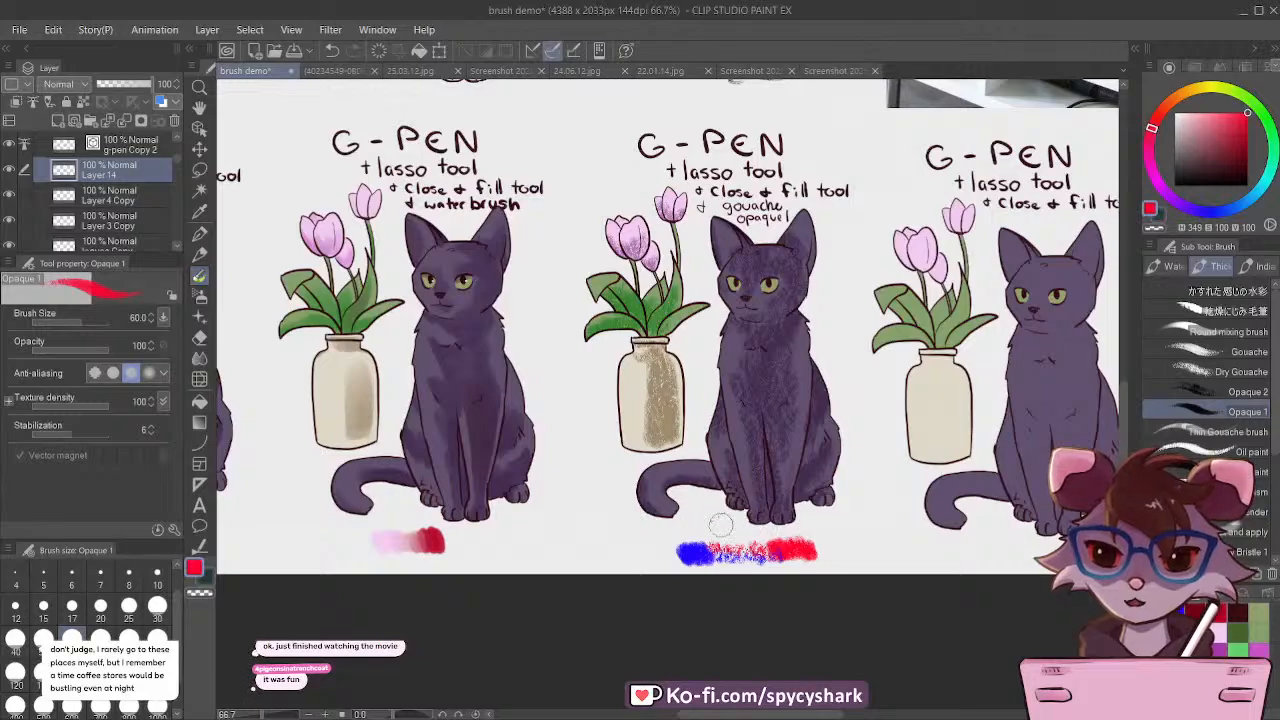
{"action": "scroll", "coordinate": [785, 523], "scroll_direction": "down", "scroll_amount": 3}
{"action": "scroll", "coordinate": [840, 490], "scroll_direction": "up", "scroll_amount": 2}
{"action": "scroll", "coordinate": [835, 485], "scroll_direction": "up", "scroll_amount": 1}
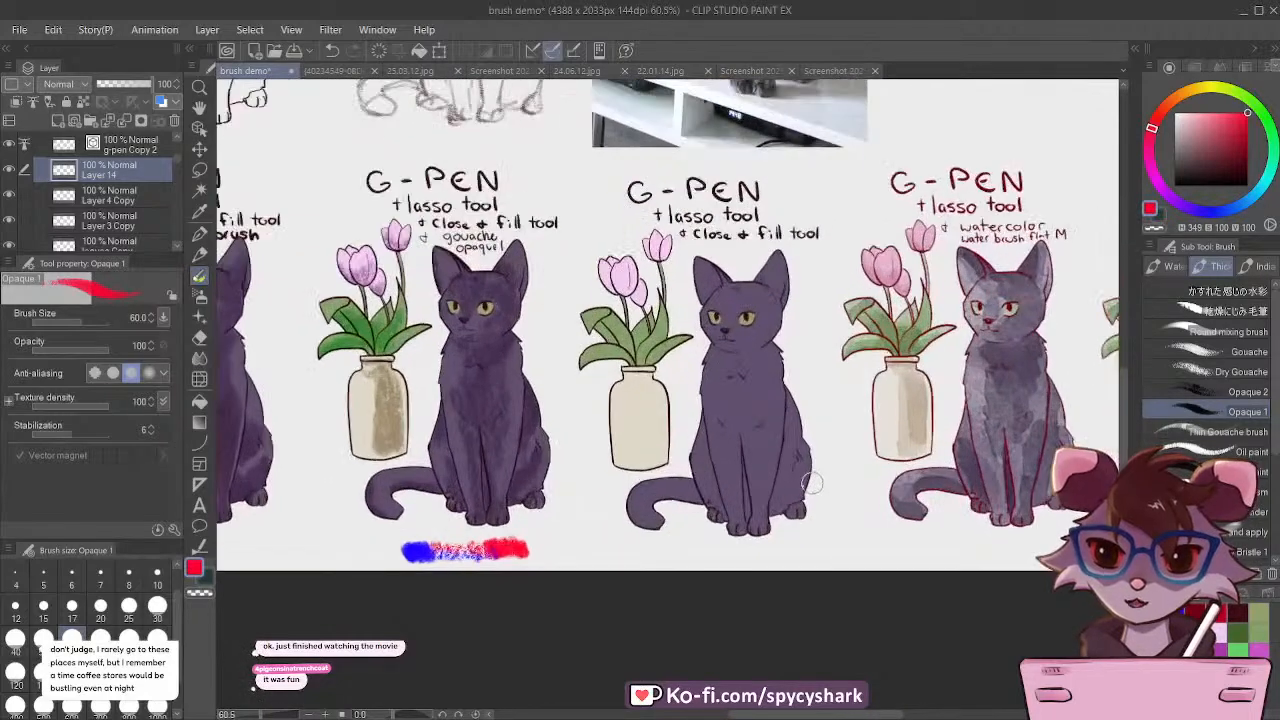
{"action": "scroll", "coordinate": [655, 470], "scroll_direction": "down", "scroll_amount": 2}
{"action": "scroll", "coordinate": [577, 449], "scroll_direction": "up", "scroll_amount": 4}
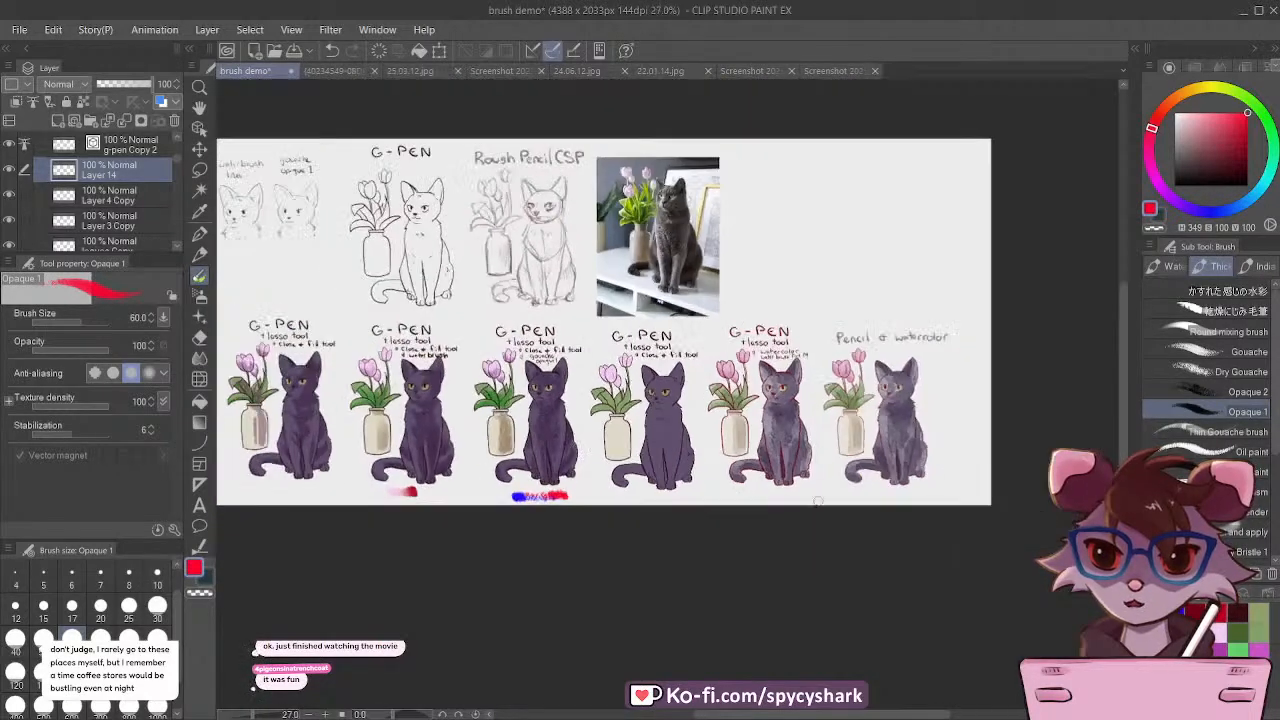
Step: Paint separate red and blue swatches below the red-lined watercolor cat with Waterbrush Flat M at size 60, deepening their outer ends
{"action": "scroll", "coordinate": [727, 408], "scroll_direction": "up", "scroll_amount": 1}
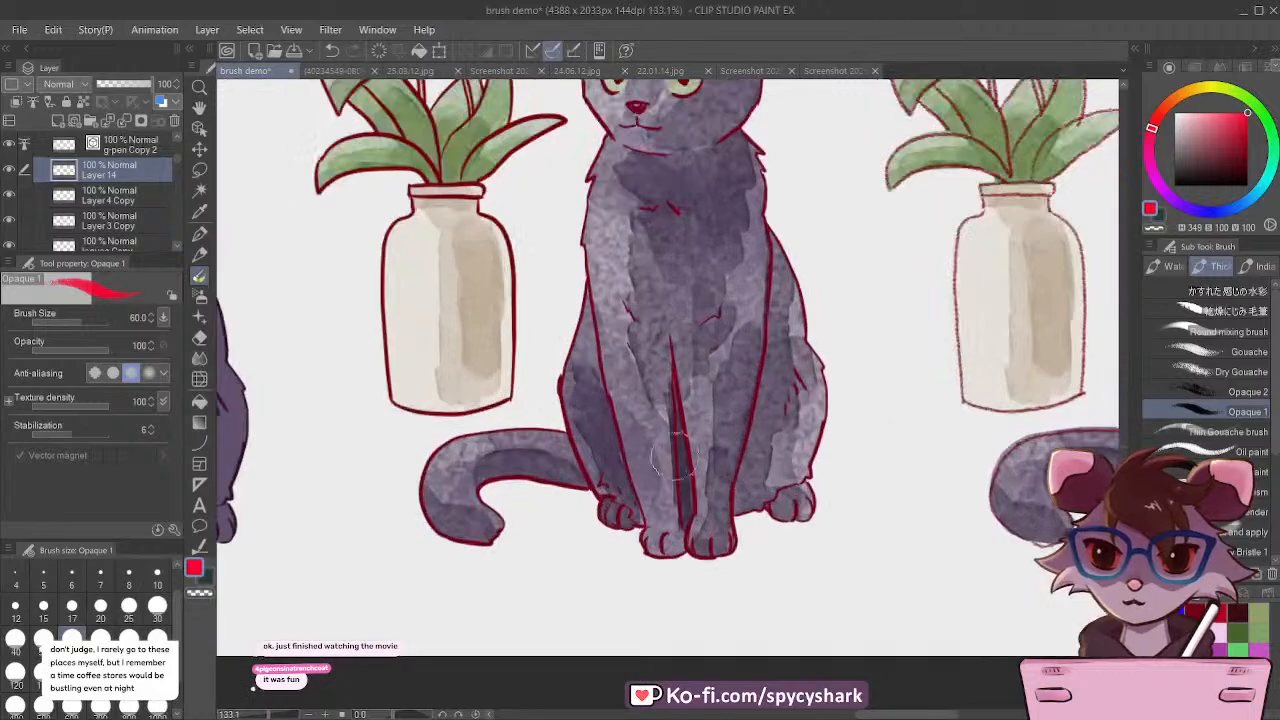
{"action": "left_click", "coordinate": [1160, 267]}
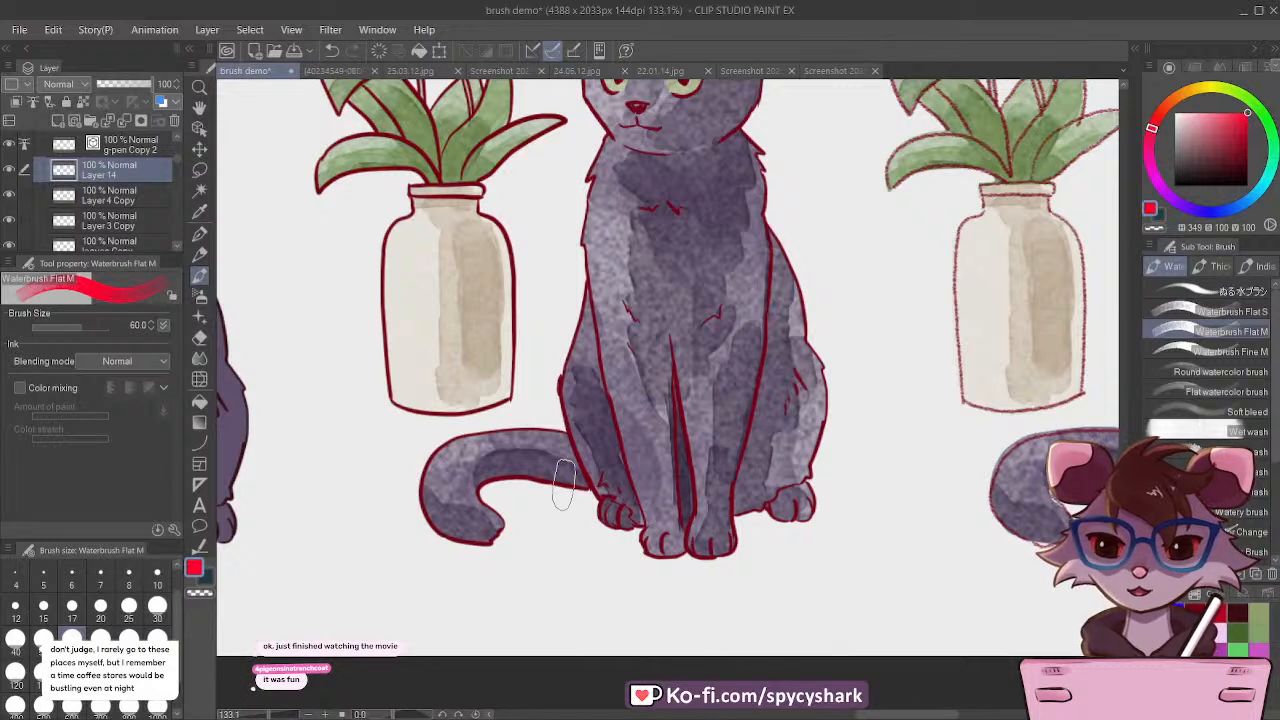
{"action": "left_click_drag", "start_coordinate": [508, 592], "coordinate": [578, 605]}
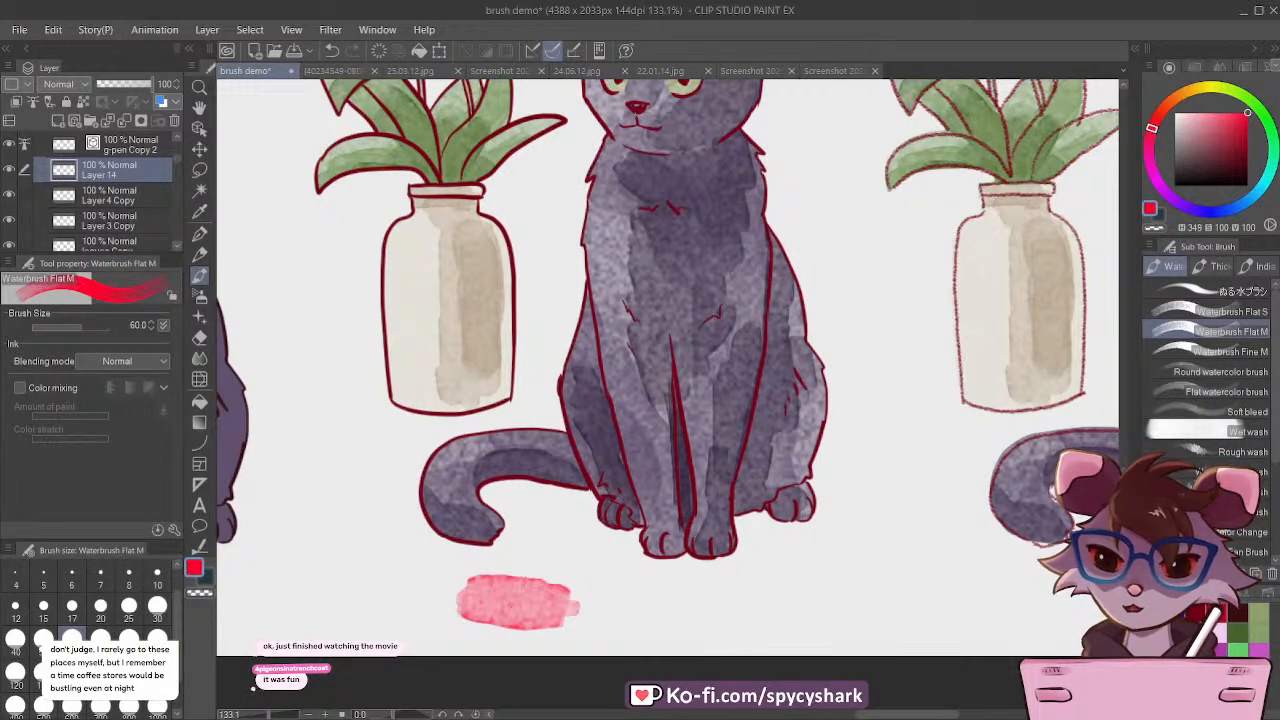
{"action": "left_click", "coordinate": [1202, 210]}
{"action": "mouse_move", "coordinate": [688, 600]}
{"action": "left_mouse_down"}
{"action": "mouse_move", "coordinate": [772, 612]}
{"action": "mouse_move", "coordinate": [752, 612]}
{"action": "left_mouse_up"}
{"action": "left_click", "coordinate": [1152, 128]}
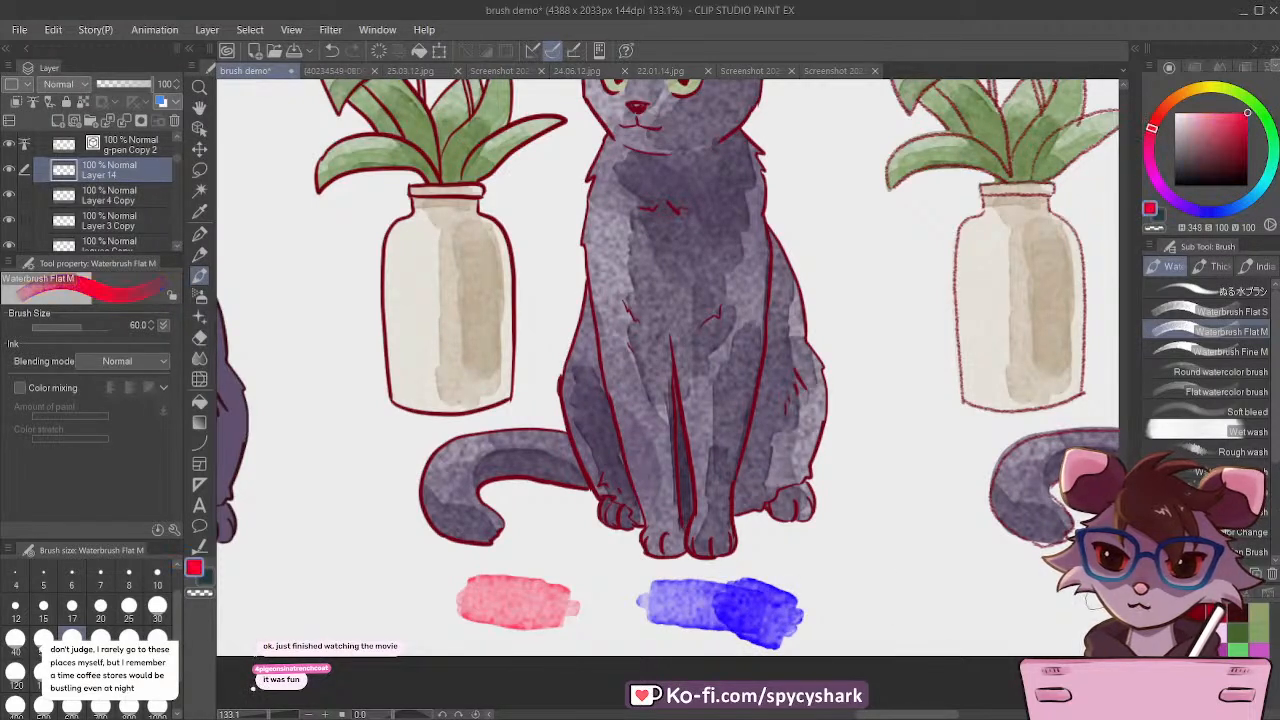
{"action": "mouse_move", "coordinate": [488, 595]}
{"action": "left_mouse_down"}
{"action": "mouse_move", "coordinate": [418, 600]}
{"action": "mouse_move", "coordinate": [450, 598]}
{"action": "left_mouse_up"}
Step: Bridge the gap between the watercolor swatches with overlapping blue and red strokes so the two colours mix
{"action": "left_click", "coordinate": [1202, 210]}
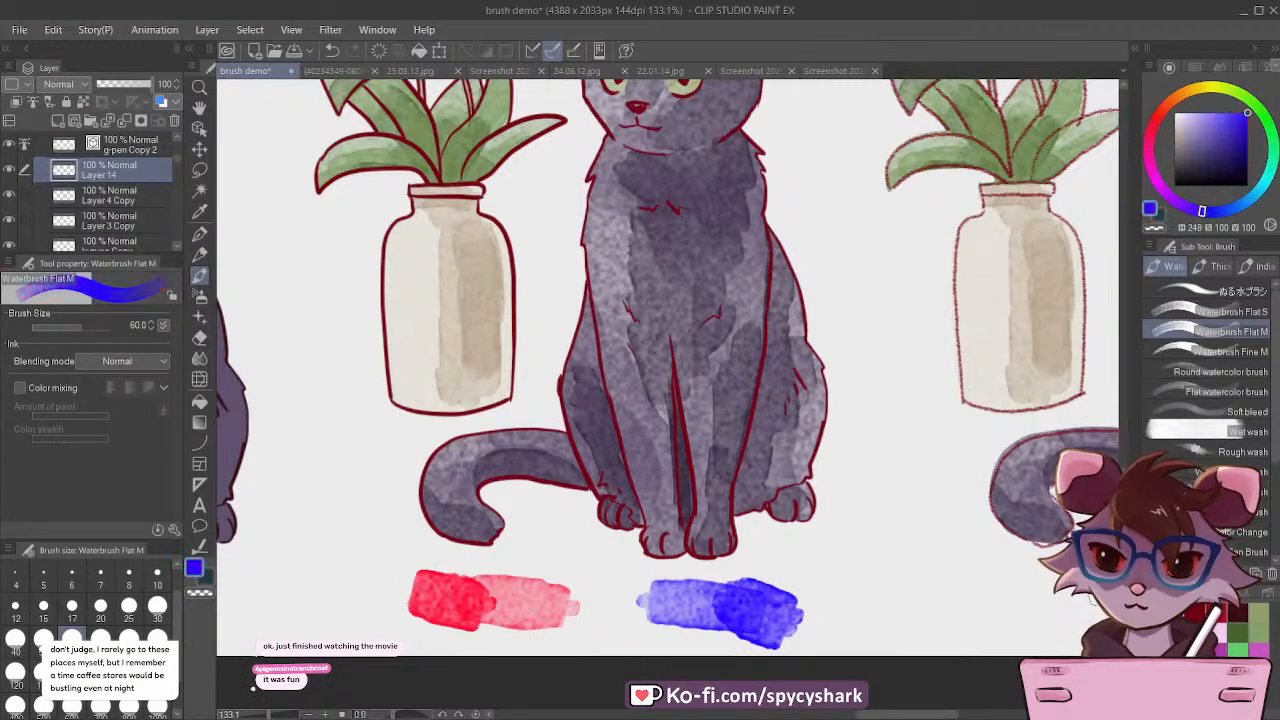
{"action": "mouse_move", "coordinate": [655, 603]}
{"action": "left_mouse_down"}
{"action": "mouse_move", "coordinate": [563, 607]}
{"action": "mouse_move", "coordinate": [775, 597]}
{"action": "mouse_move", "coordinate": [634, 593]}
{"action": "mouse_move", "coordinate": [493, 621]}
{"action": "mouse_move", "coordinate": [745, 612]}
{"action": "left_mouse_up"}
{"action": "left_click", "coordinate": [1152, 128]}
{"action": "left_click", "coordinate": [1202, 211]}
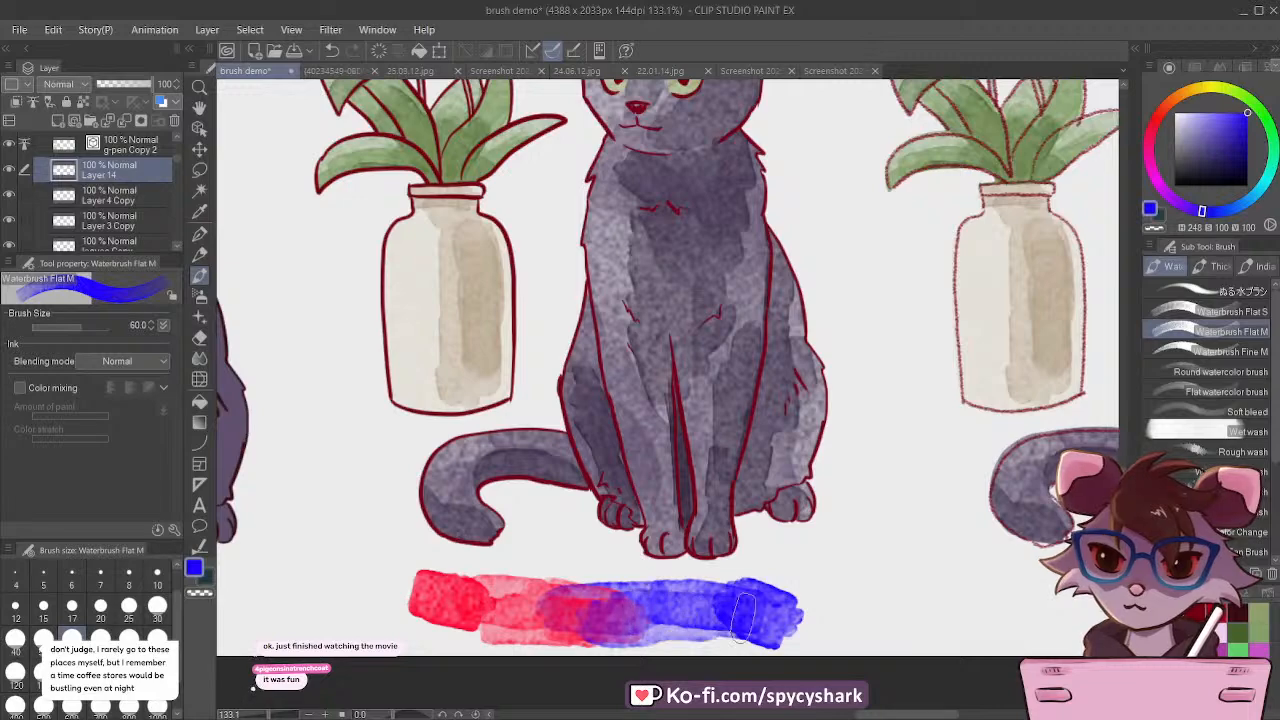
Step: Lasso the red-and-blue watercolor swatch, narrow it to 58% width, shift it toward the vase side and clear the selection
{"action": "scroll", "coordinate": [742, 615], "scroll_direction": "down", "scroll_amount": 5}
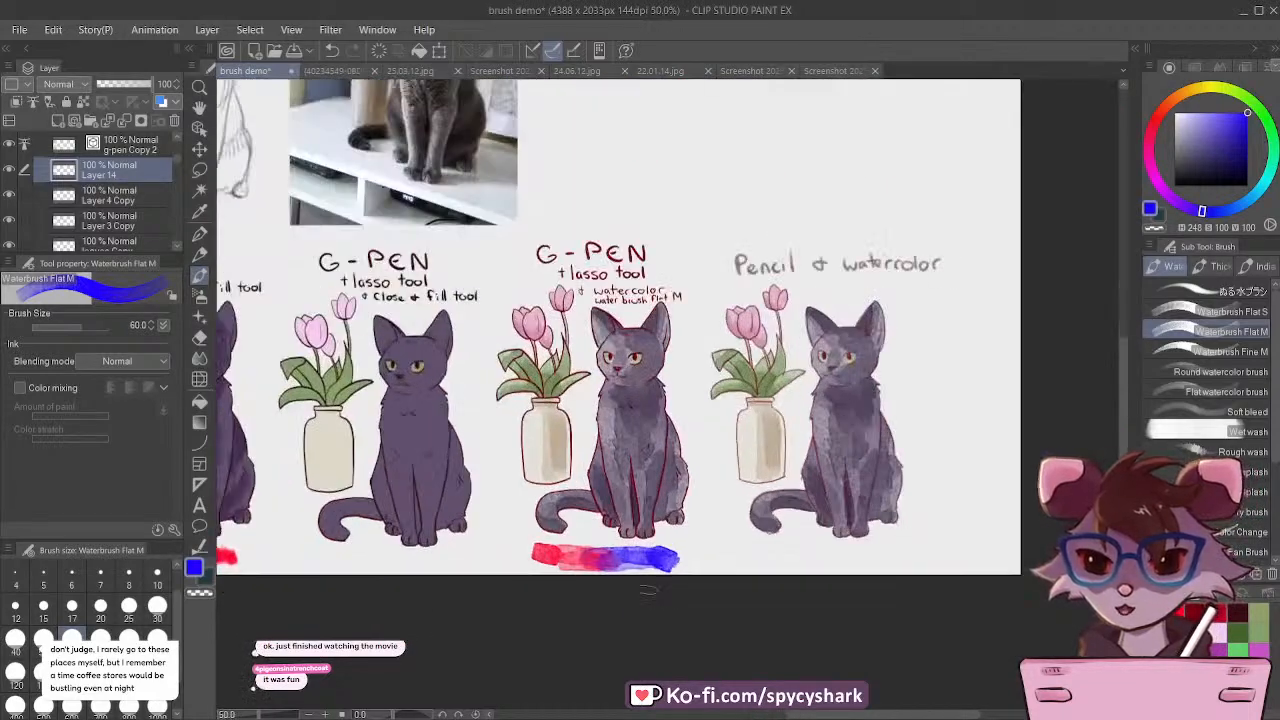
{"action": "scroll", "coordinate": [648, 590], "scroll_direction": "up", "scroll_amount": 6}
{"action": "key", "text": "m"}
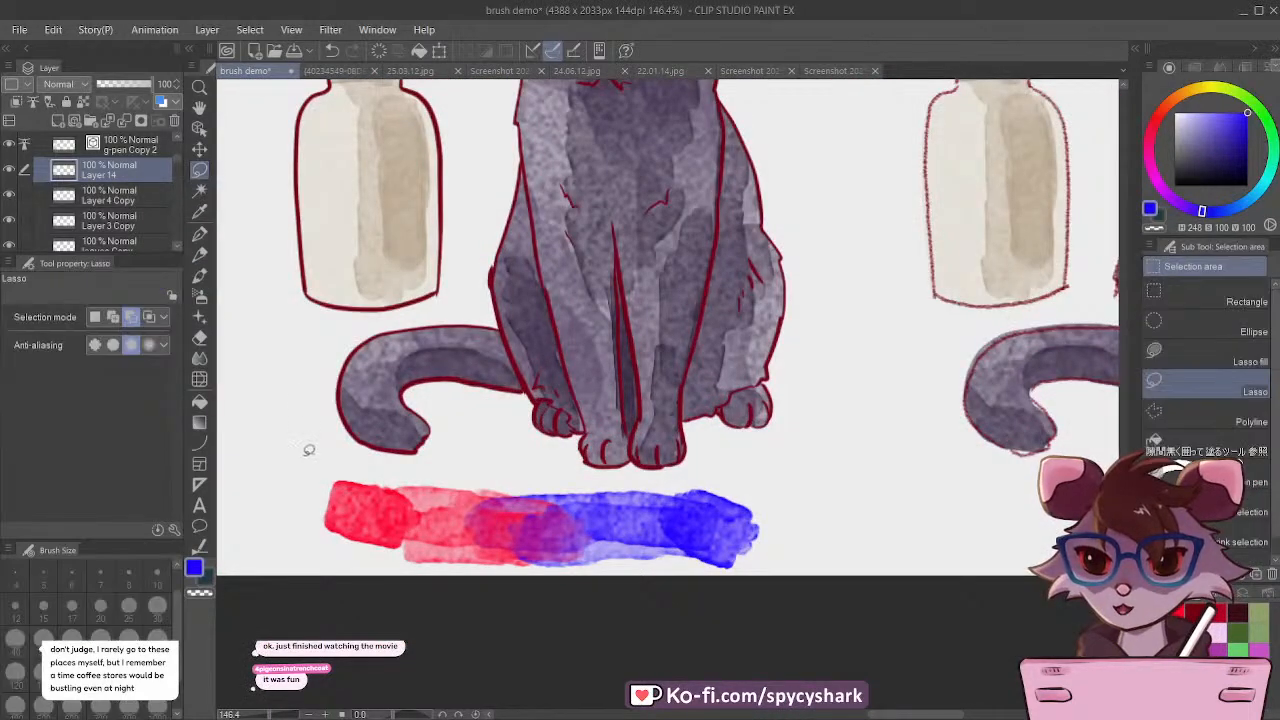
{"action": "mouse_move", "coordinate": [309, 450]}
{"action": "left_mouse_down"}
{"action": "mouse_move", "coordinate": [578, 484]}
{"action": "mouse_move", "coordinate": [735, 475]}
{"action": "mouse_move", "coordinate": [840, 601]}
{"action": "mouse_move", "coordinate": [378, 603]}
{"action": "mouse_move", "coordinate": [274, 505]}
{"action": "left_mouse_up"}
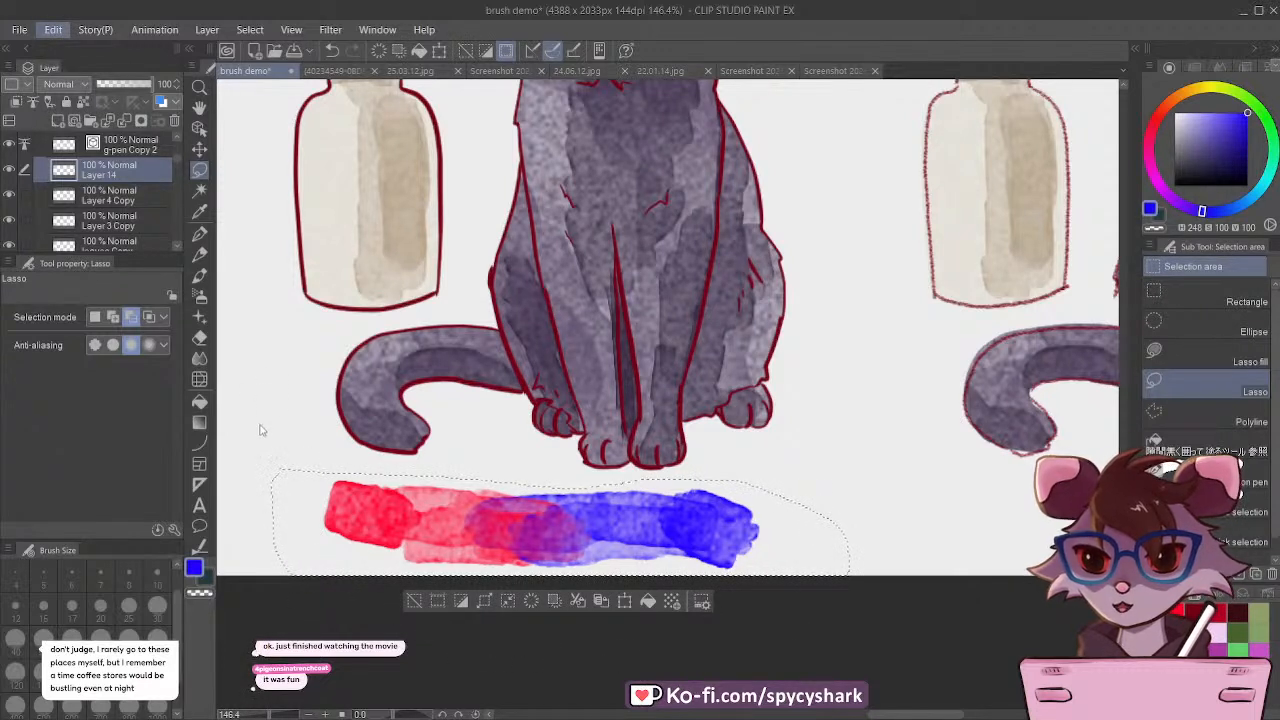
{"action": "key", "text": "ctrl+t"}
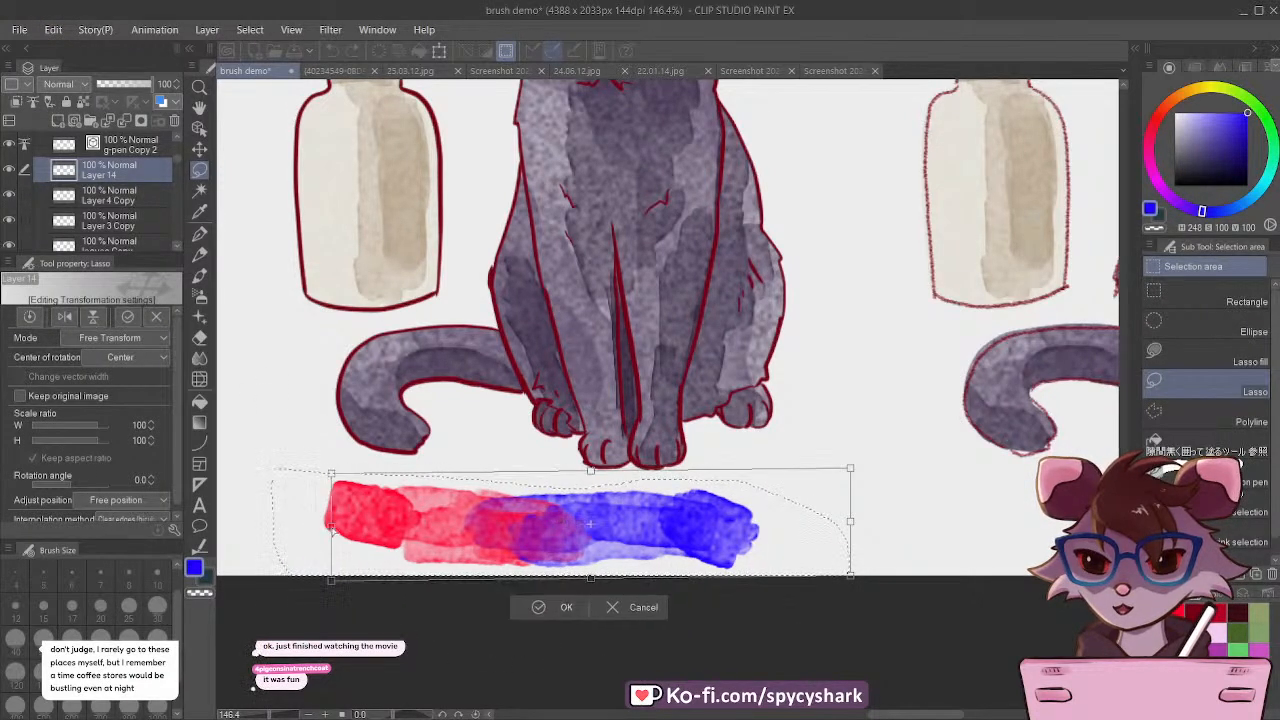
{"action": "left_click_drag", "start_coordinate": [333, 530], "coordinate": [515, 528]}
{"action": "left_click_drag", "start_coordinate": [611, 535], "coordinate": [429, 532]}
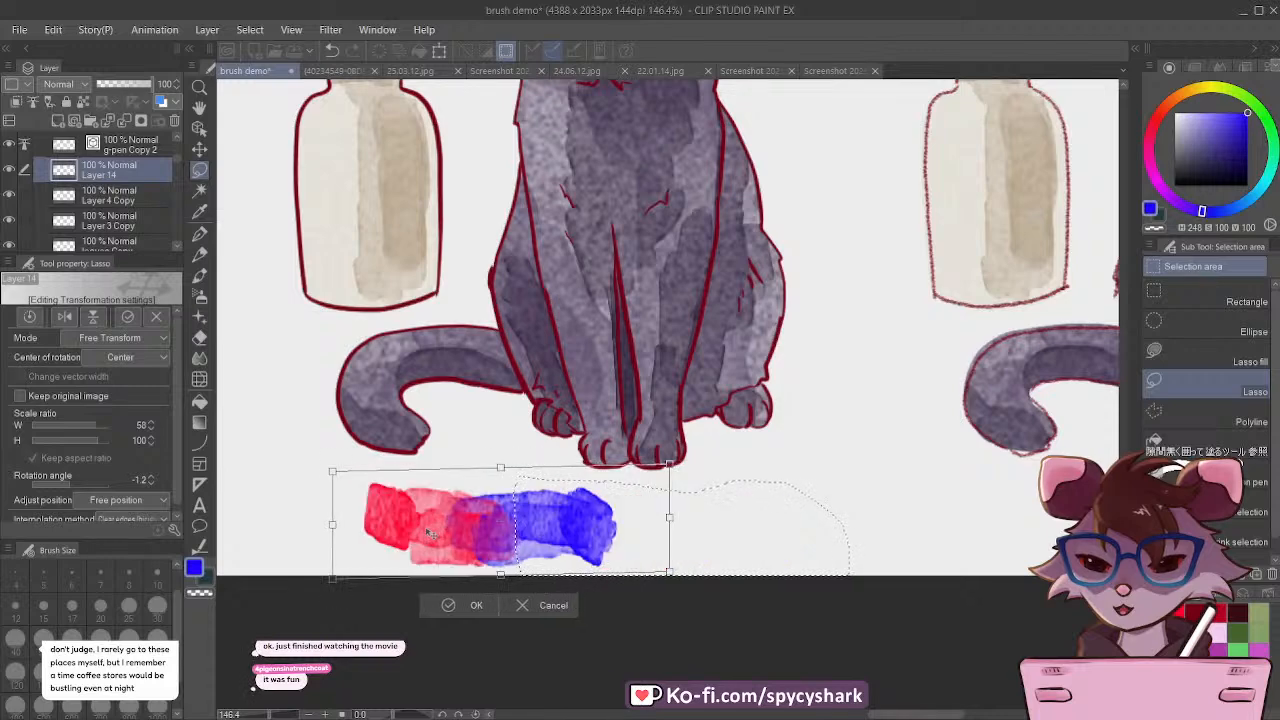
{"action": "left_click", "coordinate": [455, 606]}
{"action": "key", "text": "ctrl+d"}
{"action": "scroll", "coordinate": [704, 520], "scroll_direction": "up", "scroll_amount": 1}
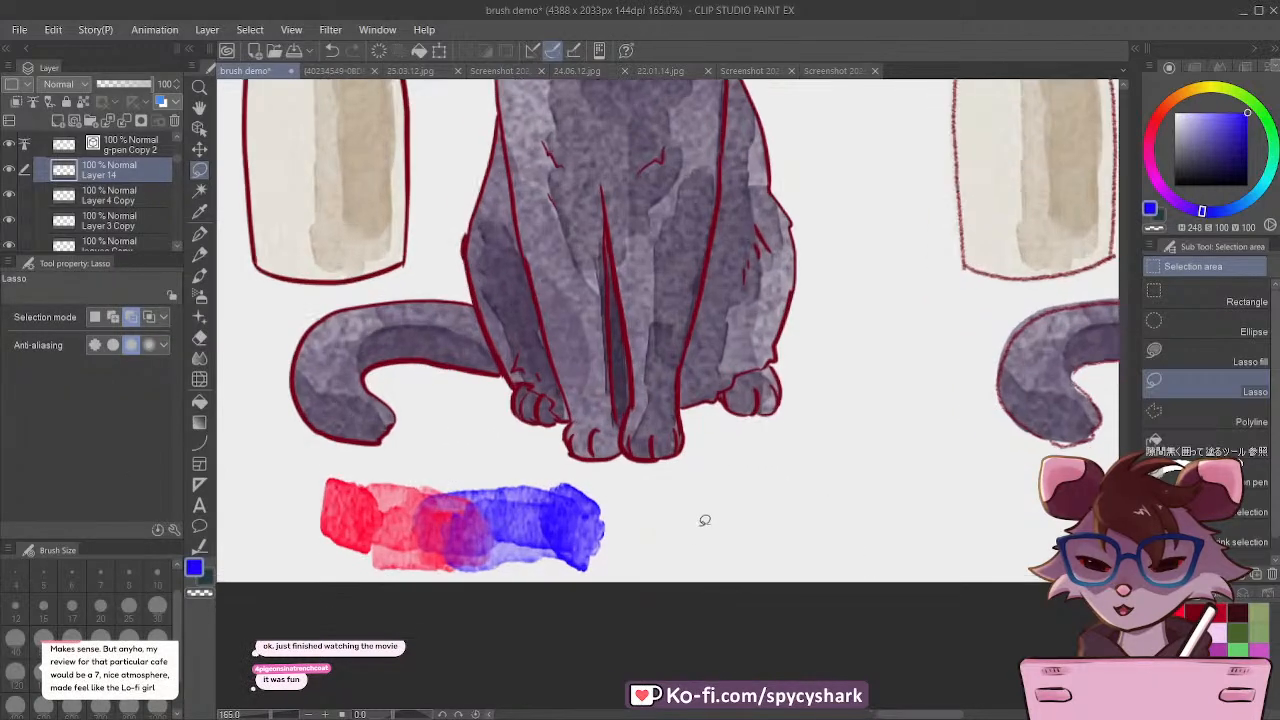
{"action": "key", "text": "x"}
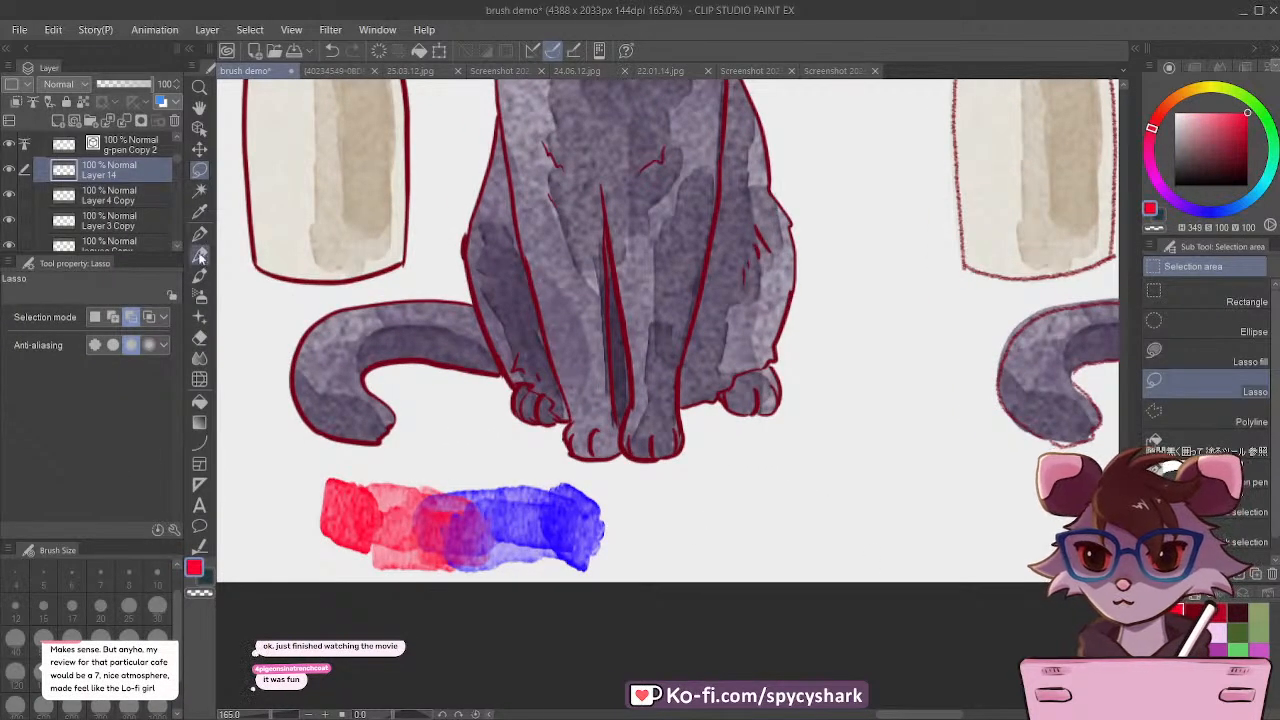
{"action": "left_click", "coordinate": [199, 257]}
{"action": "scroll", "coordinate": [711, 526], "scroll_direction": "up", "scroll_amount": 1}
{"action": "key", "text": "x"}
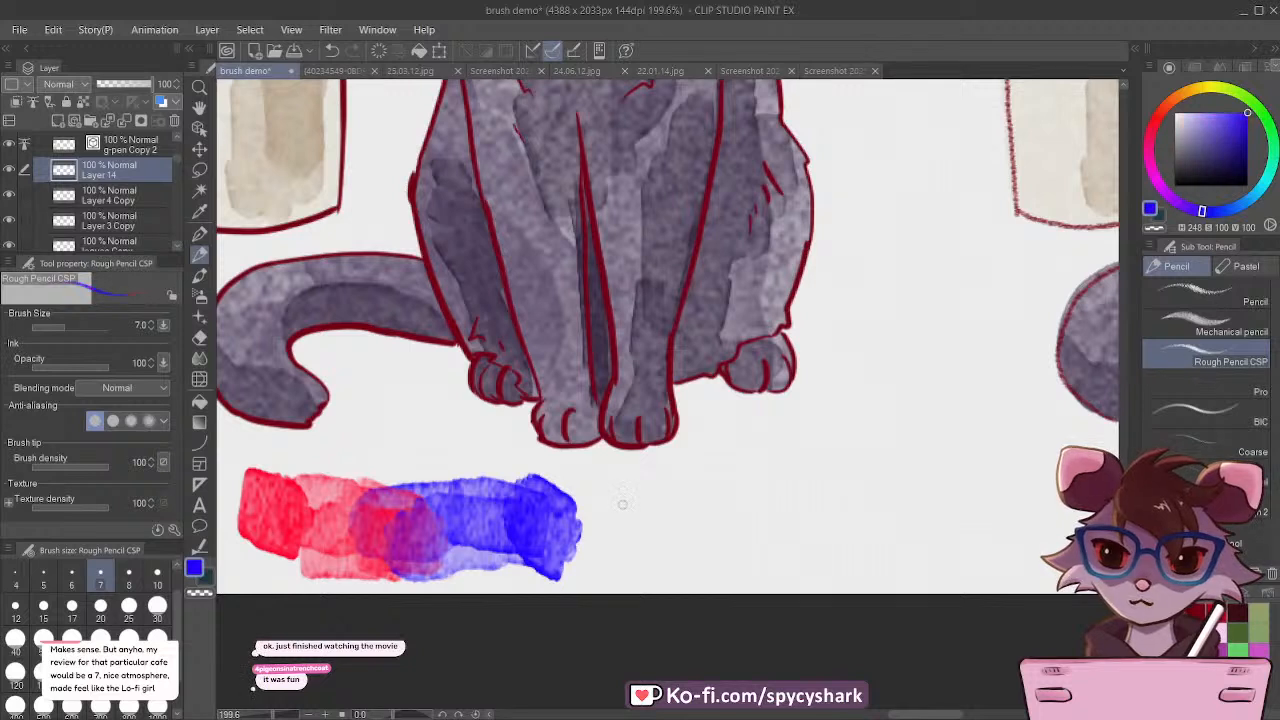
Step: Paint a muted blue Waterbrush Flat M swatch beside the mixed one, glaze red over it and add a plain red swatch above
{"action": "left_click", "coordinate": [199, 276]}
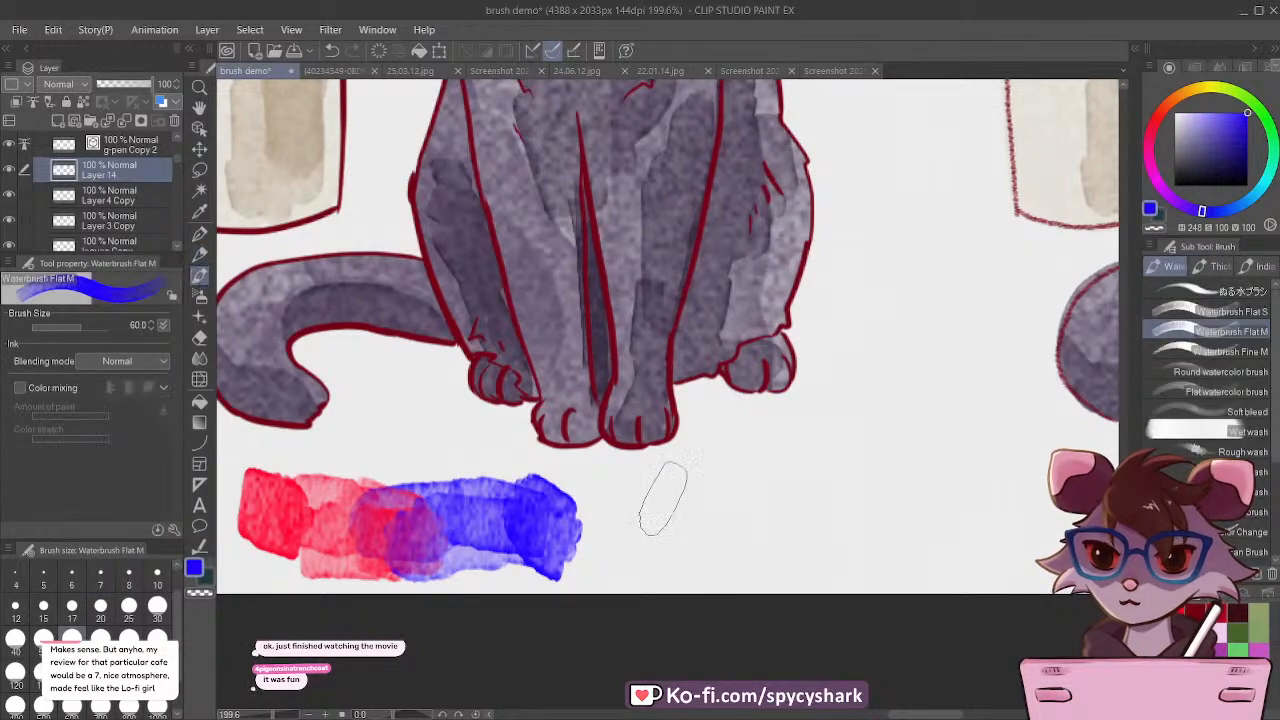
{"action": "left_click_drag", "start_coordinate": [1245, 115], "coordinate": [1204, 135]}
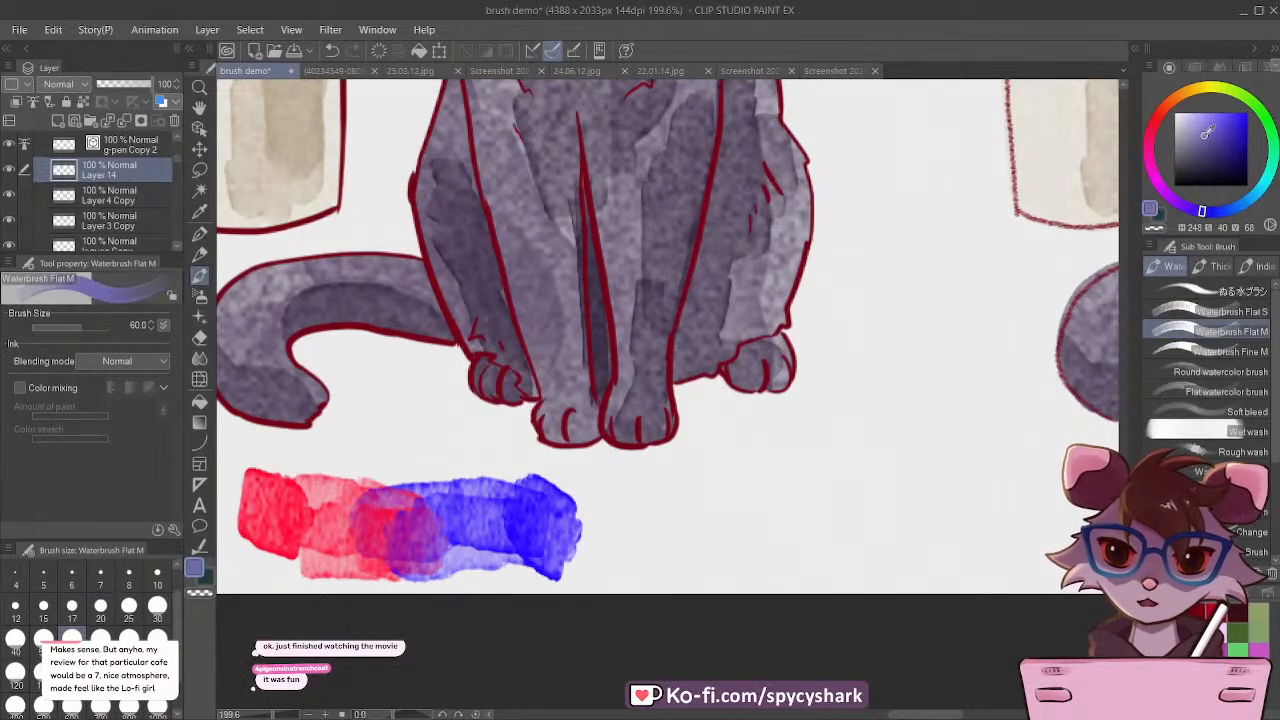
{"action": "mouse_move", "coordinate": [910, 532]}
{"action": "left_mouse_down"}
{"action": "mouse_move", "coordinate": [935, 533]}
{"action": "mouse_move", "coordinate": [660, 523]}
{"action": "mouse_move", "coordinate": [870, 525]}
{"action": "left_mouse_up"}
{"action": "key", "text": "x"}
{"action": "left_click_drag", "start_coordinate": [862, 443], "coordinate": [703, 442]}
{"action": "scroll", "coordinate": [660, 535], "scroll_direction": "down", "scroll_amount": 3}
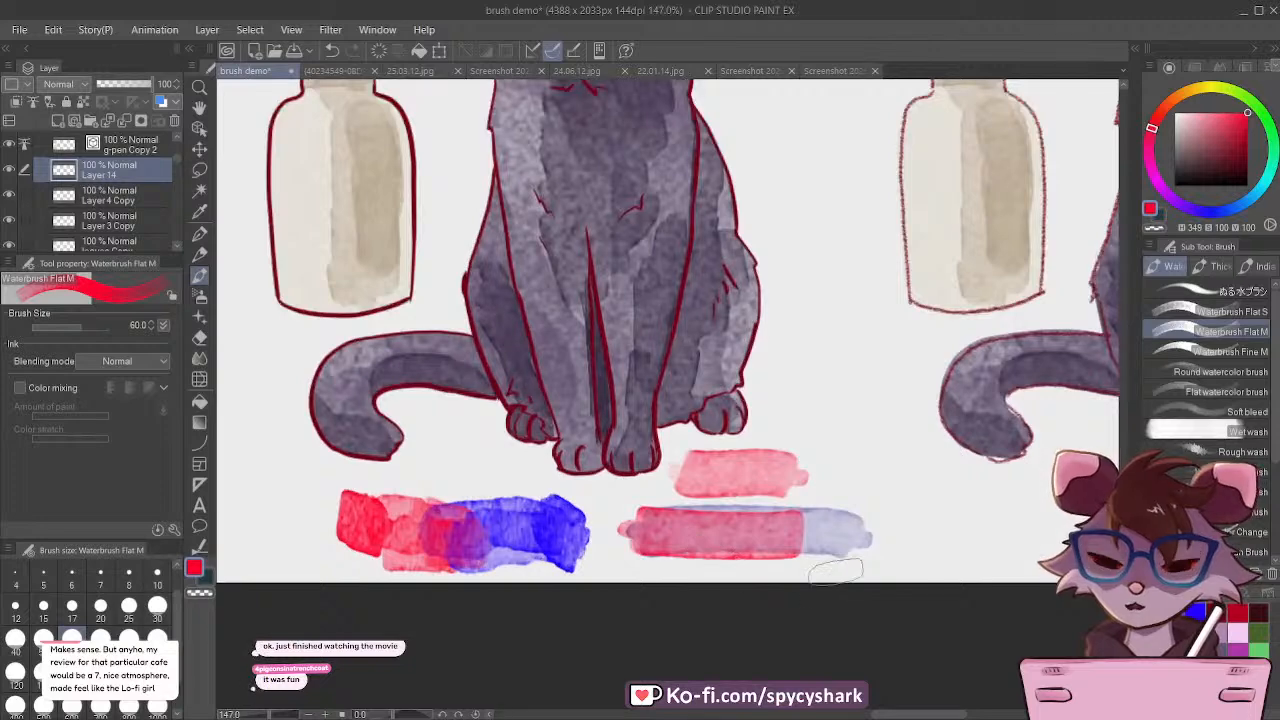
Step: Check the whole brush demo canvas and save the file with the new watercolor swatches
{"action": "scroll", "coordinate": [836, 576], "scroll_direction": "down", "scroll_amount": 2}
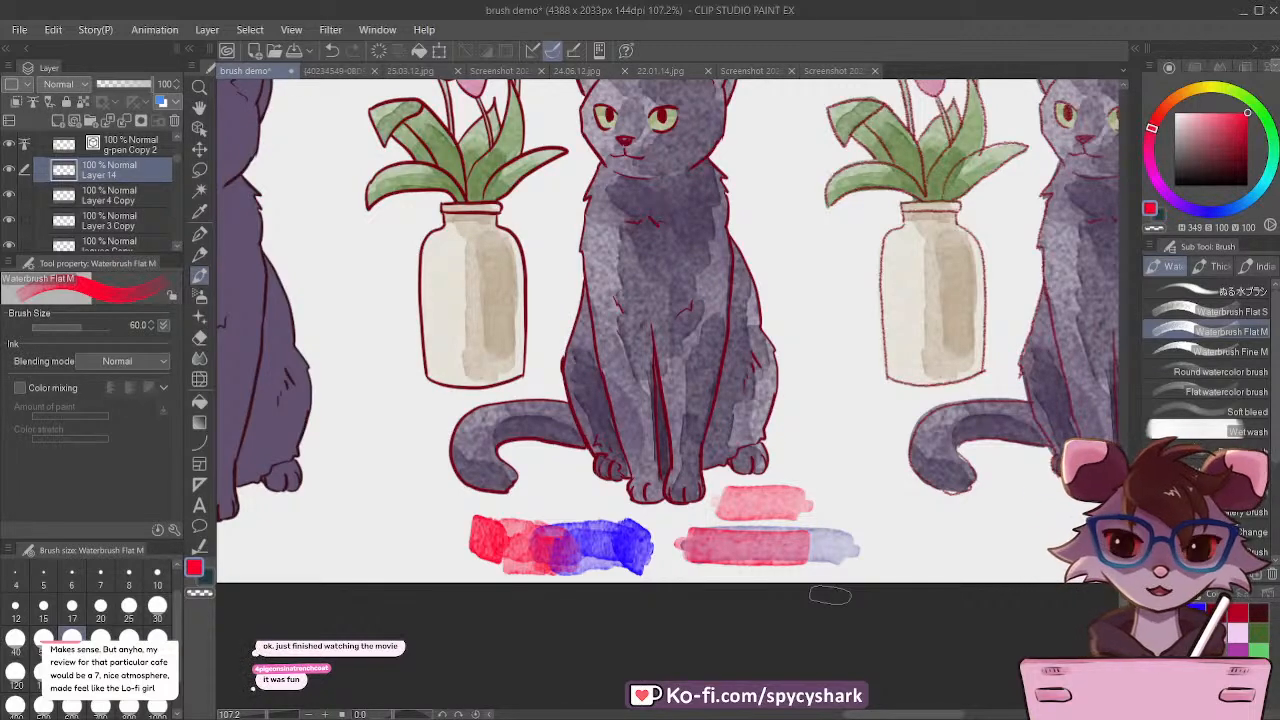
{"action": "scroll", "coordinate": [729, 606], "scroll_direction": "down", "scroll_amount": 10}
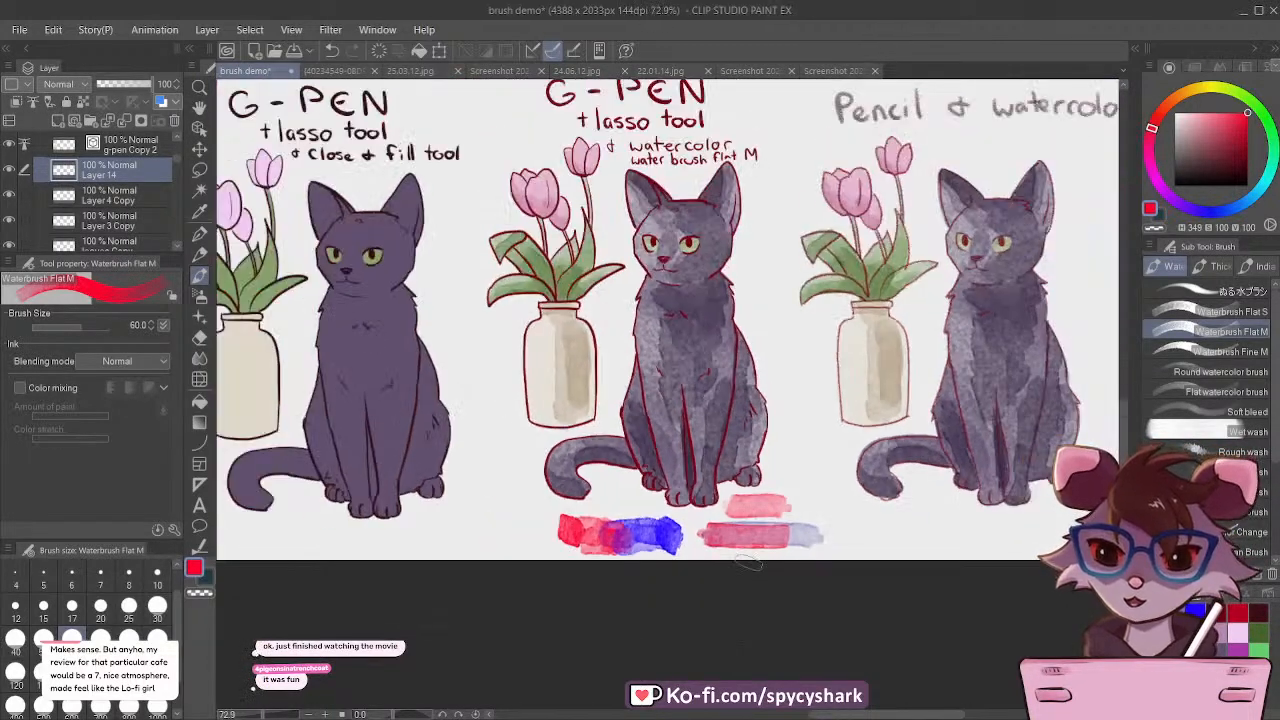
{"action": "scroll", "coordinate": [640, 566], "scroll_direction": "down", "scroll_amount": 2}
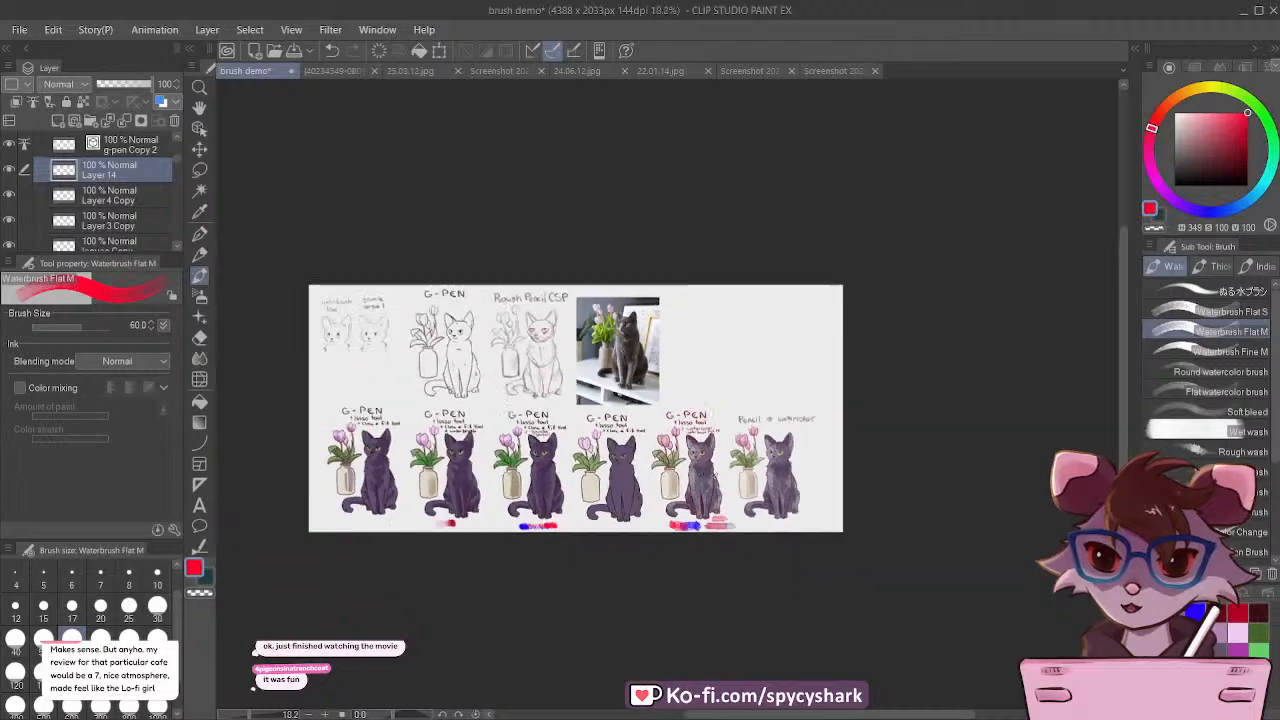
{"action": "scroll", "coordinate": [543, 396], "scroll_direction": "up", "scroll_amount": 1}
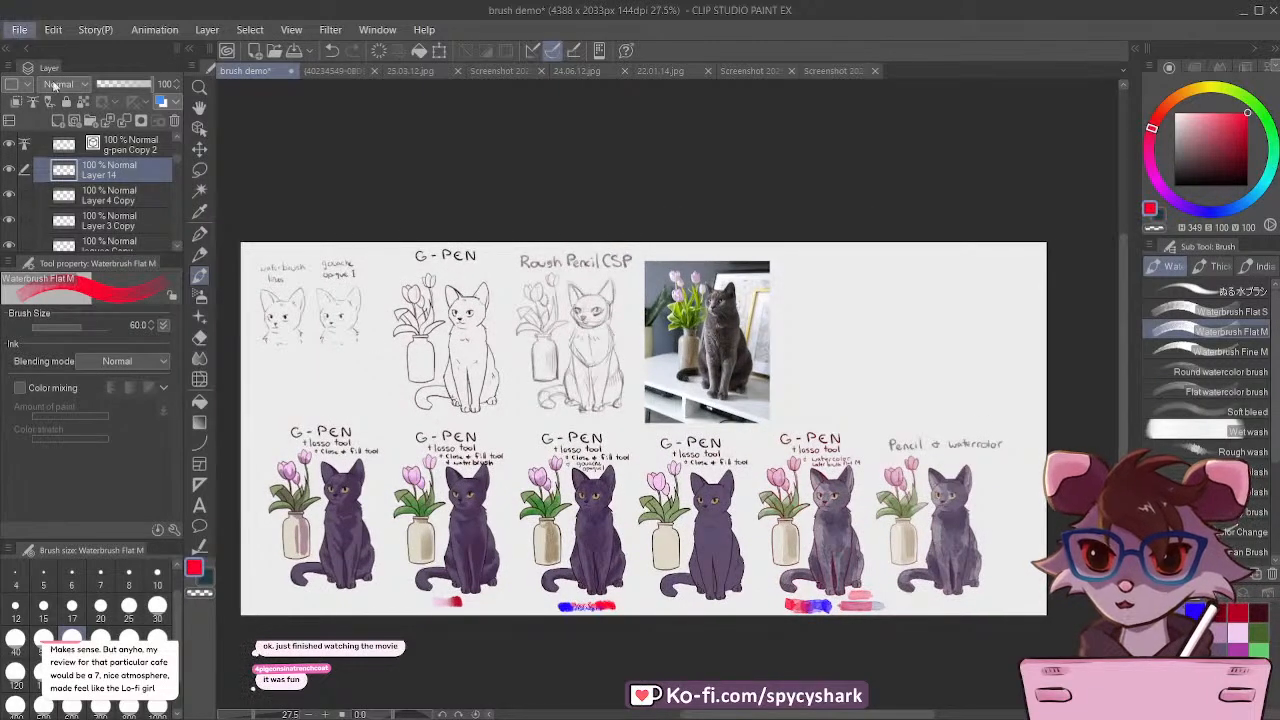
{"action": "key", "text": "ctrl+s"}
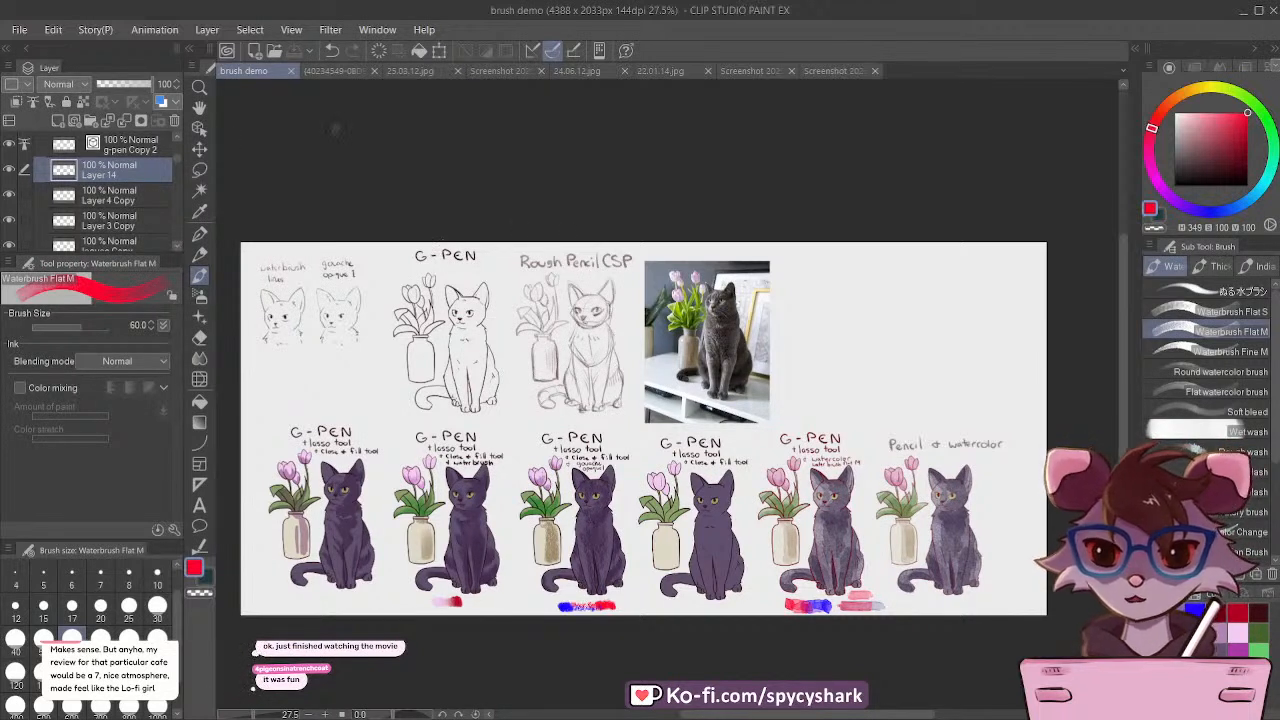
{"action": "scroll", "coordinate": [307, 319], "scroll_direction": "down", "scroll_amount": 2}
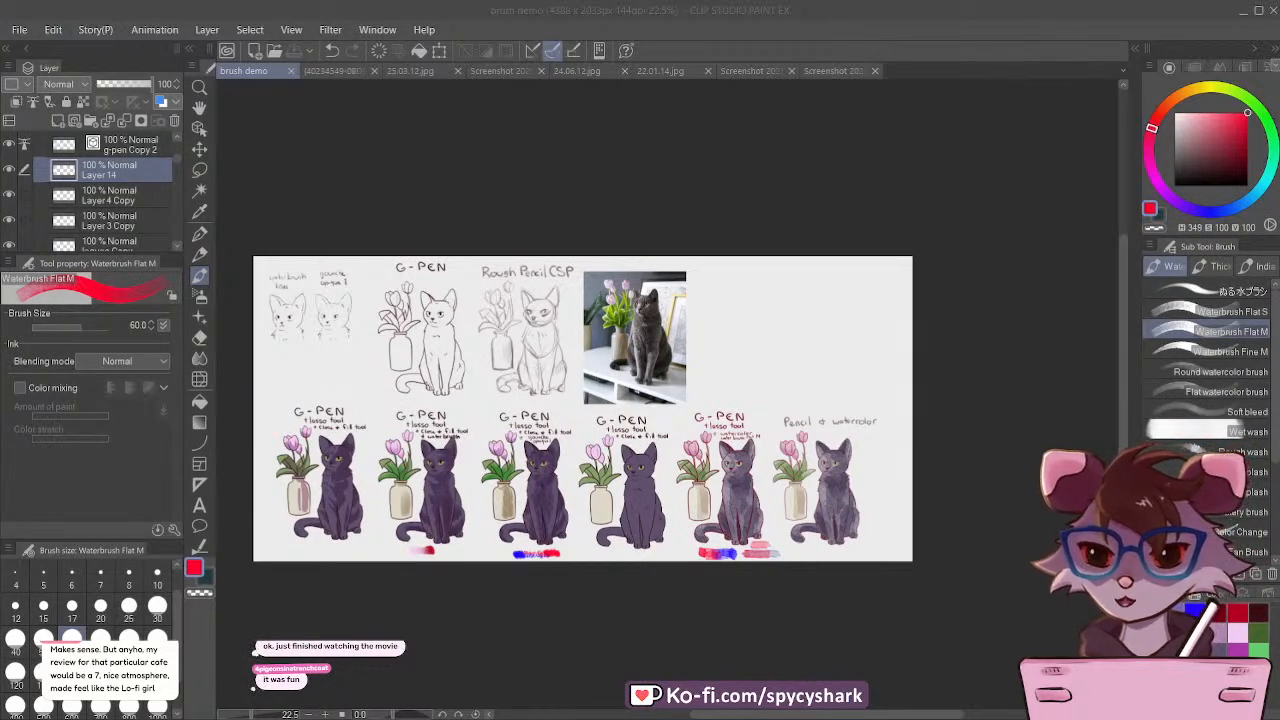
{"action": "left_click", "coordinate": [265, 75]}
{"action": "scroll", "coordinate": [483, 428], "scroll_direction": "down", "scroll_amount": 1}
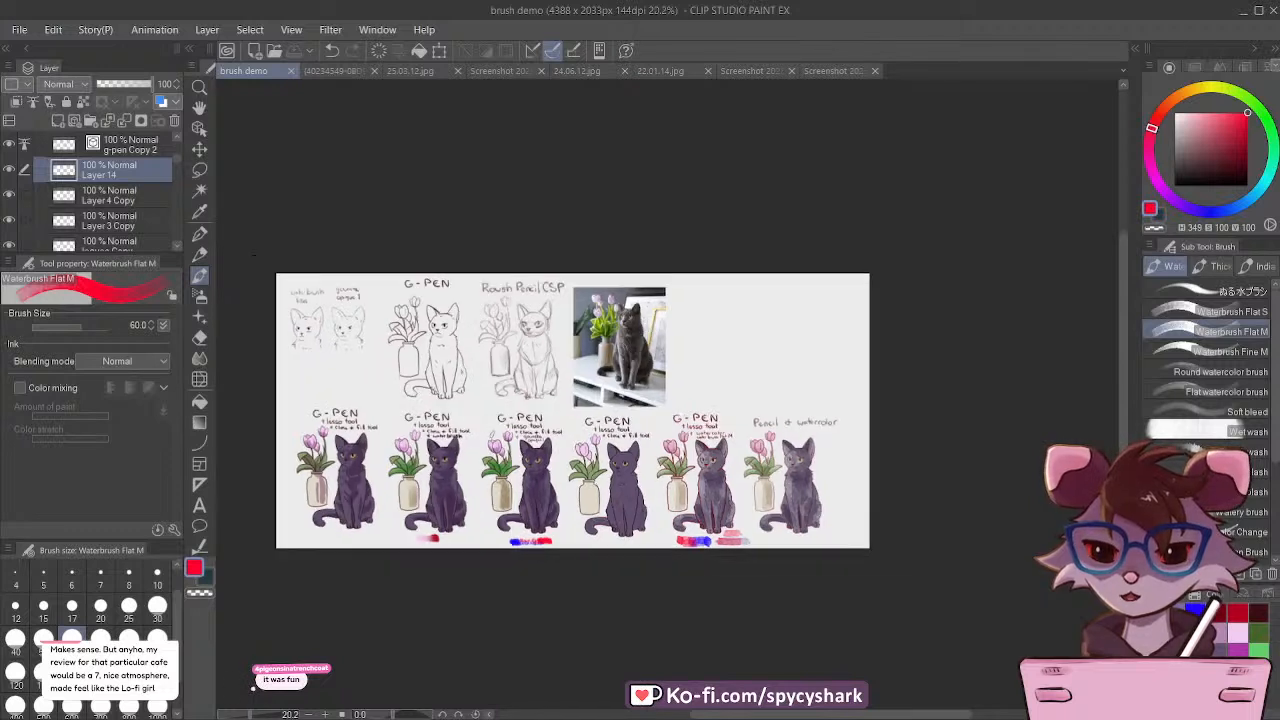
{"action": "scroll", "coordinate": [613, 410], "scroll_direction": "up", "scroll_amount": 2}
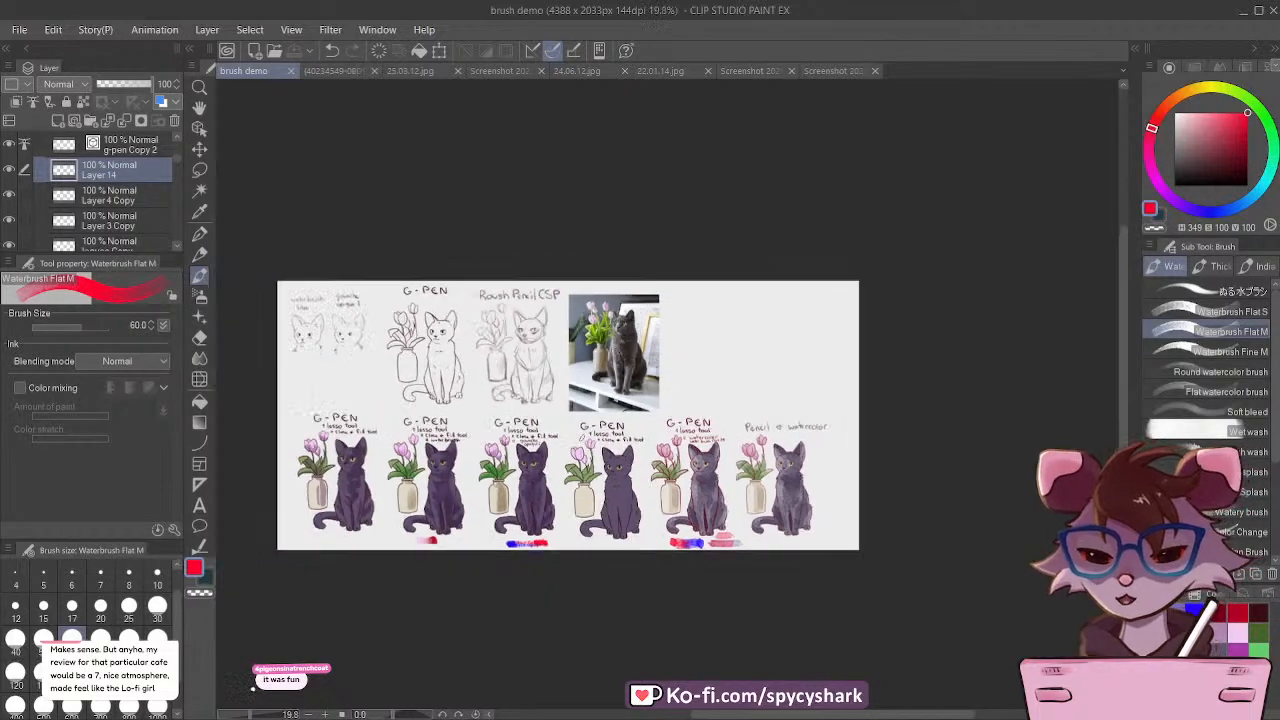
{"action": "scroll", "coordinate": [843, 554], "scroll_direction": "up", "scroll_amount": 3}
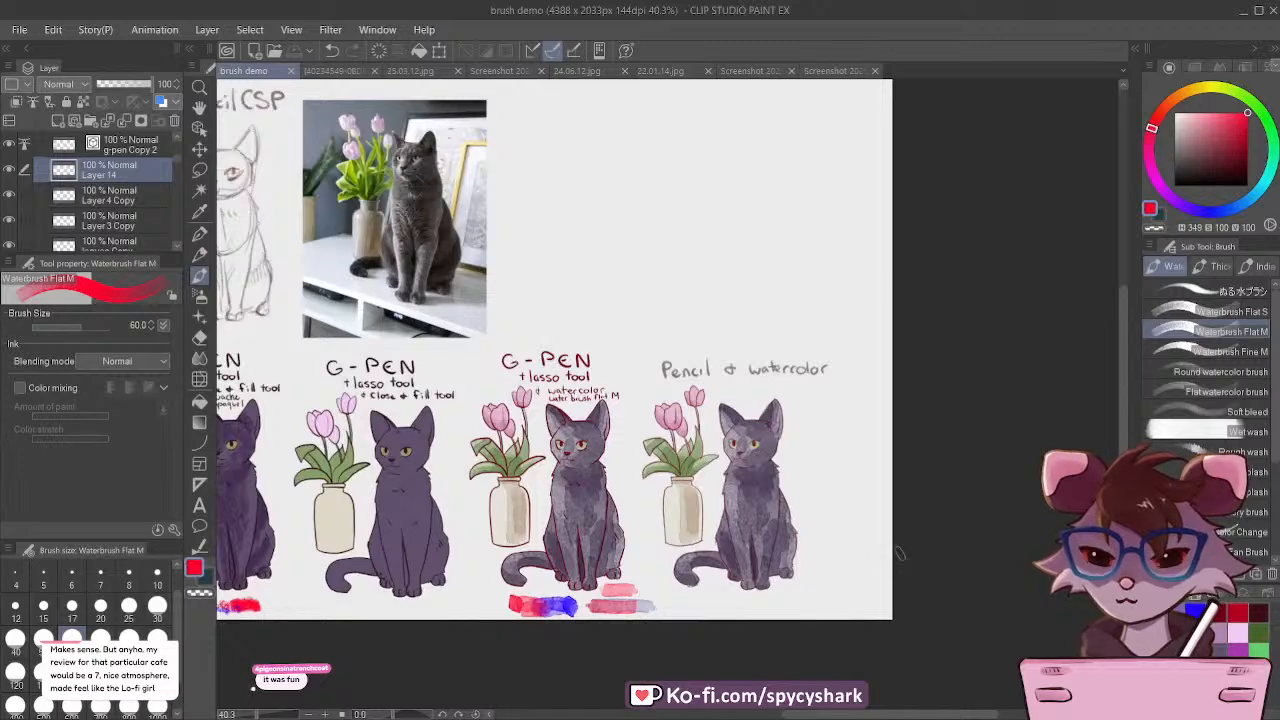
{"action": "scroll", "coordinate": [1030, 560], "scroll_direction": "down", "scroll_amount": 2}
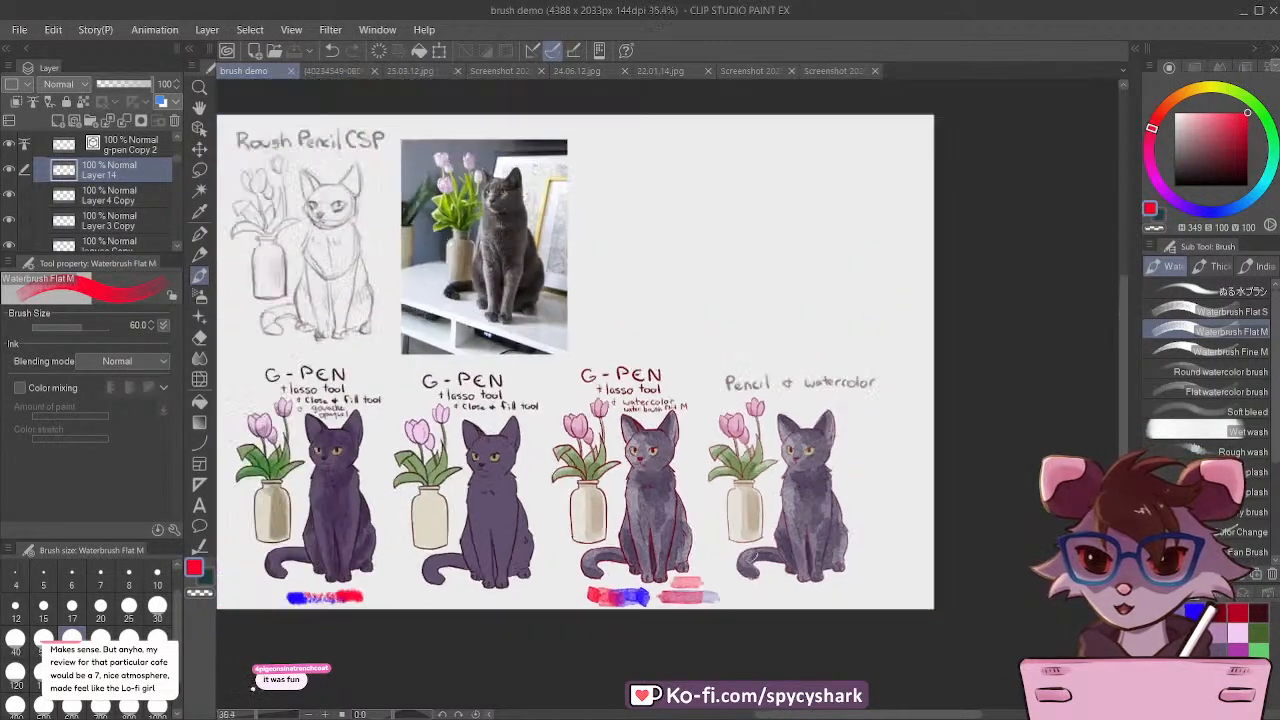
Step: Duplicate the flats folder holding the flat-coloured G-pen cat and tulips, and place the copy in the empty area beside the reference photo
{"action": "scroll", "coordinate": [155, 200], "scroll_direction": "down", "scroll_amount": 3}
{"action": "left_click", "coordinate": [155, 240]}
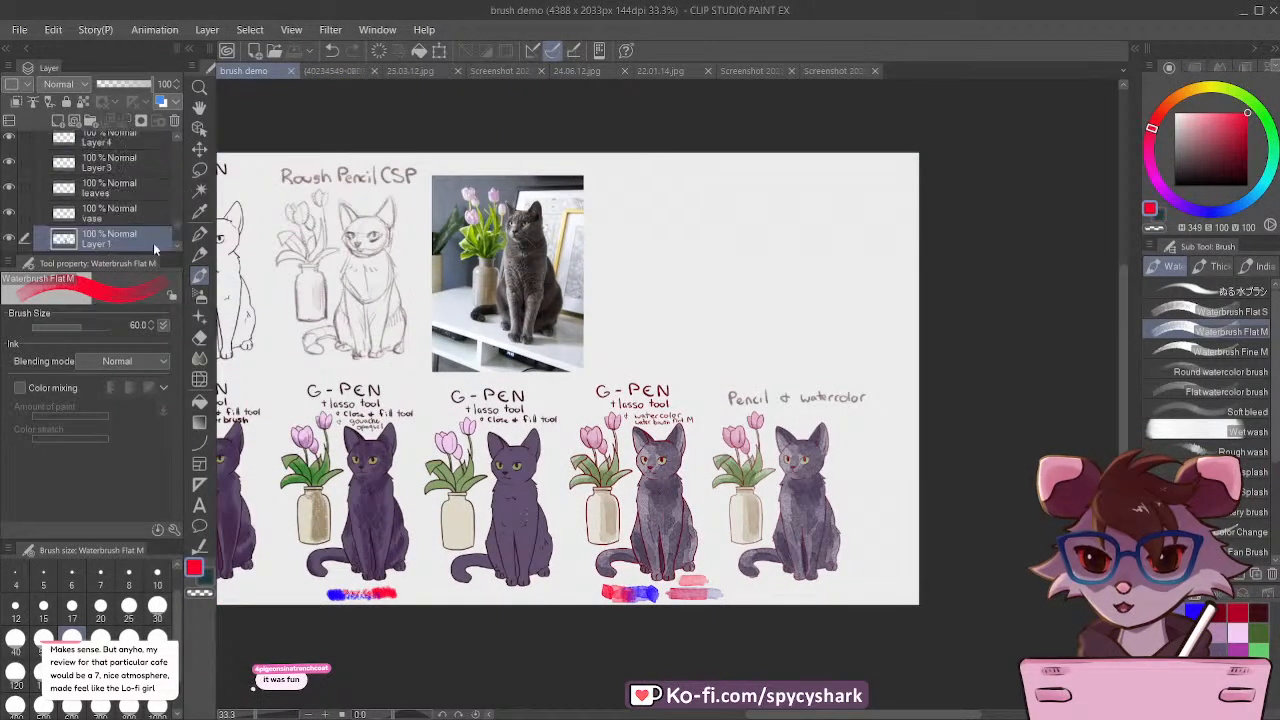
{"action": "scroll", "coordinate": [77, 218], "scroll_direction": "up", "scroll_amount": 3}
{"action": "left_click", "coordinate": [75, 174]}
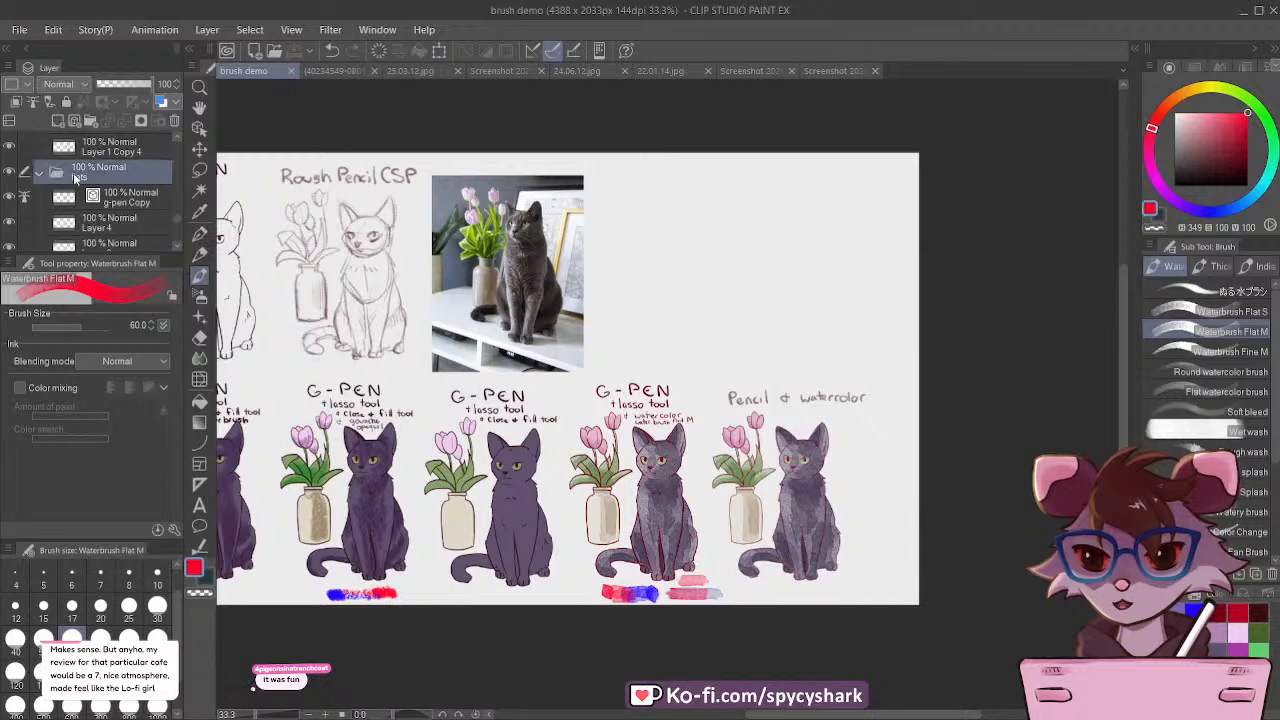
{"action": "left_click", "coordinate": [9, 174]}
{"action": "left_click", "coordinate": [9, 174]}
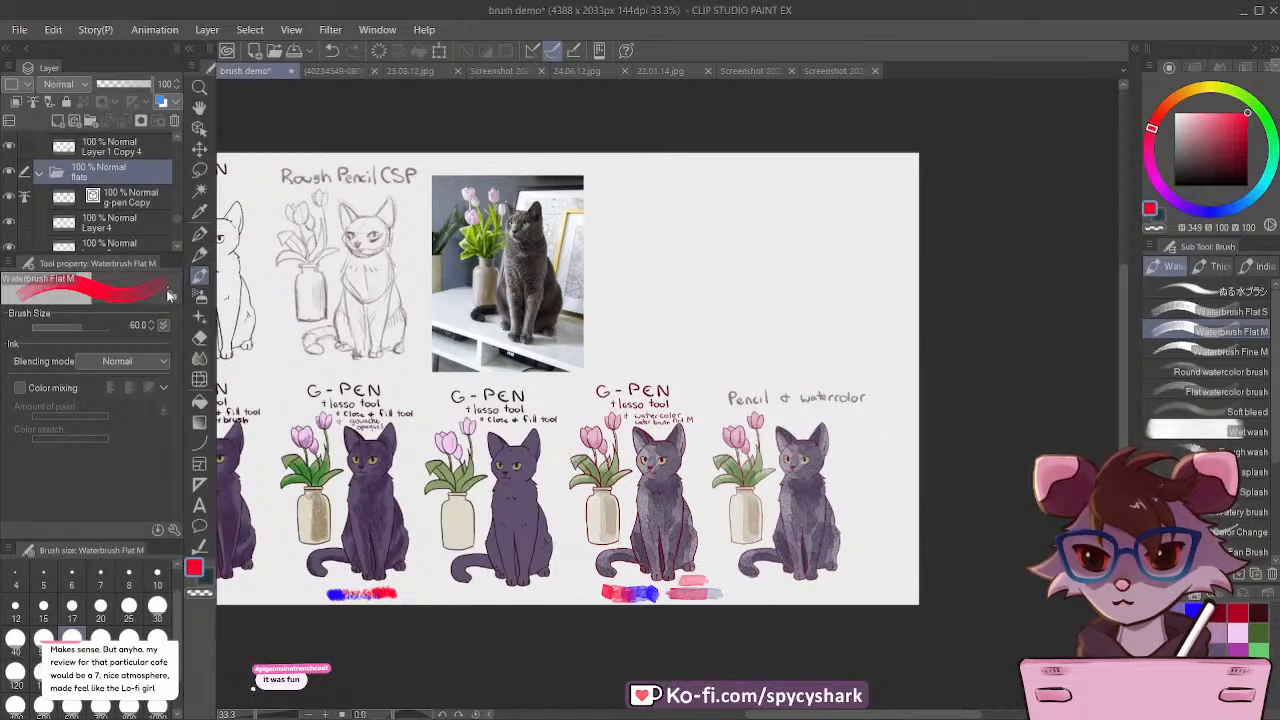
{"action": "left_click", "coordinate": [199, 148]}
{"action": "left_click_drag", "start_coordinate": [469, 527], "coordinate": [650, 306]}
{"action": "scroll", "coordinate": [705, 205], "scroll_direction": "up", "scroll_amount": 2}
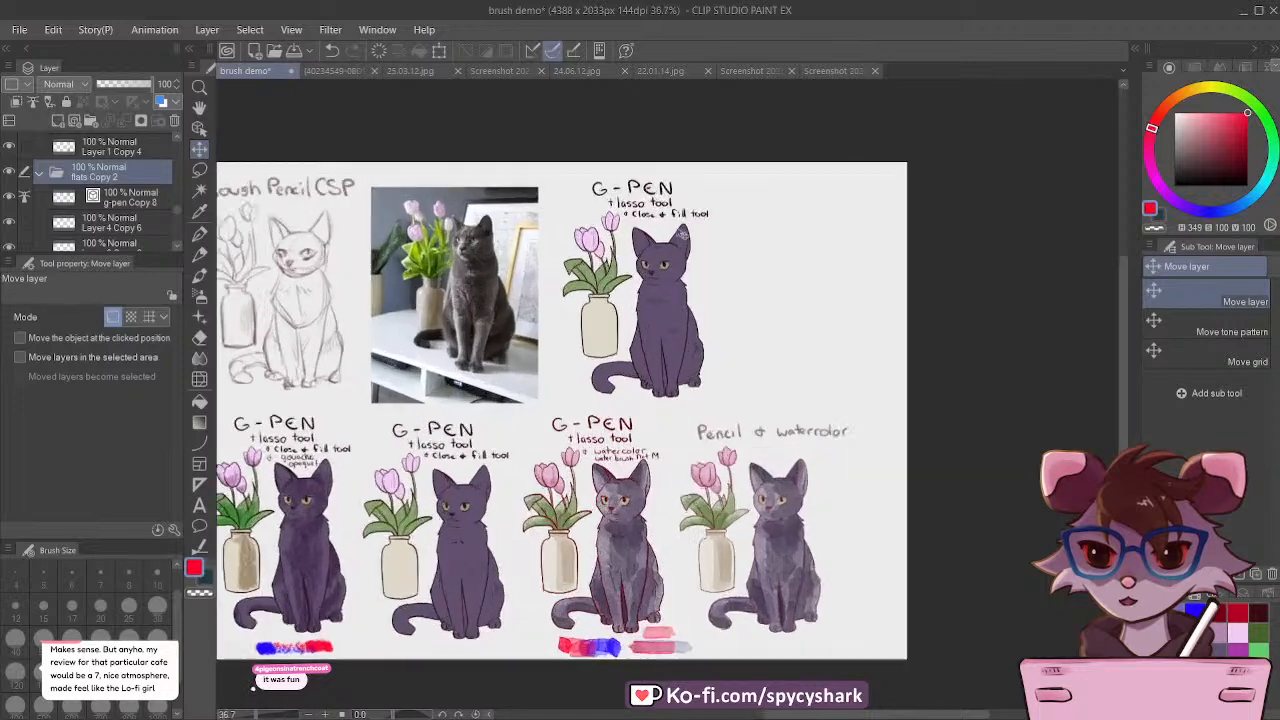
Step: Handwrite "+ Airbrush" with the size 8 G-pen under the close & fill tool label, on the copied drawing's line-art layer
{"action": "scroll", "coordinate": [702, 210], "scroll_direction": "up", "scroll_amount": 2}
{"action": "scroll", "coordinate": [691, 226], "scroll_direction": "down", "scroll_amount": 1}
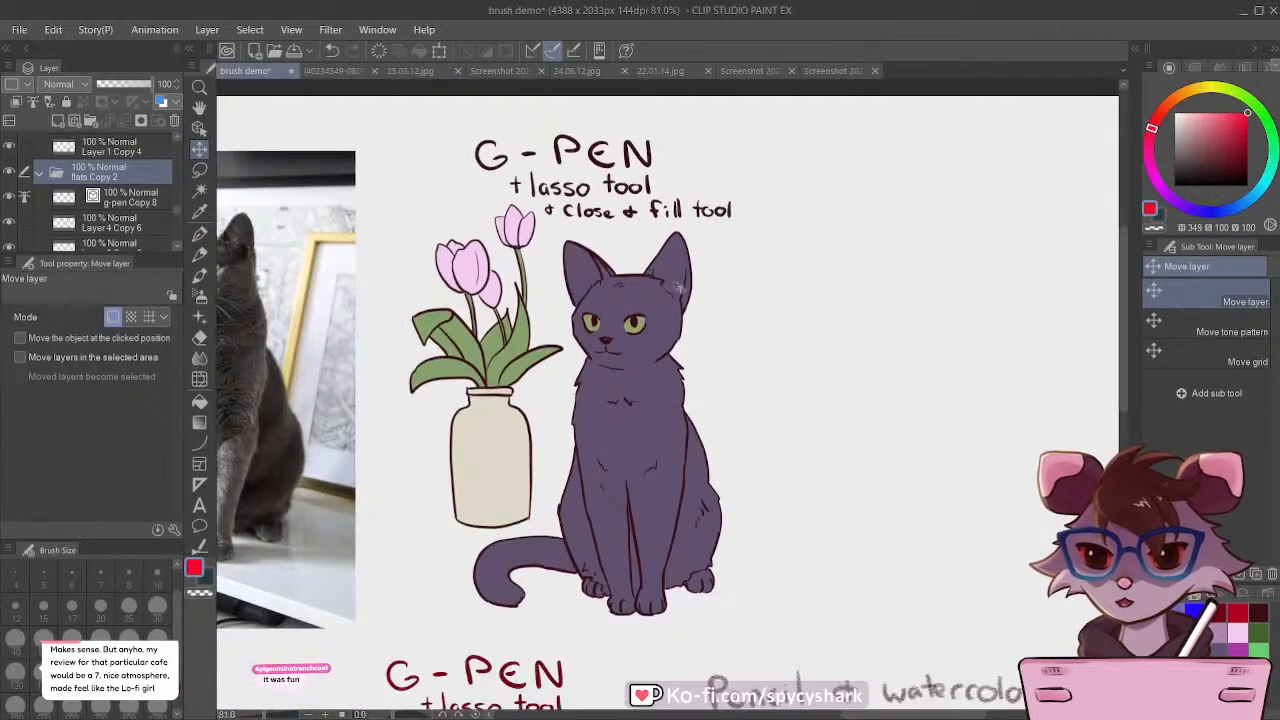
{"action": "left_click", "coordinate": [120, 205]}
{"action": "left_click", "coordinate": [199, 233]}
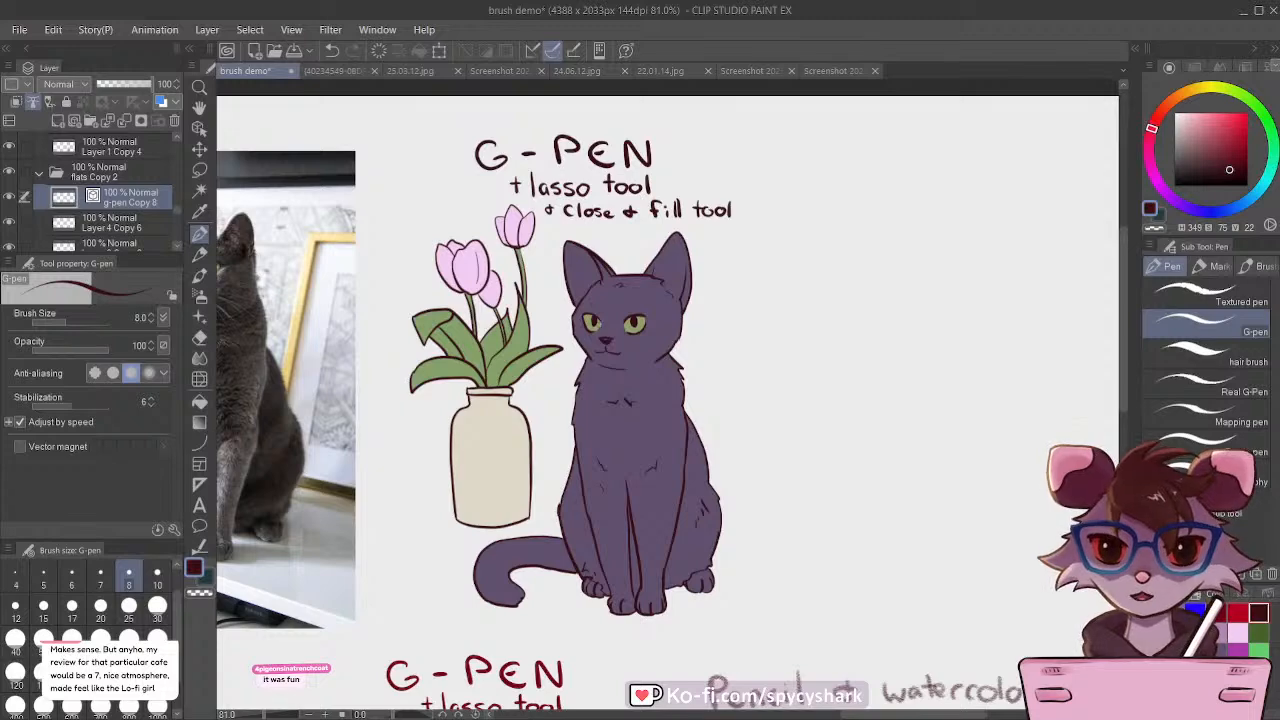
{"action": "scroll", "coordinate": [632, 160], "scroll_direction": "down", "scroll_amount": 1}
{"action": "scroll", "coordinate": [620, 190], "scroll_direction": "up", "scroll_amount": 9}
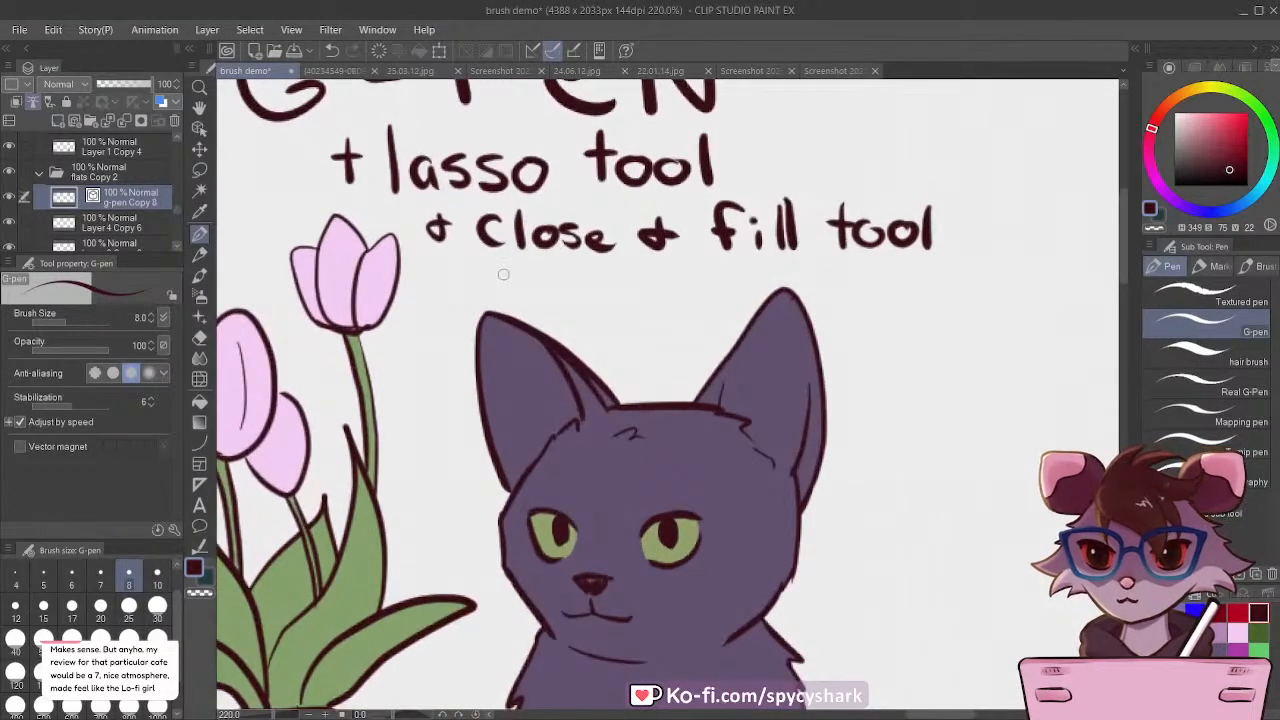
{"action": "mouse_move", "coordinate": [493, 277]}
{"action": "left_mouse_down"}
{"action": "mouse_move", "coordinate": [540, 293]}
{"action": "mouse_move", "coordinate": [554, 265]}
{"action": "mouse_move", "coordinate": [595, 283]}
{"action": "mouse_move", "coordinate": [617, 266]}
{"action": "mouse_move", "coordinate": [621, 286]}
{"action": "mouse_move", "coordinate": [712, 274]}
{"action": "mouse_move", "coordinate": [713, 289]}
{"action": "mouse_move", "coordinate": [746, 290]}
{"action": "left_mouse_up"}
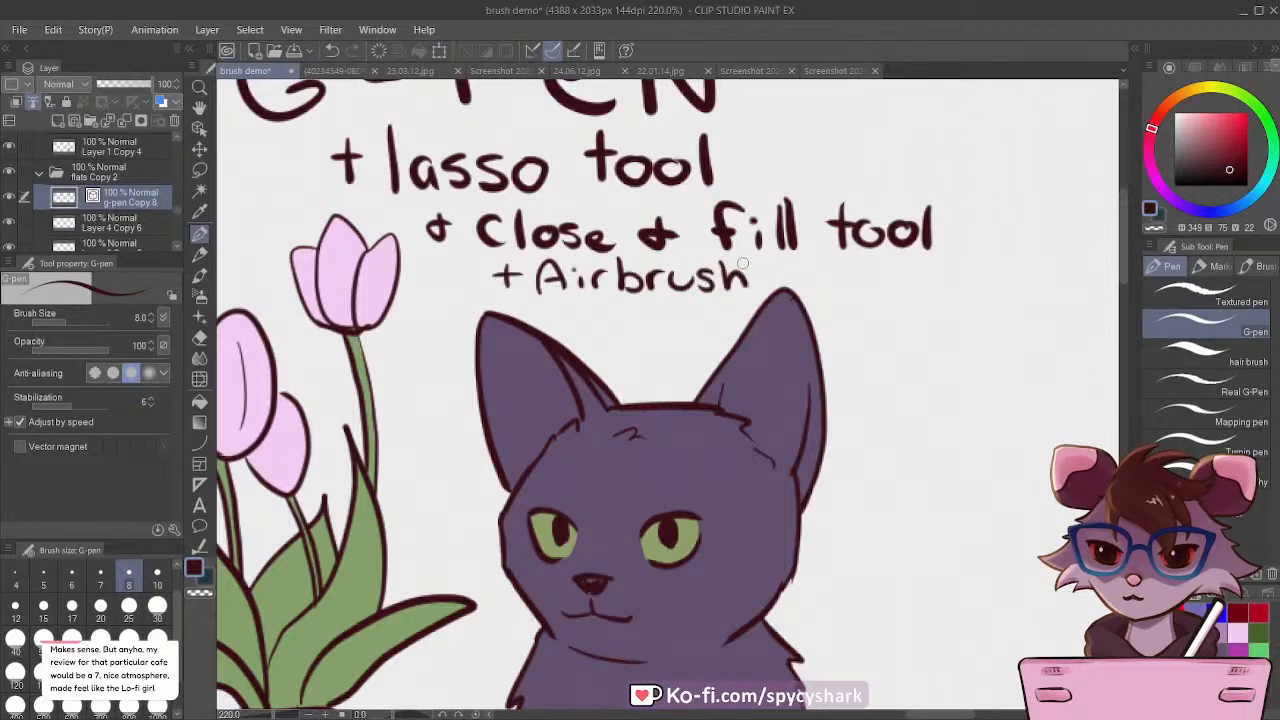
Step: Add a new layer above the copied flats folder, clip it to the folder and set its blending mode to Multiply
{"action": "left_click", "coordinate": [200, 297]}
{"action": "scroll", "coordinate": [485, 214], "scroll_direction": "down", "scroll_amount": 1}
{"action": "scroll", "coordinate": [485, 214], "scroll_direction": "down", "scroll_amount": 4}
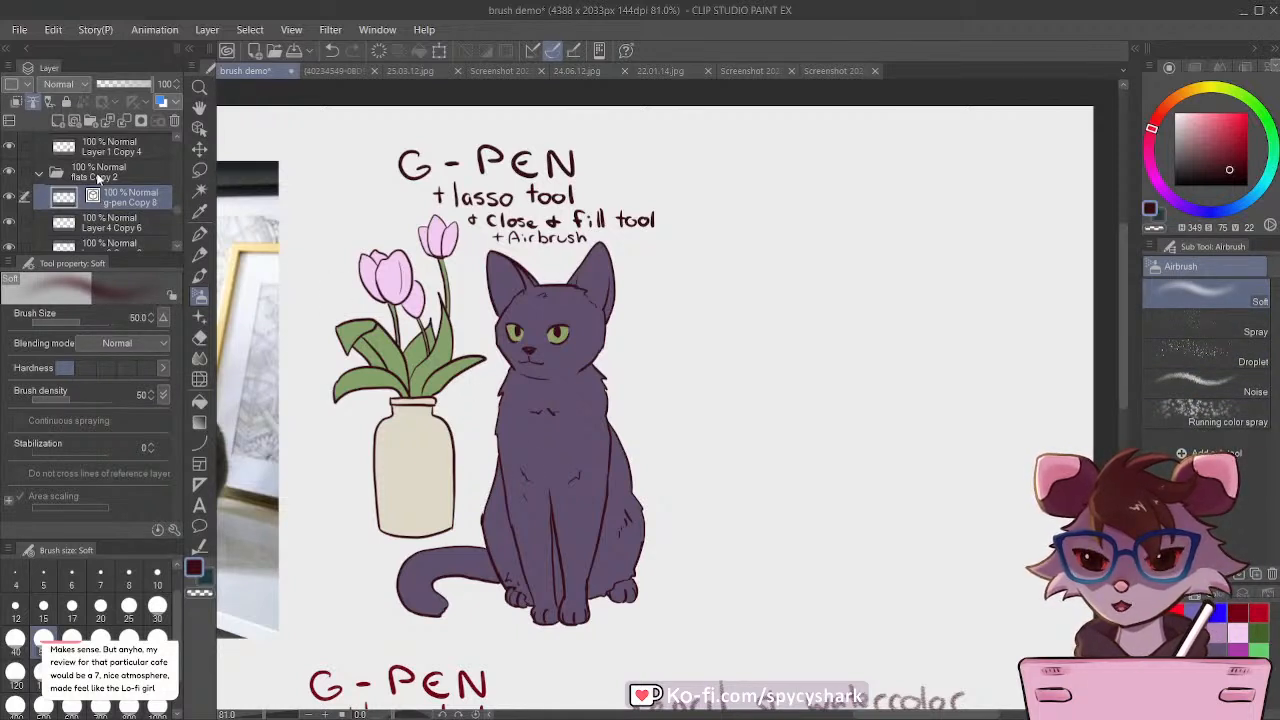
{"action": "left_click", "coordinate": [57, 120]}
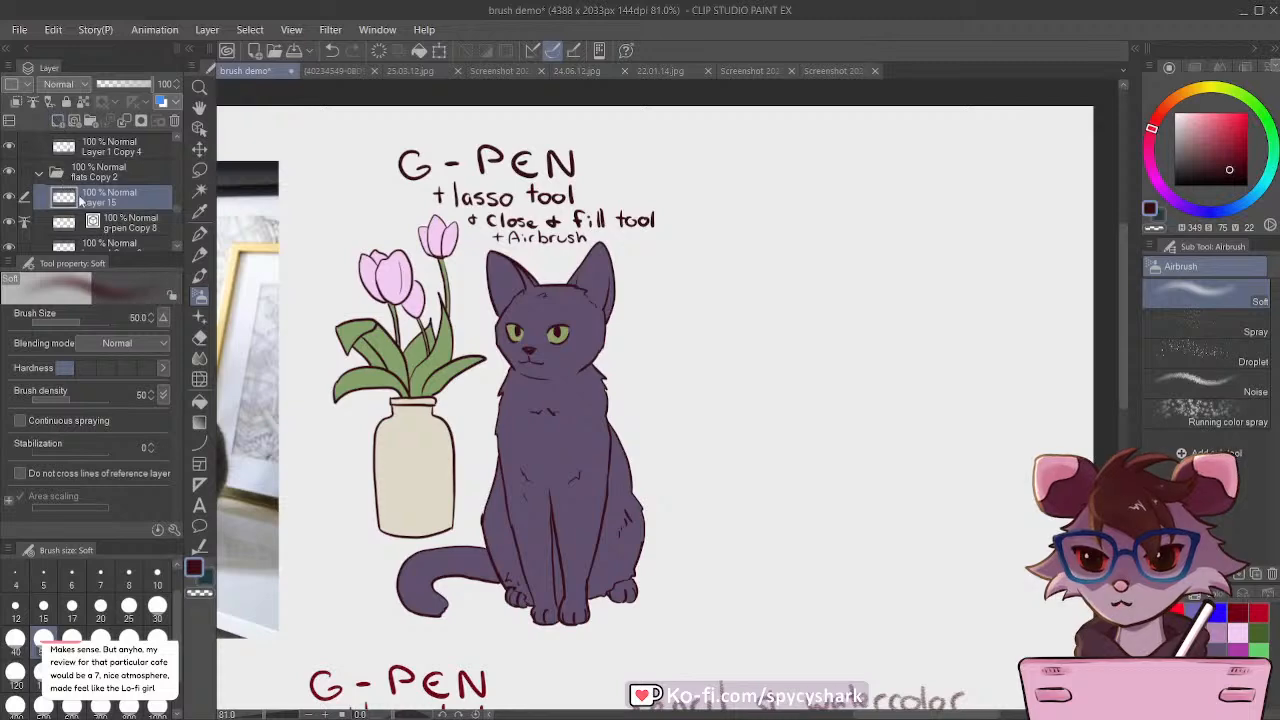
{"action": "left_click_drag", "start_coordinate": [94, 192], "coordinate": [44, 166]}
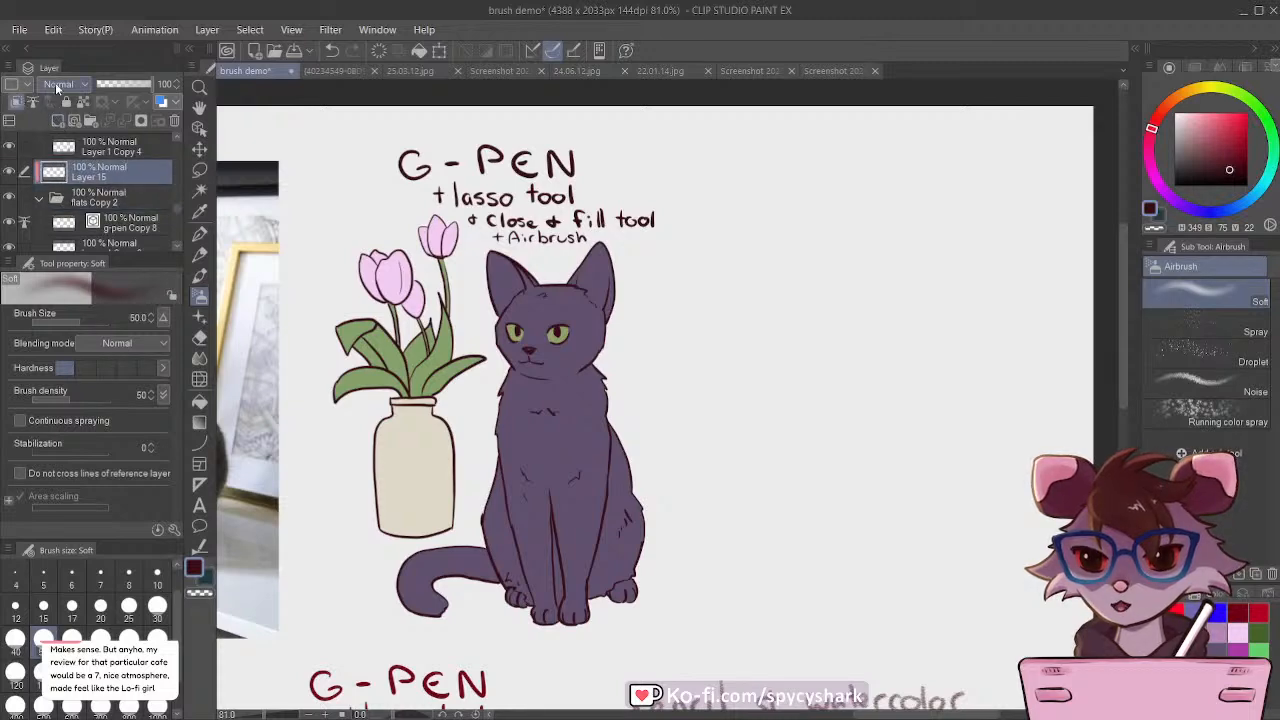
Step: Lasso jagged fur-shadow areas along the copied cat's back, haunch and hind paw, adding each to the selection
{"action": "left_click", "coordinate": [200, 171]}
{"action": "scroll", "coordinate": [441, 256], "scroll_direction": "down", "scroll_amount": 2}
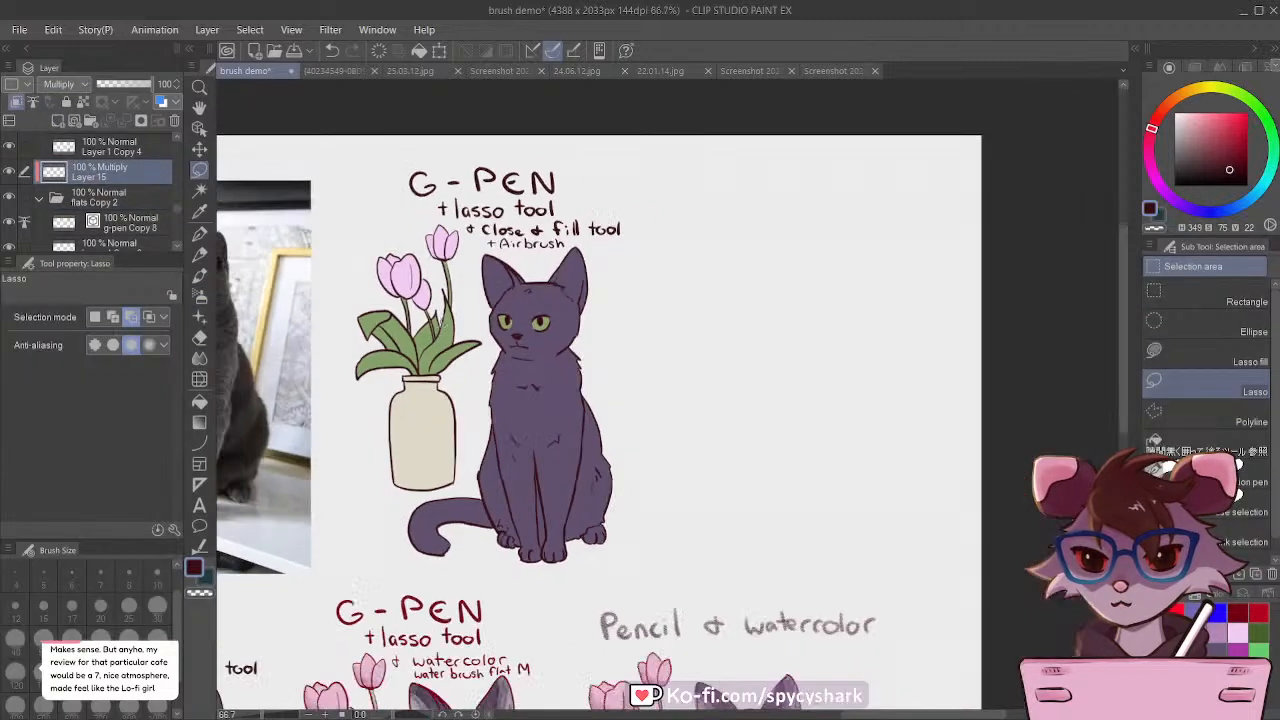
{"action": "scroll", "coordinate": [452, 438], "scroll_direction": "up", "scroll_amount": 4}
{"action": "scroll", "coordinate": [453, 390], "scroll_direction": "up", "scroll_amount": 1}
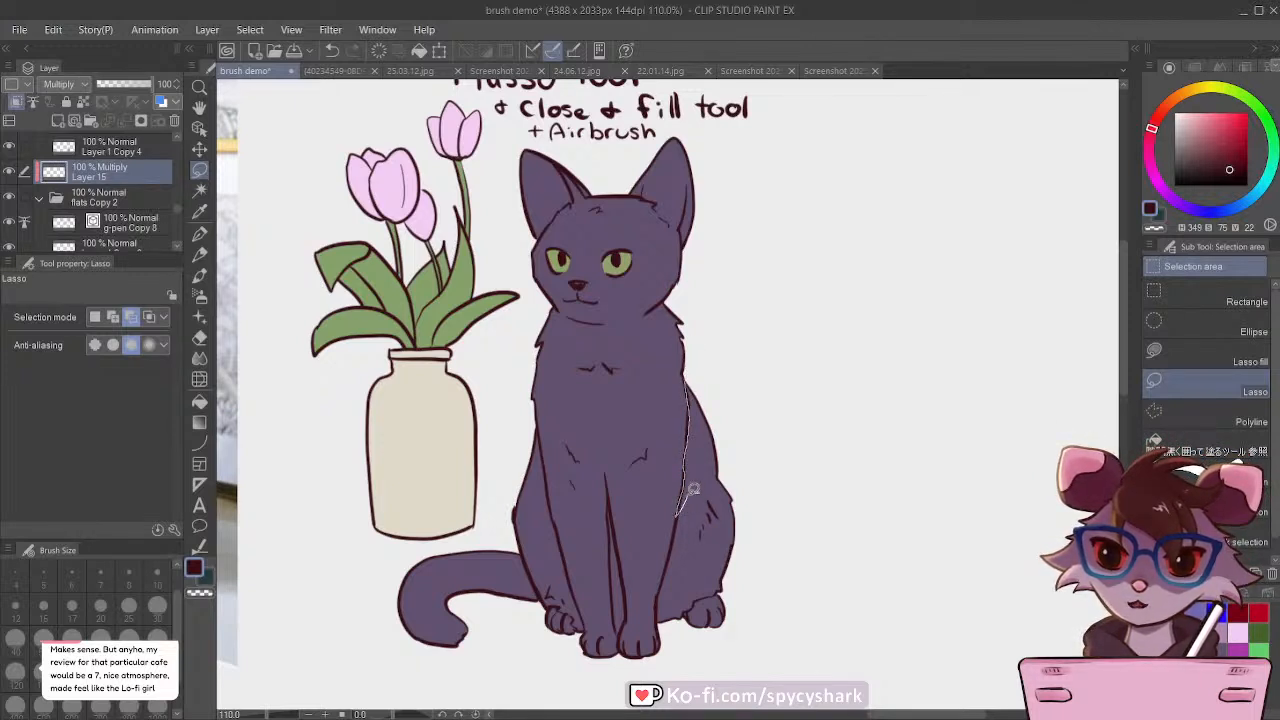
{"action": "left_click_drag", "start_coordinate": [708, 371], "coordinate": [706, 374]}
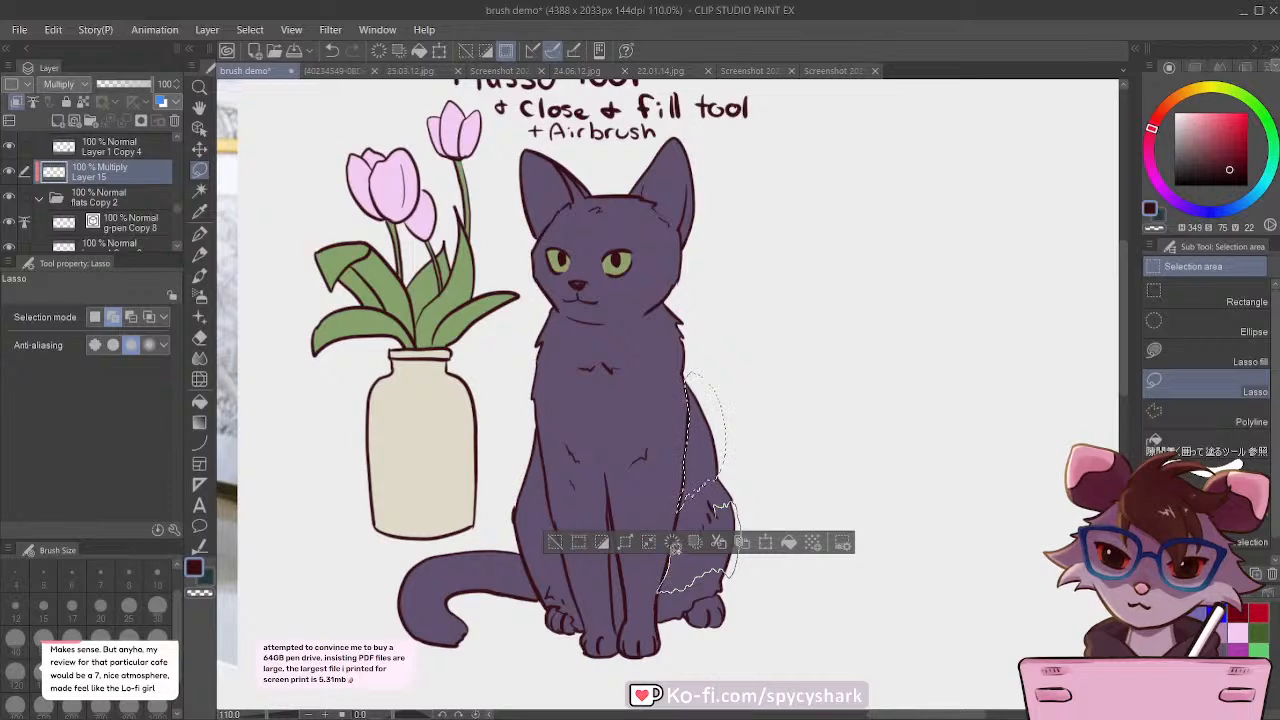
{"action": "left_click_drag", "start_coordinate": [704, 526], "coordinate": [715, 500]}
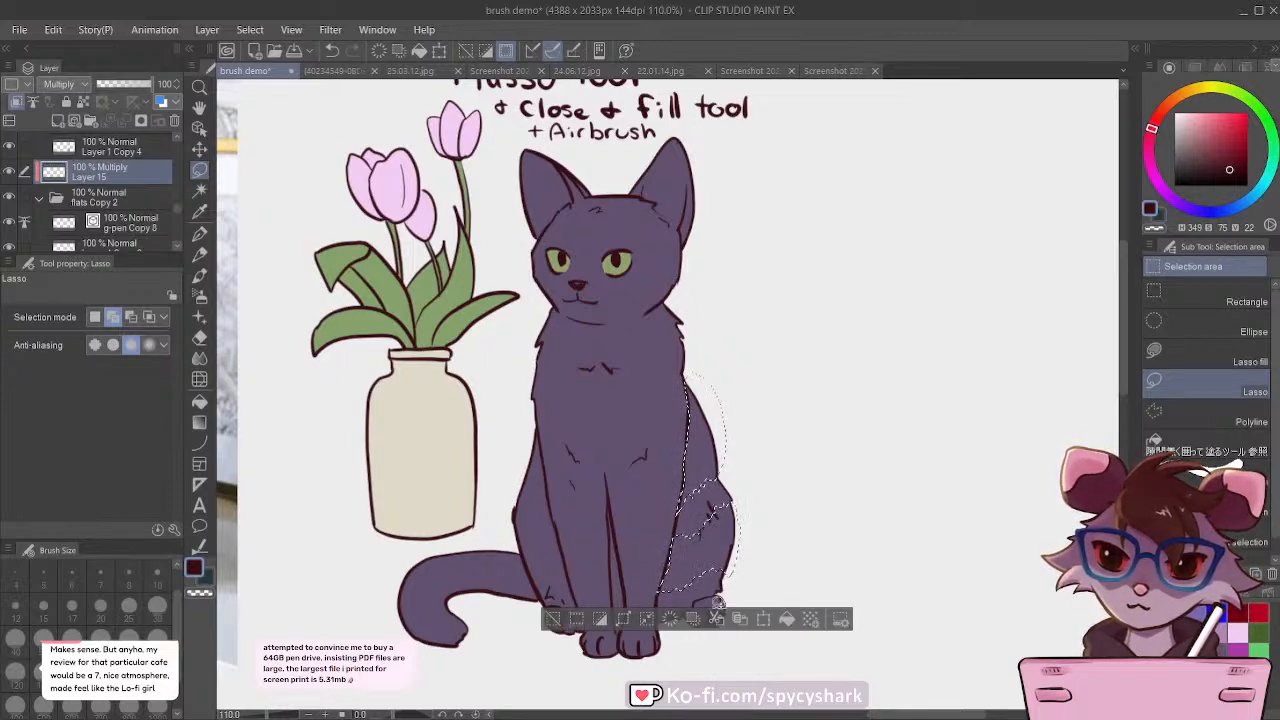
{"action": "left_click_drag", "start_coordinate": [698, 597], "coordinate": [682, 557]}
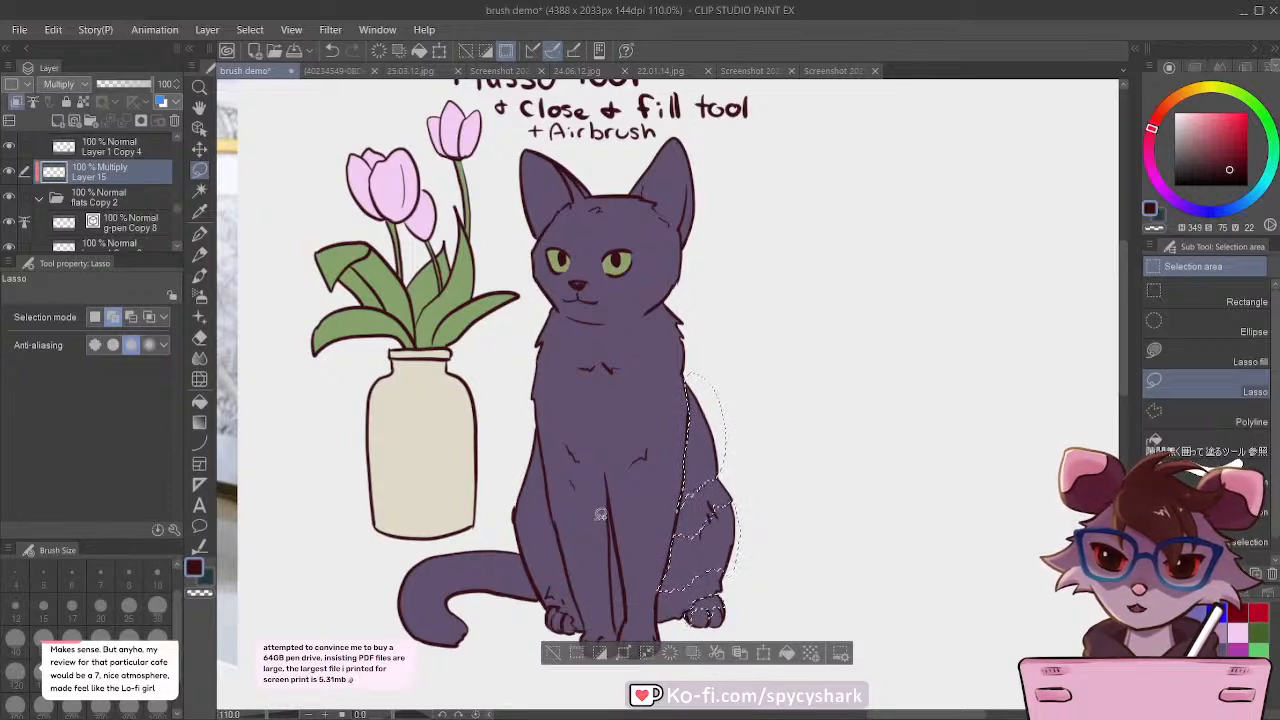
Step: Try shading the selected back and haunch areas with the Soft airbrush at size 600 in dark maroon, and clear the selection
{"action": "left_click", "coordinate": [200, 296]}
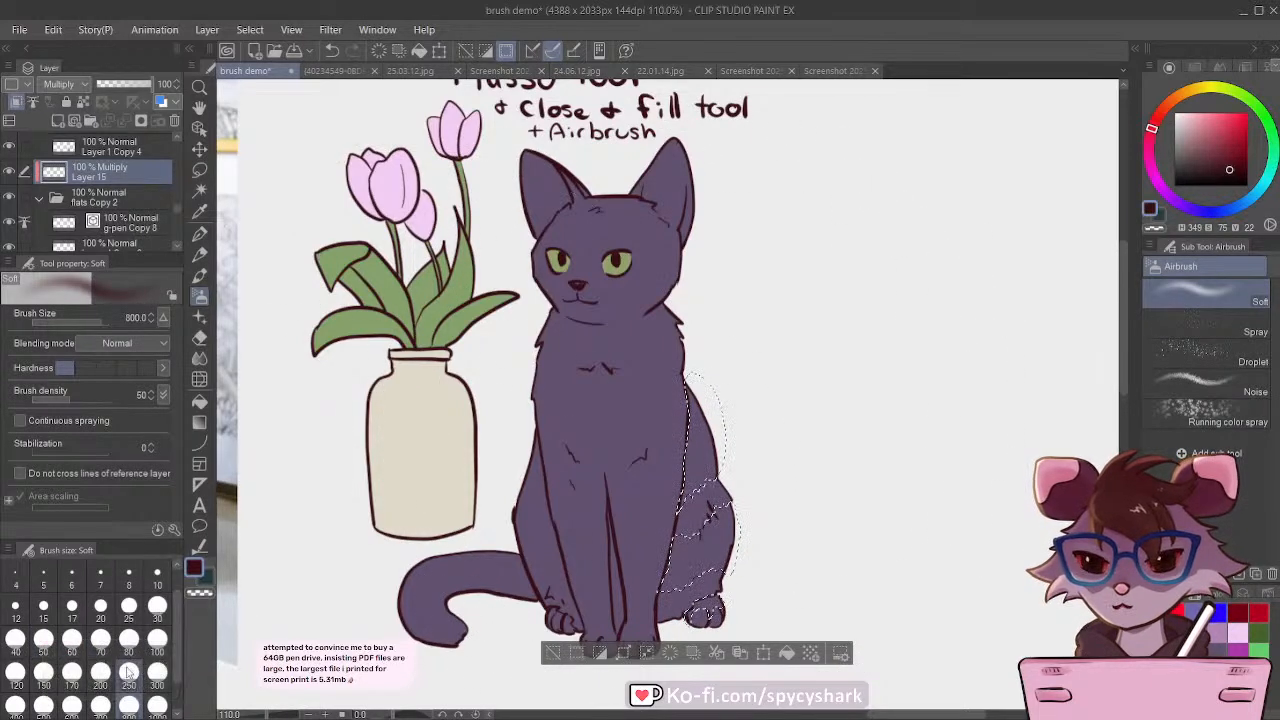
{"action": "left_click", "coordinate": [128, 674]}
{"action": "left_click", "coordinate": [72, 705]}
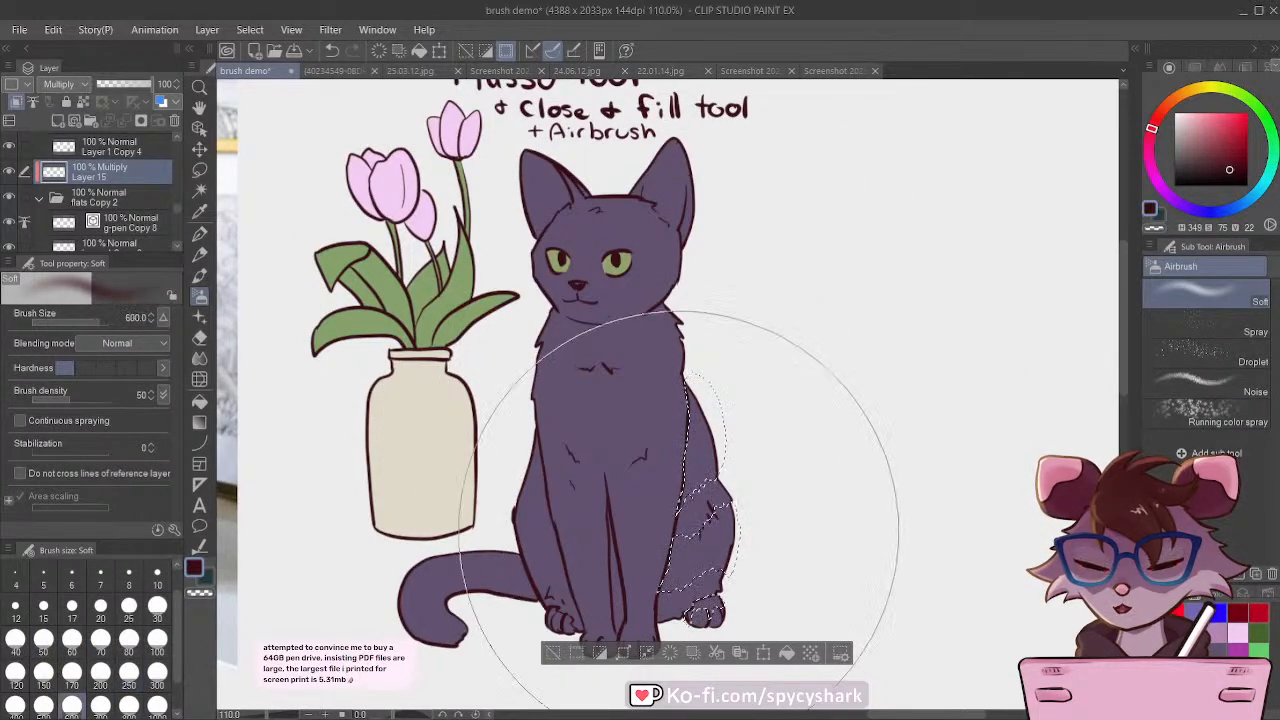
{"action": "mouse_move", "coordinate": [624, 453]}
{"action": "left_mouse_down"}
{"action": "mouse_move", "coordinate": [684, 445]}
{"action": "mouse_move", "coordinate": [695, 354]}
{"action": "left_mouse_up"}
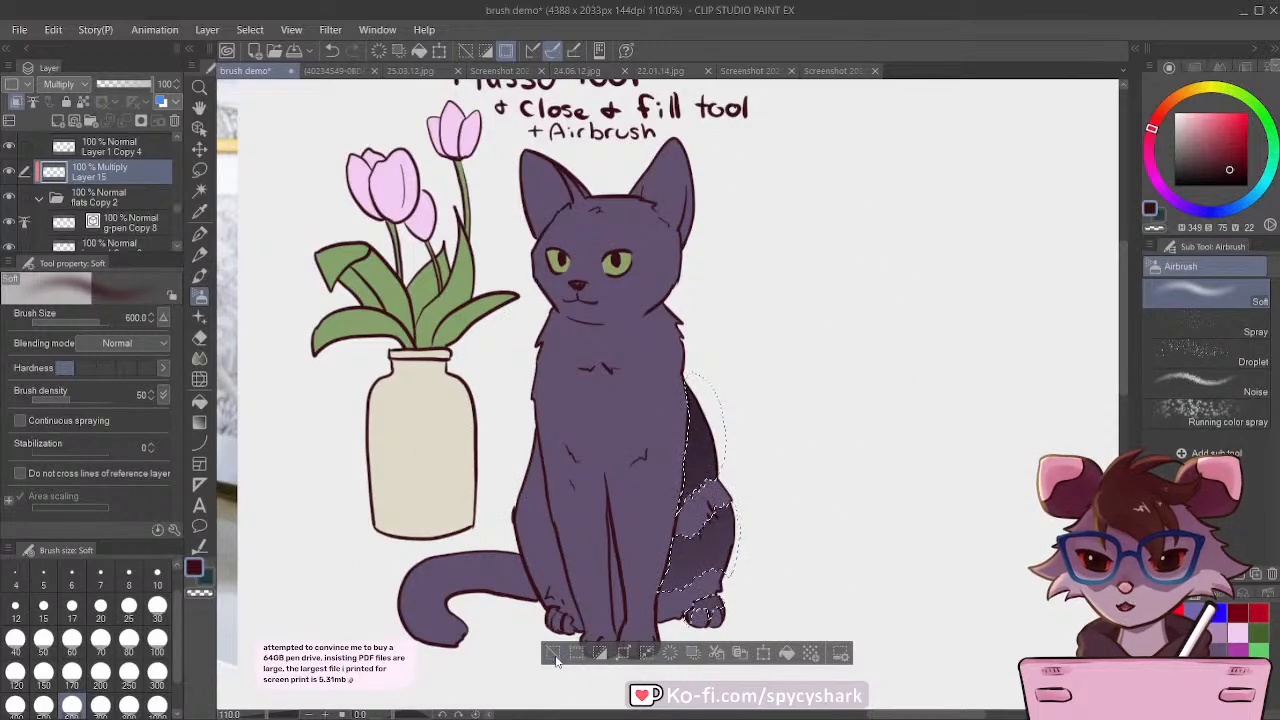
{"action": "key", "text": "ctrl+d"}
{"action": "scroll", "coordinate": [668, 466], "scroll_direction": "down", "scroll_amount": 7}
{"action": "scroll", "coordinate": [672, 466], "scroll_direction": "up", "scroll_amount": 8}
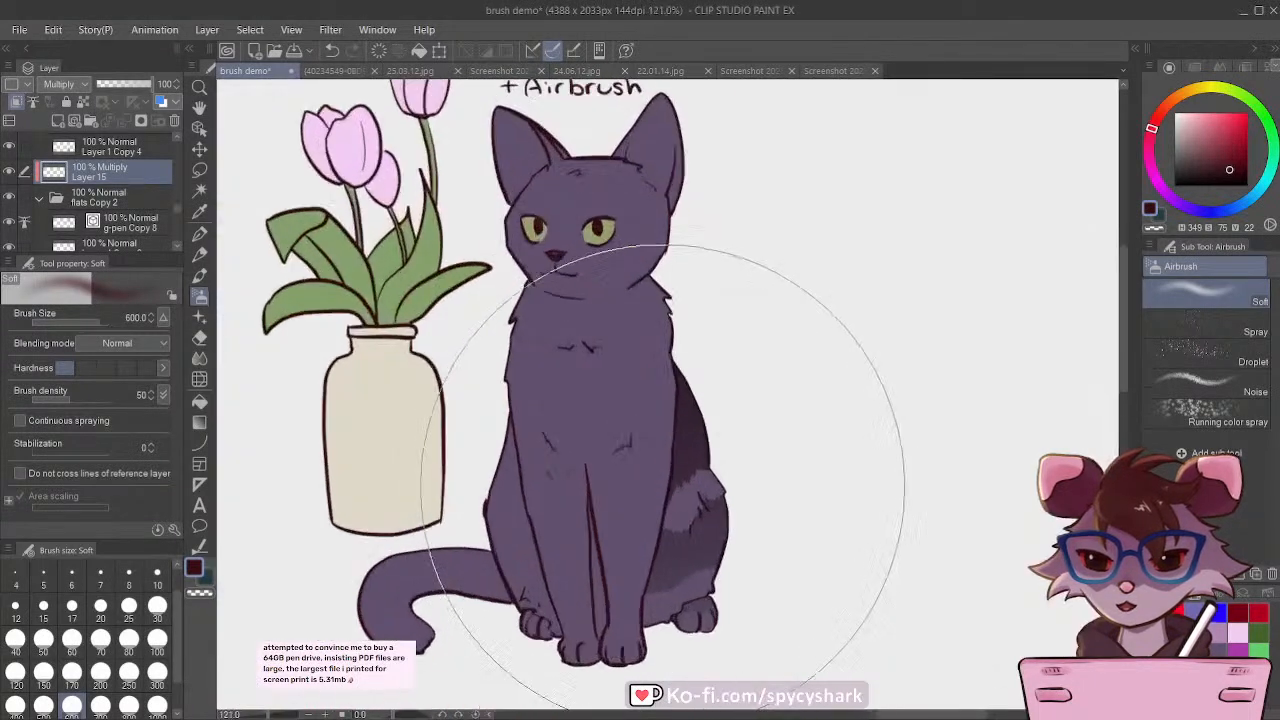
{"action": "scroll", "coordinate": [710, 459], "scroll_direction": "down", "scroll_amount": 1}
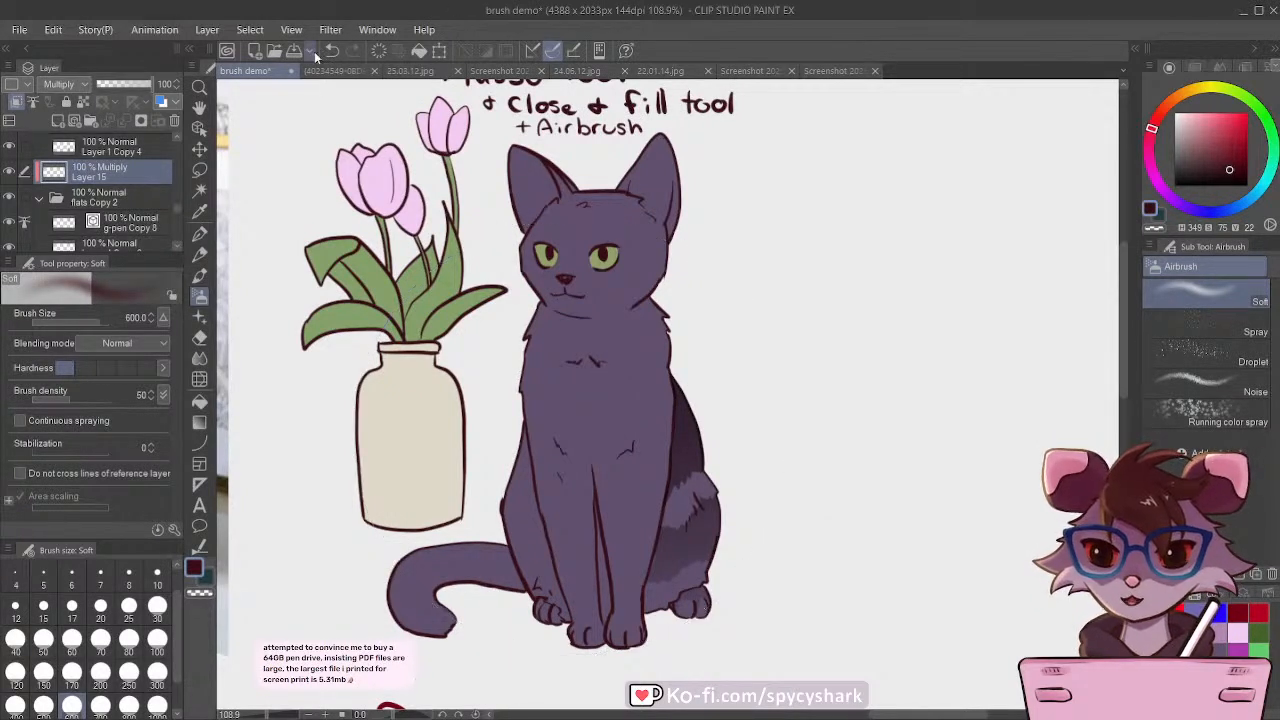
{"action": "left_click", "coordinate": [199, 170]}
{"action": "scroll", "coordinate": [600, 162], "scroll_direction": "up", "scroll_amount": 7}
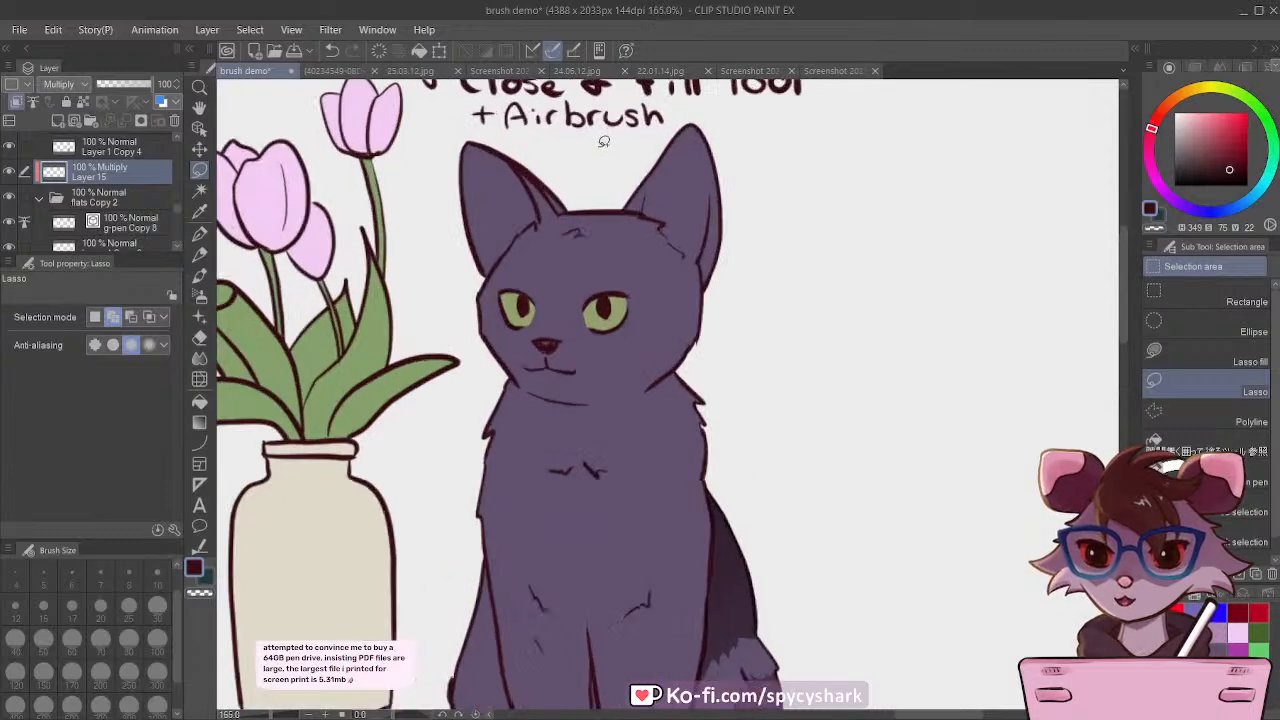
{"action": "scroll", "coordinate": [593, 265], "scroll_direction": "up", "scroll_amount": 1}
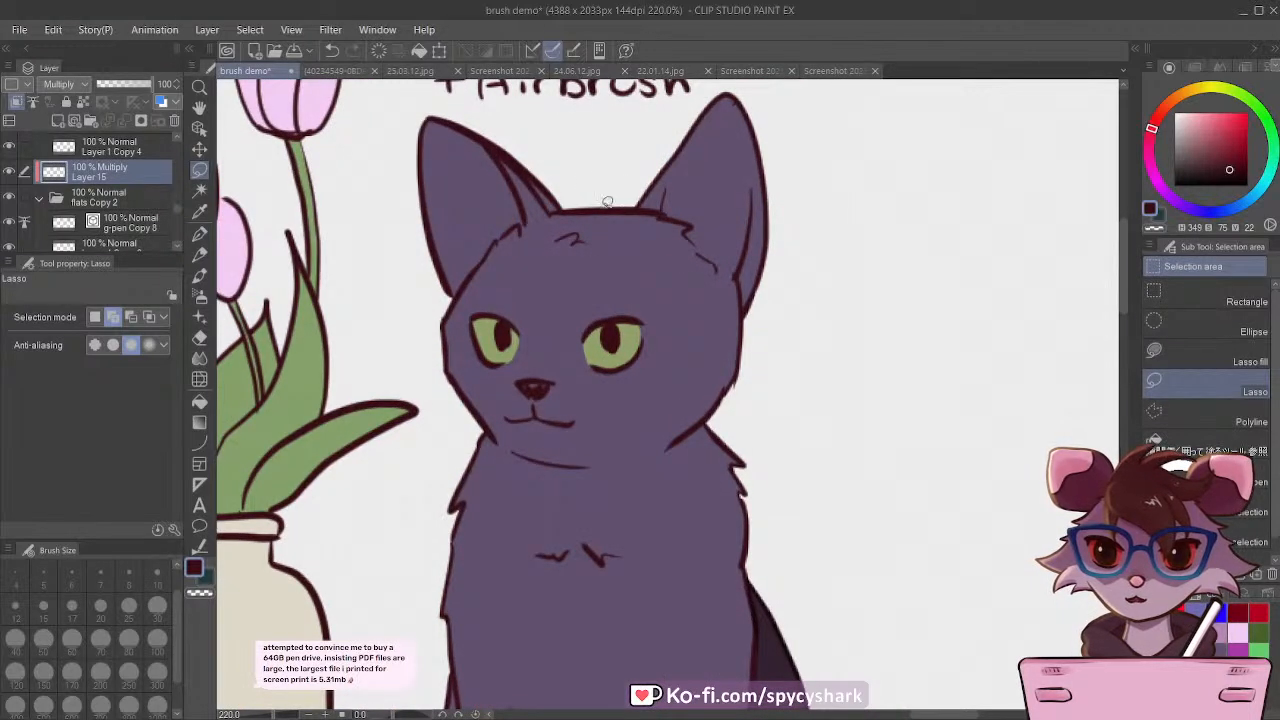
{"action": "scroll", "coordinate": [607, 202], "scroll_direction": "down", "scroll_amount": 7}
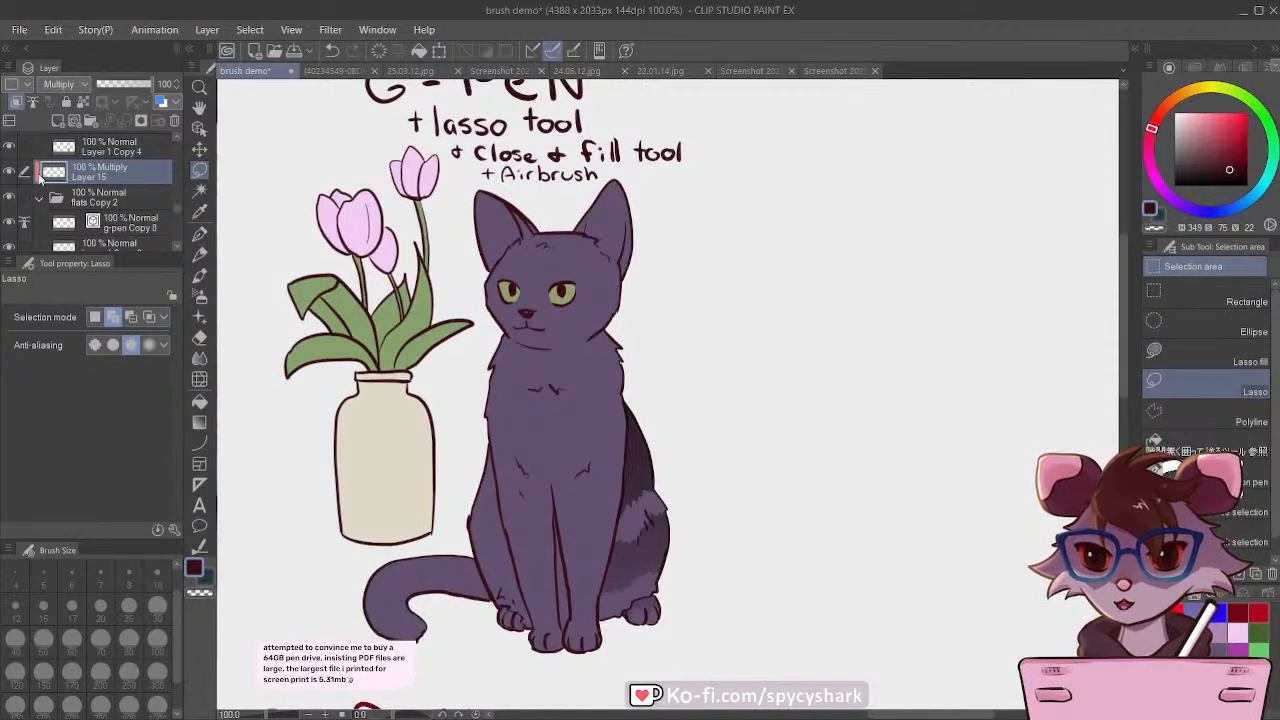
Step: Shade the cat's body and head softly on the Multiply layer using the Soft airbrush at size 600 in dark maroon
{"action": "left_click", "coordinate": [199, 296]}
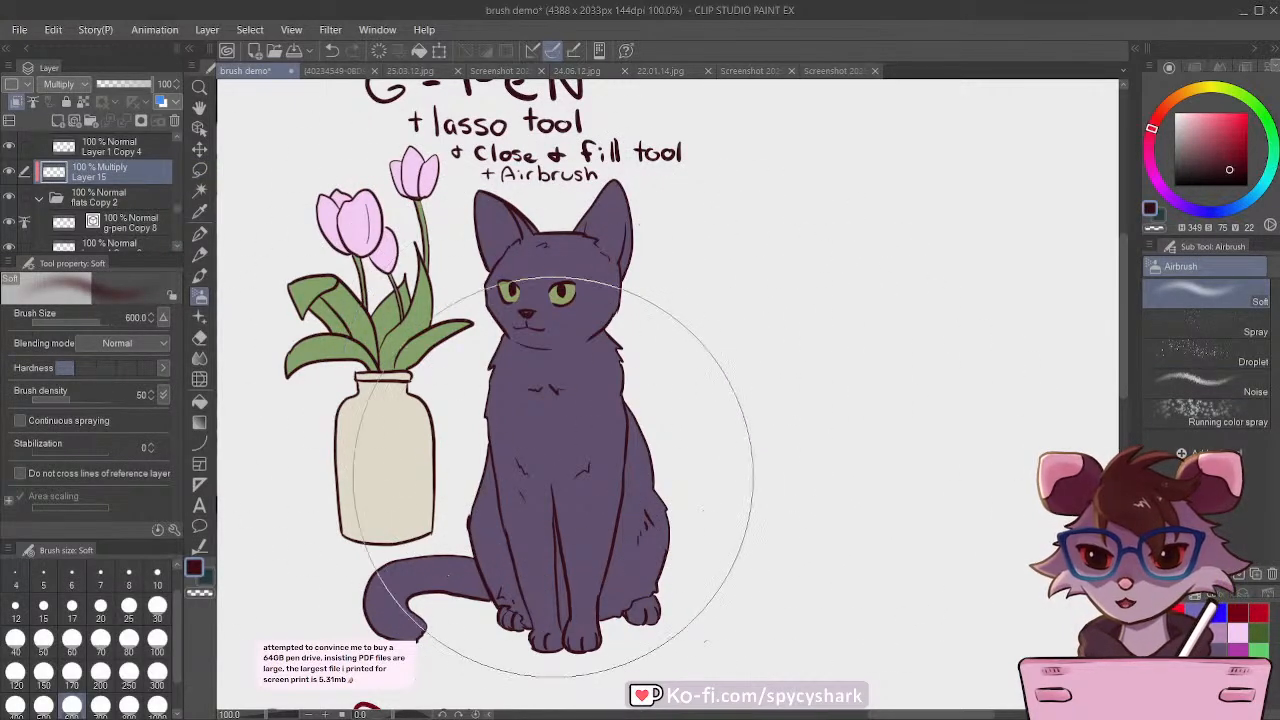
{"action": "left_click_drag", "start_coordinate": [535, 350], "coordinate": [551, 377]}
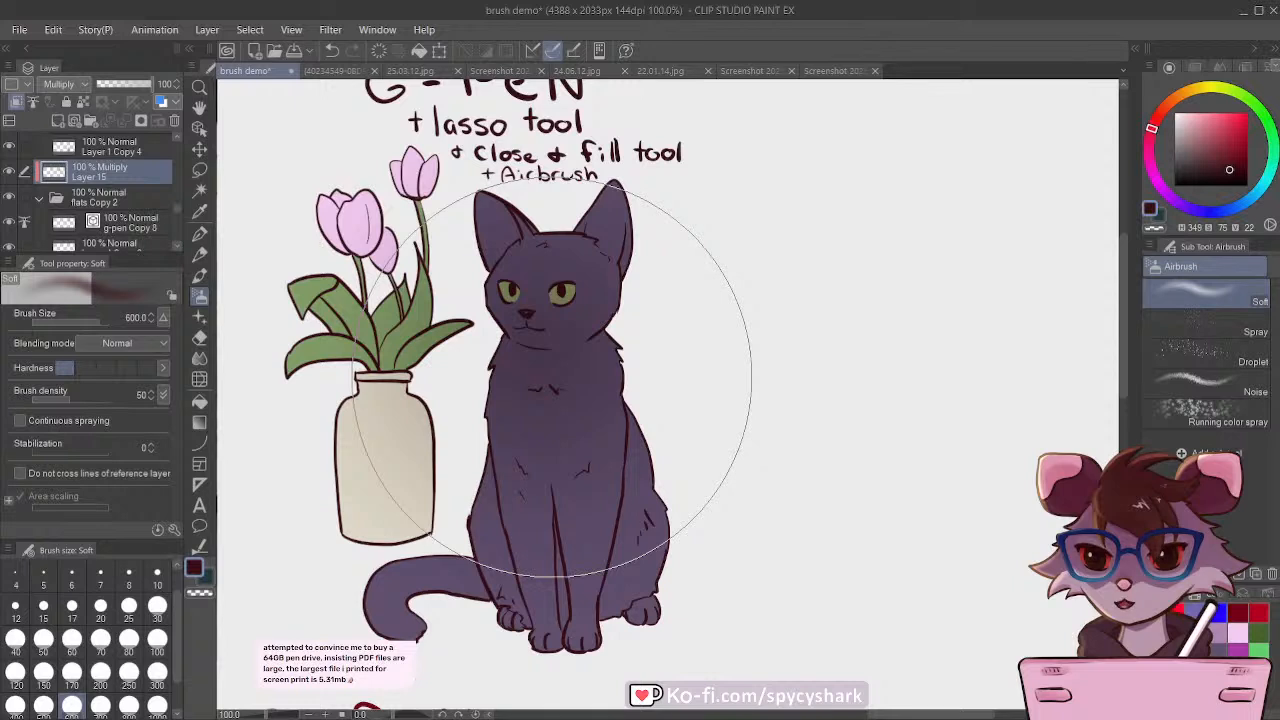
{"action": "key", "text": "ctrl+z"}
{"action": "left_click_drag", "start_coordinate": [585, 576], "coordinate": [688, 463]}
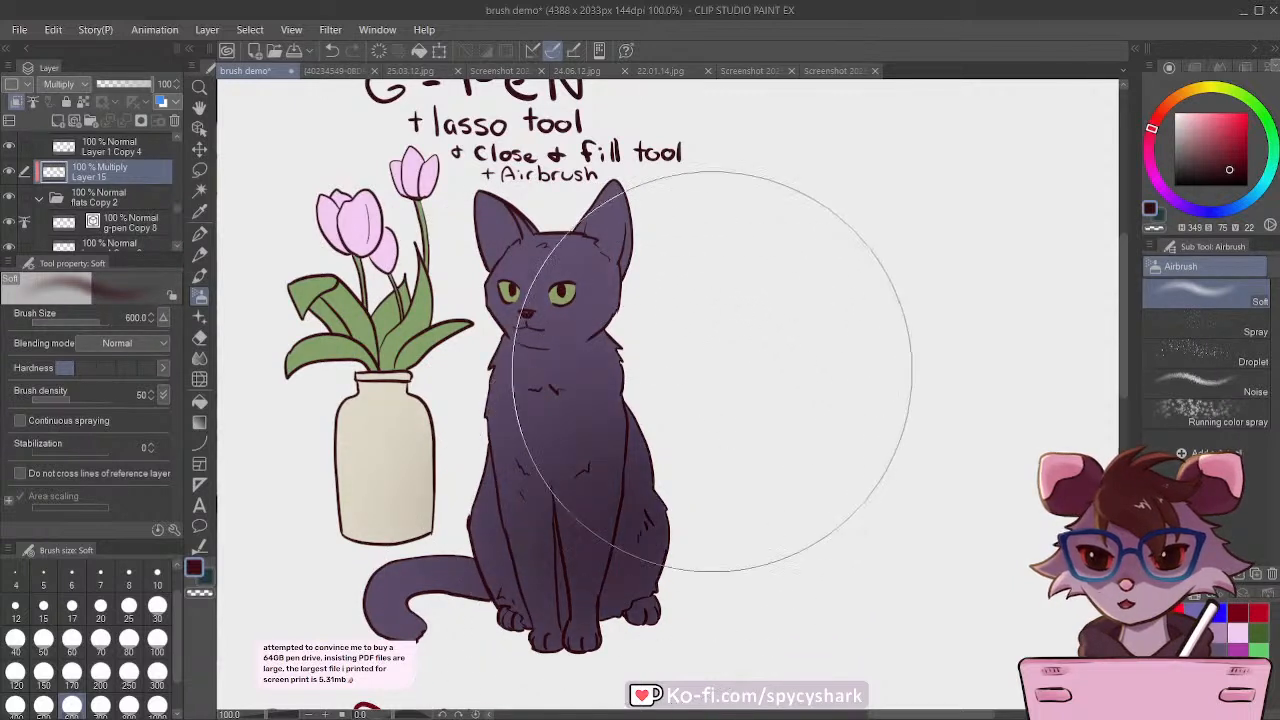
{"action": "left_click_drag", "start_coordinate": [712, 371], "coordinate": [722, 390]}
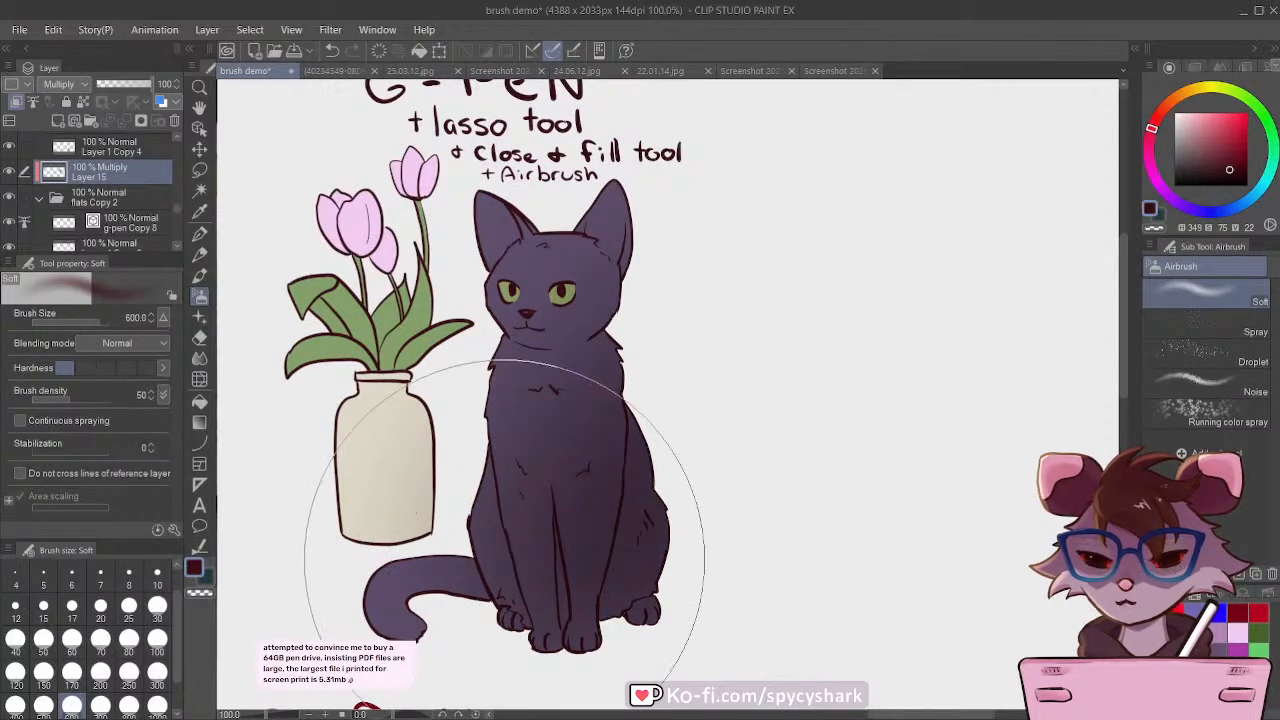
Step: Try darkening the vase with the Soft airbrush reduced to size 250, and undo the stroke
{"action": "key", "text": "bracketleft"}
{"action": "key", "text": "bracketleft"}
{"action": "key", "text": "bracketleft"}
{"action": "key", "text": "bracketleft"}
{"action": "left_click_drag", "start_coordinate": [390, 484], "coordinate": [403, 469]}
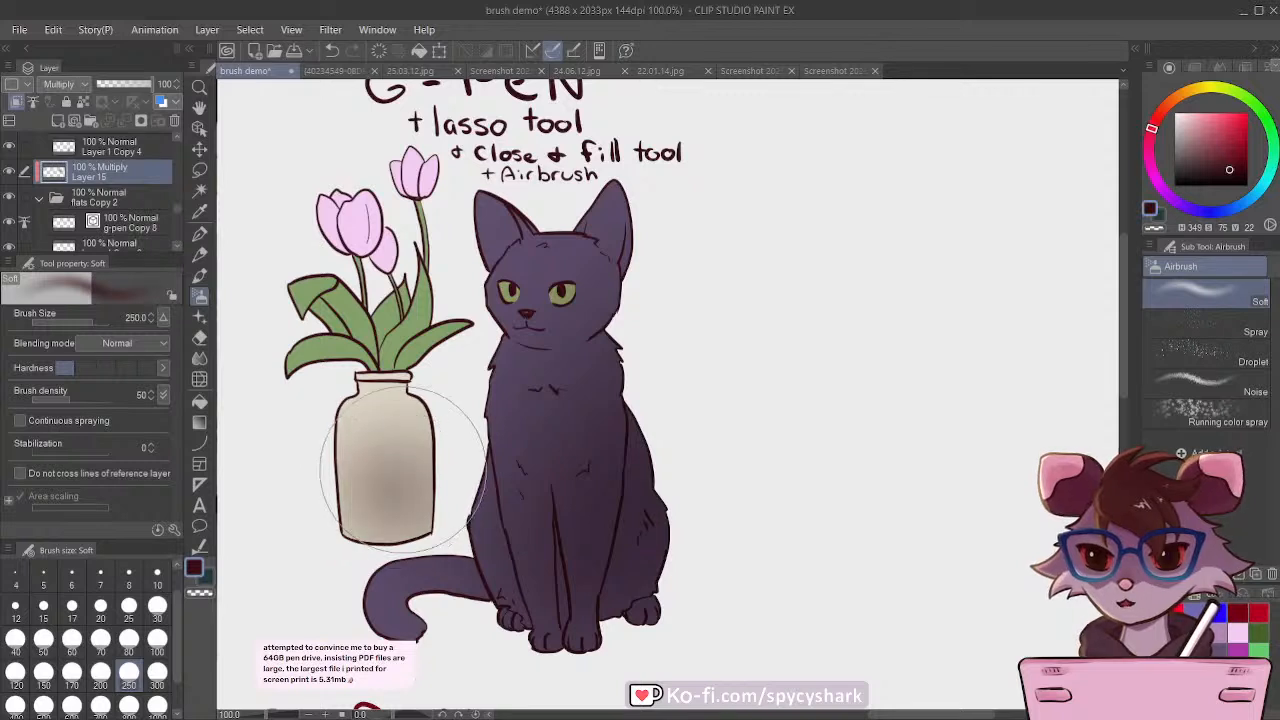
{"action": "key", "text": "ctrl+z"}
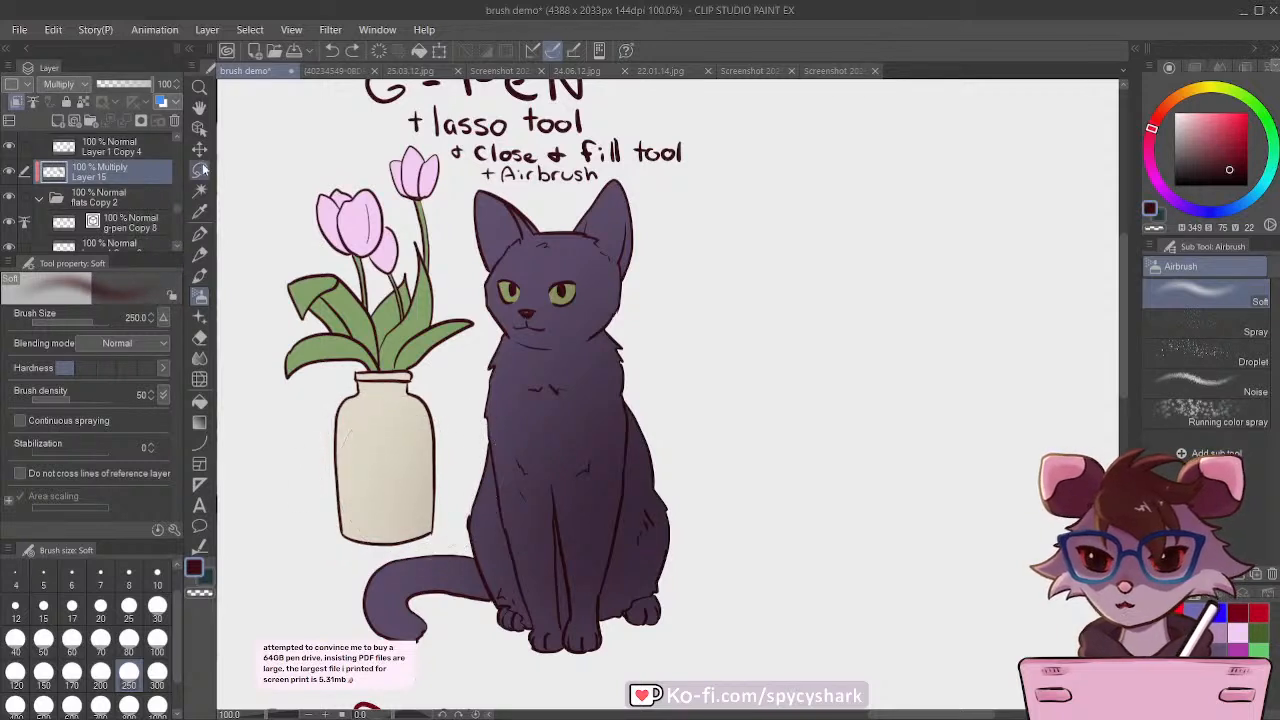
Step: Lasso a selection around the copied tulips, leaves and vase beside the cat, keeping the cat's body outside it
{"action": "left_click", "coordinate": [199, 169]}
{"action": "key", "text": "ctrl+minus"}
{"action": "left_click_drag", "start_coordinate": [290, 180], "coordinate": [400, 122]}
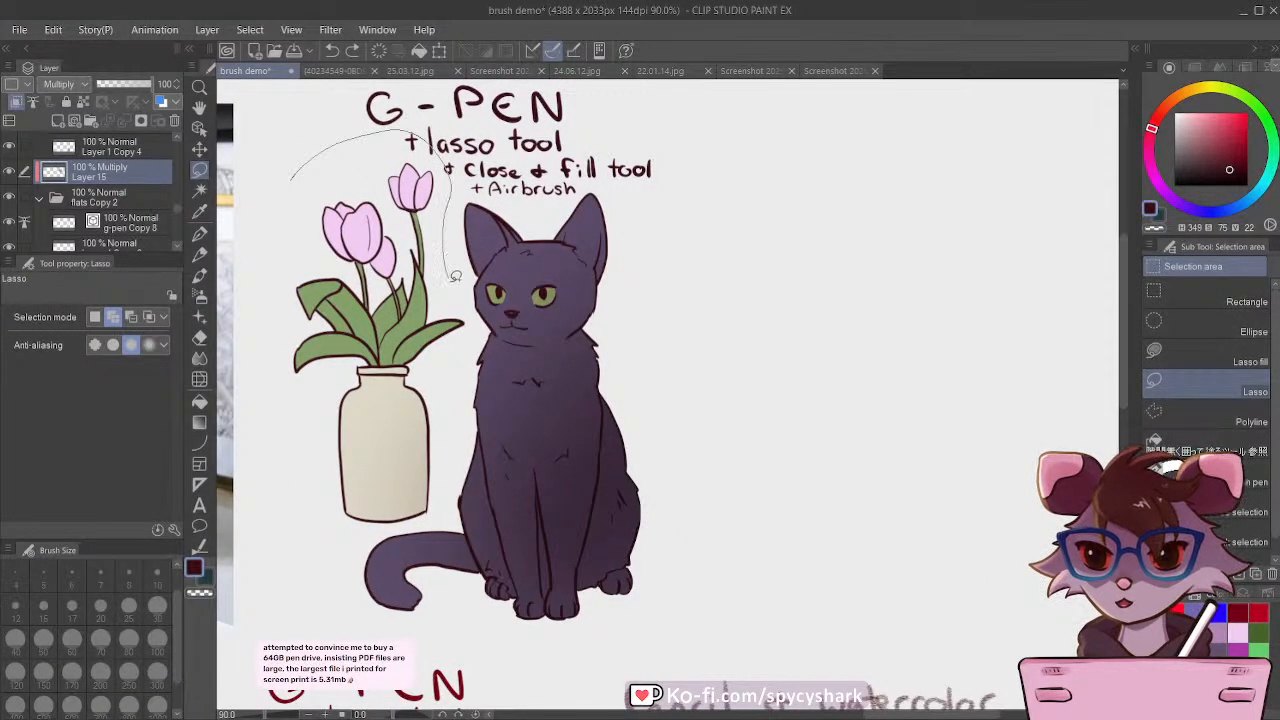
{"action": "left_click_drag", "start_coordinate": [418, 517], "coordinate": [292, 175]}
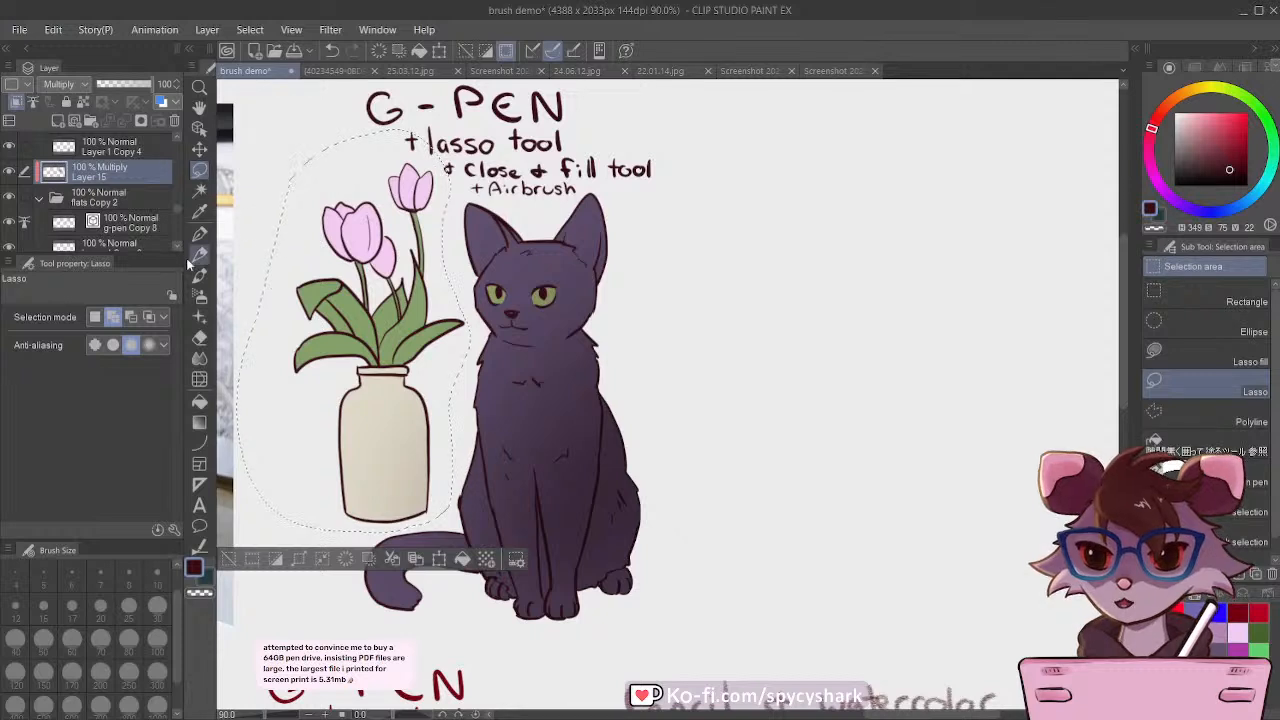
Step: Shade the vase and tulips on the Multiply layer with the Soft airbrush at size 250 in muted tan, and clear the selection
{"action": "left_click", "coordinate": [199, 275]}
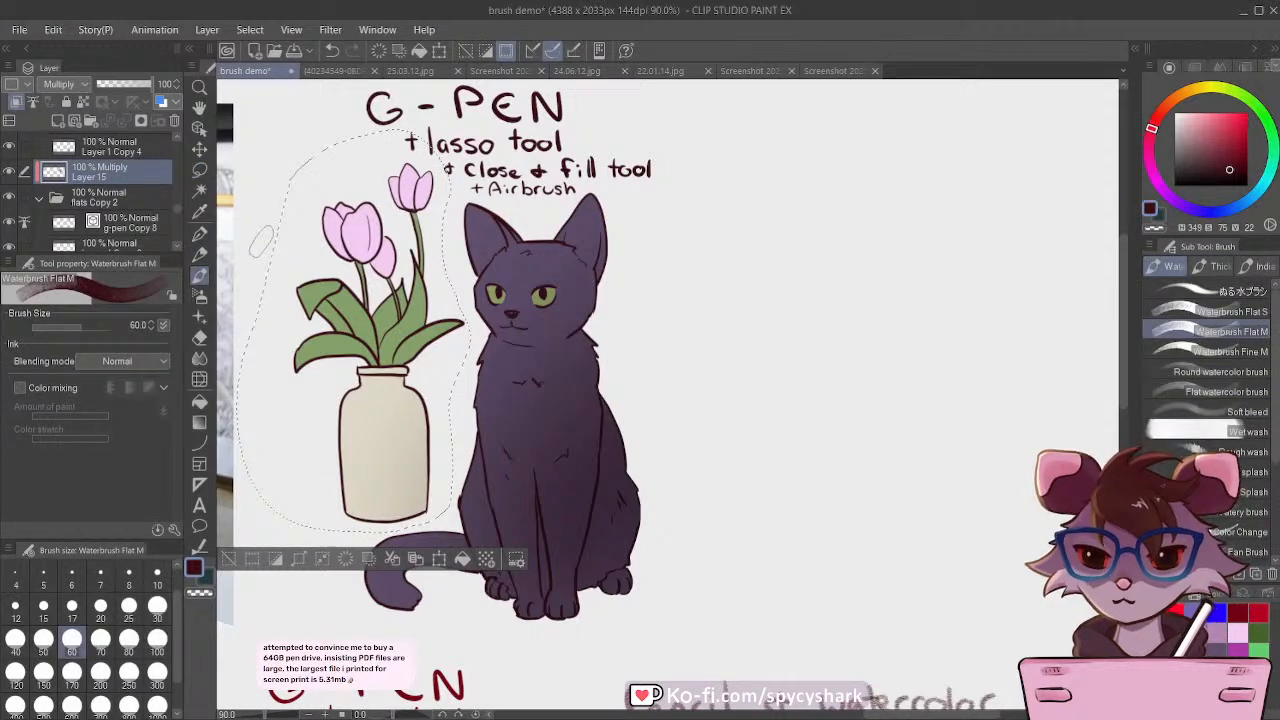
{"action": "left_click", "coordinate": [199, 296]}
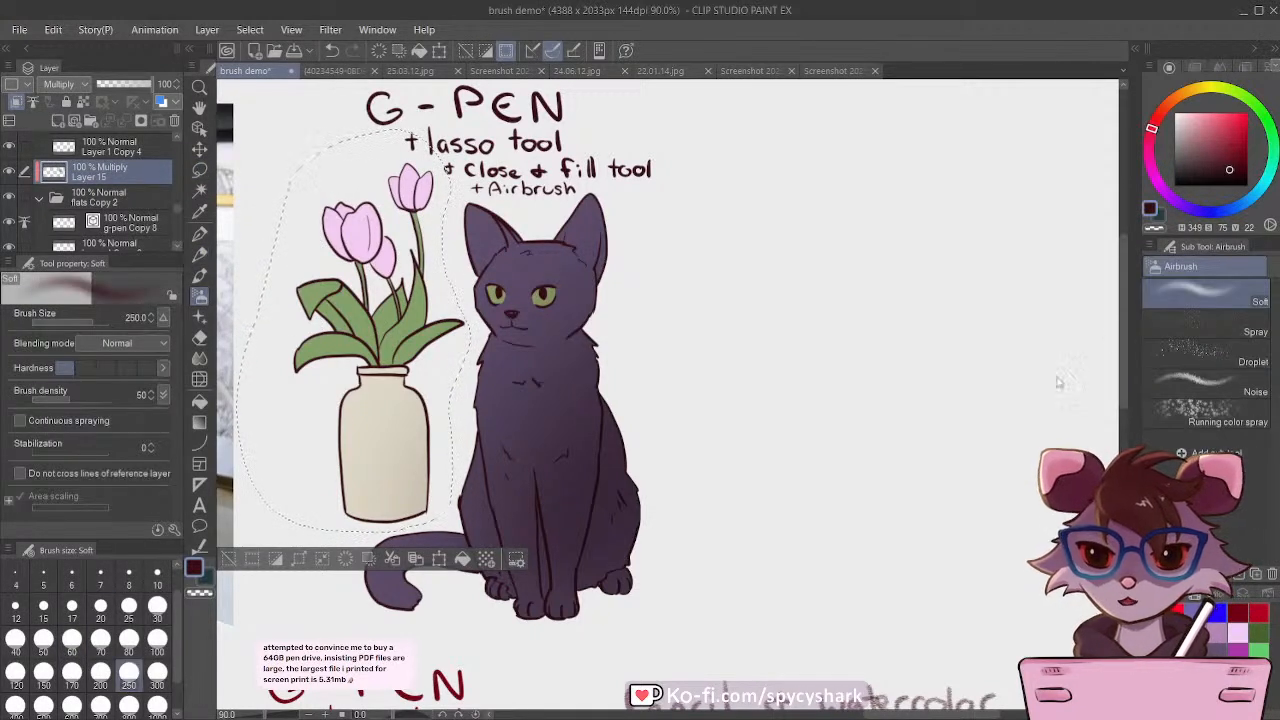
{"action": "left_click", "coordinate": [1221, 629]}
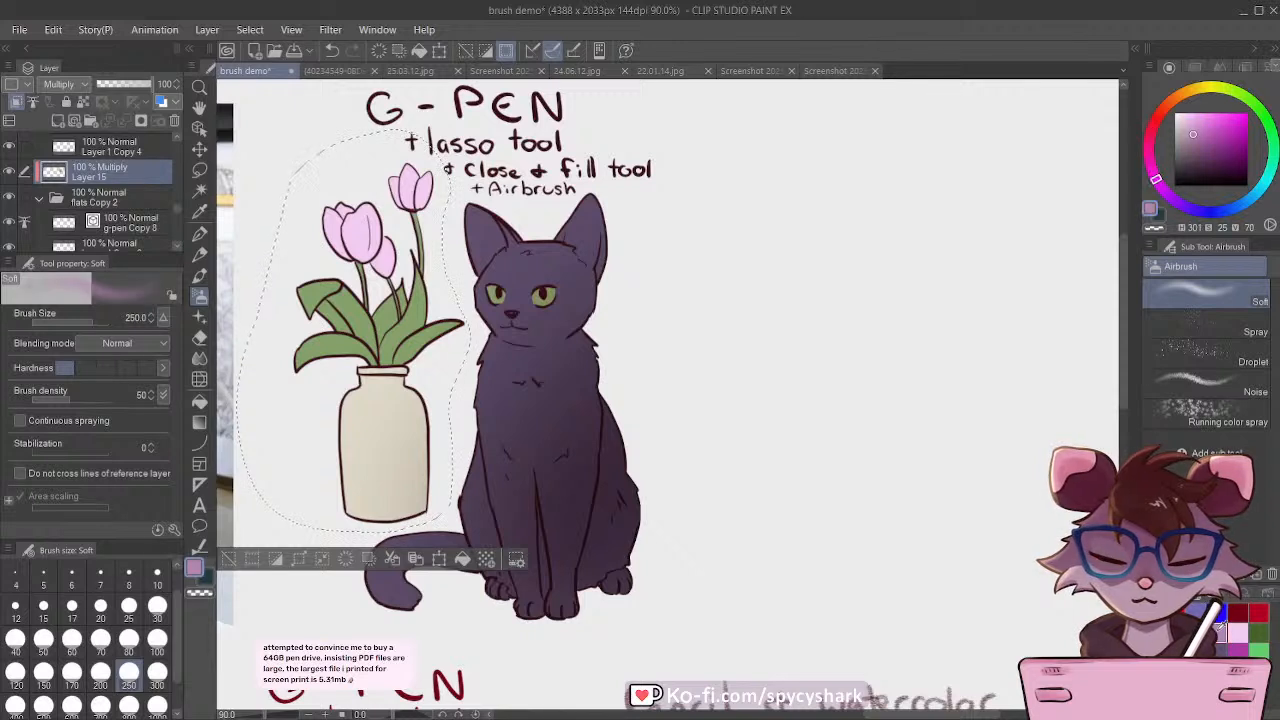
{"action": "left_click", "coordinate": [1184, 92]}
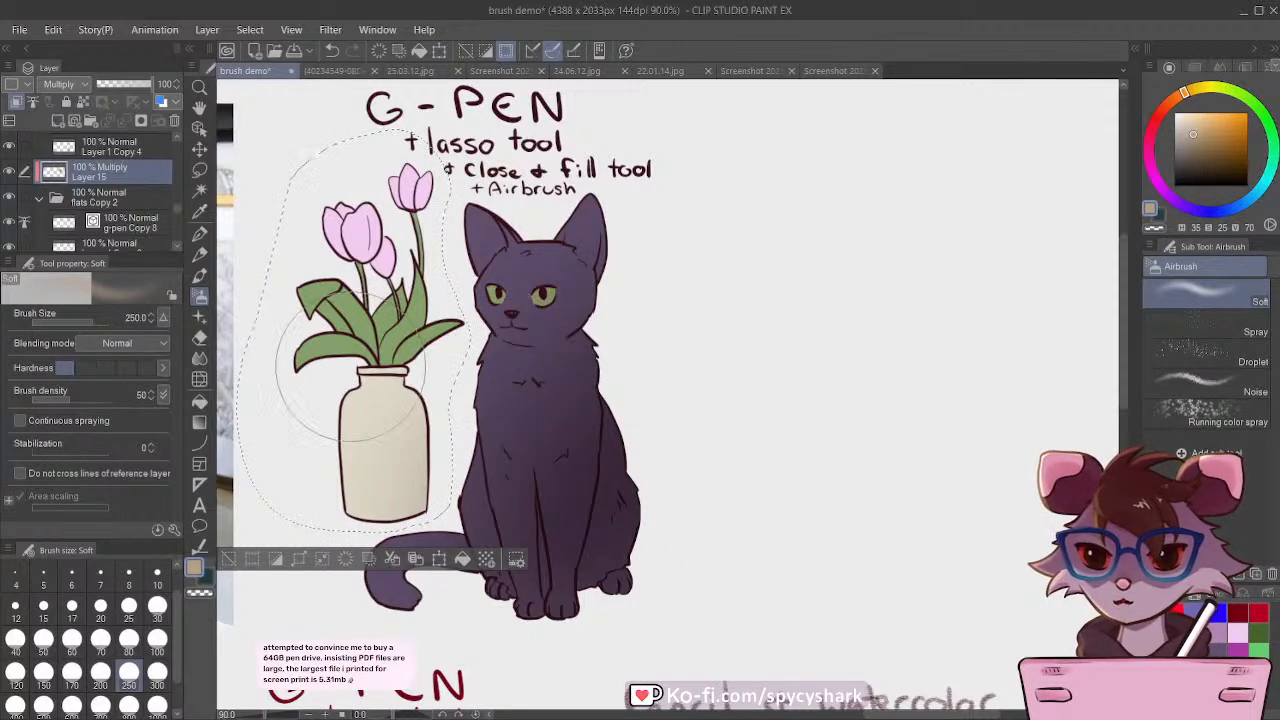
{"action": "left_click_drag", "start_coordinate": [419, 485], "coordinate": [420, 405]}
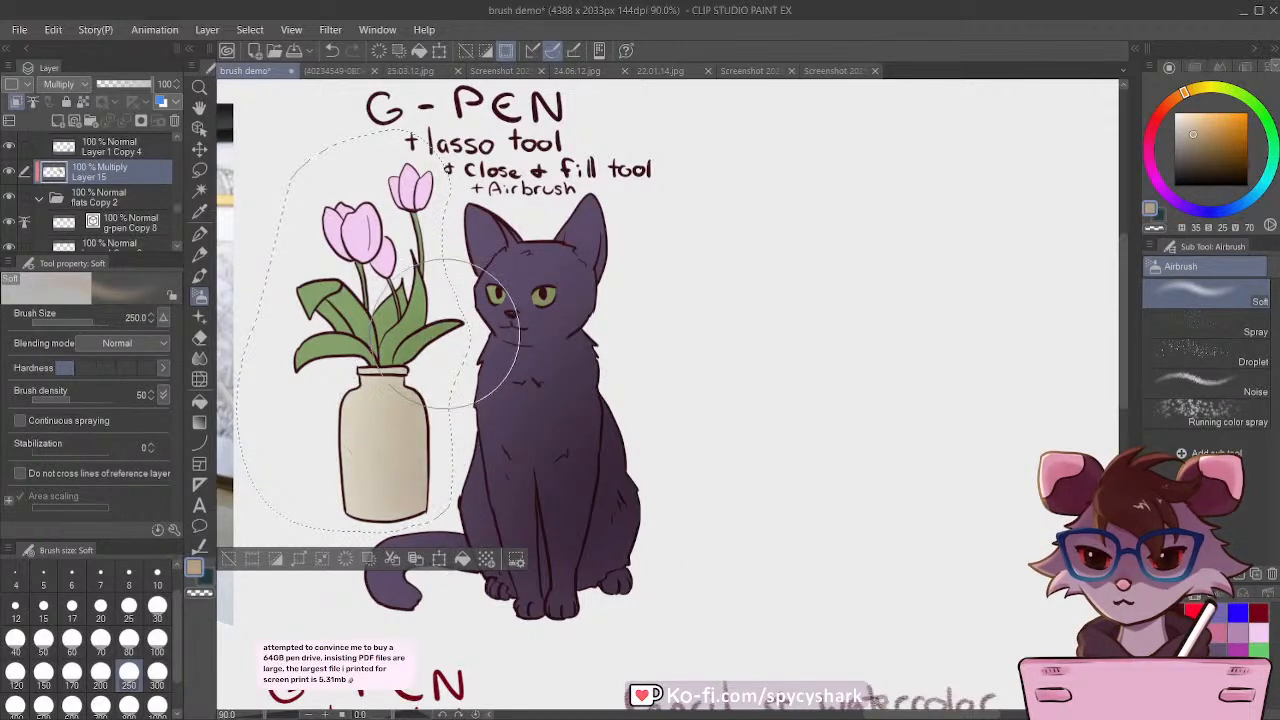
{"action": "mouse_move", "coordinate": [440, 194]}
{"action": "left_mouse_down"}
{"action": "mouse_move", "coordinate": [431, 445]}
{"action": "mouse_move", "coordinate": [430, 479]}
{"action": "left_mouse_up"}
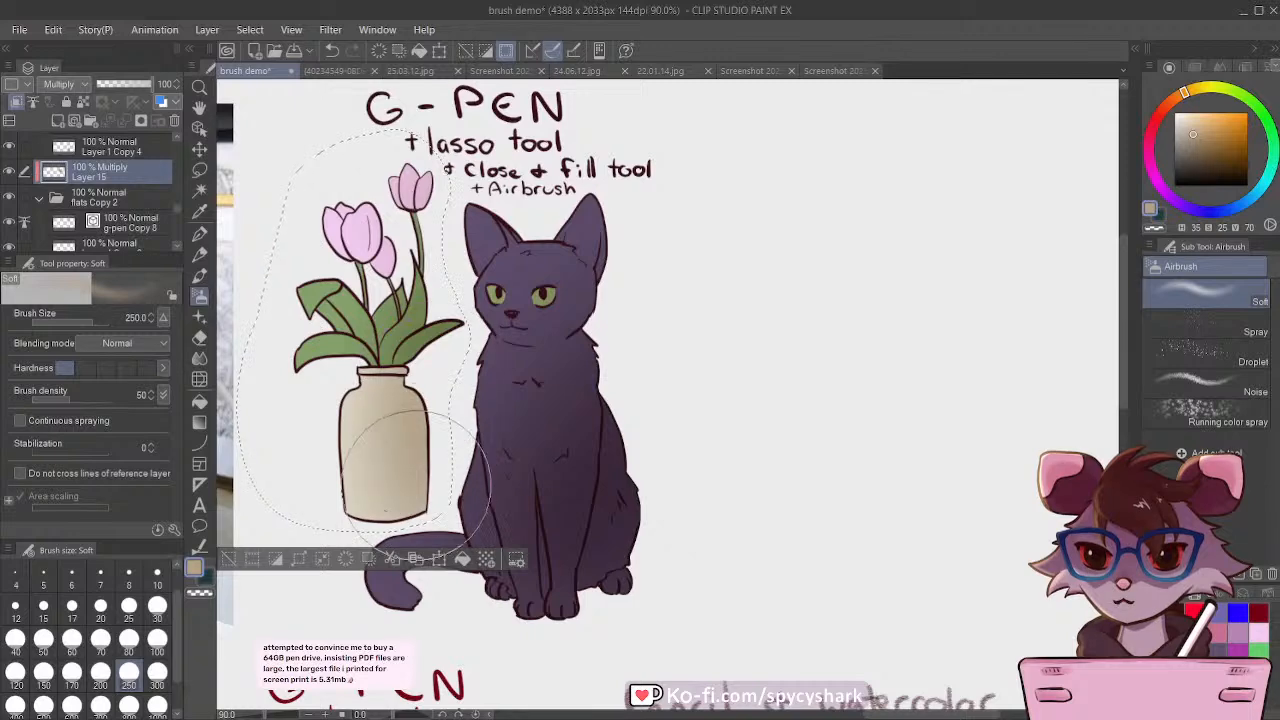
{"action": "left_click", "coordinate": [228, 559]}
Step: Toggle the Multiply shading layer's visibility to compare the drawing with and without shading
{"action": "scroll", "coordinate": [826, 542], "scroll_direction": "down", "scroll_amount": 3}
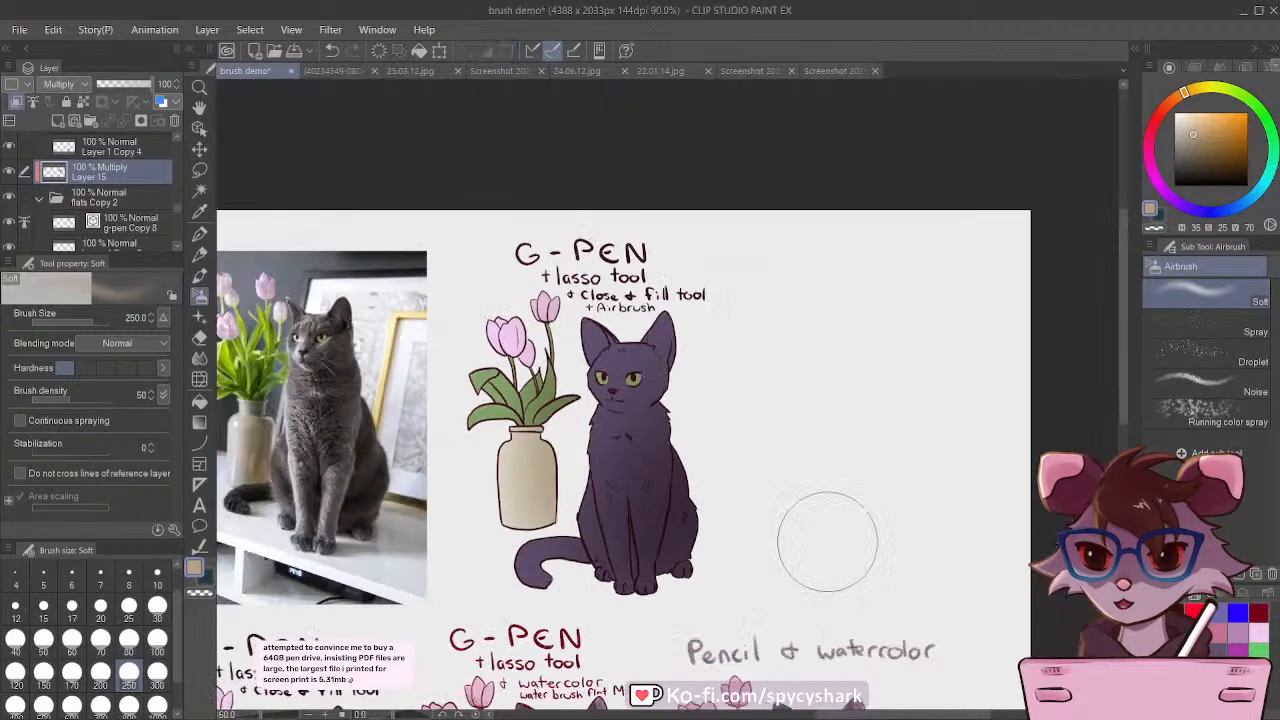
{"action": "left_click", "coordinate": [8, 173]}
{"action": "left_click", "coordinate": [8, 173]}
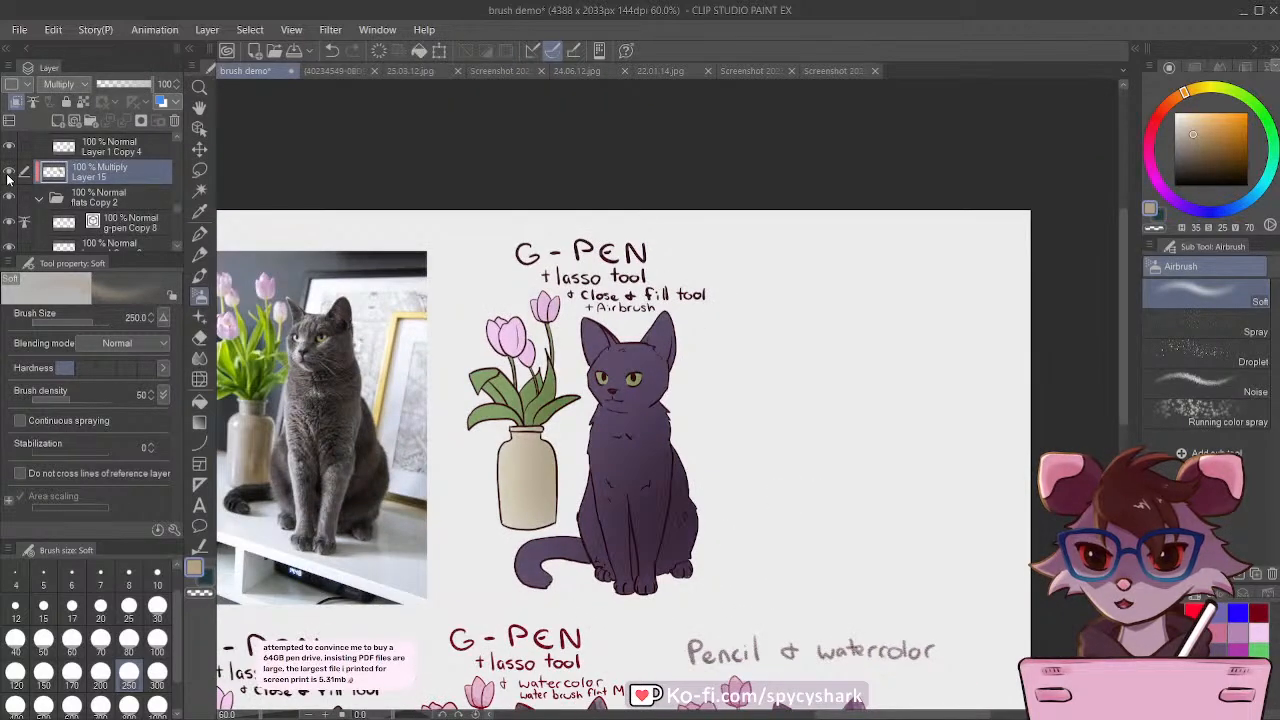
{"action": "left_click", "coordinate": [8, 173]}
{"action": "left_click", "coordinate": [8, 173]}
Step: Add a layer mask to the Multiply shading layer and set the G-pen to transparent colour
{"action": "scroll", "coordinate": [560, 500], "scroll_direction": "up", "scroll_amount": 4}
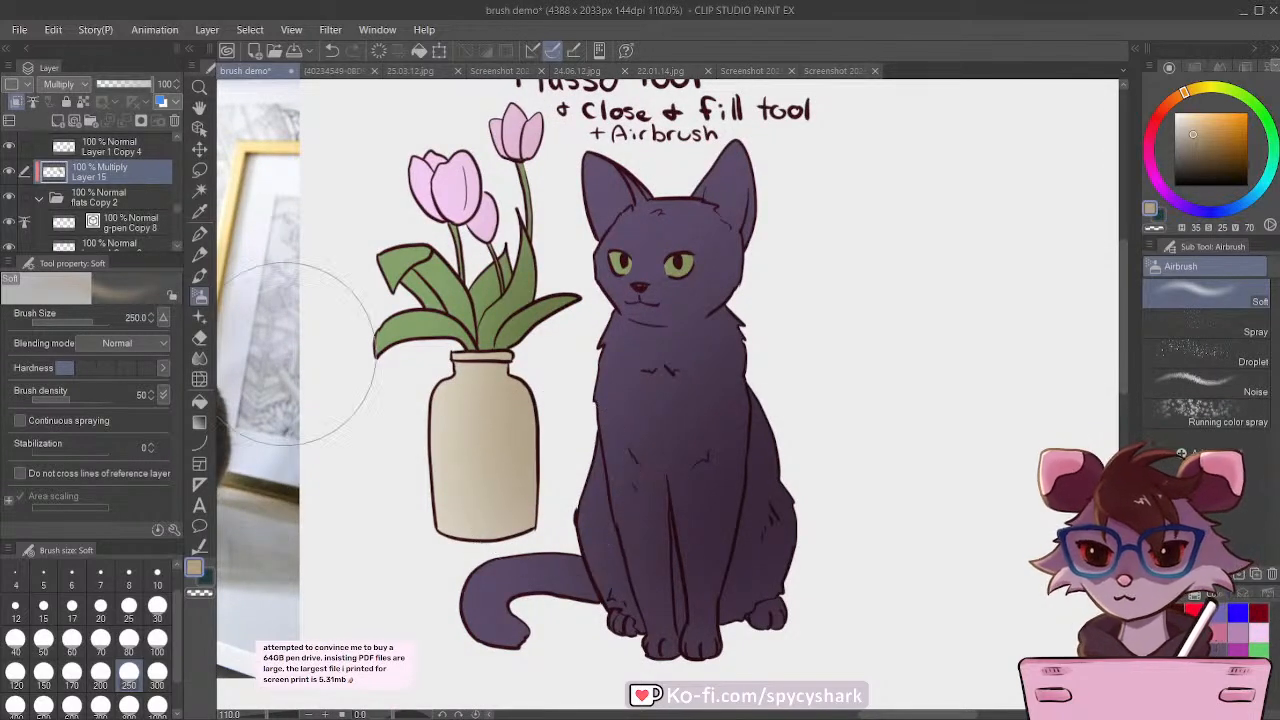
{"action": "left_click", "coordinate": [199, 170]}
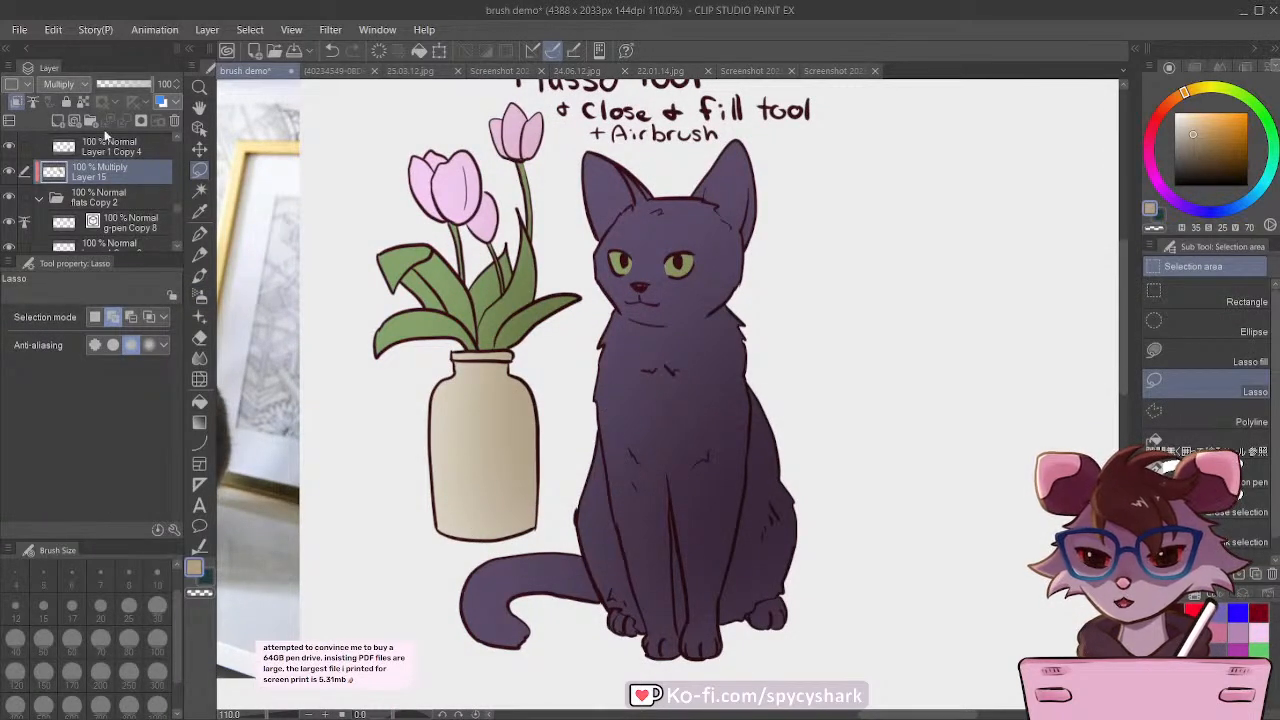
{"action": "left_click", "coordinate": [140, 121]}
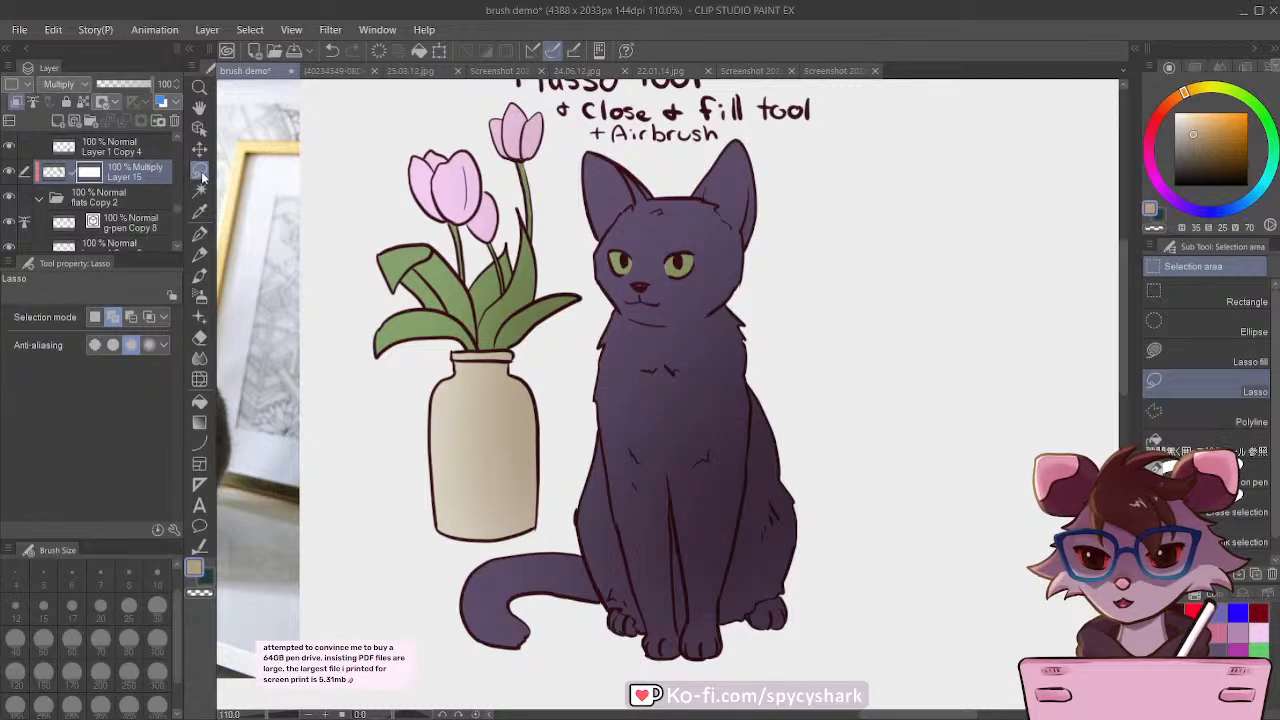
{"action": "left_click", "coordinate": [199, 233]}
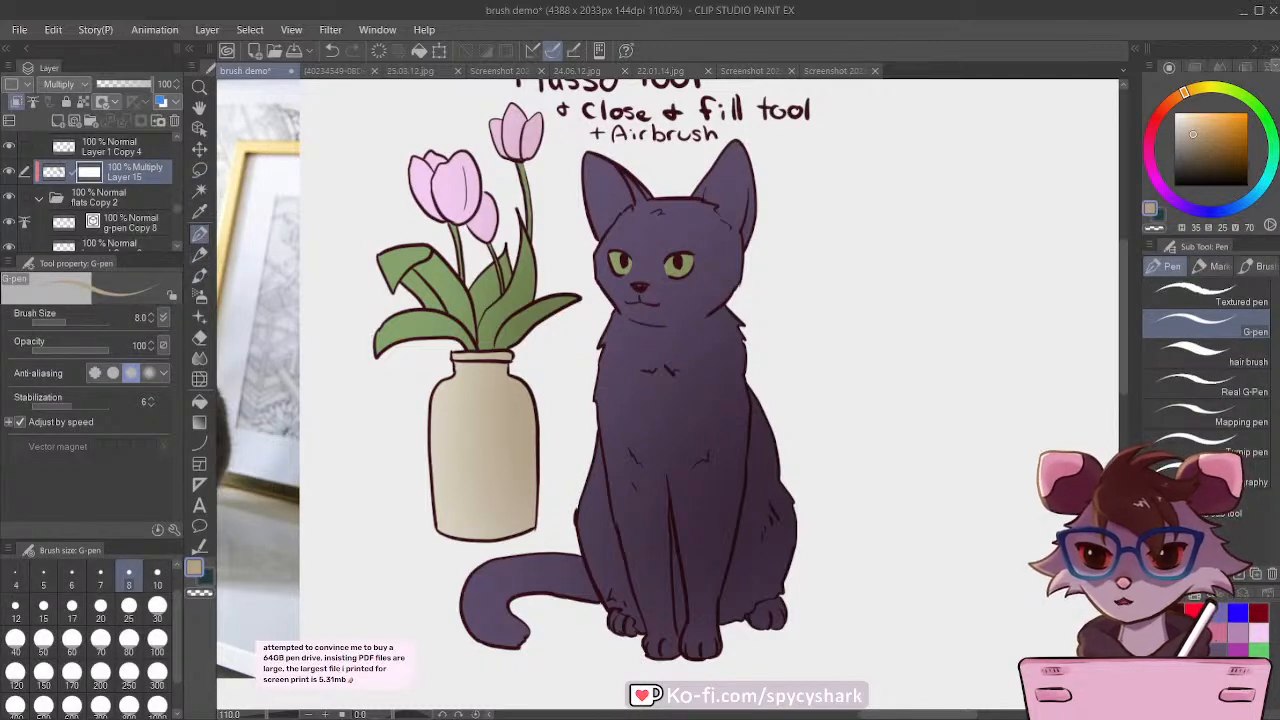
{"action": "left_click", "coordinate": [206, 595]}
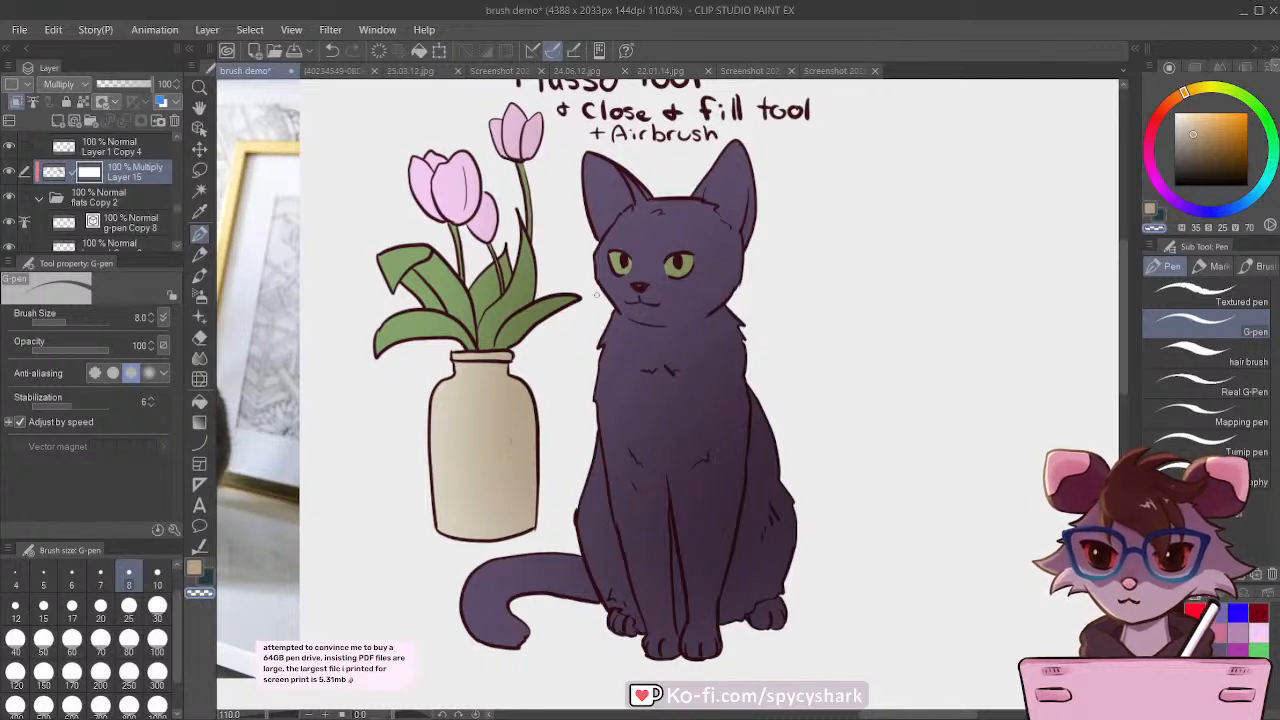
Step: Mask out long highlight streaks down both of the cat's front legs with the G-pen at sizes 30 to 40
{"action": "key", "text": "bracketright"}
{"action": "key", "text": "bracketright"}
{"action": "key", "text": "bracketright"}
{"action": "key", "text": "bracketright"}
{"action": "key", "text": "bracketright"}
{"action": "key", "text": "bracketright"}
{"action": "key", "text": "bracketright"}
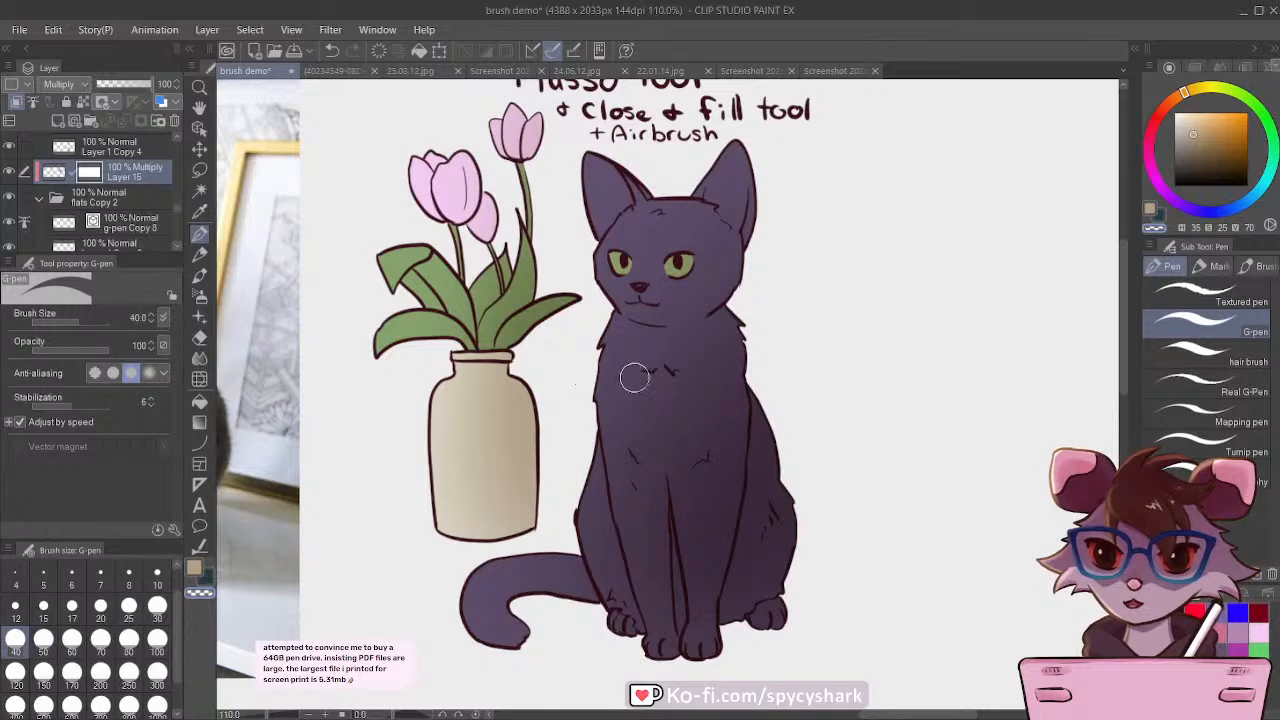
{"action": "key", "text": "bracketleft"}
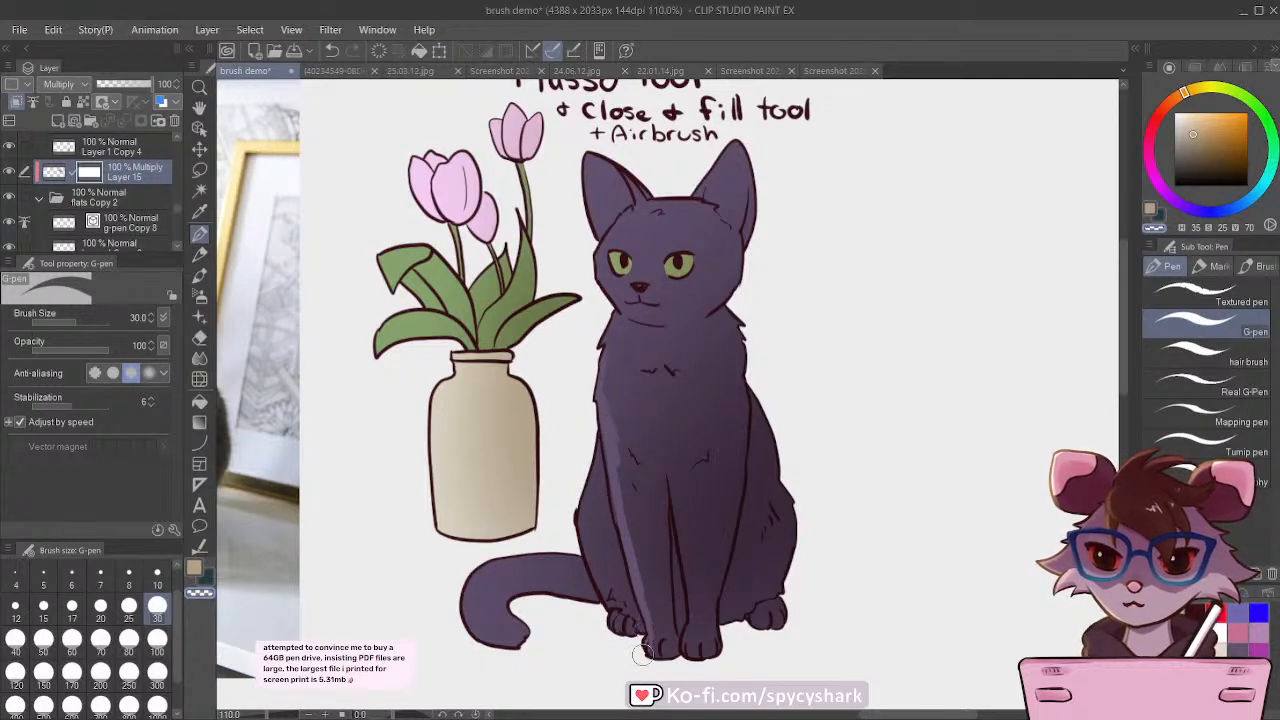
{"action": "key", "text": "]"}
{"action": "left_click_drag", "start_coordinate": [677, 470], "coordinate": [690, 600]}
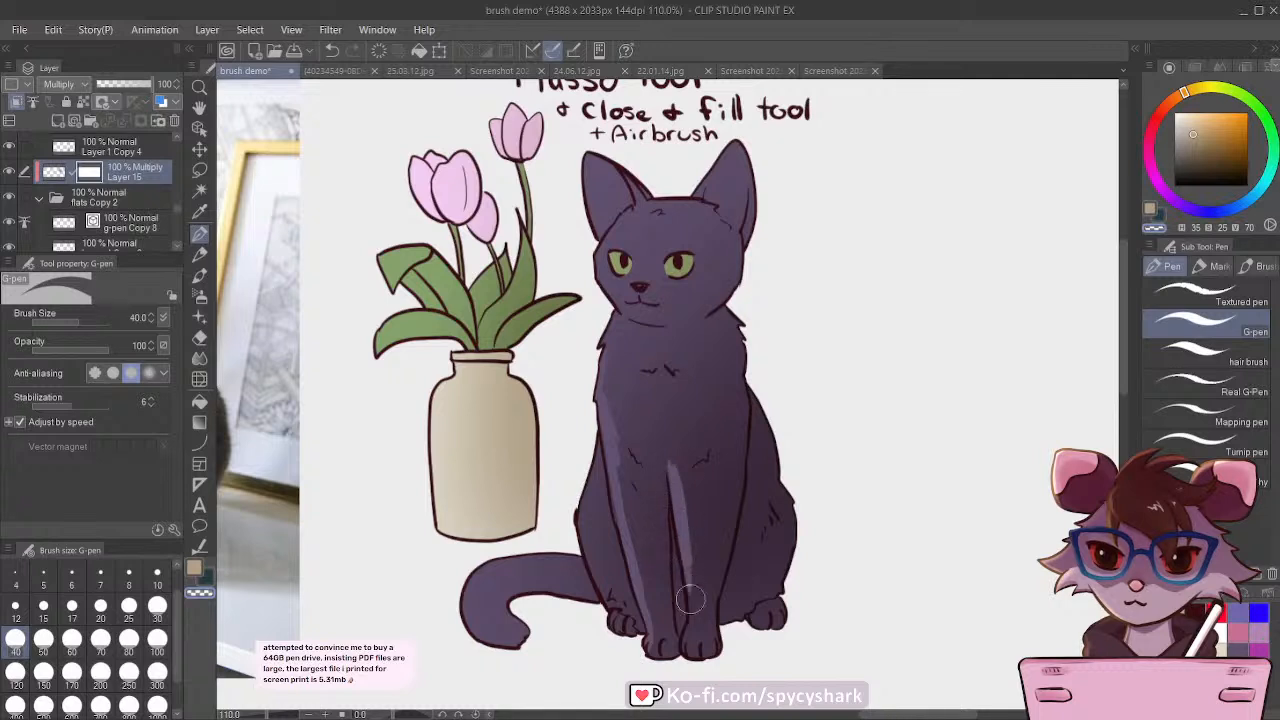
{"action": "left_click_drag", "start_coordinate": [683, 539], "coordinate": [690, 608]}
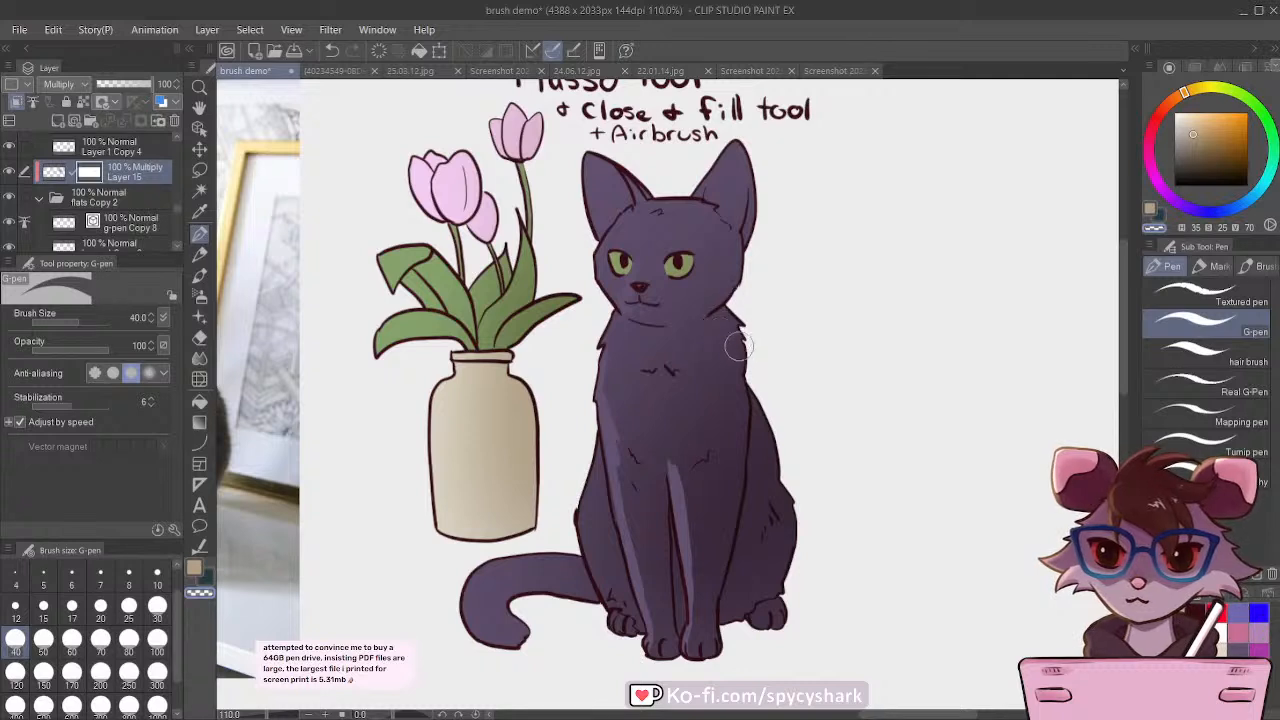
Step: Mask out short fur highlights on the cat's chest, shoulder and haunch with the G-pen at size 40
{"action": "mouse_move", "coordinate": [703, 351]}
{"action": "left_mouse_down"}
{"action": "mouse_move", "coordinate": [626, 314]}
{"action": "mouse_move", "coordinate": [666, 364]}
{"action": "mouse_move", "coordinate": [628, 354]}
{"action": "left_mouse_up"}
{"action": "mouse_move", "coordinate": [738, 408]}
{"action": "left_mouse_down"}
{"action": "mouse_move", "coordinate": [737, 457]}
{"action": "mouse_move", "coordinate": [694, 456]}
{"action": "left_mouse_up"}
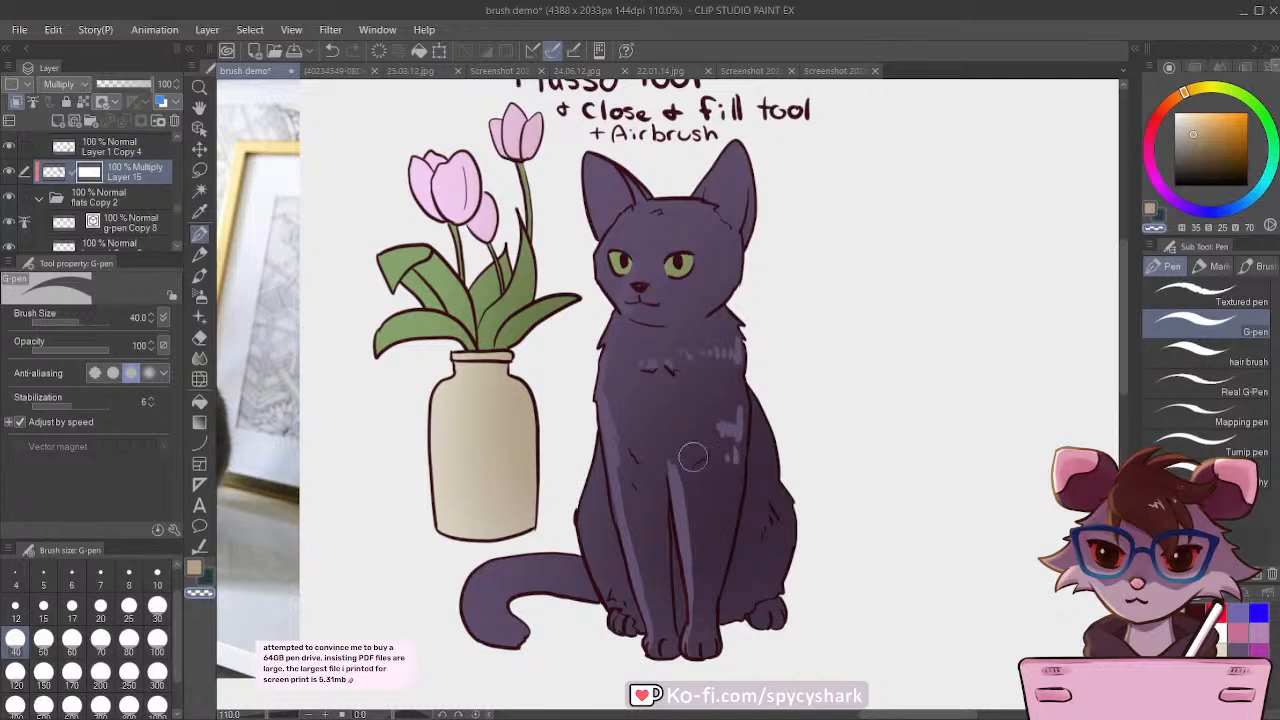
{"action": "mouse_move", "coordinate": [778, 481]}
{"action": "left_mouse_down"}
{"action": "mouse_move", "coordinate": [763, 525]}
{"action": "mouse_move", "coordinate": [746, 528]}
{"action": "left_mouse_up"}
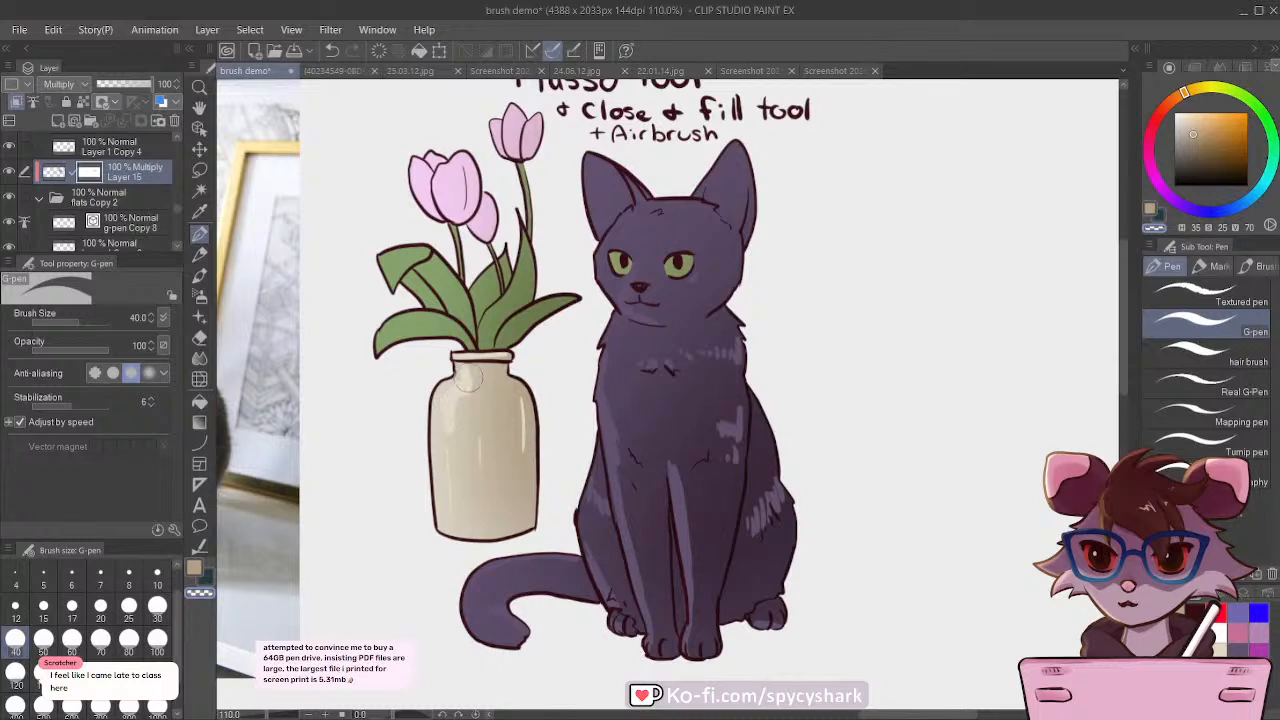
Step: Mask out highlights on the vase and tulip leaves with the transparent G-pen at sizes 60 and 50
{"action": "key", "text": "bracketright"}
{"action": "key", "text": "bracketright"}
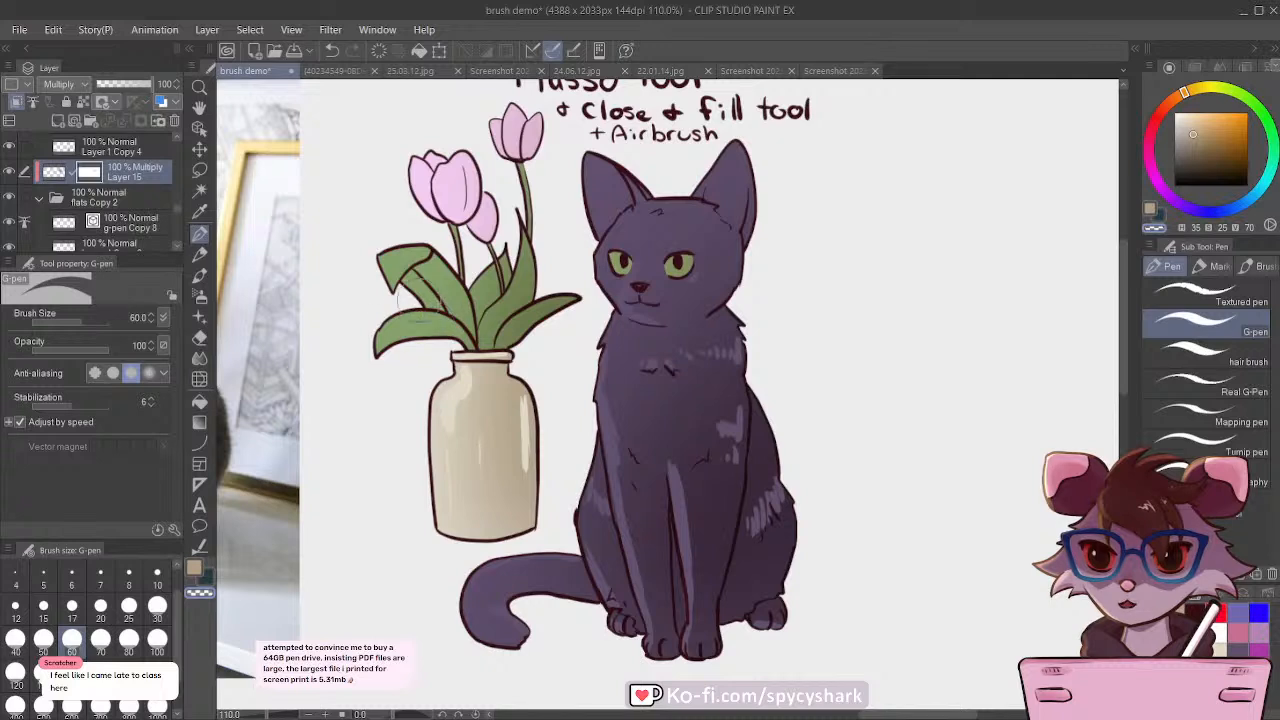
{"action": "key", "text": "bracketleft"}
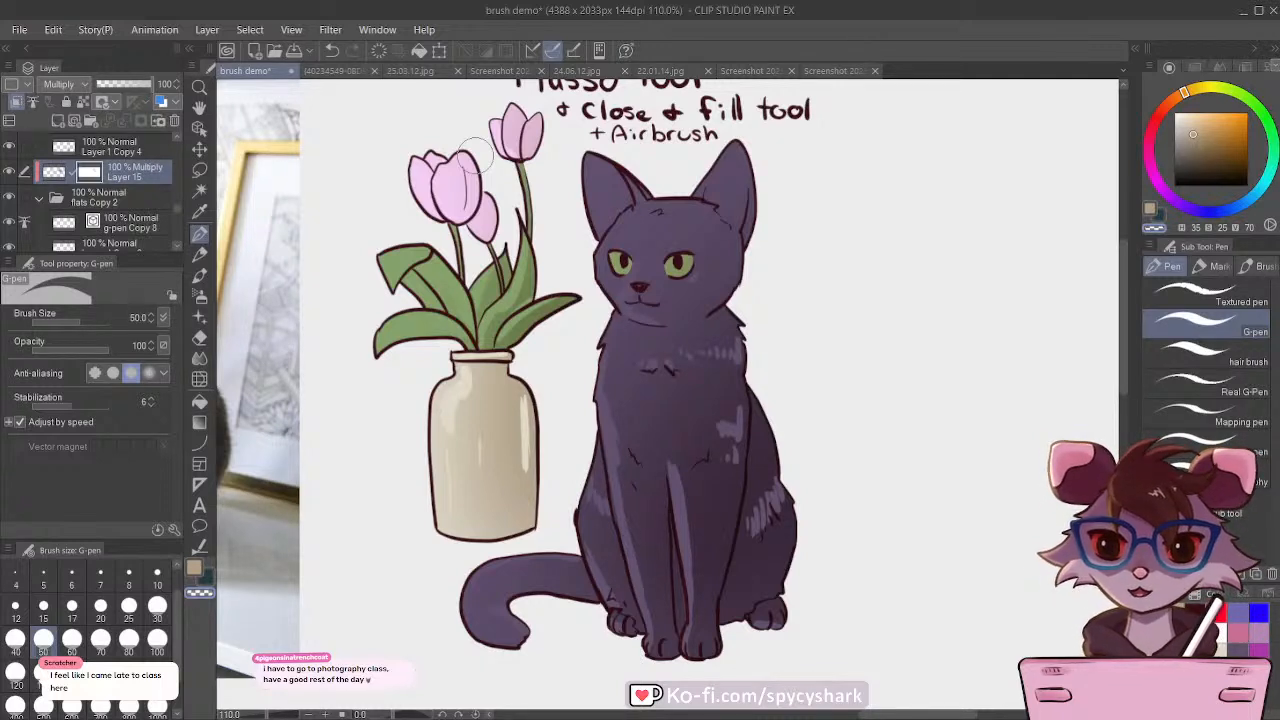
Step: Mask the shading off the cat's eyes with the transparent G-pen reduced to size 20
{"action": "scroll", "coordinate": [674, 277], "scroll_direction": "up", "scroll_amount": 4}
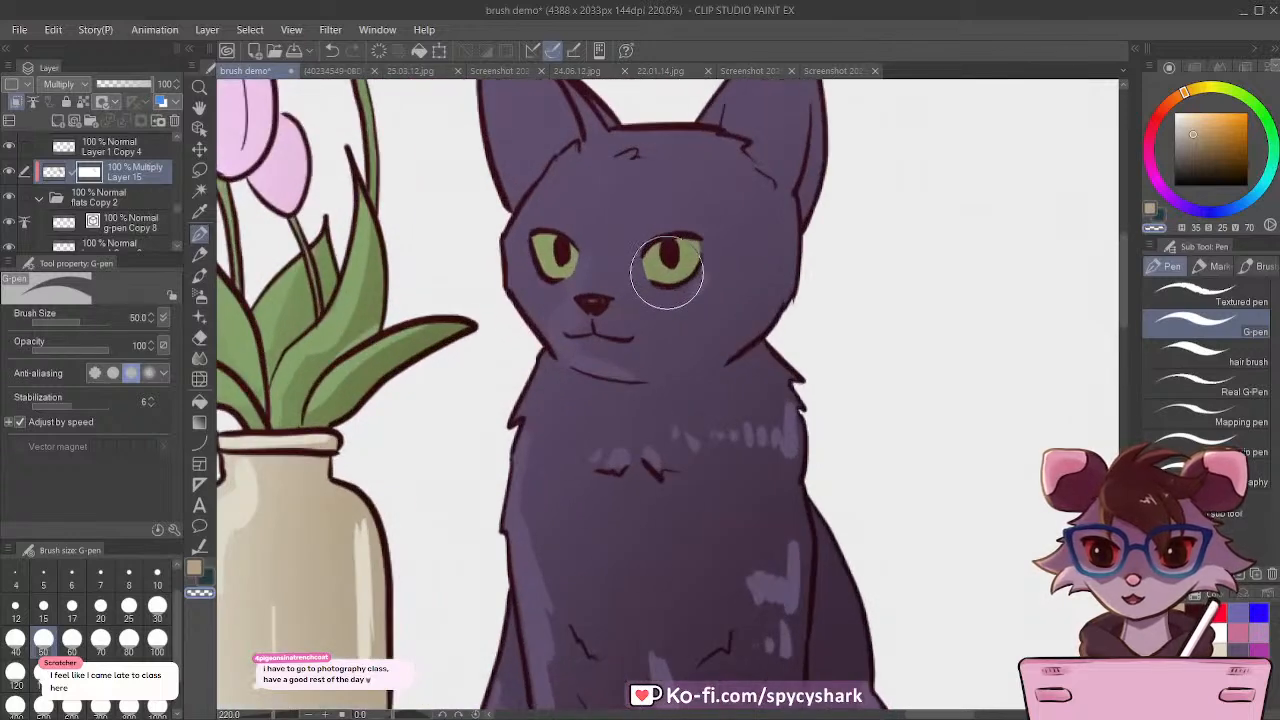
{"action": "key", "text": "bracketleft"}
{"action": "key", "text": "bracketleft"}
{"action": "key", "text": "bracketleft"}
{"action": "key", "text": "bracketleft"}
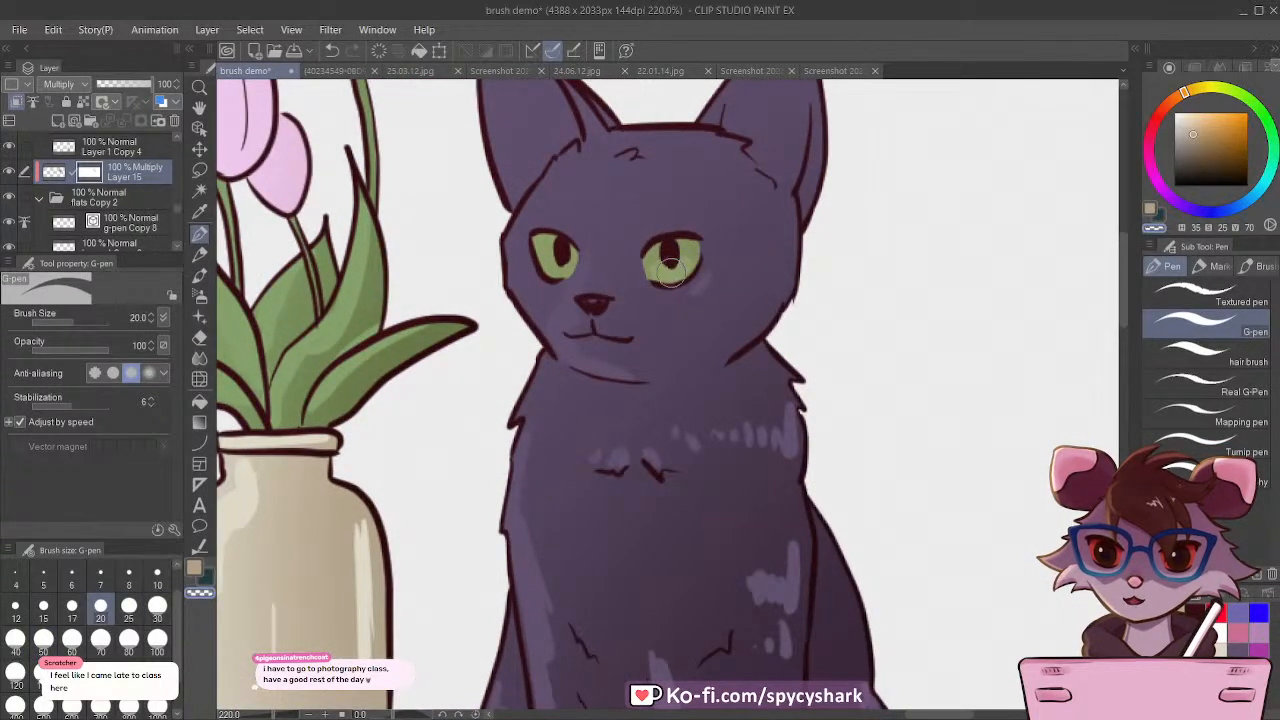
{"action": "scroll", "coordinate": [541, 262], "scroll_direction": "down", "scroll_amount": 6}
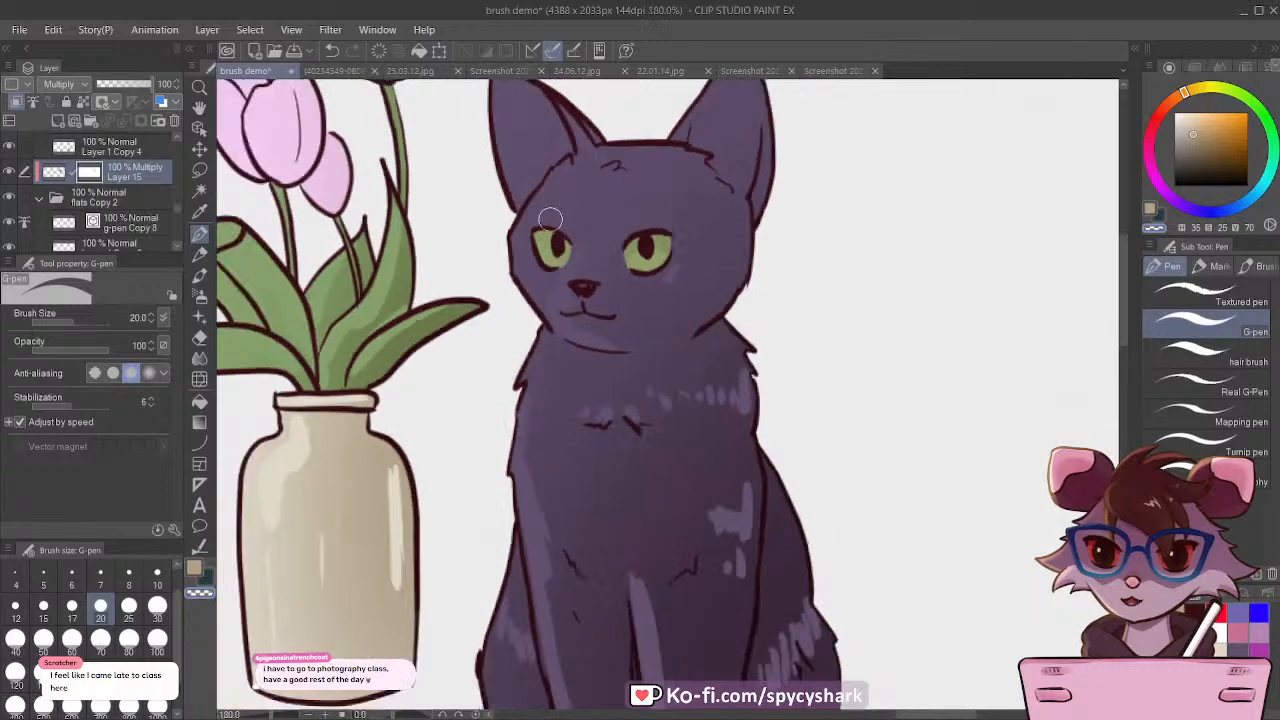
{"action": "scroll", "coordinate": [720, 364], "scroll_direction": "down", "scroll_amount": 6}
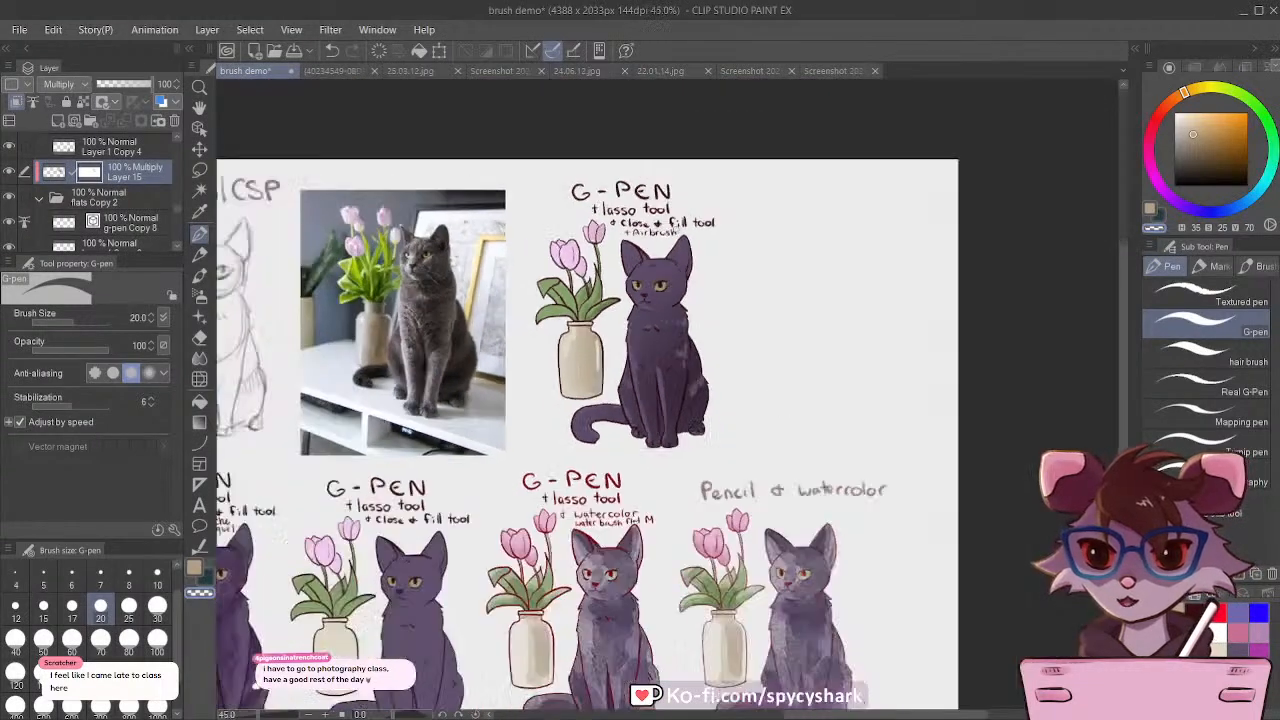
{"action": "scroll", "coordinate": [665, 243], "scroll_direction": "up", "scroll_amount": 5}
{"action": "scroll", "coordinate": [663, 270], "scroll_direction": "up", "scroll_amount": 3}
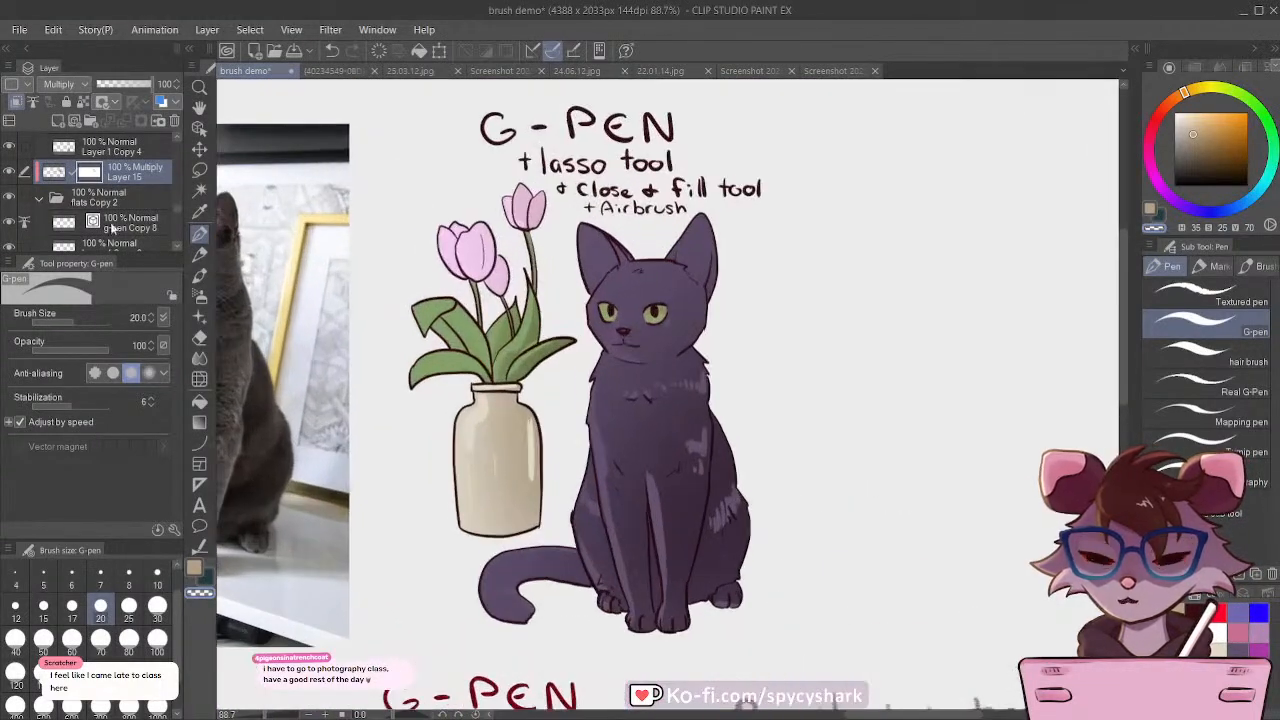
Step: Darken the cat's head and ears on the Multiply layer itself with the Soft airbrush at size 250 in dark maroon
{"action": "left_click", "coordinate": [8, 172]}
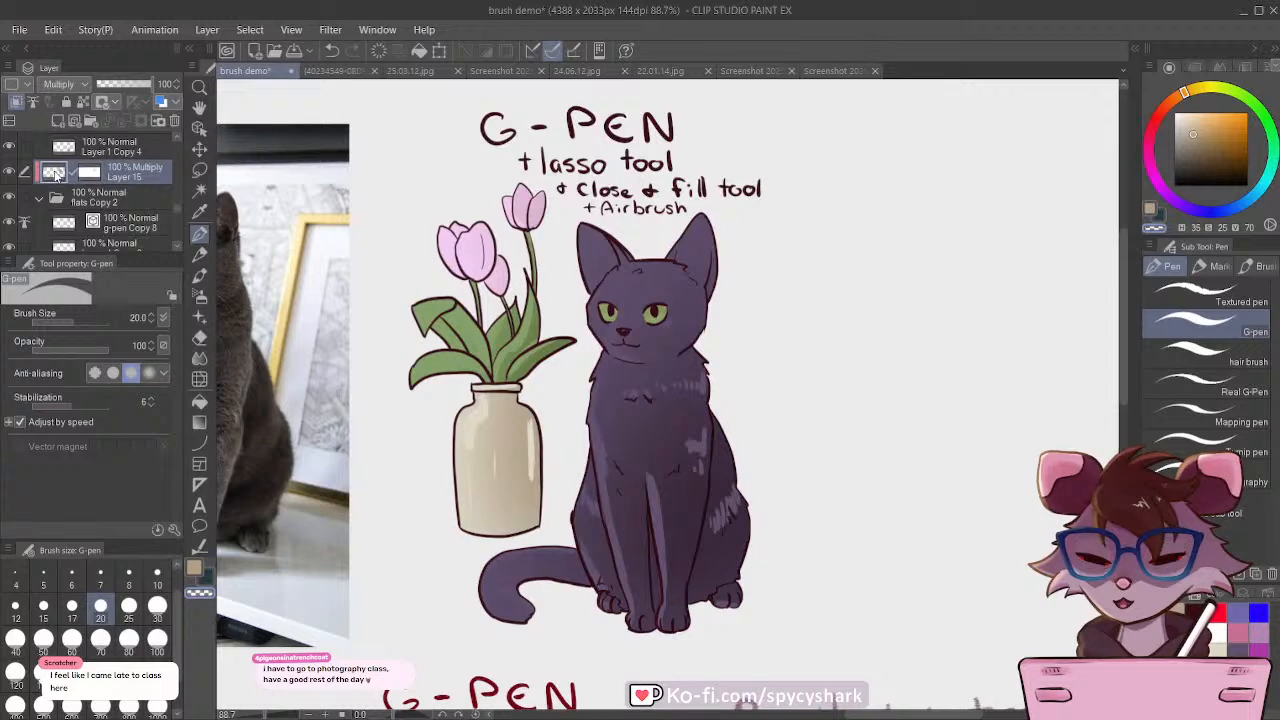
{"action": "left_click", "coordinate": [200, 276]}
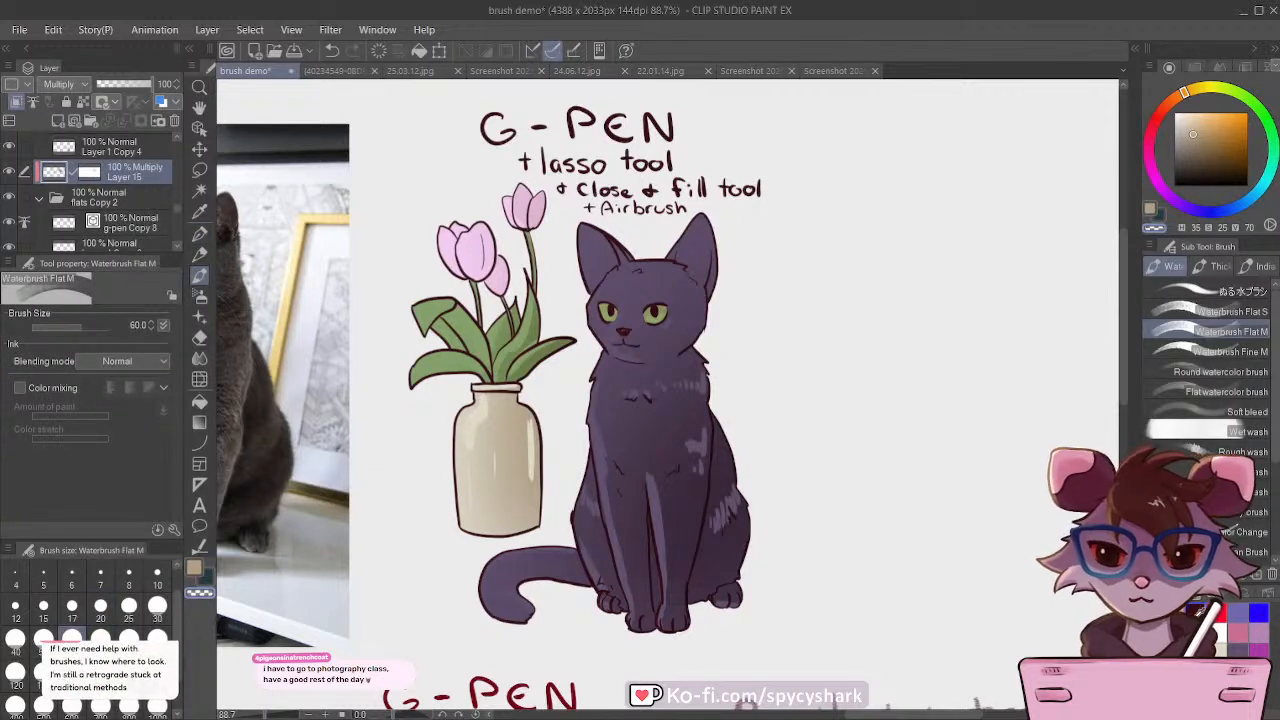
{"action": "left_click", "coordinate": [1193, 612]}
{"action": "left_click", "coordinate": [199, 295]}
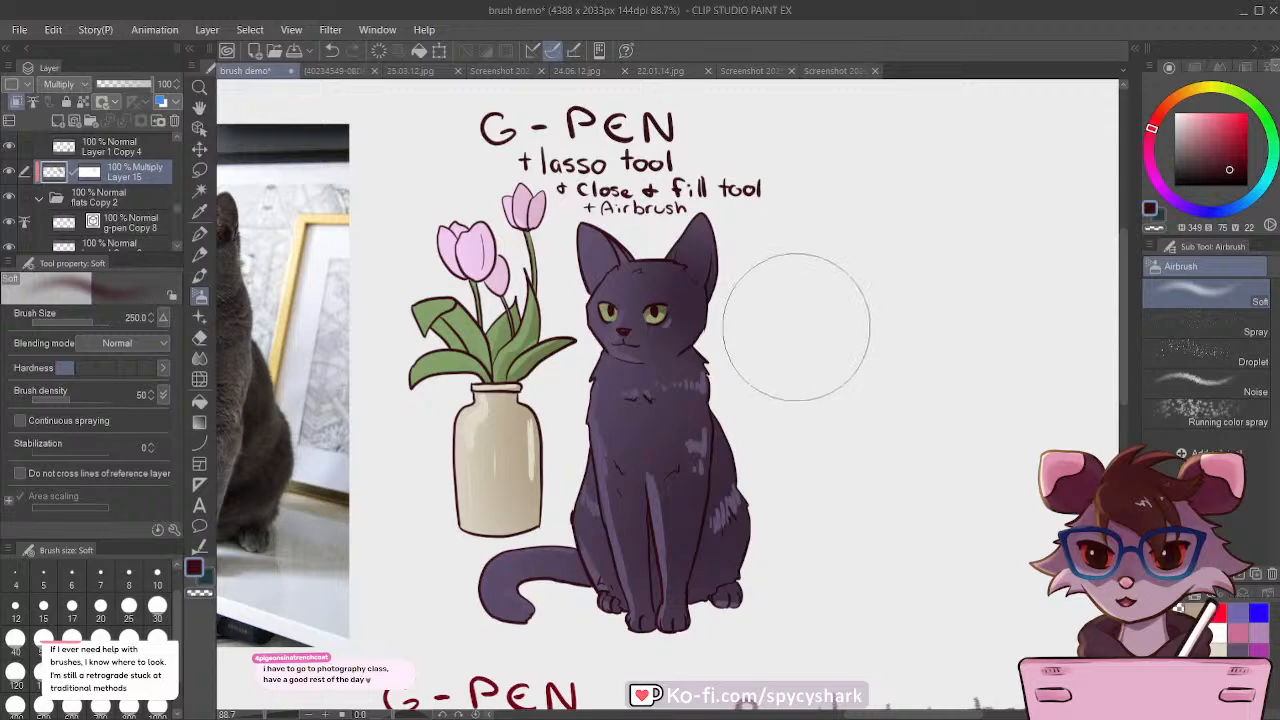
{"action": "scroll", "coordinate": [839, 440], "scroll_direction": "down", "scroll_amount": 4}
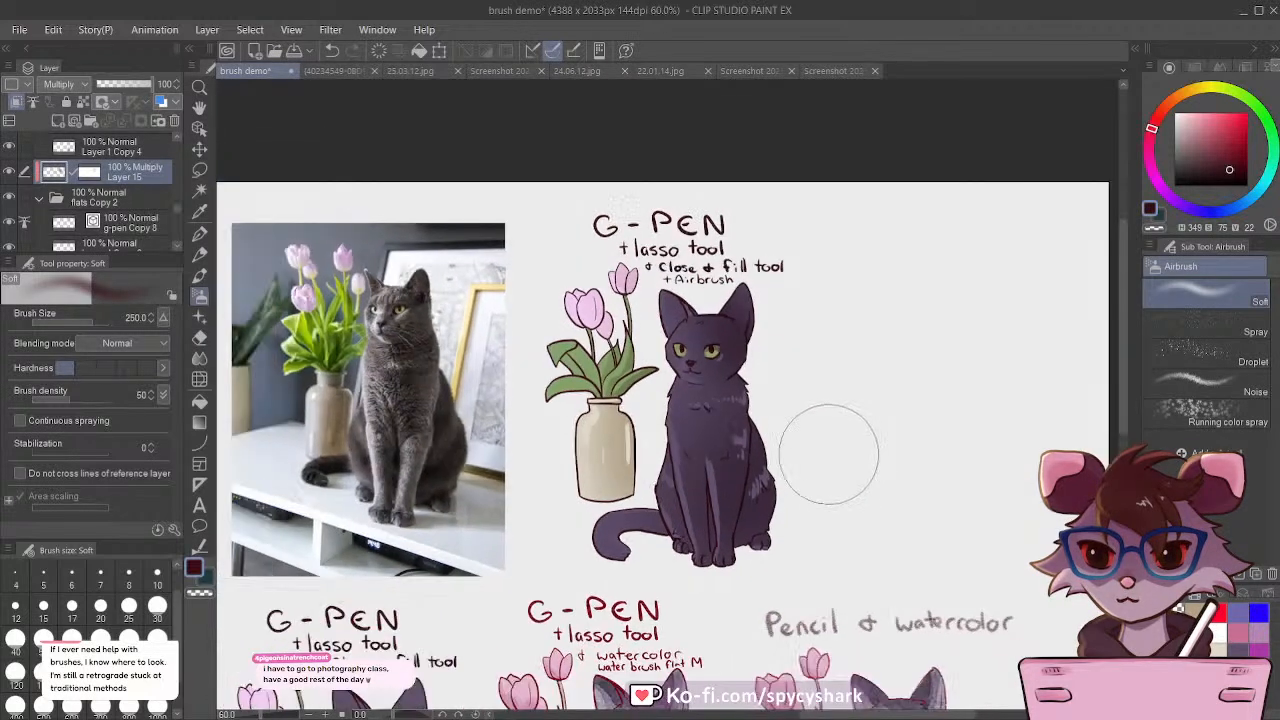
{"action": "scroll", "coordinate": [830, 440], "scroll_direction": "up", "scroll_amount": 4}
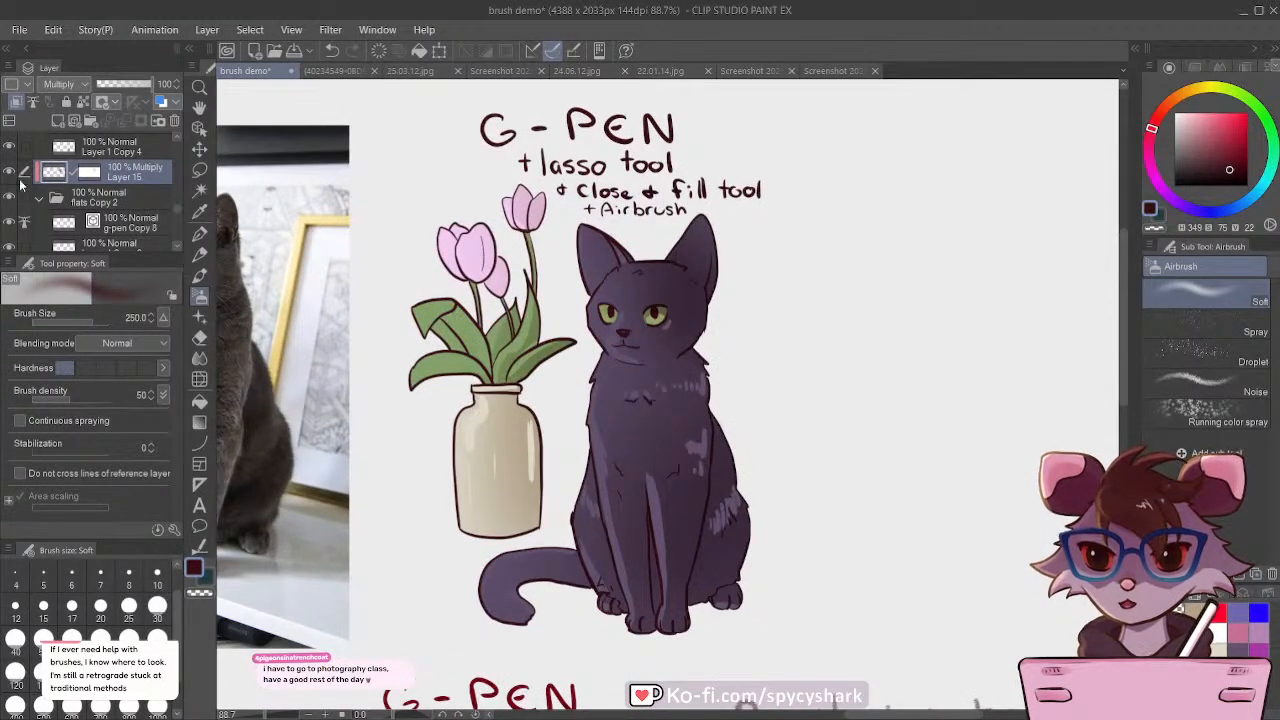
Step: Mask out small fur highlights on the cat's forehead with the G-pen at size 20 in transparent colour
{"action": "left_click", "coordinate": [199, 275]}
{"action": "left_click", "coordinate": [199, 253]}
{"action": "left_click", "coordinate": [199, 232]}
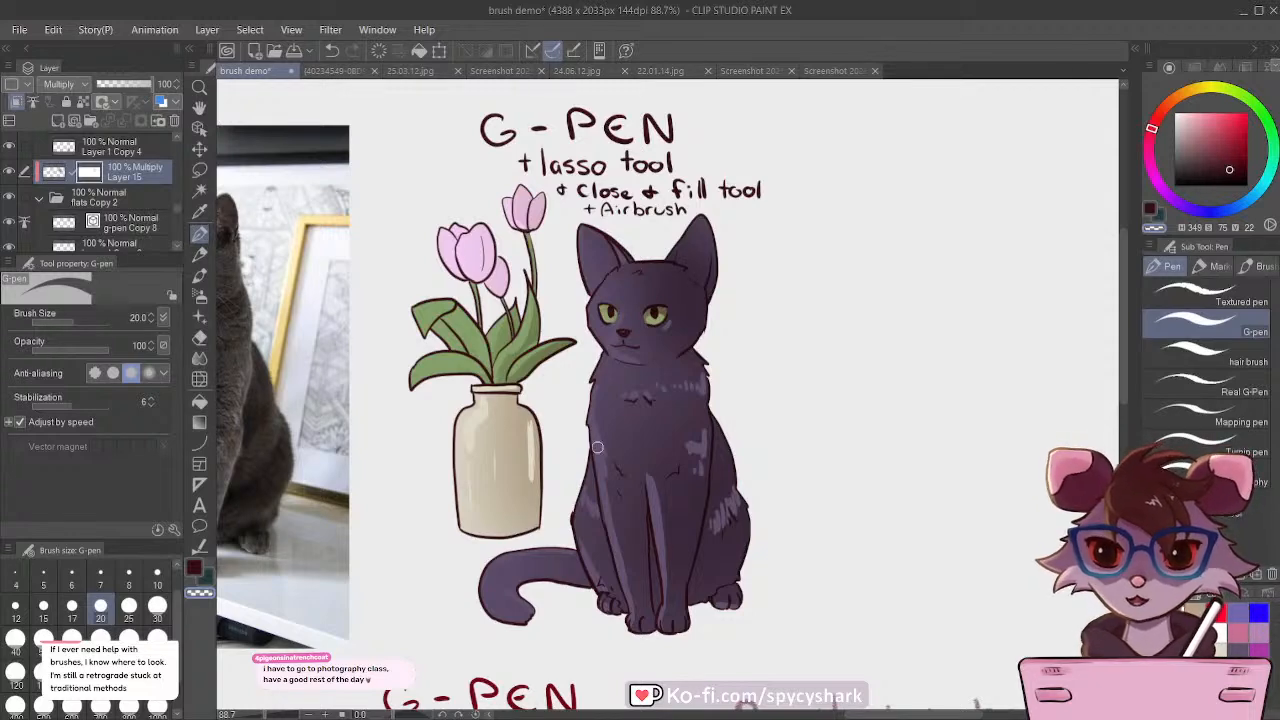
{"action": "scroll", "coordinate": [608, 264], "scroll_direction": "up", "scroll_amount": 3}
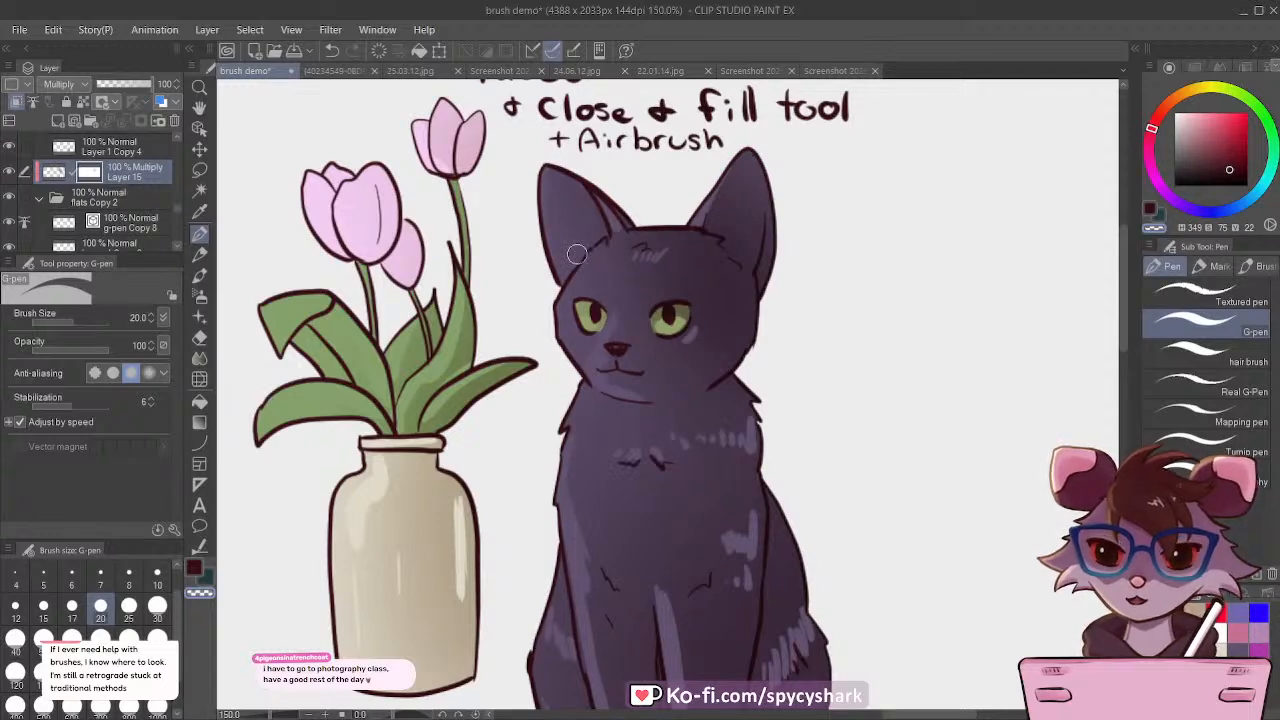
Step: Mask out fine fur highlights on the cat's chest with the transparent G-pen at size 20
{"action": "scroll", "coordinate": [579, 252], "scroll_direction": "down", "scroll_amount": 3}
{"action": "scroll", "coordinate": [633, 304], "scroll_direction": "up", "scroll_amount": 2}
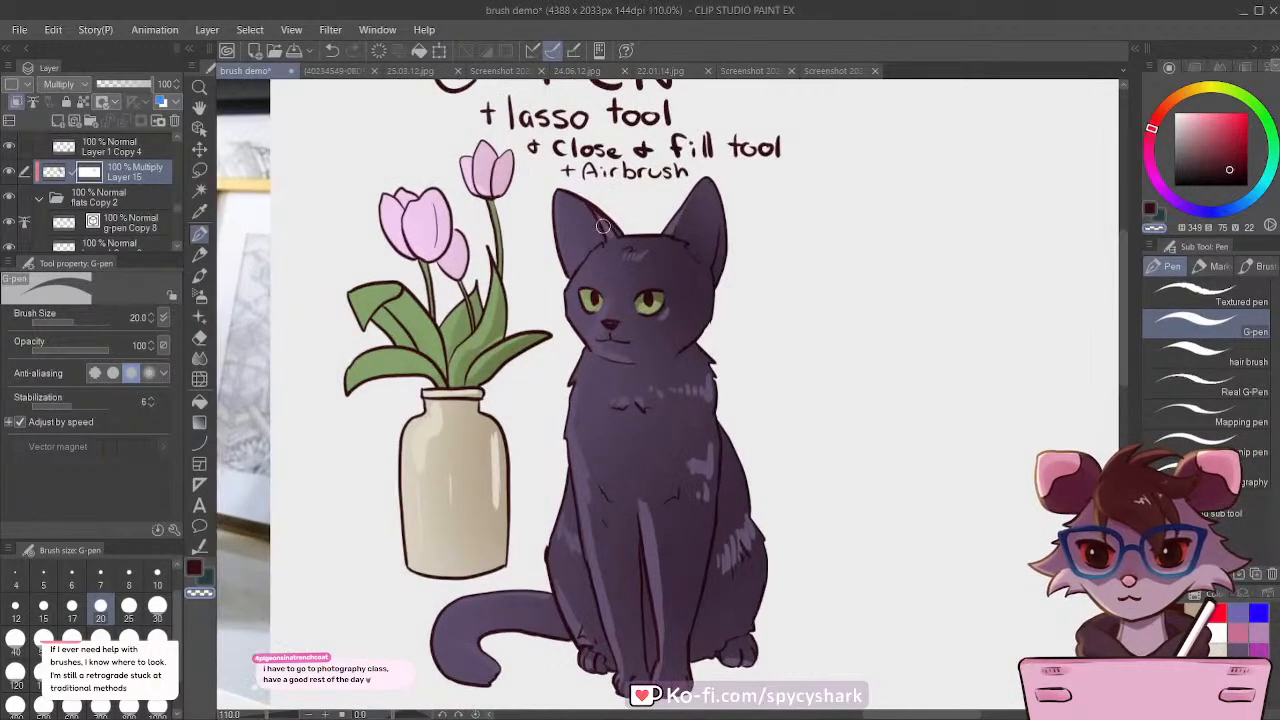
{"action": "scroll", "coordinate": [615, 410], "scroll_direction": "down", "scroll_amount": 1}
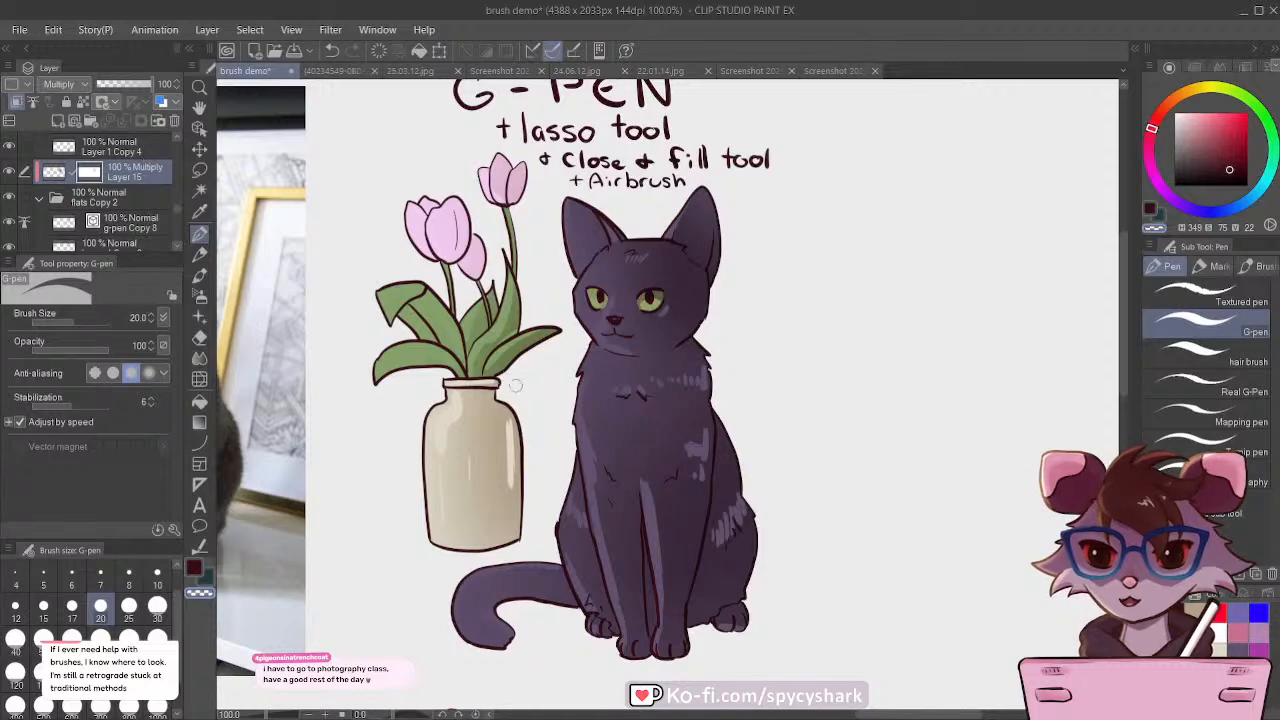
{"action": "scroll", "coordinate": [506, 367], "scroll_direction": "up", "scroll_amount": 1}
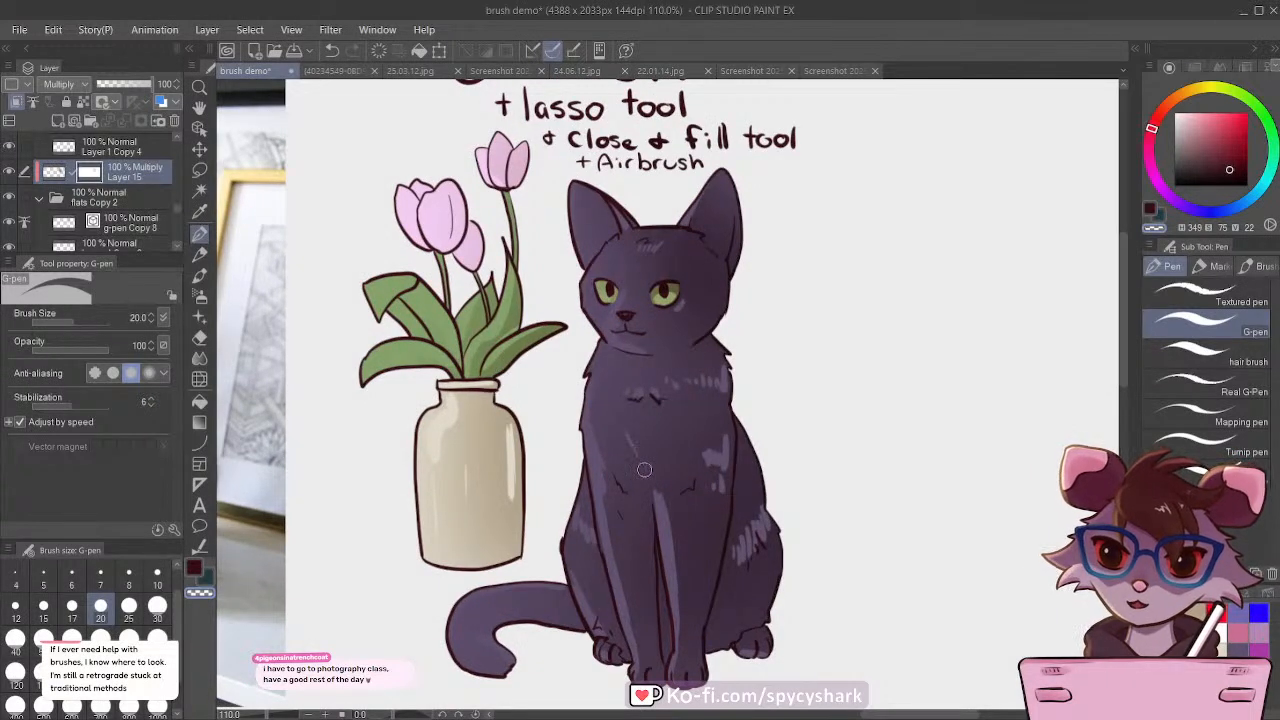
{"action": "scroll", "coordinate": [733, 349], "scroll_direction": "down", "scroll_amount": 4}
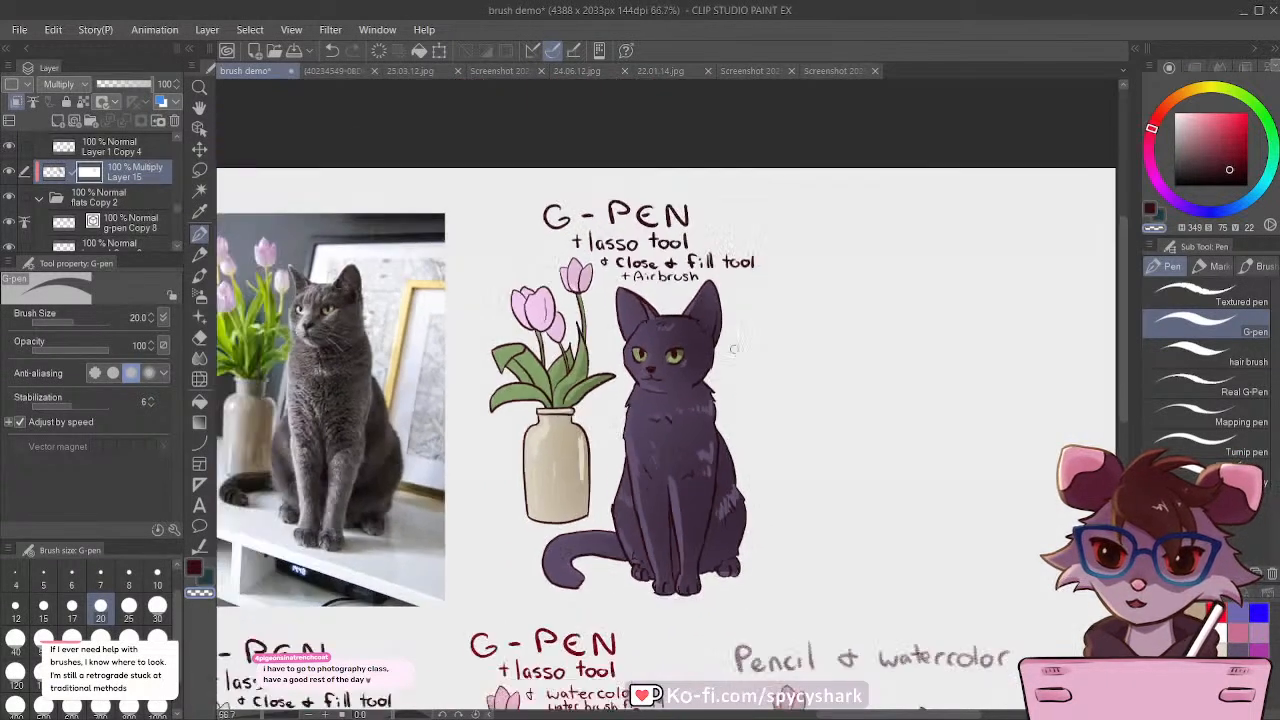
{"action": "scroll", "coordinate": [733, 349], "scroll_direction": "down", "scroll_amount": 2}
{"action": "scroll", "coordinate": [680, 446], "scroll_direction": "up", "scroll_amount": 5}
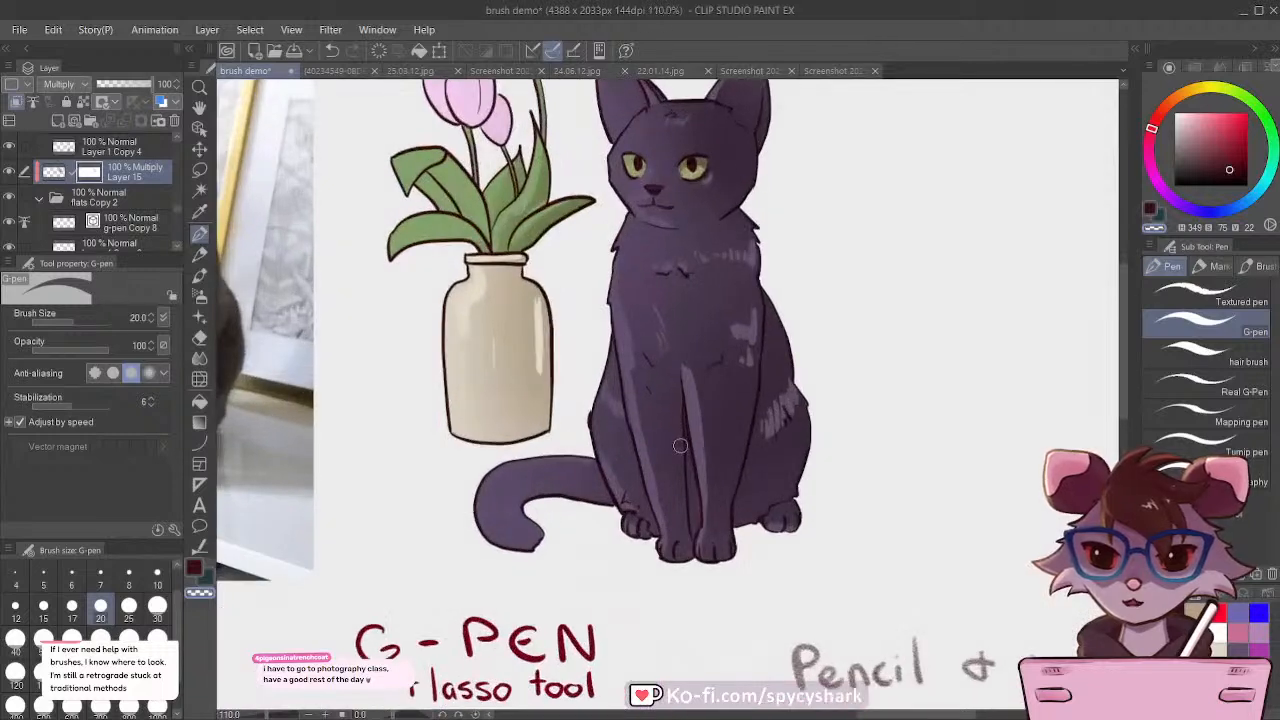
Step: Mask out broader highlights on the cat's front leg and hindquarters with the transparent G-pen enlarged to size 40
{"action": "key", "text": "bracketright"}
{"action": "key", "text": "bracketright"}
{"action": "key", "text": "bracketright"}
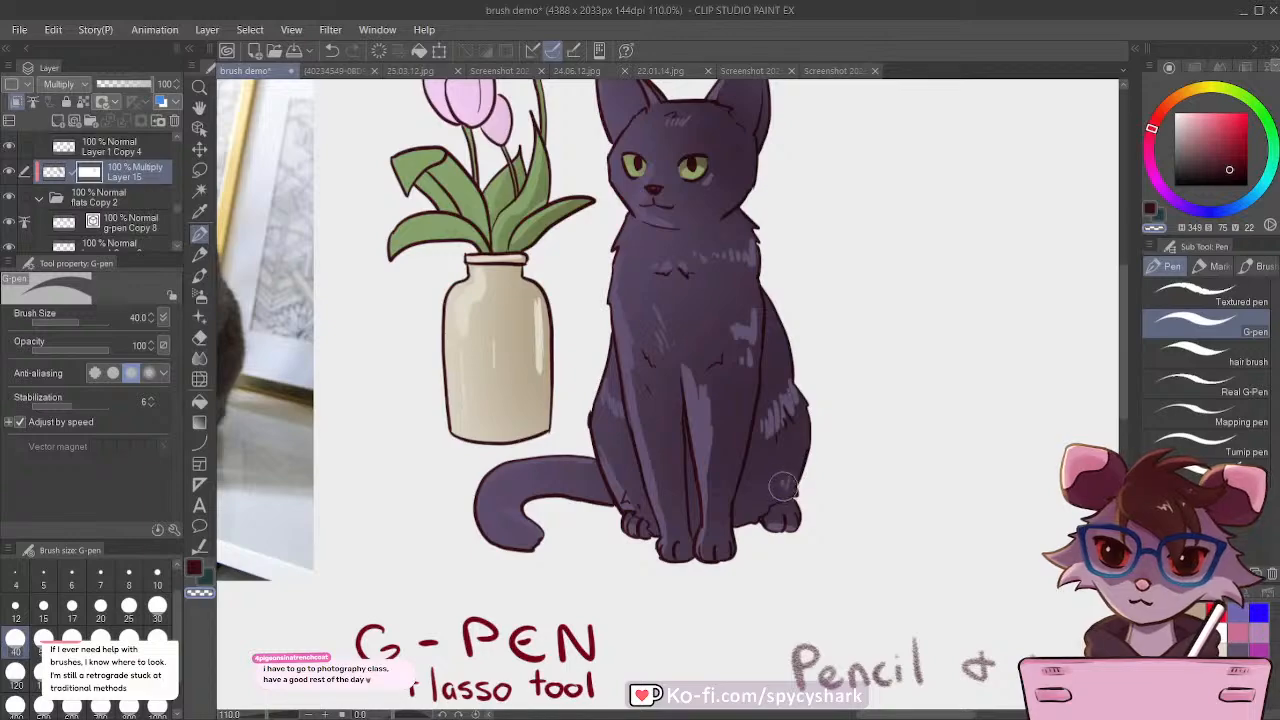
Step: Compare the airbrushed cat and tulip drawing with the reference photo and the other brush versions
{"action": "scroll", "coordinate": [765, 440], "scroll_direction": "down", "scroll_amount": 3}
{"action": "scroll", "coordinate": [757, 351], "scroll_direction": "down", "scroll_amount": 2}
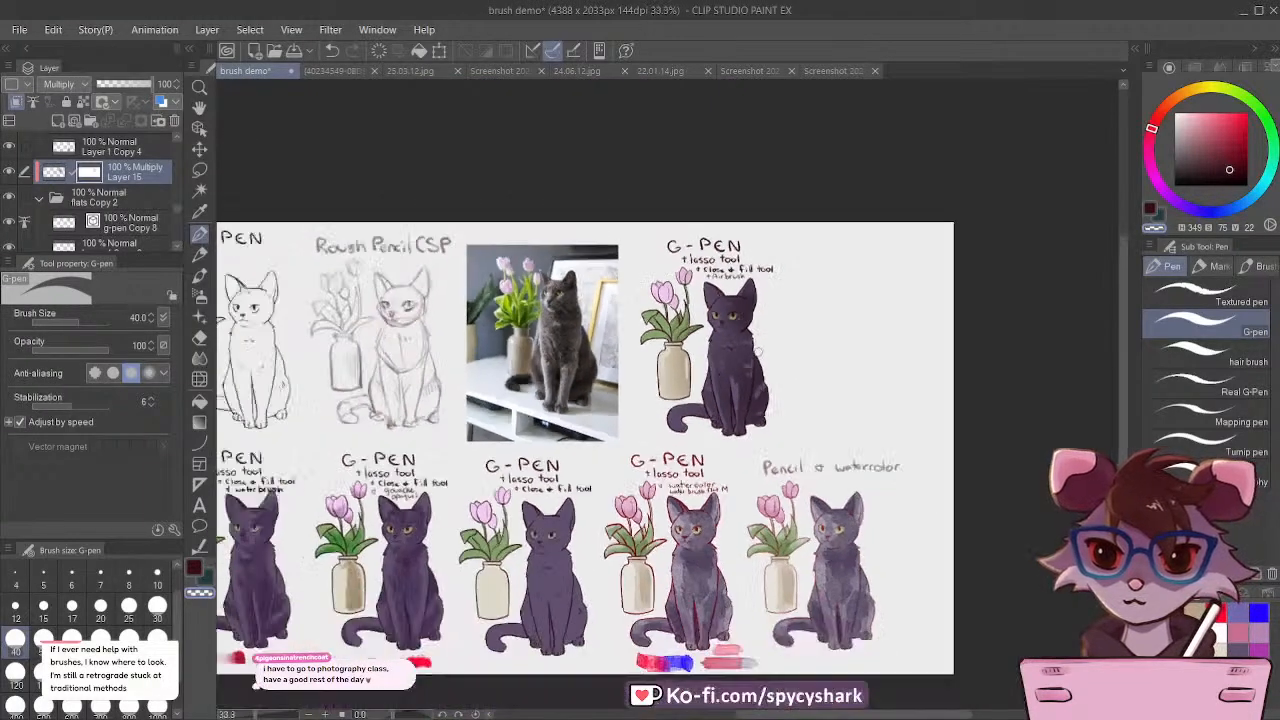
{"action": "scroll", "coordinate": [758, 351], "scroll_direction": "down", "scroll_amount": 1}
{"action": "scroll", "coordinate": [758, 341], "scroll_direction": "up", "scroll_amount": 2}
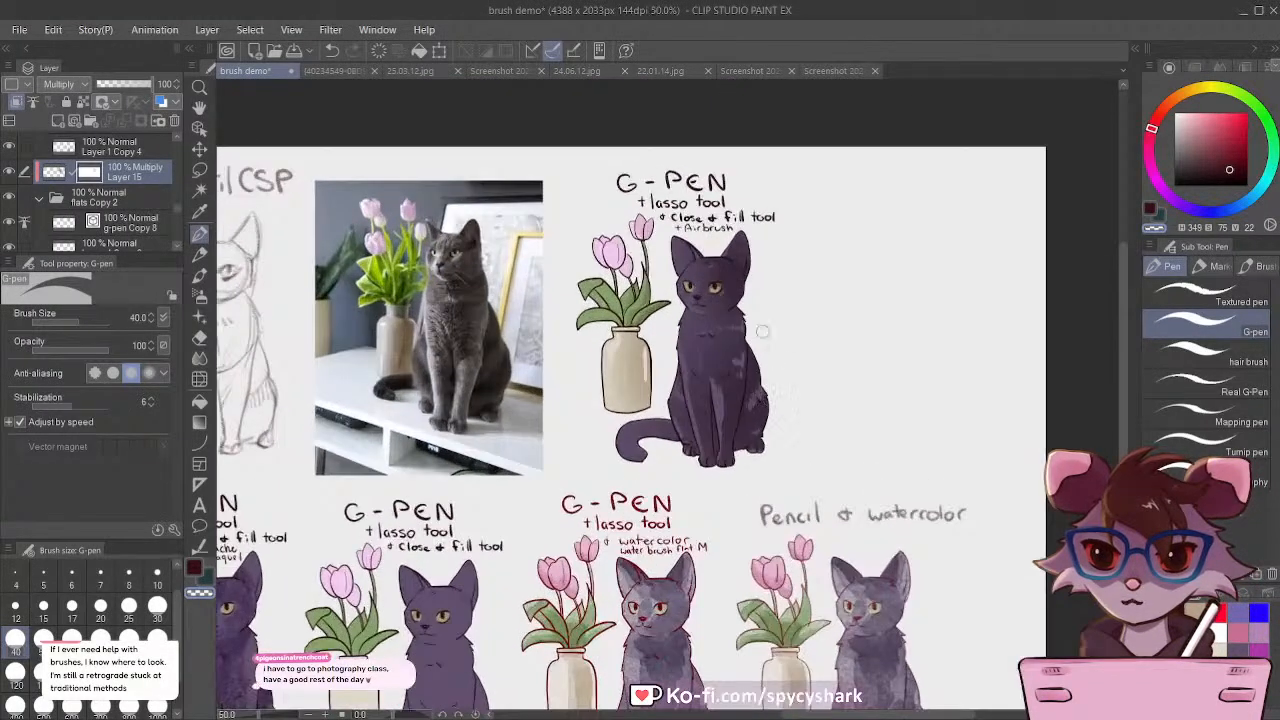
{"action": "scroll", "coordinate": [765, 330], "scroll_direction": "down", "scroll_amount": 3}
{"action": "scroll", "coordinate": [771, 279], "scroll_direction": "down", "scroll_amount": 1}
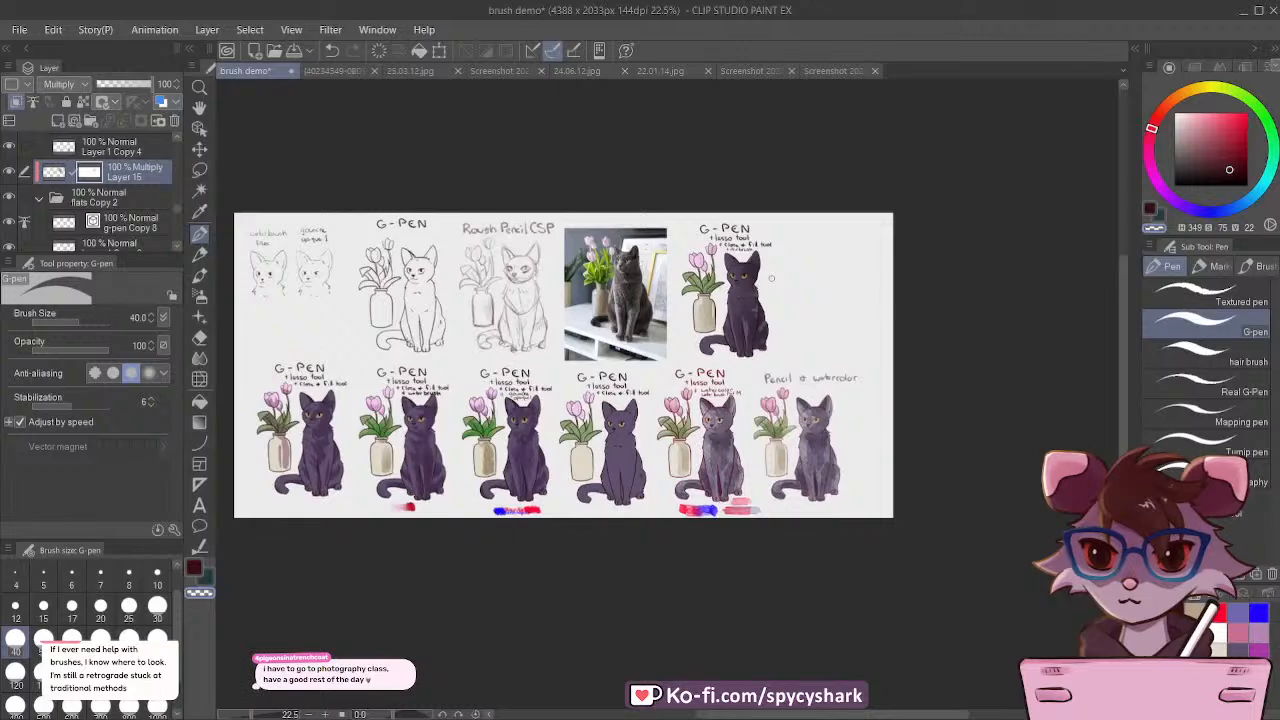
{"action": "scroll", "coordinate": [592, 368], "scroll_direction": "up", "scroll_amount": 1}
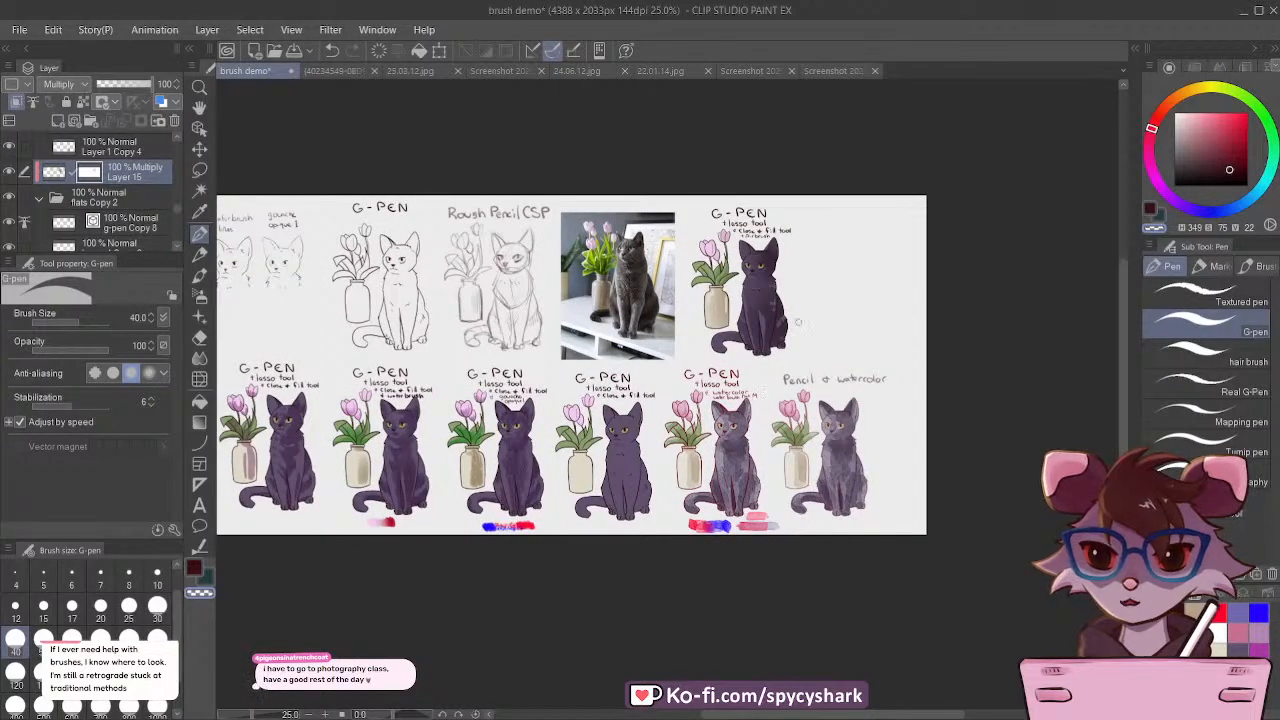
{"action": "scroll", "coordinate": [790, 328], "scroll_direction": "up", "scroll_amount": 1}
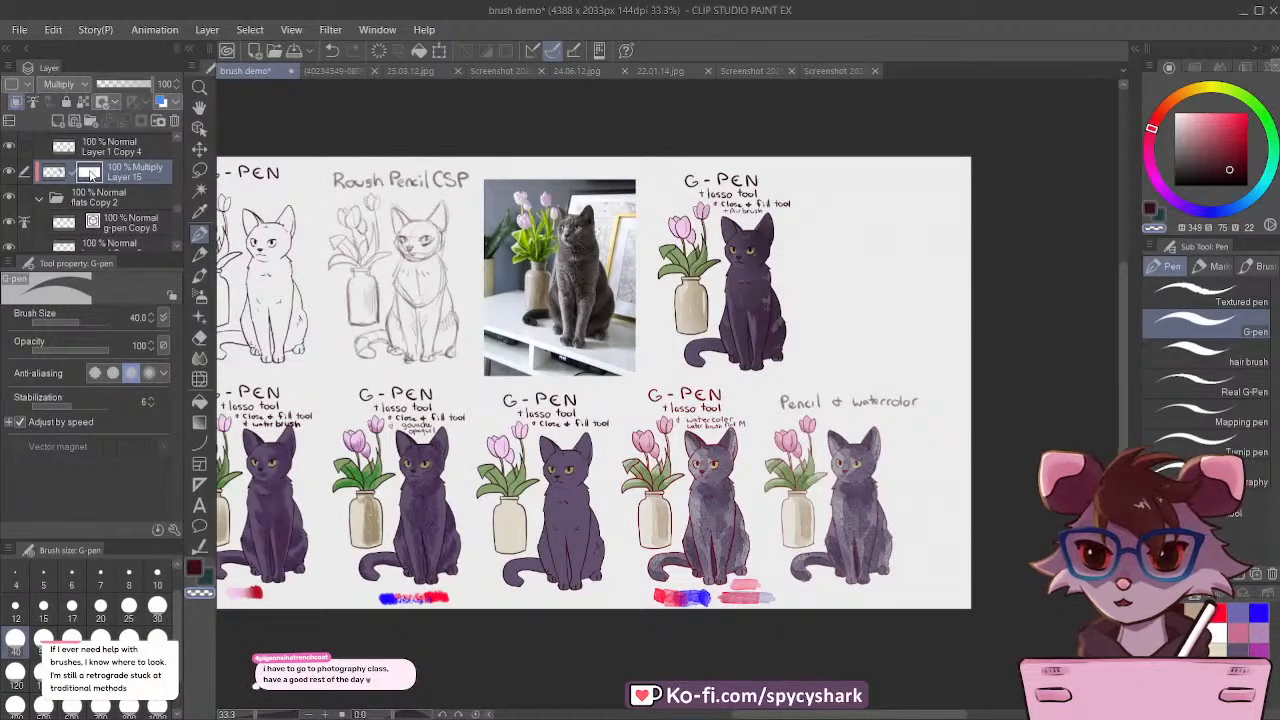
Step: Restore shading on the layer mask to narrow the front leg's highlight, using the G-pen at size 30 in dark maroon
{"action": "scroll", "coordinate": [785, 320], "scroll_direction": "up", "scroll_amount": 4}
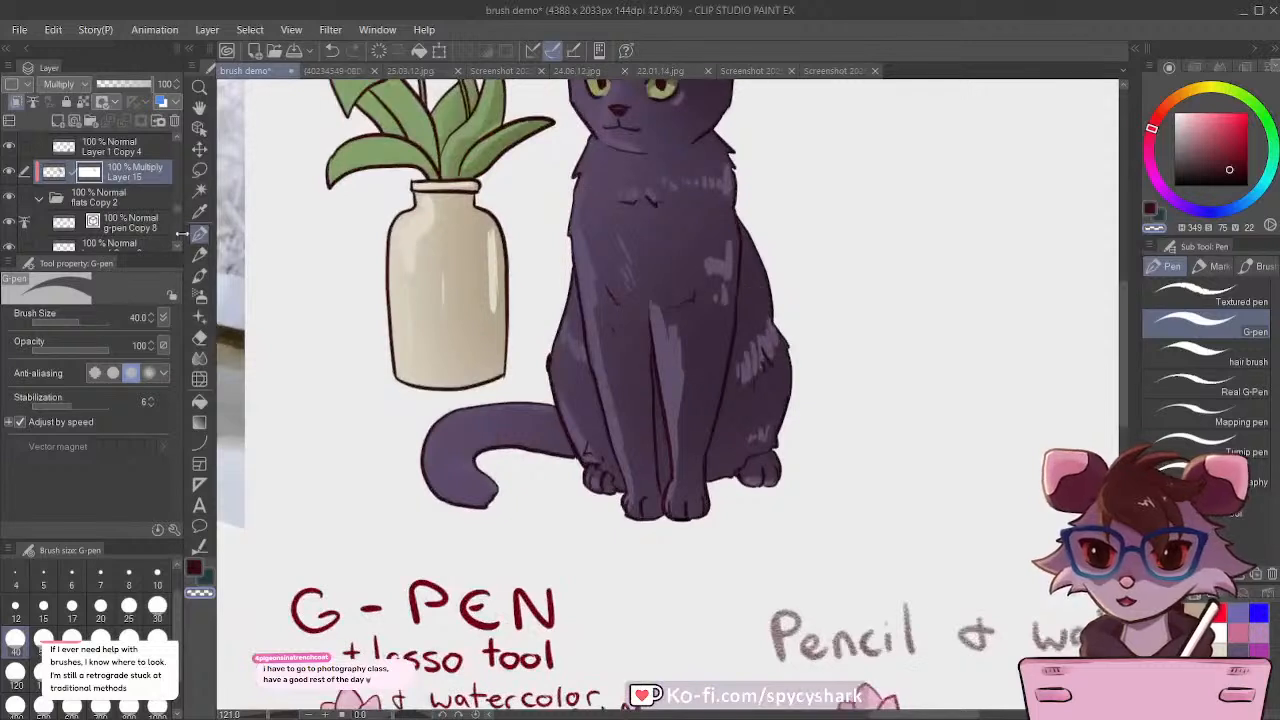
{"action": "left_click", "coordinate": [197, 570]}
{"action": "key", "text": "["}
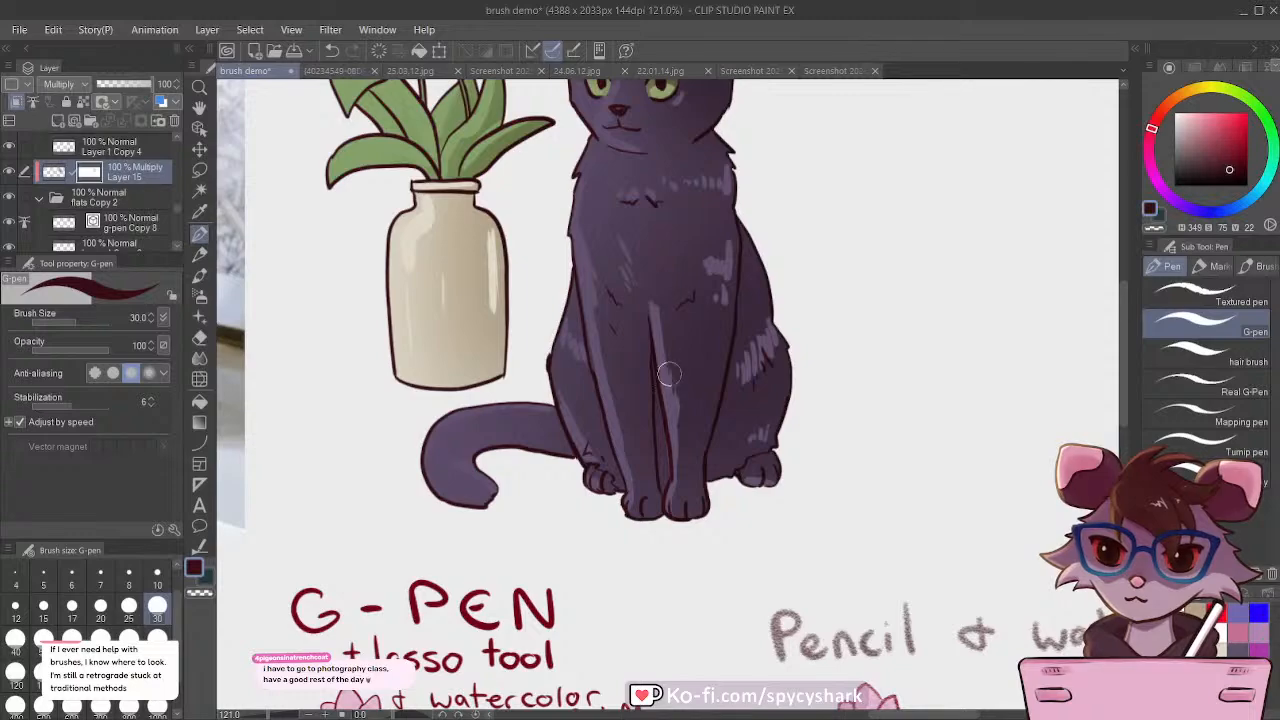
{"action": "scroll", "coordinate": [669, 374], "scroll_direction": "down", "scroll_amount": 5}
{"action": "scroll", "coordinate": [690, 420], "scroll_direction": "up", "scroll_amount": 5}
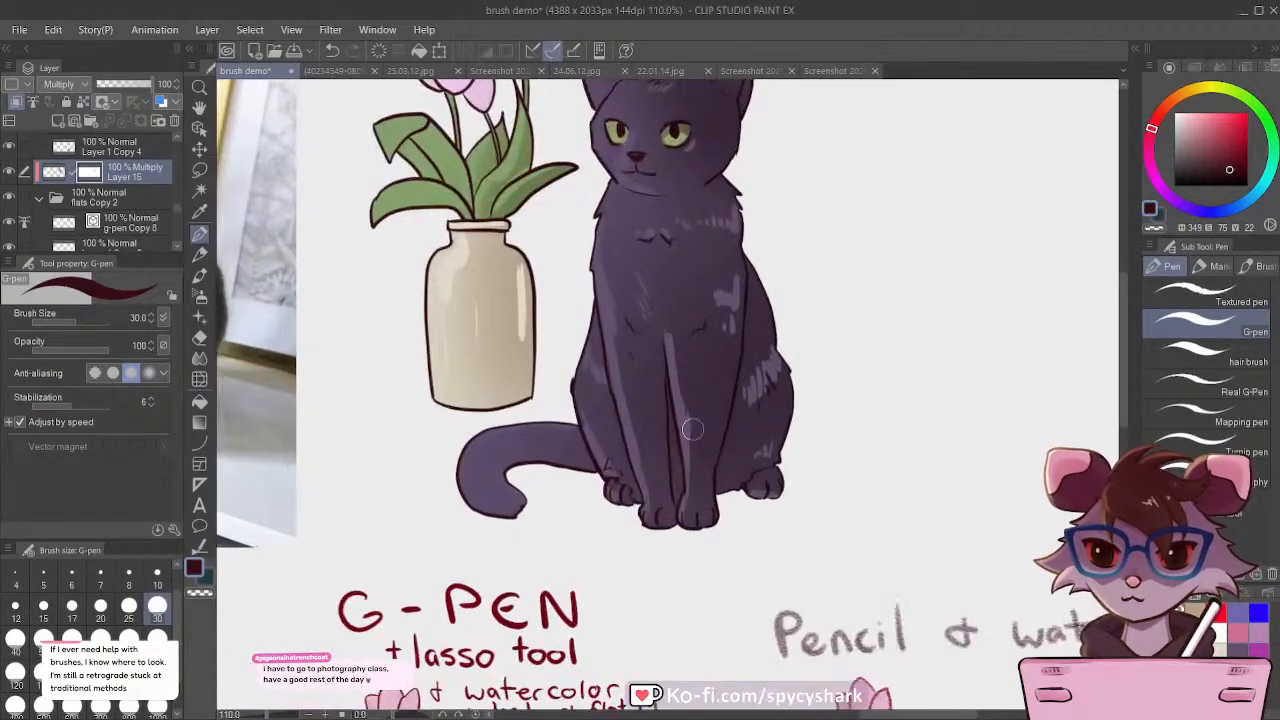
Step: Check the finished airbrush version within the whole comparison sheet and save the brush demo file
{"action": "scroll", "coordinate": [690, 420], "scroll_direction": "down", "scroll_amount": 3}
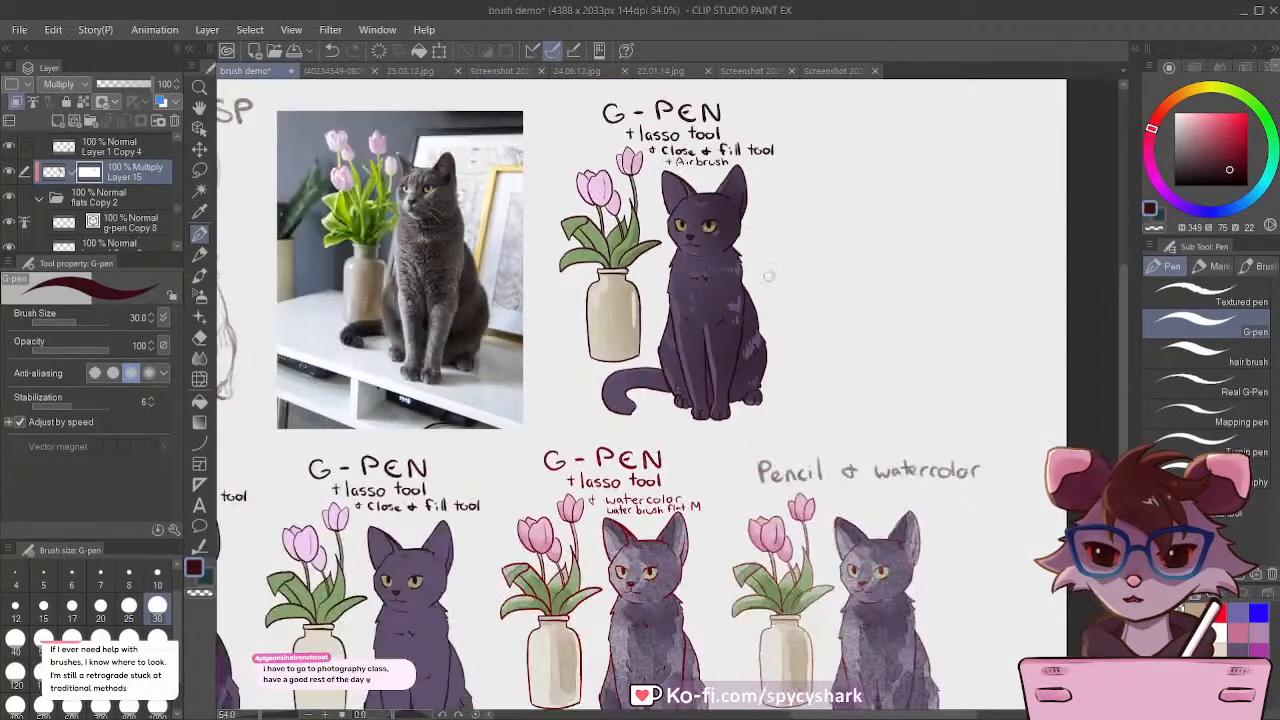
{"action": "scroll", "coordinate": [768, 275], "scroll_direction": "down", "scroll_amount": 2}
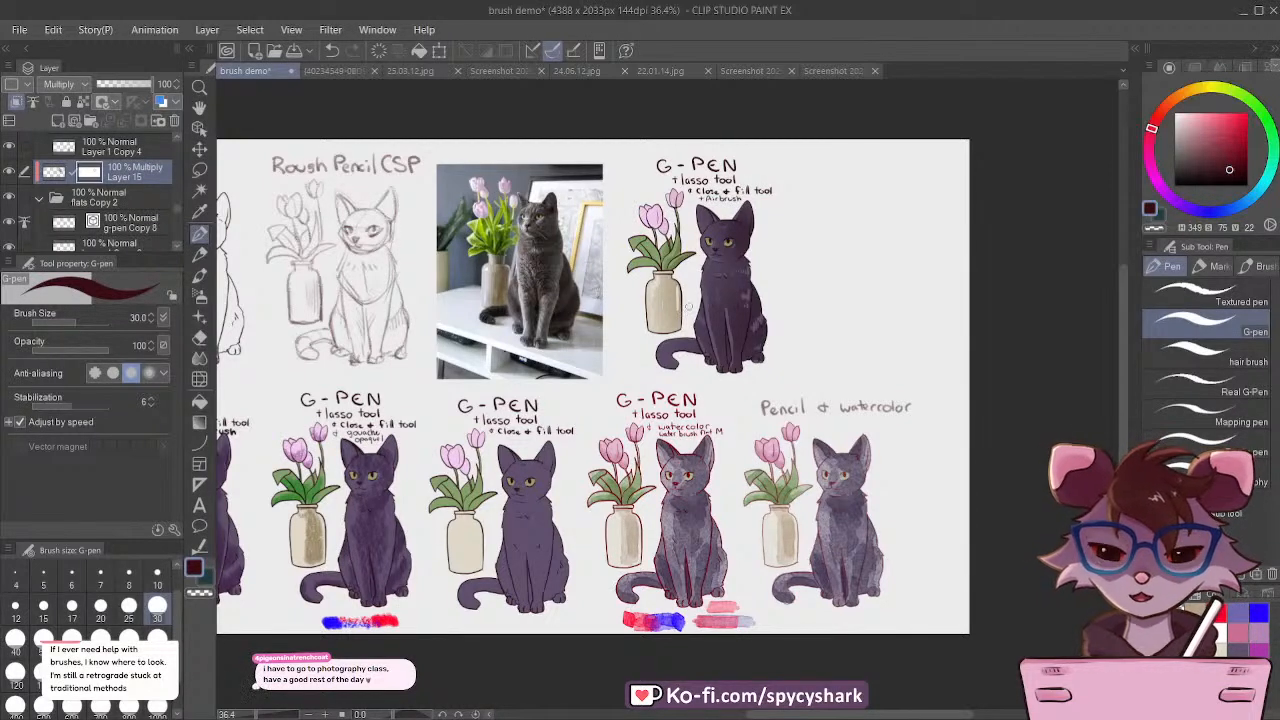
{"action": "scroll", "coordinate": [688, 307], "scroll_direction": "down", "scroll_amount": 3}
{"action": "scroll", "coordinate": [688, 307], "scroll_direction": "up", "scroll_amount": 1}
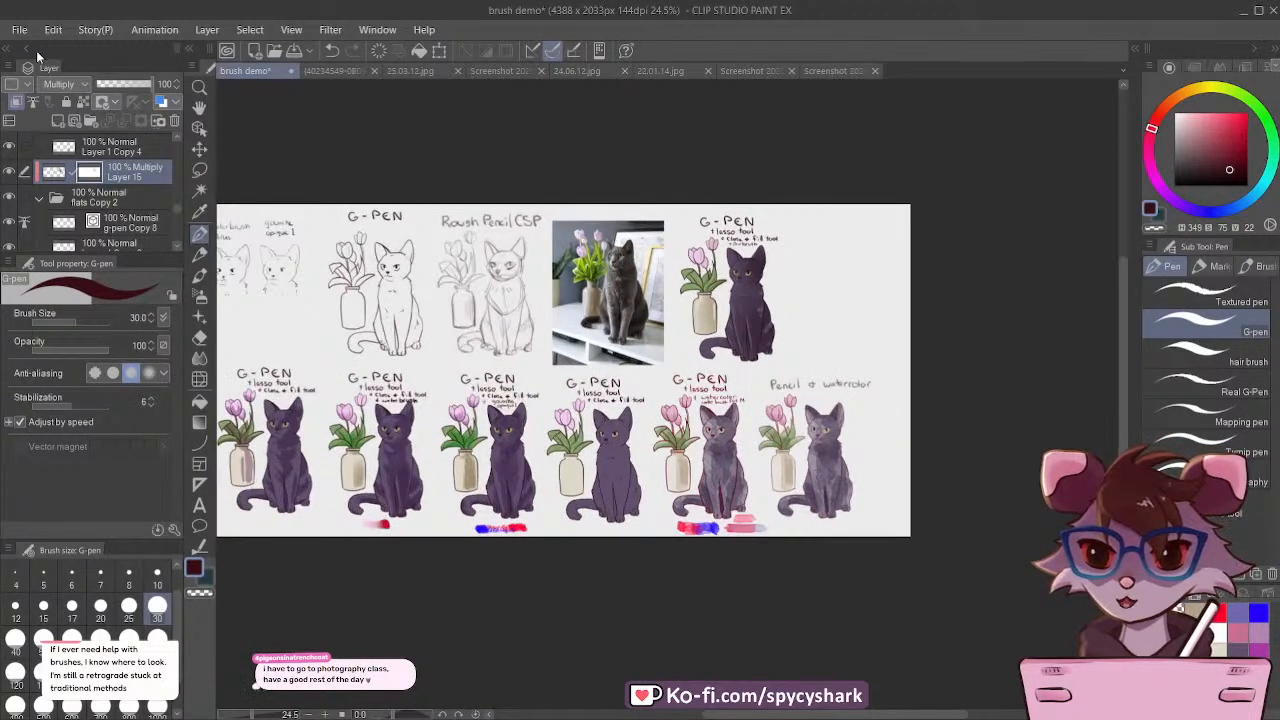
{"action": "key", "text": "ctrl+s"}
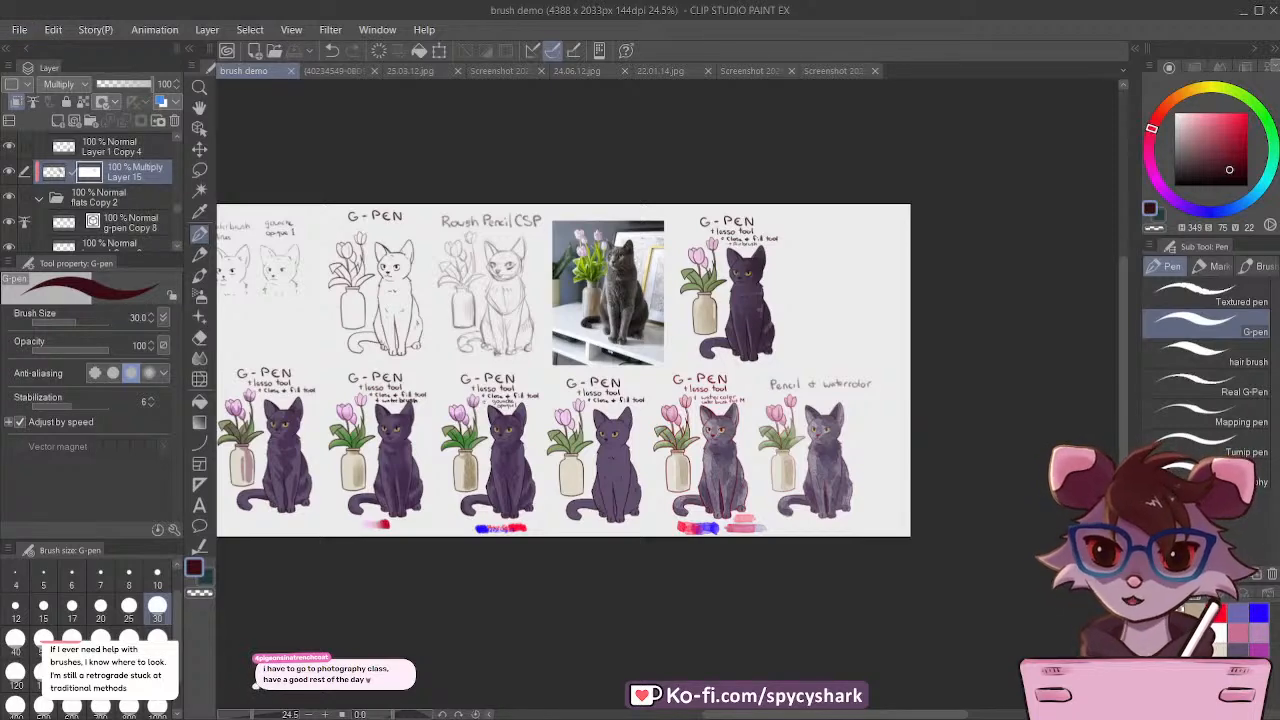
Step: Open the 20.05.22 artwork and examine the shading and highlights on the character's tail and hoodie
{"action": "scroll", "coordinate": [722, 455], "scroll_direction": "down", "scroll_amount": 1}
{"action": "scroll", "coordinate": [702, 303], "scroll_direction": "up", "scroll_amount": 1}
{"action": "scroll", "coordinate": [775, 250], "scroll_direction": "up", "scroll_amount": 5}
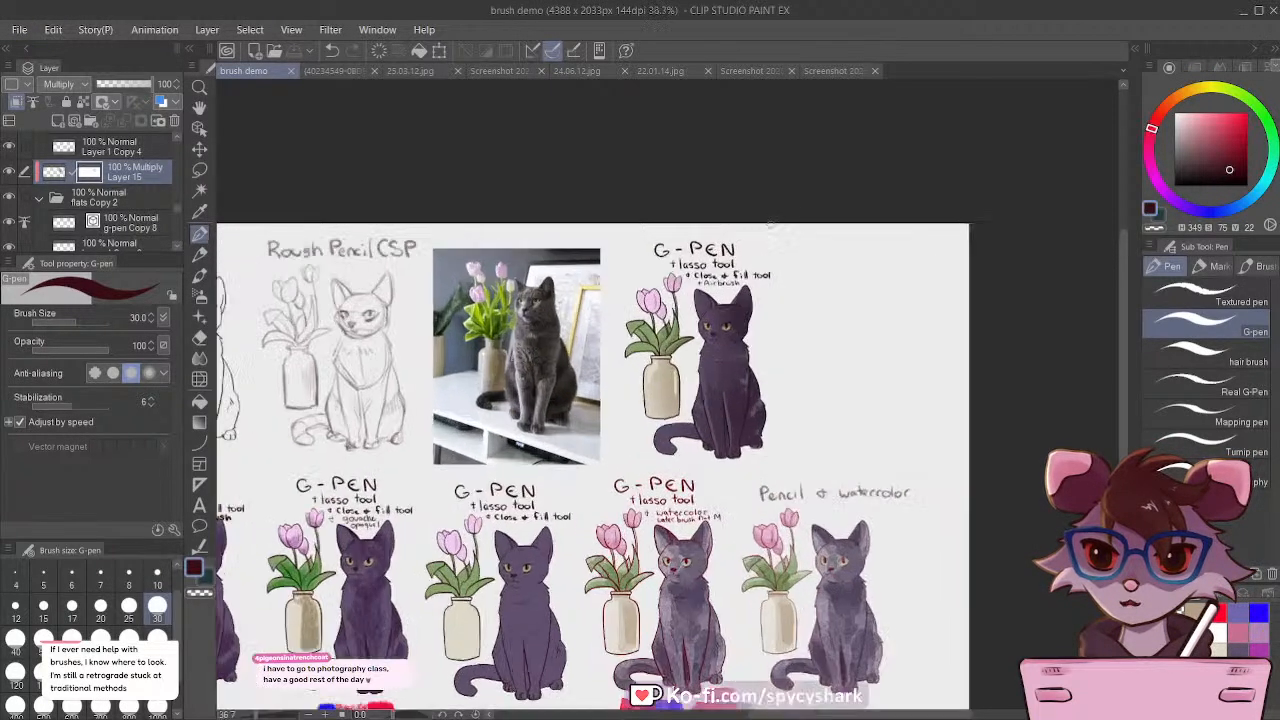
{"action": "scroll", "coordinate": [665, 178], "scroll_direction": "down", "scroll_amount": 5}
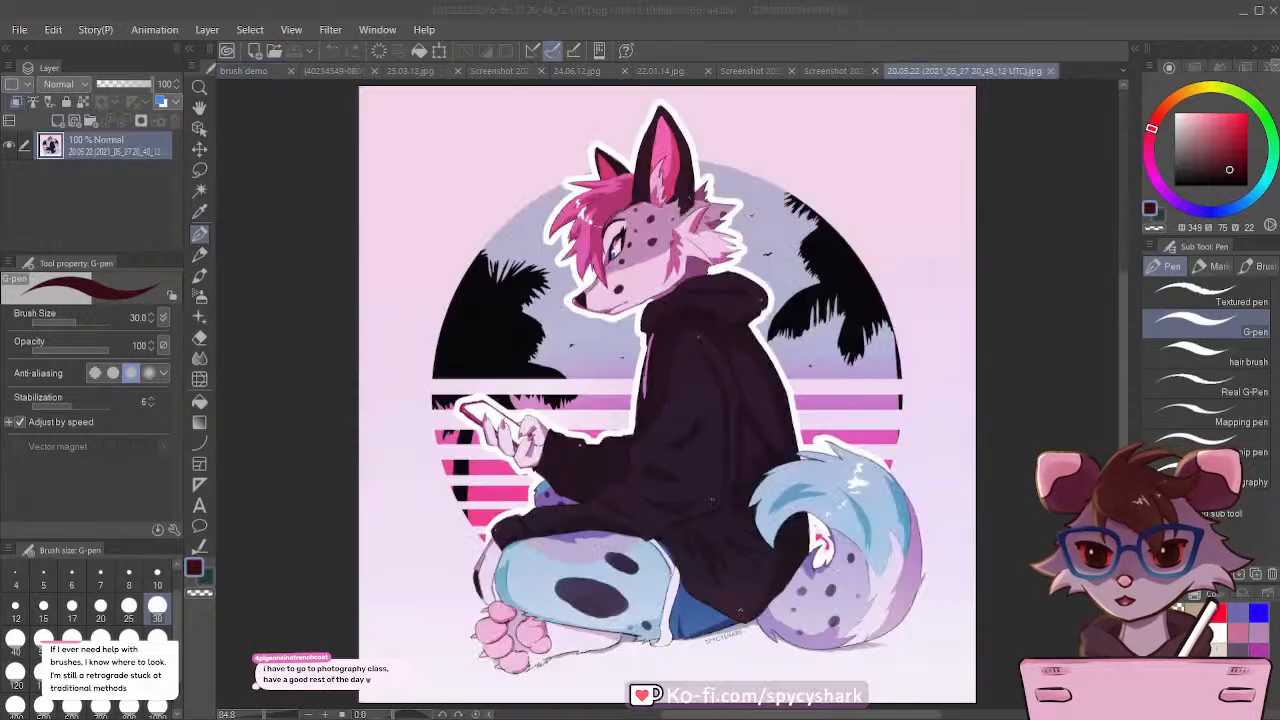
{"action": "scroll", "coordinate": [934, 505], "scroll_direction": "up", "scroll_amount": 5}
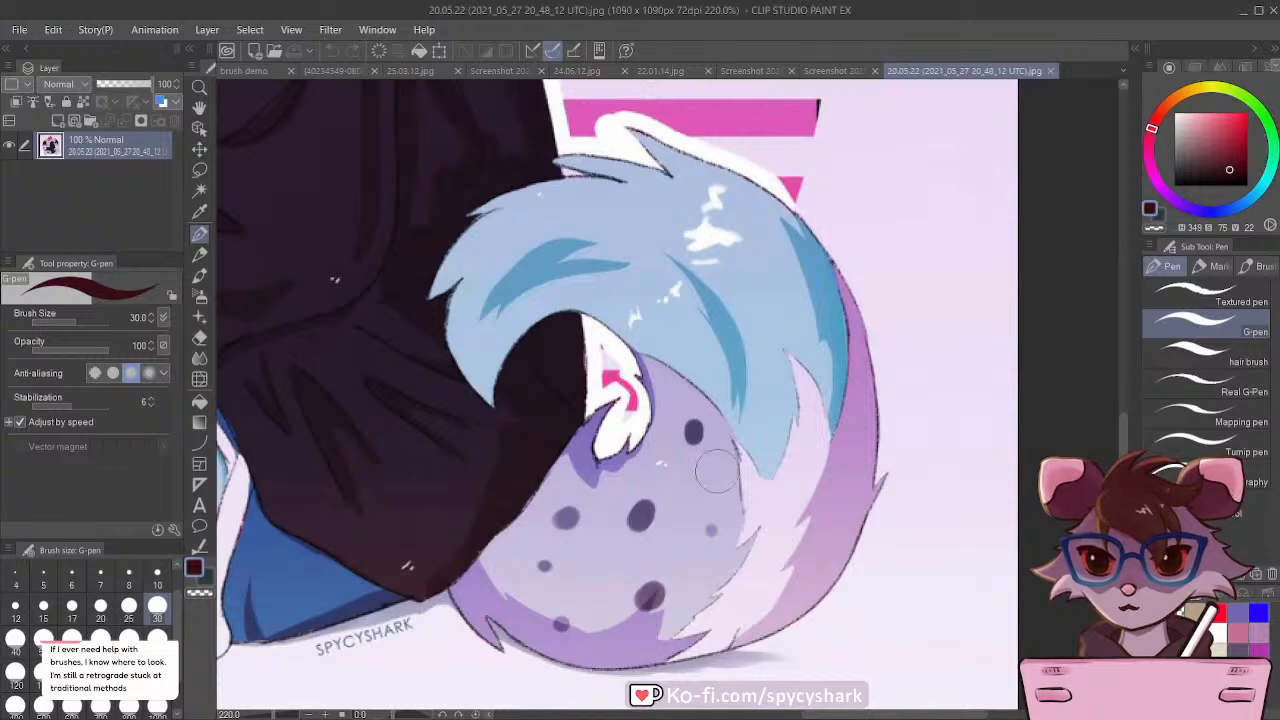
{"action": "scroll", "coordinate": [874, 586], "scroll_direction": "down", "scroll_amount": 6}
{"action": "scroll", "coordinate": [877, 584], "scroll_direction": "down", "scroll_amount": 4}
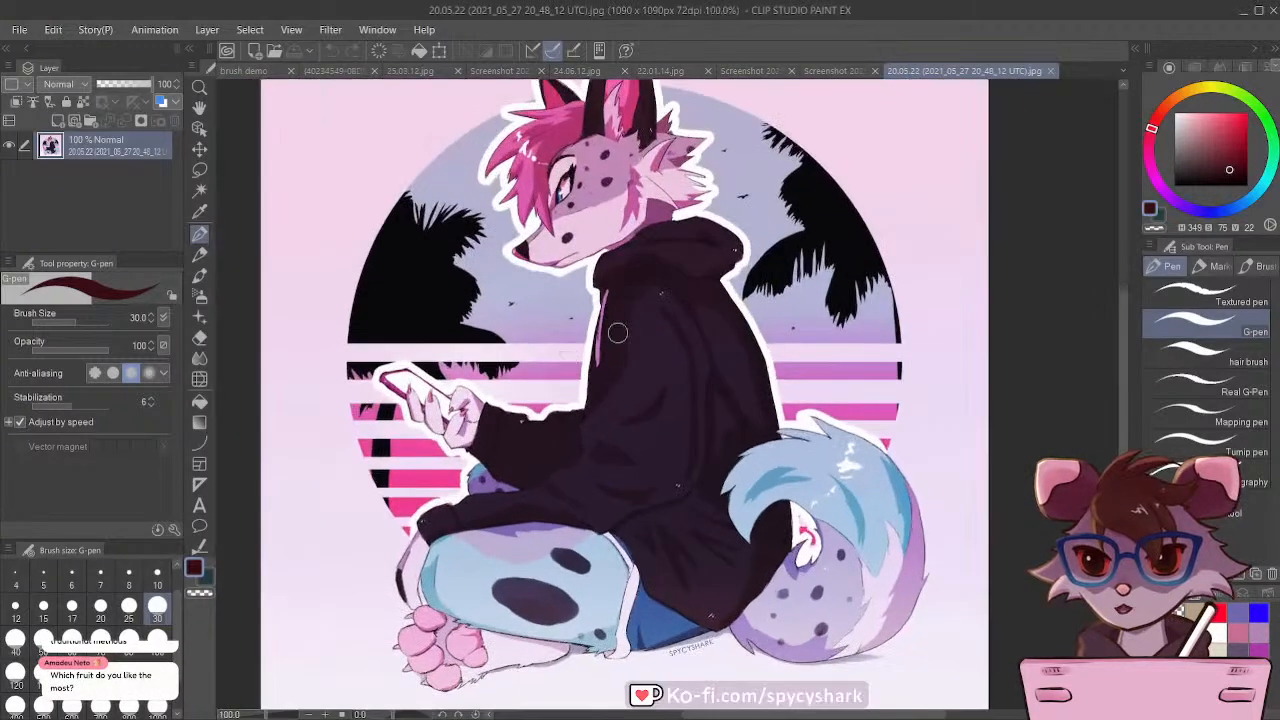
{"action": "scroll", "coordinate": [686, 530], "scroll_direction": "up", "scroll_amount": 1}
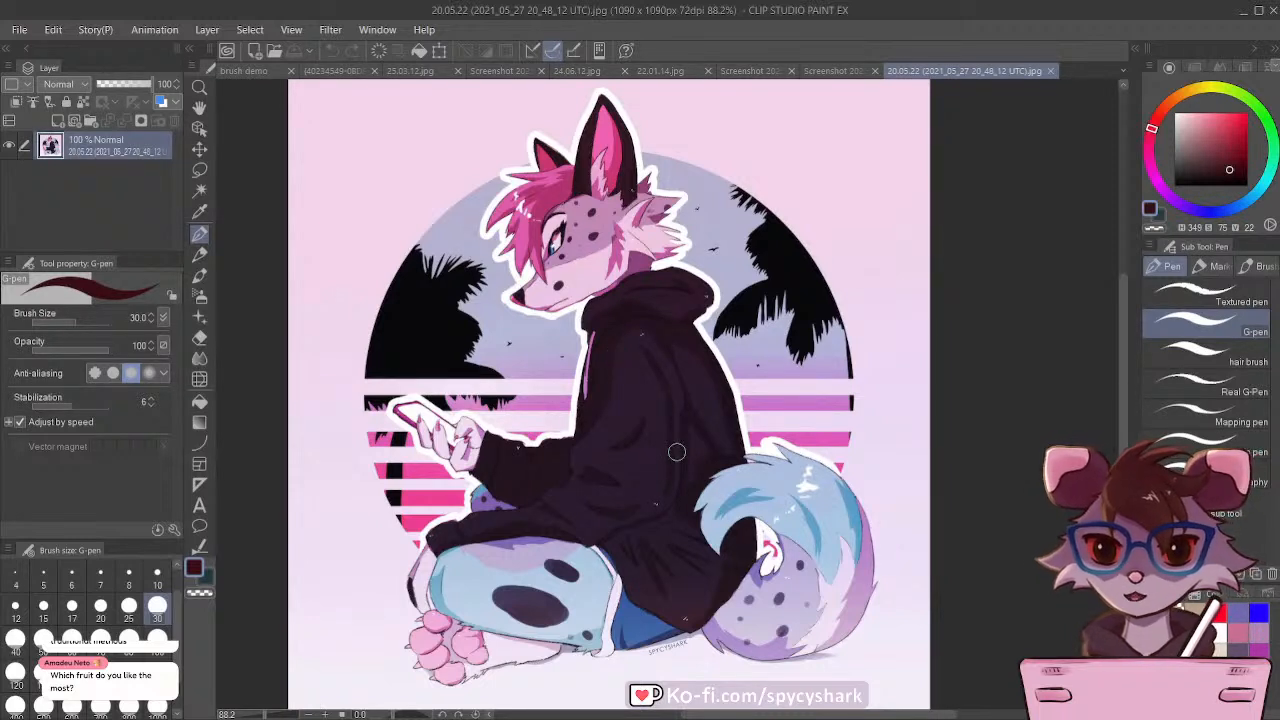
{"action": "scroll", "coordinate": [740, 500], "scroll_direction": "down", "scroll_amount": 1}
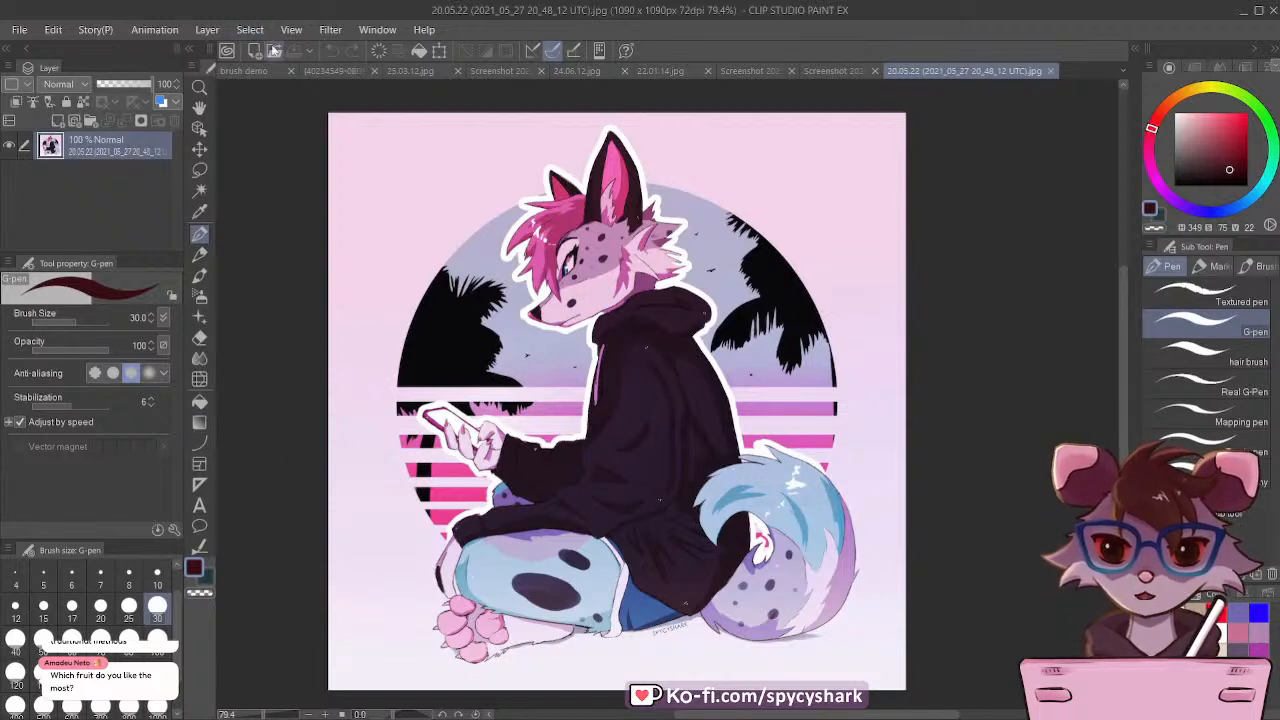
Step: Return to the brush demo document and view the whole comparison sheet
{"action": "left_click", "coordinate": [242, 73]}
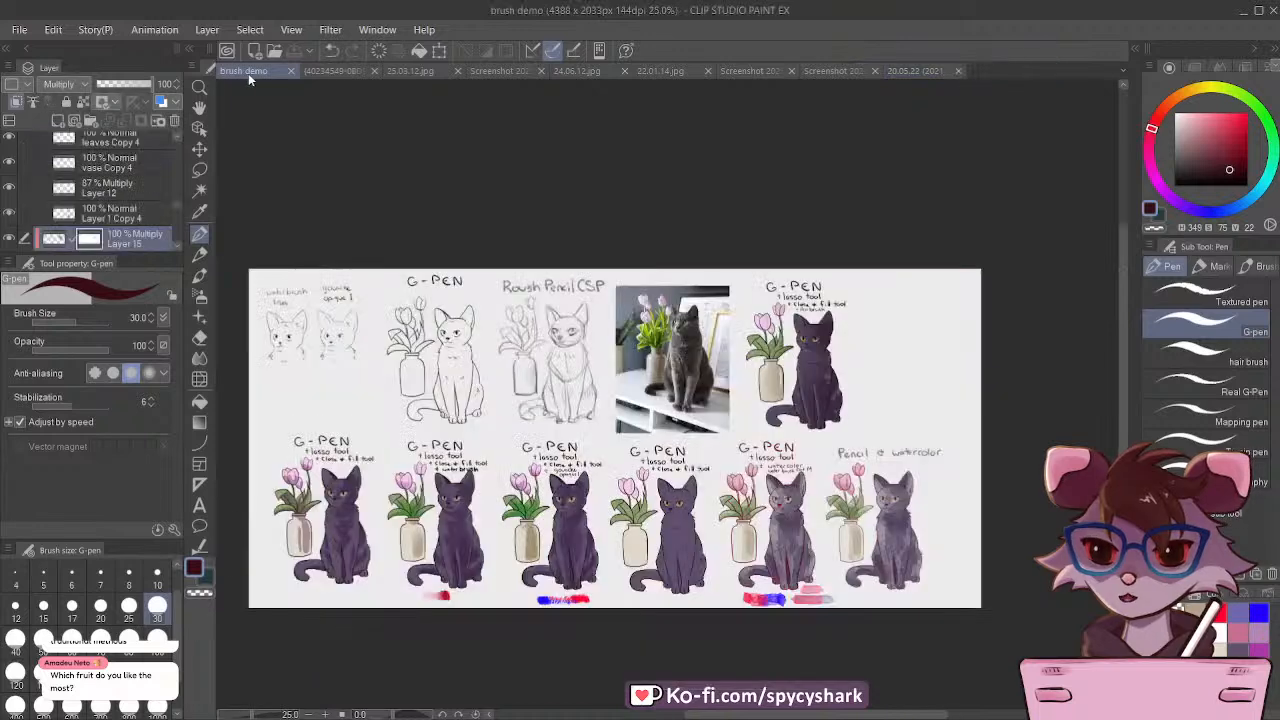
{"action": "scroll", "coordinate": [618, 436], "scroll_direction": "down", "scroll_amount": 5}
{"action": "scroll", "coordinate": [646, 392], "scroll_direction": "up", "scroll_amount": 3}
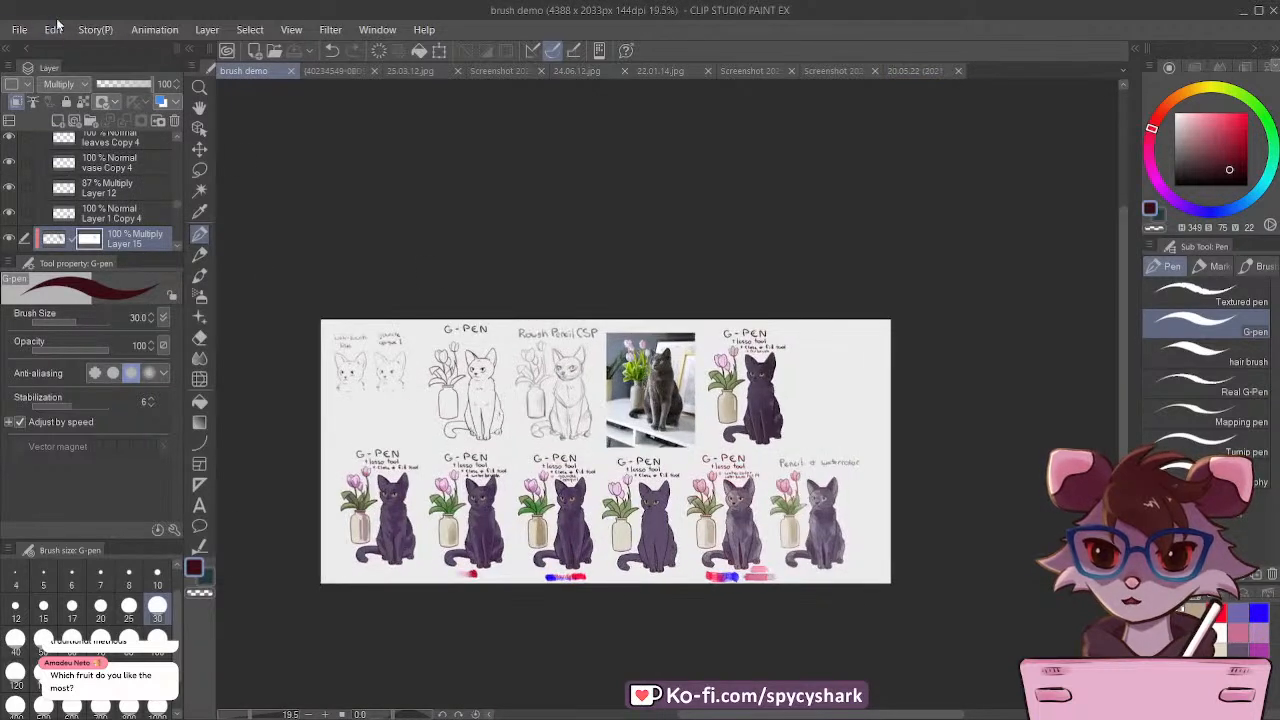
{"action": "scroll", "coordinate": [395, 228], "scroll_direction": "down", "scroll_amount": 1}
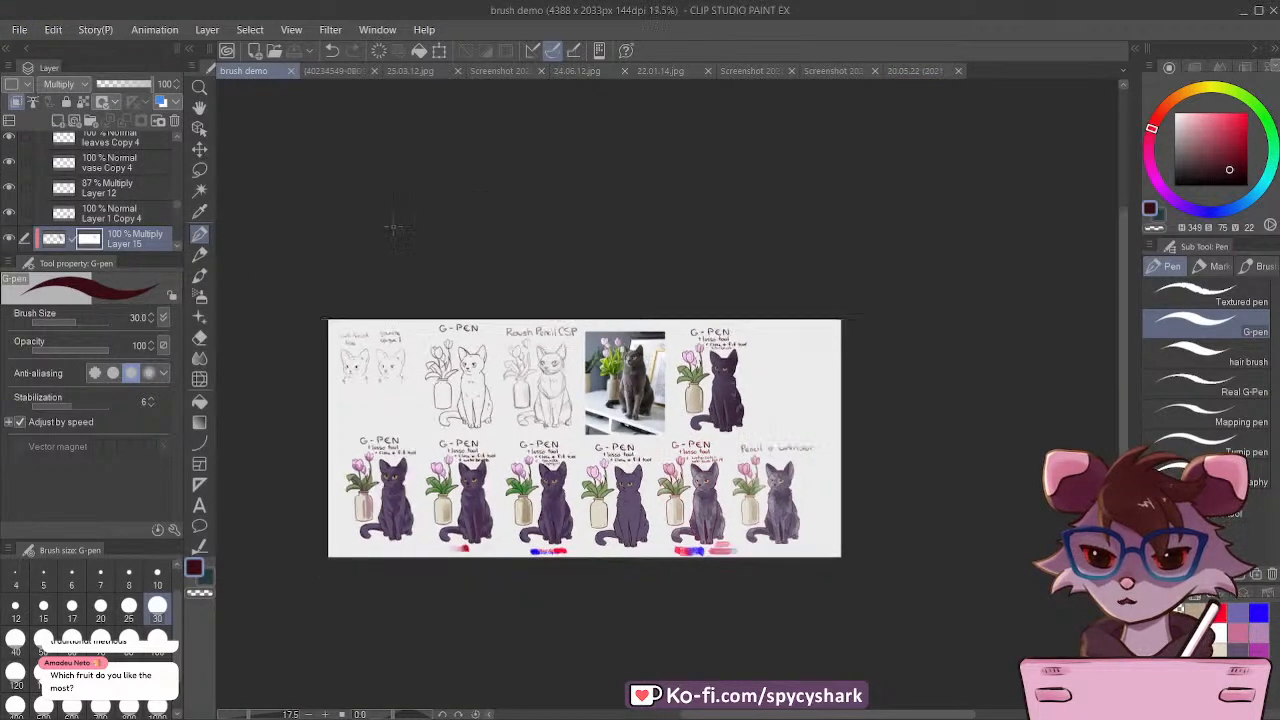
{"action": "scroll", "coordinate": [601, 254], "scroll_direction": "up", "scroll_amount": 1}
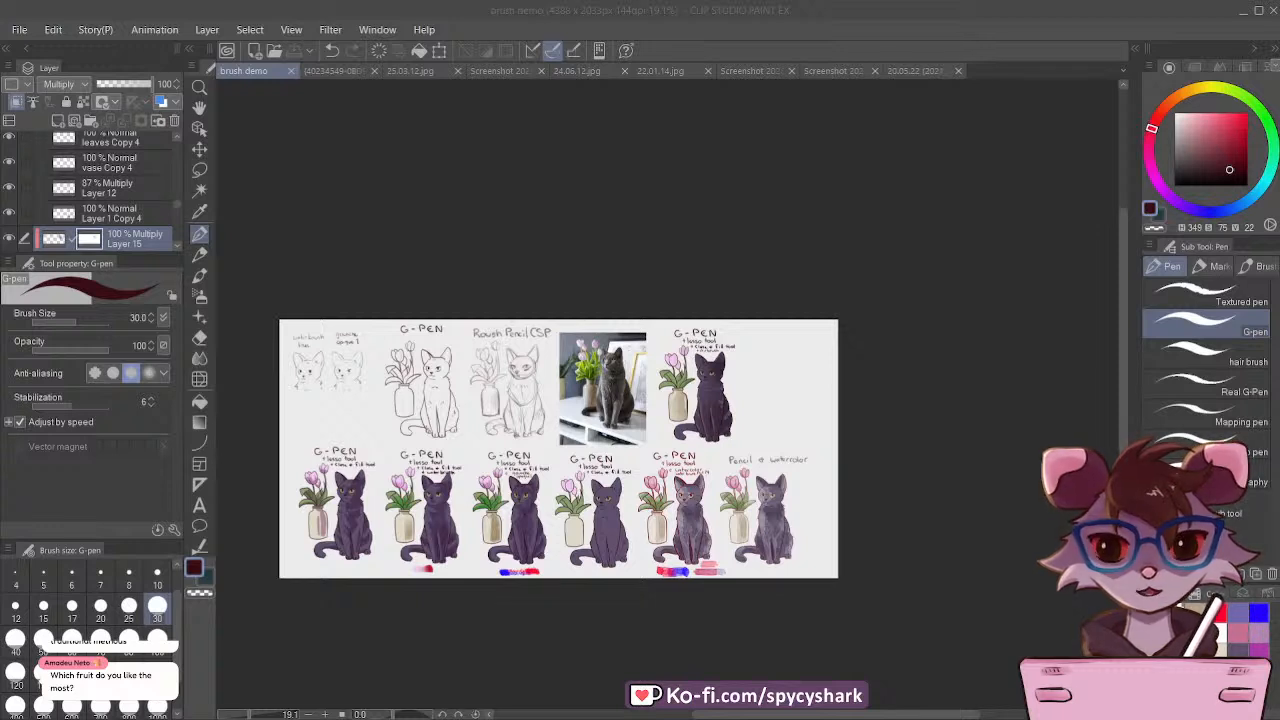
Step: Switch to the Rough Pencil CSP brush and look through the open artworks and the Water Brush assets screenshot
{"action": "left_click", "coordinate": [199, 255]}
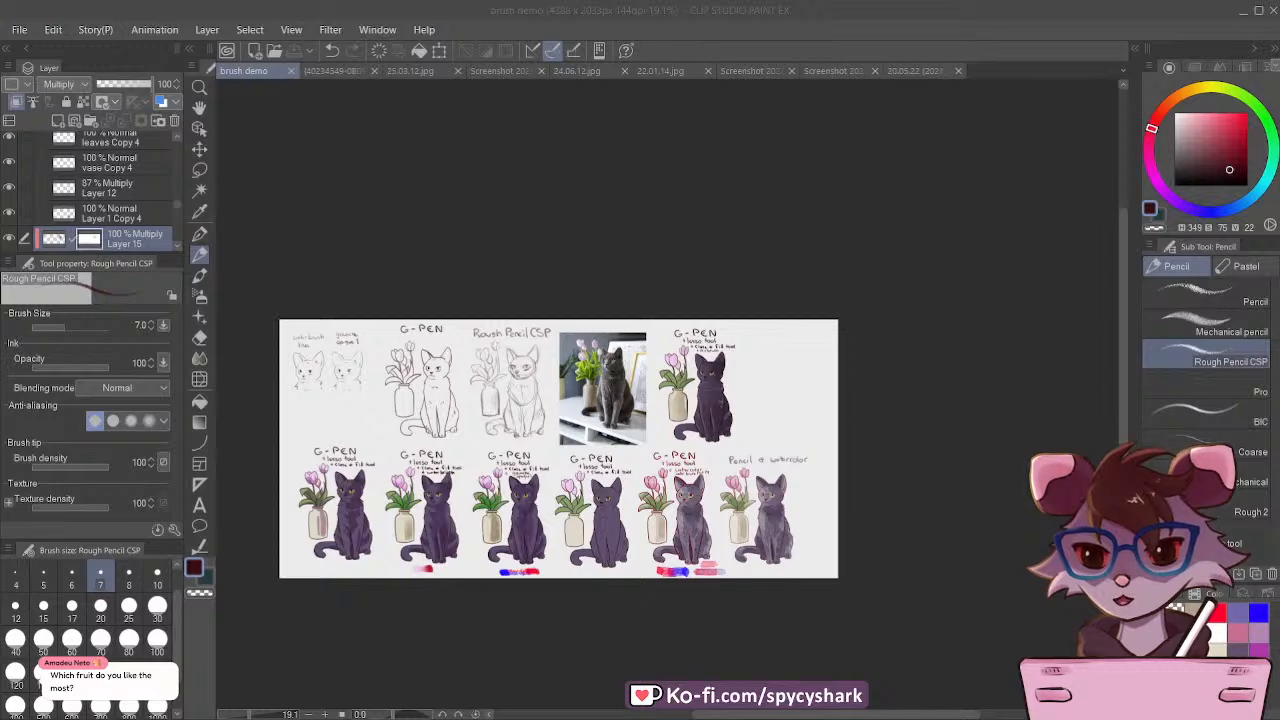
{"action": "left_click", "coordinate": [325, 72]}
{"action": "left_click", "coordinate": [532, 72]}
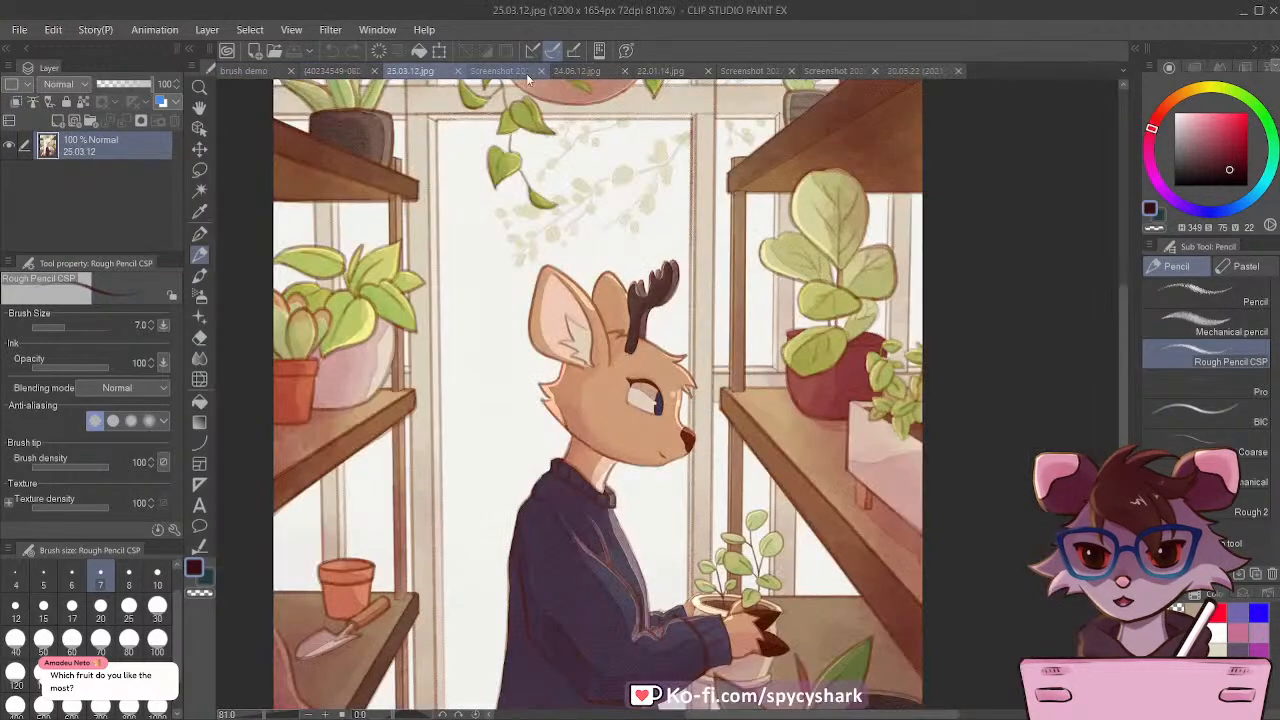
{"action": "left_click", "coordinate": [588, 72]}
{"action": "left_click", "coordinate": [500, 71]}
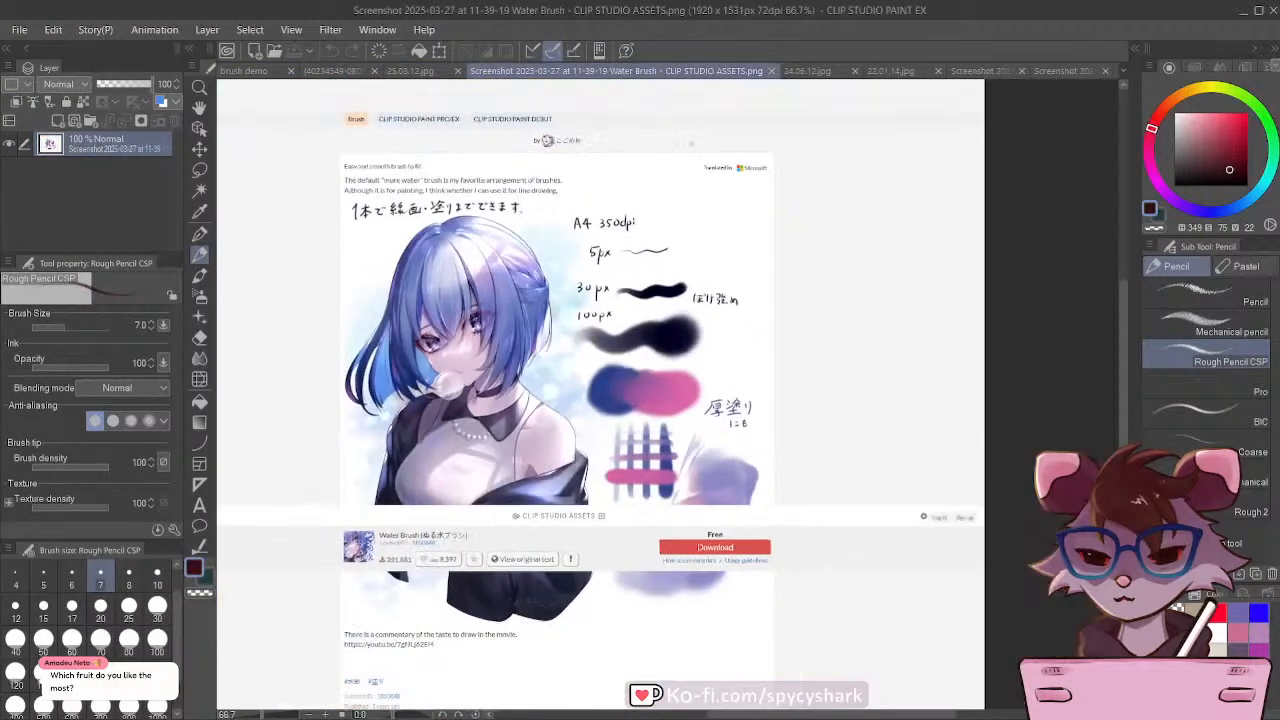
{"action": "left_click", "coordinate": [820, 73]}
{"action": "left_click", "coordinate": [870, 72]}
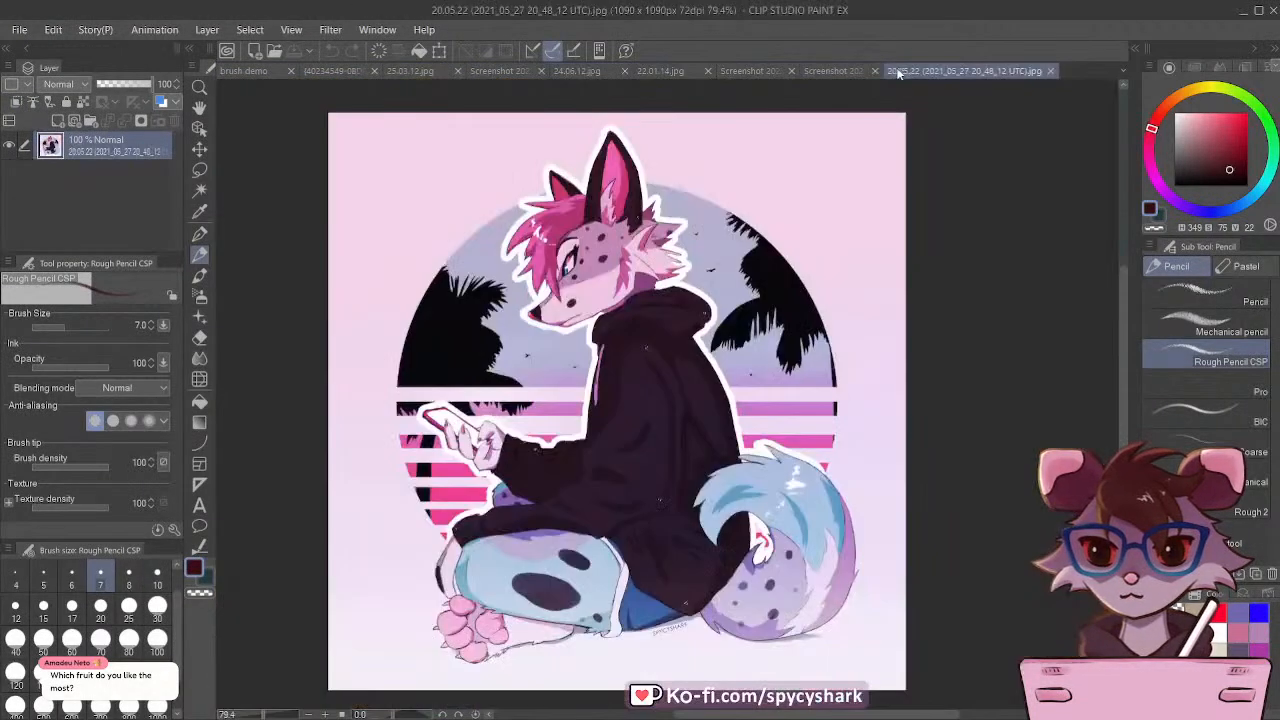
Step: Examine the Clip Studio Assets screenshot listing the Rough Pencil CSP brush and return to the brush demo sheet
{"action": "left_click", "coordinate": [251, 73]}
{"action": "left_click", "coordinate": [333, 73]}
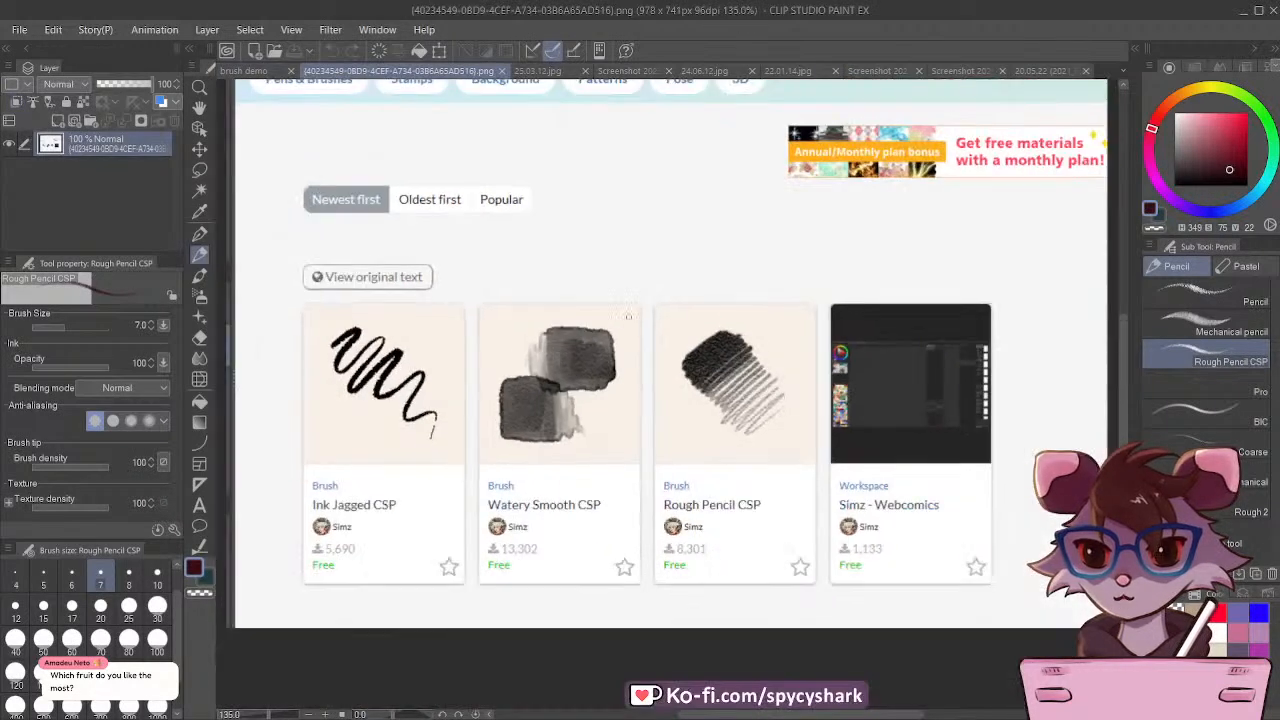
{"action": "scroll", "coordinate": [628, 265], "scroll_direction": "up", "scroll_amount": 3}
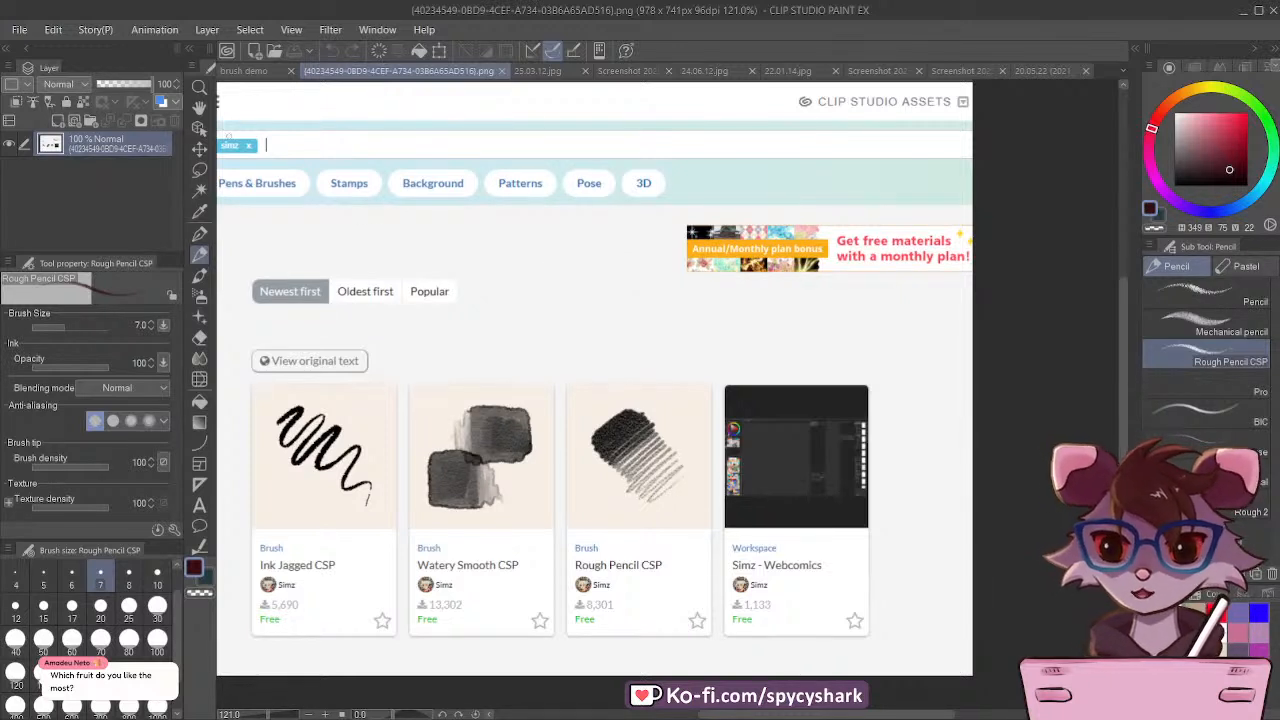
{"action": "left_click", "coordinate": [240, 71]}
{"action": "scroll", "coordinate": [600, 470], "scroll_direction": "up", "scroll_amount": 2}
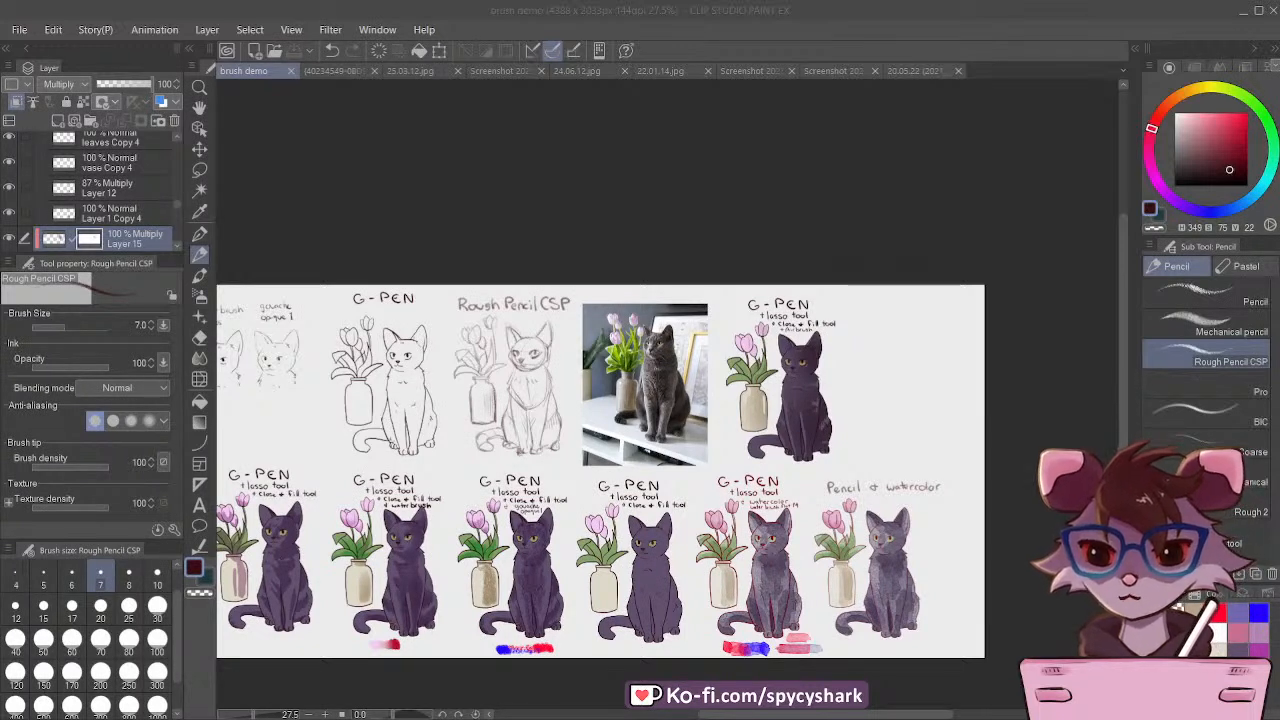
Step: Look over both rows of the brush comparison sheet until the whole sheet is in view
{"action": "scroll", "coordinate": [433, 447], "scroll_direction": "up", "scroll_amount": 1}
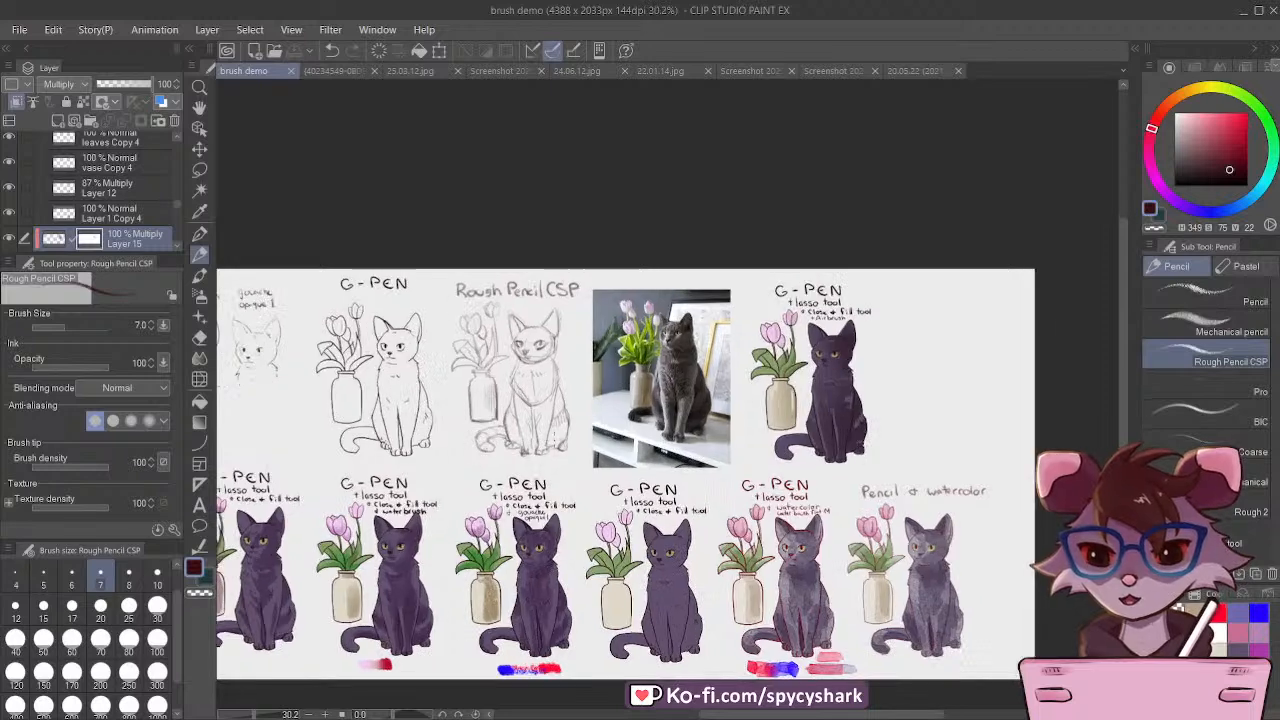
{"action": "scroll", "coordinate": [430, 447], "scroll_direction": "down", "scroll_amount": 1}
{"action": "scroll", "coordinate": [424, 445], "scroll_direction": "up", "scroll_amount": 2}
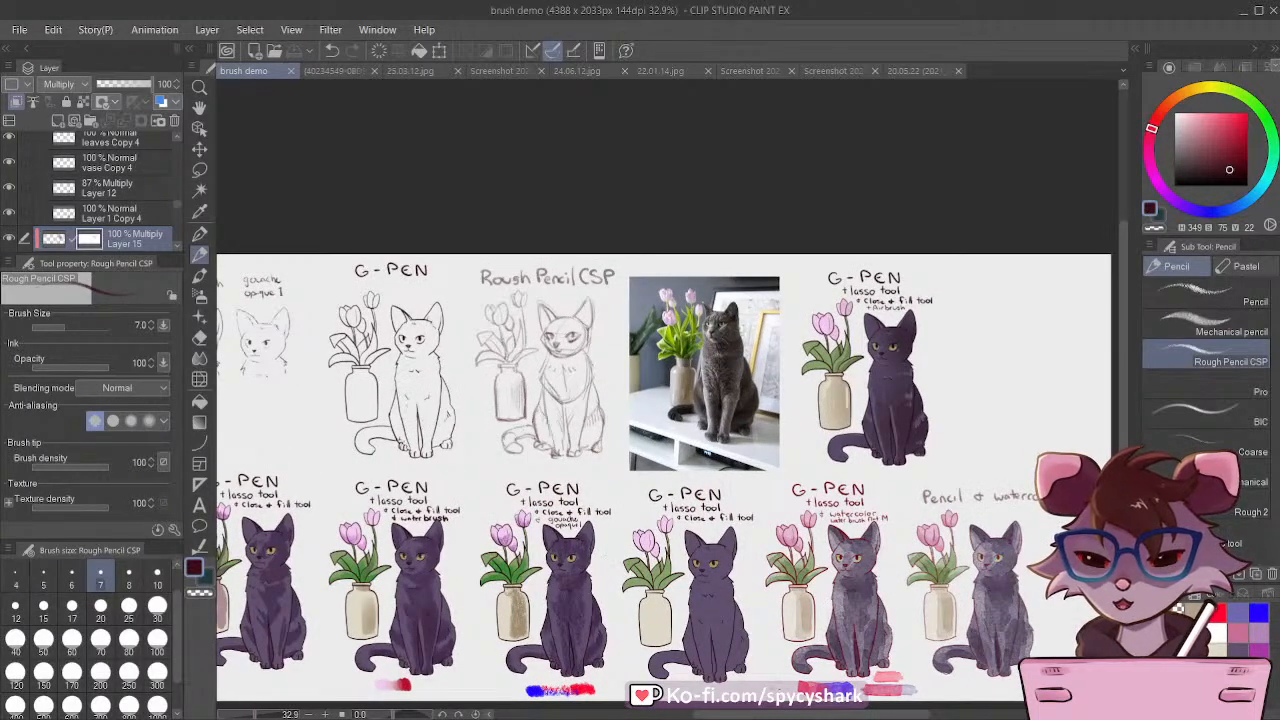
{"action": "left_click_drag", "start_coordinate": [785, 715], "coordinate": [770, 715]}
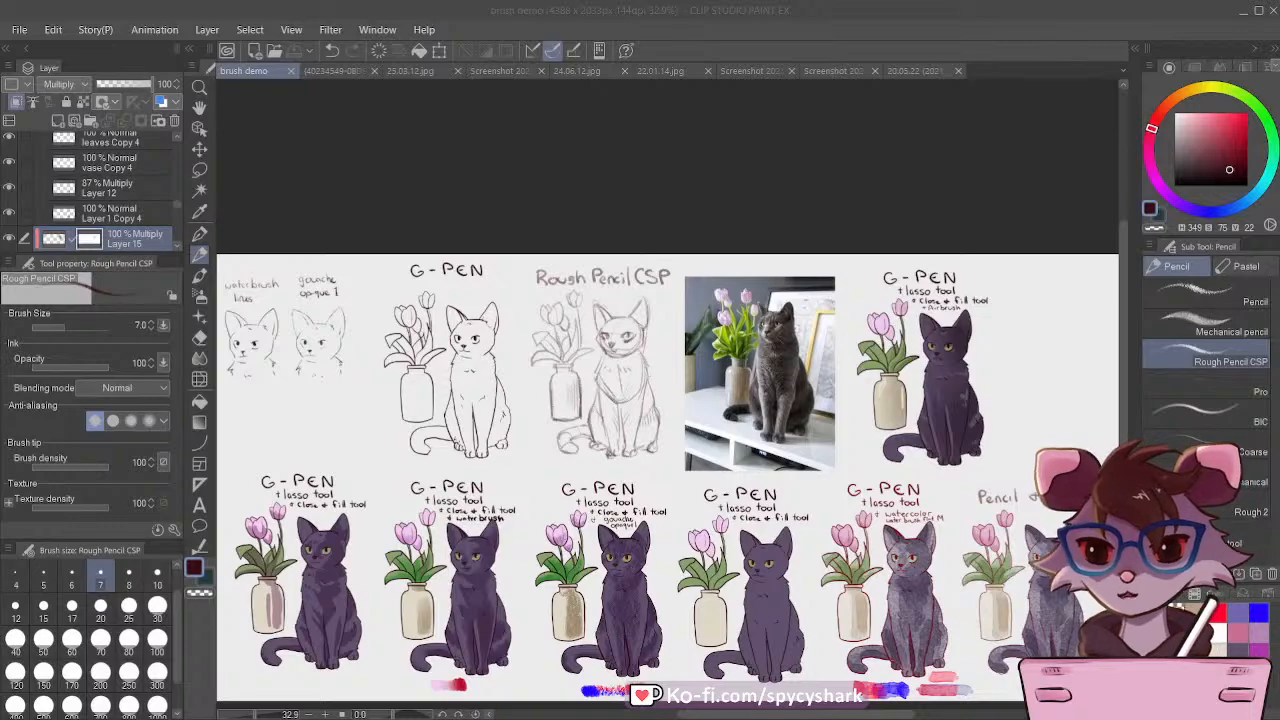
{"action": "left_click", "coordinate": [243, 74]}
{"action": "scroll", "coordinate": [638, 346], "scroll_direction": "down", "scroll_amount": 2}
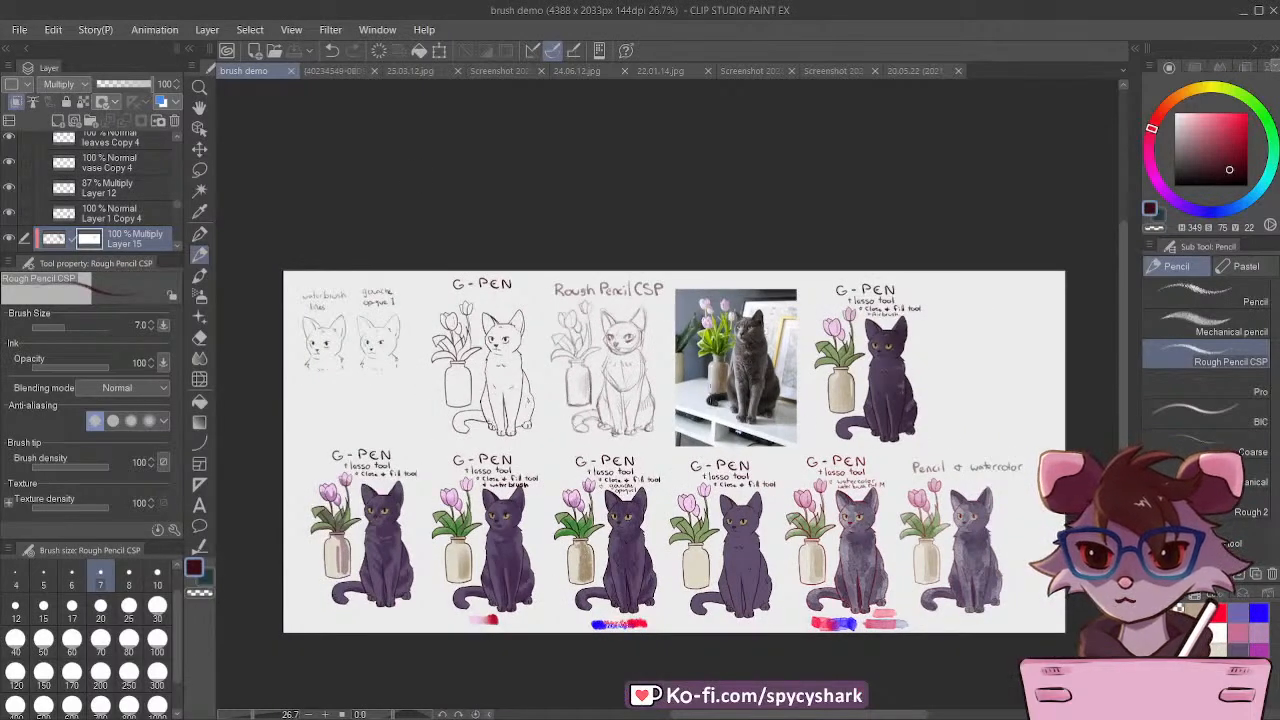
Step: Examine the Rough Pencil CSP sketch, the G-pen line art, and the waterbrush and gouache opaque 1 line samples up close
{"action": "scroll", "coordinate": [704, 318], "scroll_direction": "up", "scroll_amount": 5}
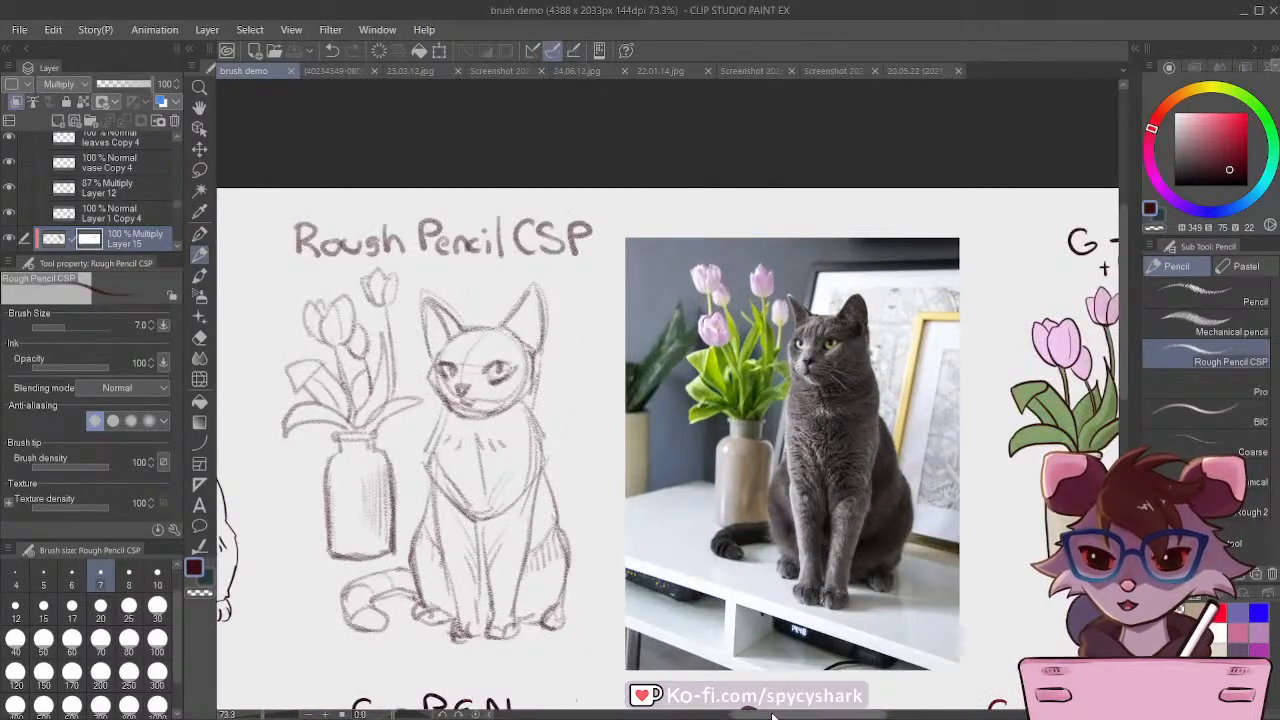
{"action": "left_click_drag", "start_coordinate": [773, 716], "coordinate": [740, 717]}
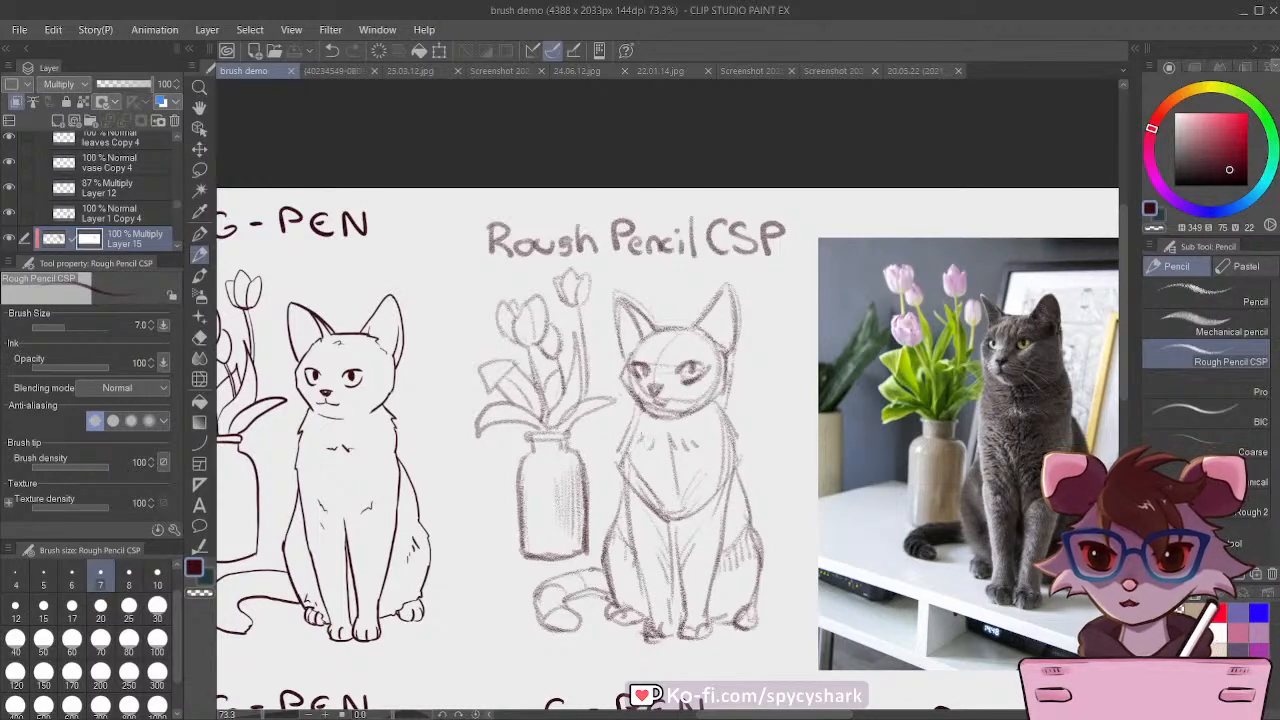
{"action": "left_click_drag", "start_coordinate": [786, 716], "coordinate": [742, 716]}
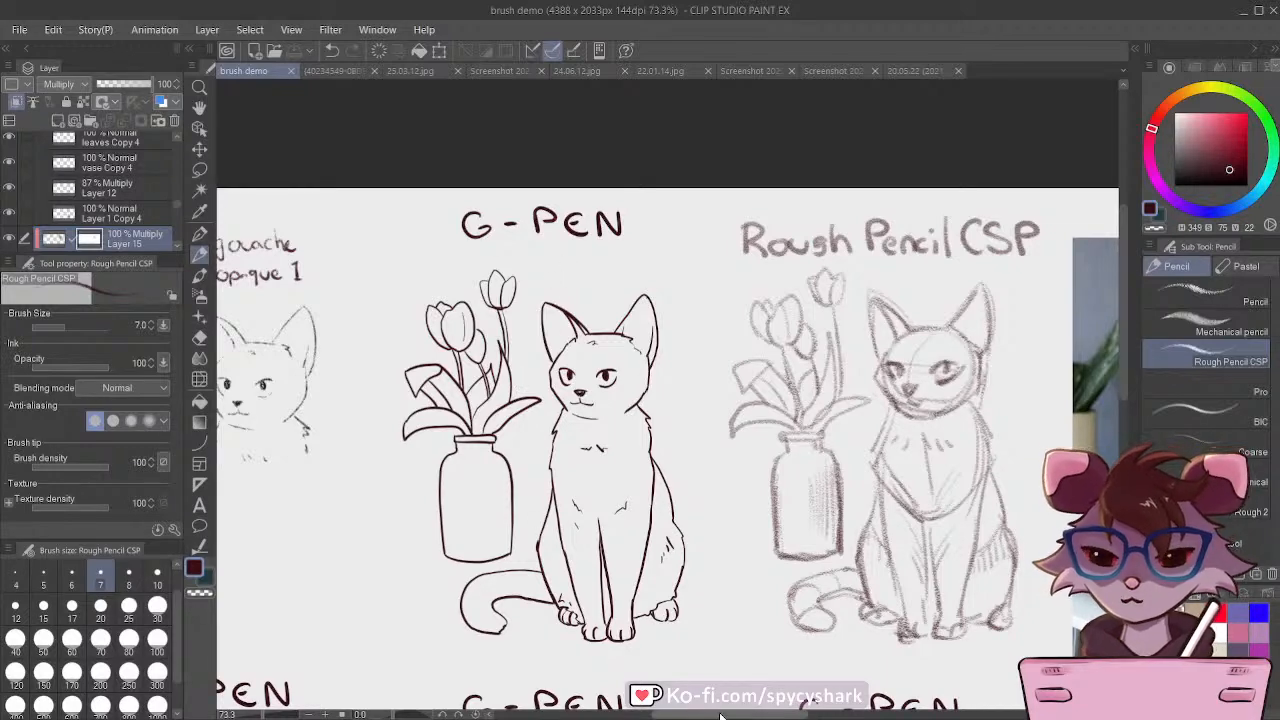
{"action": "left_click_drag", "start_coordinate": [720, 716], "coordinate": [673, 716]}
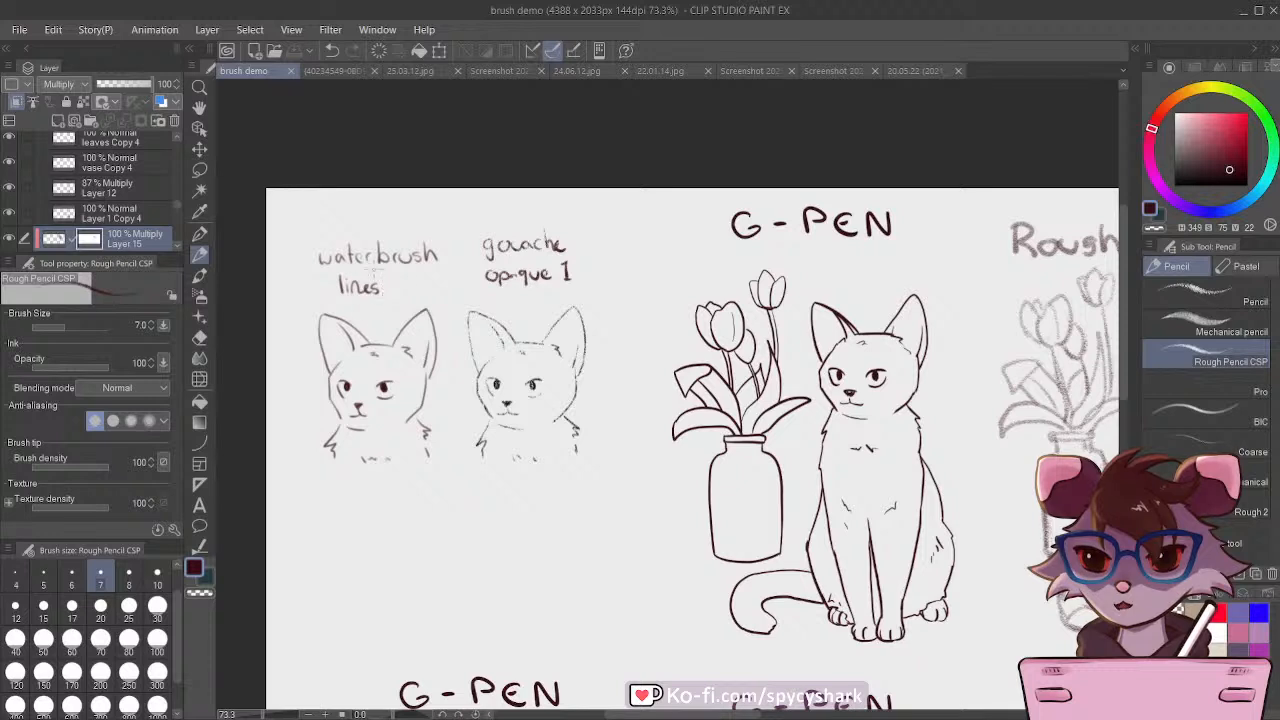
{"action": "left_click_drag", "start_coordinate": [418, 371], "coordinate": [431, 381]}
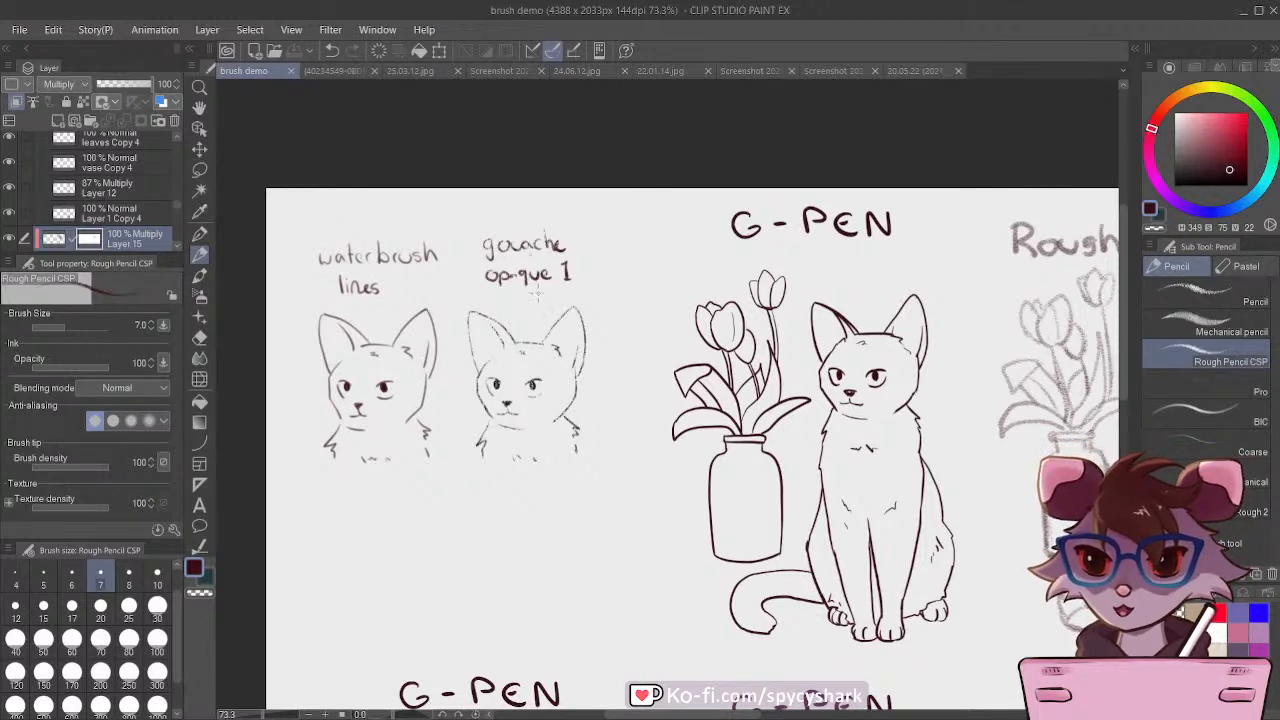
Step: Examine the lower row of coloured G-pen cats, ending on the flat version made with the lasso and close-and-fill tools
{"action": "scroll", "coordinate": [532, 258], "scroll_direction": "down", "scroll_amount": 12}
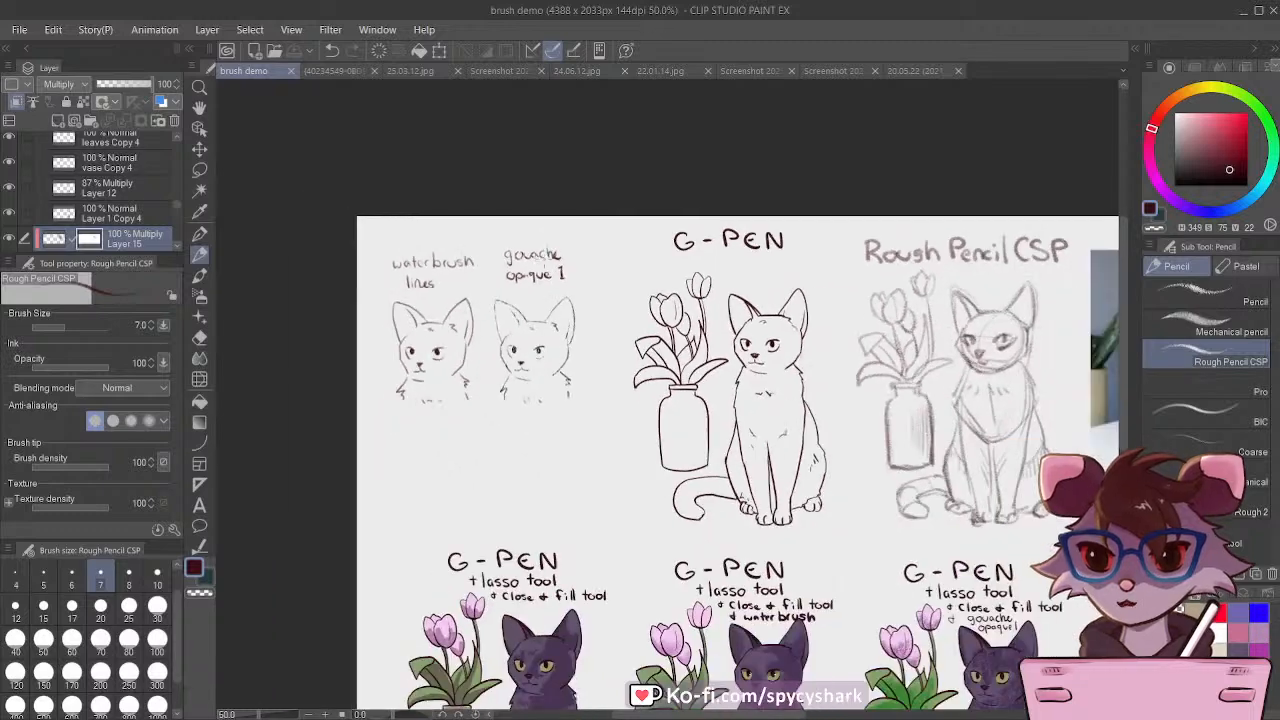
{"action": "scroll", "coordinate": [525, 521], "scroll_direction": "up", "scroll_amount": 11}
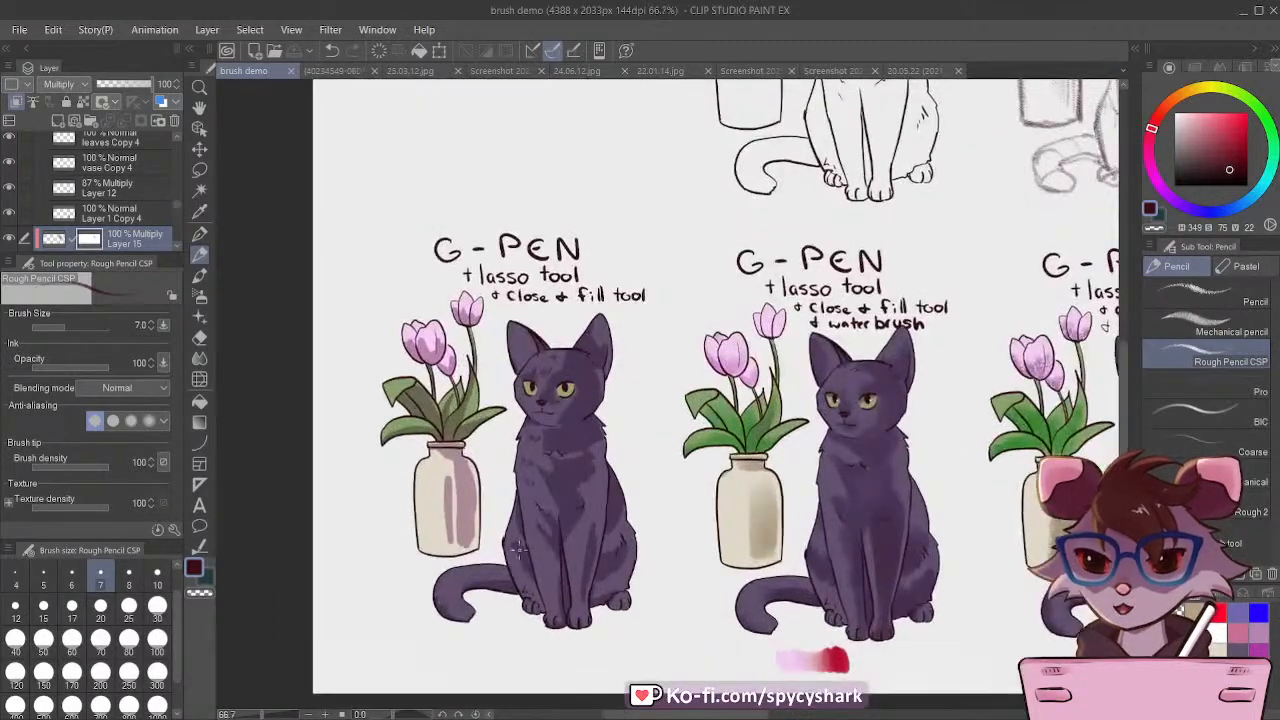
{"action": "left_click_drag", "start_coordinate": [648, 712], "coordinate": [827, 709]}
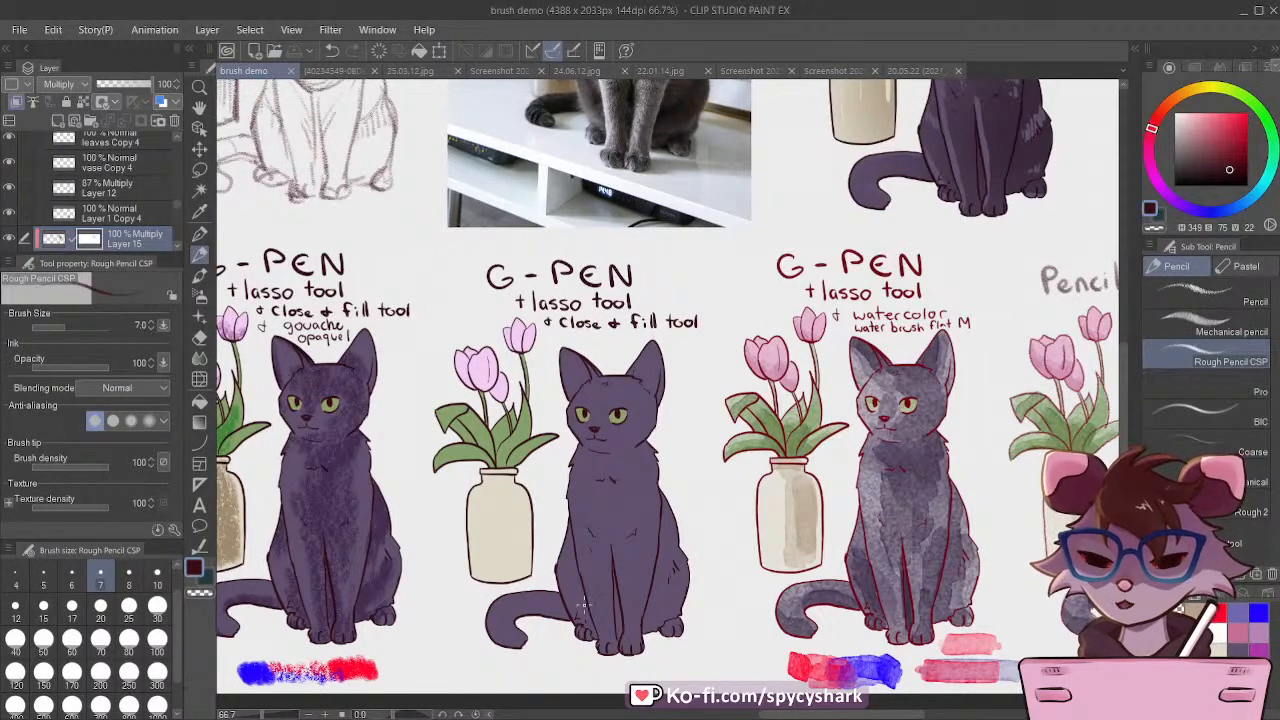
{"action": "scroll", "coordinate": [583, 604], "scroll_direction": "up", "scroll_amount": 2}
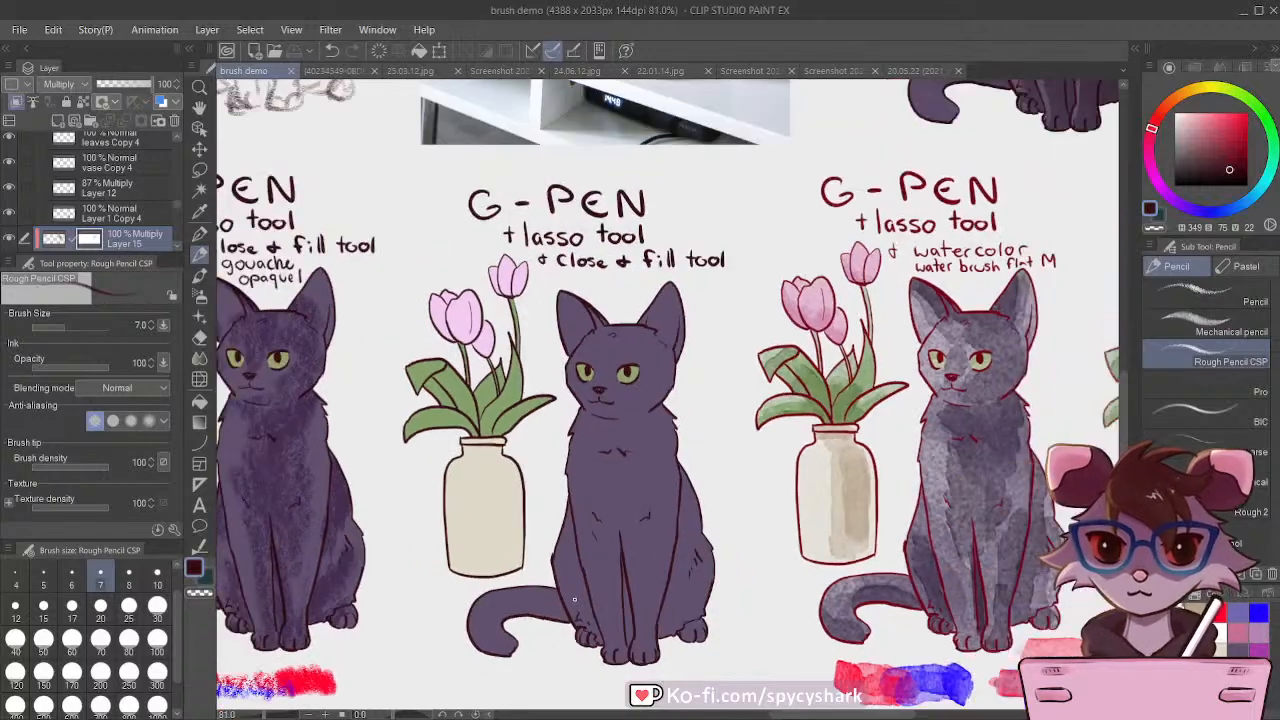
{"action": "scroll", "coordinate": [574, 600], "scroll_direction": "up", "scroll_amount": 1}
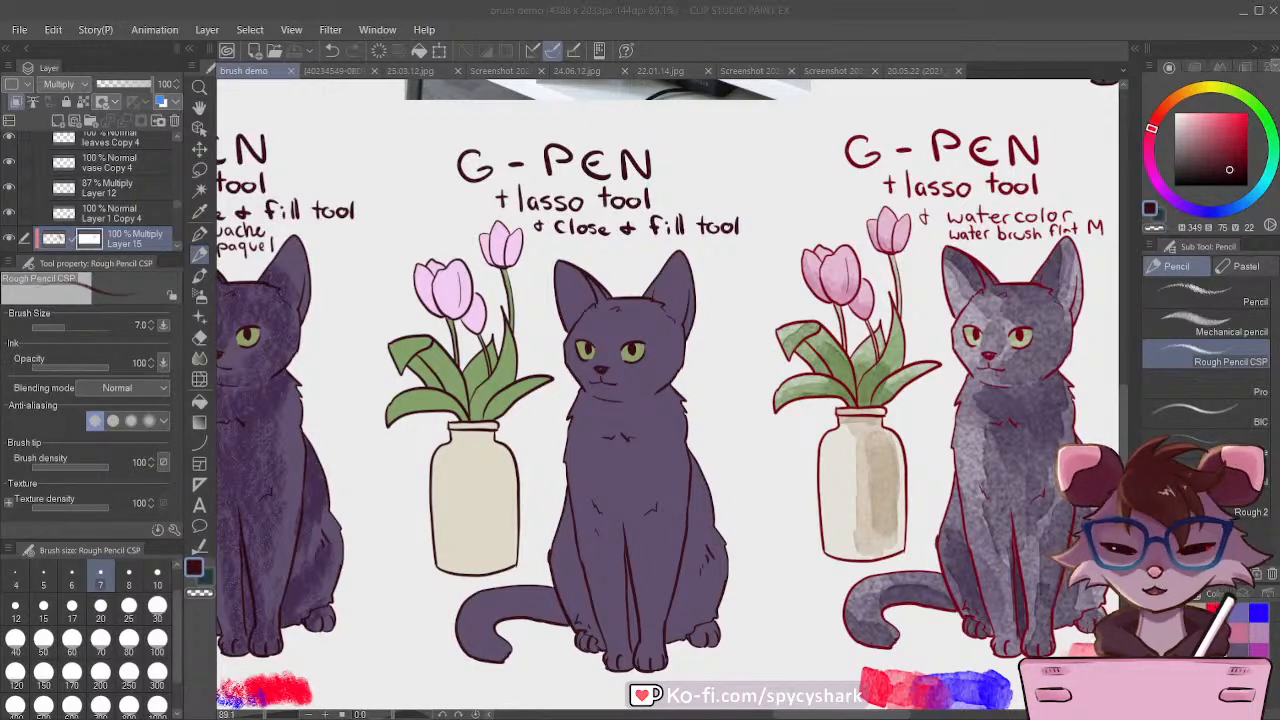
{"action": "left_click", "coordinate": [238, 70]}
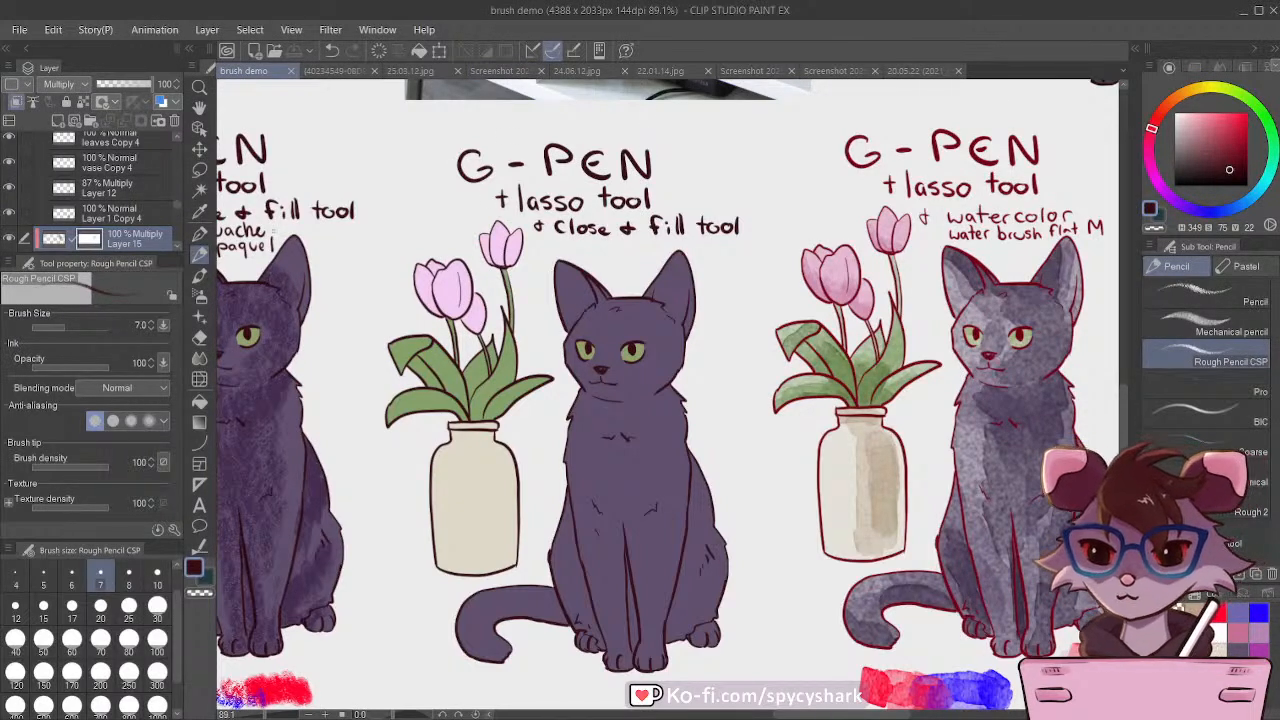
Step: Compare the shading of the lasso-only, water brush and gouache opaque 1 versions of the G-pen cat and vase
{"action": "left_click_drag", "start_coordinate": [822, 714], "coordinate": [651, 713]}
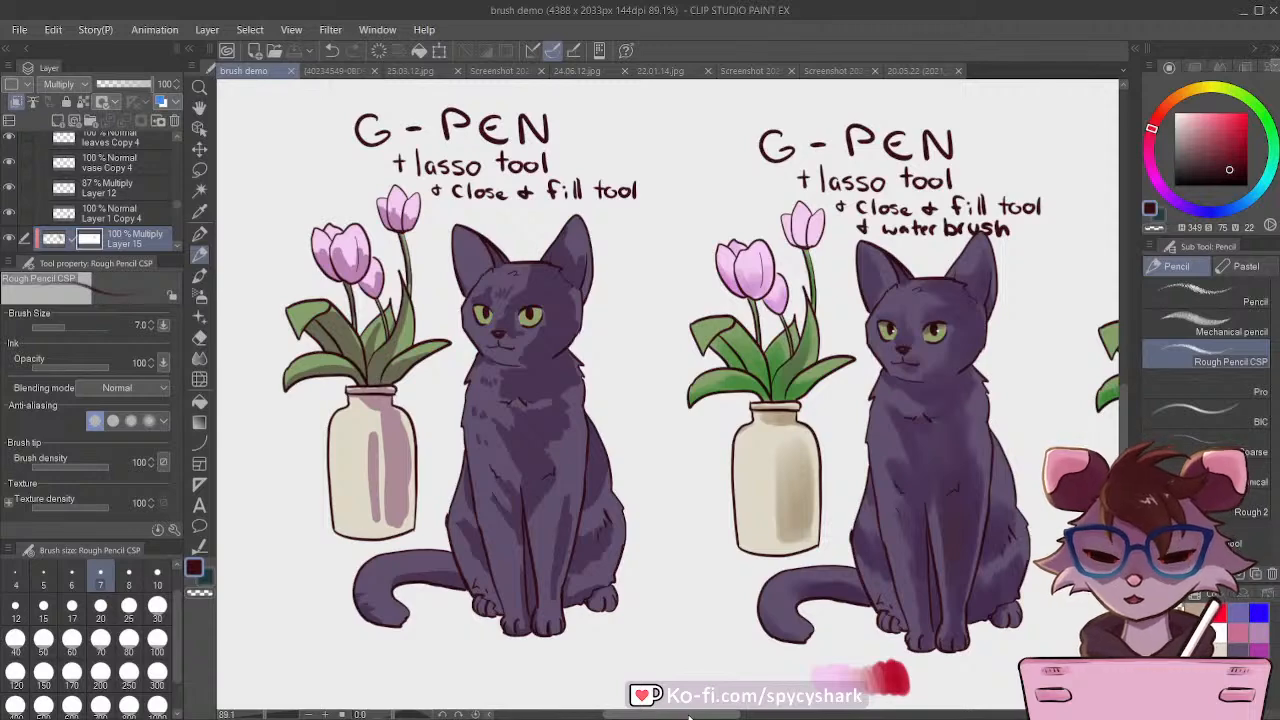
{"action": "left_click_drag", "start_coordinate": [688, 716], "coordinate": [721, 716]}
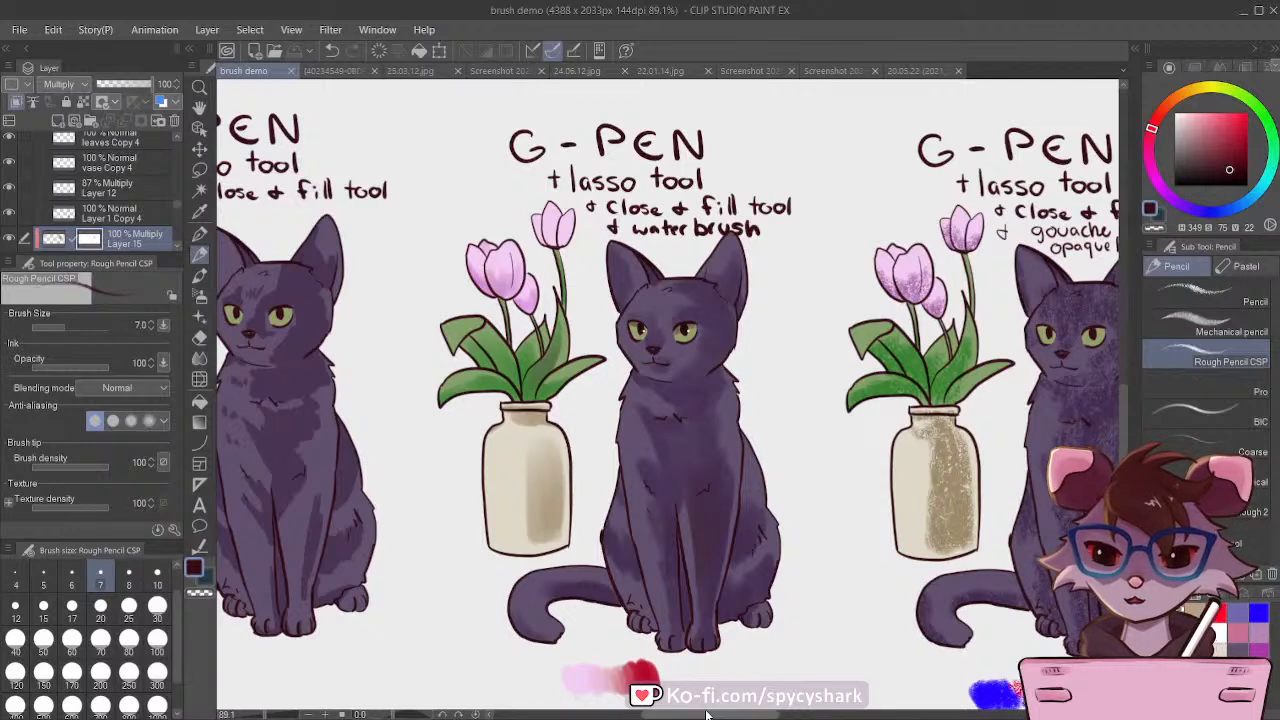
{"action": "left_click_drag", "start_coordinate": [707, 715], "coordinate": [770, 715]}
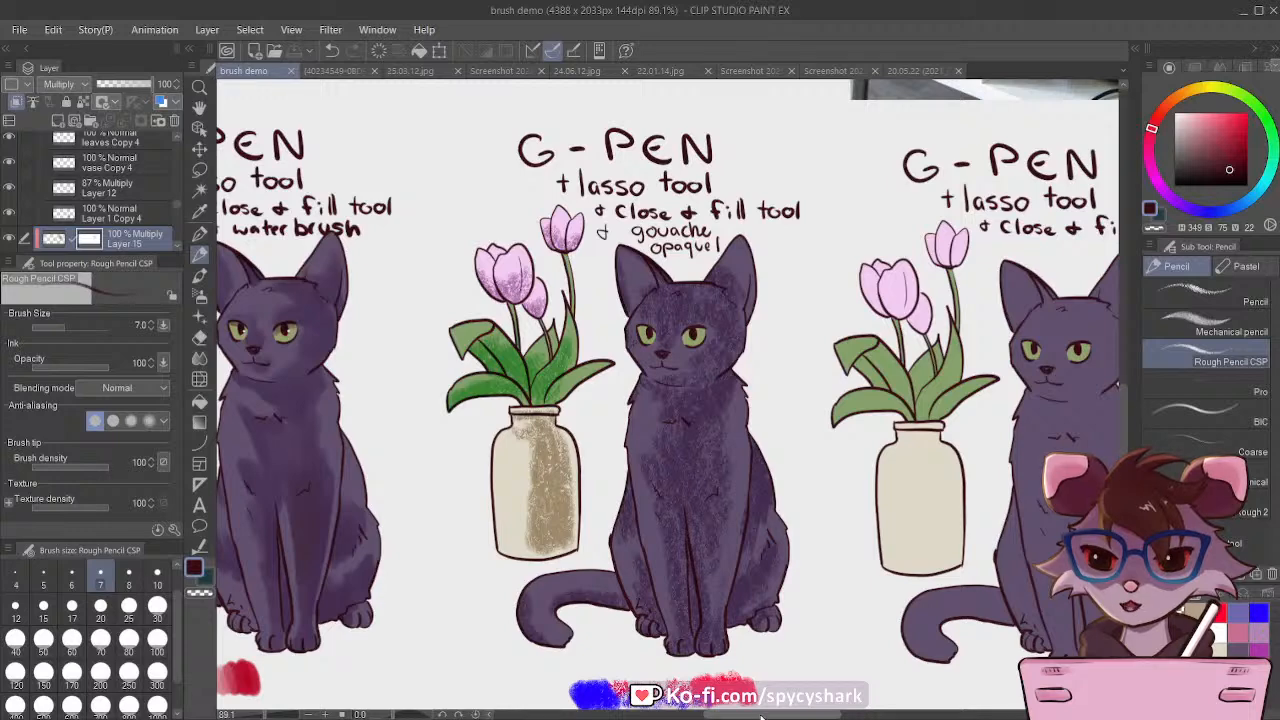
Step: Inspect the G-pen watercolor version with its colour swatches beside the pencil and watercolor version
{"action": "left_click_drag", "start_coordinate": [762, 715], "coordinate": [886, 718]}
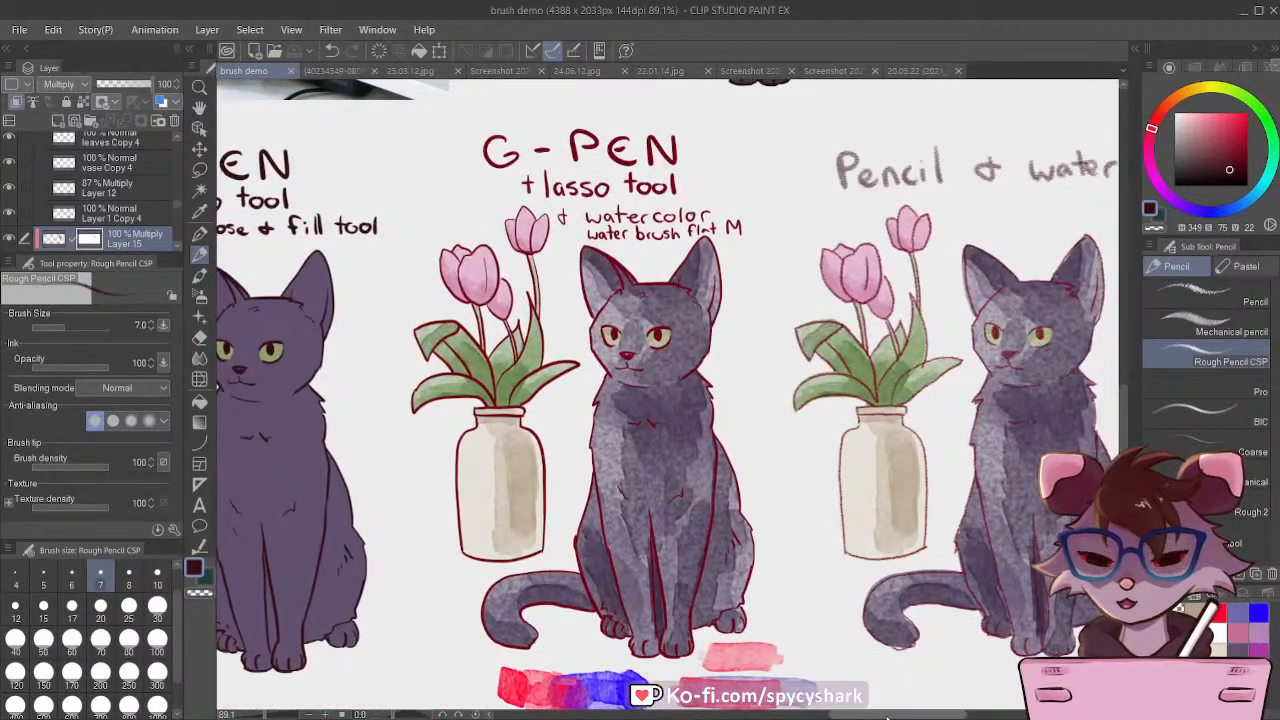
{"action": "scroll", "coordinate": [645, 295], "scroll_direction": "down", "scroll_amount": 1}
{"action": "scroll", "coordinate": [717, 477], "scroll_direction": "up", "scroll_amount": 1}
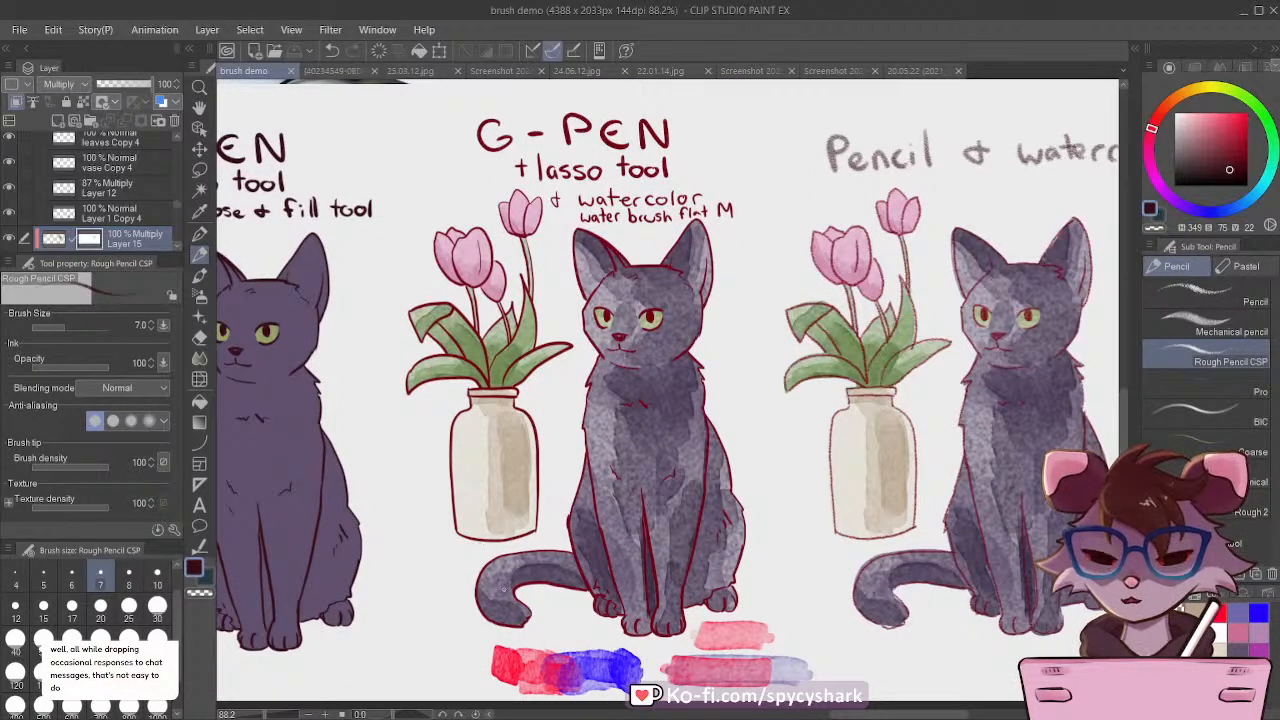
{"action": "left_click_drag", "start_coordinate": [845, 716], "coordinate": [877, 718]}
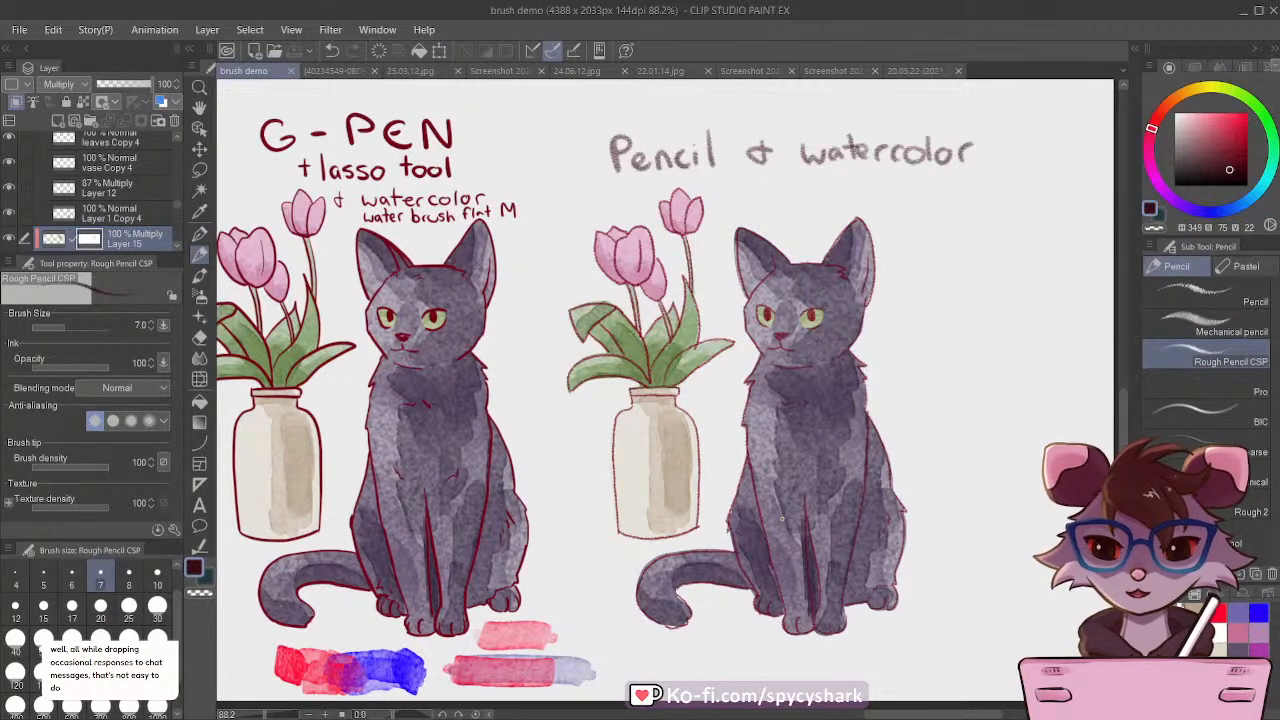
Step: Examine the airbrushed G-pen cat and tulip vase next to the reference photo up close
{"action": "scroll", "coordinate": [782, 518], "scroll_direction": "down", "scroll_amount": 4}
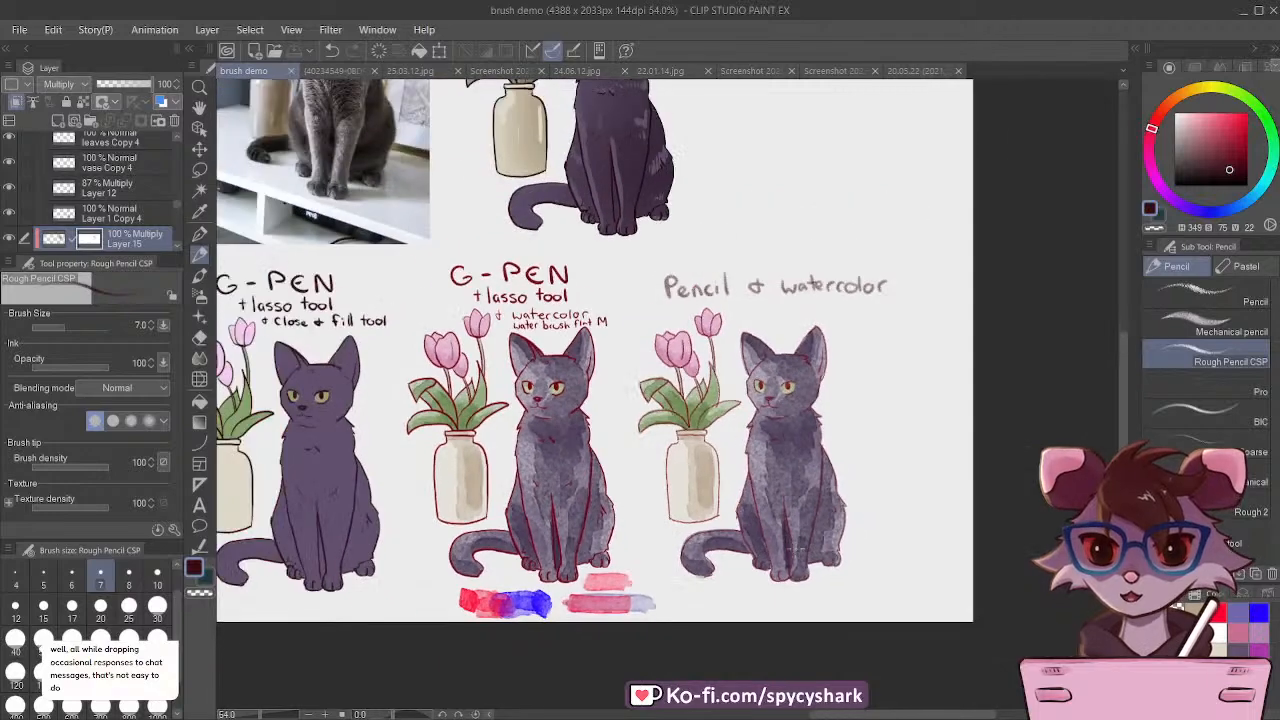
{"action": "scroll", "coordinate": [802, 546], "scroll_direction": "down", "scroll_amount": 4}
{"action": "scroll", "coordinate": [750, 300], "scroll_direction": "up", "scroll_amount": 5}
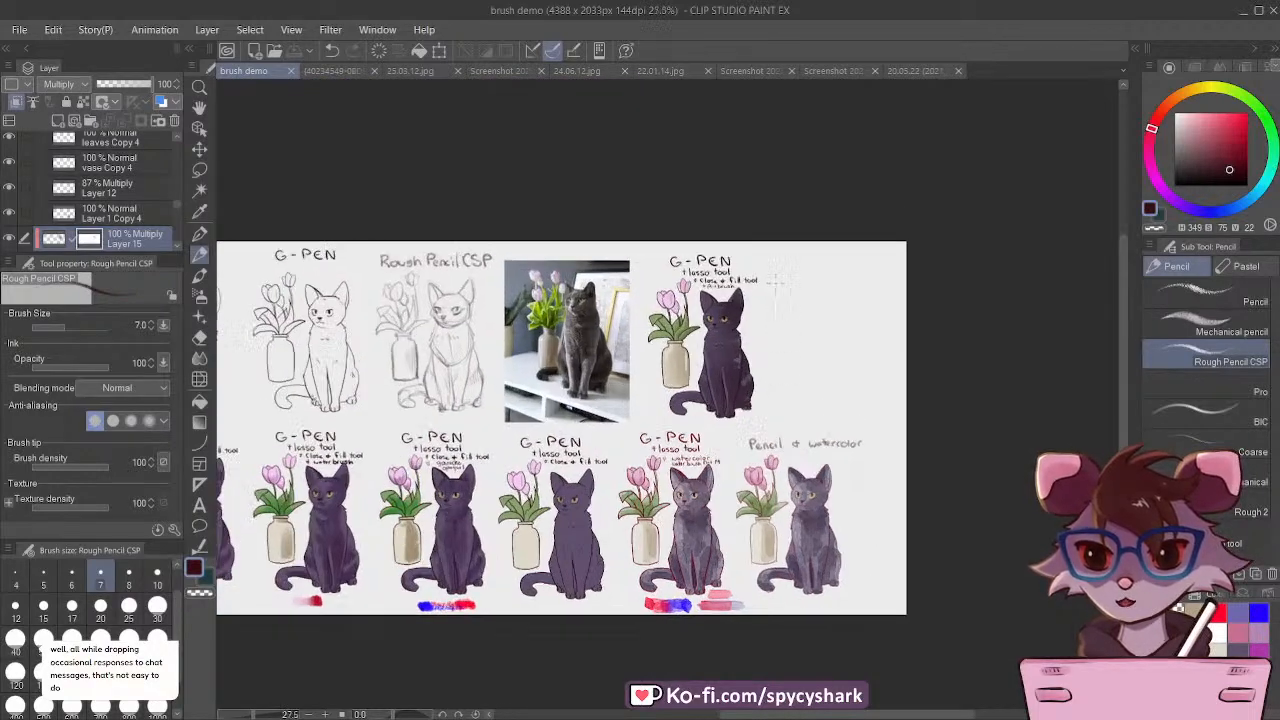
{"action": "scroll", "coordinate": [715, 340], "scroll_direction": "up", "scroll_amount": 1}
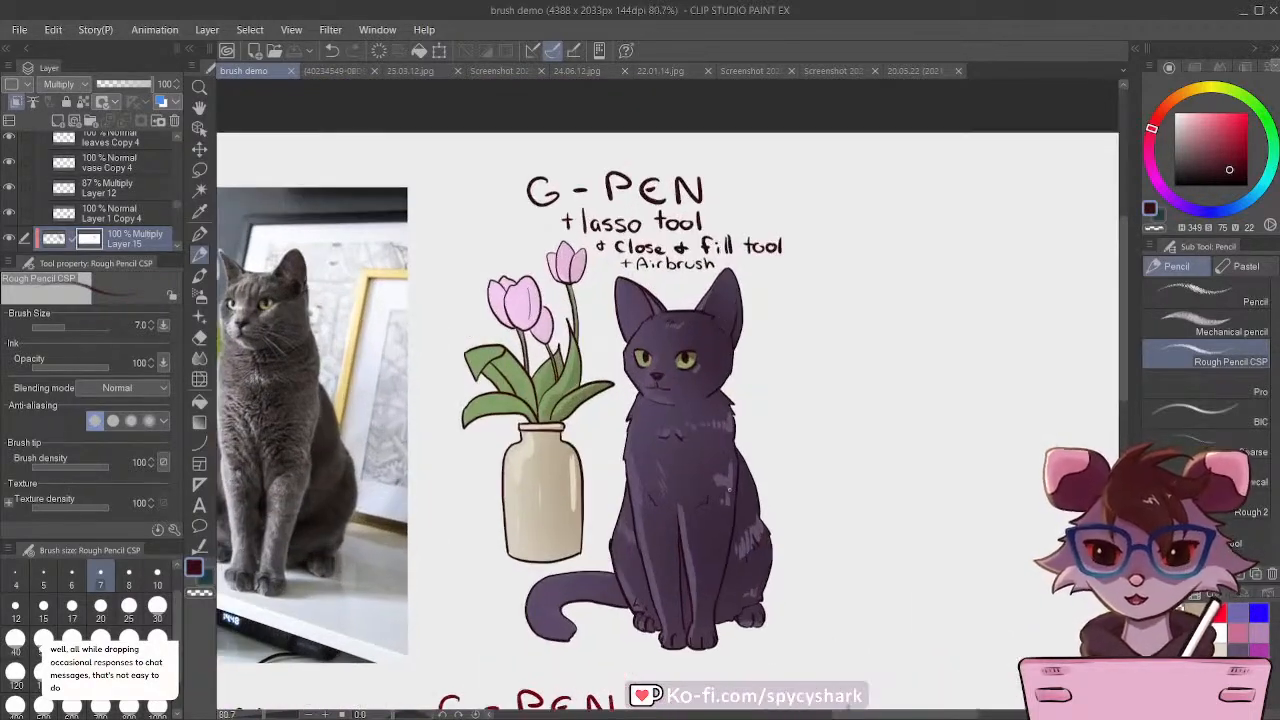
{"action": "scroll", "coordinate": [700, 500], "scroll_direction": "down", "scroll_amount": 1}
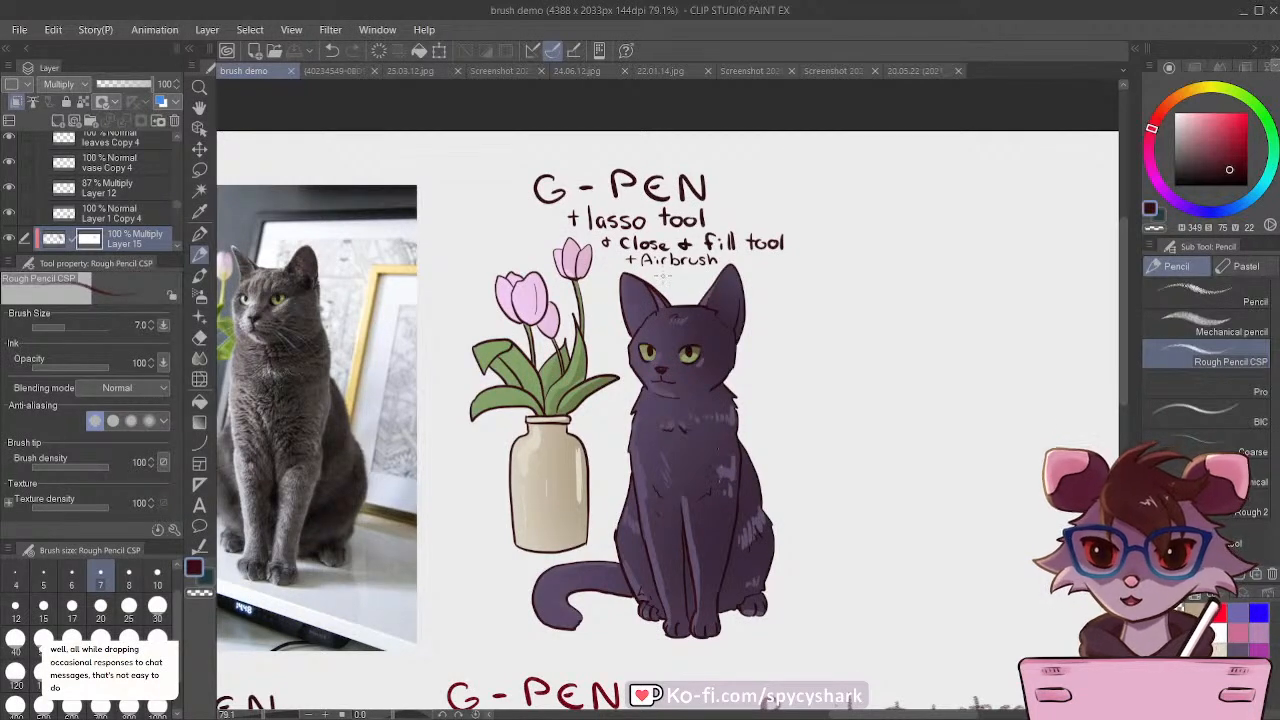
Step: Review the full brush comparison sheet, viewing all labelled cat and tulip versions together
{"action": "scroll", "coordinate": [880, 237], "scroll_direction": "down", "scroll_amount": 7}
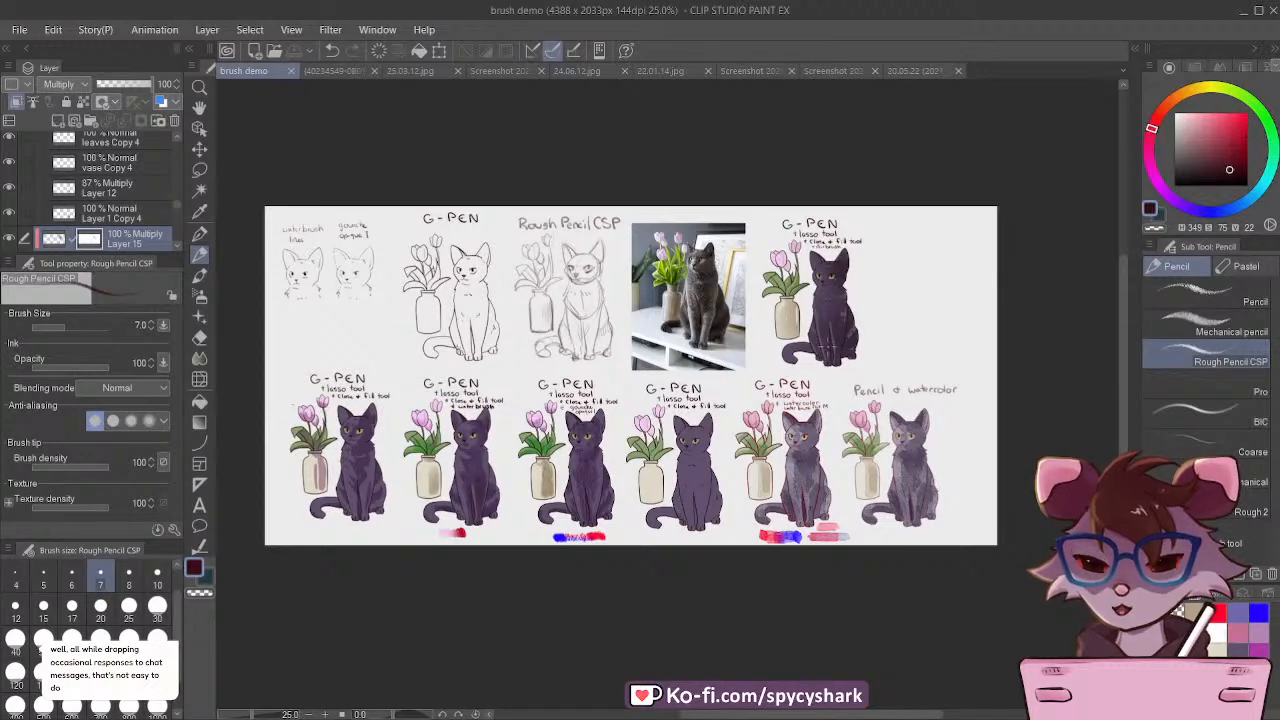
{"action": "scroll", "coordinate": [638, 393], "scroll_direction": "down", "scroll_amount": 4}
{"action": "scroll", "coordinate": [812, 310], "scroll_direction": "up", "scroll_amount": 4}
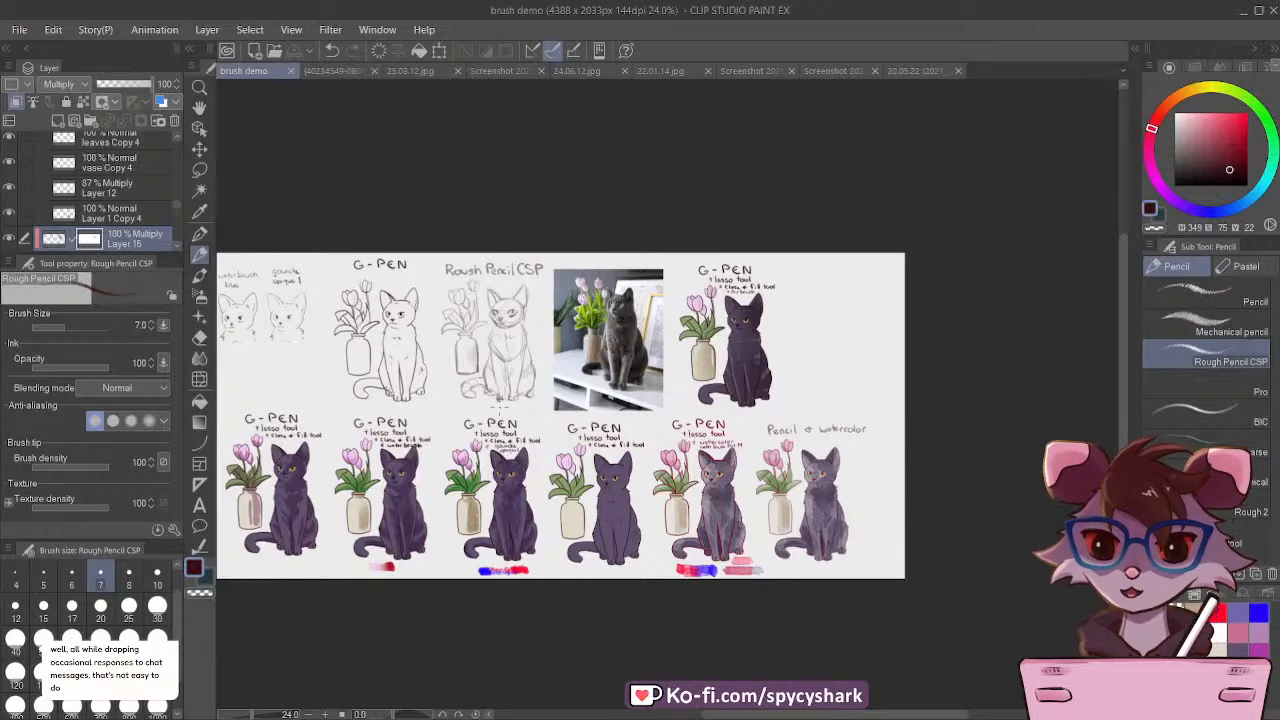
{"action": "scroll", "coordinate": [503, 408], "scroll_direction": "down", "scroll_amount": 1}
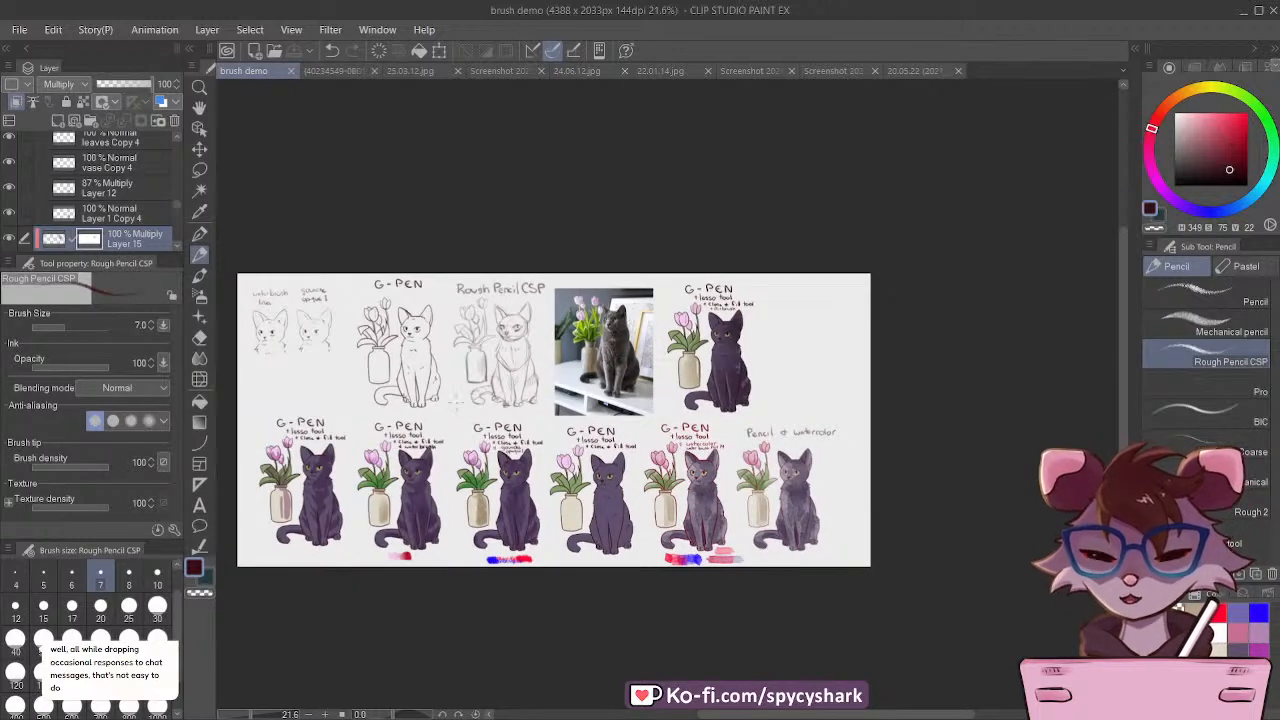
{"action": "scroll", "coordinate": [293, 371], "scroll_direction": "up", "scroll_amount": 3}
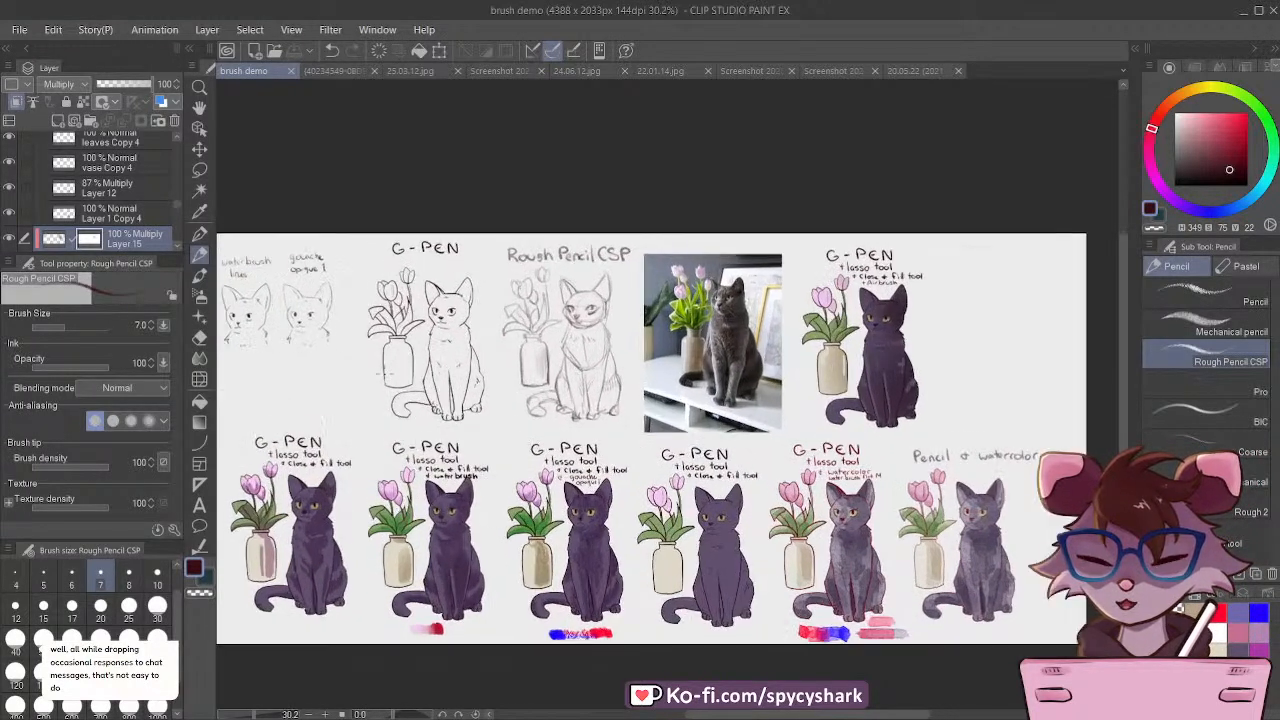
{"action": "left_click_drag", "start_coordinate": [730, 715], "coordinate": [719, 715]}
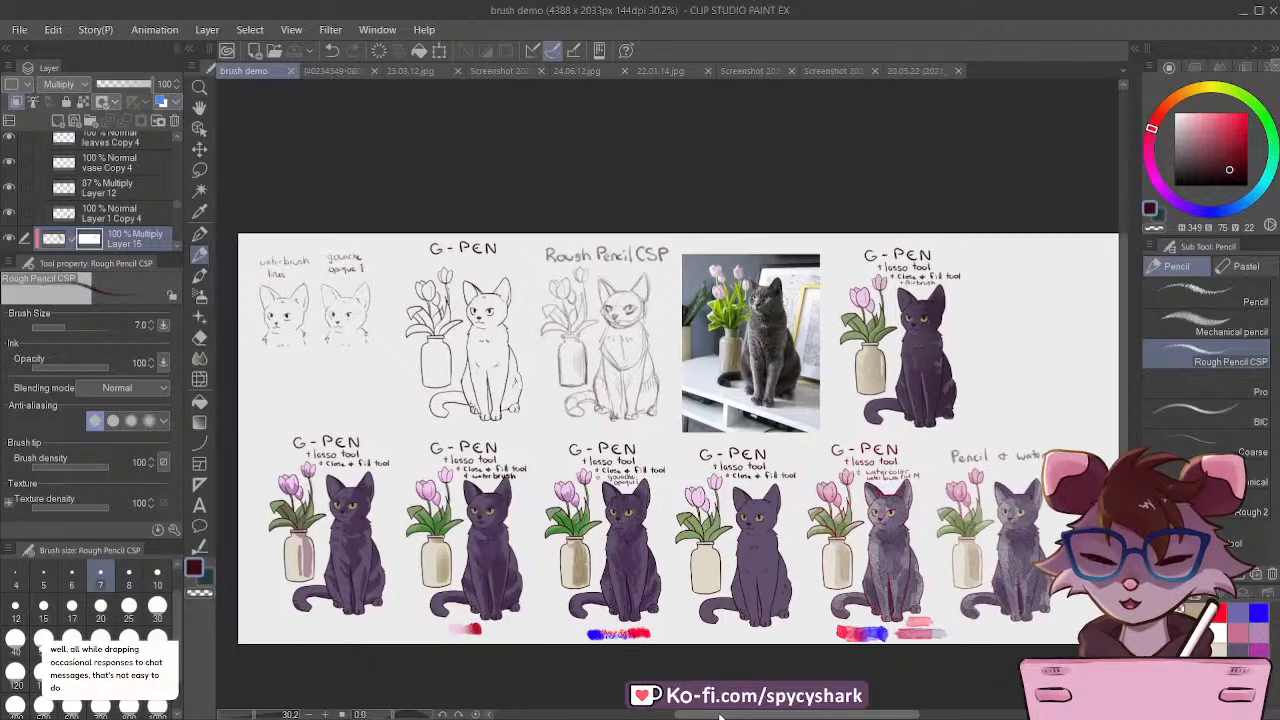
{"action": "scroll", "coordinate": [610, 433], "scroll_direction": "up", "scroll_amount": 1}
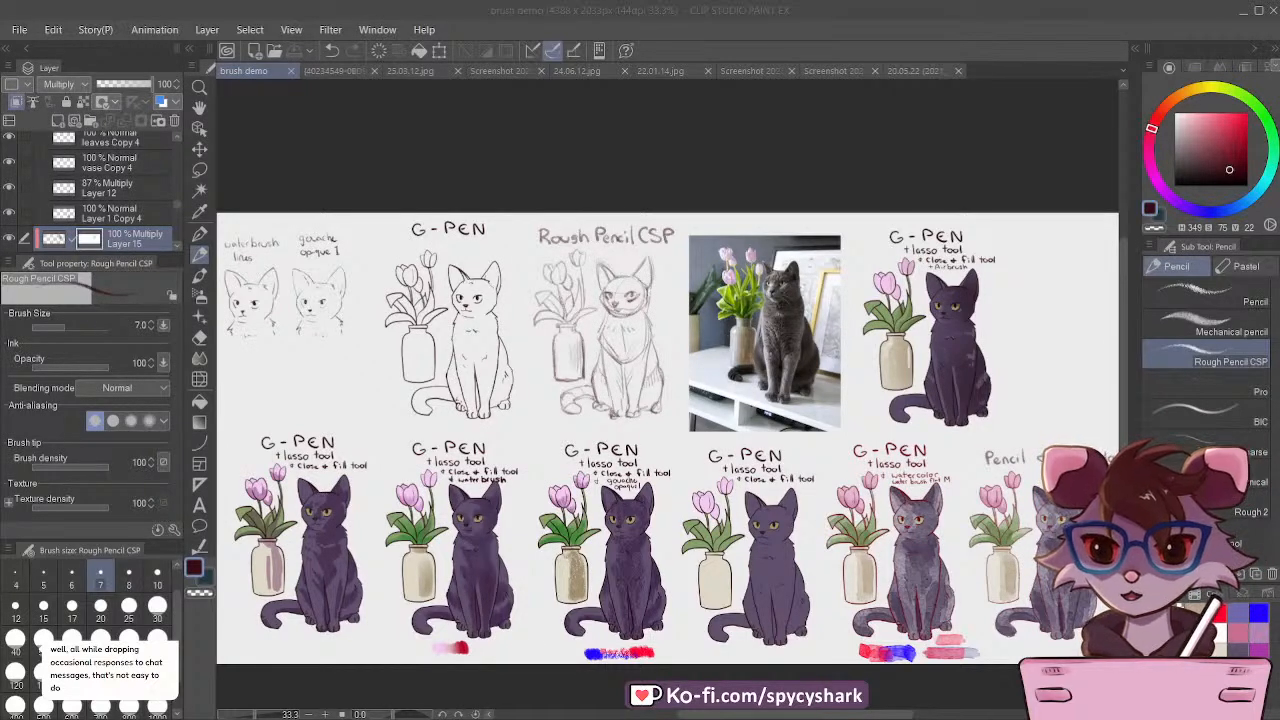
{"action": "left_click", "coordinate": [250, 74]}
{"action": "scroll", "coordinate": [618, 338], "scroll_direction": "down", "scroll_amount": 5}
{"action": "scroll", "coordinate": [760, 342], "scroll_direction": "up", "scroll_amount": 2}
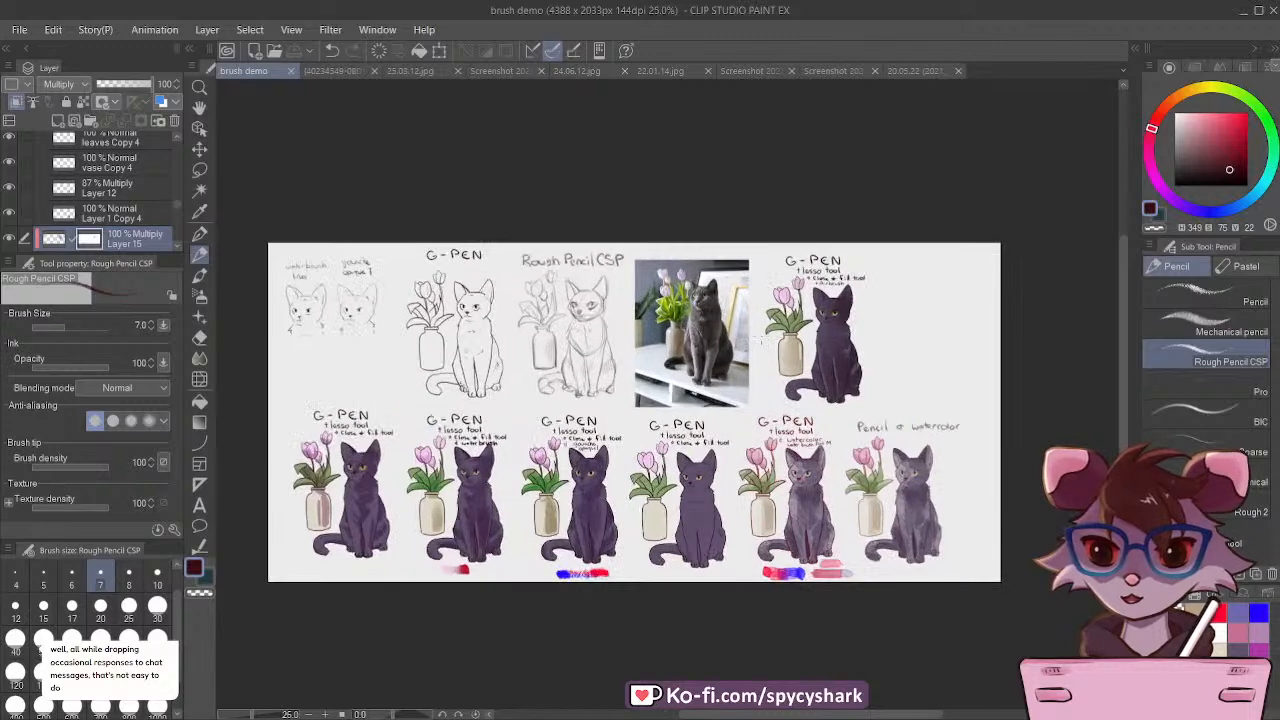